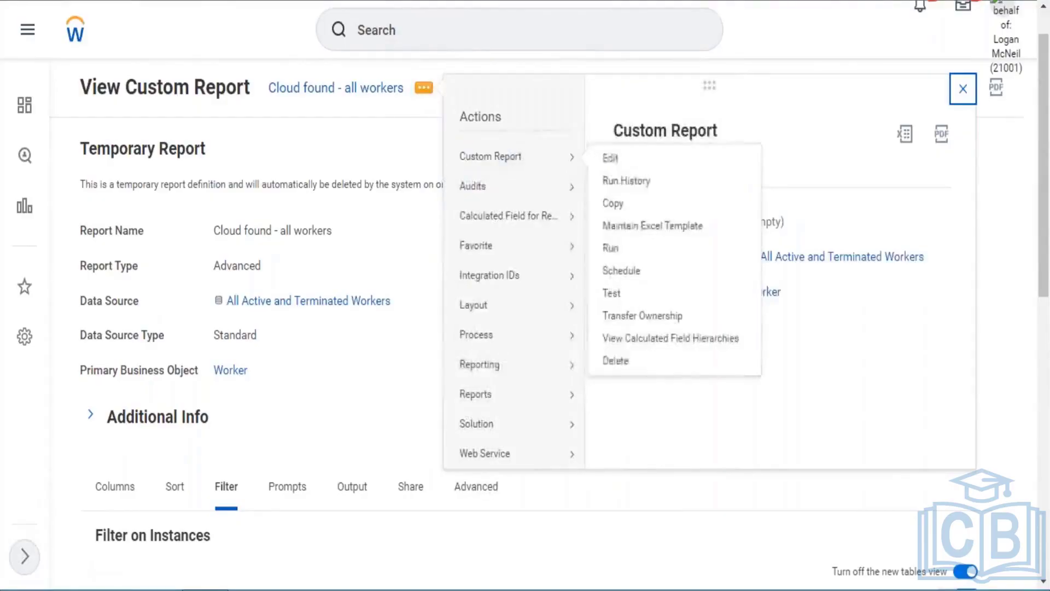
Step: Open the Cloud found - all workers custom report for editing and show its filter conditions
click(621, 159)
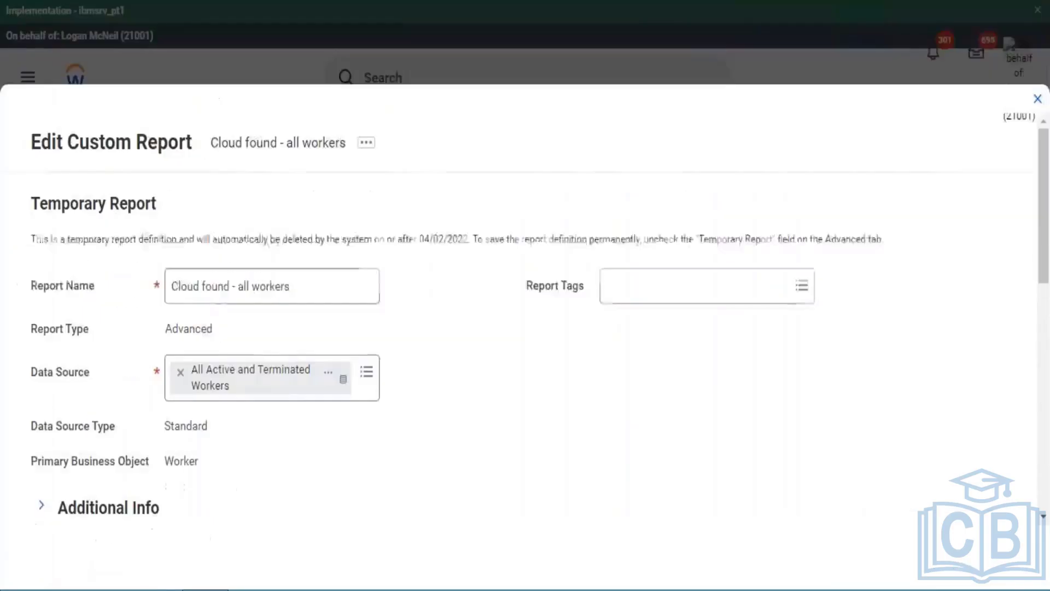
scroll(461, 183, down, 6)
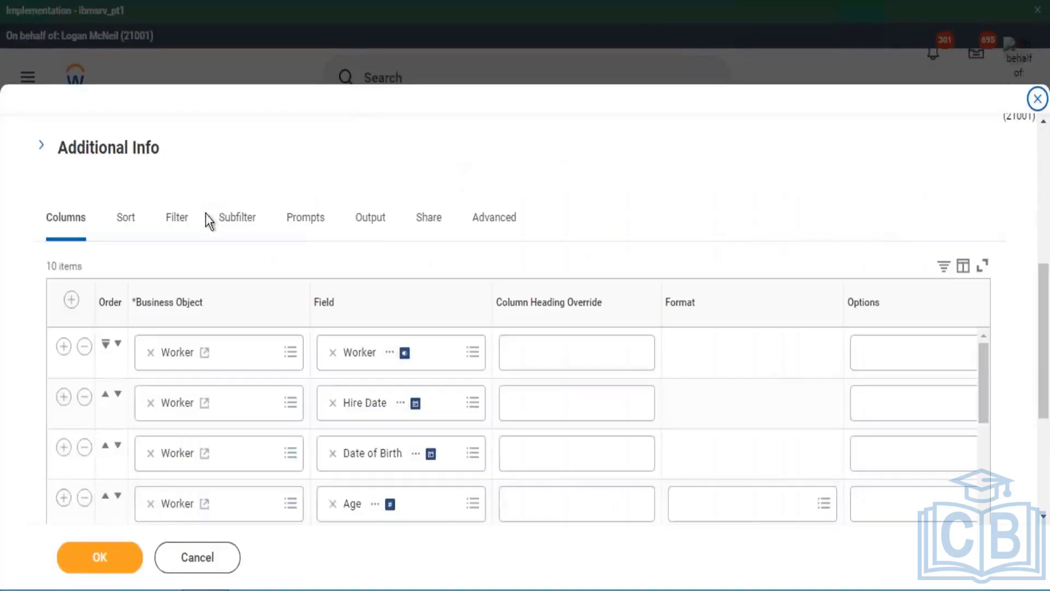
click(176, 208)
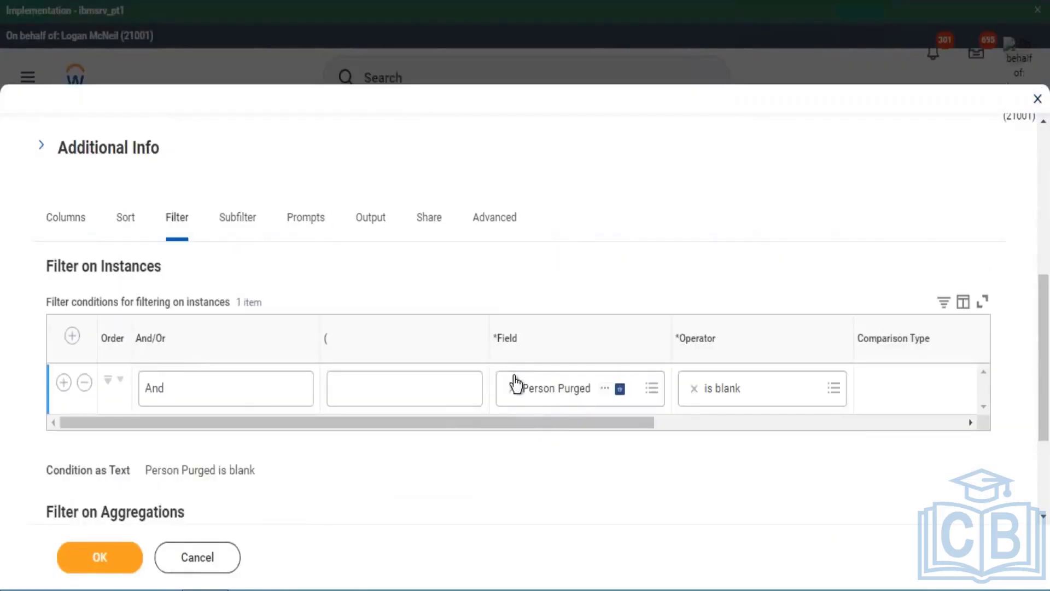
double_click(509, 344)
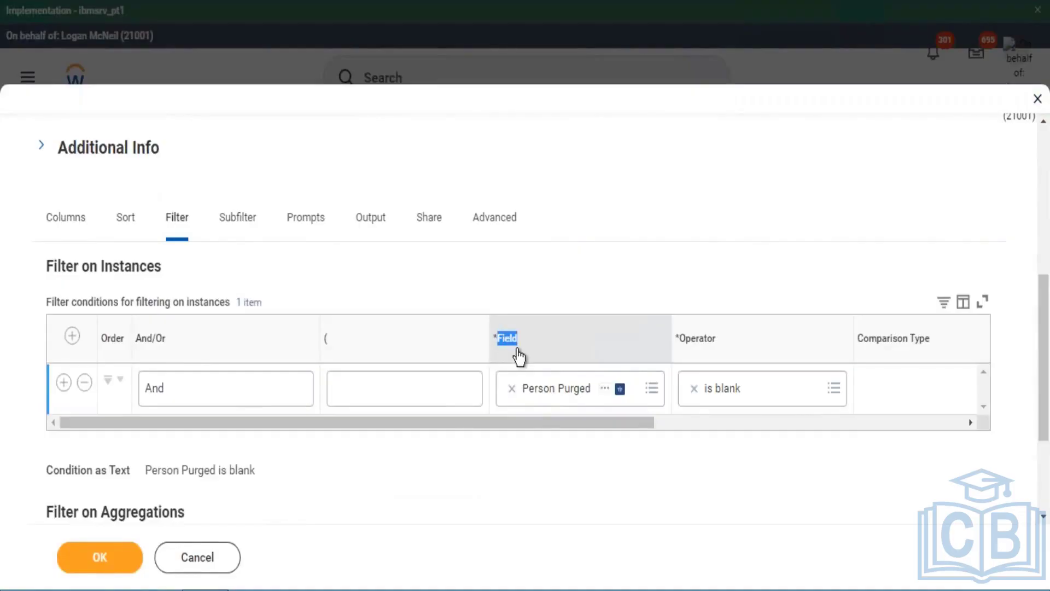
click(518, 357)
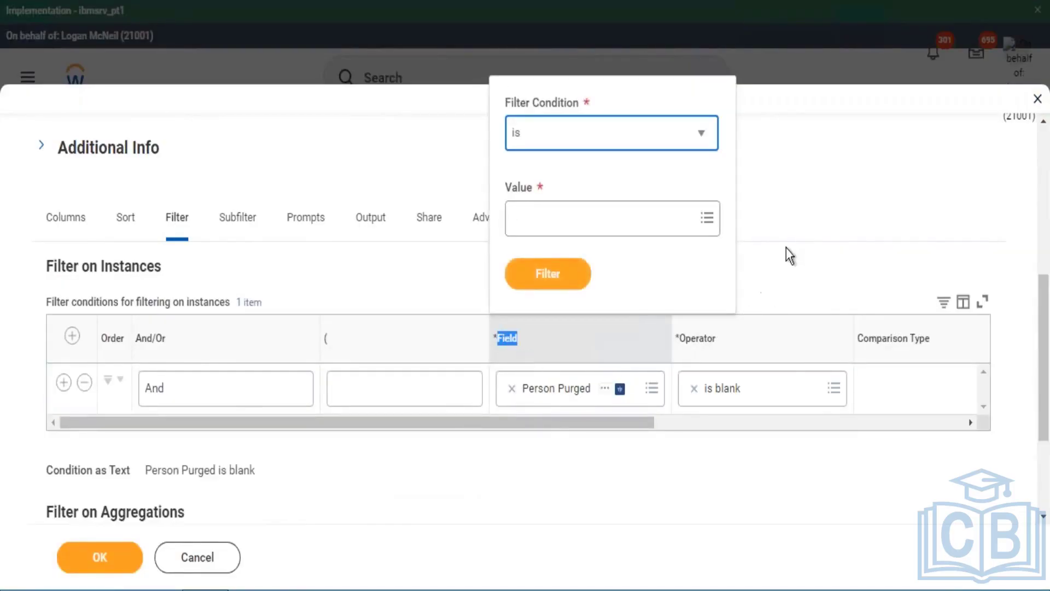
click(822, 262)
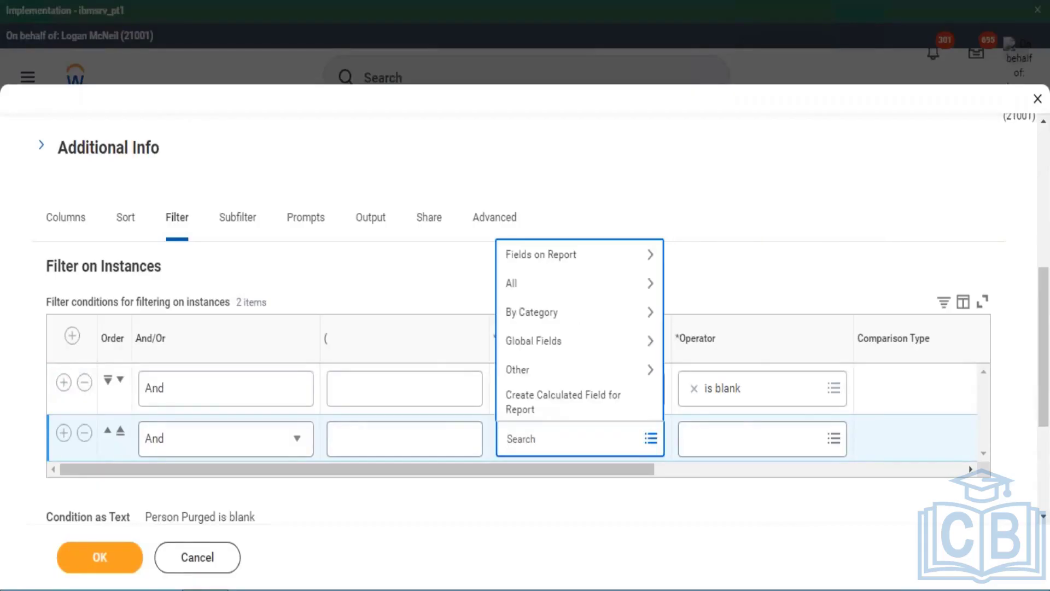
text(date of birth)
key(BackSpace)
key(BackSpace)
key(BackSpace)
key(BackSpace)
key(BackSpace)
key(BackSpace)
key(BackSpace)
key(BackSpace)
key(BackSpace)
key(BackSpace)
key(BackSpace)
Step: Search for hire date and choose the date-type Hire Date as the second filter condition's field
text(hire date)
key(Return)
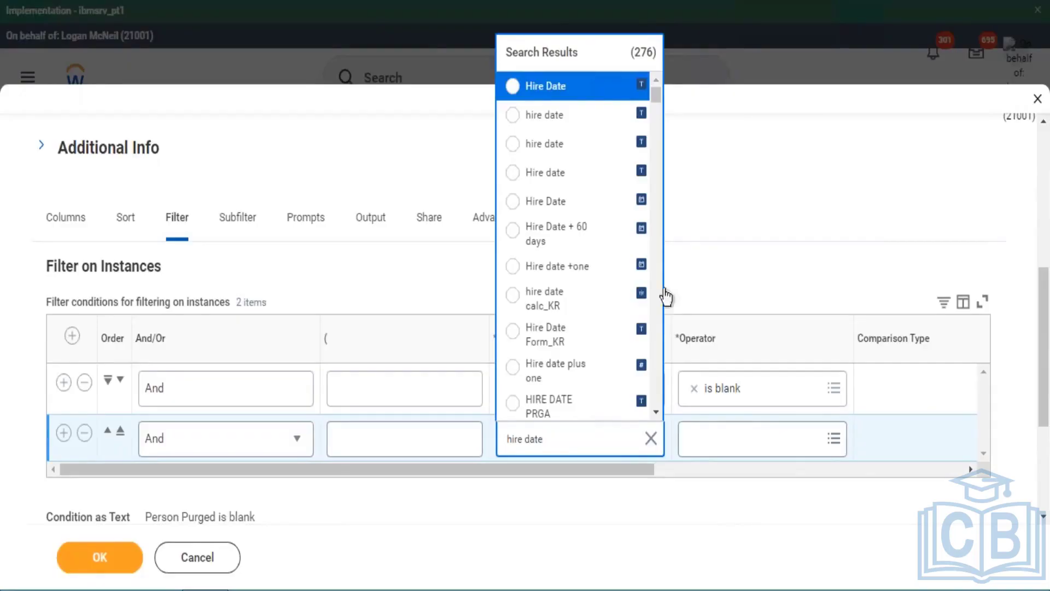
click(593, 201)
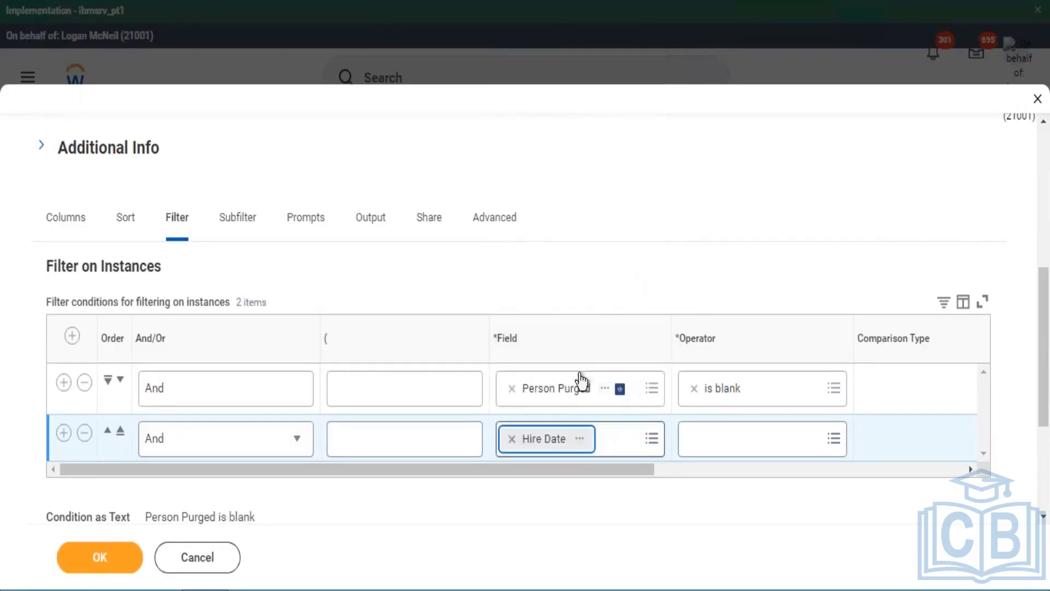
Step: Look through the frequently used operators for the Hire Date condition
click(833, 440)
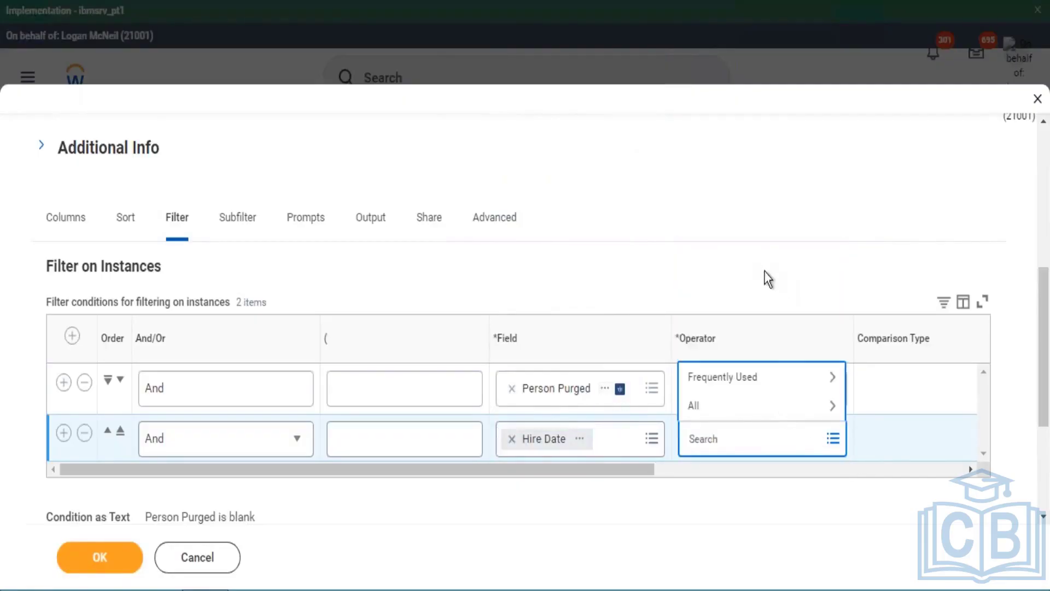
click(789, 383)
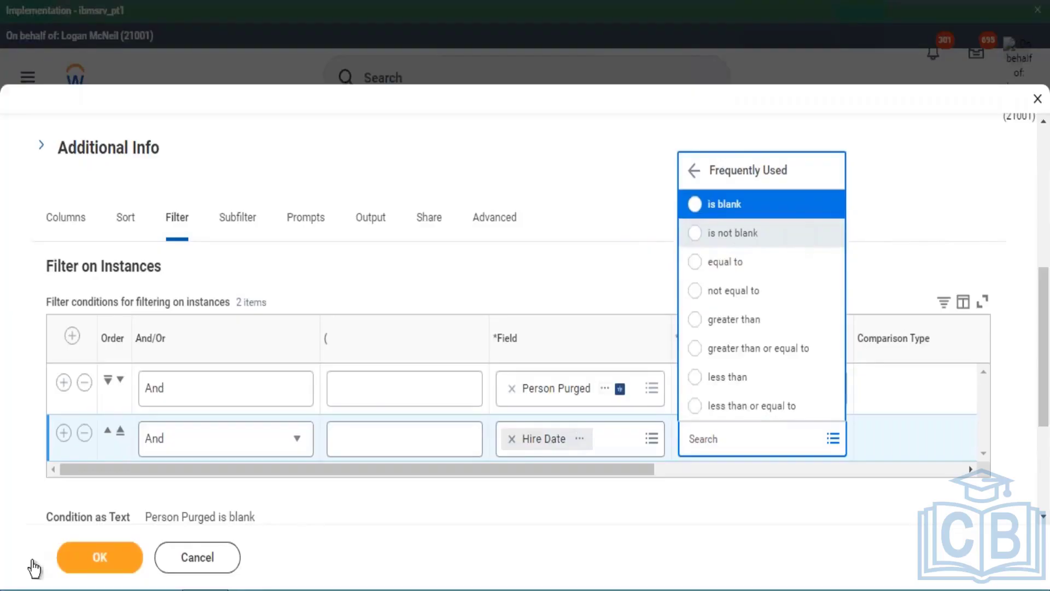
Step: Add a third filter condition on the single-instance Position field, checking the field's details
click(63, 433)
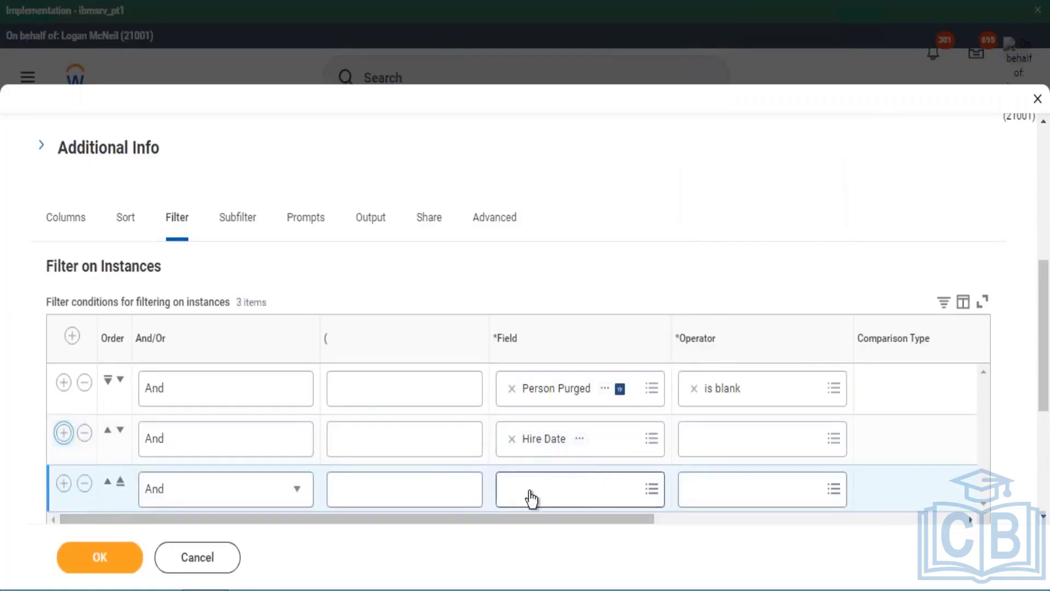
click(530, 495)
text(wo)
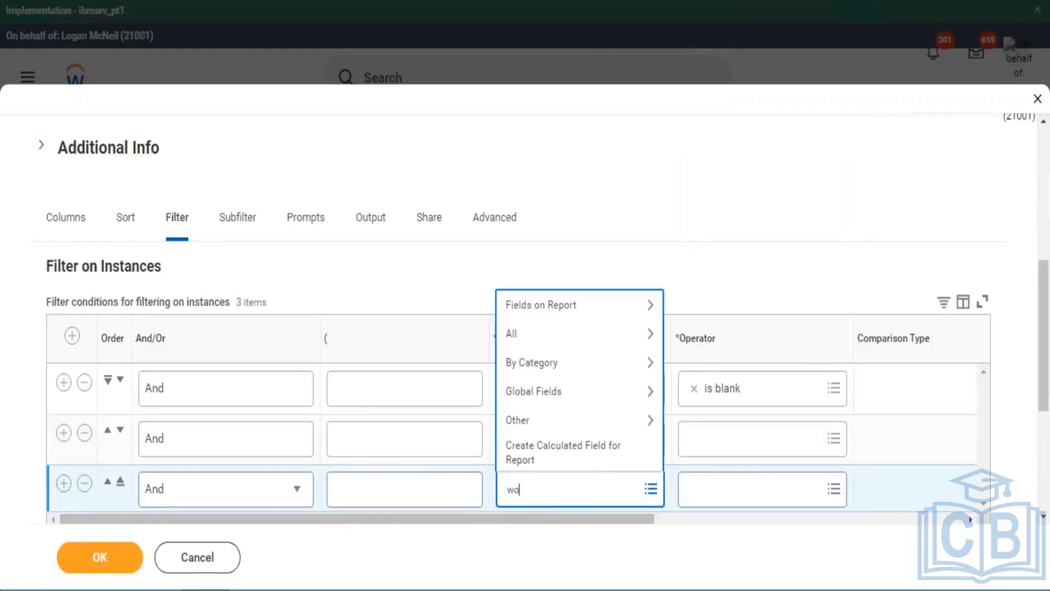
key(BackSpace)
key(BackSpace)
text(position)
key(Return)
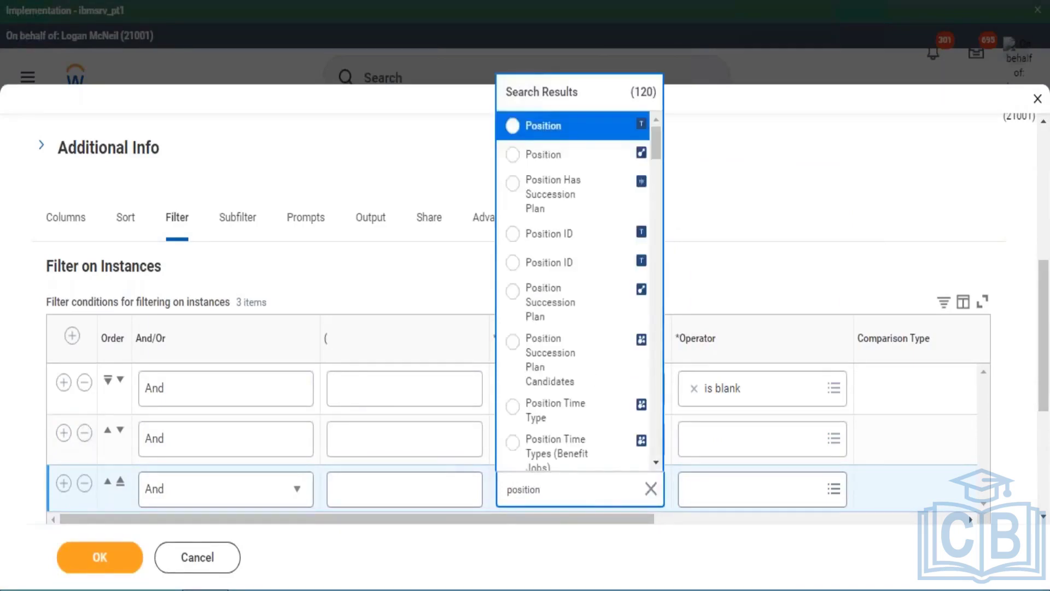
click(616, 155)
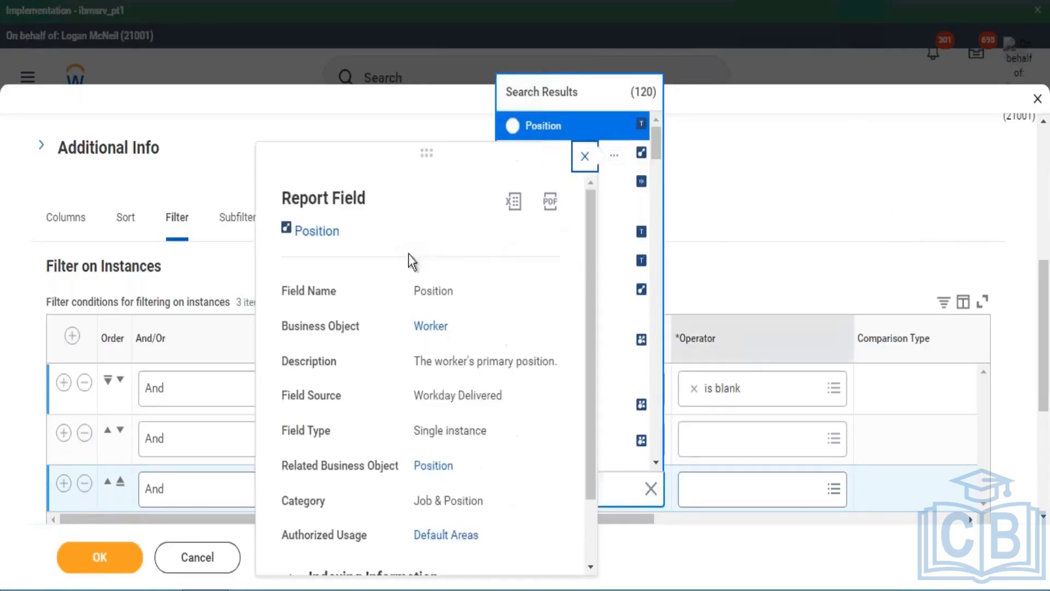
drag(421, 431, 464, 430)
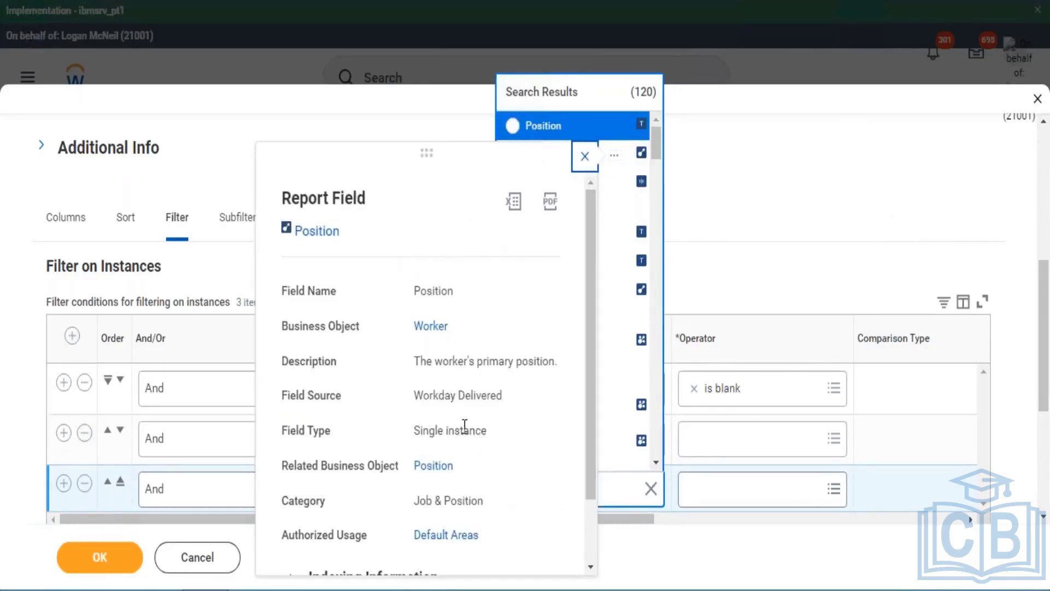
click(584, 156)
key(Escape)
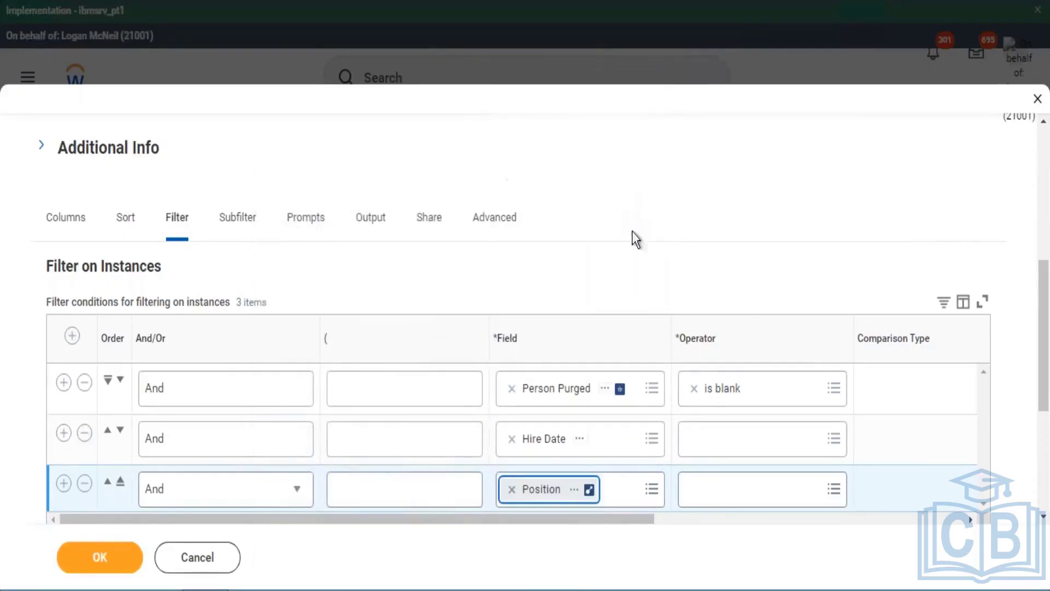
Step: Look through the frequently used operators for the Position condition and remove that condition
click(712, 494)
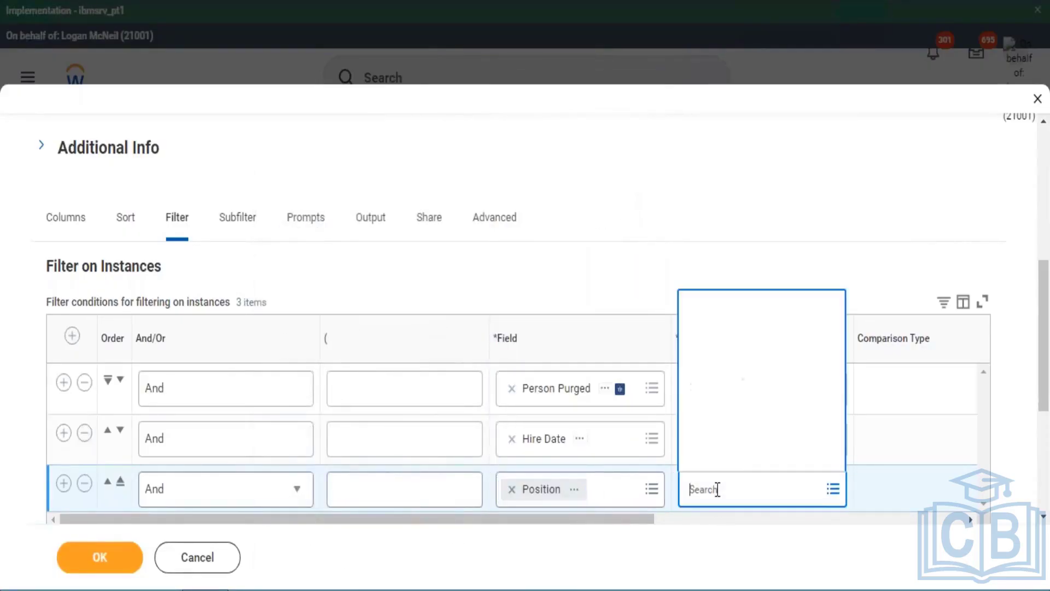
click(759, 440)
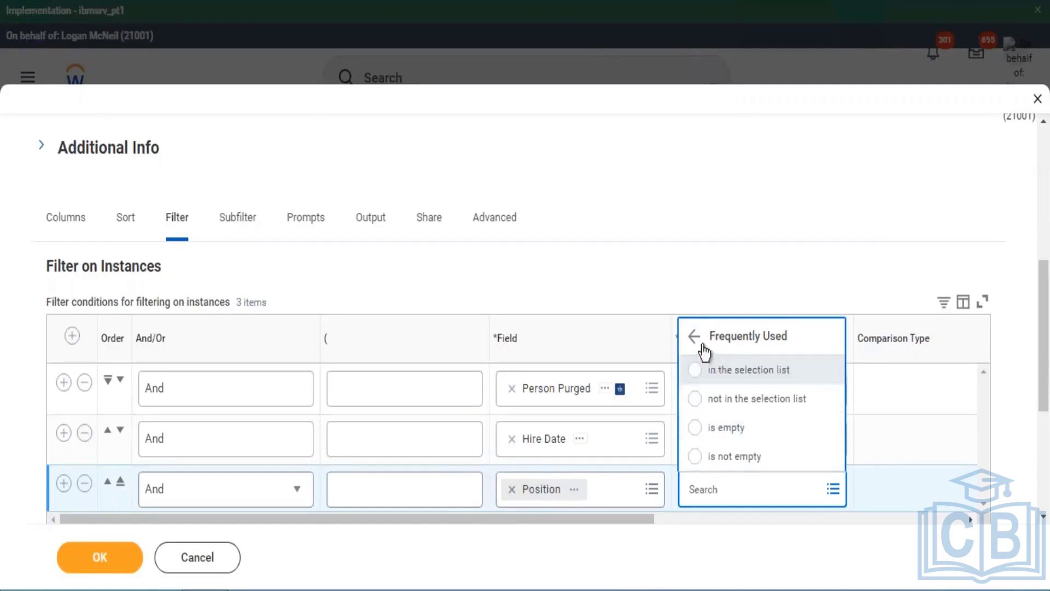
click(705, 365)
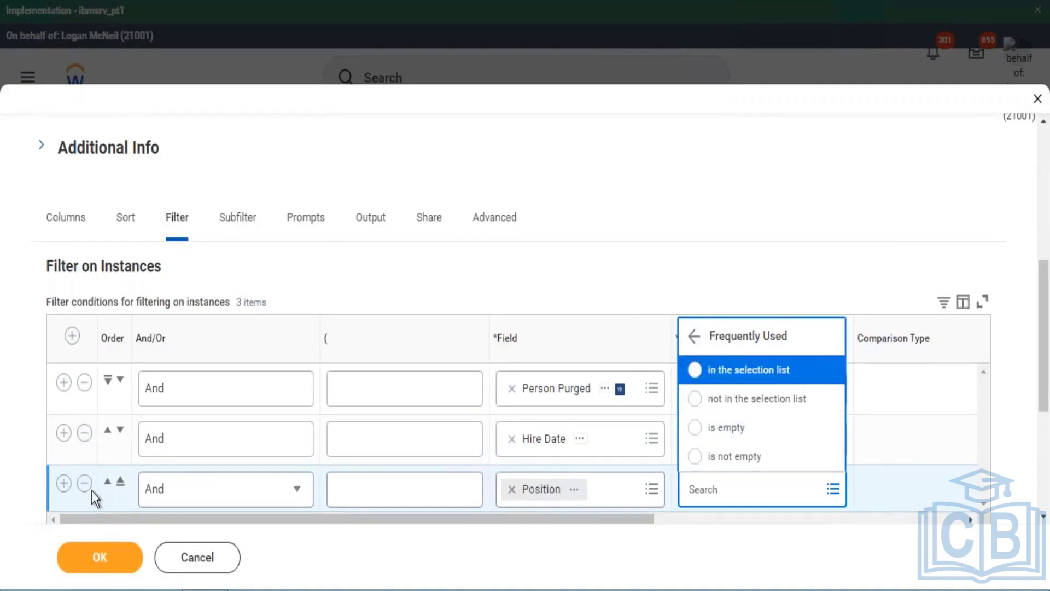
click(84, 483)
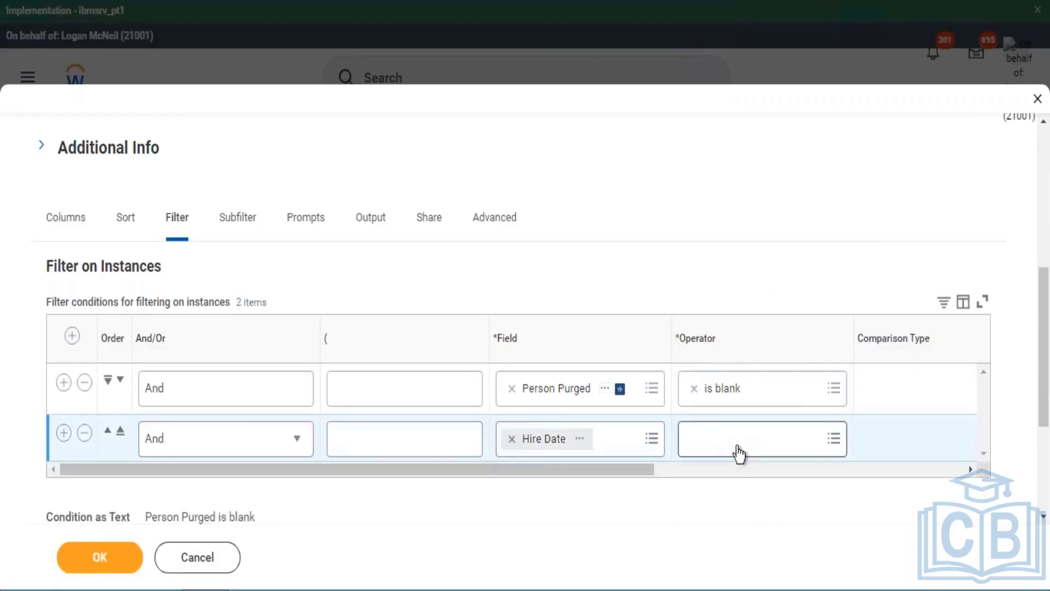
Step: Set the Hire Date condition's operator to greater than or equal to
click(736, 455)
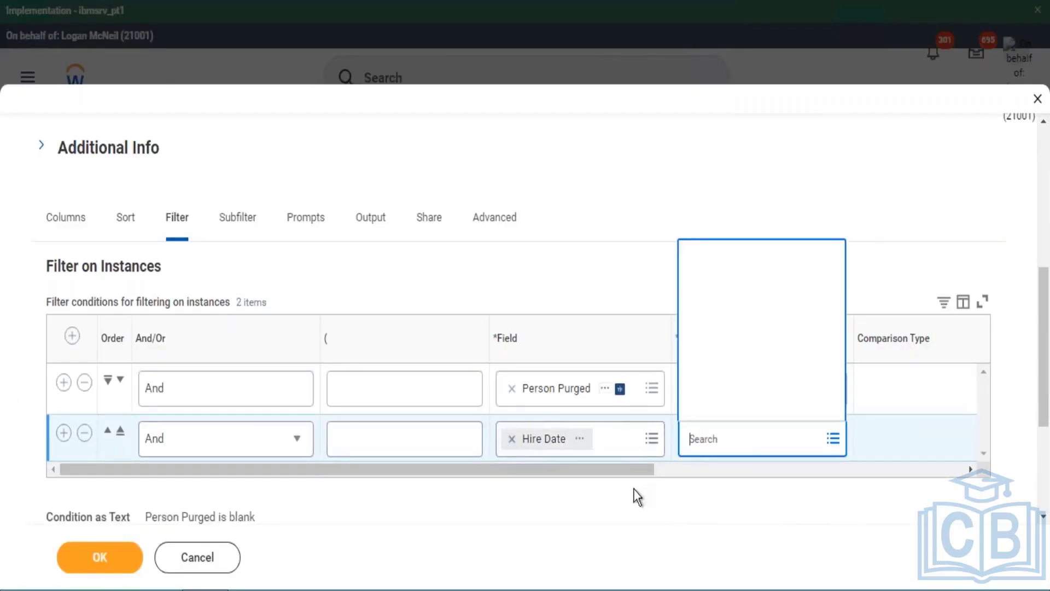
click(703, 469)
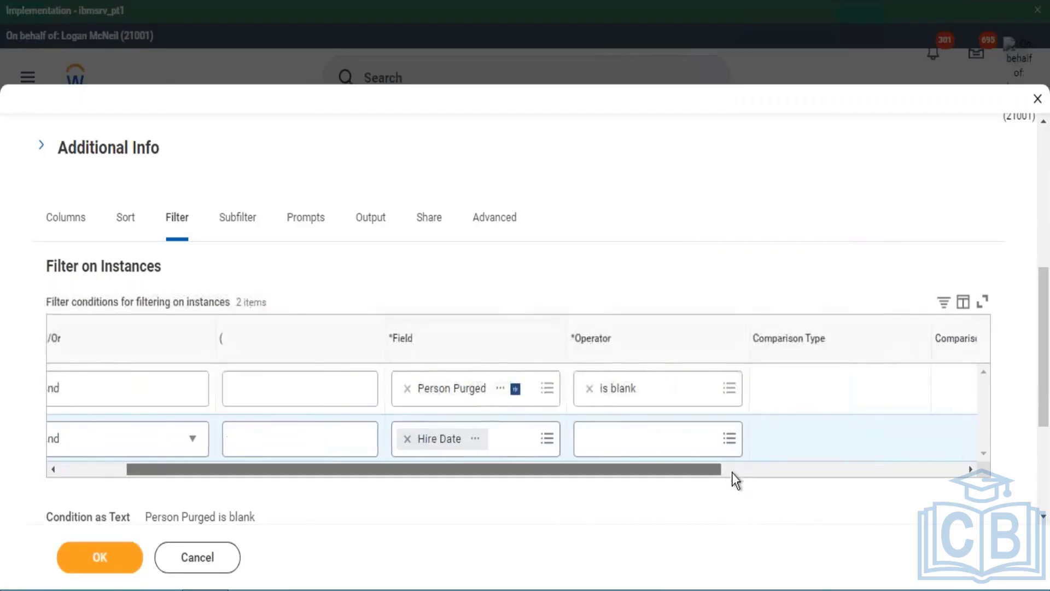
click(618, 451)
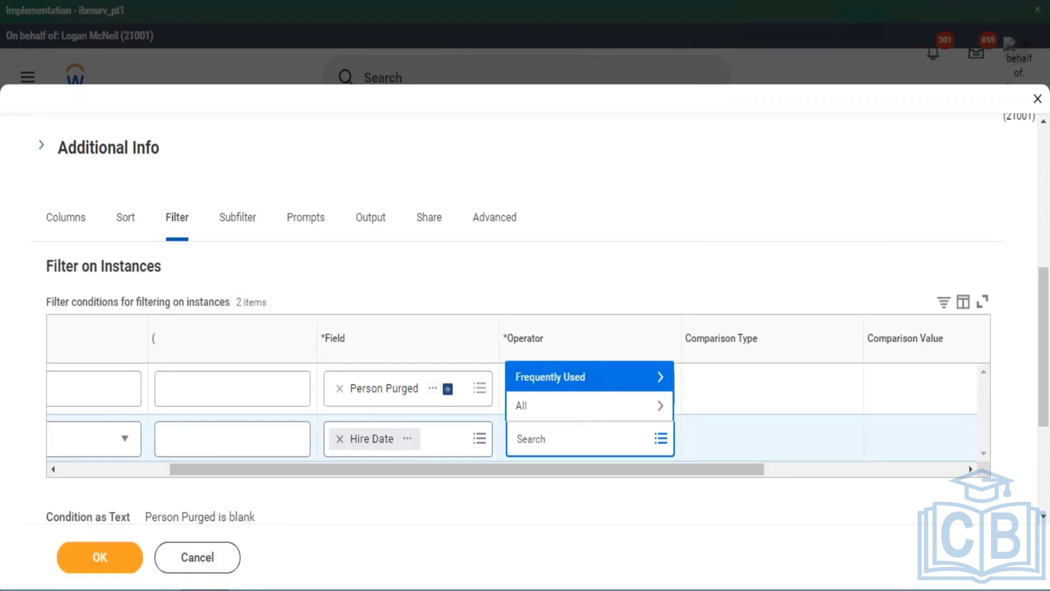
key(Return)
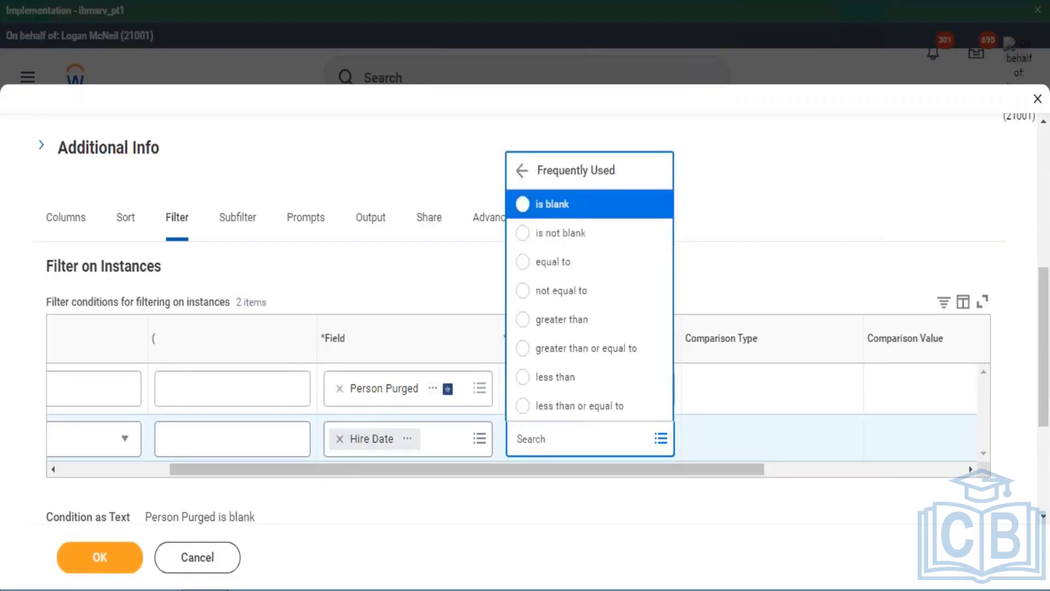
key(Down)
key(Down)
key(Down)
key(Down)
key(Down)
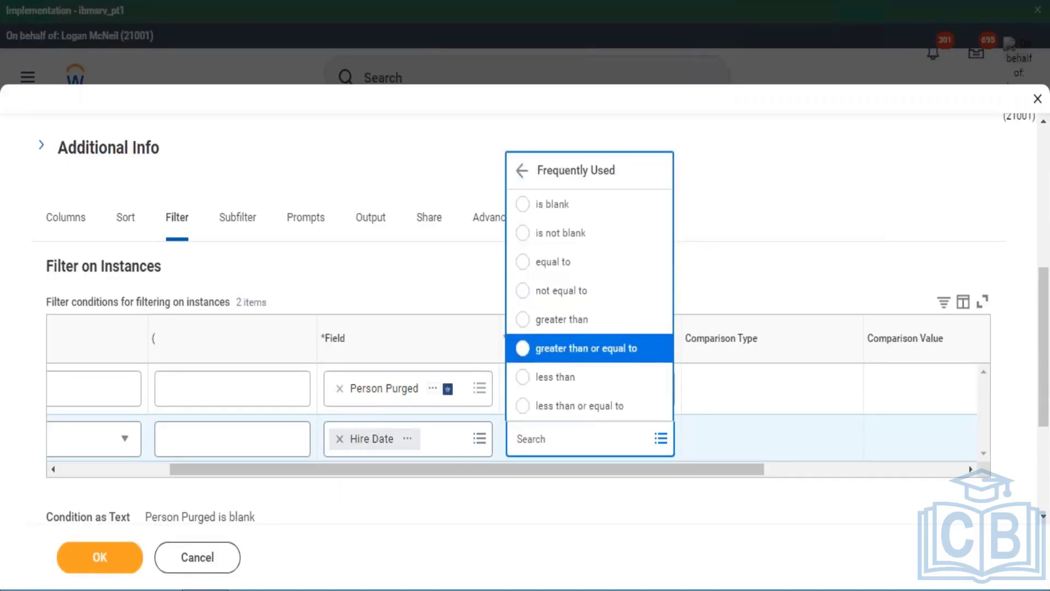
key(Return)
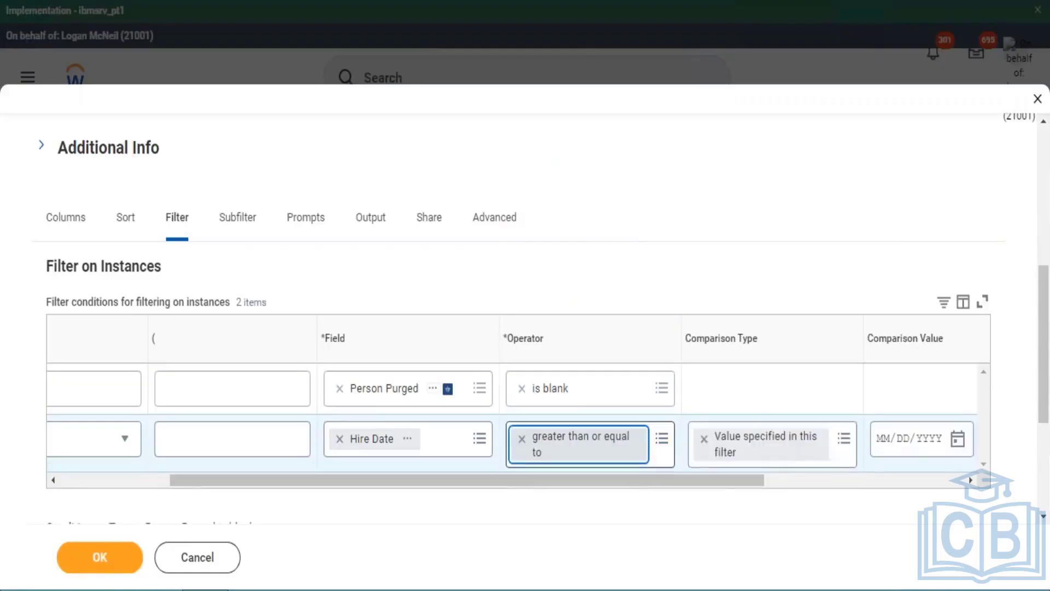
Step: Enter 01/01/2021 as the comparison value of the Hire Date condition
key(Tab)
key(Tab)
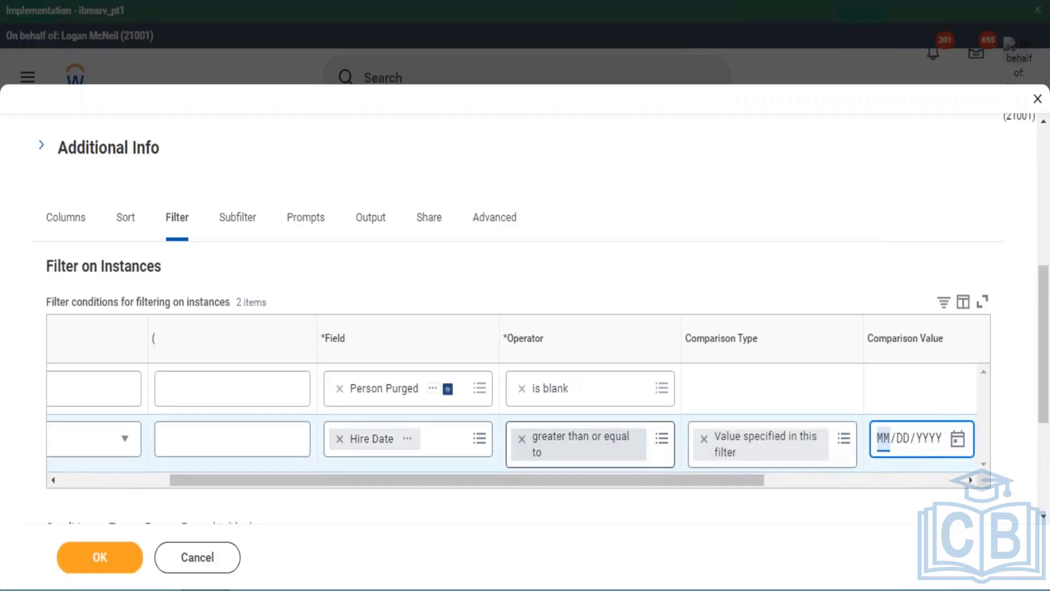
text(01/01/)
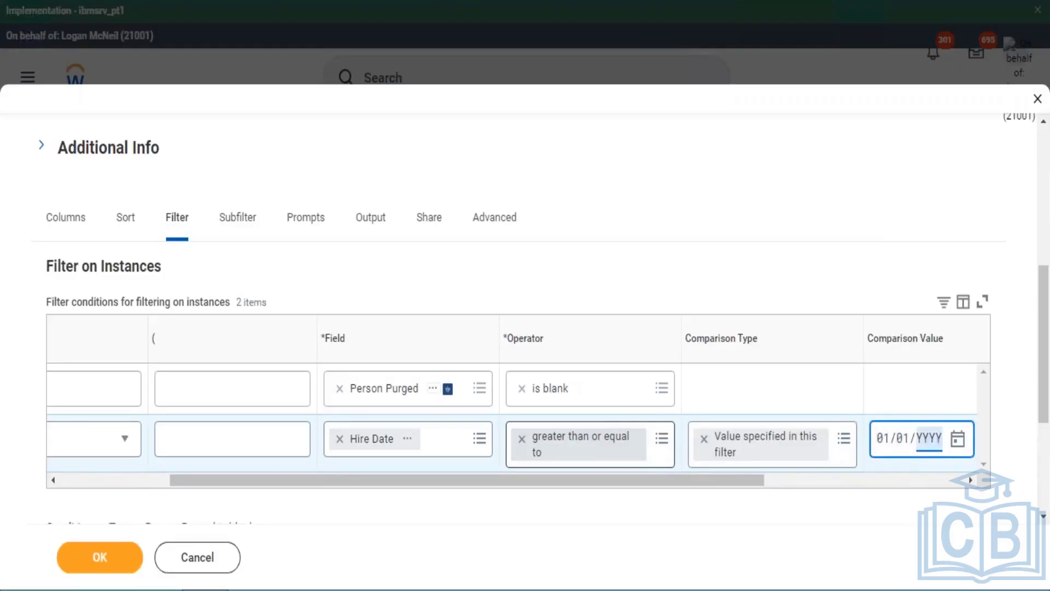
text(2021)
Step: Add a third filter condition below the Hire Date one and search its field for hire date
drag(343, 480, 159, 468)
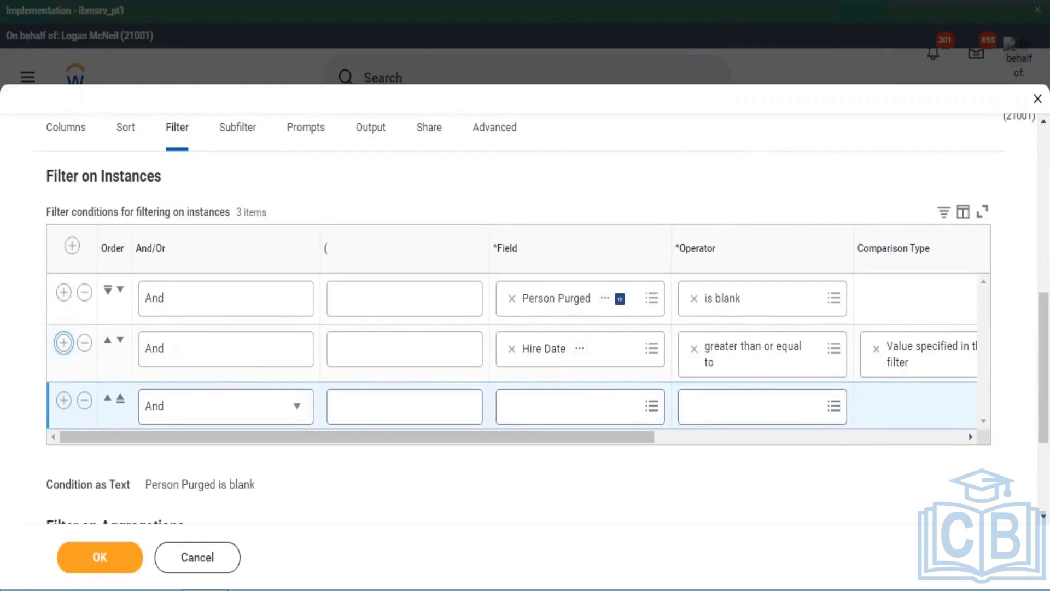
click(614, 413)
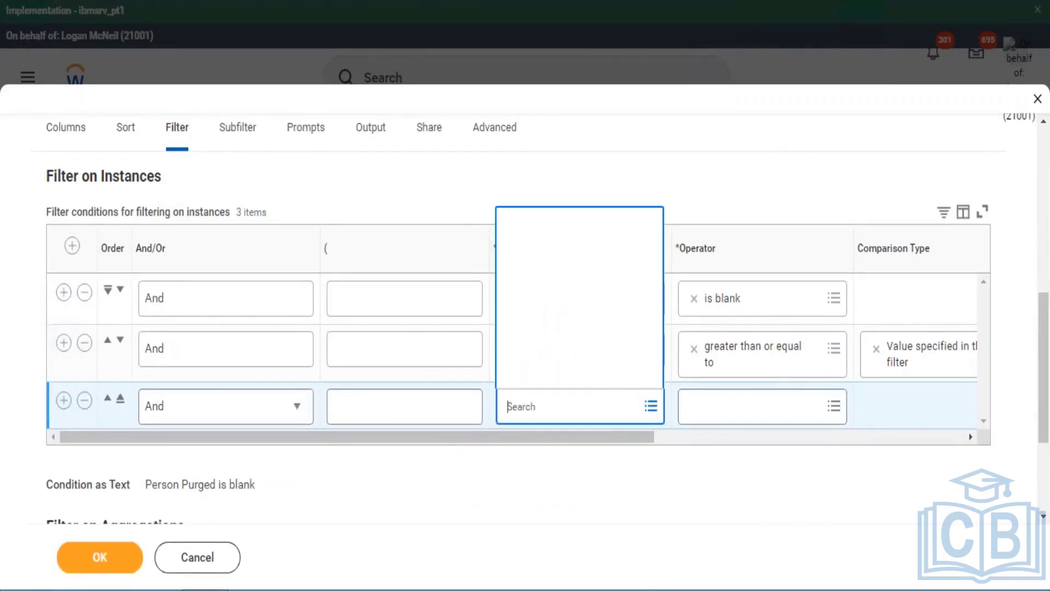
text(hire date)
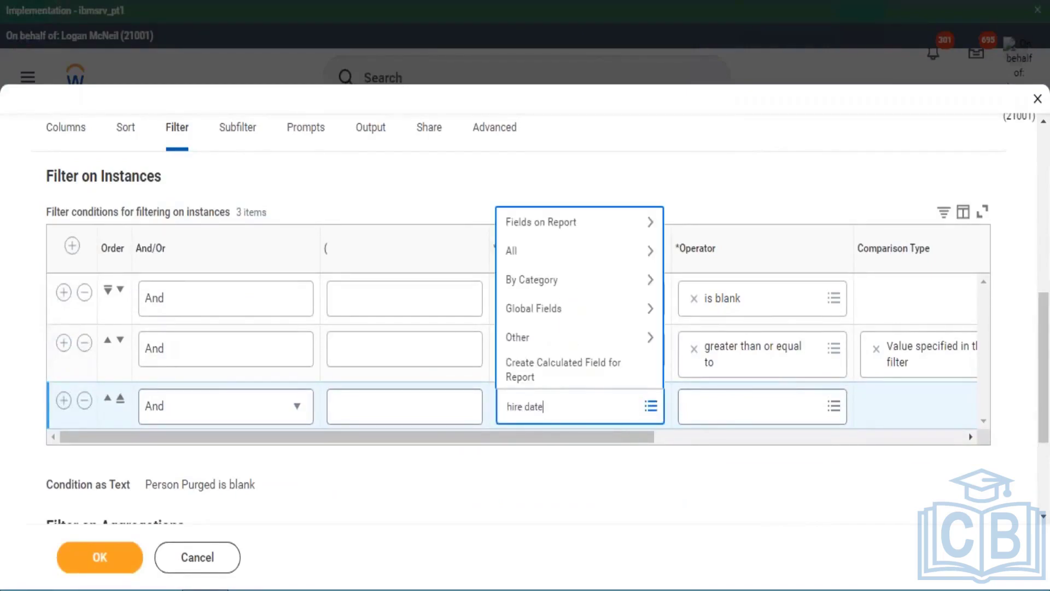
key(Return)
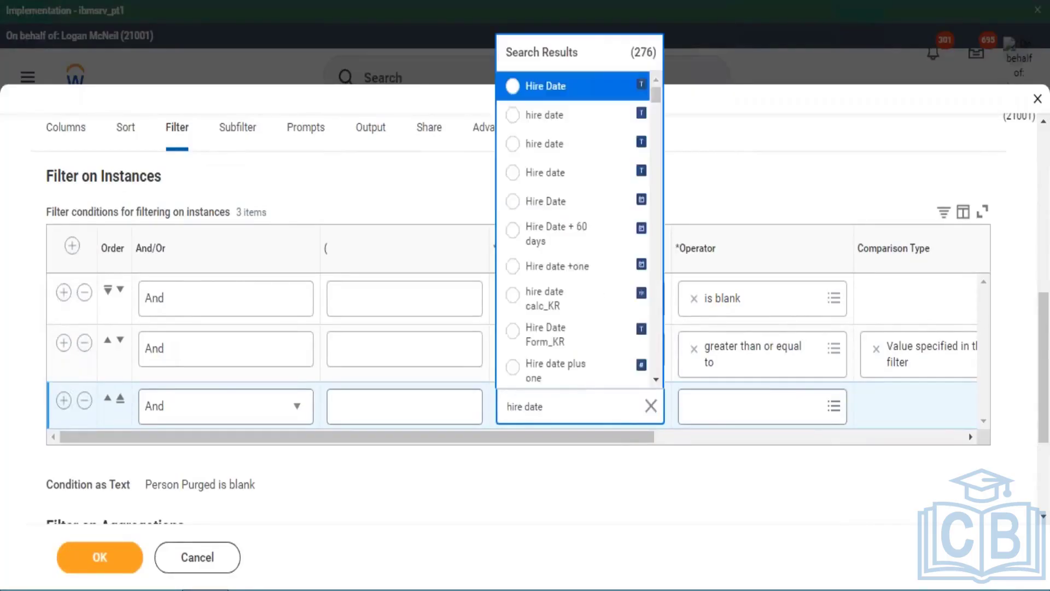
key(Down)
key(Down)
key(Down)
key(Down)
key(Down)
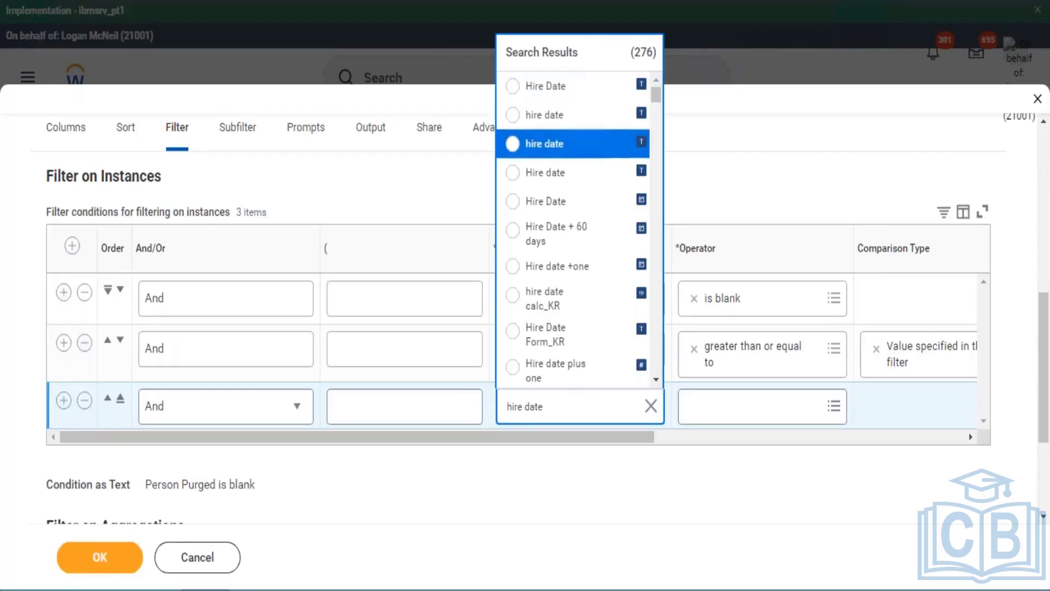
key(Return)
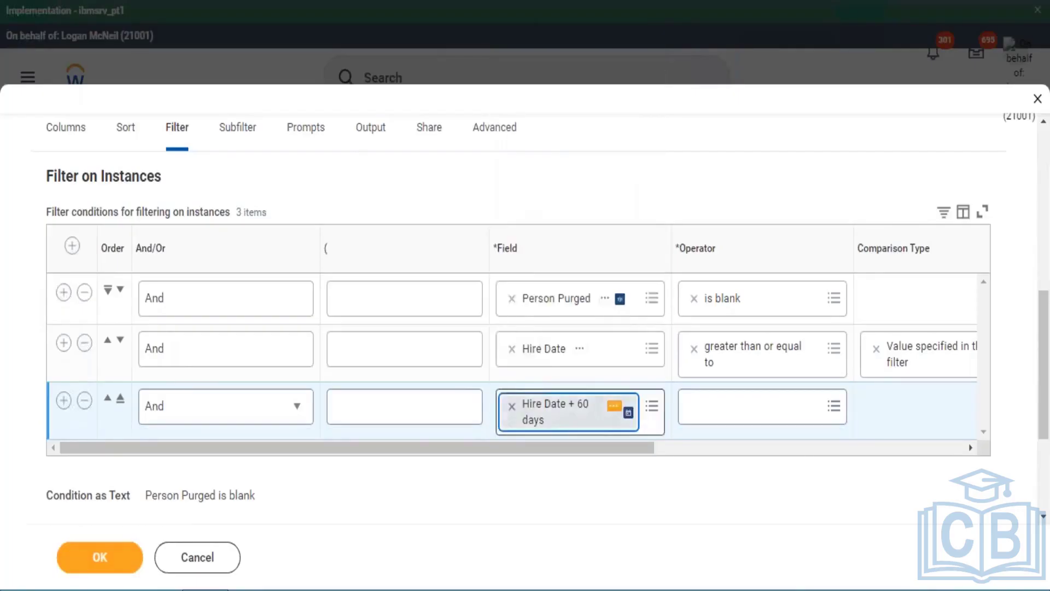
click(512, 406)
Step: Search the third filter condition's field for hire date and select the Hire Date field
text(hire)
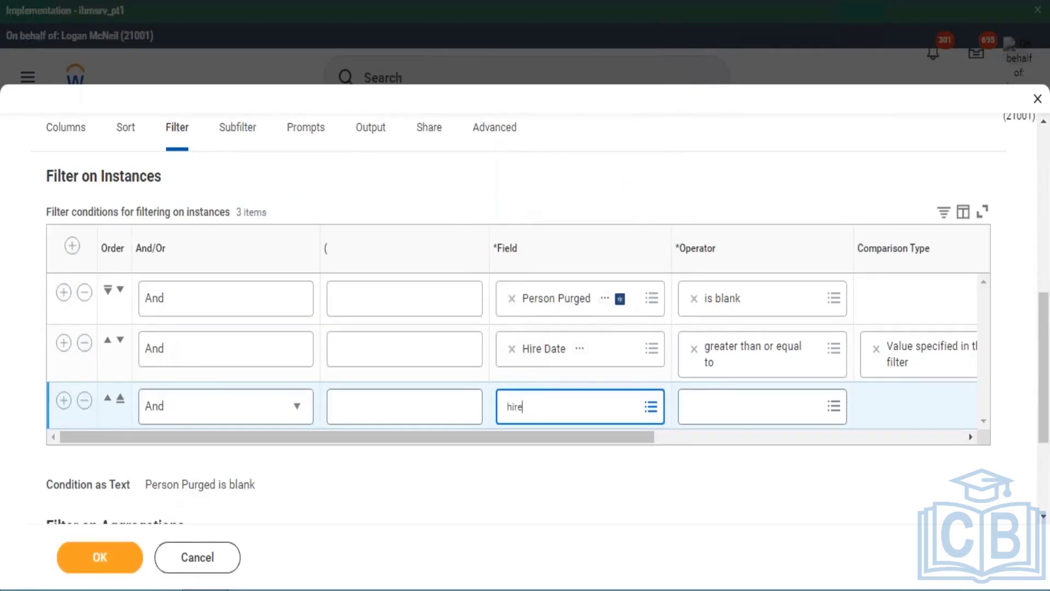
text( date)
key(Return)
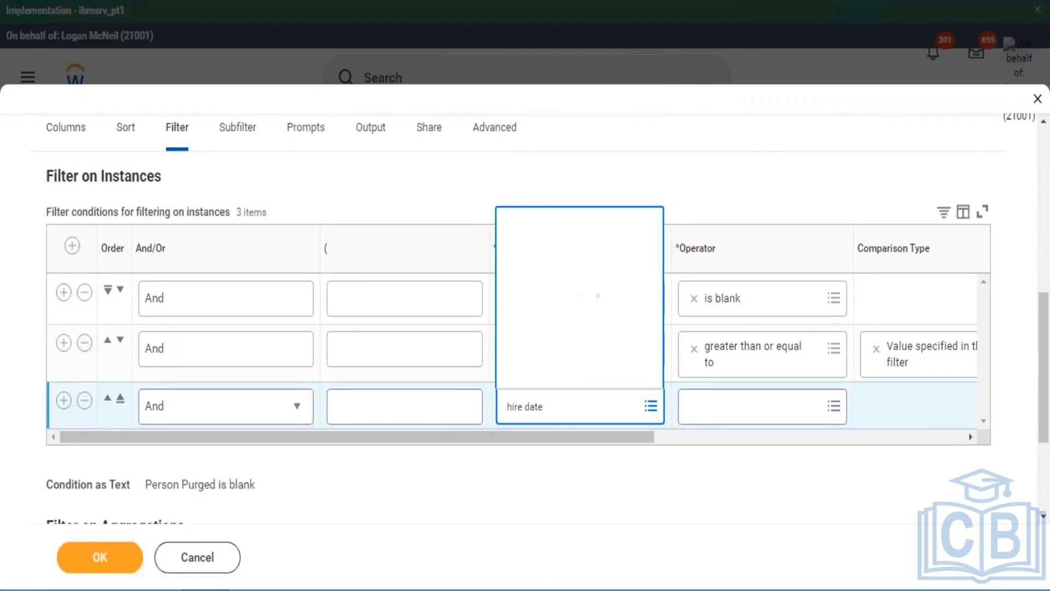
key(Down)
key(Down)
key(Down)
key(Down)
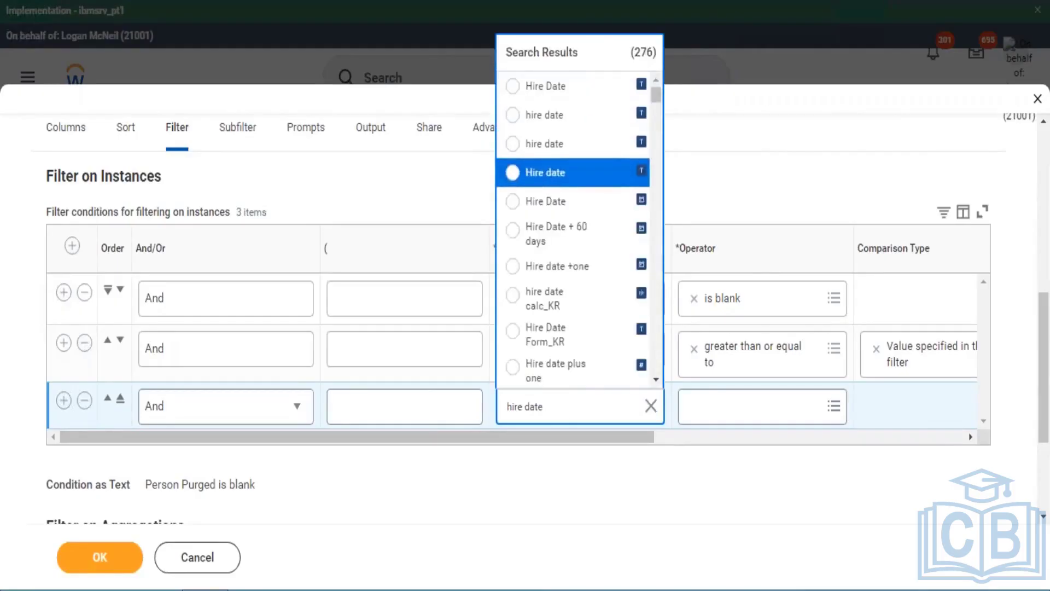
key(Return)
Step: Set the third condition's operator to less than or equal to
key(Tab)
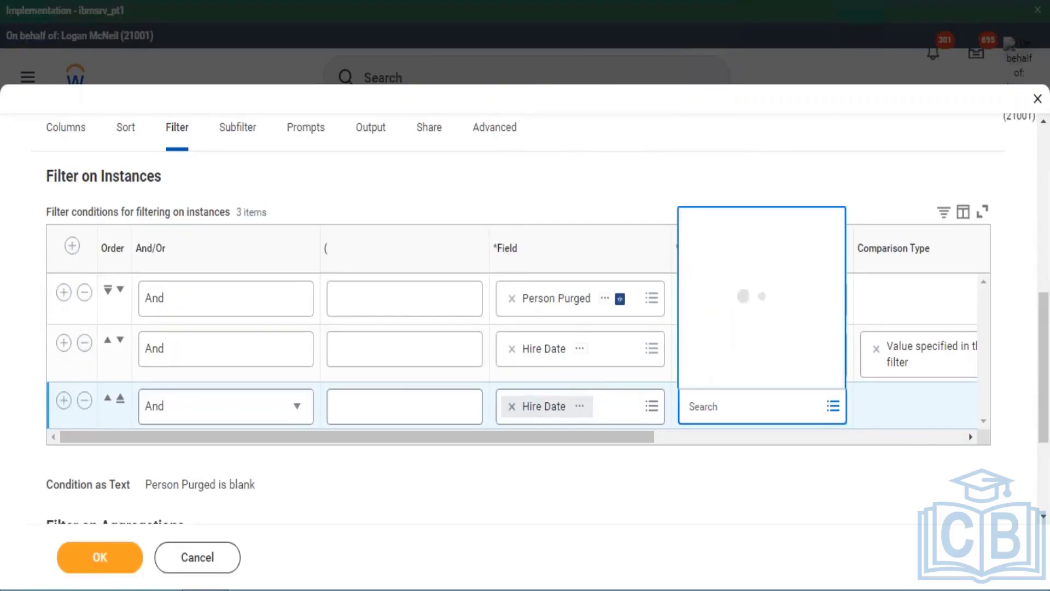
key(Down)
key(Down)
key(Down)
key(Down)
key(Down)
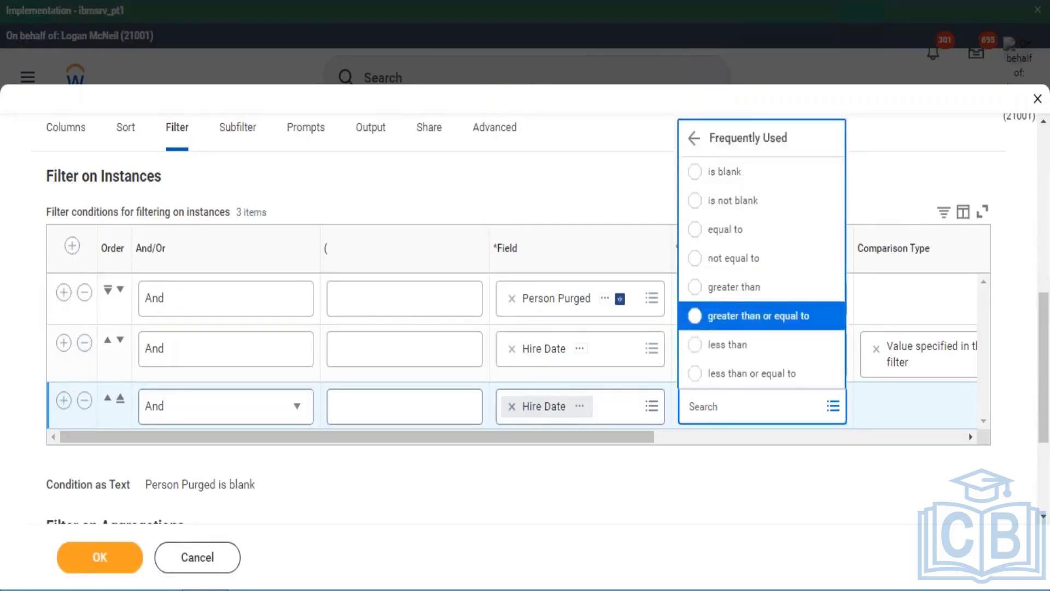
key(Down)
key(Down)
key(Return)
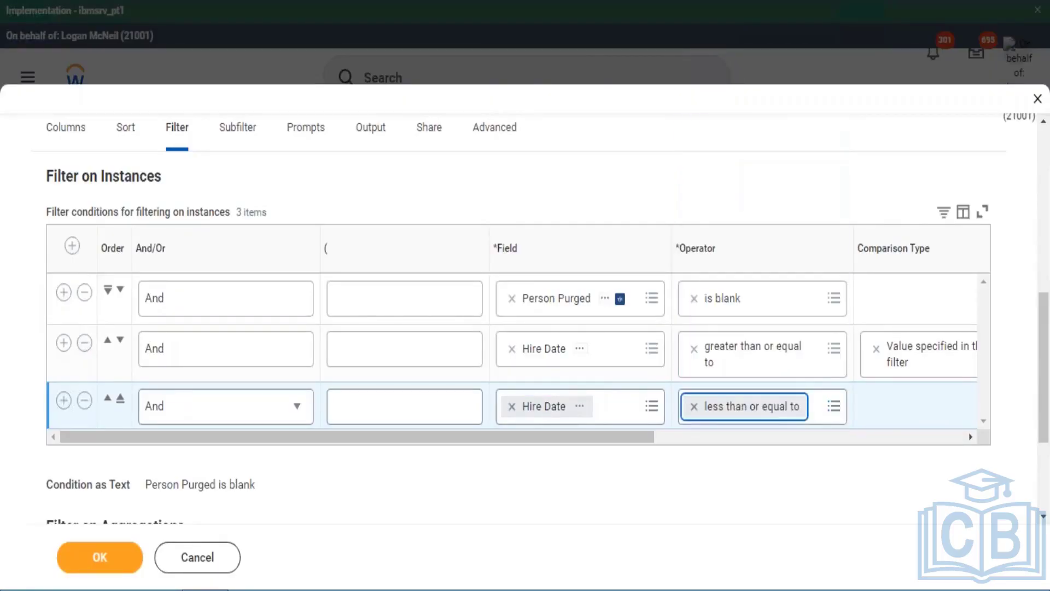
Step: Enter 12/31/2021 as the comparison value of the second Hire Date condition
key(Tab)
key(Tab)
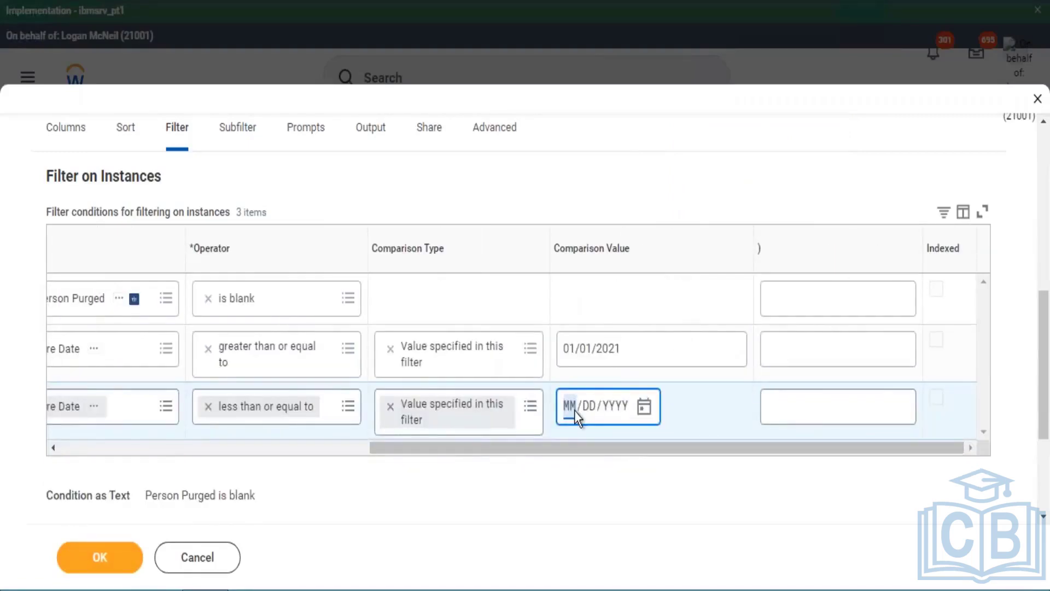
text(12/31/)
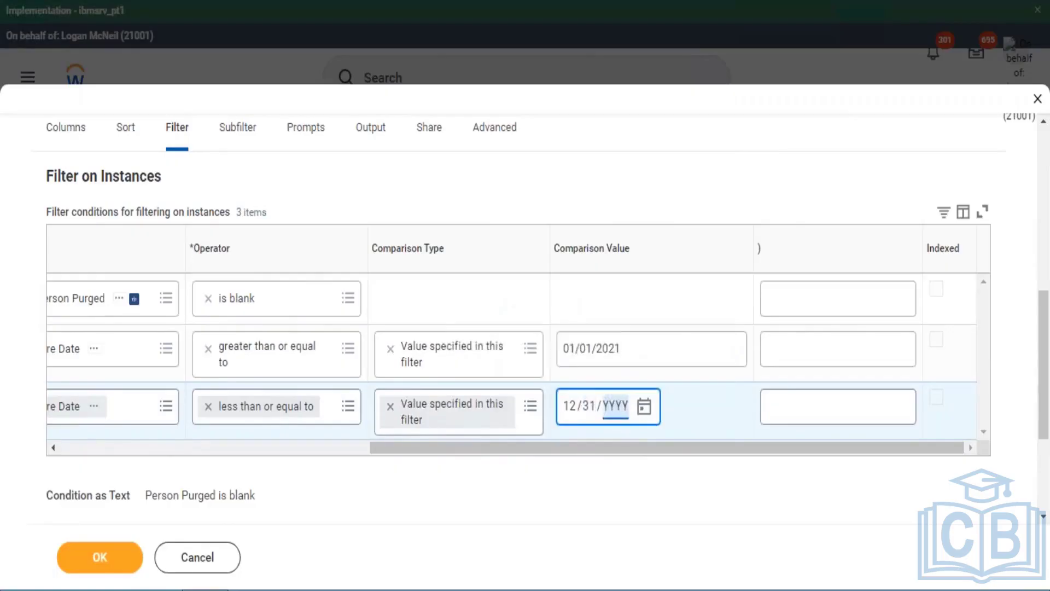
text(2021)
Step: Review the fields, operators, comparison types and comparison values across the three filter conditions
drag(656, 451, 562, 469)
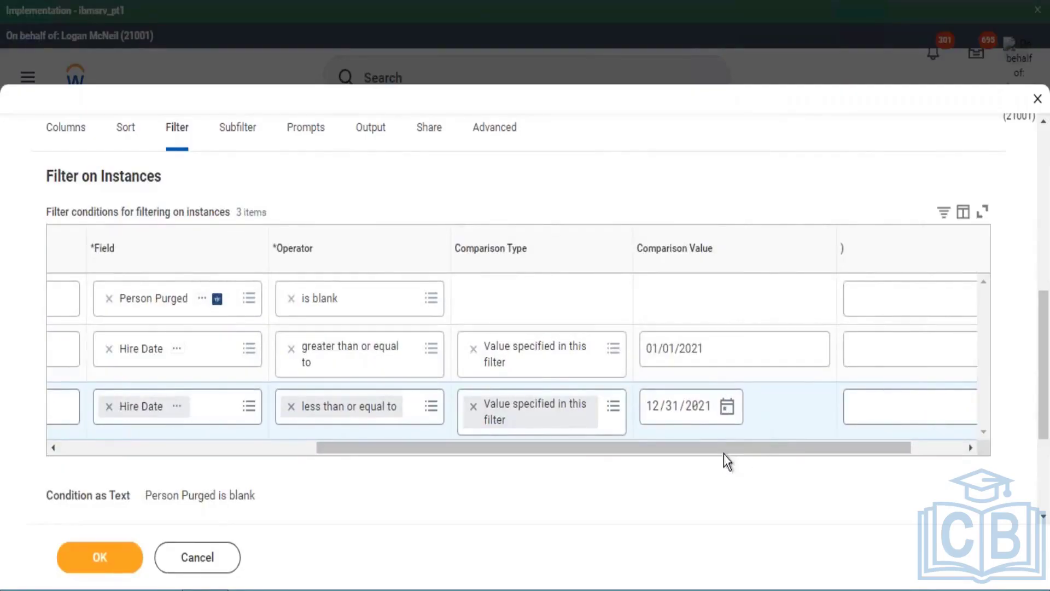
drag(724, 454, 12, 574)
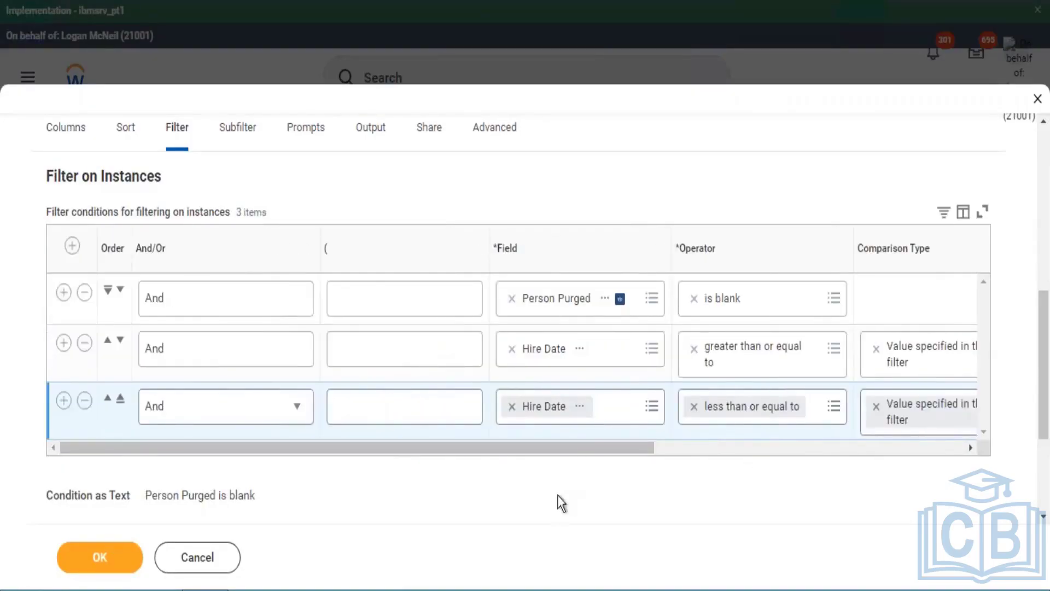
drag(563, 454, 642, 468)
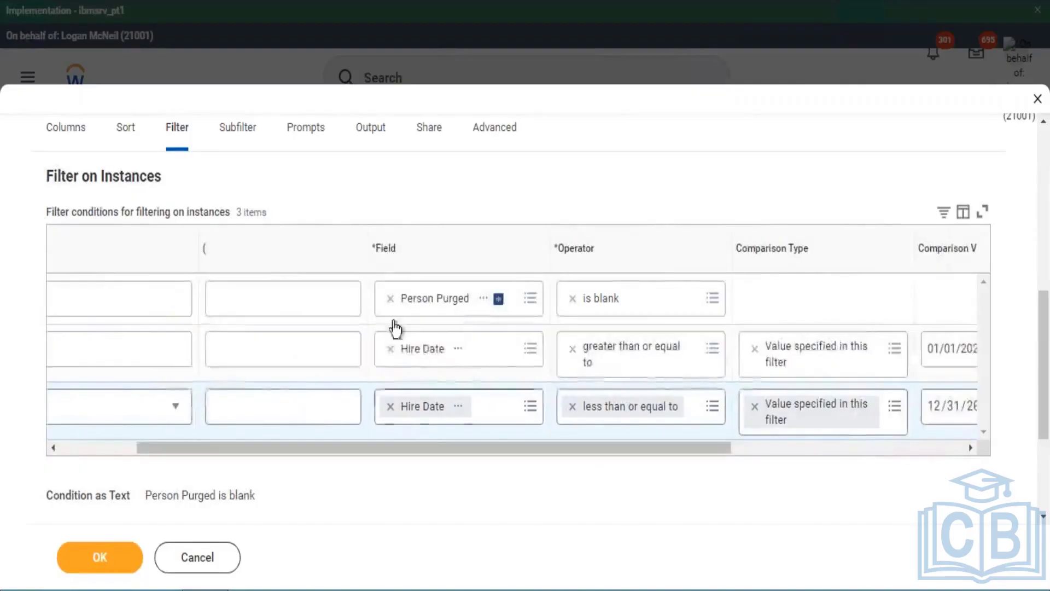
click(401, 419)
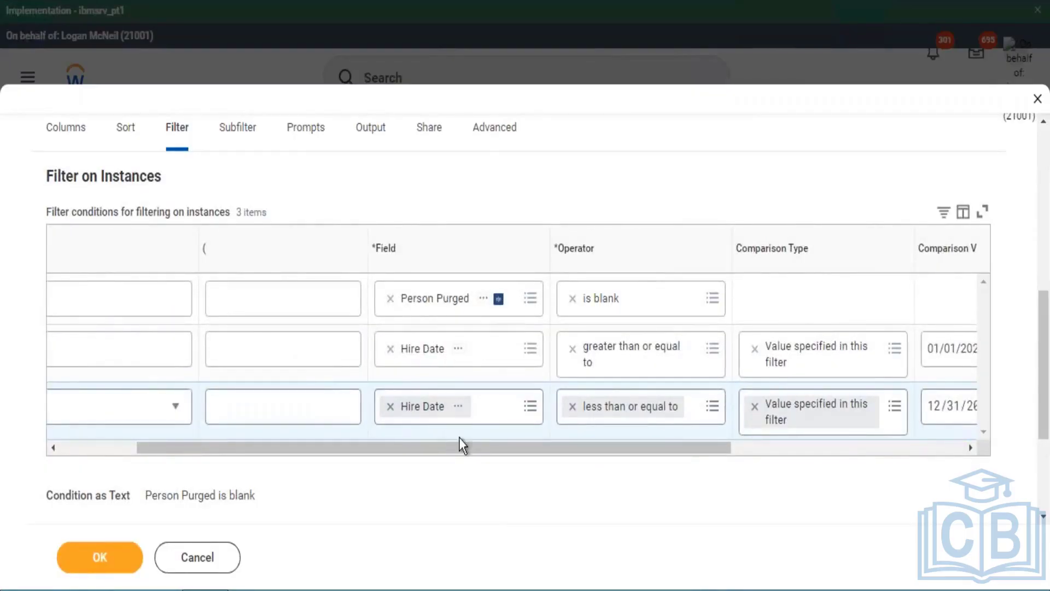
drag(565, 253, 604, 254)
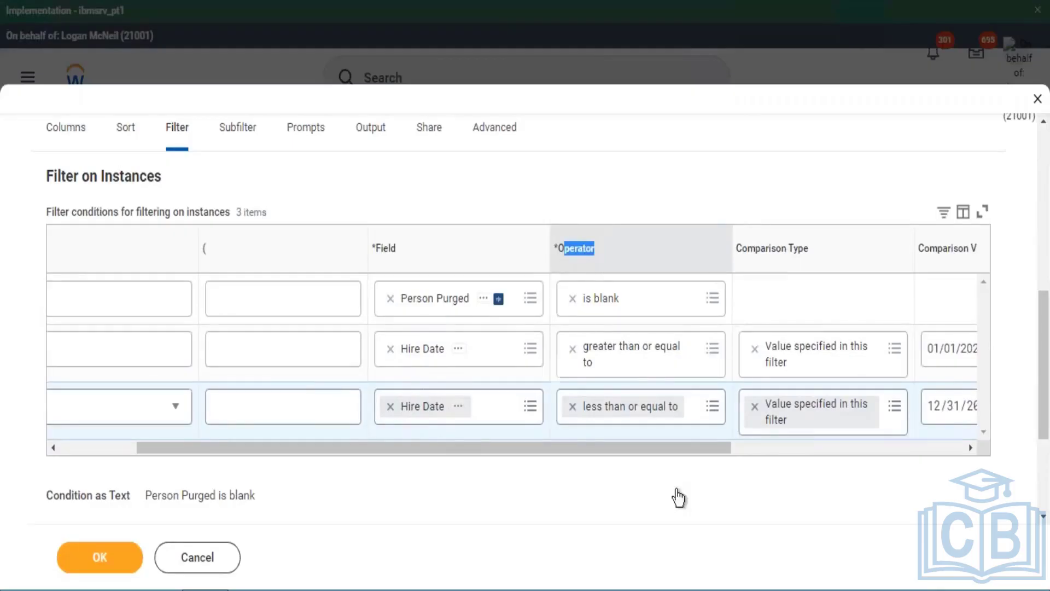
click(844, 475)
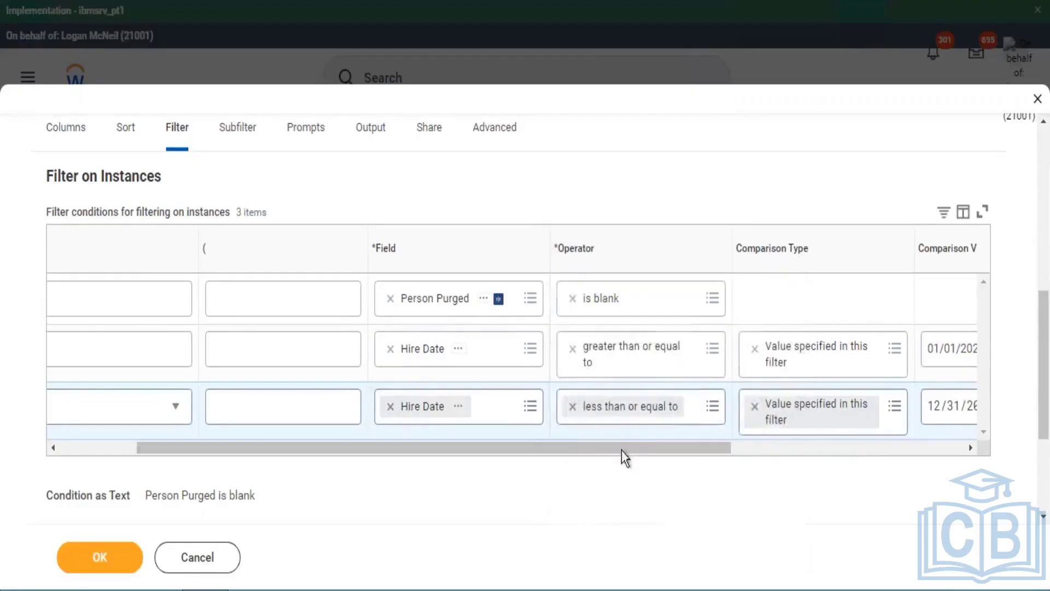
drag(622, 451, 744, 481)
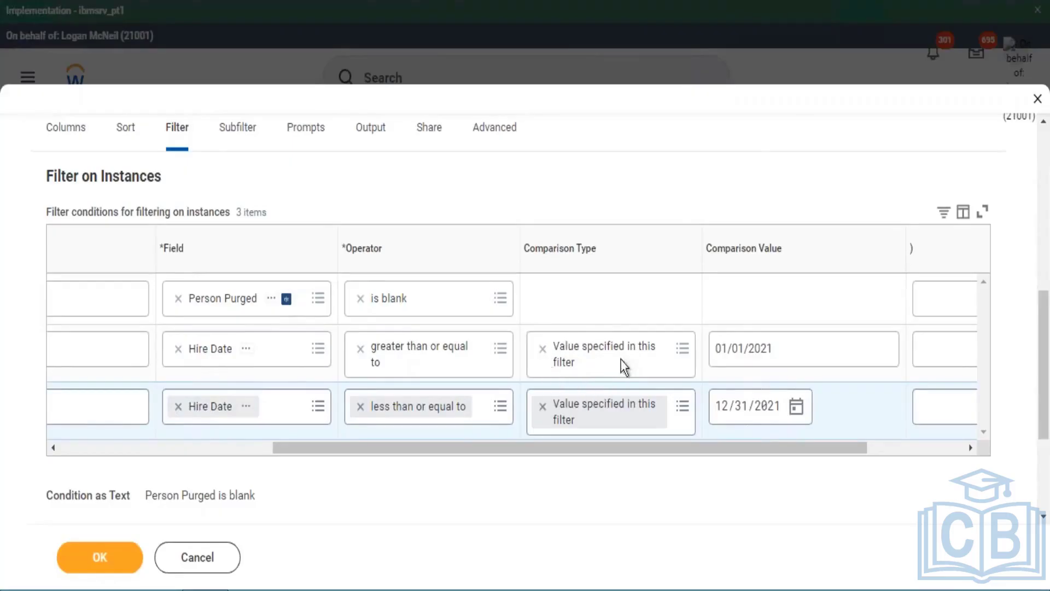
drag(777, 361, 715, 429)
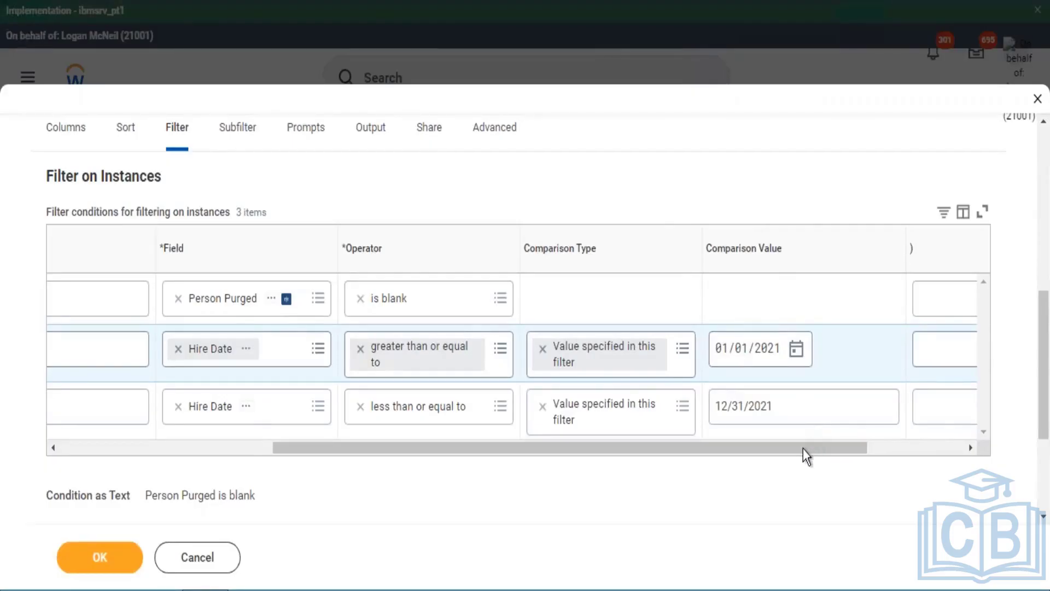
drag(803, 449, 12, 402)
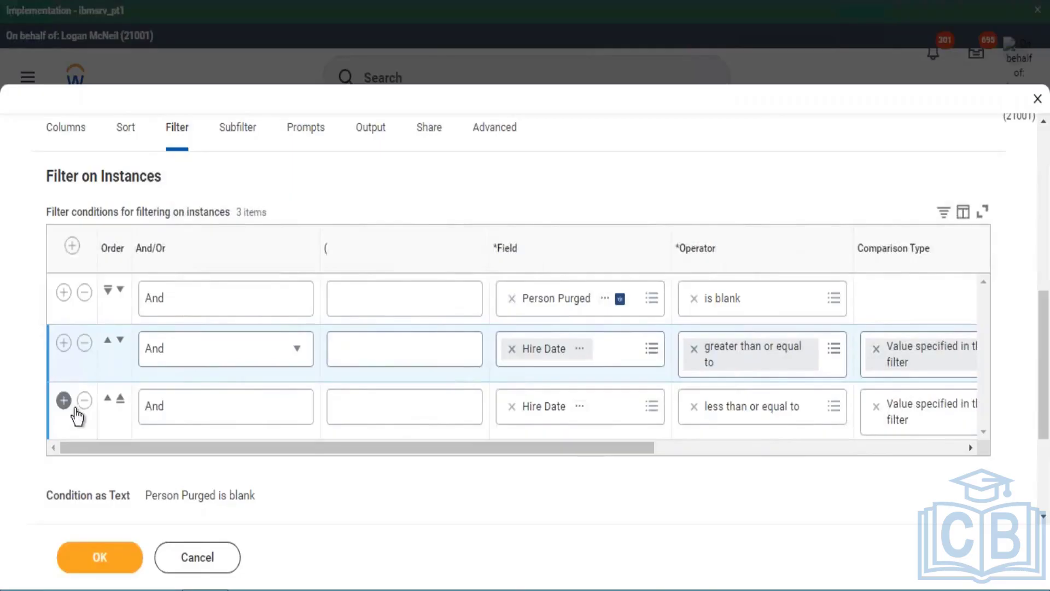
Step: Add a fourth filter condition on the Management Level field, searched as manage level, with the operator in the selection list
click(546, 447)
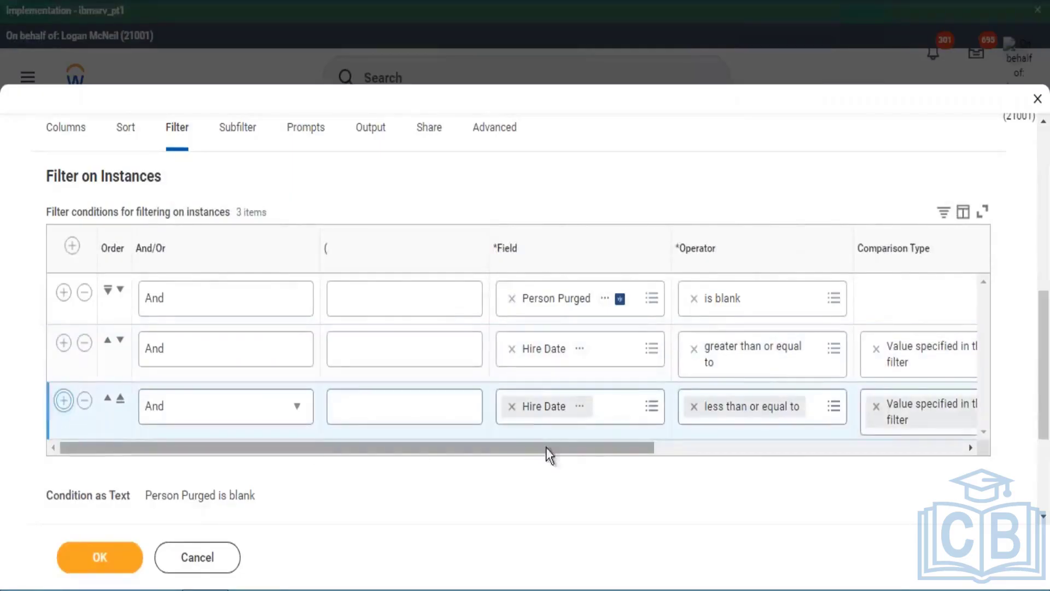
click(551, 463)
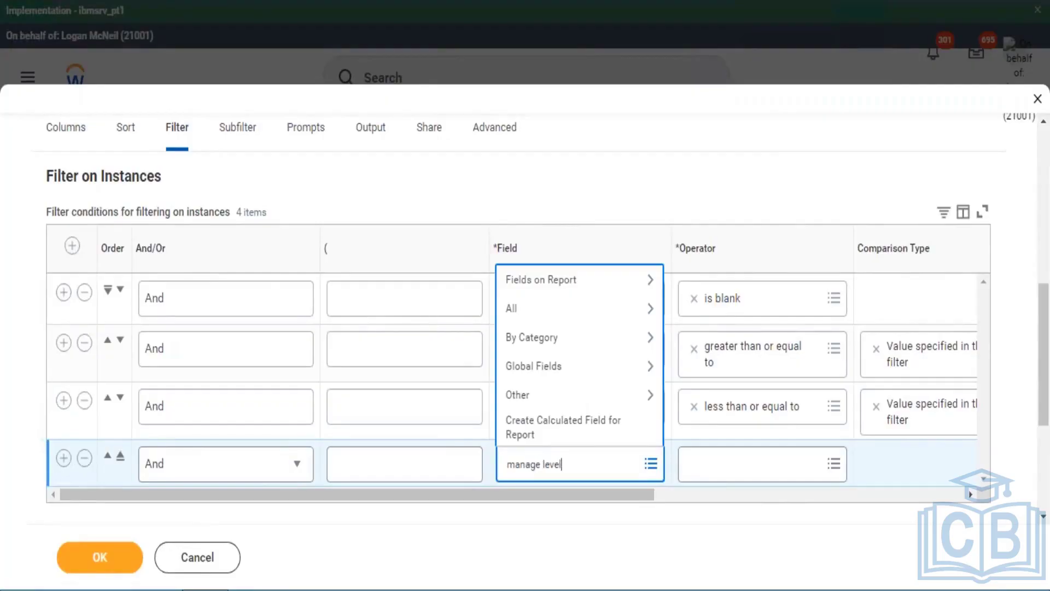
key(Return)
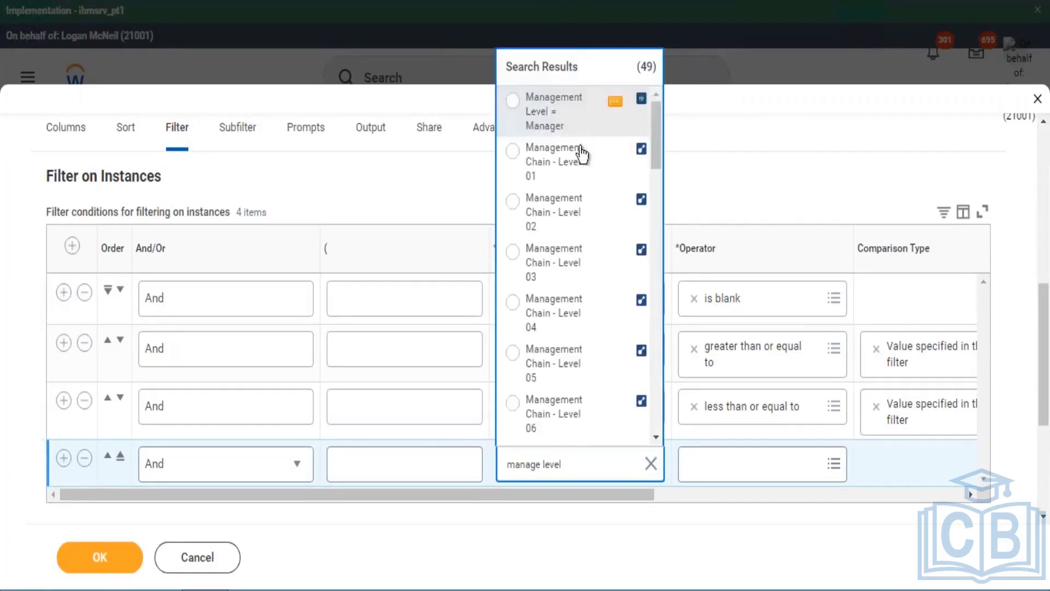
scroll(614, 274, down, 2)
scroll(574, 170, down, 5)
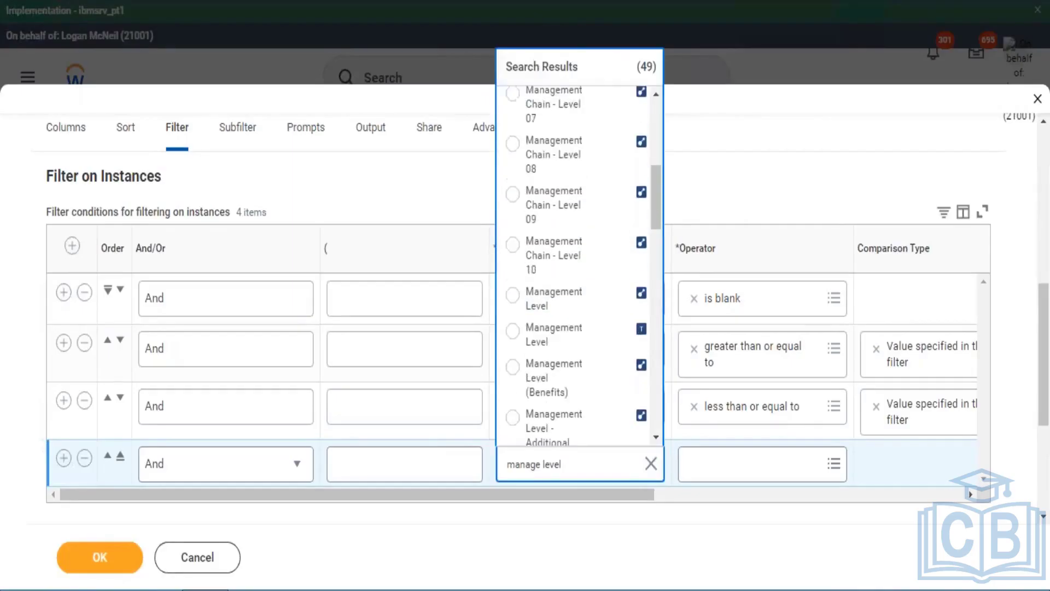
click(558, 300)
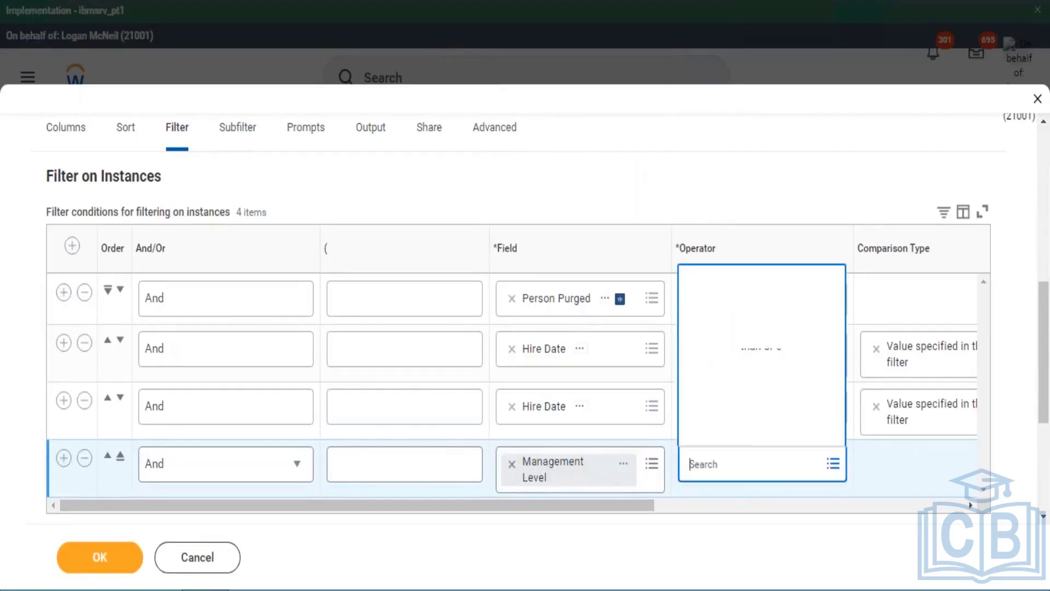
click(757, 422)
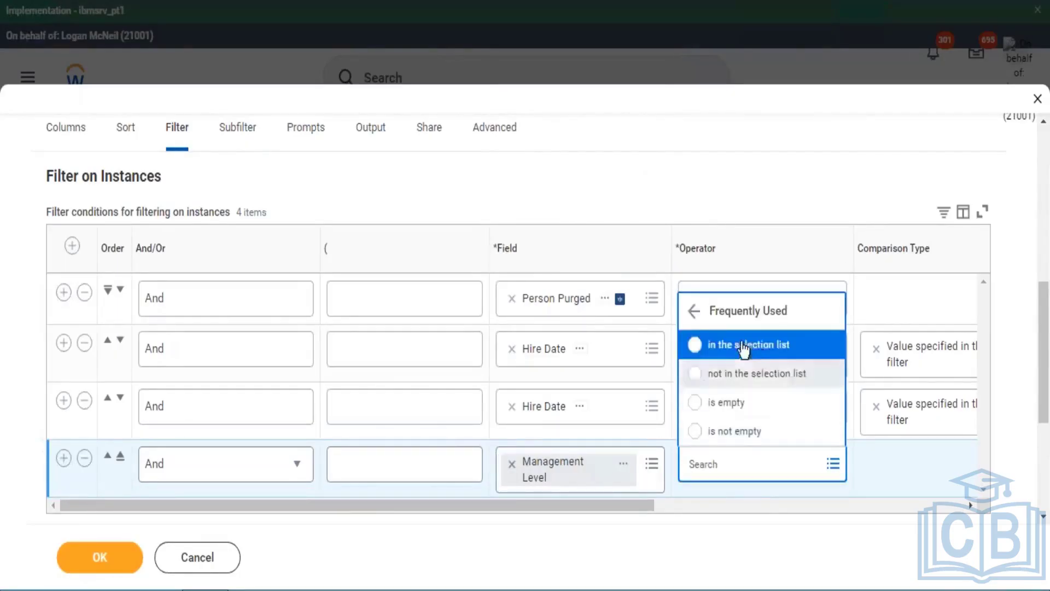
click(759, 346)
Step: Browse the management levels offered as comparison values for the Management Level condition without choosing one
drag(622, 513, 849, 524)
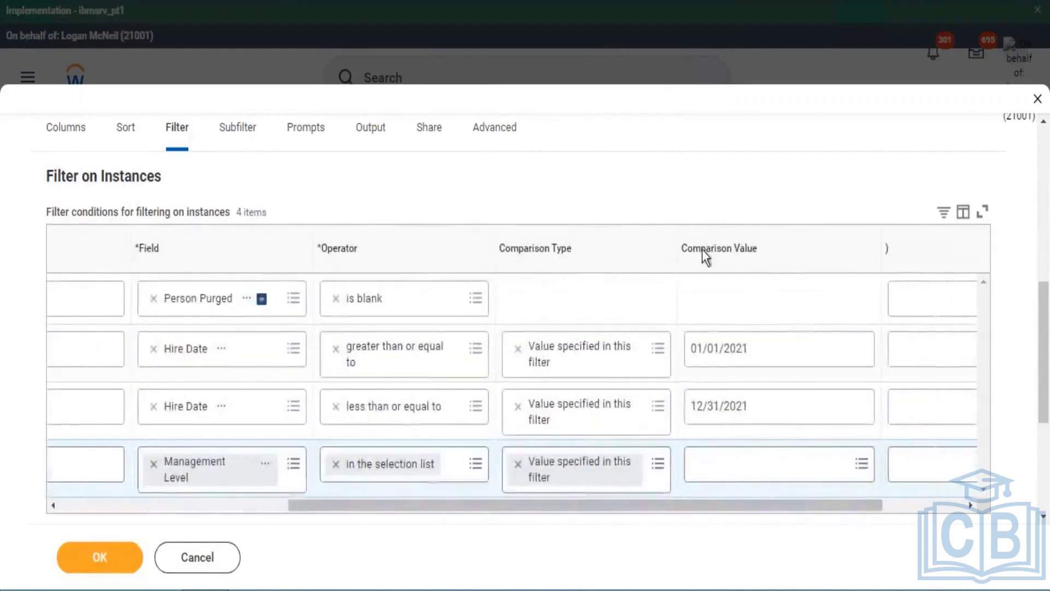
drag(702, 249, 758, 249)
click(729, 456)
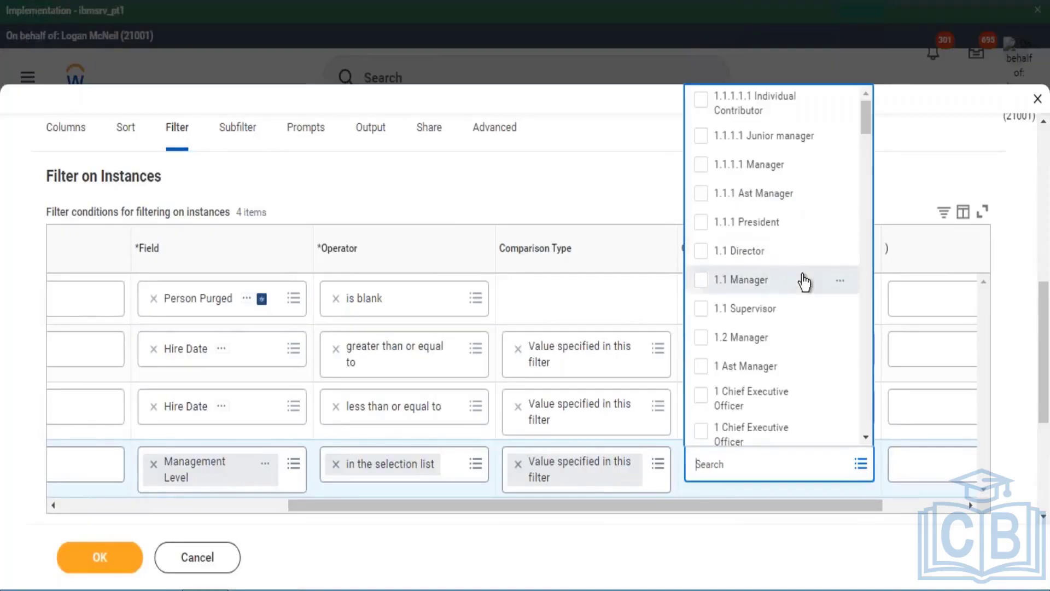
scroll(807, 290, down, 8)
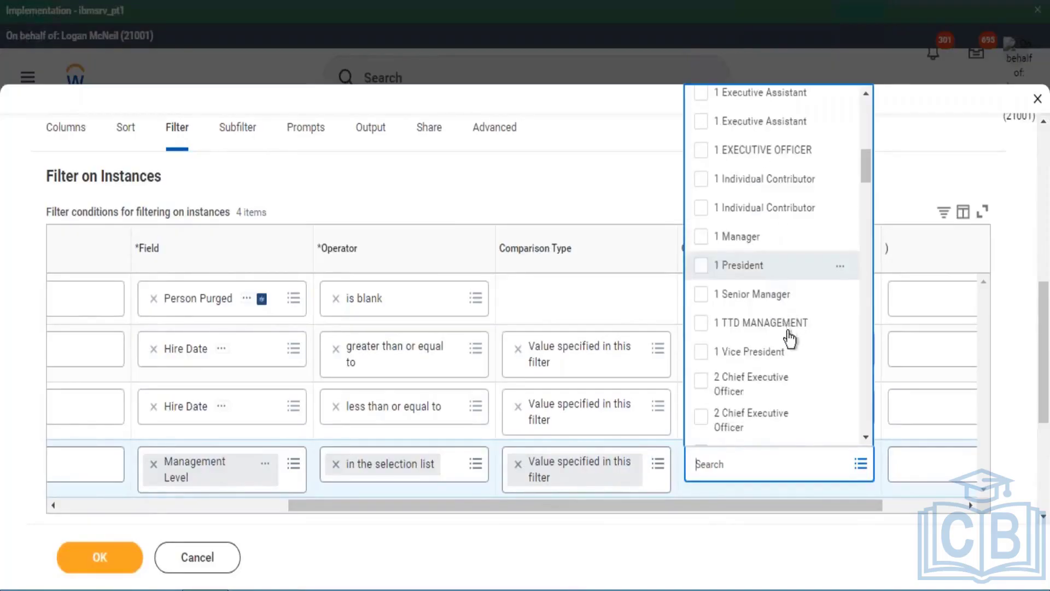
scroll(780, 367, down, 5)
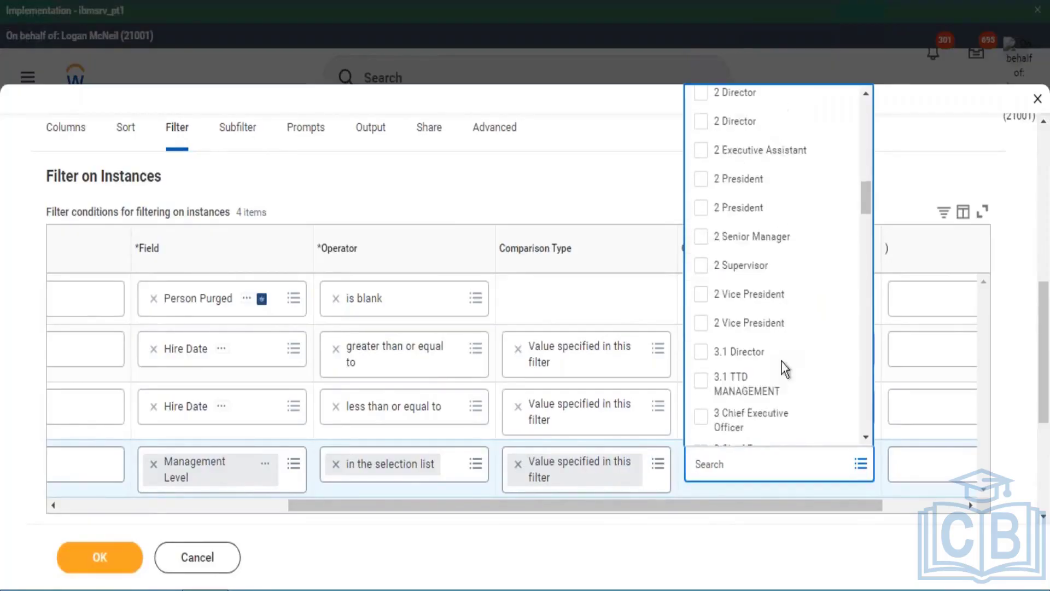
scroll(785, 369, down, 2)
click(531, 143)
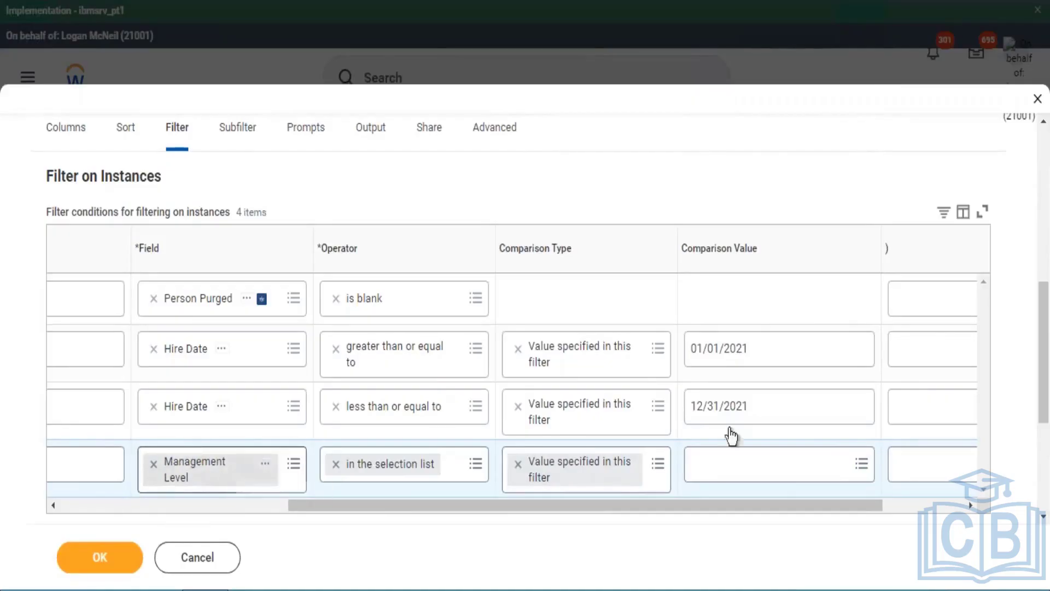
drag(687, 248, 750, 270)
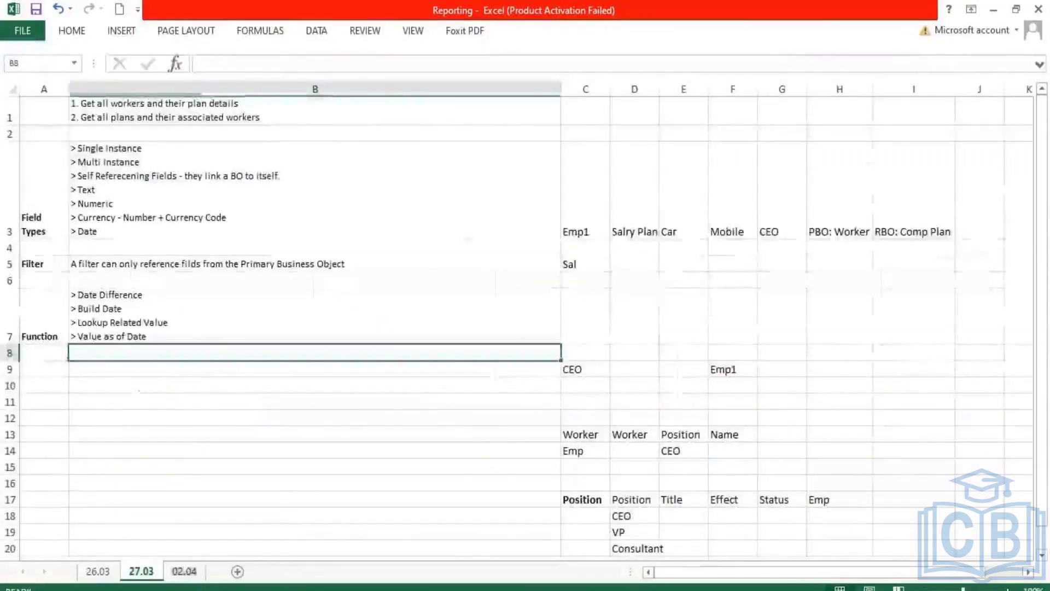
click(184, 571)
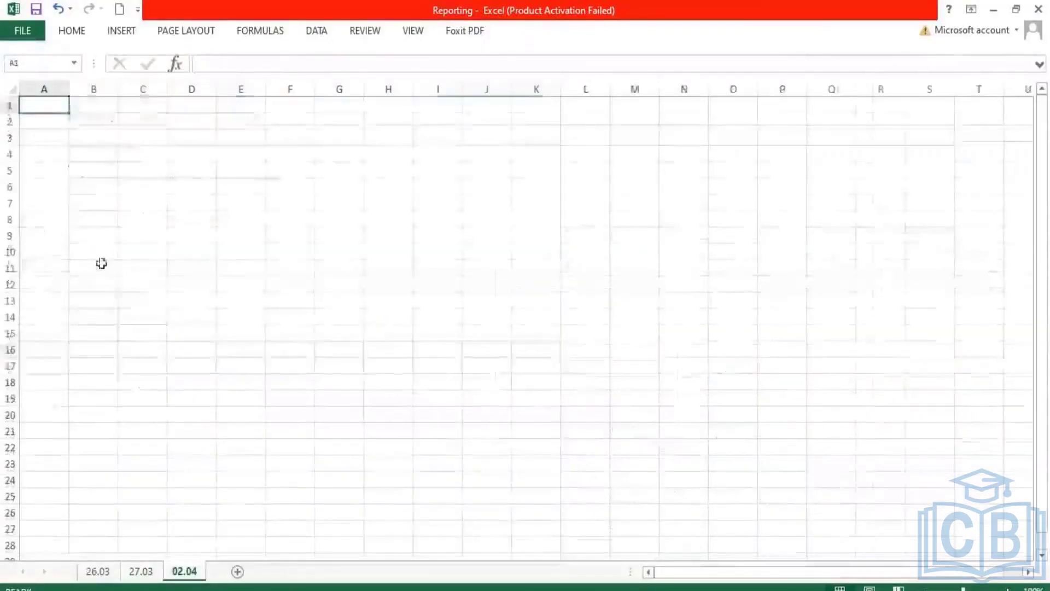
click(60, 122)
text(Co)
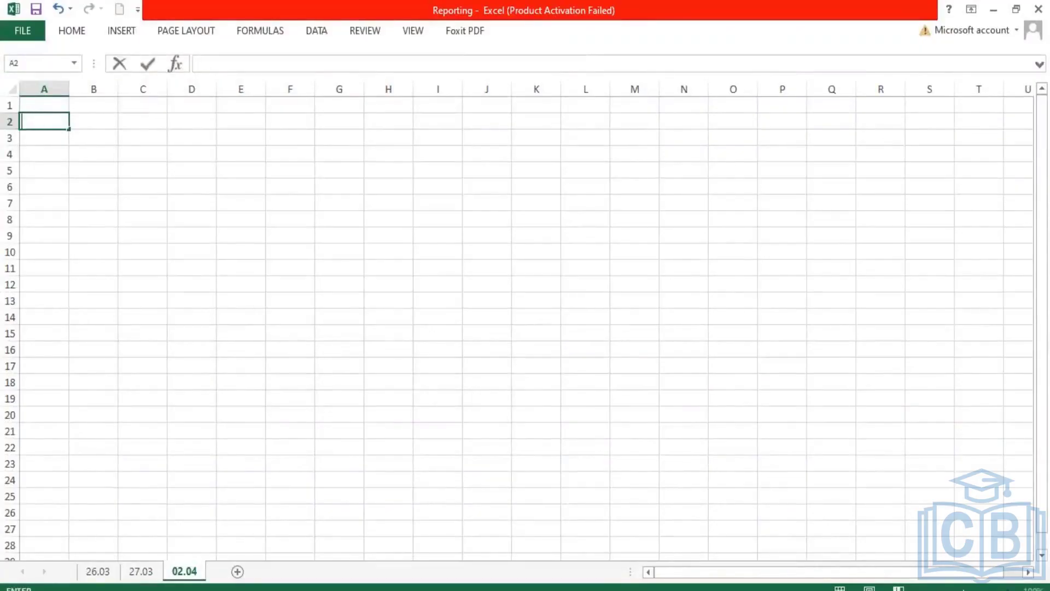
Step: Copy the formatting of column A on the 27.03 sheet to column A of the 02.04 sheet with Format Painter
click(141, 571)
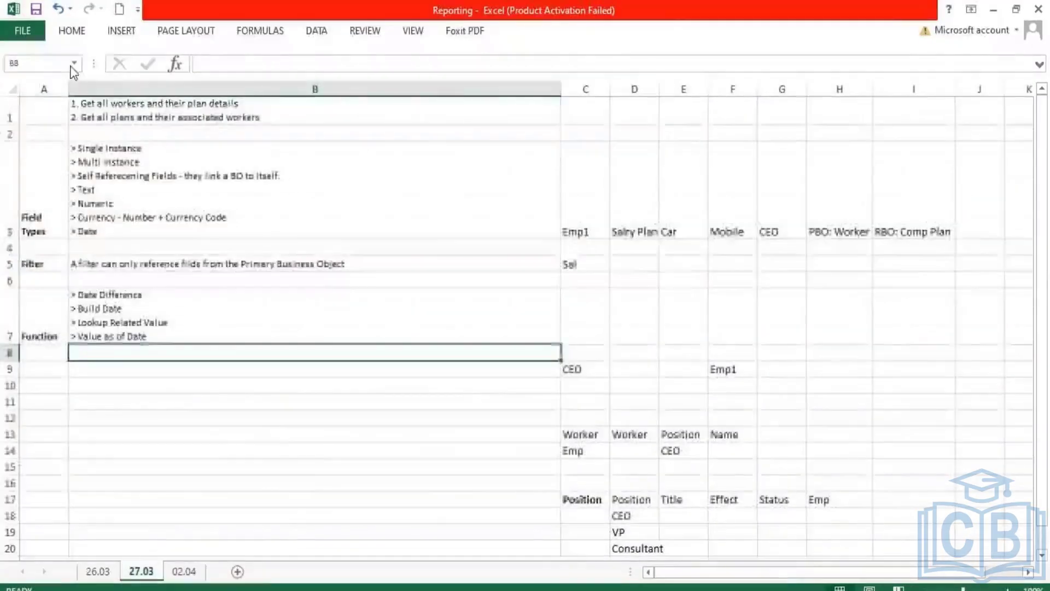
click(73, 31)
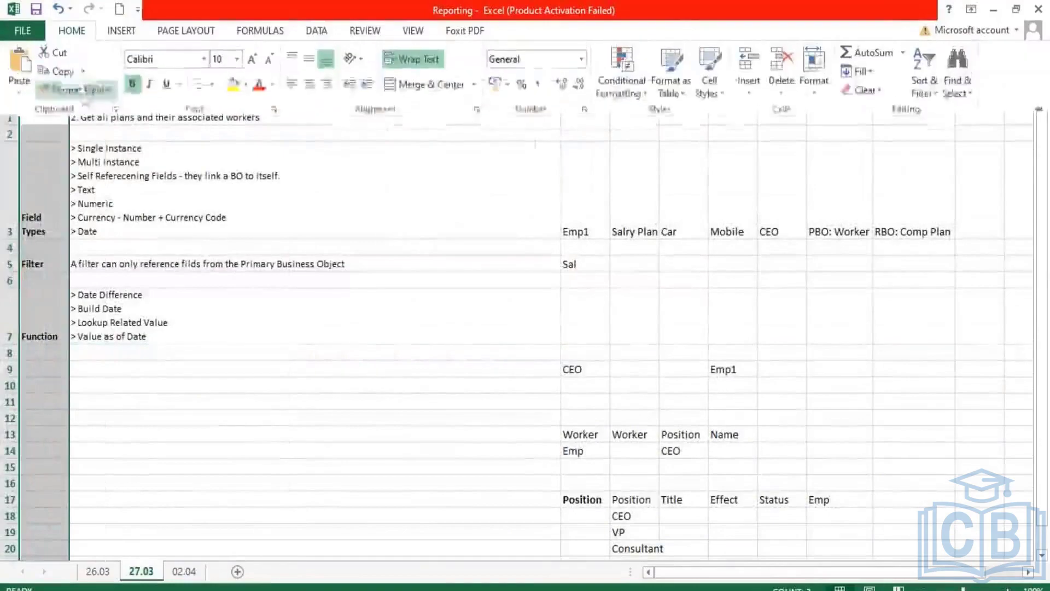
click(77, 89)
click(184, 571)
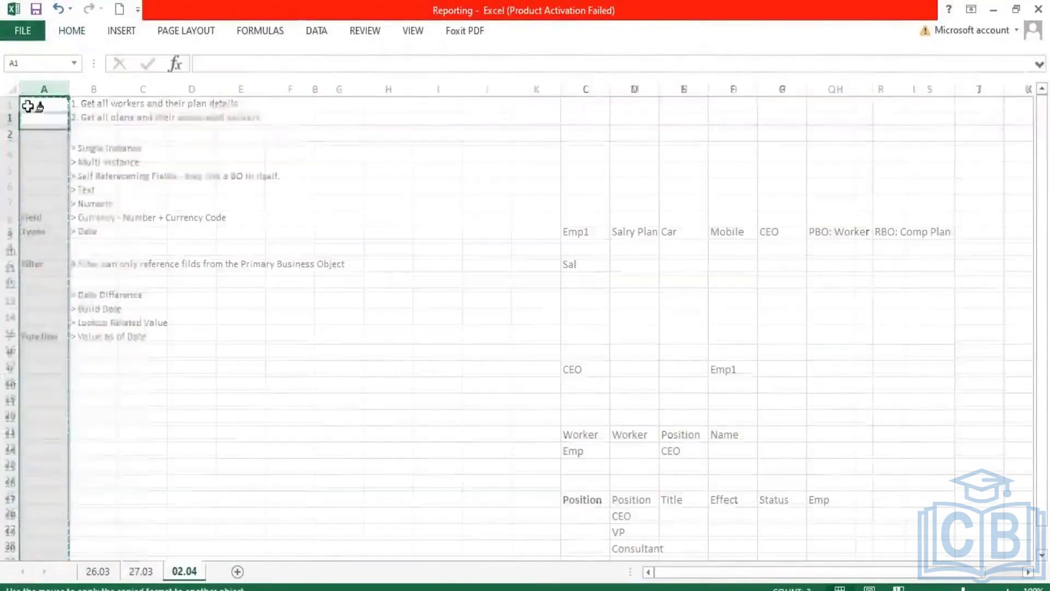
click(44, 86)
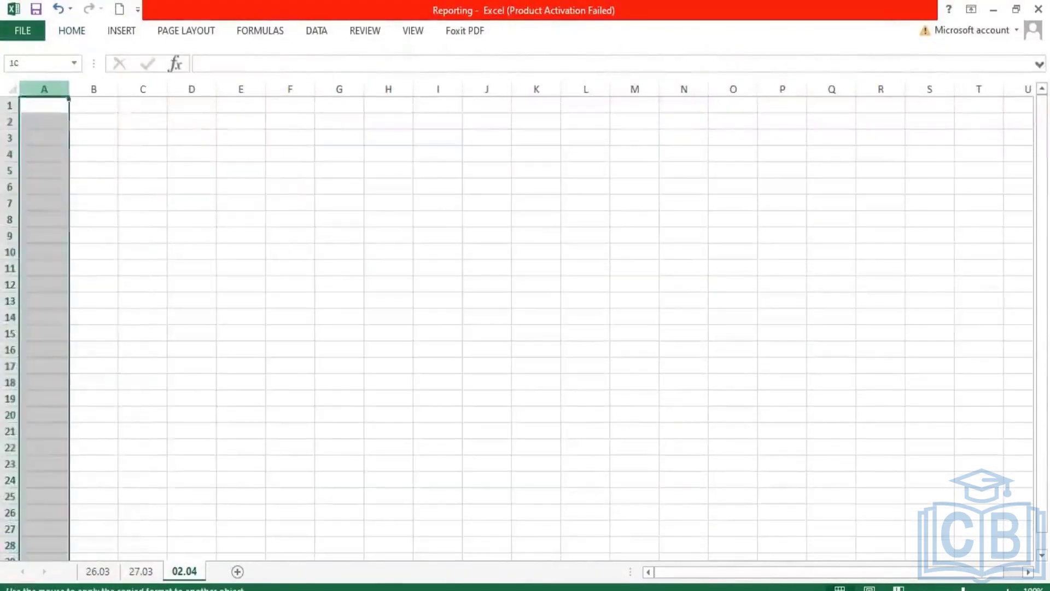
Step: Copy the formatting of column B on the 27.03 sheet to column B of the 02.04 sheet with Format Painter
click(141, 570)
click(214, 88)
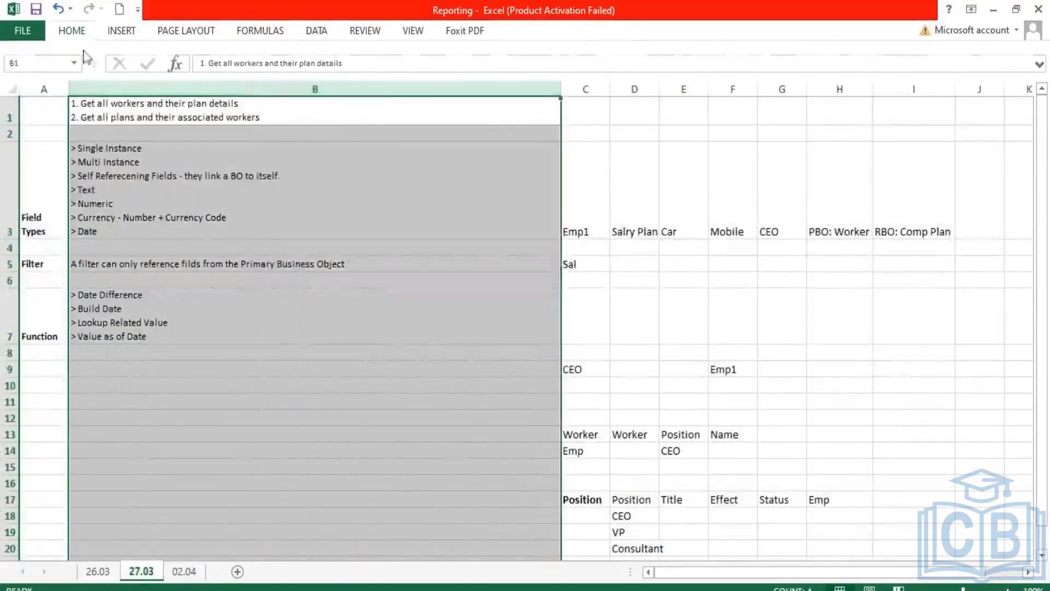
click(72, 31)
click(80, 89)
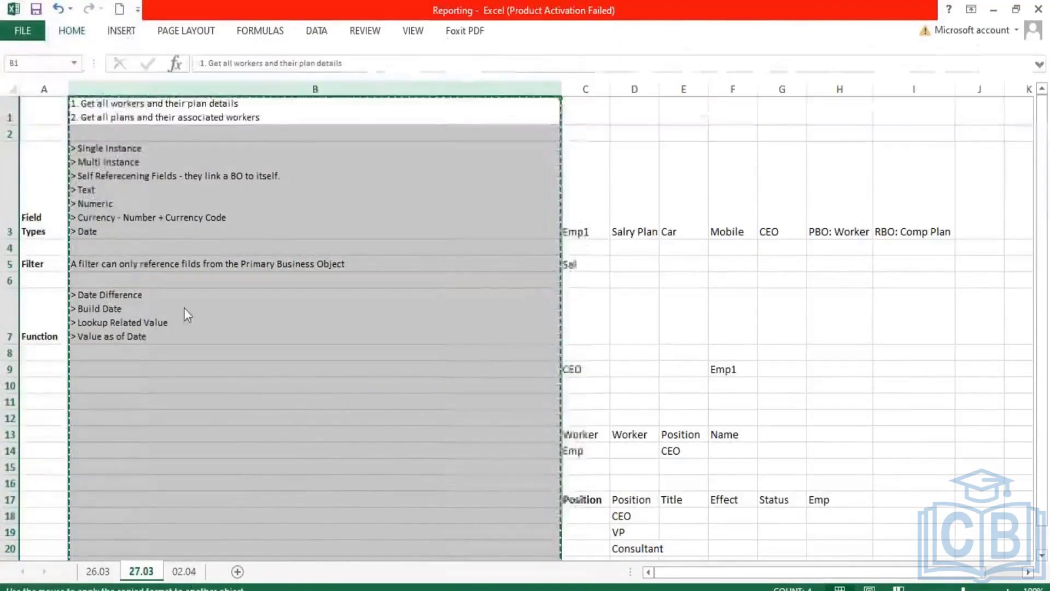
click(184, 571)
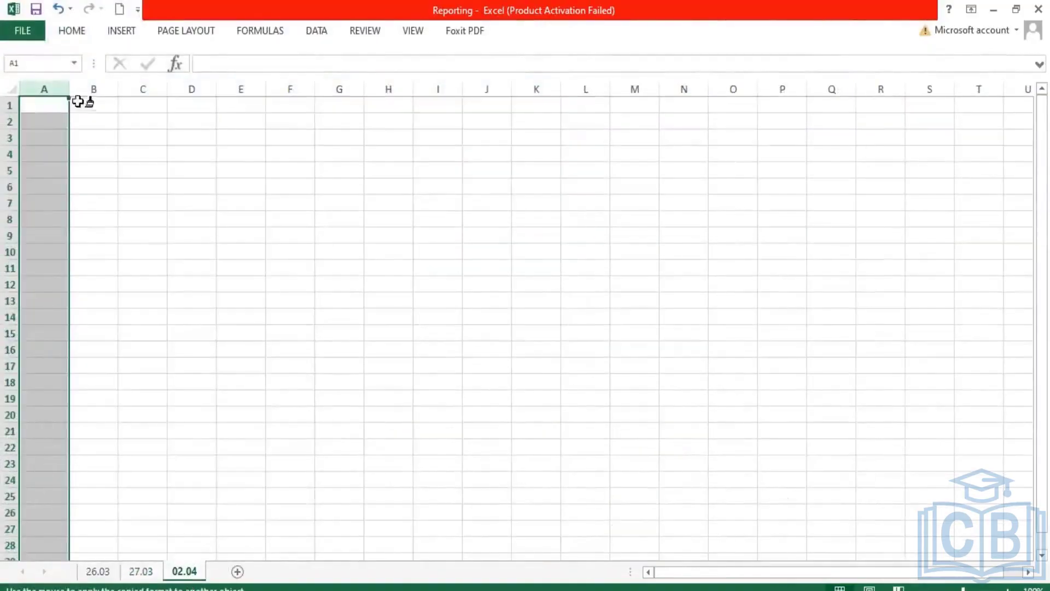
click(96, 89)
click(54, 103)
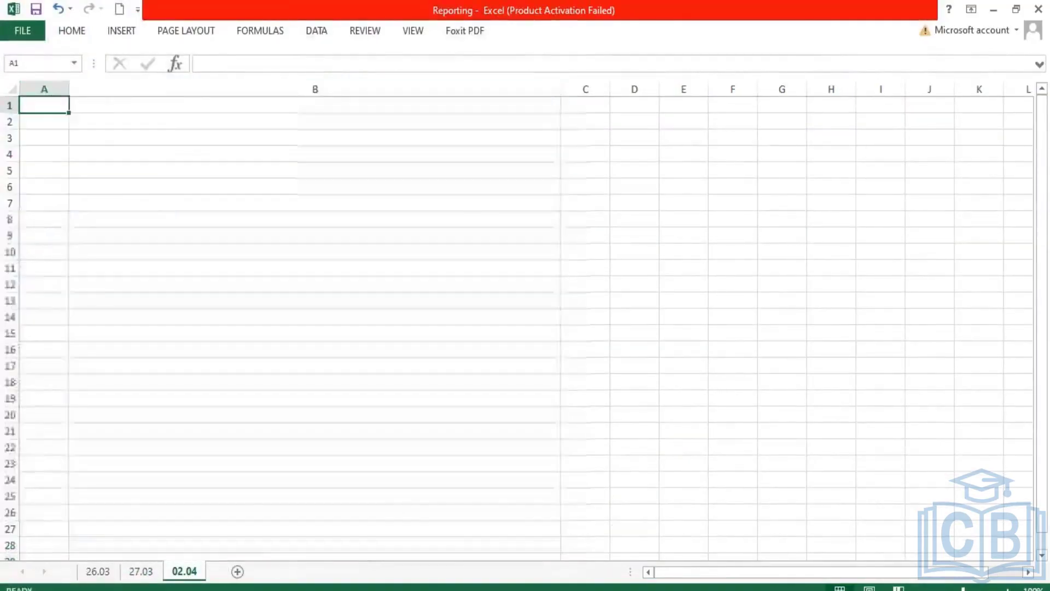
Step: Widen column A slightly, and enter "Comparison Types" in A2 with "> Value Specified in this Filter" beside it in B2
click(55, 119)
drag(67, 91, 93, 92)
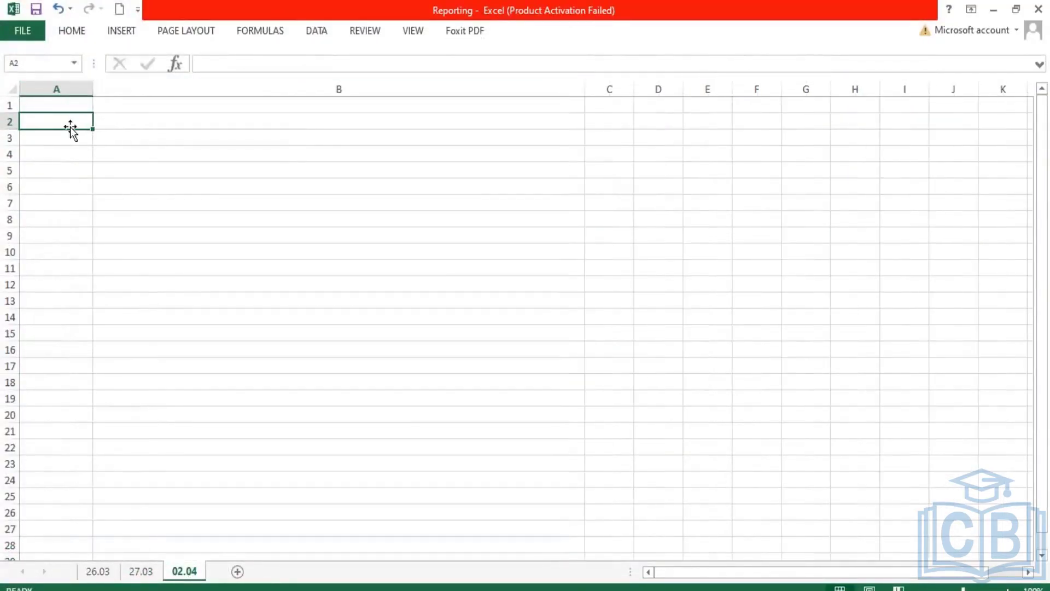
text(Compariso)
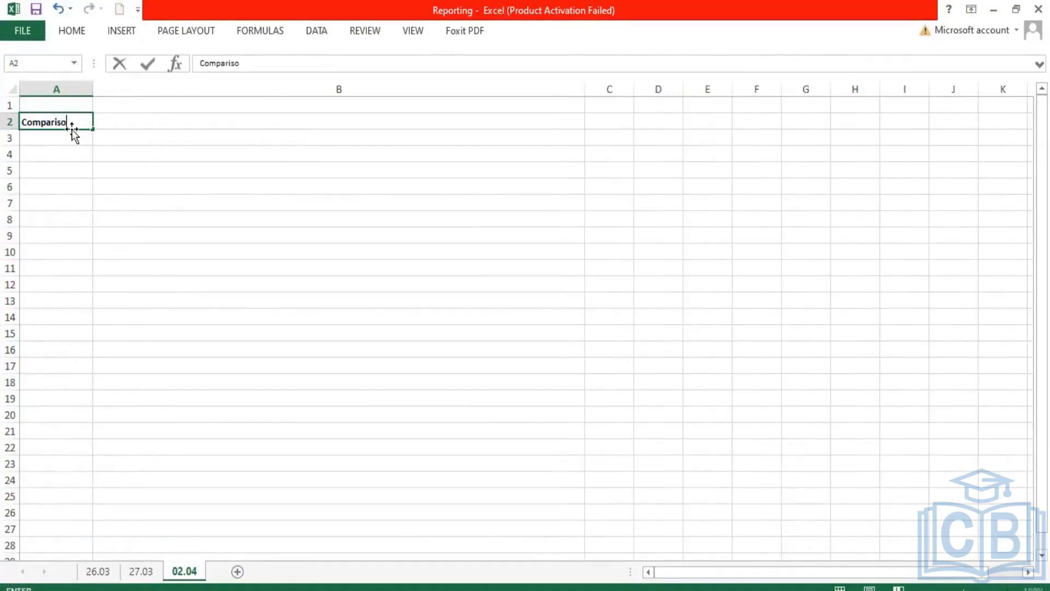
text(n Types)
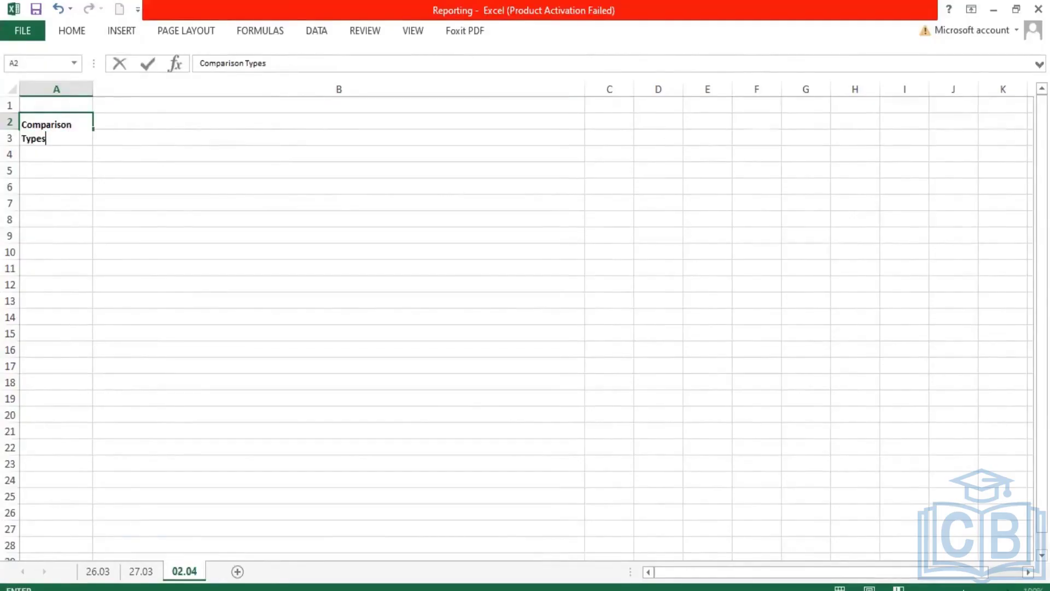
key(Tab)
text(> Valu)
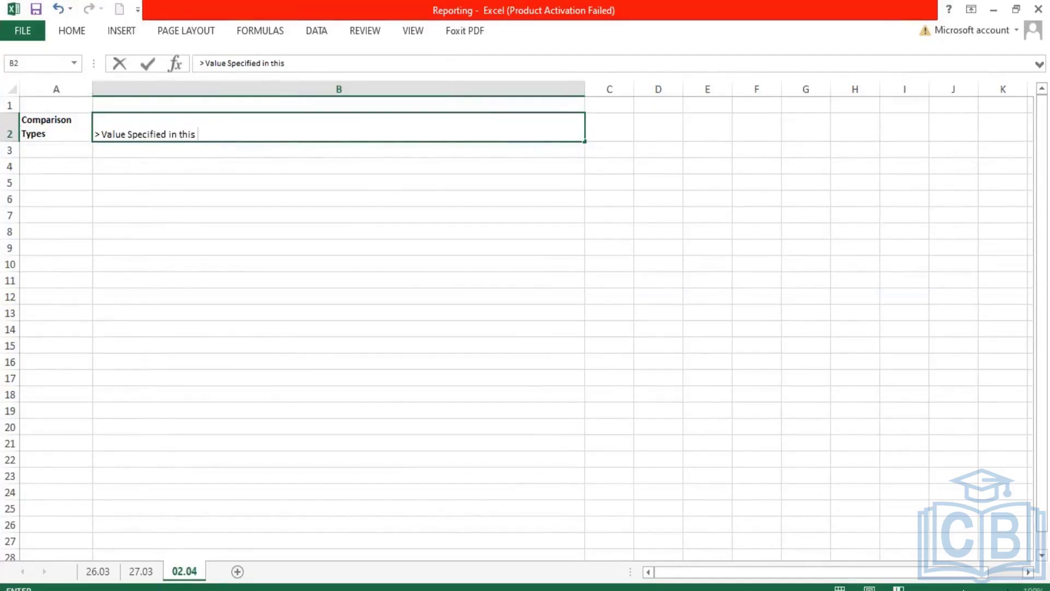
text(e Specified in this Filter)
key(Return)
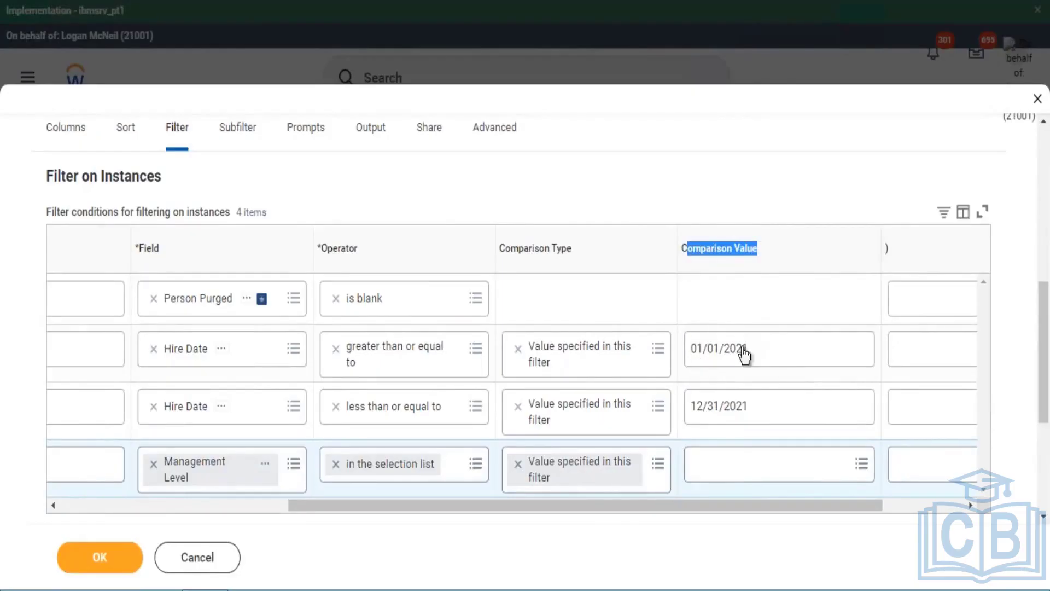
Step: Switch to the Workday report, remove the Management Level filter condition, and check the error details raised when submitting the report
drag(605, 509, 55, 480)
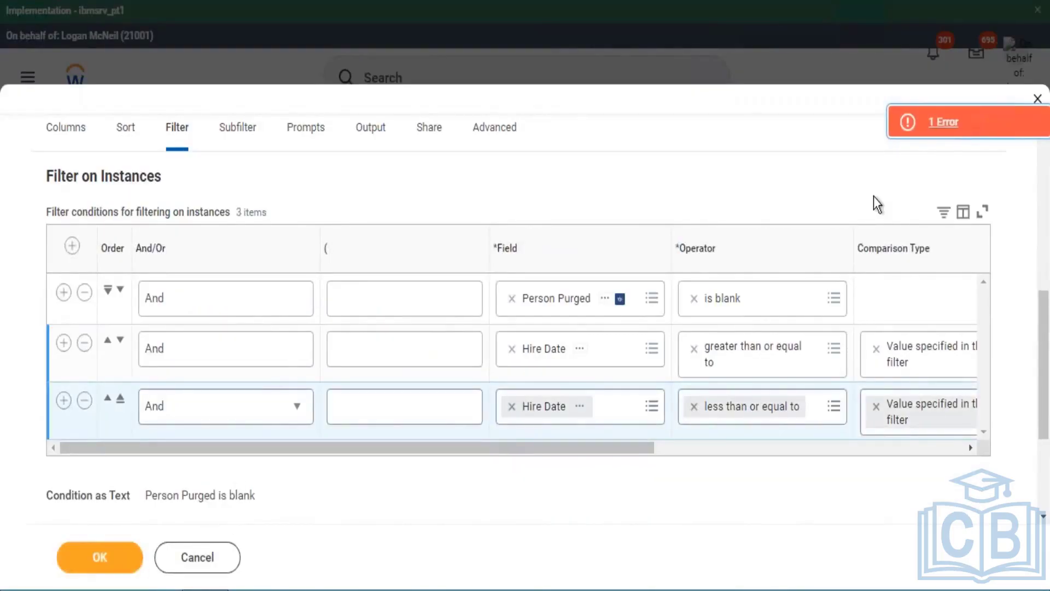
click(963, 127)
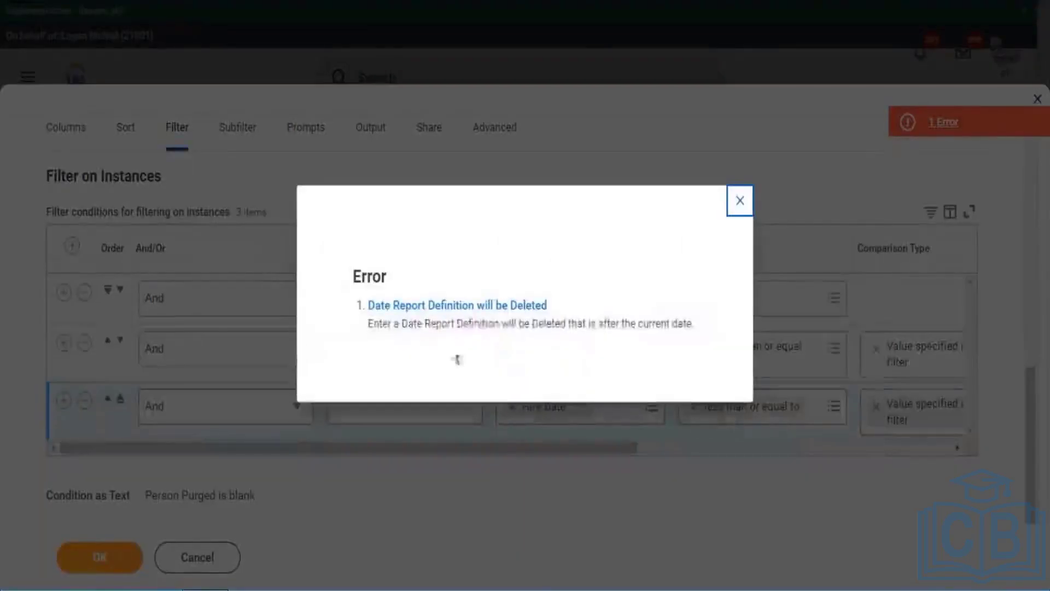
drag(599, 325, 463, 324)
click(742, 206)
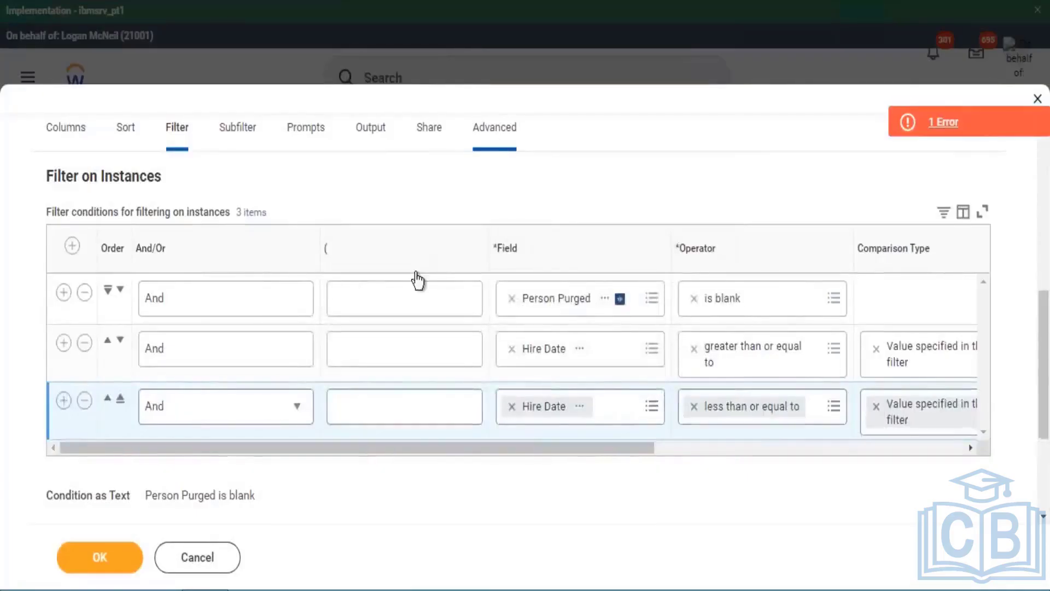
Step: Turn off the Temporary Report option in the advanced settings, then save the custom report and run it
scroll(383, 306, down, 5)
scroll(317, 351, down, 3)
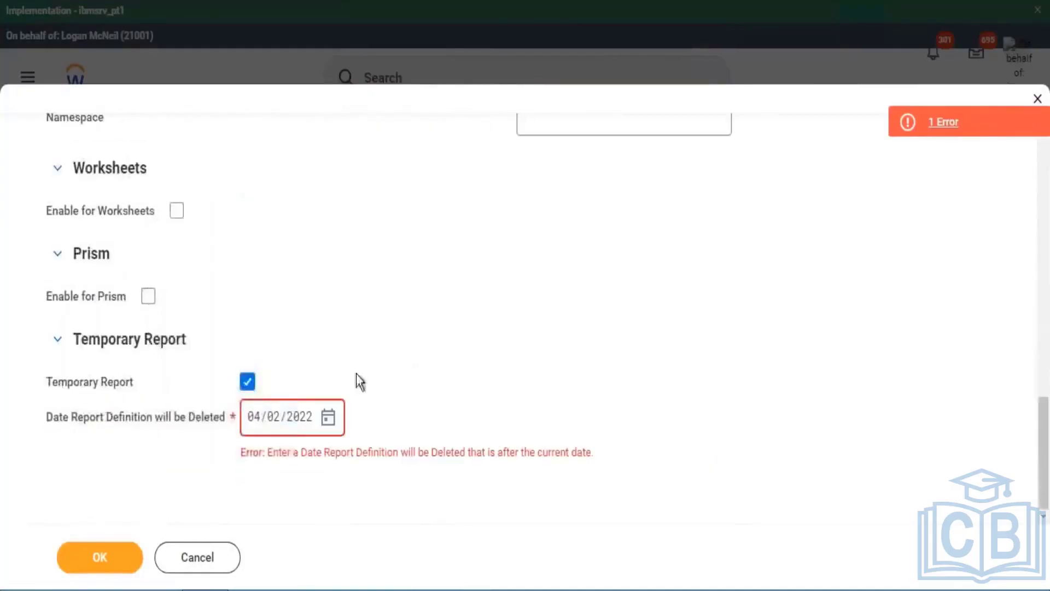
click(246, 379)
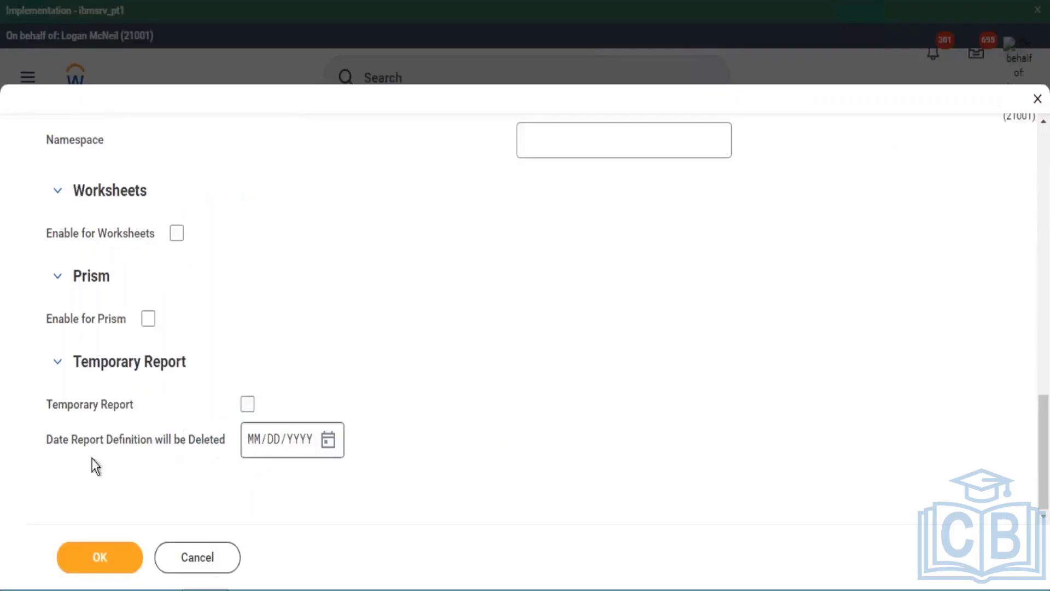
drag(95, 440, 175, 441)
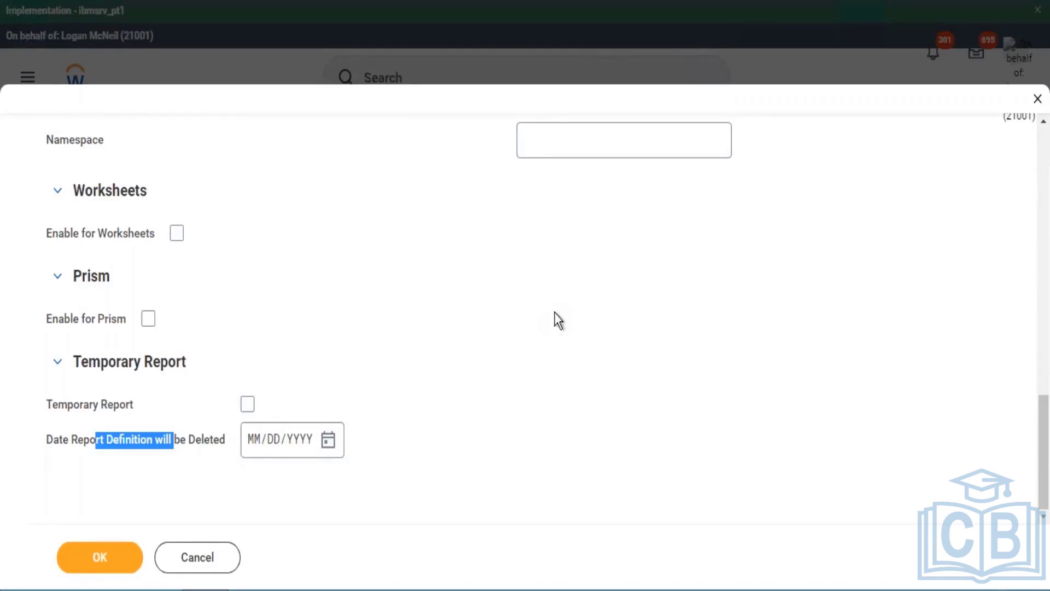
scroll(555, 312, up, 13)
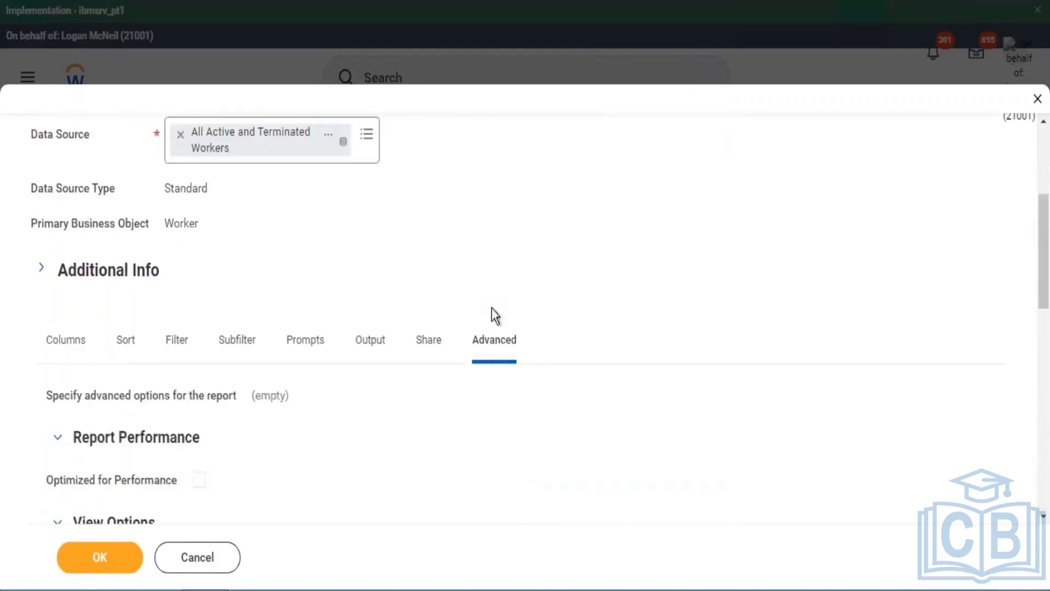
scroll(495, 316, up, 5)
click(109, 556)
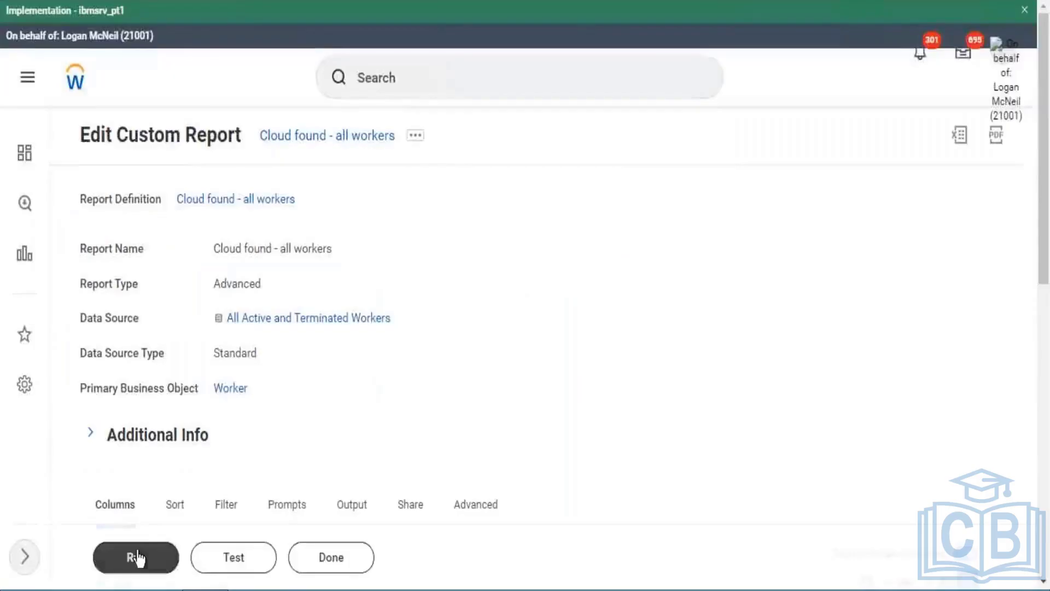
click(136, 557)
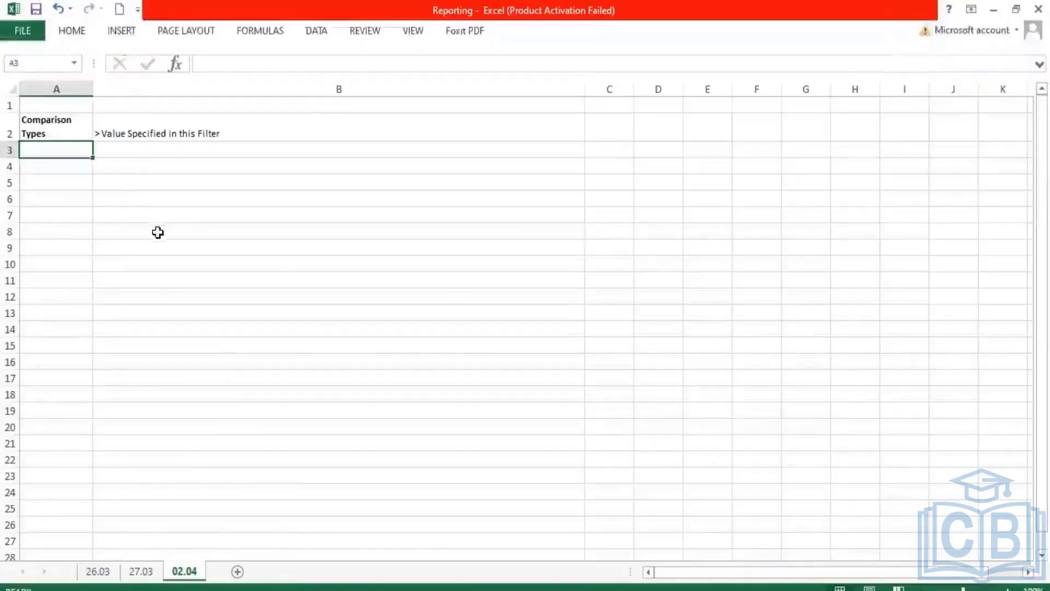
Step: Switch to the Excel notes and enter the example requirement "All Males hired in 2021" in cell B8 of the 02.04 sheet
click(157, 231)
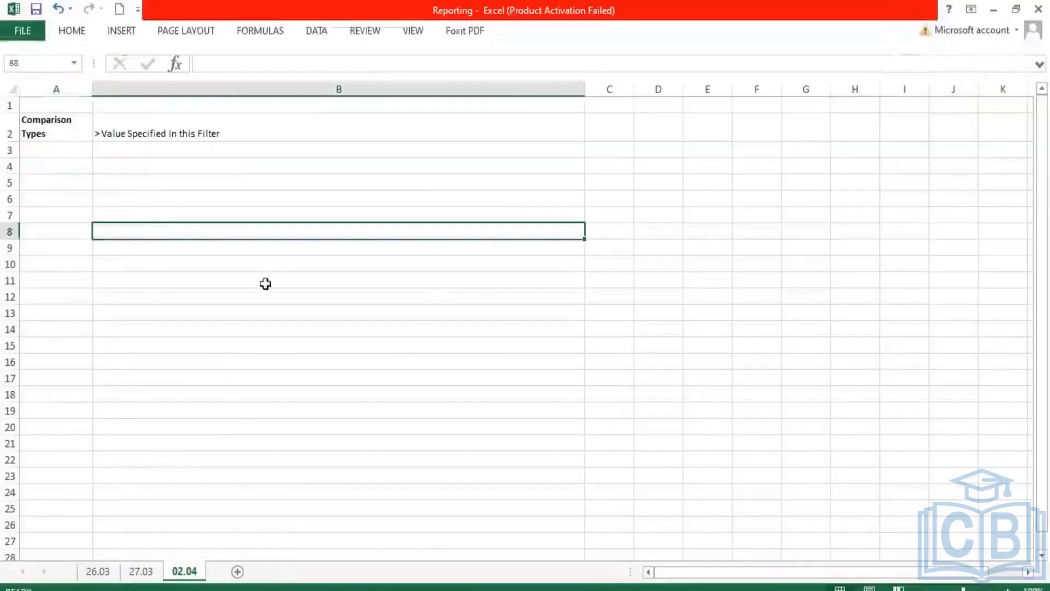
text(All Worke)
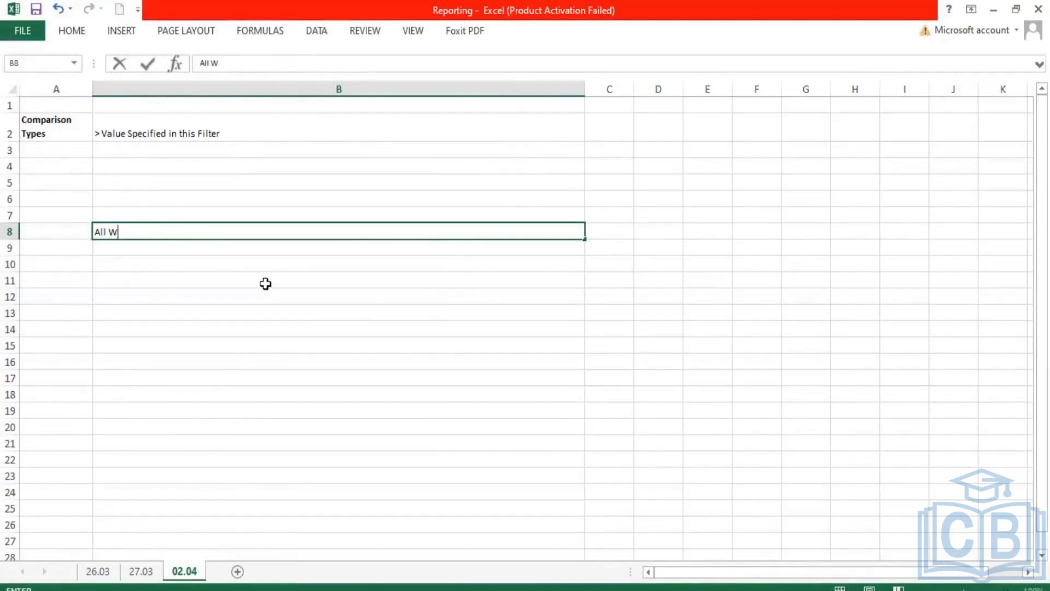
key(BackSpace)
key(BackSpace)
key(BackSpace)
key(BackSpace)
key(BackSpace)
text(AMle)
key(BackSpace)
key(BackSpace)
key(BackSpace)
text(Males hired in 2021)
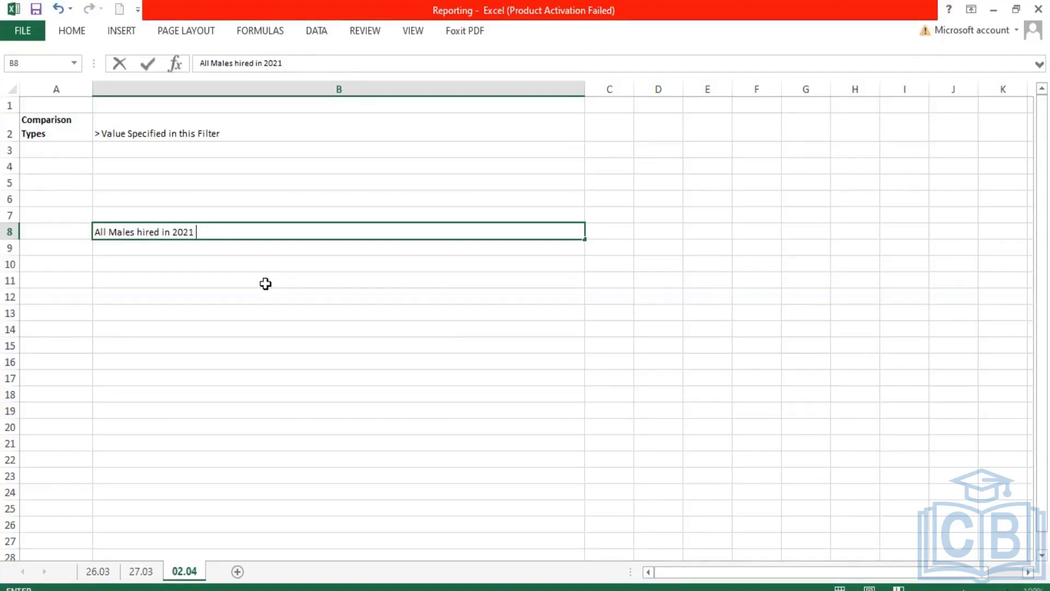
key(Return)
Step: Enter the second example requirement "Female then 2010 - 2015" in cell B9
text(Female)
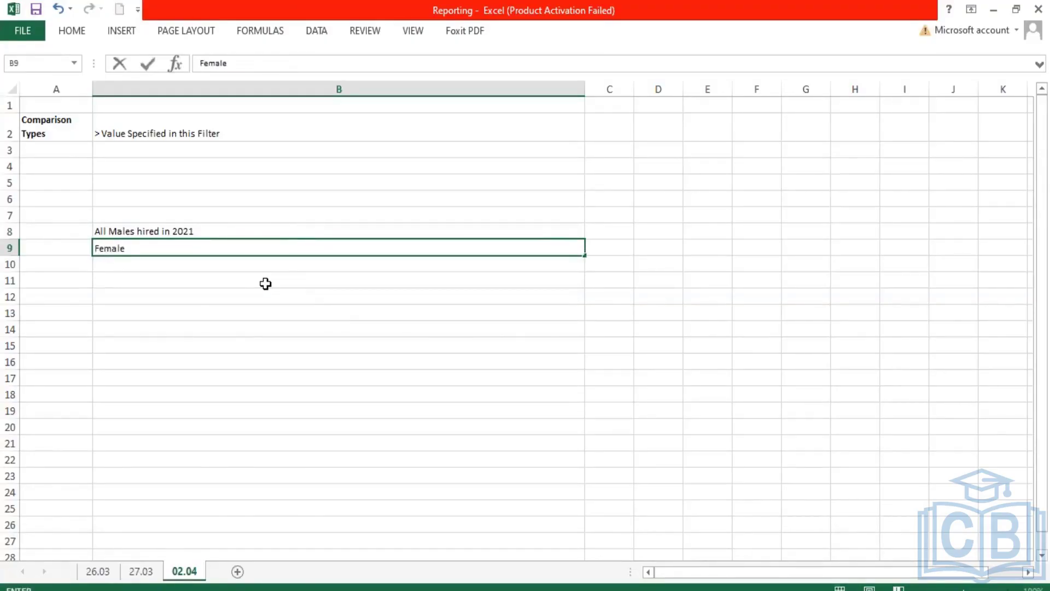
text( then 2010)
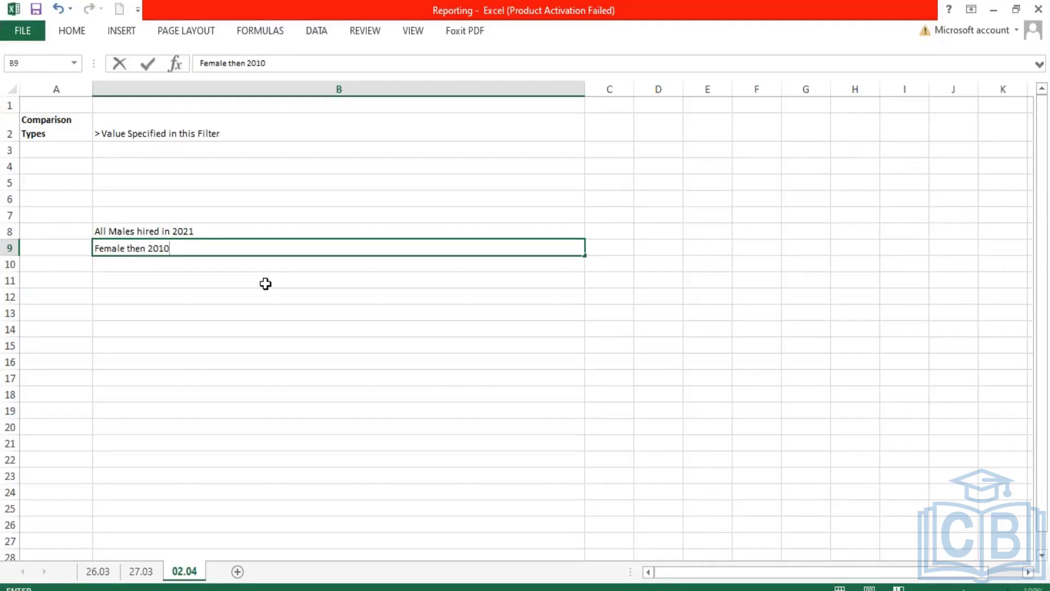
text(- 2015)
click(275, 353)
drag(159, 231, 178, 245)
click(214, 233)
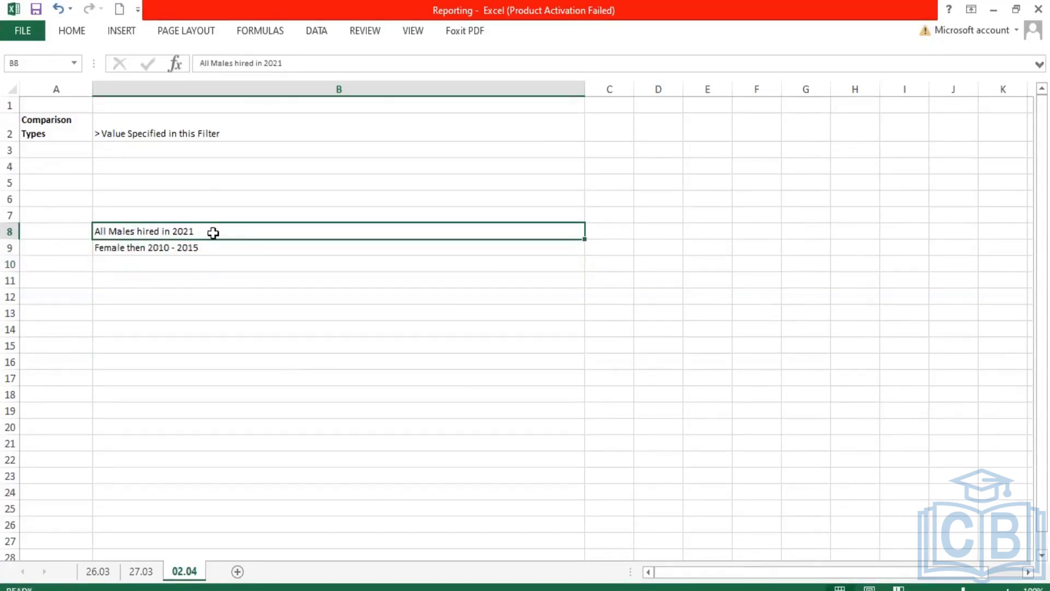
double_click(214, 232)
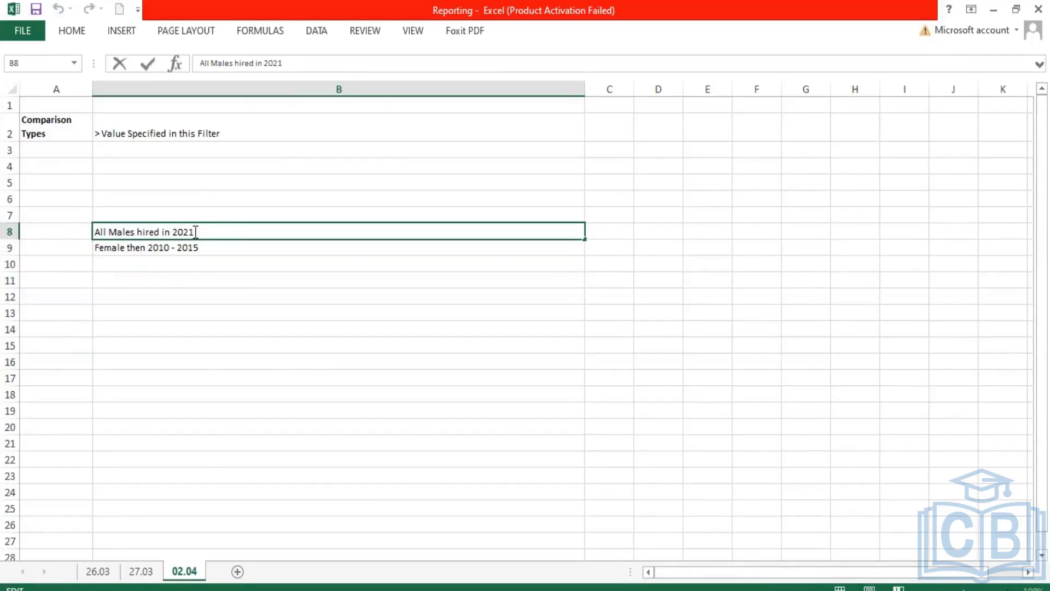
drag(191, 232, 198, 230)
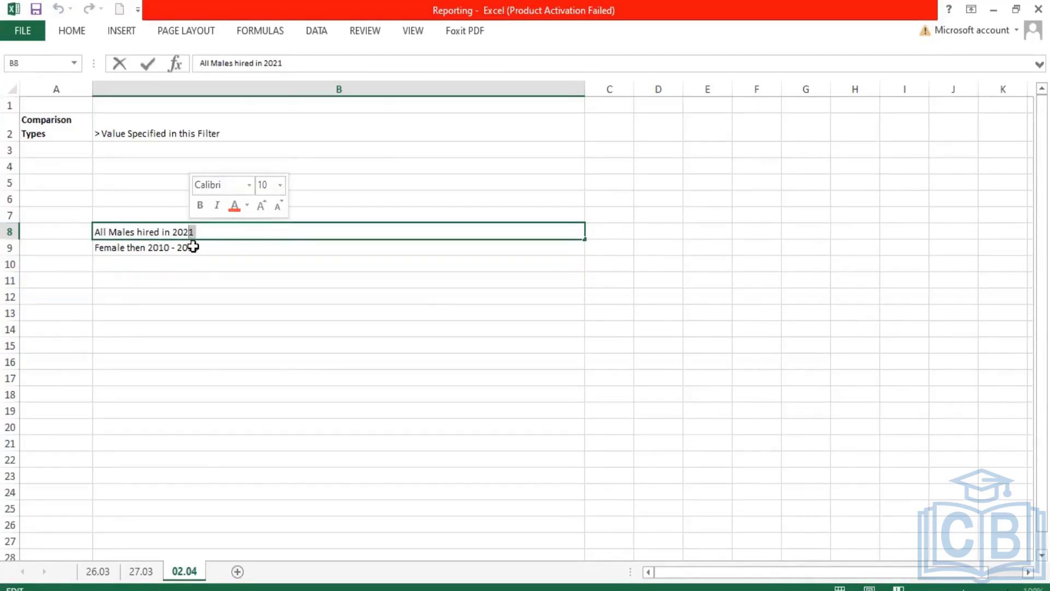
double_click(206, 248)
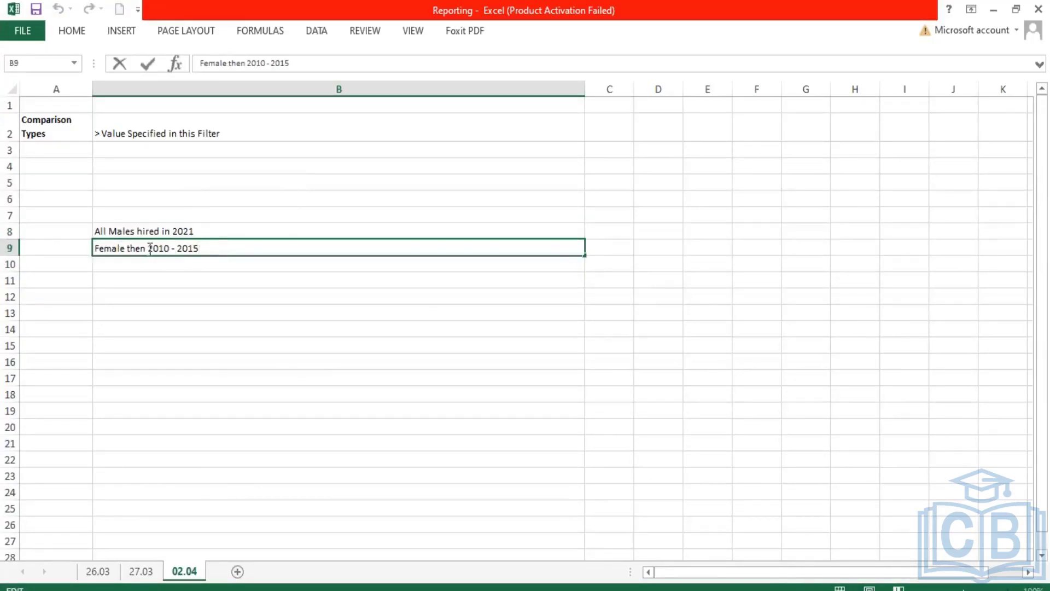
drag(147, 249, 199, 249)
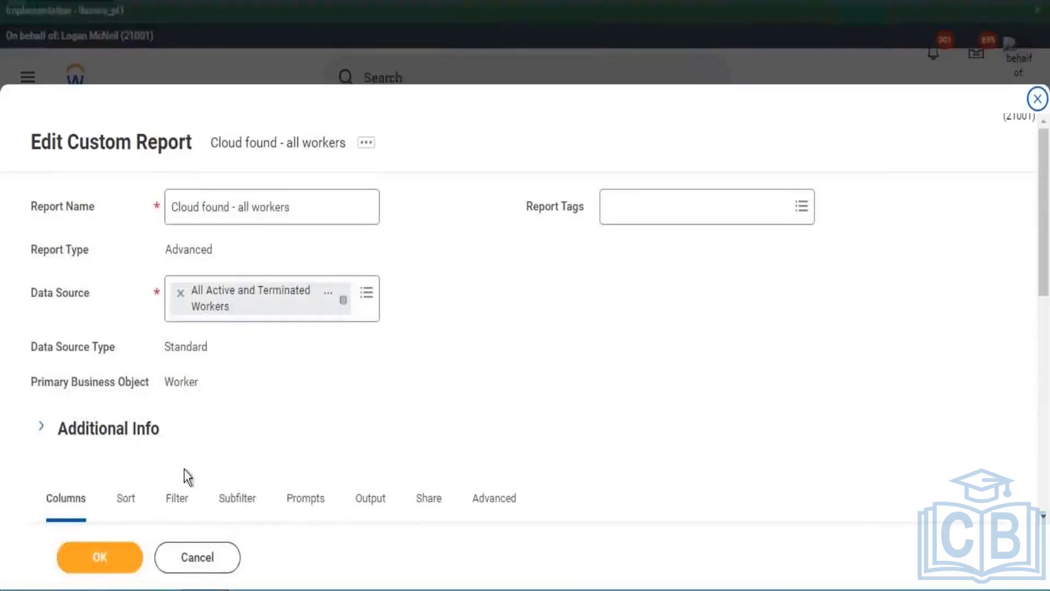
Step: Switch to the Workday report and add a Worker column with the Gender field, searched as gender, directly below the Worker field
scroll(371, 257, down, 5)
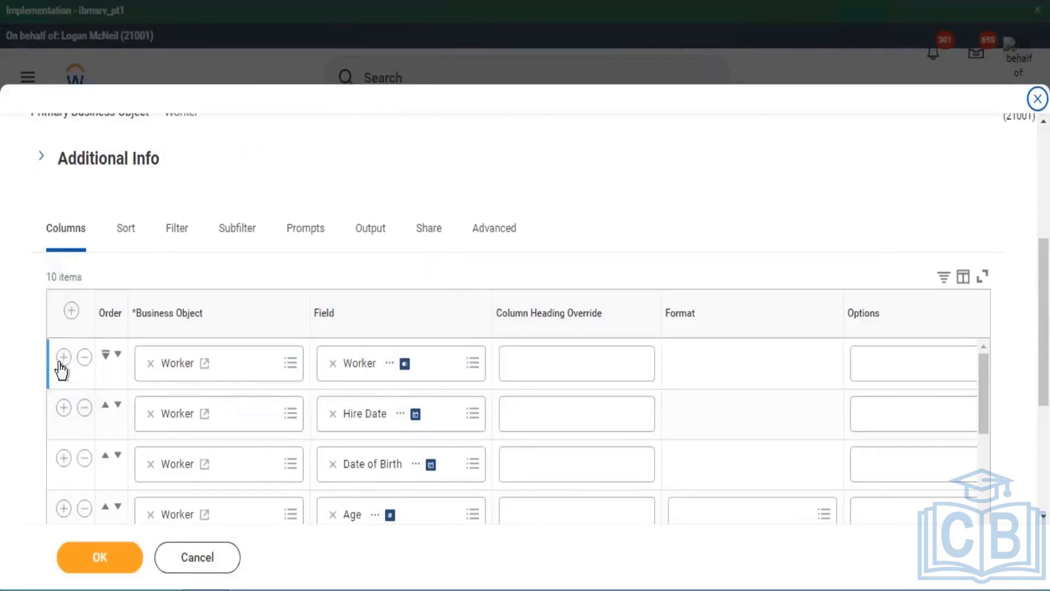
click(60, 363)
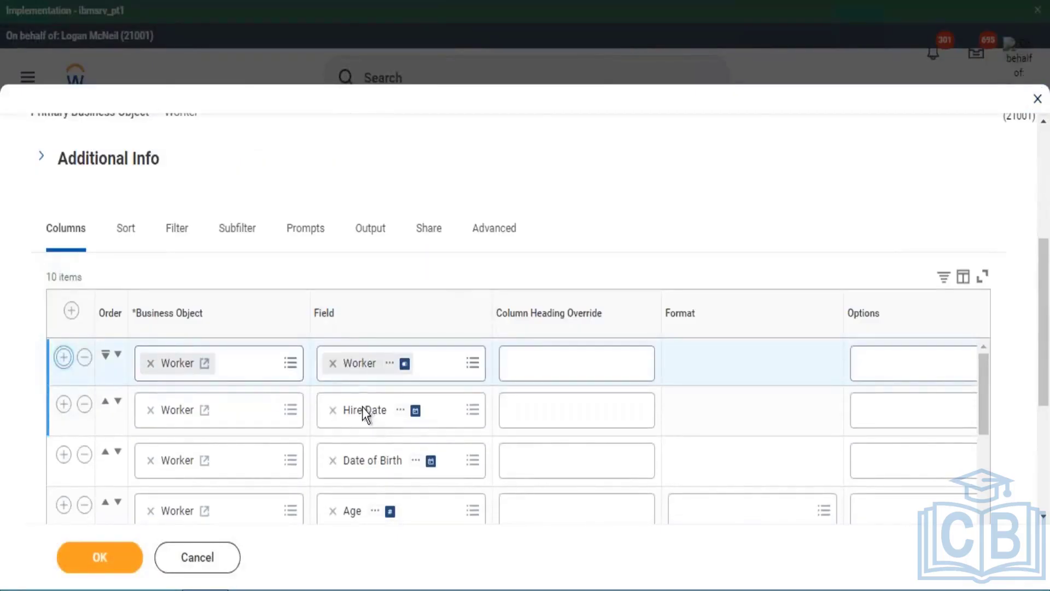
key(Return)
click(383, 413)
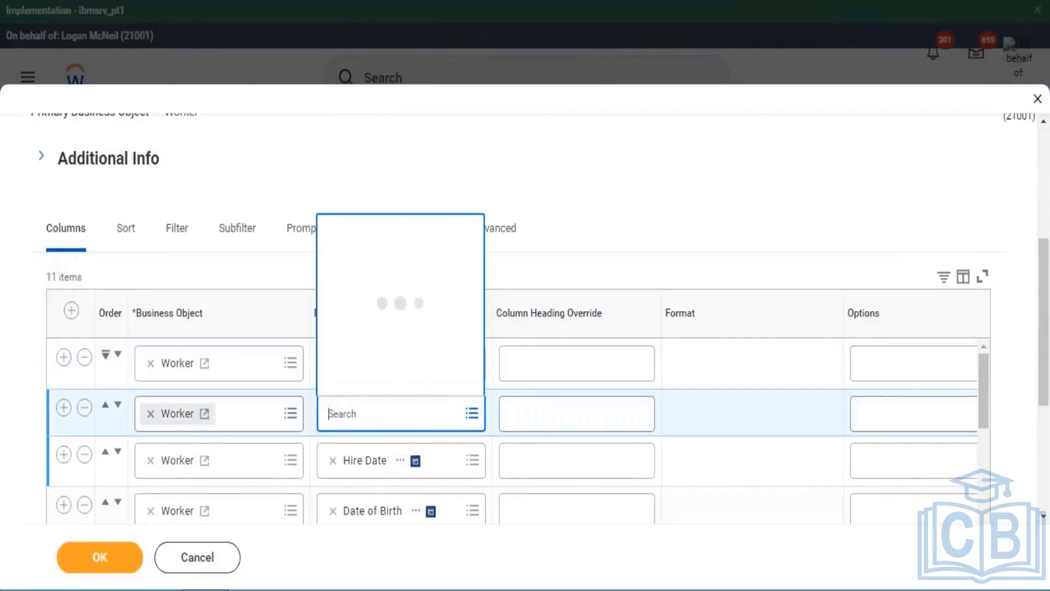
text(gender)
key(Return)
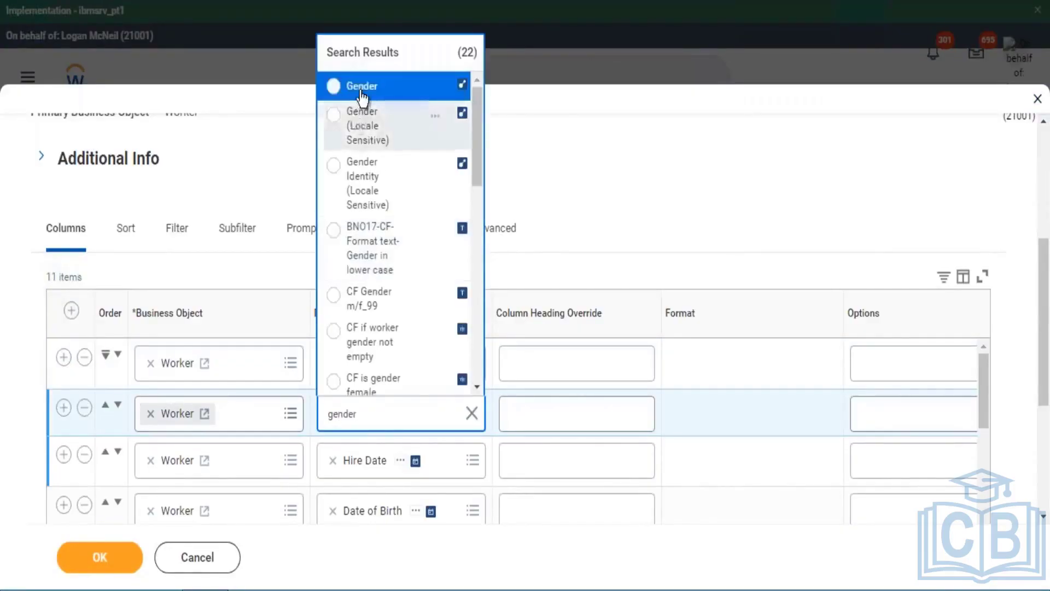
click(362, 90)
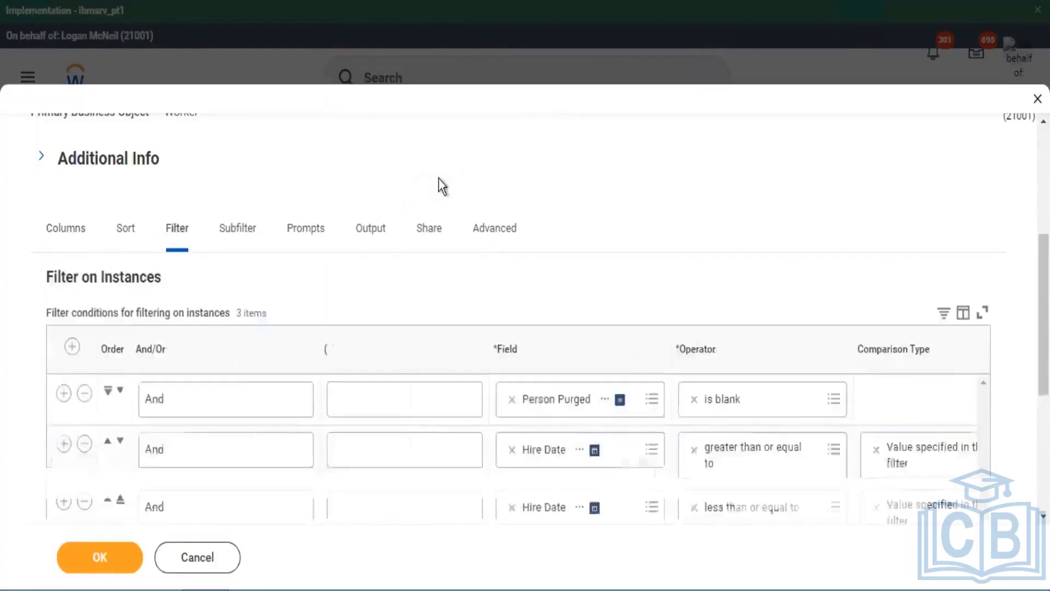
Step: Switch to the Excel notes and highlight the parts of the "All Males hired in 2021" requirement in cell B8 for review
scroll(507, 187, down, 3)
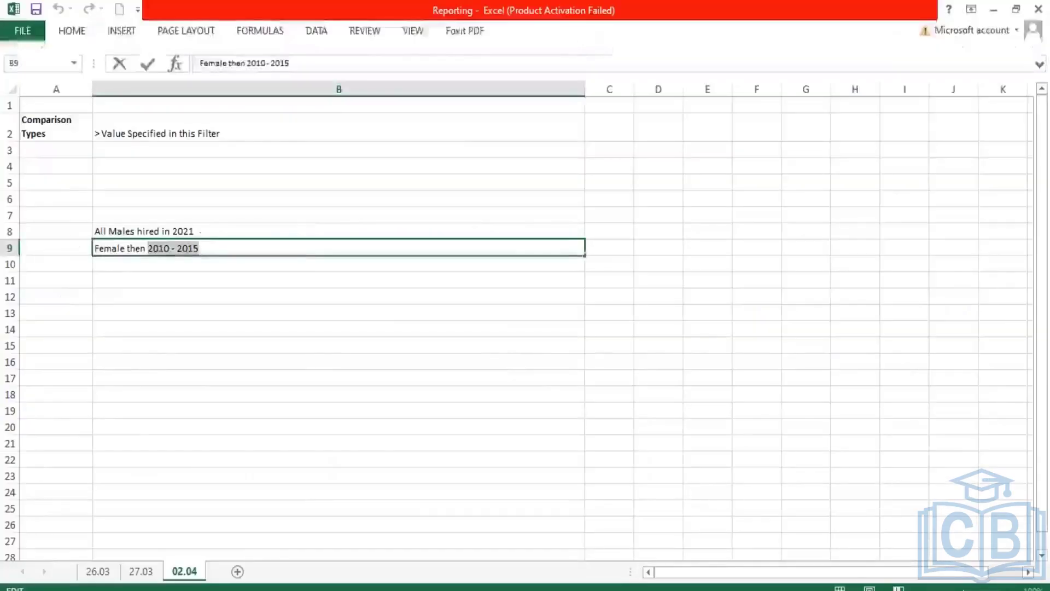
click(206, 230)
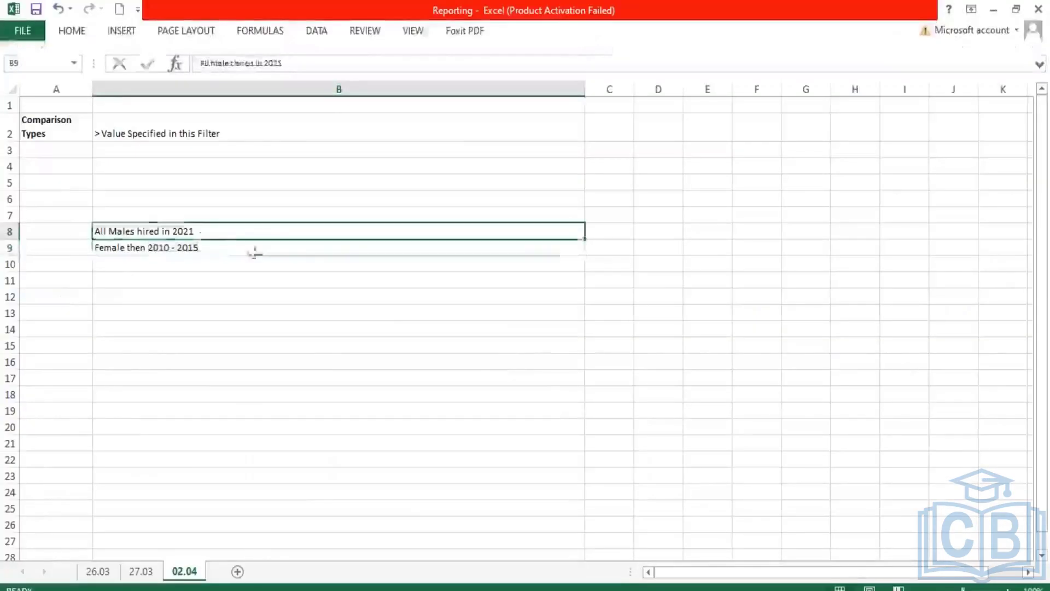
double_click(210, 230)
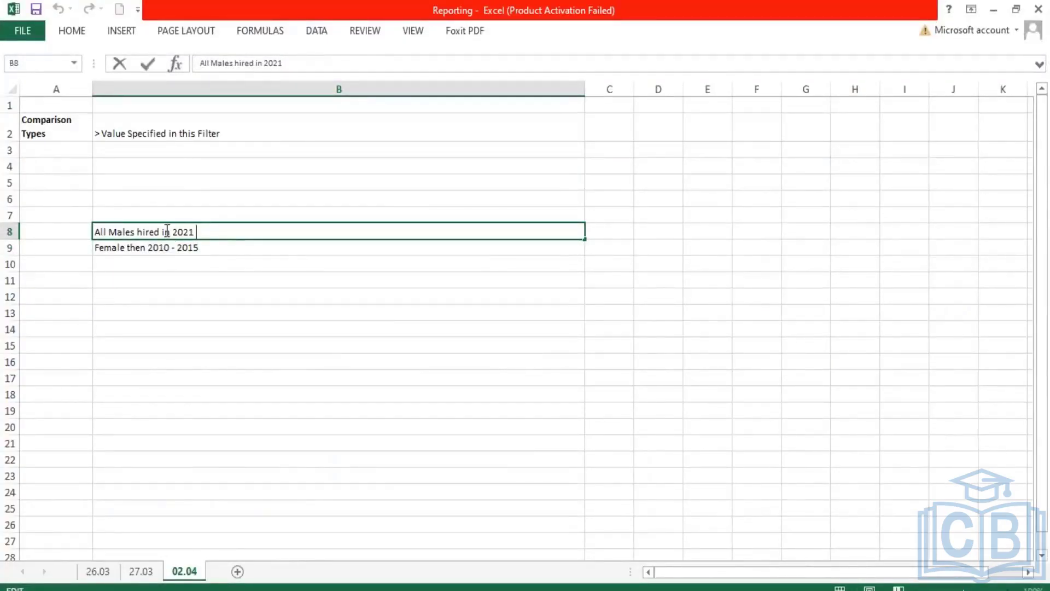
drag(151, 232, 198, 231)
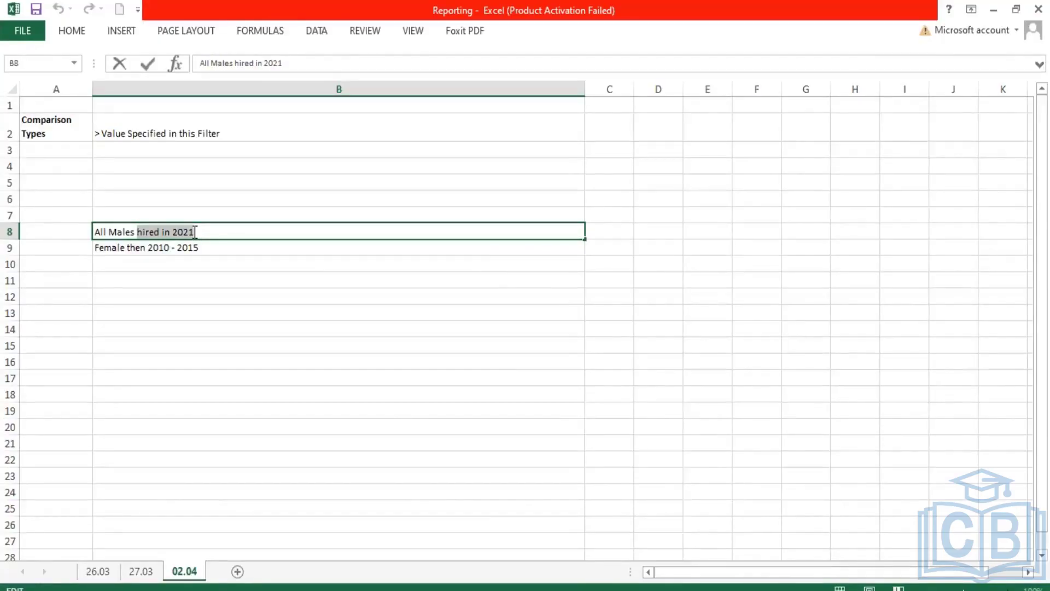
mouse_move(138, 232)
mouse_down()
mouse_move(203, 232)
mouse_move(138, 232)
mouse_up()
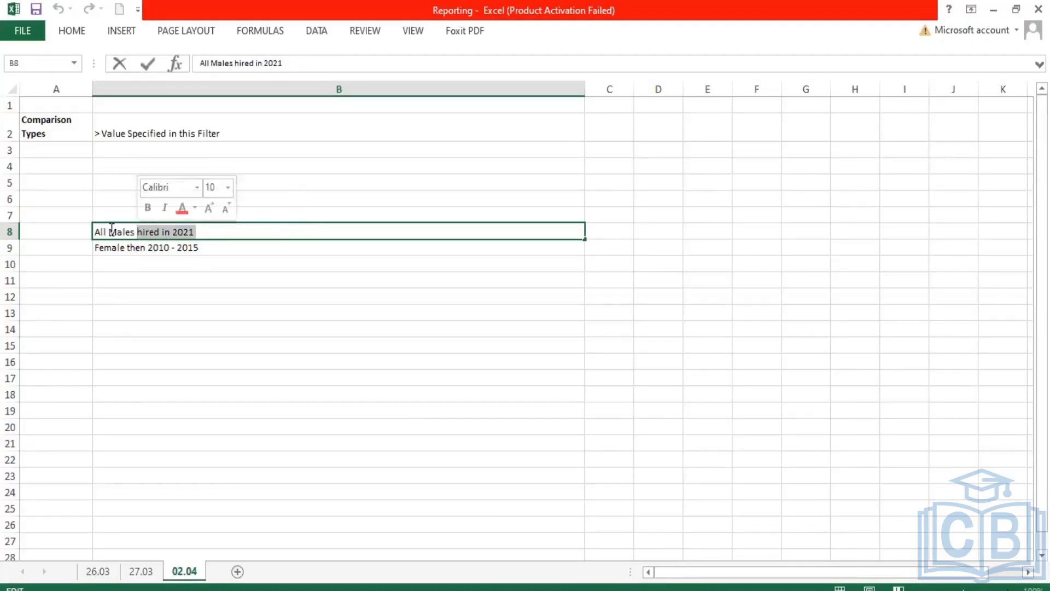
double_click(113, 233)
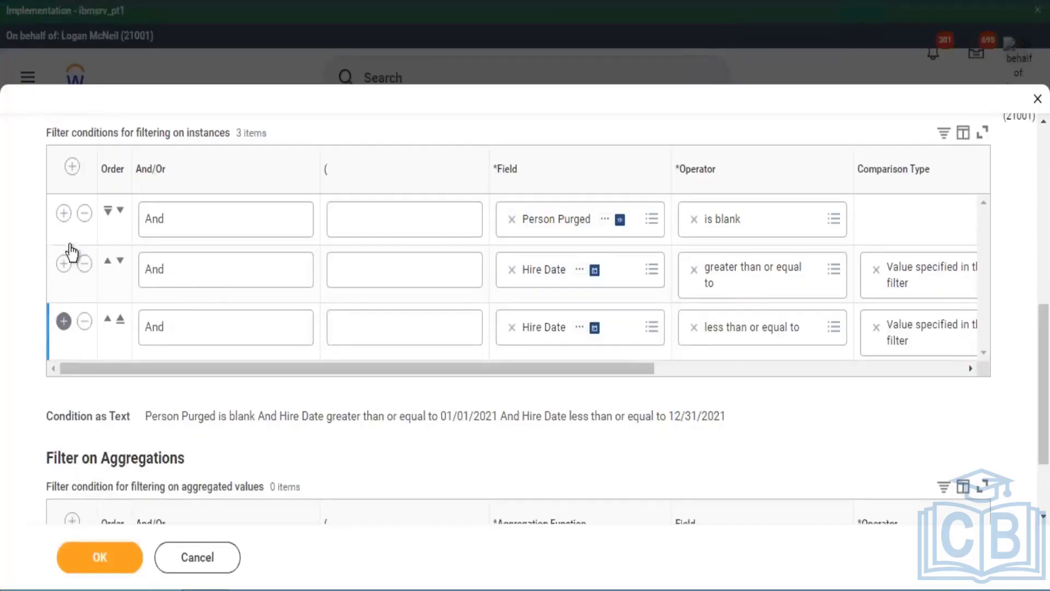
Step: Switch back to the Workday report filter and add a condition on the Gender field directly below the Person Purged condition
click(63, 212)
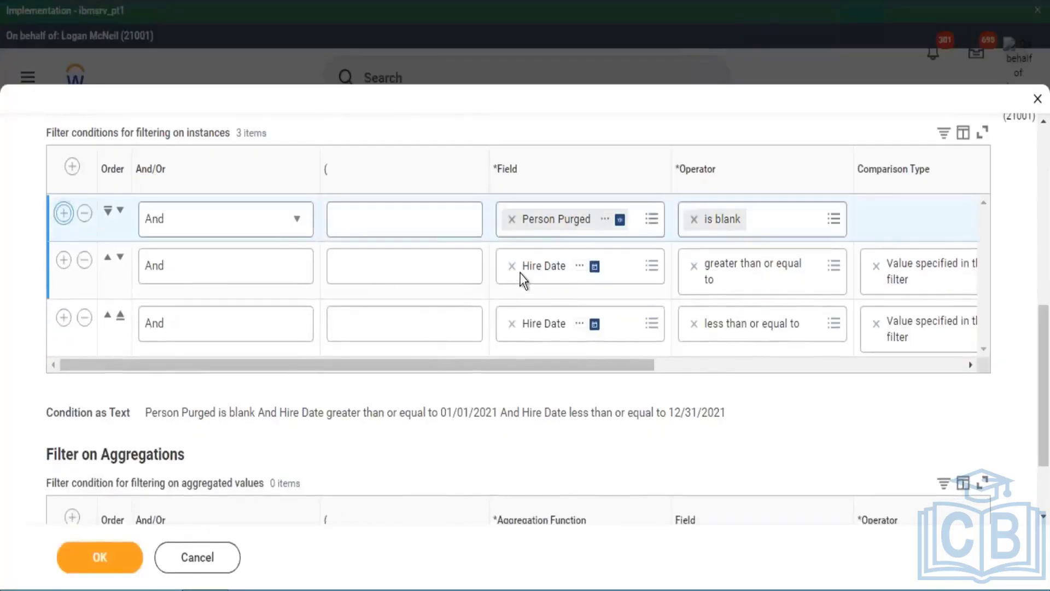
click(569, 282)
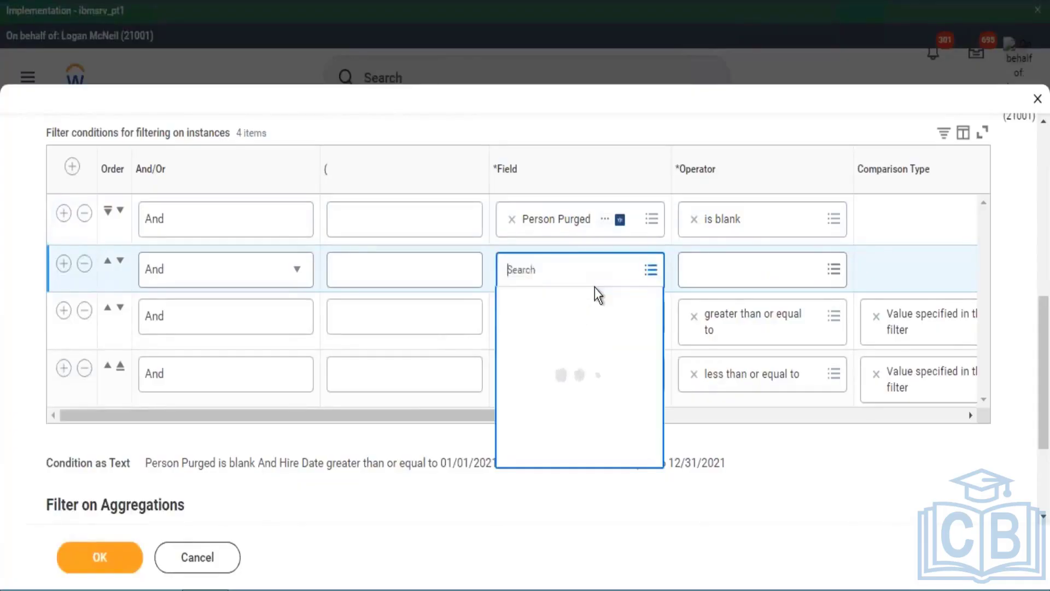
text(gender)
key(Return)
key(Return)
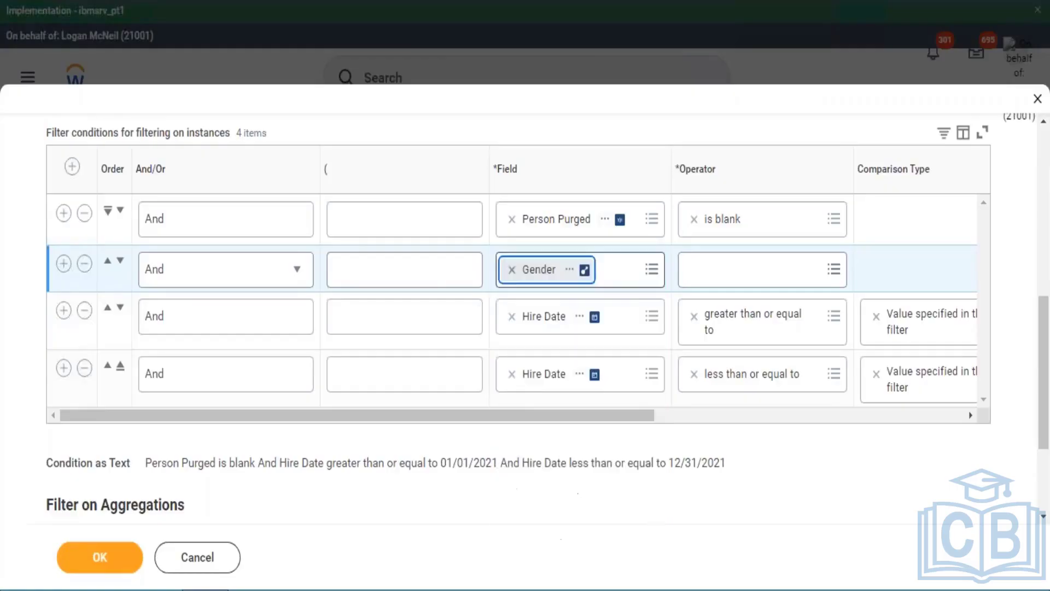
Step: Set the new Gender condition's operator to "in the selection list" with Male as its comparison value
click(755, 269)
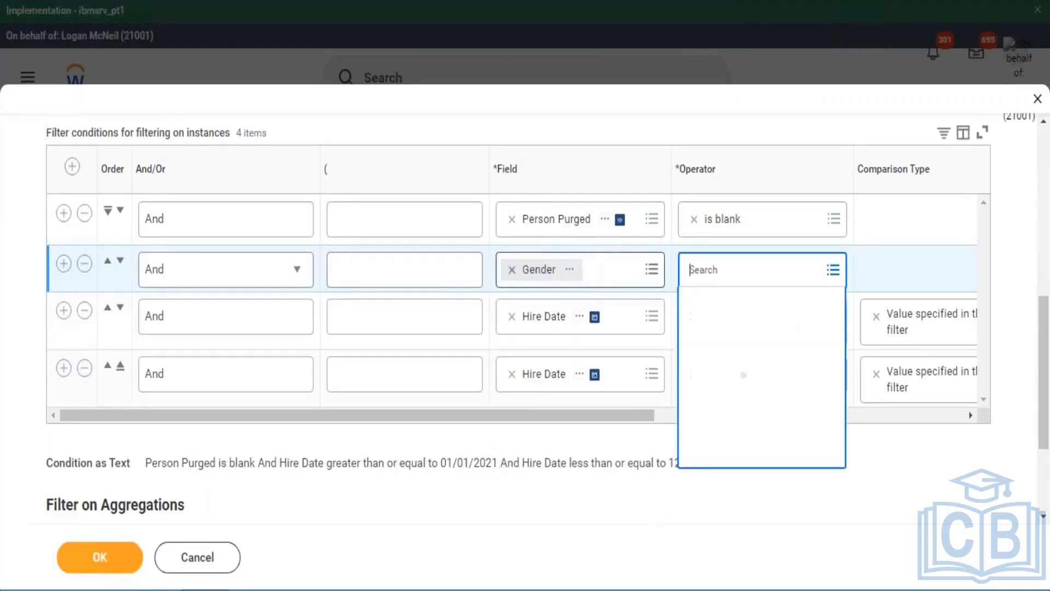
key(Return)
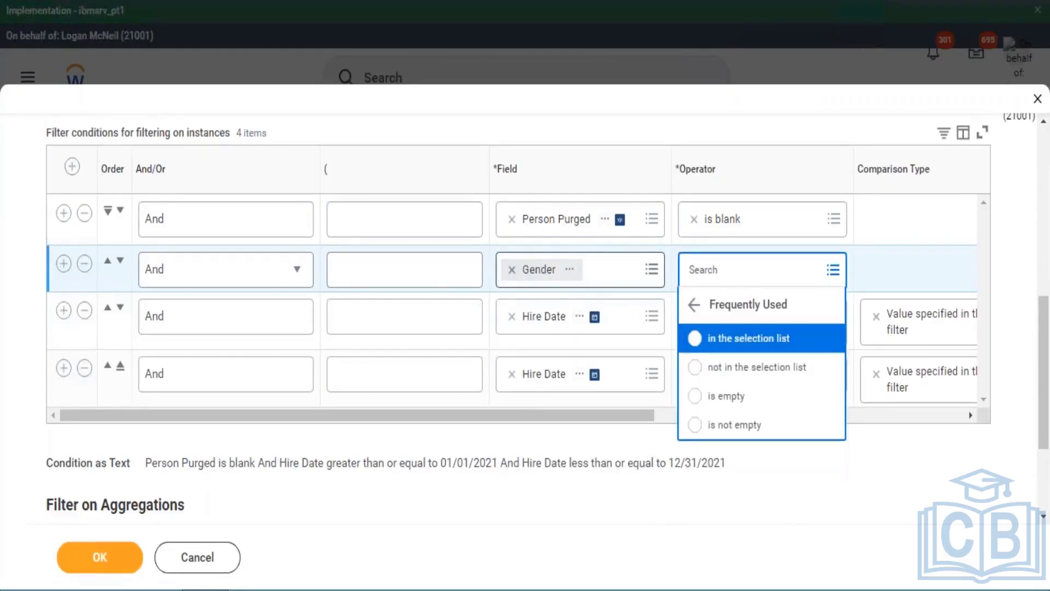
key(Return)
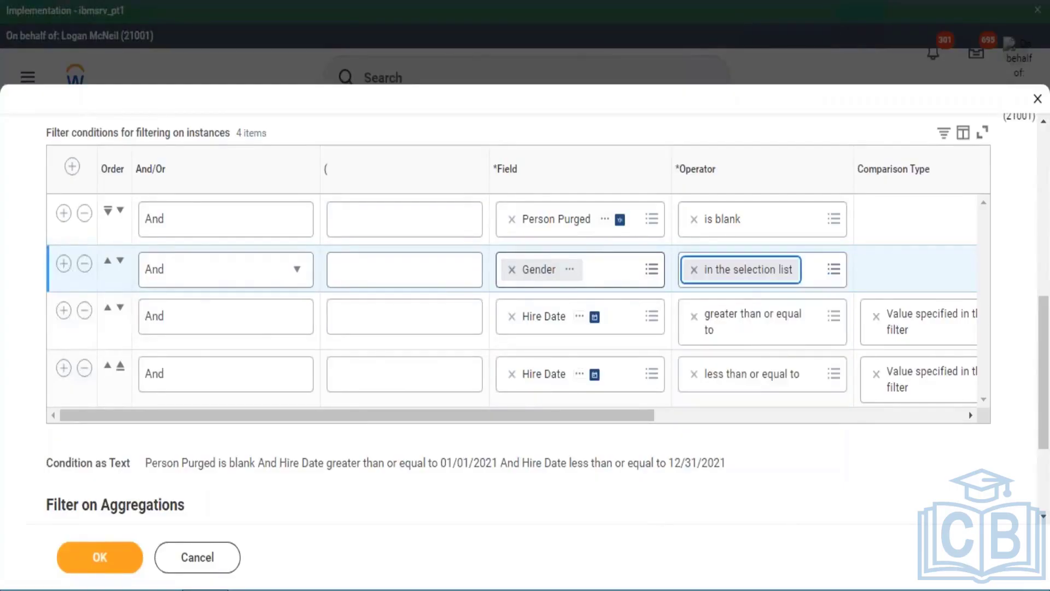
key(Tab)
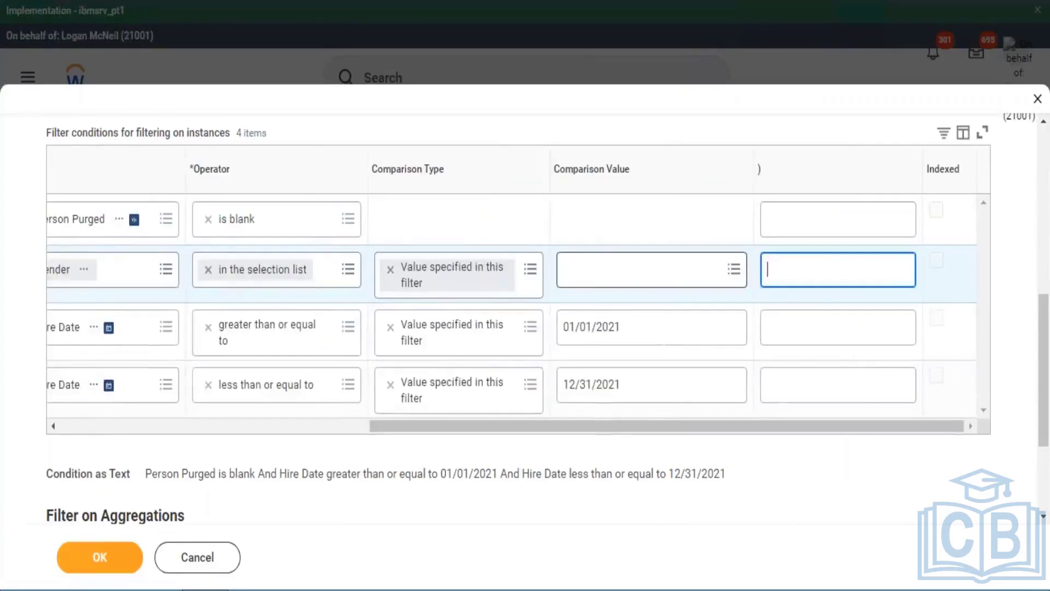
click(587, 283)
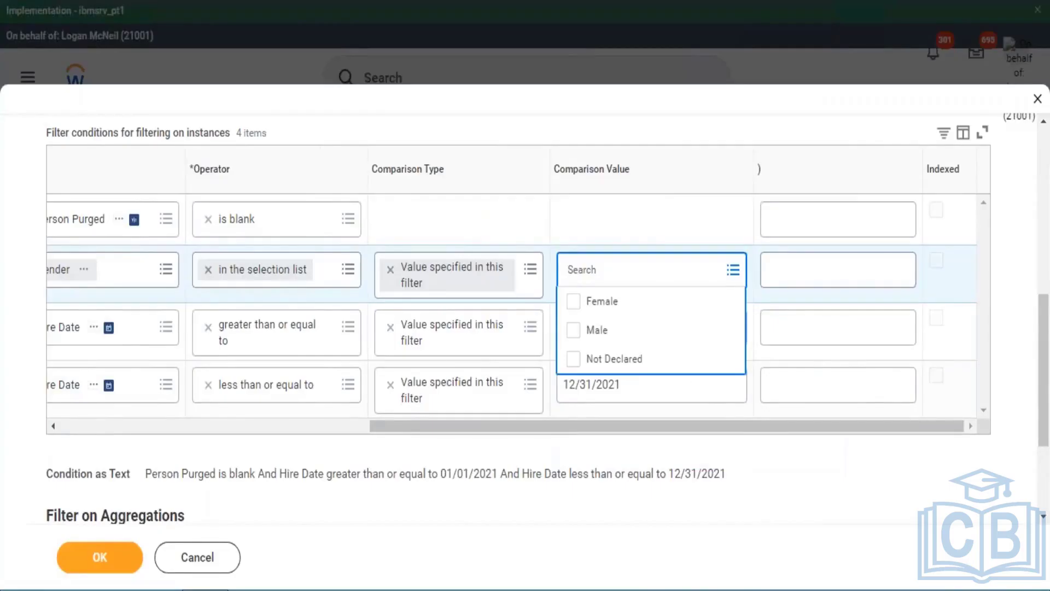
click(606, 333)
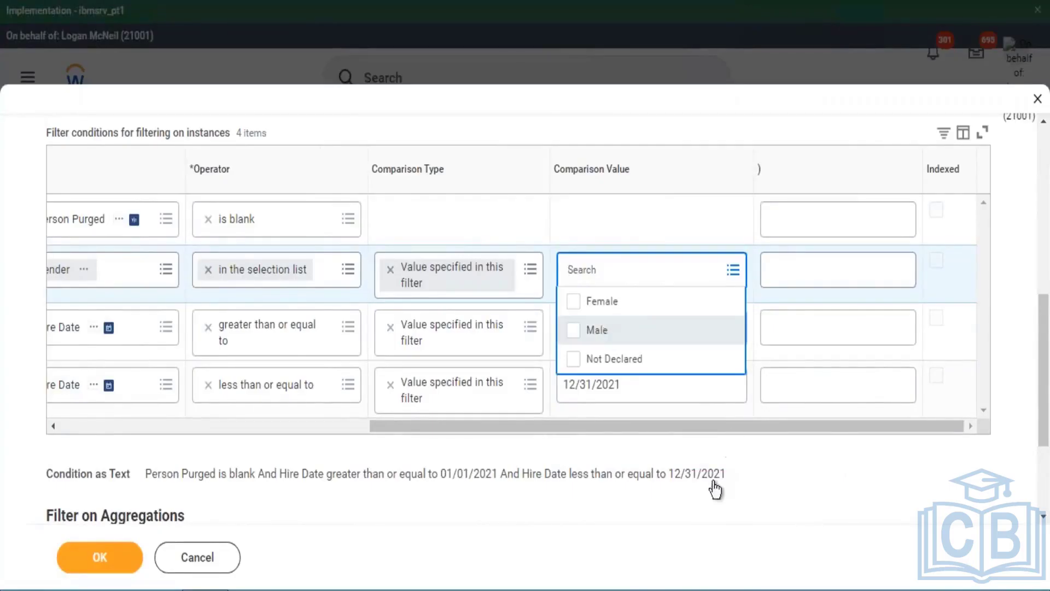
click(828, 501)
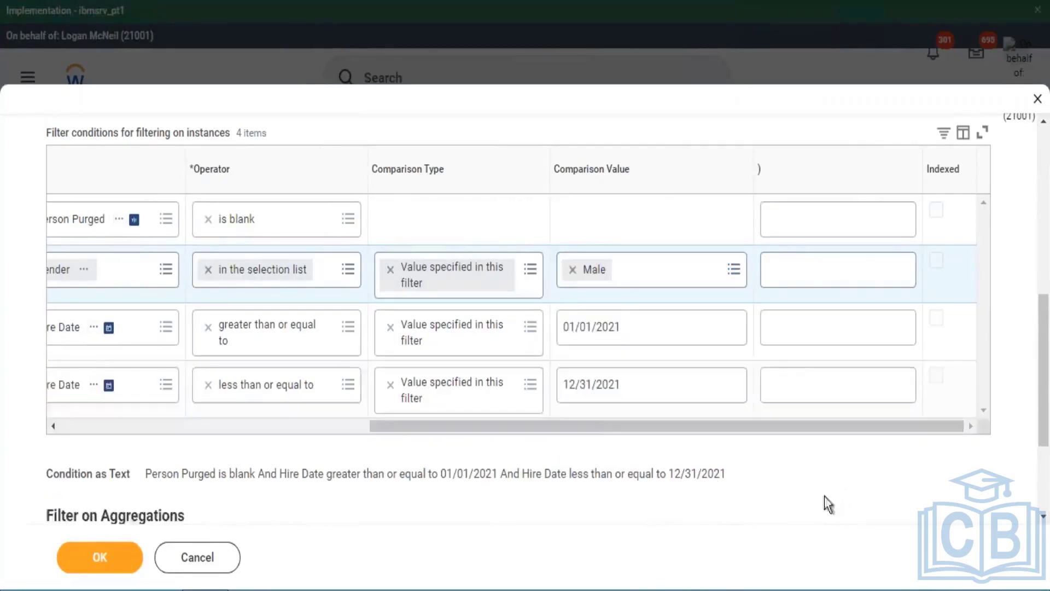
Step: Add a blank filter condition below the Hire Date "less than or equal to" condition
drag(600, 431, 278, 440)
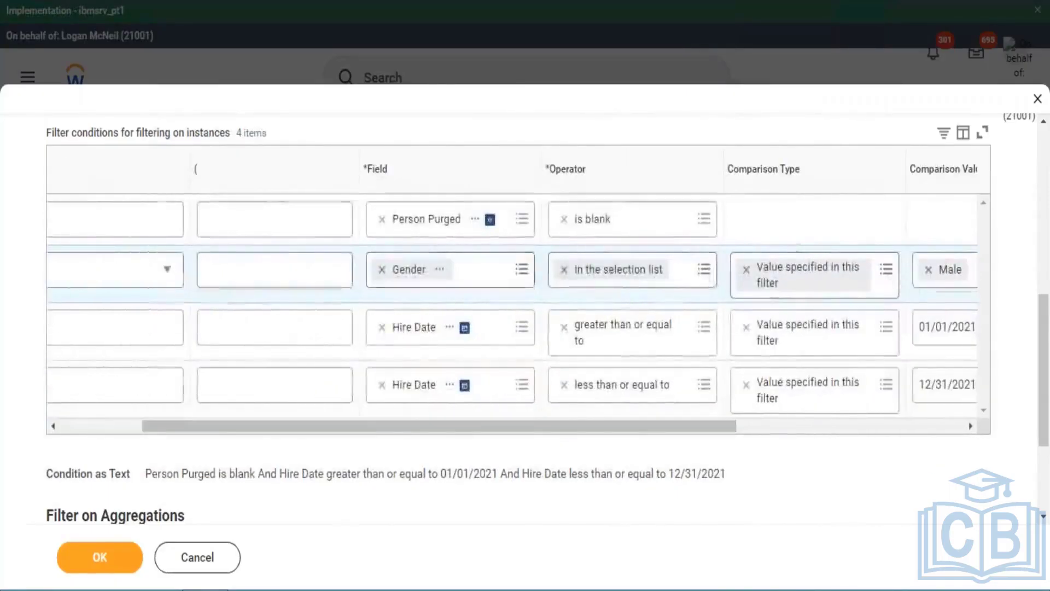
drag(380, 424, 454, 450)
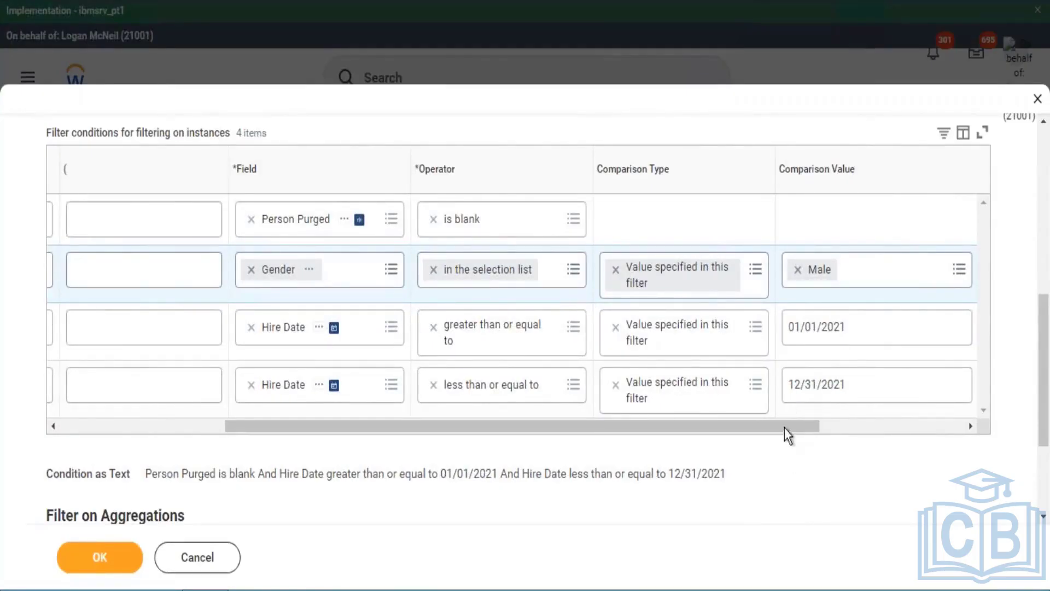
drag(784, 427, 57, 426)
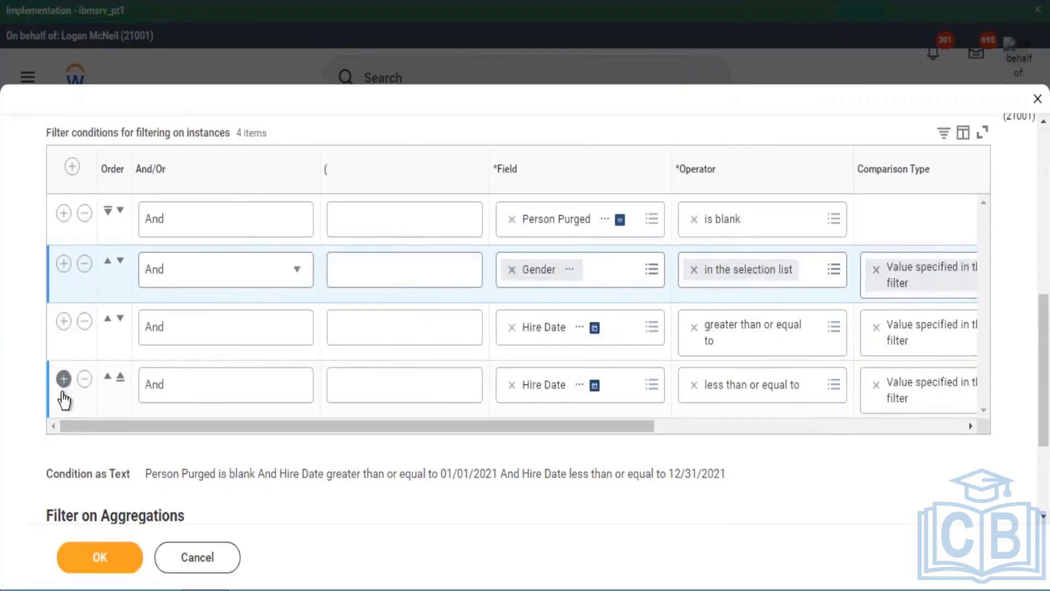
click(63, 379)
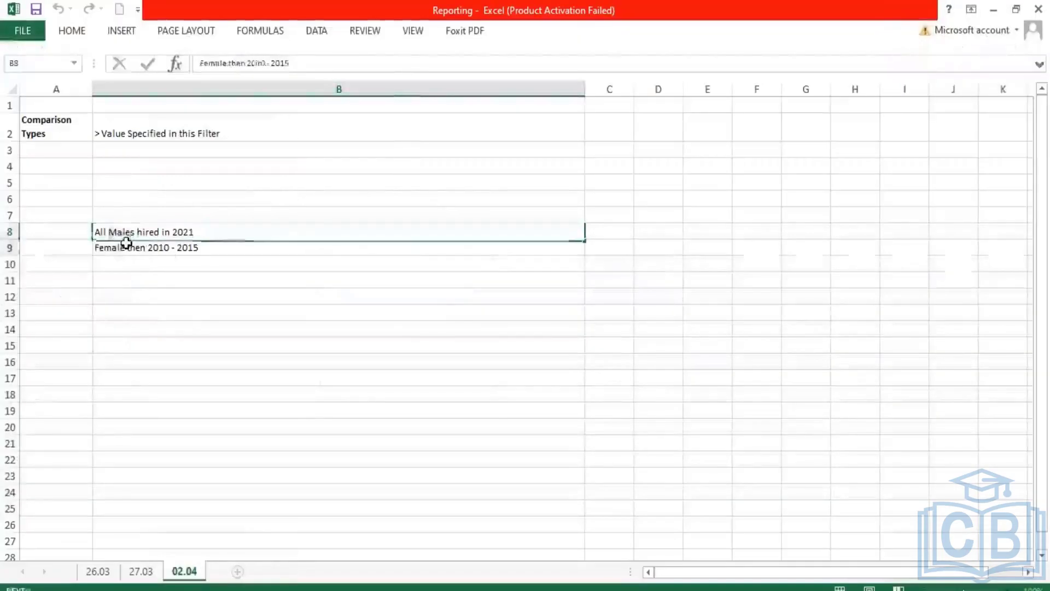
Step: Switch to the Excel notes and highlight the parts of the "Female then 2010 - 2015" requirement in cell B9
double_click(126, 247)
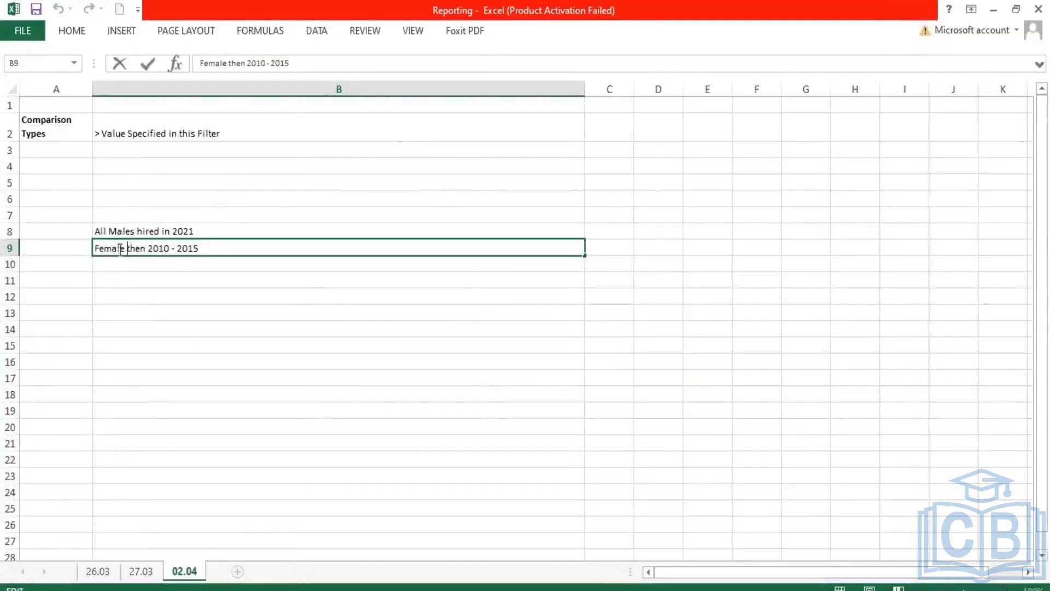
double_click(125, 248)
click(146, 249)
drag(146, 248, 213, 257)
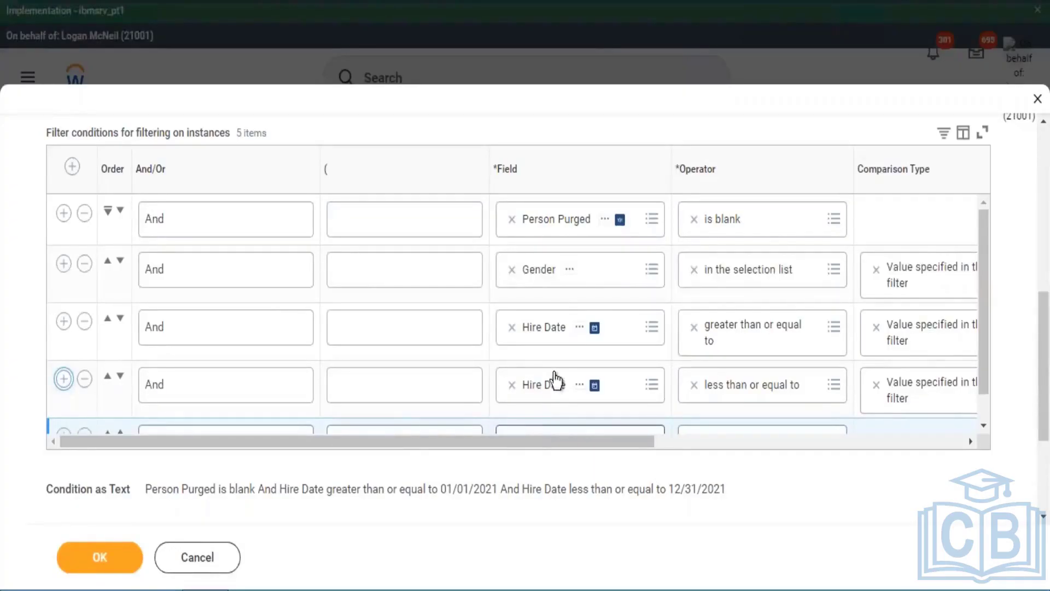
Step: Switch back to the Workday report filter and set the blank last condition's field to Gender
scroll(555, 382, down, 1)
click(549, 418)
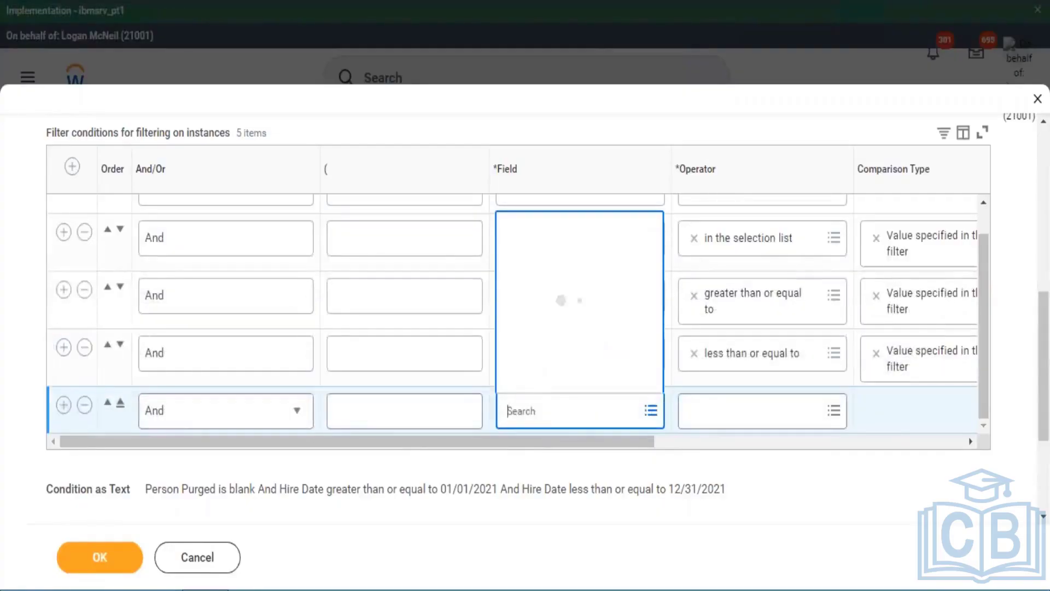
text(gender)
key(Return)
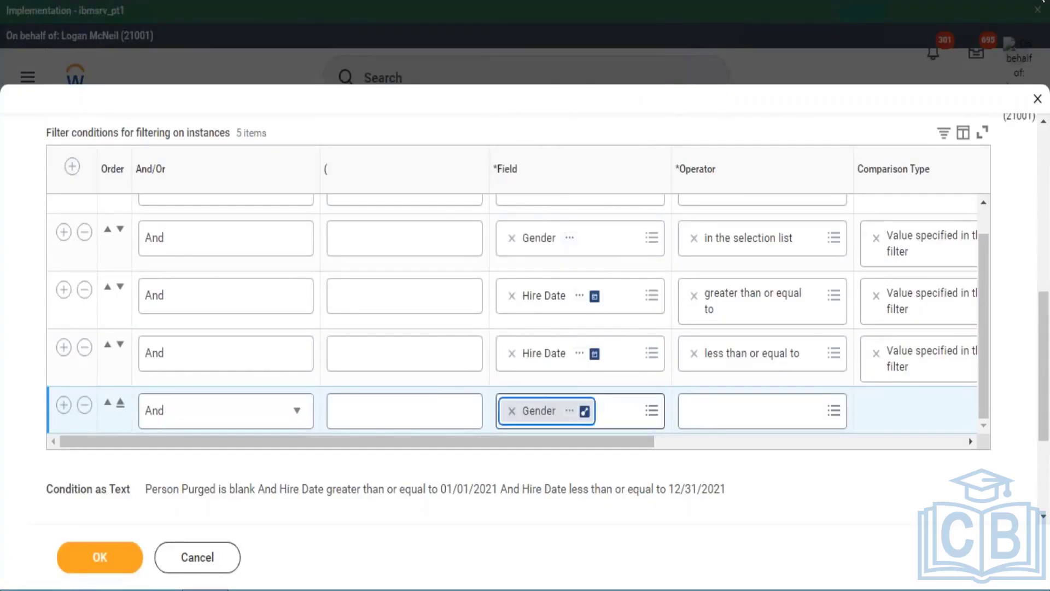
Step: Reduce the browser zoom to 90% to fit more of the filter conditions in view
key(alt+f)
click(928, 147)
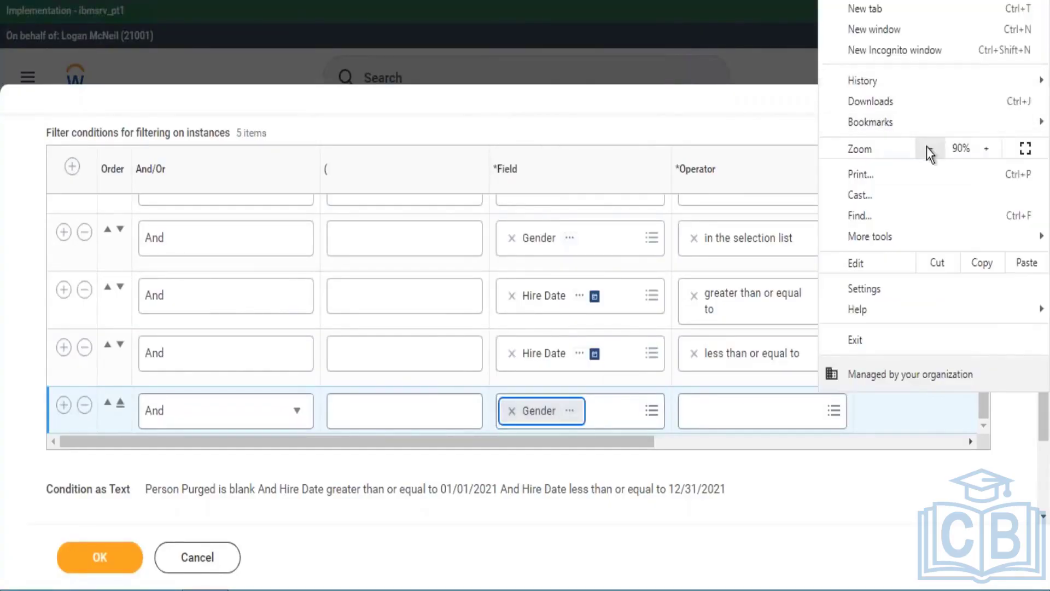
click(930, 148)
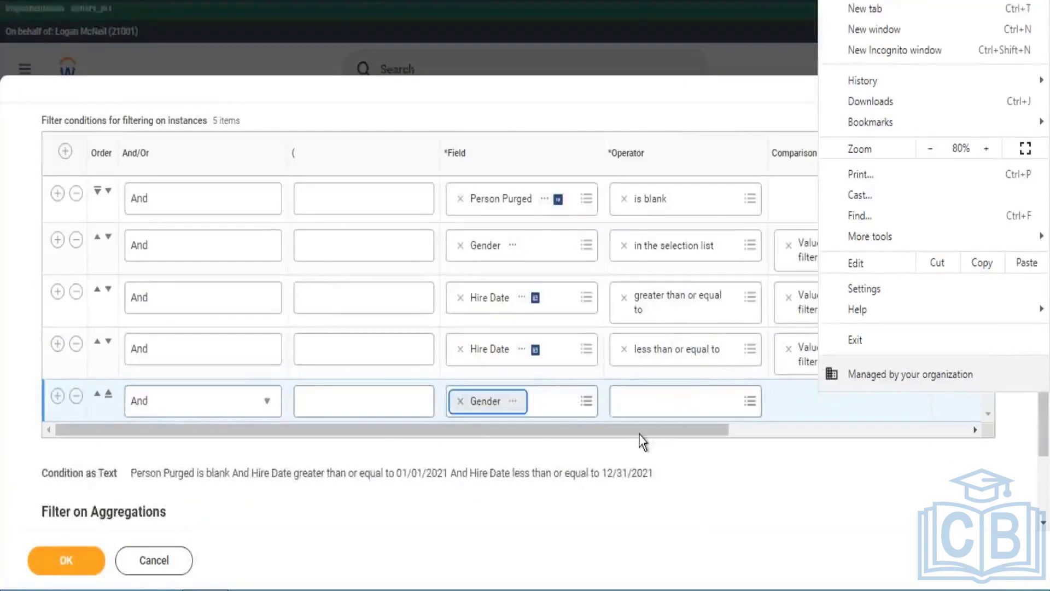
click(986, 148)
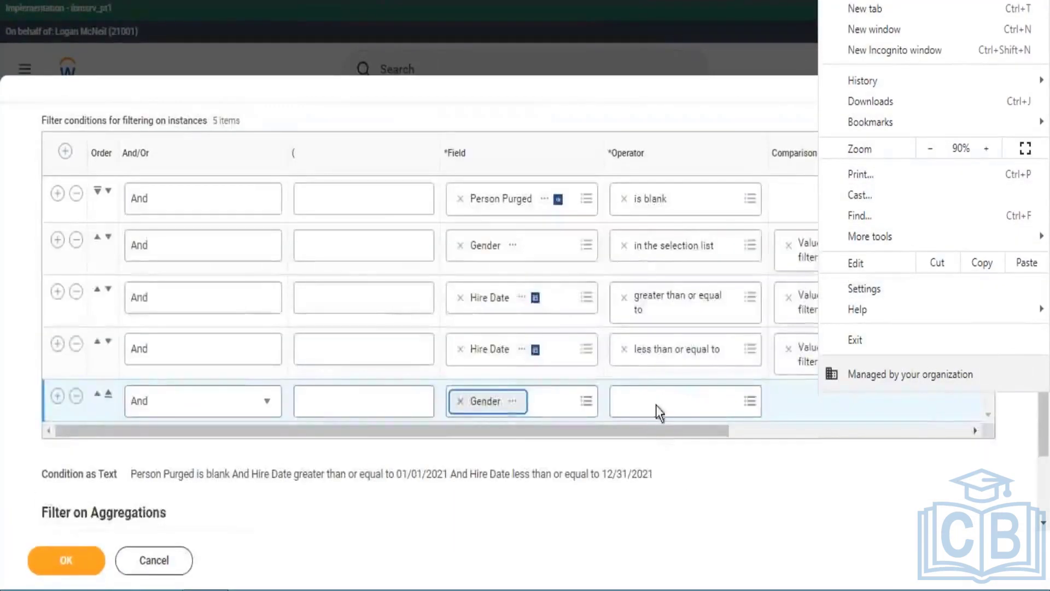
Step: Set the last Gender condition's operator to "in the selection list" with Female as its comparison value
click(655, 404)
click(655, 402)
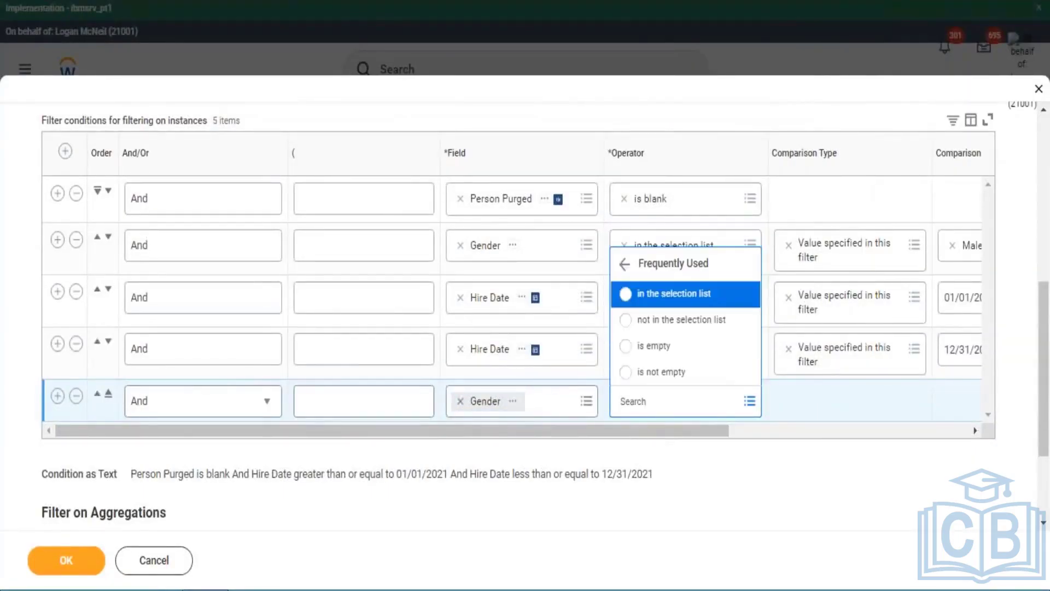
click(680, 291)
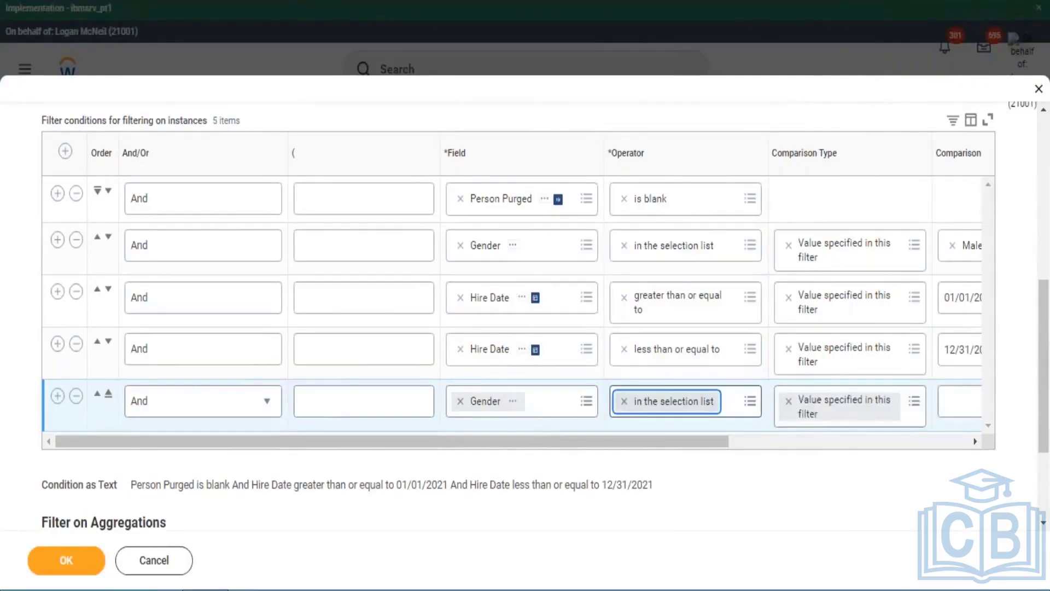
key(Tab)
key(Tab)
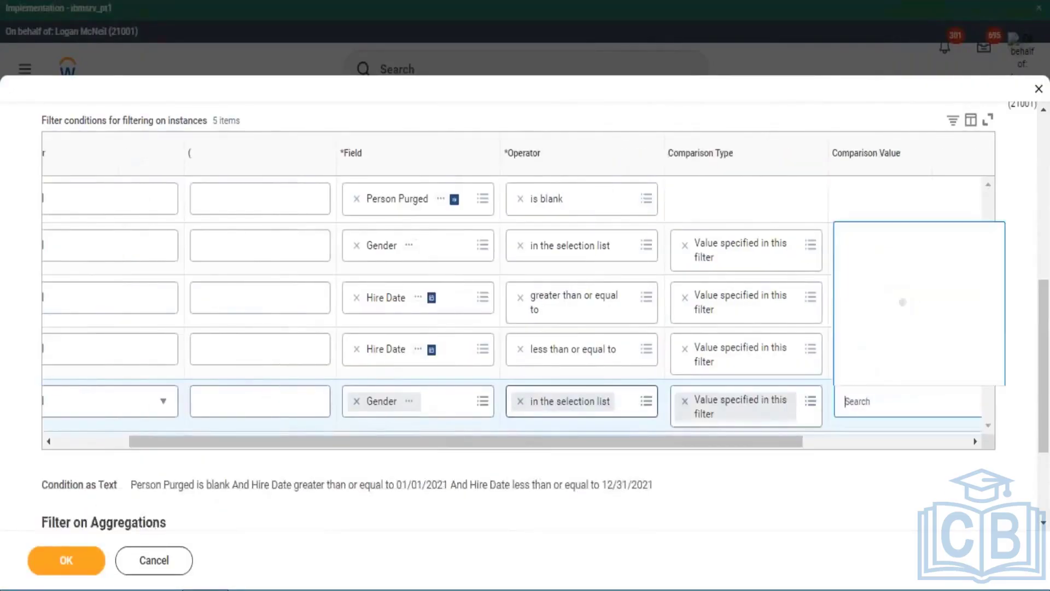
key(Down)
key(Up)
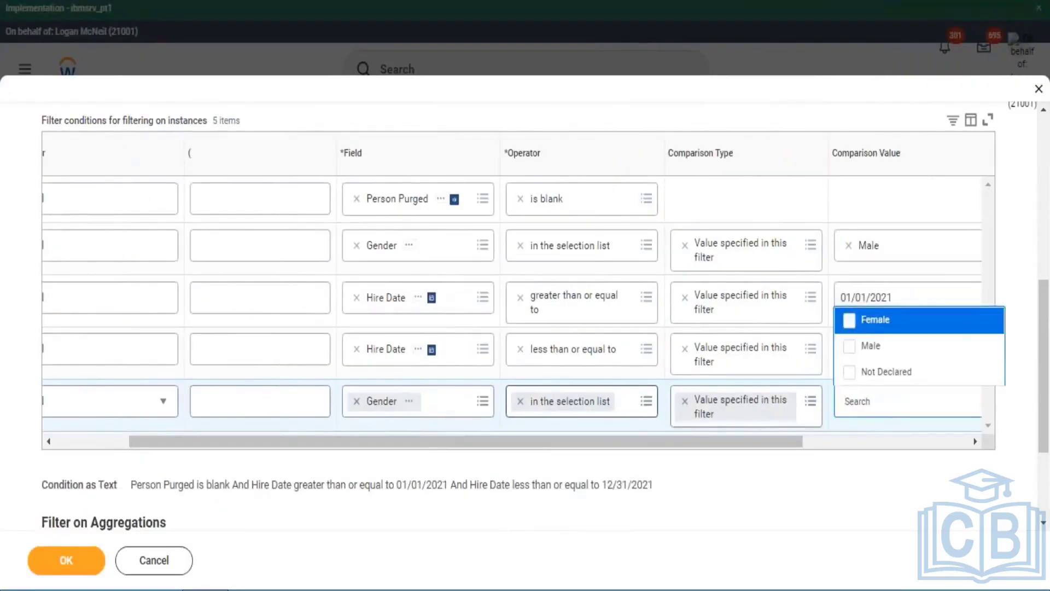
key(Return)
drag(504, 446, 59, 425)
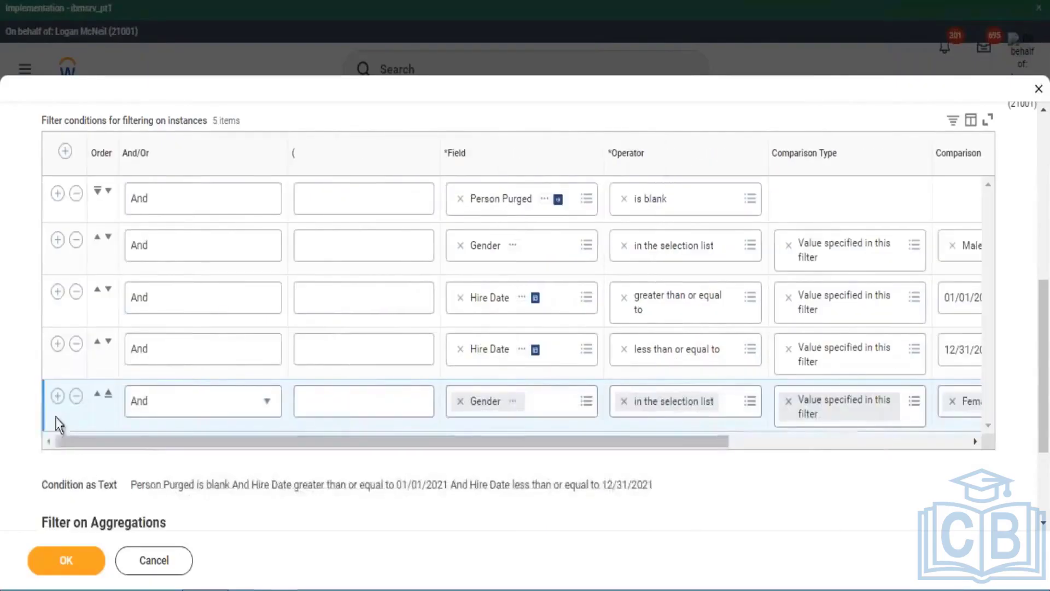
Step: Add a condition below the Female one with the date-type Hire Date as its field, and copy the field's text
click(57, 396)
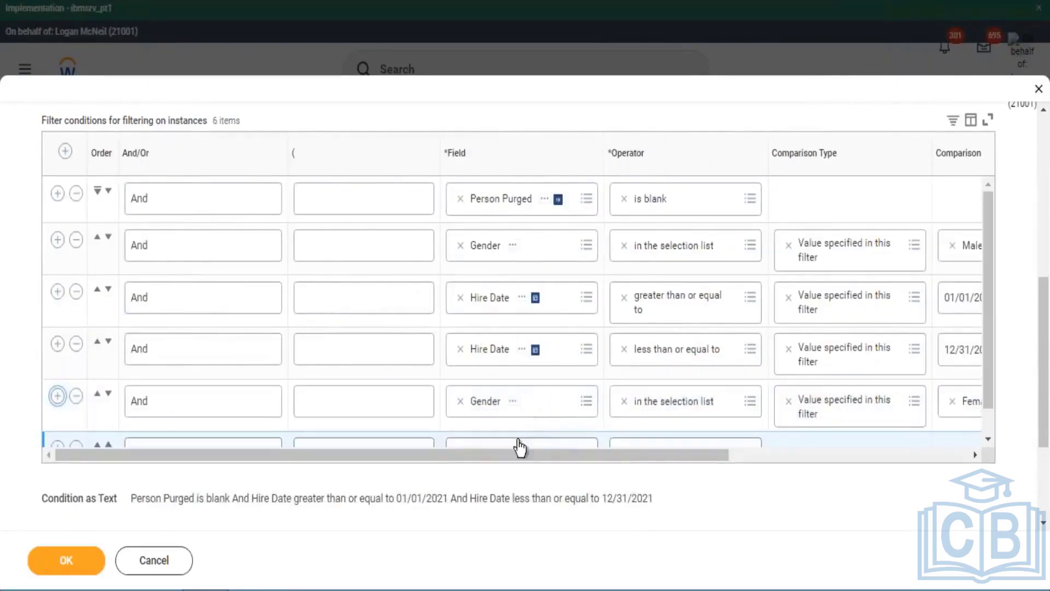
scroll(521, 447, down, 1)
click(499, 424)
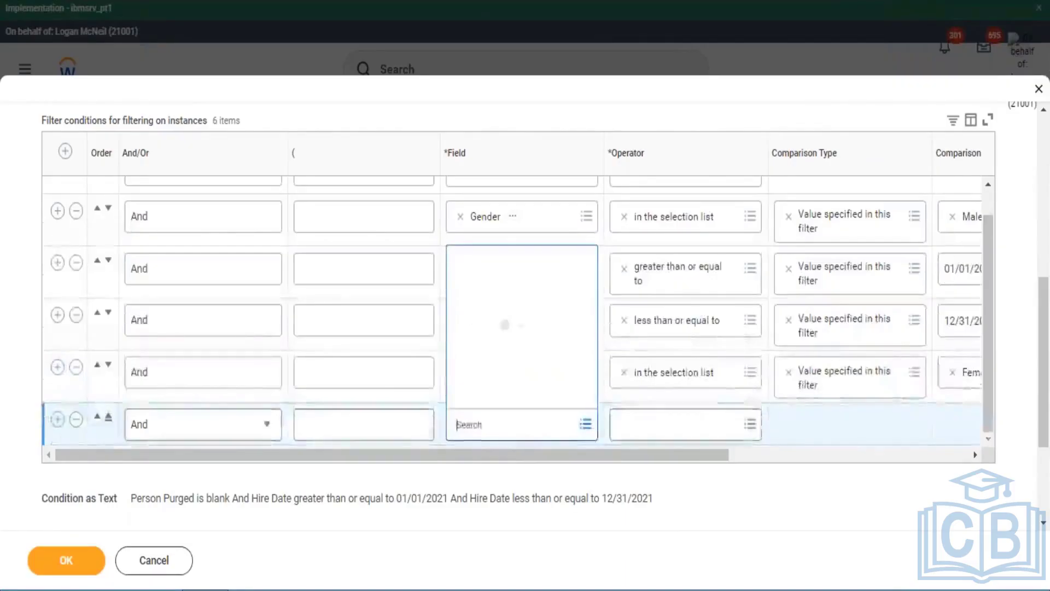
text(hire date)
key(Return)
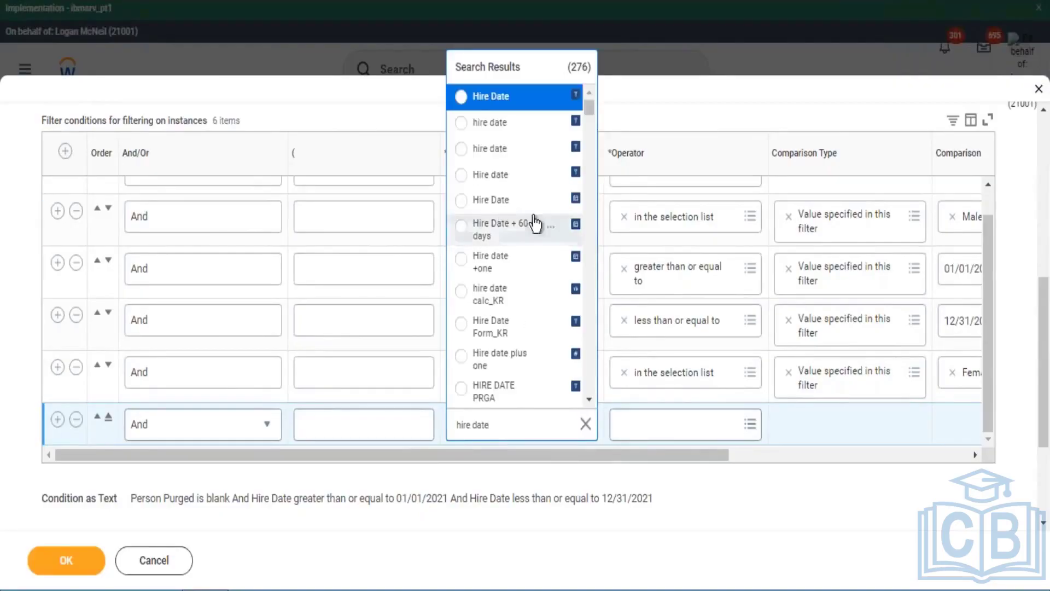
click(498, 201)
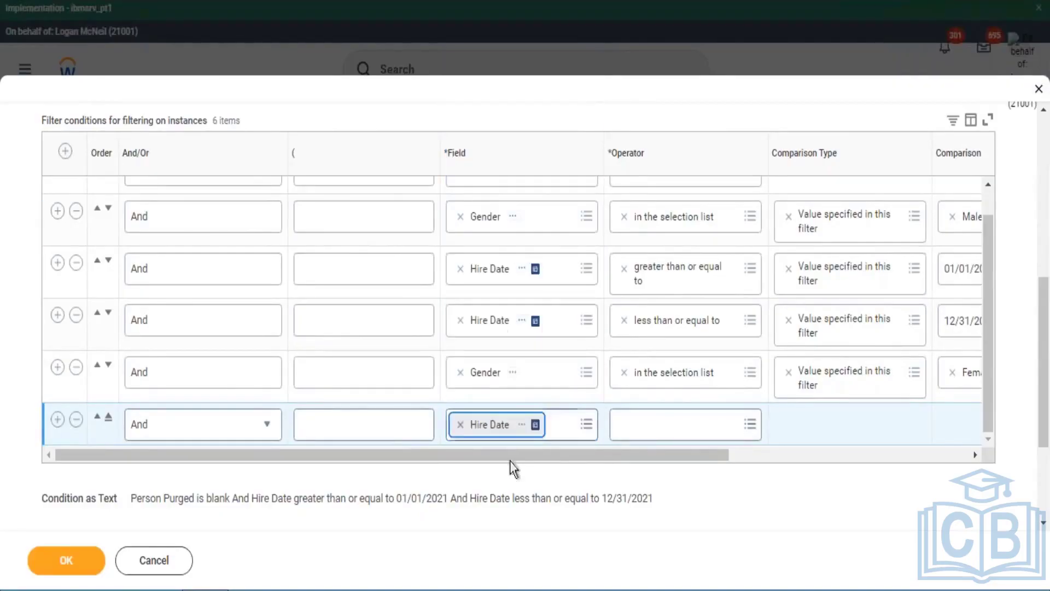
right_click(521, 425)
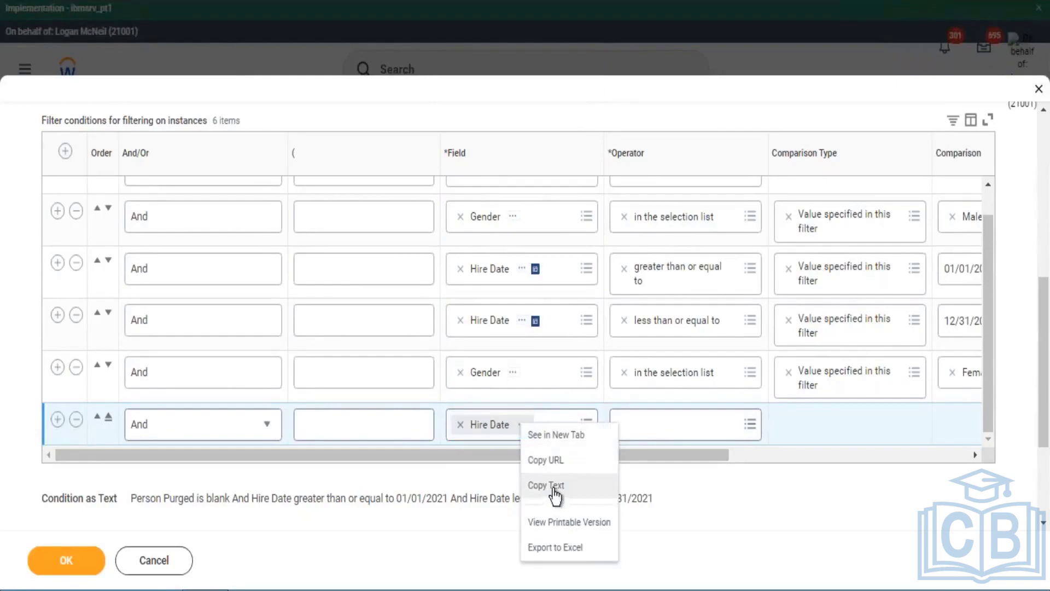
click(554, 494)
Step: Set the new Hire Date condition to "greater than or equal to" with 01/01/2010 as its comparison value
click(656, 425)
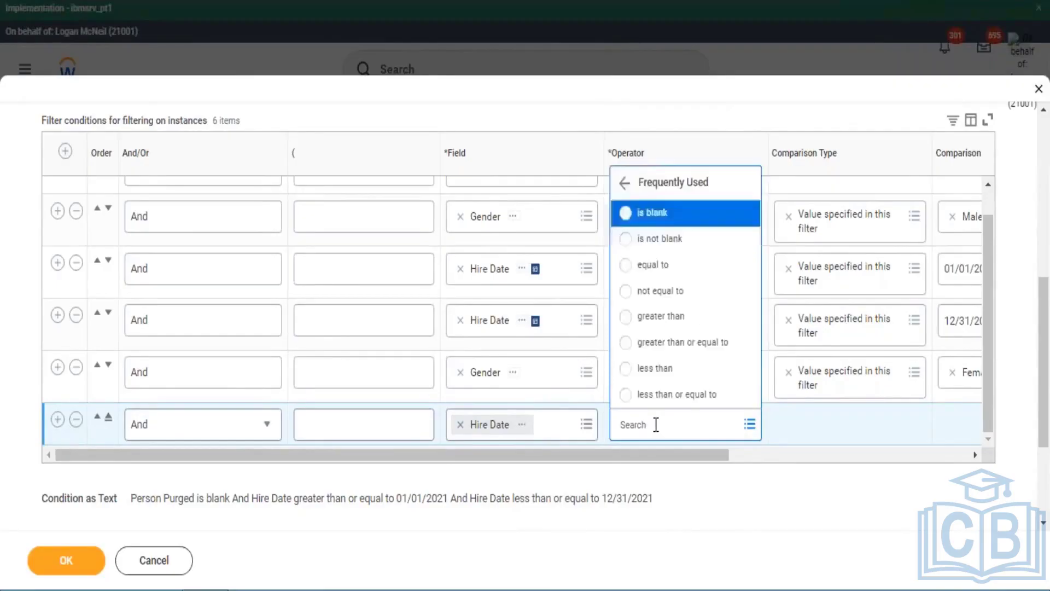
key(Down)
key(Down)
key(Down)
key(Down)
key(Down)
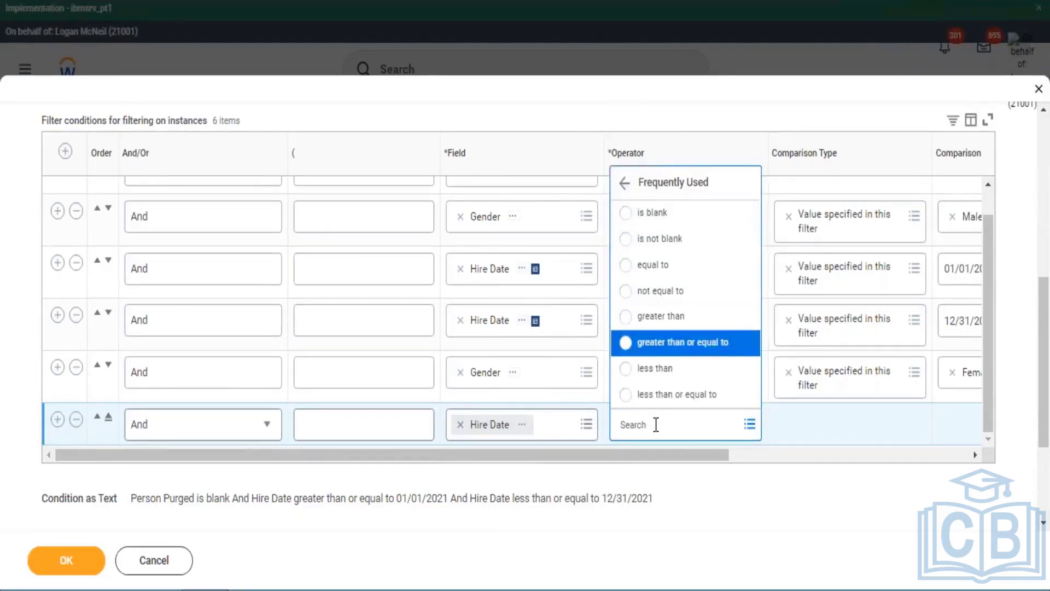
key(Return)
key(Tab)
key(Tab)
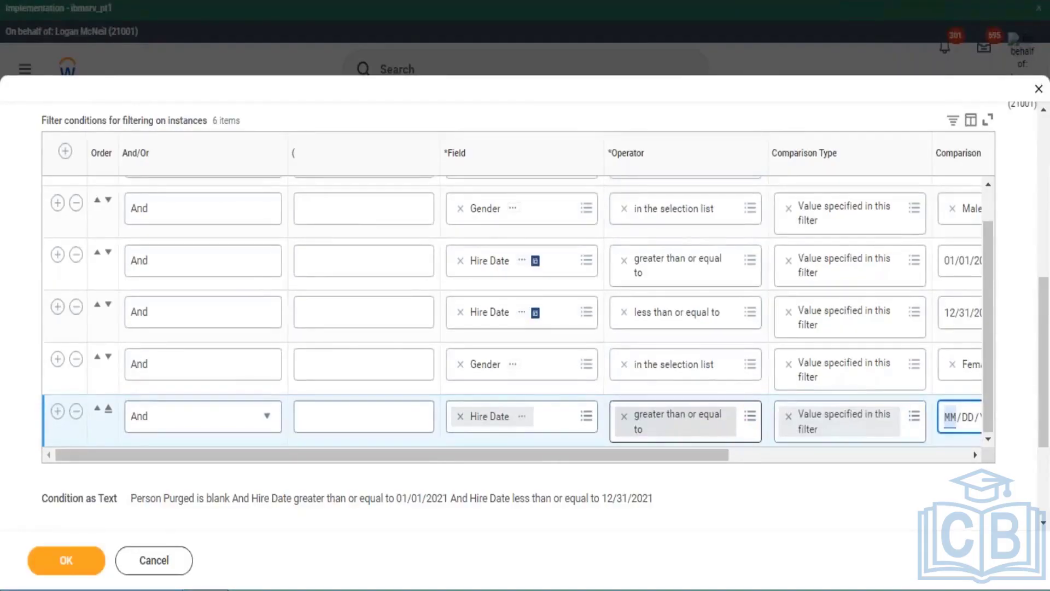
text(010120)
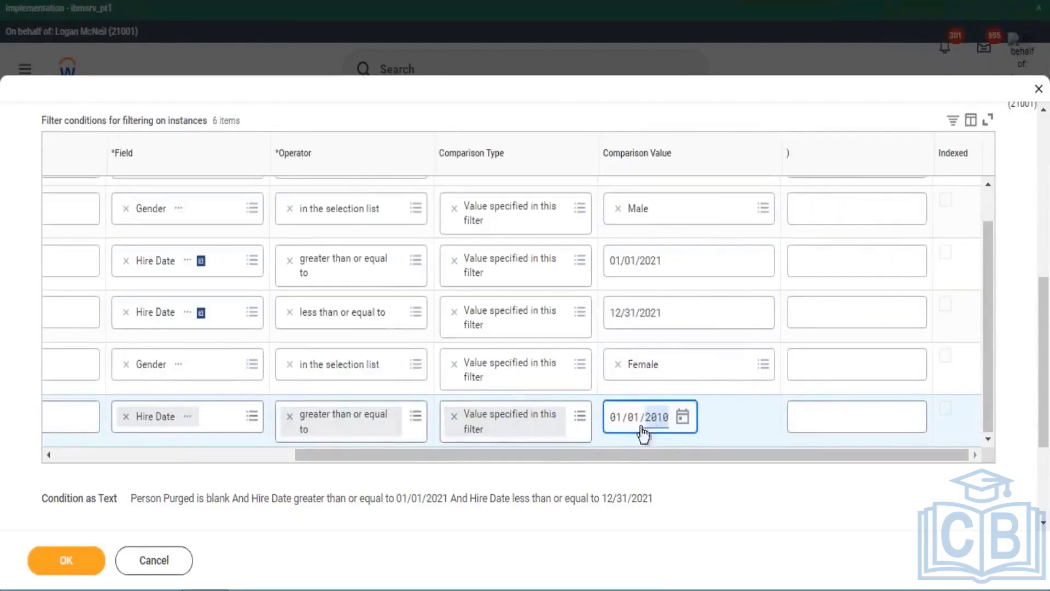
Step: Add another condition at the end of the filter and choose the date-type Hire Date as its field
drag(628, 458, 34, 420)
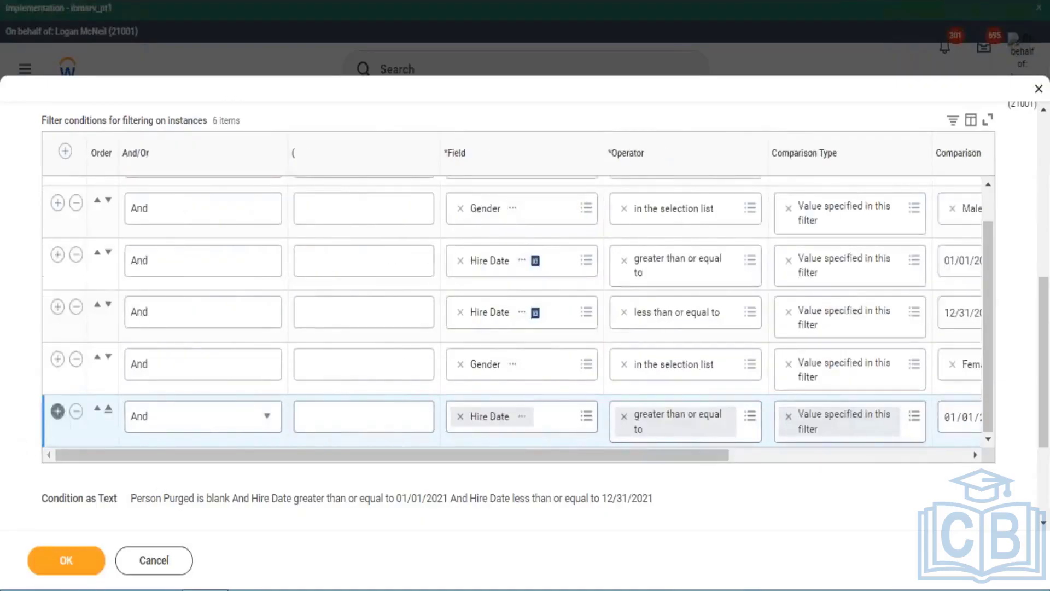
click(488, 435)
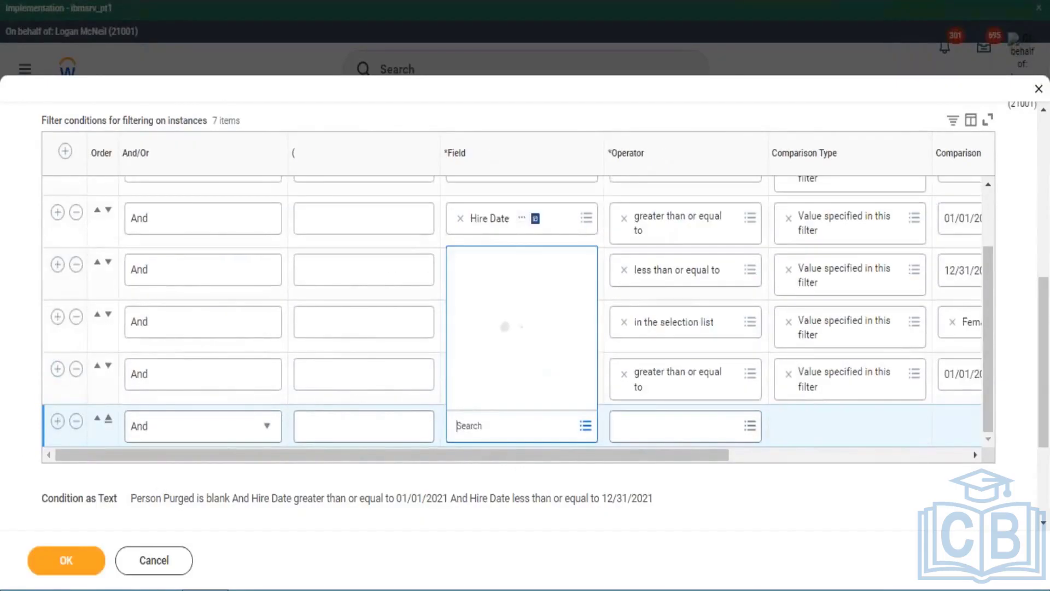
key(ctrl+v)
key(Return)
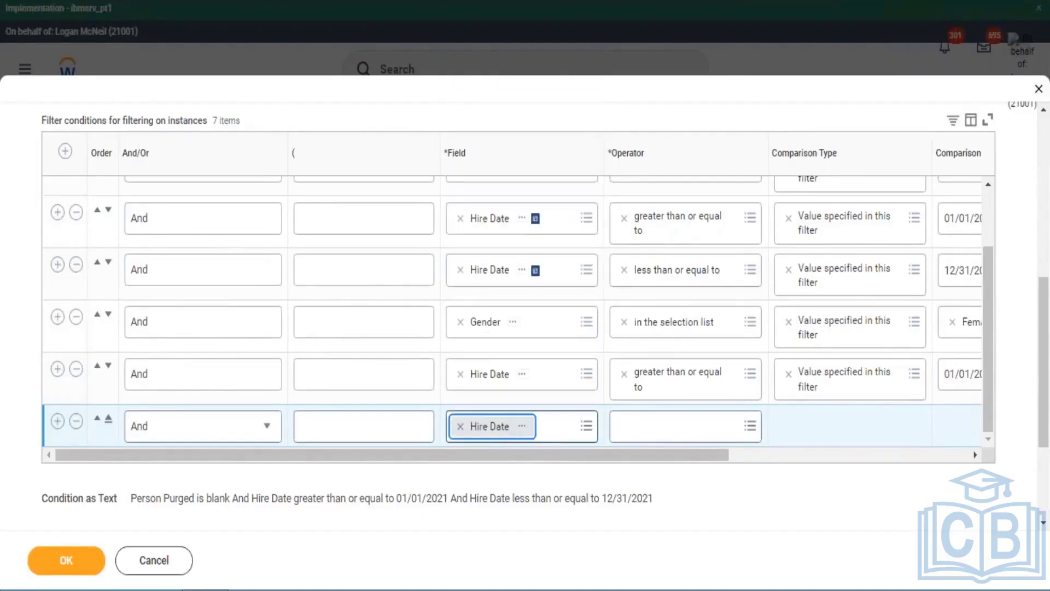
key(BackSpace)
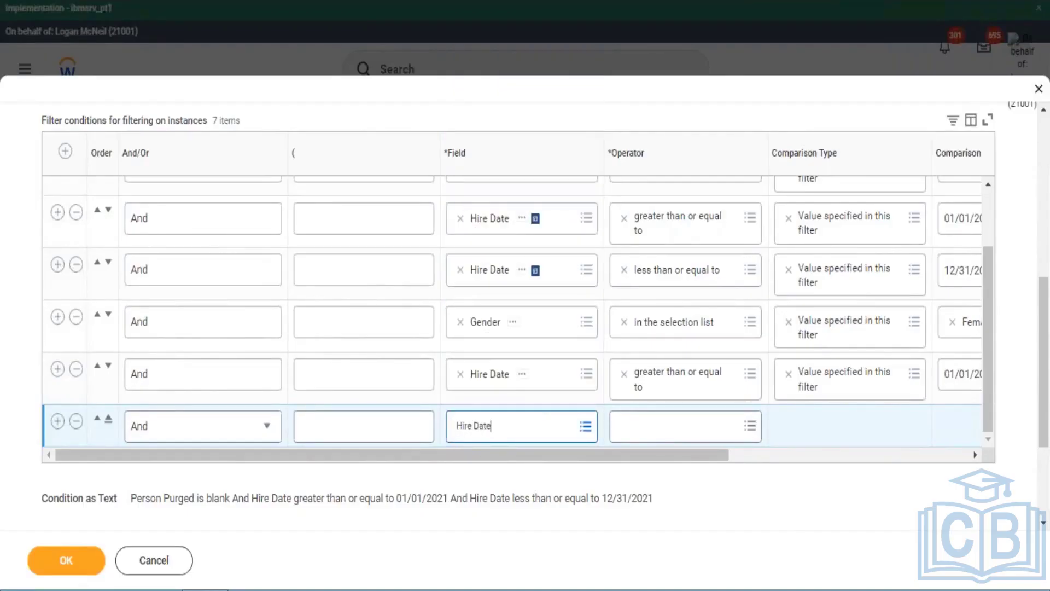
key(Return)
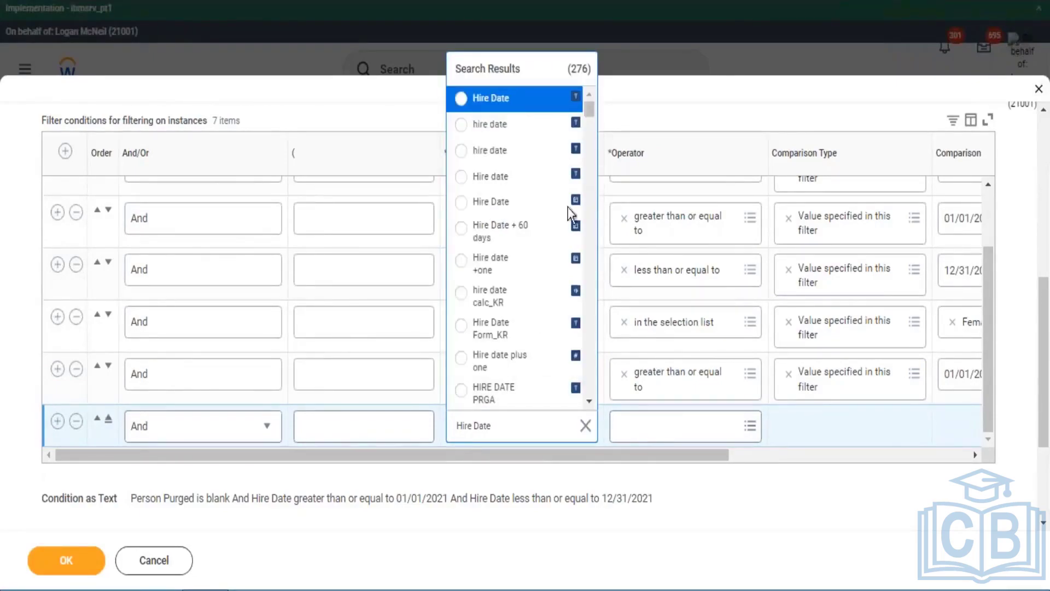
click(576, 108)
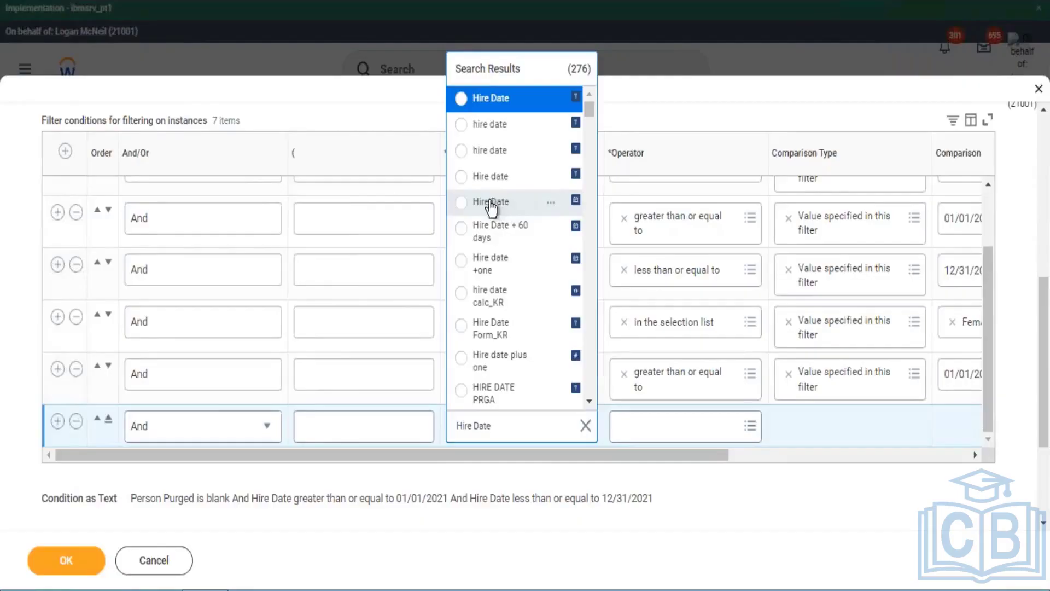
key(Return)
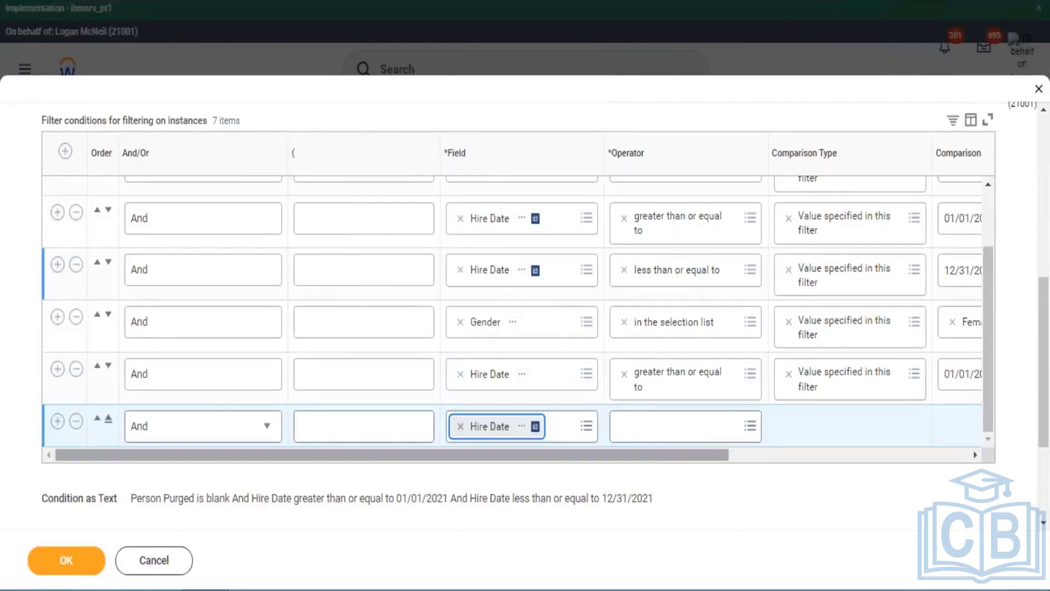
Step: Set the last Hire Date condition's operator to "less than or equal to"
key(Tab)
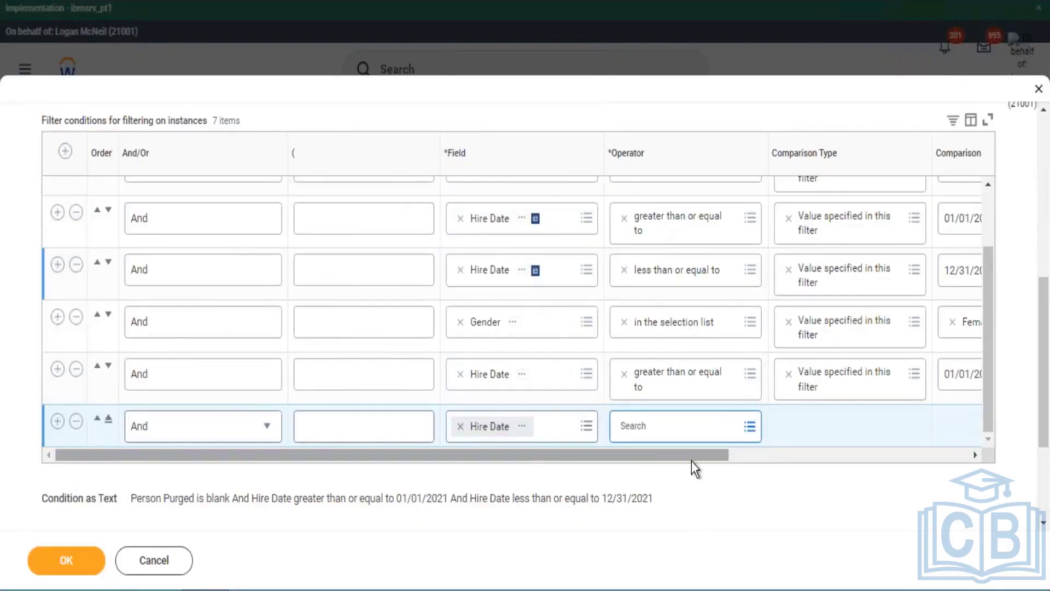
key(Return)
key(Return)
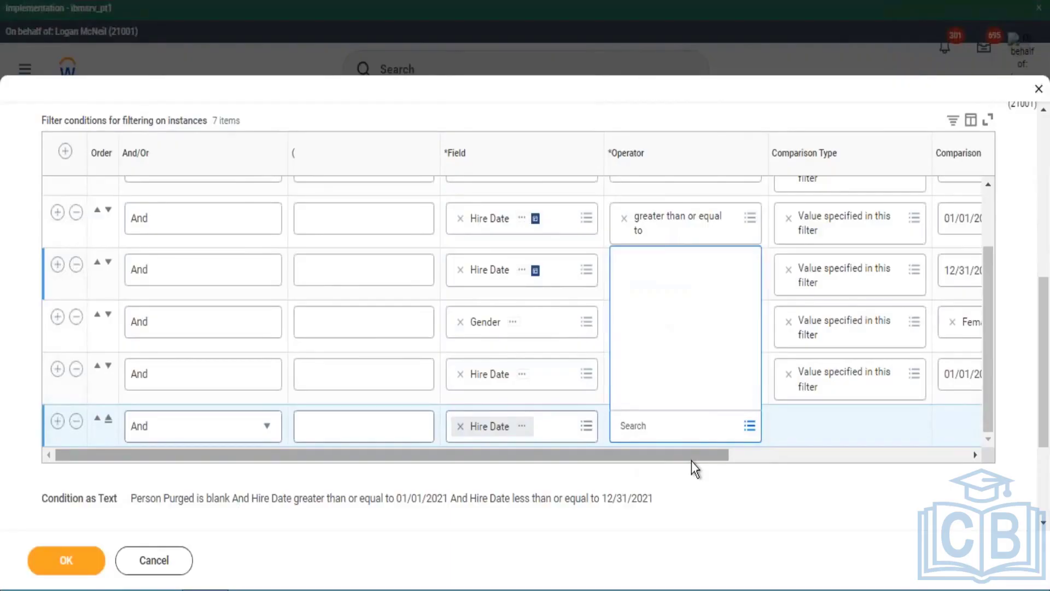
key(Down)
key(Down)
key(Down)
key(Down)
key(Down)
key(Down)
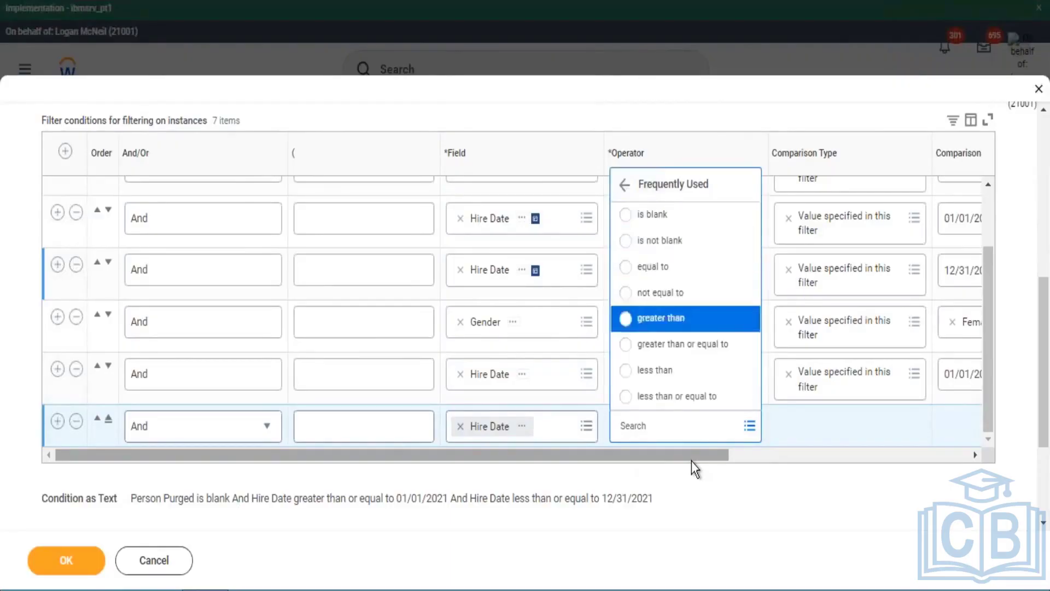
key(Down)
key(Return)
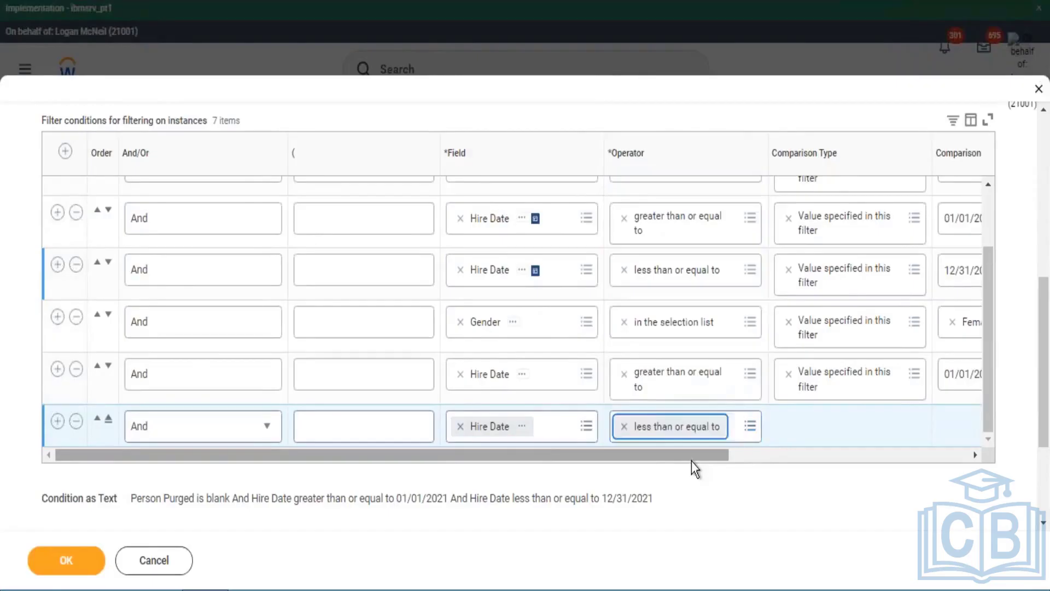
Step: Enter 12/31/2015 as the comparison value of the last Hire Date condition
key(Tab)
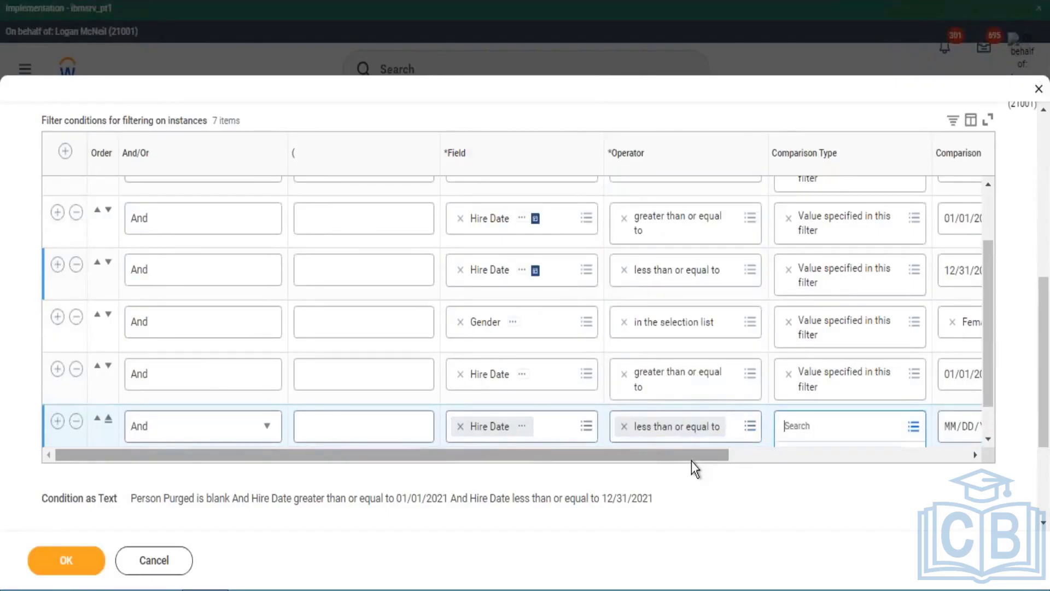
key(Tab)
text(12/31/)
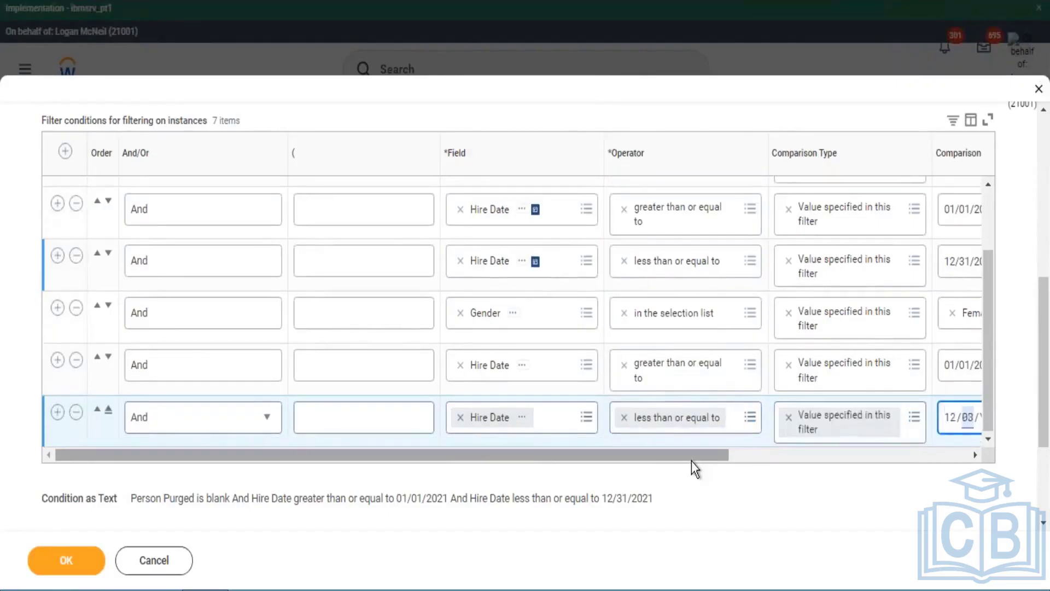
text(2012)
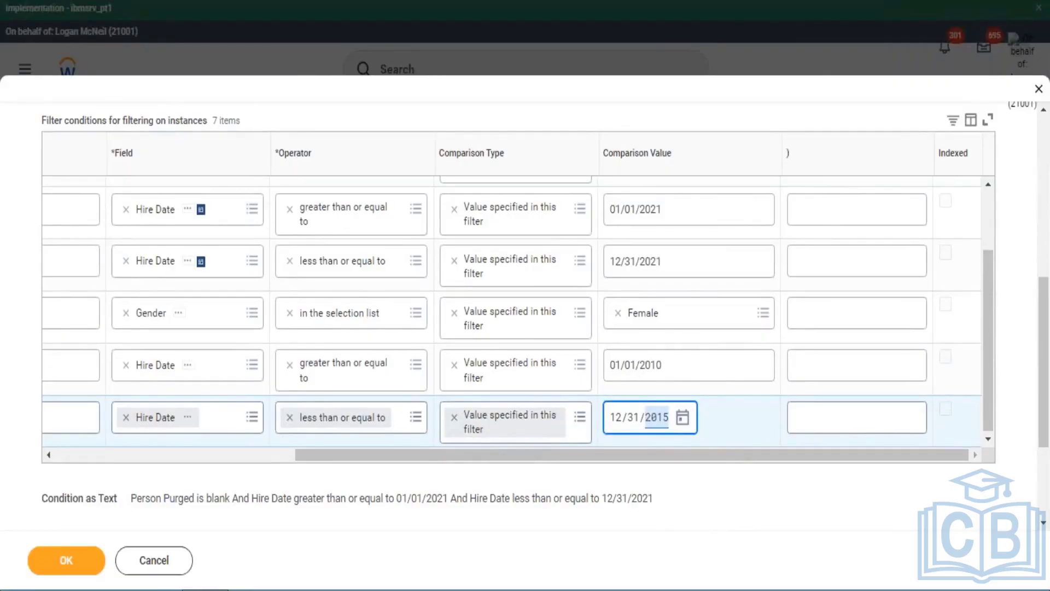
click(491, 495)
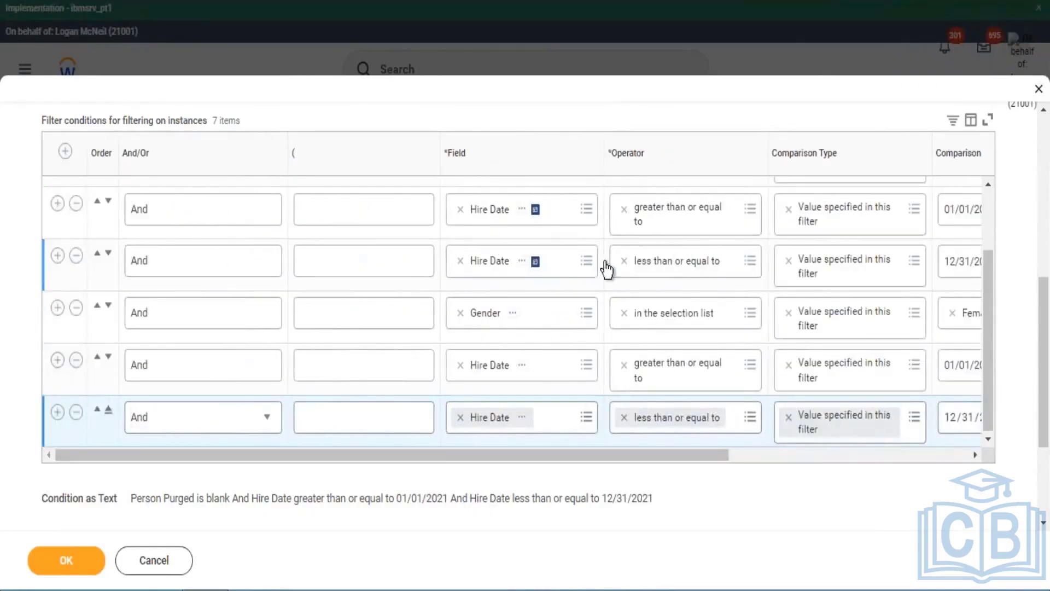
Step: Review the filter conditions, switch to the Excel notes and highlight parts of the "All Males hired in 2021" requirement in cell B8
scroll(625, 258, up, 3)
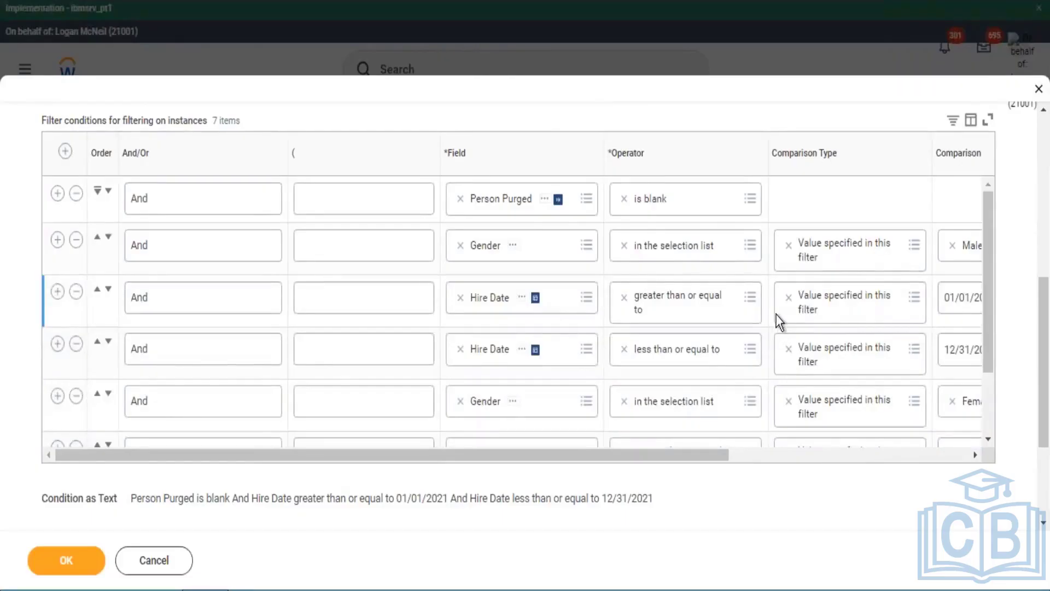
scroll(776, 315, down, 3)
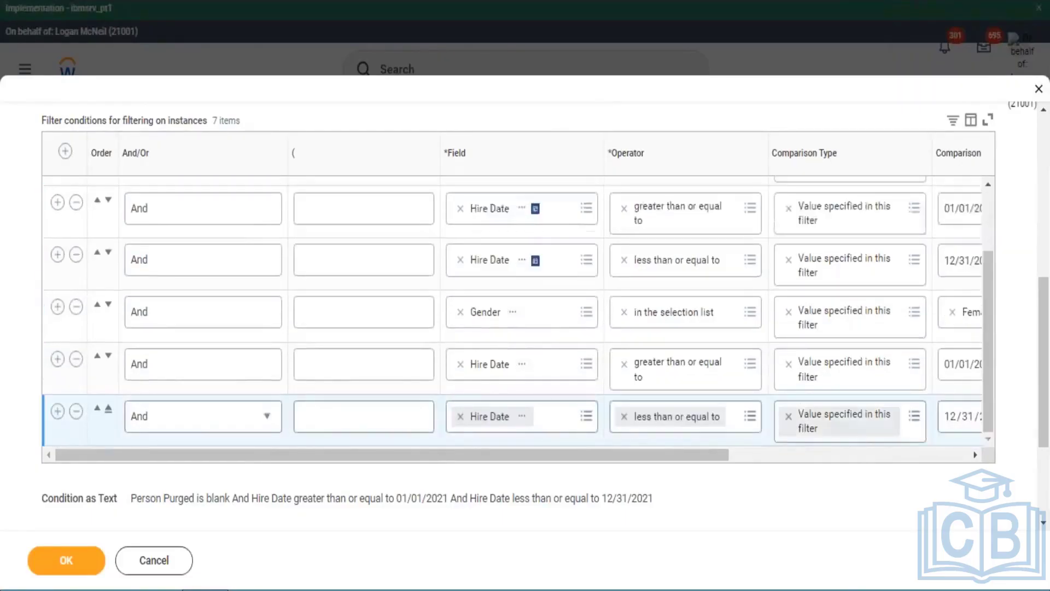
click(205, 590)
click(207, 226)
key(Up)
key(Up)
key(Up)
key(Up)
key(Up)
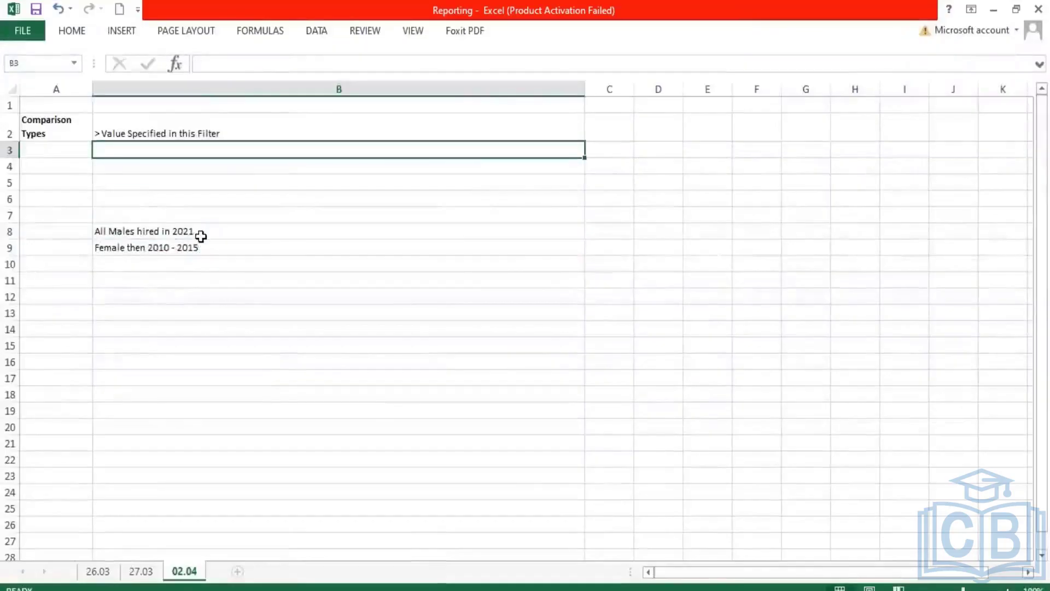
double_click(129, 231)
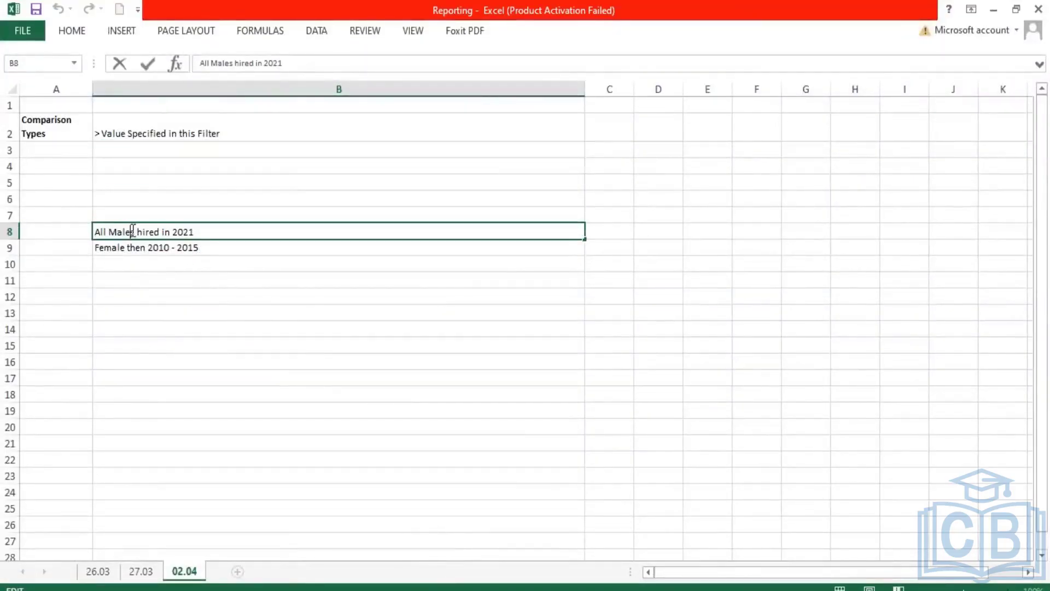
drag(130, 231, 199, 232)
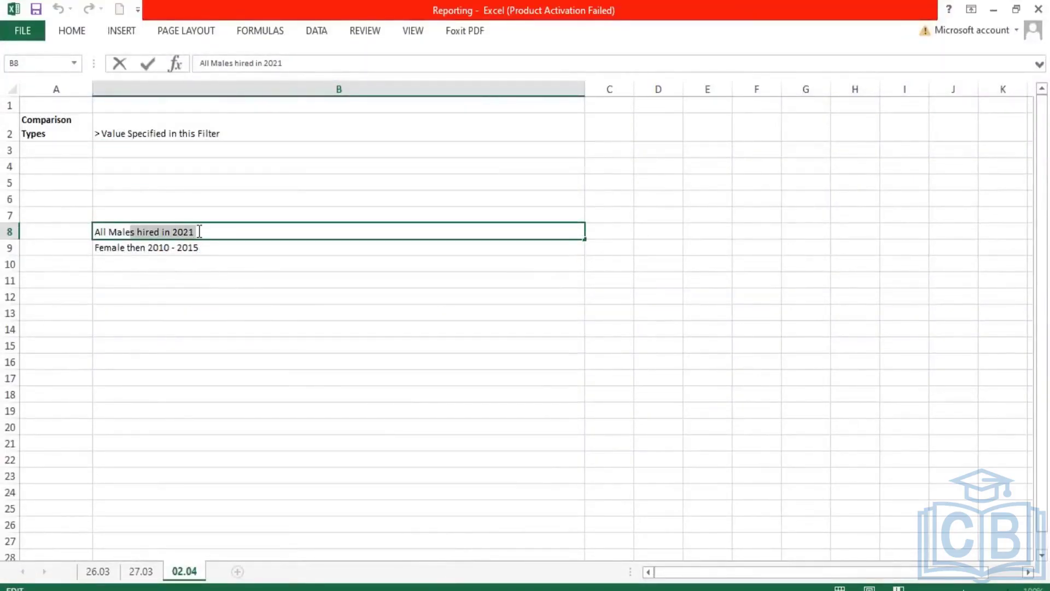
drag(199, 232, 183, 231)
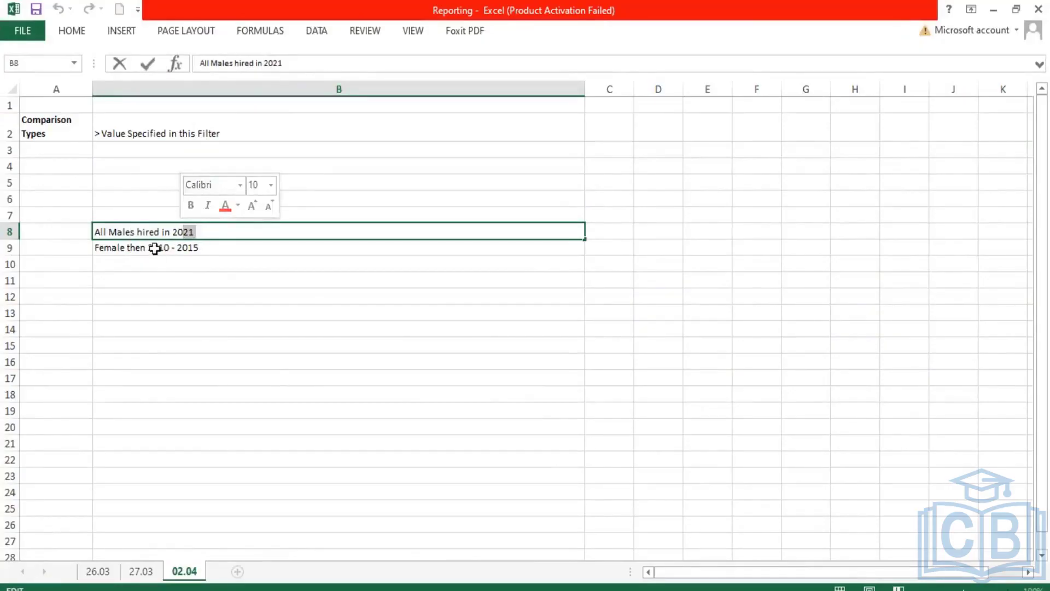
click(154, 247)
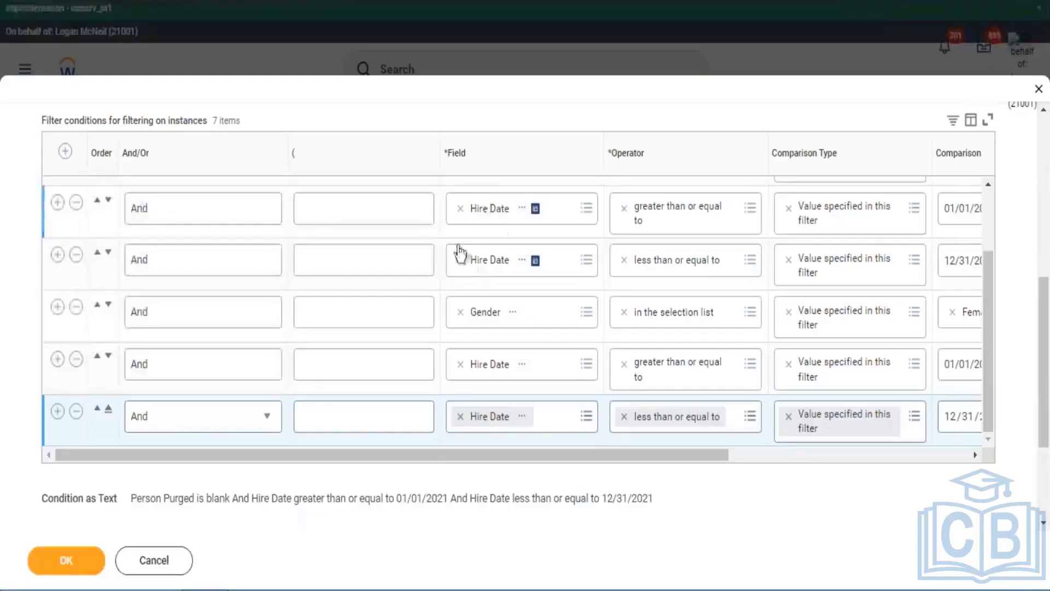
Step: Enclose the Male and 2021 hire-date conditions in parentheses, opening at the Male Gender condition and closing at the 12/31/2021 condition
scroll(429, 268, up, 2)
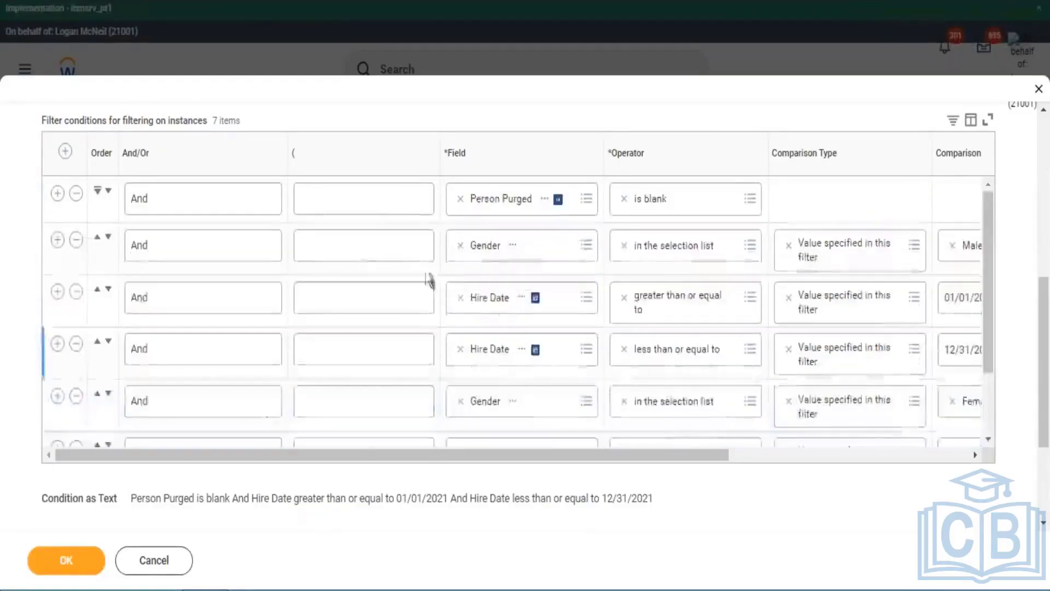
click(357, 246)
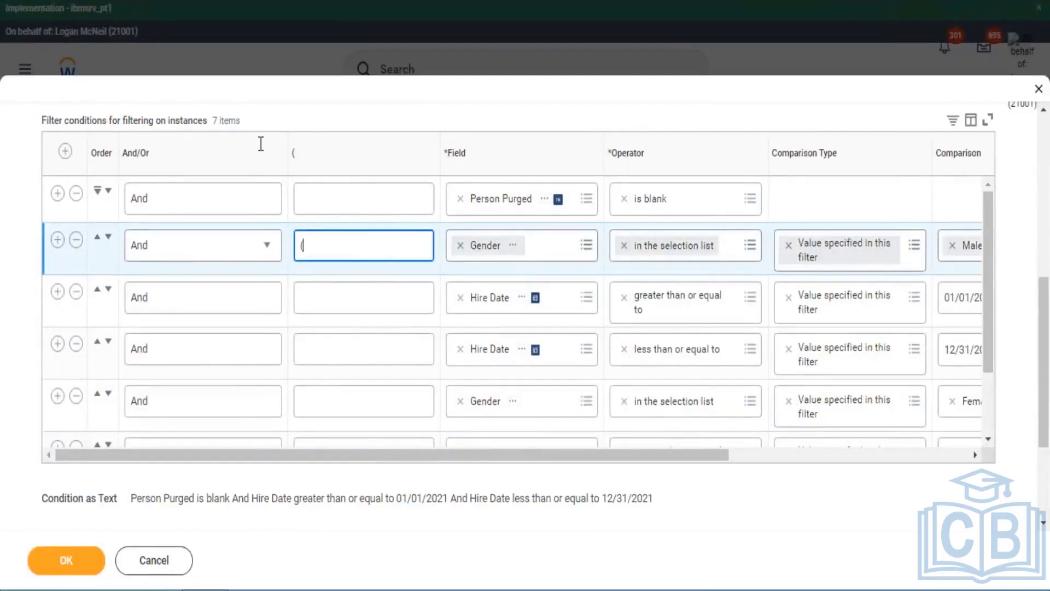
text(()
click(379, 489)
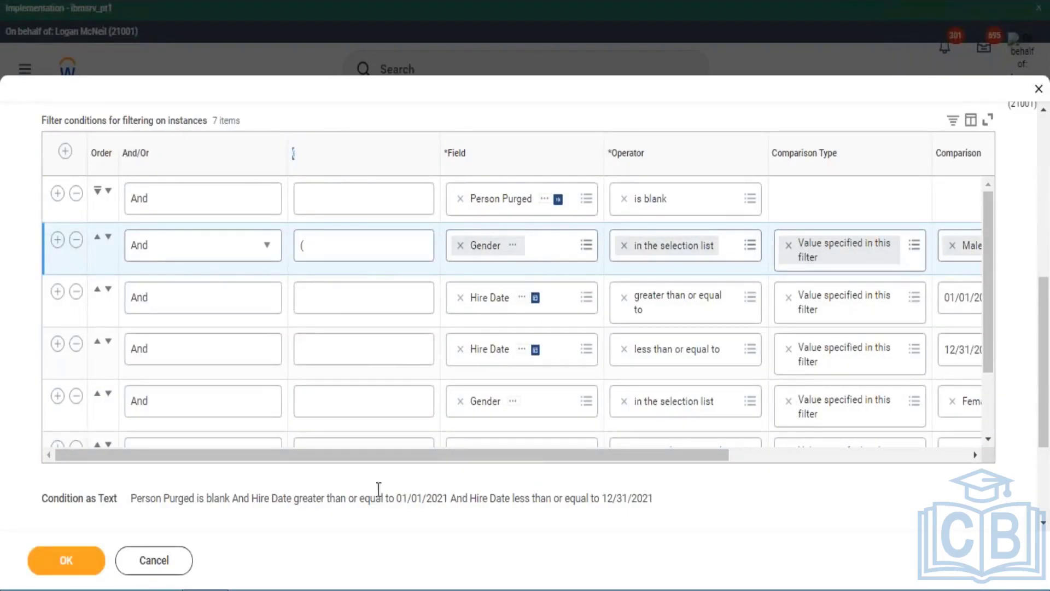
drag(389, 458, 635, 455)
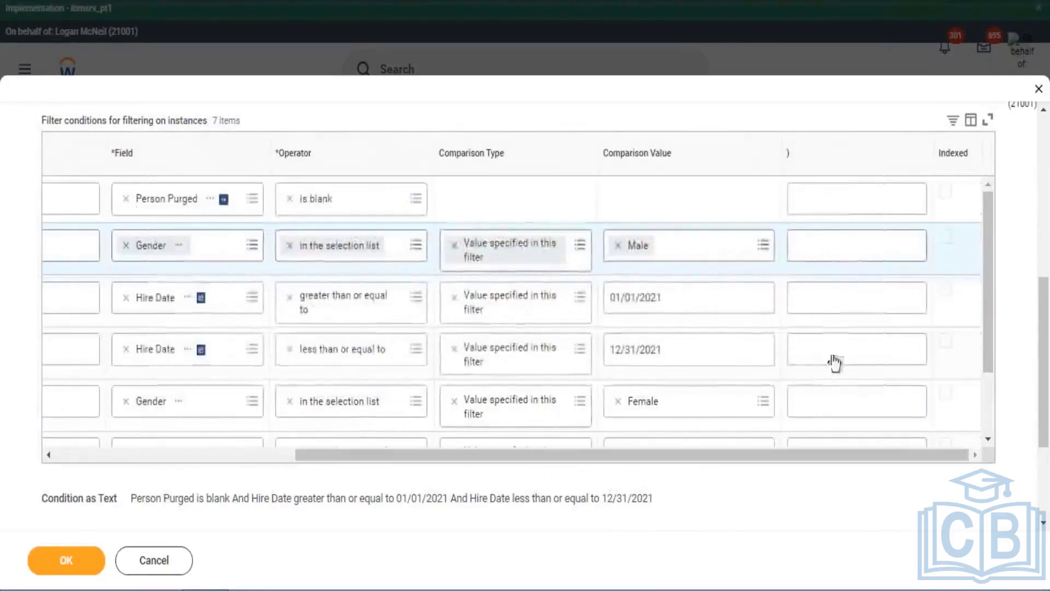
click(863, 360)
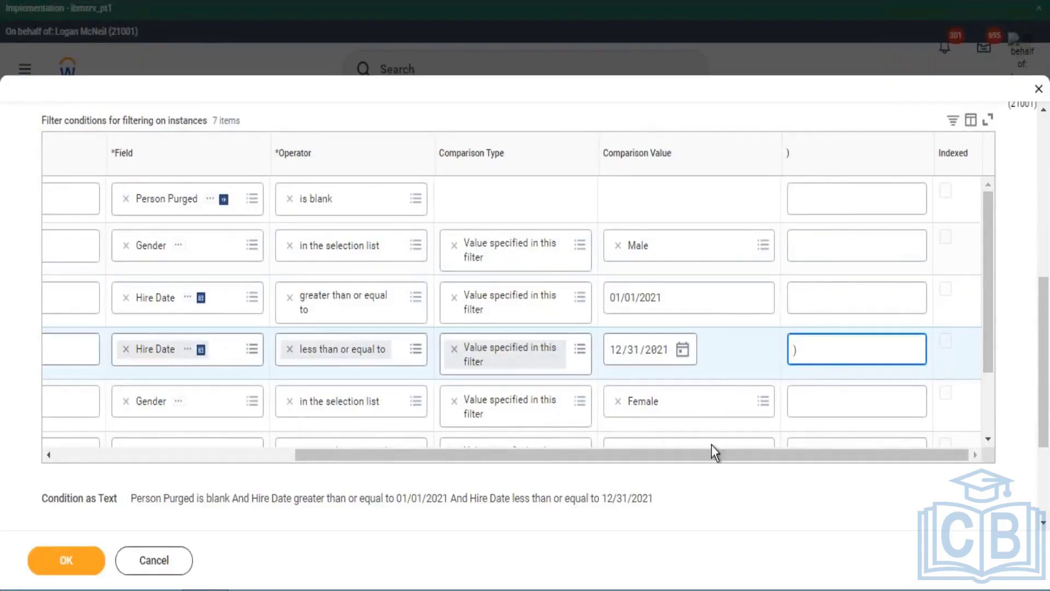
Step: Enclose the Female and 2010–2015 hire-date conditions in parentheses, opening at the Female Gender condition and closing at the 12/31/2015 condition
scroll(621, 473, left, 10)
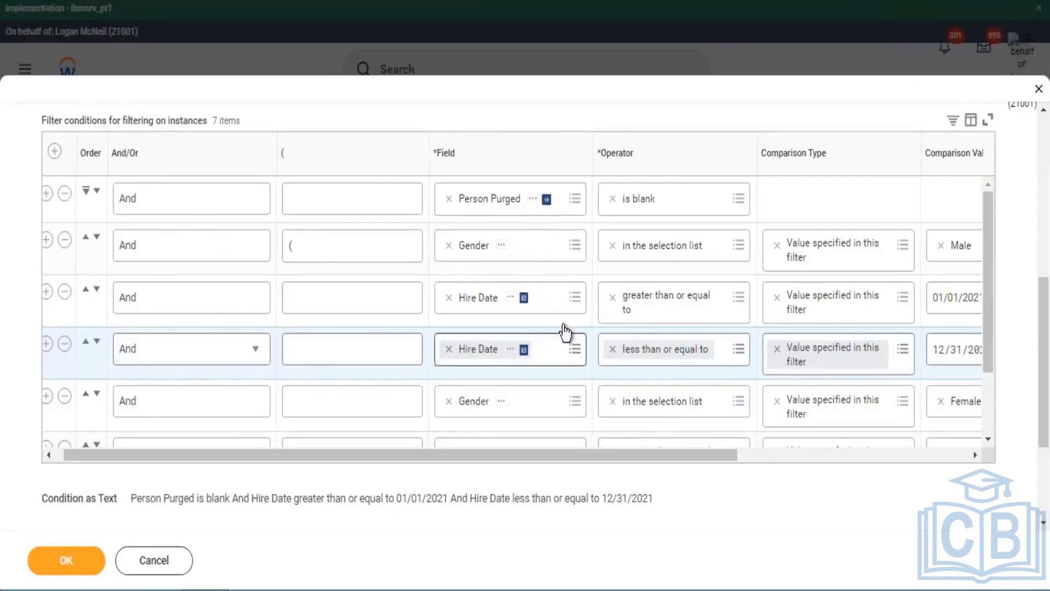
scroll(602, 328, down, 2)
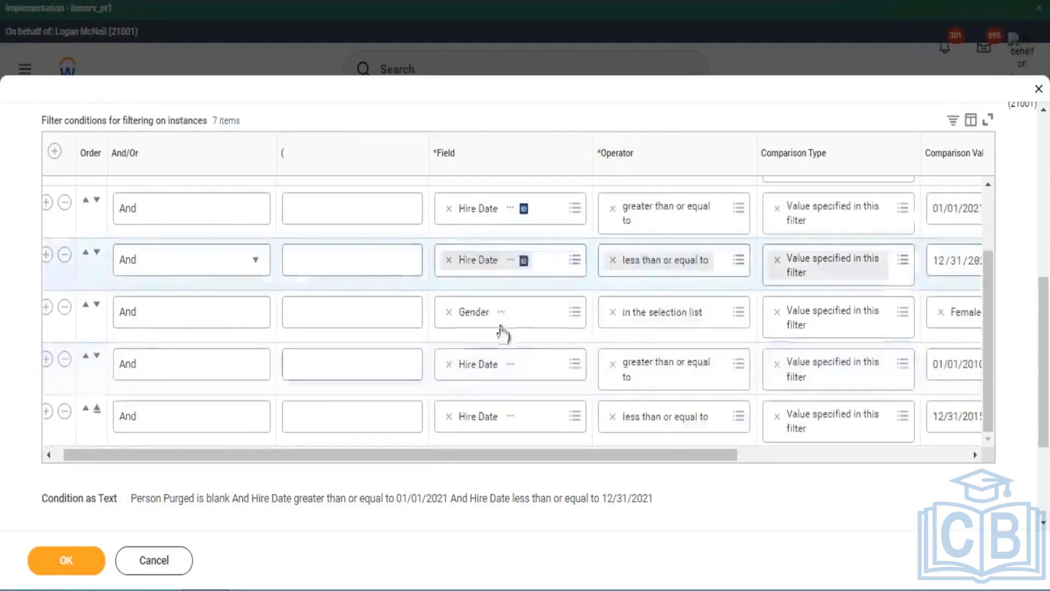
click(349, 316)
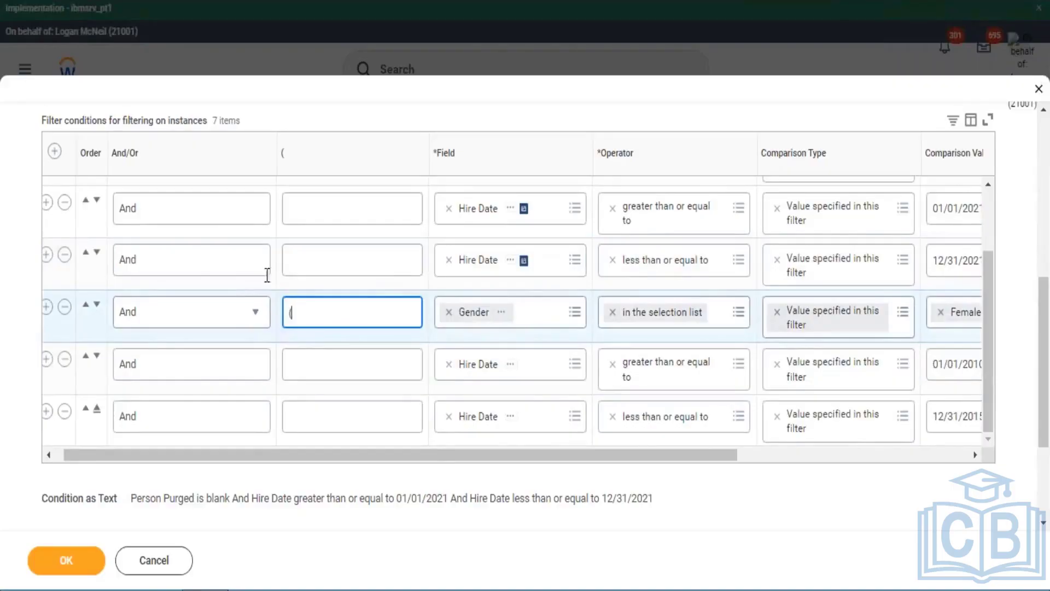
drag(524, 459, 825, 425)
click(825, 426)
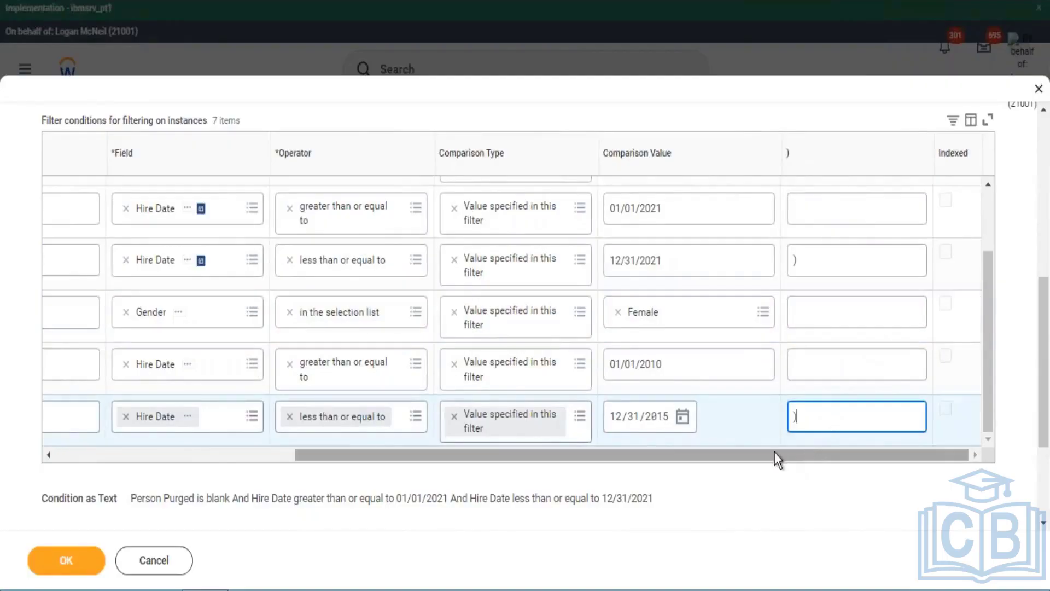
Step: Switch to the Excel notes and highlight the male 2021 and female 2010 - 2015 requirements in cells B8 and B9
drag(774, 452, 408, 474)
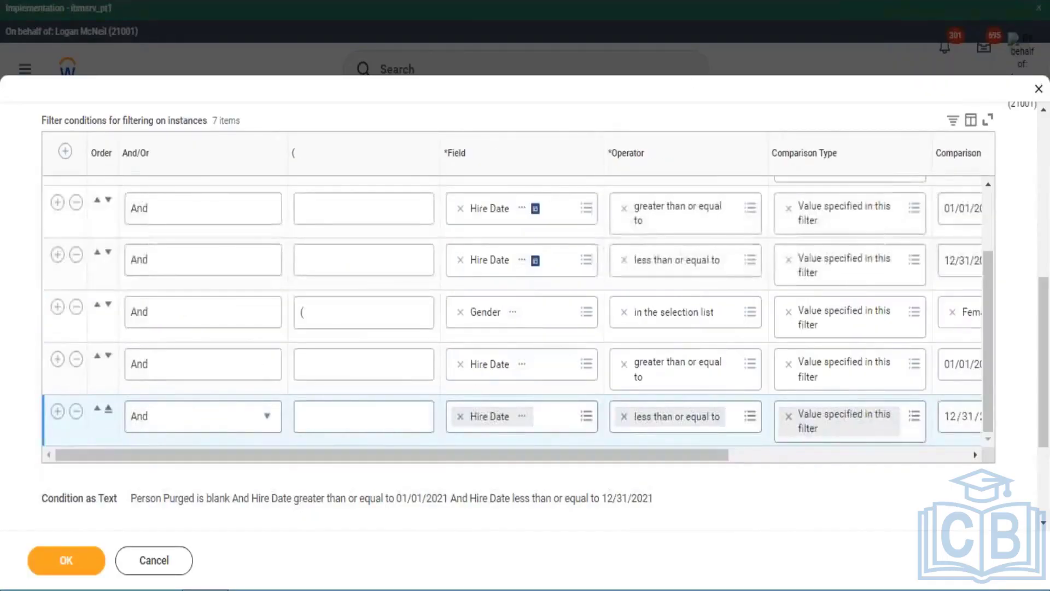
key(alt+Tab)
double_click(131, 229)
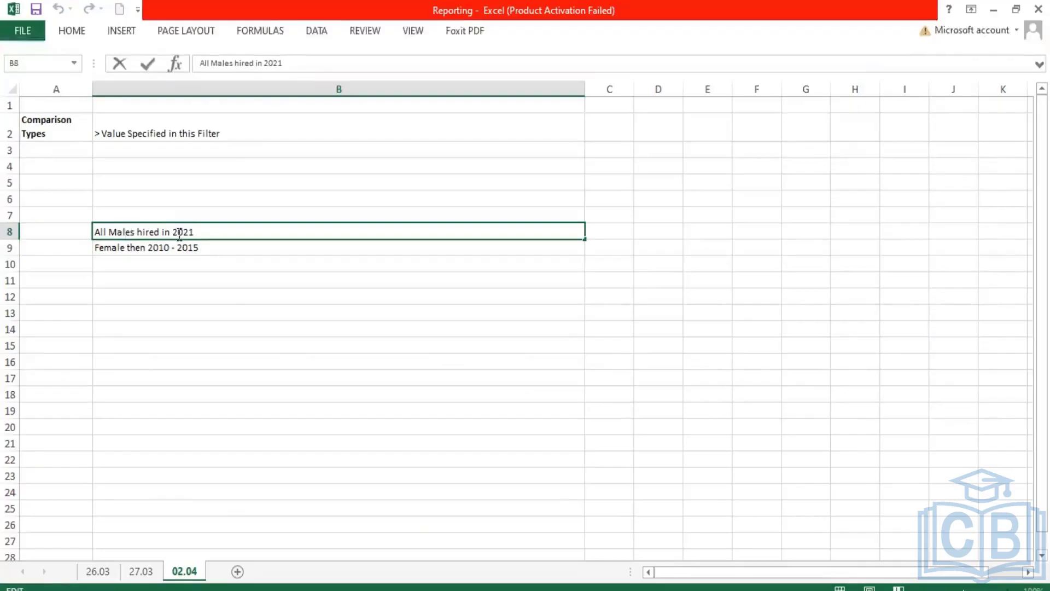
drag(176, 232, 194, 239)
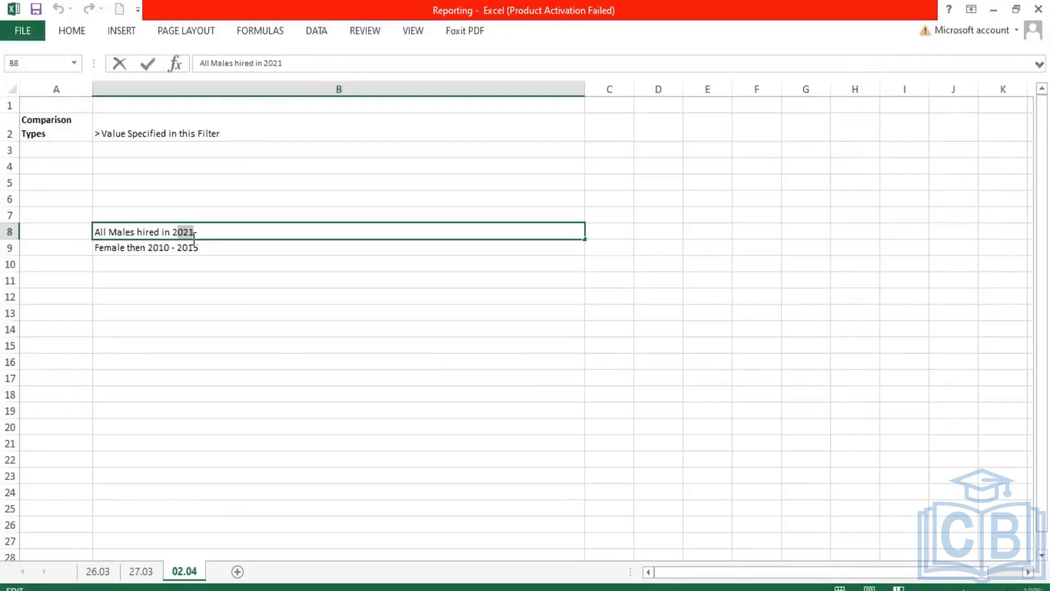
double_click(122, 245)
drag(146, 248, 200, 252)
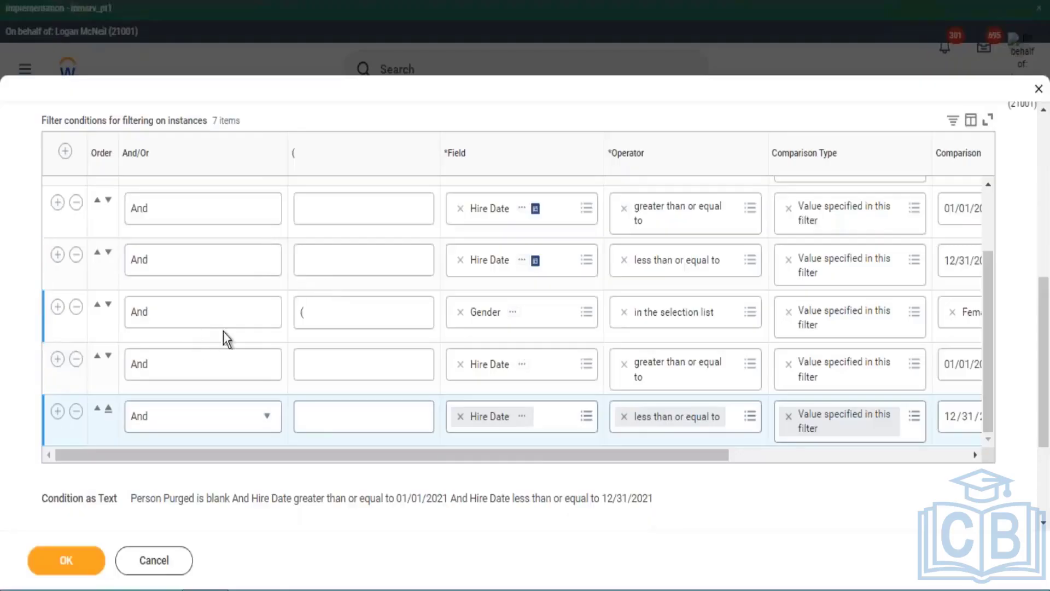
Step: Set the And/Or value of the Female Gender condition to Or in the report's filter conditions
click(257, 319)
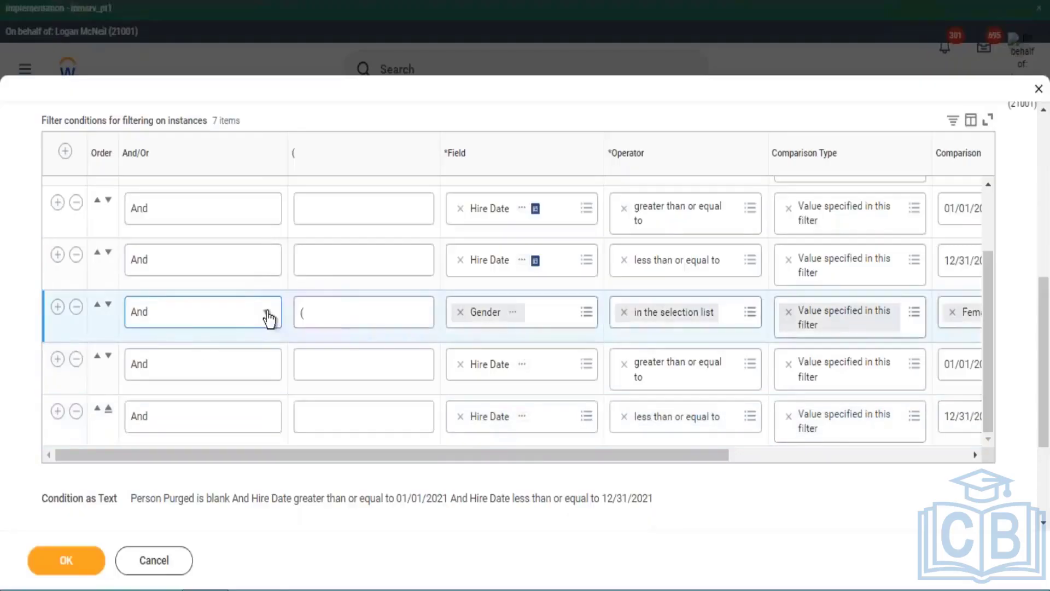
click(268, 317)
click(141, 396)
Step: Review the fields, operators, comparison values and parentheses of both grouped condition sets in the filter
drag(396, 450, 538, 470)
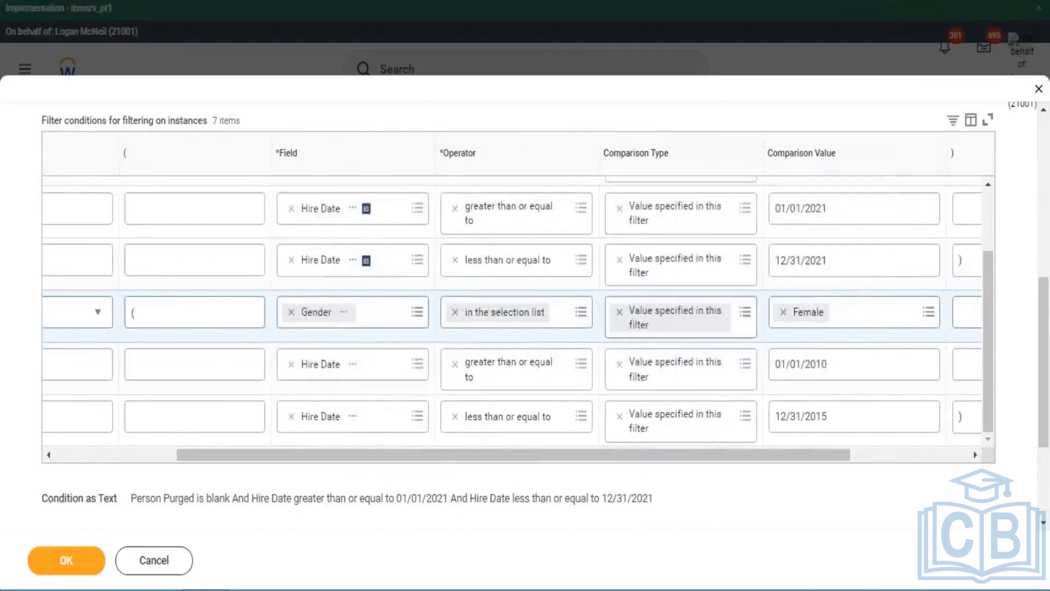
scroll(403, 297, up, 2)
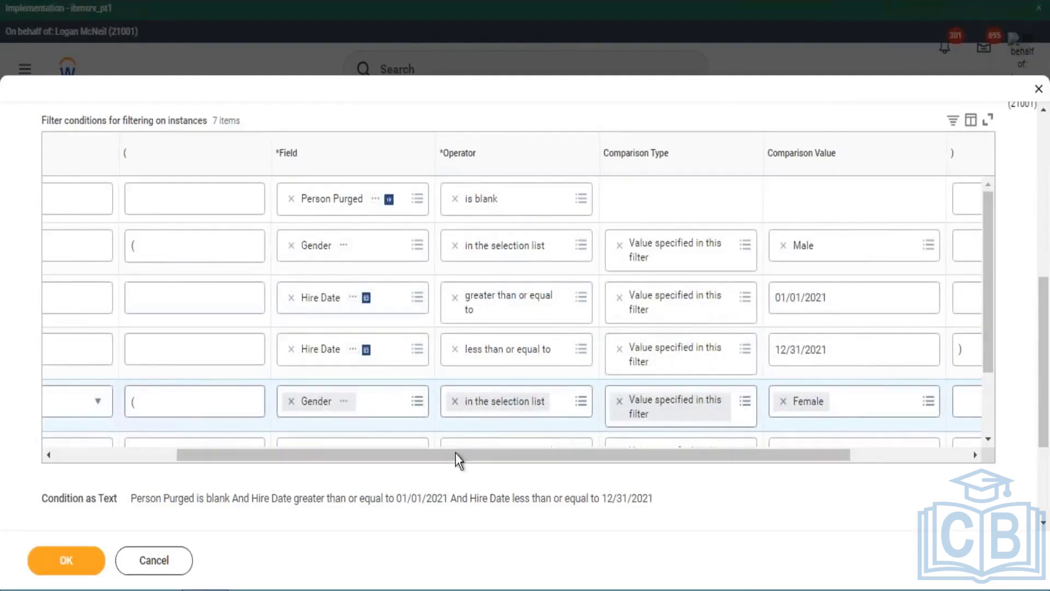
drag(459, 452, 305, 450)
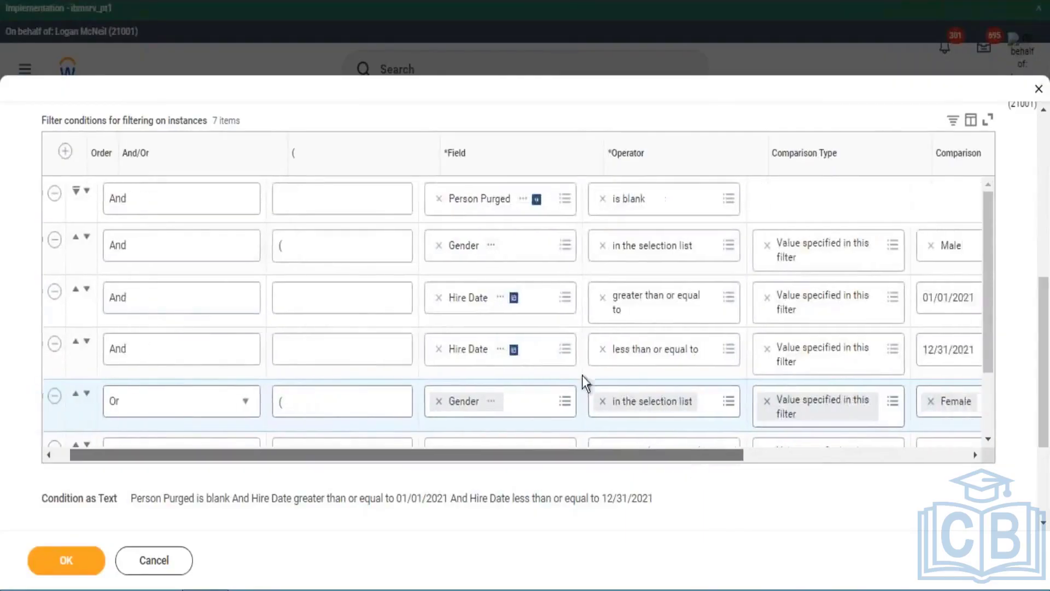
scroll(582, 375, right, 2)
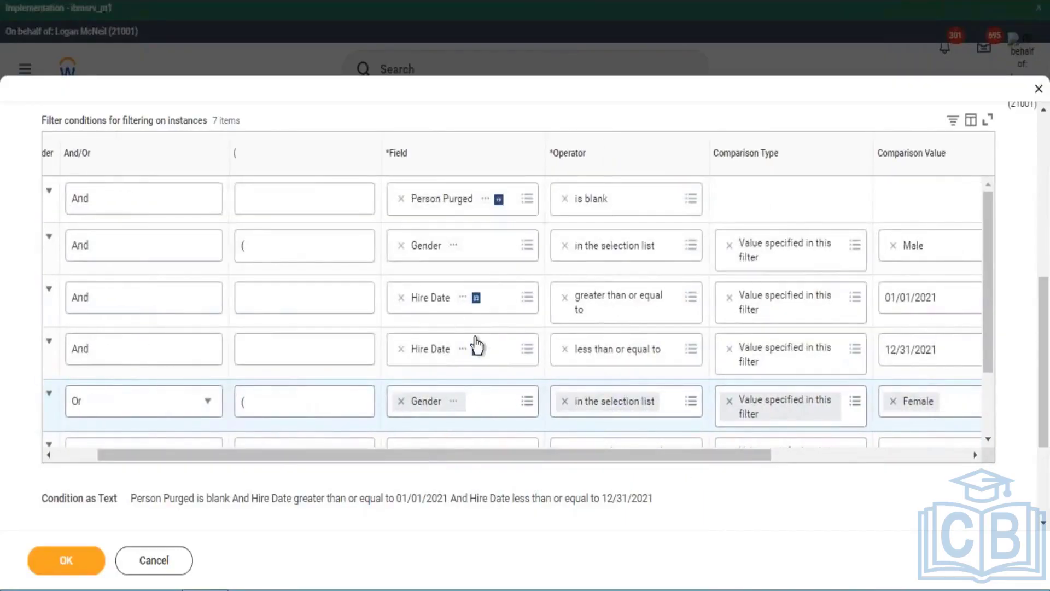
scroll(244, 356, down, 2)
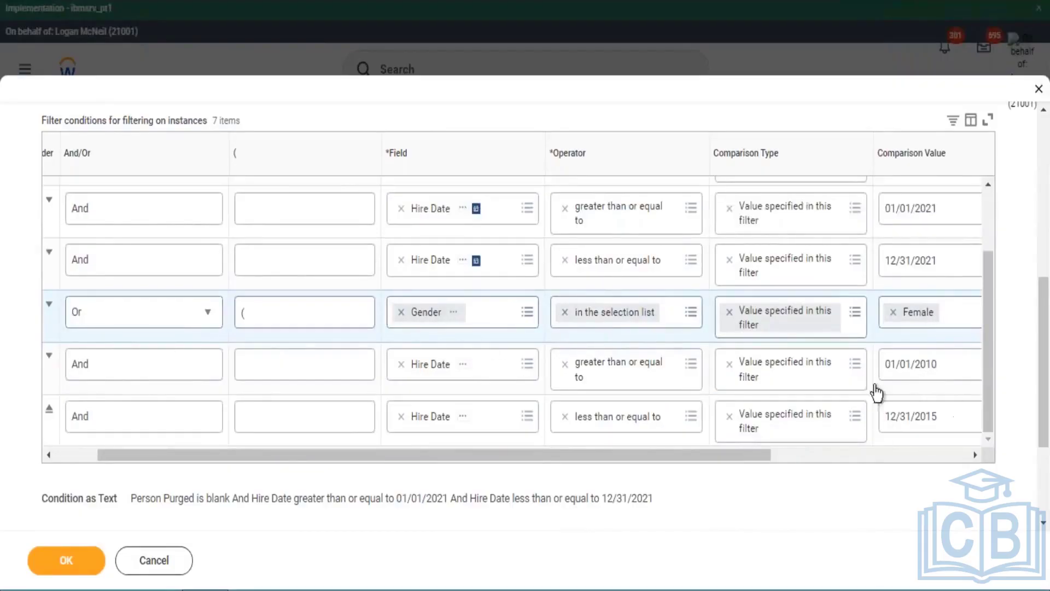
drag(755, 462, 942, 461)
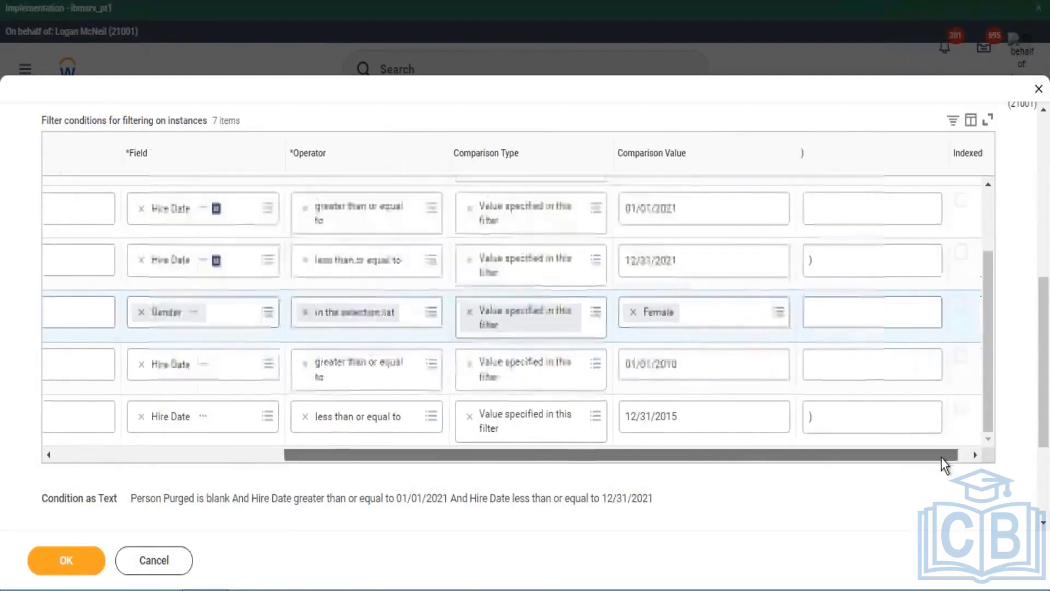
click(804, 420)
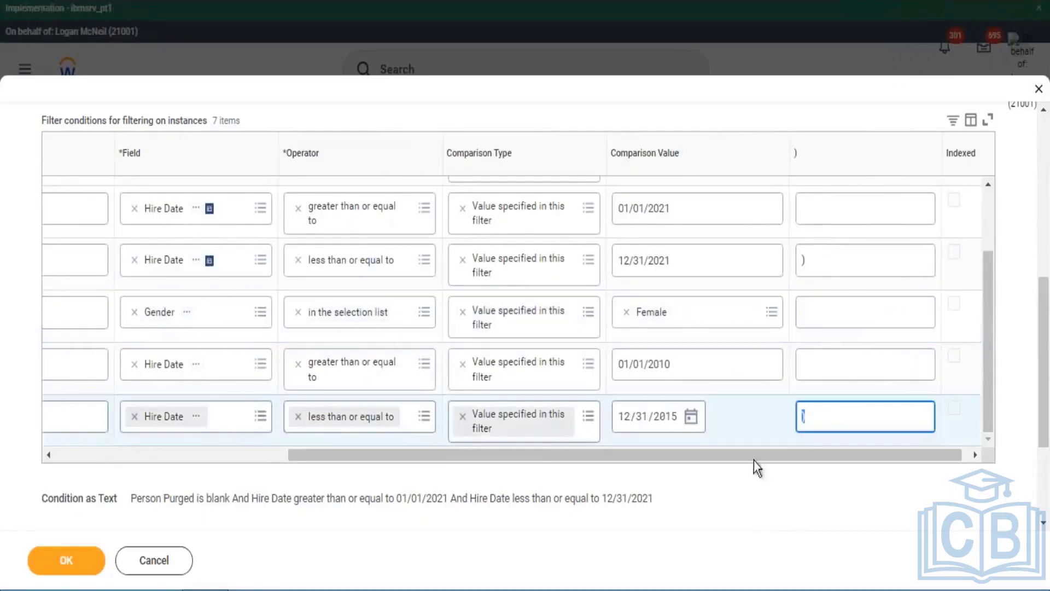
Step: Confirm the edited filter conditions and run the Cloud found - all workers report
drag(499, 466, 265, 465)
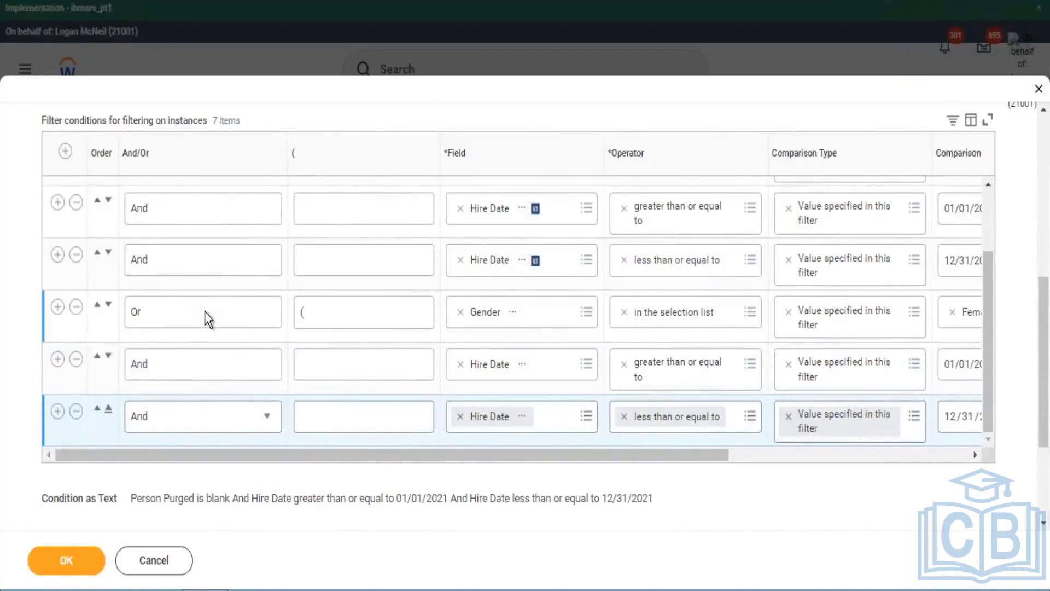
click(92, 565)
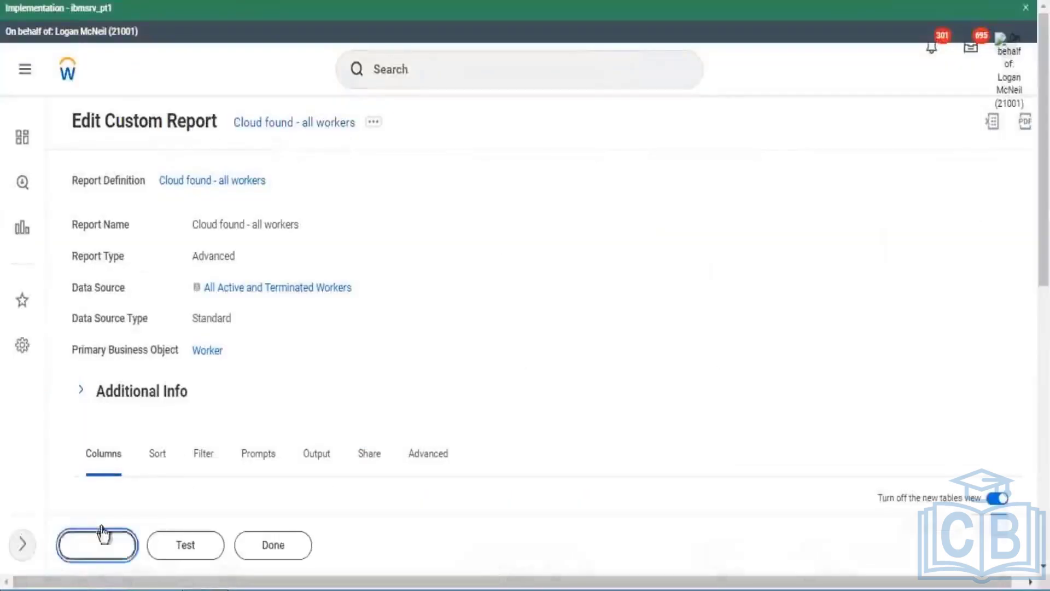
click(101, 536)
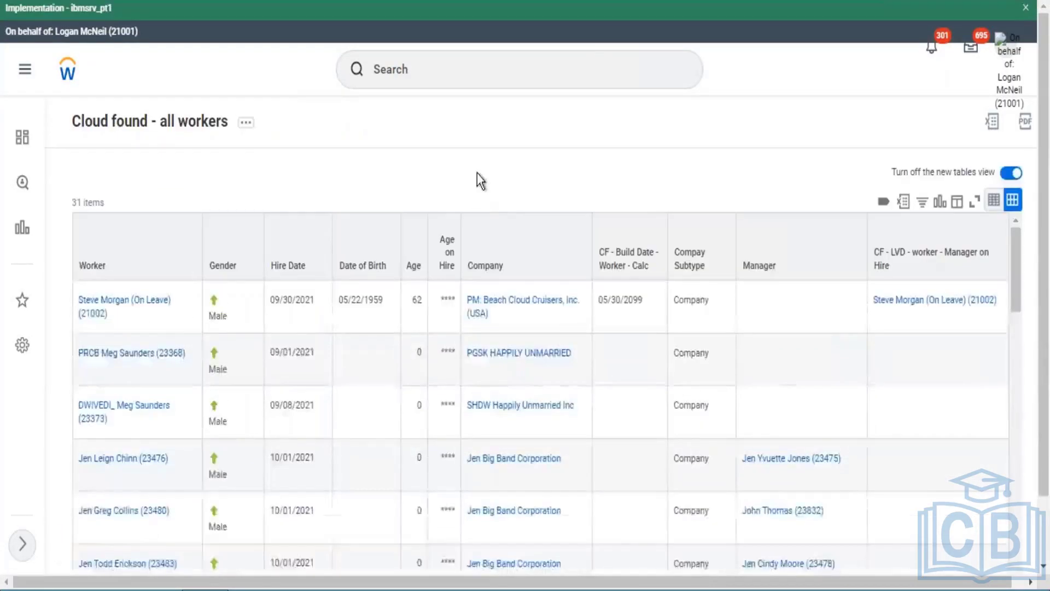
Step: Filter the Gender column of the report results to Male
scroll(241, 286, down, 2)
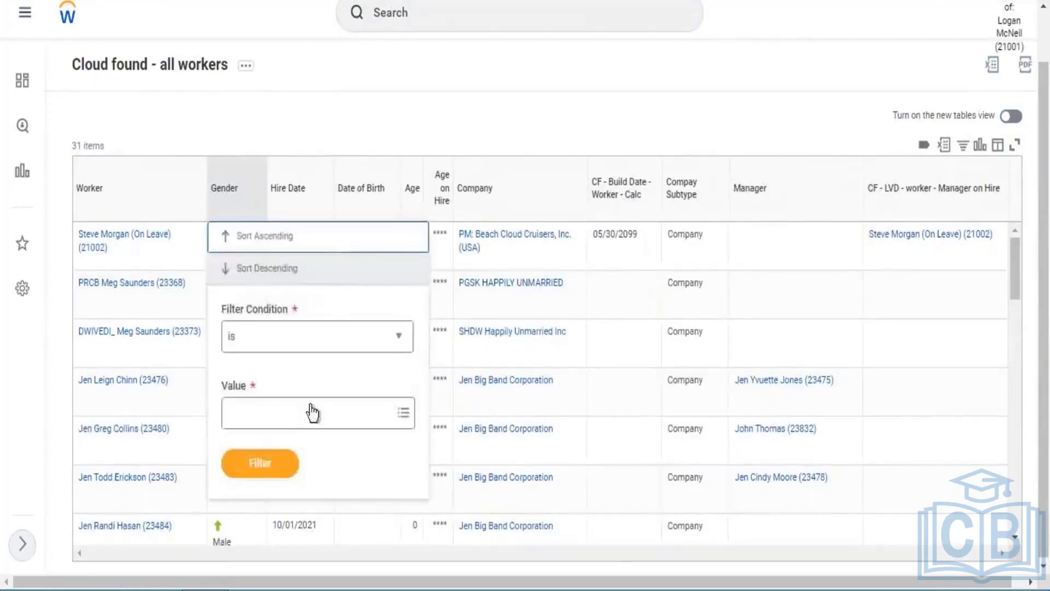
click(299, 421)
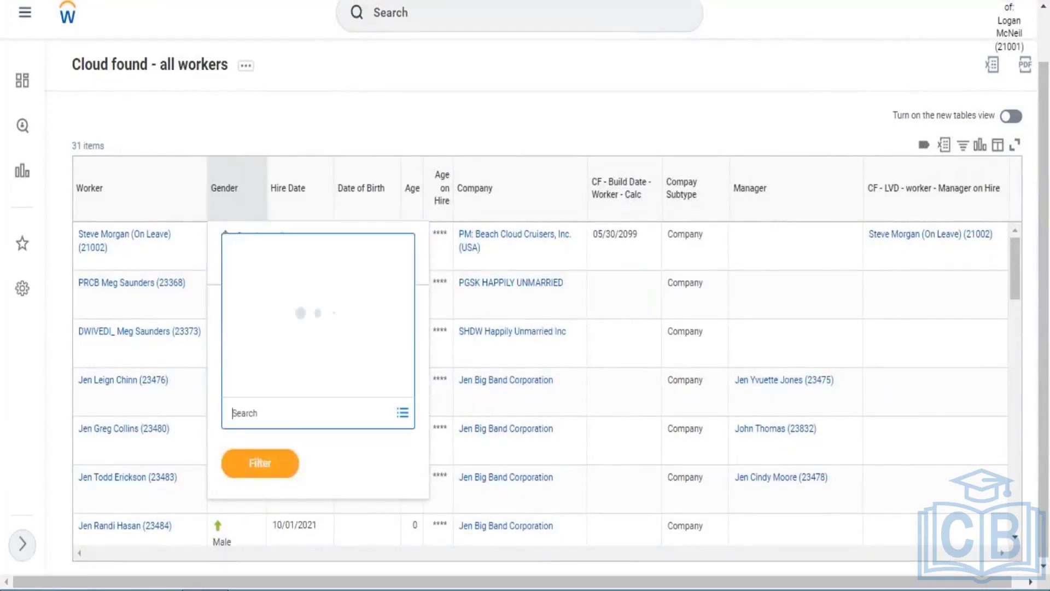
click(261, 384)
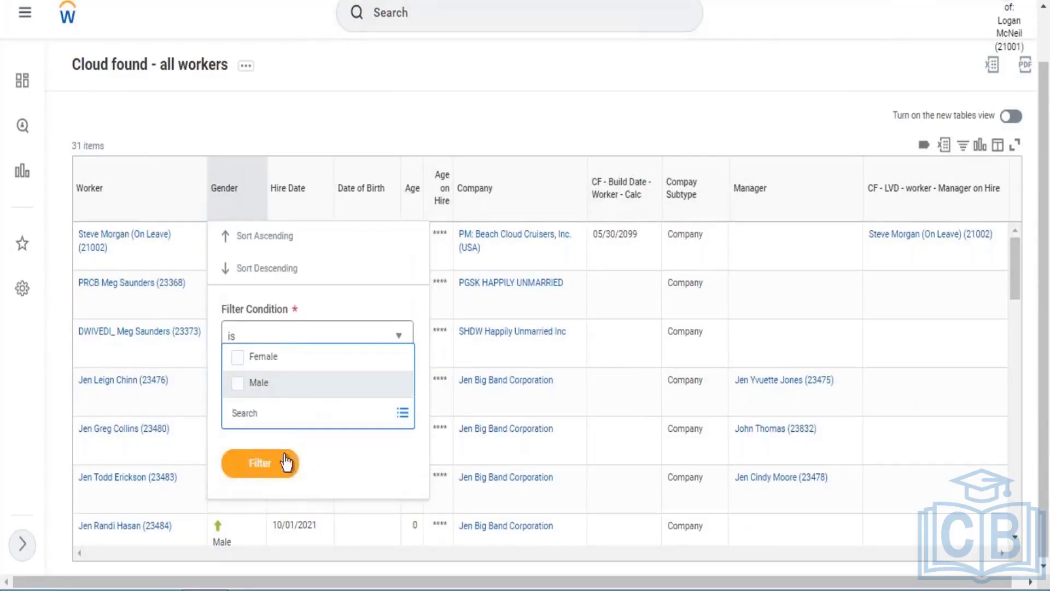
click(265, 499)
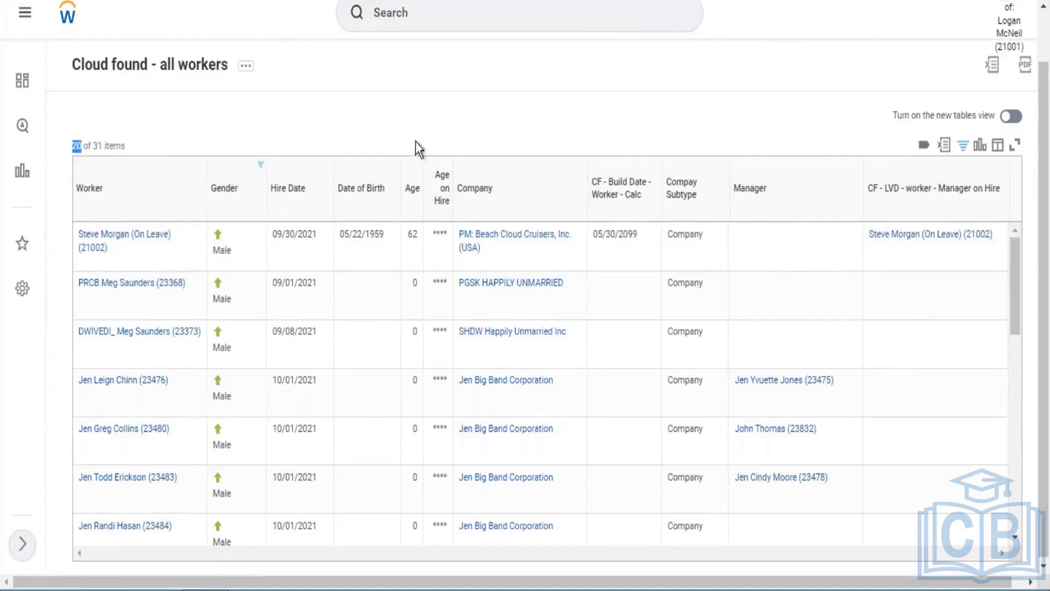
Step: Sort the male workers by Hire Date in ascending order and check the hire dates from the first to the last row
click(304, 255)
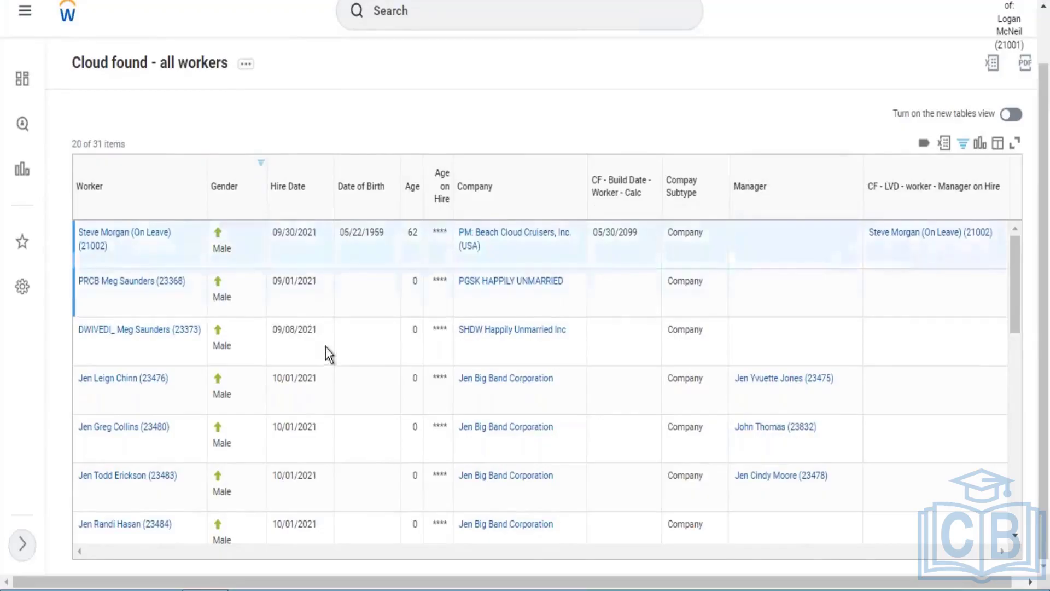
click(305, 186)
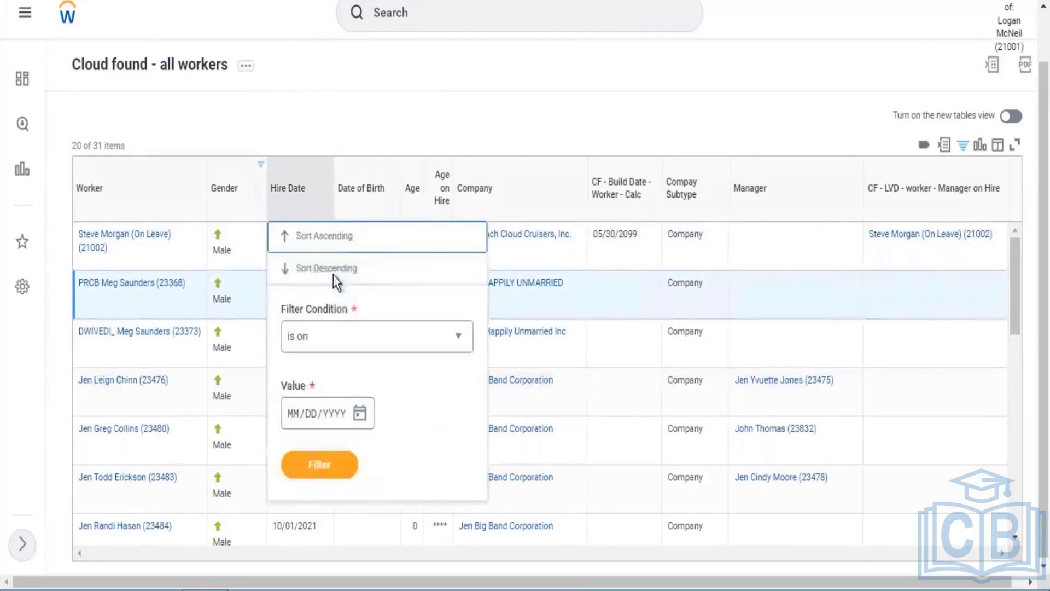
click(440, 109)
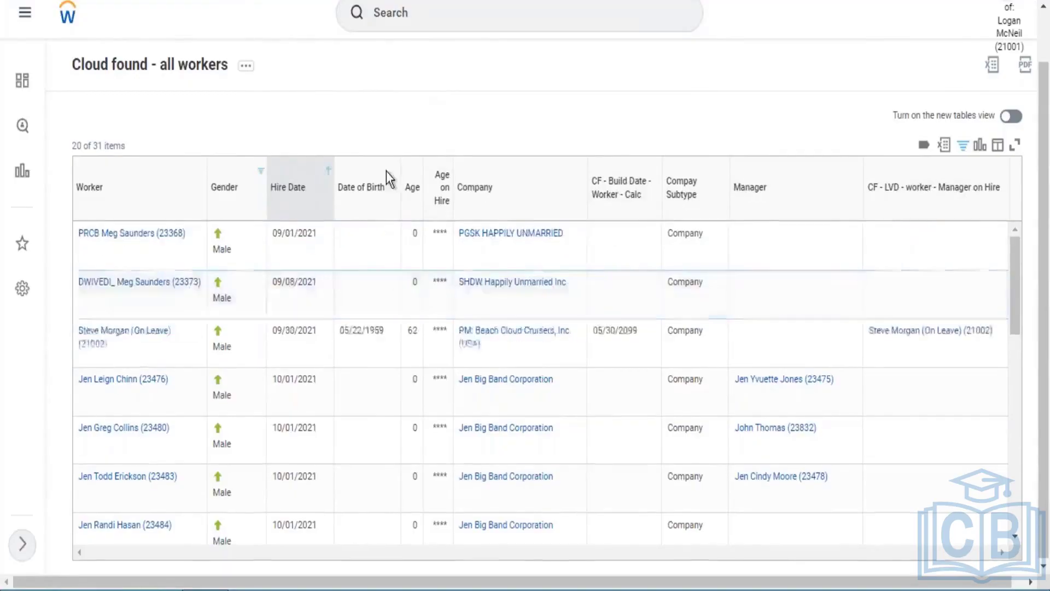
drag(274, 237, 310, 240)
scroll(311, 301, down, 10)
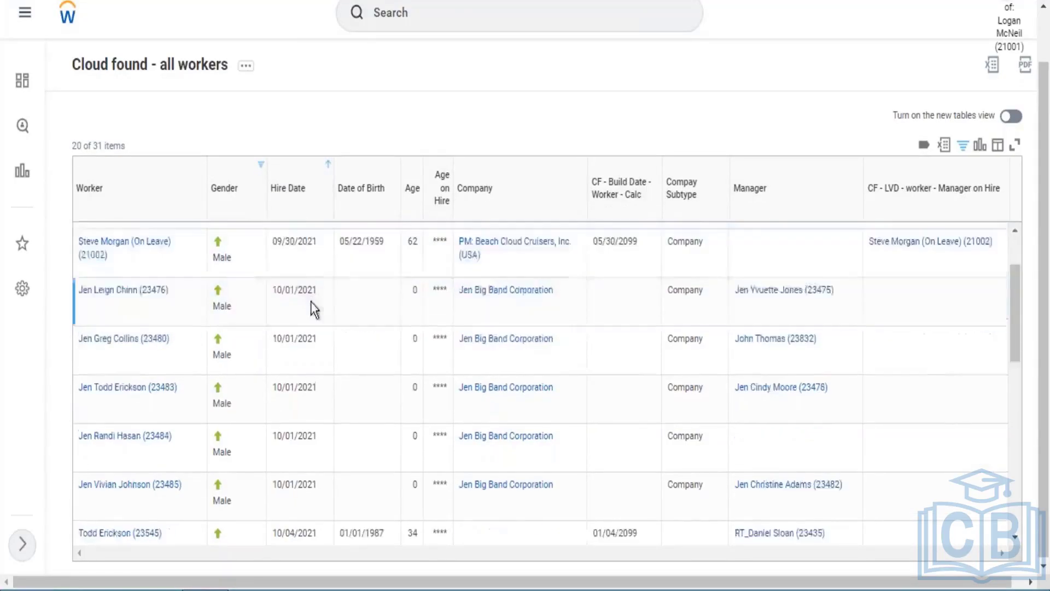
scroll(312, 303, down, 4)
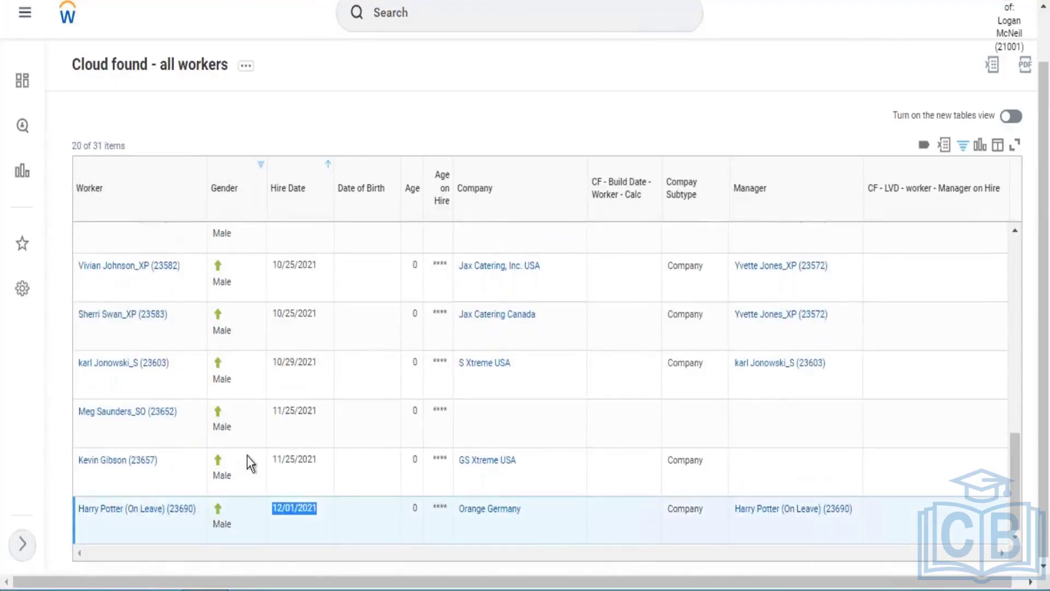
Step: Filter the Gender column of the report results to Female
click(243, 193)
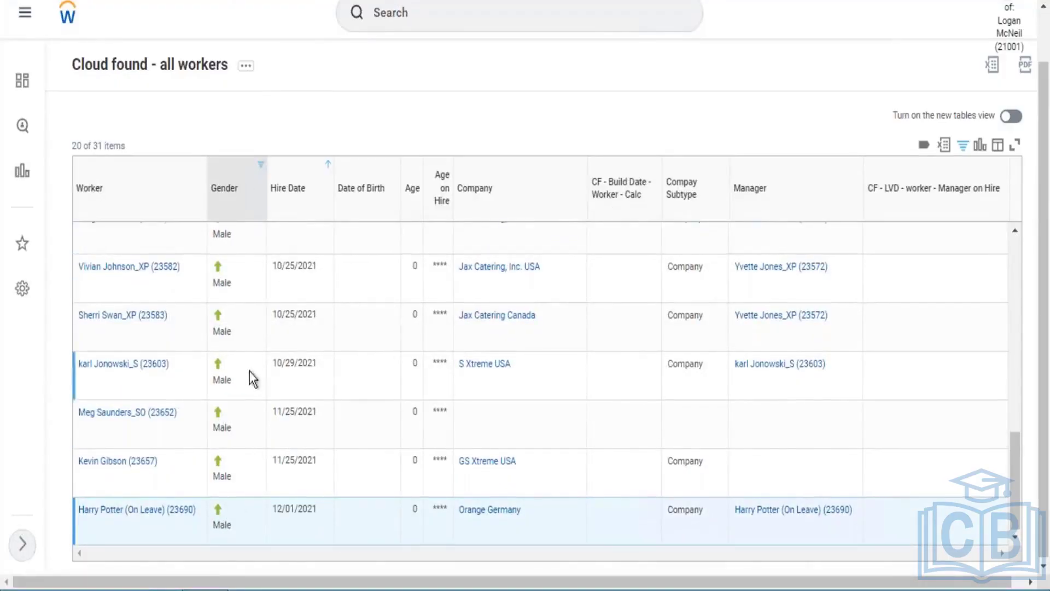
click(233, 414)
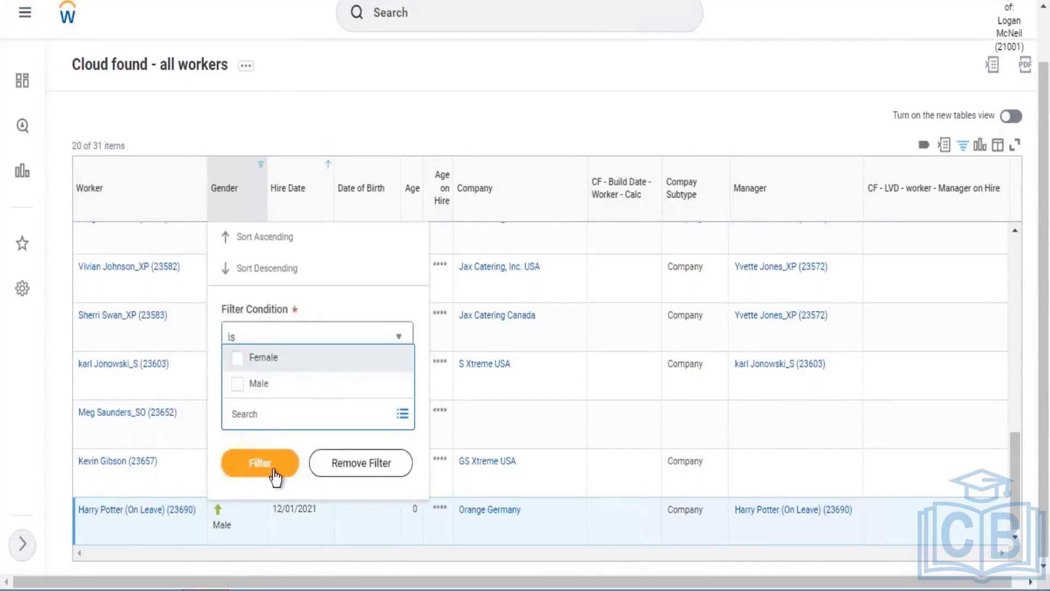
key(Return)
click(269, 501)
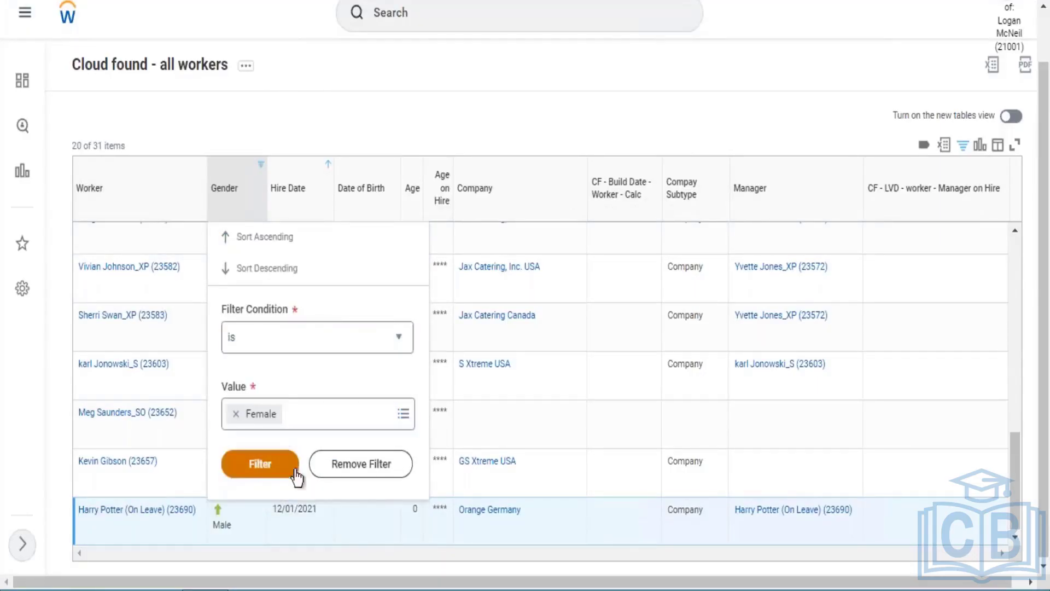
click(267, 472)
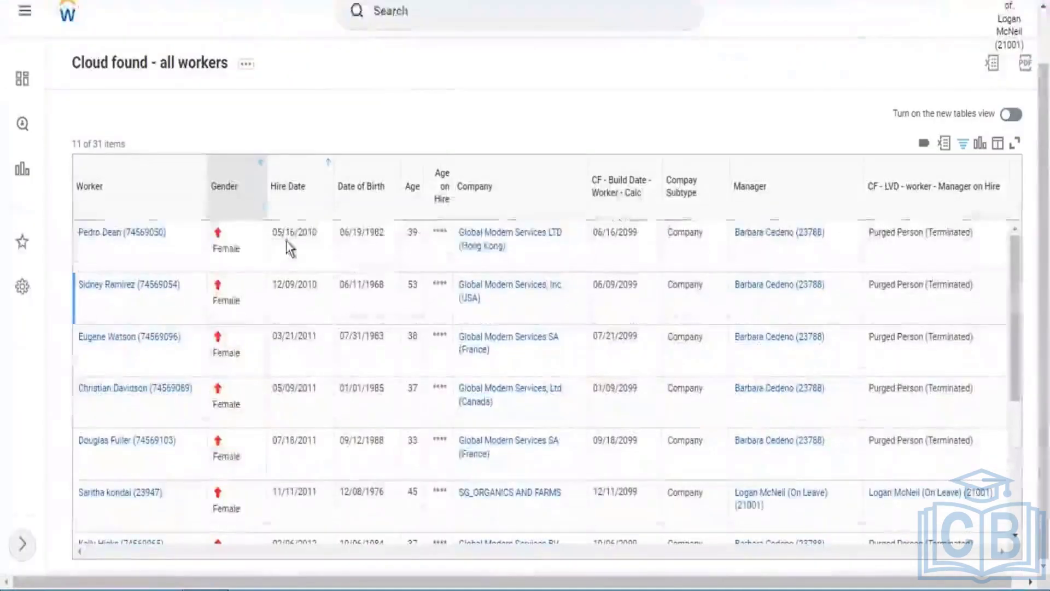
Step: Check the female workers' hire dates from the first to the last row of the results
drag(285, 233, 337, 208)
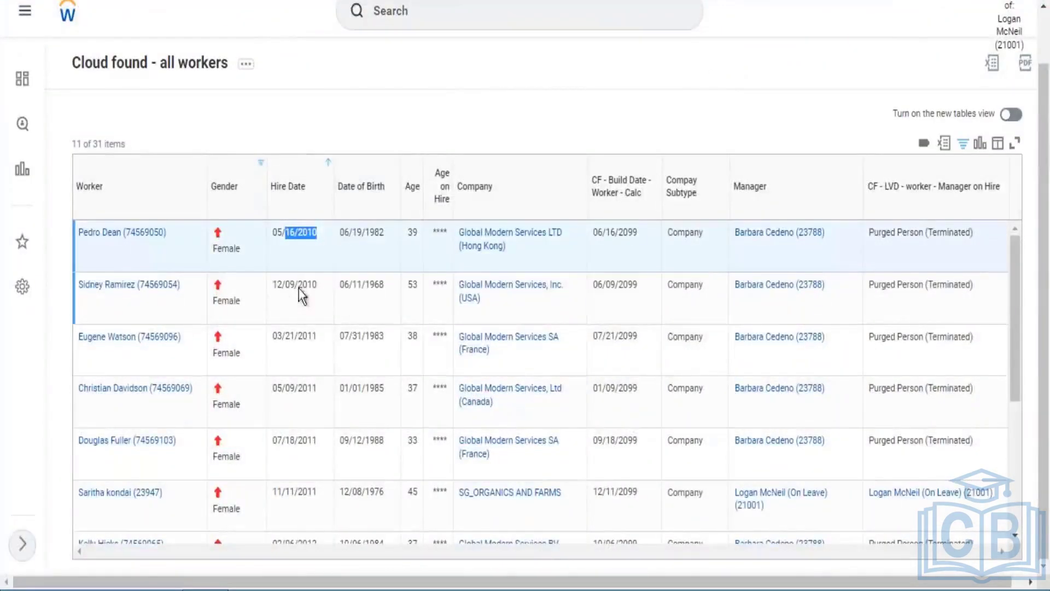
drag(318, 284, 273, 284)
scroll(323, 379, down, 5)
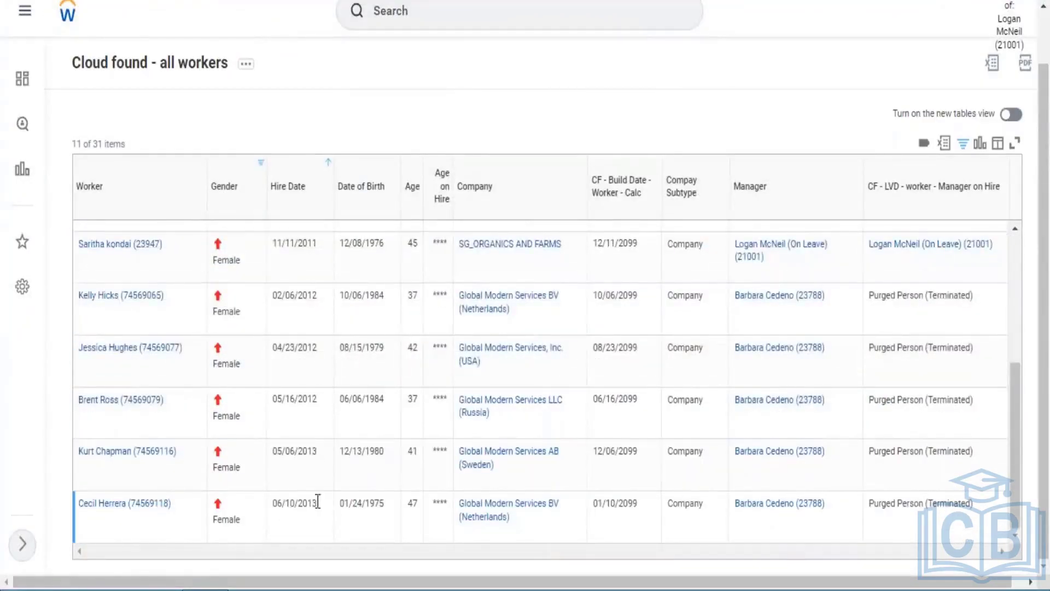
drag(290, 503, 334, 501)
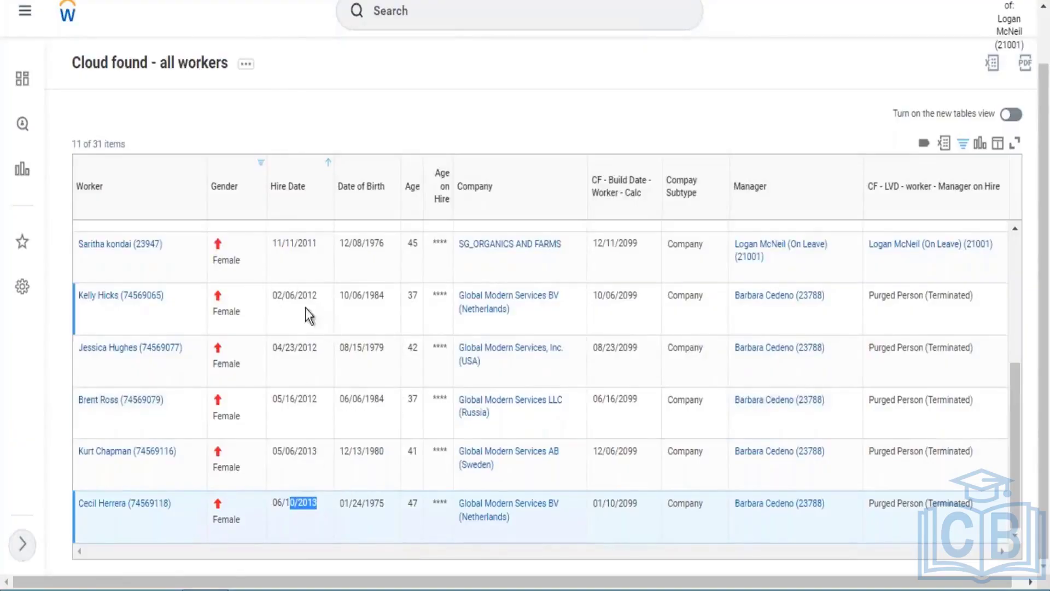
scroll(150, 102, up, 1)
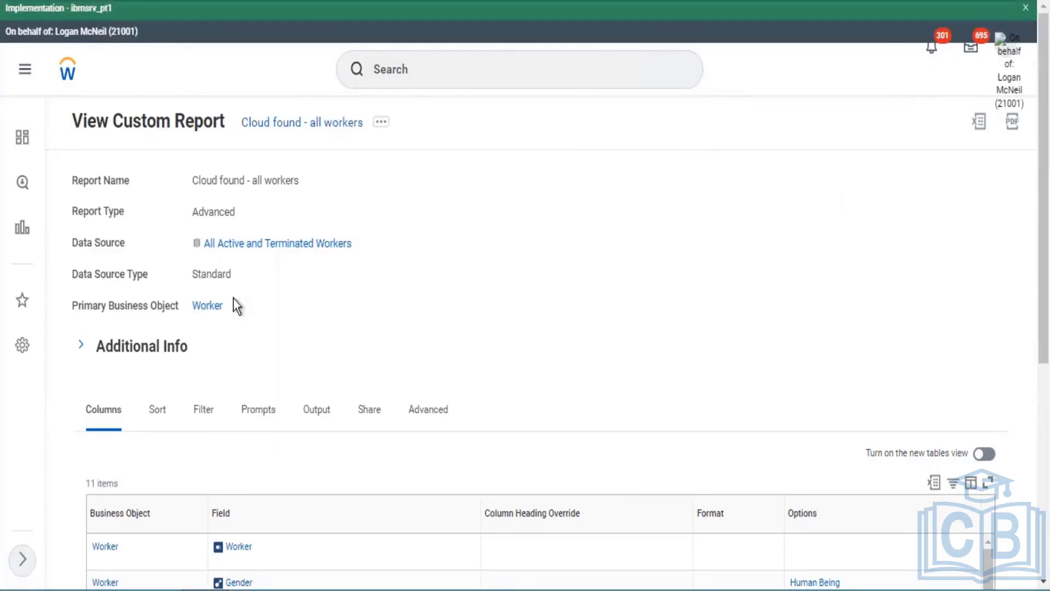
Step: Examine the report definition's filter on instances, focusing on the parentheses, gender and hire date range of the Male condition group
scroll(234, 305, down, 3)
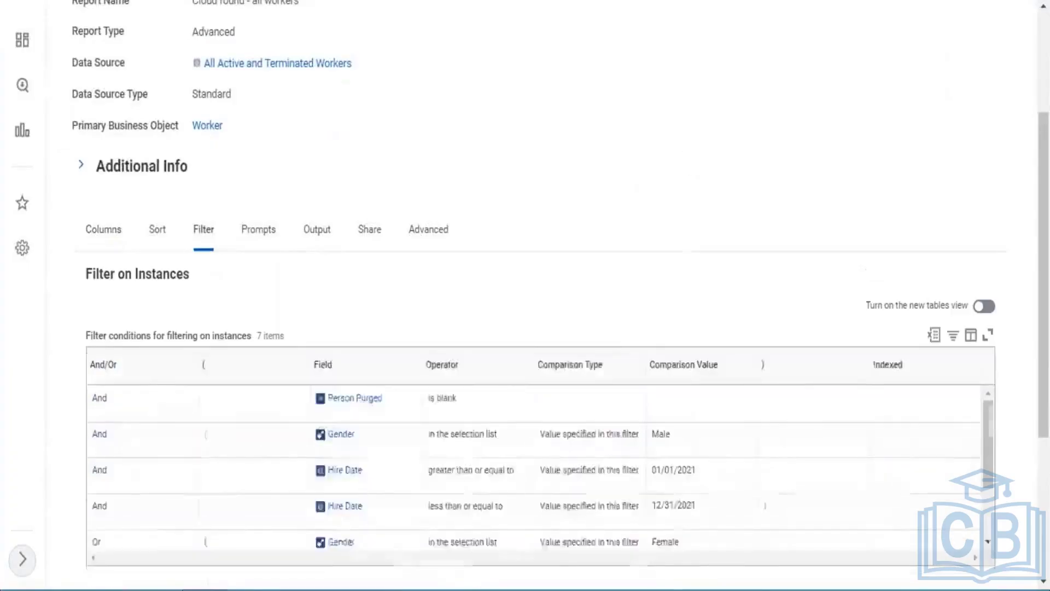
scroll(703, 151, down, 2)
scroll(698, 146, down, 2)
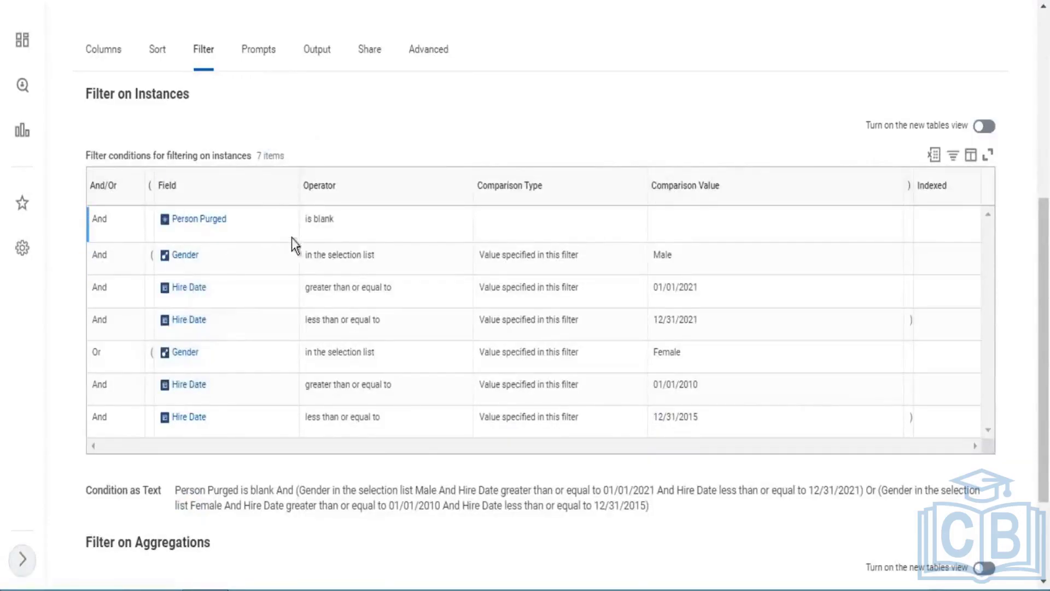
click(153, 259)
click(911, 322)
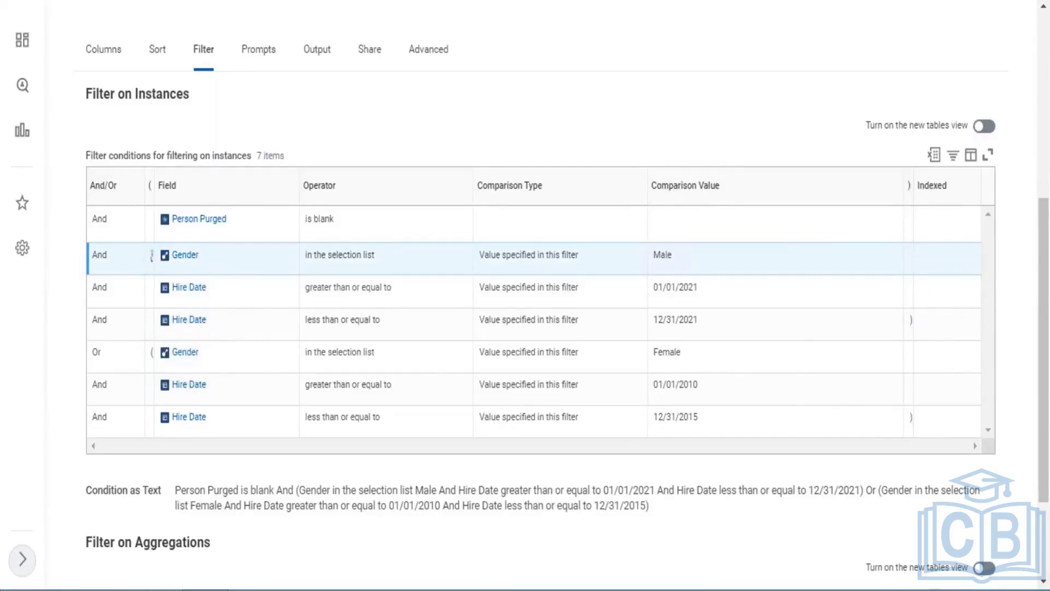
click(911, 324)
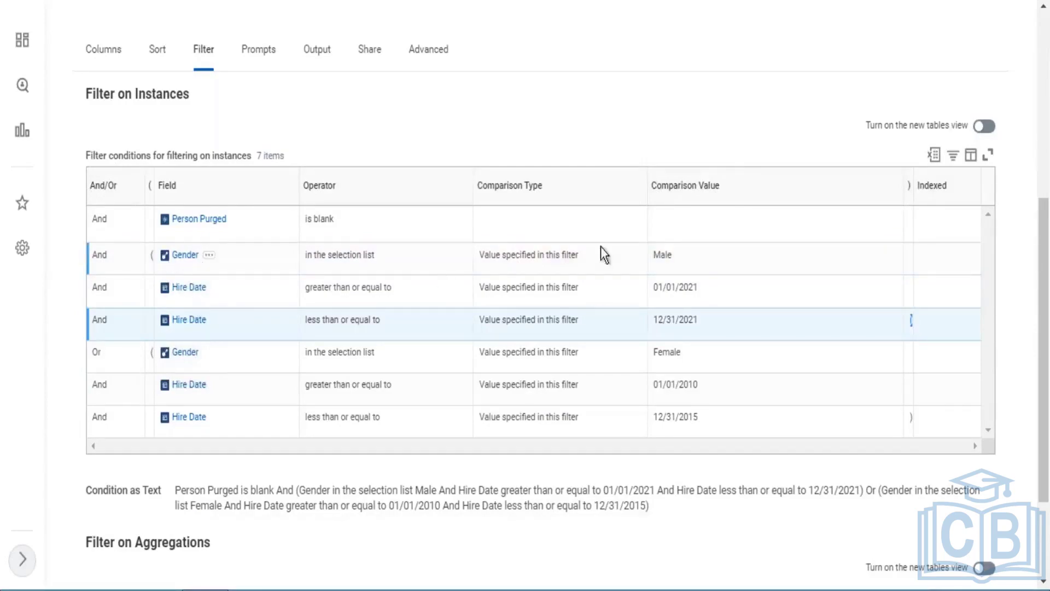
click(698, 267)
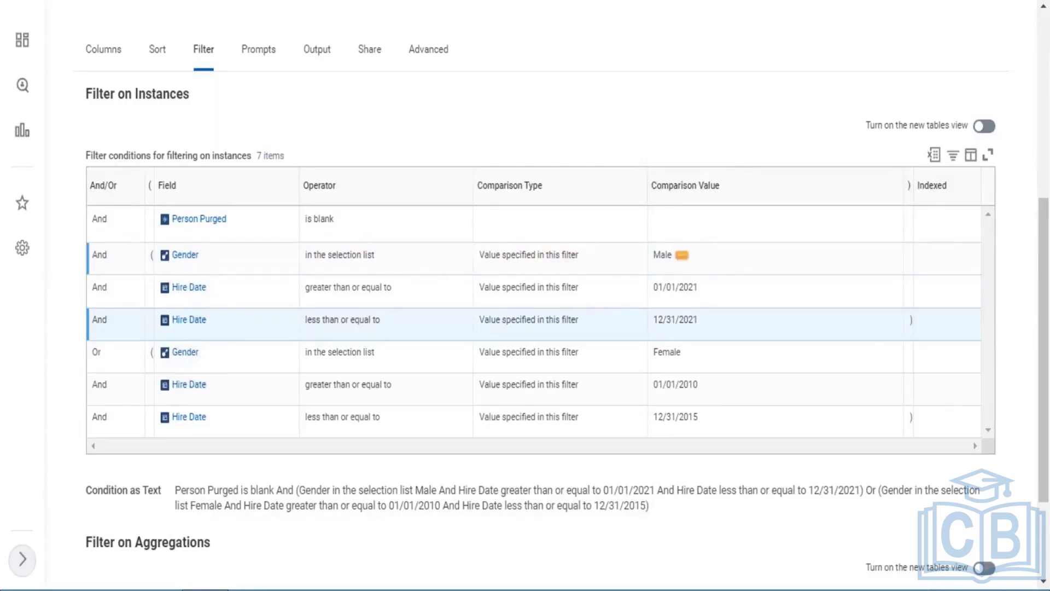
click(110, 291)
click(680, 292)
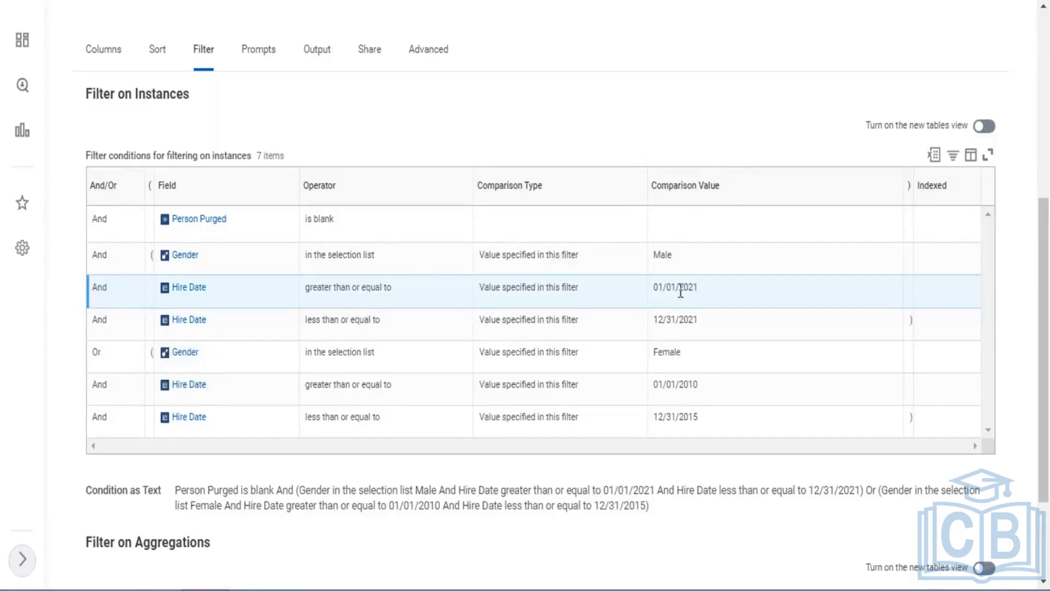
drag(699, 289, 658, 288)
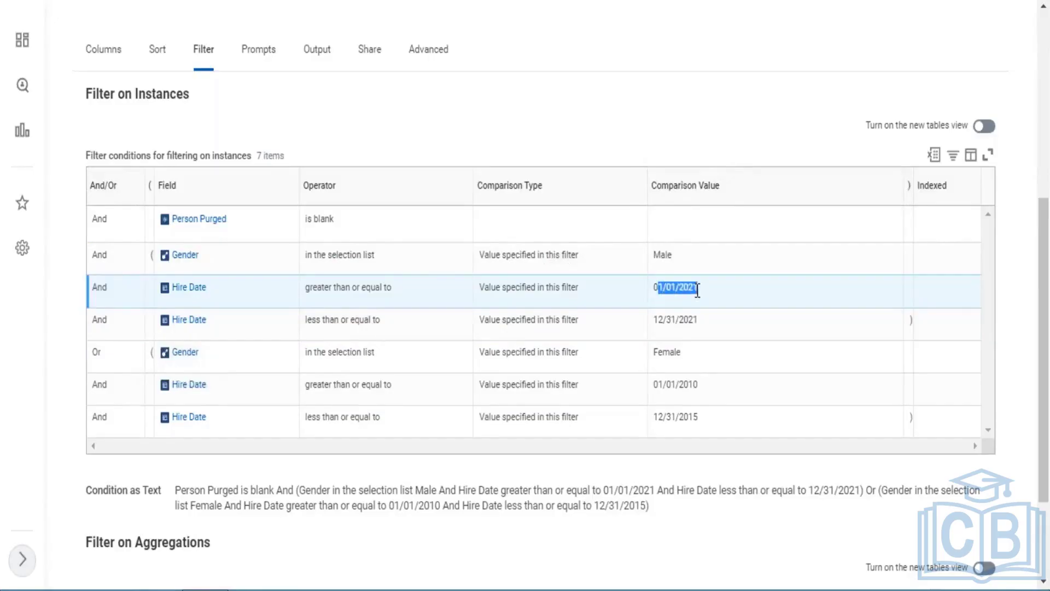
click(201, 318)
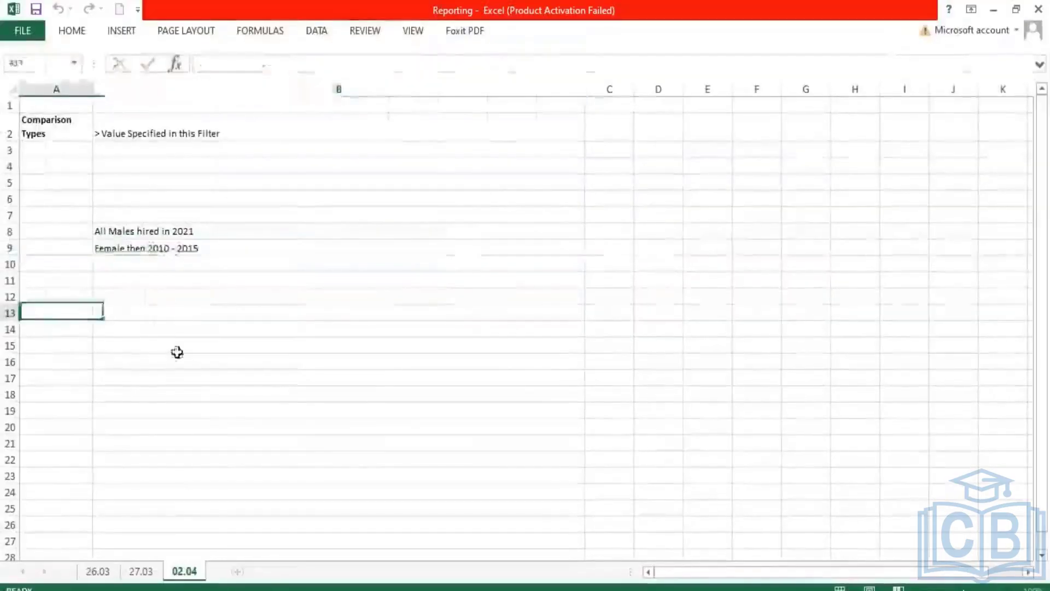
Step: In the 02.04 sheet of the Reporting workbook in Excel, enter Male in D9 and 2022 in E9
click(646, 241)
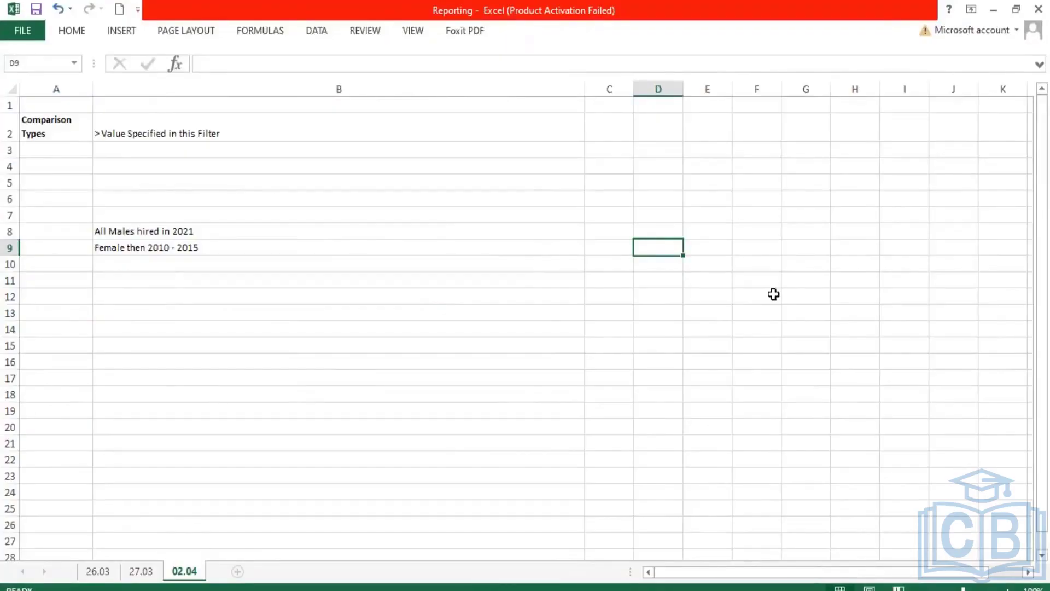
text(Male)
key(Tab)
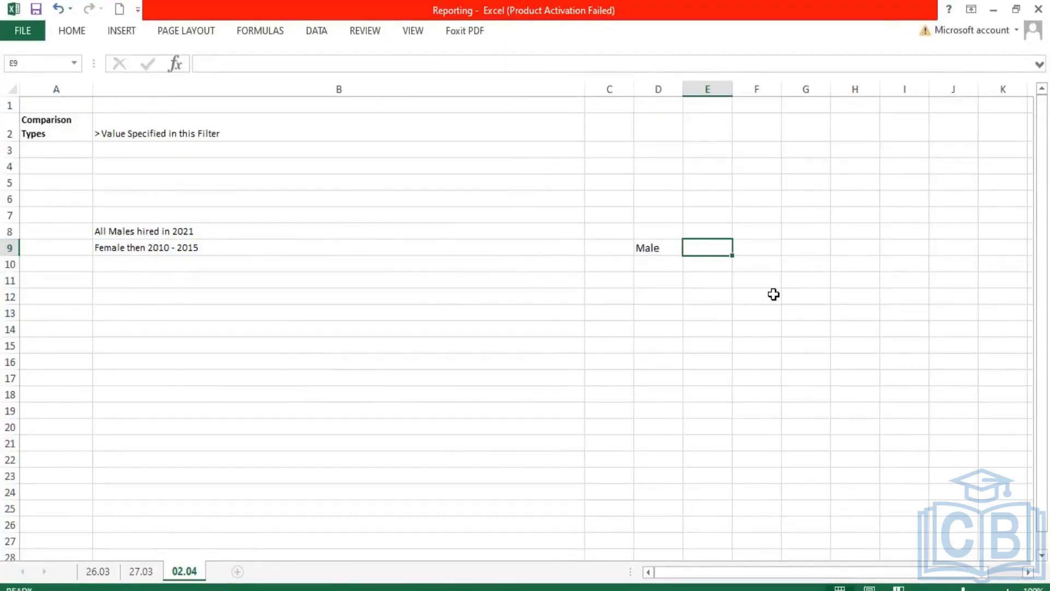
text(20)
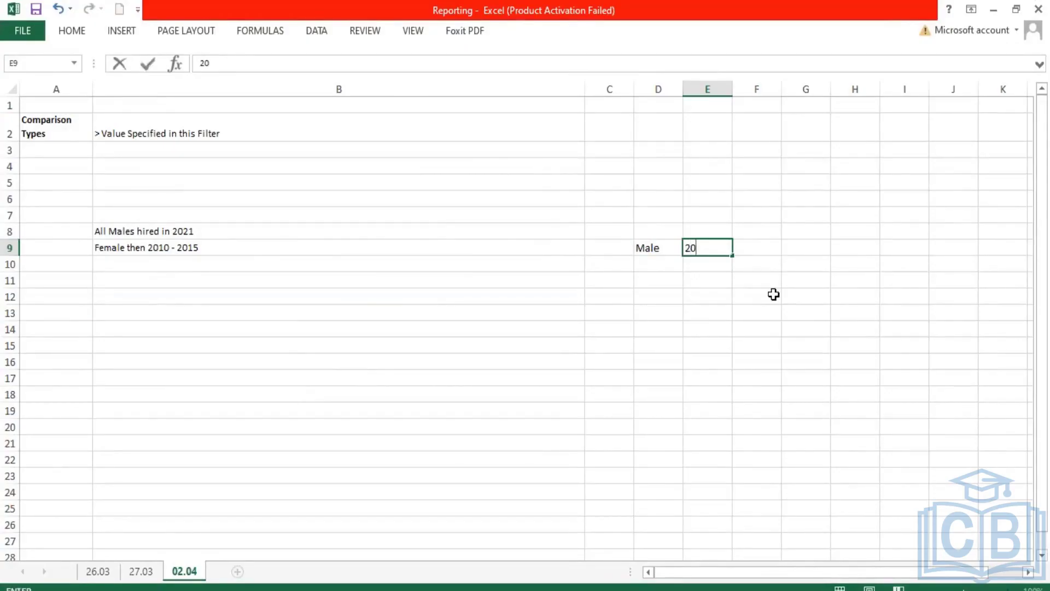
text(22)
key(Return)
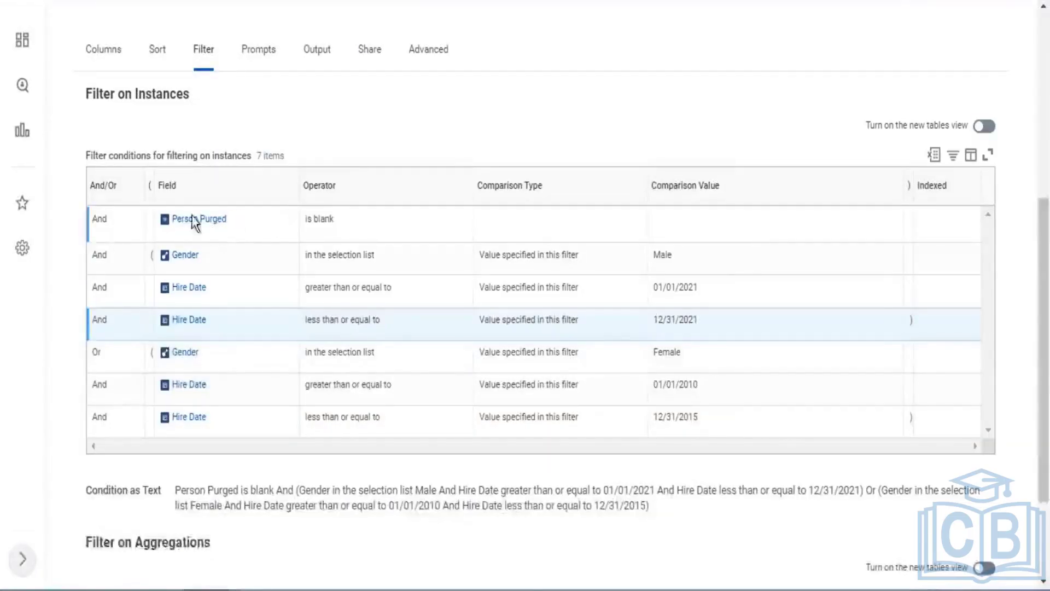
Step: Check the Person Purged condition in the report filter and enter T in cell G10 of the 02.04 sheet
drag(233, 219, 182, 218)
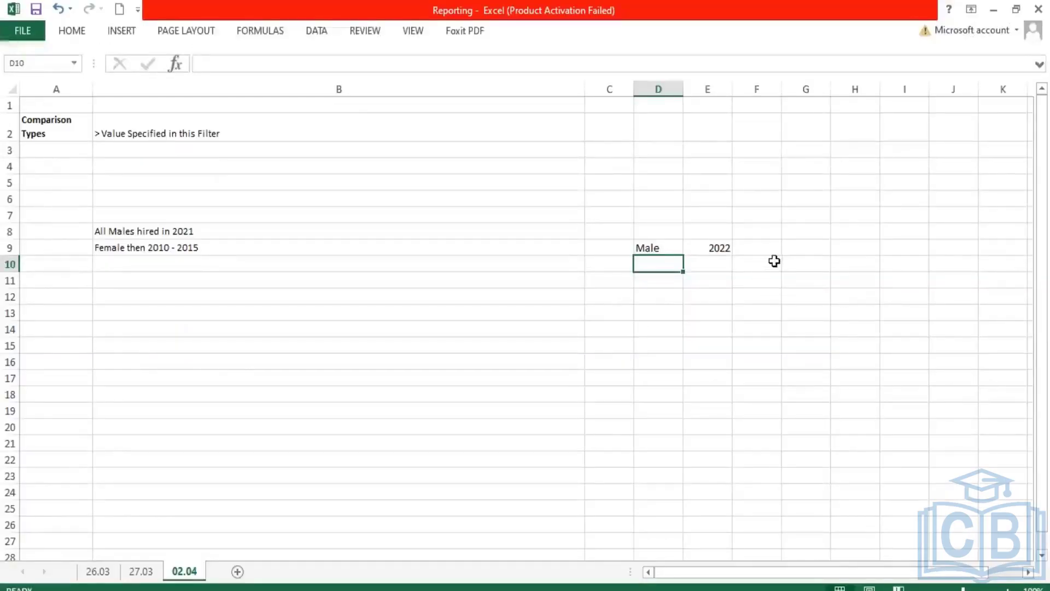
mouse_move(815, 279)
mouse_down()
mouse_move(825, 271)
mouse_move(811, 265)
mouse_up()
click(804, 265)
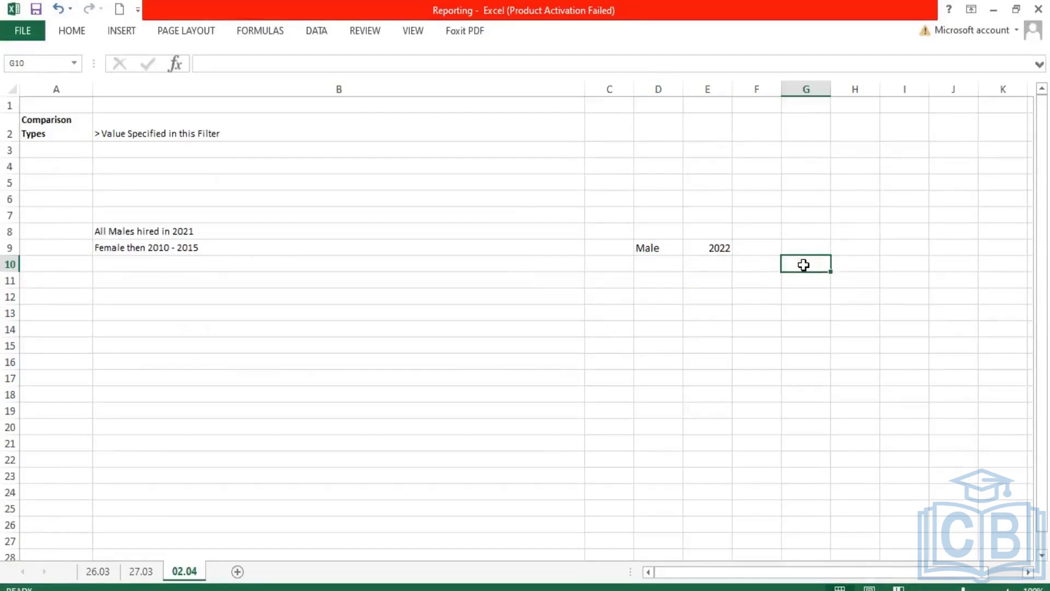
text(T)
key(Return)
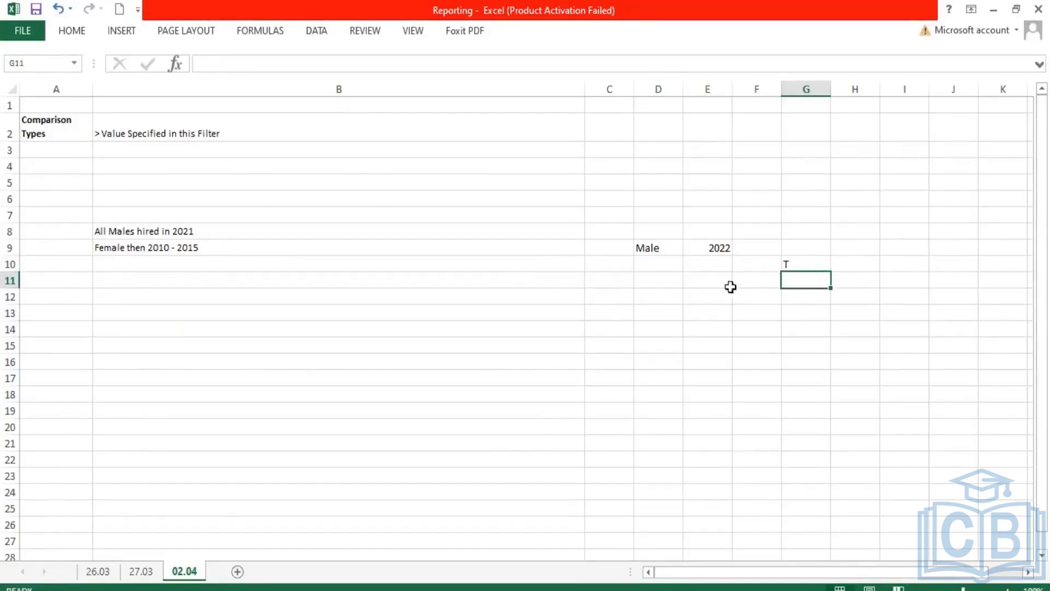
Step: Enter Purged in cell D10 and Not Blank in cell E10
click(659, 267)
text(Pu)
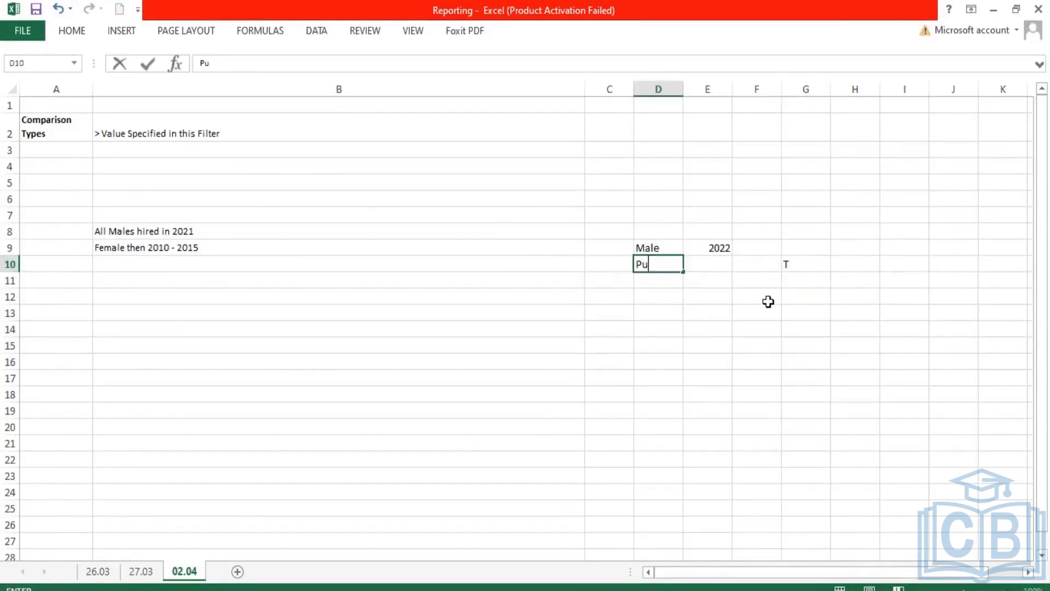
text(rged)
key(Tab)
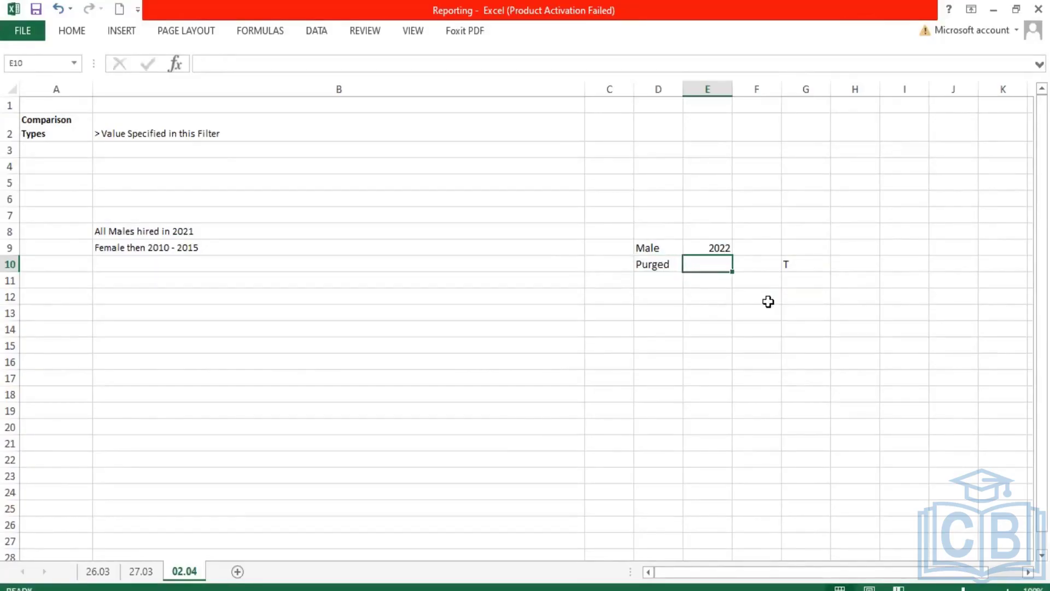
text(Not Blank)
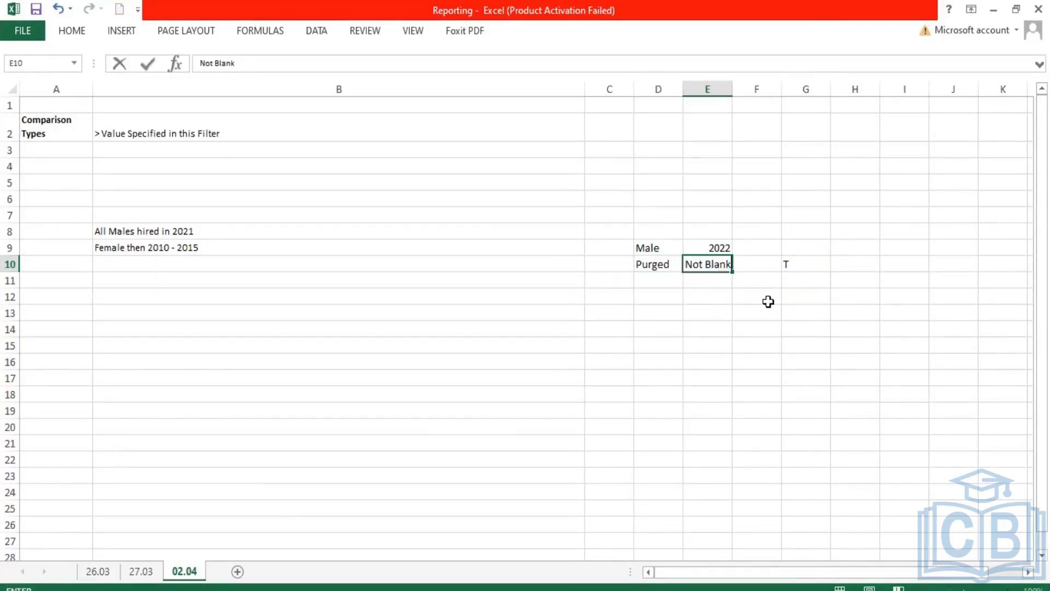
key(Return)
Step: Enter the operator AND in cell C11, on the row below the Purged entry
click(796, 264)
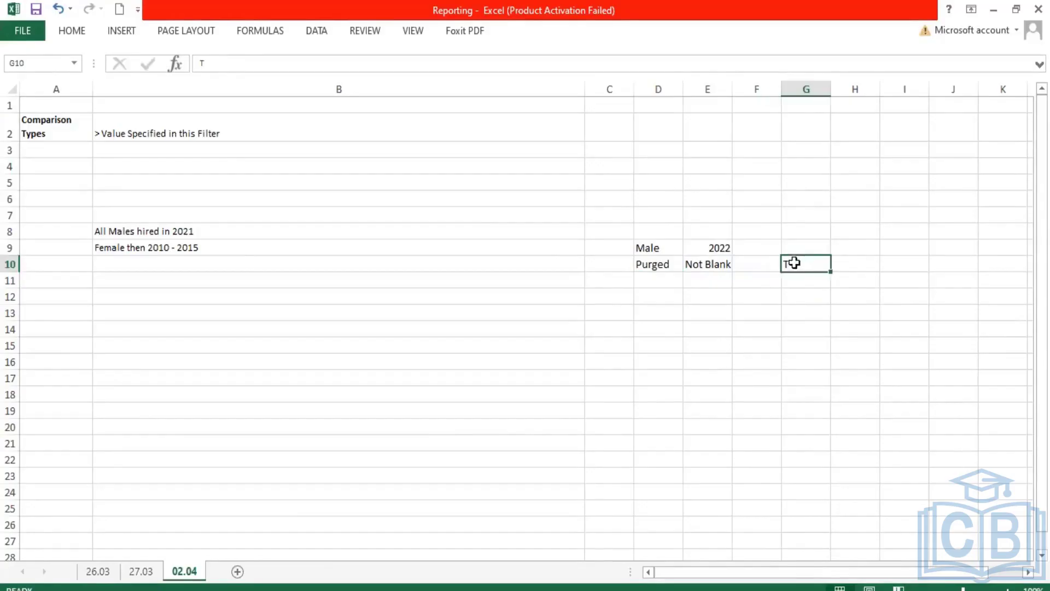
click(619, 282)
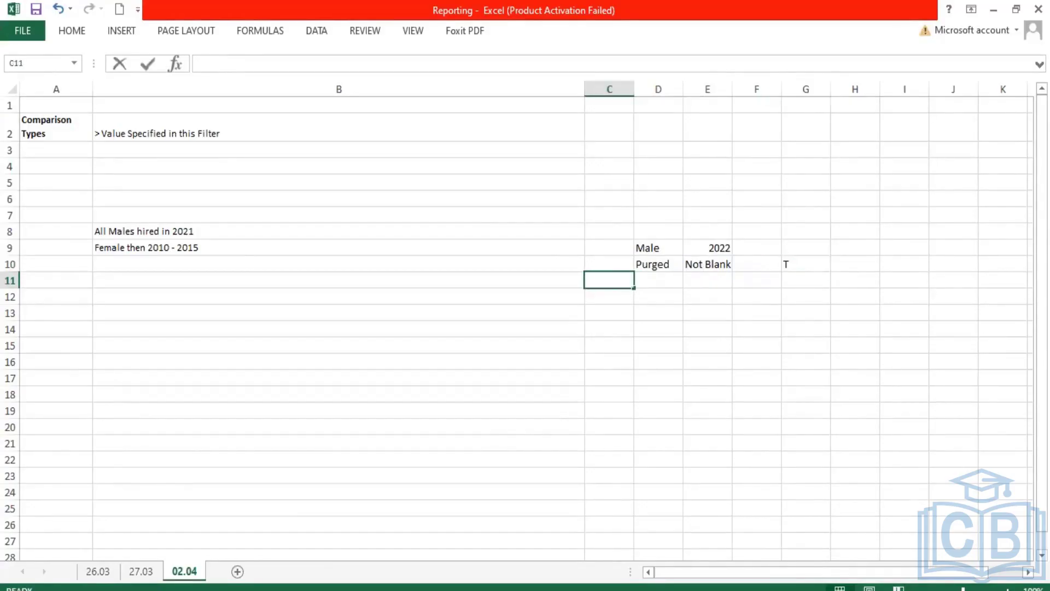
double_click(654, 283)
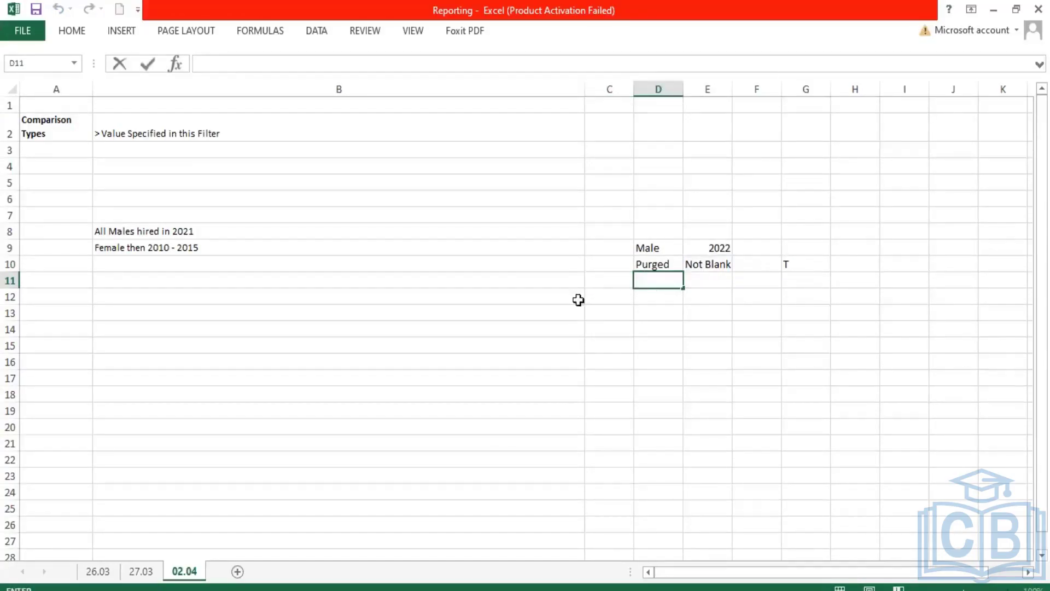
click(616, 281)
text(AND)
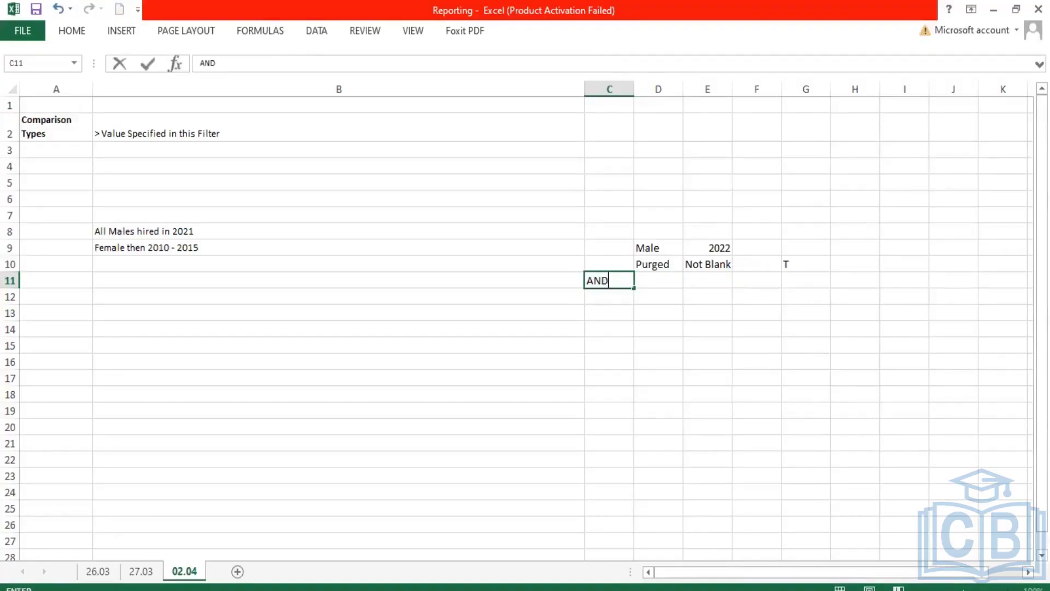
Step: Enter an opening parenthesis in cell D11 and T in cell G11
click(658, 280)
double_click(665, 282)
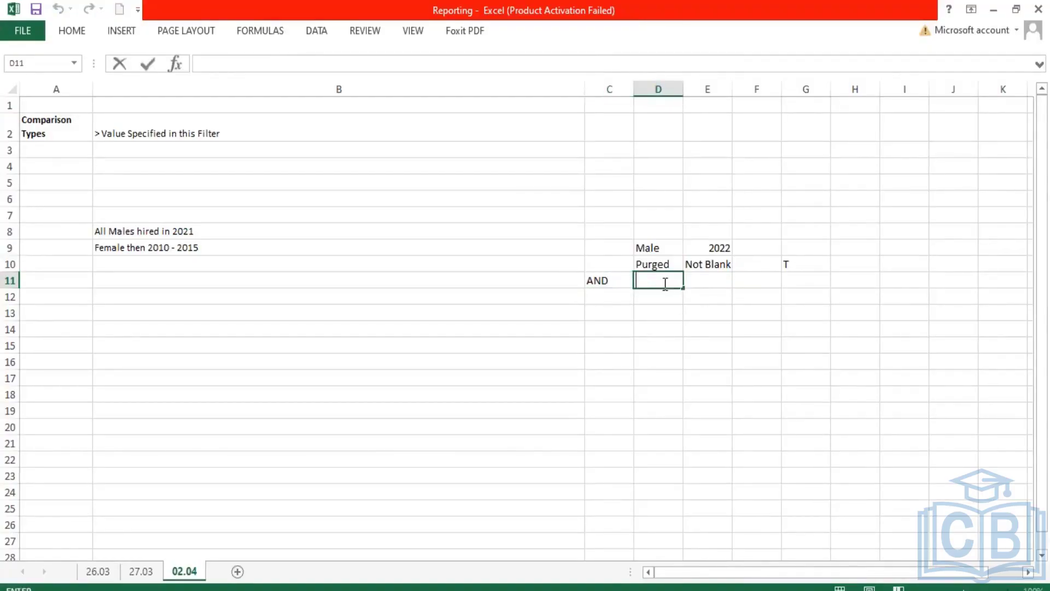
text(()
key(Right)
key(Right)
key(Right)
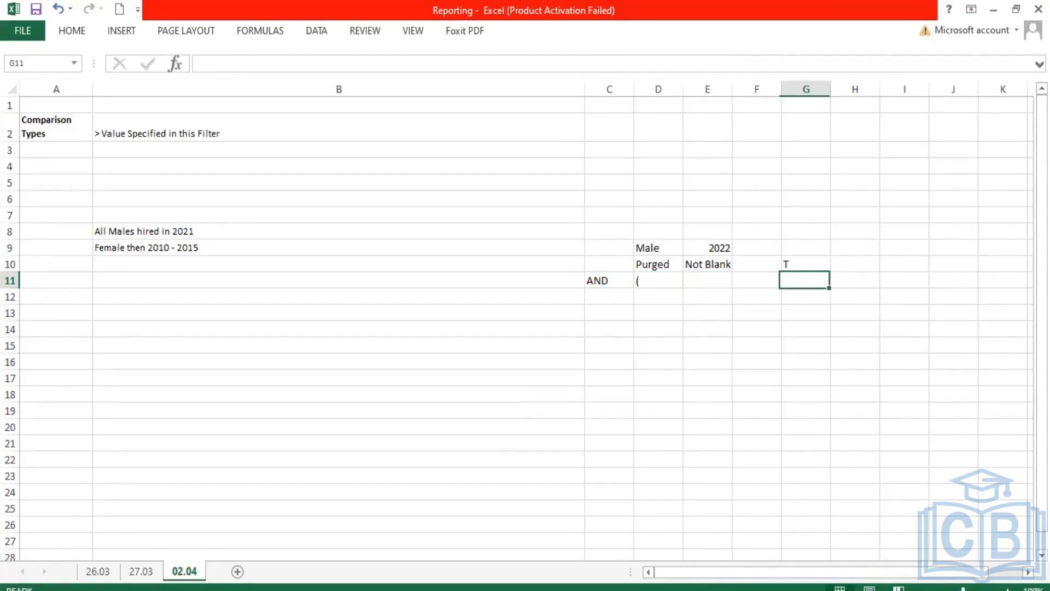
text(T)
Step: Enter T in cell G12, below the other truth values
click(609, 296)
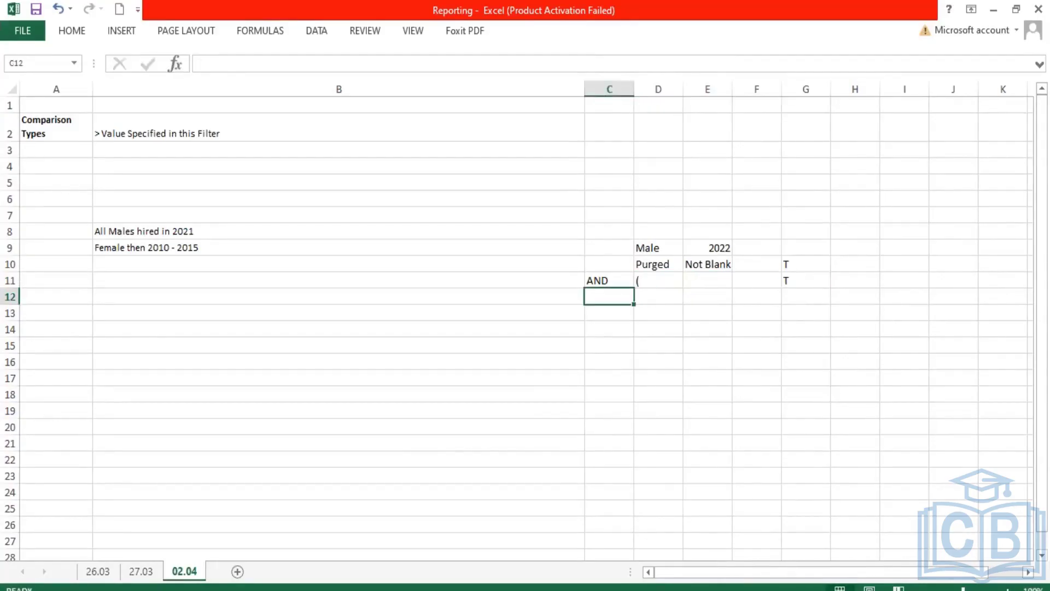
click(667, 296)
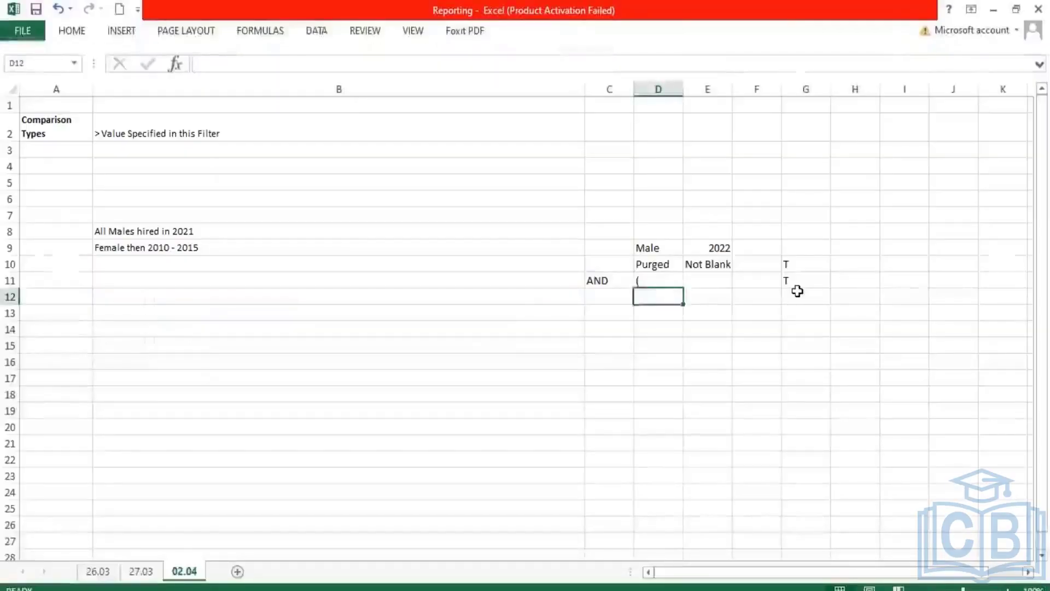
click(798, 293)
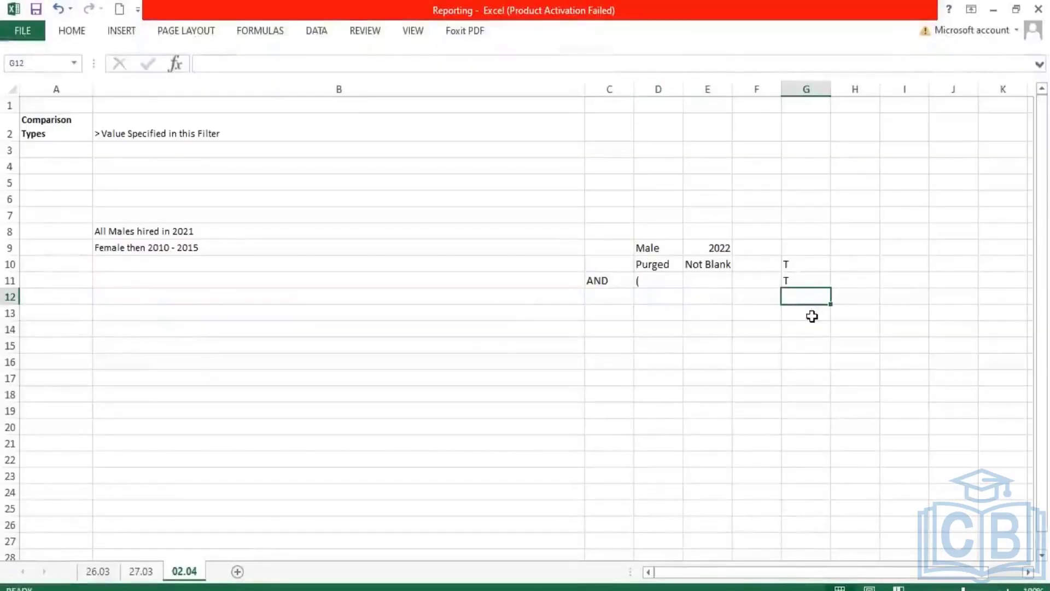
text(T)
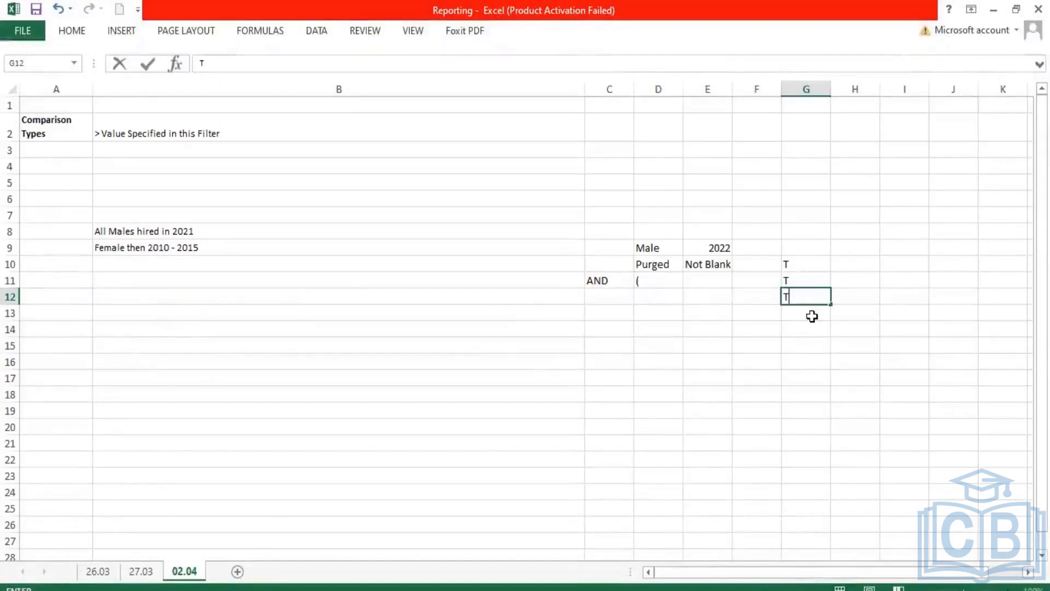
click(719, 284)
text(AND)
key(BackSpace)
key(BackSpace)
key(BackSpace)
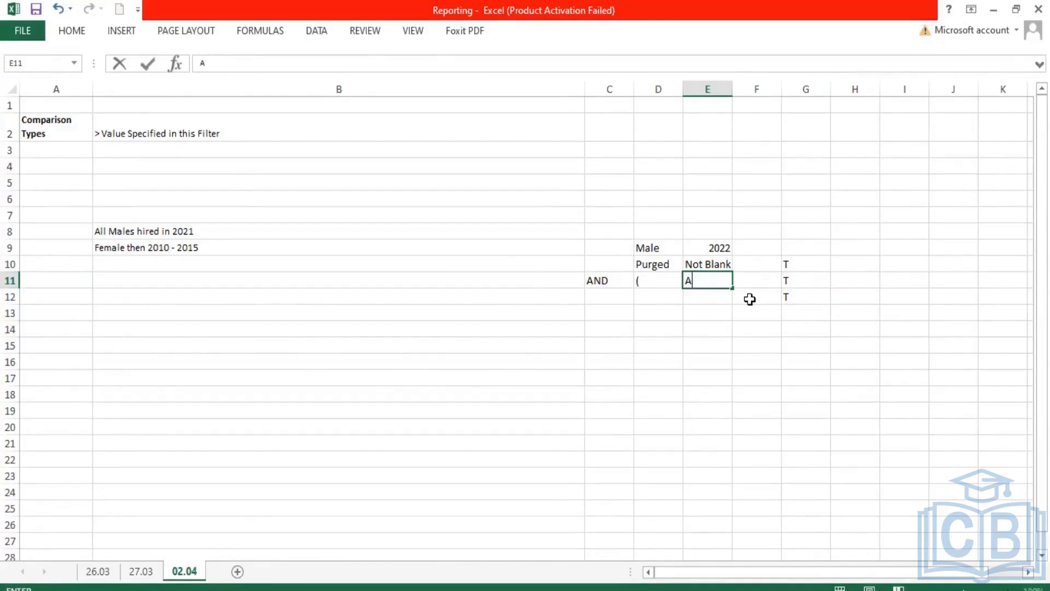
click(660, 277)
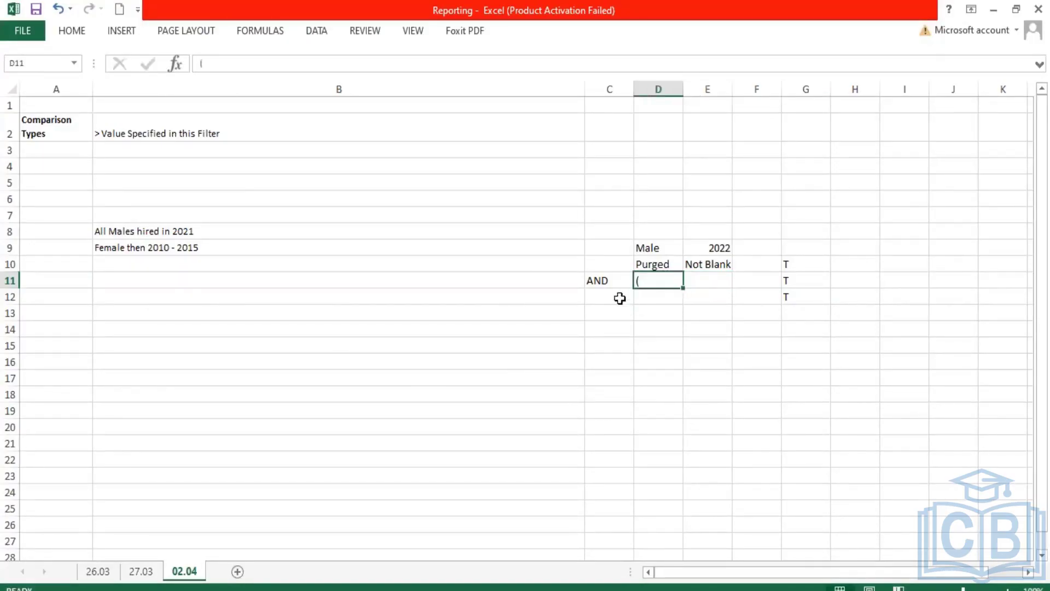
click(618, 298)
Step: Enter the operator AND in cells E11, E12 and E13
click(719, 282)
text(AND)
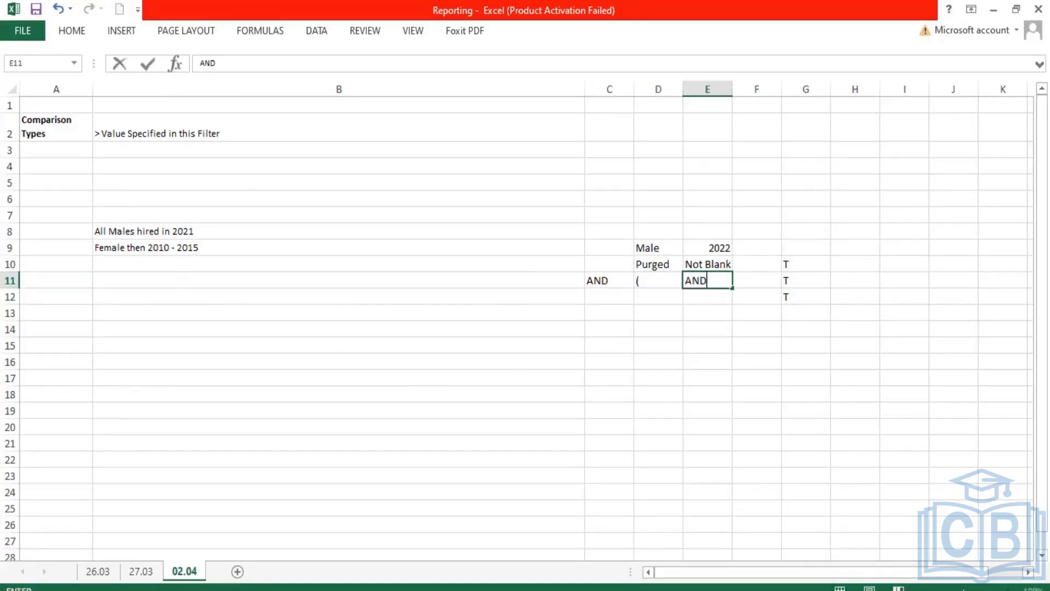
key(Return)
text(AND)
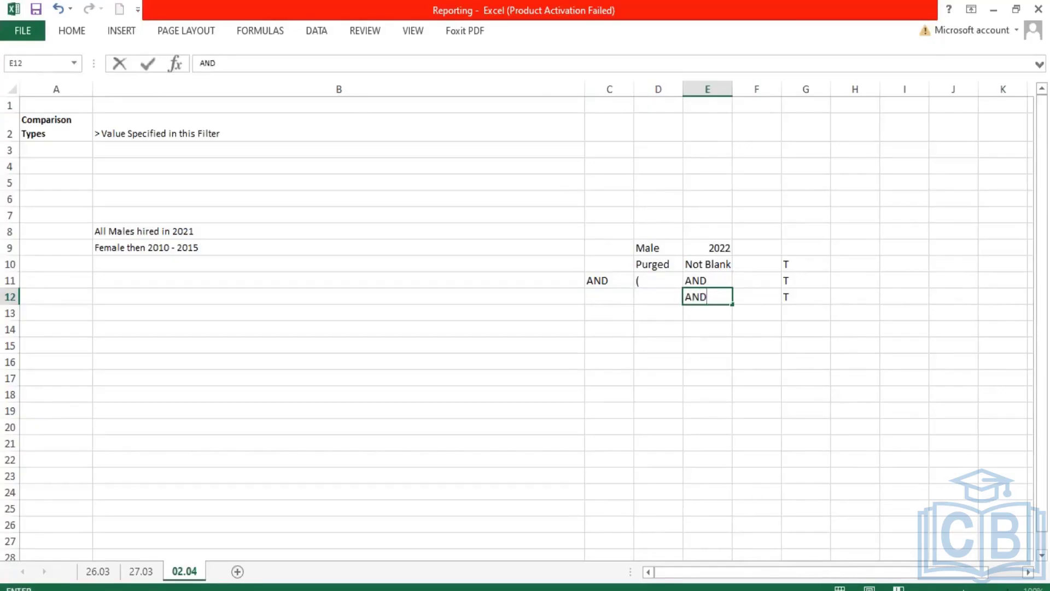
key(Return)
text(AND)
key(Return)
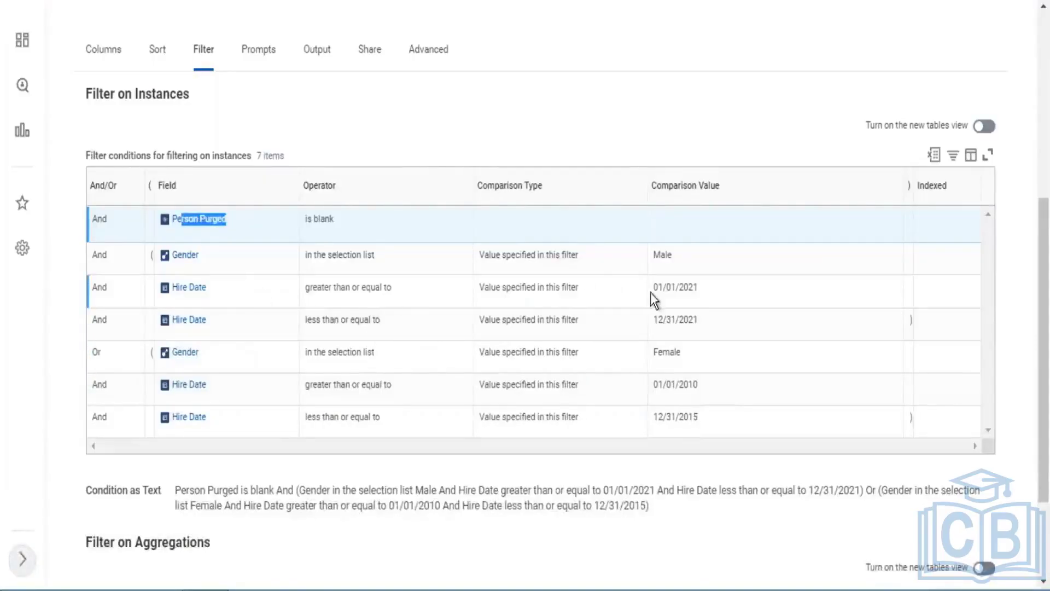
Step: Check the 2021 Hire Date conditions in the report filter and enter F in cell G13 with a closing parenthesis in H13
drag(651, 292, 699, 289)
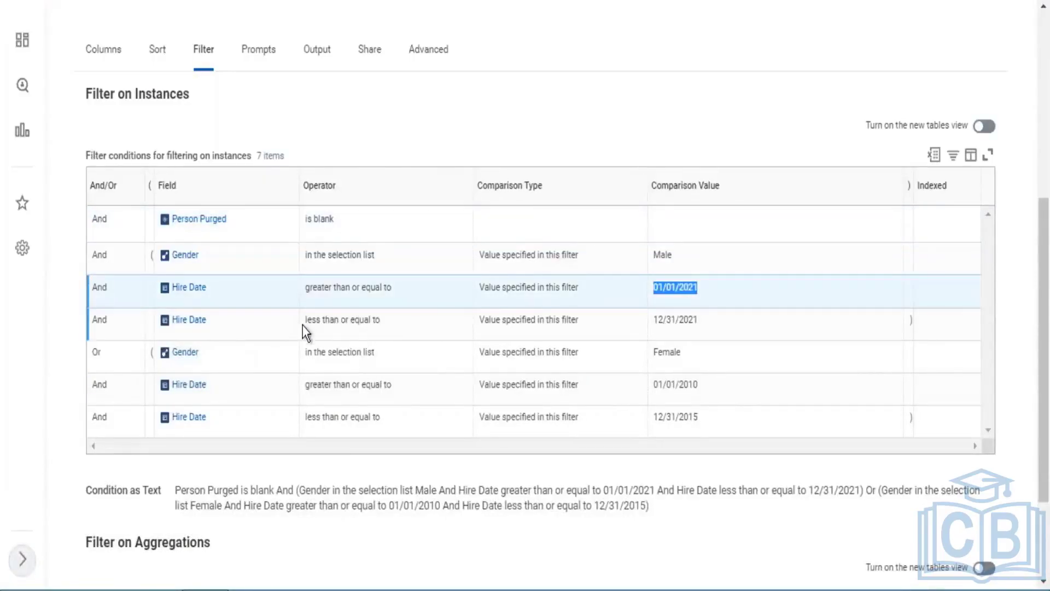
click(351, 329)
drag(311, 320, 380, 320)
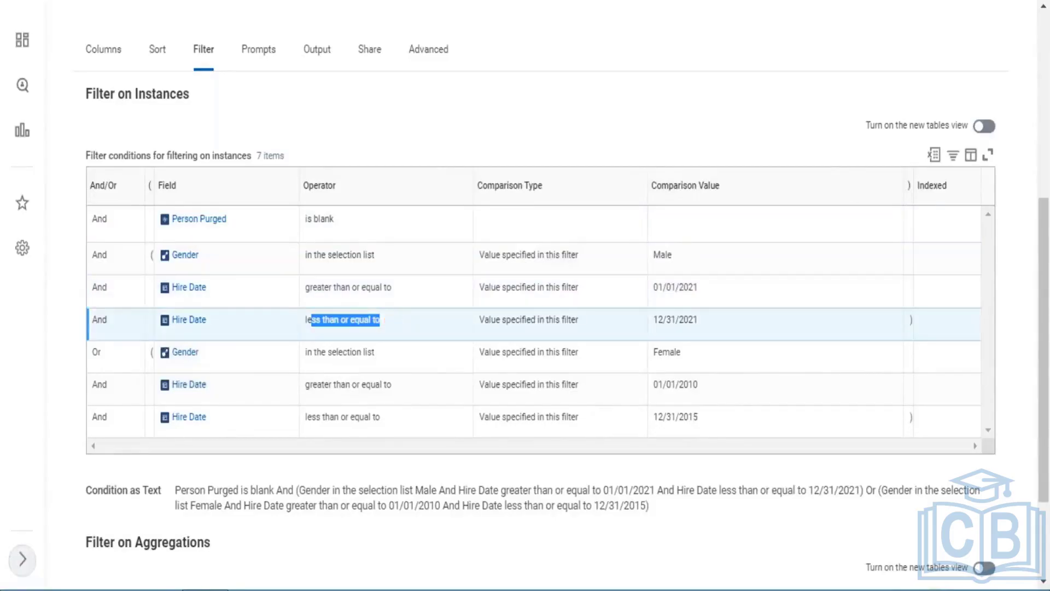
key(alt+Tab)
click(794, 313)
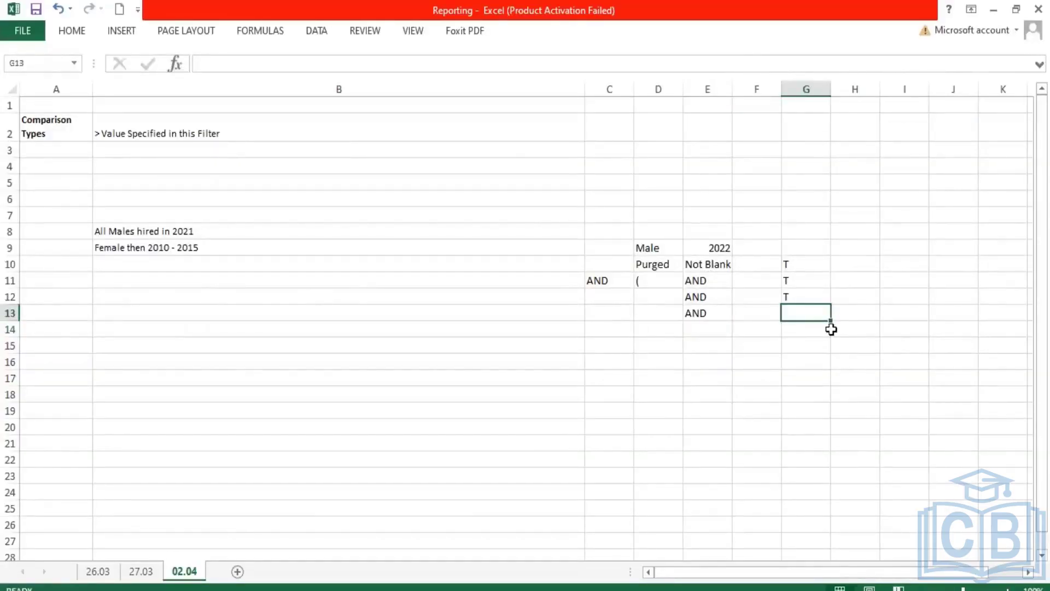
text(F)
key(Tab)
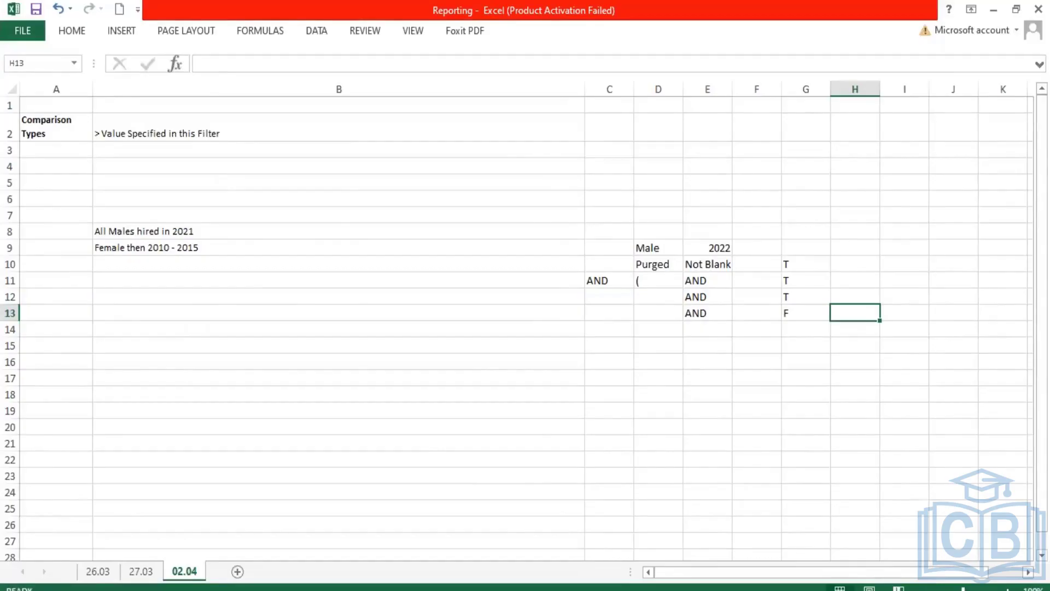
text())
click(792, 286)
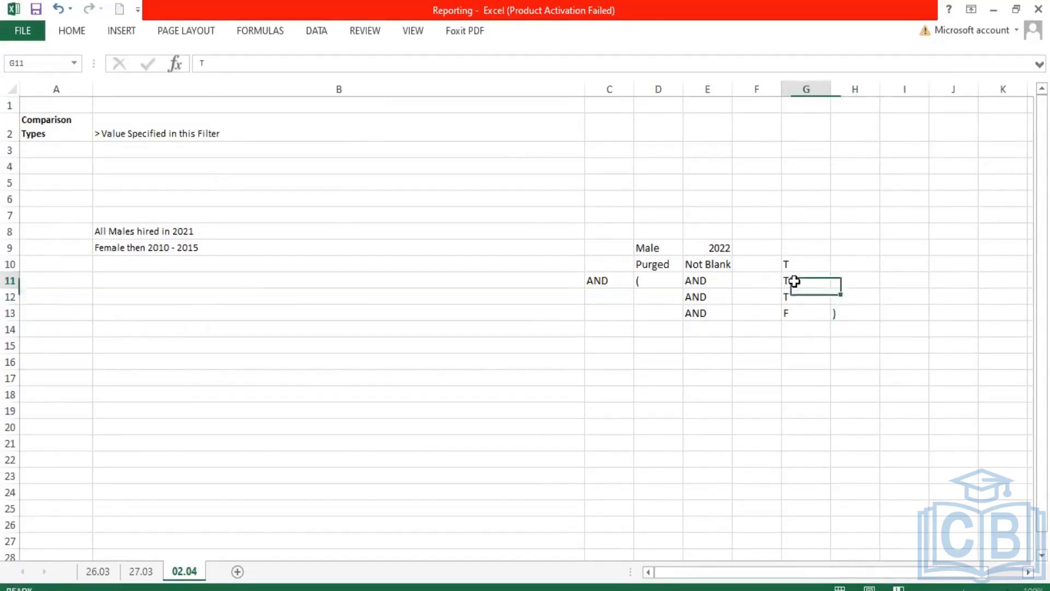
click(812, 298)
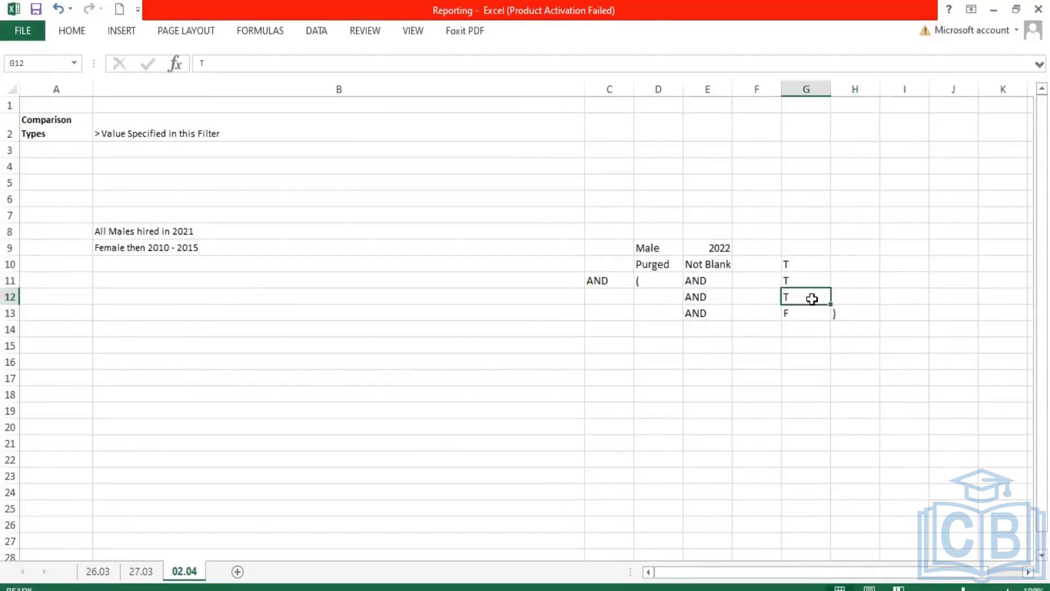
Step: Start a truth table in row 19 by entering T, AND, T and the result T in cells F19 to I19
click(751, 409)
text(T)
key(Tab)
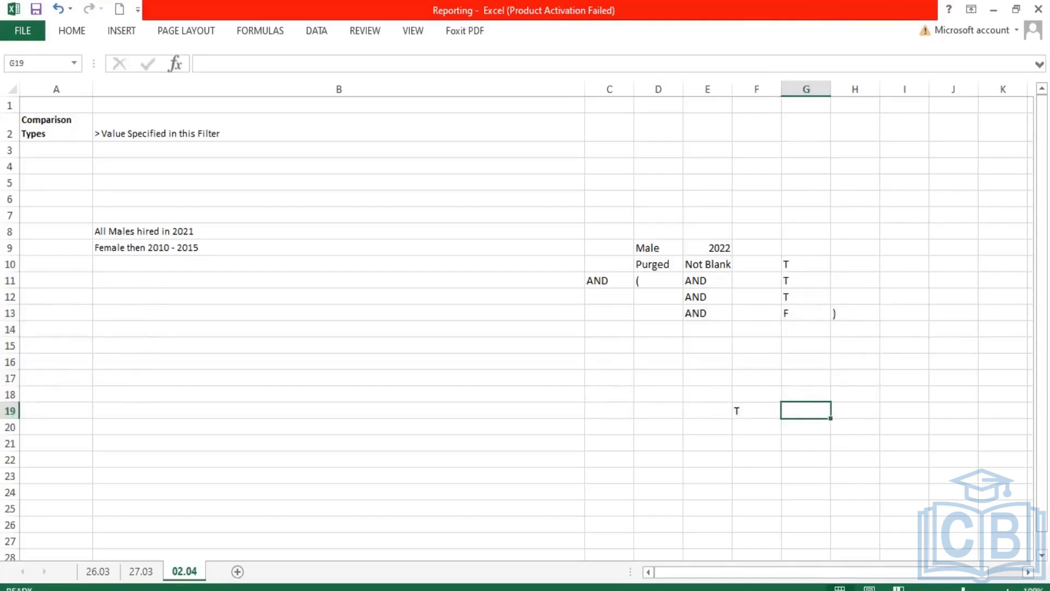
text(AND)
key(Tab)
text(T)
key(Tab)
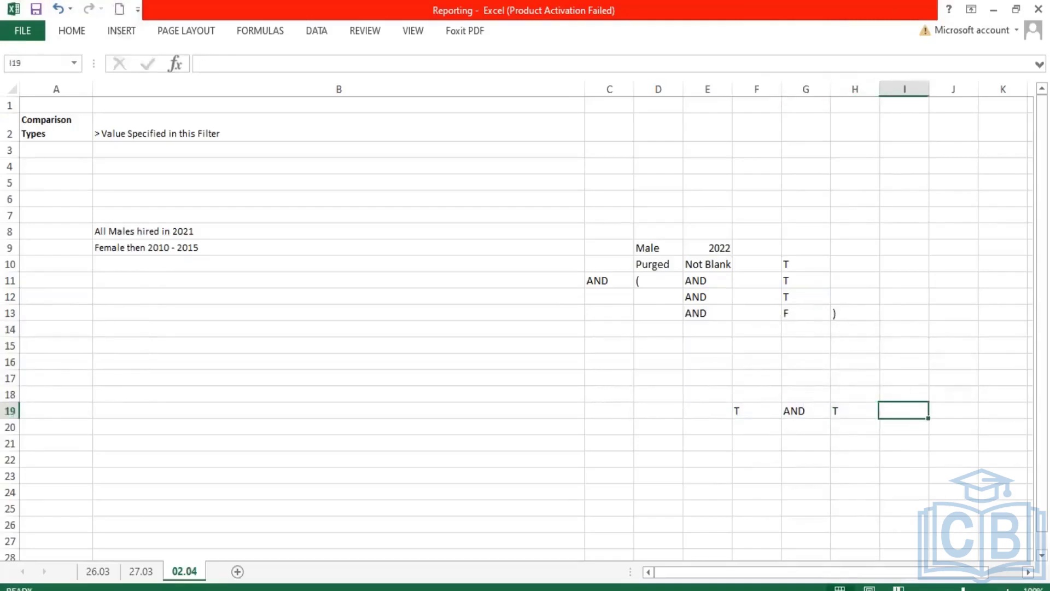
text(T)
key(Return)
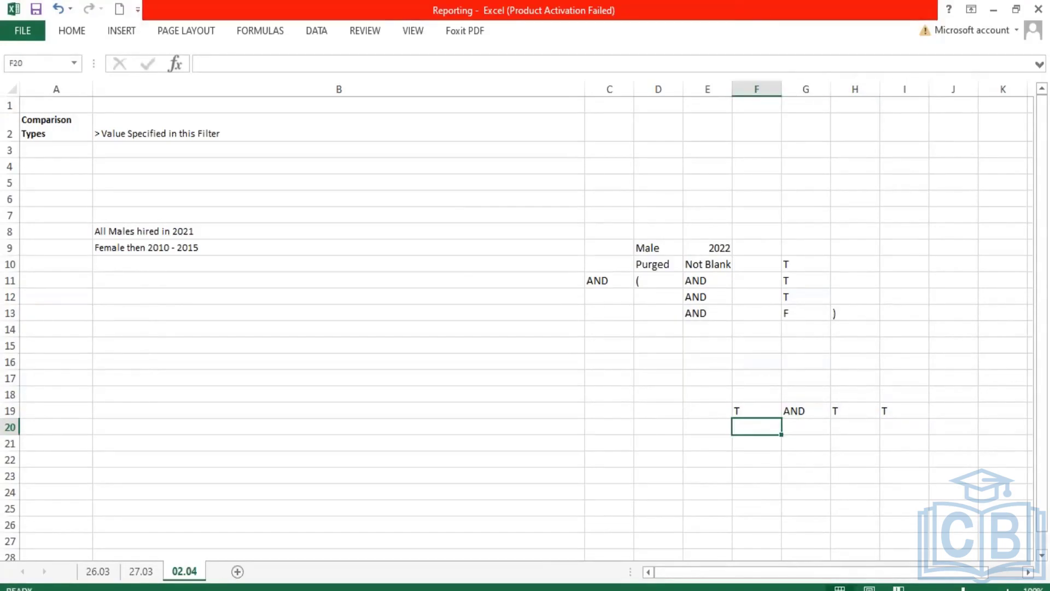
Step: Add the truth table row T, AND, F with the result F in cells F20 to I20
text(T)
key(Tab)
text(AND)
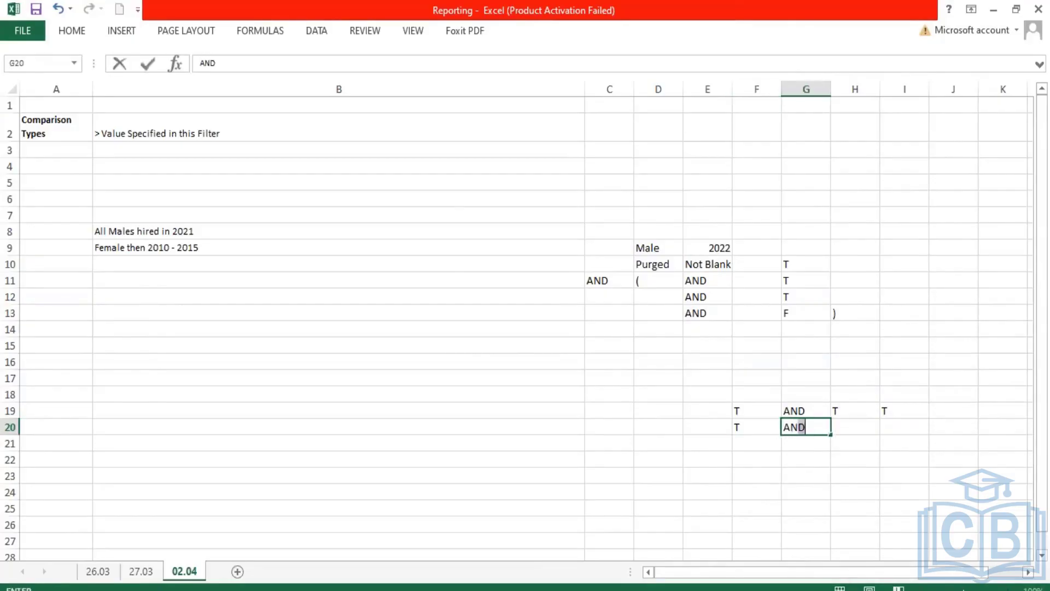
key(Tab)
text(F)
key(Tab)
text(F)
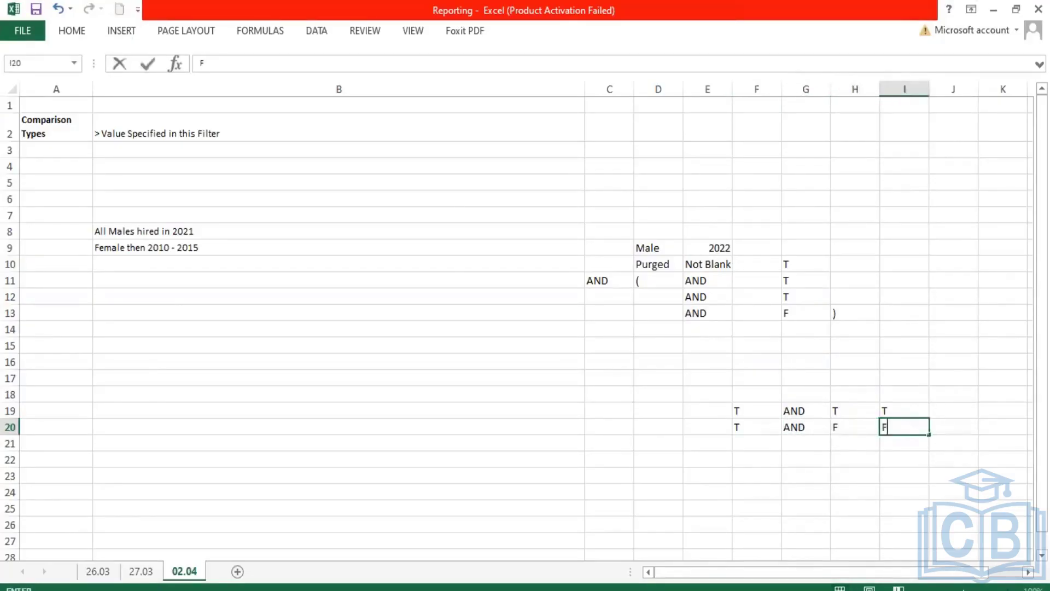
key(Return)
Step: Add the truth table row F, OR, F with the result F in cells F21 to I21
text(F)
key(Tab)
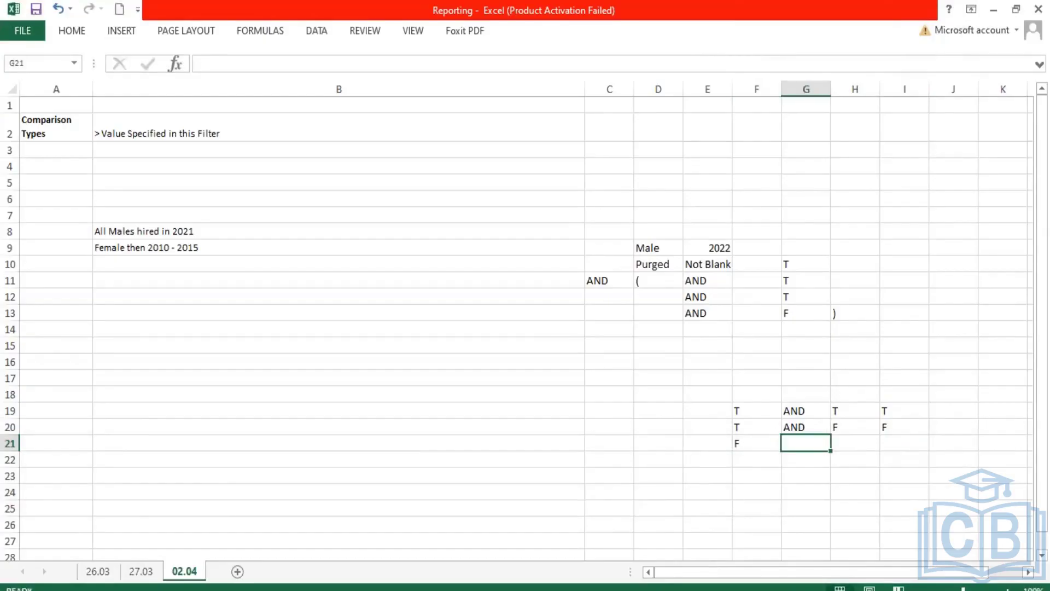
text(OR)
key(Tab)
text(F)
key(Tab)
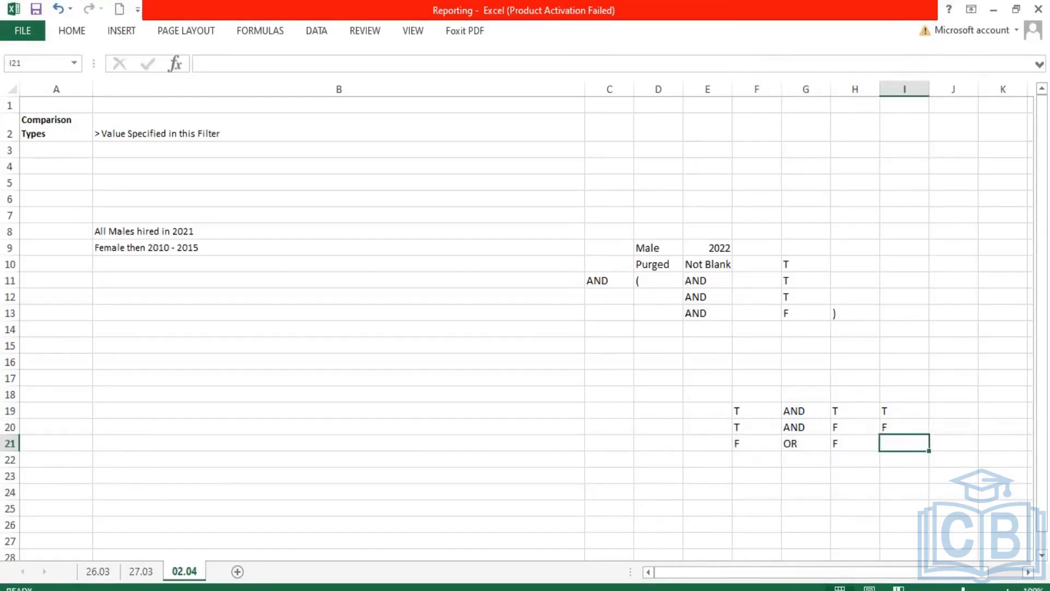
text(F)
key(Return)
Step: Add the truth table row F, AND, T with the result T in cells F22 to I22
text(F)
key(Tab)
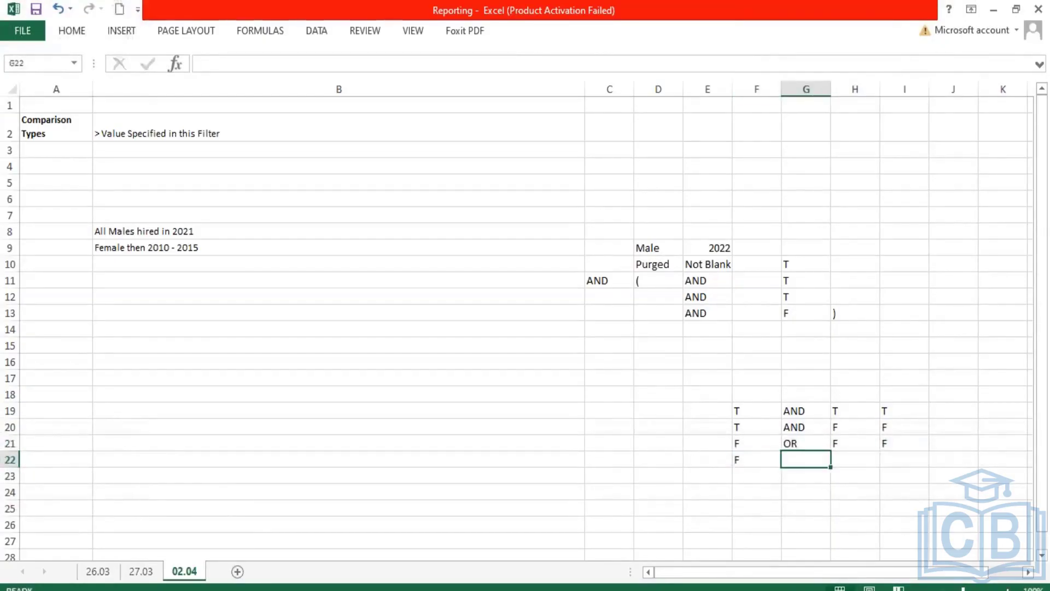
text(AND)
key(Tab)
text(T)
key(Tab)
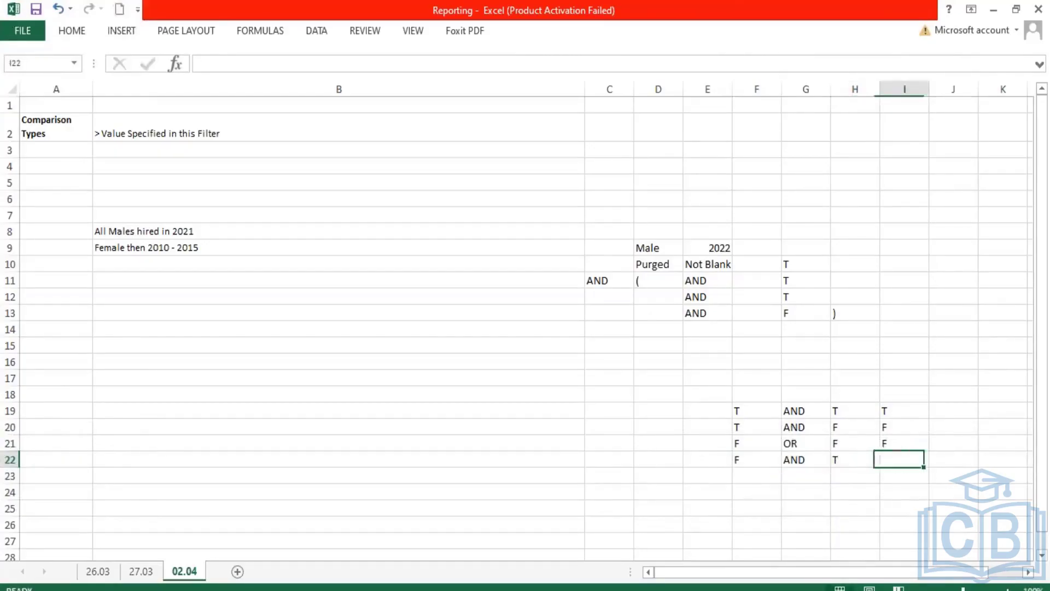
text(T)
key(Return)
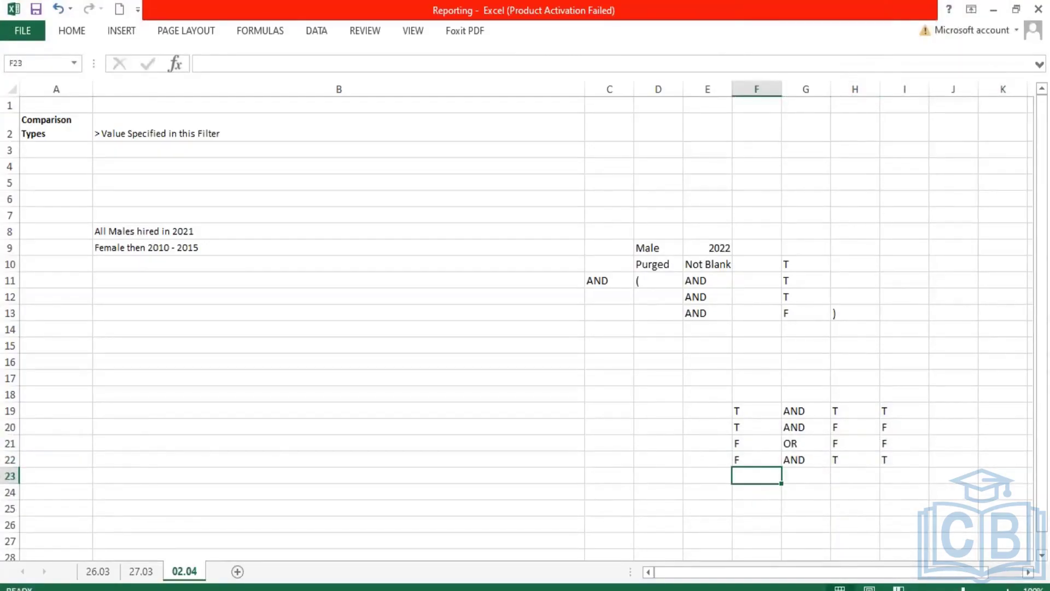
Step: Review the truth table rows and compare the AND operators and truth values in rows 11 to 13 with the report filter
drag(754, 411, 898, 456)
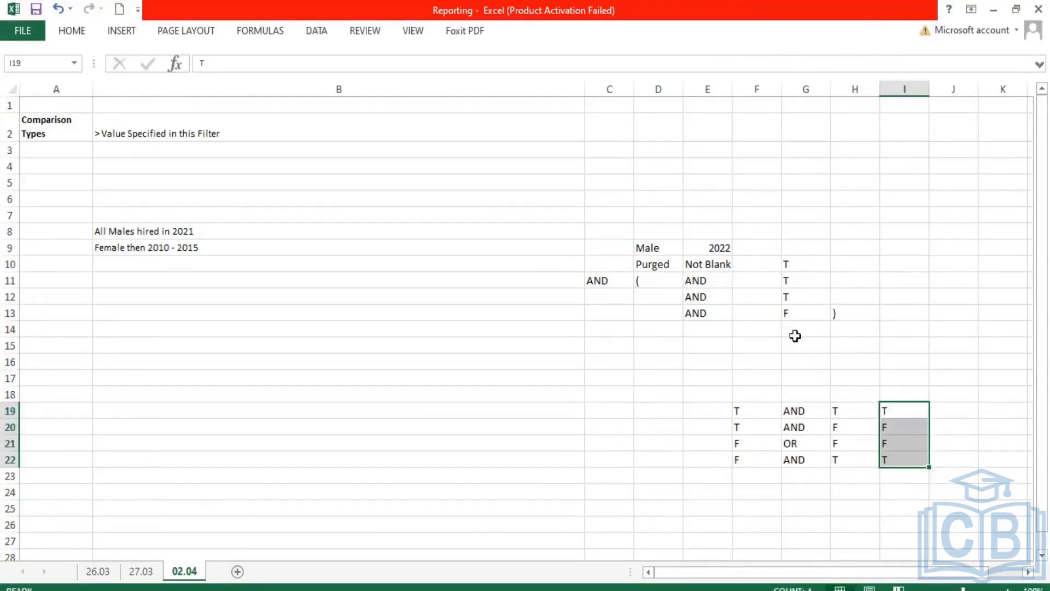
drag(763, 411, 827, 405)
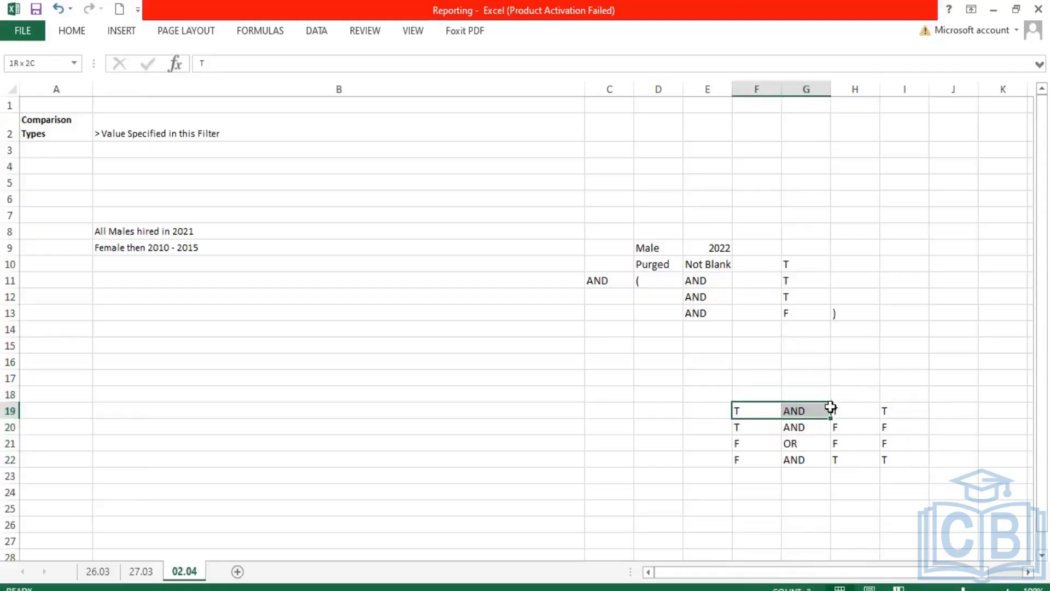
drag(737, 429, 886, 417)
click(891, 426)
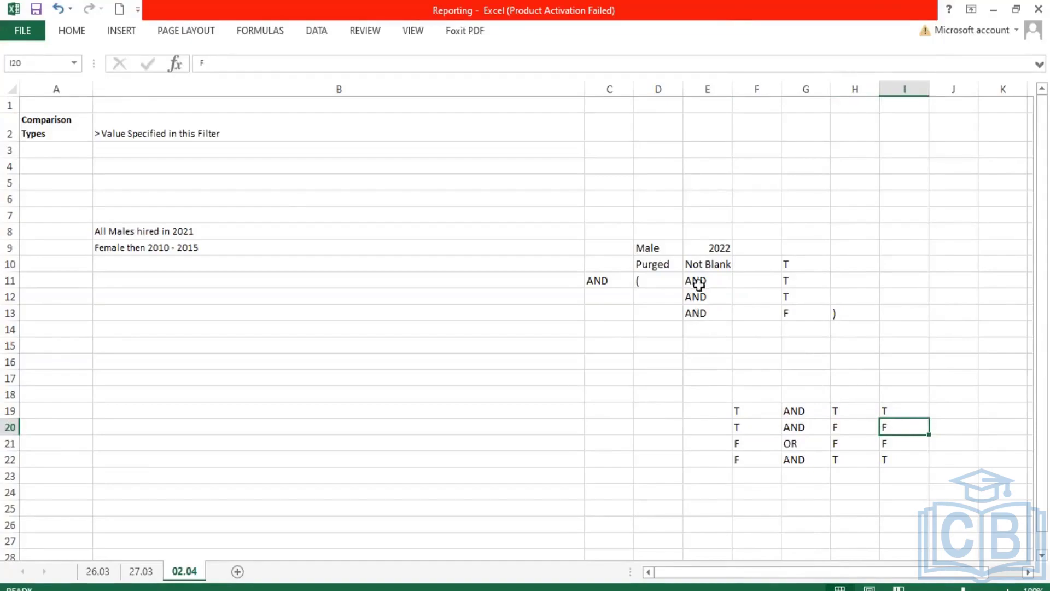
drag(699, 282, 700, 313)
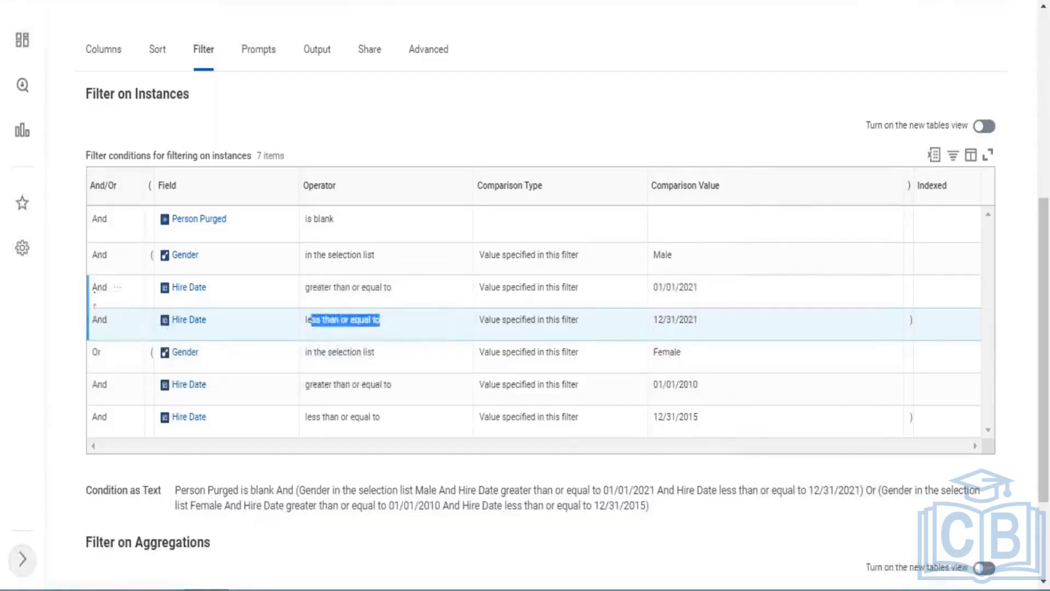
click(104, 320)
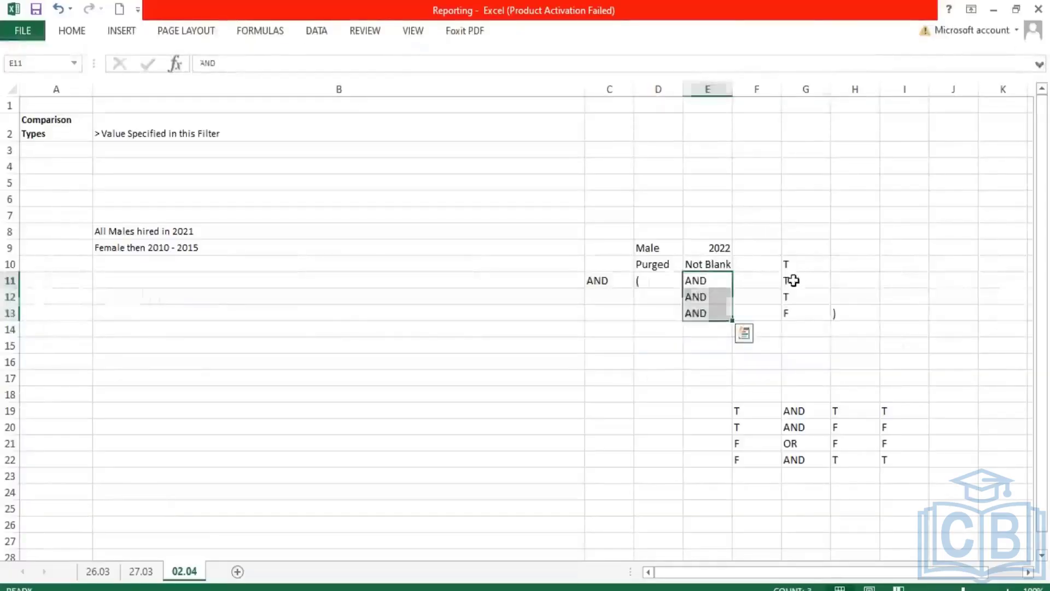
click(801, 280)
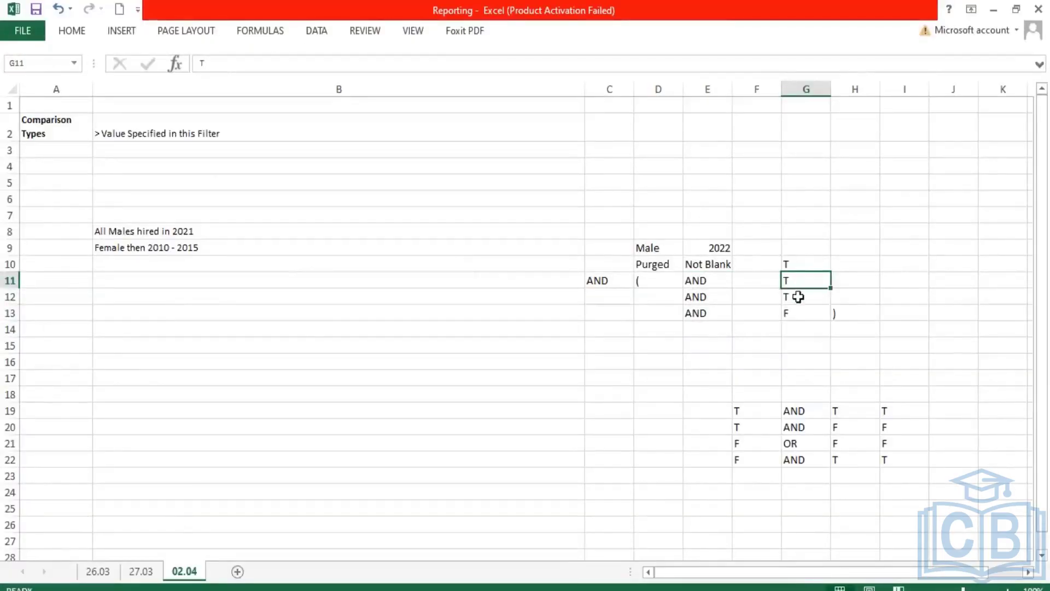
click(799, 296)
click(793, 314)
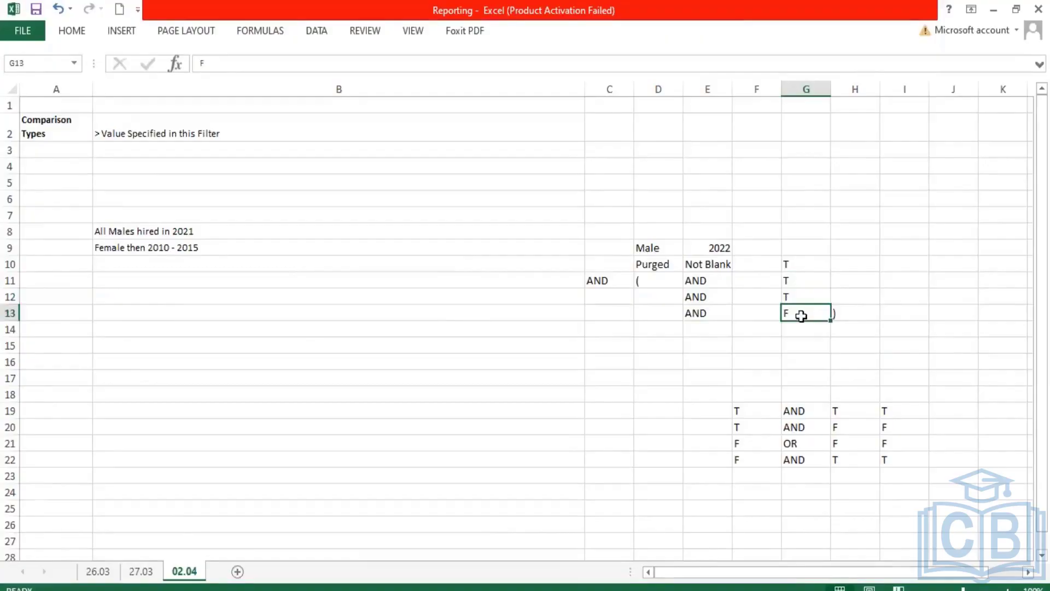
Step: Evaluate the parenthesised AND group in rows 11 to 13 and enter its result F in cell I12
drag(673, 281, 810, 314)
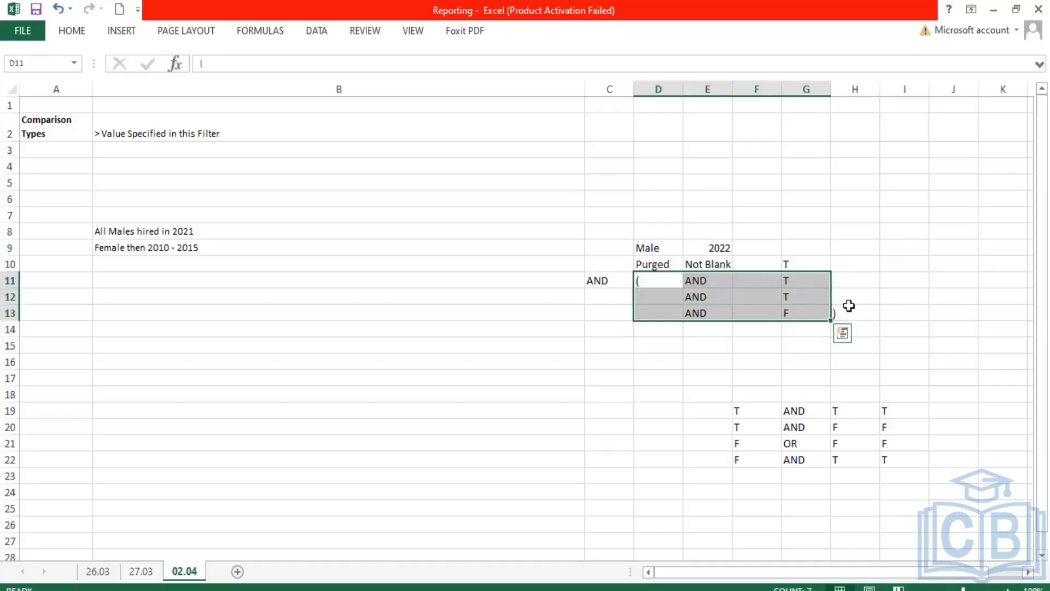
click(910, 296)
text(F)
key(Return)
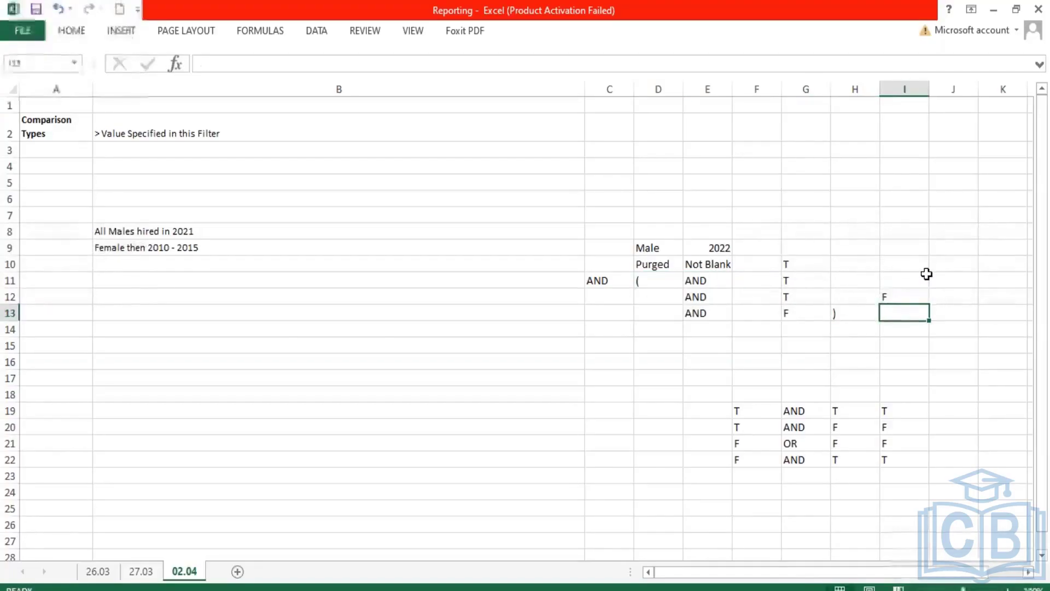
click(615, 334)
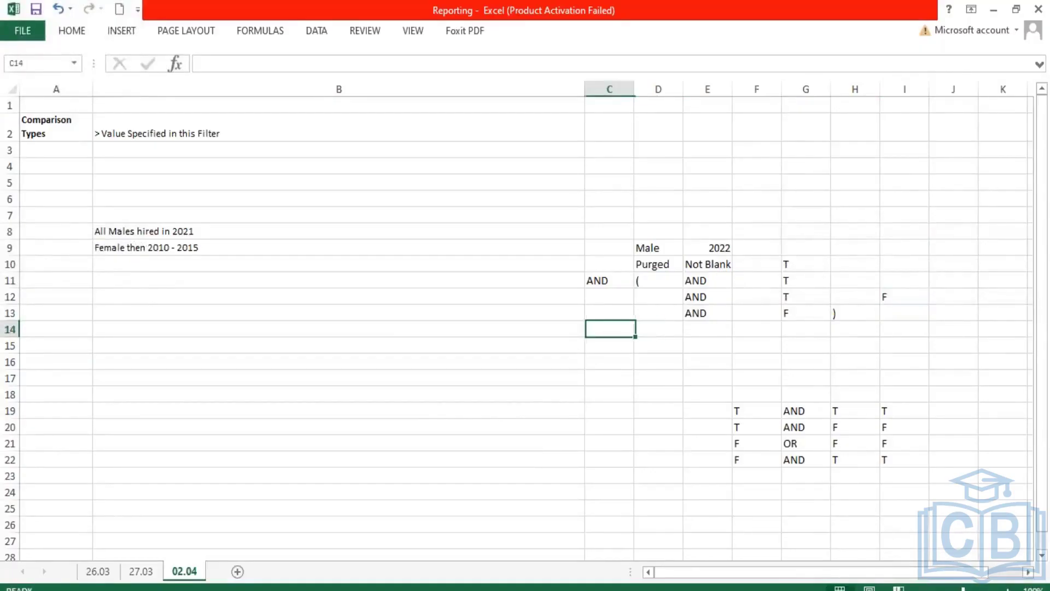
Step: Start the second group in row 14 with OR in C14, an opening parenthesis in D14 and F in G14, checking the report's Female condition
text(OR)
key(Tab)
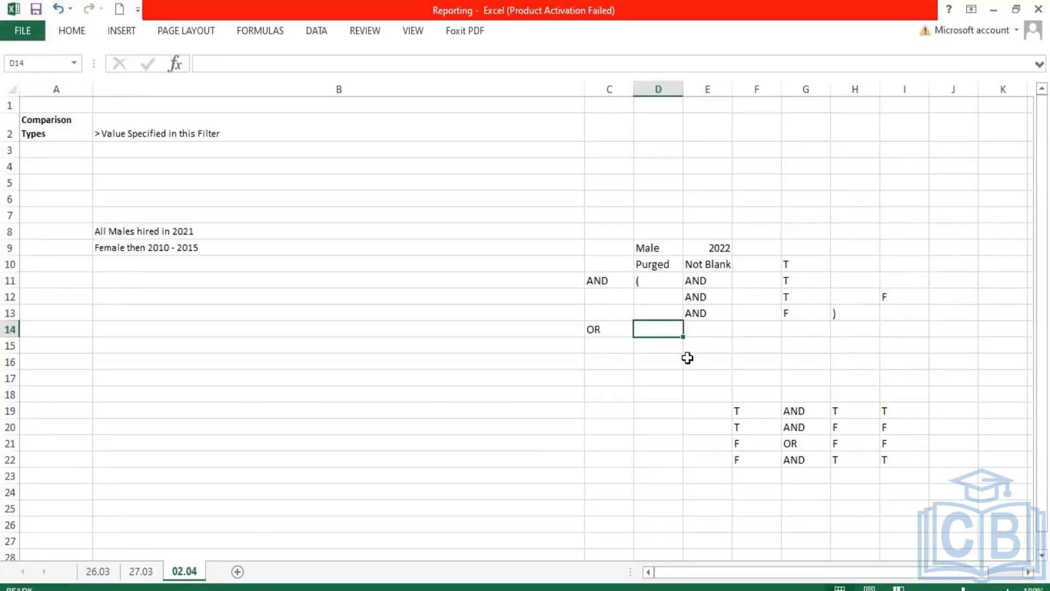
text(()
key(Tab)
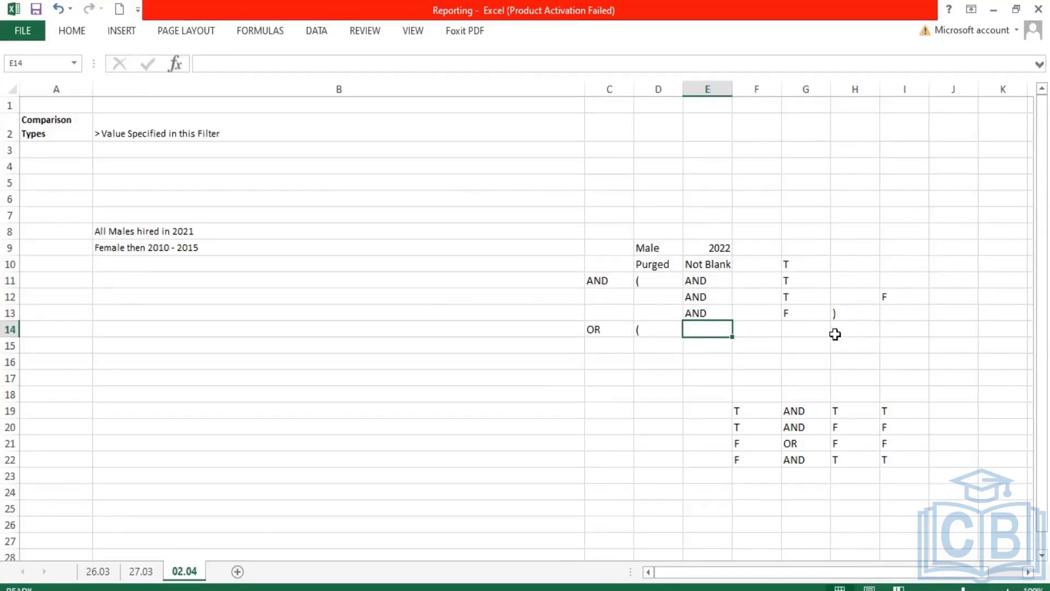
click(806, 331)
text(F)
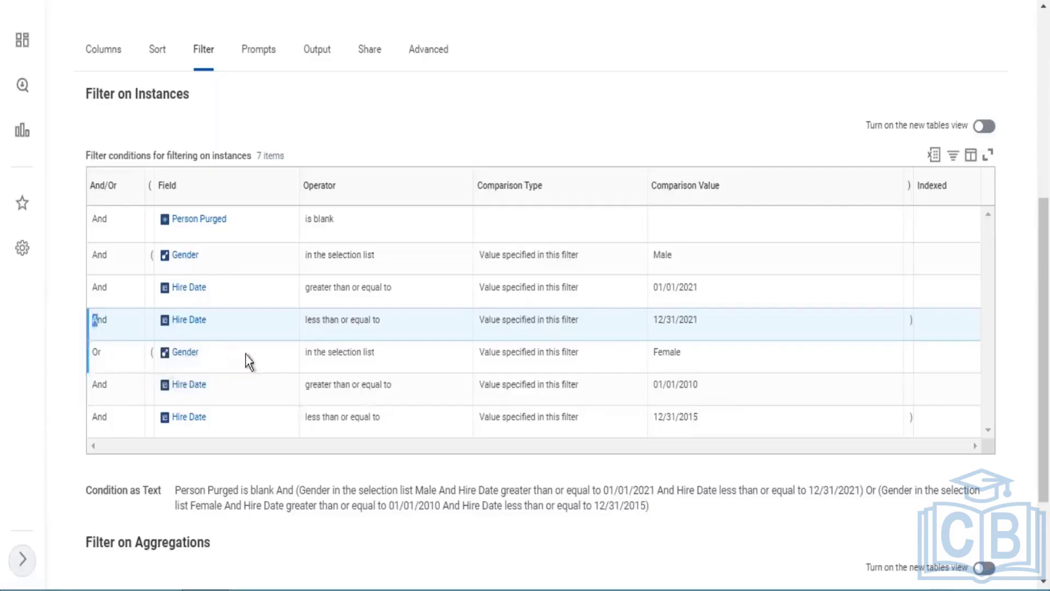
drag(654, 354, 672, 355)
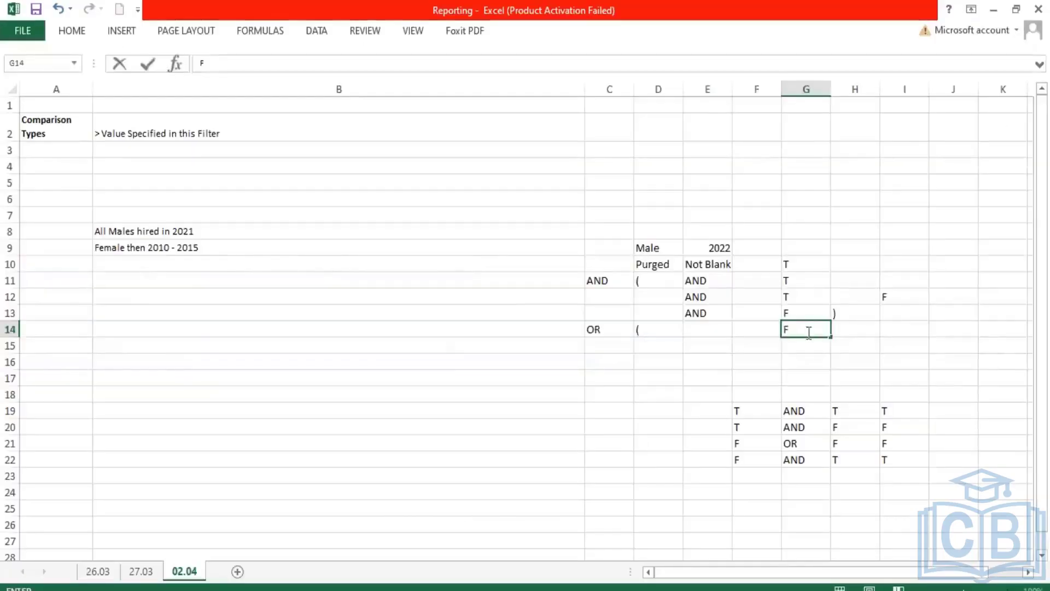
Step: Enter the truth value T in cells G15 and G16 and close the second group with a parenthesis in H16
click(797, 345)
text(T)
key(Return)
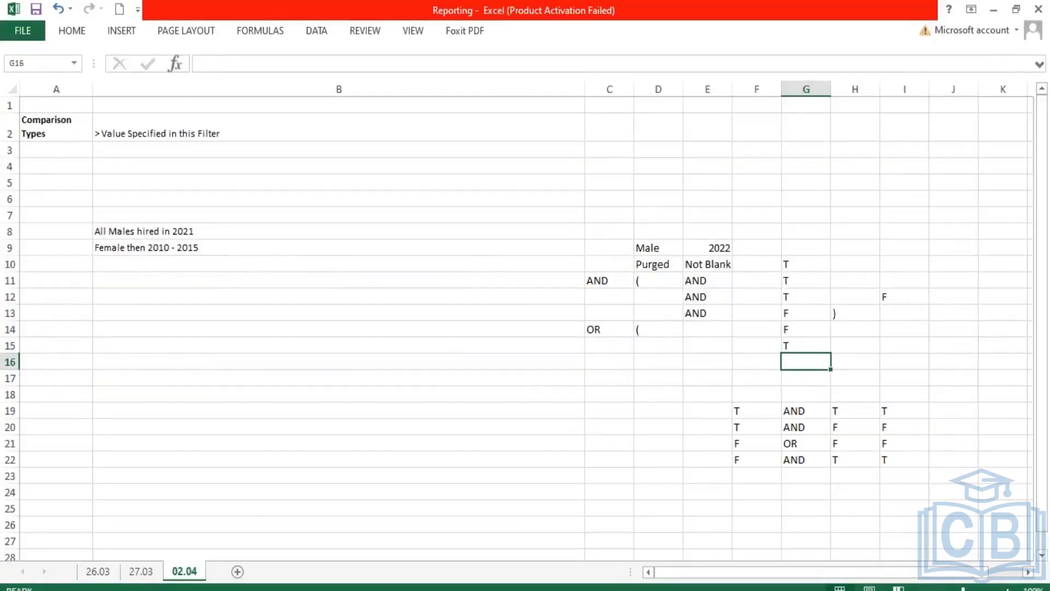
text(T)
key(Tab)
text())
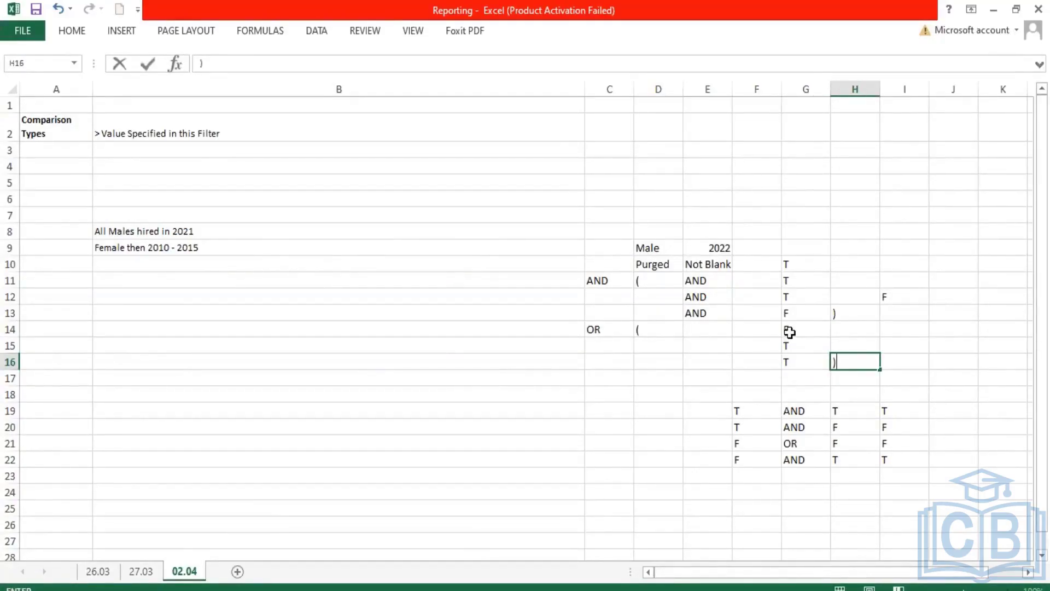
Step: Evaluate the OR group in rows 14 to 16, enter its result F in I16, and review it with the first group's result
drag(790, 330, 795, 356)
click(886, 361)
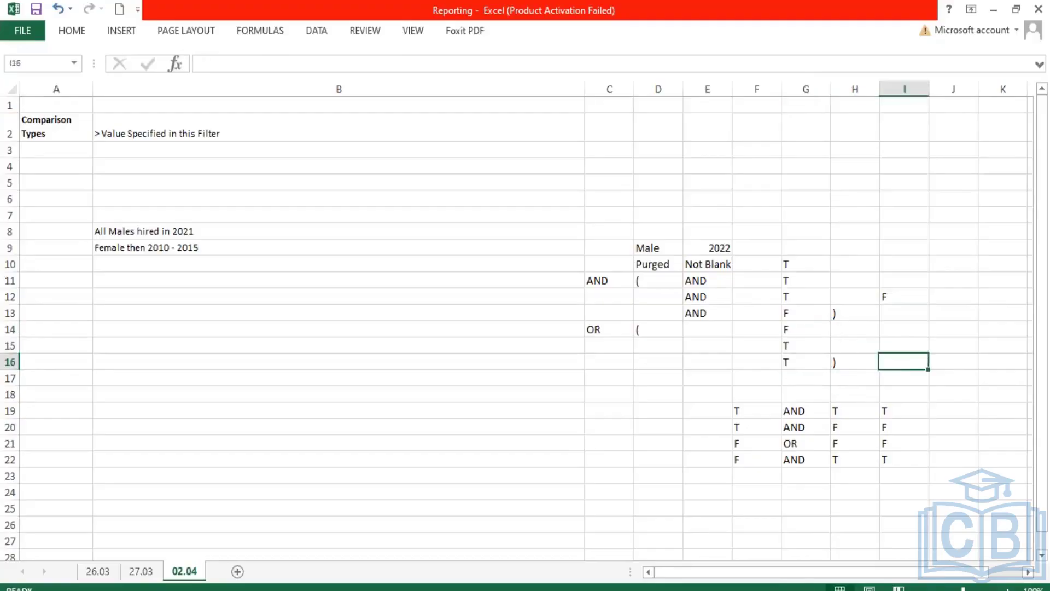
text(F)
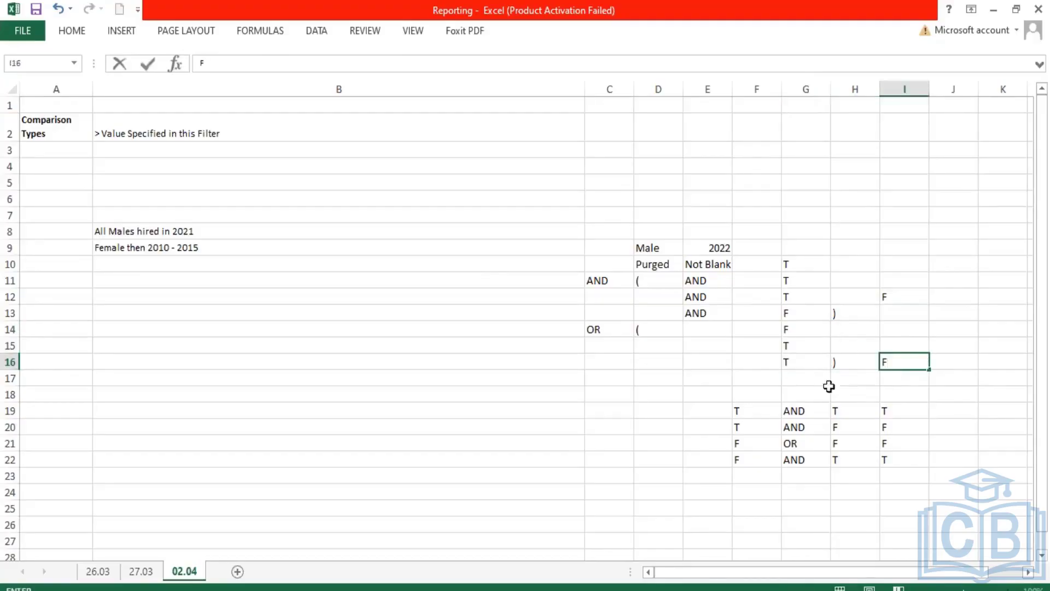
click(616, 357)
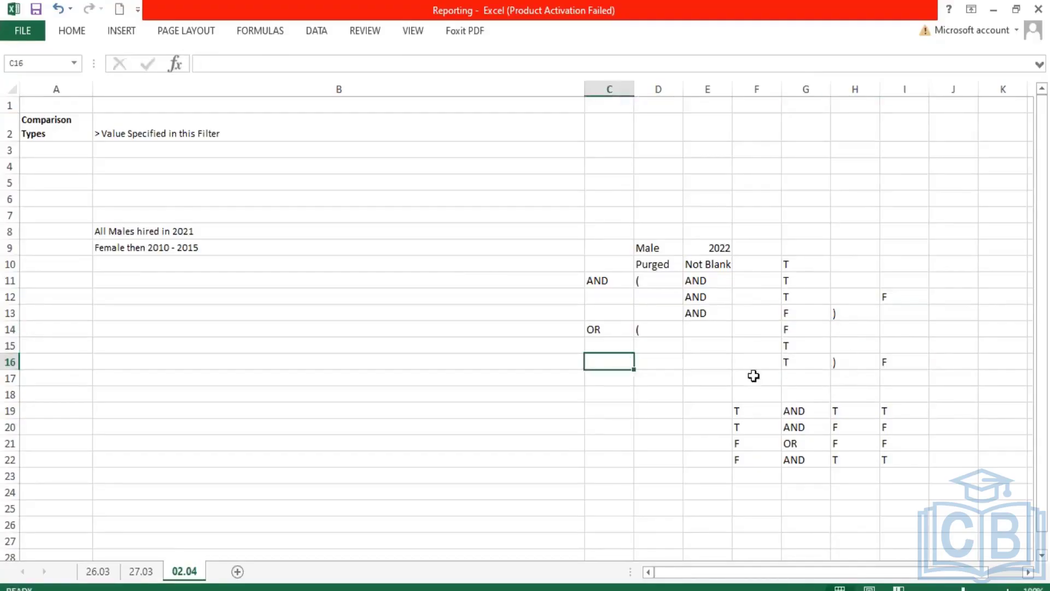
click(599, 279)
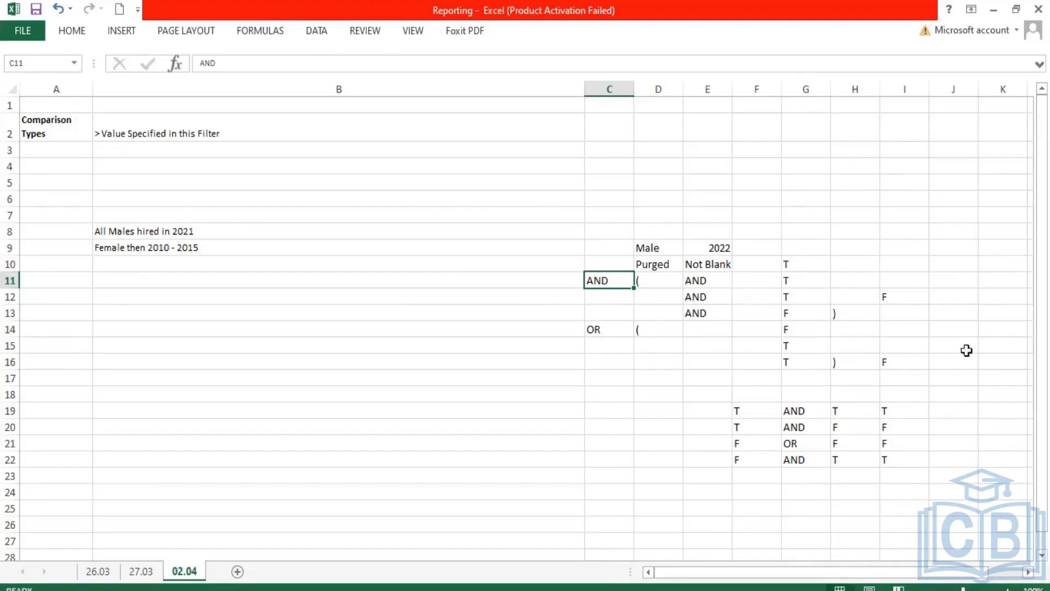
drag(895, 295, 915, 367)
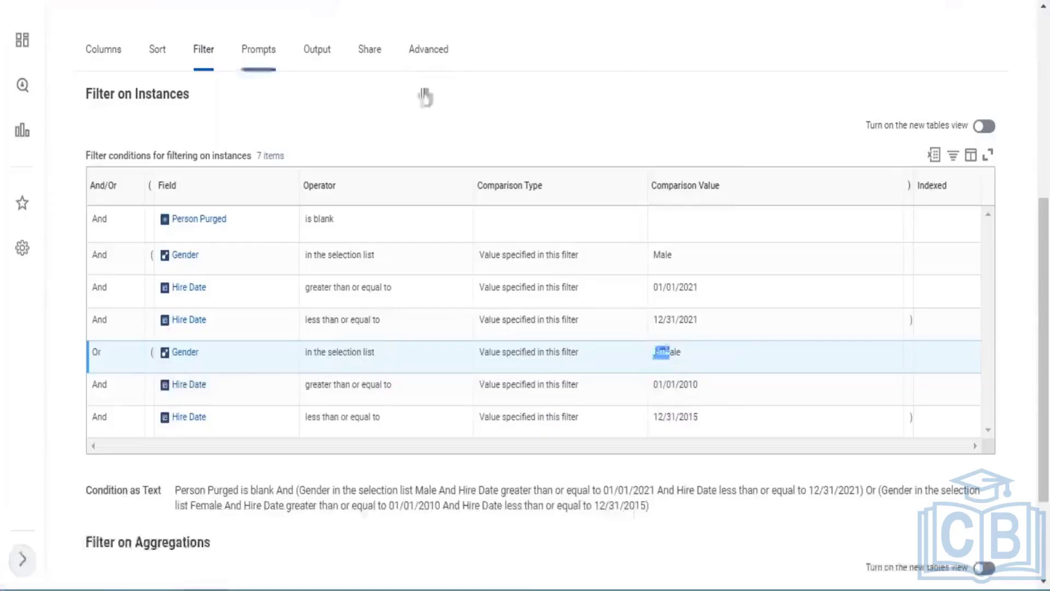
Step: Switch to Workday and open the Cloud found - all workers custom report for editing
scroll(443, 98, up, 5)
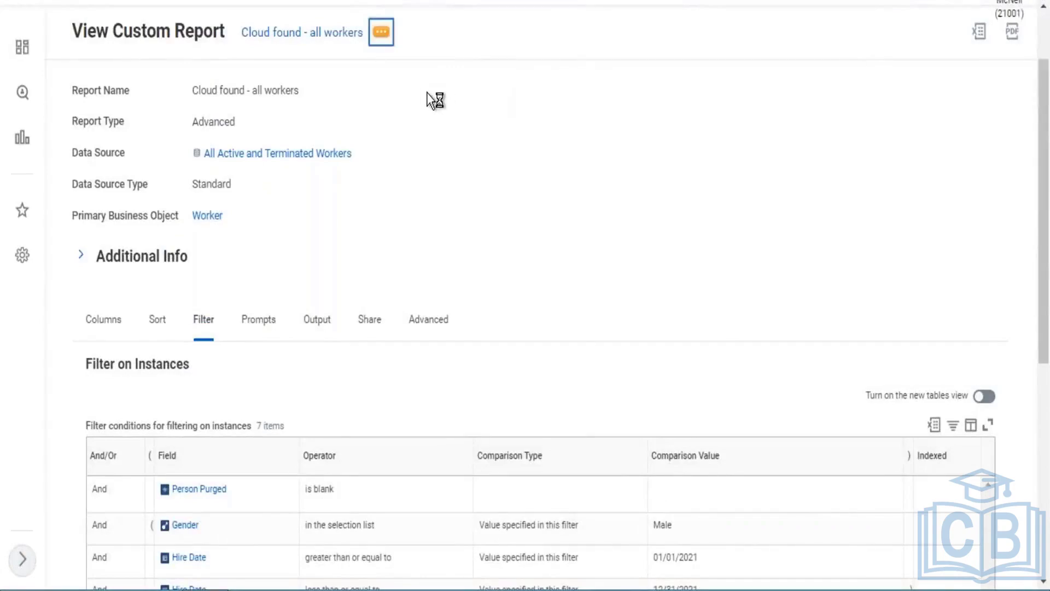
mouse_move(458, 82)
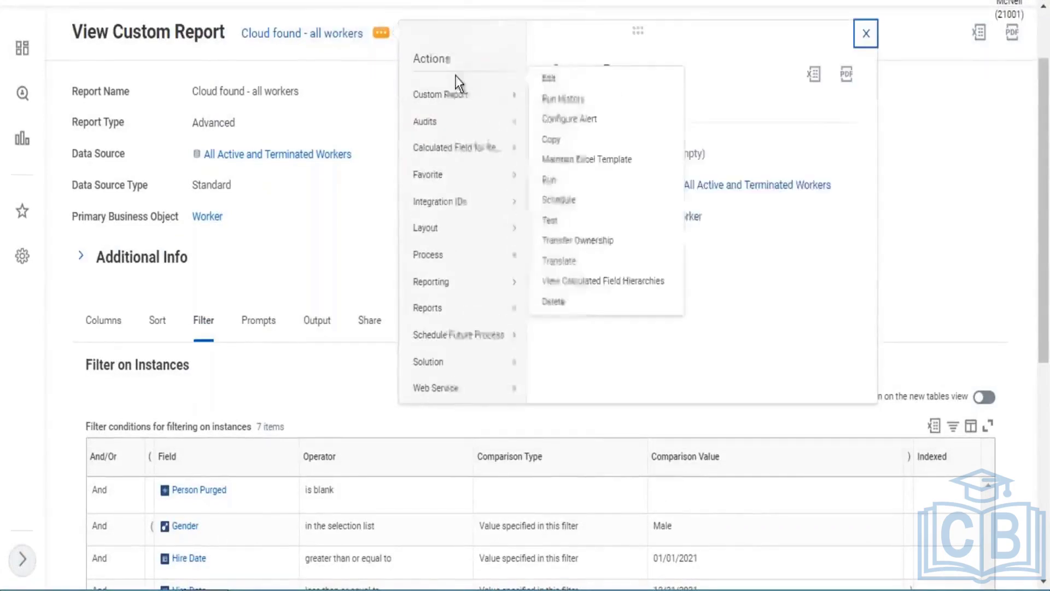
click(376, 300)
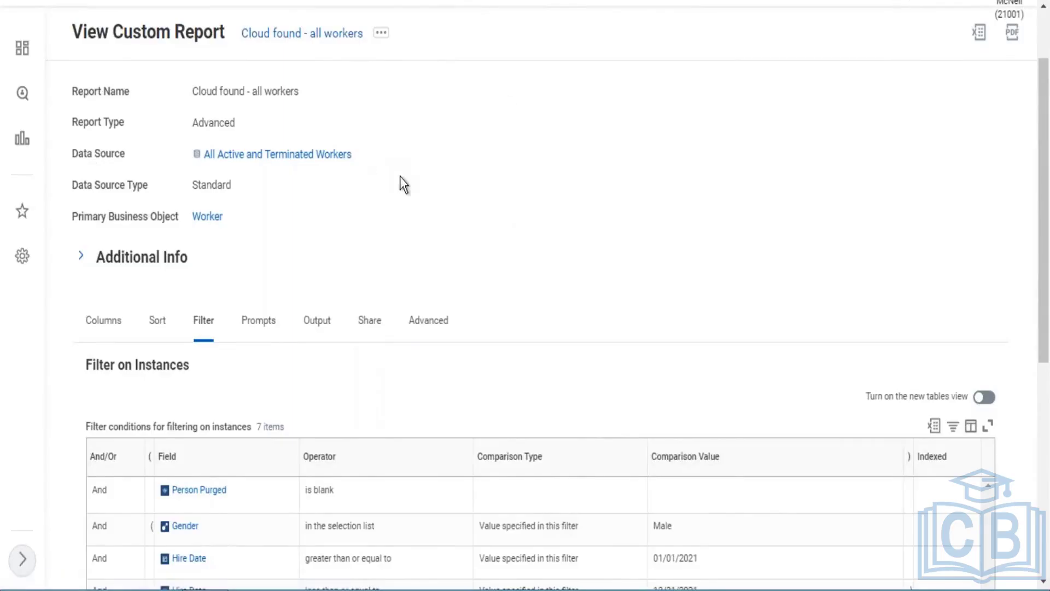
scroll(403, 182, down, 2)
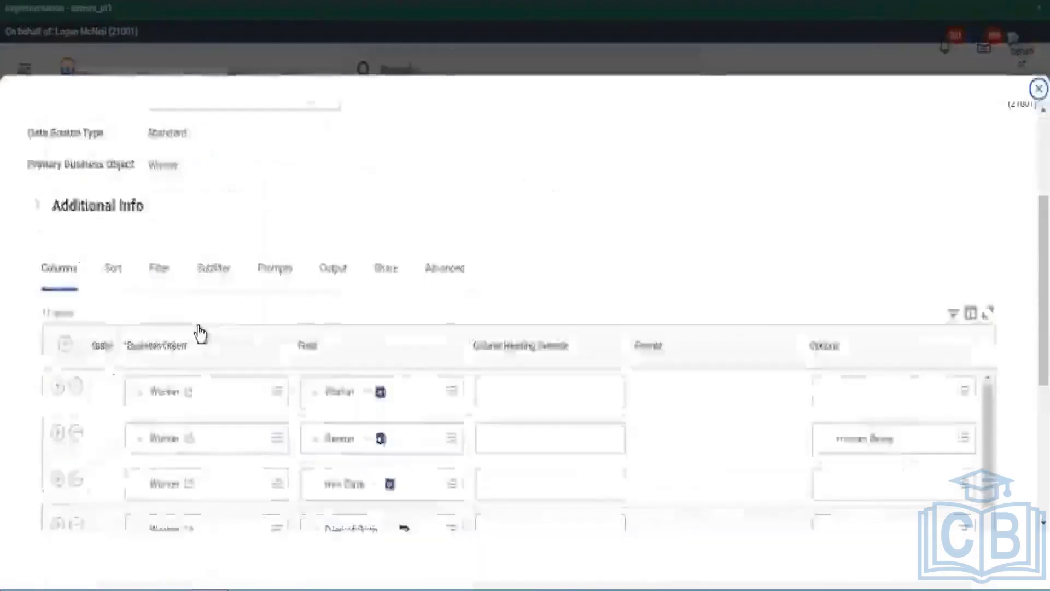
Step: Set the Male Gender condition's opening parenthesis to "((" and the 12/31/2015 Hire Date condition's closing one to "))", save, and check the filter
scroll(244, 281, down, 5)
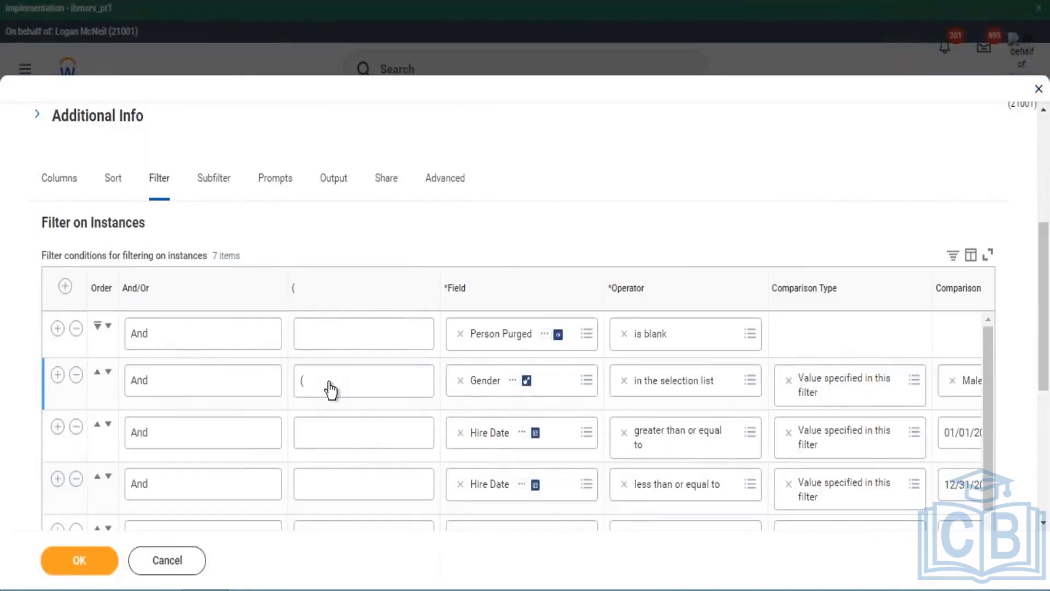
click(338, 378)
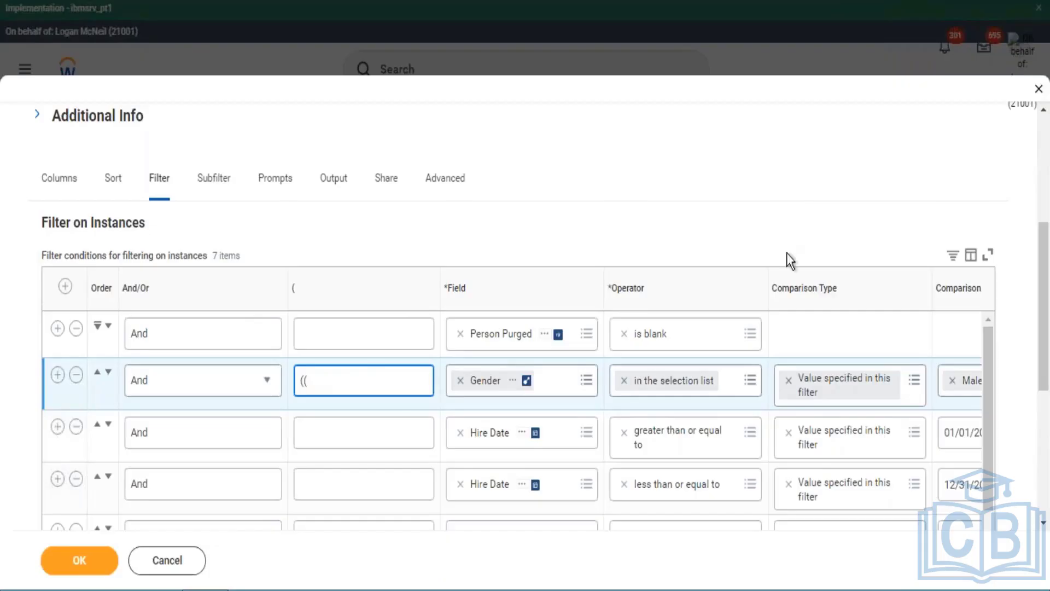
scroll(788, 256, down, 5)
drag(851, 276, 942, 276)
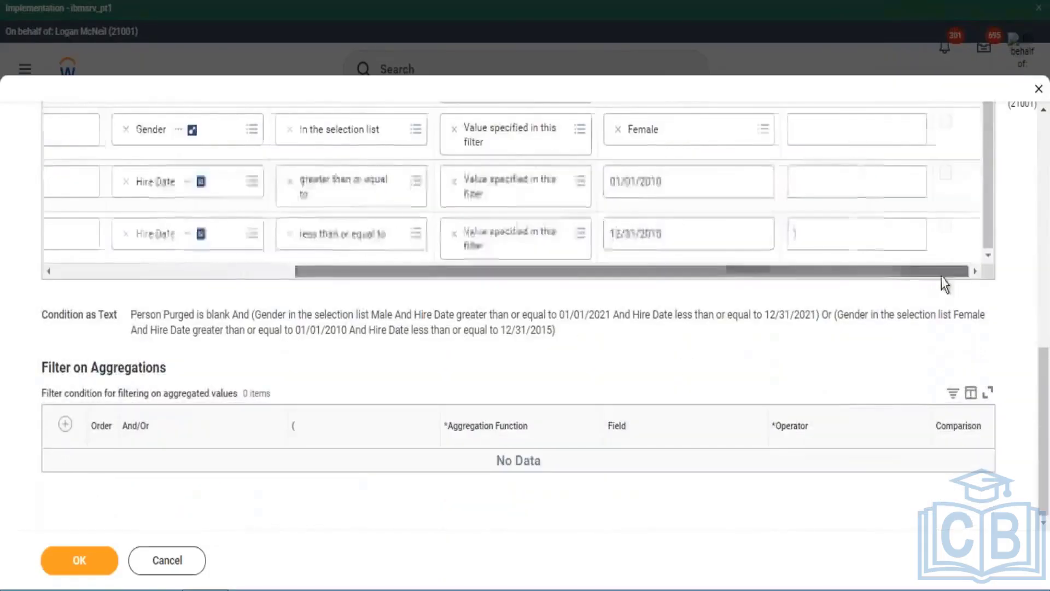
click(836, 235)
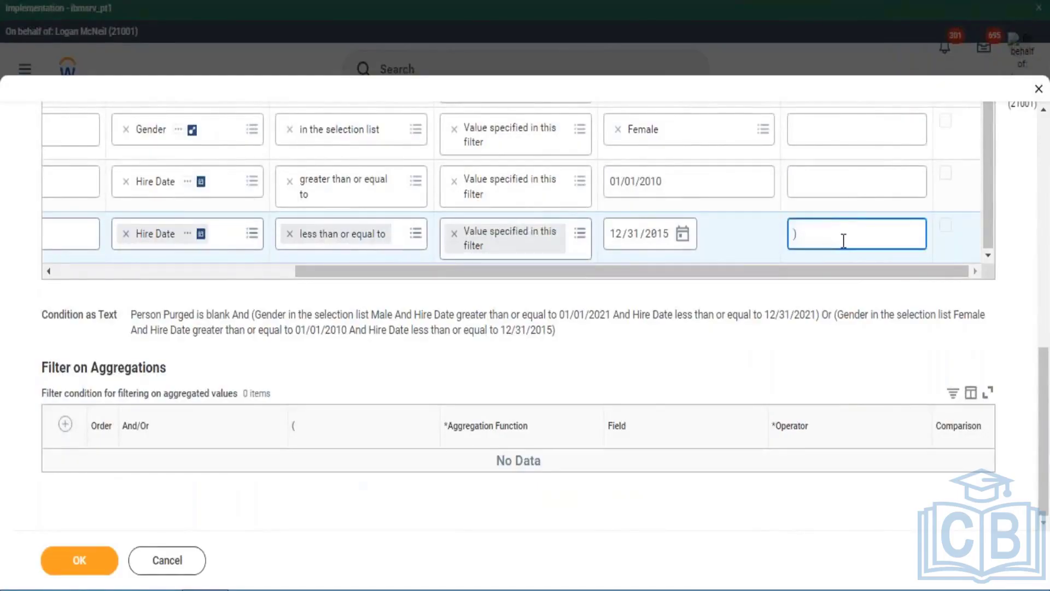
click(95, 572)
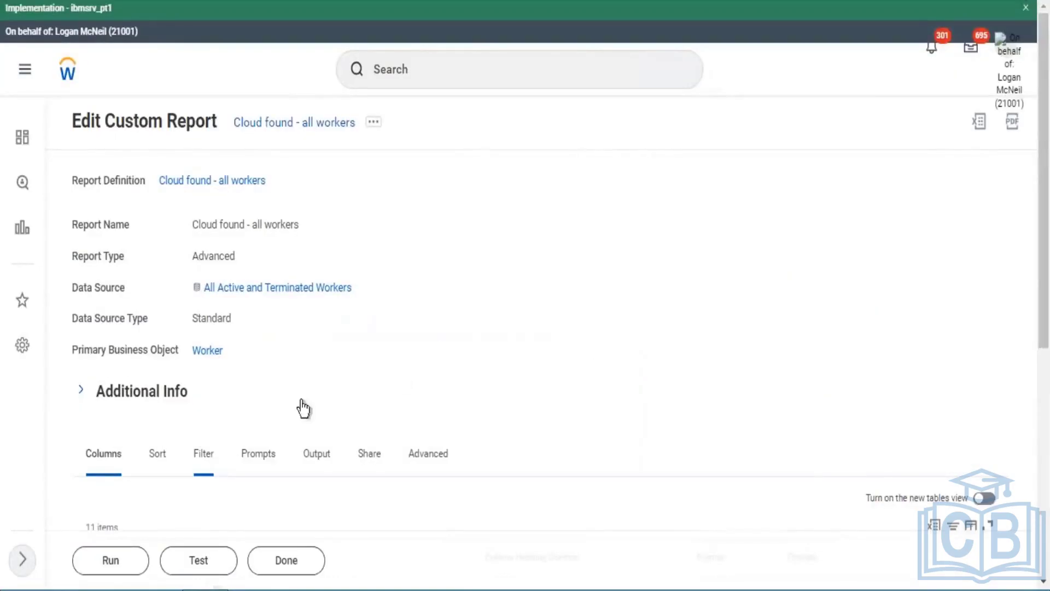
scroll(554, 287, down, 10)
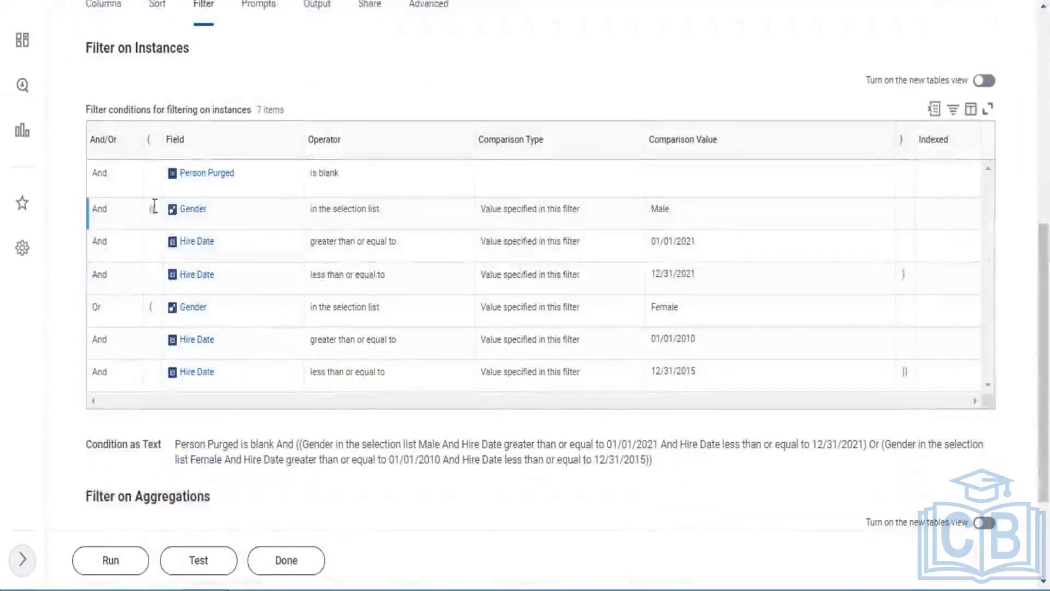
click(907, 383)
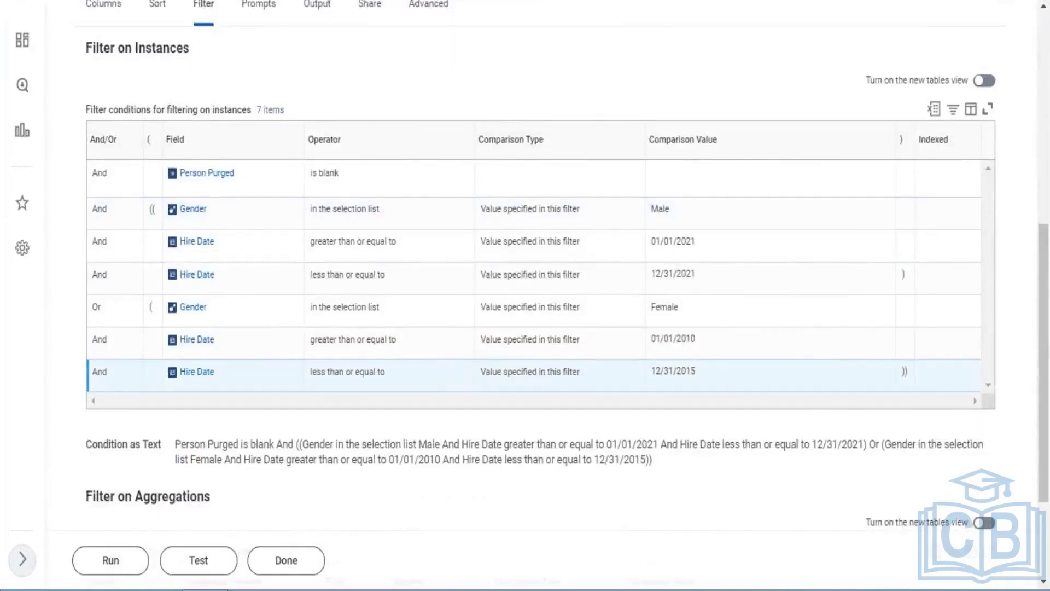
Step: Switch to Excel and review the group results in I12 and I16 against the Purged condition in row 10 and truth table rows 19 to 22
key(alt+Tab)
click(902, 298)
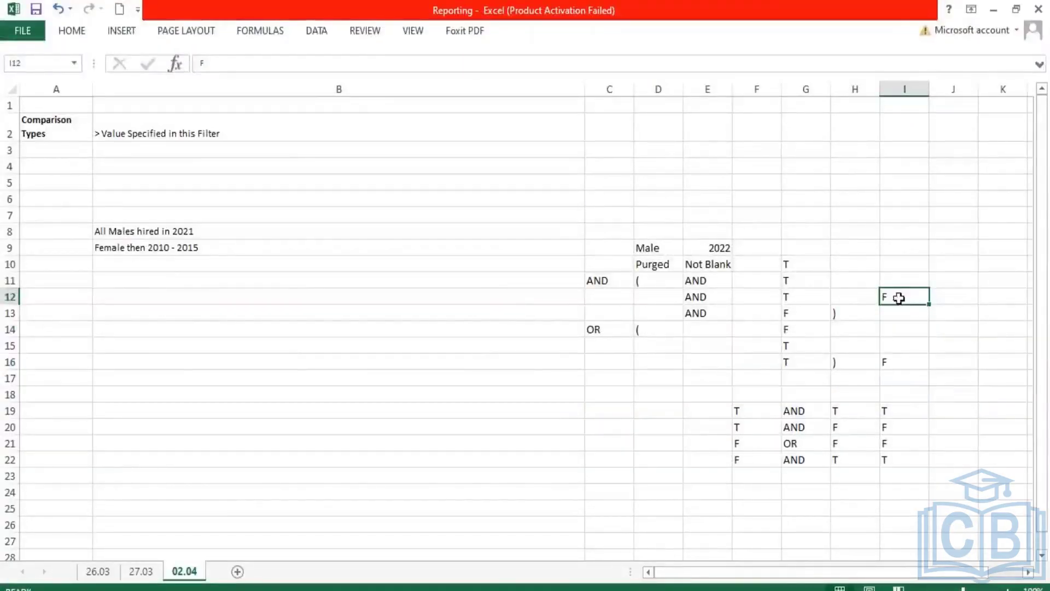
click(893, 363)
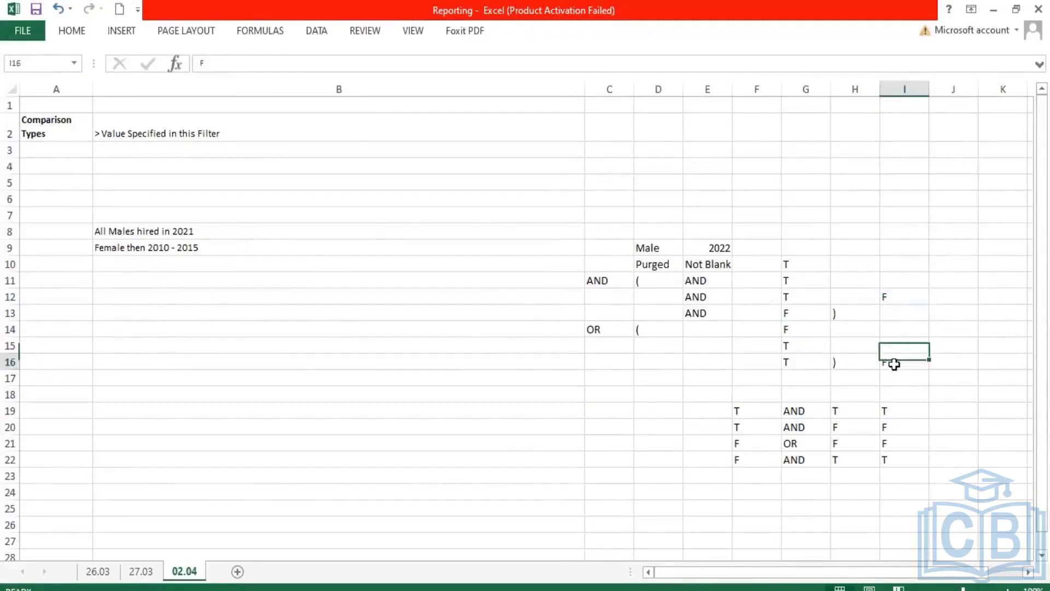
click(891, 295)
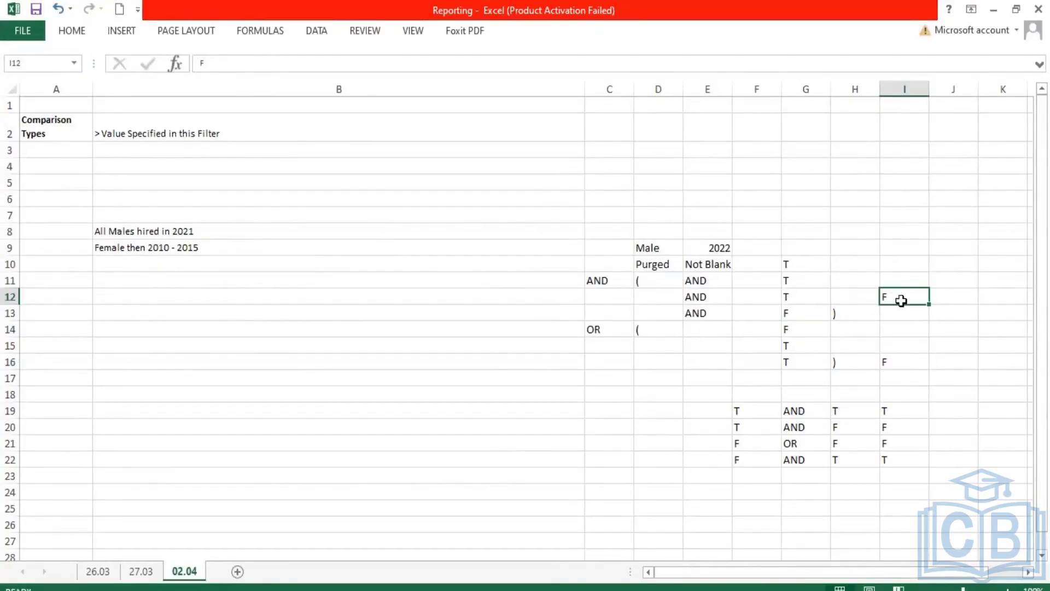
drag(600, 284, 902, 365)
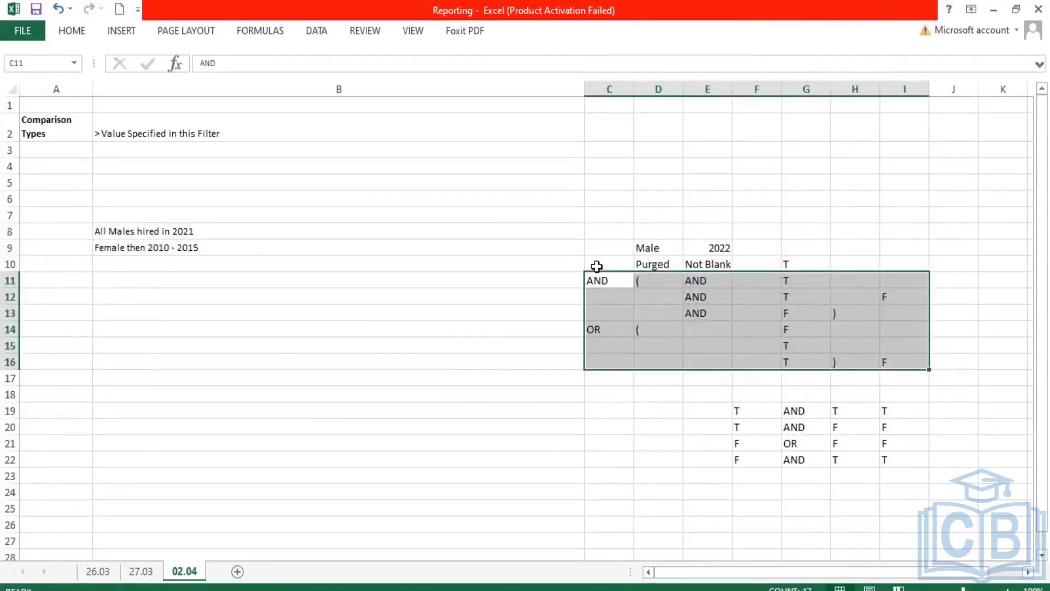
drag(596, 265, 760, 265)
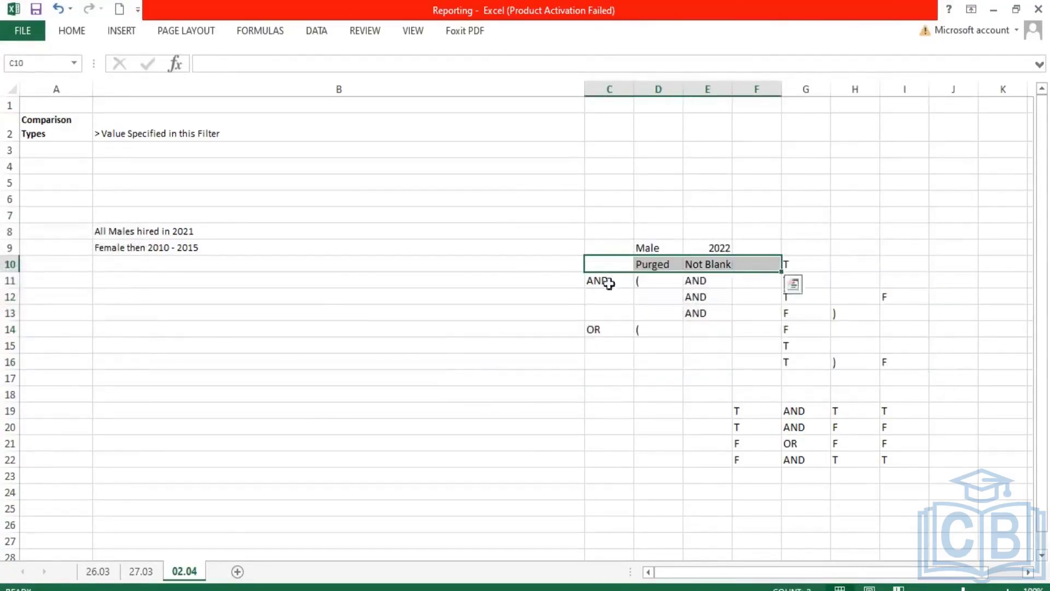
click(890, 363)
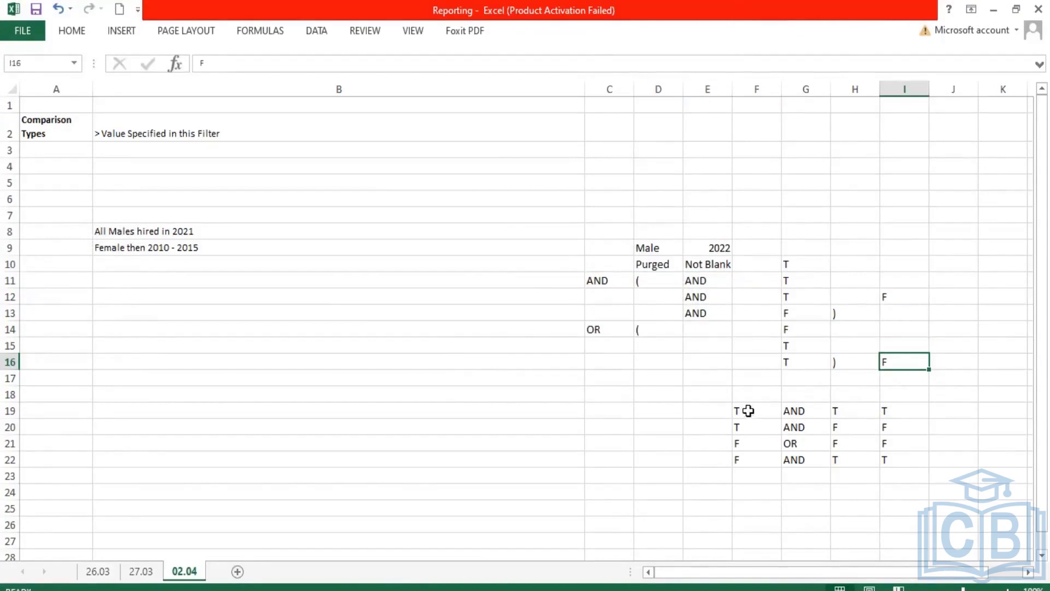
drag(748, 411, 858, 429)
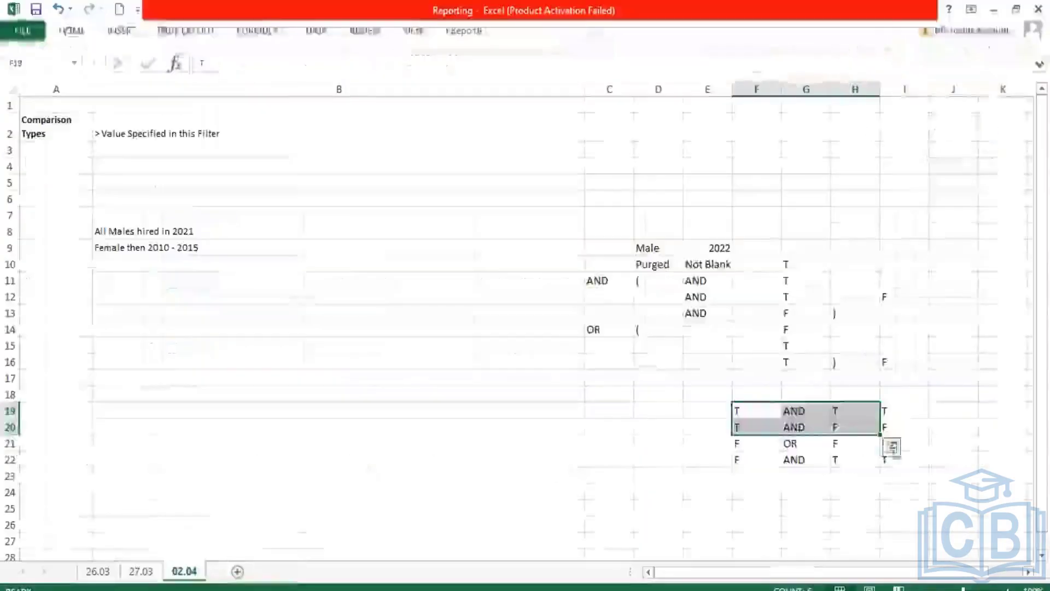
drag(897, 410, 738, 453)
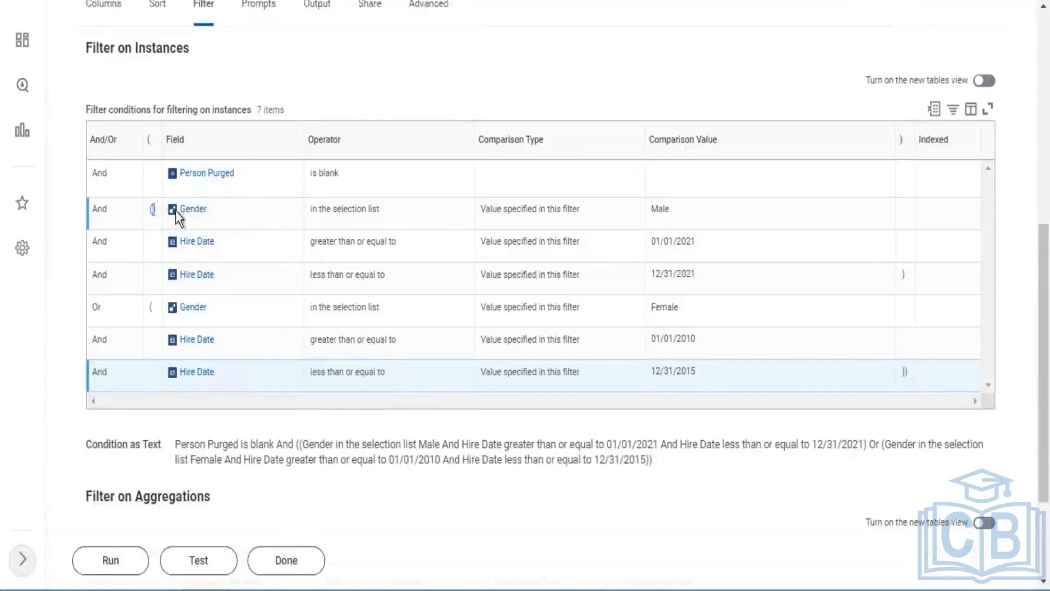
Step: Switch to Workday and examine how the nested parentheses enclose the Male and Female hire date groups and the Or operator
double_click(672, 274)
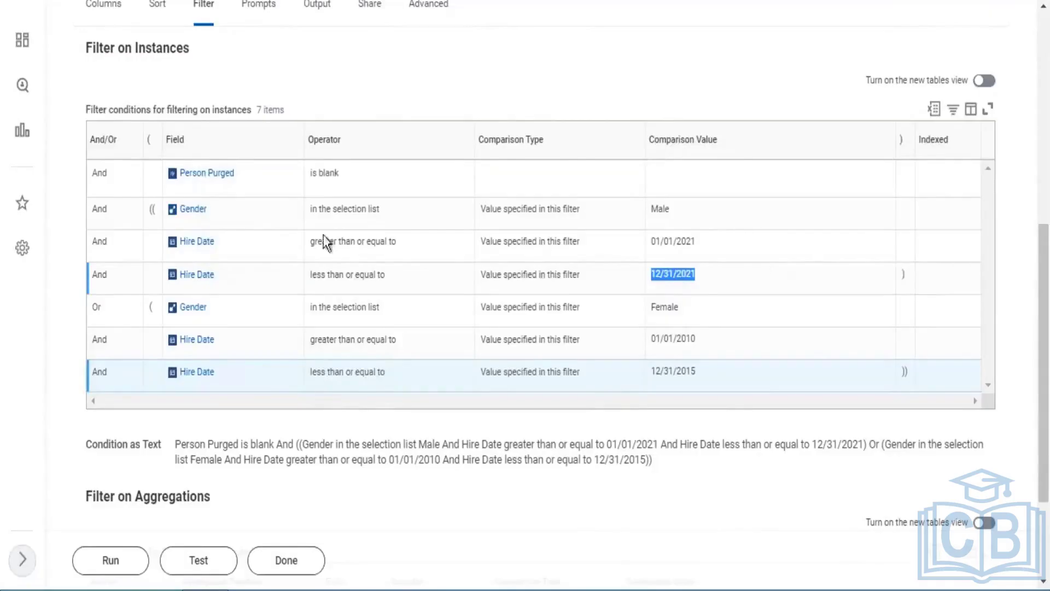
click(154, 206)
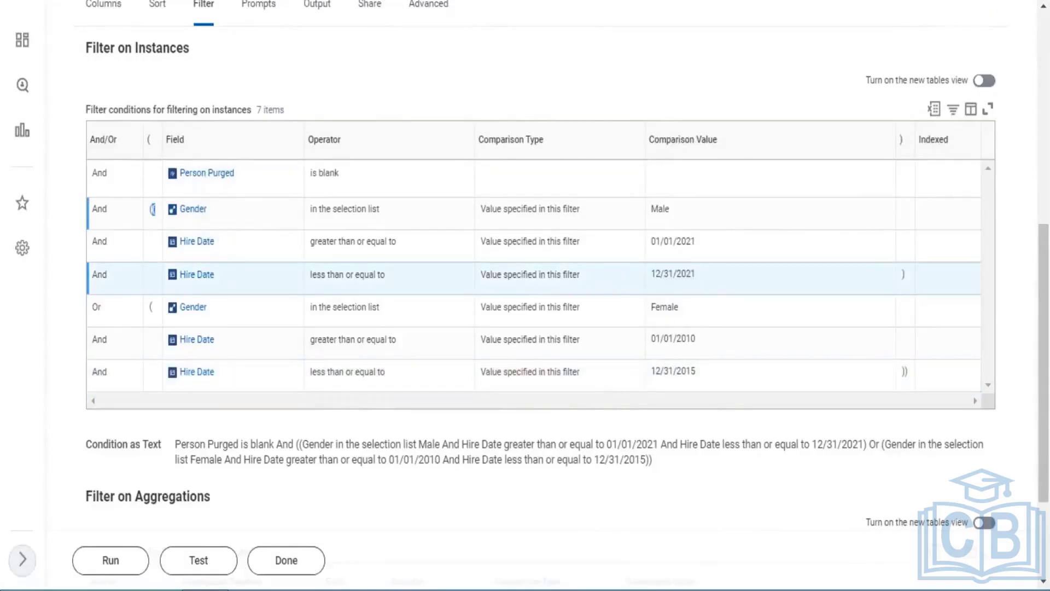
click(903, 275)
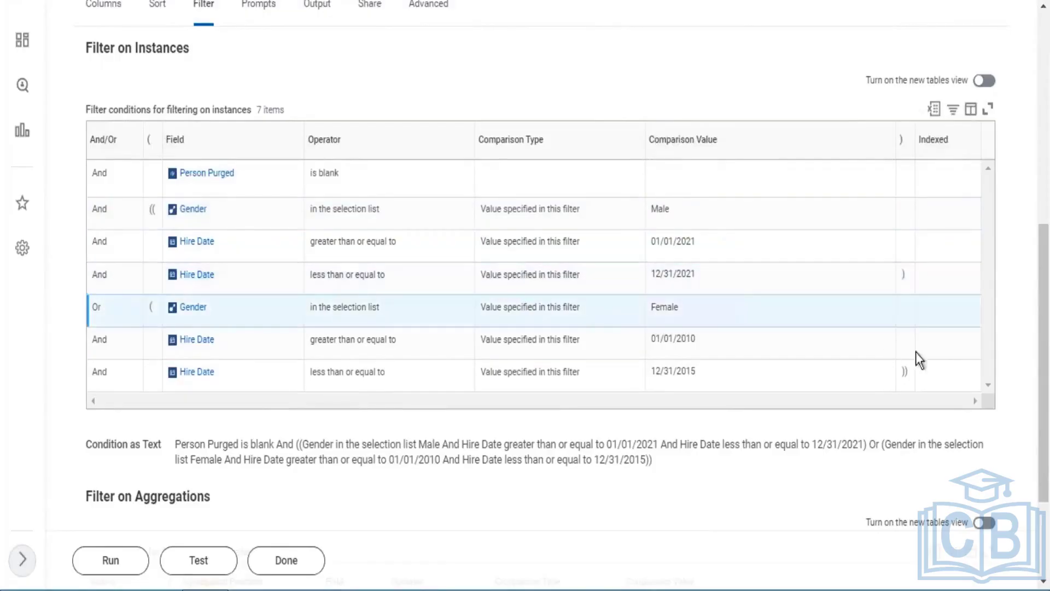
click(900, 372)
click(428, 252)
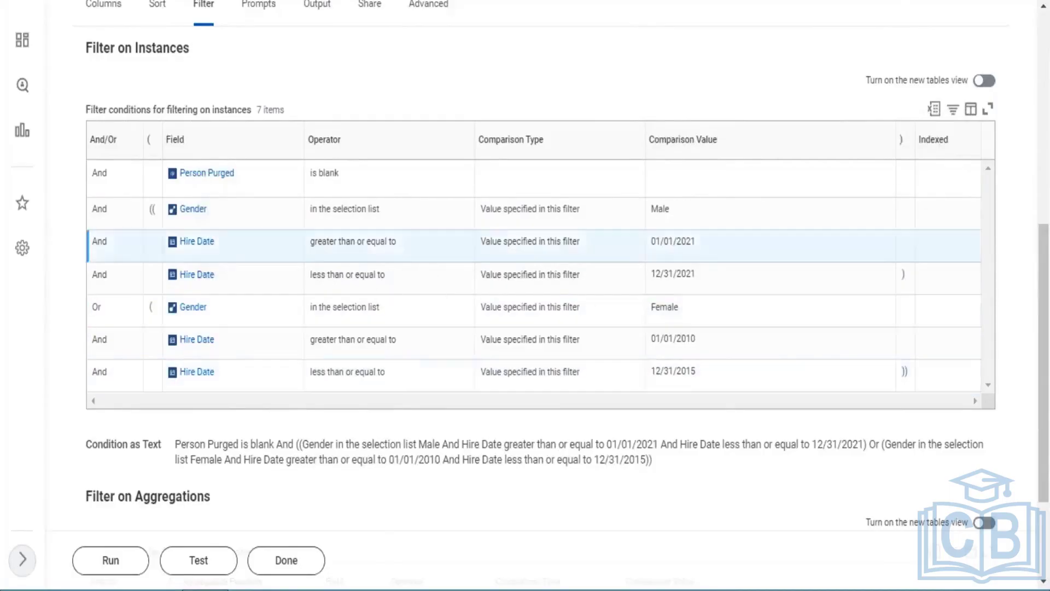
click(103, 313)
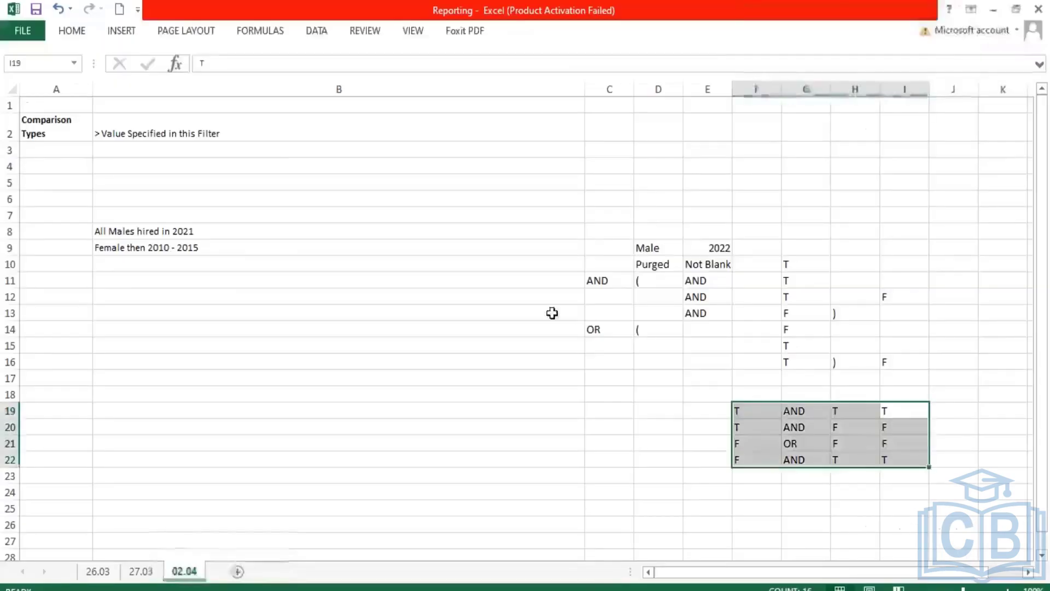
Step: Compare the Excel truth-value example with Workday's filter, examining how the Or operator and double opening parenthesis combine the Male and Female groups
click(718, 245)
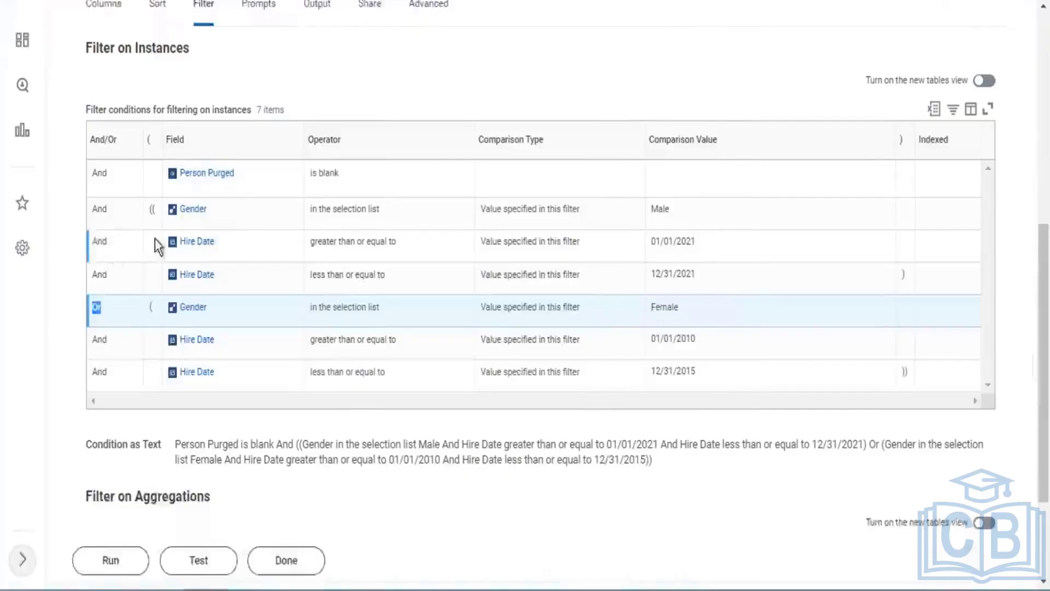
click(104, 304)
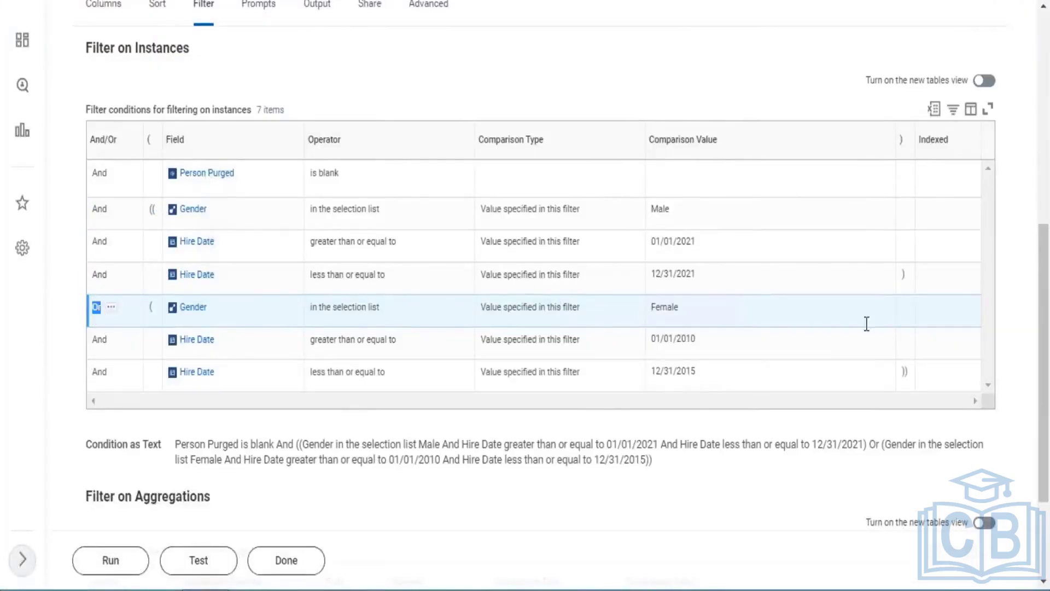
drag(661, 307, 648, 372)
click(253, 227)
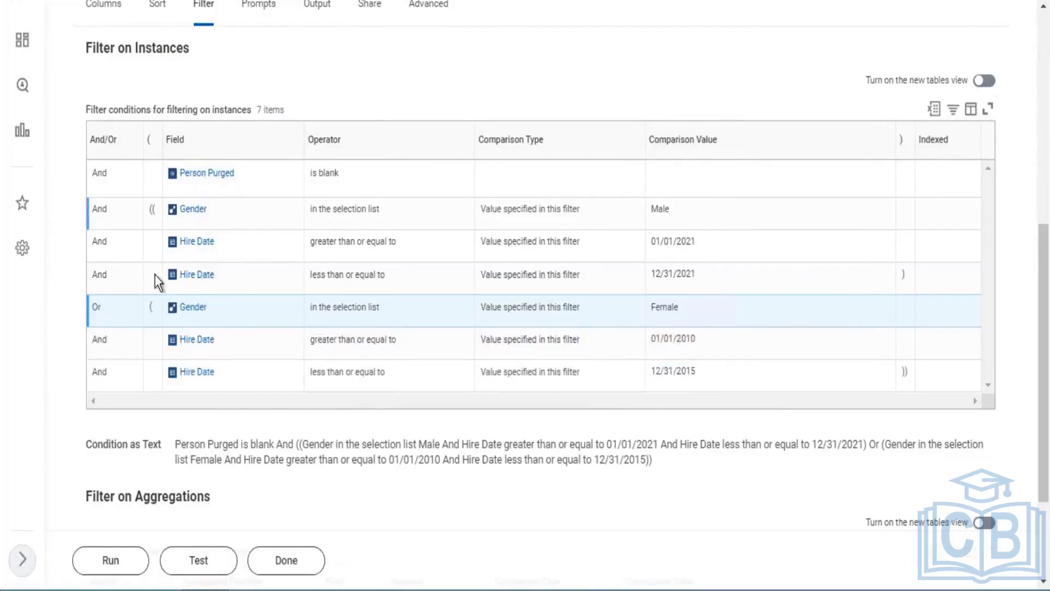
double_click(97, 307)
click(100, 174)
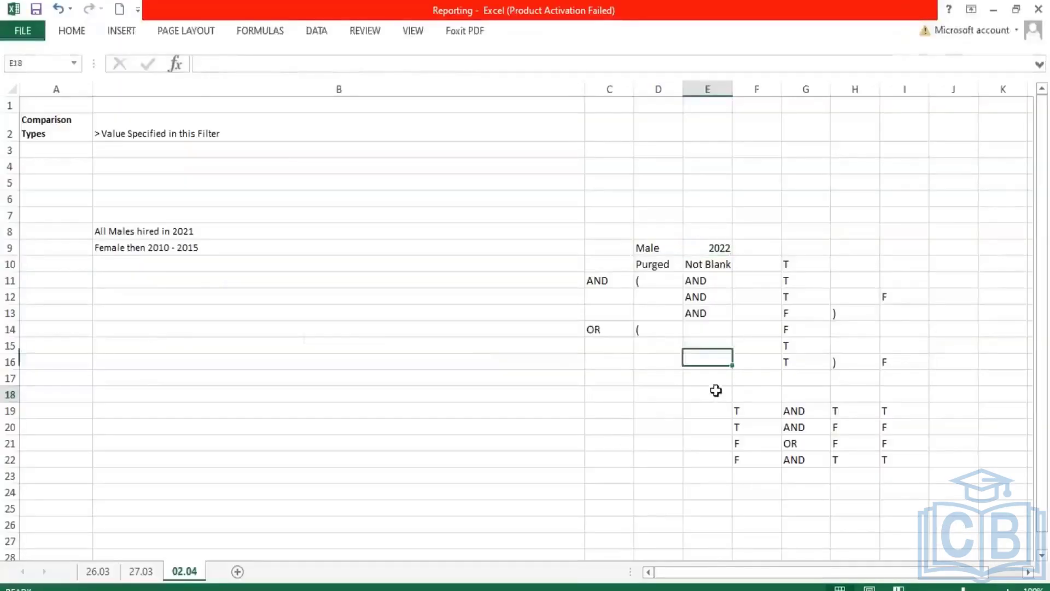
click(715, 391)
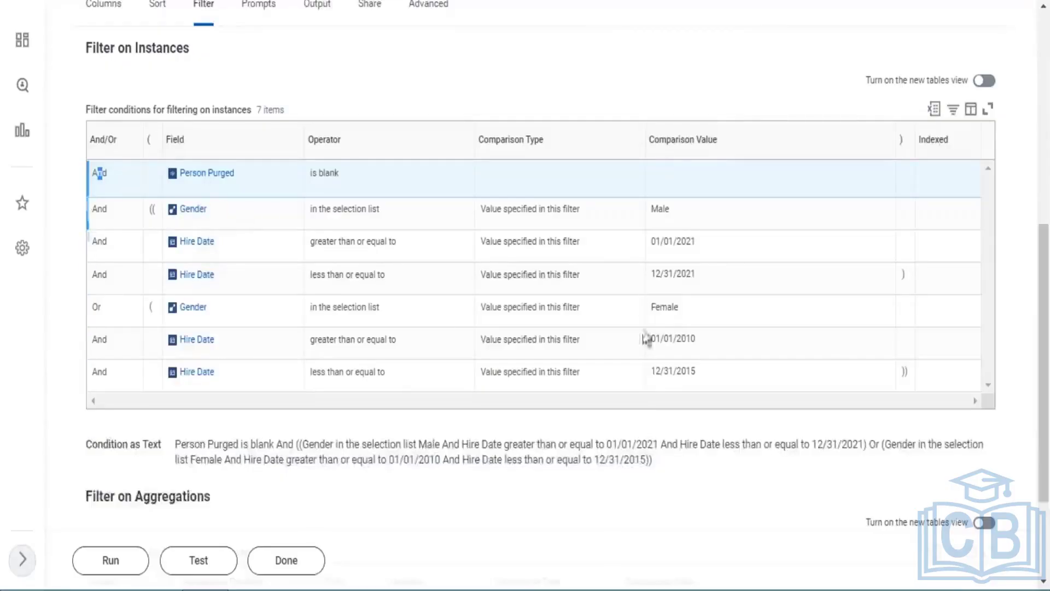
click(153, 208)
click(96, 307)
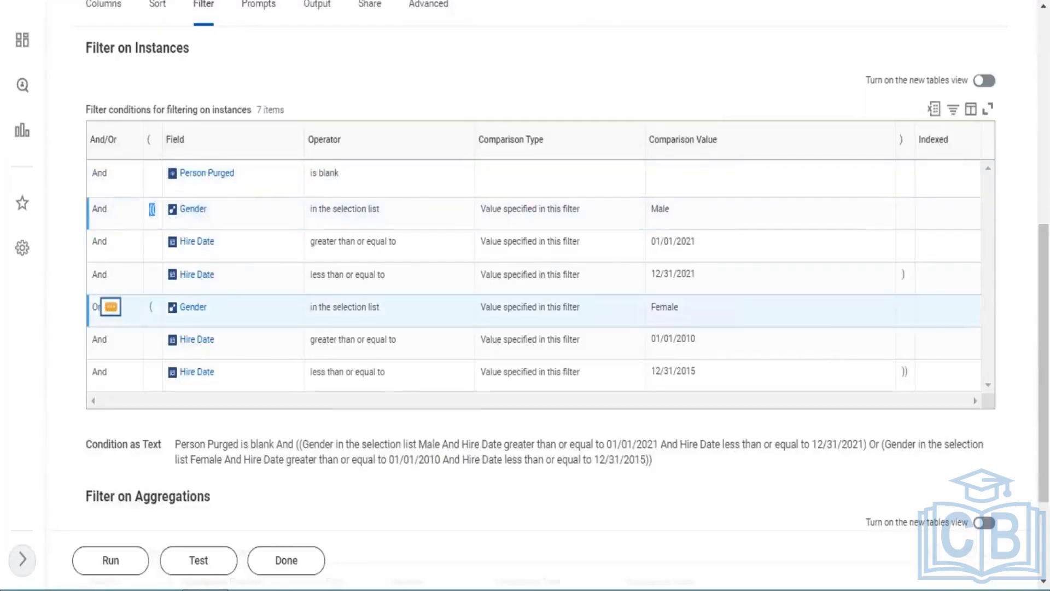
click(150, 210)
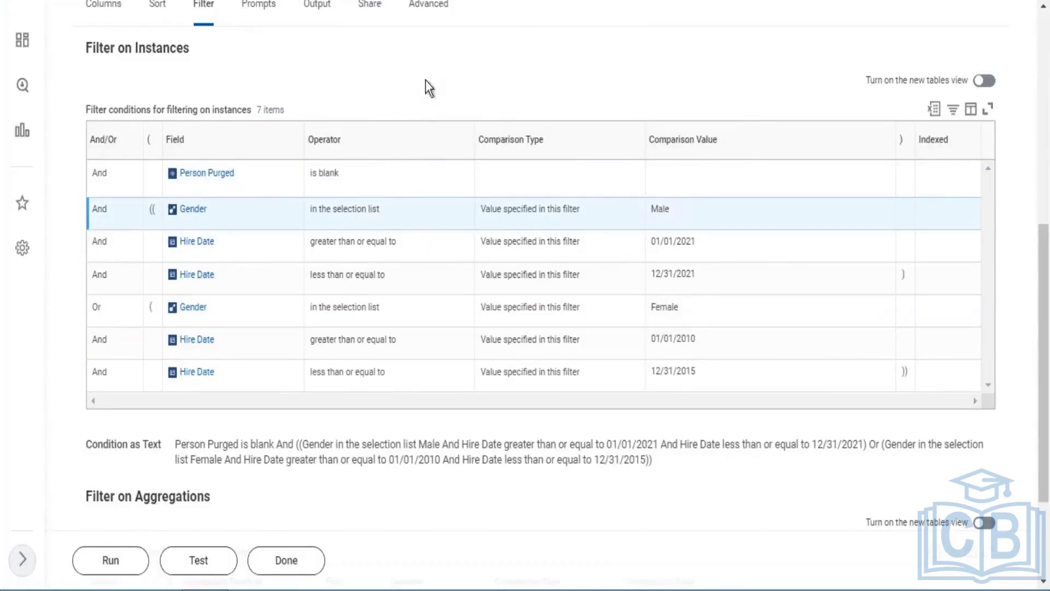
Step: Open the Cloud found - all workers custom report for editing
scroll(720, 201, up, 2)
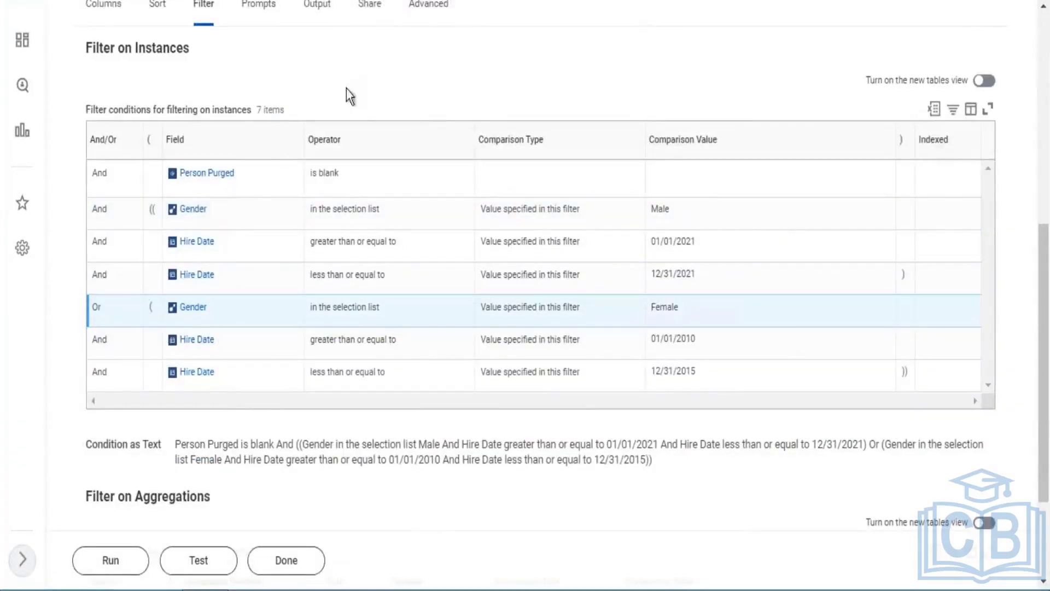
scroll(527, 52, up, 3)
scroll(483, 76, up, 5)
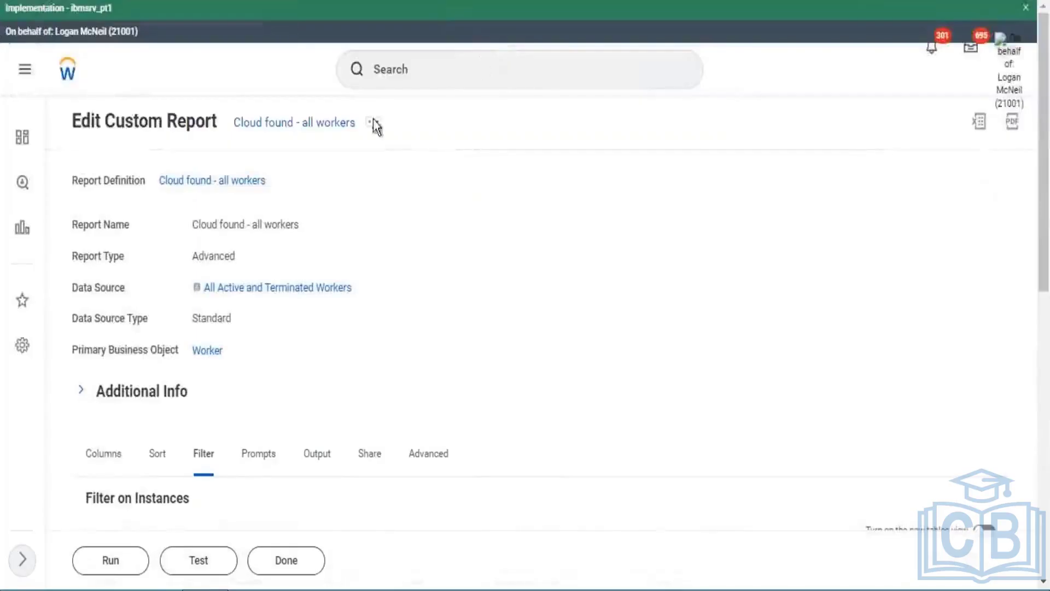
click(373, 121)
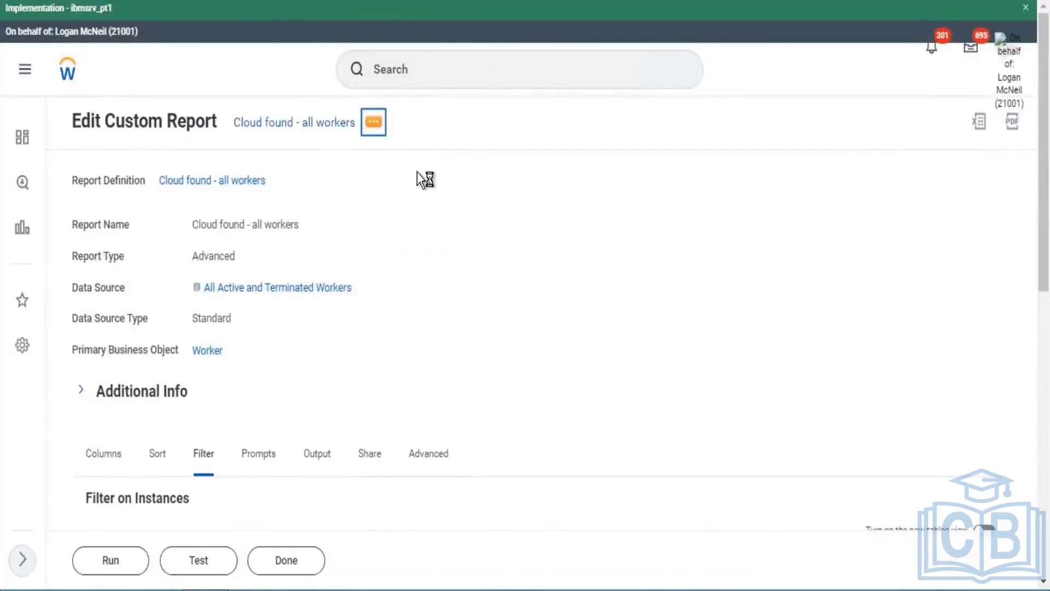
mouse_move(455, 175)
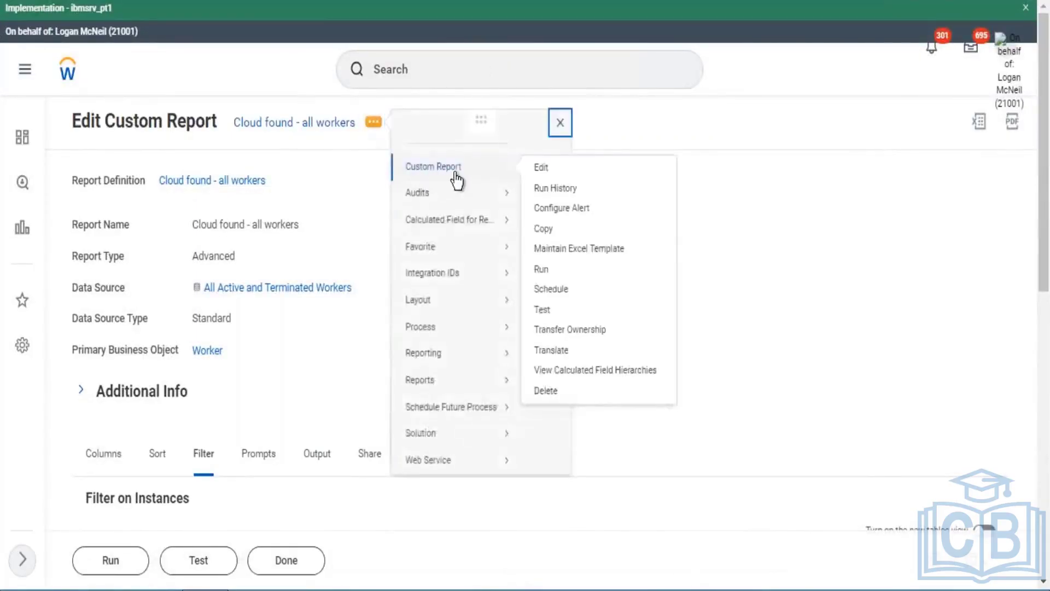
click(858, 122)
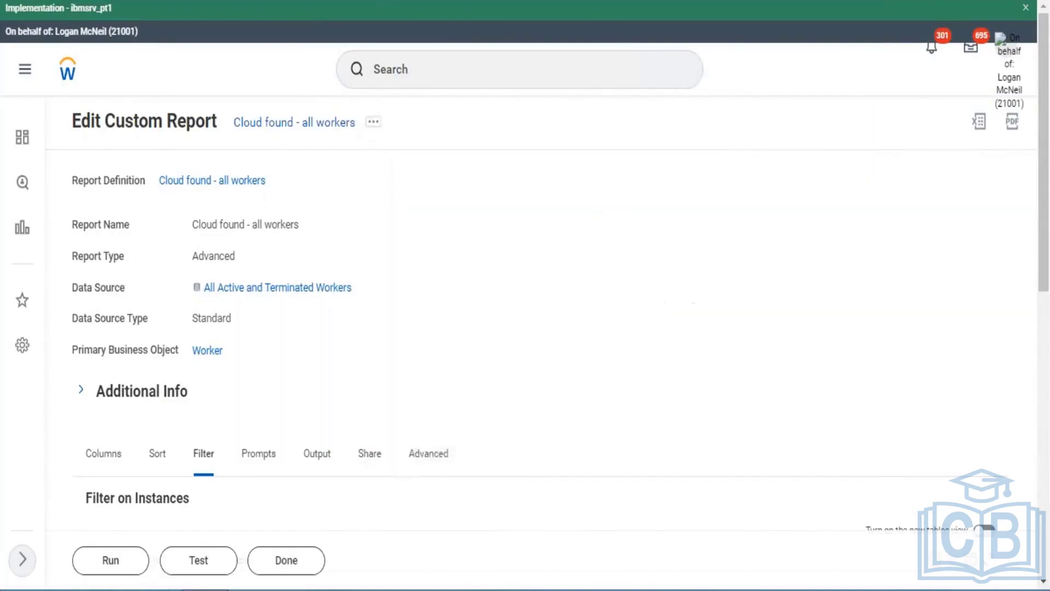
key(alt+Tab)
key(alt+Tab)
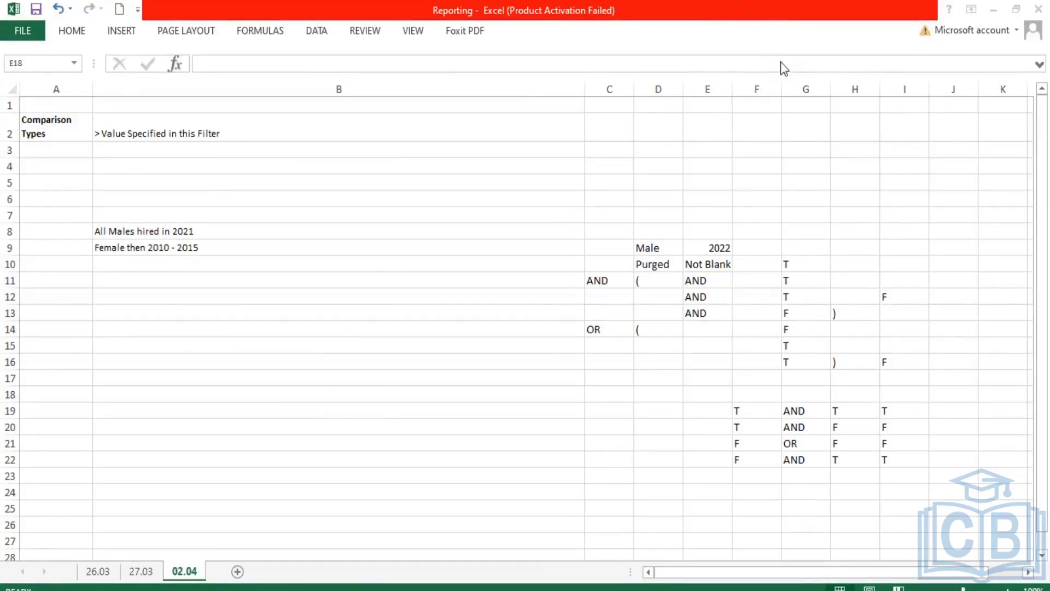
key(alt+Tab)
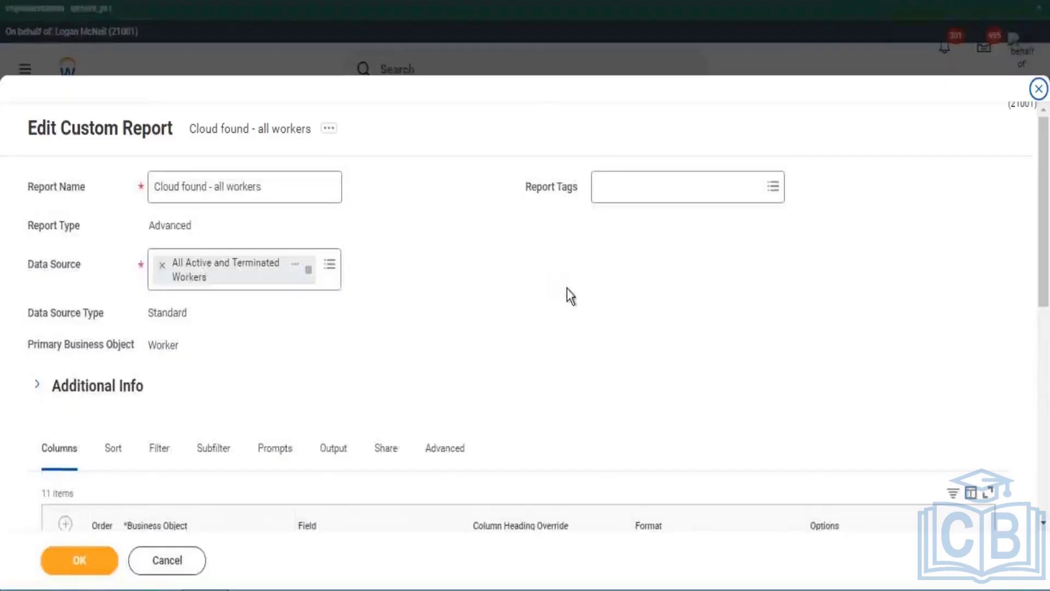
Step: Remove all instance filter conditions except Person Purged is blank and Hire Date greater than or equal to 01/01/2021
scroll(245, 300, down, 3)
click(152, 198)
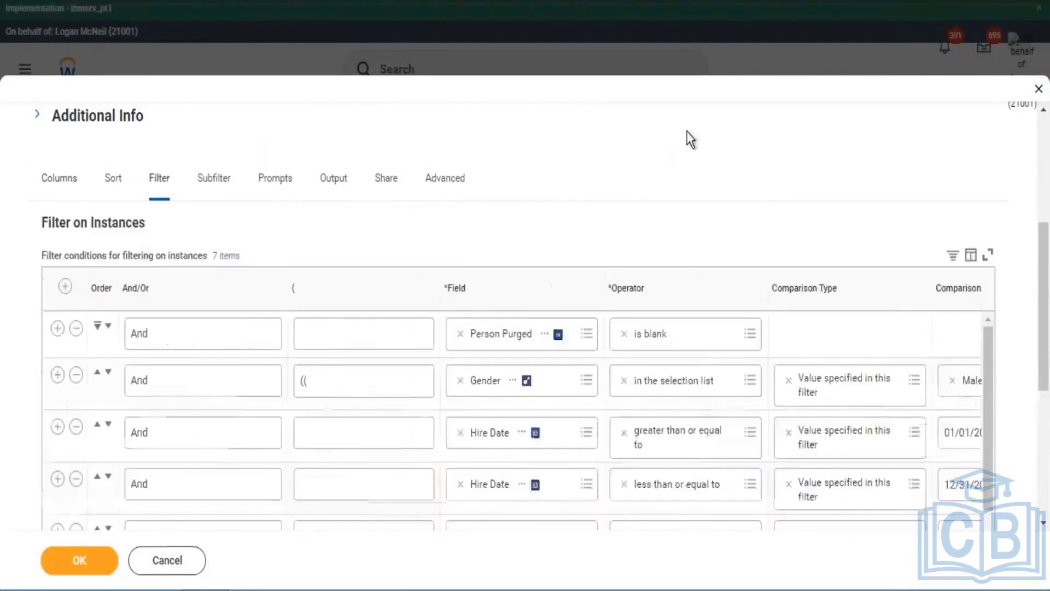
scroll(695, 141, down, 3)
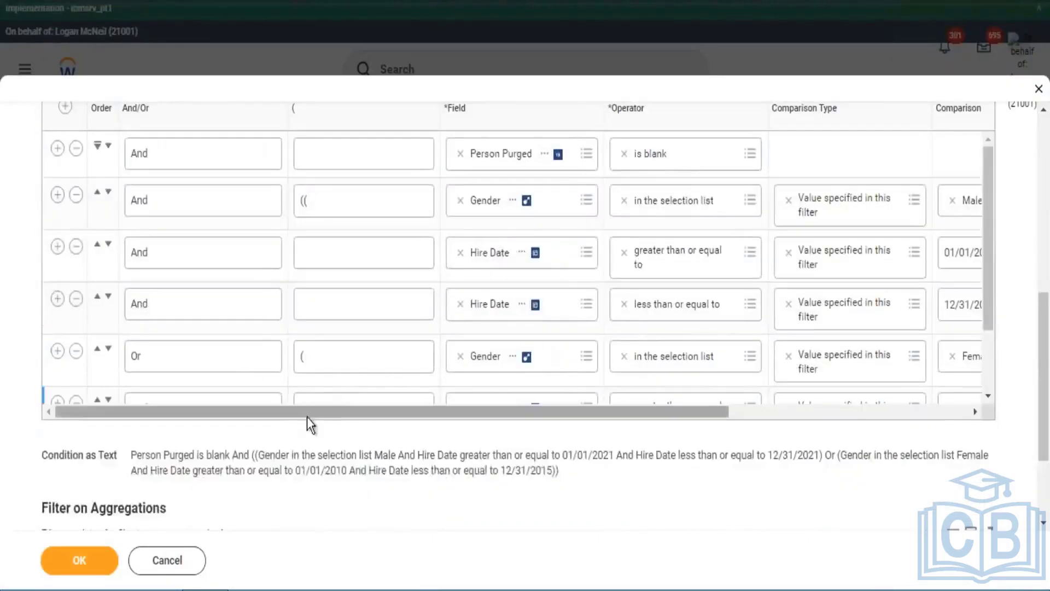
scroll(148, 376, right, 2)
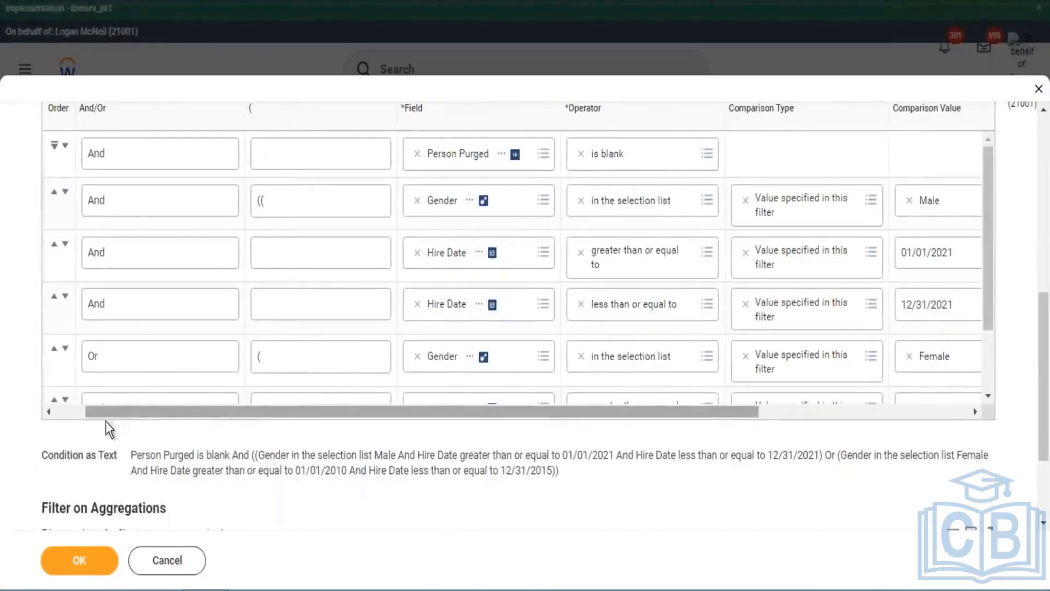
scroll(106, 422, left, 2)
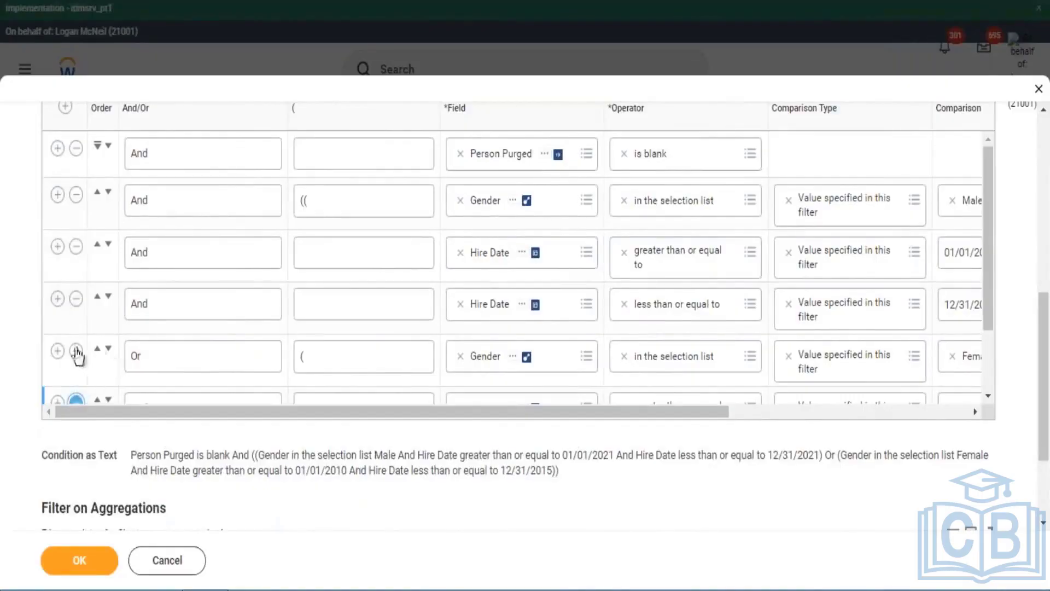
click(76, 399)
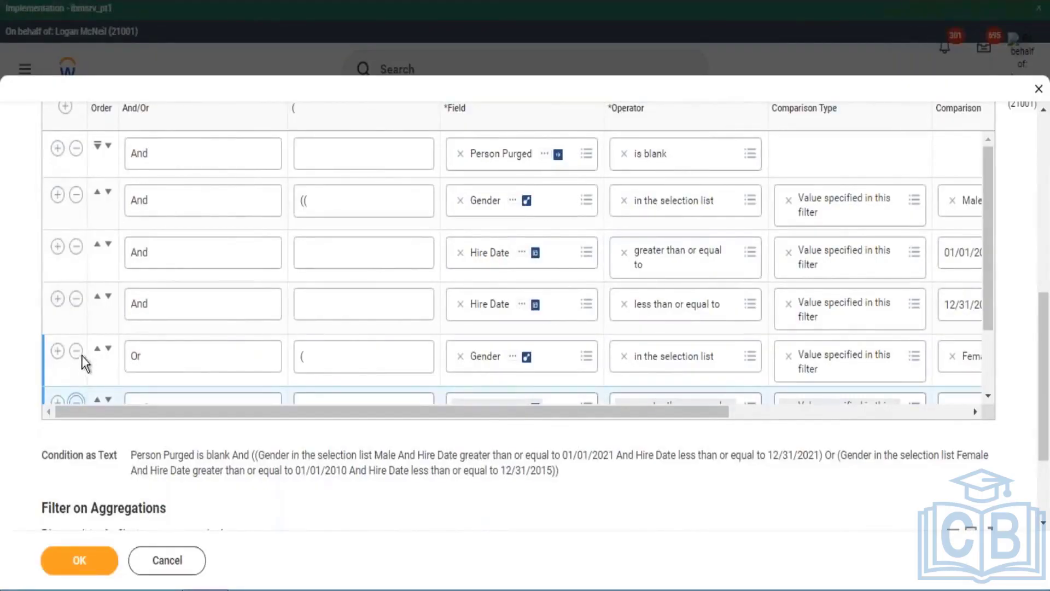
click(76, 351)
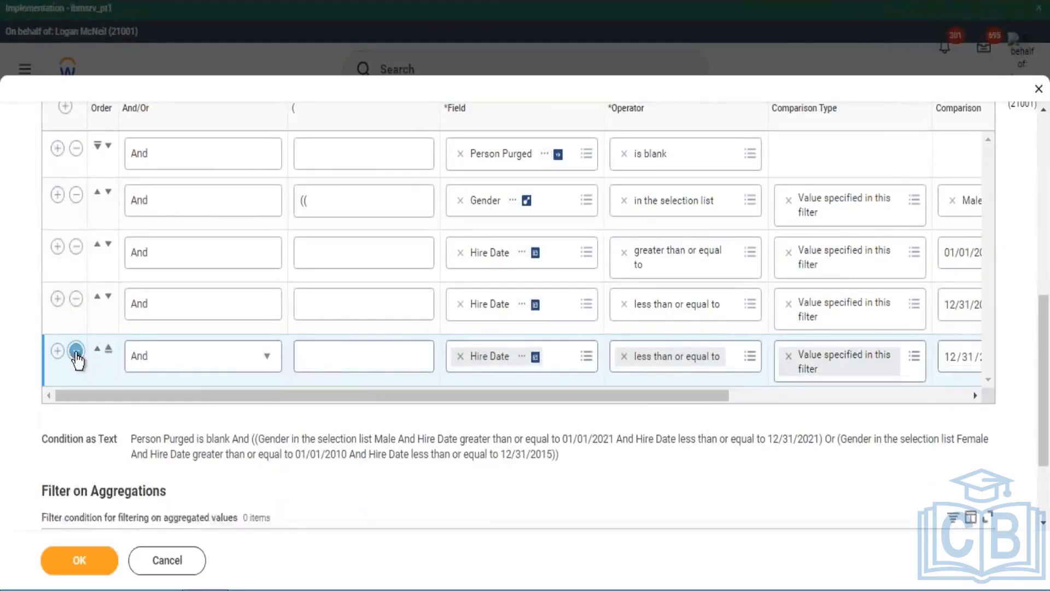
click(76, 351)
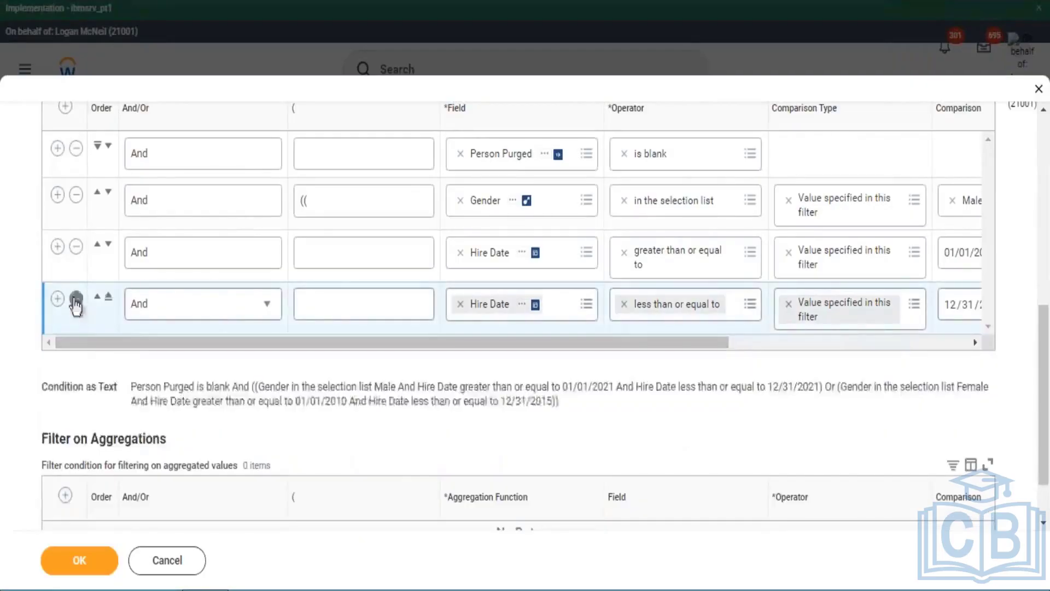
click(76, 195)
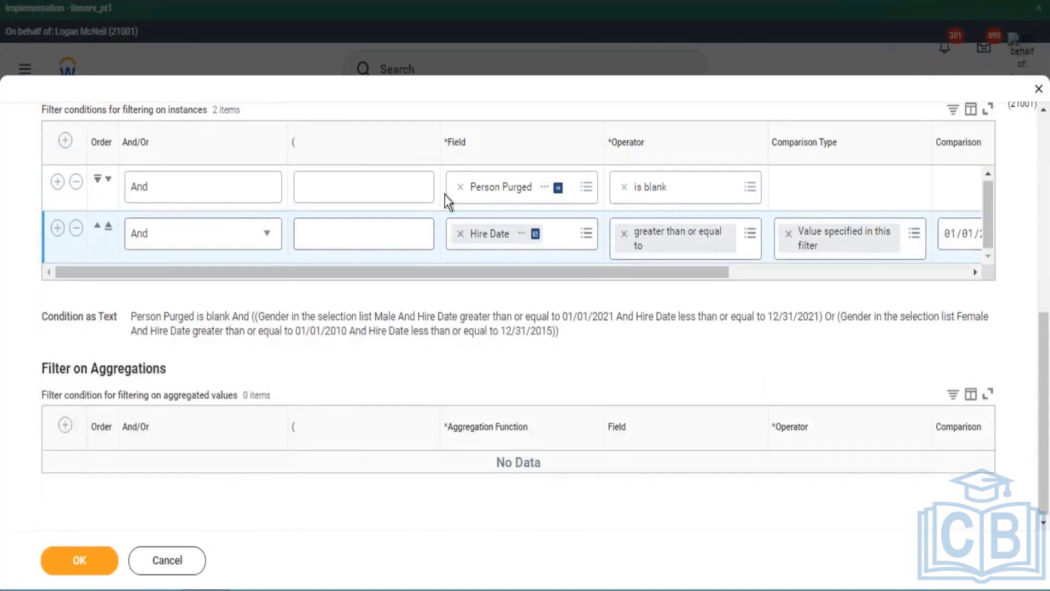
click(58, 228)
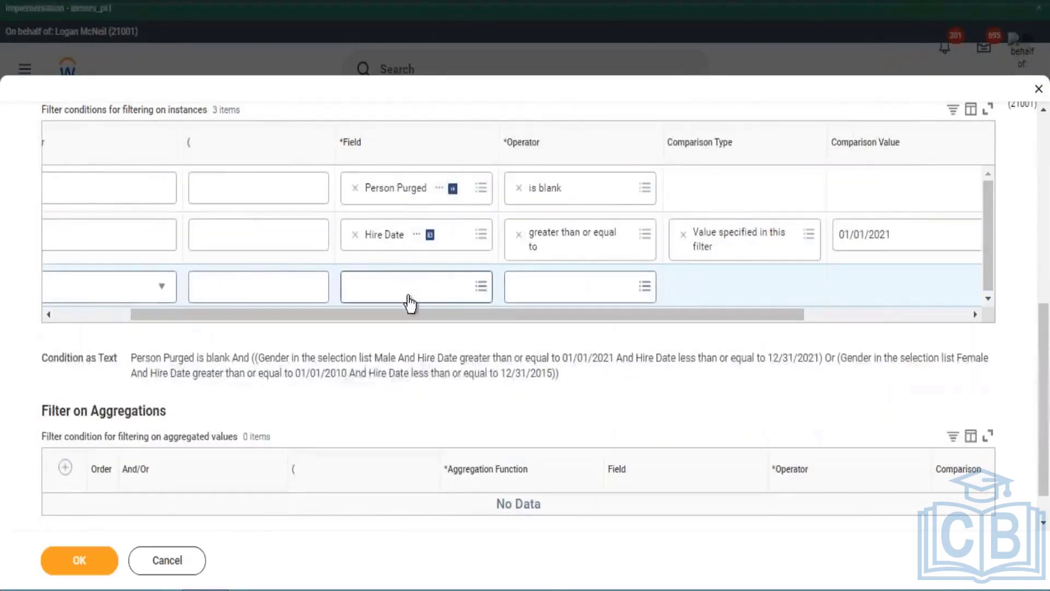
click(410, 298)
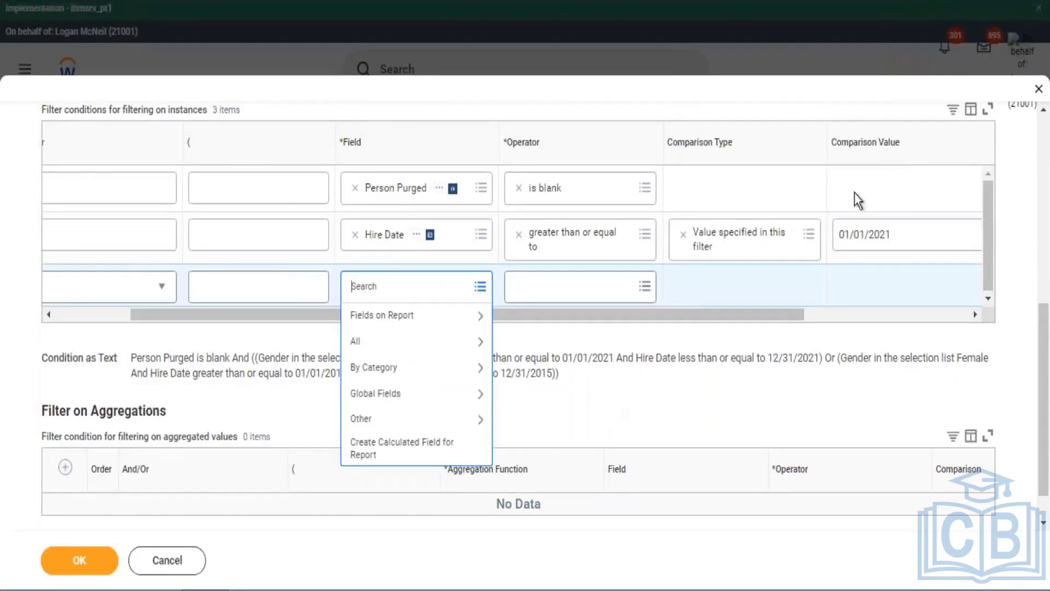
click(813, 240)
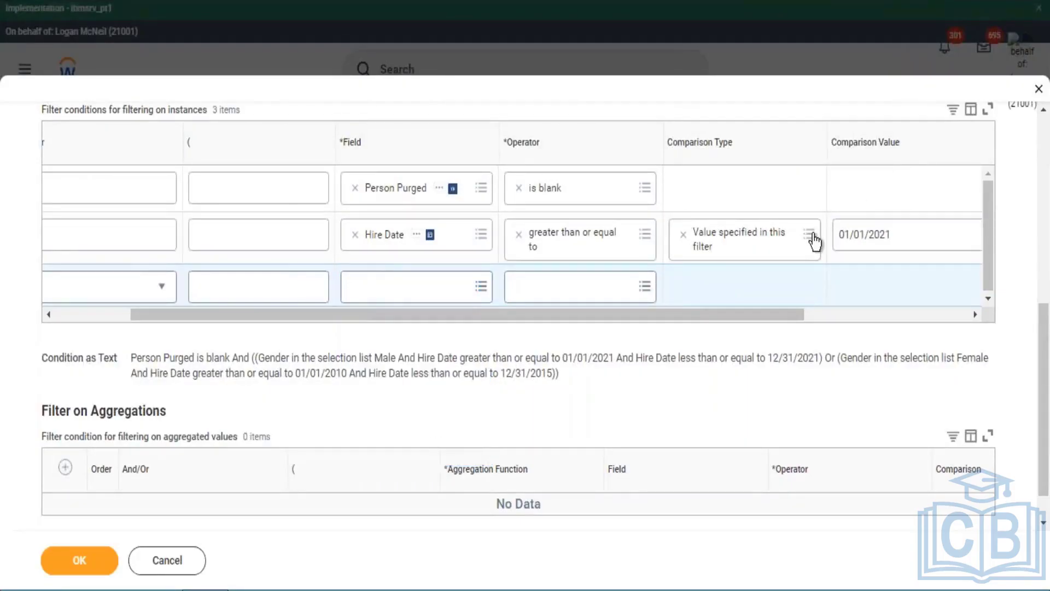
Step: Set the Hire Date condition's comparison type to Value from another field and check its Comparison Value column
click(810, 235)
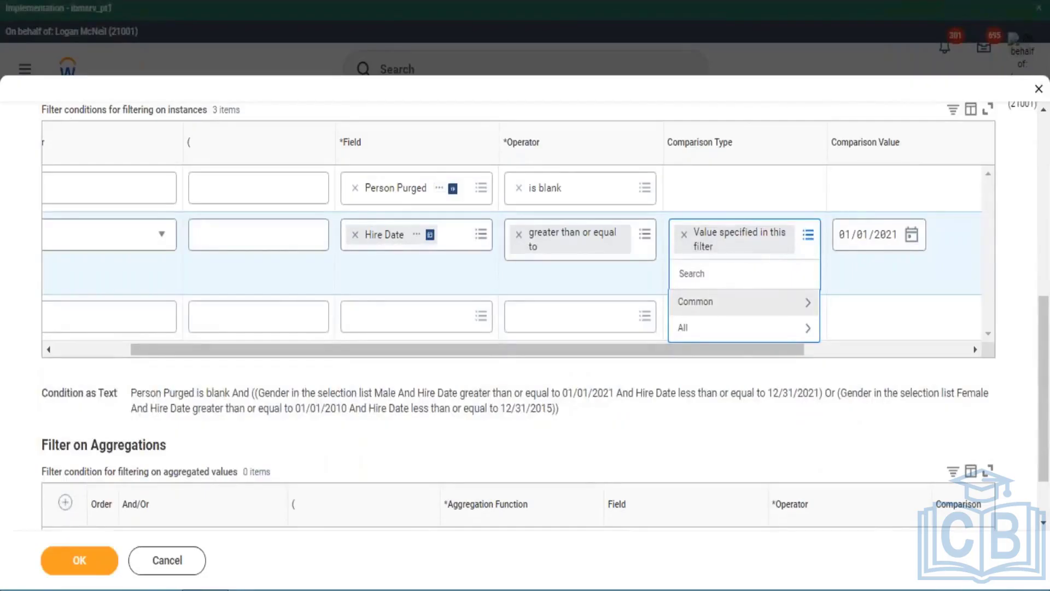
click(703, 278)
click(710, 304)
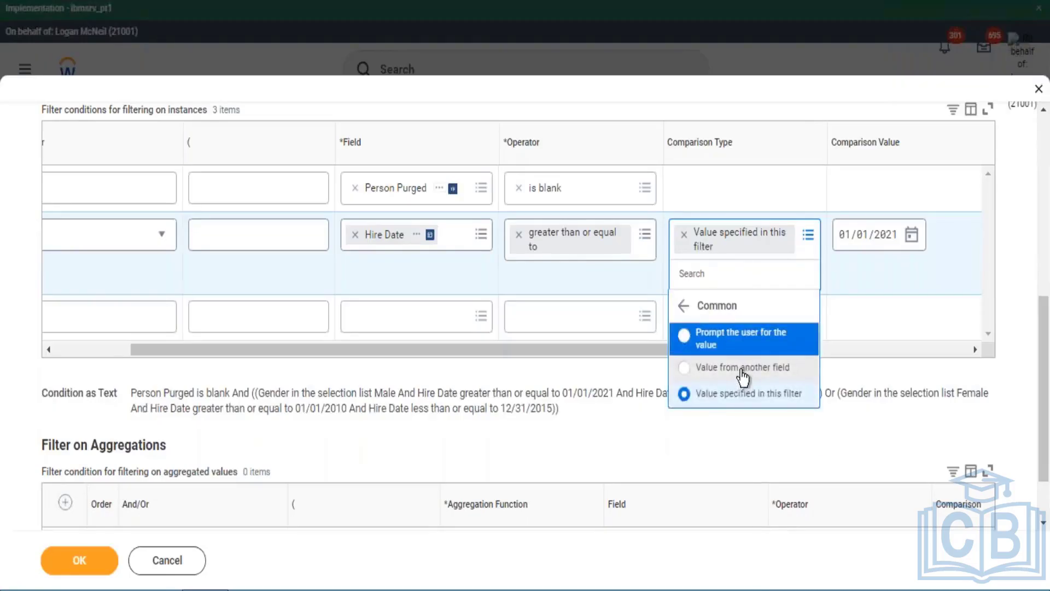
click(779, 375)
drag(775, 320, 835, 322)
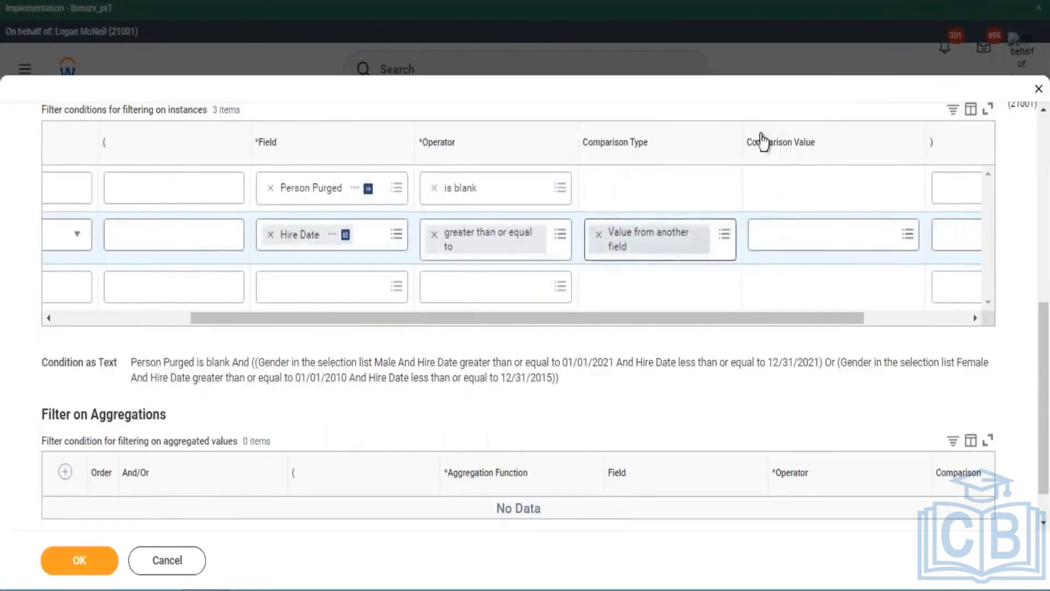
drag(756, 142, 797, 143)
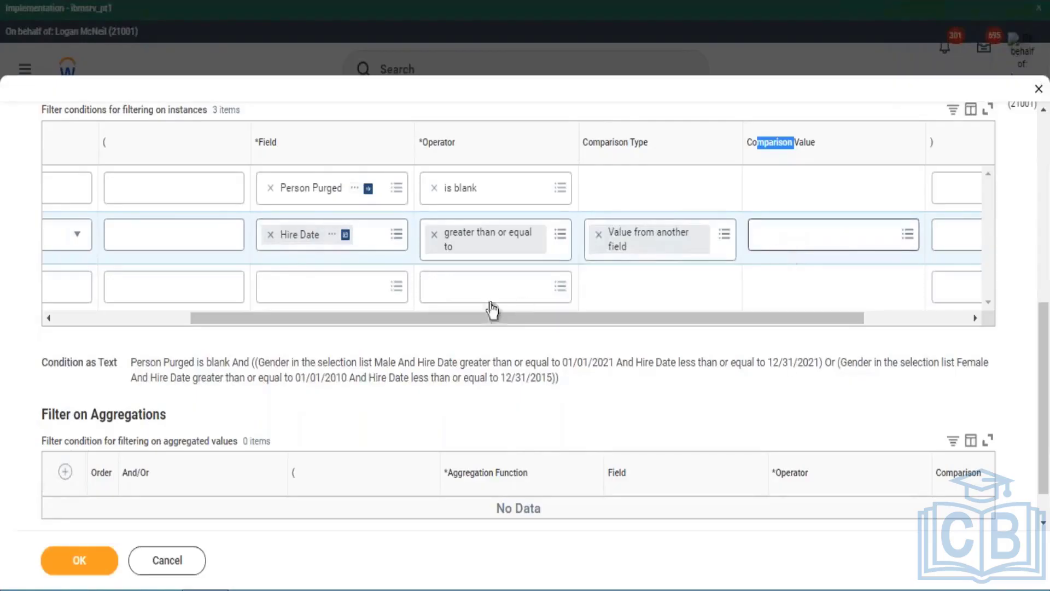
Step: Remove the blank third condition from the instance filter
scroll(398, 320, left, 1)
scroll(206, 333, left, 10)
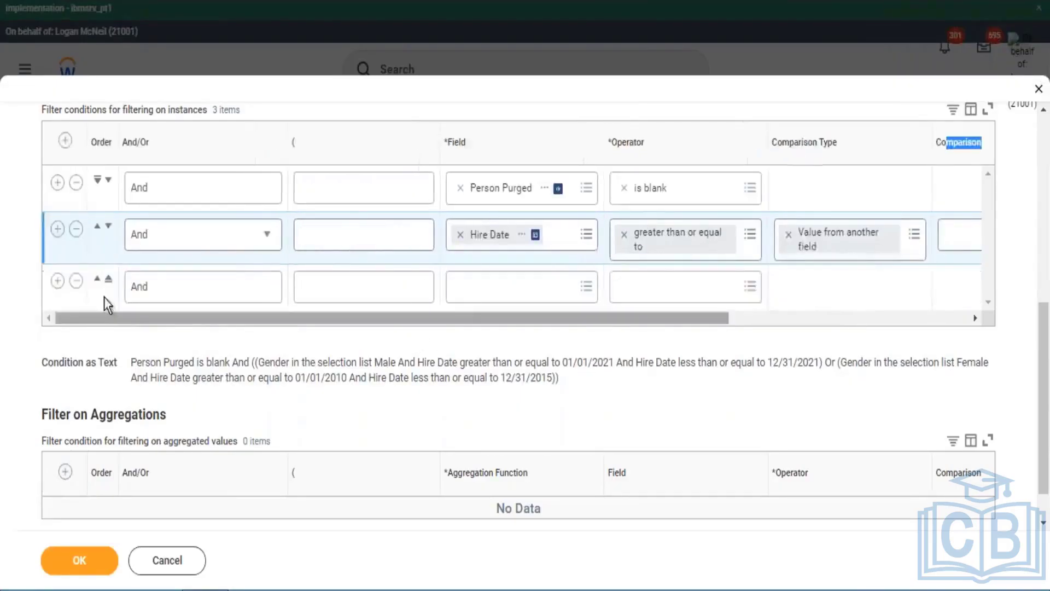
click(76, 284)
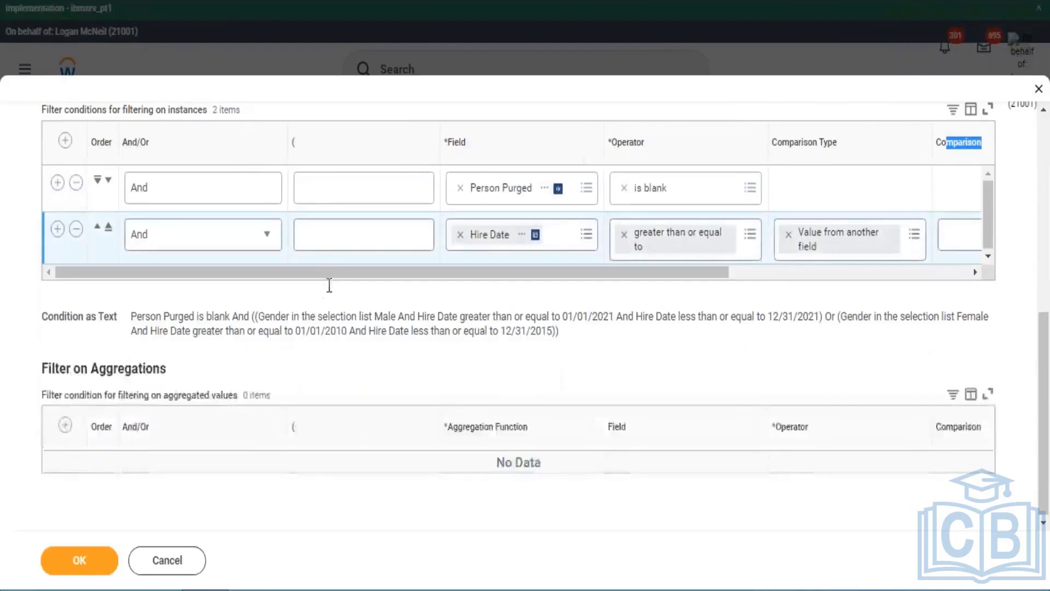
Step: Browse all fields available as the comparison value for the Hire Date condition
drag(382, 274, 619, 290)
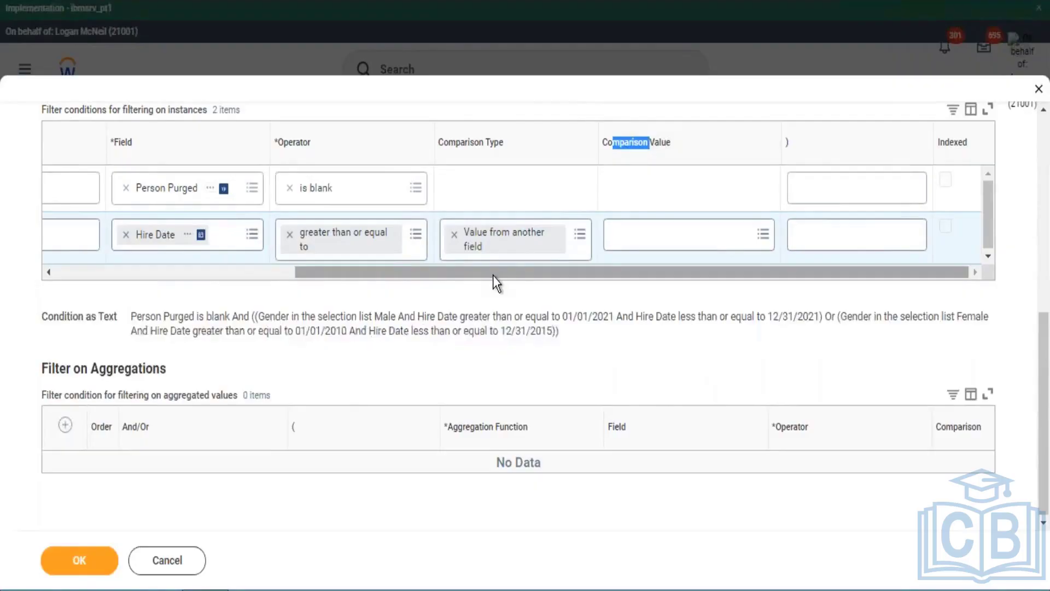
click(613, 244)
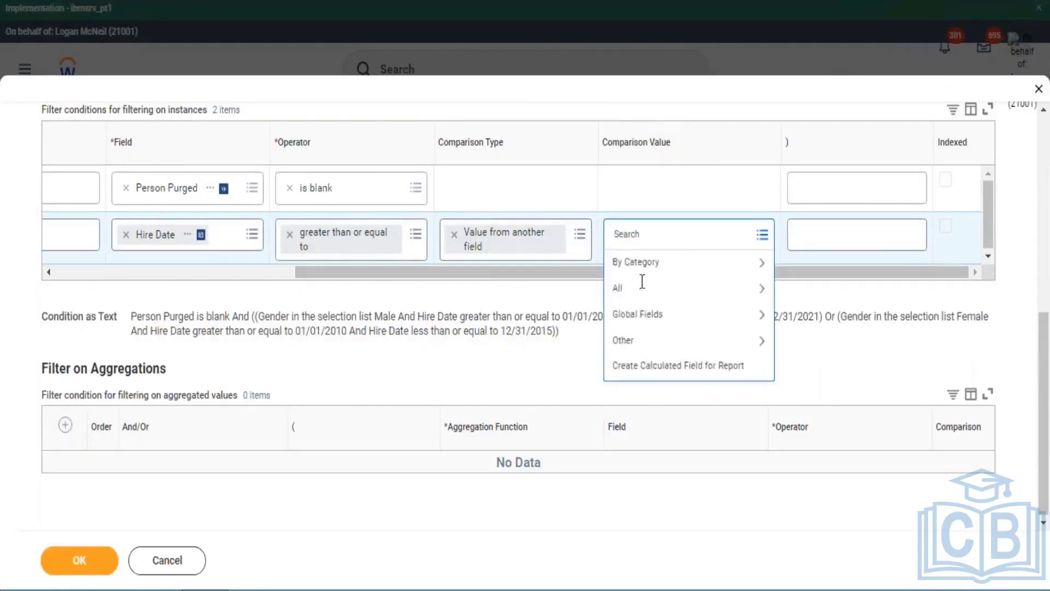
click(620, 289)
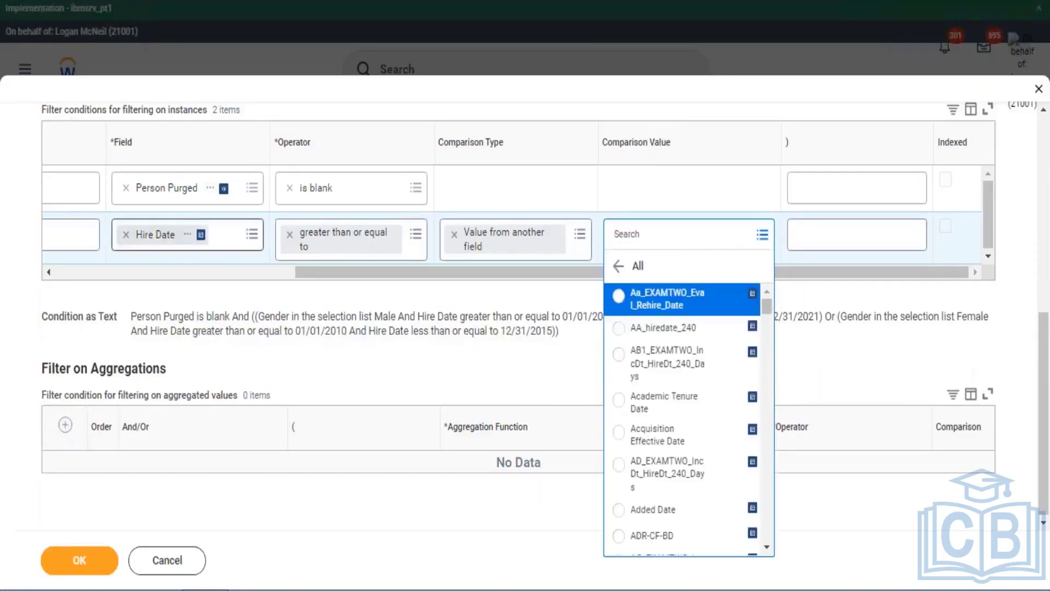
scroll(709, 364, down, 2)
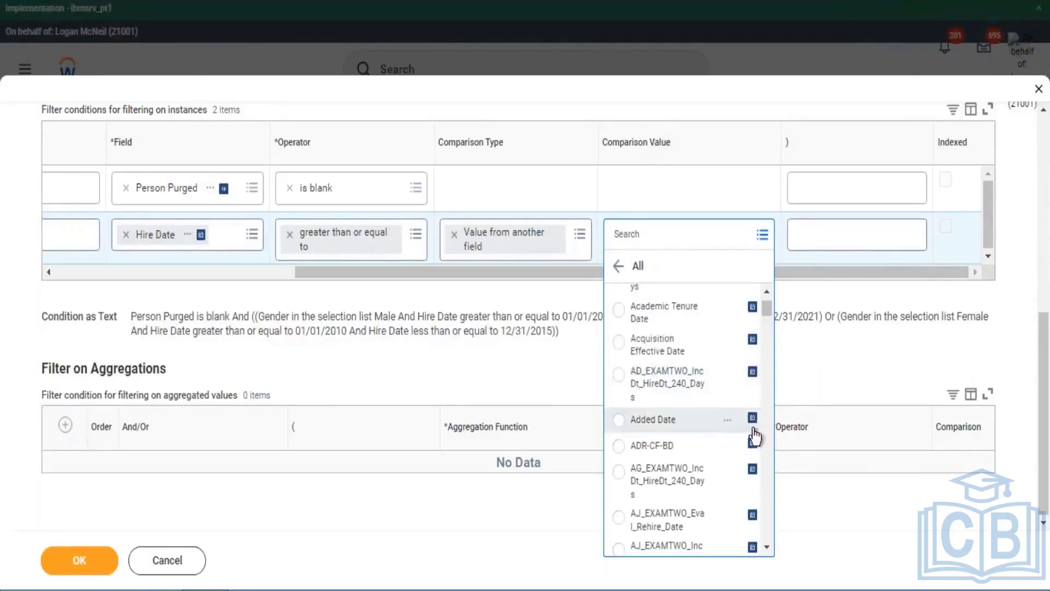
scroll(725, 445, down, 5)
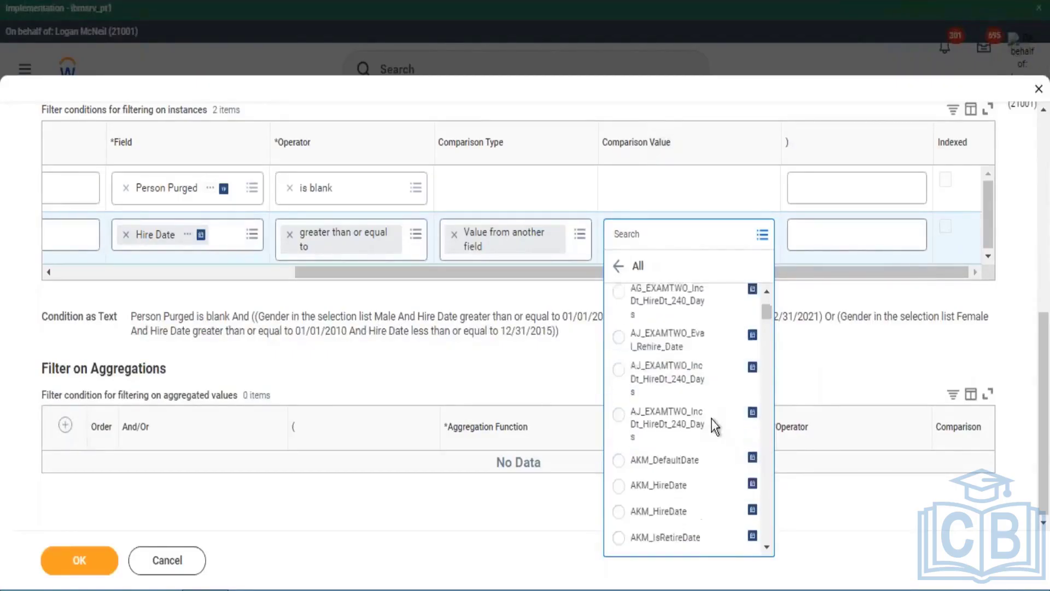
scroll(711, 416, down, 5)
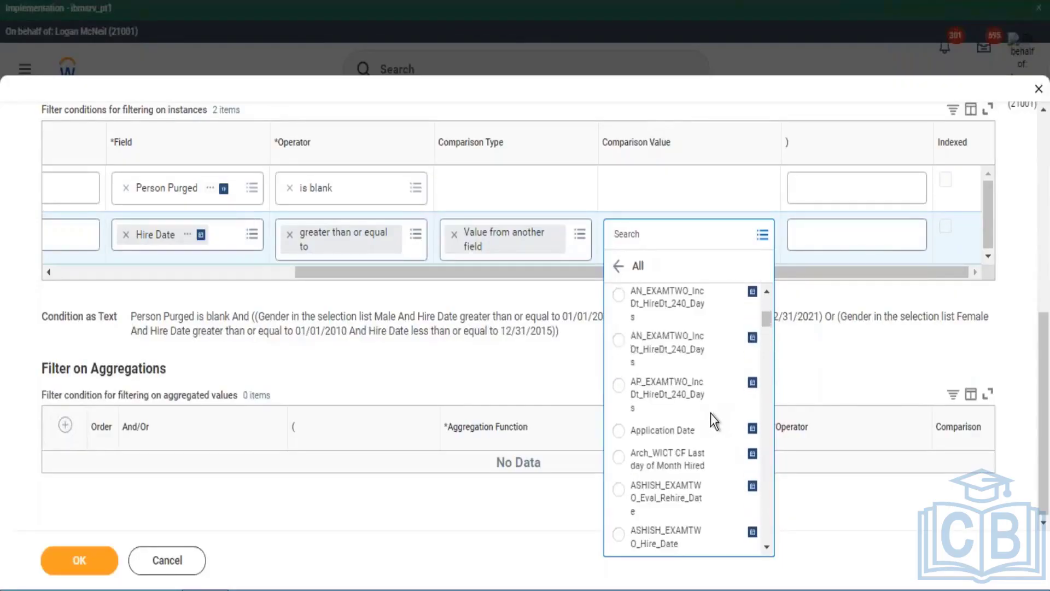
scroll(715, 428, down, 6)
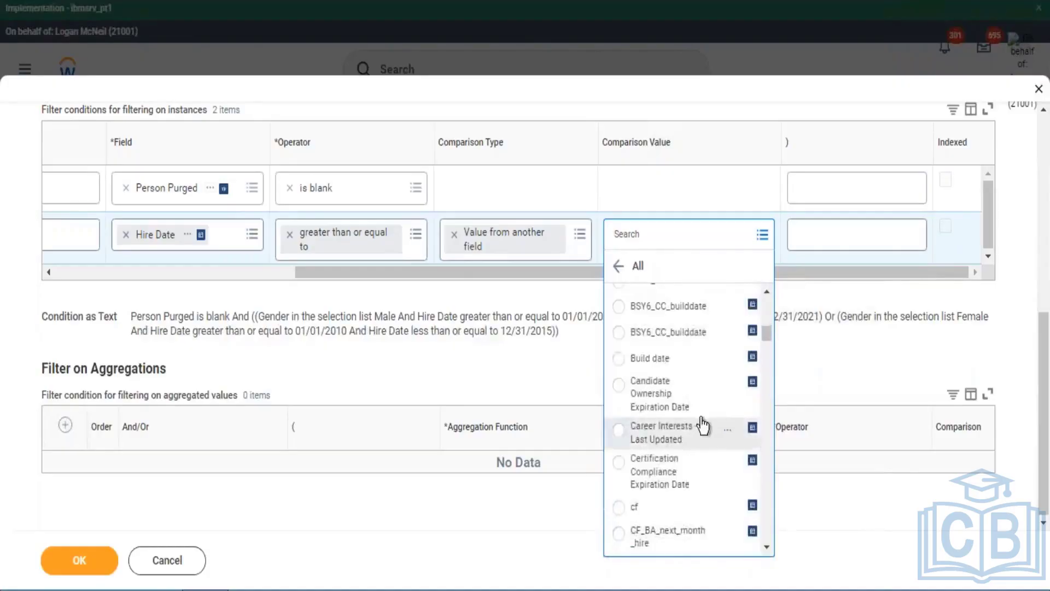
scroll(720, 424, down, 2)
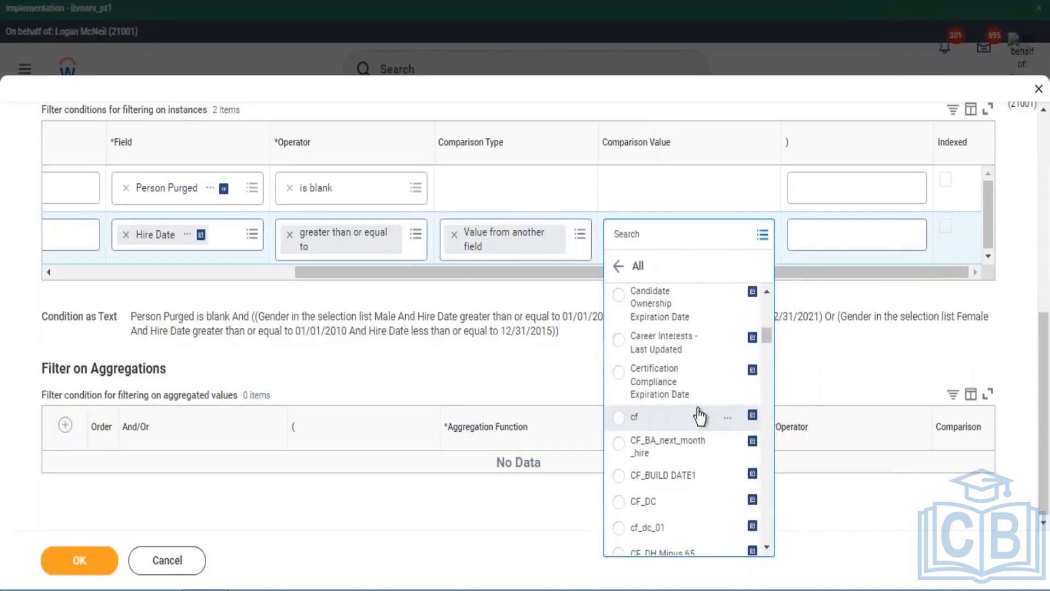
scroll(715, 421, up, 4)
scroll(715, 405, down, 1)
scroll(715, 408, down, 8)
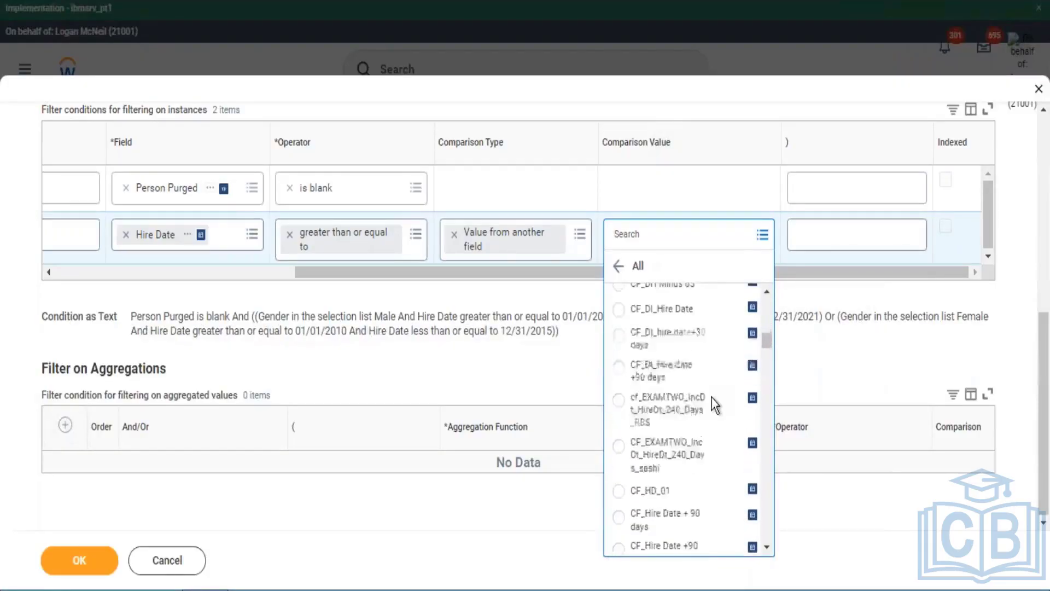
scroll(711, 410, down, 3)
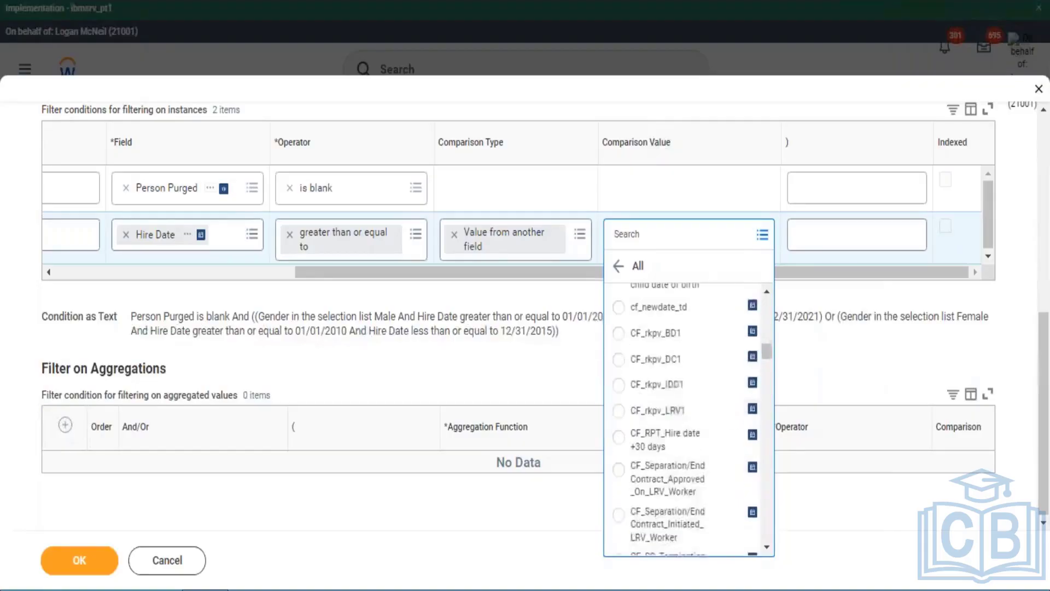
scroll(714, 415, down, 3)
scroll(720, 420, down, 2)
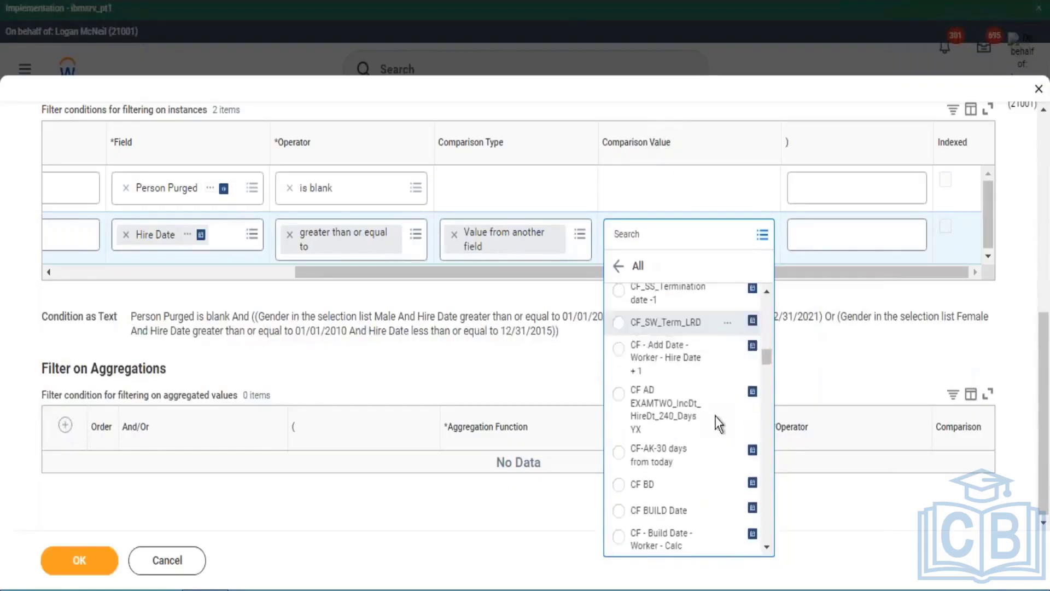
scroll(692, 414, down, 3)
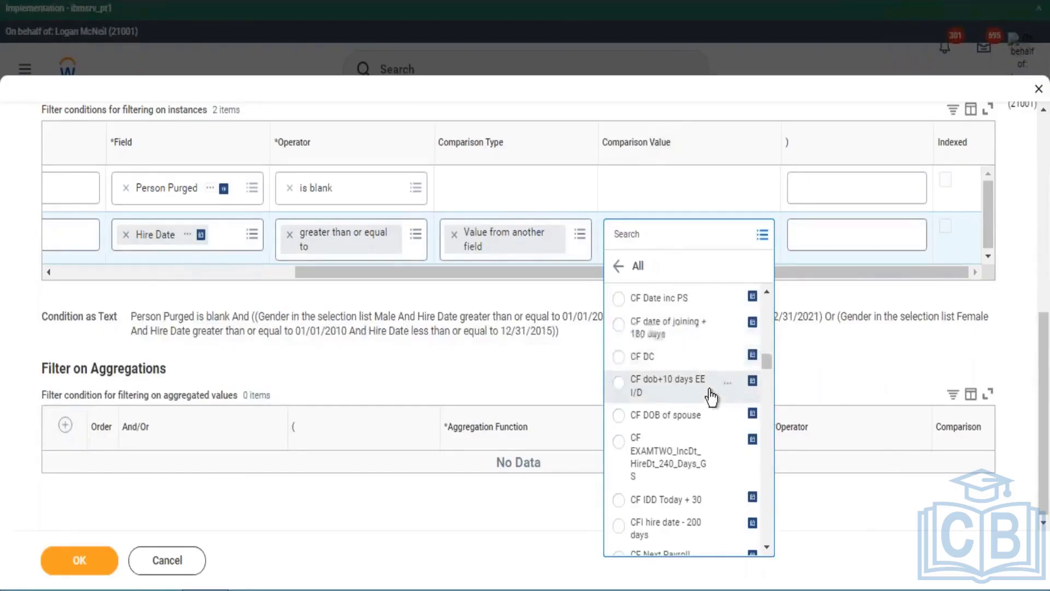
scroll(708, 385, down, 3)
scroll(711, 382, down, 3)
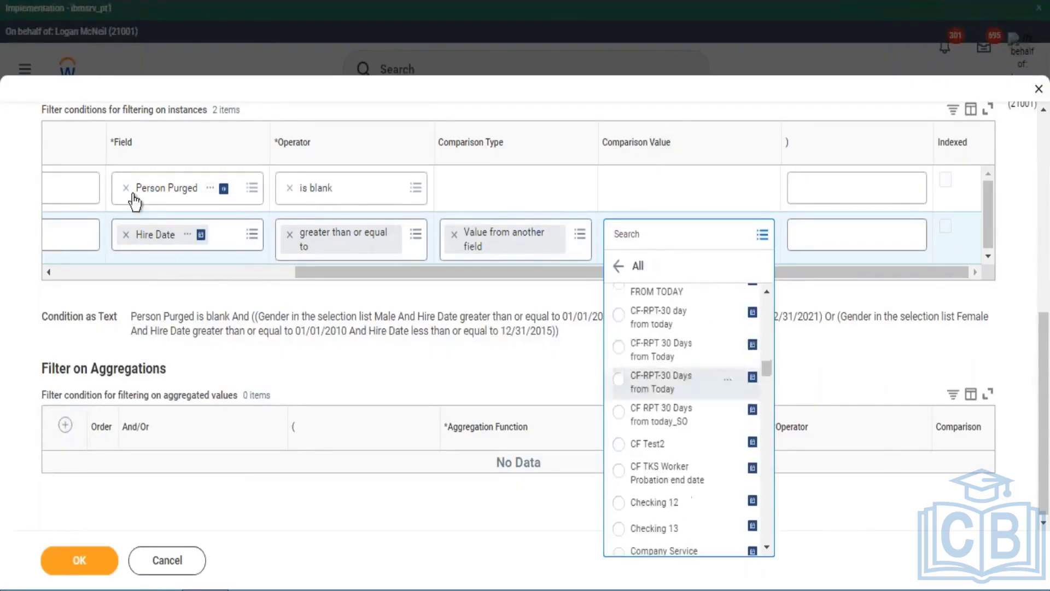
drag(451, 272, 250, 263)
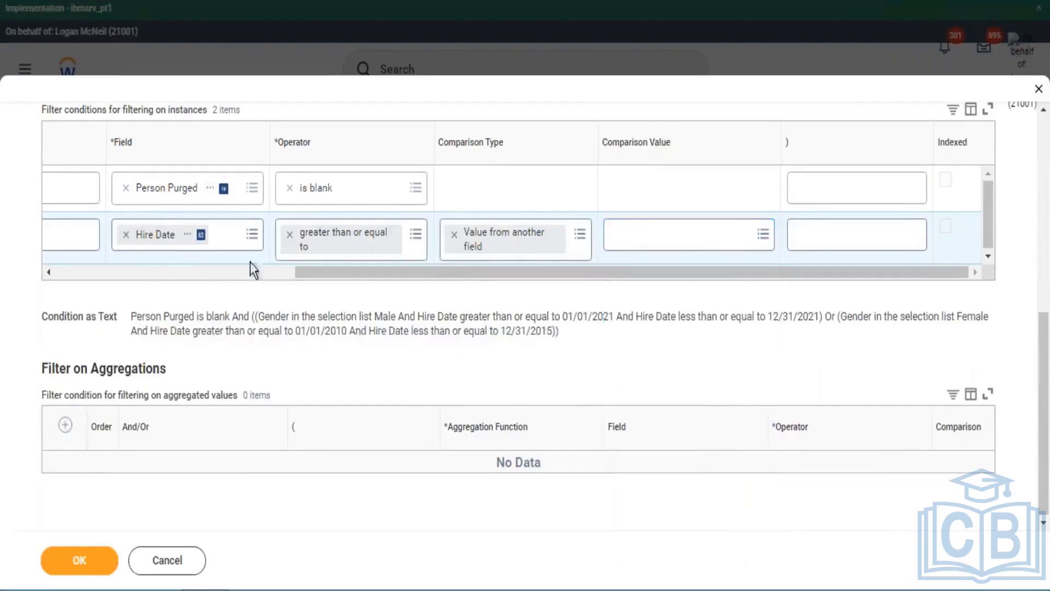
Step: Review the report's column fields for a calculated date field suited to the Hire Date comparison
scroll(218, 186, up, 6)
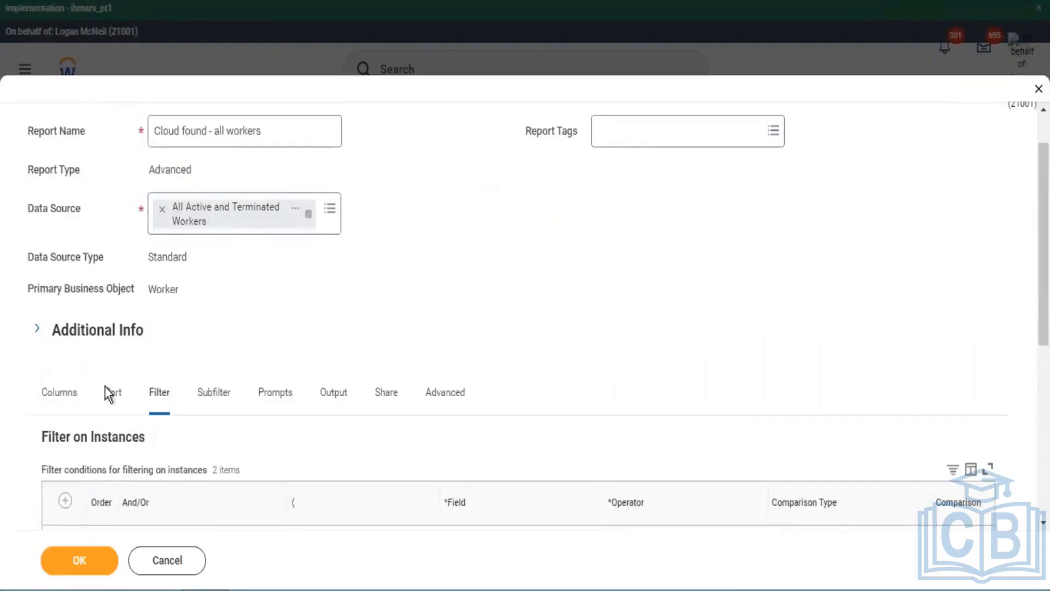
scroll(473, 202, down, 8)
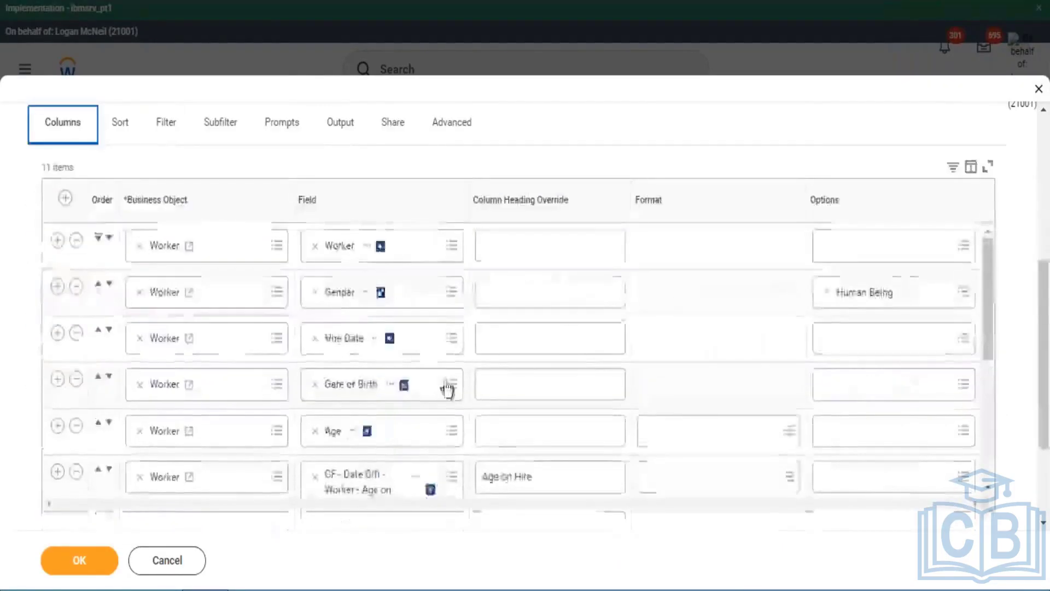
scroll(499, 234, down, 2)
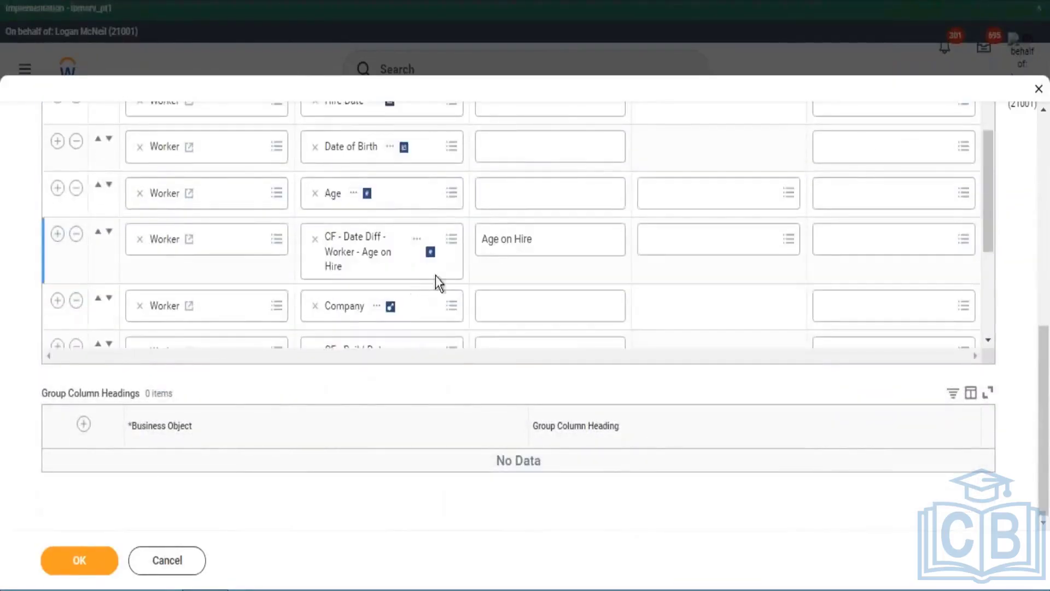
scroll(449, 280, down, 4)
scroll(475, 279, down, 1)
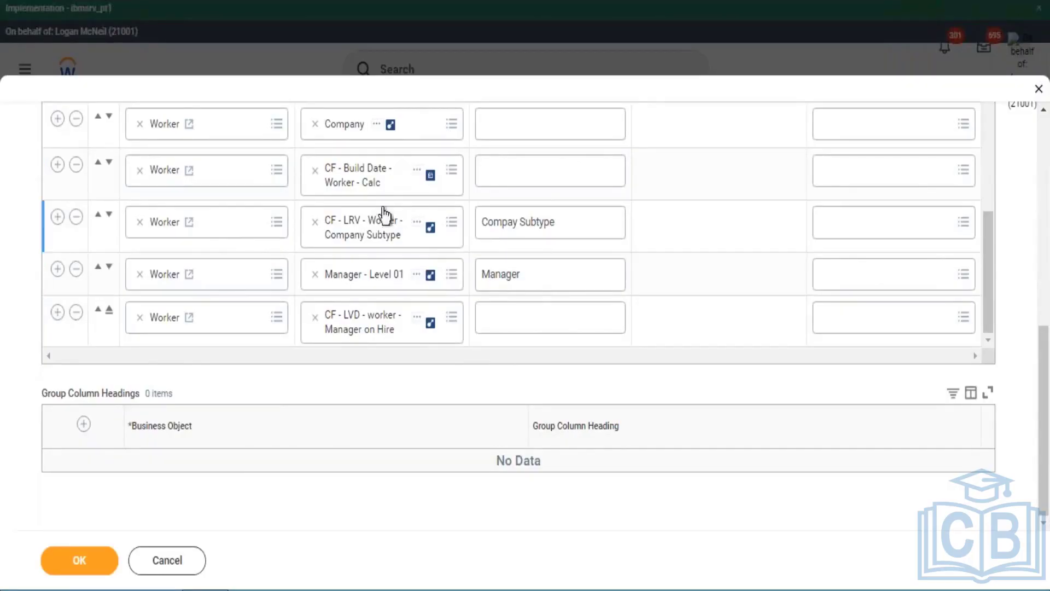
click(418, 169)
click(448, 234)
scroll(387, 228, up, 5)
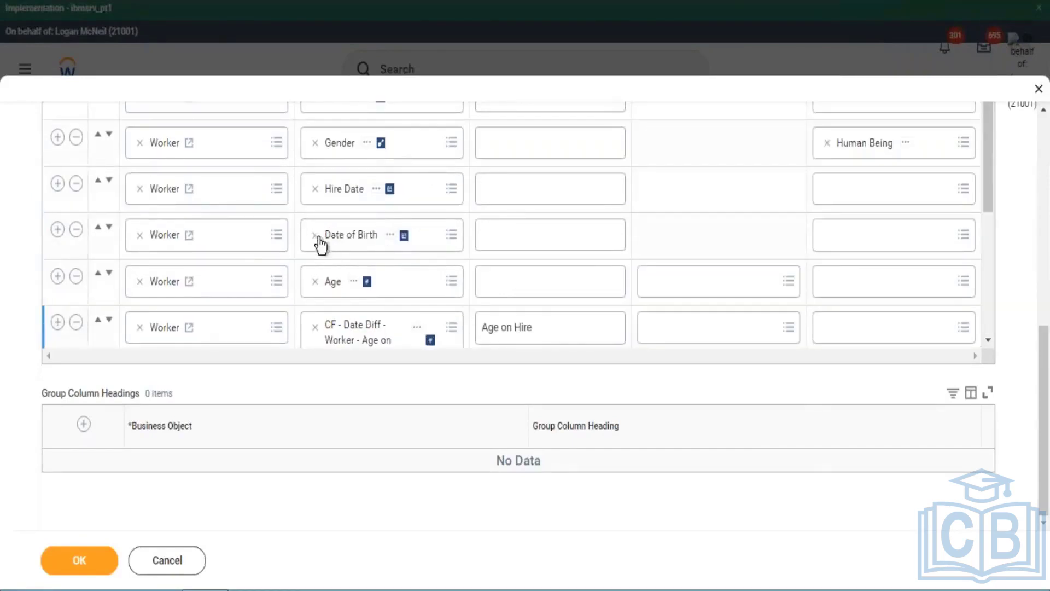
scroll(247, 252, up, 10)
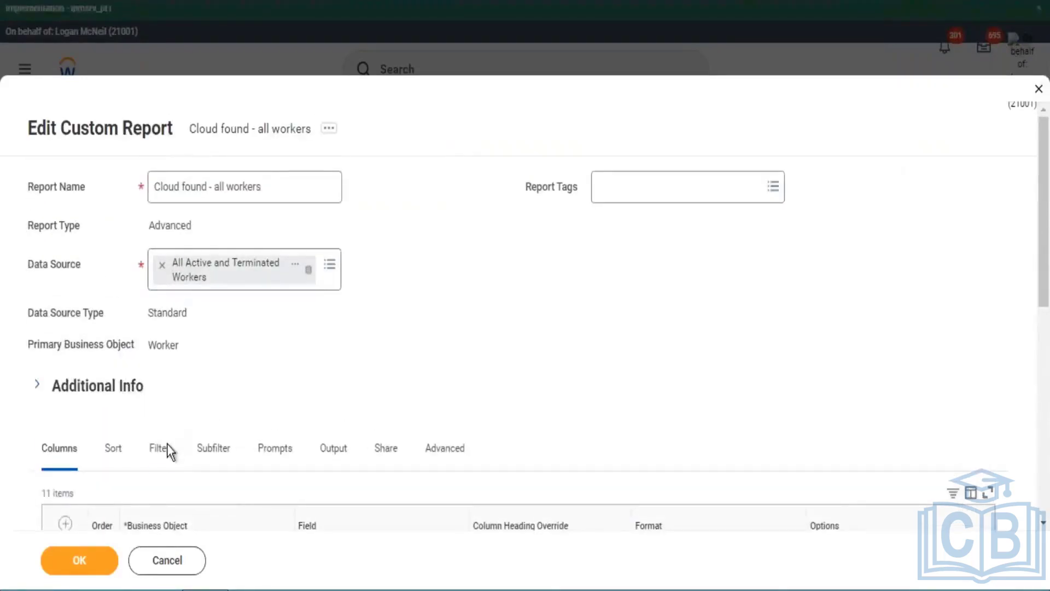
Step: Set the Hire Date filter condition's comparison value to CF - Build Date - Worker - Calc
click(166, 447)
scroll(734, 301, down, 2)
scroll(738, 304, down, 6)
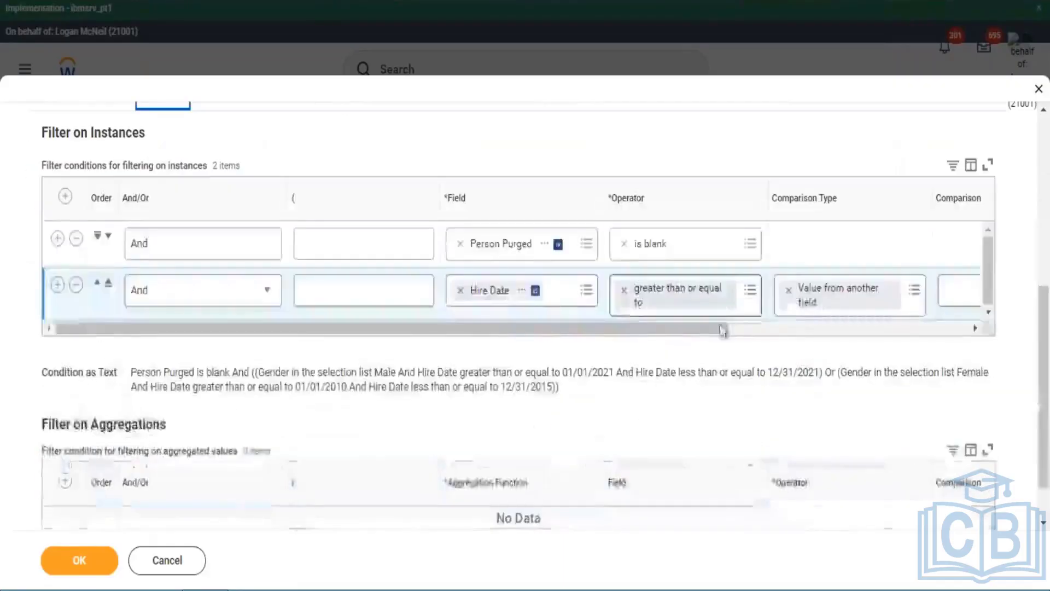
drag(669, 331, 847, 310)
click(762, 276)
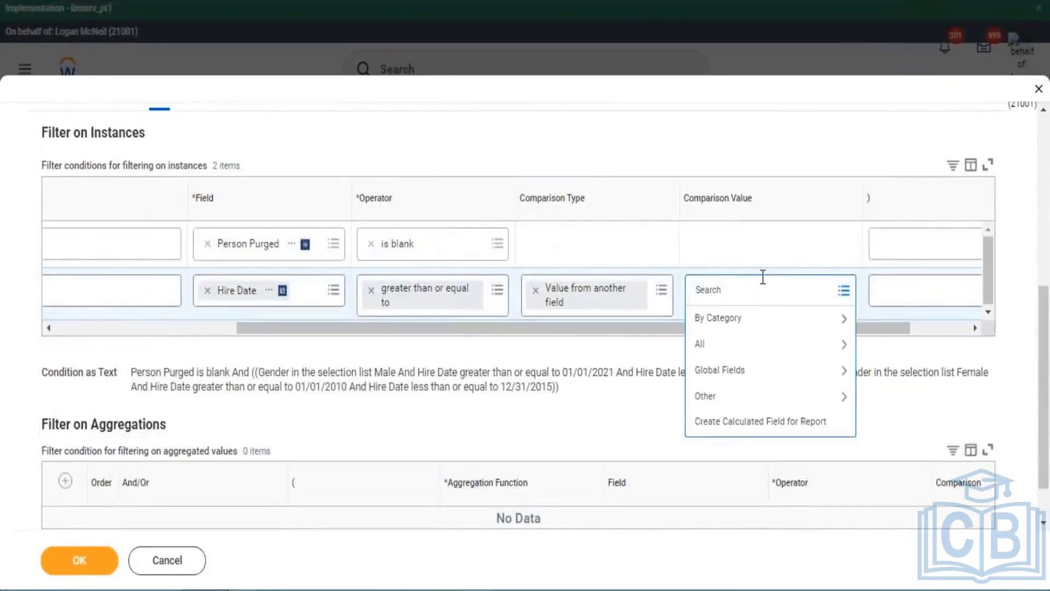
text(CF - Build Date - Worker - Calc)
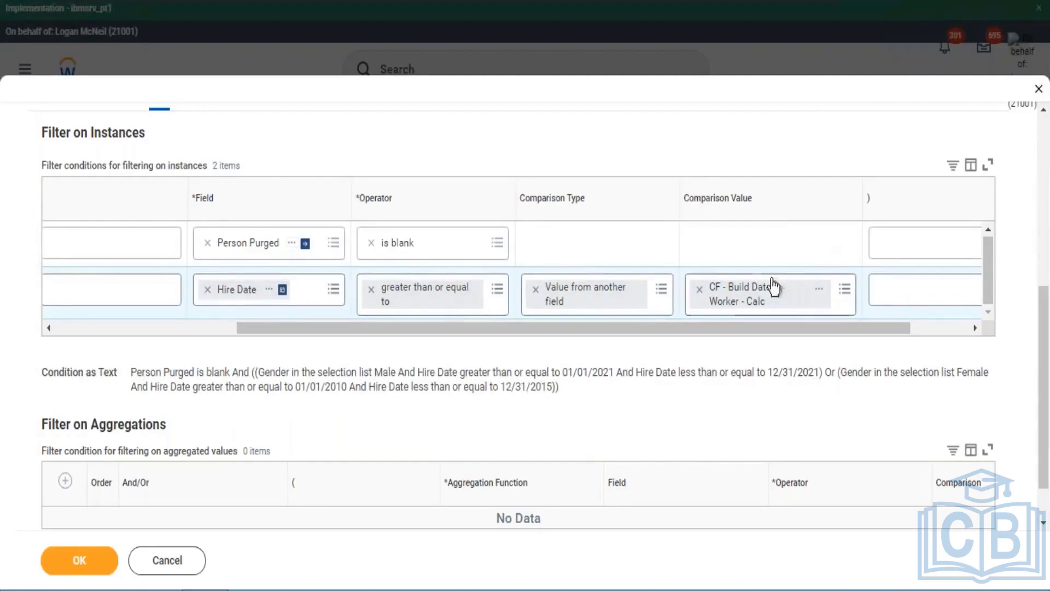
Step: Open the CF - Build Date - Worker - Calc definition and examine its year, month and day sources, then return to the filter
click(819, 292)
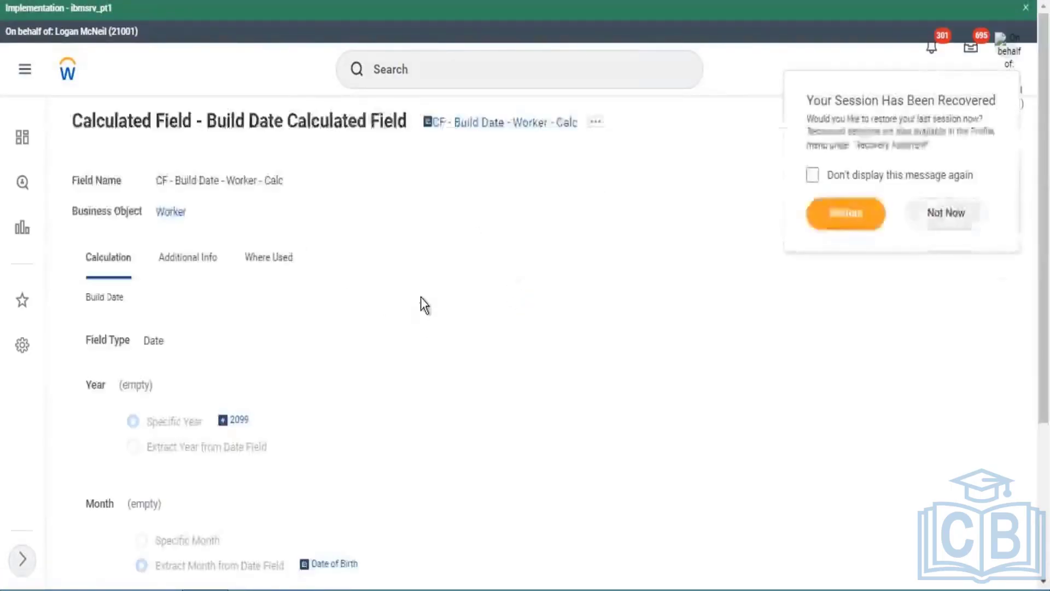
scroll(419, 288, down, 4)
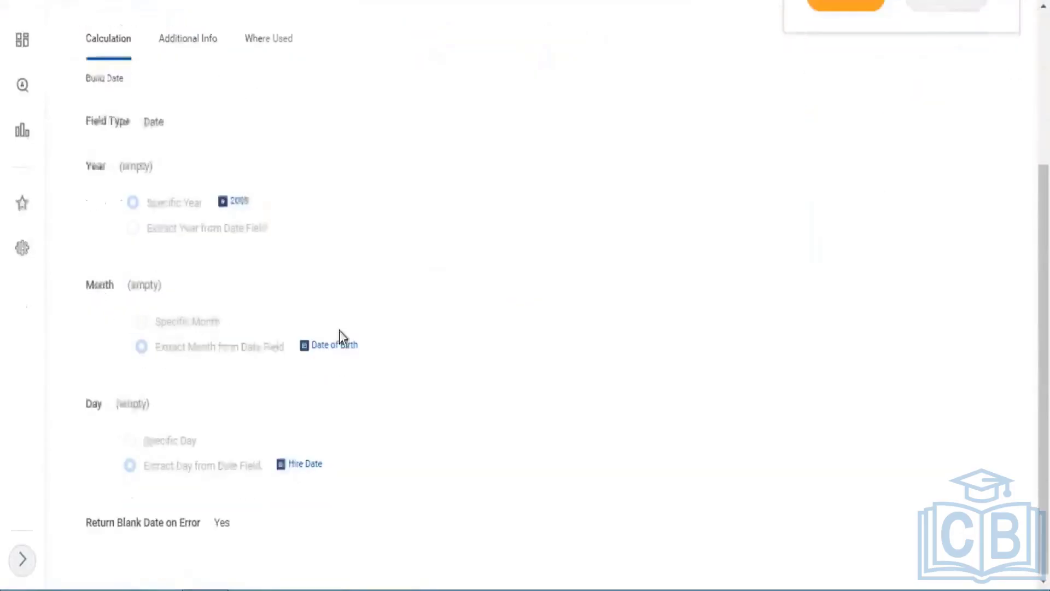
triple_click(265, 215)
triple_click(340, 359)
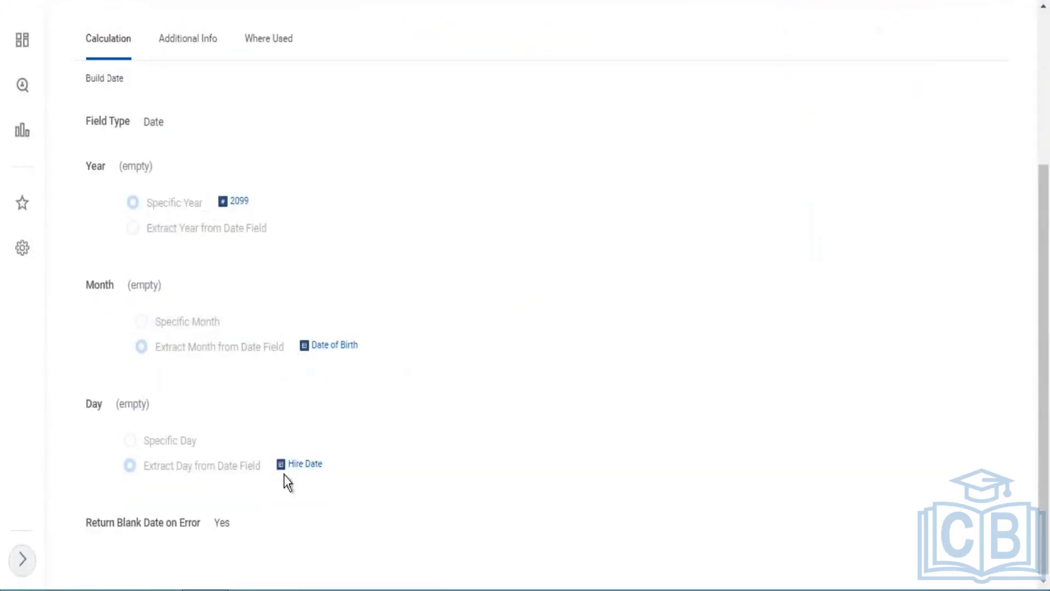
triple_click(339, 471)
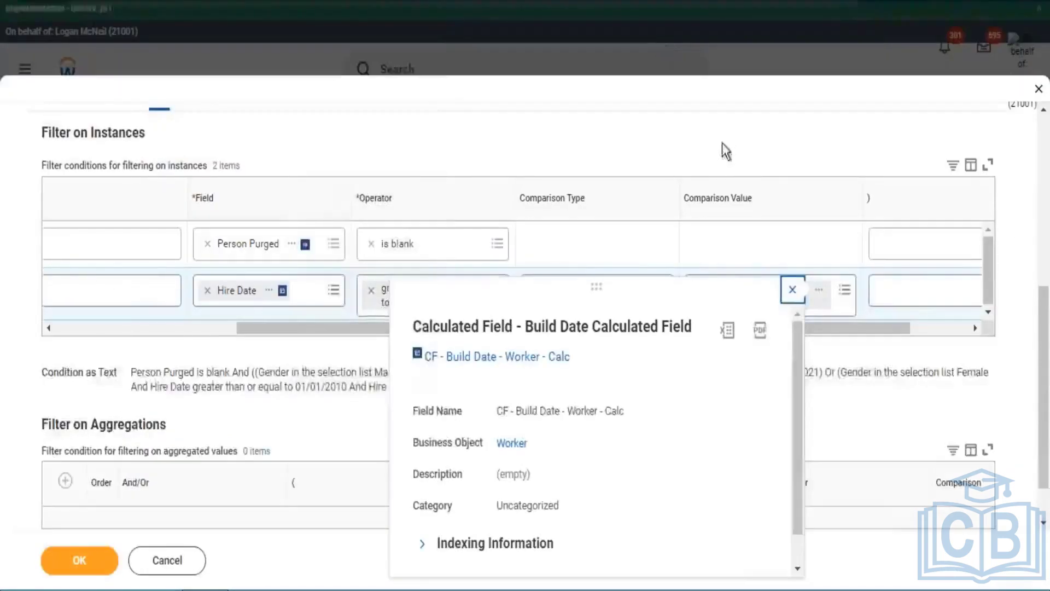
click(644, 199)
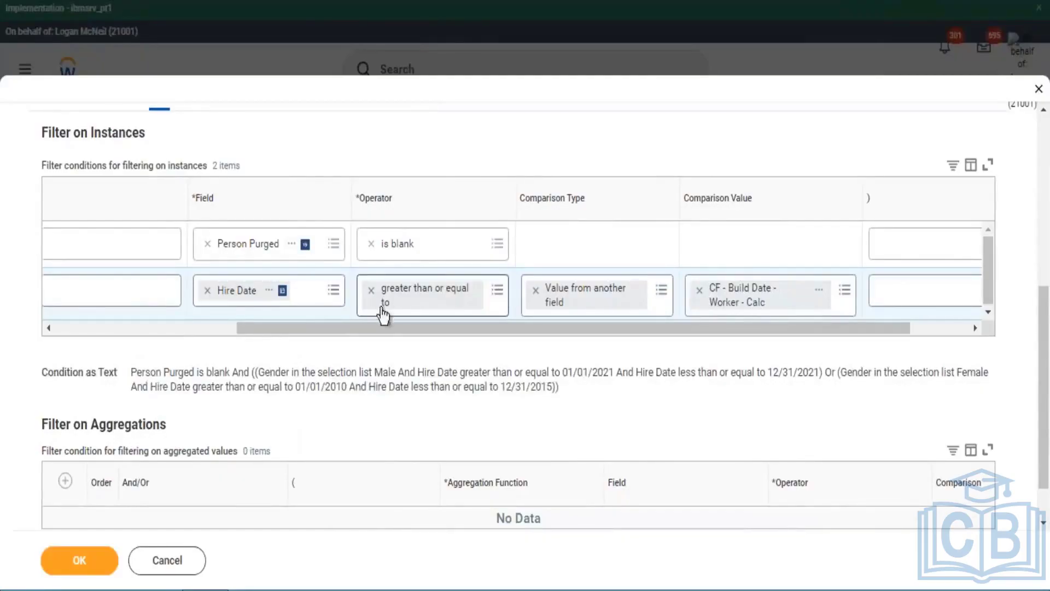
drag(329, 327, 151, 331)
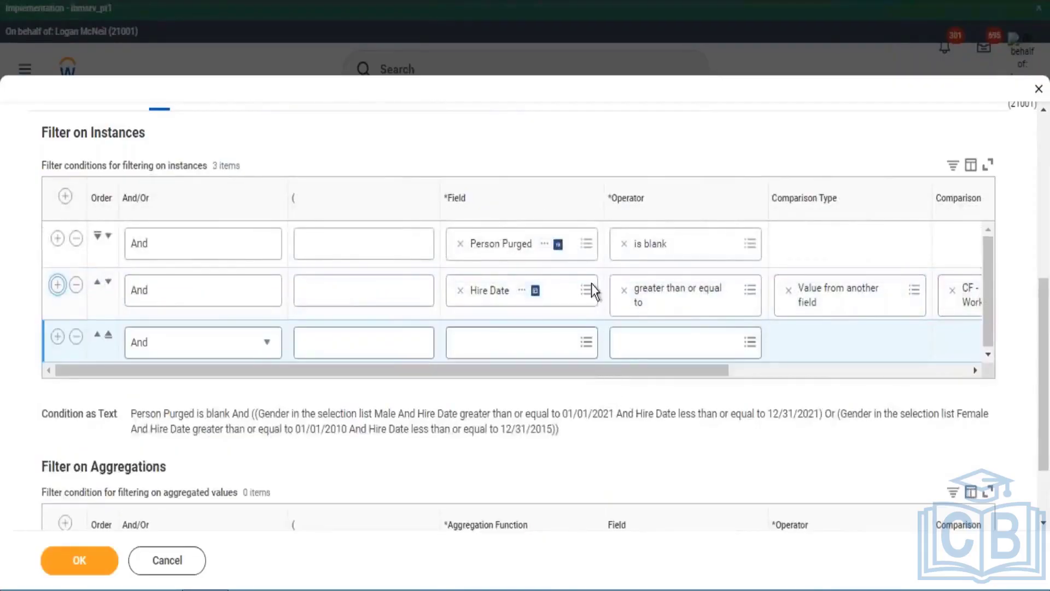
scroll(622, 221, down, 2)
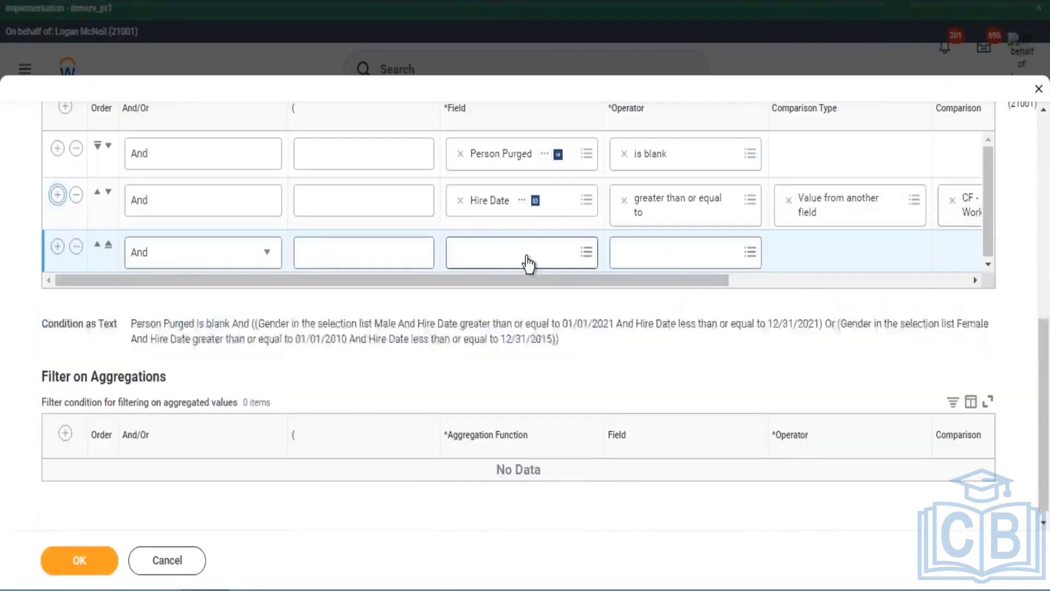
click(76, 246)
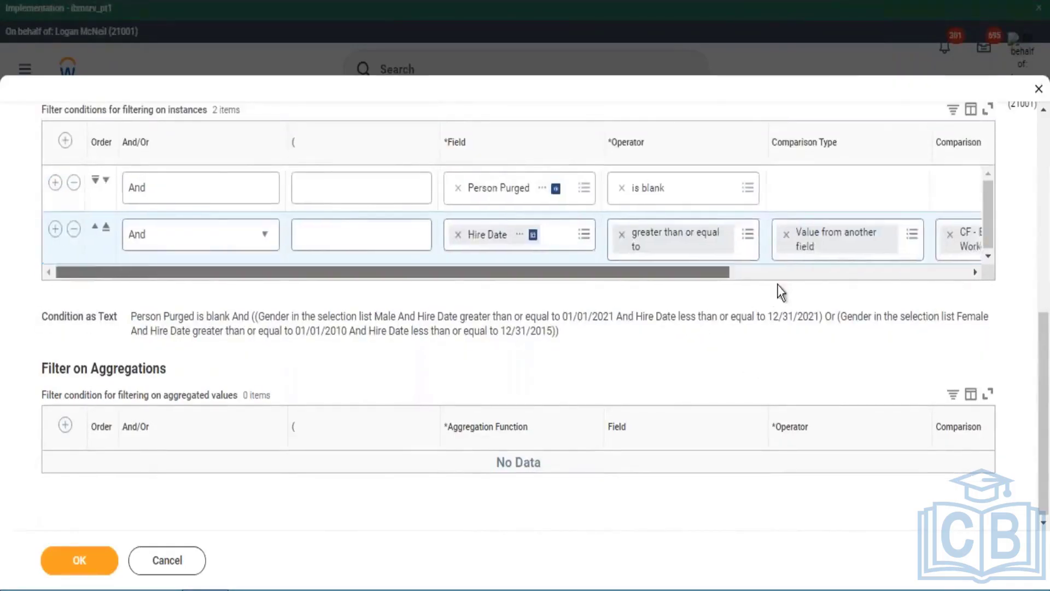
Step: Recheck how the comparison value's calculated field builds its year, month and day, then close its details in the filter
scroll(404, 260, right, 3)
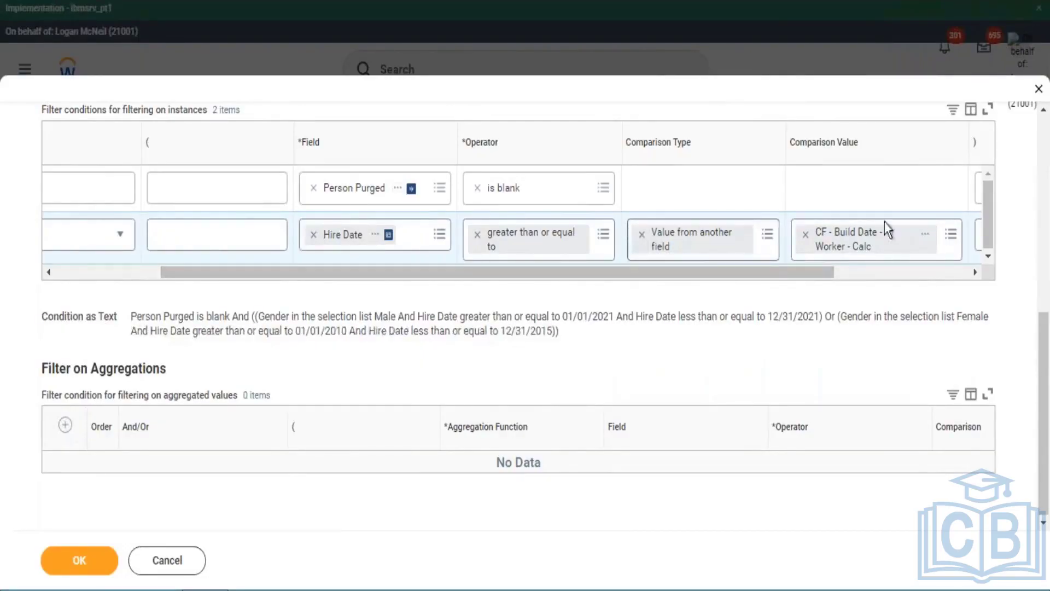
click(930, 235)
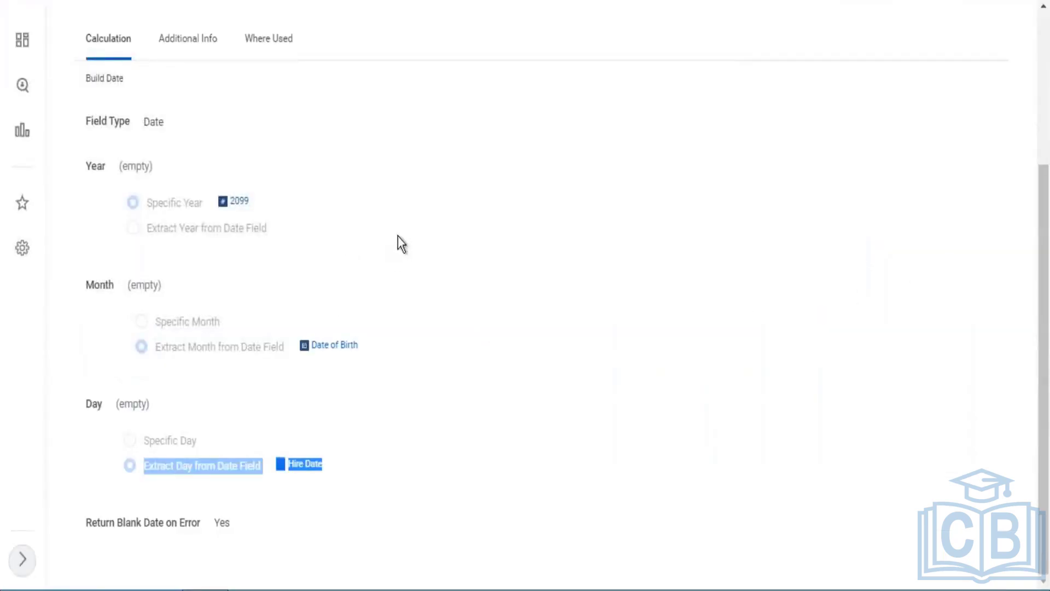
click(402, 240)
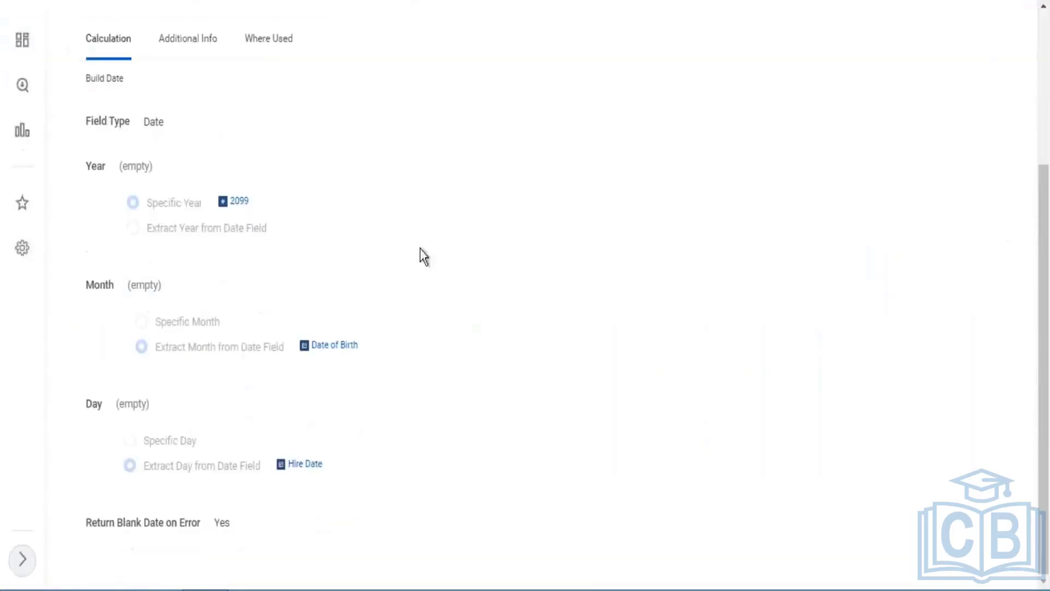
triple_click(229, 212)
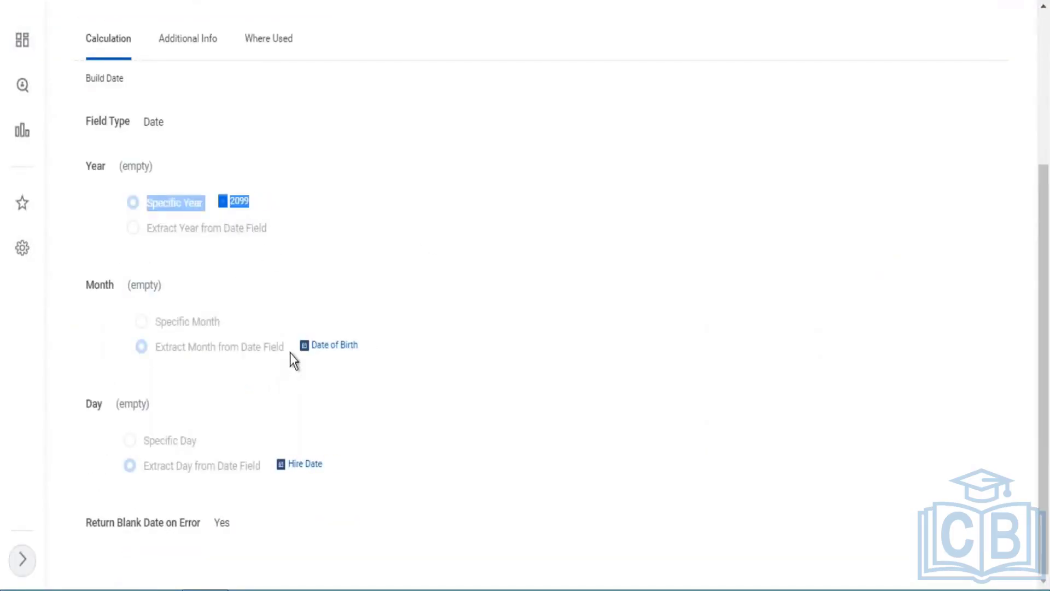
triple_click(363, 371)
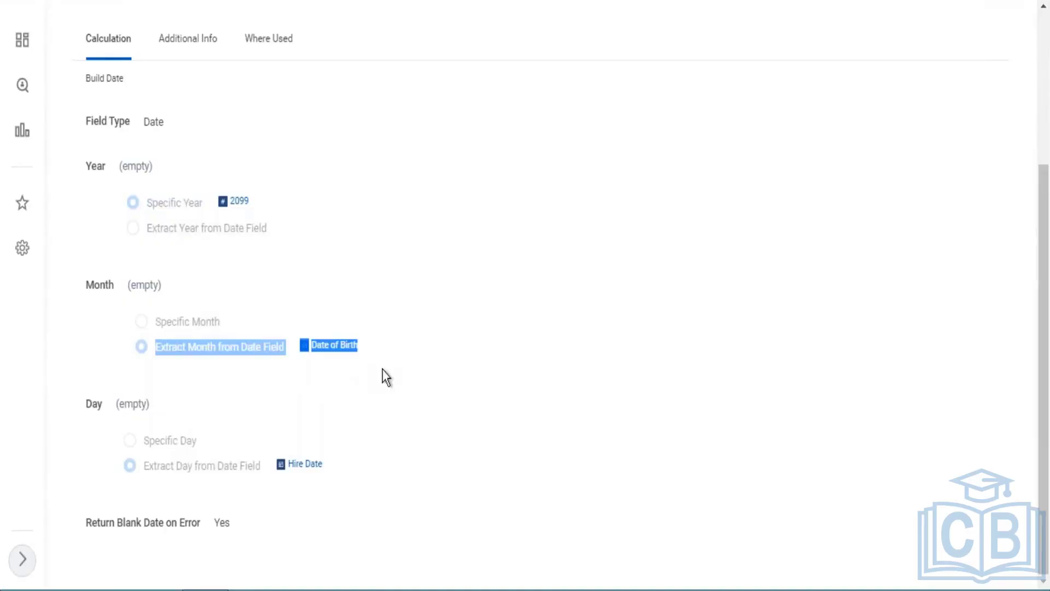
triple_click(315, 467)
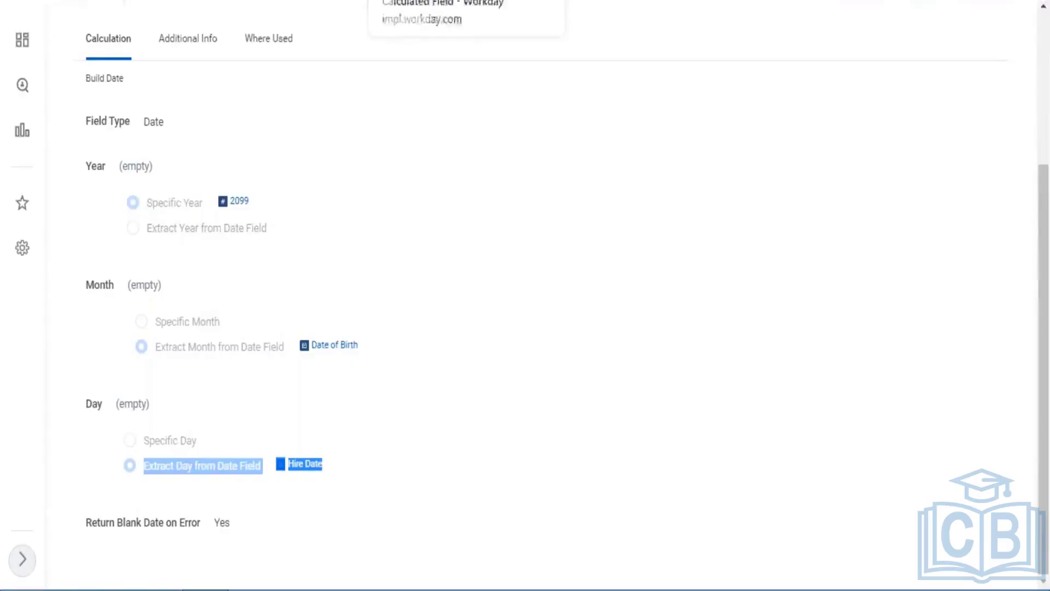
key(ctrl+w)
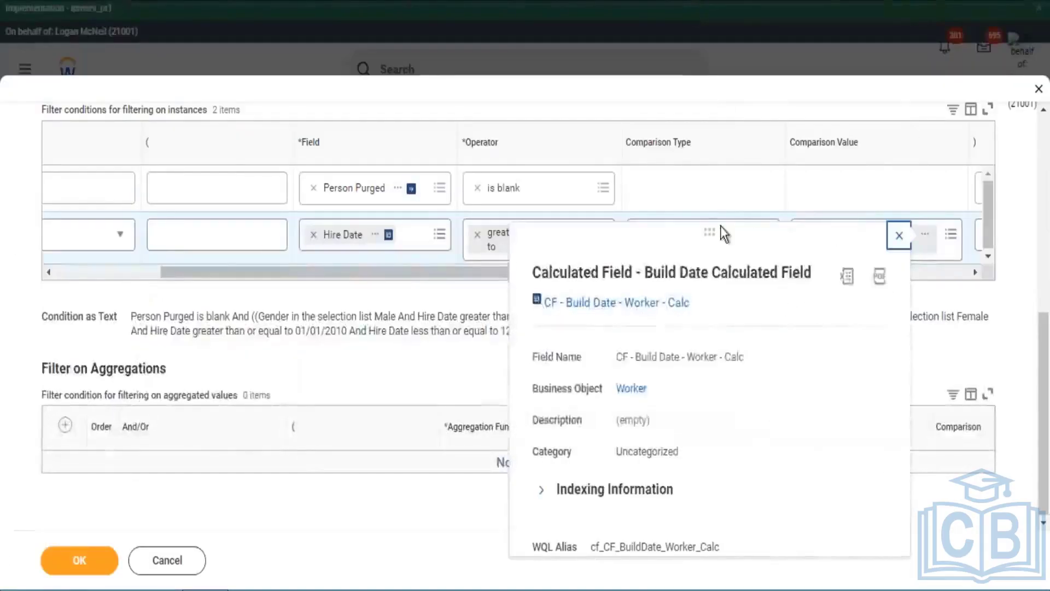
click(898, 235)
click(950, 235)
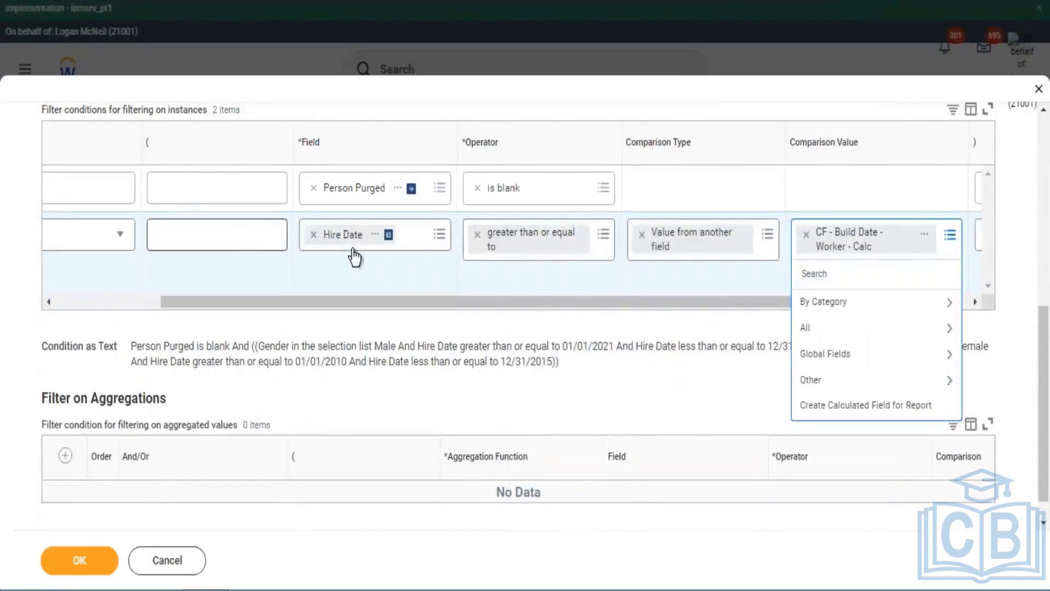
Step: Browse all fields available as the comparison value of the Hire Date filter condition
click(826, 331)
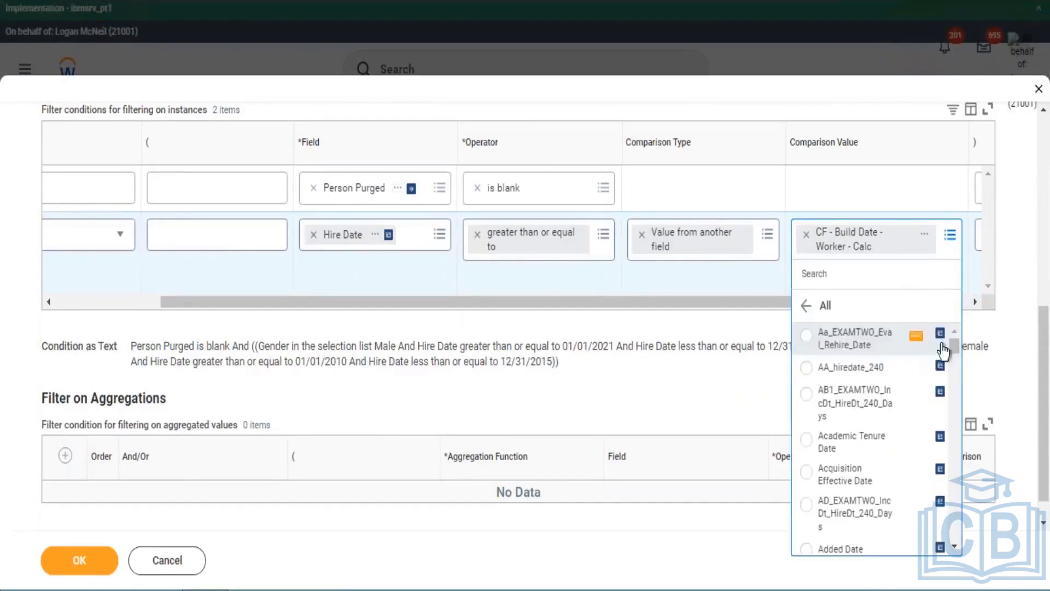
click(941, 345)
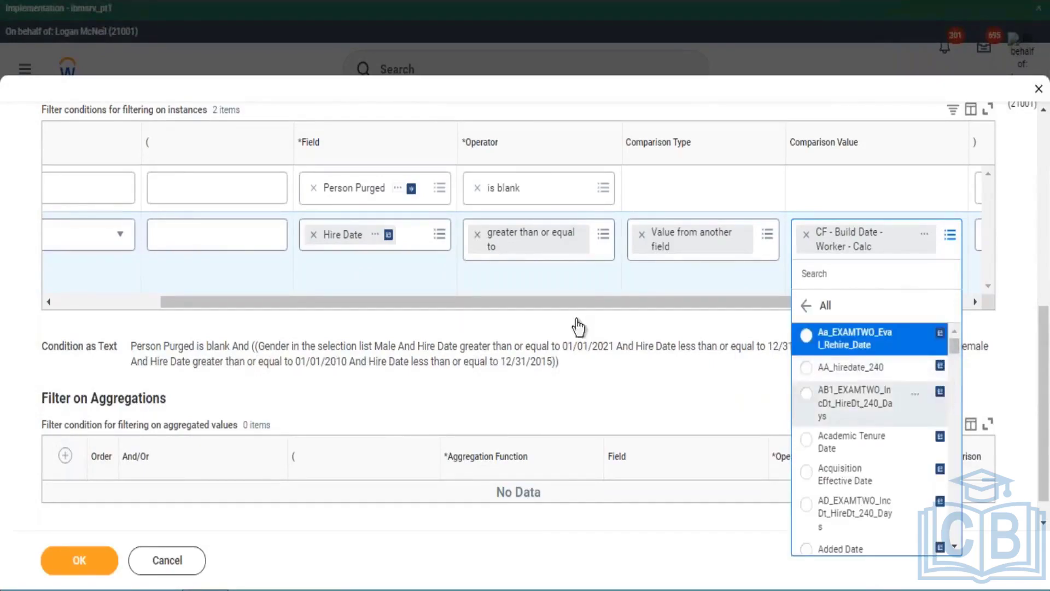
drag(595, 305, 203, 293)
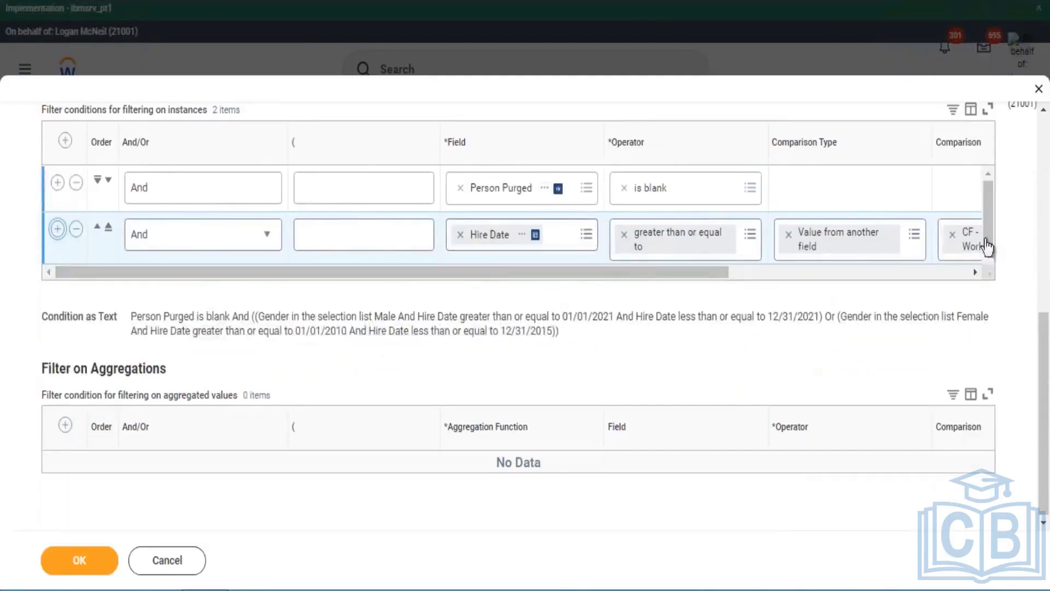
Step: Add a third And condition after Hire Date, using the numeric Age field and the greater than operator
click(58, 229)
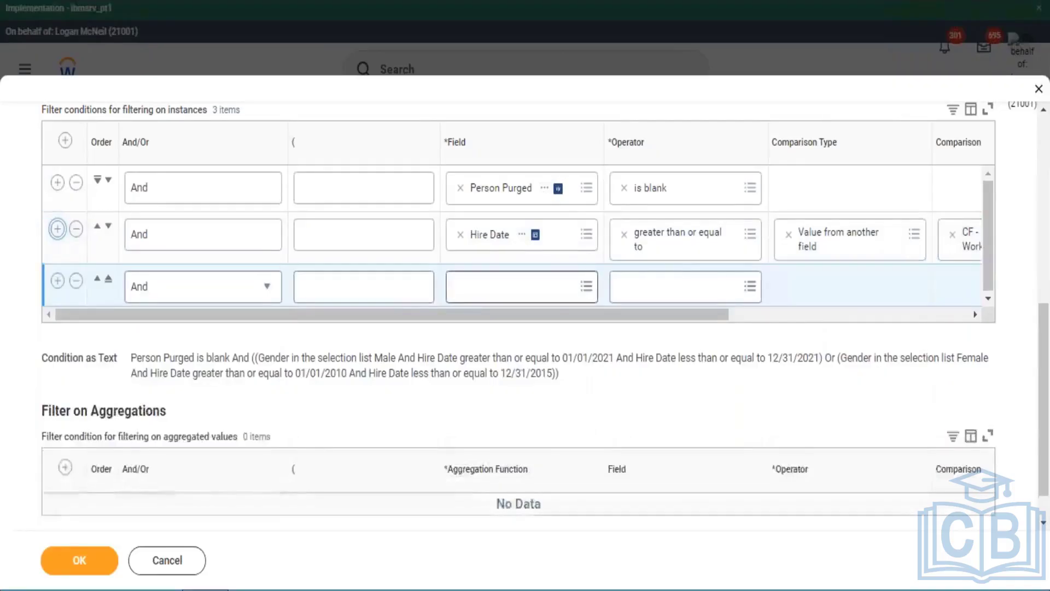
text(age)
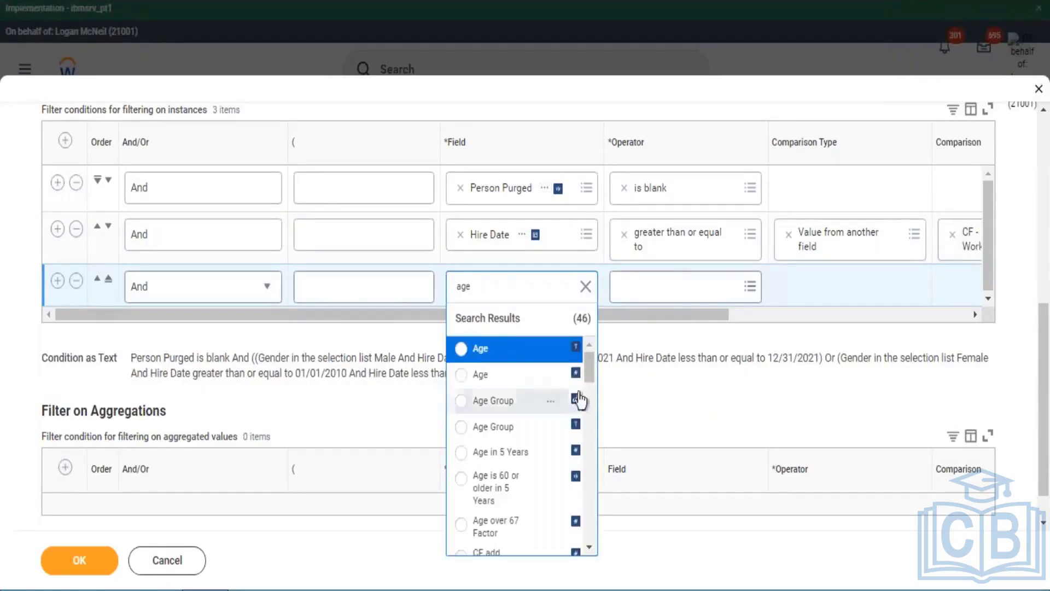
click(481, 376)
click(684, 285)
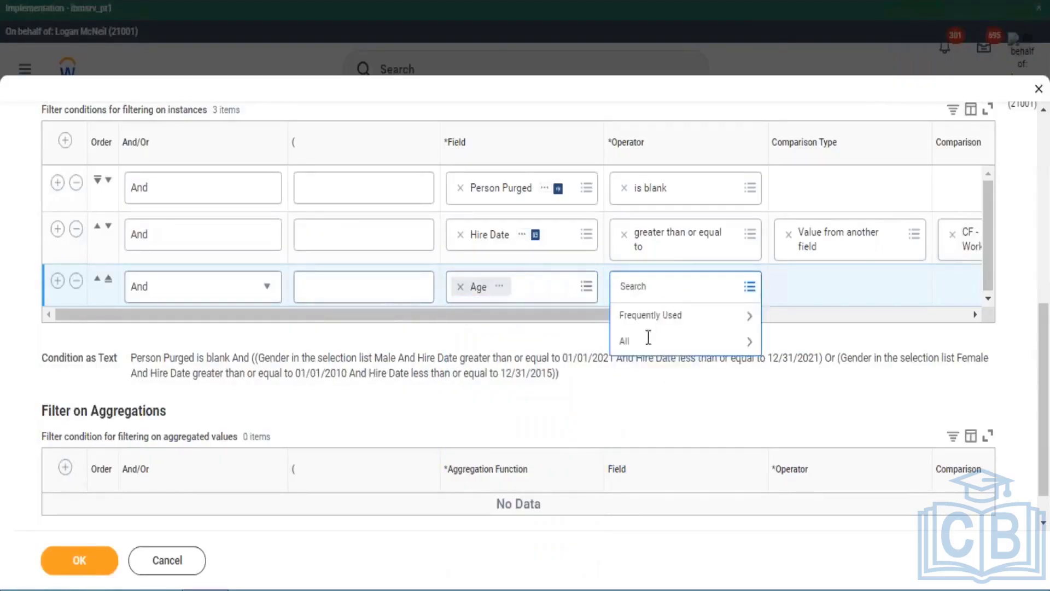
click(741, 318)
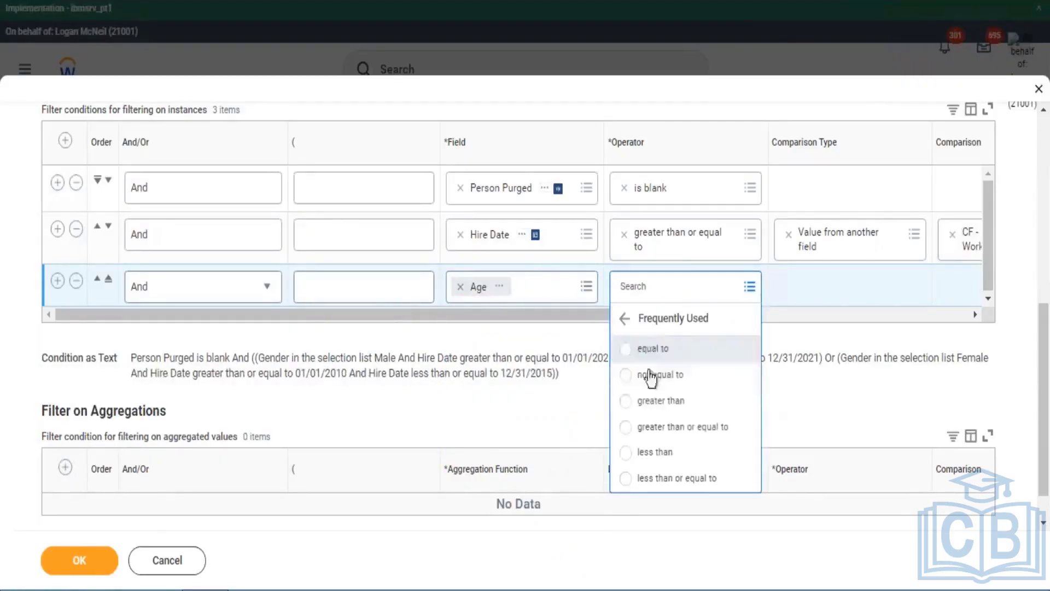
click(674, 400)
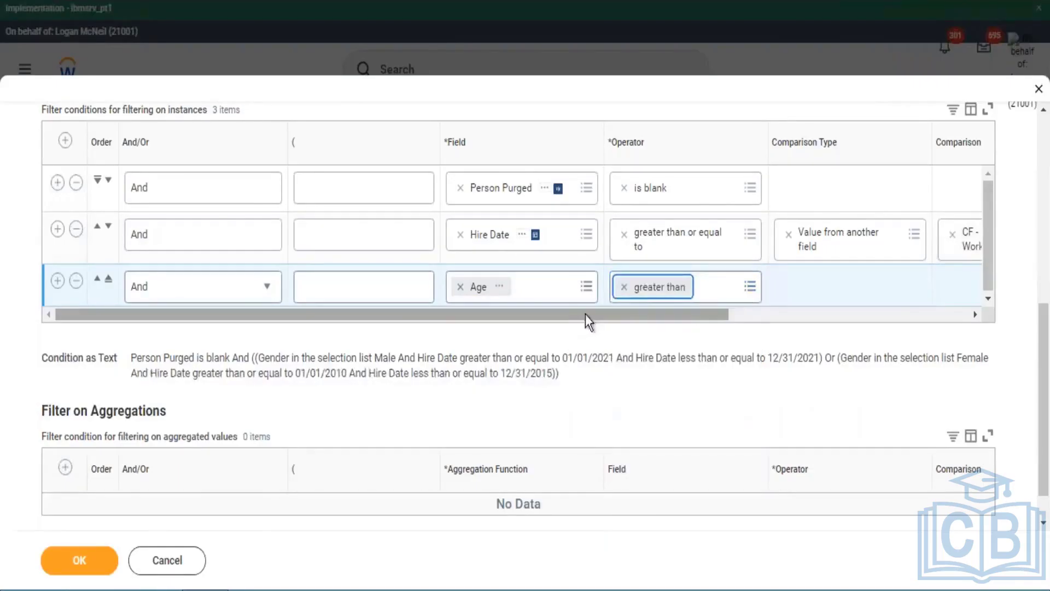
Step: Compare the Age condition with a value specified in this filter and set that value to 15
click(585, 314)
click(818, 325)
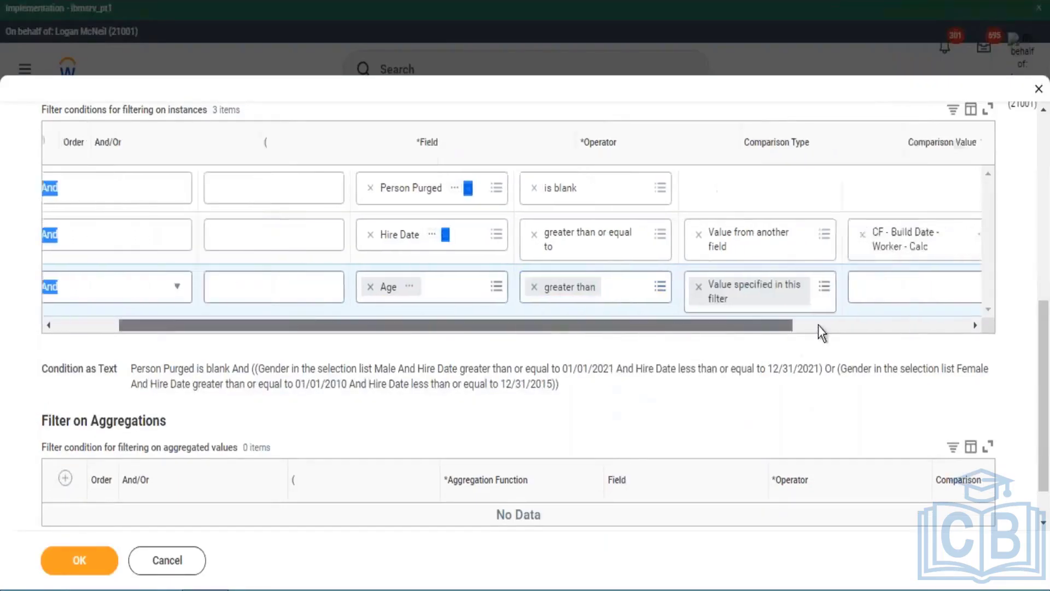
click(744, 287)
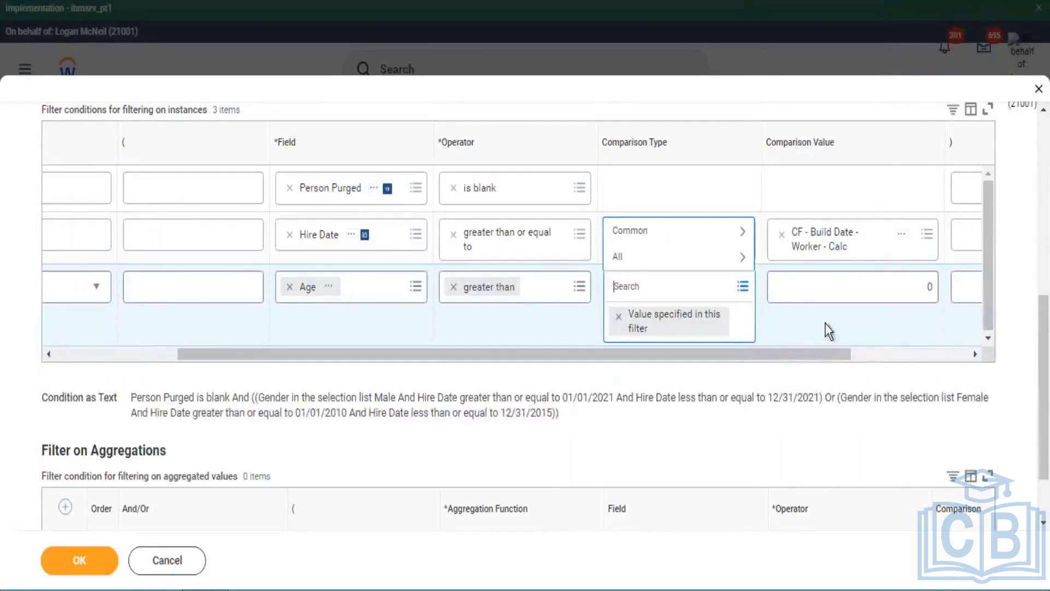
click(692, 316)
click(929, 287)
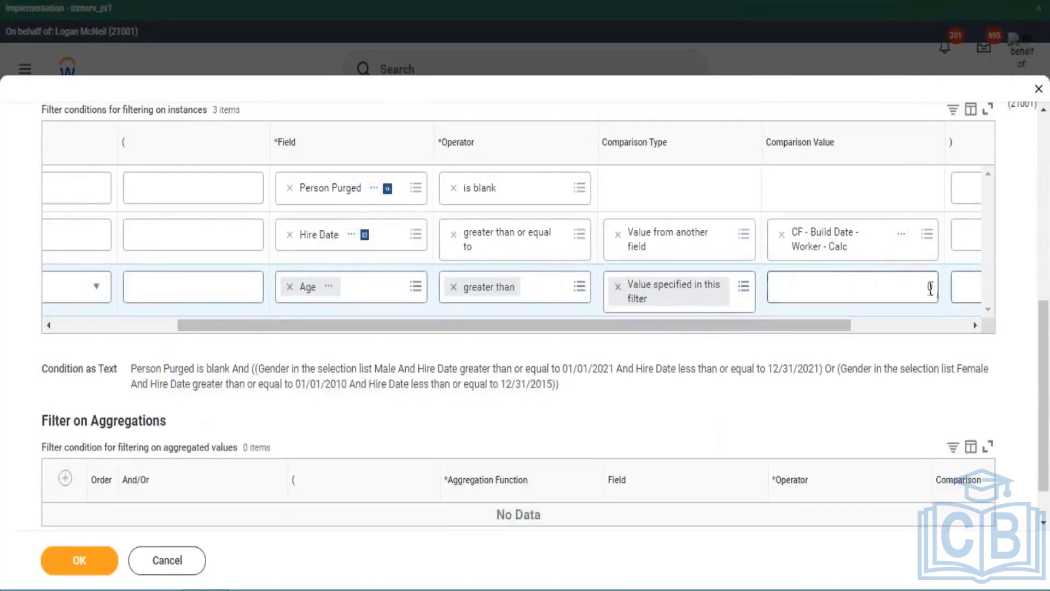
text(15)
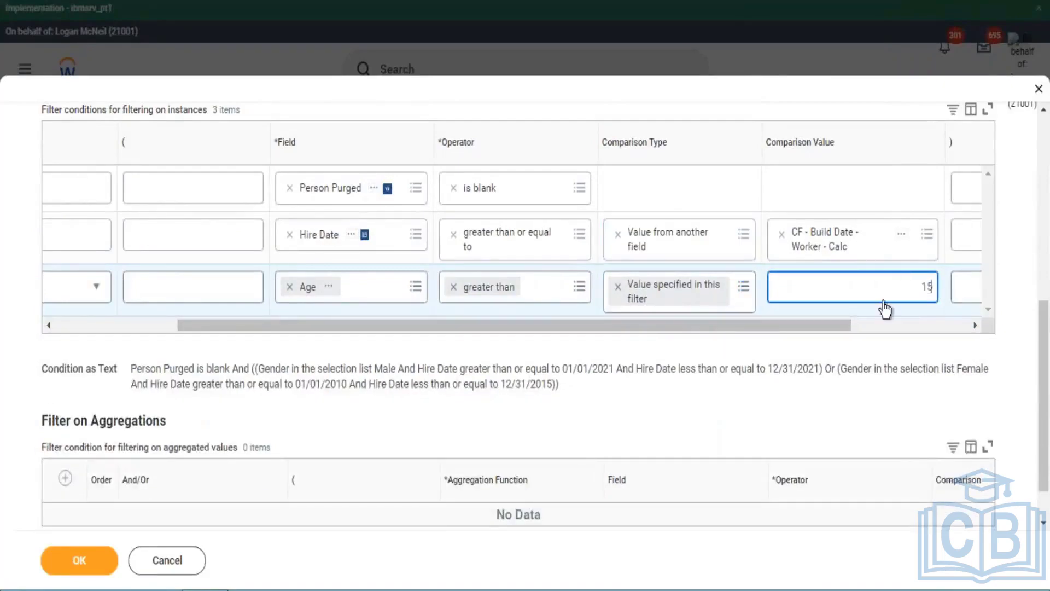
Step: Change the Age condition's comparison type to Value from another field
click(744, 295)
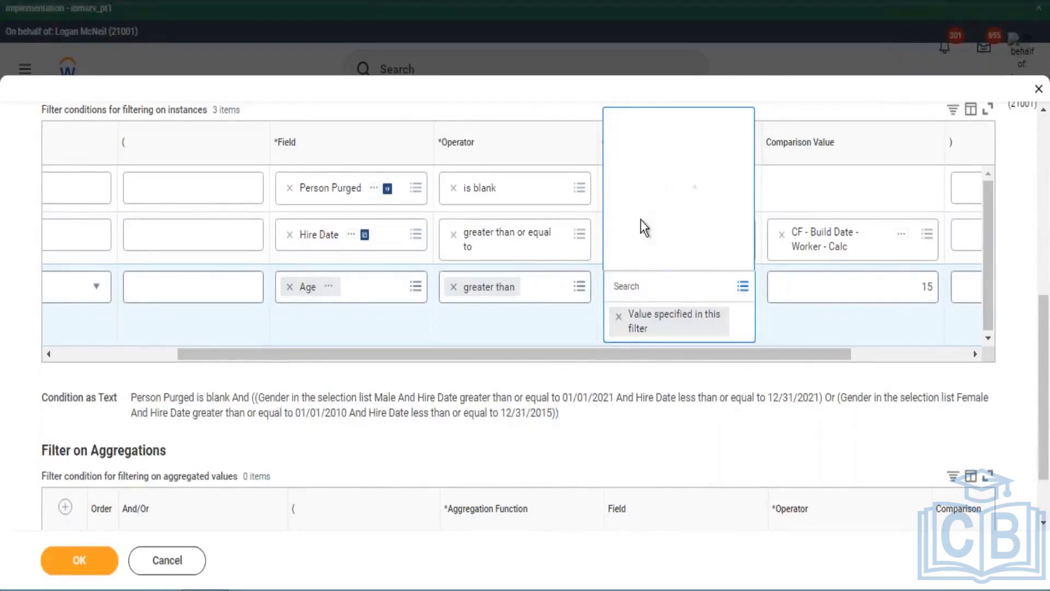
click(651, 245)
click(674, 231)
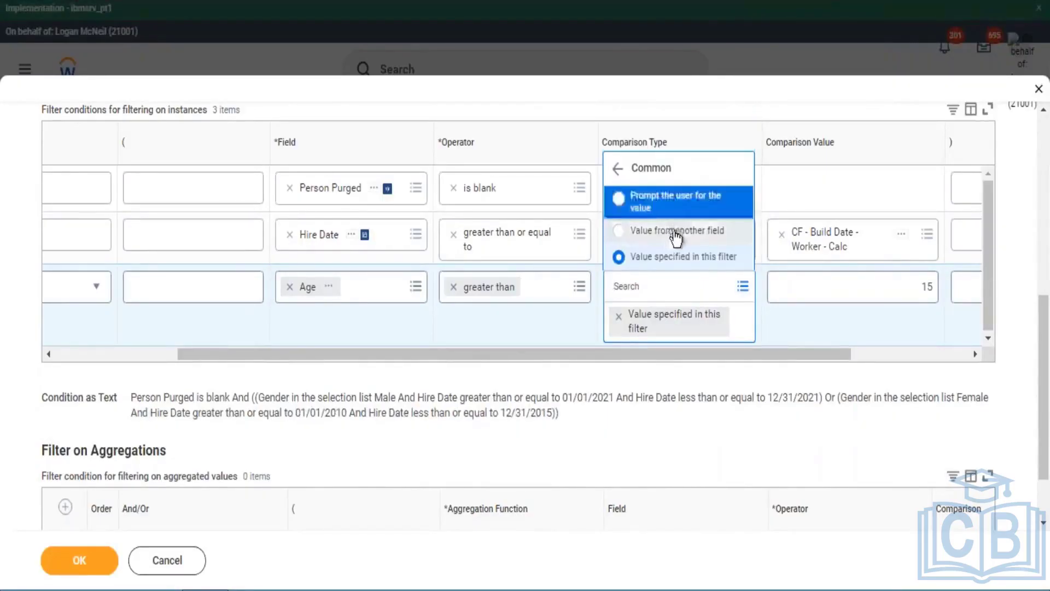
click(866, 298)
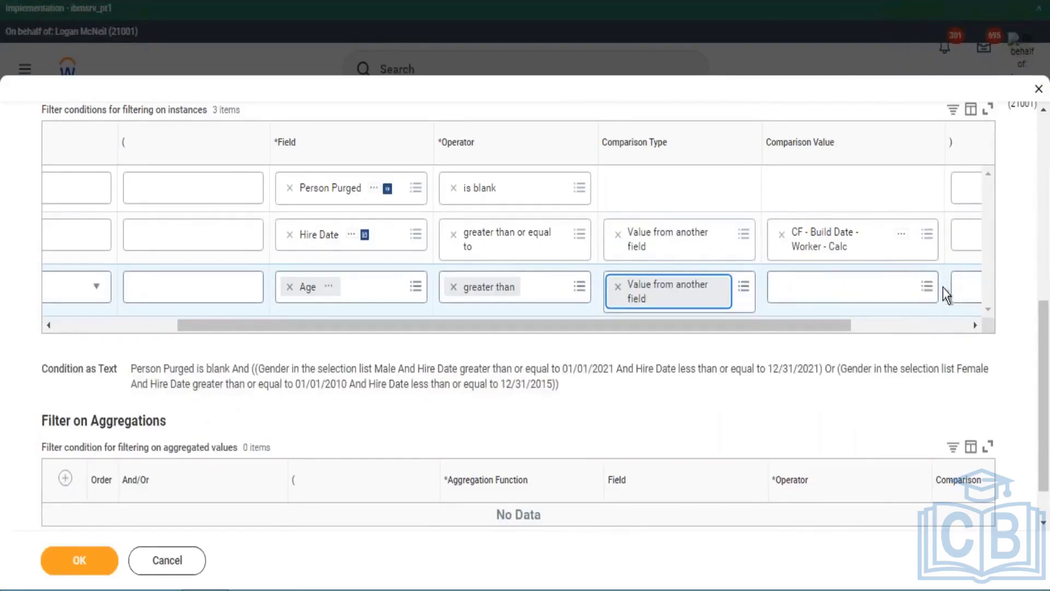
Step: Browse all fields offered as the comparison value of the Age condition
click(866, 288)
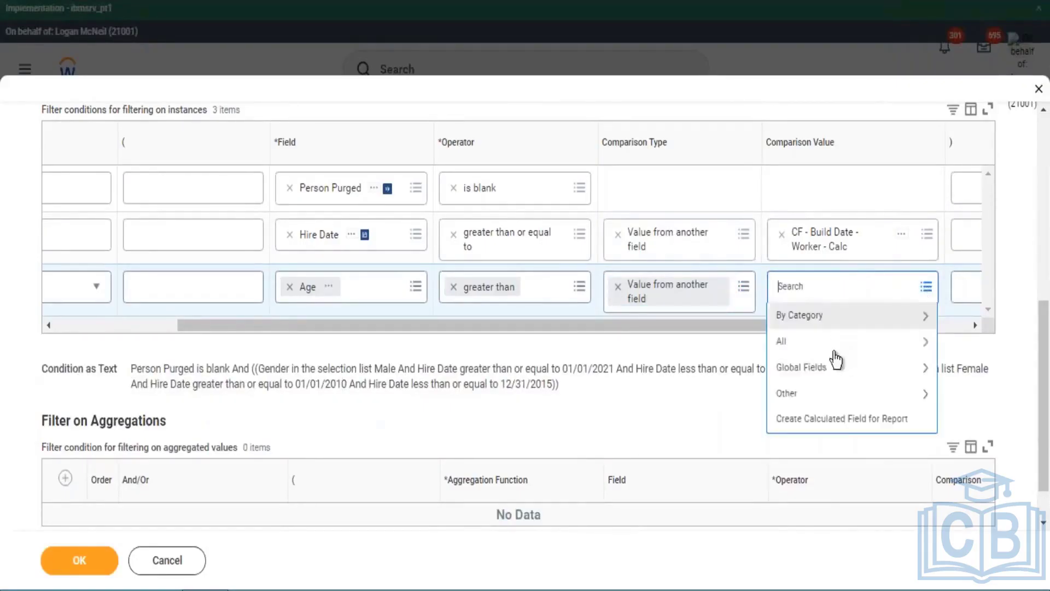
click(867, 366)
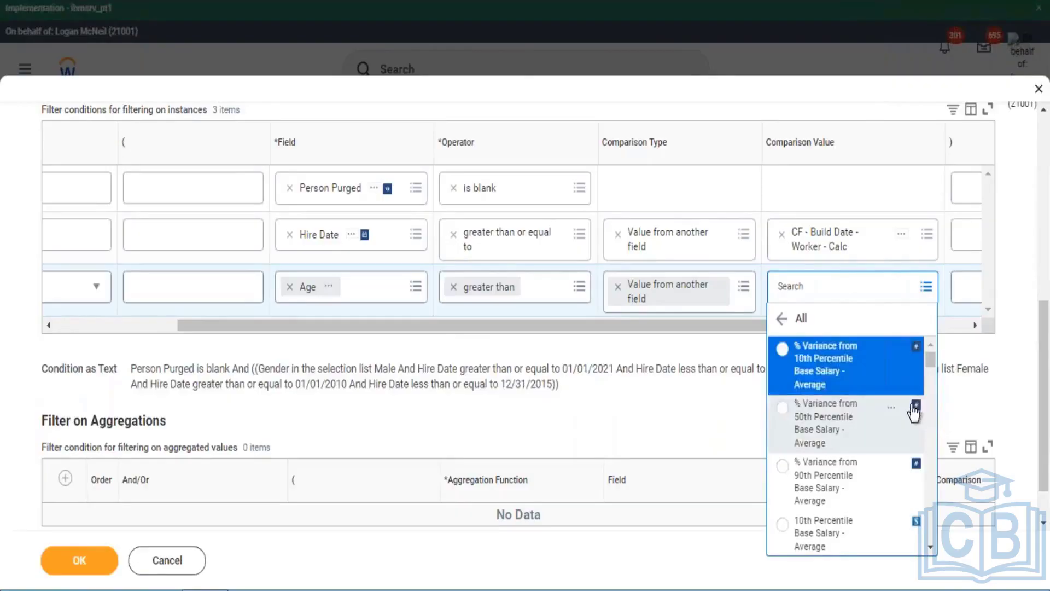
scroll(897, 435, down, 3)
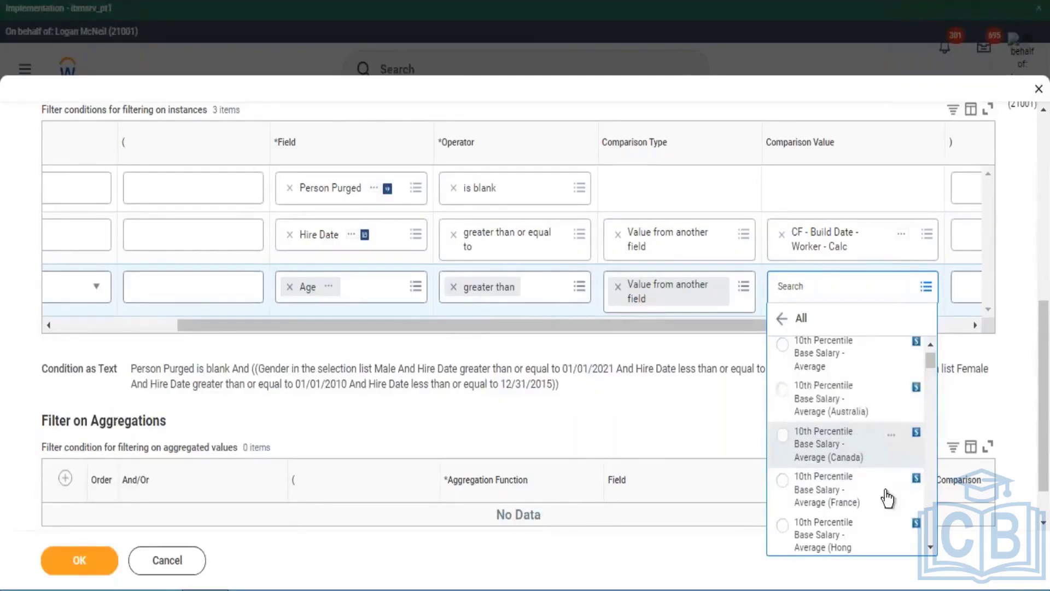
scroll(886, 482, down, 3)
scroll(911, 454, down, 1)
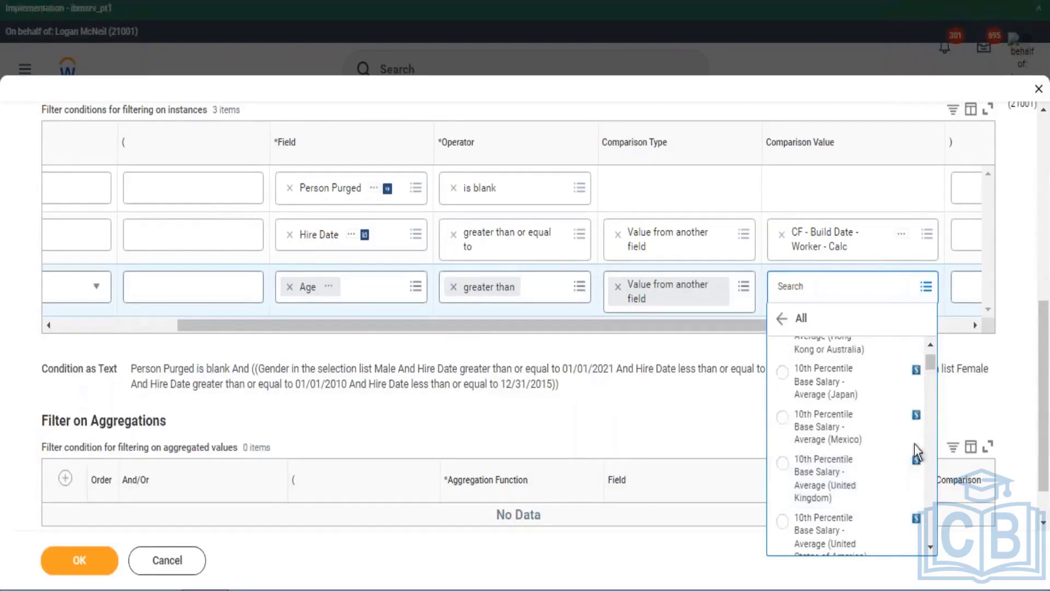
scroll(891, 460, down, 10)
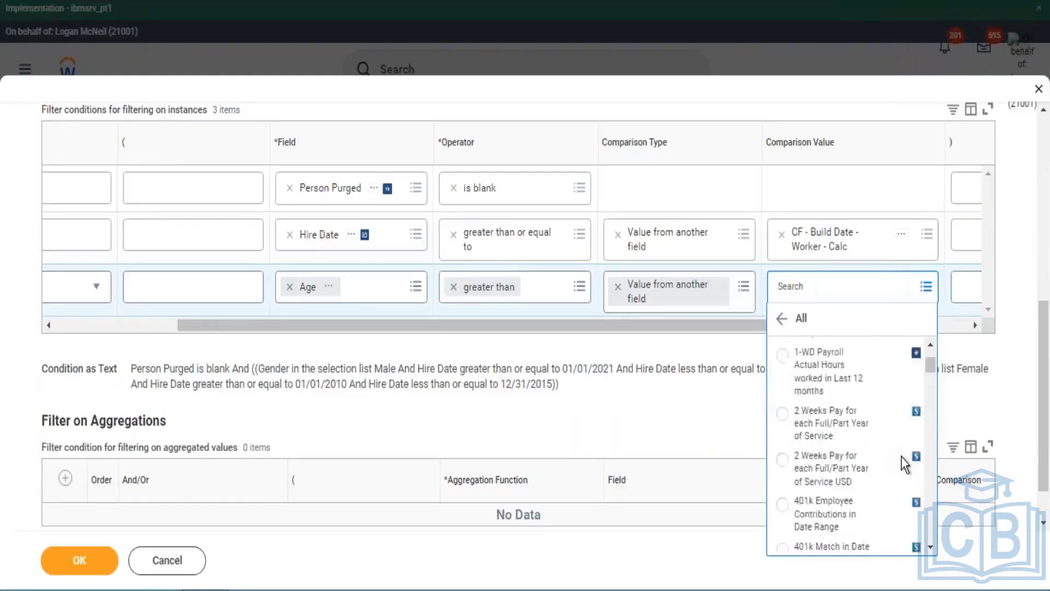
scroll(897, 445, down, 6)
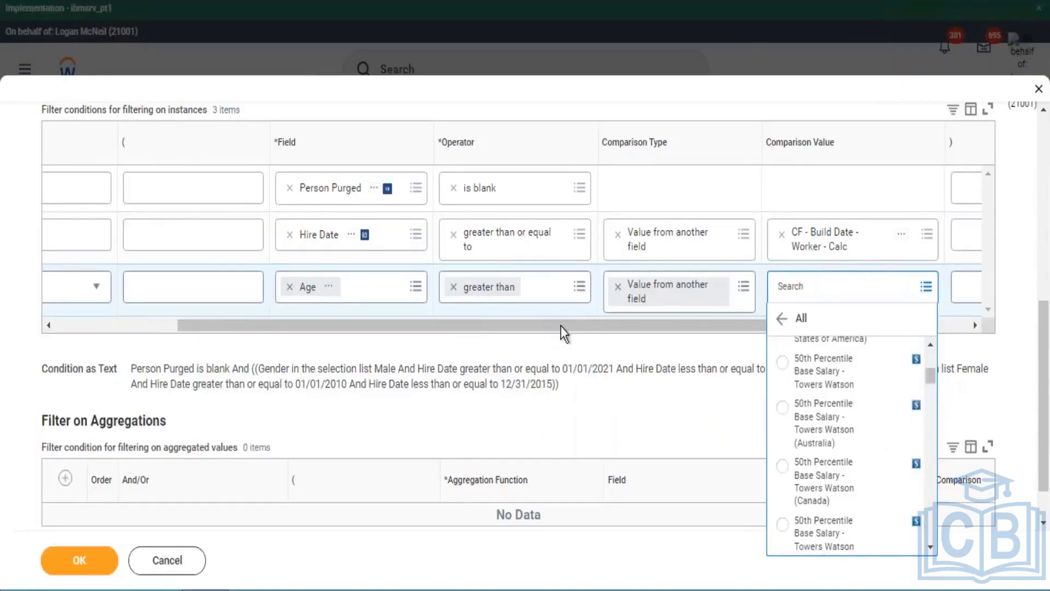
Step: Remove the Age condition from the instance filter
drag(560, 326, 438, 344)
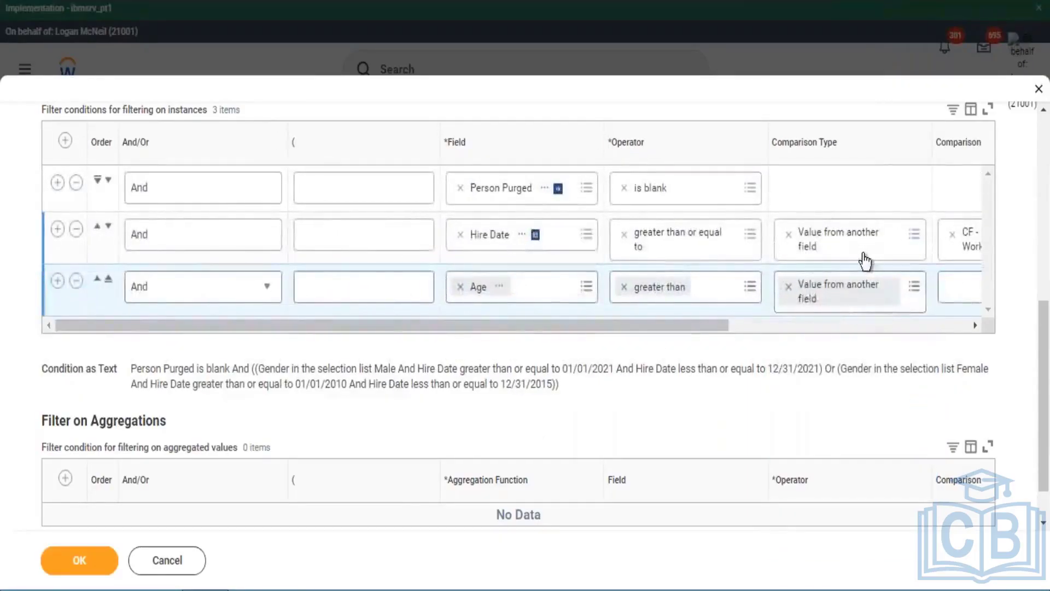
drag(704, 329, 390, 308)
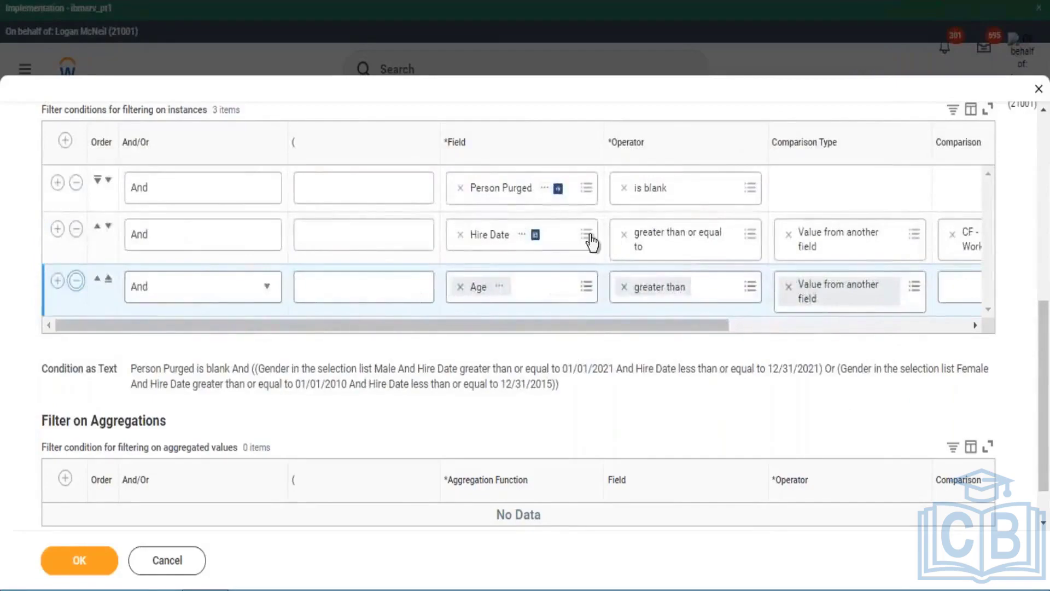
drag(711, 273, 818, 268)
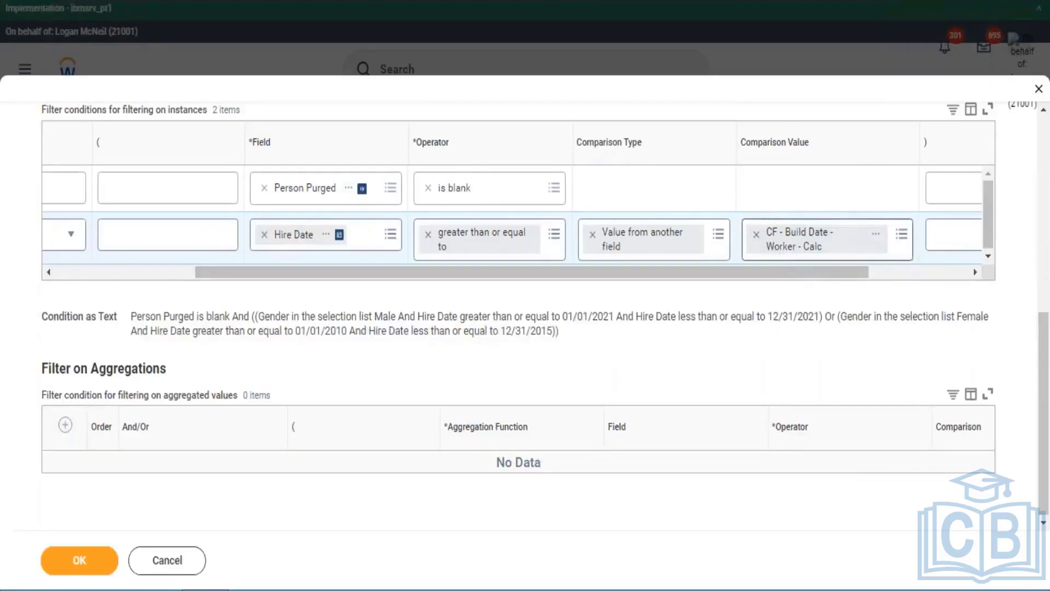
Step: Set the Hire Date condition's comparison type to Prompt the user for the value
scroll(907, 276, left, 6)
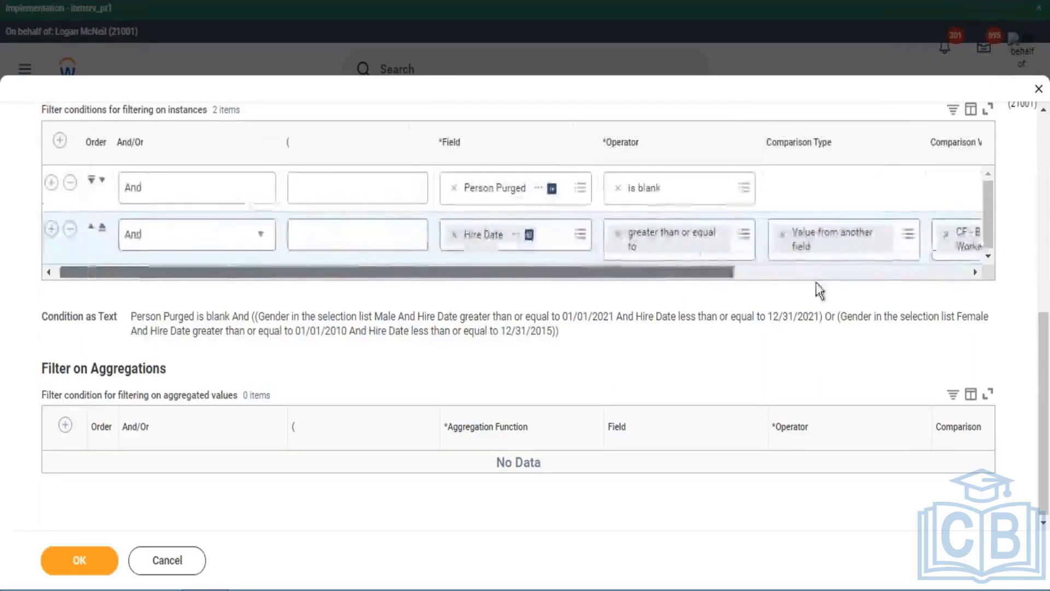
drag(713, 276, 896, 310)
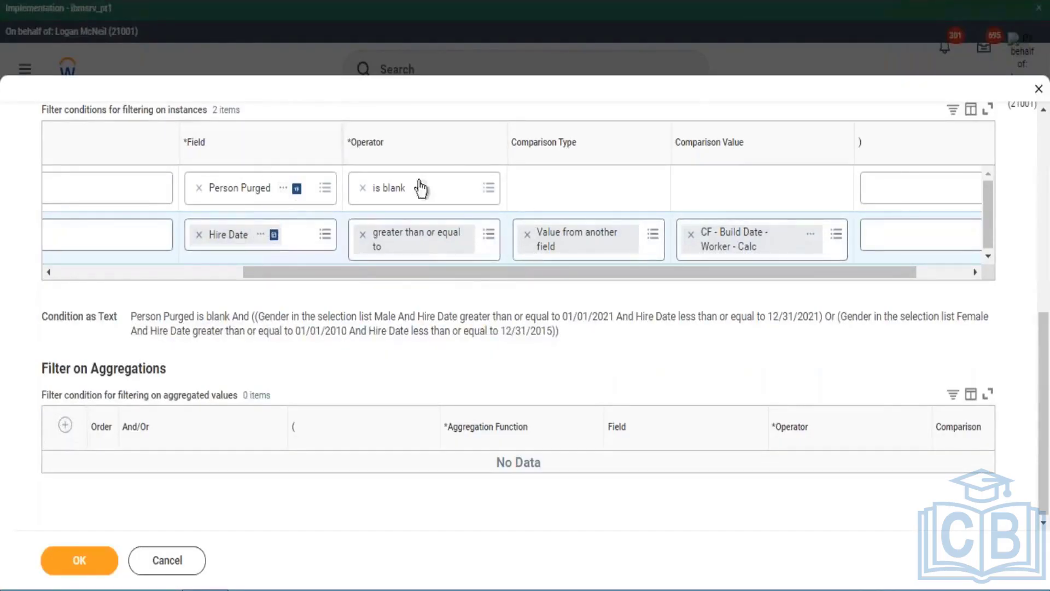
scroll(297, 174, up, 2)
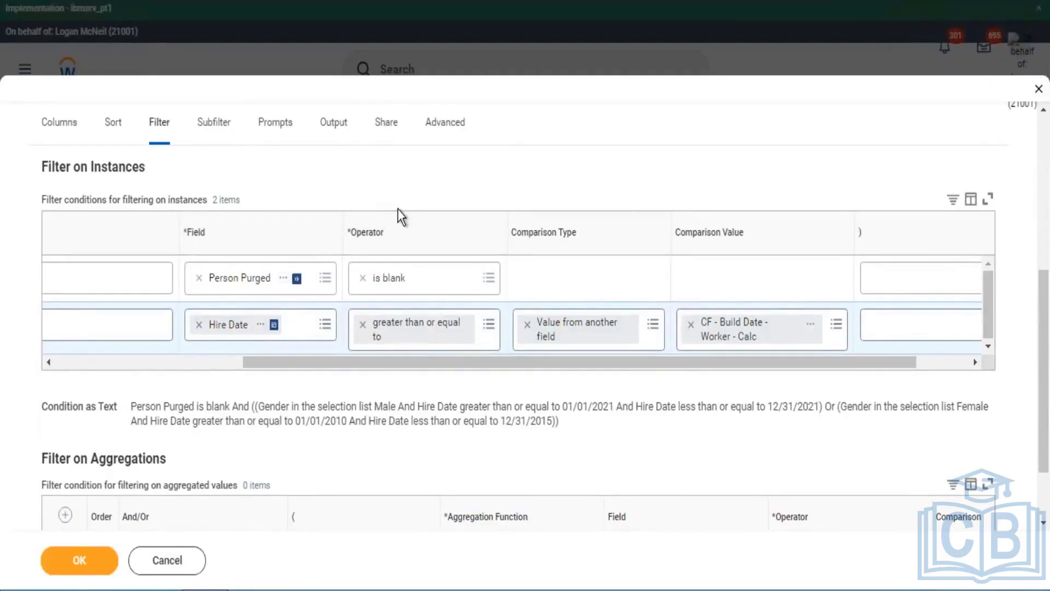
click(672, 327)
click(598, 274)
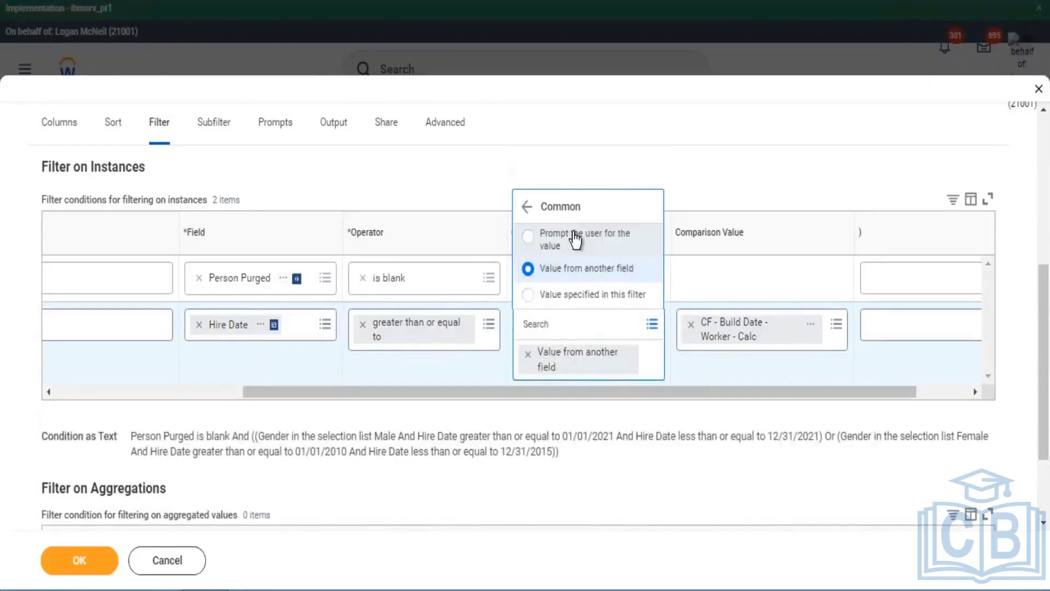
click(585, 239)
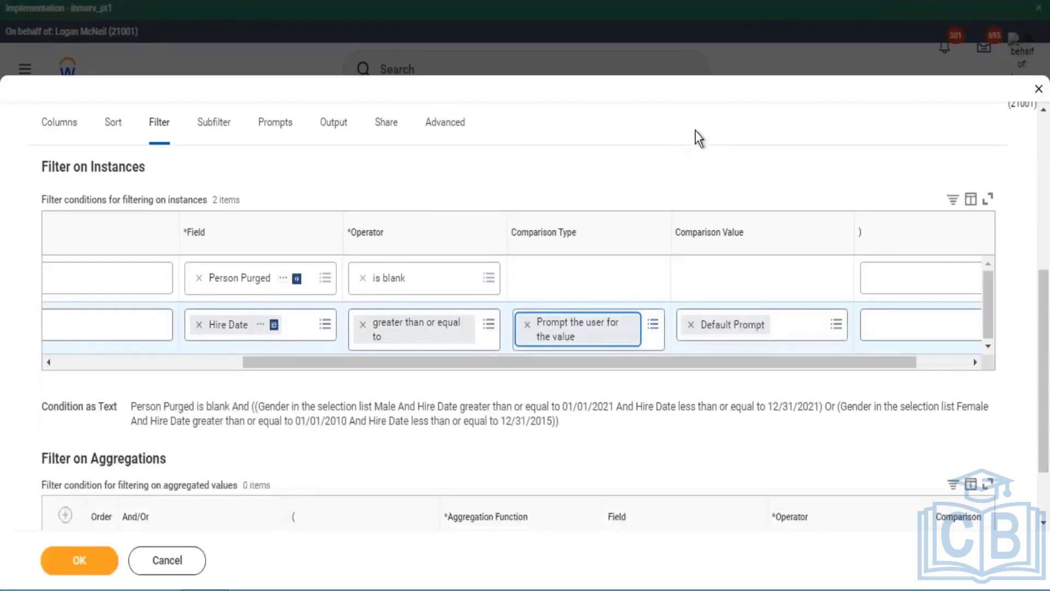
Step: Save the changes to the custom report and run it
scroll(633, 358, left, 3)
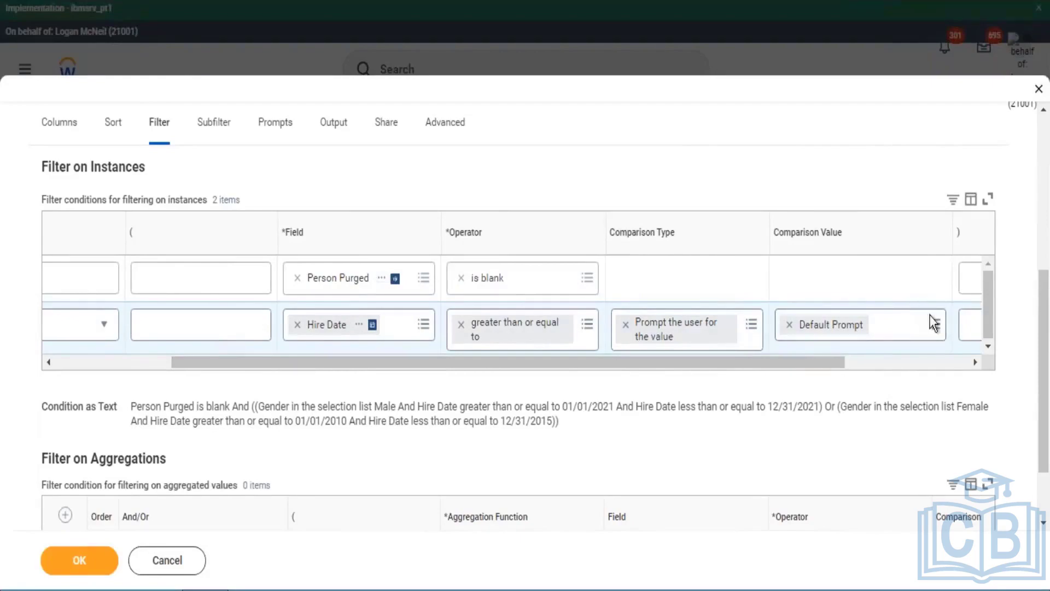
click(319, 335)
click(146, 546)
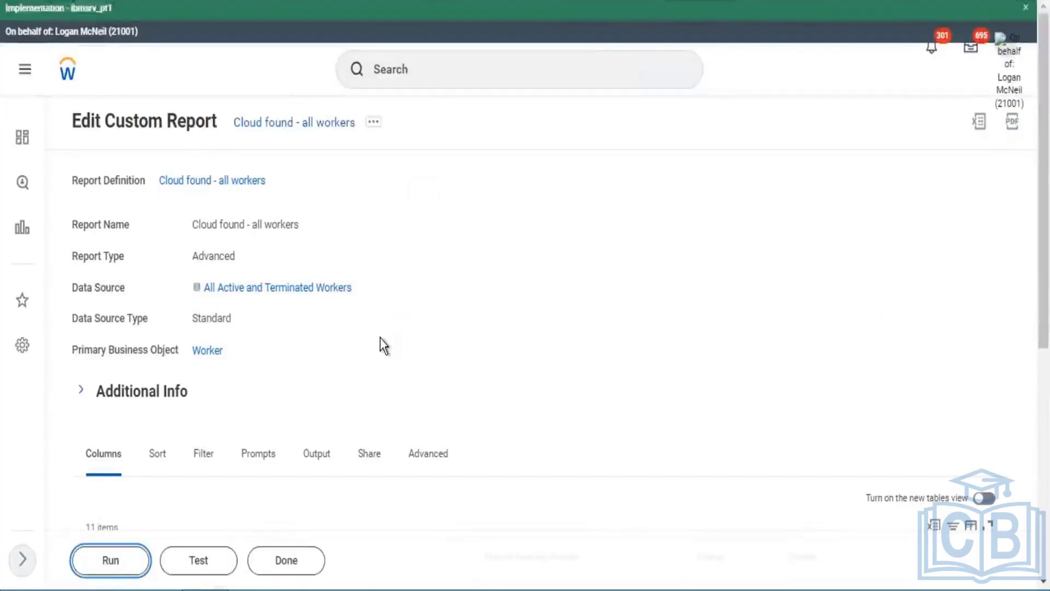
key(Return)
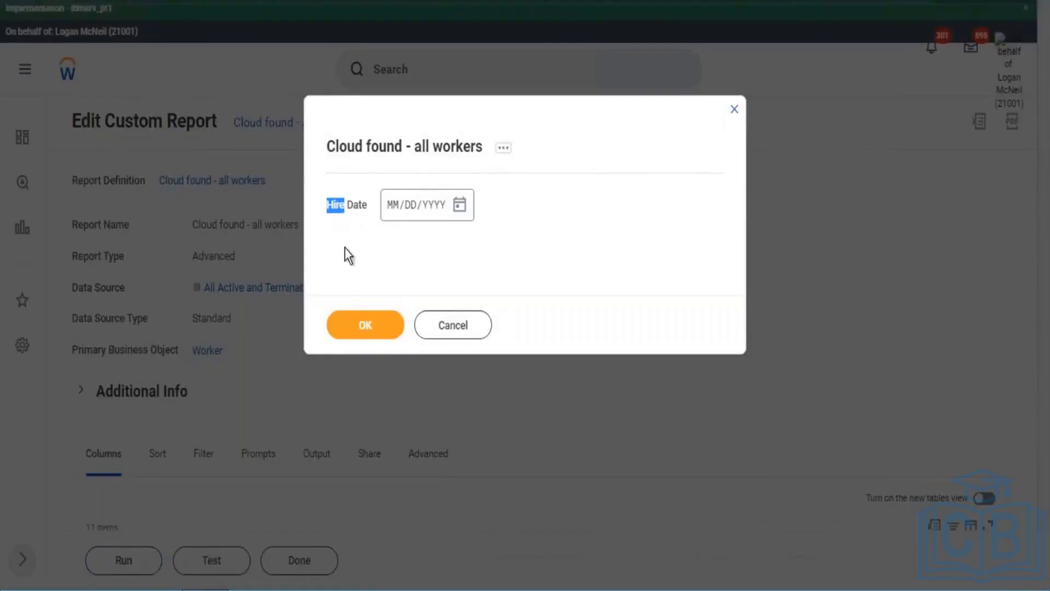
Step: Enter 01/01/2022 as the Hire Date prompt value and submit it to generate the report
key(Tab)
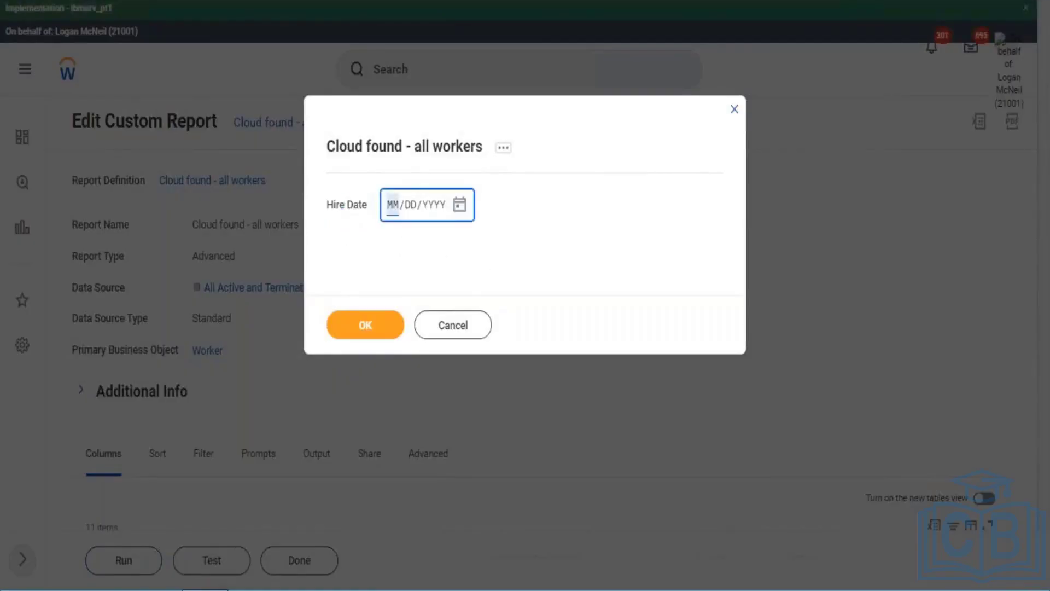
text(01/01/20)
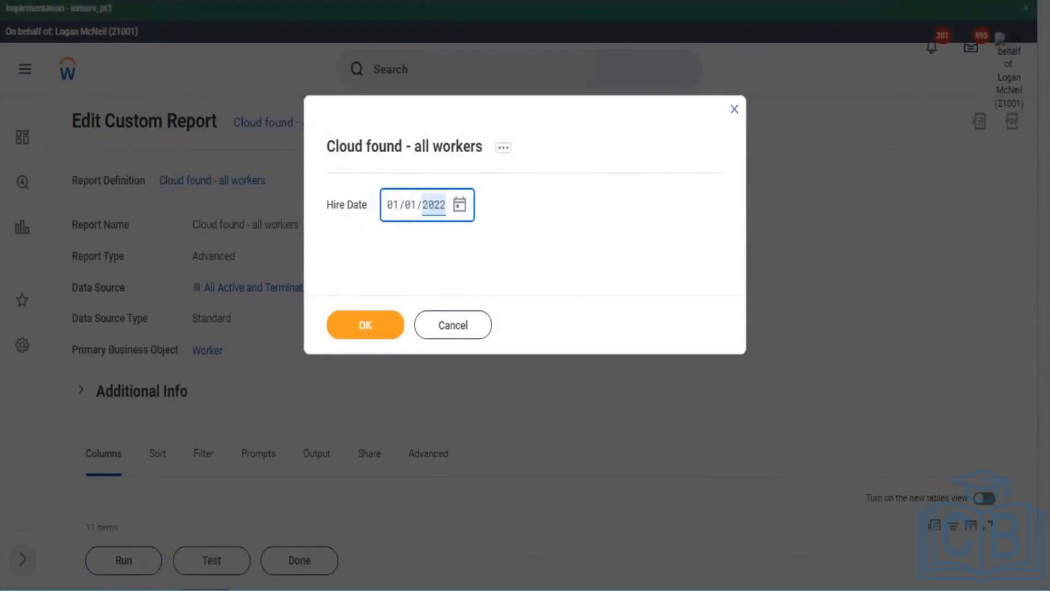
text(22)
click(367, 327)
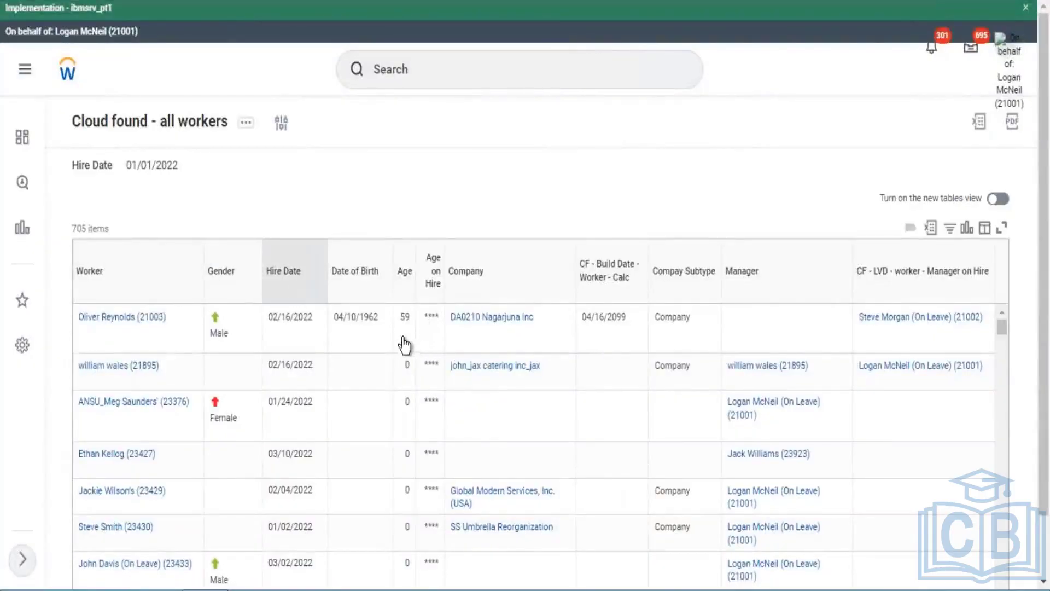
Step: Sort the report results by Hire Date in ascending order and check the earliest date
click(283, 271)
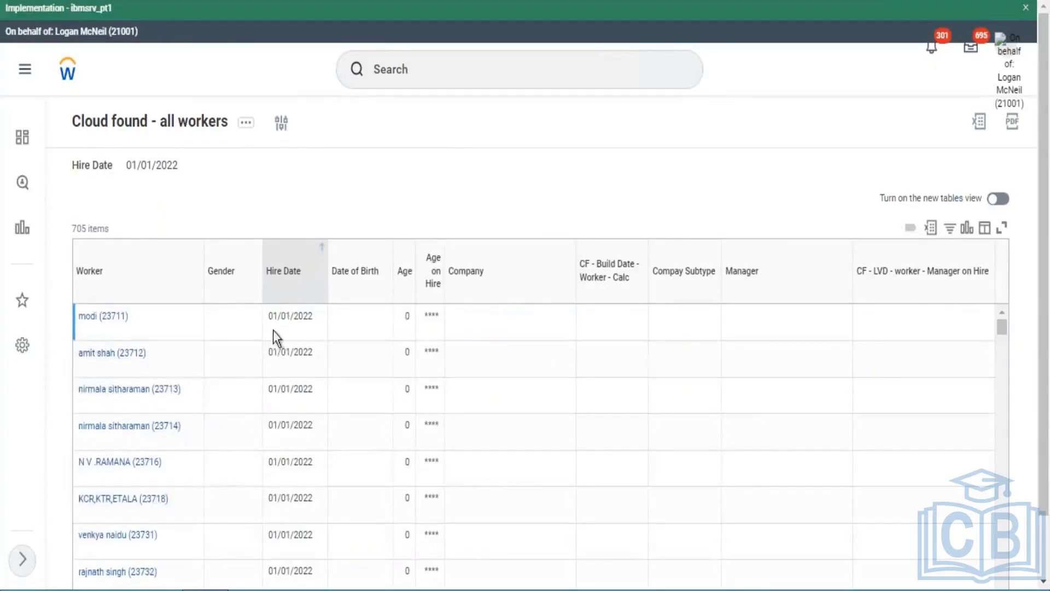
drag(269, 317, 311, 321)
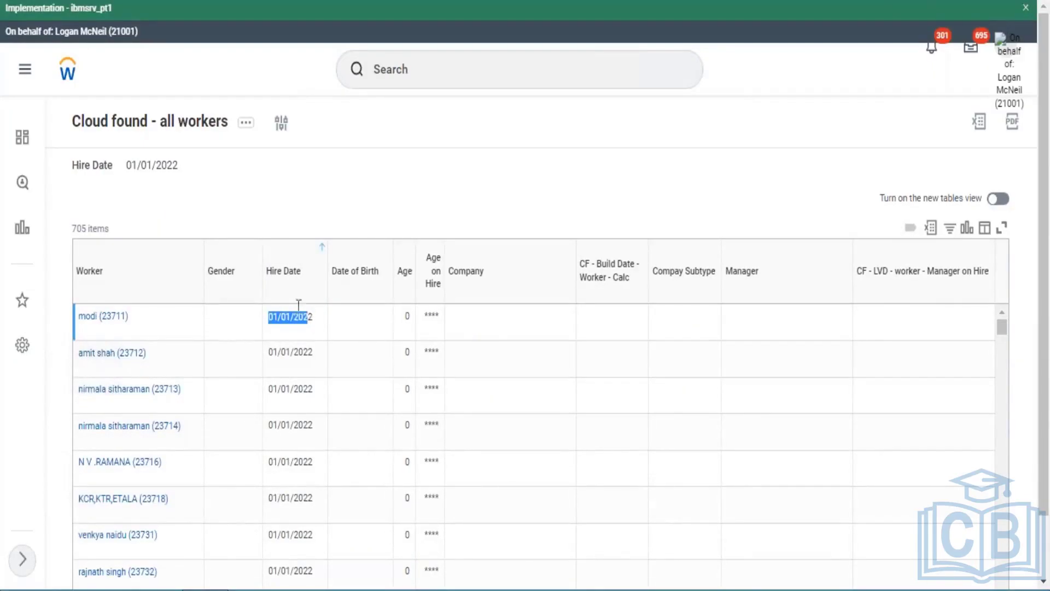
click(471, 226)
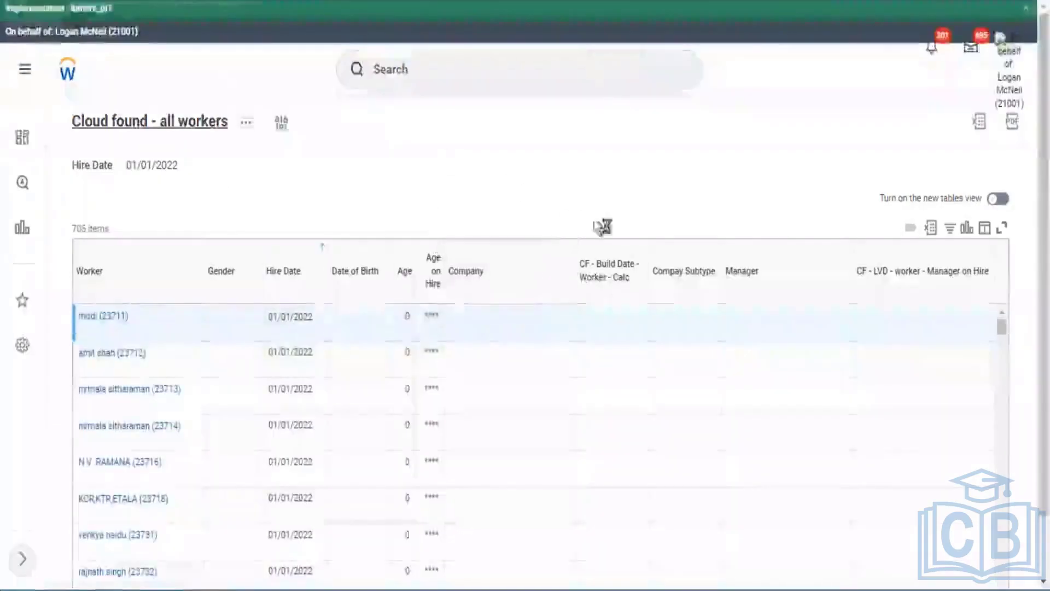
Step: View the report definition's instance filter and examine the Hire Date condition's operator and comparison type
scroll(306, 315, down, 2)
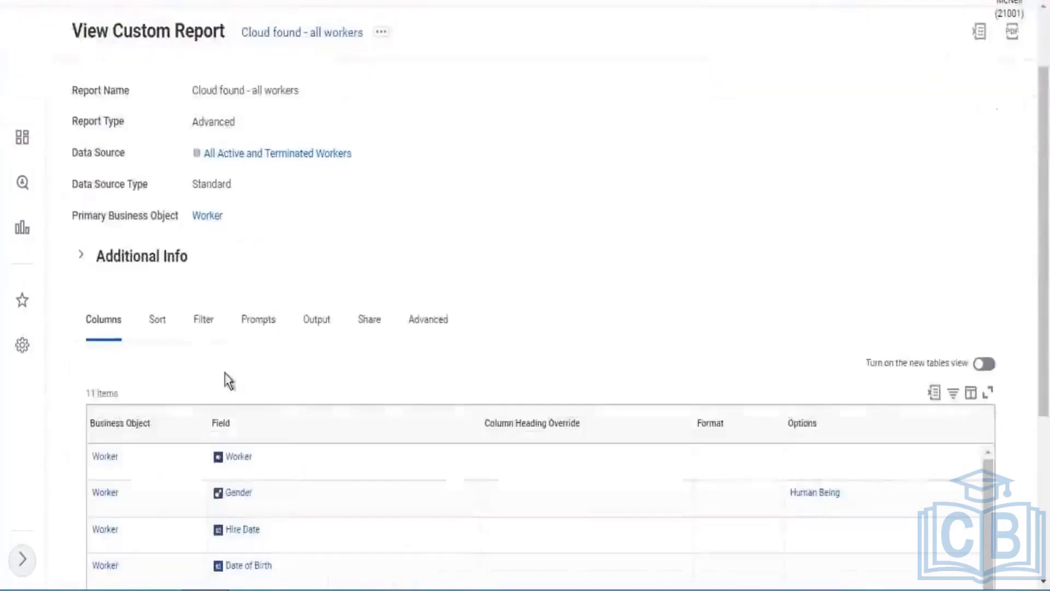
click(204, 323)
scroll(618, 328, down, 2)
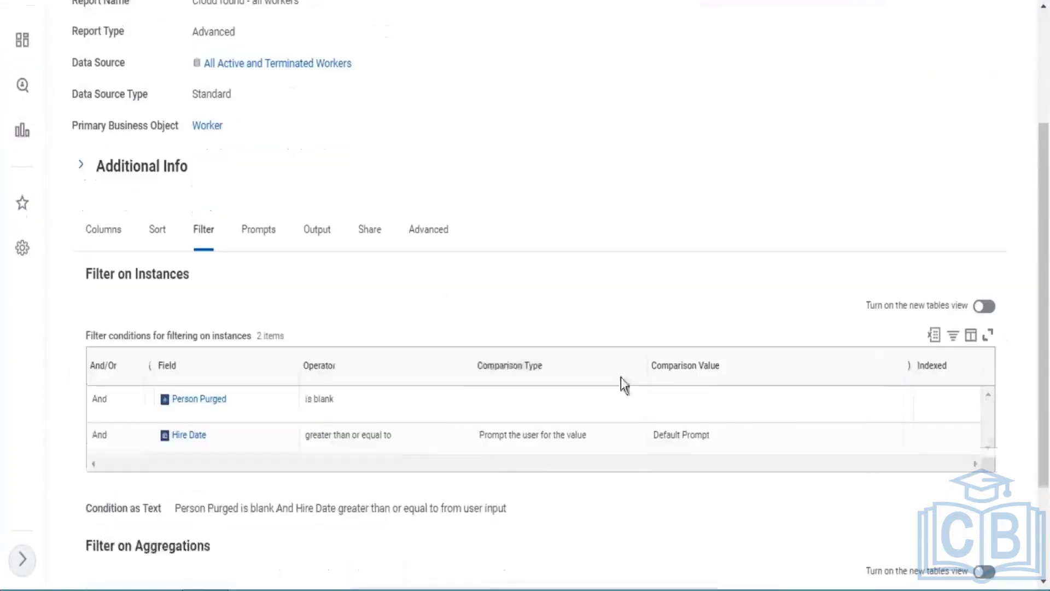
drag(360, 436, 334, 435)
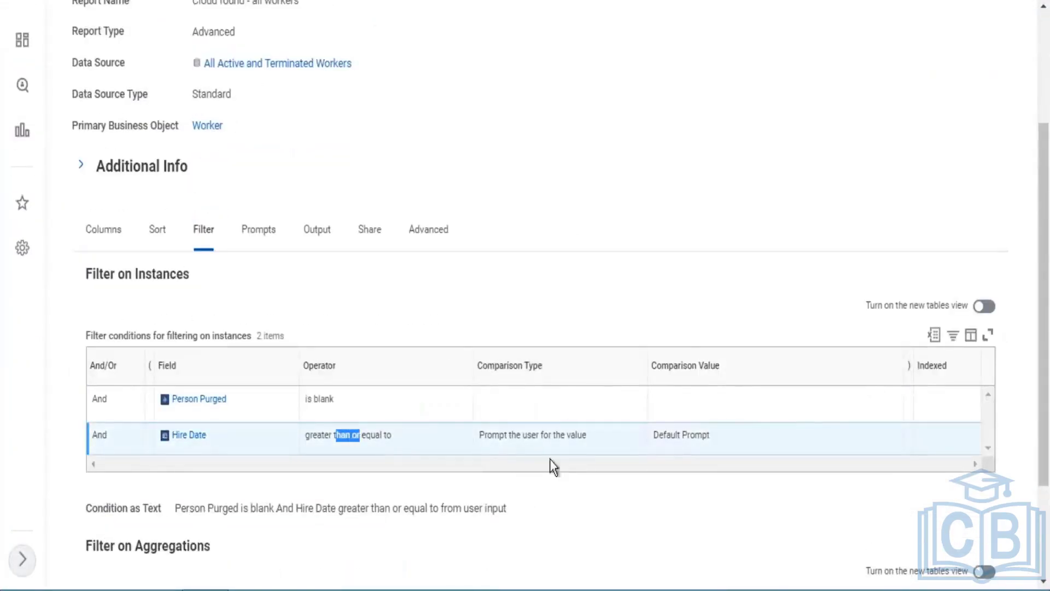
drag(493, 435, 580, 440)
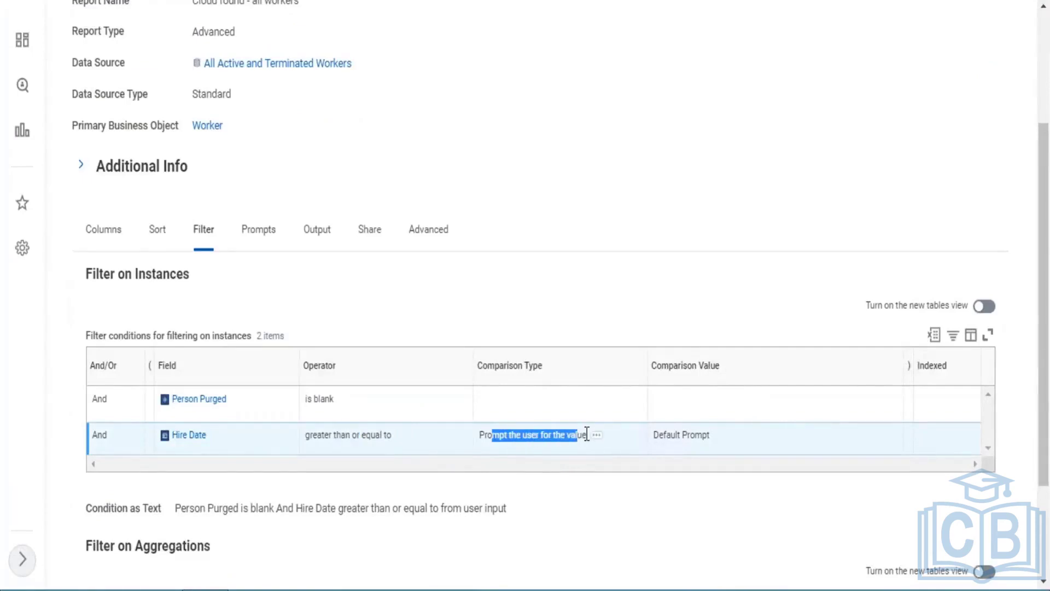
double_click(481, 435)
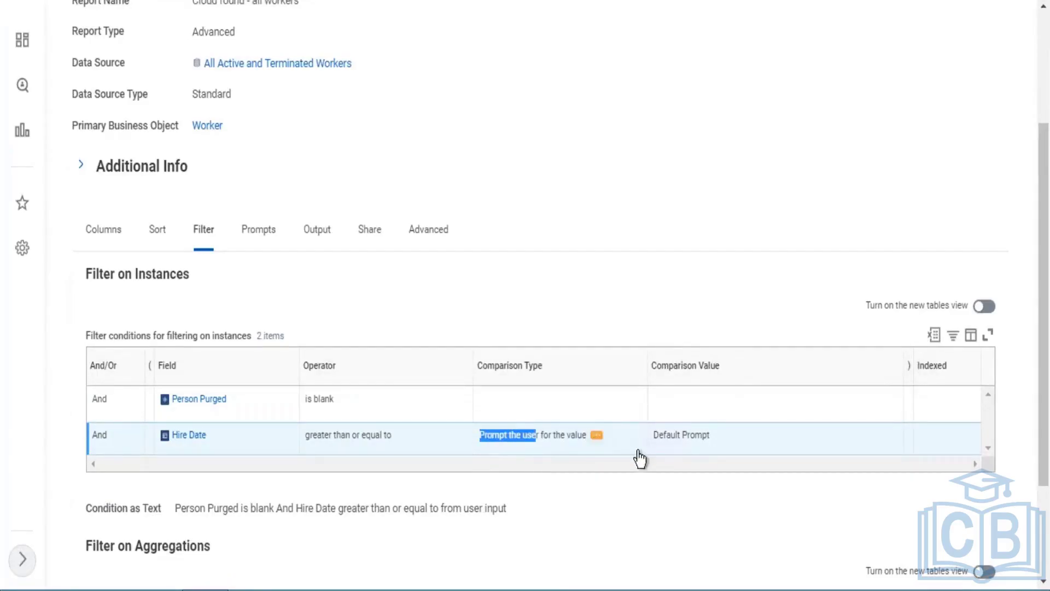
click(596, 435)
click(626, 481)
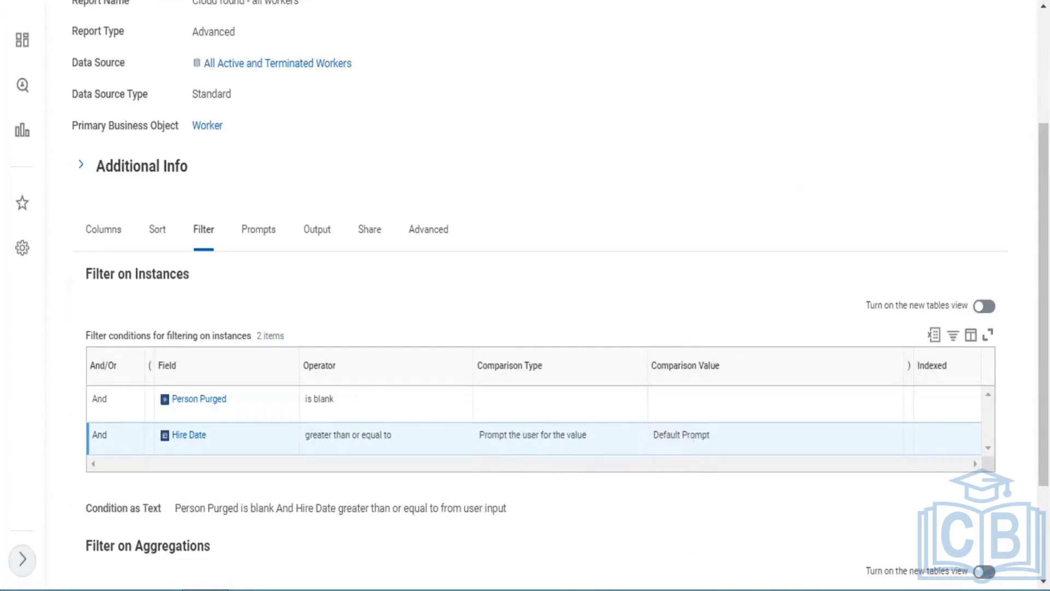
Step: Switch to the Reporting workbook in Excel and add "> Value from Another Field" and "> Prompt the user for the value" as new lines in cell B2
key(alt+Tab)
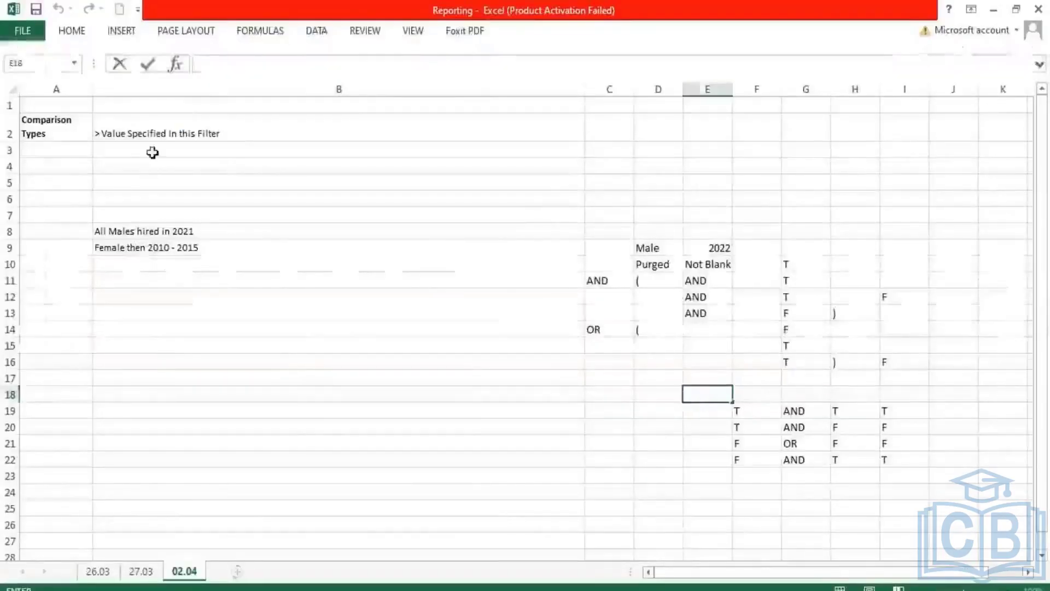
double_click(265, 131)
key(alt+Return)
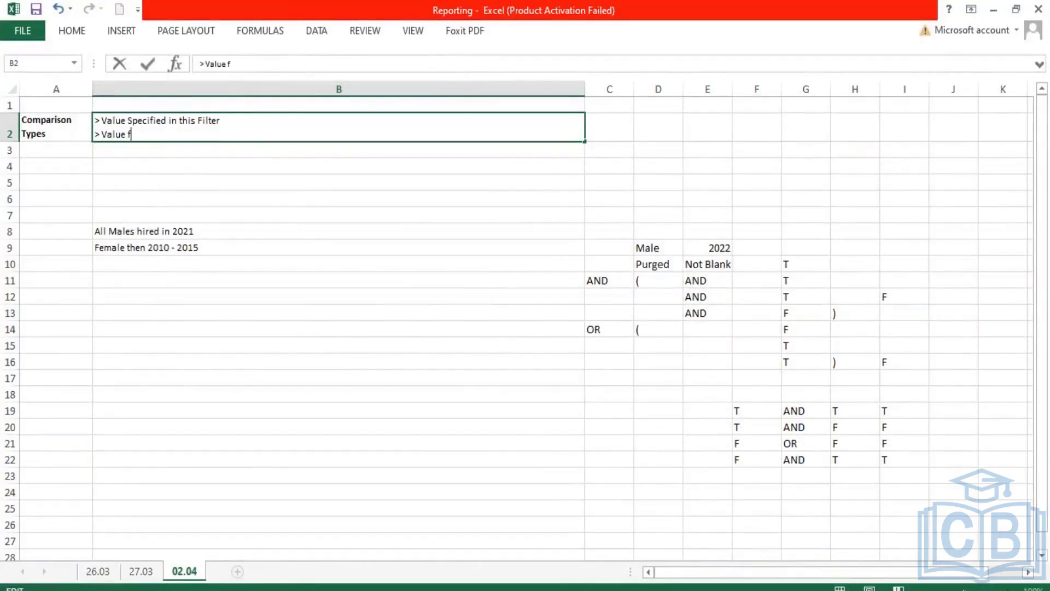
text(> Value from Another )
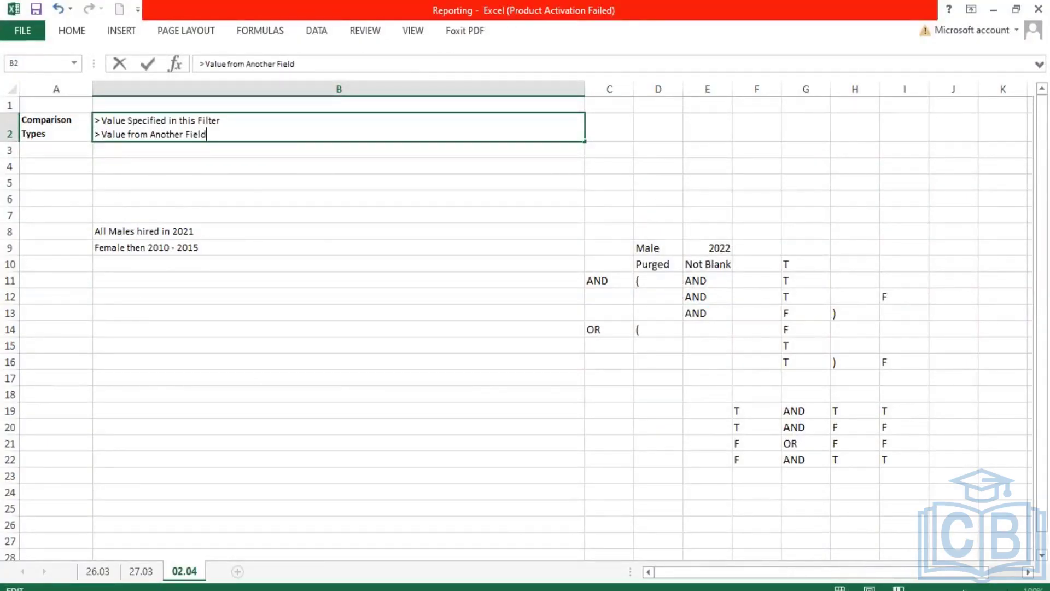
text(Field)
key(alt+Return)
text(> Prompt the user for the value)
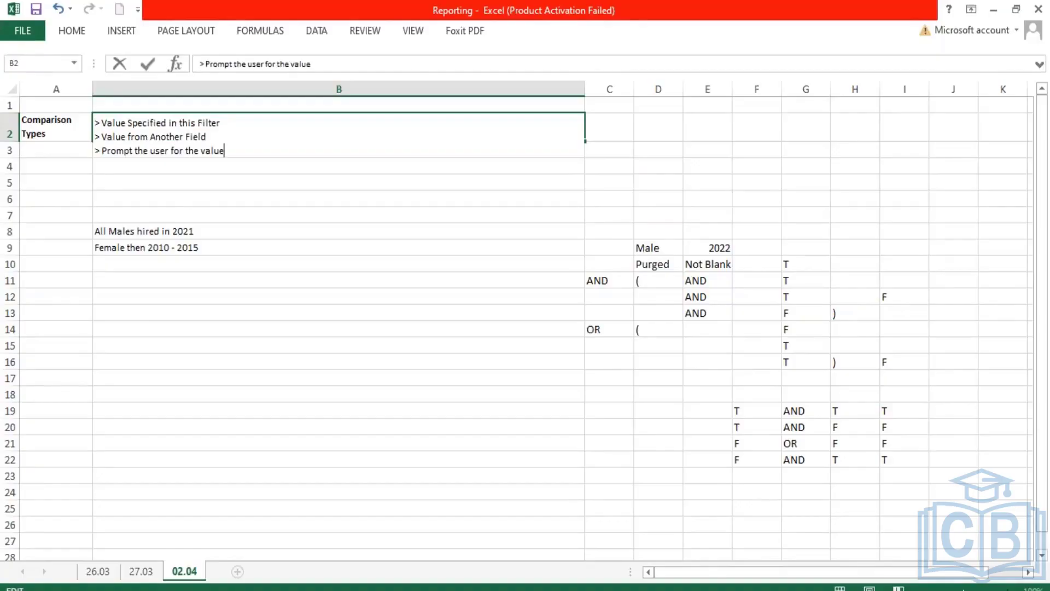
key(Return)
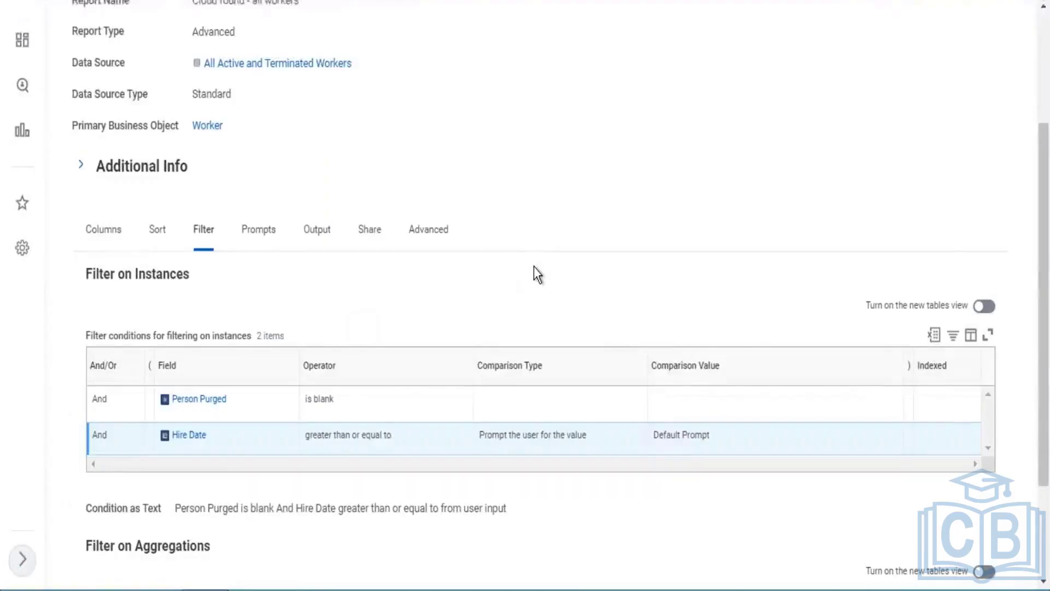
Step: Open the Cloud found - all workers custom report for editing, check its column fields and display its instance filter conditions
scroll(533, 268, up, 5)
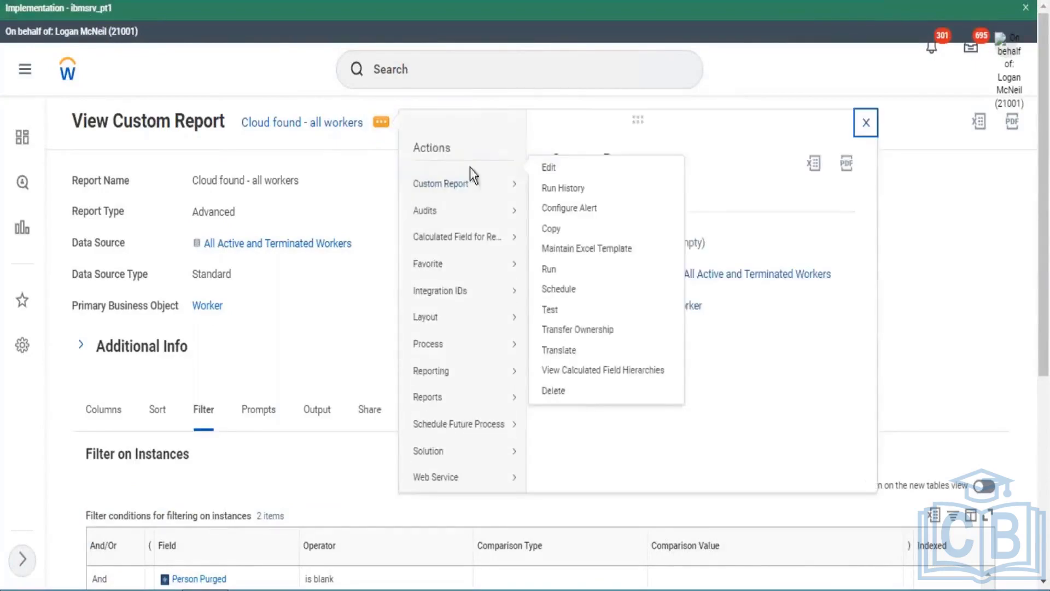
click(626, 145)
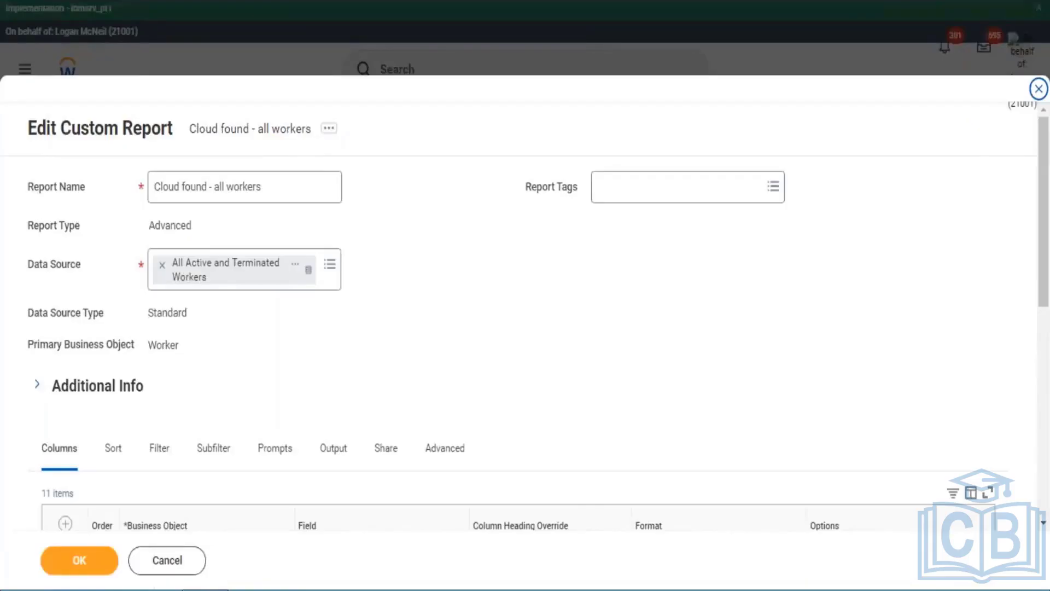
scroll(182, 400, down, 2)
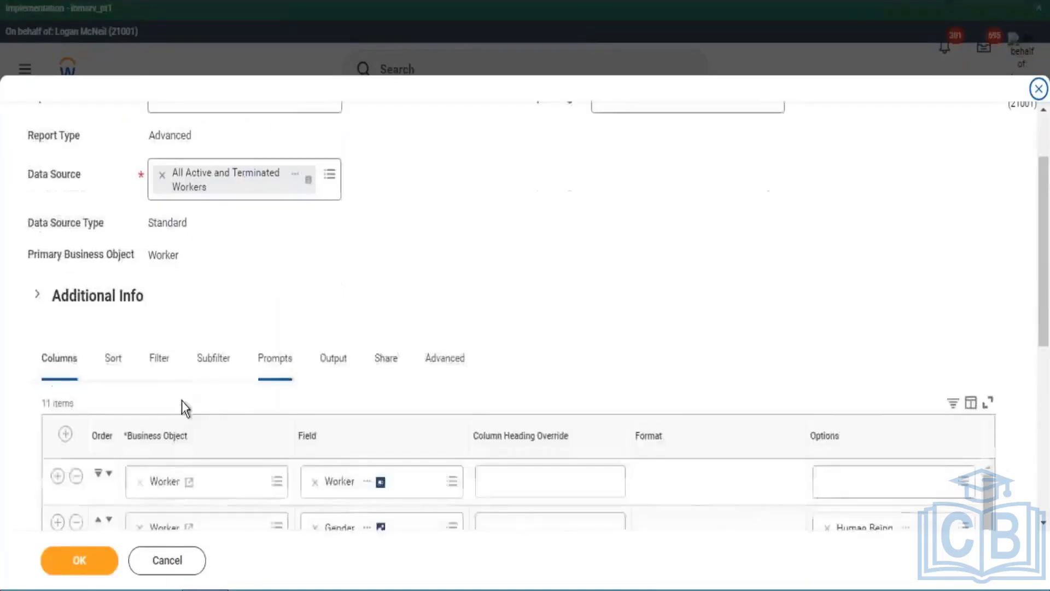
click(160, 359)
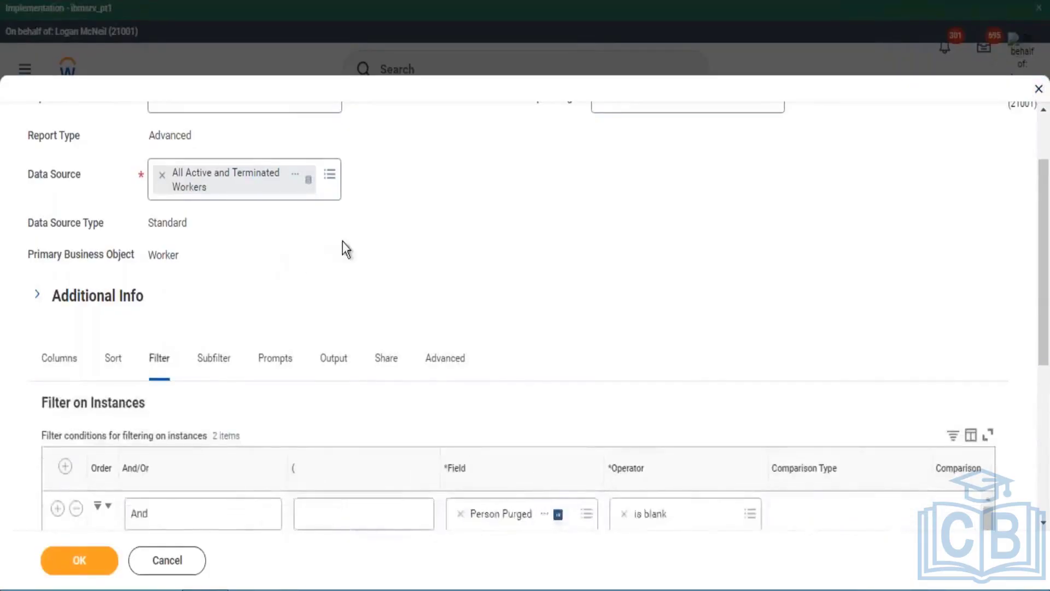
scroll(50, 323, down, 2)
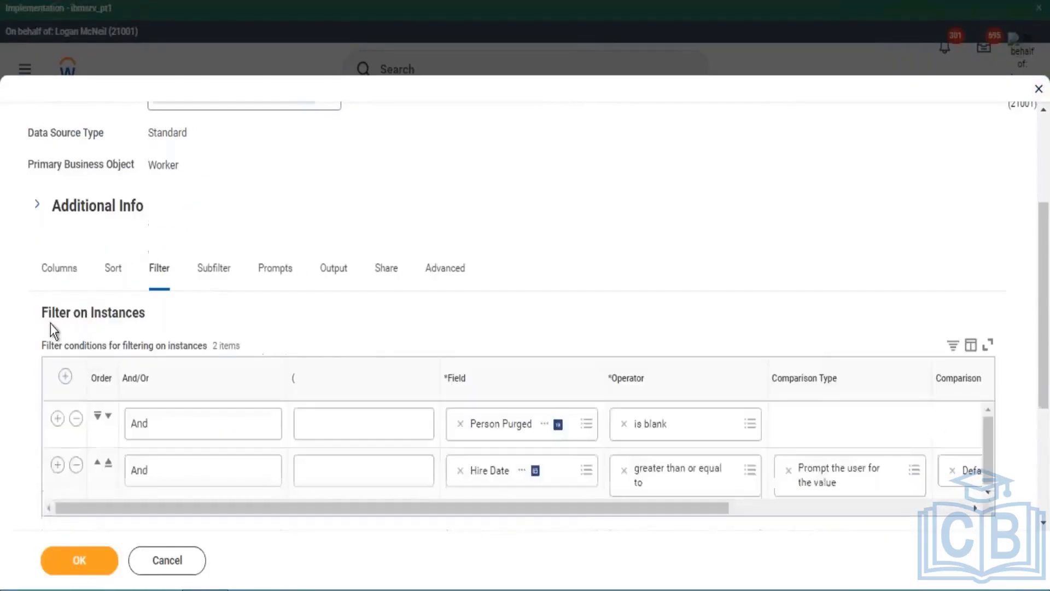
click(63, 278)
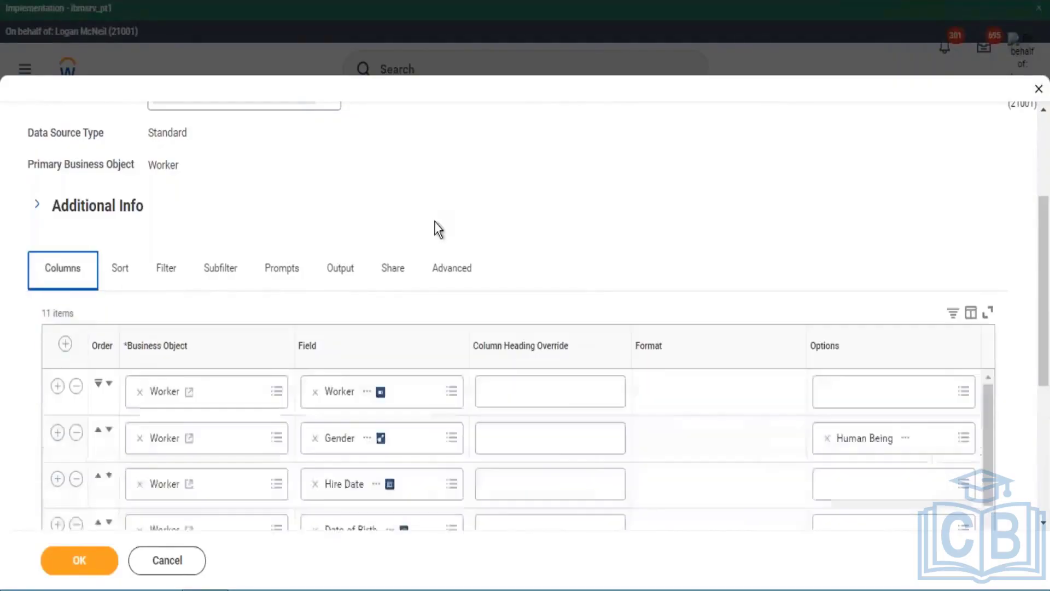
scroll(444, 219, down, 4)
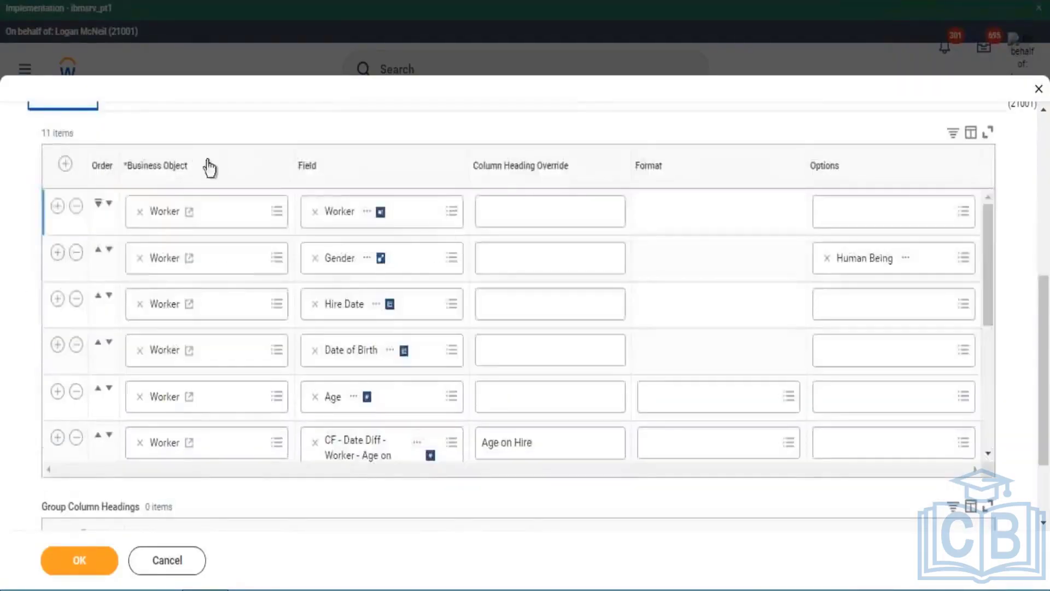
scroll(143, 216, up, 4)
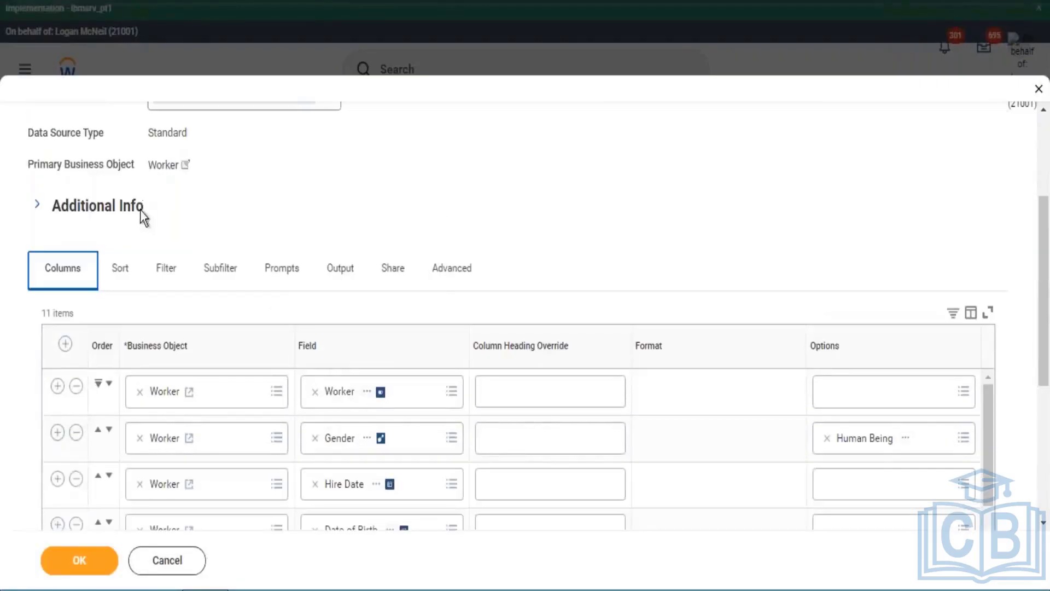
click(166, 269)
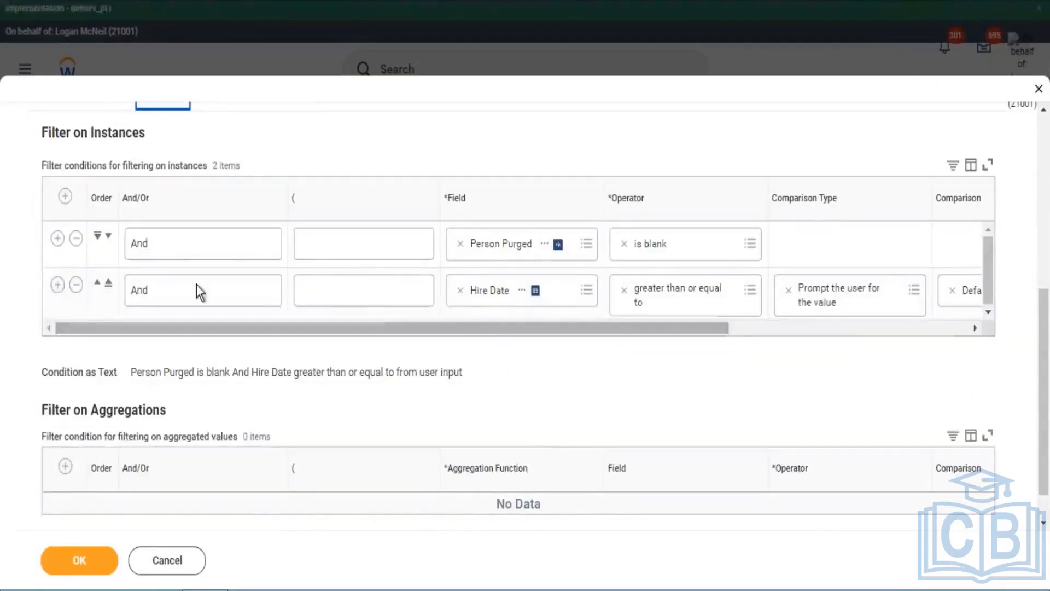
Step: Add an And condition to the instance filter on CF - LRV - Worker - Company Subtype, copying the field name from the report's columns
click(57, 284)
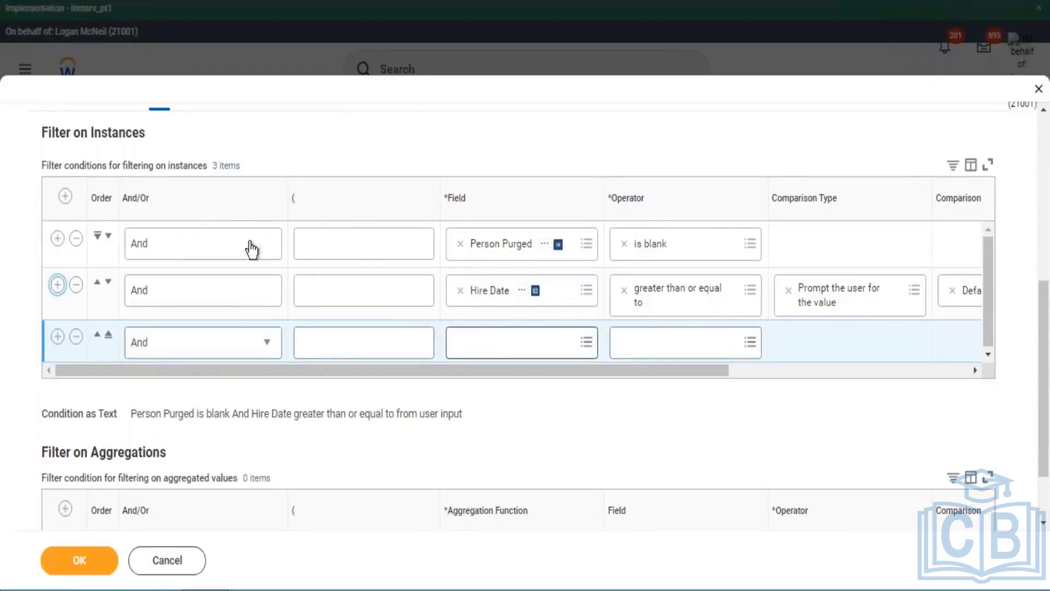
scroll(133, 219, up, 2)
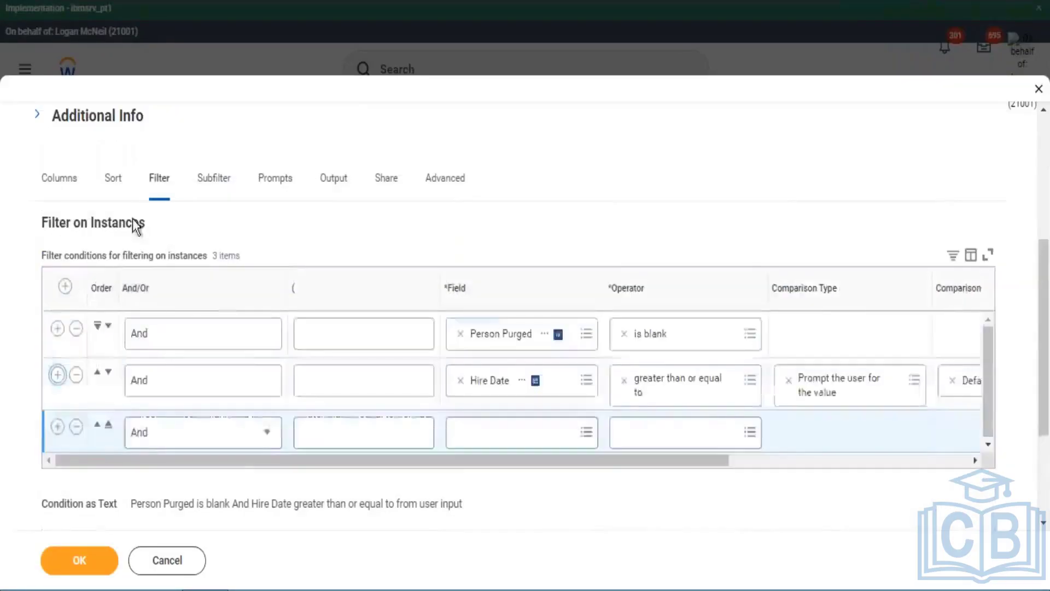
click(61, 191)
scroll(493, 328, down, 5)
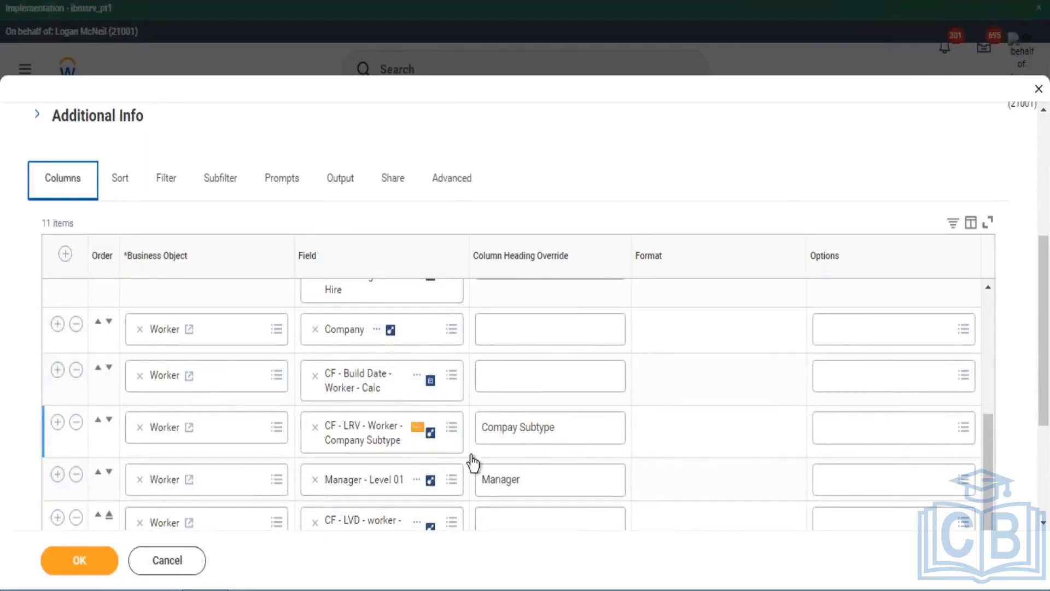
right_click(474, 474)
click(455, 492)
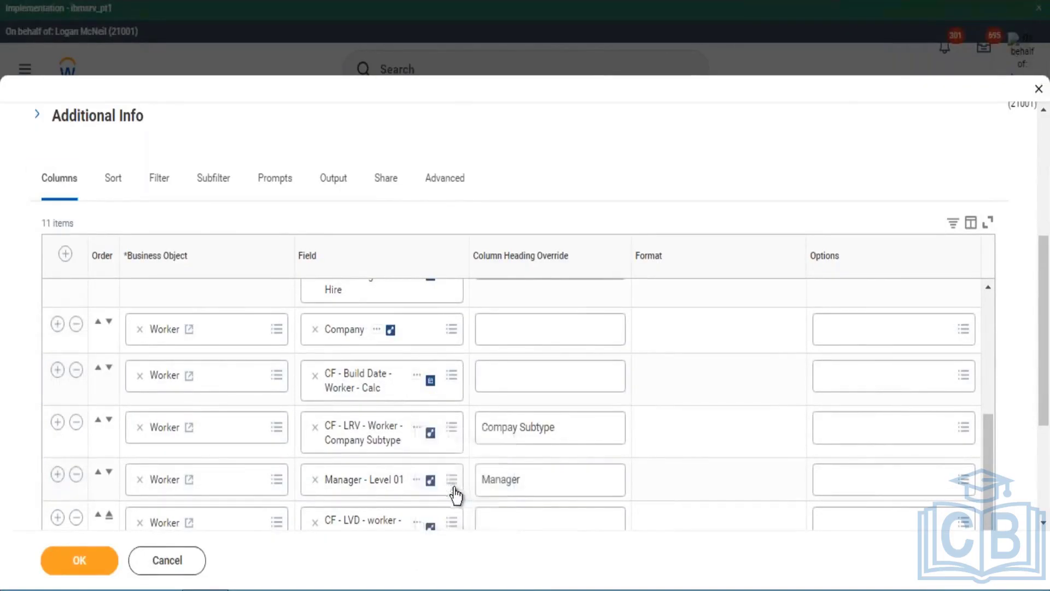
click(164, 180)
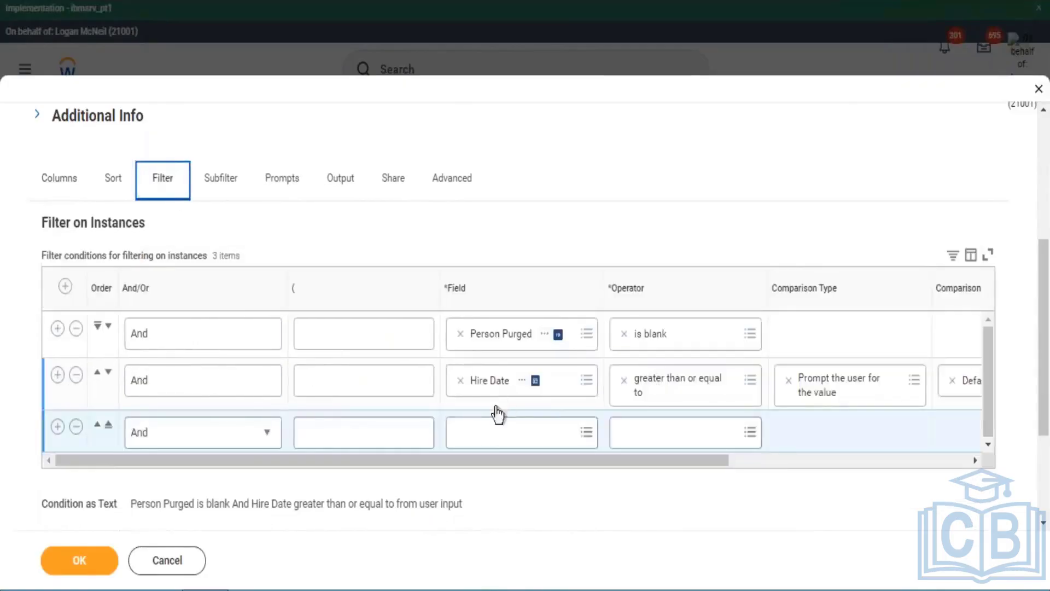
text(V - Worker - Company Subtype)
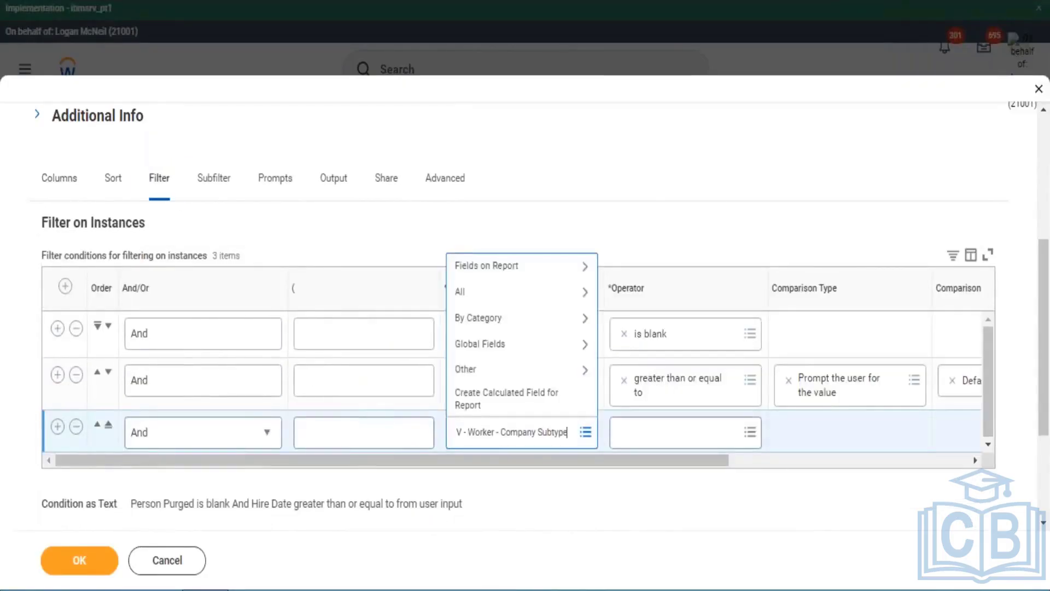
key(Return)
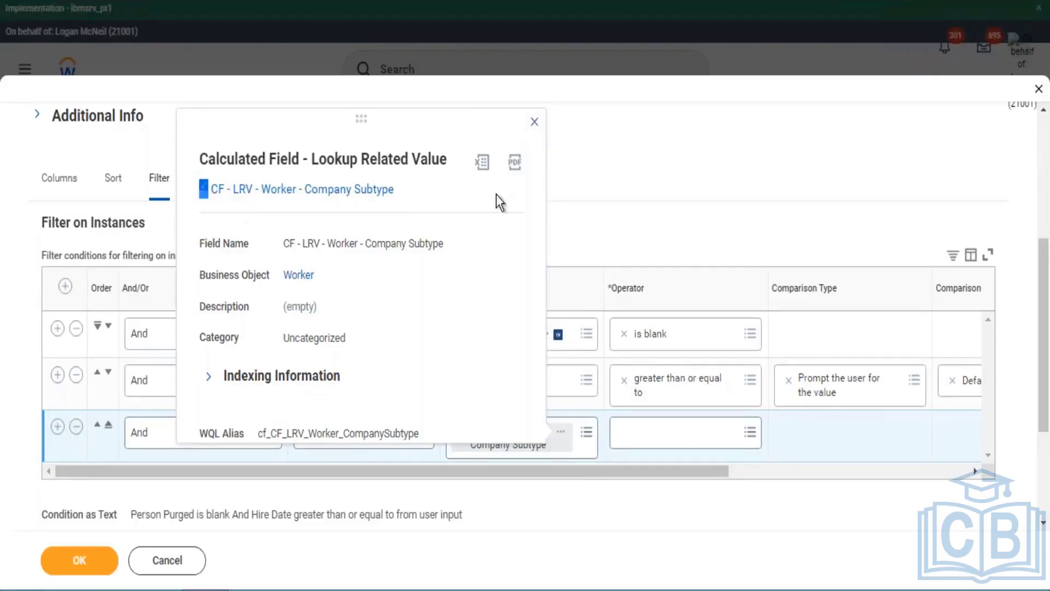
Step: Set the Company Subtype condition's operator to in the selection list
click(710, 434)
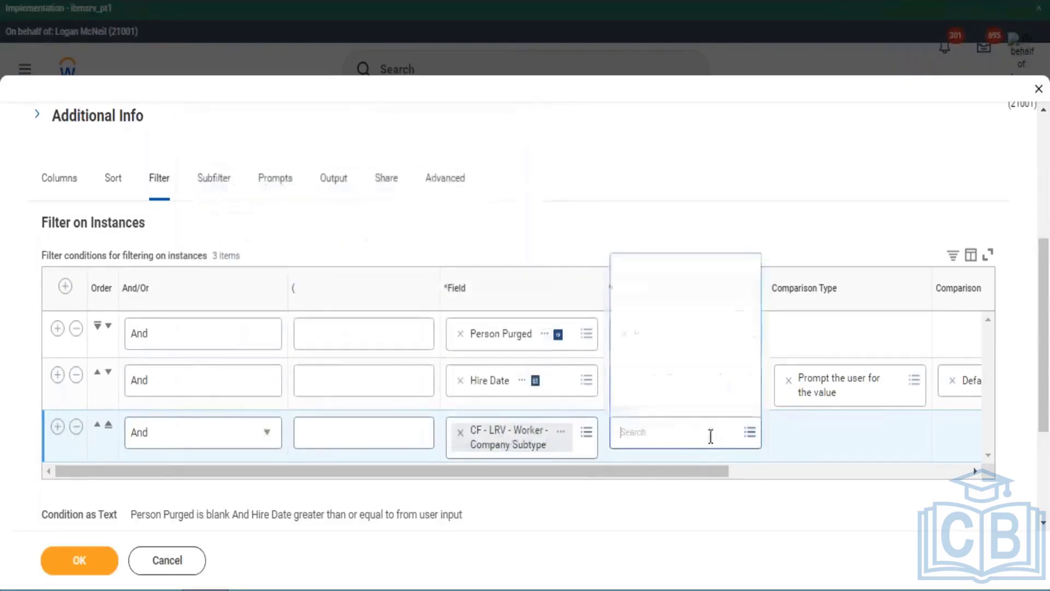
click(668, 378)
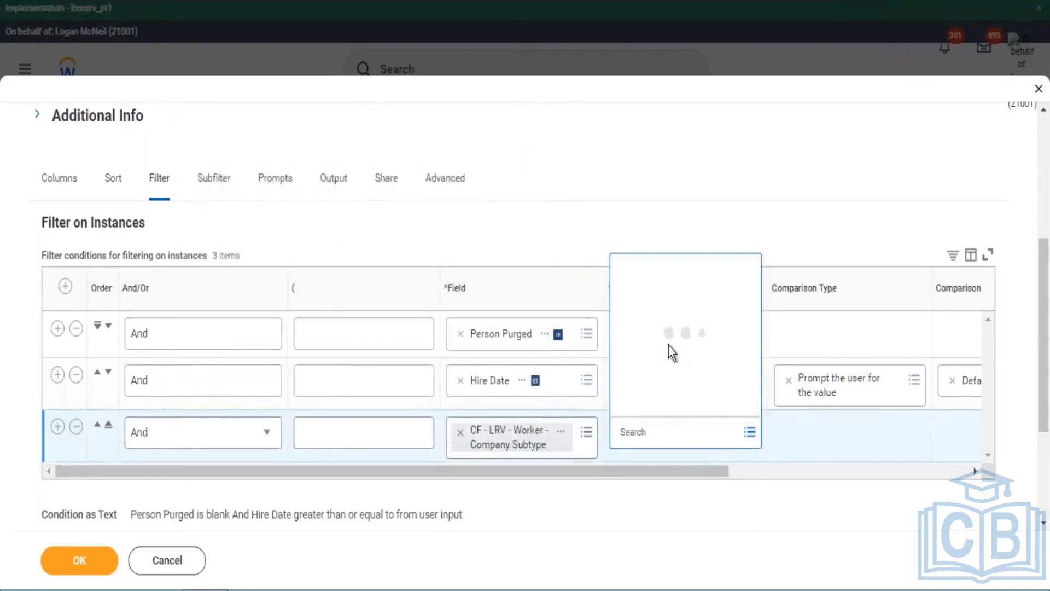
click(650, 327)
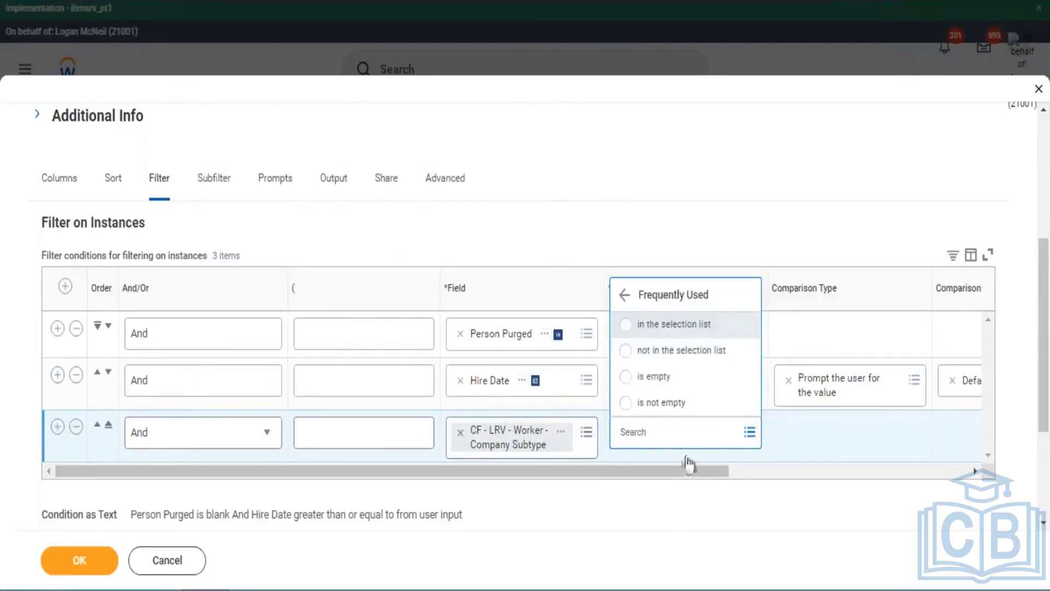
Step: Look through the company subtypes offered as comparison values for the Company Subtype condition
scroll(765, 487, right, 4)
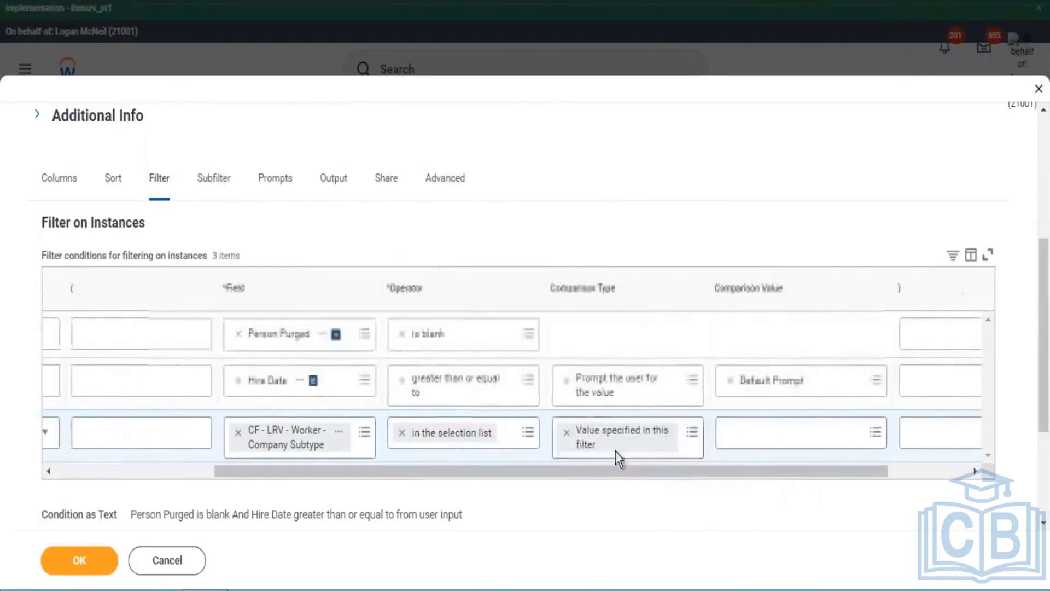
click(736, 434)
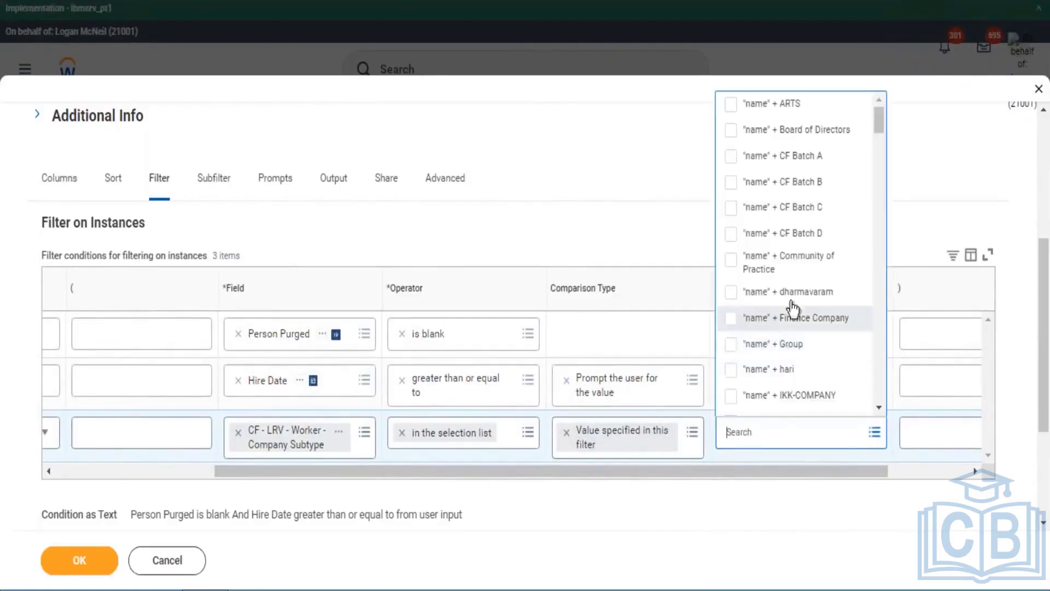
scroll(793, 245, down, 10)
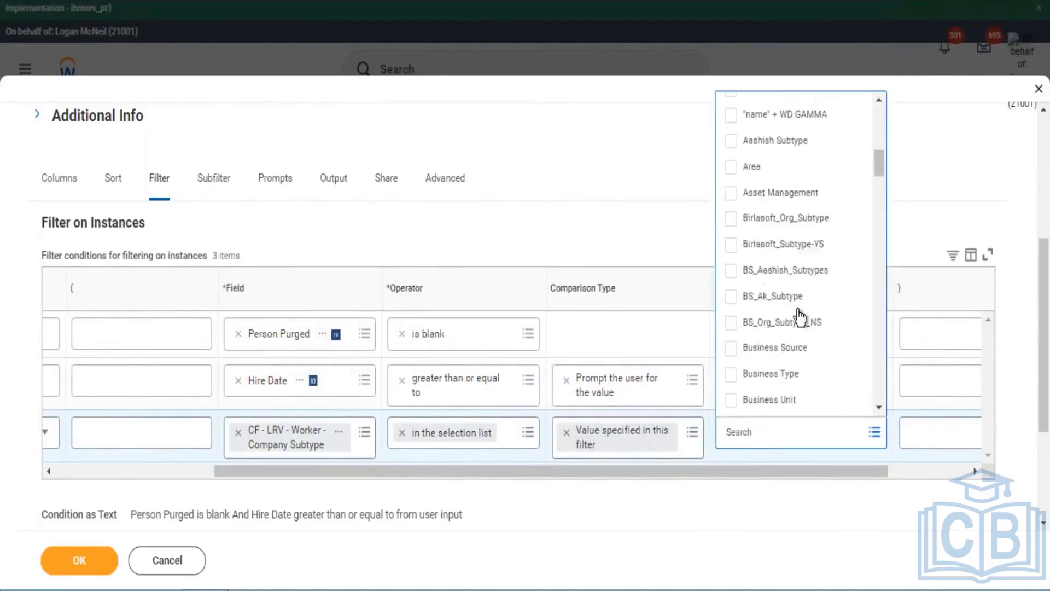
Step: Set the Company Subtype condition's comparison type to Value from another field and list all fields available as its comparison value
click(692, 432)
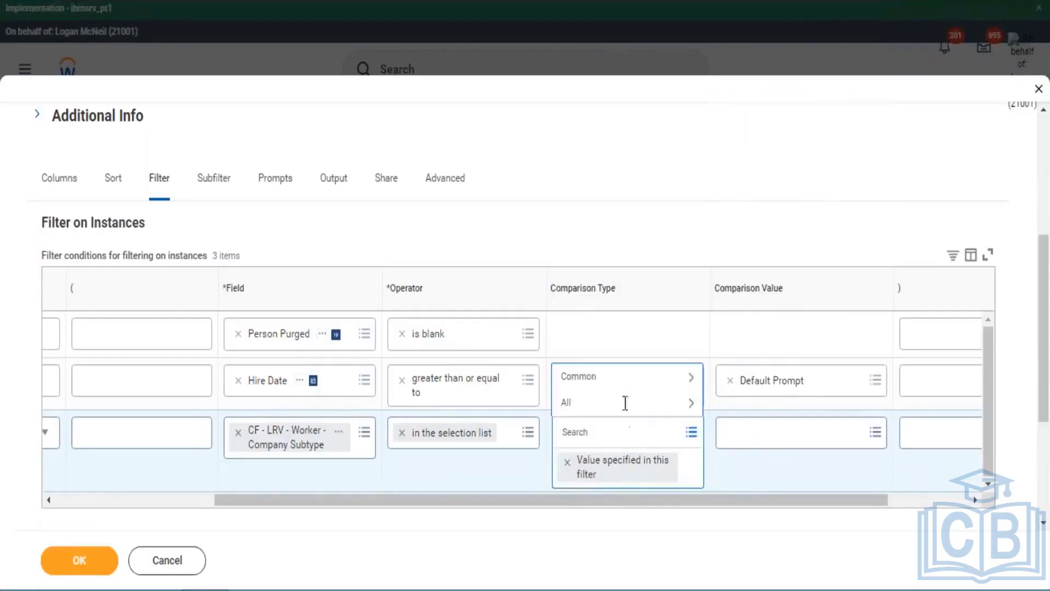
click(607, 386)
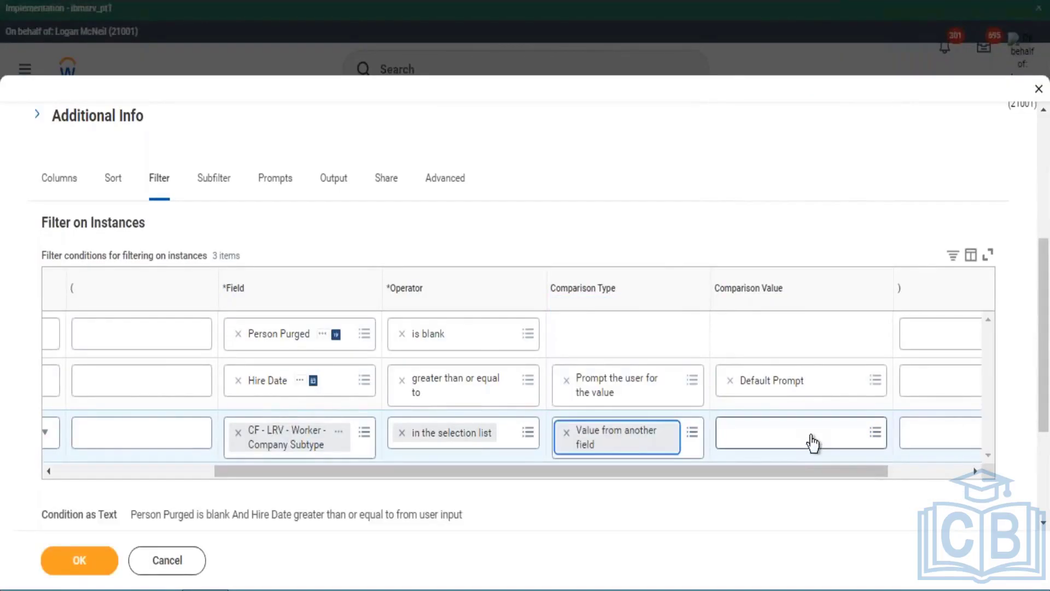
click(812, 443)
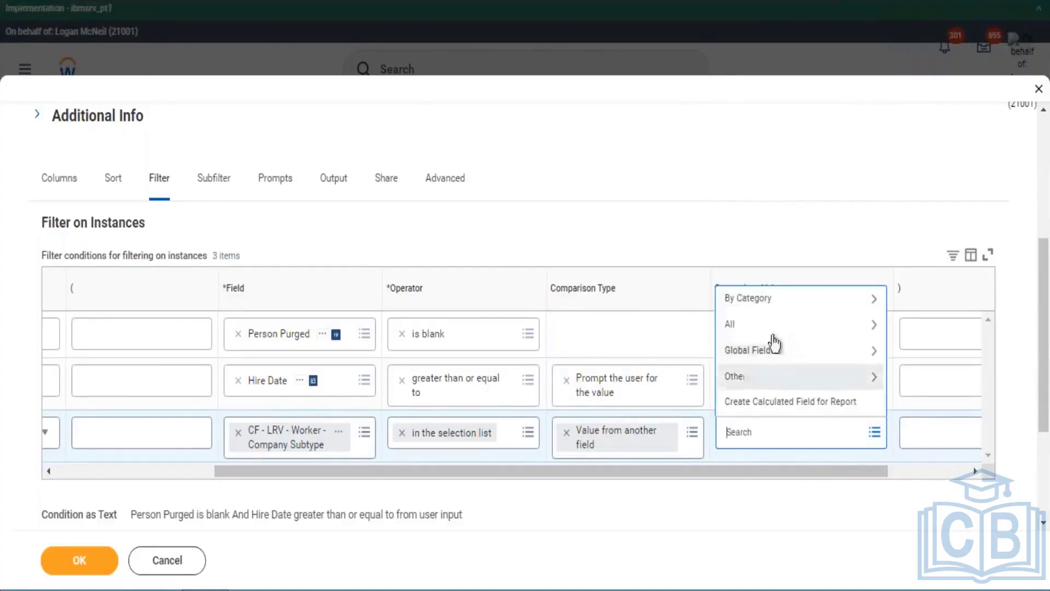
click(873, 365)
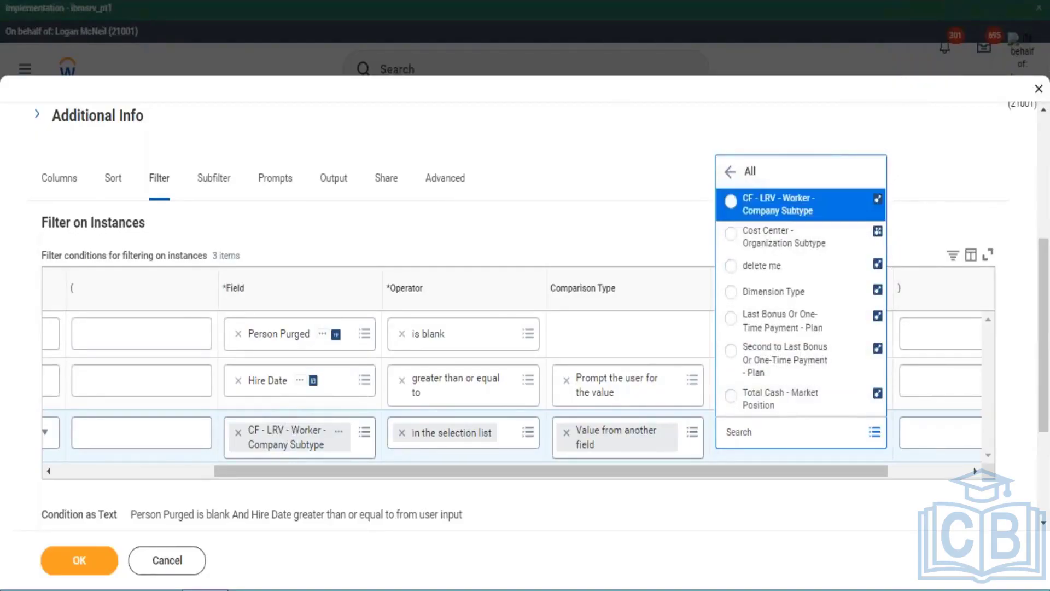
Step: Switch to the Reporting workbook in Excel, review the Instances - Data note on sheet 26.03, and return to sheet 02.04
key(alt+Tab)
click(98, 570)
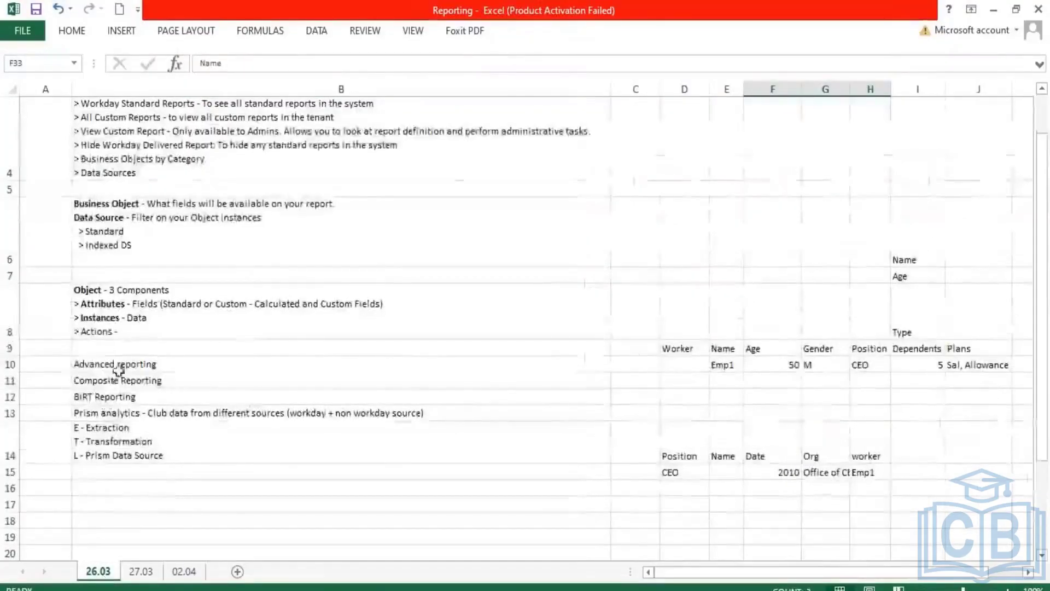
click(139, 319)
double_click(139, 320)
drag(147, 319, 137, 322)
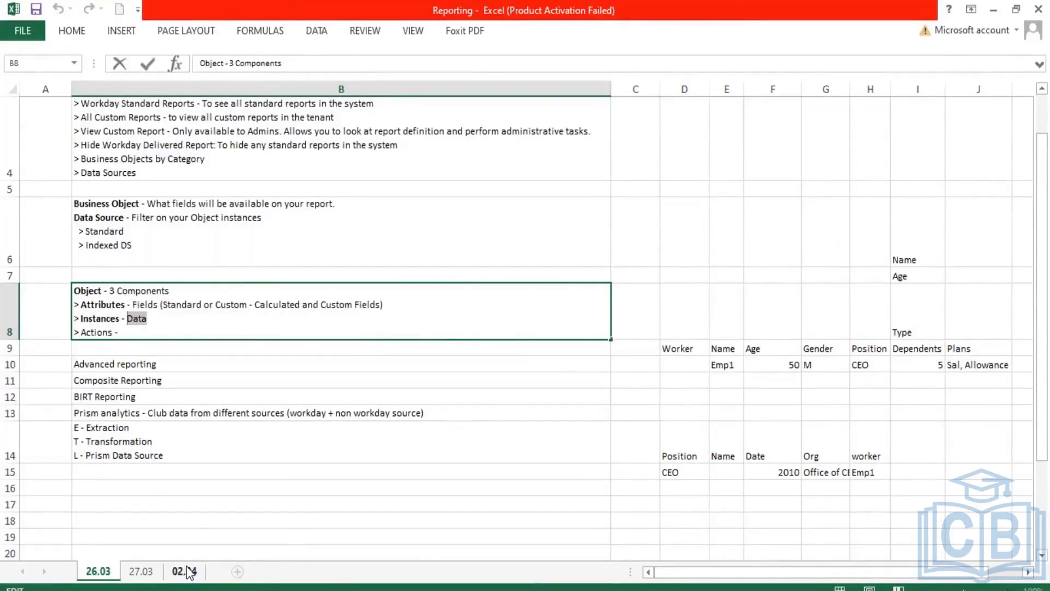
click(184, 571)
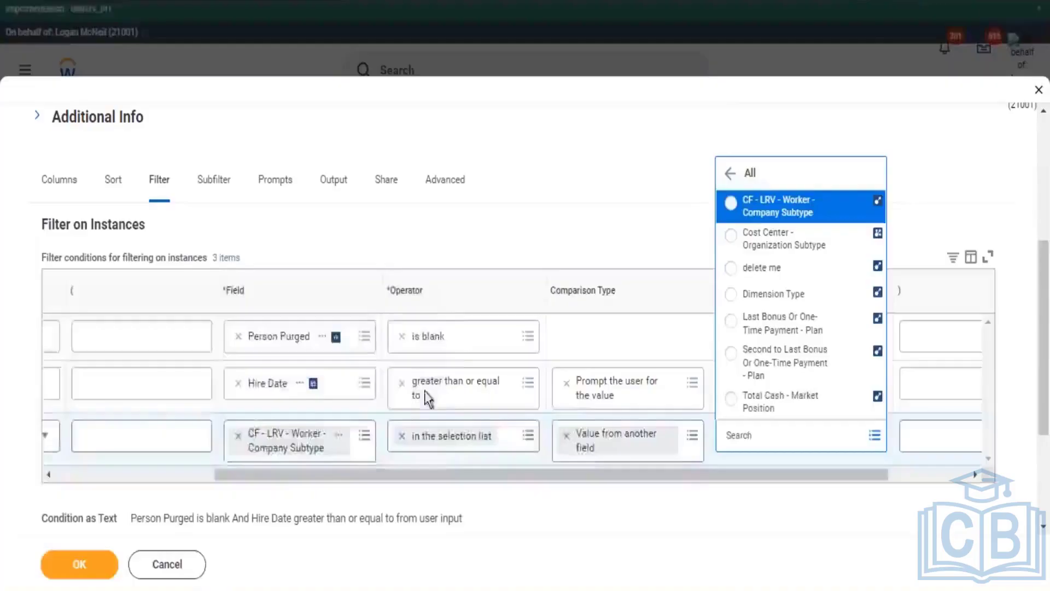
Step: Switch back to the Workday report and remove the Company Subtype condition from the instance filter
drag(339, 476, 248, 493)
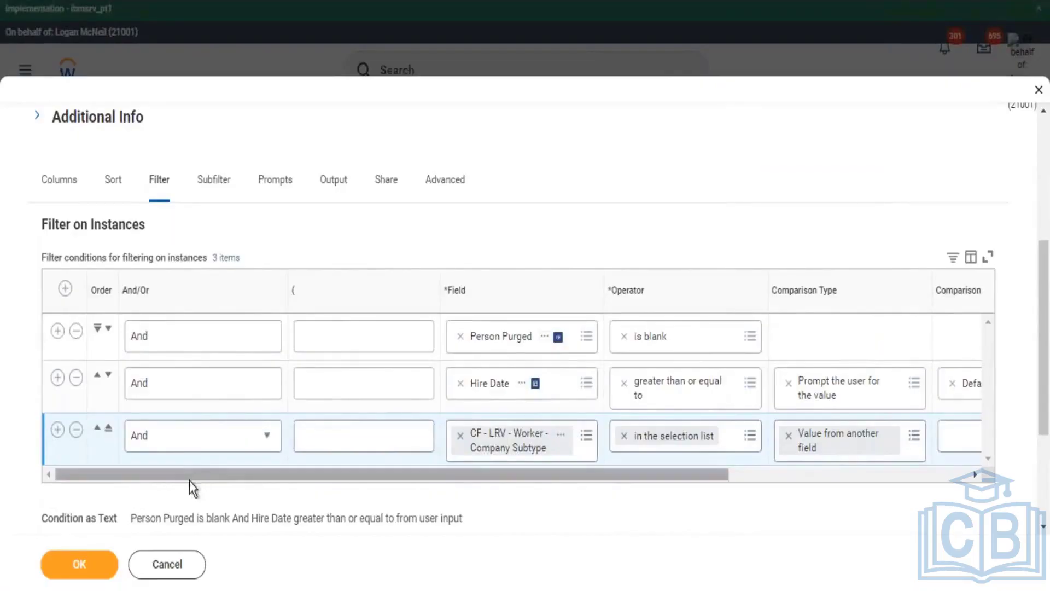
drag(195, 480, 360, 470)
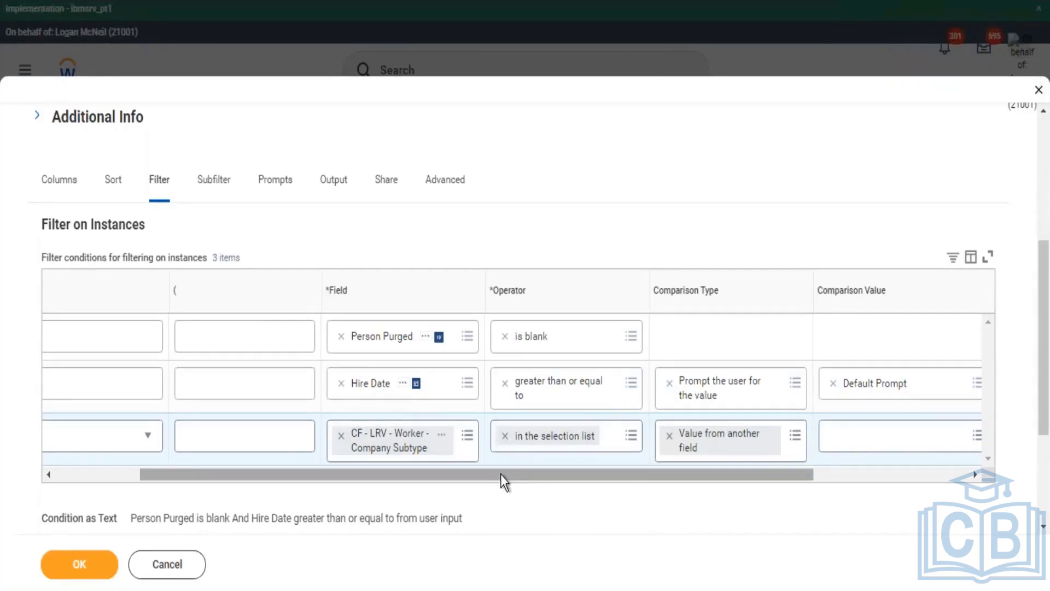
scroll(500, 474, left, 2)
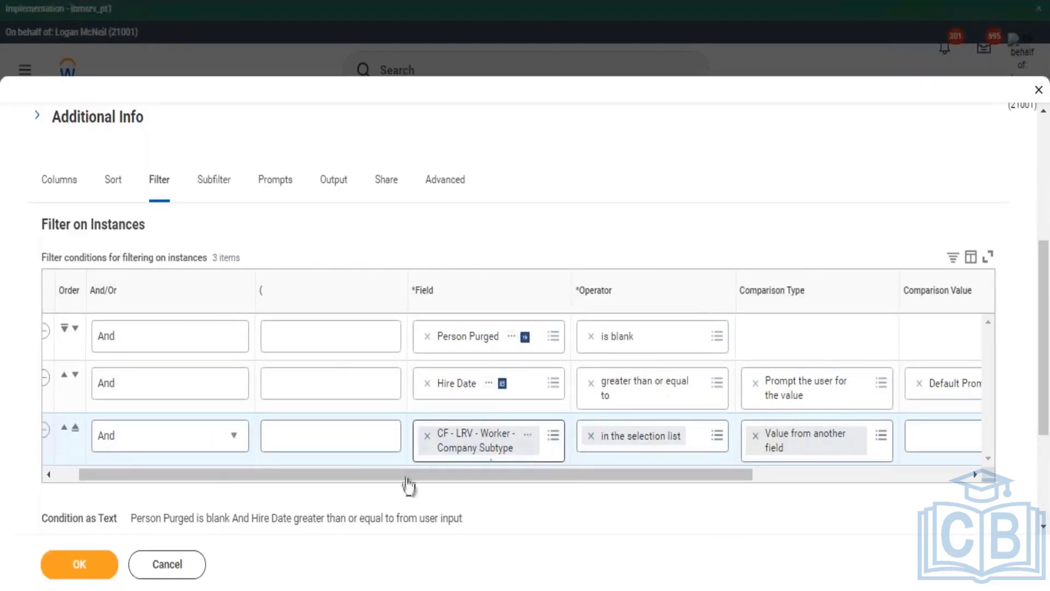
click(48, 474)
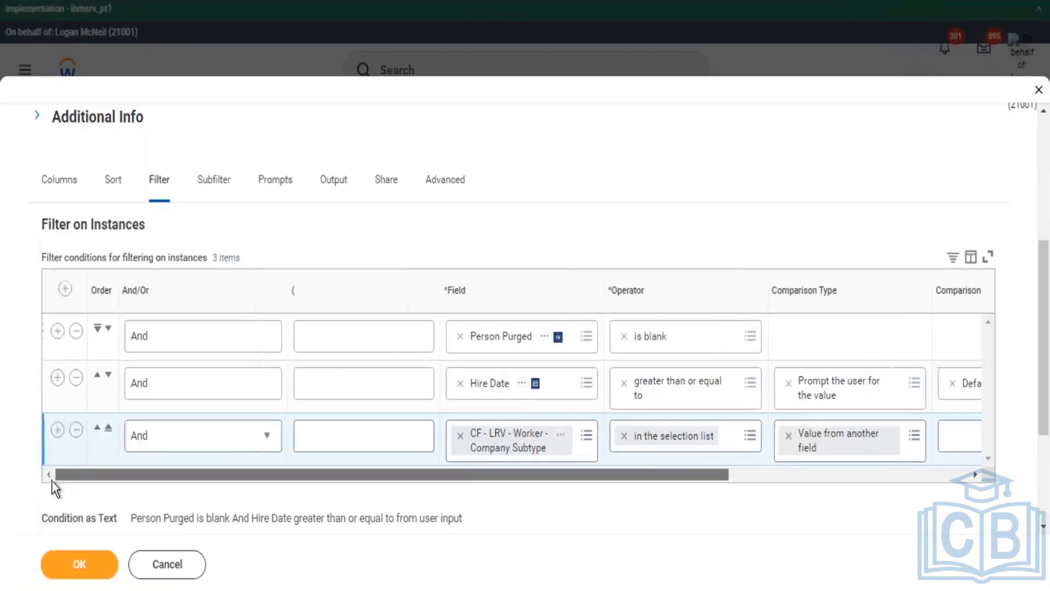
click(77, 431)
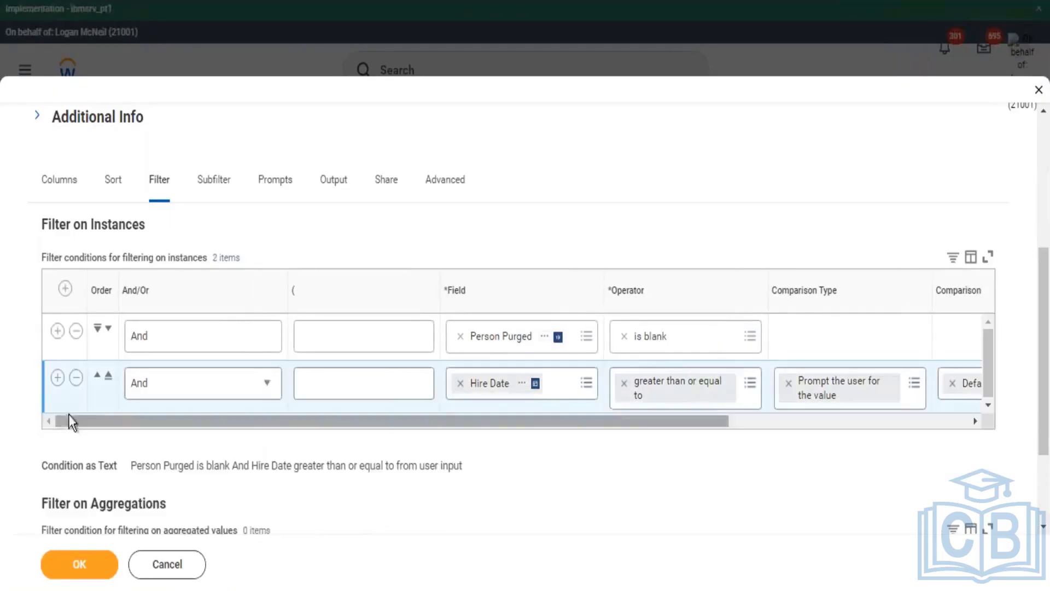
Step: Add a second And condition on the Hire Date date field below the existing Hire Date condition in the instance filter
click(57, 378)
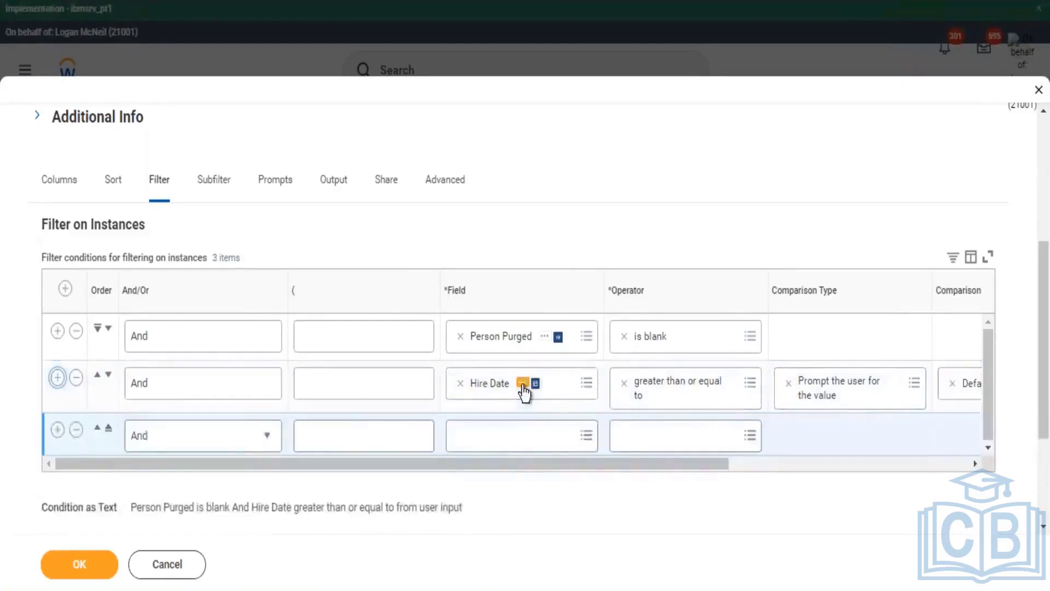
click(523, 383)
click(544, 450)
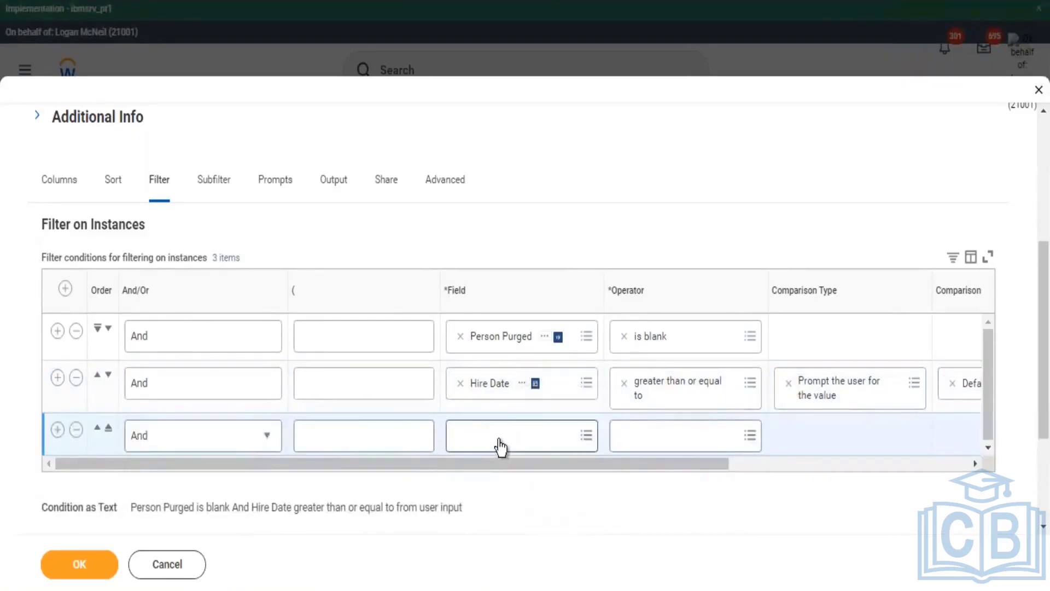
click(475, 427)
text(Hire Date)
key(Return)
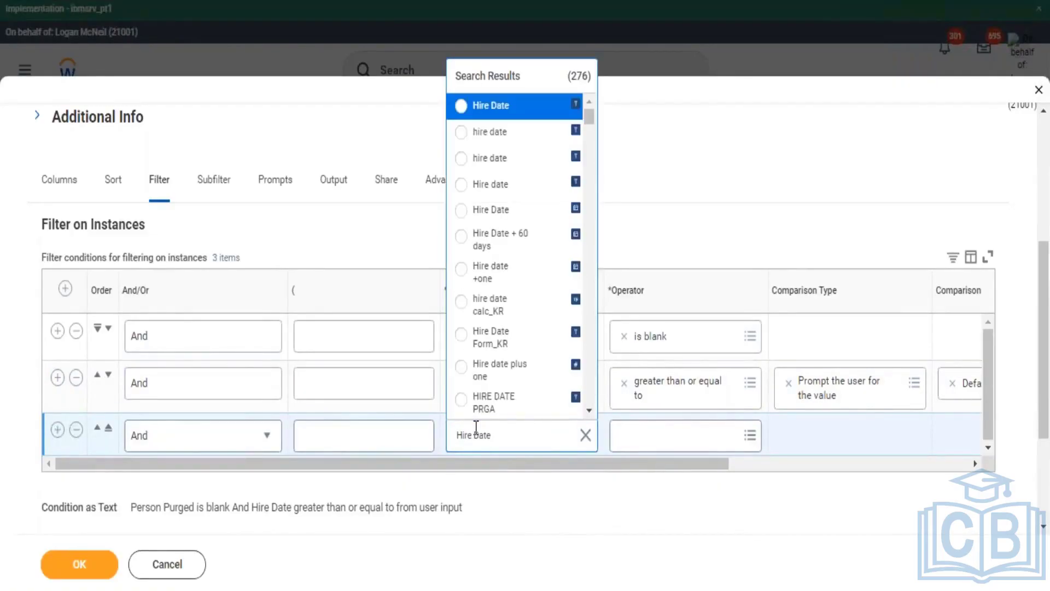
key(Down)
key(Down)
key(Down)
key(Down)
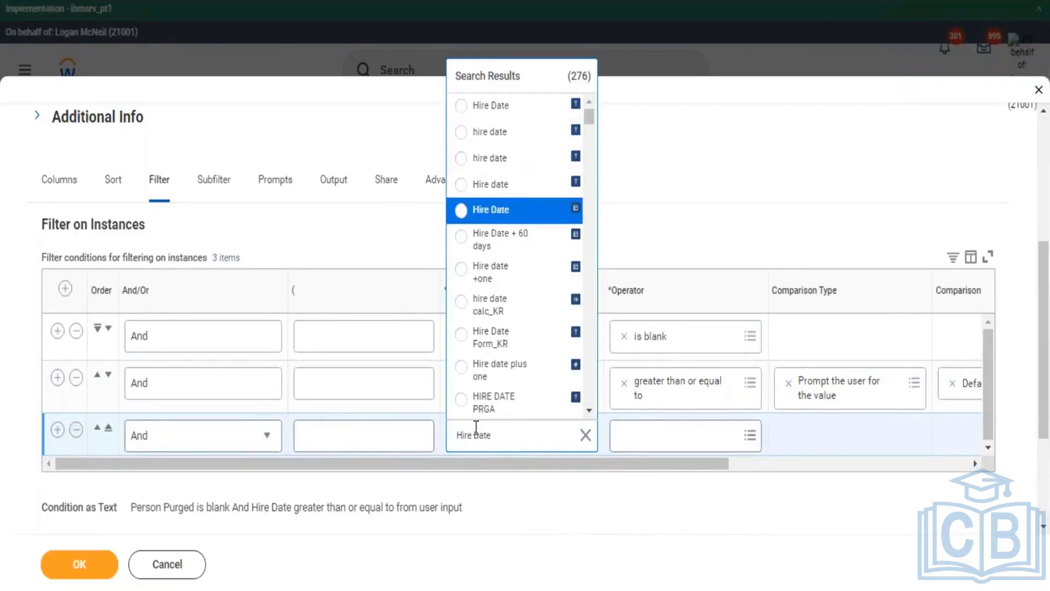
key(Return)
Step: Set the new Hire Date condition's operator to less than or equal to and its comparison type to Prompt the user for the value
click(678, 435)
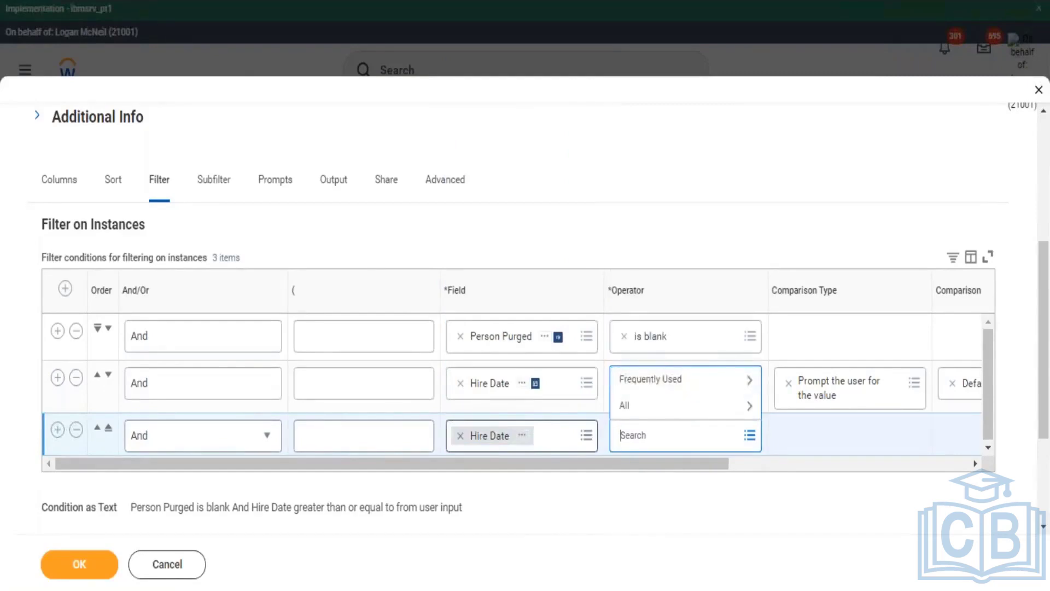
click(651, 379)
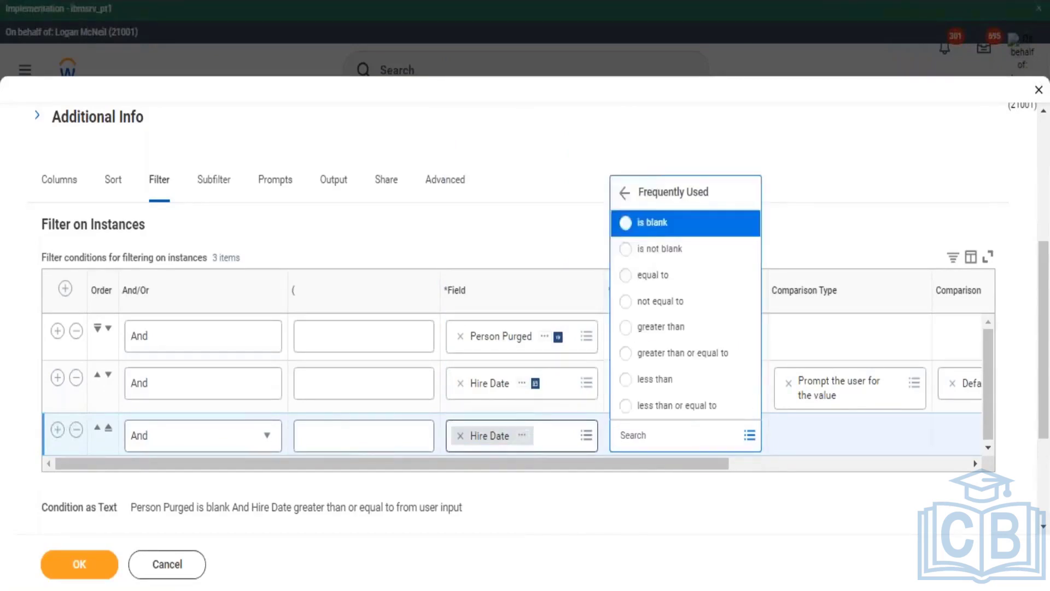
key(Return)
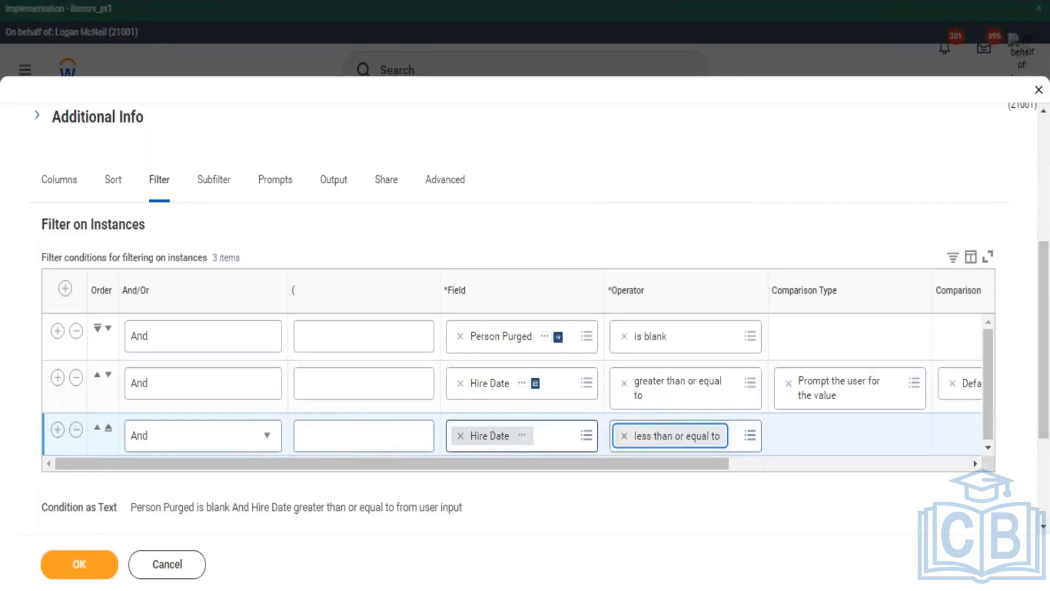
key(Tab)
key(Return)
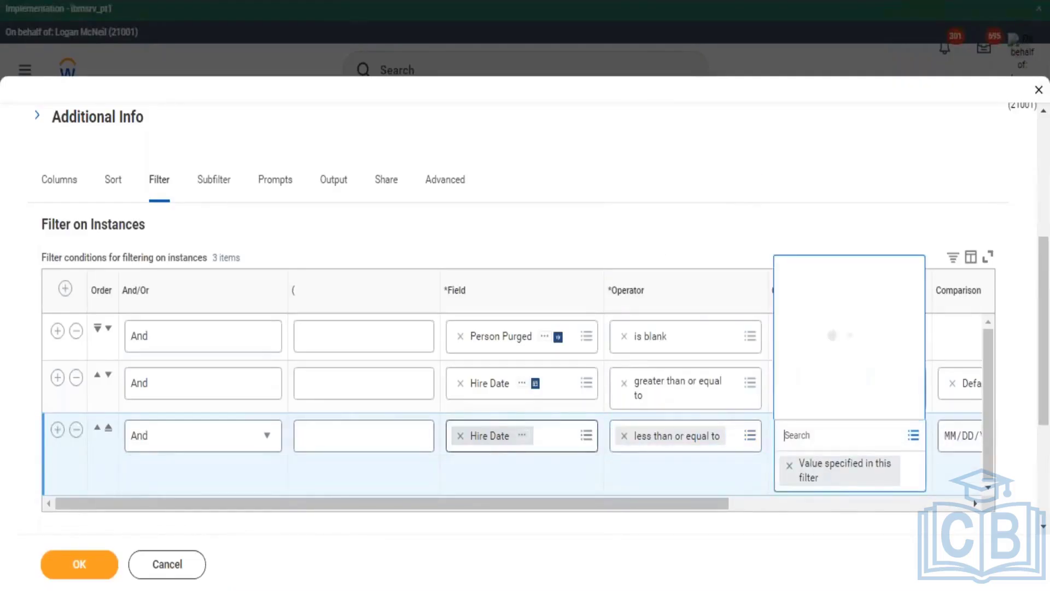
key(Return)
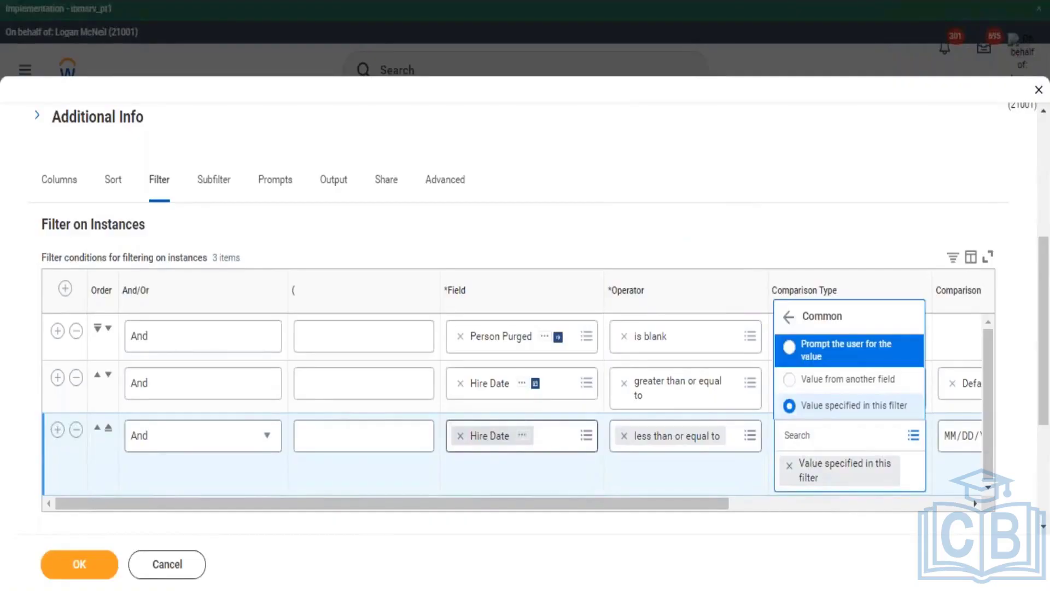
key(Return)
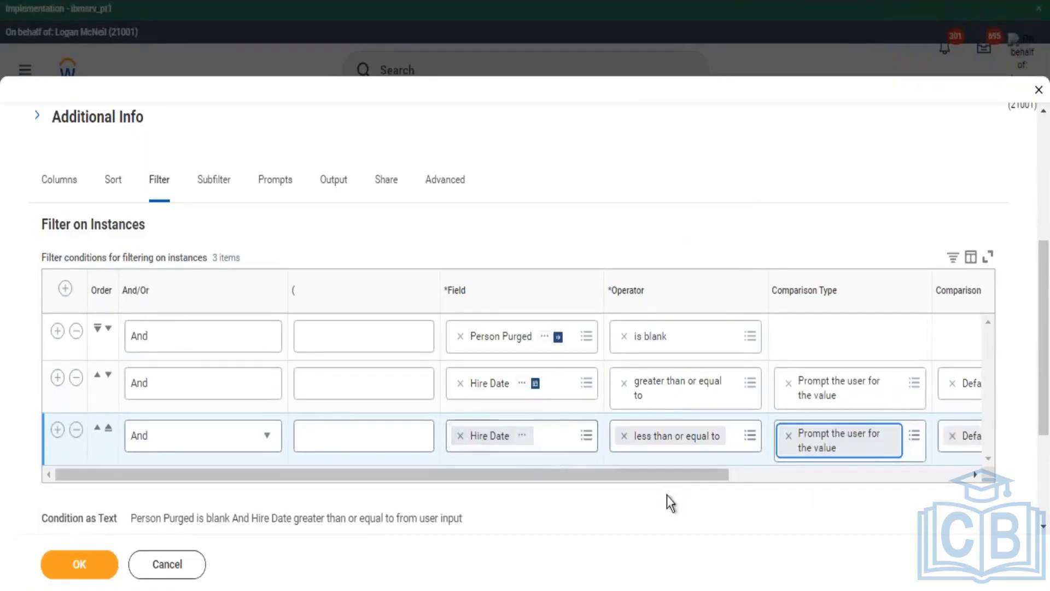
Step: Review the comparison types and comparison values of the two Hire Date conditions
drag(670, 477, 875, 481)
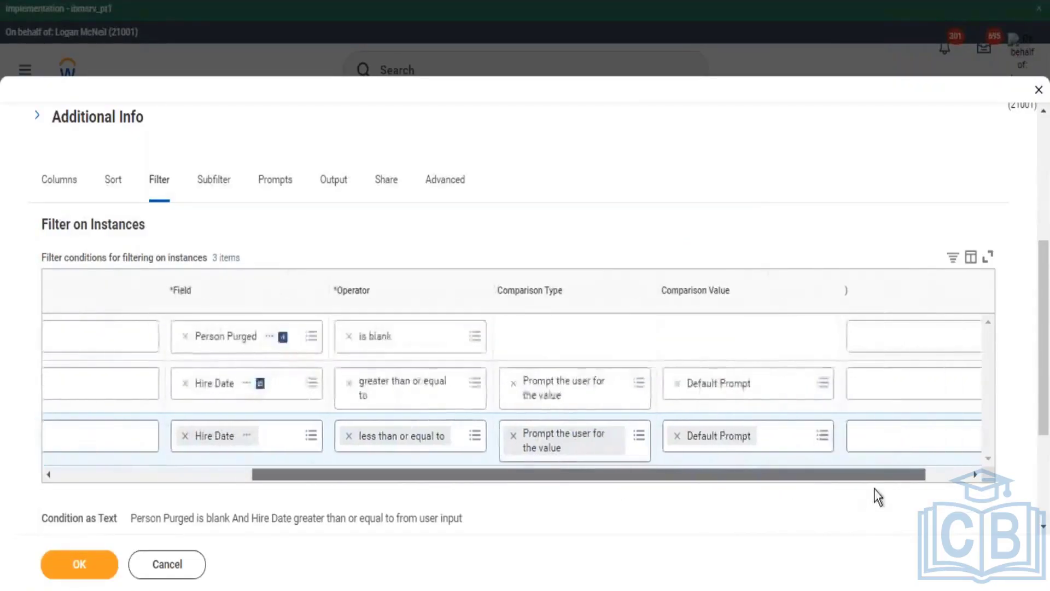
drag(666, 289, 723, 290)
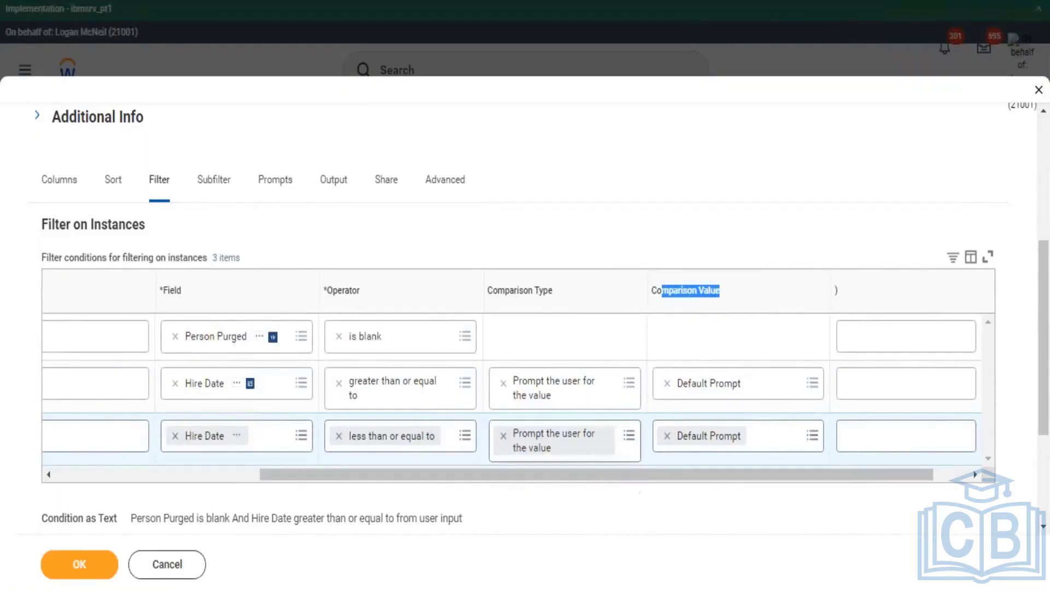
drag(478, 476, 331, 477)
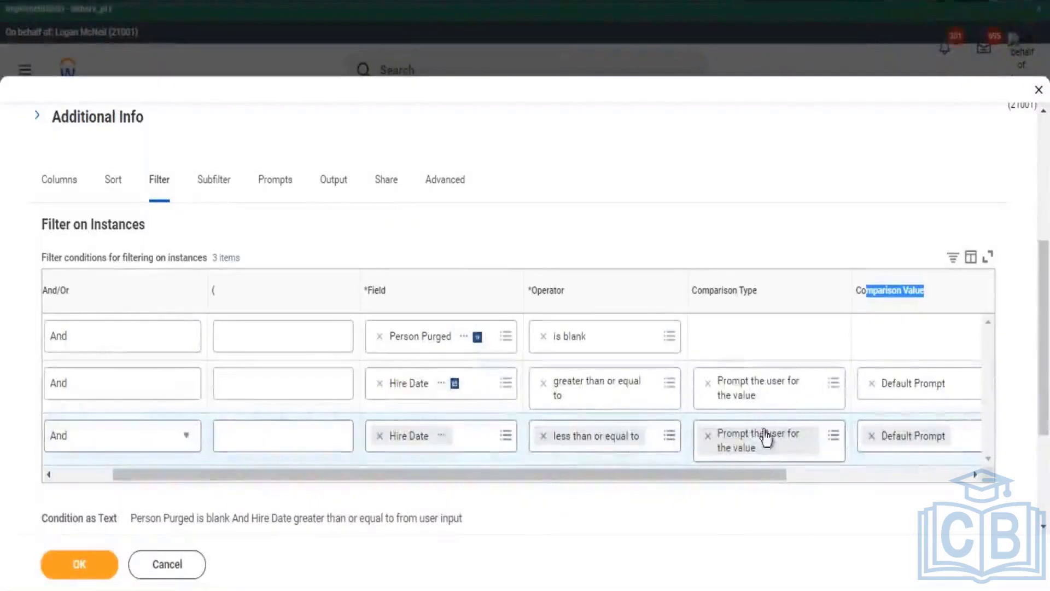
scroll(810, 481, right, 2)
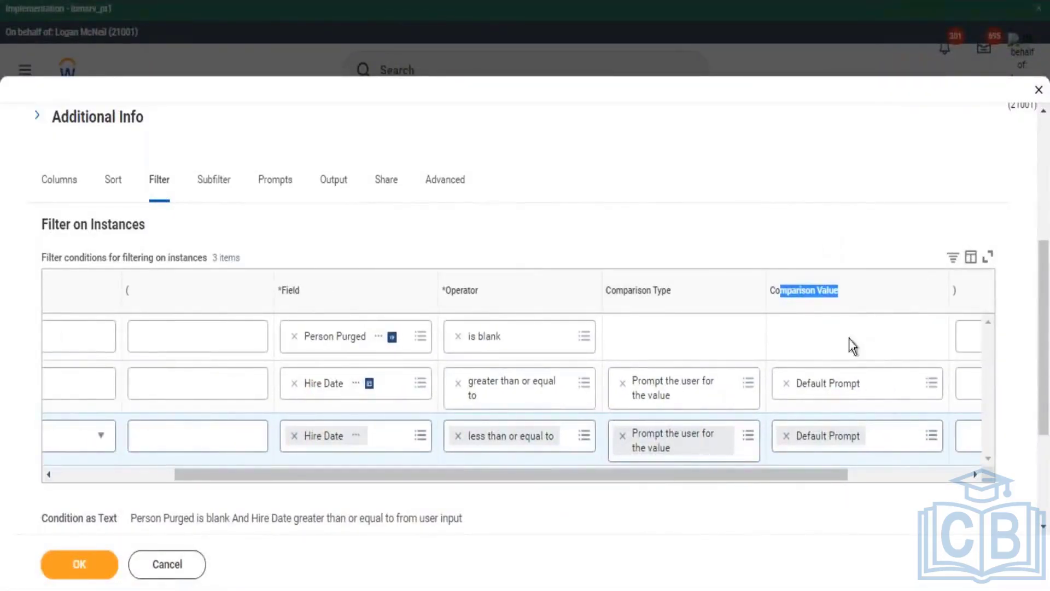
scroll(858, 484, right, 1)
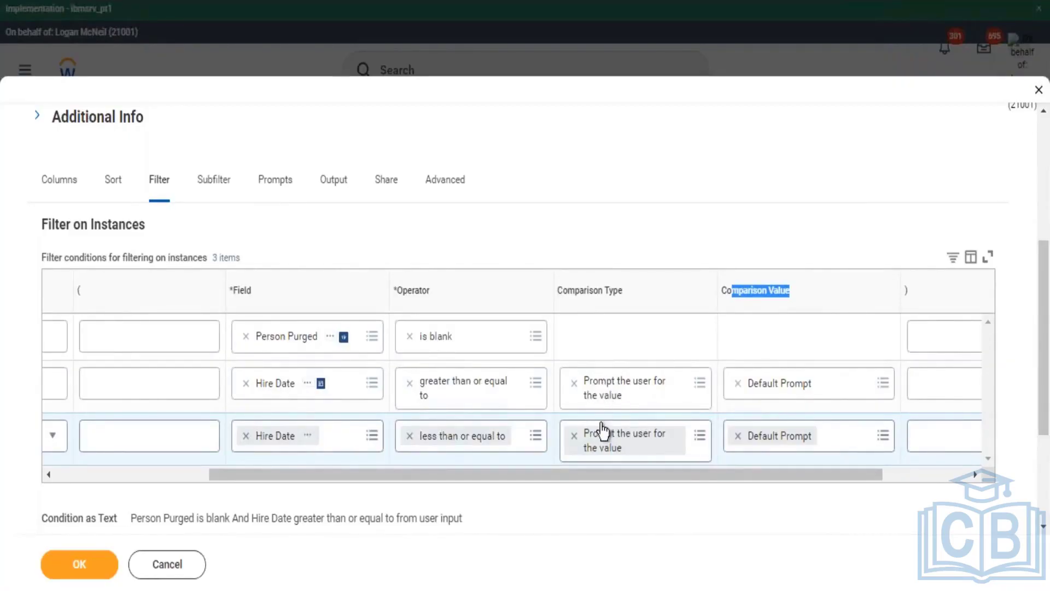
drag(766, 471, 826, 478)
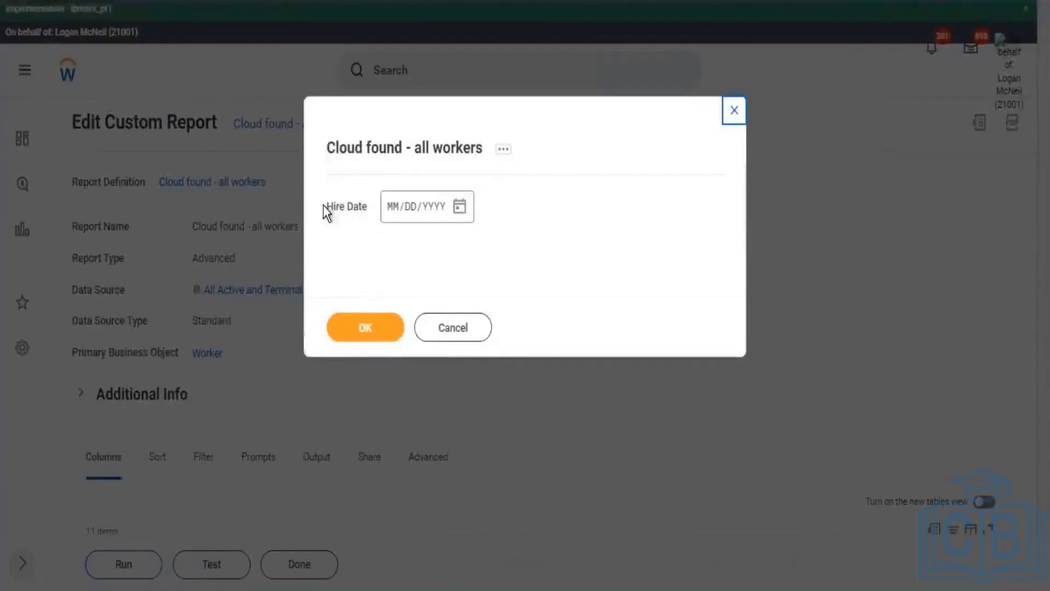
Step: Cancel the report run at its Hire Date prompt and reopen the Cloud found - all workers report for editing from its filter conditions
drag(323, 206, 359, 225)
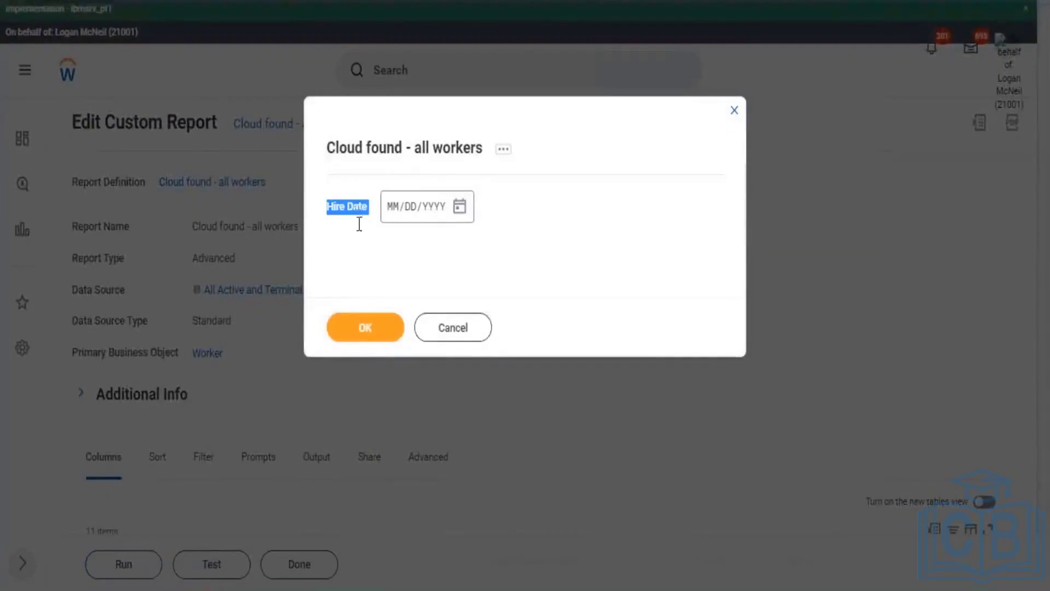
click(462, 331)
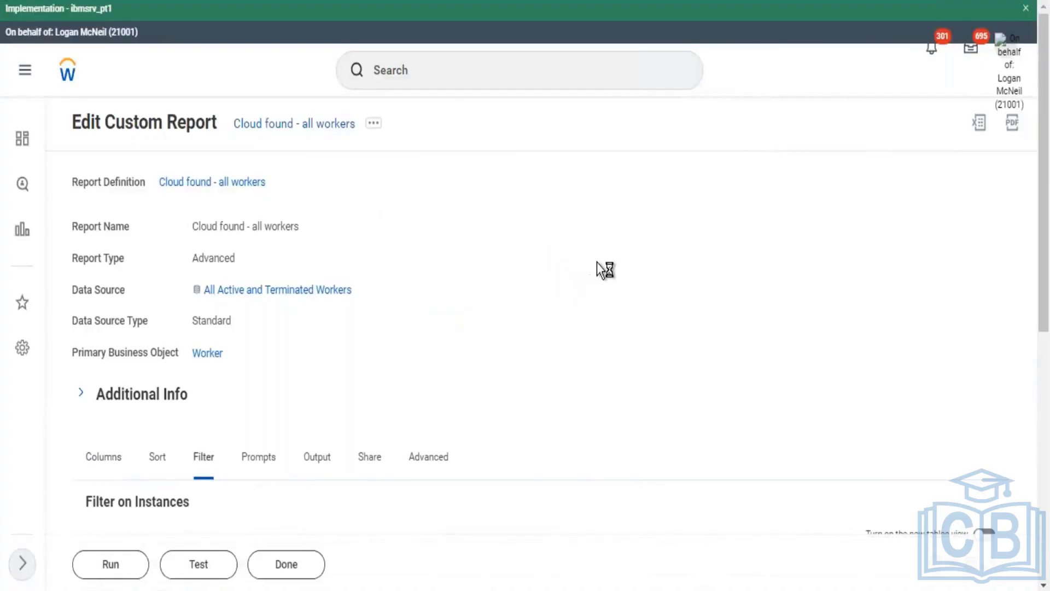
scroll(365, 313, down, 3)
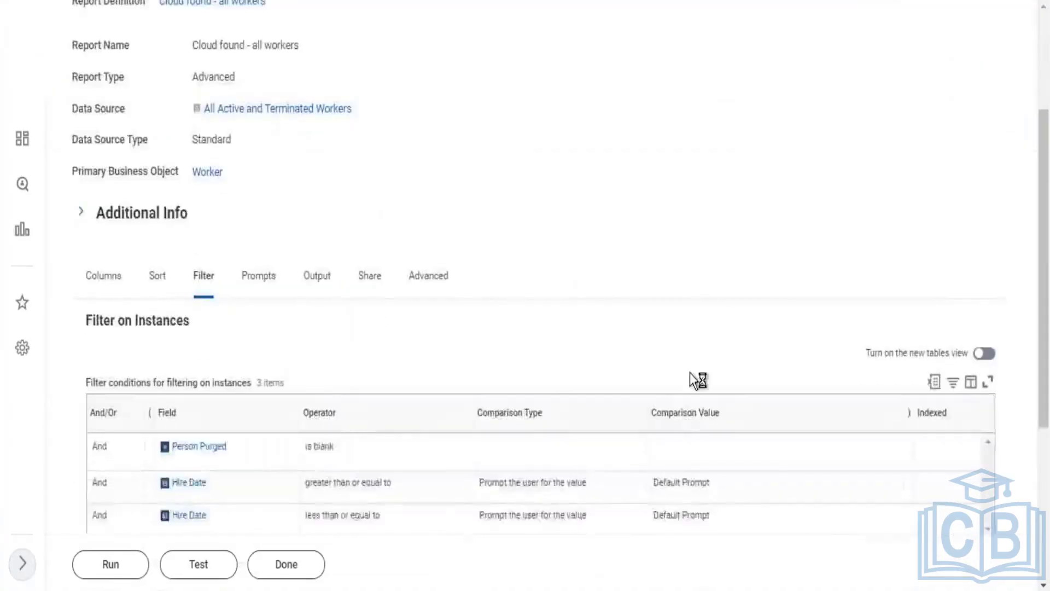
scroll(690, 372, down, 2)
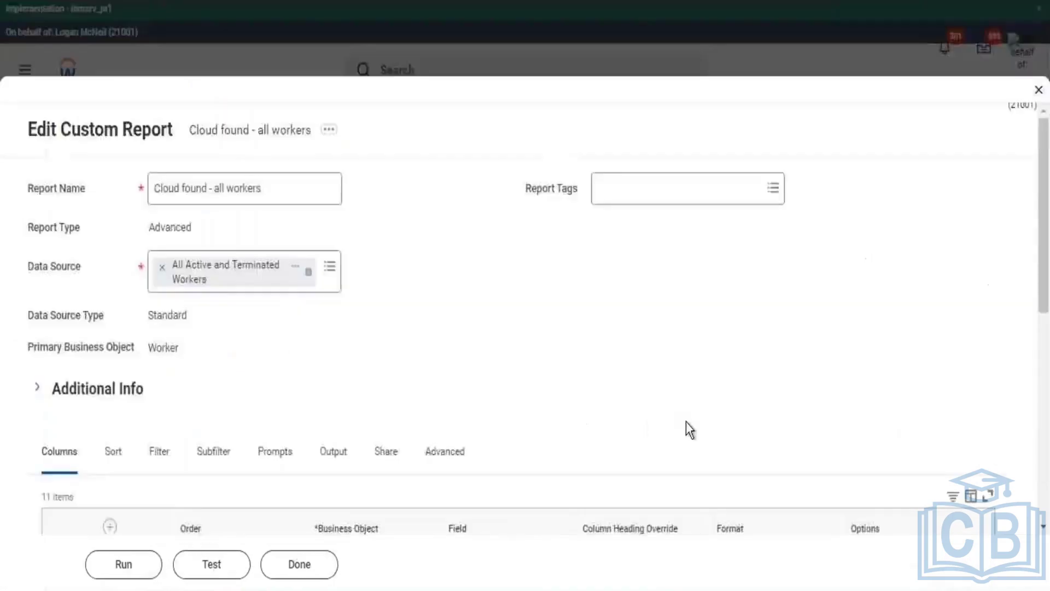
Step: Set the comparison value of the greater than or equal to Hire Date condition to Starting Prompt and save the report
scroll(239, 356, down, 3)
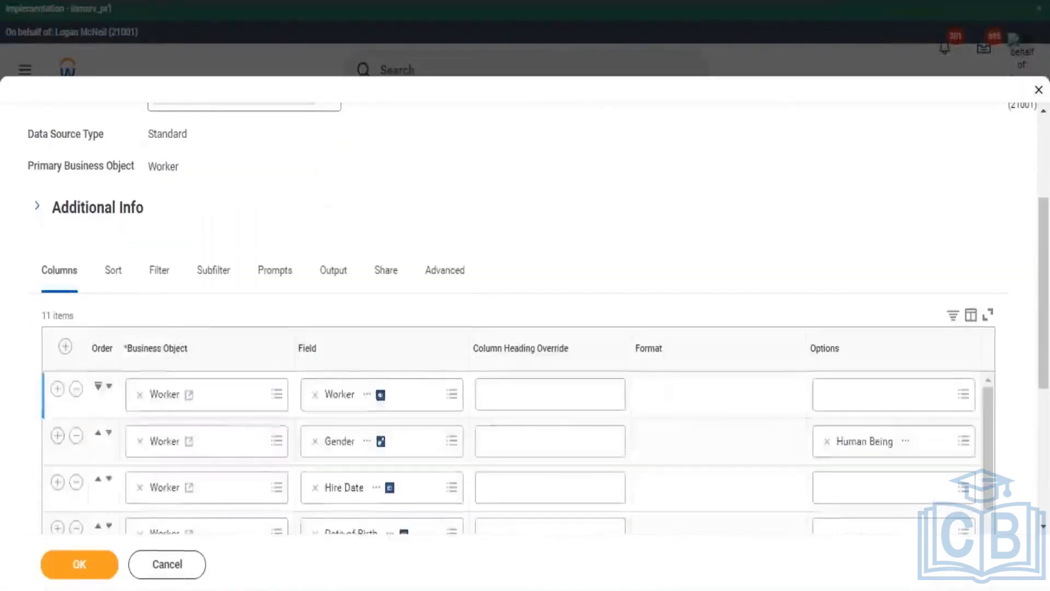
click(160, 270)
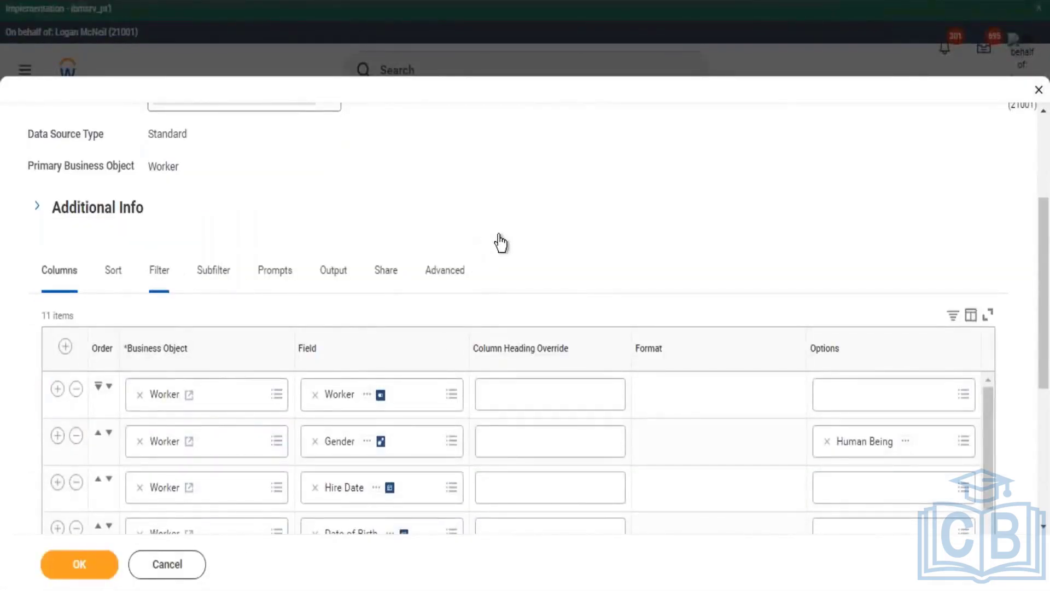
scroll(783, 326, down, 5)
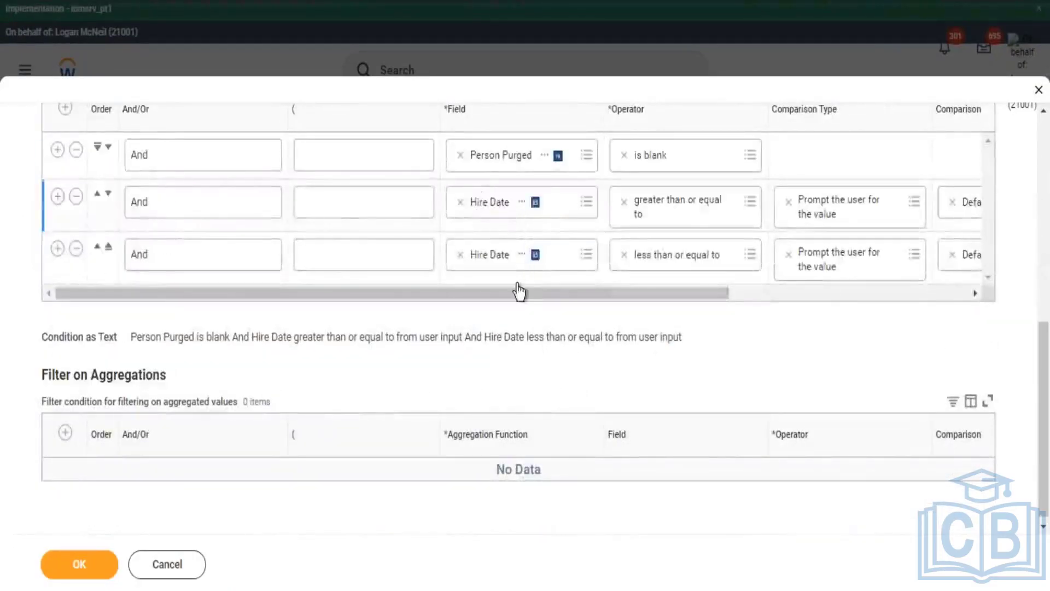
scroll(525, 305, right, 1)
scroll(628, 313, right, 5)
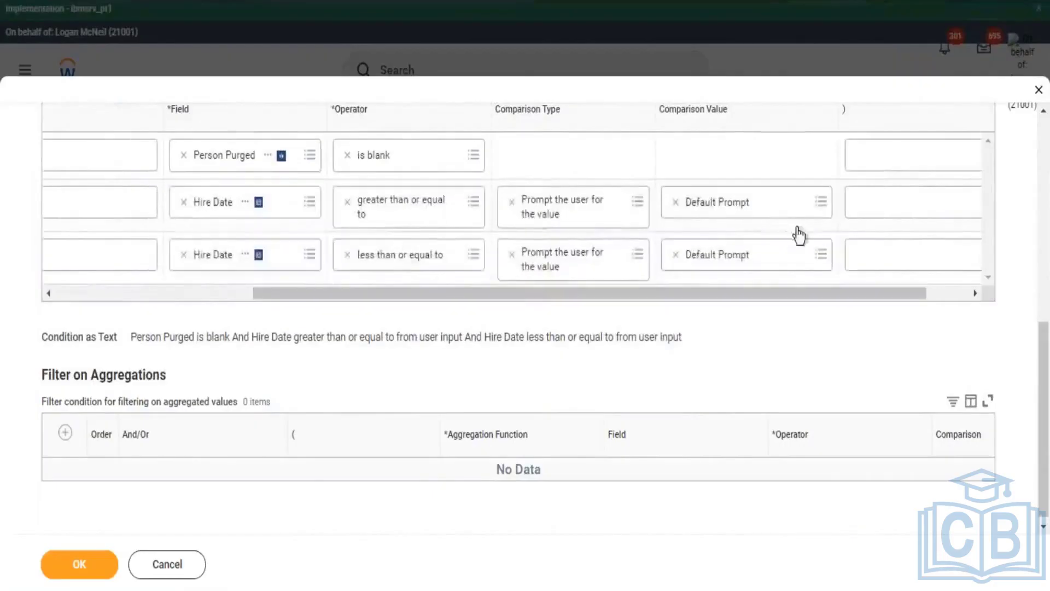
click(820, 202)
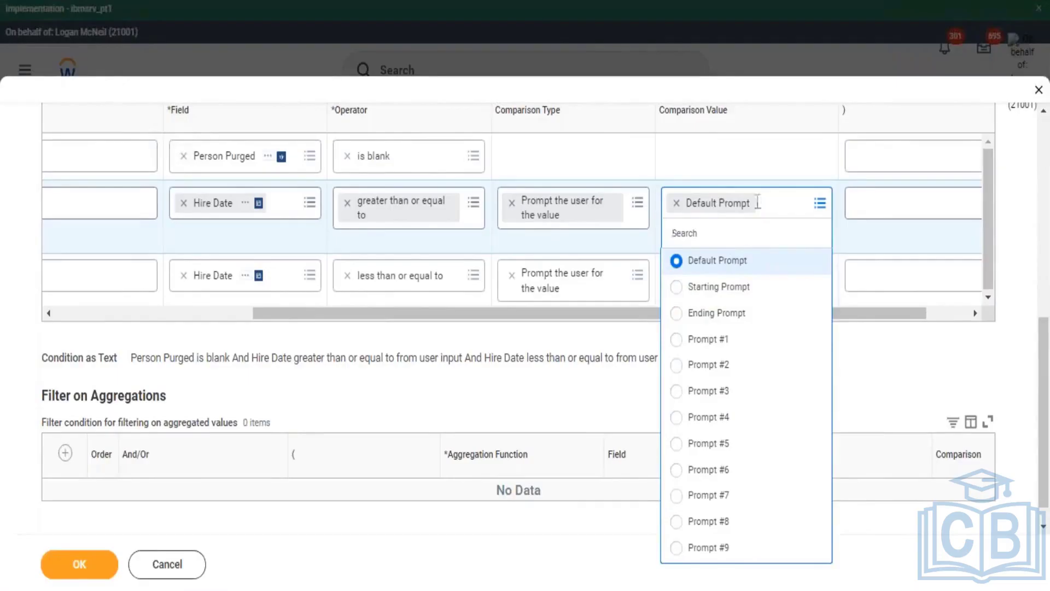
click(703, 285)
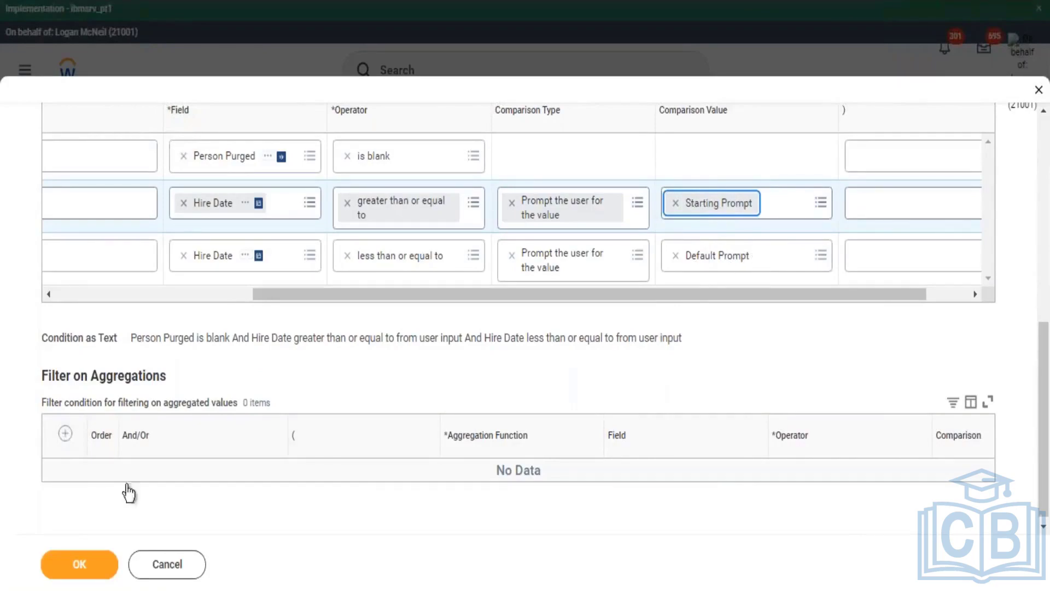
click(79, 569)
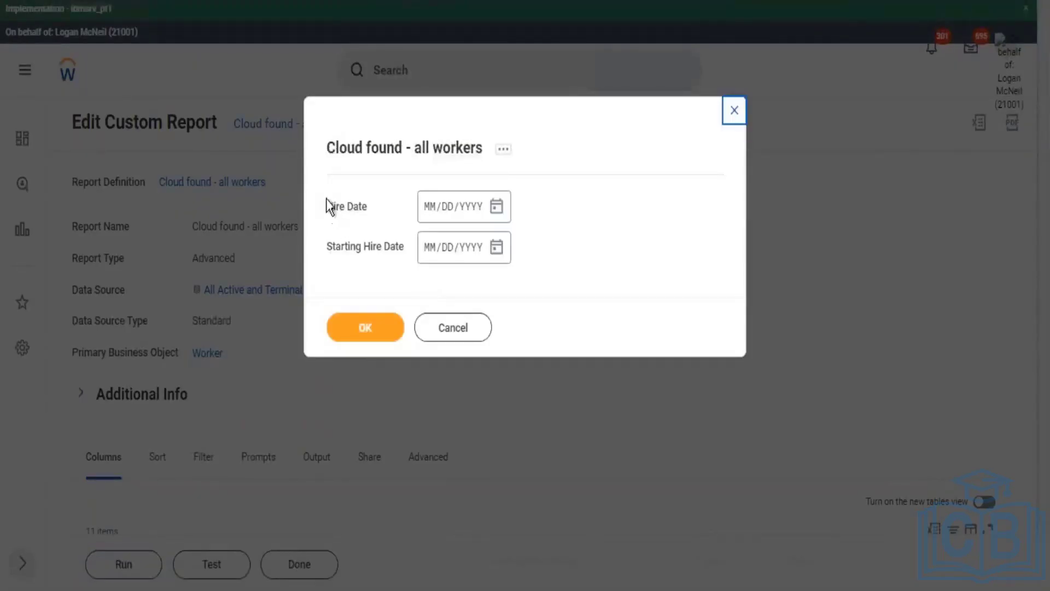
Step: Check the labels of the two hire date prompts in the report run and cancel the run
double_click(329, 207)
drag(370, 248, 340, 247)
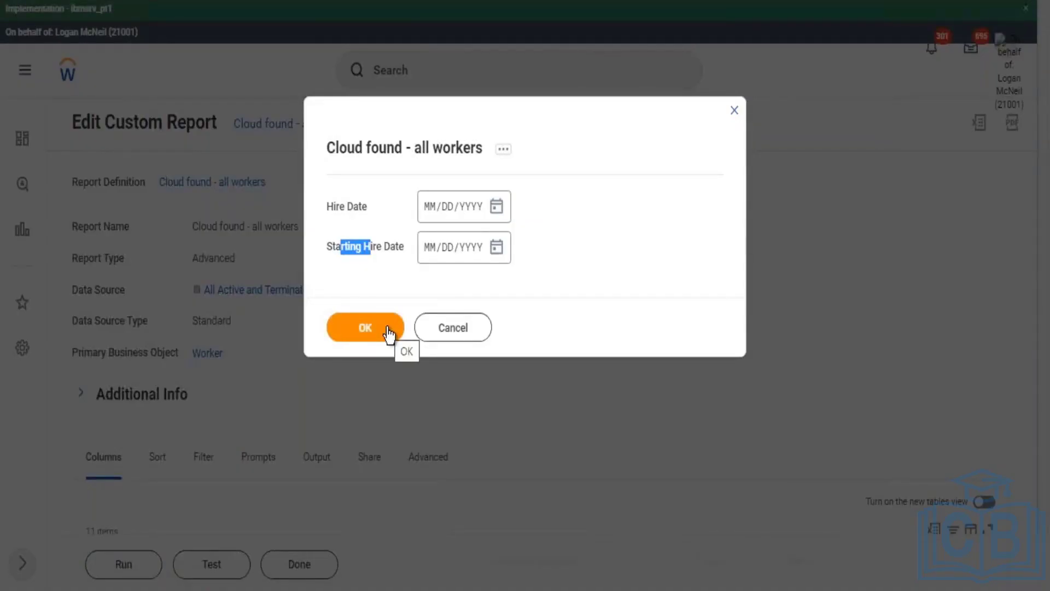
click(448, 328)
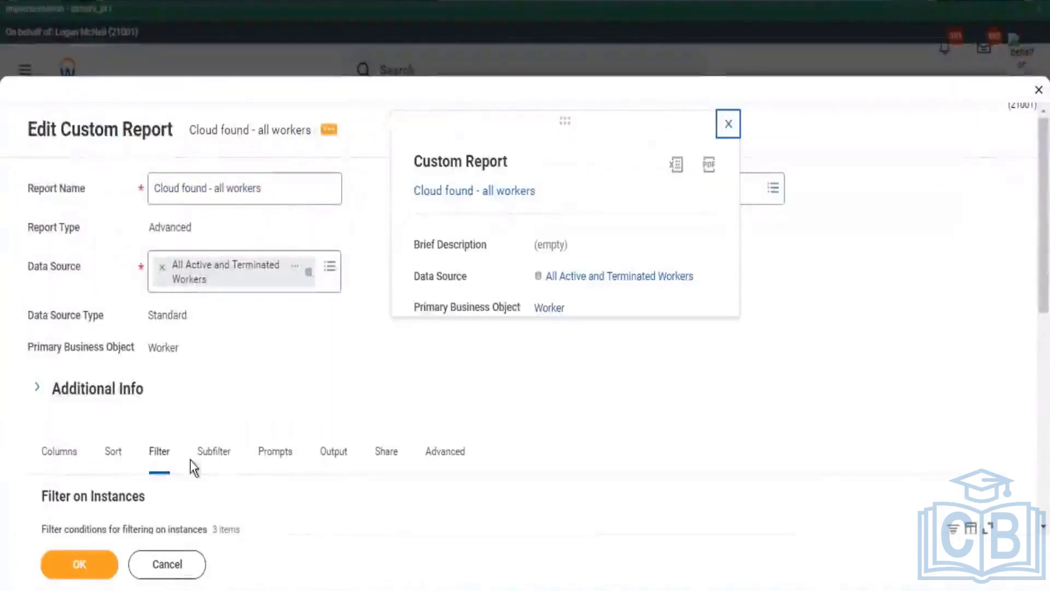
Step: Add an And condition on the Gender field below the last Hire Date condition in the instance filter
scroll(281, 369, down, 5)
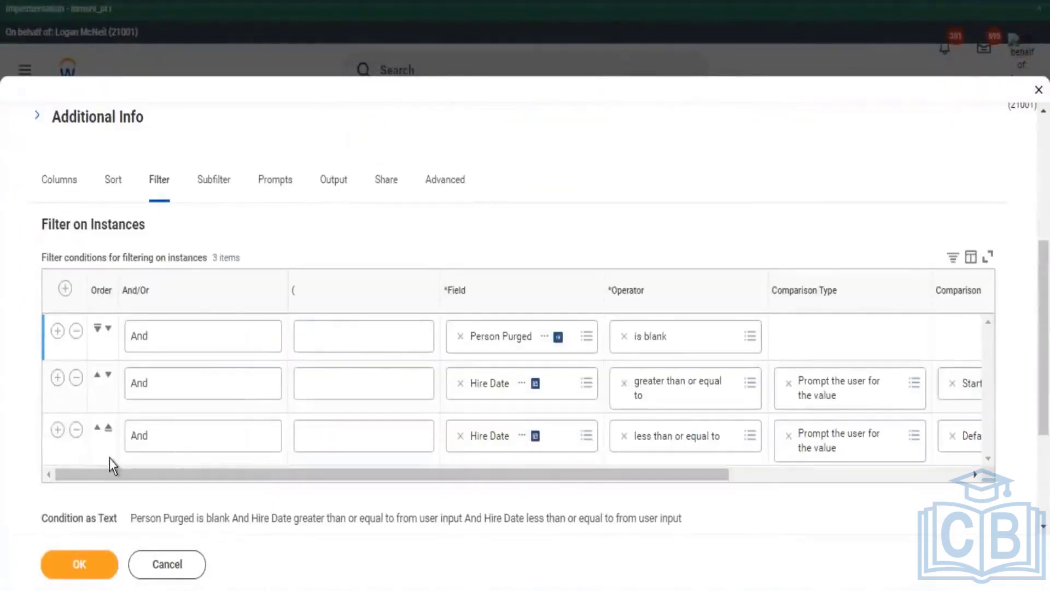
click(57, 430)
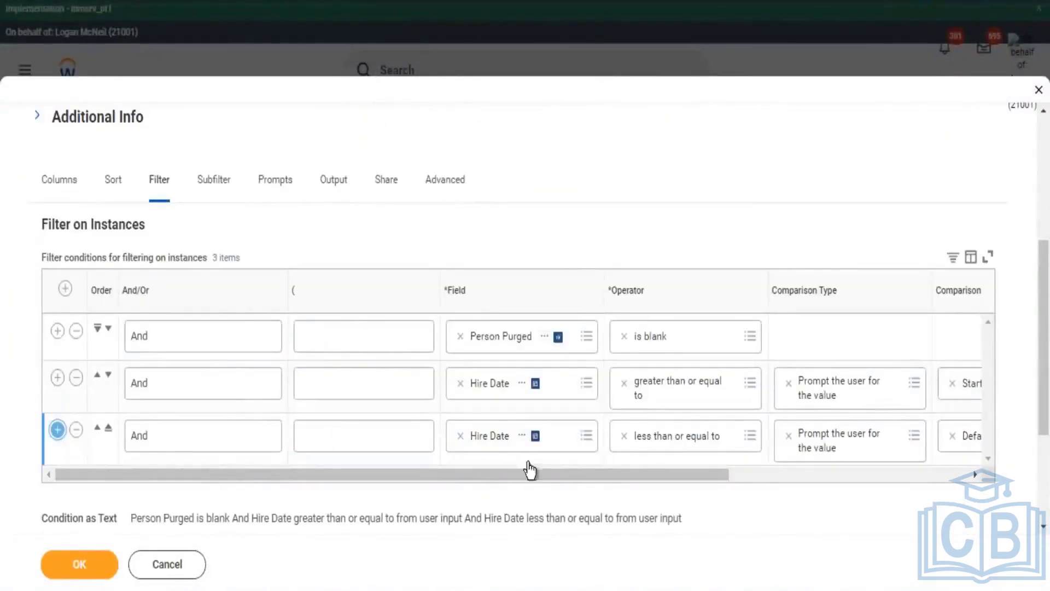
click(502, 486)
text(ge)
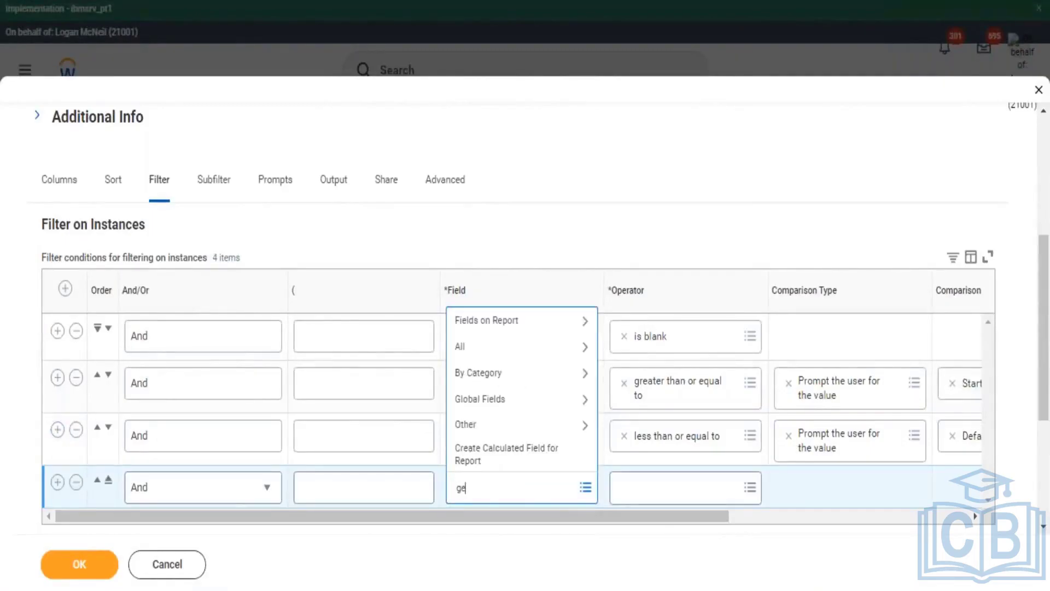
text(nder)
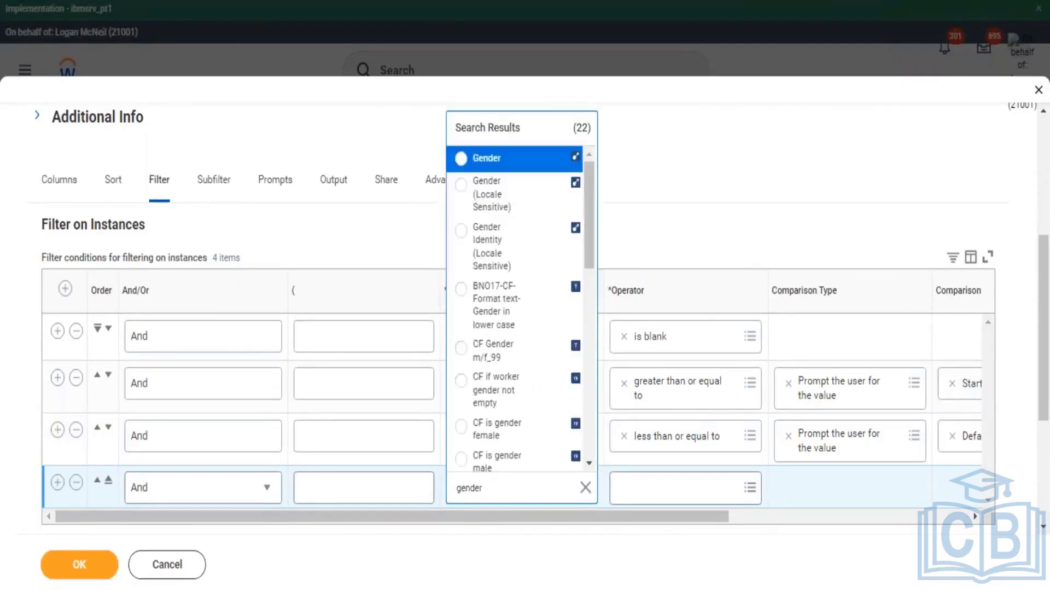
key(Return)
key(Tab)
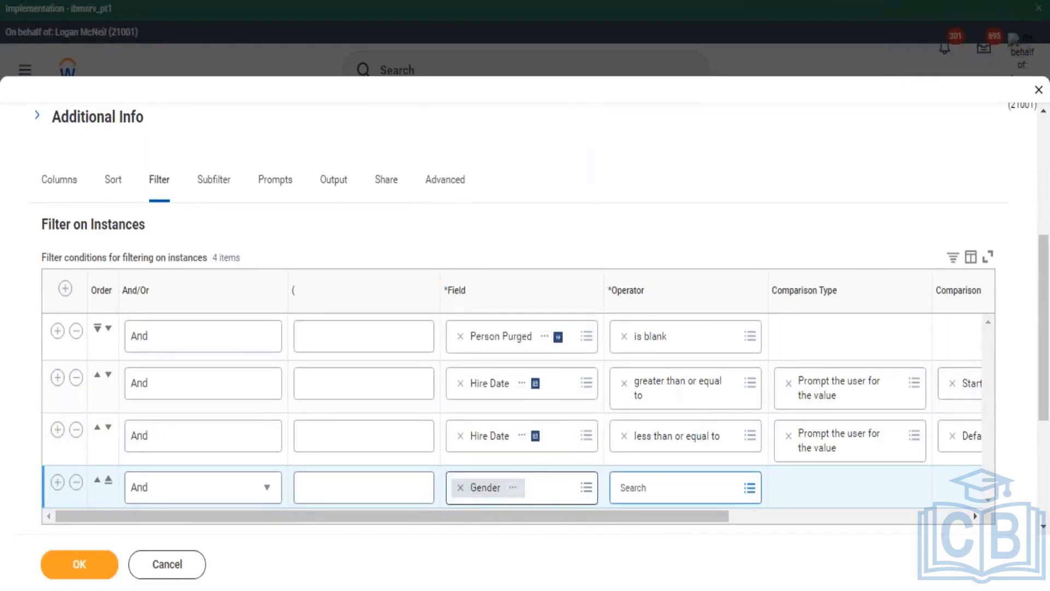
Step: Set the Gender condition's operator to in the selection list and its comparison type to Prompt the user for the value
key(Return)
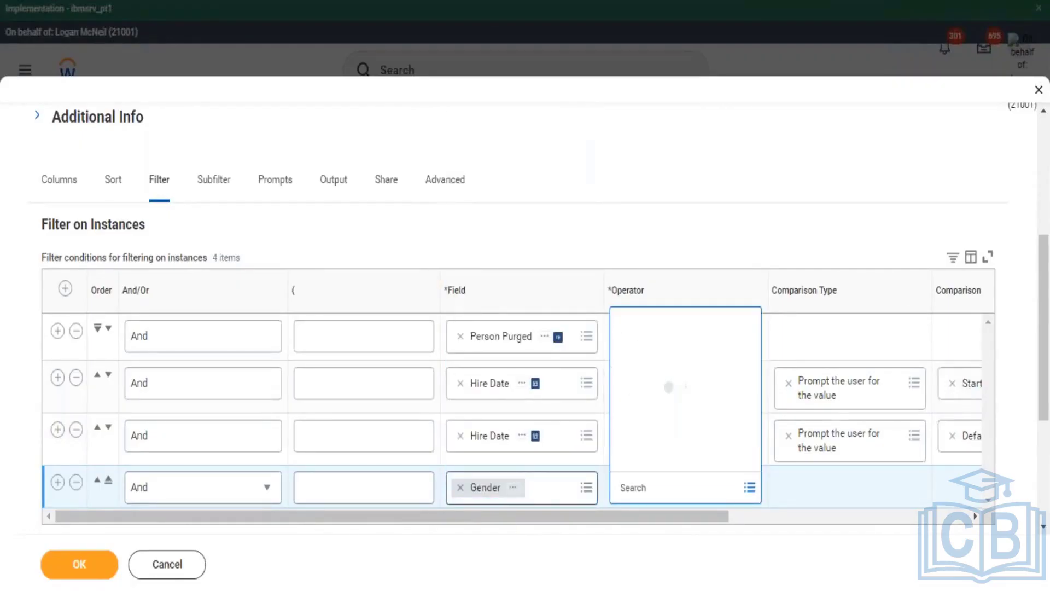
key(Return)
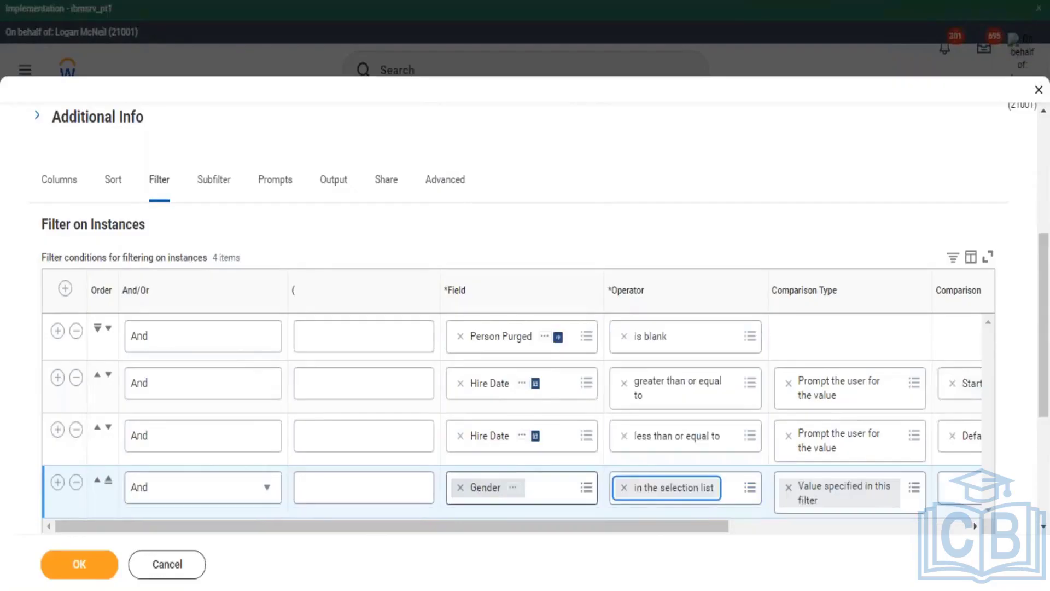
key(Tab)
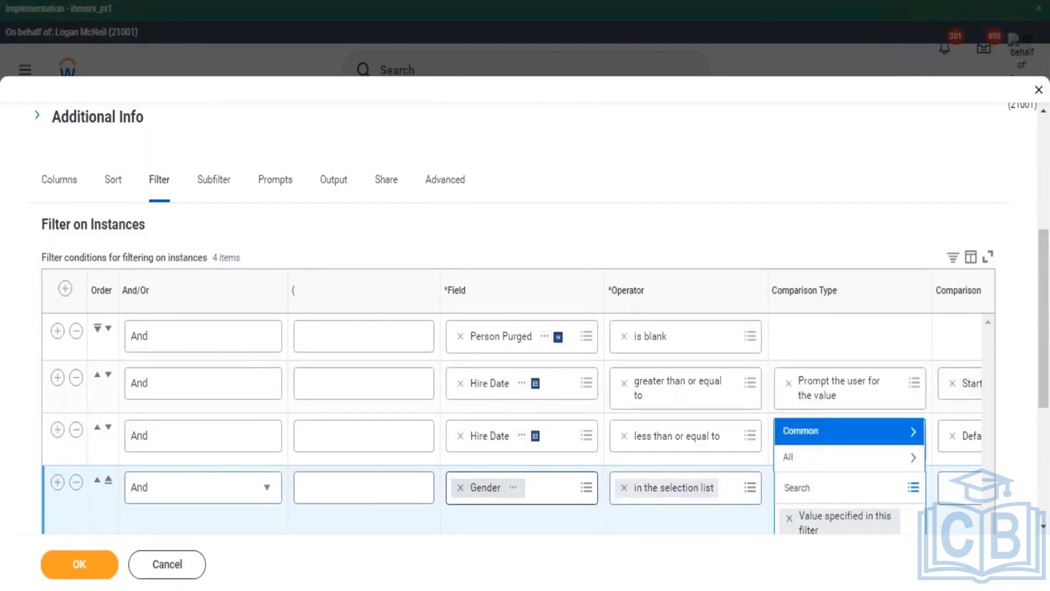
key(Return)
key(Return)
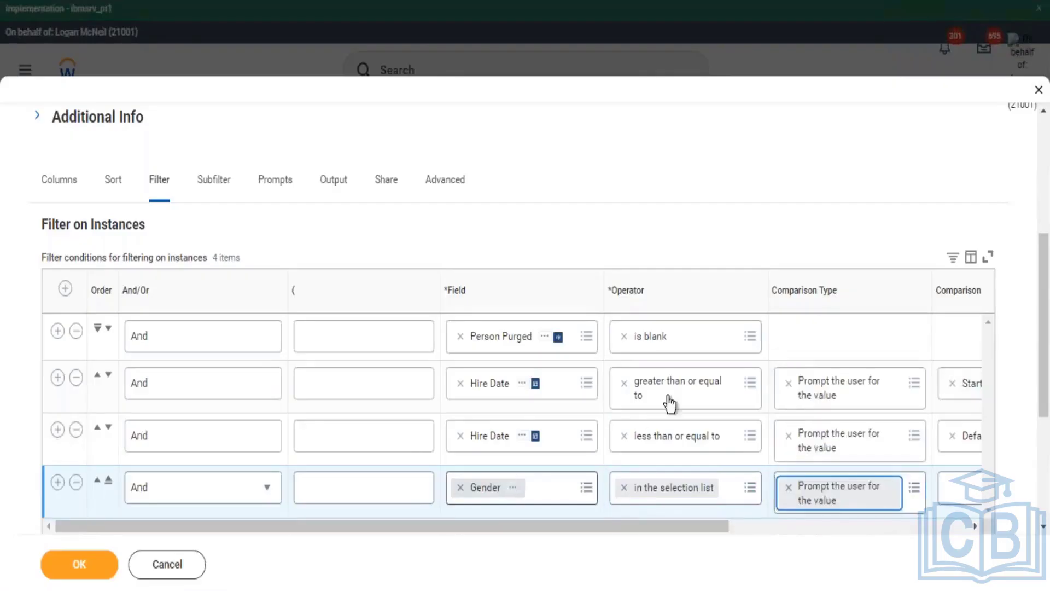
Step: Set the comparison value of the less than or equal to Hire Date condition to Ending Prompt and save the report
drag(769, 534, 829, 537)
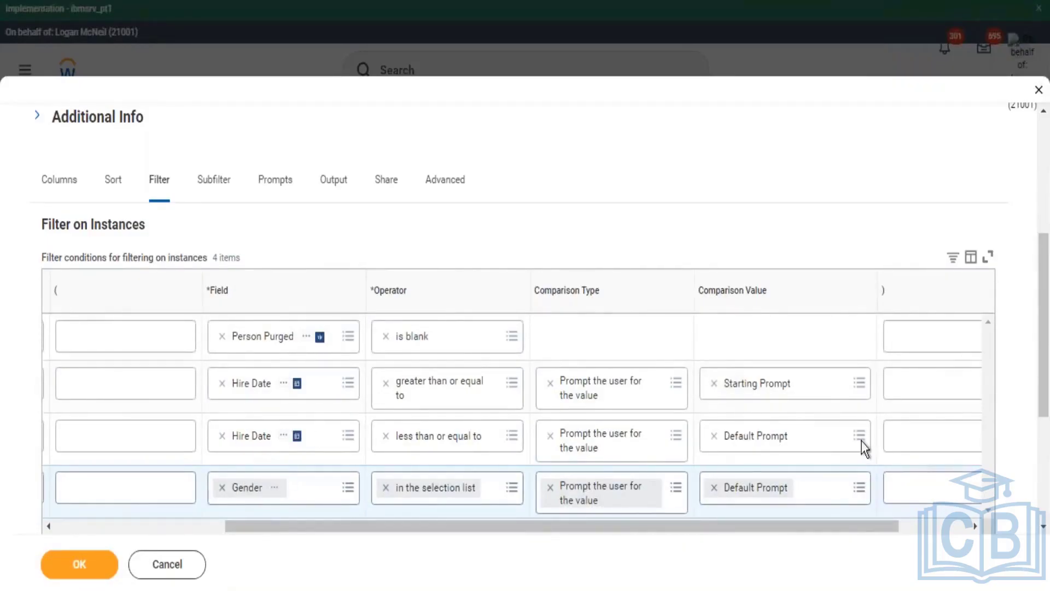
click(839, 440)
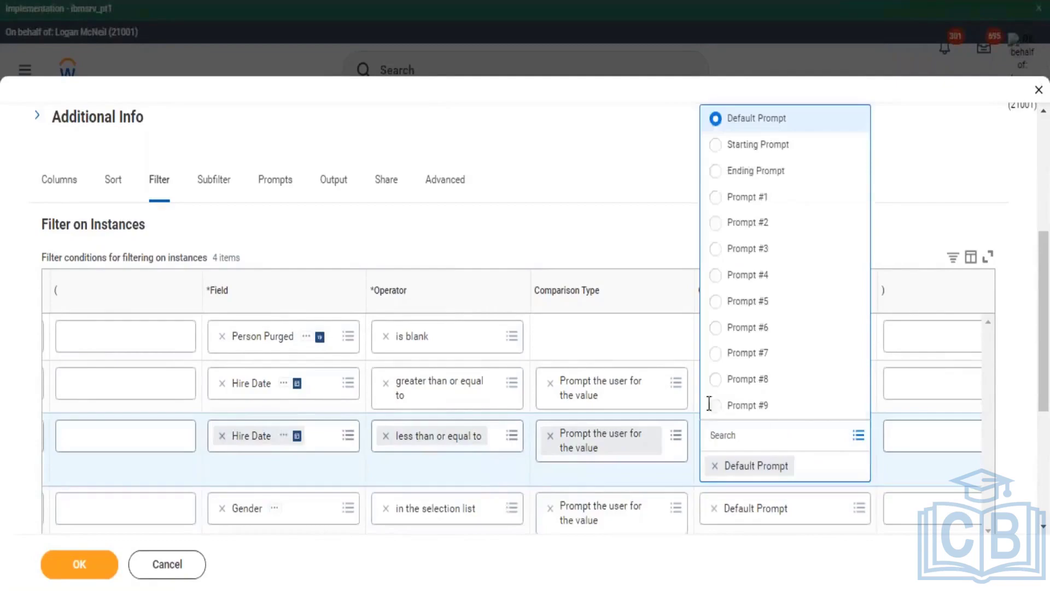
click(751, 172)
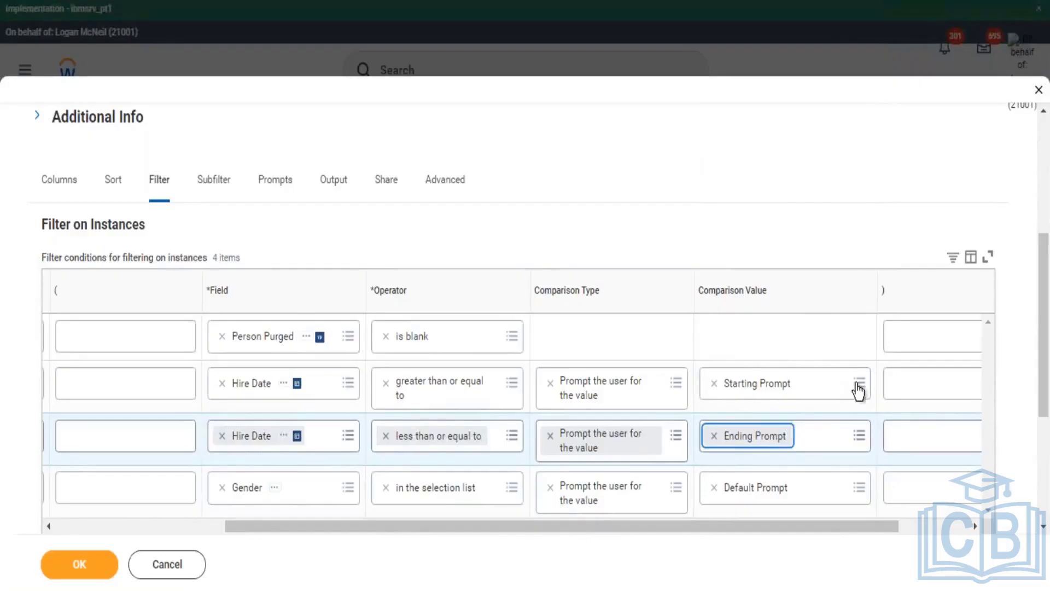
click(798, 204)
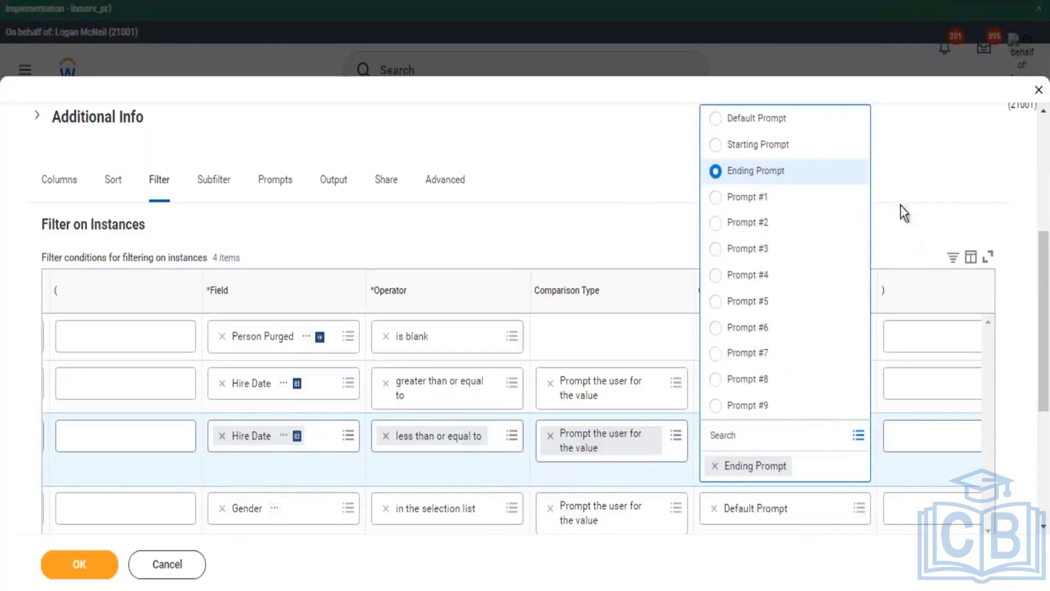
click(594, 249)
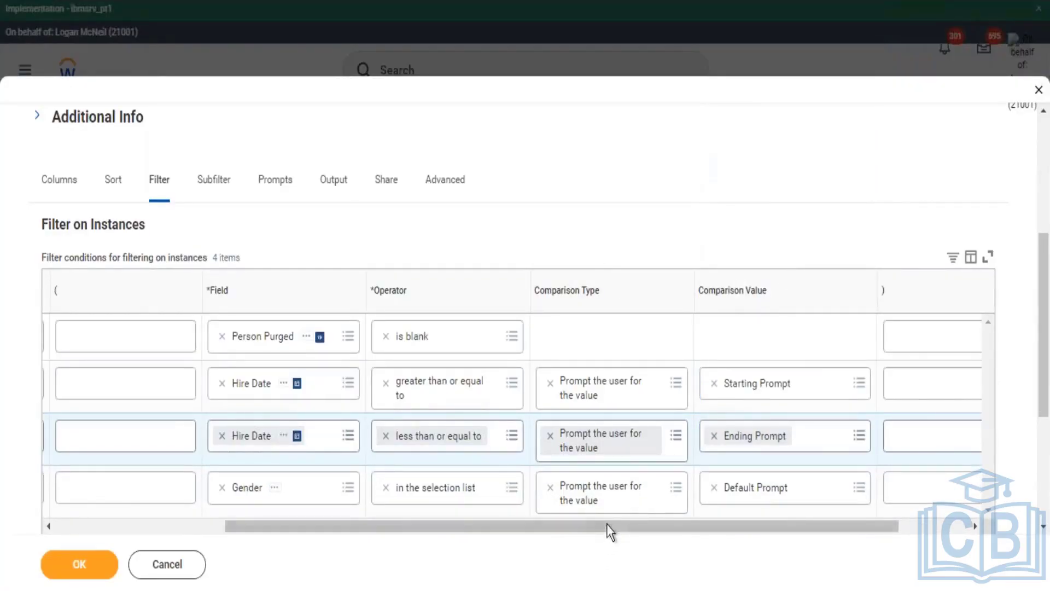
drag(606, 524, 517, 529)
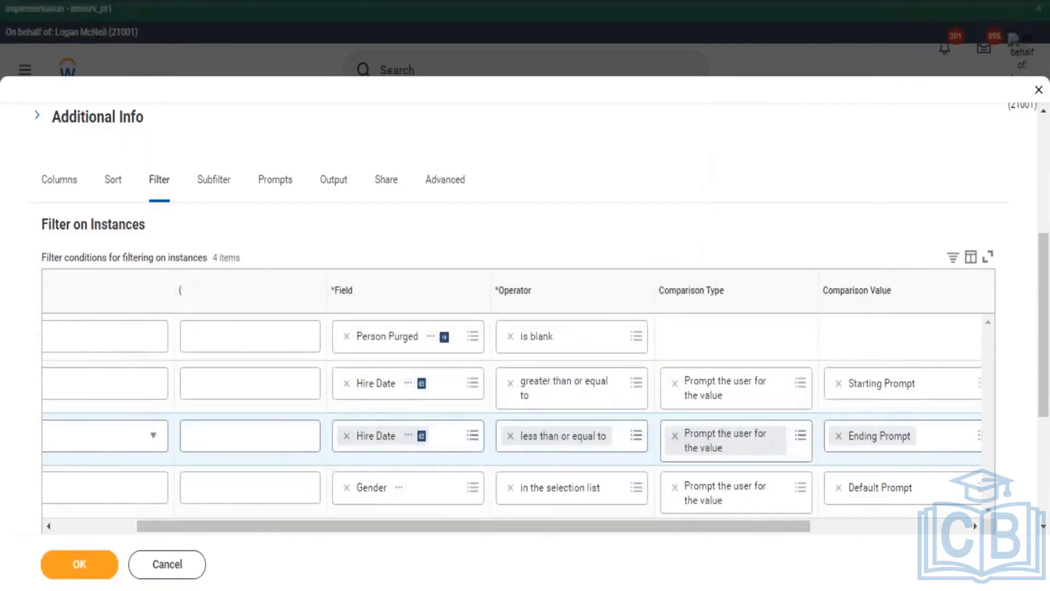
click(82, 566)
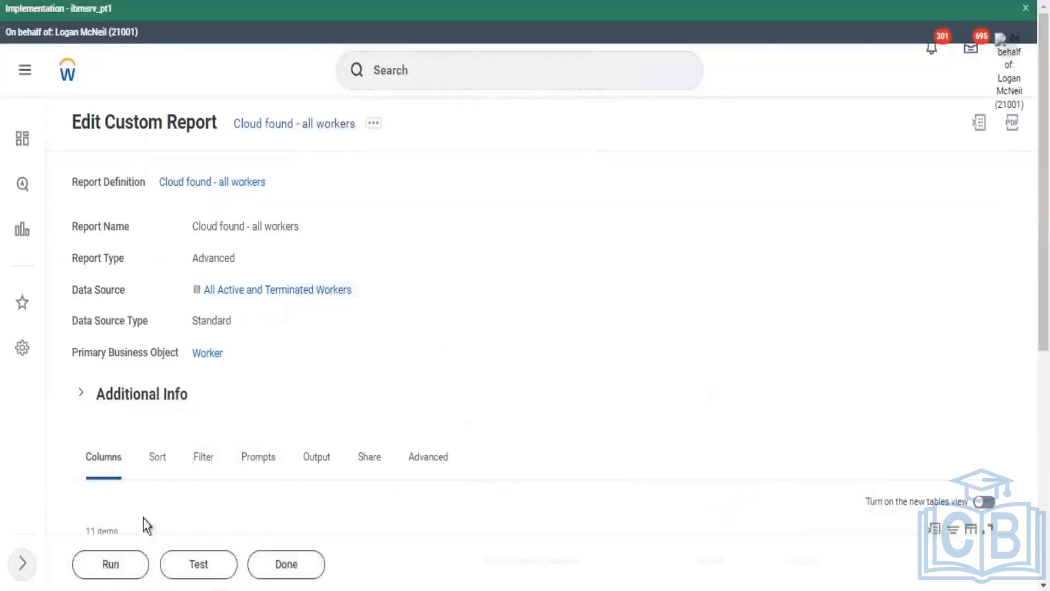
Step: Run the report, check its Starting and Ending Hire Date prompts, and choose Male for the Gender prompt
click(116, 568)
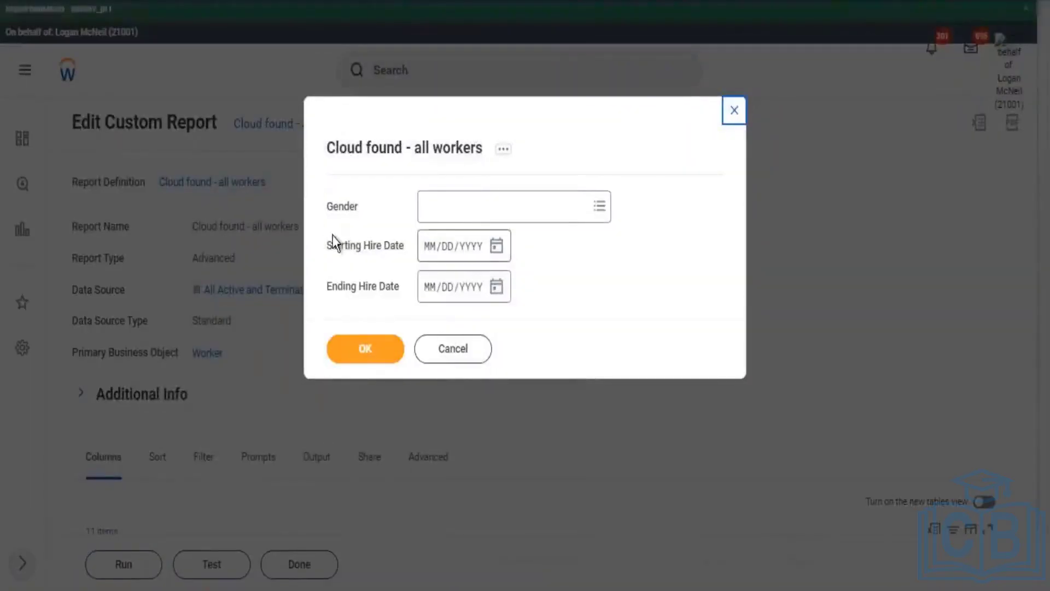
drag(346, 252, 336, 250)
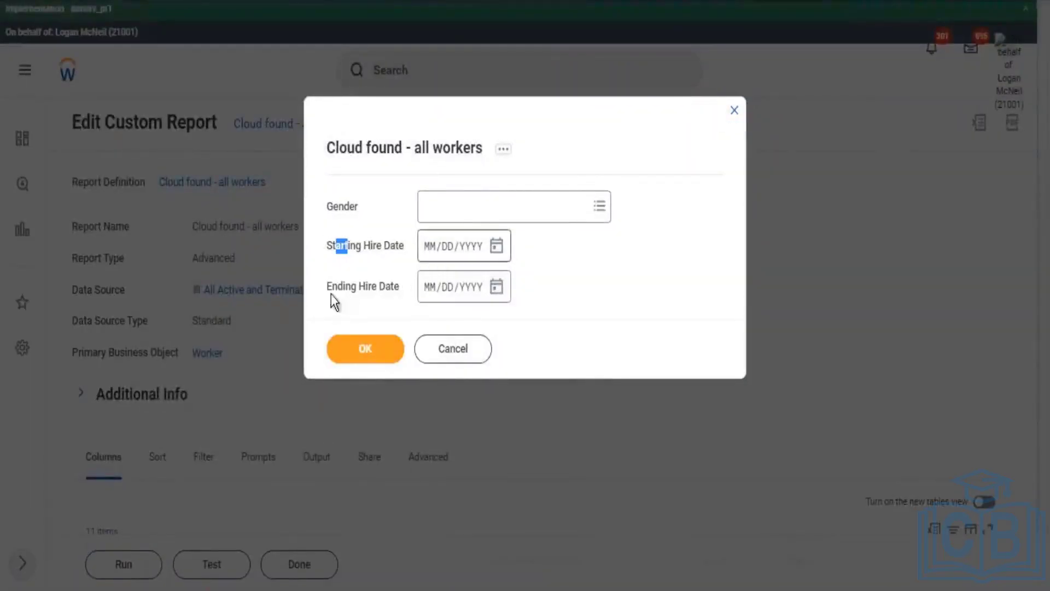
drag(364, 286, 327, 287)
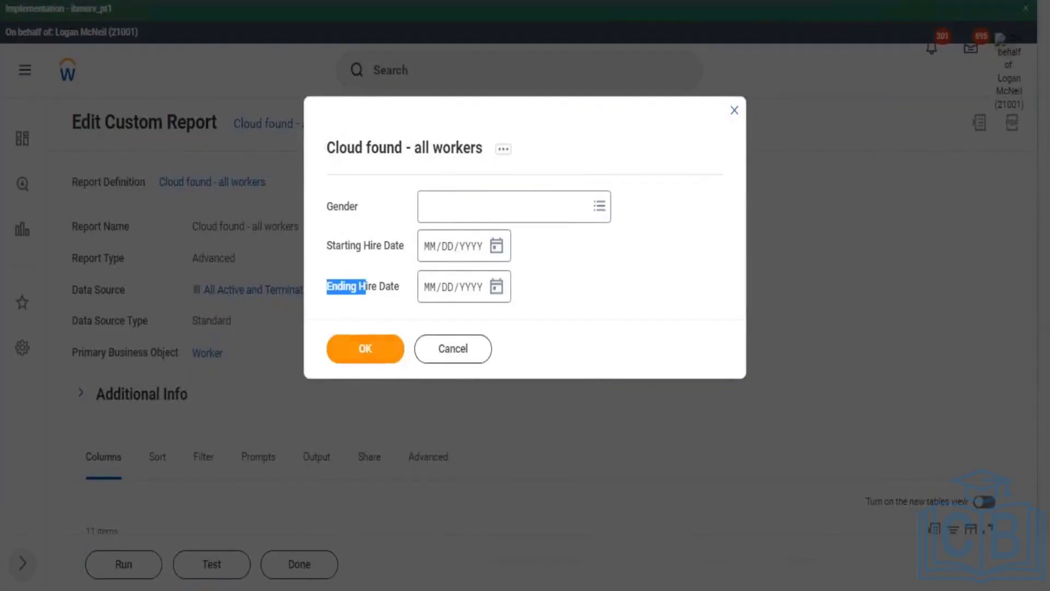
click(492, 207)
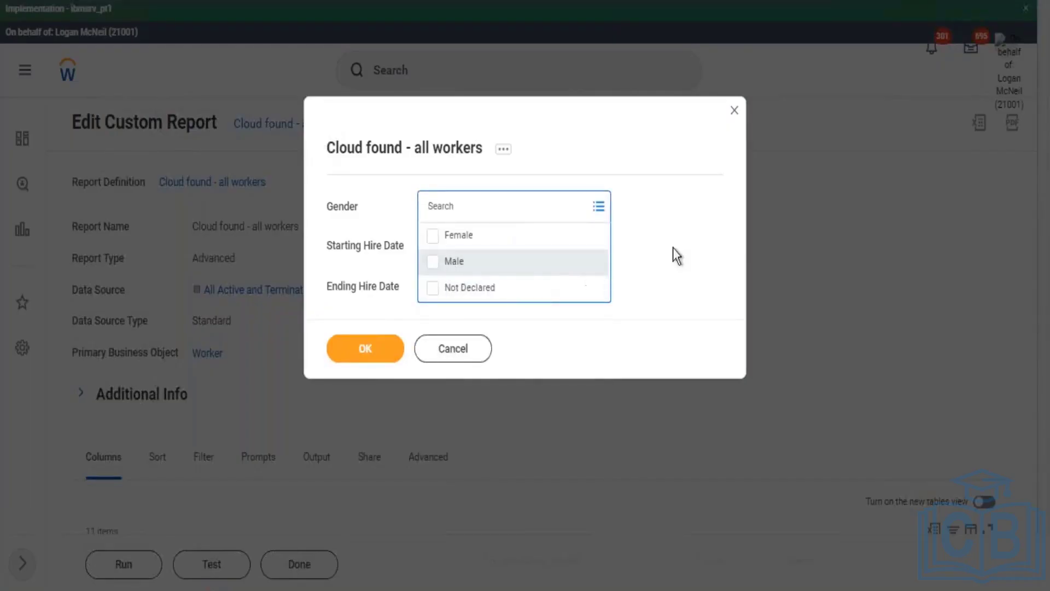
key(Return)
click(707, 270)
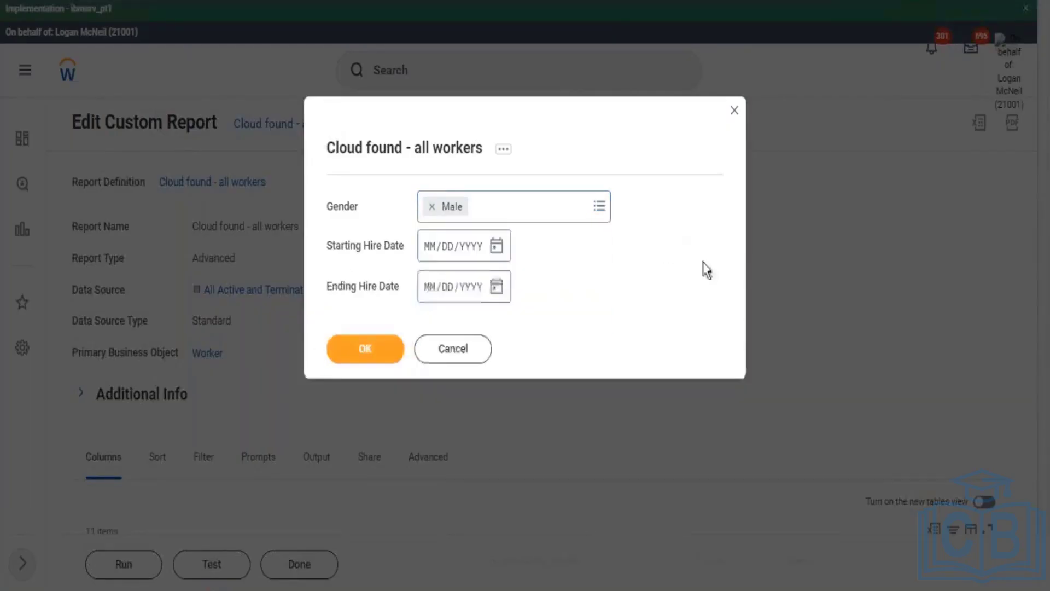
Step: Set Starting Hire Date to 01/01/2021 and Ending Hire Date to 12/31/2014, and submit the prompts to run the report
click(429, 246)
text(0)
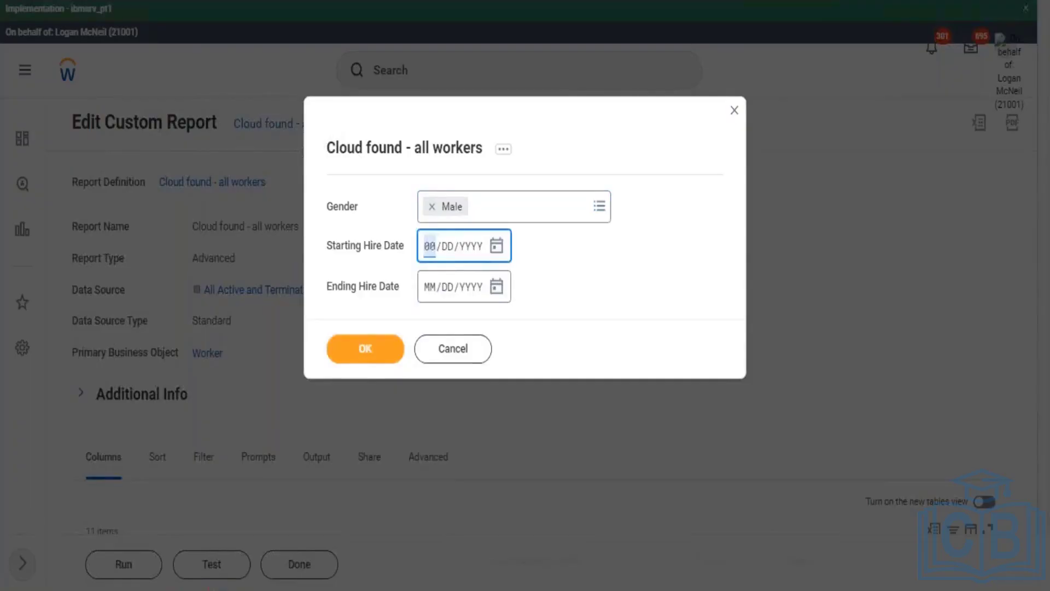
text(1/01/2021)
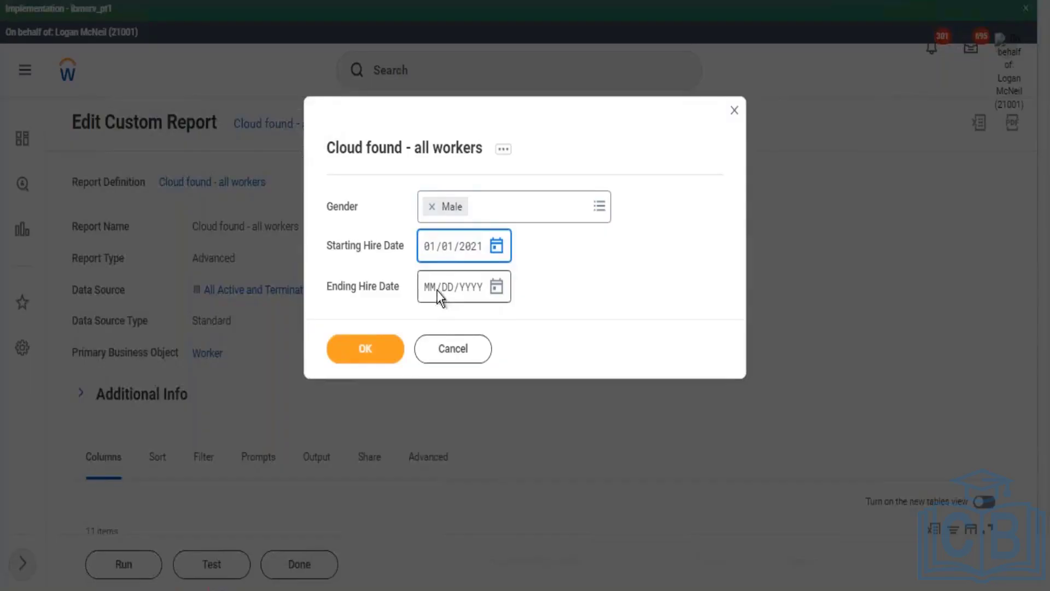
key(Tab)
text(12/31)
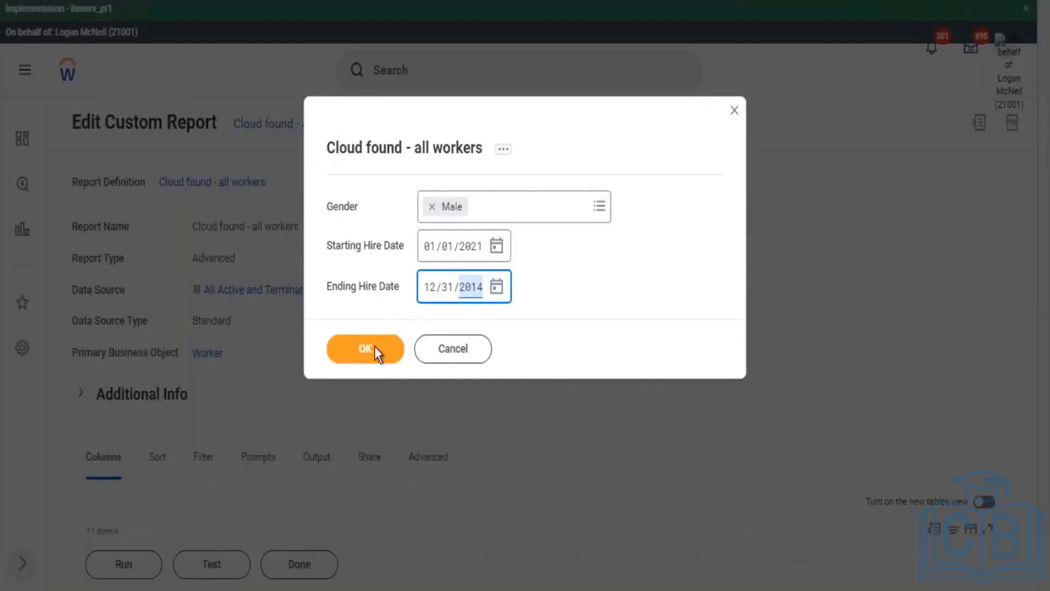
click(376, 350)
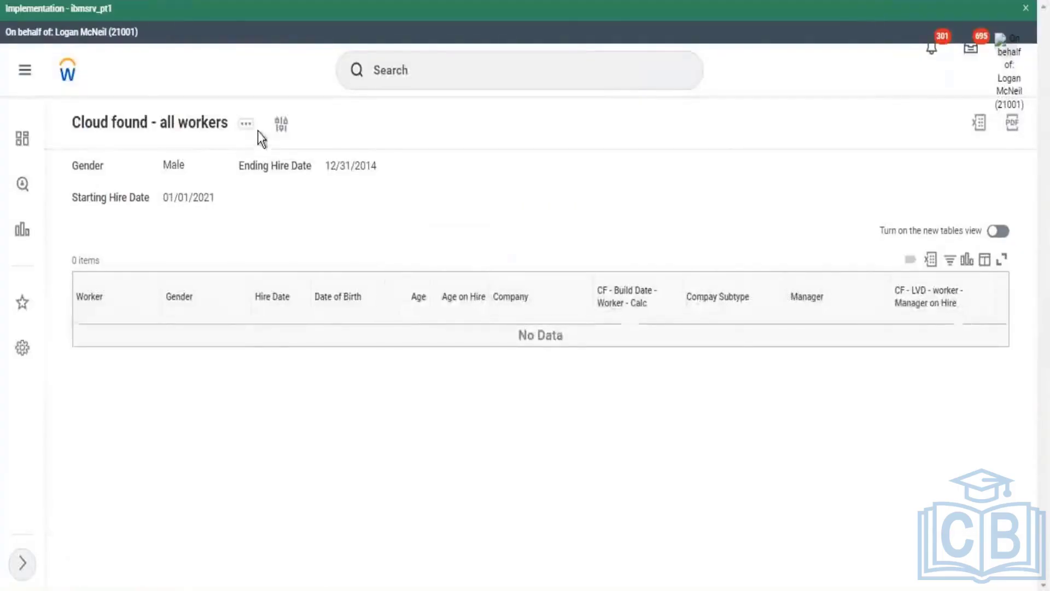
Step: Set the Starting Hire Date prompt to 01/01/2010, rerun the report, and review the listed workers' hire dates
click(281, 125)
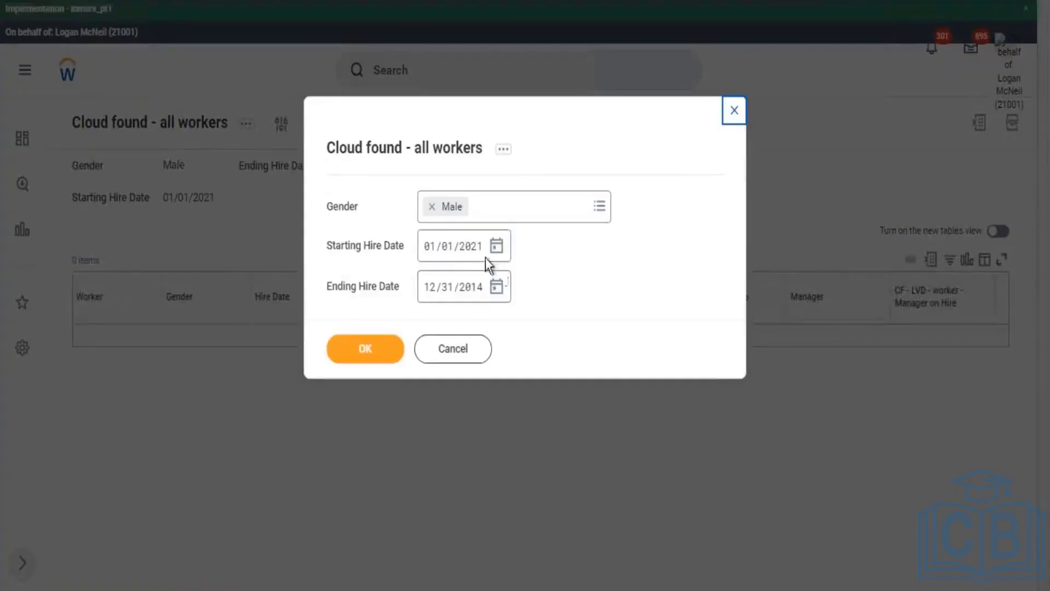
click(474, 255)
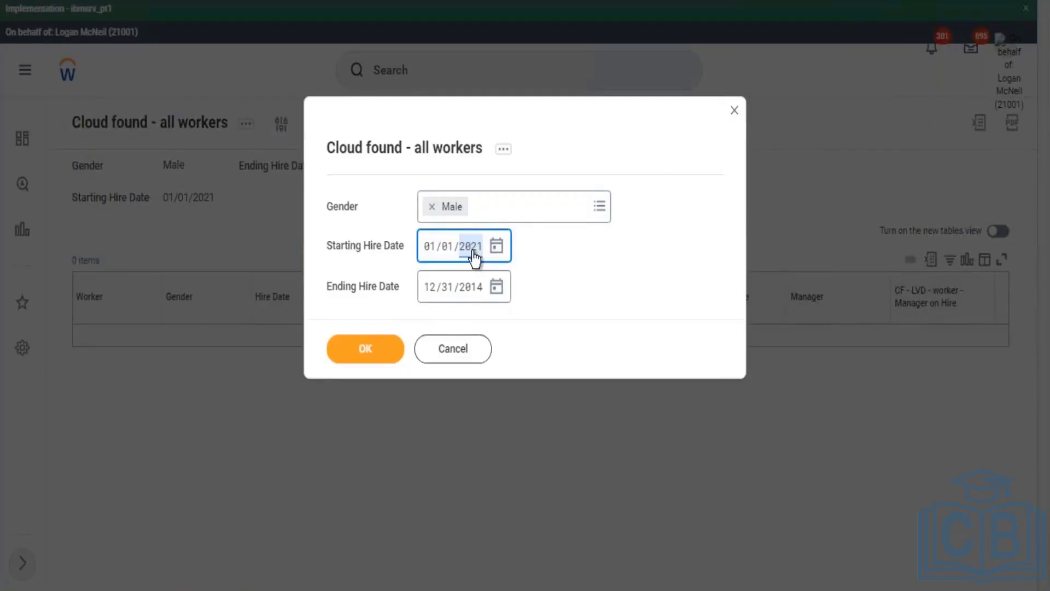
click(562, 282)
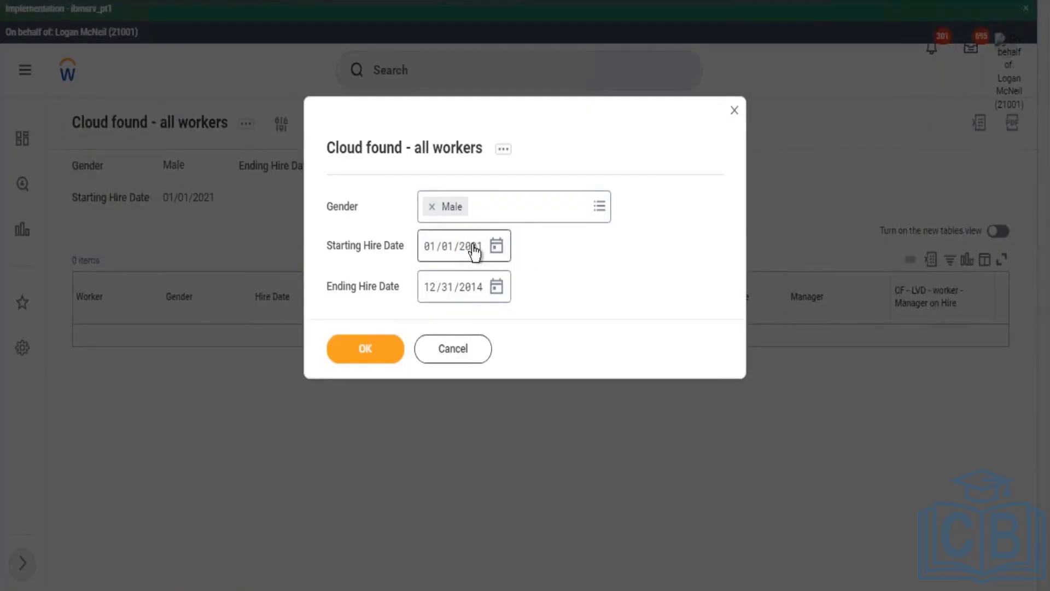
click(473, 251)
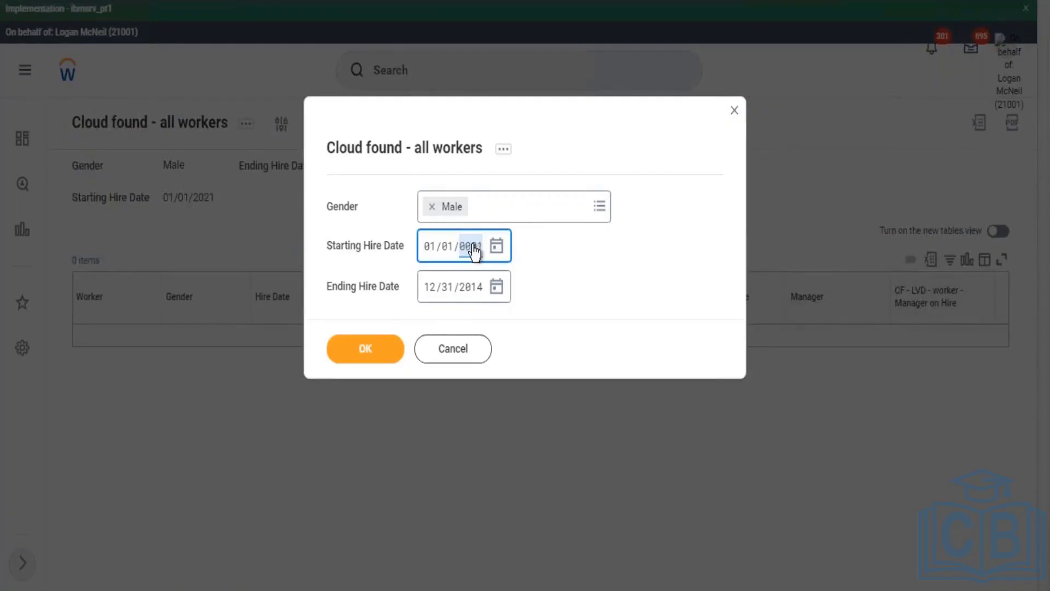
text(2010)
click(377, 353)
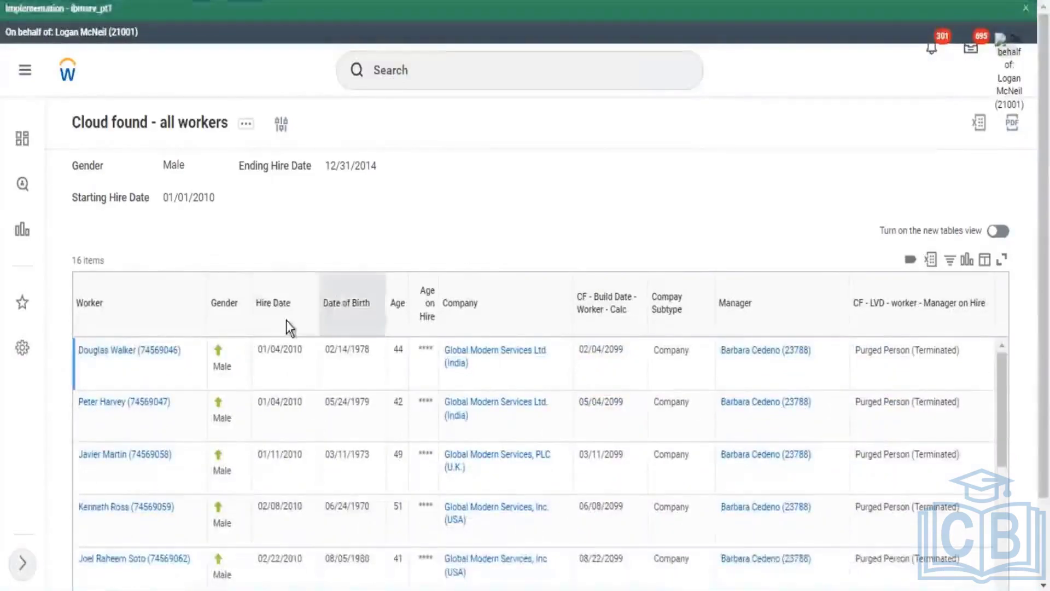
scroll(287, 320, down, 5)
scroll(315, 453, down, 6)
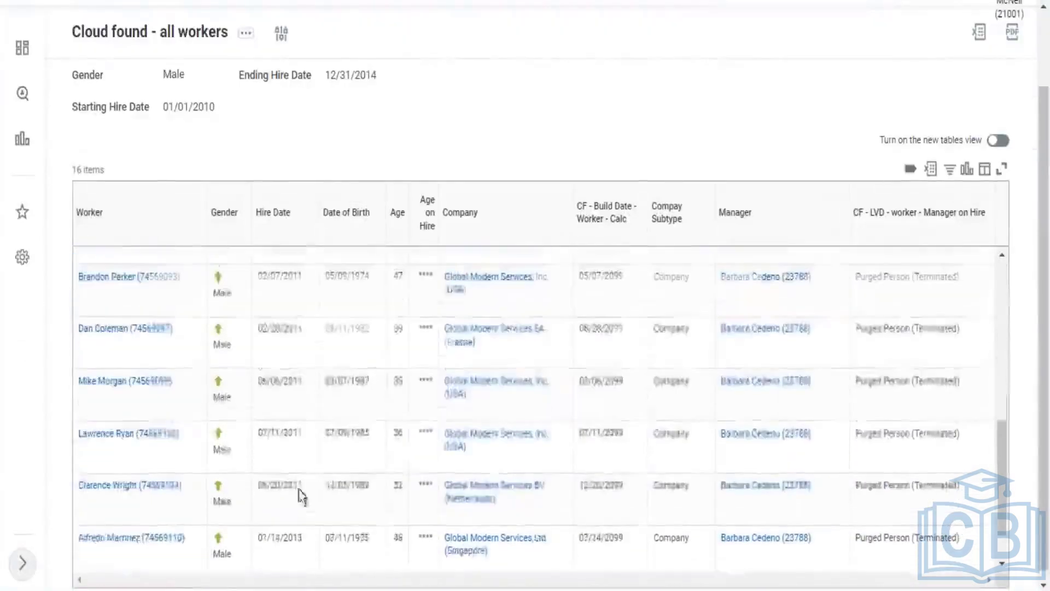
scroll(294, 394, up, 12)
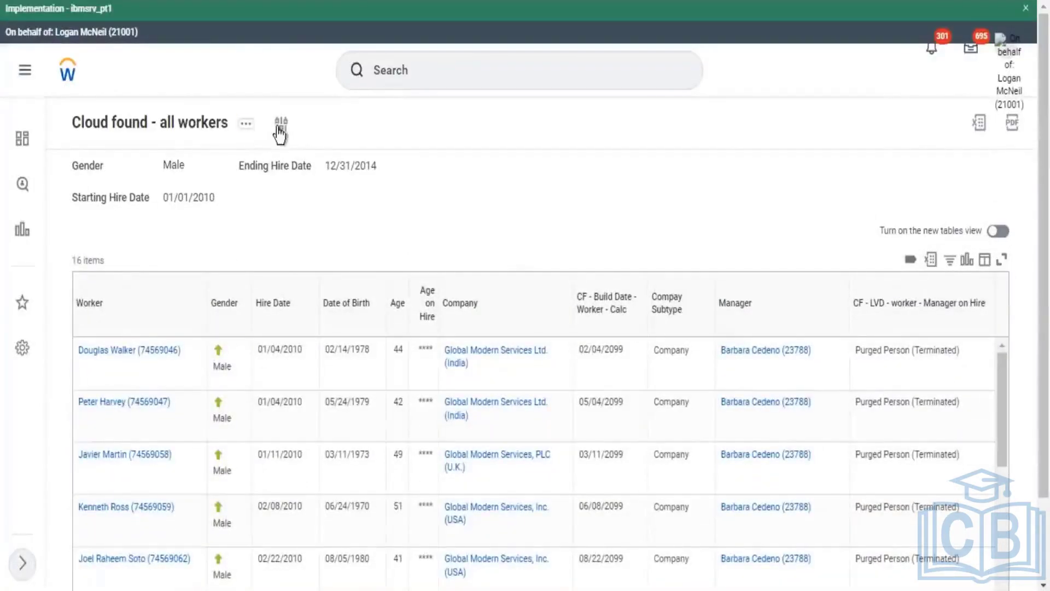
Step: Clear the Gender and Ending Hire Date prompt values and rerun the report with only Starting Hire Date filled in
click(281, 125)
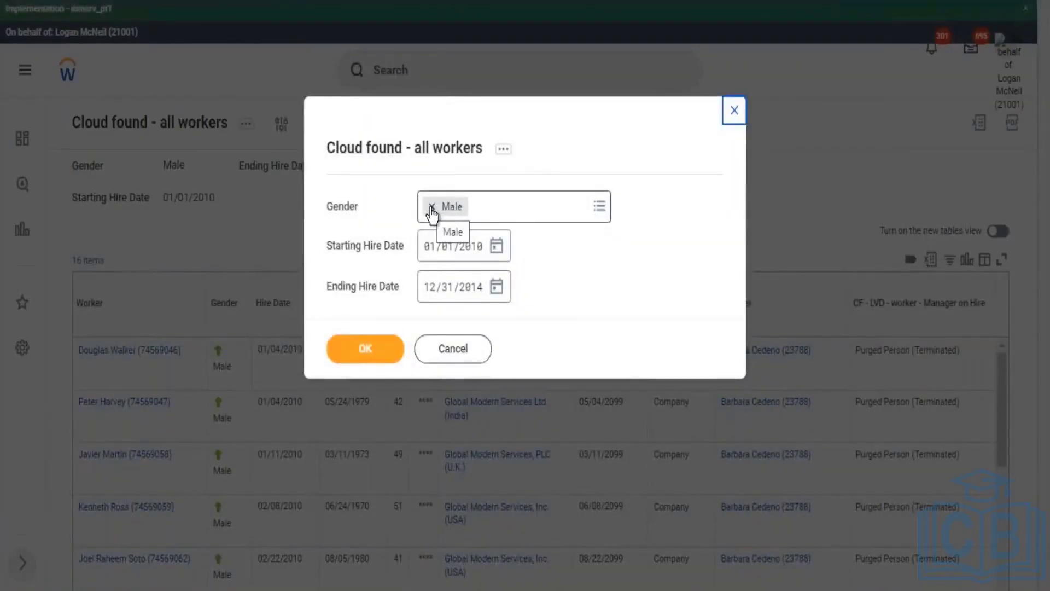
click(432, 208)
click(611, 257)
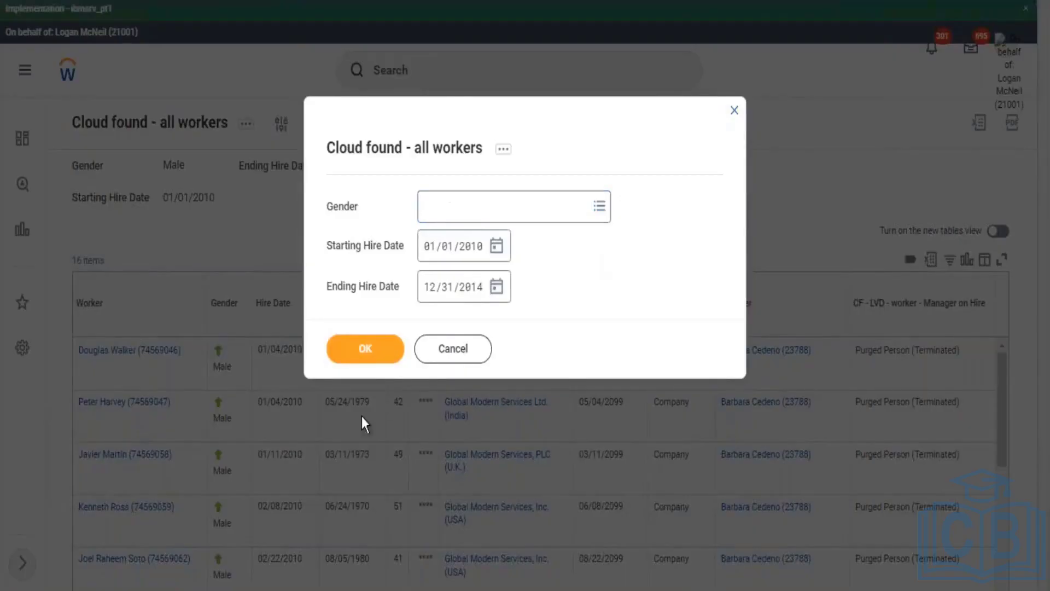
click(373, 355)
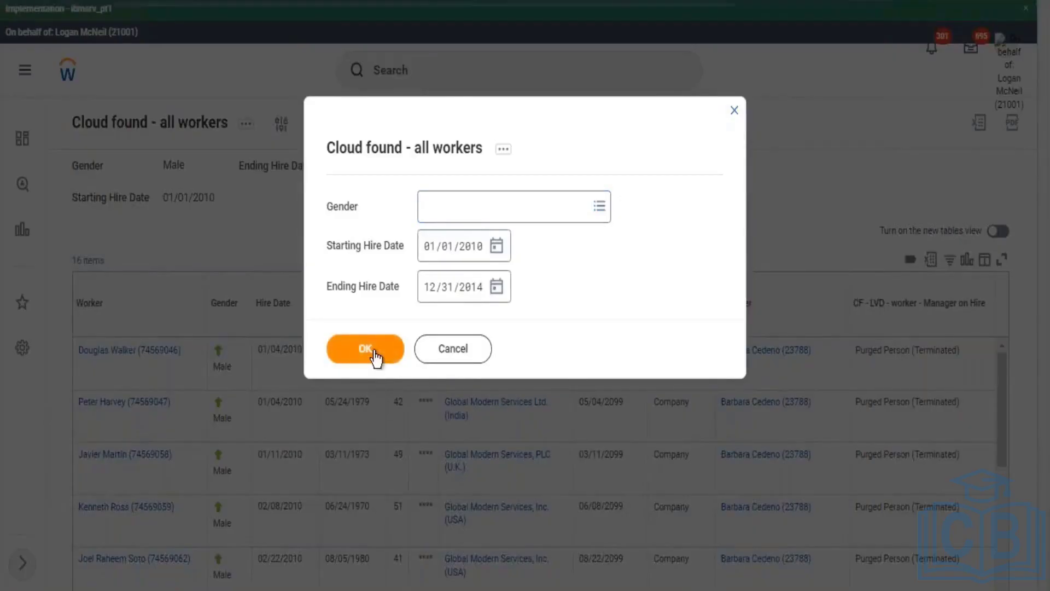
click(432, 289)
key(BackSpace)
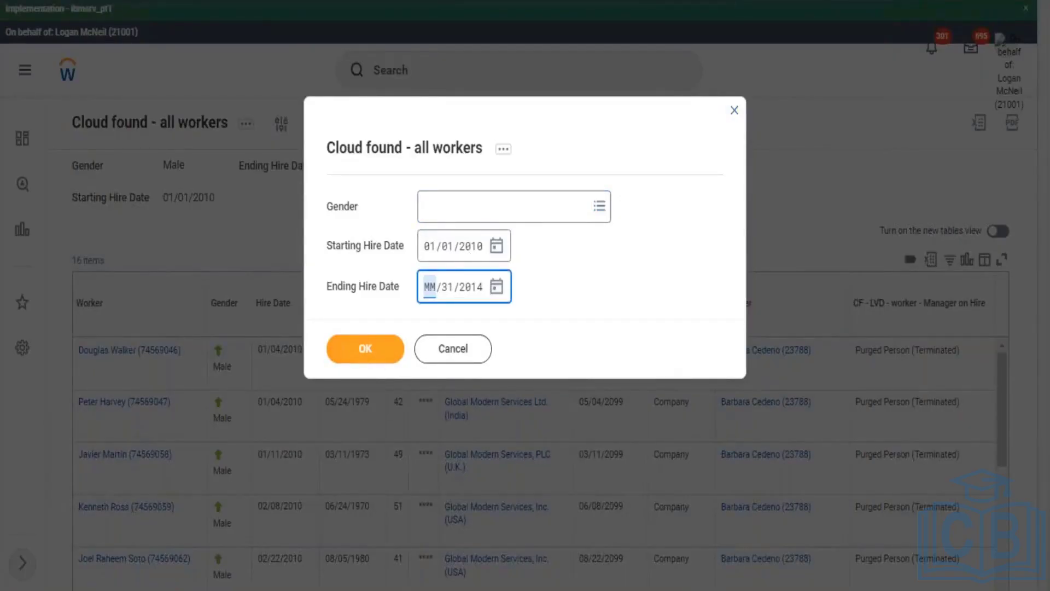
key(Right)
key(Right)
key(BackSpace)
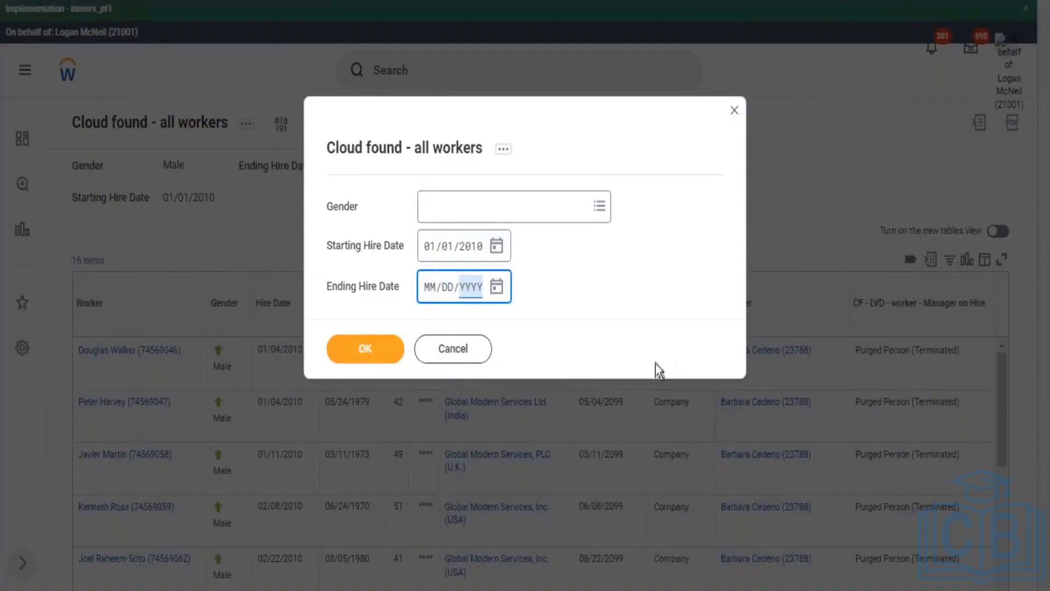
click(361, 350)
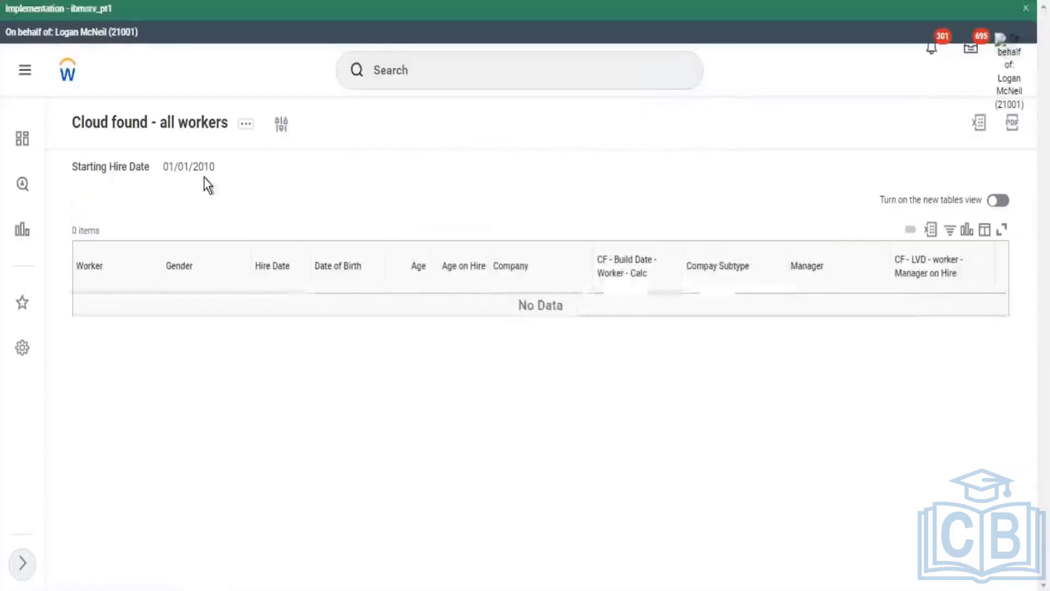
drag(211, 173, 174, 169)
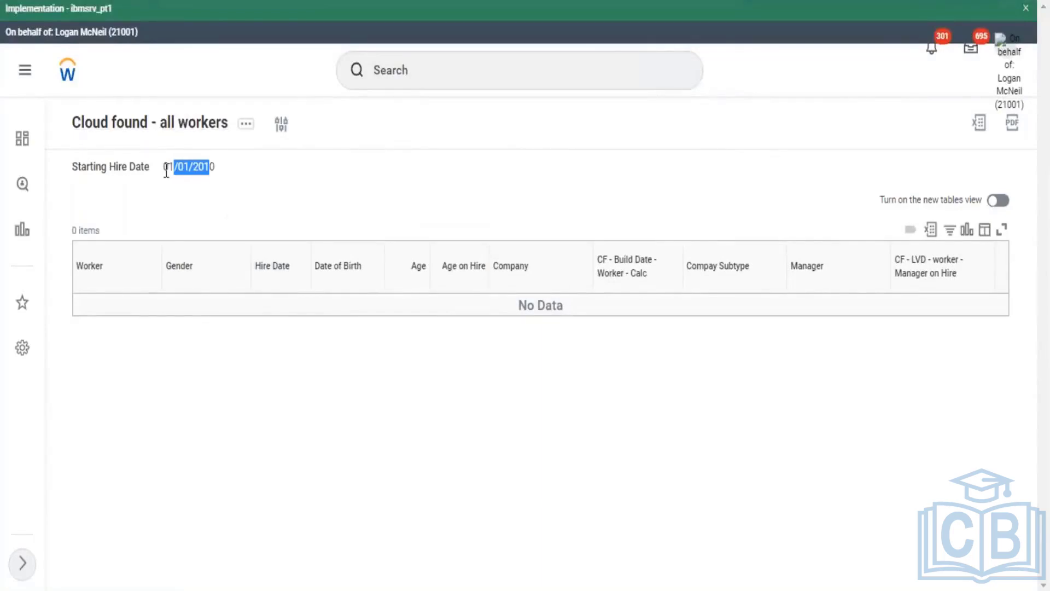
triple_click(214, 171)
click(296, 165)
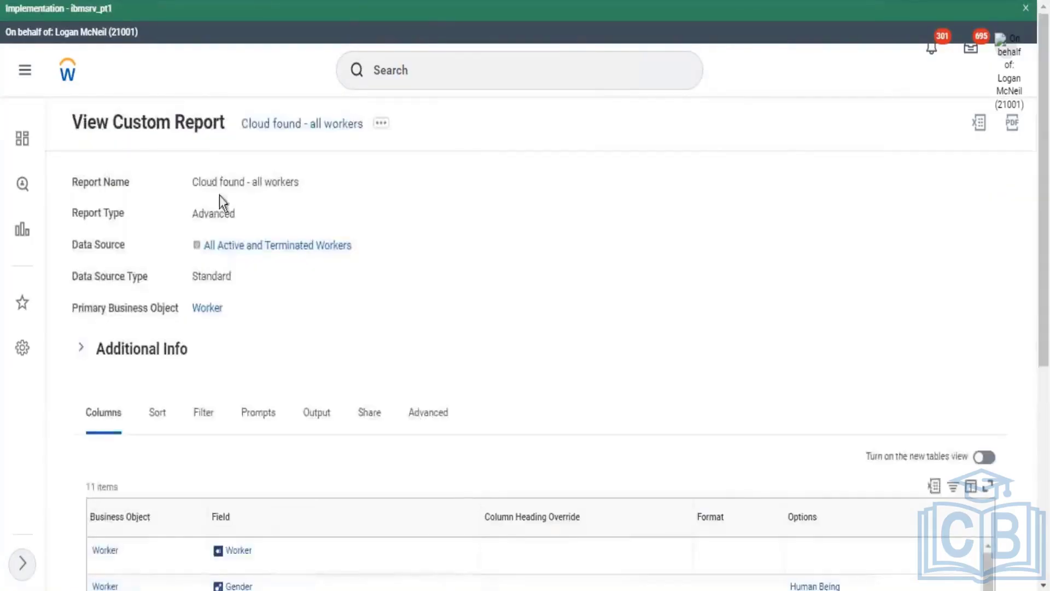
Step: Check the filter conditions in the report definition, and run the report with only the Gender prompt set to Male
scroll(241, 382, down, 3)
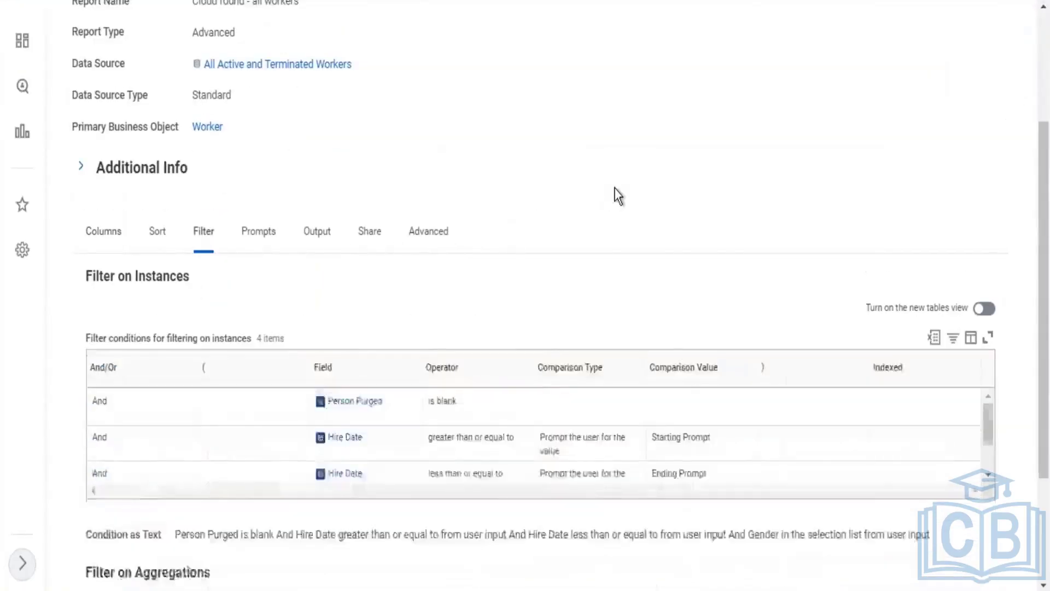
scroll(651, 181, down, 2)
scroll(665, 182, down, 1)
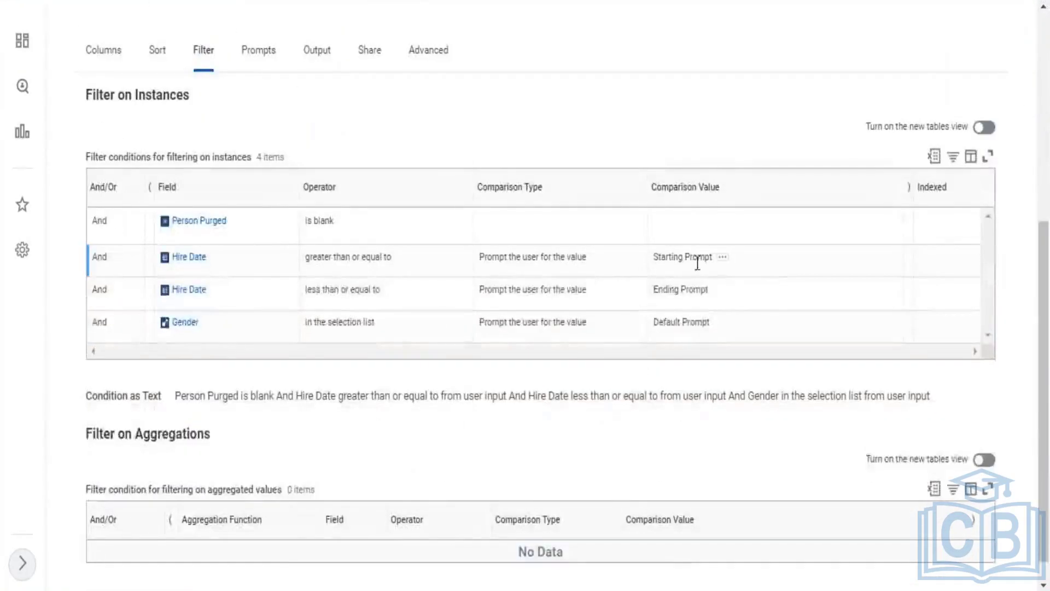
scroll(370, 133, up, 6)
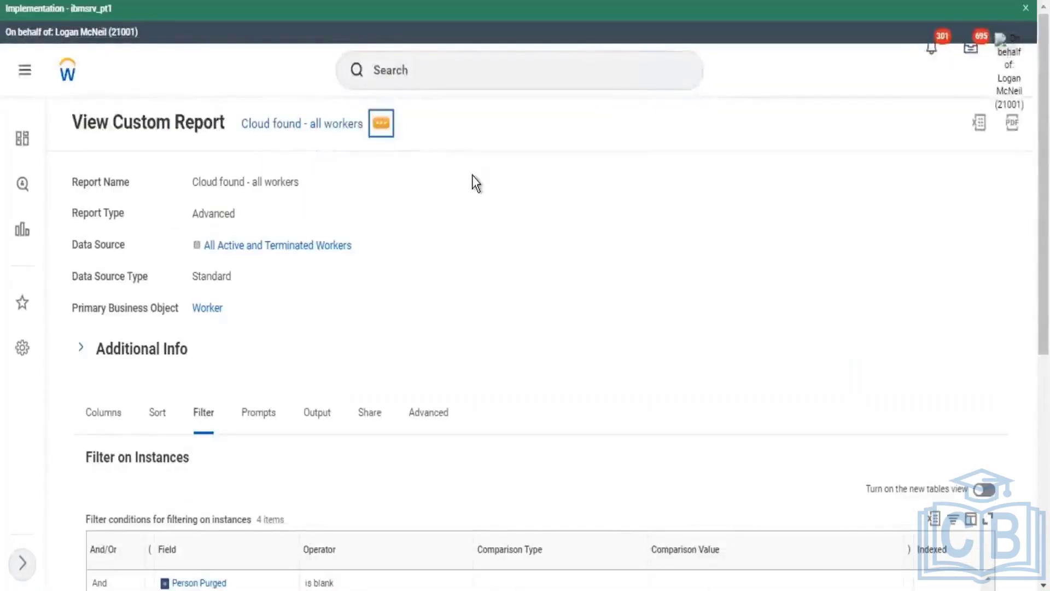
key(Return)
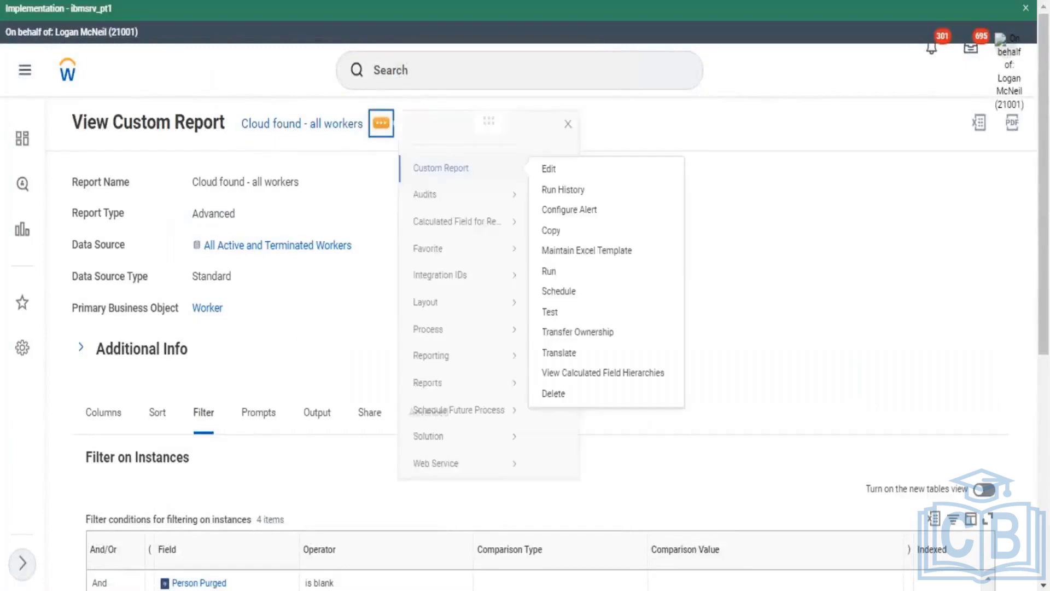
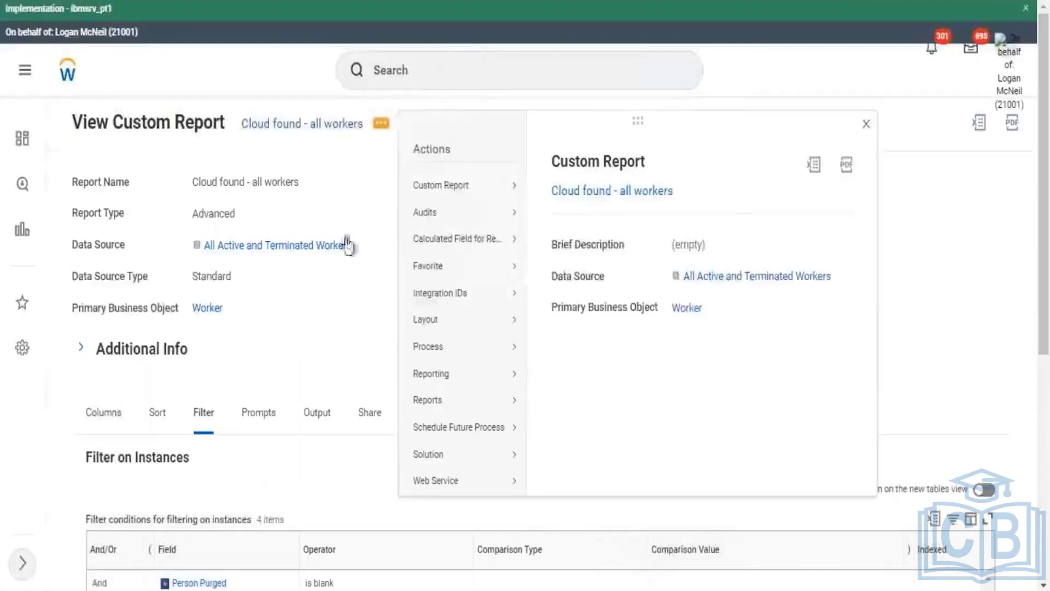
mouse_move(488, 191)
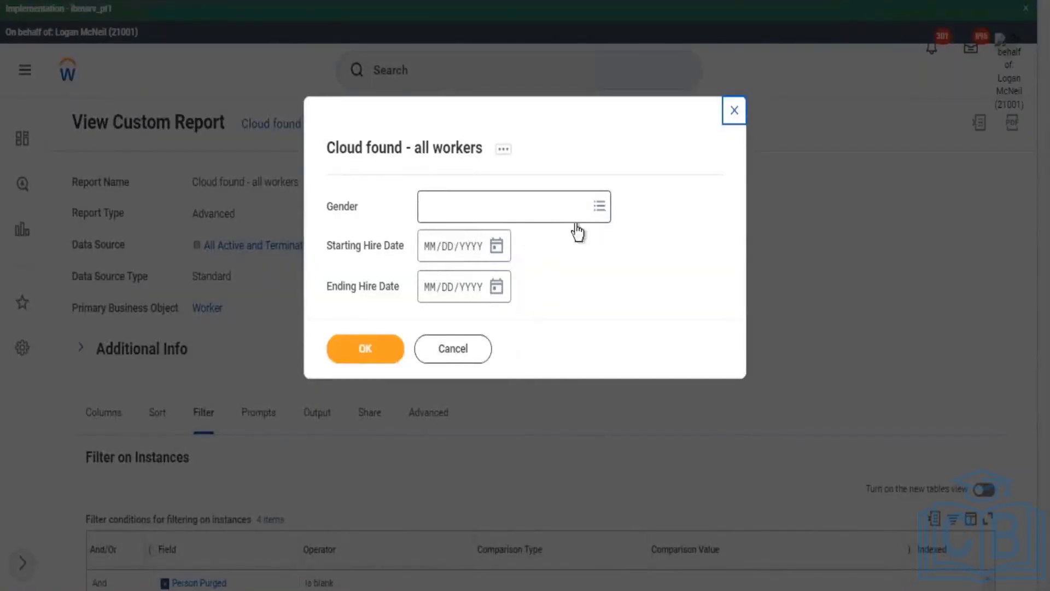
click(494, 216)
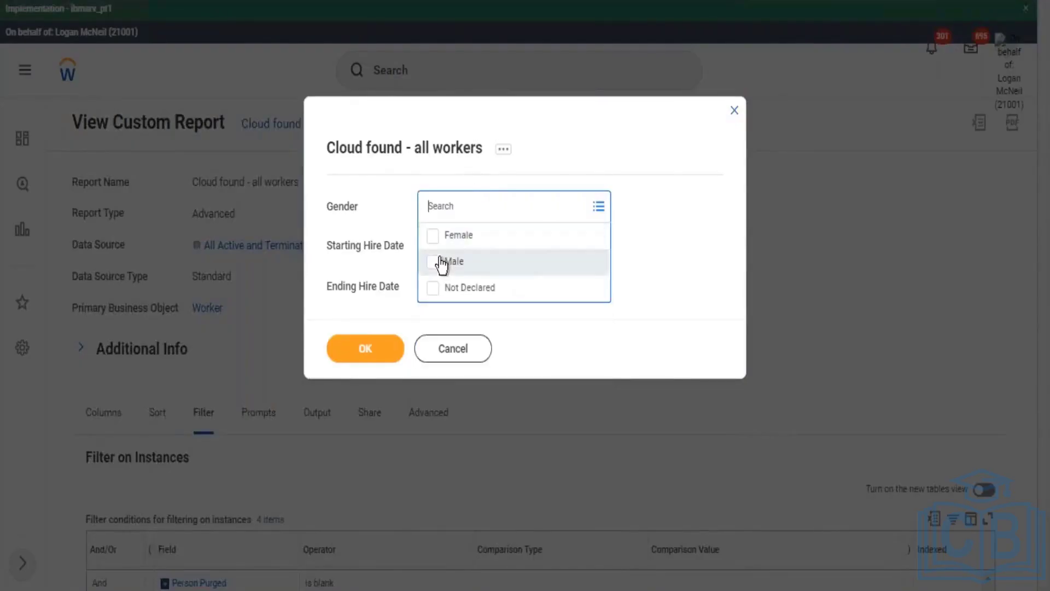
click(441, 262)
click(684, 262)
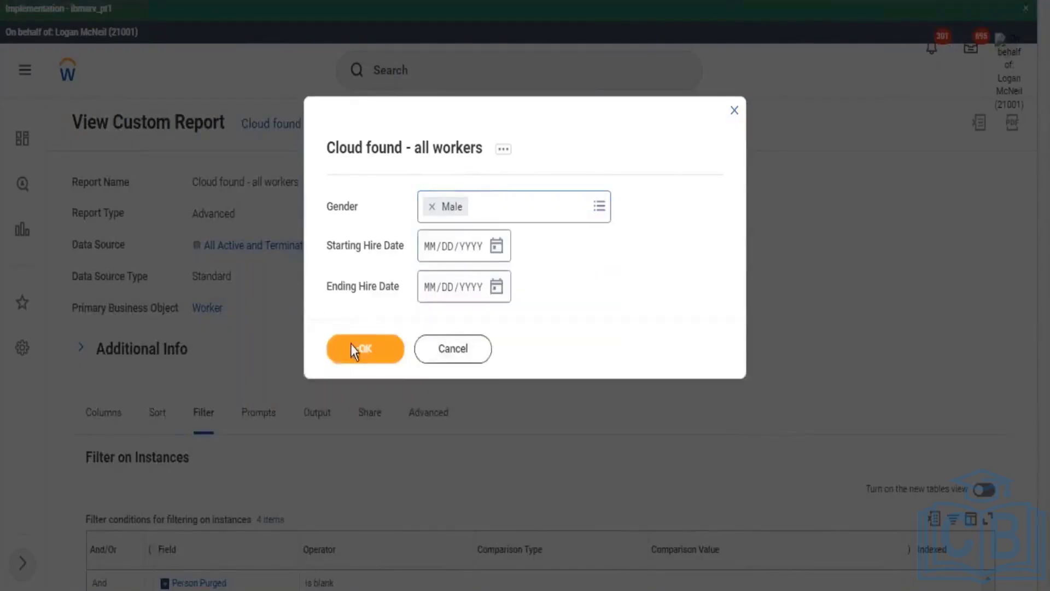
click(355, 345)
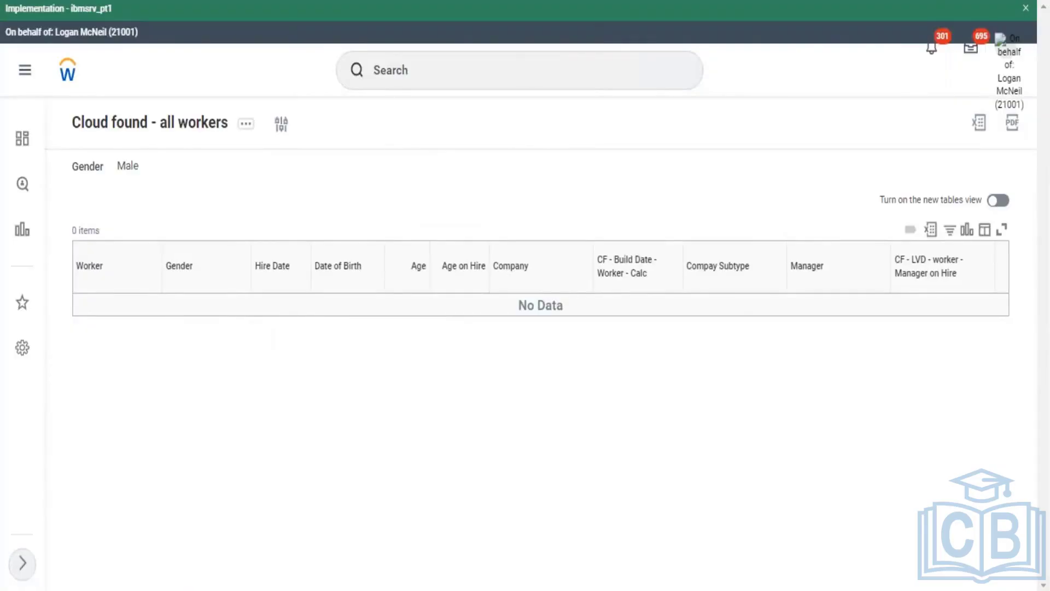
drag(64, 122, 188, 123)
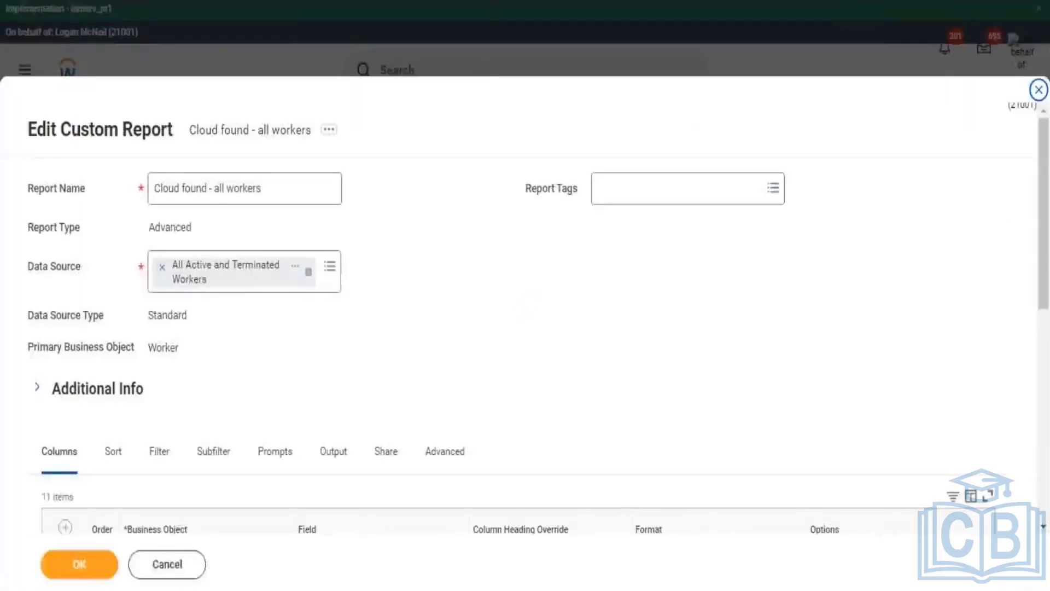
Step: Set the greater-than-or-equal Hire Date condition's comparison type to Prompt the user for the value and ignore the filter condition if the value is blank
scroll(255, 354, down, 3)
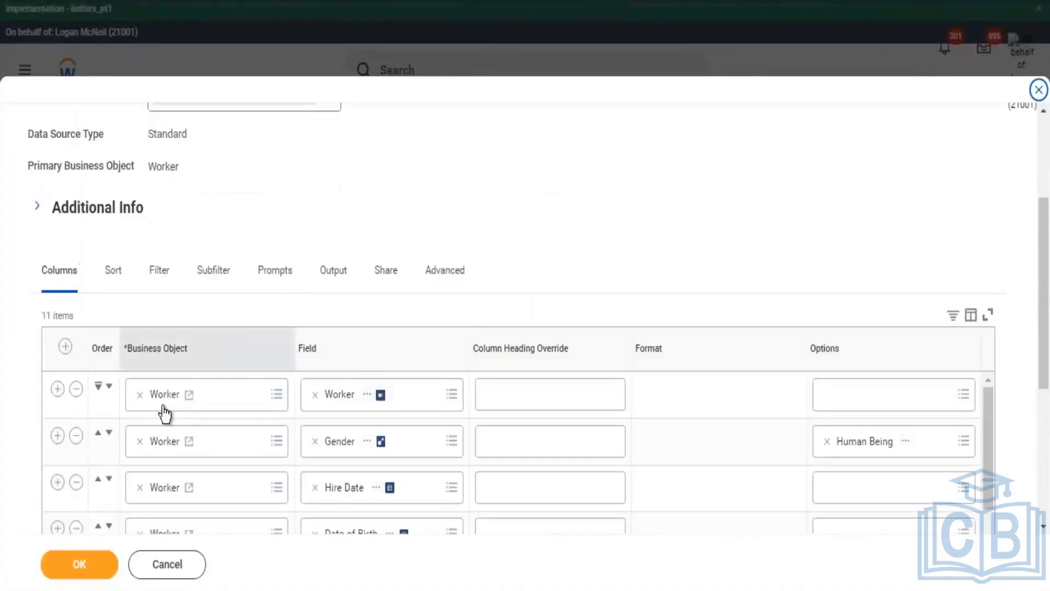
click(158, 273)
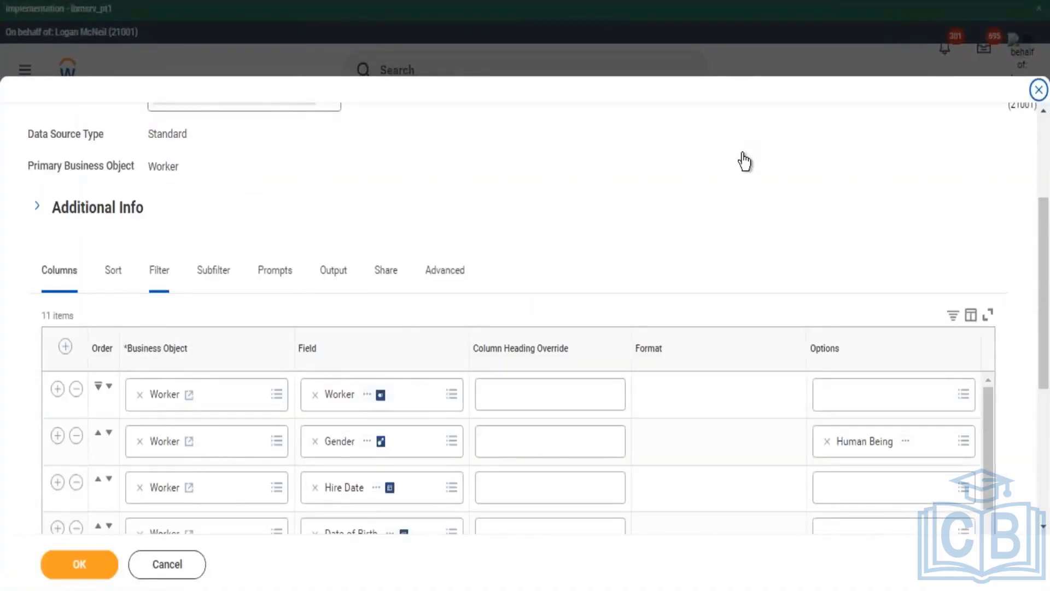
scroll(686, 464, down, 3)
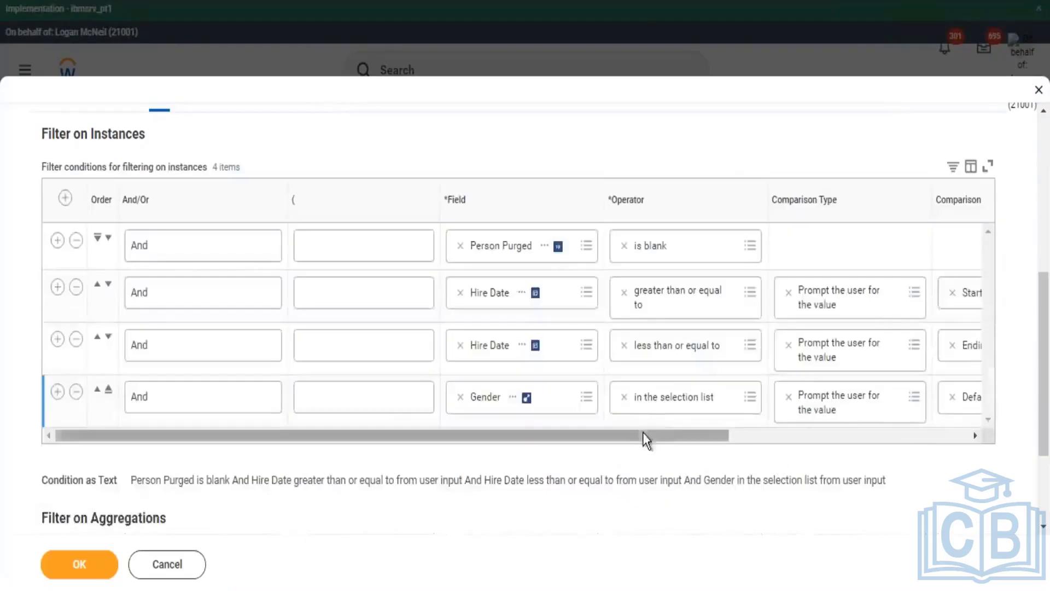
scroll(777, 419, right, 5)
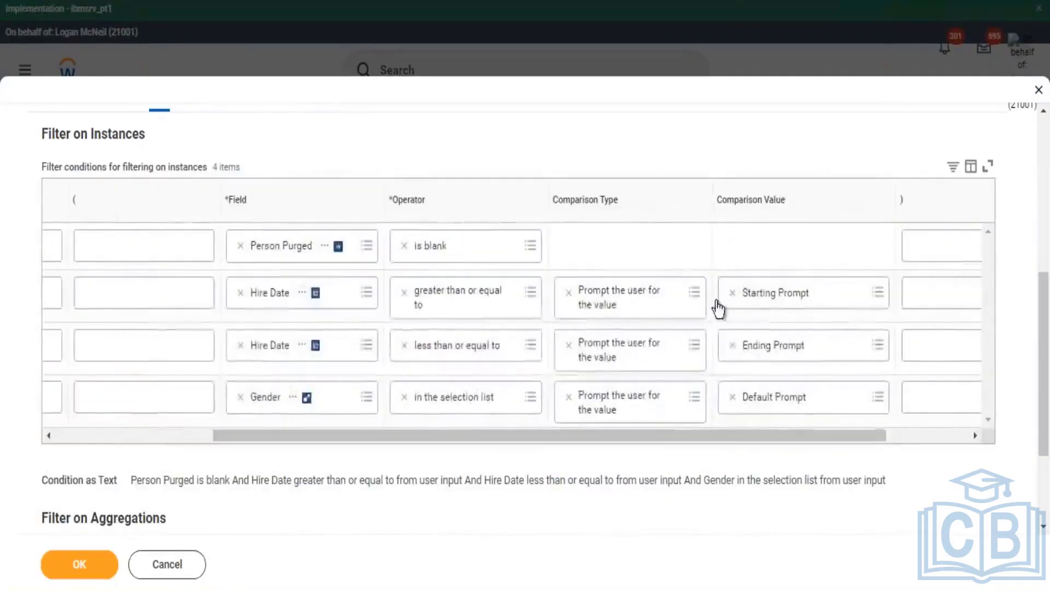
click(695, 293)
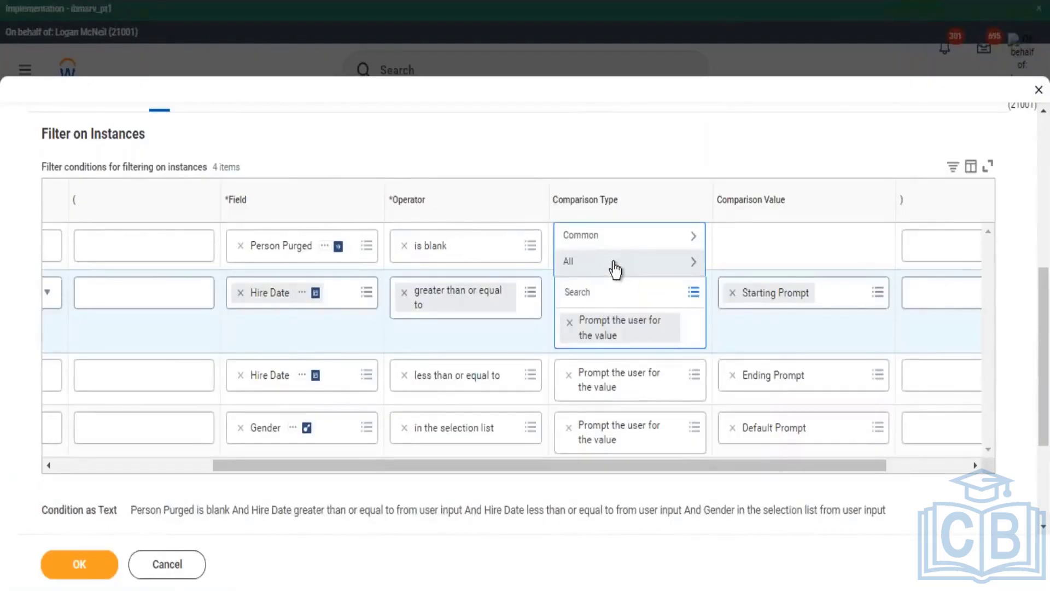
click(615, 268)
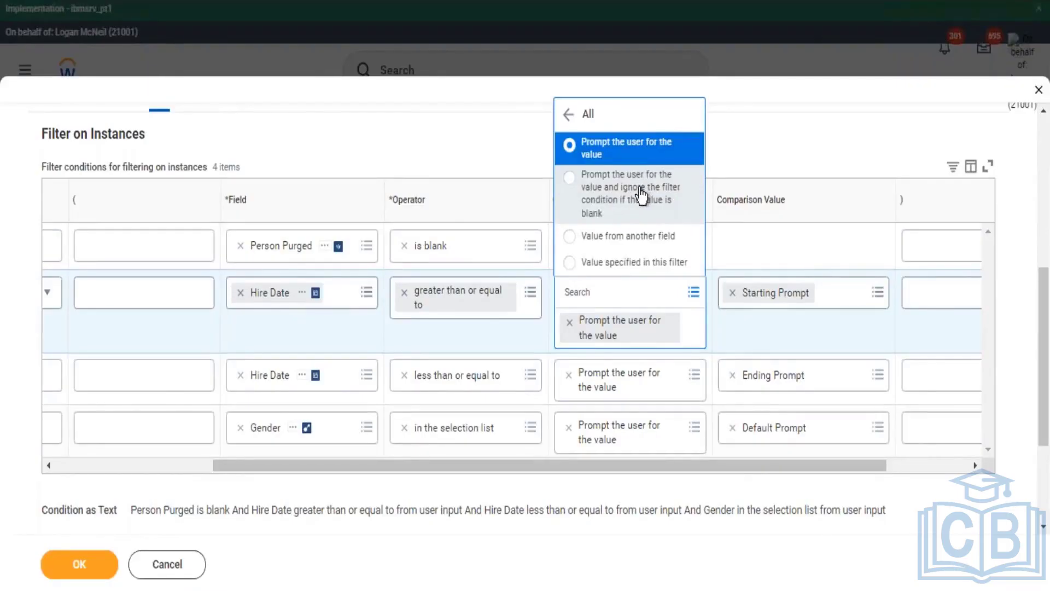
key(Return)
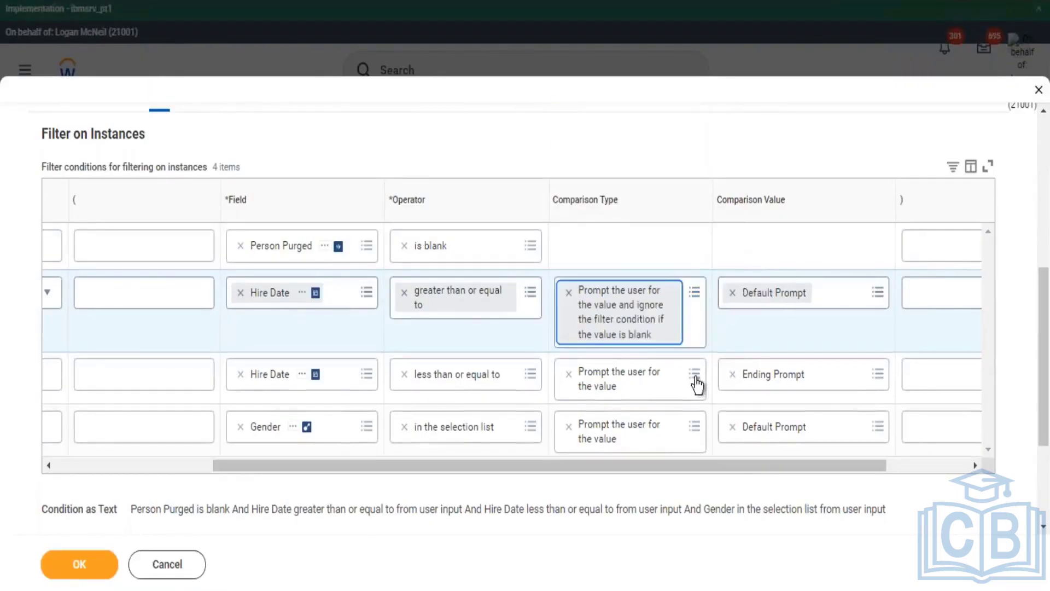
Step: Set the less-than-or-equal Hire Date condition's comparison type to Prompt the user for the value and ignore the filter condition if the value is blank
click(696, 377)
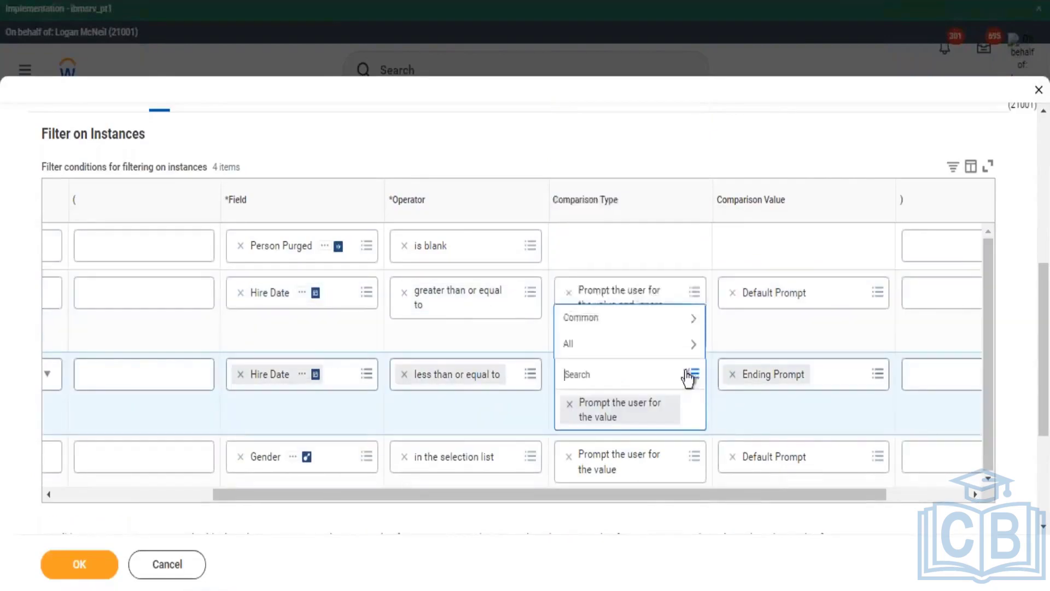
click(635, 343)
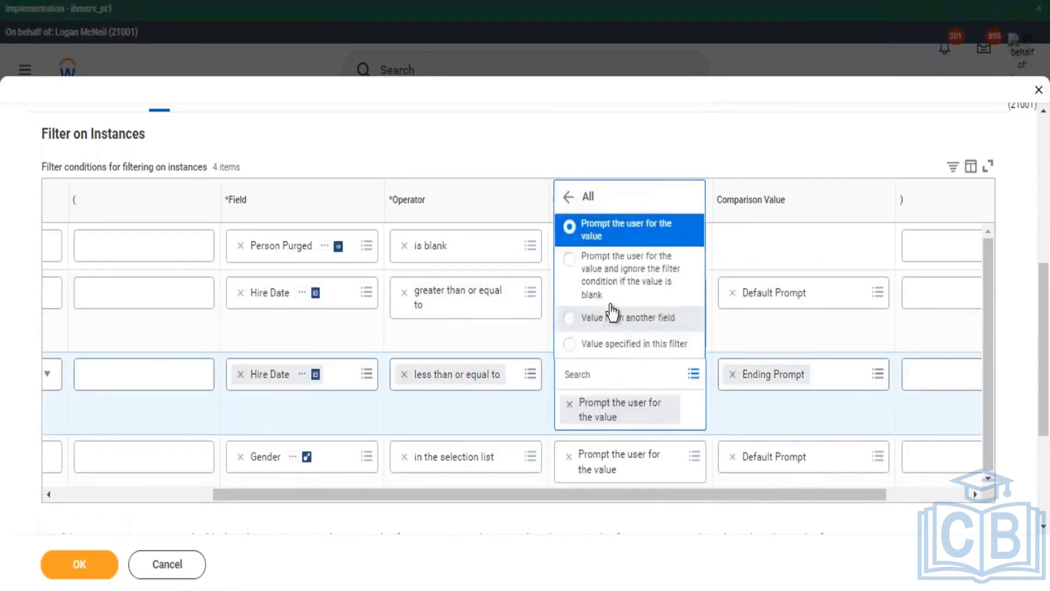
key(Down)
key(Return)
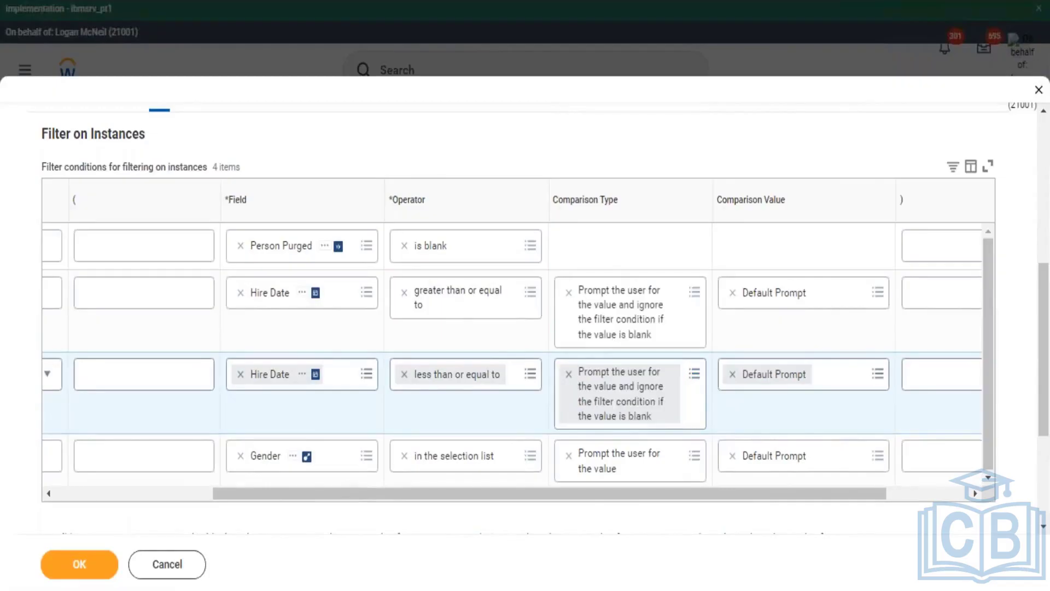
Step: Set the Gender condition's comparison type to Prompt the user for the value and ignore the filter condition if the value is blank
click(695, 455)
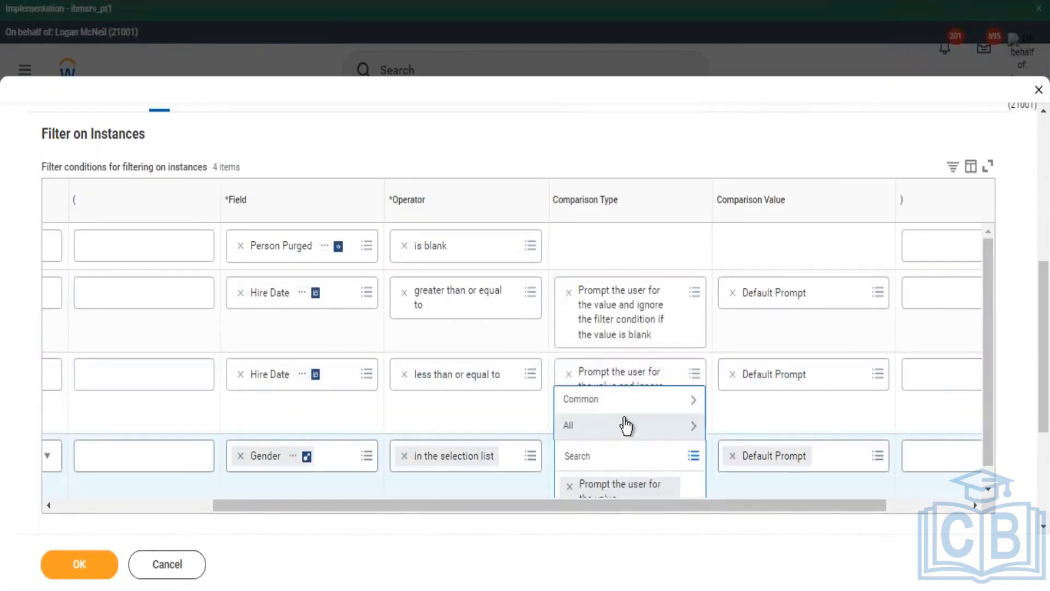
click(626, 425)
key(Down)
key(Return)
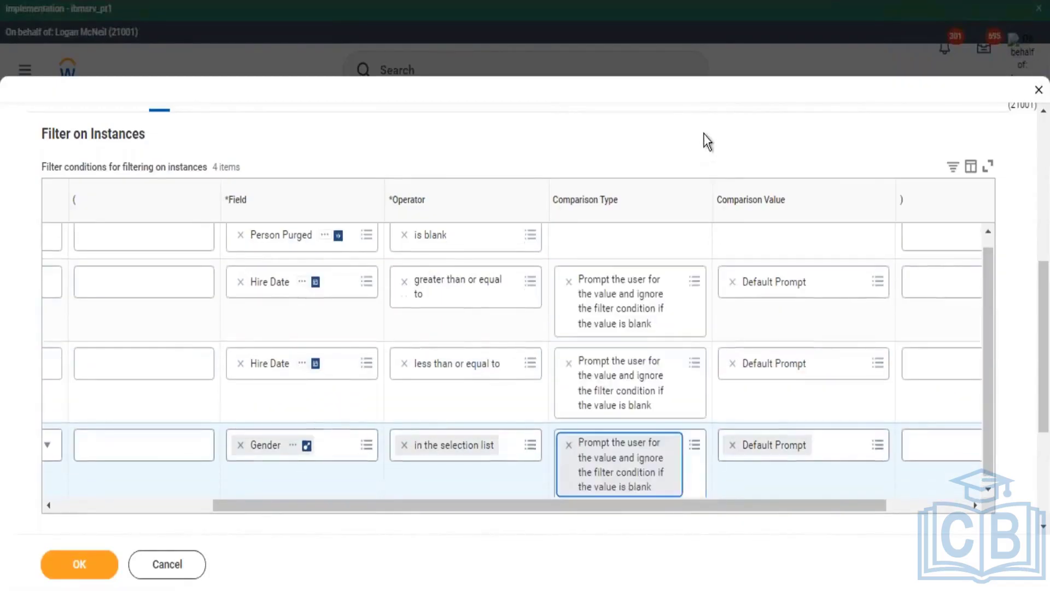
Step: Set the greater-than-or-equal Hire Date condition to Starting Prompt and the less-than-or-equal one to Ending Prompt, and save the report
click(832, 293)
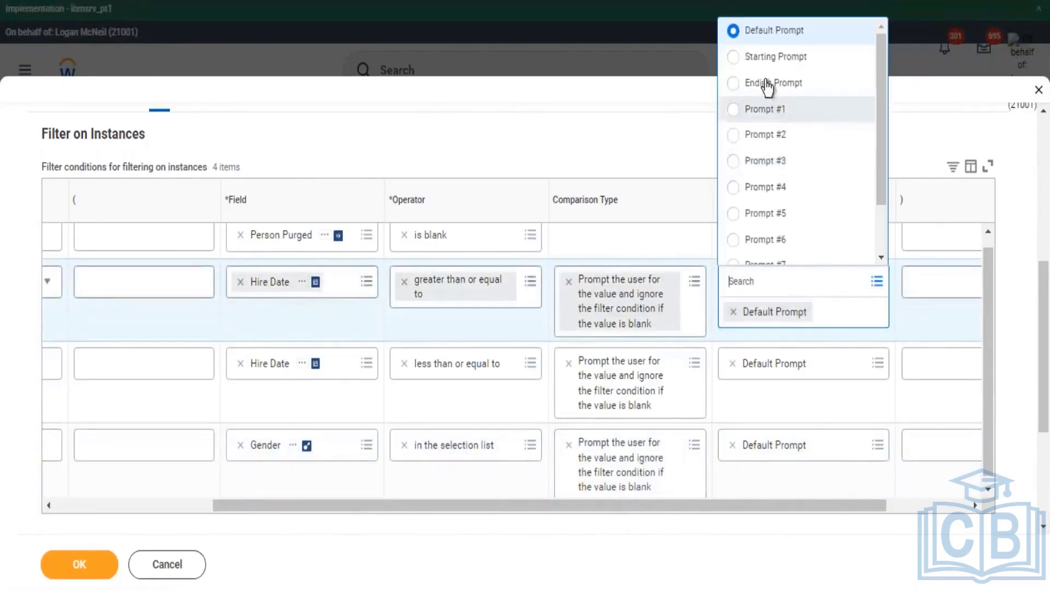
click(771, 60)
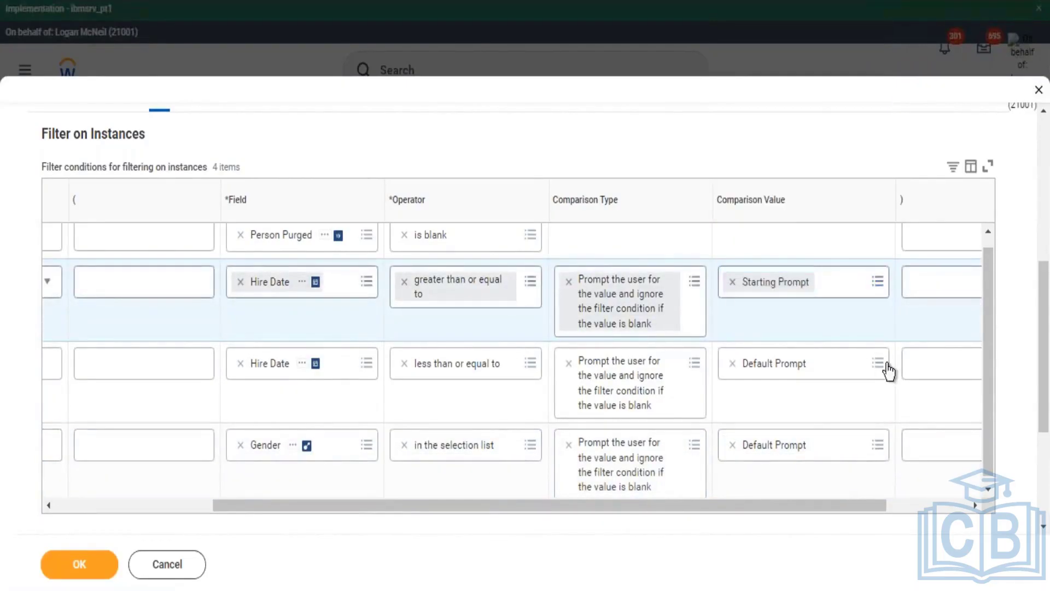
click(878, 364)
click(766, 102)
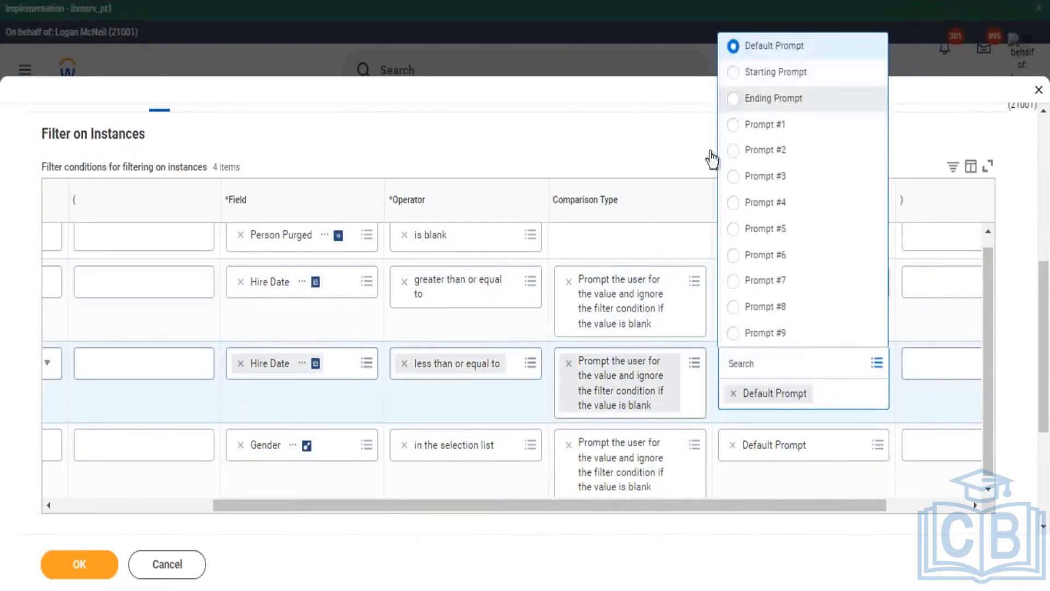
click(82, 571)
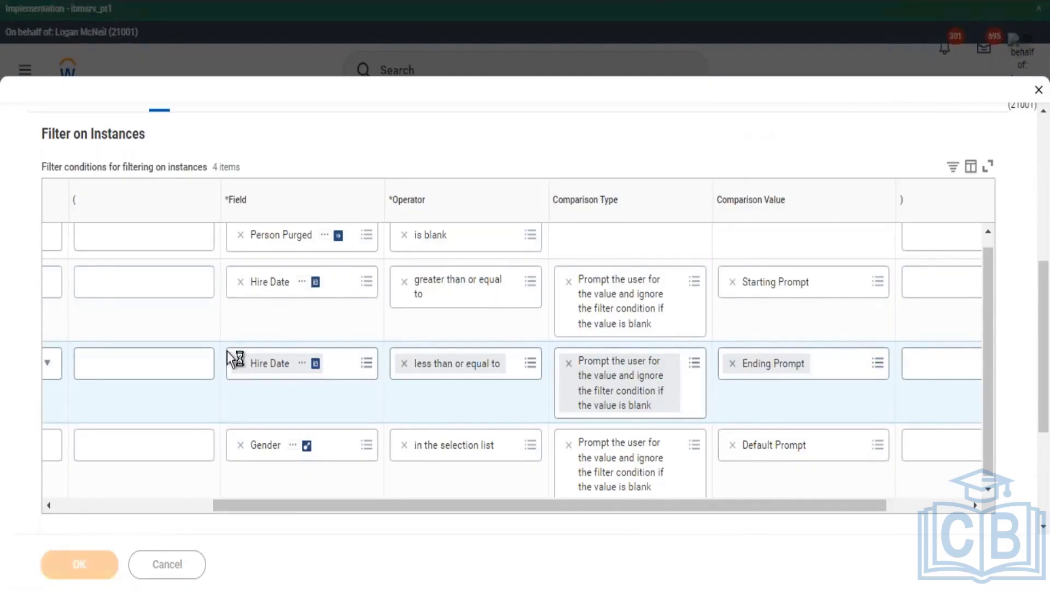
click(93, 570)
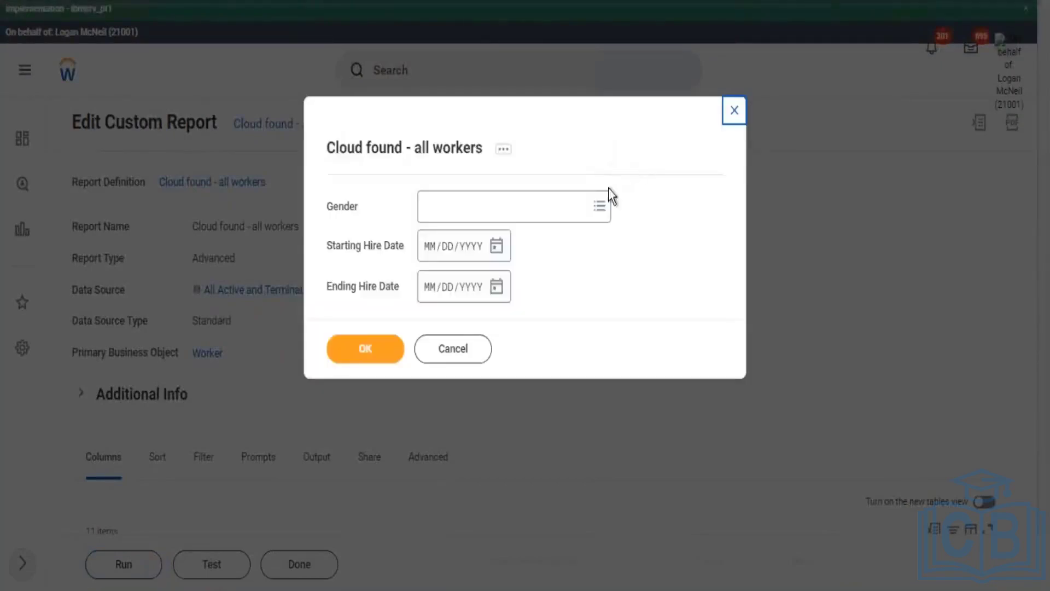
Step: Run the report with the Gender prompt set to Male and both Hire Date prompts left blank
click(599, 206)
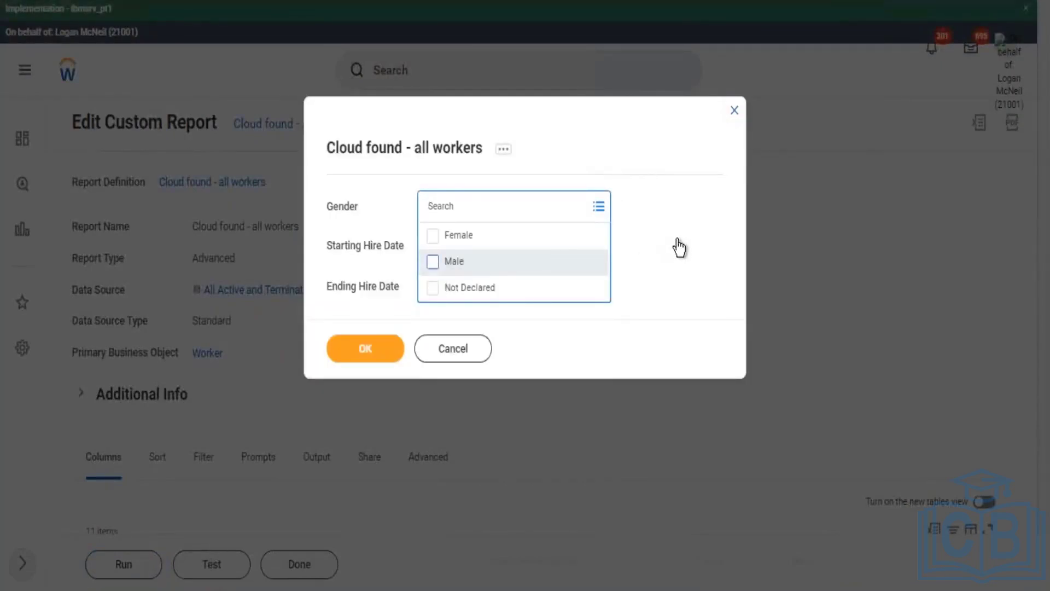
key(Return)
click(342, 294)
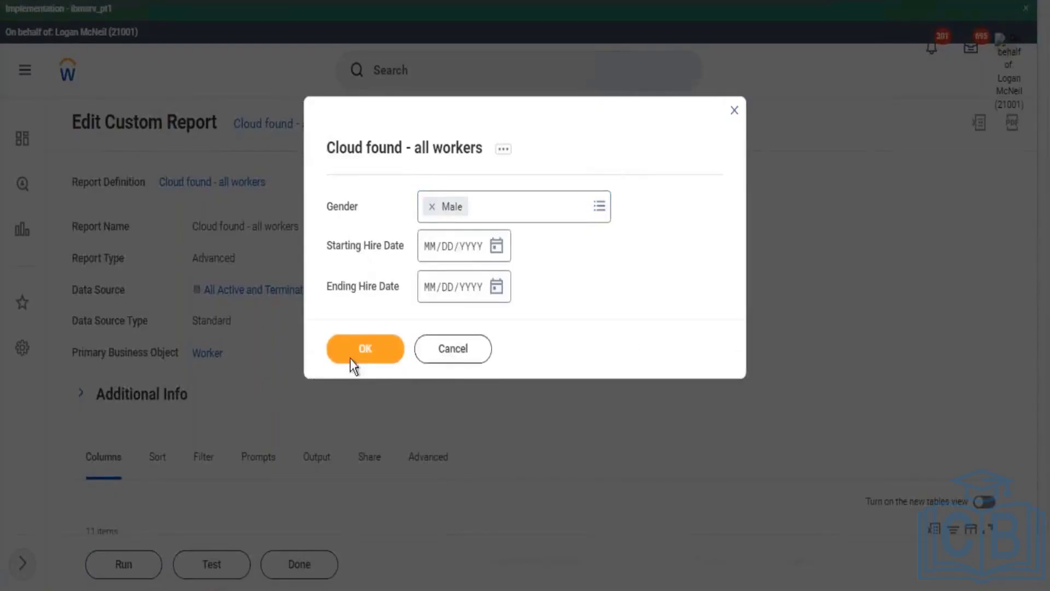
click(350, 359)
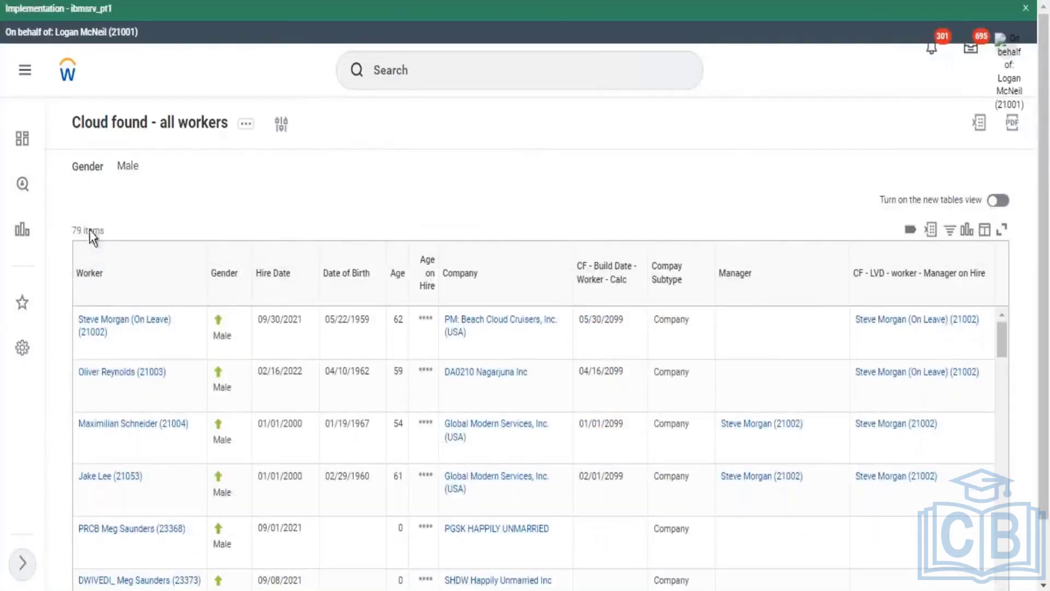
Step: Check the Gender column's available filter values and compare the results with the earlier run for the Male prompt
click(224, 276)
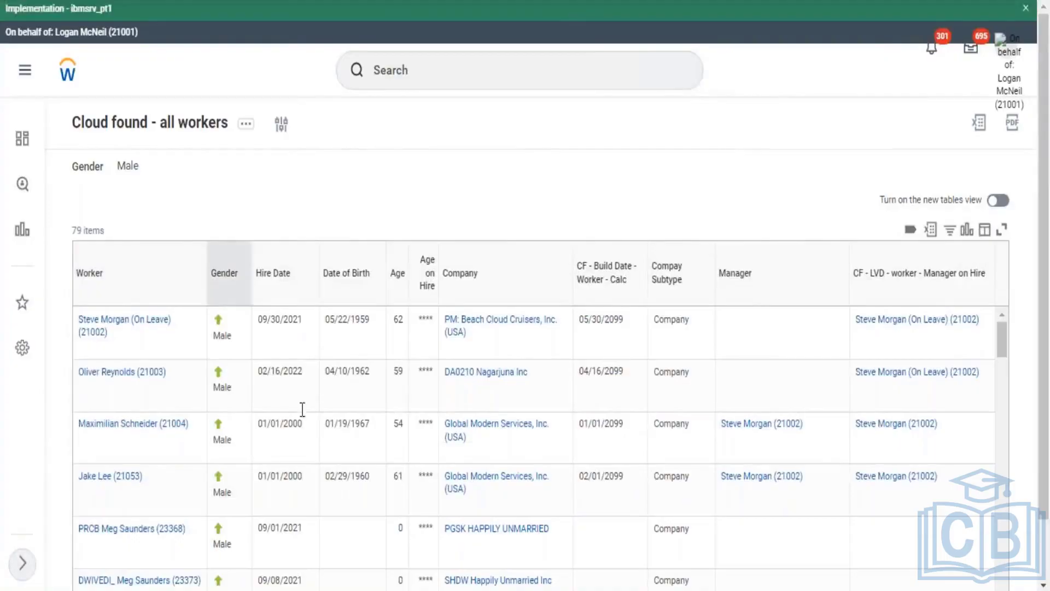
click(269, 499)
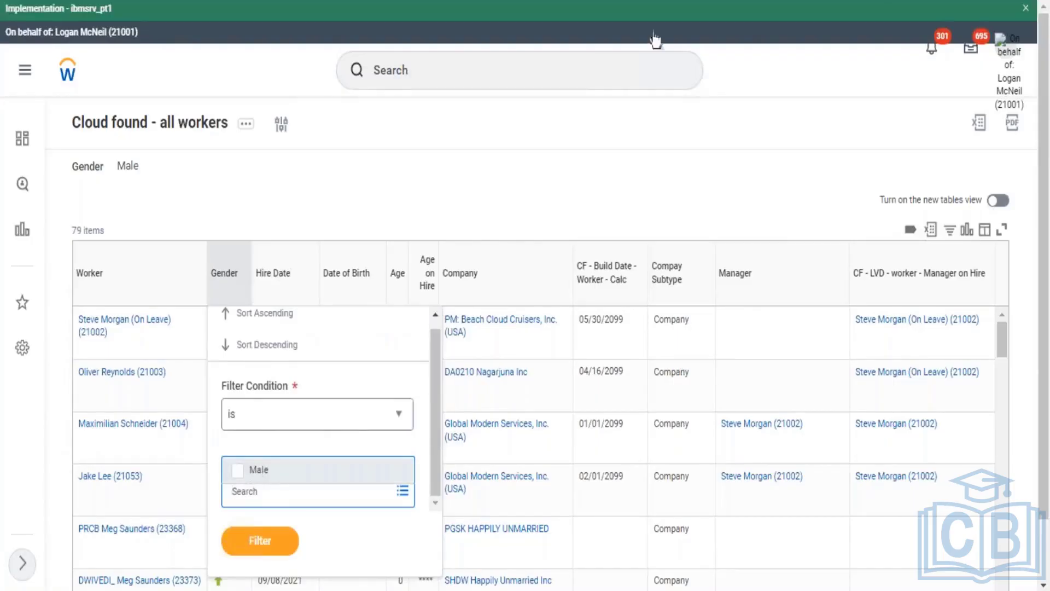
drag(72, 122, 188, 122)
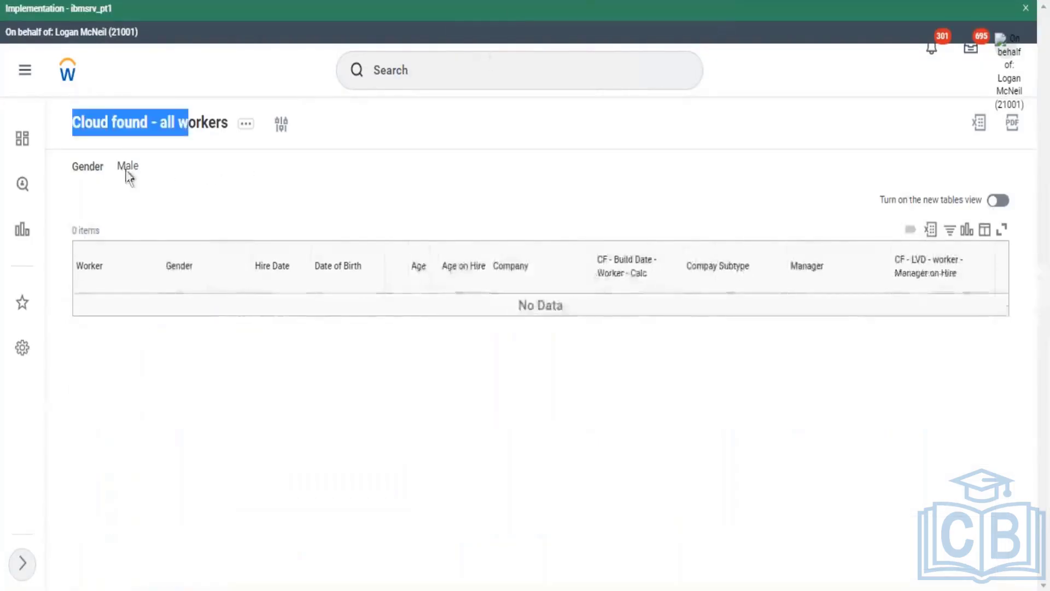
drag(137, 166, 117, 166)
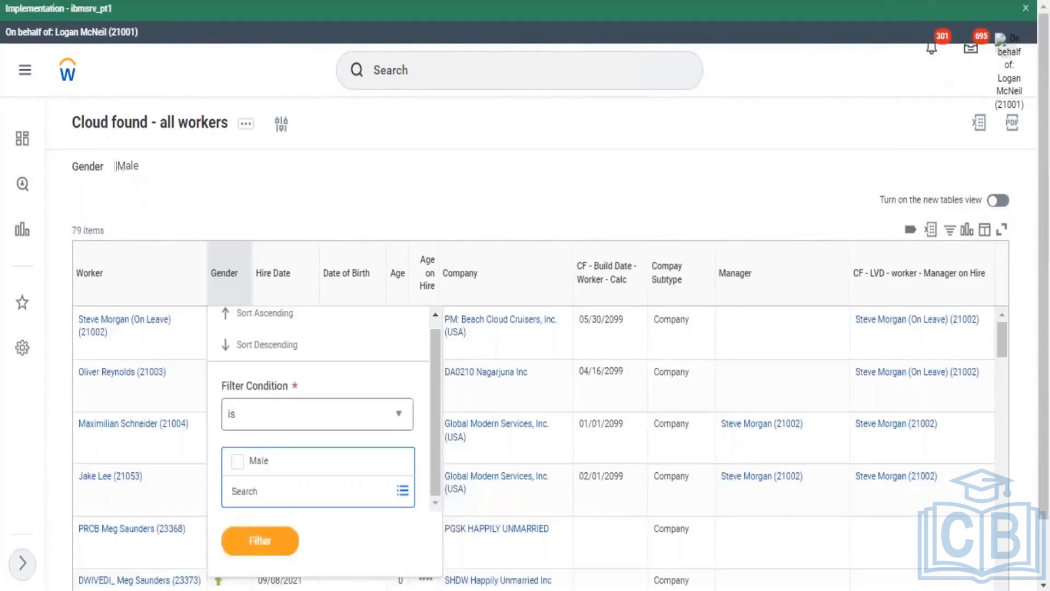
drag(117, 166, 131, 166)
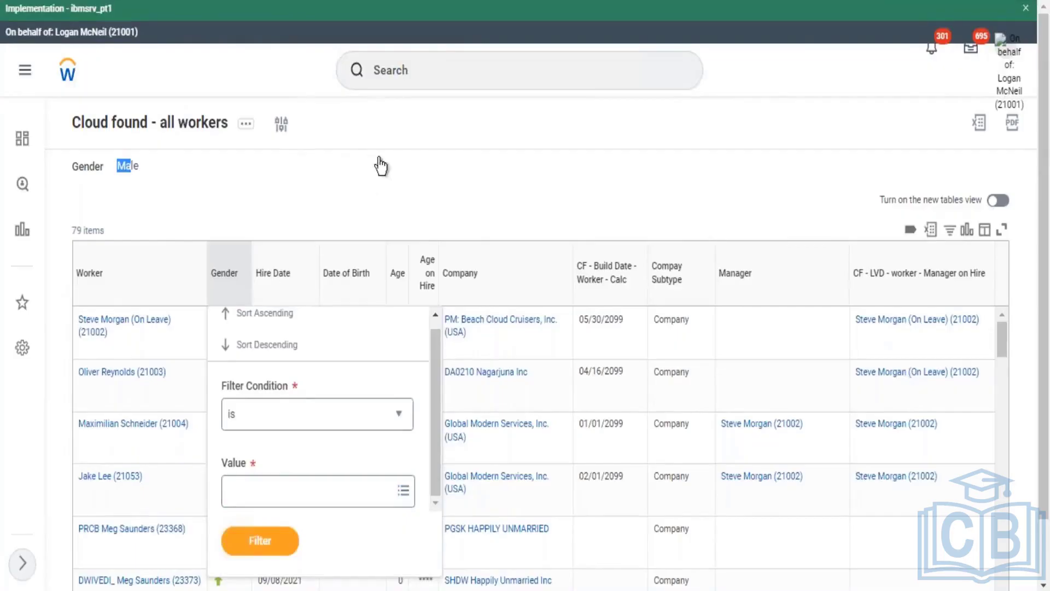
click(526, 159)
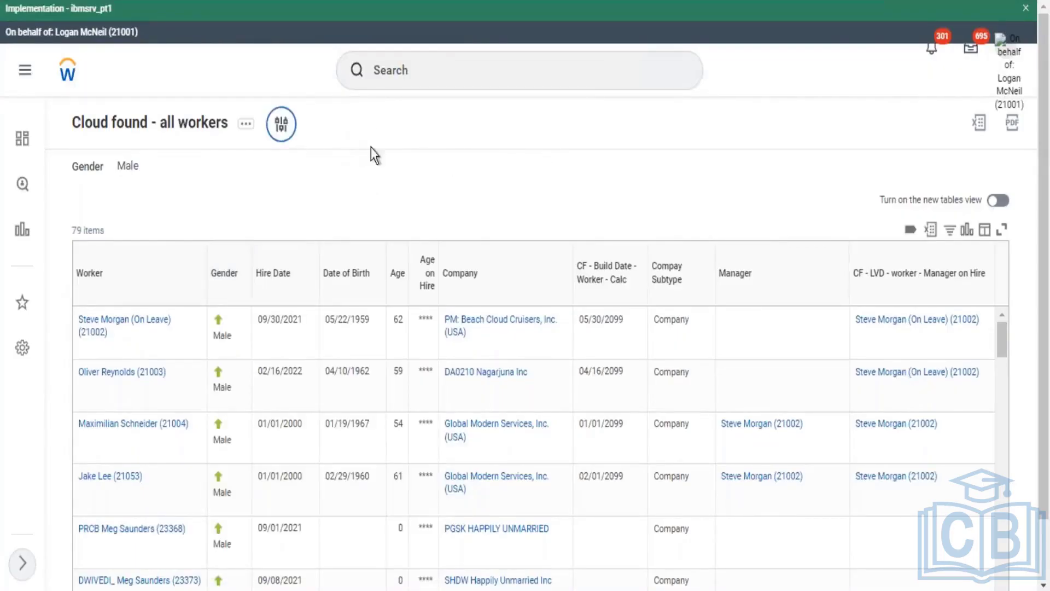
Step: Clear the Gender prompt value, rerun the report with all prompts blank, and look through the results
click(283, 128)
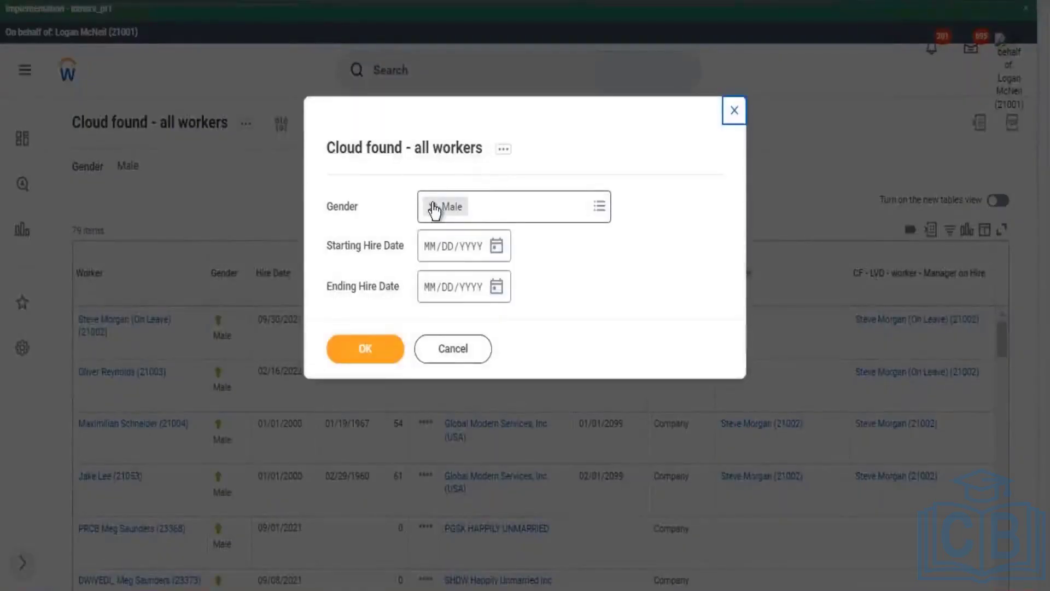
click(373, 360)
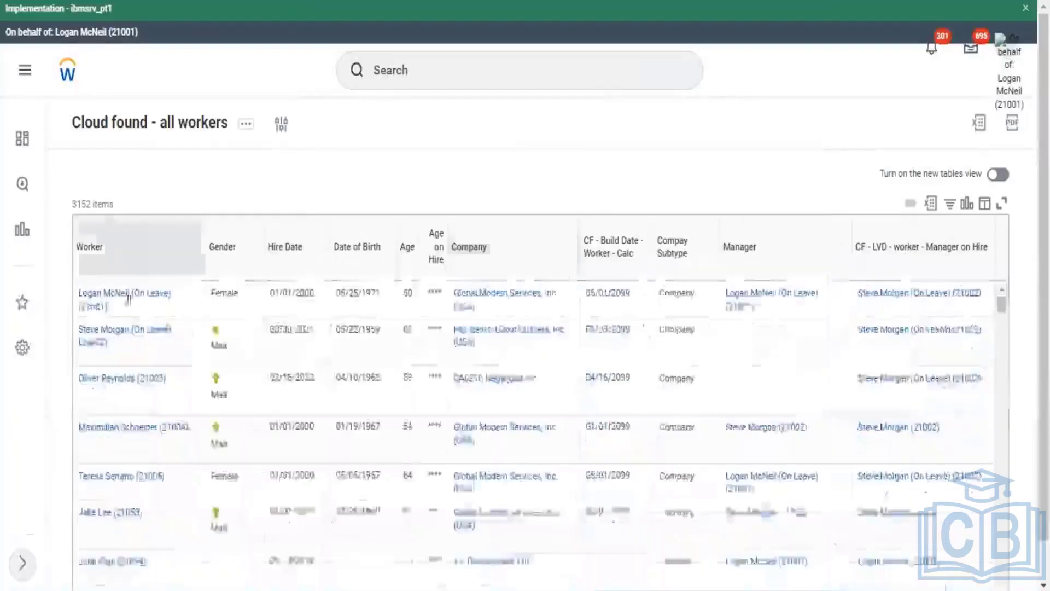
drag(68, 204, 107, 208)
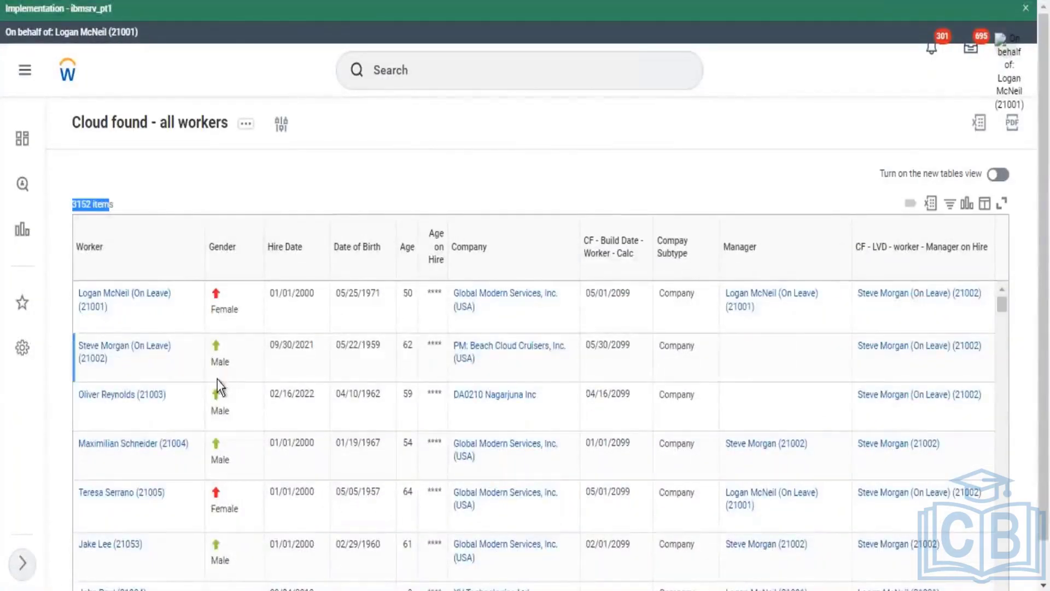
scroll(230, 415, down, 5)
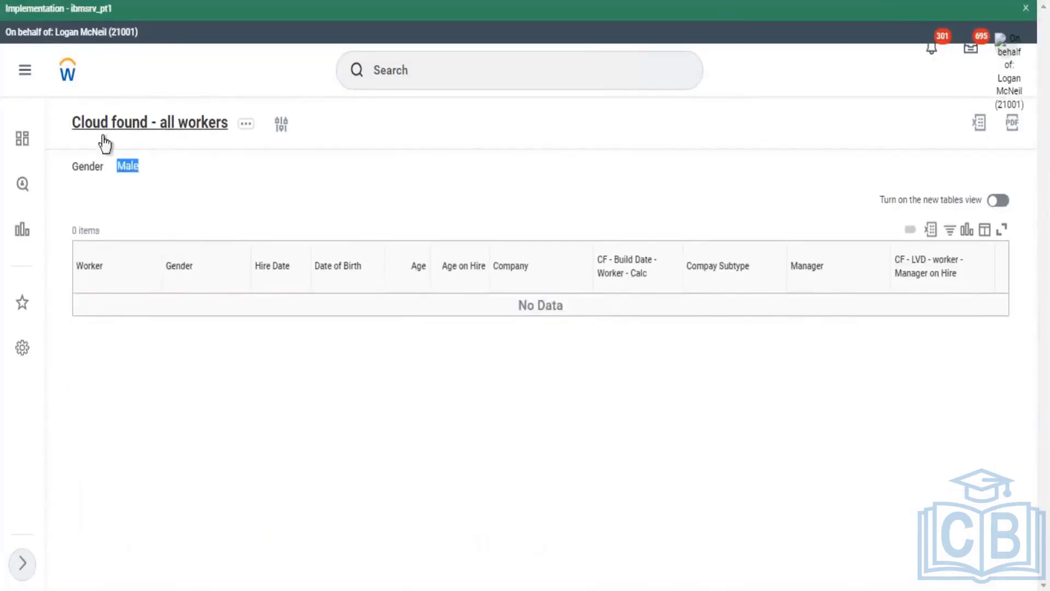
Step: Open the report definition's filter conditions and copy the text of the greater-than-or-equal Hire Date condition's comparison type
click(99, 131)
key(alt+Tab)
double_click(234, 143)
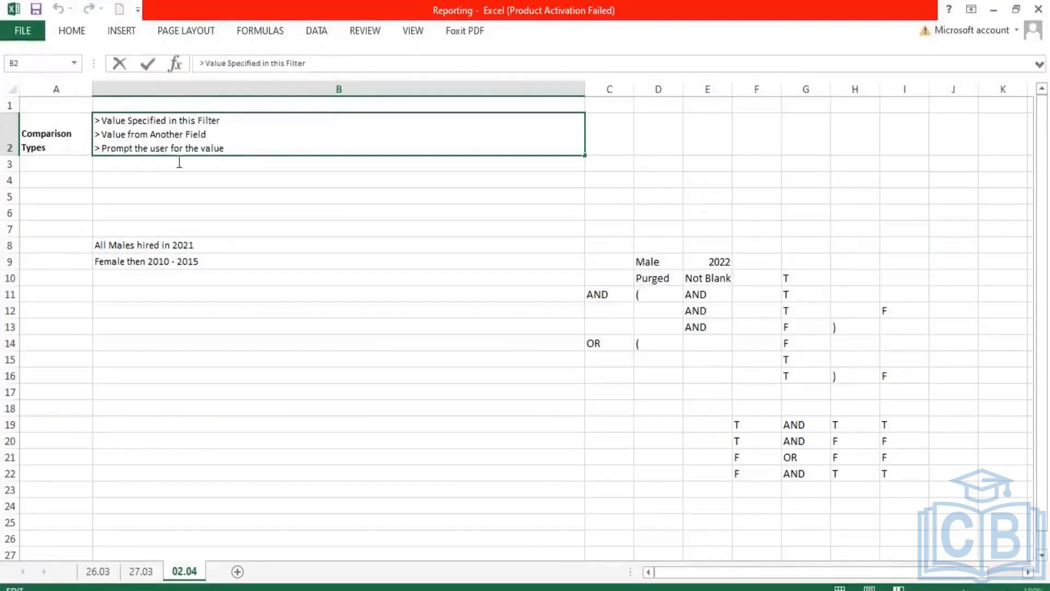
drag(179, 162, 106, 151)
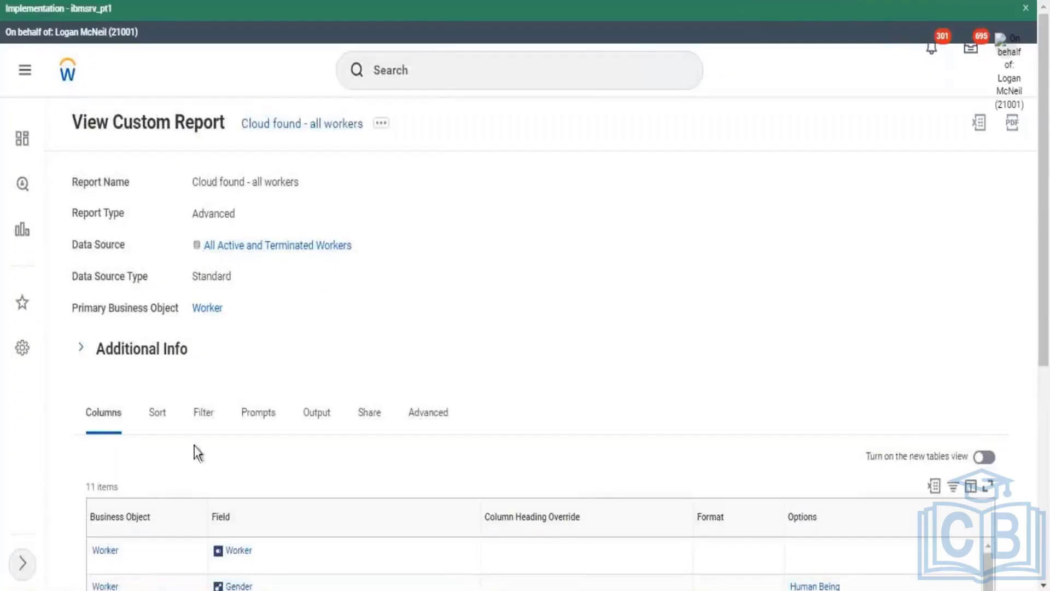
click(203, 411)
scroll(475, 274, down, 2)
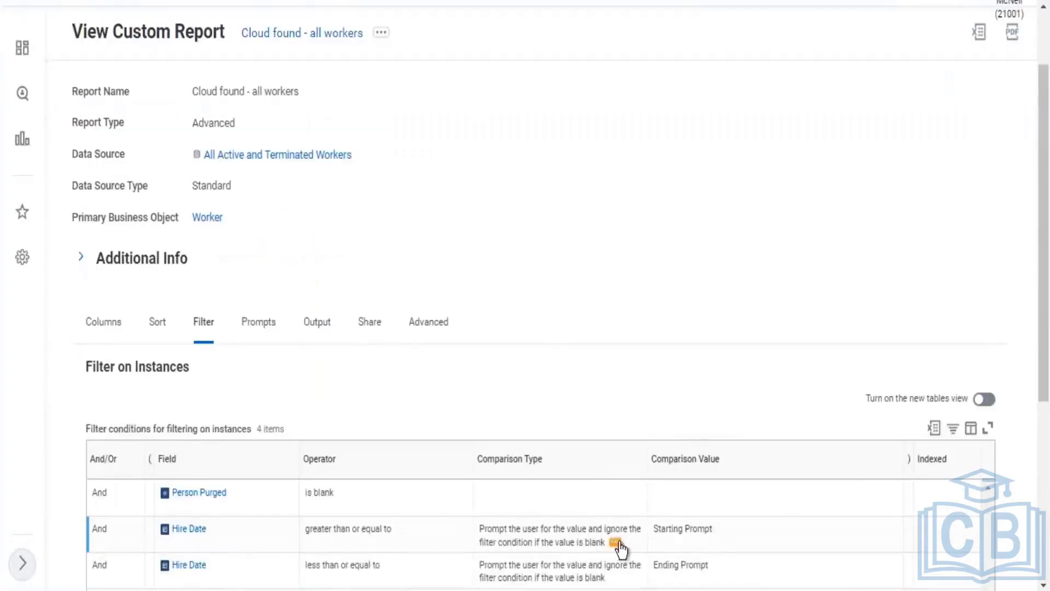
click(614, 542)
click(651, 466)
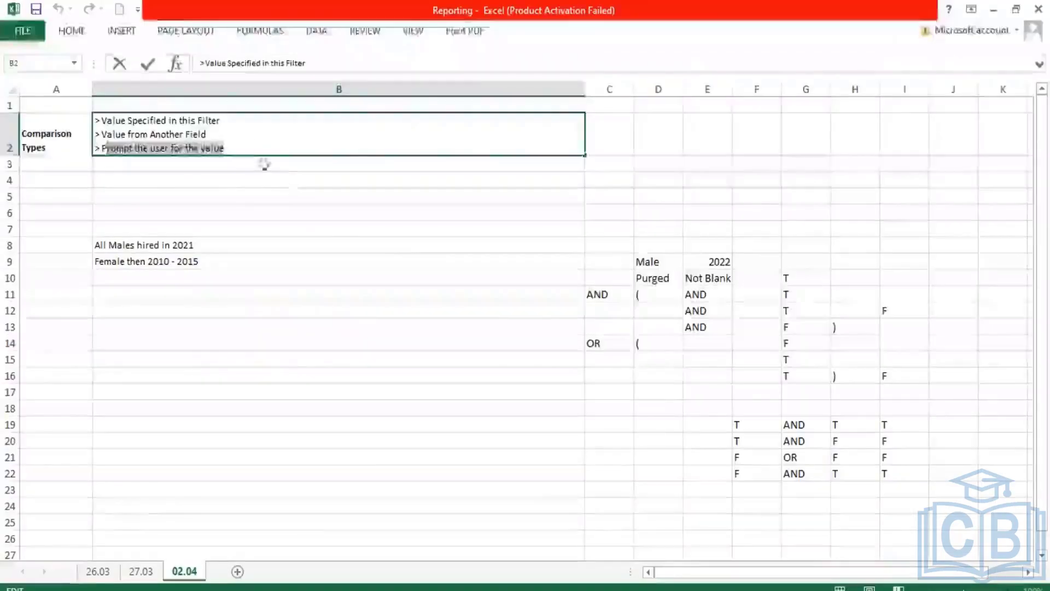
Step: In Excel, add the line "> Prompt the user for the value and ignore the filter condition if the value is blank" to cell B2
click(249, 148)
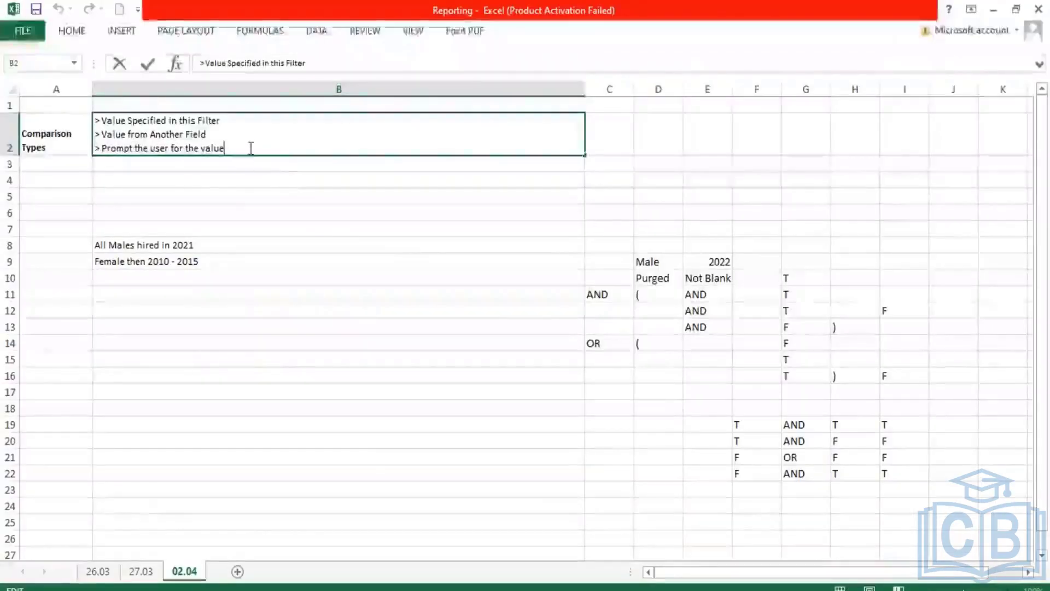
key(alt+Return)
text(<)
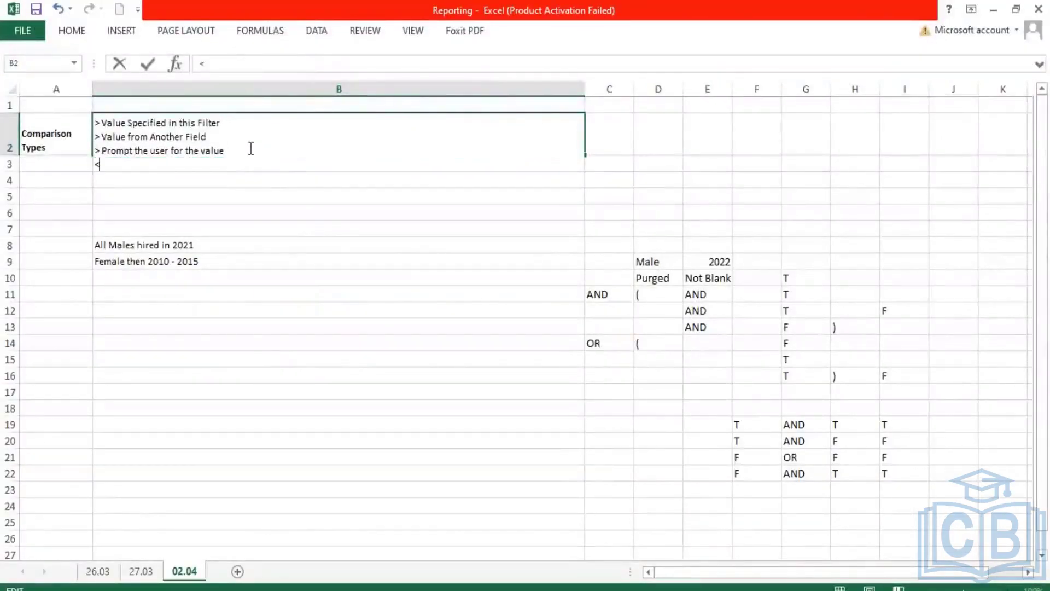
text(>)
text(Prompt the user for the value and ignore the filter condition if the value is blank)
key(Return)
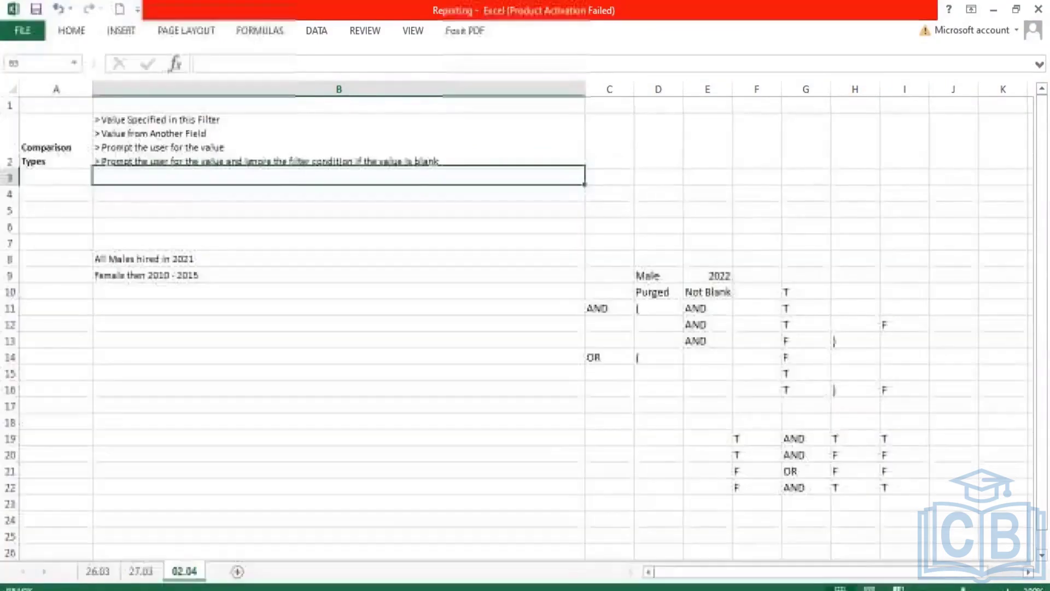
Step: Review the wording of the last comparison type in cell B2, including its ignore-if-blank part
click(211, 158)
double_click(211, 159)
drag(220, 162, 103, 163)
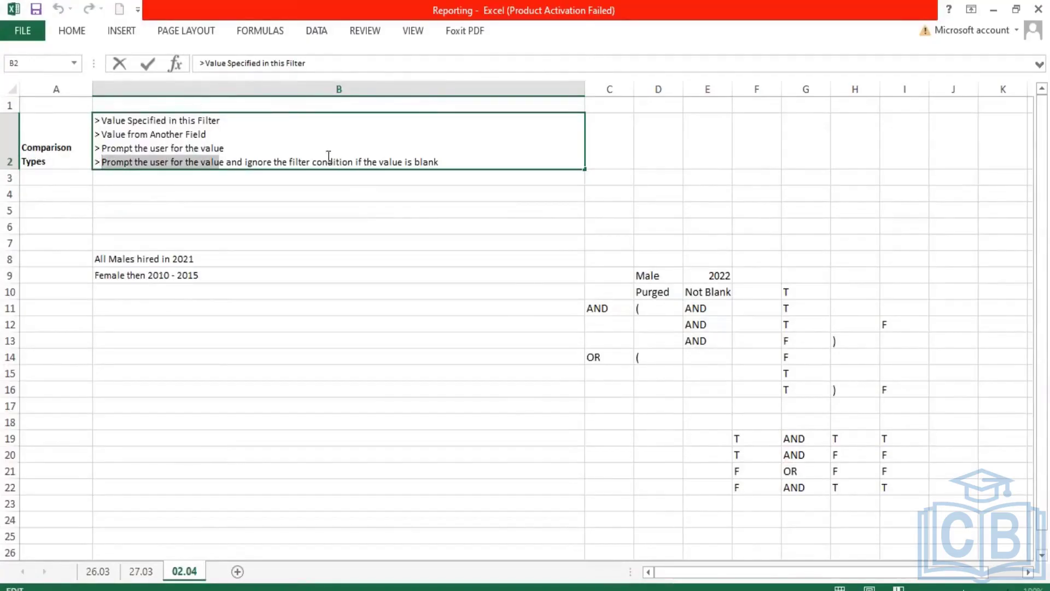
mouse_move(356, 162)
mouse_down()
mouse_move(449, 162)
mouse_move(360, 153)
mouse_move(364, 162)
mouse_up()
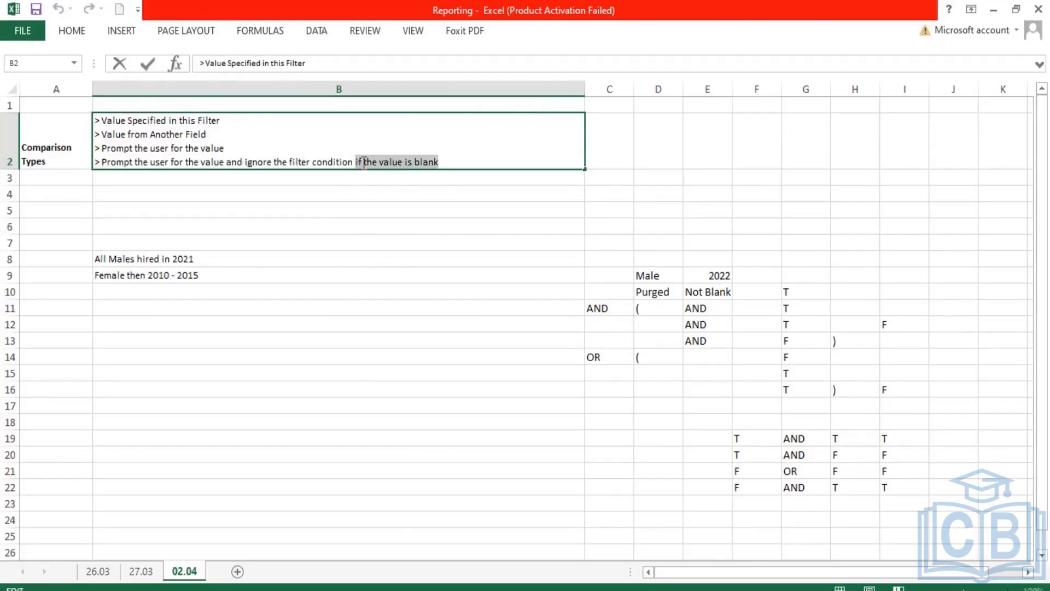
drag(247, 162, 349, 155)
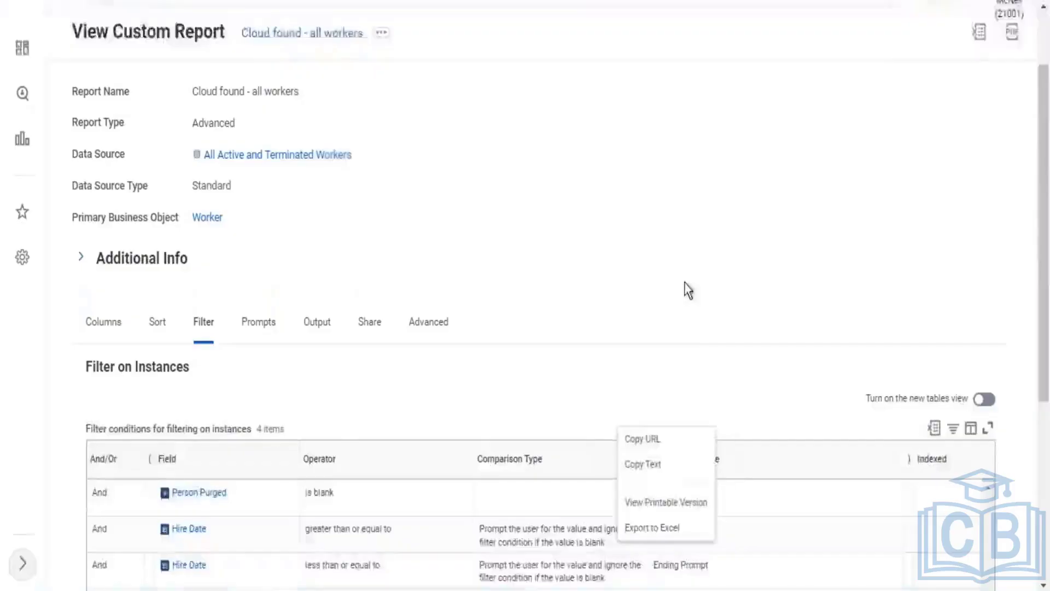
Step: Back in Workday, examine the Gender and both Hire Date filter conditions with their comparison types and values
scroll(771, 424, down, 3)
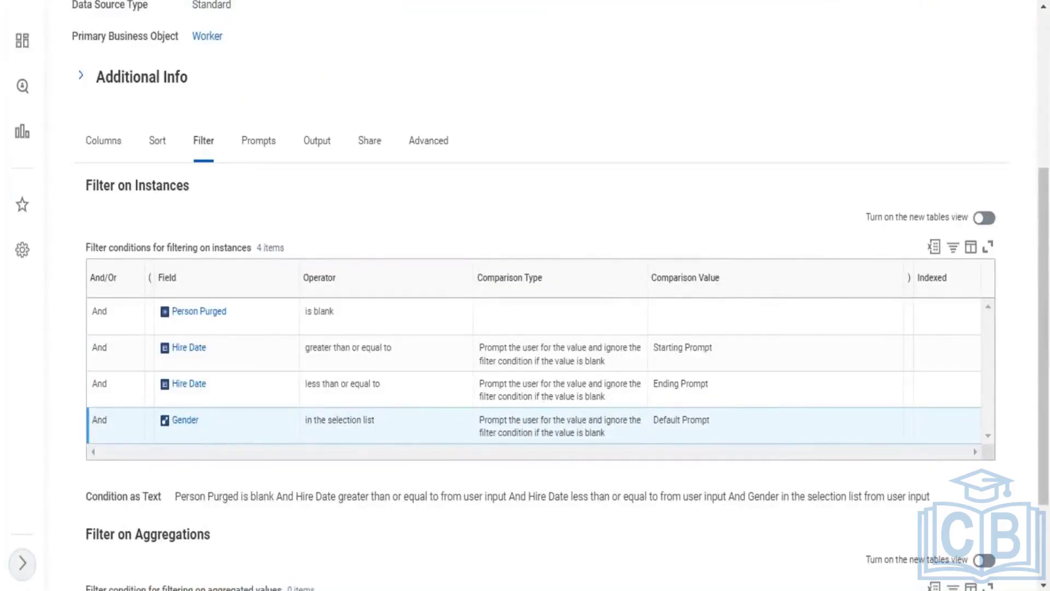
drag(339, 425, 391, 421)
drag(709, 422, 163, 437)
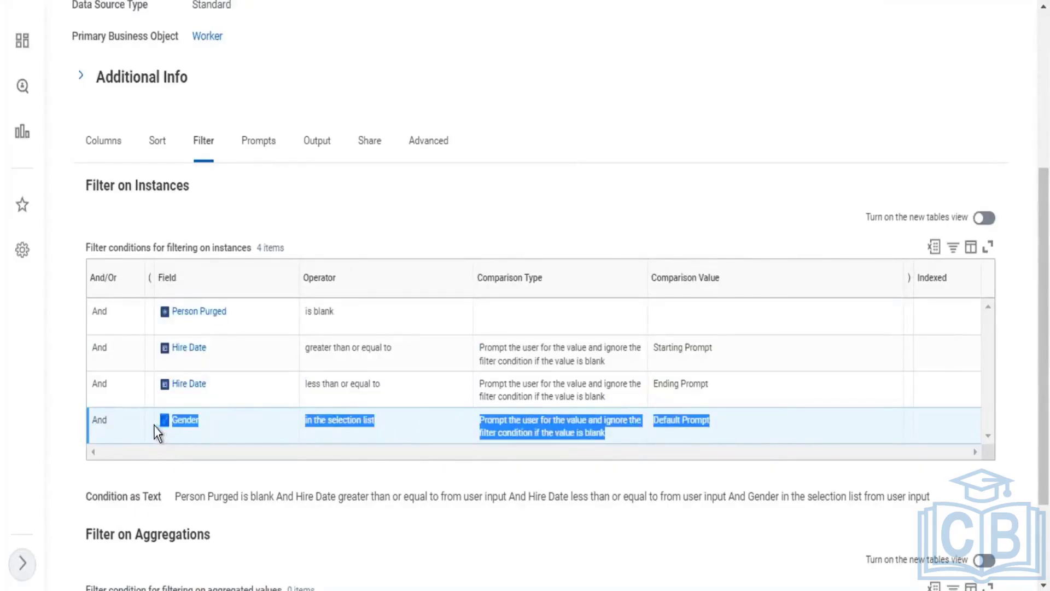
drag(732, 429, 96, 415)
drag(783, 355, 157, 365)
drag(774, 398, 135, 382)
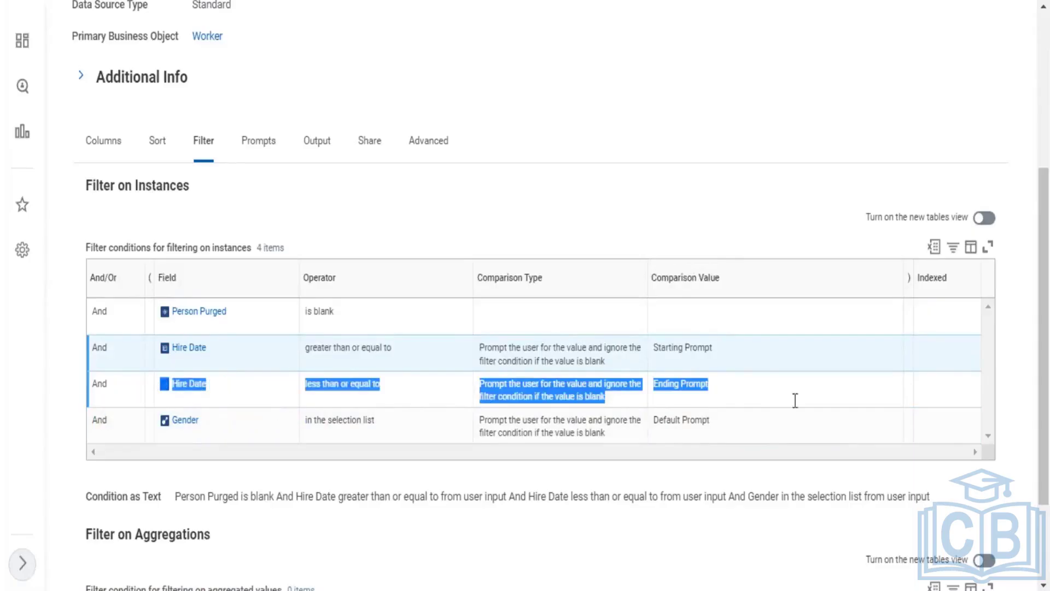
click(733, 385)
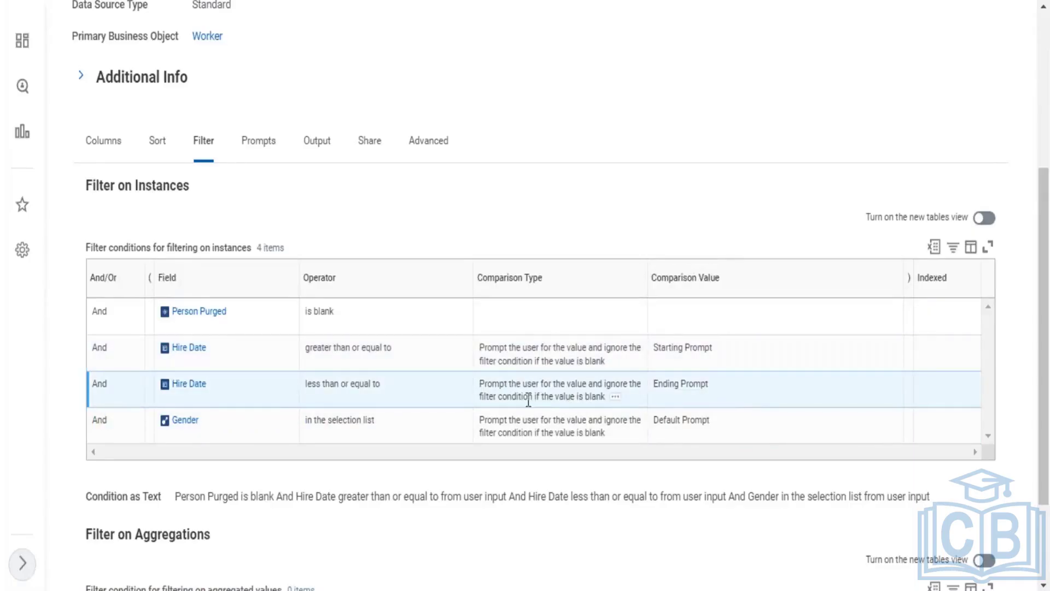
drag(528, 401, 572, 386)
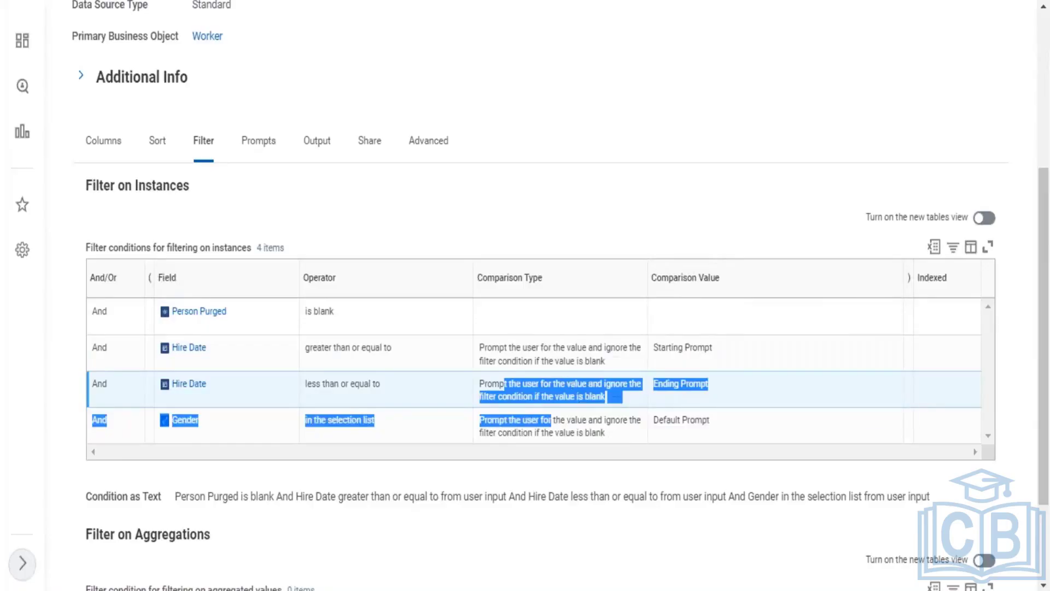
Step: Compare the wording of the two prompt comparison types, with and without the ignore-if-blank part, in the Workday filter and Excel cell B2
drag(486, 351, 595, 354)
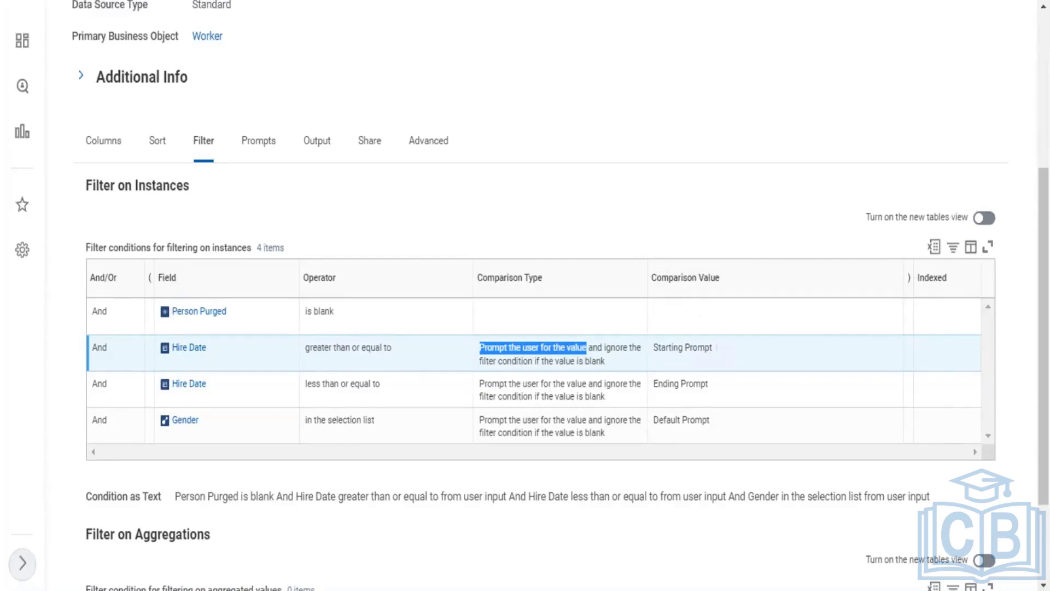
key(alt+Tab)
double_click(236, 147)
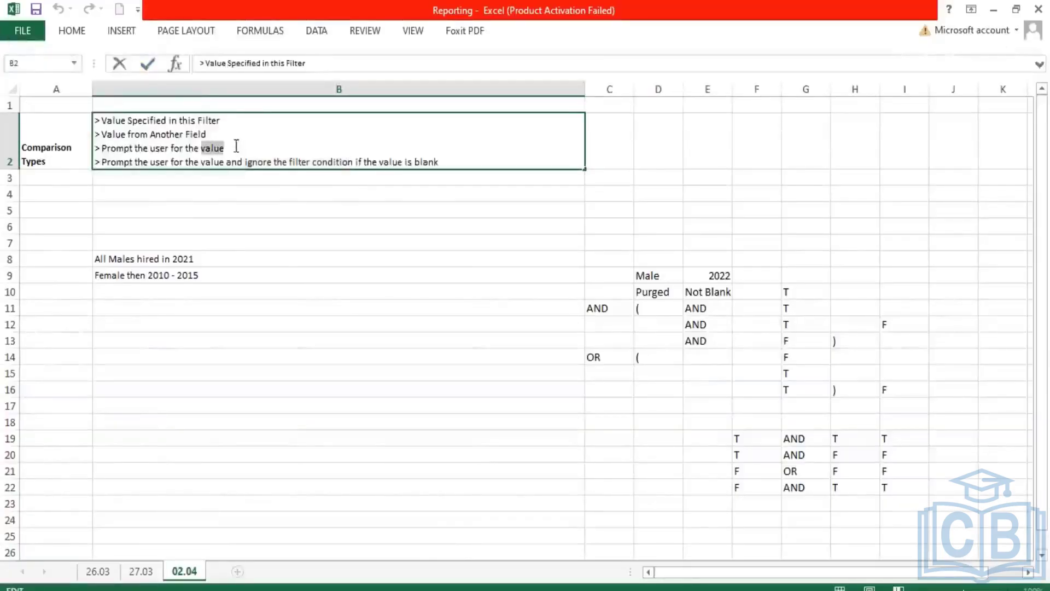
drag(237, 146, 450, 162)
click(101, 163)
key(shift+End)
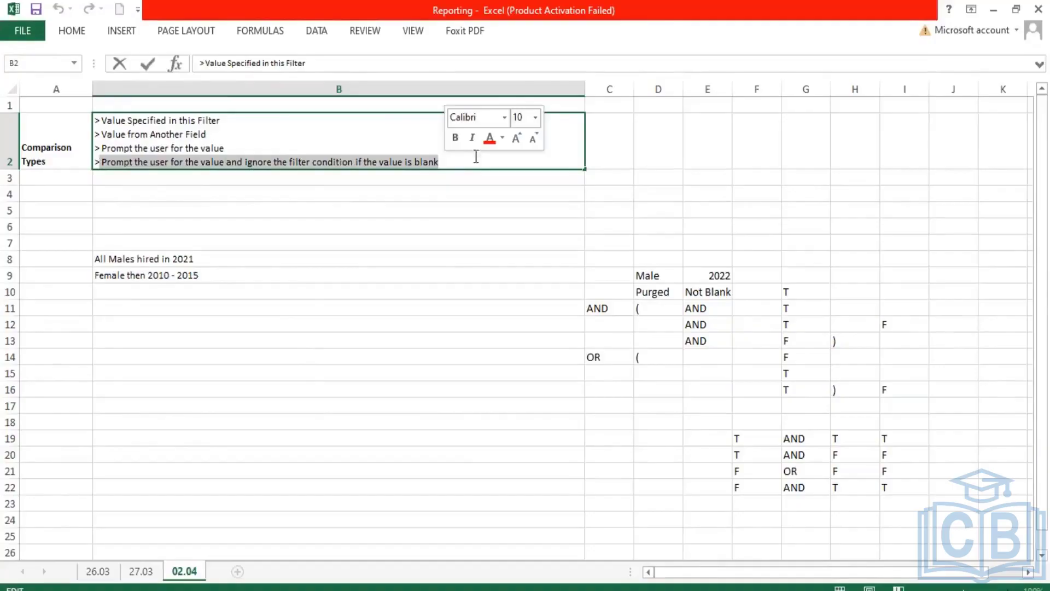
mouse_move(228, 589)
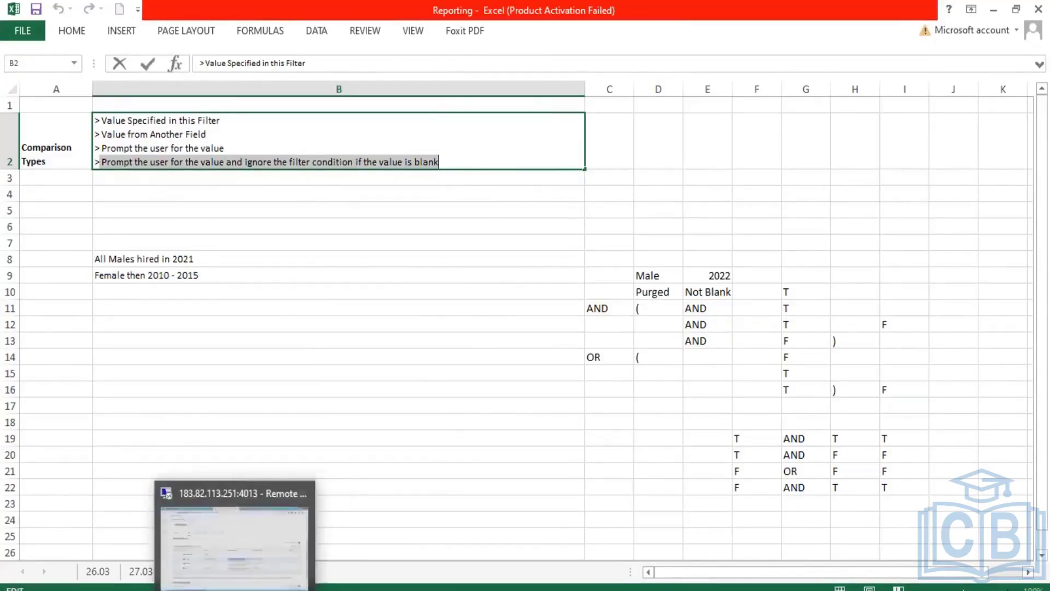
click(291, 192)
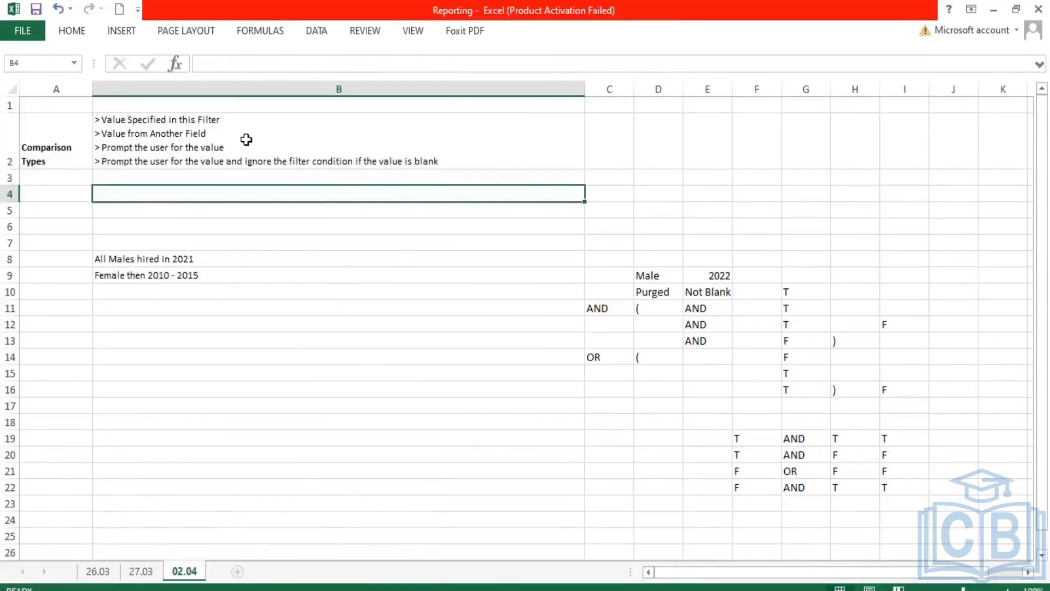
click(241, 139)
Step: Back in Workday, open the Cloud found - all workers report for editing and show its filter conditions
click(273, 509)
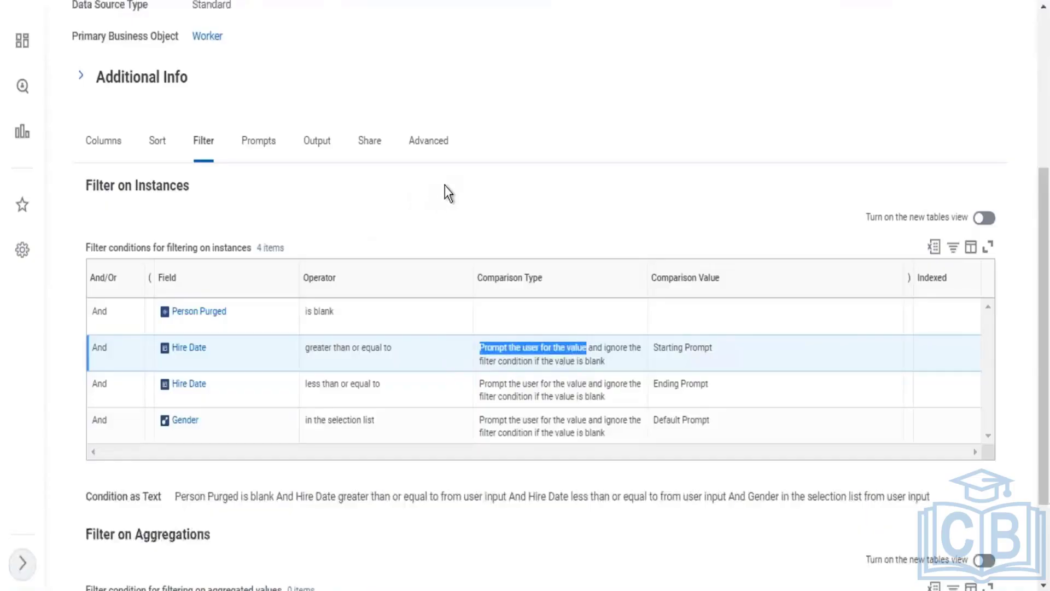
scroll(551, 180, up, 3)
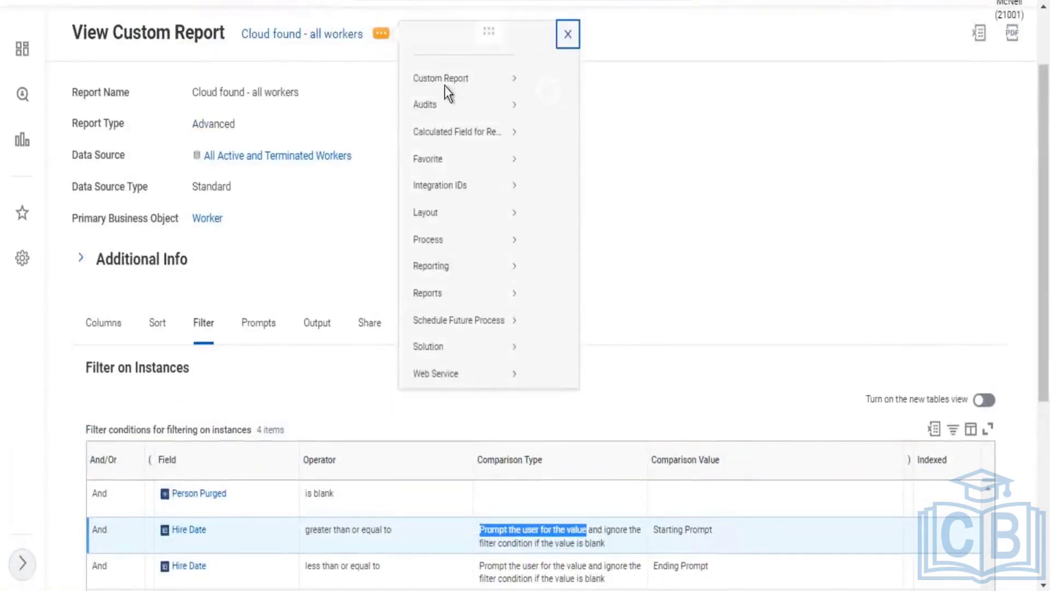
mouse_move(470, 97)
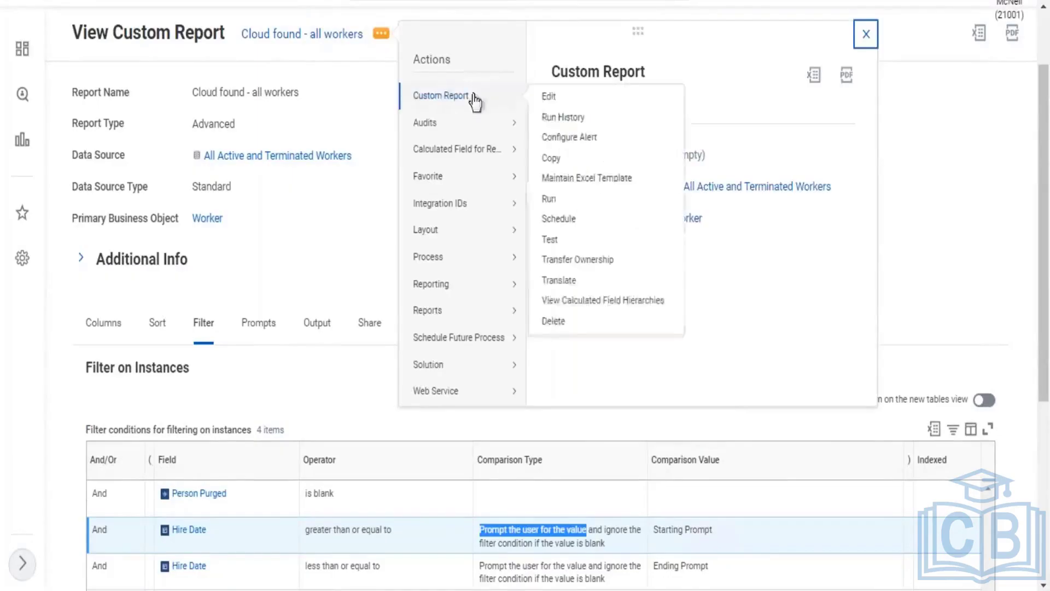
click(549, 97)
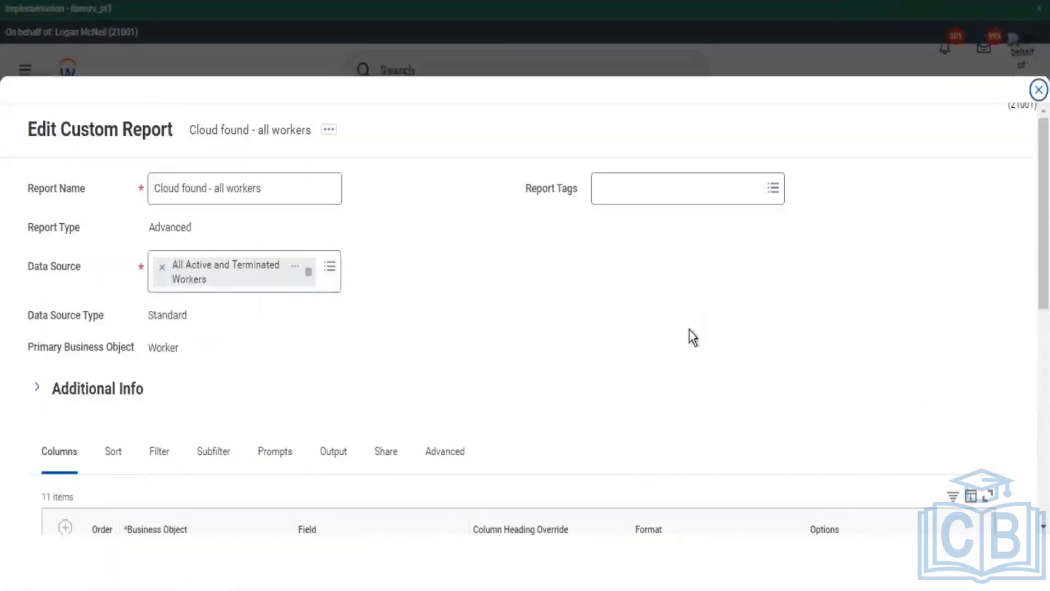
scroll(689, 335, down, 5)
click(165, 182)
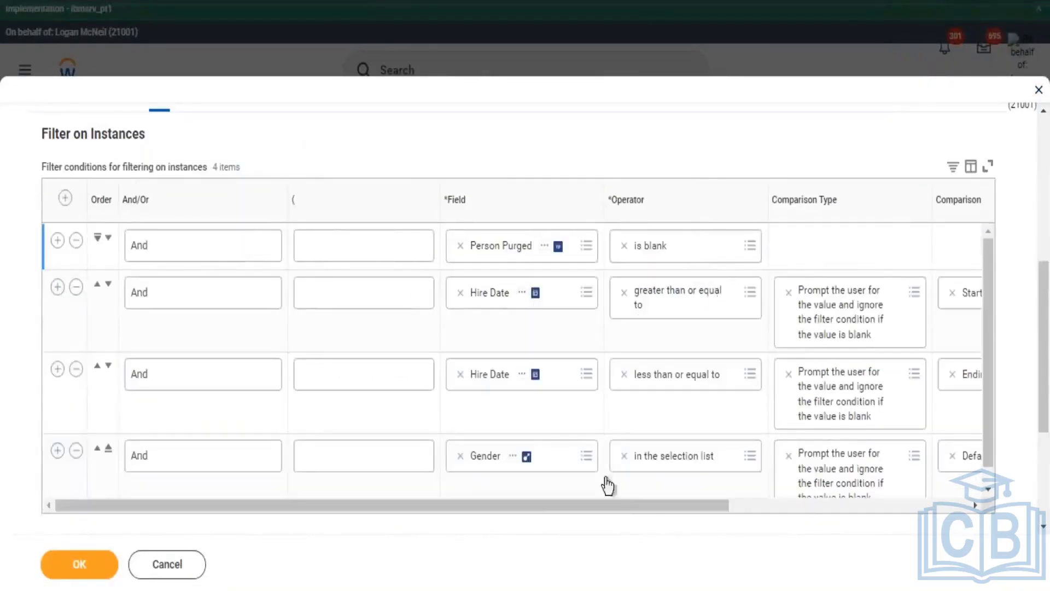
Step: Set the comparison type of both Hire Date filter conditions to "Prompt the user for the value"
scroll(759, 490, right, 5)
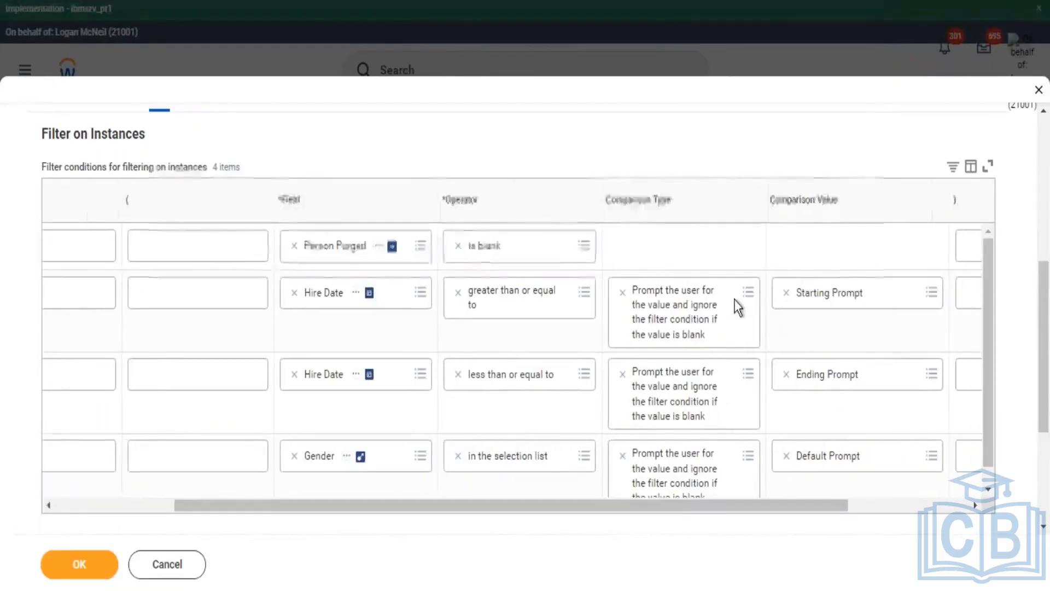
click(757, 296)
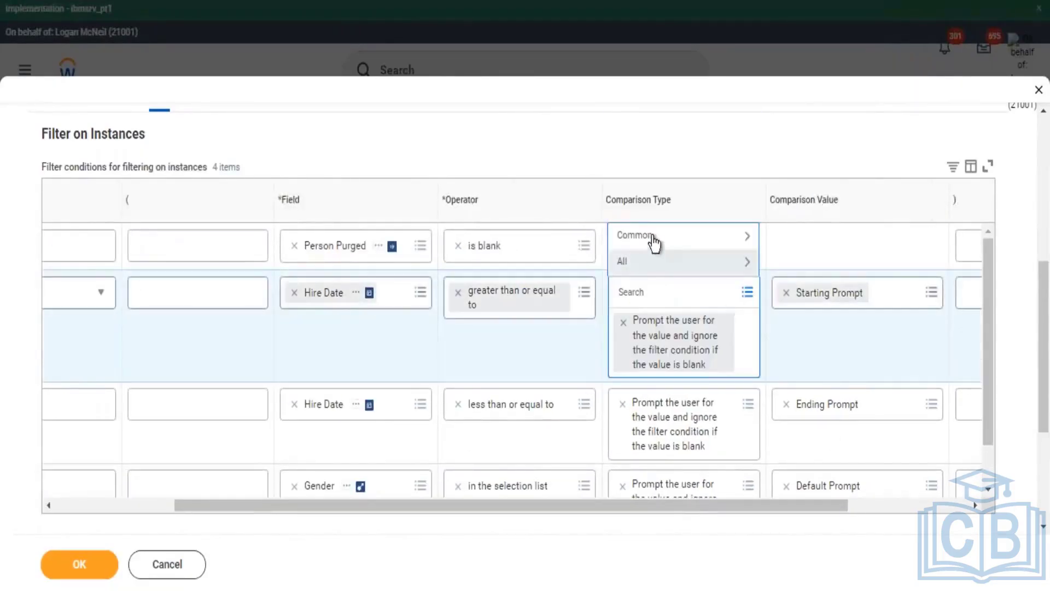
click(705, 237)
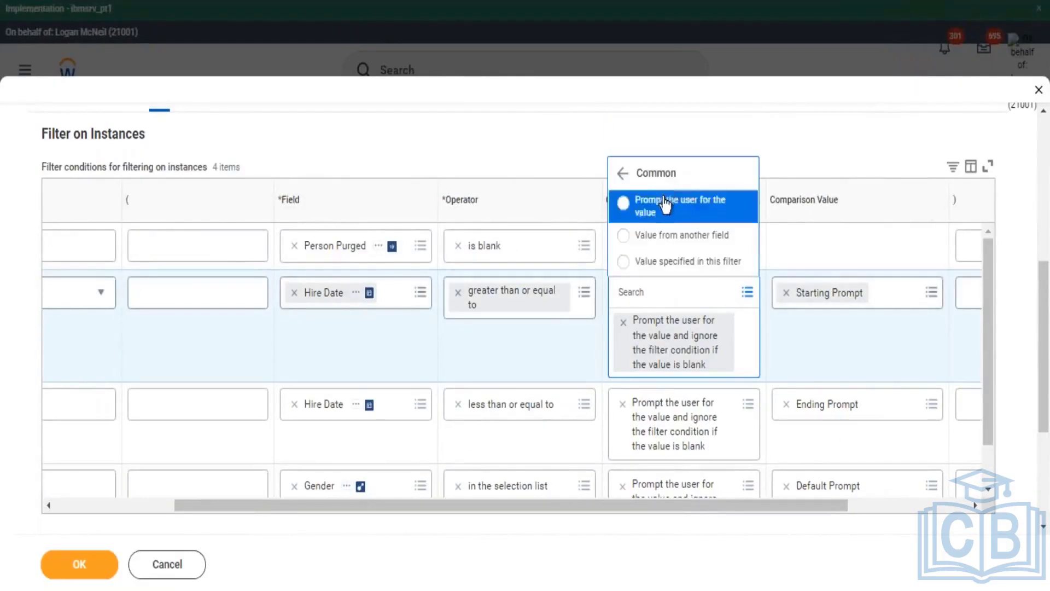
click(668, 206)
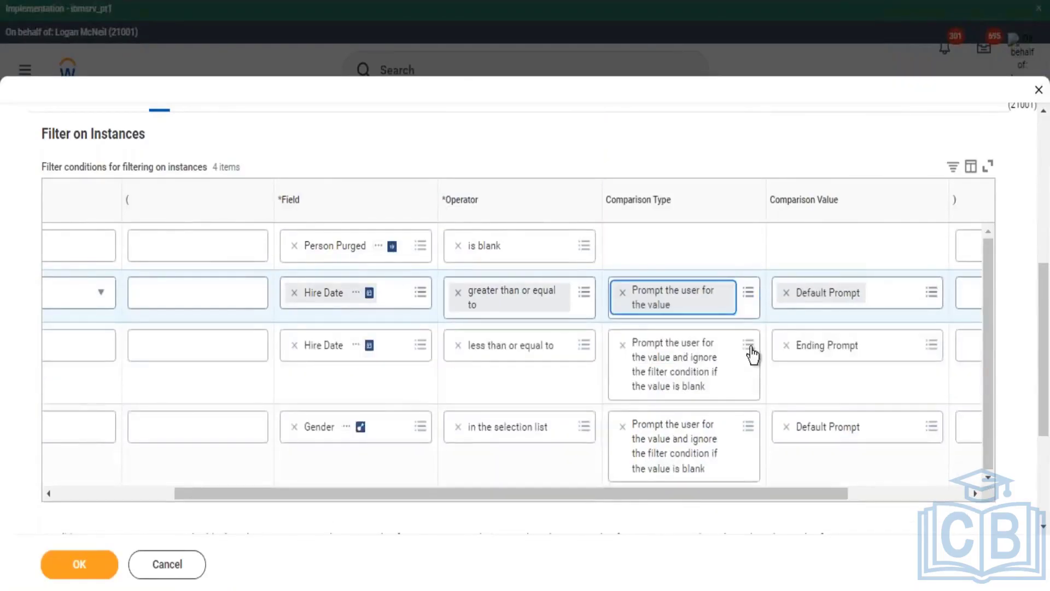
click(749, 346)
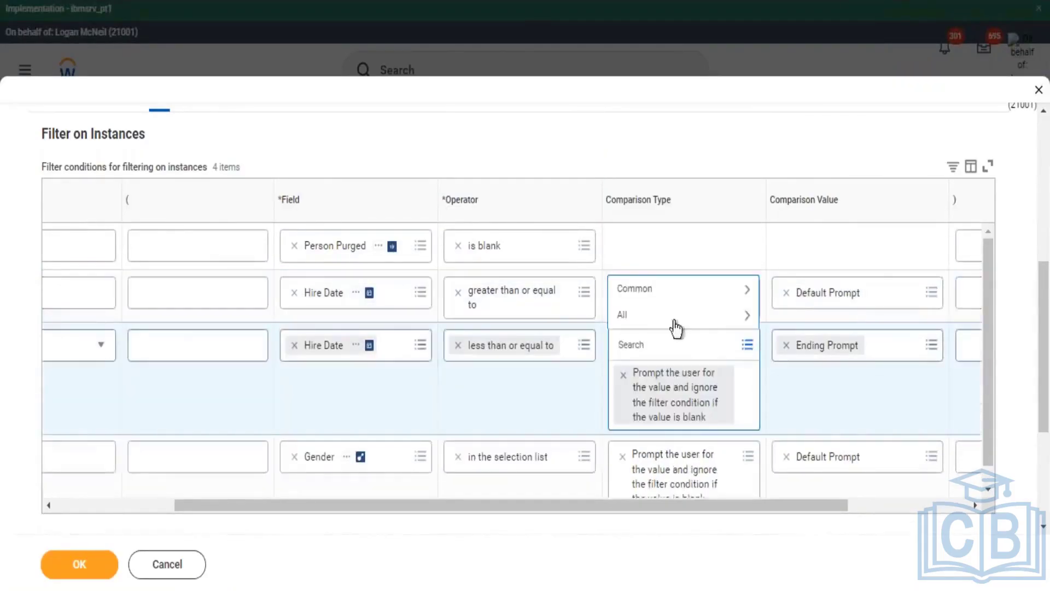
click(678, 295)
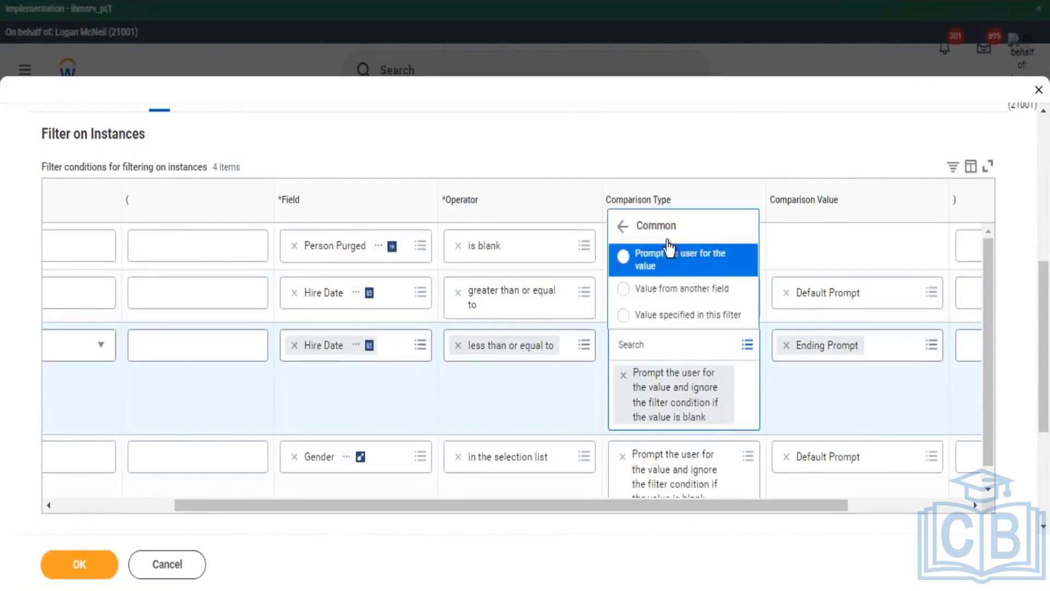
click(678, 246)
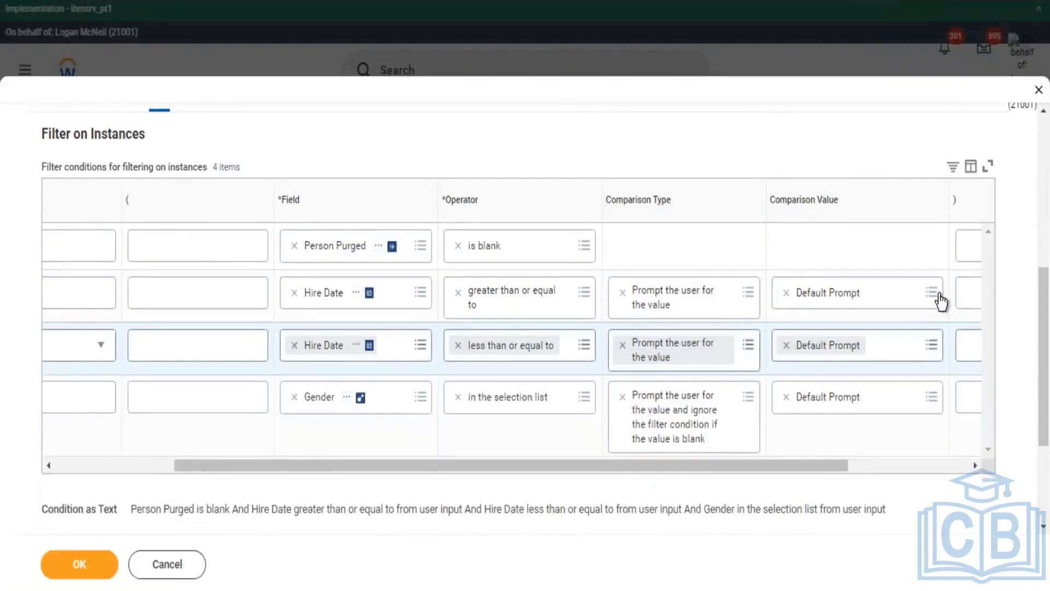
Step: Assign Starting Prompt to the greater-than-or-equal Hire Date condition and Ending Prompt to the less-than-or-equal one
click(931, 295)
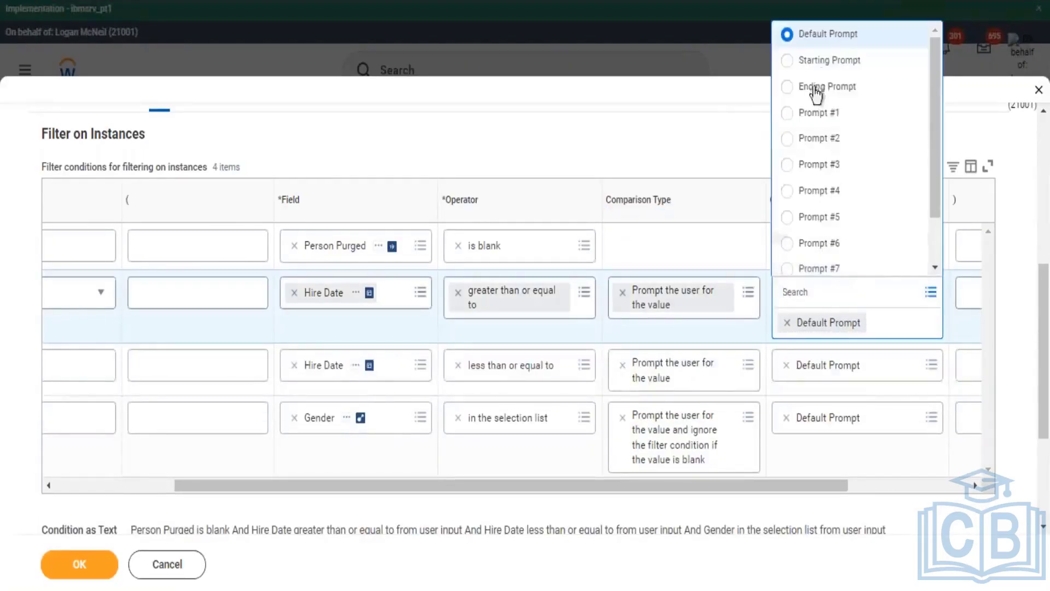
click(826, 62)
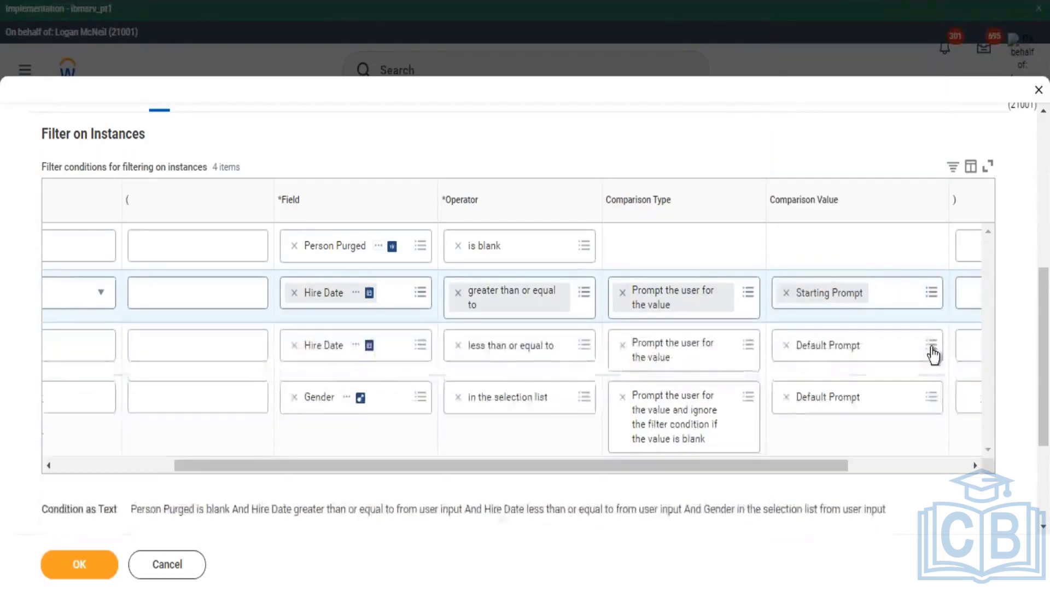
click(931, 347)
click(827, 93)
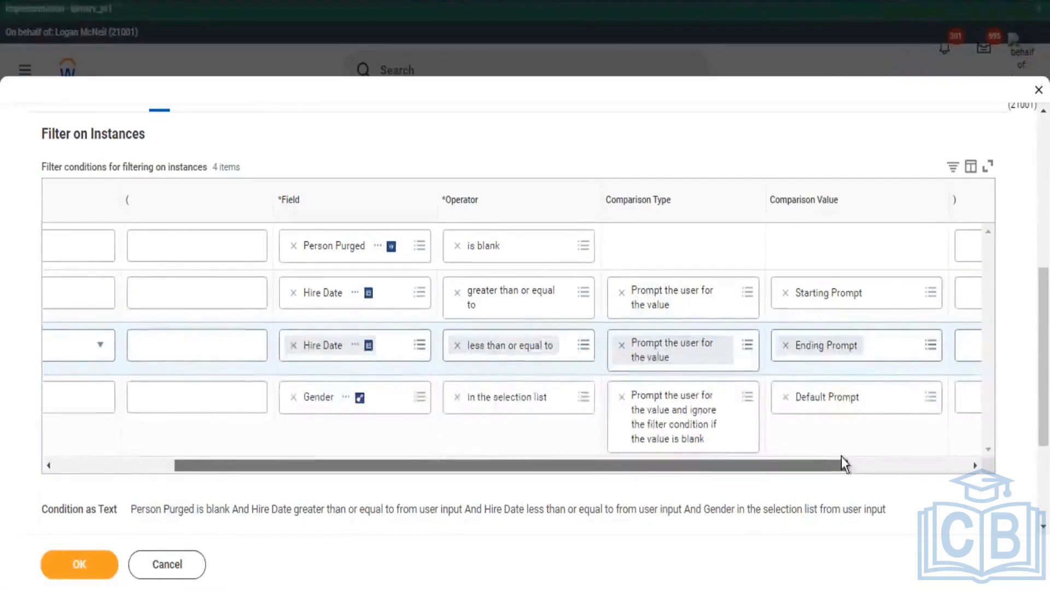
Step: Populate the undefined prompt defaults in the report's prompt settings
drag(842, 464, 483, 504)
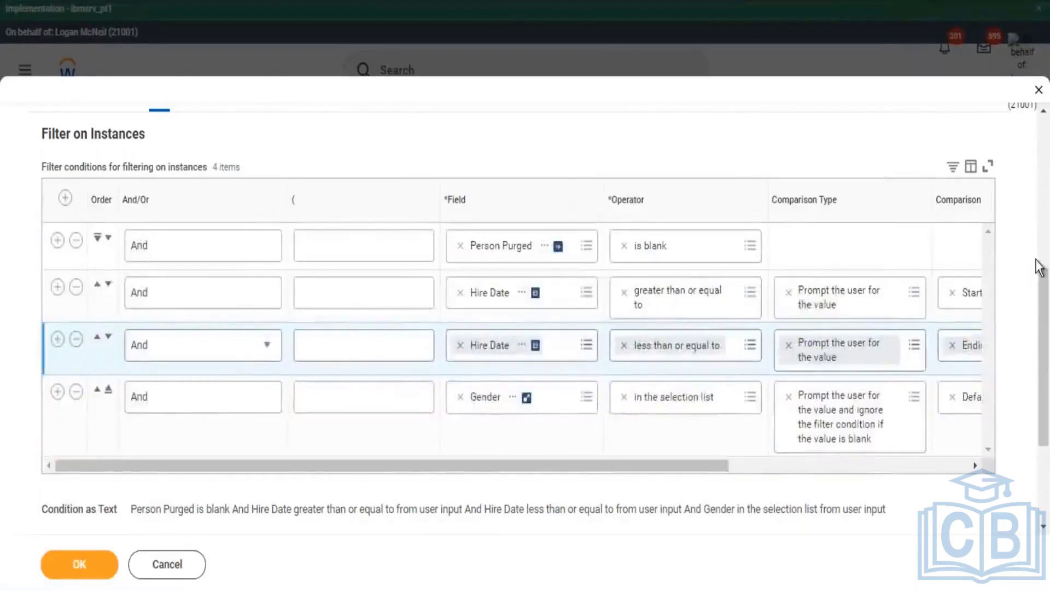
scroll(1039, 267, up, 2)
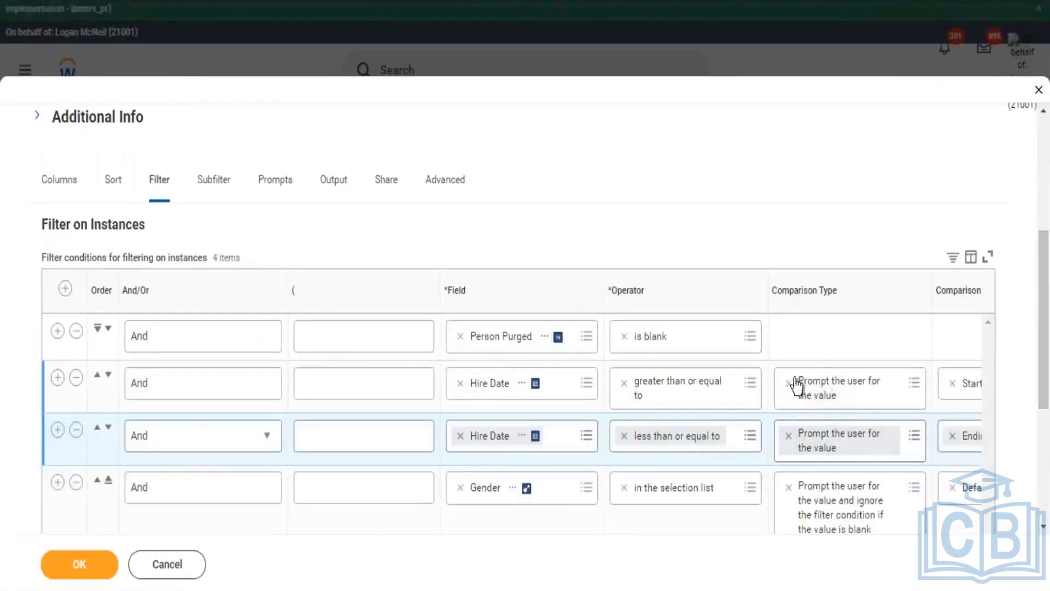
click(279, 189)
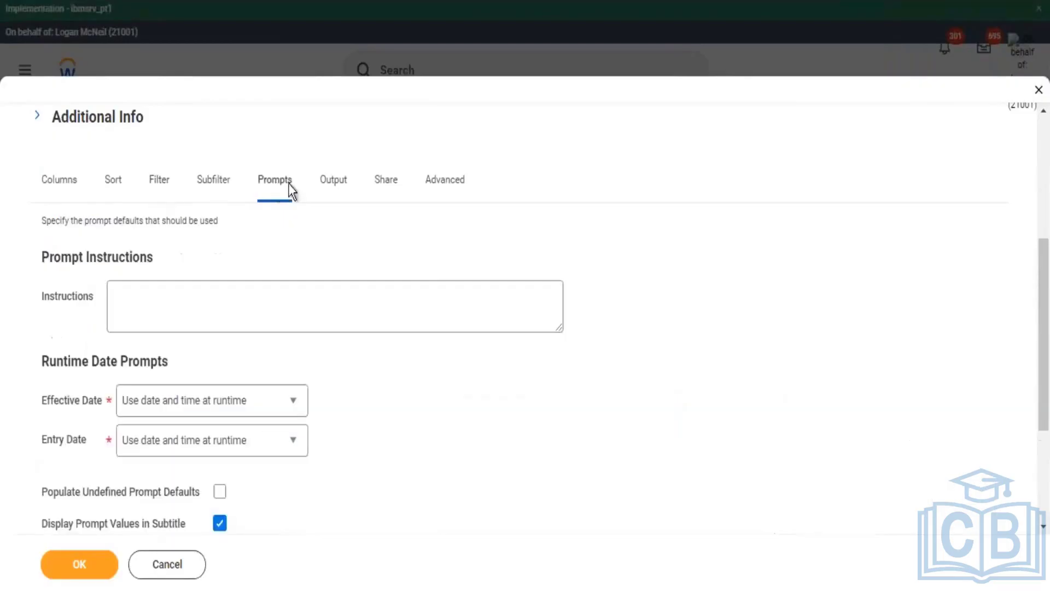
scroll(706, 208, down, 2)
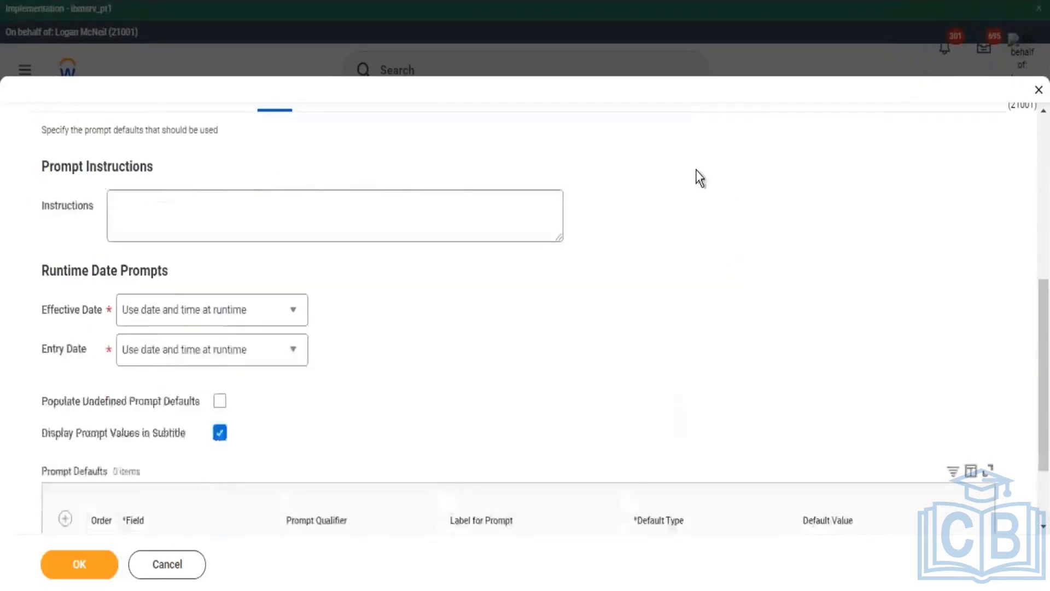
scroll(722, 164, down, 2)
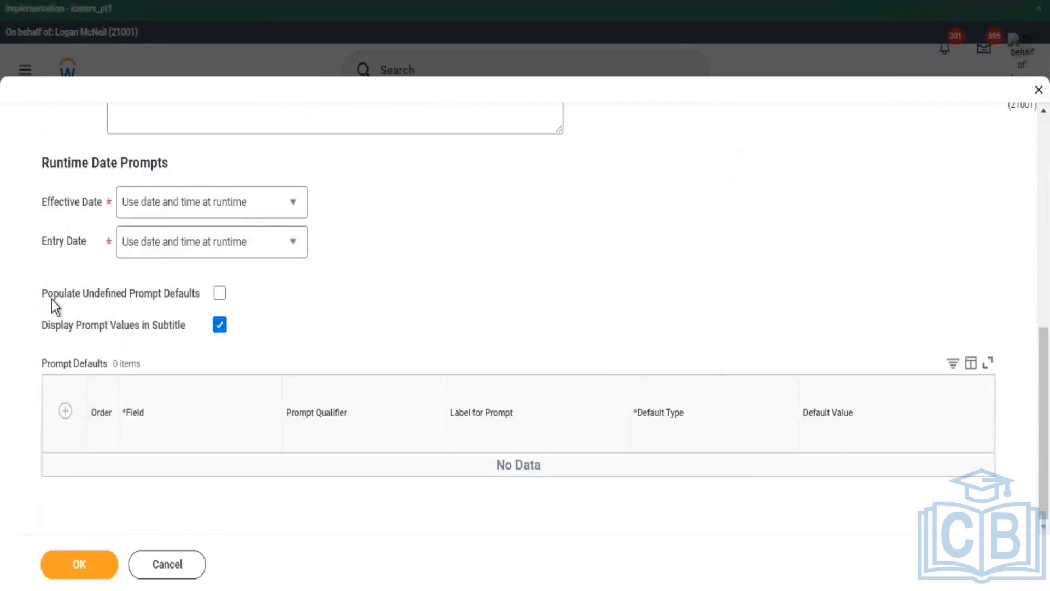
drag(52, 300, 203, 295)
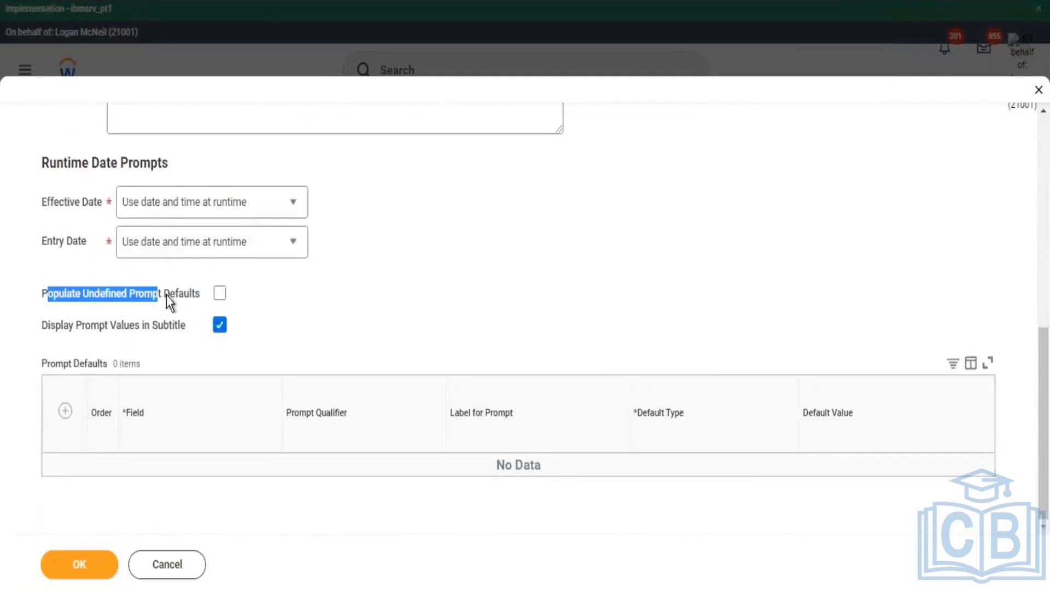
click(220, 294)
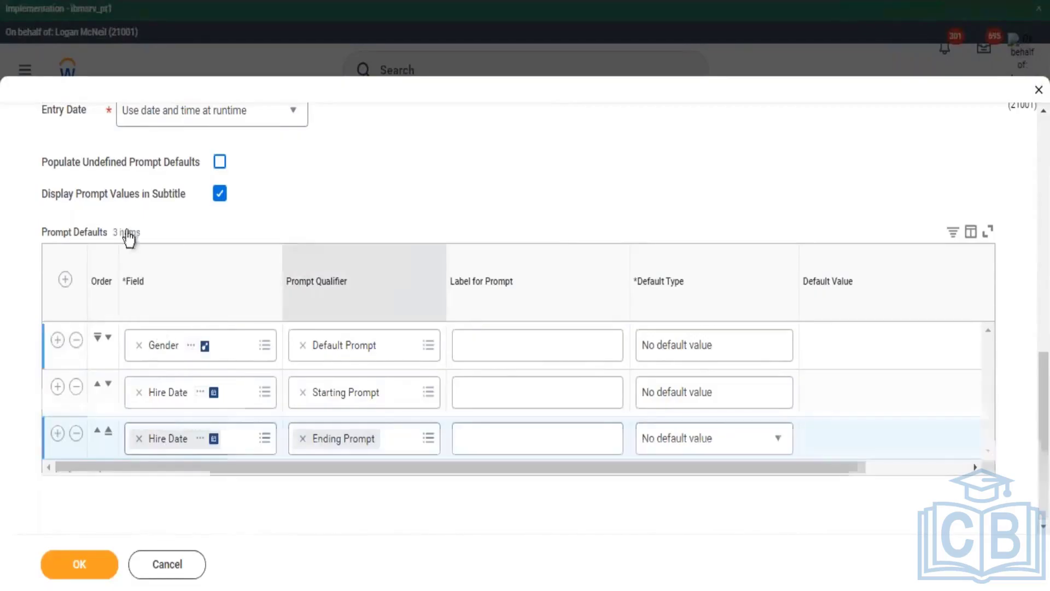
Step: Mark the Starting Prompt and Ending Prompt defaults for Hire Date as required and save the report
scroll(129, 235, up, 5)
click(164, 123)
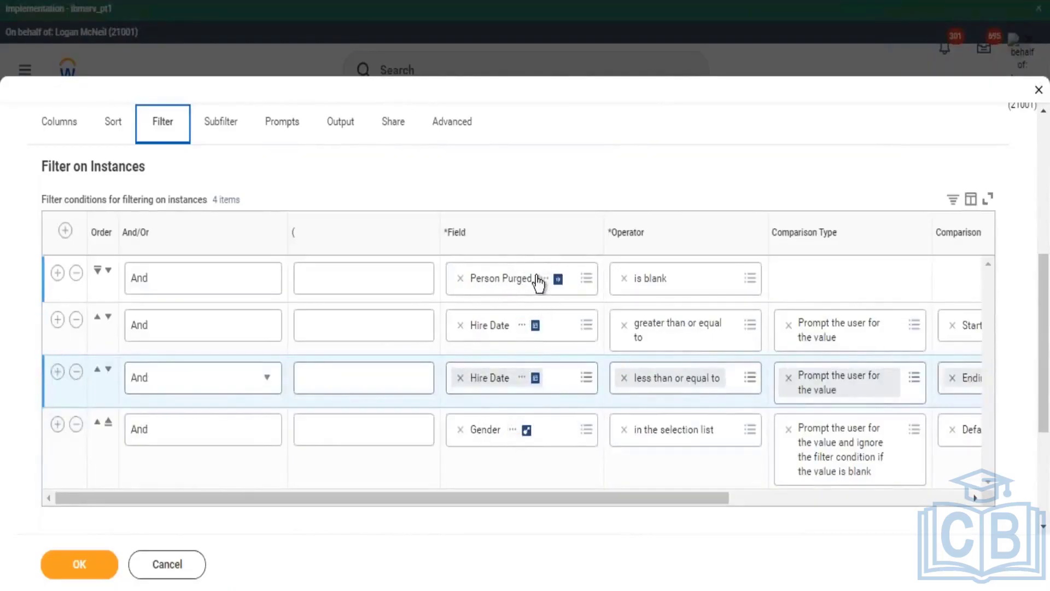
click(283, 132)
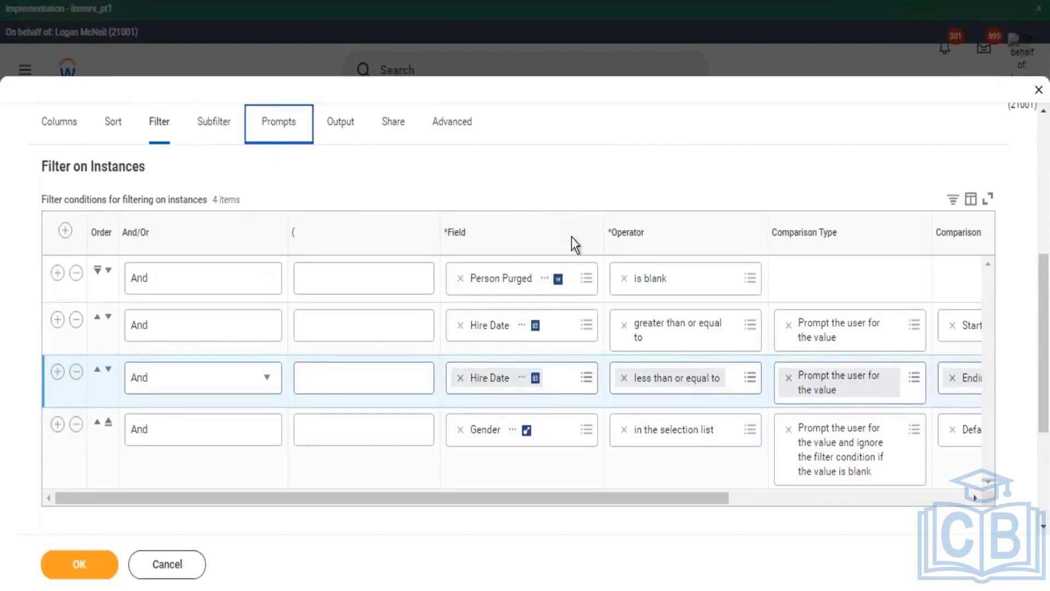
scroll(245, 474, down, 5)
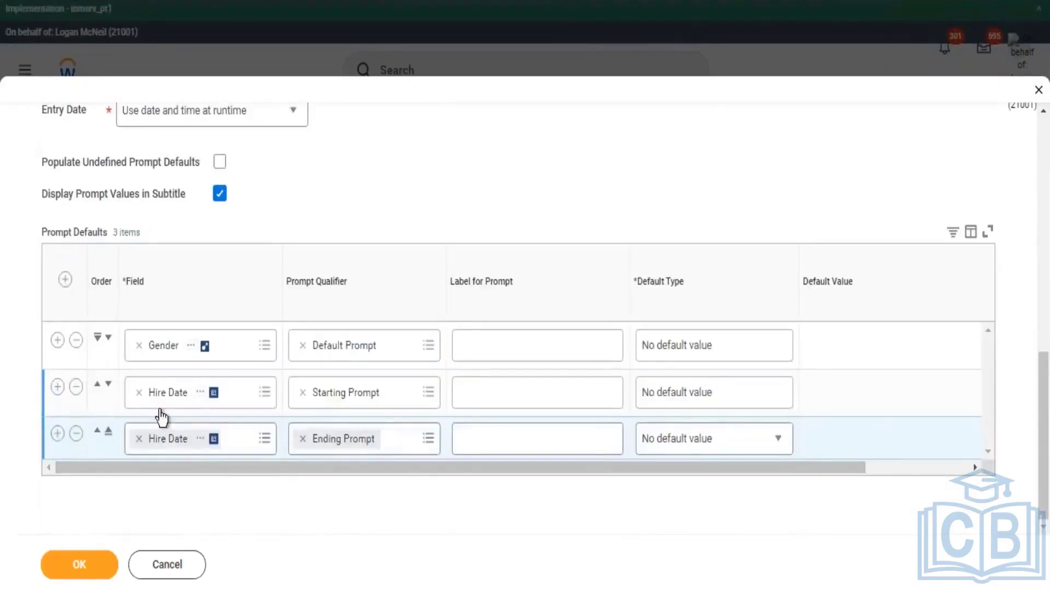
drag(395, 465, 595, 474)
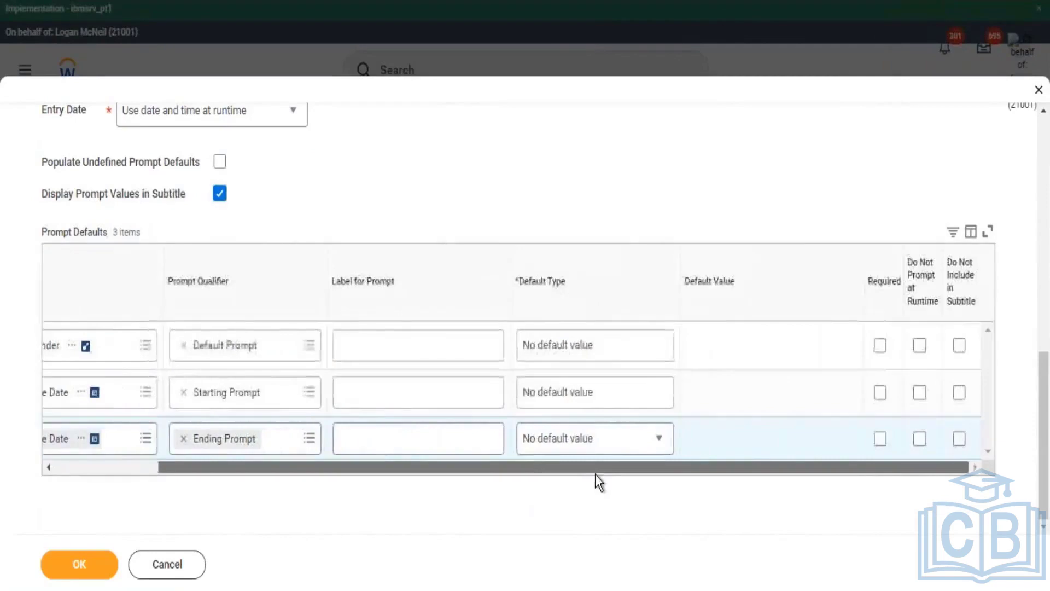
click(880, 392)
click(880, 439)
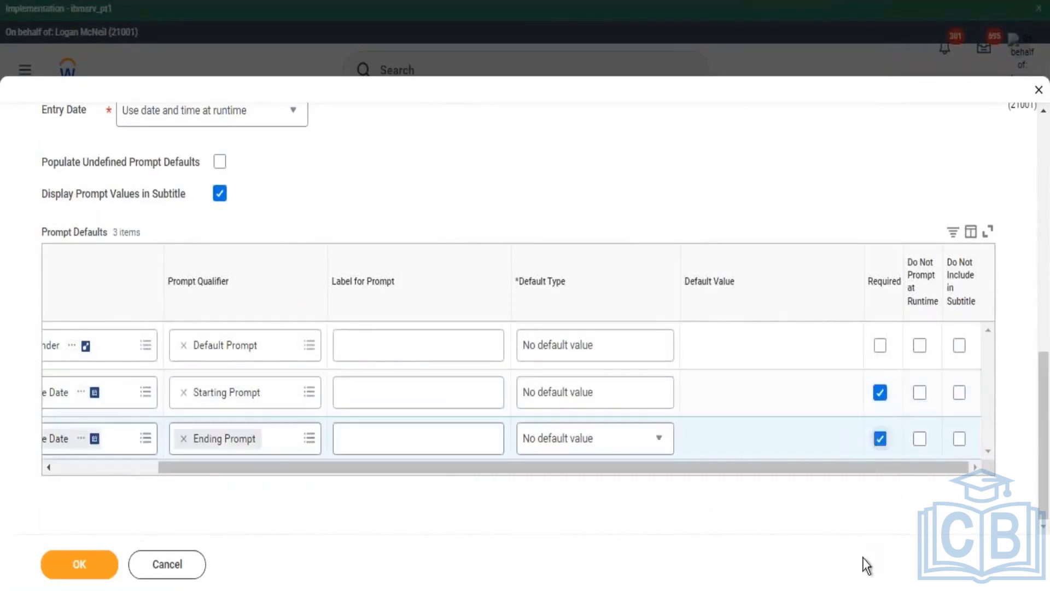
drag(799, 469, 645, 487)
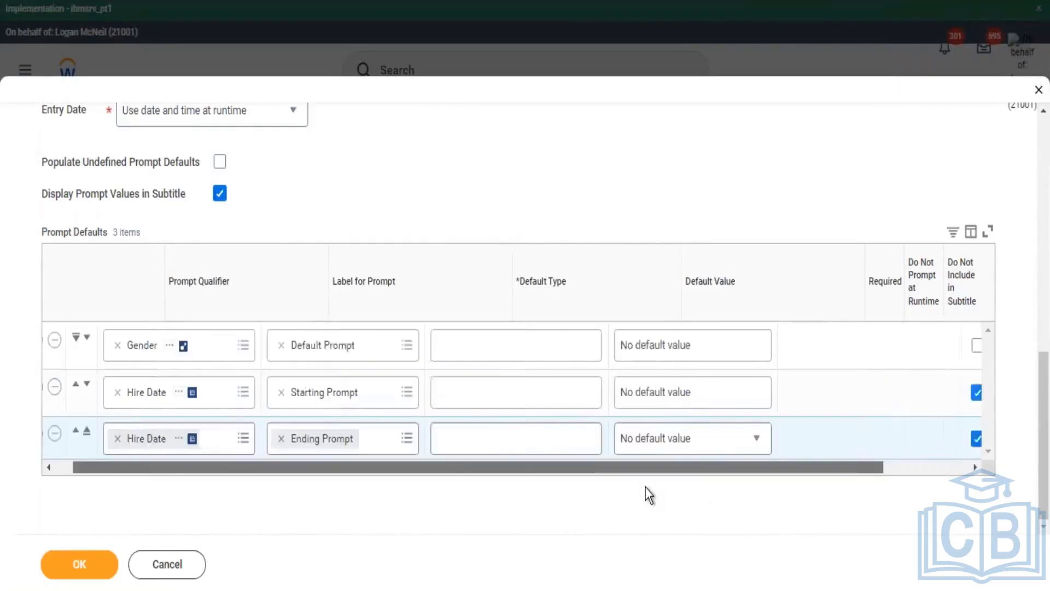
drag(776, 462, 874, 476)
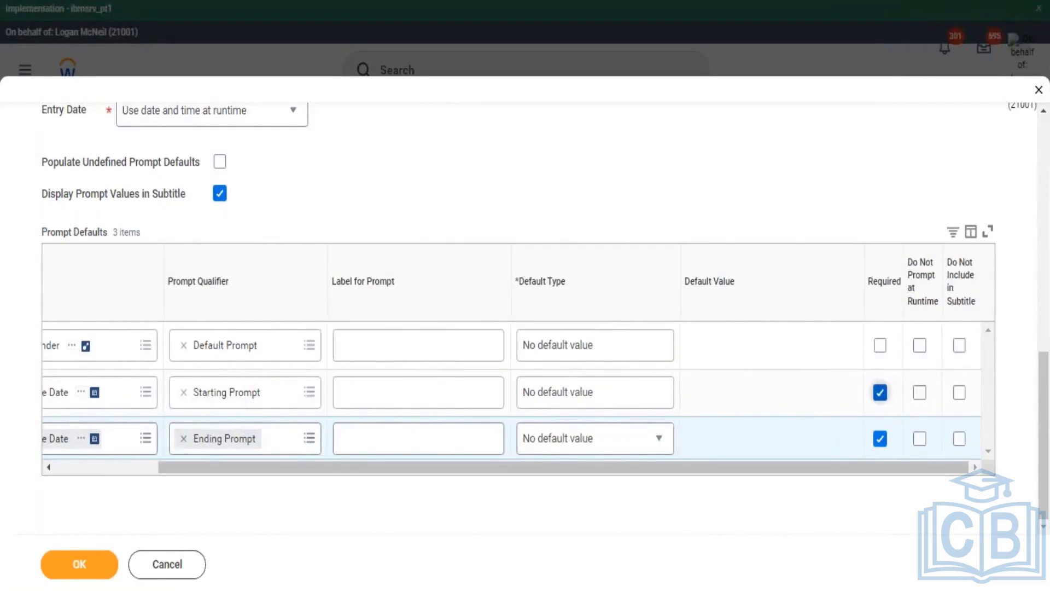
click(109, 574)
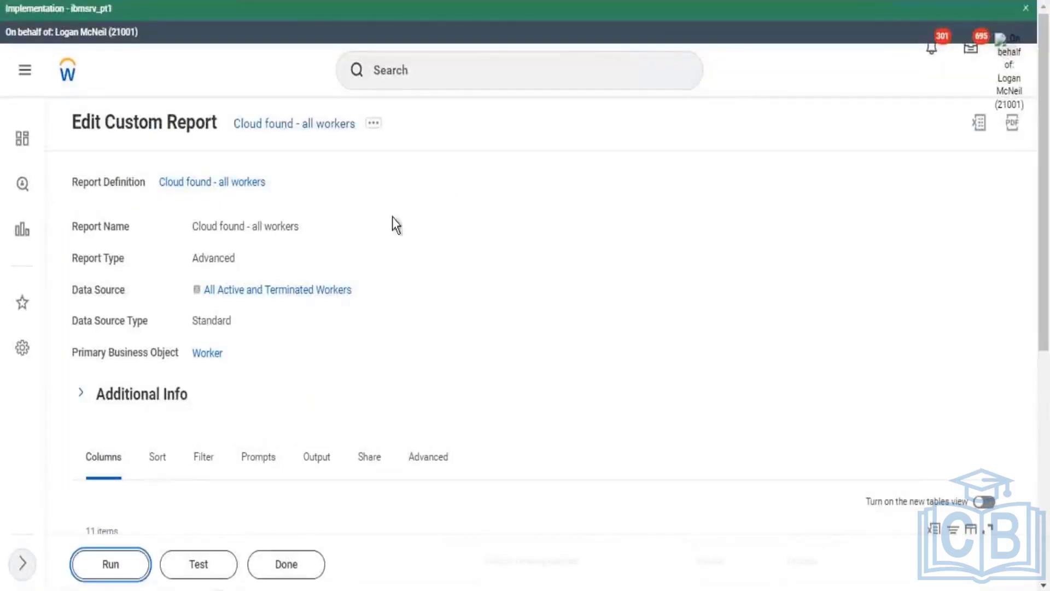
Step: Run the report and try to submit its prompts with both hire dates blank, then cancel the prompt dialog
key(Return)
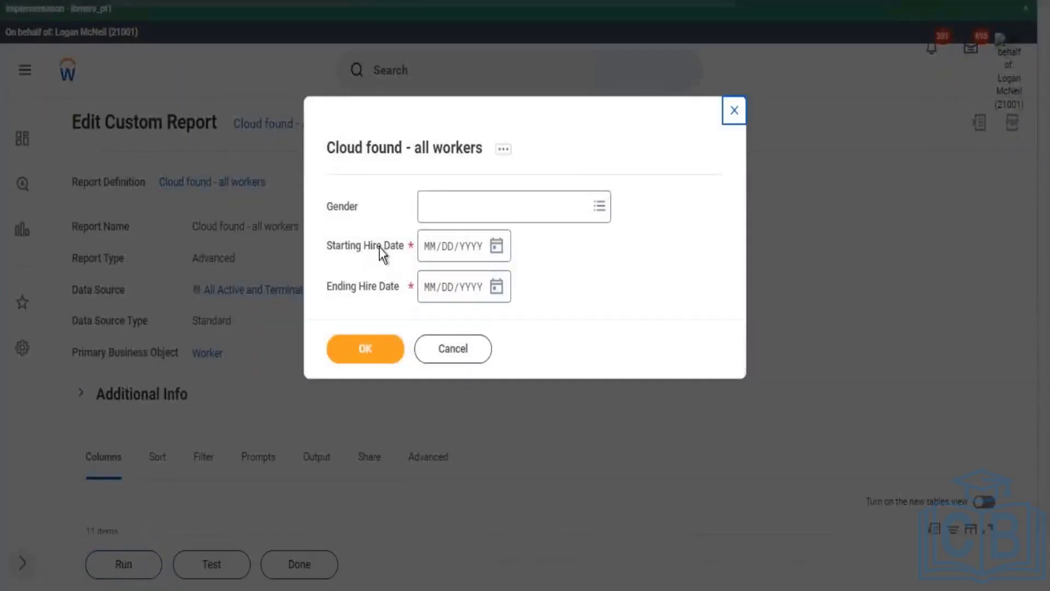
drag(379, 247, 356, 246)
click(382, 354)
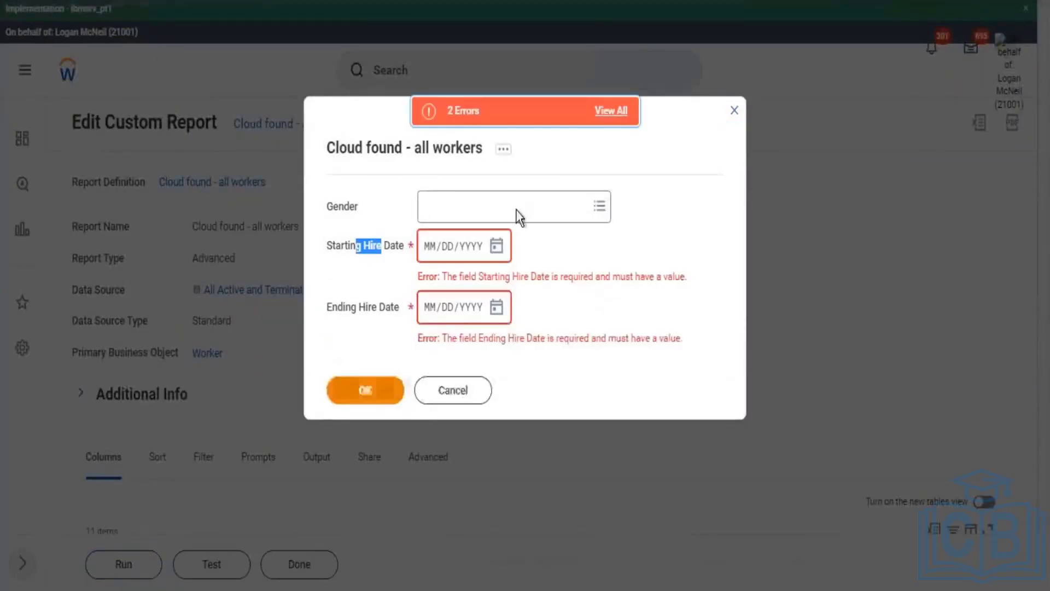
click(479, 402)
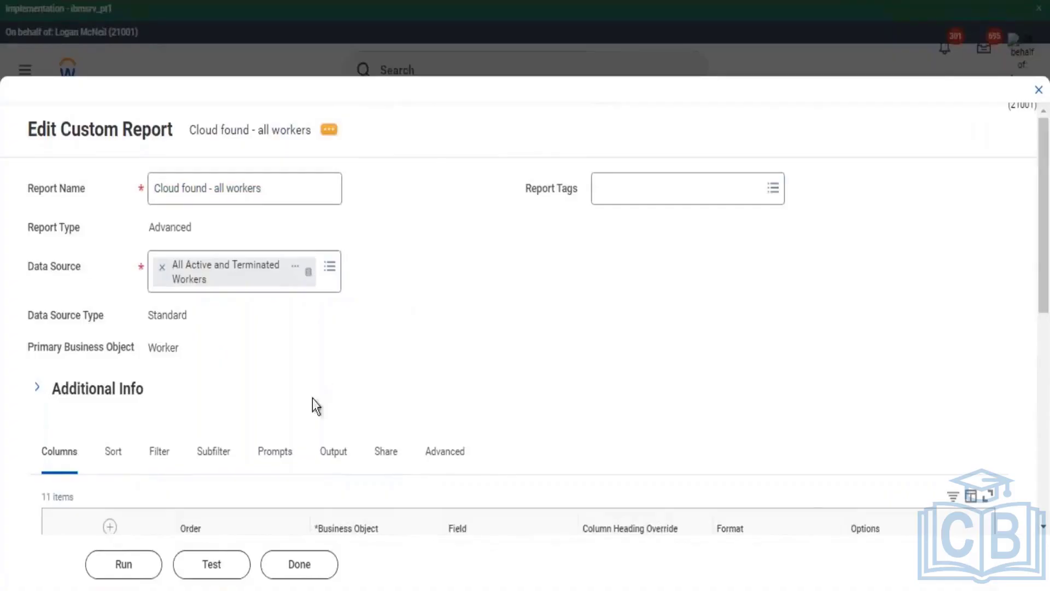
Step: Review the prompt defaults for Gender and Hire Date in the report's prompt settings
scroll(313, 405, down, 2)
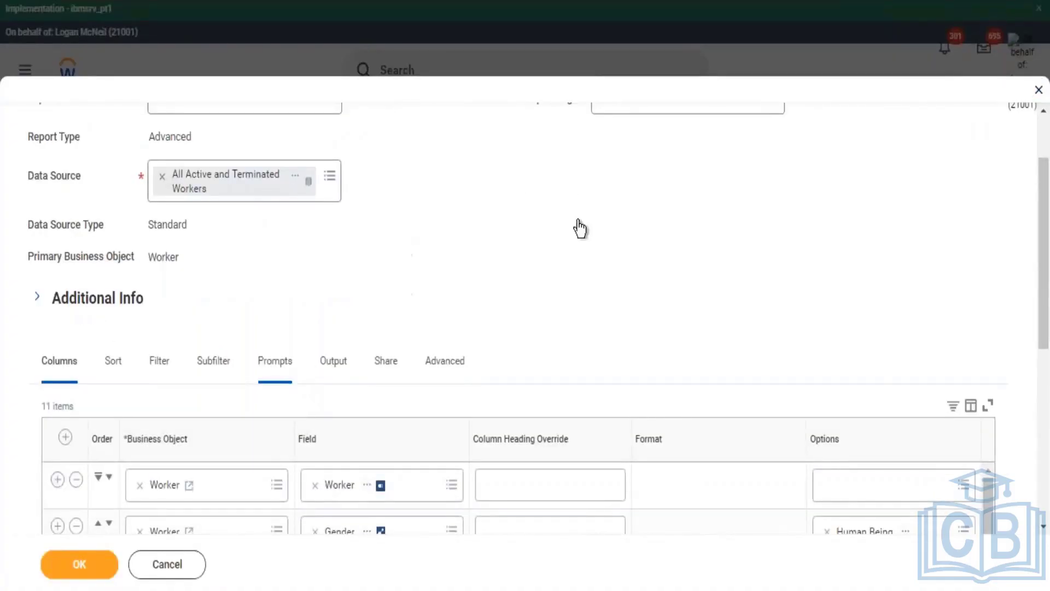
scroll(581, 228, down, 8)
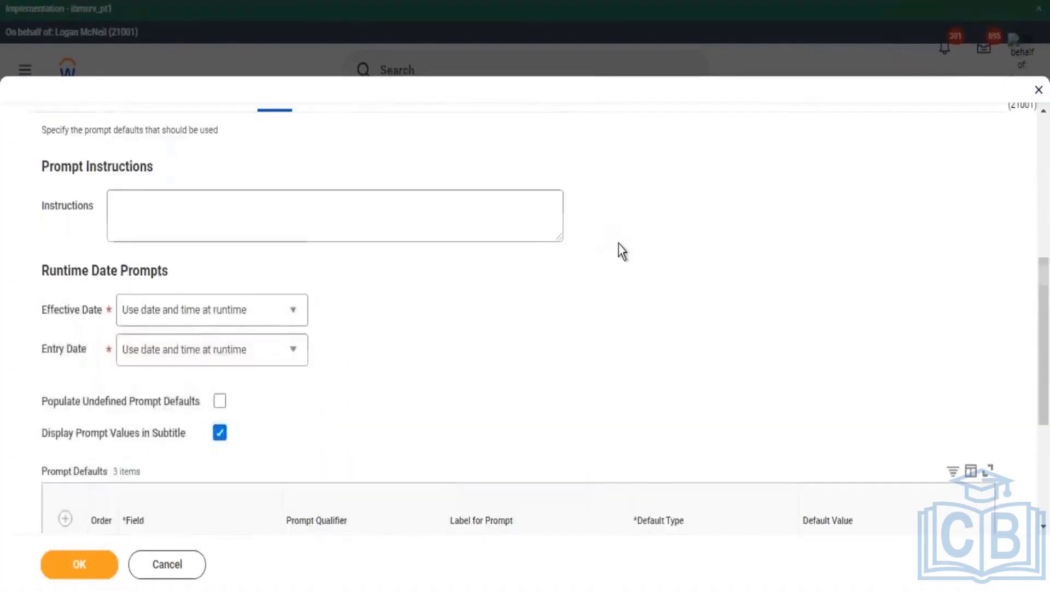
scroll(634, 239, down, 3)
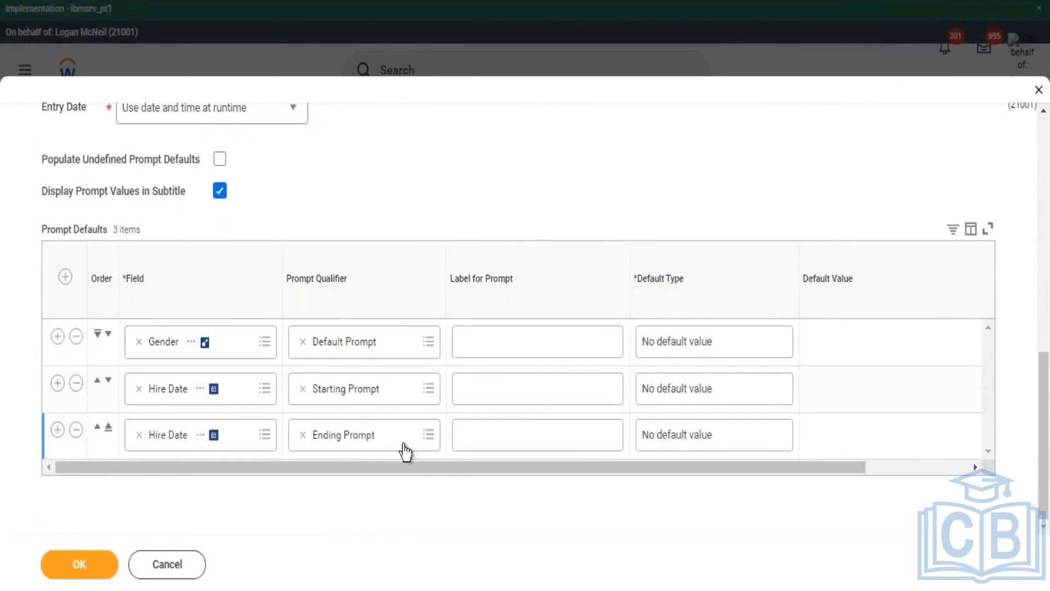
drag(437, 467, 472, 473)
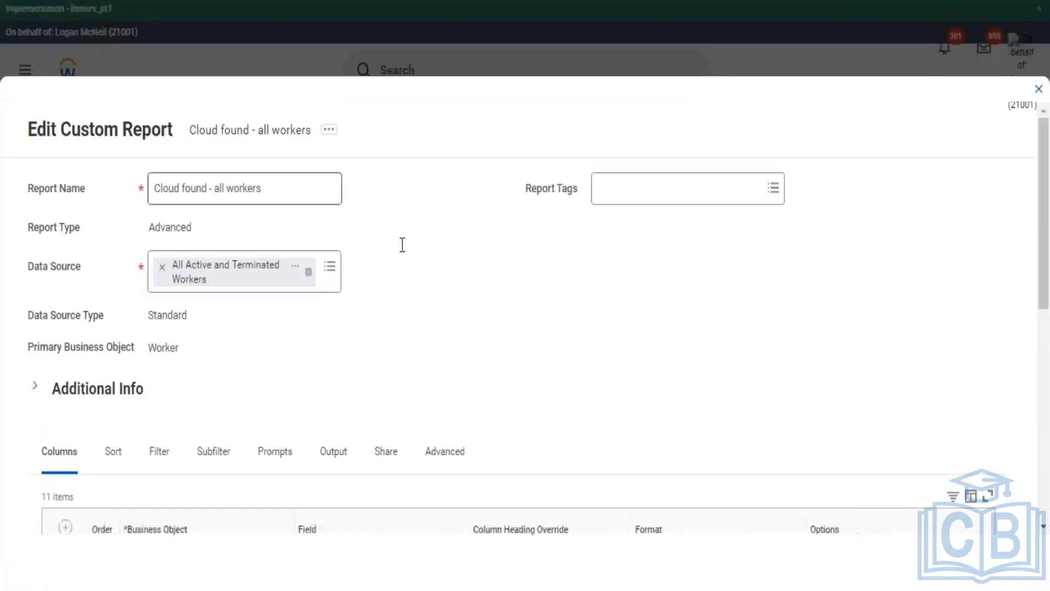
Step: Set the Hire Date Starting Prompt's default type to "Specify default value" with 01/01/2021 as its default value
click(279, 458)
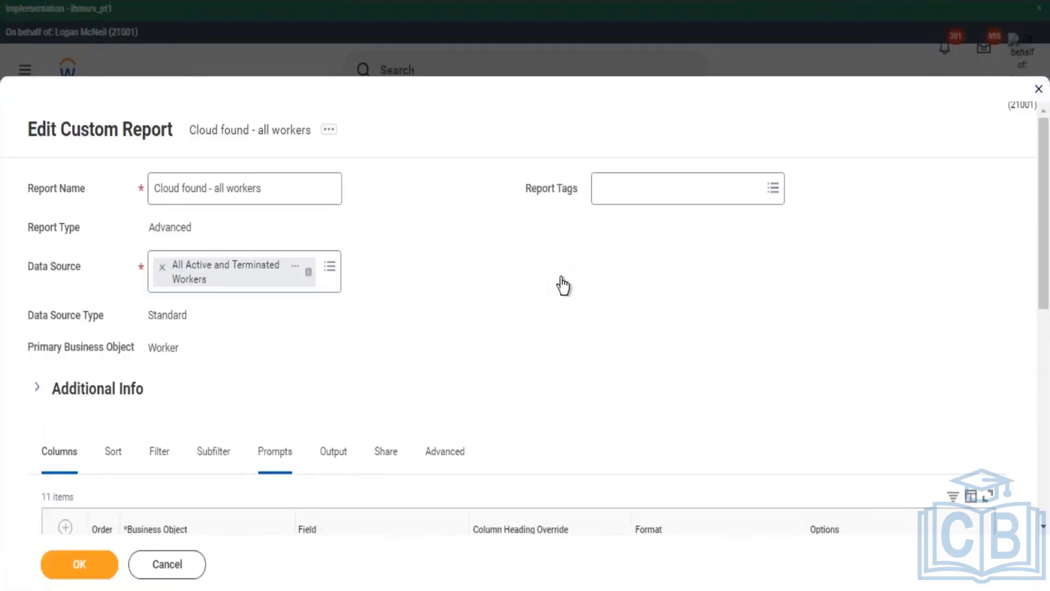
scroll(620, 308, down, 5)
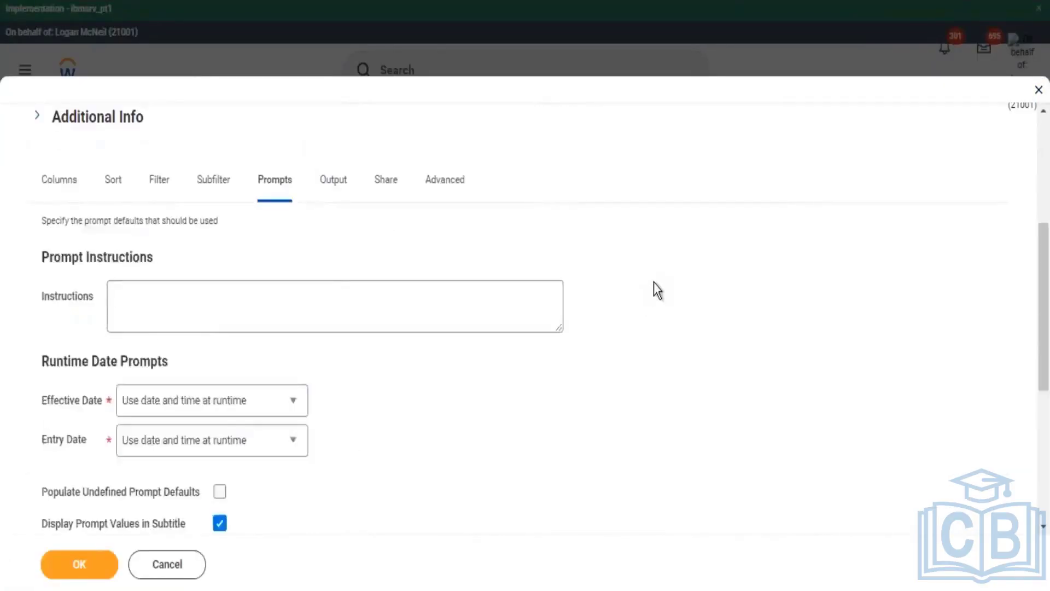
scroll(654, 290, down, 5)
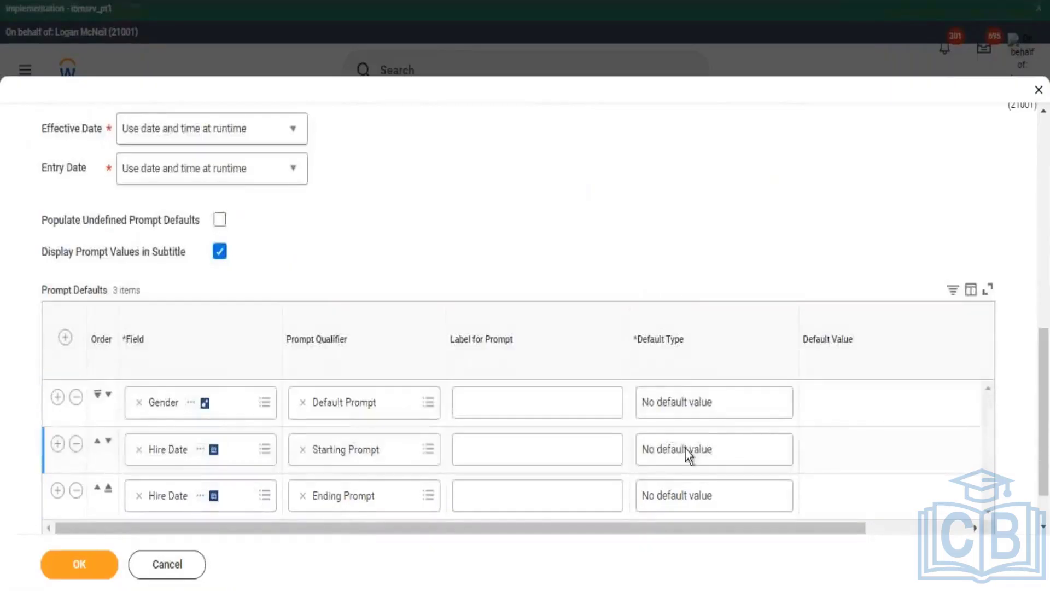
click(717, 451)
click(729, 450)
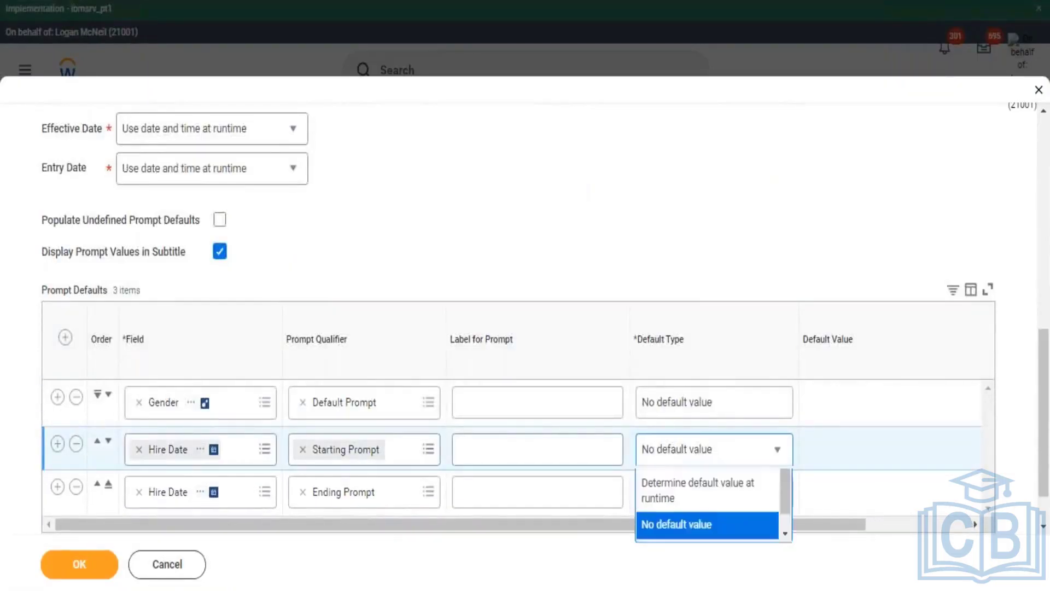
scroll(721, 545, down, 1)
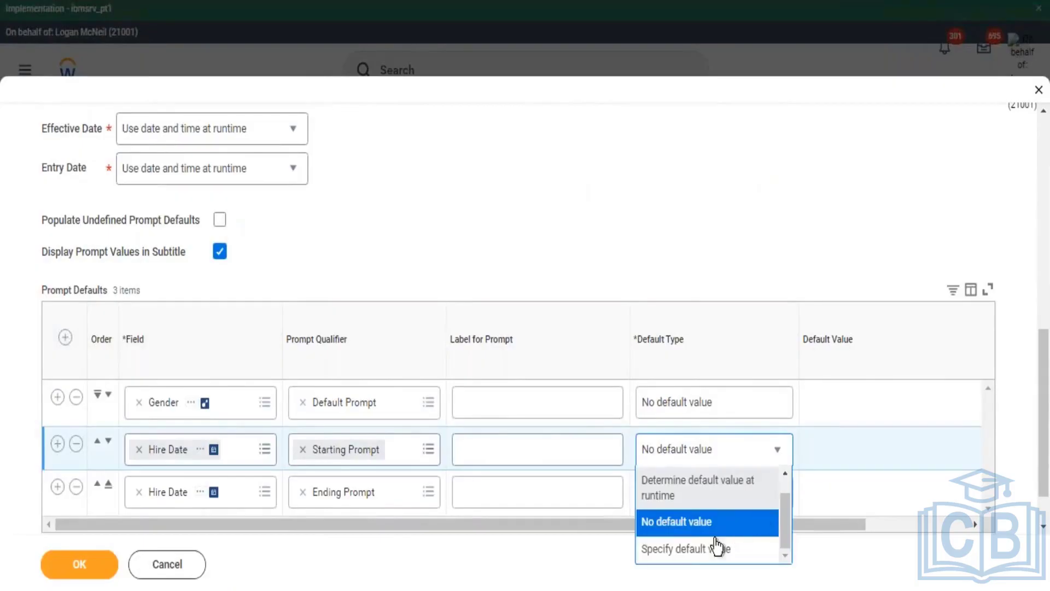
click(743, 547)
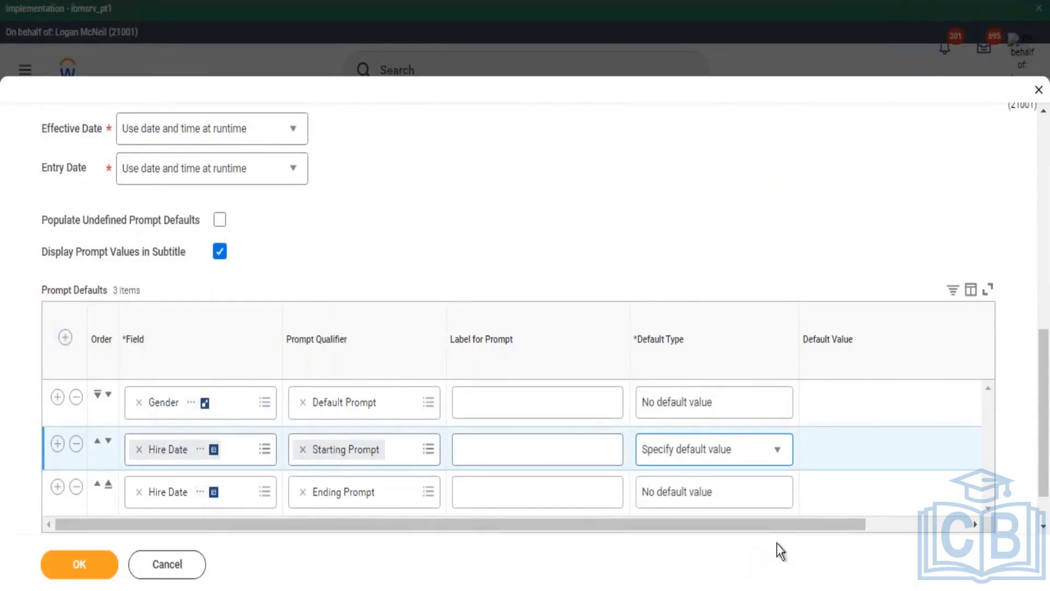
scroll(837, 502, right, 2)
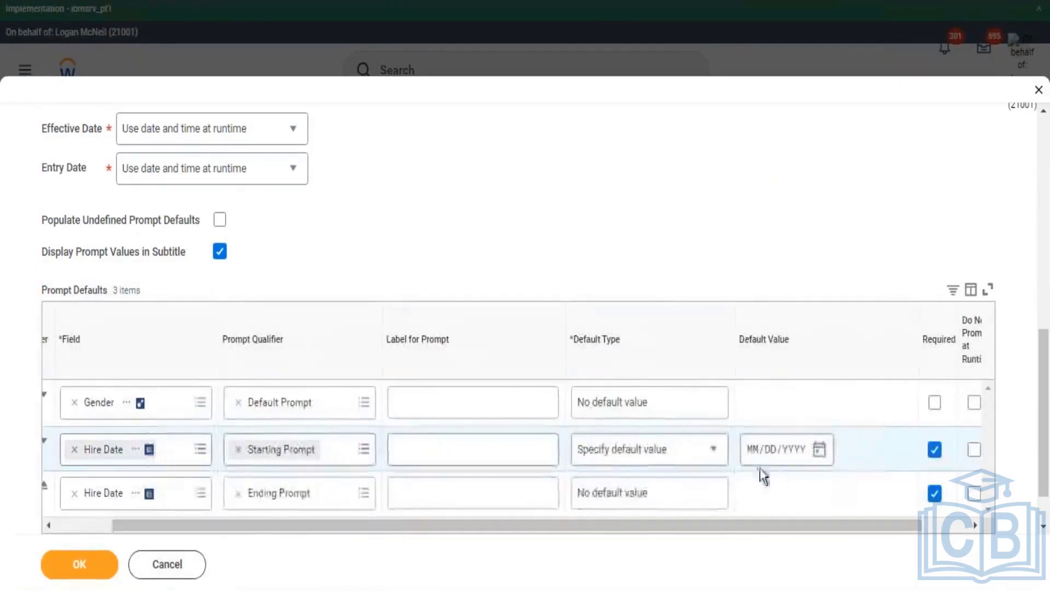
click(753, 450)
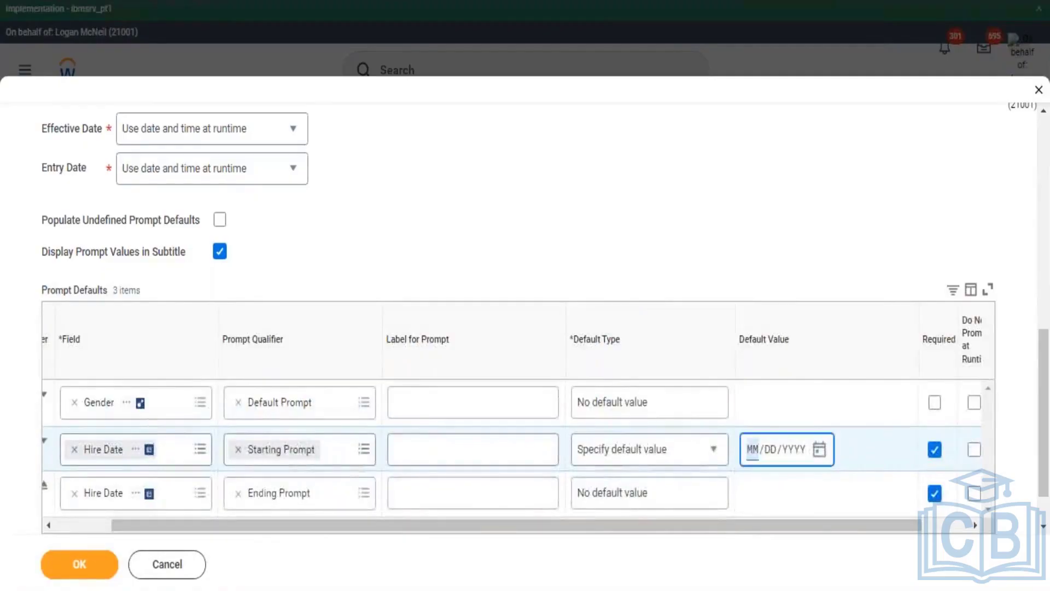
text(010120)
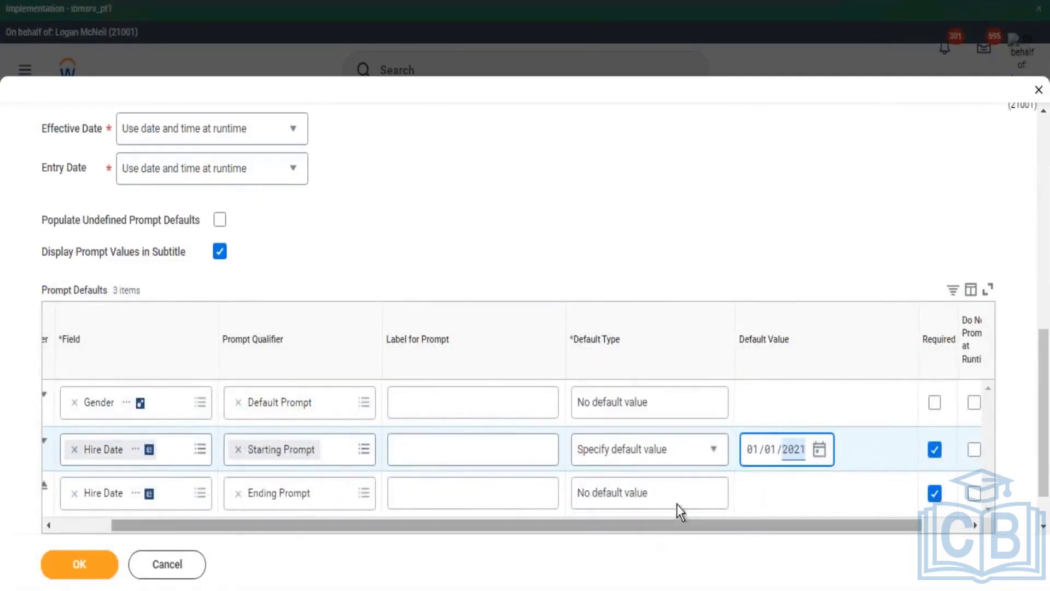
Step: Set the Hire Date Ending Prompt's default type to "Specify default value" with 04/02/2022 as its default value
click(714, 502)
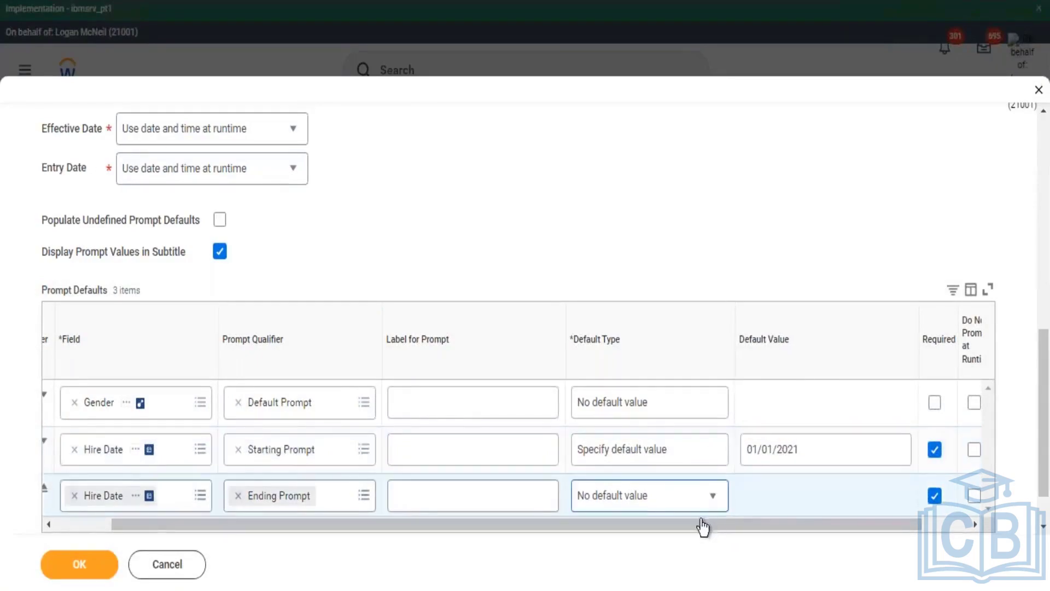
click(681, 504)
click(662, 467)
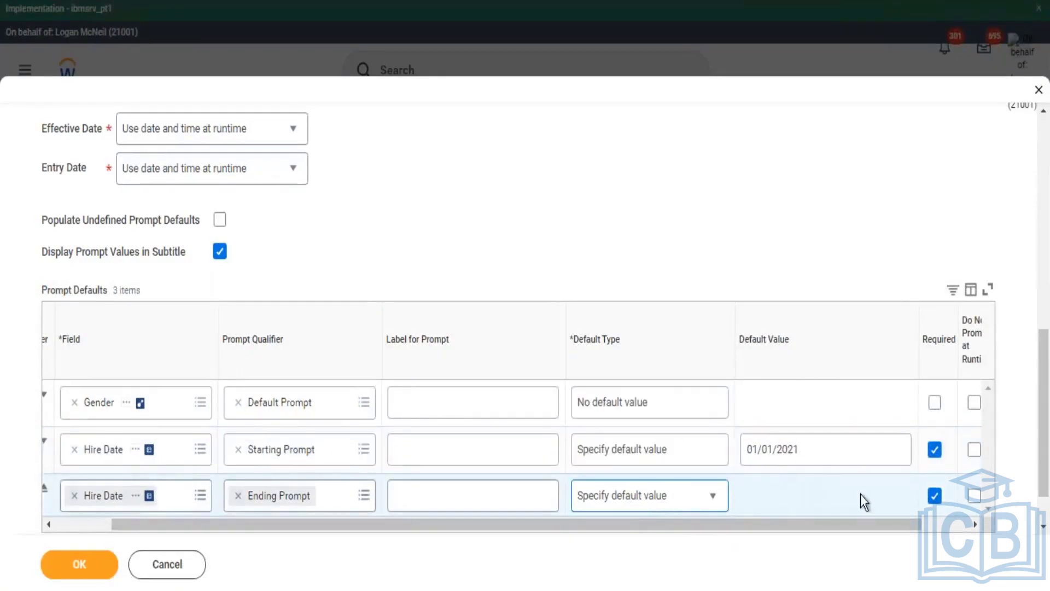
click(829, 508)
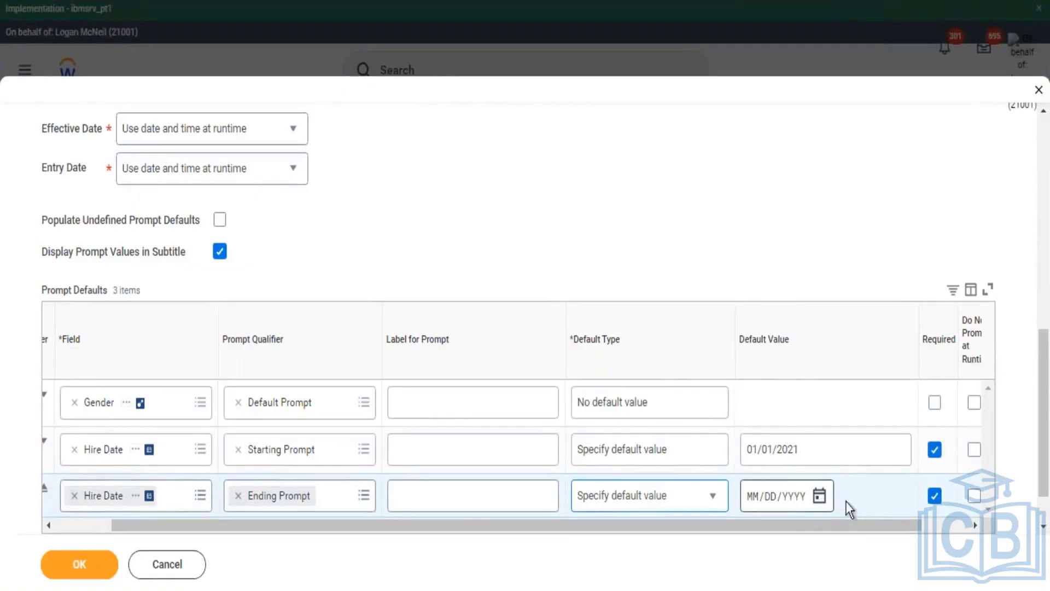
click(777, 377)
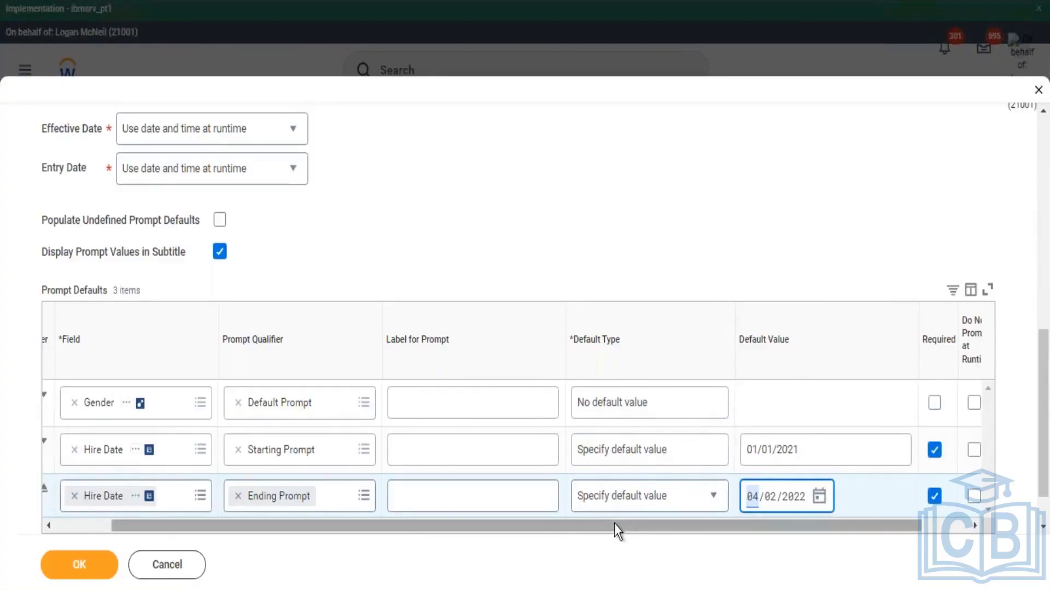
Step: Move the Gender prompt to the end of the prompt order and save the report
drag(614, 523, 398, 539)
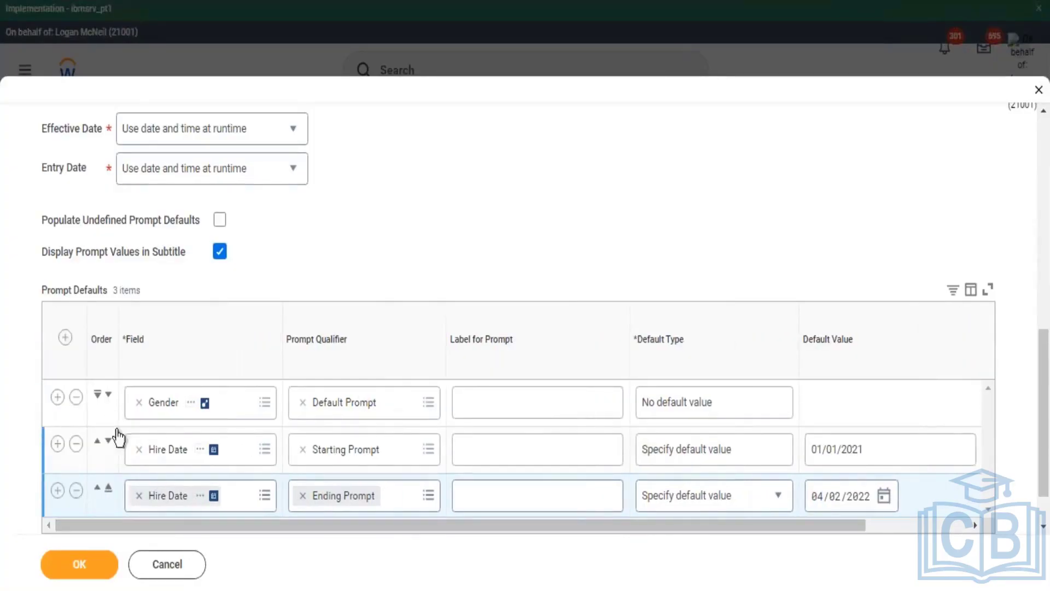
click(98, 393)
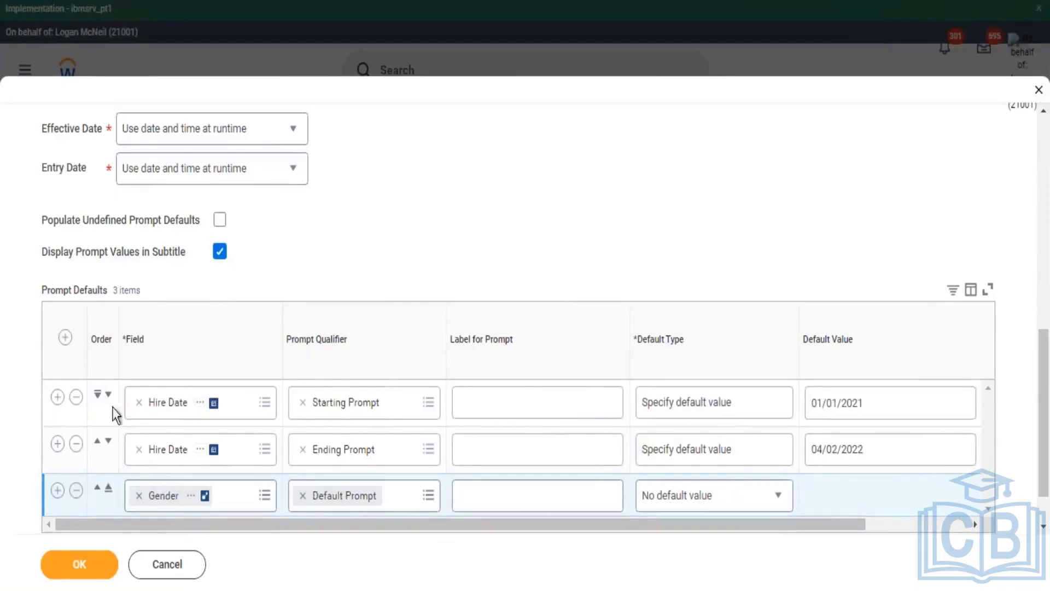
click(101, 574)
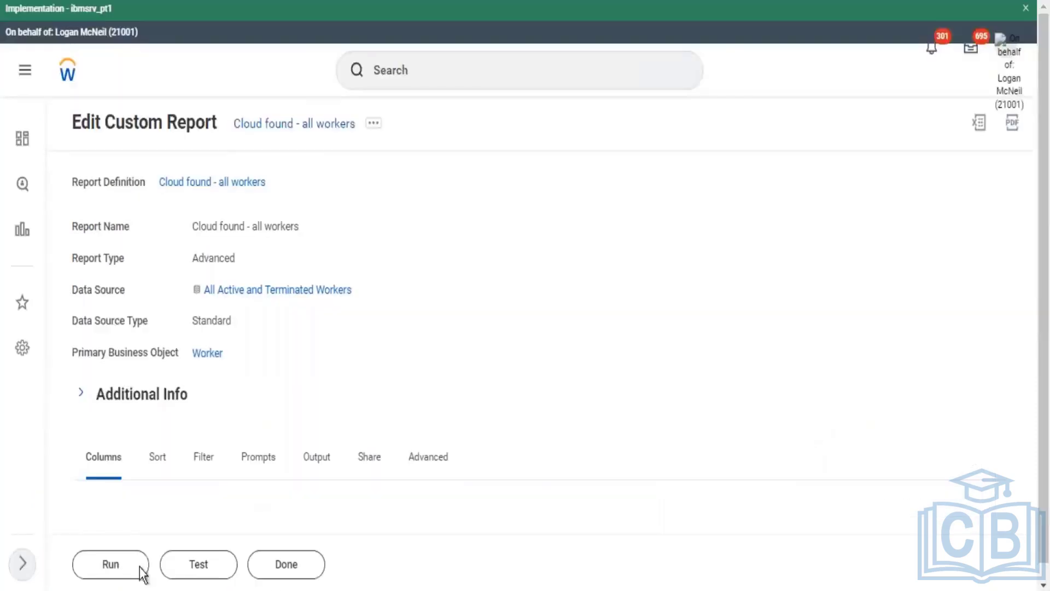
Step: Run the report with Starting Hire Date changed to 01/01/2020, keeping the default Ending Hire Date and a blank Gender
click(141, 572)
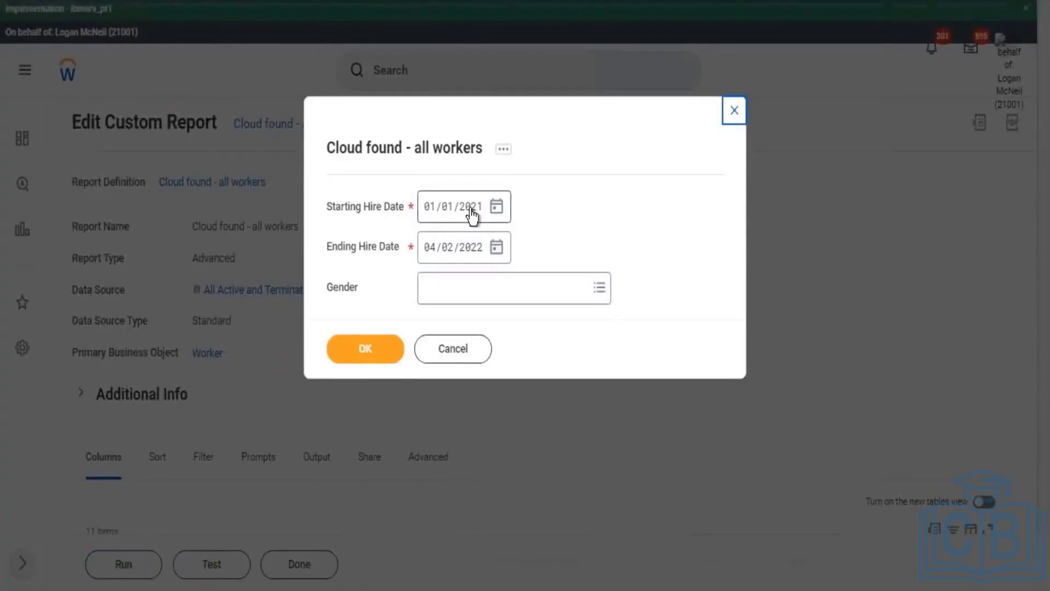
click(471, 208)
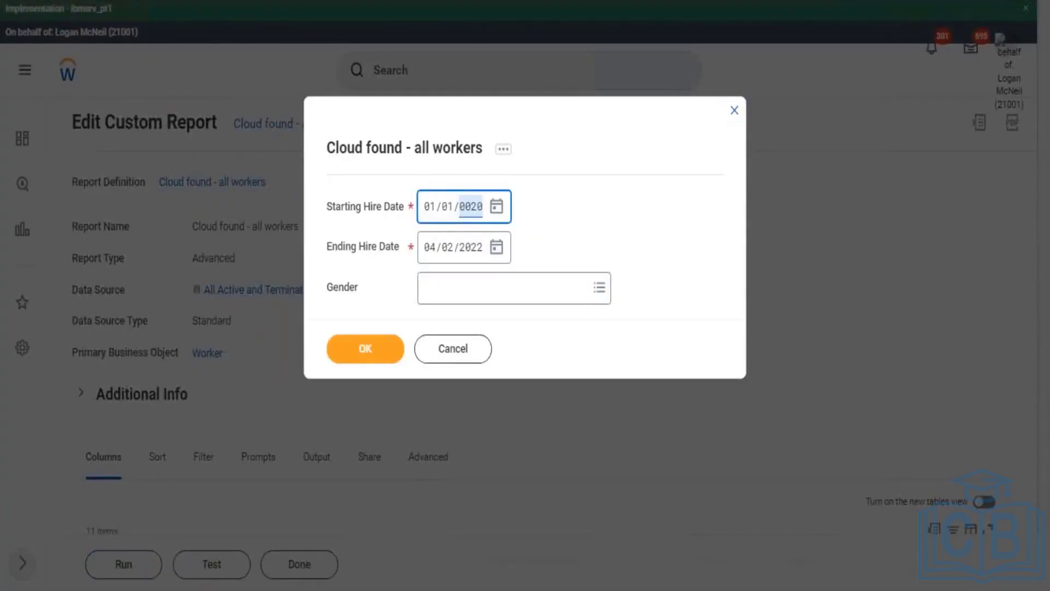
click(602, 235)
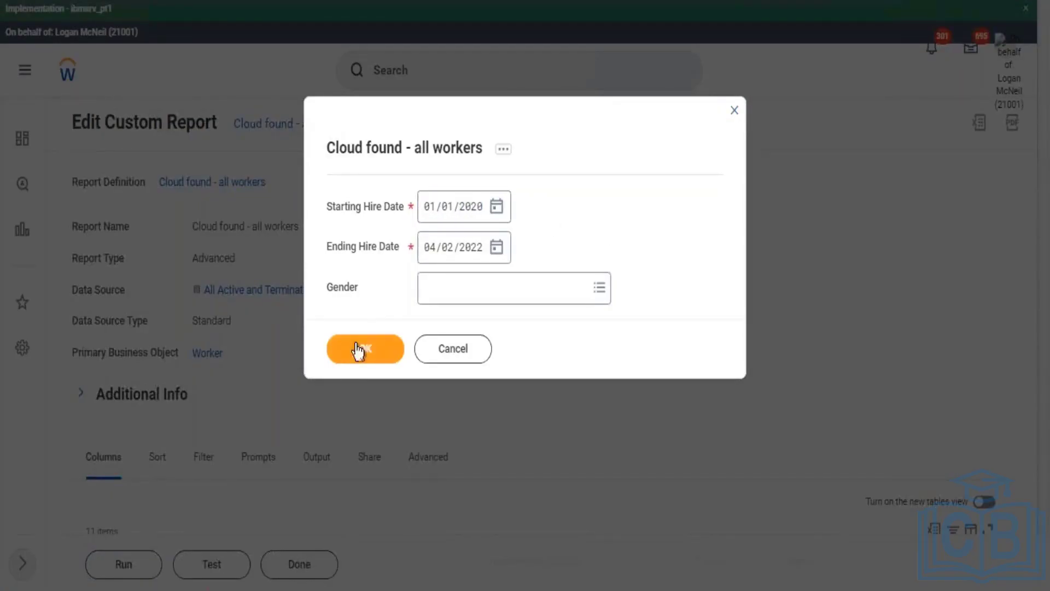
click(359, 350)
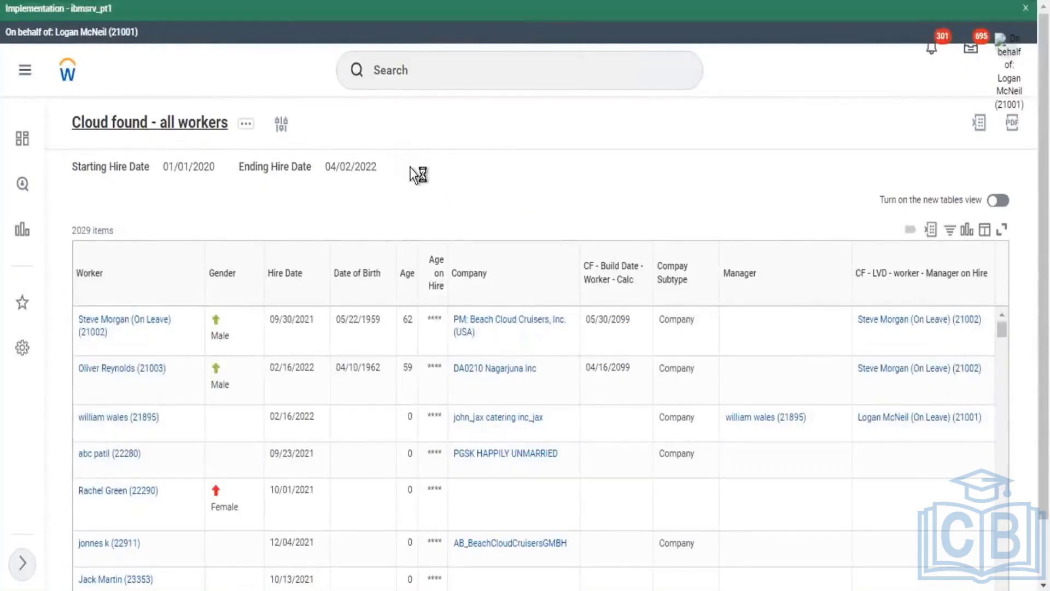
Step: Examine the default types and default values of the Hire Date prompts in the saved report definition
scroll(385, 265, down, 2)
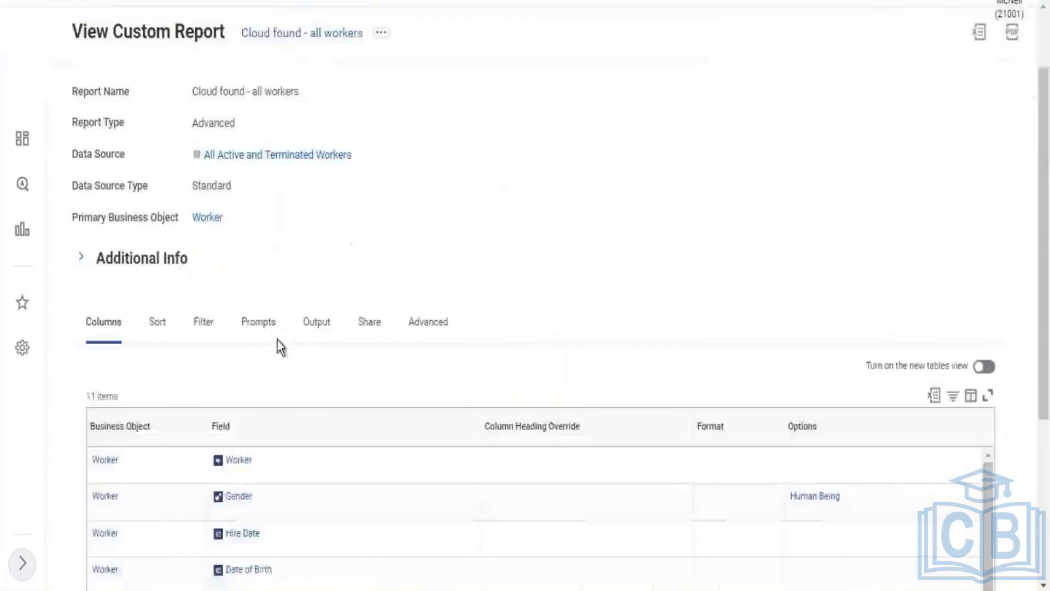
click(202, 322)
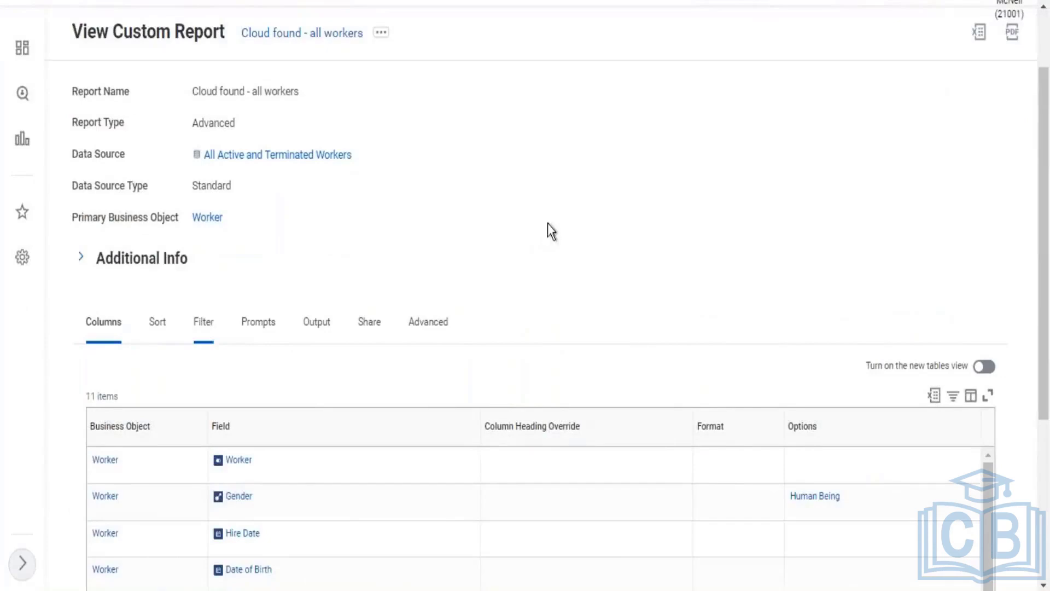
click(258, 323)
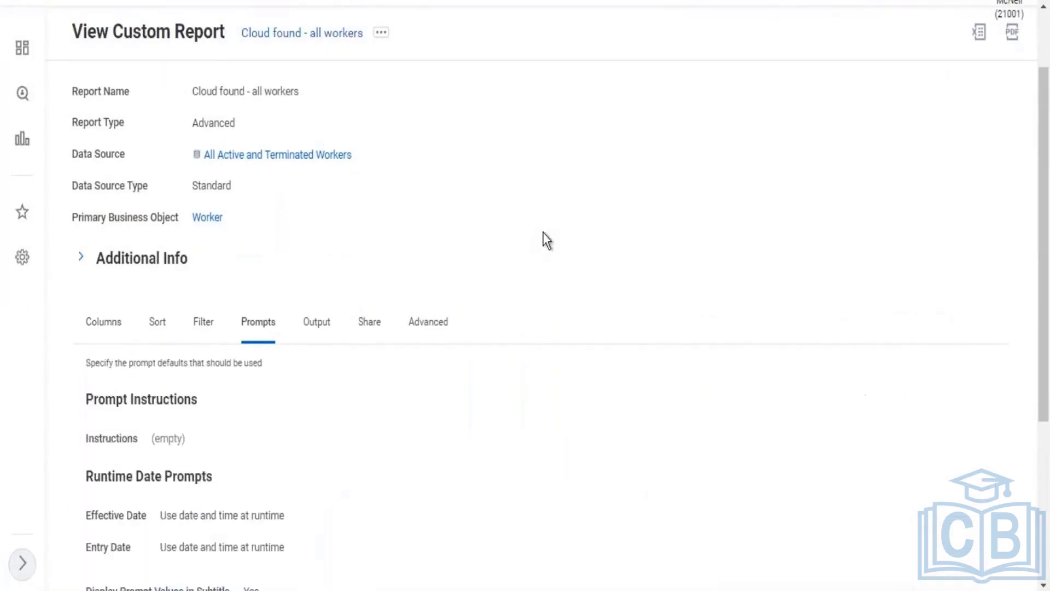
scroll(644, 203, down, 5)
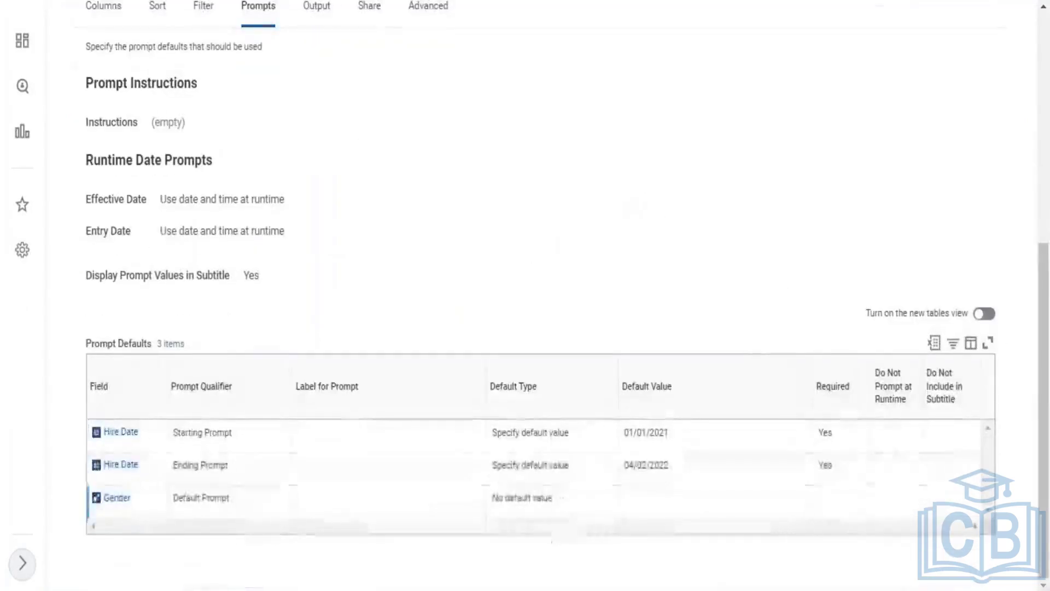
drag(505, 498, 543, 466)
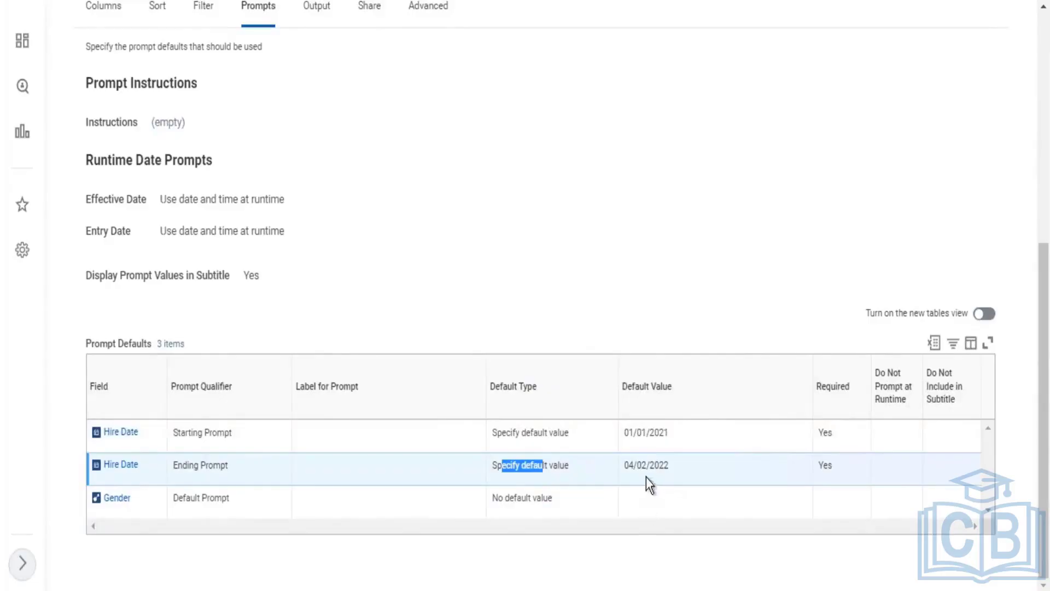
drag(626, 465, 661, 472)
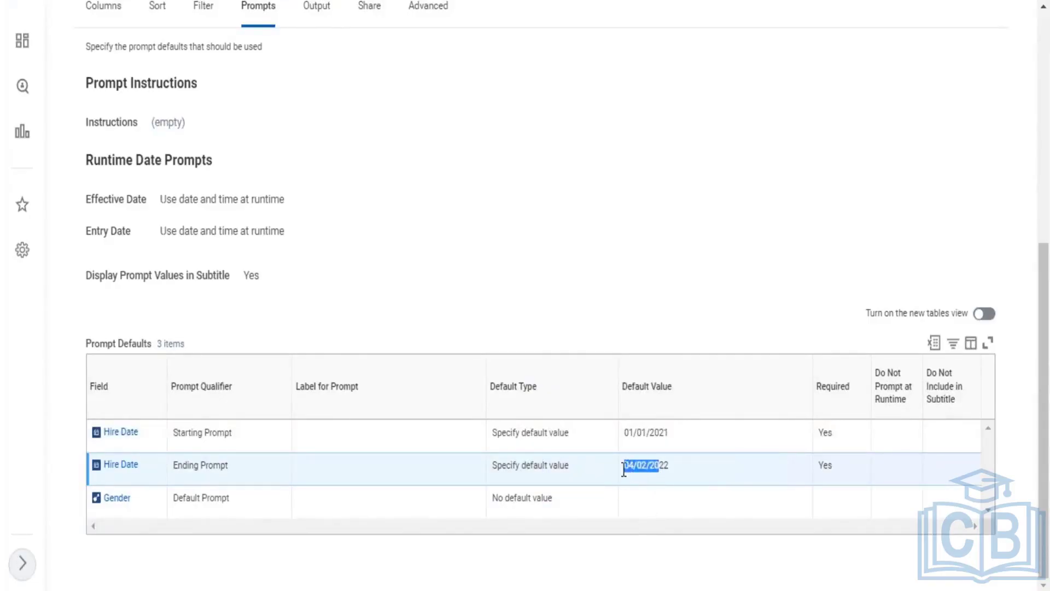
drag(625, 466, 662, 465)
click(633, 465)
drag(641, 460, 671, 466)
scroll(399, 129, up, 5)
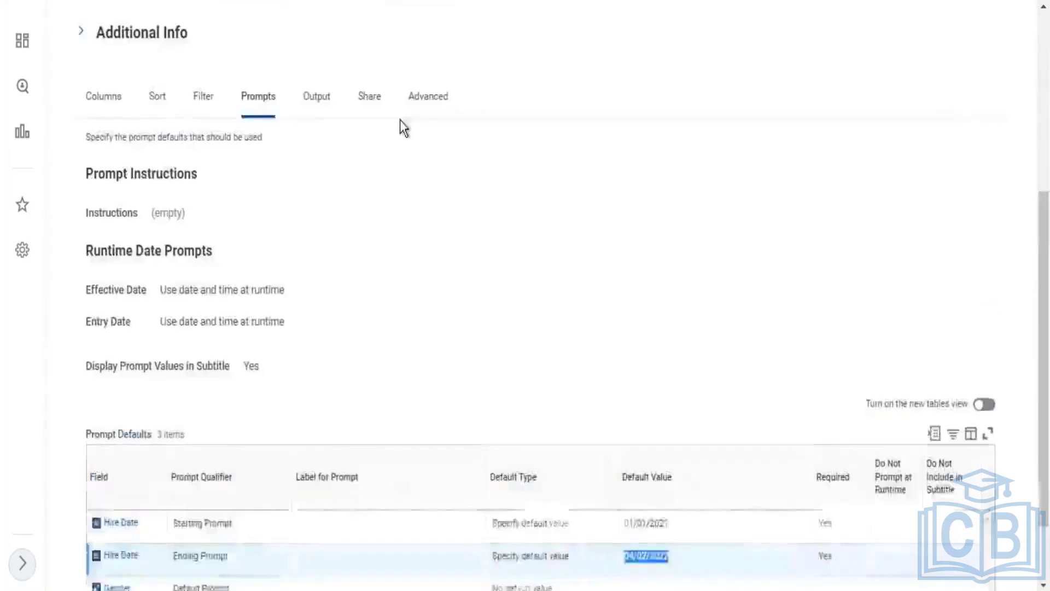
scroll(626, 277, down, 5)
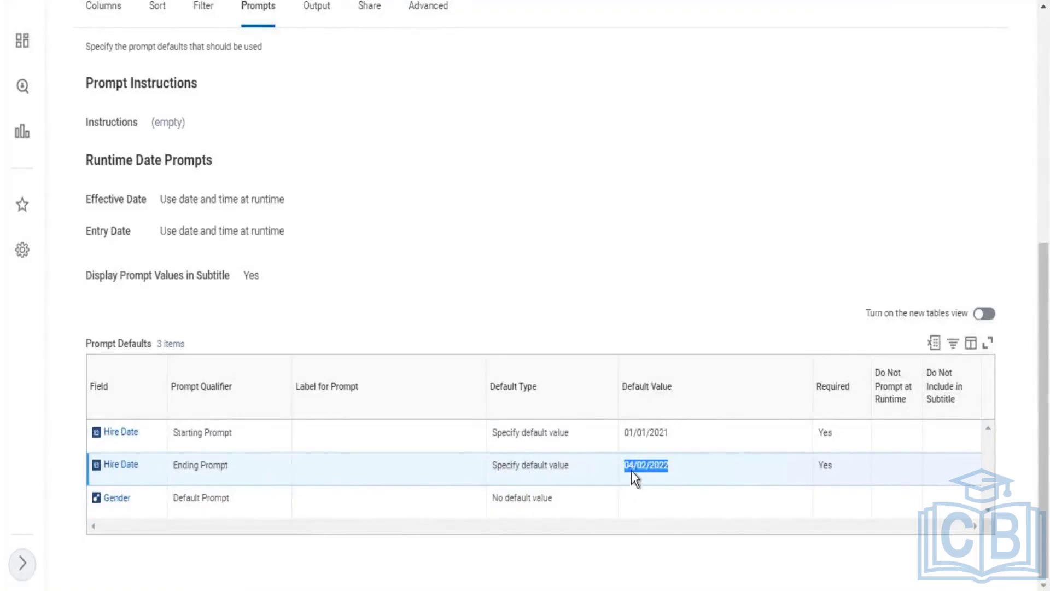
Step: Open the Cloud found - all workers report for editing and bring up its prompt settings
drag(685, 462, 623, 468)
scroll(481, 166, up, 5)
scroll(366, 55, up, 3)
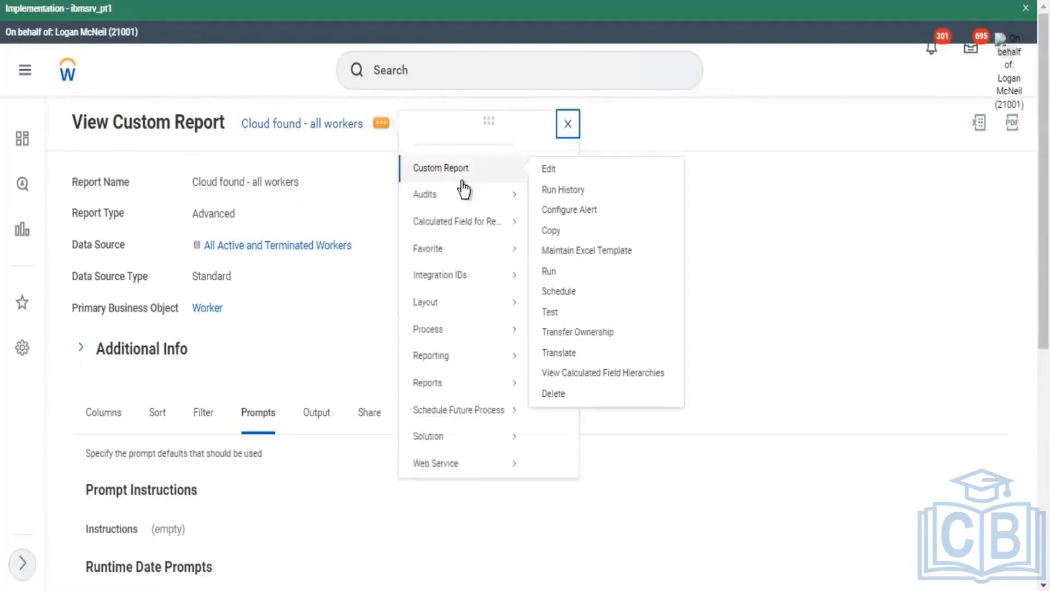
click(645, 177)
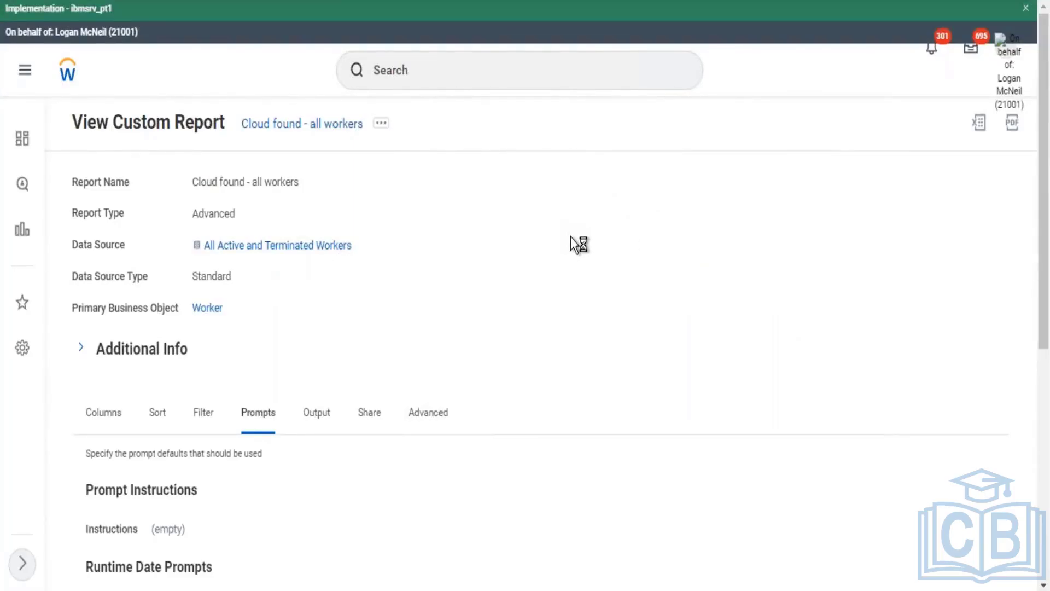
scroll(528, 261, down, 5)
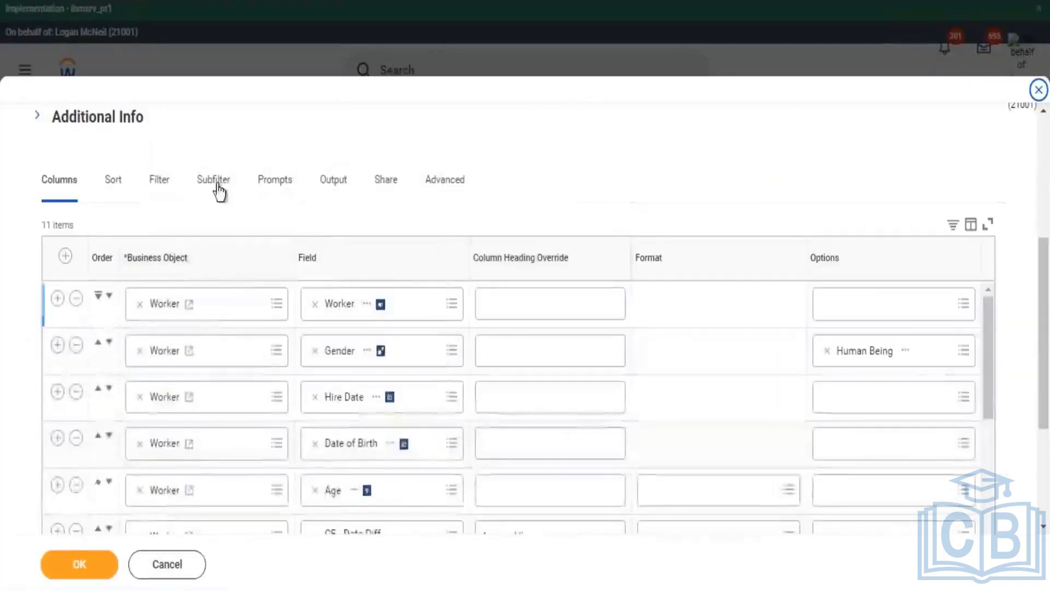
click(219, 186)
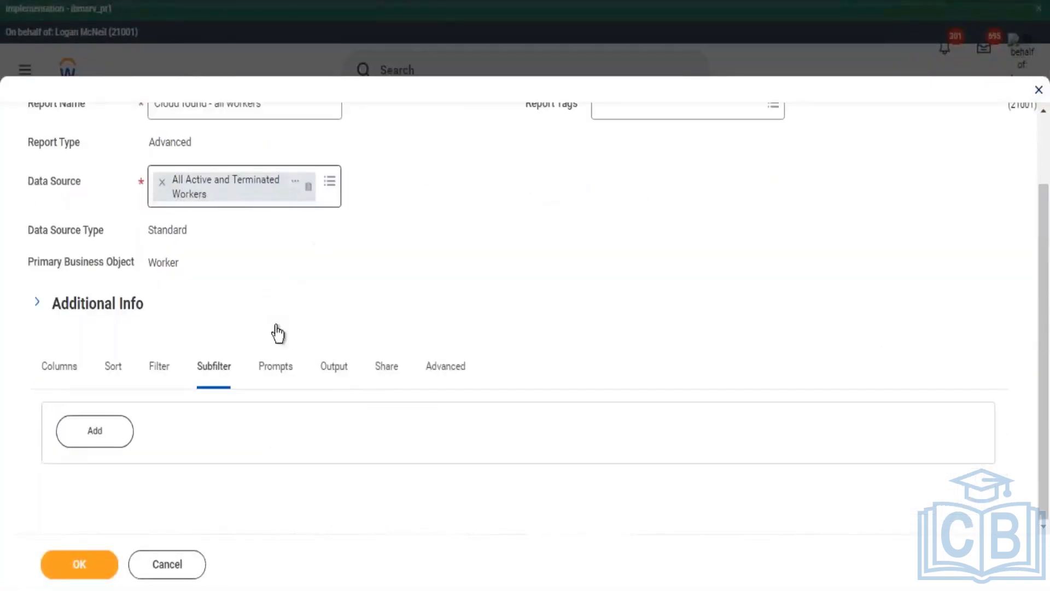
click(275, 366)
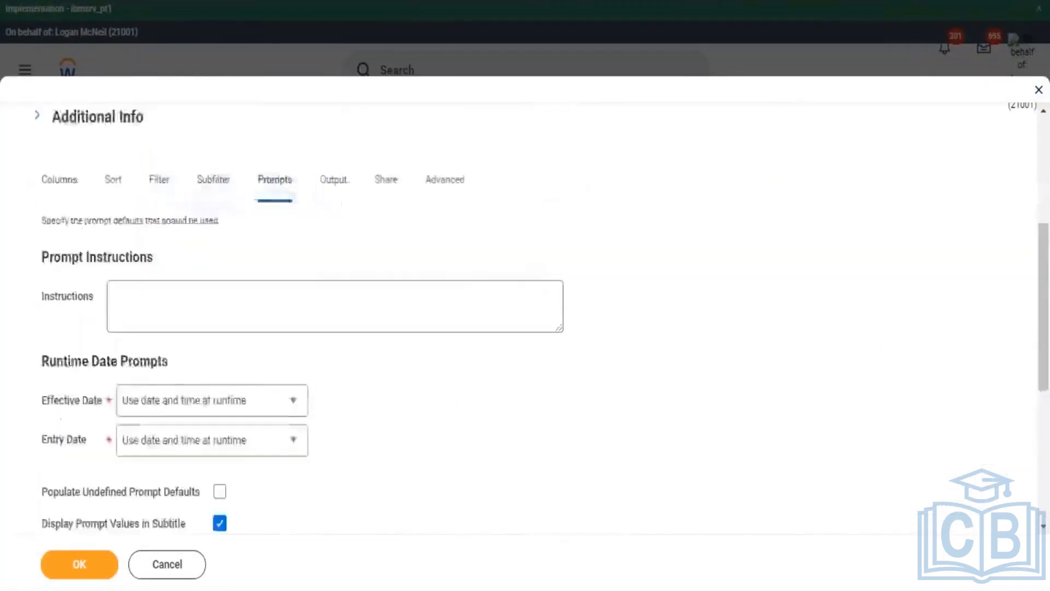
Step: Change the Hire Date Ending Prompt's default type to "Determine default value at runtime"
scroll(647, 237, down, 5)
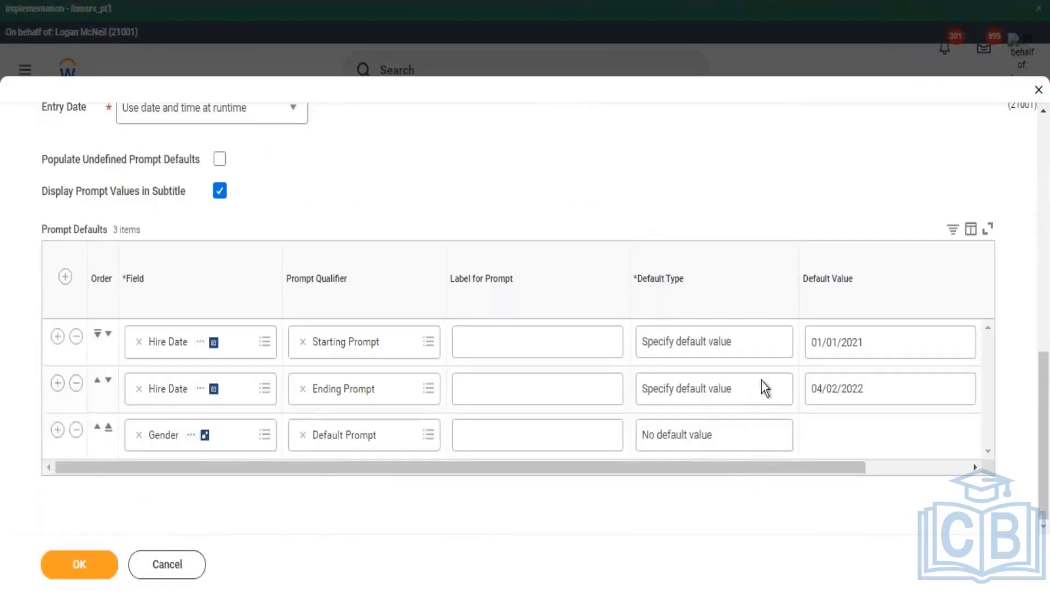
click(791, 386)
click(778, 393)
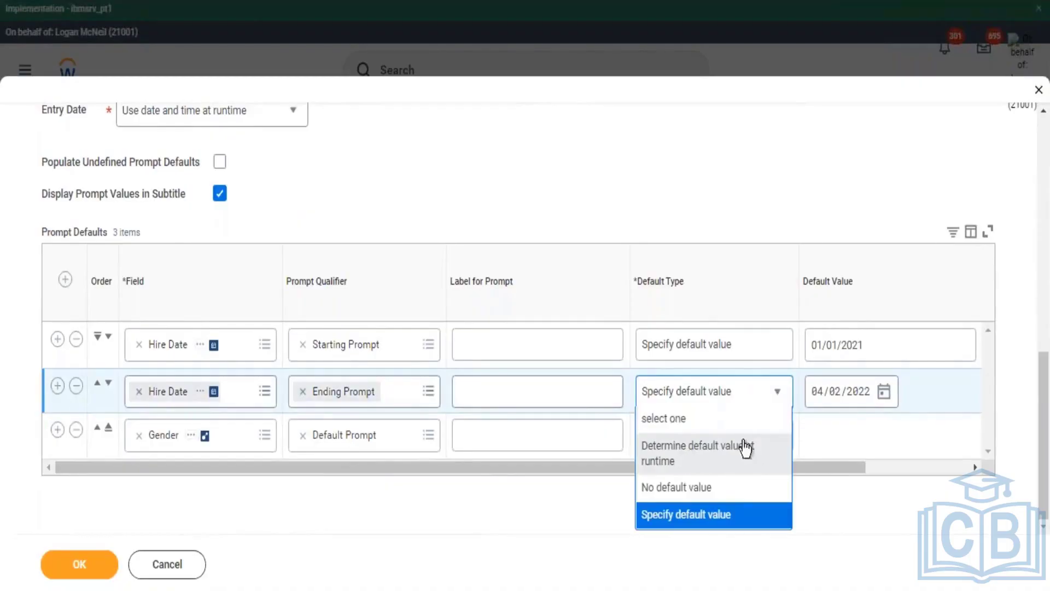
click(745, 447)
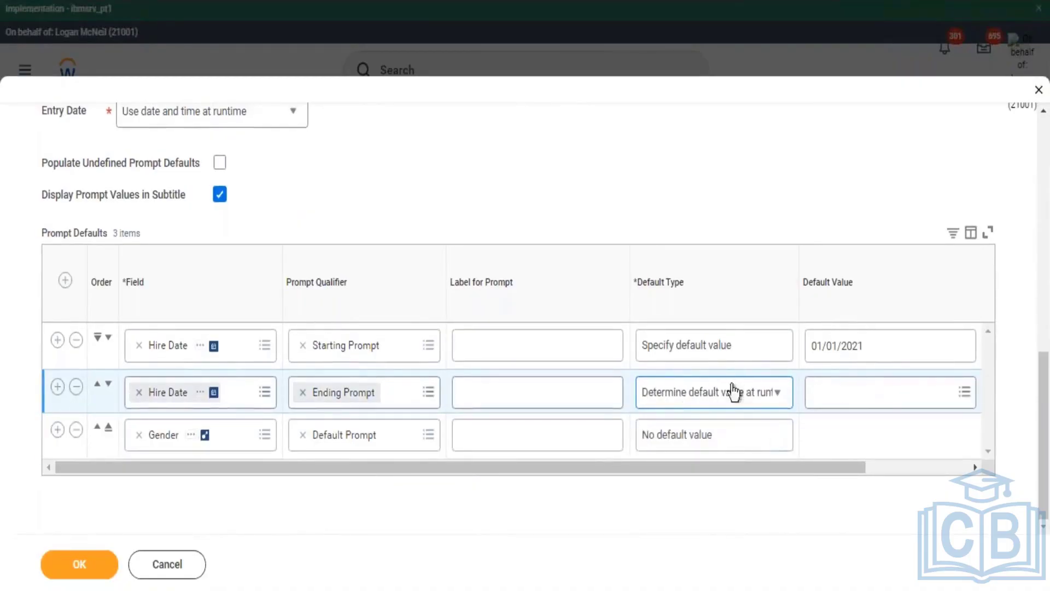
Step: Switch to the Excel notes and highlight the "Value from Another Field" comparison type in cell B2
scroll(426, 152, up, 5)
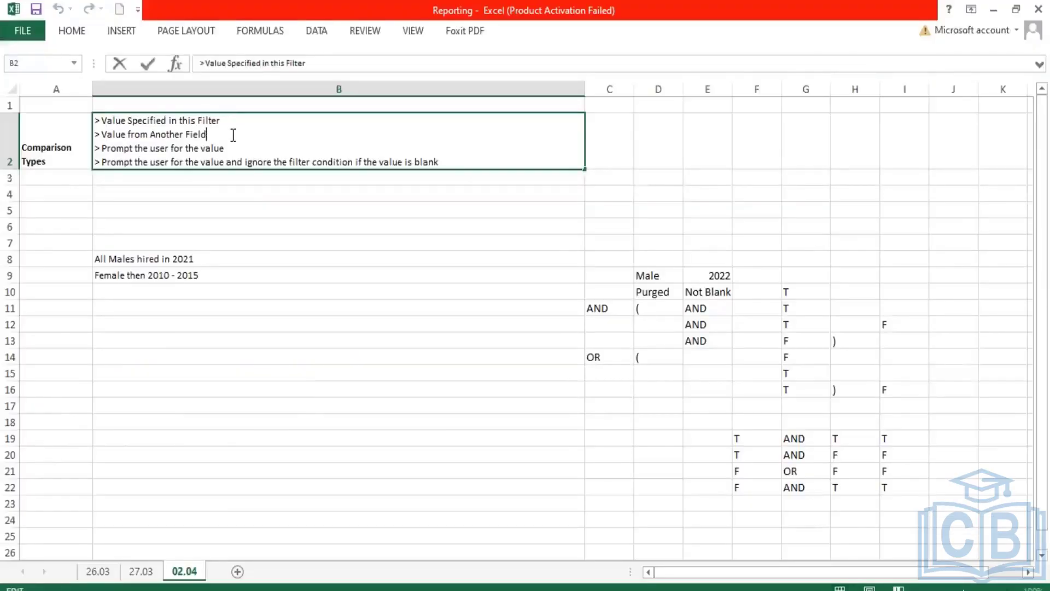
drag(231, 134, 166, 141)
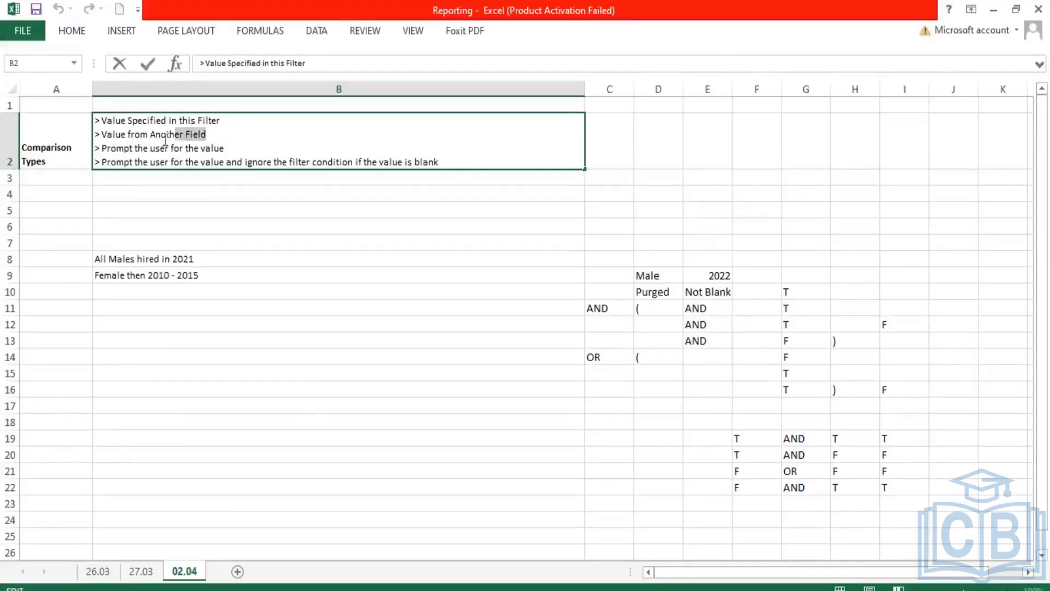
mouse_move(94, 138)
mouse_down()
mouse_move(211, 137)
mouse_move(95, 135)
mouse_up()
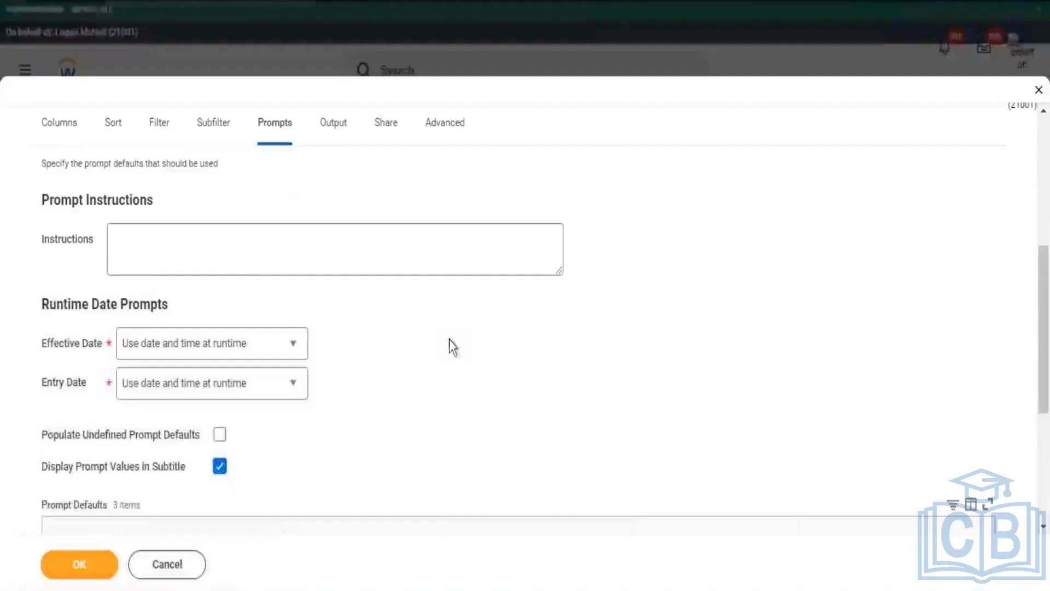
Step: Return to Workday and set the Hire Date Ending Prompt's default value to the Today field
scroll(458, 356, down, 5)
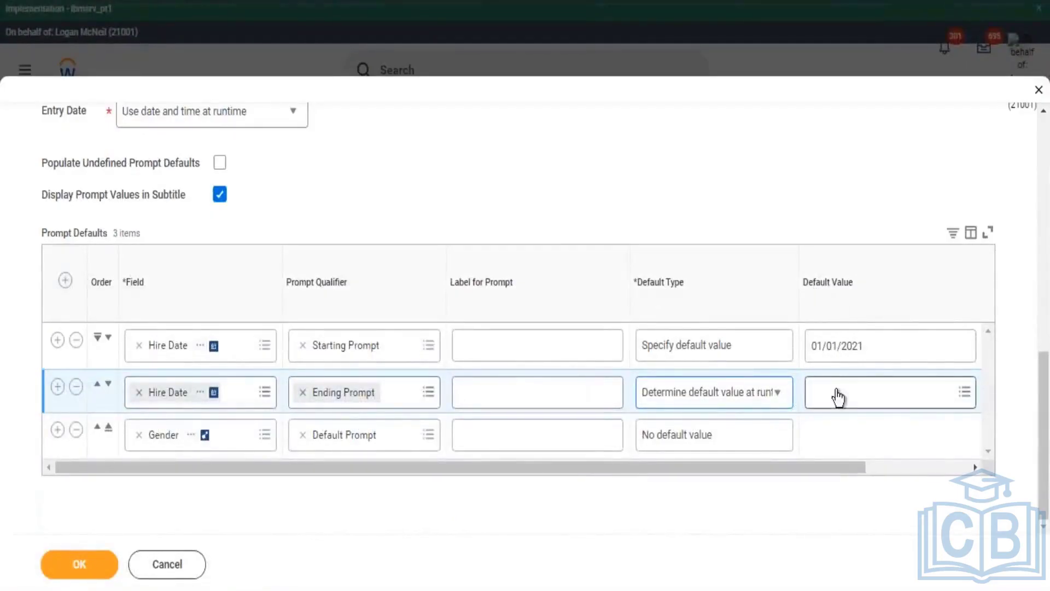
click(870, 395)
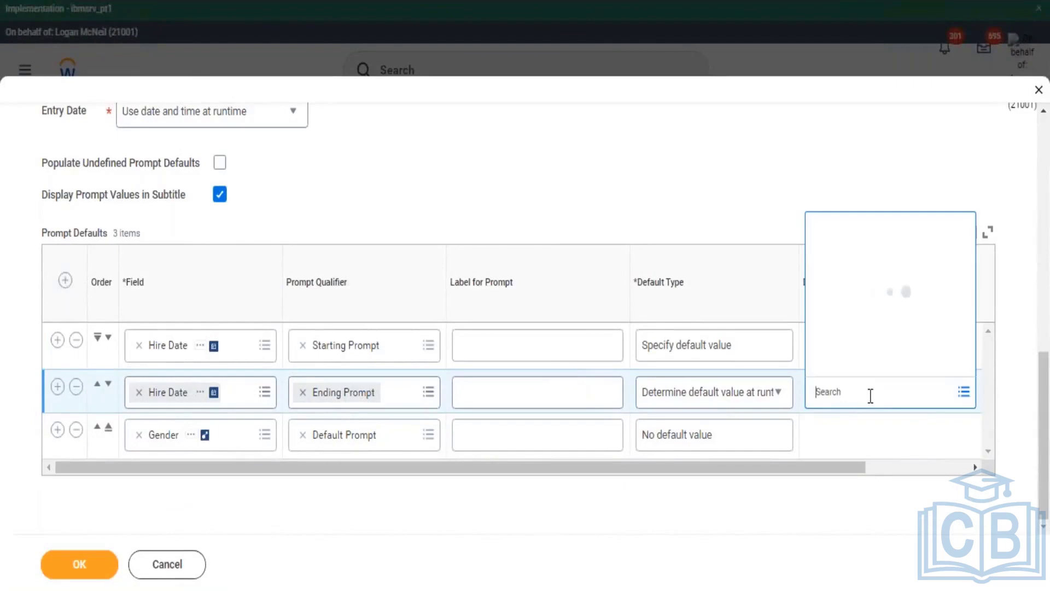
text(t)
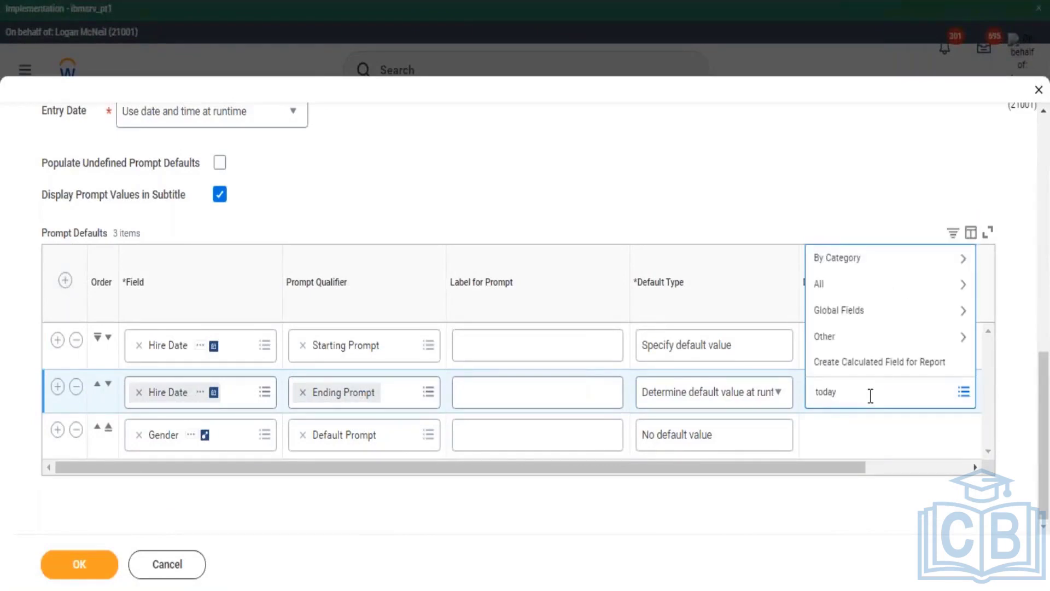
text(oday)
key(Return)
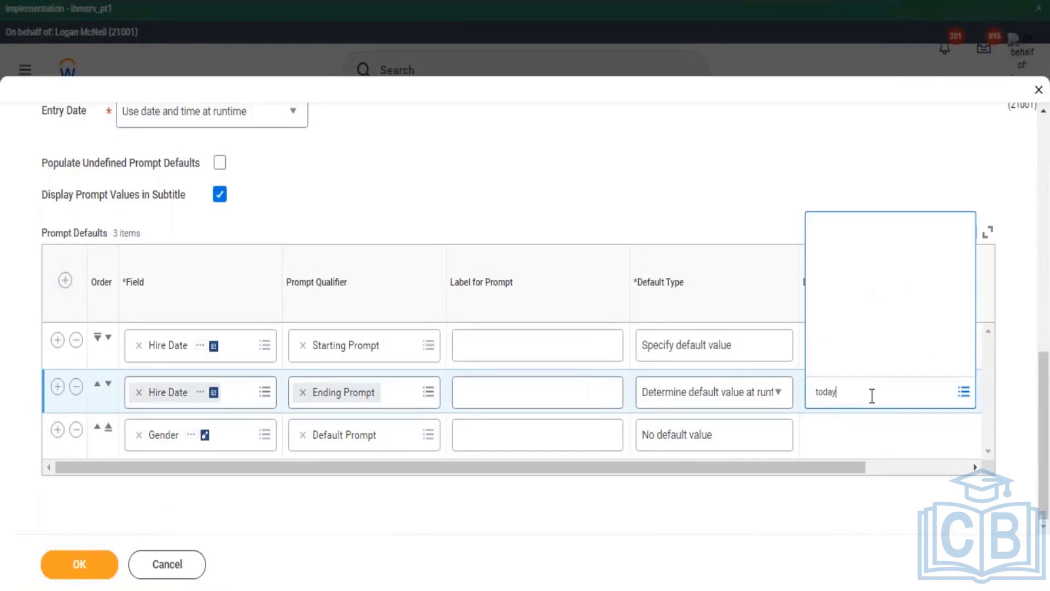
click(850, 235)
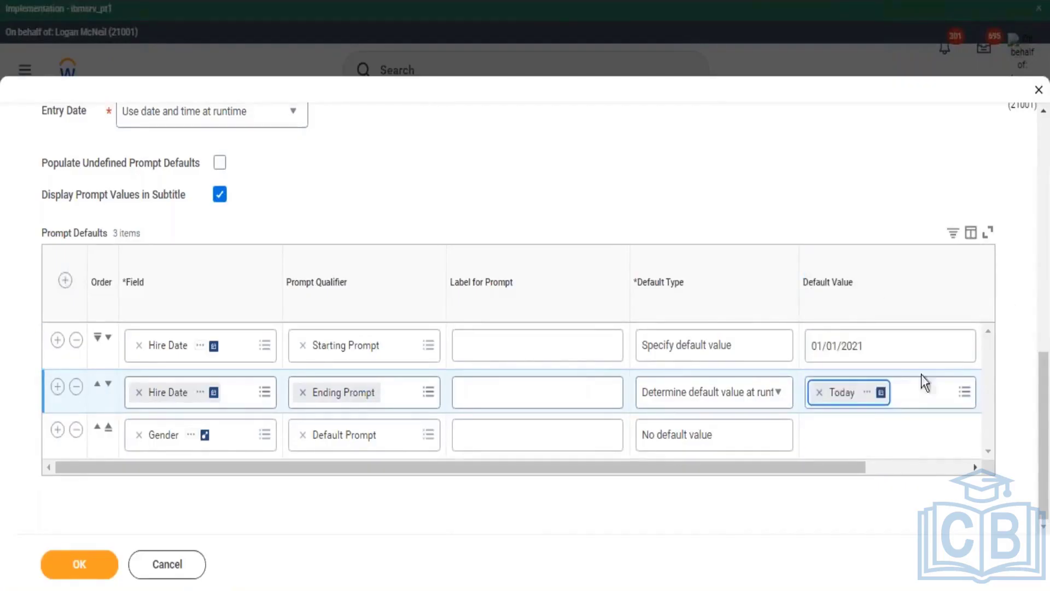
Step: Examine the Today report field's description and field type, and close its details
click(868, 391)
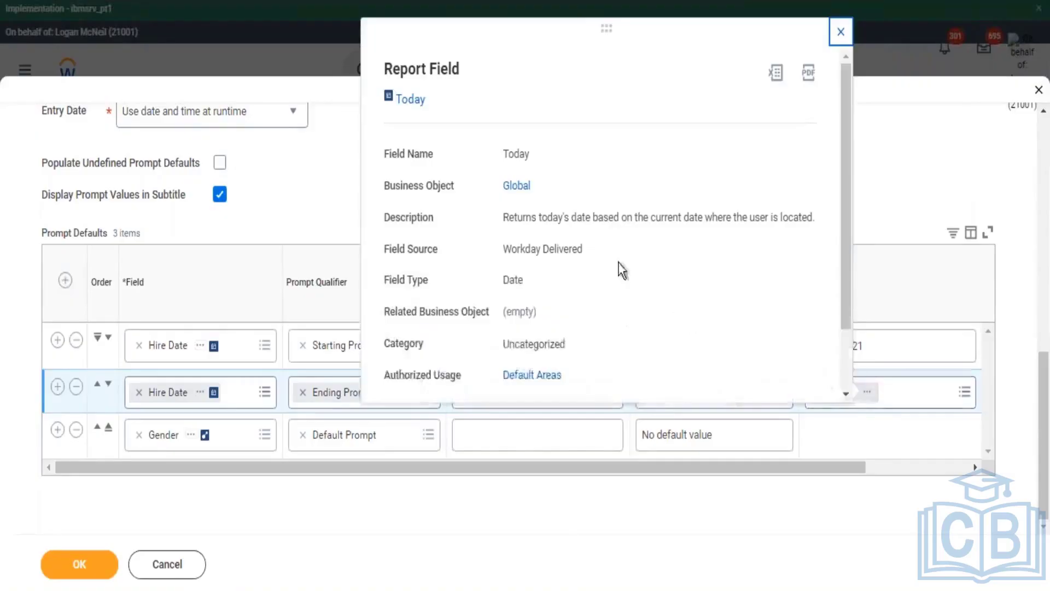
double_click(504, 280)
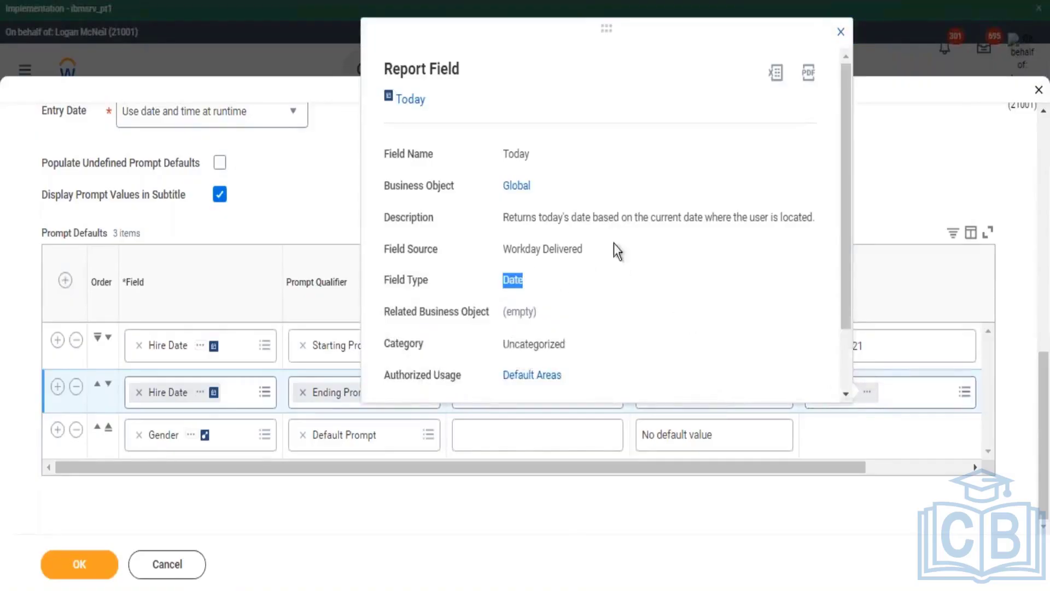
drag(625, 221, 727, 221)
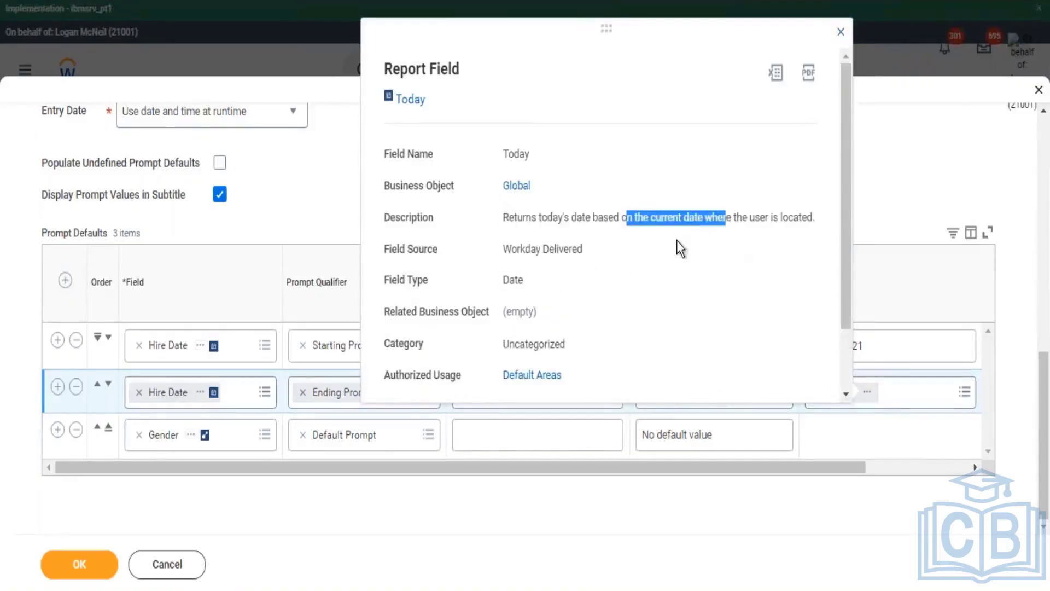
click(842, 34)
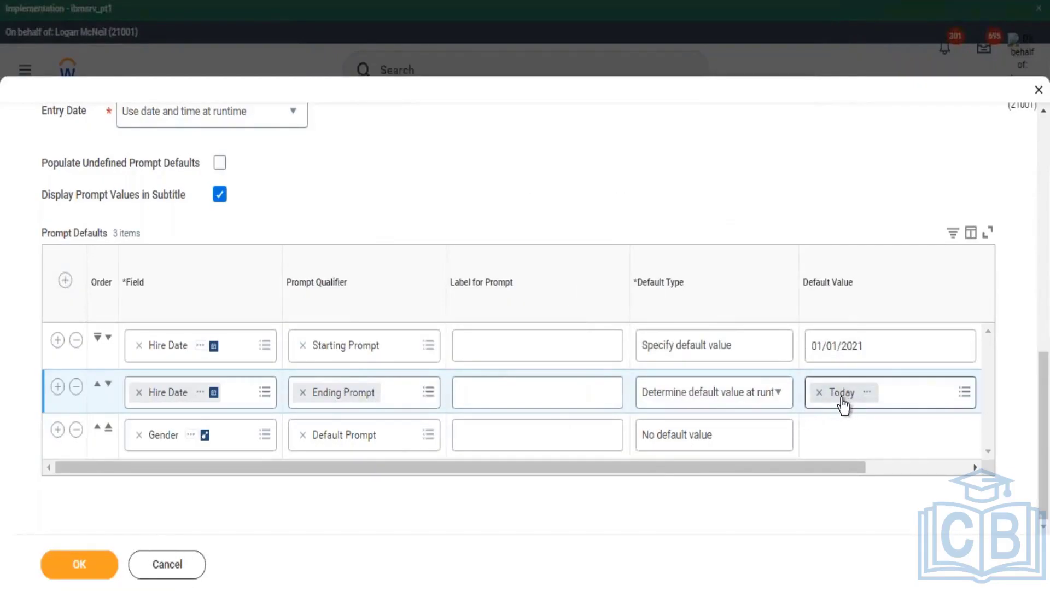
Step: Save the report and run it to check the Ending Hire Date prompt's default
click(87, 566)
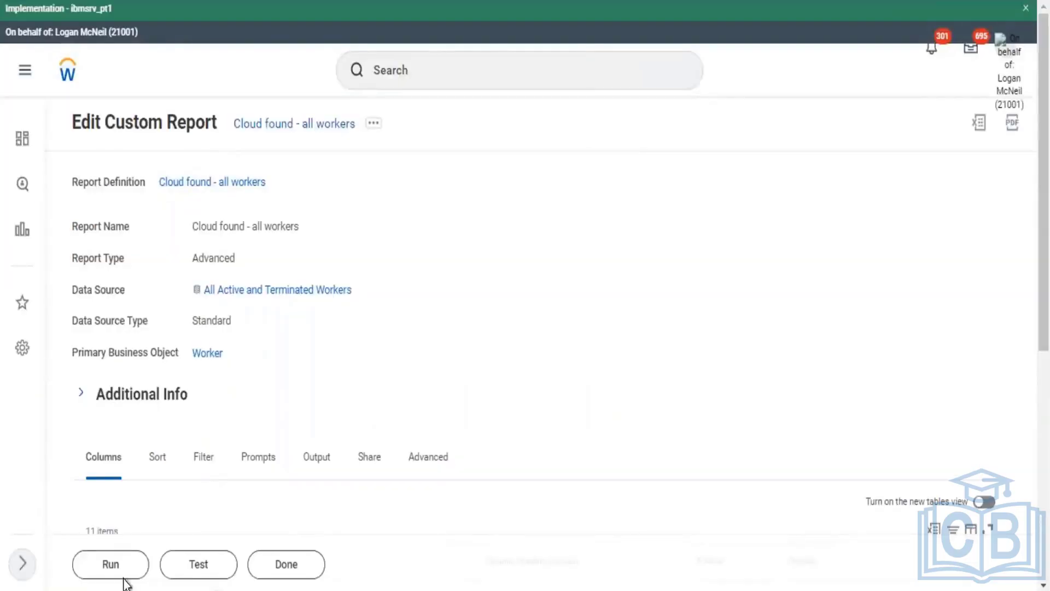
click(127, 572)
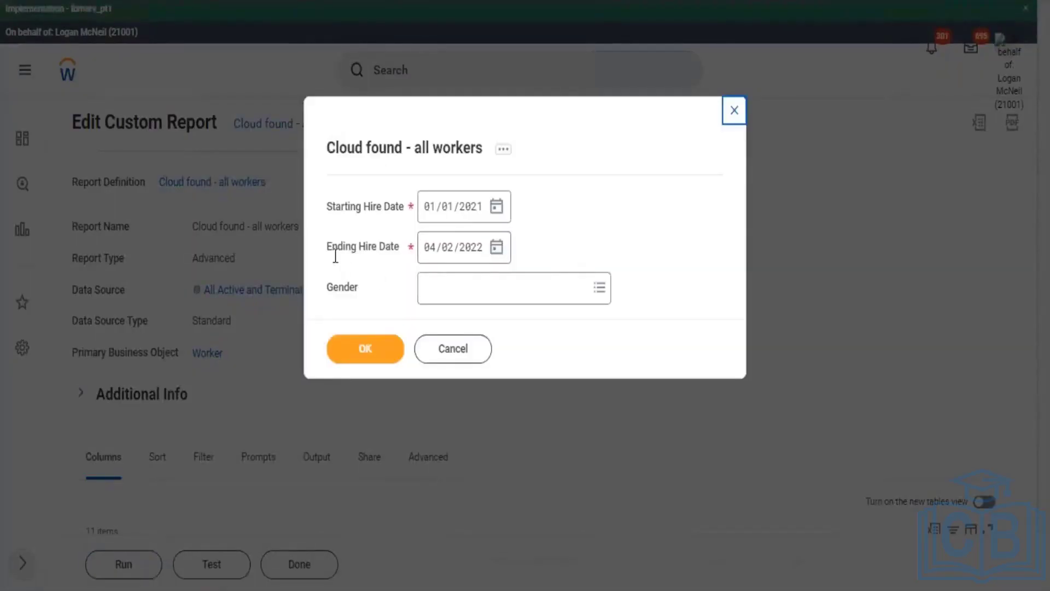
drag(359, 255, 331, 249)
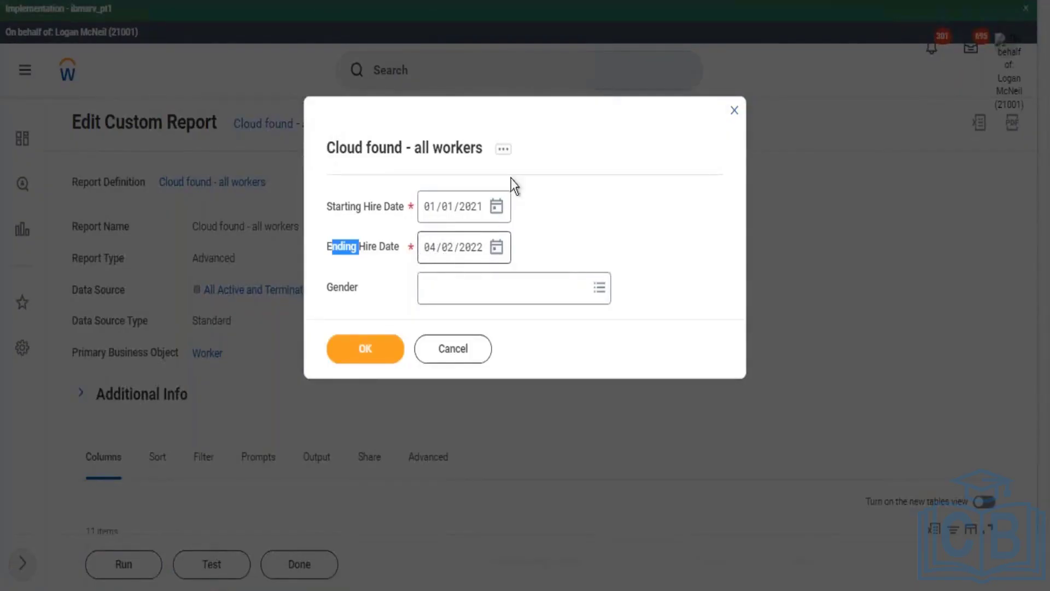
Step: Reopen the report definition and examine its filter conditions, highlighting "Value from Another Field" in the Excel notes for reference
click(503, 149)
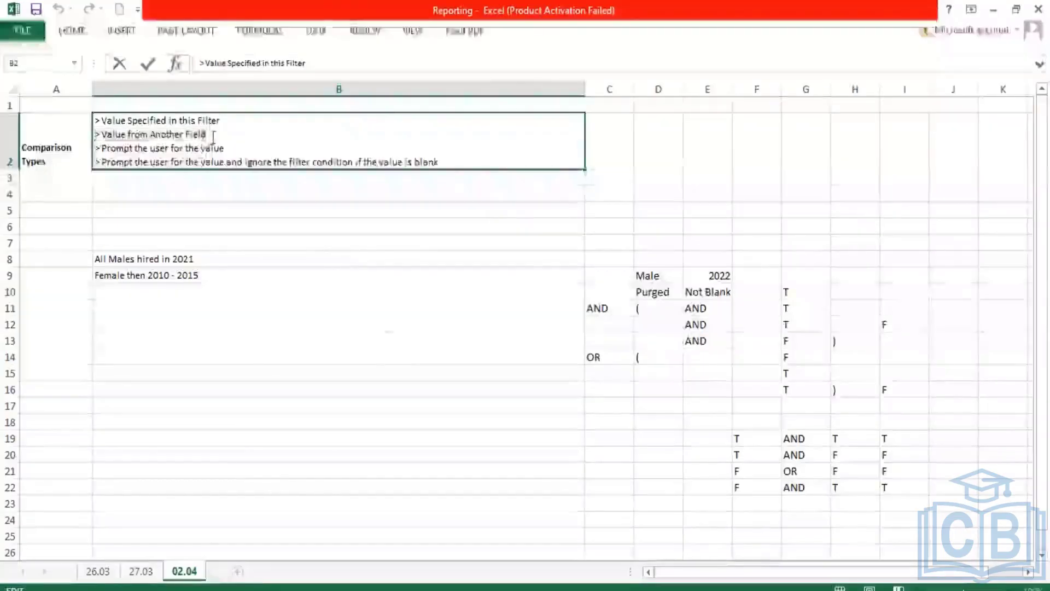
drag(207, 136, 95, 137)
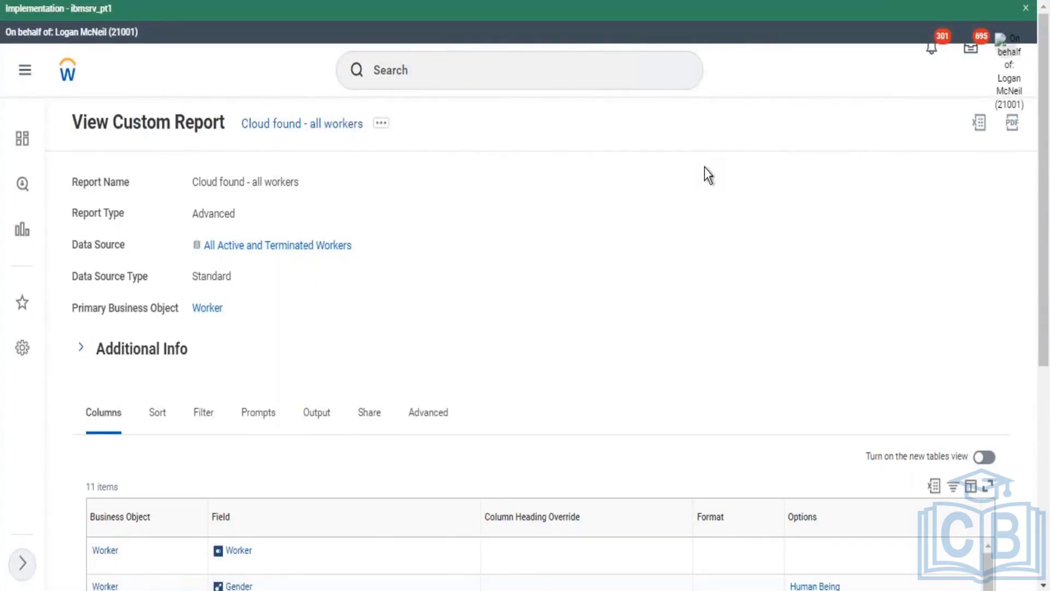
click(205, 411)
scroll(596, 164, down, 2)
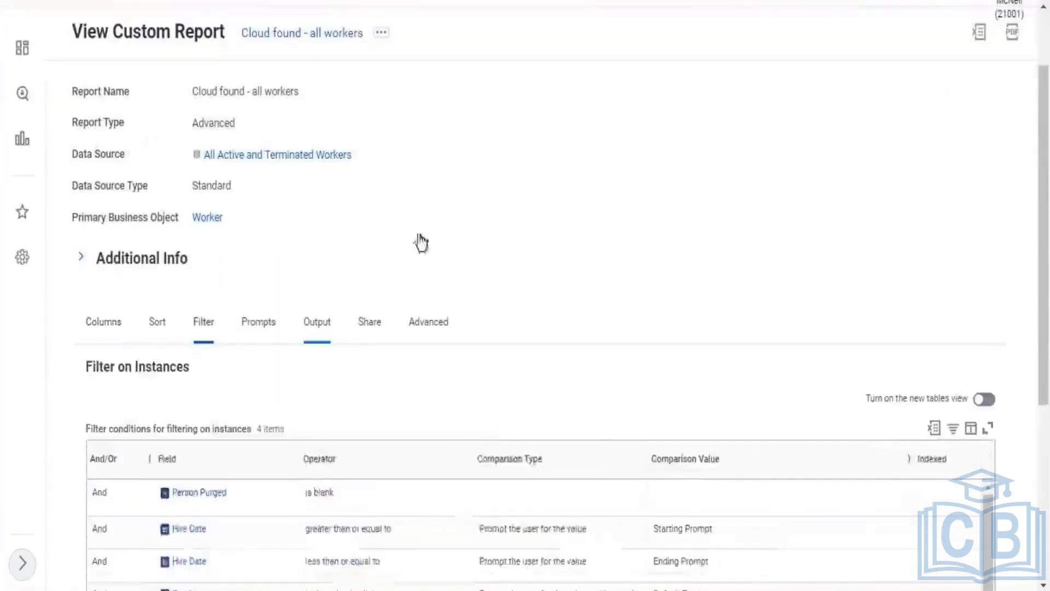
scroll(438, 102, up, 2)
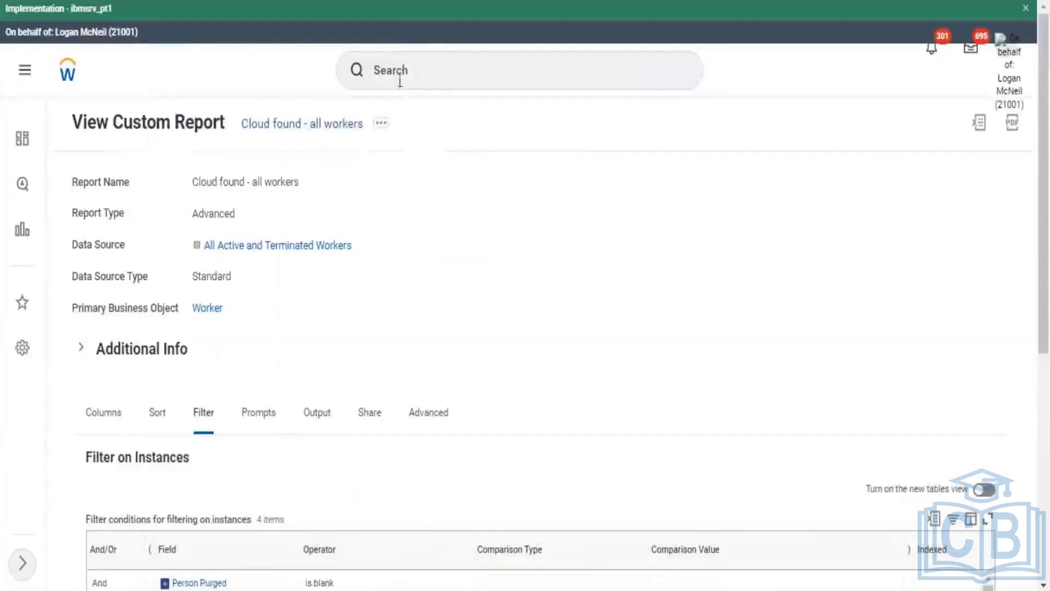
Step: Open the Cloud found - all workers report for editing from its report definition
click(389, 131)
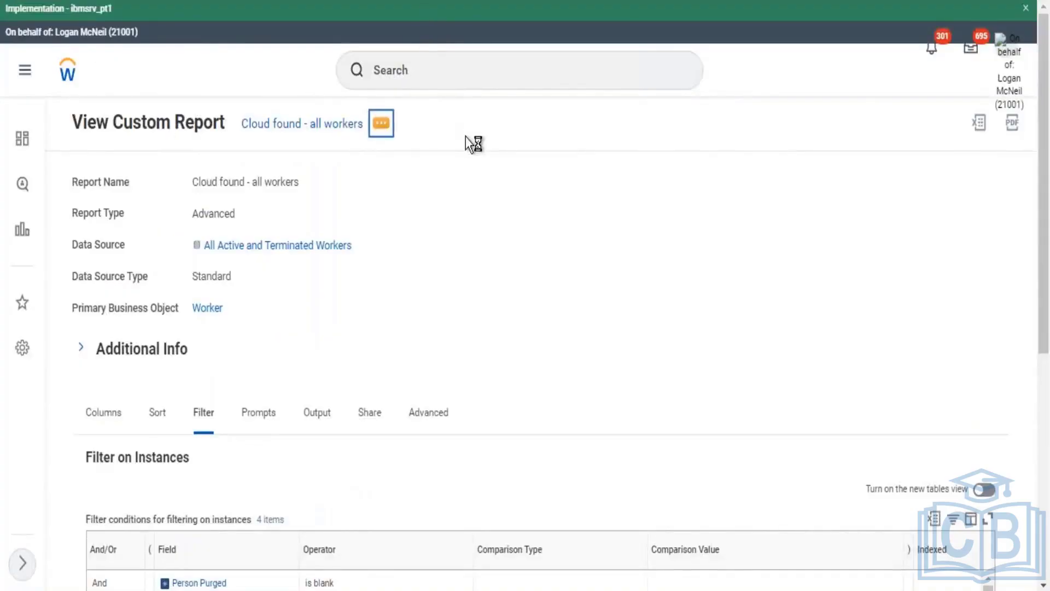
mouse_move(445, 182)
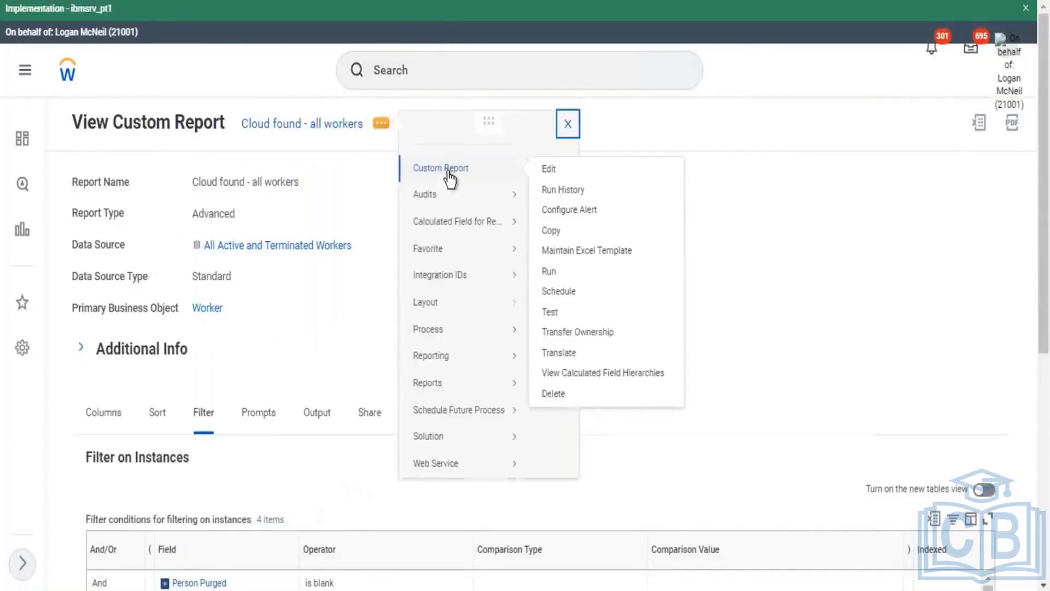
click(557, 187)
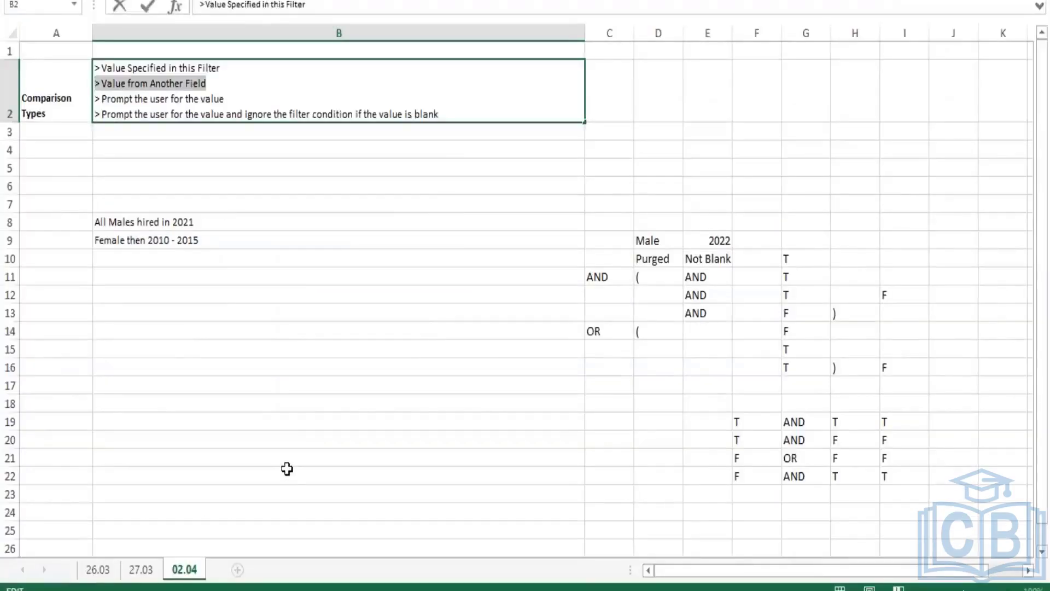
Step: Switch to the Excel notes and enter the example date 30.04.2022 in cell C24 of the 02.04 sheet
click(377, 470)
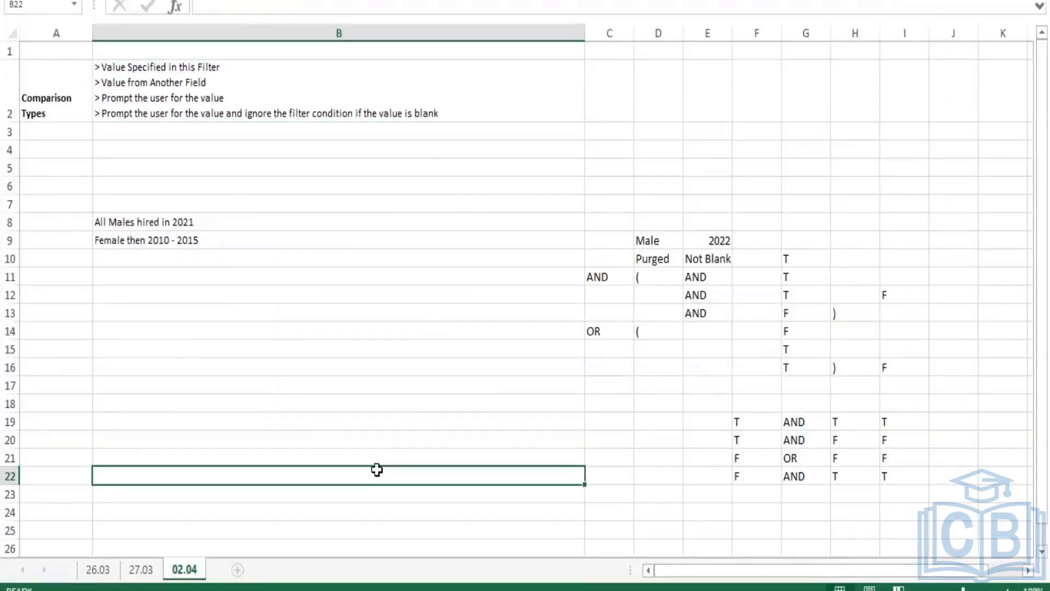
click(614, 509)
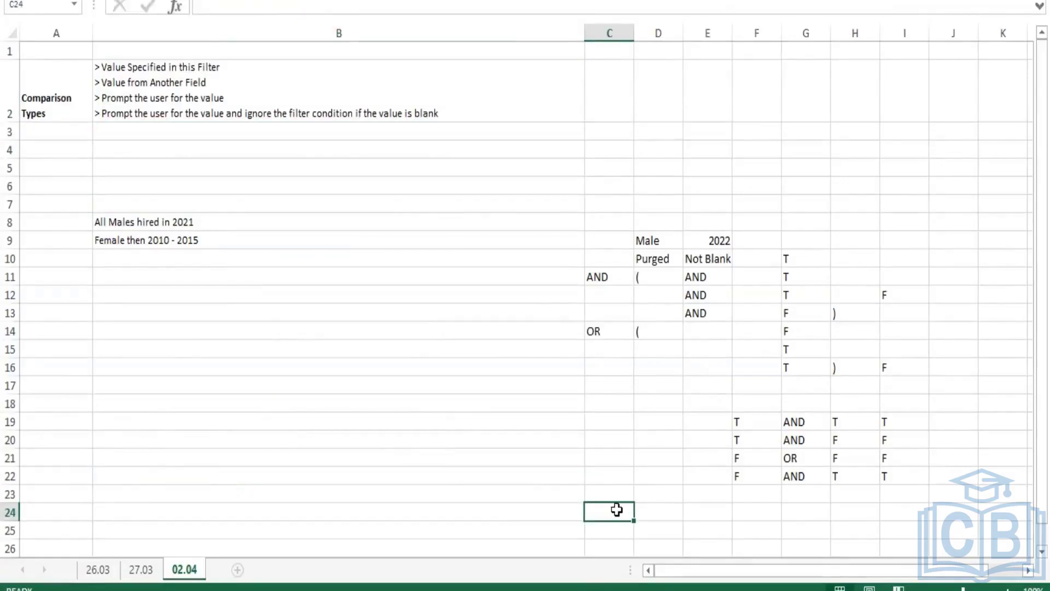
text(30.04.2022)
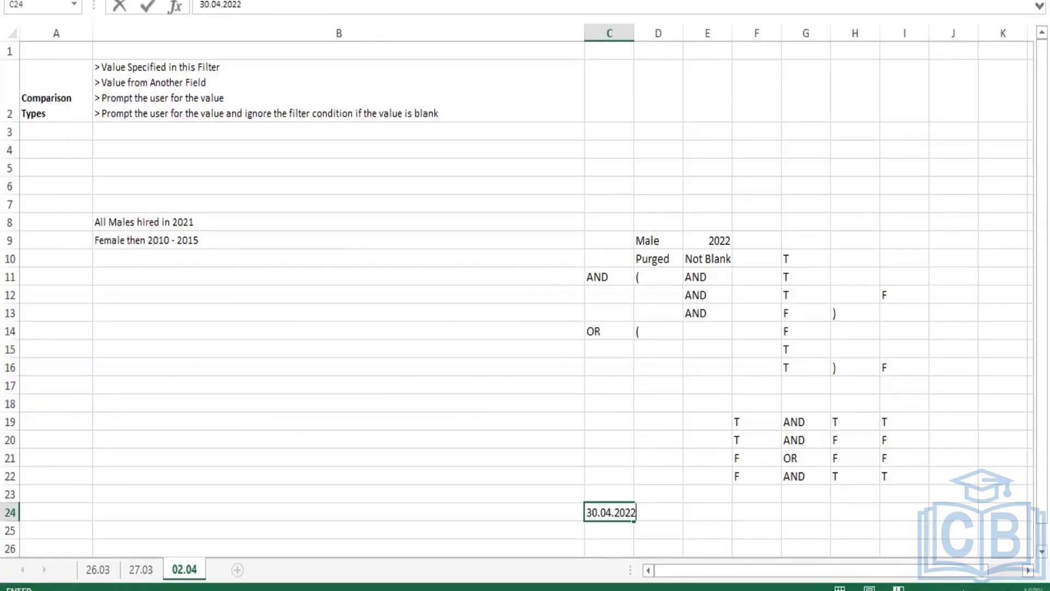
key(Return)
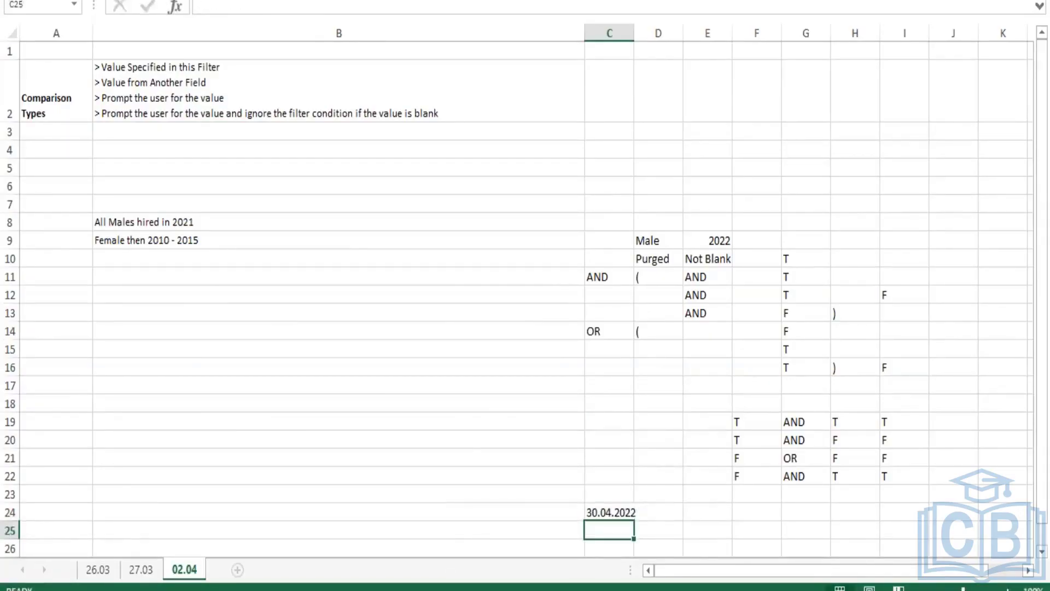
click(609, 470)
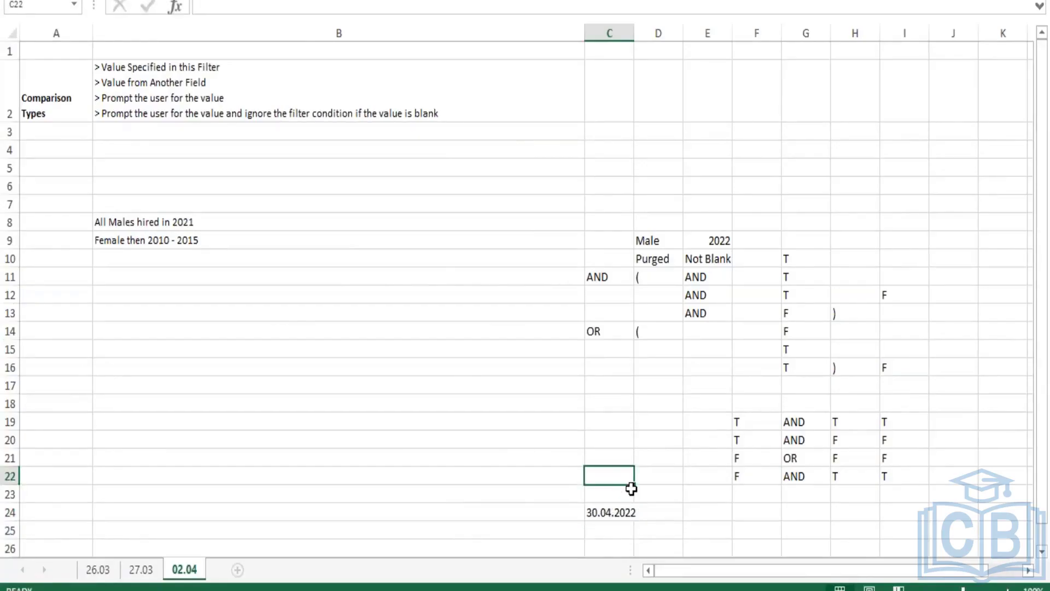
Step: Enter the example date 01.01.2021 in cell C22 of the 02.04 sheet
text(01.01.)
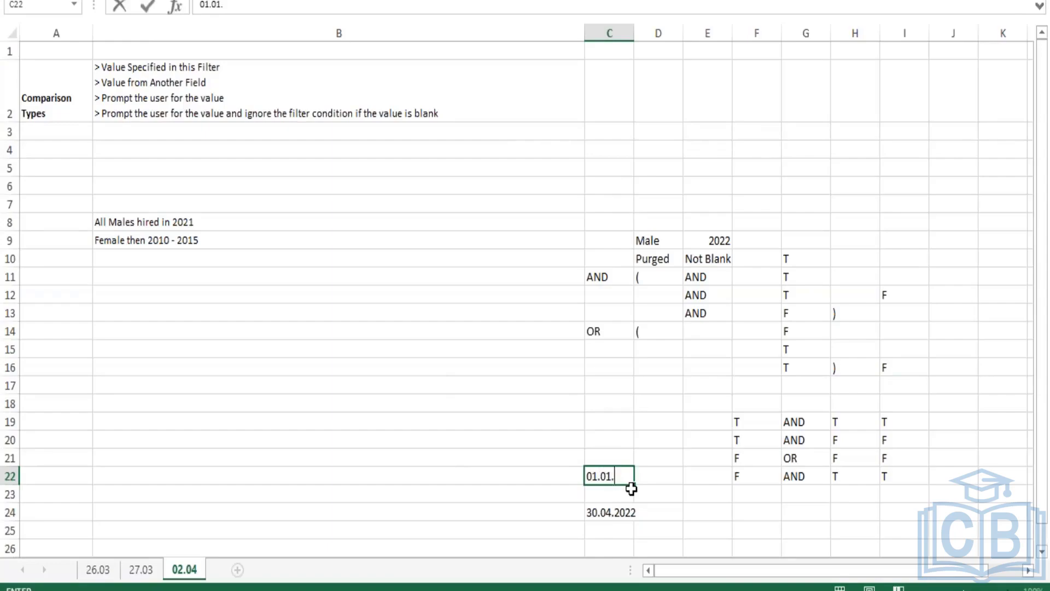
text(2021)
key(Return)
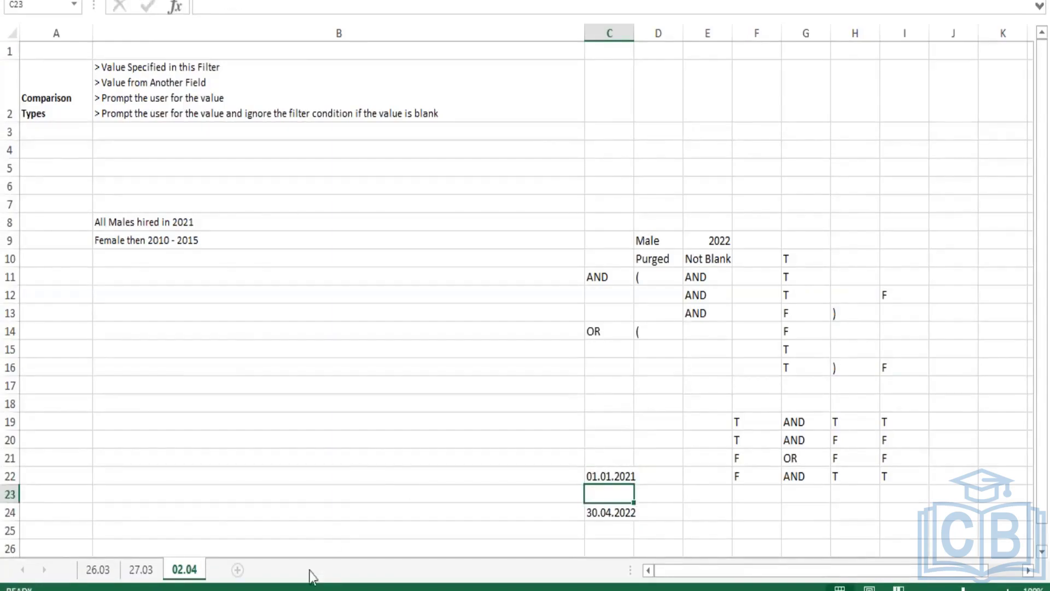
Step: Switch to Workday to review the Hire Date prompt defaults, and return to the Excel notes to check the end date in C24
click(216, 522)
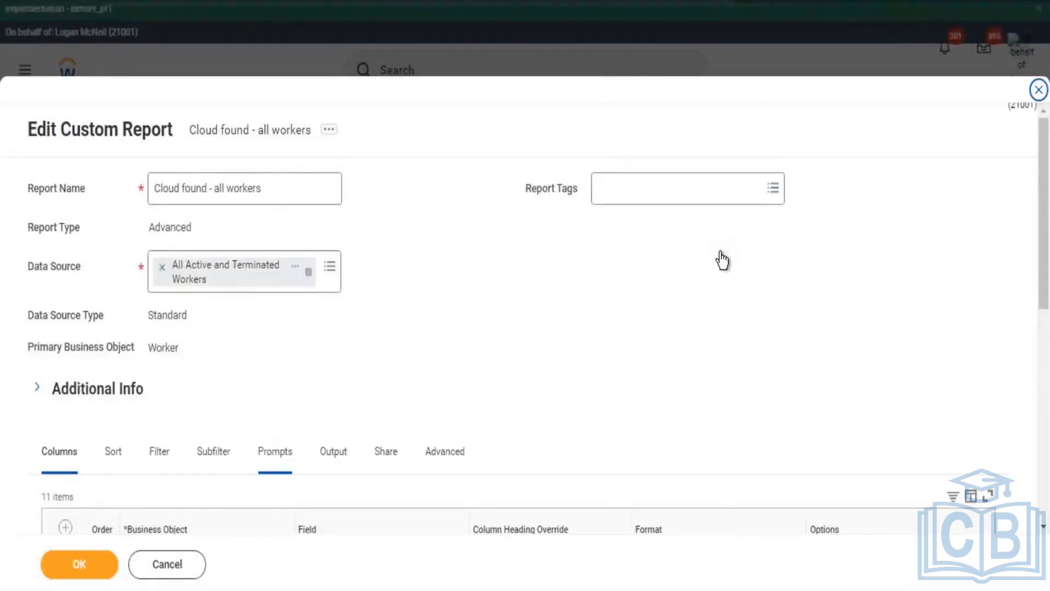
scroll(771, 285, down, 5)
scroll(784, 307, down, 5)
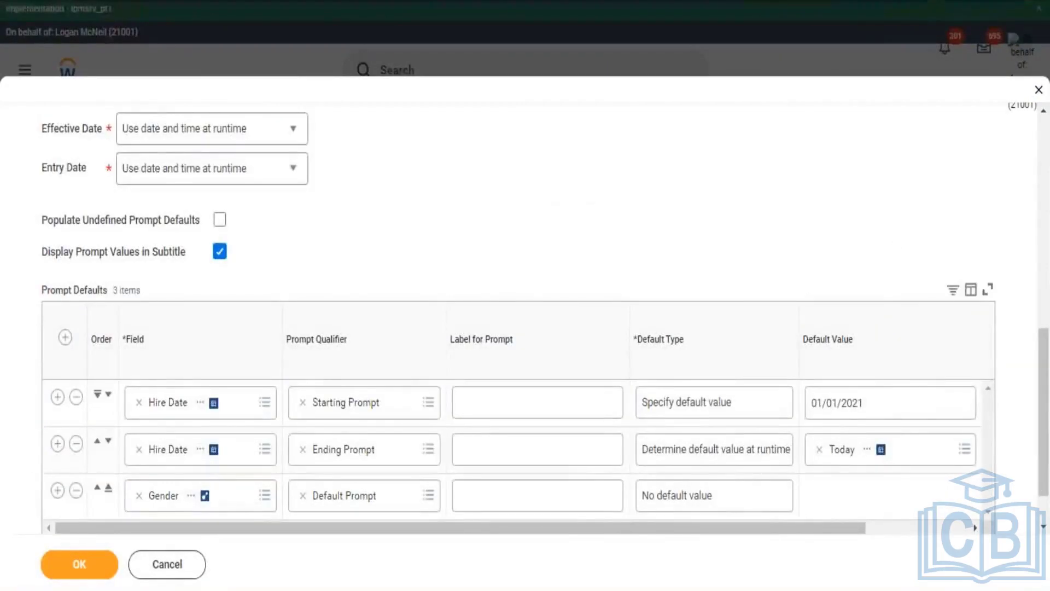
key(alt+Tab)
click(612, 520)
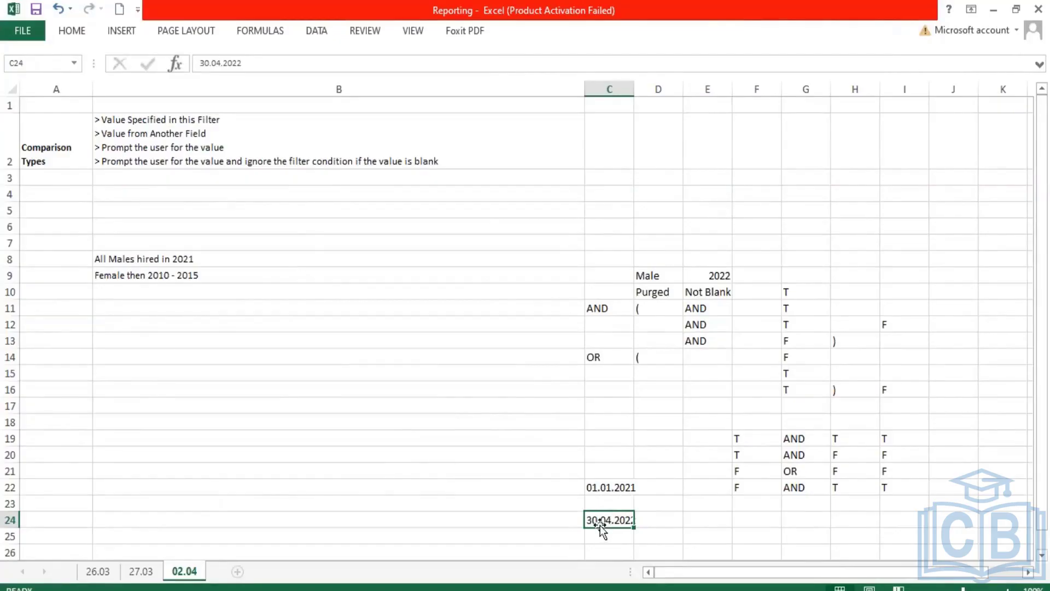
click(577, 519)
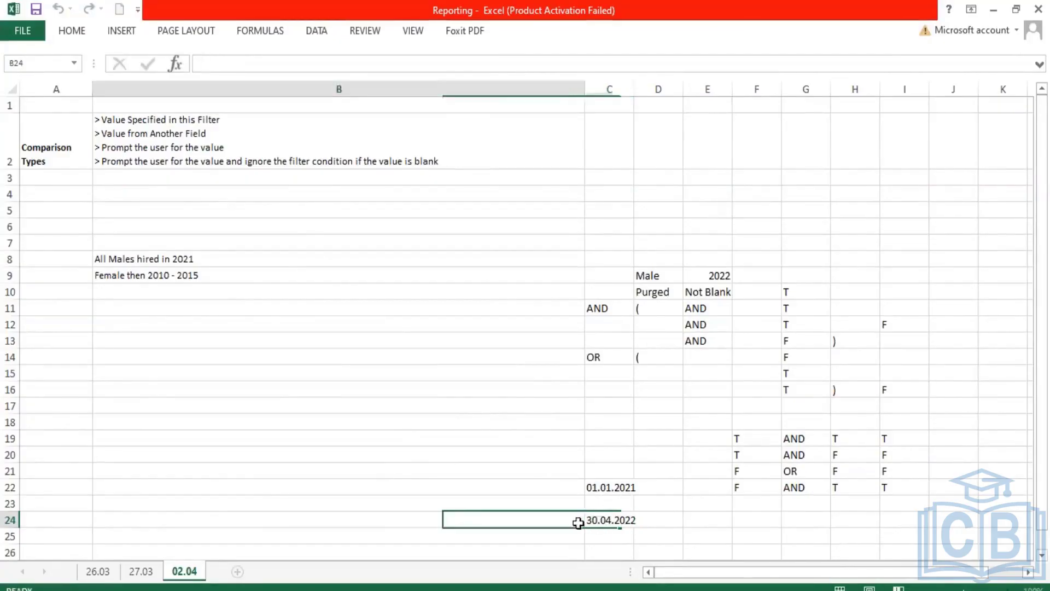
Step: Change the example start date in cell C22 to 01.11.2021
click(605, 487)
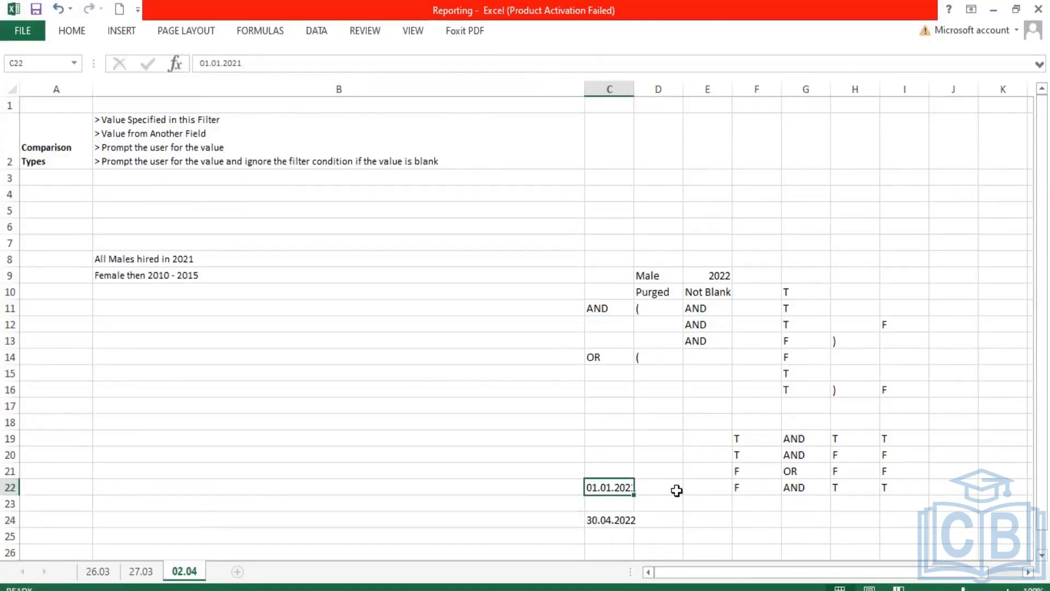
text(01.)
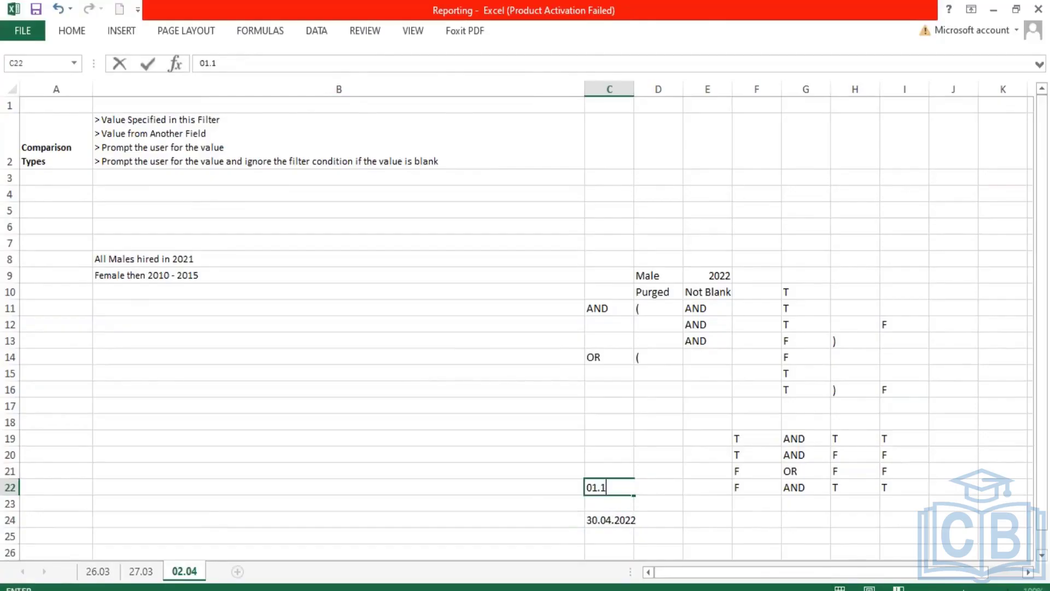
text(11.2021)
key(Return)
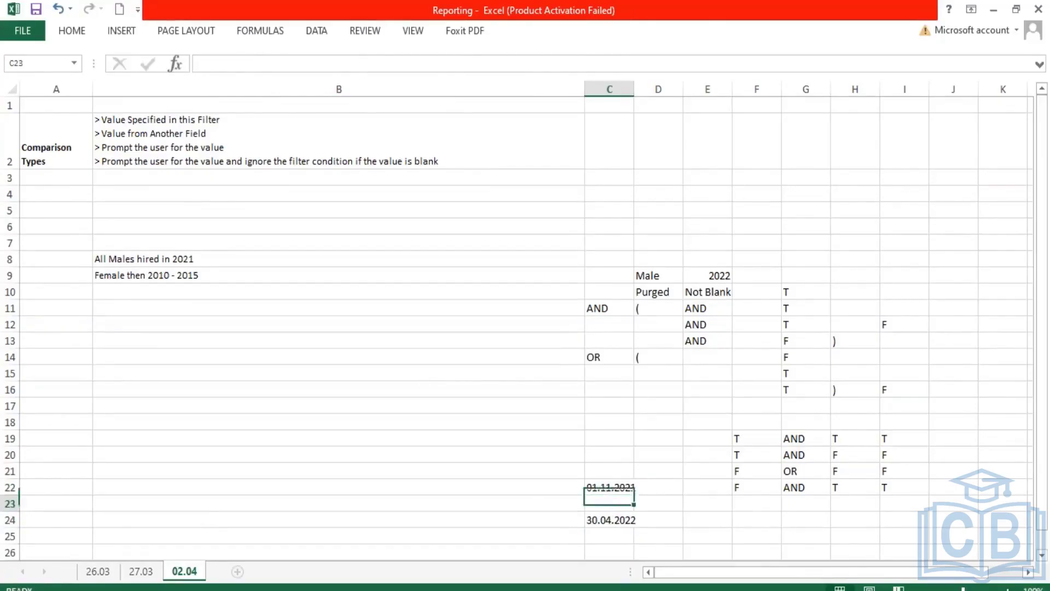
Step: Set the example start date in cell C22 to 01.01.2022
click(609, 487)
text(01.)
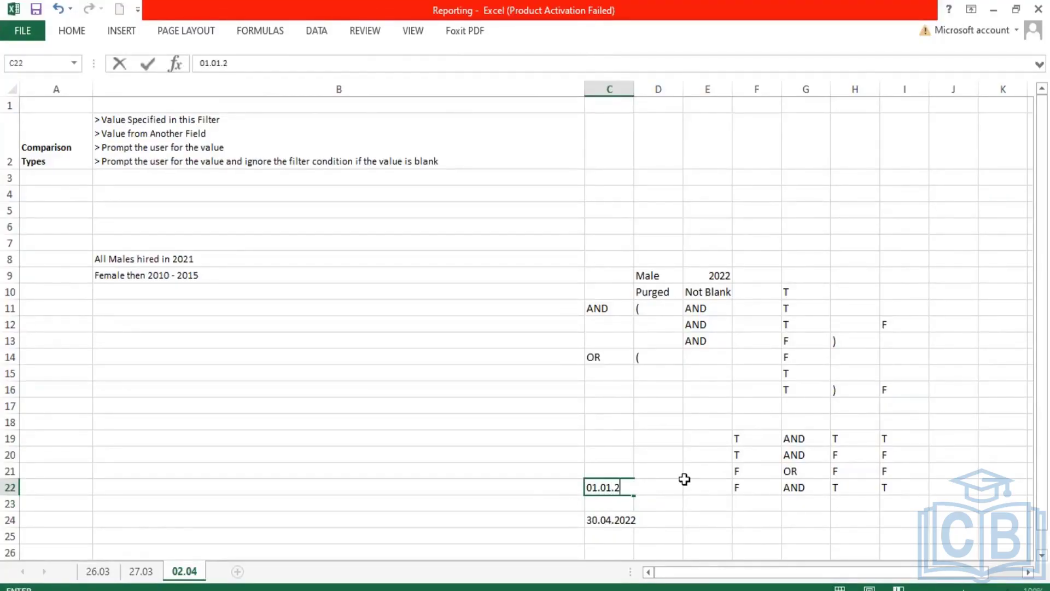
text(01.2022)
key(Return)
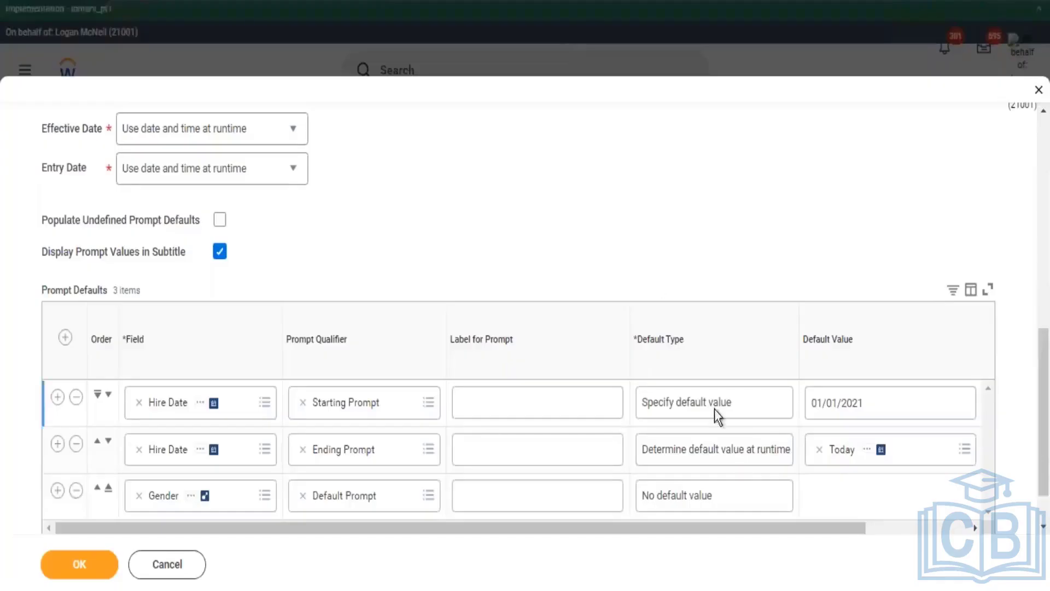
Step: In the Workday report, set the Hire Date Starting Prompt's default type to Determine default value at runtime
click(782, 407)
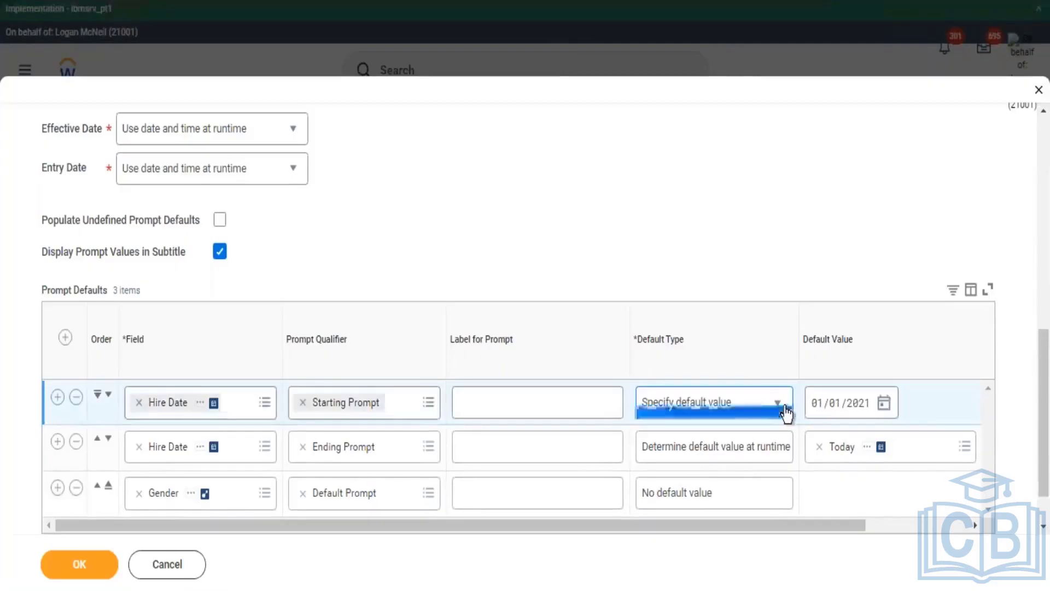
click(697, 465)
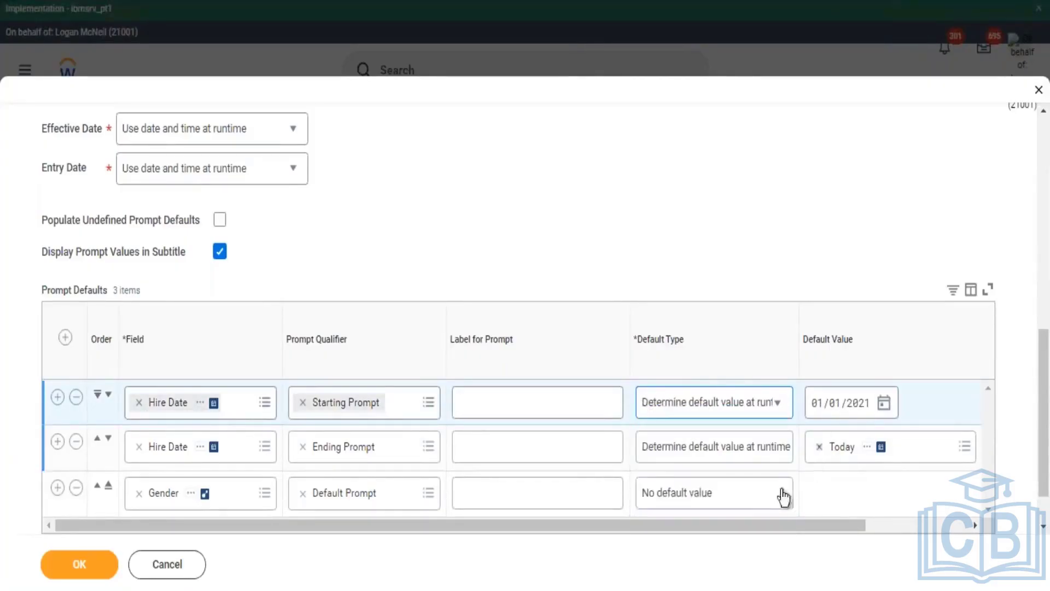
click(878, 526)
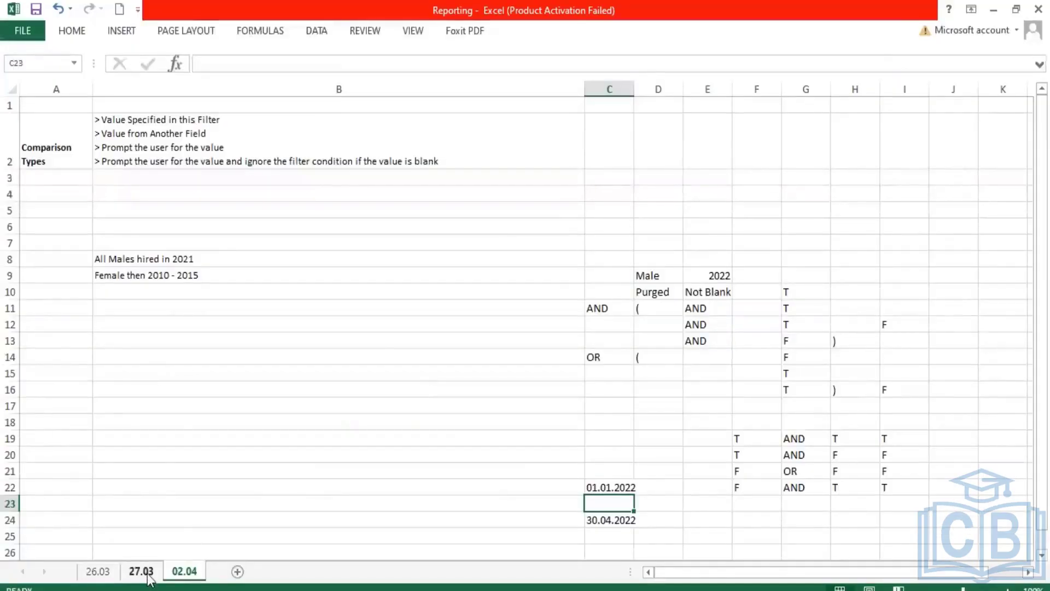
Step: In the Excel notes, add the line "< Increment or Decrement Date" to the Function list in cell B7 of the 27.03 sheet
click(146, 572)
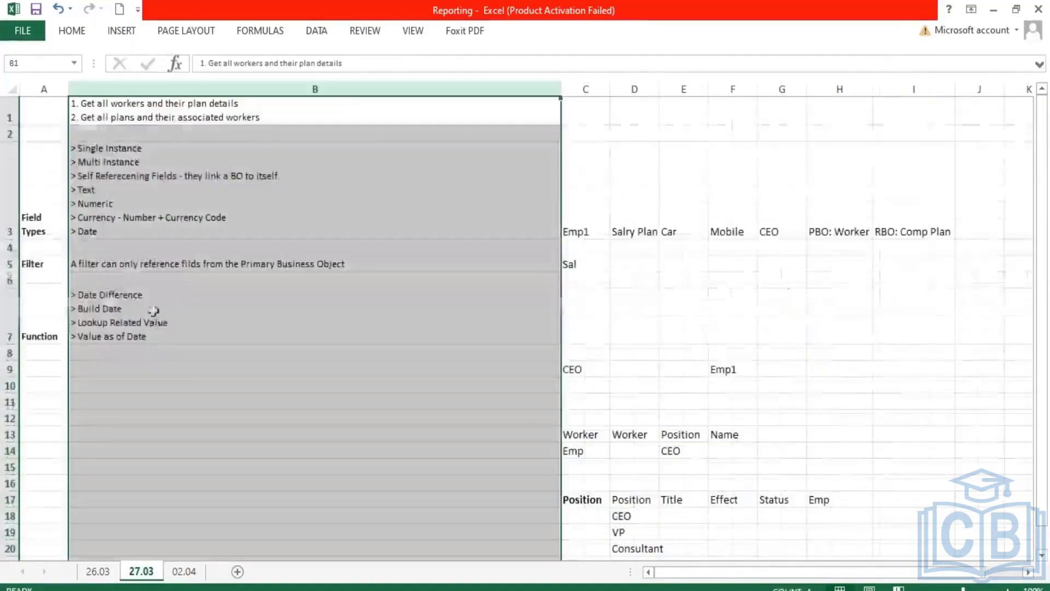
click(157, 339)
double_click(160, 339)
key(alt+Return)
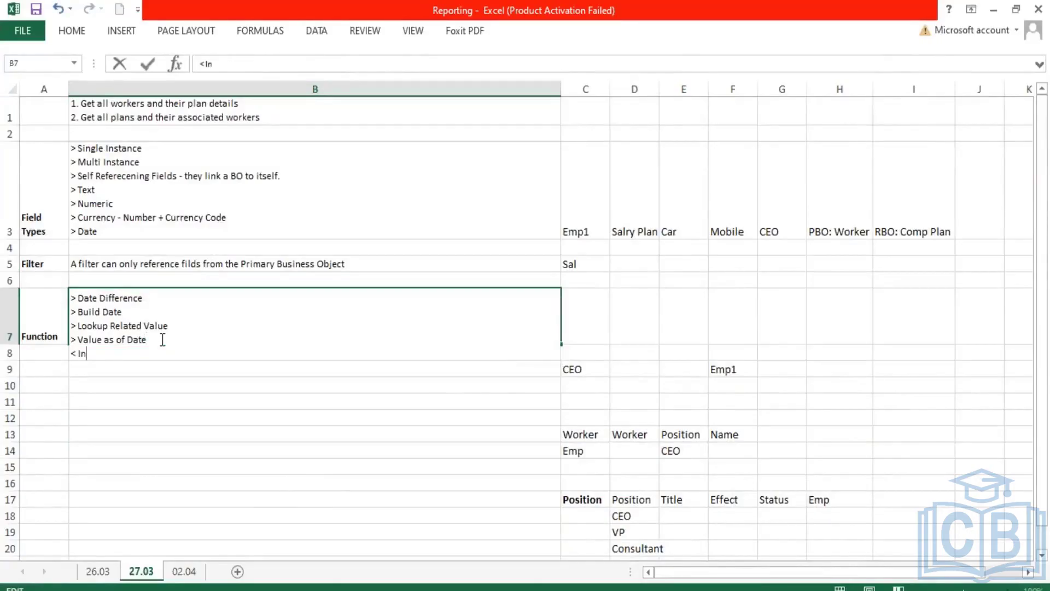
text(<Increment or Decreme)
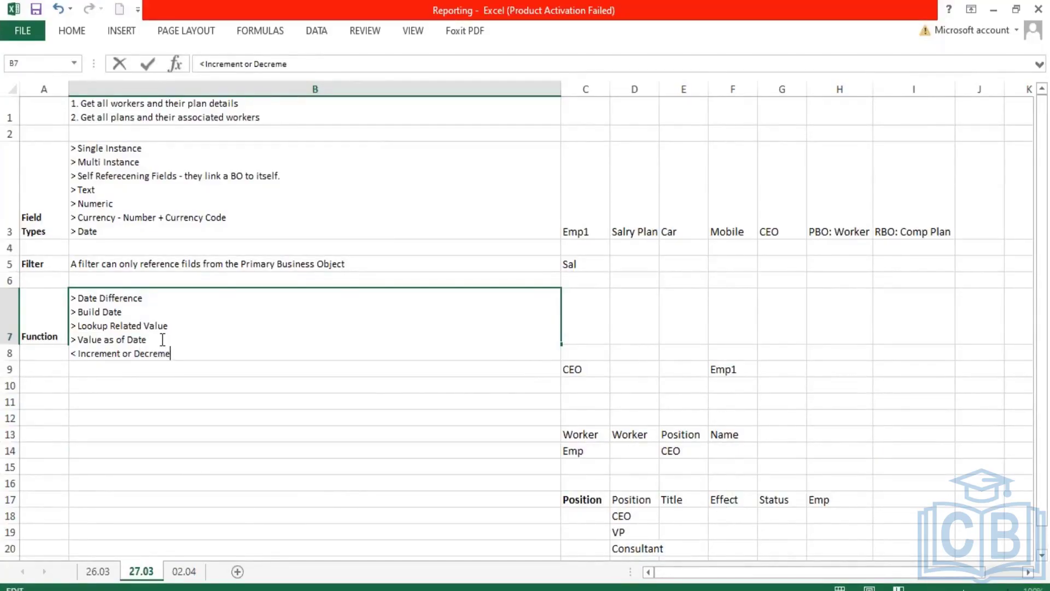
text(DA)
text(ate)
key(Return)
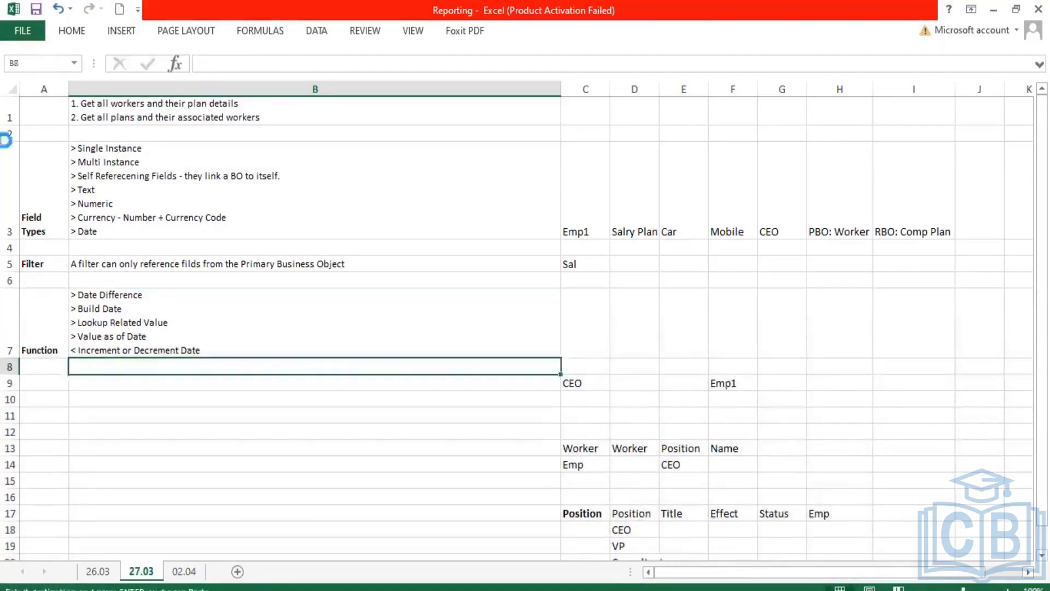
Step: Highlight the Value as of Date and Increment or Decrement Date entries in cell B7 for reference
double_click(253, 352)
drag(252, 353, 84, 337)
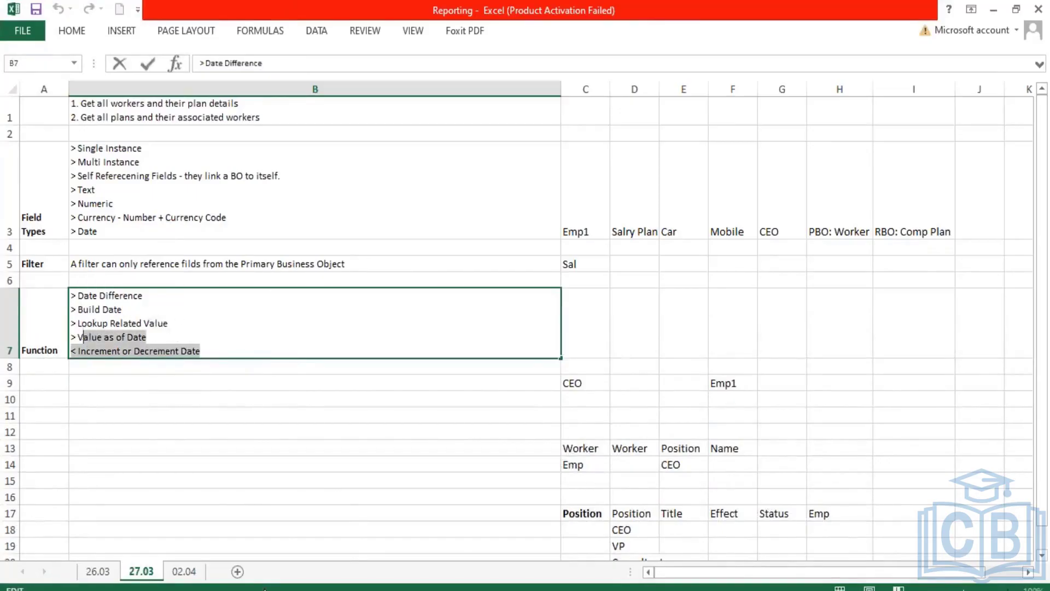
click(171, 495)
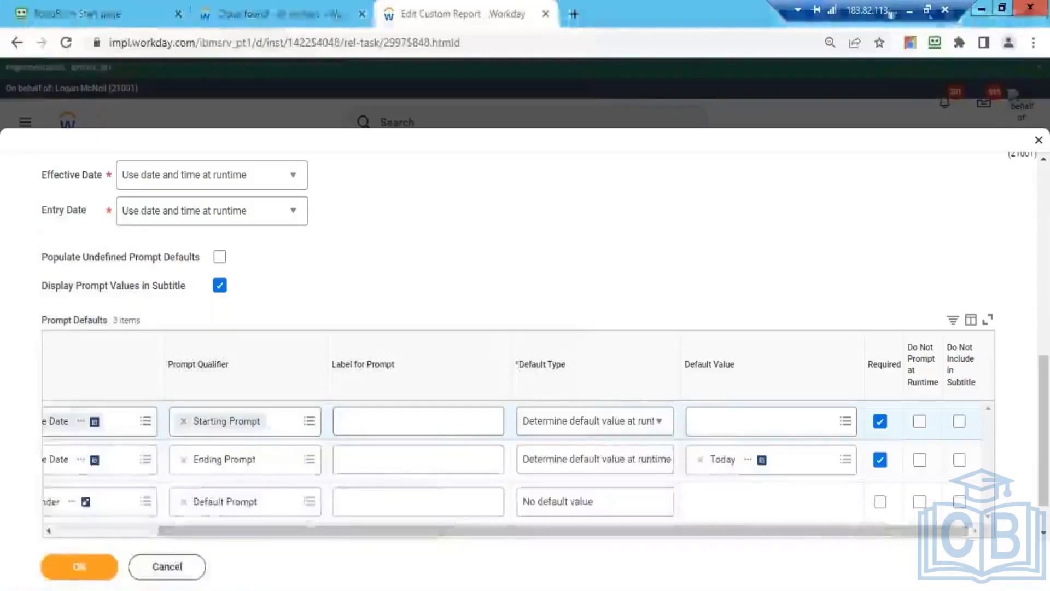
click(910, 11)
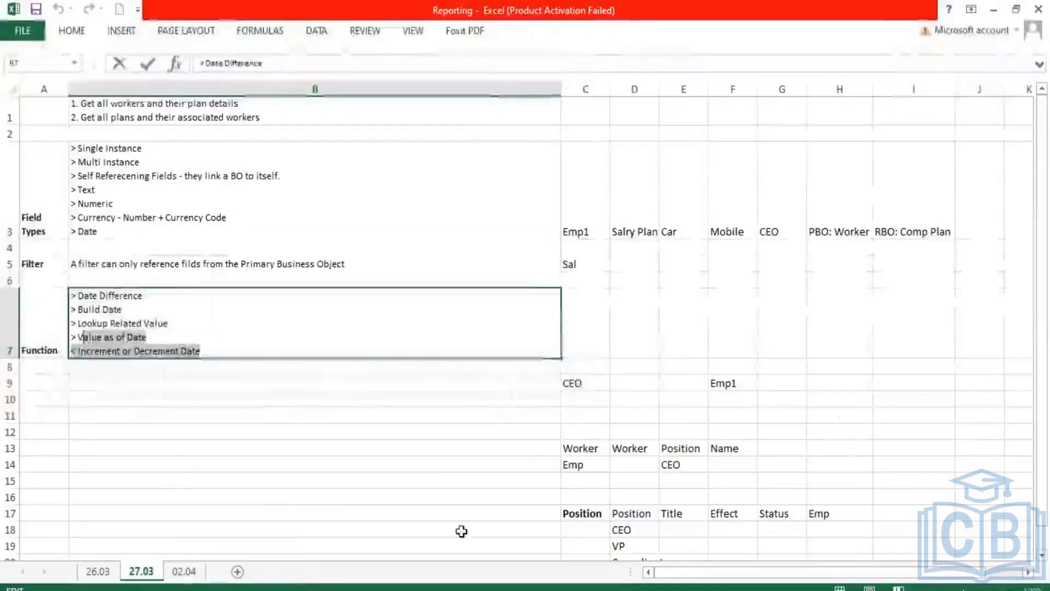
Step: Review the example start and end dates in cells C22 and C24 of the 02.04 sheet
click(197, 575)
click(608, 487)
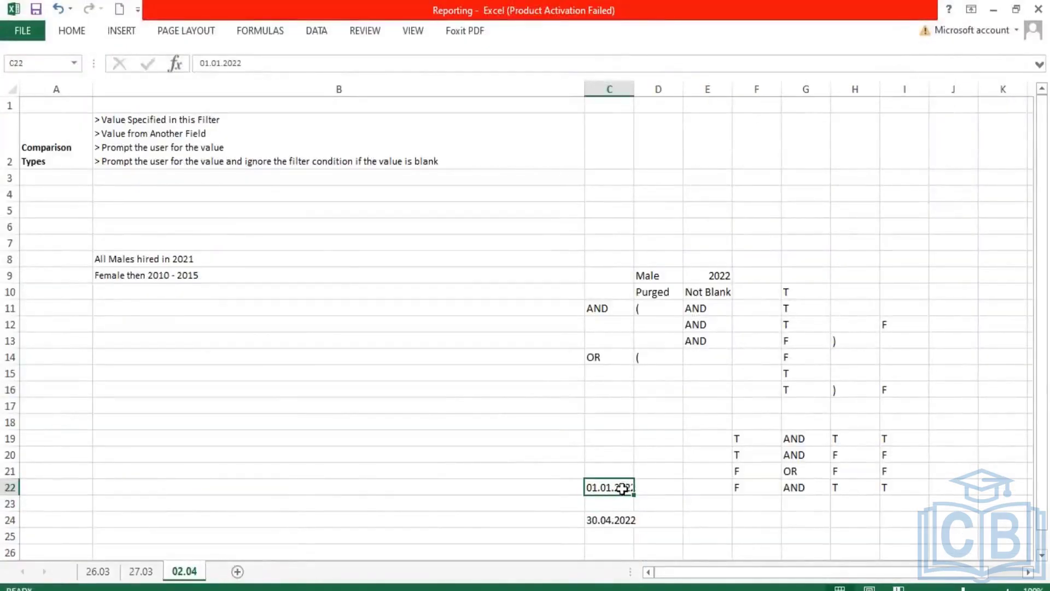
click(616, 520)
mouse_move(235, 589)
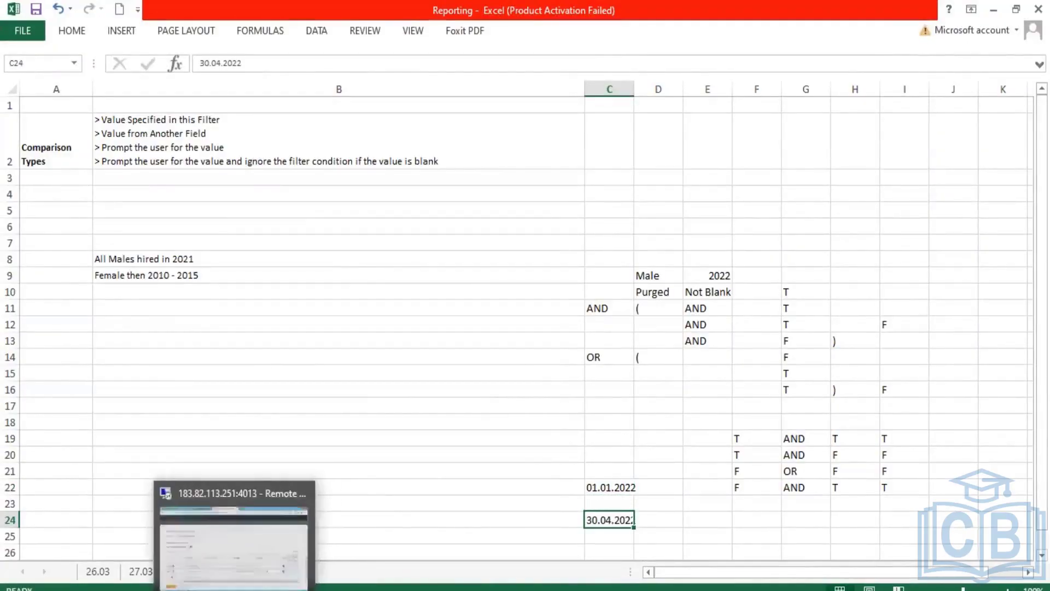
Step: Switch to Workday and browse the Starting Prompt's default value choices under All and the Date group of Global Fields
click(234, 550)
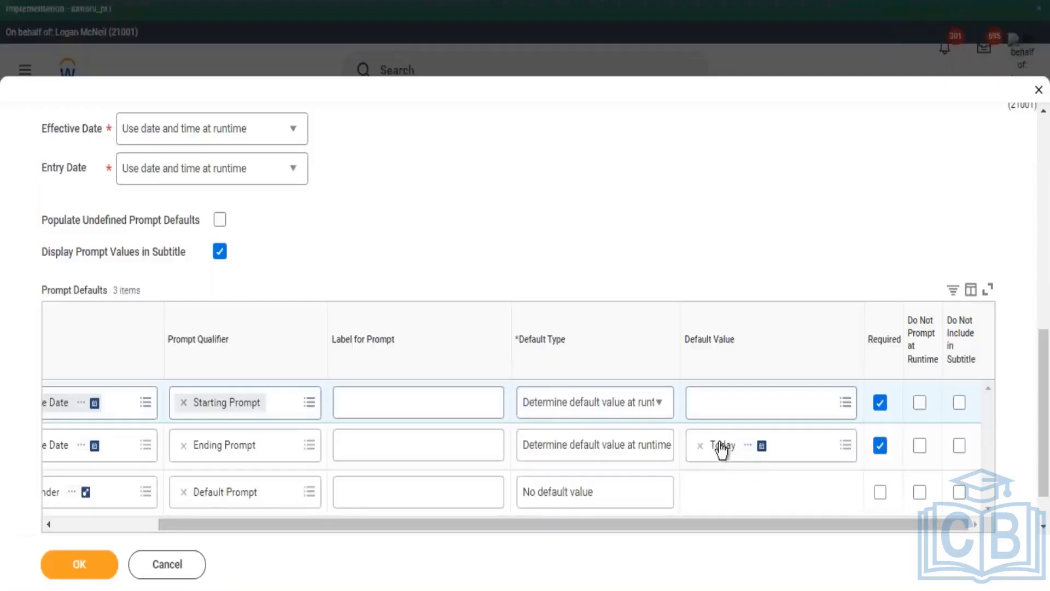
click(745, 420)
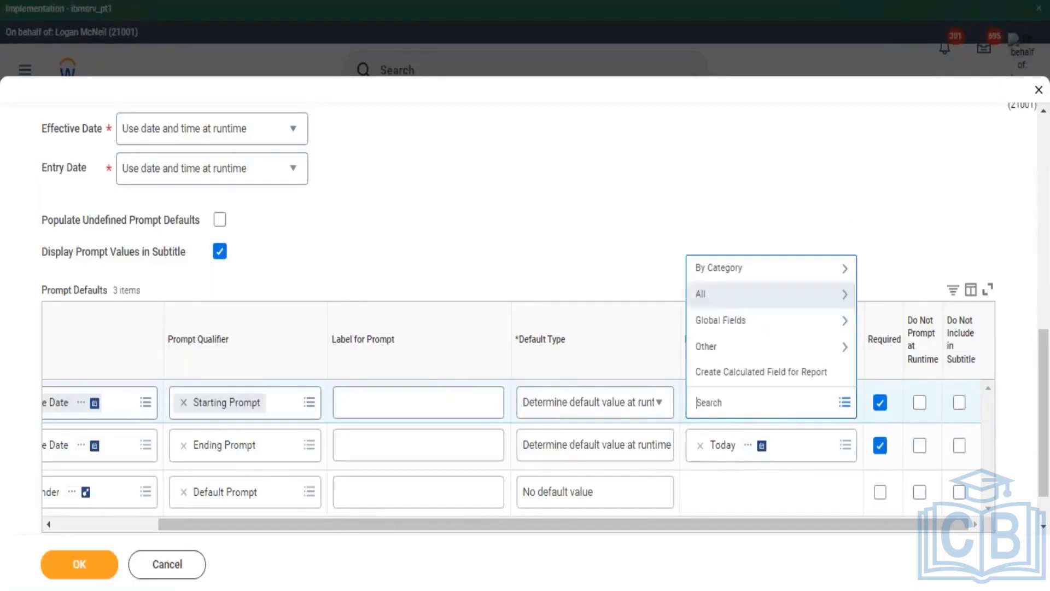
click(725, 295)
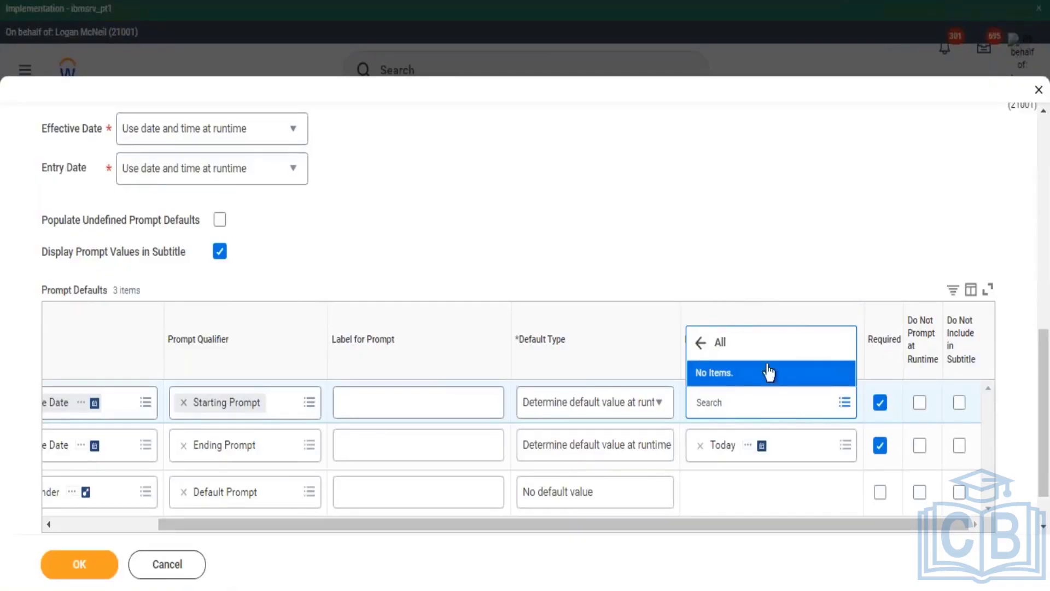
click(733, 402)
click(740, 322)
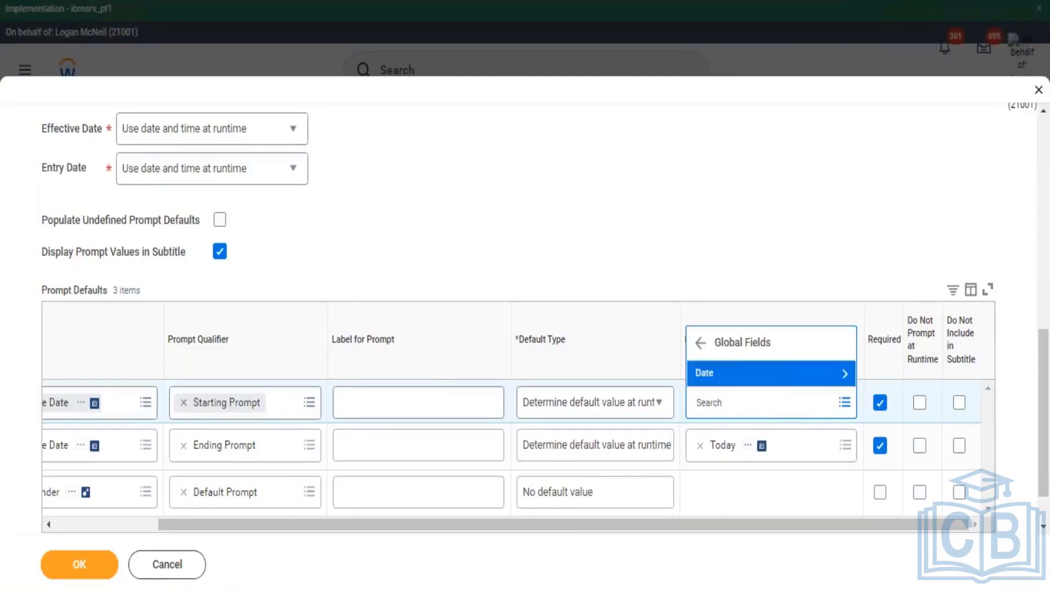
click(733, 376)
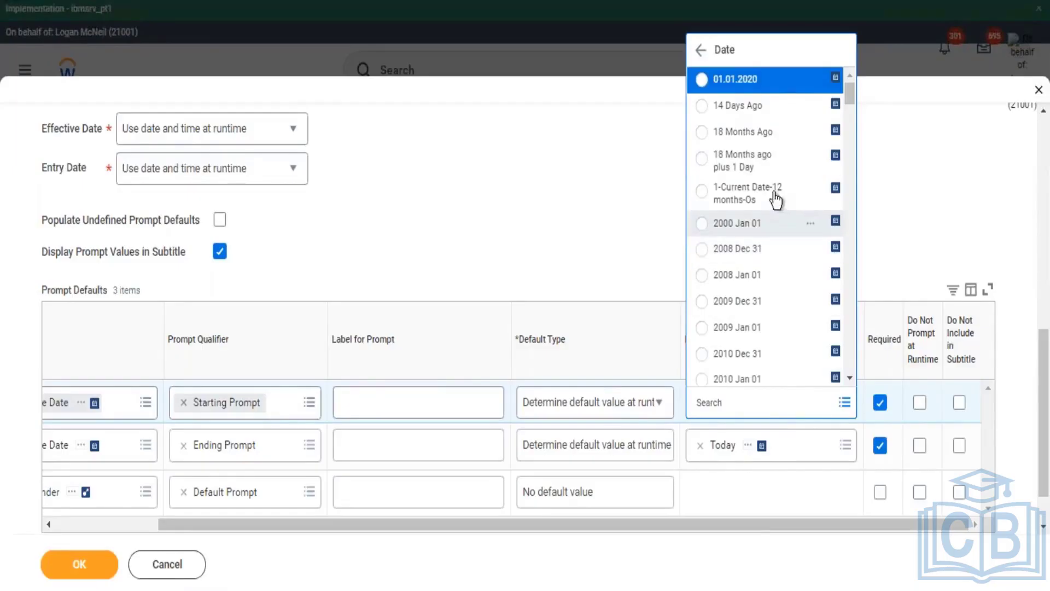
Step: Search the Starting Prompt's default value choices for "today", and clear the search without picking a field
click(725, 406)
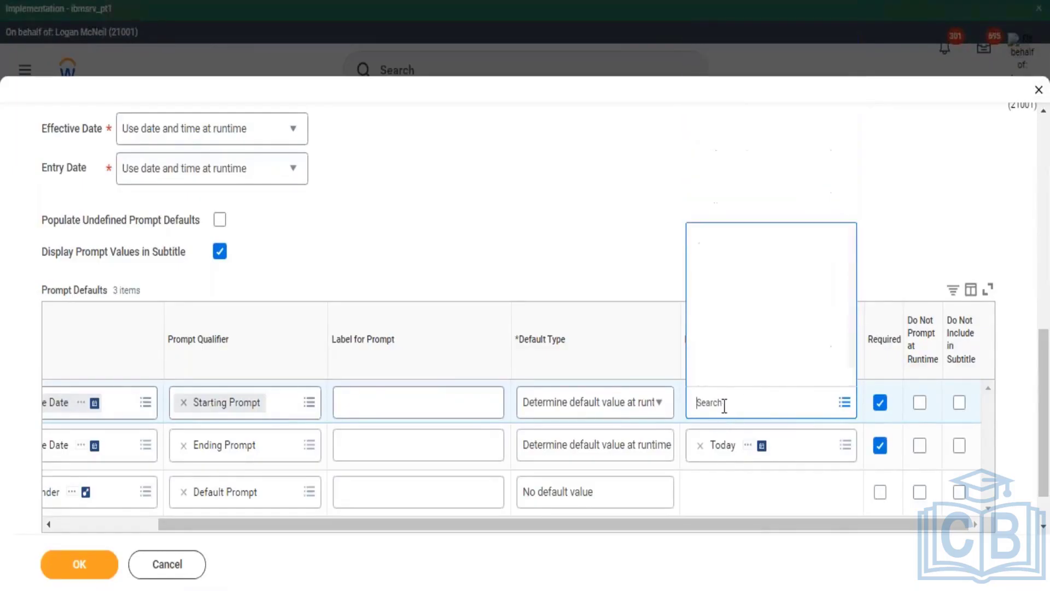
text(today)
key(Return)
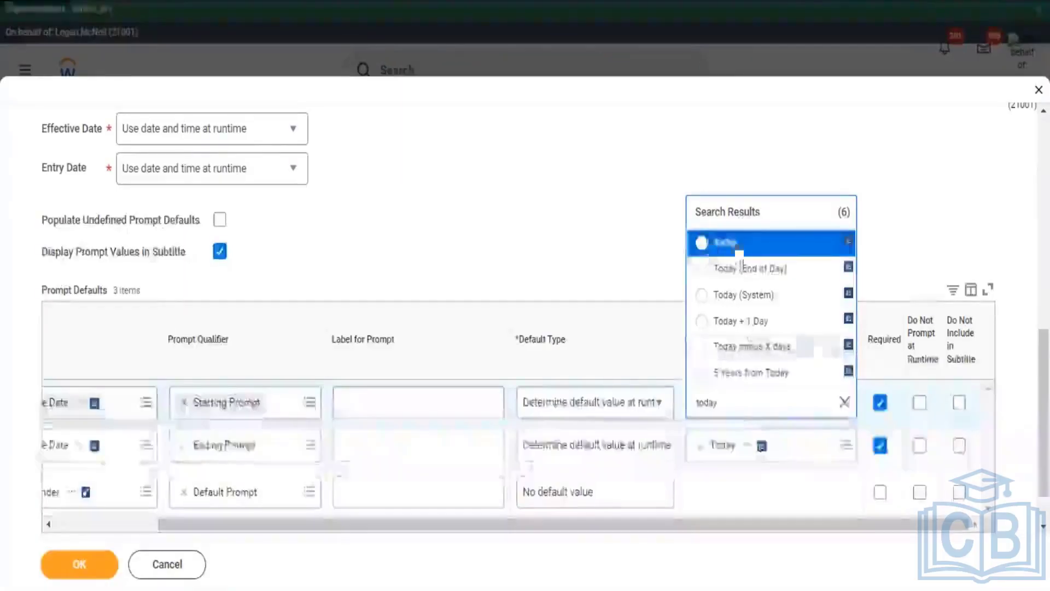
click(858, 145)
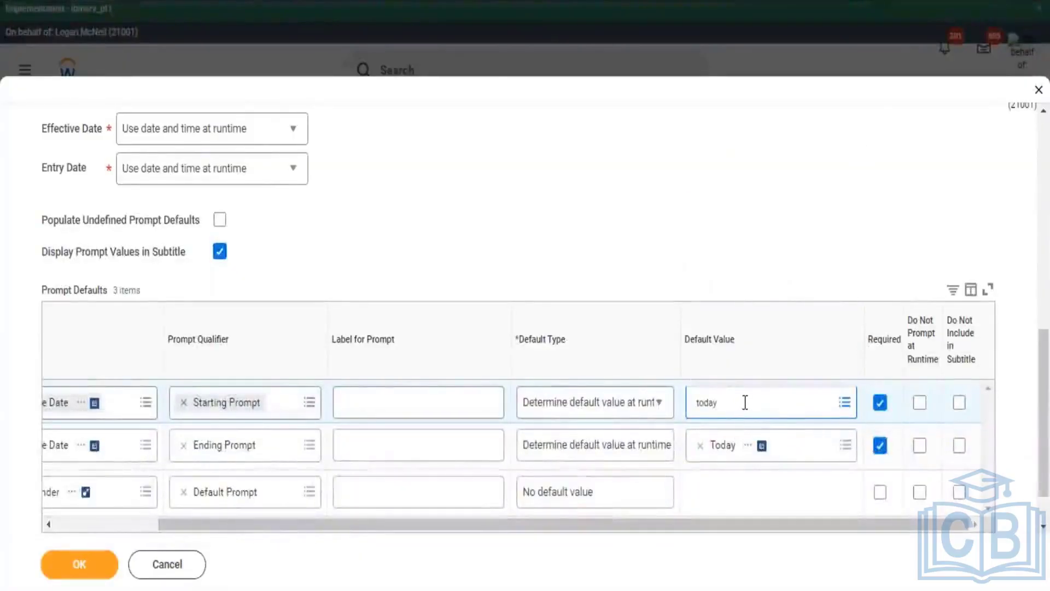
key(BackSpace)
key(BackSpace)
key(BackSpace)
key(BackSpace)
key(BackSpace)
Step: Start a new calculated field for the report from the Starting Prompt's default value, using the Increment or Decrement Date function
click(744, 403)
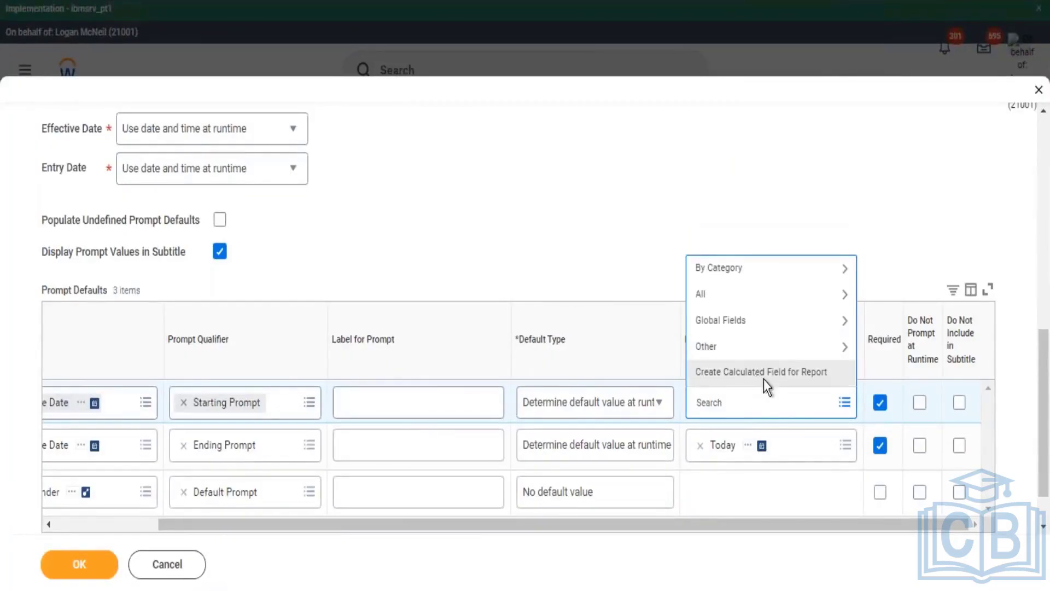
click(765, 375)
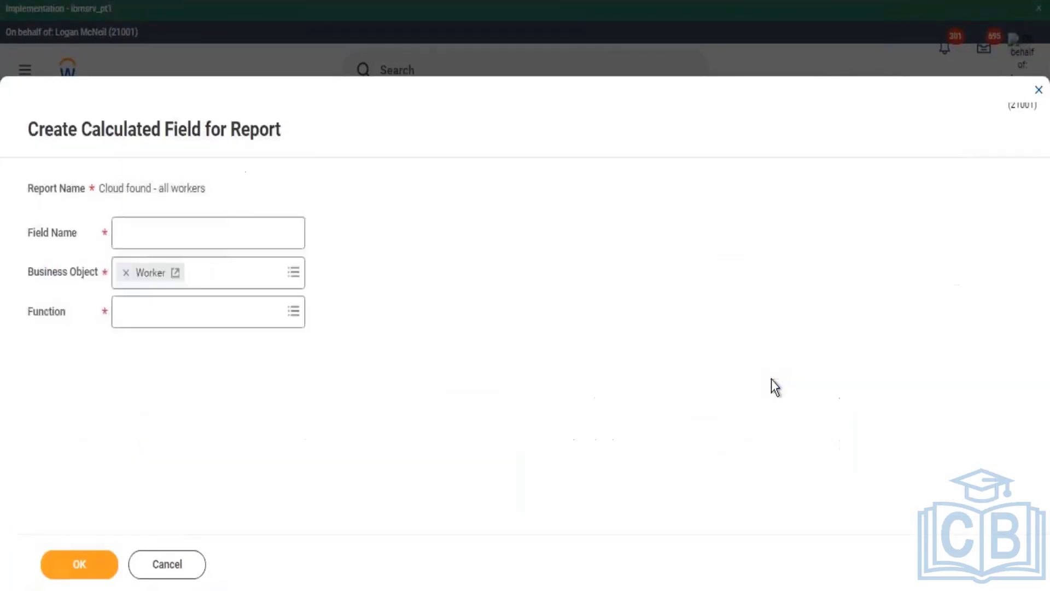
click(135, 312)
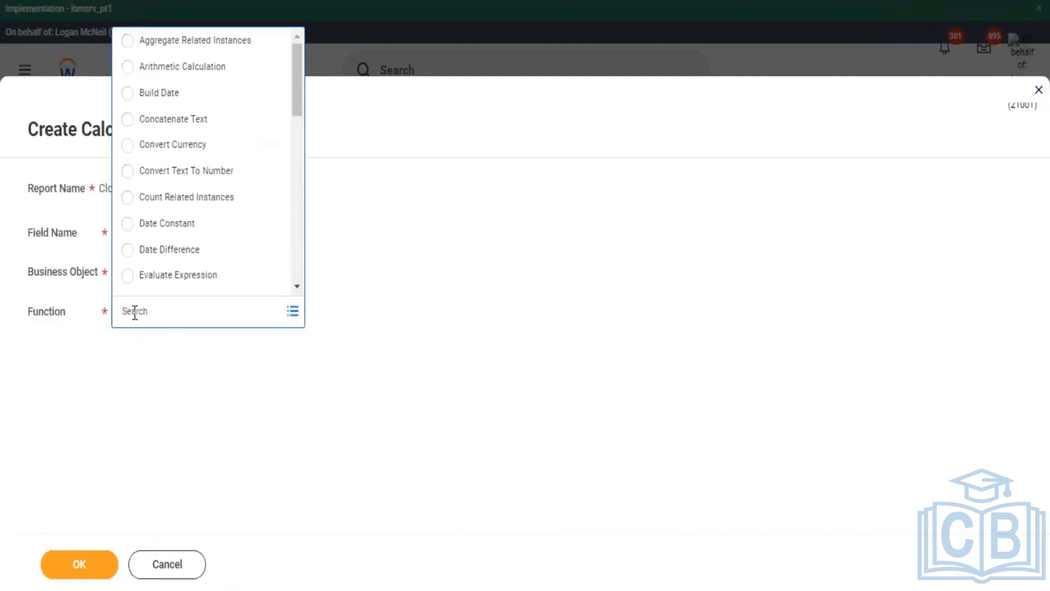
text(date)
key(Return)
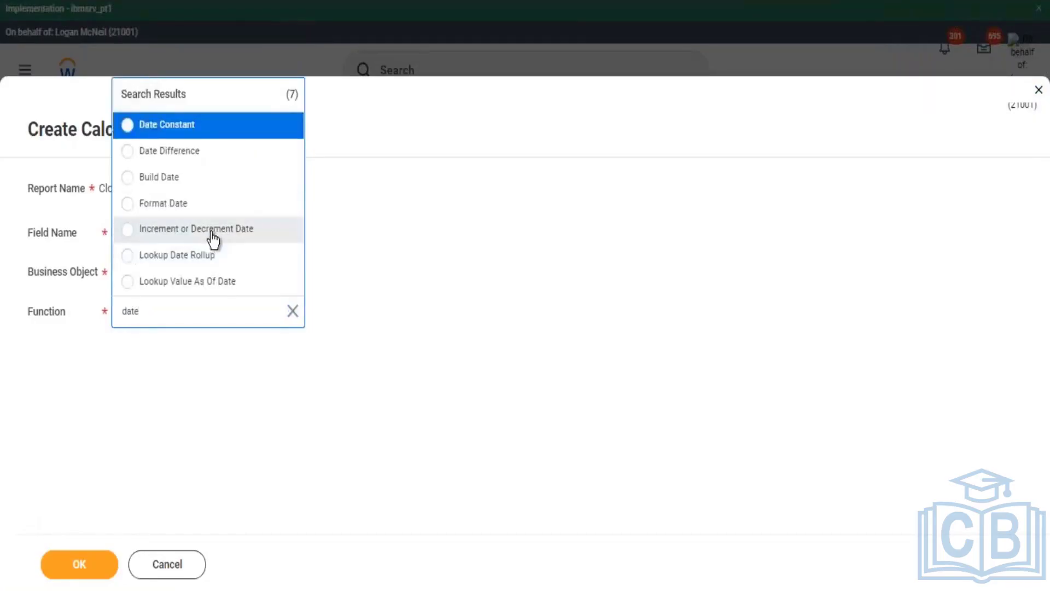
click(214, 230)
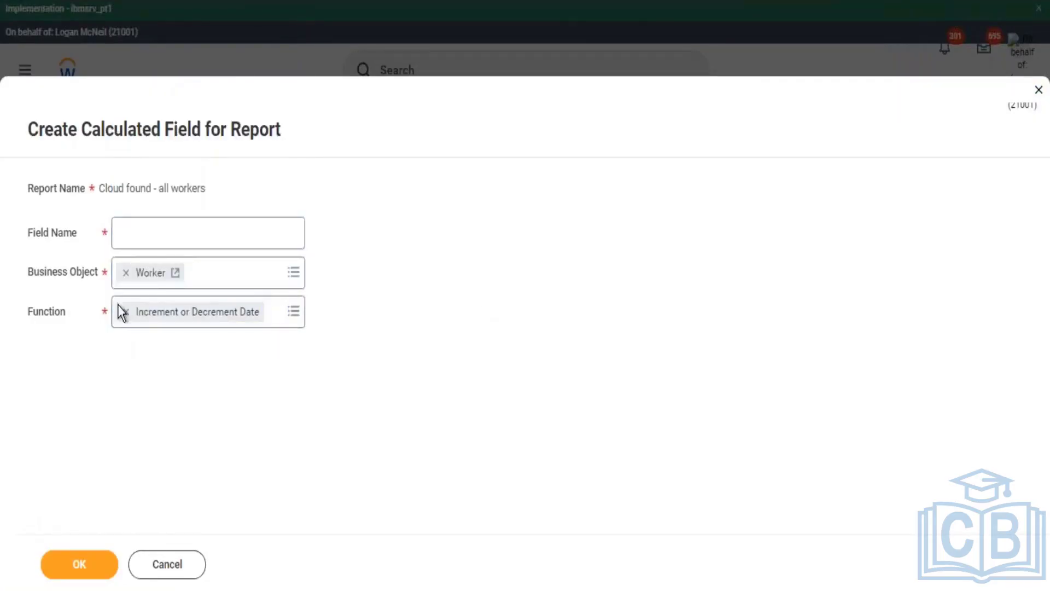
Step: Change the calculated field's business object to Global, name it "Today - 6 Months", and proceed to its calculation settings
click(125, 273)
text(globap)
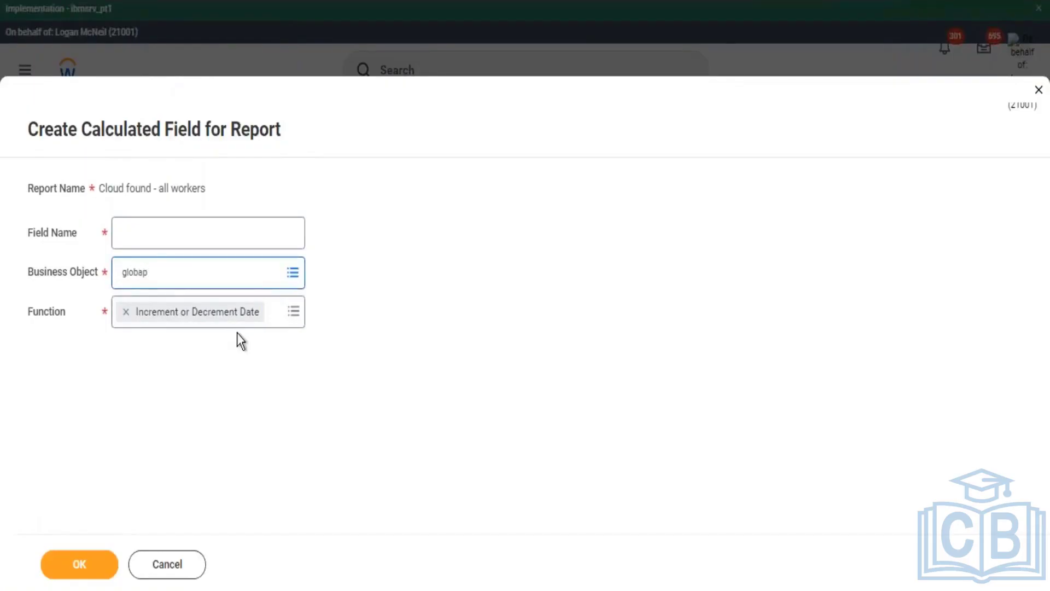
key(BackSpace)
text(lobal)
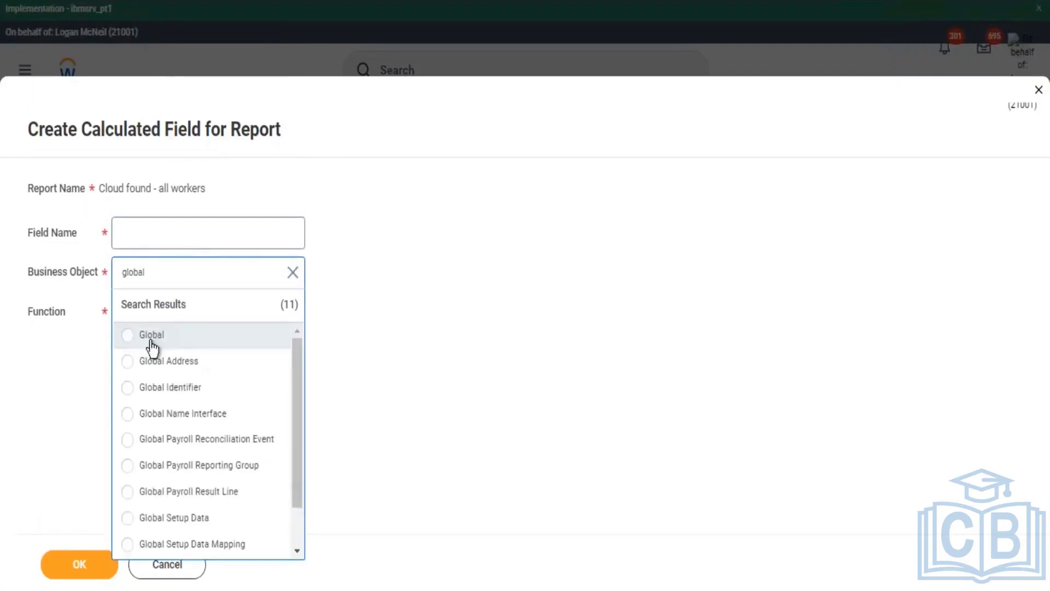
click(148, 335)
key(shift+Tab)
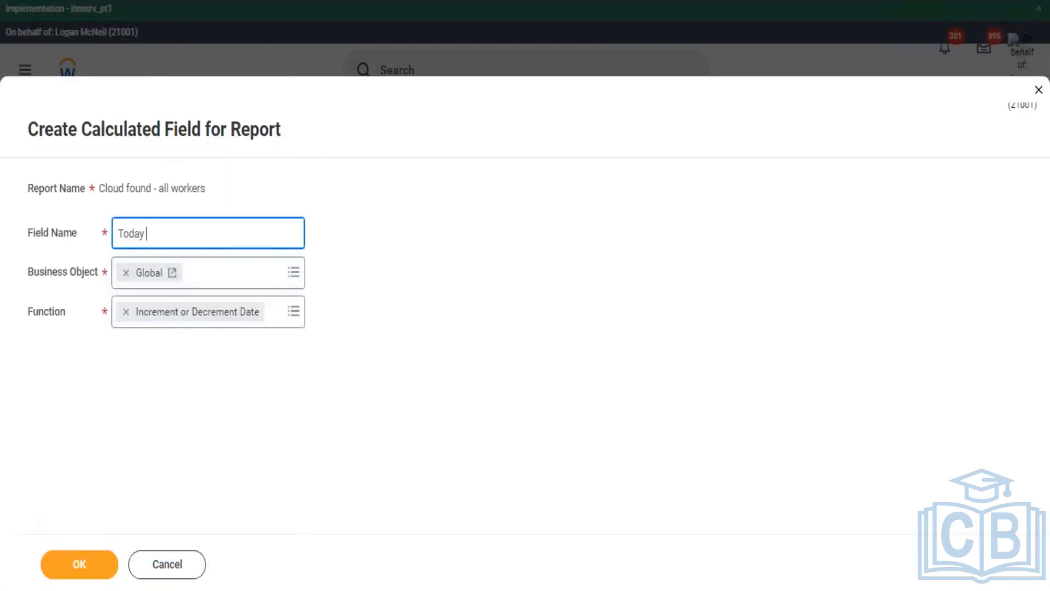
text(Today - 6 Months)
click(84, 569)
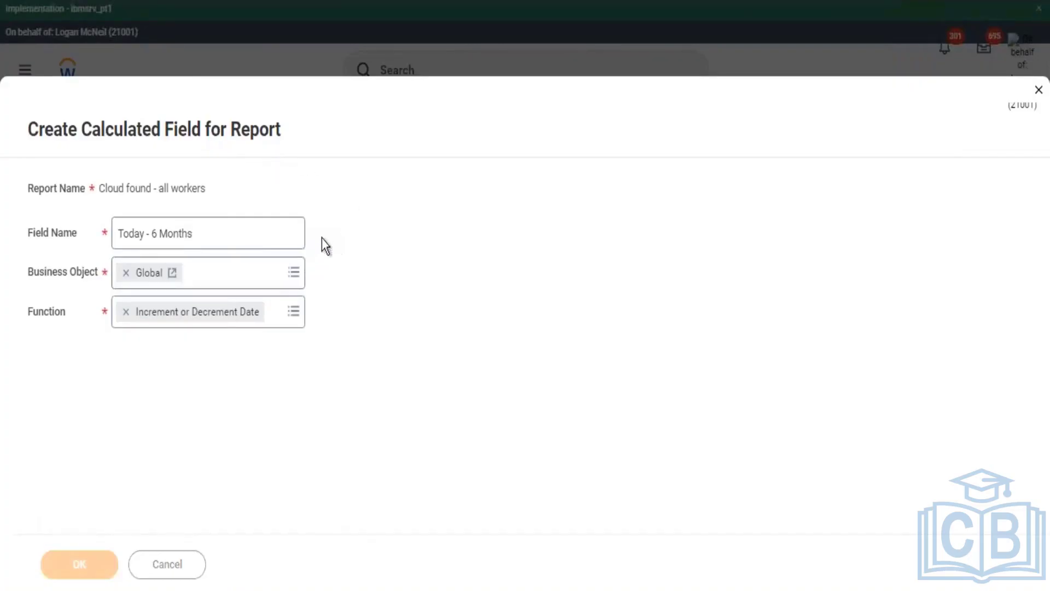
Step: Set the calculation's Date Field to Today
scroll(251, 206, down, 2)
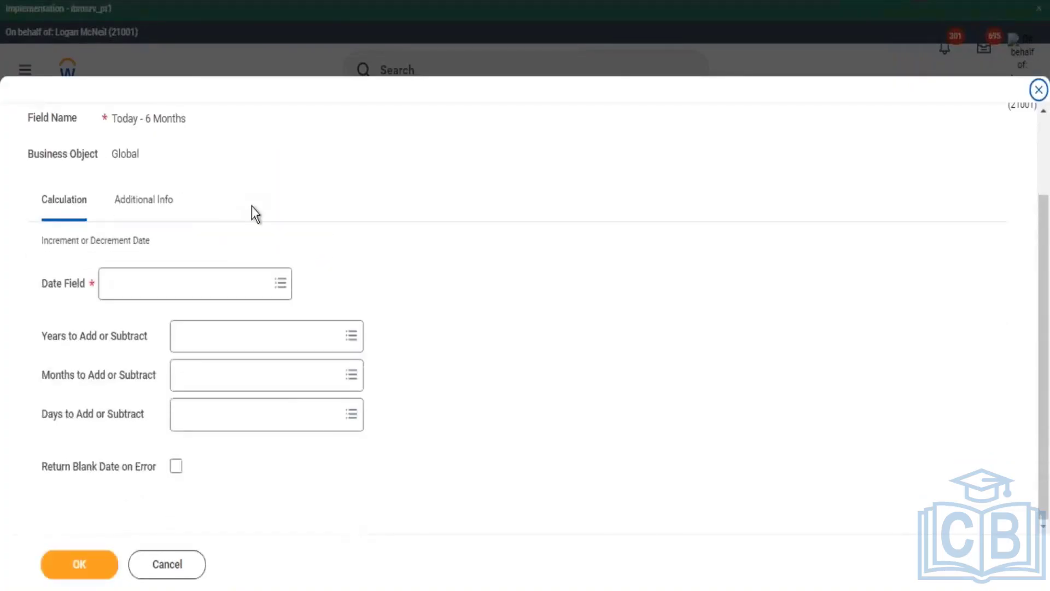
scroll(251, 210, up, 2)
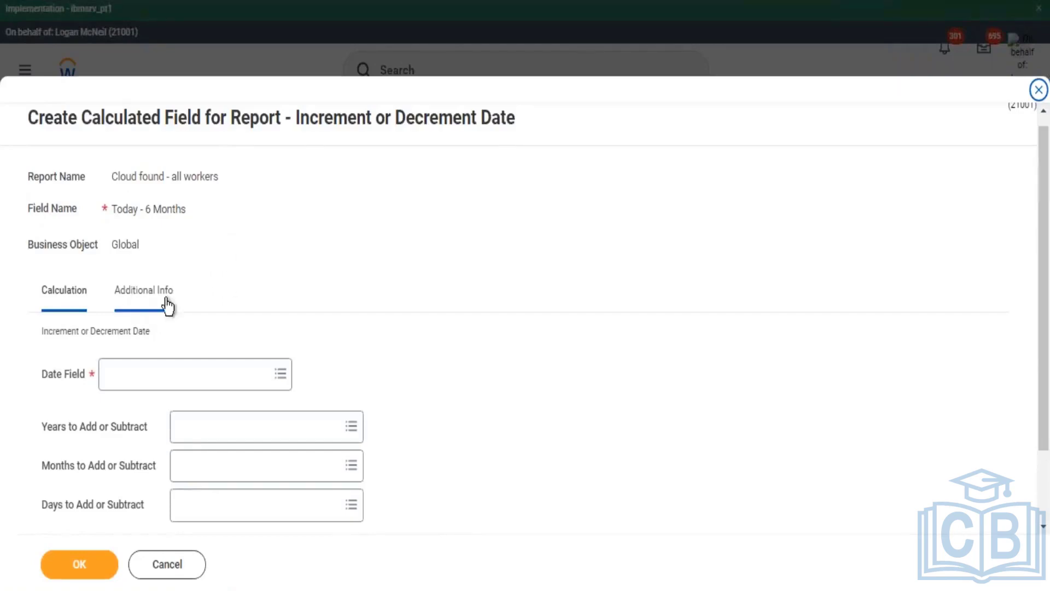
double_click(502, 124)
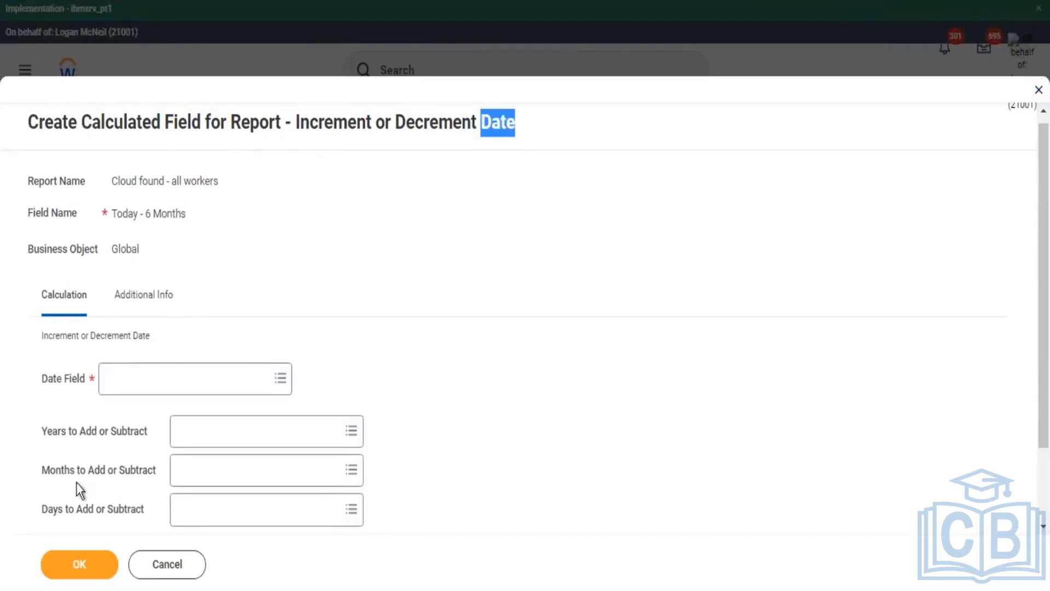
click(139, 386)
text(tod)
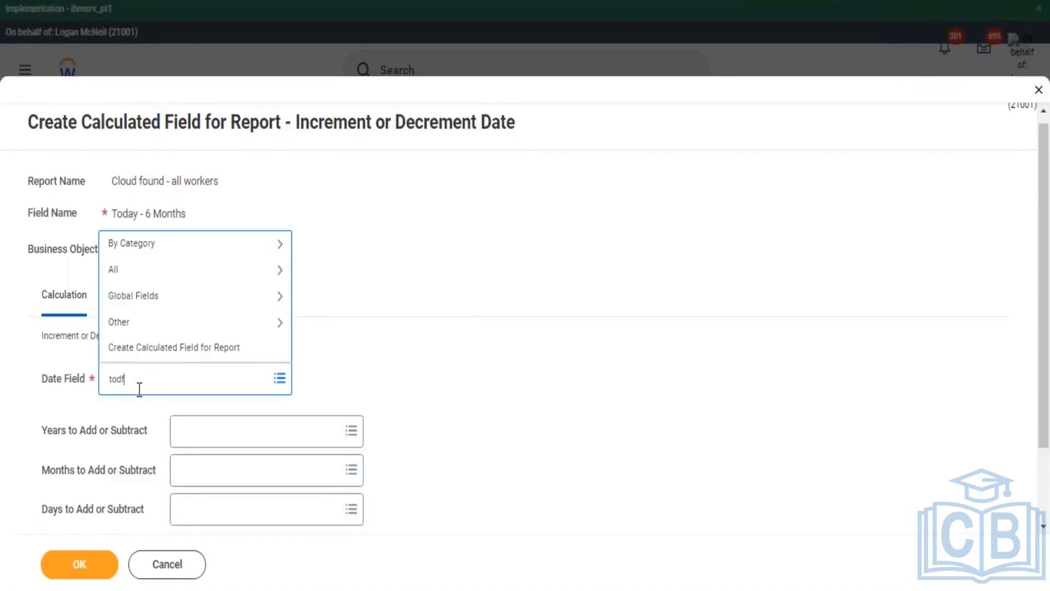
text(ay)
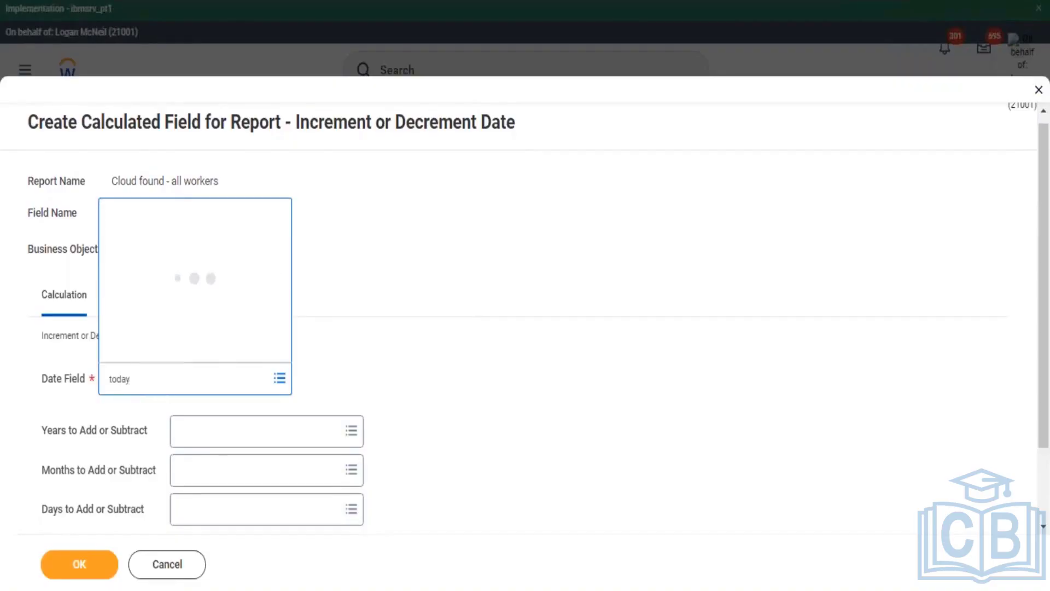
key(Return)
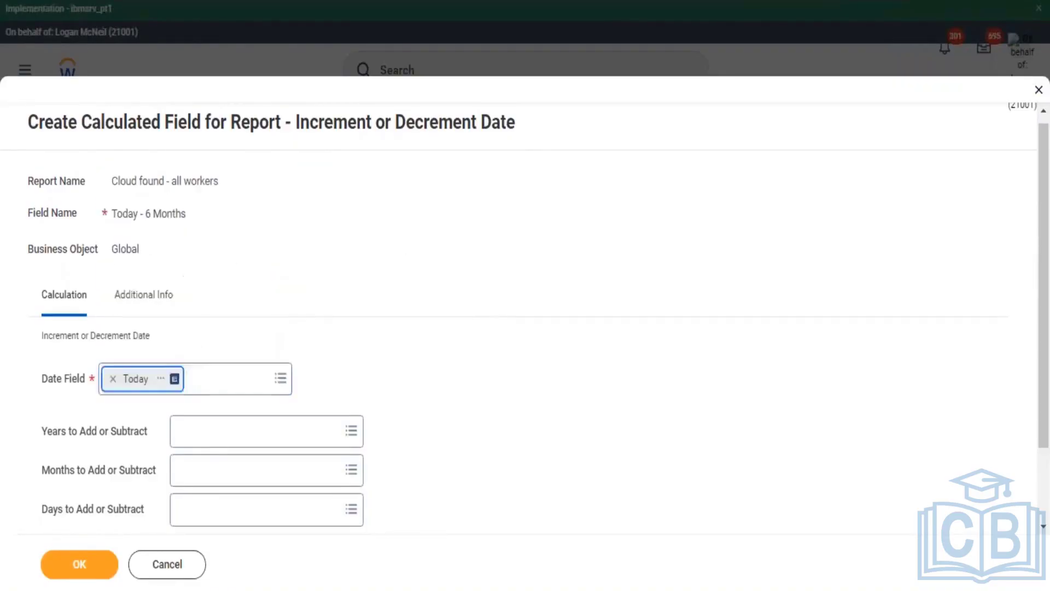
Step: Set Months to Add or Subtract to -6 for the calculated field
scroll(81, 393, down, 2)
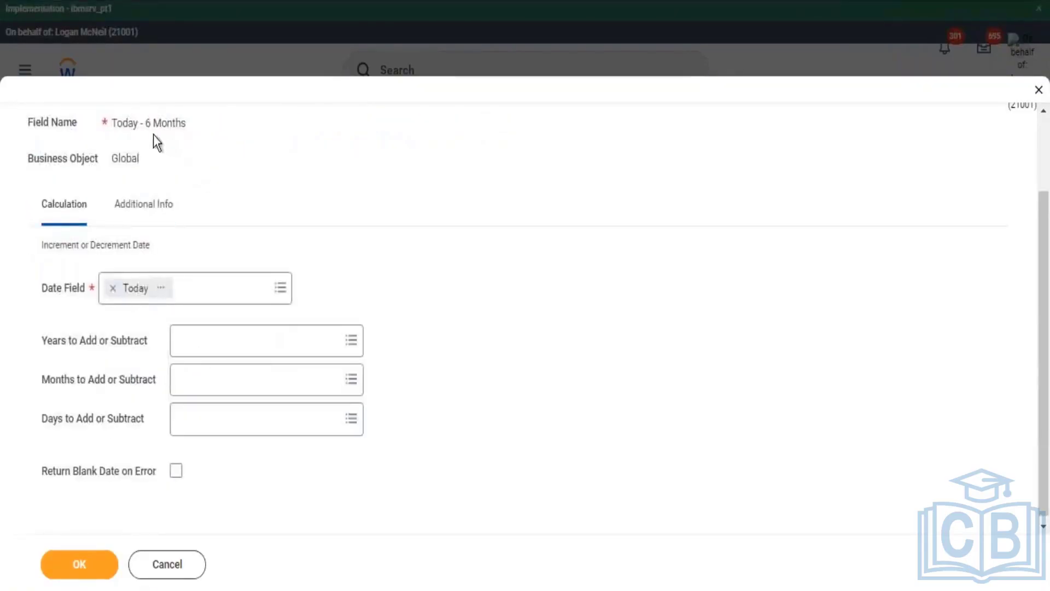
drag(147, 123, 117, 398)
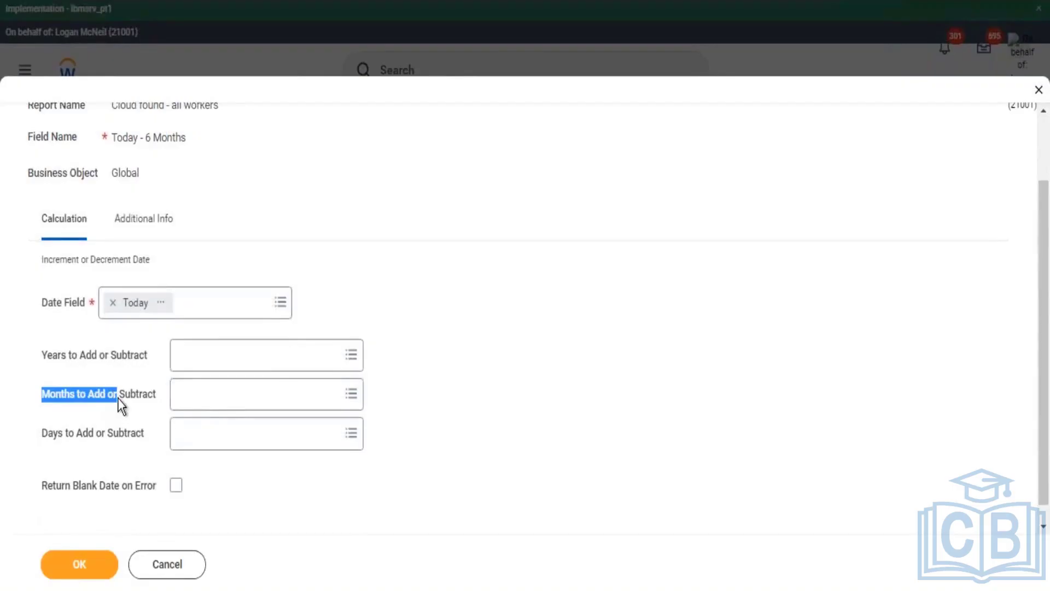
click(202, 403)
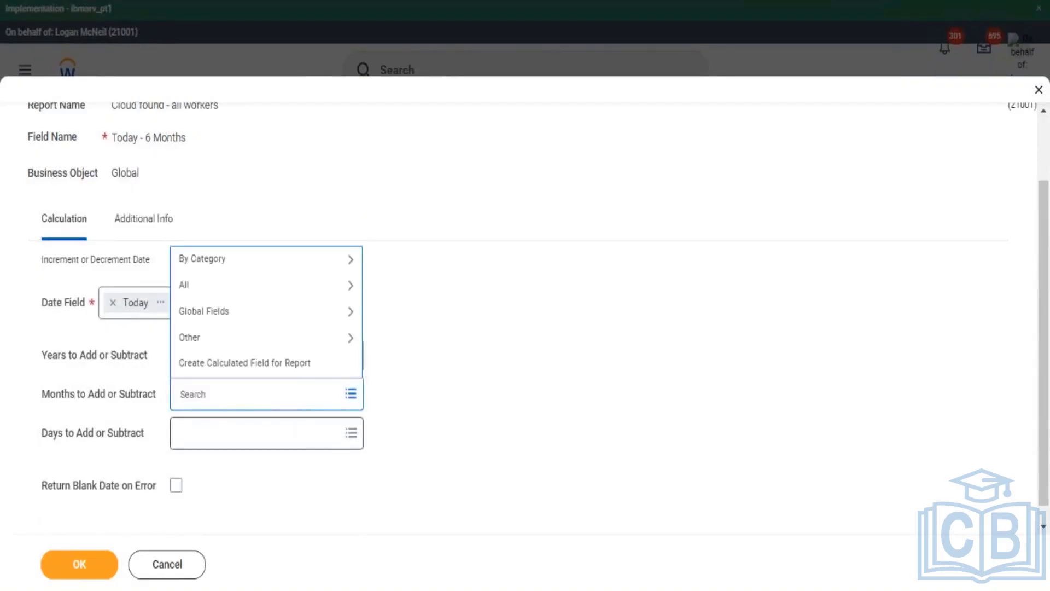
text(6)
key(Return)
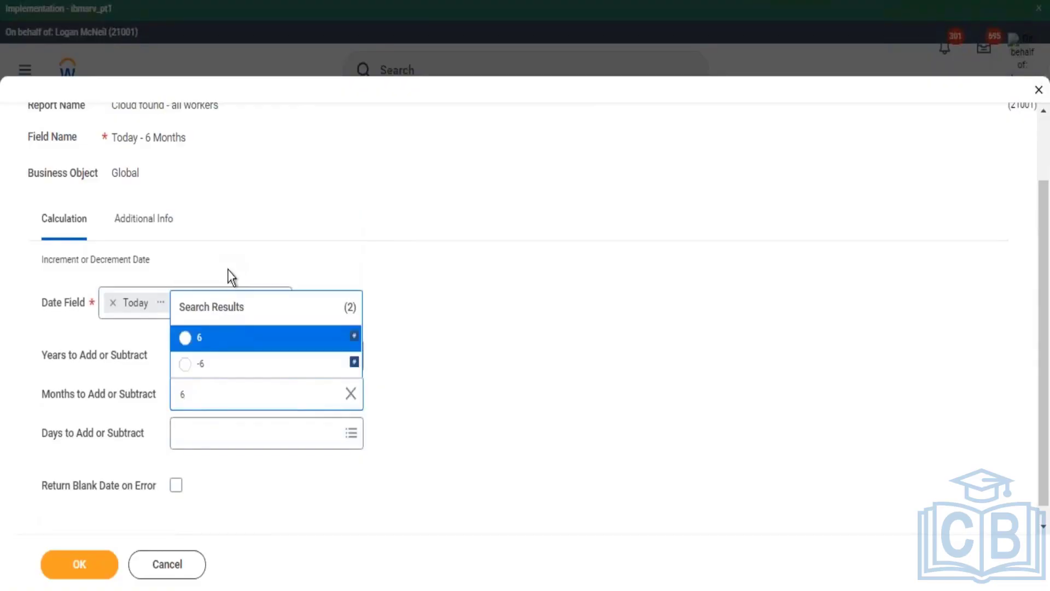
click(188, 364)
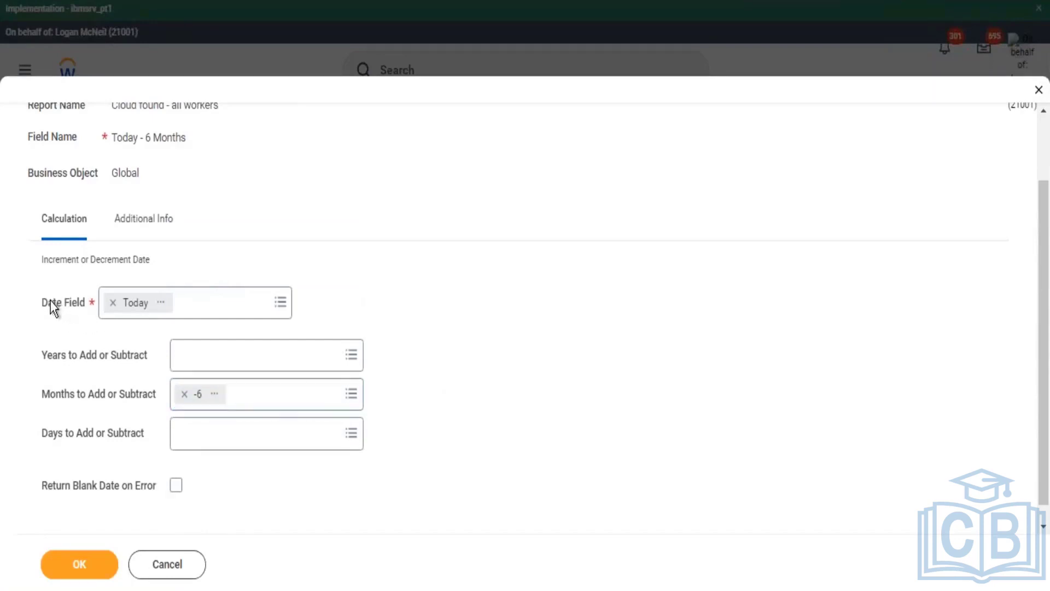
Step: Review the Date Field and Months to Add or Subtract entries, highlighting their labels and leaving the values as they are
click(90, 306)
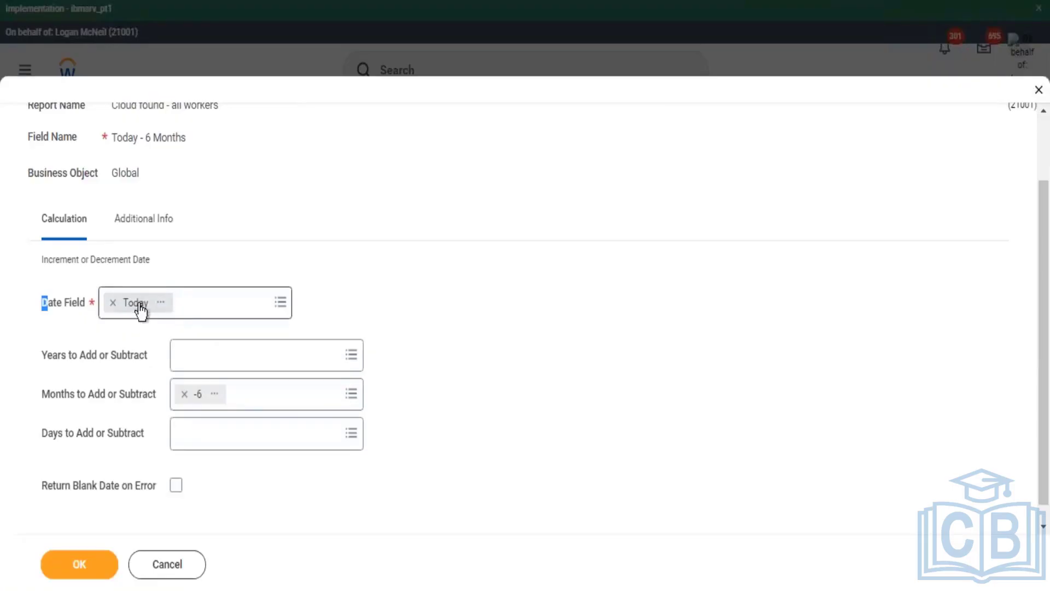
drag(41, 399, 128, 394)
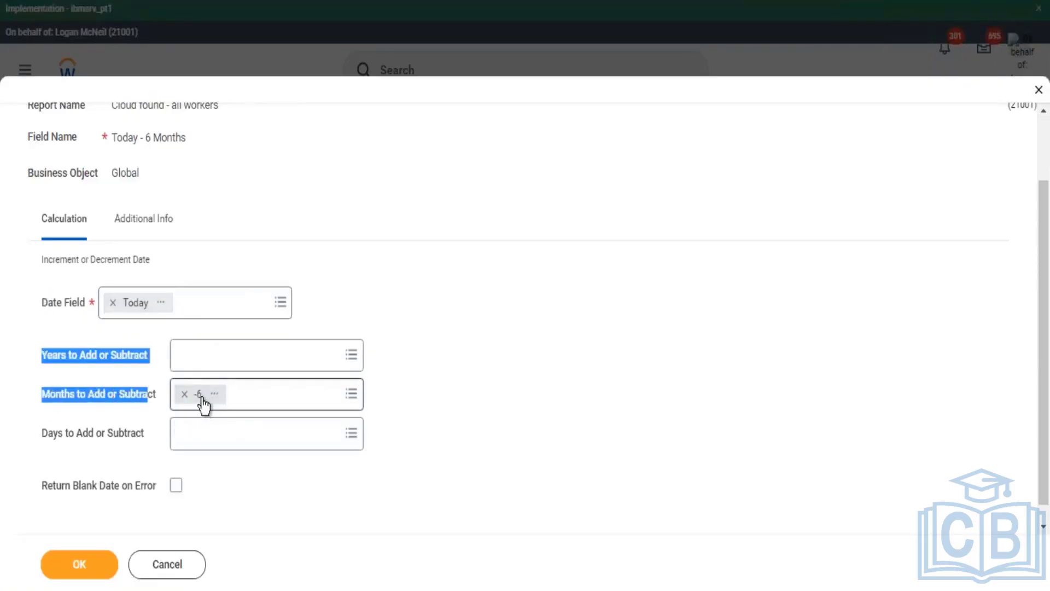
click(78, 405)
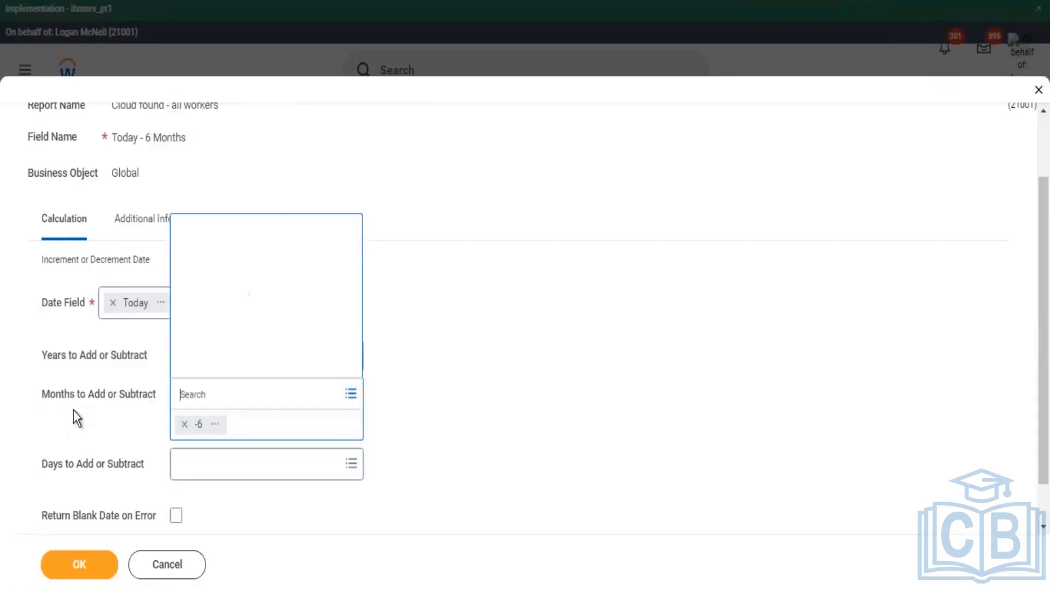
click(448, 344)
Step: Search the Days to Add or Subtract choices for 30, and dismiss the search without picking a value
click(198, 434)
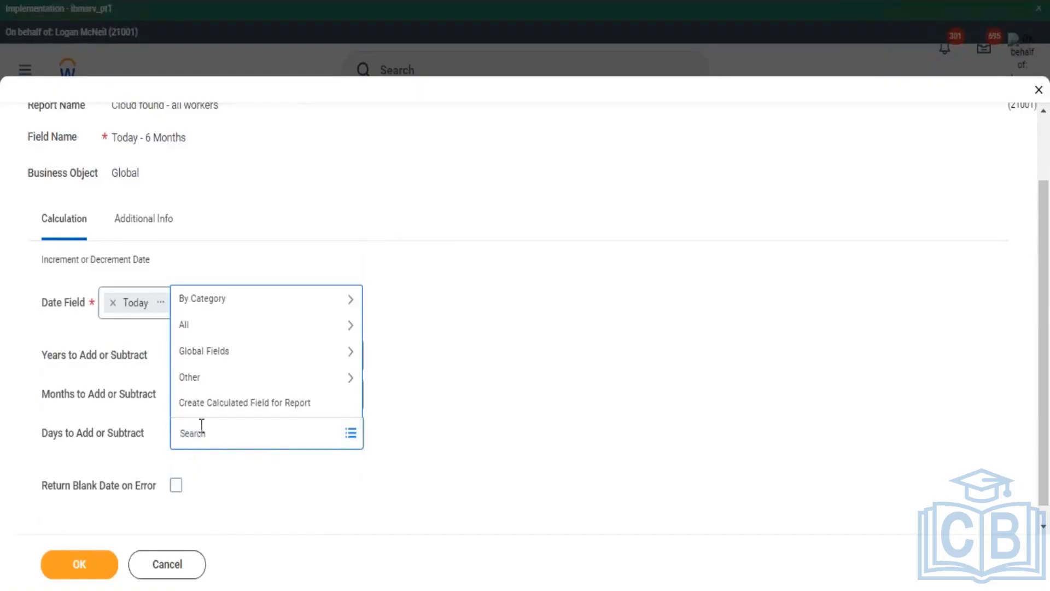
key(Return)
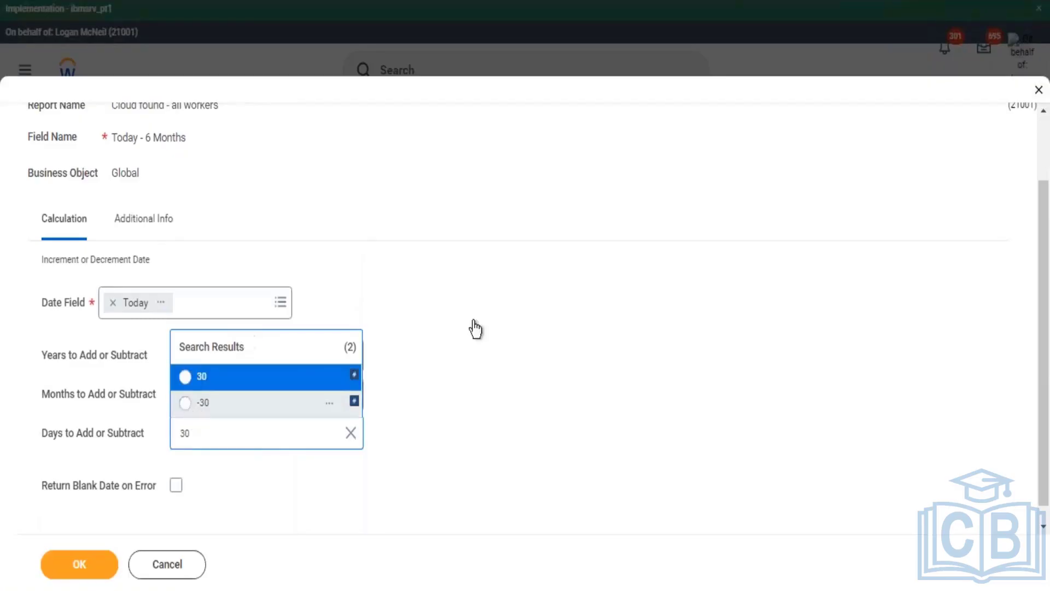
key(Escape)
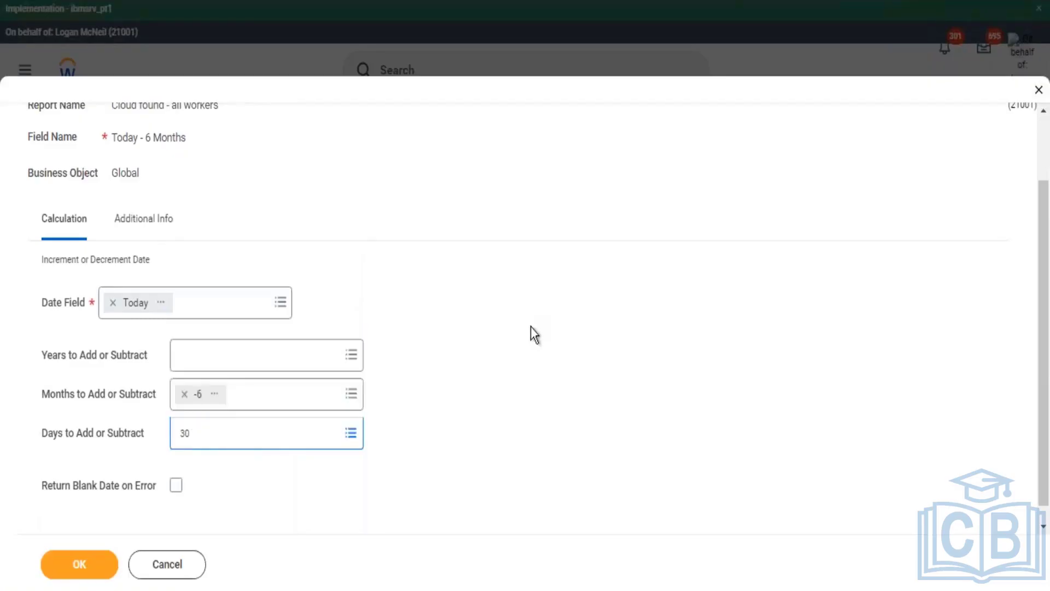
click(534, 333)
click(176, 489)
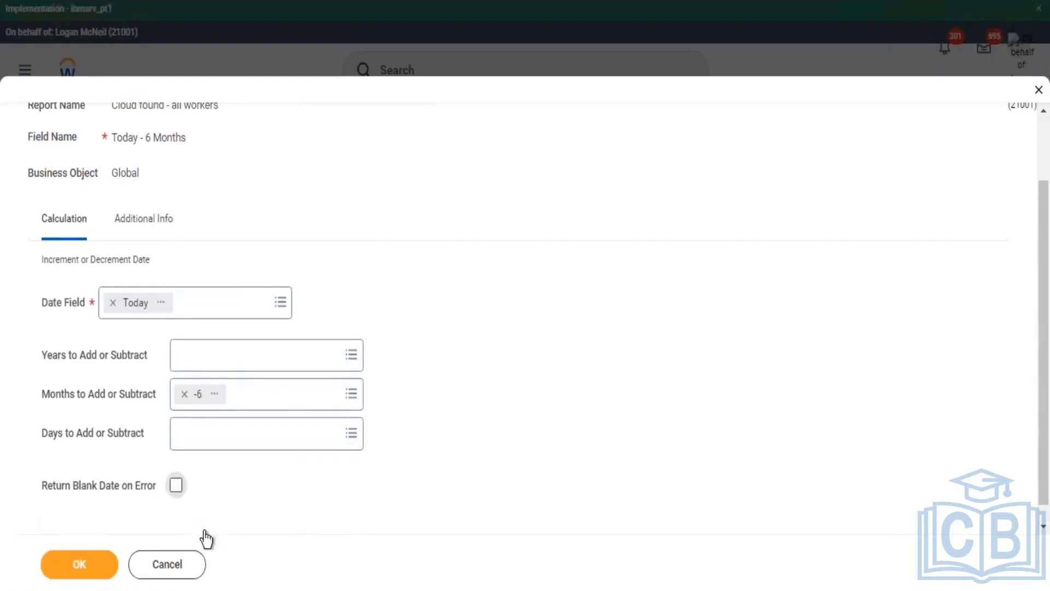
Step: Save the Today - 6 Months calculated field with Return Blank Date on Error enabled, and save the report after reviewing its prompt defaults
click(80, 572)
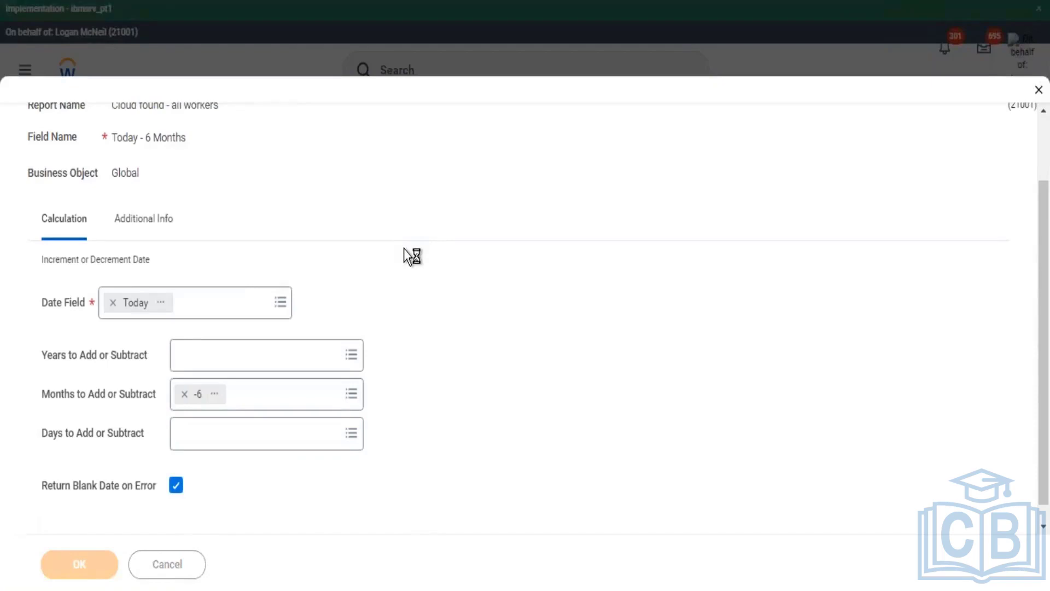
scroll(301, 359, down, 3)
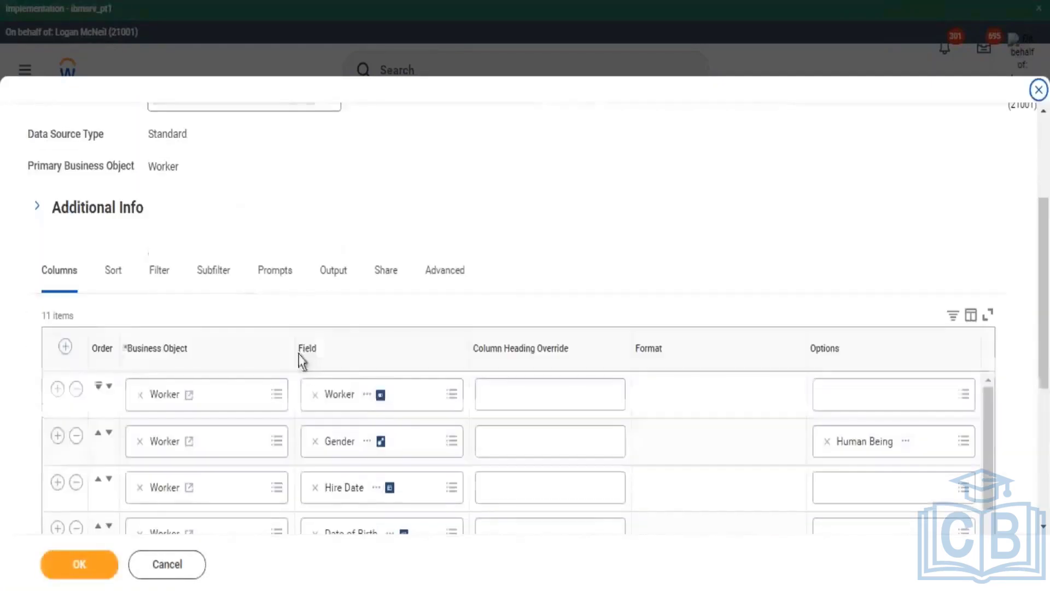
click(284, 271)
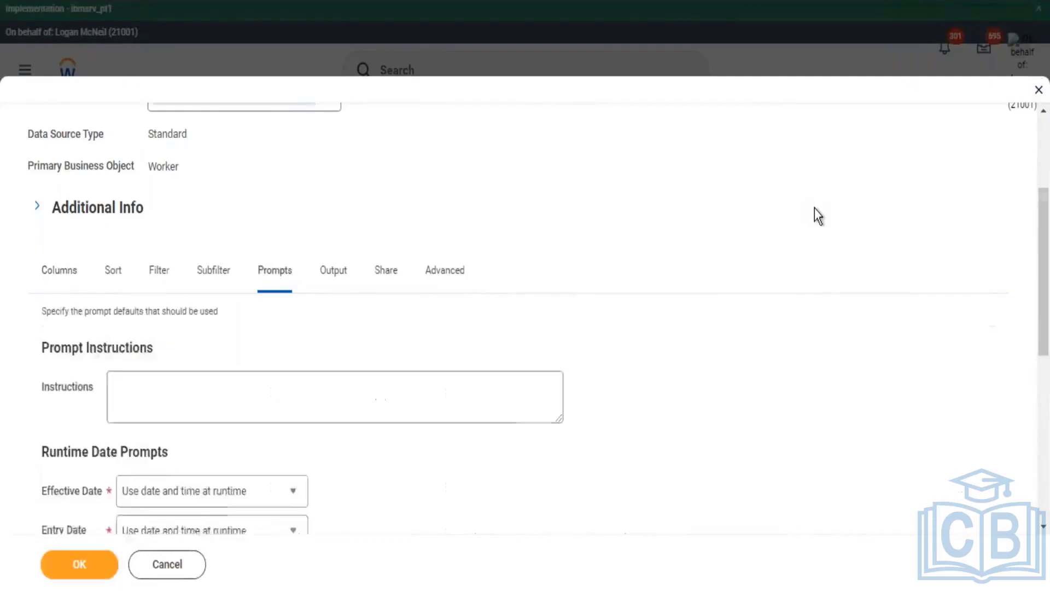
scroll(818, 206, down, 2)
scroll(821, 211, down, 6)
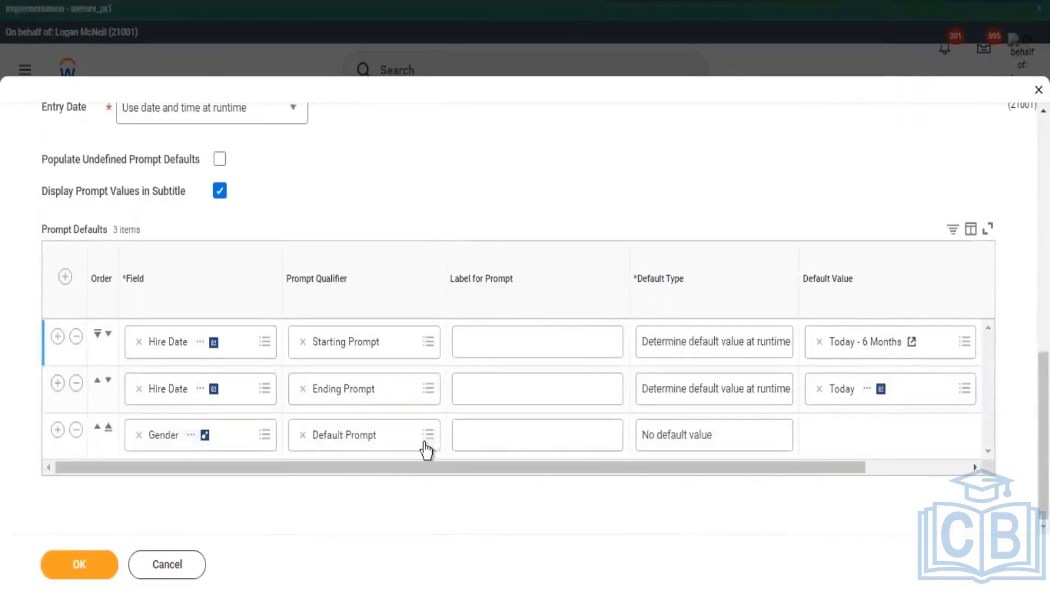
click(99, 579)
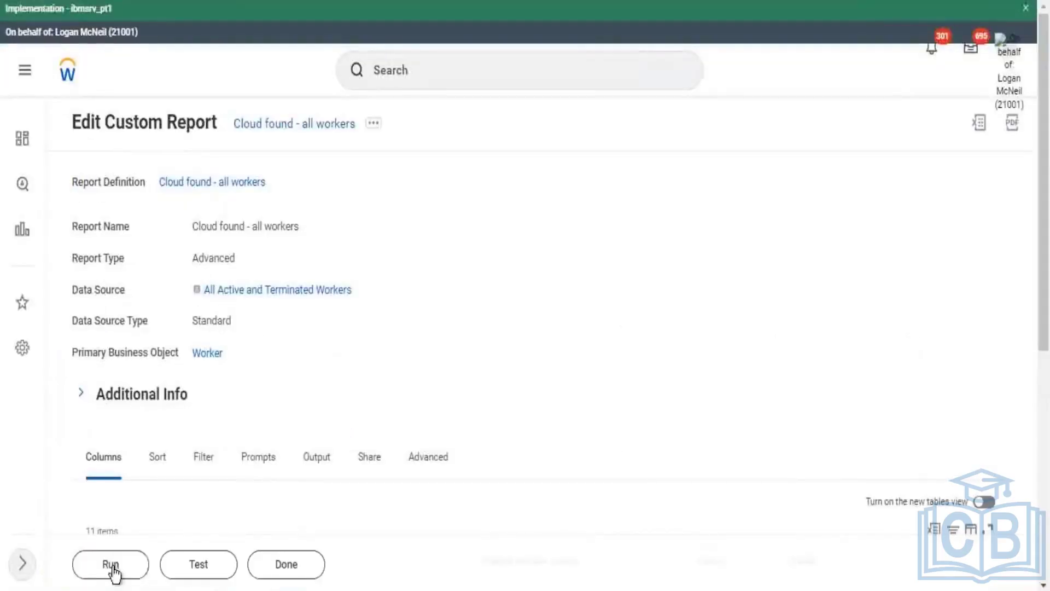
Step: Run the report and examine the default values of its Starting Hire Date and Ending Hire Date prompts
click(112, 566)
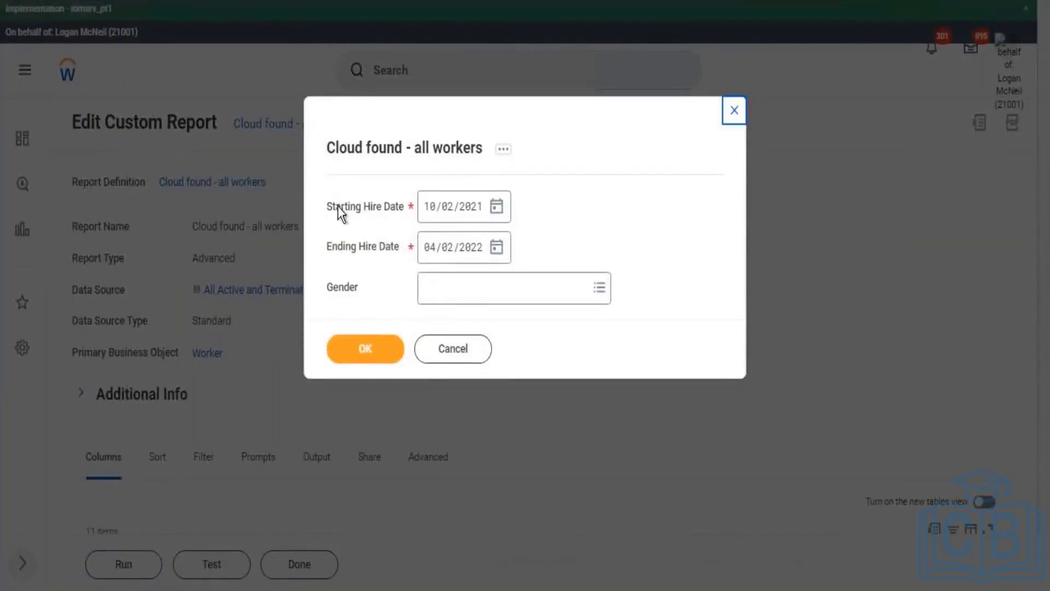
drag(378, 203, 336, 207)
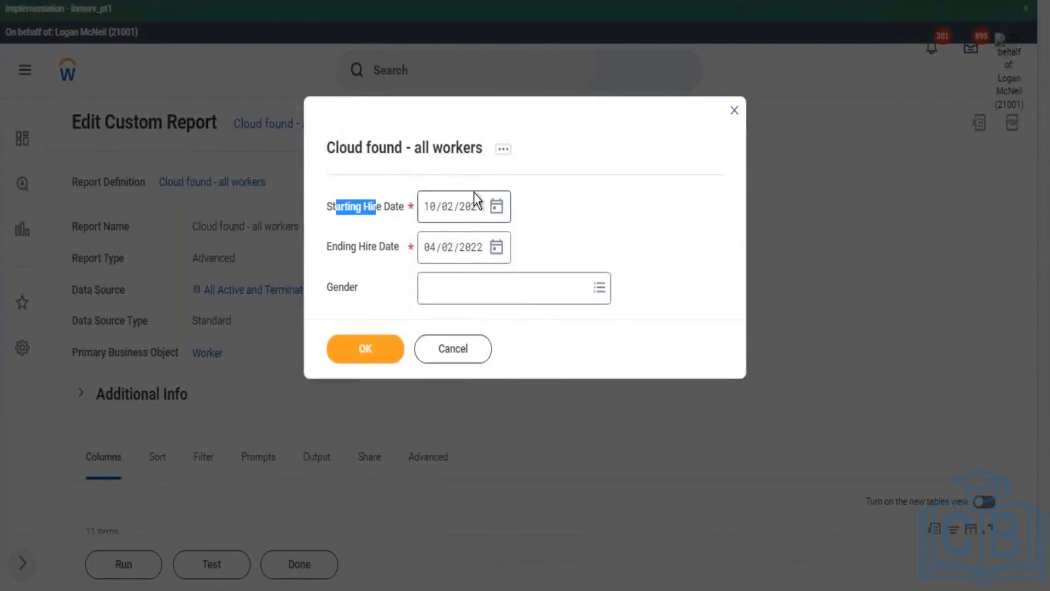
click(567, 200)
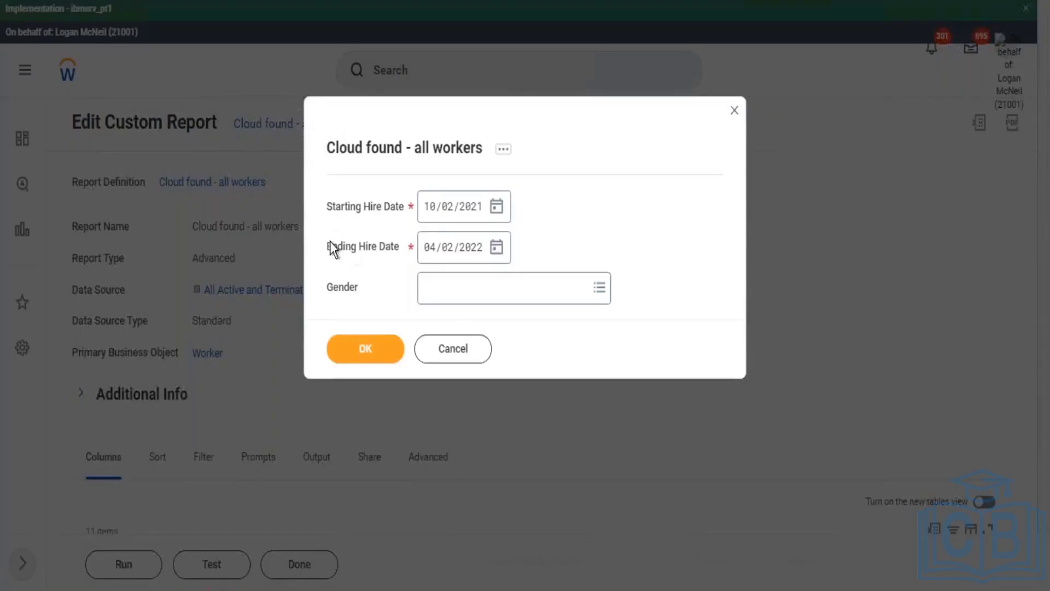
drag(333, 244, 385, 249)
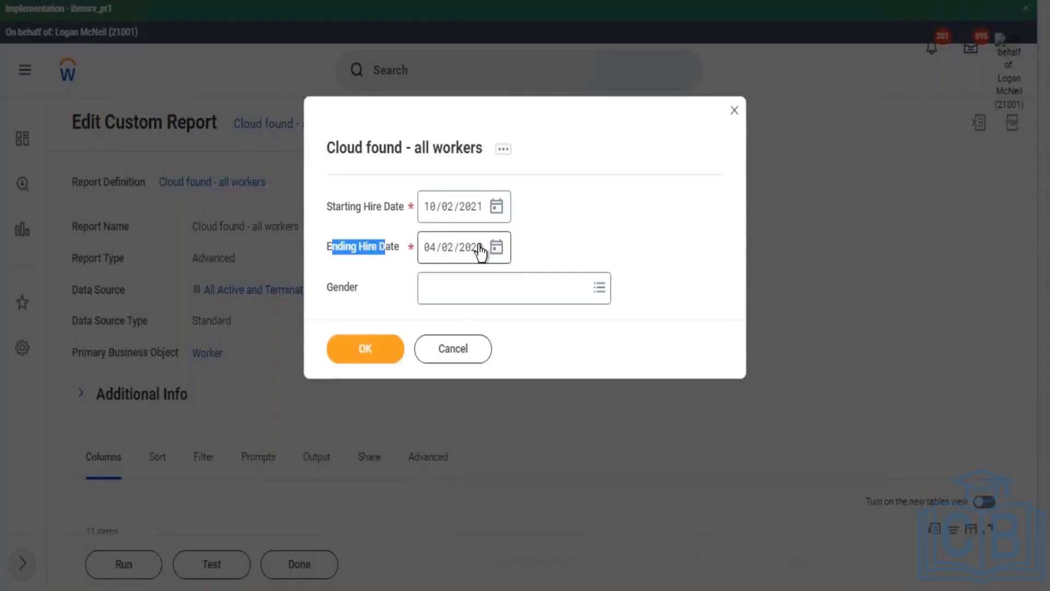
drag(344, 206, 389, 209)
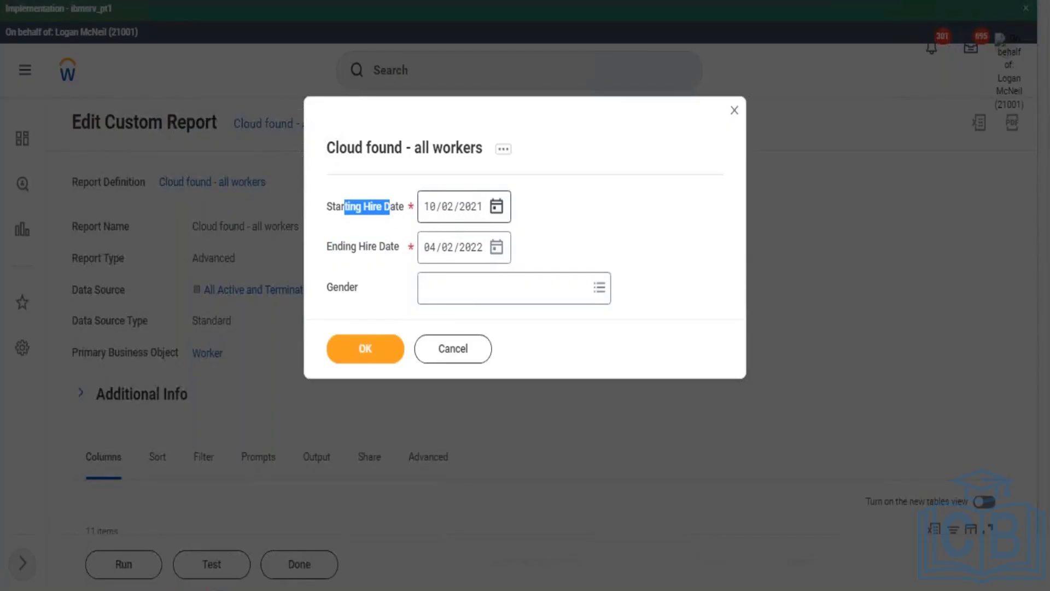
Step: Set the Starting Hire Date prompt to 01/01/2000
click(468, 213)
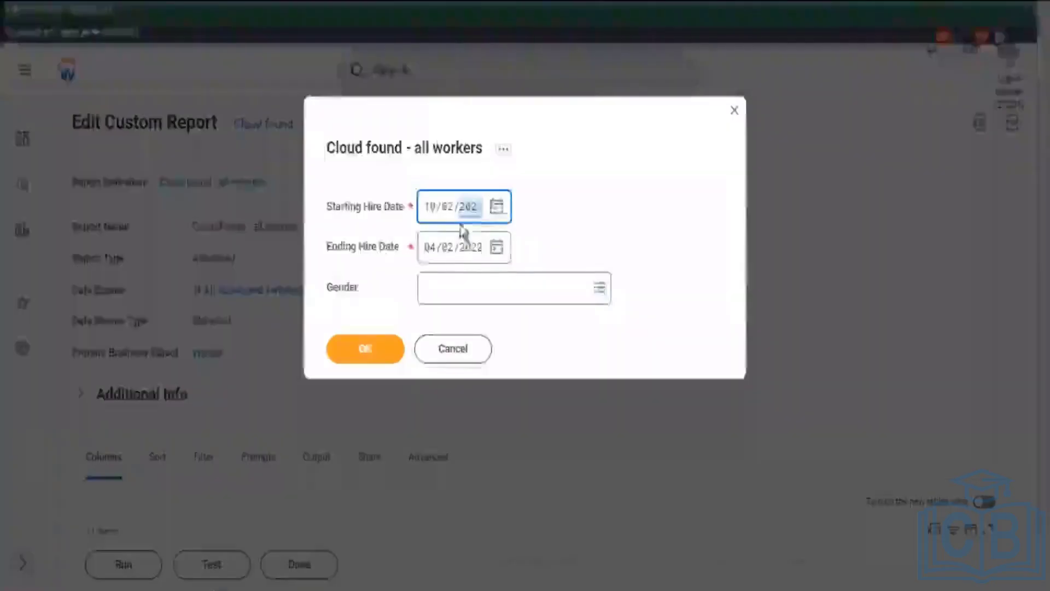
click(429, 214)
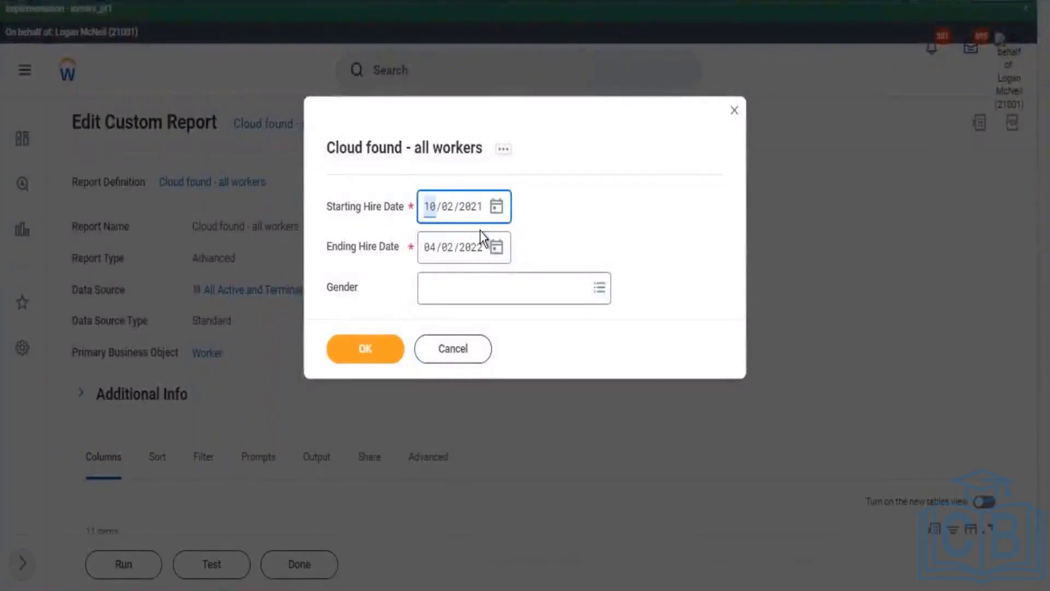
text(0101)
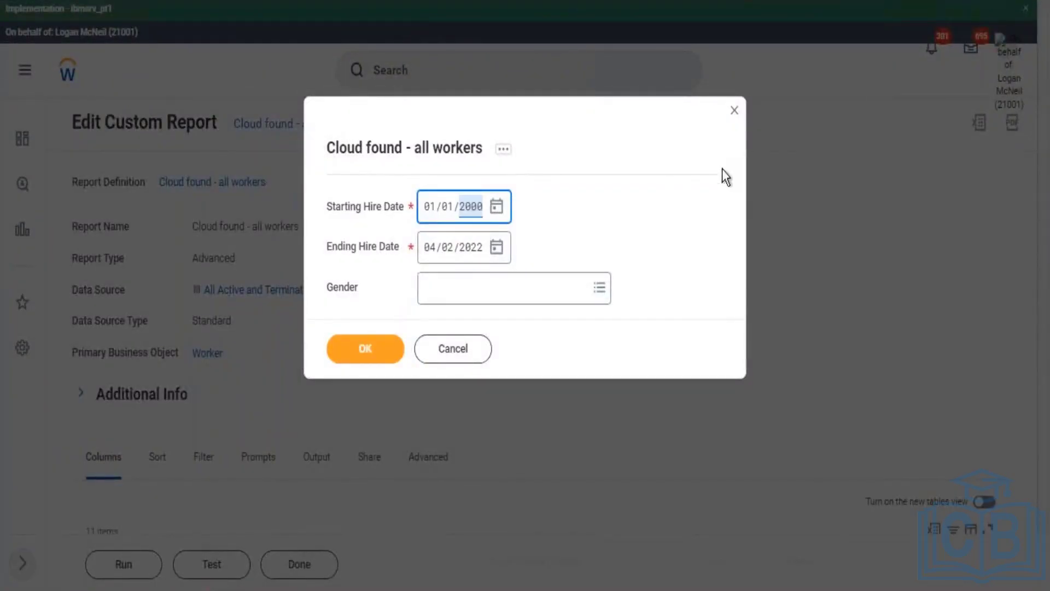
click(708, 198)
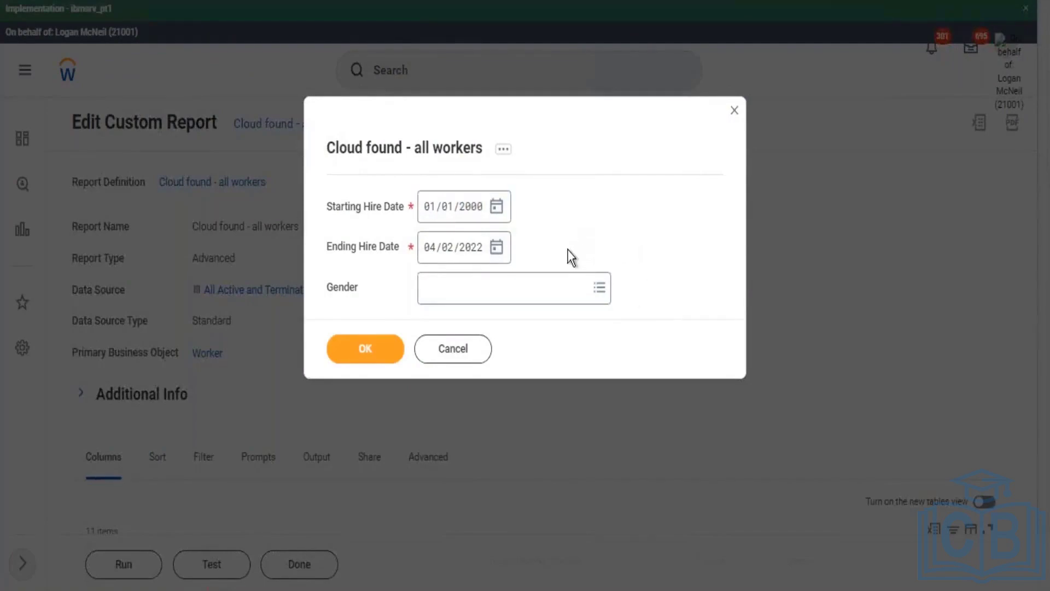
Step: Close the run prompt without running the report, discarding its changes, and return to the report definition
mouse_move(410, 252)
mouse_down()
mouse_move(330, 215)
mouse_move(417, 236)
mouse_up()
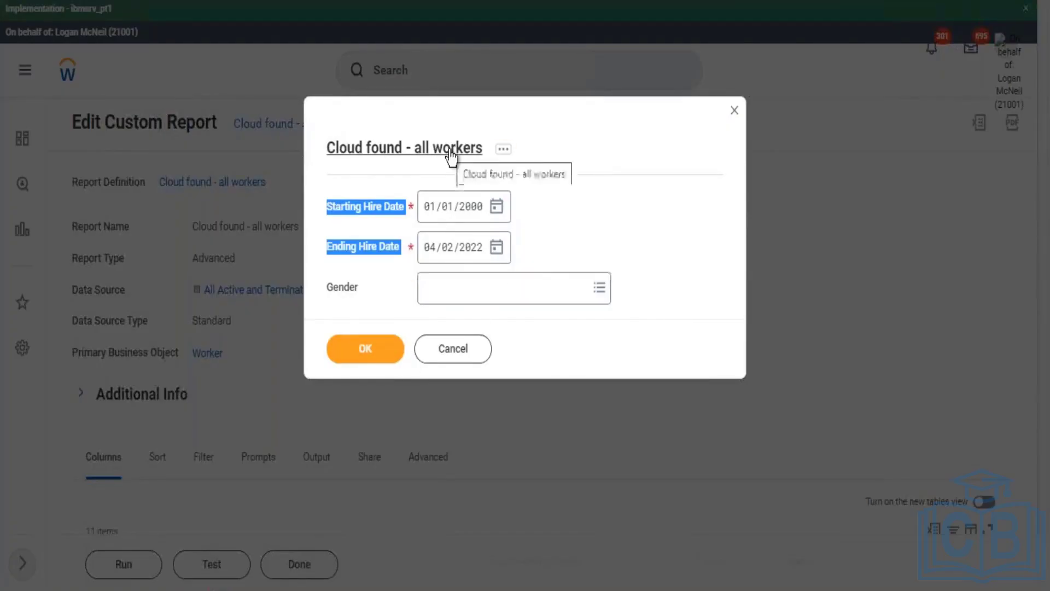
click(504, 168)
key(Escape)
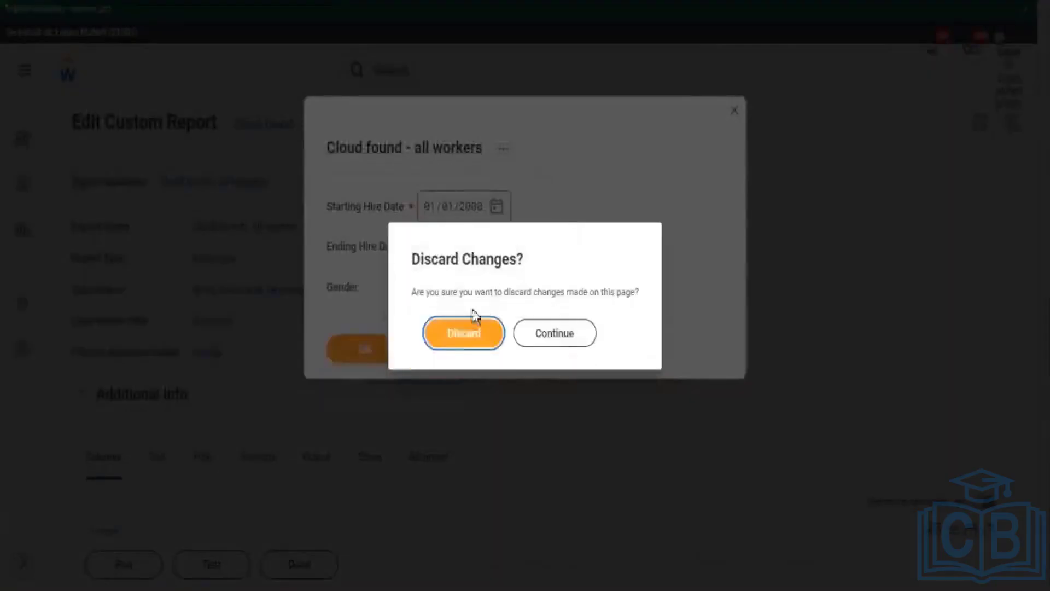
click(462, 333)
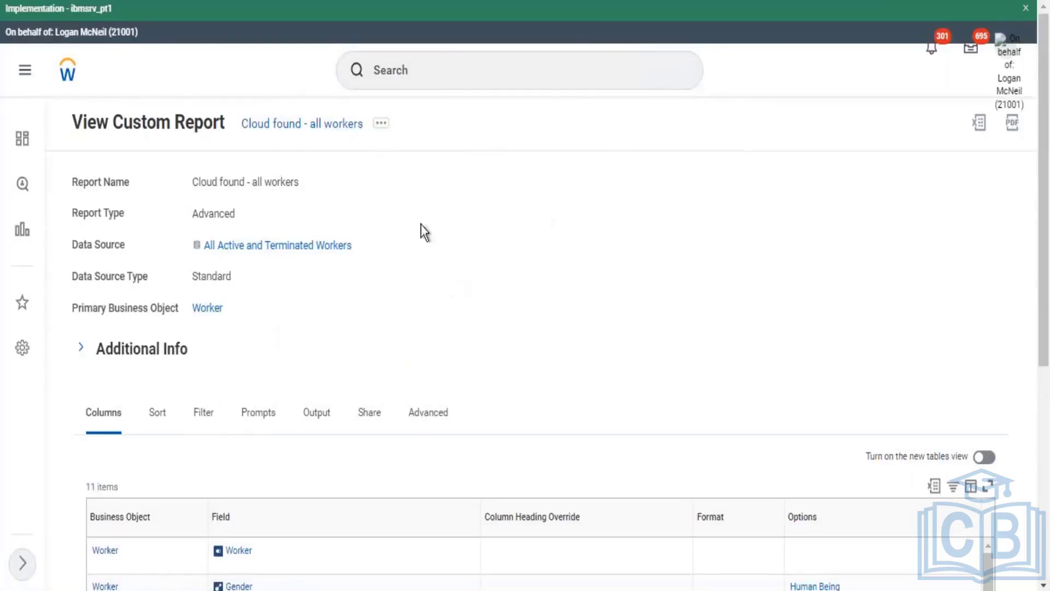
Step: Open the Cloud found - all workers report for editing and bring up its instance filter conditions
click(381, 123)
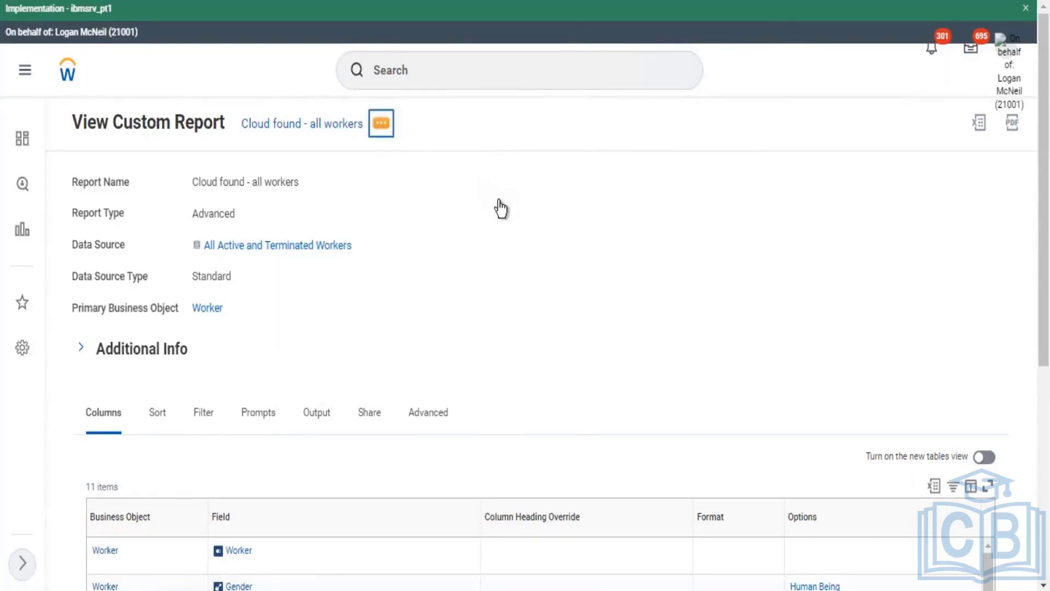
mouse_move(459, 189)
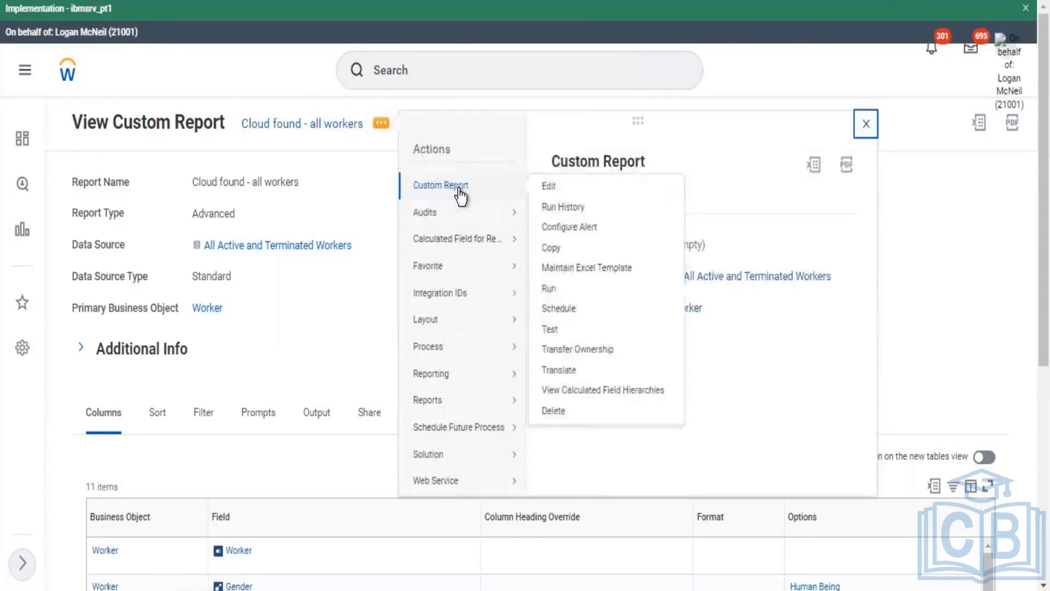
click(614, 208)
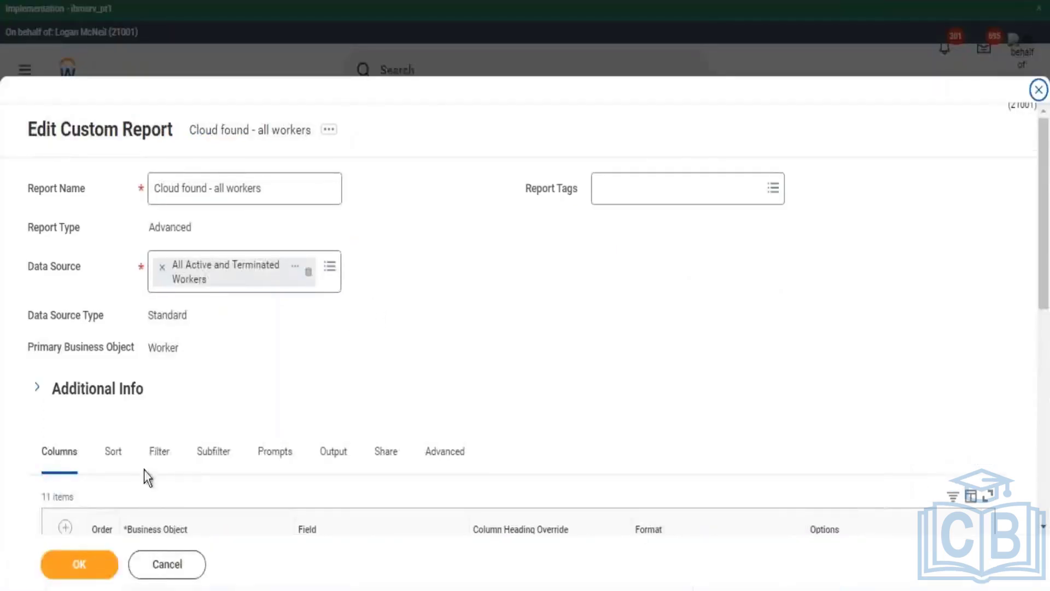
click(159, 453)
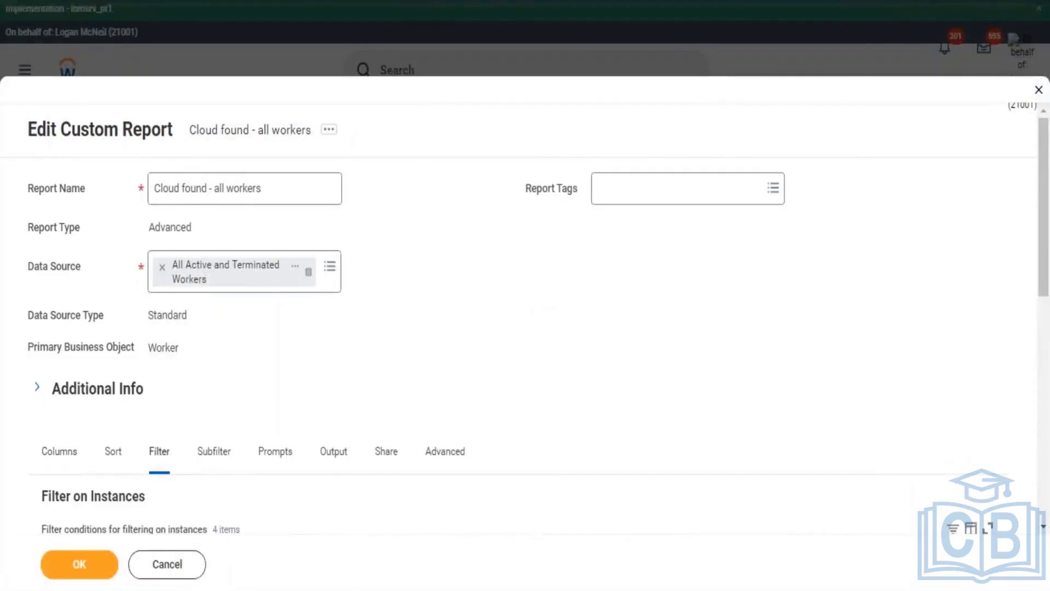
scroll(563, 274, down, 10)
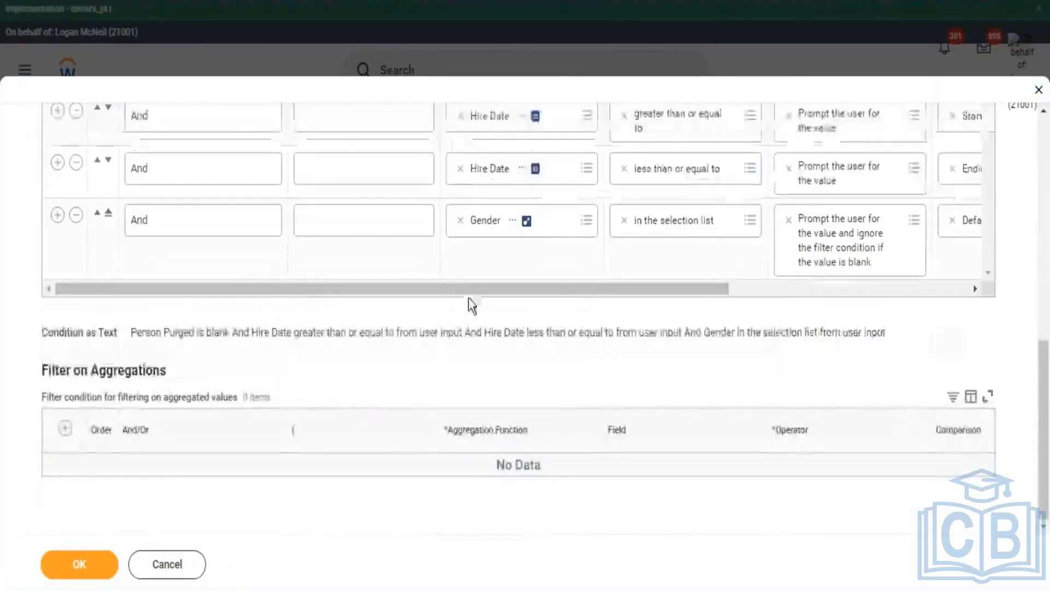
drag(547, 288, 615, 293)
scroll(661, 257, up, 2)
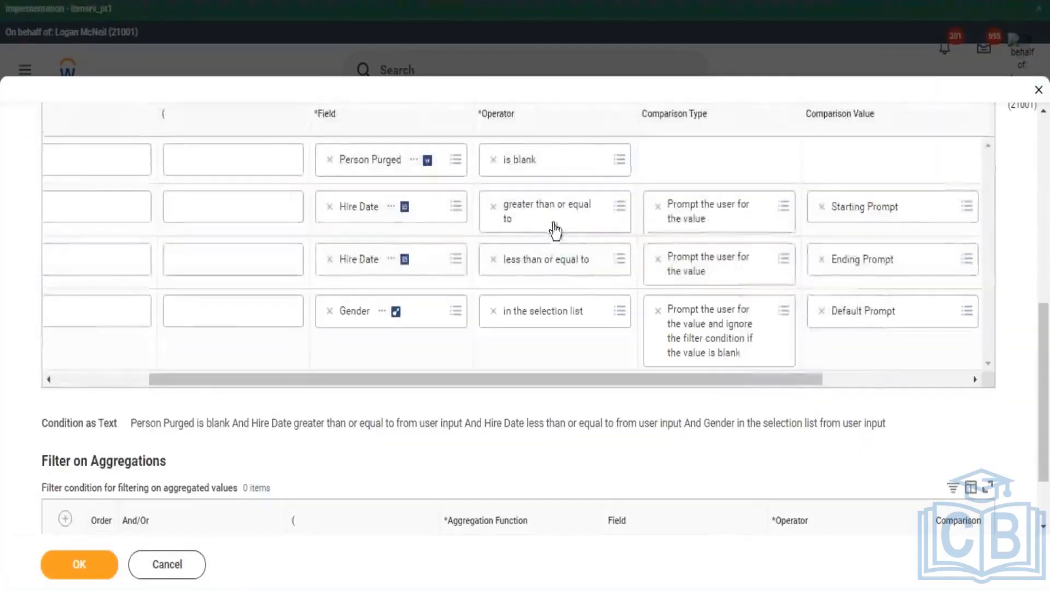
Step: Set the "greater than or equal to" Hire Date condition to Value from another field, using Today - 6 Months as comparison value
click(725, 229)
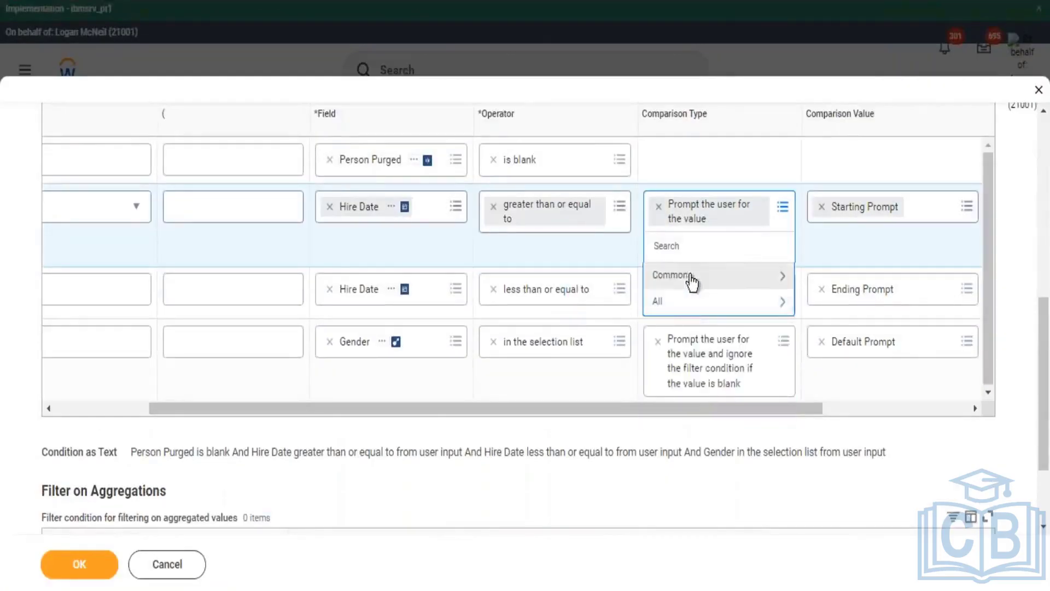
click(694, 276)
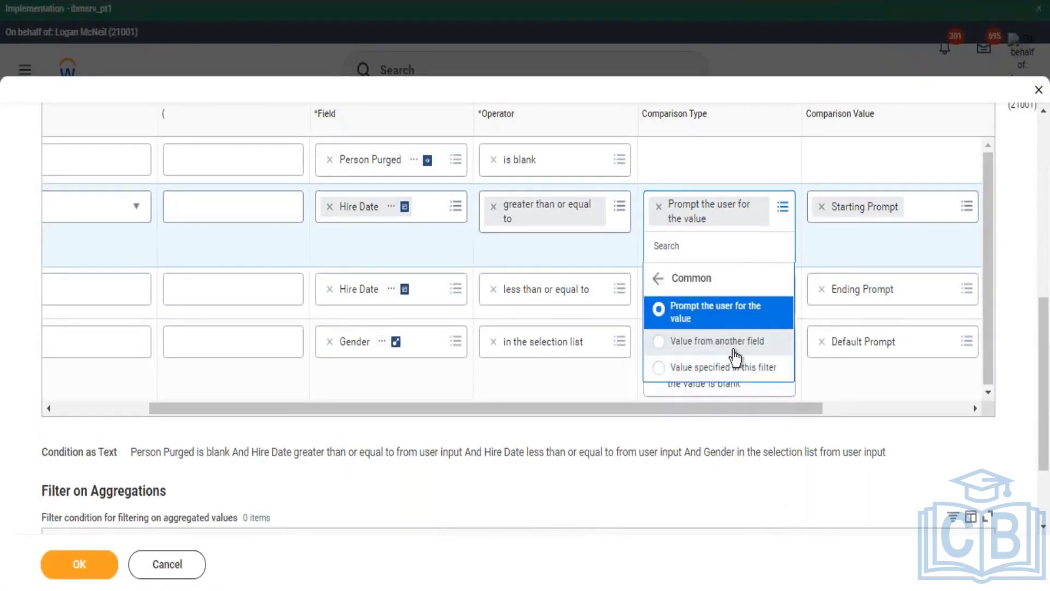
key(Return)
click(821, 206)
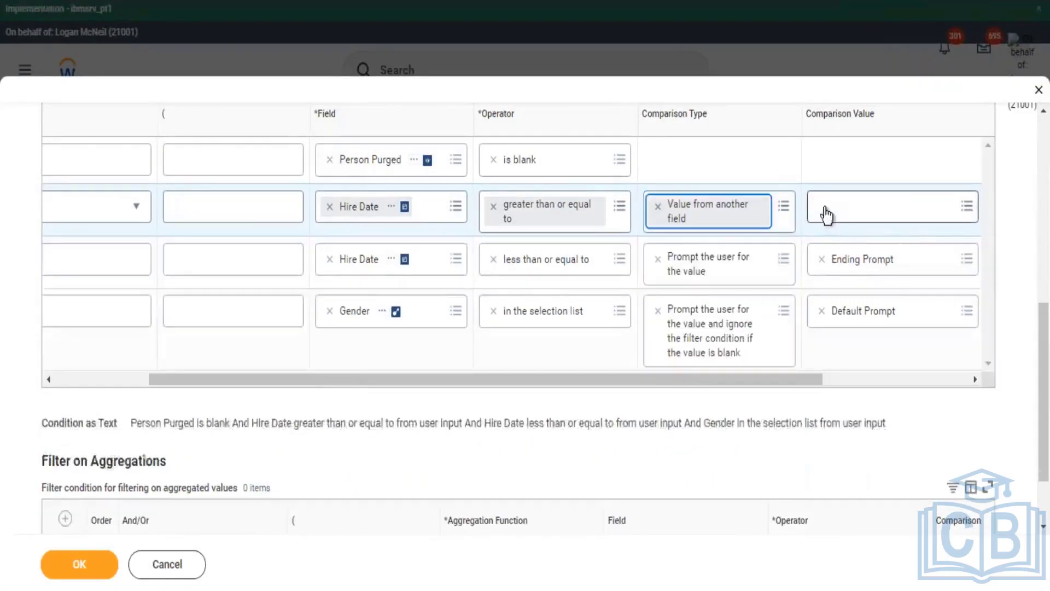
click(825, 209)
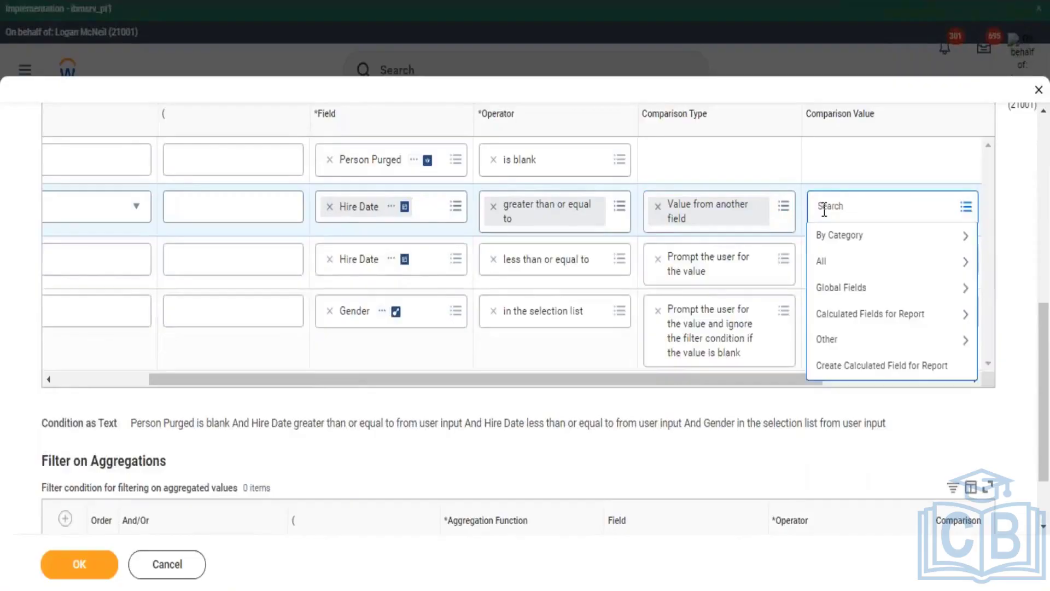
text(today month)
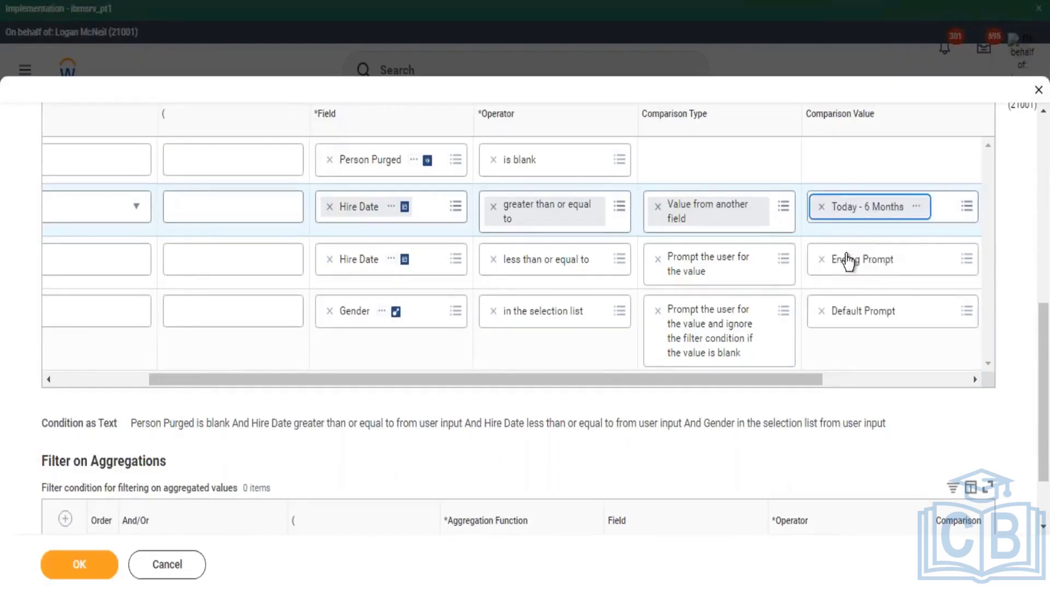
Step: Set the "less than or equal to" Hire Date condition to Value from another field with comparison value Today, and submit the report
click(784, 260)
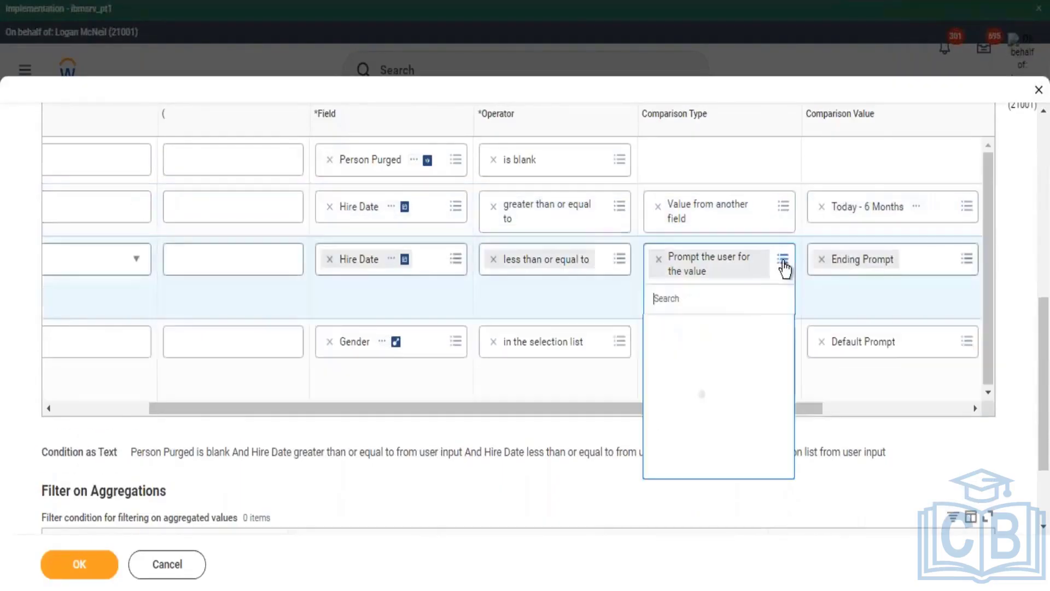
click(731, 361)
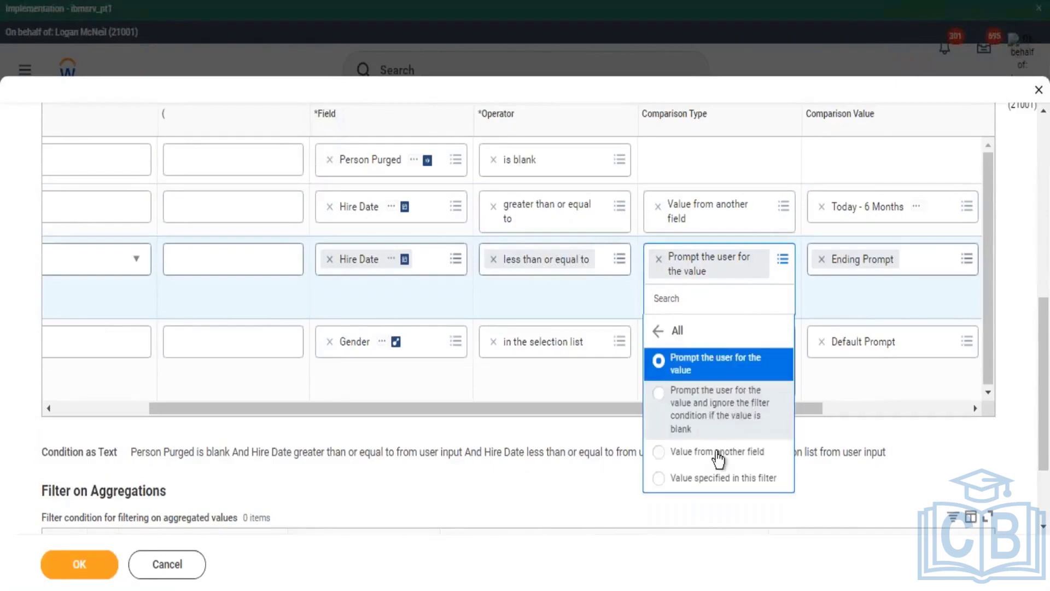
click(718, 452)
click(827, 262)
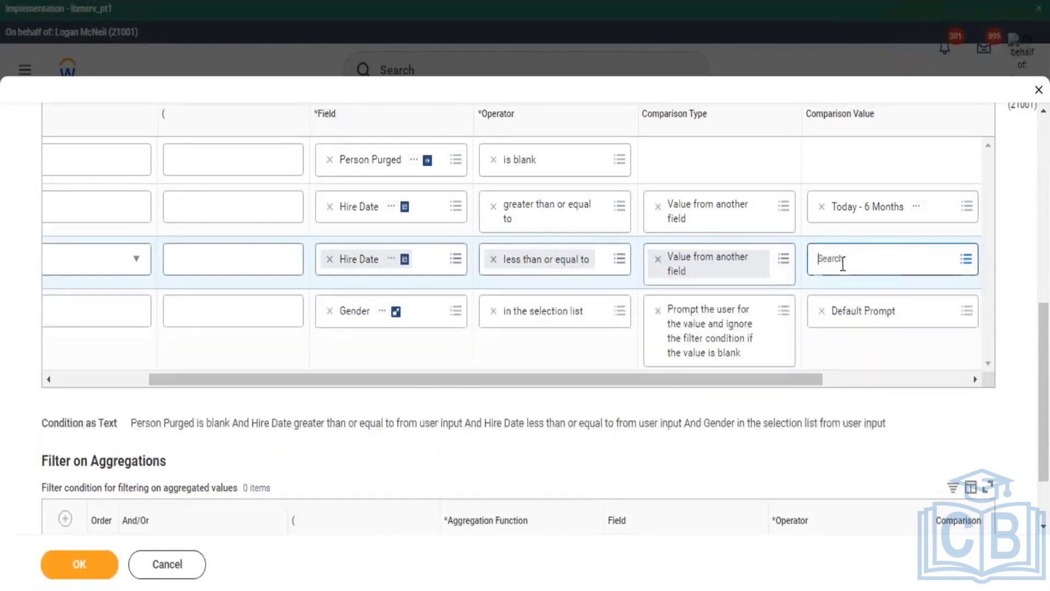
text(today)
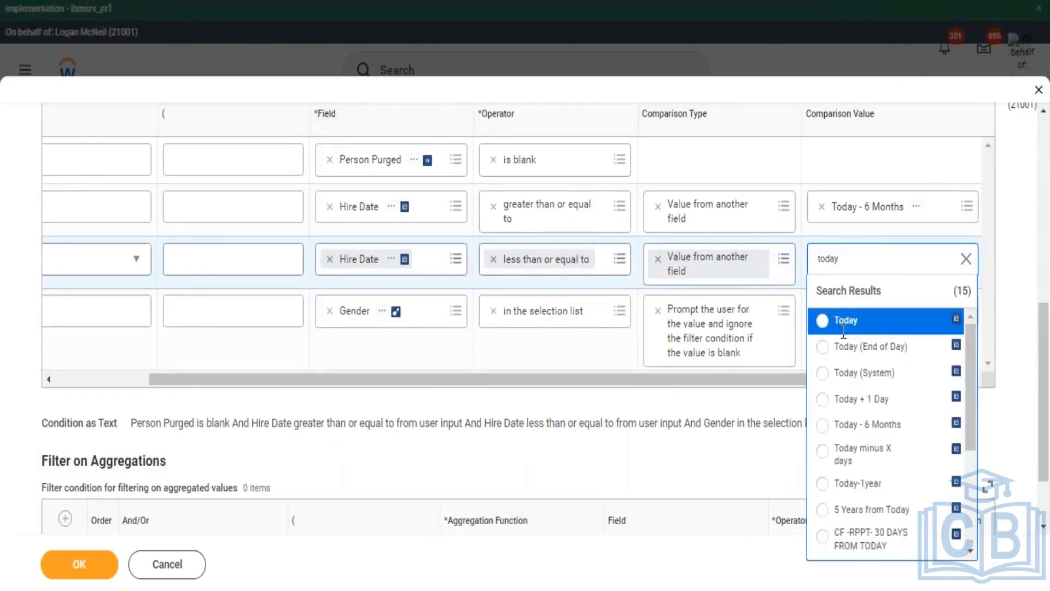
click(846, 328)
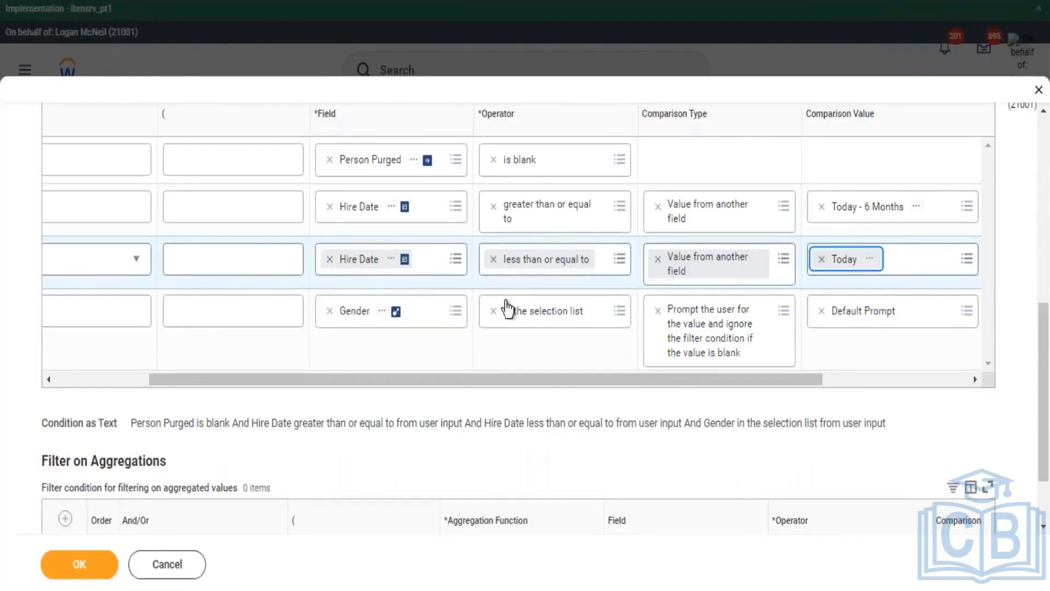
scroll(518, 208, up, 3)
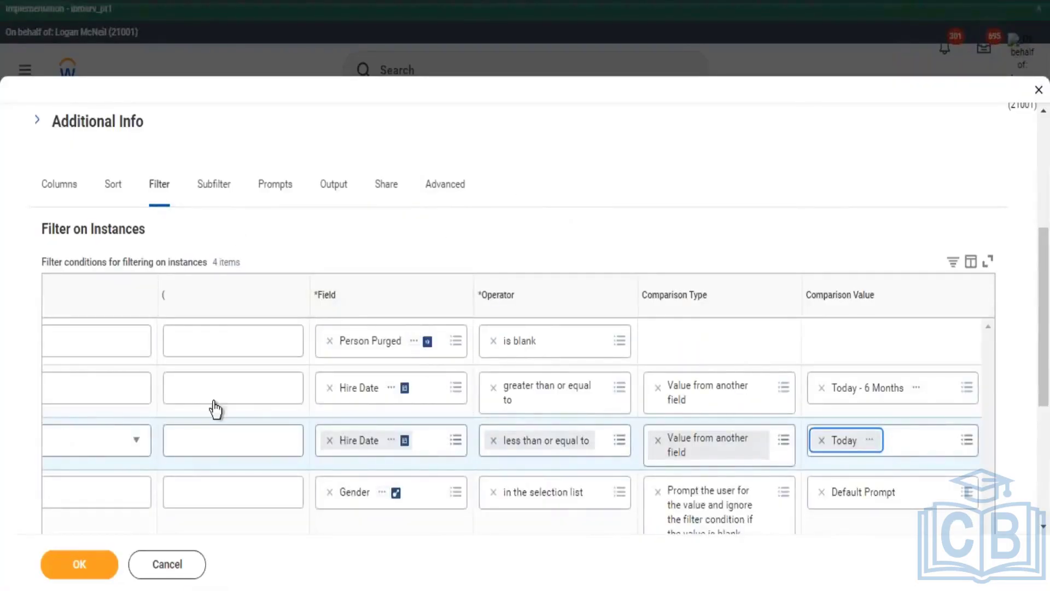
click(79, 563)
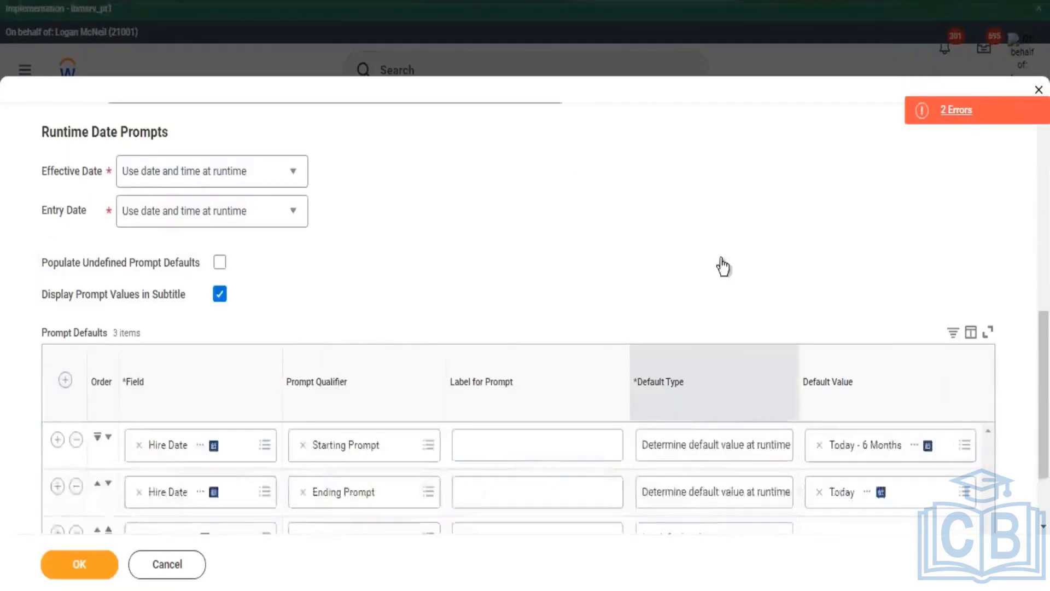
Step: Remove the Hire Date starting and ending prompt rows from the prompt defaults, keeping the Gender prompt, and submit the report
scroll(71, 323, down, 2)
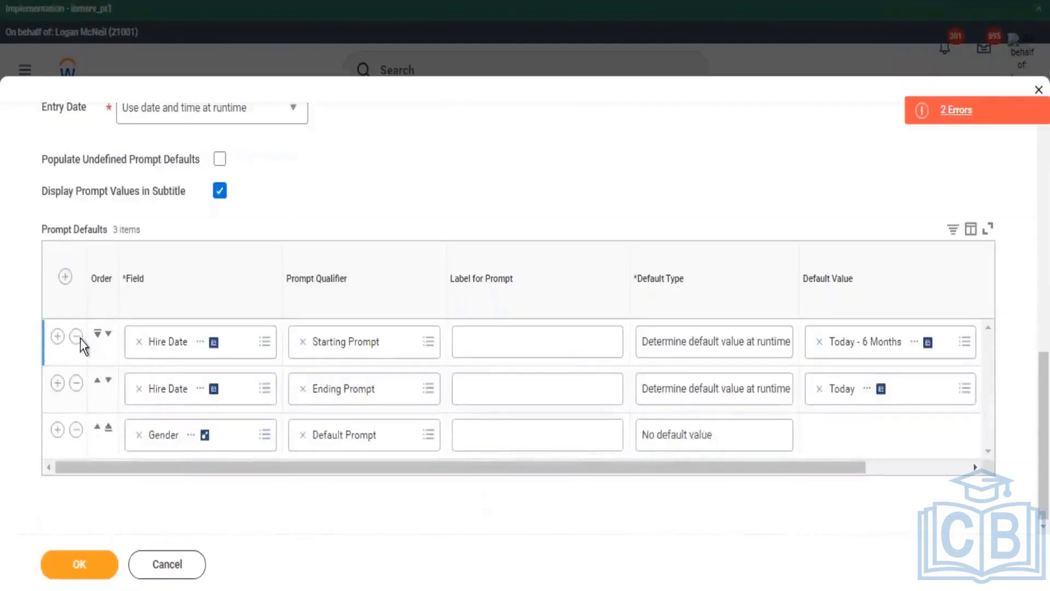
click(76, 336)
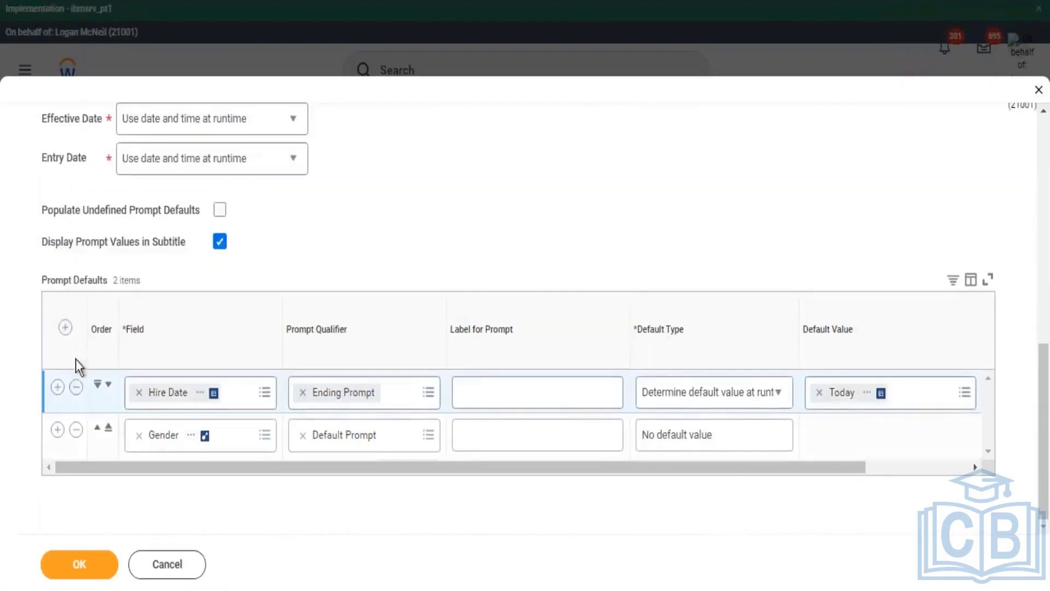
click(76, 390)
click(86, 556)
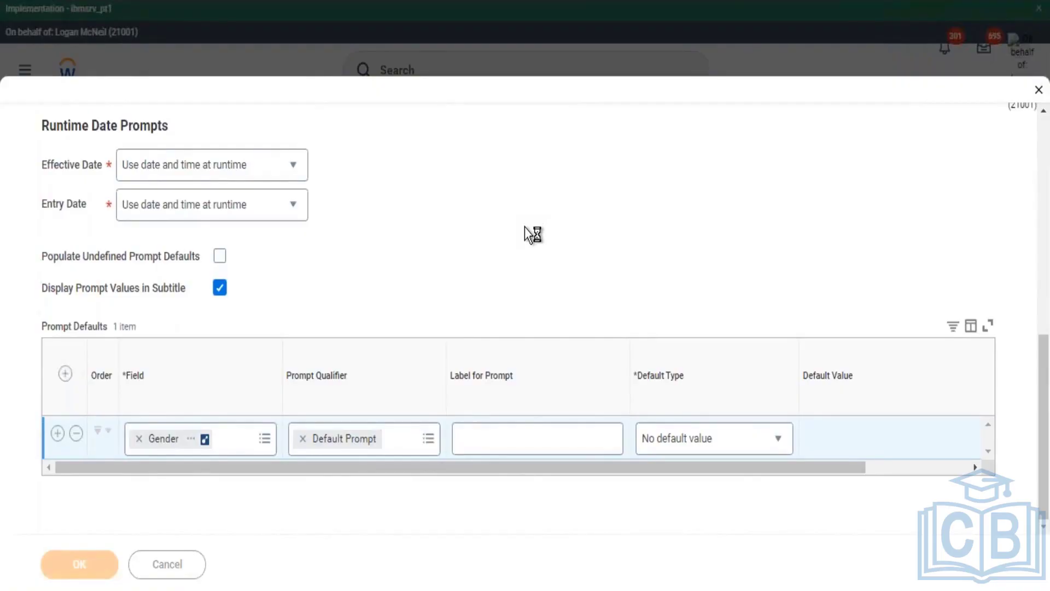
Step: Run the report with the Gender prompt blank and sort the results by Hire Date ascending to check the earliest hire date
click(107, 566)
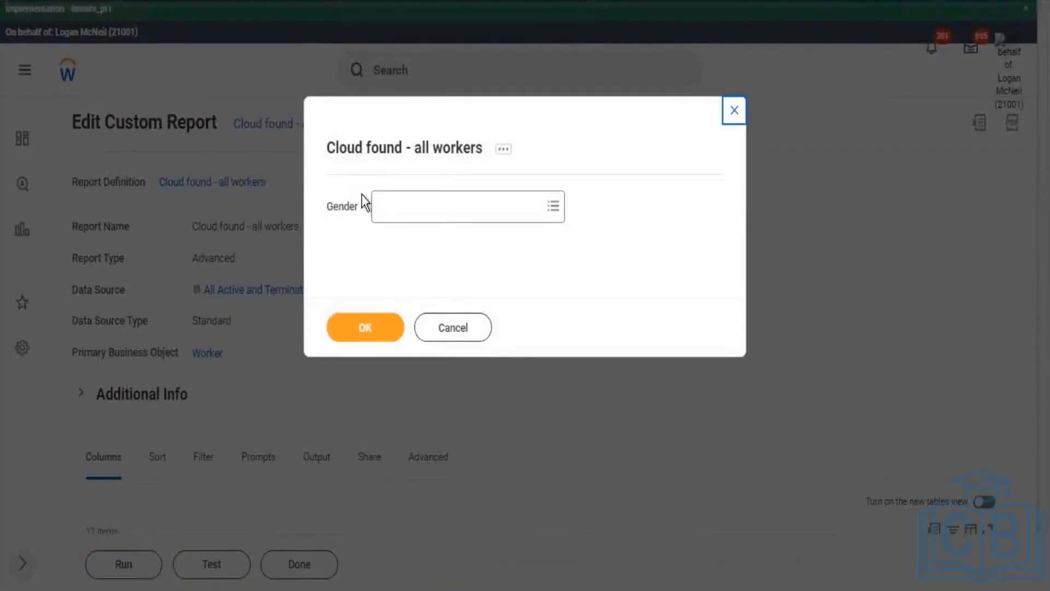
click(365, 319)
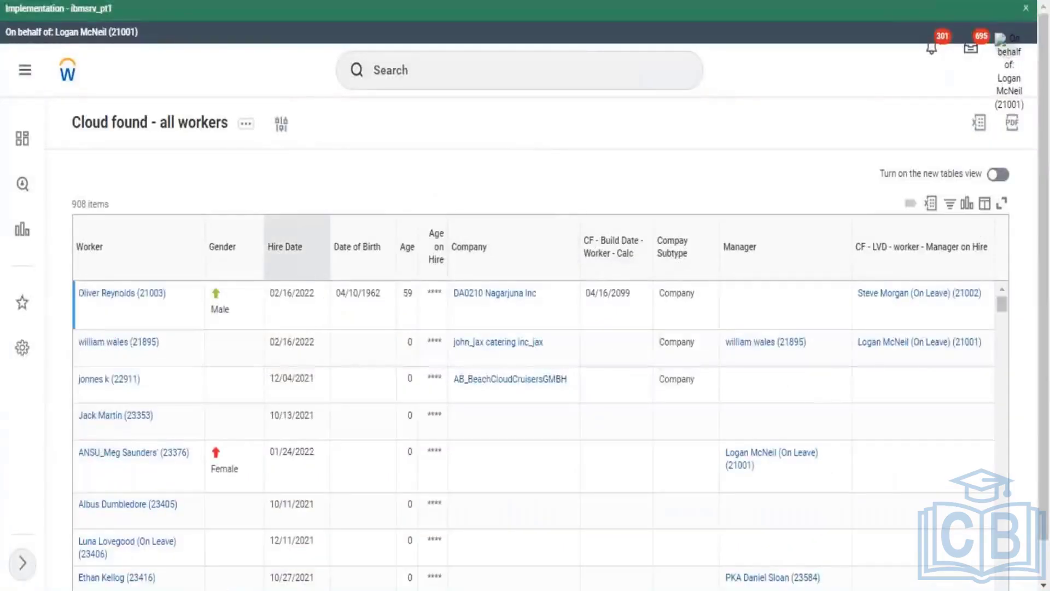
click(317, 335)
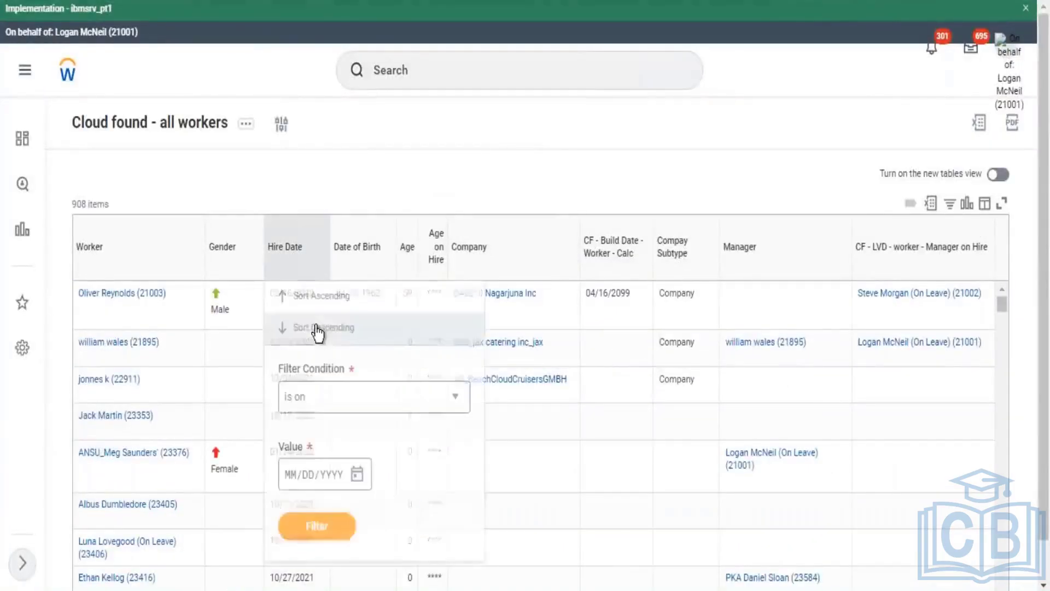
click(451, 309)
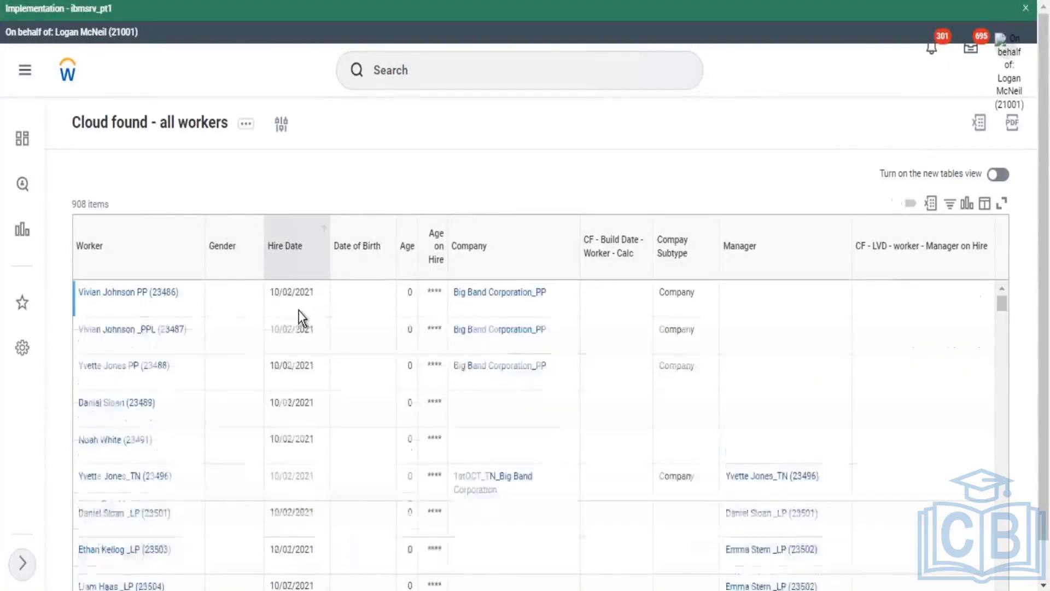
drag(272, 299, 309, 298)
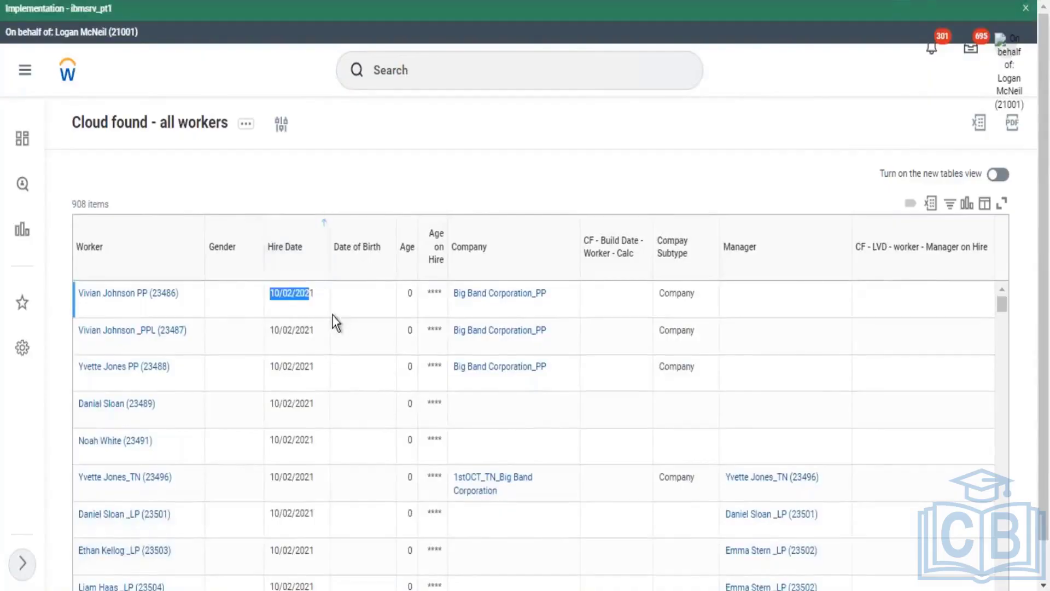
Step: Reopen the report definition for editing, change its data source to Workers by Organization, and submit the change
click(245, 130)
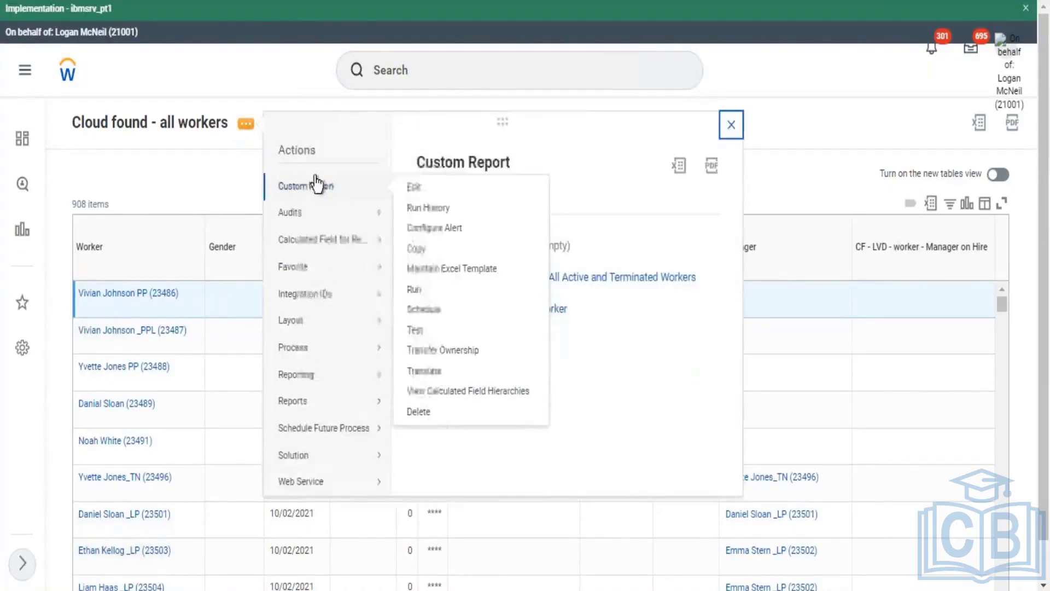
key(Escape)
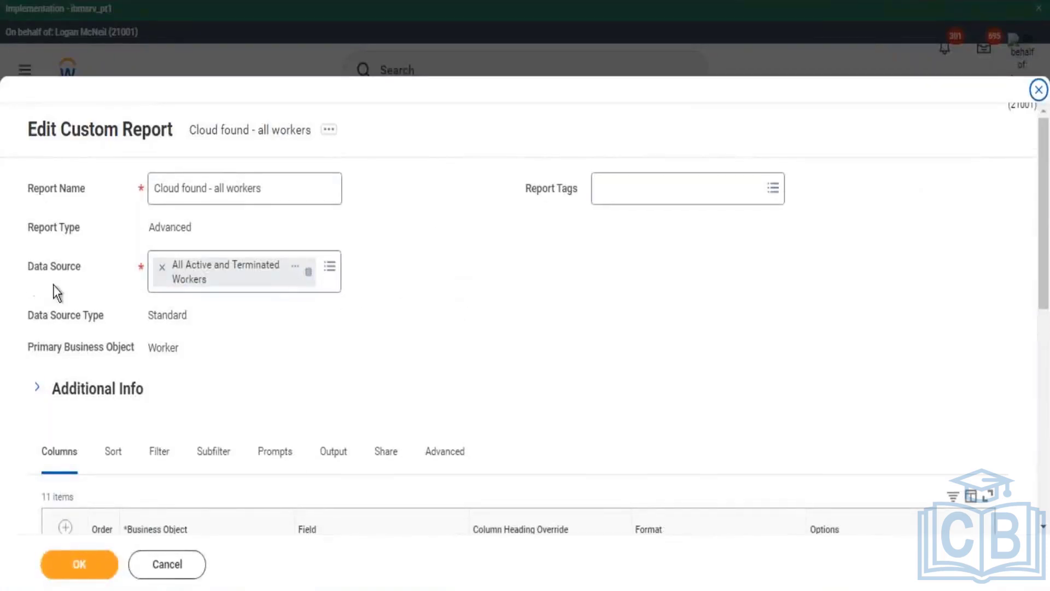
drag(36, 264, 64, 276)
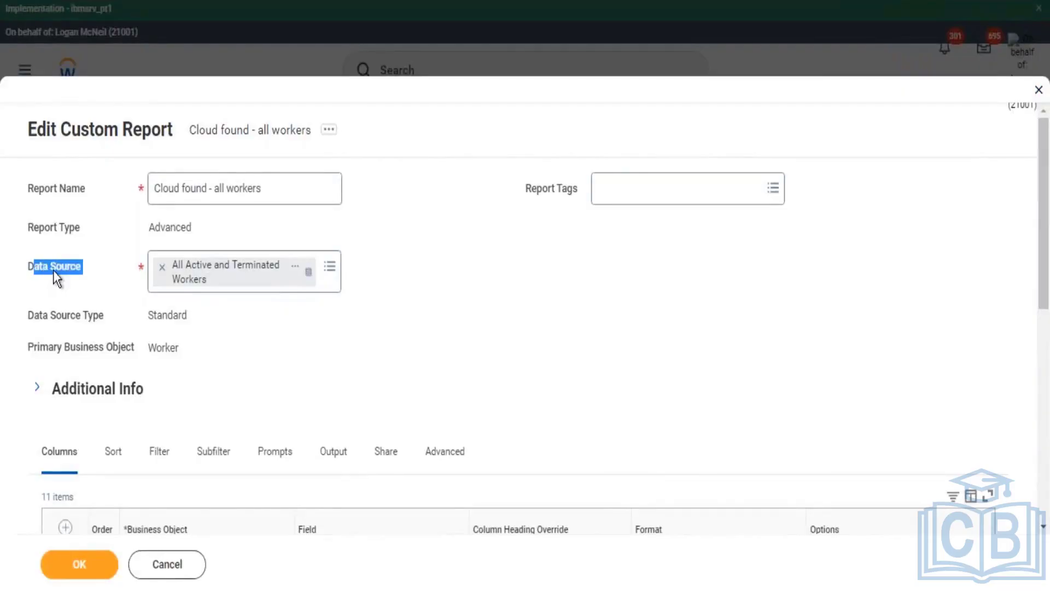
click(330, 270)
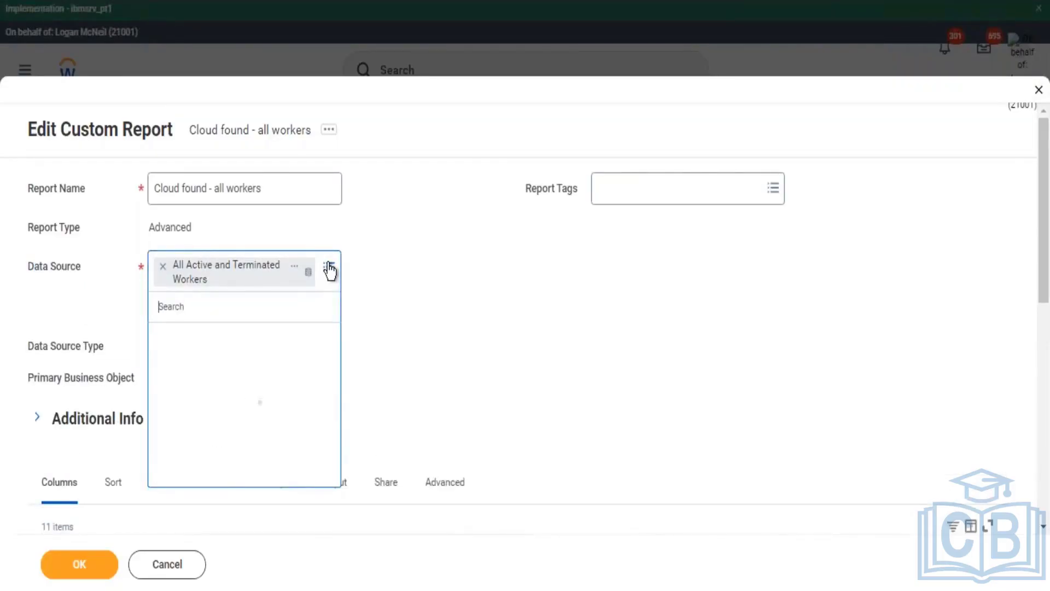
text(worker org)
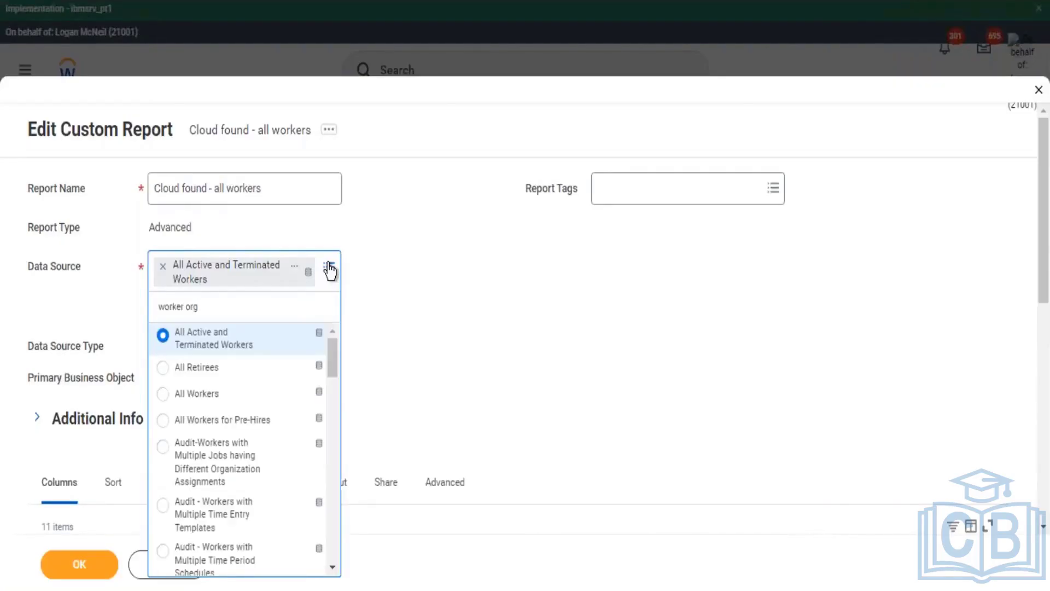
key(Return)
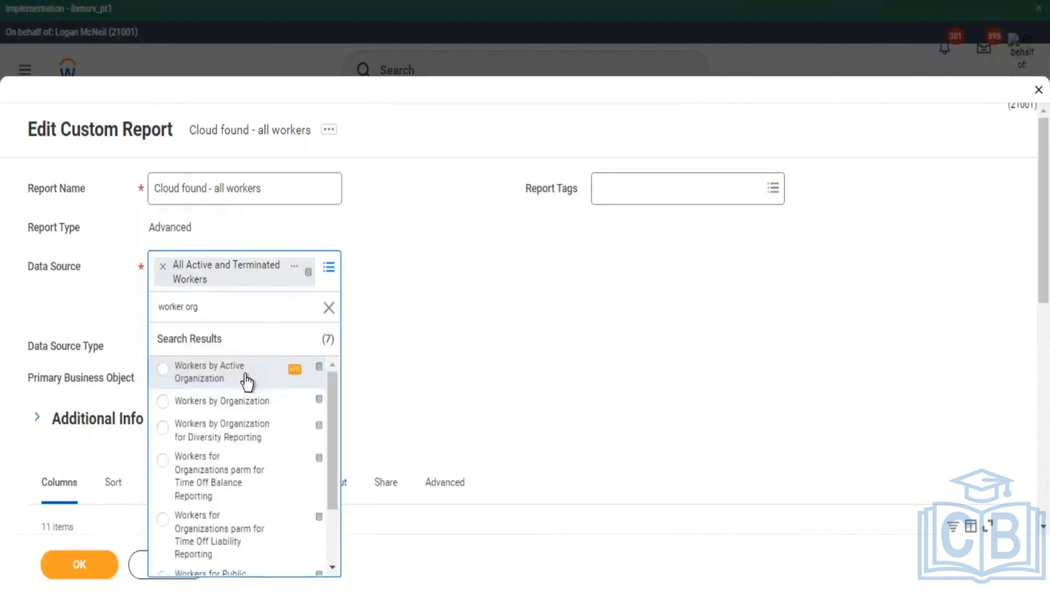
click(253, 401)
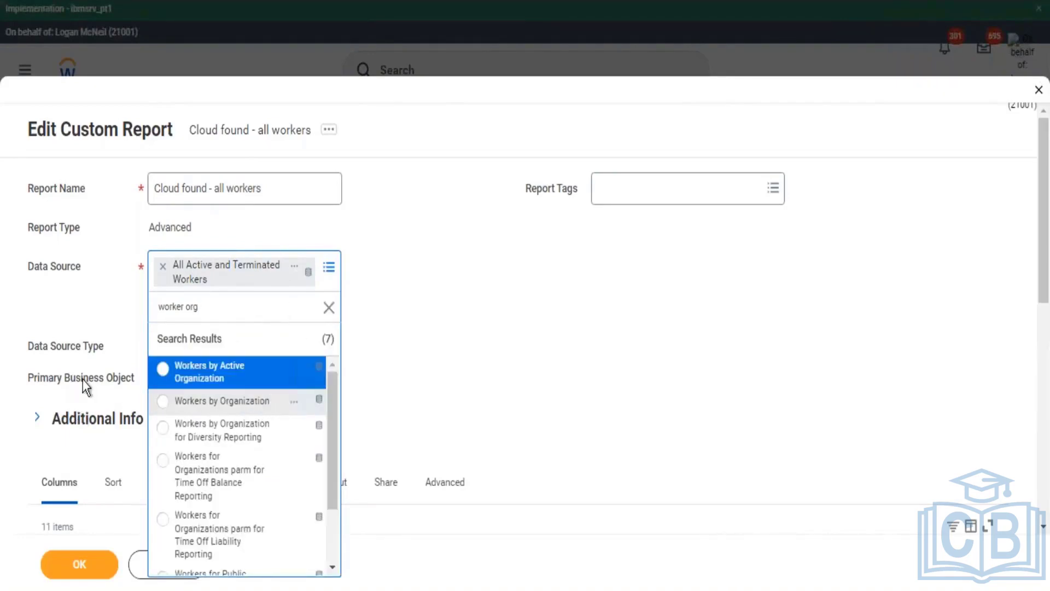
drag(130, 338, 88, 344)
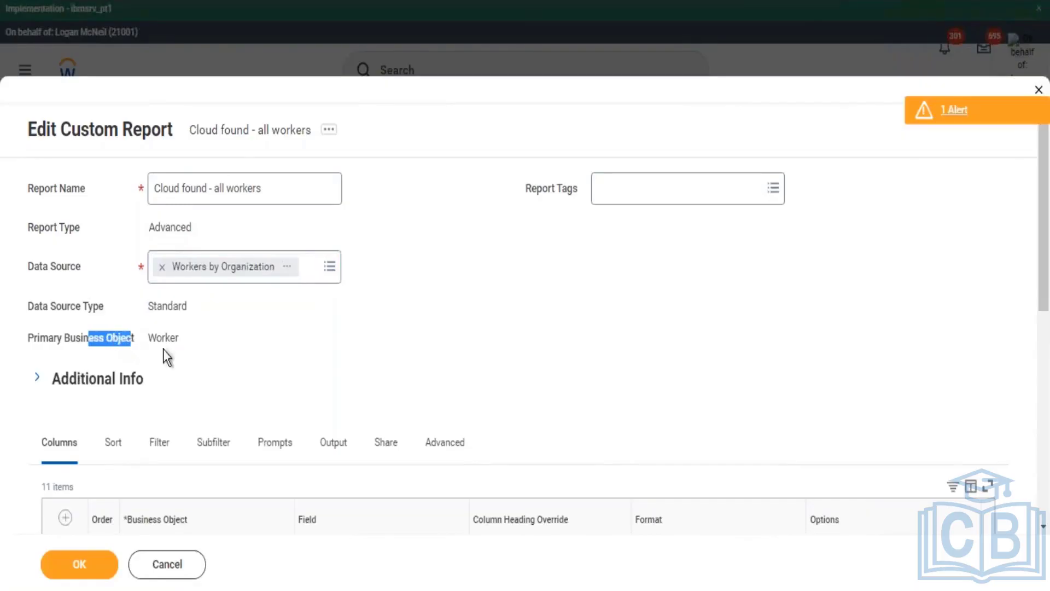
click(434, 313)
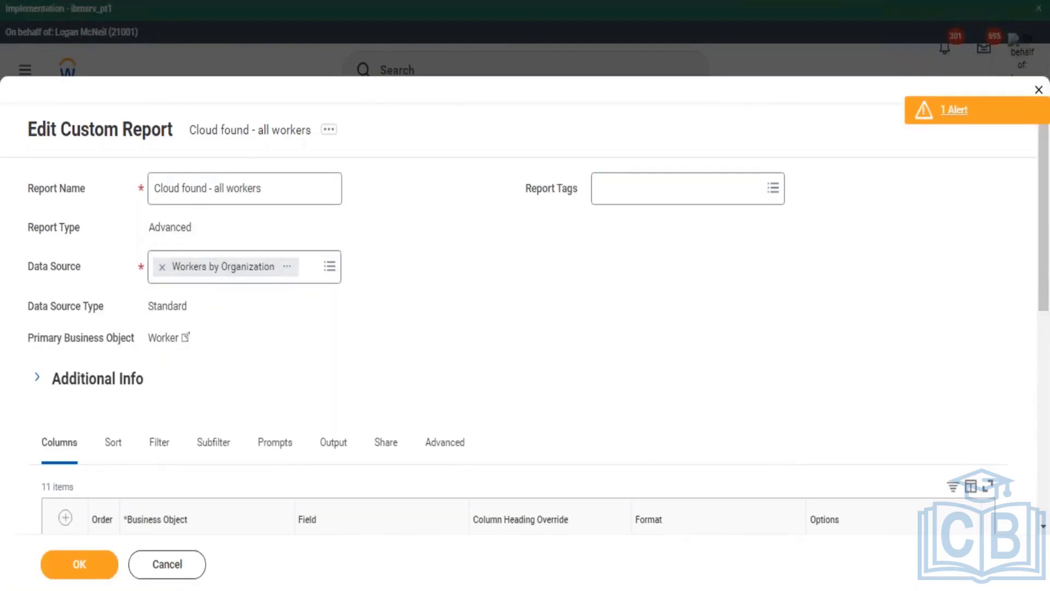
click(79, 564)
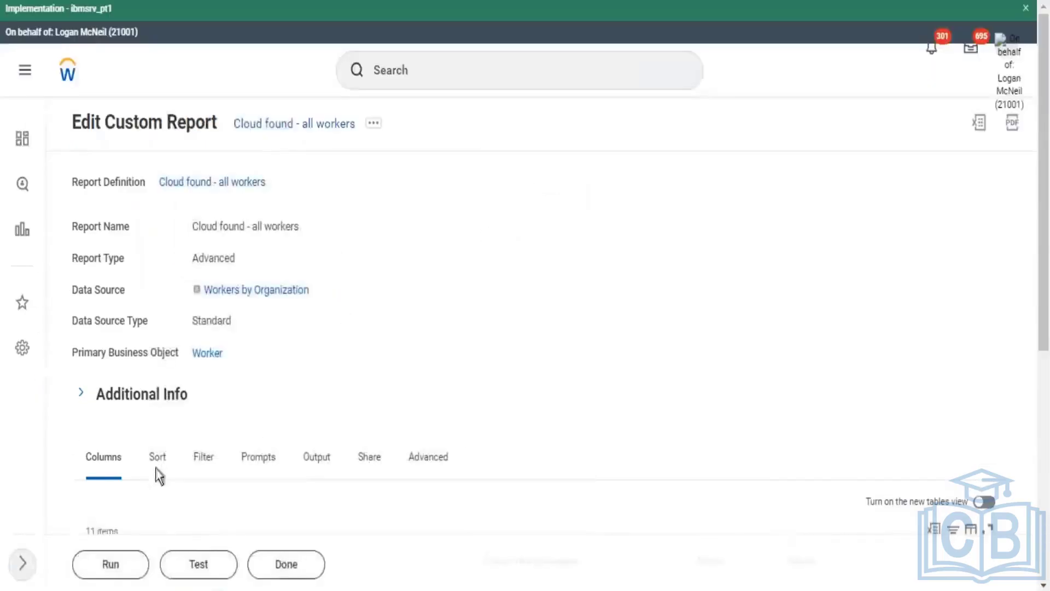
Step: Run the report to examine its prompts, try submitting with Organizations blank, and cancel the run prompt
click(111, 566)
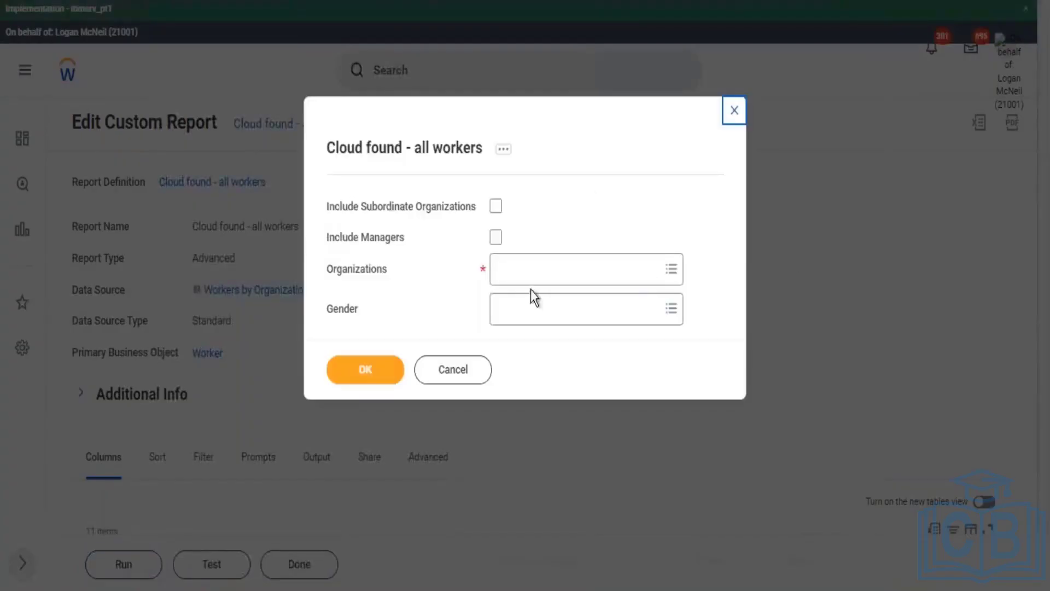
double_click(335, 312)
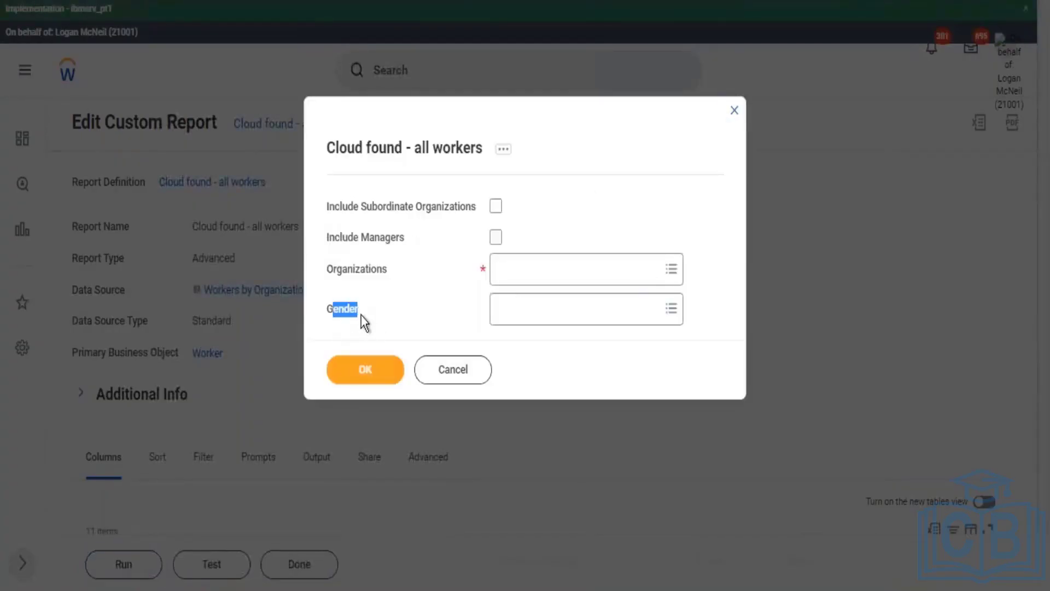
drag(341, 224, 383, 275)
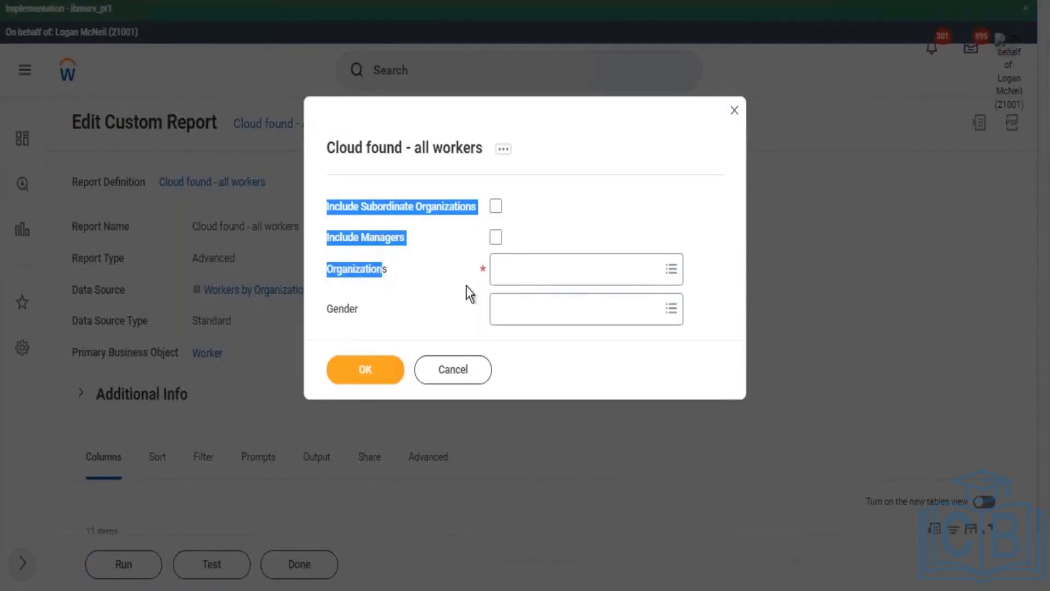
click(485, 269)
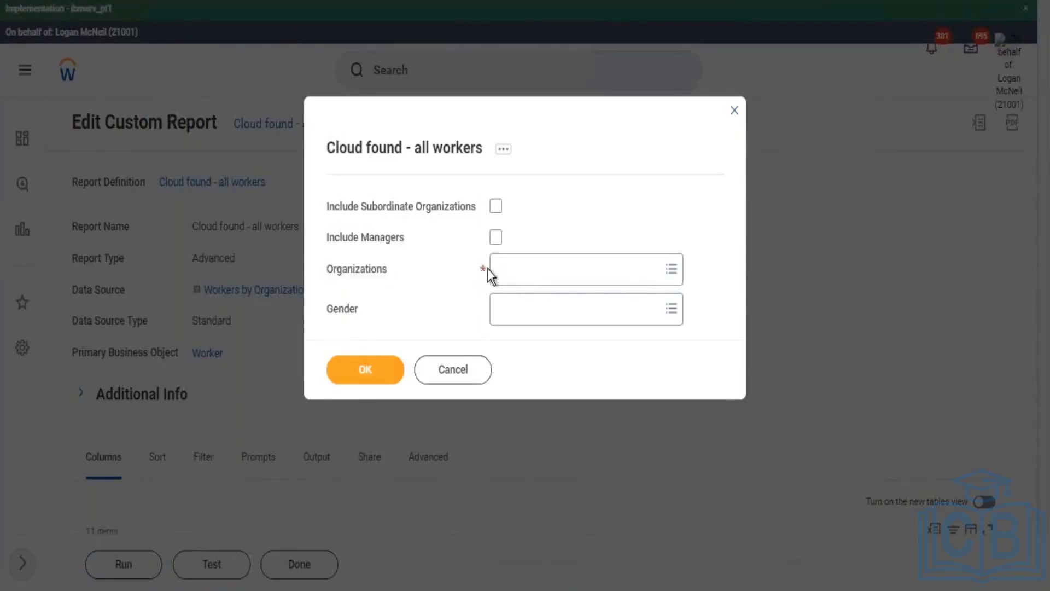
click(366, 372)
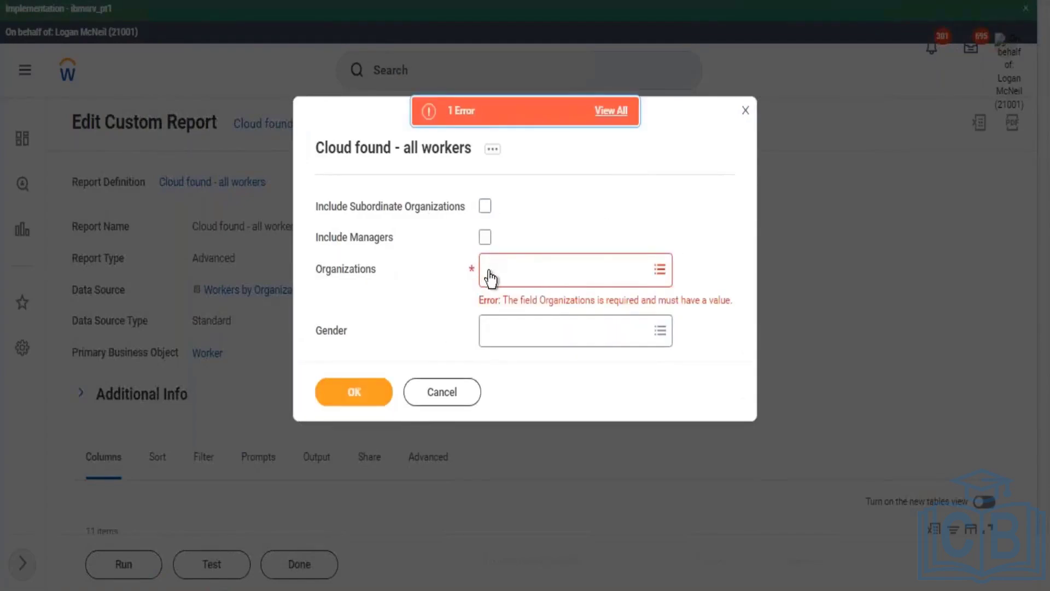
click(438, 399)
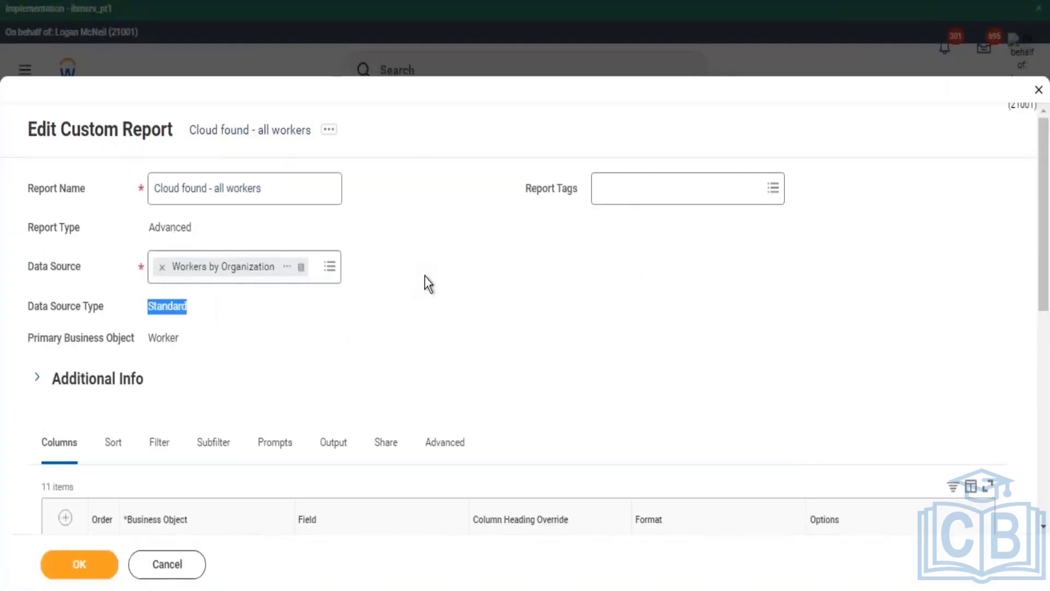
Step: Examine the description and built-in prompts of the Workers by Organization data source, and close its details
click(291, 267)
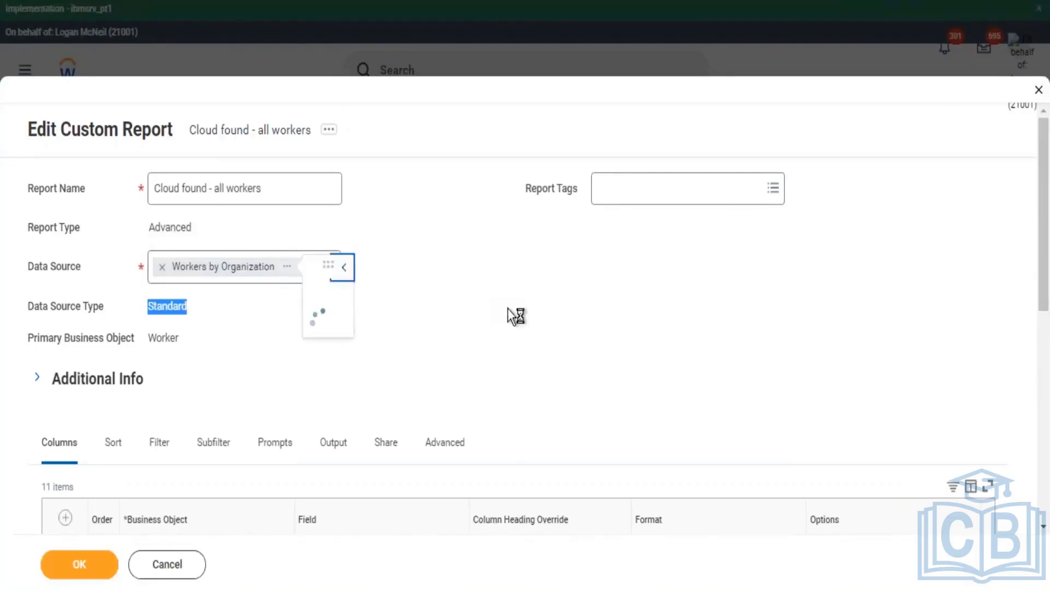
scroll(659, 393, down, 2)
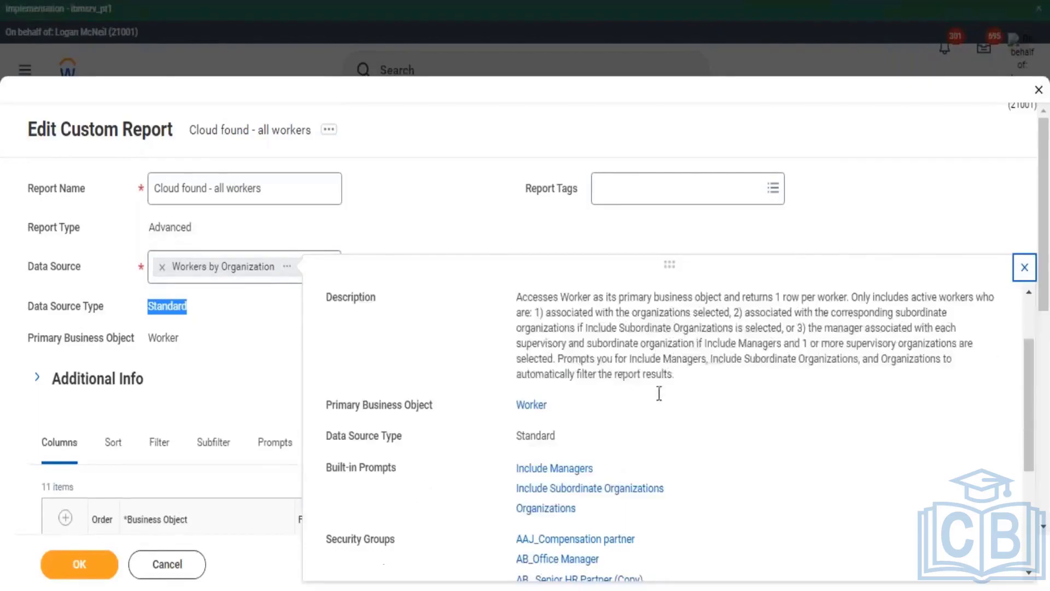
drag(509, 468, 538, 474)
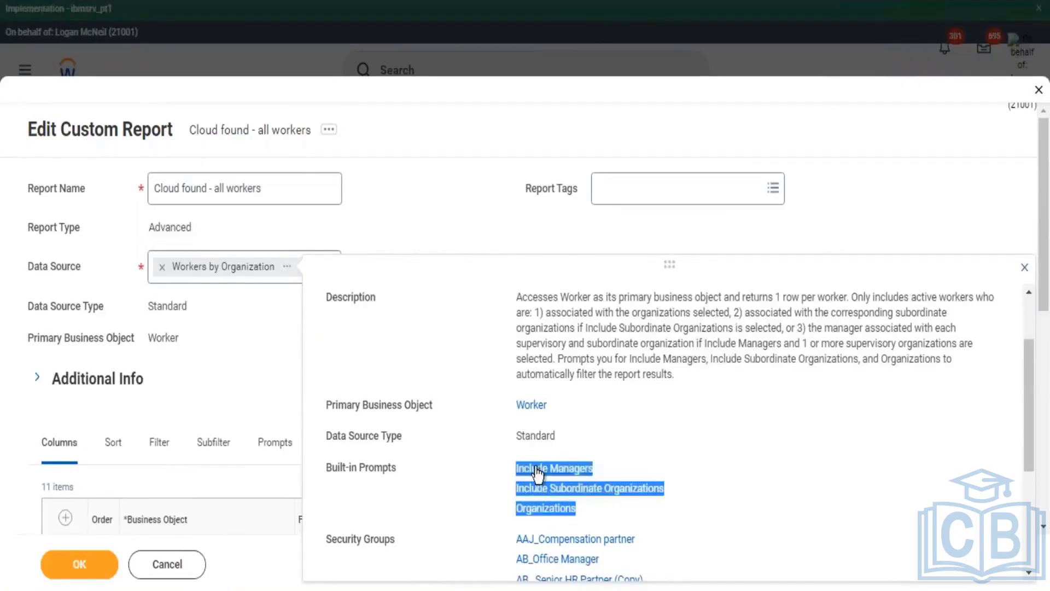
click(483, 216)
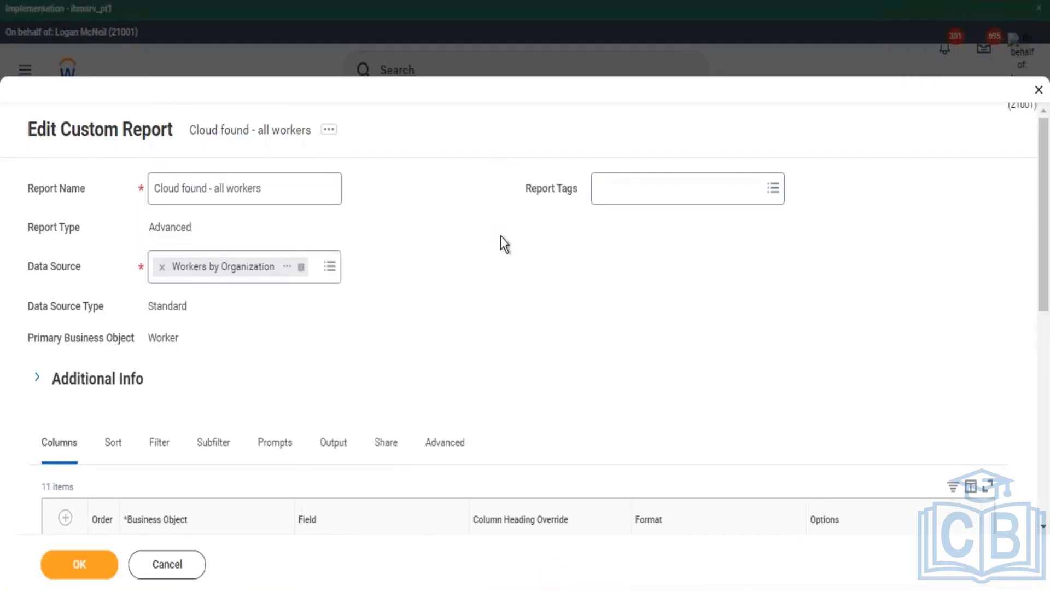
Step: Enable Populate Undefined Prompt Defaults in the report's prompt settings to add the data source's built-in prompts, and review the resulting rows
scroll(313, 273, down, 2)
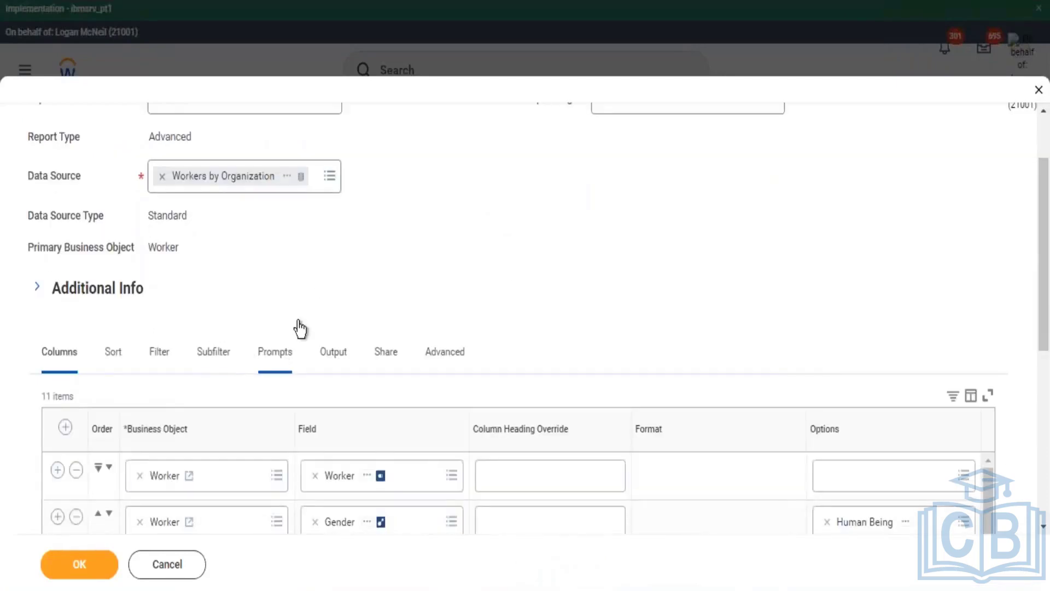
click(284, 357)
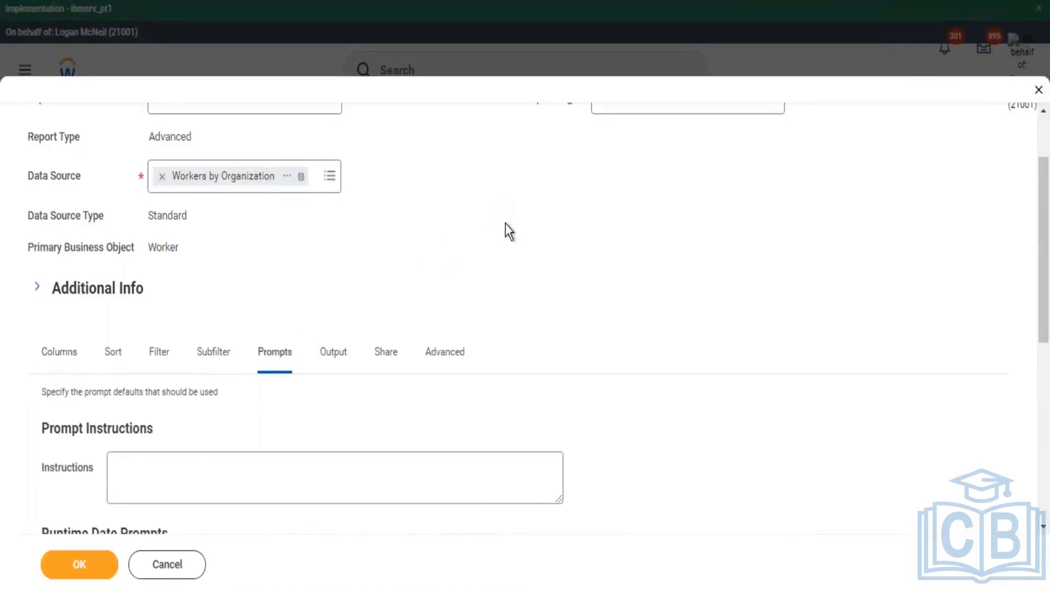
scroll(505, 224, down, 3)
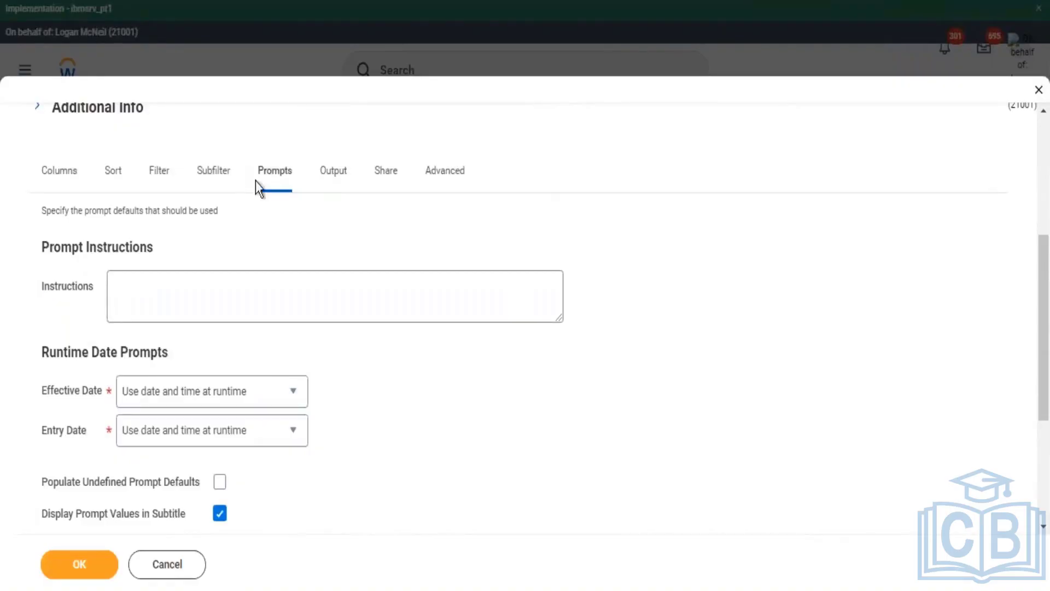
drag(256, 175, 303, 202)
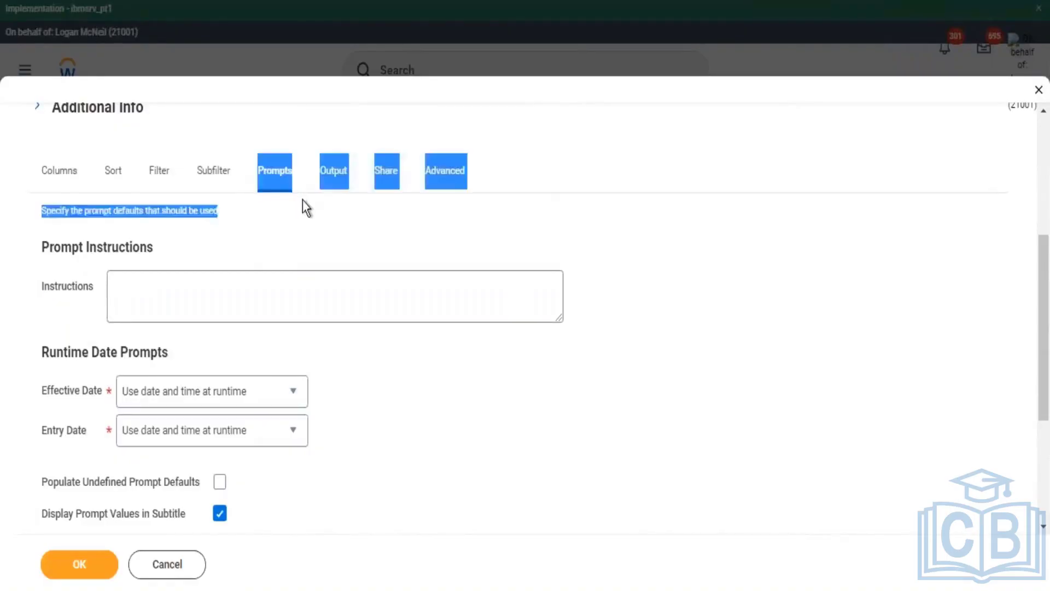
click(727, 288)
scroll(602, 262, down, 4)
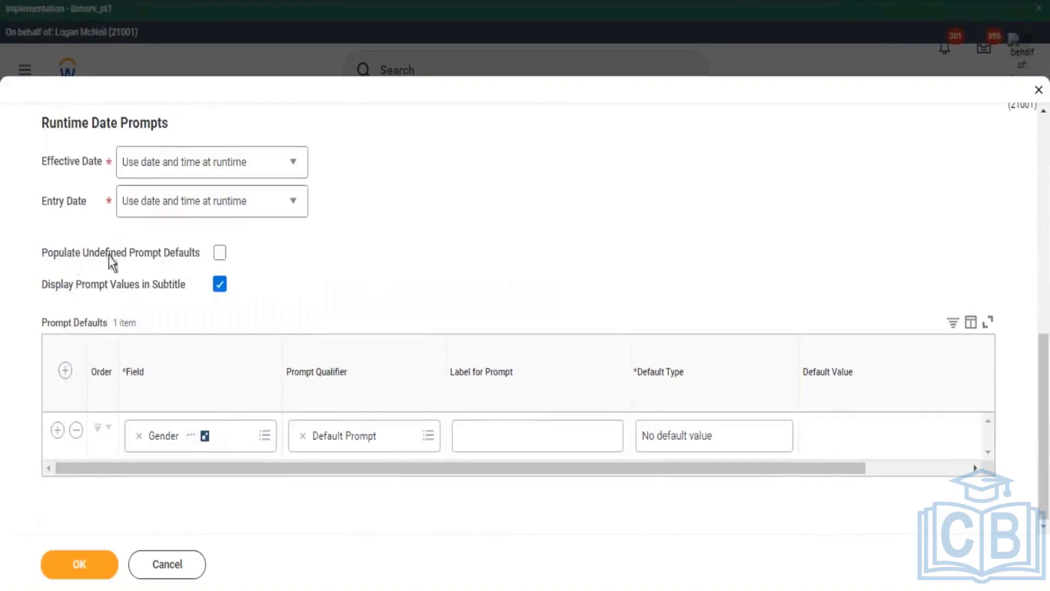
drag(109, 256, 229, 261)
click(220, 254)
scroll(468, 263, down, 3)
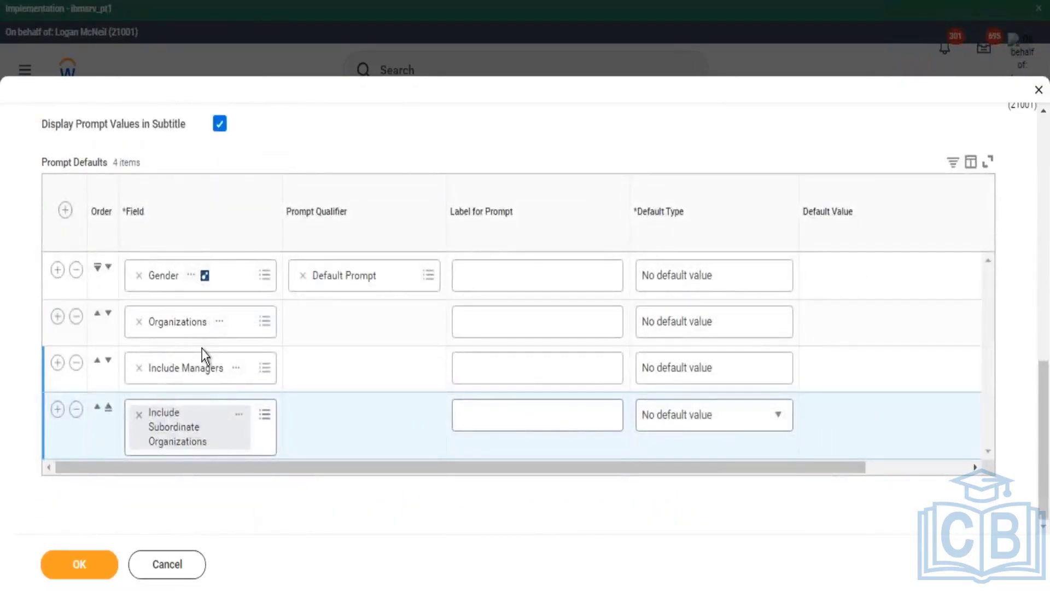
scroll(465, 469, right, 2)
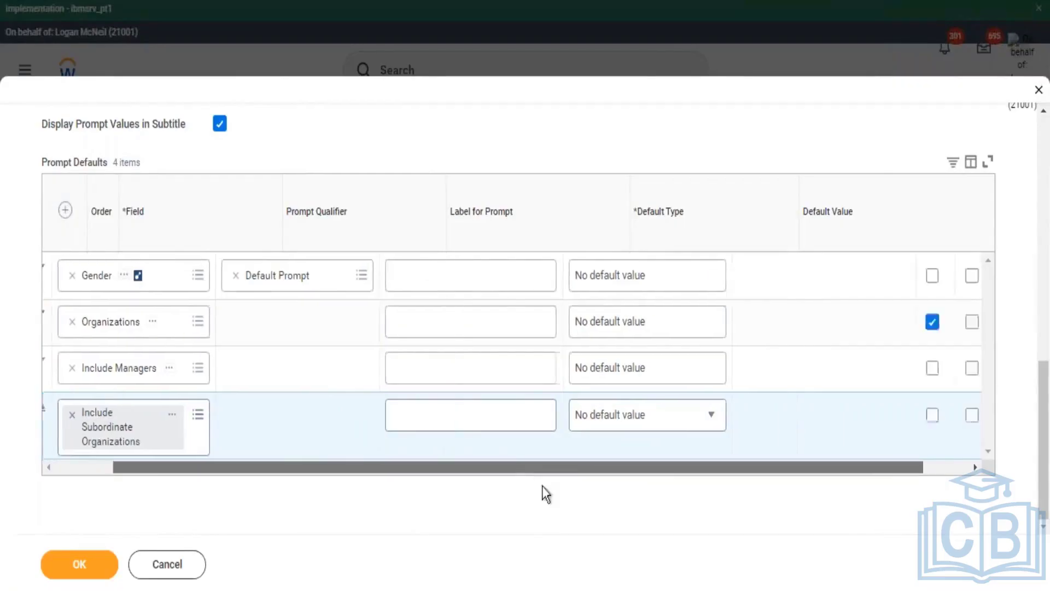
Step: Try clearing the Required setting for the Organizations prompt, and mark it as required again
scroll(543, 486, right, 2)
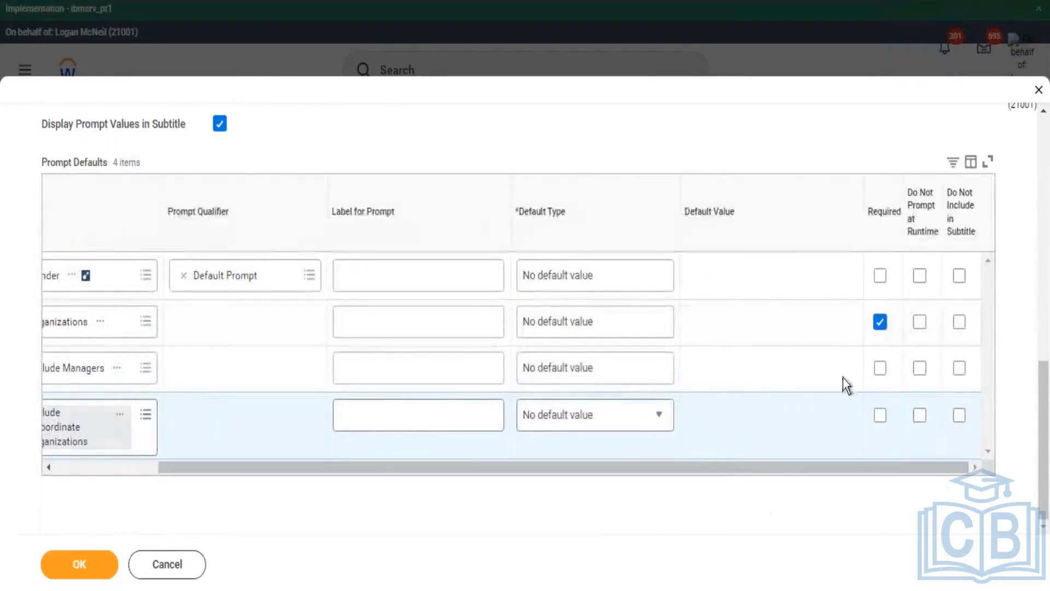
click(882, 327)
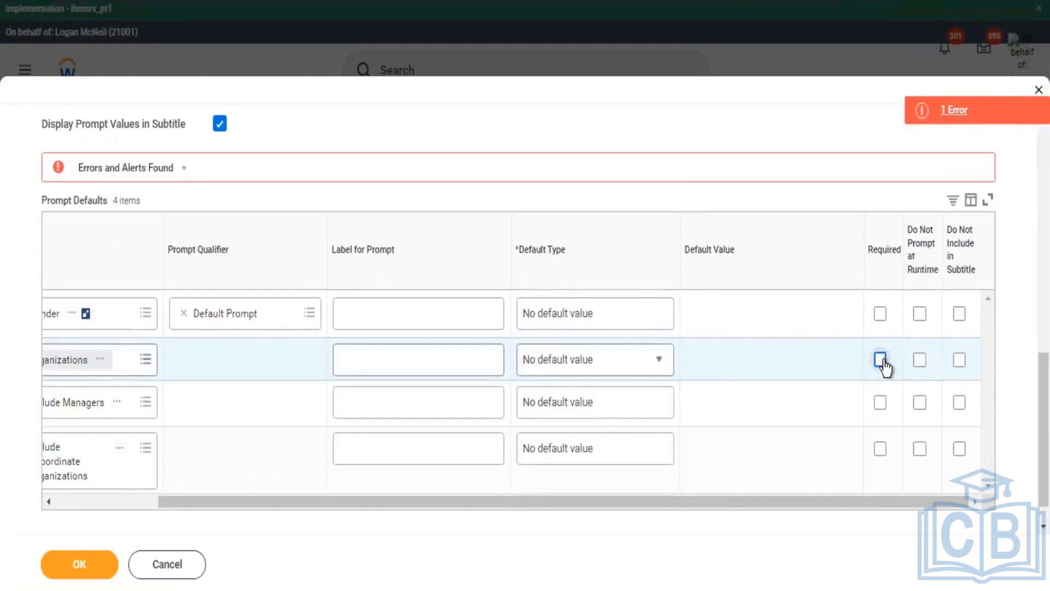
scroll(234, 199, up, 8)
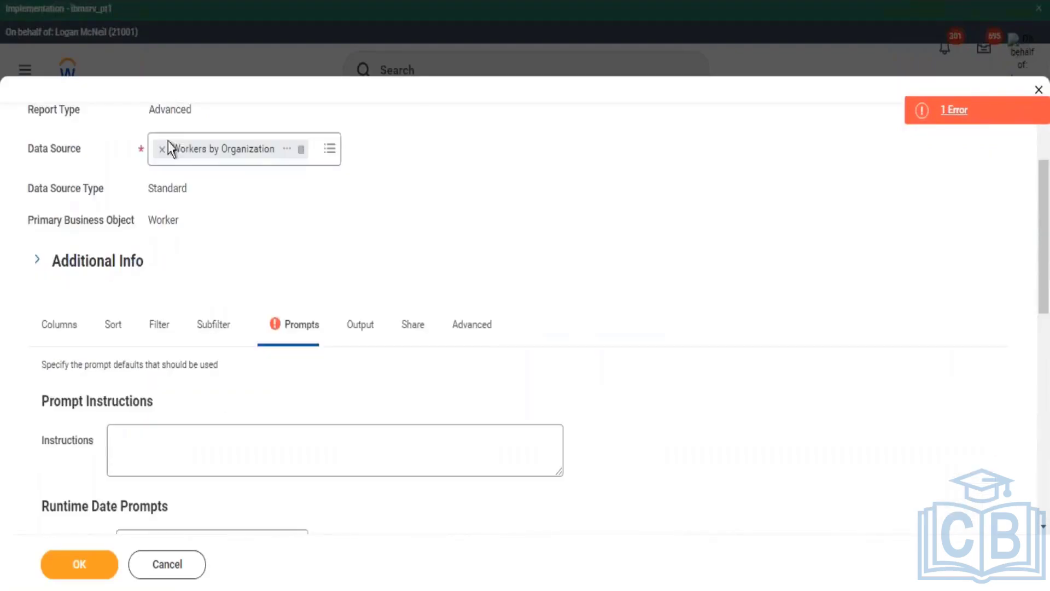
scroll(904, 406, down, 5)
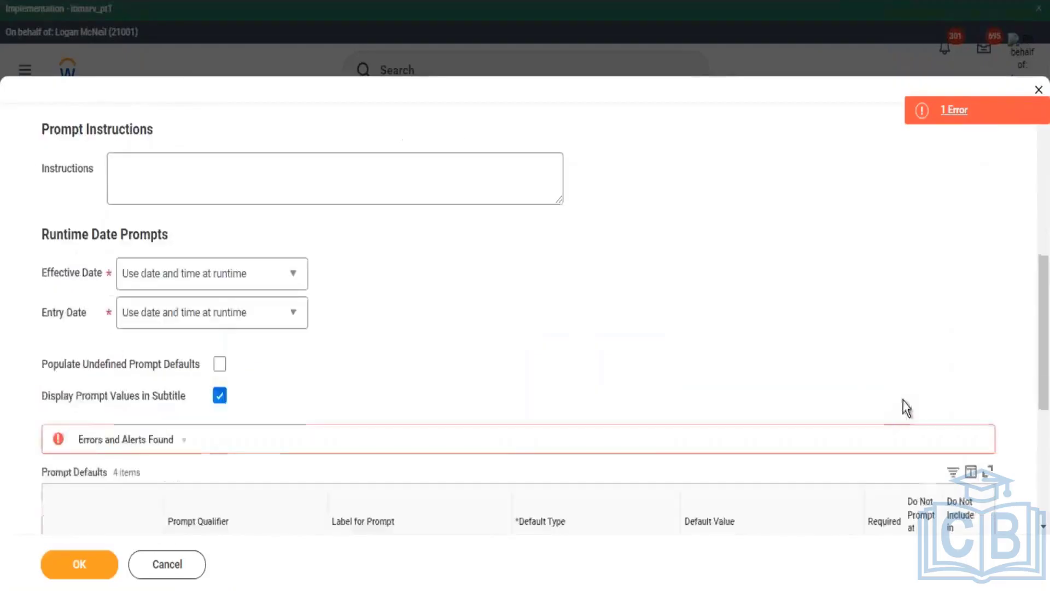
scroll(921, 375, down, 3)
click(882, 449)
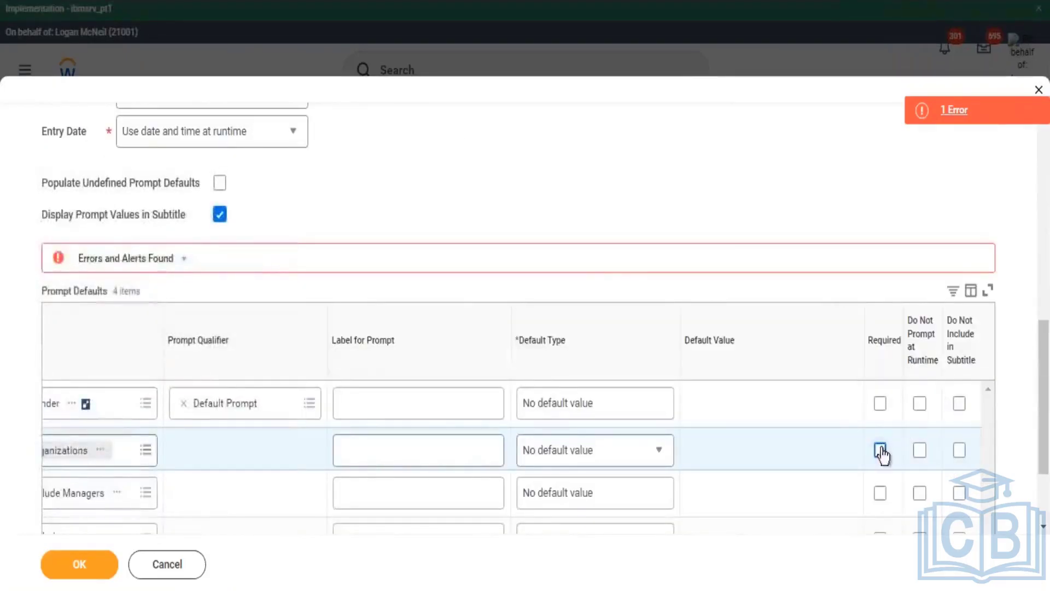
scroll(530, 418, down, 2)
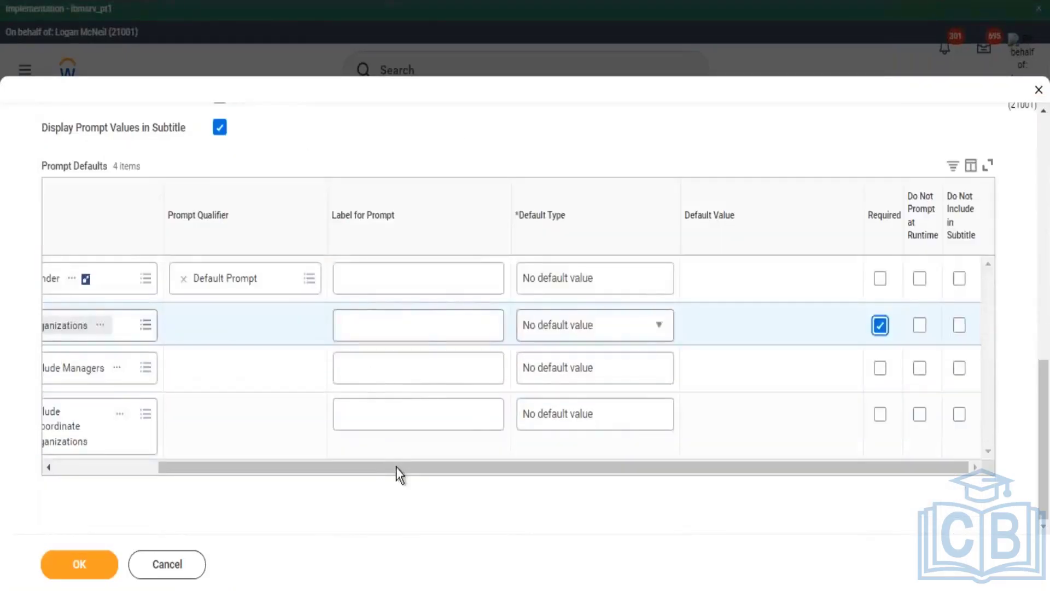
drag(396, 467, 514, 487)
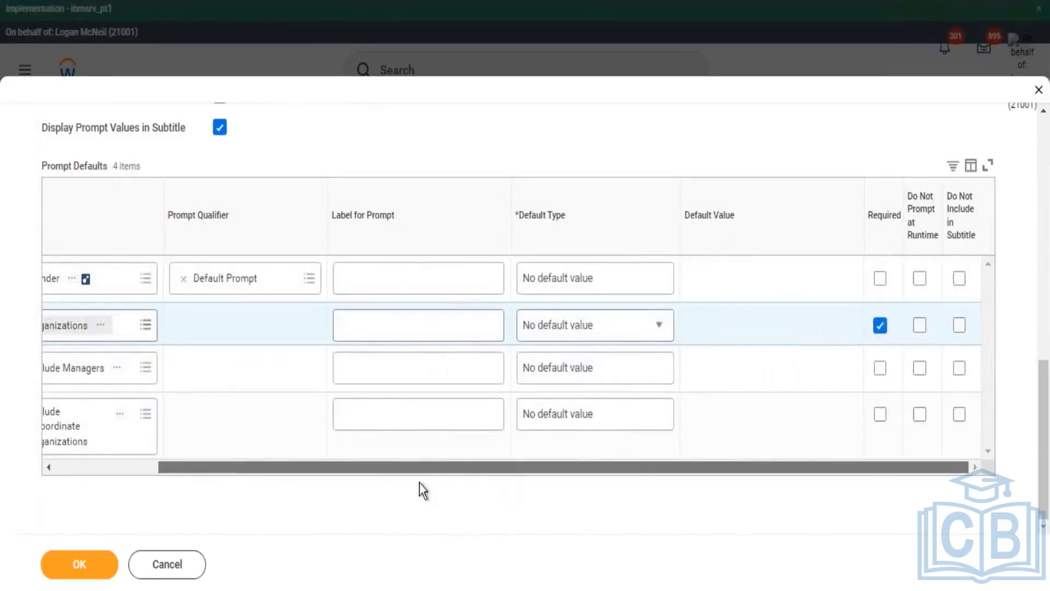
Step: Set the Organizations prompt's default type to Specify default value and choose the Global Modern Services organization as its default
click(613, 328)
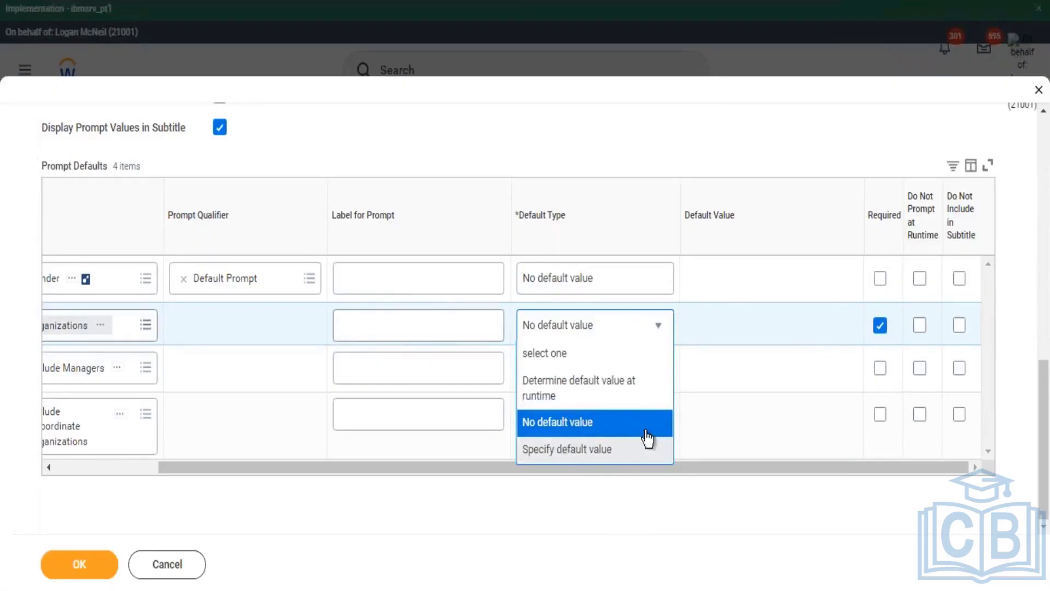
click(647, 448)
click(733, 331)
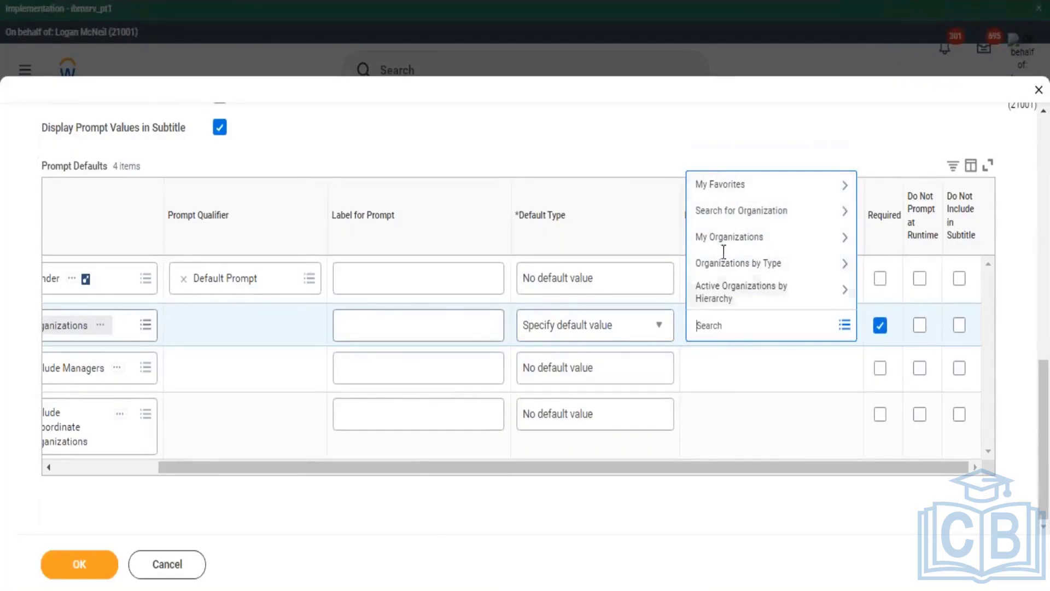
text(global moder)
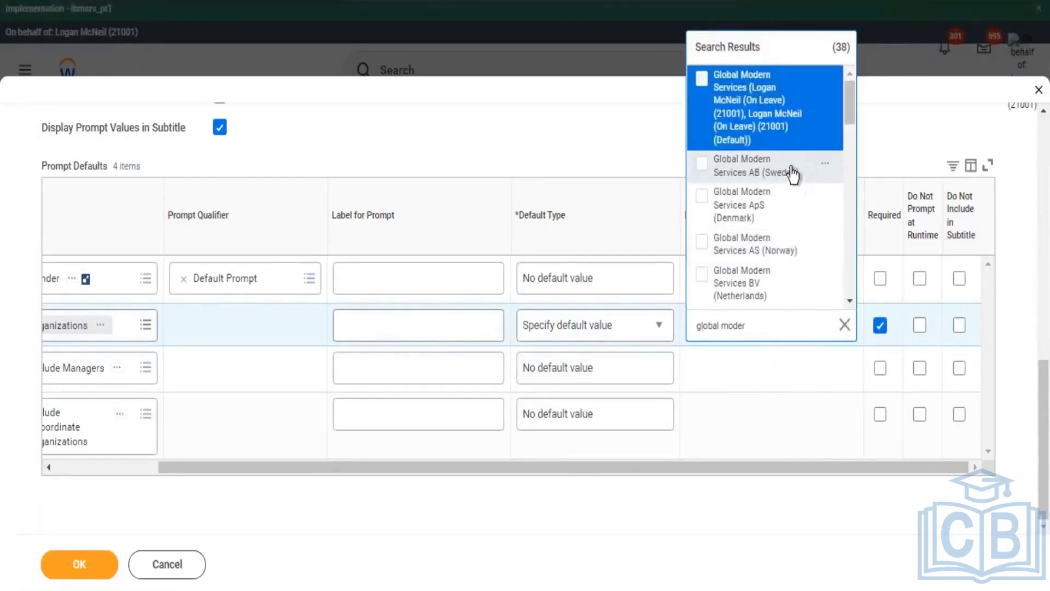
click(774, 101)
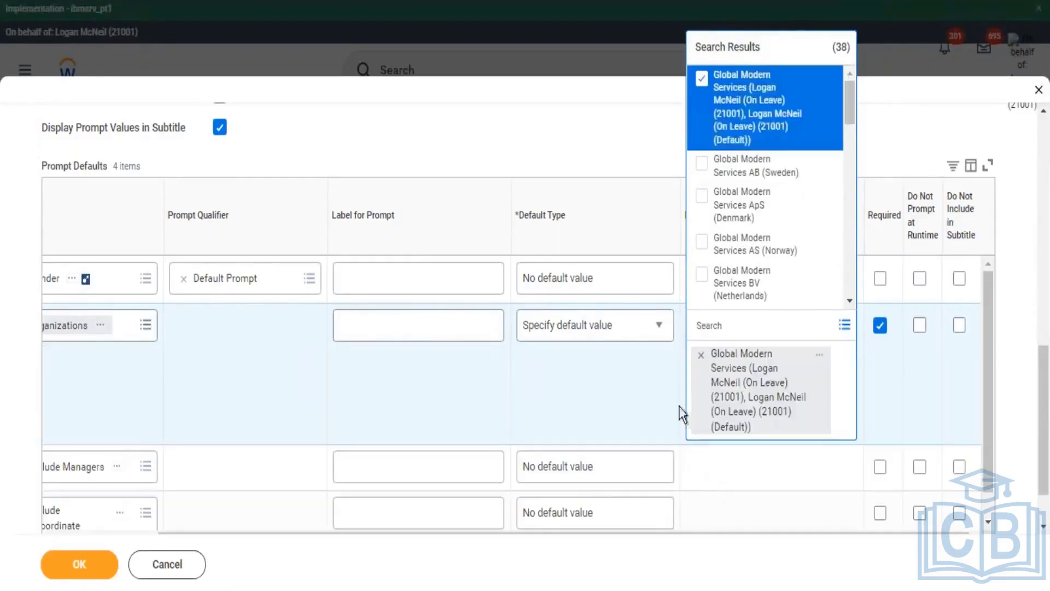
click(662, 136)
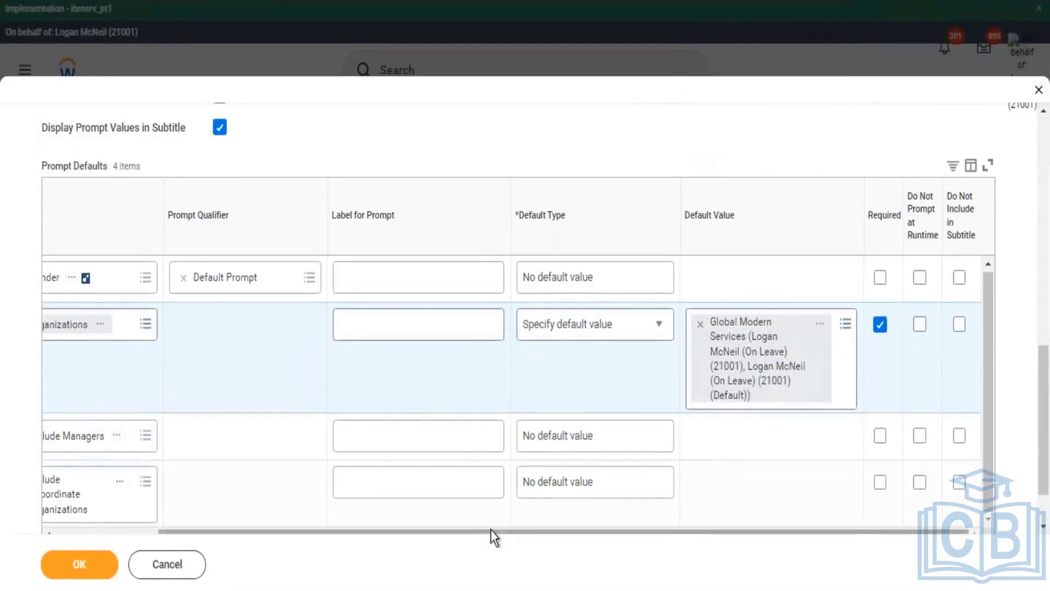
Step: Set the Include Managers prompt's default type to Specify default value and enable its default value
drag(490, 529, 454, 530)
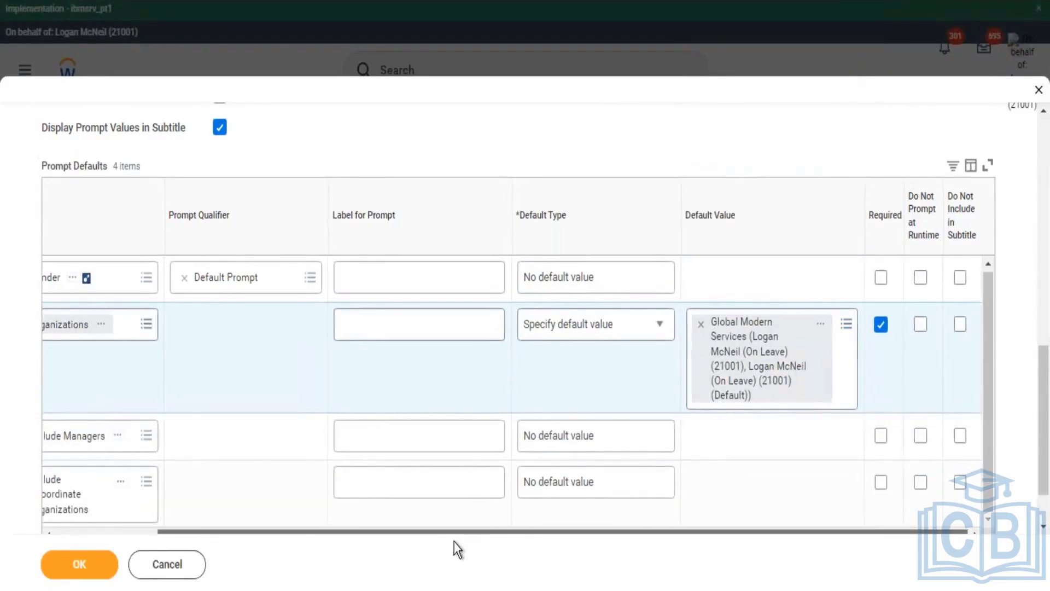
click(665, 441)
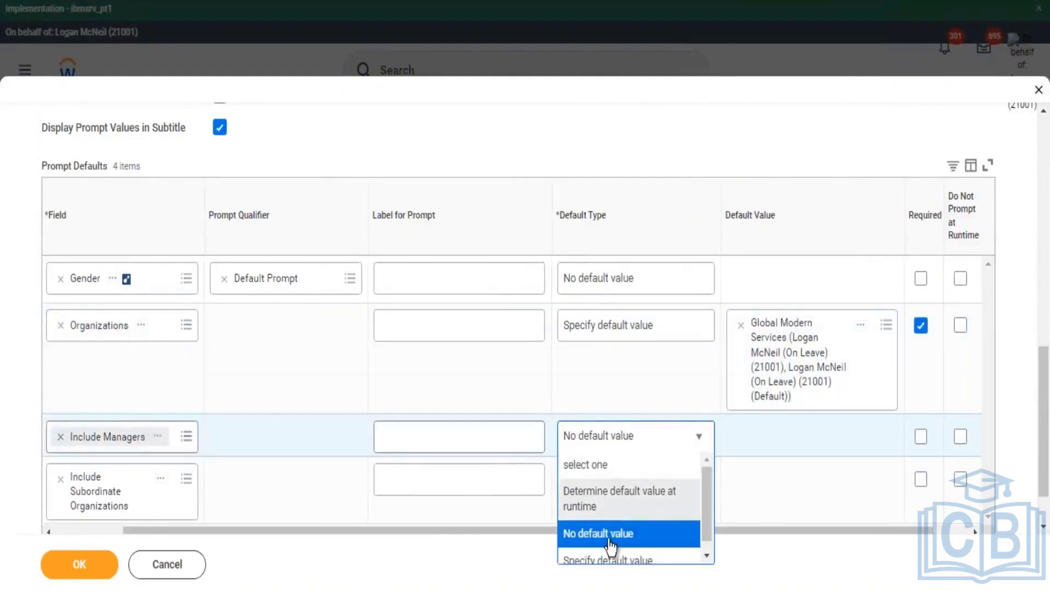
key(Down)
key(Return)
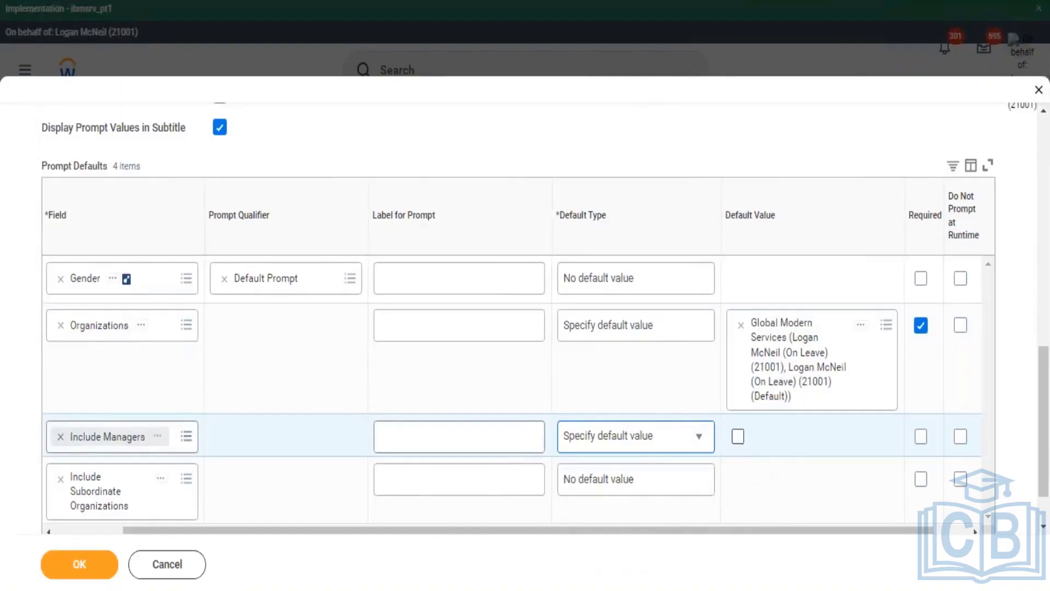
key(Tab)
key(space)
Step: Set the Include Subordinate Organizations prompt's default type to Specify default value and enable its default value
click(705, 481)
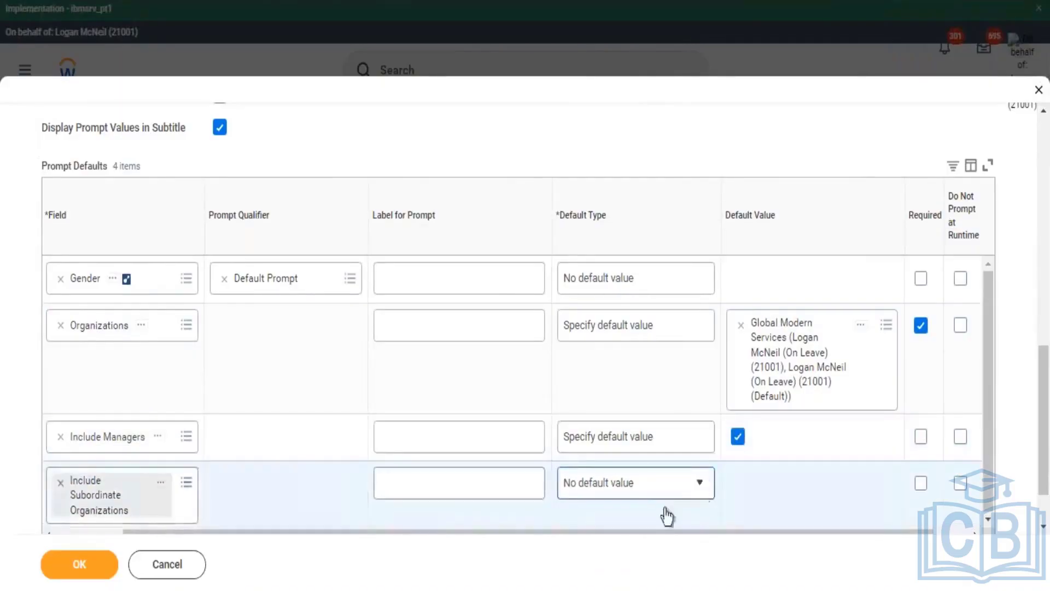
click(615, 455)
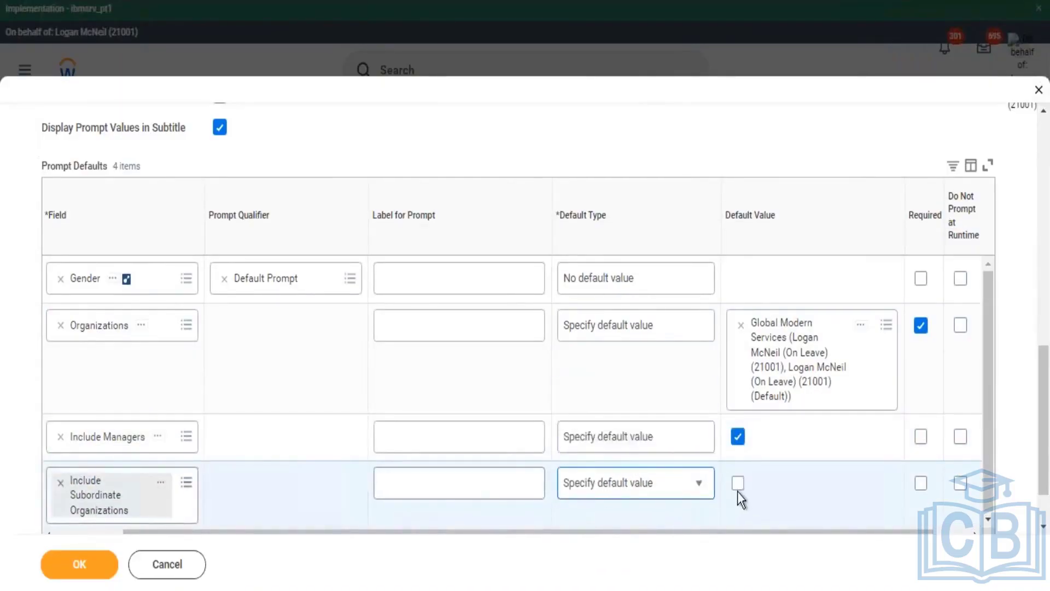
click(738, 483)
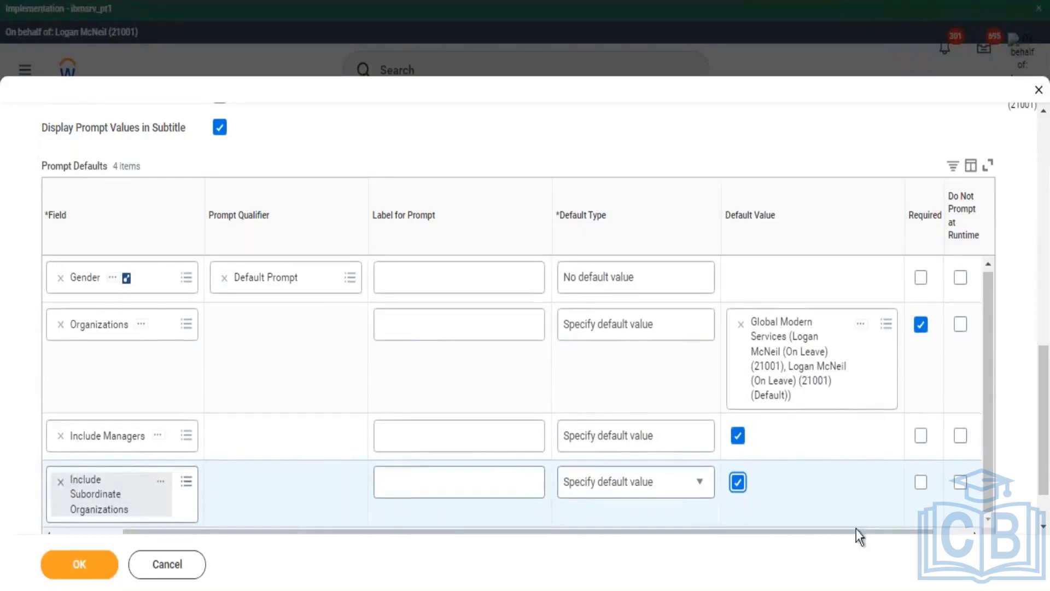
Step: Enable Do Not Prompt at Runtime for the Include Managers and Organizations prompts
drag(870, 530, 966, 520)
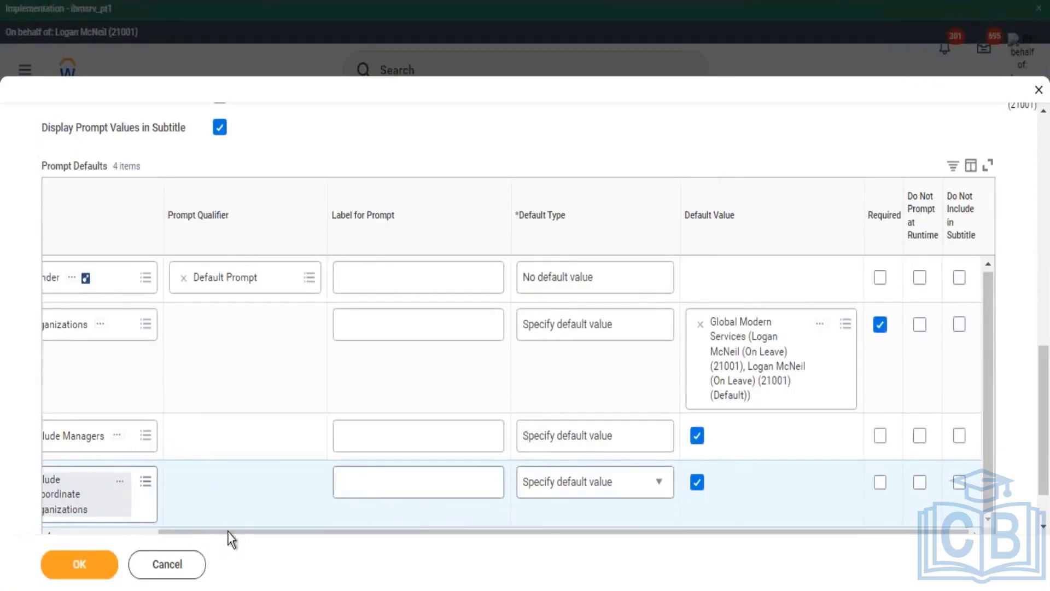
drag(228, 530, 542, 554)
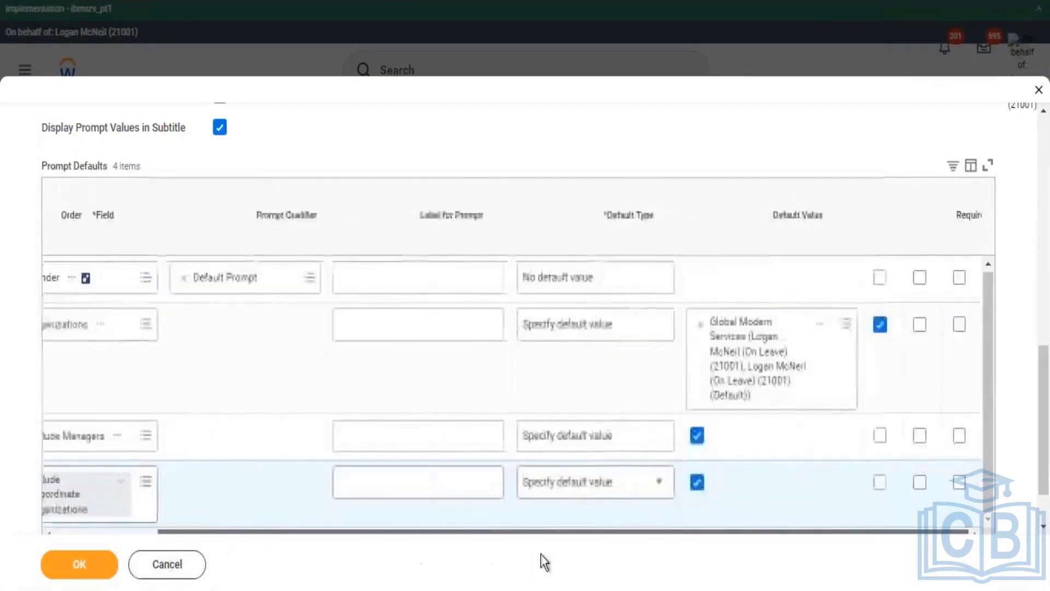
click(920, 435)
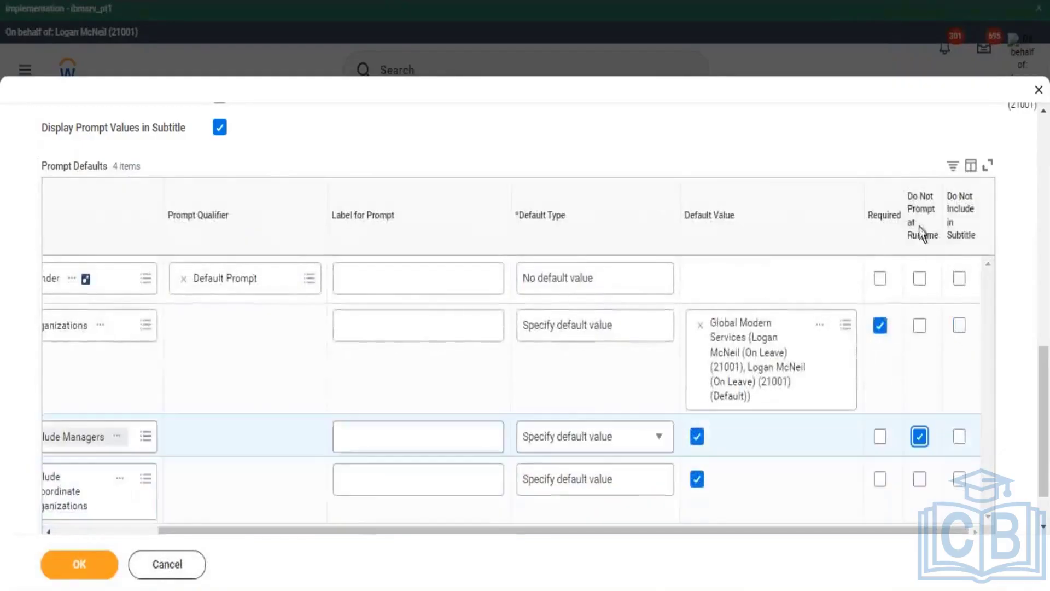
drag(908, 196, 935, 237)
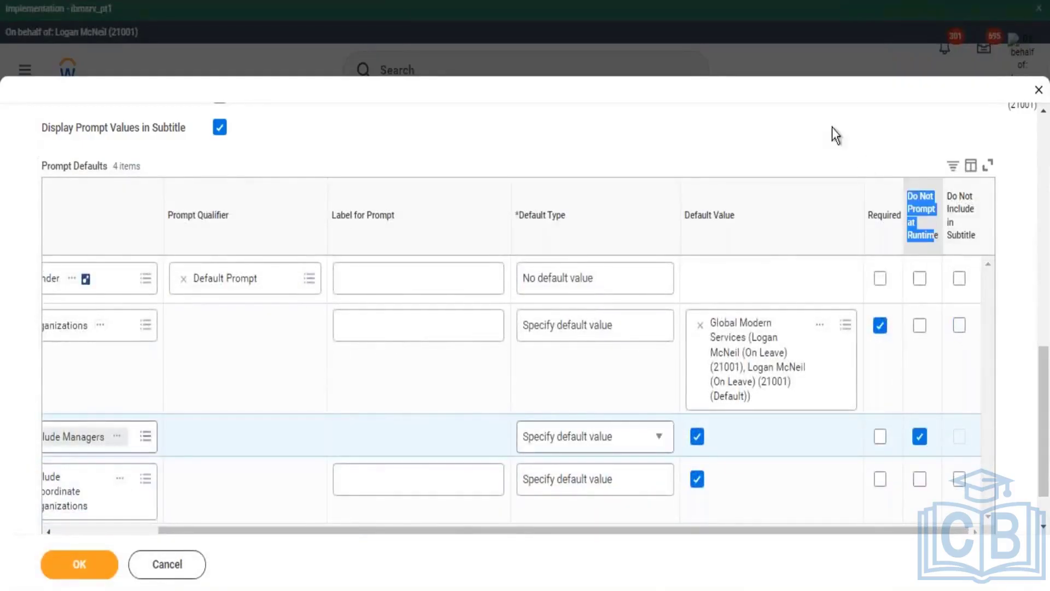
click(823, 164)
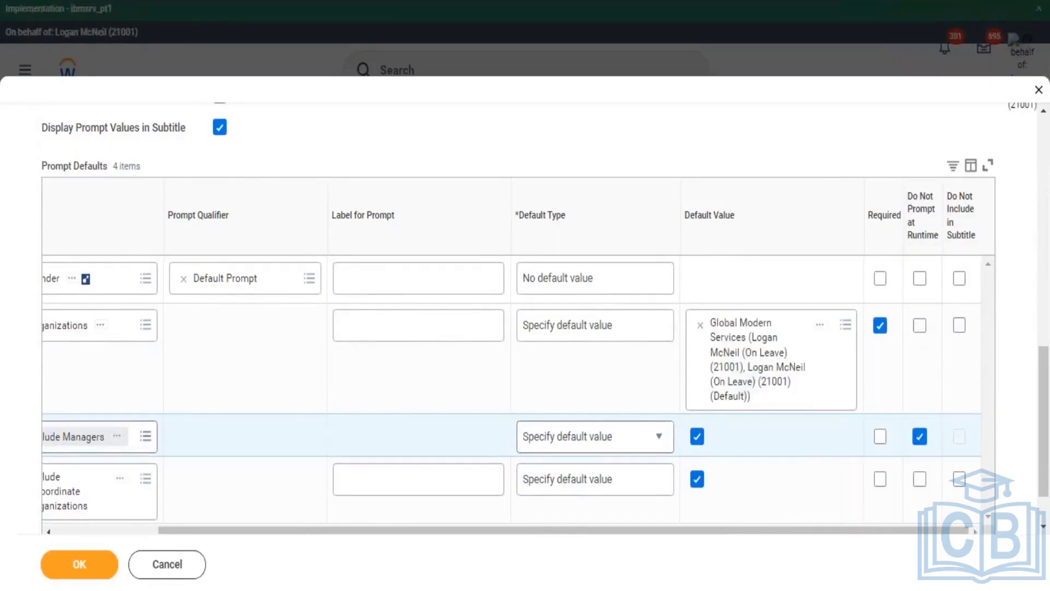
click(923, 328)
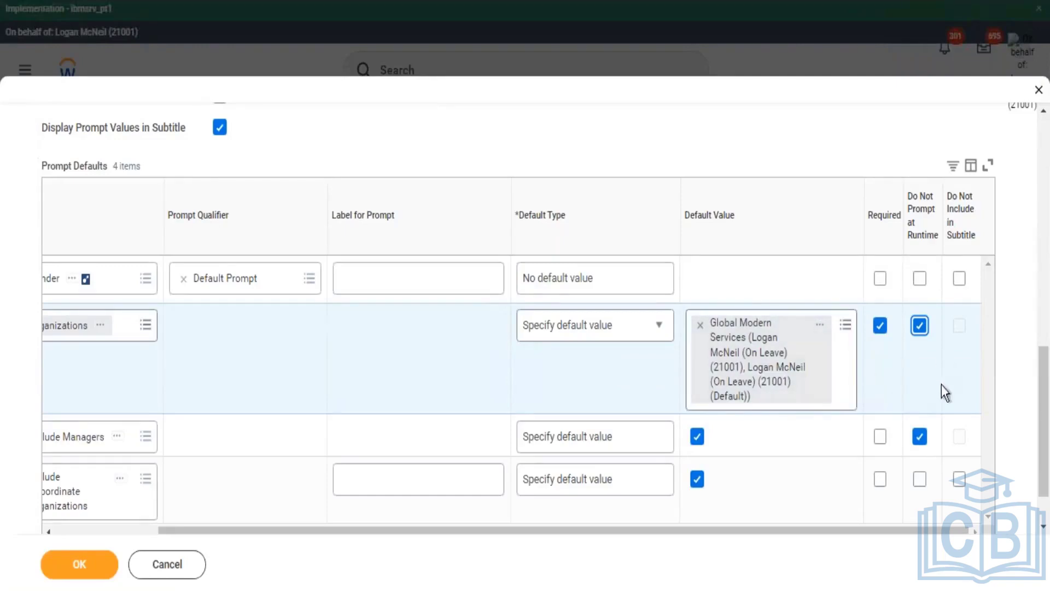
Step: Set the default type of the Include Managers prompt to No default value
click(254, 312)
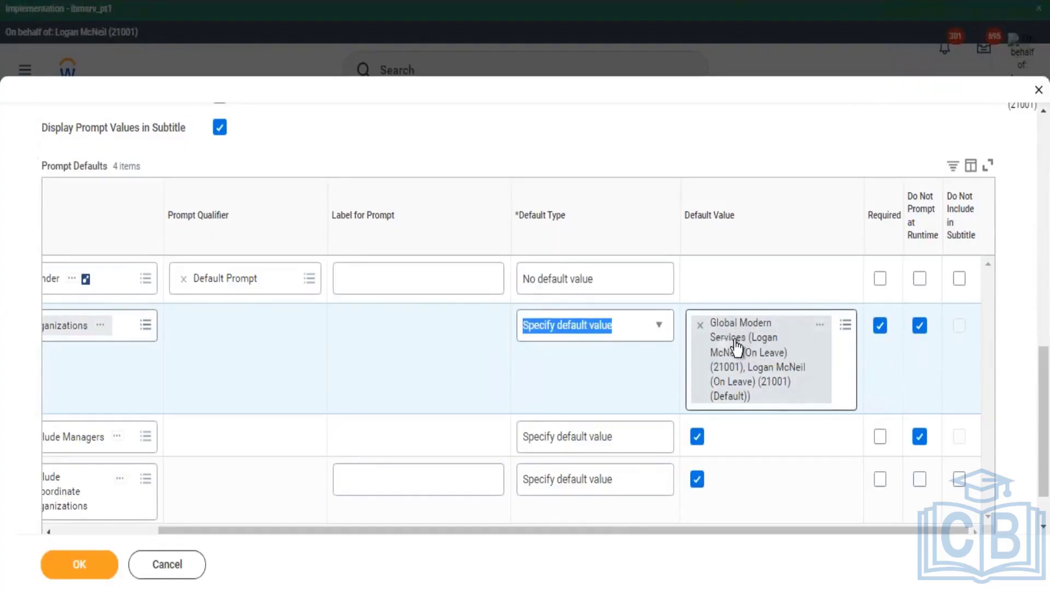
click(643, 447)
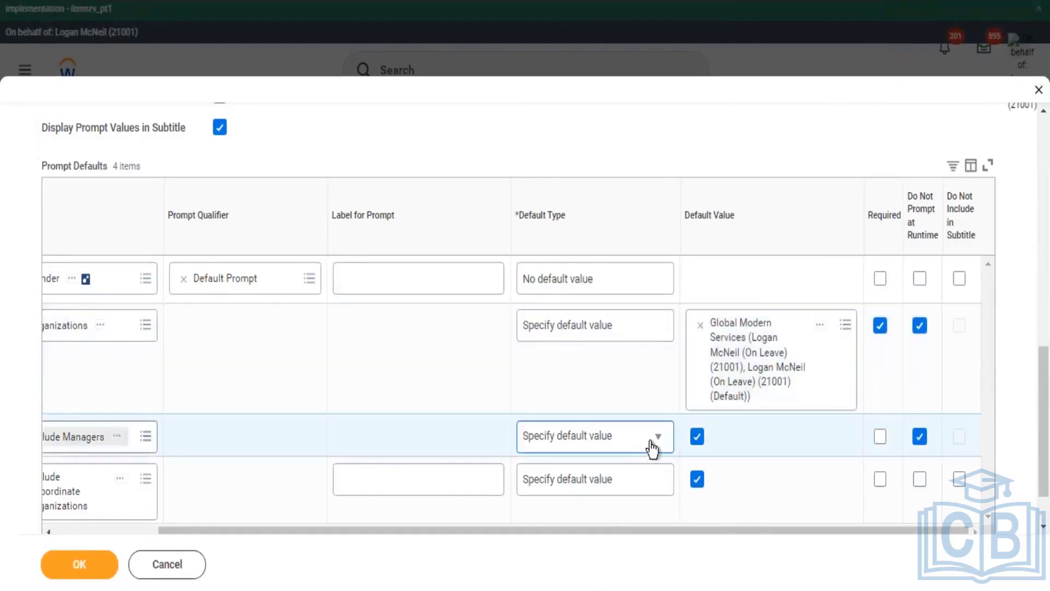
click(654, 444)
click(583, 379)
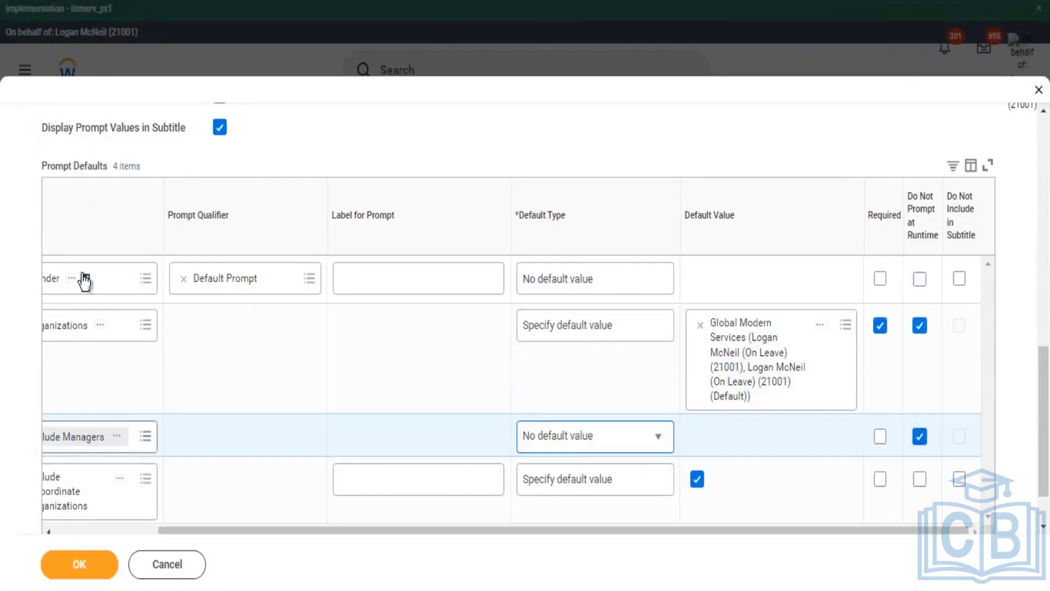
Step: Enable Do Not Prompt at Runtime for the Gender prompt, keeping No default value as its default type
click(919, 279)
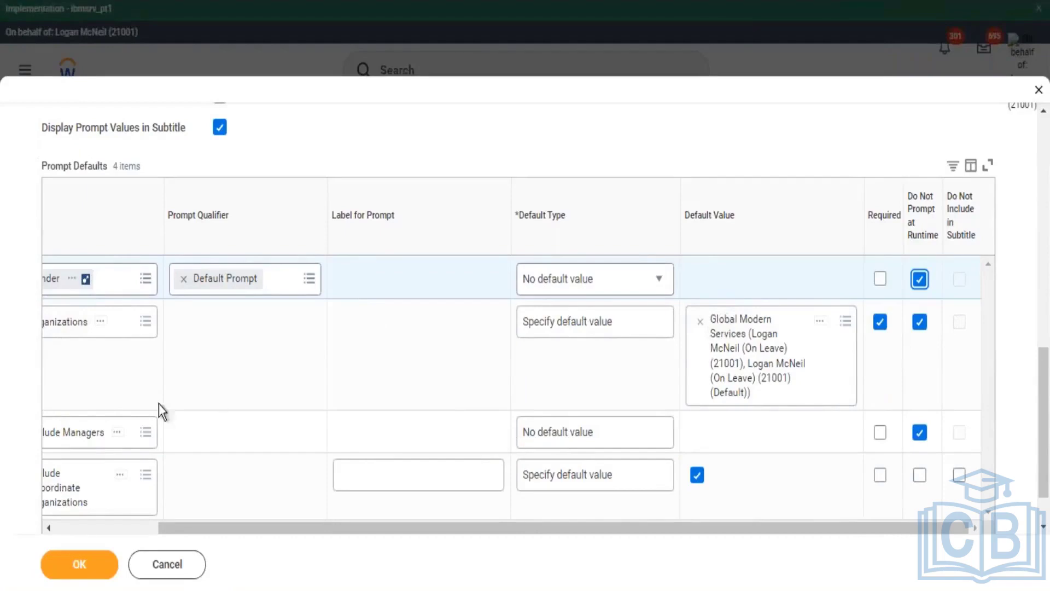
click(84, 277)
drag(520, 278, 713, 289)
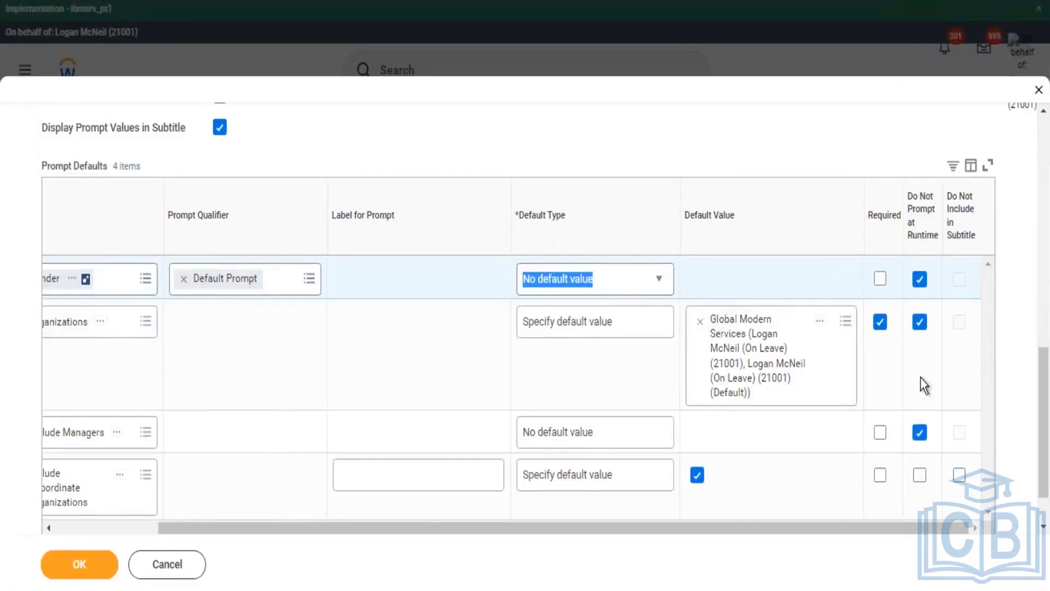
Step: Set the default type of the required Organizations prompt to No default value
click(655, 324)
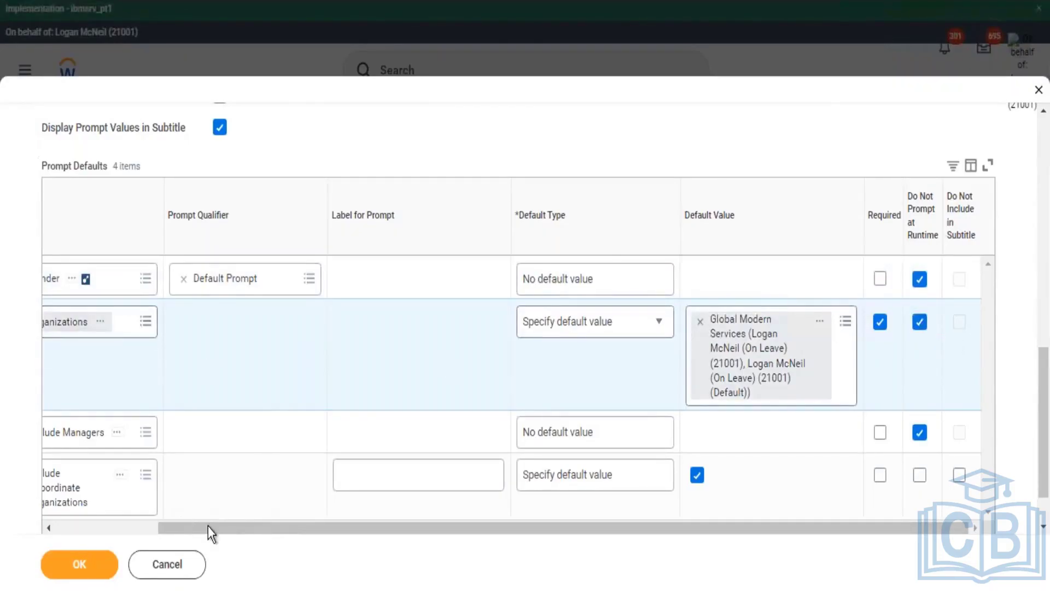
drag(208, 526, 398, 544)
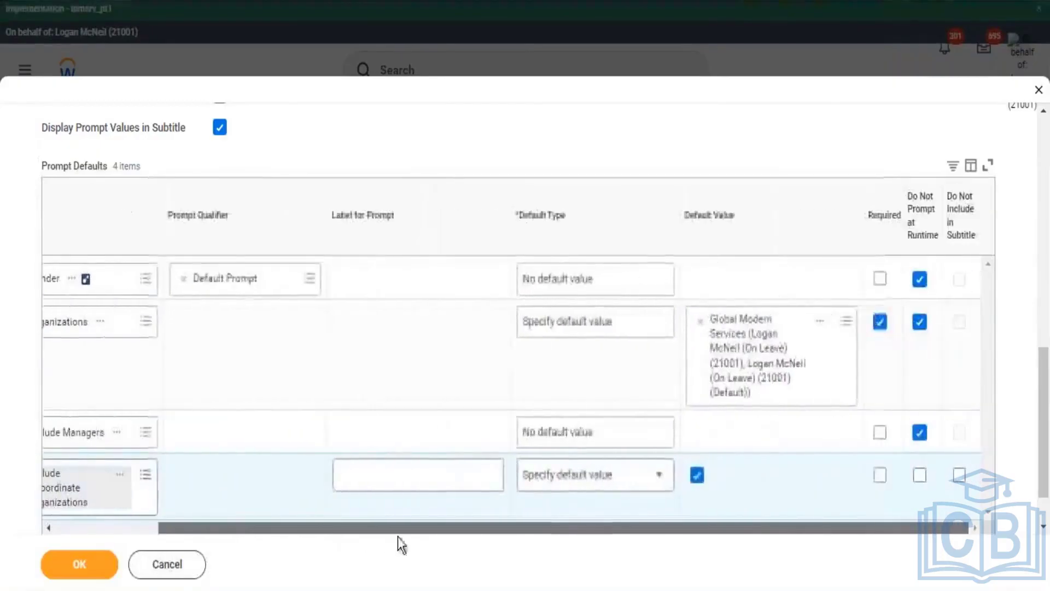
click(879, 320)
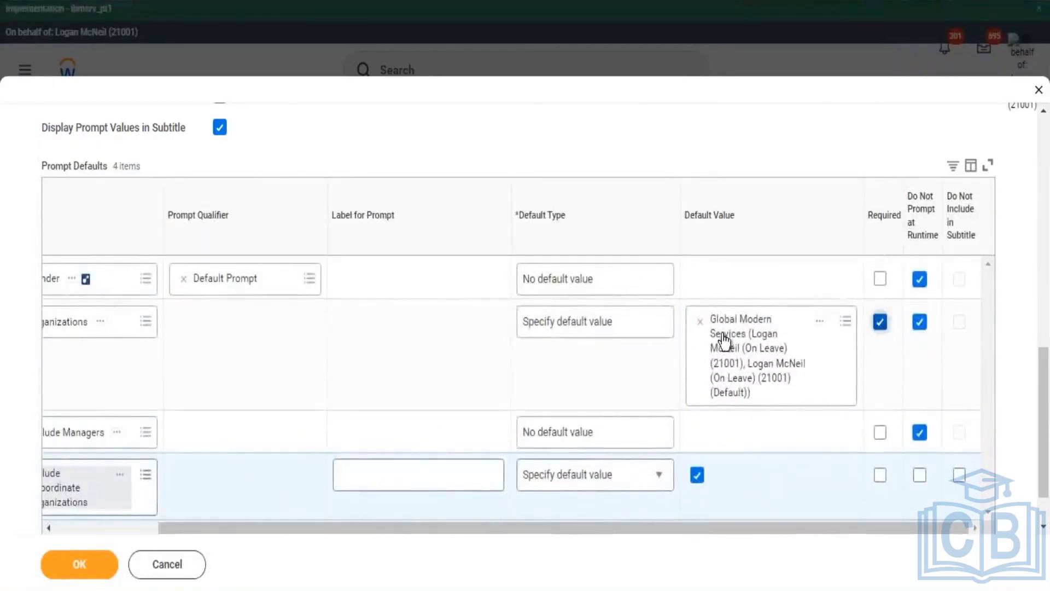
click(654, 324)
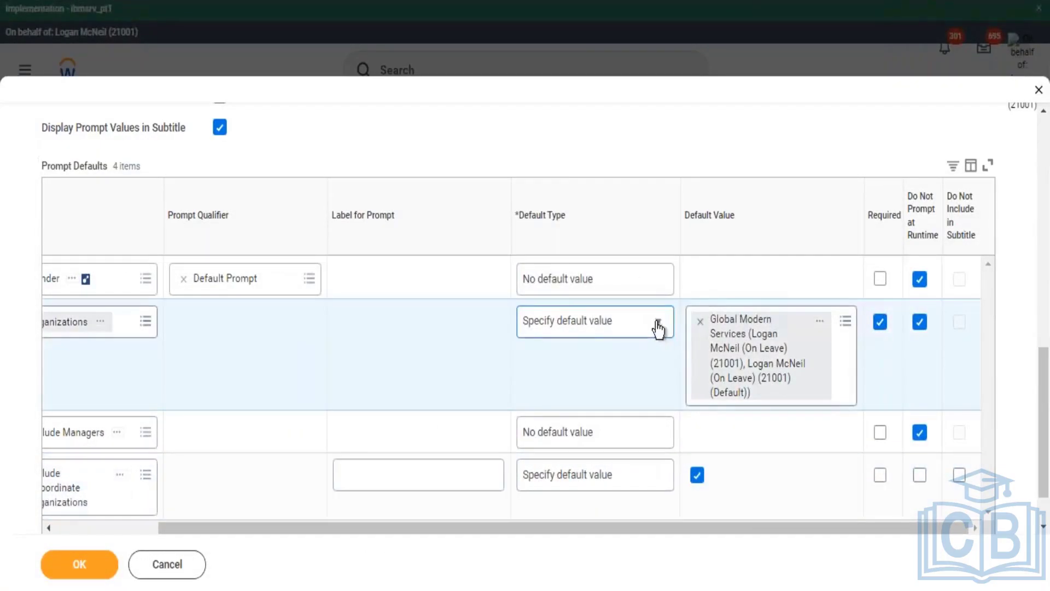
click(655, 323)
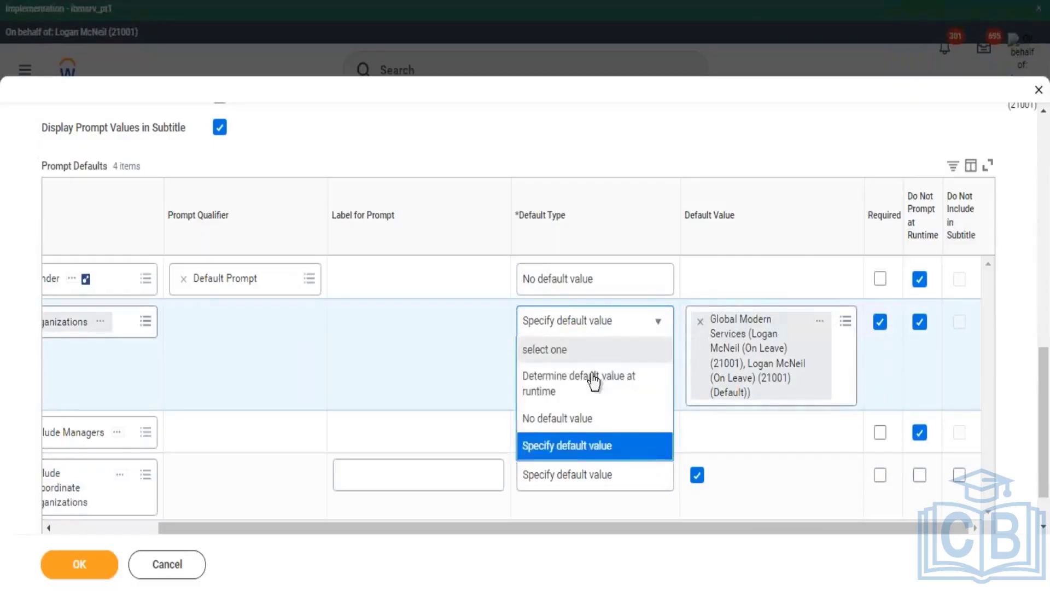
click(564, 416)
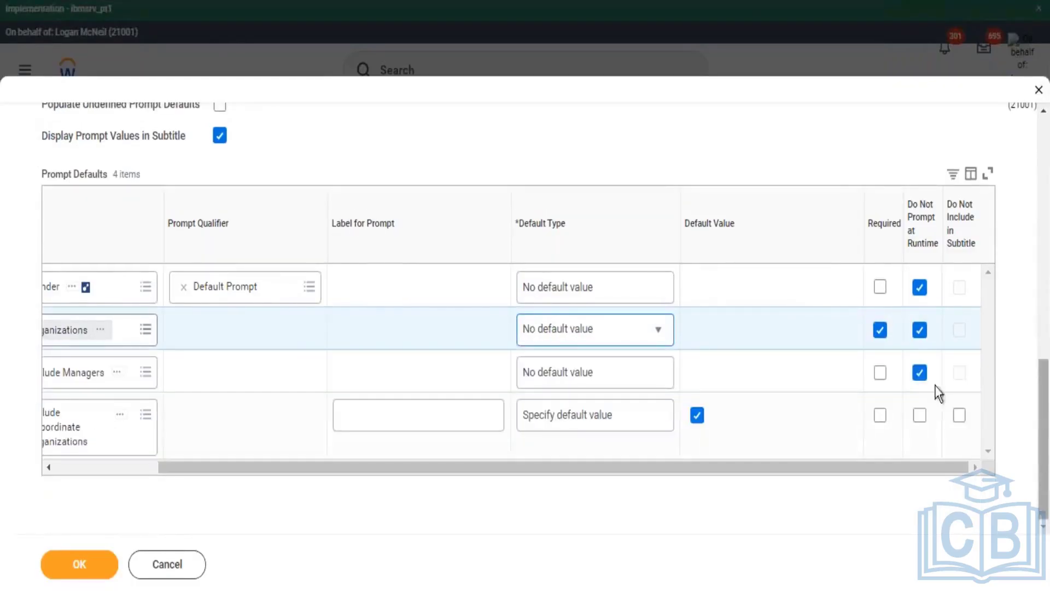
Step: Try to save the report with no default value for the required, non-prompted Organizations prompt
click(109, 567)
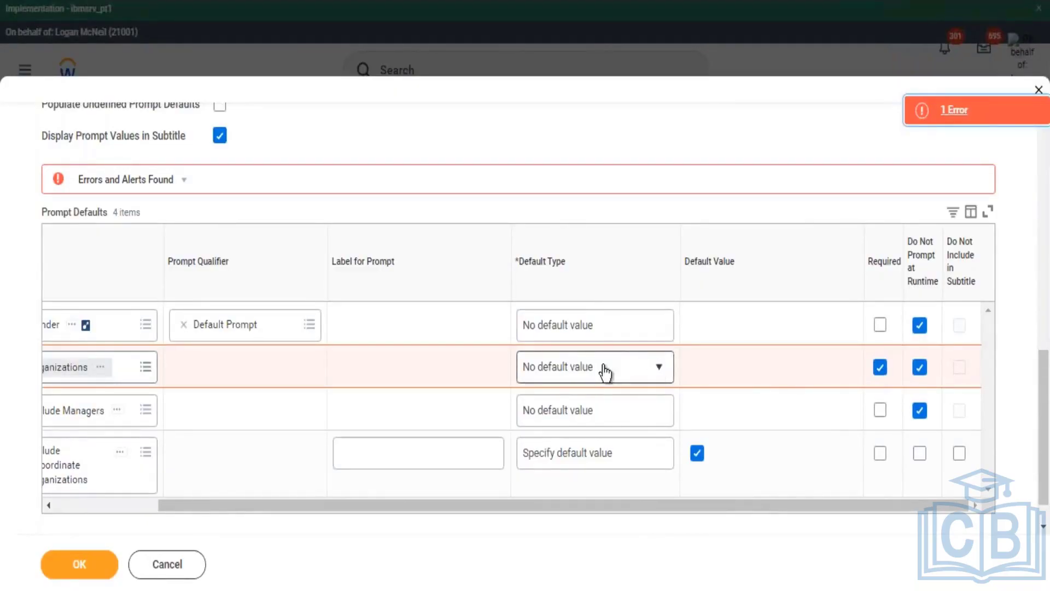
click(924, 366)
click(929, 368)
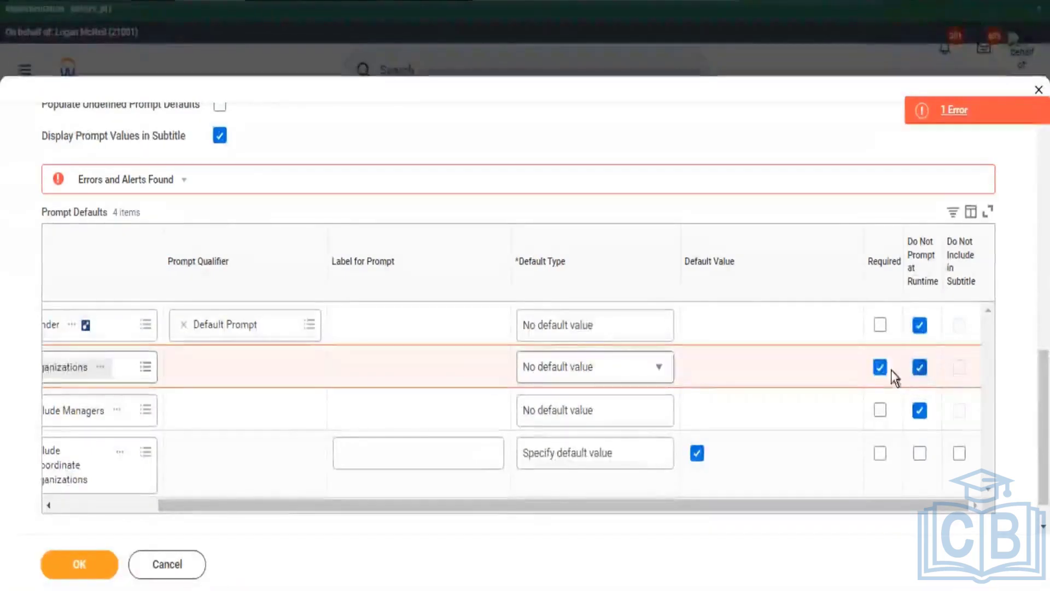
Step: Set the Organizations prompt to Specify default value with Global Modern Services as the default, and save the report
click(650, 385)
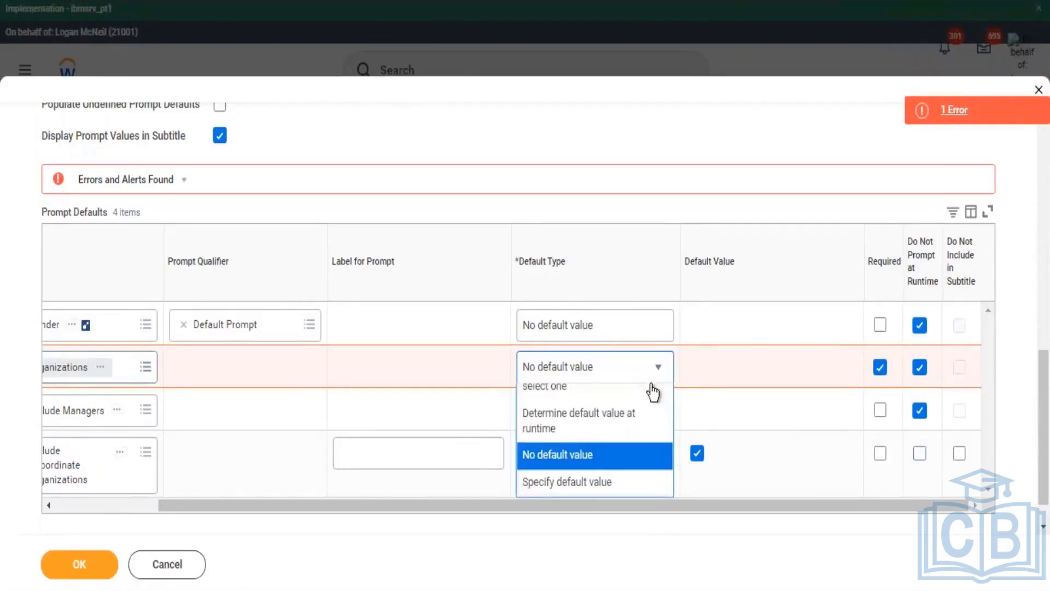
click(645, 491)
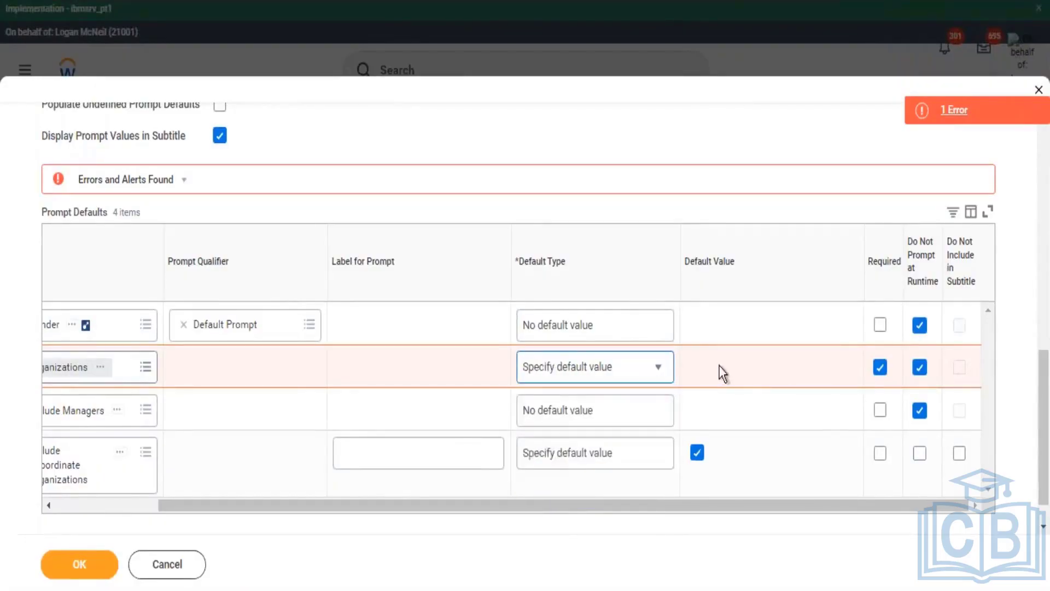
click(731, 337)
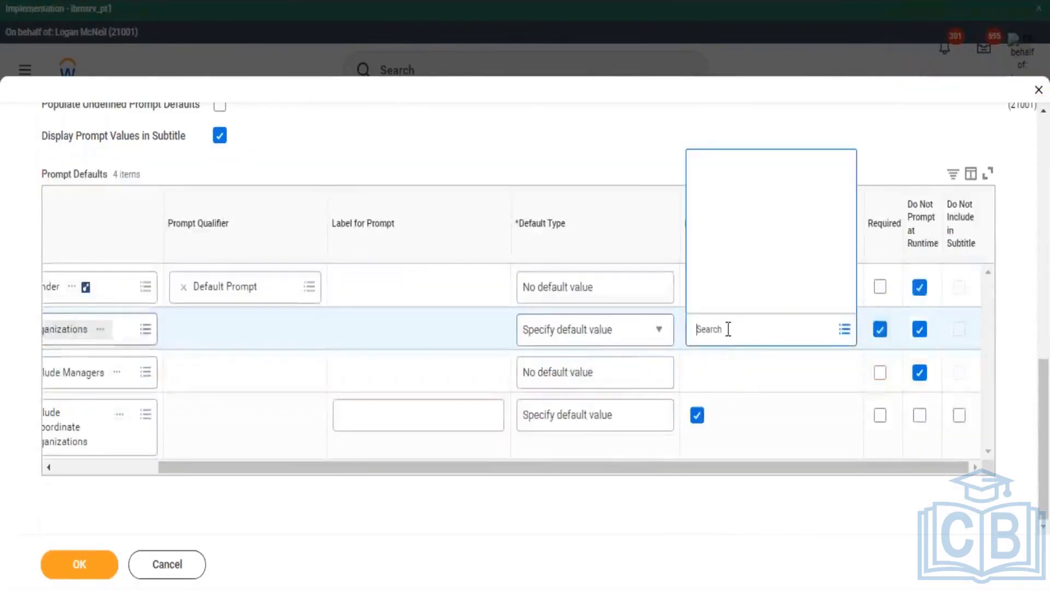
text(global modern ser)
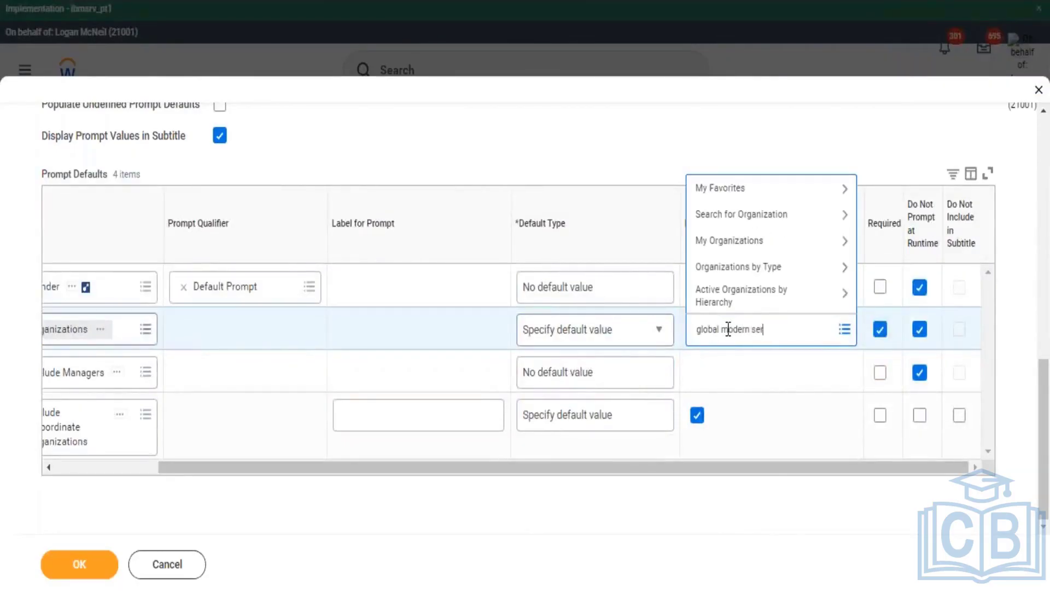
key(Return)
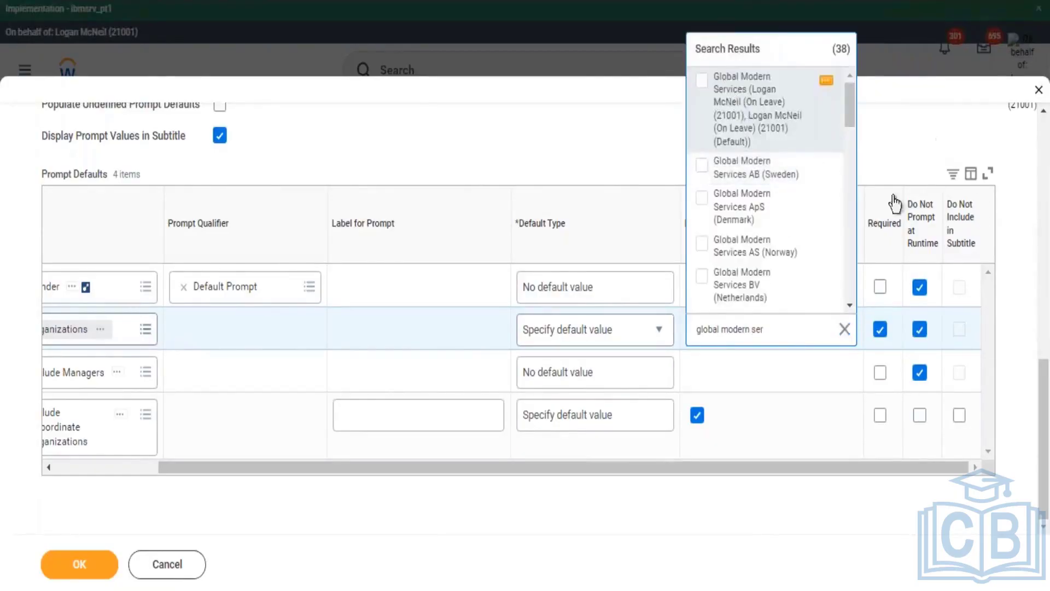
key(Return)
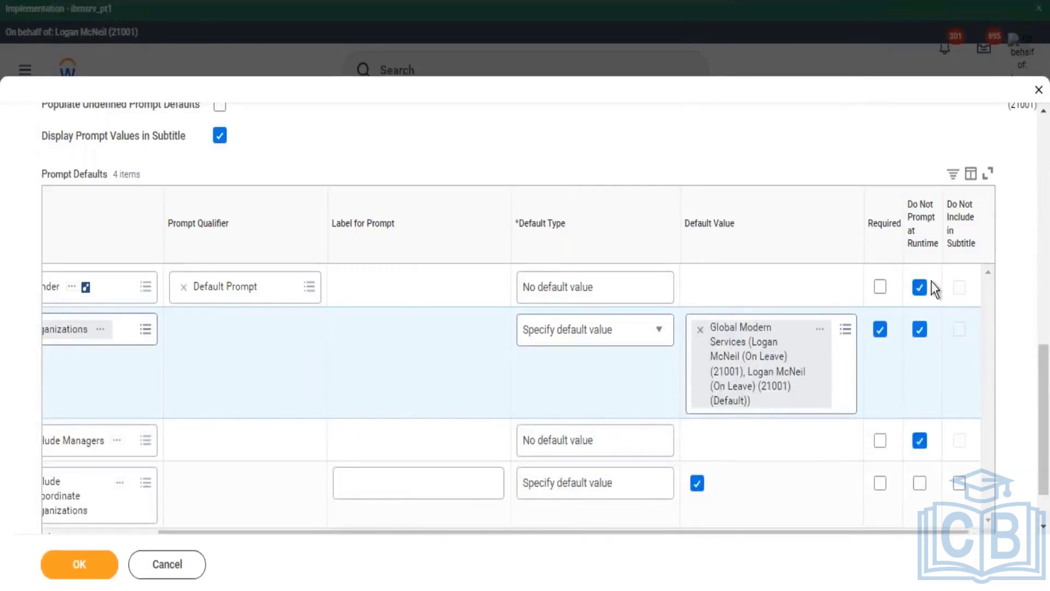
triple_click(596, 288)
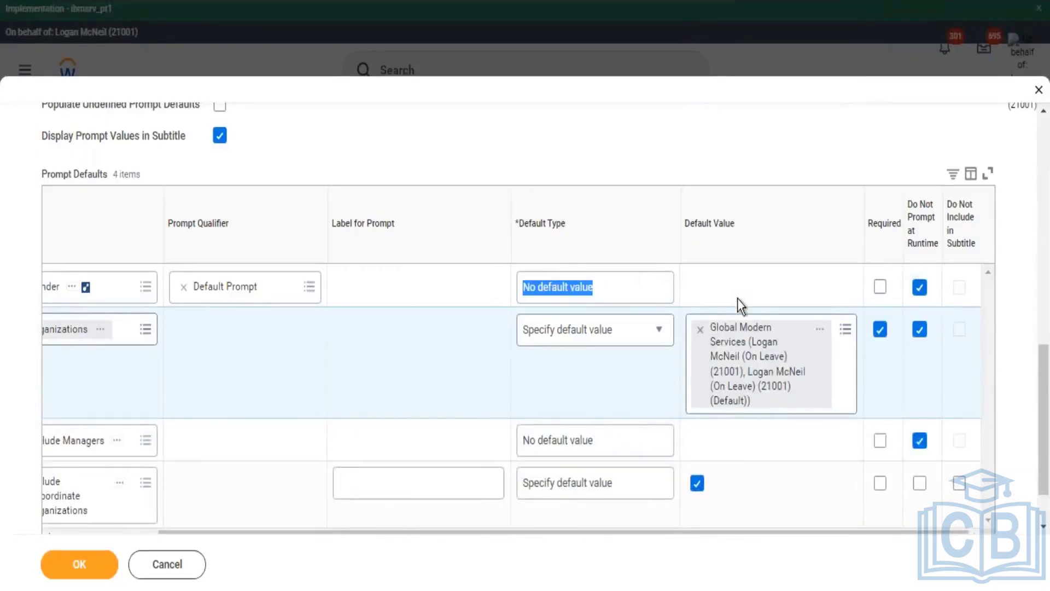
scroll(728, 328, down, 2)
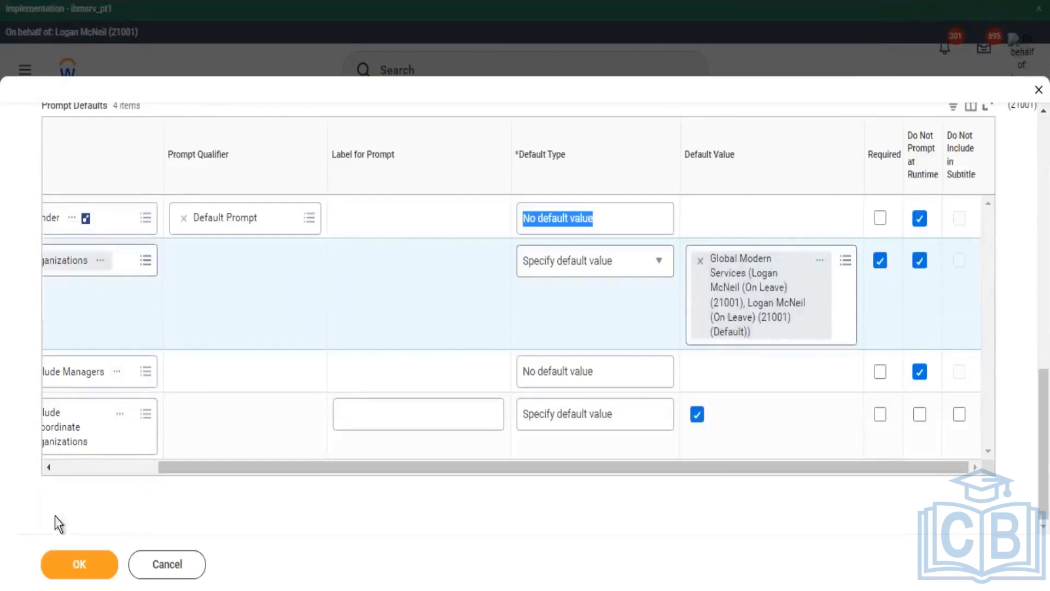
click(78, 563)
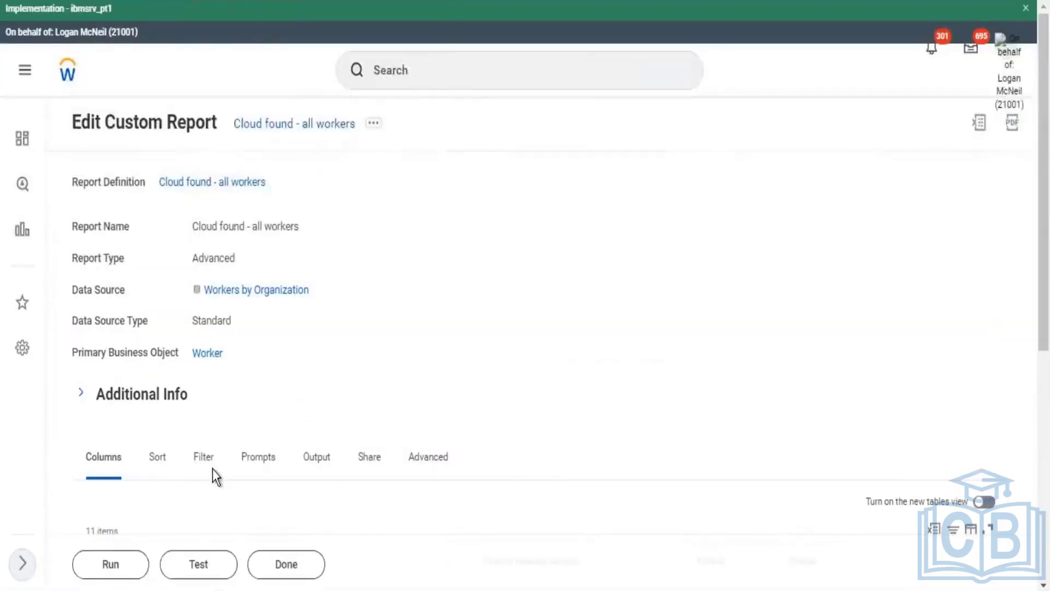
Step: Review the saved prompt defaults and run the report with Include Subordinate Organizations enabled
click(257, 469)
scroll(679, 301, down, 10)
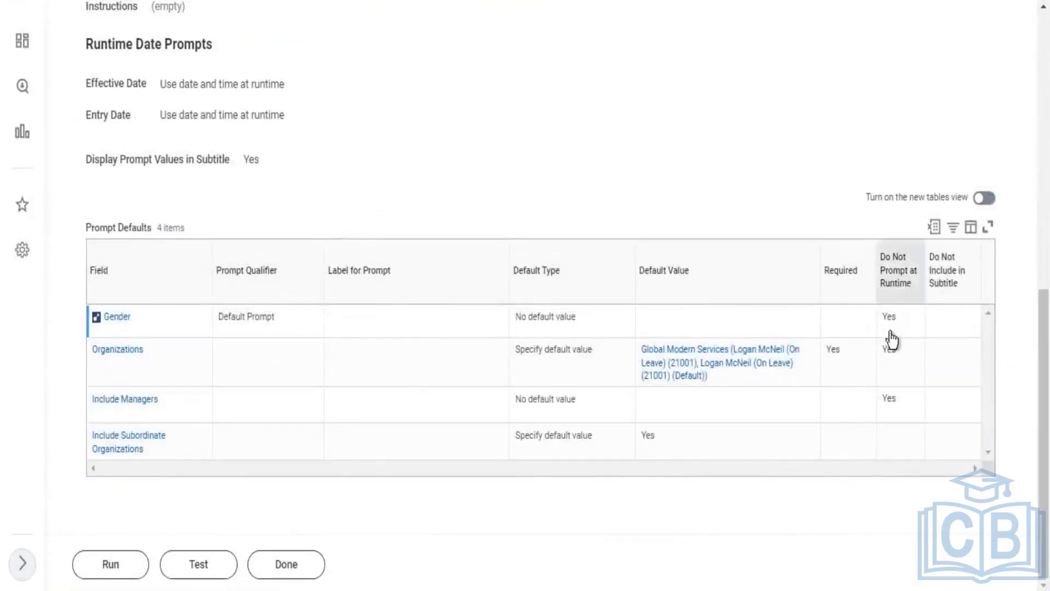
drag(897, 315, 887, 316)
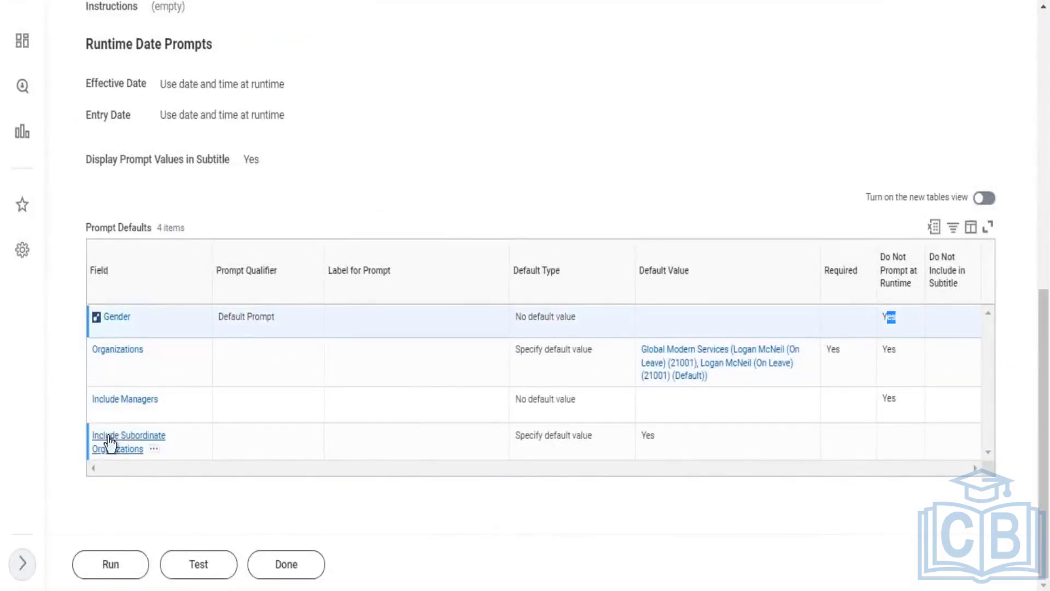
click(120, 574)
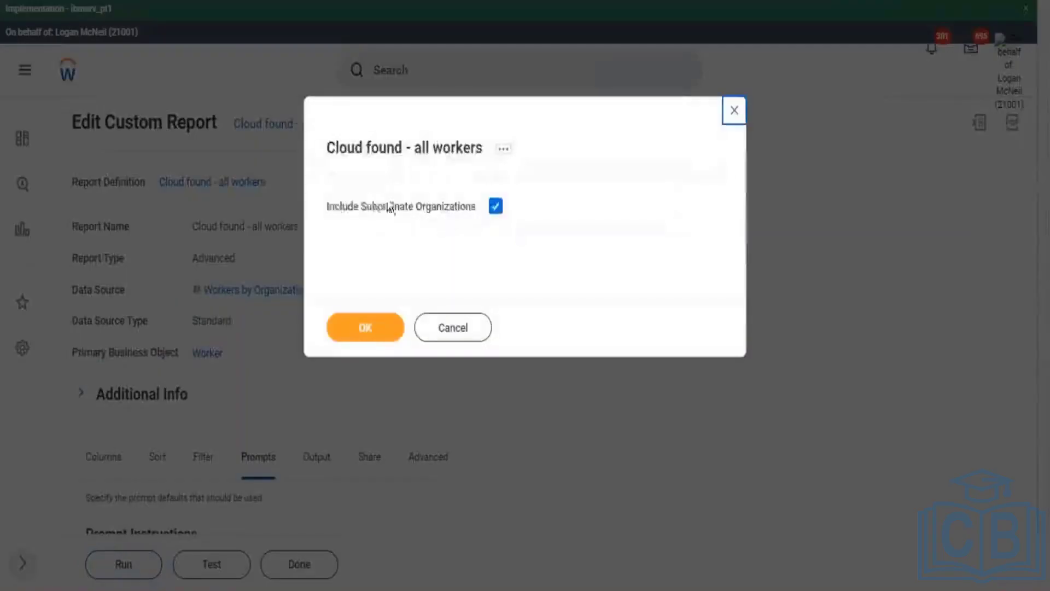
drag(402, 227, 433, 234)
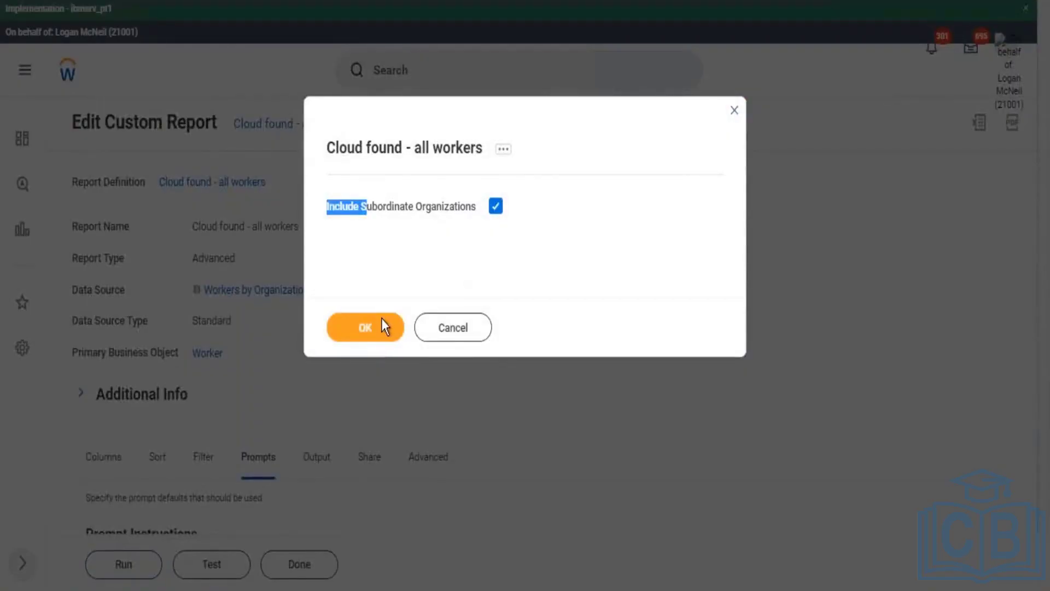
click(320, 327)
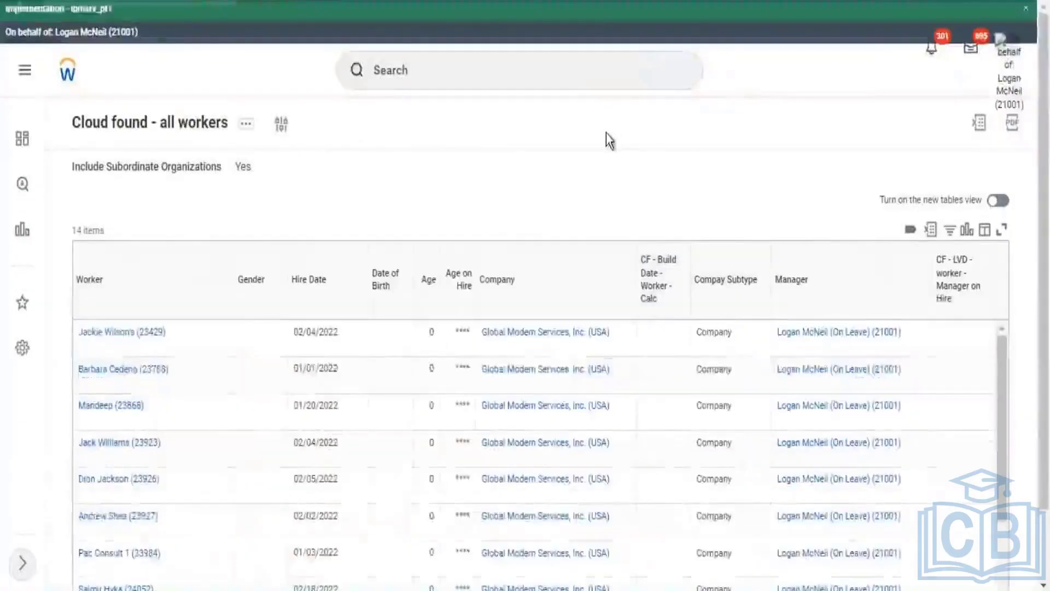
Step: Examine the report output's hire dates, item count and the prompt values in its subtitle
scroll(612, 158, down, 2)
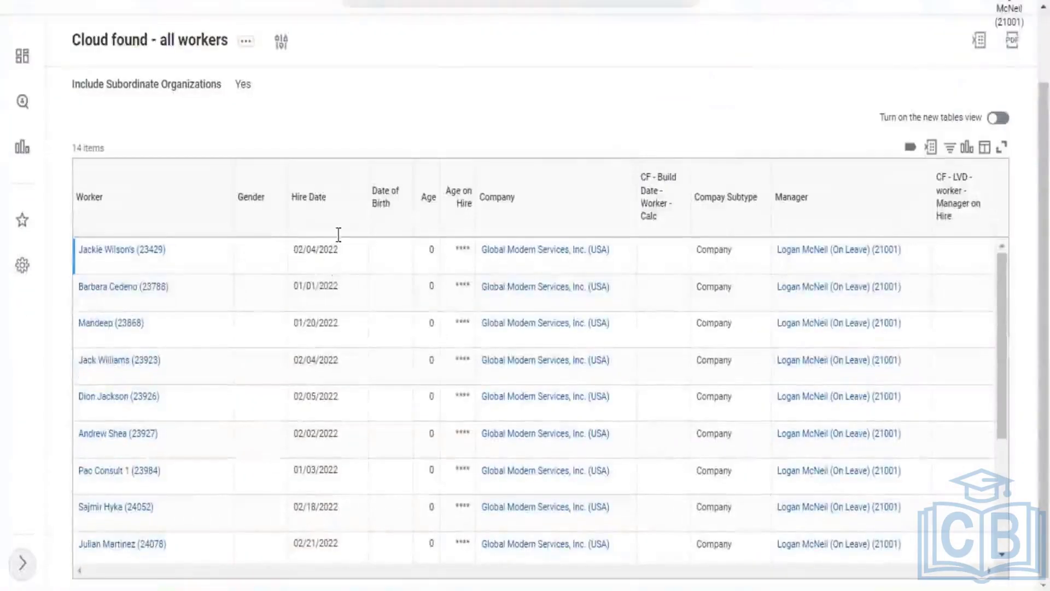
drag(338, 234, 295, 284)
drag(77, 147, 125, 142)
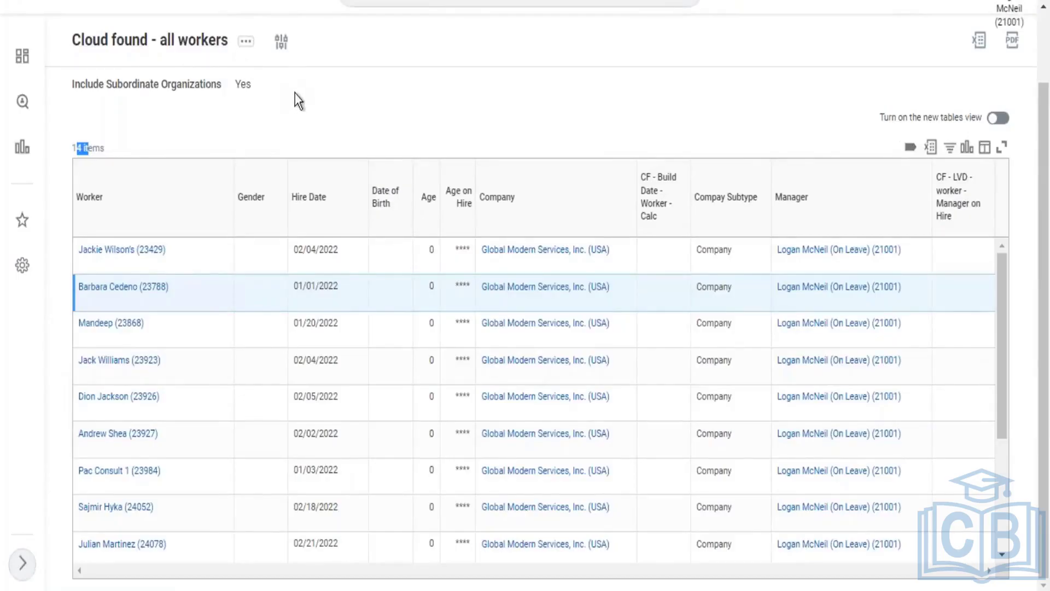
click(110, 94)
drag(73, 87, 249, 88)
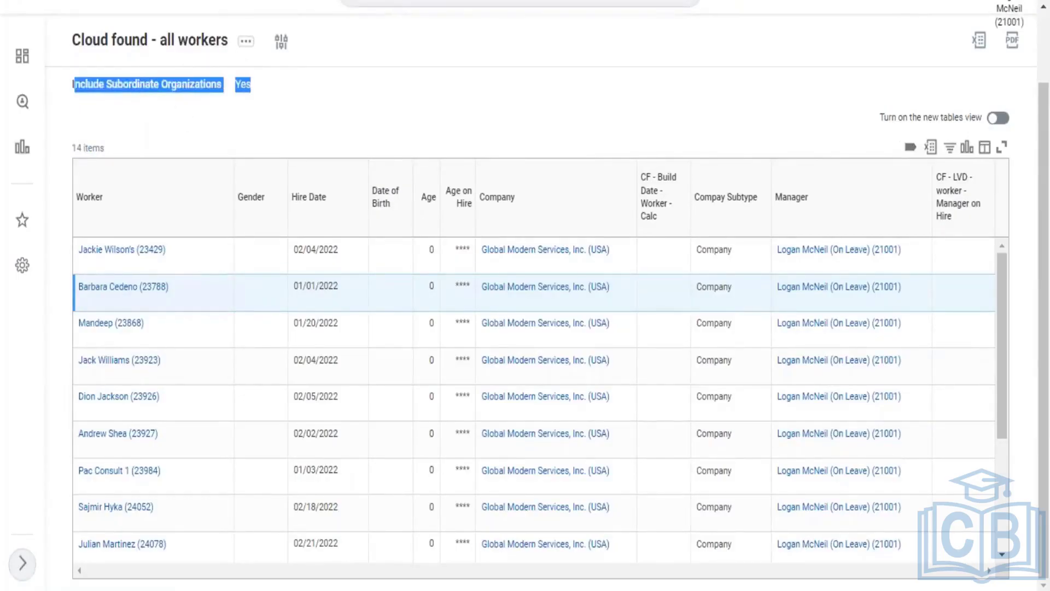
click(267, 91)
Step: Reopen the Cloud found - all workers report definition for editing
drag(78, 87, 254, 51)
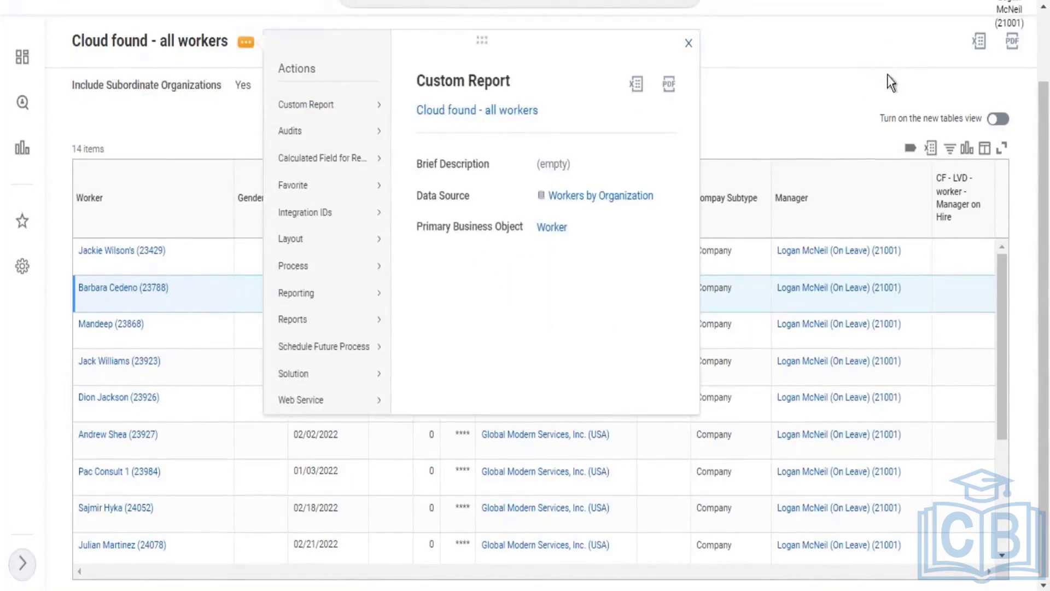
mouse_move(379, 104)
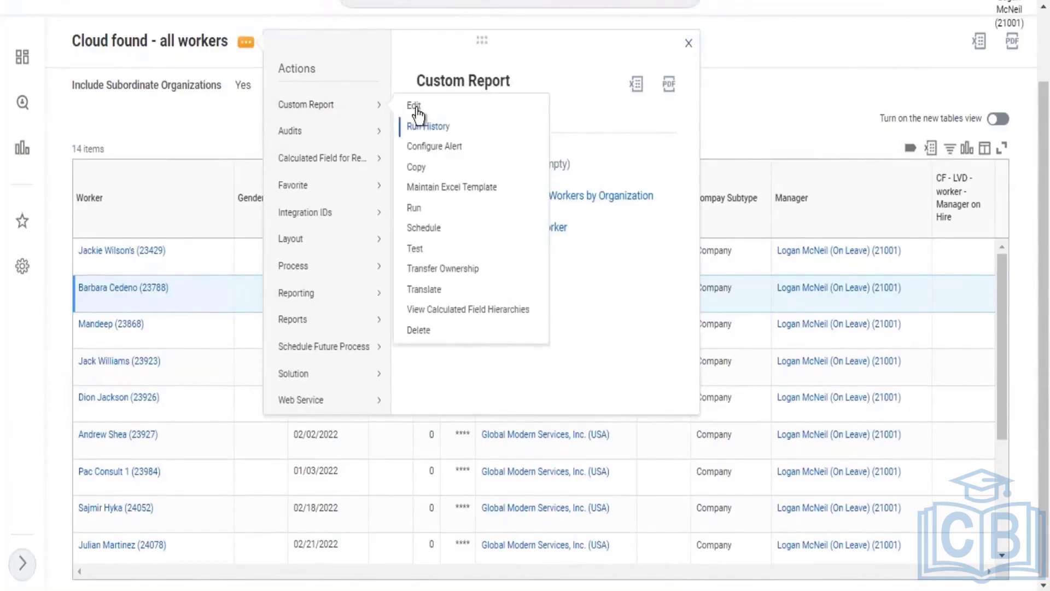
click(805, 159)
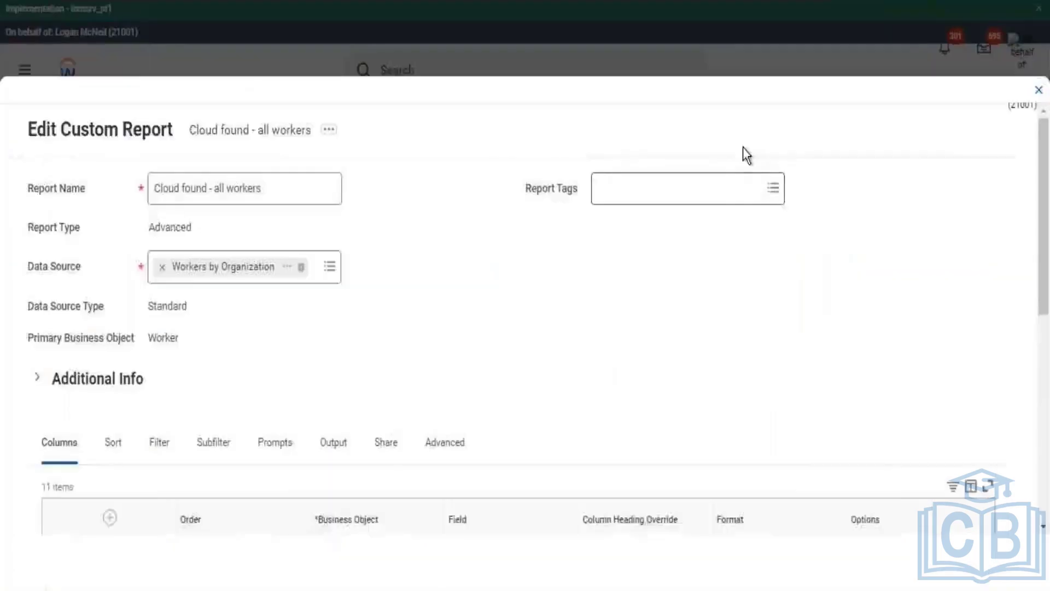
scroll(547, 153, down, 6)
scroll(317, 159, up, 3)
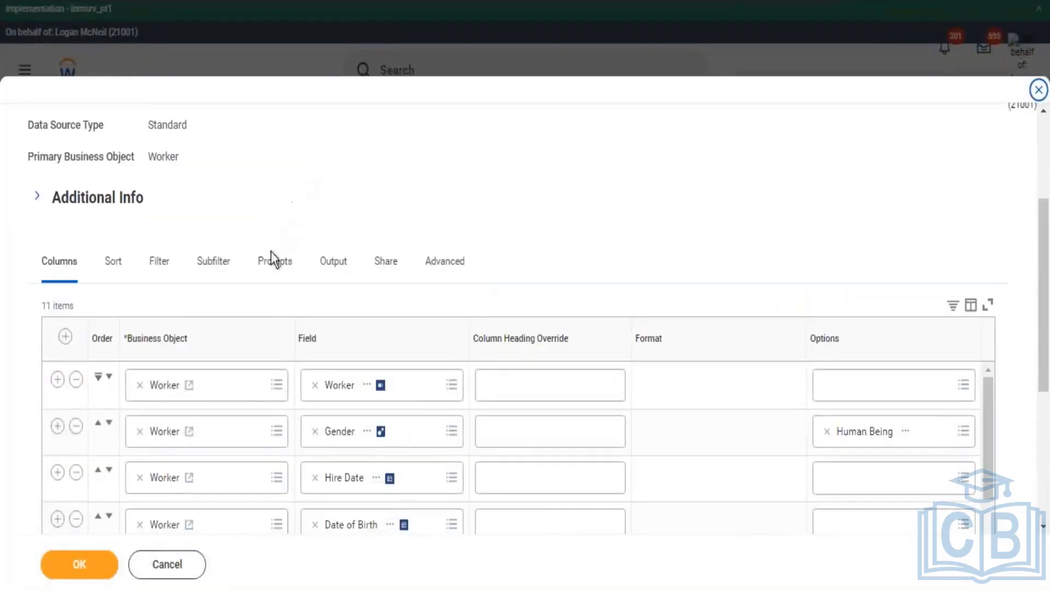
Step: Disable Do Not Prompt at Runtime for the Organizations and Gender prompts and save the report
click(273, 260)
scroll(943, 227, down, 6)
scroll(988, 261, down, 2)
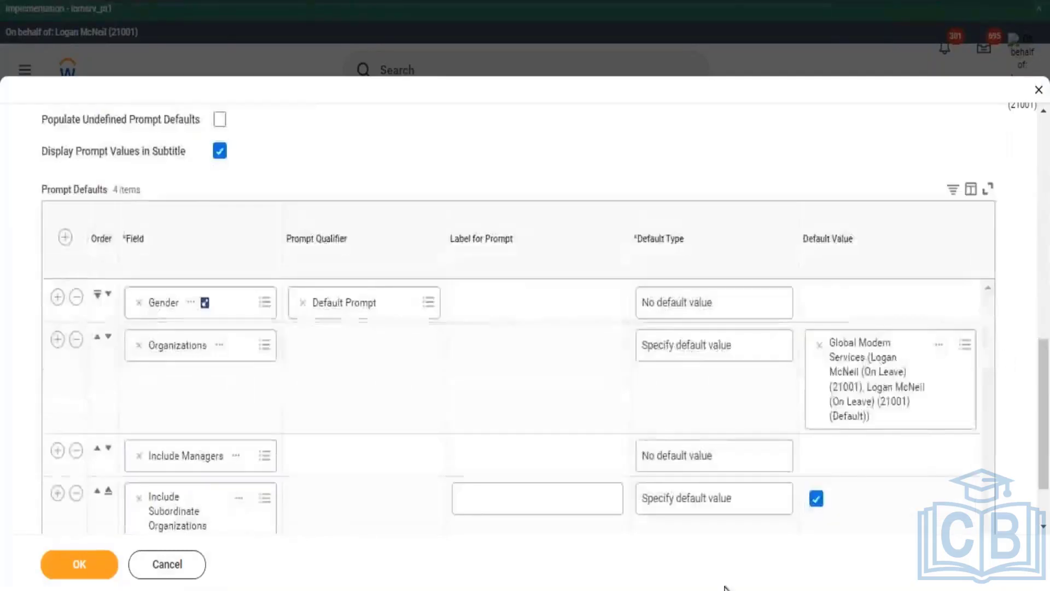
scroll(704, 529, down, 2)
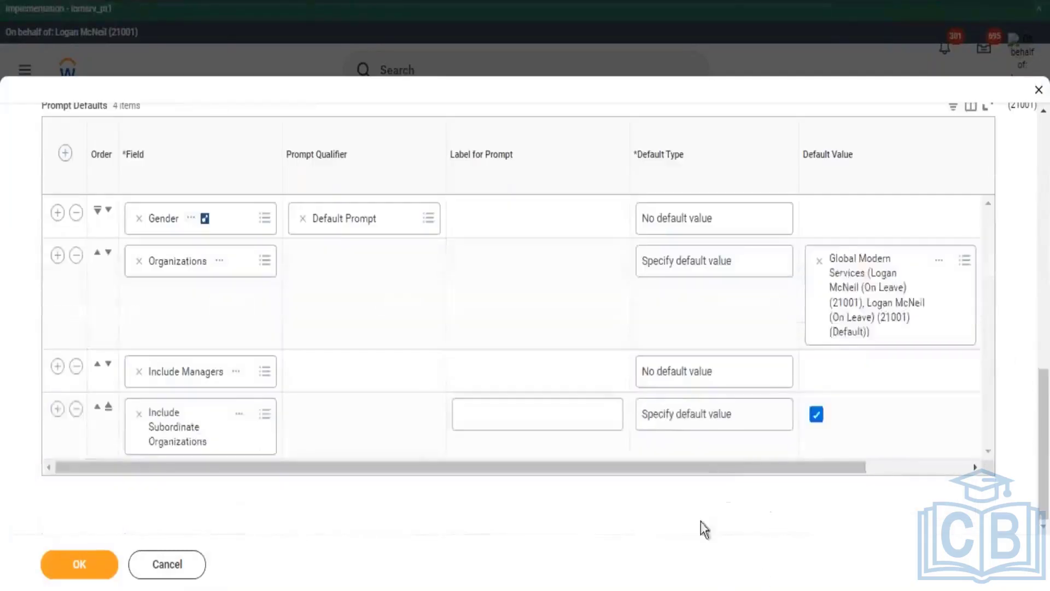
click(956, 465)
click(970, 343)
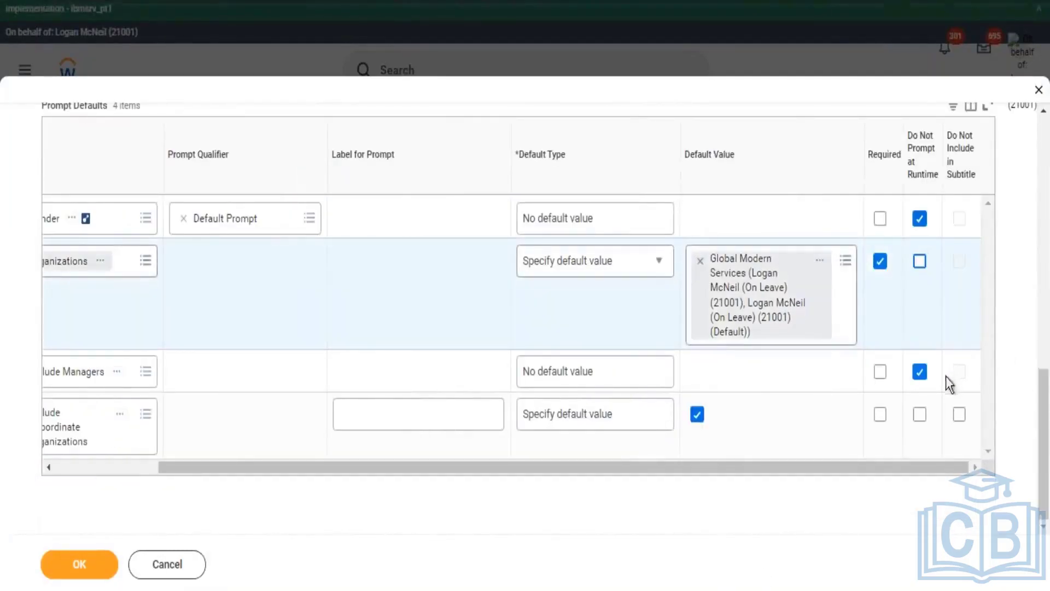
click(920, 219)
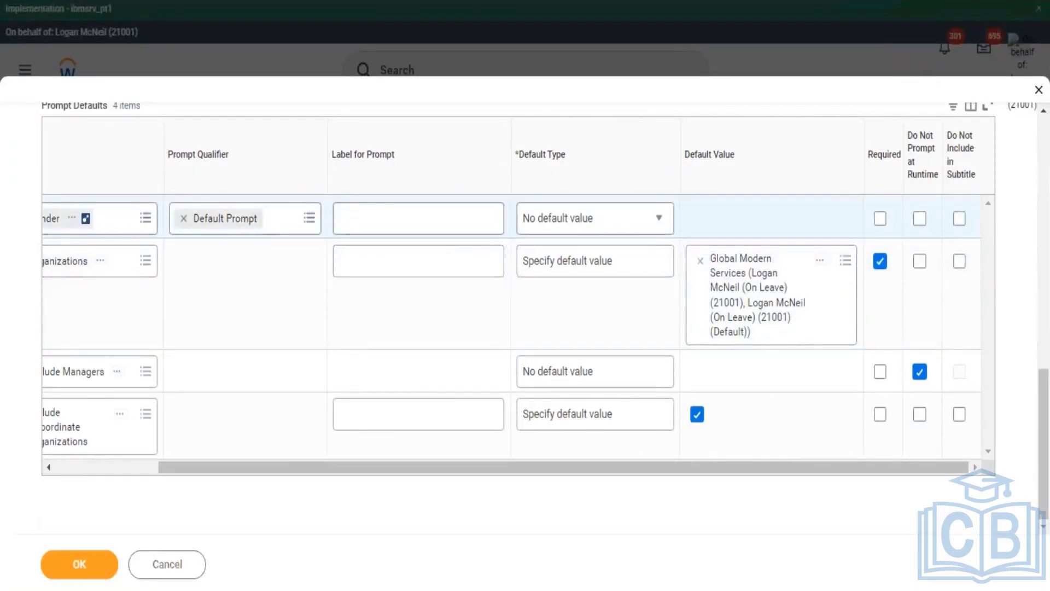
click(96, 566)
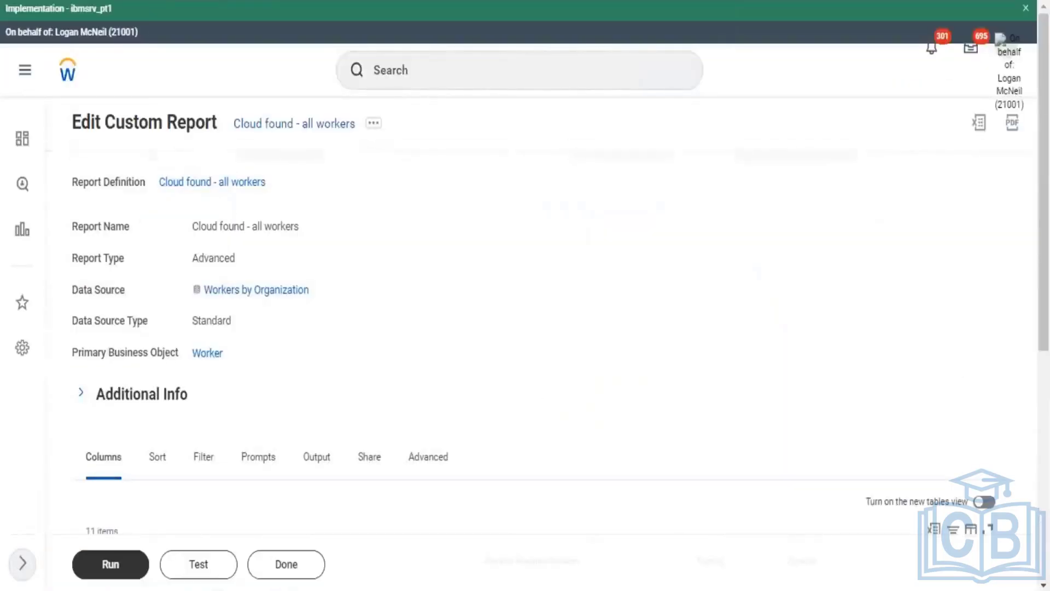
Step: Run the report for Male and Female genders with the default organization, and check the prompt values in the subtitle
click(104, 571)
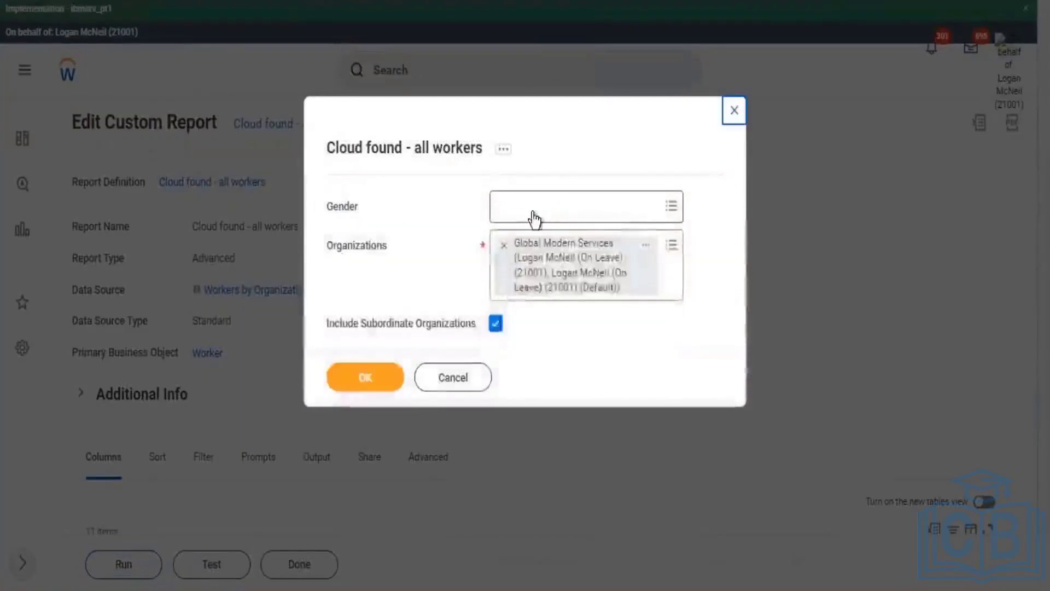
click(533, 219)
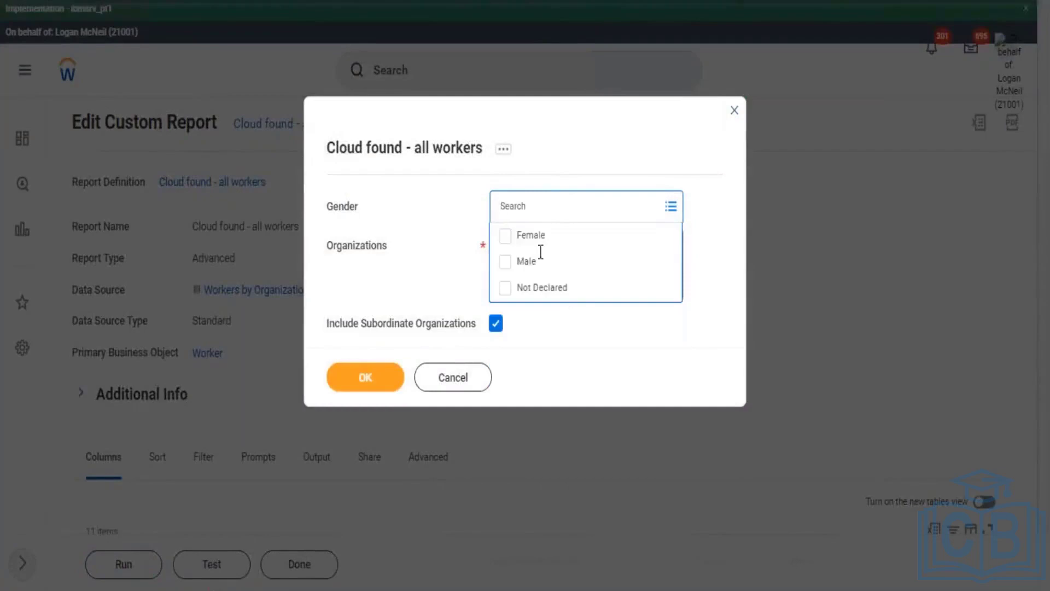
click(533, 268)
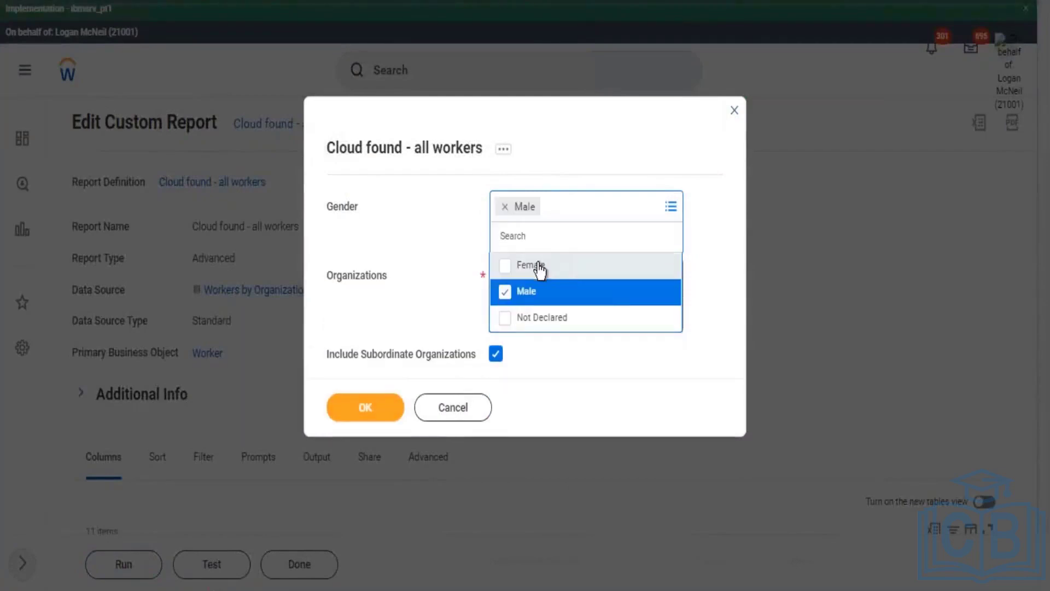
click(634, 267)
click(412, 387)
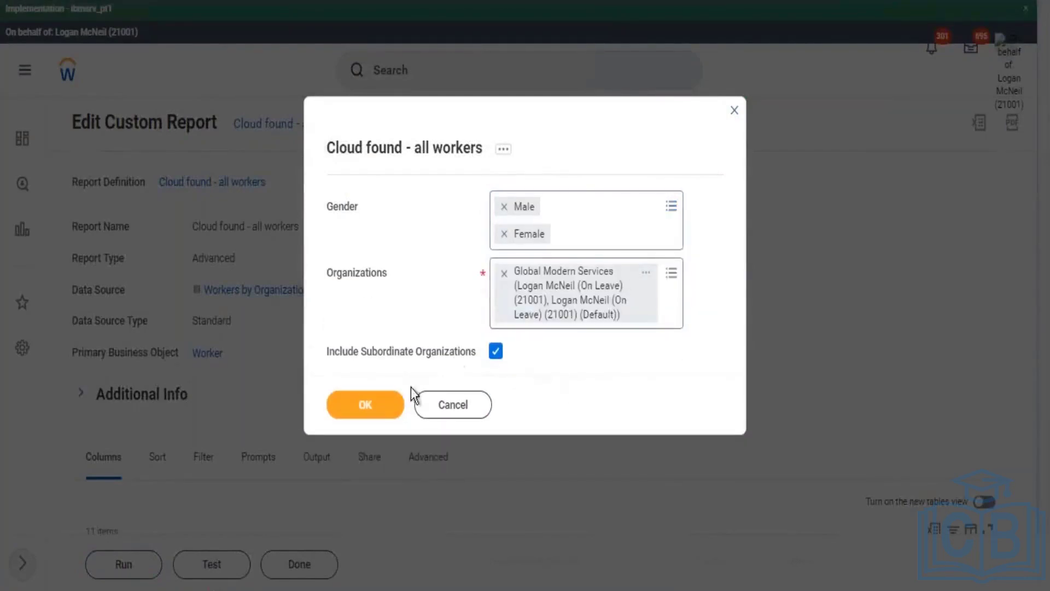
key(Return)
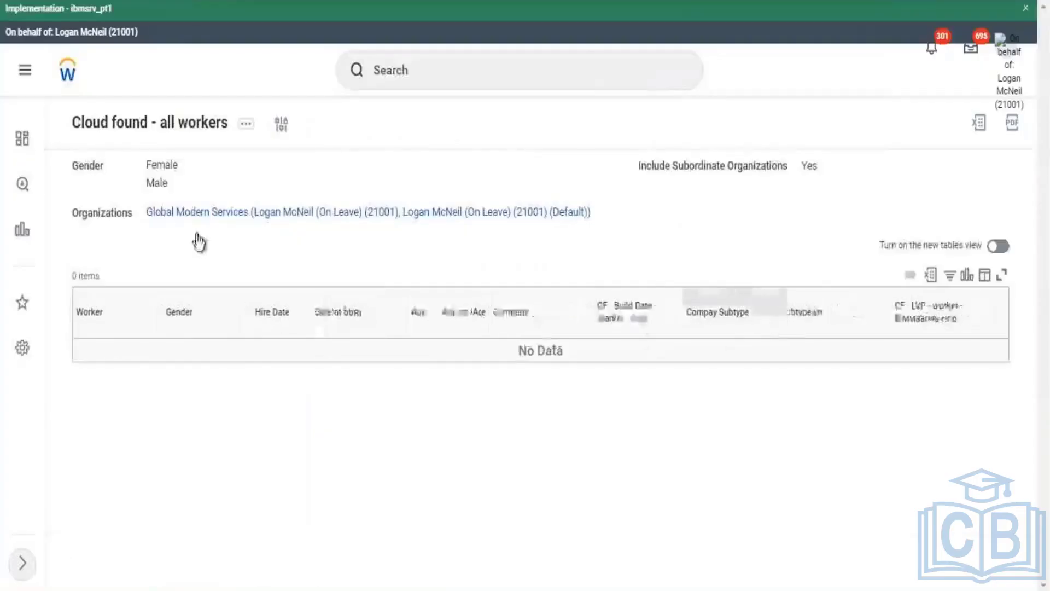
drag(80, 171, 113, 188)
drag(260, 217, 602, 214)
drag(448, 179, 71, 171)
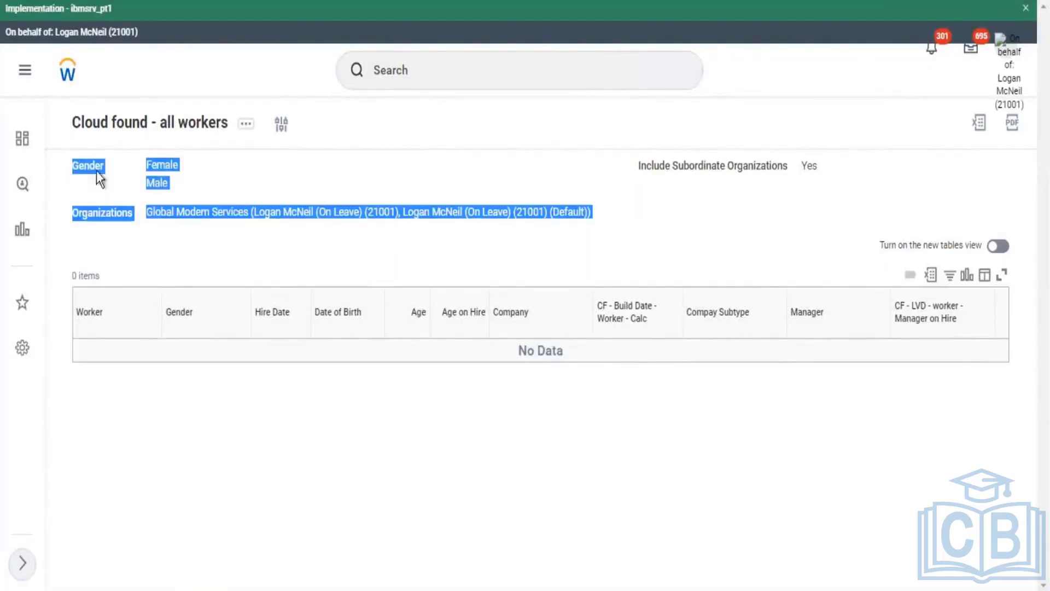
Step: Reopen the Cloud found - all workers report for editing and enable Do Not Include in Subtitle for the Organizations prompt
click(246, 124)
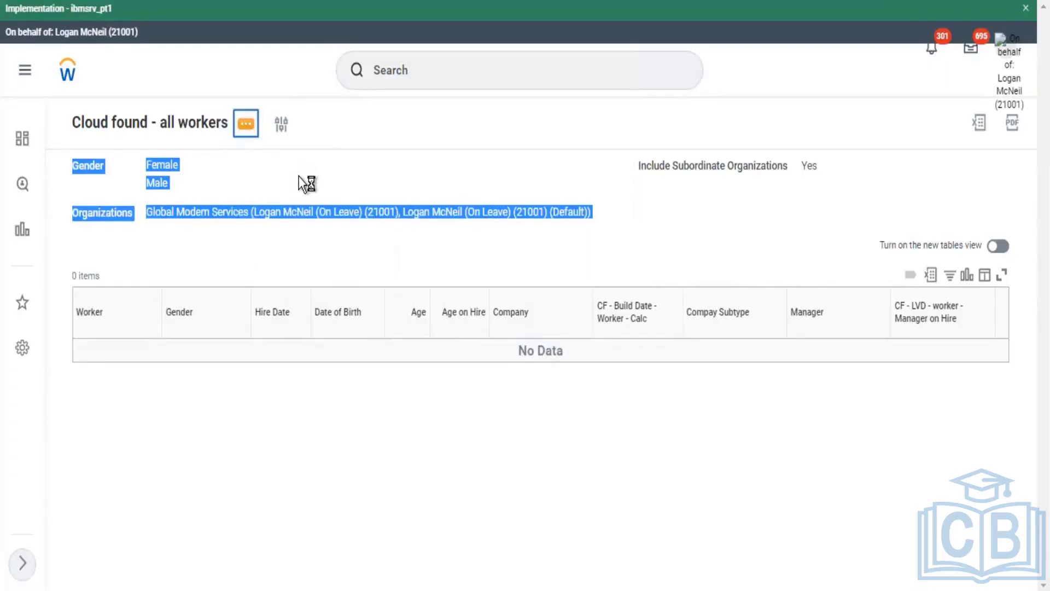
mouse_move(295, 176)
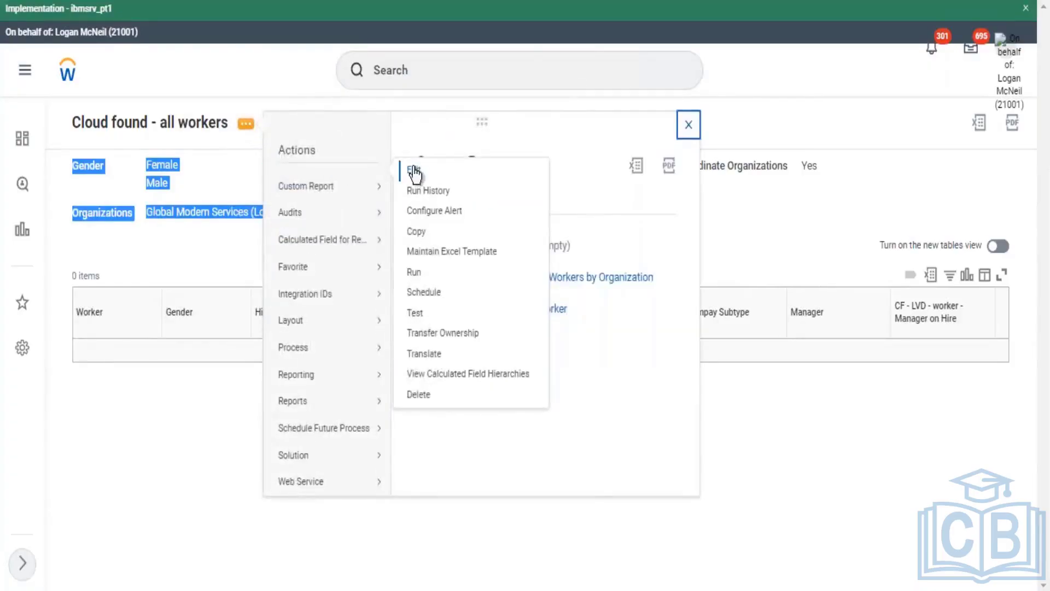
key(Escape)
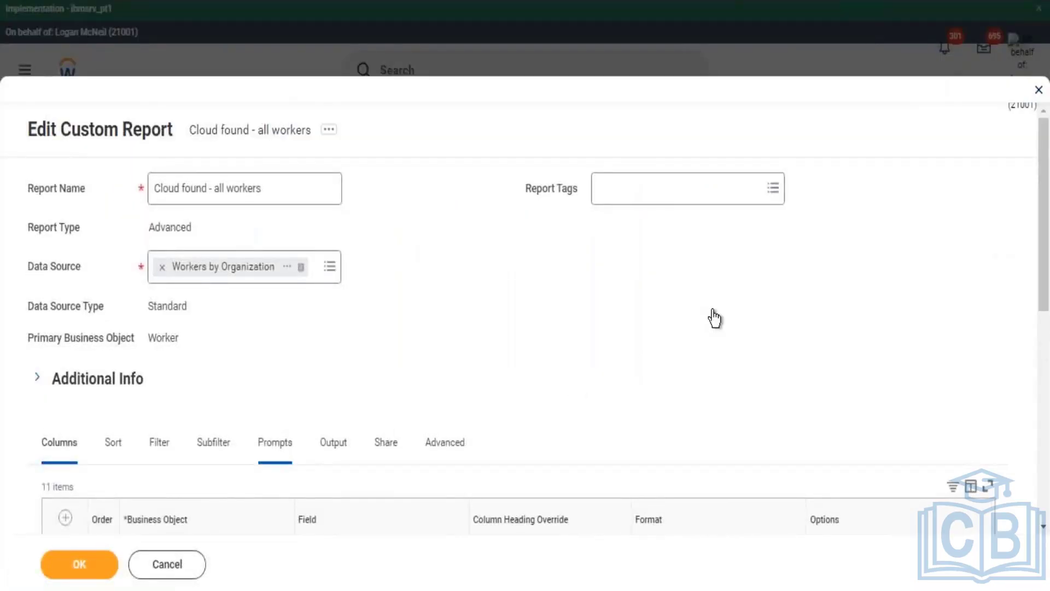
scroll(793, 241, down, 10)
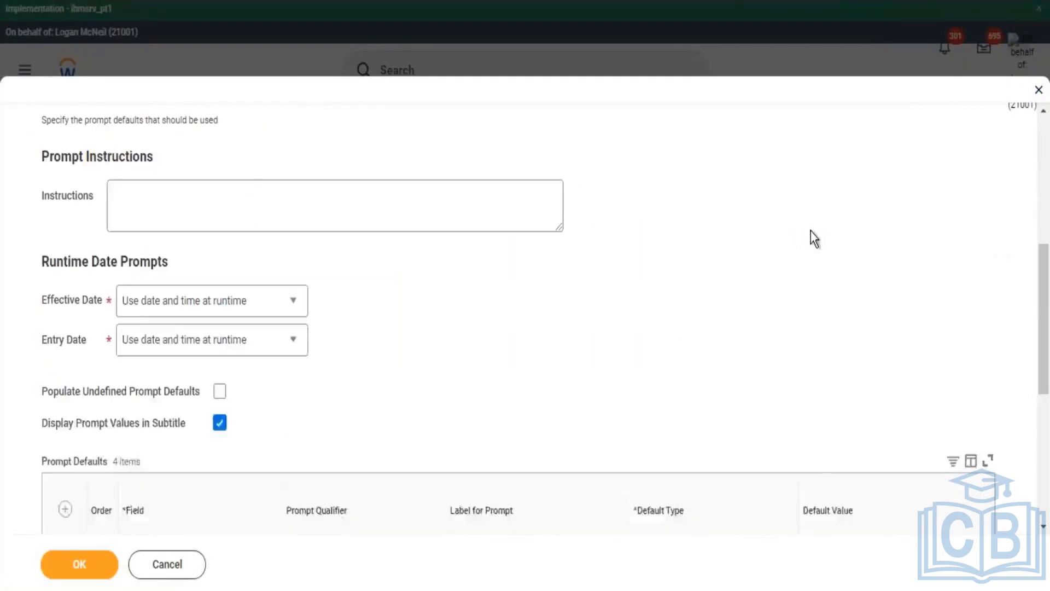
scroll(858, 291, down, 3)
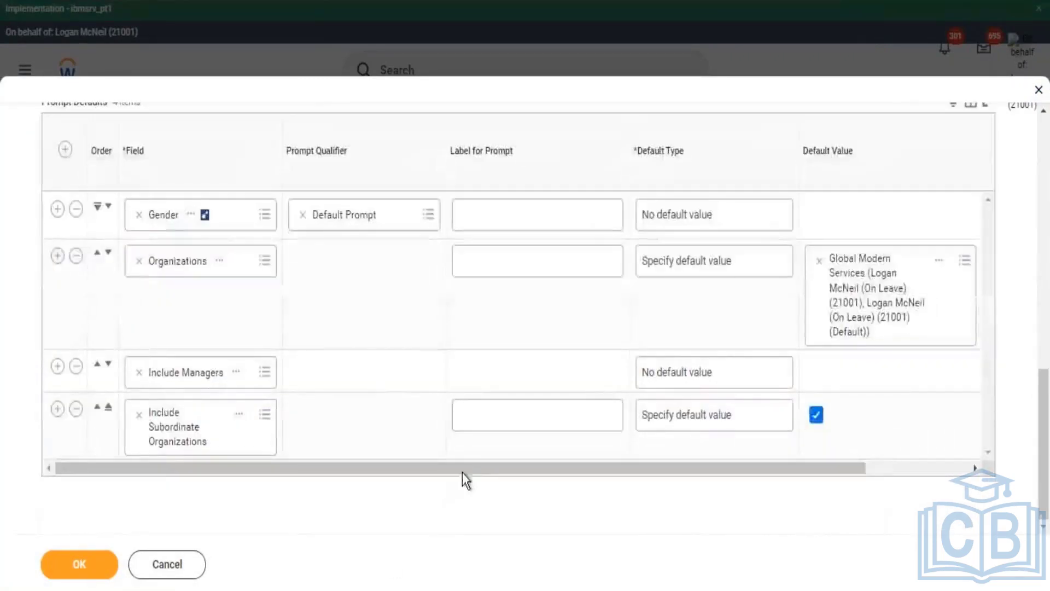
drag(481, 470, 584, 470)
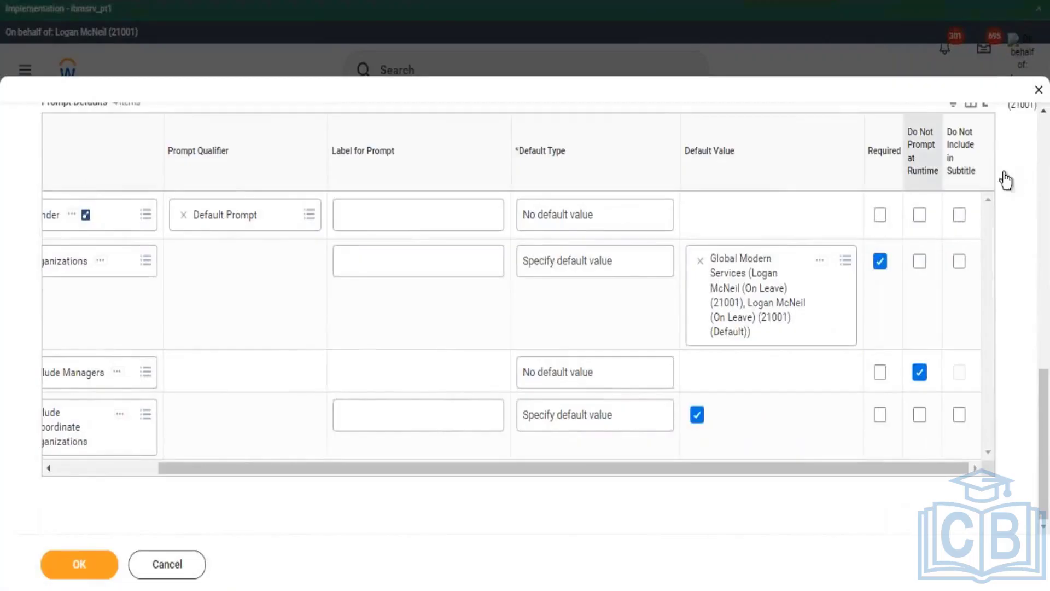
click(959, 261)
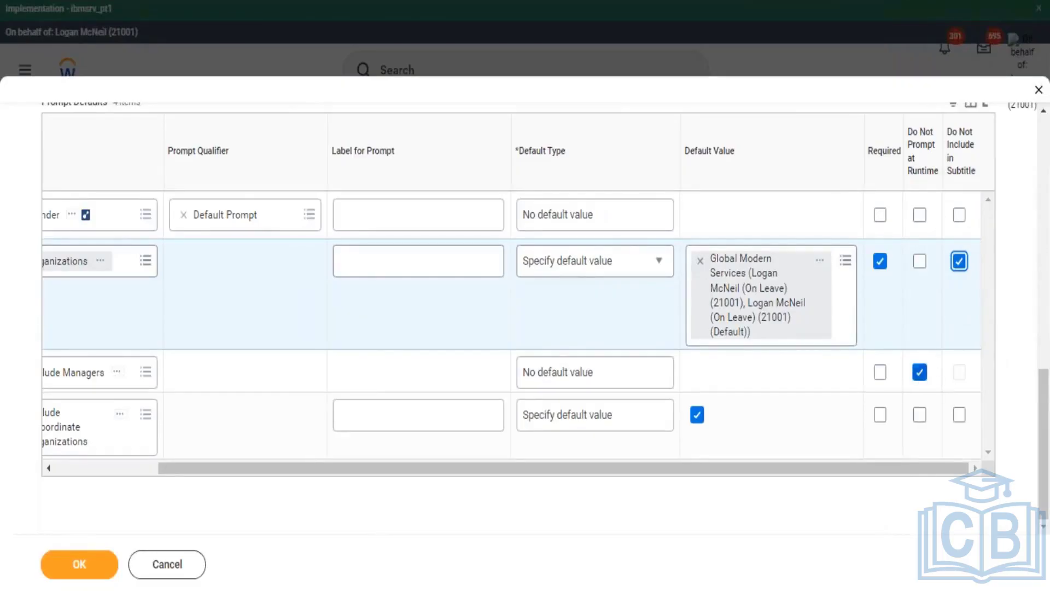
Step: Switch the report's Display Prompt Values in Subtitle option off and back on
scroll(1045, 343, up, 8)
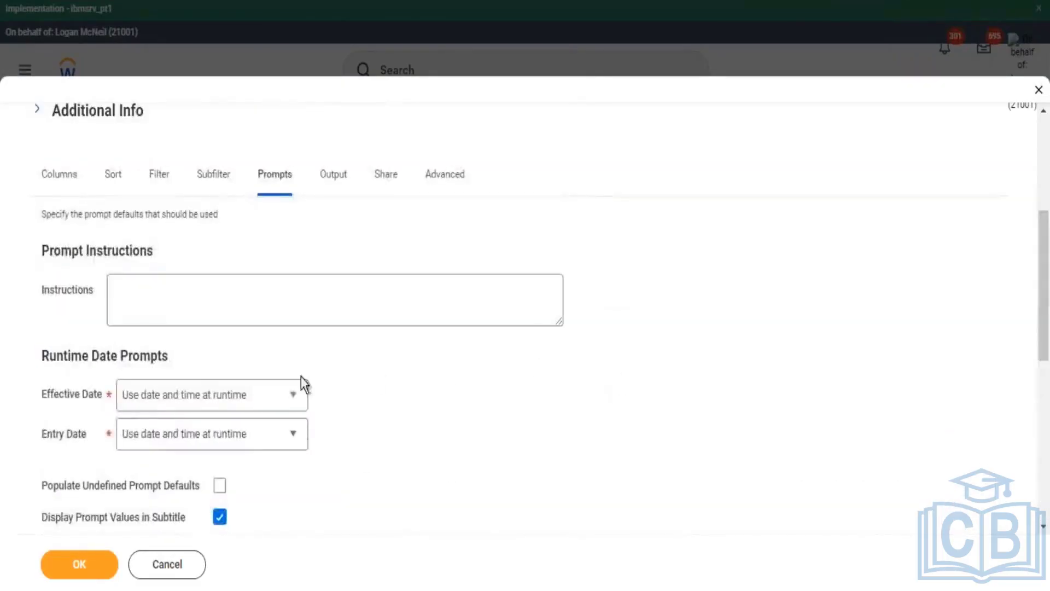
scroll(300, 382, down, 5)
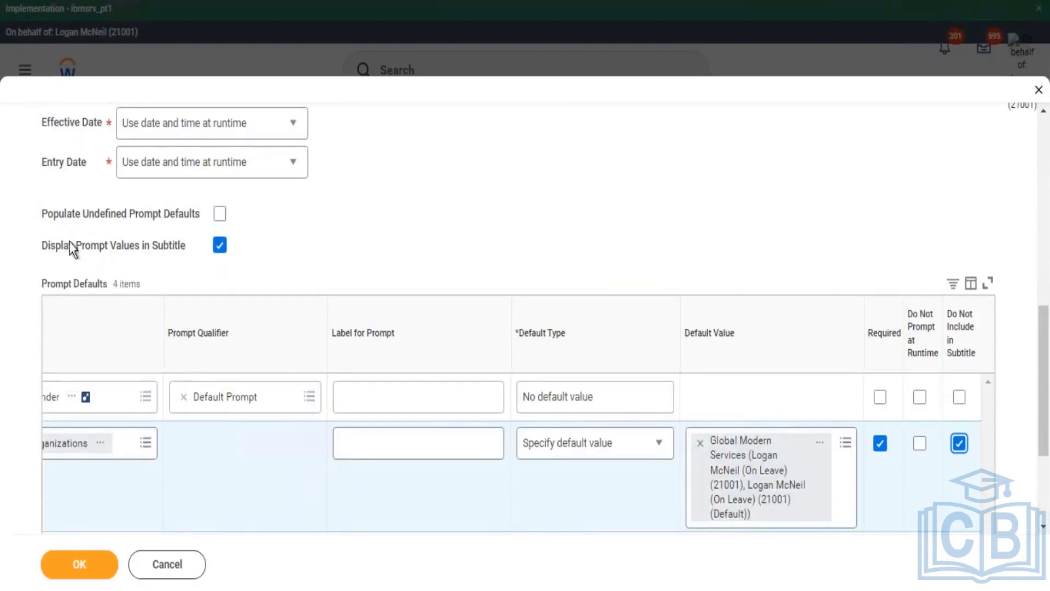
drag(48, 247, 117, 250)
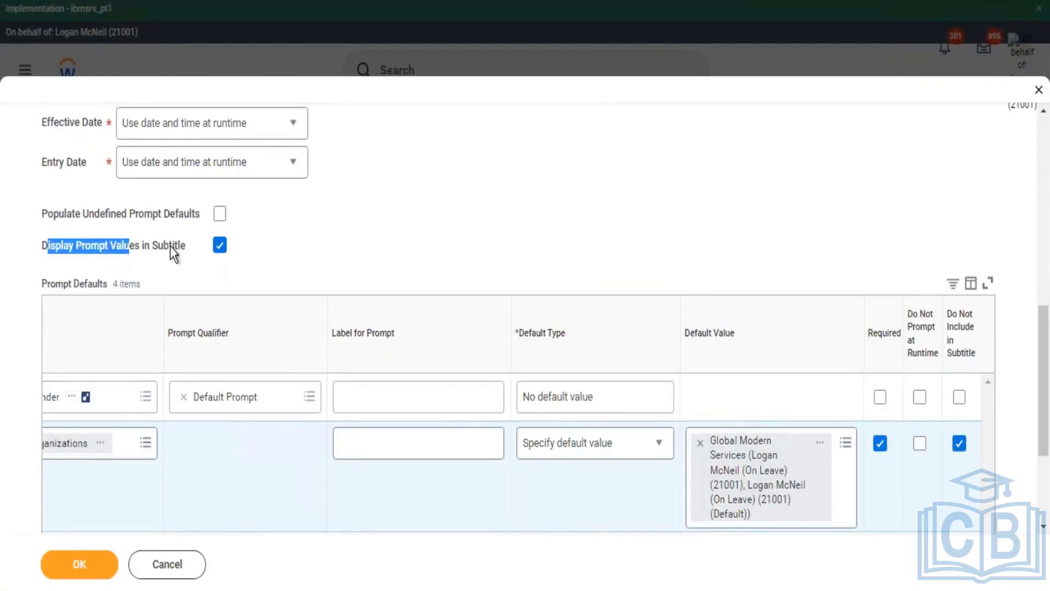
click(220, 246)
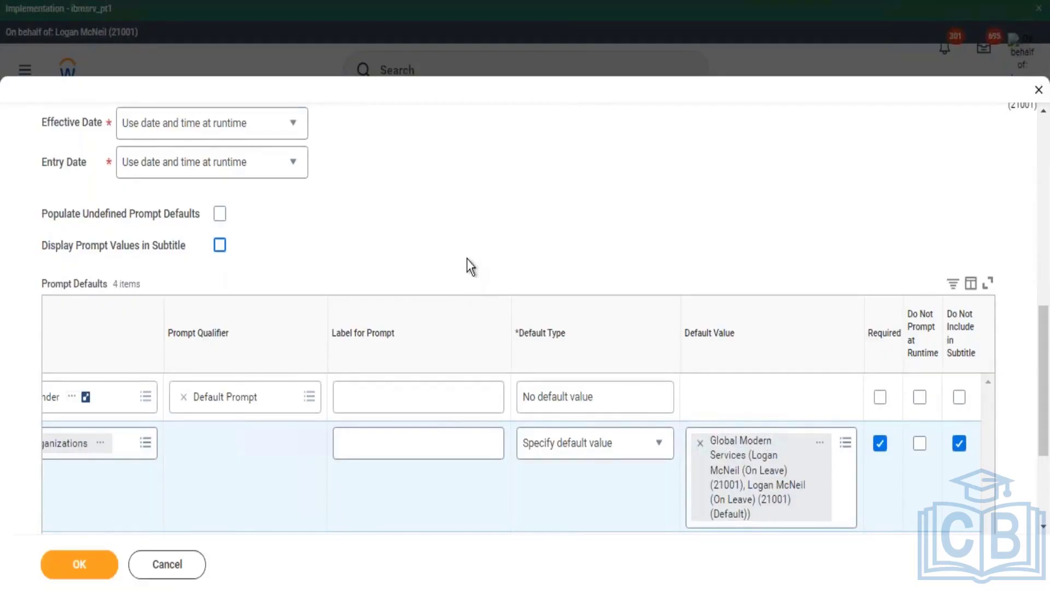
scroll(667, 304, down, 3)
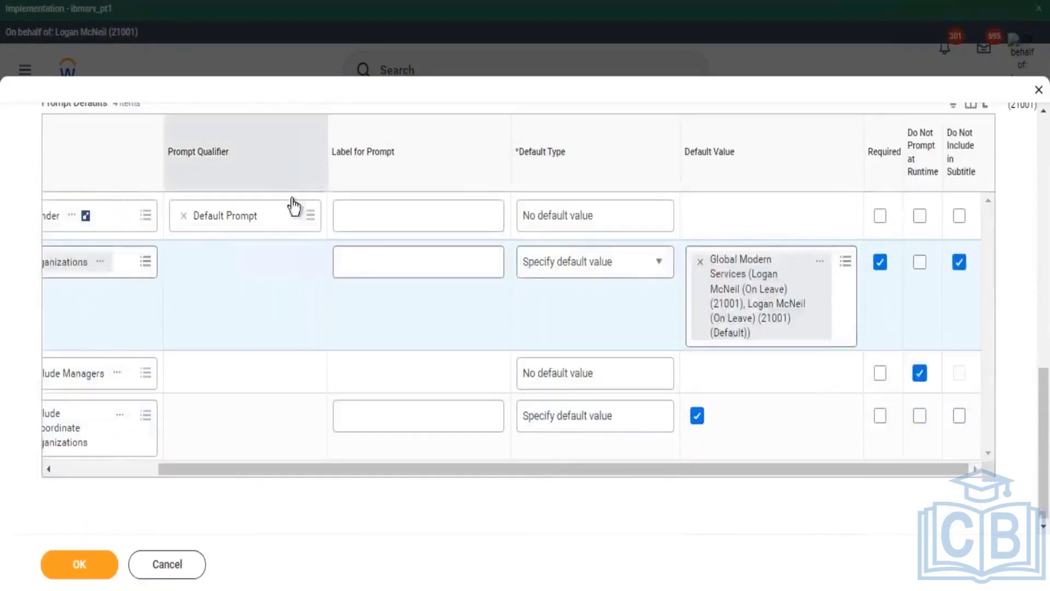
scroll(294, 206, up, 3)
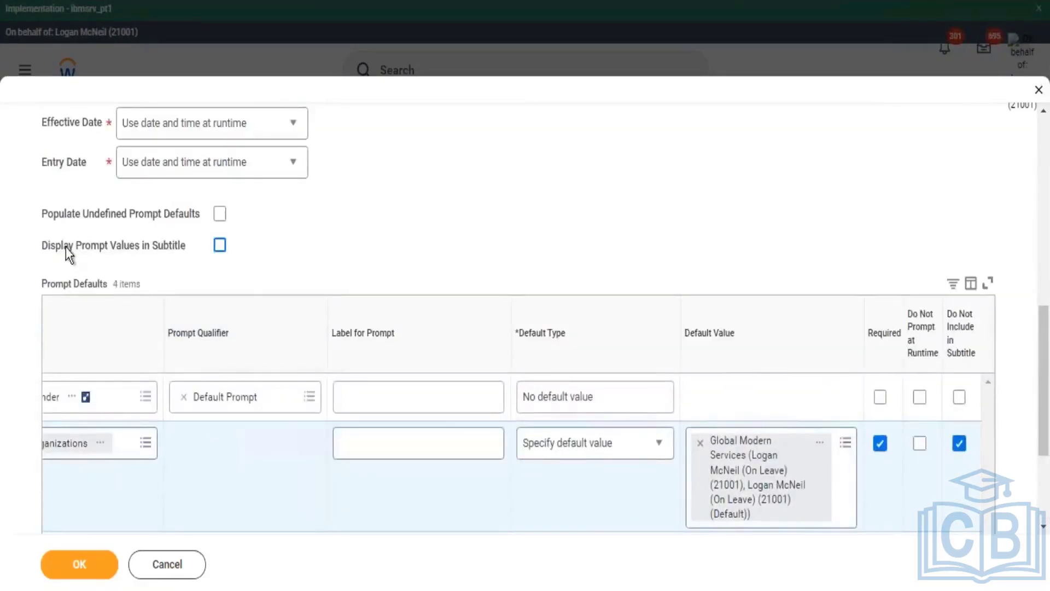
drag(69, 245, 170, 256)
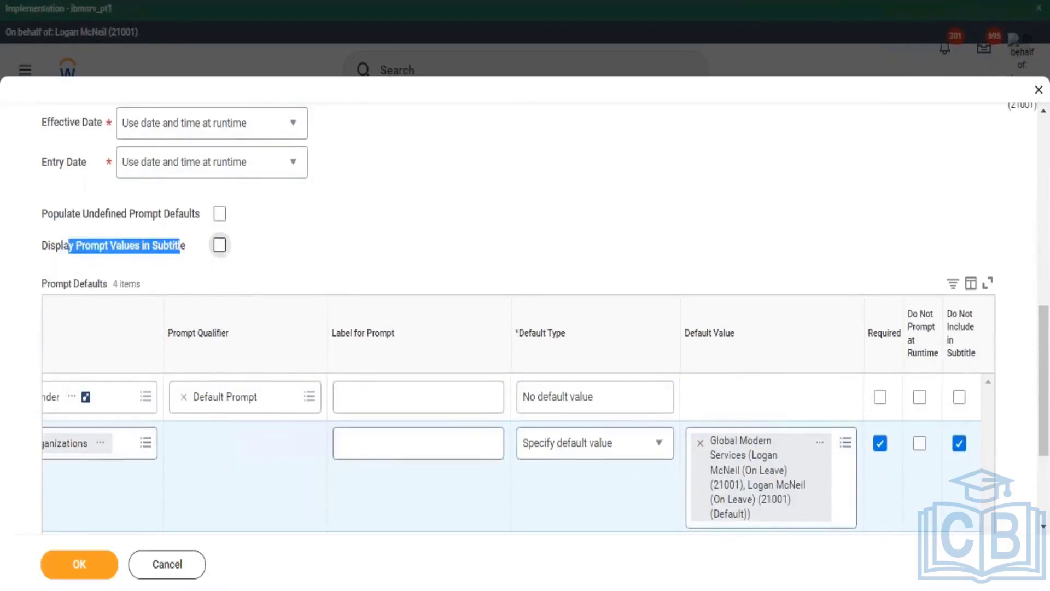
click(220, 246)
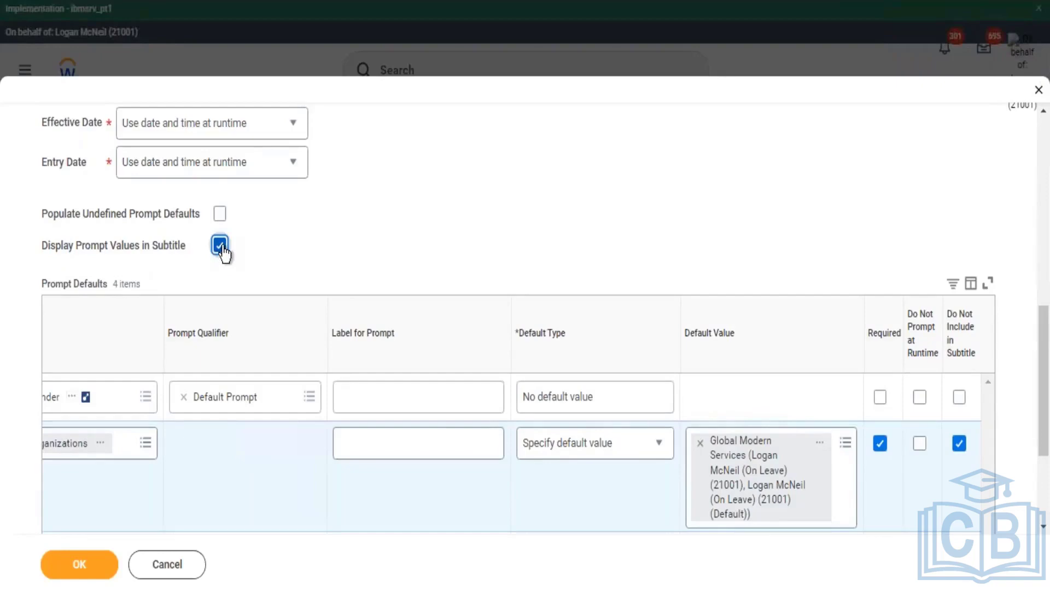
click(221, 250)
click(220, 247)
Step: Save the report and run it for the Male, Female and Not Declared genders with the default organization
scroll(809, 171, down, 3)
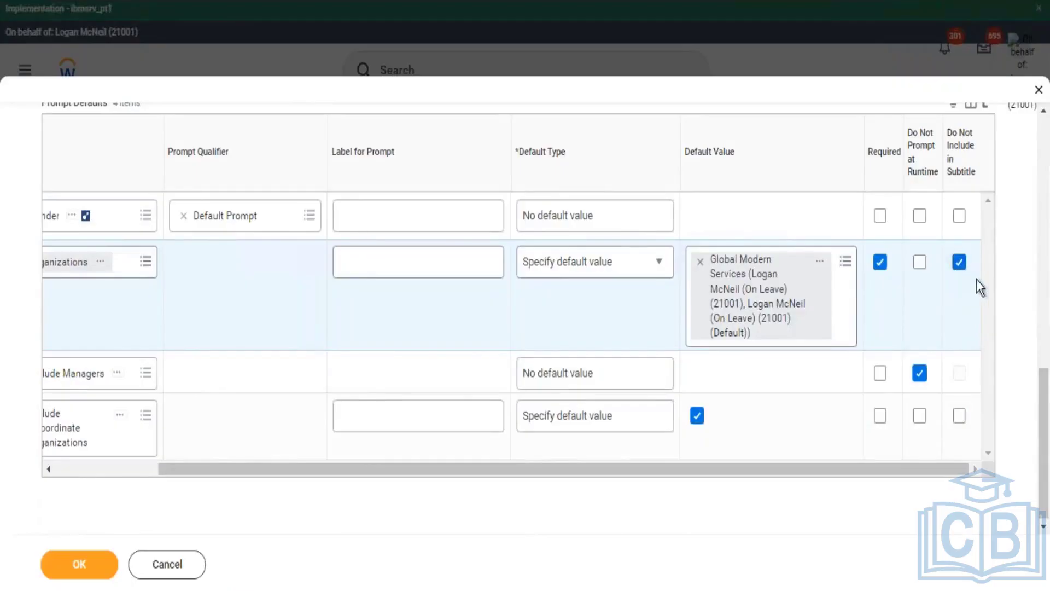
click(90, 570)
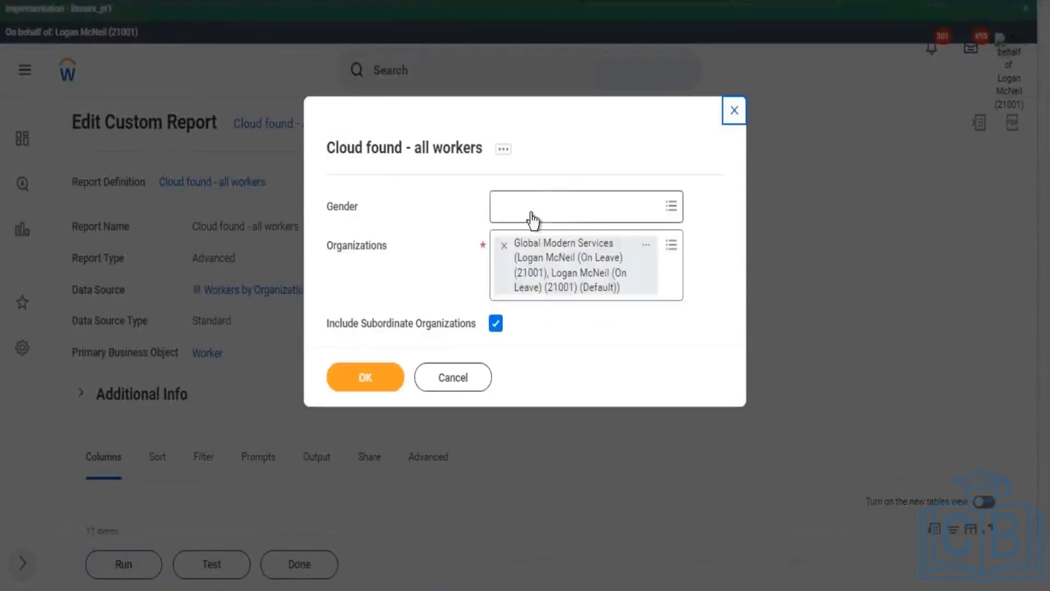
click(530, 215)
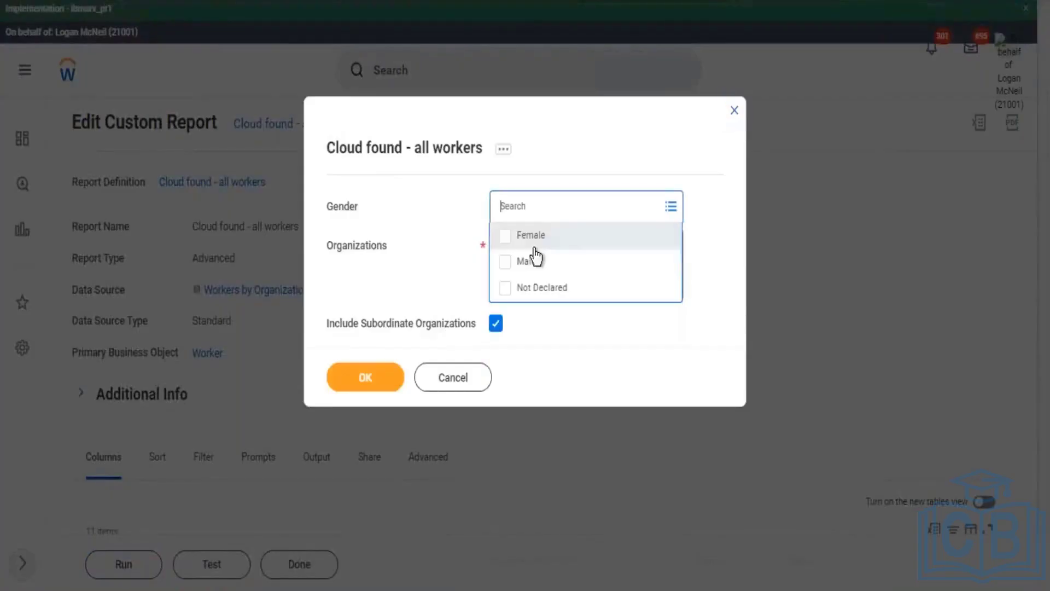
click(533, 260)
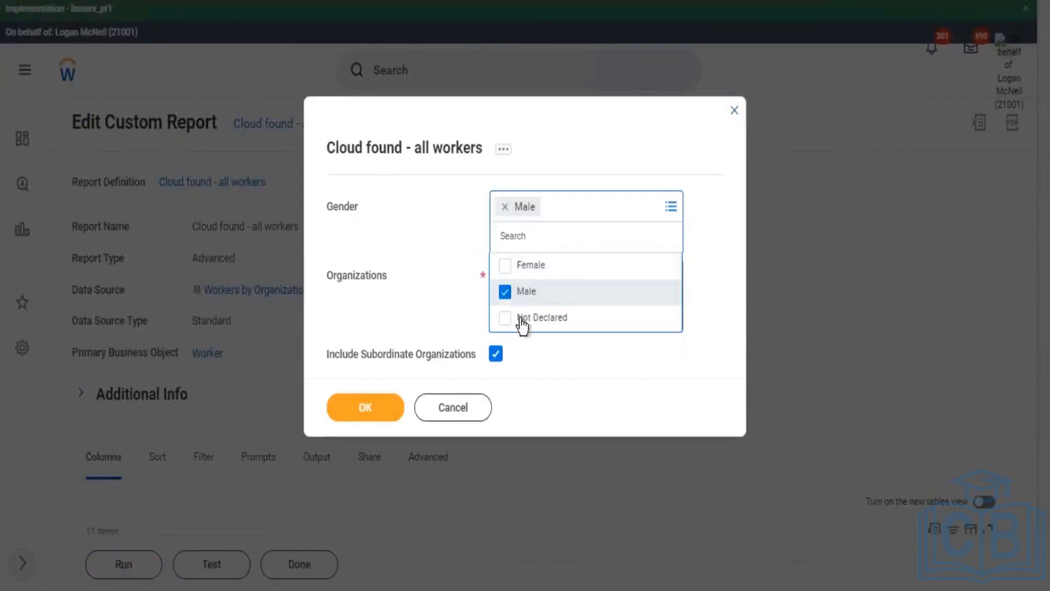
click(535, 265)
click(528, 351)
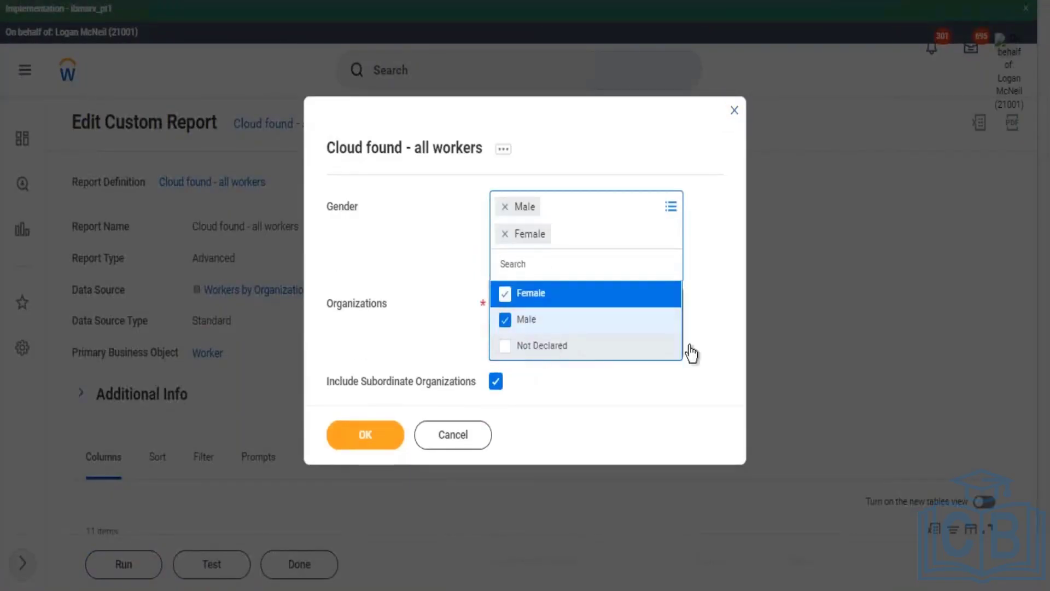
click(722, 312)
click(381, 435)
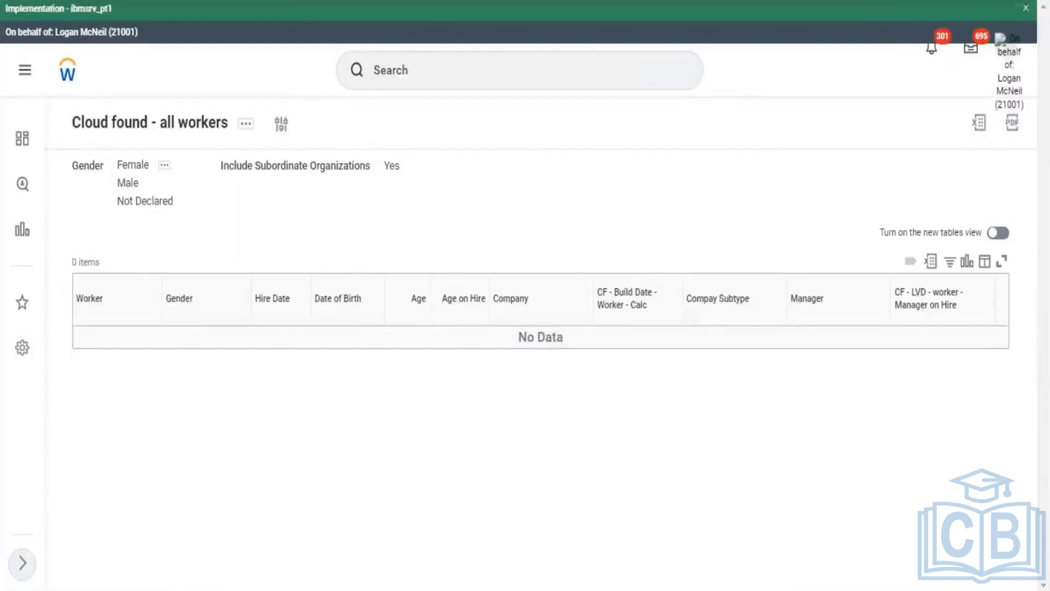
Step: Check the prompt values in the output's subtitle against the subtitle settings in the report definition's prompt defaults
triple_click(137, 183)
drag(248, 180, 318, 181)
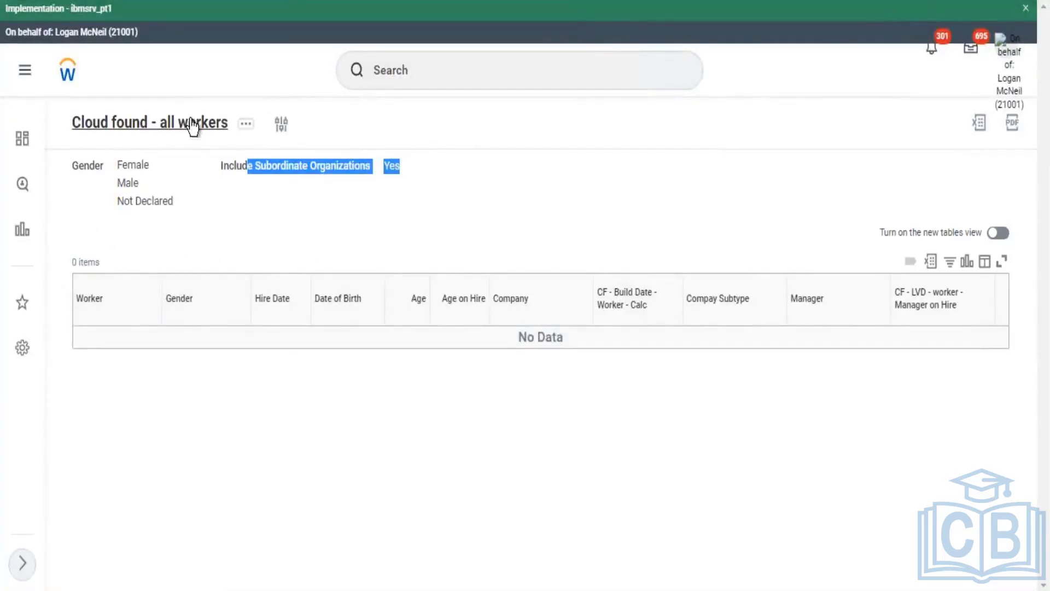
click(557, 222)
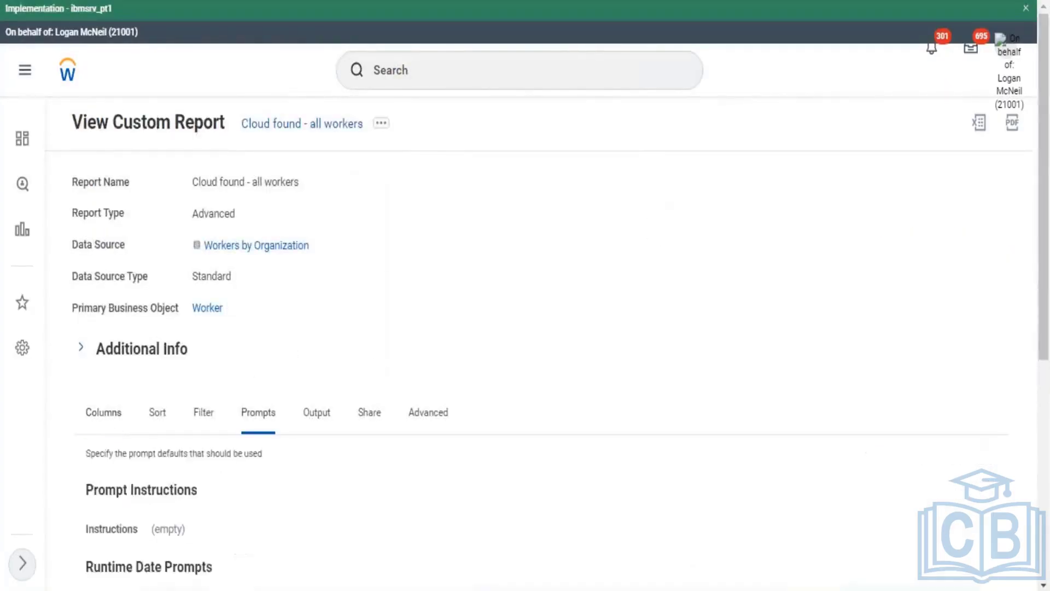
scroll(671, 186, down, 3)
scroll(670, 188, down, 5)
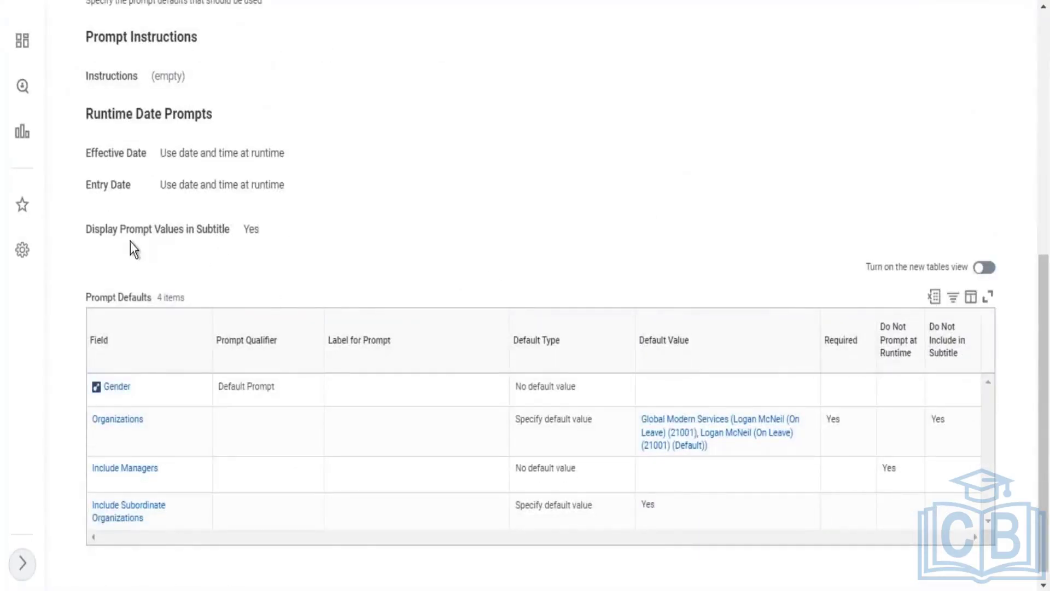
double_click(260, 229)
scroll(746, 304, up, 5)
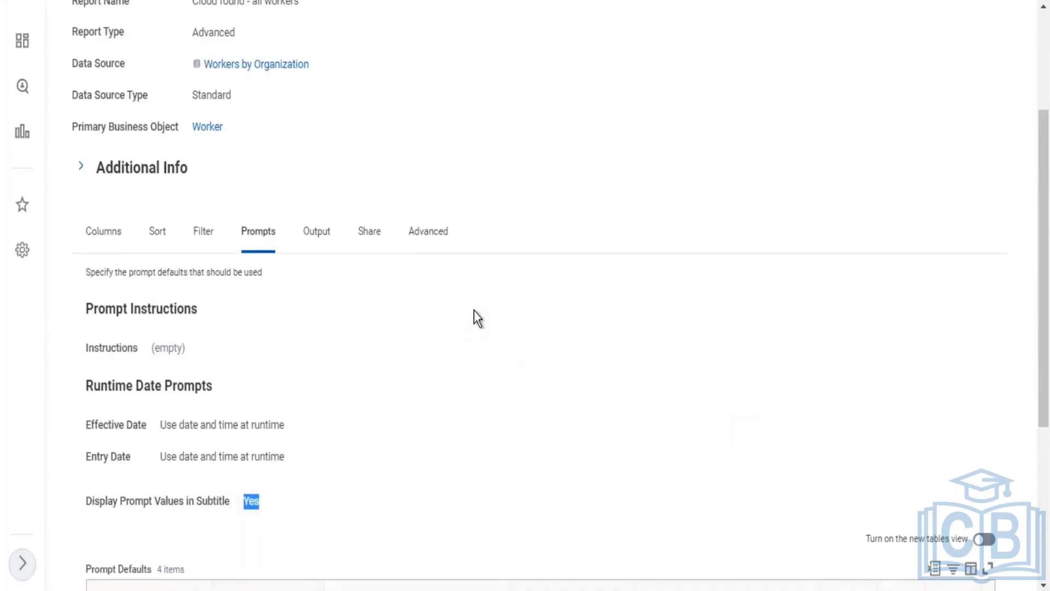
scroll(484, 316, down, 3)
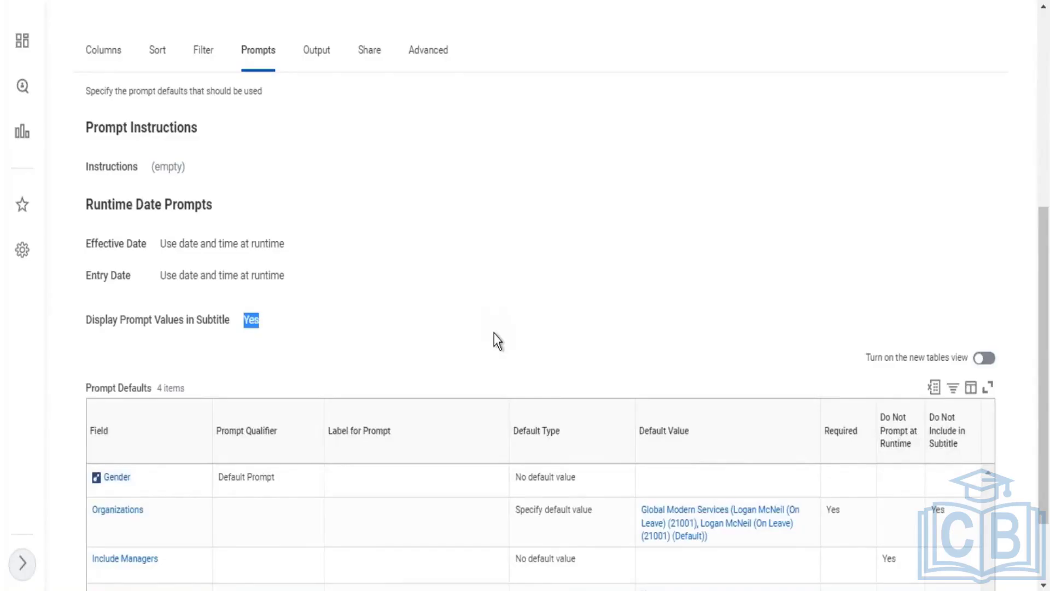
scroll(494, 334, up, 7)
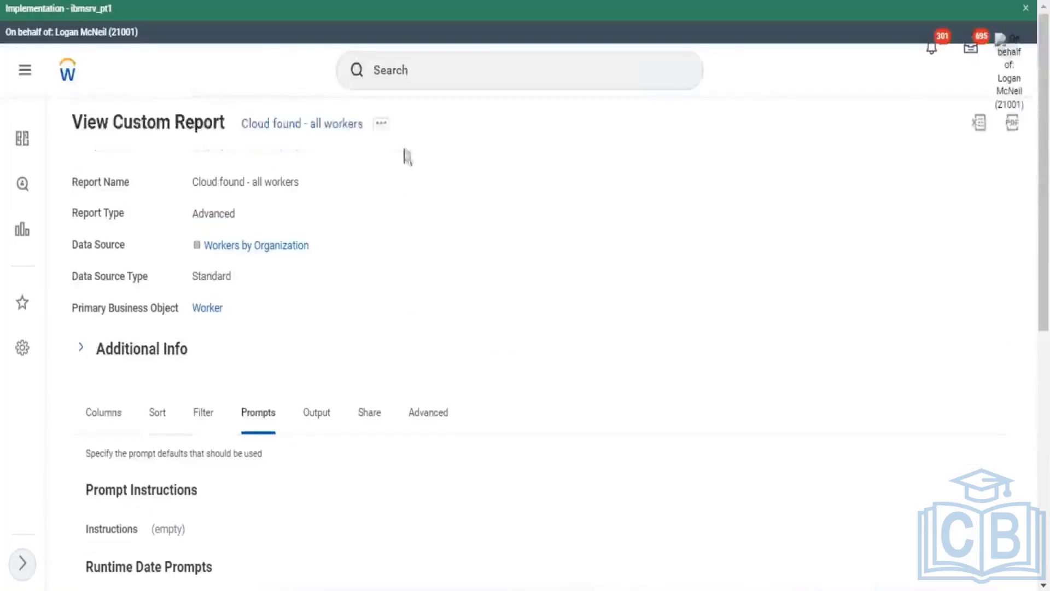
Step: Reopen the Cloud found - all workers report for editing and try to add a column row after CF - LVD - worker - Manager on Hire
click(382, 124)
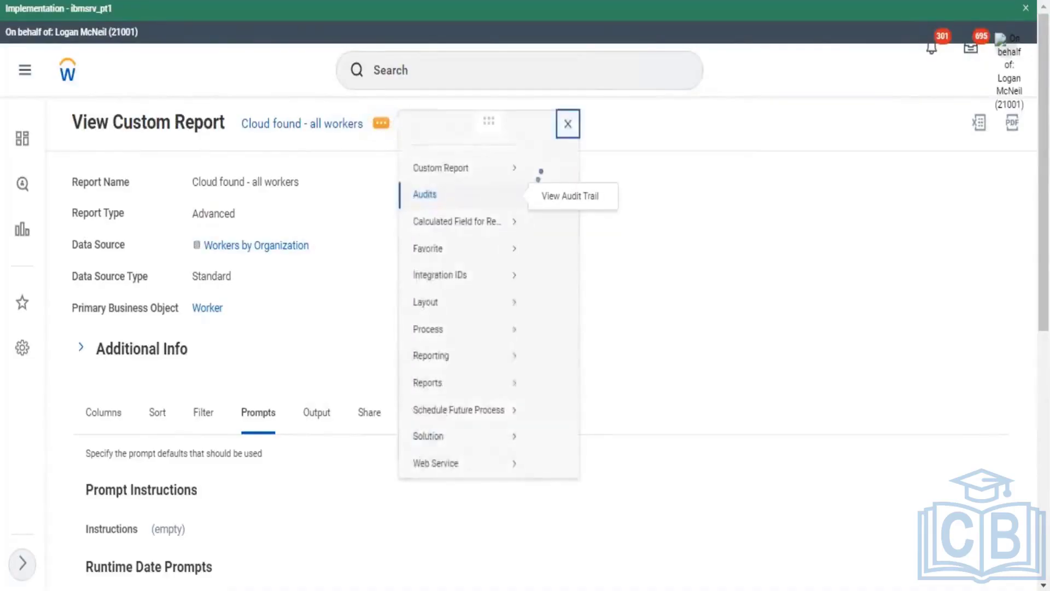
mouse_move(446, 186)
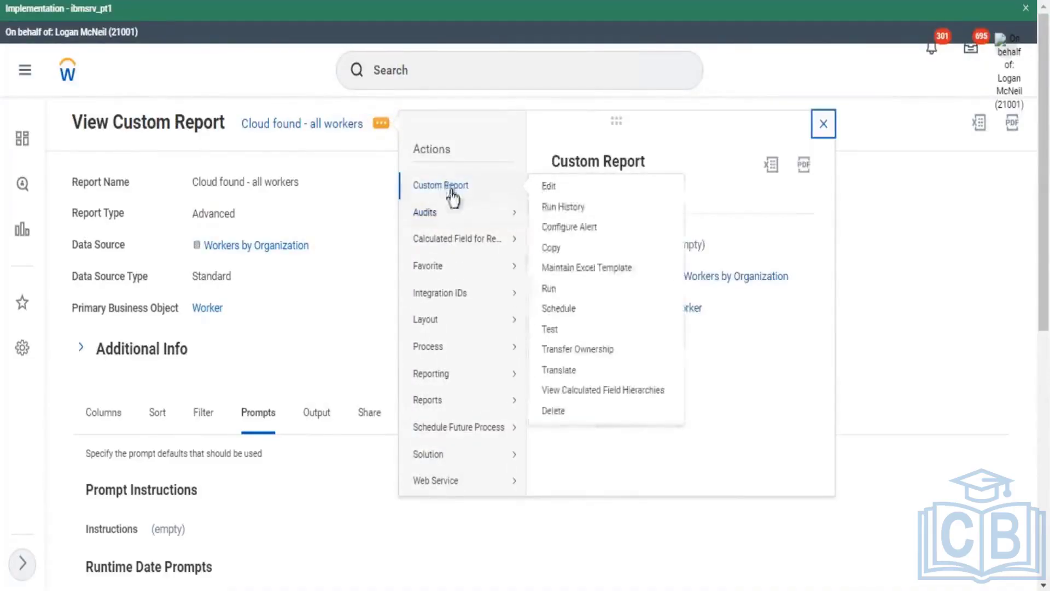
click(545, 187)
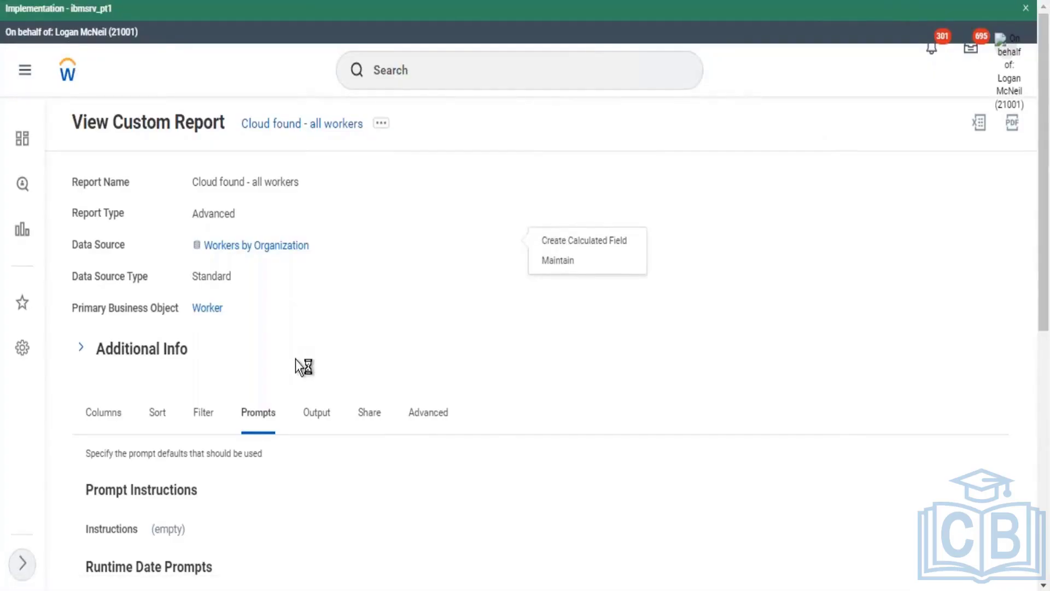
scroll(405, 274, down, 7)
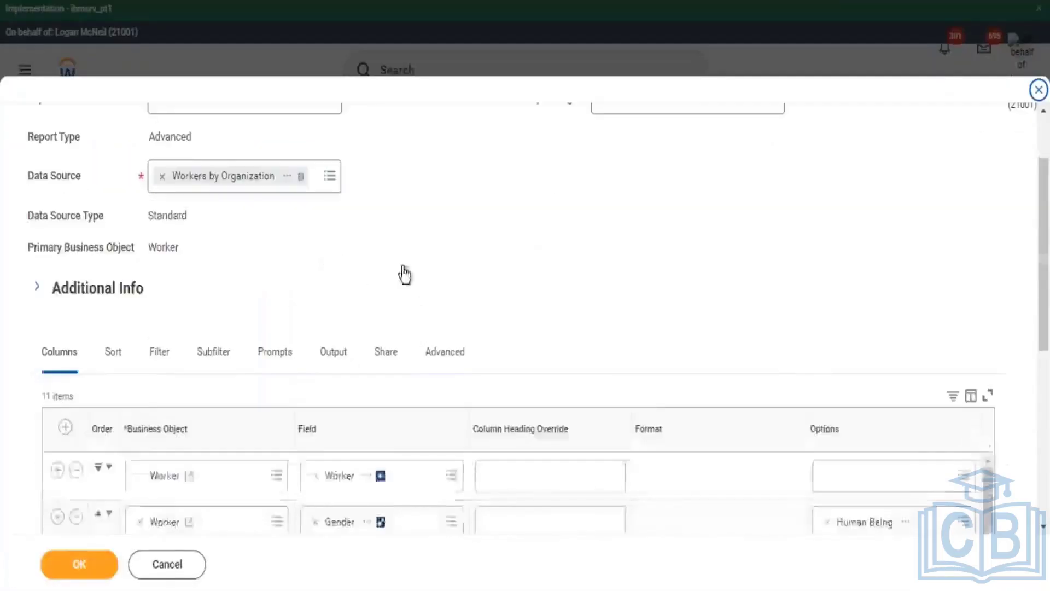
scroll(307, 297, down, 5)
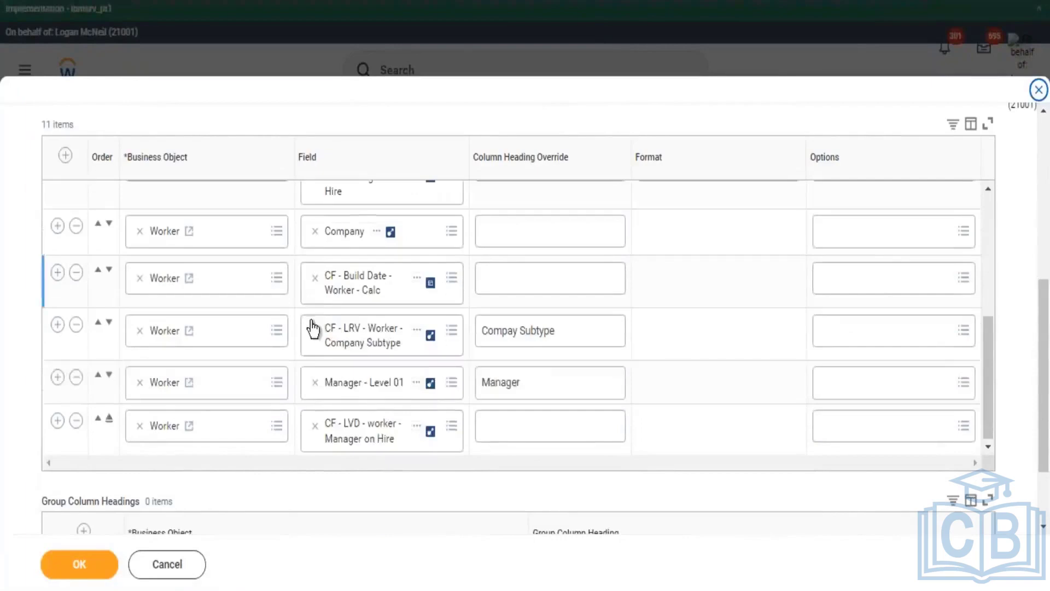
scroll(312, 334, down, 2)
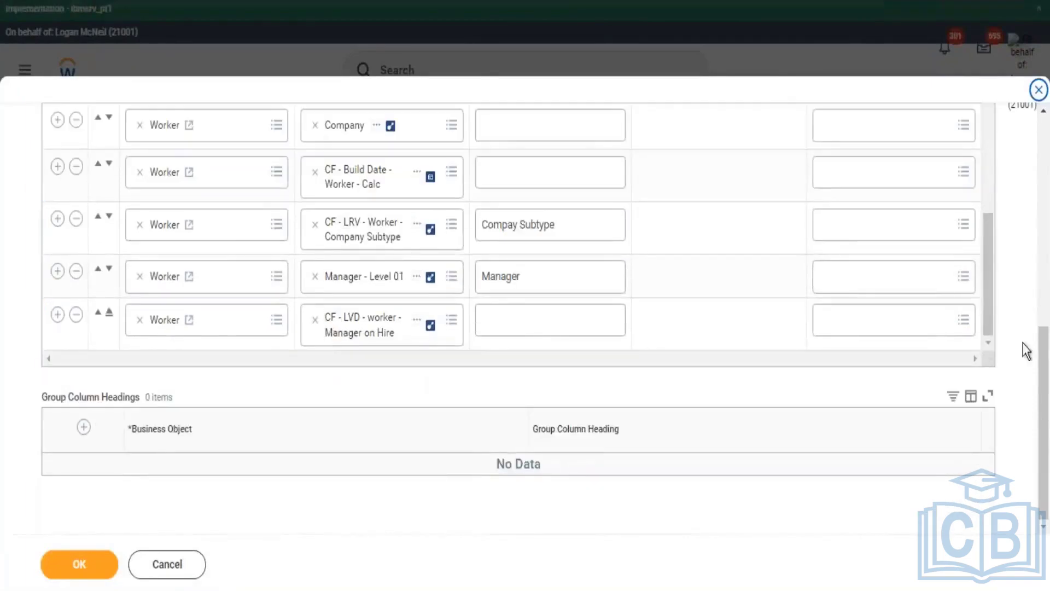
click(57, 314)
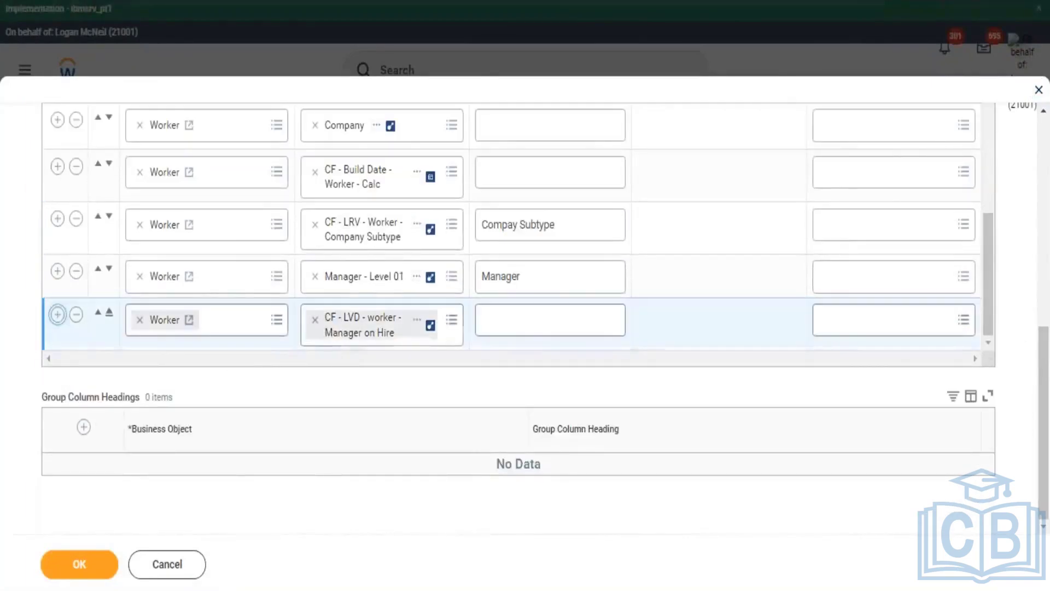
Step: Examine the report's Filter on Aggregations section alongside its Filter on Instances conditions and the condition text
scroll(403, 157, up, 5)
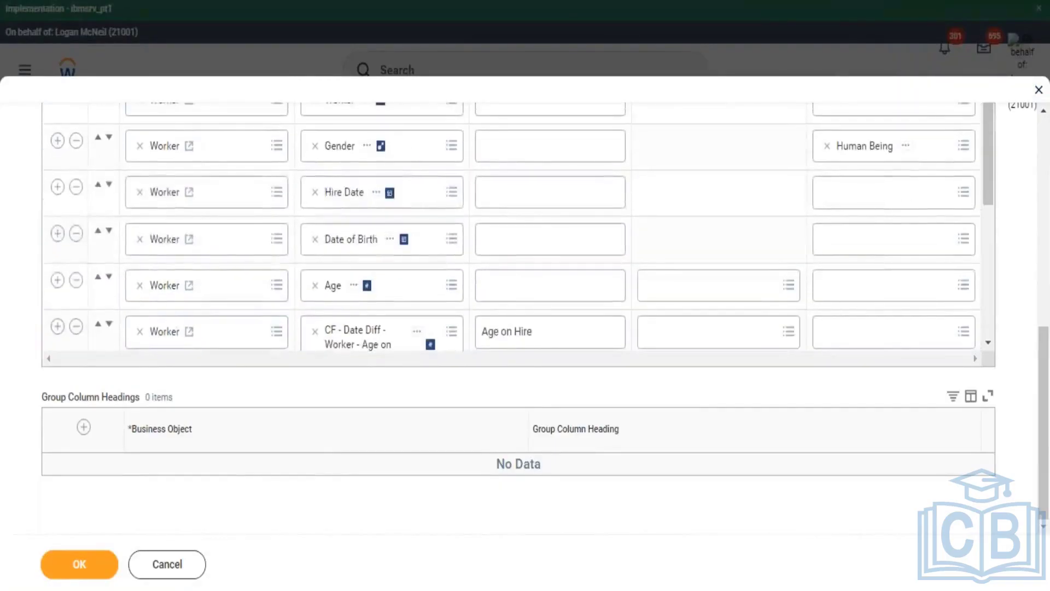
scroll(499, 154, up, 10)
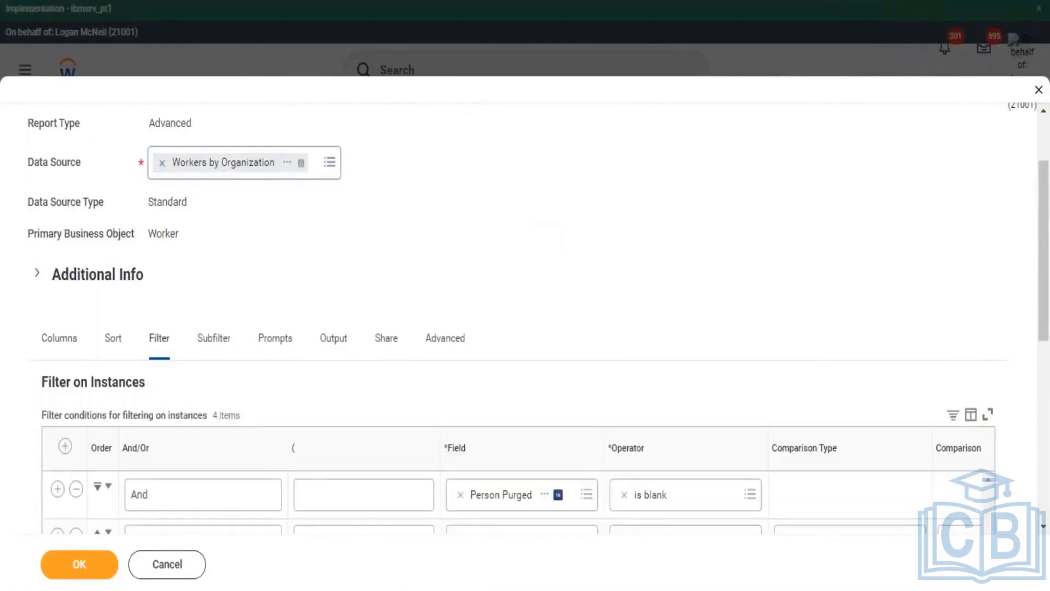
scroll(72, 410, down, 8)
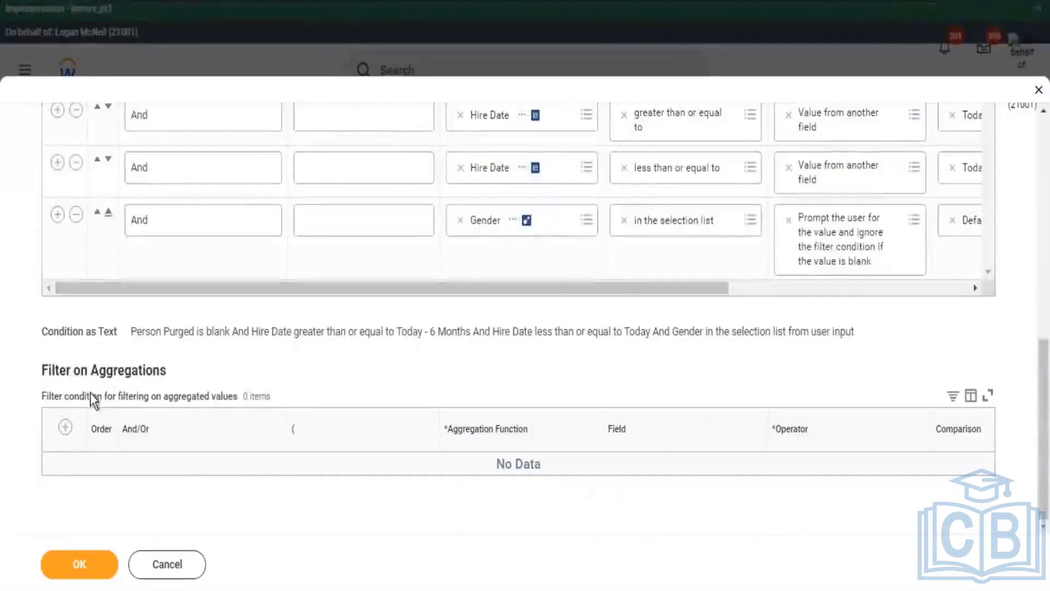
drag(90, 393, 117, 396)
drag(198, 404, 271, 396)
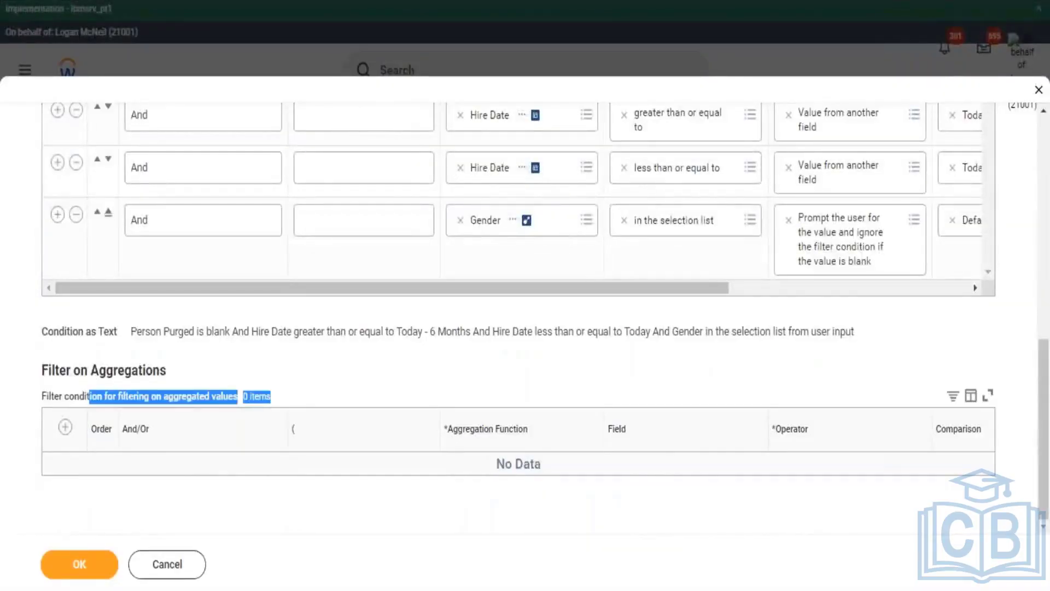
click(242, 399)
drag(149, 395, 38, 377)
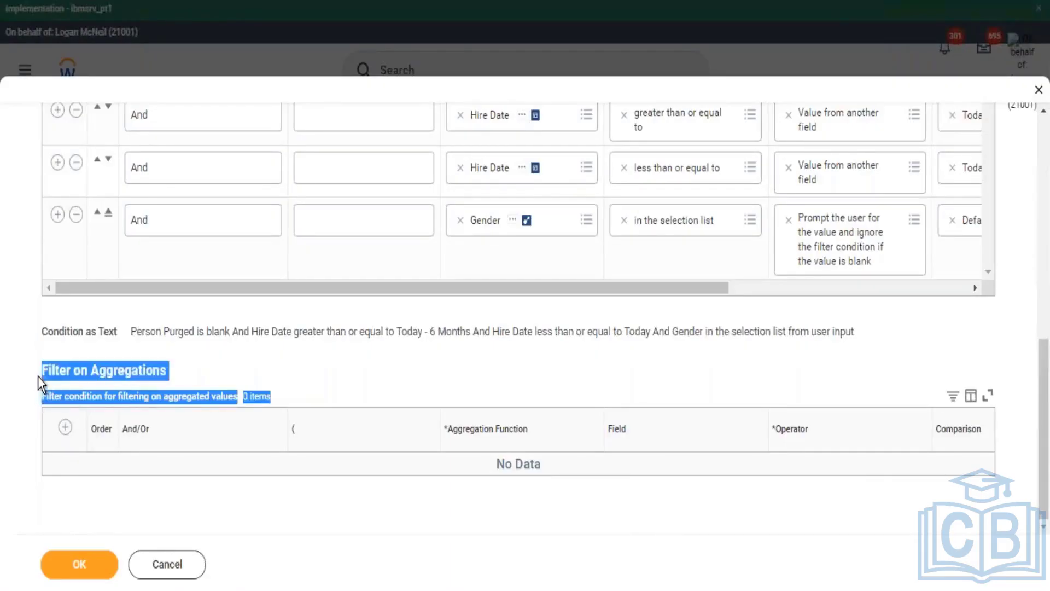
click(224, 373)
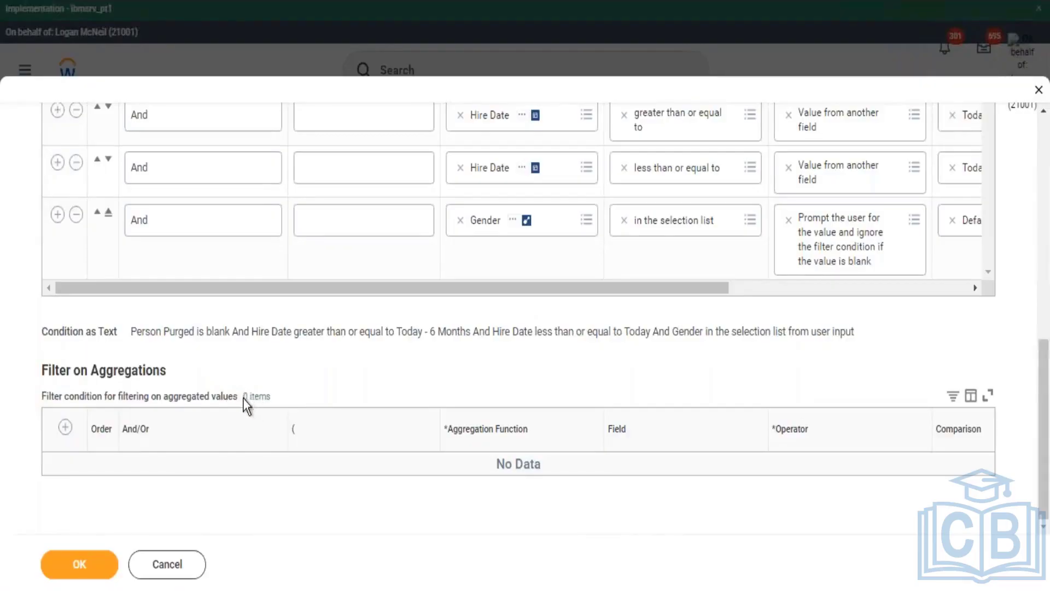
drag(110, 377, 30, 377)
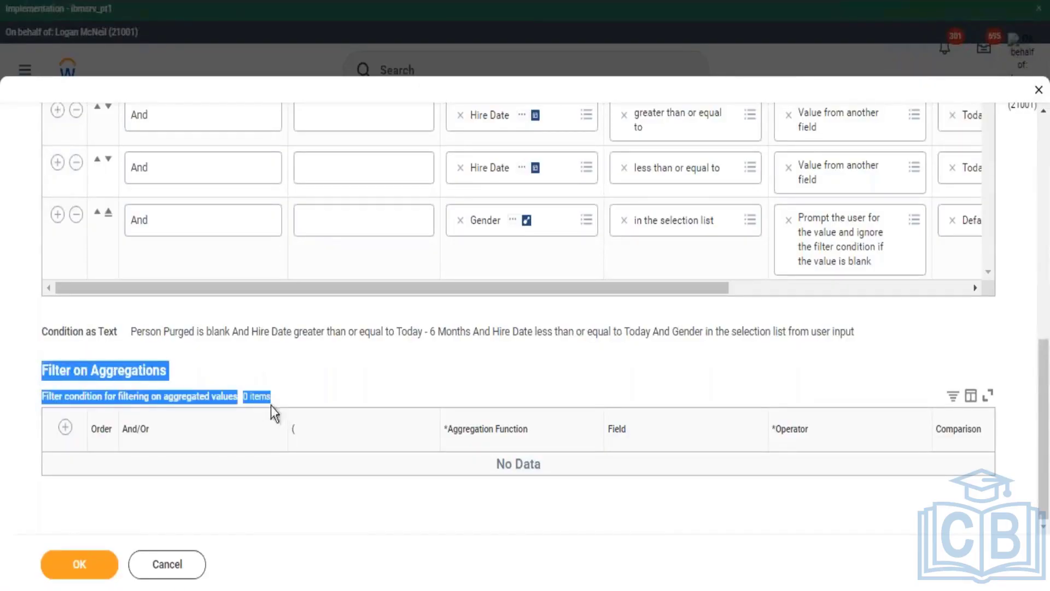
click(281, 383)
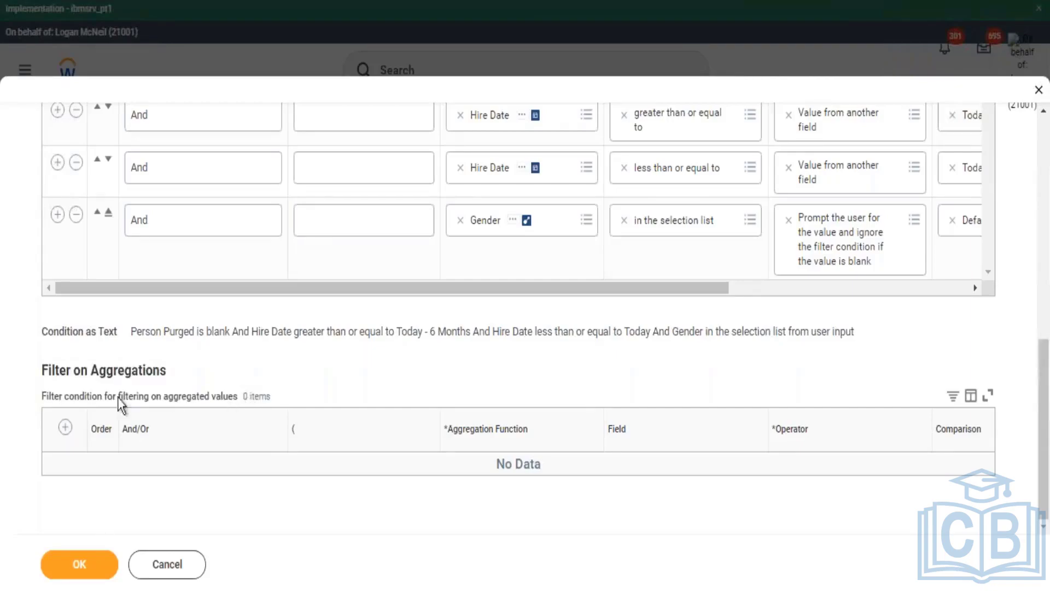
drag(117, 397, 33, 373)
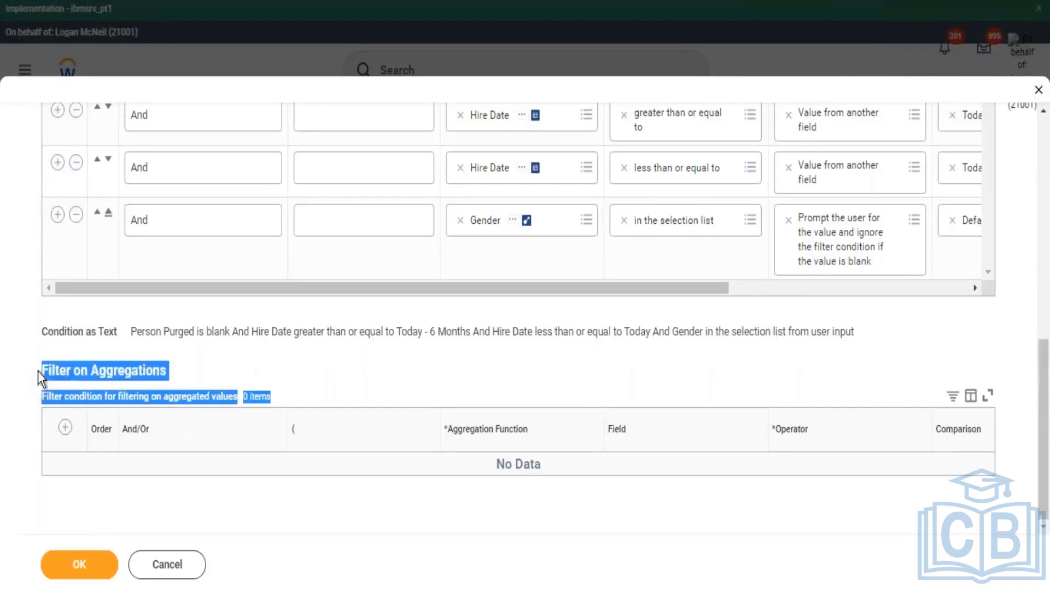
drag(250, 397, 50, 383)
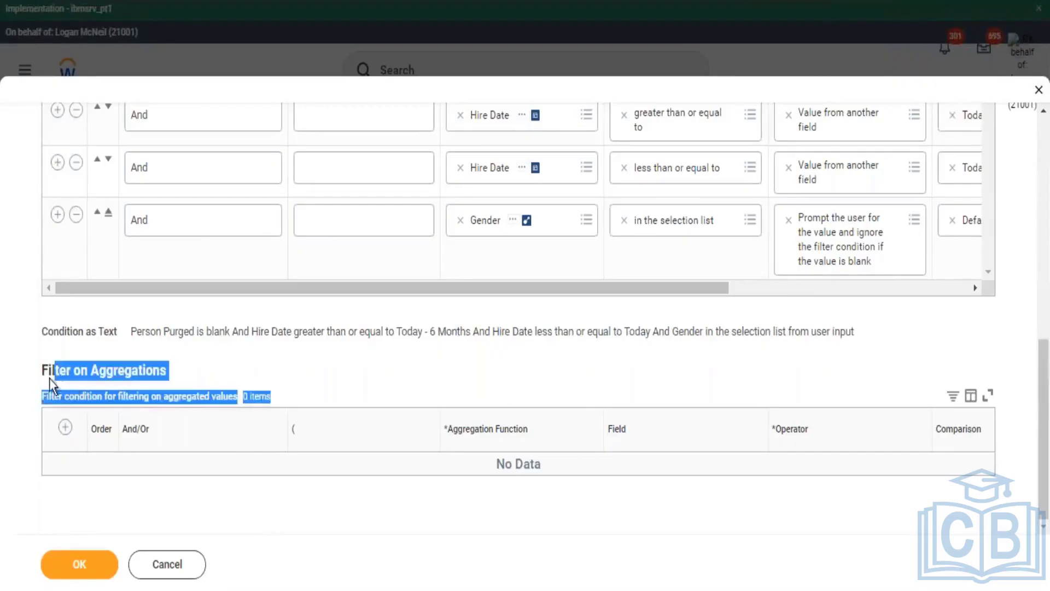
drag(240, 402, 37, 376)
click(269, 388)
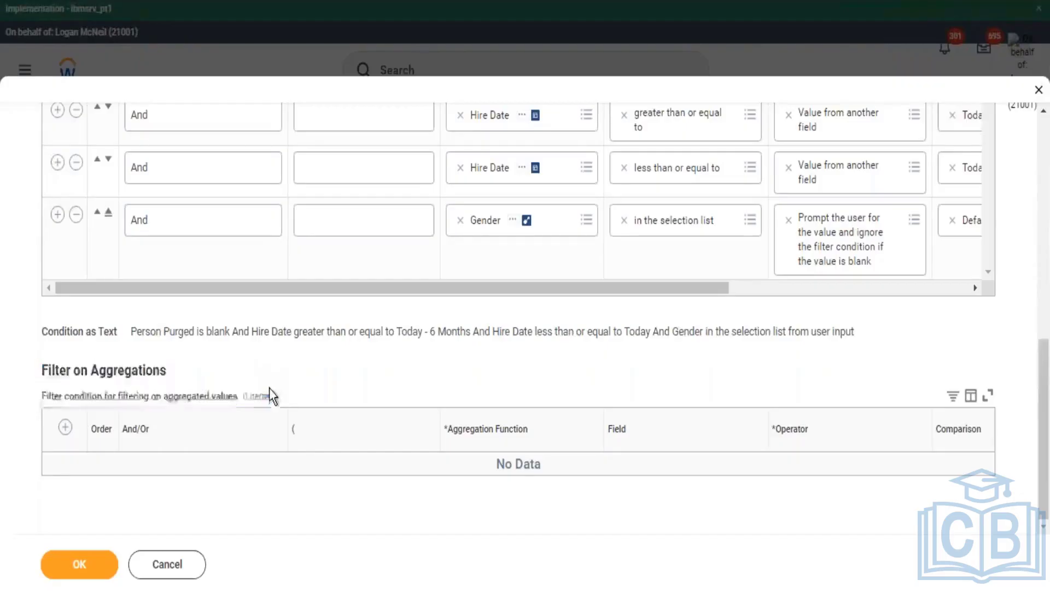
drag(79, 377, 366, 359)
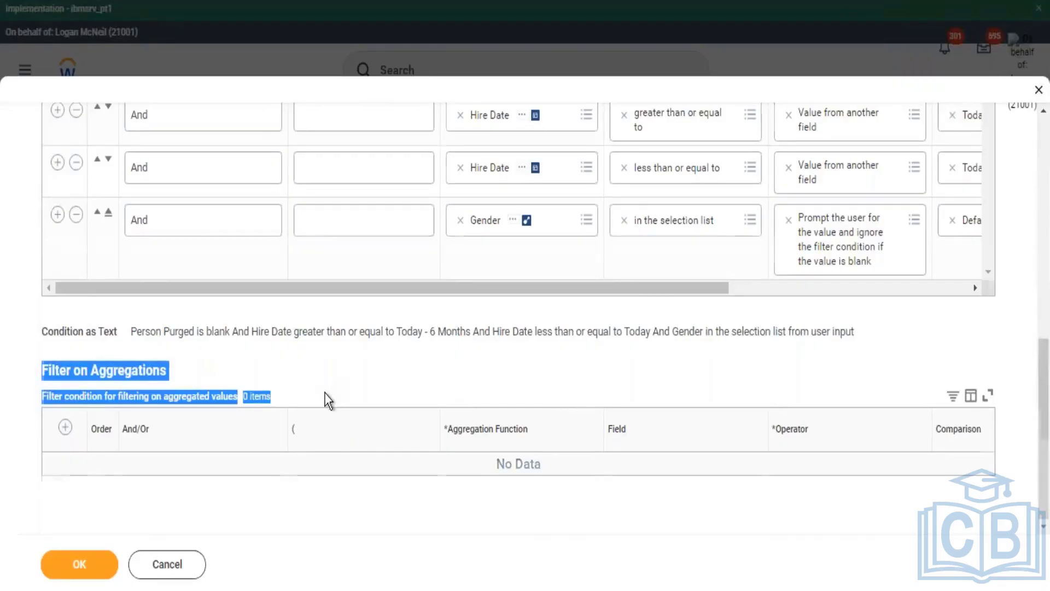
scroll(317, 388, up, 9)
scroll(415, 317, down, 4)
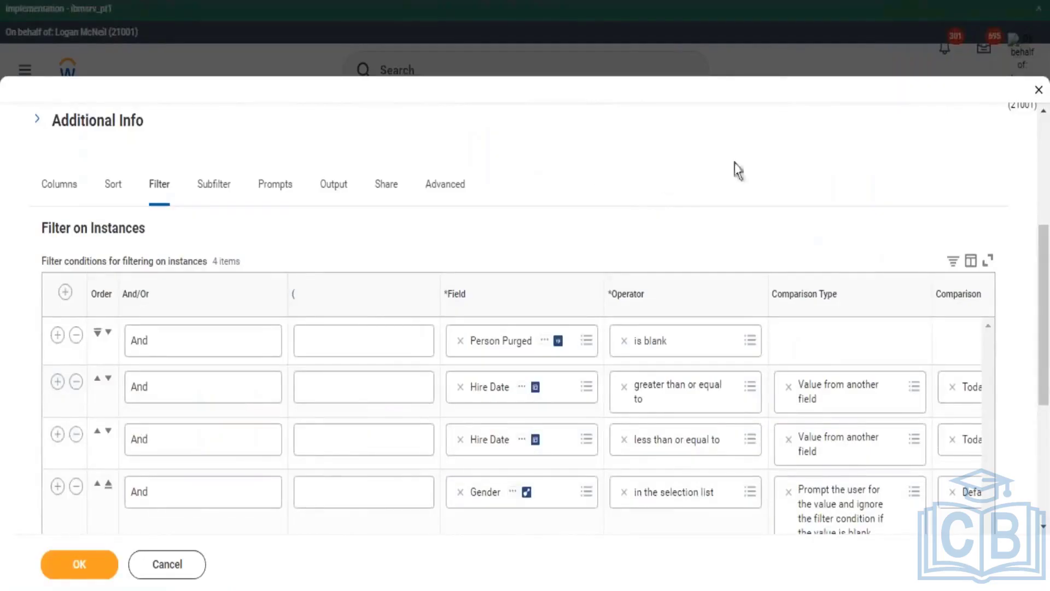
scroll(766, 186, down, 3)
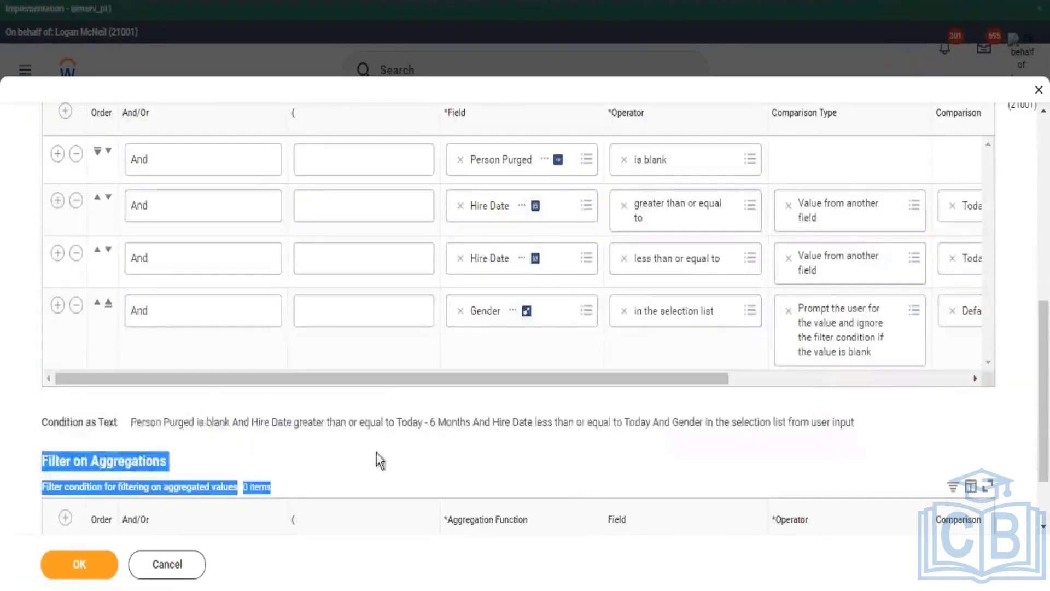
click(377, 454)
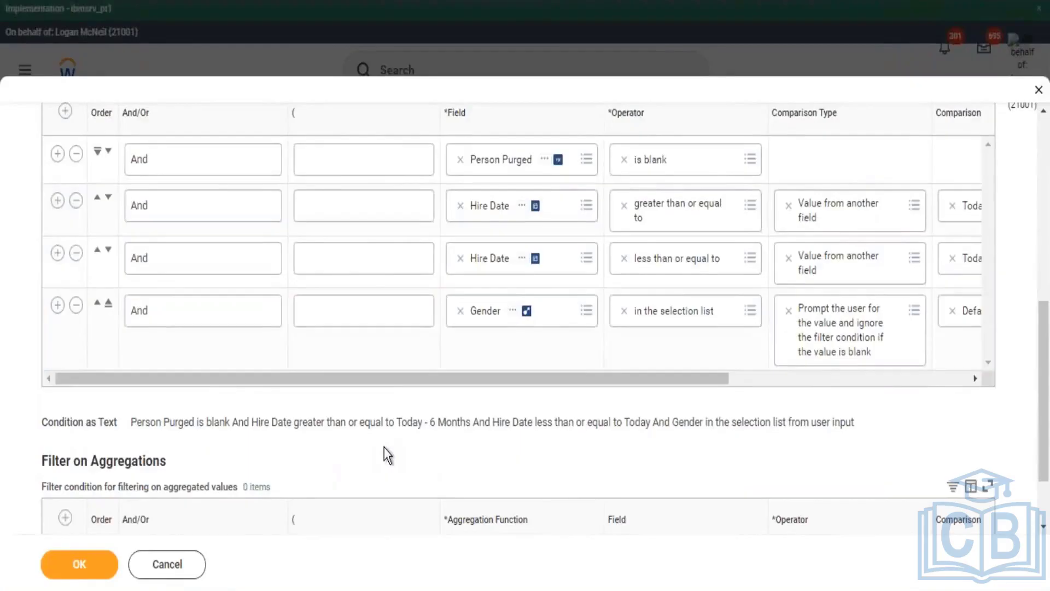
scroll(392, 432, up, 5)
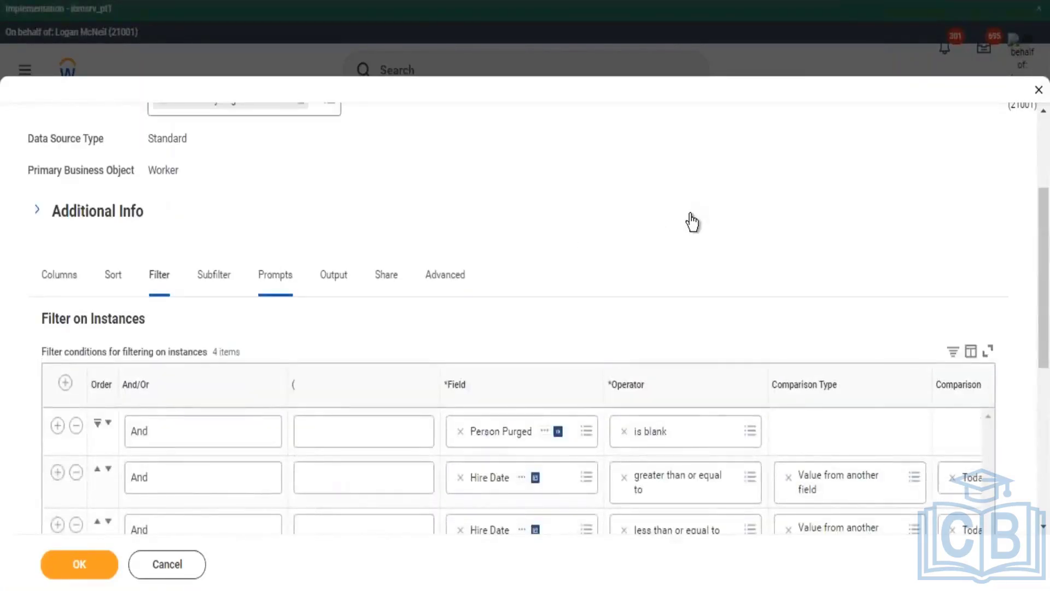
Step: Browse the organizations by type, including CF Weekend Batch, that are available as default values for the Organizations prompt
scroll(693, 223, down, 5)
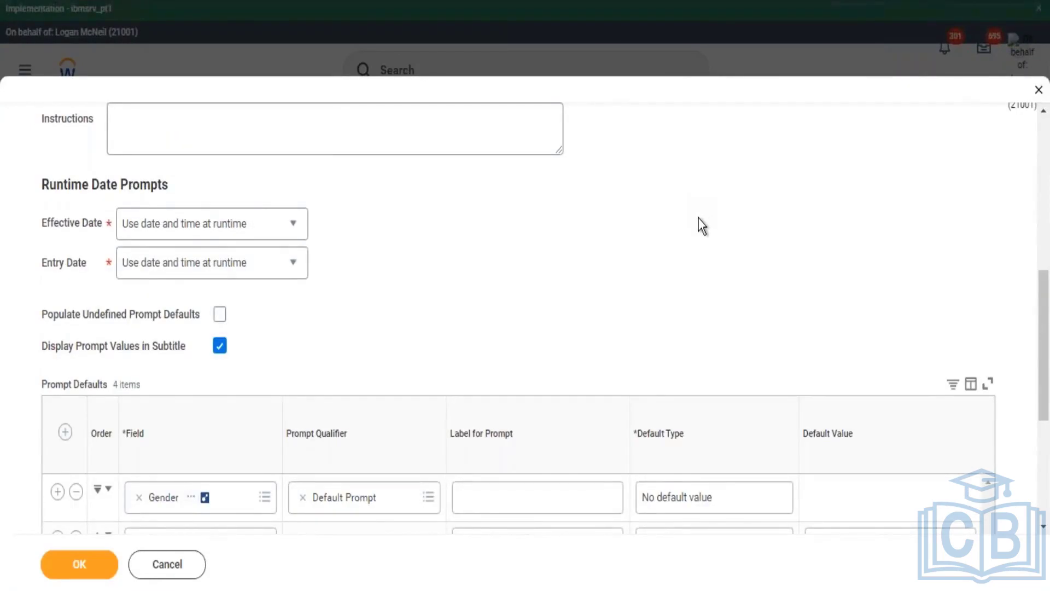
scroll(698, 219, up, 3)
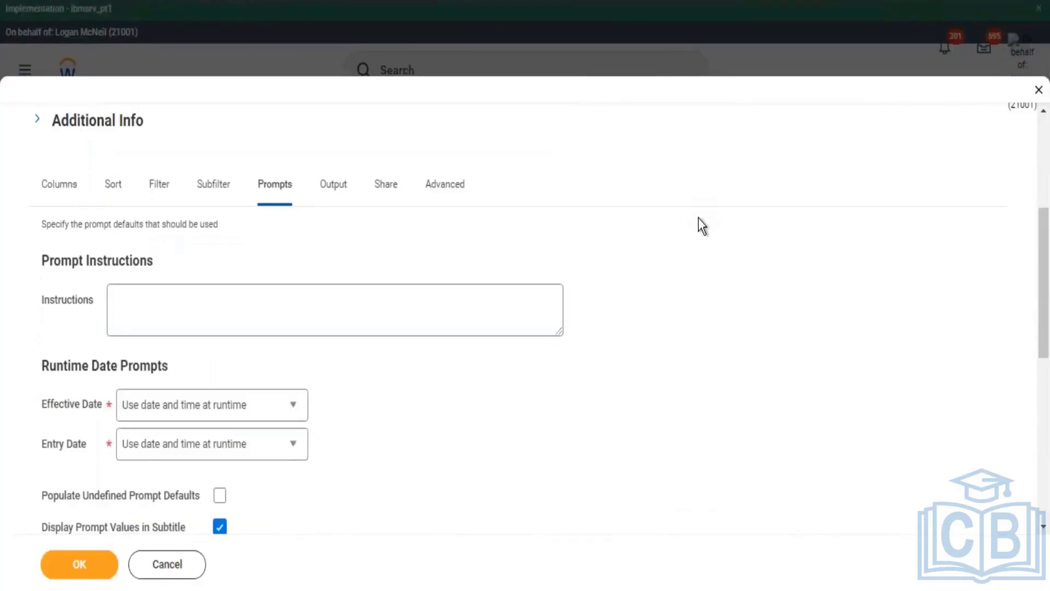
scroll(698, 218, down, 3)
scroll(698, 219, down, 3)
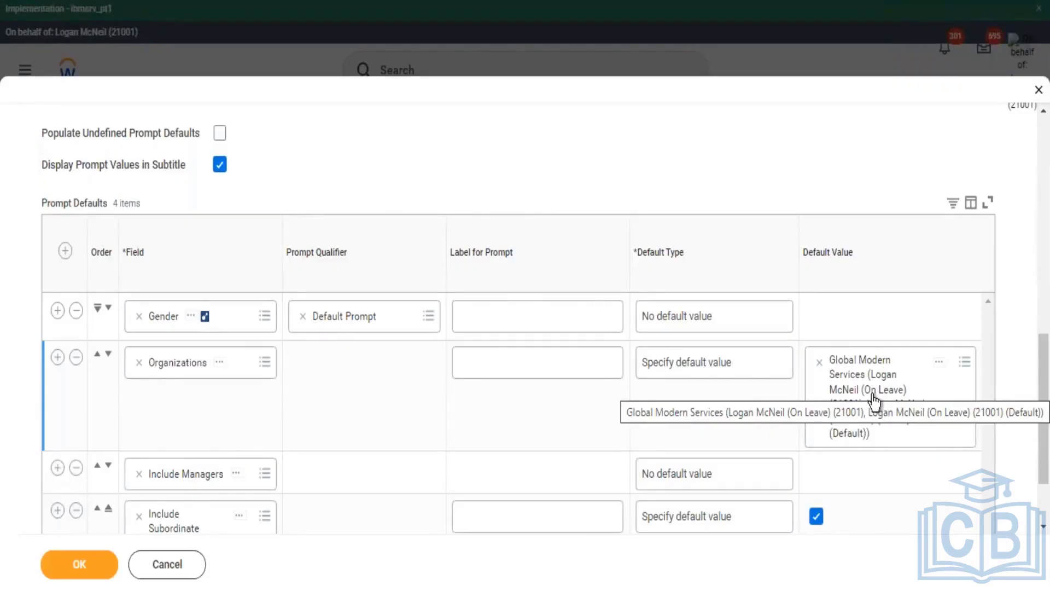
click(965, 362)
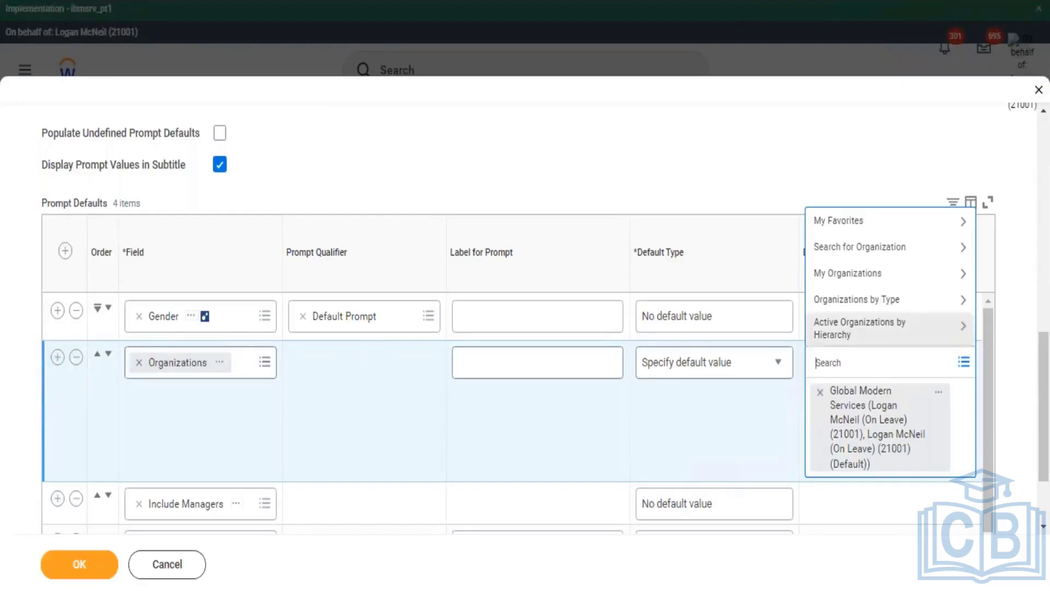
click(924, 301)
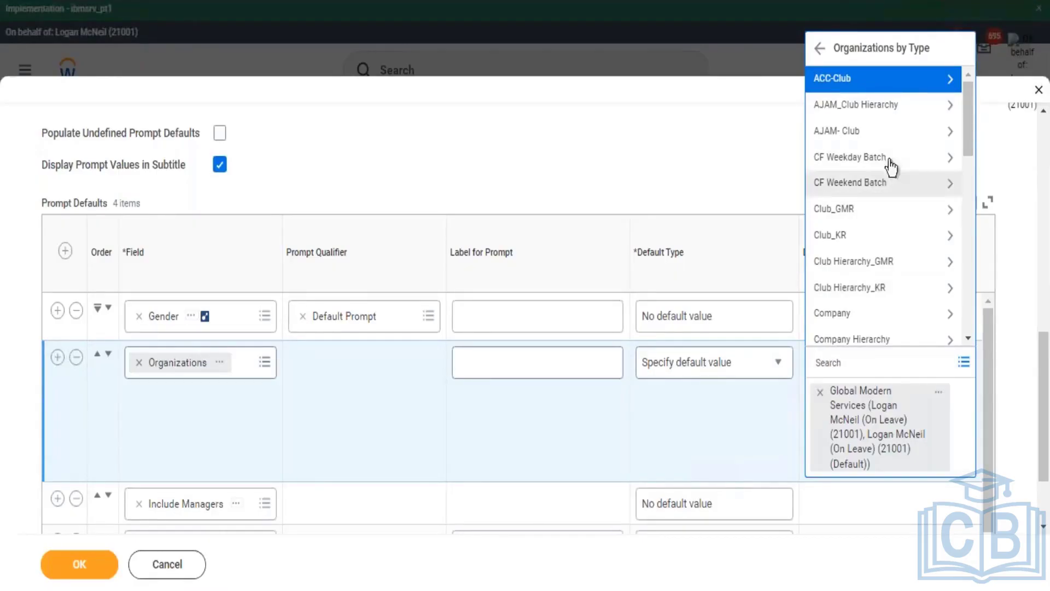
scroll(865, 205, down, 3)
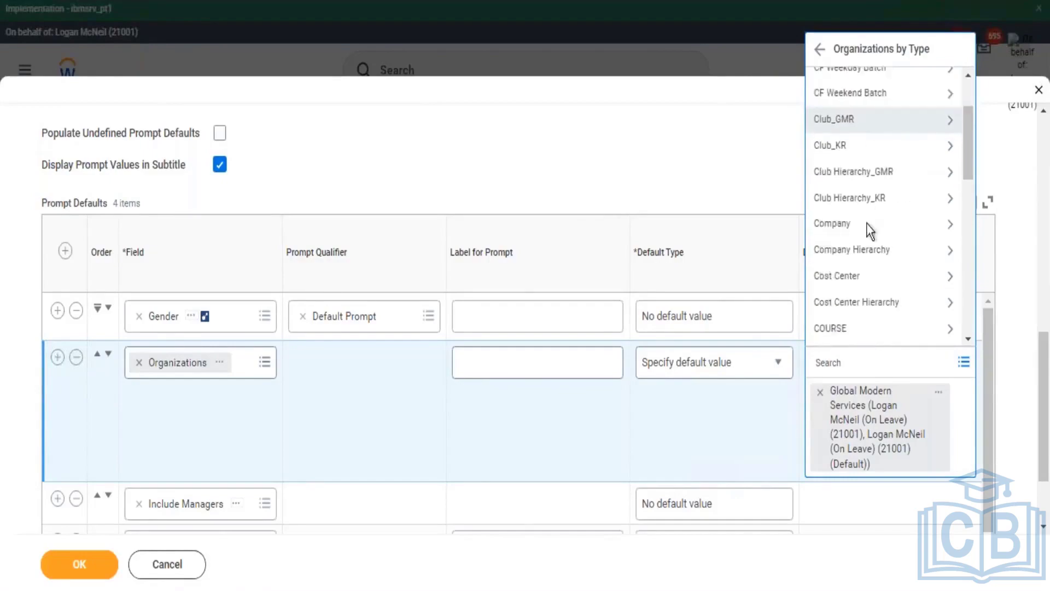
scroll(866, 205, up, 3)
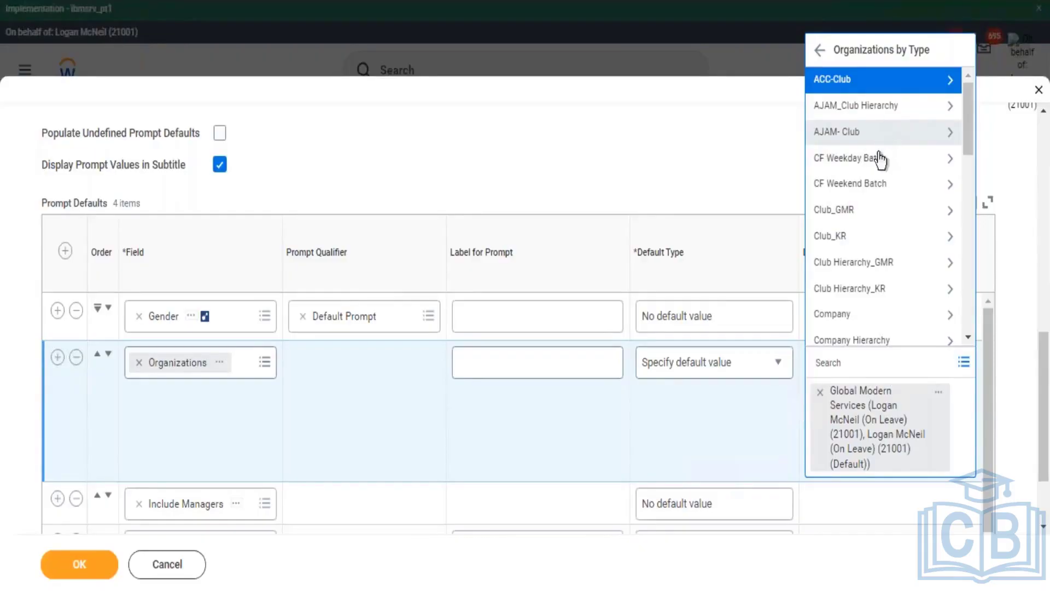
click(950, 184)
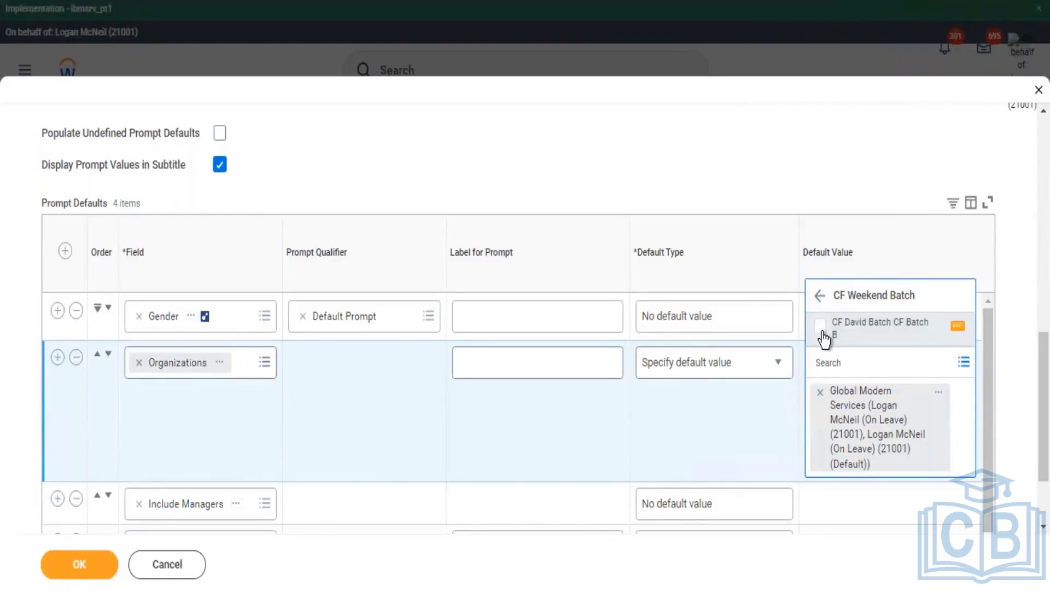
click(821, 330)
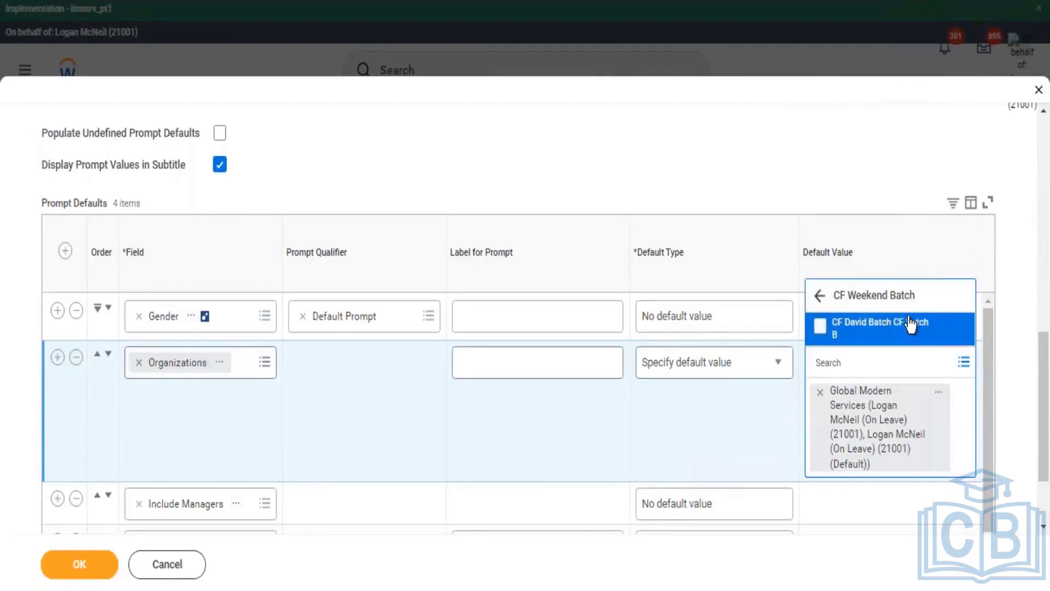
click(819, 295)
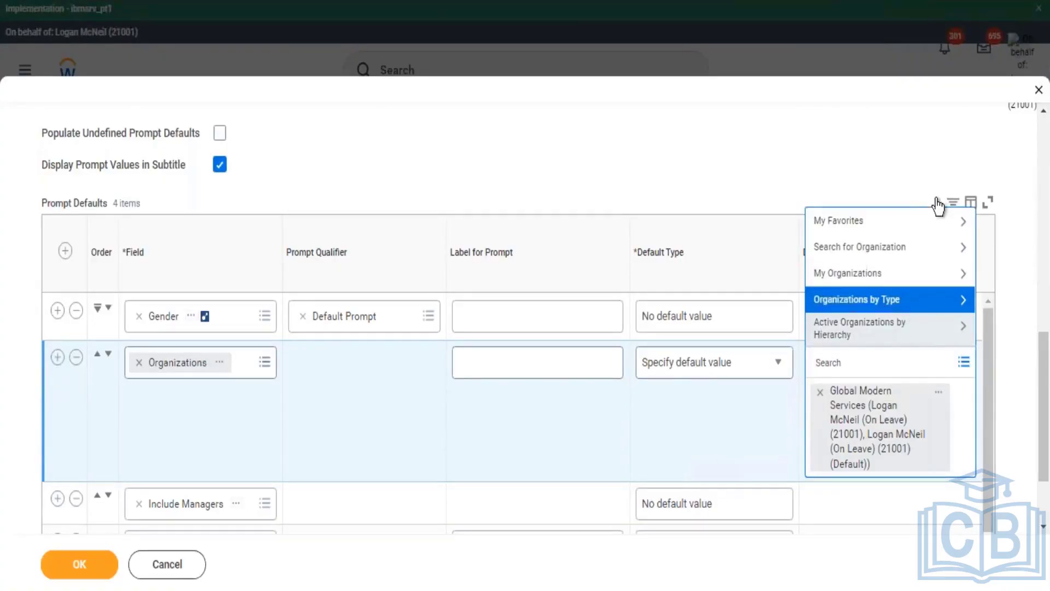
click(107, 415)
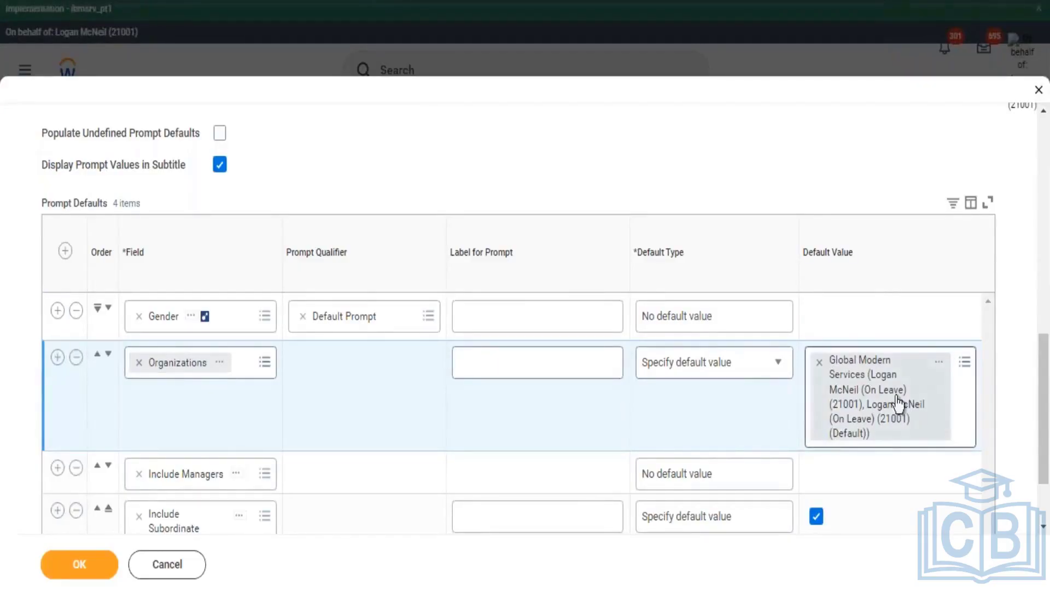
Step: View the details of the Global Modern Services organization set as the Organizations prompt's default value, including its organization type
click(938, 361)
click(913, 302)
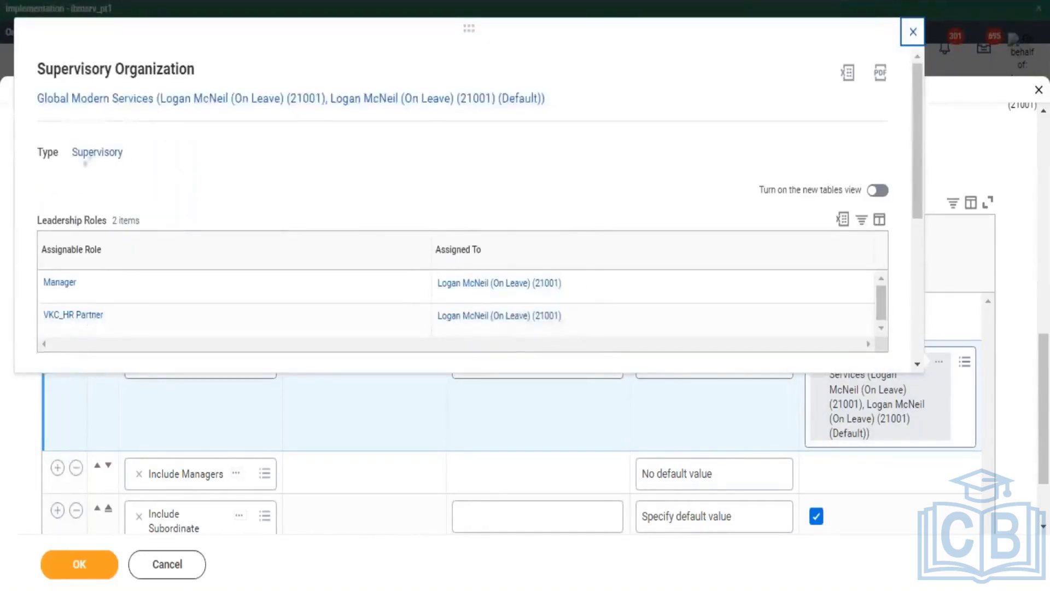
Step: Close the organization details and review the organization types offered as default values for the Organizations prompt
click(911, 31)
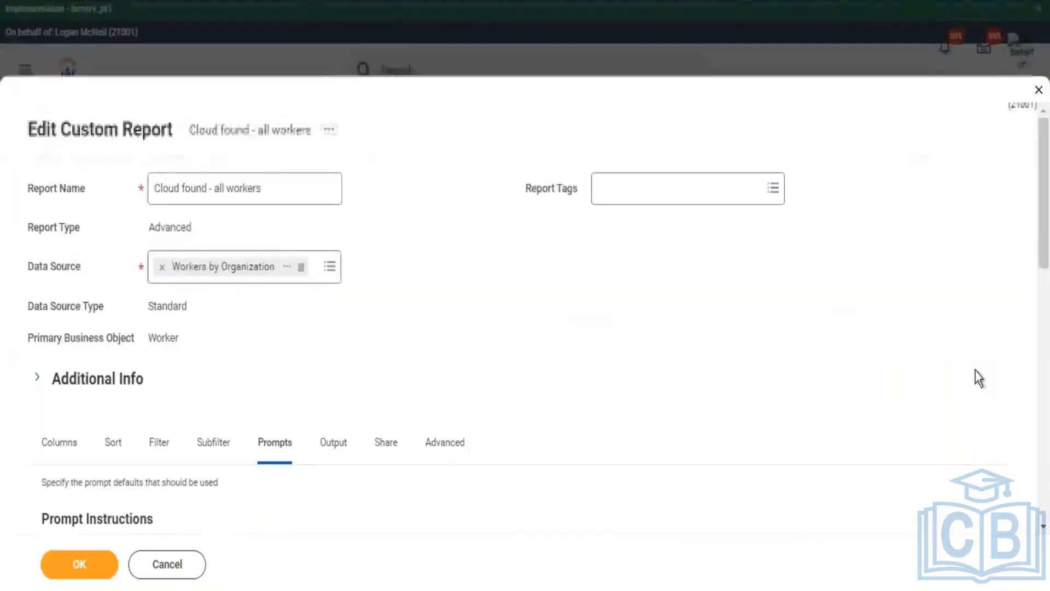
scroll(936, 277, down, 8)
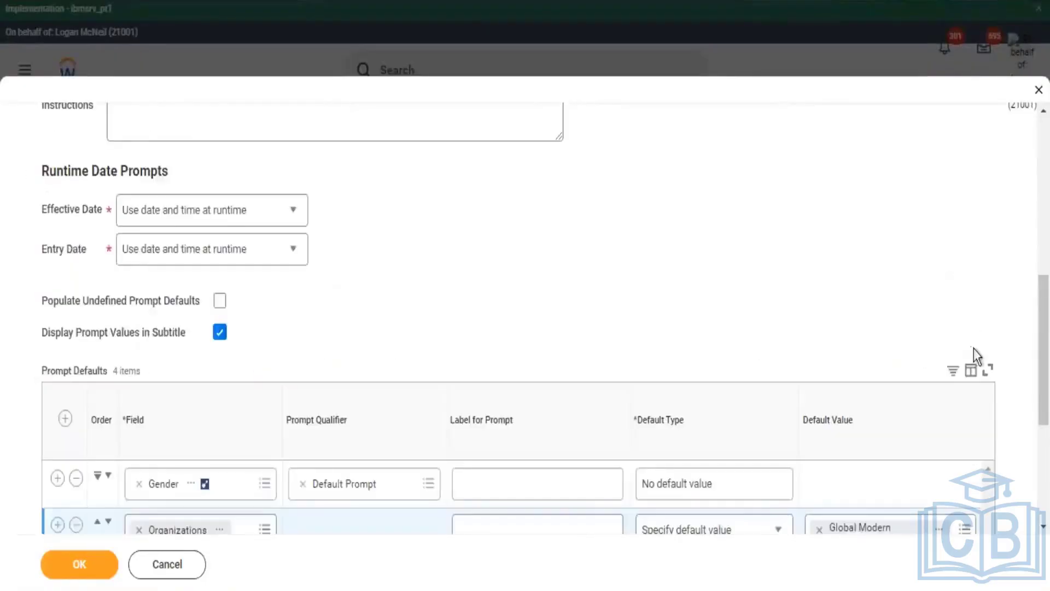
scroll(973, 383, down, 2)
scroll(973, 415, down, 2)
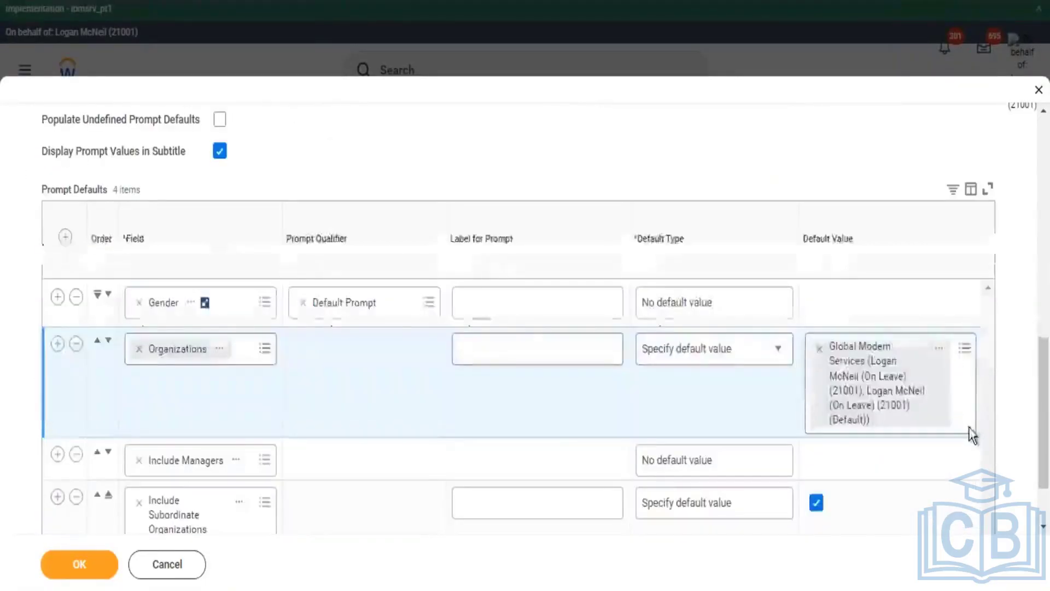
click(965, 350)
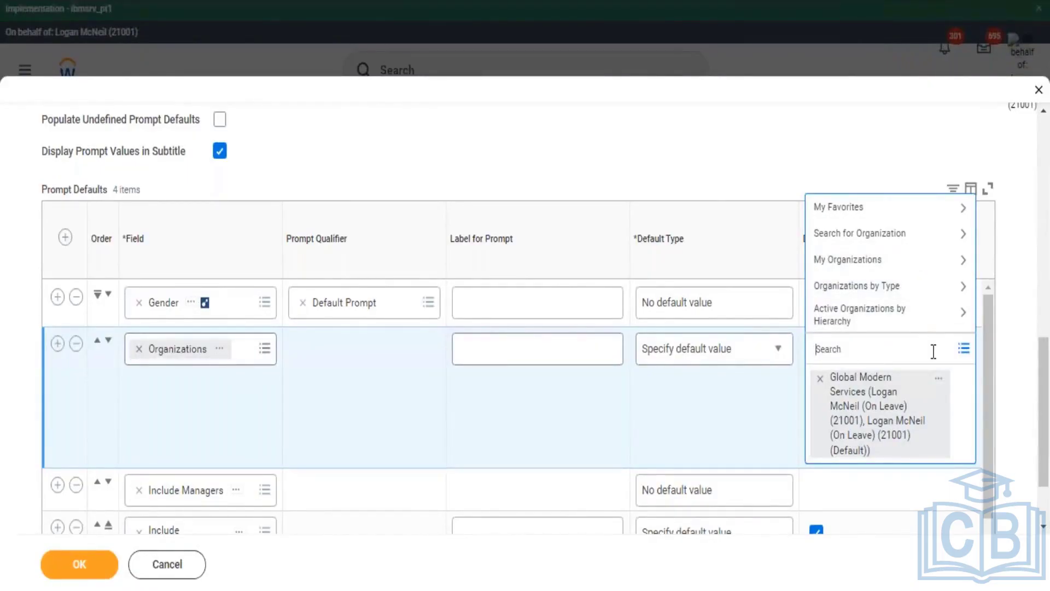
click(909, 288)
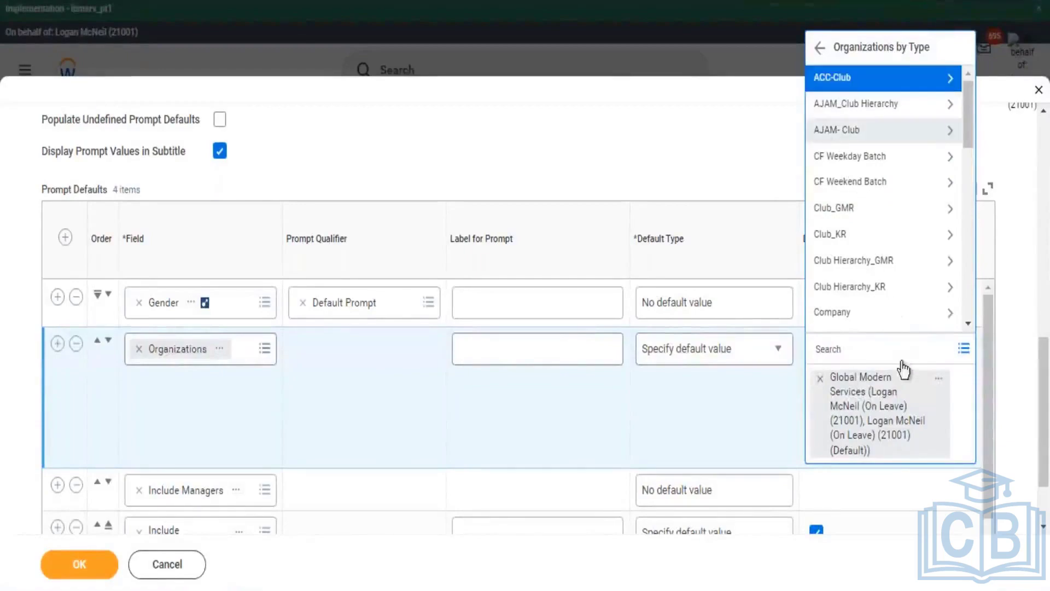
click(696, 156)
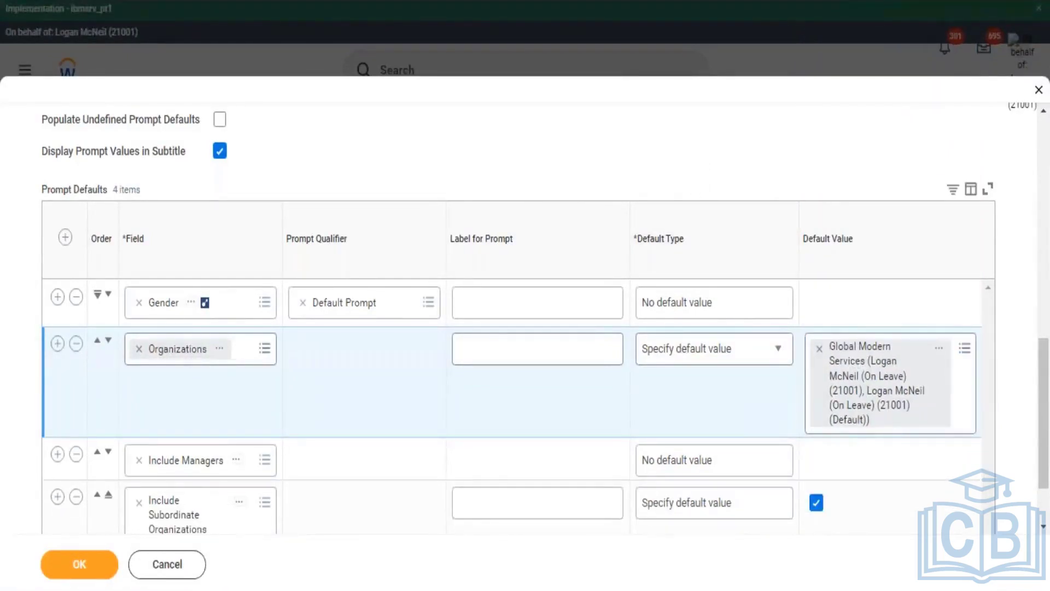
Step: Return to the report's column definitions and clear the Worker business object from the empty last row
scroll(528, 298, up, 5)
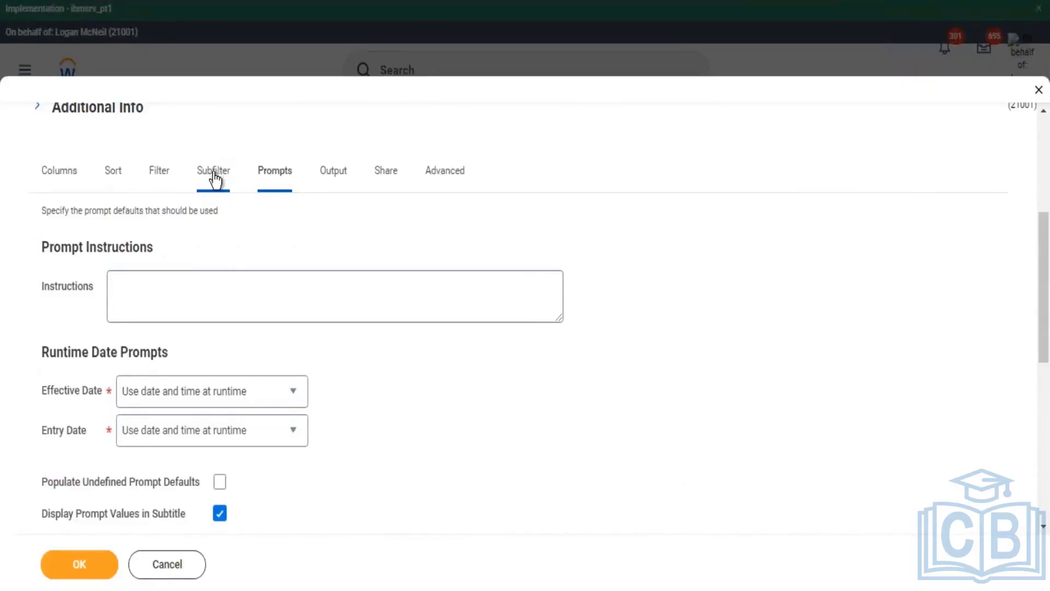
click(60, 176)
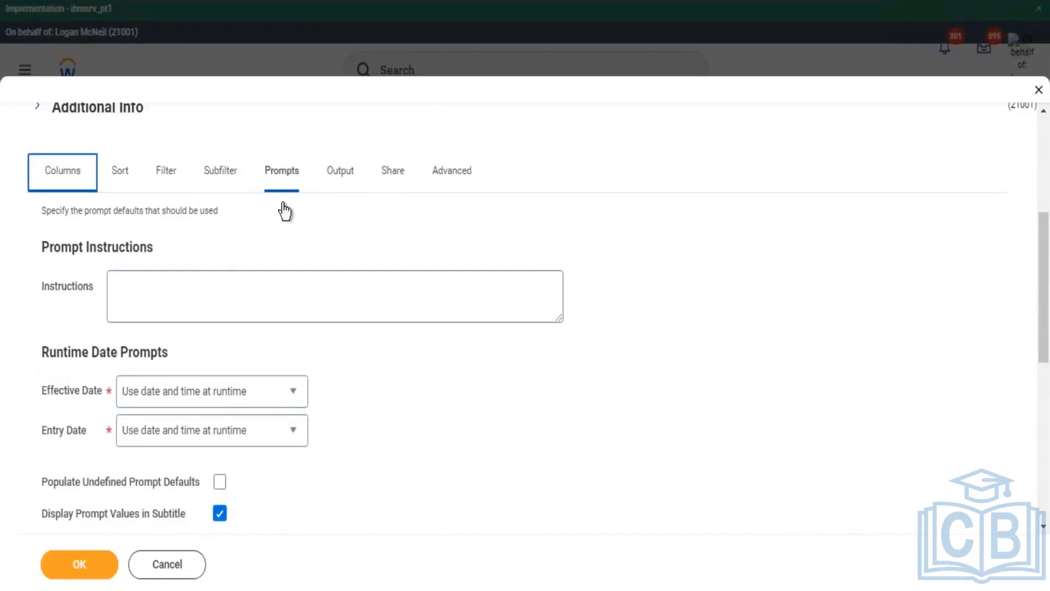
scroll(302, 242, down, 10)
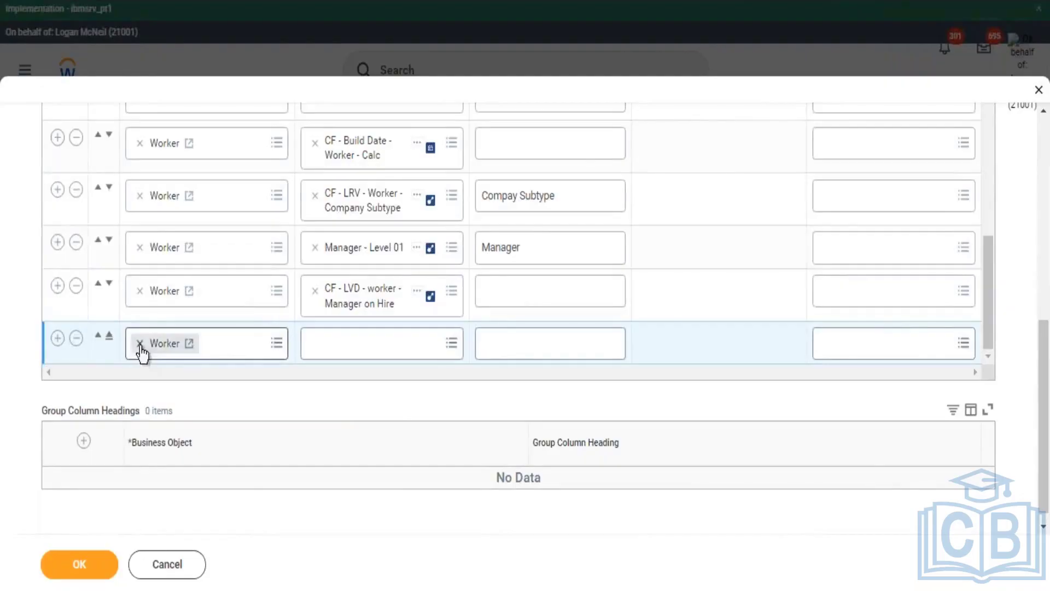
click(171, 353)
key(BackSpace)
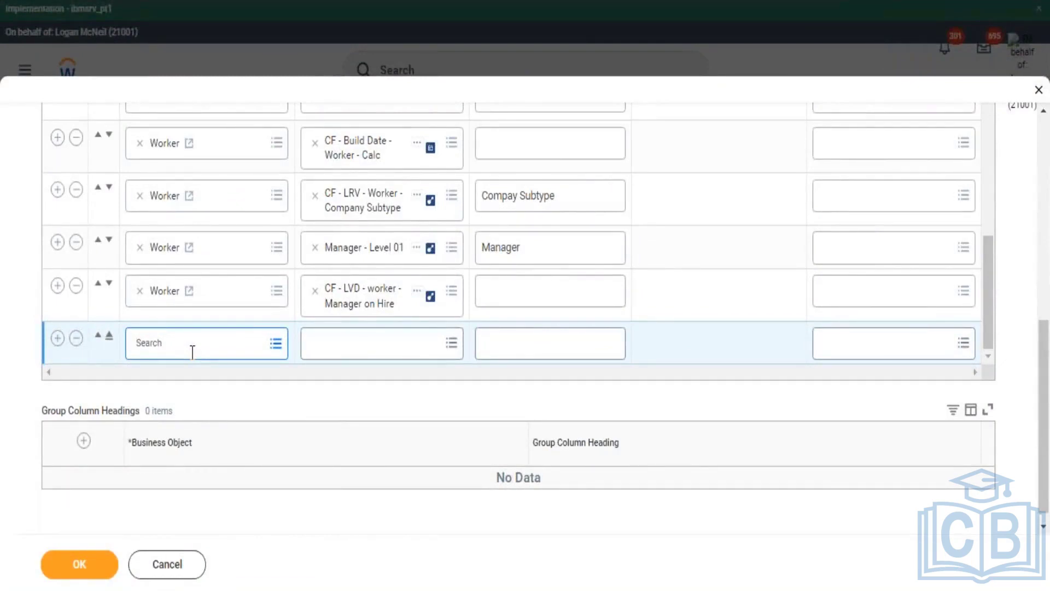
Step: Search the business objects for the last column row using "job profile" and "plan"
text(p)
text(os)
text(ition)
key(BackSpace)
key(BackSpace)
key(BackSpace)
key(BackSpace)
key(BackSpace)
key(BackSpace)
key(BackSpace)
key(BackSpace)
text(job profile)
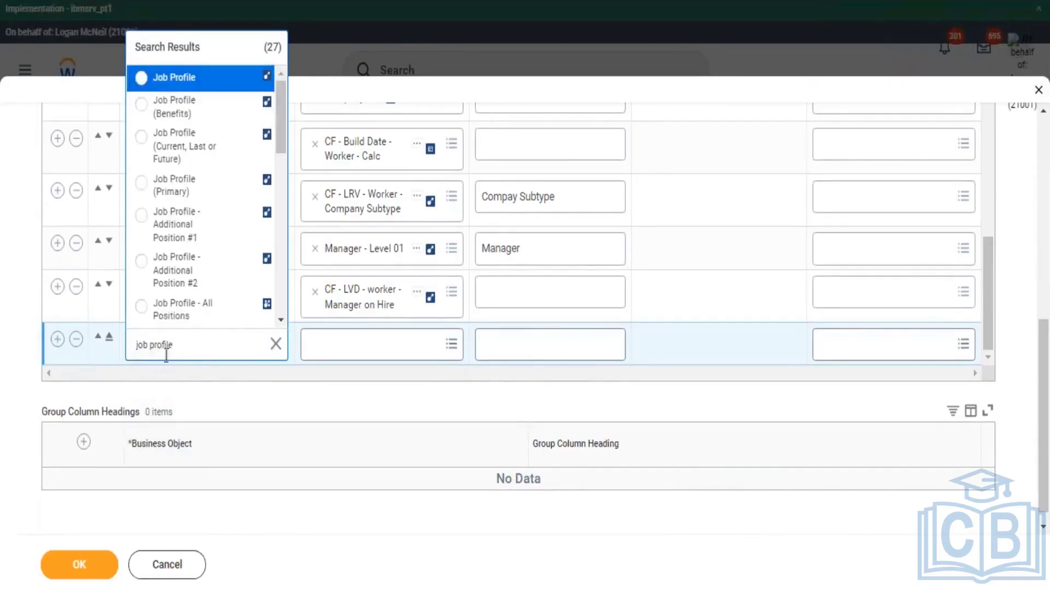
click(276, 344)
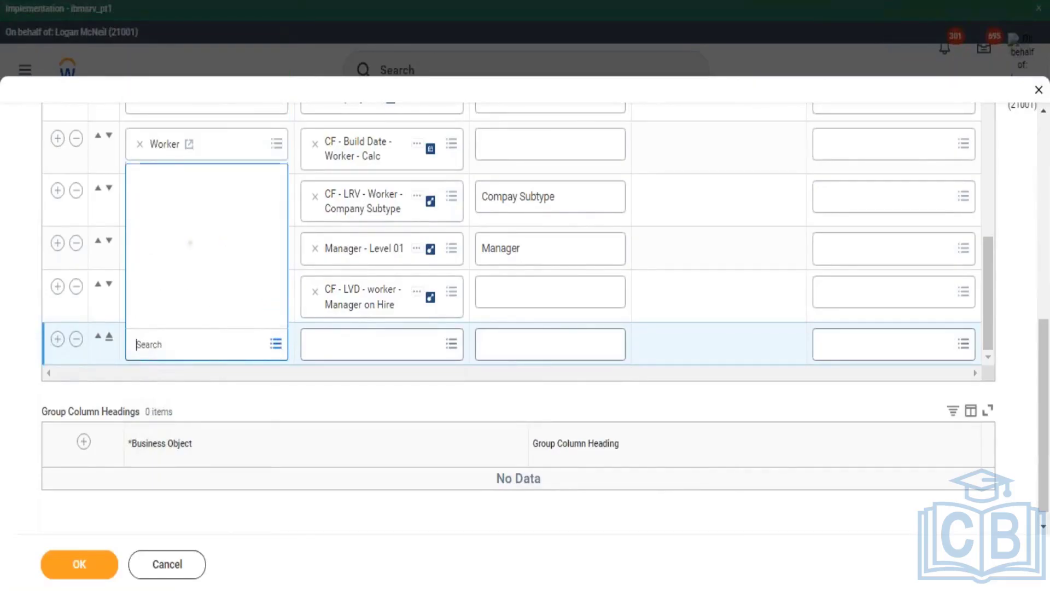
text(plan)
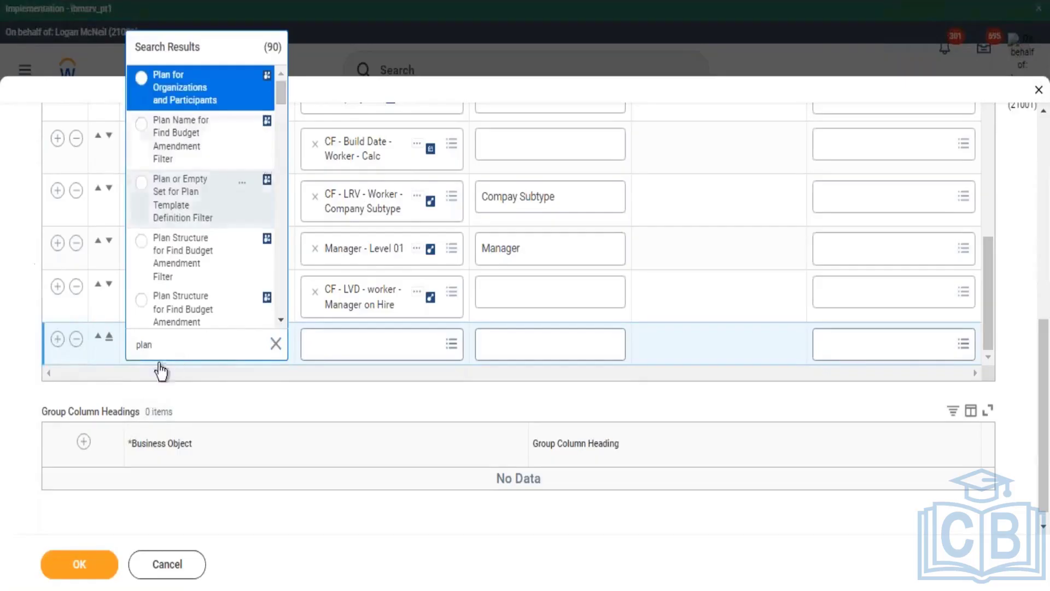
Step: Set the business object of the last column row to Company
double_click(132, 354)
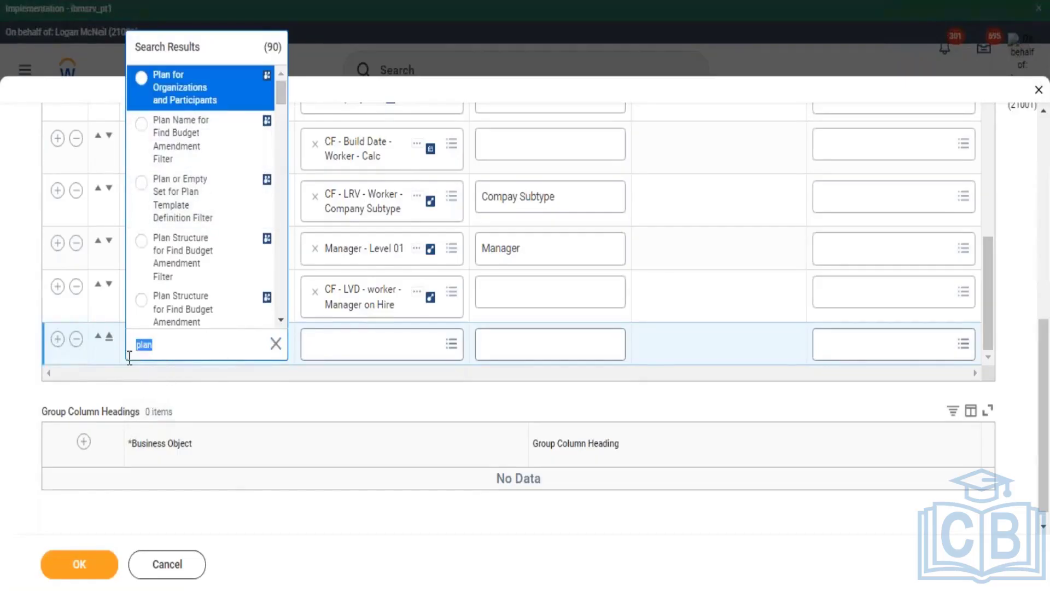
text(company)
key(Return)
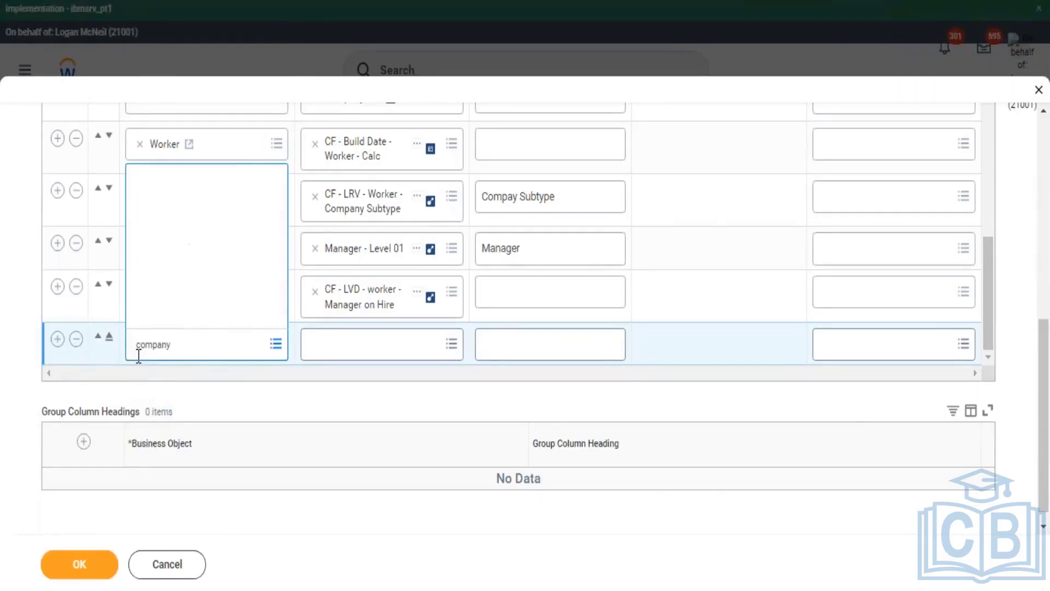
key(Return)
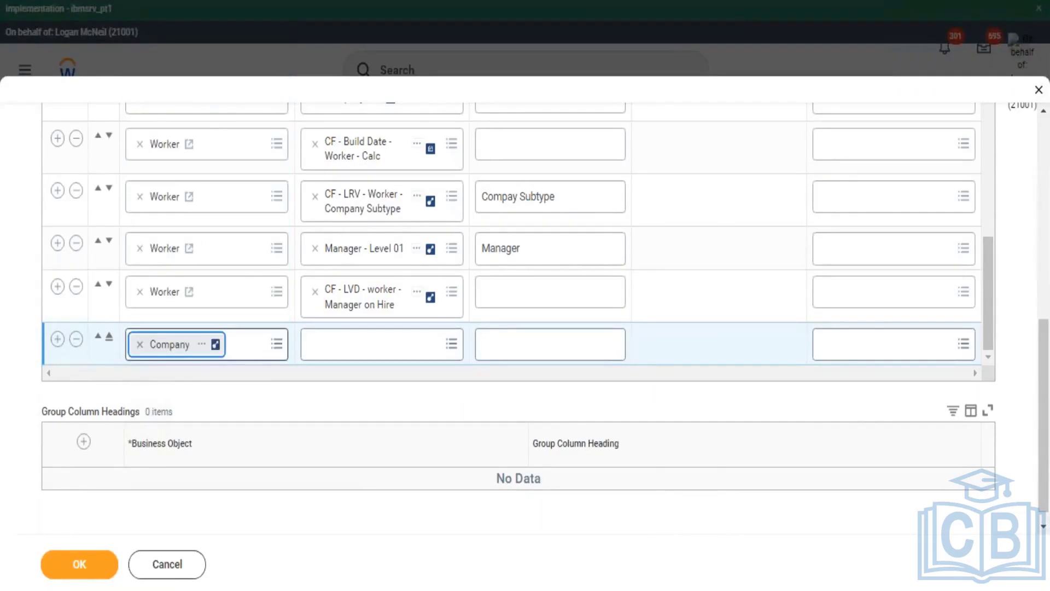
Step: Browse the start of the complete list of report fields available for the Company row
click(372, 343)
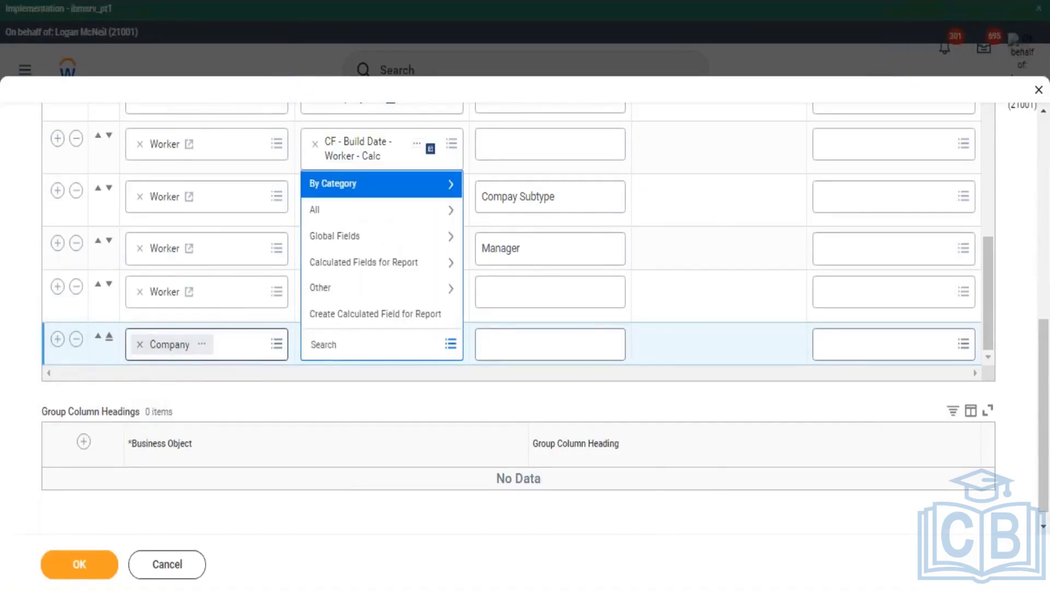
key(Down)
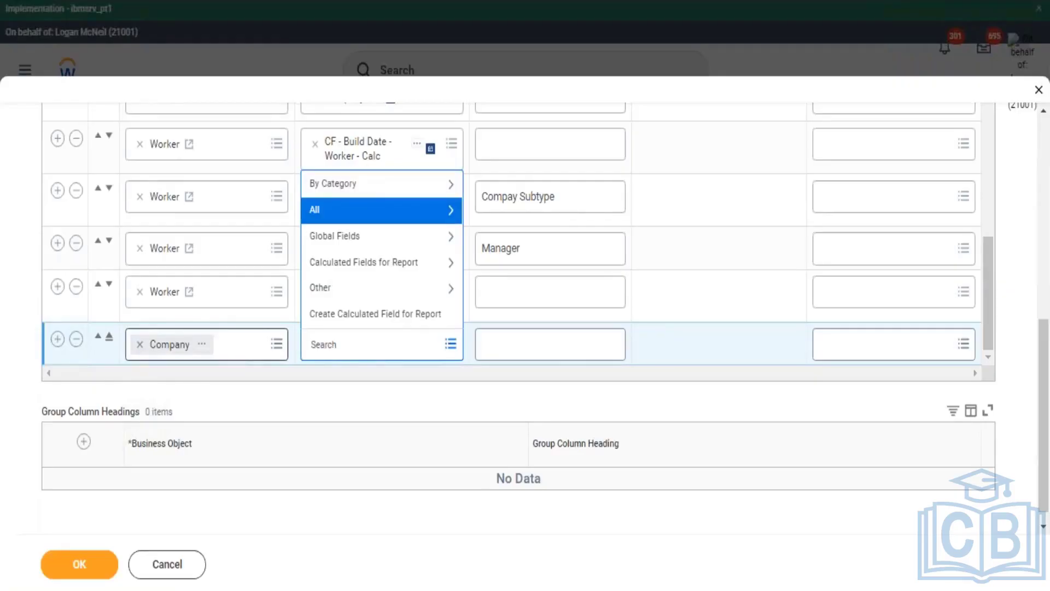
key(Return)
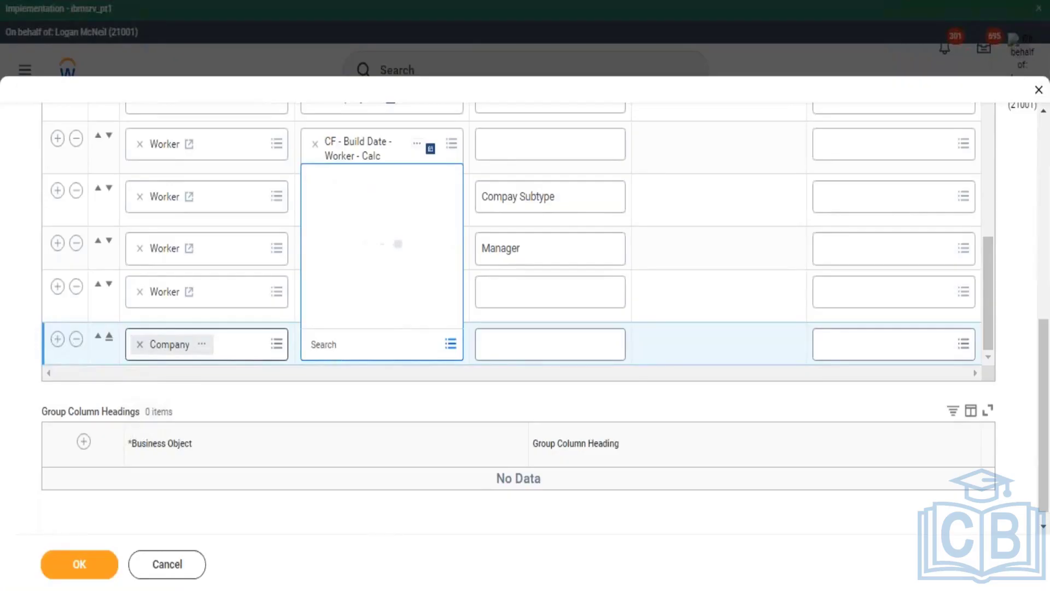
key(Down)
key(Down)
key(Down)
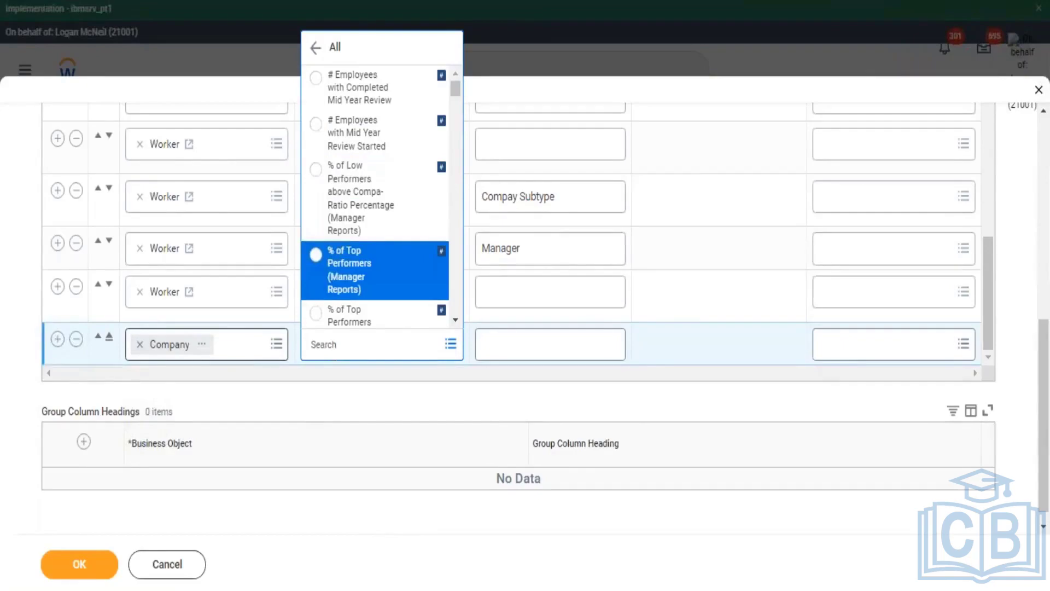
key(Down)
key(Down)
key(Down)
key(Down)
key(Down)
key(Down)
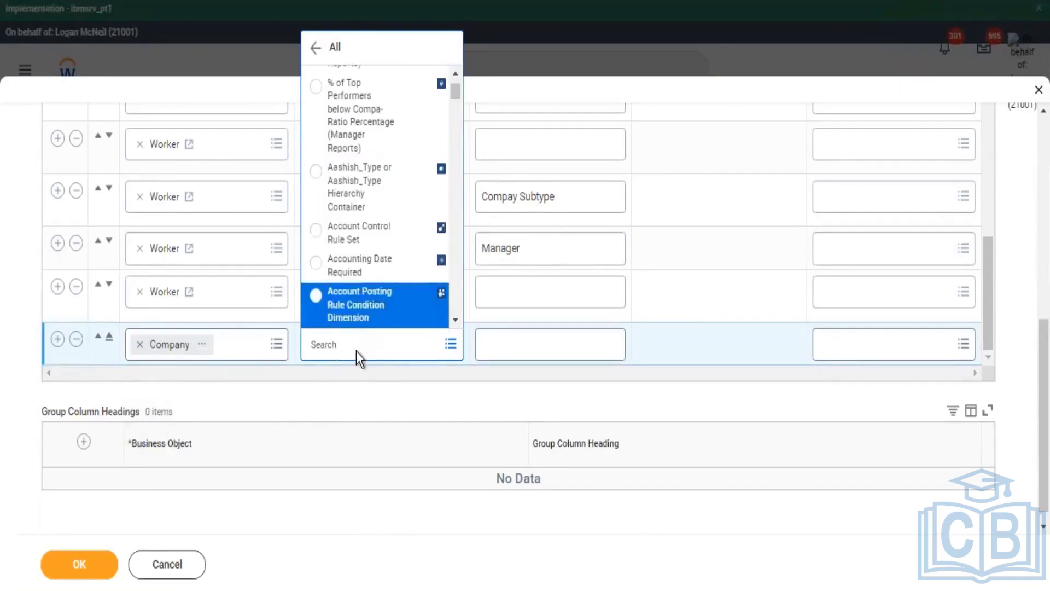
Step: Search the Company row's available fields for "age"
click(364, 343)
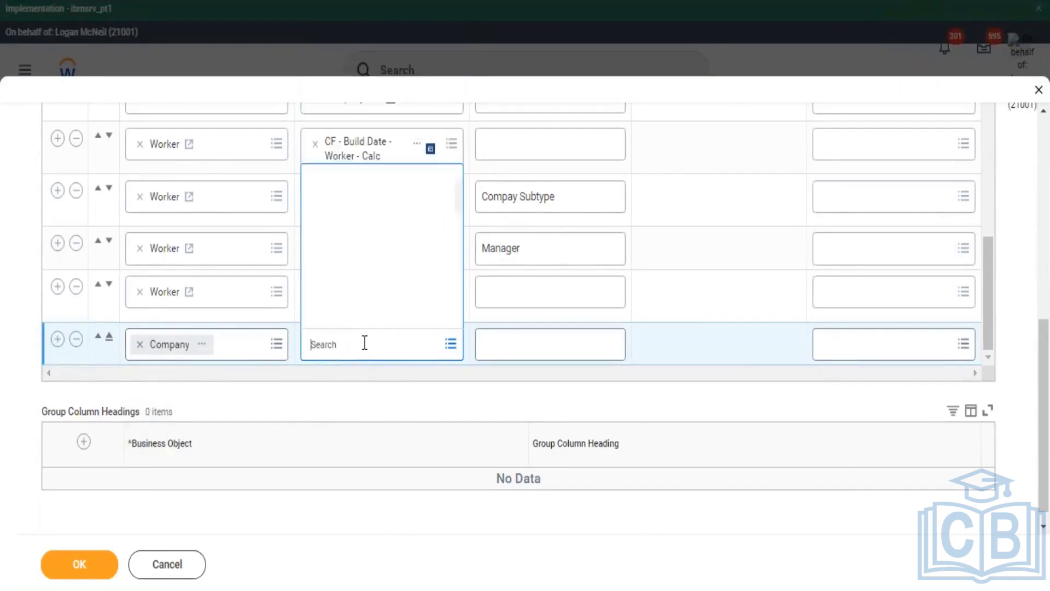
text(age)
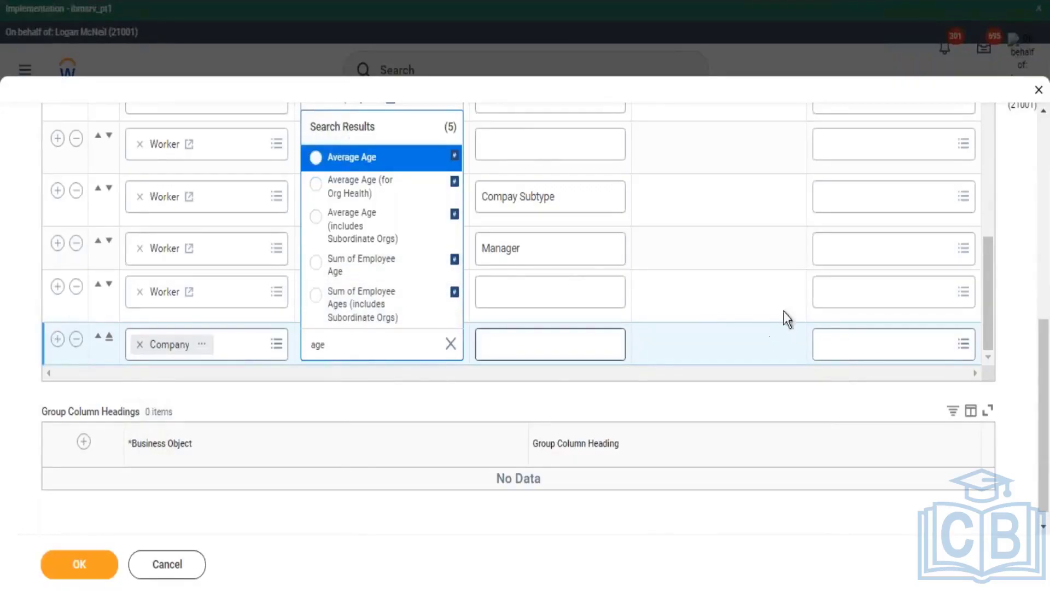
click(328, 405)
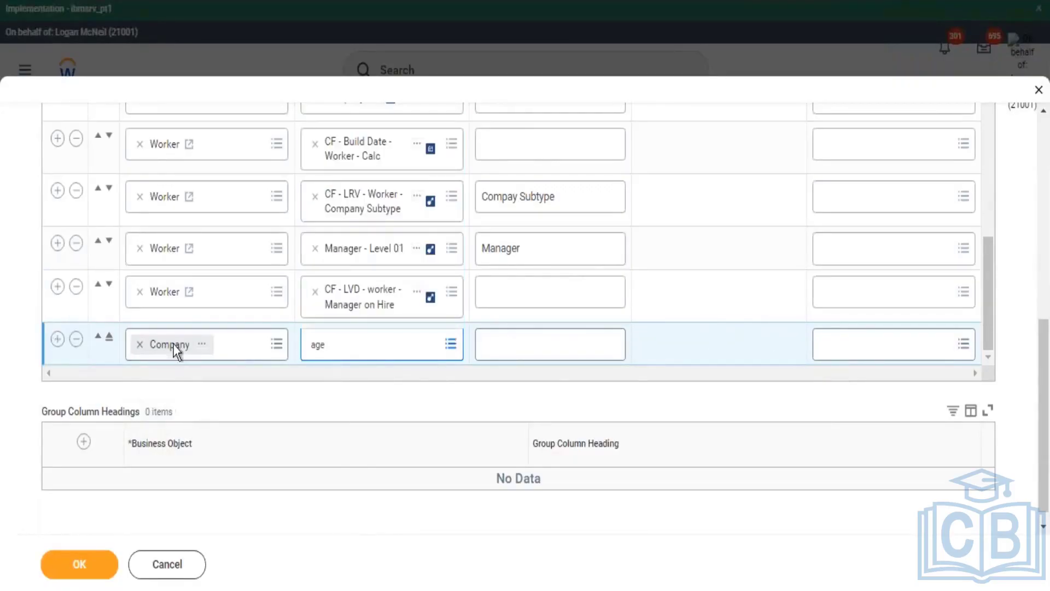
Step: Examine the full list of Company fields in detail, from the employee review entries through the annualized turnover fields
click(345, 351)
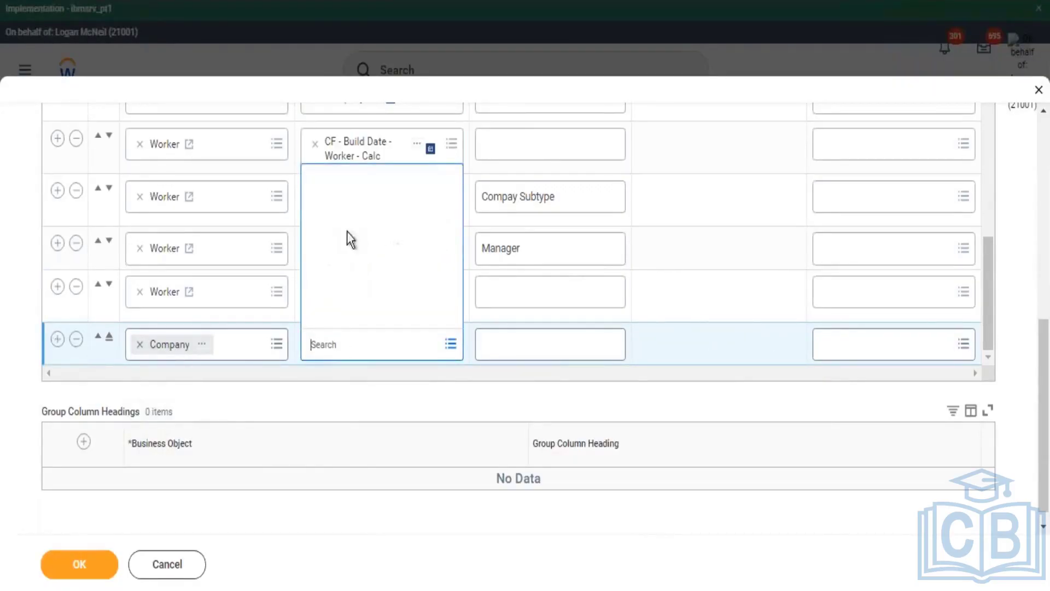
click(335, 218)
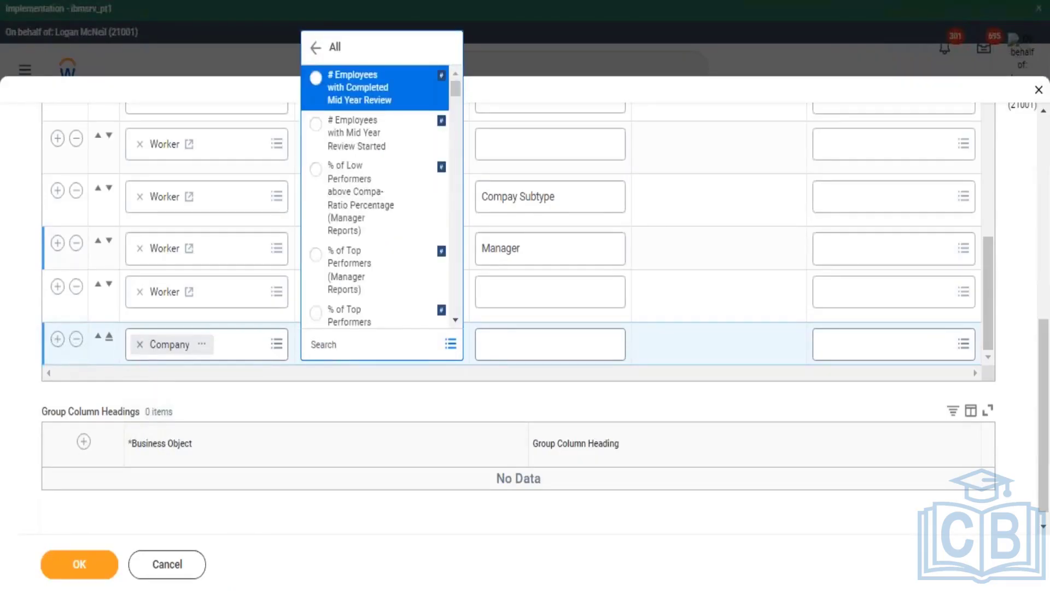
key(Down)
key(Down)
key(Down)
key(Down)
scroll(432, 303, down, 5)
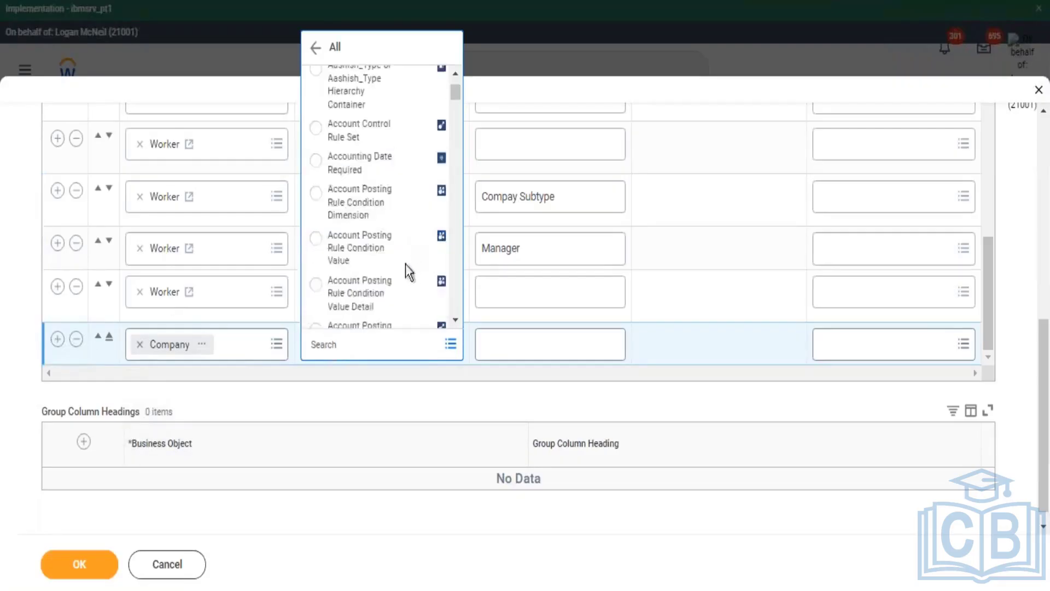
scroll(405, 263, down, 3)
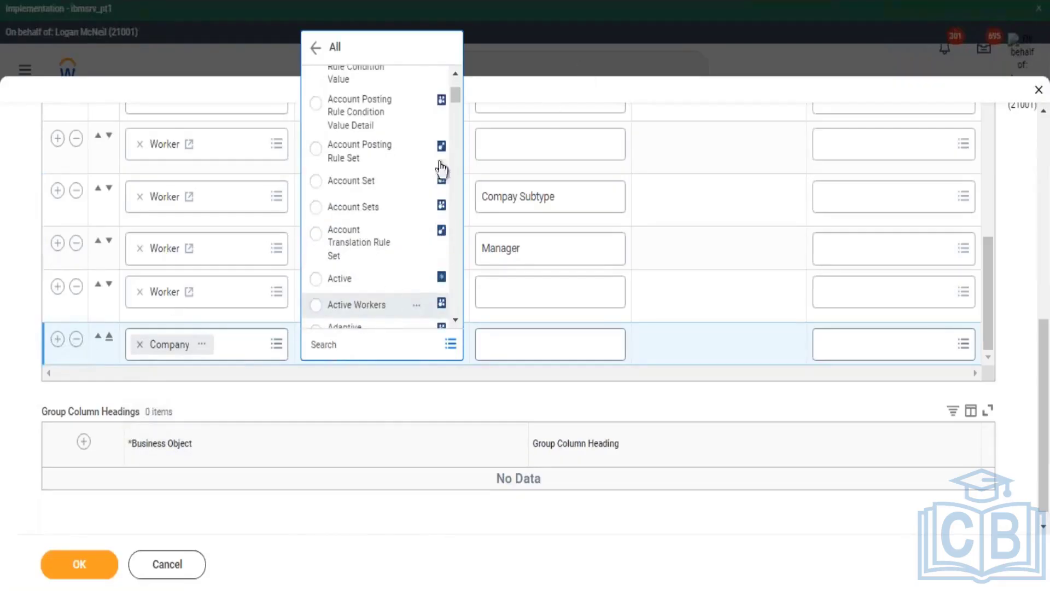
scroll(391, 214, down, 2)
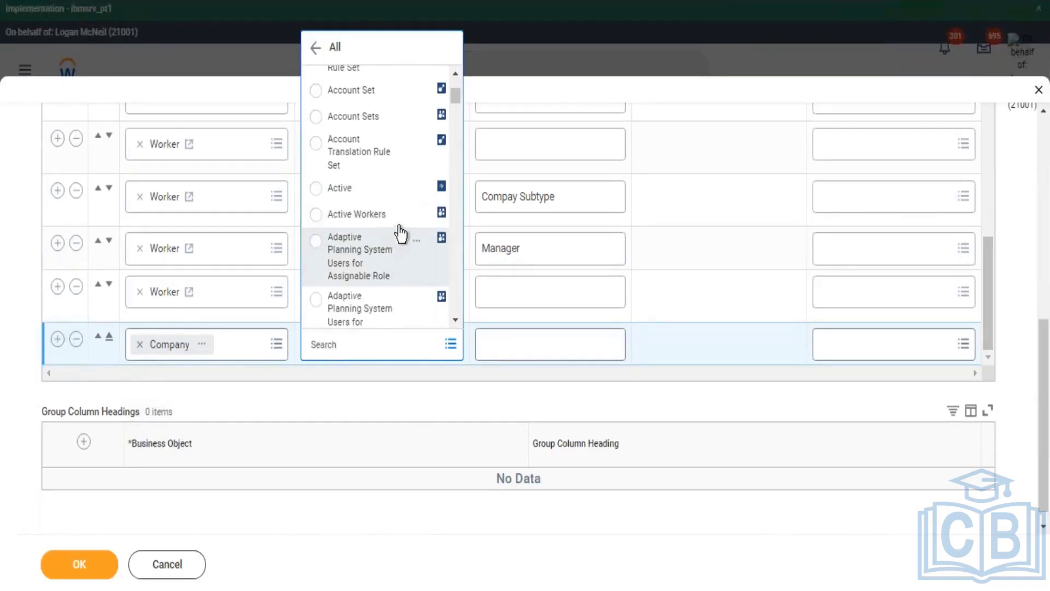
scroll(417, 258, down, 2)
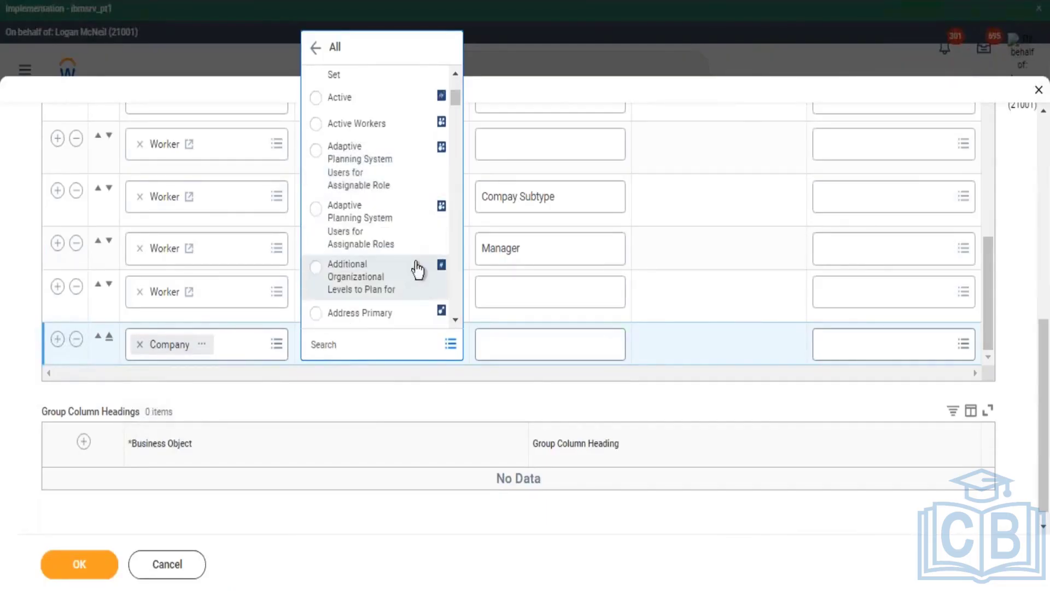
scroll(417, 263, down, 2)
scroll(403, 256, down, 2)
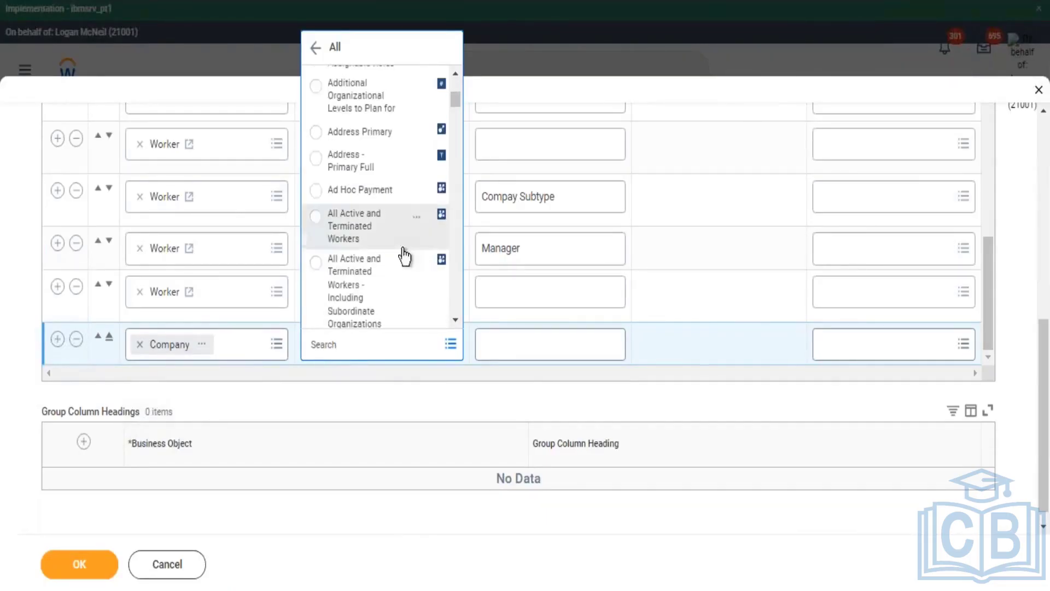
scroll(405, 256, down, 2)
scroll(408, 257, down, 2)
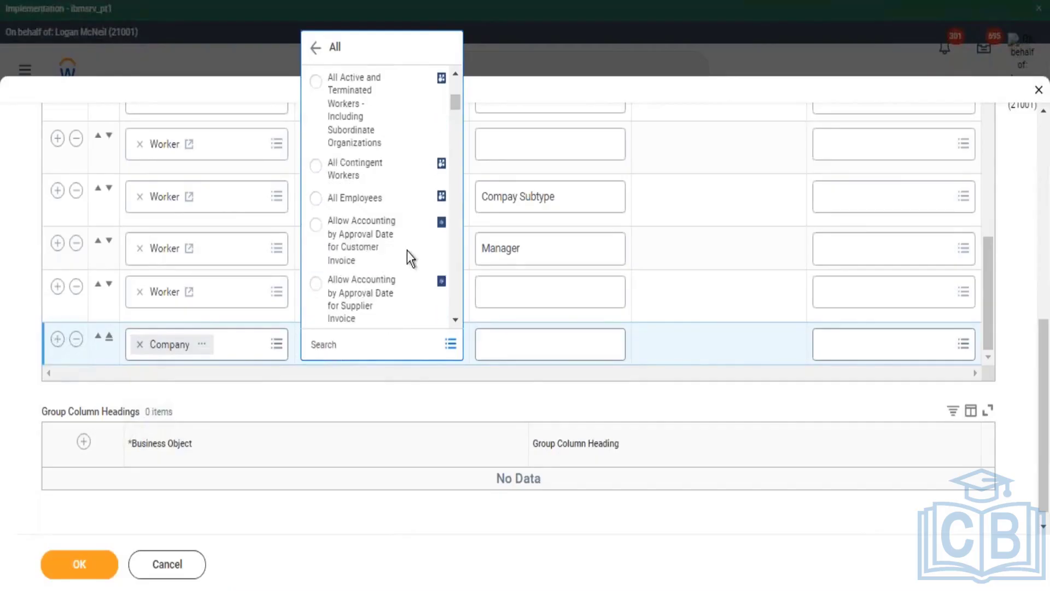
scroll(409, 248, down, 6)
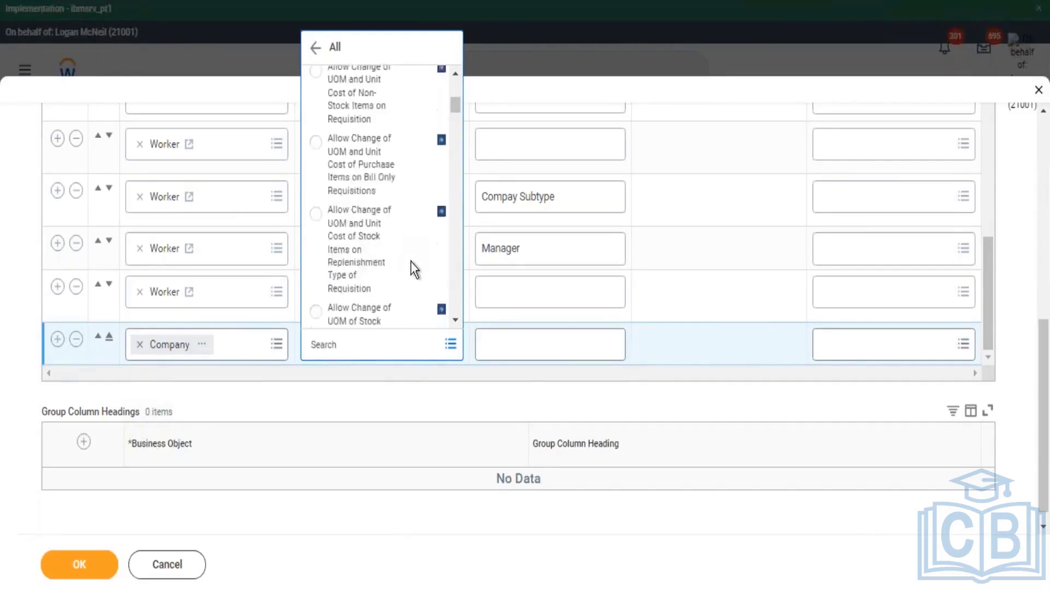
scroll(411, 264, down, 5)
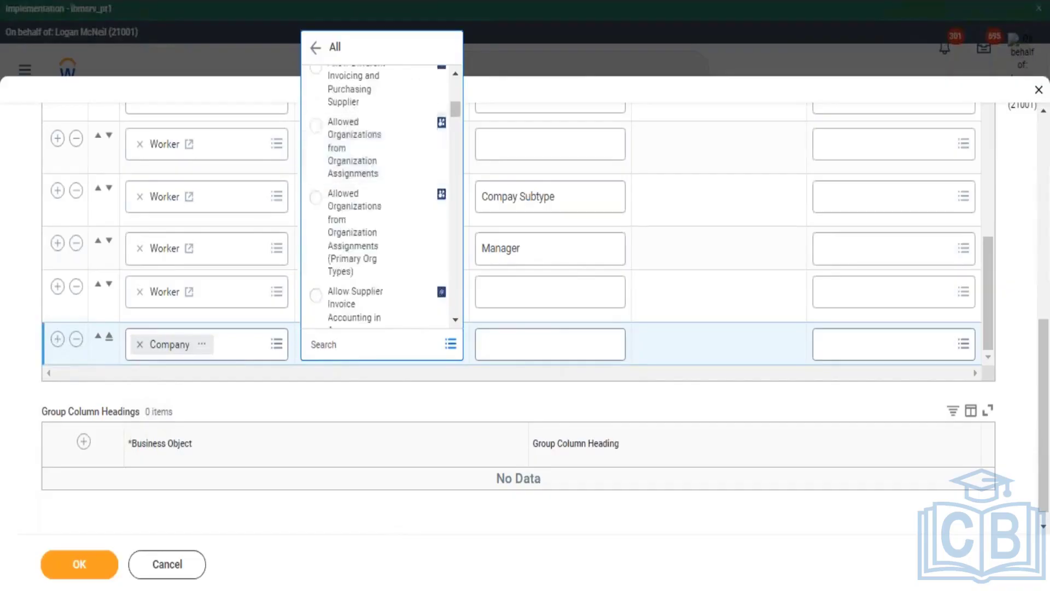
scroll(411, 264, down, 6)
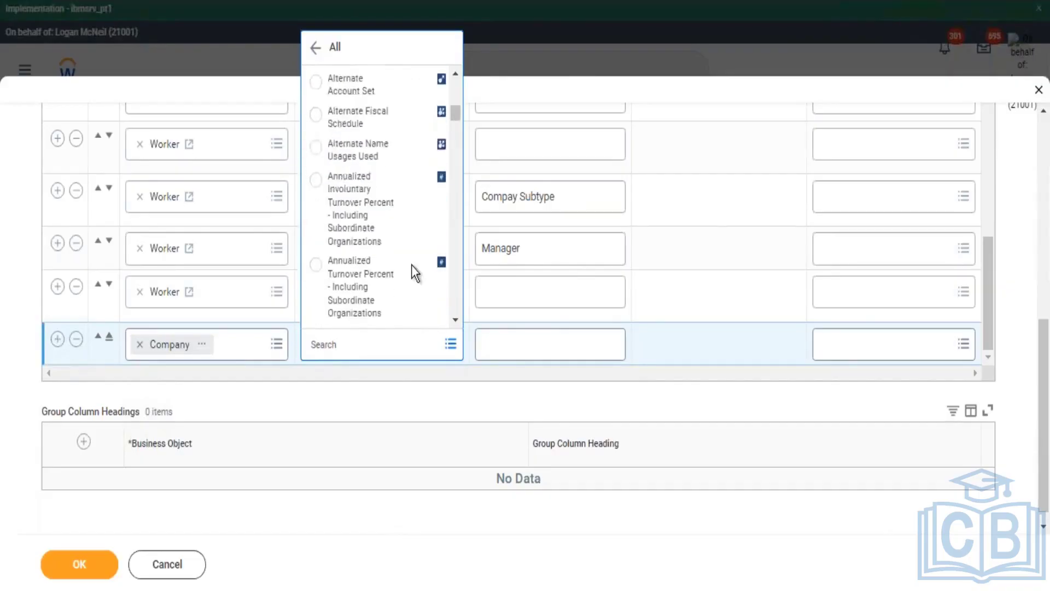
Step: Set the Company row's report field to Currency
scroll(412, 263, down, 5)
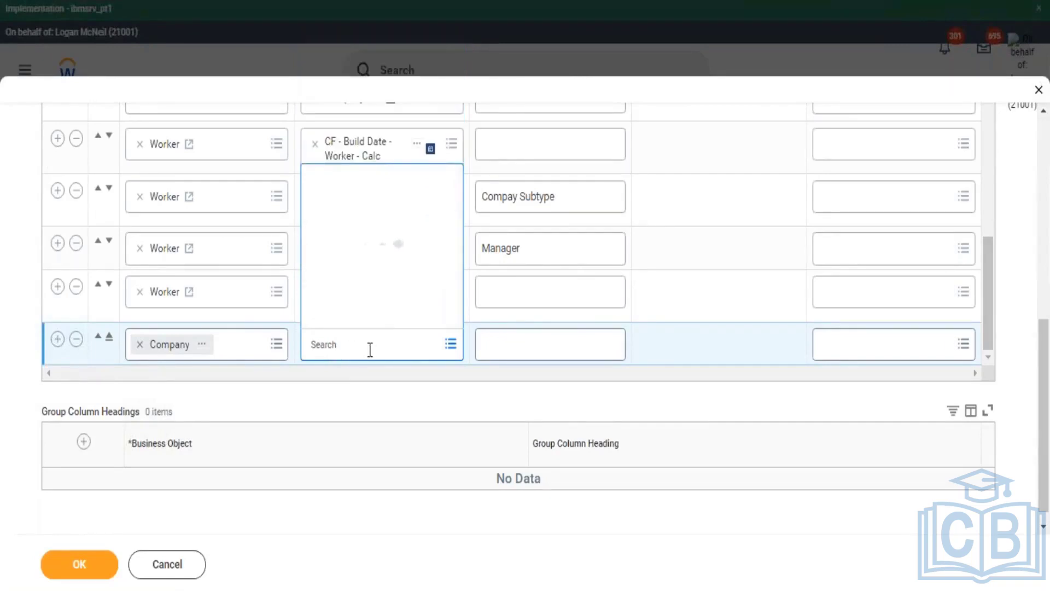
text(cur)
text(r)
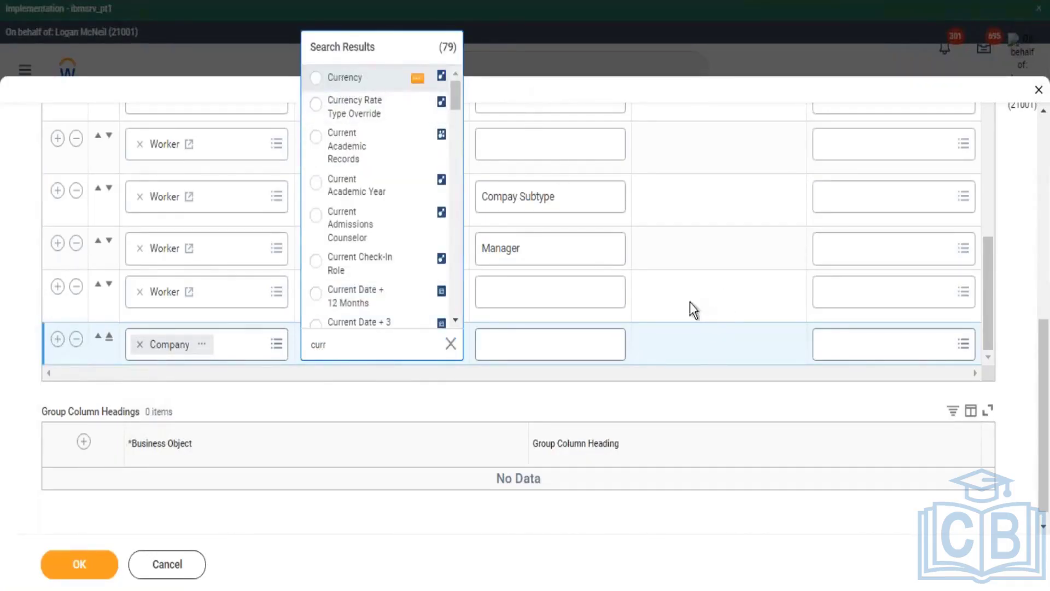
key(Return)
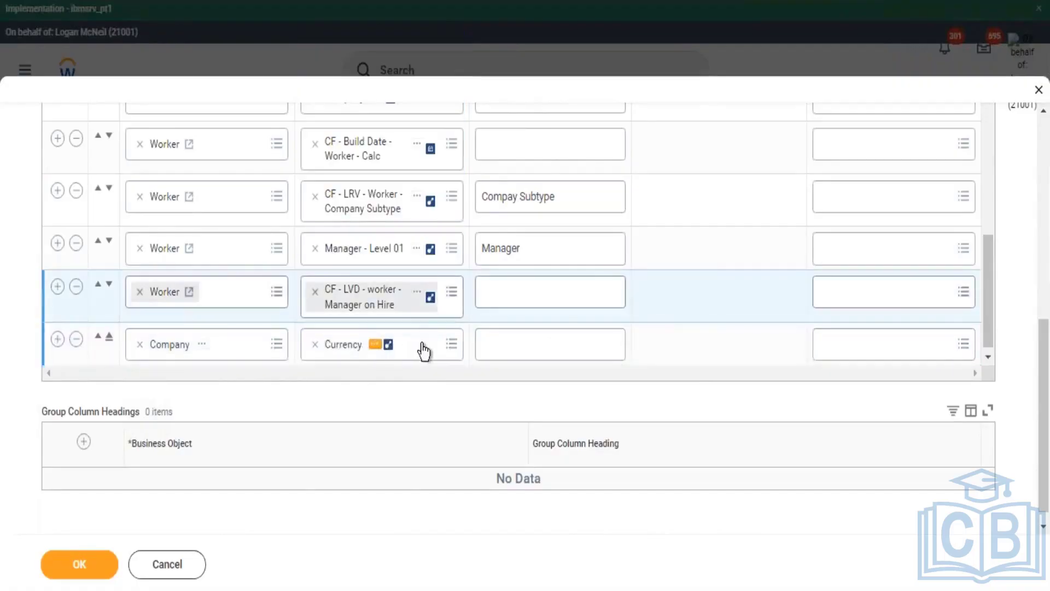
Step: Open the details of the Company row's Currency field and read its description
click(548, 322)
click(547, 320)
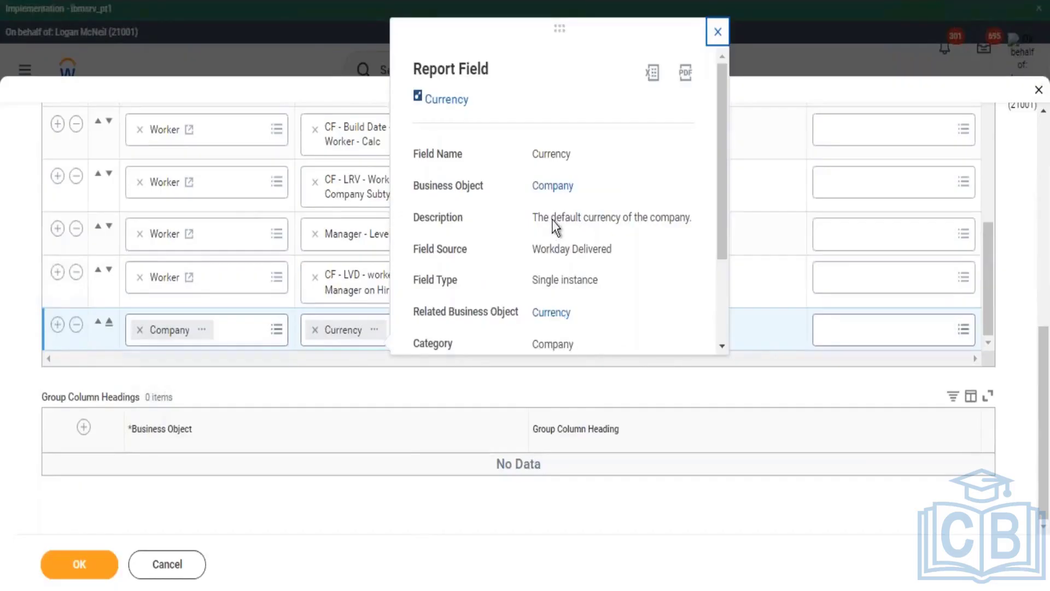
drag(552, 217, 631, 217)
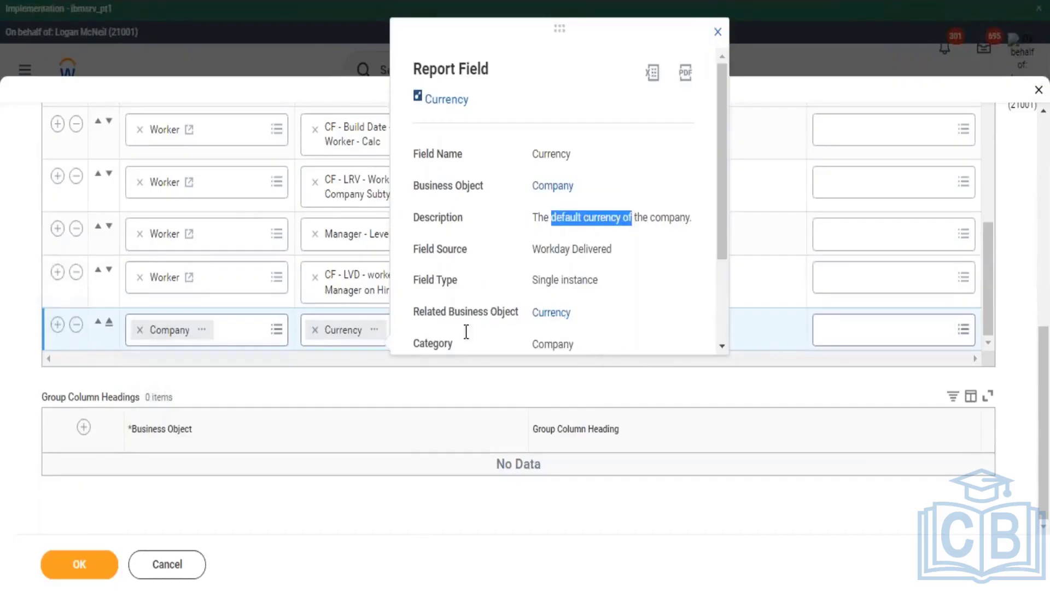
Step: Add another Company column row below the Currency row and set its field to Subtype
click(56, 324)
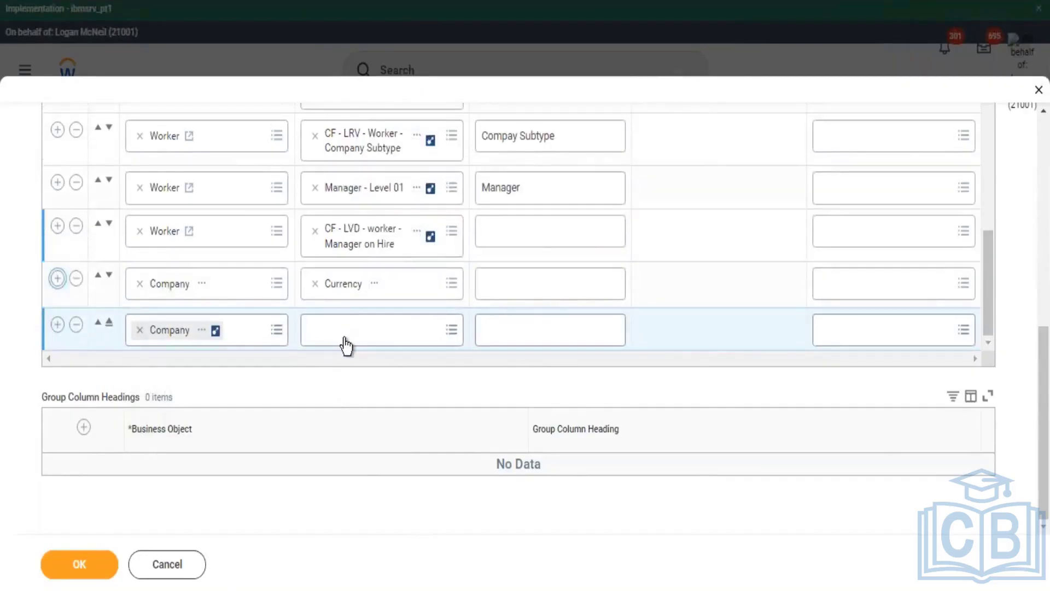
click(347, 345)
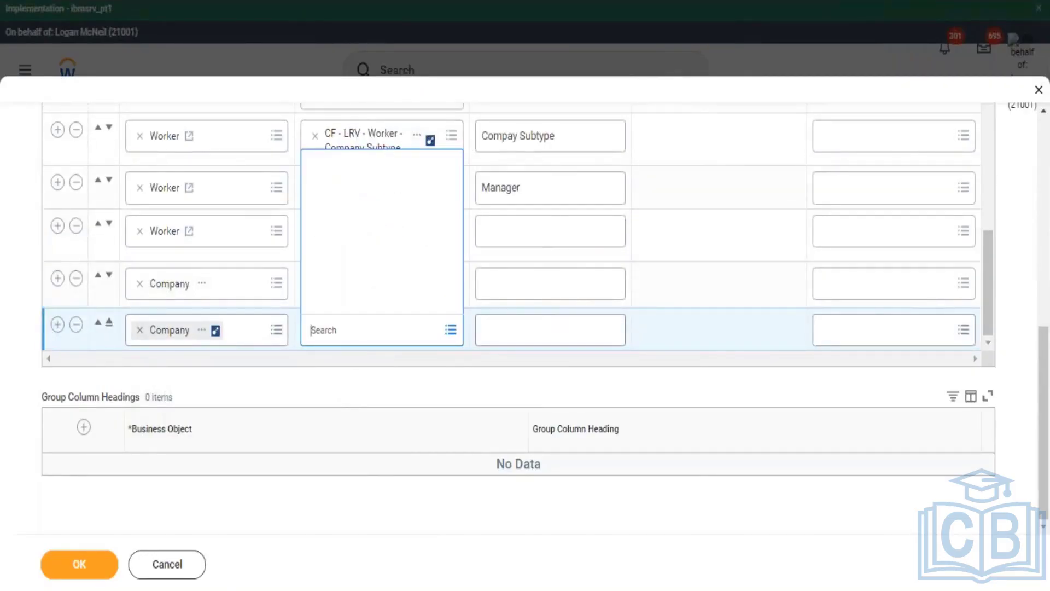
text(subtype)
key(Return)
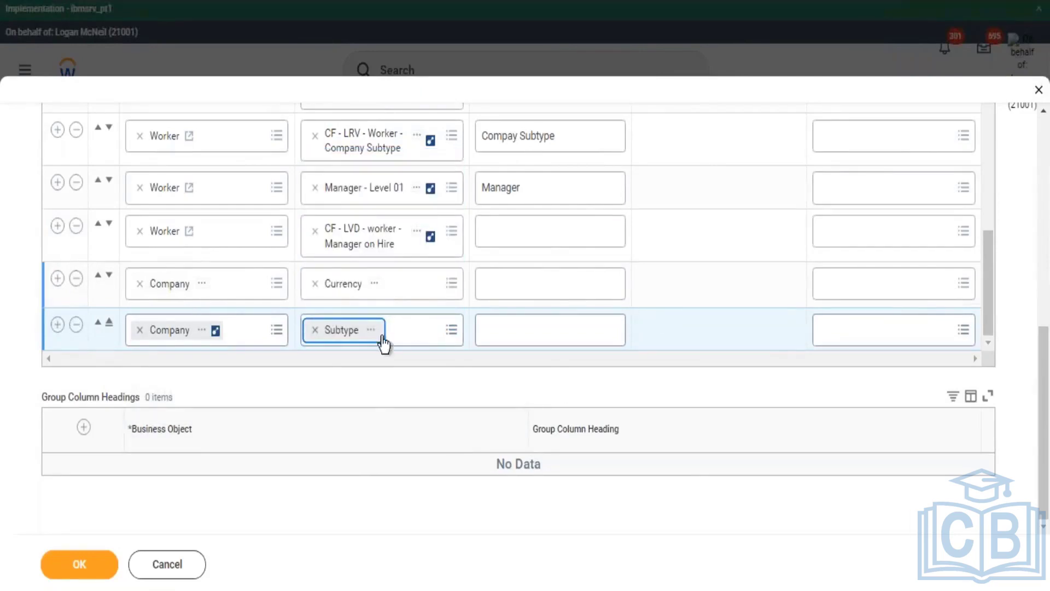
Step: Compare the business objects given in the details of the Subtype and Currency fields
click(491, 336)
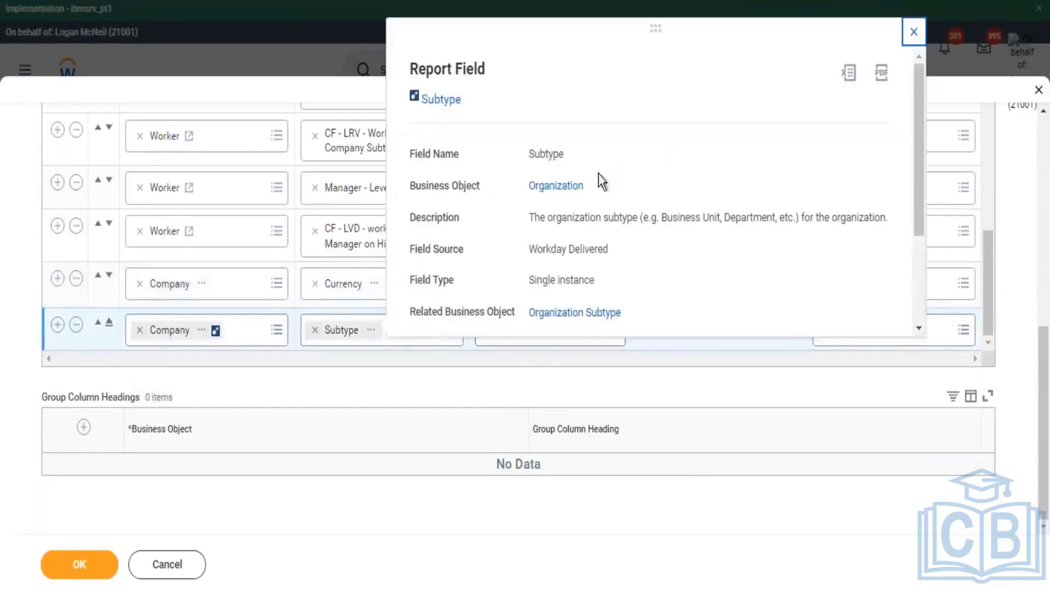
double_click(605, 190)
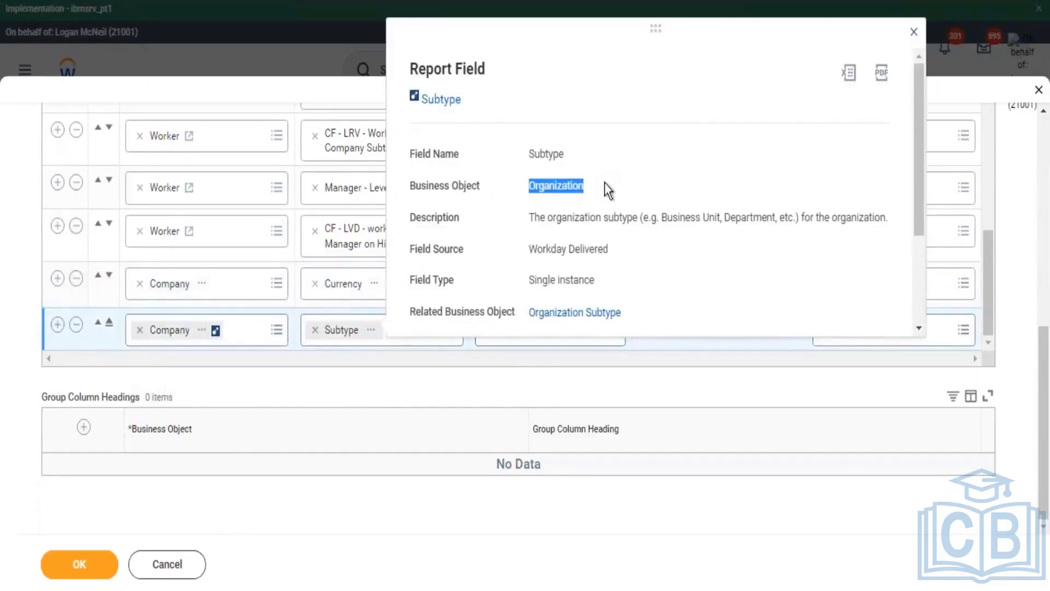
click(375, 285)
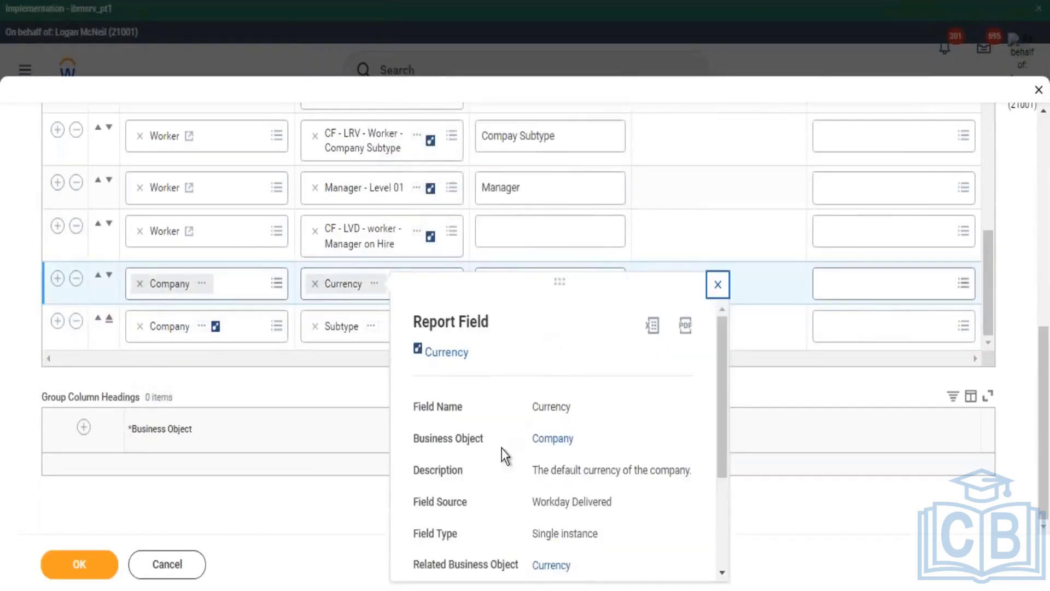
drag(529, 438, 603, 442)
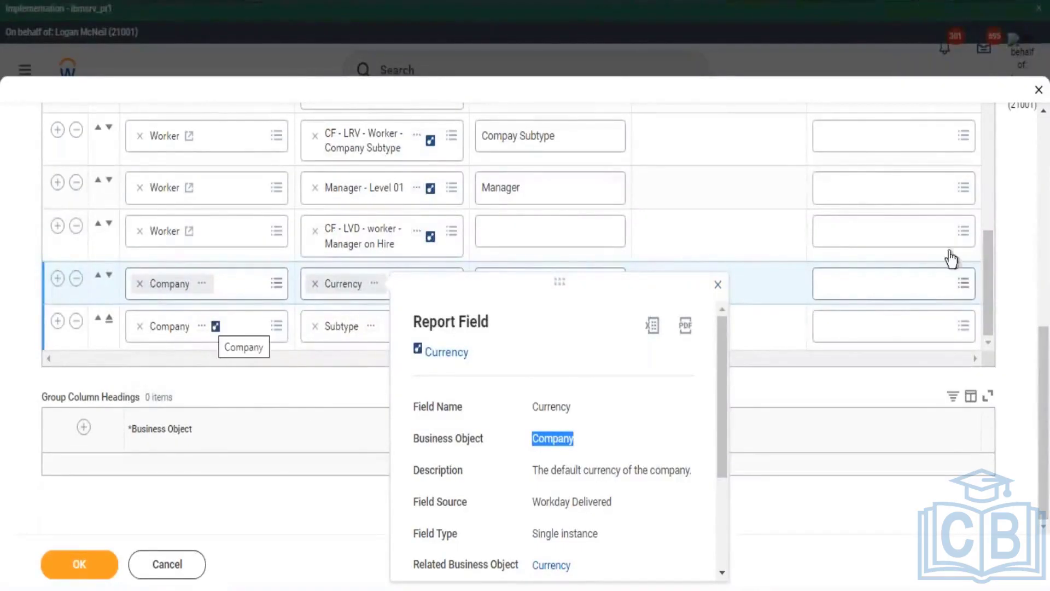
click(345, 154)
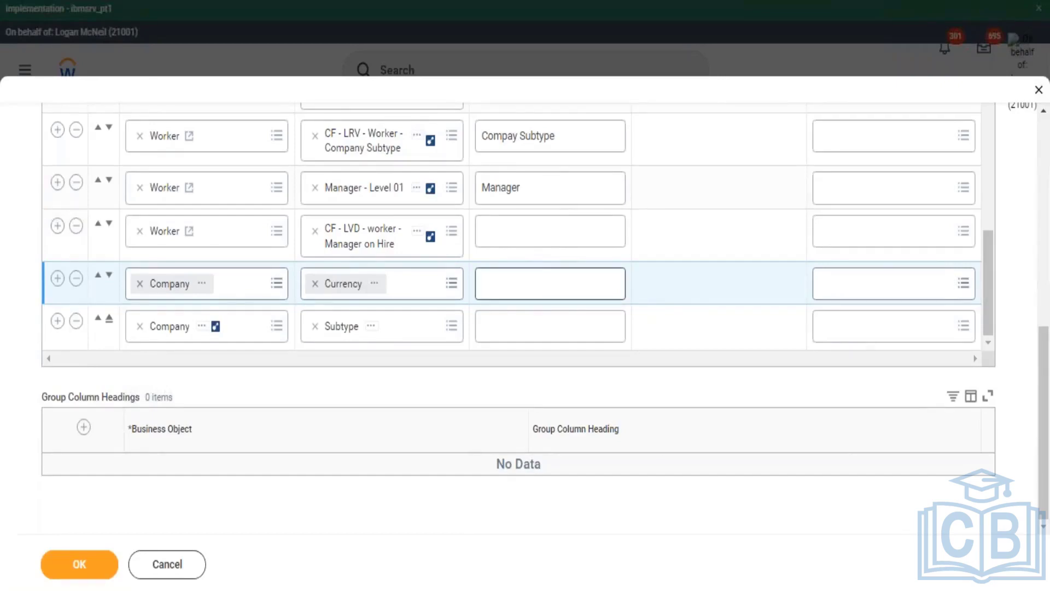
Step: Switch to the Reporting workbook in Excel and enter "Worker" in B17 and "ABC - USD" in B18
key(alt+Tab)
click(192, 406)
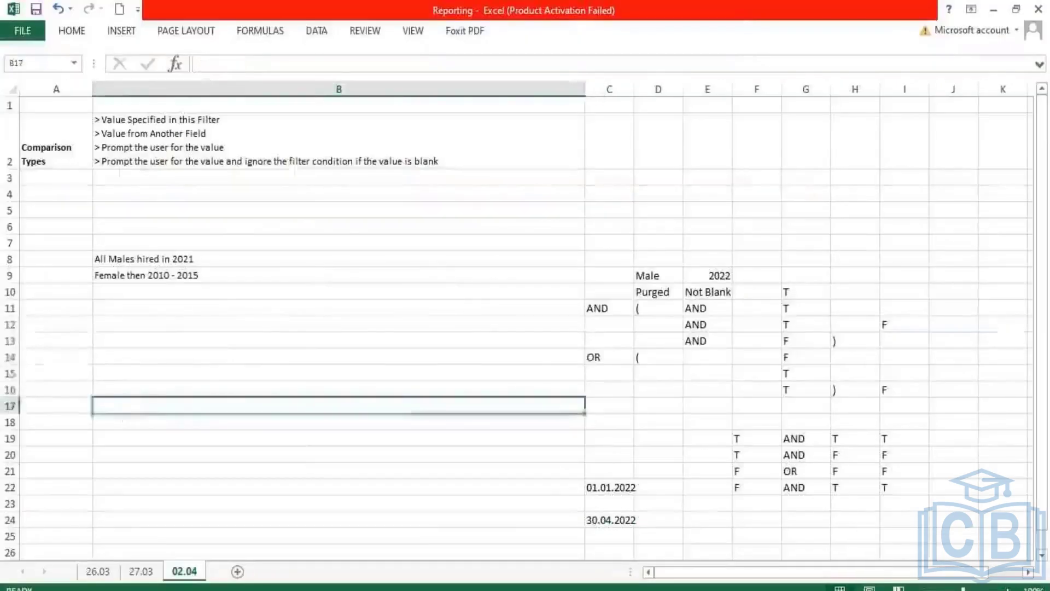
text(Worker)
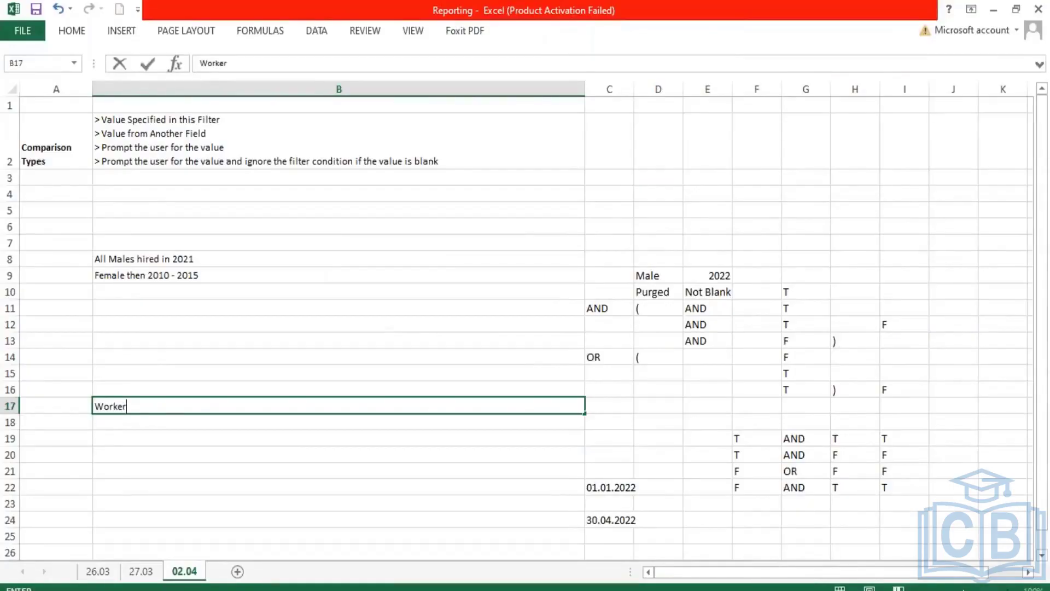
key(Return)
text(ABC)
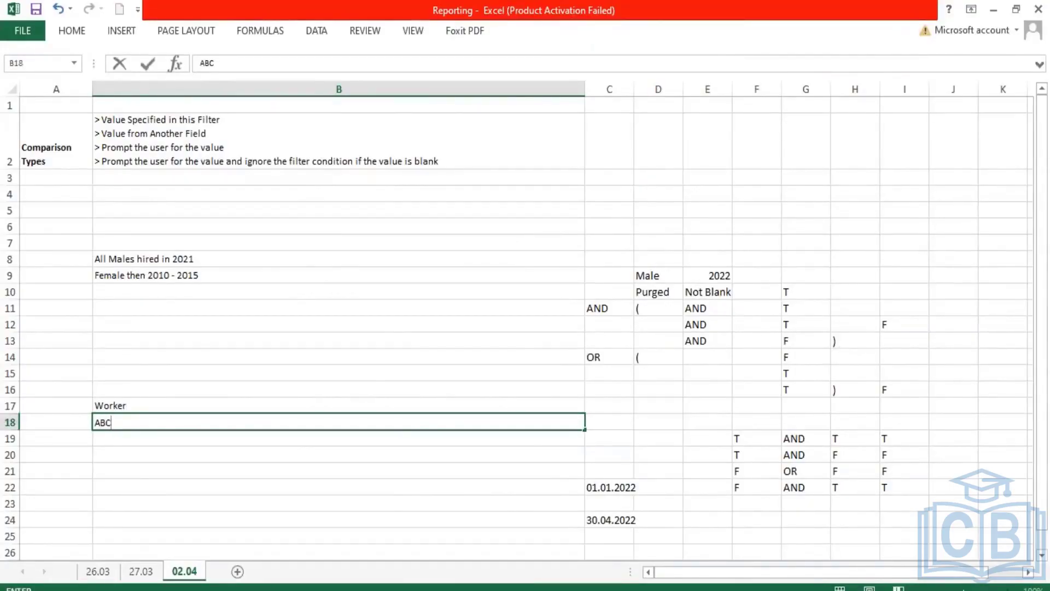
text( - USD)
key(Return)
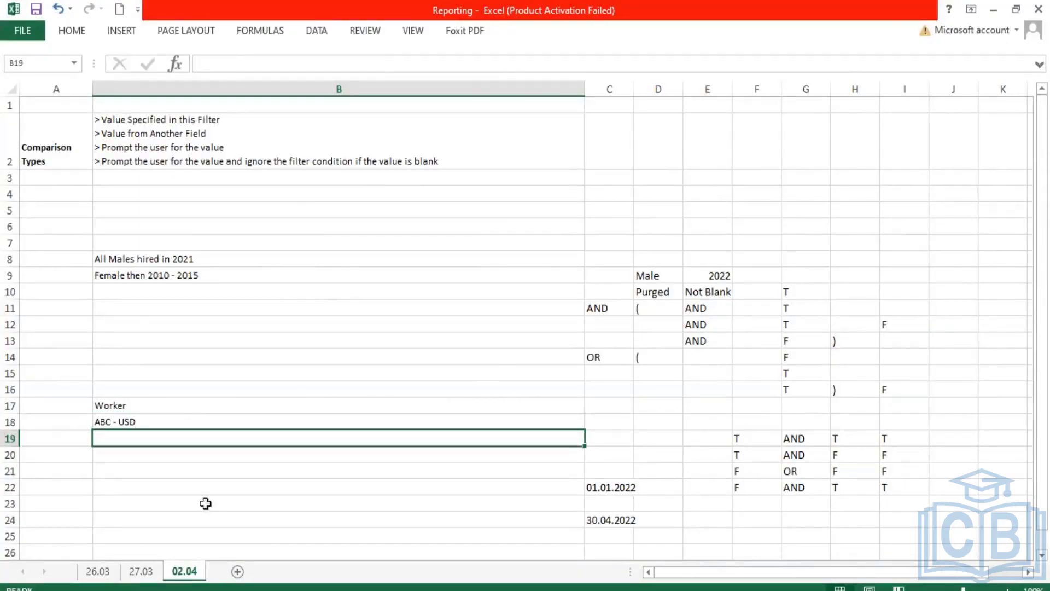
Step: Return to the Workday report definition and review the Currency field's description in its details
mouse_move(129, 529)
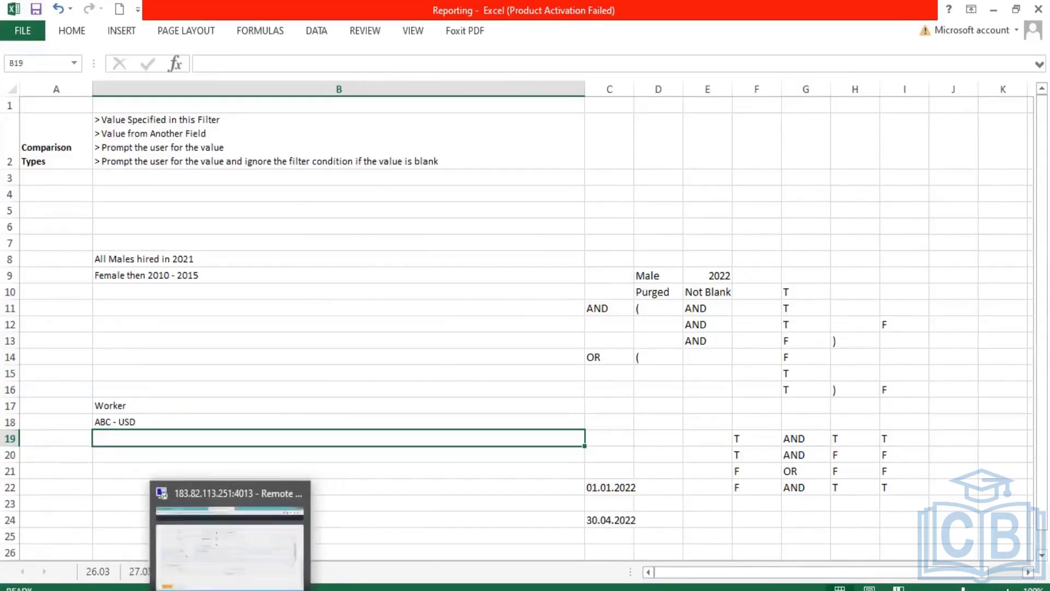
click(227, 562)
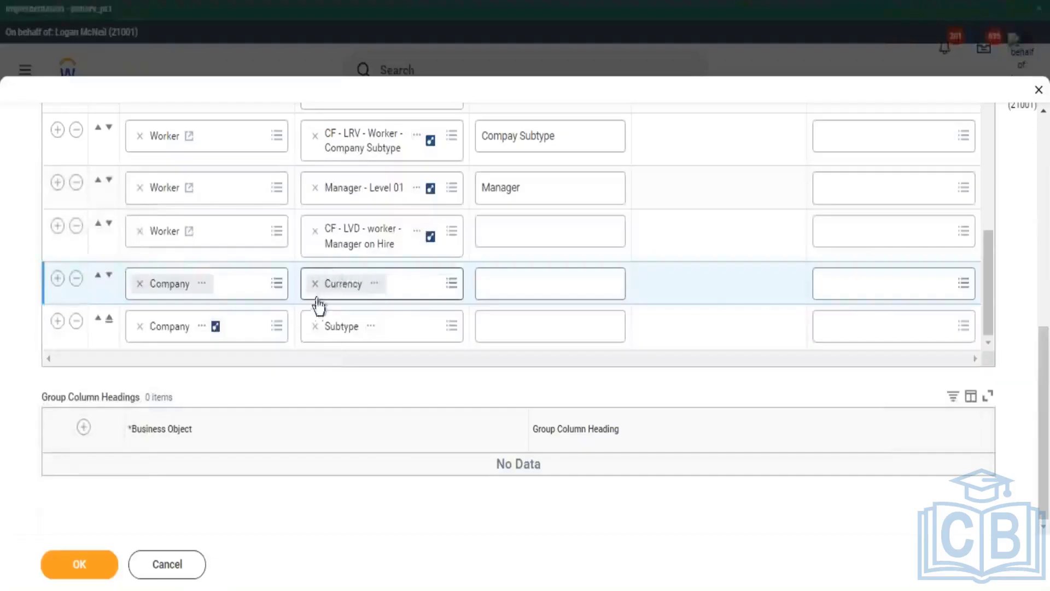
click(375, 284)
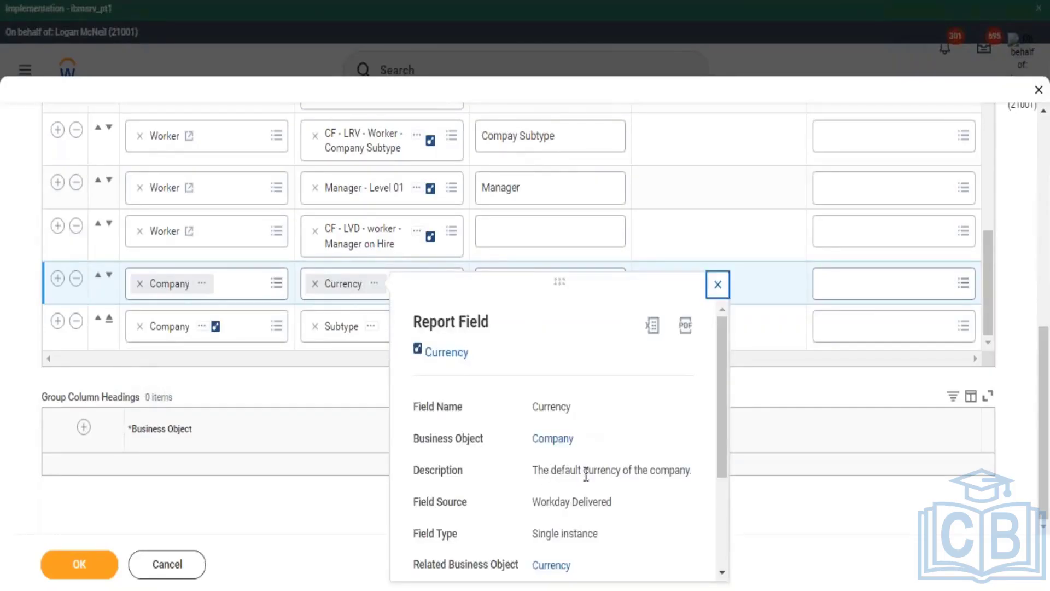
mouse_move(617, 471)
mouse_down()
mouse_move(543, 470)
mouse_move(635, 470)
mouse_up()
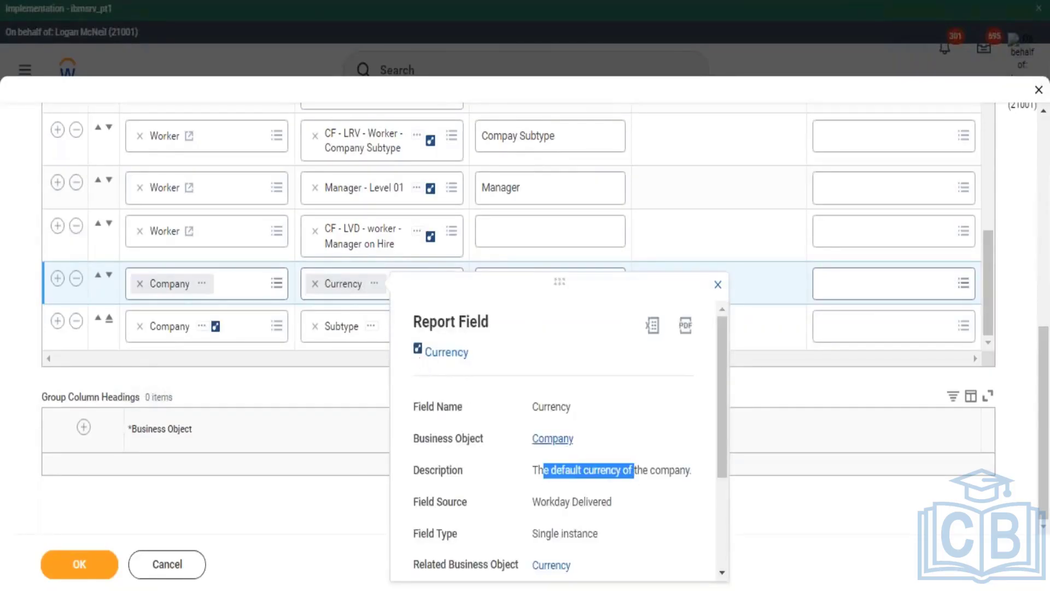
Step: Copy the Currency field's name and add a new condition at the start of the report's instance filter
right_click(375, 286)
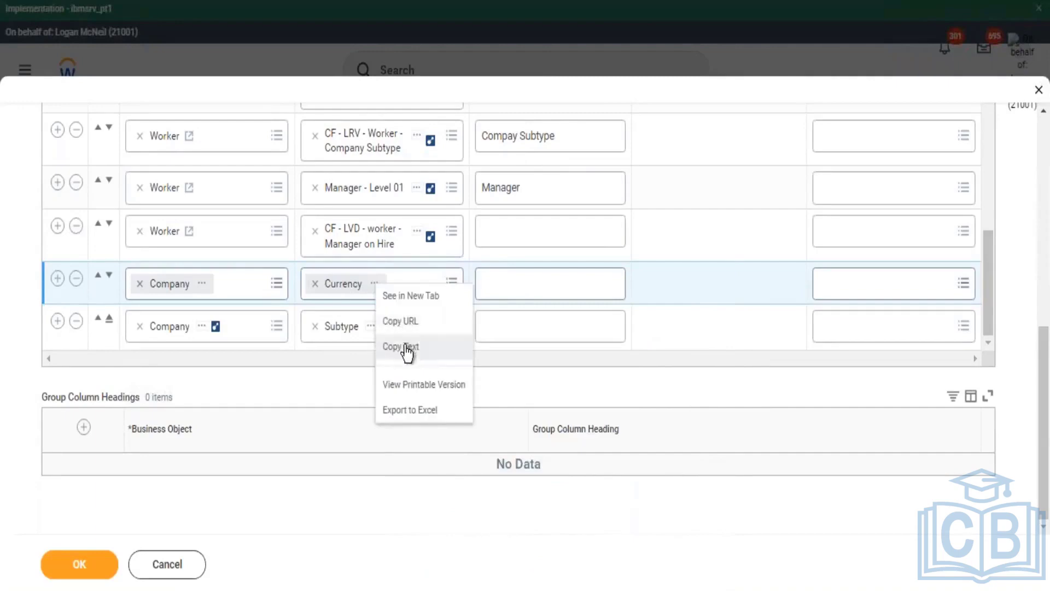
click(406, 348)
scroll(279, 216, up, 5)
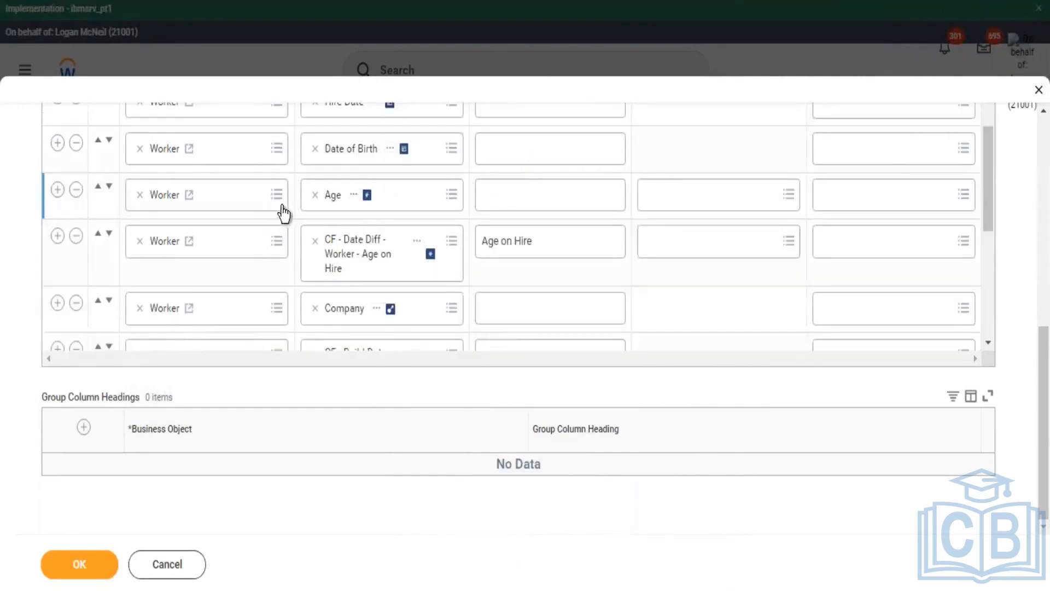
scroll(279, 216, up, 3)
scroll(280, 187, up, 5)
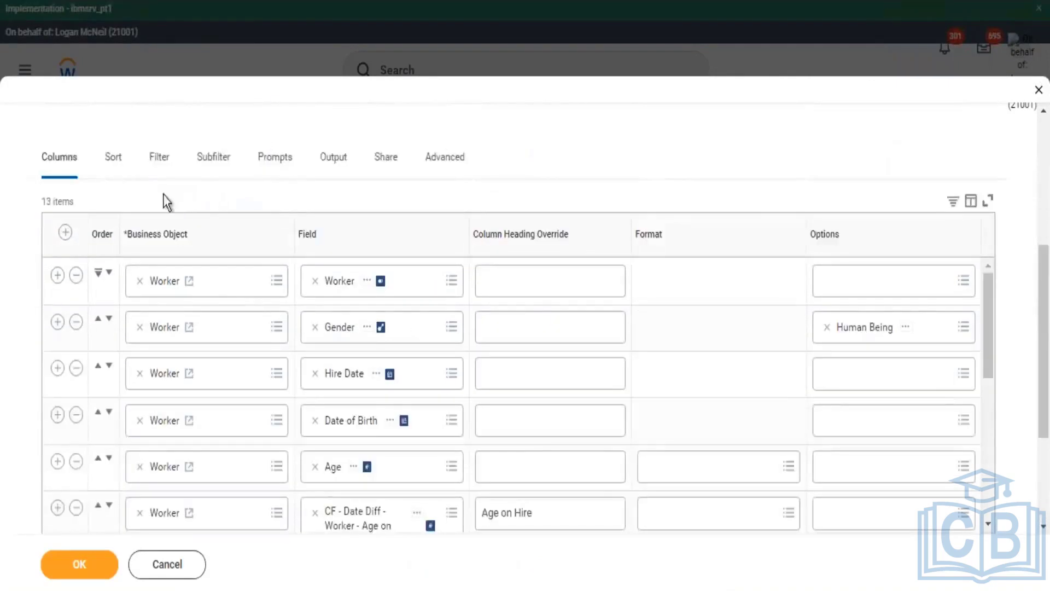
scroll(164, 201, up, 3)
click(160, 342)
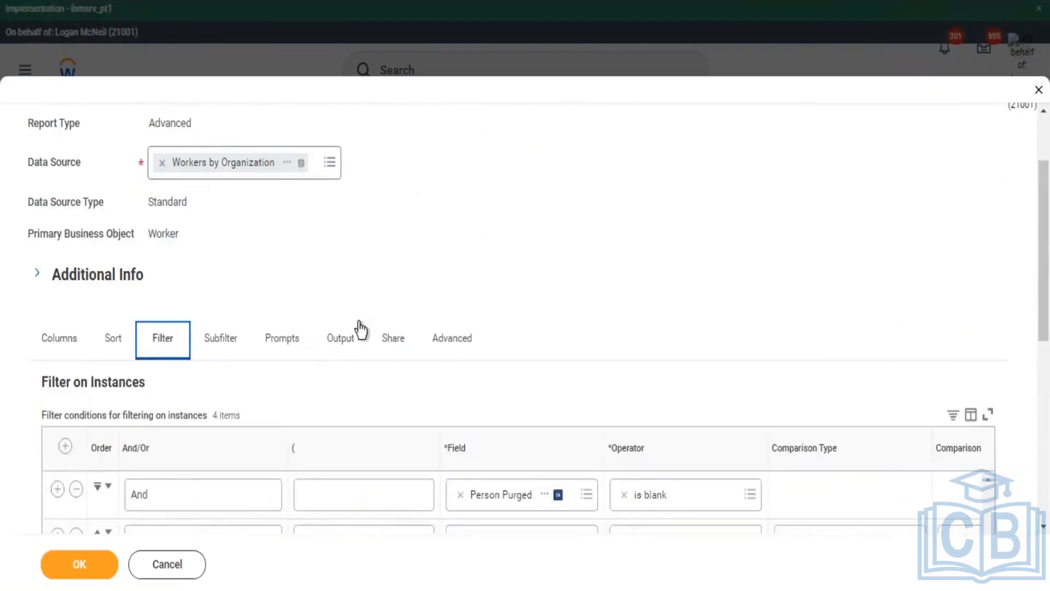
scroll(227, 405, down, 3)
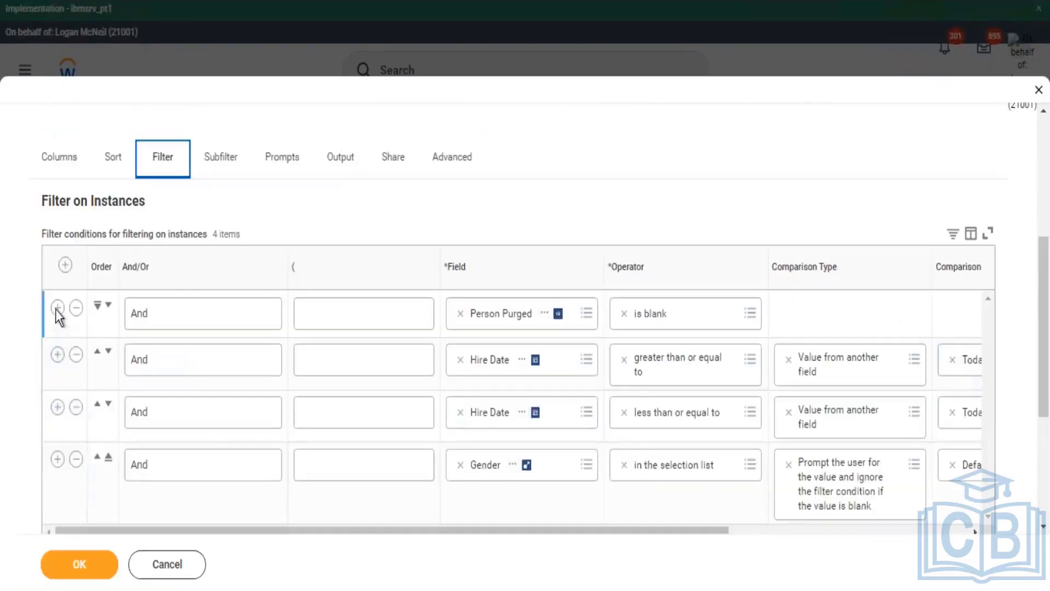
click(65, 265)
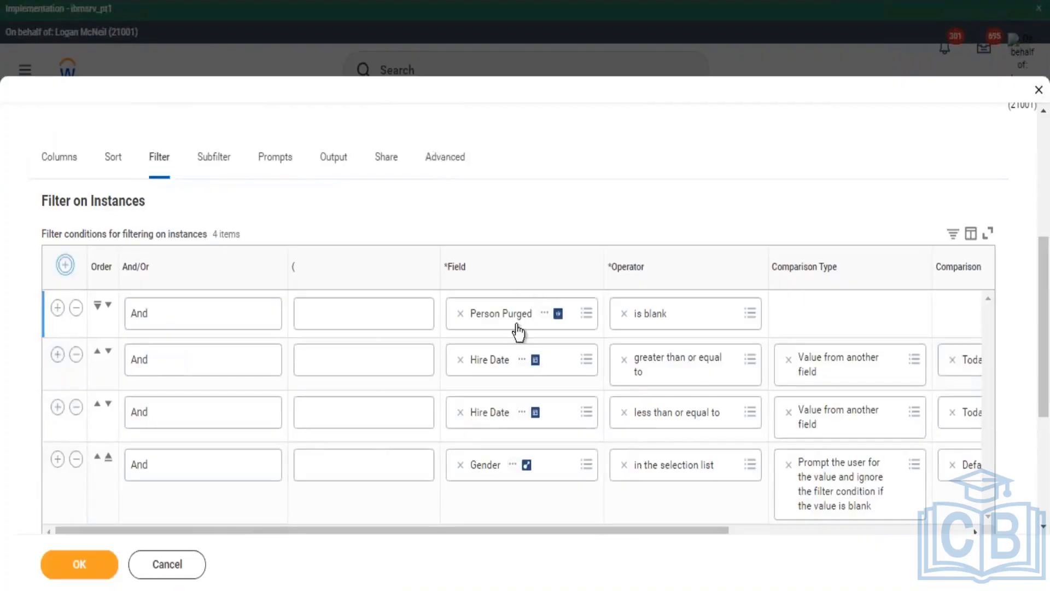
Step: Search for "Currency" as the new instance filter condition's field, look through the matching fields, and discard the unfinished condition
click(492, 316)
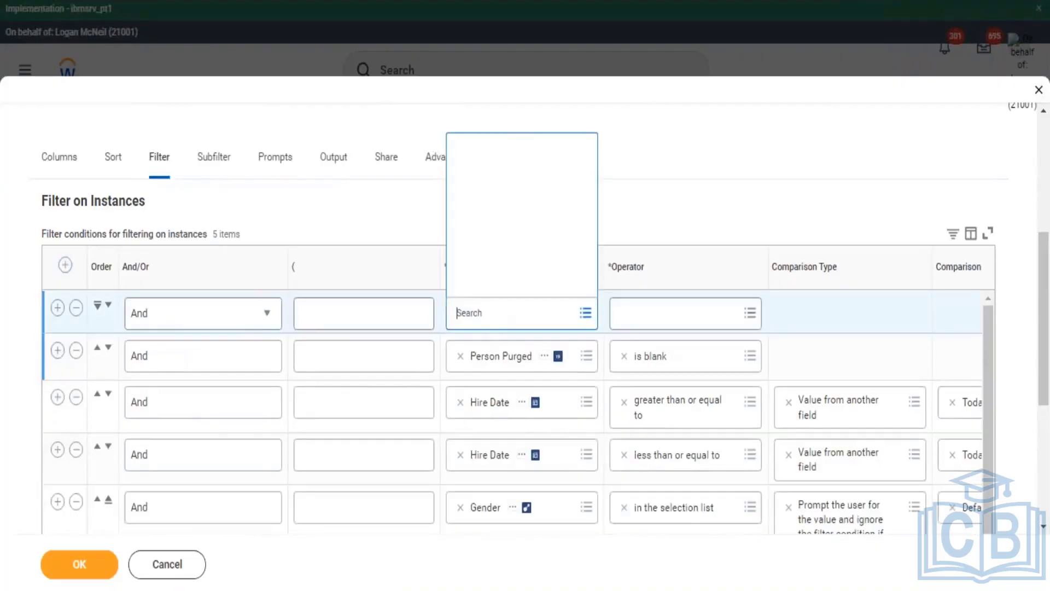
text(Currency)
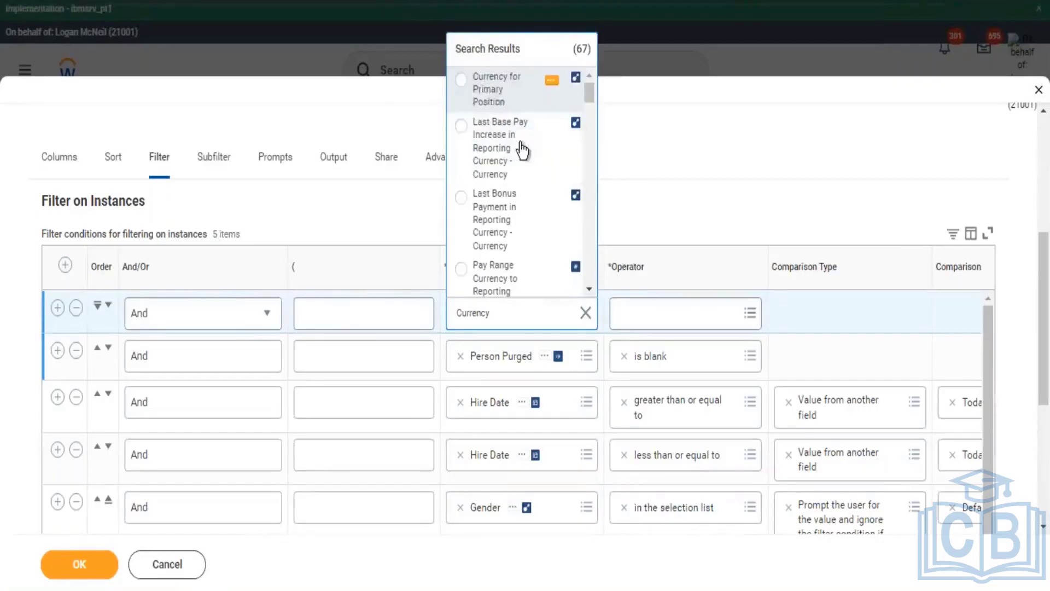
scroll(519, 164, down, 2)
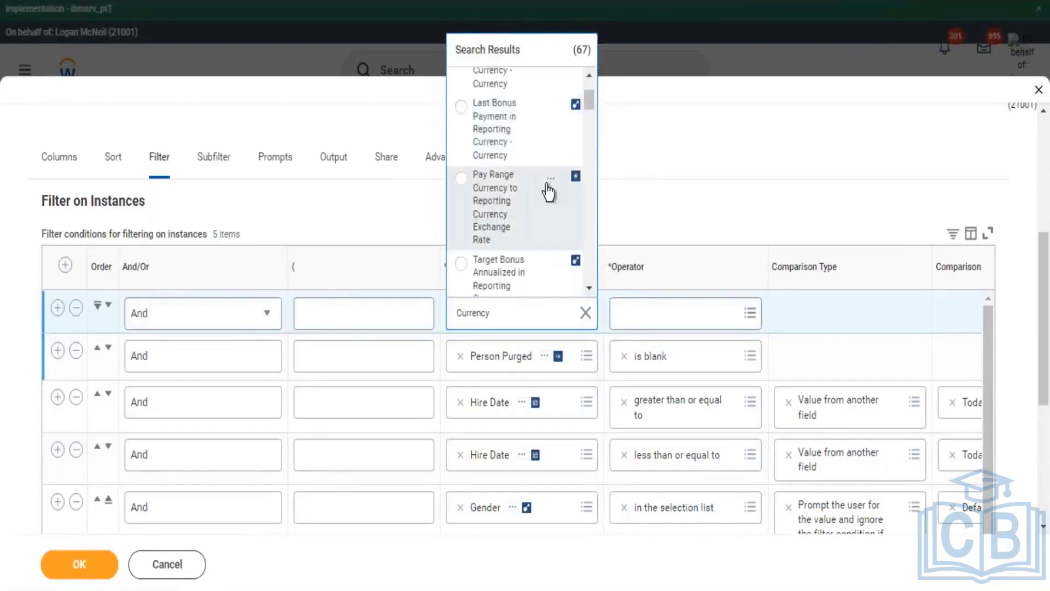
scroll(547, 186, down, 4)
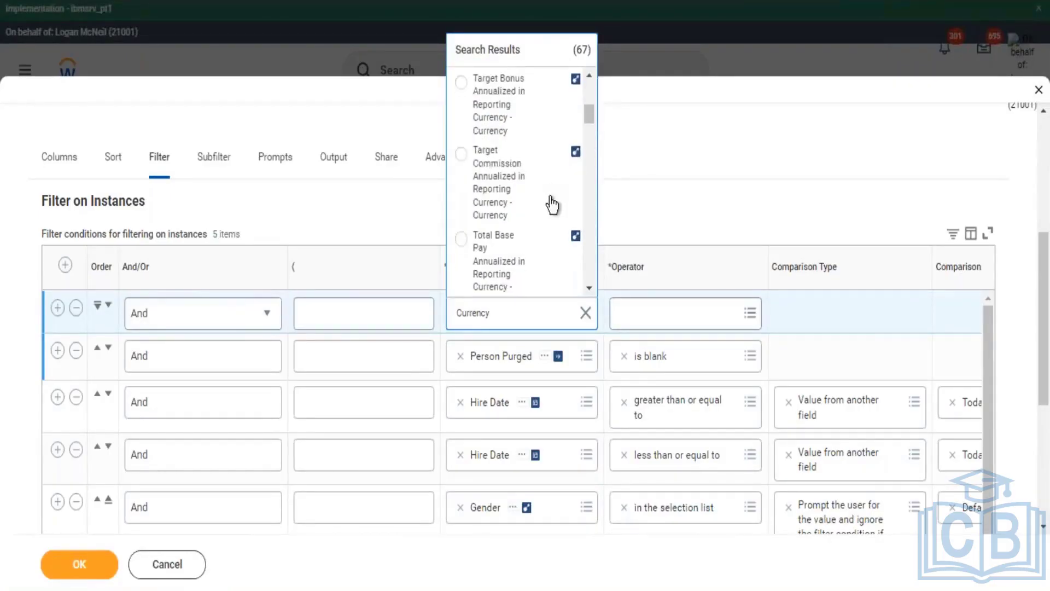
scroll(551, 204, down, 6)
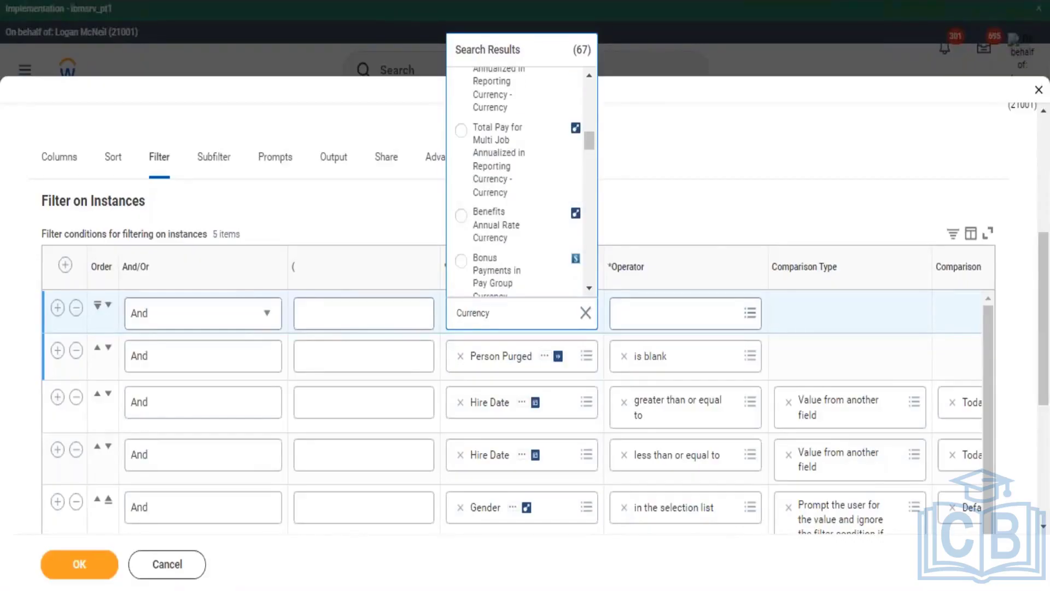
scroll(520, 180, up, 5)
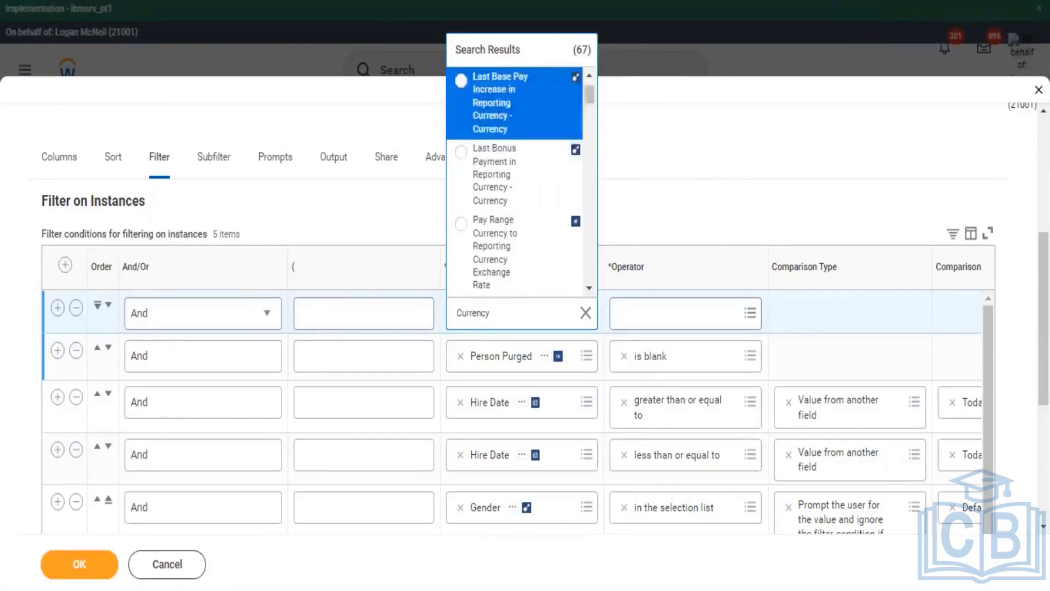
scroll(514, 240, down, 5)
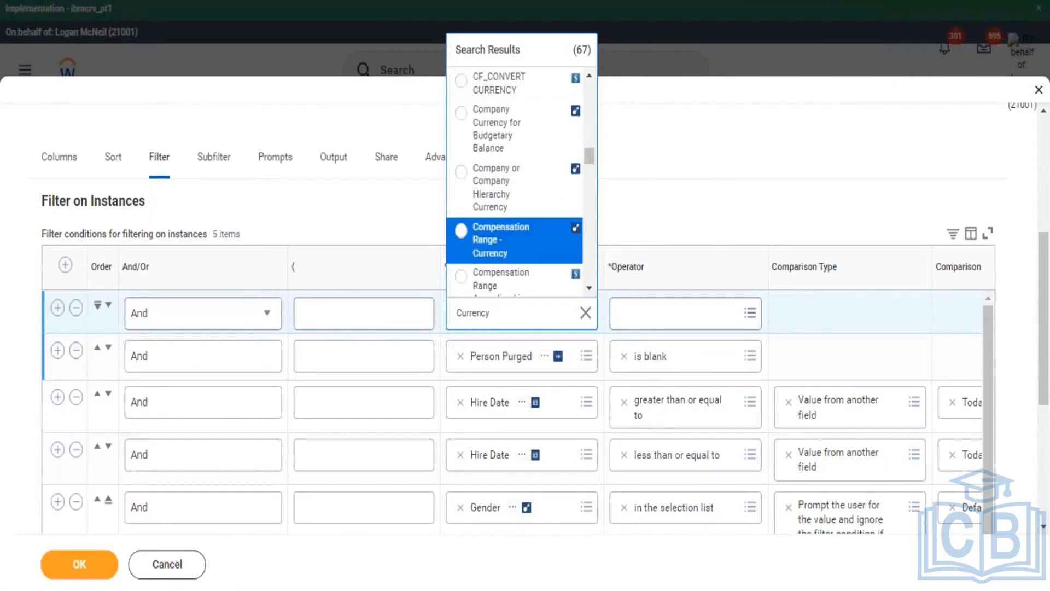
scroll(514, 273, down, 2)
scroll(514, 273, down, 1)
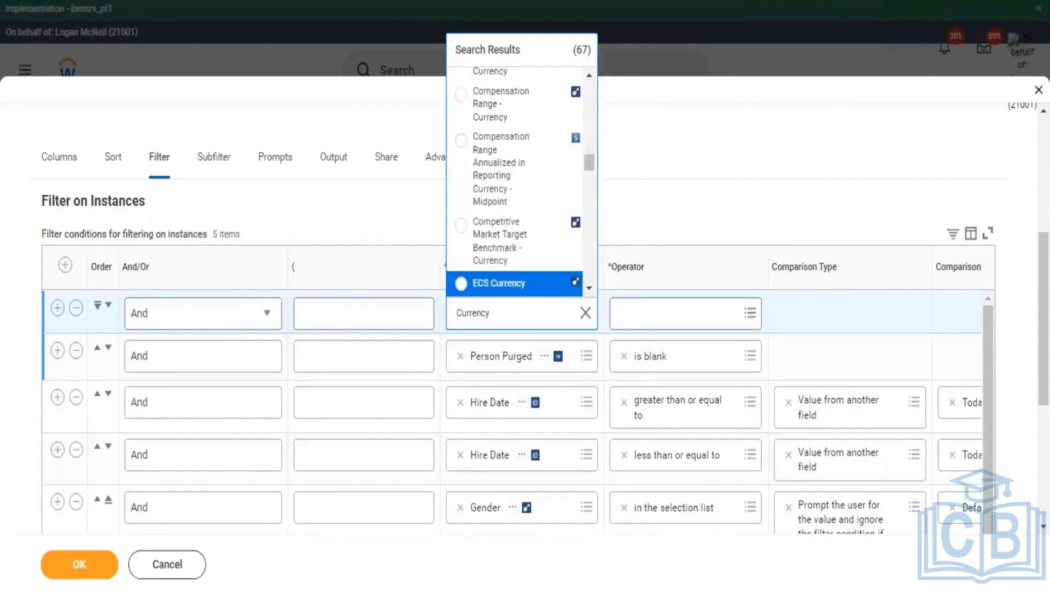
key(Down)
key(Down)
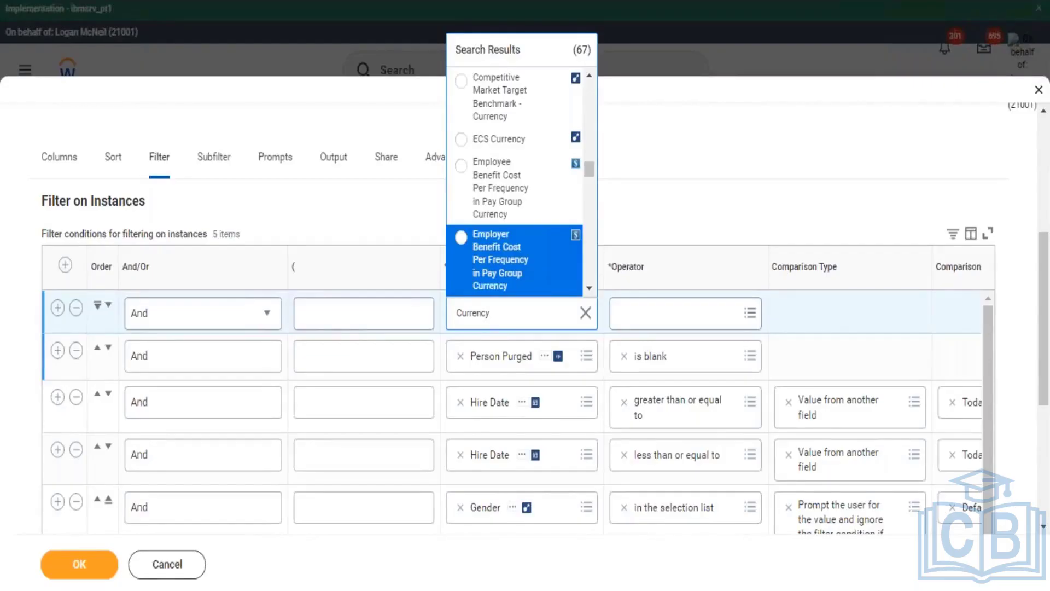
key(Down)
key(Down)
key(Down)
key(Down)
key(Down)
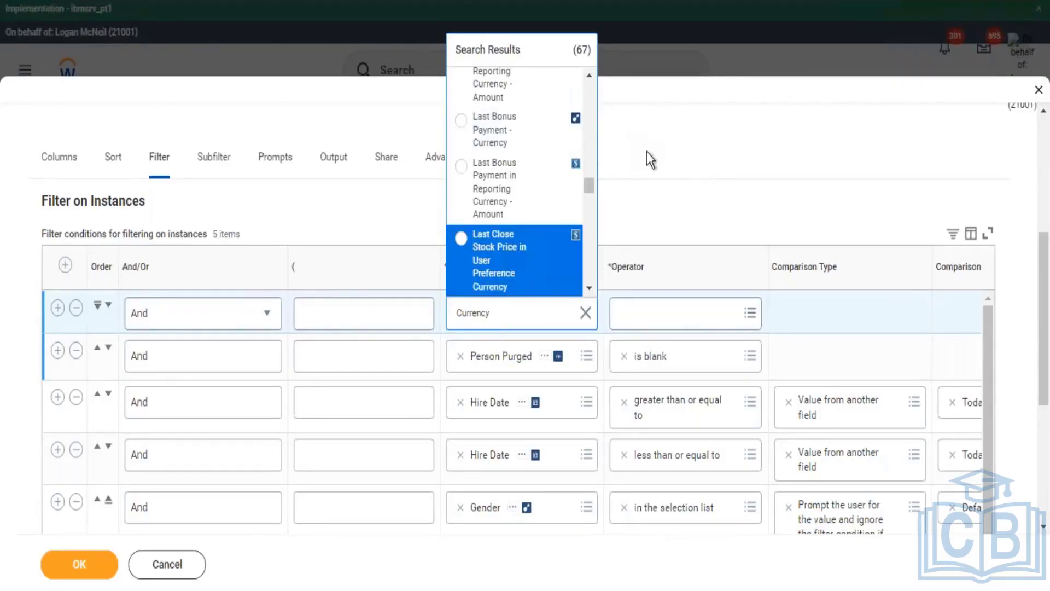
click(130, 145)
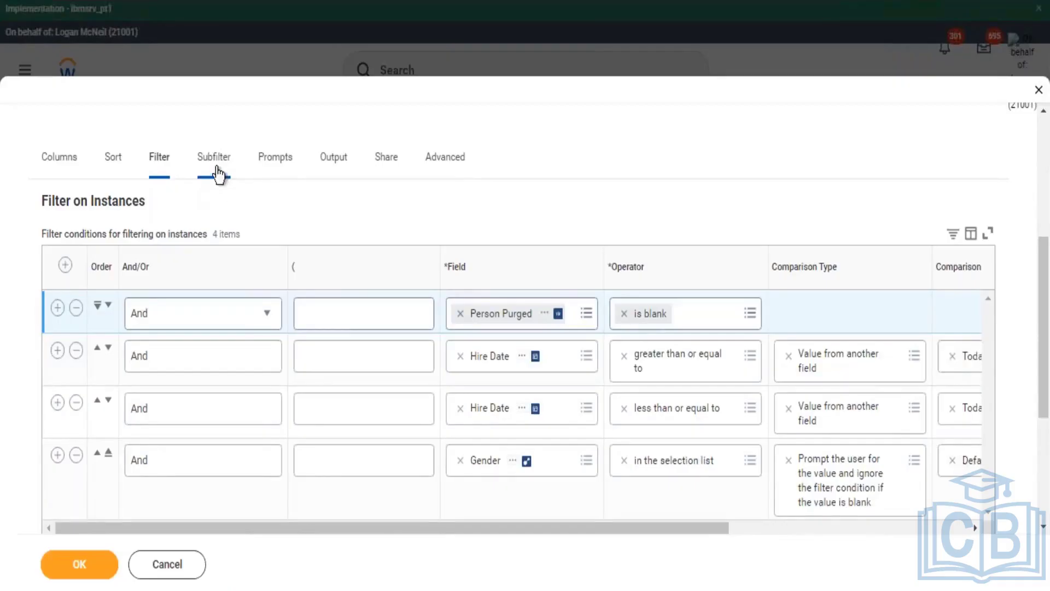
Step: Add a subfilter to the report and set its business object to Company
click(236, 175)
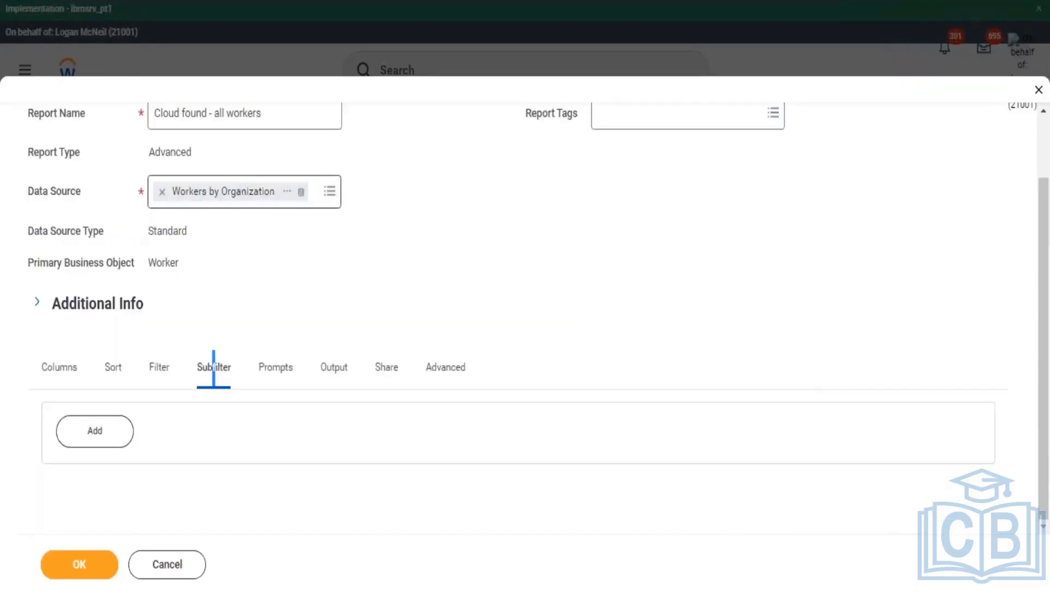
click(204, 367)
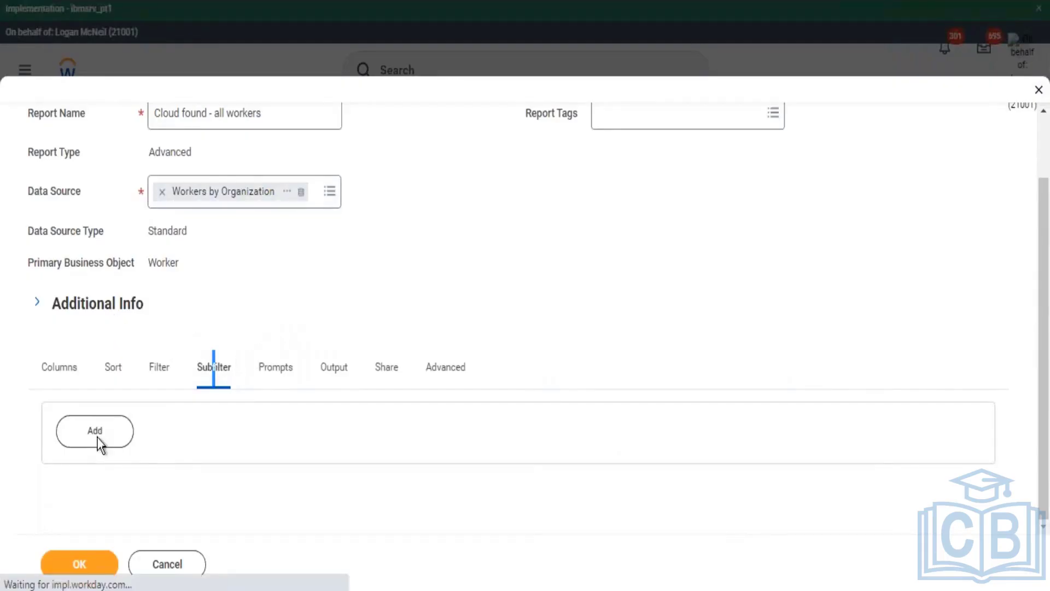
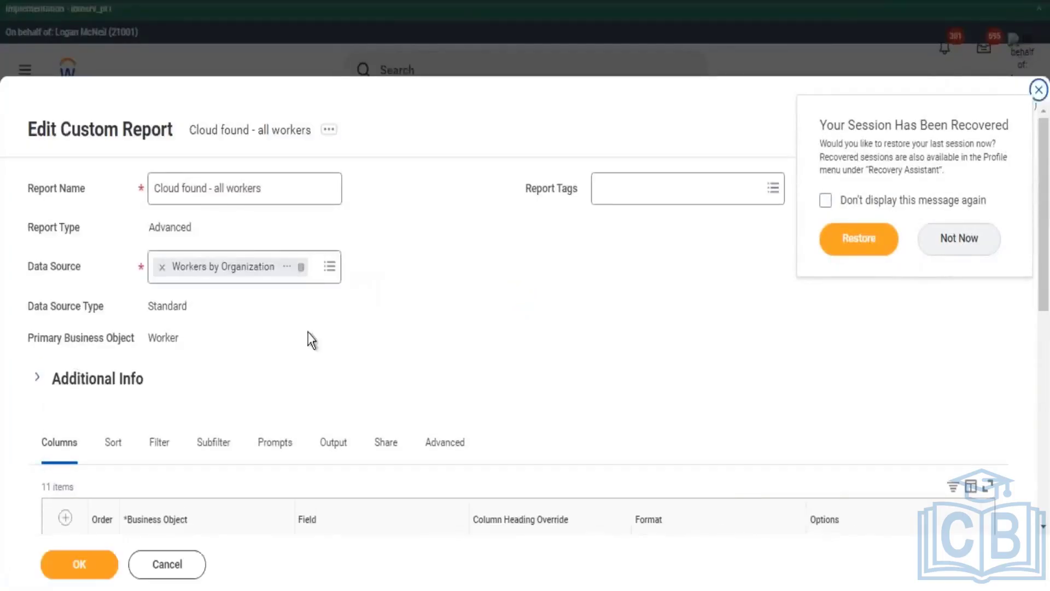
click(214, 442)
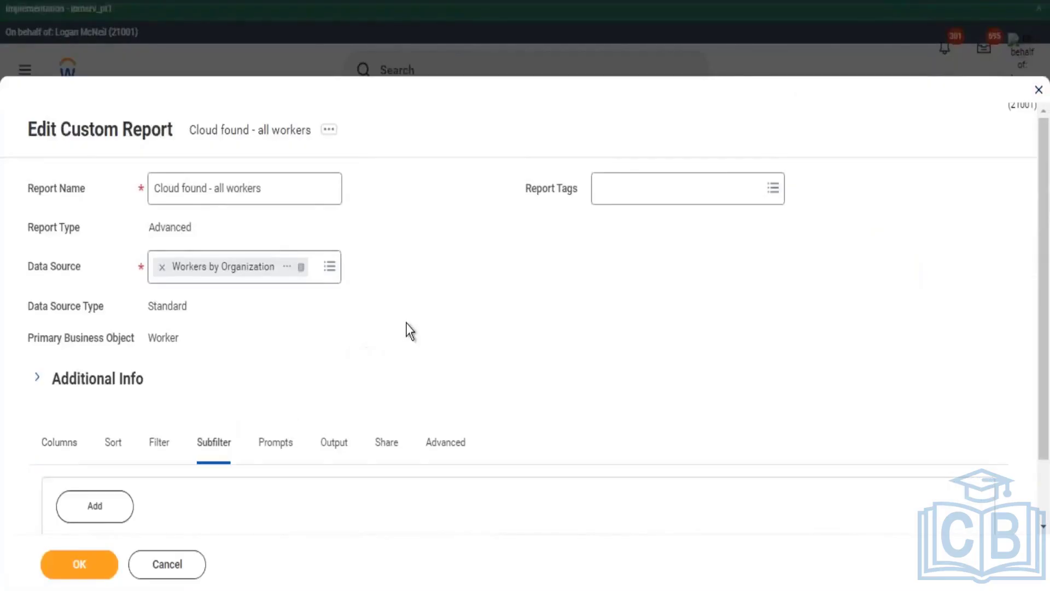
scroll(407, 328, down, 2)
click(105, 433)
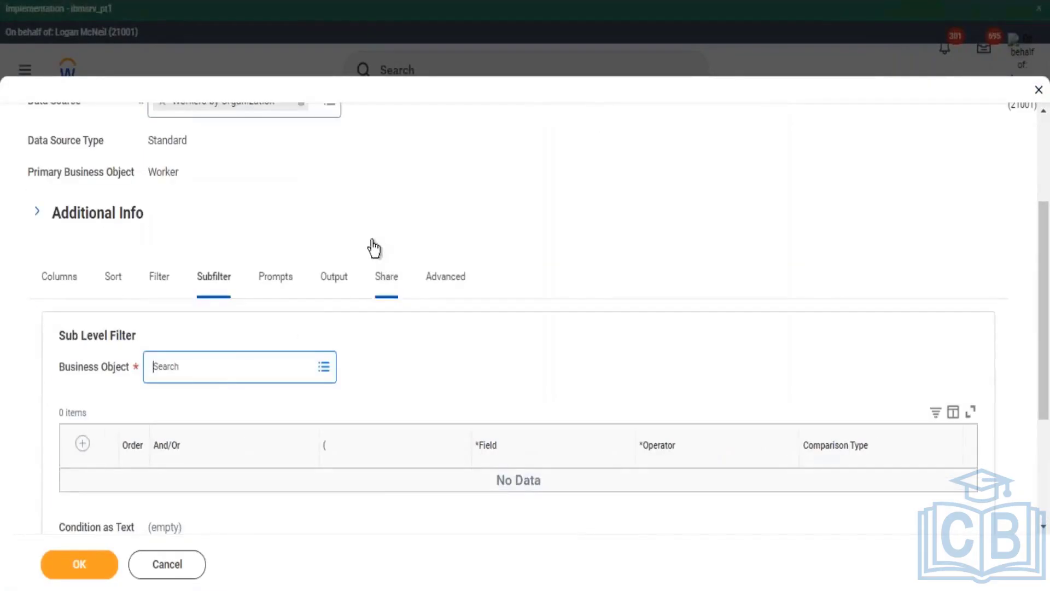
text(company)
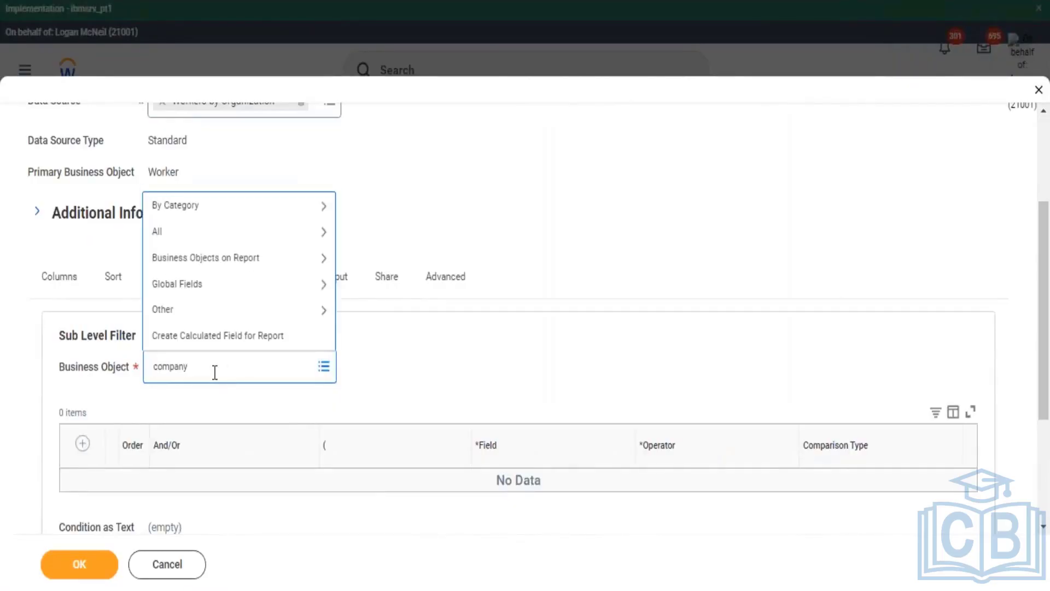
key(Return)
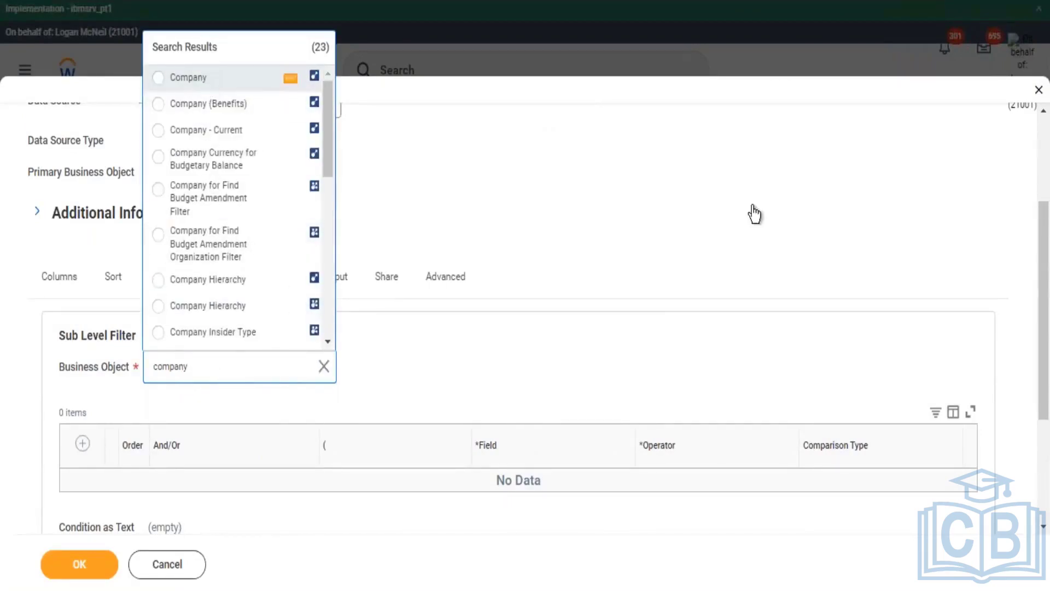
key(Return)
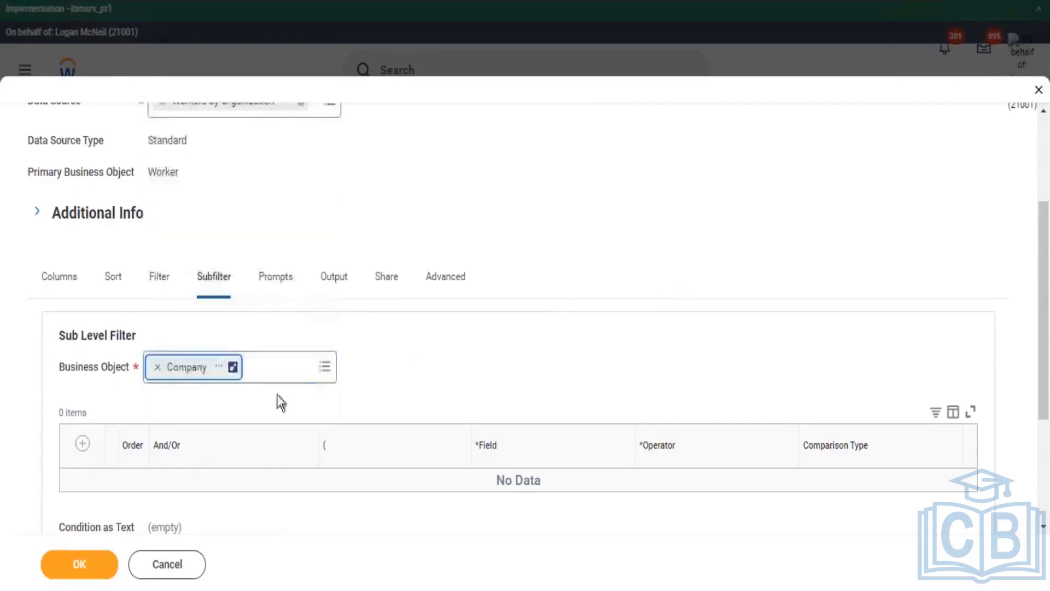
Step: Add a condition to the Company subfilter, review the Currency field's description in its details, and choose Currency as the condition's field
click(82, 444)
scroll(556, 310, down, 3)
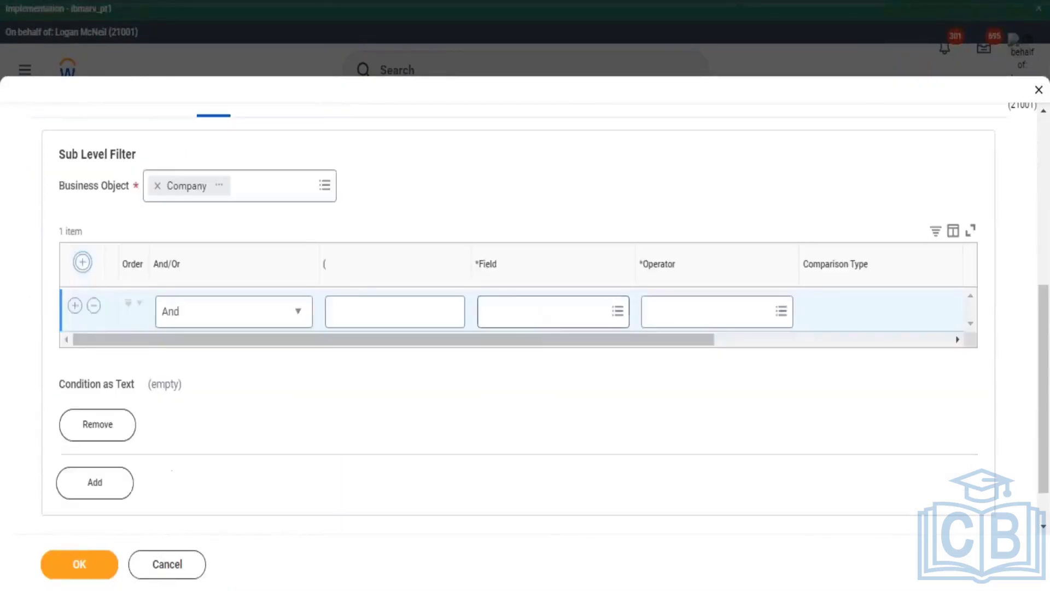
click(540, 326)
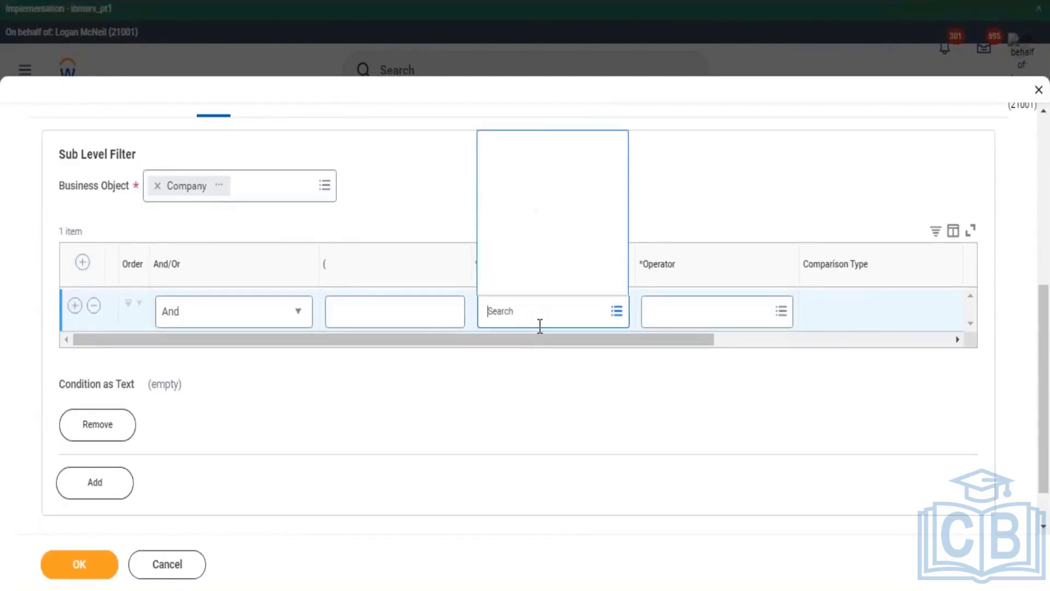
text(Currency)
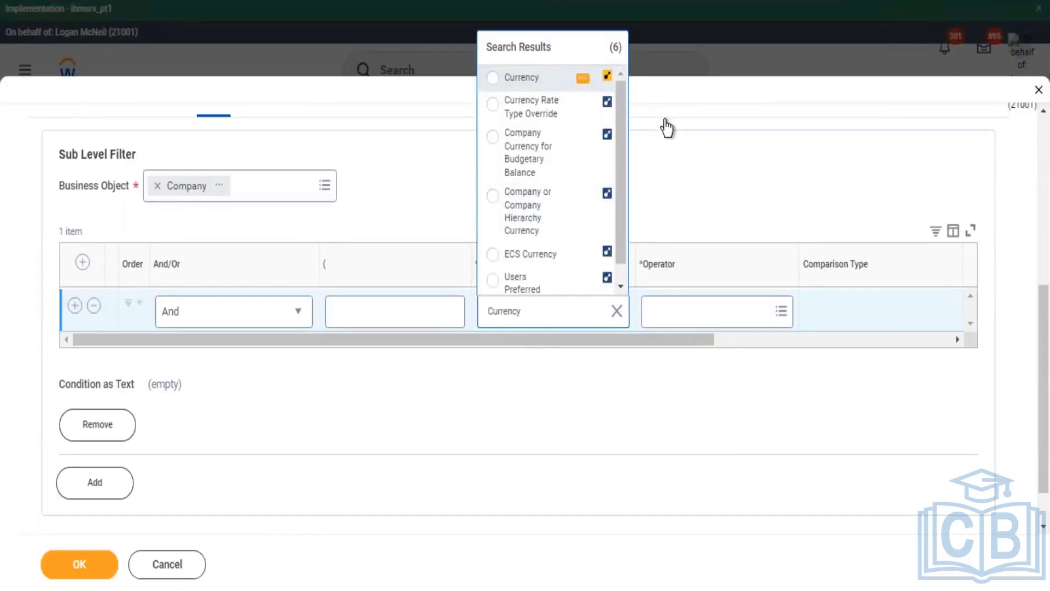
click(583, 78)
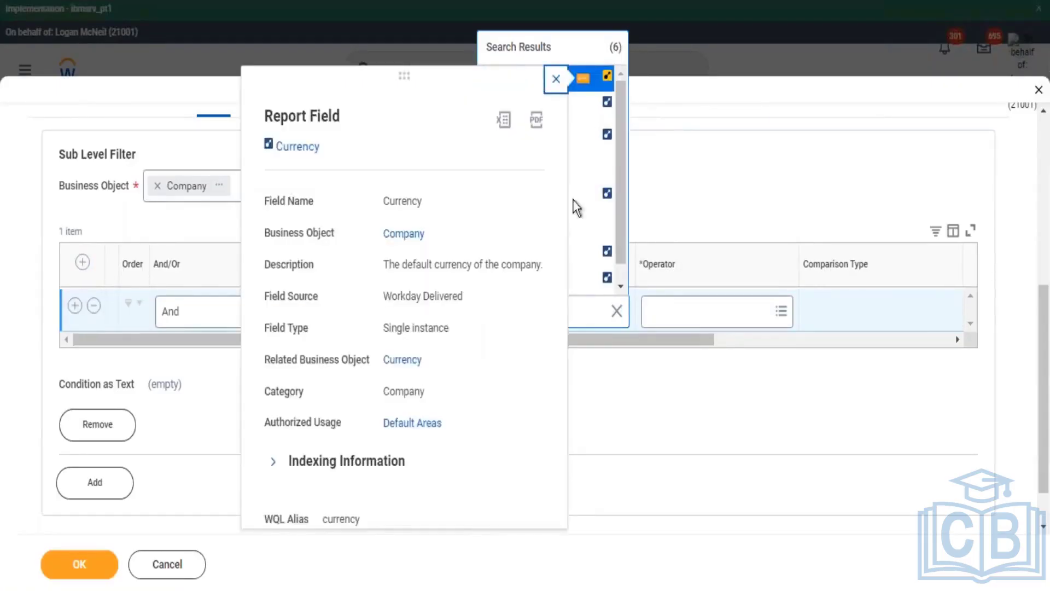
drag(414, 265, 494, 266)
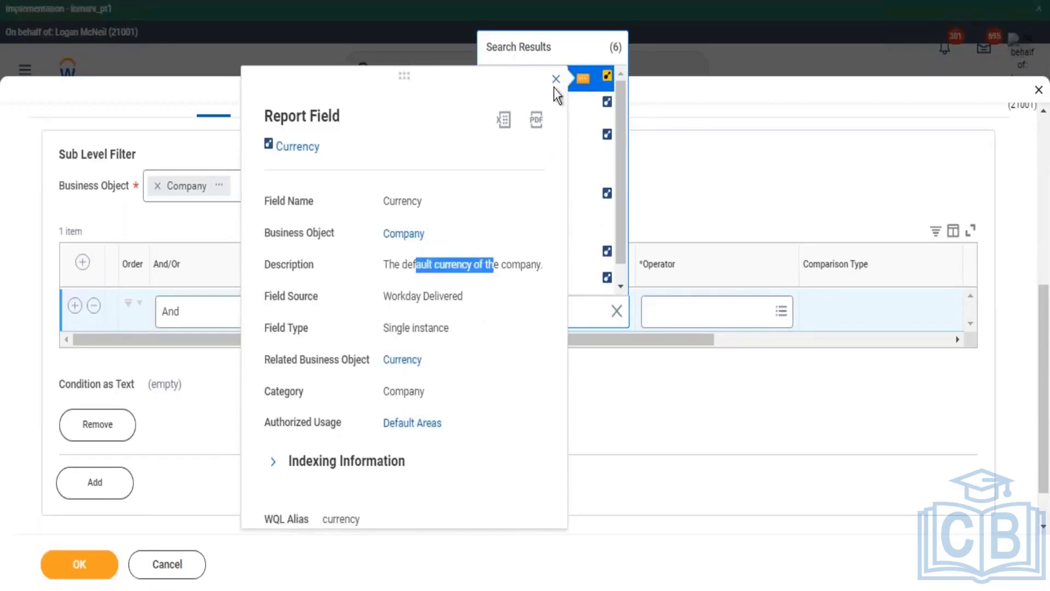
click(555, 78)
click(524, 83)
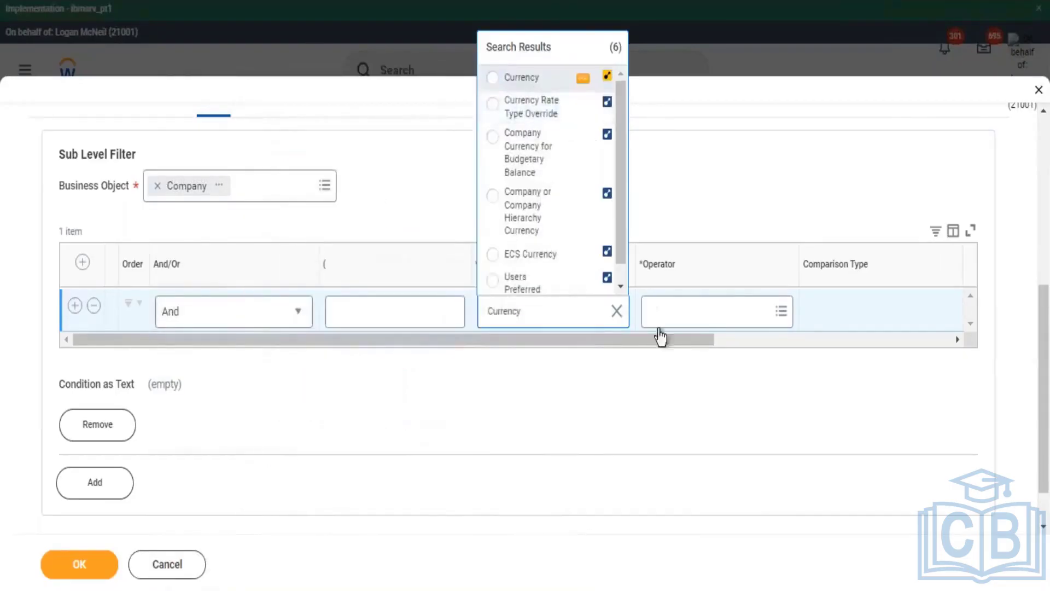
Step: Set the Currency condition to "in the selection list" with "Value specified in this filter" and USD as the comparison value
click(689, 323)
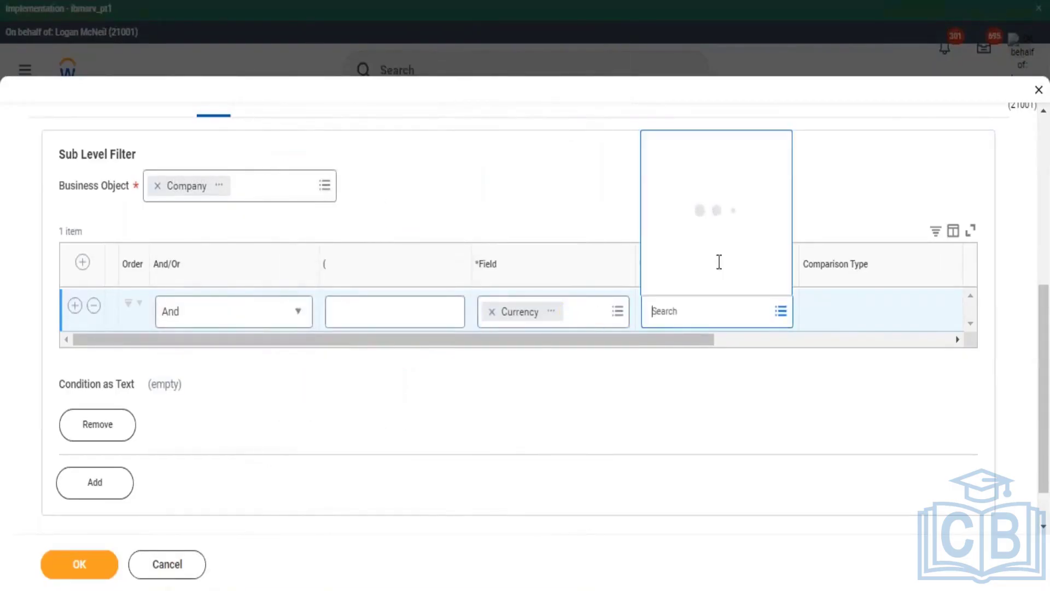
click(694, 251)
click(709, 200)
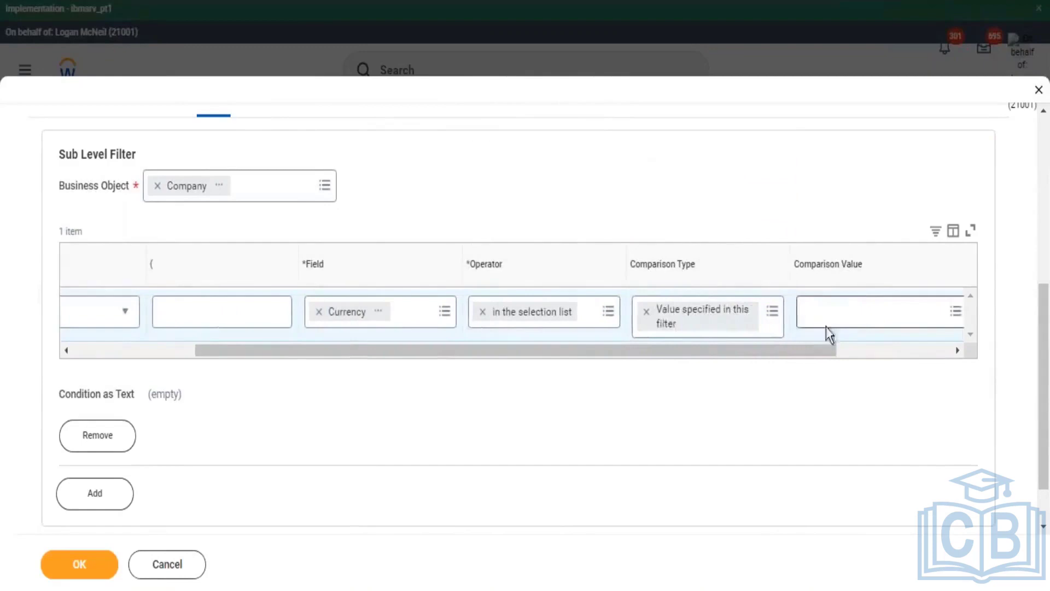
click(841, 310)
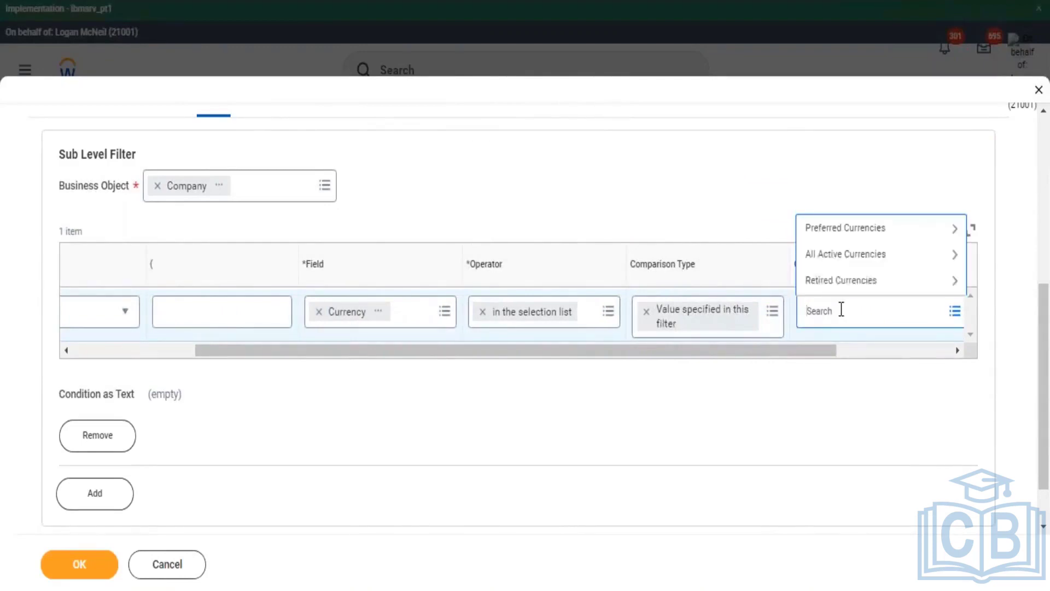
key(Return)
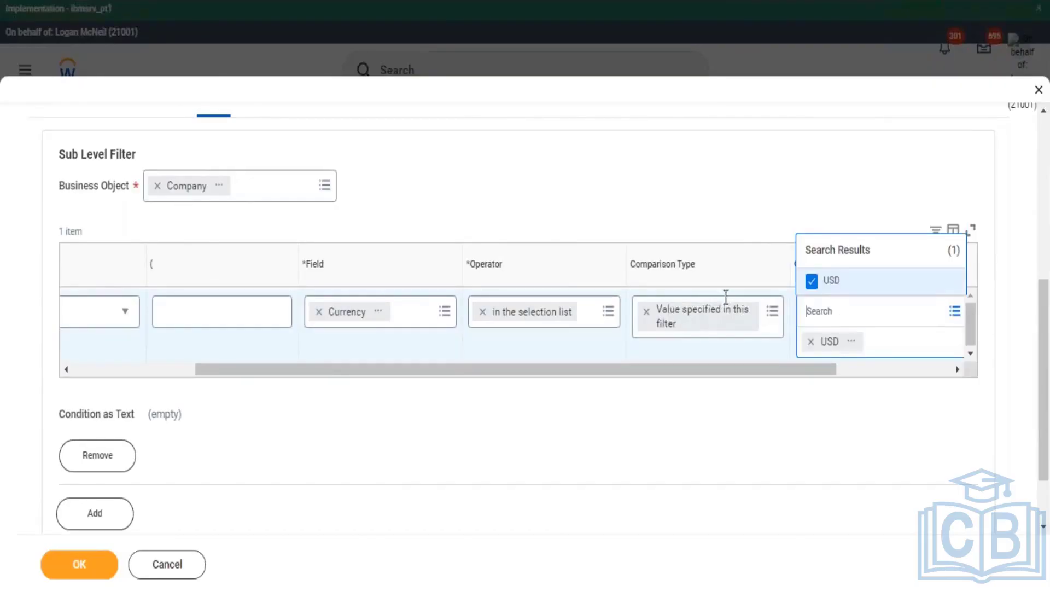
click(391, 327)
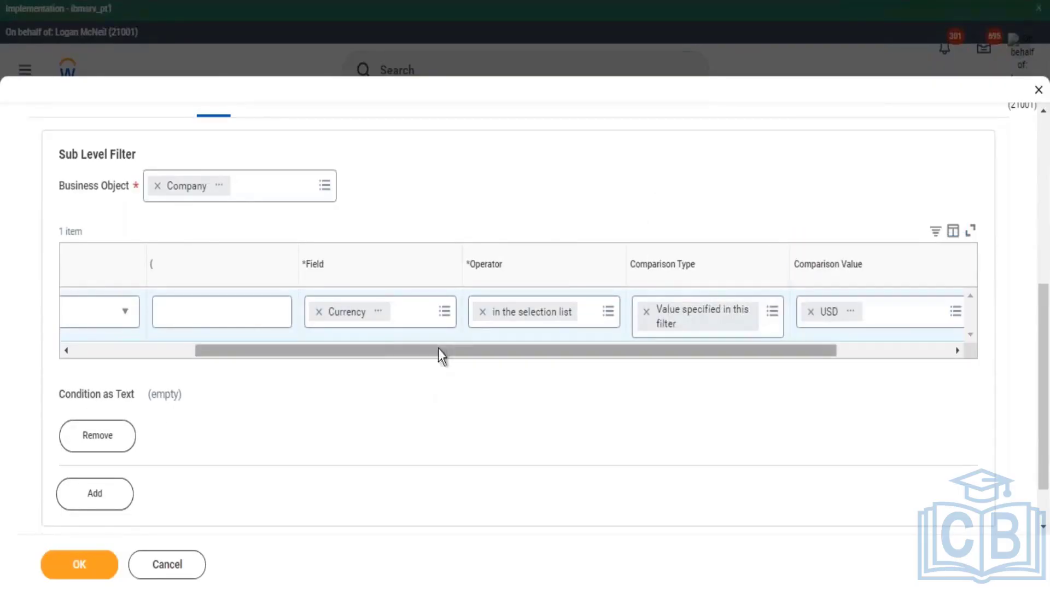
Step: Add a new first condition to the report's filter on instances and choose Company as its field
drag(438, 348, 239, 370)
scroll(146, 310, up, 3)
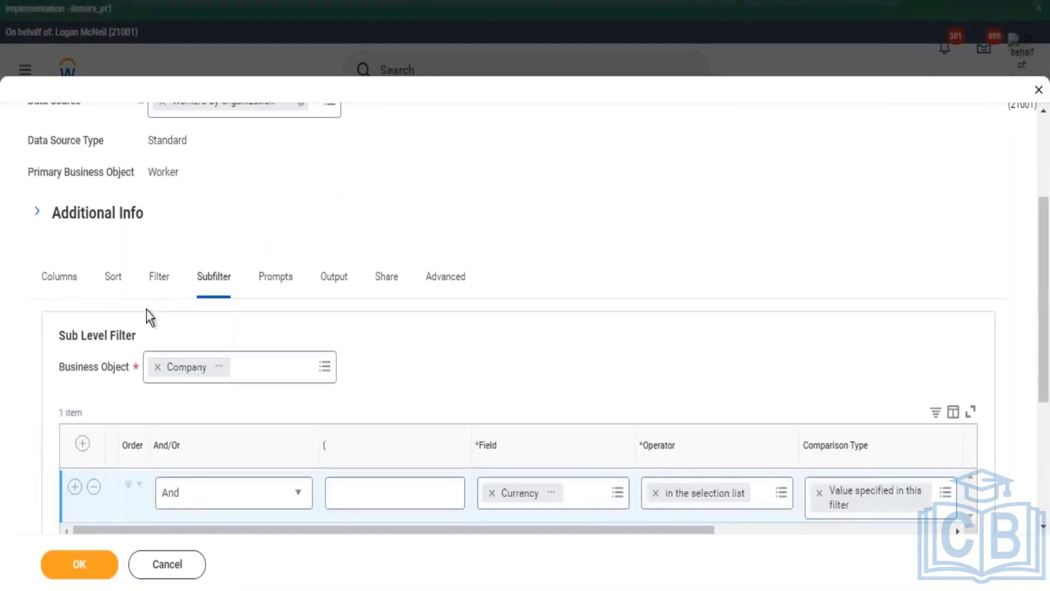
click(220, 372)
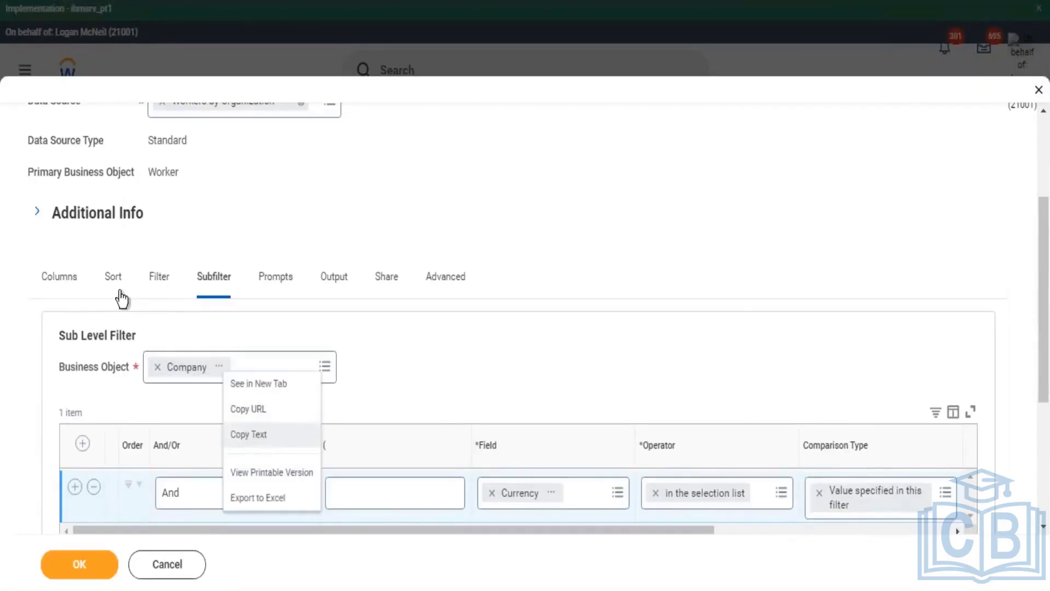
click(159, 276)
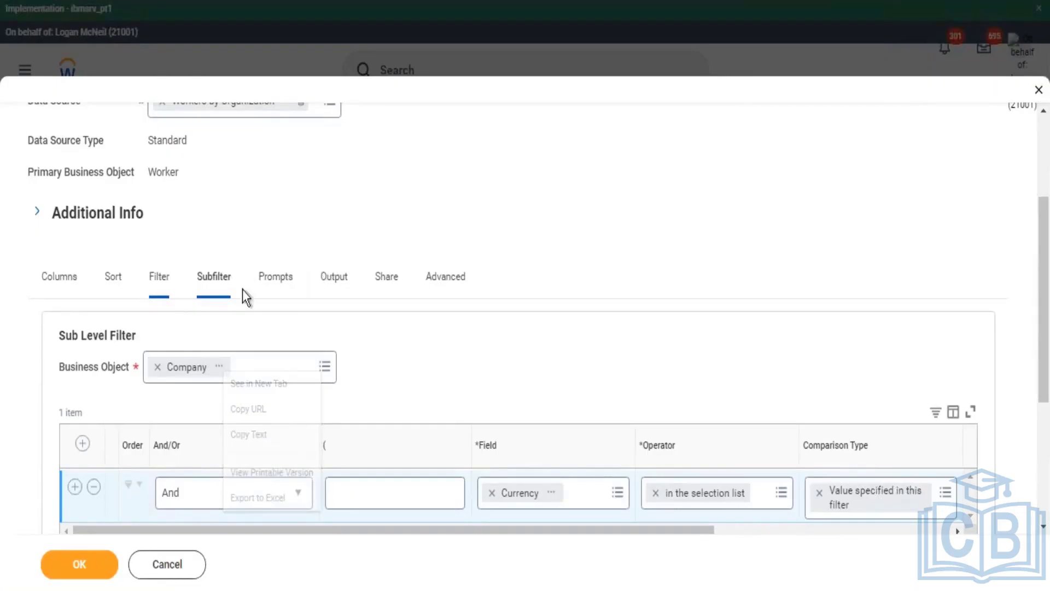
click(172, 296)
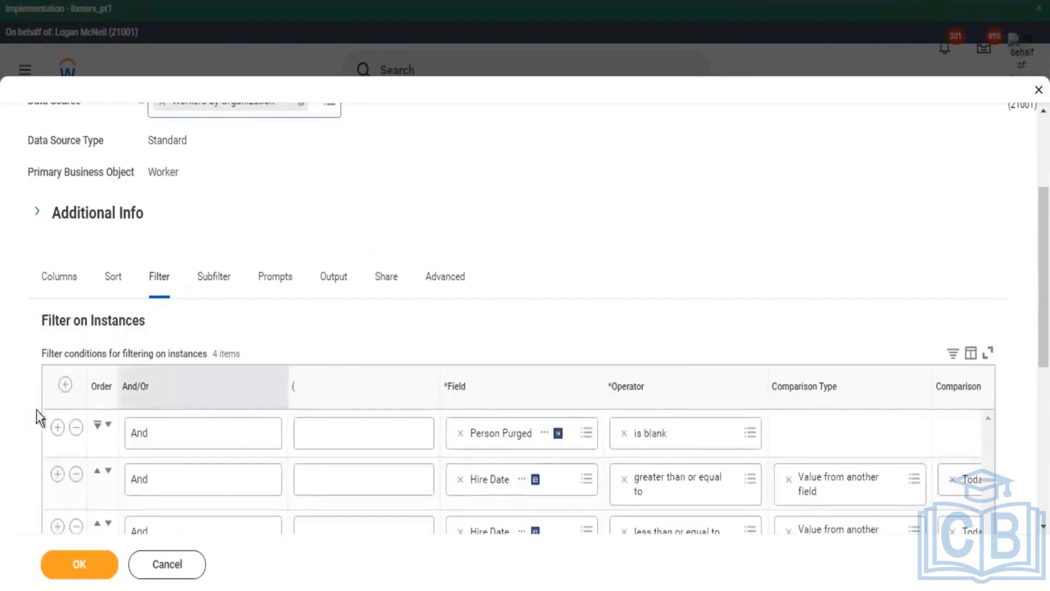
click(66, 385)
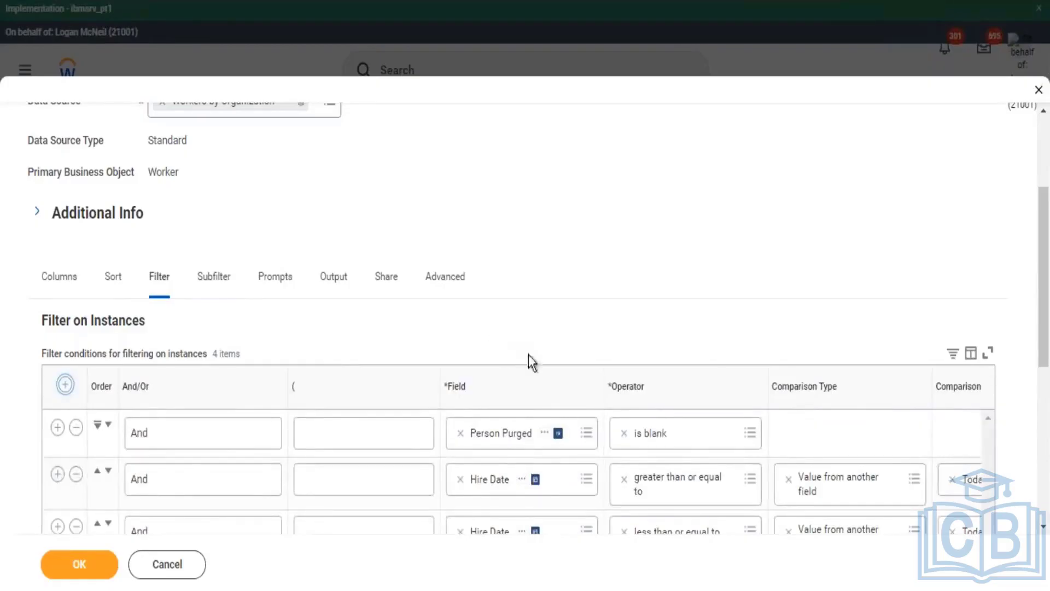
click(490, 440)
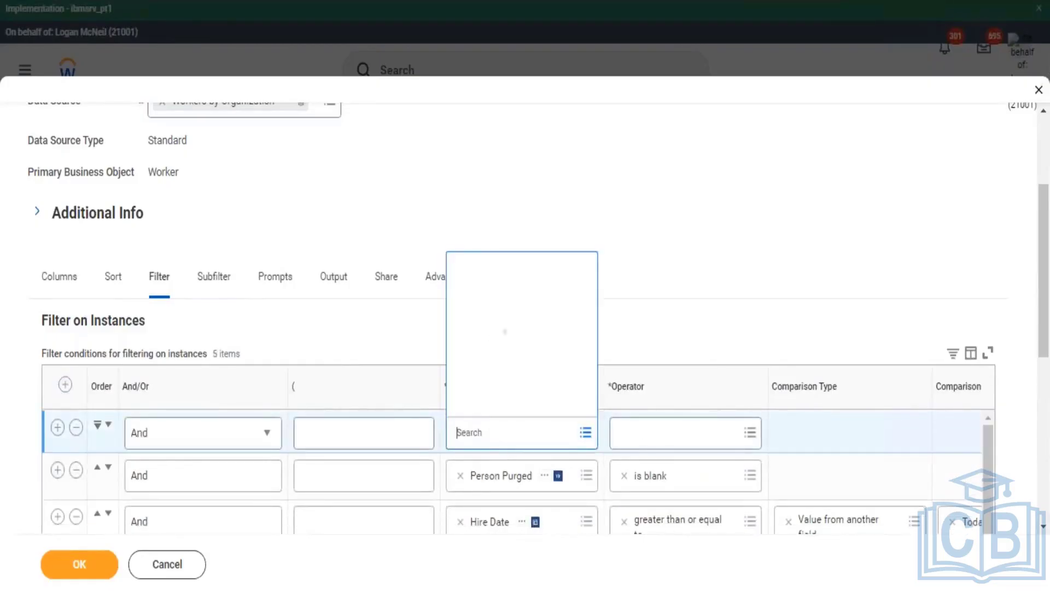
text(company)
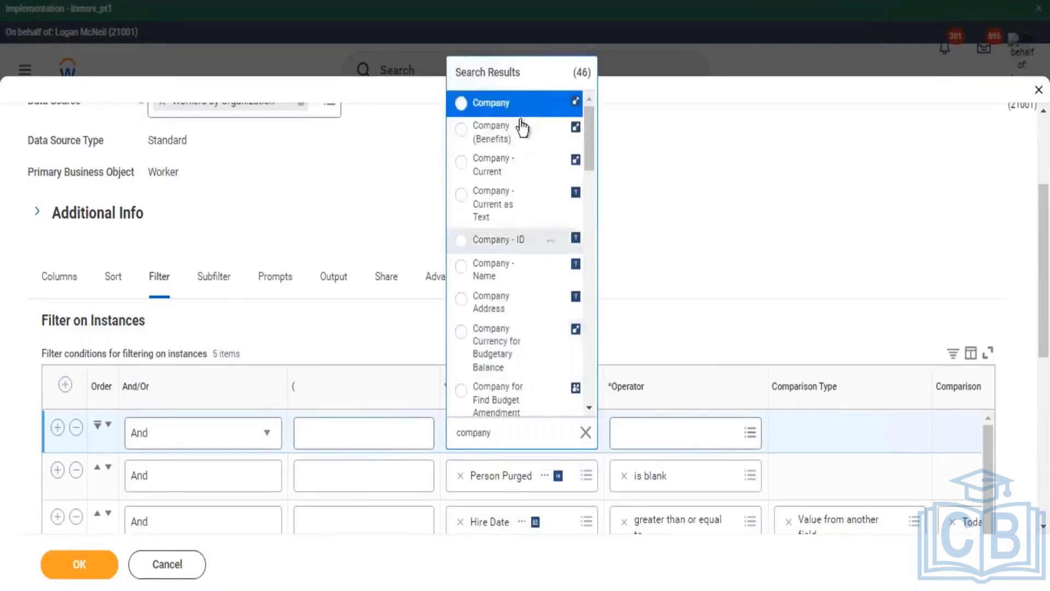
click(516, 109)
Step: Check the subfilter's Company business object, and set the Company instance filter condition's operator to "is not empty"
click(211, 282)
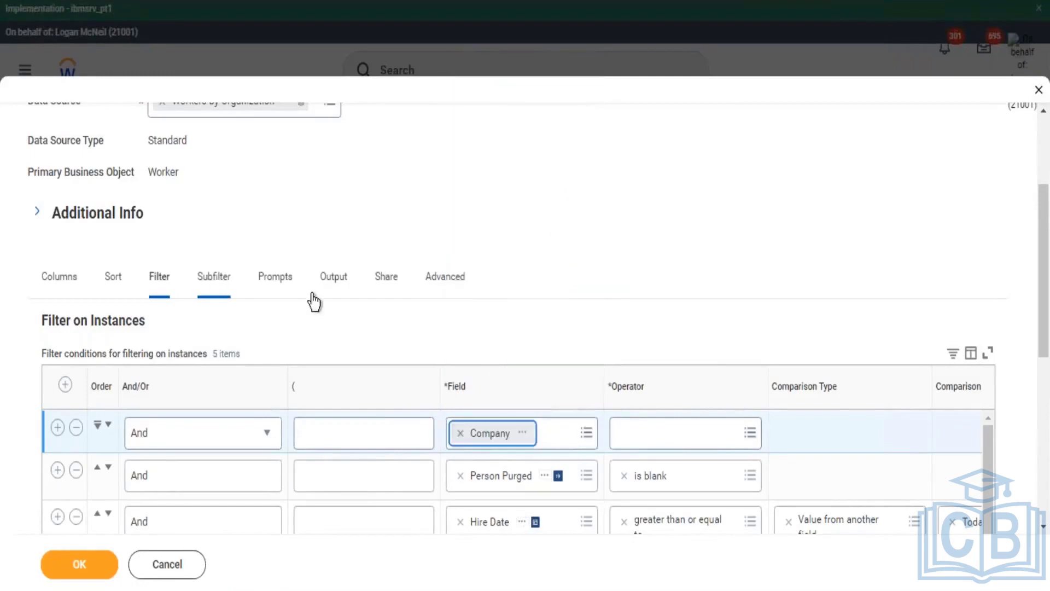
scroll(574, 506, down, 3)
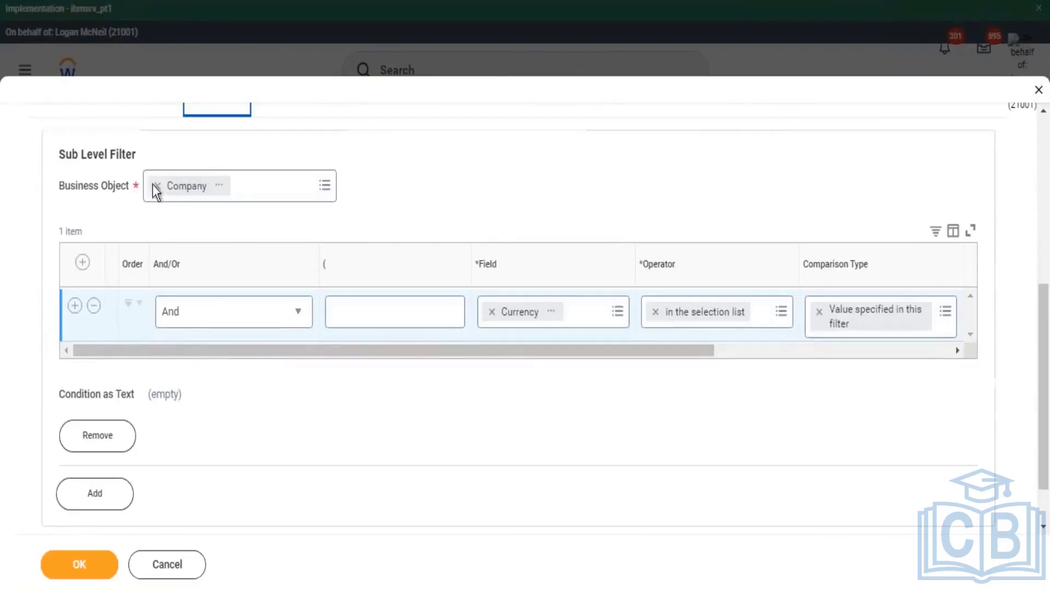
scroll(143, 379, up, 5)
click(160, 366)
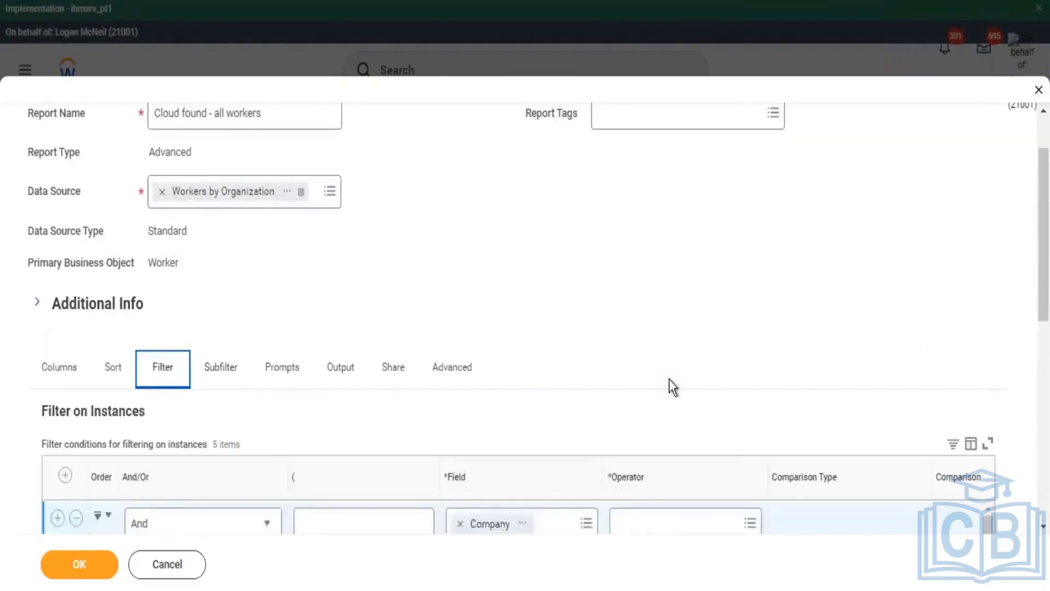
scroll(668, 379, down, 2)
click(685, 432)
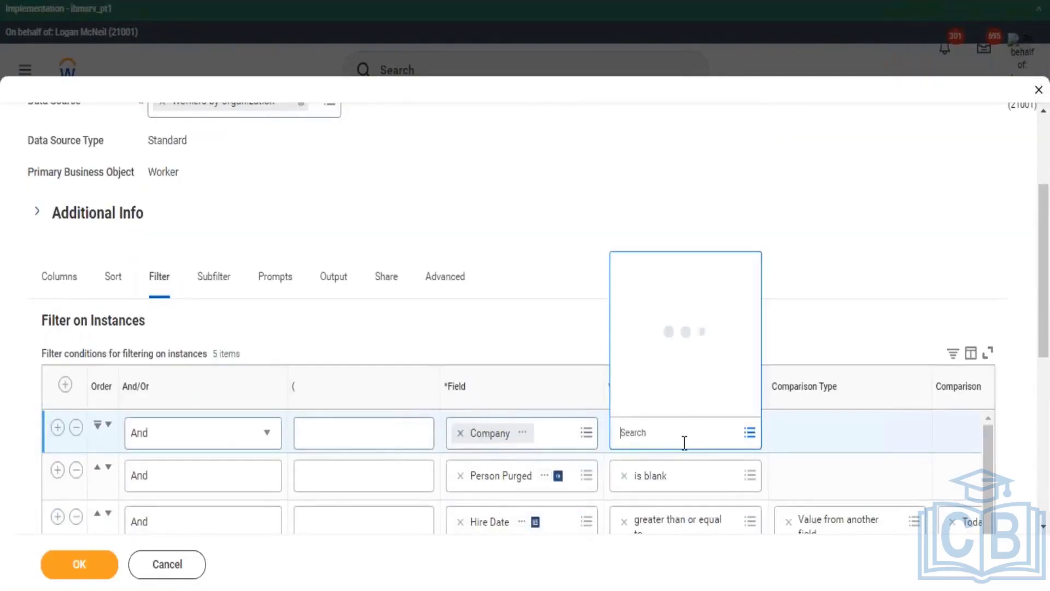
click(687, 379)
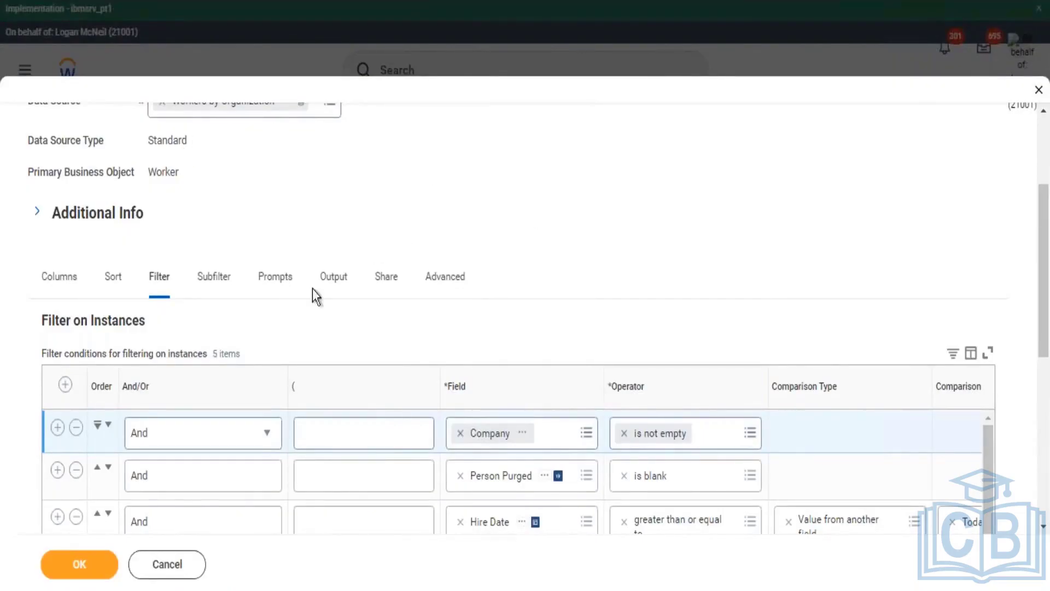
Step: Compare the Company subfilter's Currency condition, including its comparison value, with the conditions in the filter on instances
click(194, 294)
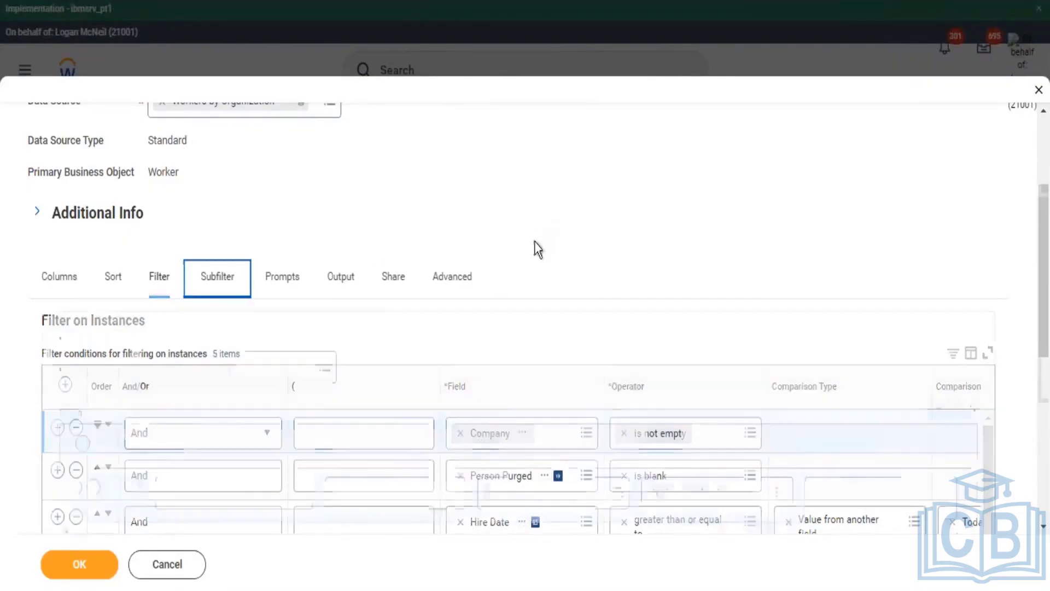
scroll(556, 221, down, 3)
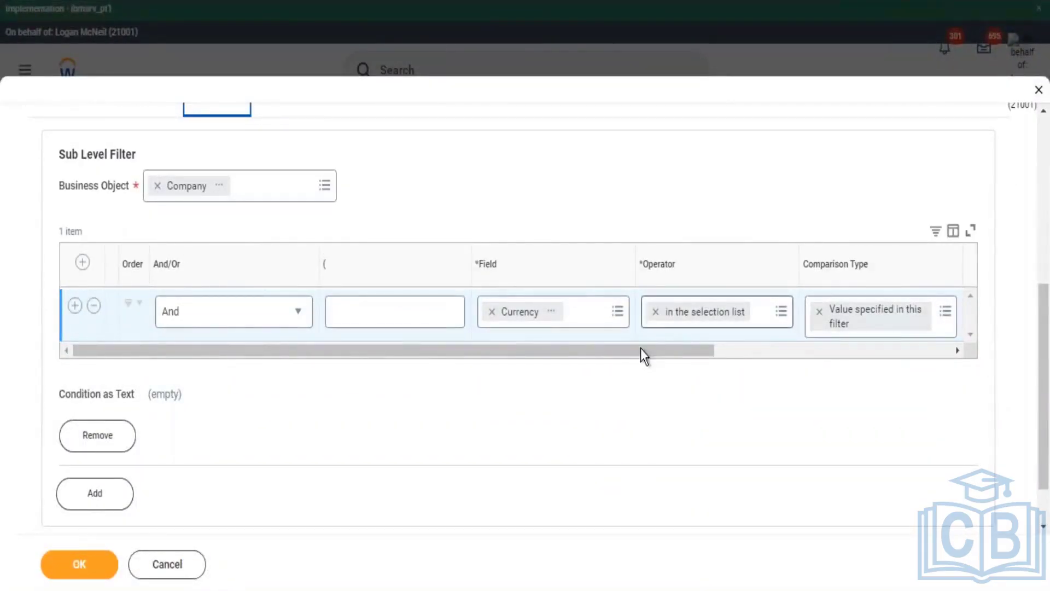
drag(702, 358, 841, 350)
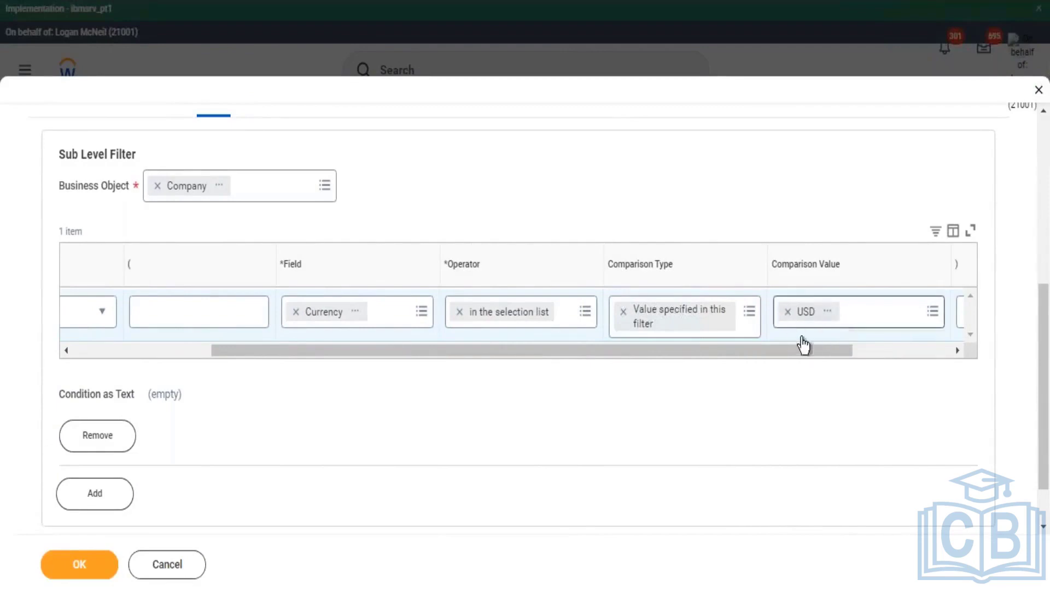
drag(803, 353, 469, 350)
drag(386, 352, 208, 260)
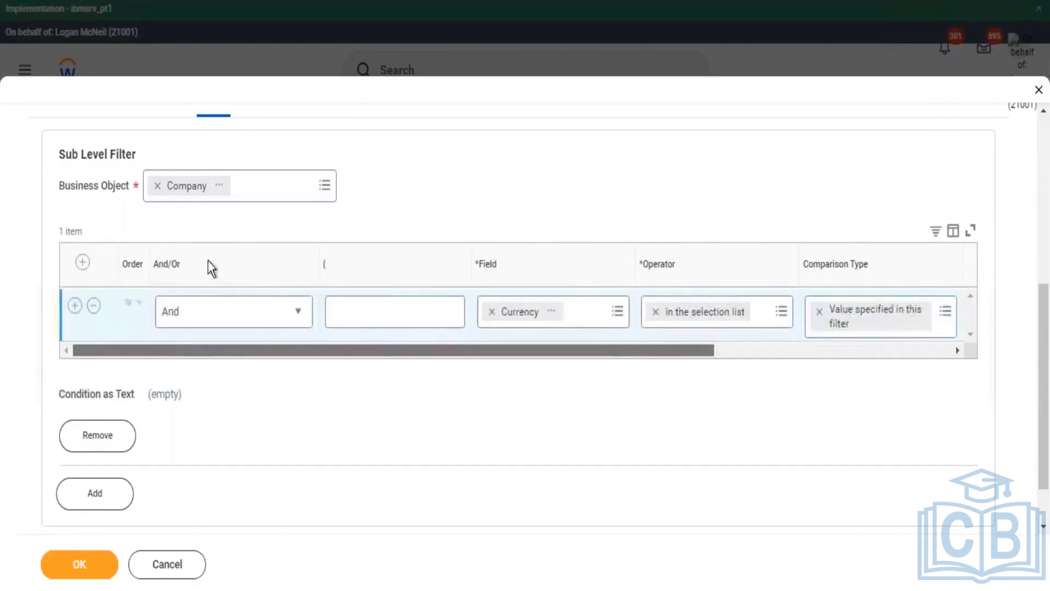
scroll(167, 363, up, 6)
click(156, 430)
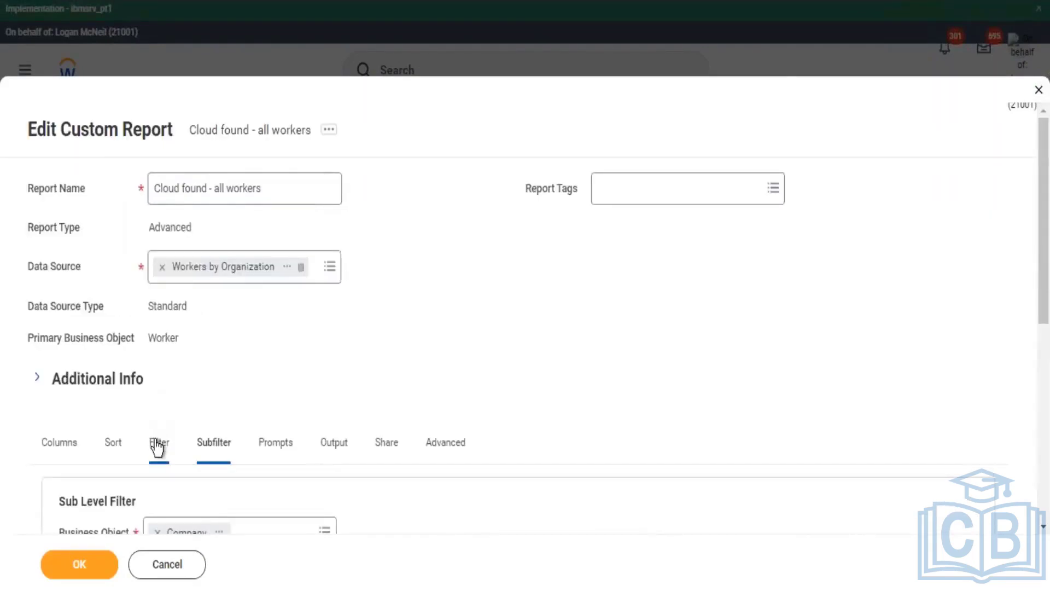
scroll(394, 405, down, 8)
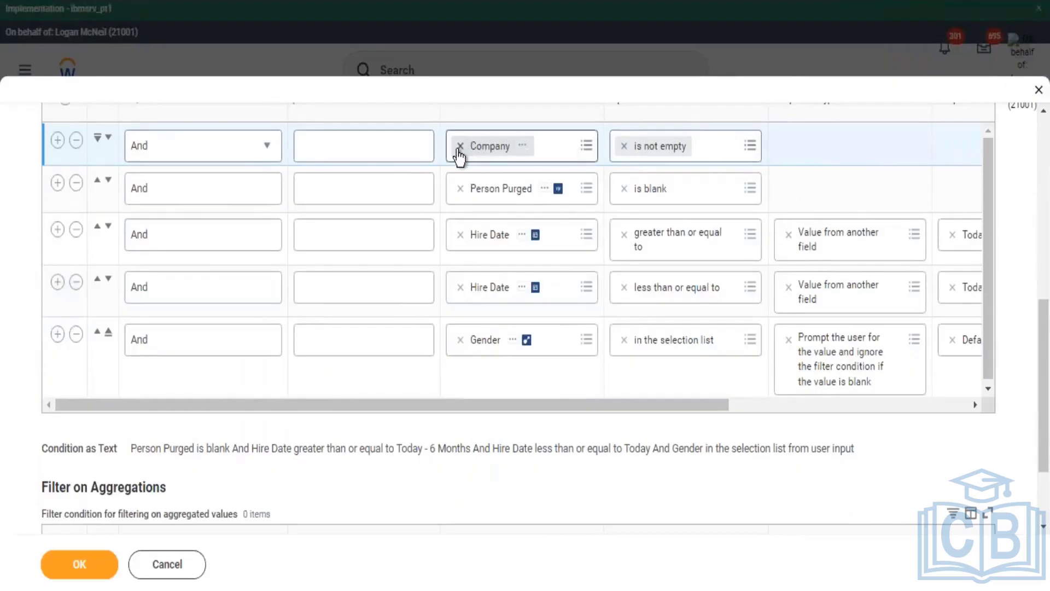
scroll(248, 186, up, 5)
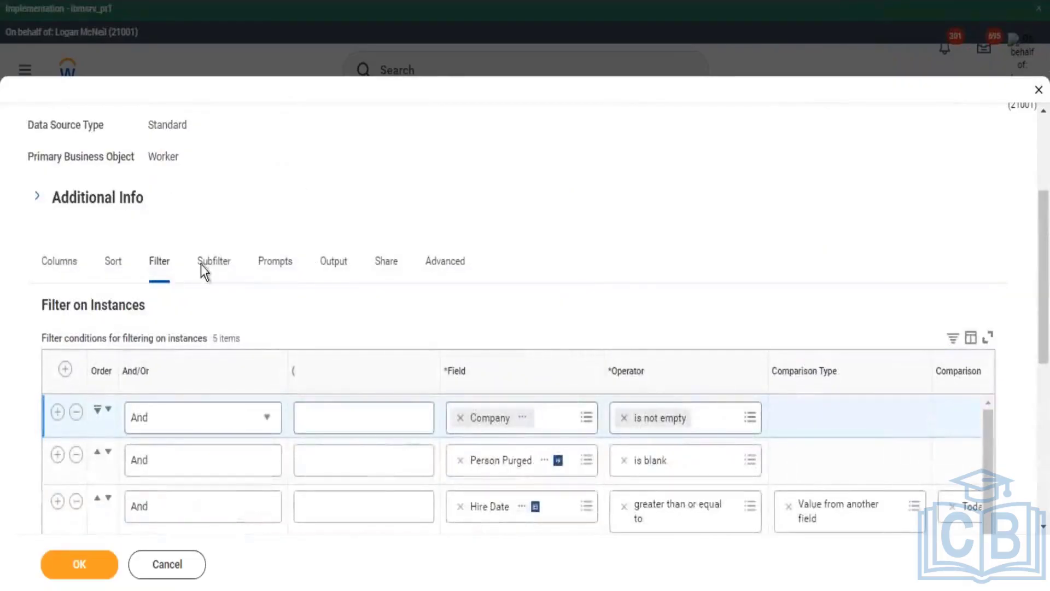
Step: Review the subfilter's business object and add a second condition row below Currency in the Company subfilter
click(207, 268)
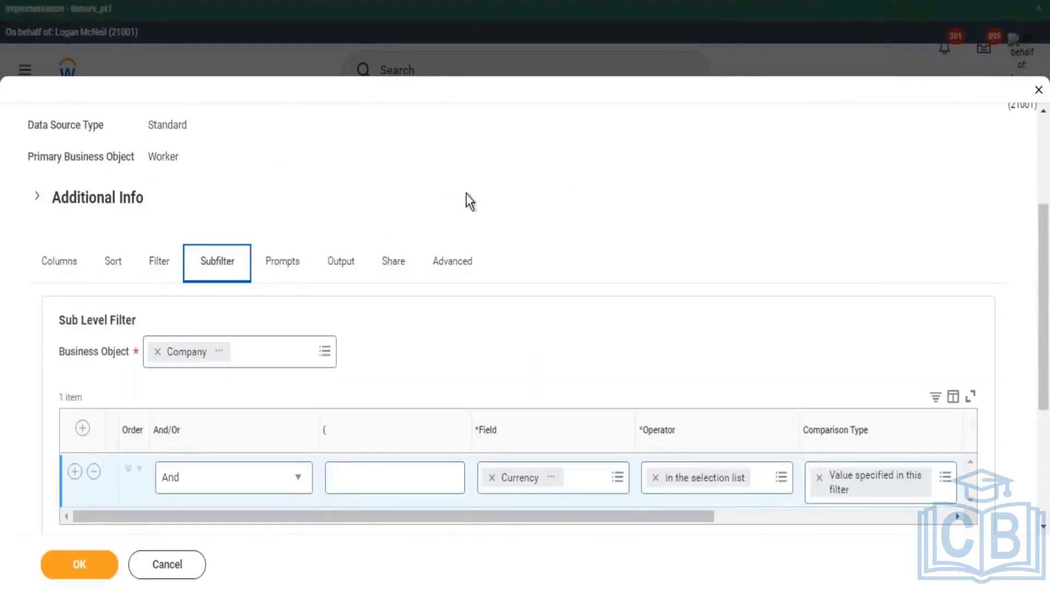
scroll(31, 508, down, 2)
scroll(406, 363, down, 3)
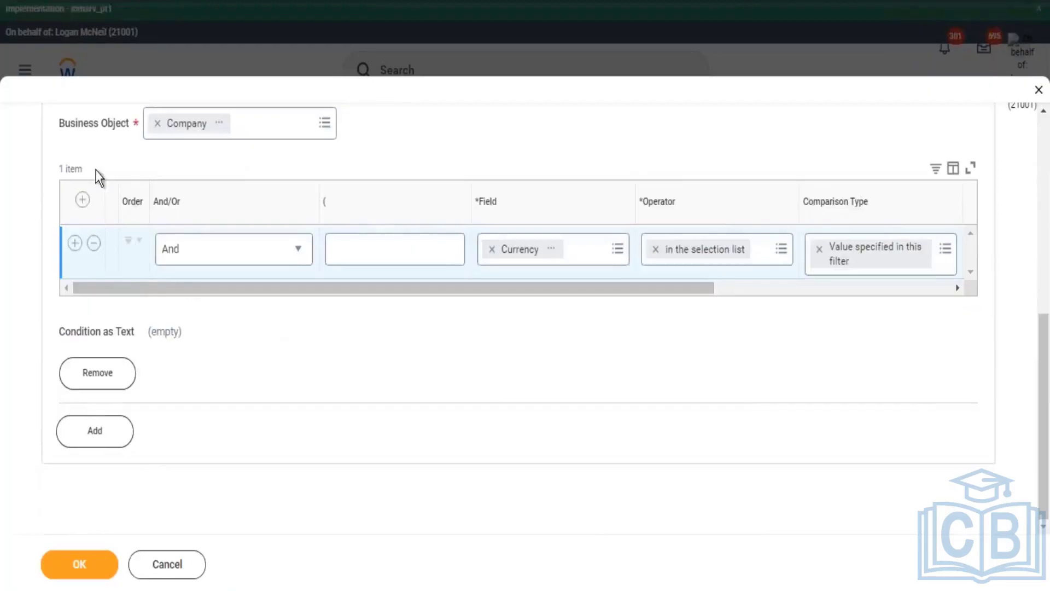
scroll(306, 208, up, 3)
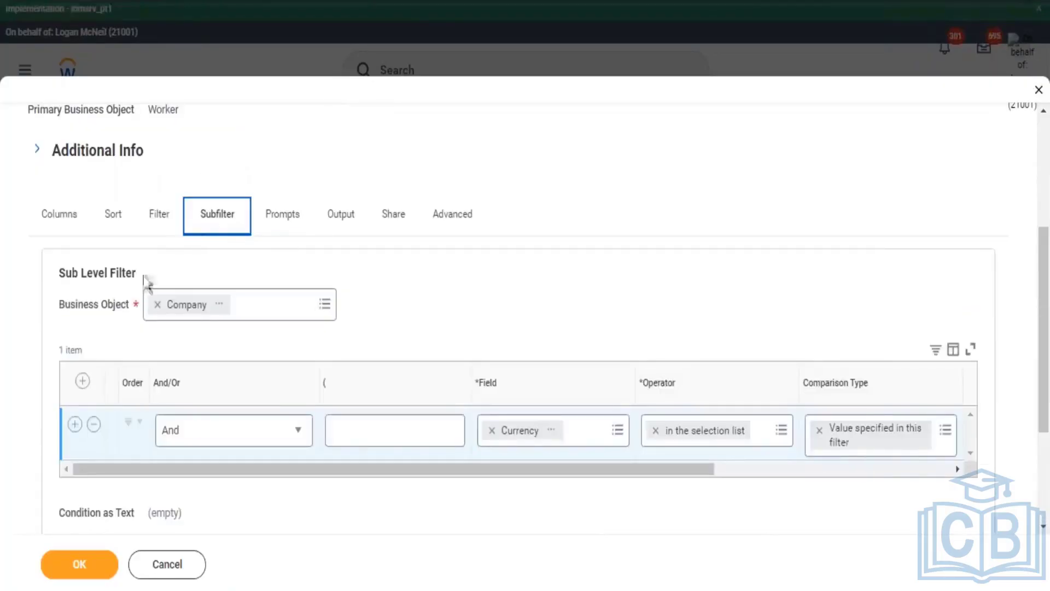
click(74, 306)
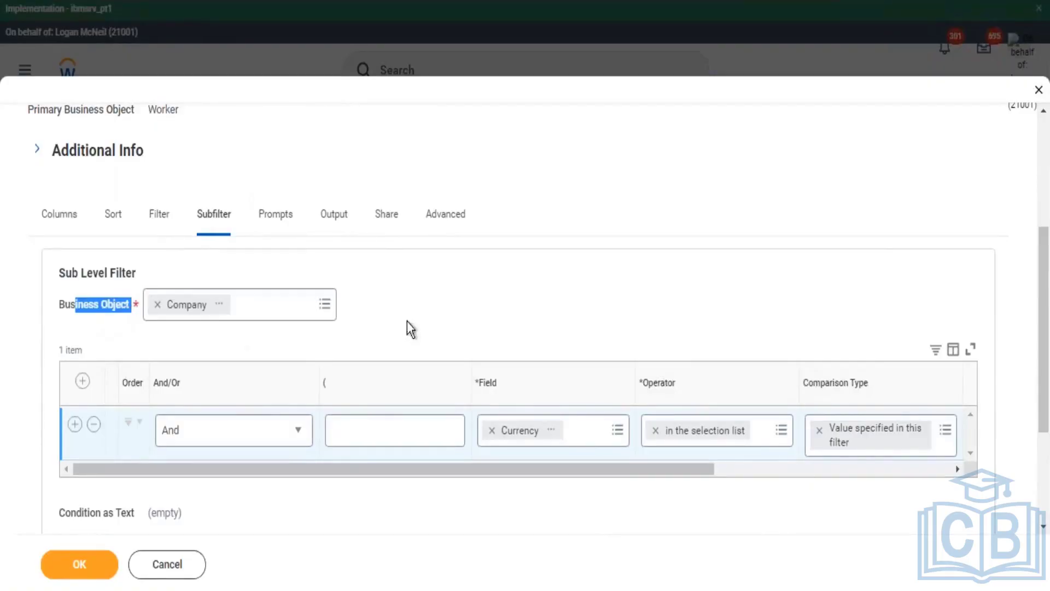
scroll(427, 312, down, 3)
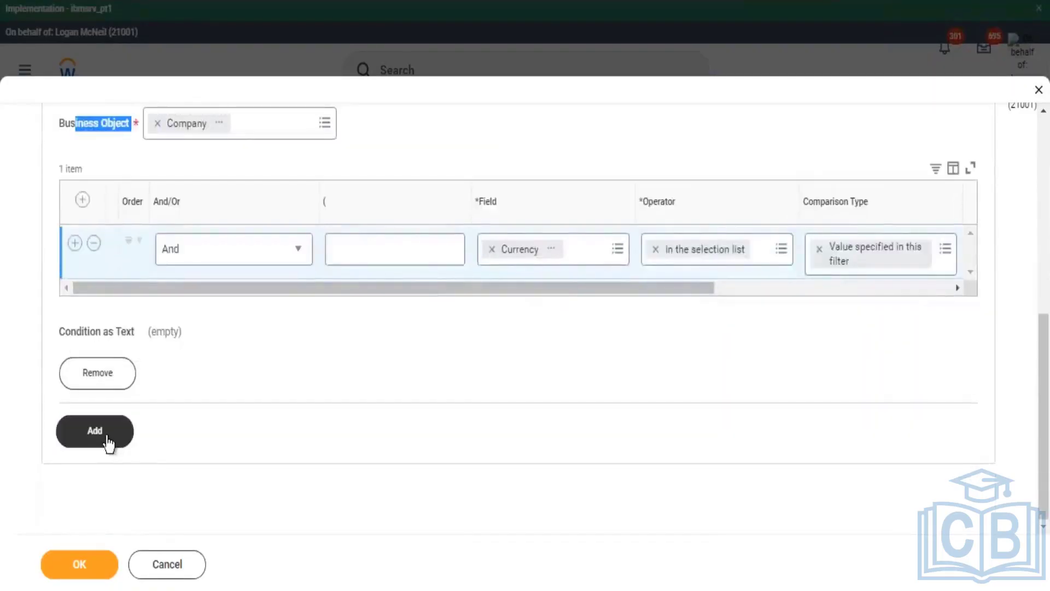
click(110, 436)
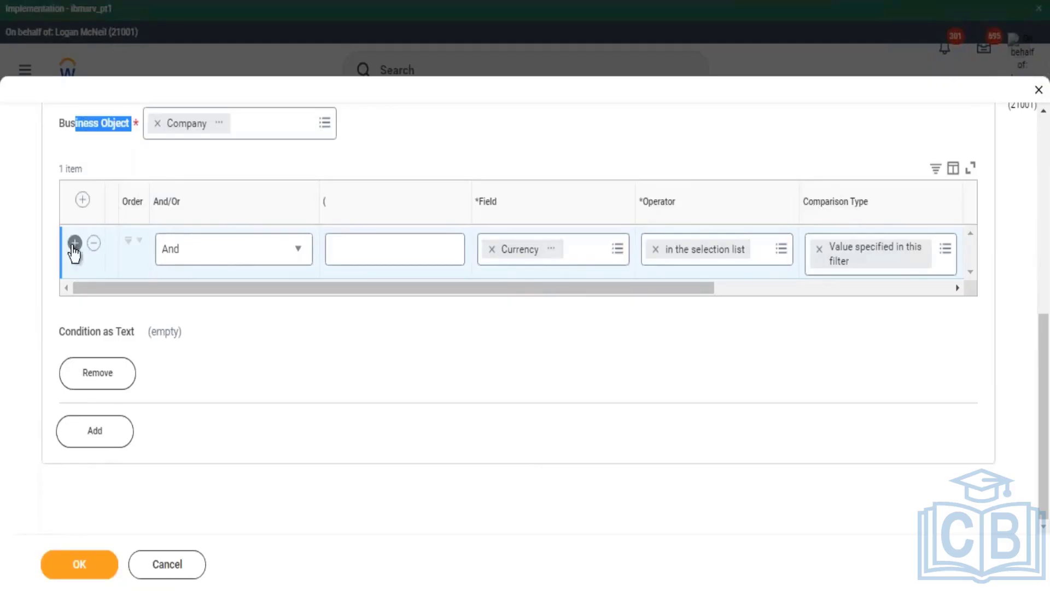
click(74, 242)
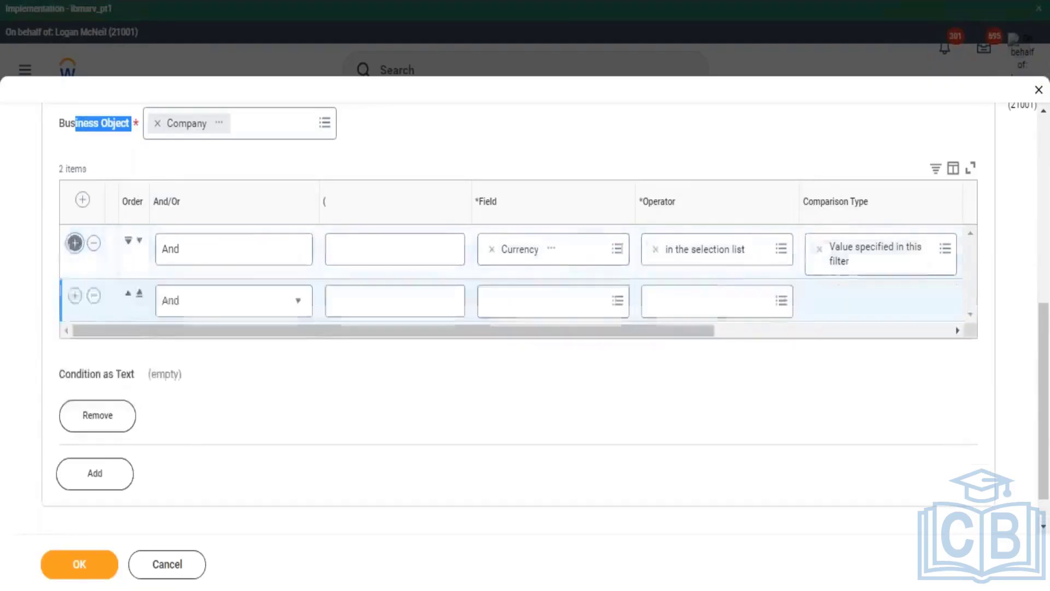
Step: Examine the report's column list, checking each column's business object and field down to the last row
scroll(107, 181, up, 5)
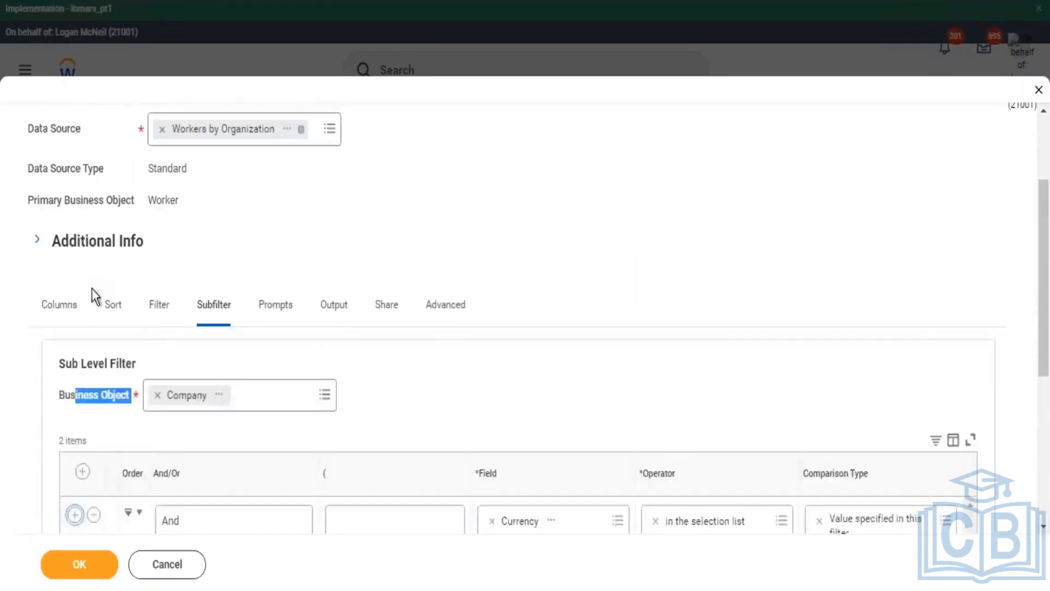
click(76, 309)
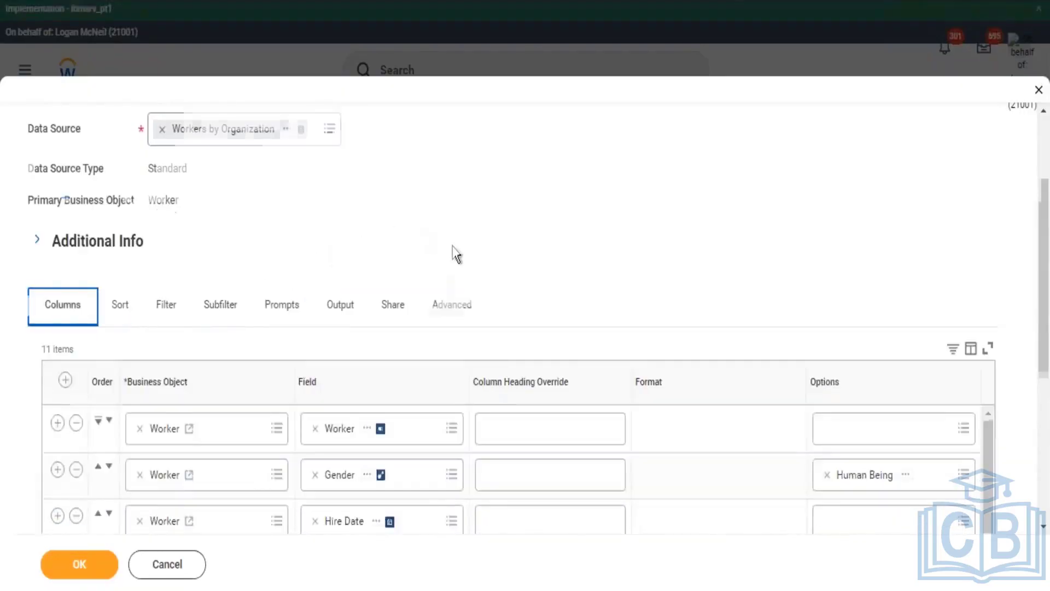
scroll(437, 295, down, 5)
scroll(423, 336, down, 5)
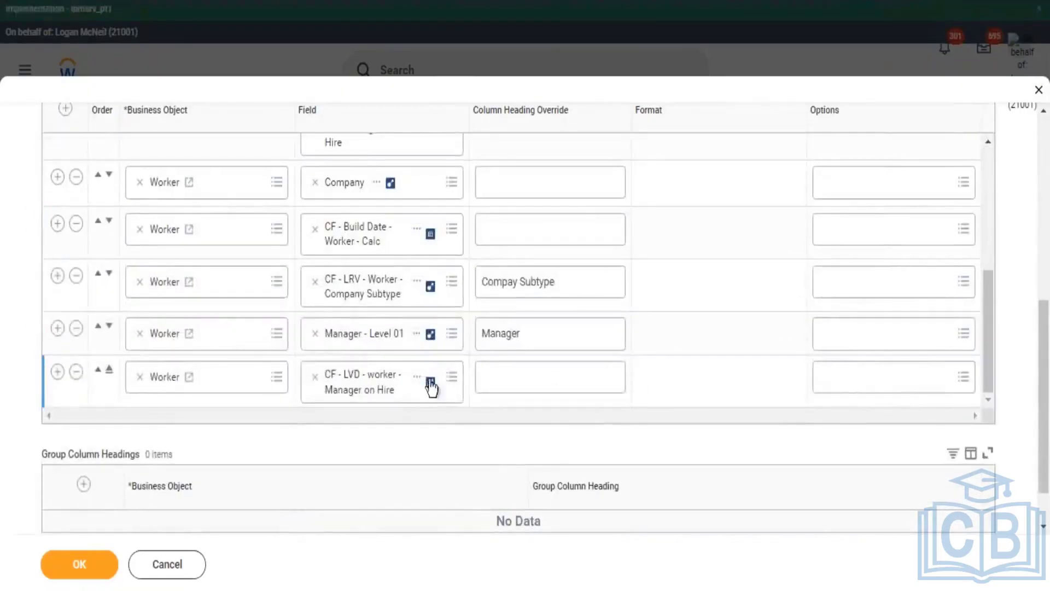
scroll(478, 286, up, 5)
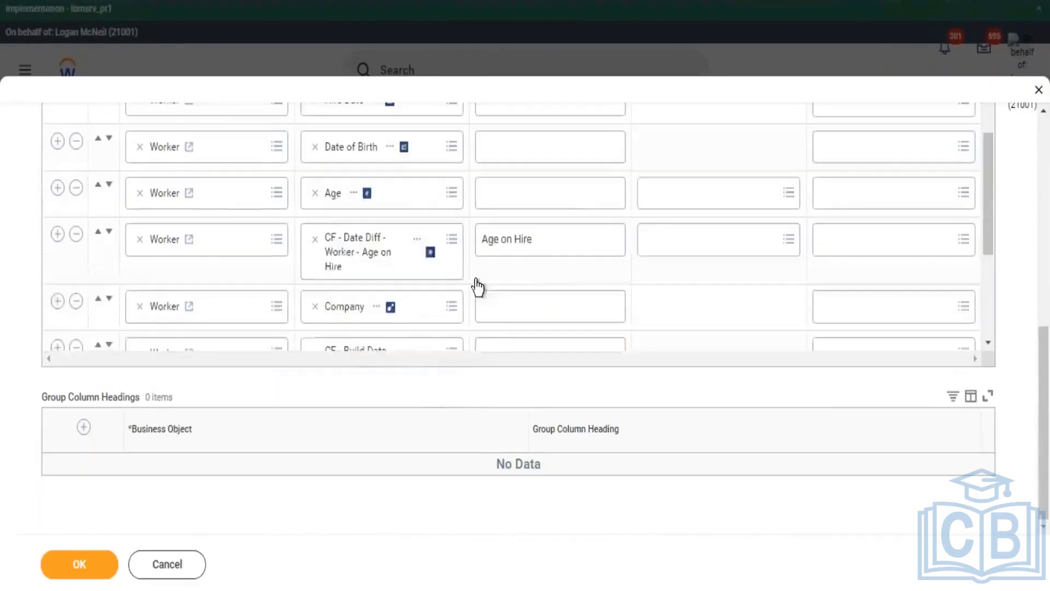
scroll(398, 269, up, 8)
scroll(425, 301, down, 5)
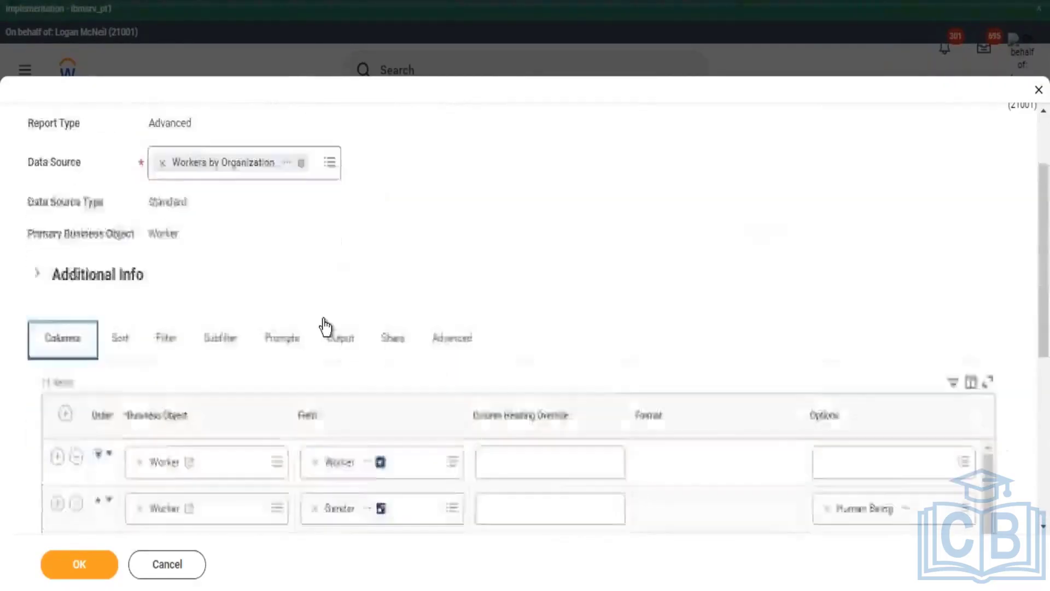
scroll(393, 371, down, 5)
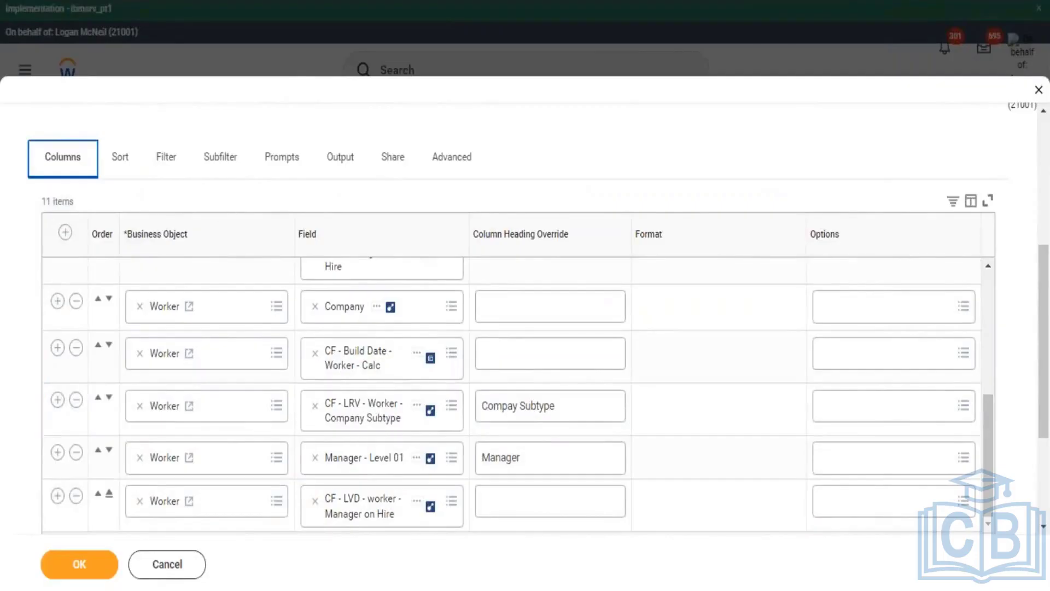
Step: Choose Subtype as the field of the second condition in the Company subfilter
click(222, 164)
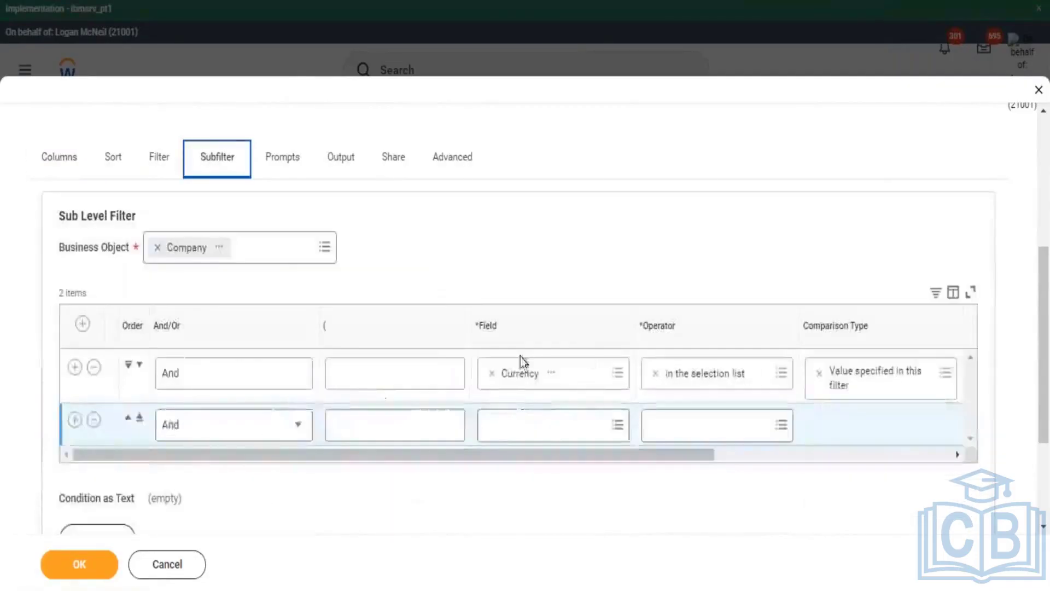
click(554, 422)
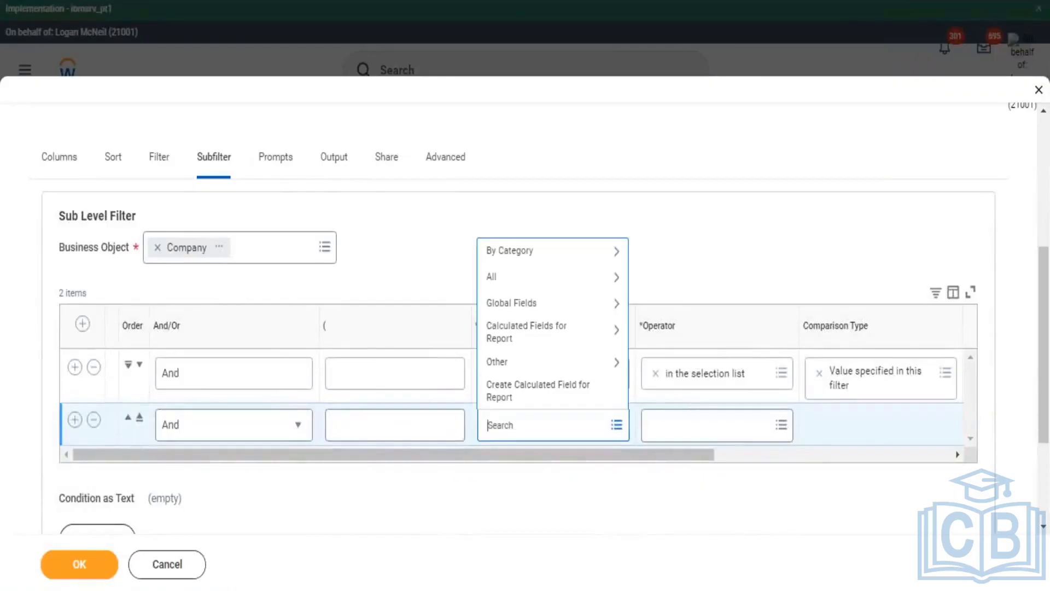
text(subtype)
key(Return)
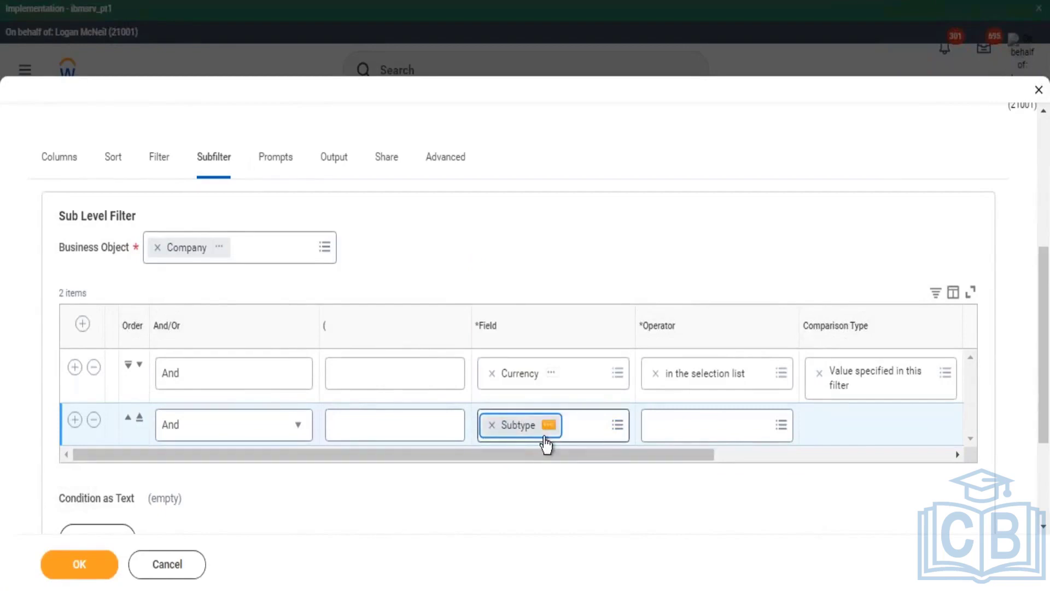
Step: Review the details of the Subtype report field, reading its business object and description
click(548, 425)
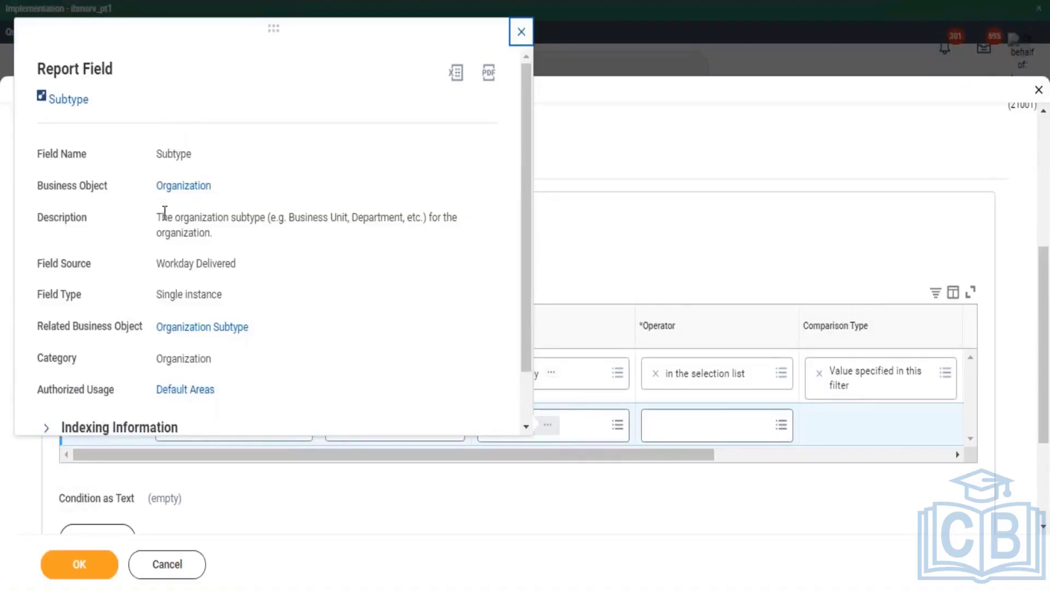
drag(165, 215, 211, 234)
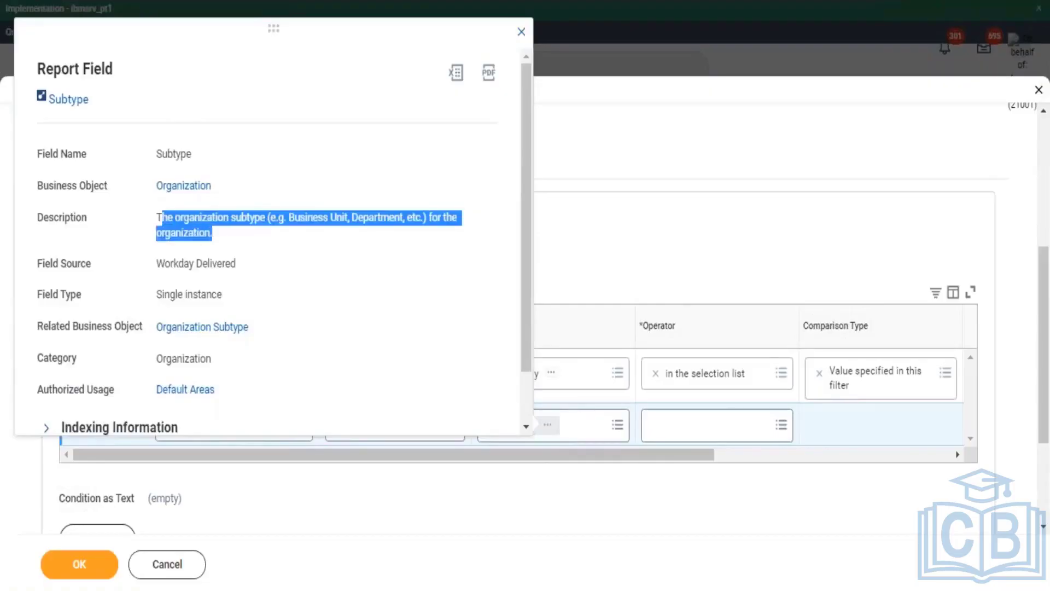
click(665, 92)
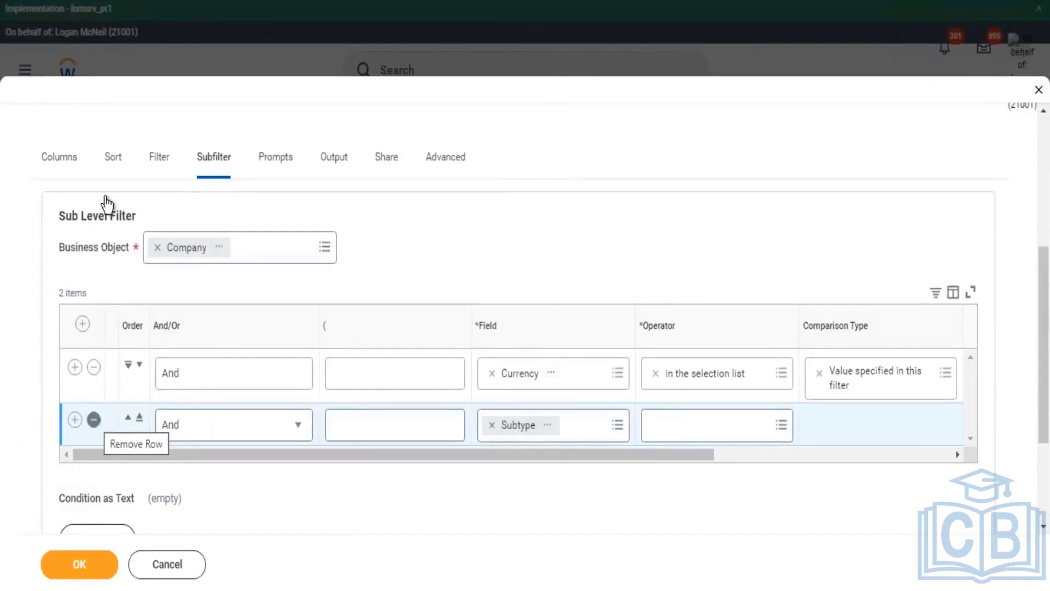
Step: Copy the name of the CF - LRV - Worker - Company Subtype field from the report's column list
click(61, 157)
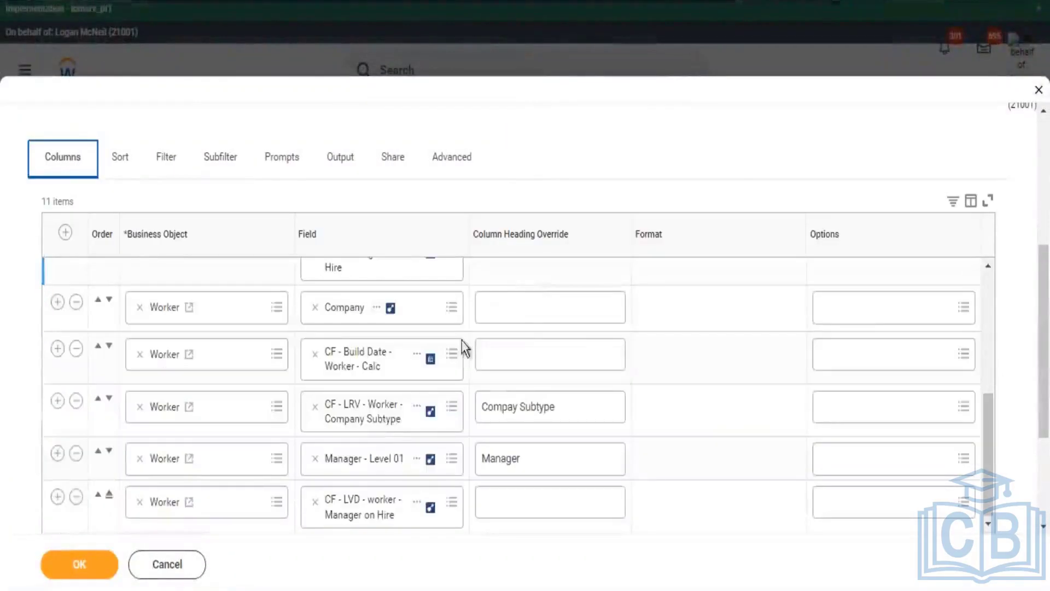
right_click(474, 386)
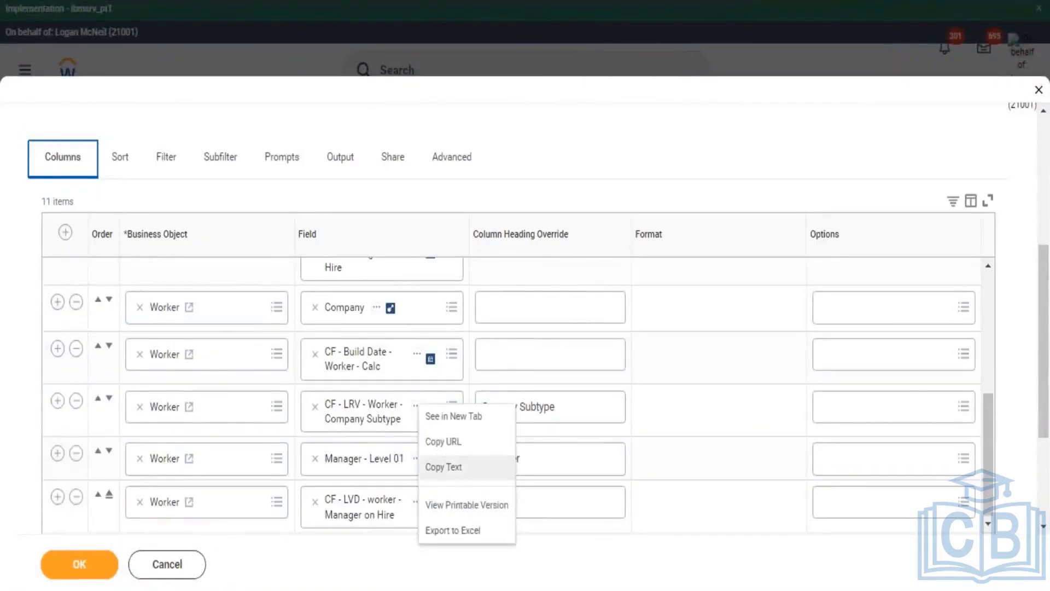
click(462, 466)
Step: Remove the Subtype condition row from the Company subfilter
click(160, 157)
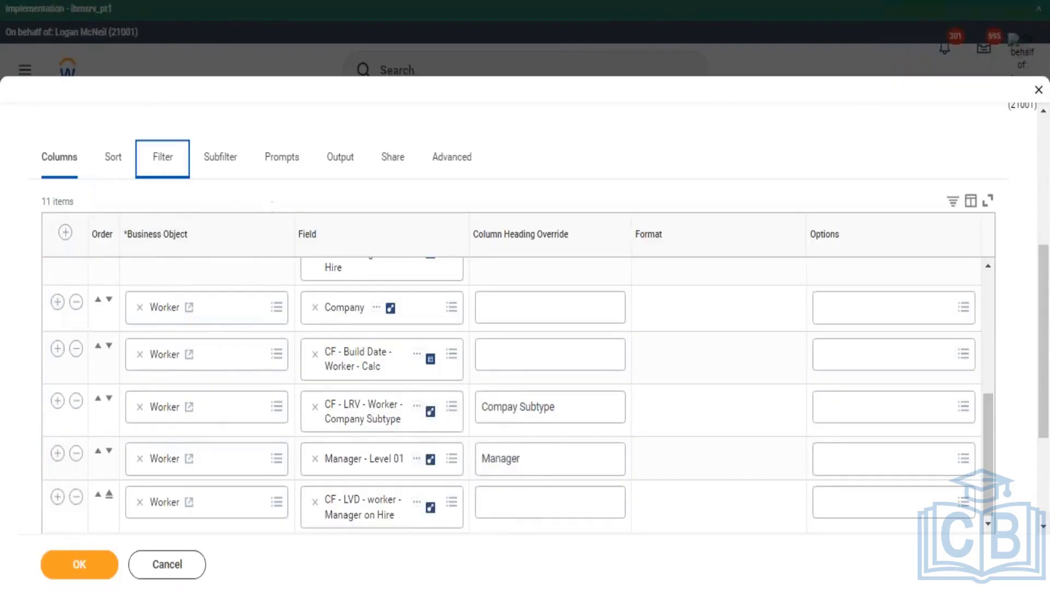
click(237, 160)
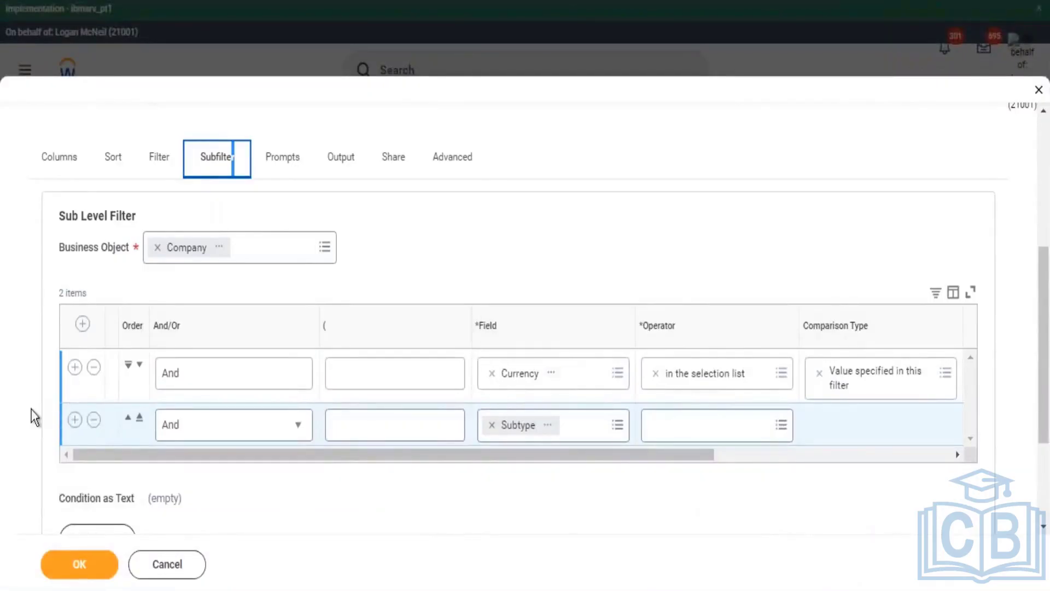
click(98, 422)
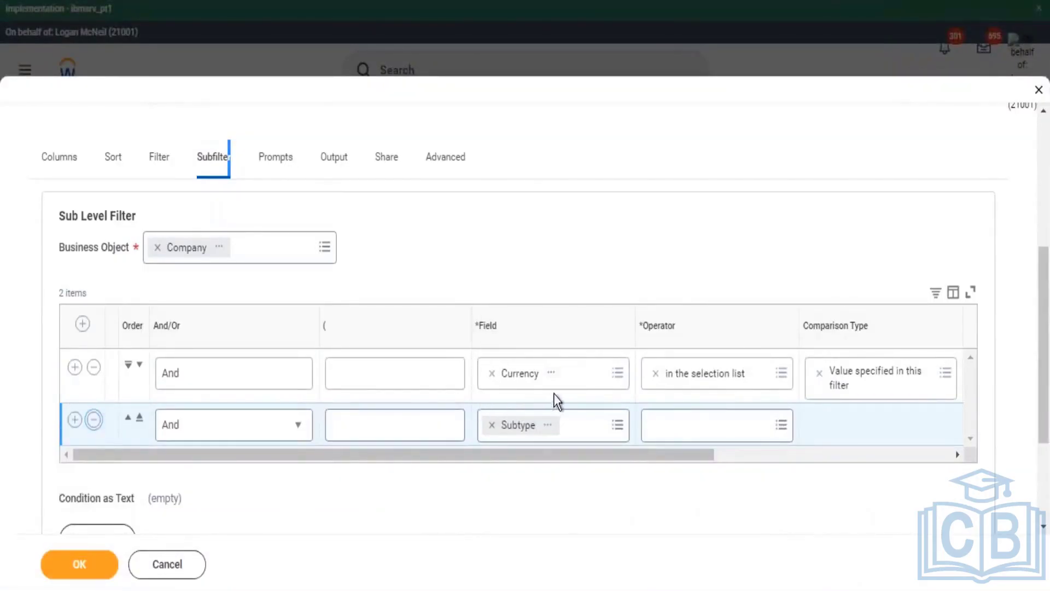
Step: Add an instance filter condition below Company using the copied CF - LRV - Worker - Company Subtype field
click(163, 158)
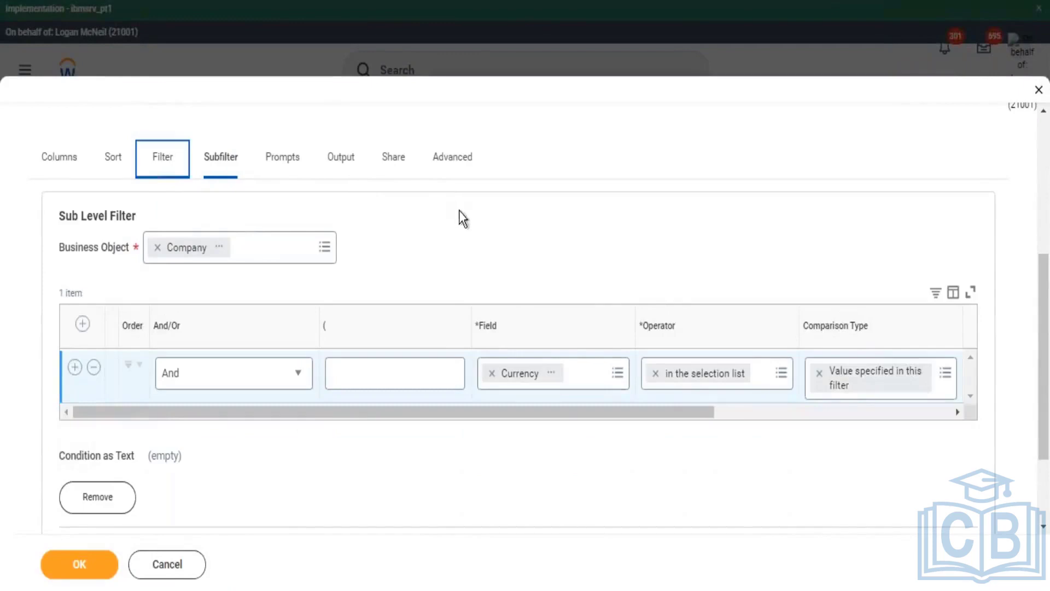
click(57, 308)
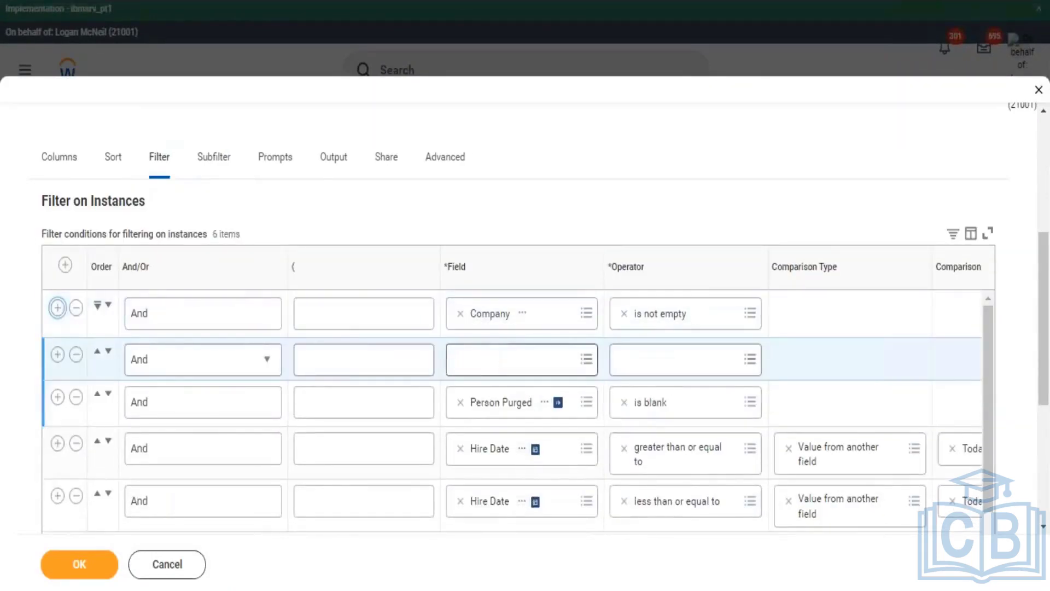
click(492, 359)
key(ctrl+v)
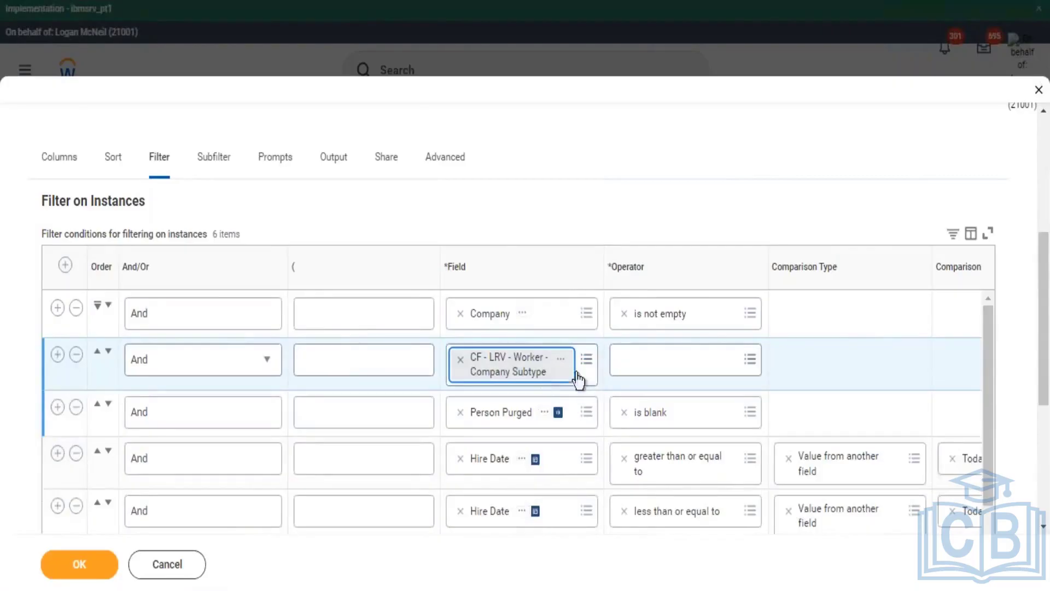
Step: Examine the CF - LRV - Worker - Company Subtype calculated field's business object, lookup field, related business object and return value
click(561, 359)
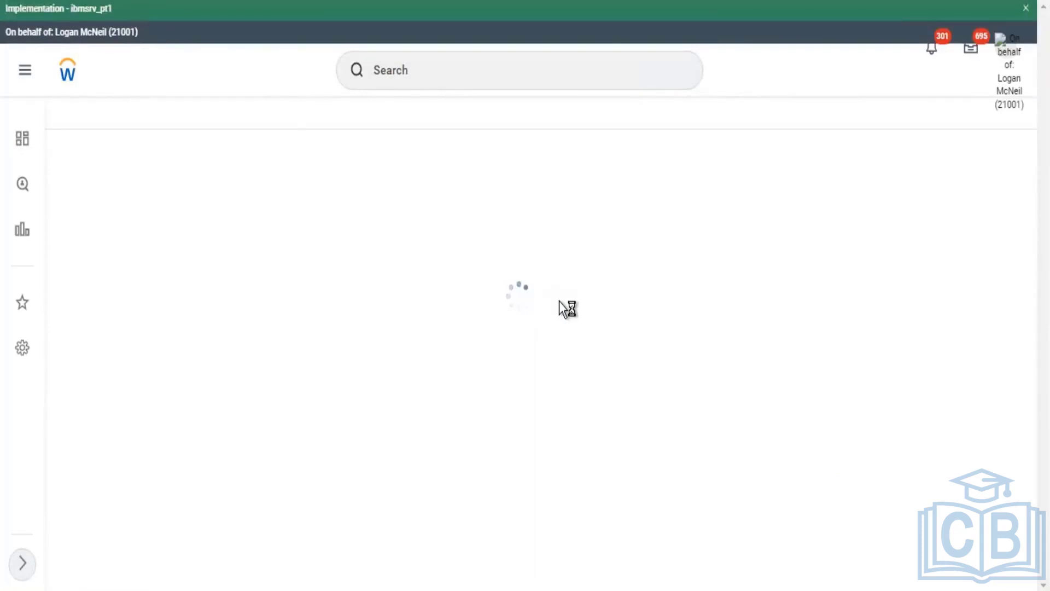
click(405, 178)
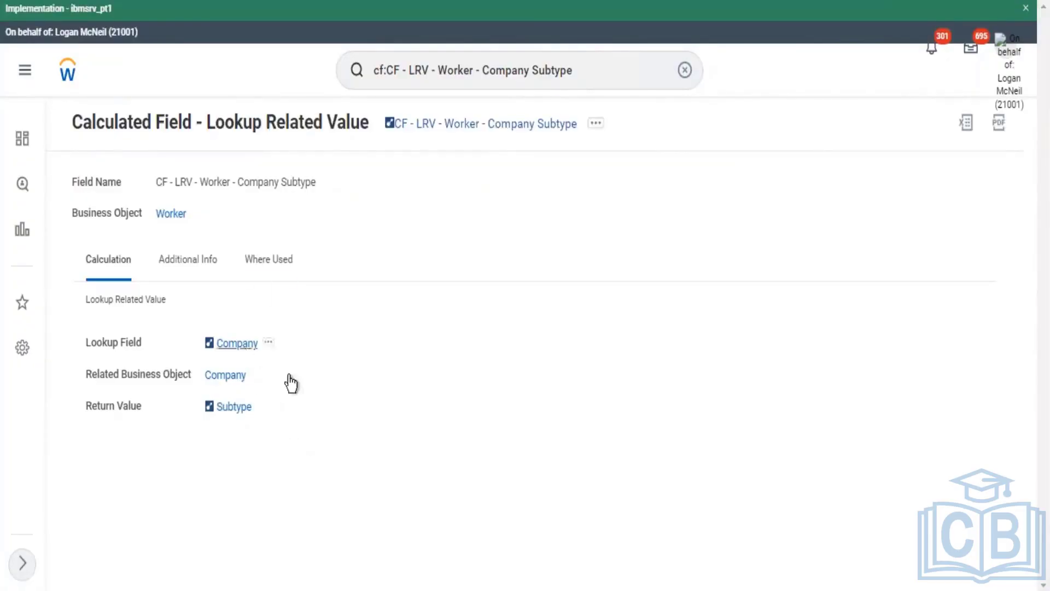
drag(285, 409, 205, 420)
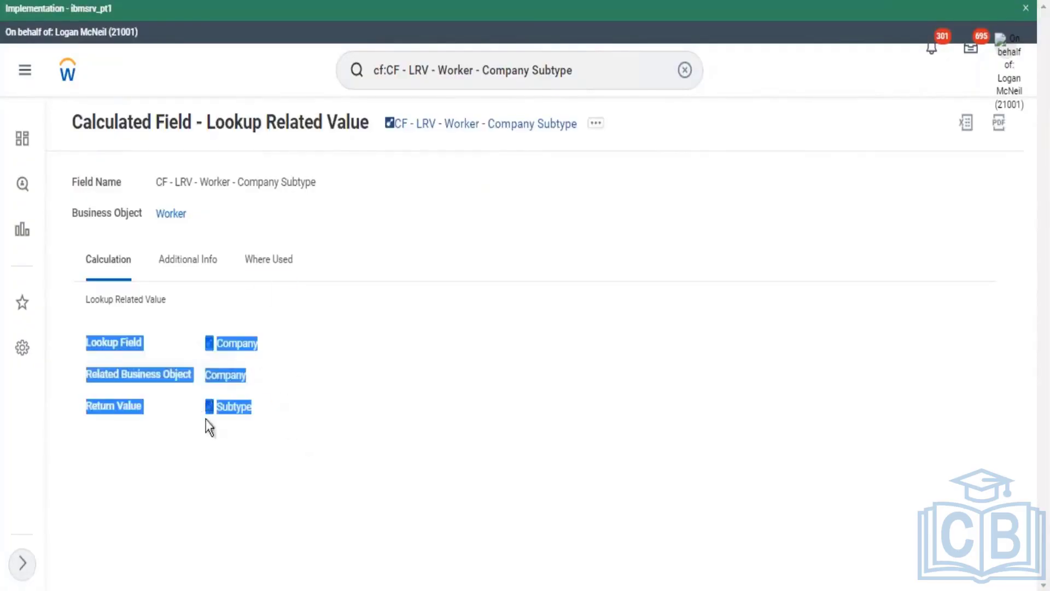
click(283, 340)
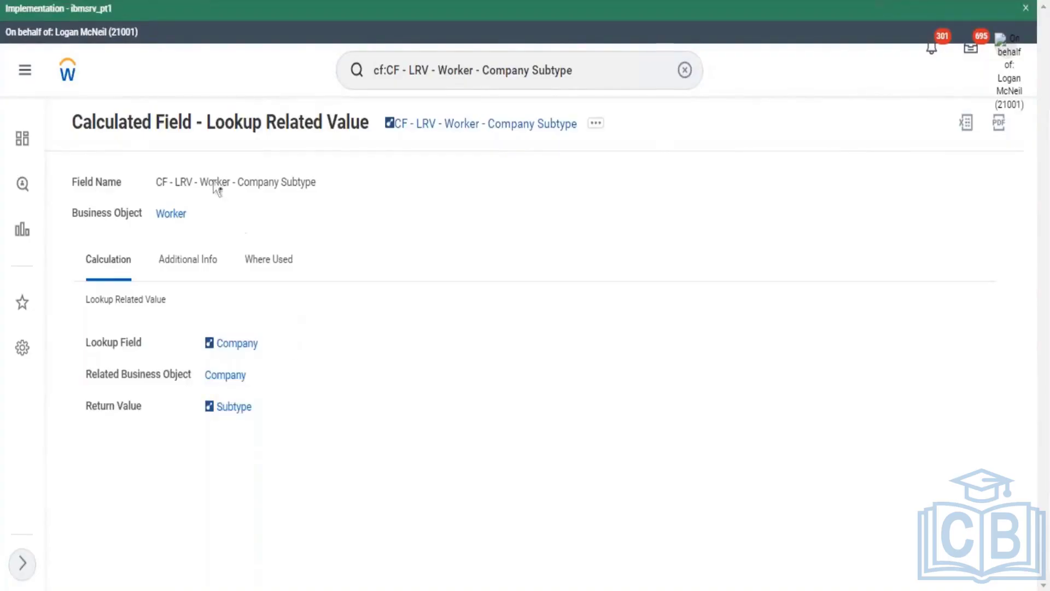
double_click(169, 216)
click(274, 406)
drag(215, 405, 207, 406)
drag(196, 216, 149, 227)
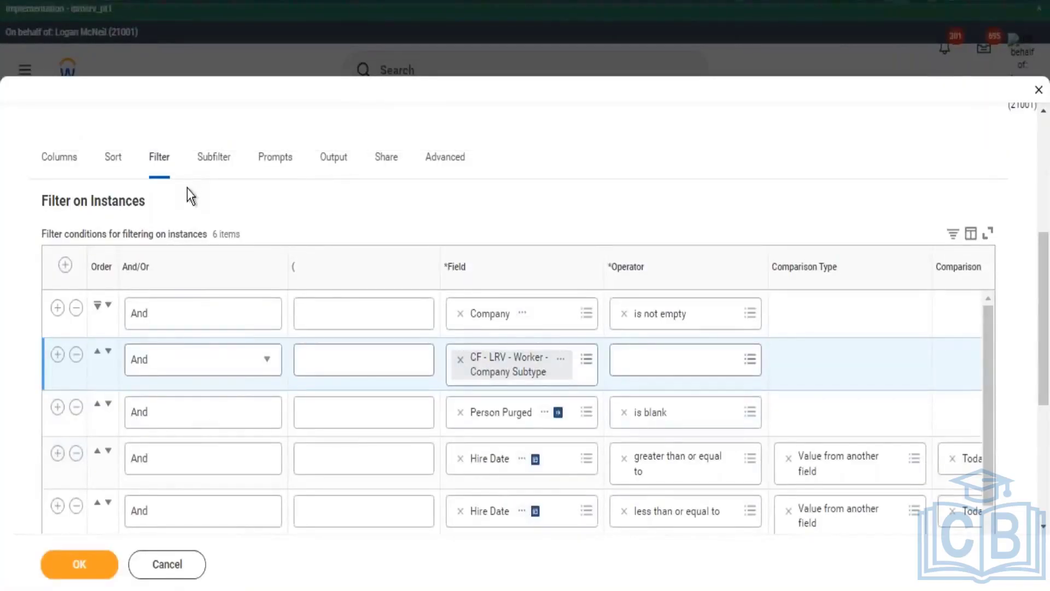
click(659, 360)
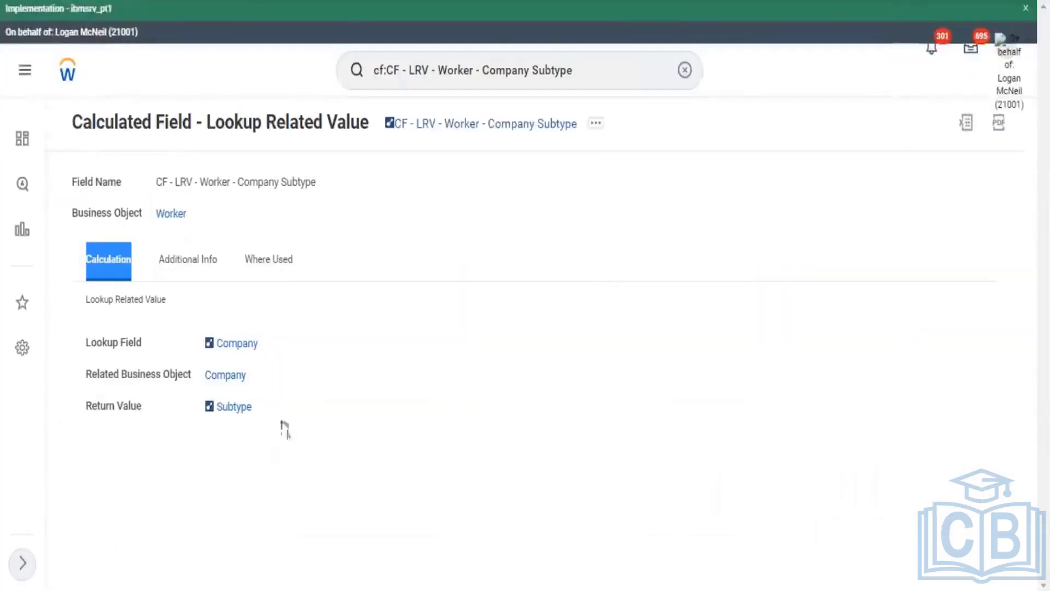
drag(222, 424, 86, 337)
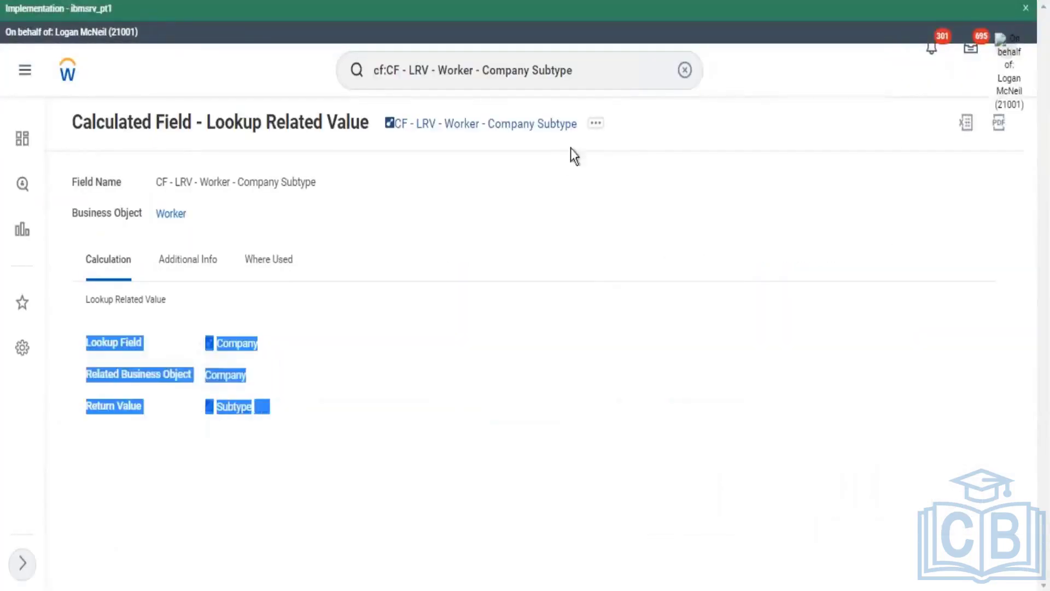
Step: Edit the CF - LRV - Worker - Company Subtype calculated field and set its return value to Currency, checking that field's details
click(596, 123)
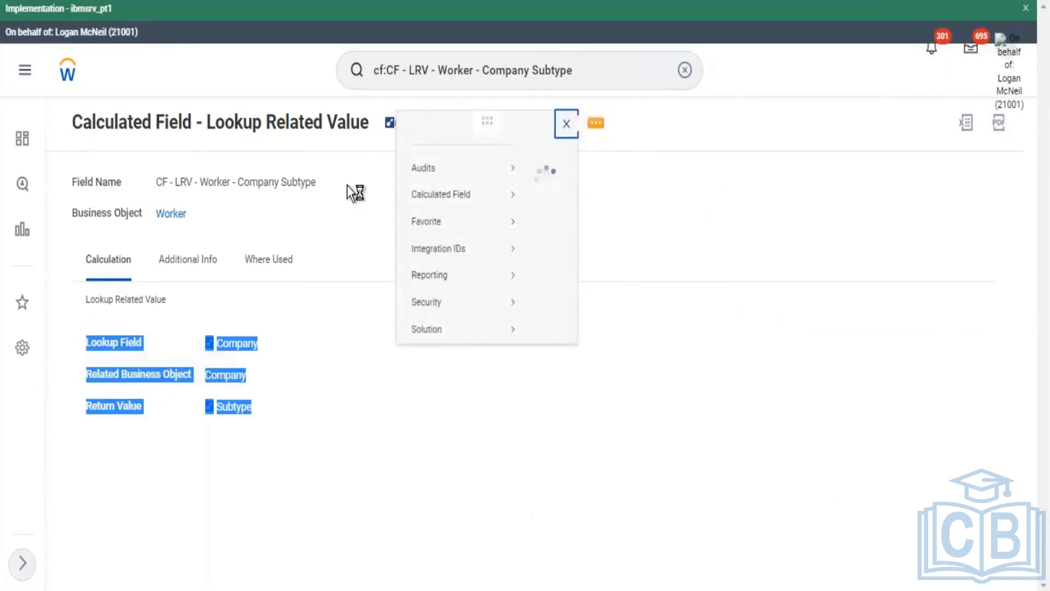
mouse_move(152, 214)
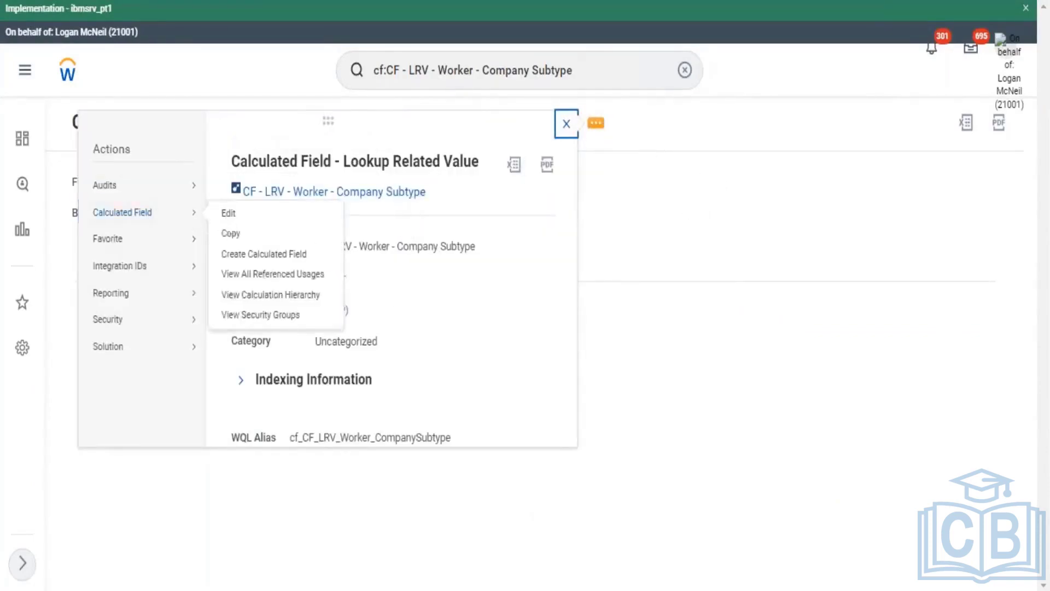
click(229, 215)
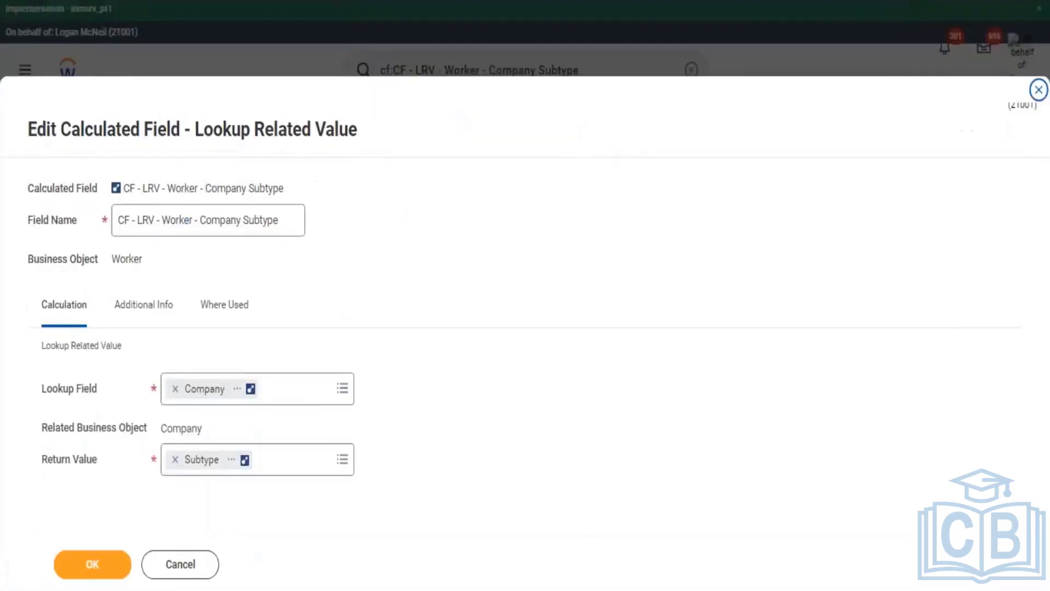
click(175, 461)
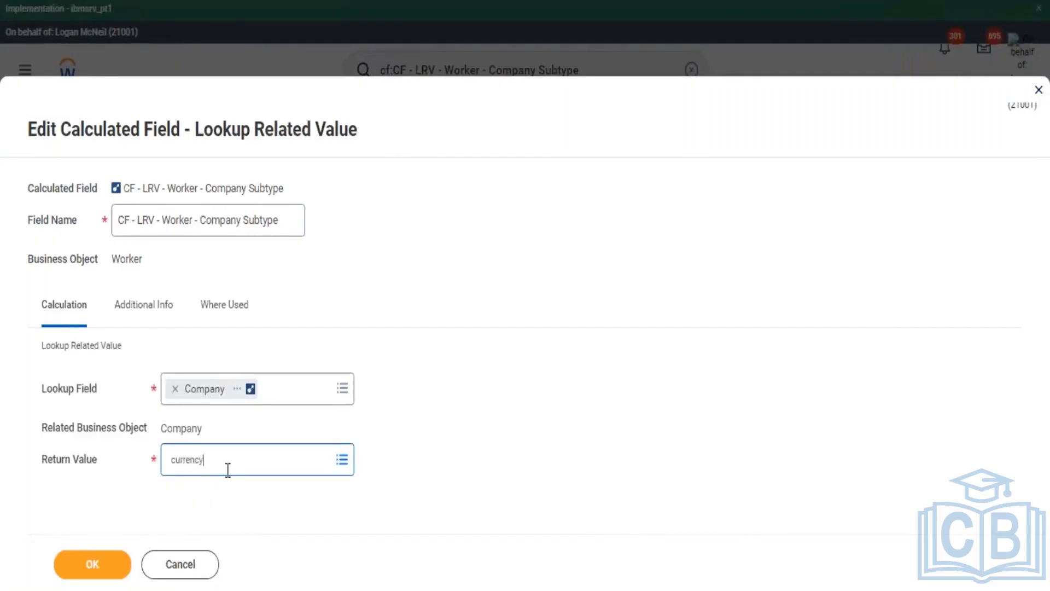
key(Return)
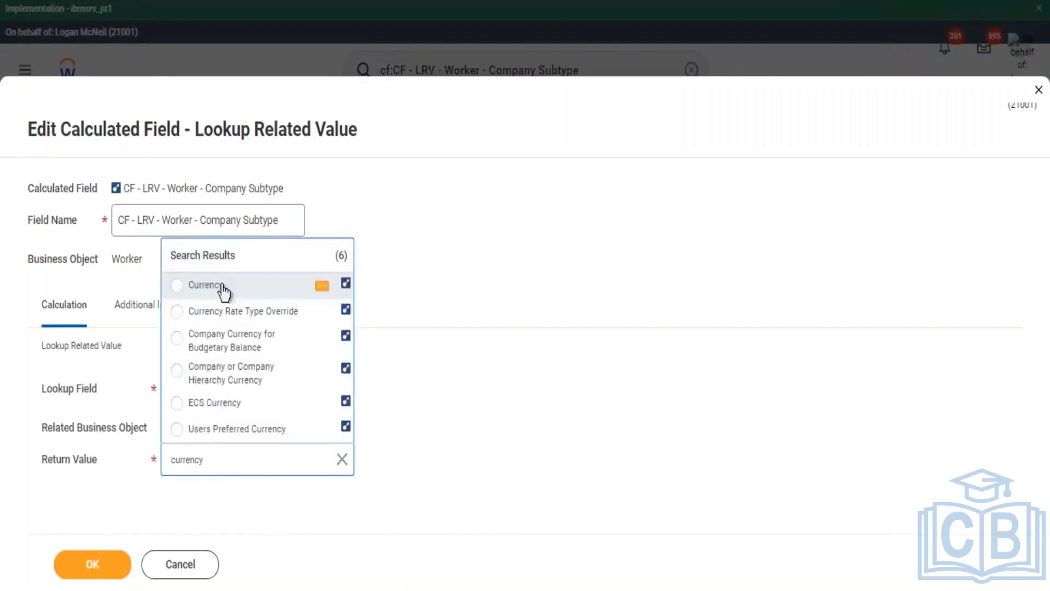
click(322, 286)
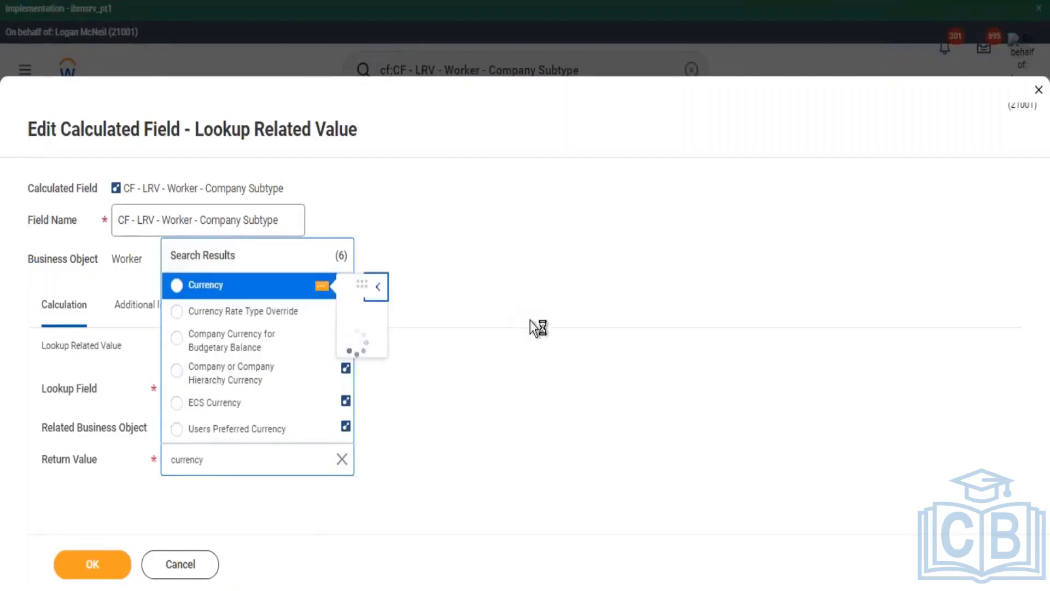
drag(491, 480, 563, 474)
click(427, 309)
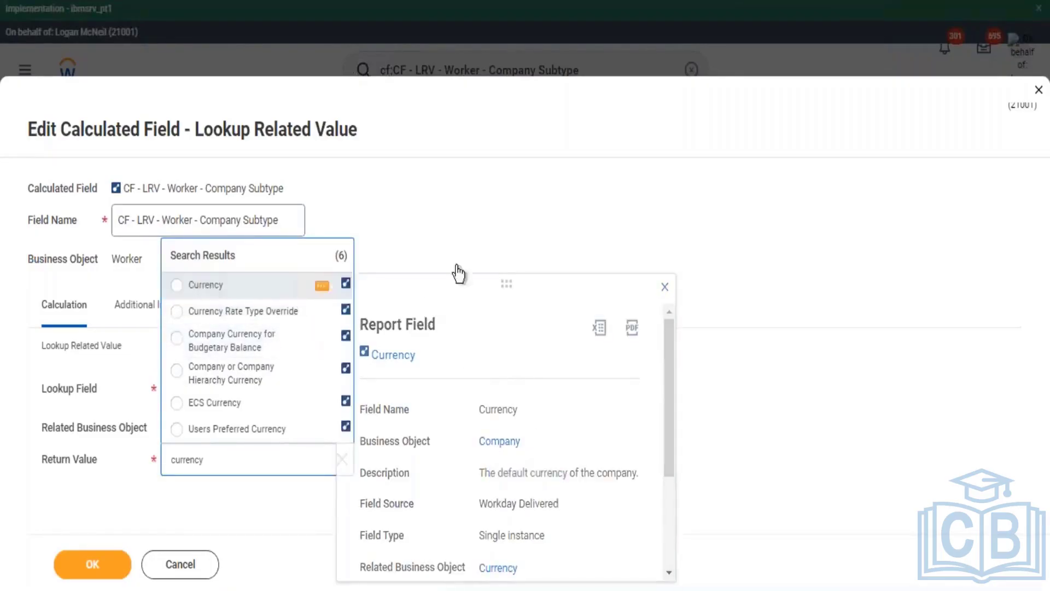
click(436, 225)
Step: Rename the calculated field as CF - LRV - Worker - Company Currency and save it
click(244, 218)
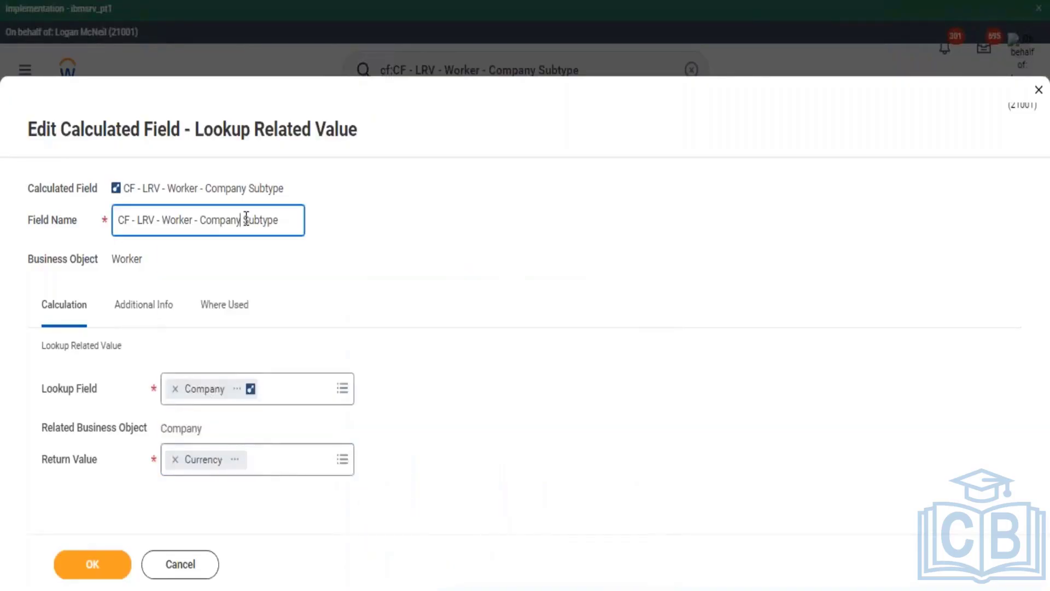
double_click(275, 224)
text(Currency)
click(87, 566)
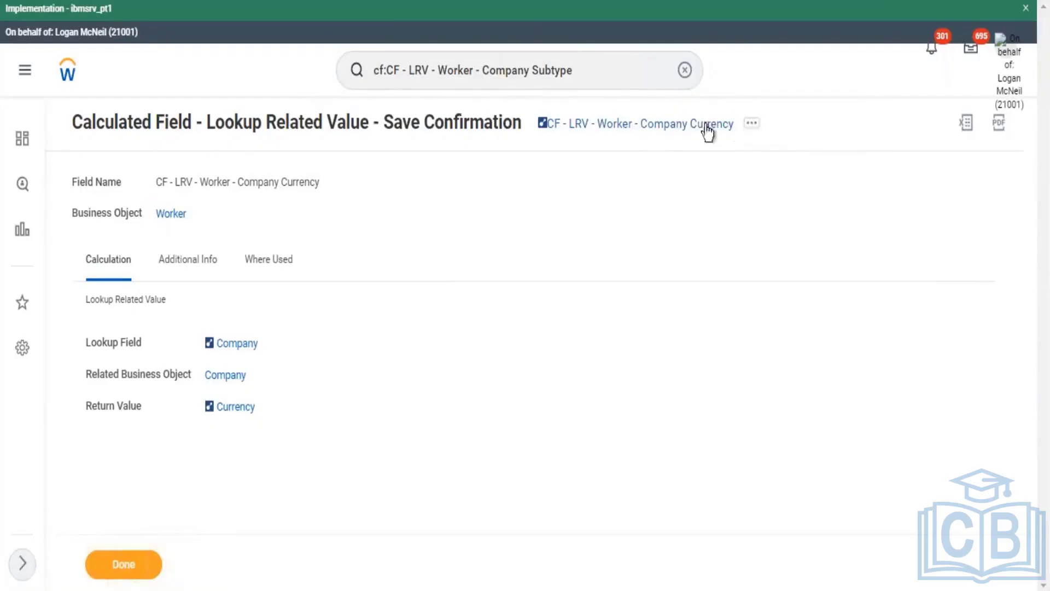
Step: Copy the calculated field's name and use CF - LRV - Worker - Company Currency as the field of the second instance filter condition
click(760, 133)
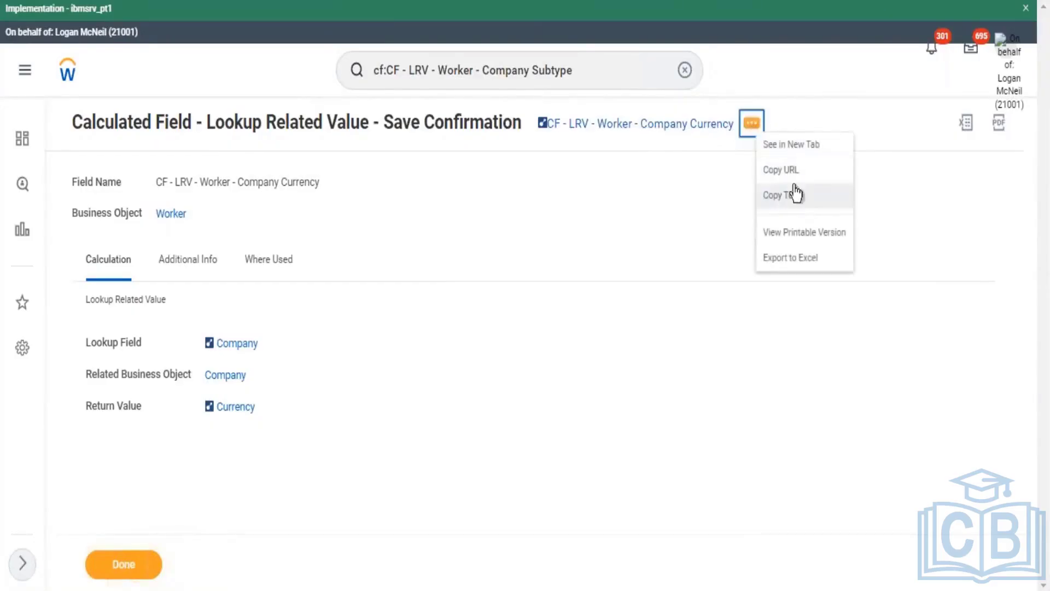
click(797, 196)
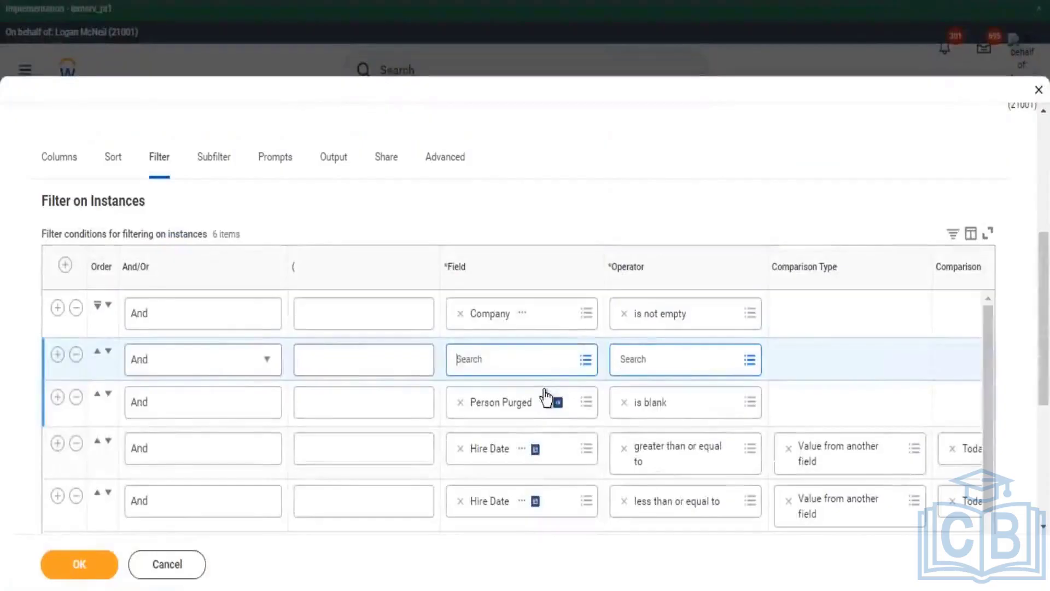
key(ctrl+v)
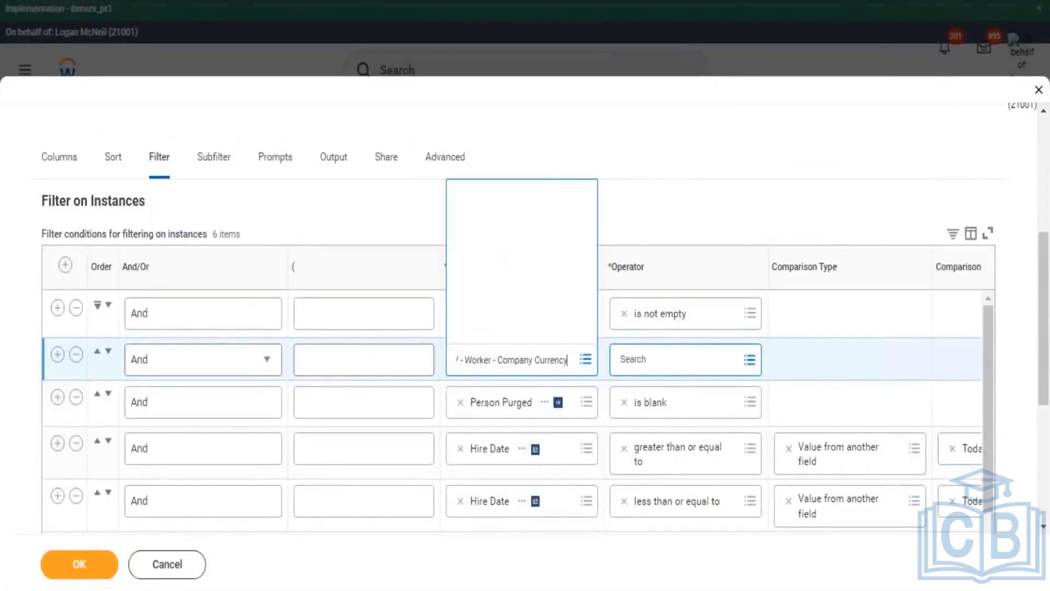
Step: Set the Company Currency condition to "in the selection list" with the comparison value USD
click(686, 364)
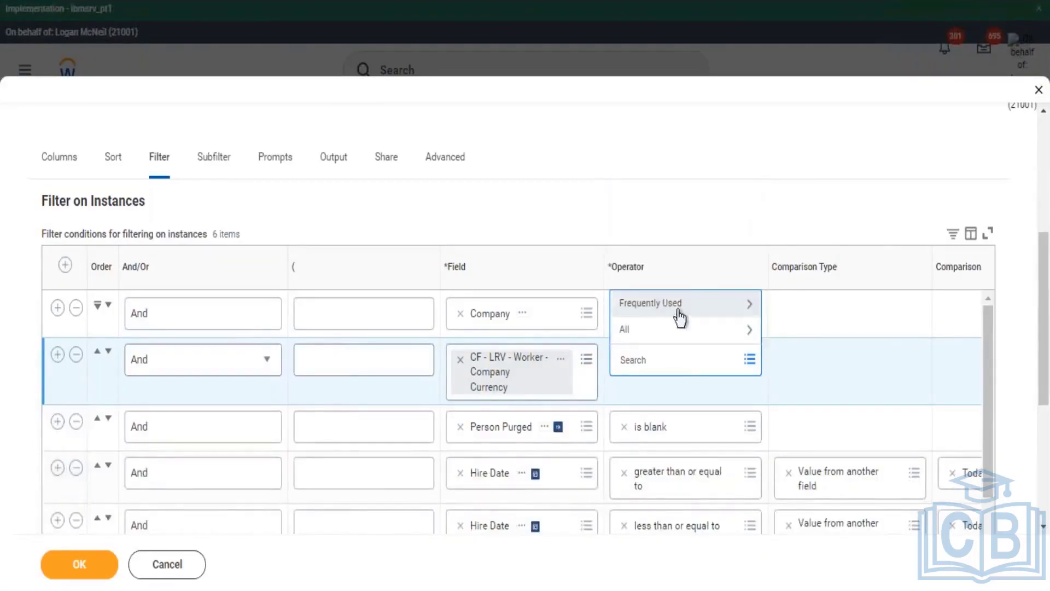
click(678, 309)
click(621, 249)
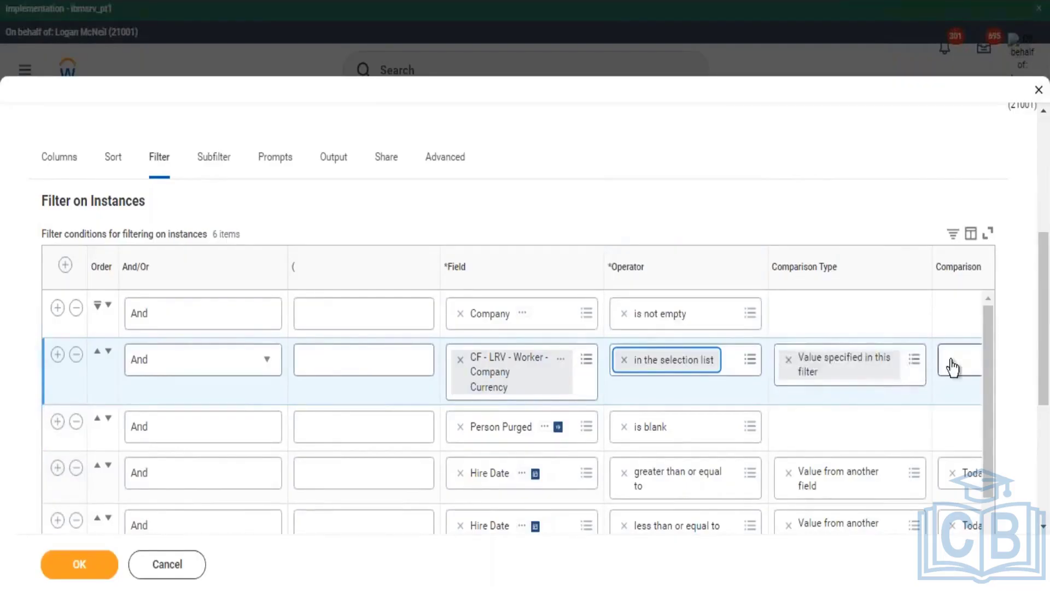
click(951, 360)
text(usd)
key(Return)
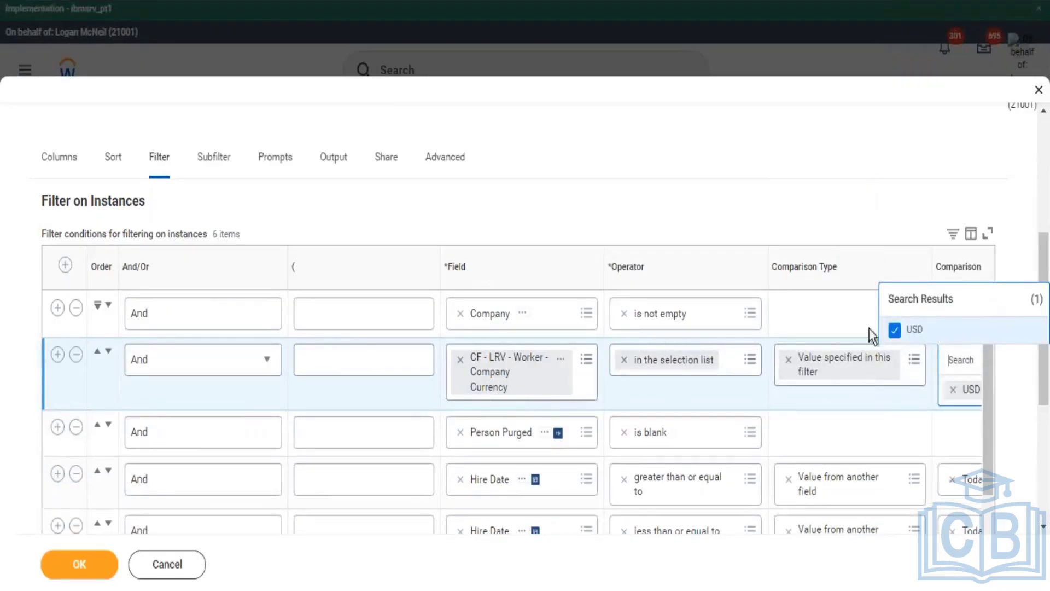
click(566, 375)
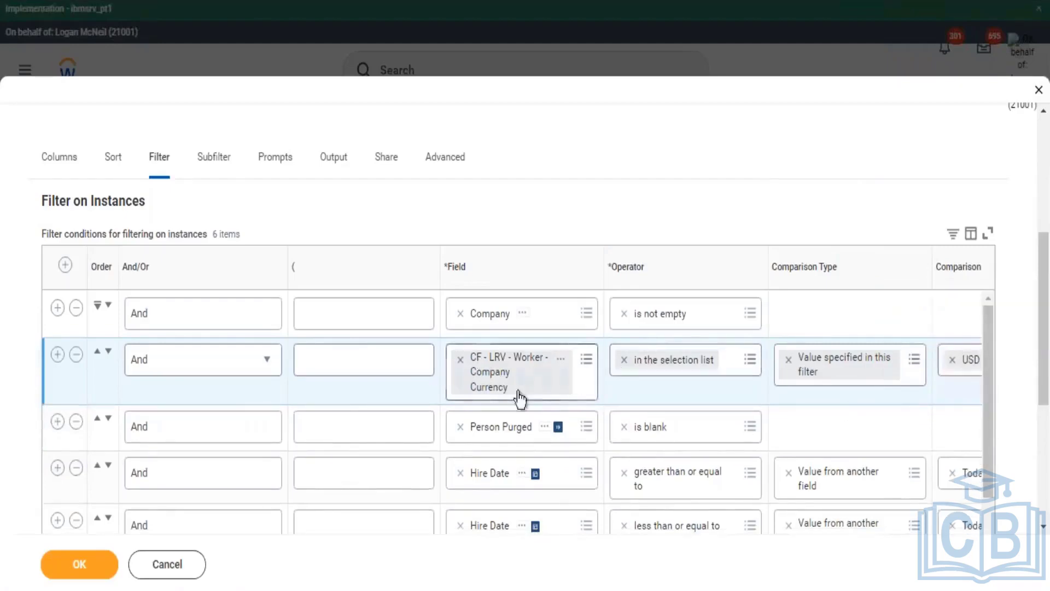
click(222, 163)
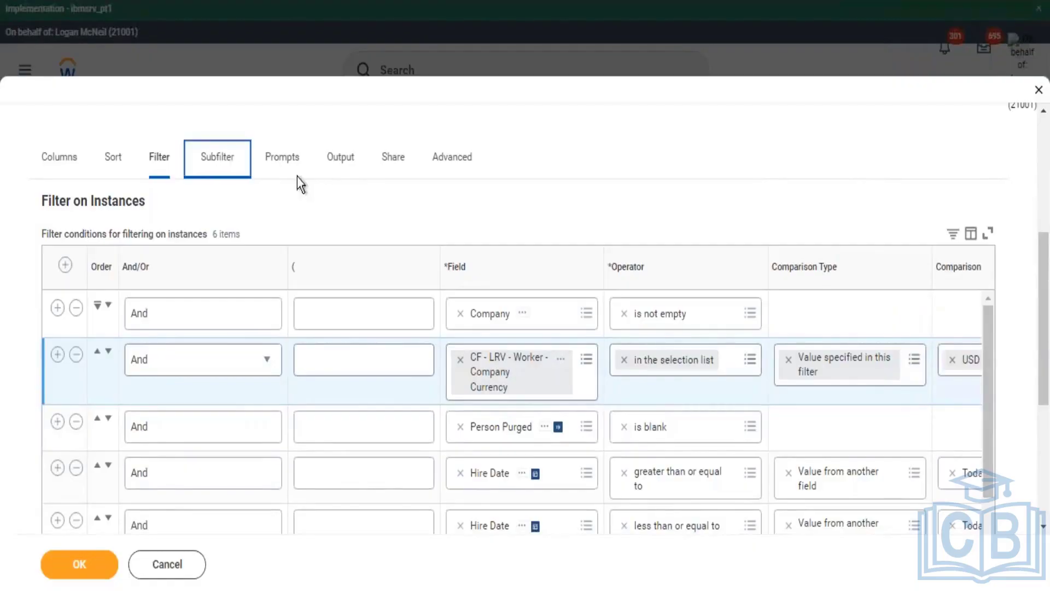
Step: Compare the Company subfilter's business object and Currency condition with the instance filter conditions and the report's primary business object
scroll(227, 265, down, 2)
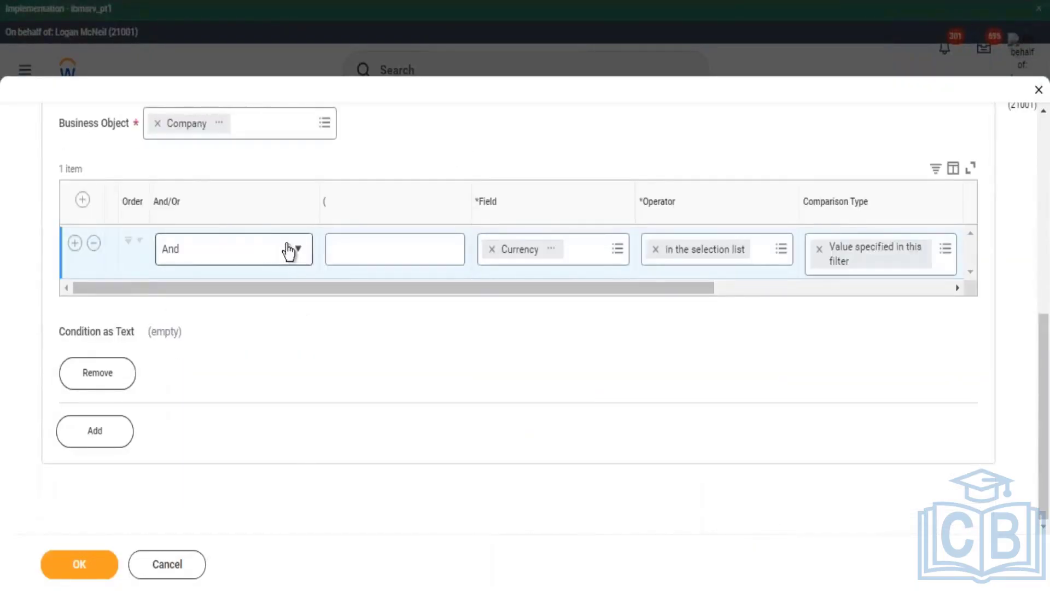
scroll(289, 252, up, 3)
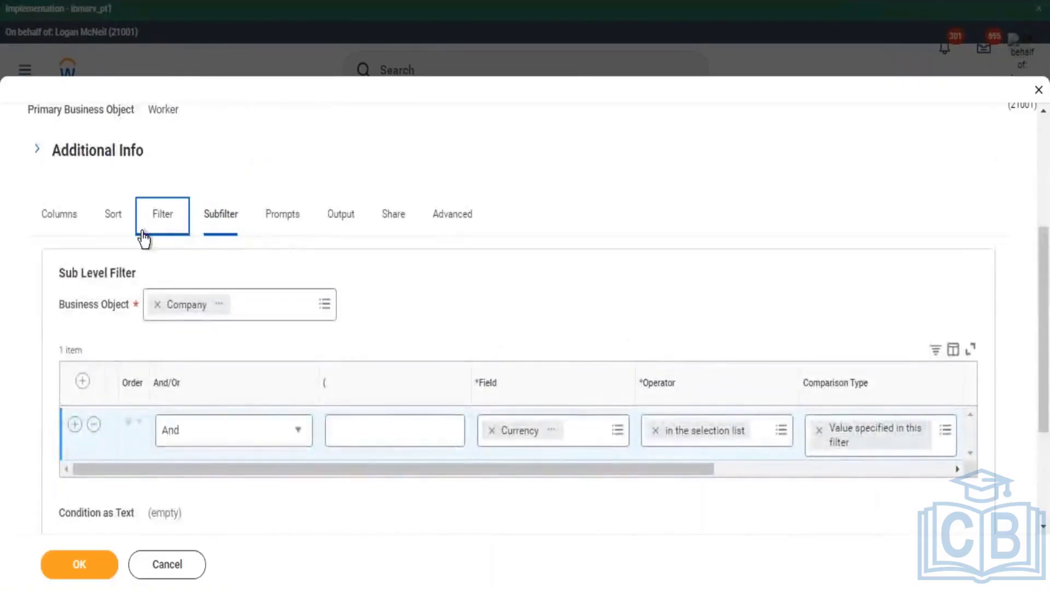
click(179, 227)
scroll(568, 315, down, 2)
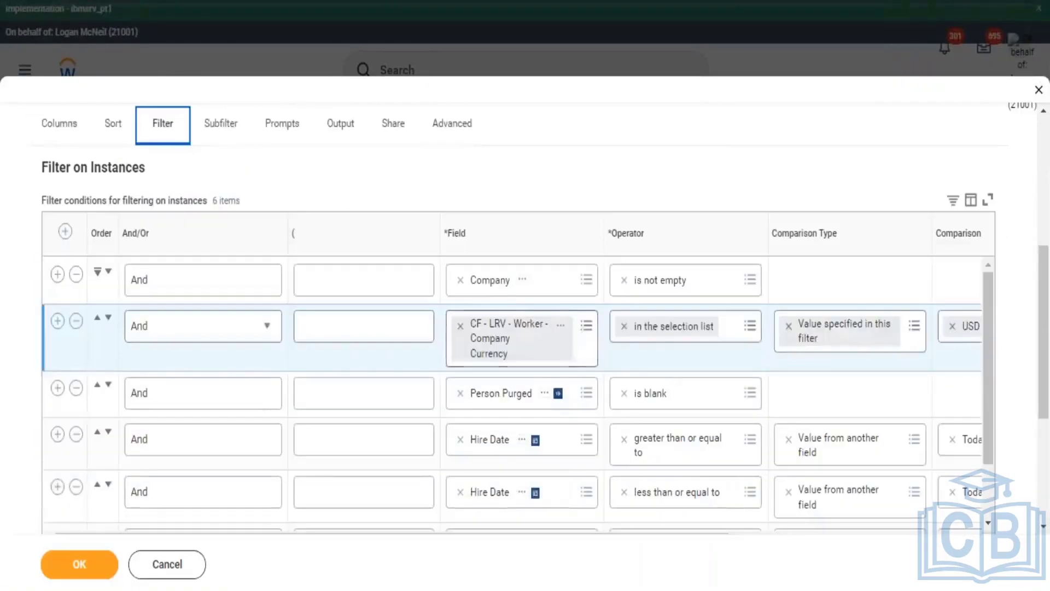
scroll(386, 311, up, 5)
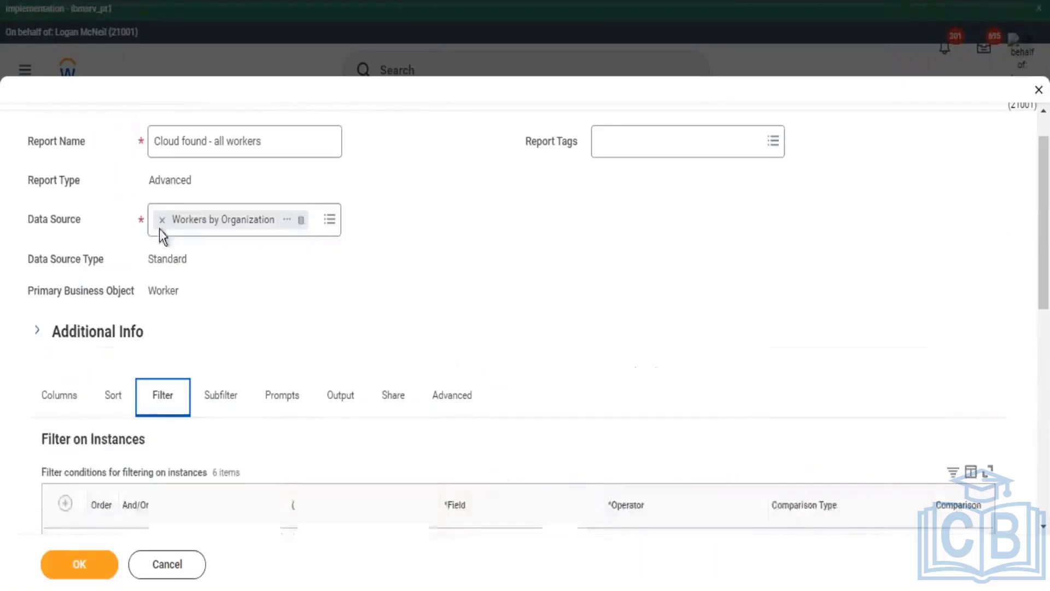
drag(156, 291, 175, 298)
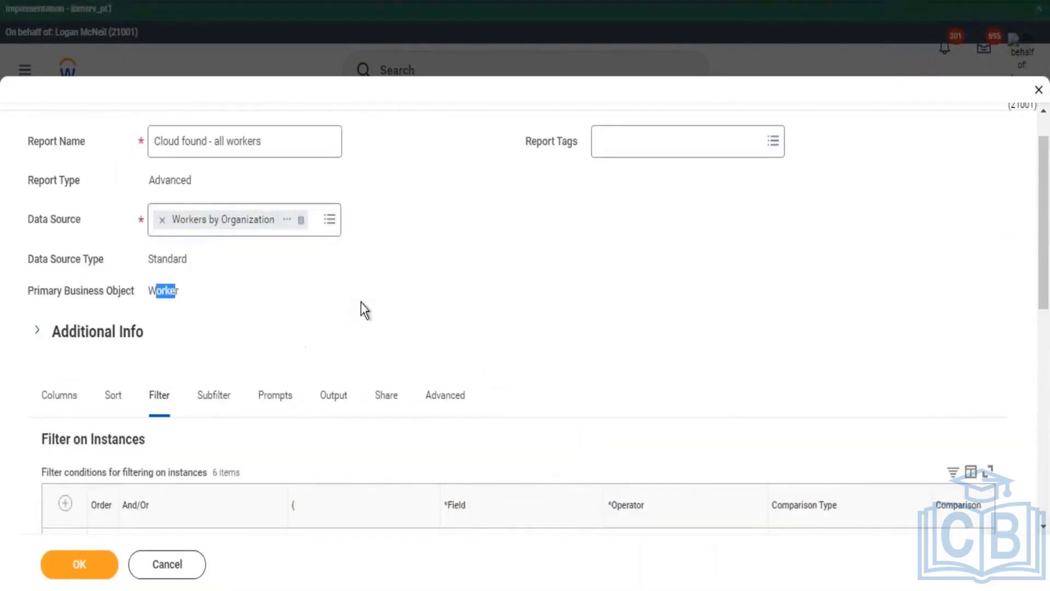
scroll(363, 303, down, 3)
click(210, 219)
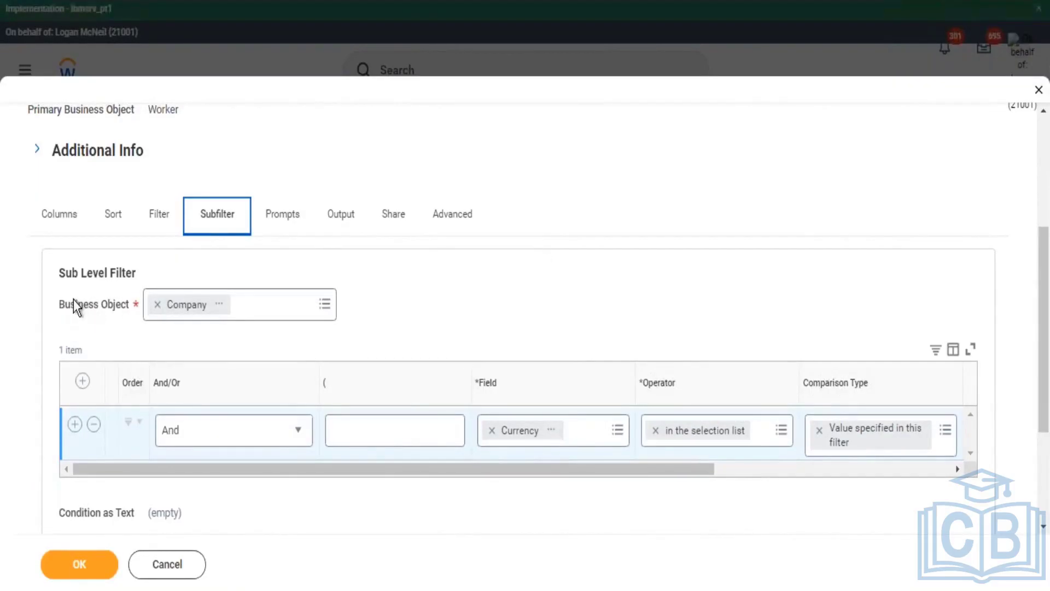
drag(76, 304, 111, 306)
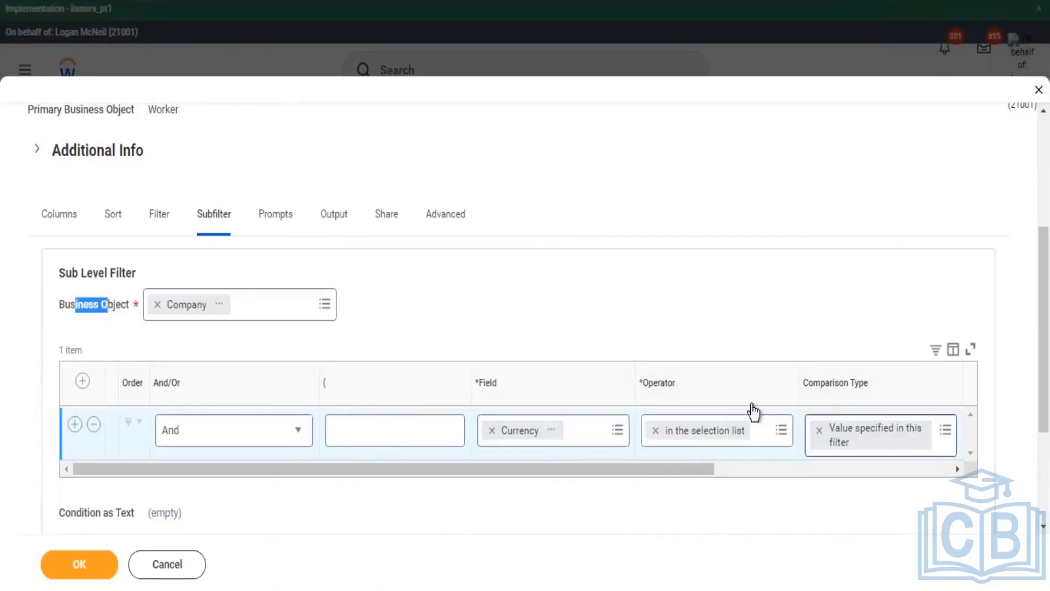
drag(688, 475, 501, 494)
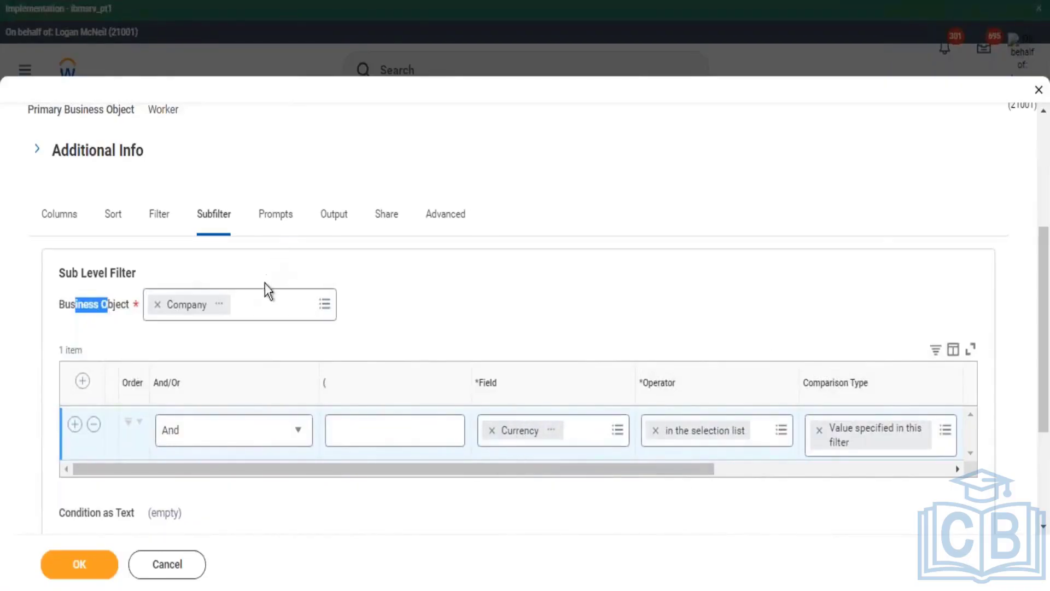
Step: Review the report's instance filters and remove the sub-level filter on the Company business object
click(159, 218)
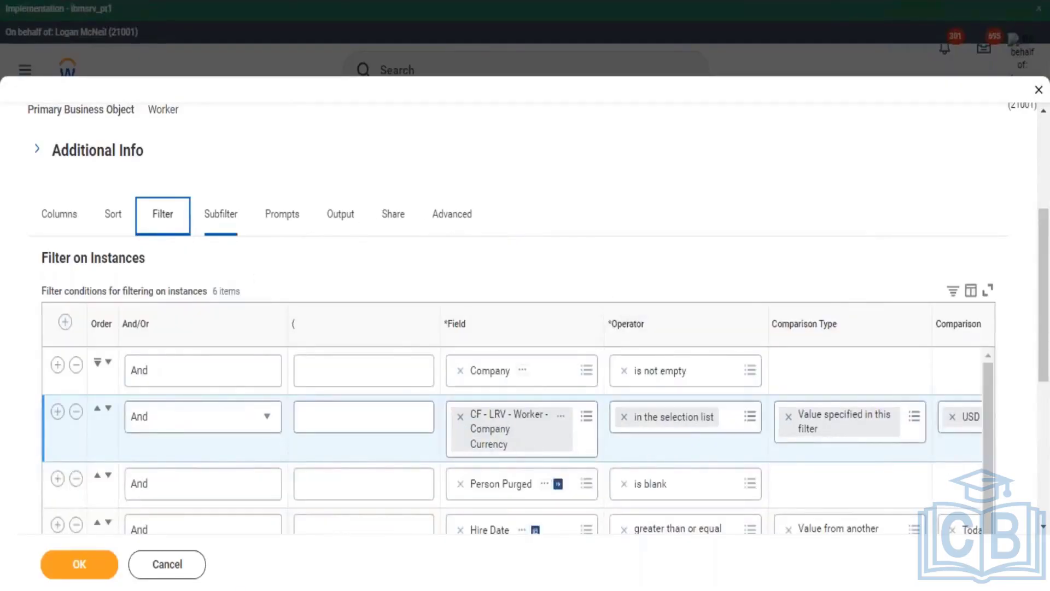
click(221, 214)
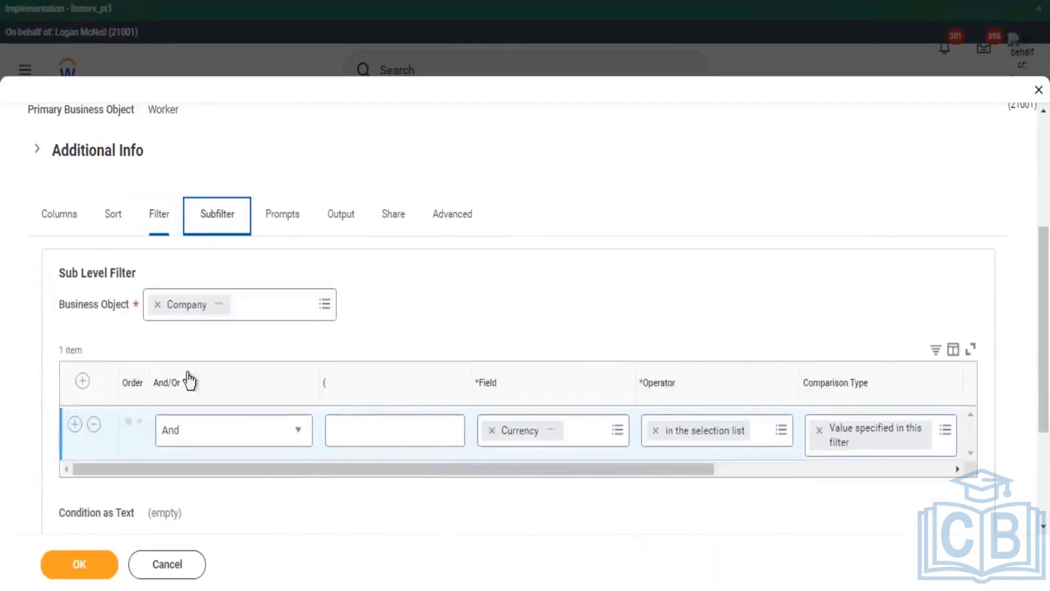
scroll(258, 295, down, 3)
click(100, 377)
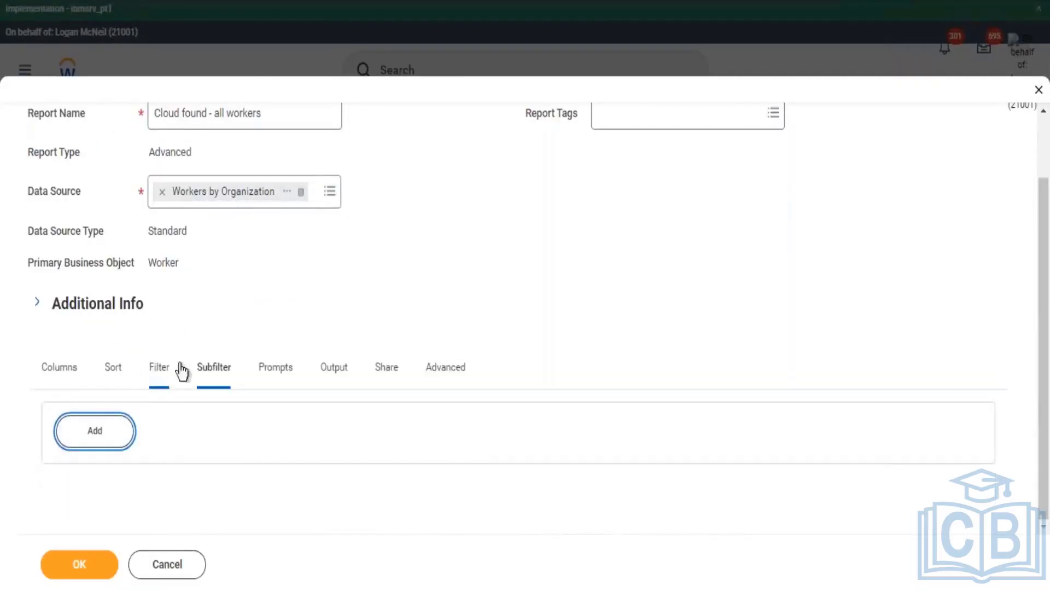
Step: Delete the "Company is not empty" instance filter condition, save the report definition and run the report
click(164, 367)
scroll(492, 284, down, 5)
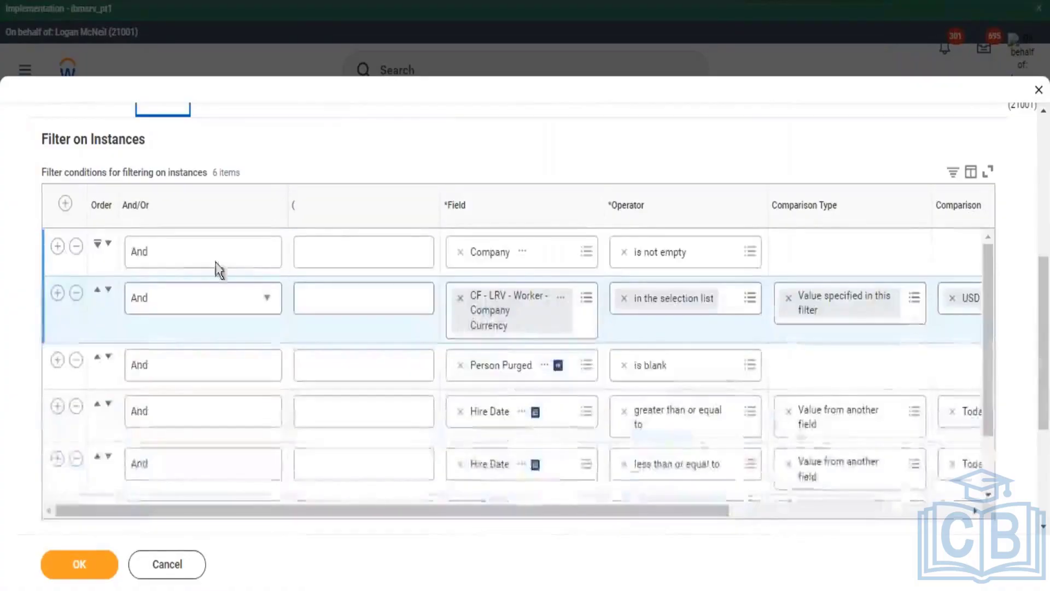
click(76, 246)
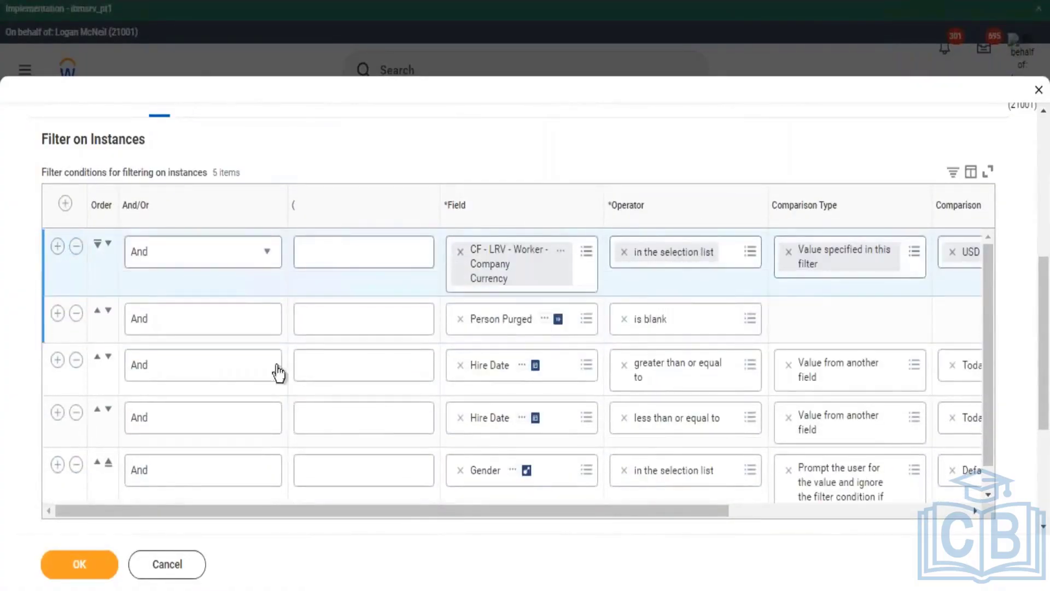
click(95, 563)
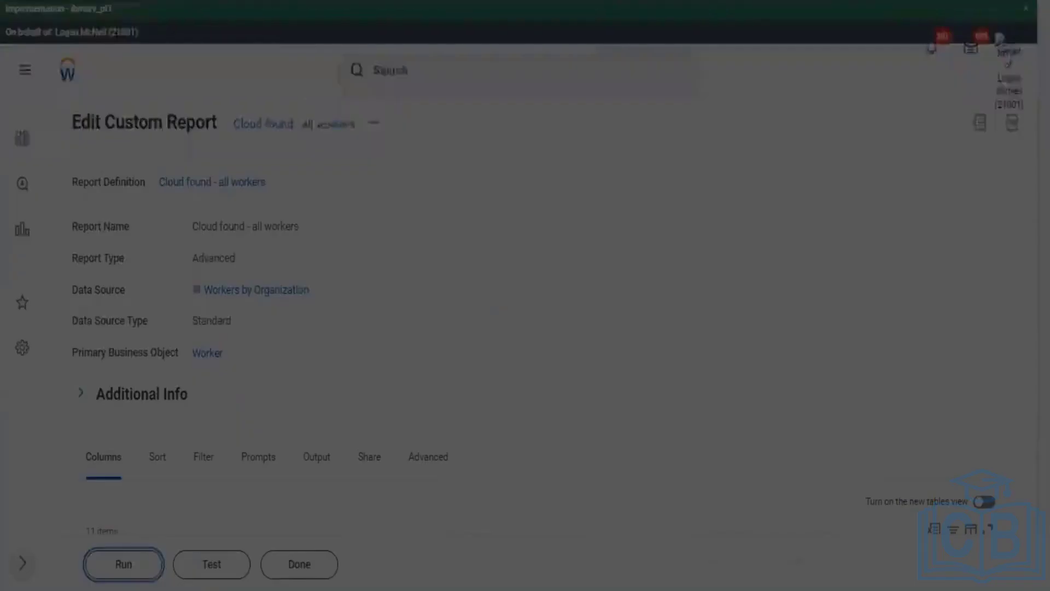
click(378, 377)
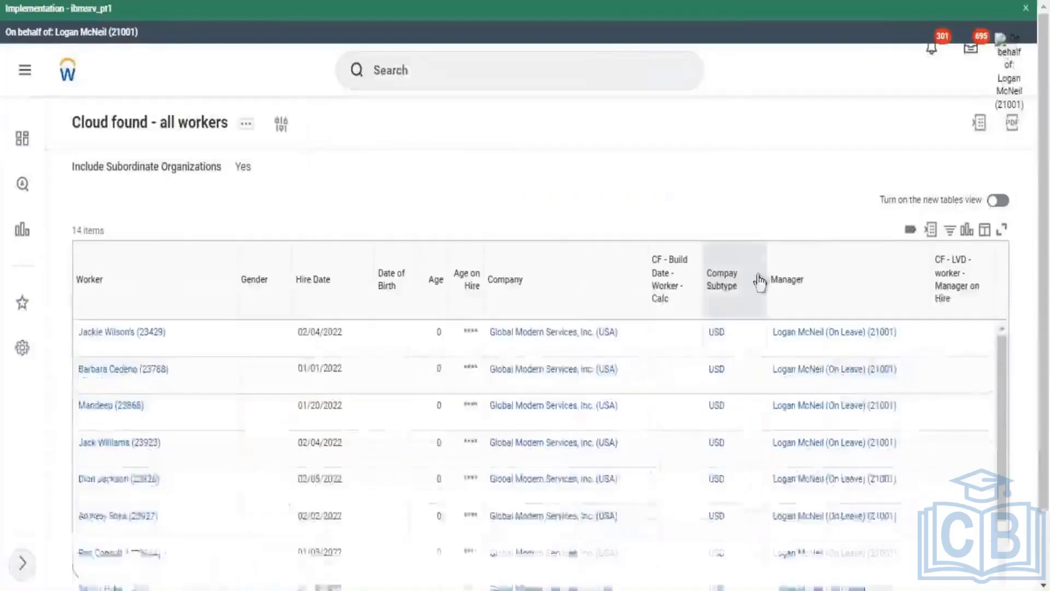
Step: Examine the report output's Compay Subtype column, item count and company values across the rows
scroll(902, 192, down, 1)
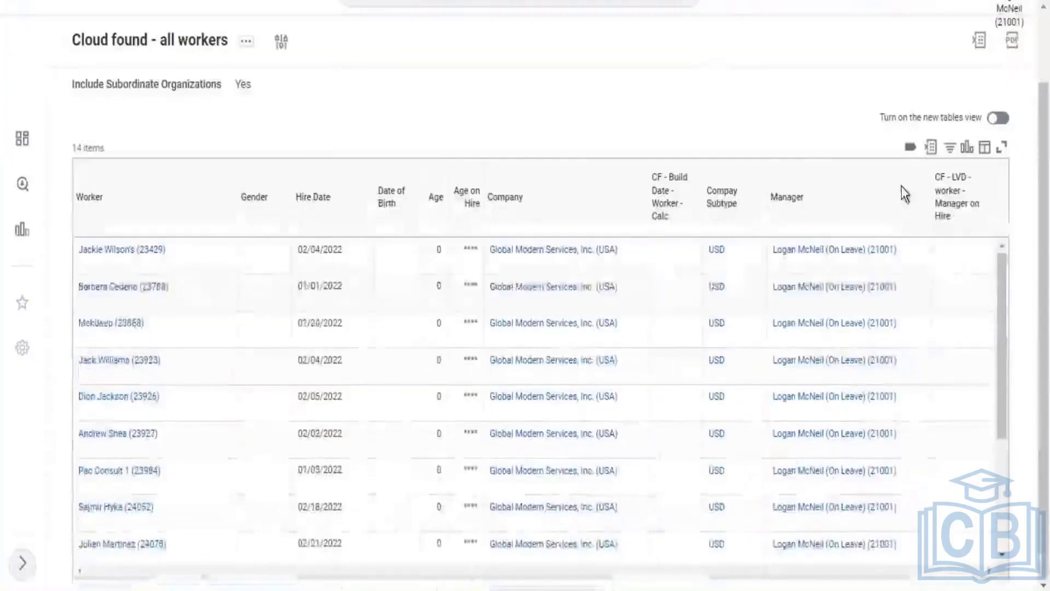
double_click(725, 198)
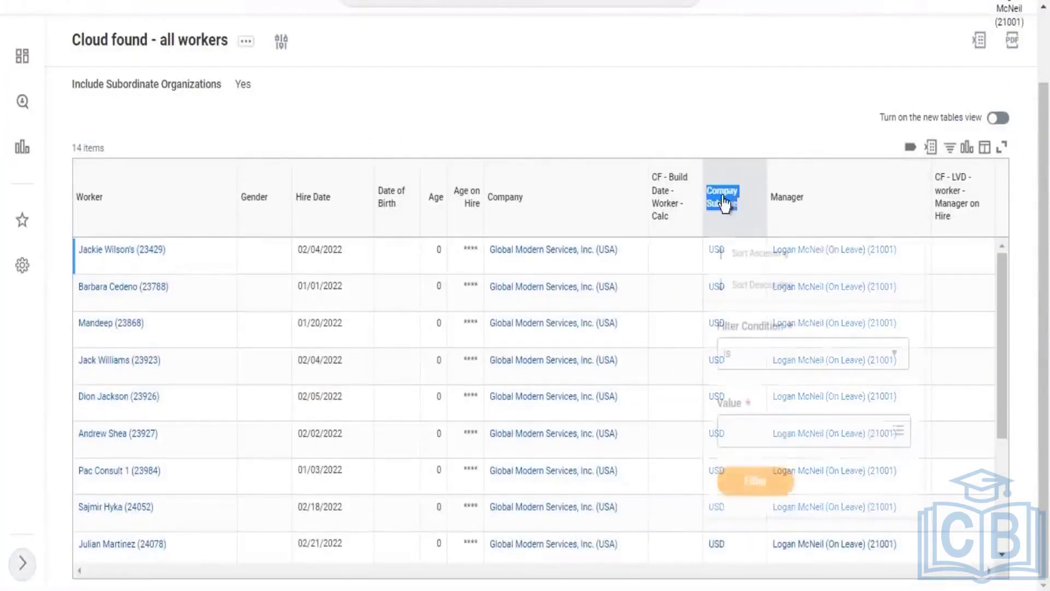
click(698, 316)
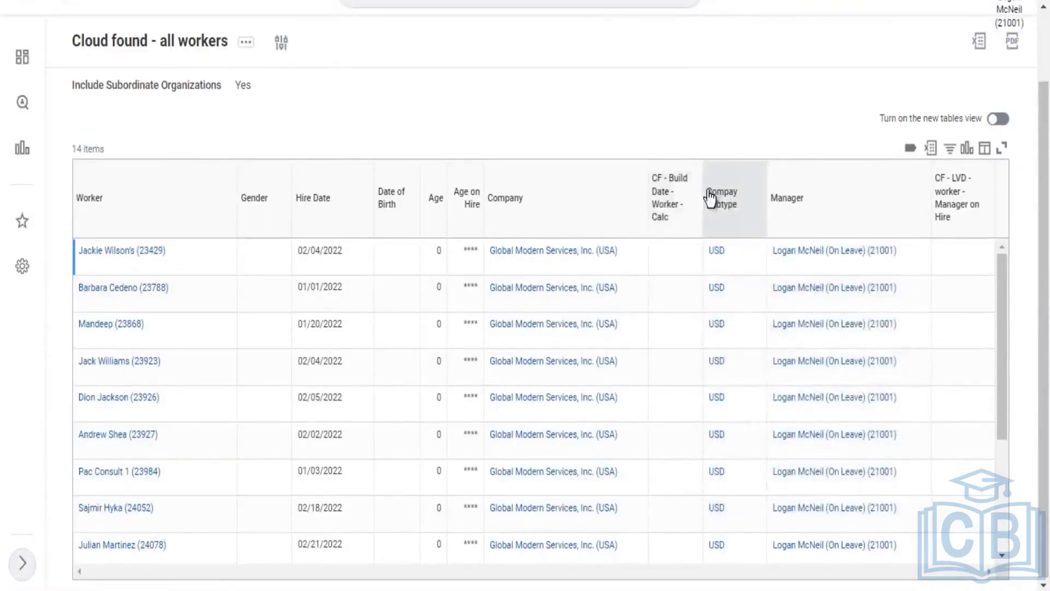
drag(712, 191, 729, 206)
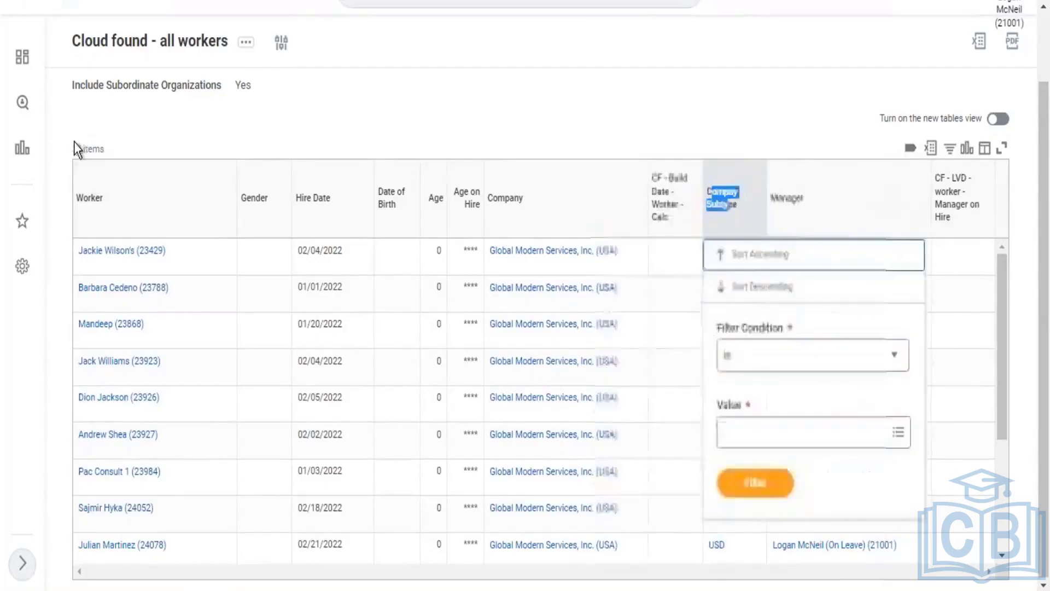
drag(73, 148, 107, 150)
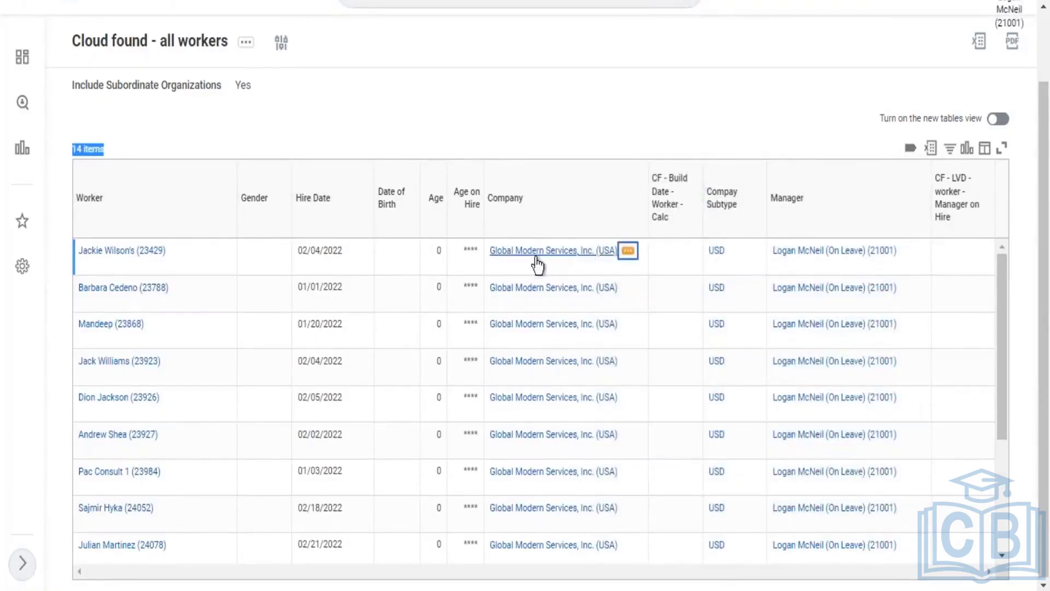
click(473, 244)
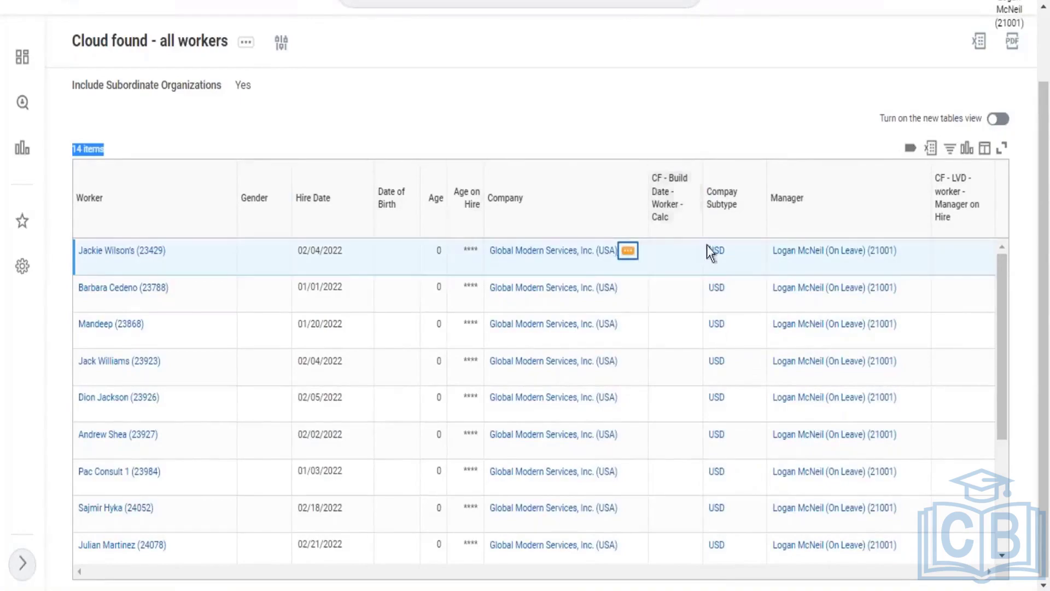
scroll(730, 415, down, 3)
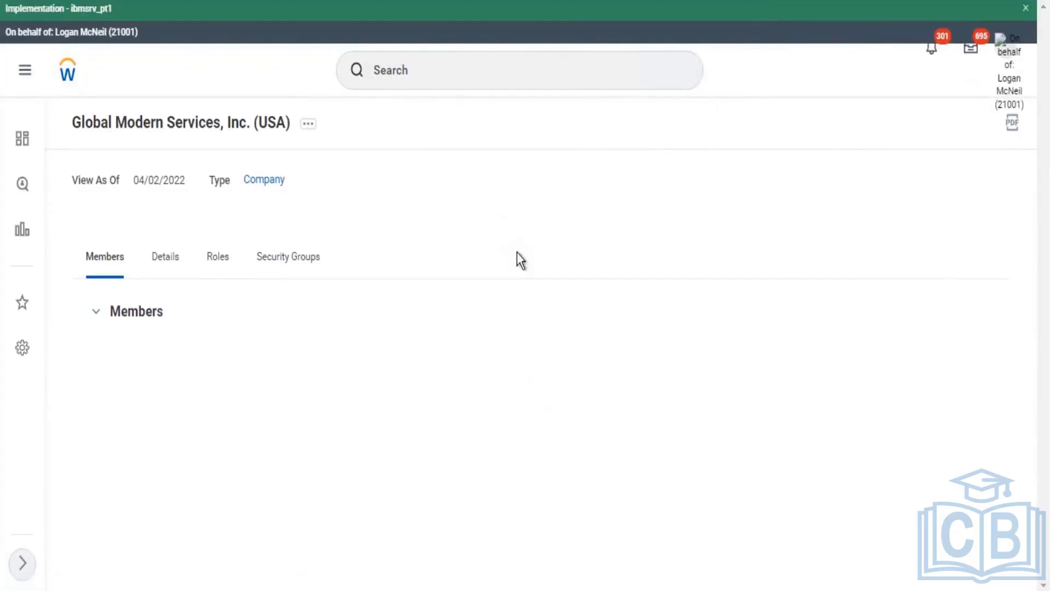
Step: Check the Company Currency in the details of Global Modern Services, Inc. (USA) and return to the report output
click(170, 258)
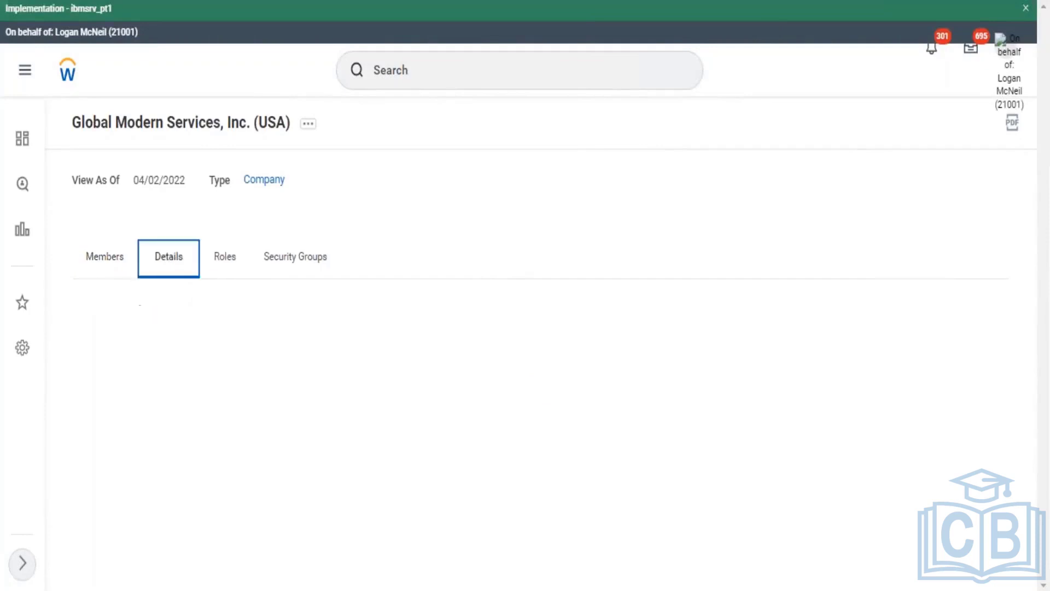
scroll(447, 263, down, 2)
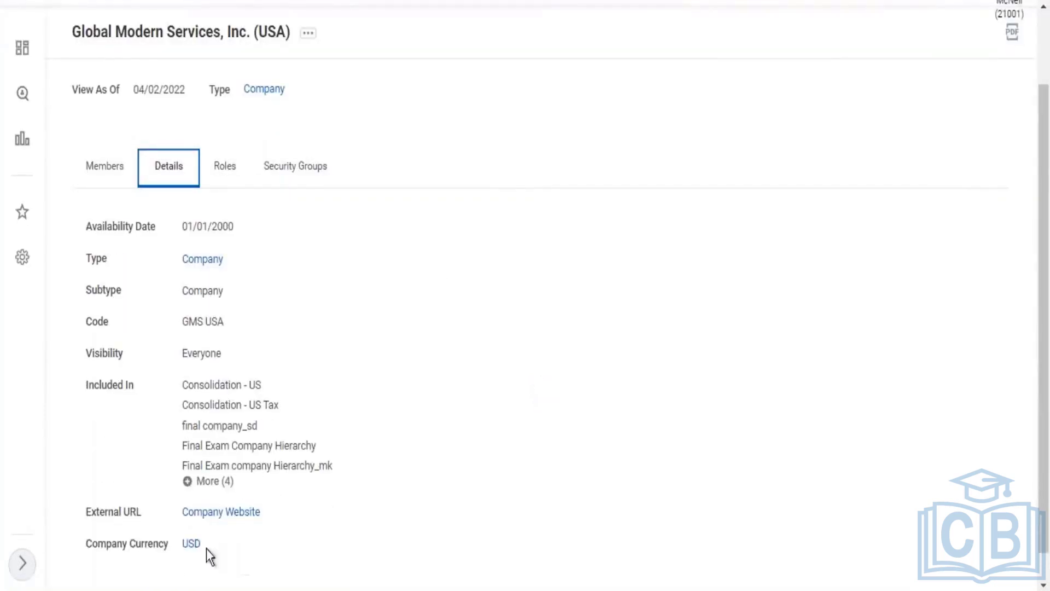
drag(206, 547, 174, 536)
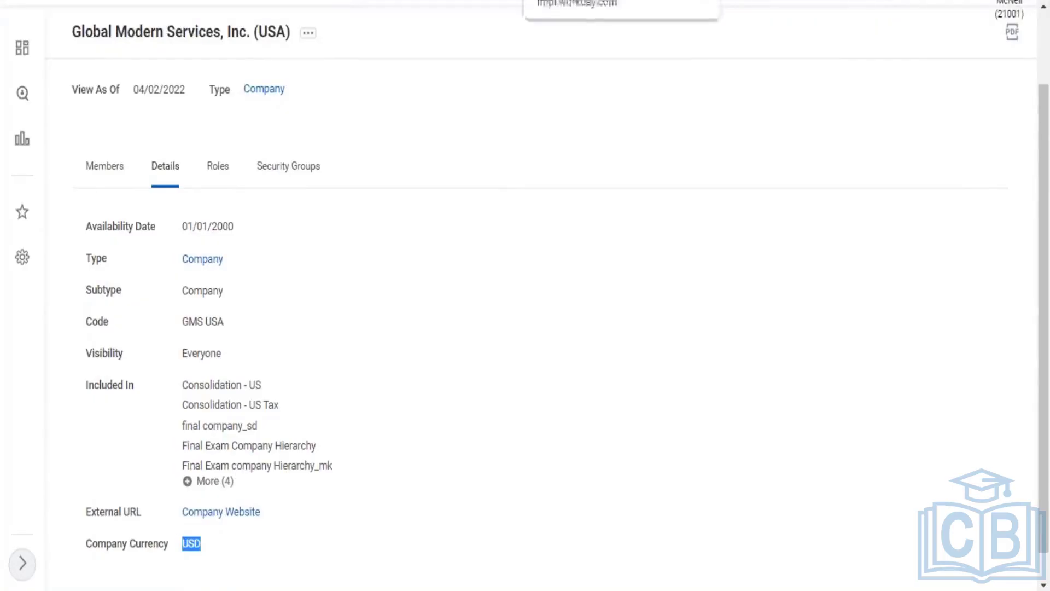
click(538, 1)
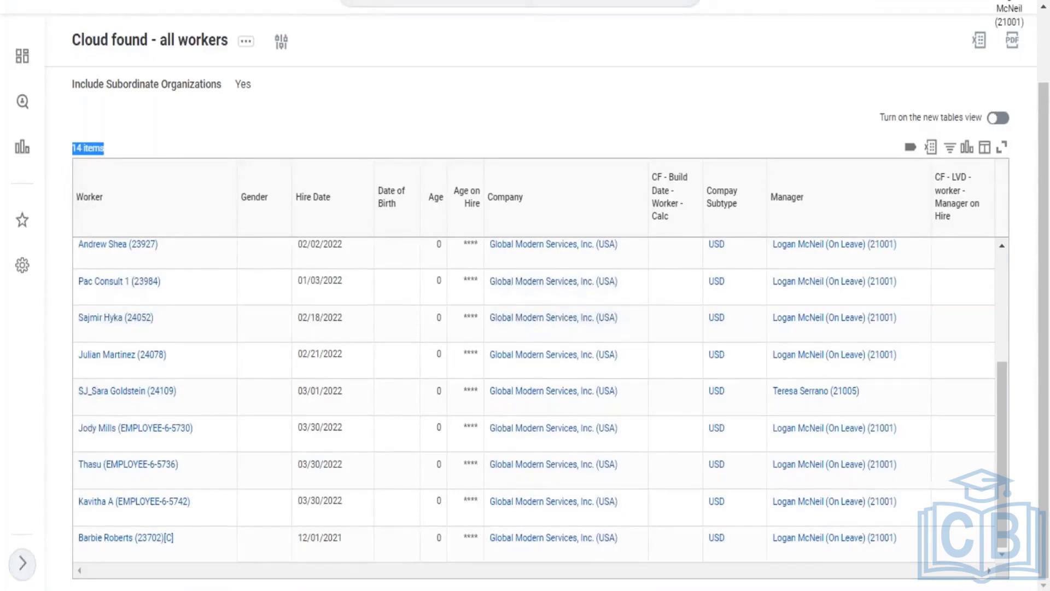
Step: Open the Cloud found - all workers custom report for editing and add a new sub-level filter
click(246, 41)
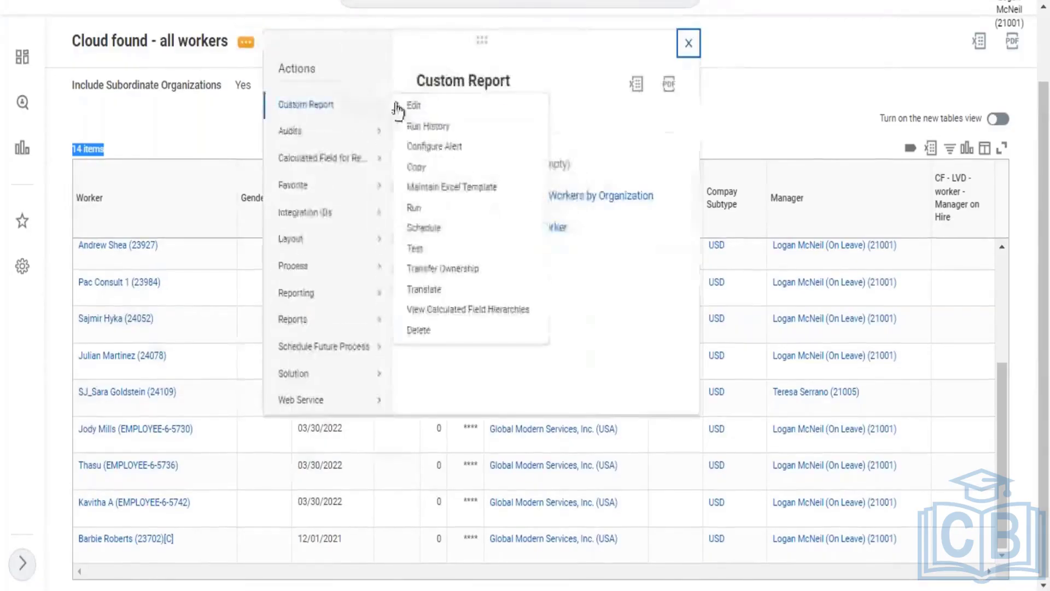
click(410, 106)
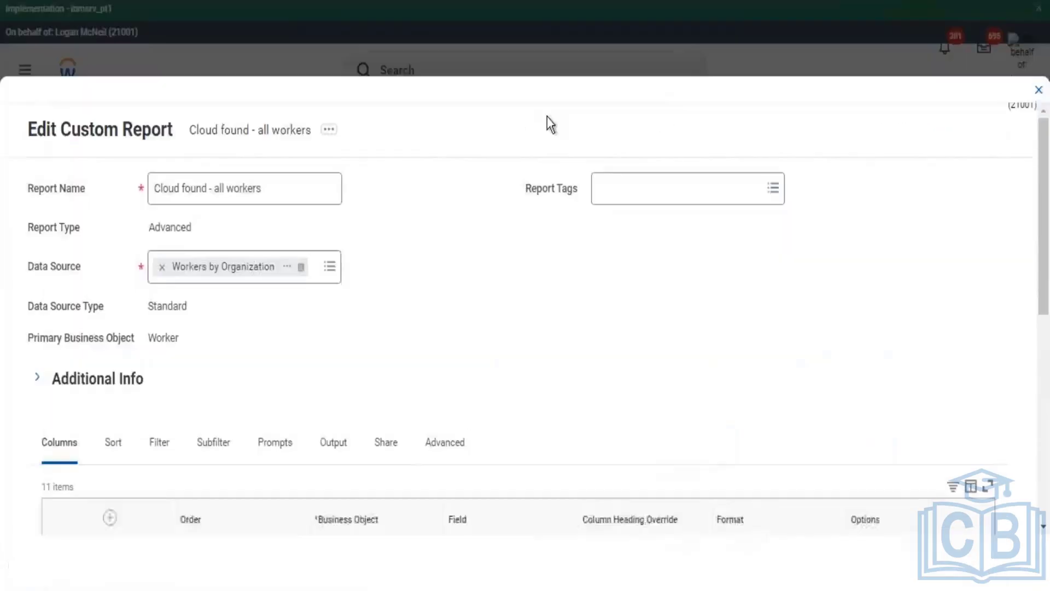
scroll(225, 333, down, 3)
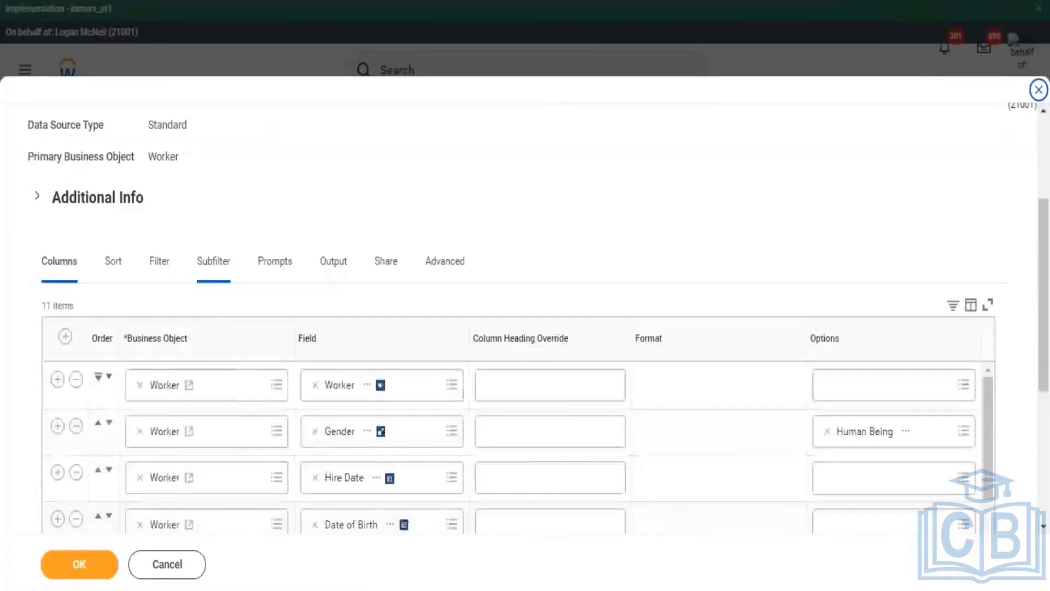
click(213, 262)
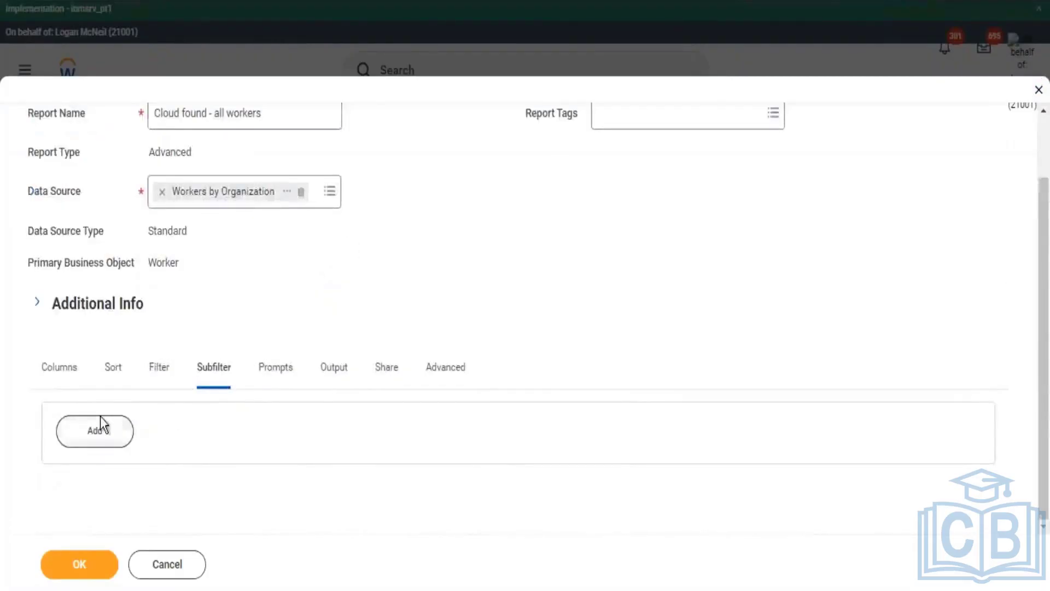
click(100, 422)
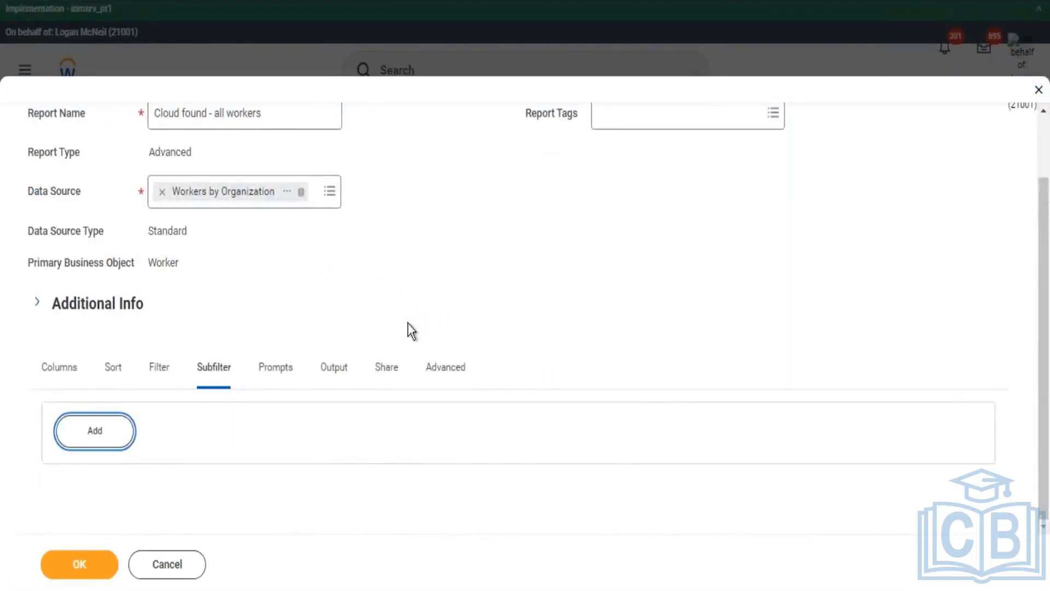
scroll(229, 323, down, 2)
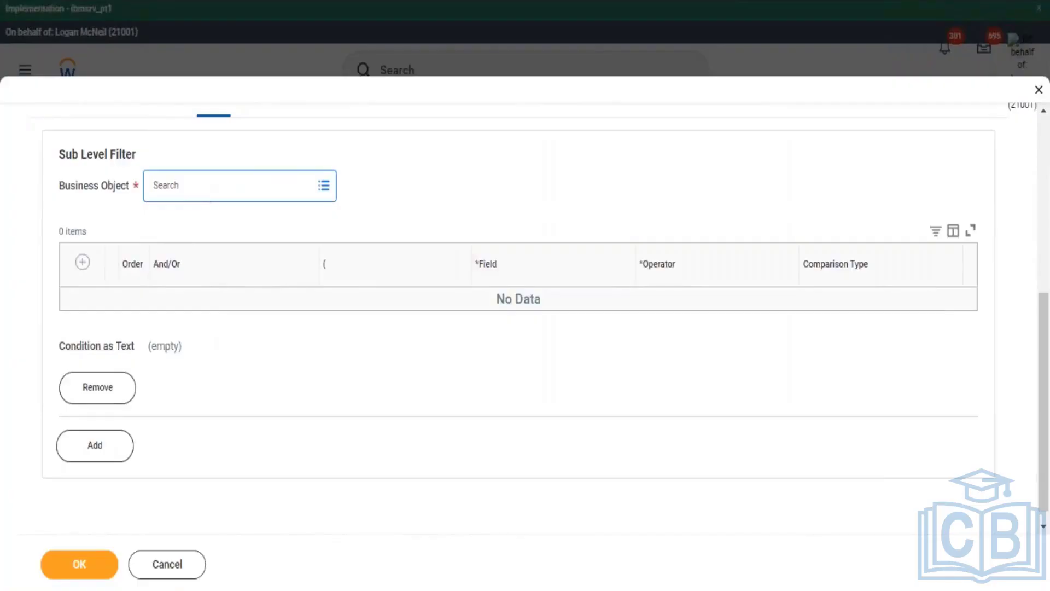
Step: Search for "organization" and set the sub-level filter's business object to Organization Assignments
text(organization)
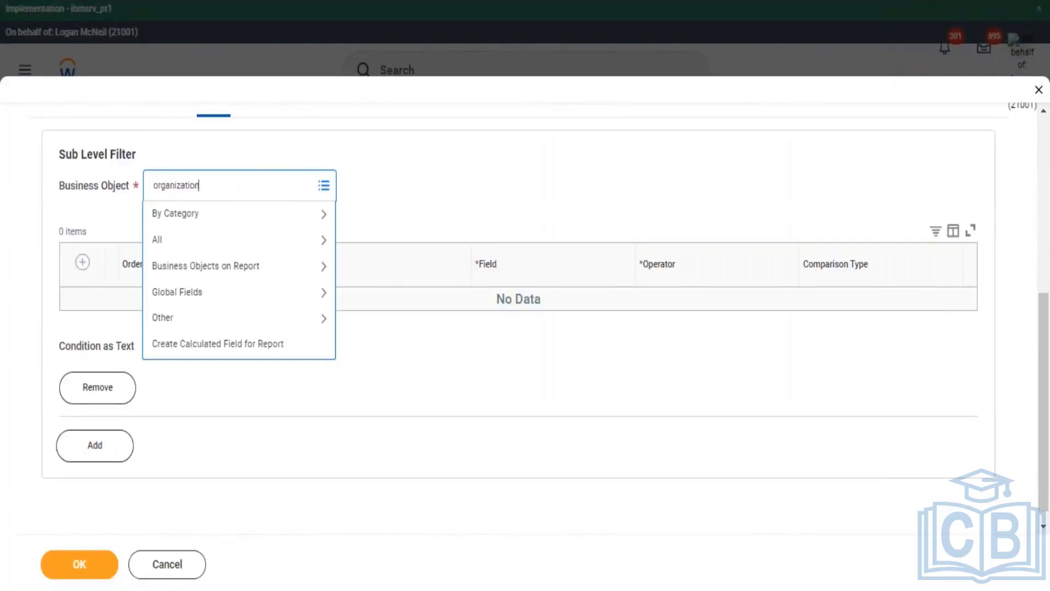
key(Return)
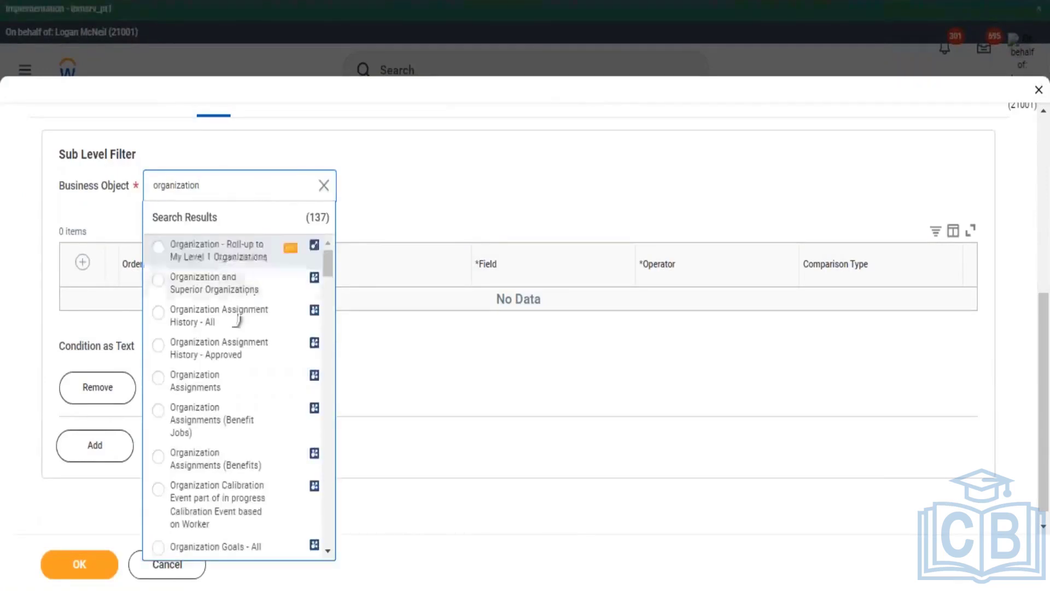
scroll(251, 392, down, 3)
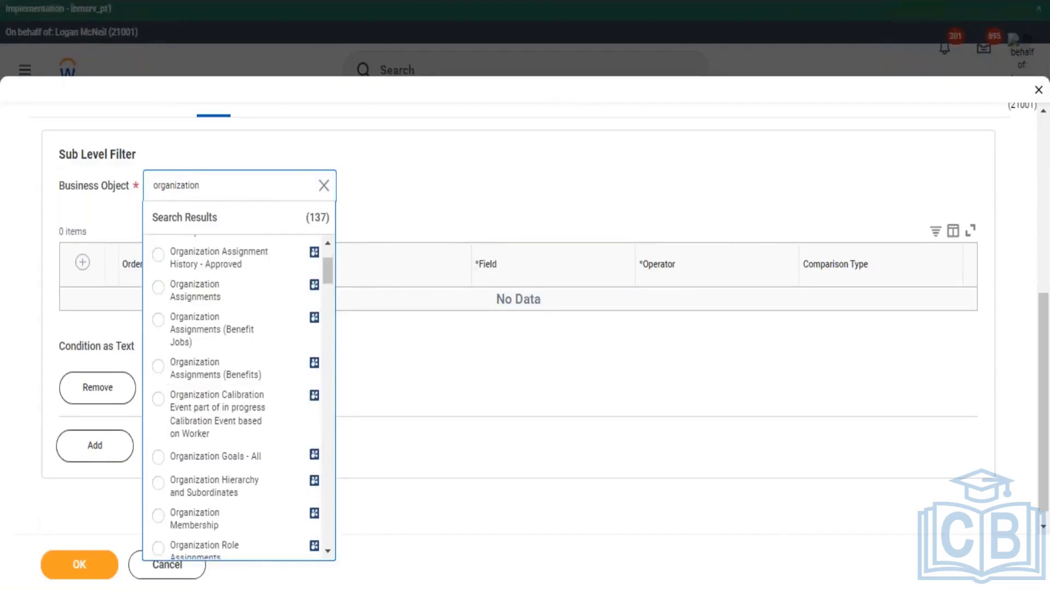
scroll(257, 388, down, 2)
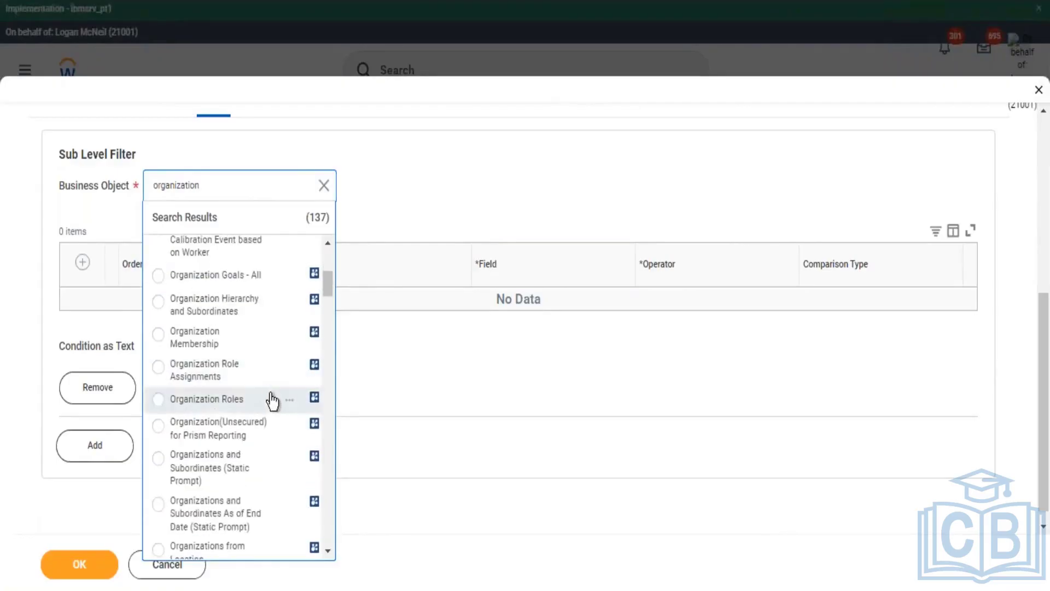
scroll(272, 396, down, 4)
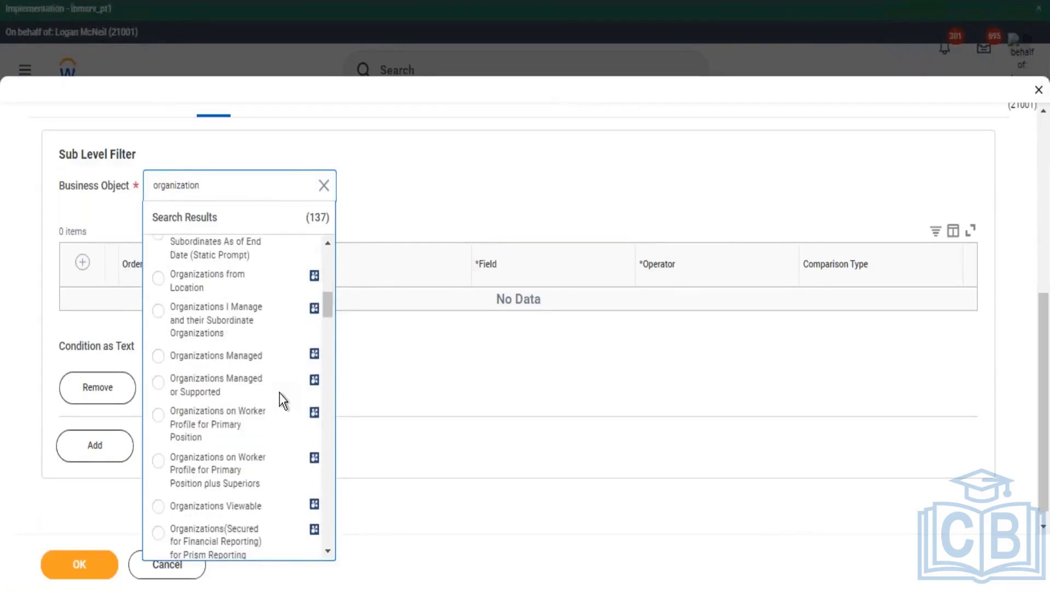
scroll(282, 397, down, 2)
scroll(285, 390, down, 4)
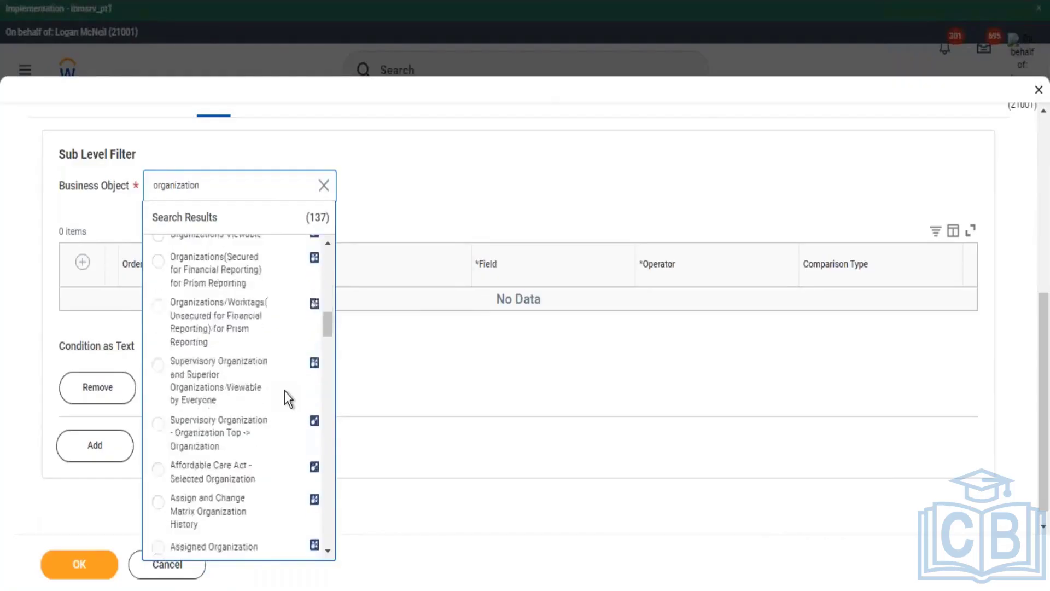
scroll(284, 391, down, 2)
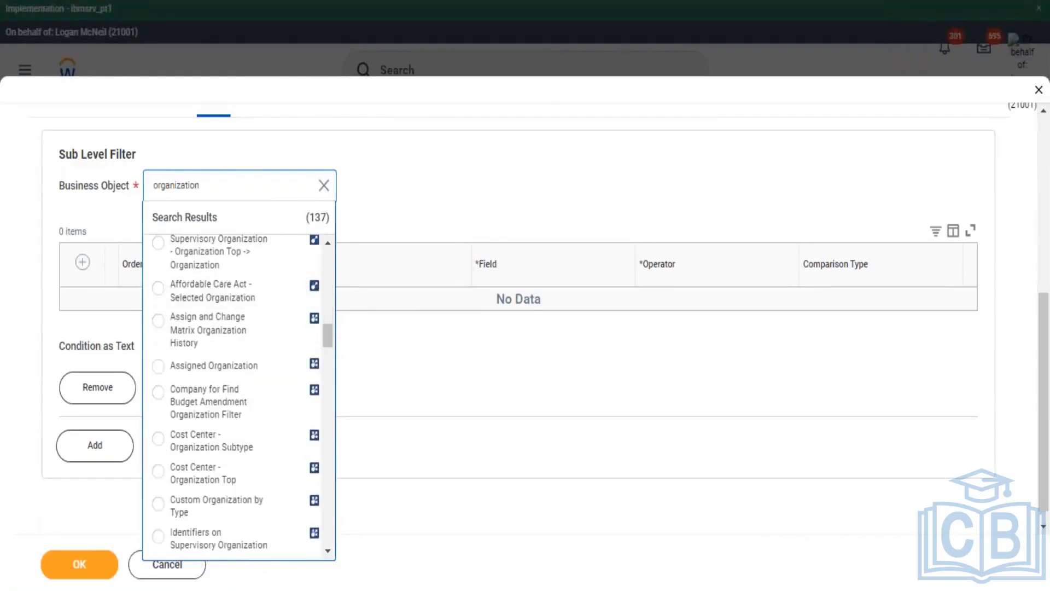
scroll(280, 370, down, 4)
scroll(271, 353, up, 10)
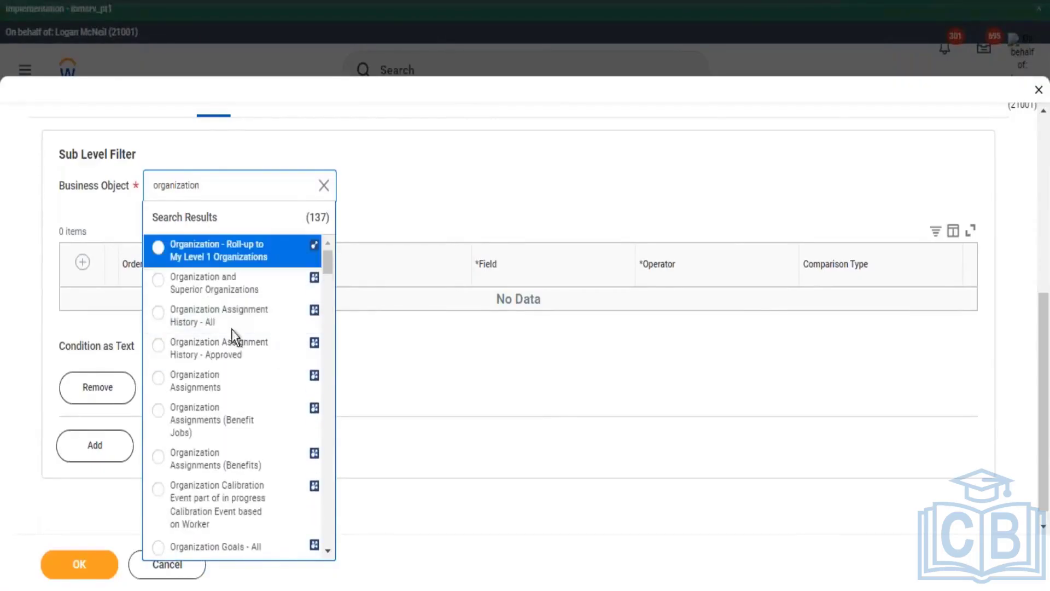
scroll(274, 328, up, 2)
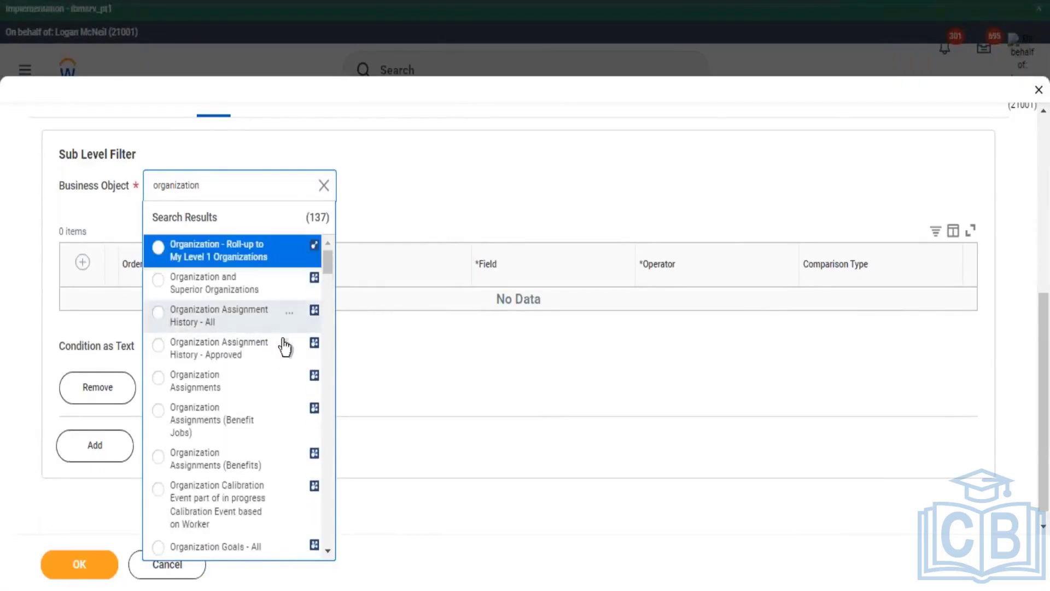
click(320, 380)
Step: Add a condition row to the Organization Assignments sub-level filter and search its field choices for "sup org"
click(82, 262)
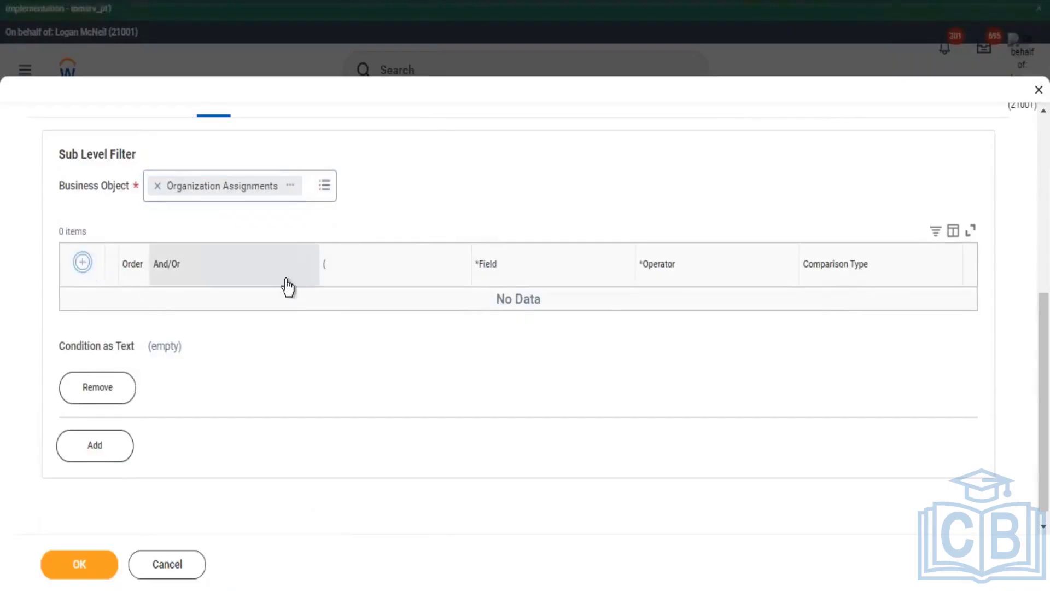
click(484, 320)
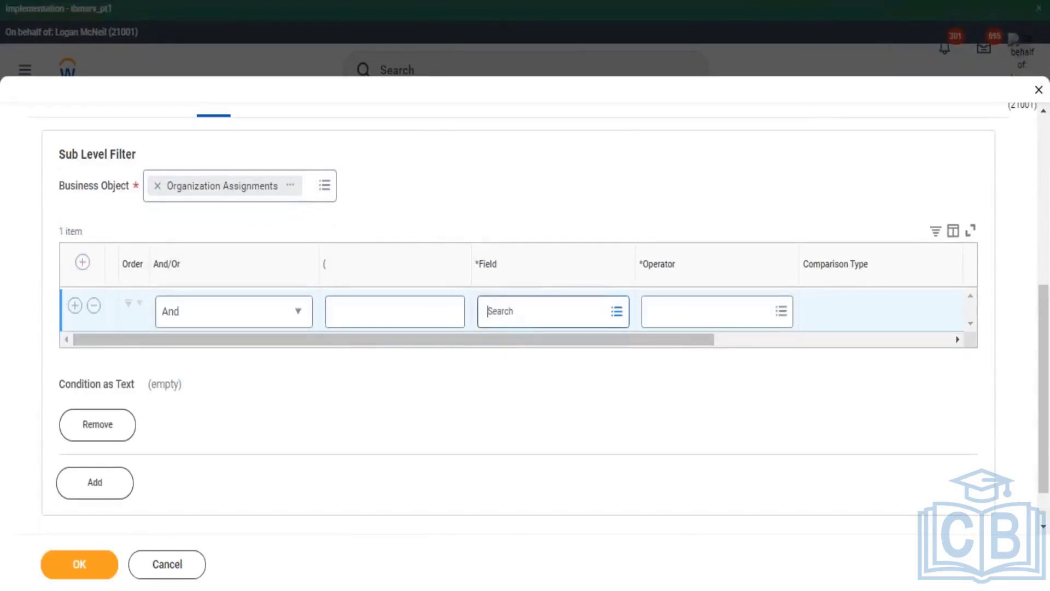
text(sup or)
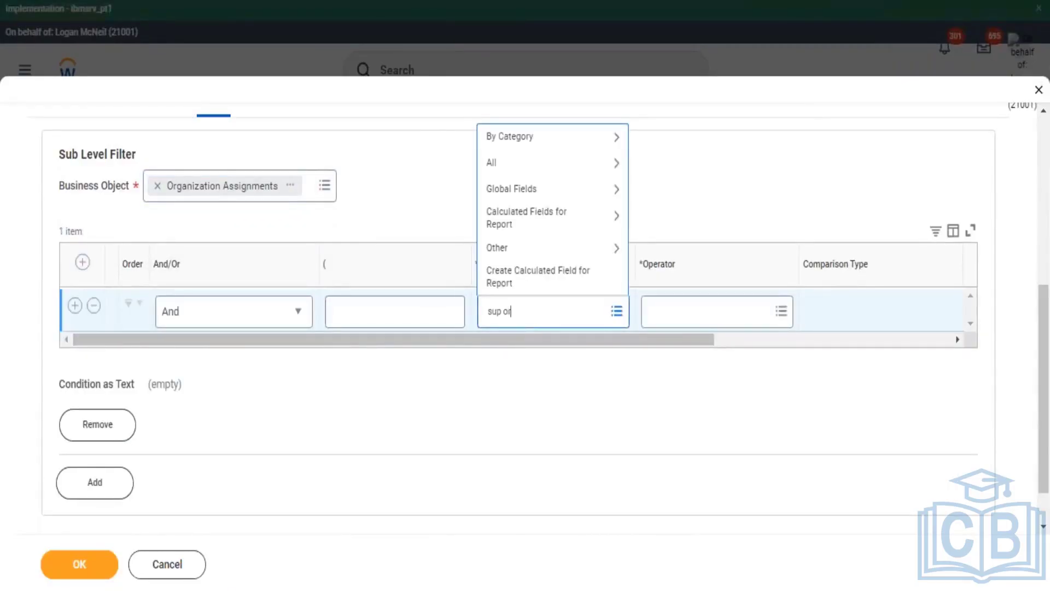
text(g)
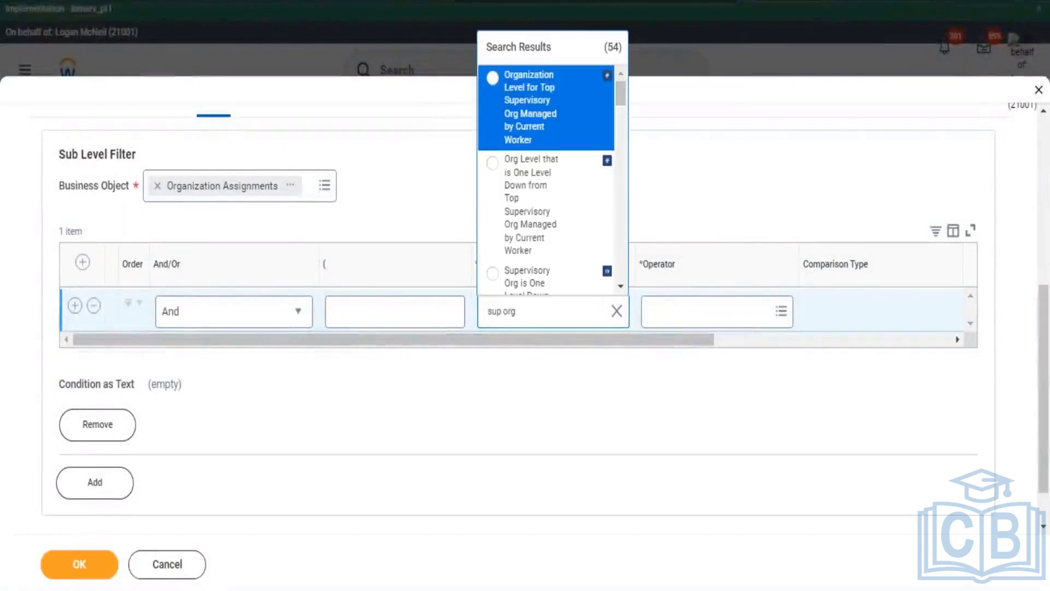
Step: Replace the field search with "company" and choose Company Hierarchy as the condition's field
click(617, 311)
text(company7)
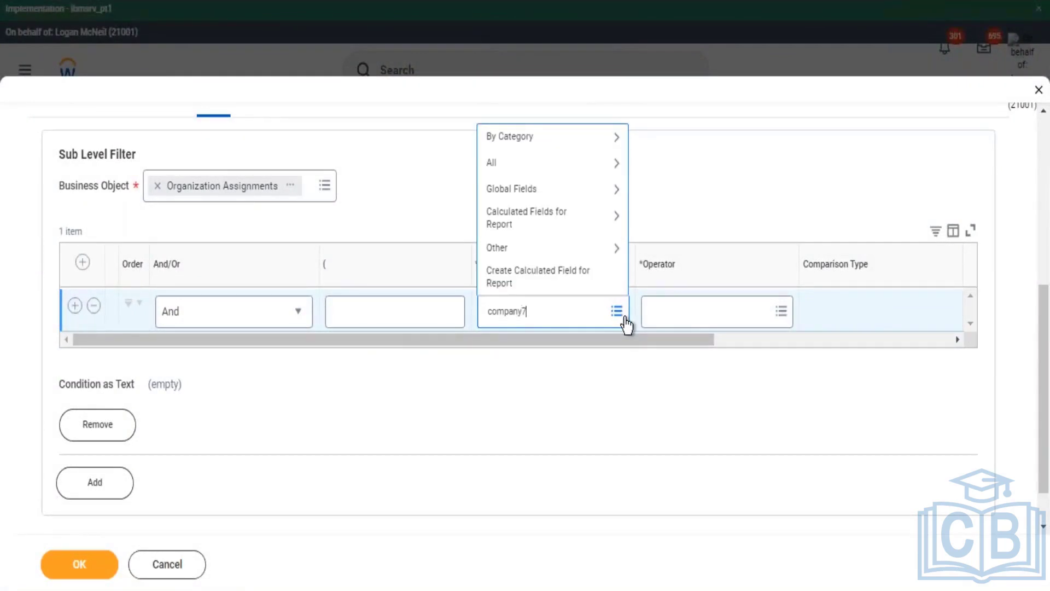
key(Return)
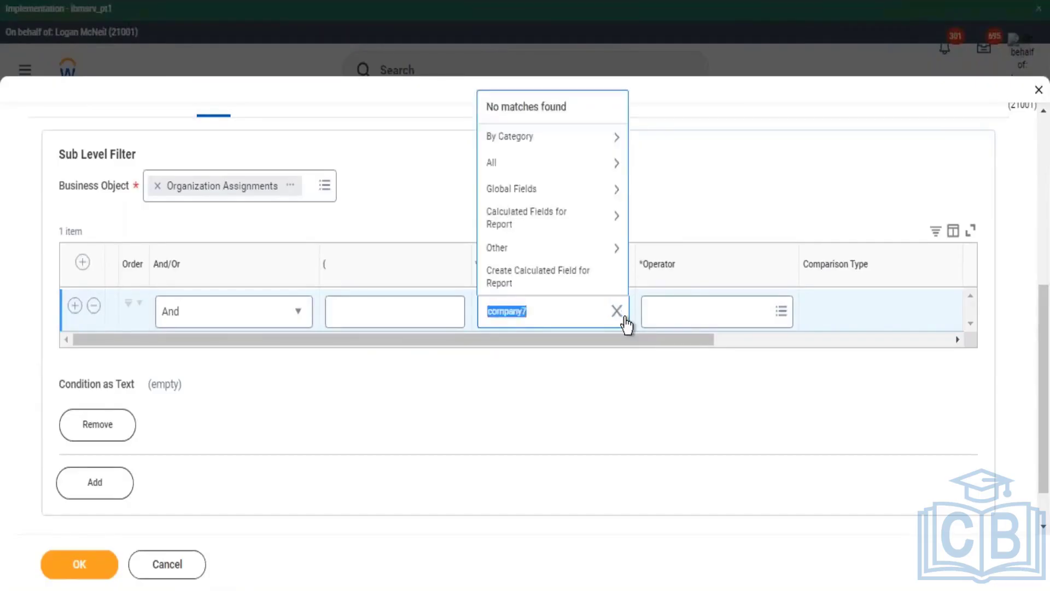
key(BackSpace)
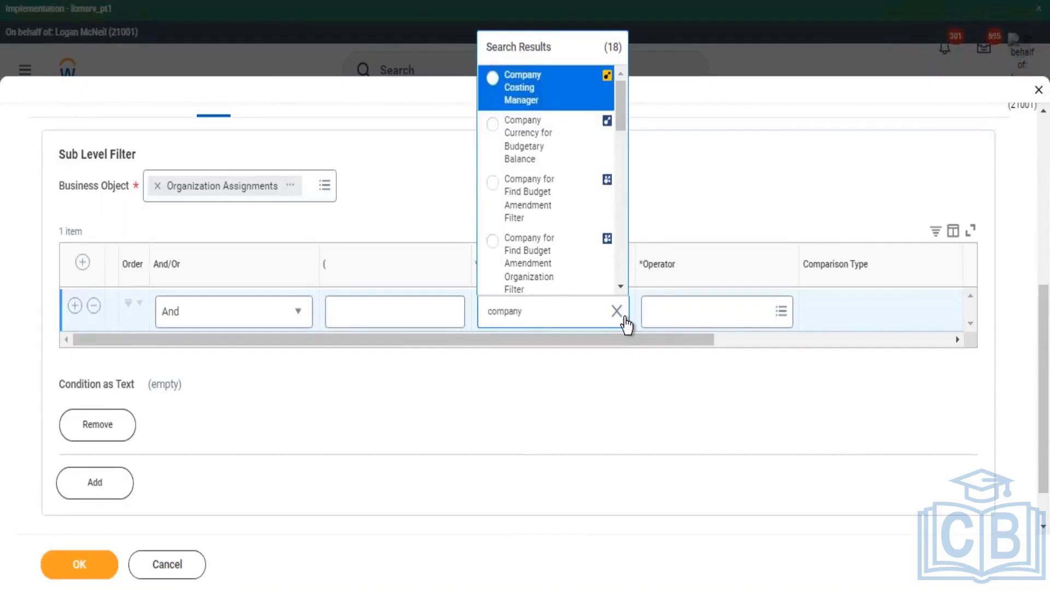
key(Down)
key(Down)
key(Down)
key(Down)
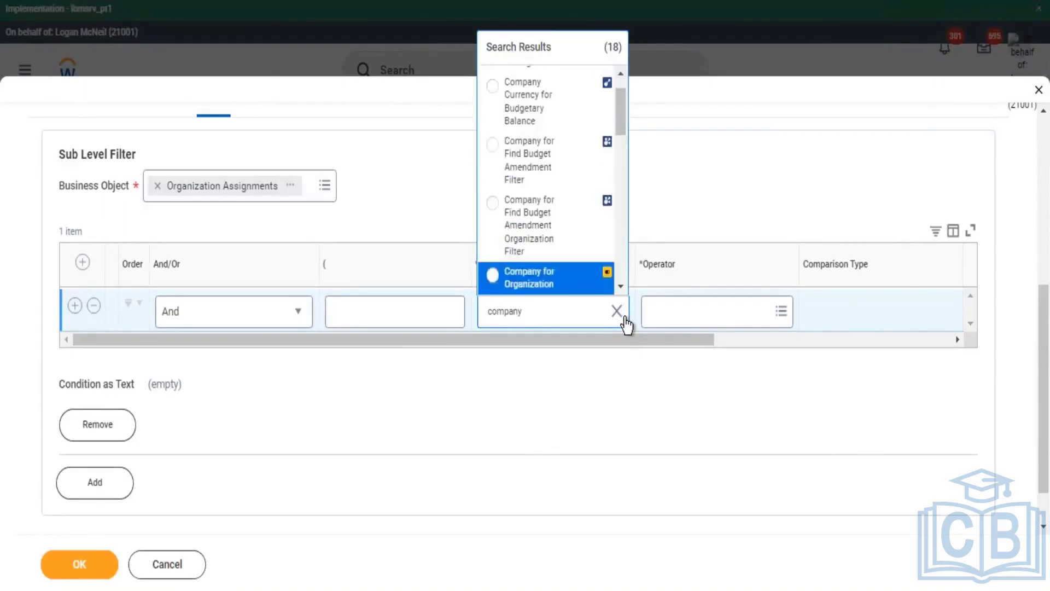
key(Down)
key(Down)
key(Down)
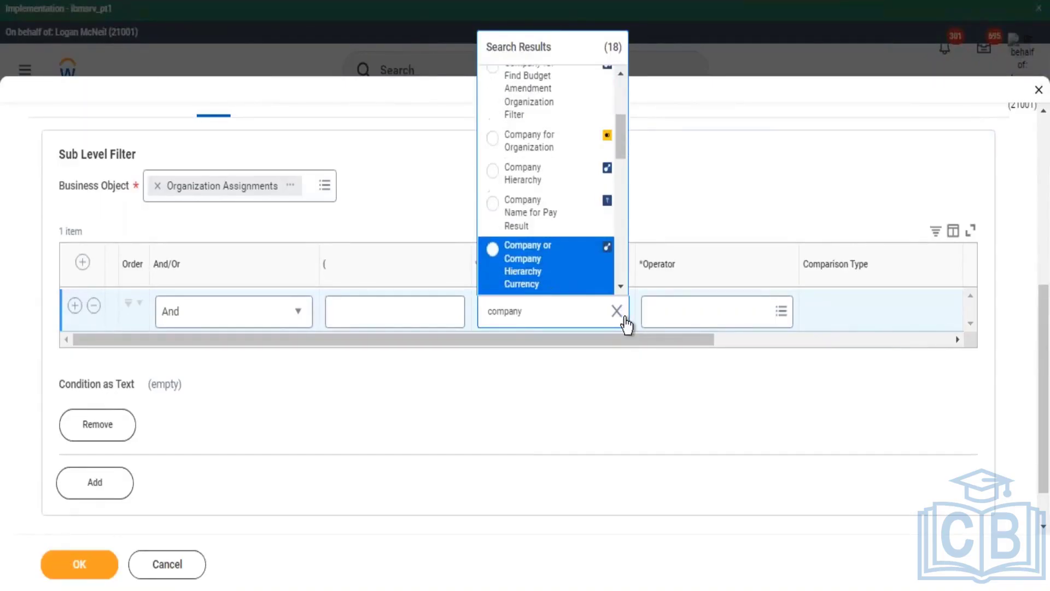
key(Up)
key(Up)
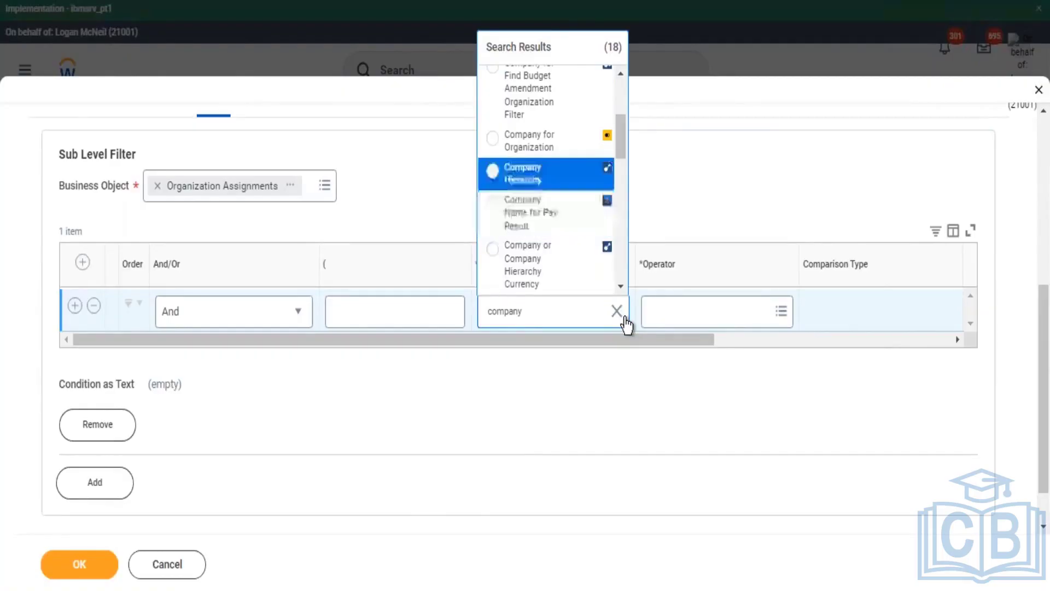
key(Return)
Step: Set the Company Hierarchy condition's operator to in the selection list
key(Tab)
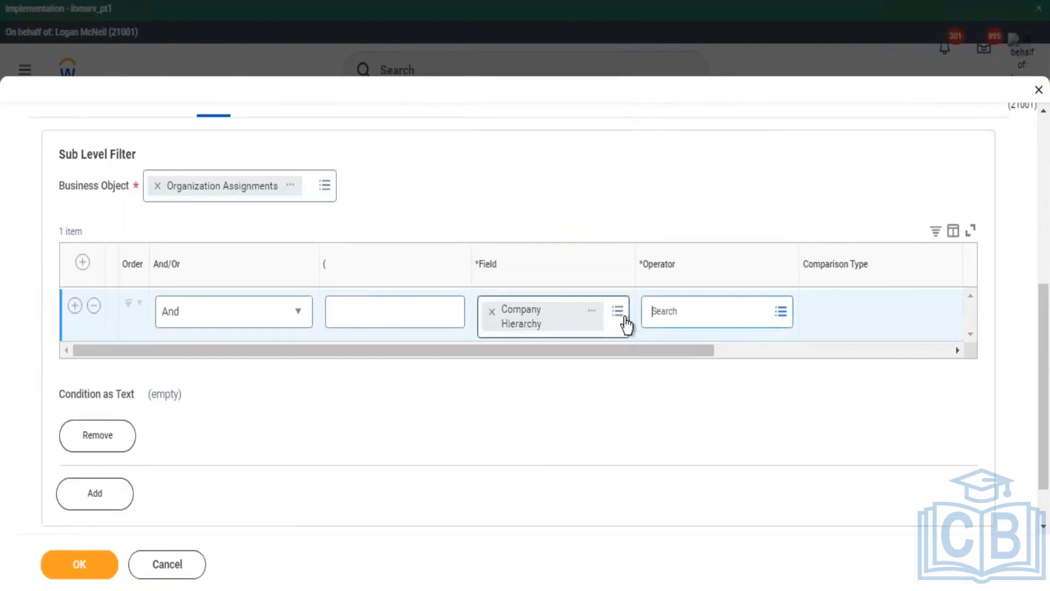
key(Down)
key(Return)
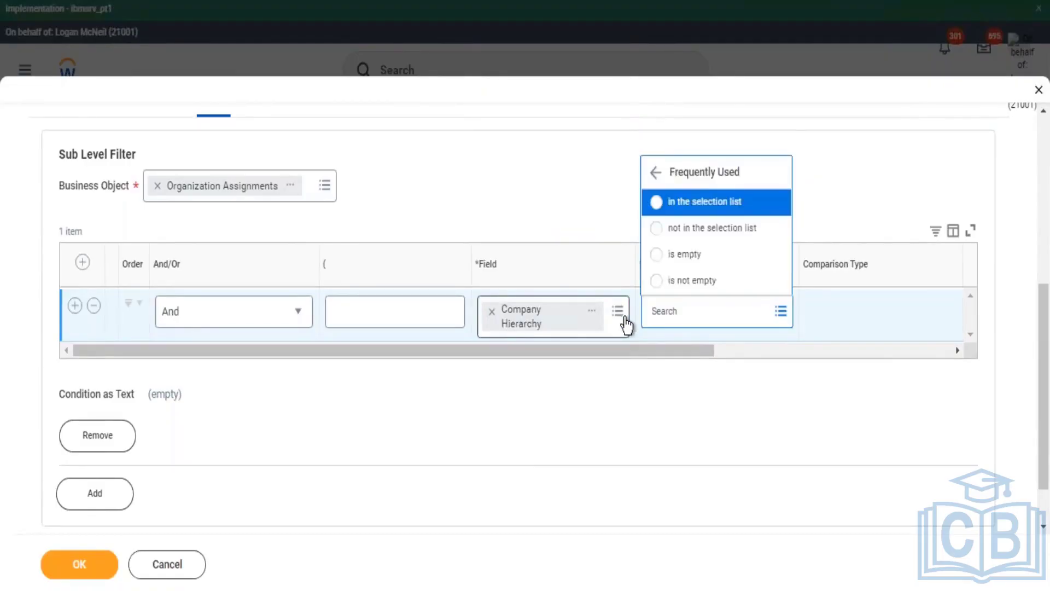
key(Return)
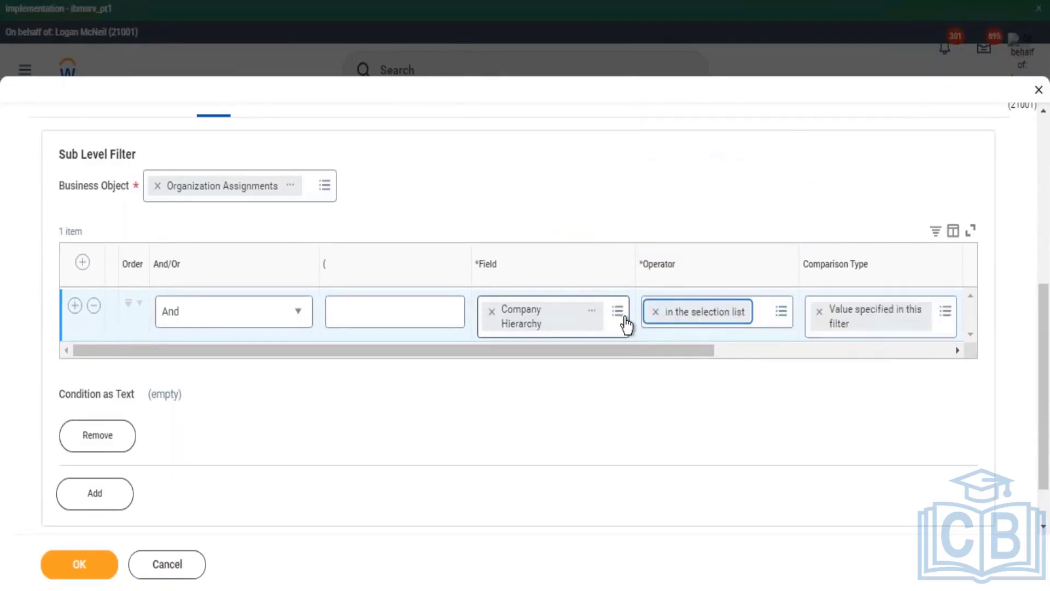
Step: Open the comparison value choices of the Company Hierarchy condition and browse the available hierarchies
key(Tab)
key(Tab)
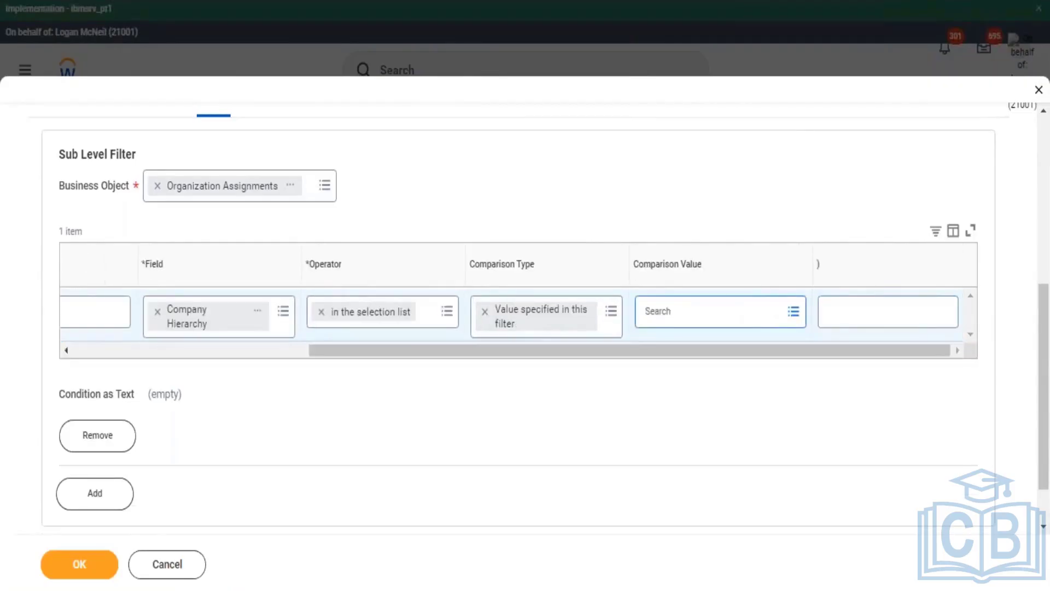
key(Return)
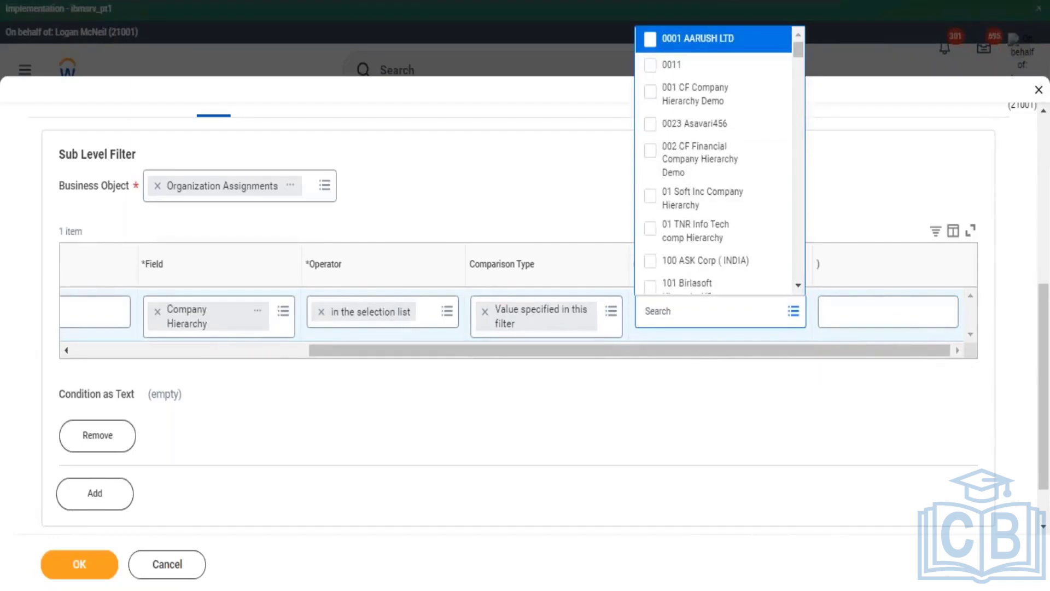
scroll(716, 229, down, 2)
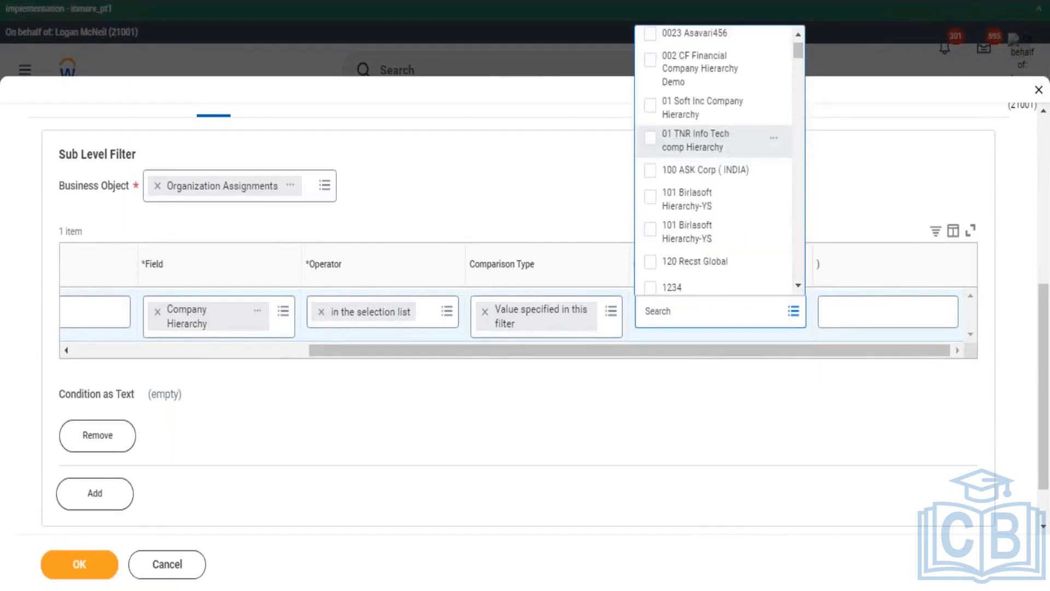
scroll(716, 164, up, 2)
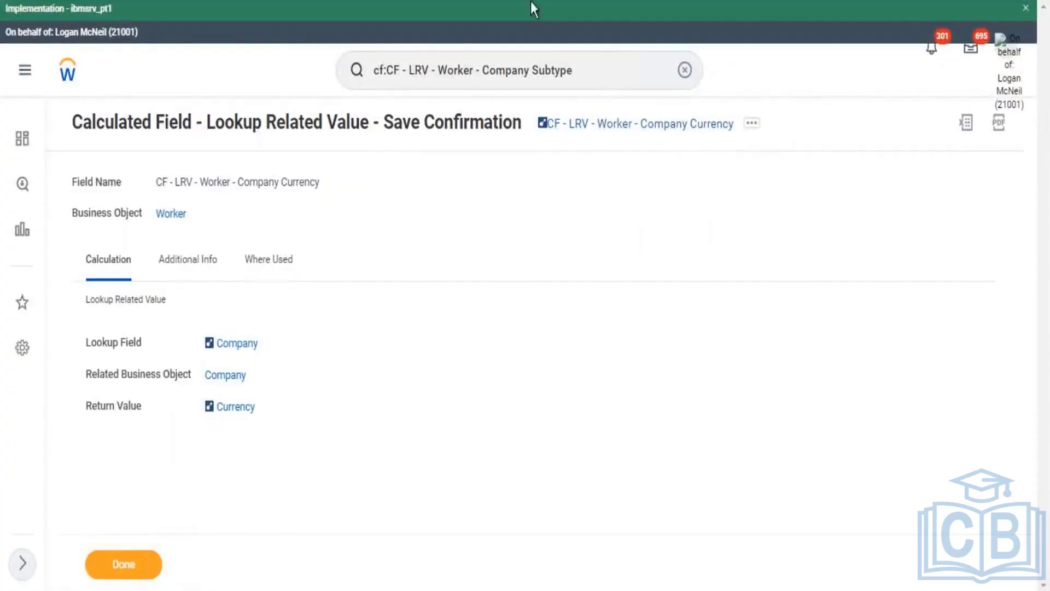
Step: Open the current worker's profile and bring up the details of their company, Global Modern Services, Inc. (USA)
click(676, 70)
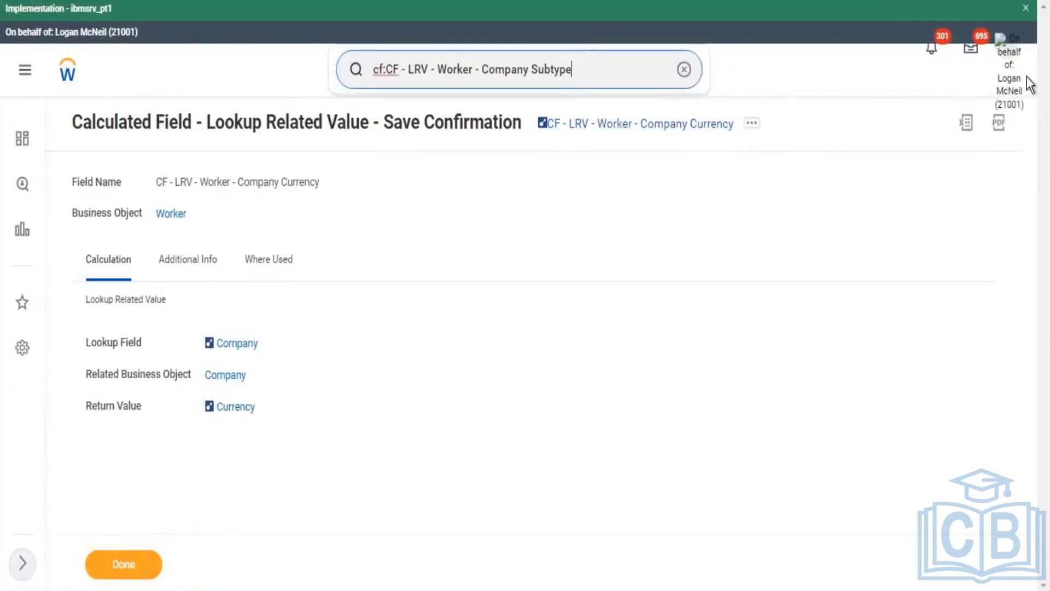
click(1011, 90)
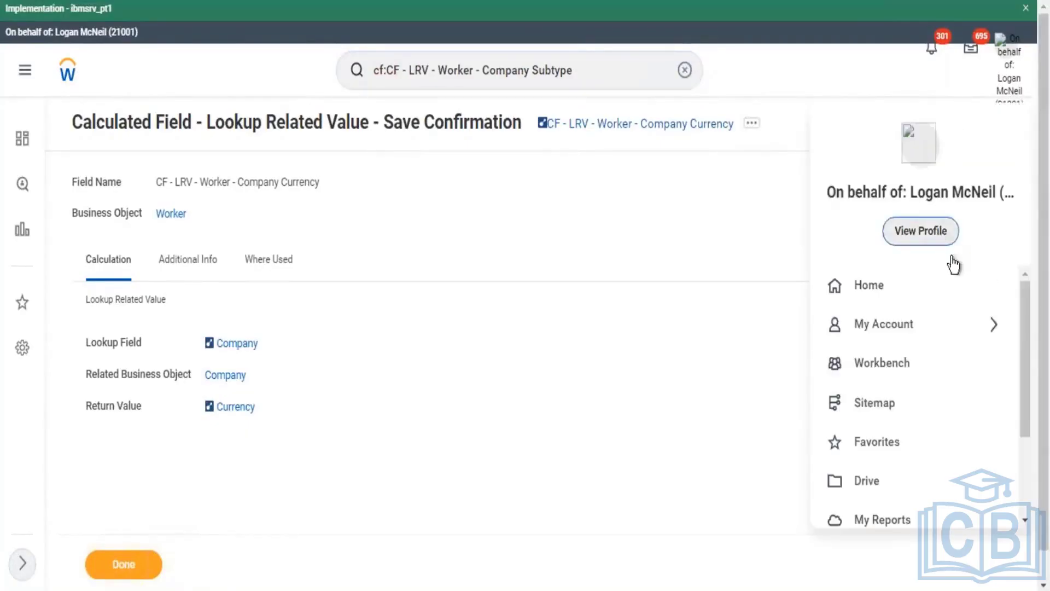
click(567, 310)
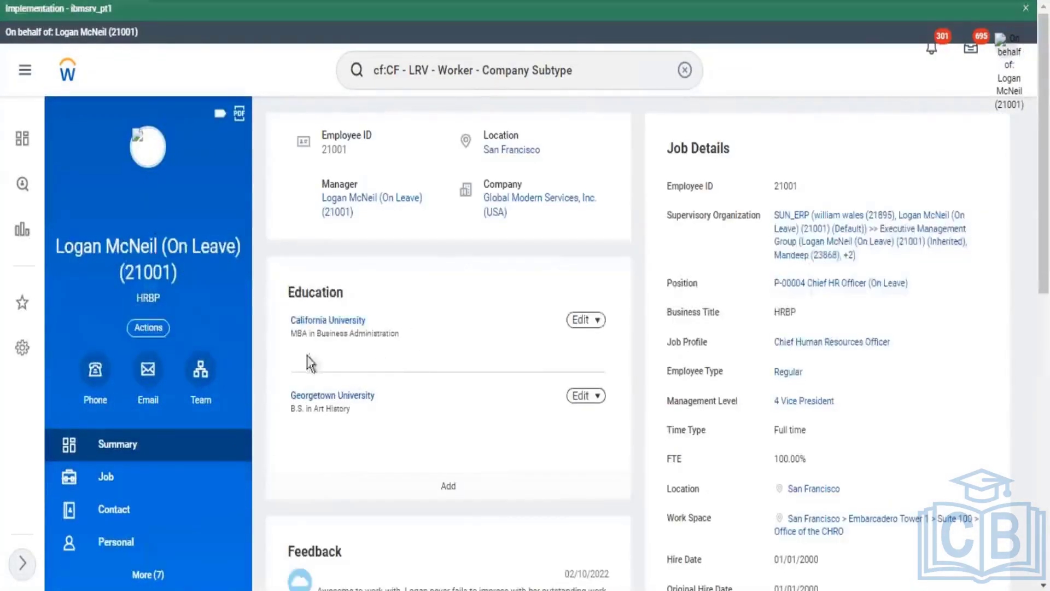
click(492, 205)
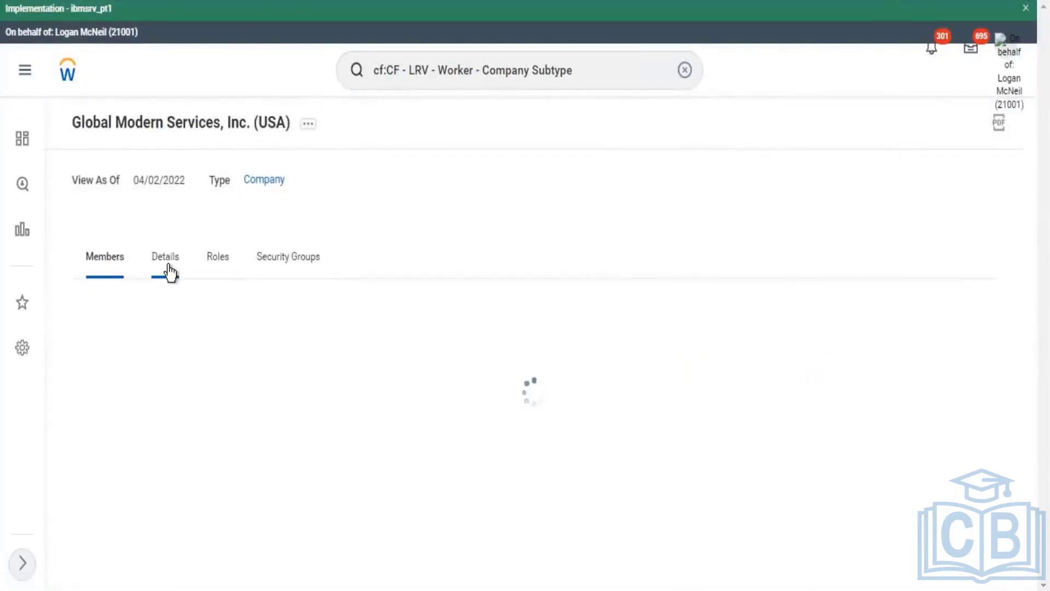
click(166, 271)
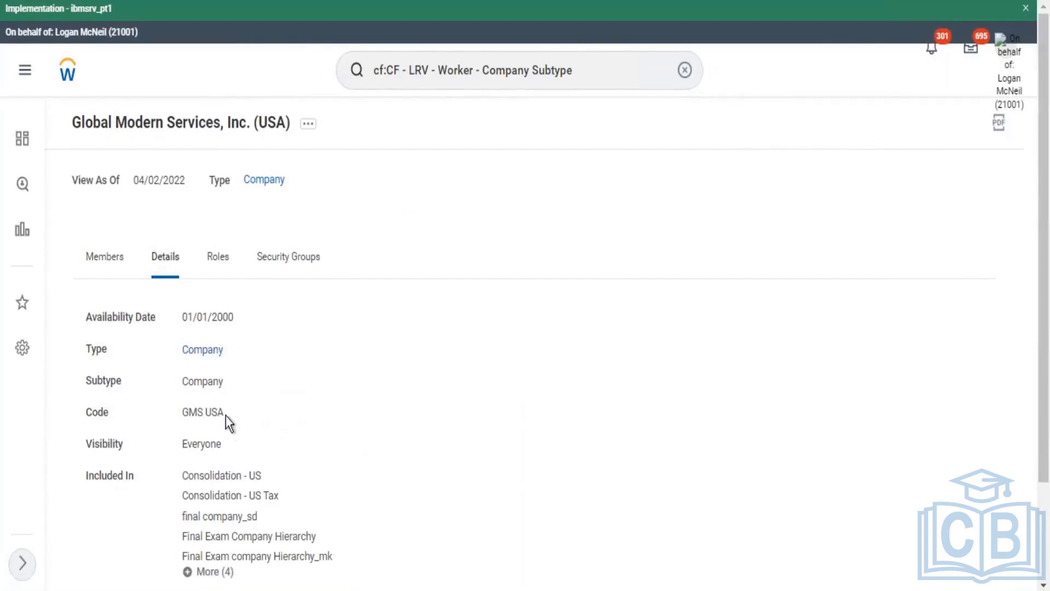
Step: Expand the company's full Included In list to check its hierarchies and return to the report's sub-level filter
scroll(241, 444, down, 2)
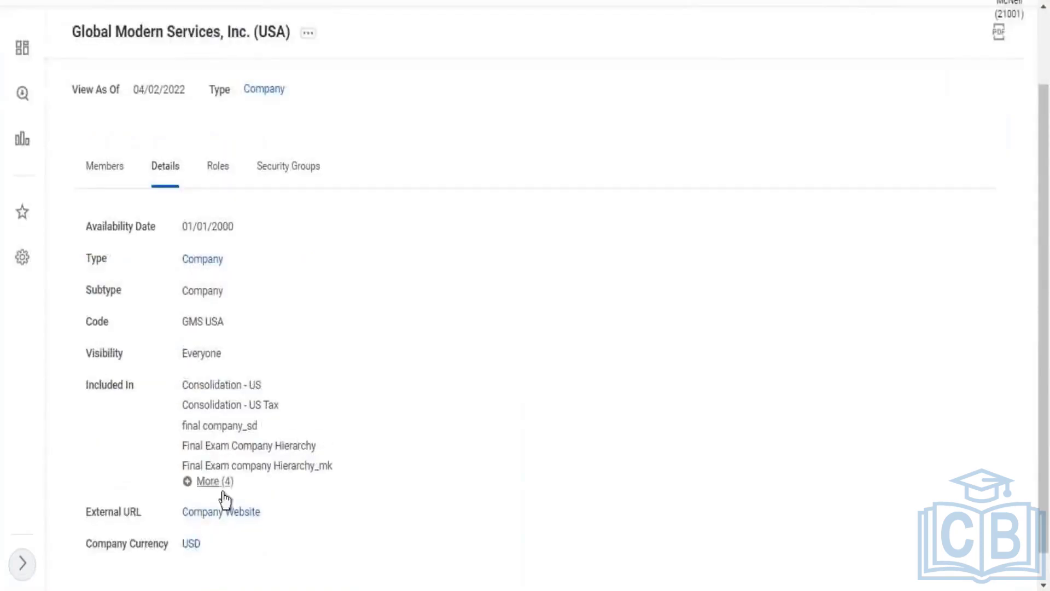
click(207, 481)
scroll(394, 406, down, 3)
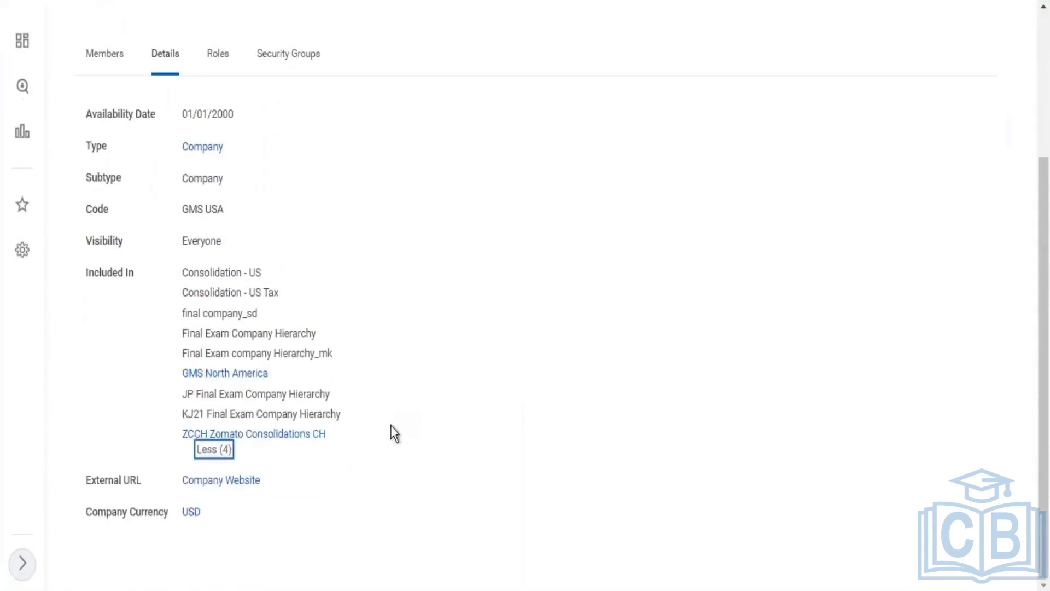
click(278, 373)
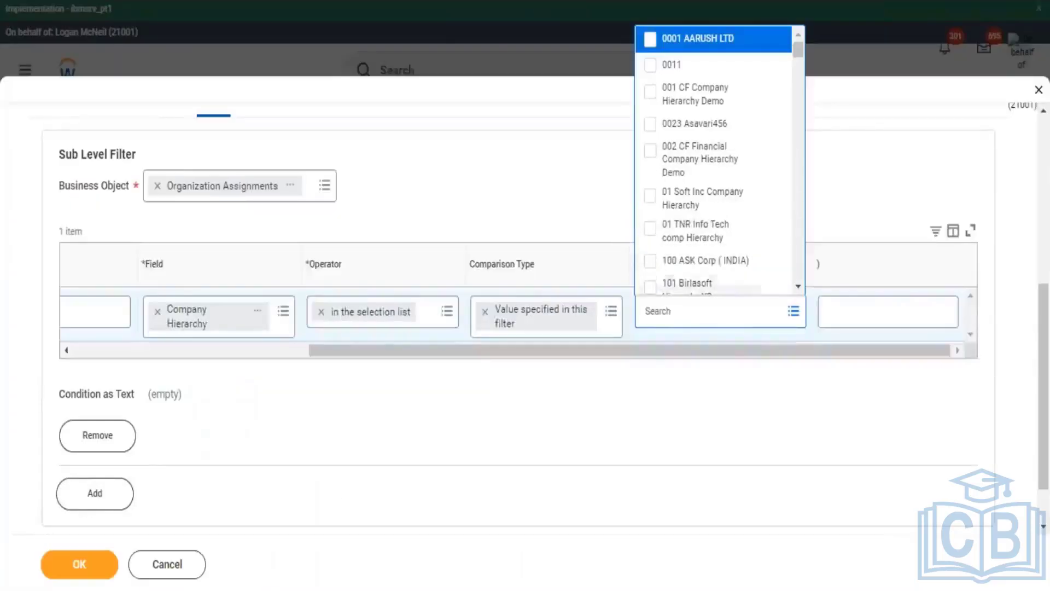
Step: Search the comparison values for "gms" and select GMS Asia Pacific, GMS EMEA, GMS Latin America and GMS North America
text(gms)
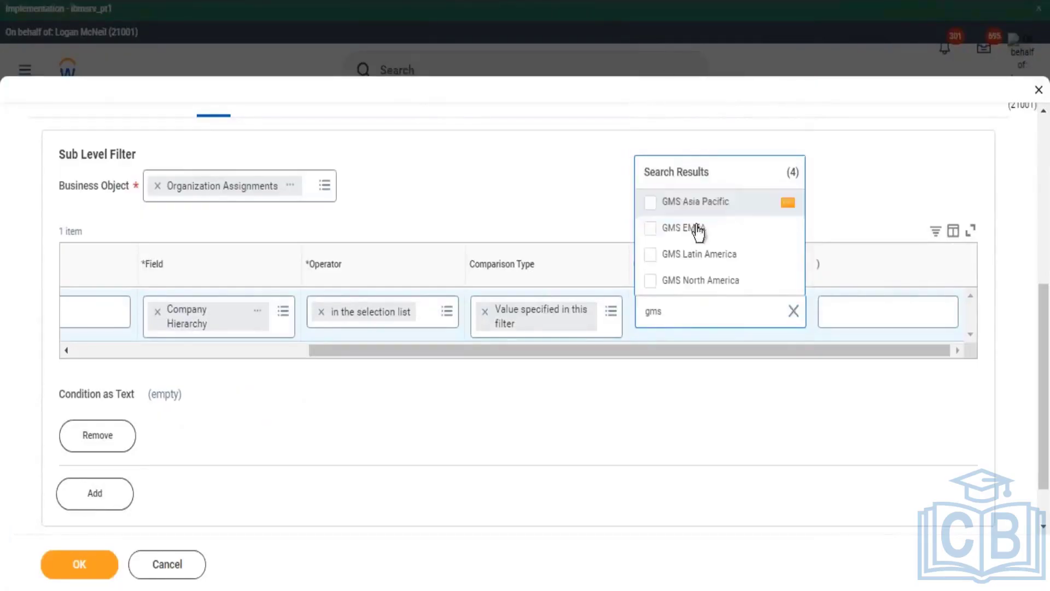
click(671, 207)
click(656, 229)
click(652, 258)
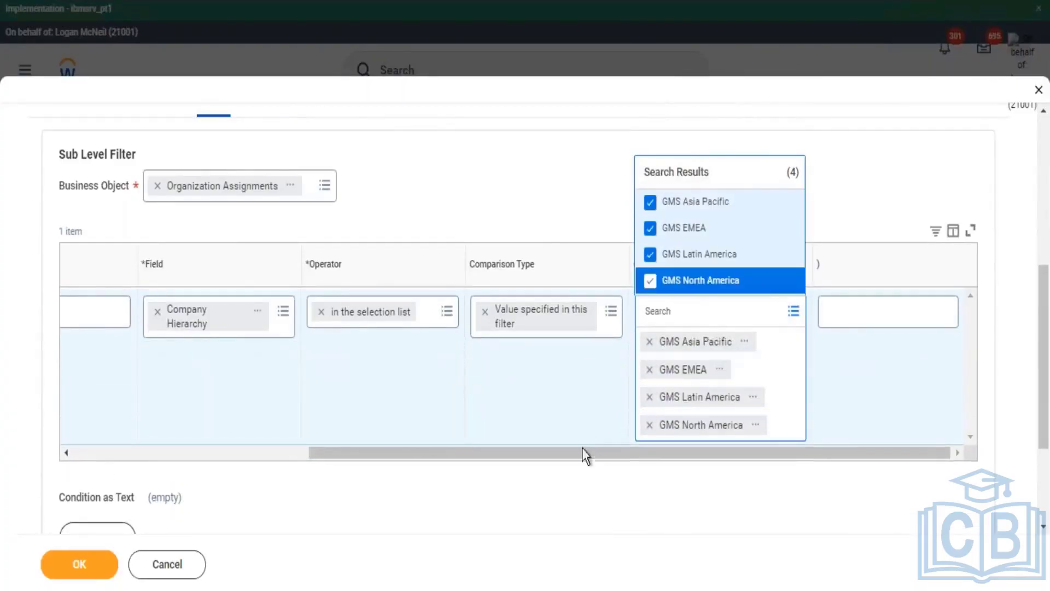
click(433, 452)
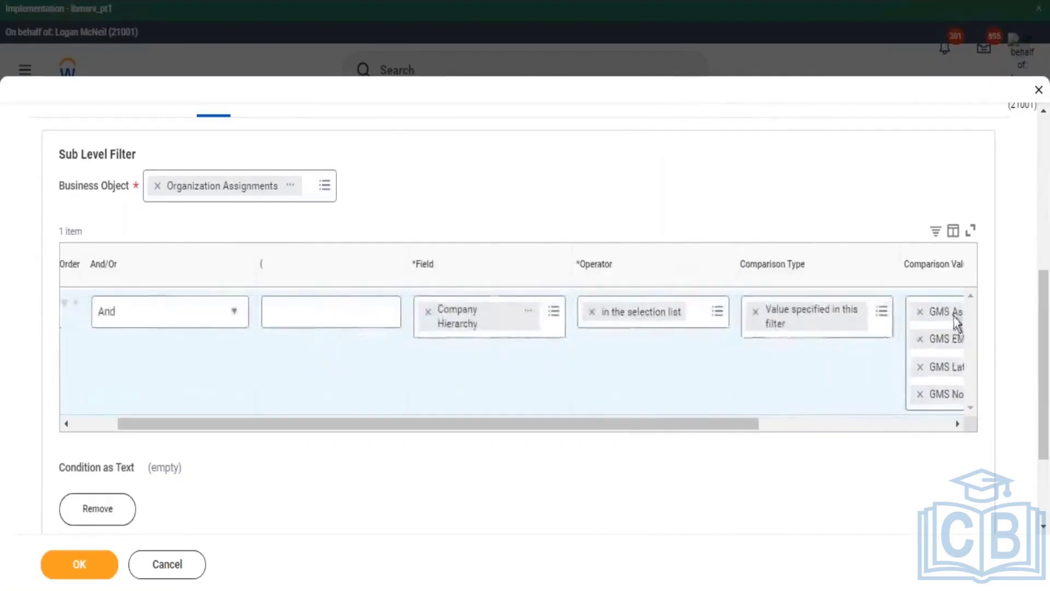
click(107, 424)
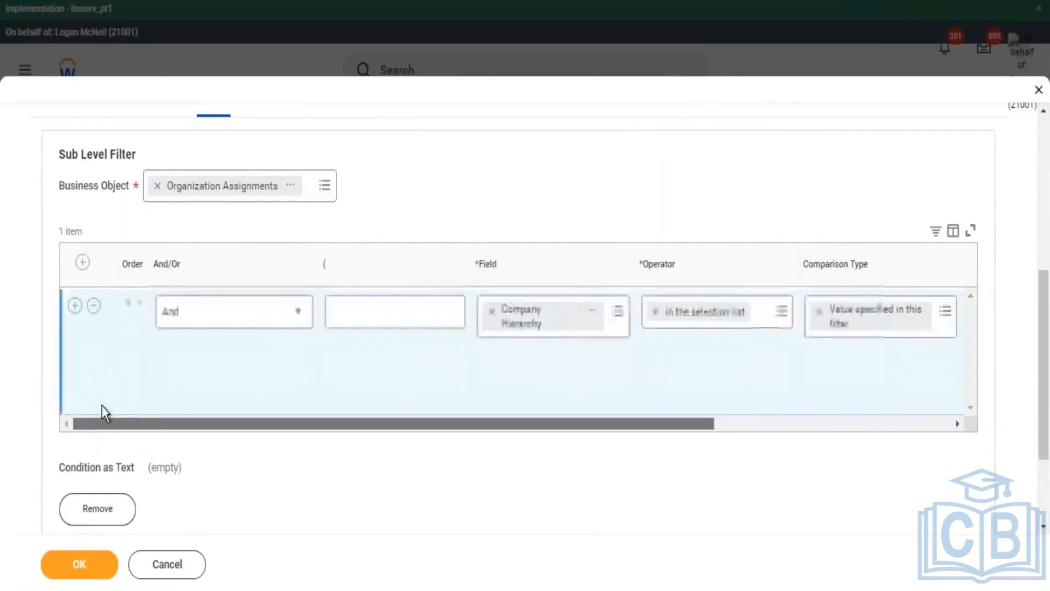
Step: Add a second sub-level filter below the Organization Assignments one and set its business object to Job Profile
scroll(196, 447, down, 2)
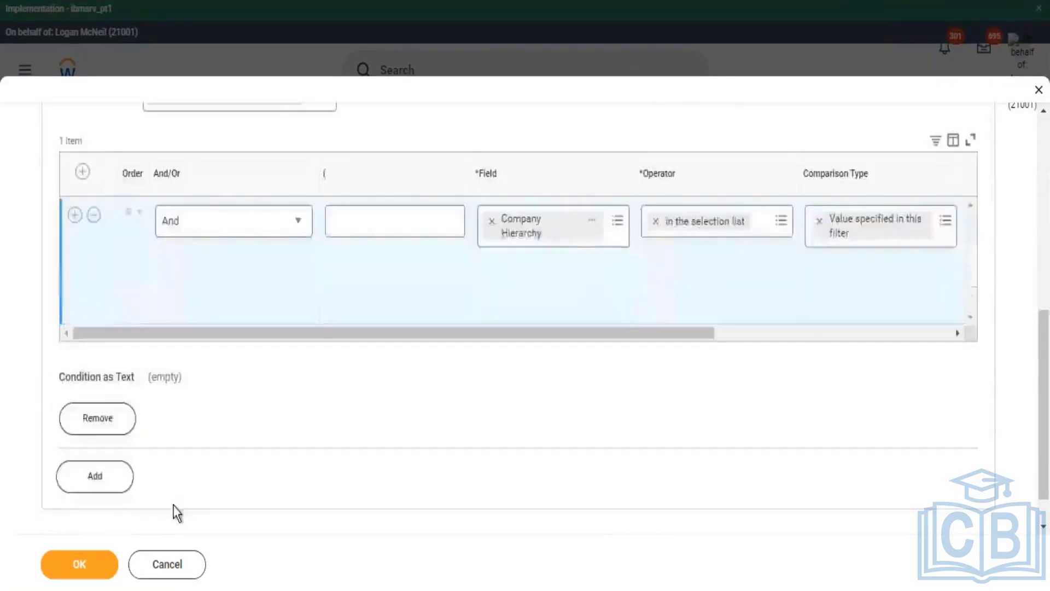
click(94, 479)
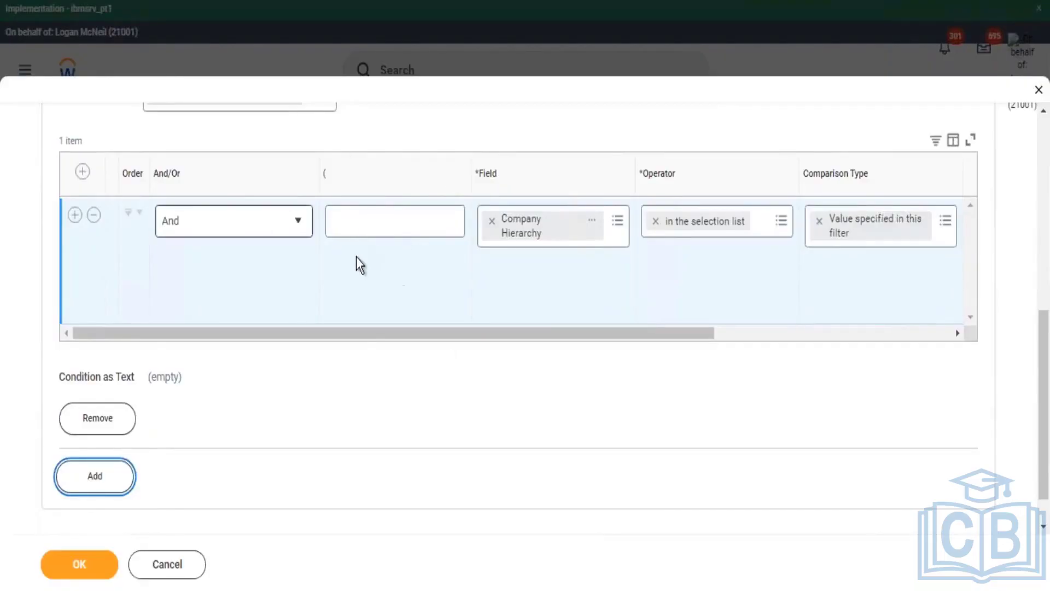
scroll(366, 270, down, 2)
scroll(234, 312, down, 2)
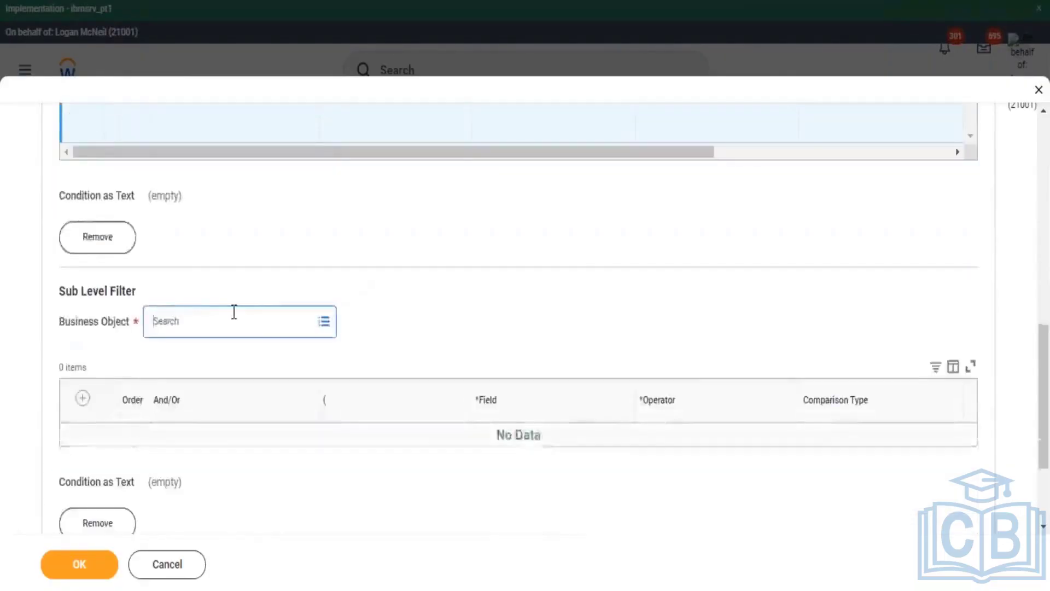
click(232, 313)
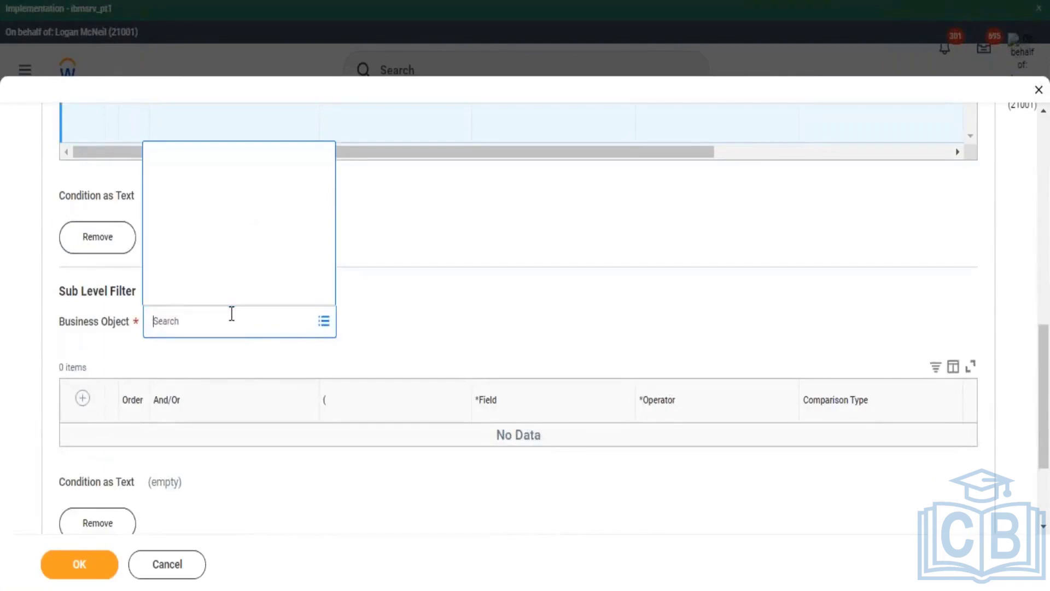
text(job profile)
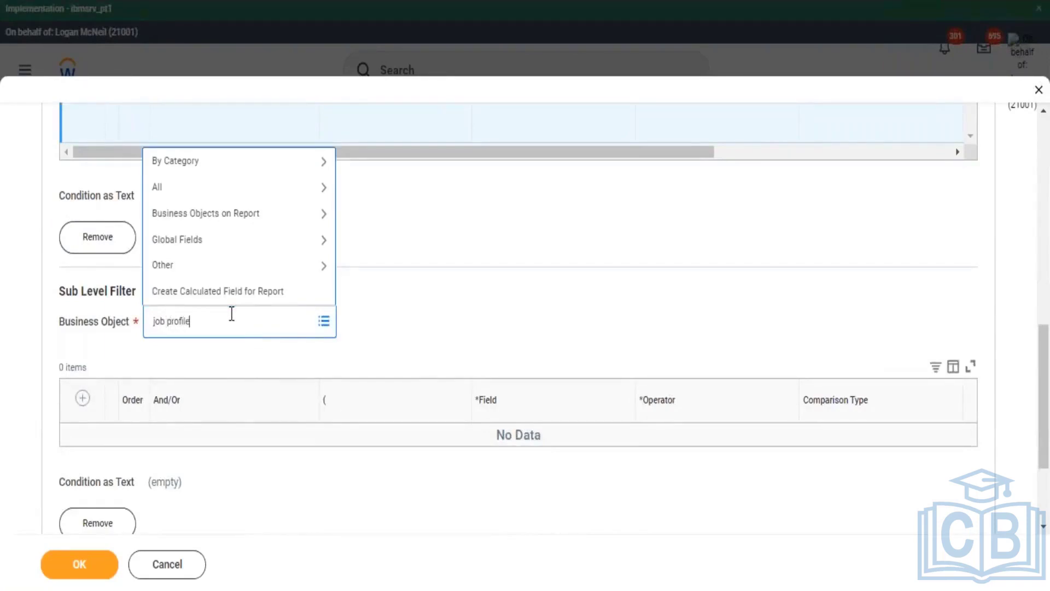
key(Return)
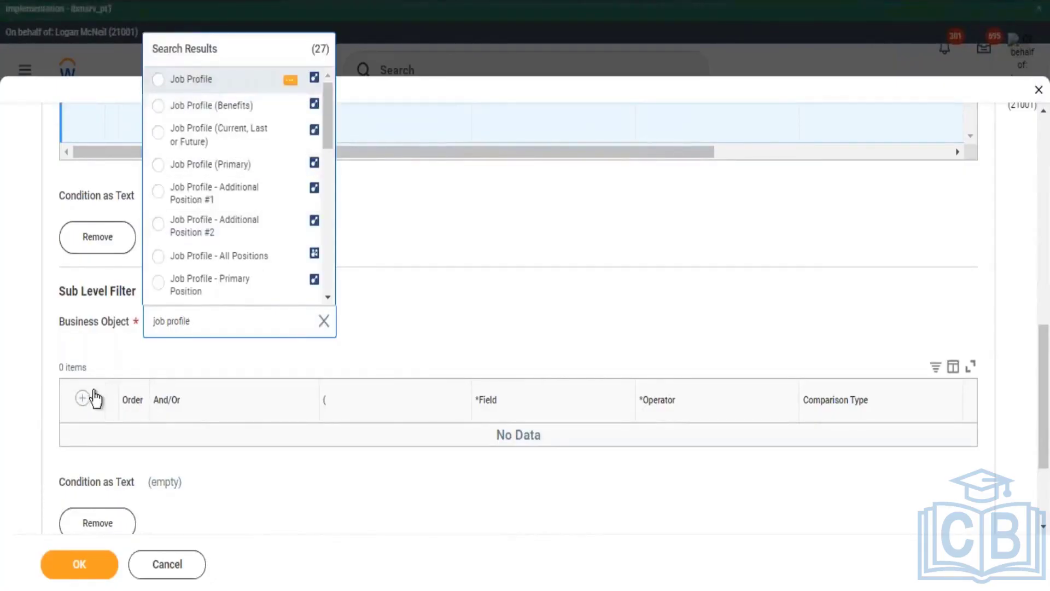
Step: Add a condition to the Job Profile subfilter: Management Level, in the selection list, with the value specified in this filter
click(82, 397)
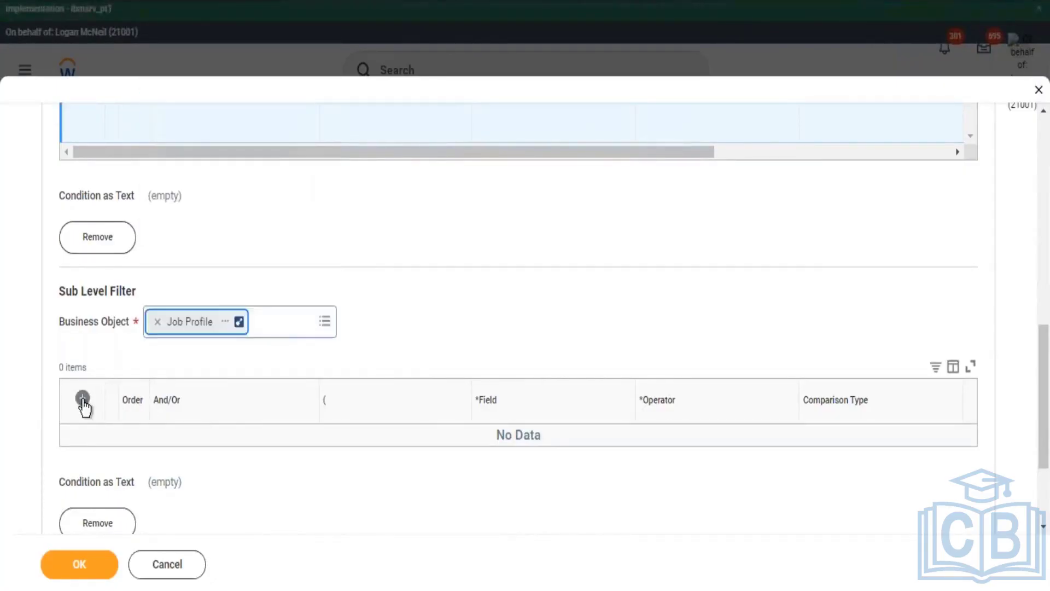
click(525, 446)
text(manage)
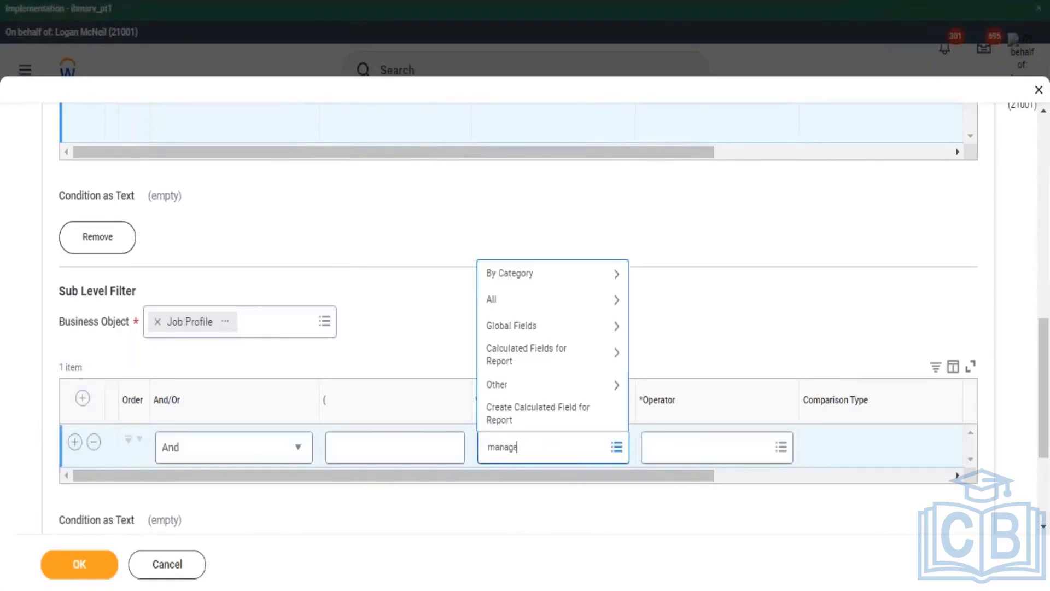
key(Return)
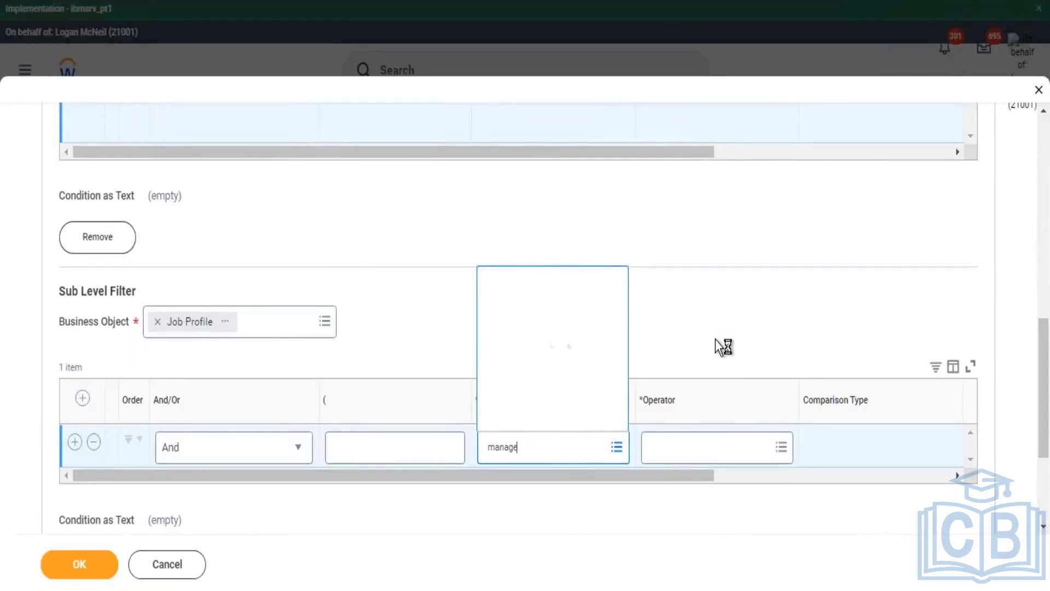
click(528, 131)
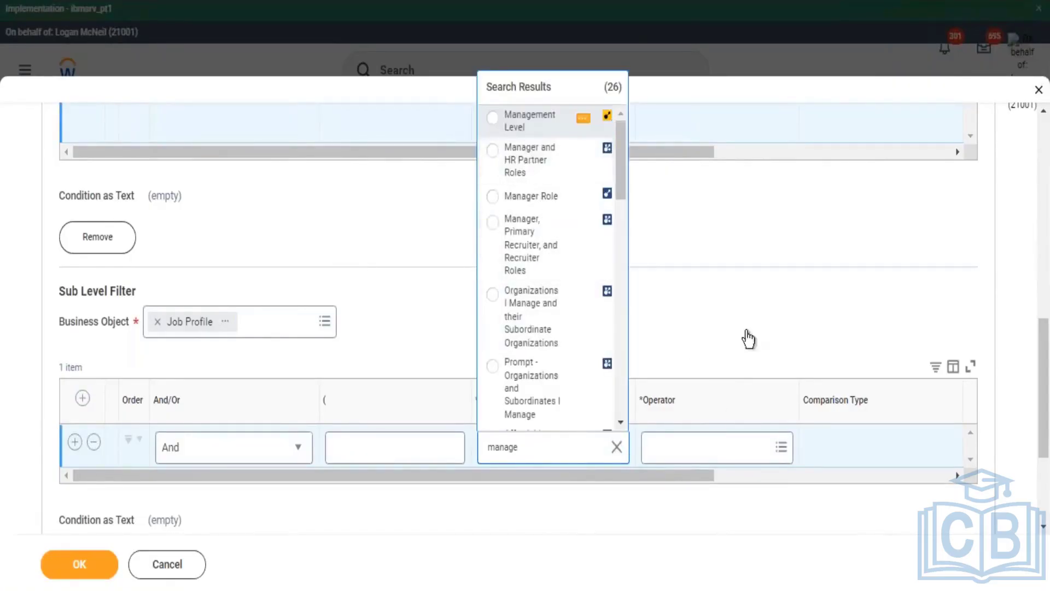
click(717, 454)
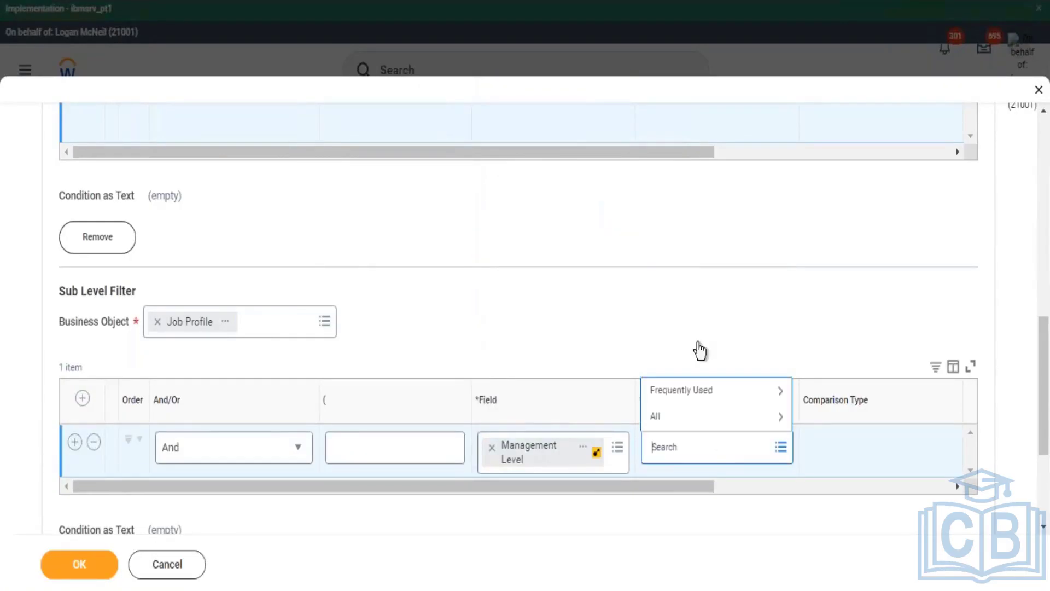
click(706, 390)
click(715, 341)
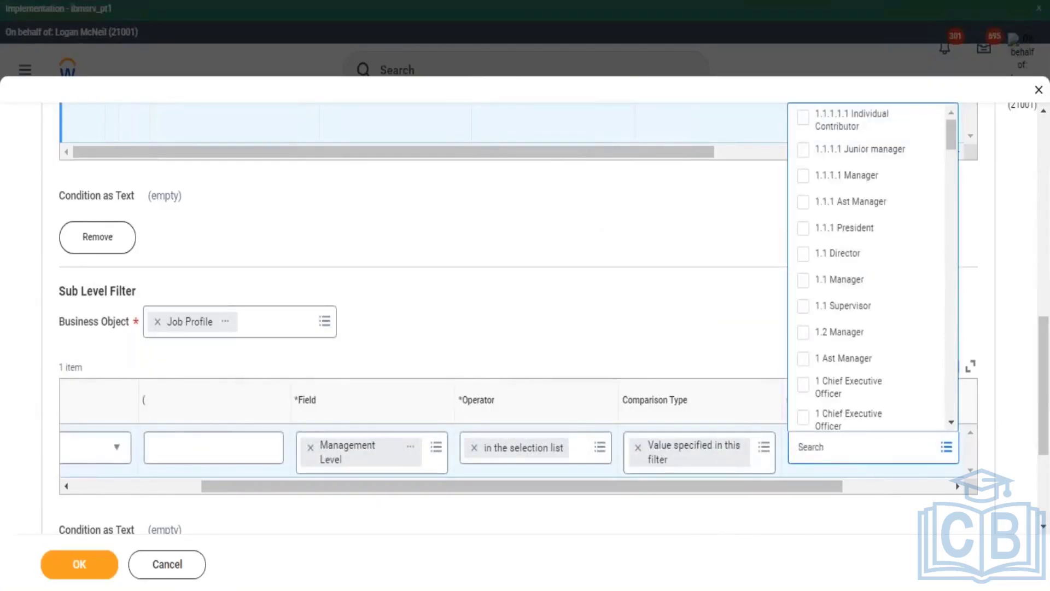
Step: Search the Management Level comparison values for "manager" and select all the matching levels
key(Return)
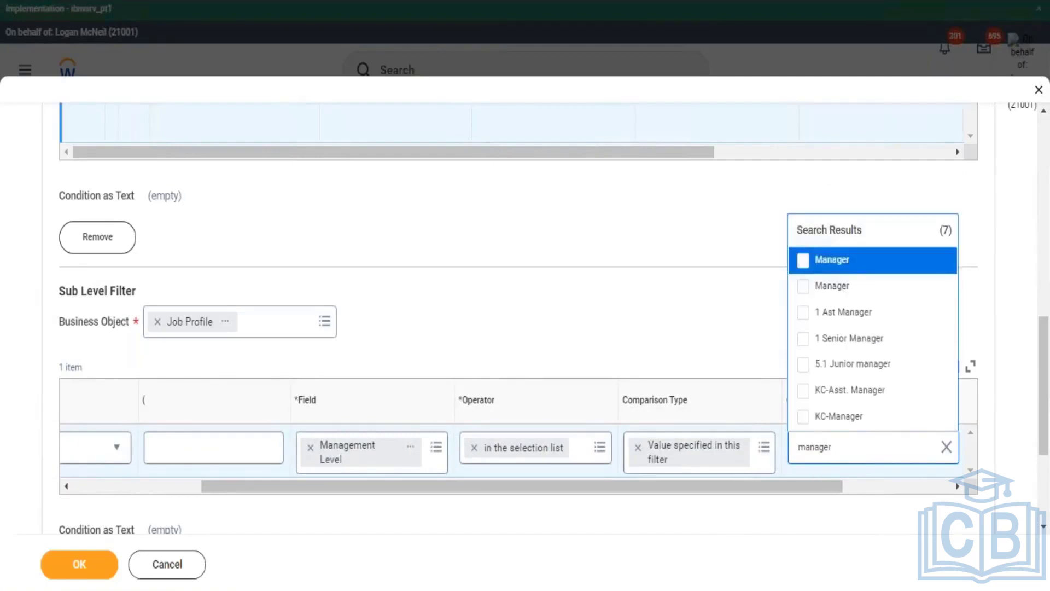
key(ctrl+a)
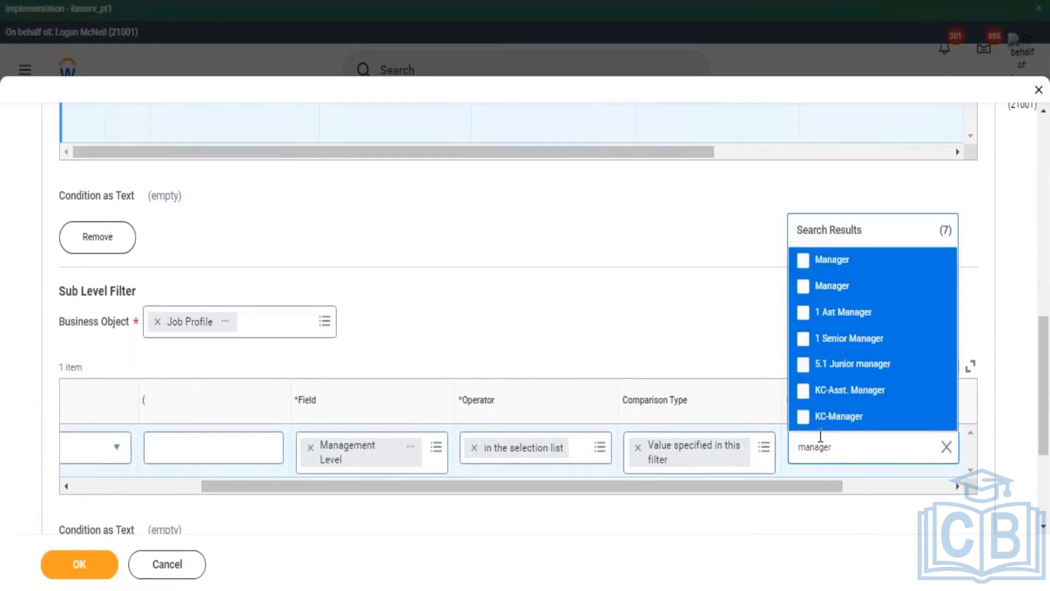
key(Return)
click(501, 154)
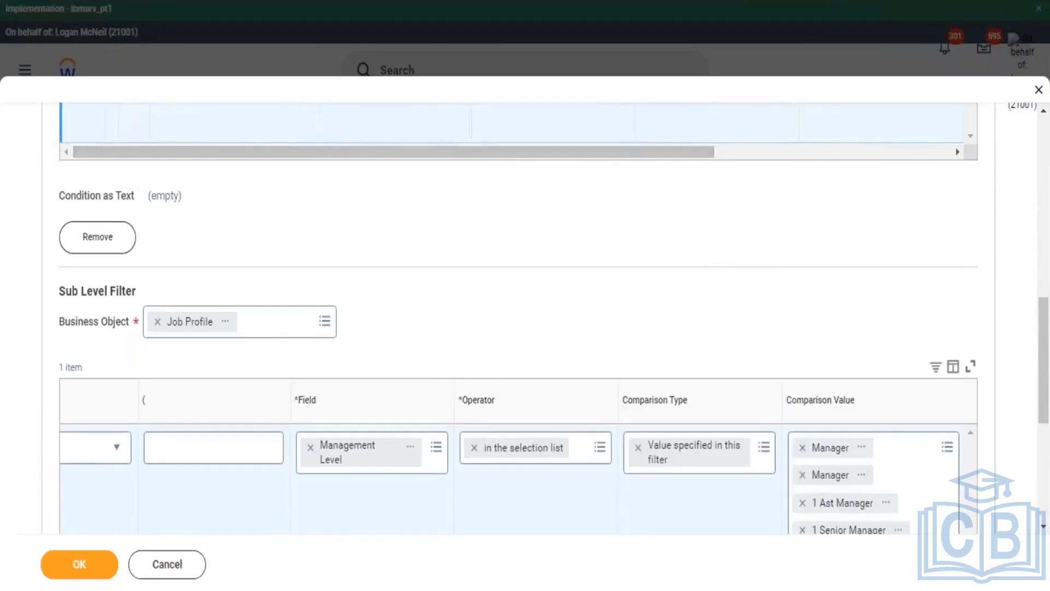
Step: Review the business objects and conditions of the Organization Assignments and Job Profile sub-level filters
scroll(777, 176, up, 3)
scroll(206, 183, up, 2)
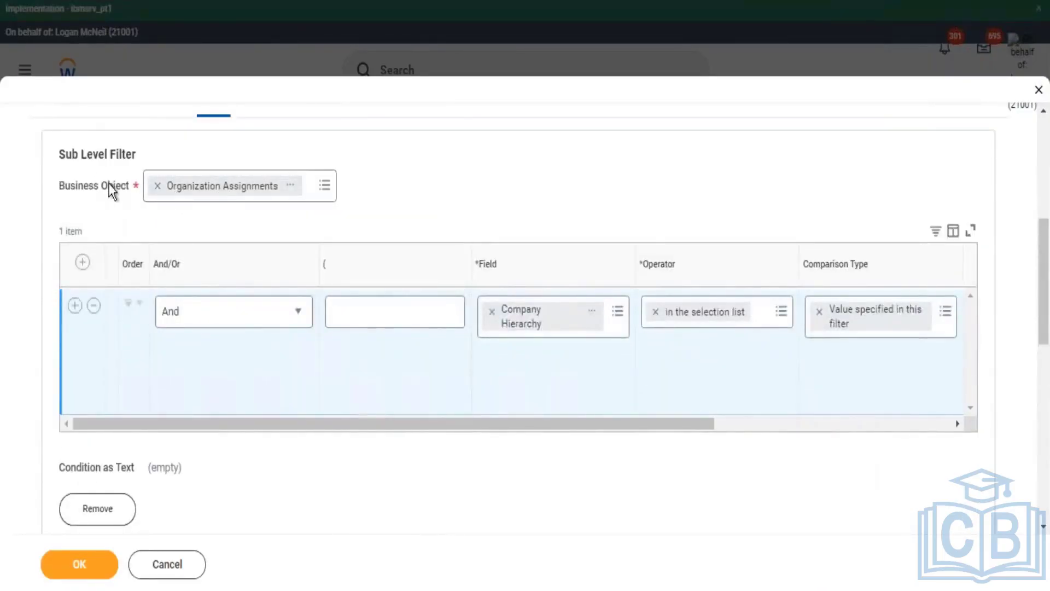
drag(116, 188, 87, 188)
scroll(547, 317, down, 5)
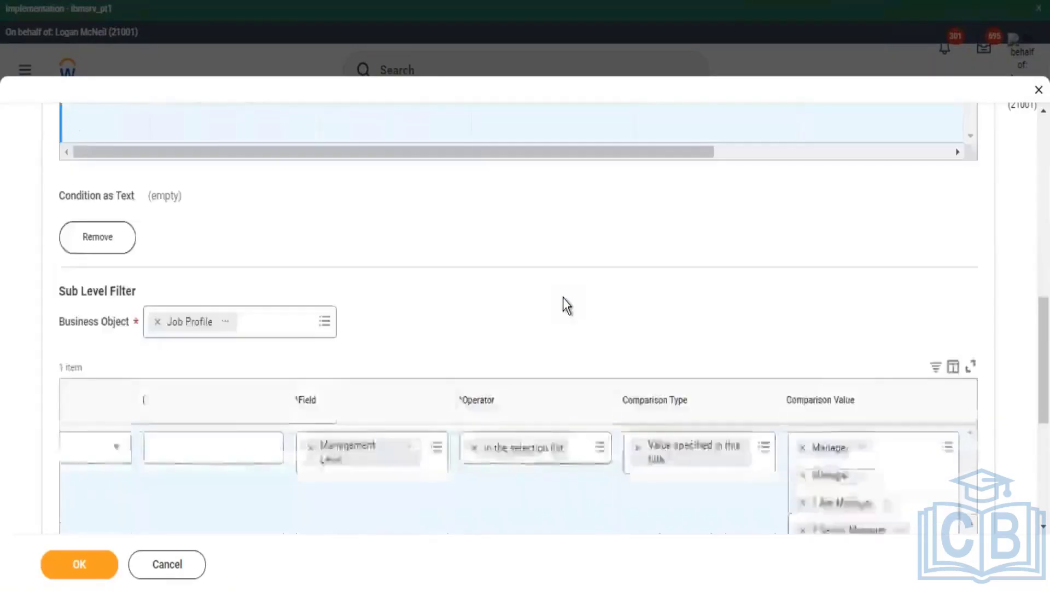
scroll(218, 159, up, 2)
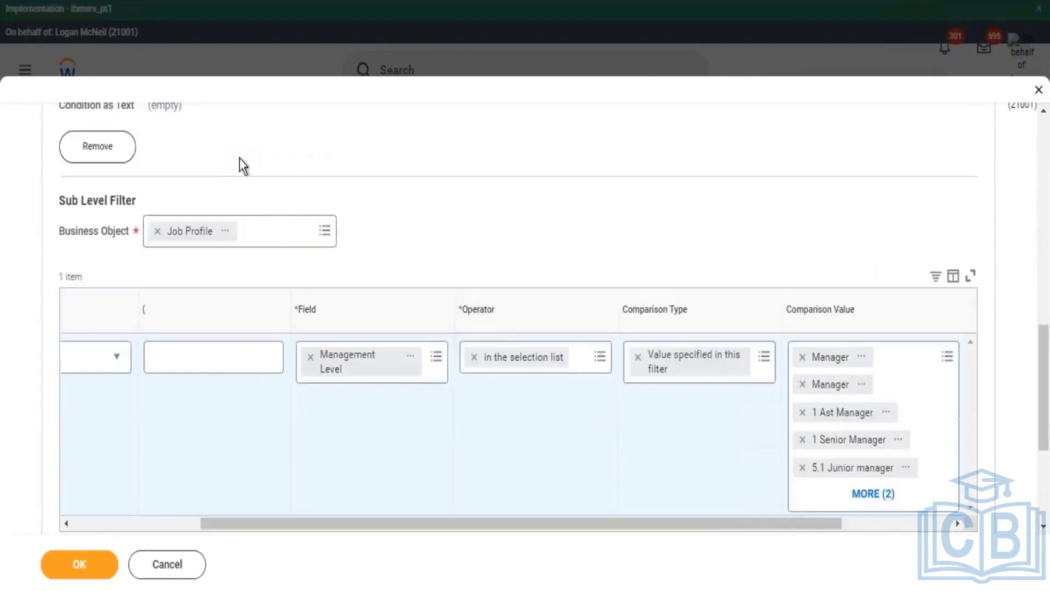
scroll(330, 221, up, 3)
scroll(355, 224, up, 3)
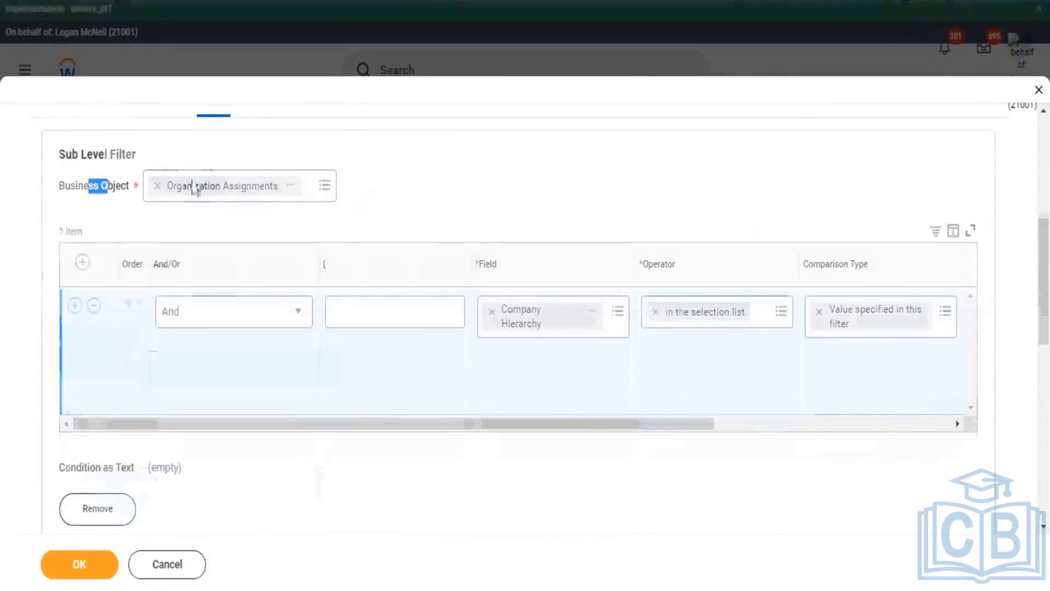
scroll(345, 230, up, 3)
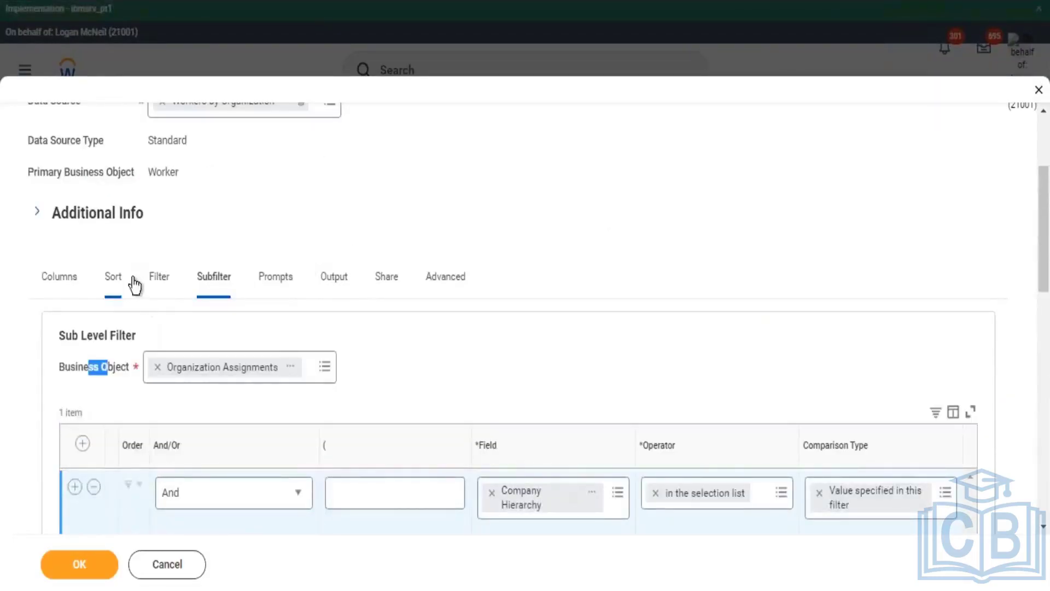
Step: Add a first condition to the report's instance filter requiring that Organization Assignments is not empty
click(108, 367)
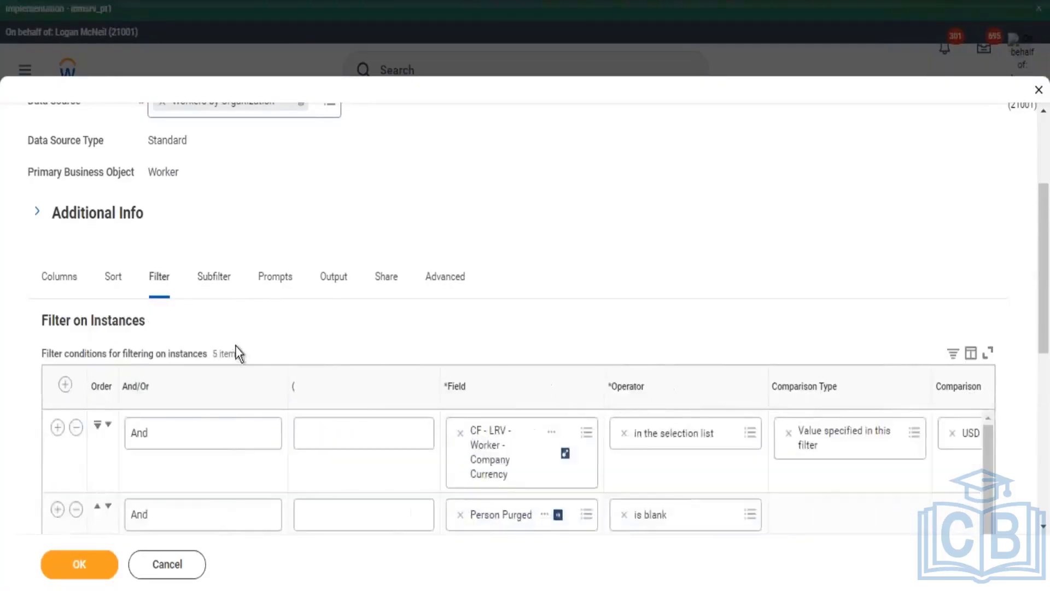
scroll(394, 361, down, 2)
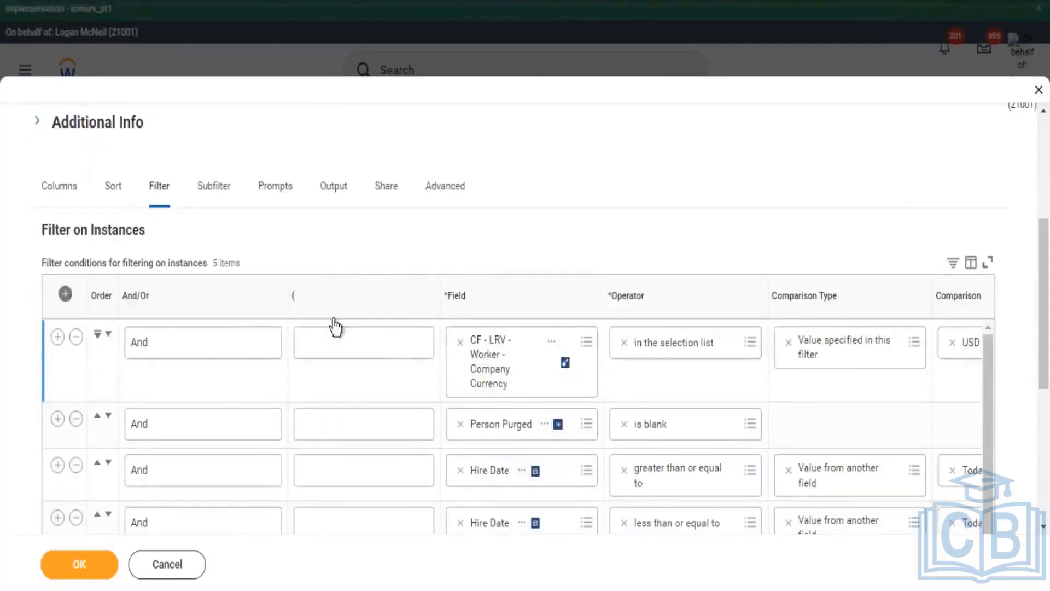
click(485, 342)
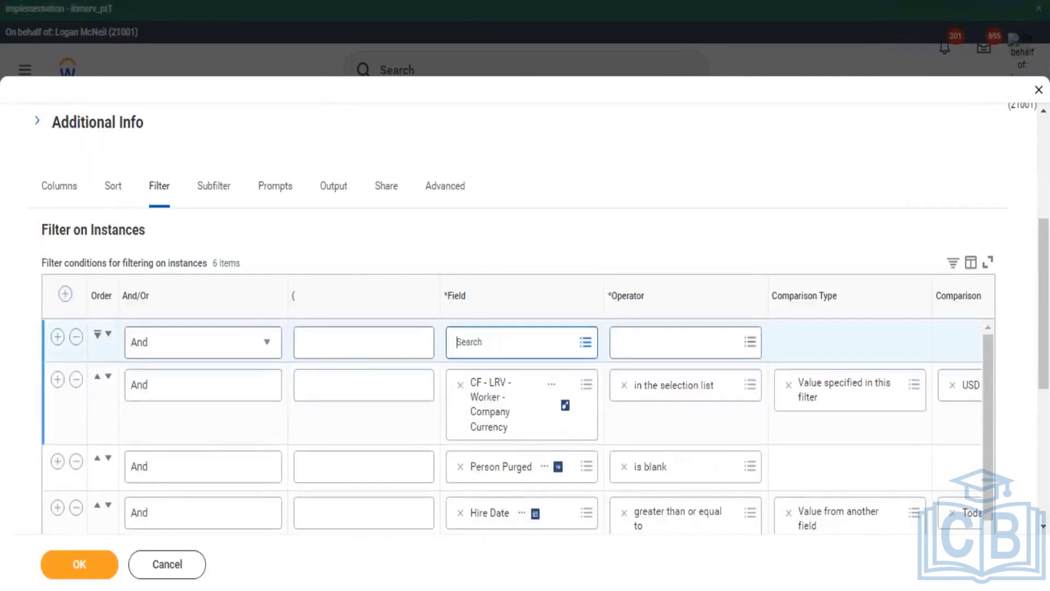
text(organization assig)
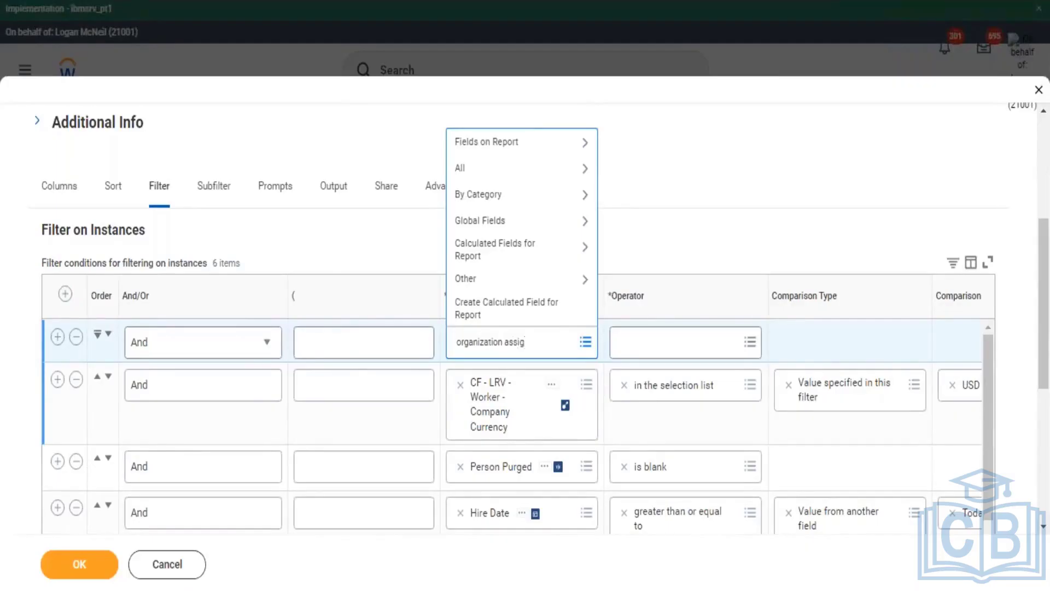
key(Return)
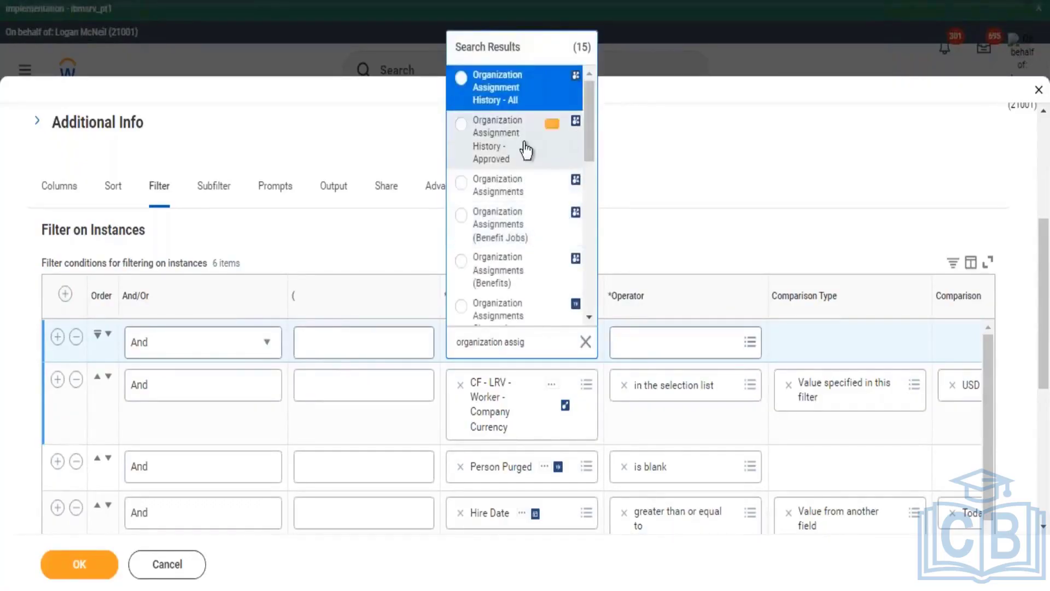
click(502, 194)
click(689, 343)
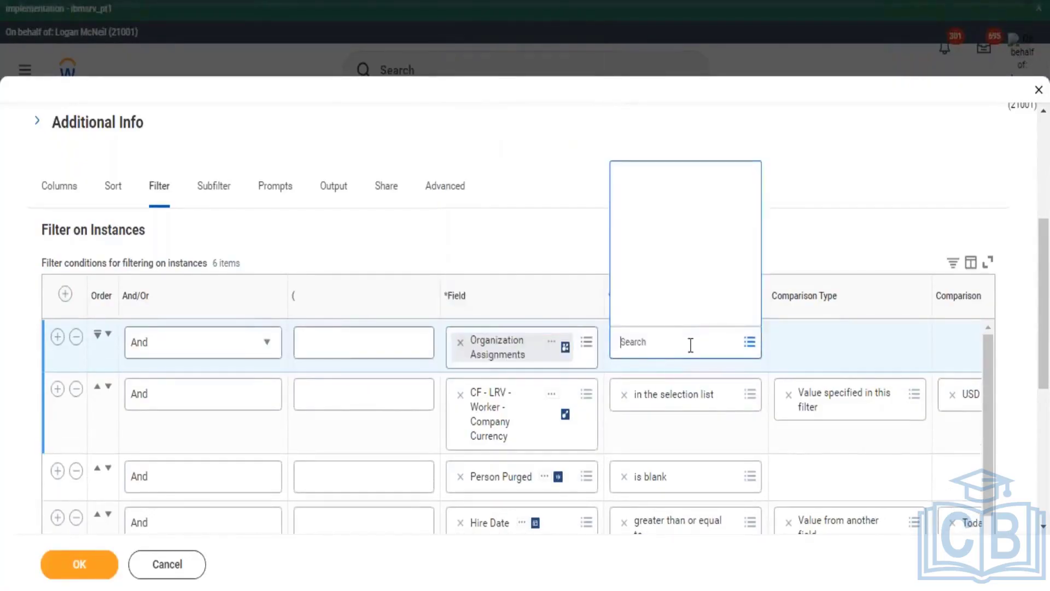
click(692, 287)
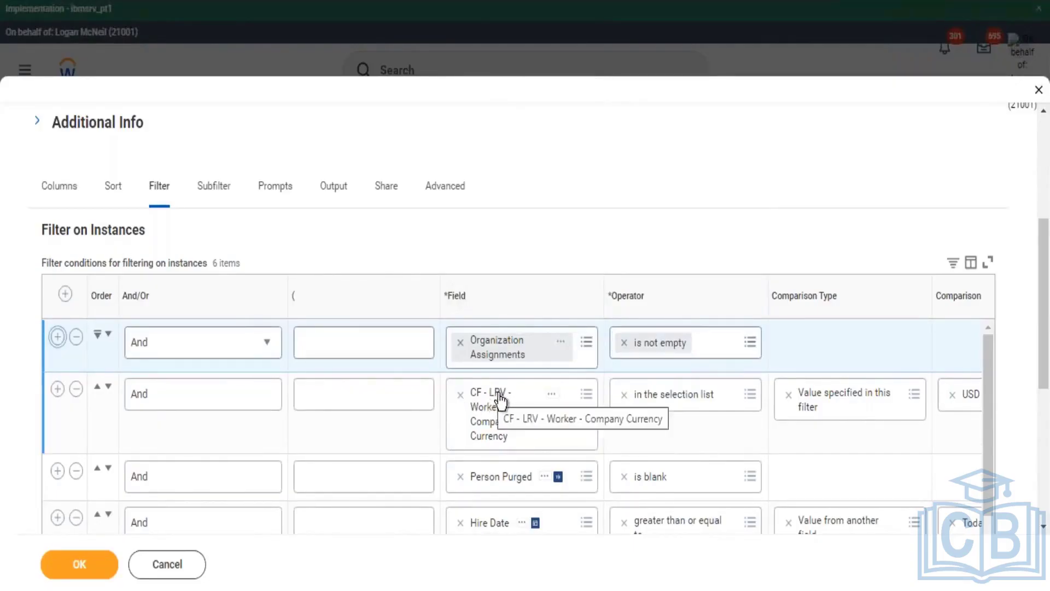
Step: Add an And condition below Organization Assignments requiring that Job Profile is not empty, and look over the remaining instance filter conditions
click(469, 394)
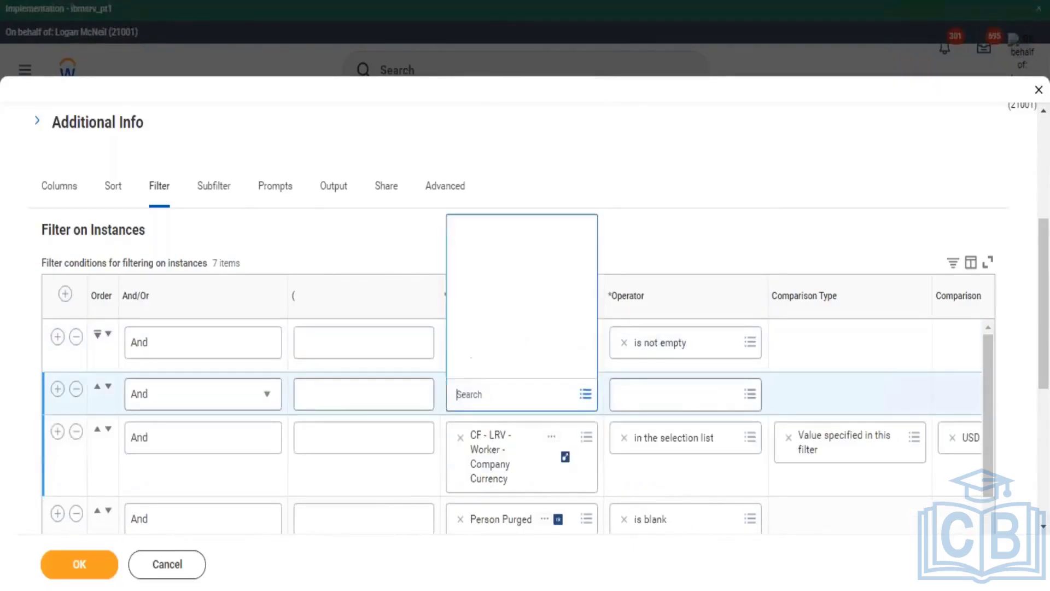
text(job profile)
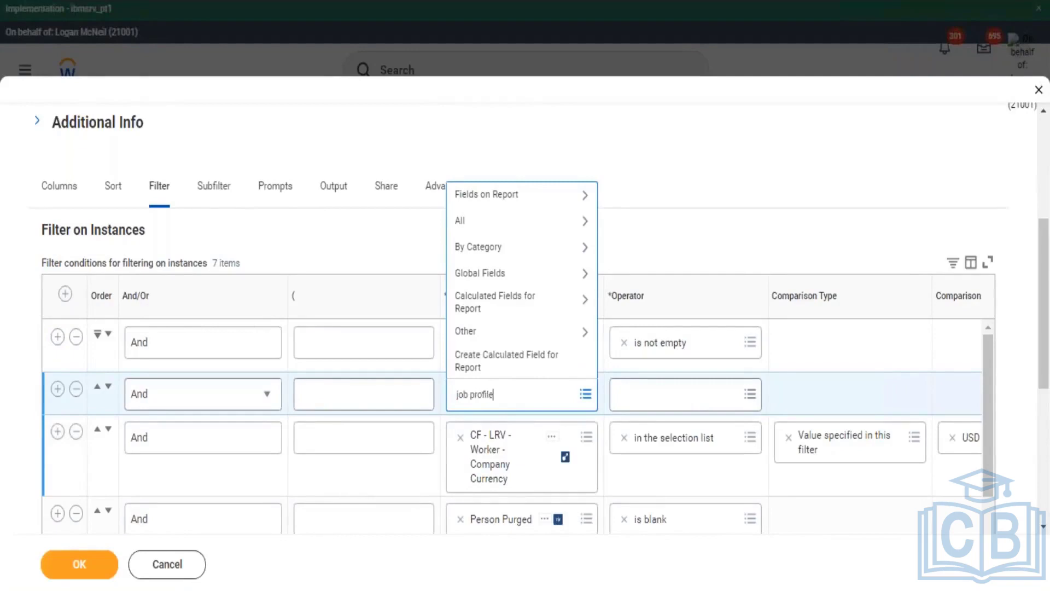
key(Return)
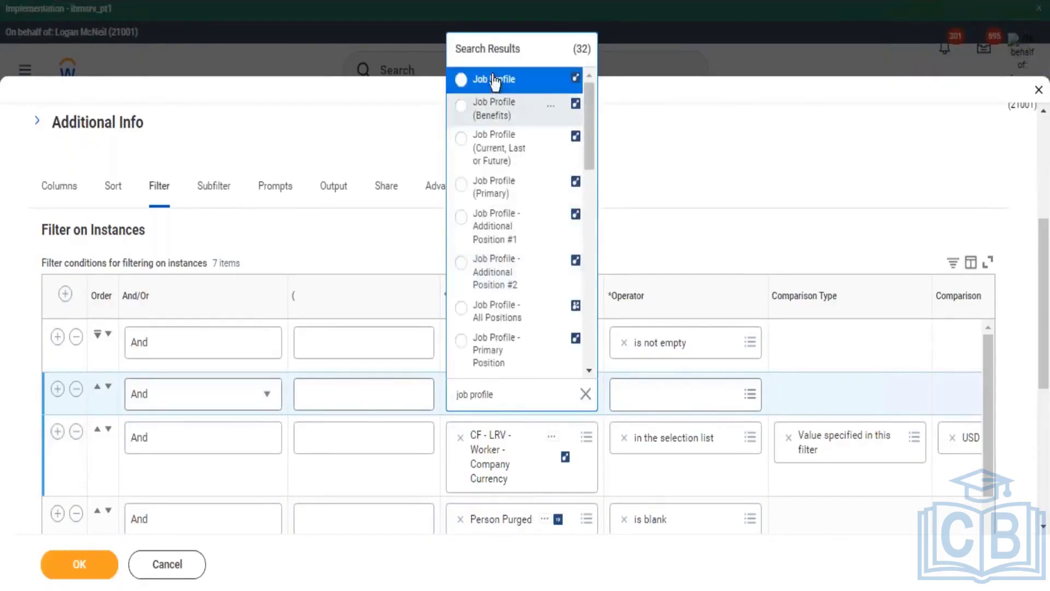
click(665, 397)
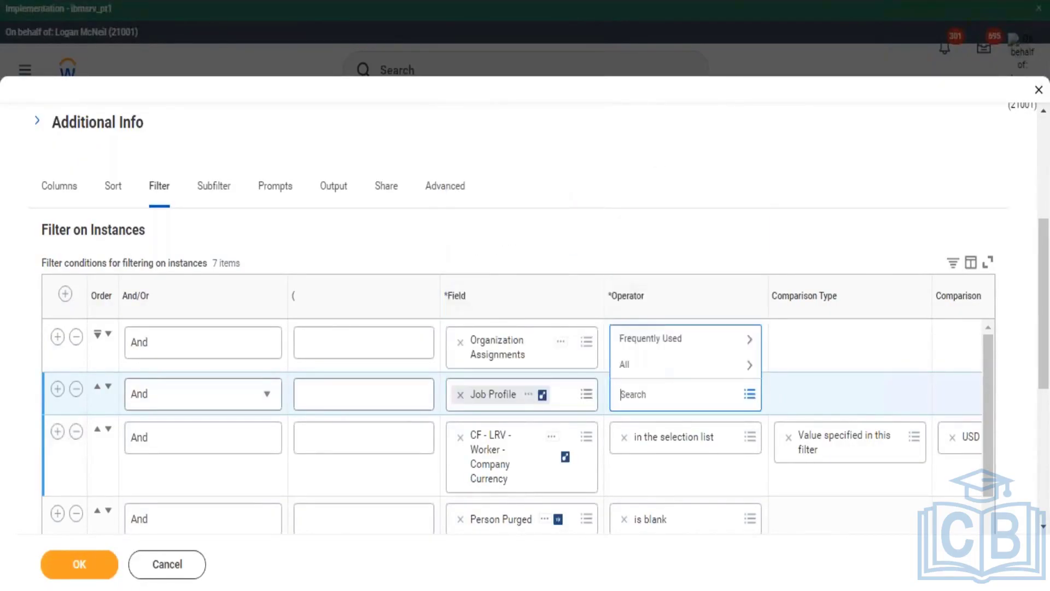
click(661, 342)
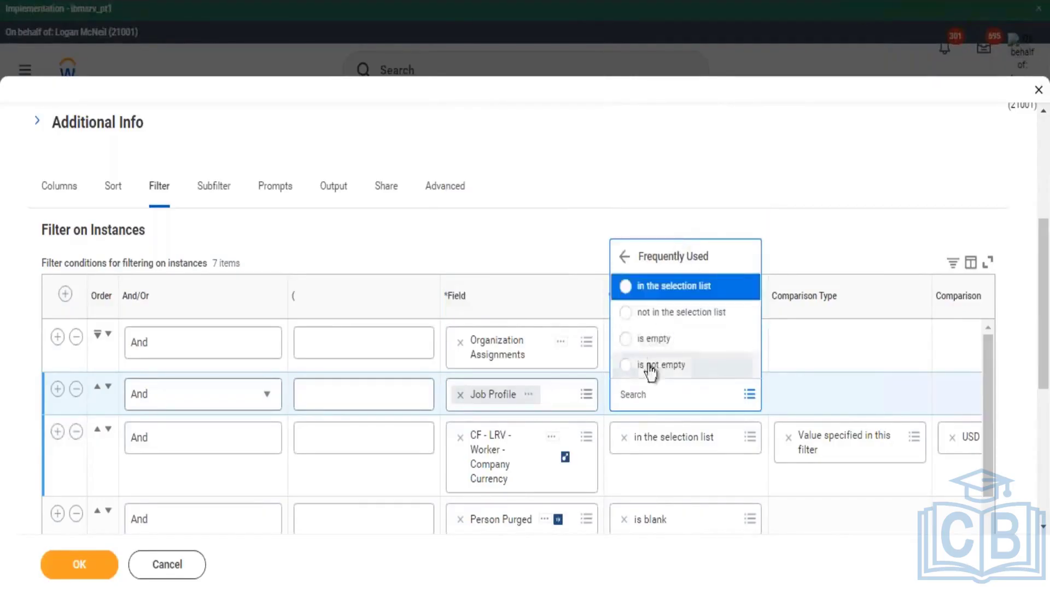
click(651, 365)
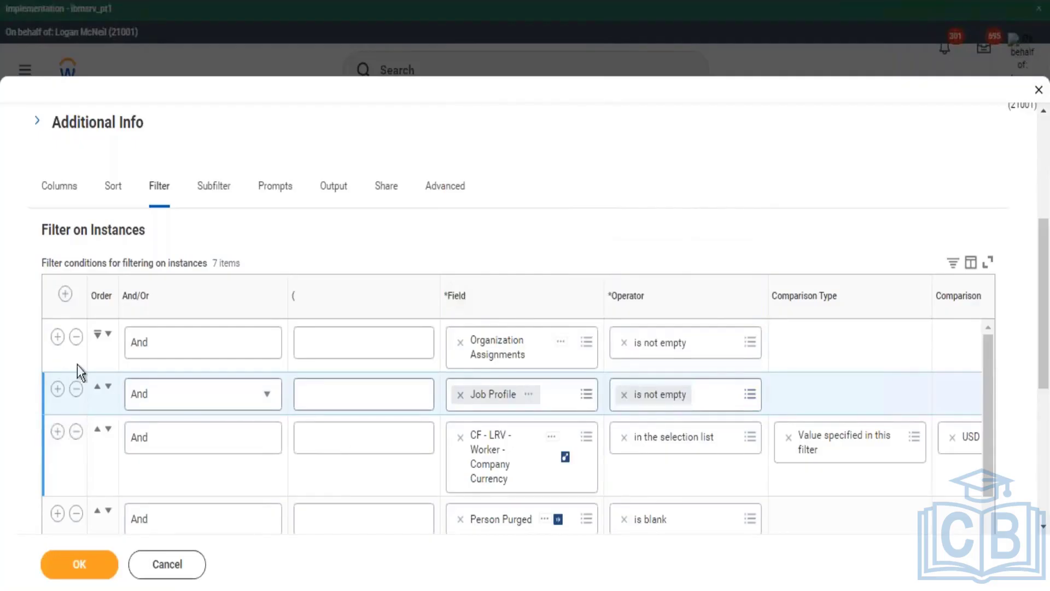
scroll(77, 364, down, 5)
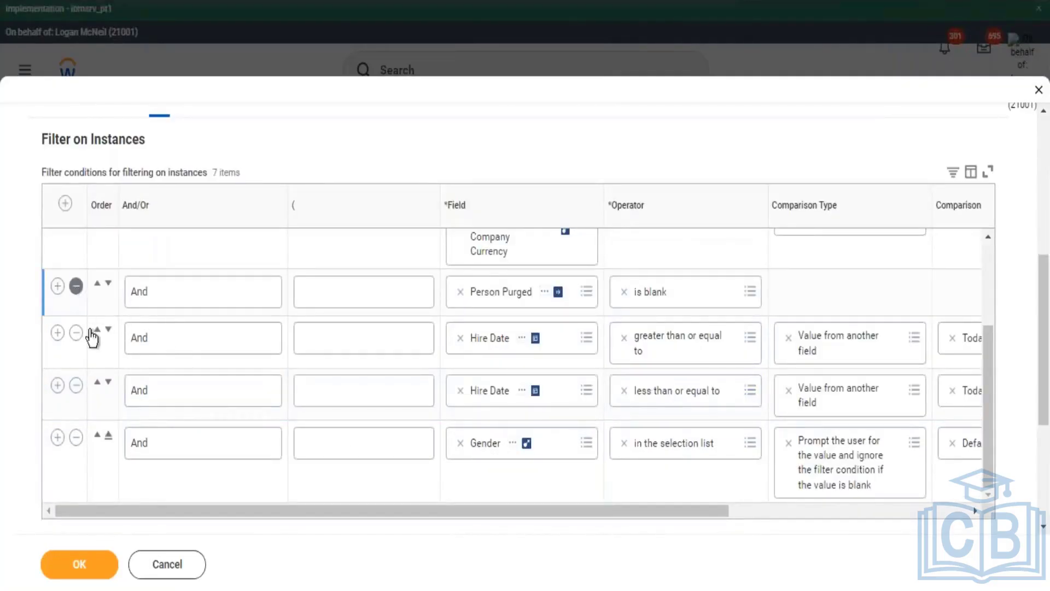
scroll(124, 328, up, 2)
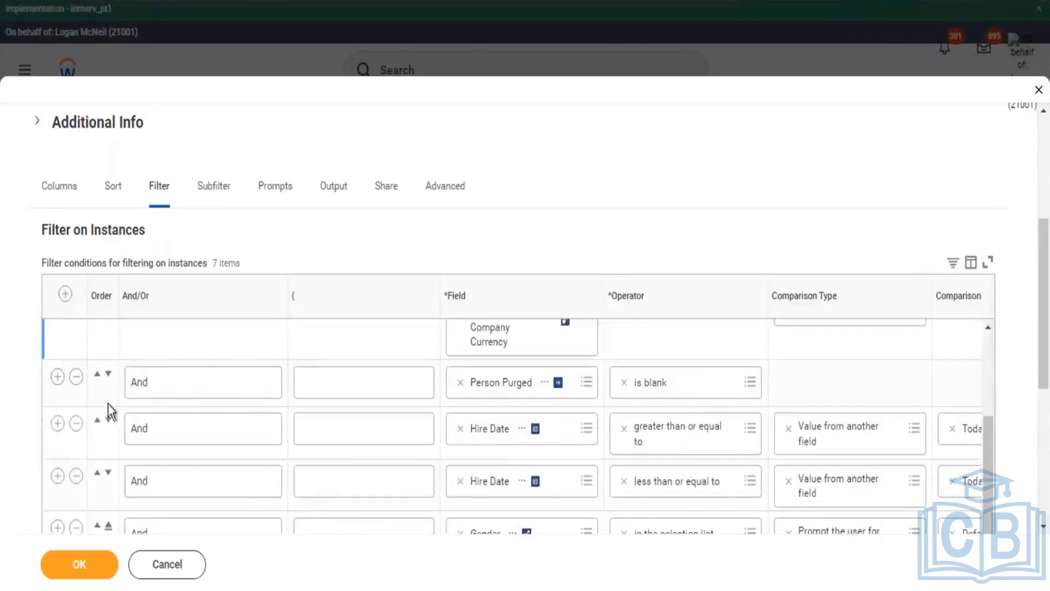
Step: Remove the Company Currency, both Hire Date and the Gender conditions from the report's instance filter
scroll(213, 383, up, 2)
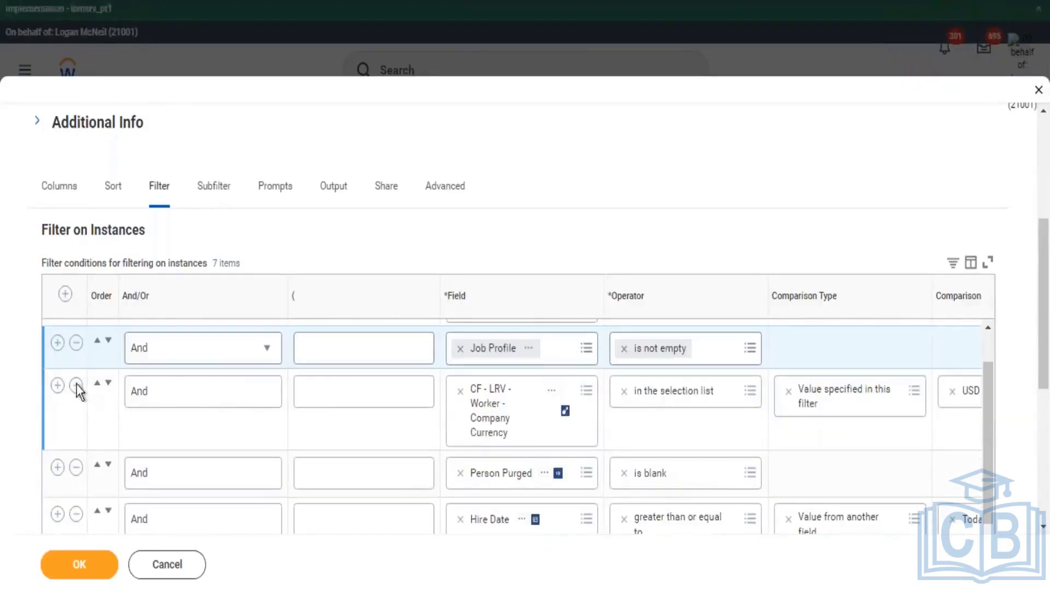
click(350, 446)
scroll(442, 316, down, 2)
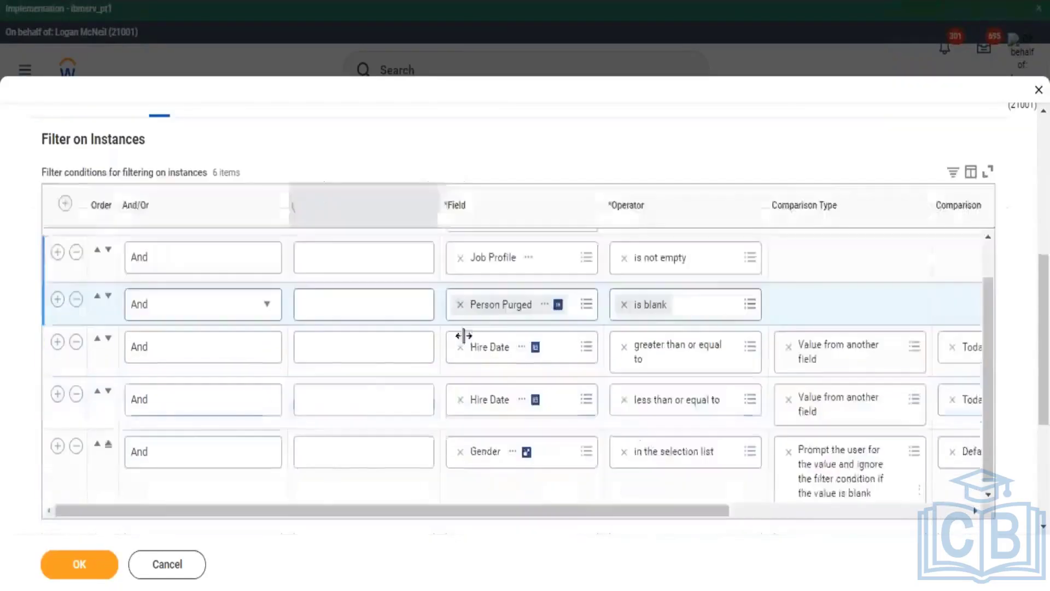
click(76, 343)
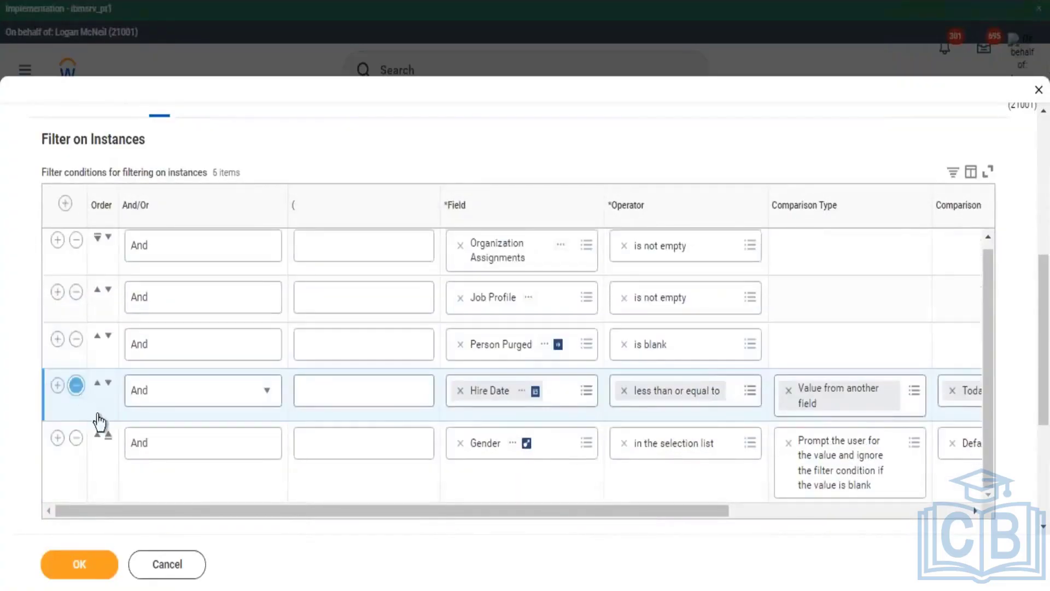
click(76, 440)
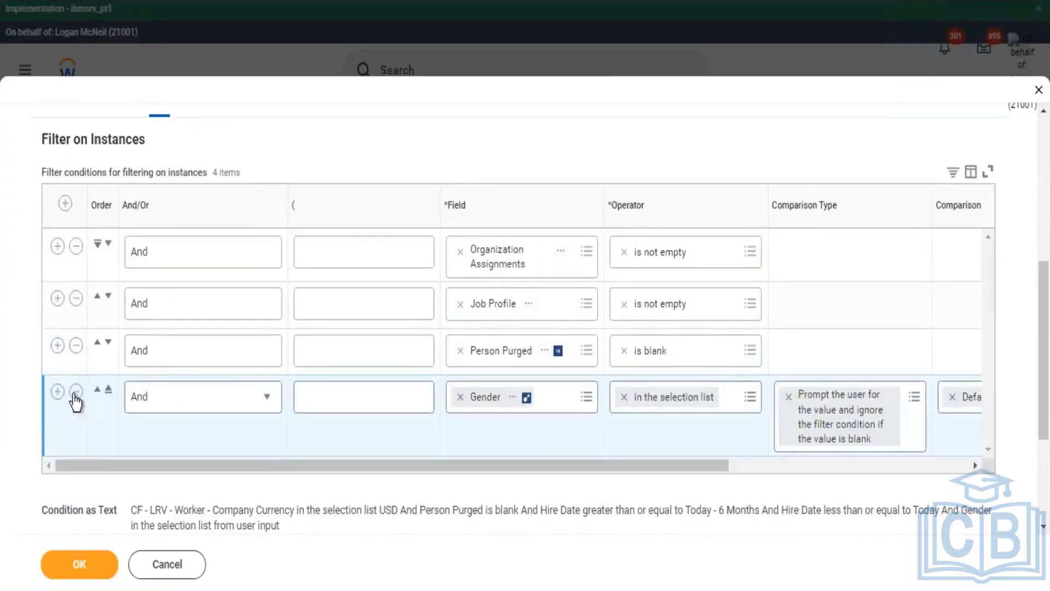
key(Return)
Step: Remove the Gender, Organizations and Include Managers prompt defaults from the report
scroll(339, 222, up, 6)
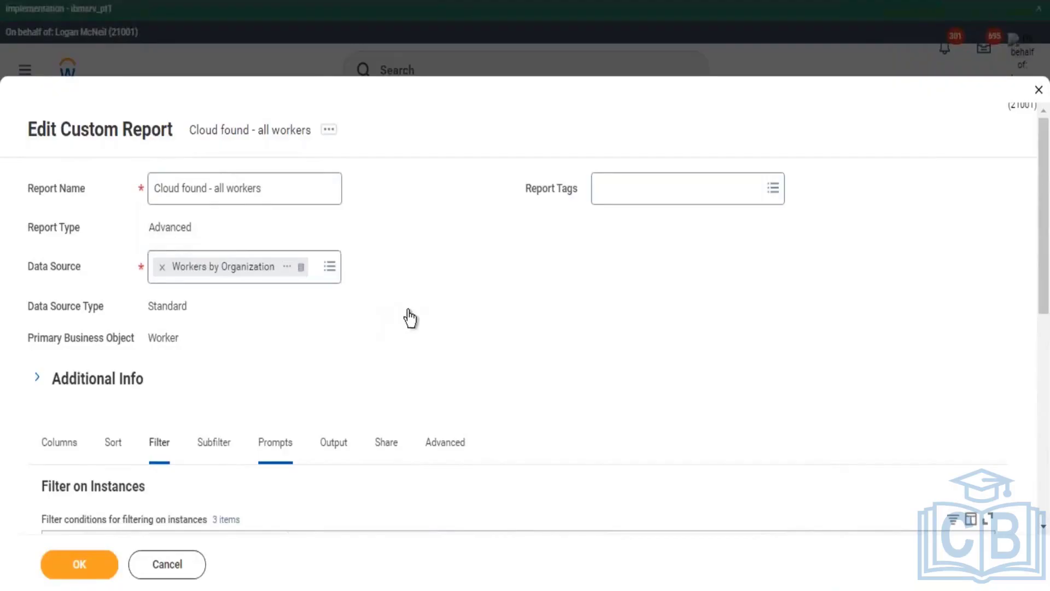
scroll(423, 315, down, 10)
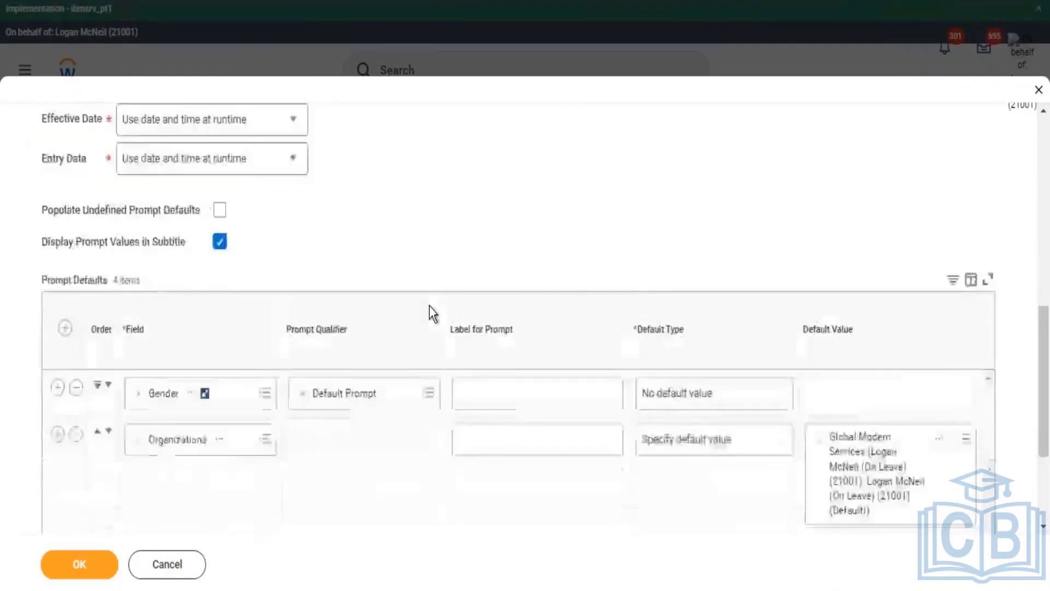
click(77, 301)
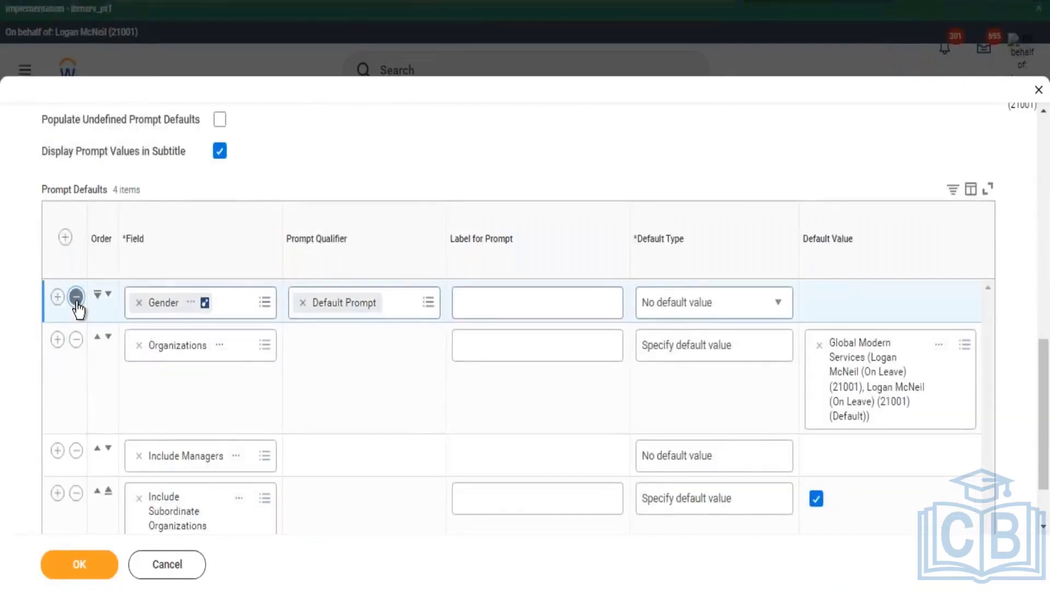
click(77, 298)
click(77, 298)
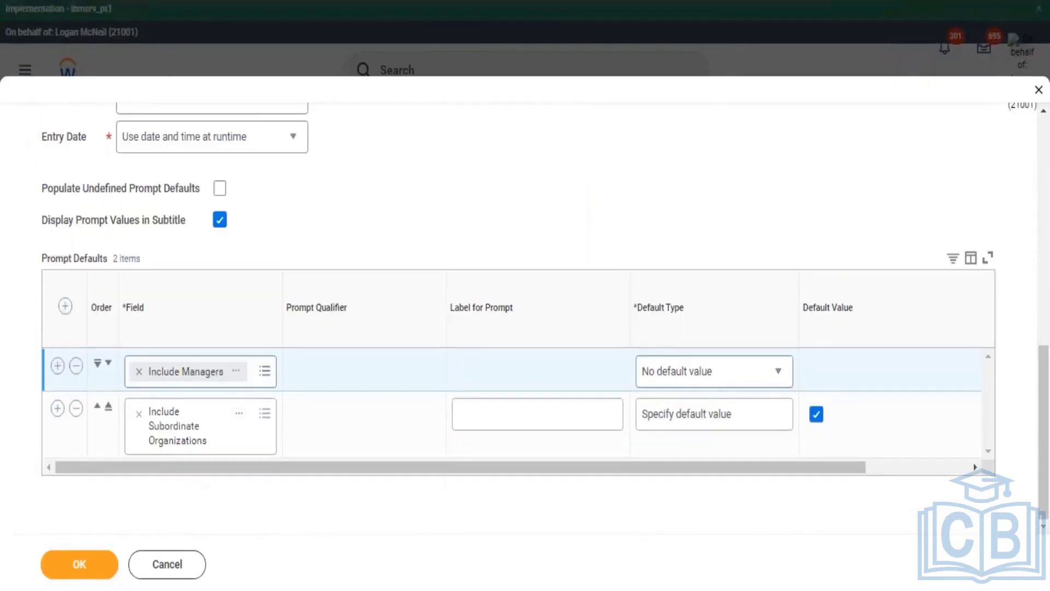
click(77, 366)
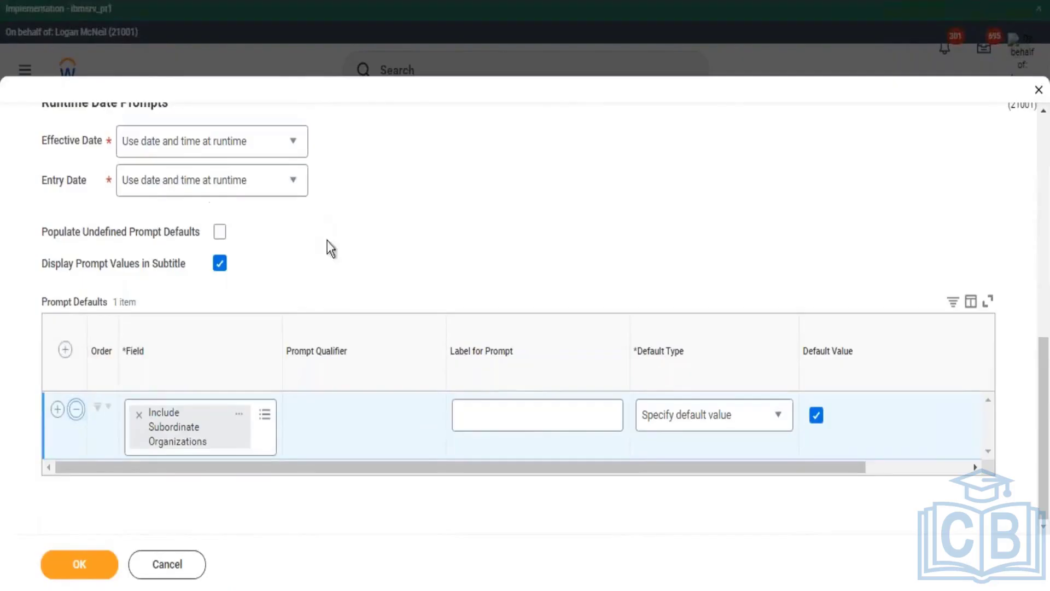
Step: Clear the Workers by Organization data source and search the available data sources for "workers hcm org" and "hcm org"
scroll(309, 301, up, 6)
scroll(302, 294, up, 3)
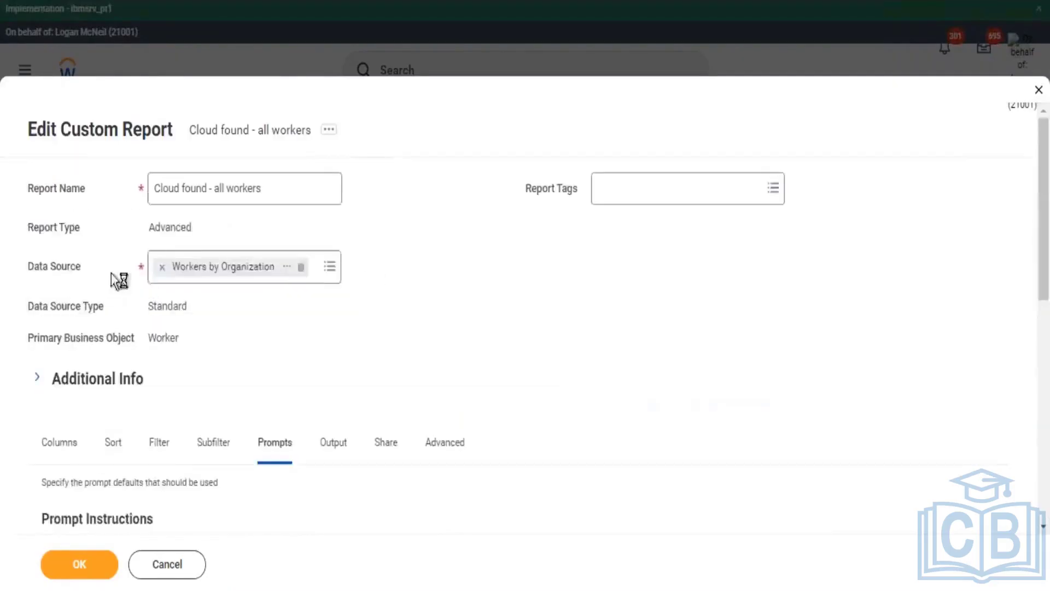
click(161, 266)
text(workers hcm o)
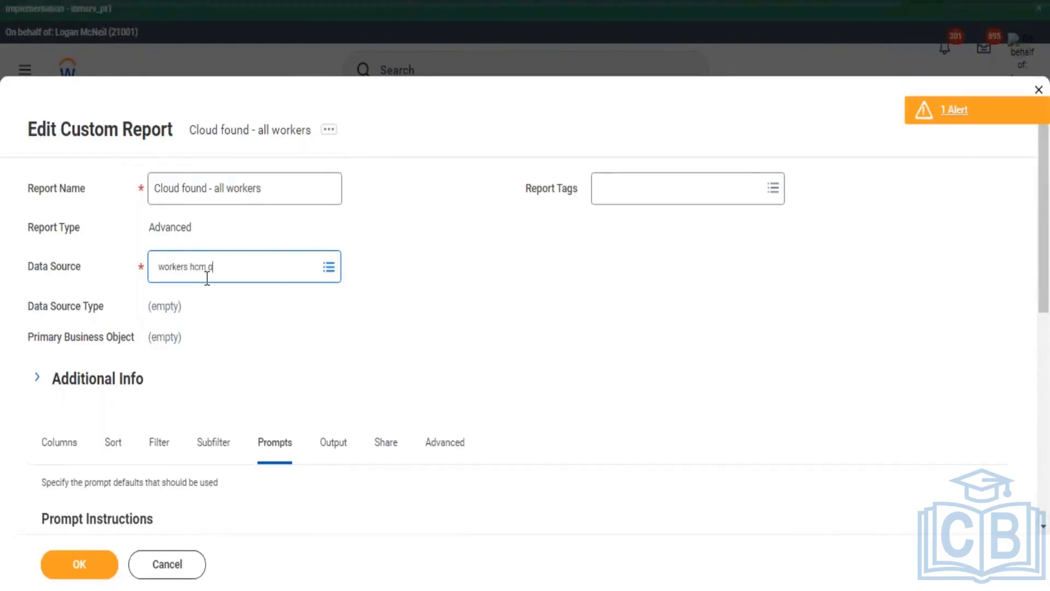
text(rg)
key(Return)
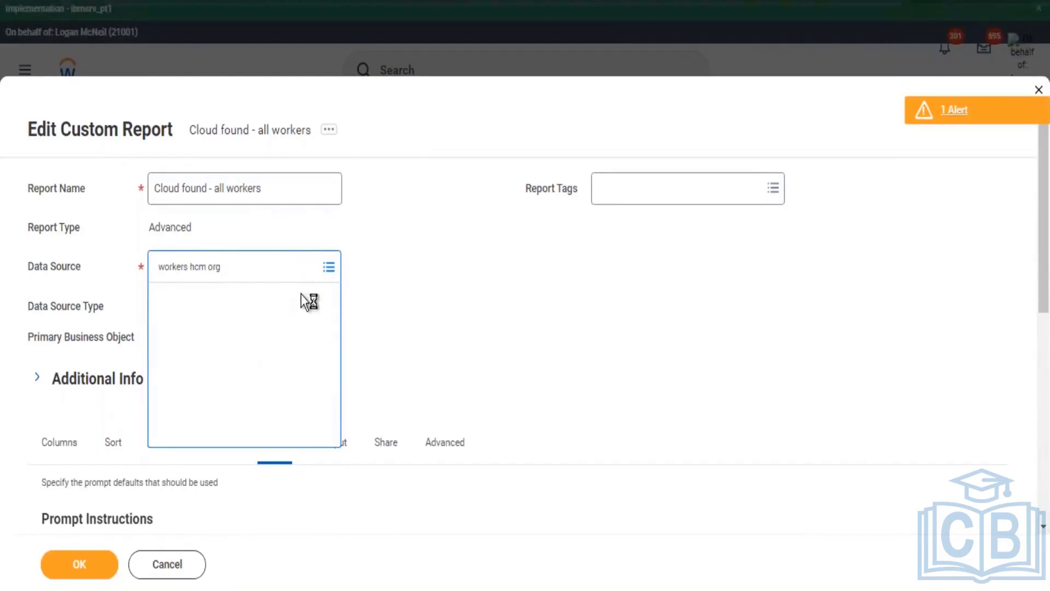
drag(241, 273, 146, 277)
text(hcm)
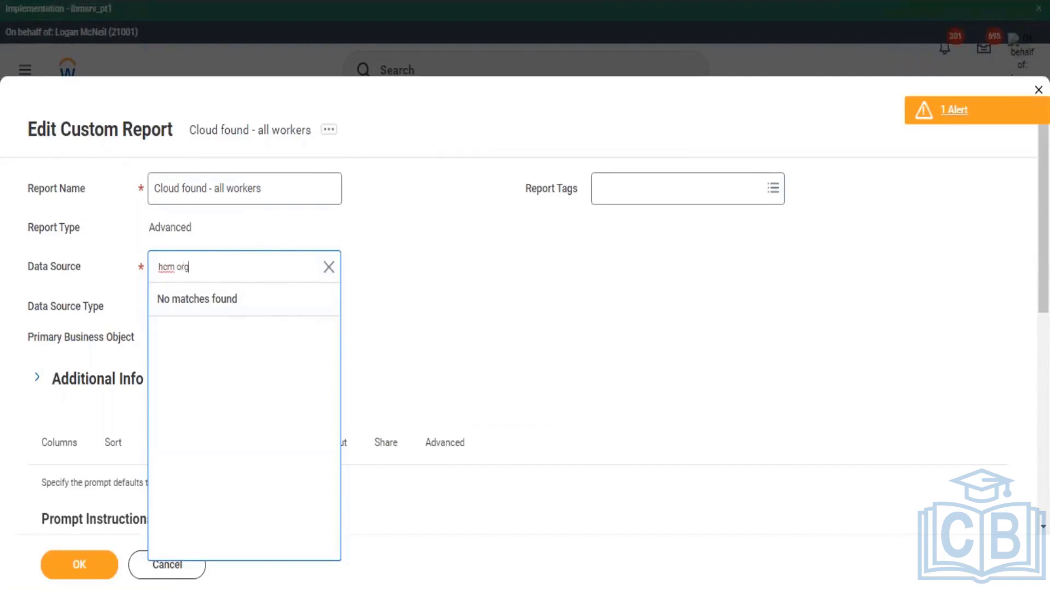
text( org)
key(Return)
Step: Set the report's data source to Workers for HCM Reporting with the All Workers data source filter
text(w)
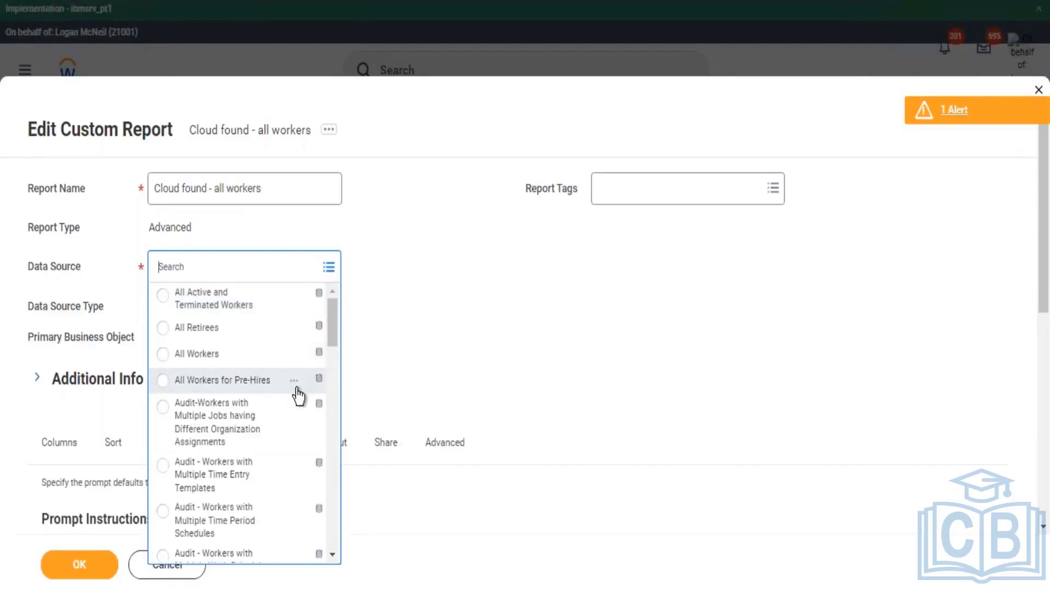
scroll(299, 391, down, 10)
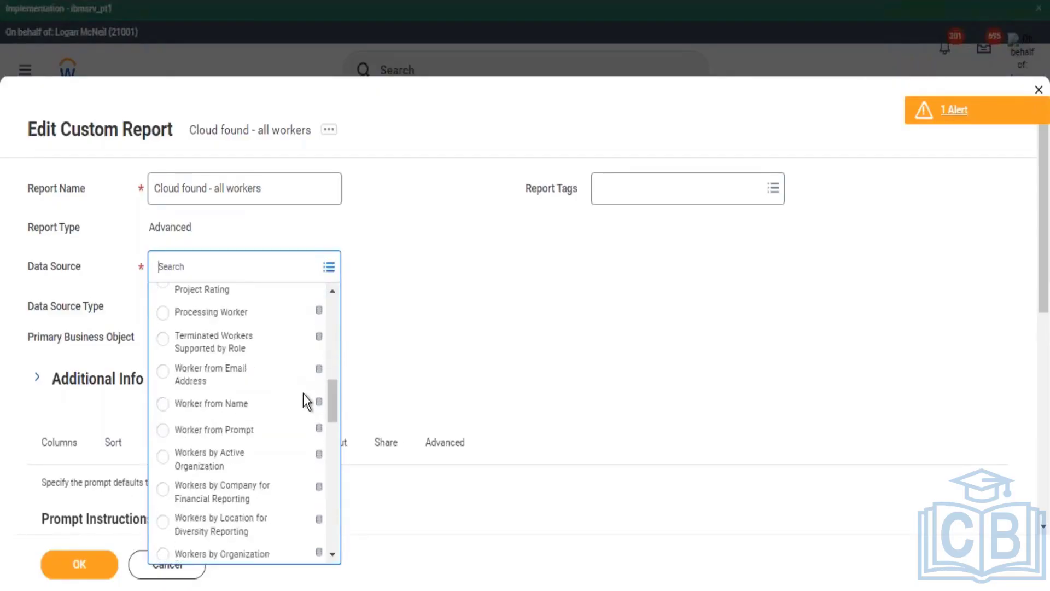
scroll(304, 401, down, 3)
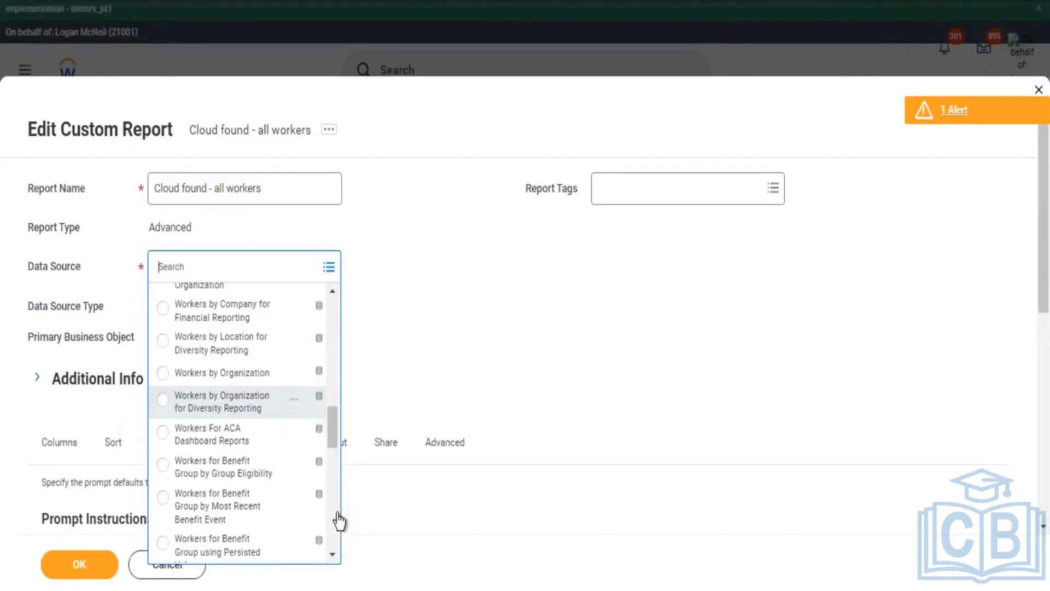
scroll(328, 444, down, 5)
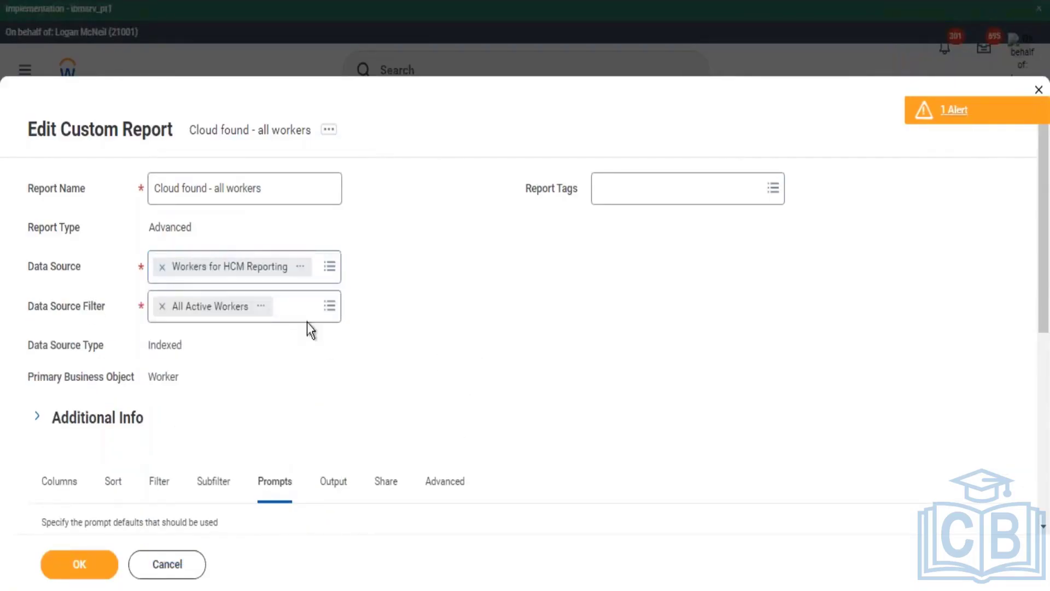
click(328, 307)
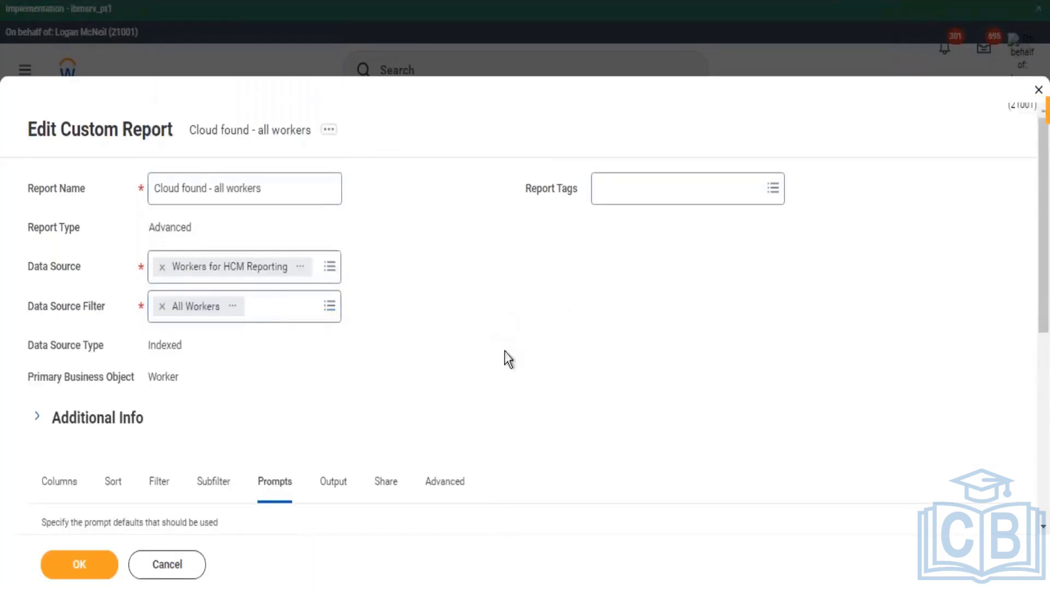
Step: Save the report definition and run the report with Include Terminated Workers enabled
scroll(253, 420, down, 5)
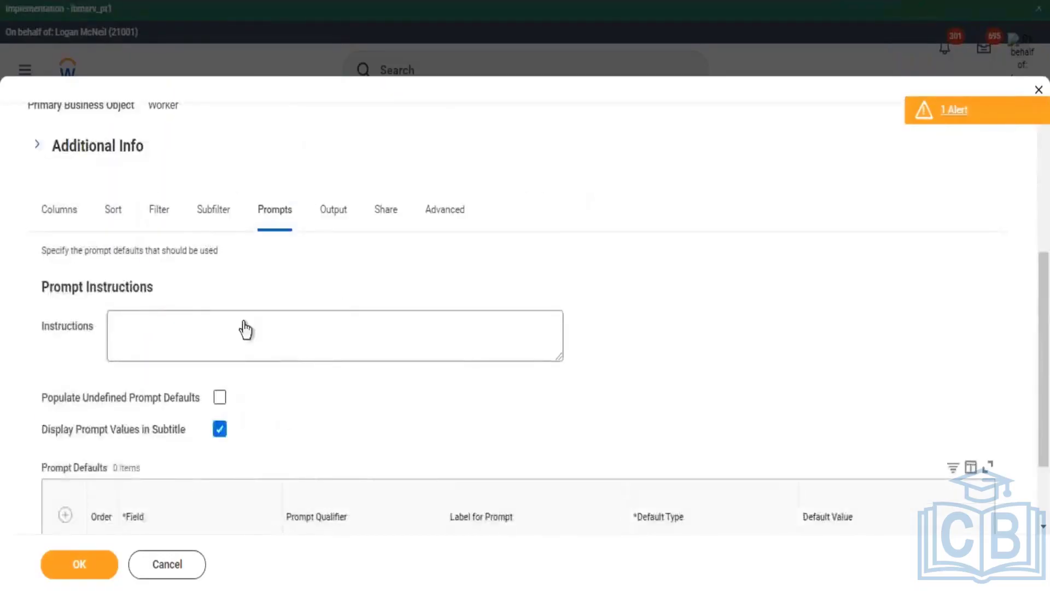
scroll(246, 328, down, 2)
click(81, 564)
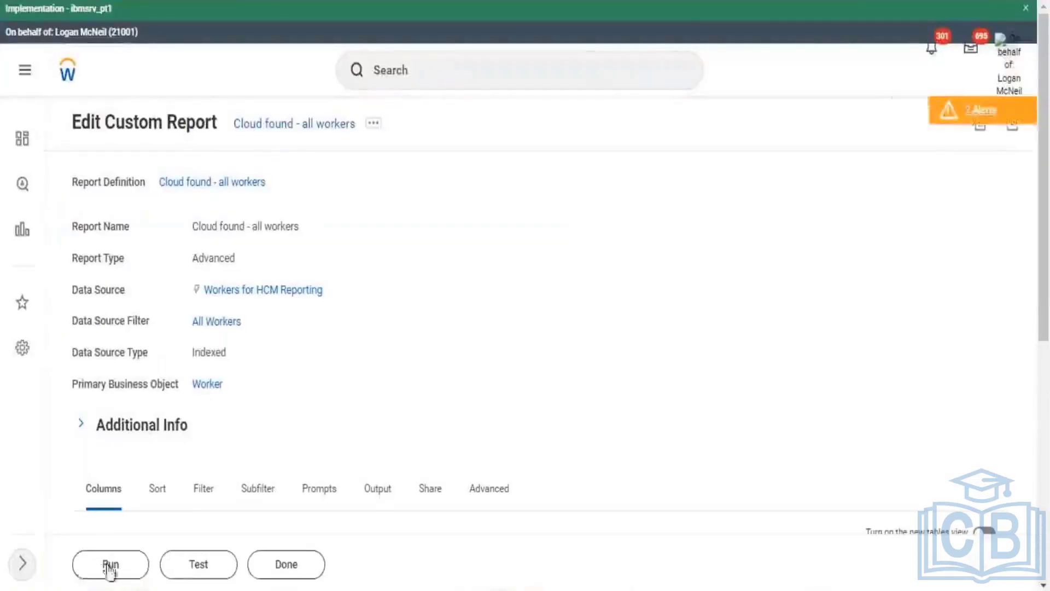
click(110, 566)
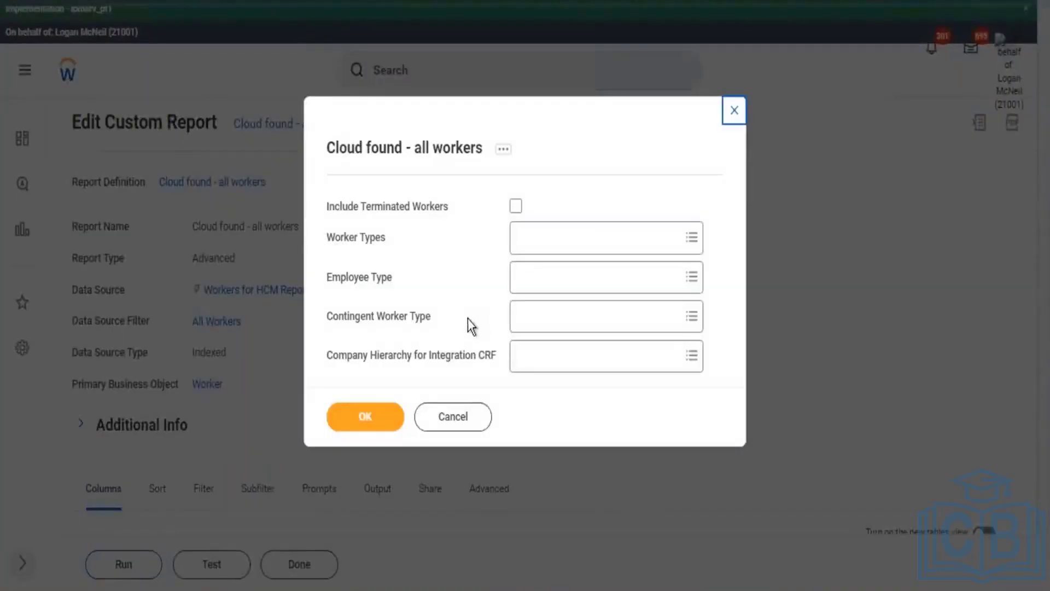
drag(327, 240, 417, 357)
click(516, 206)
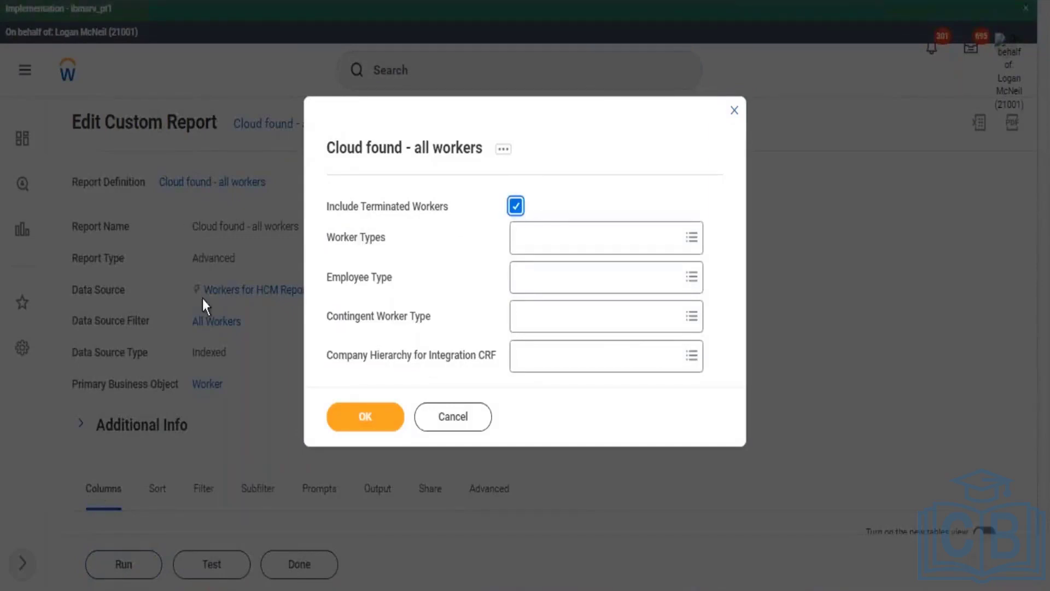
click(359, 418)
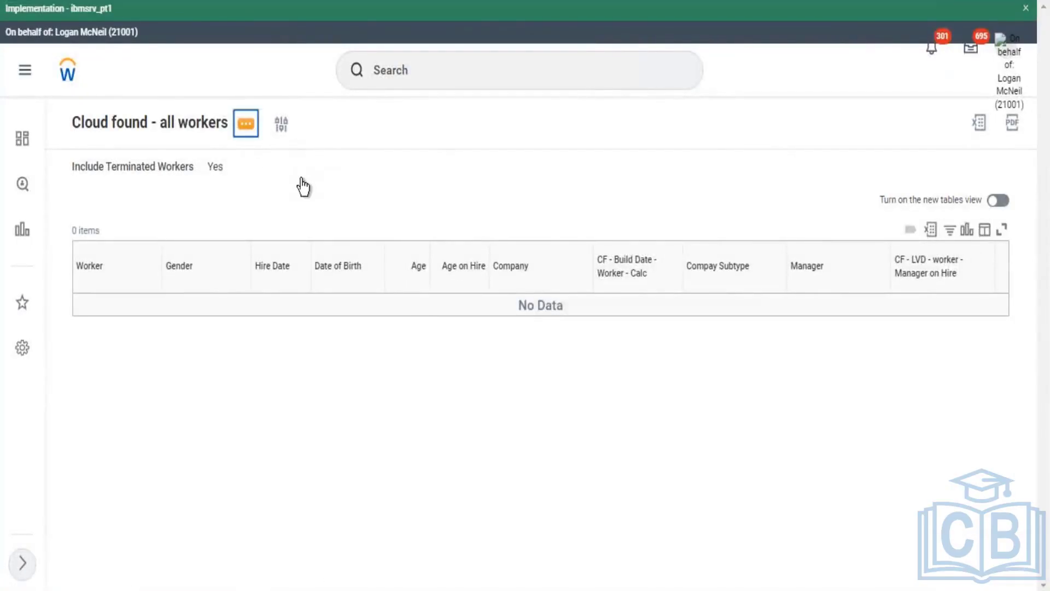
Step: Rerun the report with Company Hierarchy for Integration CRF set to GMS North America
key(Return)
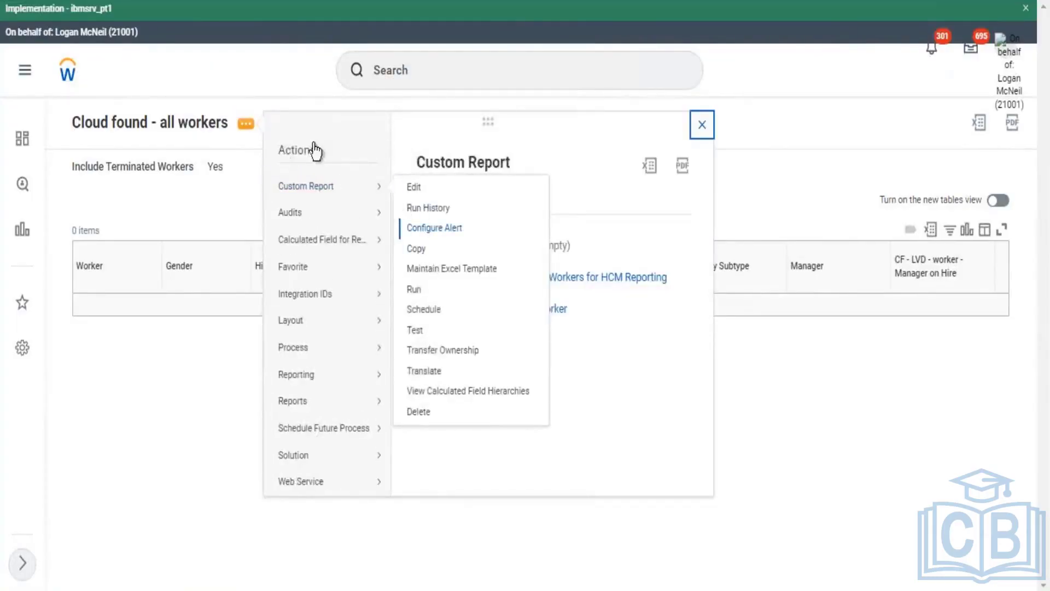
click(300, 117)
click(702, 124)
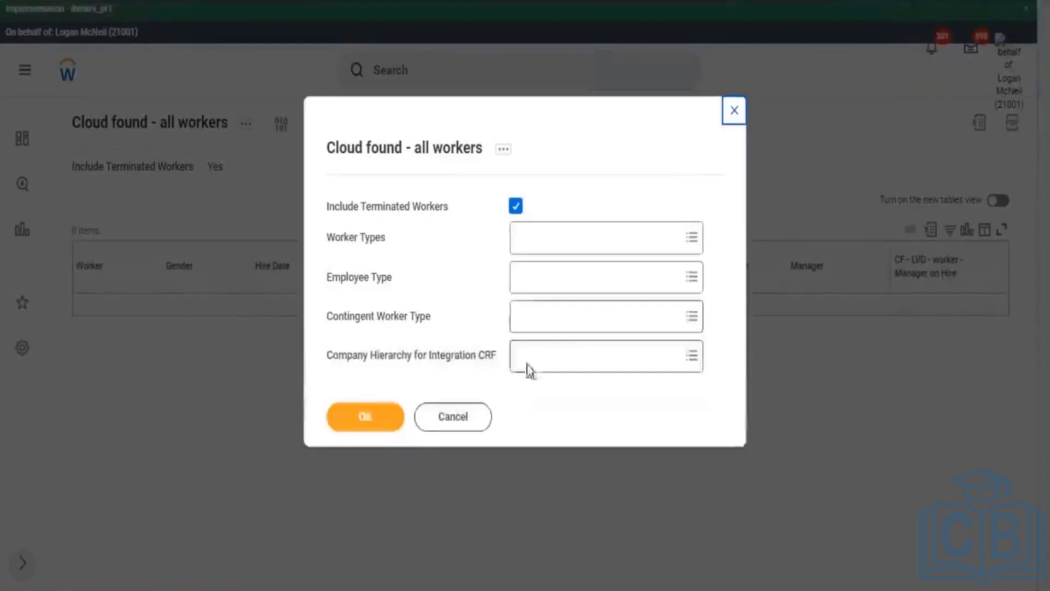
click(528, 357)
text(c)
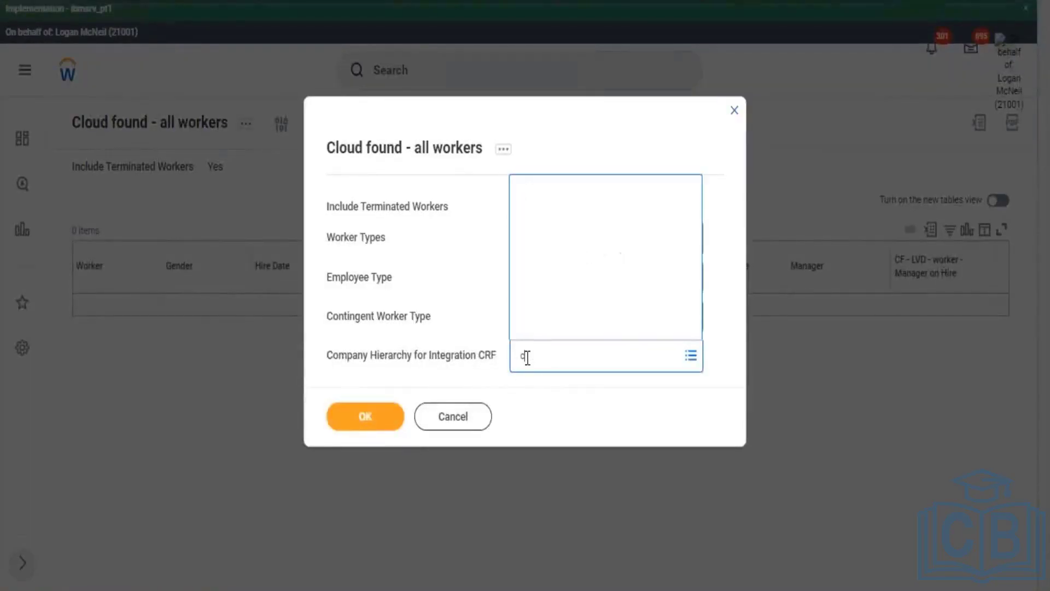
text(ms)
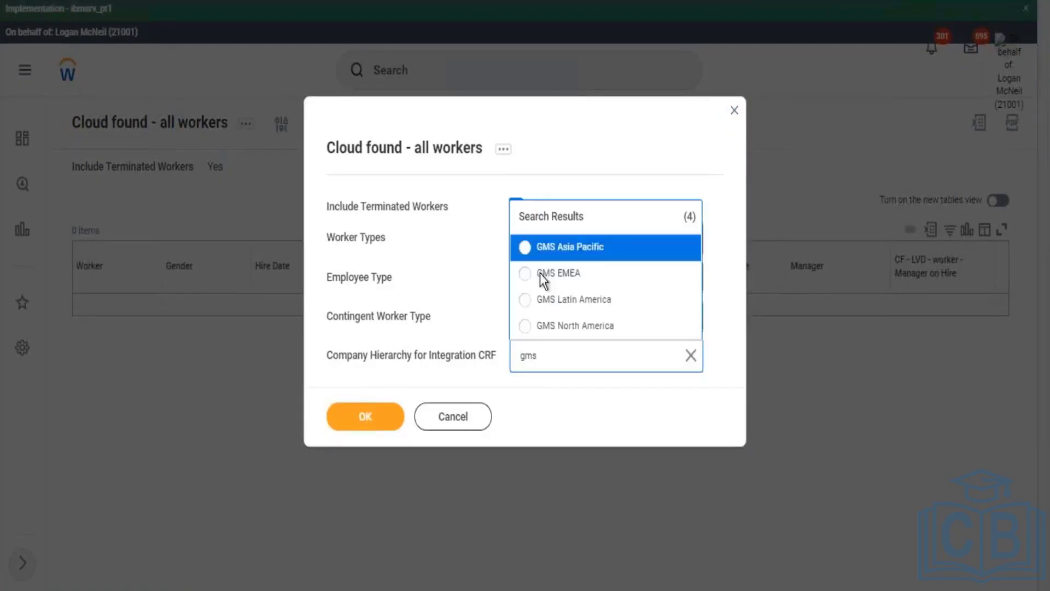
click(605, 329)
click(365, 422)
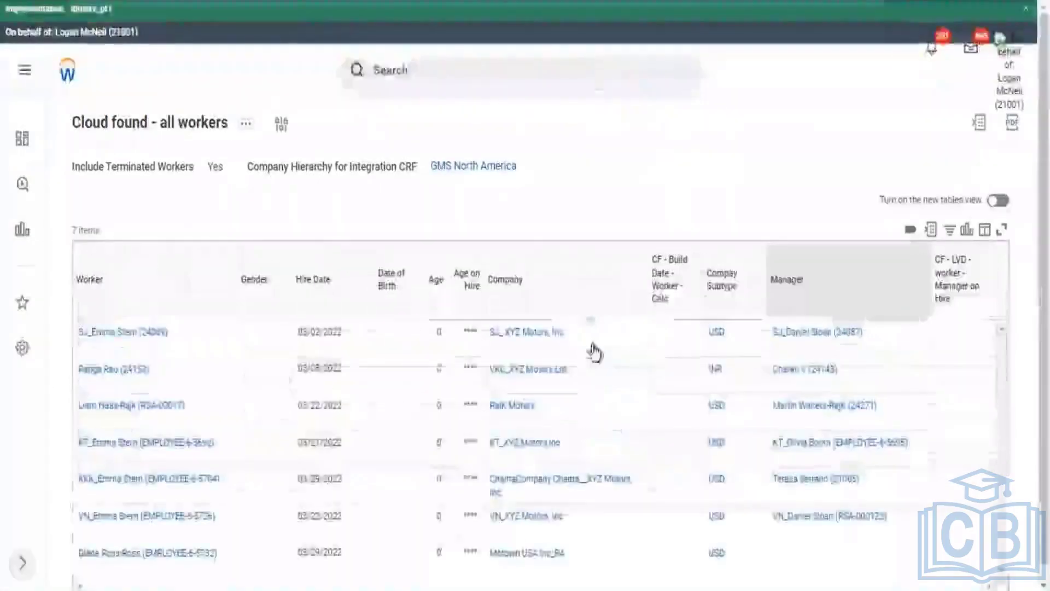
Step: Review the returned workers and their companies against the Company Hierarchy for Integration CRF prompt value
scroll(574, 118, down, 1)
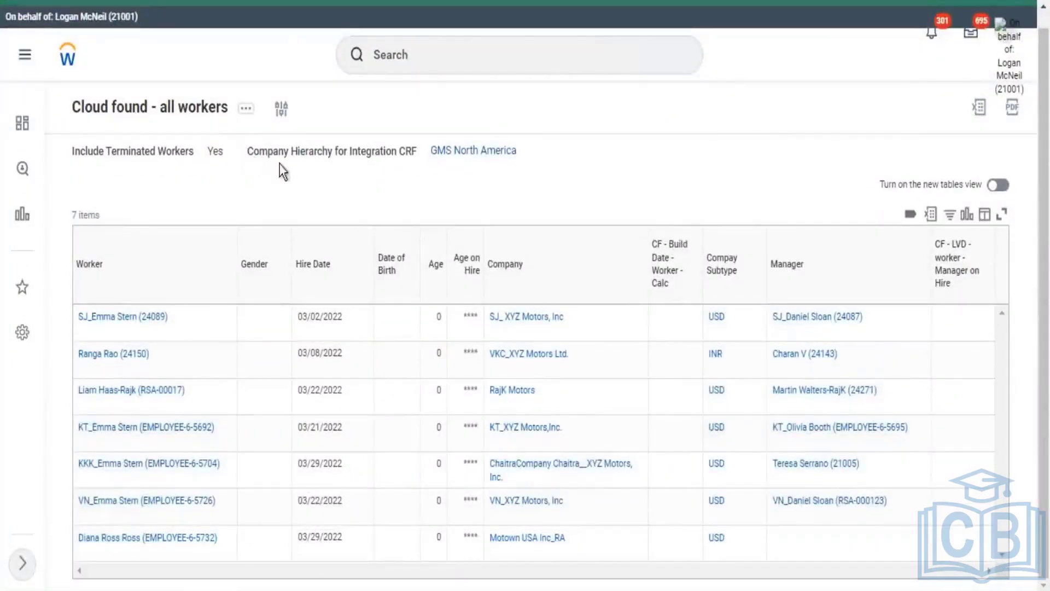
triple_click(293, 160)
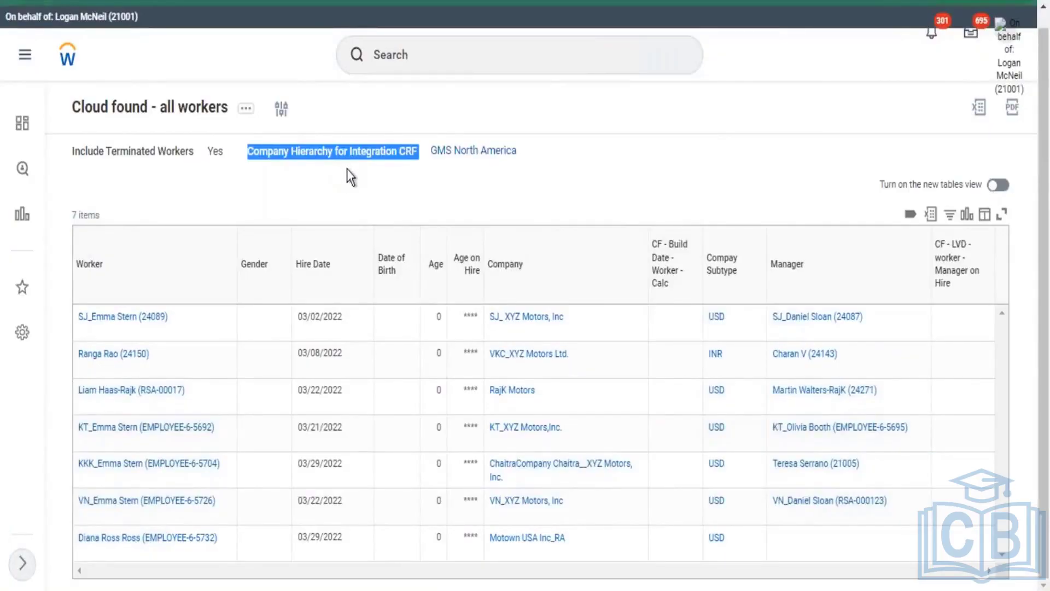
click(258, 162)
drag(245, 153, 387, 156)
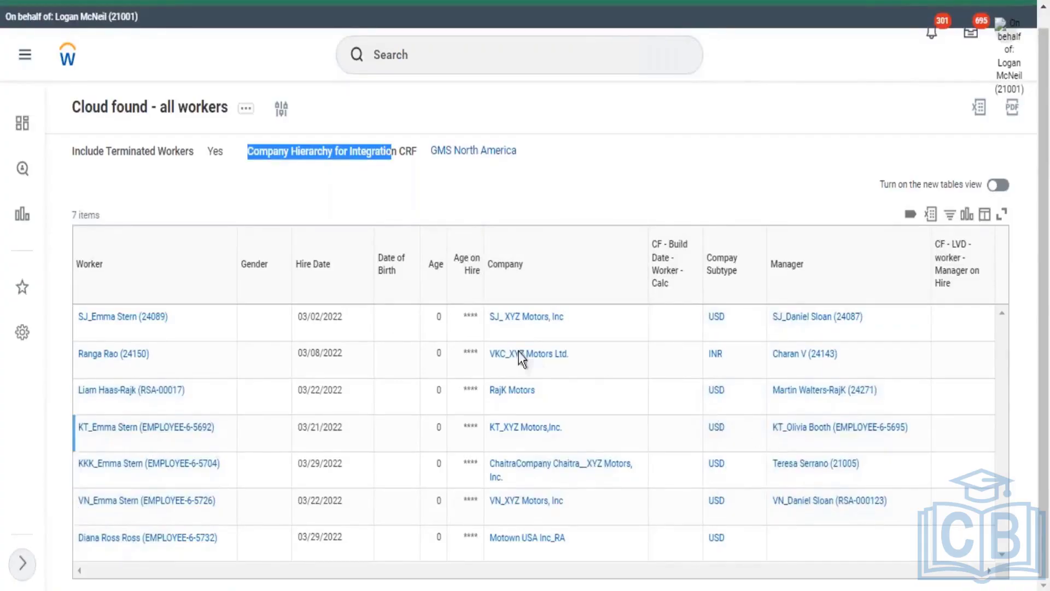
drag(533, 150, 427, 156)
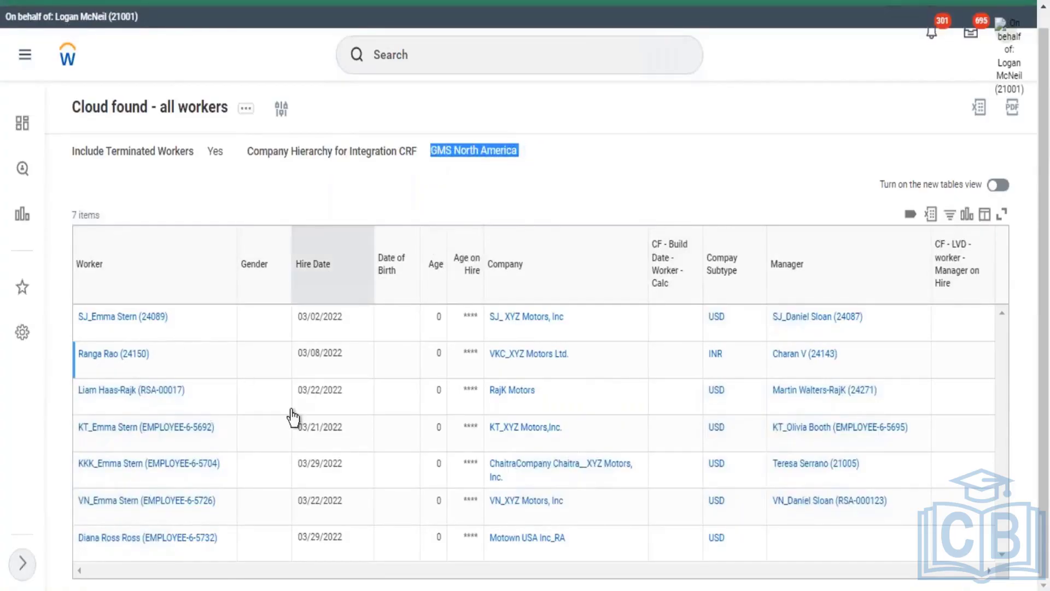
Step: Open the report definition for editing and clear the CF - LVD - worker - Manager on Hire field from the last column row
click(246, 108)
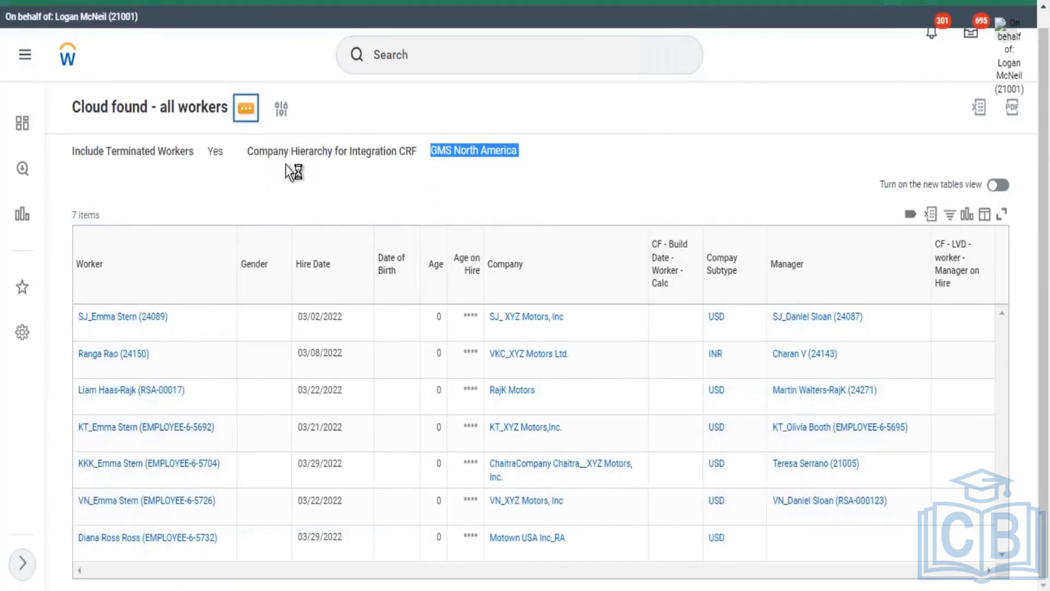
mouse_move(300, 182)
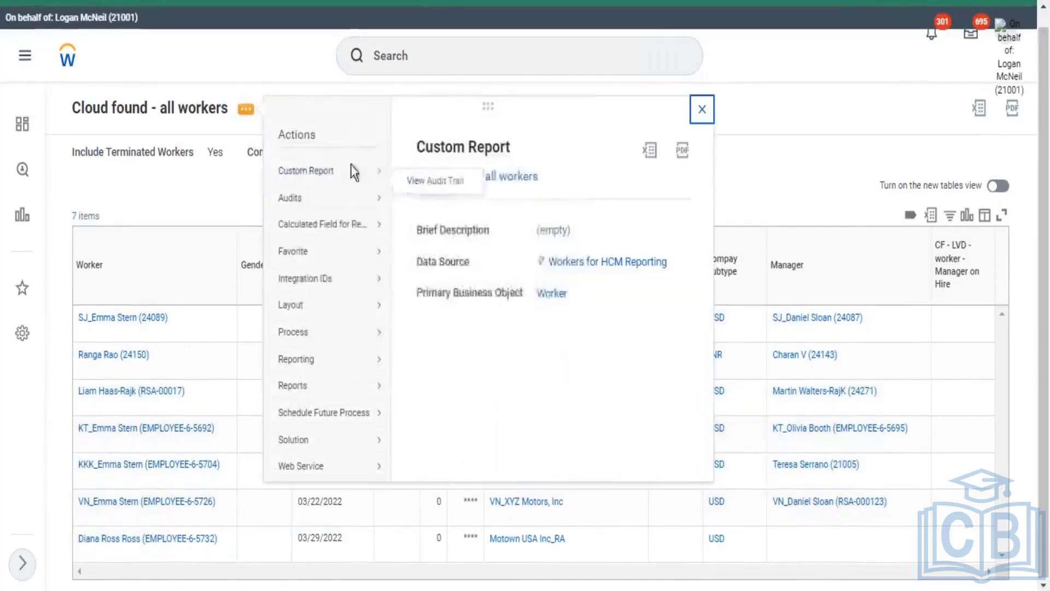
mouse_move(403, 171)
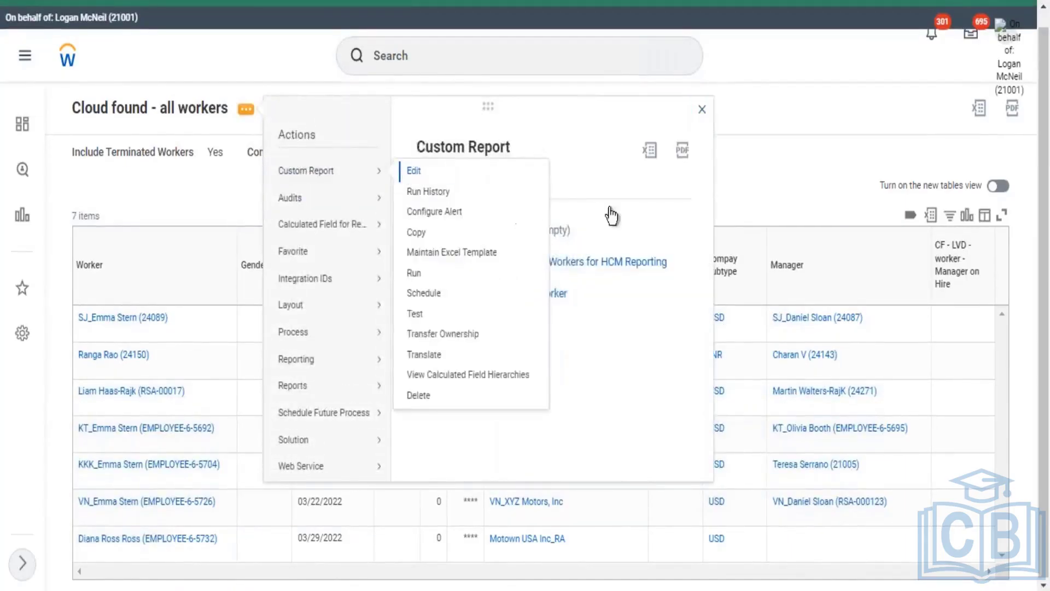
key(Escape)
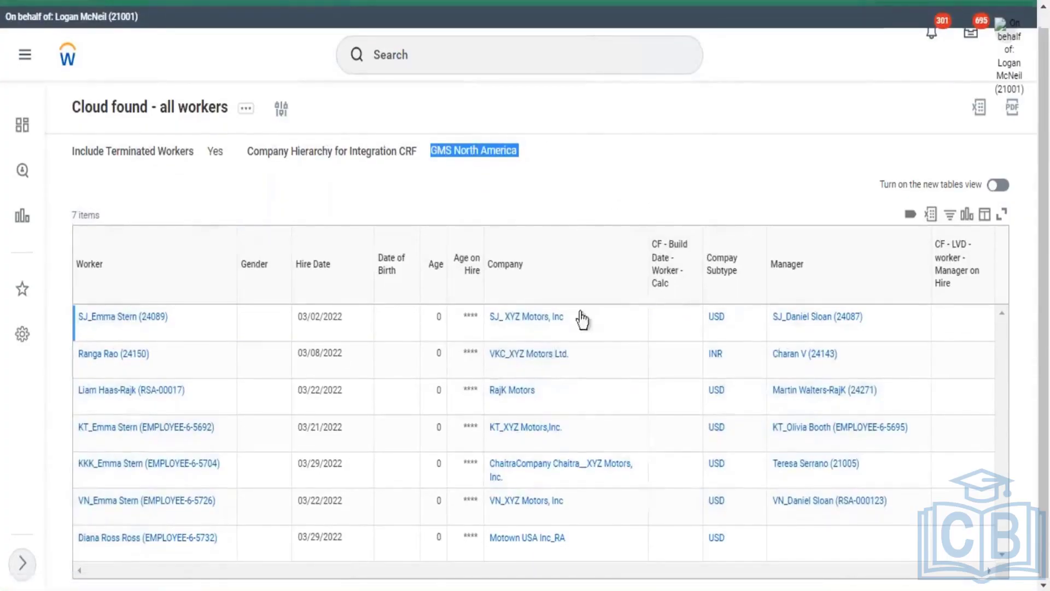
scroll(511, 297, down, 10)
scroll(361, 312, down, 5)
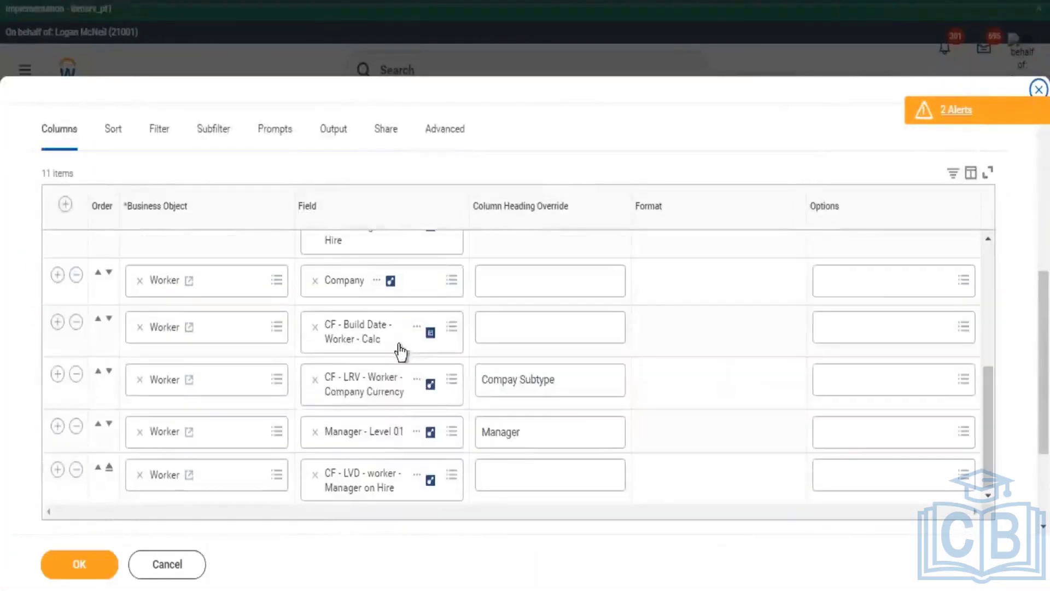
scroll(336, 475, down, 3)
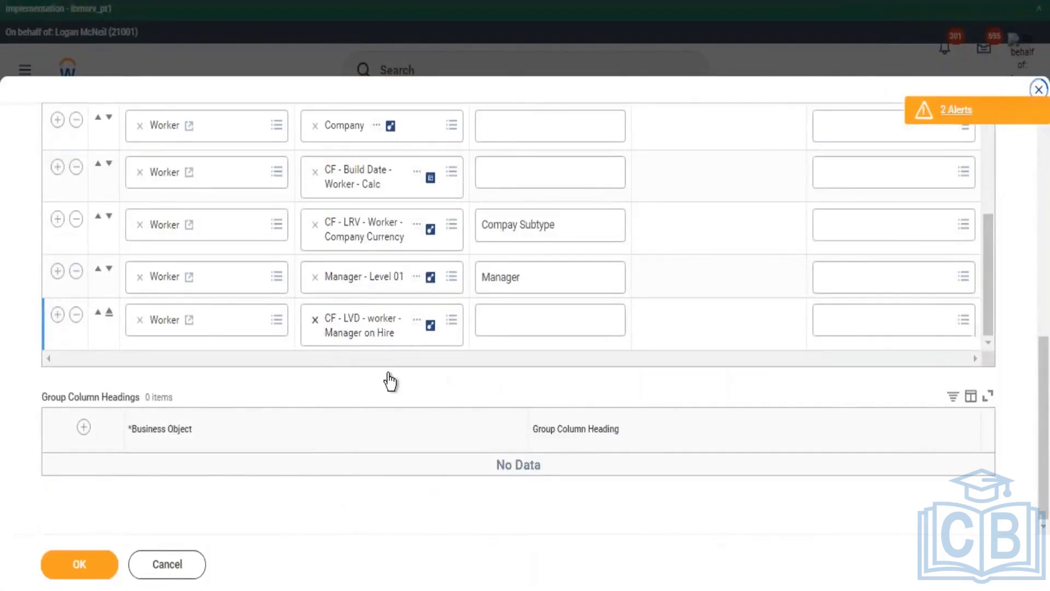
key(BackSpace)
Step: Set the last column row's field to Management Level and save the report definition
text(manage level)
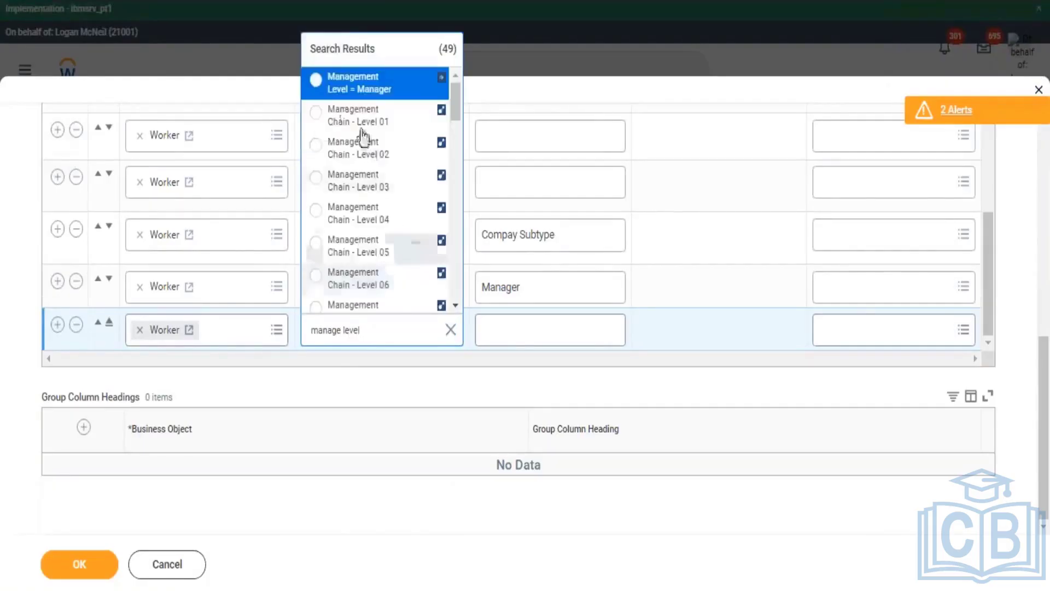
scroll(410, 187, down, 2)
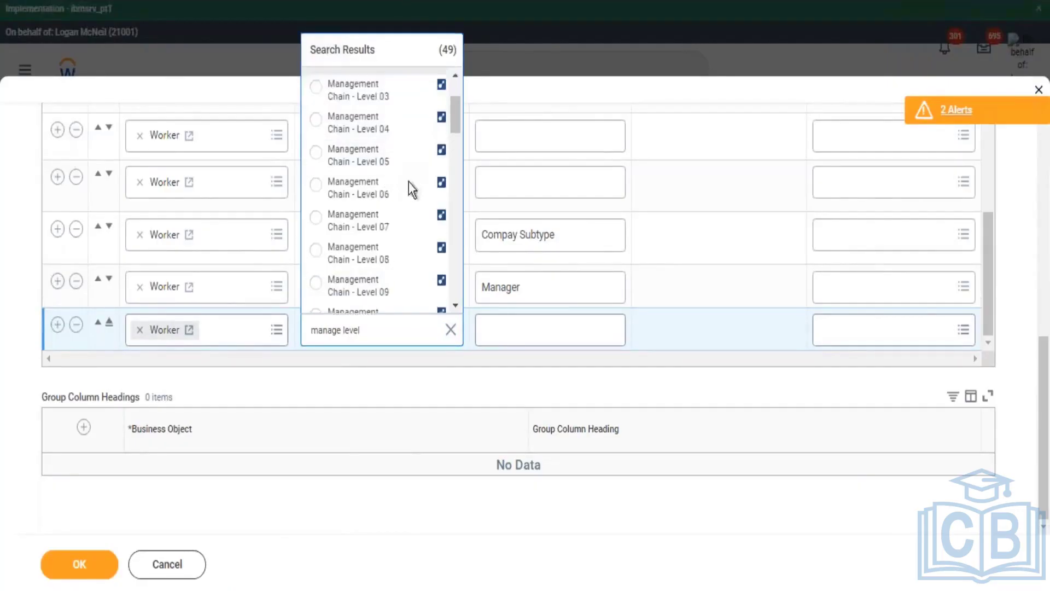
scroll(411, 210, down, 3)
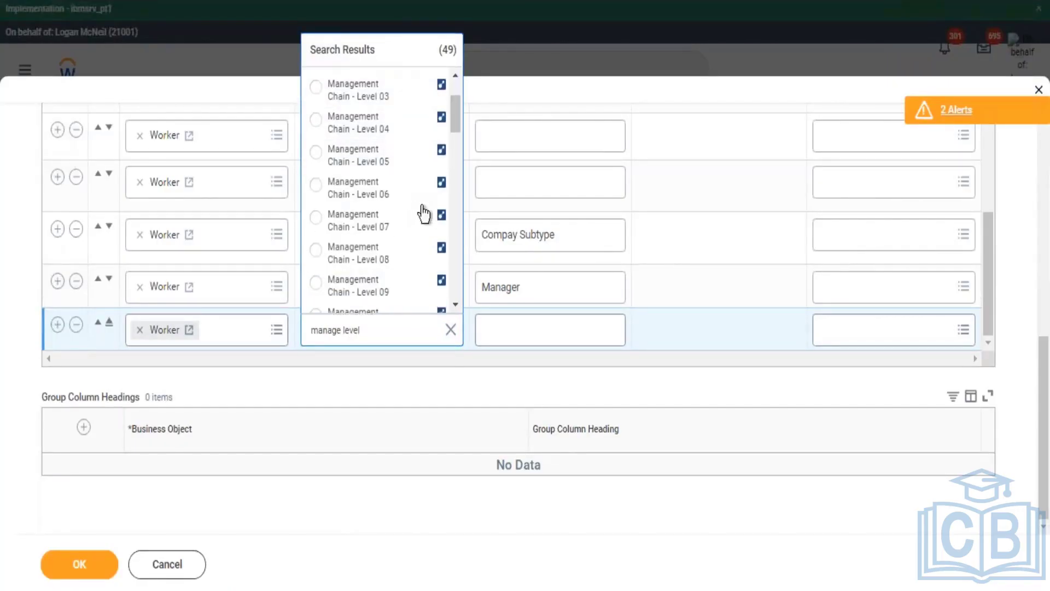
scroll(432, 218, down, 2)
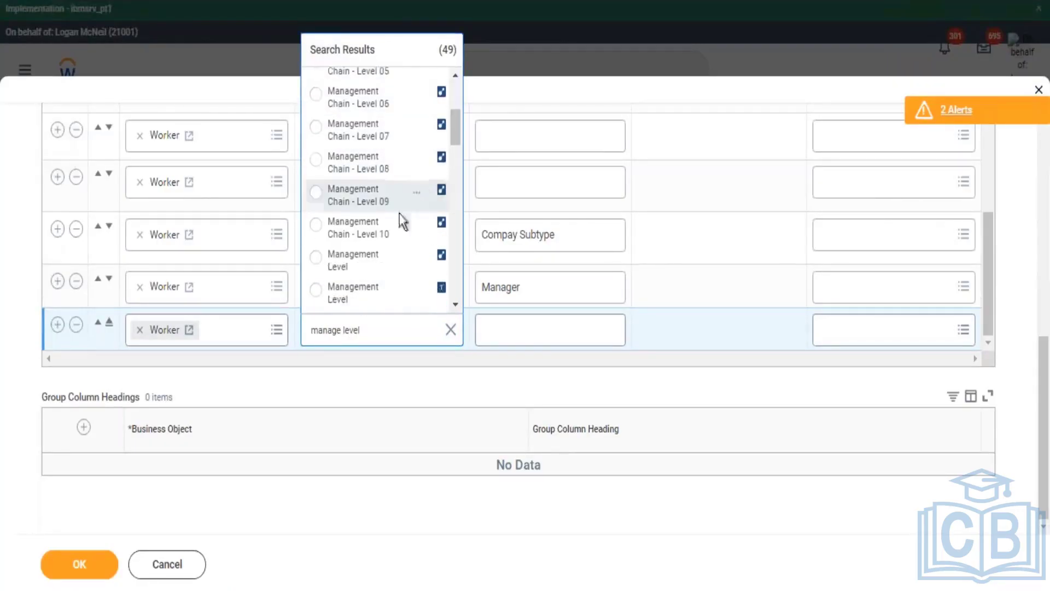
scroll(394, 224, down, 3)
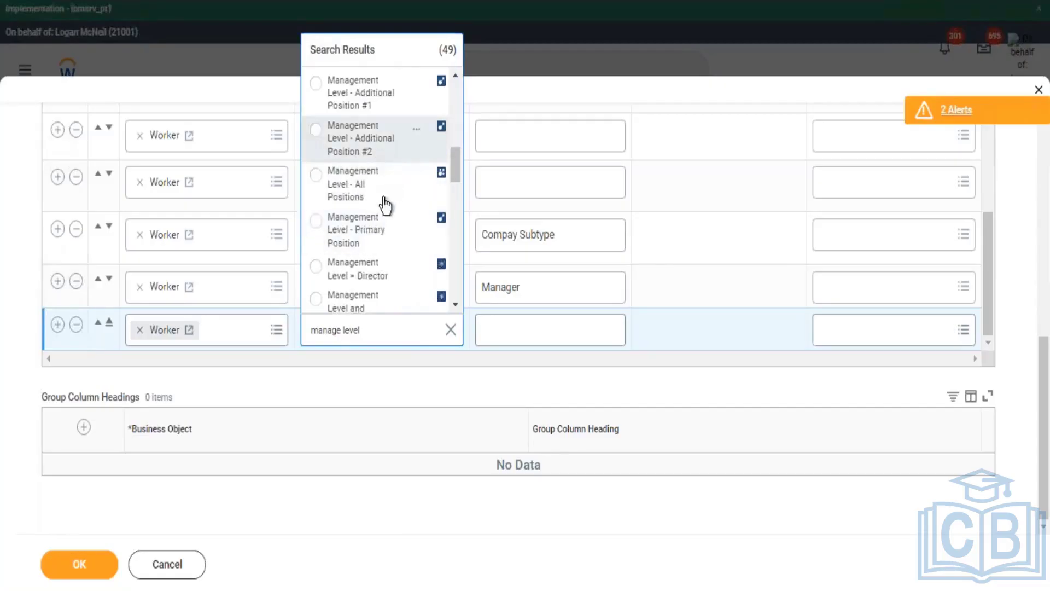
scroll(394, 263, down, 4)
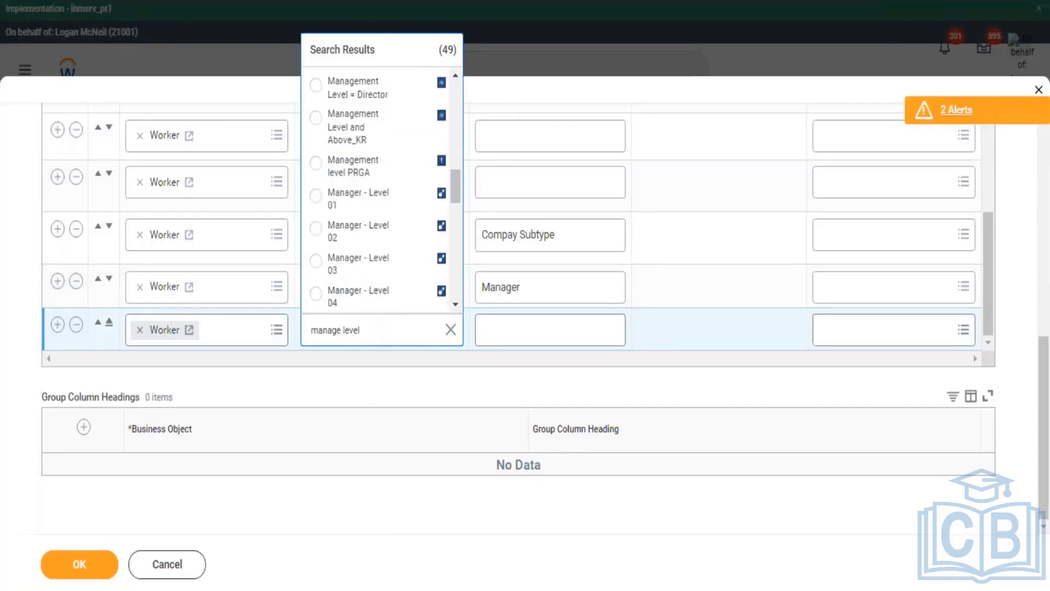
triple_click(309, 335)
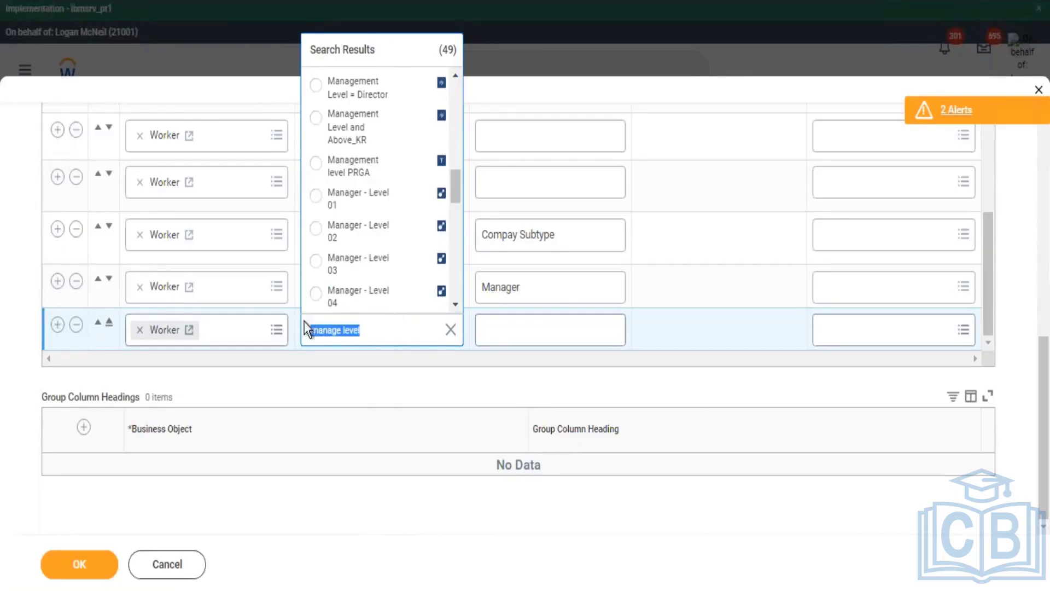
text(field:)
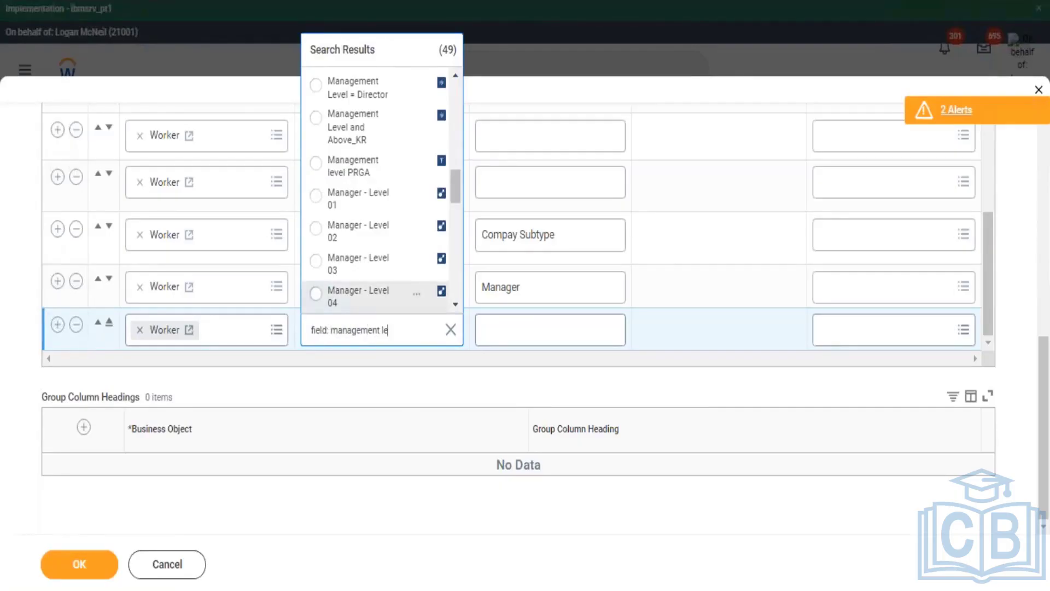
key(Return)
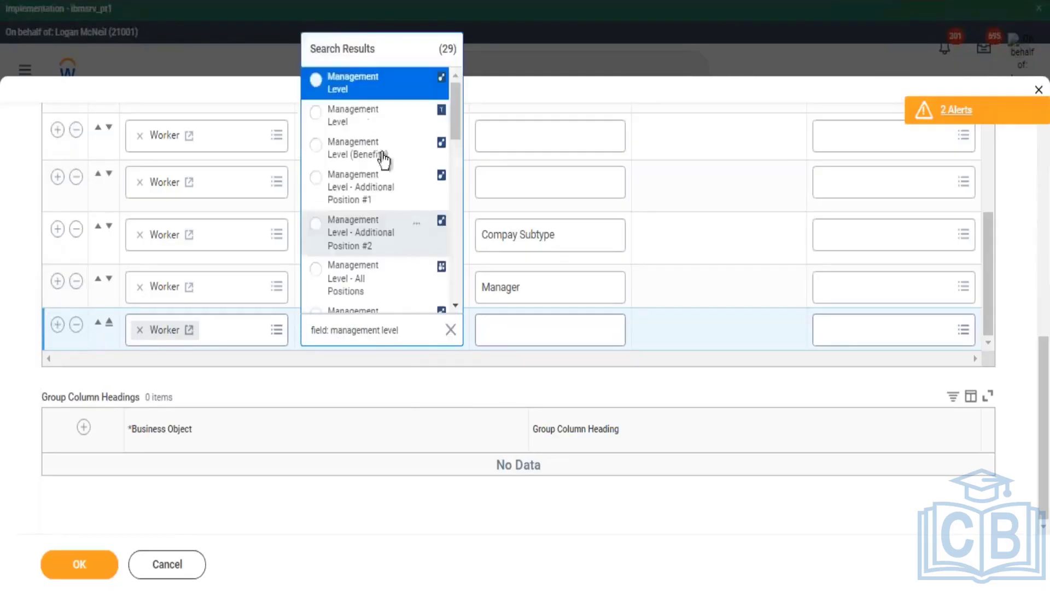
click(348, 90)
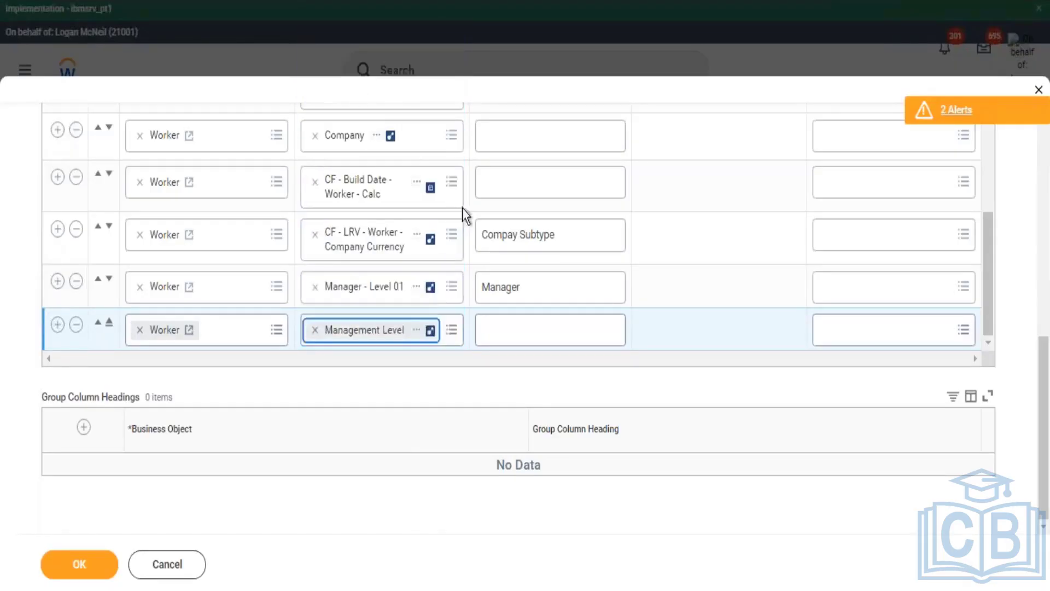
click(77, 563)
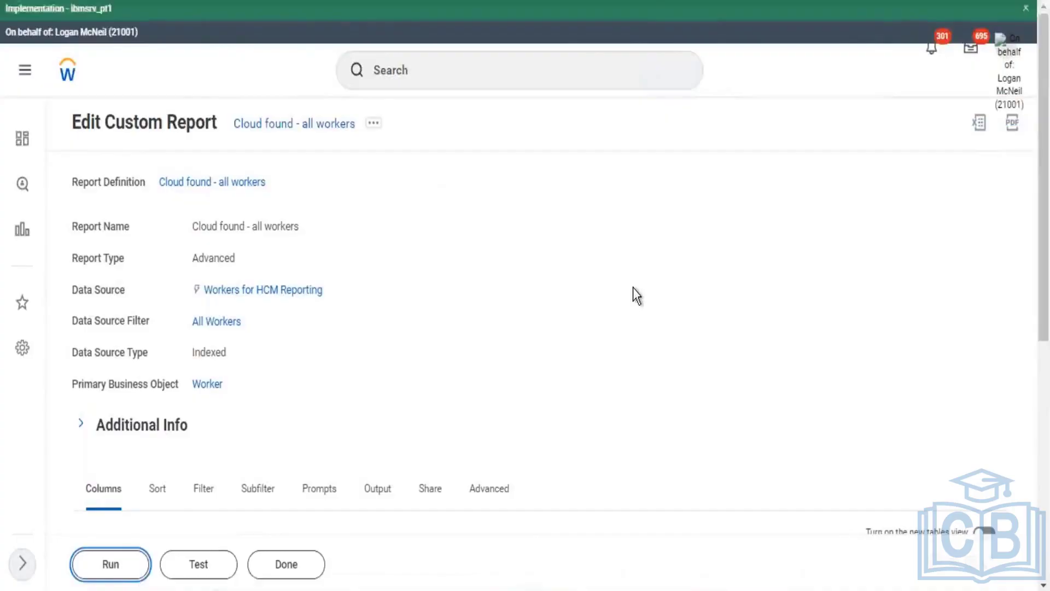
Step: Run the report with Company Hierarchy for Integration CRF set to GMS North America
key(Return)
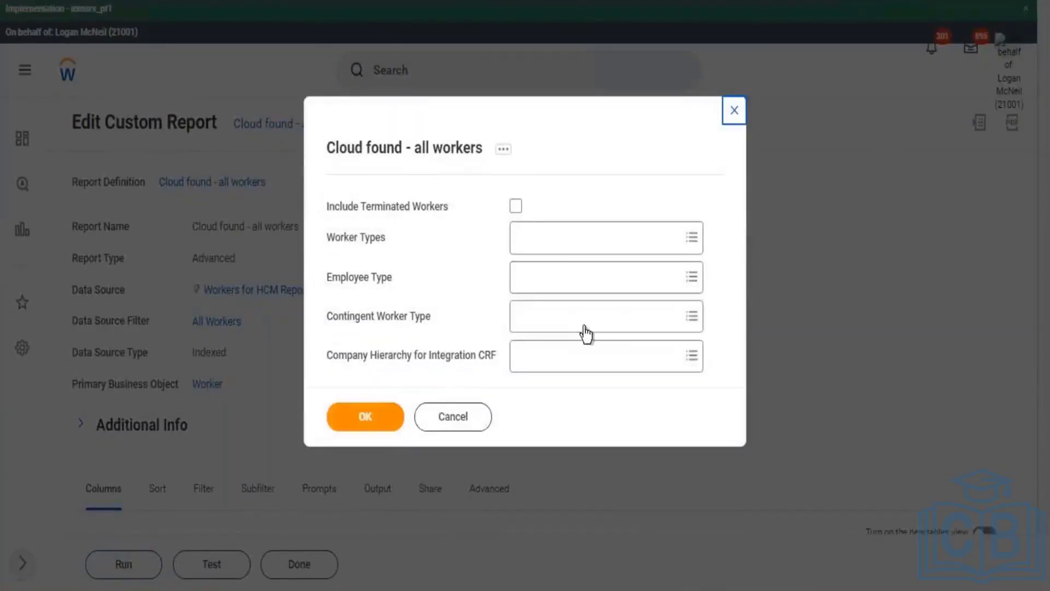
click(560, 352)
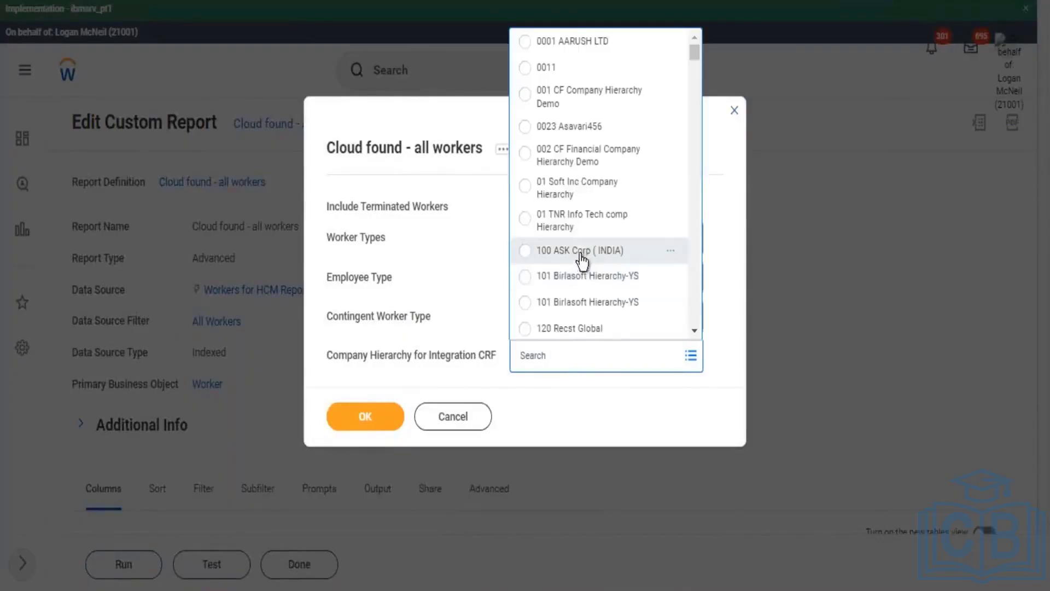
text(gms)
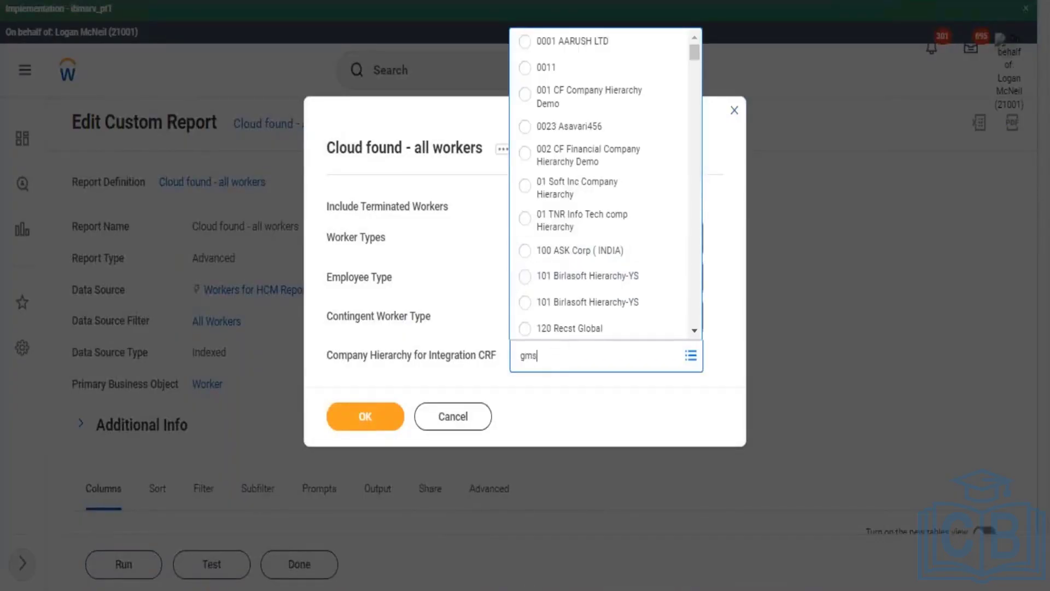
key(Return)
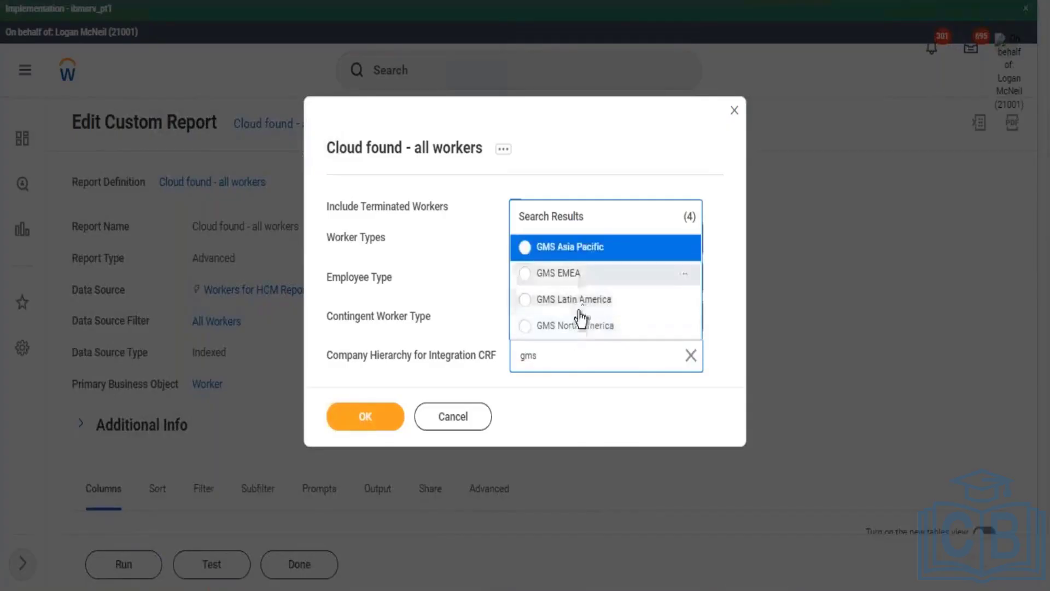
click(580, 326)
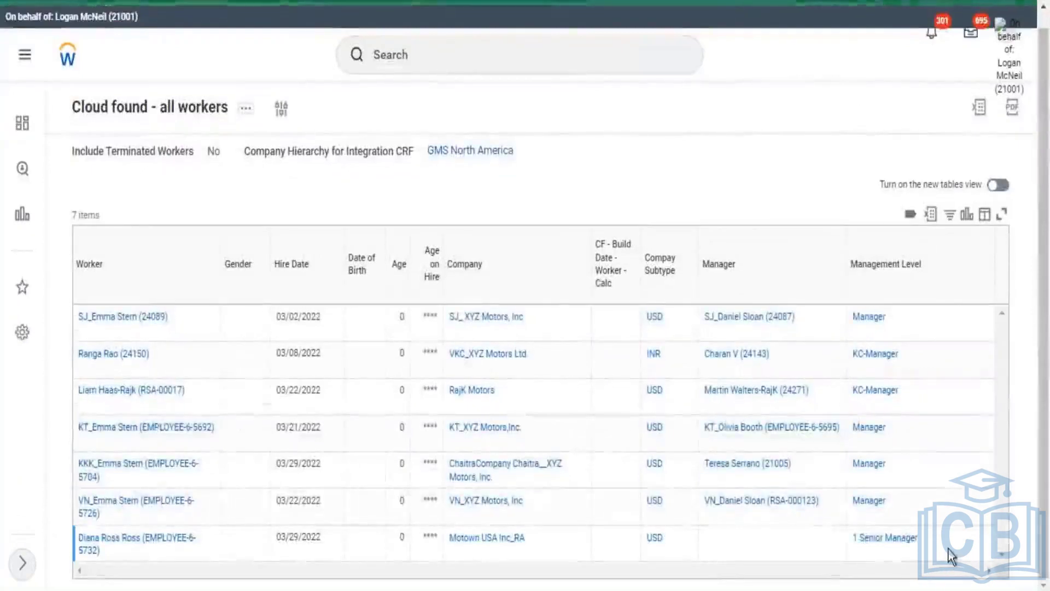
Step: Review the Management Level values of the returned workers
drag(887, 550, 900, 317)
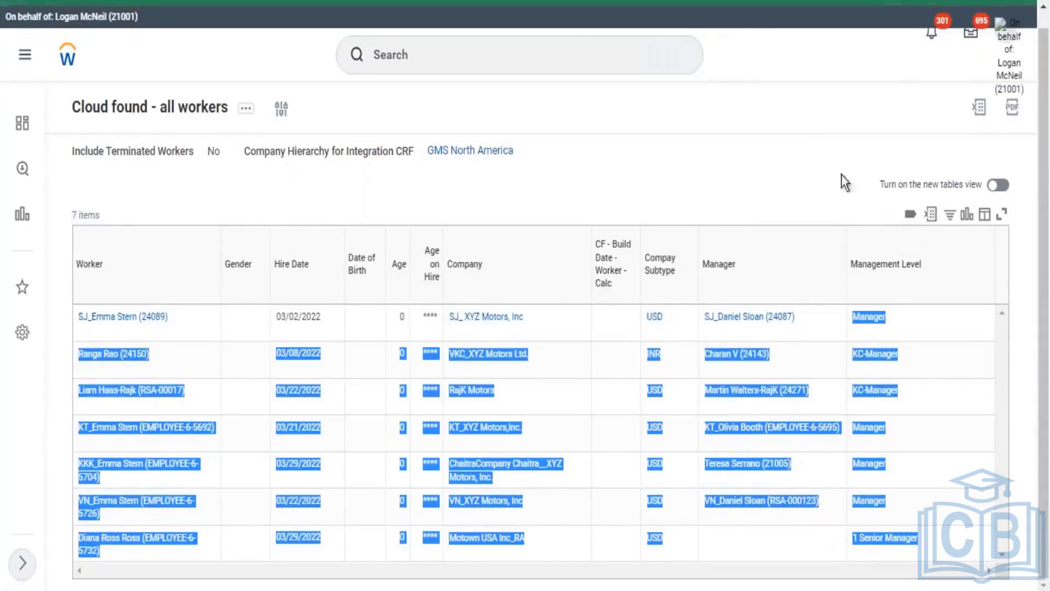
click(585, 197)
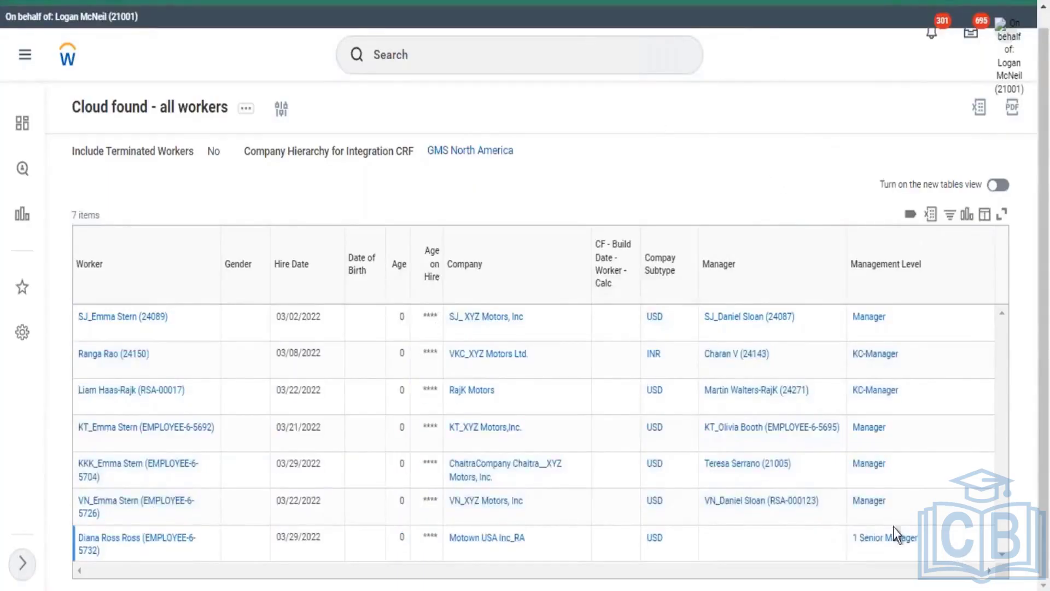
drag(897, 534, 866, 317)
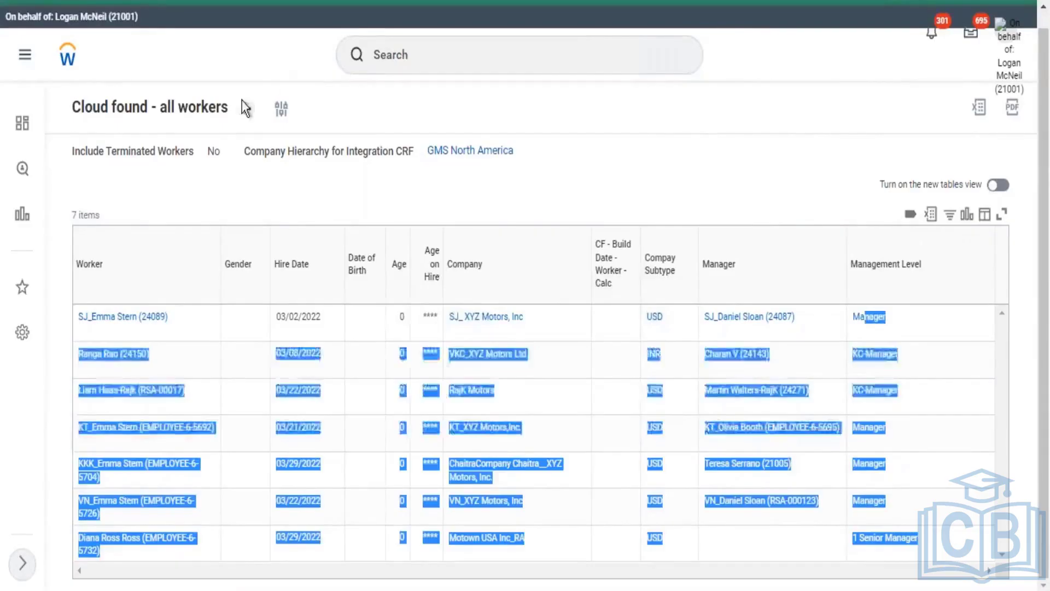
Step: Reopen the report definition for editing and remove the Job Profile is not empty condition from the instance filter
mouse_move(245, 107)
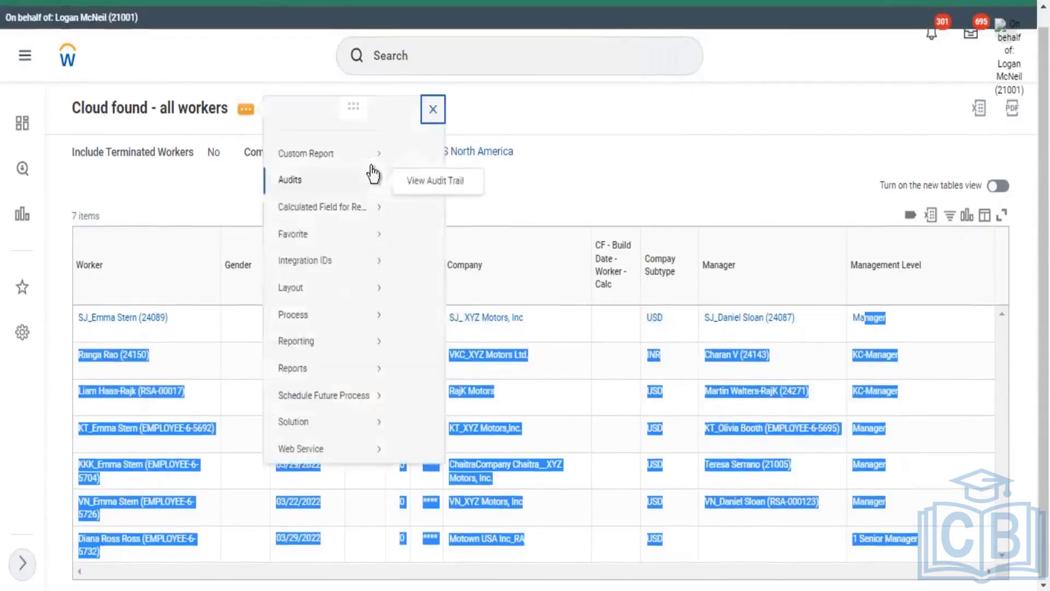
mouse_move(408, 151)
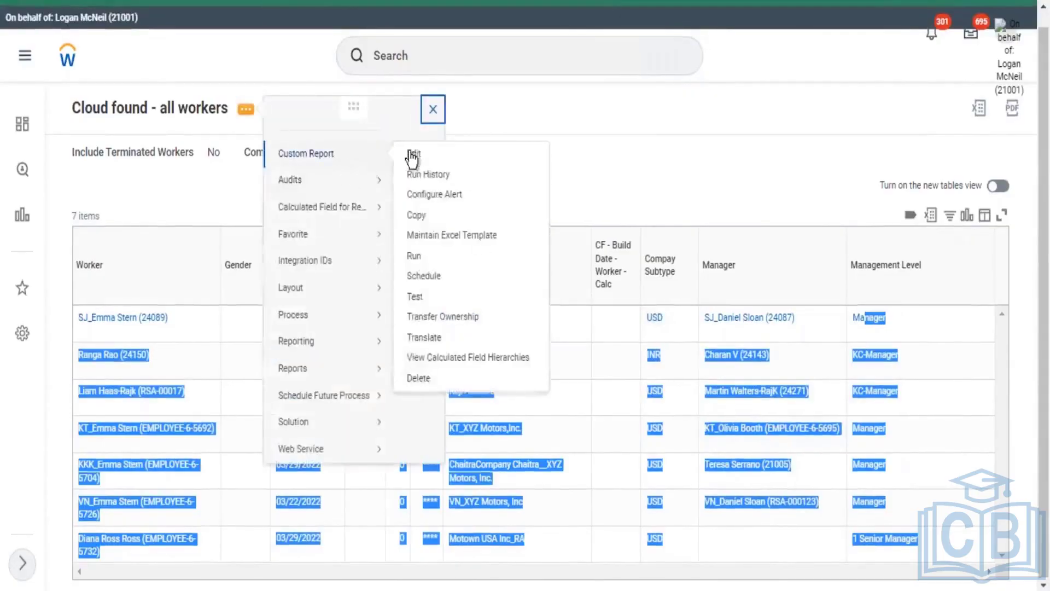
click(705, 178)
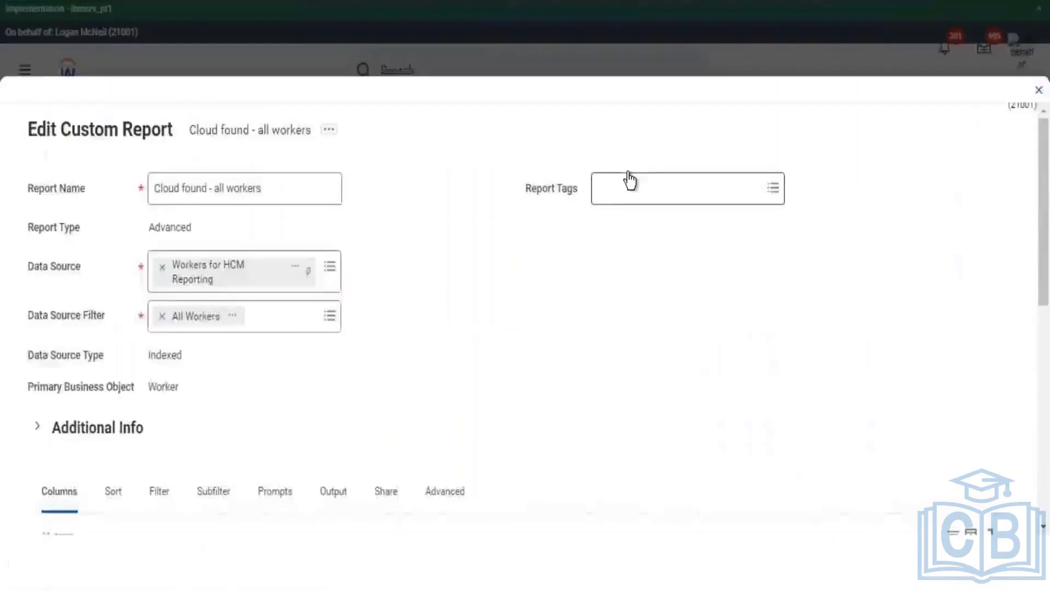
scroll(228, 351, down, 3)
click(159, 317)
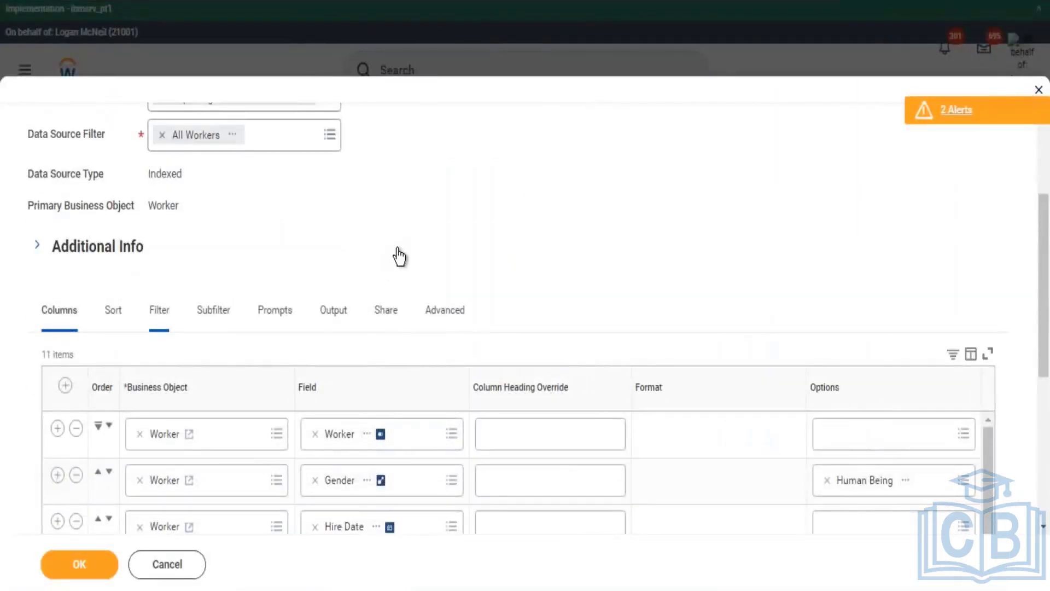
scroll(408, 248, down, 3)
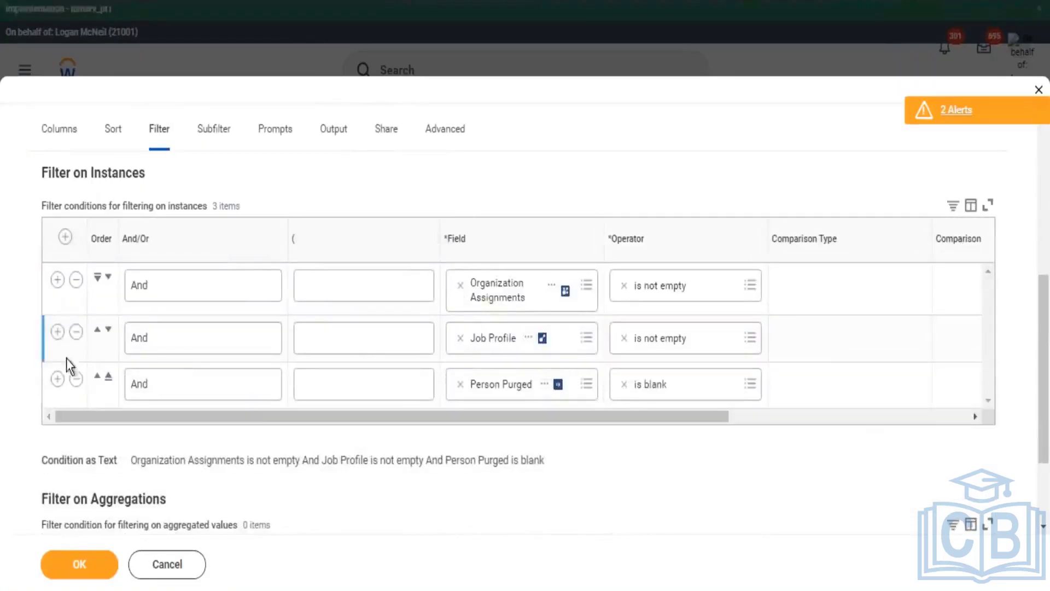
click(76, 331)
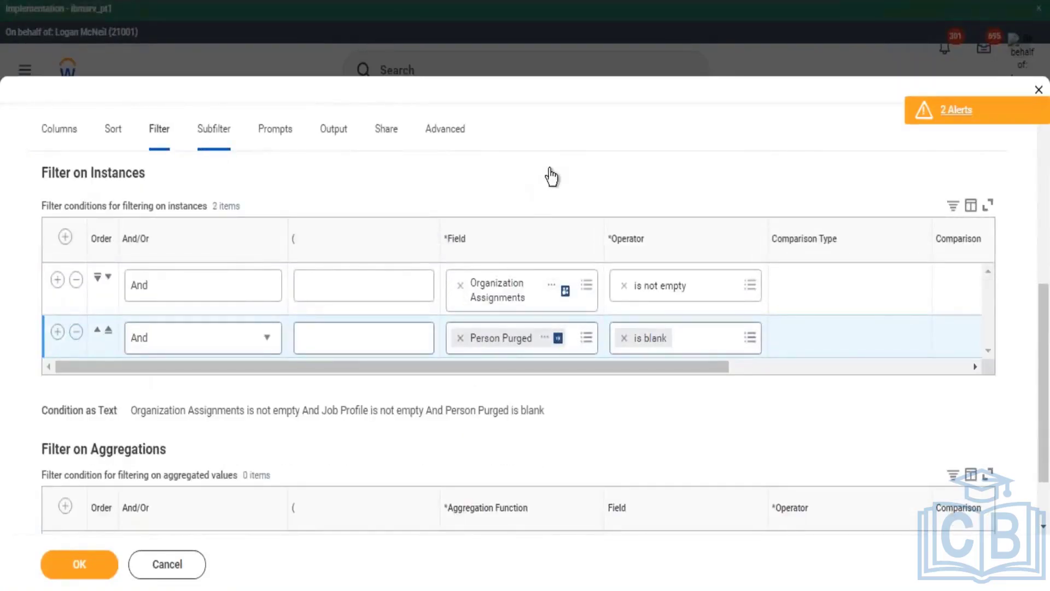
Step: Check the Company Hierarchy and Management Level subfilter conditions and save the report definition
scroll(575, 158, down, 5)
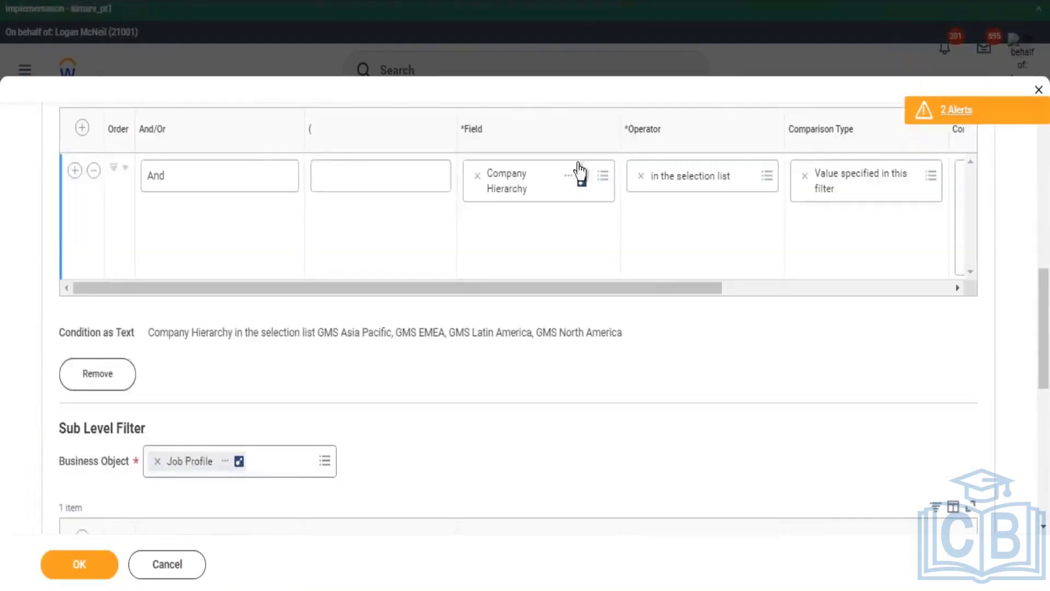
drag(101, 370, 79, 371)
scroll(342, 445, down, 3)
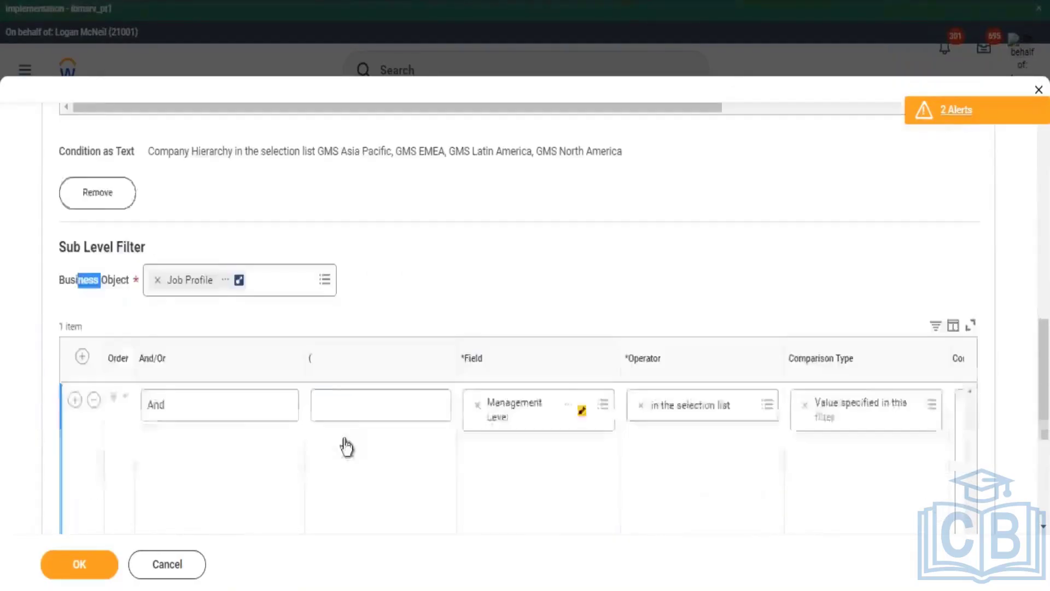
click(79, 564)
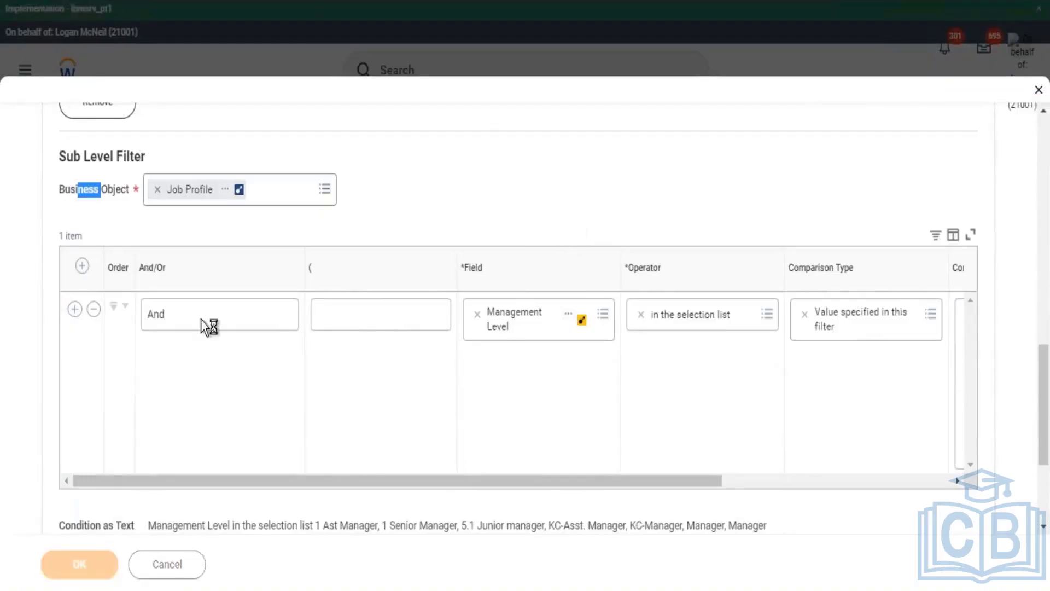
click(157, 386)
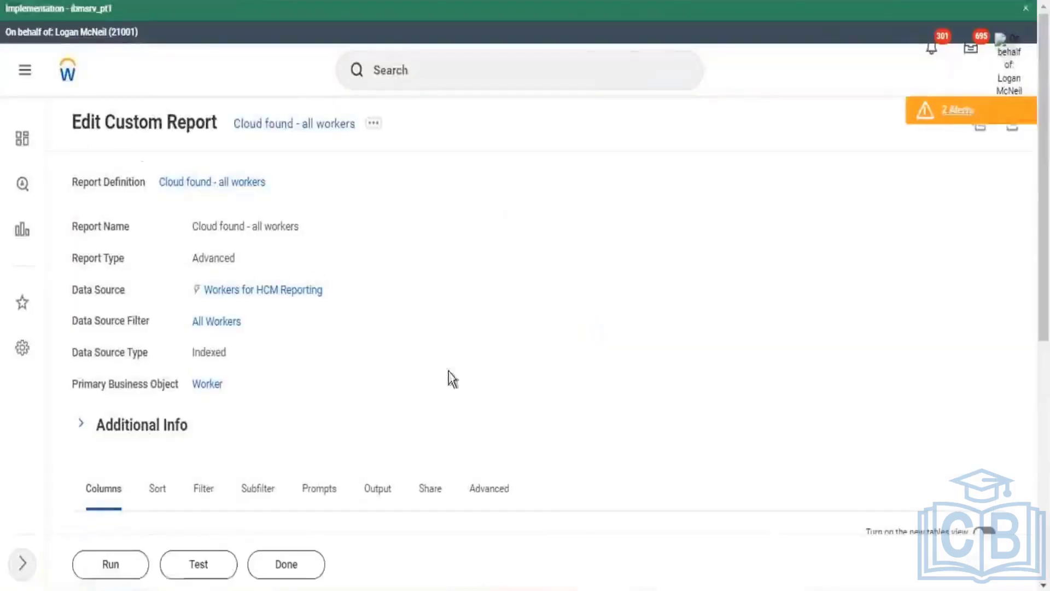
Step: Run the saved report again, choosing GMS North America as the Company Hierarchy for Integration CRF
click(110, 564)
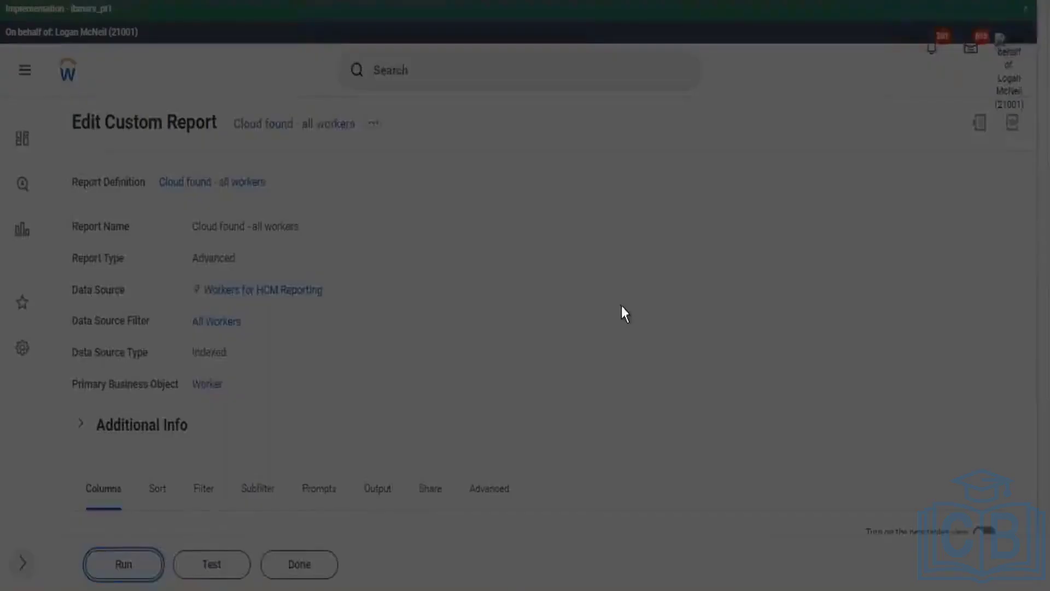
click(536, 355)
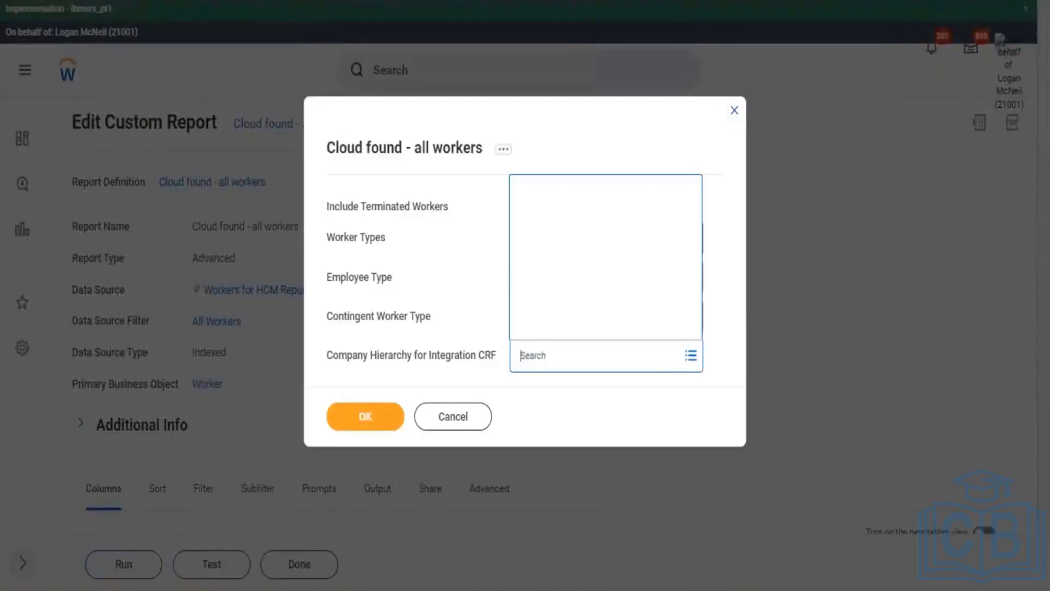
text(gms)
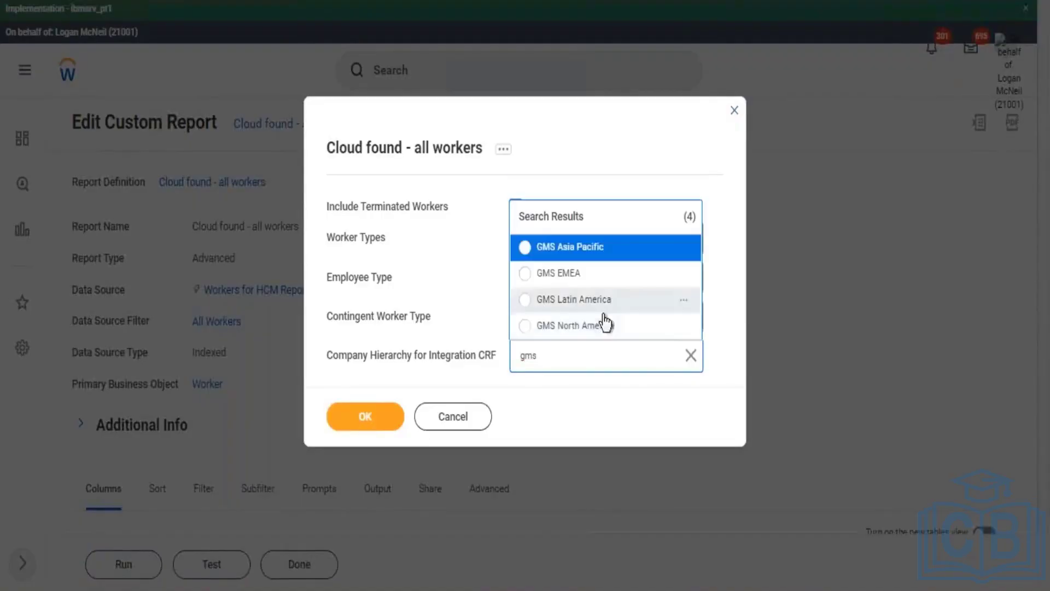
click(587, 333)
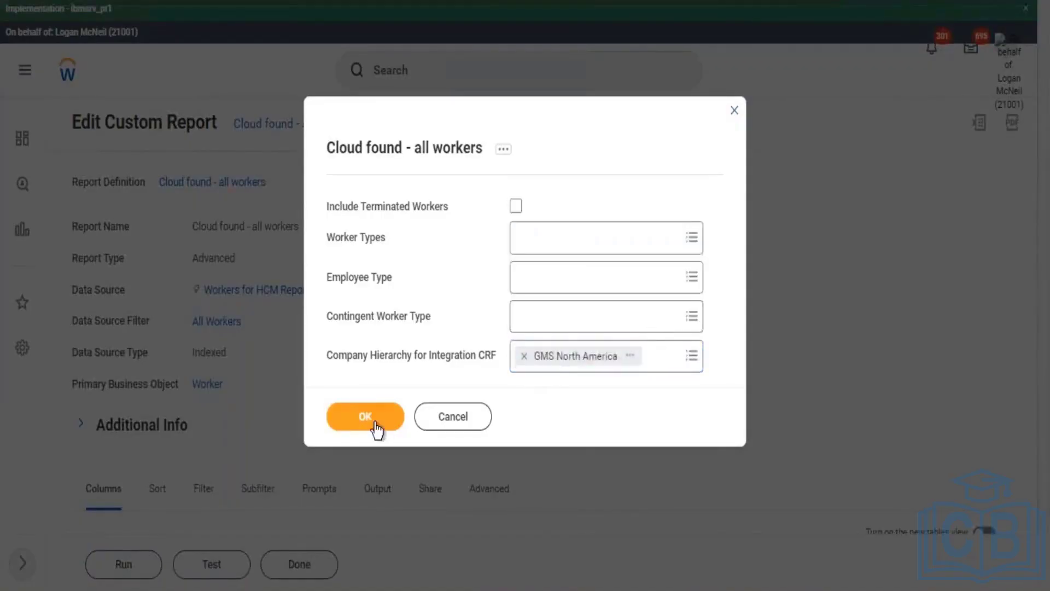
click(372, 424)
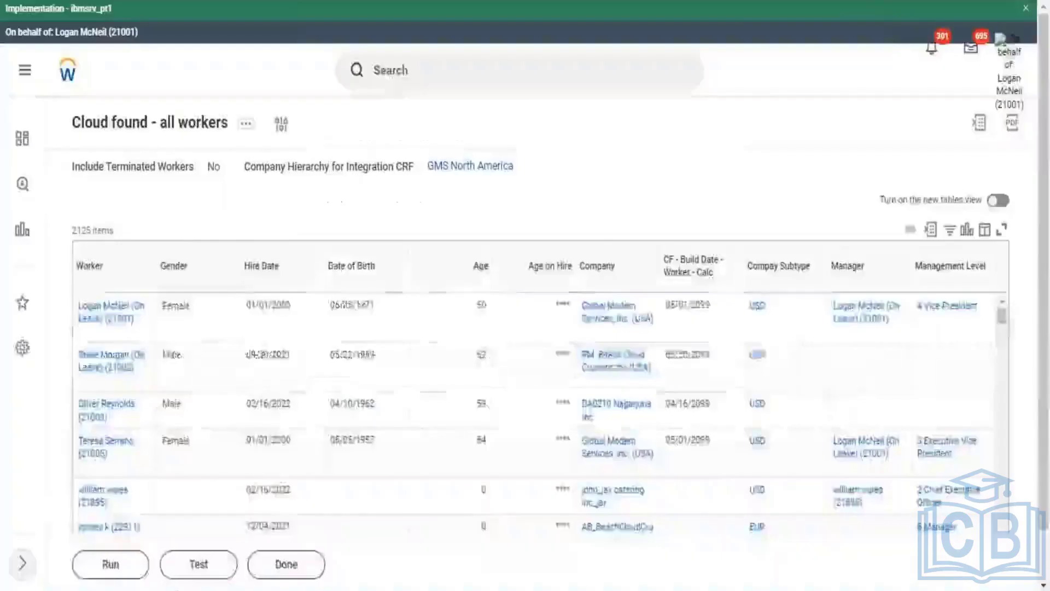
Step: Review the Company and Management Level columns of the workers returned by the report
scroll(908, 306, down, 2)
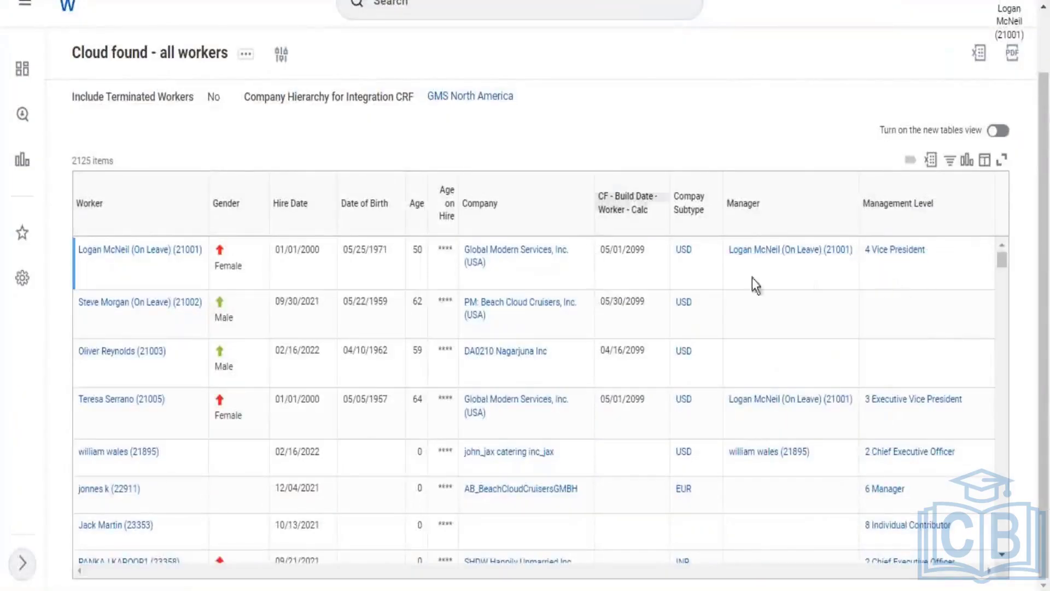
scroll(431, 241, down, 3)
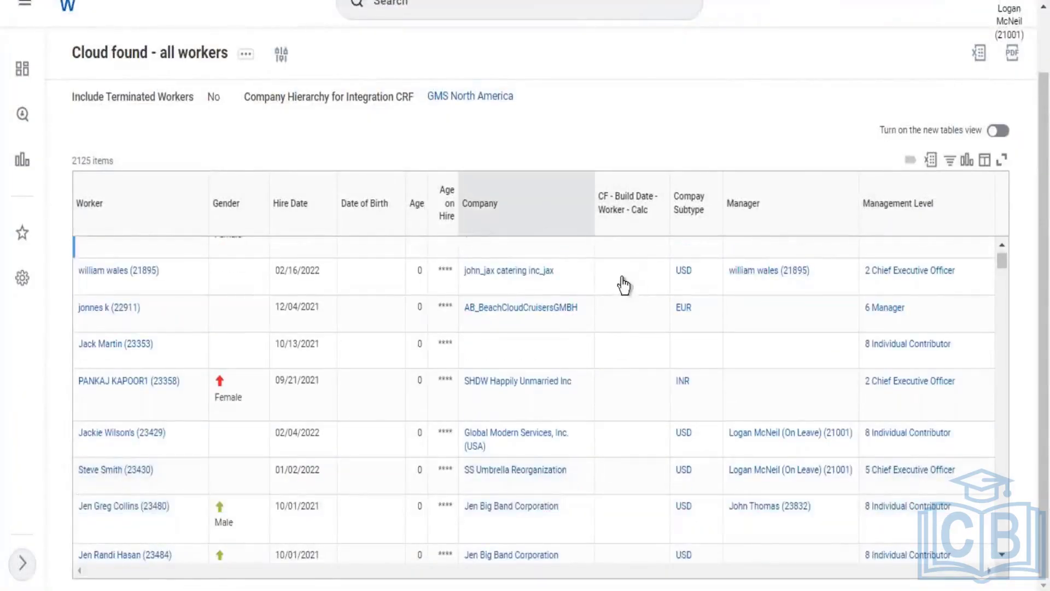
drag(470, 210, 520, 223)
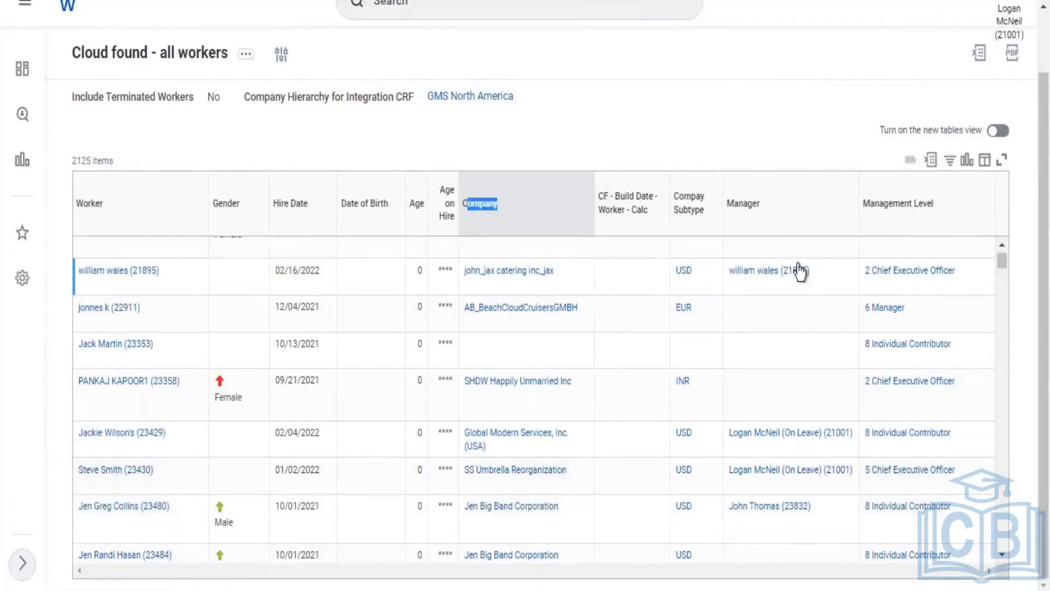
scroll(929, 244, up, 1)
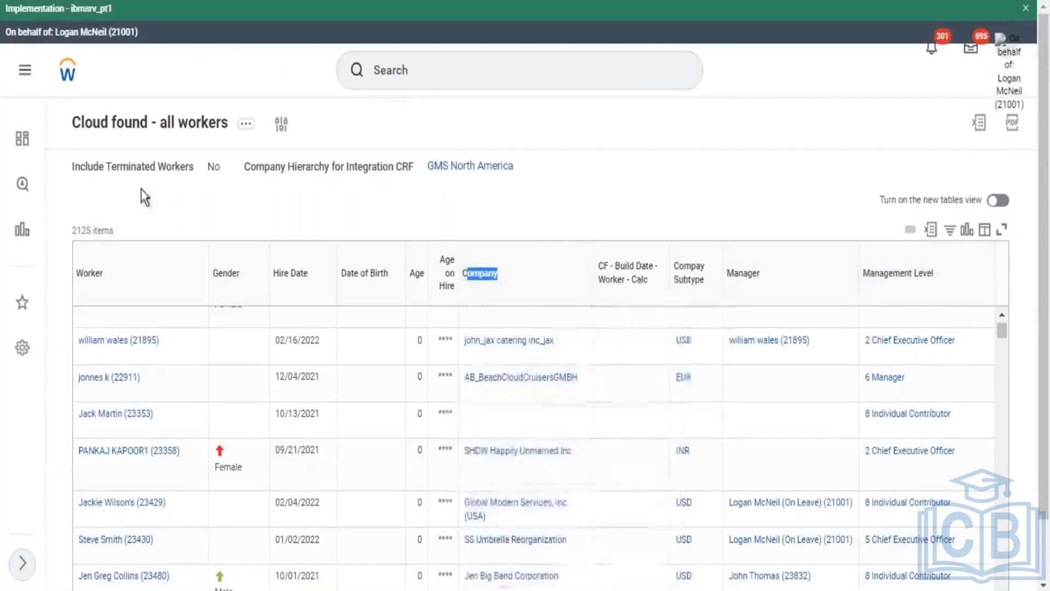
triple_click(949, 299)
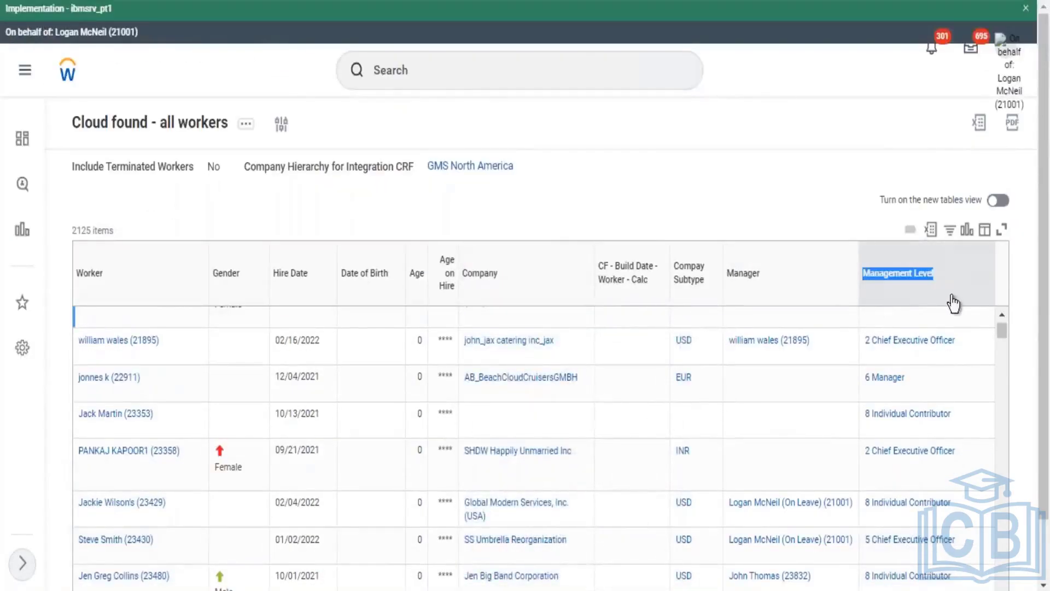
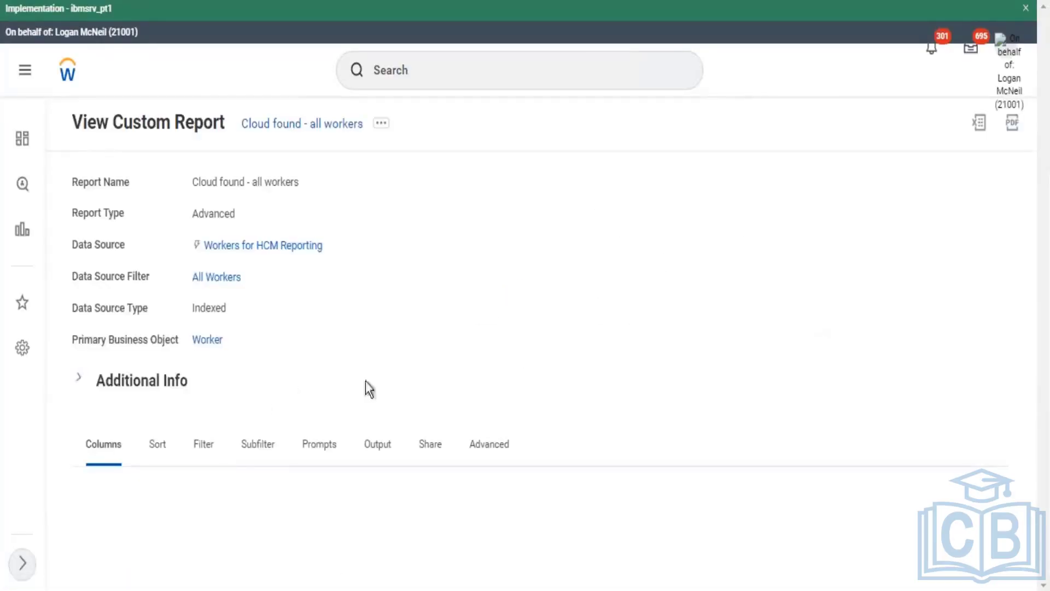
Step: Examine the instance filter conditions in the report definition, particularly the operator on Organization Assignments
click(213, 458)
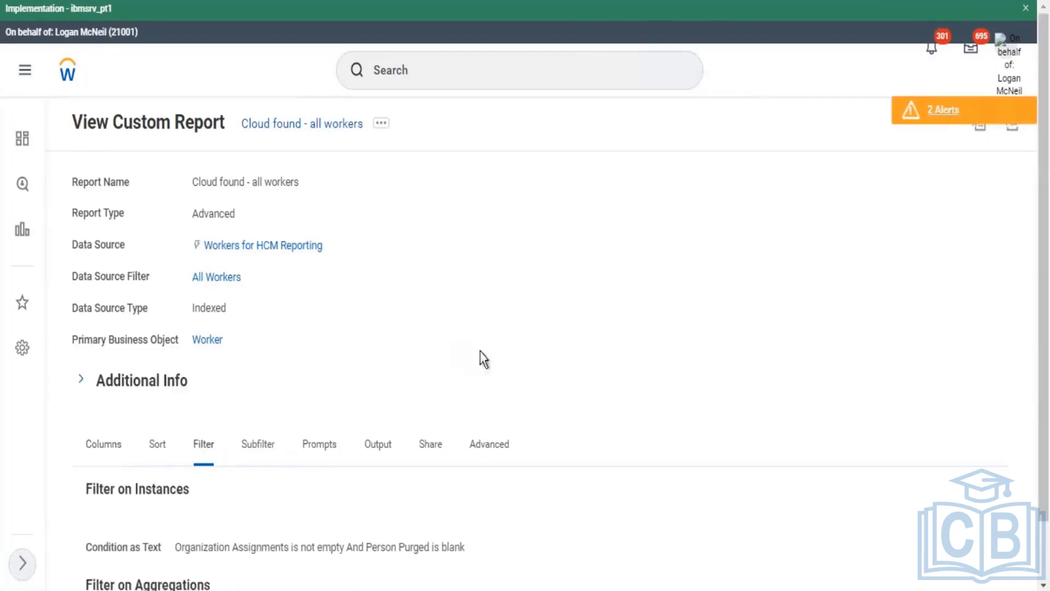
scroll(665, 228, down, 1)
scroll(591, 347, down, 3)
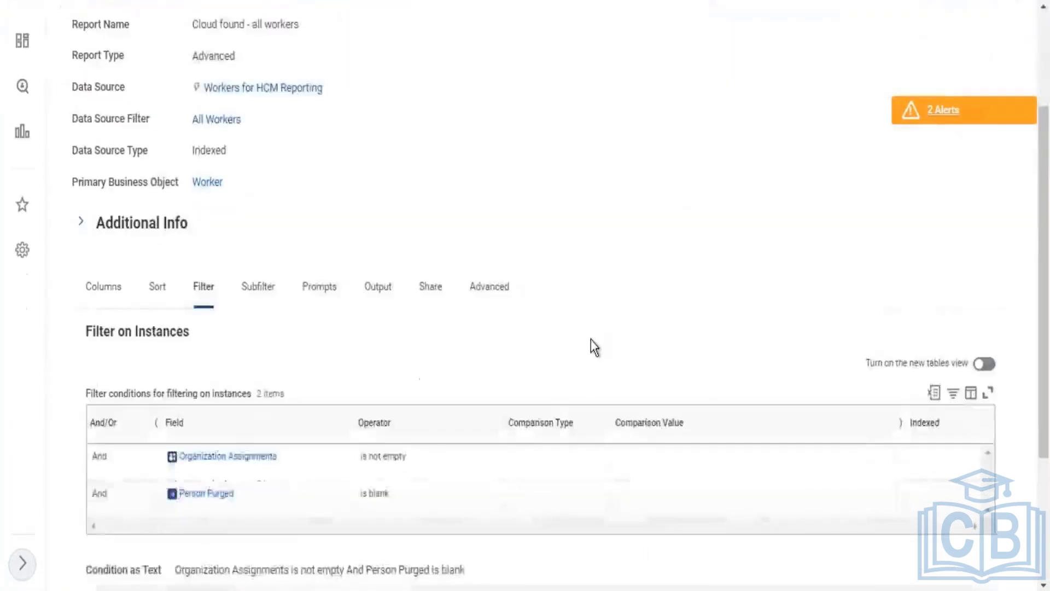
drag(368, 365, 394, 366)
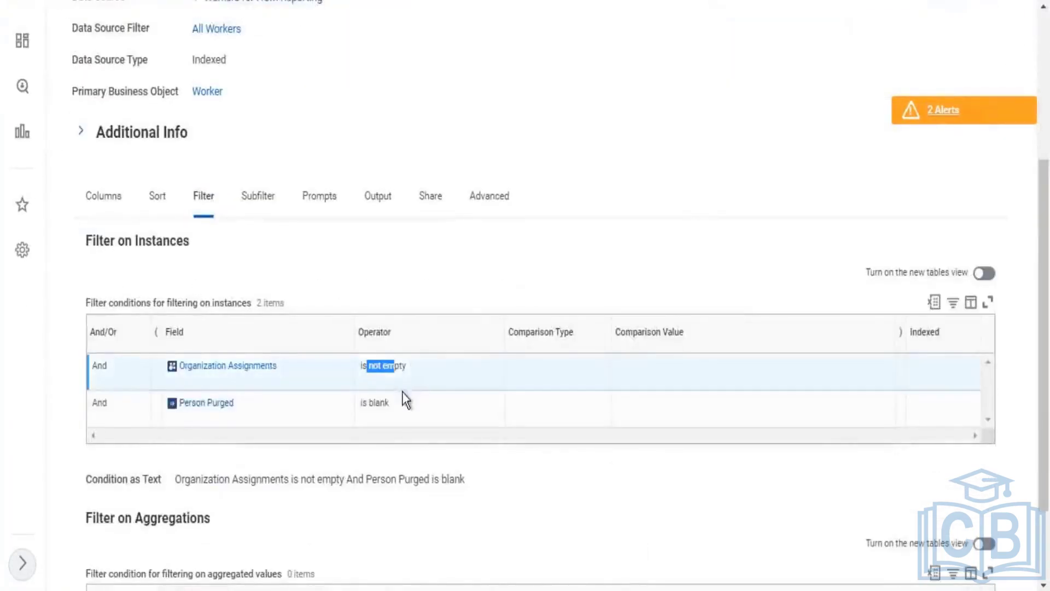
Step: Examine the Company Hierarchy and Management Level subfilters and the business objects they are based on
click(262, 212)
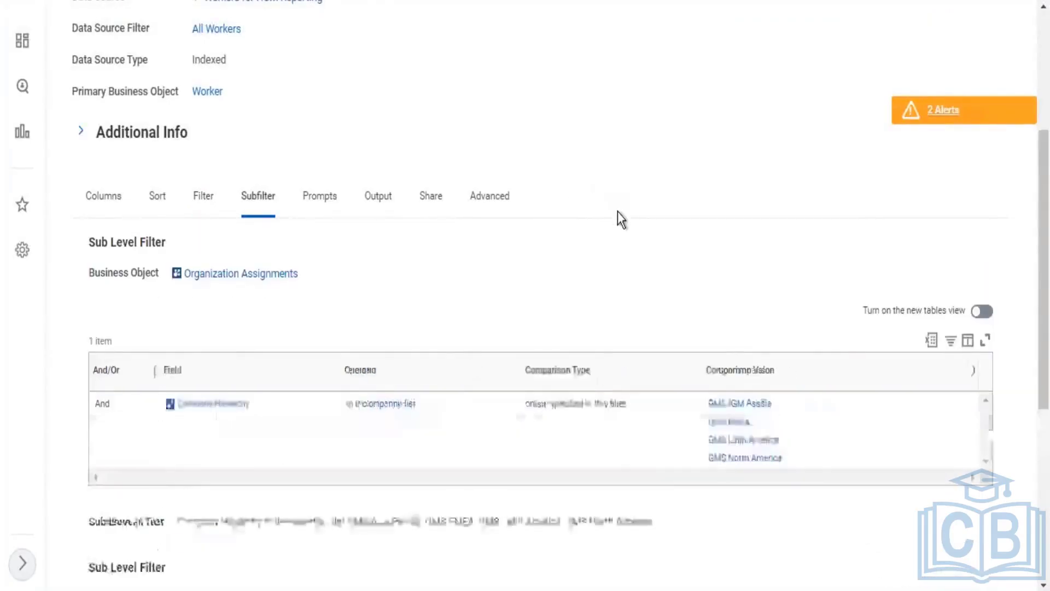
scroll(621, 220, down, 5)
drag(272, 342, 174, 335)
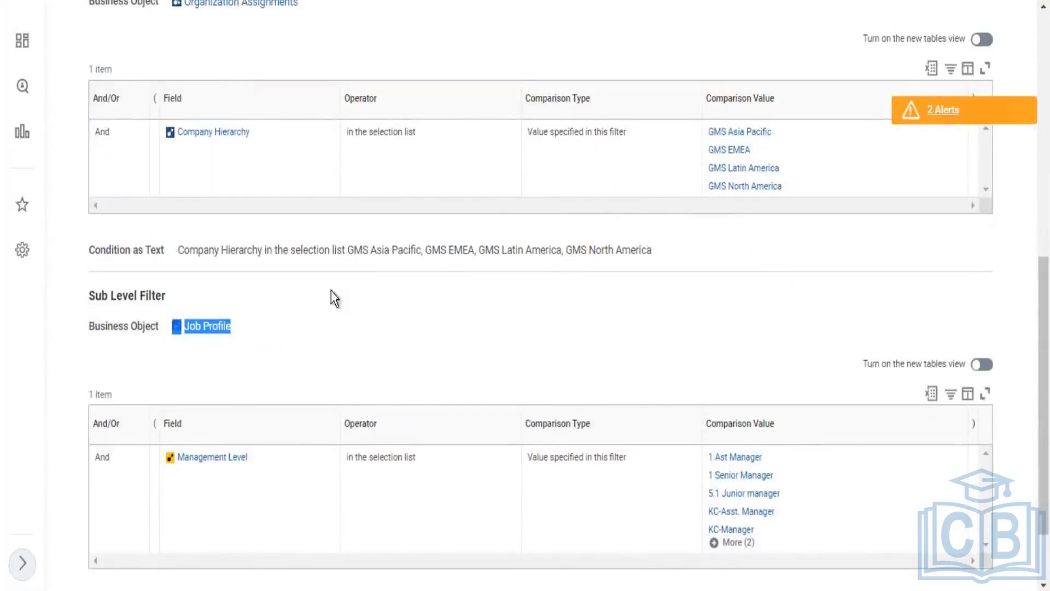
click(291, 330)
drag(249, 328, 163, 327)
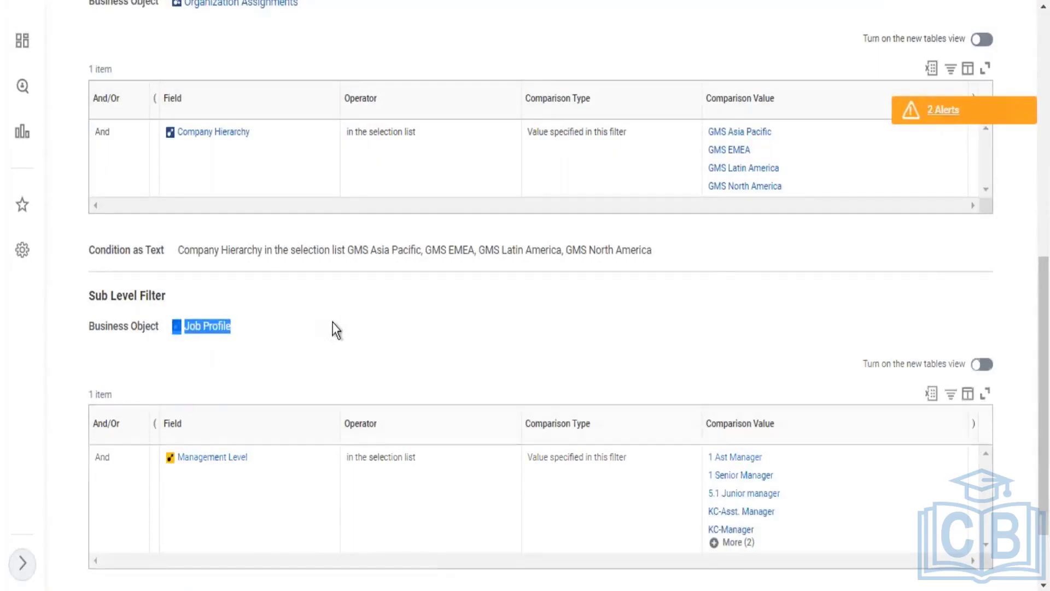
scroll(332, 326, up, 3)
click(280, 520)
drag(245, 510, 188, 511)
Step: Compare the Organization Assignments and Person Purged instance filter conditions with the subfilter definitions
click(207, 104)
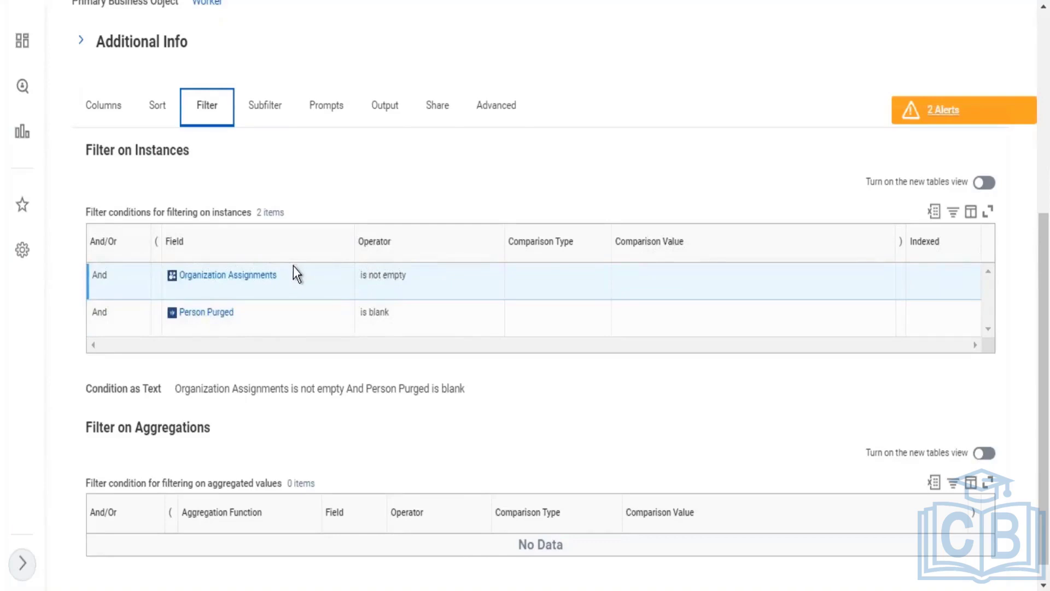
mouse_move(293, 268)
drag(488, 328, 167, 312)
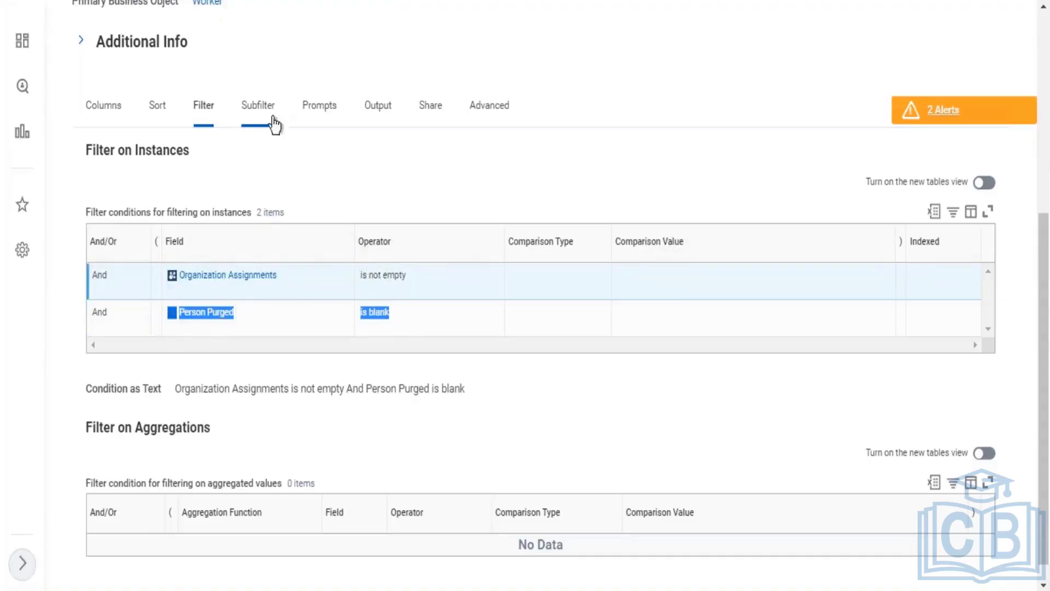
click(271, 118)
scroll(312, 288, down, 5)
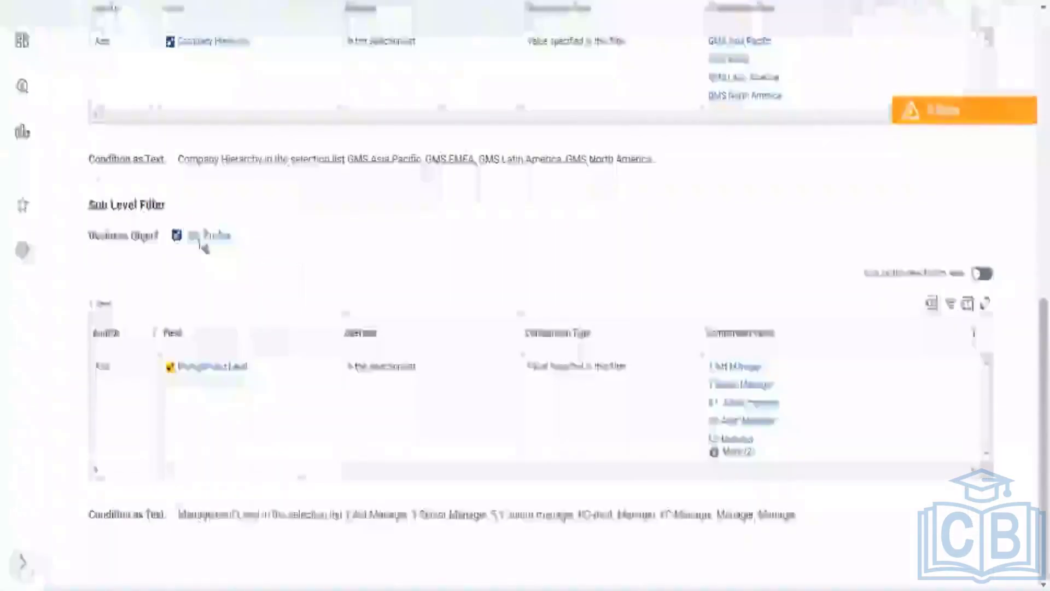
scroll(305, 242, up, 3)
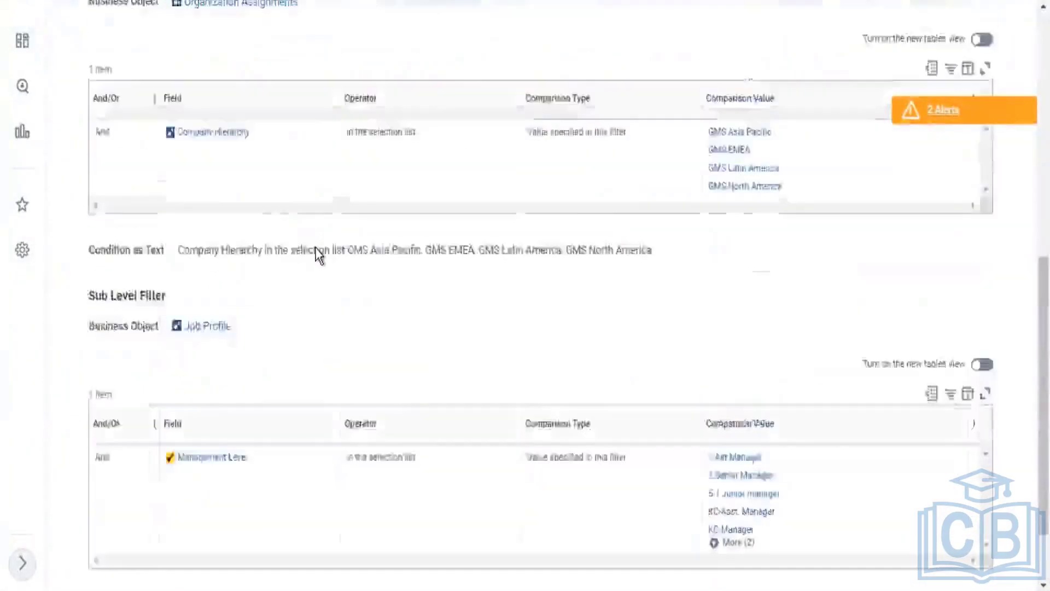
click(206, 17)
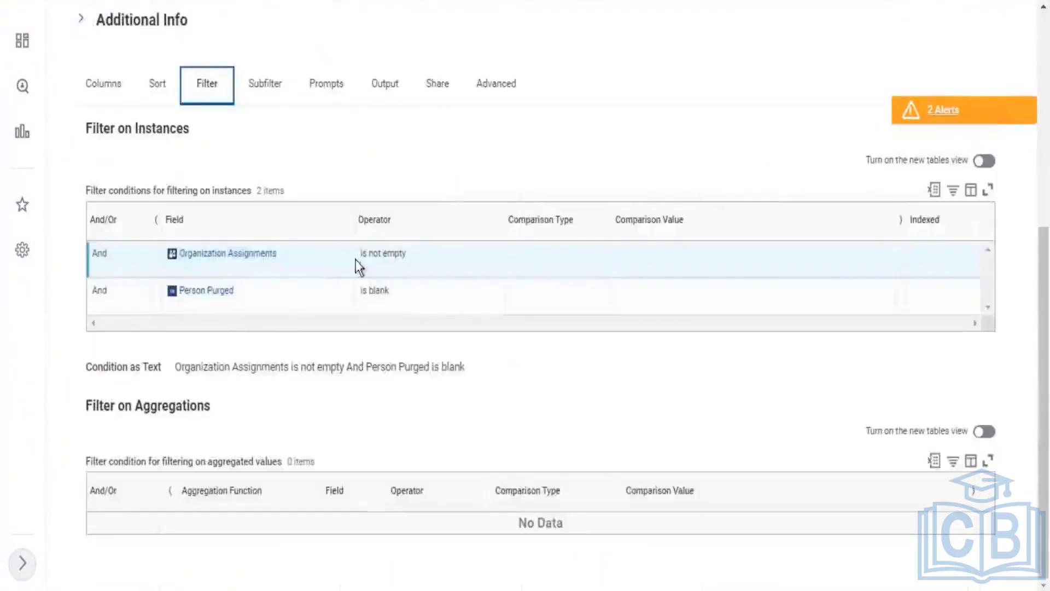
click(252, 91)
scroll(273, 383, down, 2)
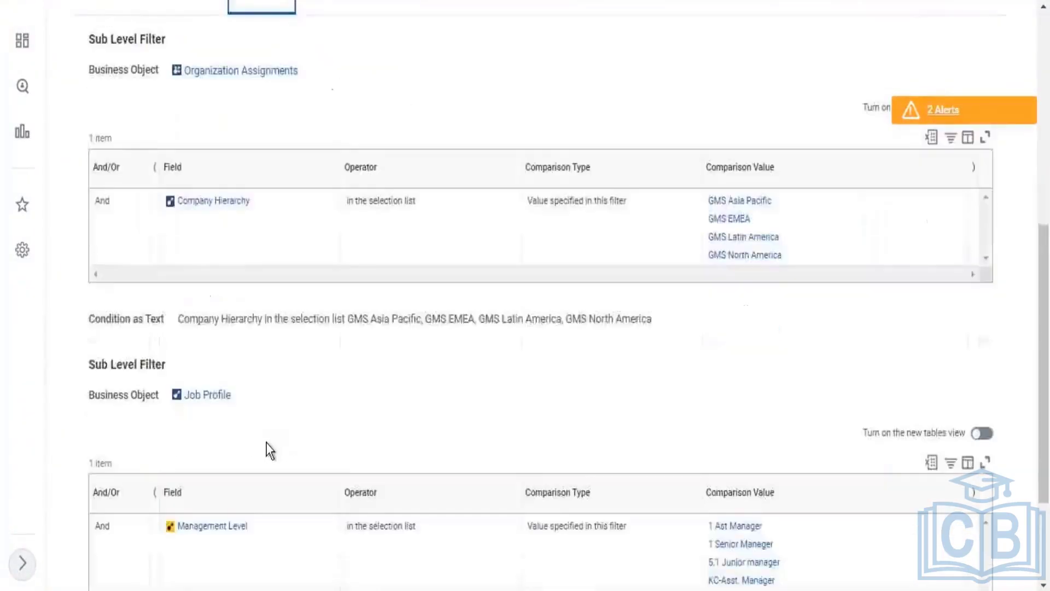
Step: Check whether the Job Profile and Organization Assignments subfilter objects each have a matching not-empty condition in the instance filter
drag(241, 395, 164, 398)
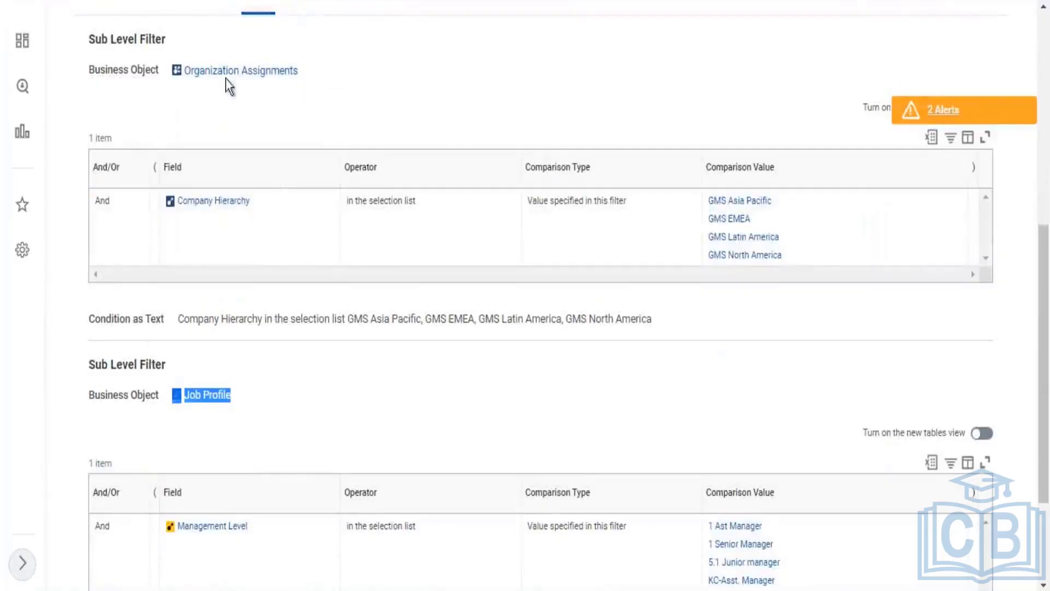
click(157, 102)
scroll(281, 368, up, 2)
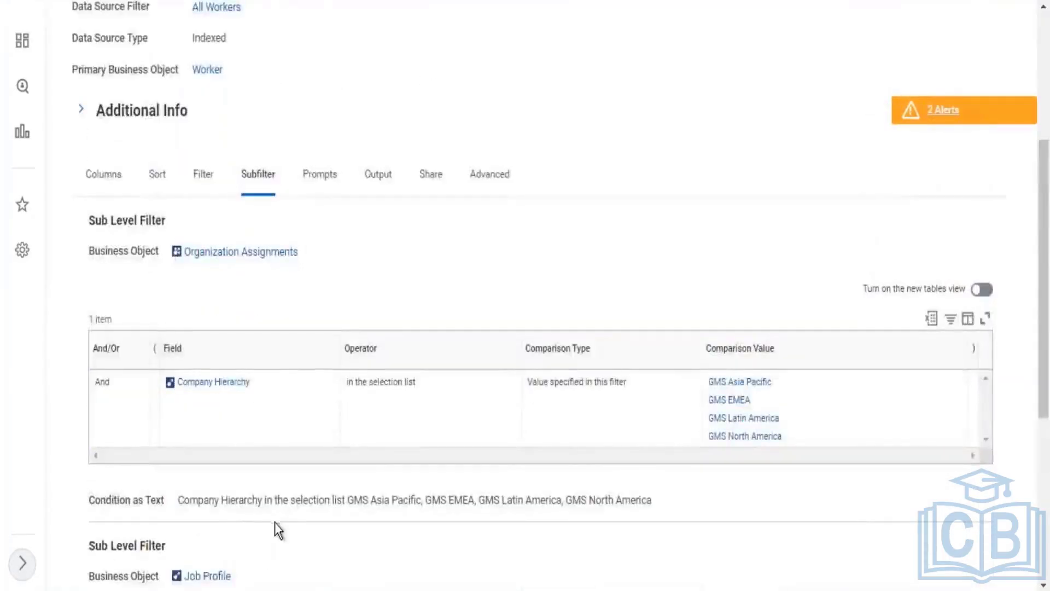
scroll(267, 543, down, 2)
drag(244, 394, 182, 395)
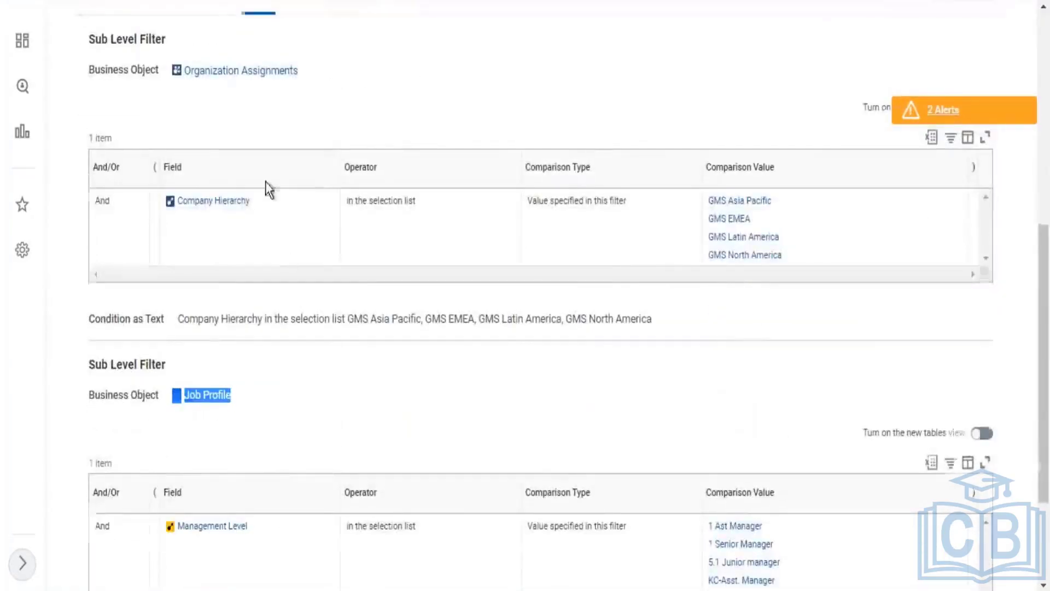
scroll(265, 188, up, 6)
click(202, 269)
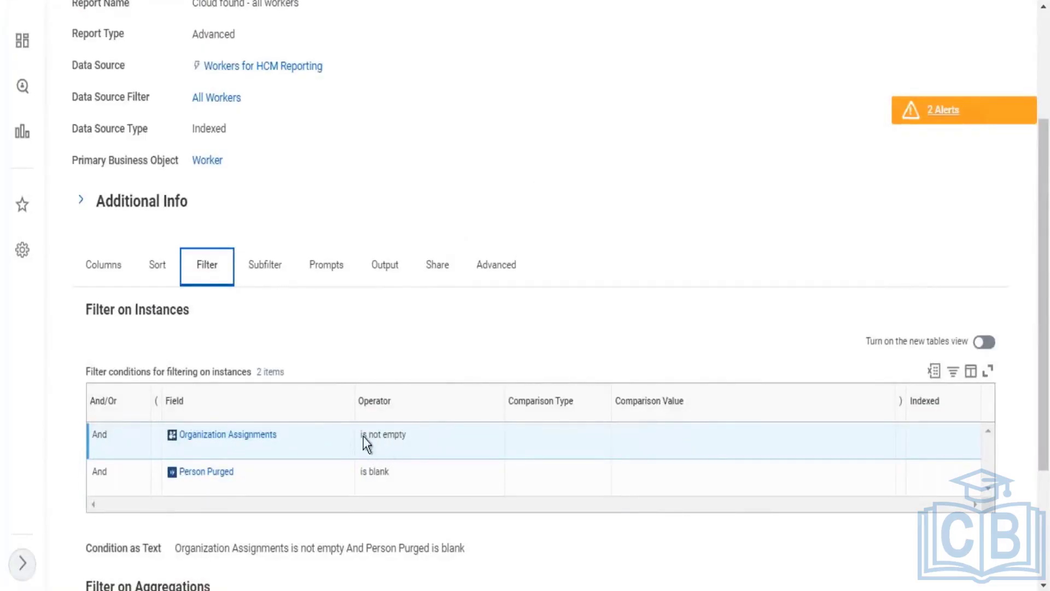
drag(388, 436, 361, 436)
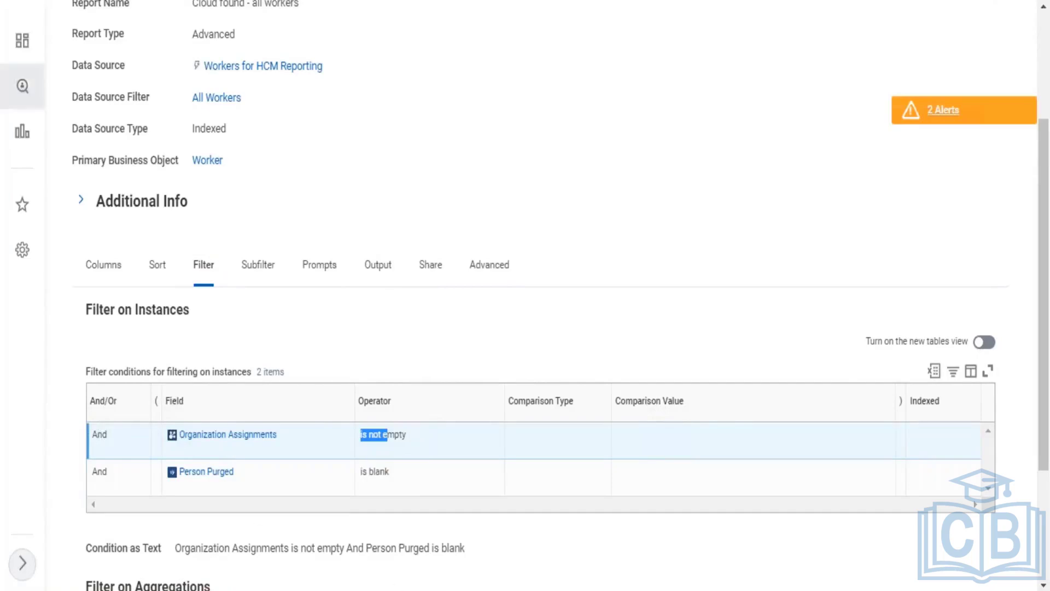
scroll(401, 87, up, 4)
click(381, 123)
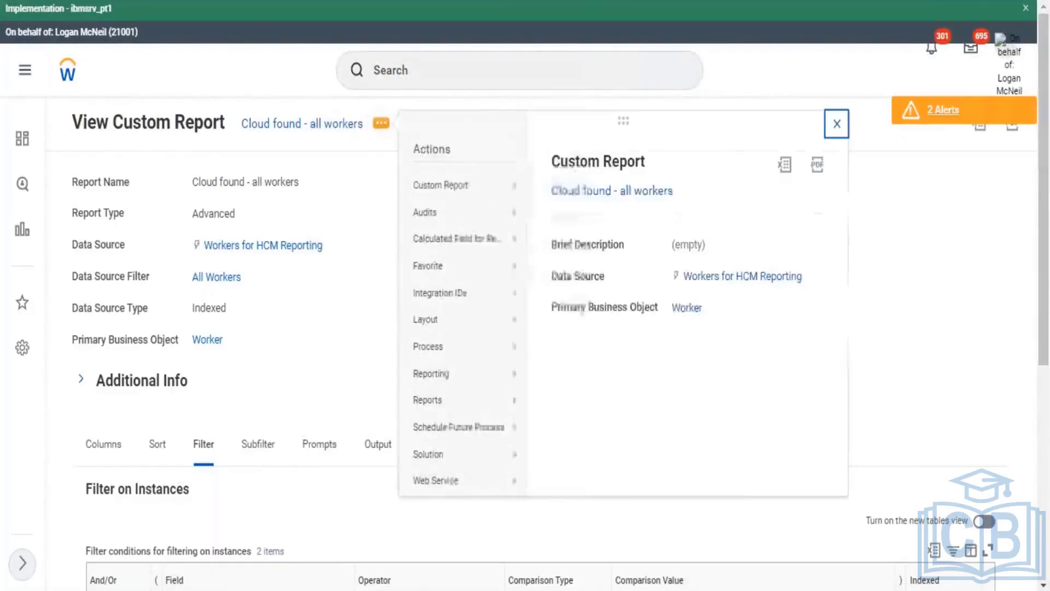
mouse_move(504, 183)
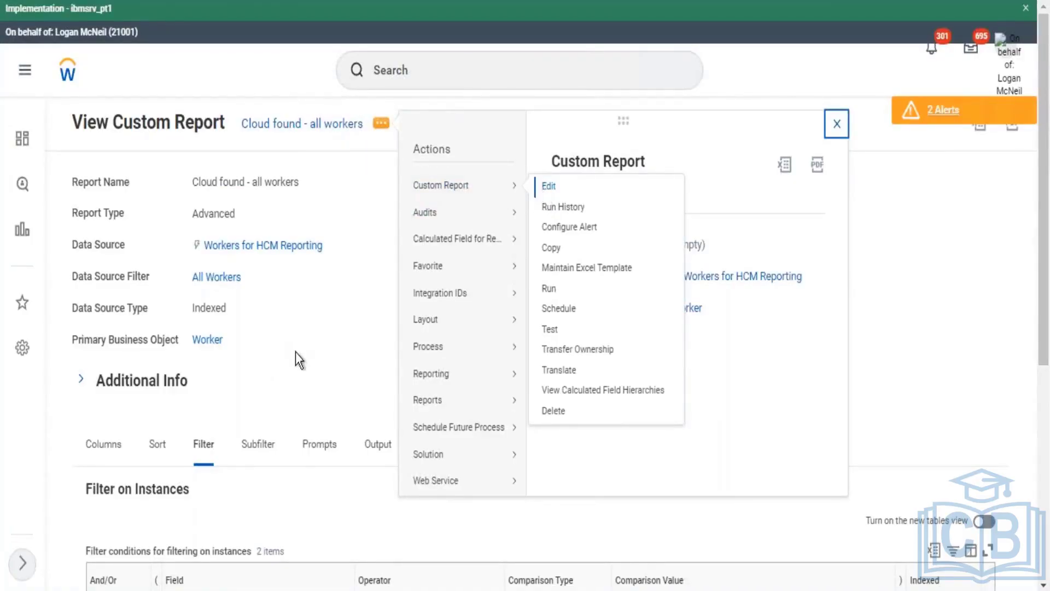
Step: Examine the And/Or settings and comparison values of the Company Hierarchy and Management Level subfilter conditions
click(274, 443)
scroll(383, 317, down, 6)
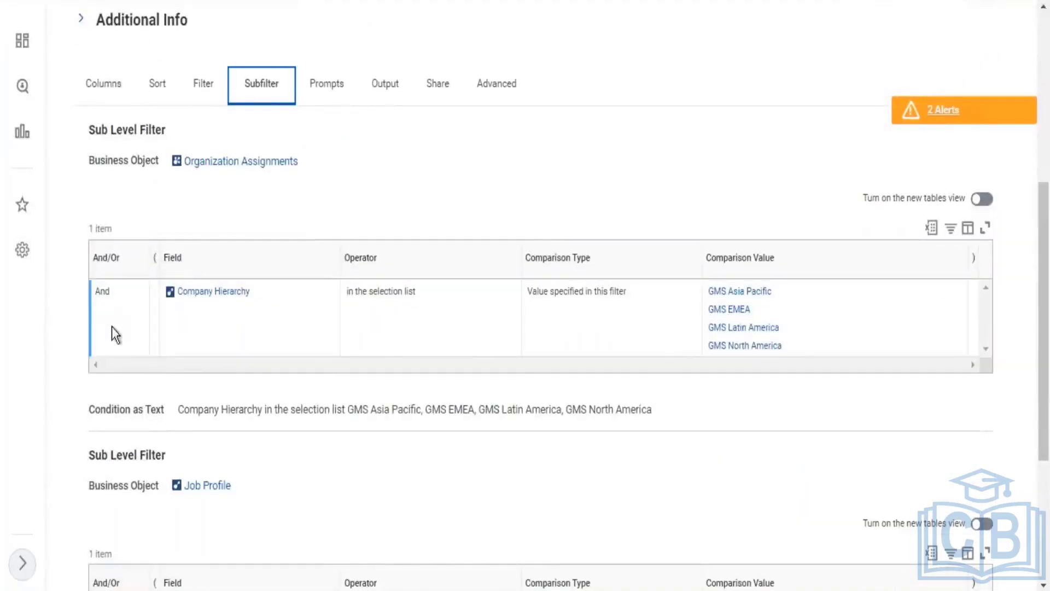
scroll(257, 479, down, 5)
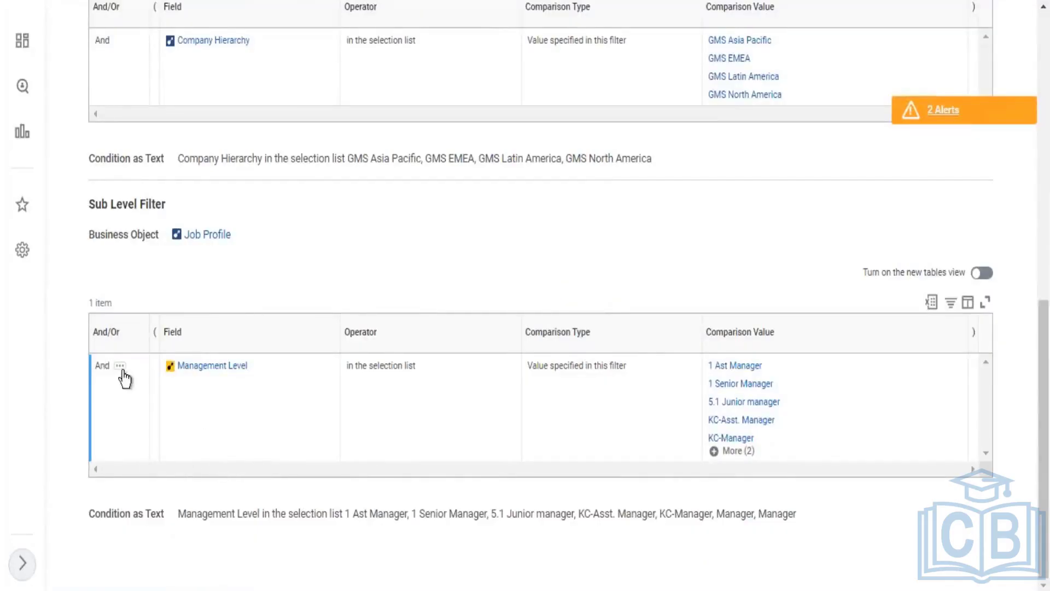
click(124, 378)
drag(870, 461, 160, 345)
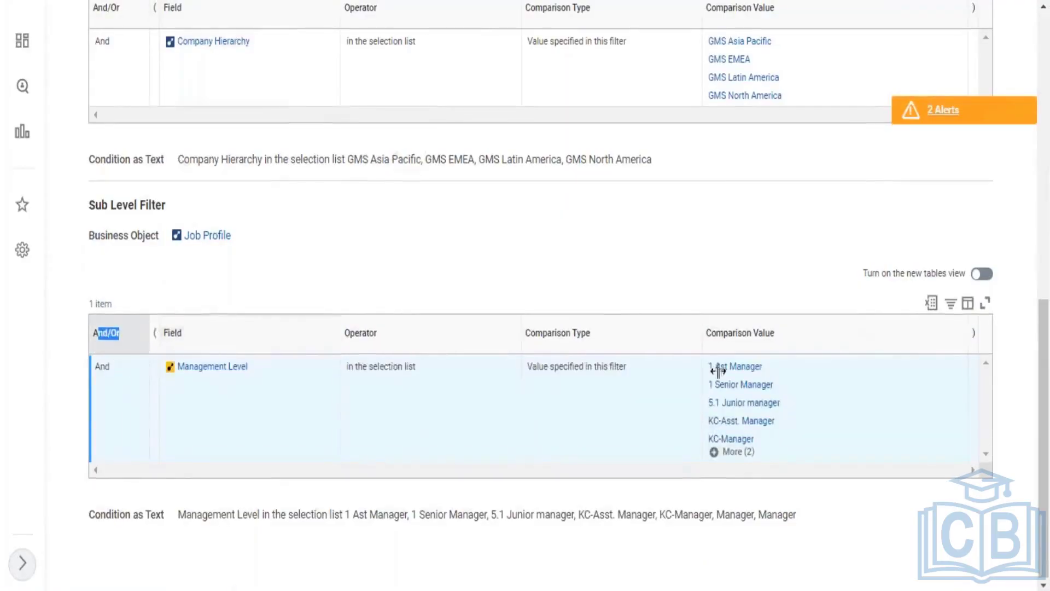
scroll(398, 267, up, 5)
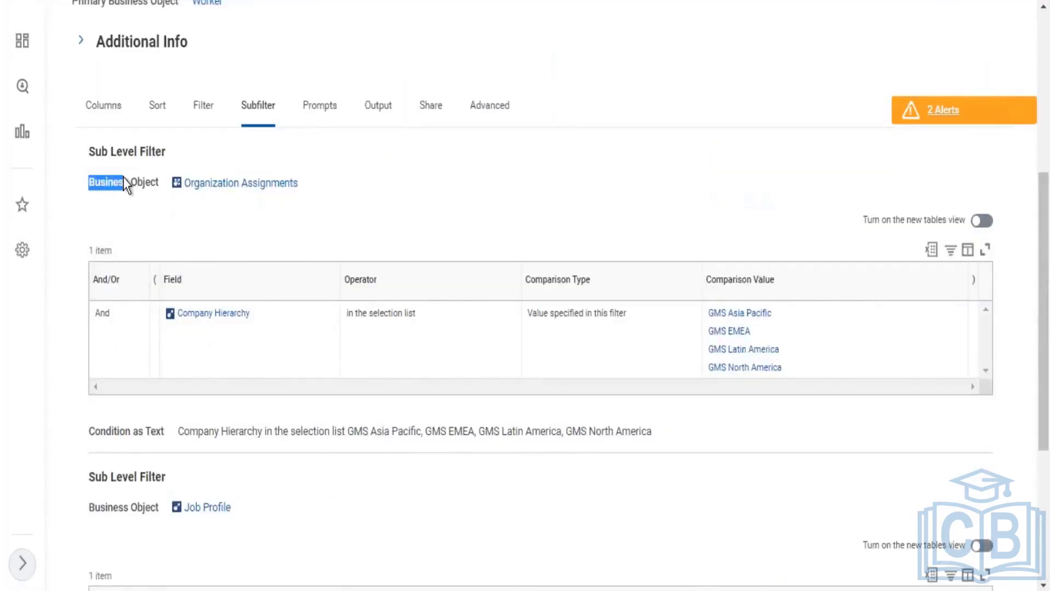
scroll(335, 239, down, 2)
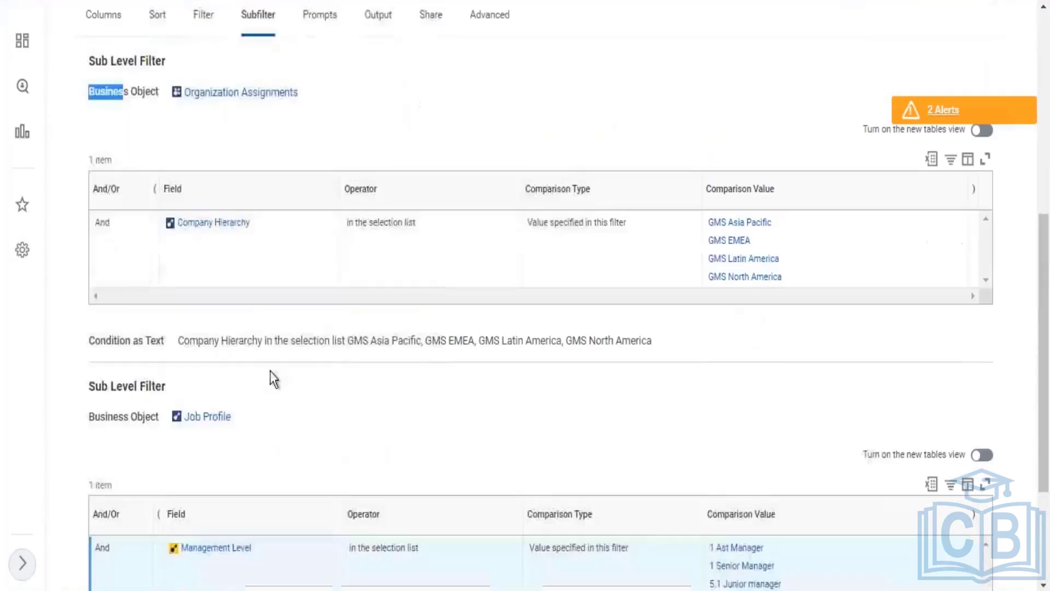
Step: Compare the Organization Assignments and Job Profile subfilters, including the row defining the Management Level condition
scroll(247, 307, down, 4)
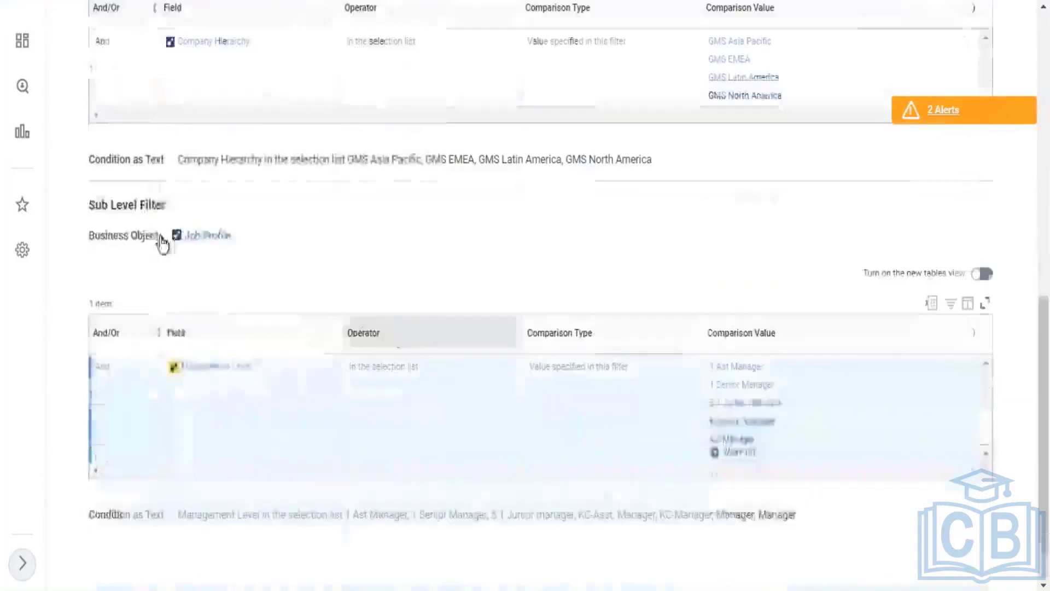
scroll(263, 164, up, 4)
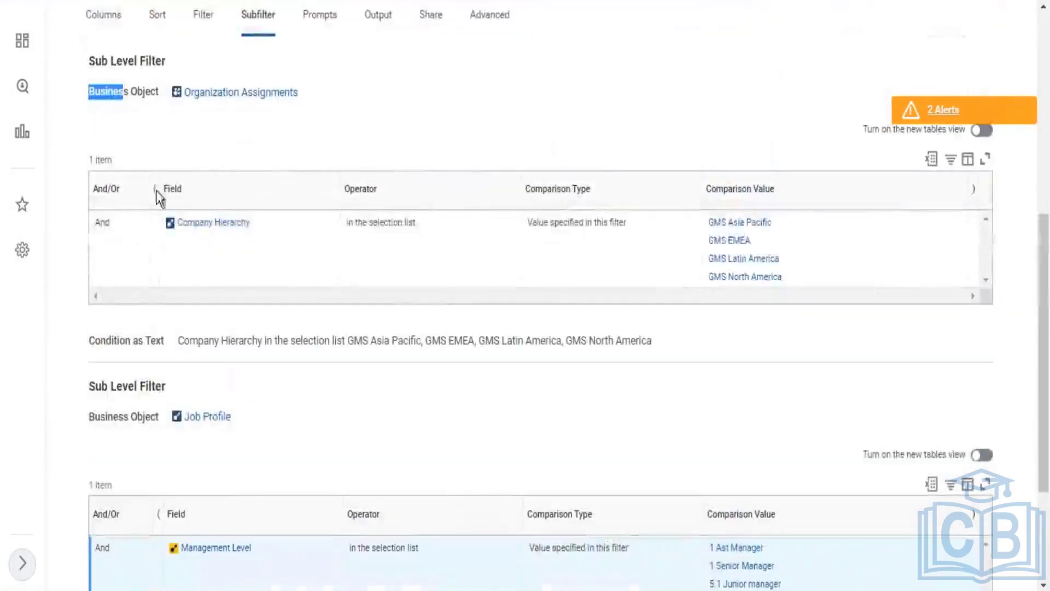
click(276, 399)
drag(94, 386, 232, 421)
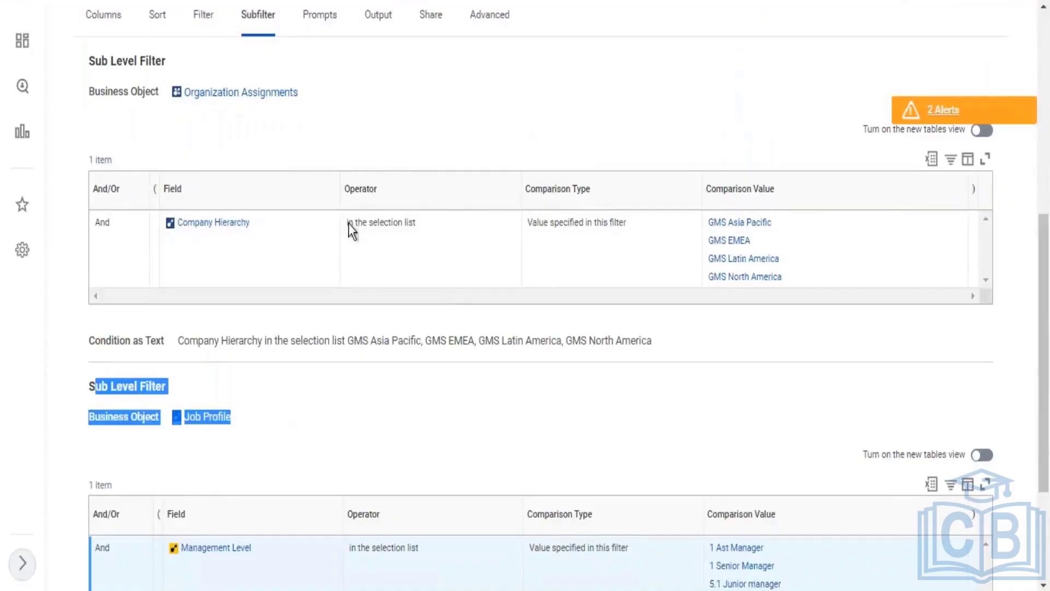
scroll(442, 366, down, 3)
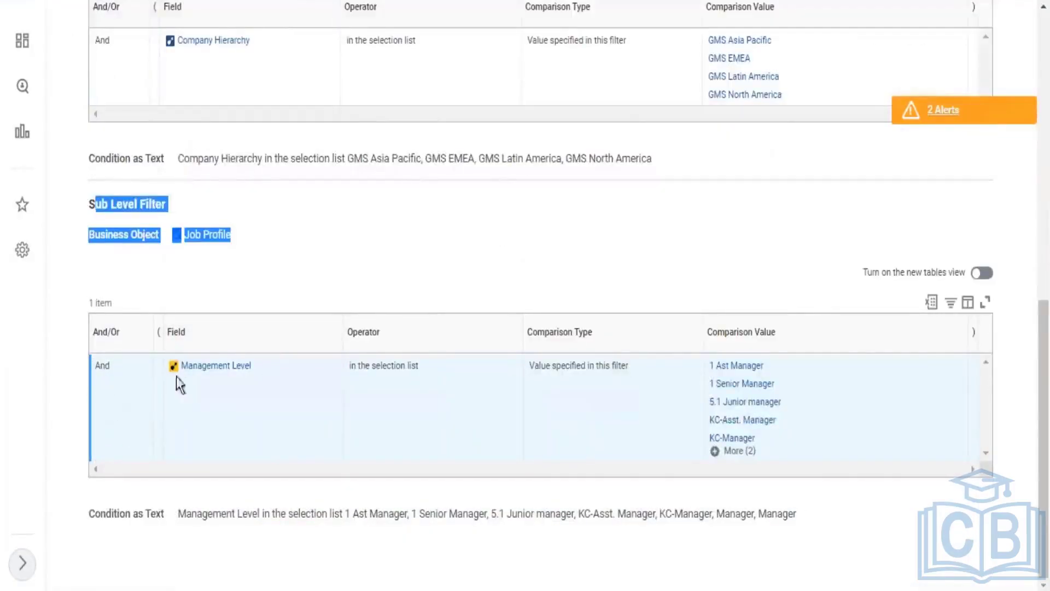
drag(96, 378, 840, 439)
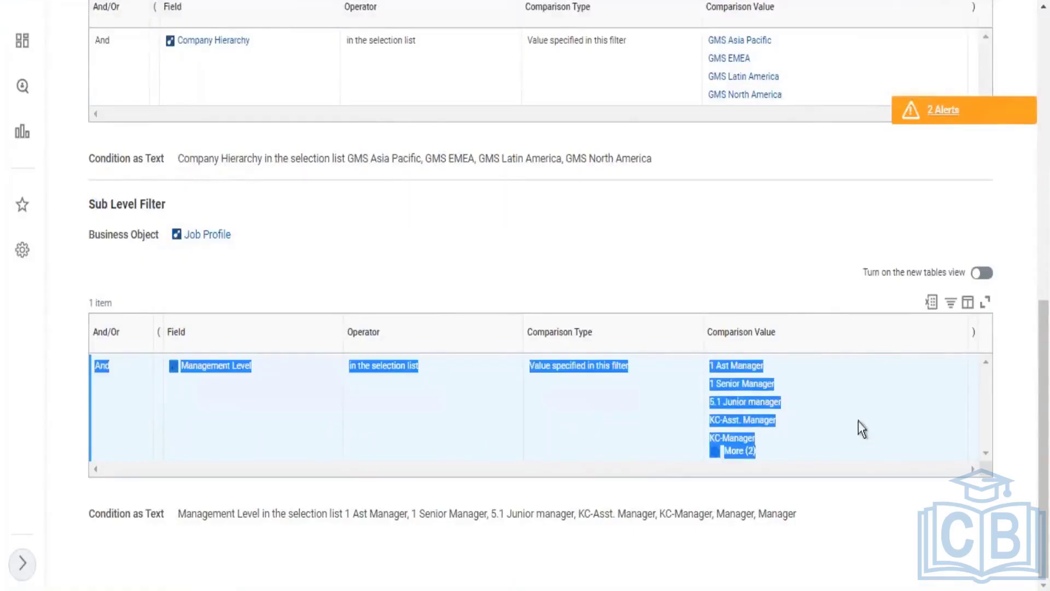
scroll(175, 159, up, 3)
drag(82, 90, 298, 93)
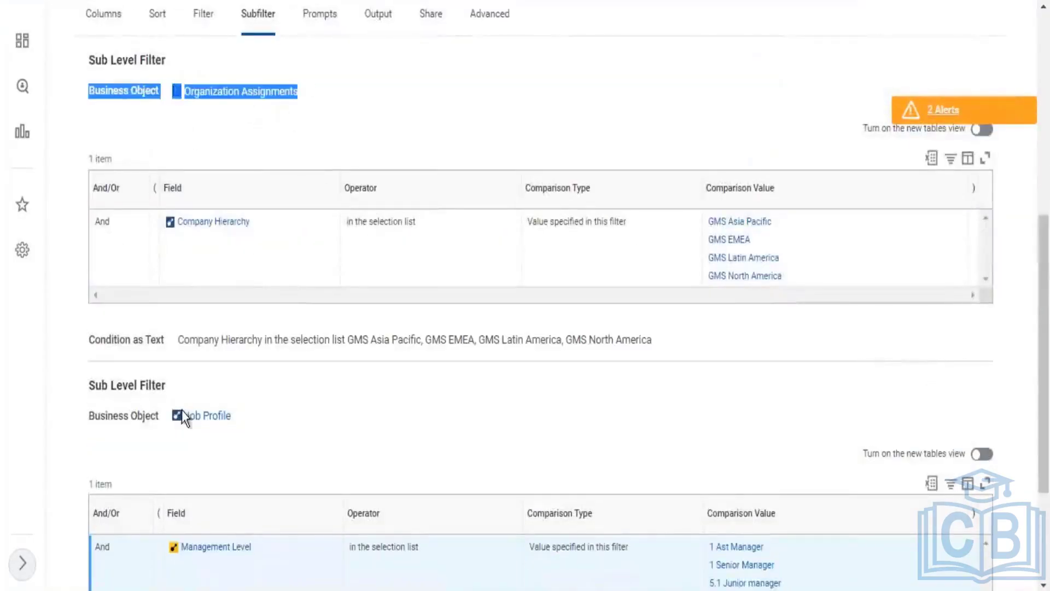
drag(89, 416, 162, 417)
scroll(322, 243, up, 5)
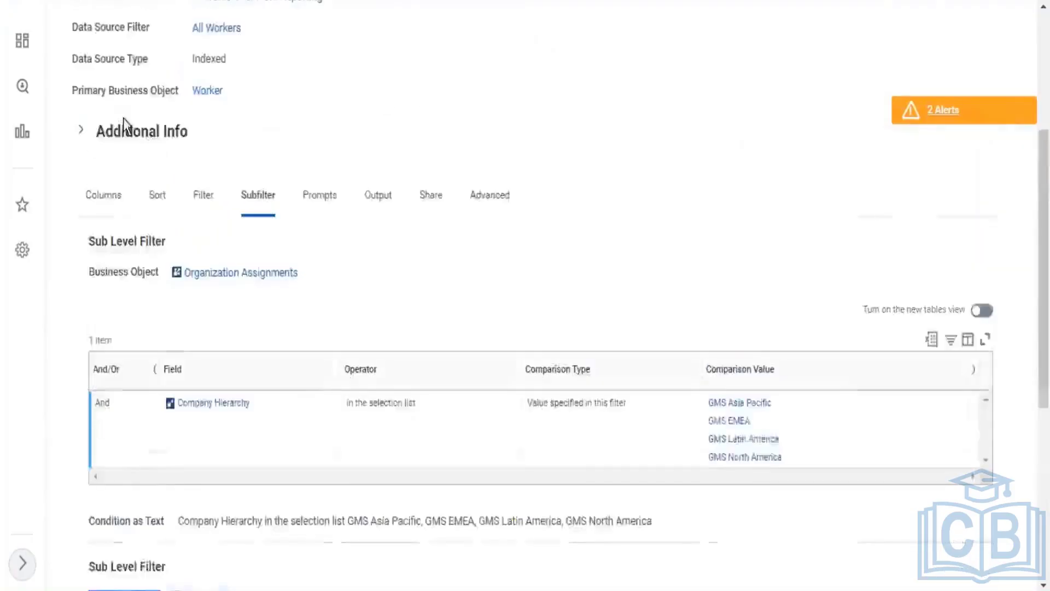
scroll(387, 63, up, 3)
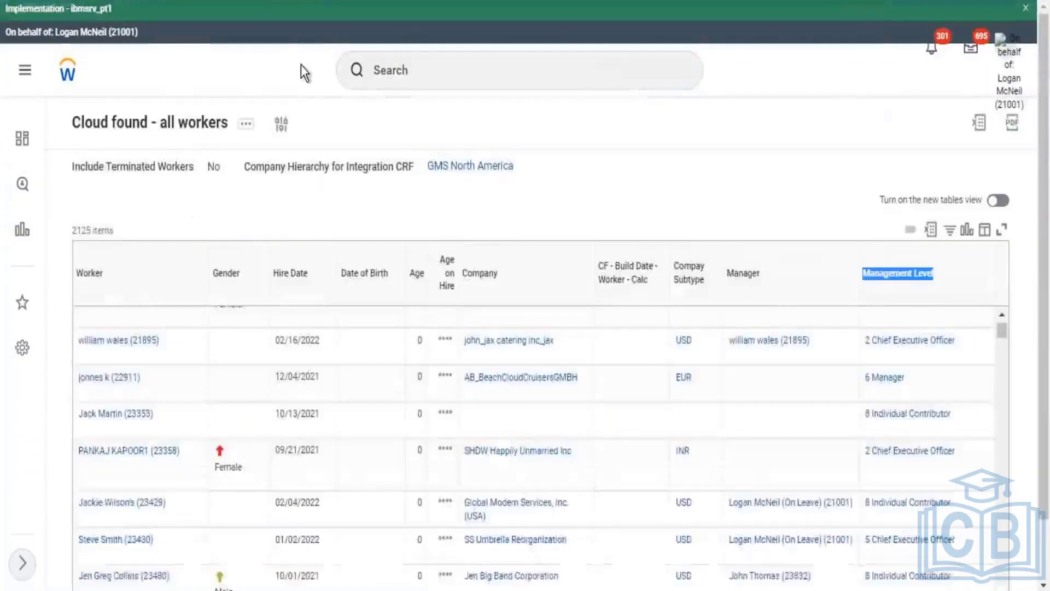
Step: Open the Cloud found - all workers custom report definition for editing
click(175, 127)
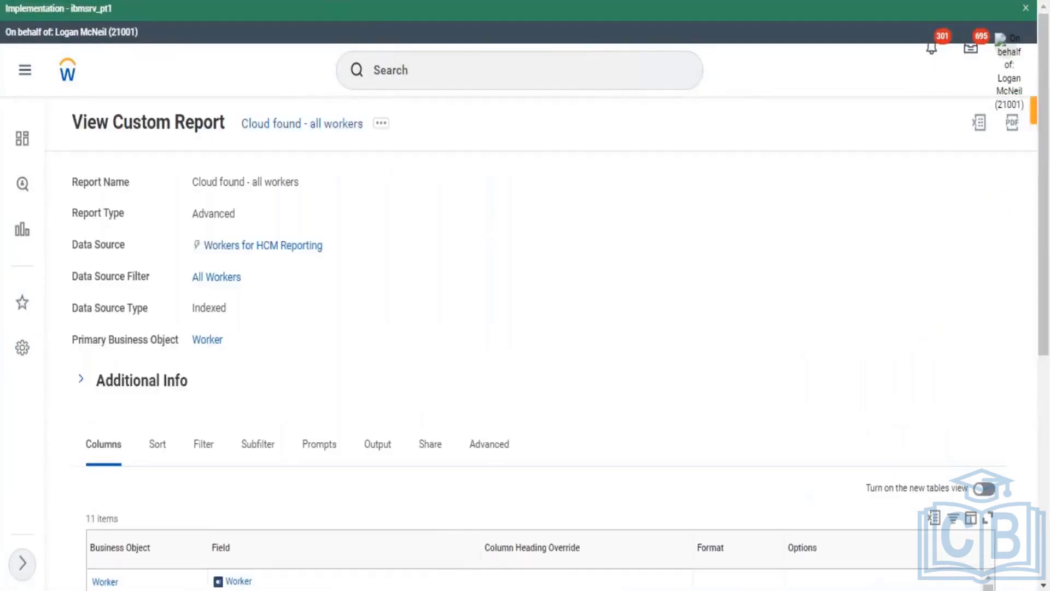
click(381, 123)
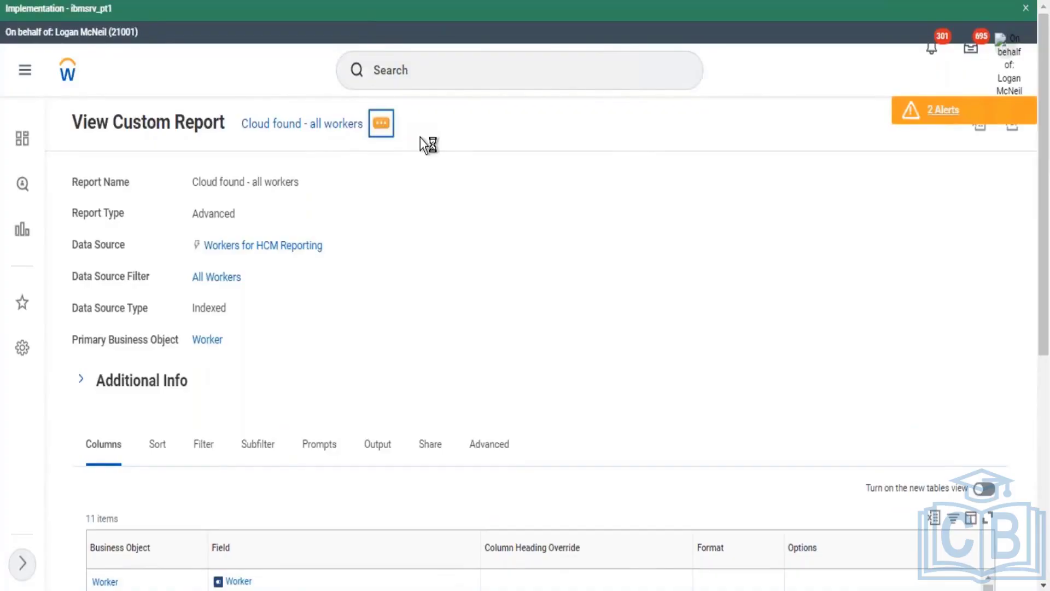
mouse_move(465, 189)
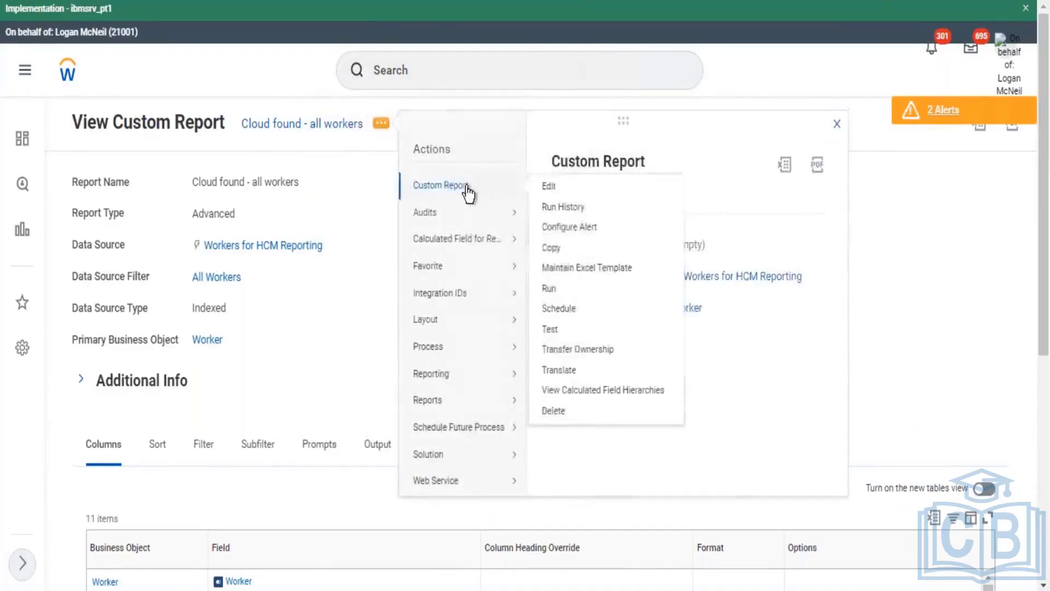
click(549, 187)
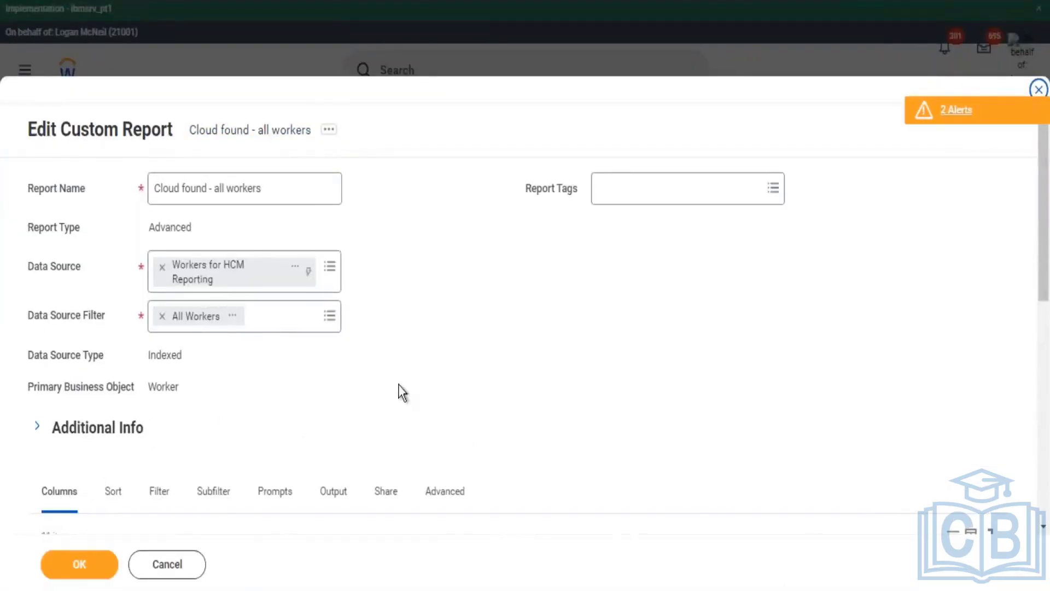
Step: Remove both the Organization Assignments and the Job Profile subfilters from the report
scroll(402, 393, down, 5)
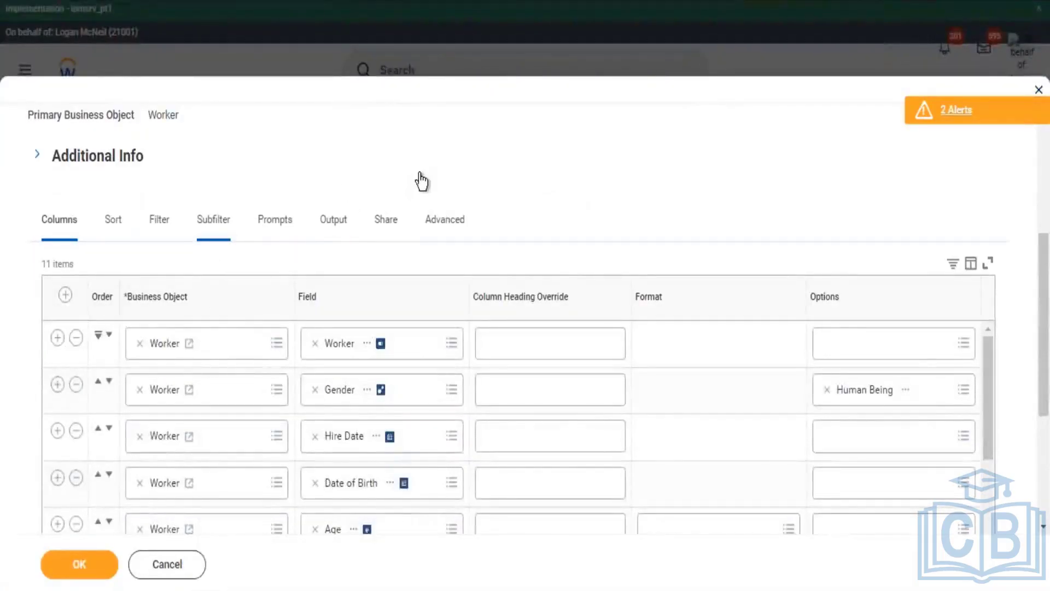
scroll(469, 199, down, 3)
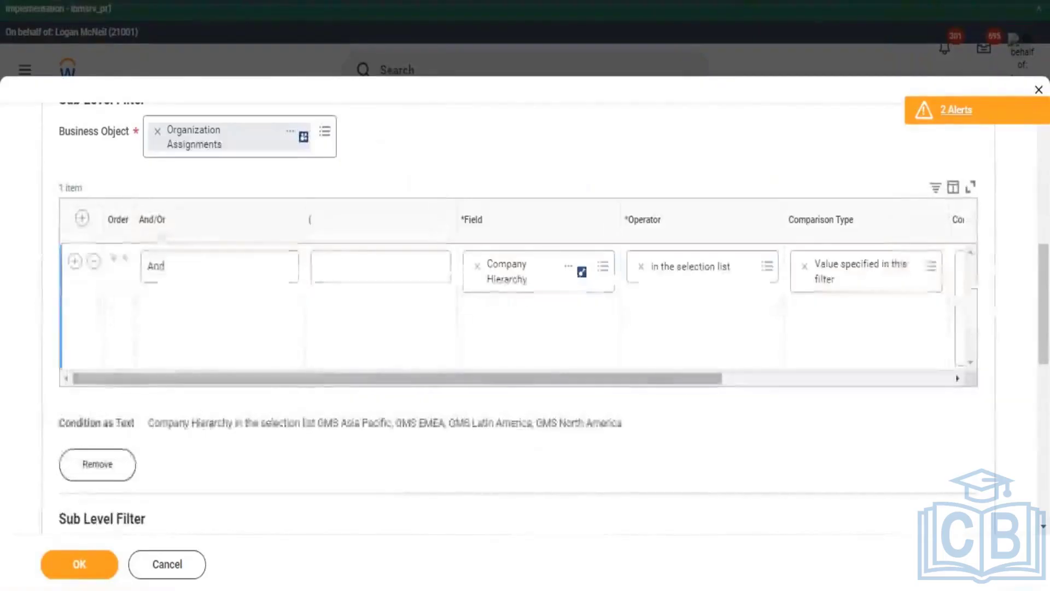
click(110, 474)
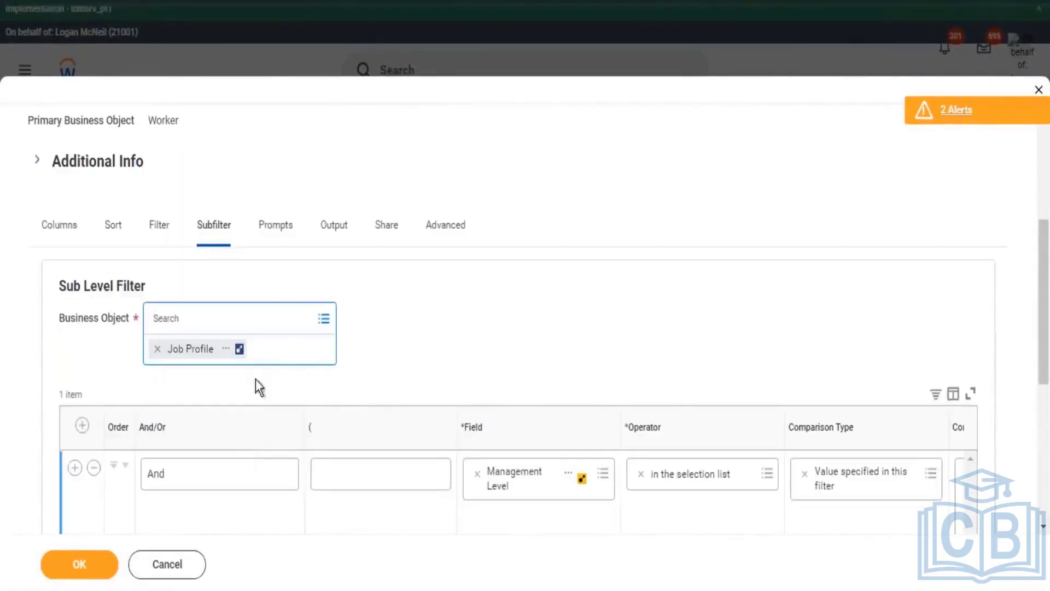
scroll(392, 352, down, 5)
click(119, 378)
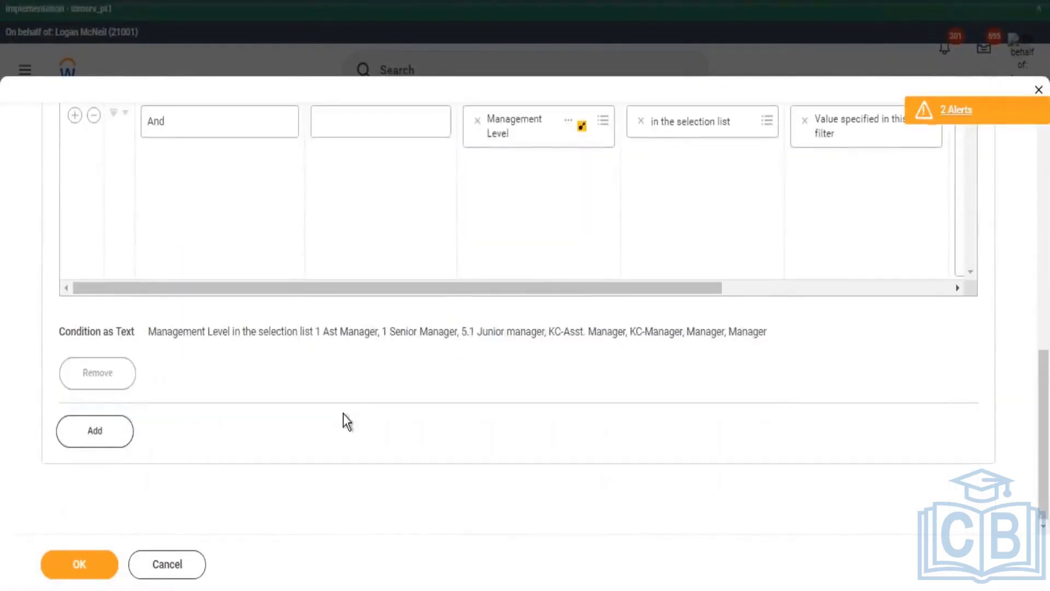
Step: Remove the Organization Assignments is not empty condition from the instance filter
scroll(157, 410, up, 3)
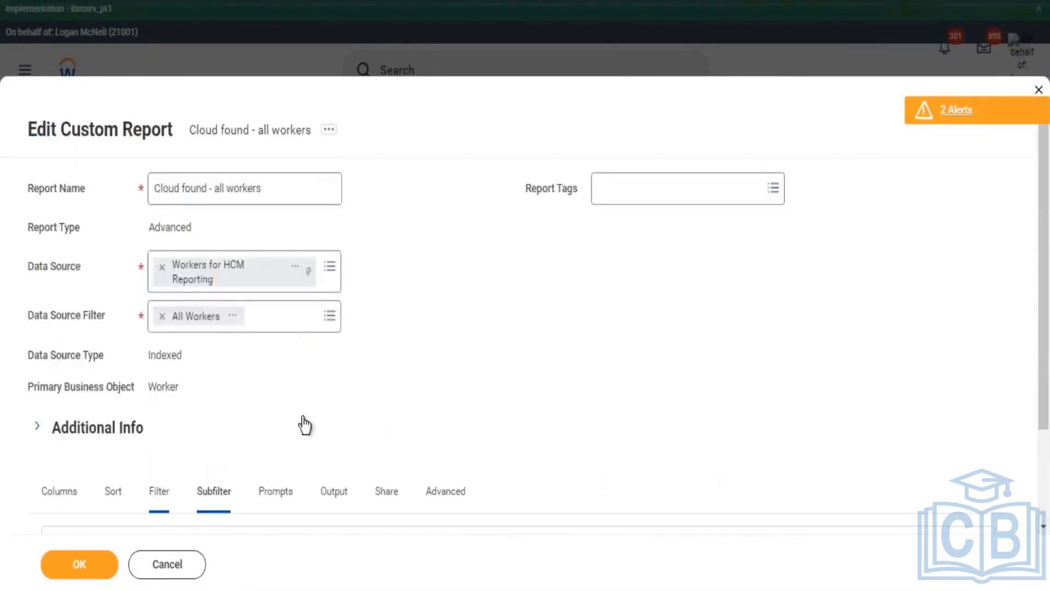
scroll(426, 364, down, 6)
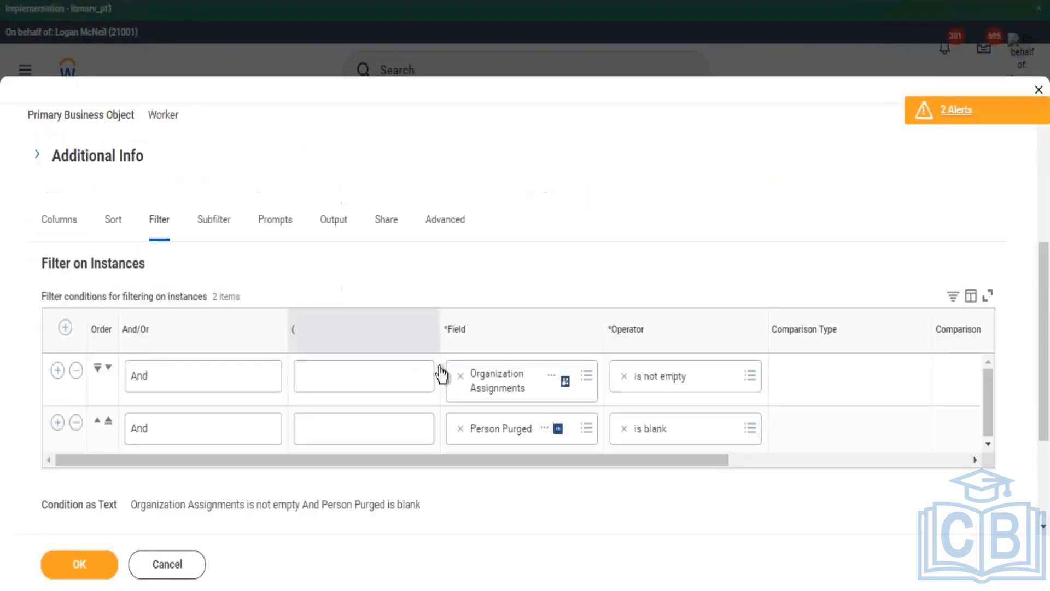
click(76, 371)
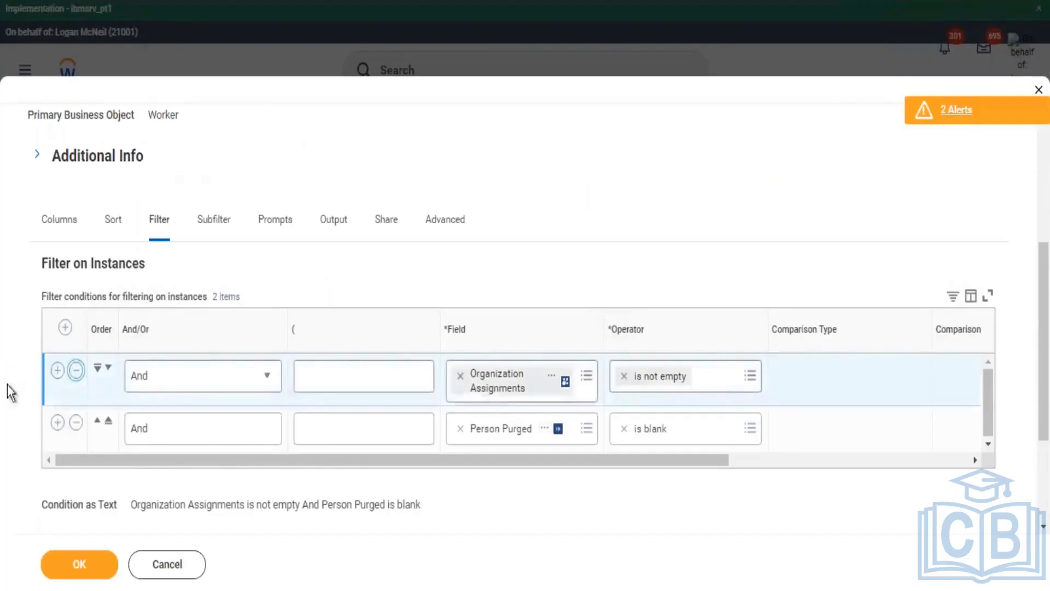
Step: Remove the CF - LRV - Worker - Company Currency field from the report columns
click(60, 219)
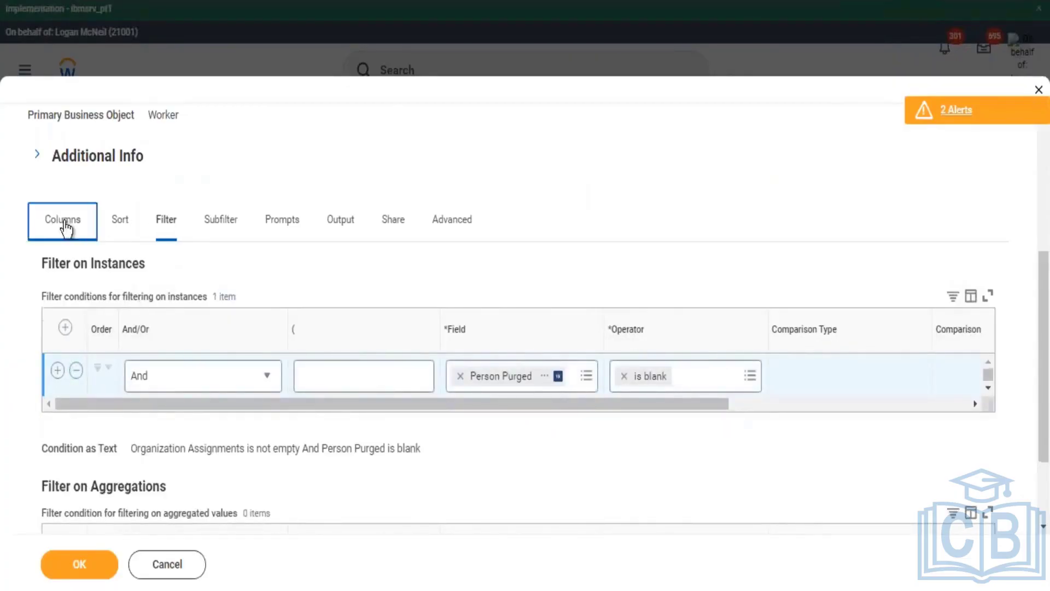
scroll(580, 219, down, 5)
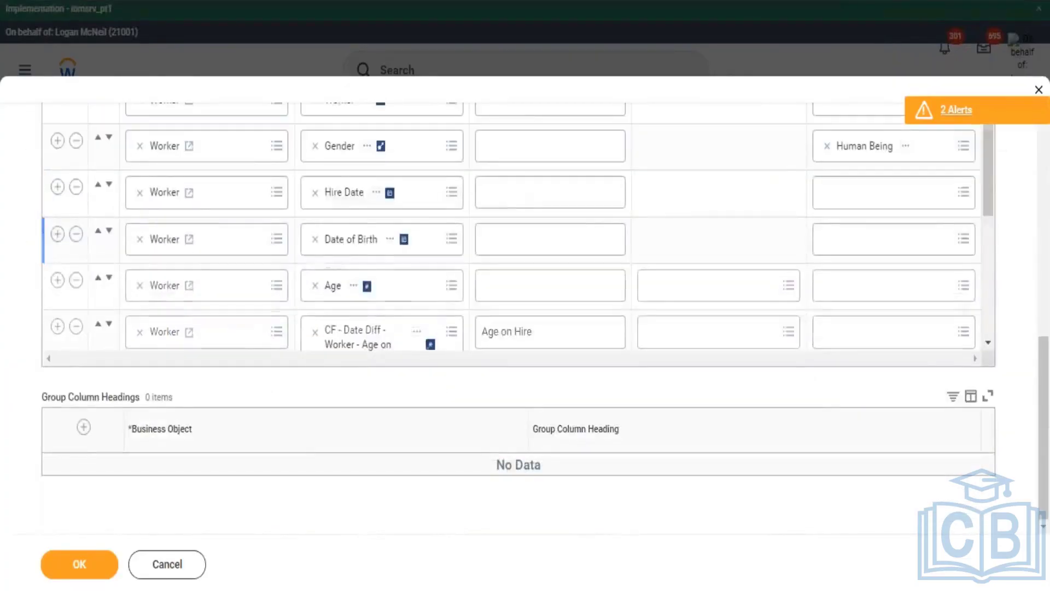
scroll(577, 233, down, 2)
scroll(574, 234, down, 3)
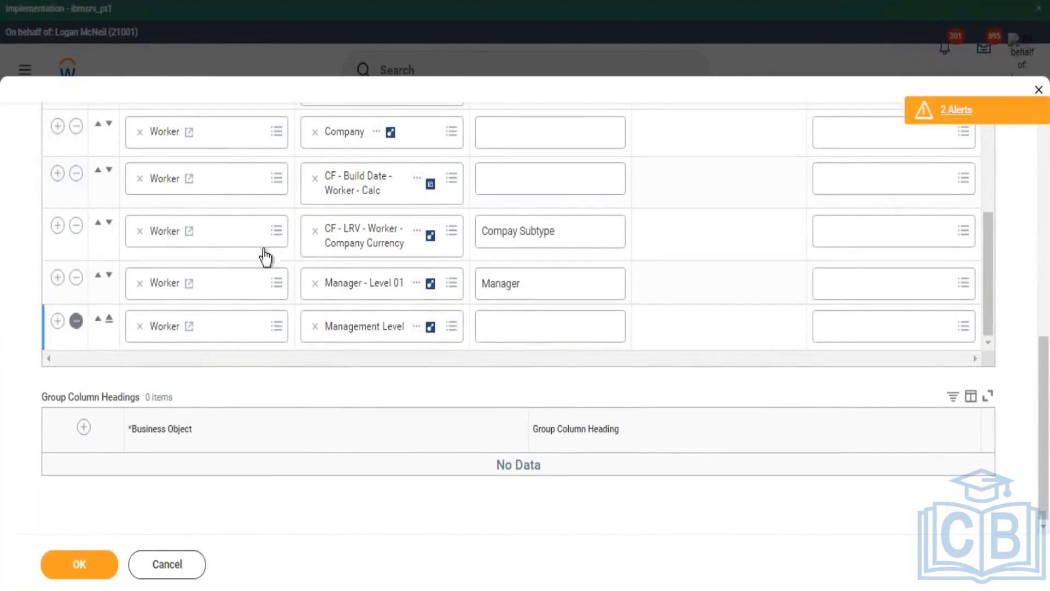
click(76, 234)
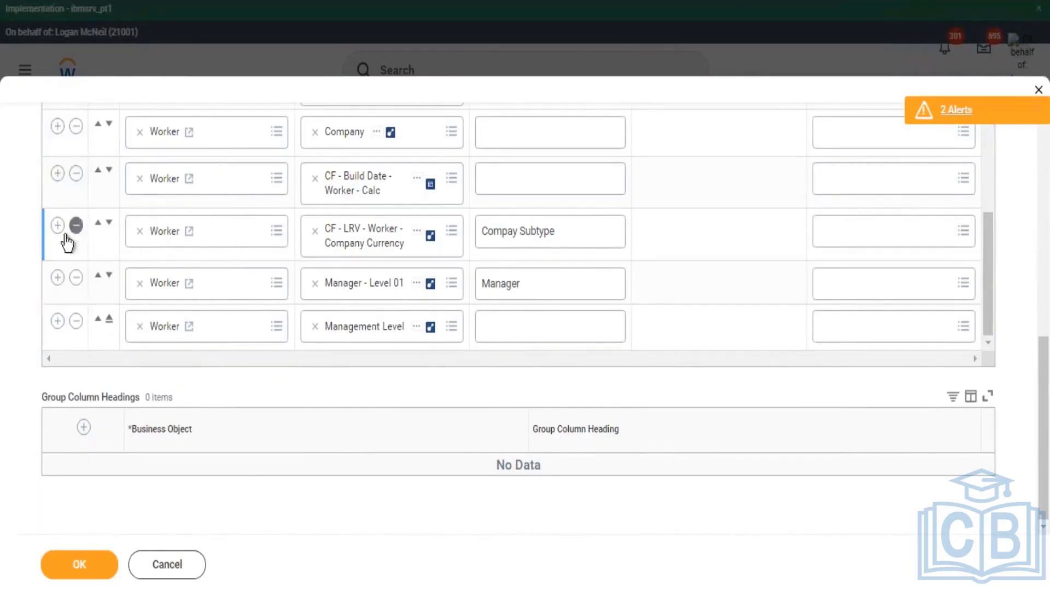
Step: Add a Worker column below Management Level using the single-instance Position field, checking the field's description before selecting it
click(57, 320)
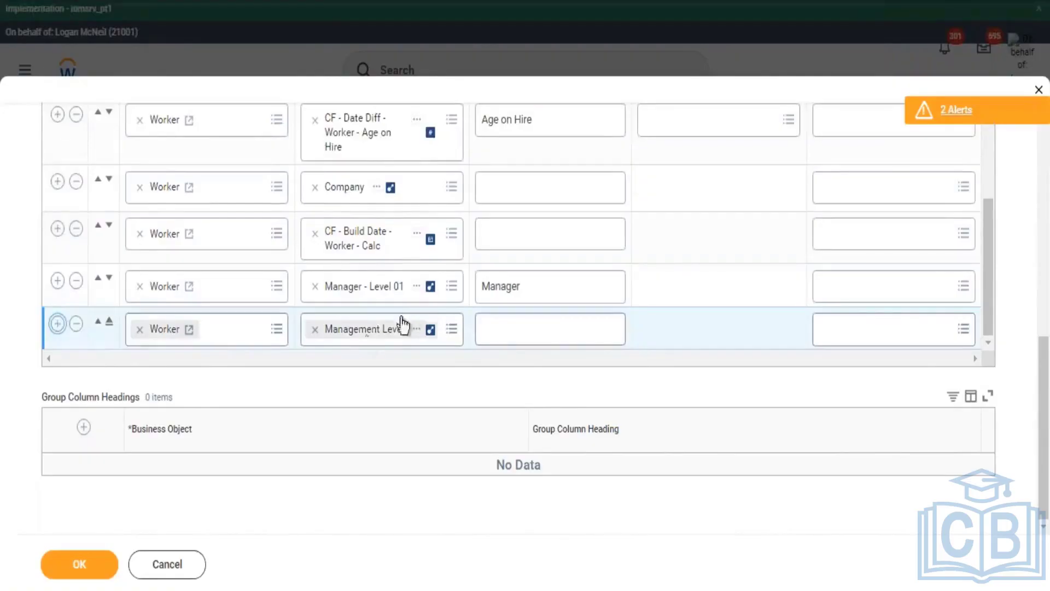
click(356, 336)
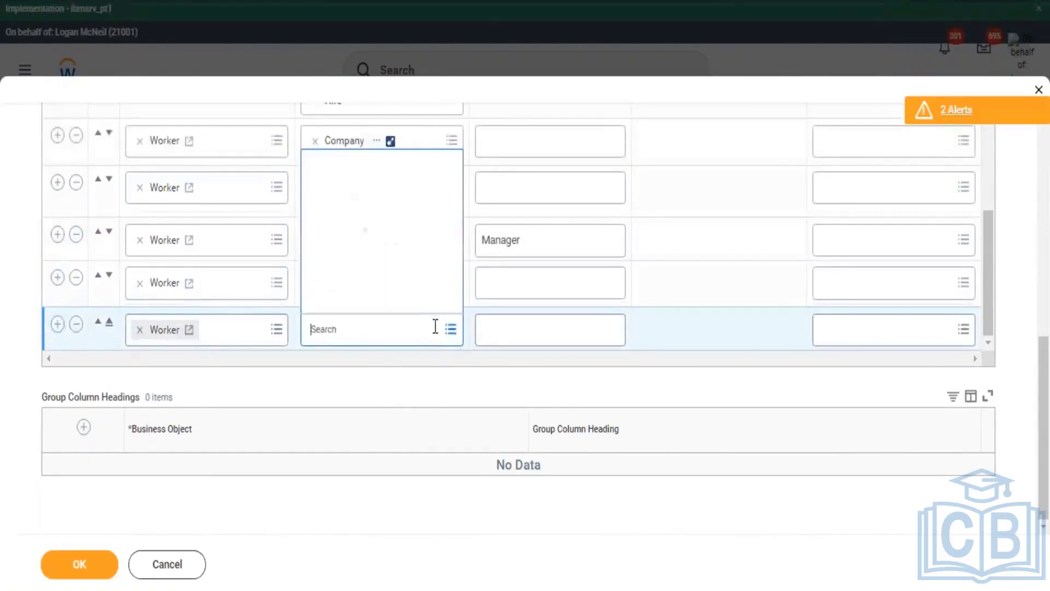
text(pc)
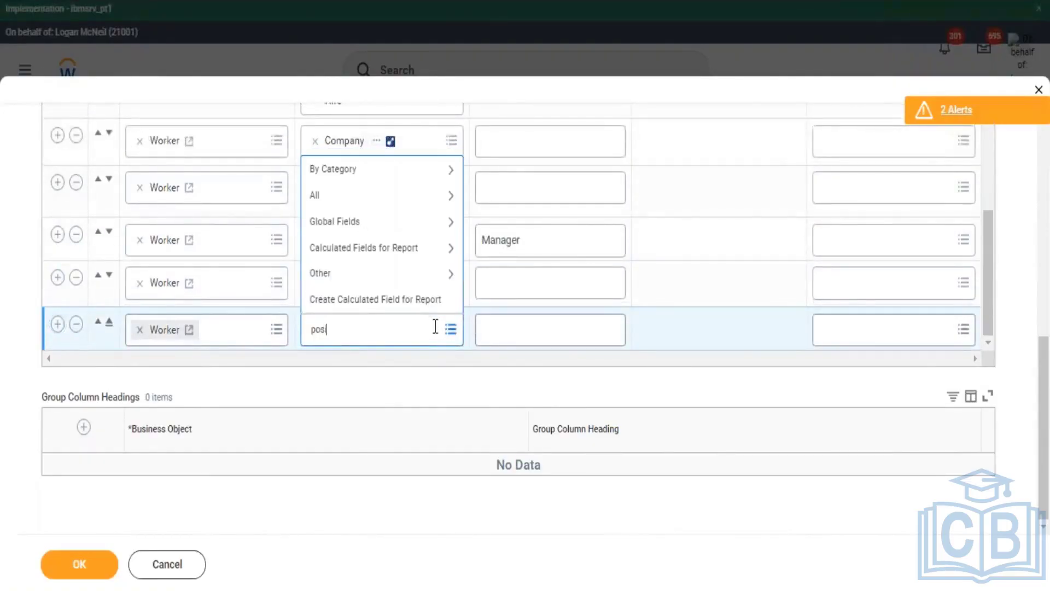
key(Return)
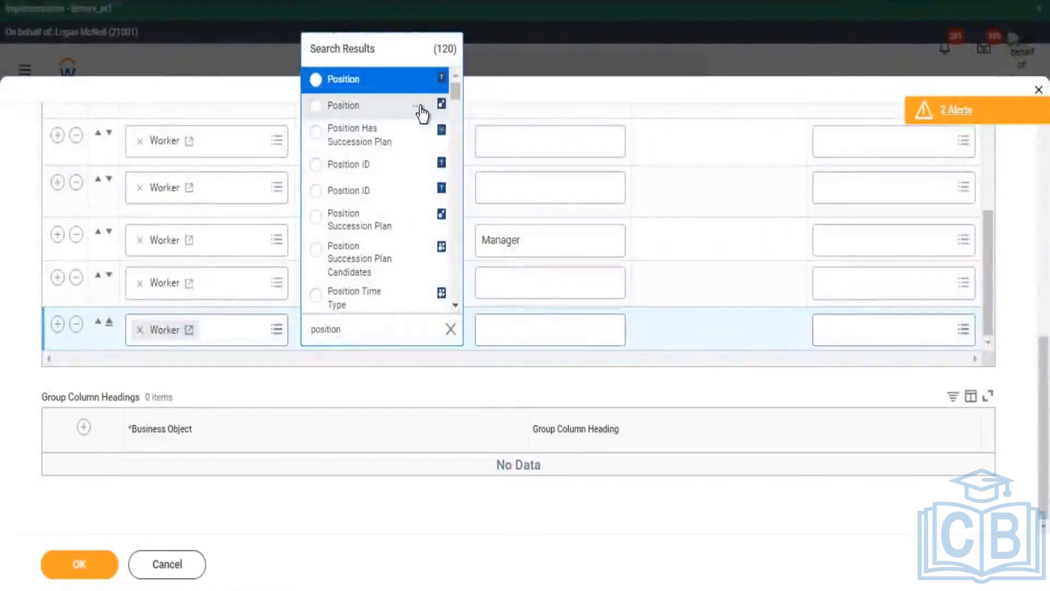
click(417, 105)
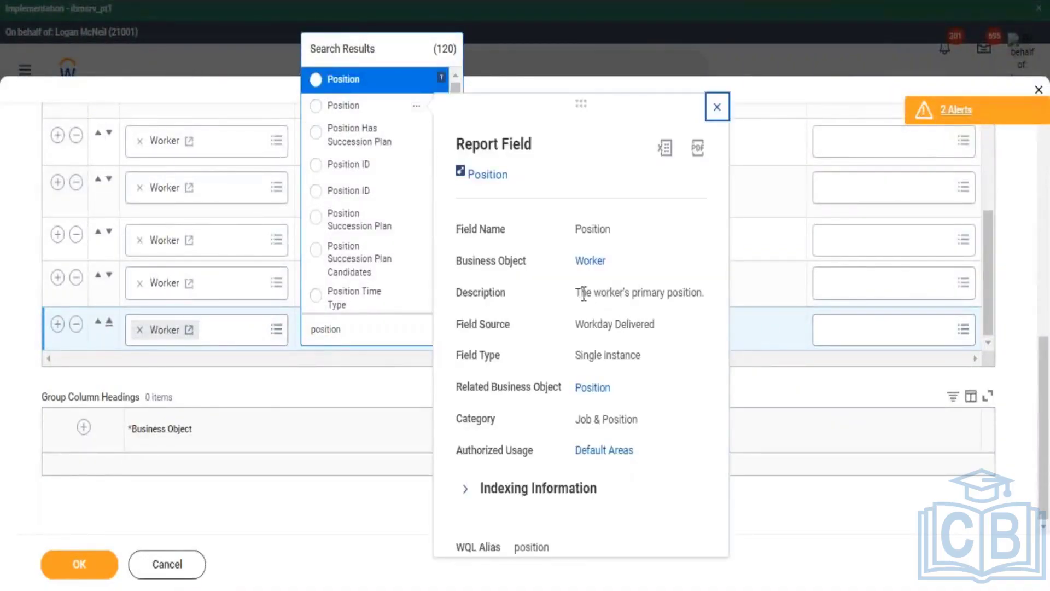
drag(581, 294, 678, 295)
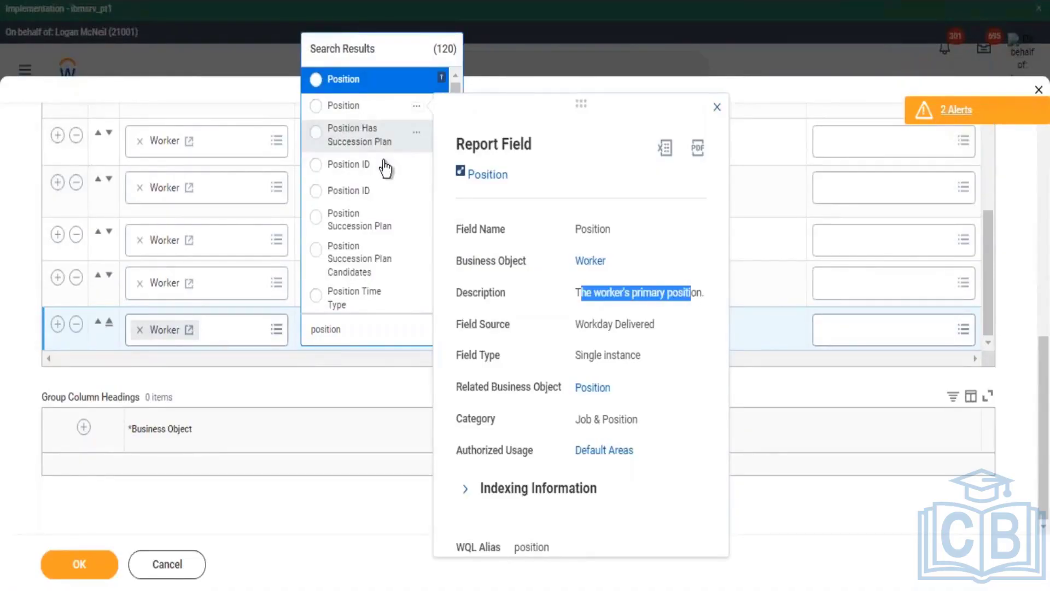
click(338, 109)
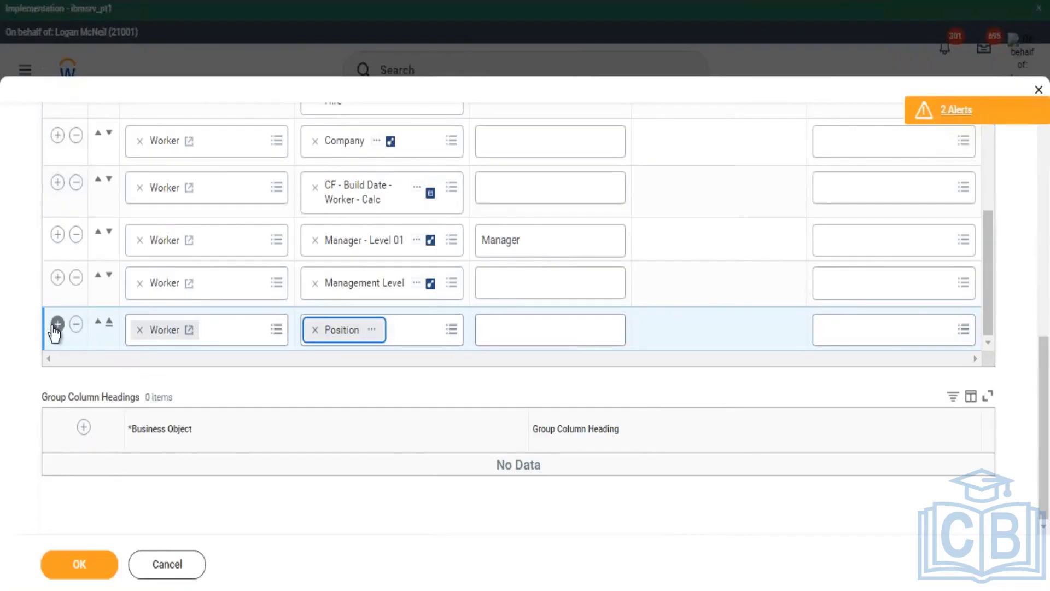
Step: Add another Worker column row below the Position column and search its field list for "position"
click(58, 324)
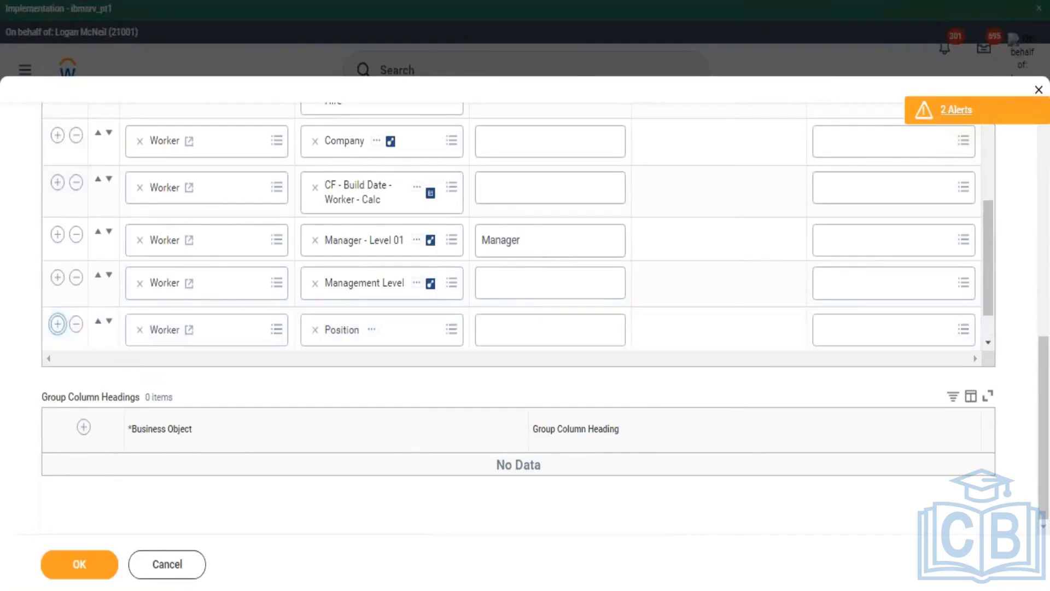
click(57, 324)
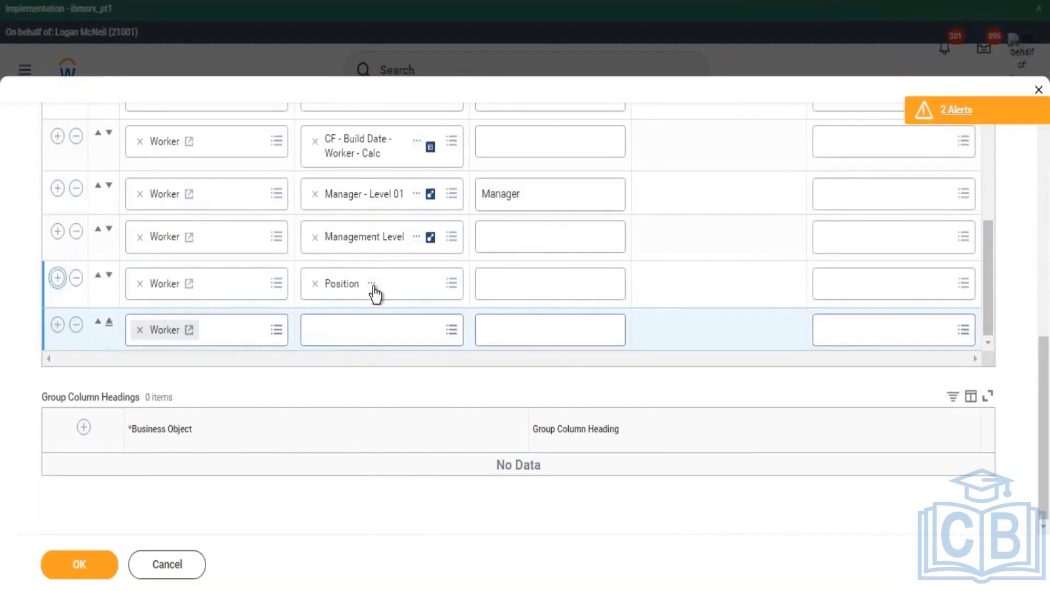
click(356, 339)
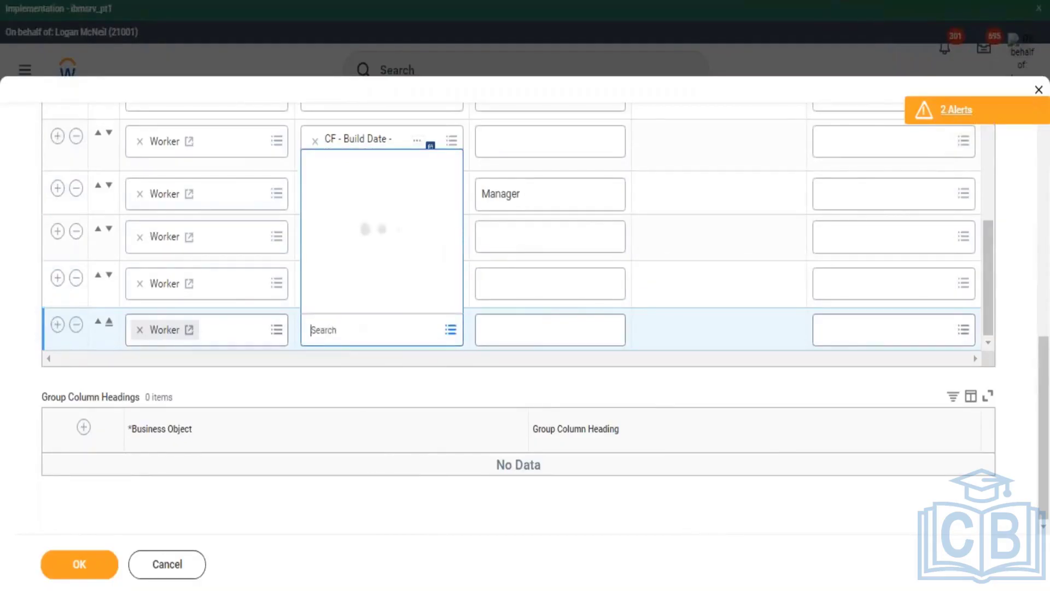
text(position)
key(Return)
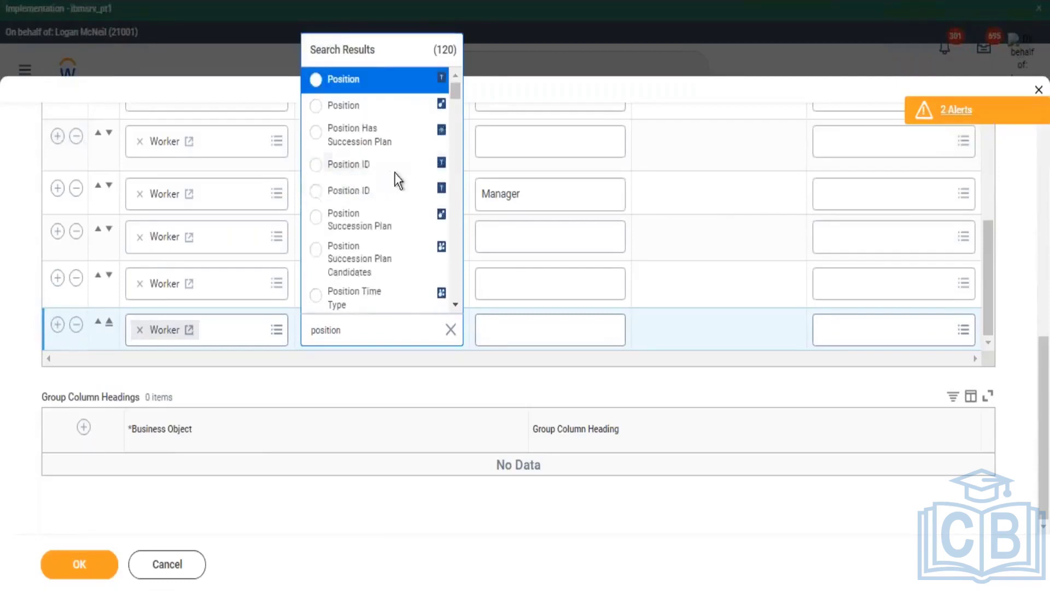
Step: Look through the position-related Worker fields in the search results for one covering all of a worker's positions
scroll(414, 169, down, 2)
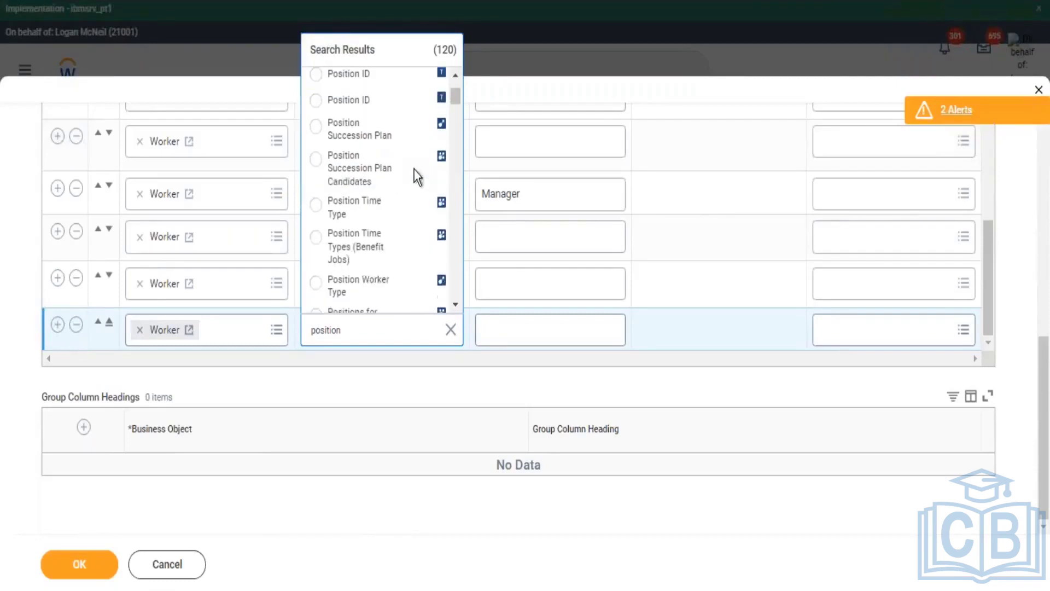
key(Down)
key(Down)
key(Down)
key(Down)
key(Down)
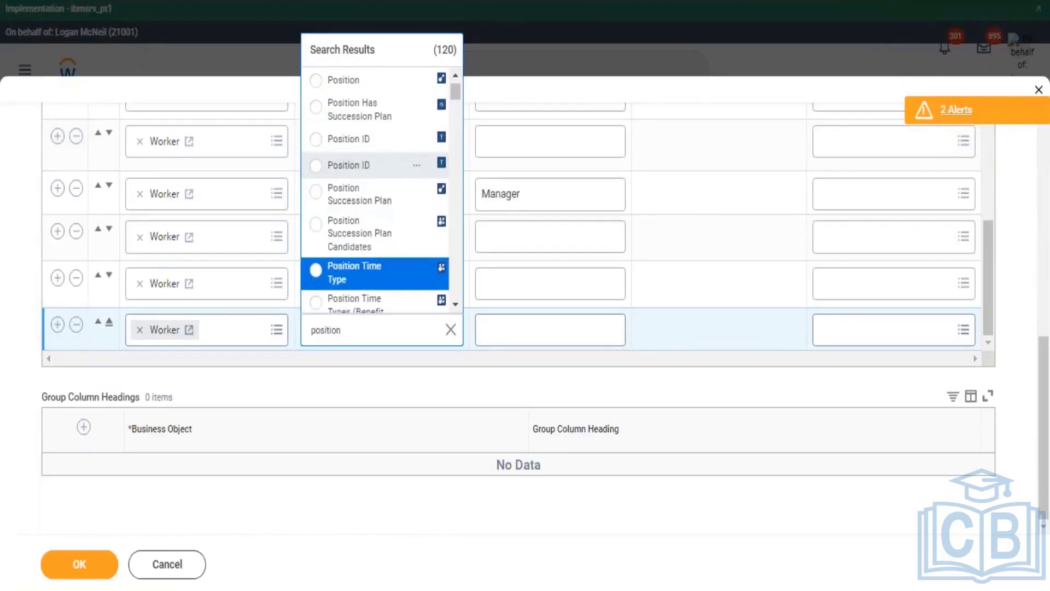
key(Down)
key(Down)
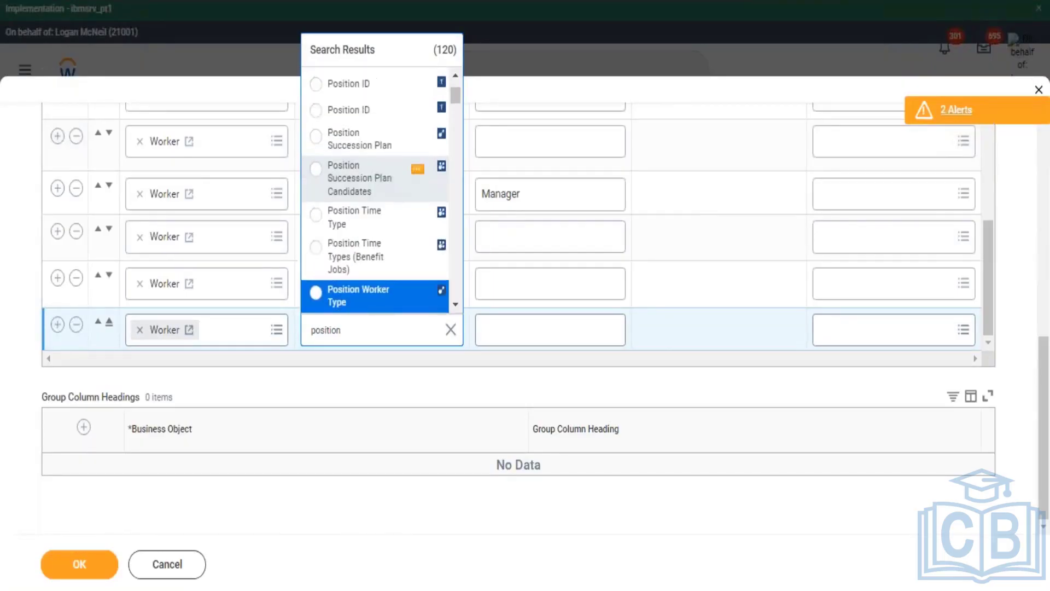
key(Down)
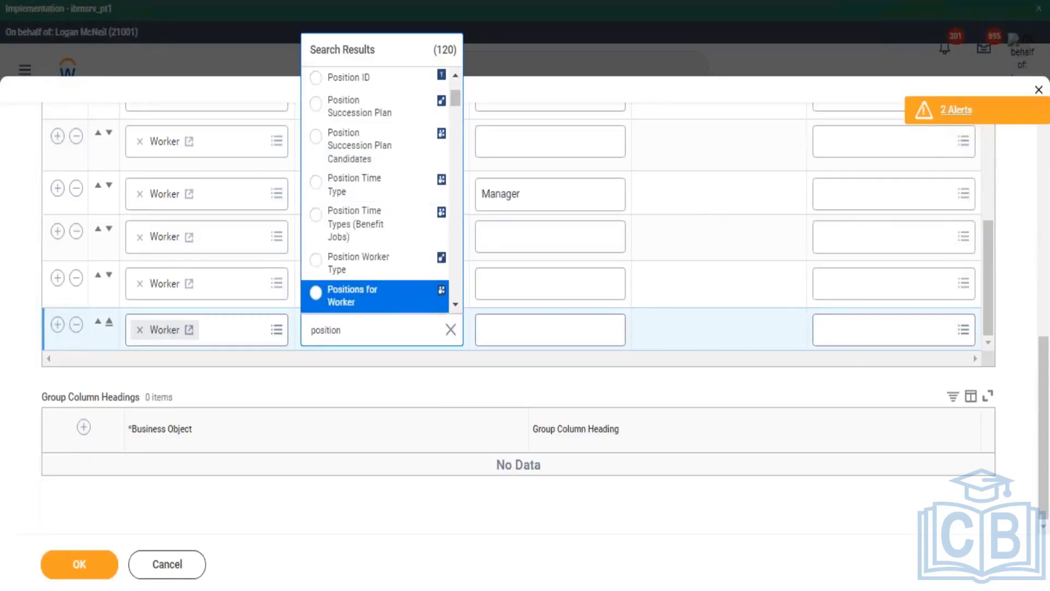
key(Down)
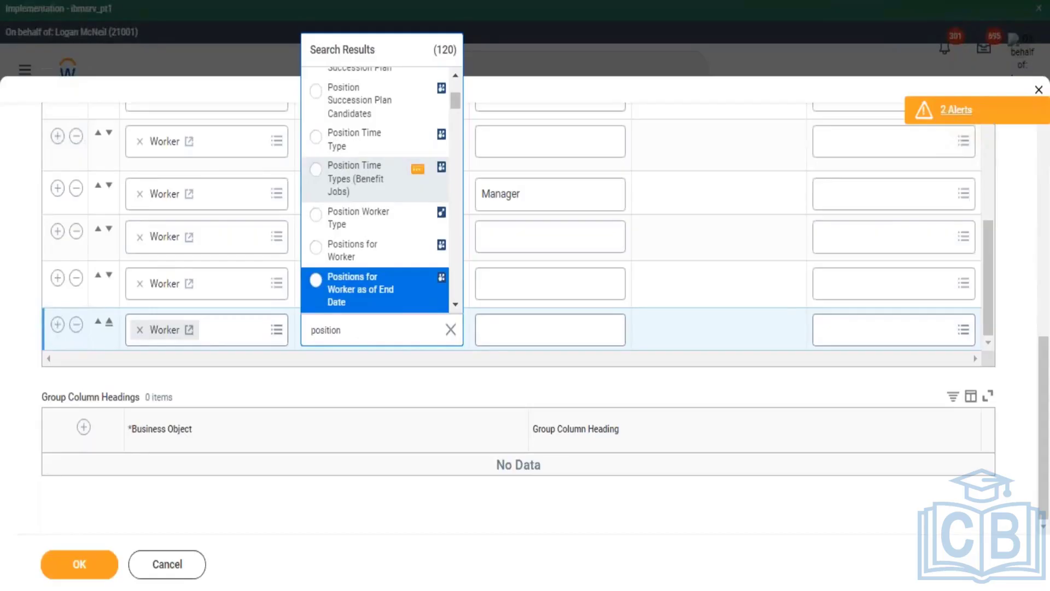
key(Down)
key(Down)
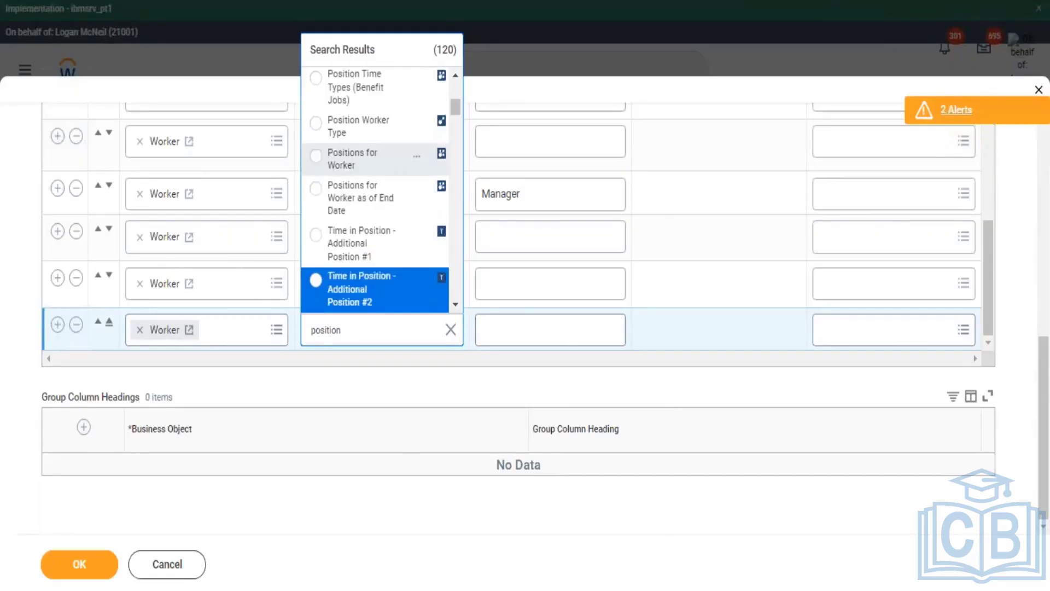
key(Up)
key(Down)
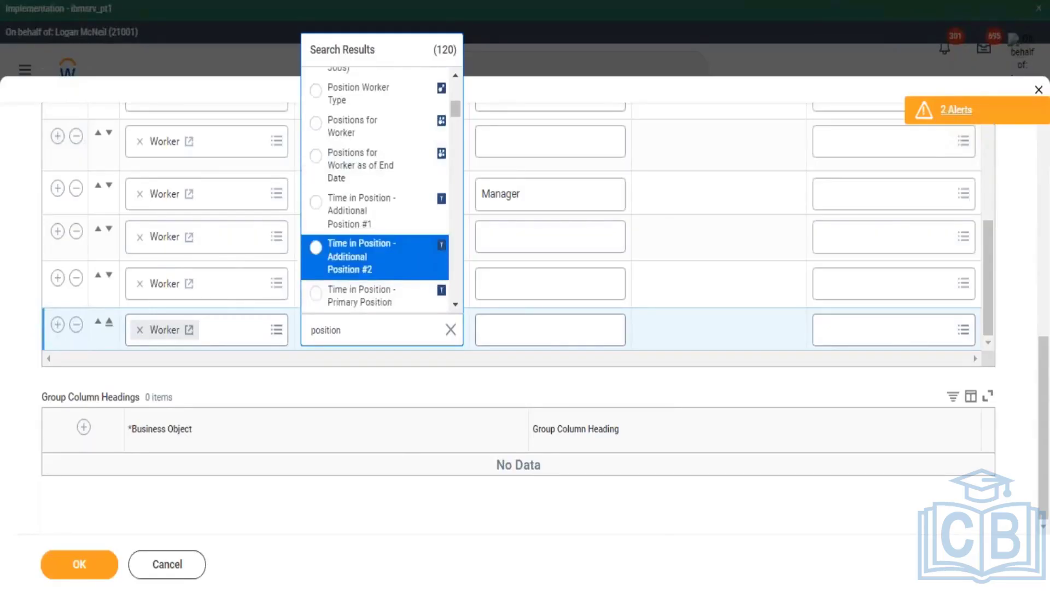
key(Down)
key(Down)
key(Down)
key(Down)
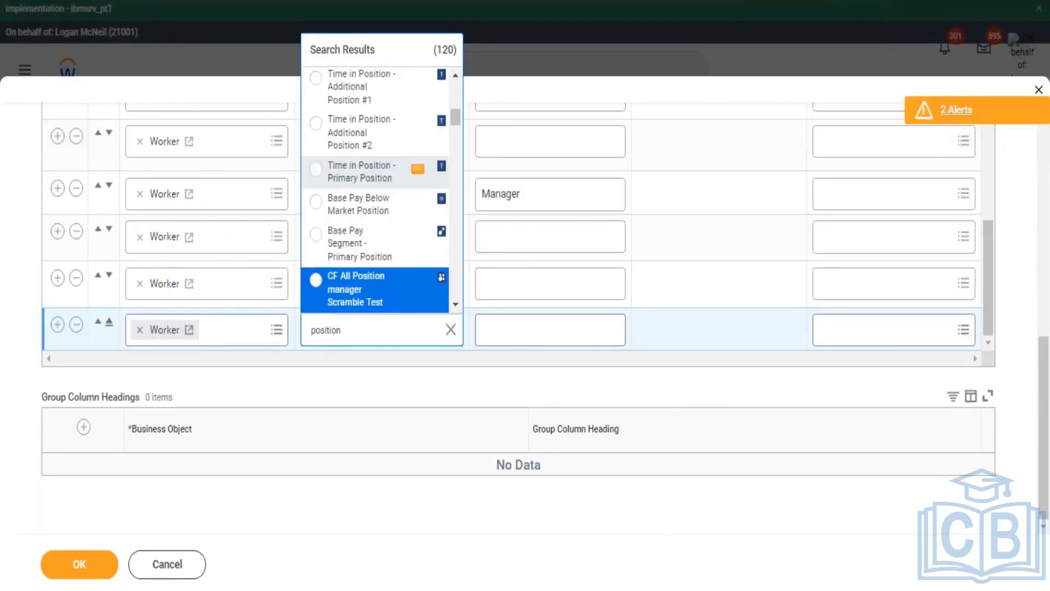
key(Down)
key(Down)
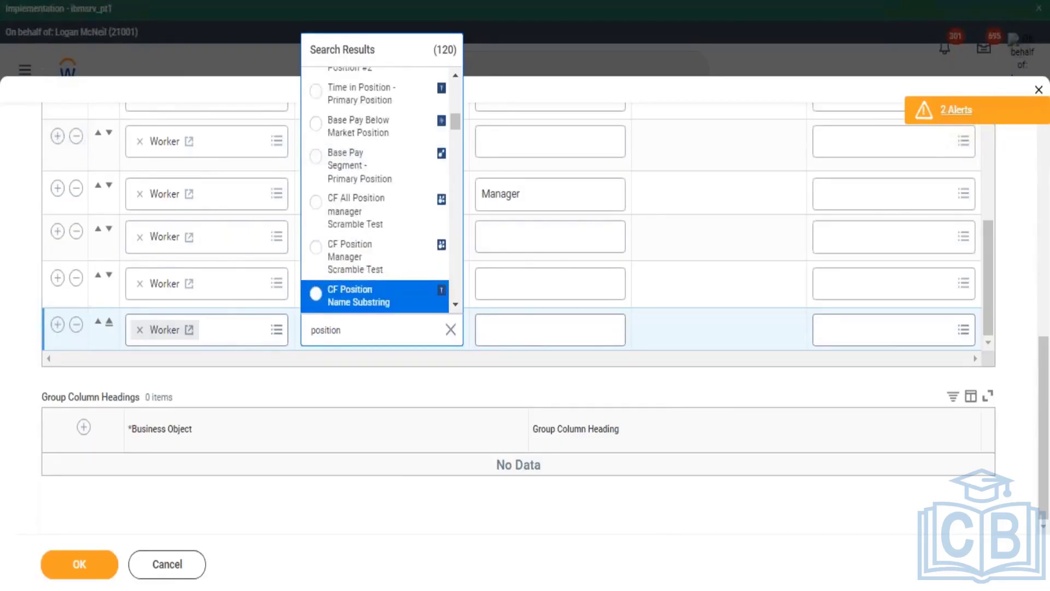
key(Down)
key(Down)
key(Down)
key(Down)
key(Down)
key(Down)
key(Down)
key(Down)
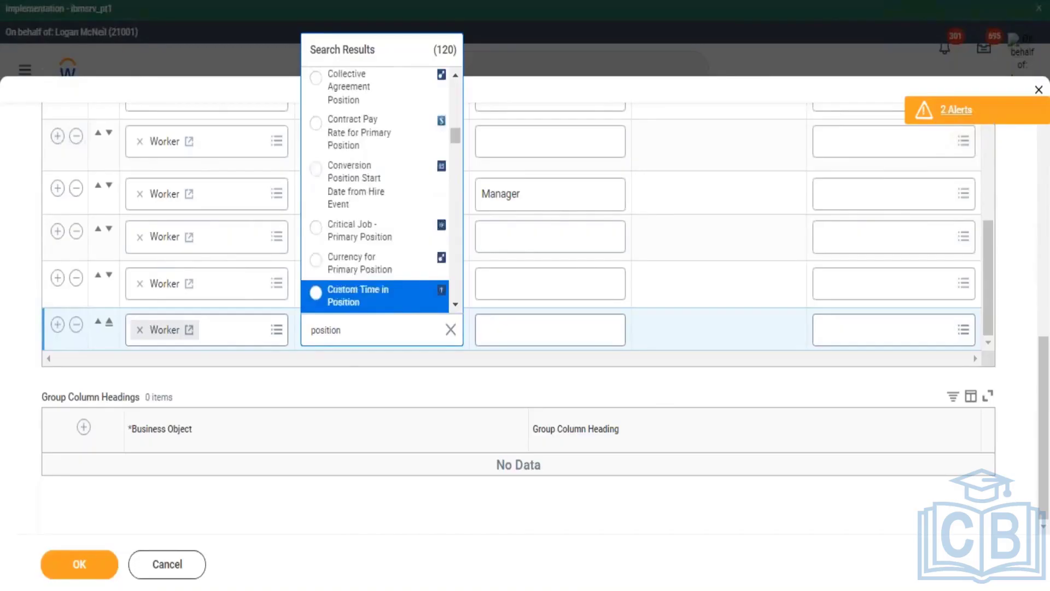
key(Down)
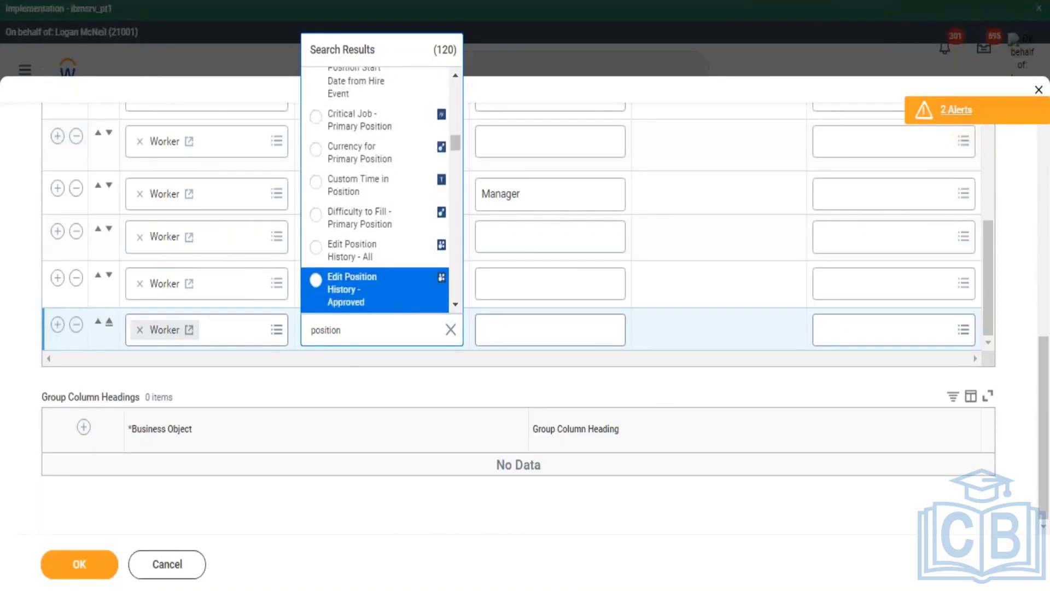
key(Down)
key(Down)
key(Down)
key(Down)
key(Down)
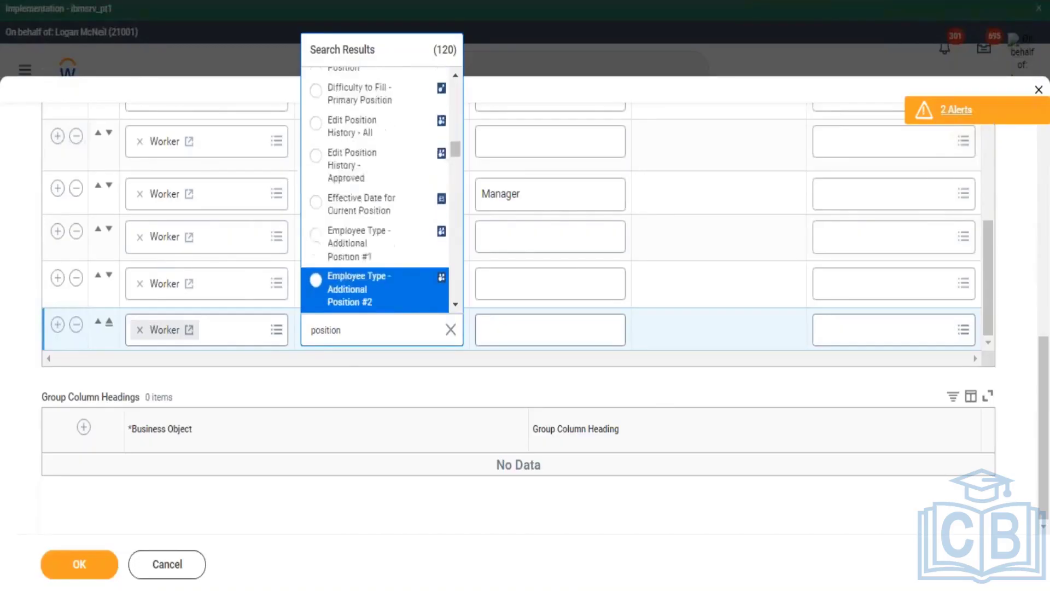
key(Down)
key(Down)
key(Down)
key(Down)
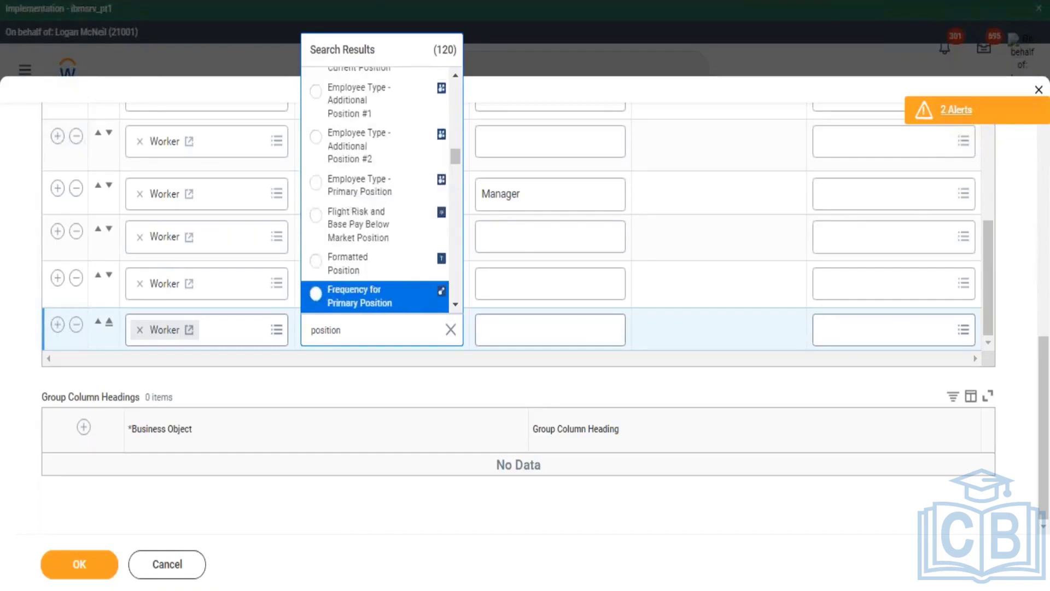
key(Down)
key(Down)
key(Down)
key(Down)
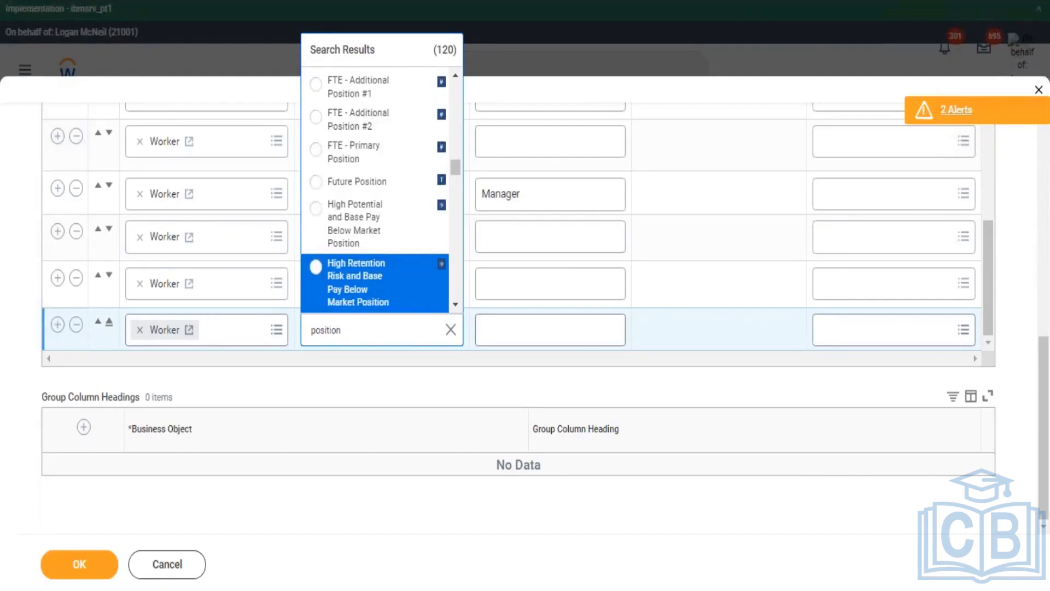
key(Down)
key(Down)
key(Down)
key(Down)
key(Down)
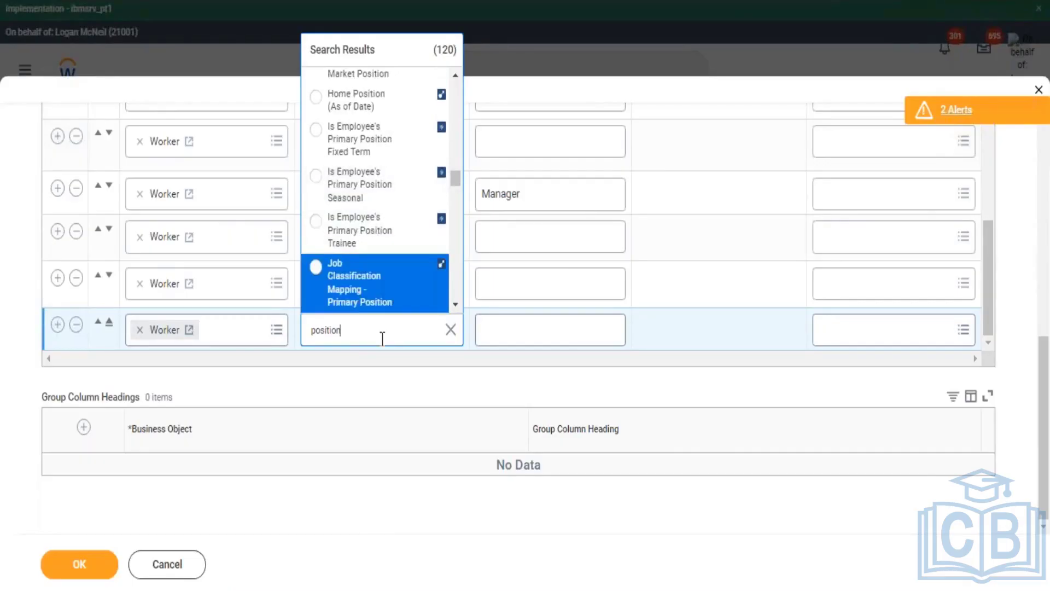
Step: Search for "position job" and select the All Positions / Jobs field for the new column, checking its description first
key(Return)
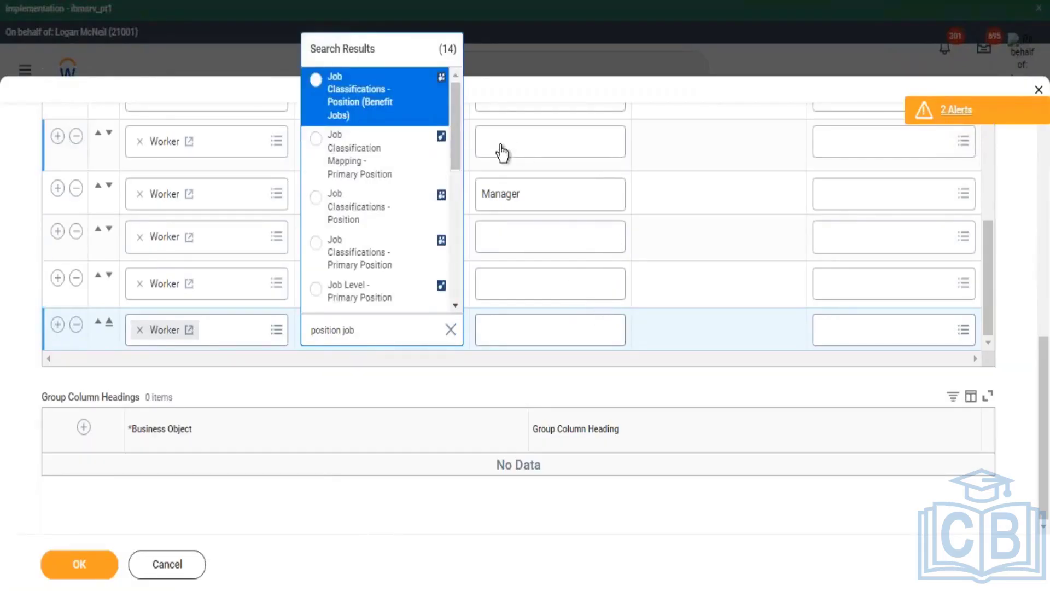
key(Up)
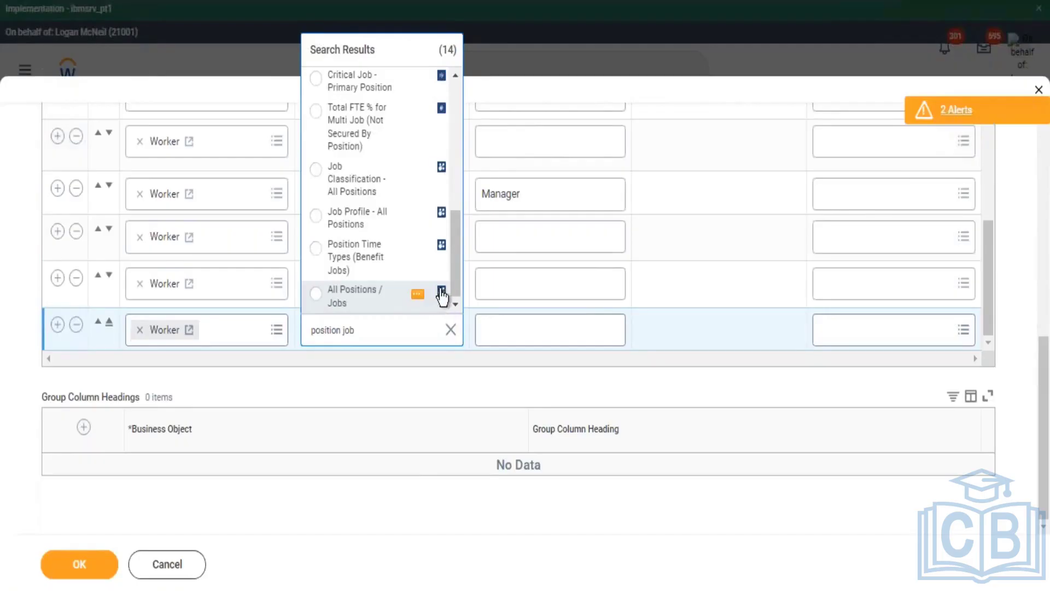
click(418, 296)
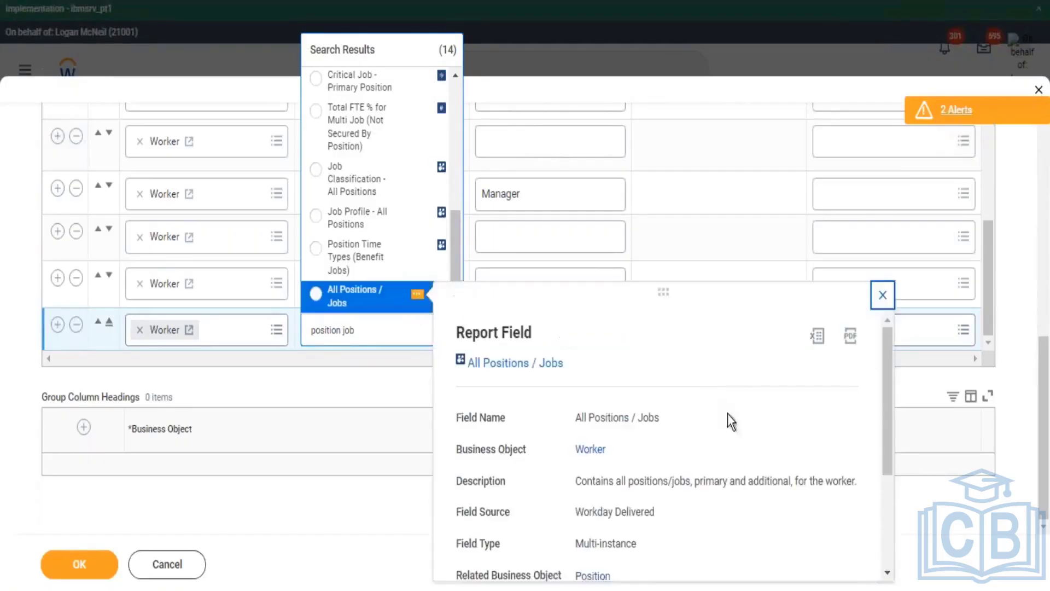
drag(604, 482, 823, 484)
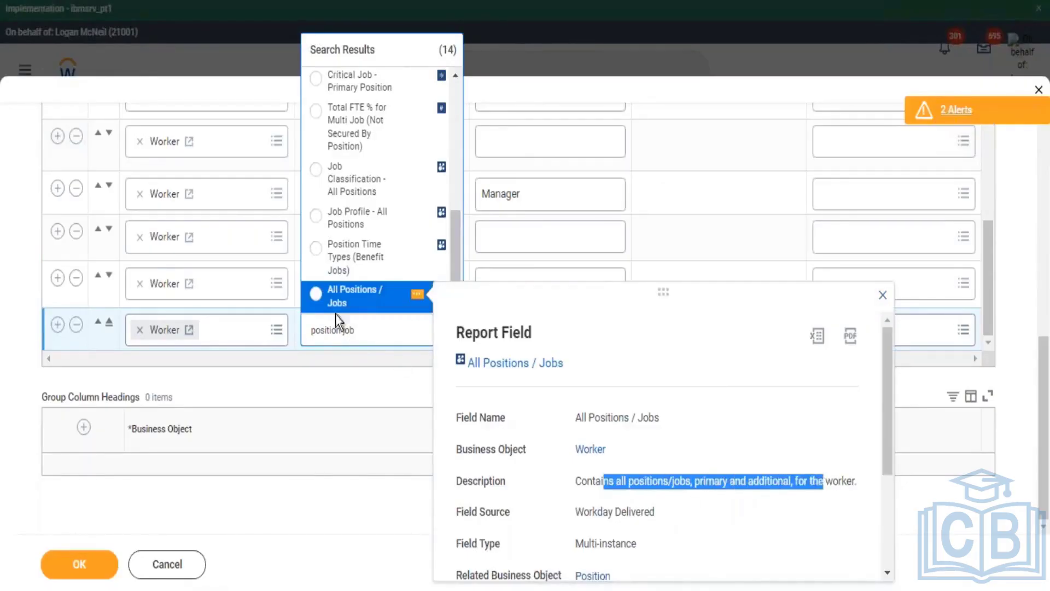
click(340, 300)
click(336, 474)
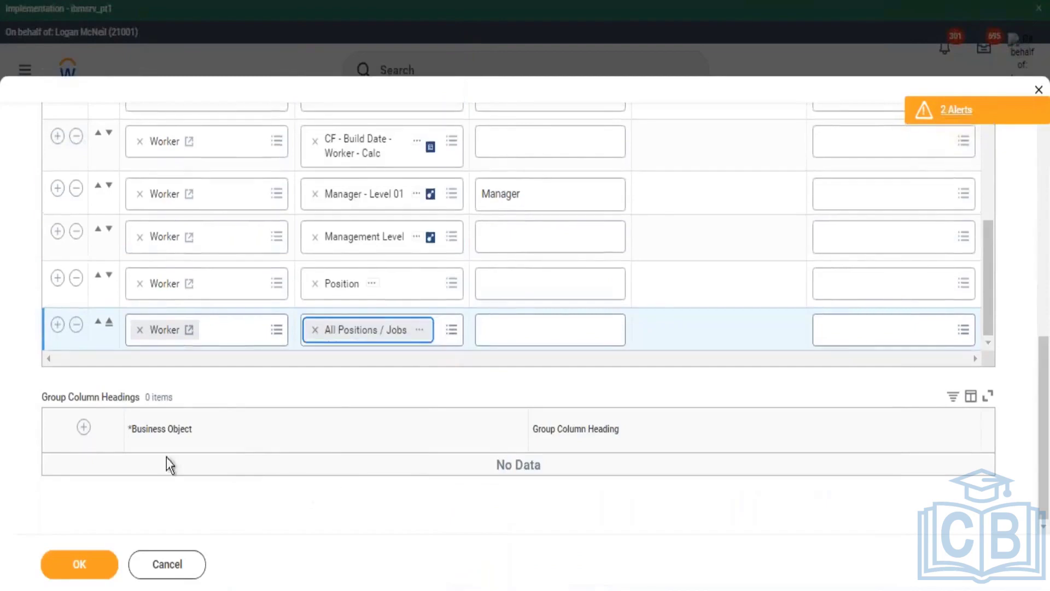
Step: Add a second And condition to the instance filter using the Additional Jobs field
scroll(375, 394, up, 2)
scroll(314, 213, up, 10)
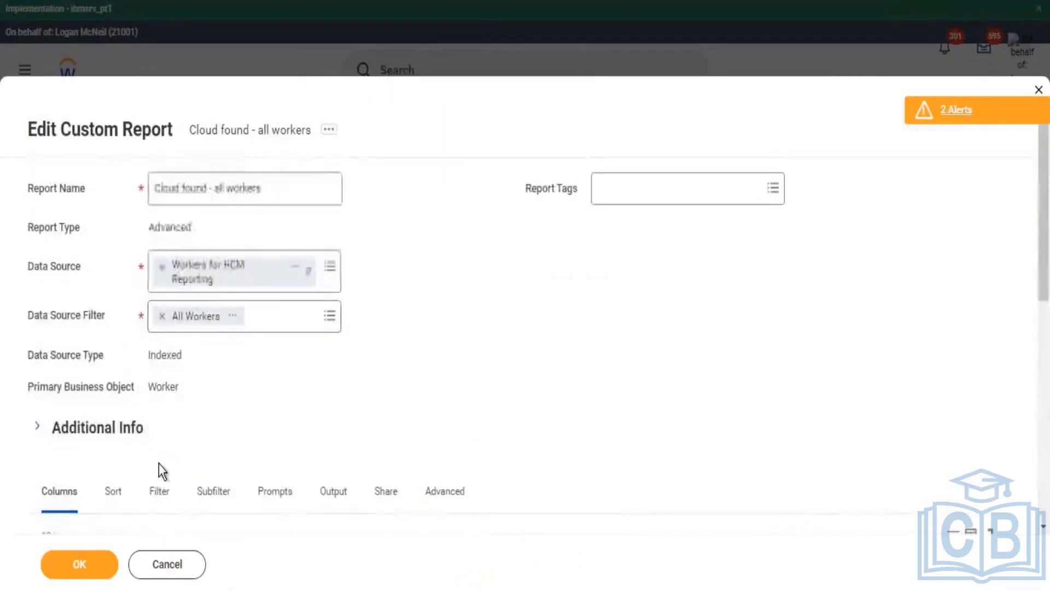
click(159, 491)
scroll(475, 328, down, 4)
scroll(491, 325, down, 3)
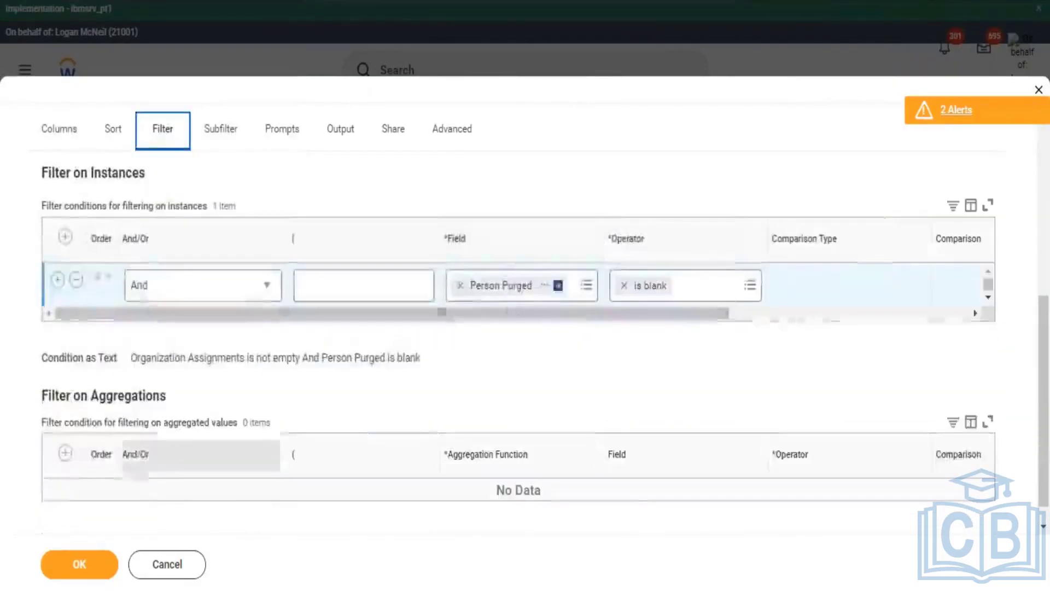
click(487, 332)
text(additional job)
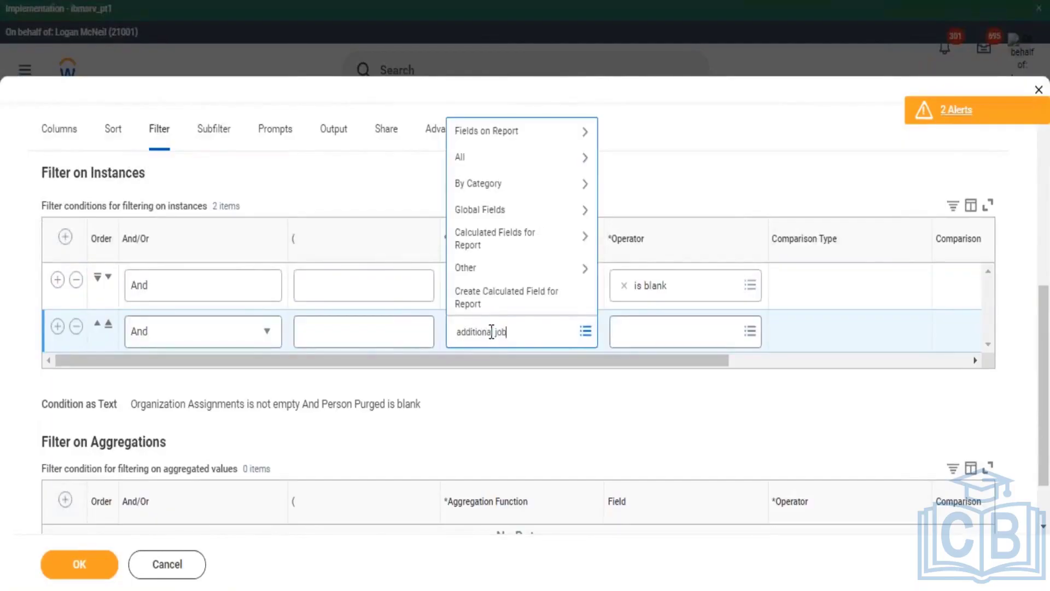
key(Return)
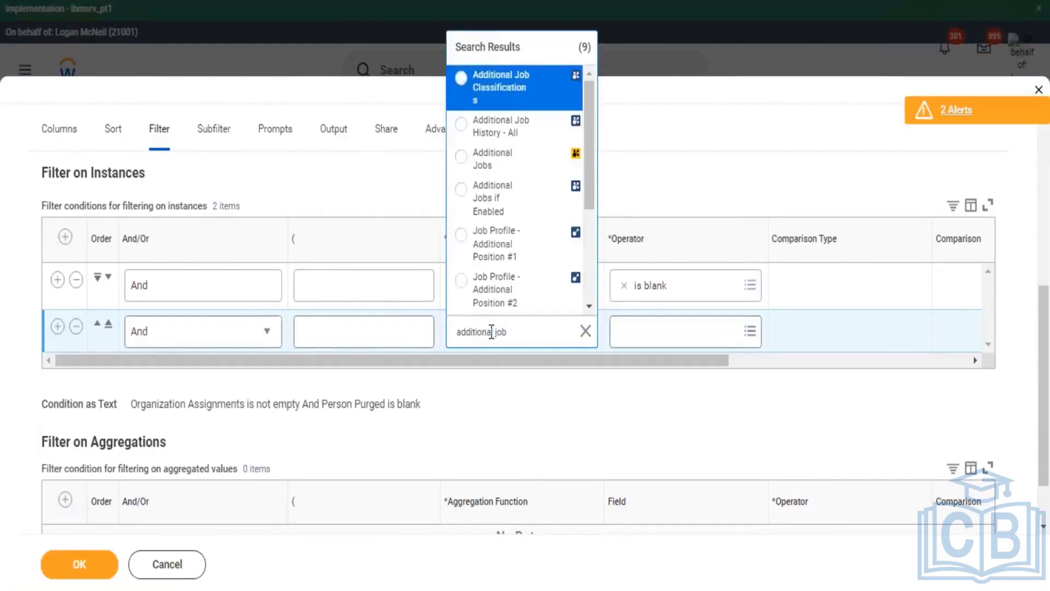
key(Down)
key(Down)
key(Return)
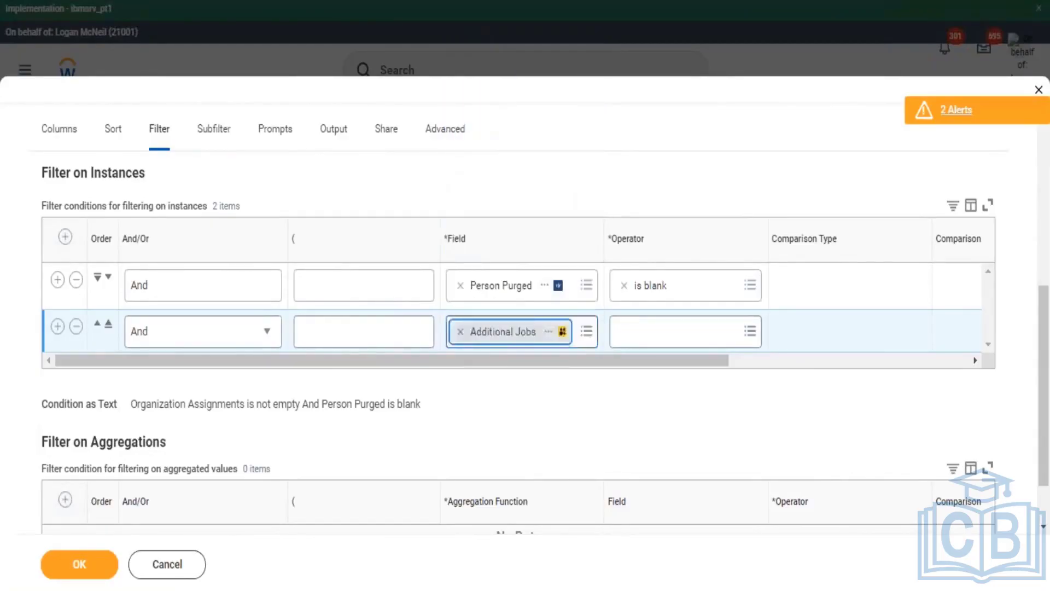
Step: Set the operator of the Additional Jobs filter condition to is not empty
click(621, 332)
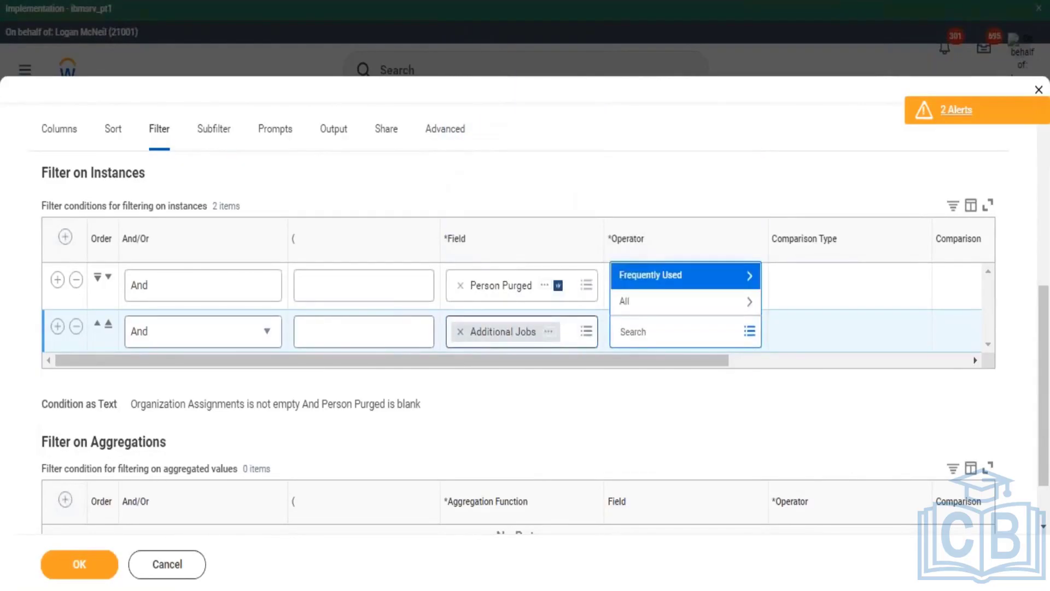
key(Return)
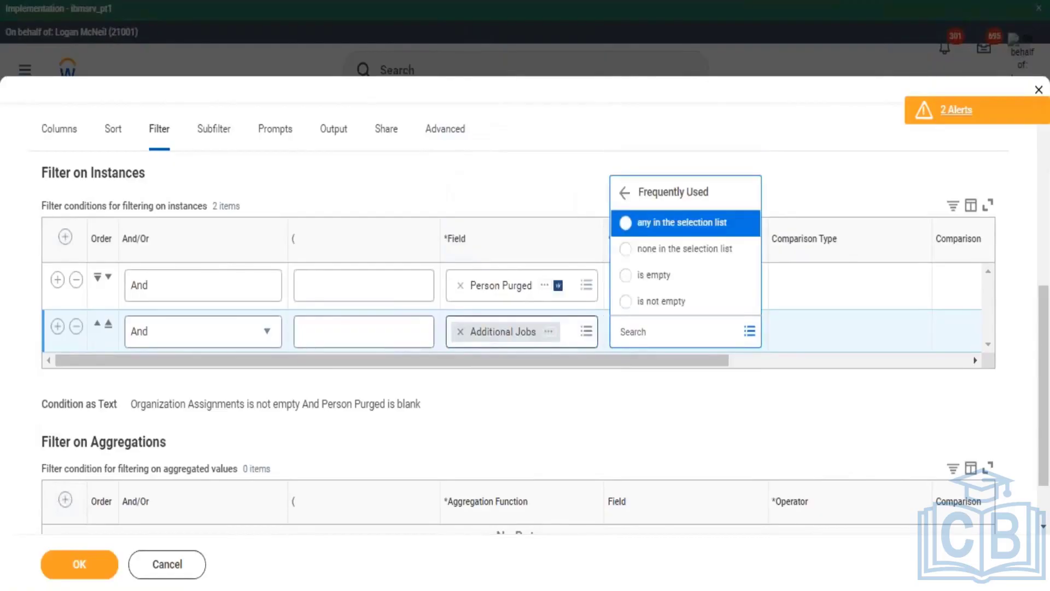
key(Down)
key(Down)
key(Down)
key(Return)
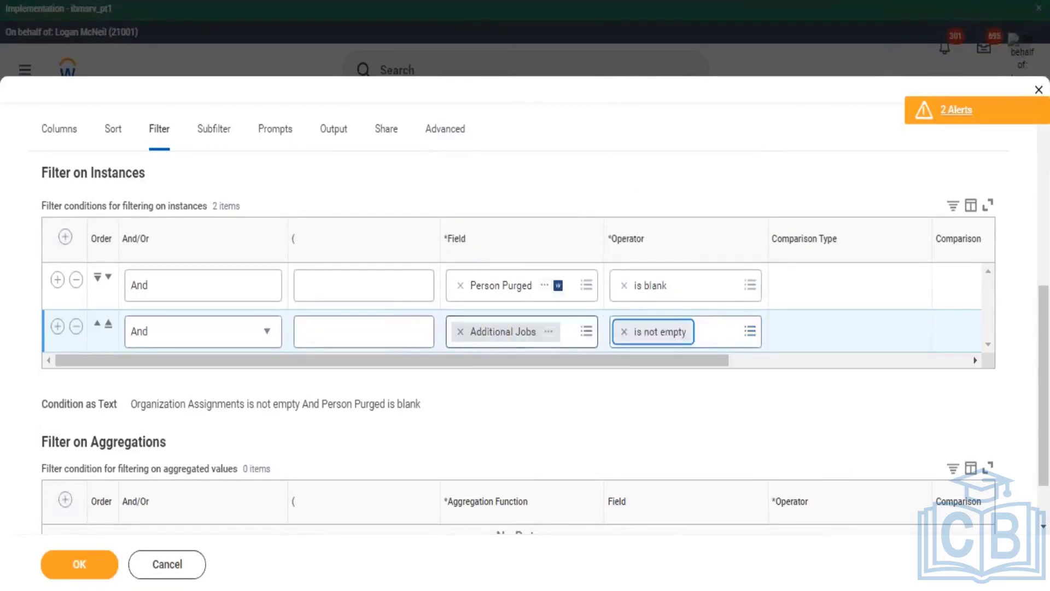
Step: Save the edited report definition and run the Cloud found - all workers report
click(88, 567)
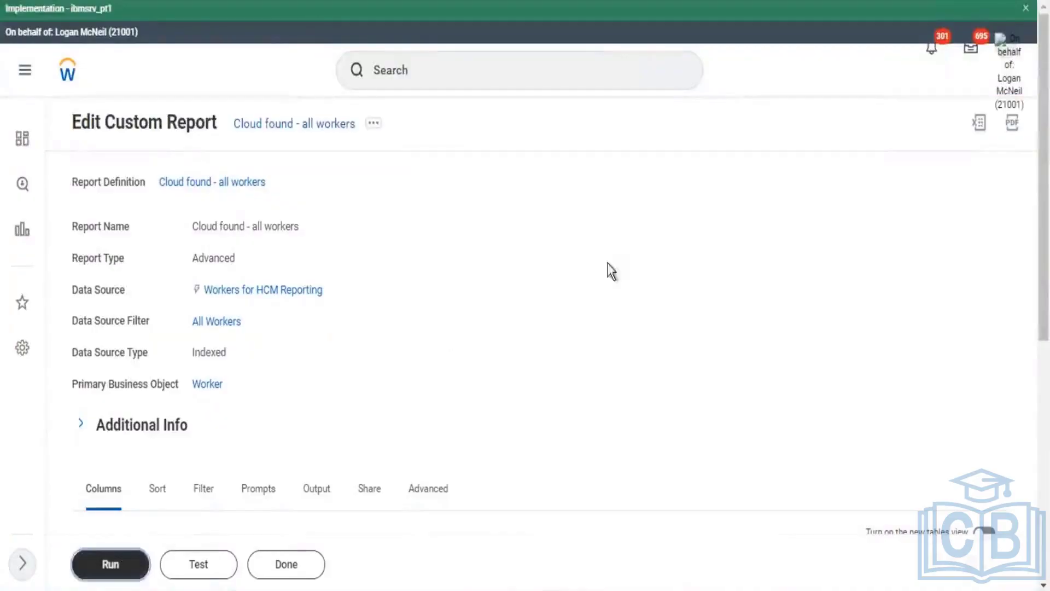
click(111, 564)
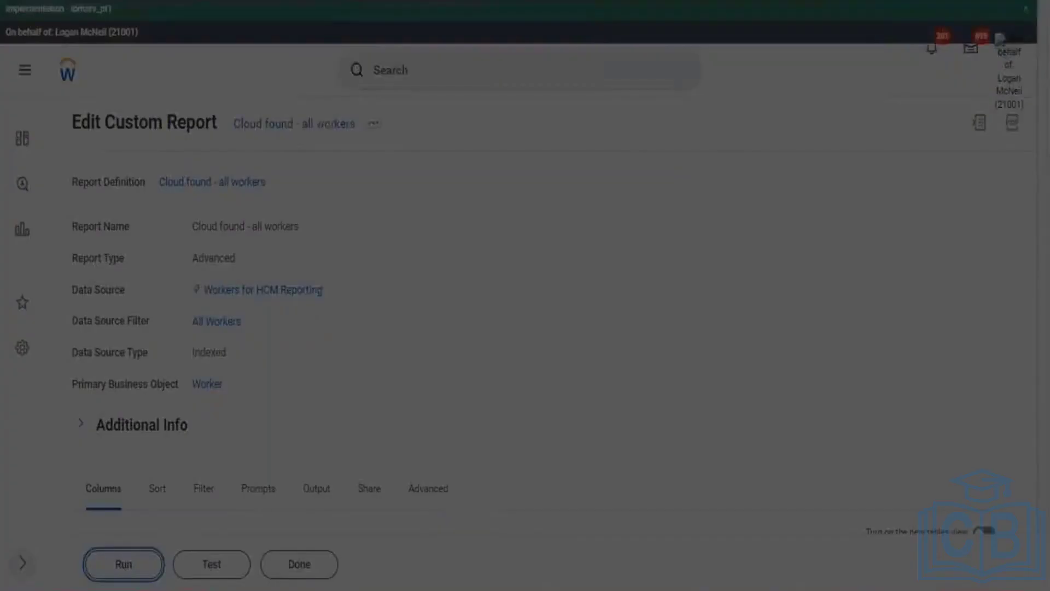
click(360, 384)
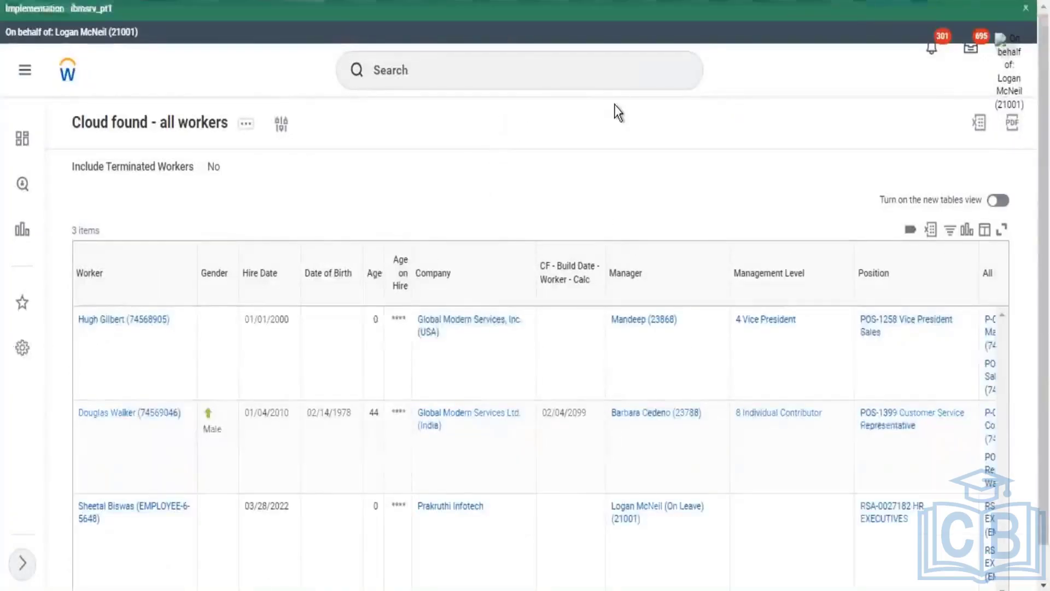
Step: Examine the report's item count and compare the first worker's Position value with the All Positions / Jobs values
scroll(293, 135, down, 1)
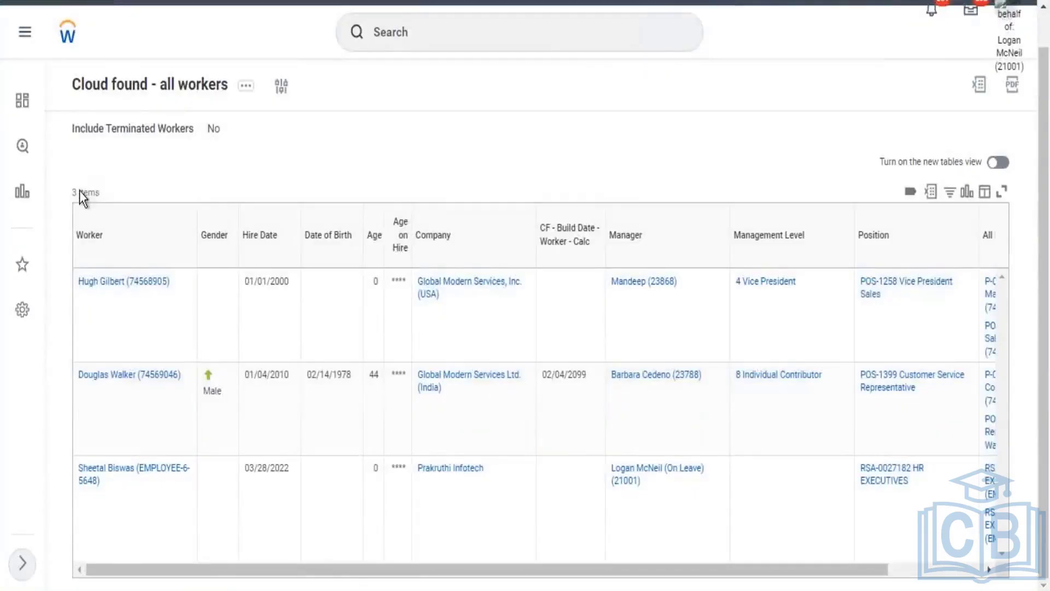
drag(70, 193, 96, 198)
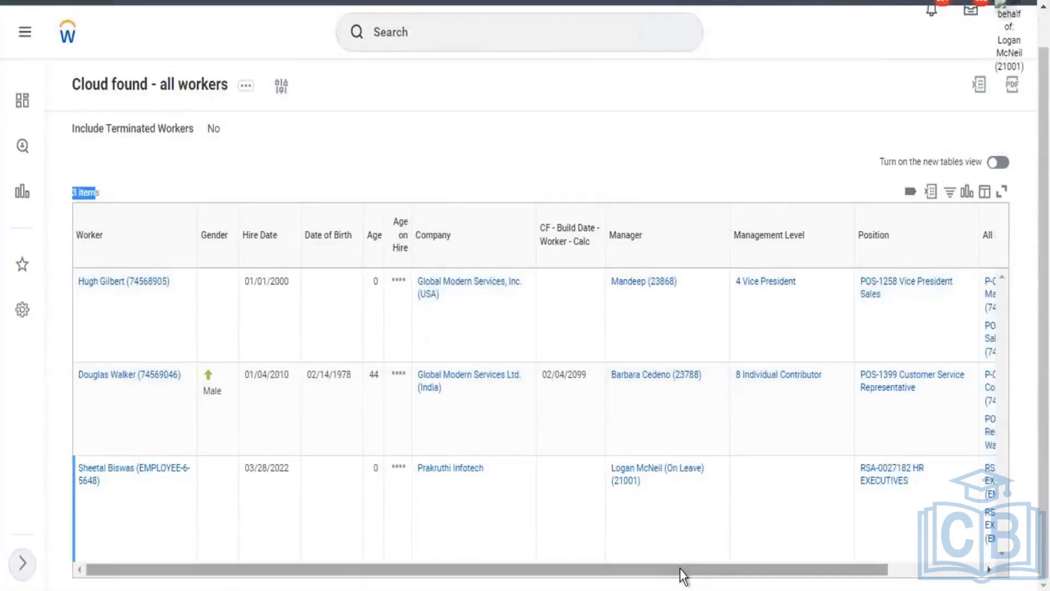
drag(682, 574, 842, 588)
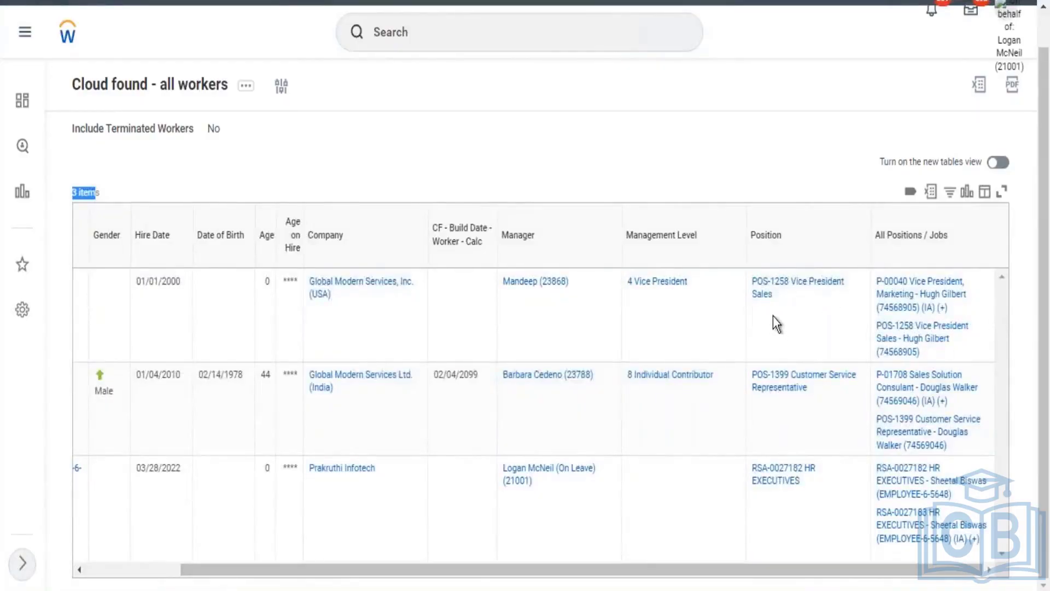
drag(799, 310, 752, 280)
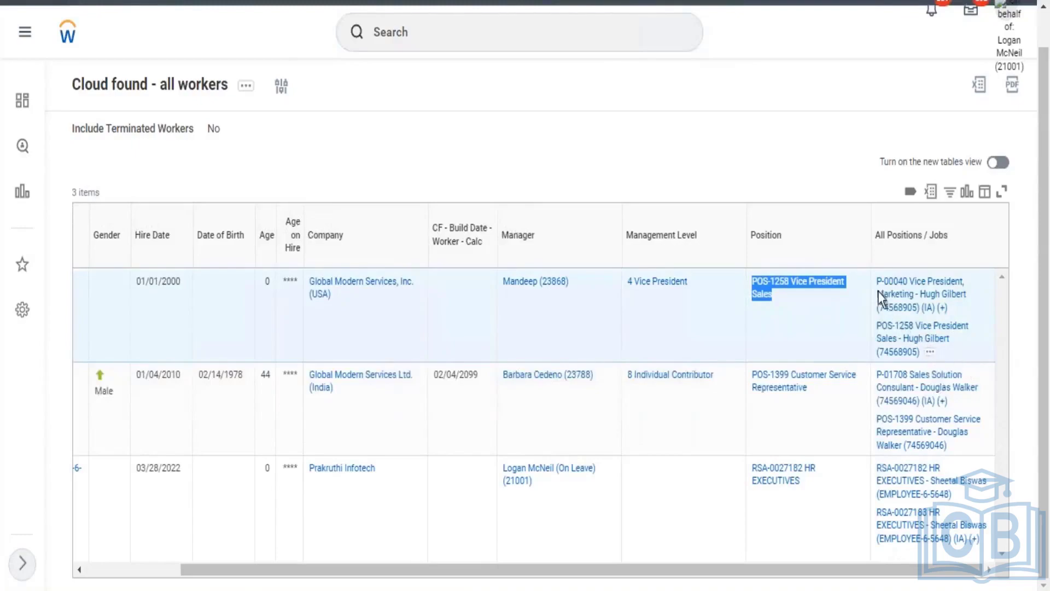
drag(875, 280, 925, 352)
drag(644, 567, 359, 564)
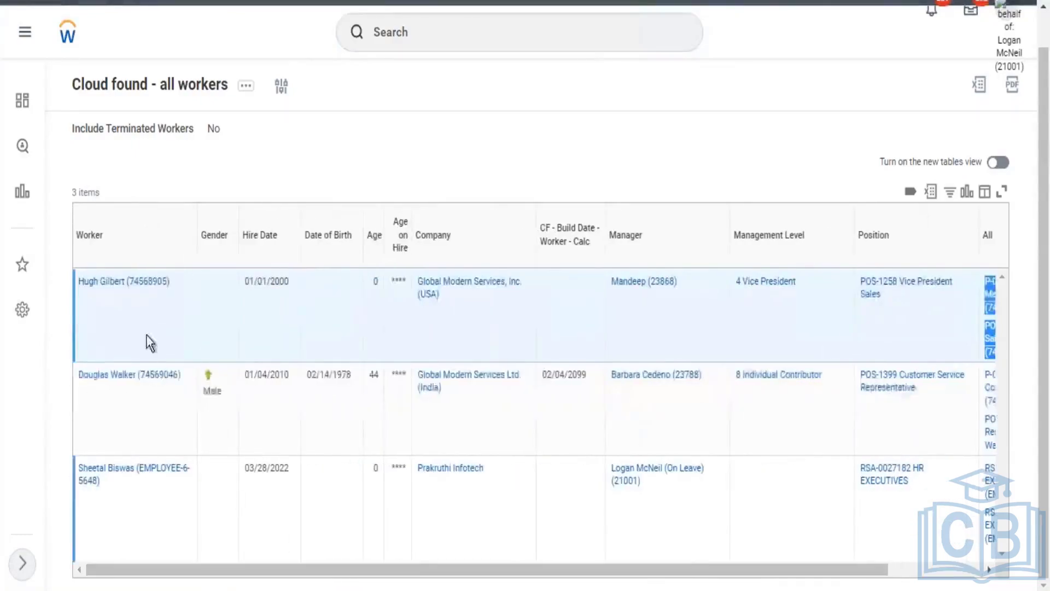
Step: Open the first listed worker's profile, switch it to the Vice President Sales position and check the manager and company
click(130, 283)
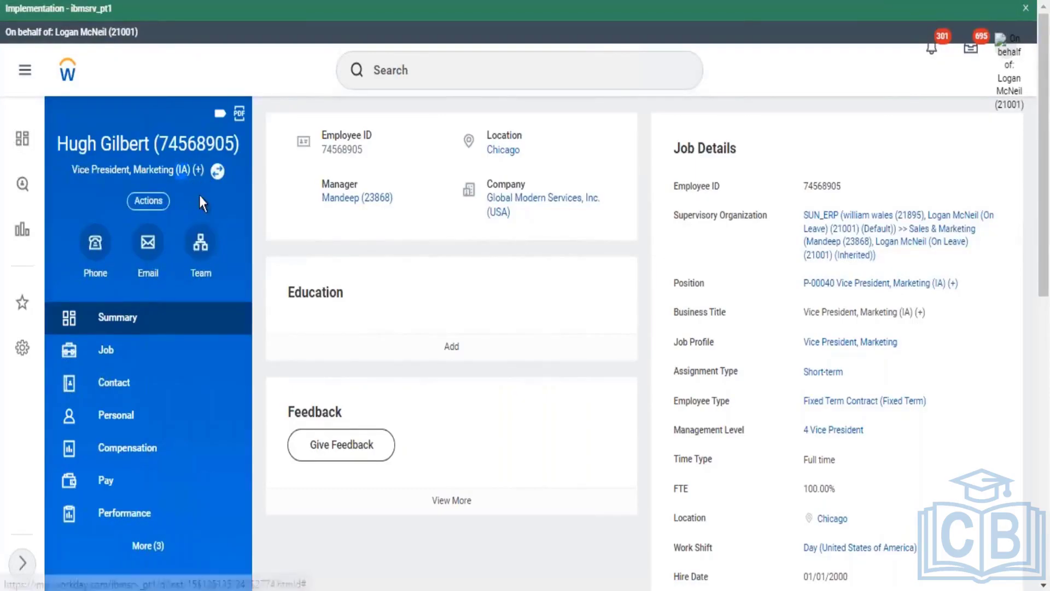
click(217, 171)
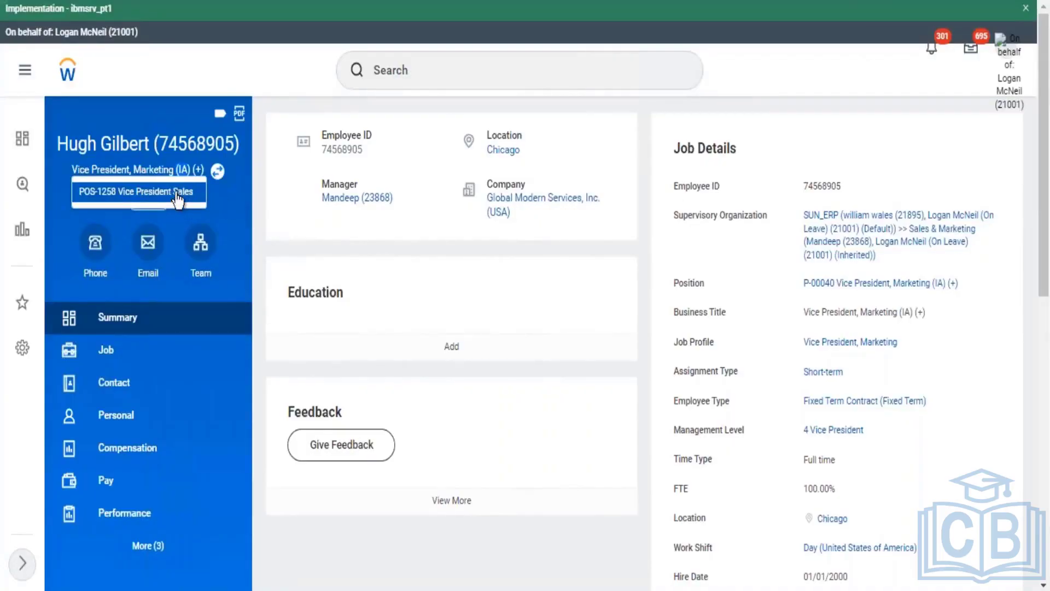
click(510, 310)
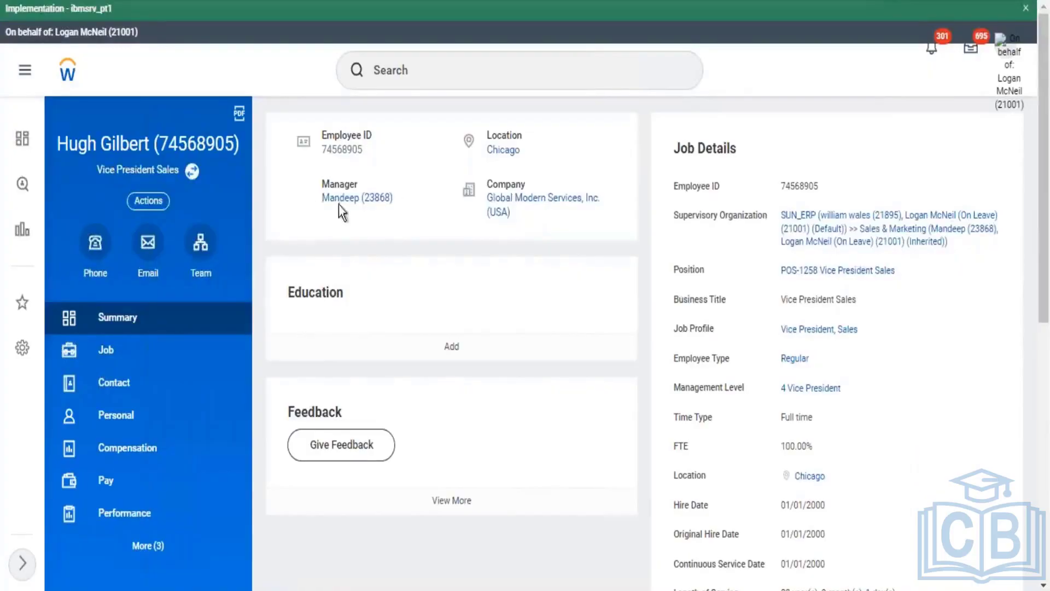
drag(322, 198, 409, 218)
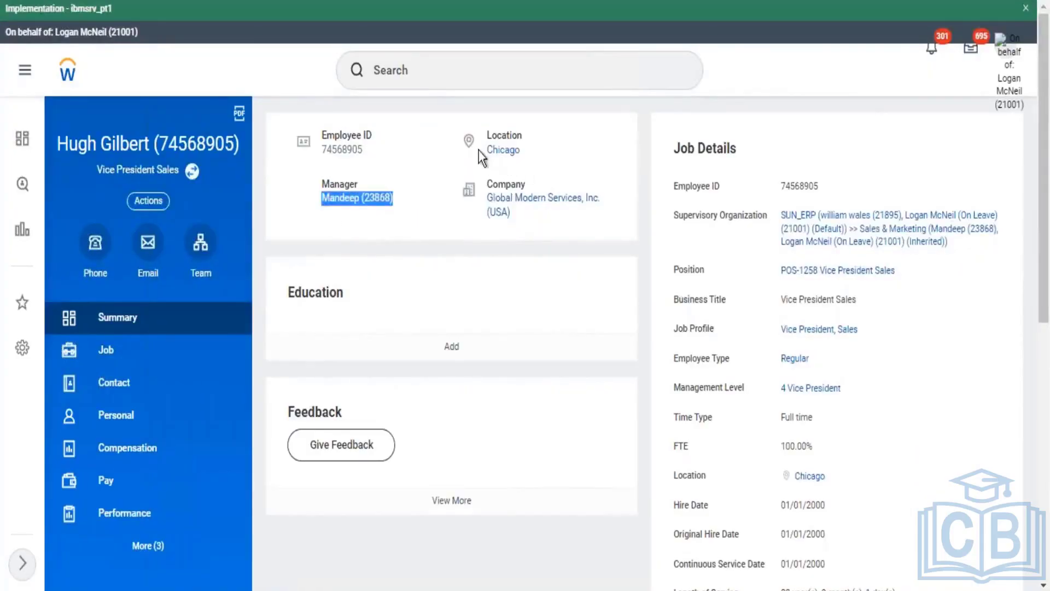
drag(529, 211, 486, 180)
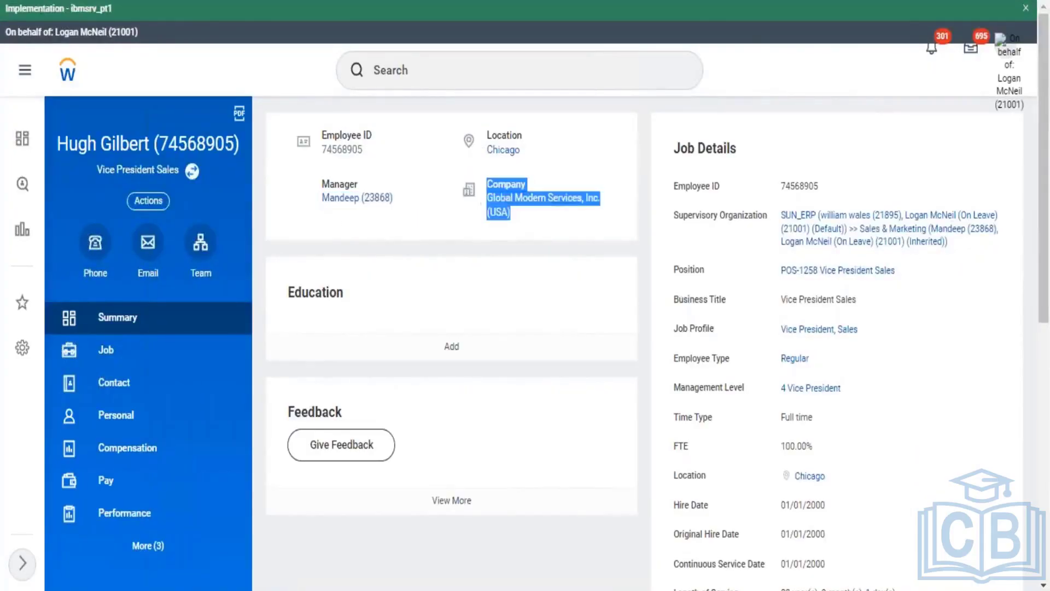
Step: Switch the profile back to the Vice President, Marketing (IA) position and check its manager, location and company details
mouse_move(192, 171)
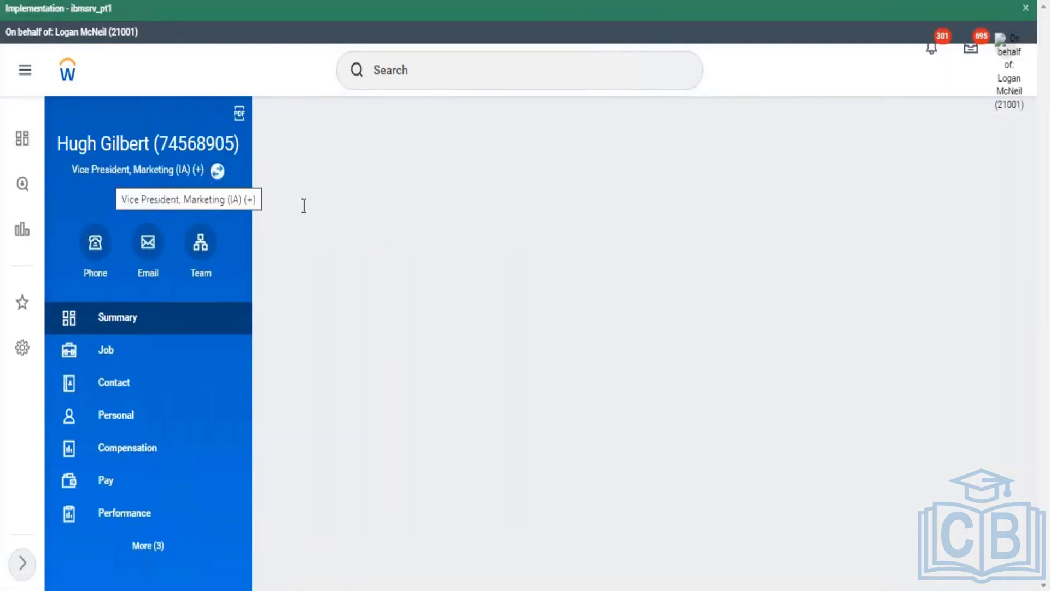
drag(365, 224, 403, 223)
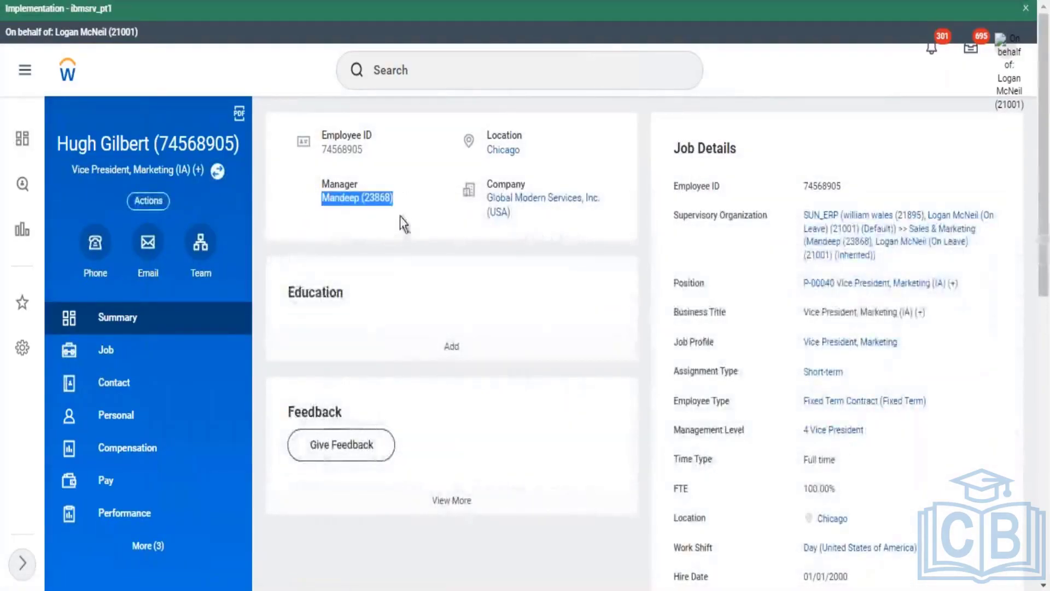
drag(536, 225, 316, 146)
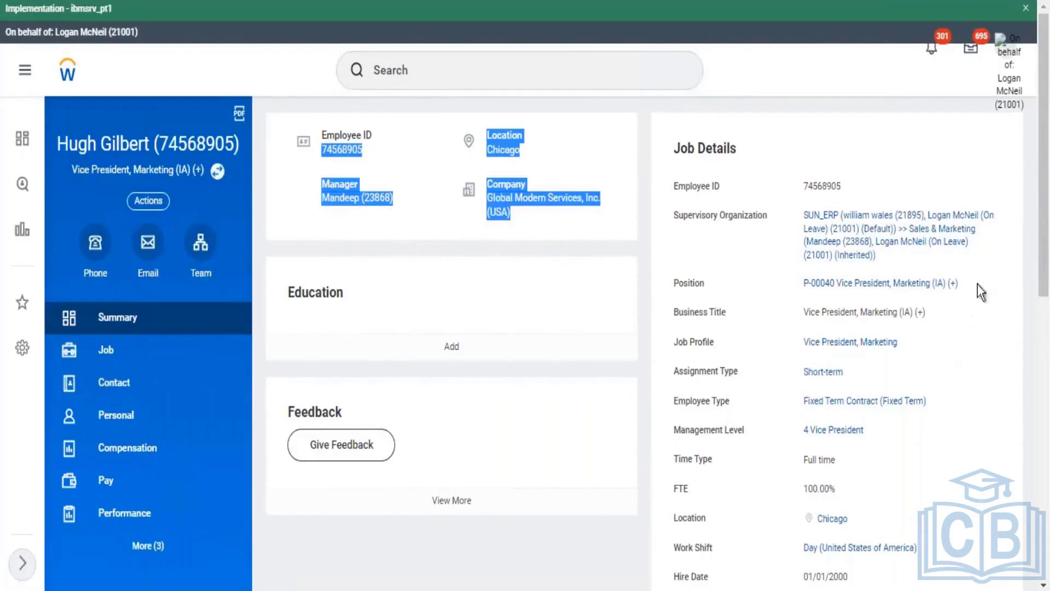
Step: Return to the Cloud found - all workers report and compare each worker's Position with the entries in All Positions / Jobs
key(alt+Left)
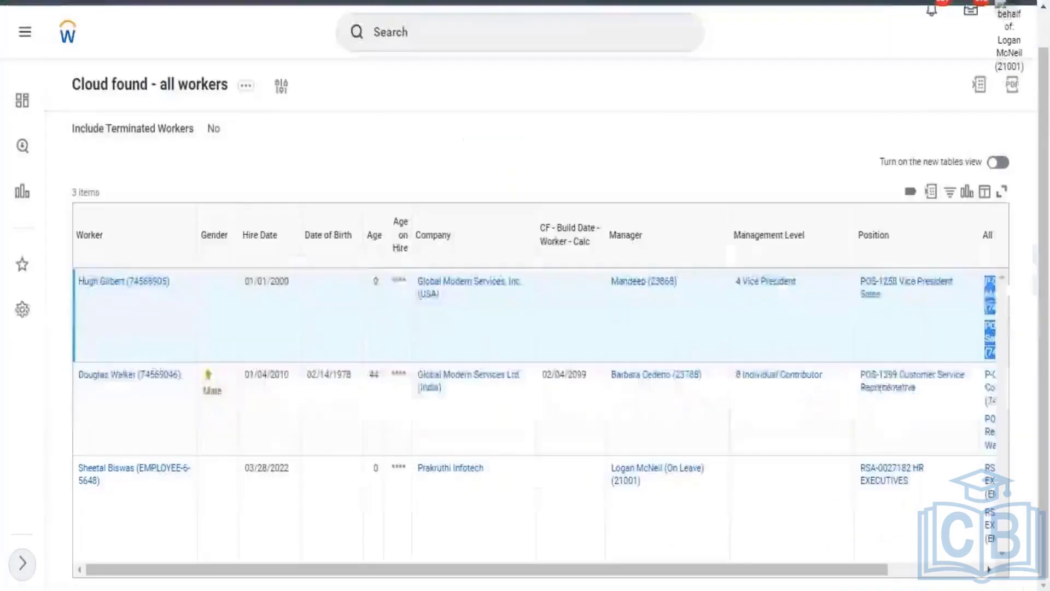
drag(792, 566, 887, 567)
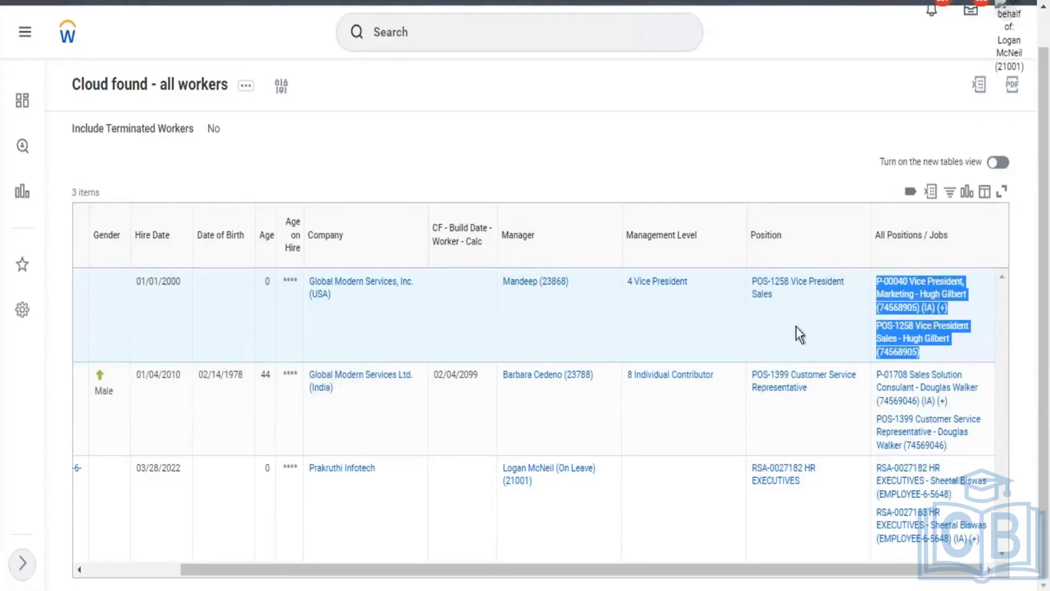
drag(797, 306, 743, 283)
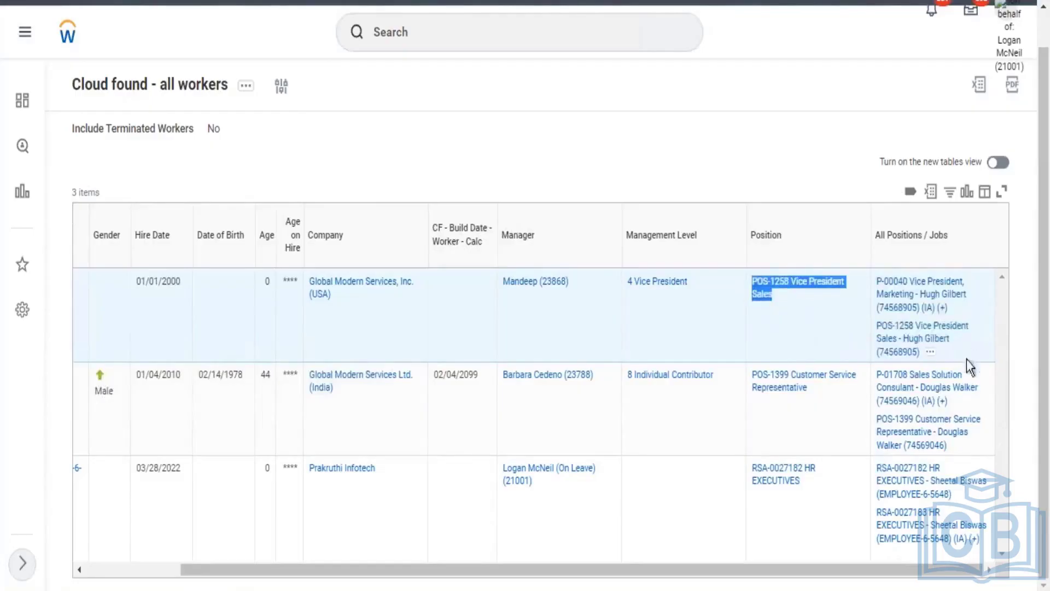
drag(979, 355, 876, 280)
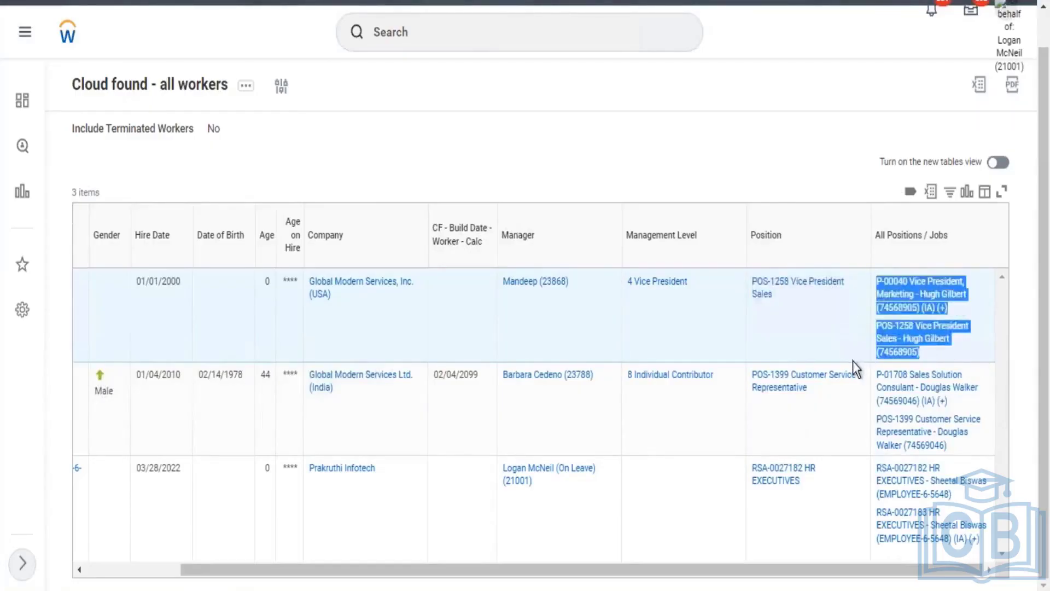
click(762, 150)
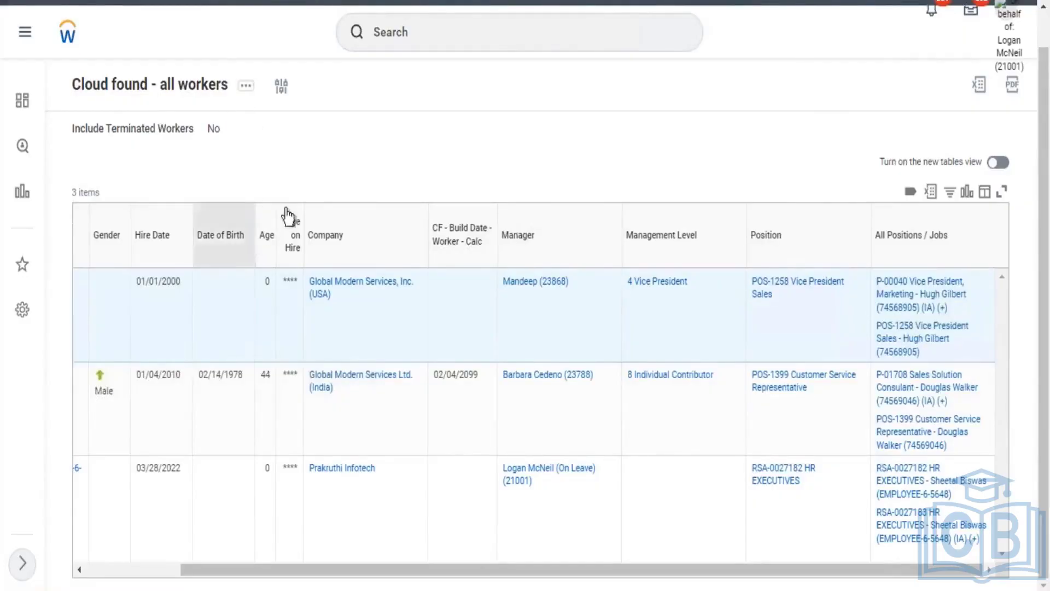
drag(793, 300, 754, 309)
drag(783, 486, 805, 166)
click(805, 166)
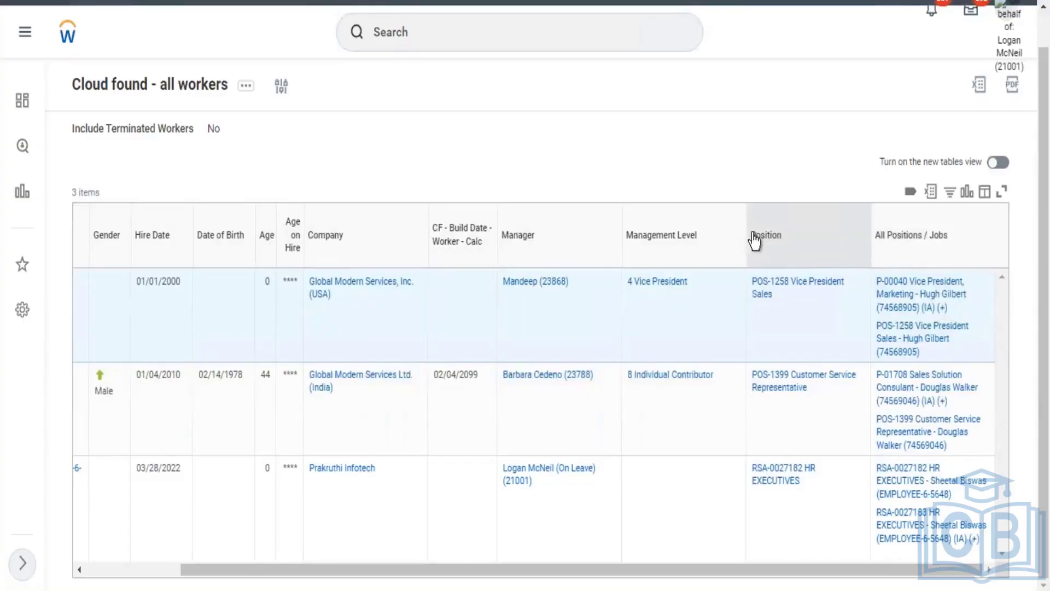
Step: Inspect the Position and All Positions / Jobs column headings, then close the column sort and filter options
double_click(773, 241)
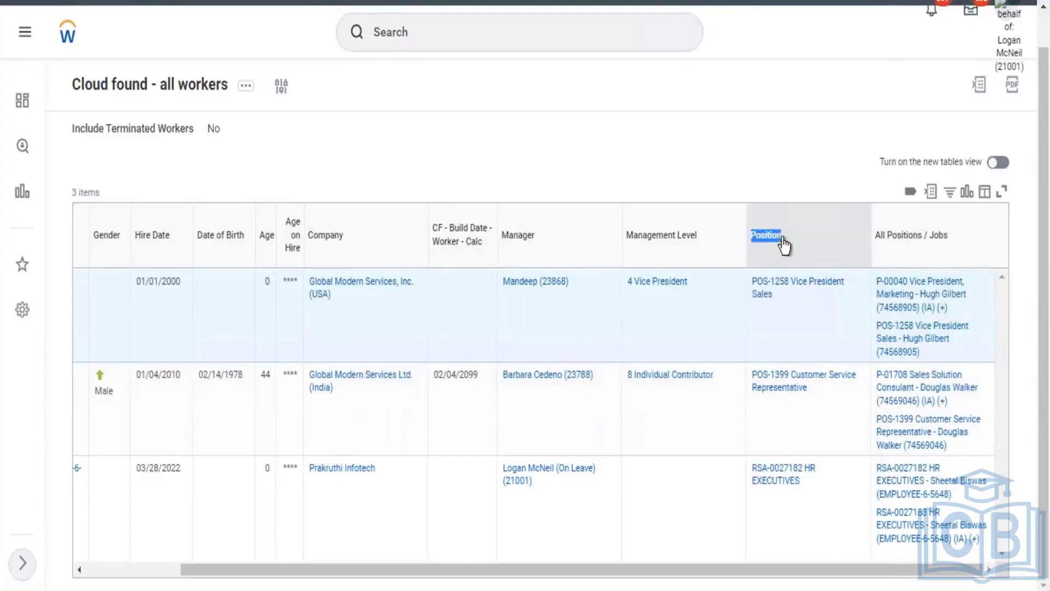
click(756, 245)
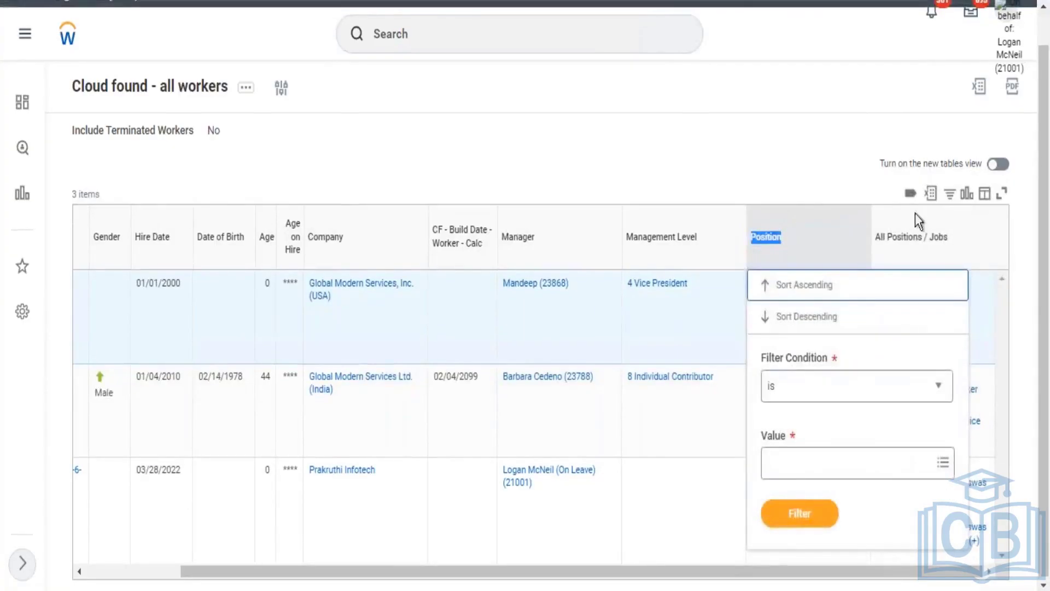
click(877, 235)
drag(875, 236, 957, 241)
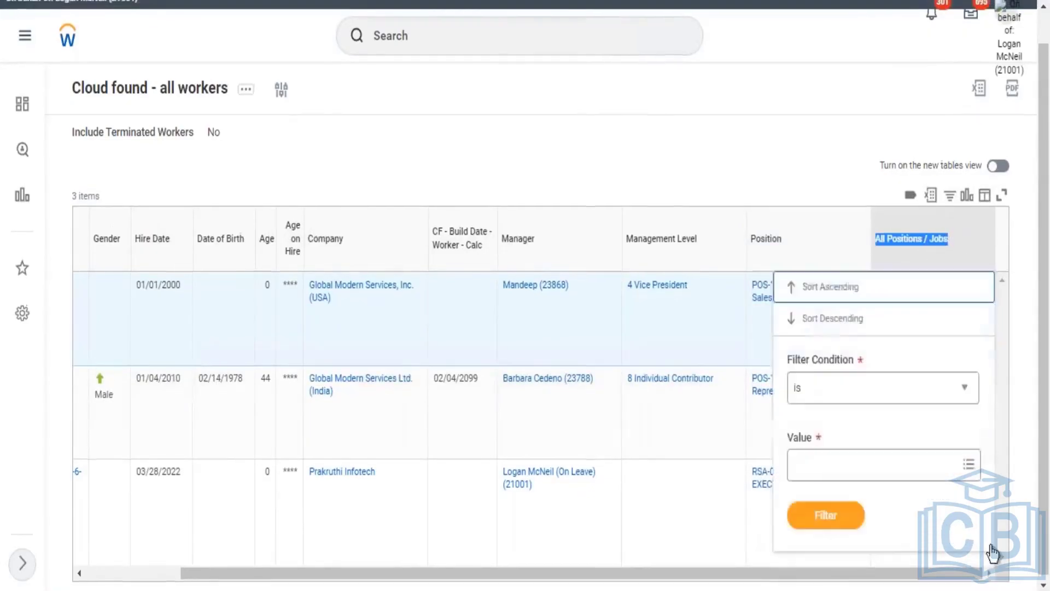
click(826, 180)
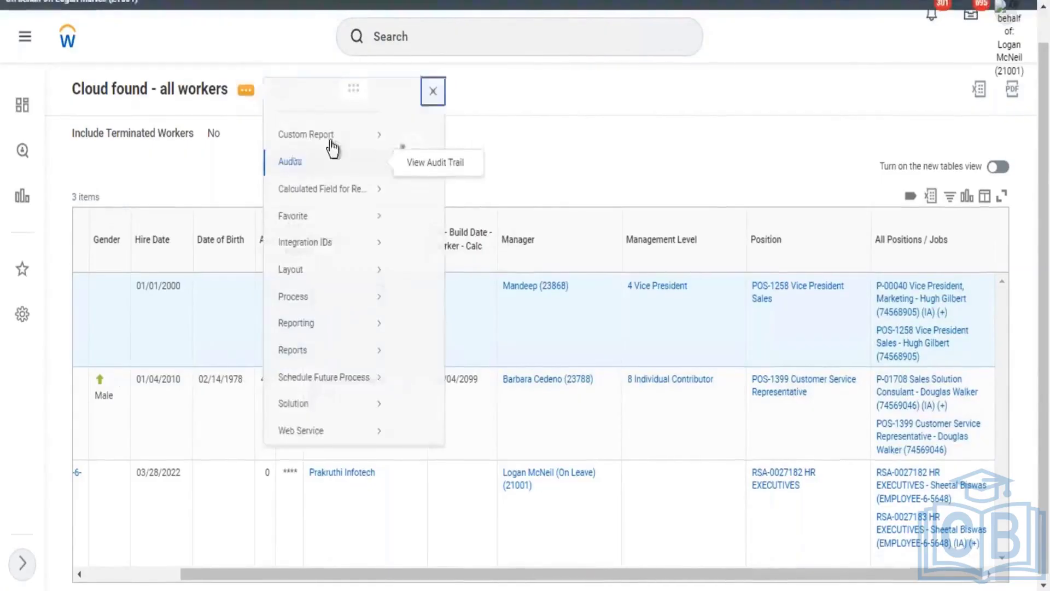
Step: Open the Cloud found - all workers report definition for editing and review its instance filter conditions
mouse_move(329, 150)
click(499, 176)
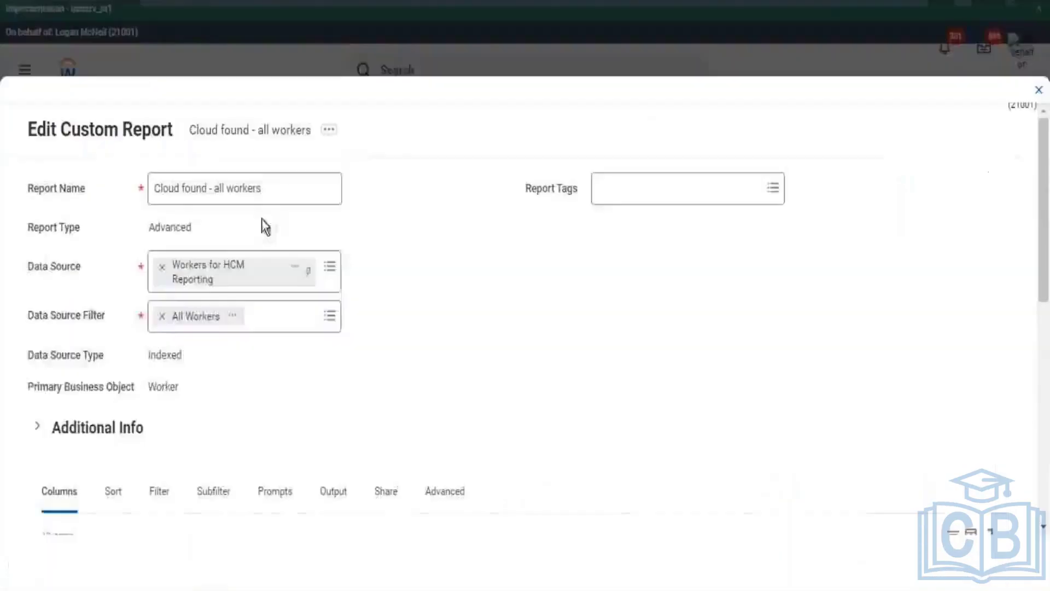
scroll(261, 361, down, 3)
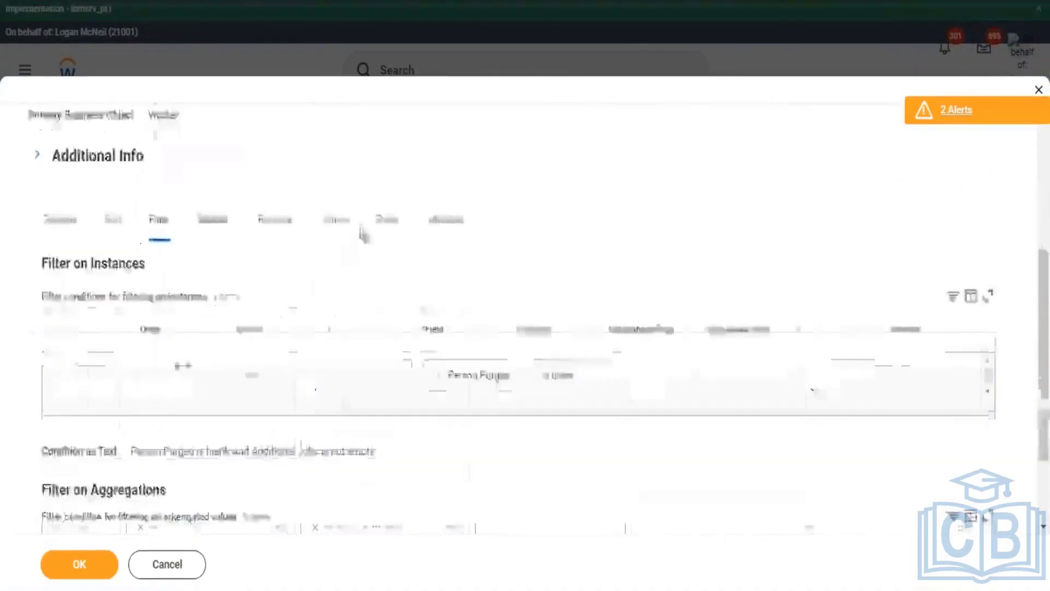
click(79, 372)
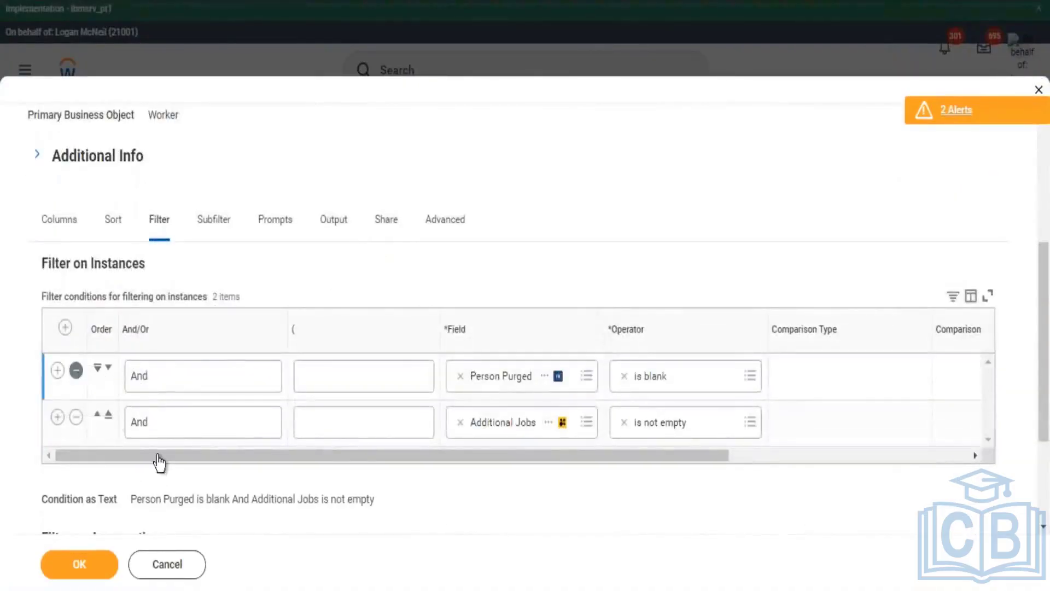
Step: Save the report definition, rerun the report without prompt values and review the All Positions / Jobs column
click(119, 570)
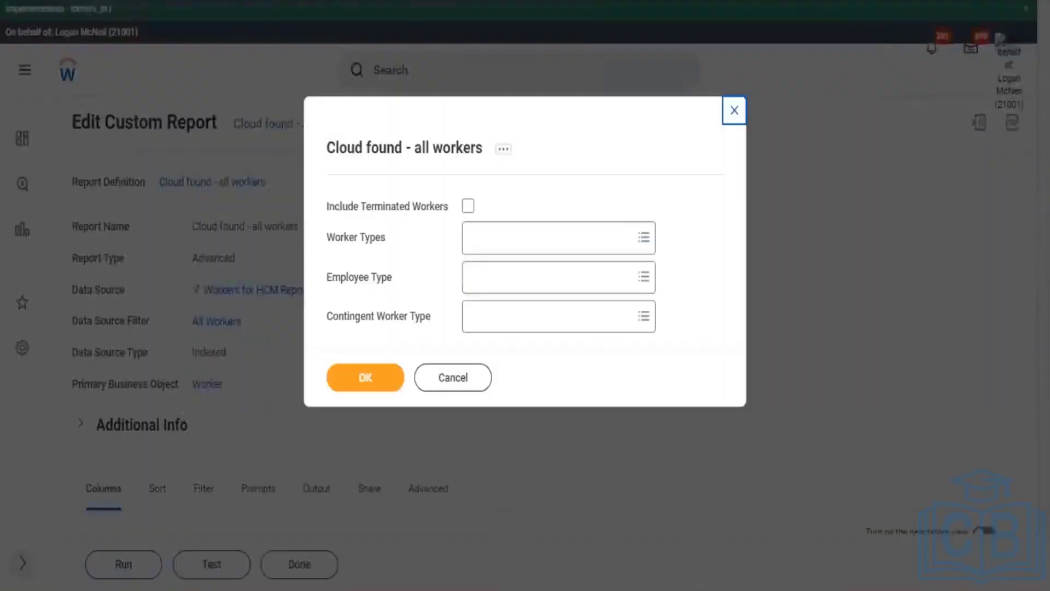
click(382, 382)
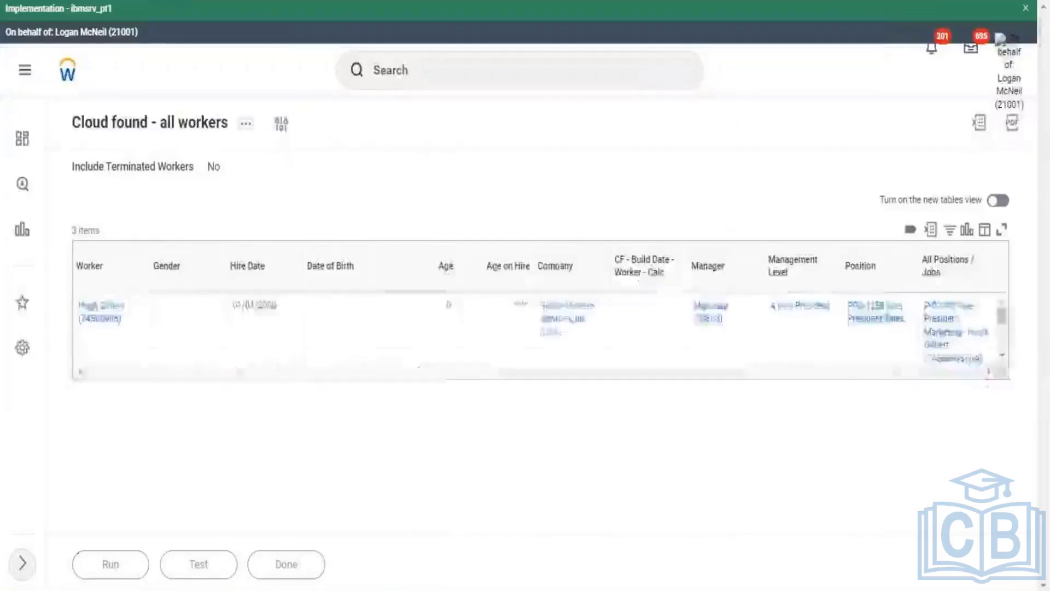
scroll(134, 274, down, 1)
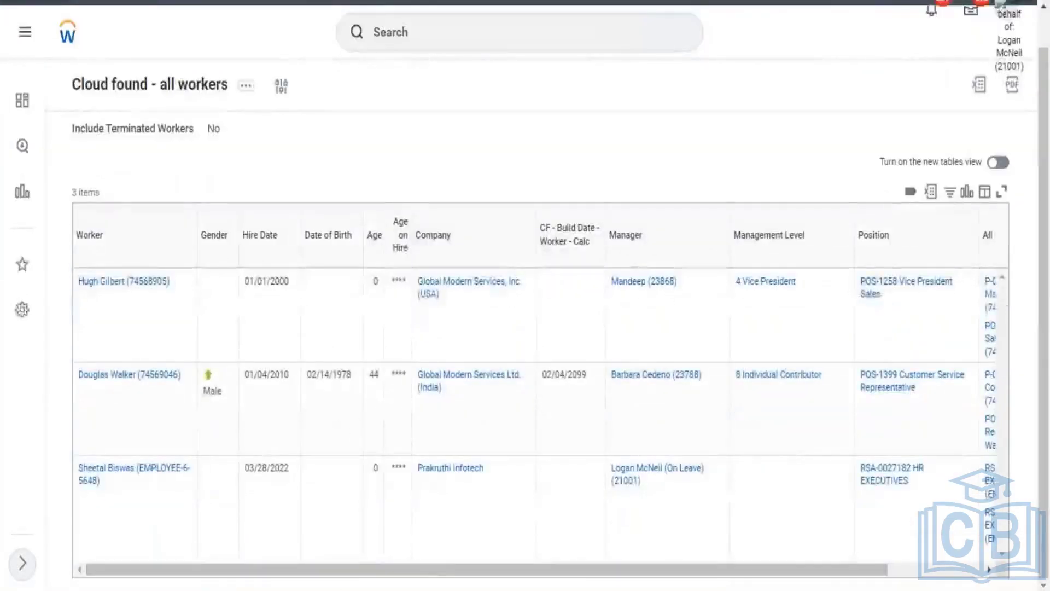
drag(556, 579, 1012, 544)
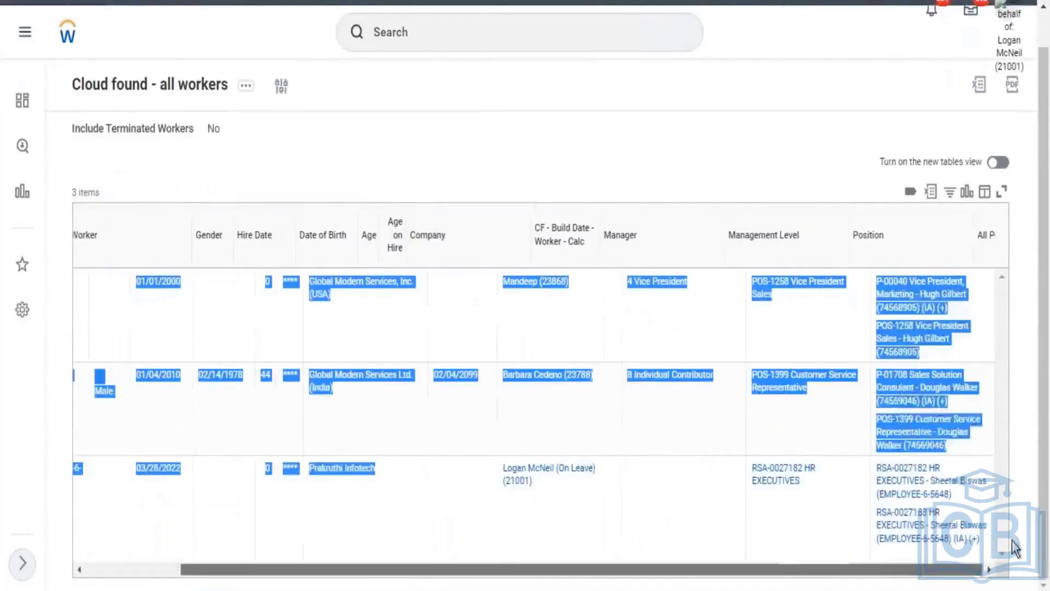
click(799, 548)
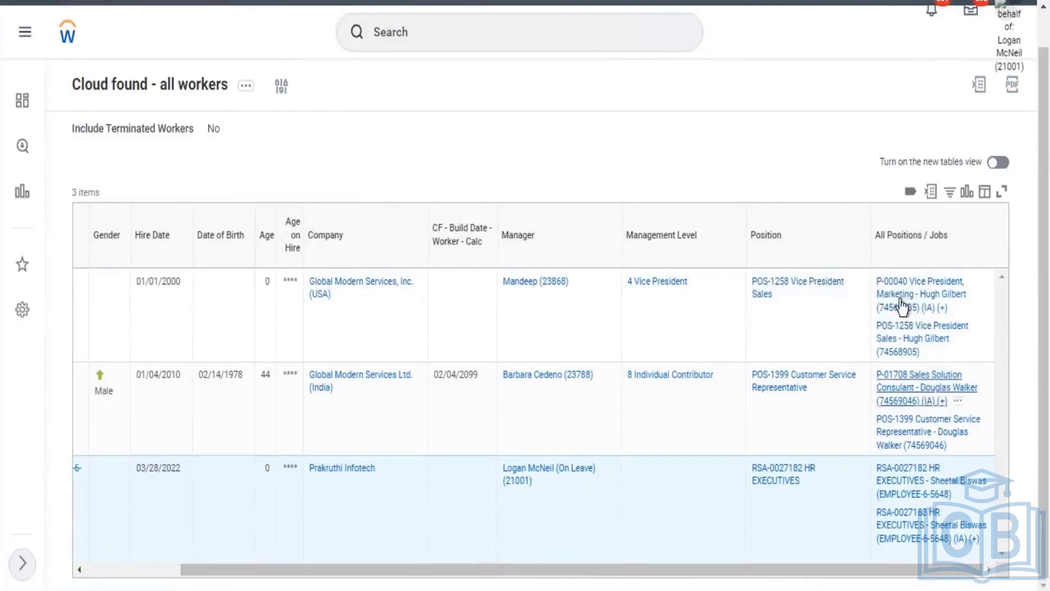
mouse_move(955, 370)
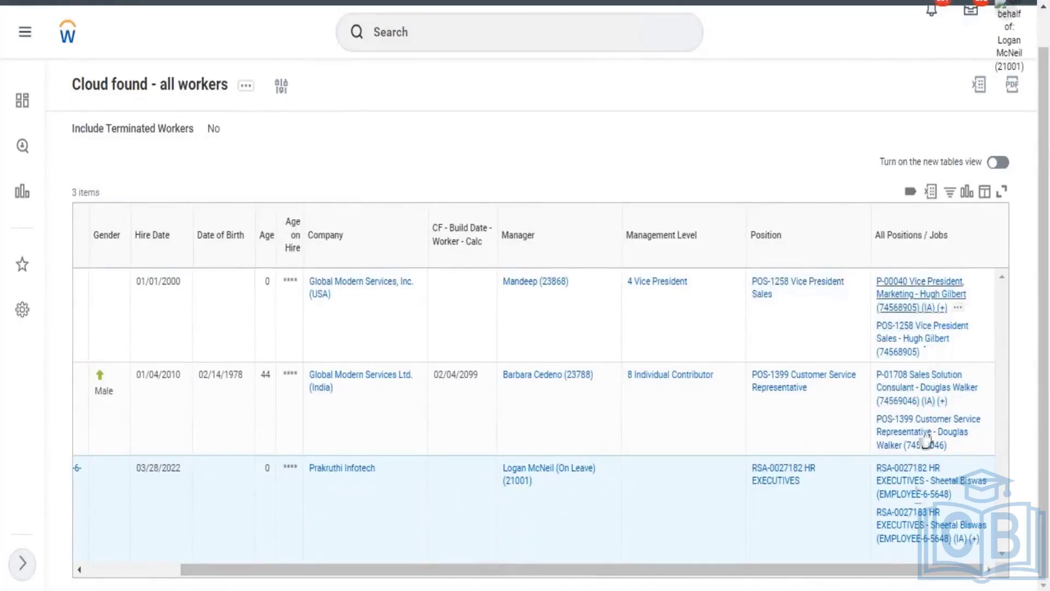
mouse_move(923, 529)
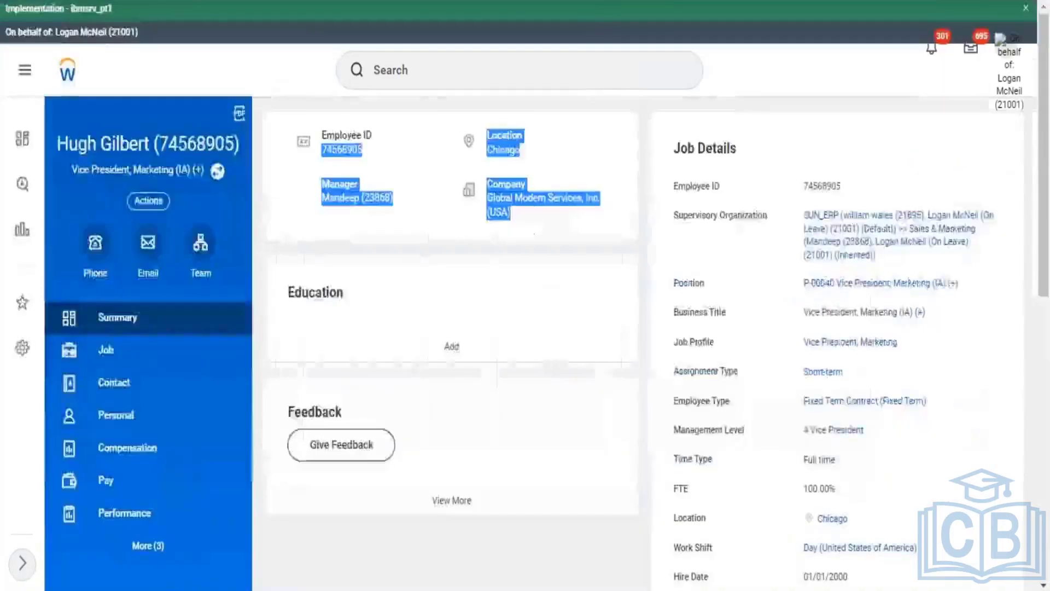
Step: Start a new calculated field and set its function to Extract Single Instance
click(438, 73)
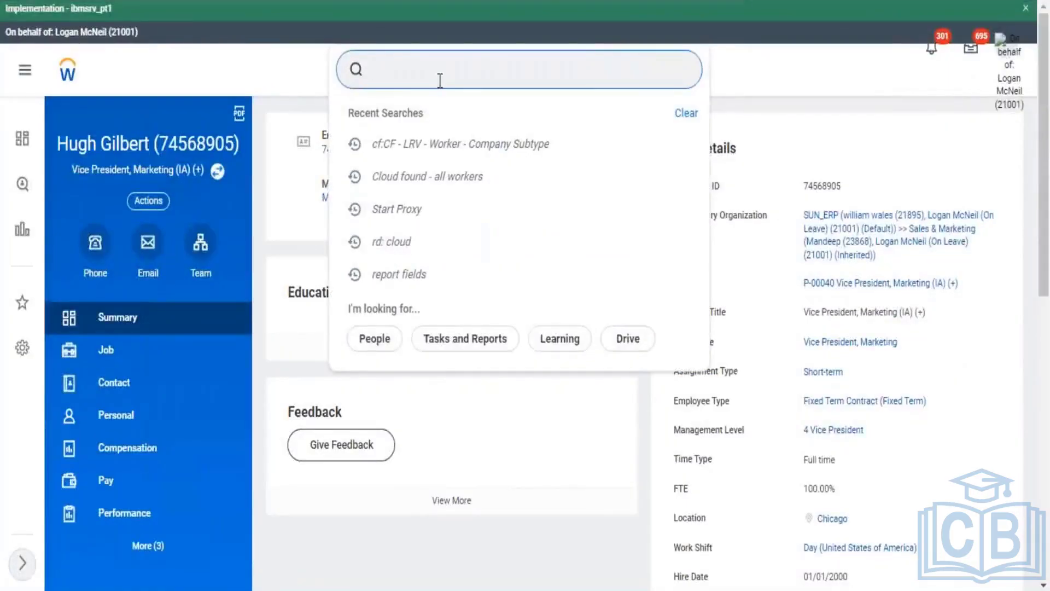
text(create calc field)
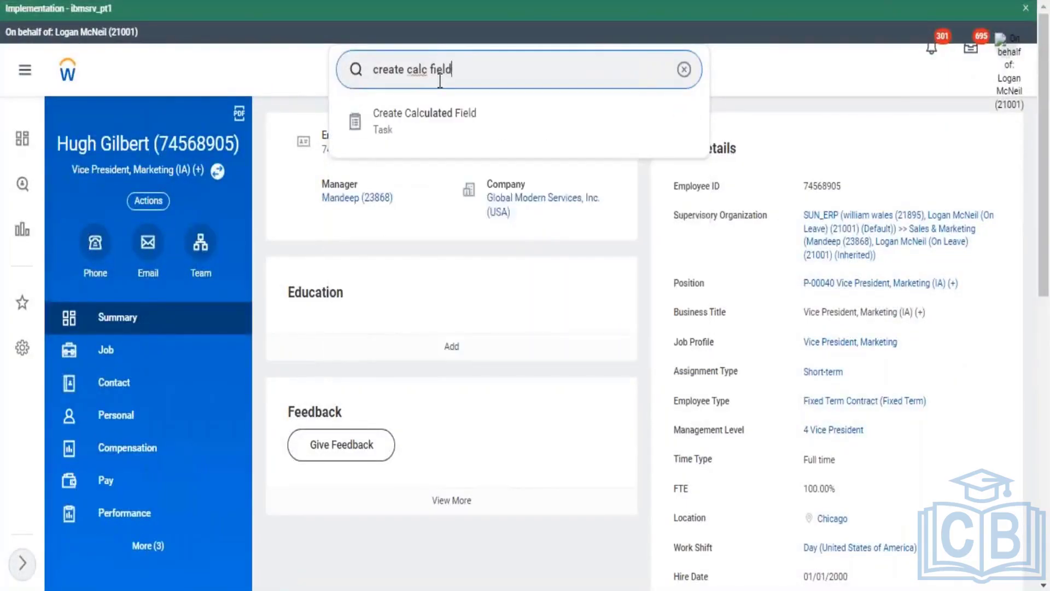
key(Down)
key(Return)
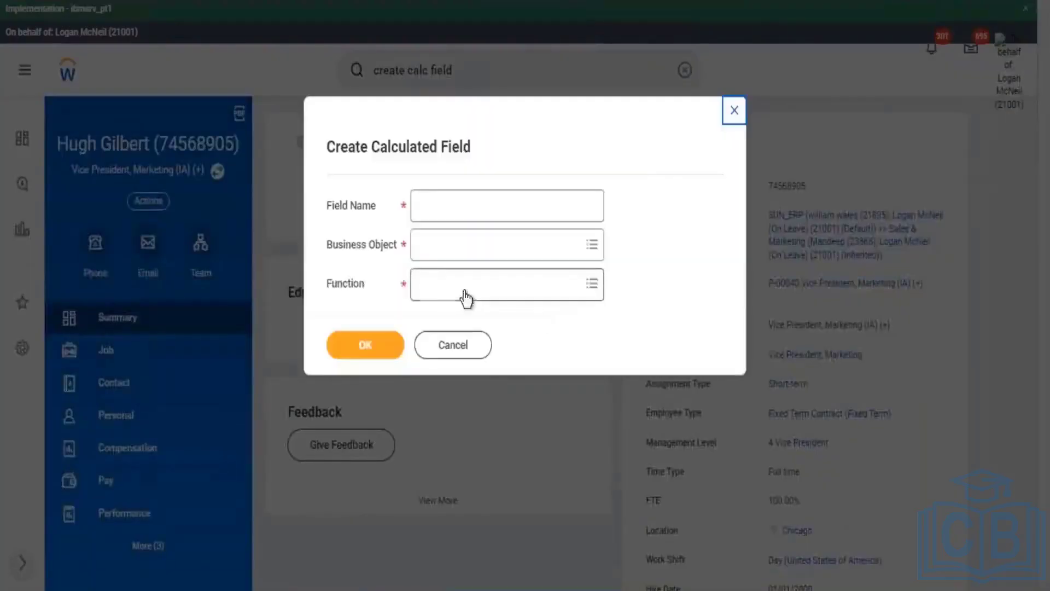
click(466, 298)
text(single)
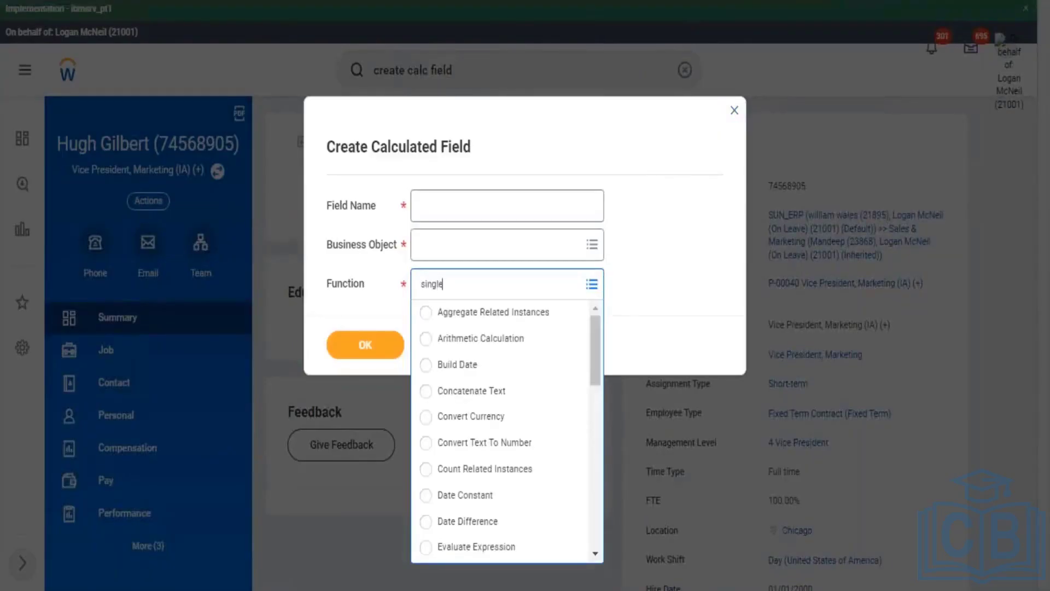
key(Return)
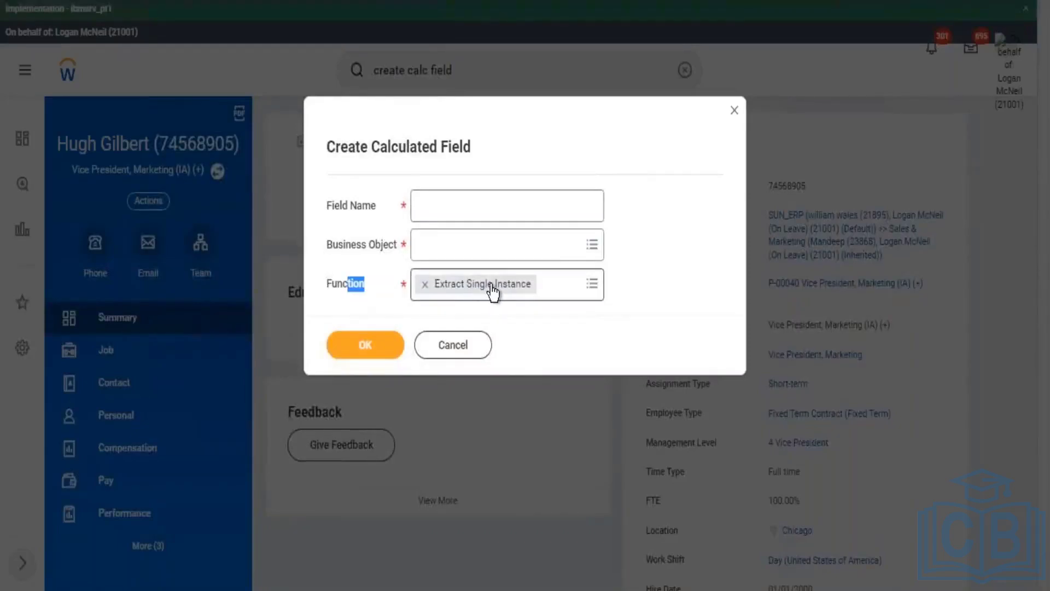
Step: Set the business object to Worker, name the field CF - ESI - Worker - IA Position and continue to its calculation settings
key(shift+Tab)
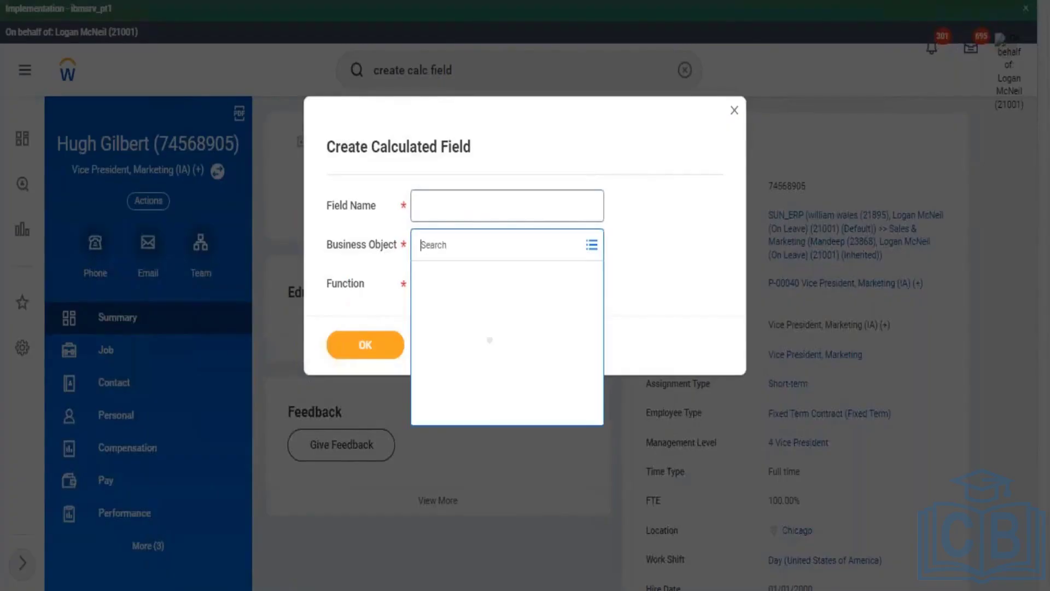
text(w0rk)
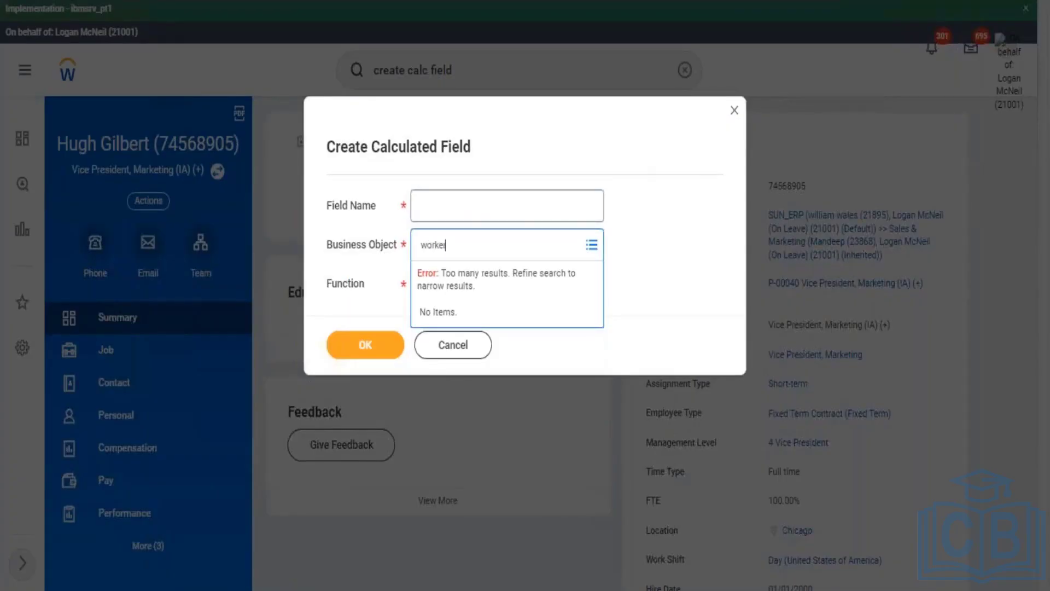
key(Return)
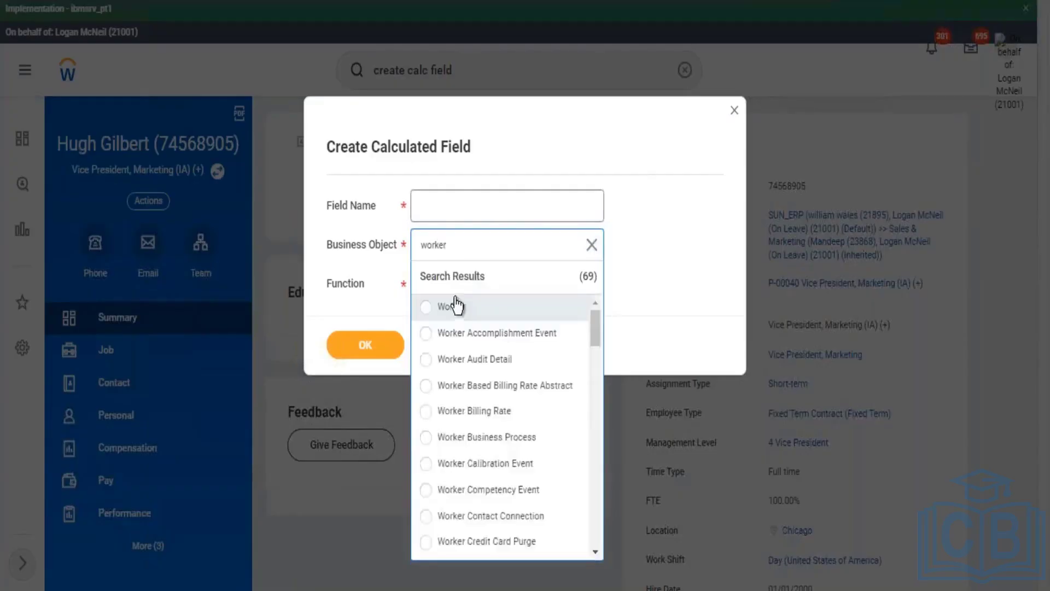
click(457, 304)
click(443, 208)
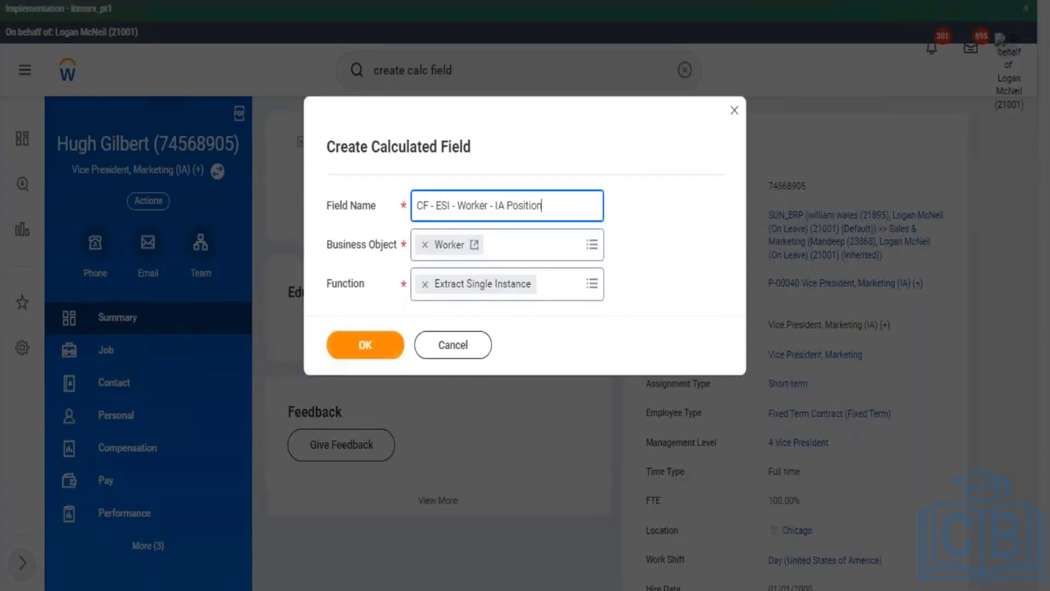
click(361, 345)
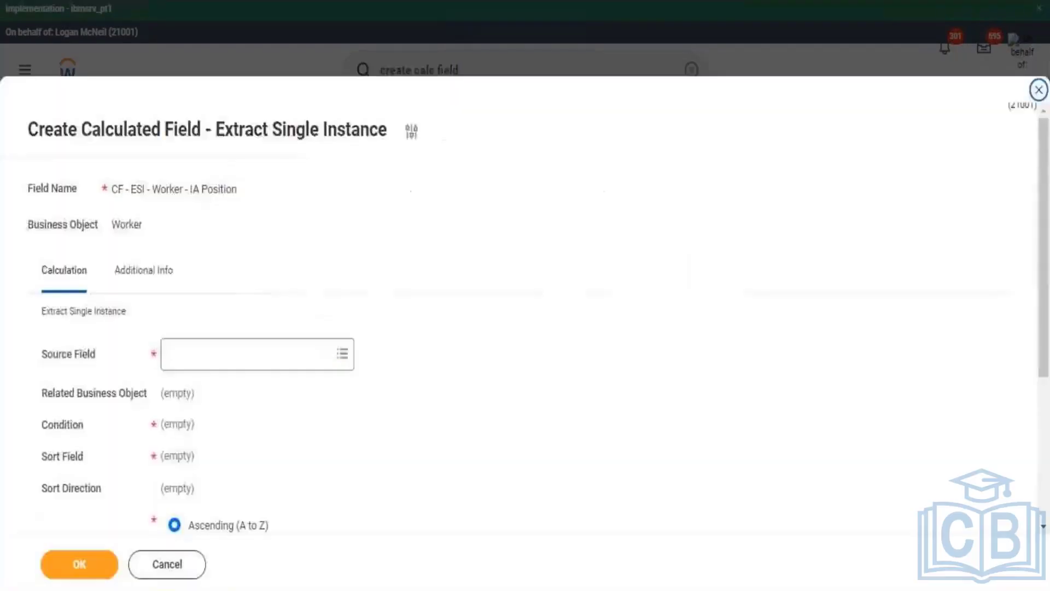
Step: Copy the All Positions / Jobs heading from the workers report and choose that field as the source field
drag(43, 354, 98, 354)
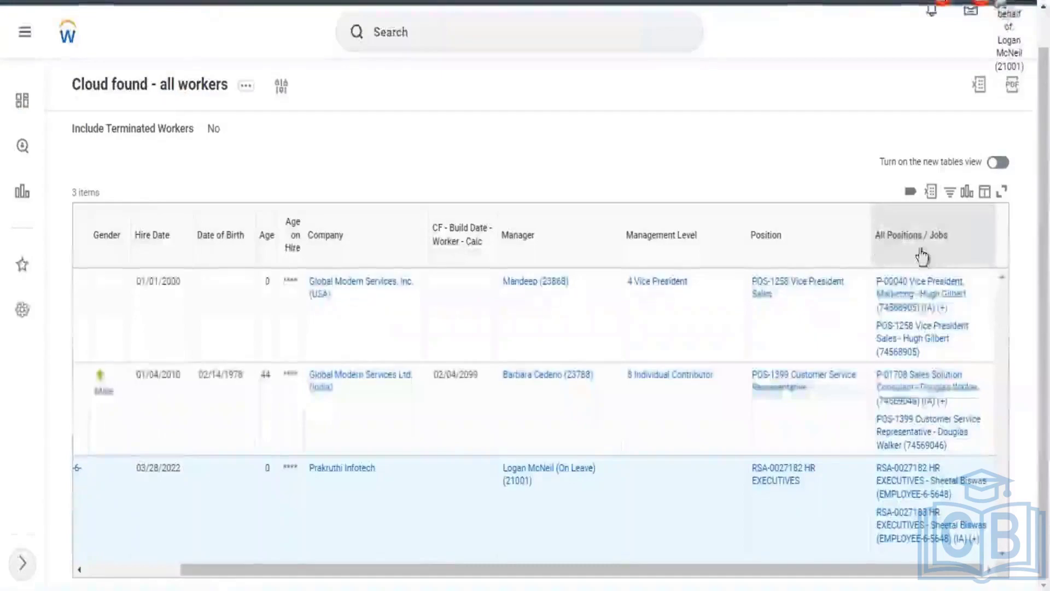
triple_click(943, 249)
drag(943, 249, 956, 250)
key(ctrl+c)
click(956, 250)
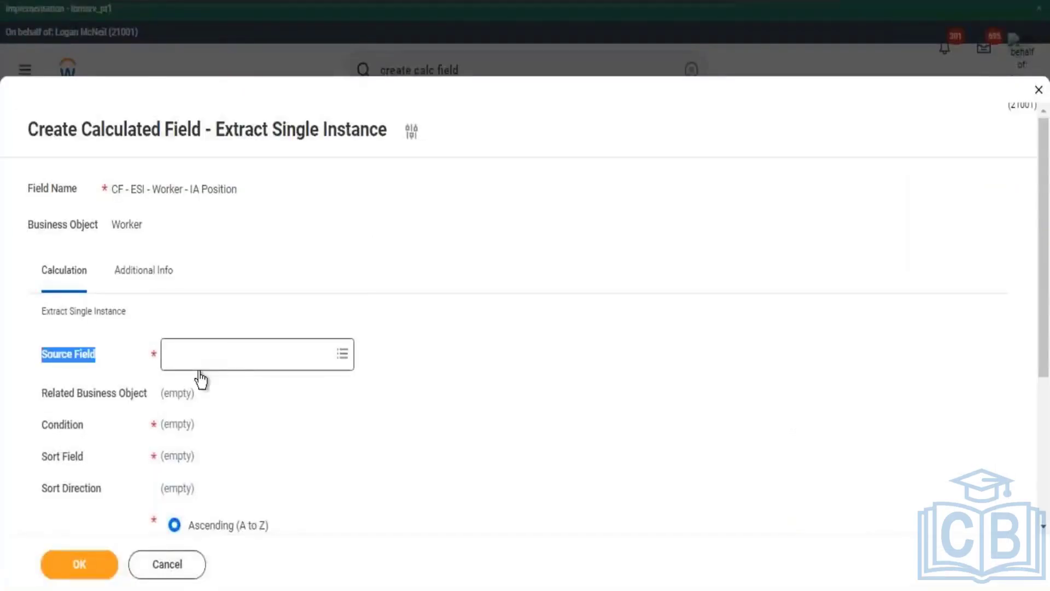
click(235, 359)
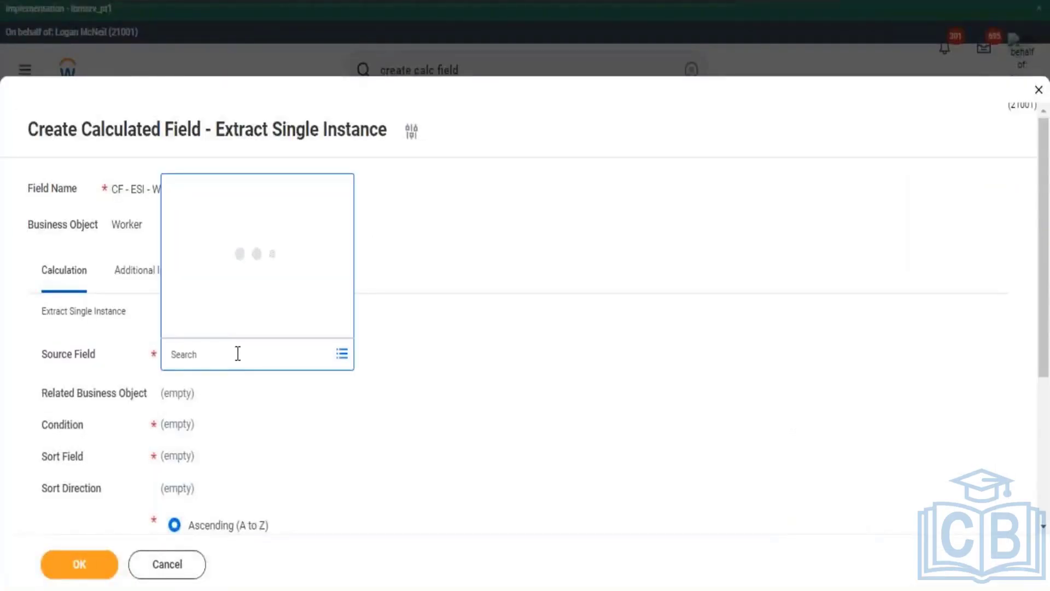
key(ctrl+v)
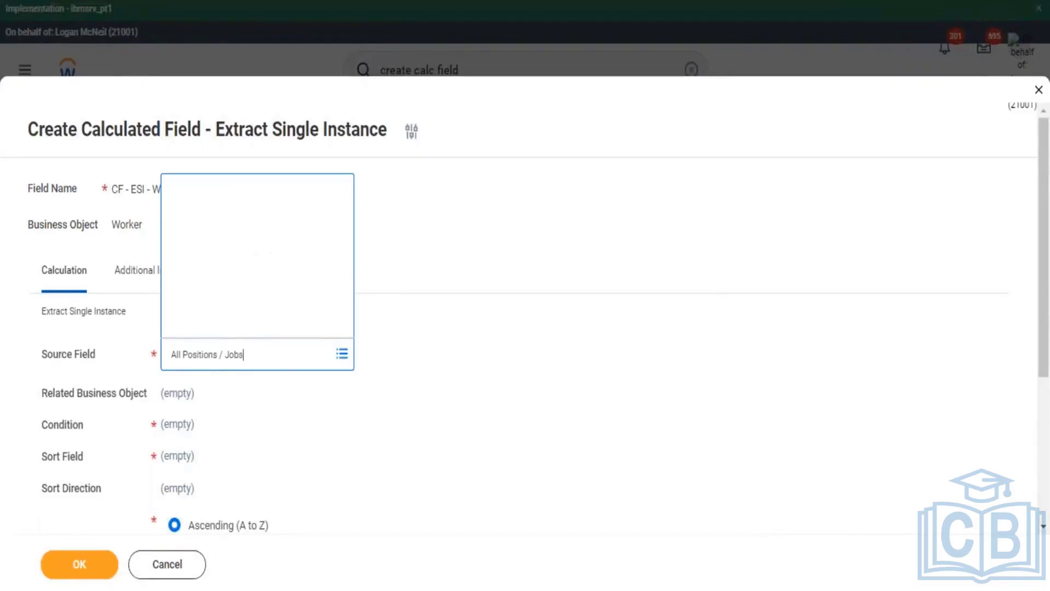
key(Return)
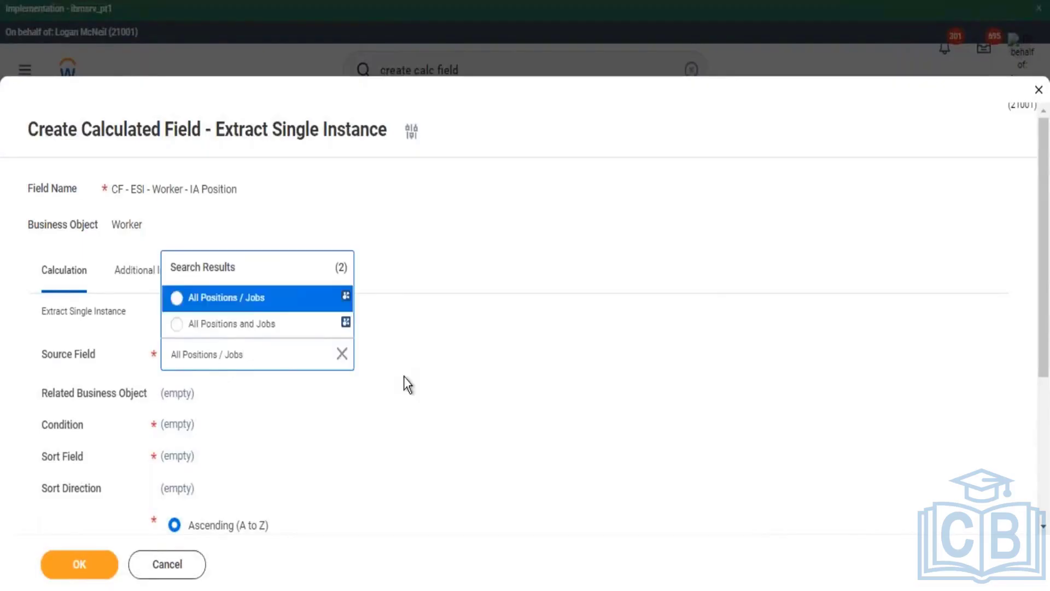
click(246, 305)
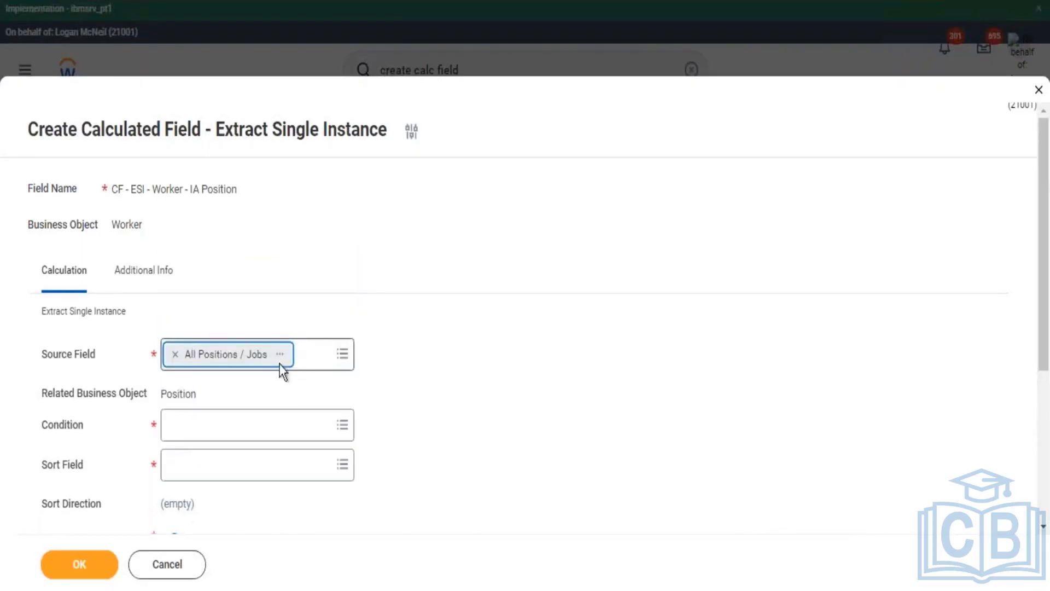
Step: Clear the source field, review the description of All Positions and Jobs, and choose All Positions / Jobs again
key(BackSpace)
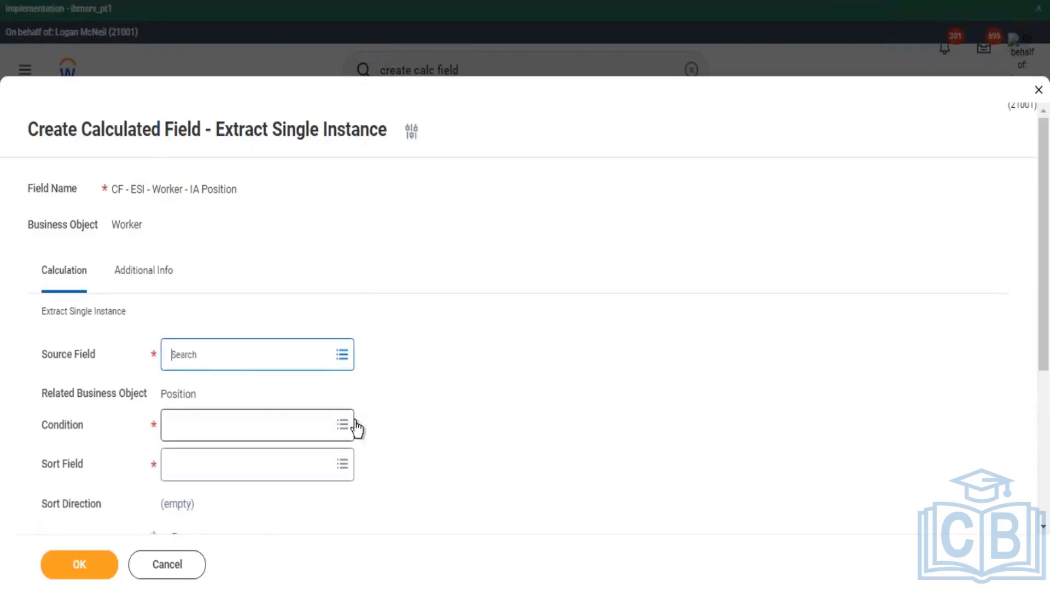
key(ctrl+v)
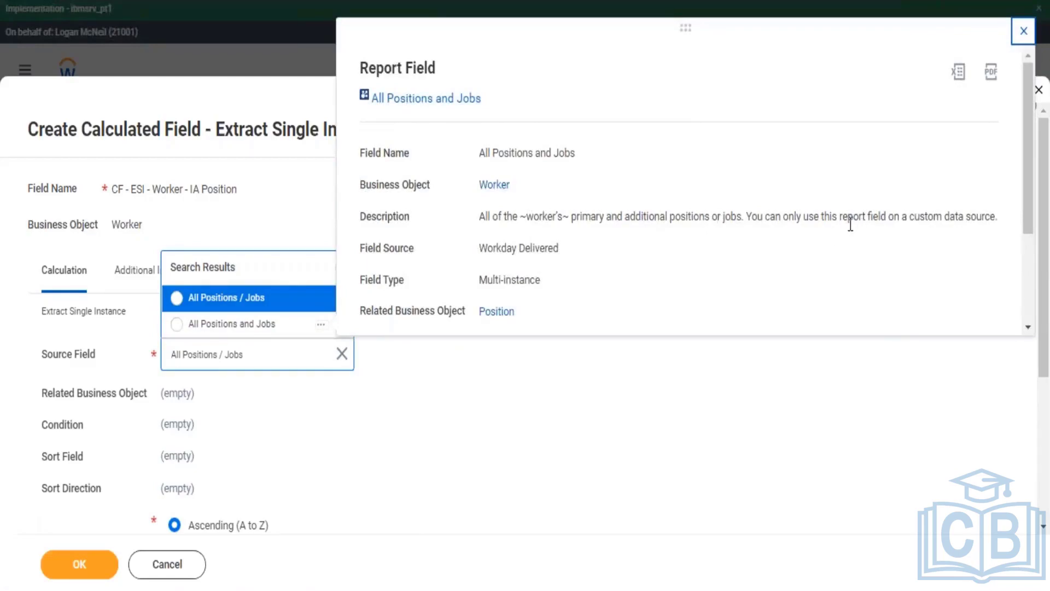
drag(997, 217, 506, 217)
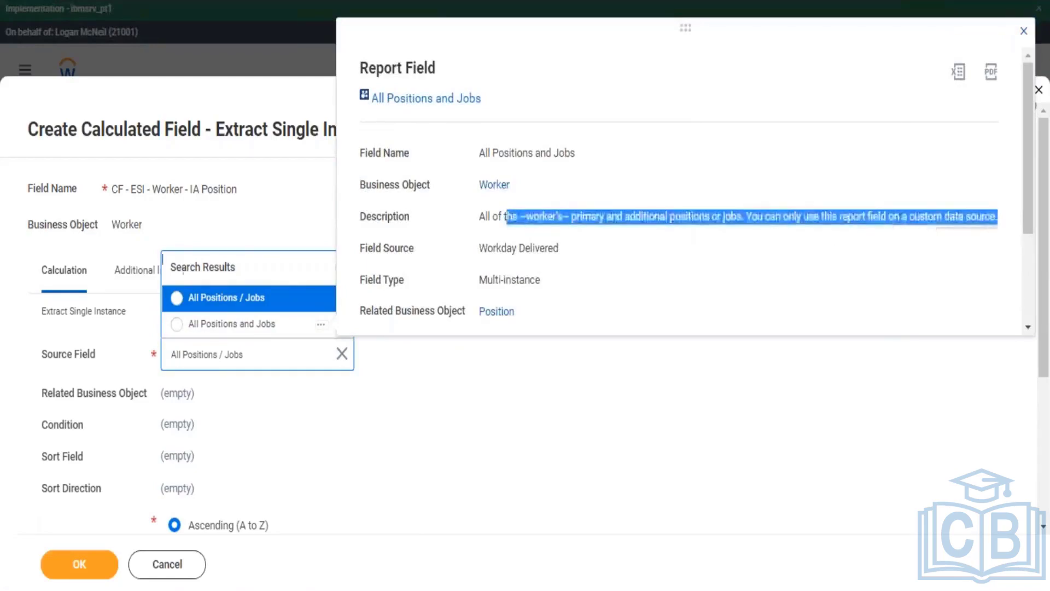
click(237, 310)
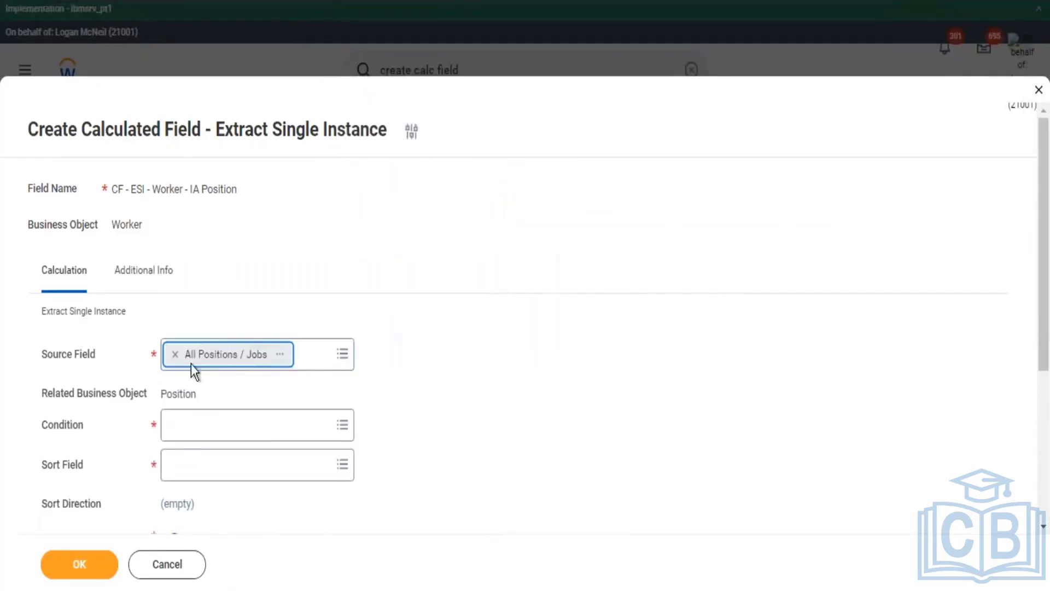
Step: Review the report field details of All Positions / Jobs, including its field type and related business object, and close them
scroll(286, 338, down, 2)
click(280, 263)
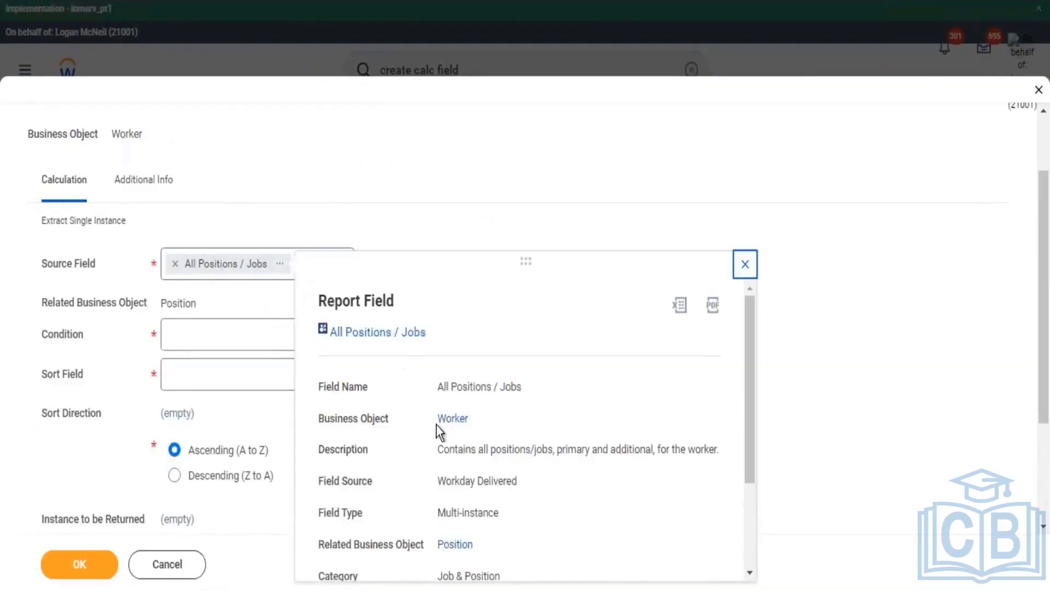
scroll(438, 383, down, 2)
scroll(432, 333, up, 2)
drag(443, 331, 334, 347)
scroll(492, 410, down, 2)
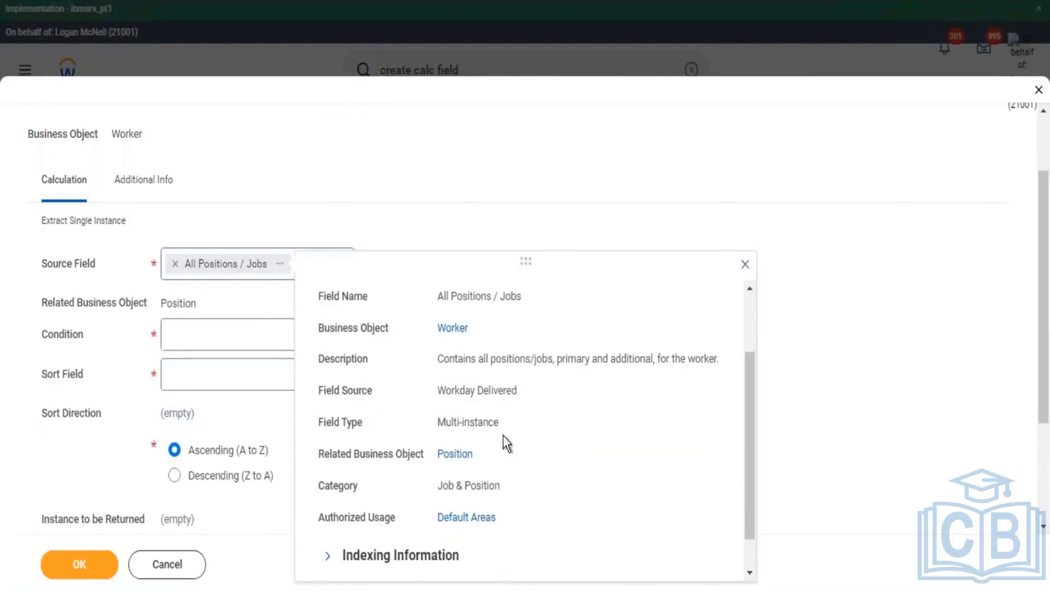
double_click(455, 452)
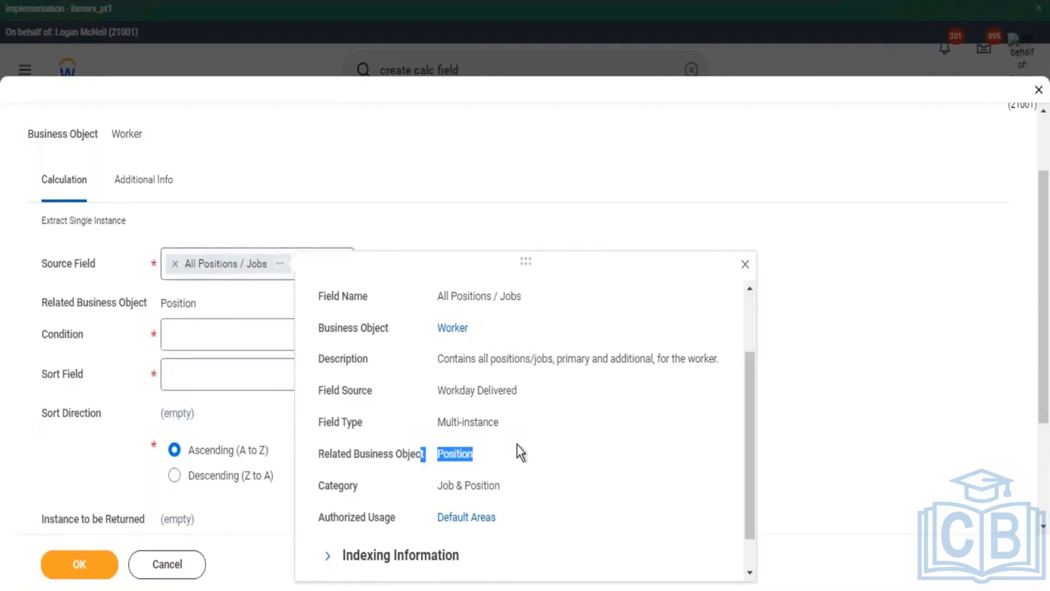
scroll(527, 444, up, 2)
click(503, 548)
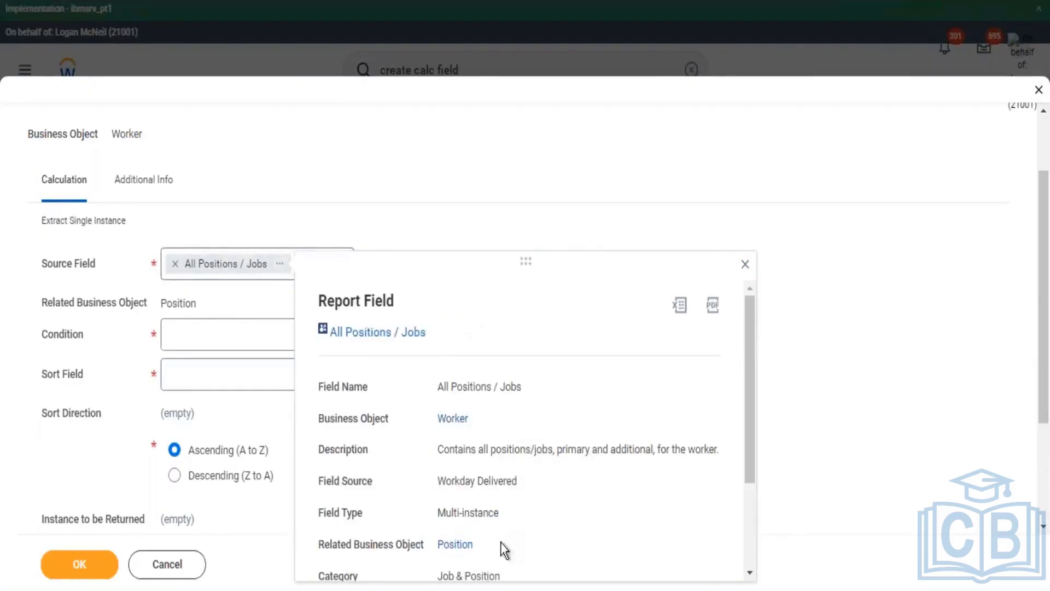
click(746, 265)
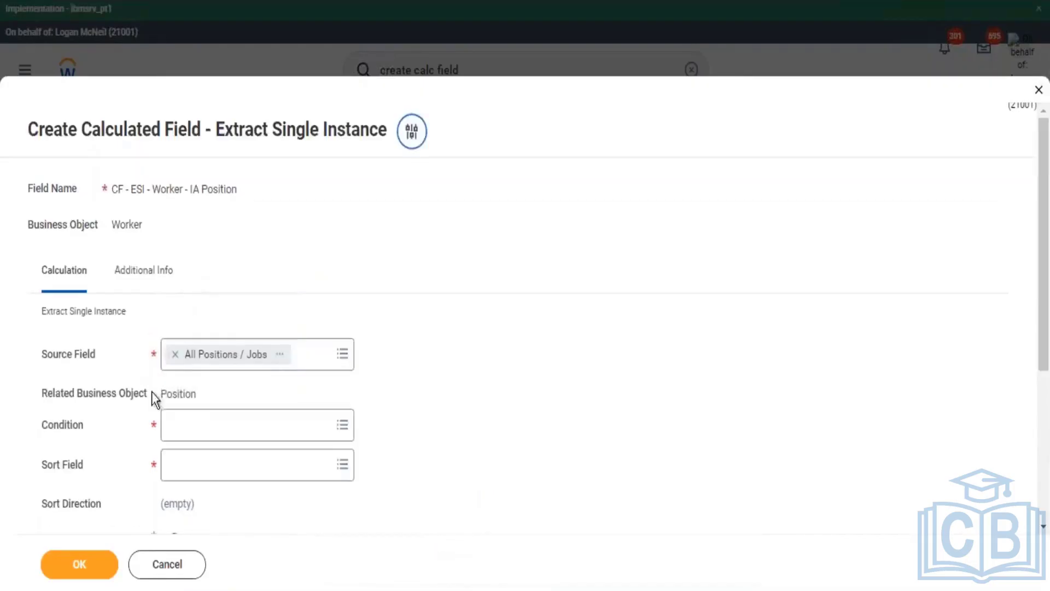
Step: Examine the related business object and condition settings, and inspect the IA entries under All Positions / Jobs in the workers report
scroll(164, 383, down, 2)
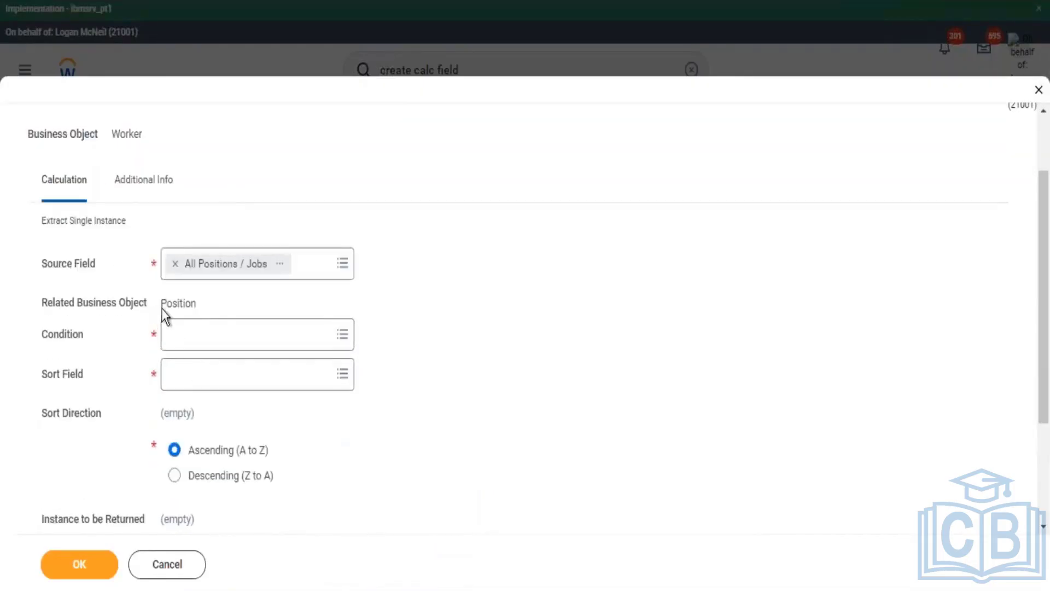
drag(162, 310, 197, 304)
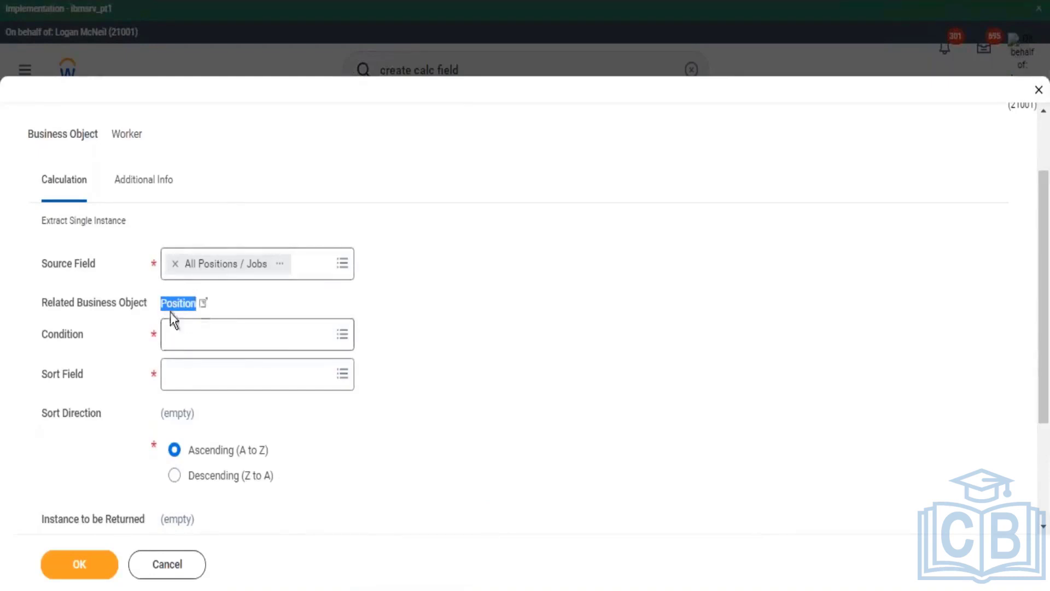
drag(33, 304, 139, 302)
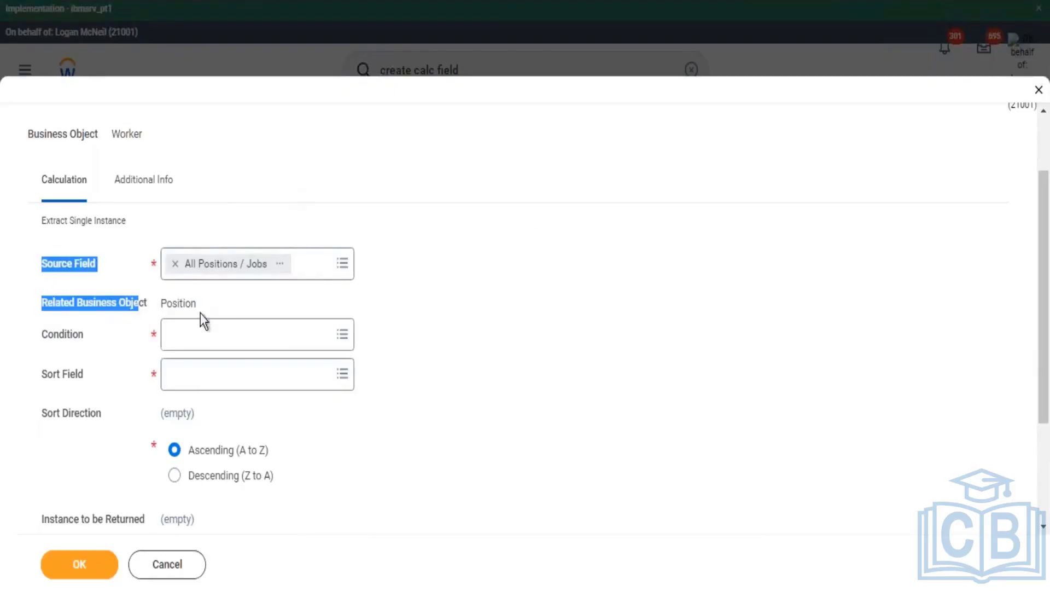
click(60, 340)
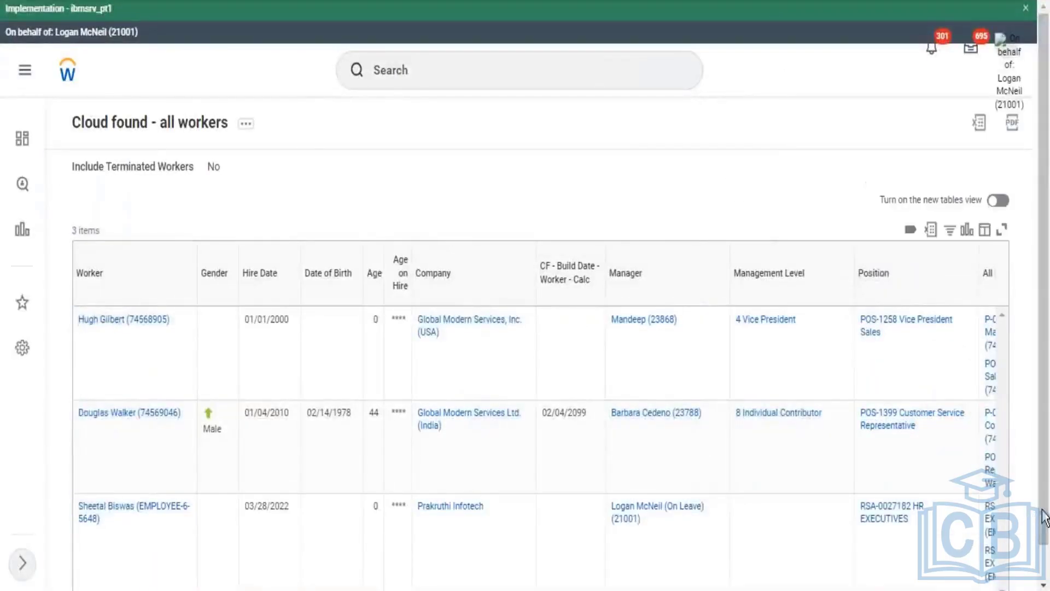
scroll(1041, 577, down, 1)
drag(813, 574, 966, 574)
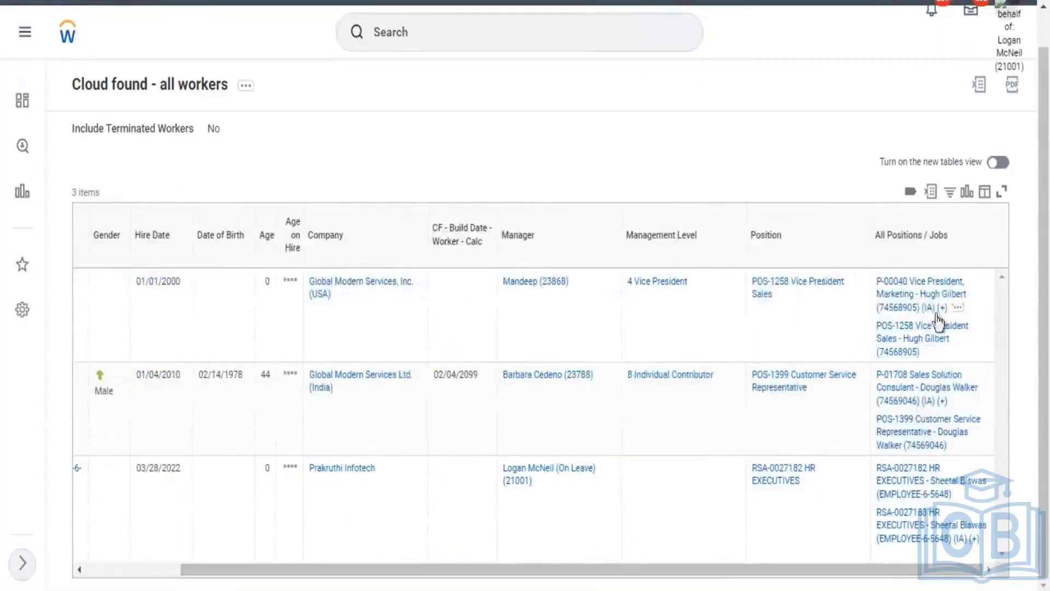
drag(910, 314, 887, 300)
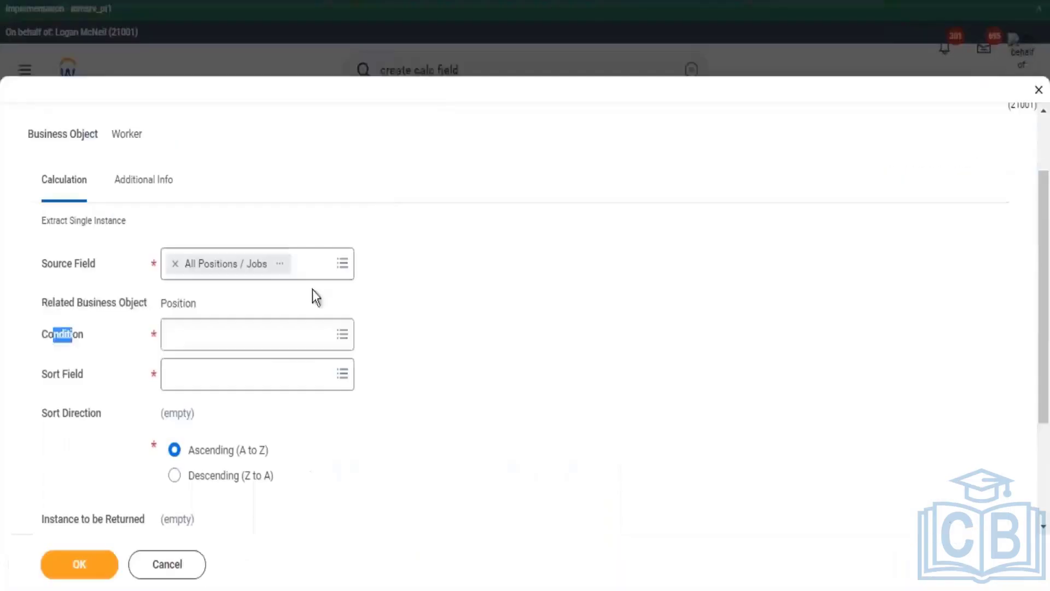
Step: Search the condition fields for "interna", review the report field details of Is International Assignment, and choose it as the condition
click(253, 332)
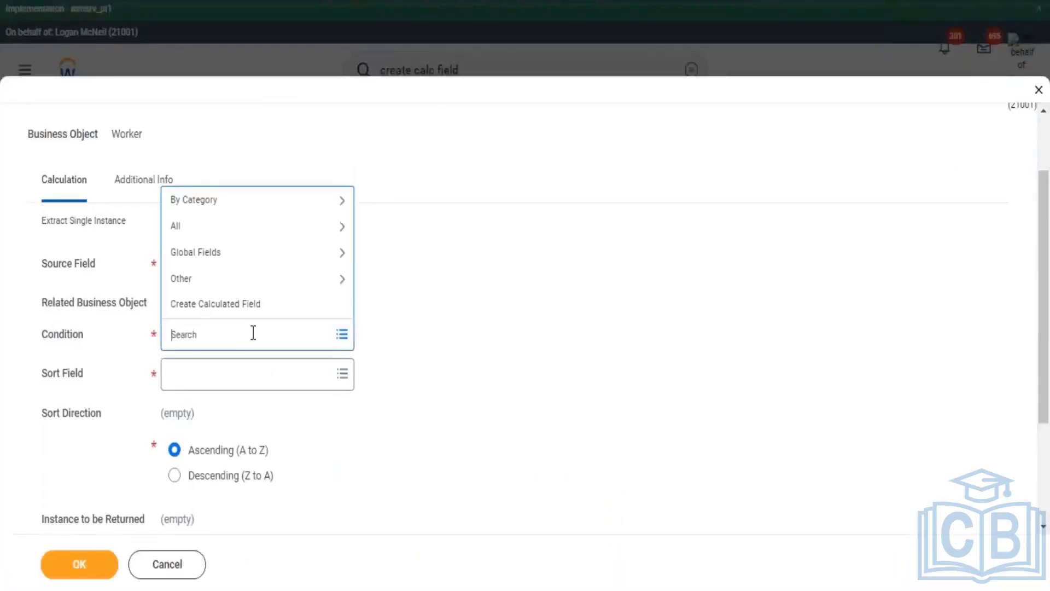
text(internal)
key(BackSpace)
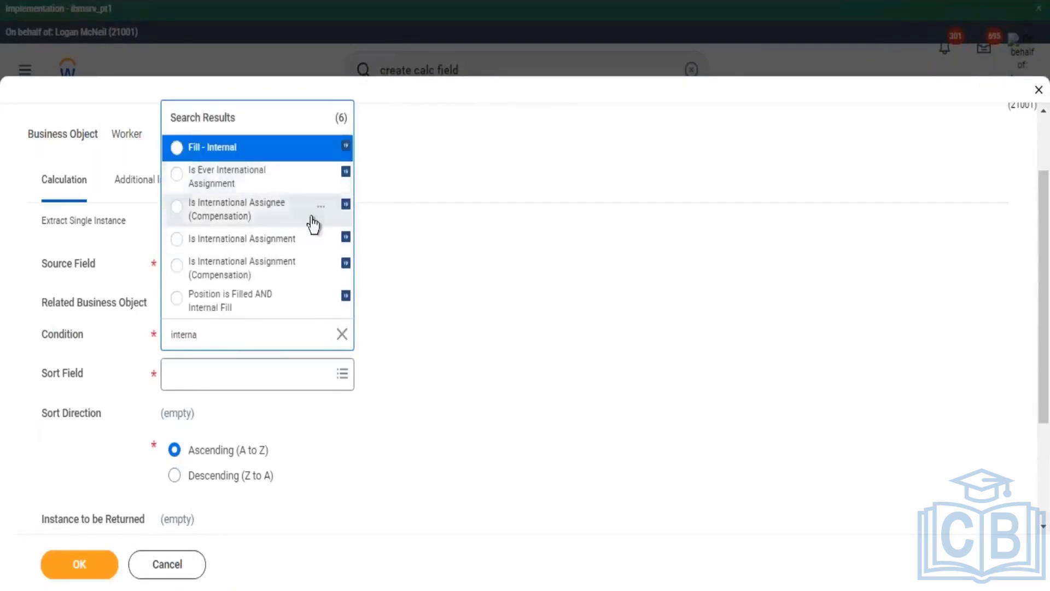
click(321, 241)
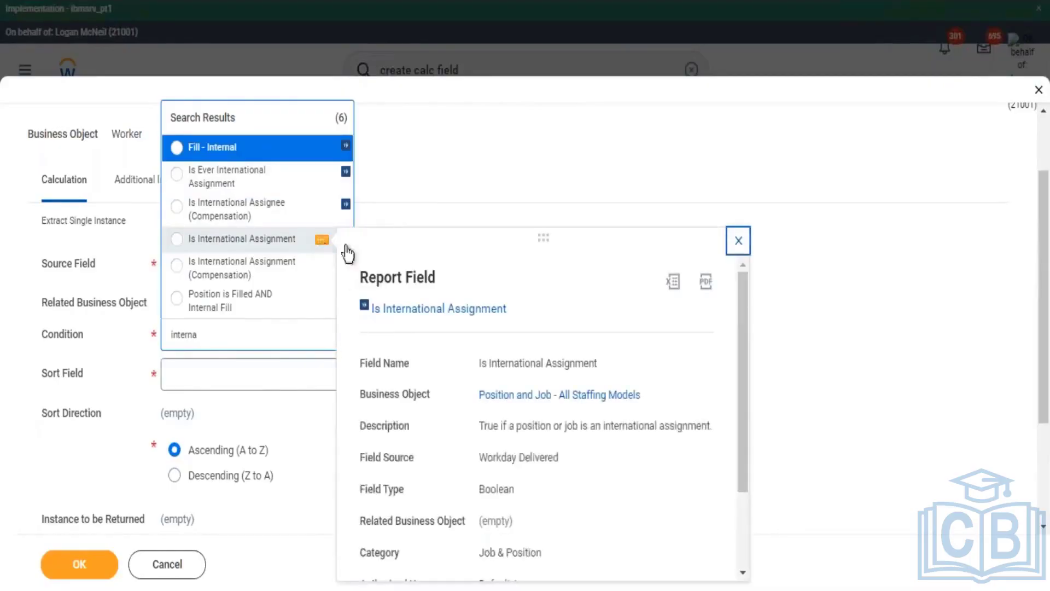
drag(478, 394, 676, 511)
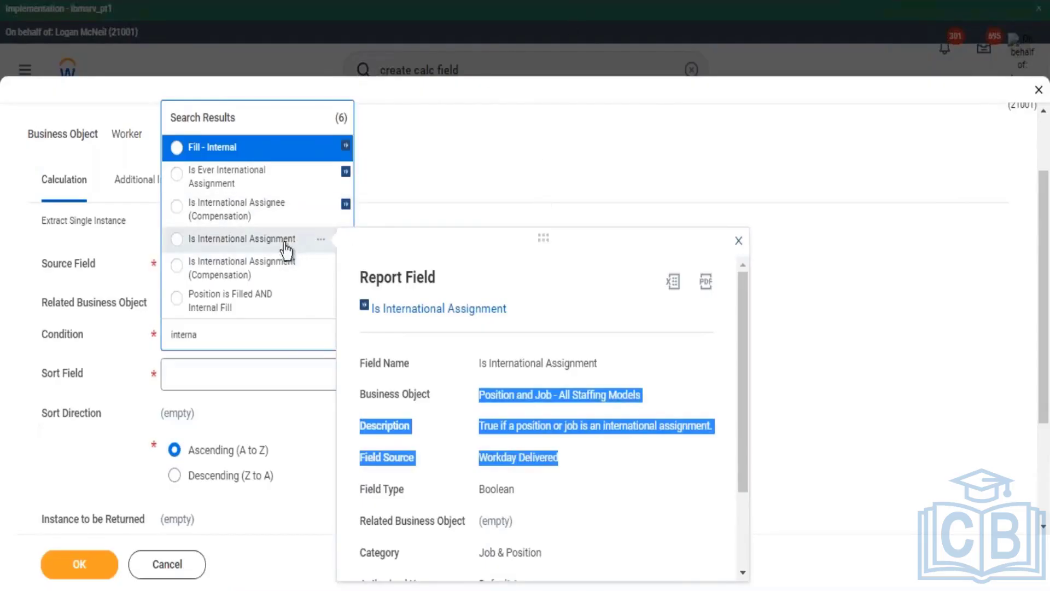
click(489, 239)
click(598, 201)
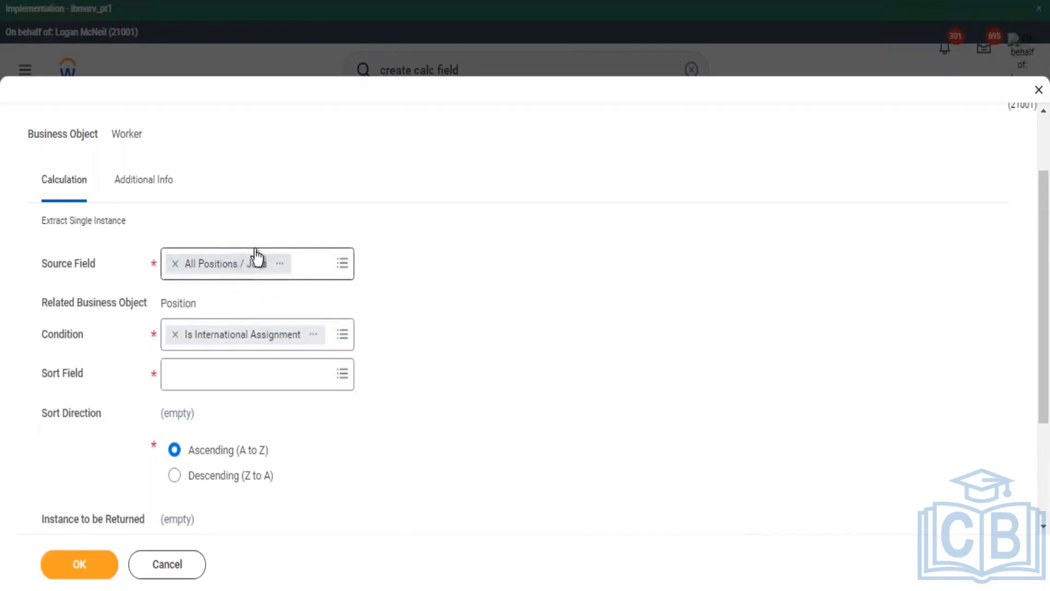
Step: Review the Extract Single Instance form from its title to the sort and instance-to-be-returned settings
scroll(314, 219, down, 2)
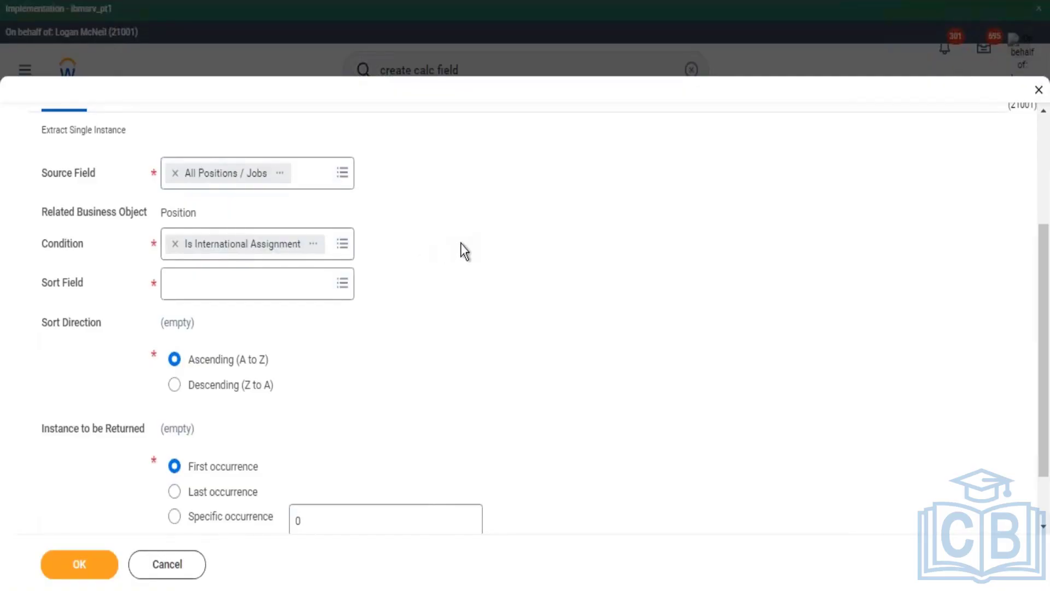
scroll(461, 245, up, 3)
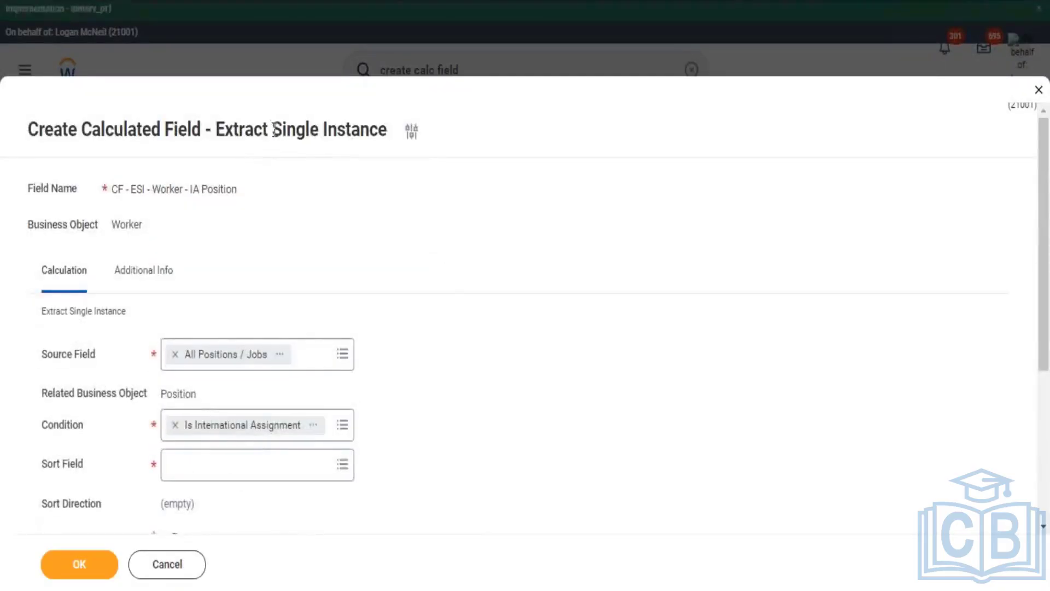
drag(273, 129, 340, 144)
drag(462, 192, 567, 240)
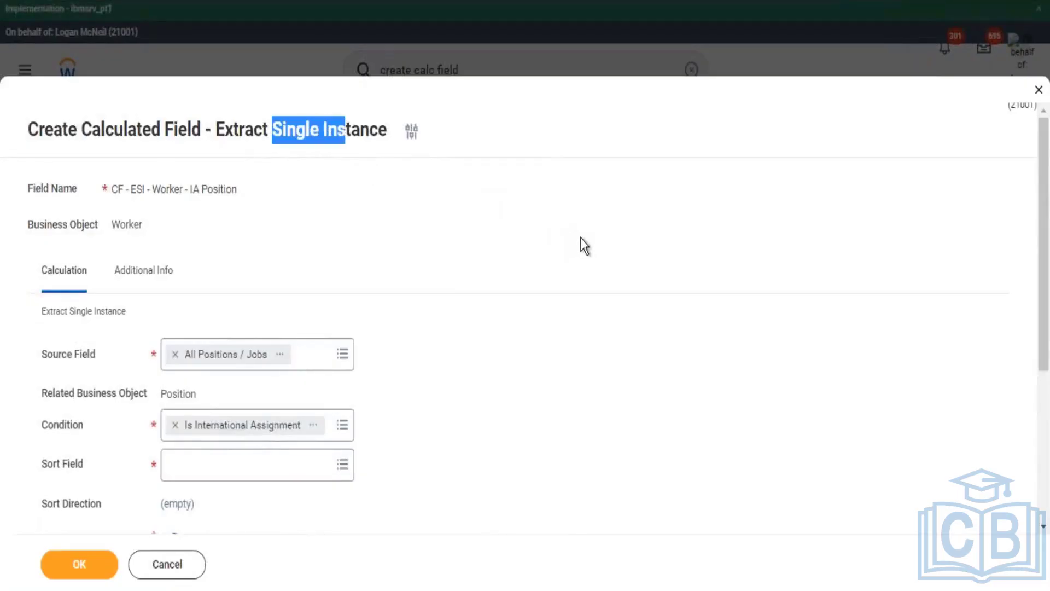
scroll(472, 293, down, 3)
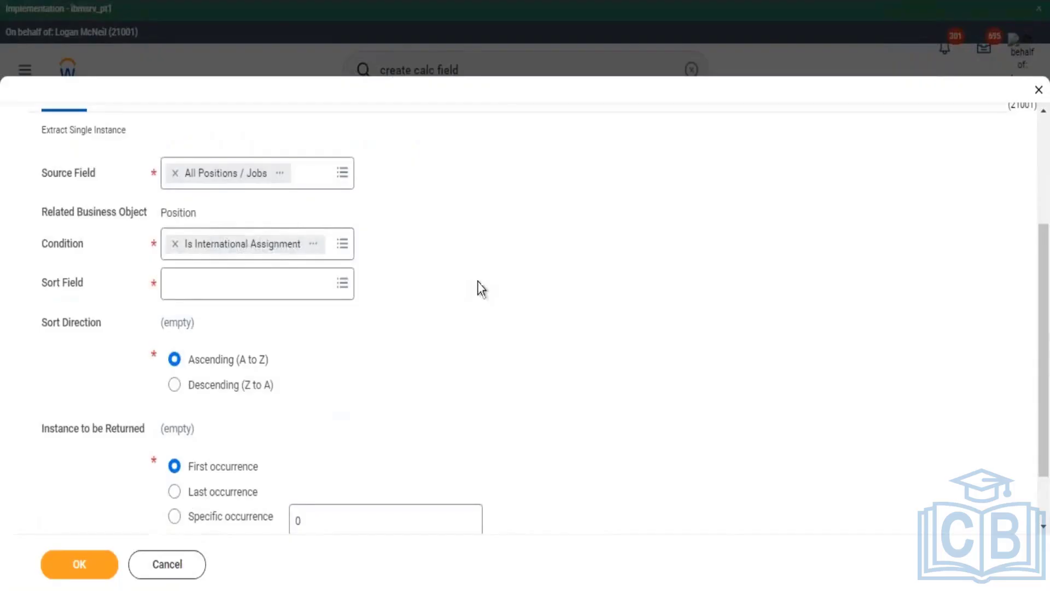
scroll(478, 281, up, 2)
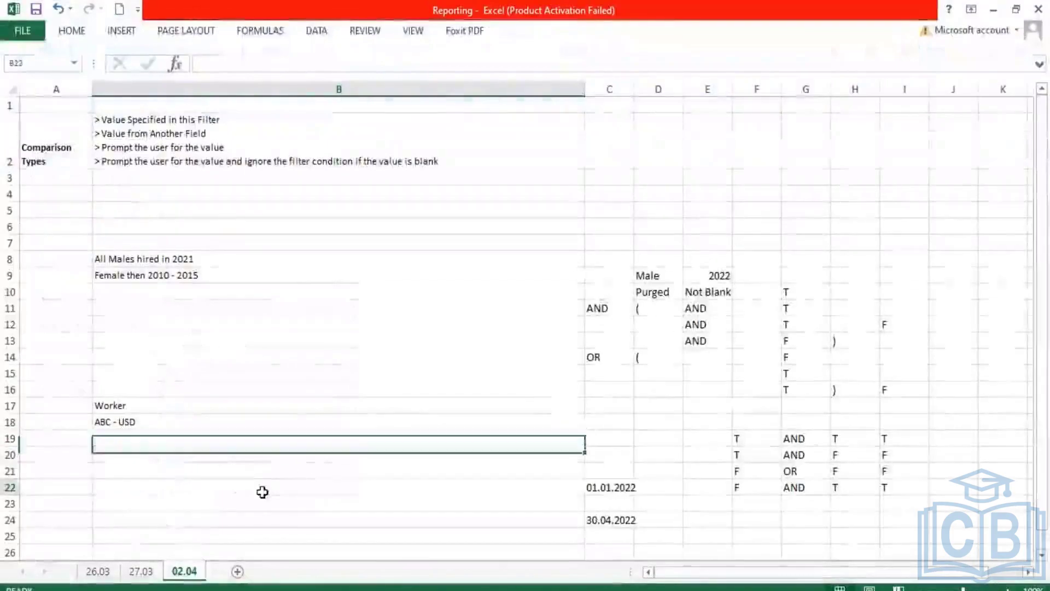
Step: Switch to the Reporting workbook in Excel and enter Monthly in cell B22 of sheet 02.04
click(267, 488)
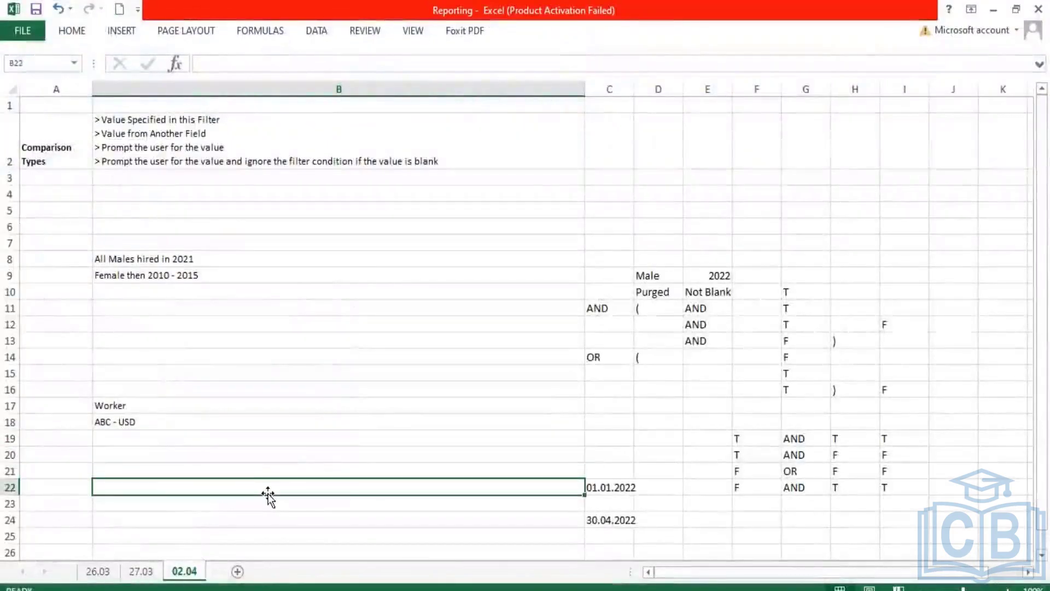
text(Cat)
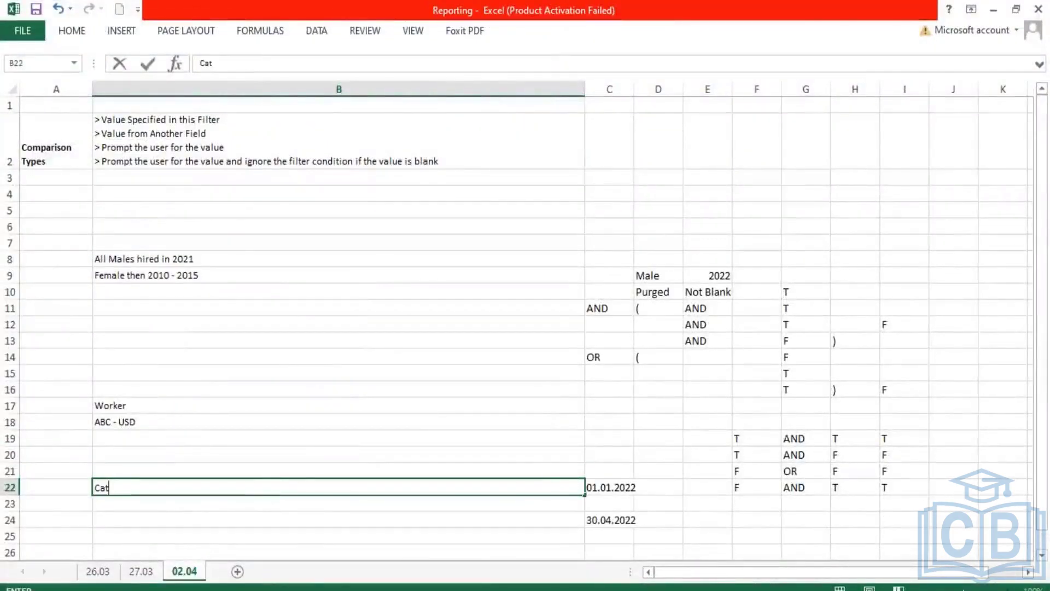
key(BackSpace)
key(BackSpace)
text(Monthly)
key(Return)
key(Up)
key(Left)
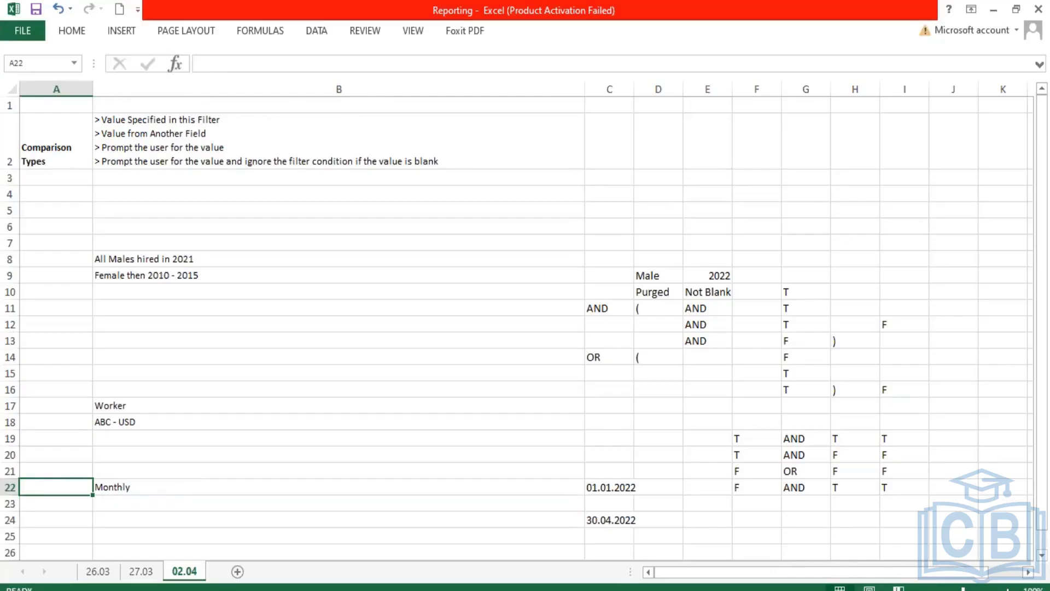
Step: Enter Car in cell B25 and Mobile in cell B26 as example instances
key(Down)
key(Down)
key(Down)
key(Right)
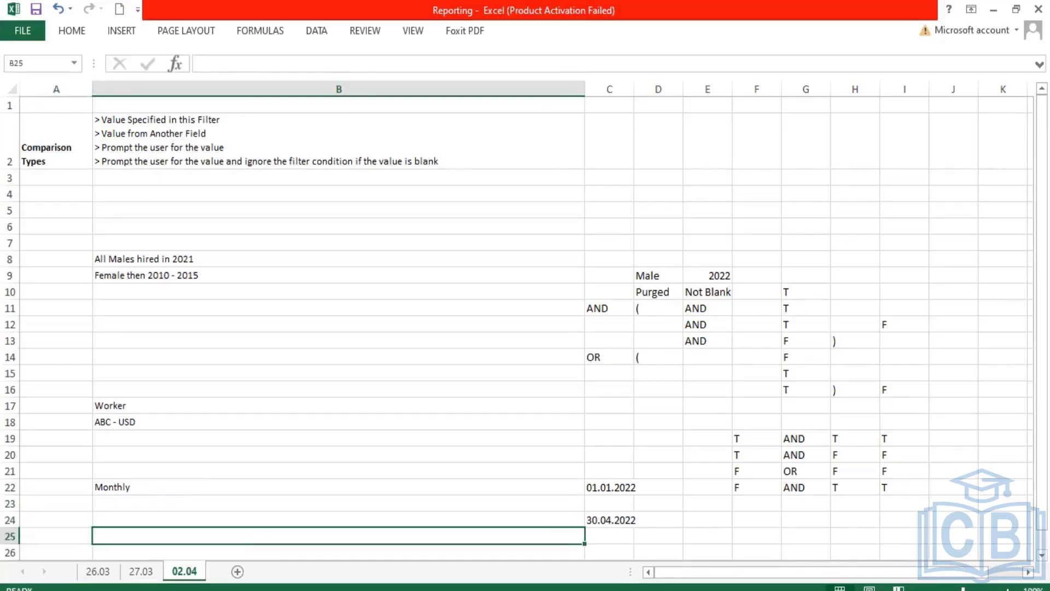
text(CAr)
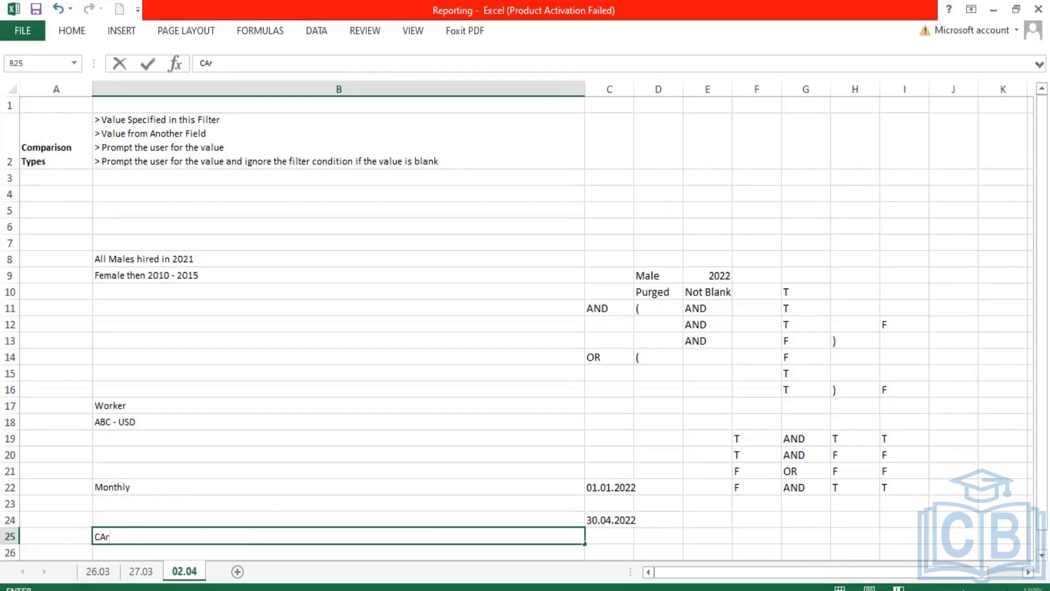
key(Return)
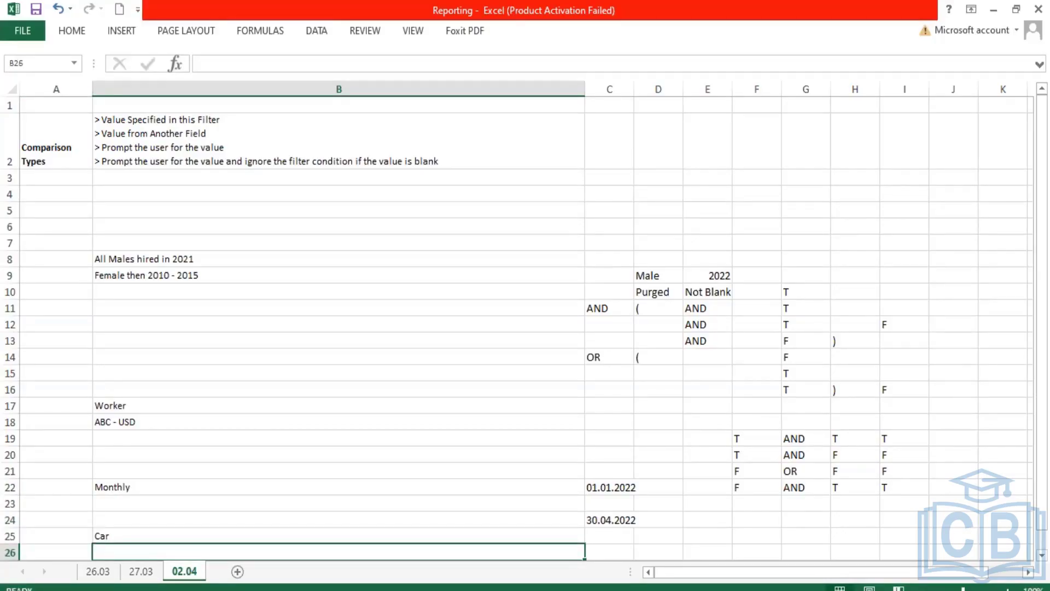
text(Mobile)
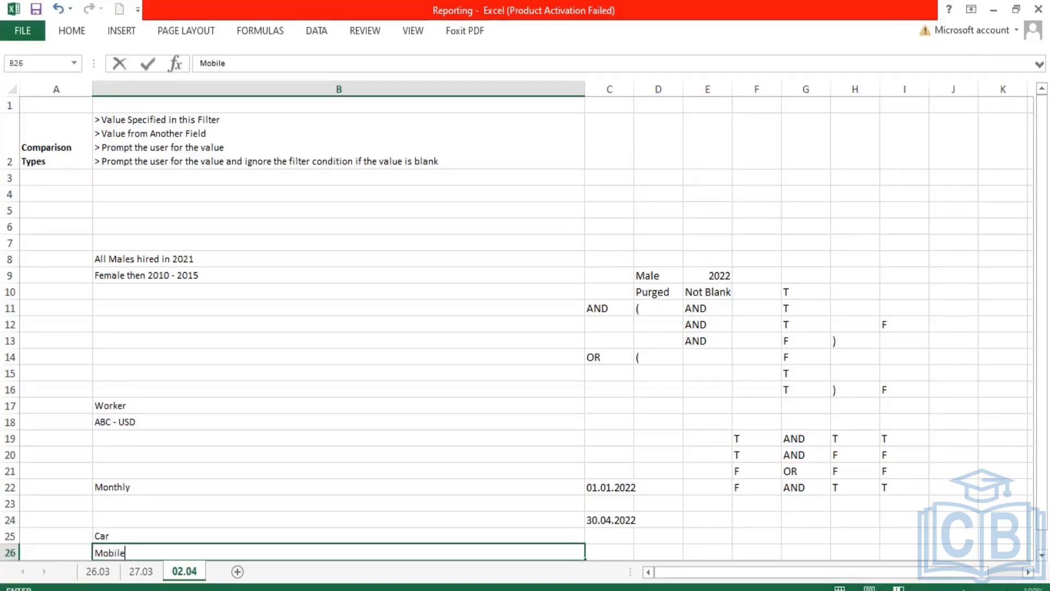
key(Return)
click(171, 482)
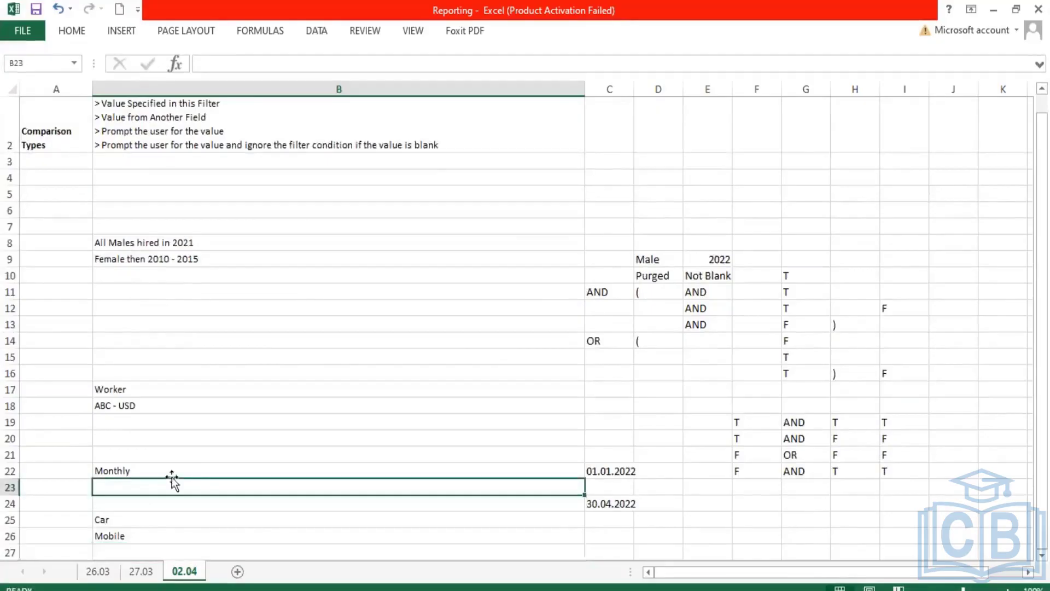
scroll(197, 466, down, 1)
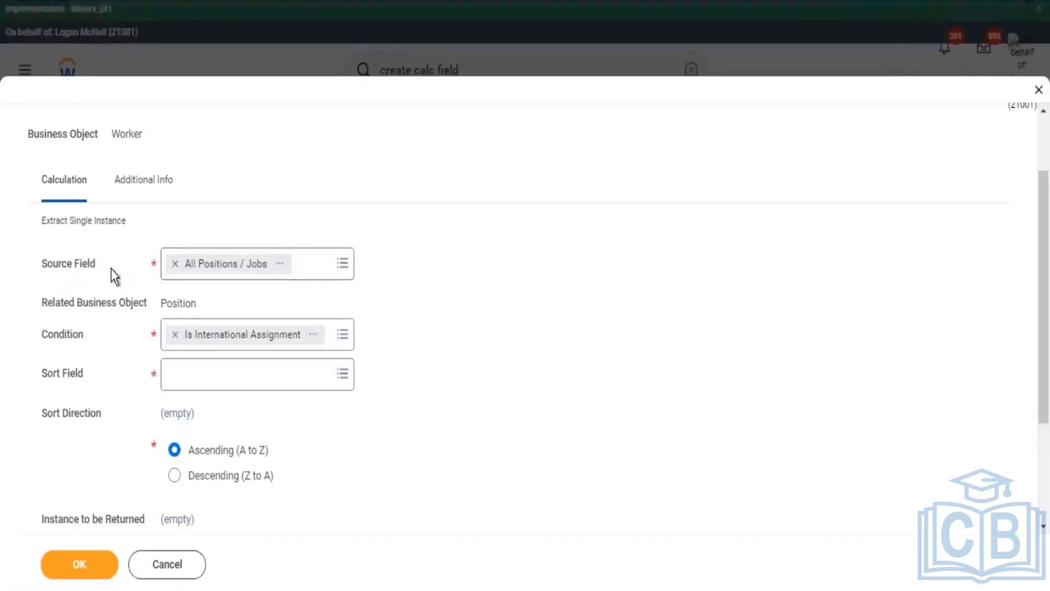
Step: Compare the calculated field's source field and condition settings in Workday with the Car and Mobile entries in the Excel sheet
drag(111, 270, 53, 265)
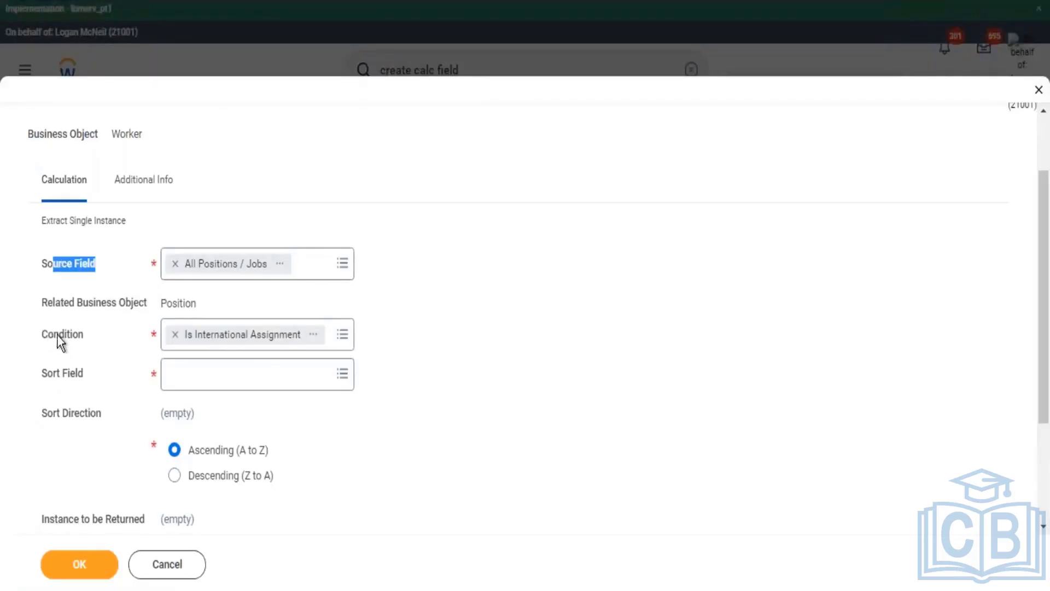
drag(48, 334, 94, 331)
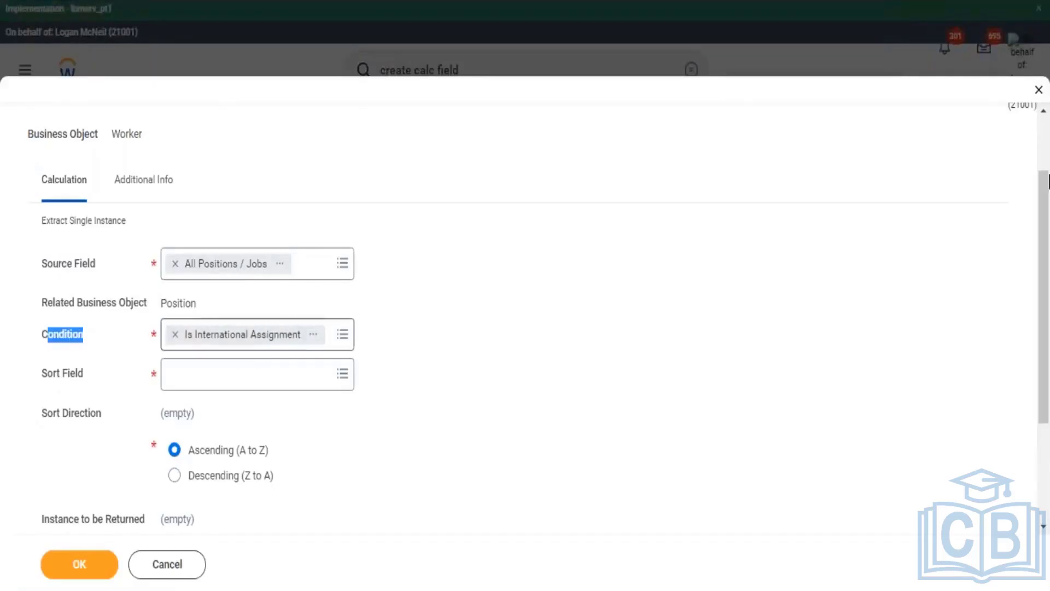
key(alt+Tab)
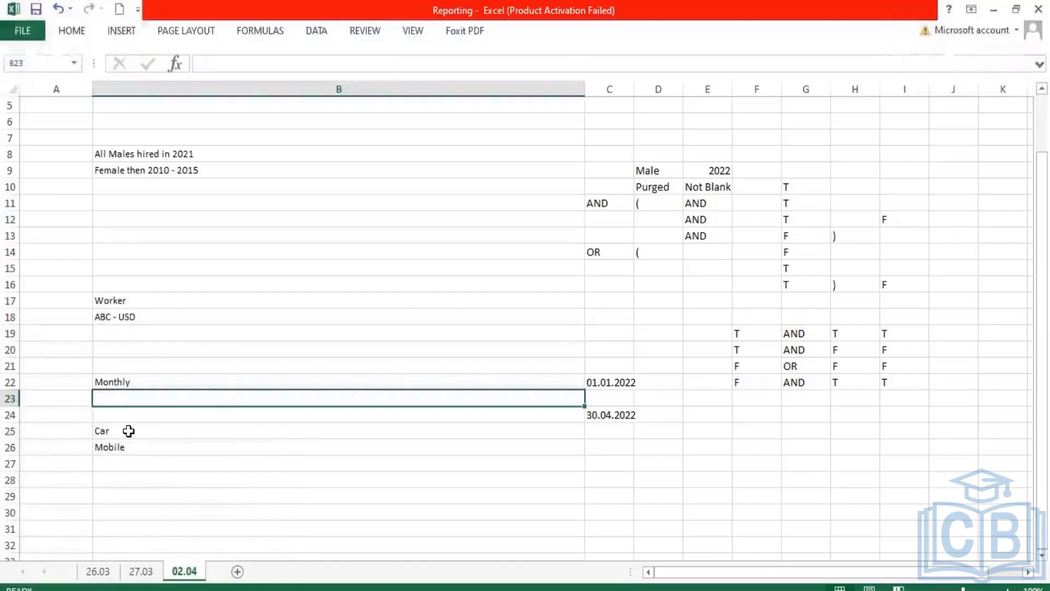
drag(129, 428, 129, 448)
click(133, 445)
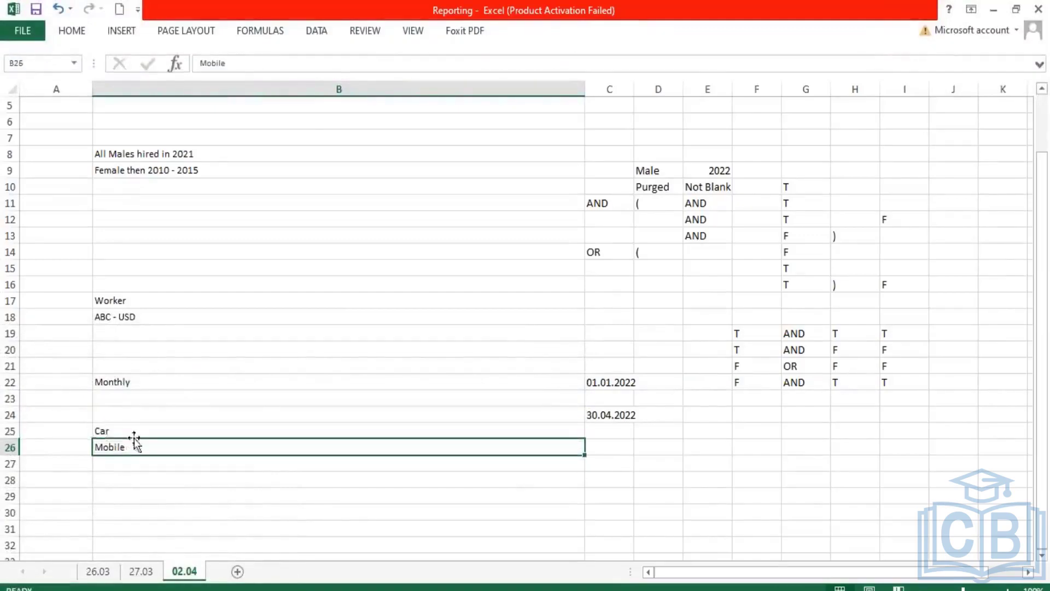
click(135, 430)
click(132, 445)
click(129, 430)
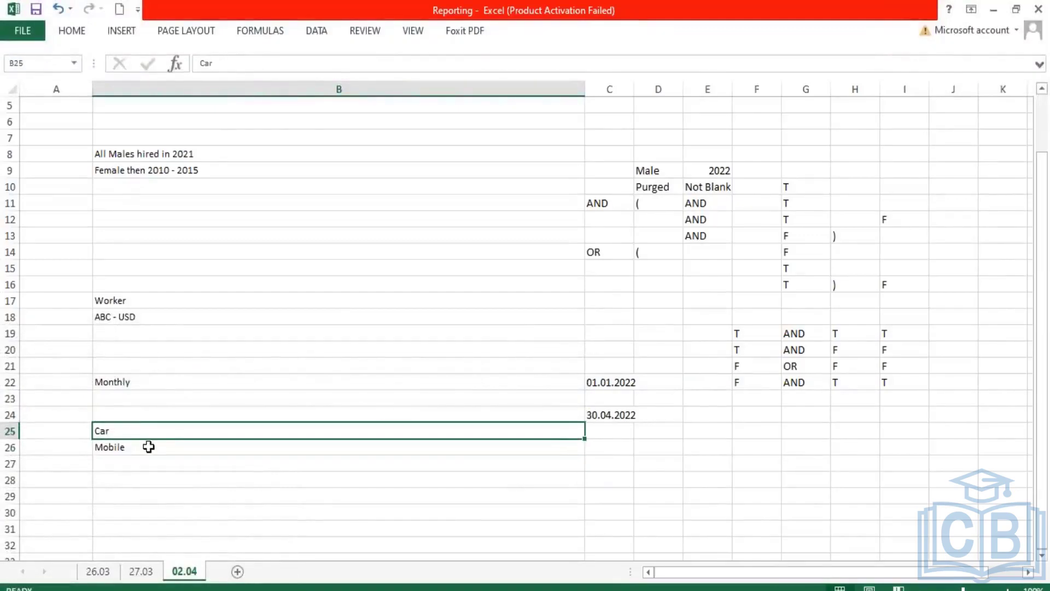
click(136, 449)
drag(136, 450, 131, 427)
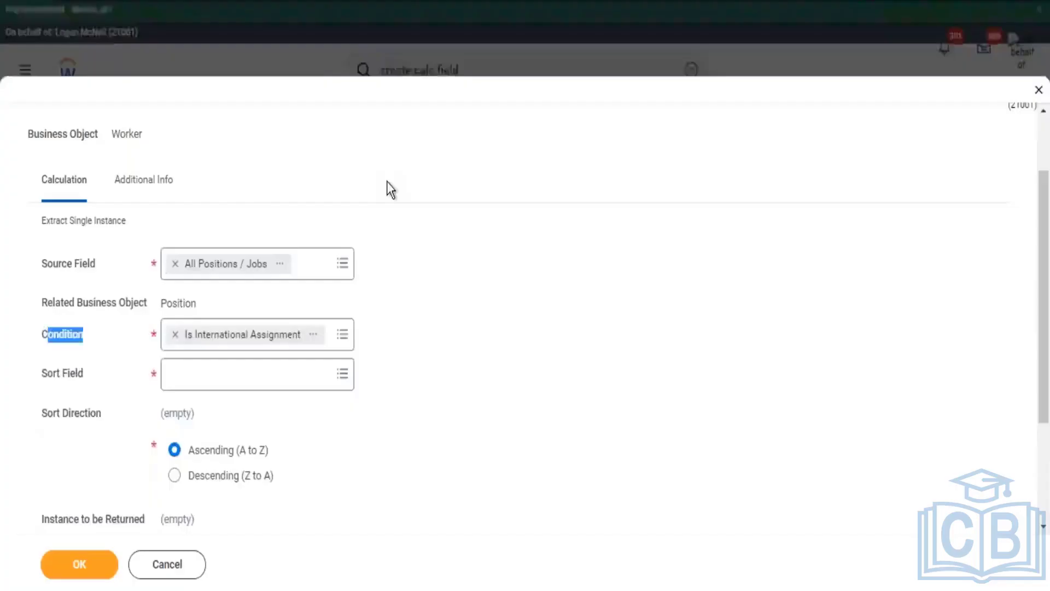
Step: Examine the Single Instance wording in the calculated field's title against the Car and Mobile example rows in Excel
scroll(386, 182, up, 3)
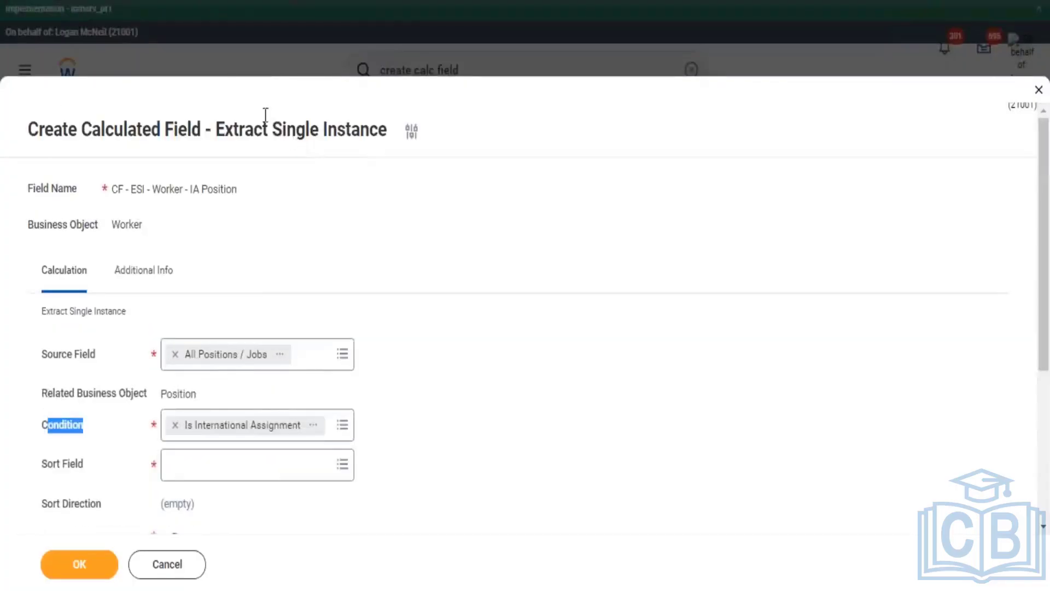
drag(310, 137, 336, 136)
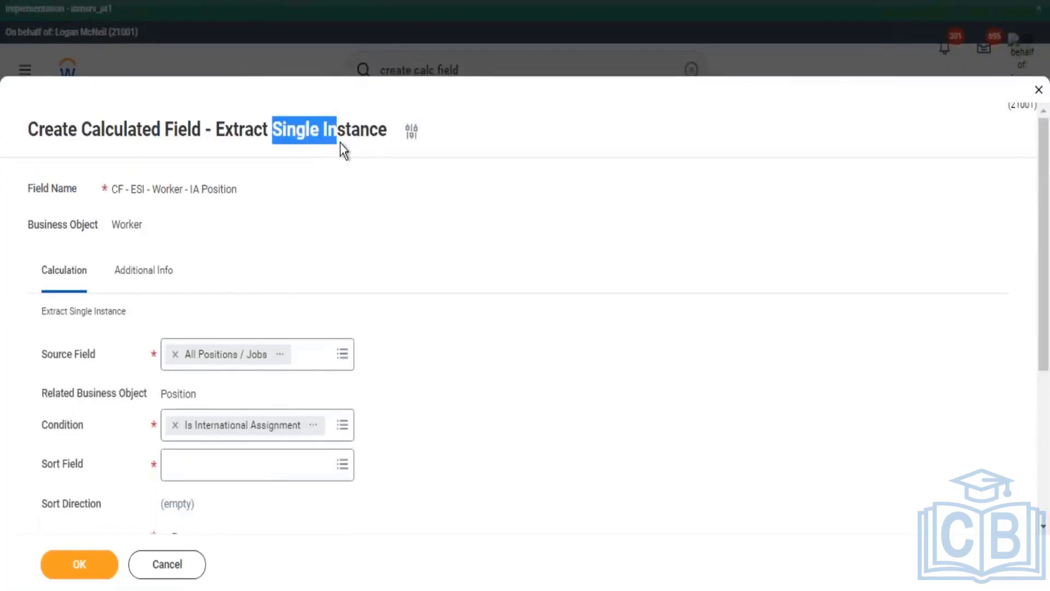
scroll(495, 245, down, 3)
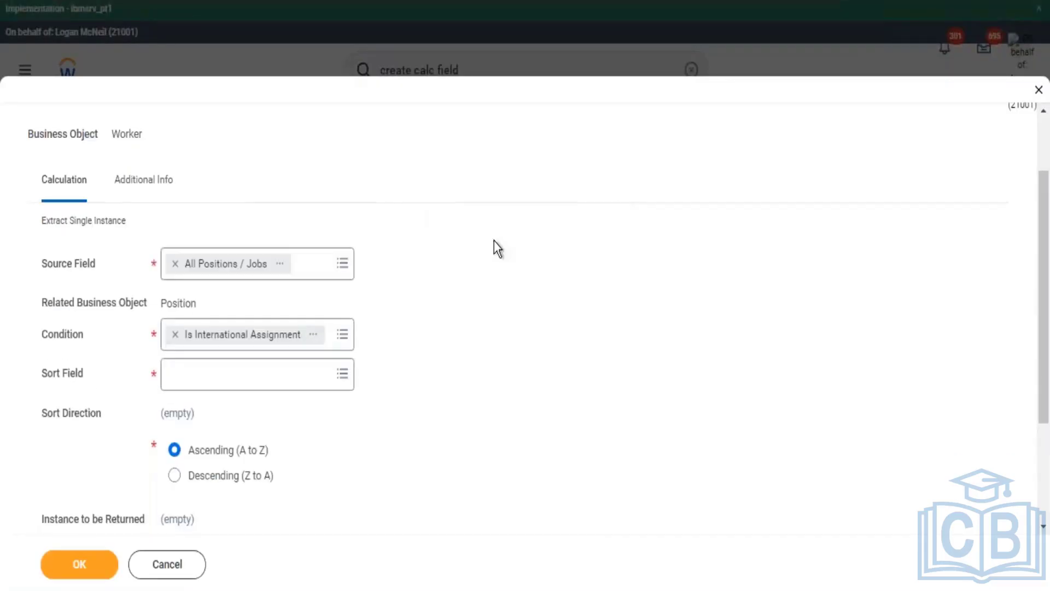
key(alt+Tab)
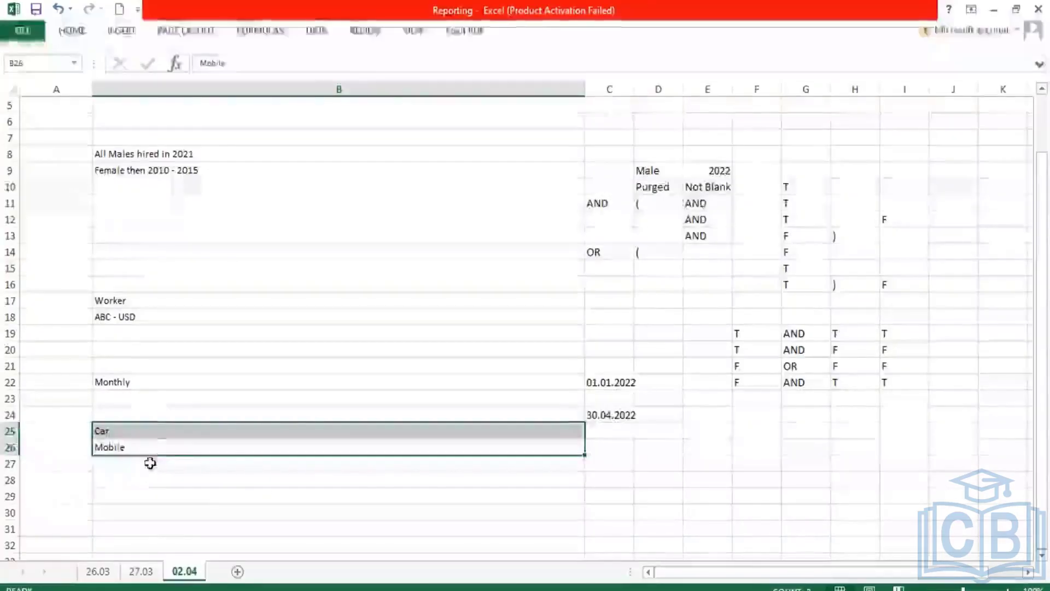
drag(152, 429, 286, 458)
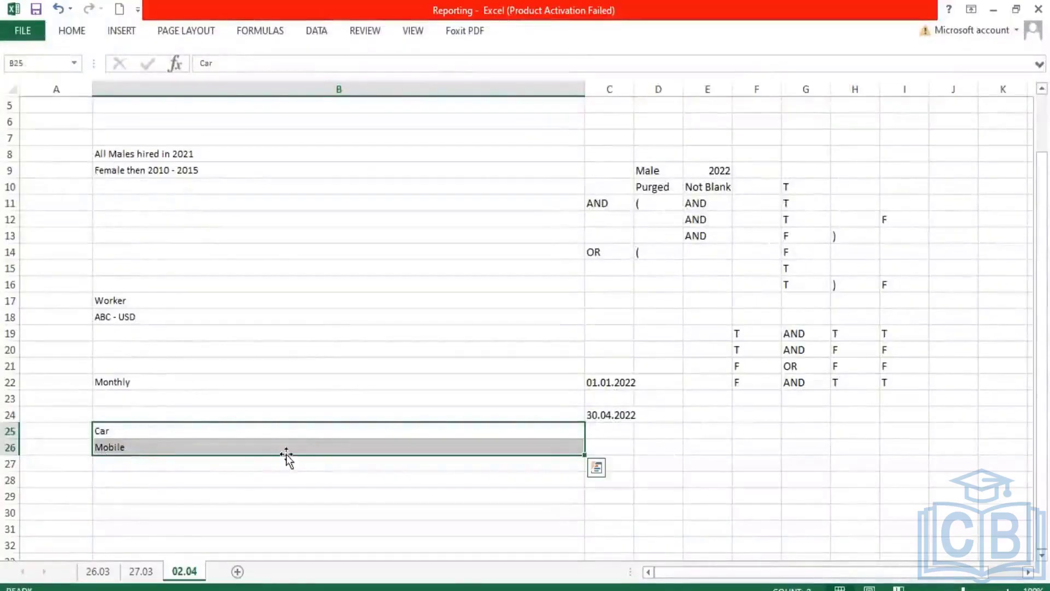
click(181, 433)
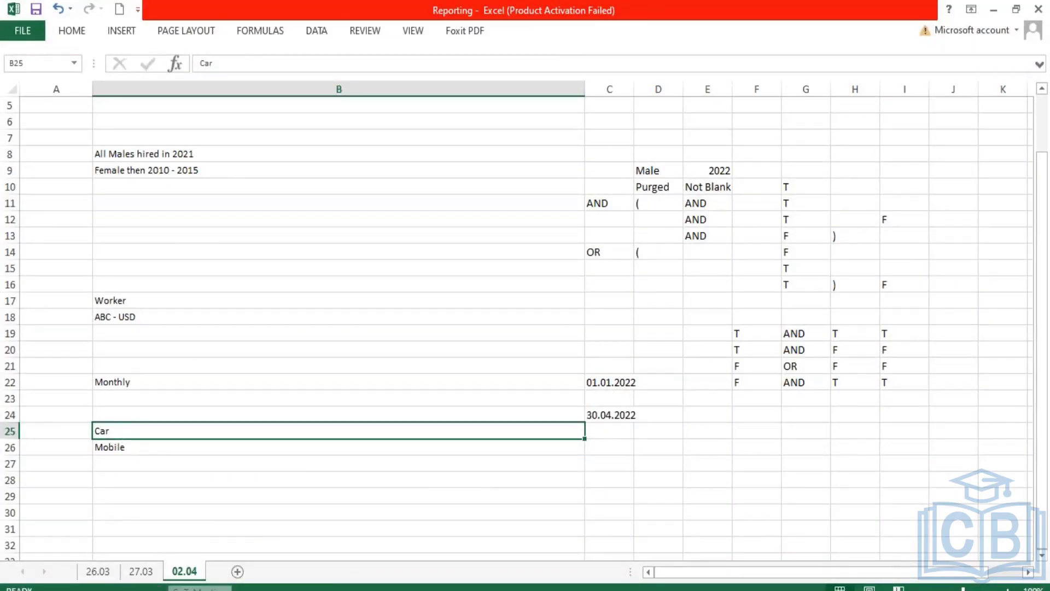
click(96, 495)
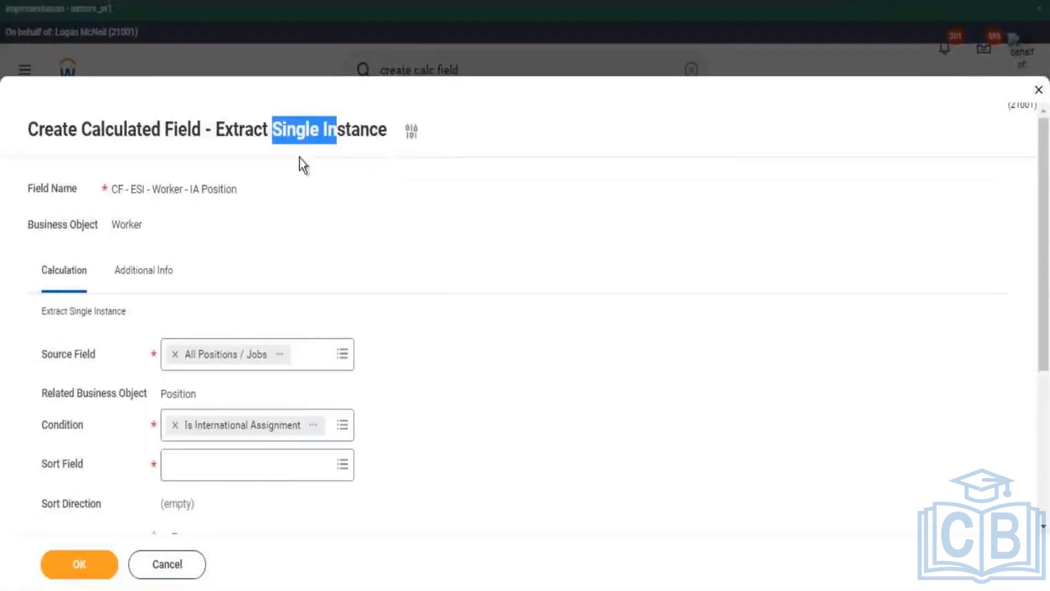
Step: Examine the Sort Field setting of the calculated field alongside the example rows in the Excel sheet
scroll(28, 500, down, 3)
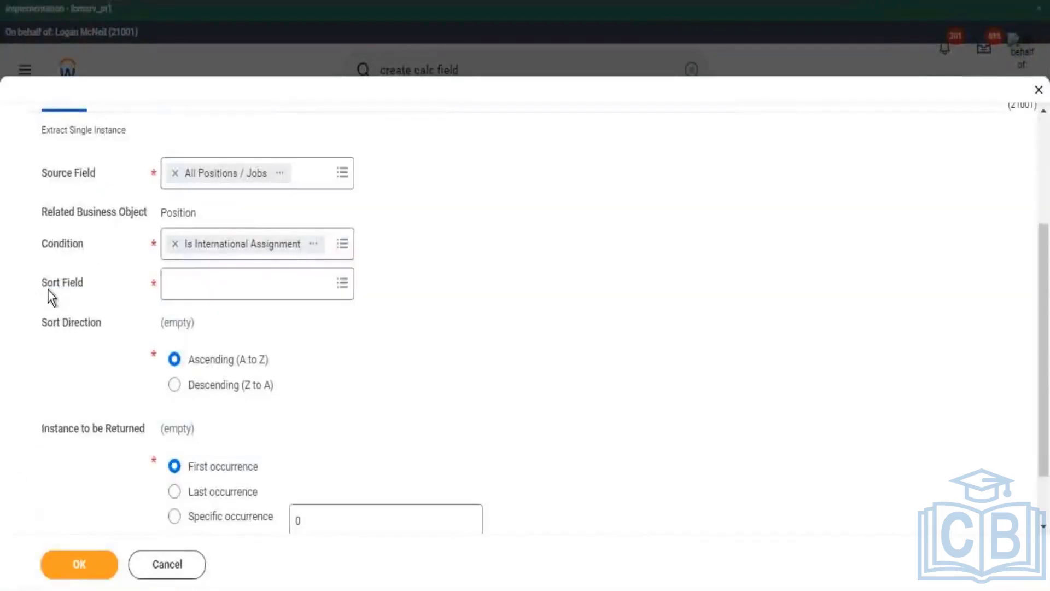
drag(49, 290, 82, 288)
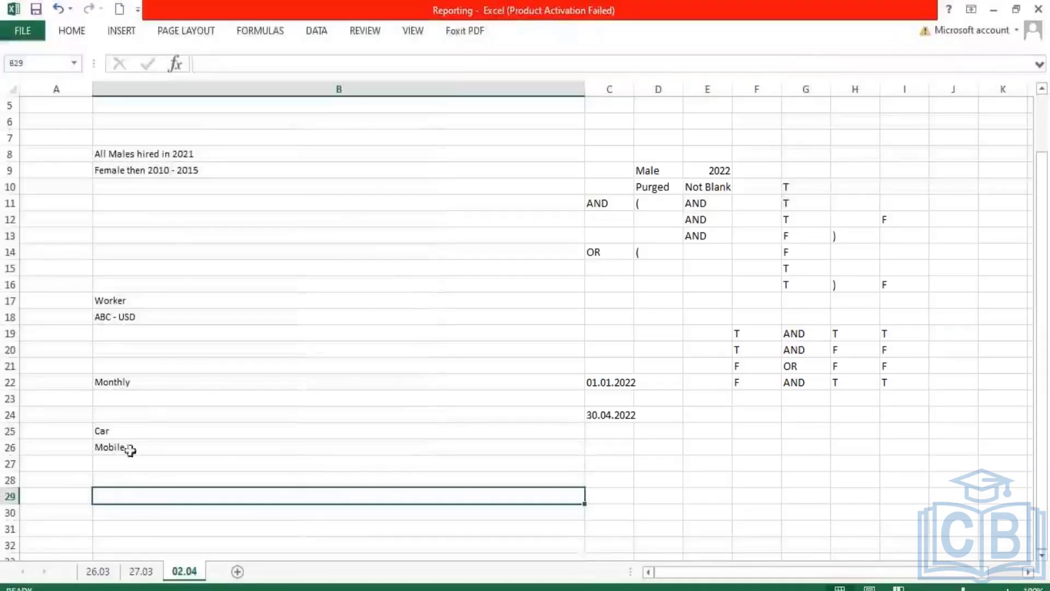
drag(117, 481, 131, 511)
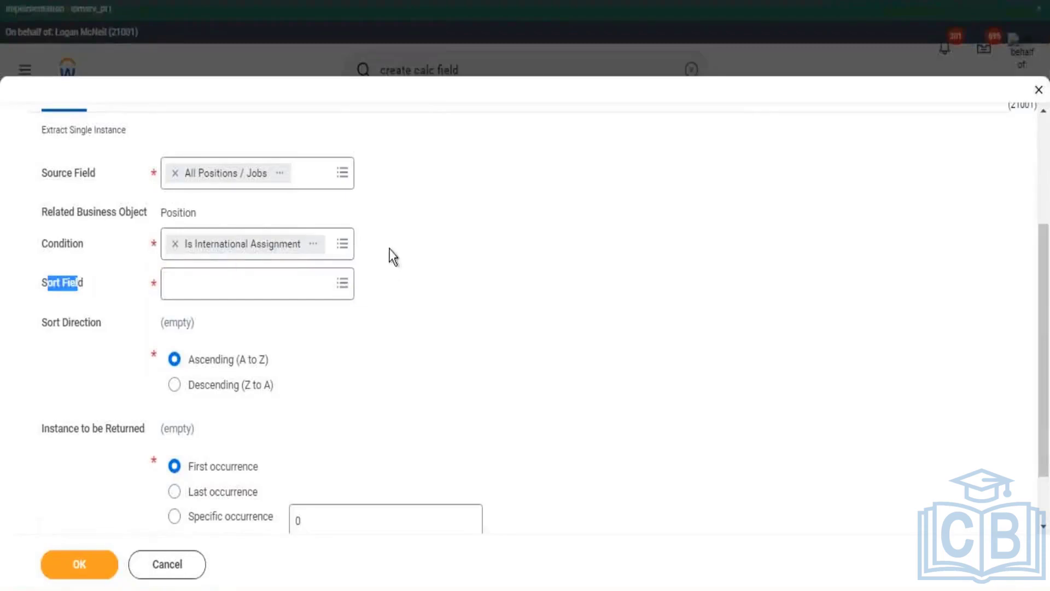
Step: Search the sort field options for true and set the calculated field's Sort Field to Any is True
click(153, 242)
click(176, 294)
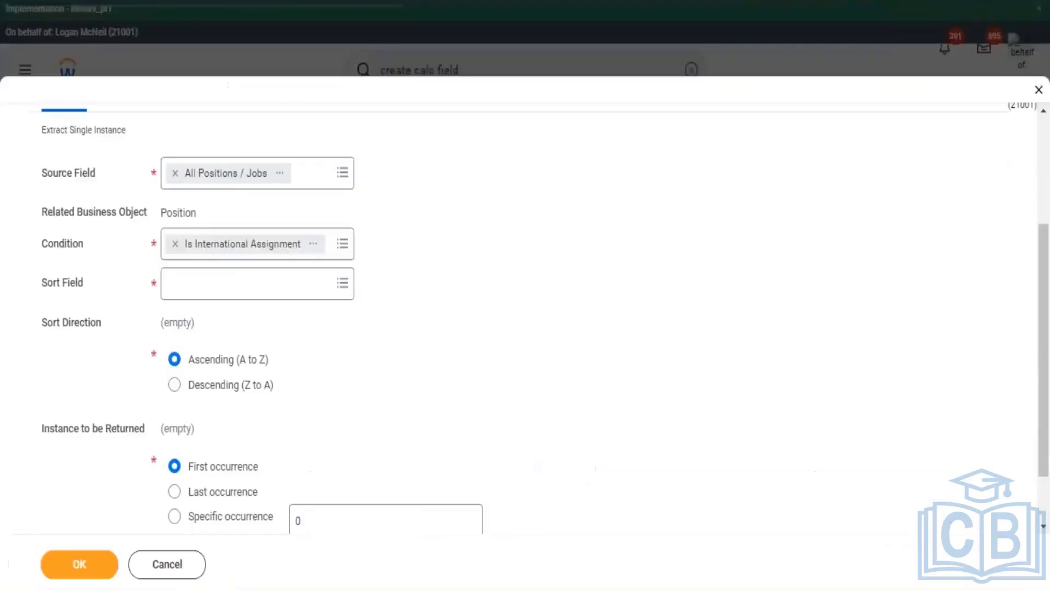
click(208, 292)
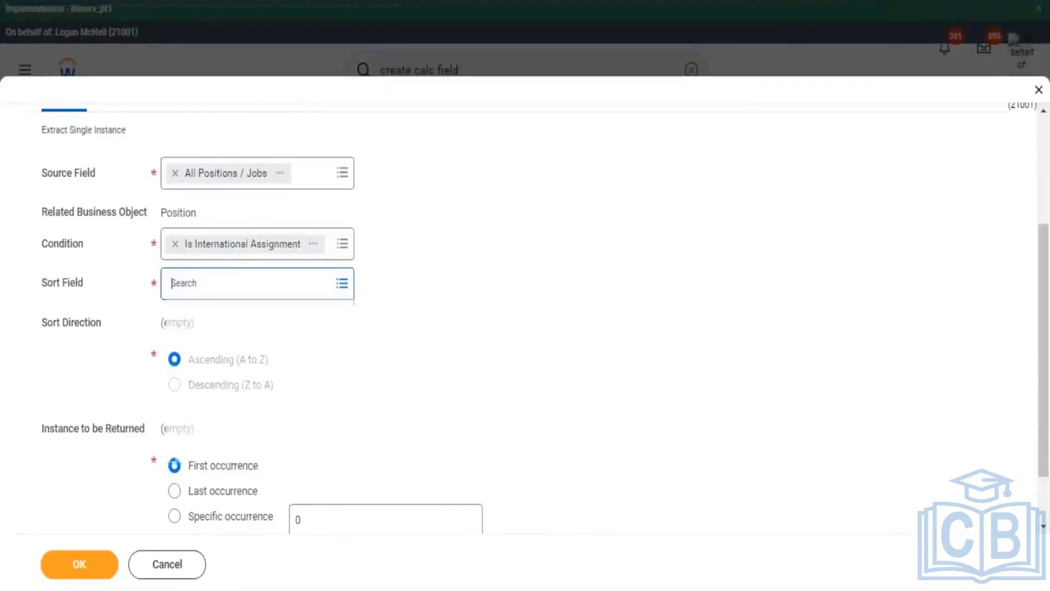
text(true)
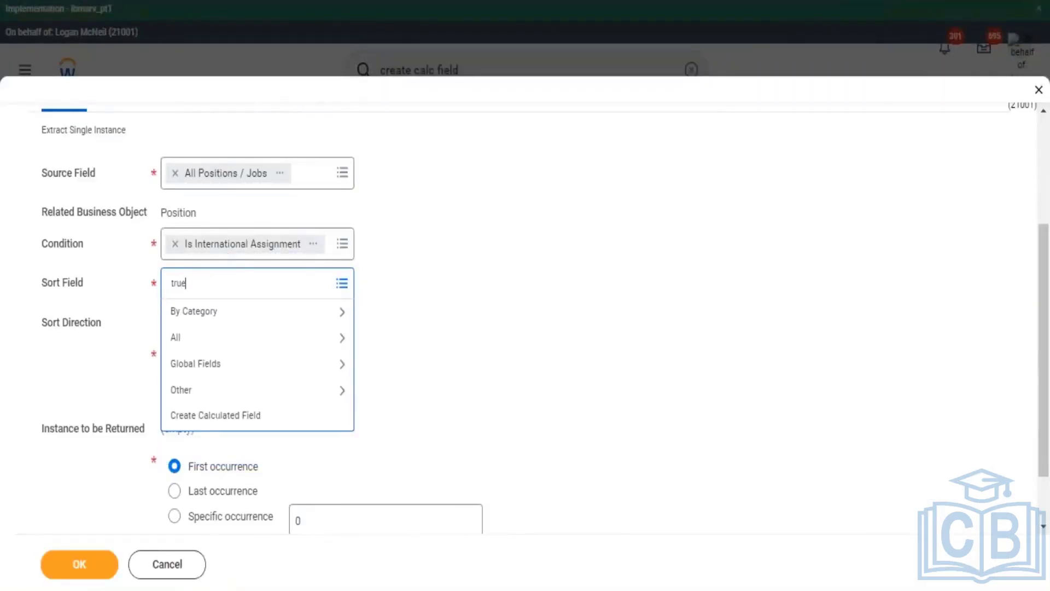
key(Return)
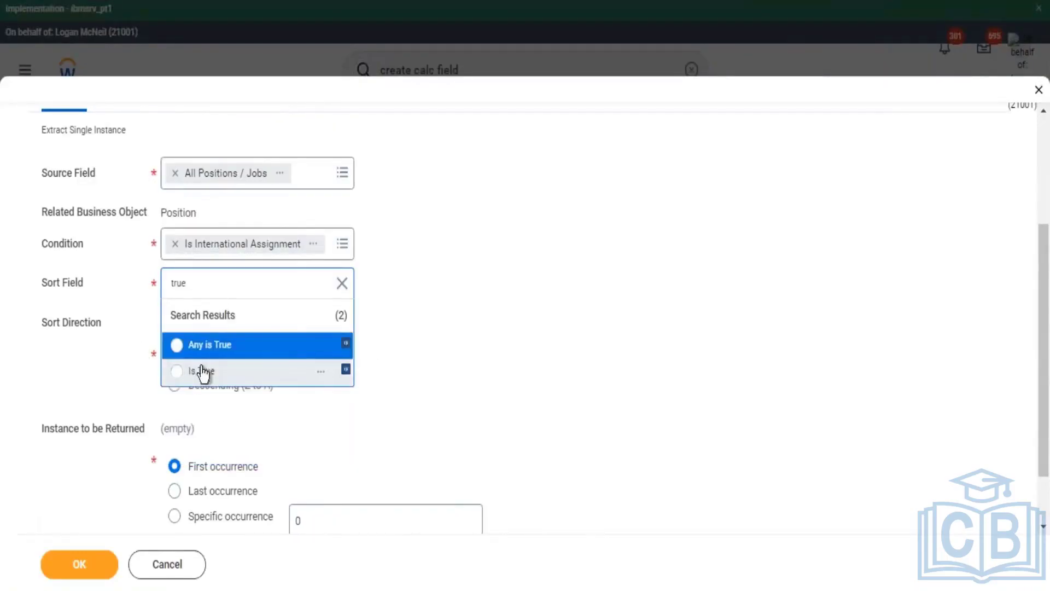
mouse_move(323, 353)
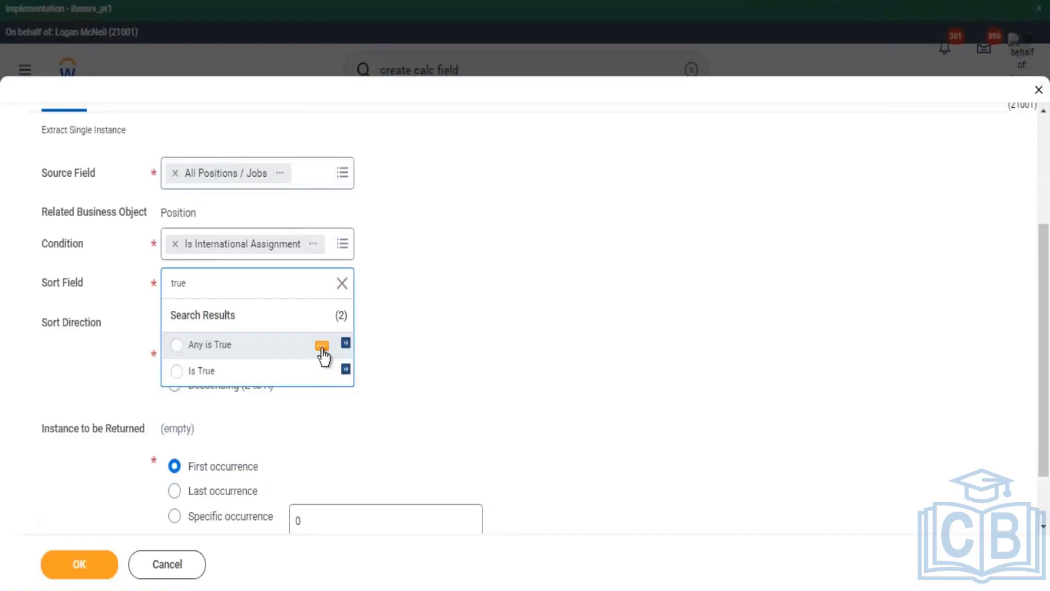
click(248, 352)
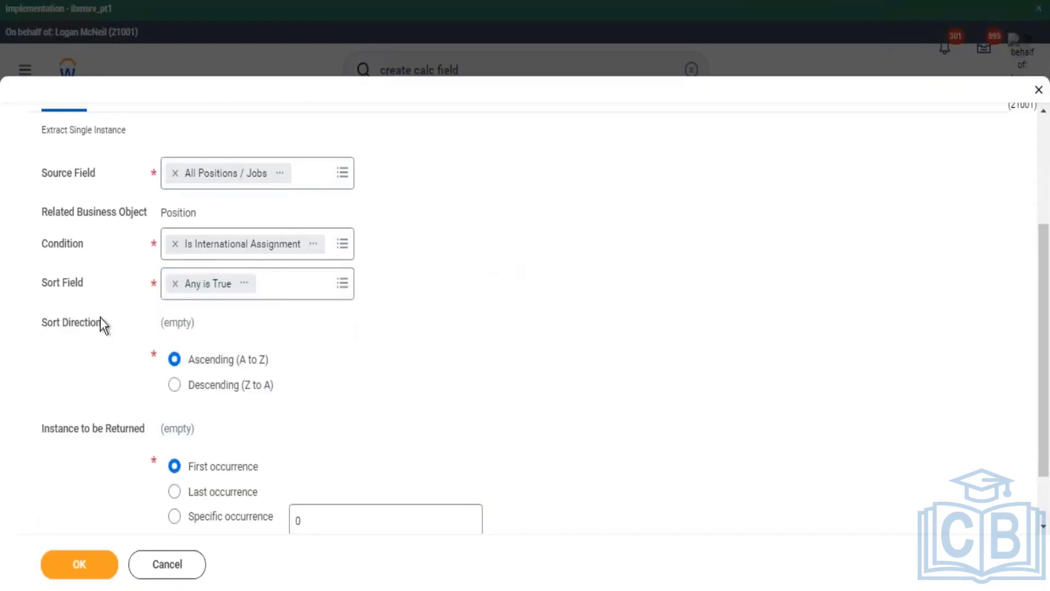
drag(57, 283, 117, 291)
scroll(195, 239, up, 3)
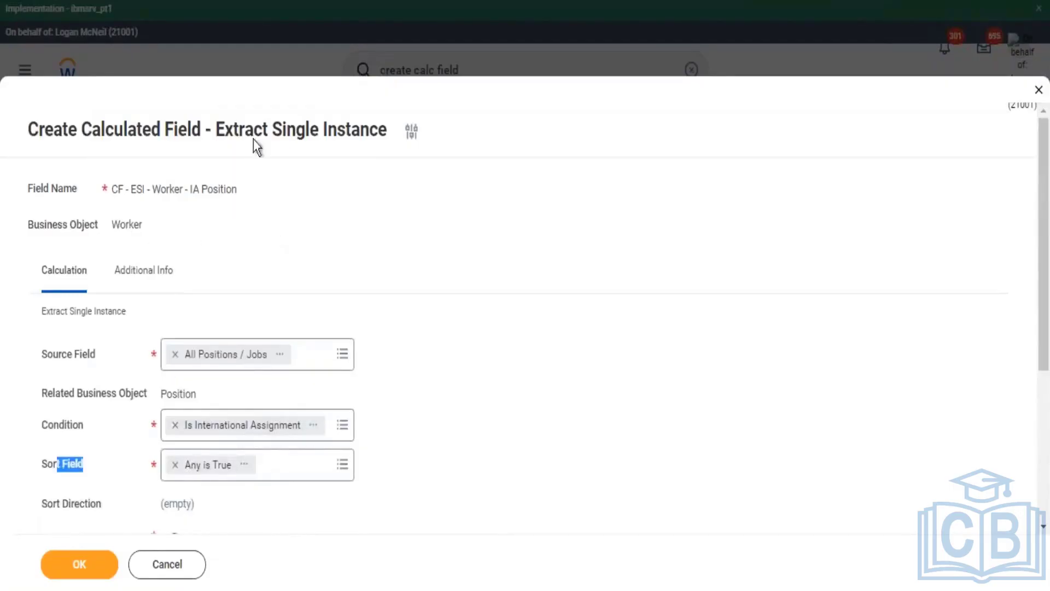
Step: Compare the Extract Single Instance settings with the report's All Positions / Jobs column and view the source field's details
drag(268, 130, 320, 132)
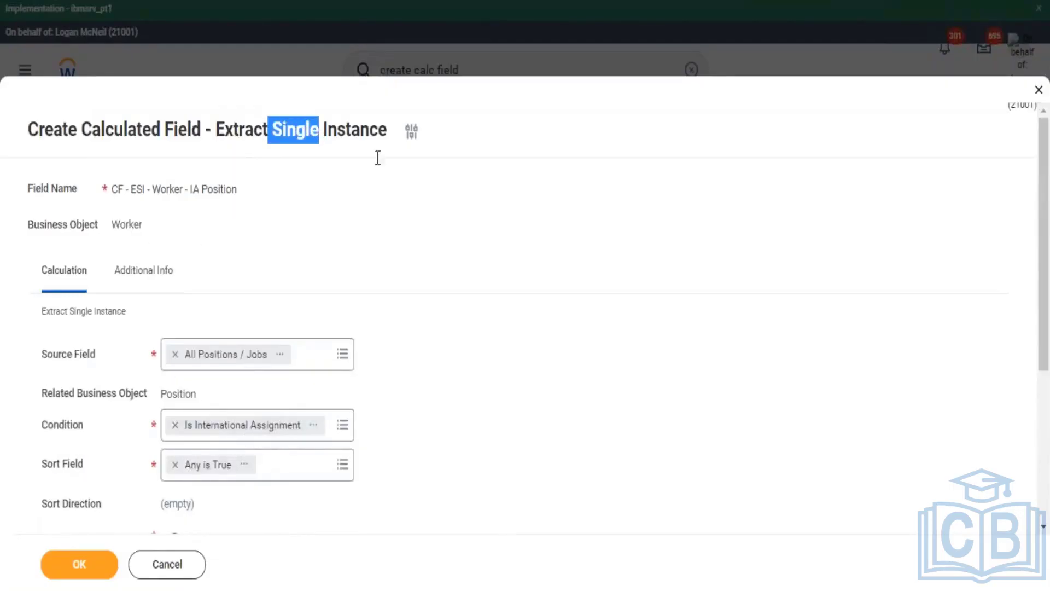
click(409, 235)
scroll(426, 275, down, 3)
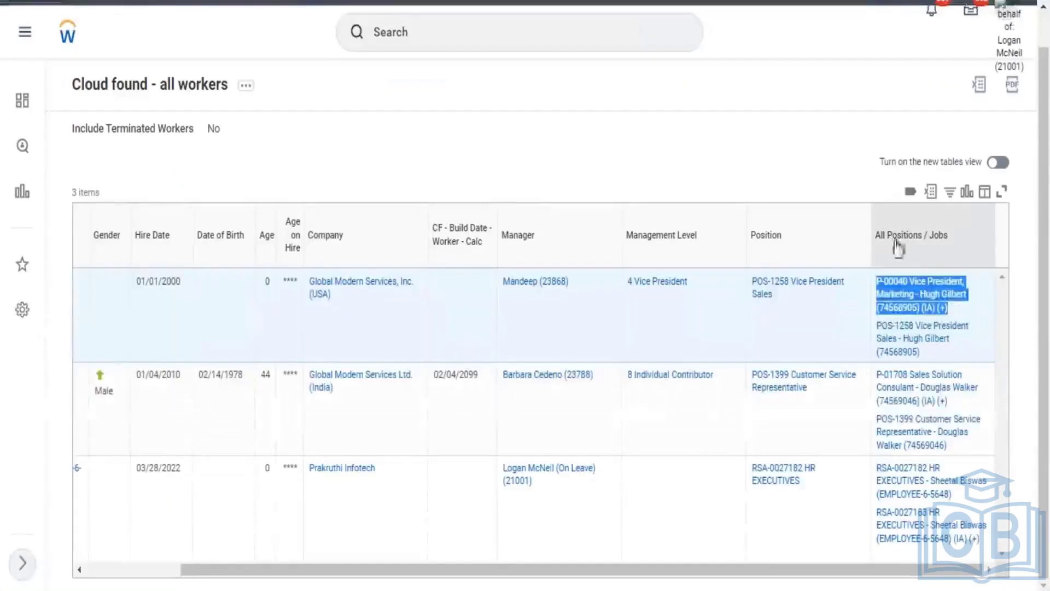
drag(897, 243, 951, 239)
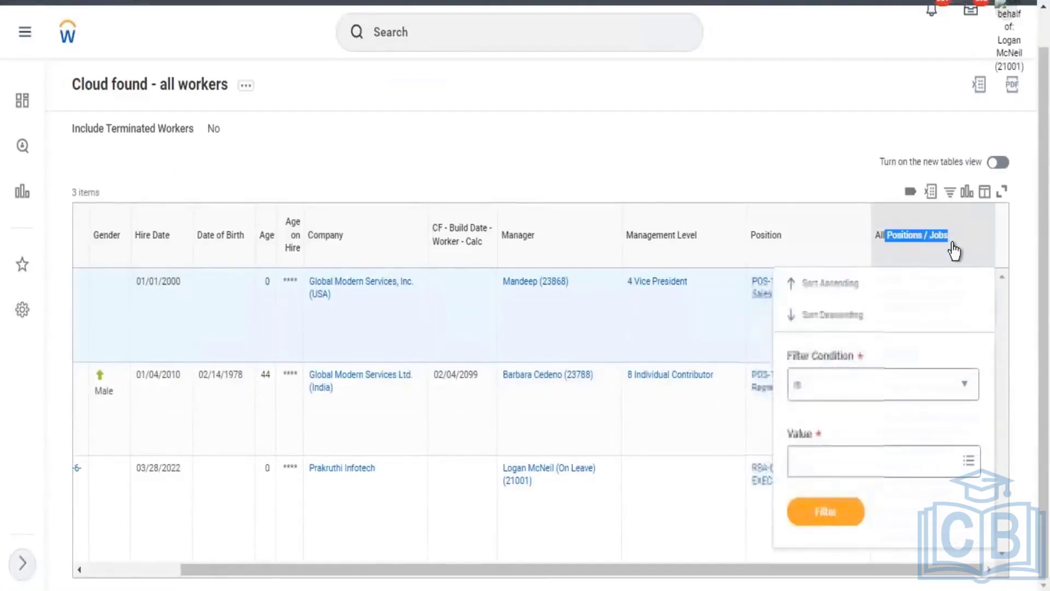
click(758, 138)
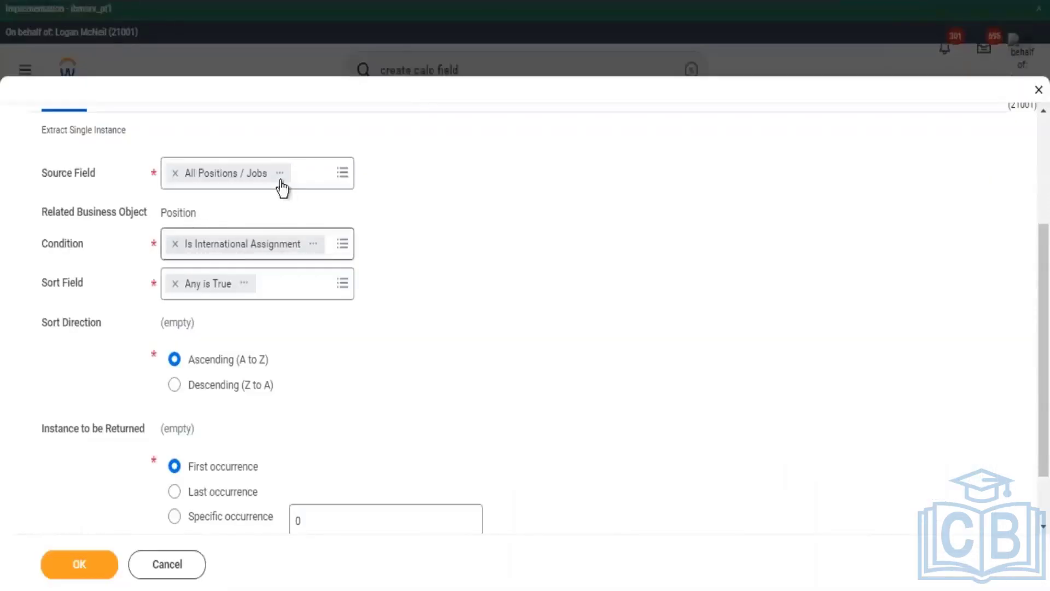
click(280, 173)
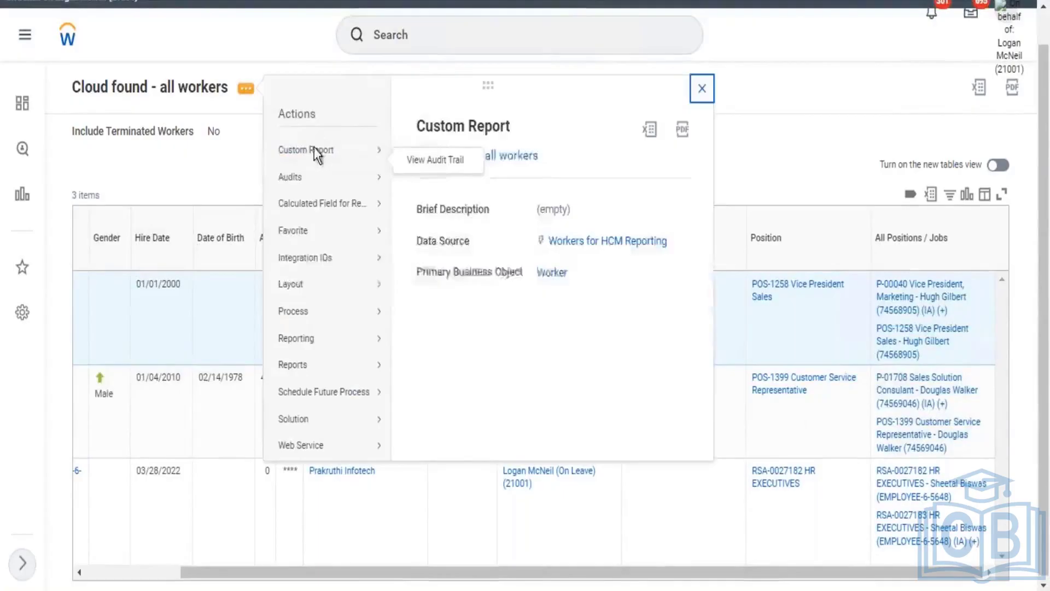
Step: Open the Cloud found - all workers custom report for editing and add a column row below All Positions / Jobs
mouse_move(317, 152)
click(488, 165)
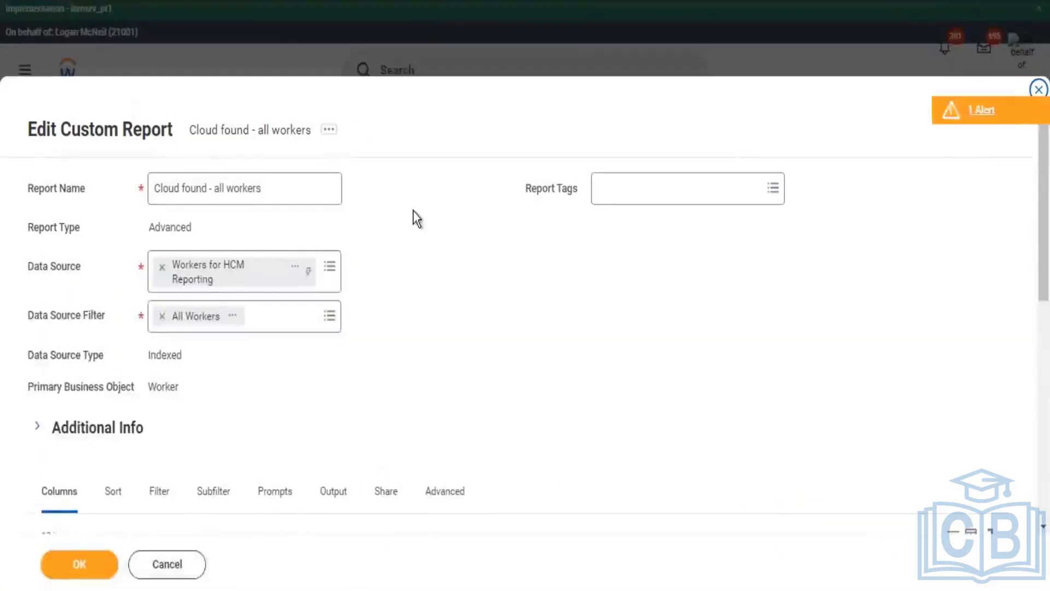
scroll(328, 208, down, 10)
scroll(188, 434, down, 5)
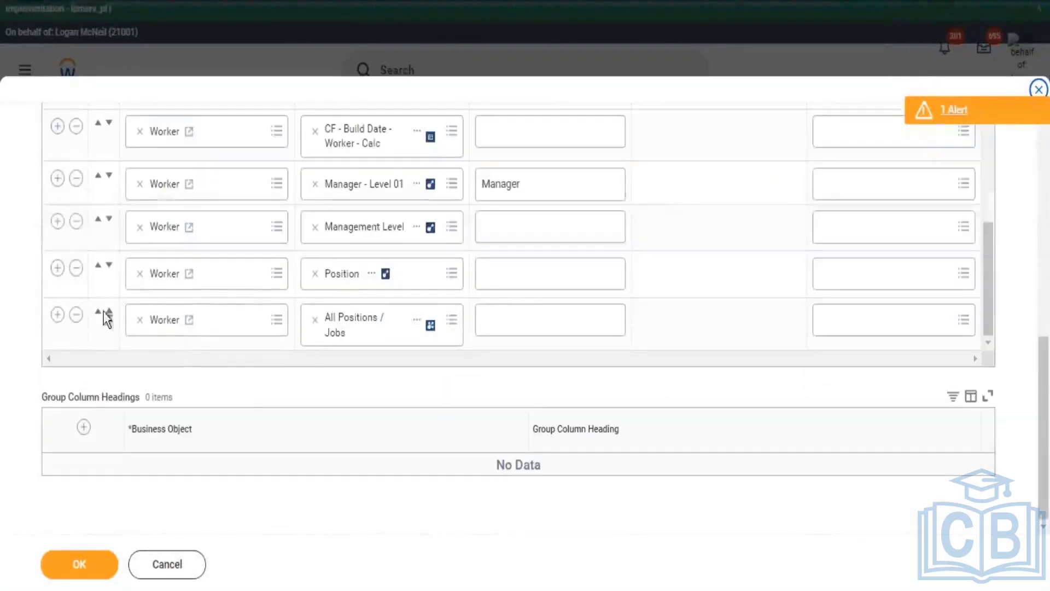
click(57, 315)
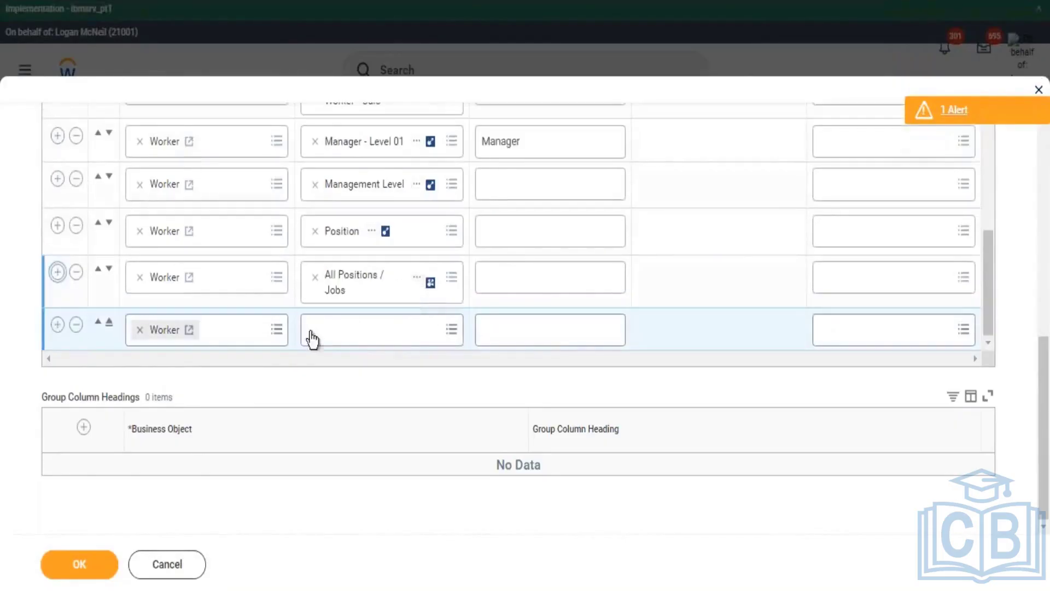
Step: Search for "organization assignment" and set the new Worker row's field to Organization Assignments
click(339, 336)
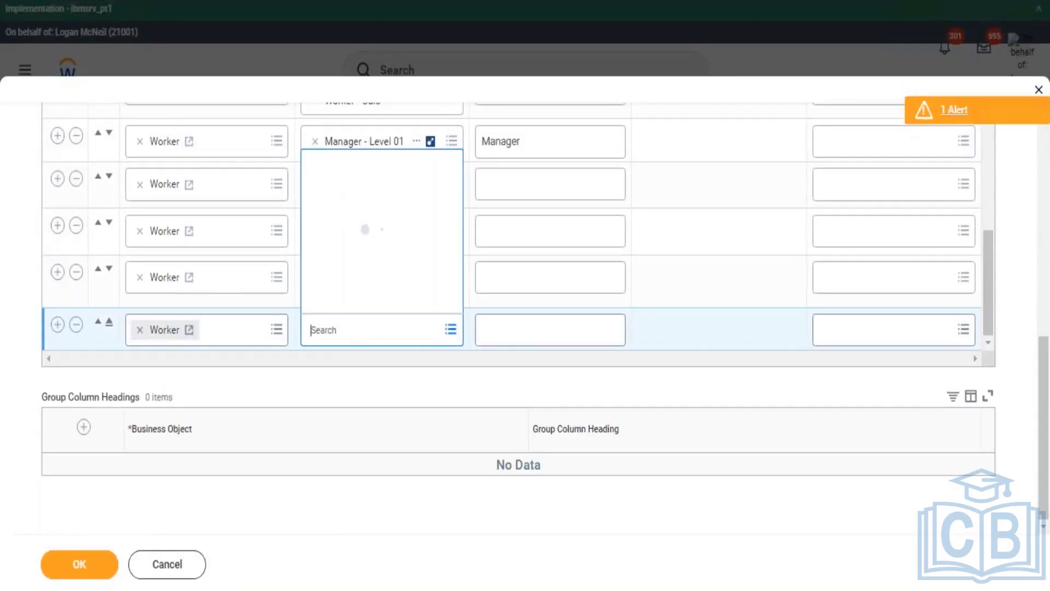
text(irganization)
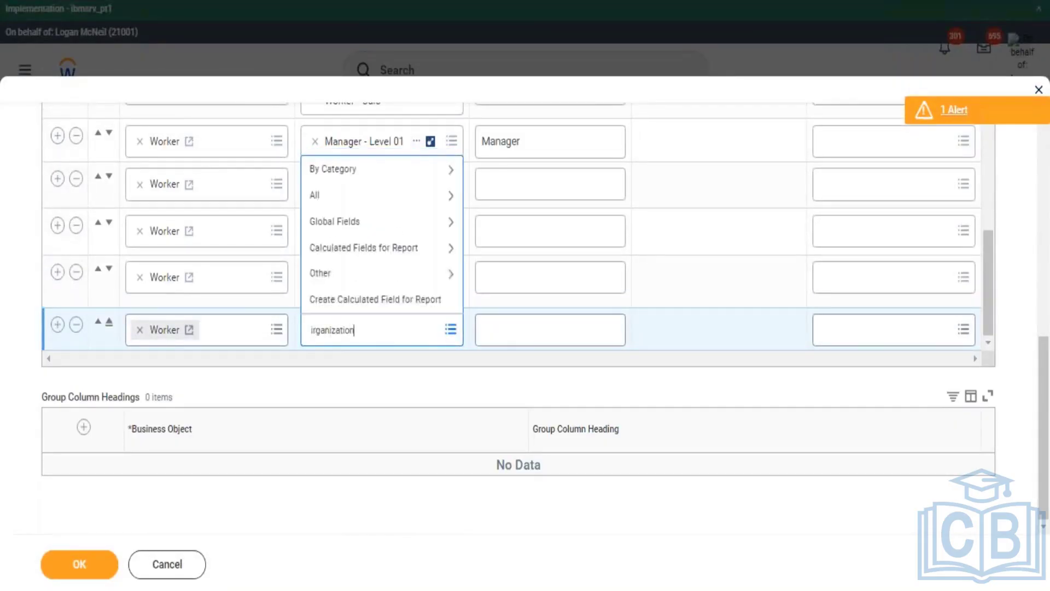
key(Return)
text(organization assignment)
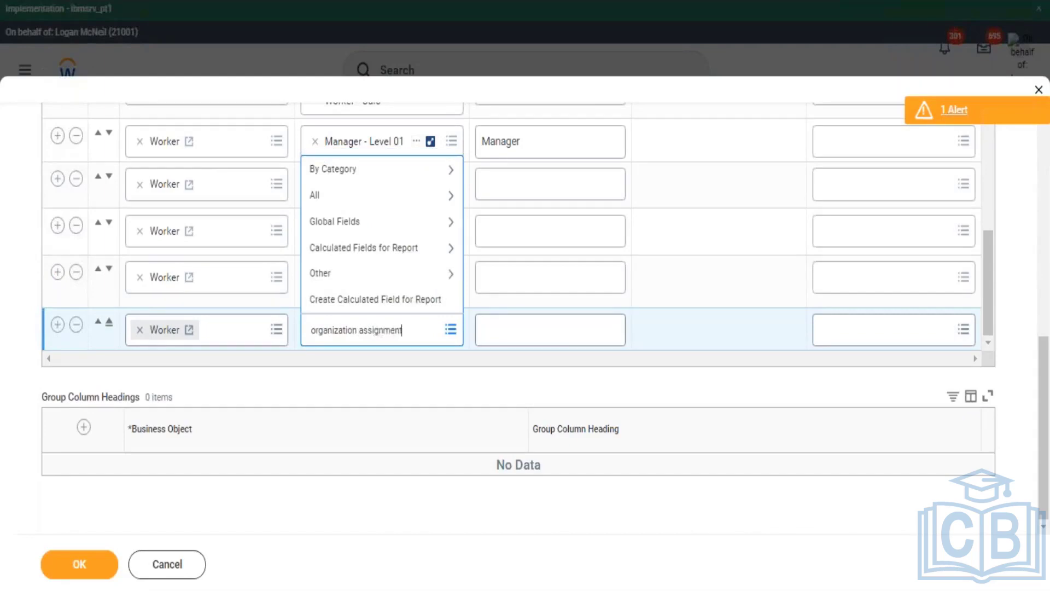
key(Return)
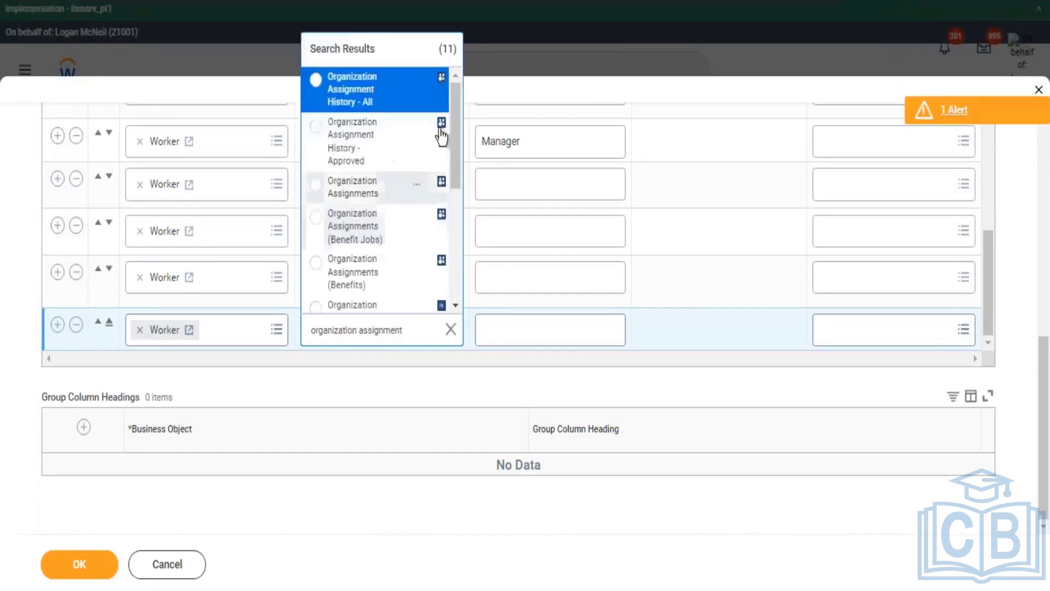
click(373, 207)
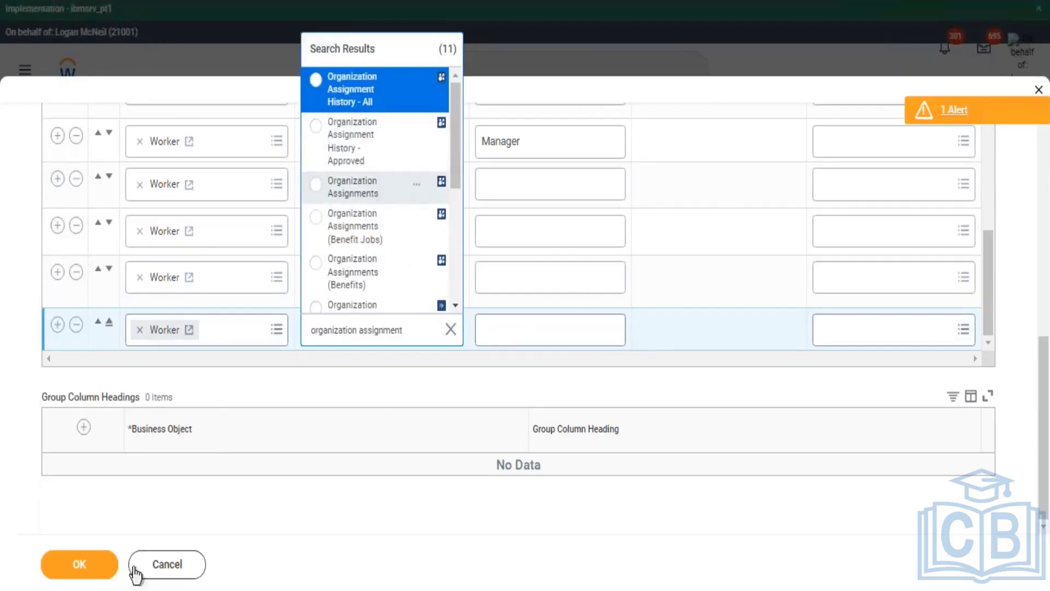
Step: Save the edited report definition and run the report without filling in any of its prompts
click(89, 567)
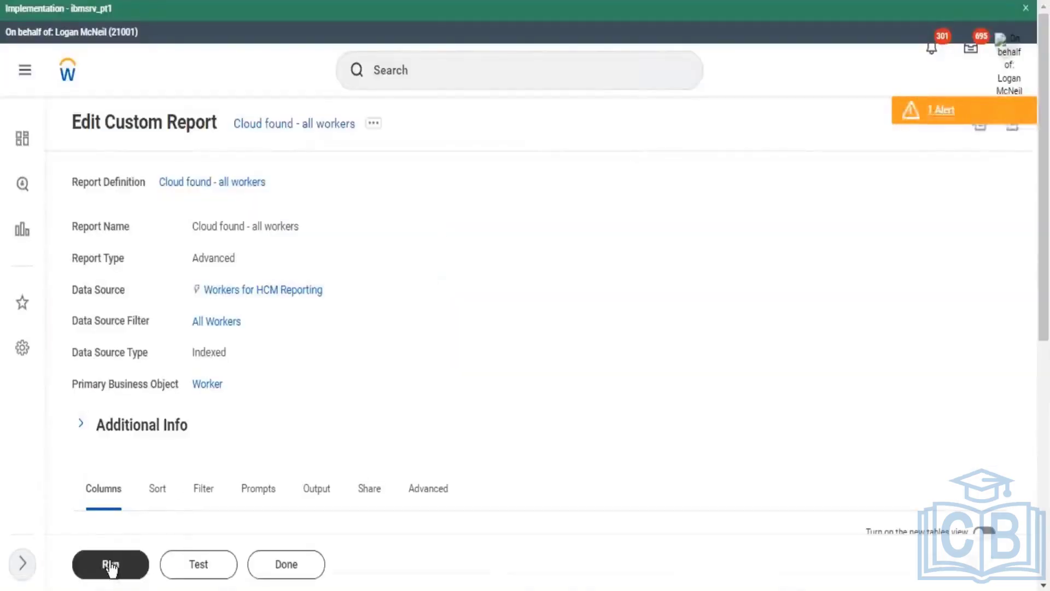
click(111, 563)
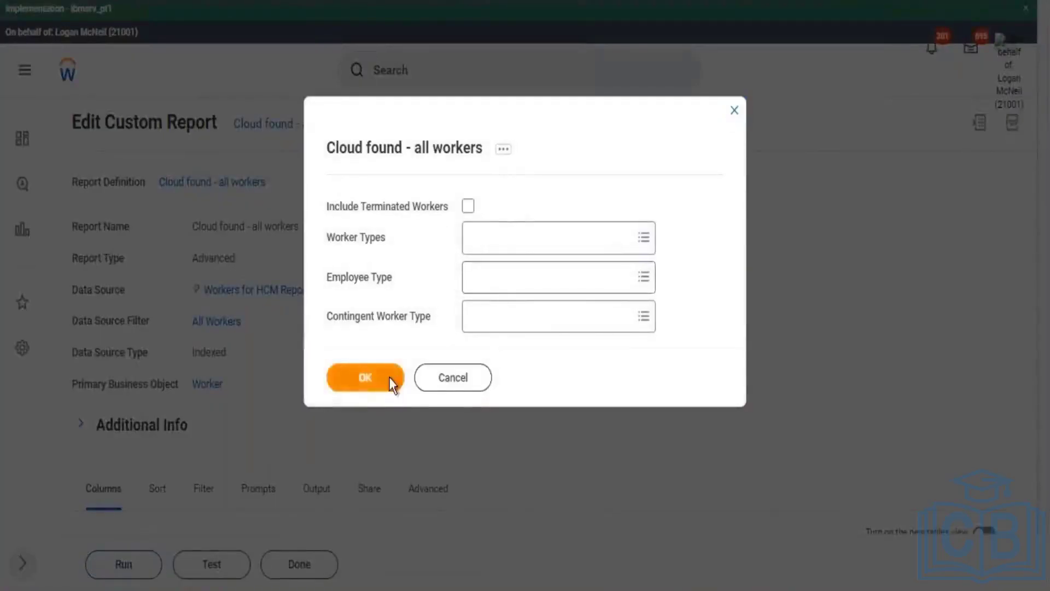
click(386, 382)
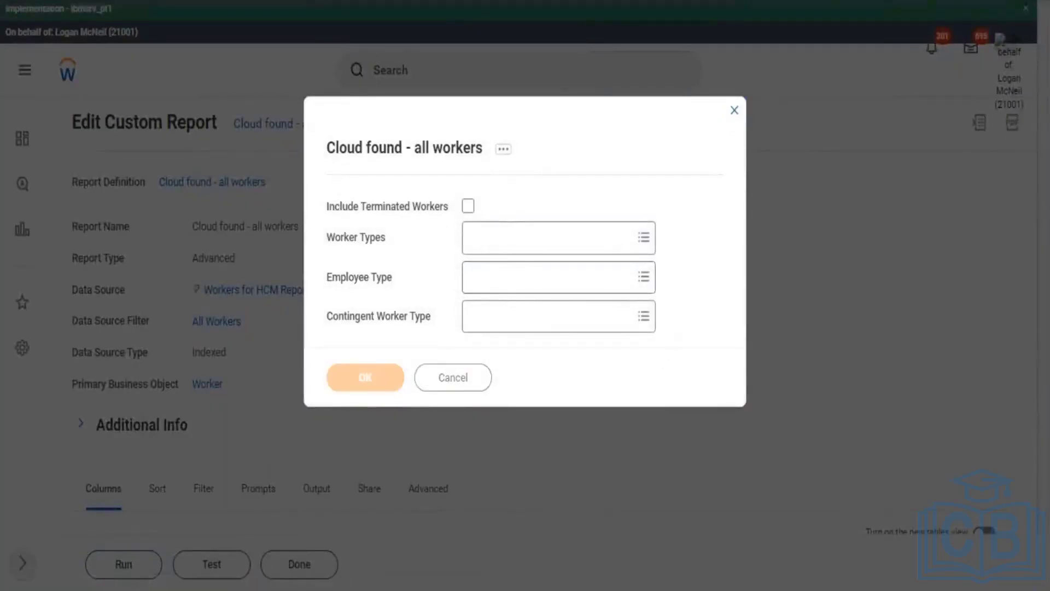
Step: Examine the Organization Assignments column in the report output, including the details of the 70100 Sales Management organization
scroll(405, 509, down, 1)
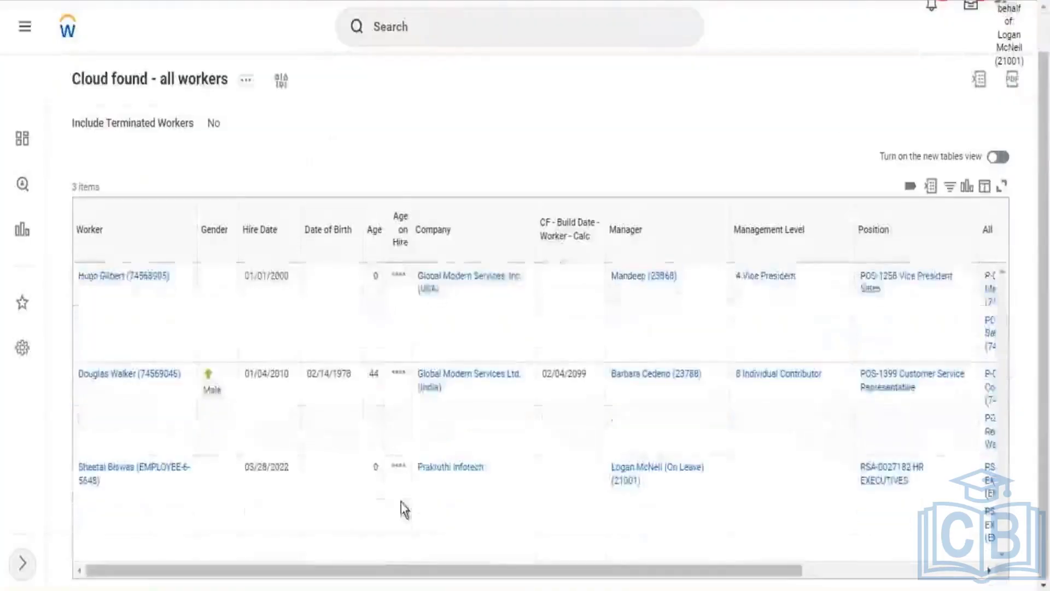
drag(403, 571, 585, 570)
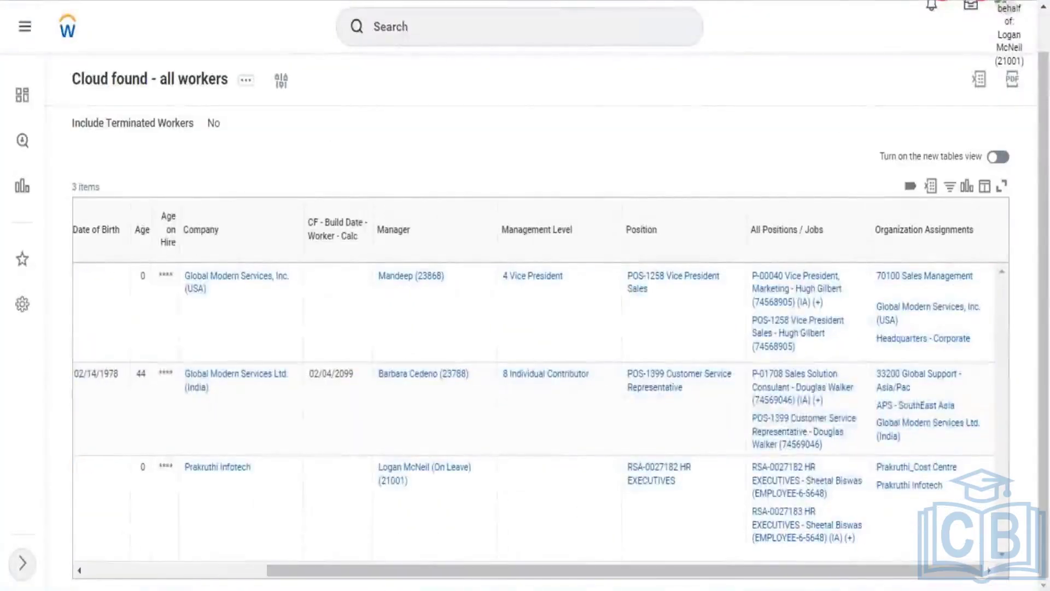
mouse_move(903, 293)
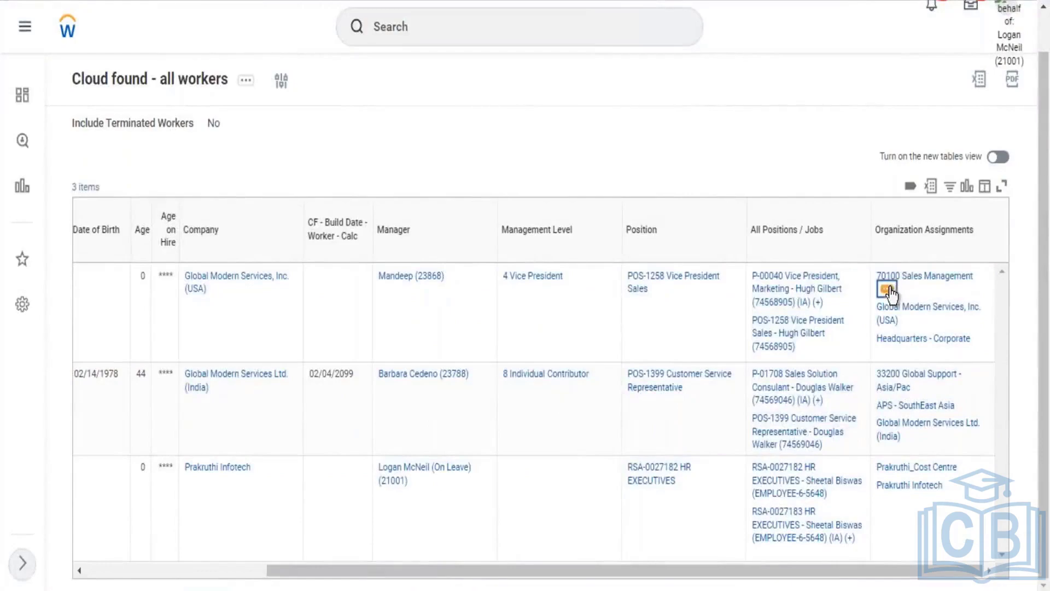
click(887, 290)
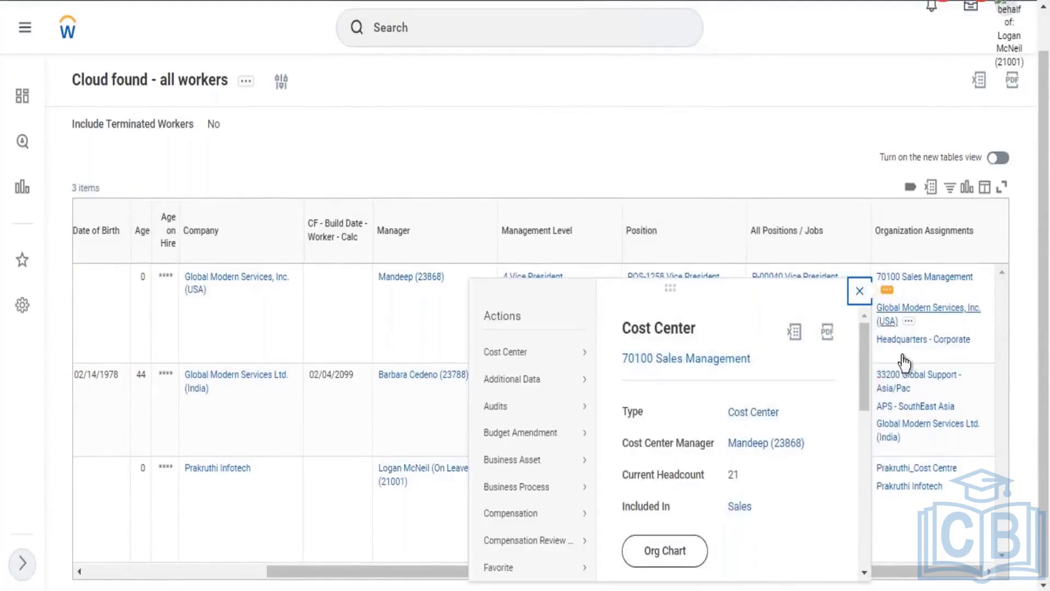
click(864, 158)
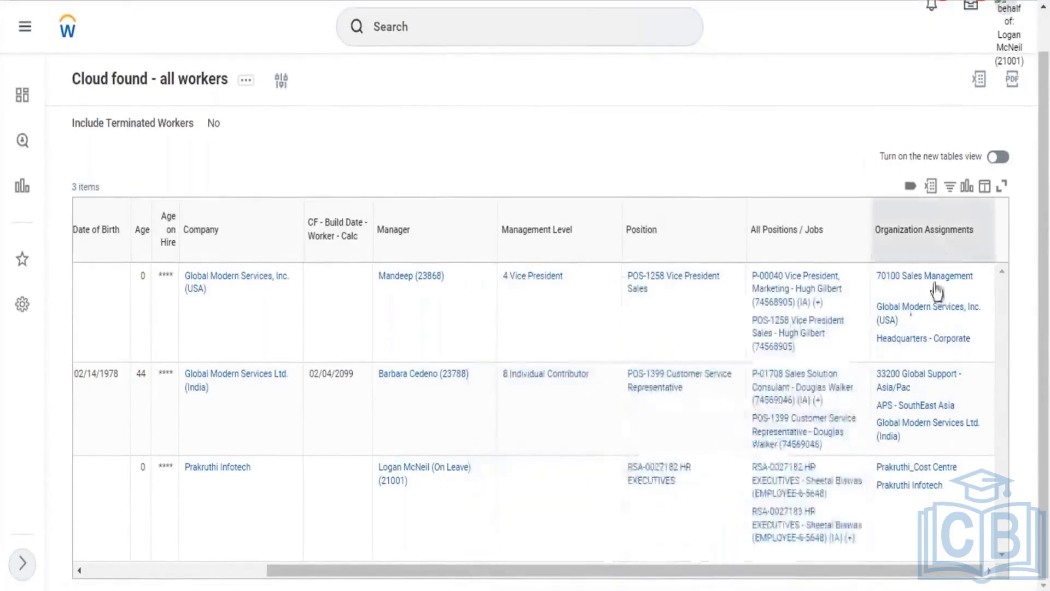
mouse_move(901, 295)
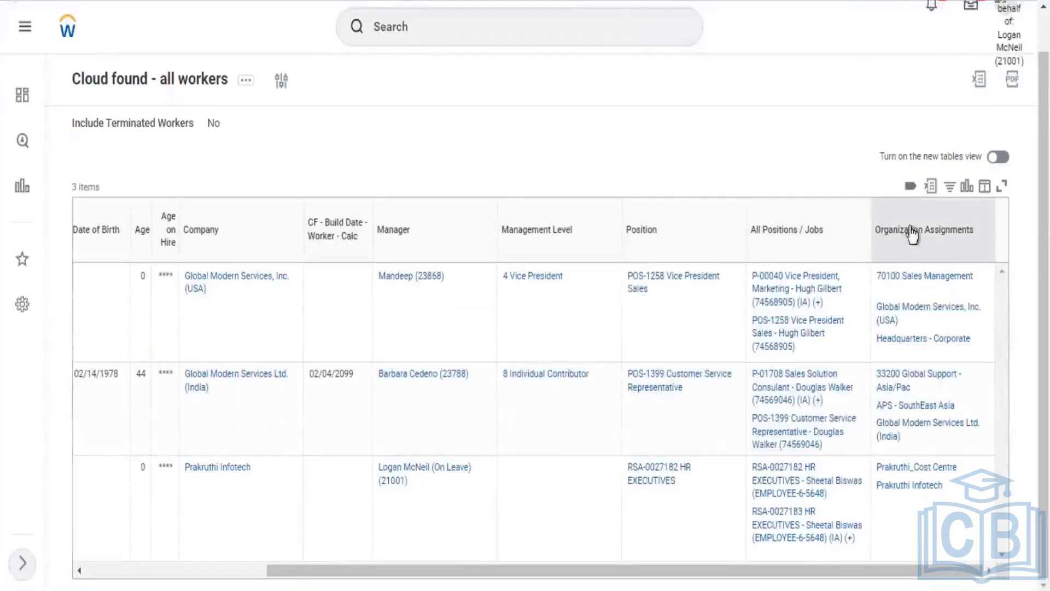
triple_click(976, 234)
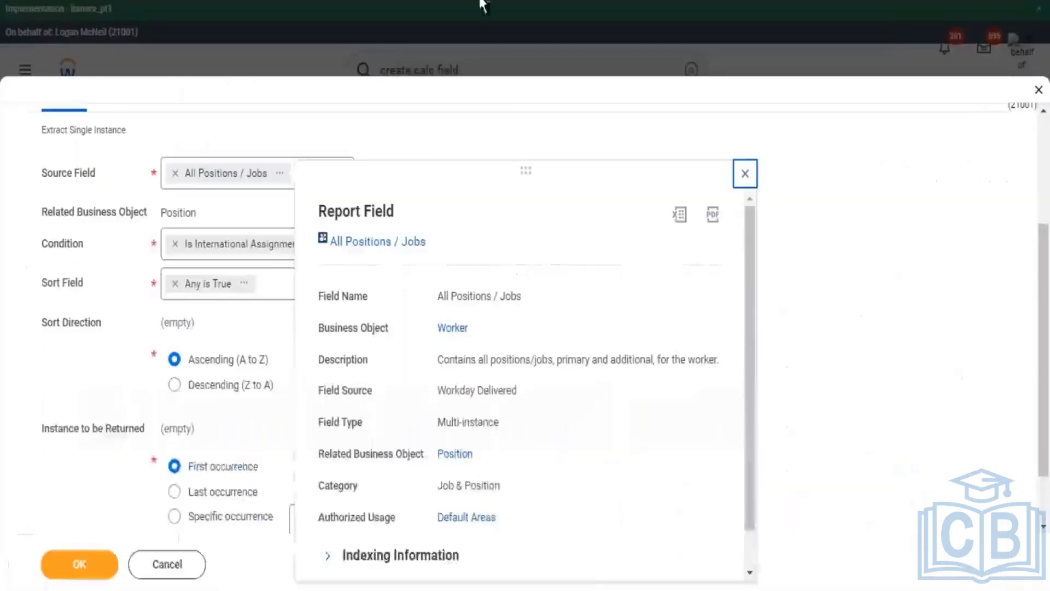
Step: Inspect the details of the Is International Assignment condition field and review the Extract Single Instance calculated field's settings
click(816, 222)
click(313, 243)
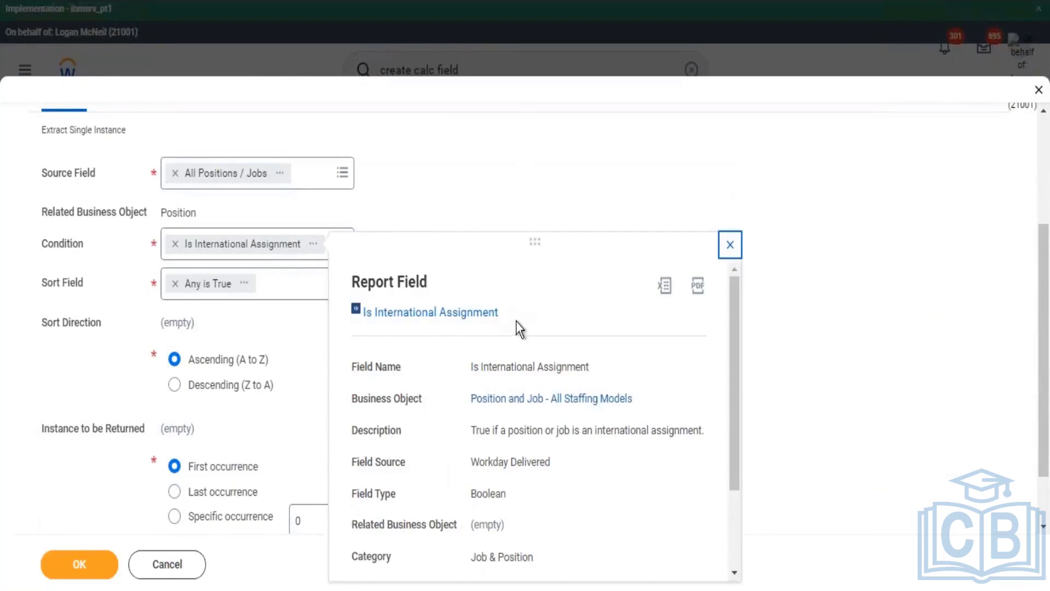
click(486, 188)
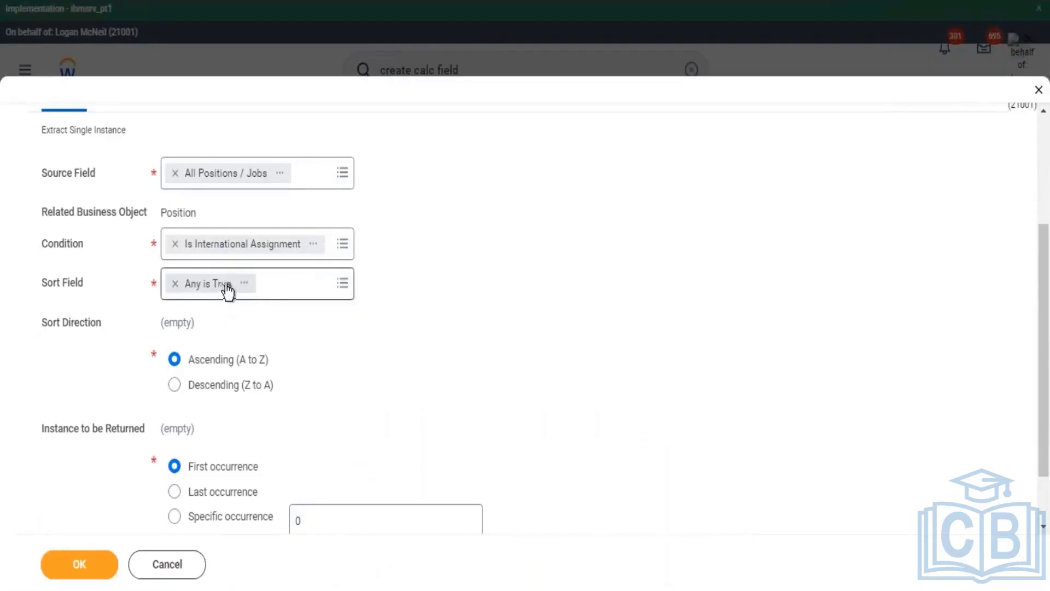
scroll(182, 270, up, 2)
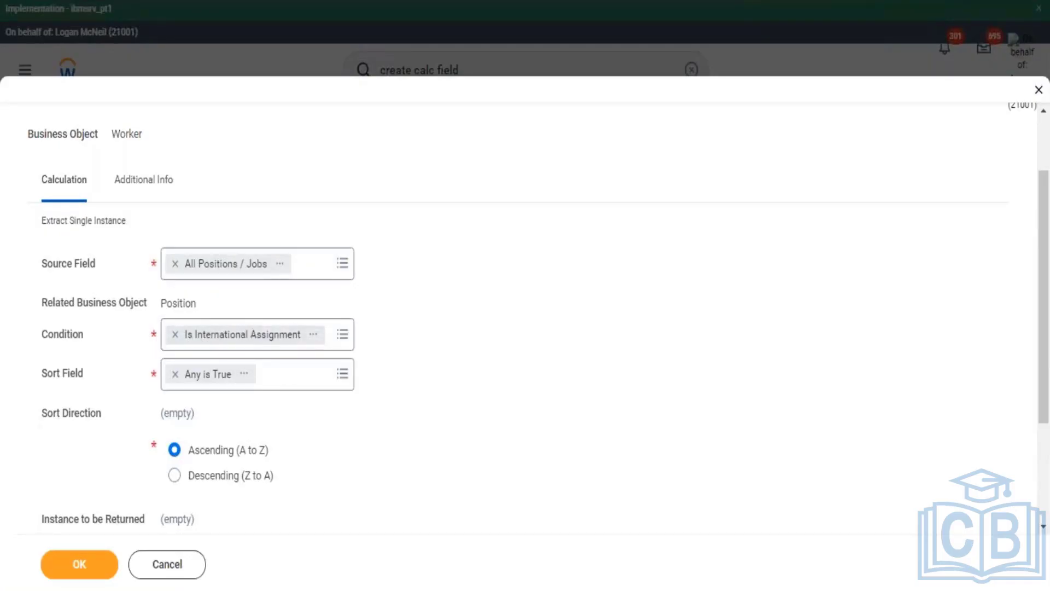
scroll(303, 142, up, 2)
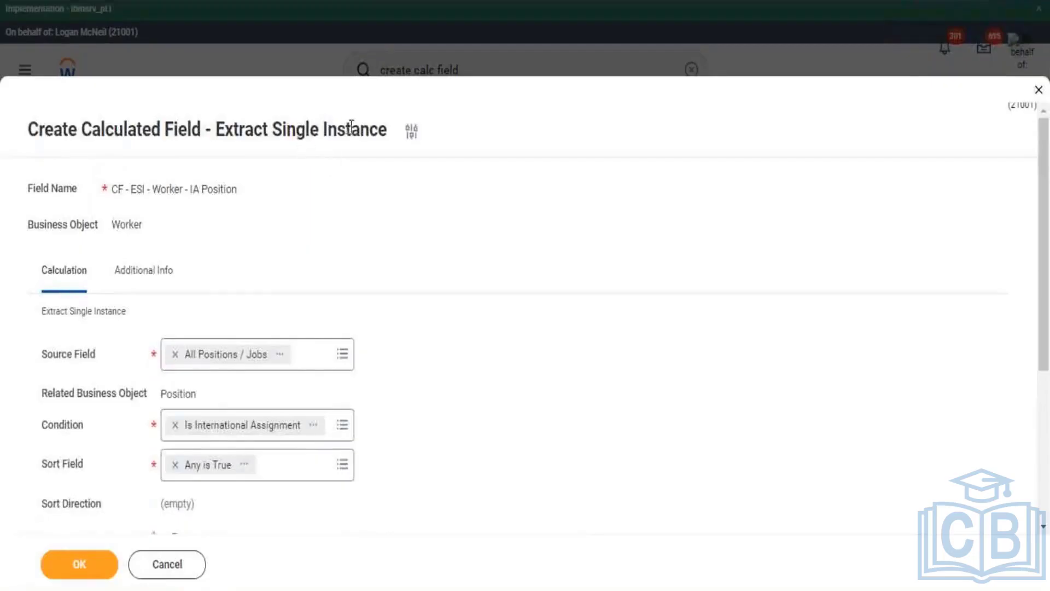
drag(351, 126, 295, 127)
scroll(215, 440, down, 4)
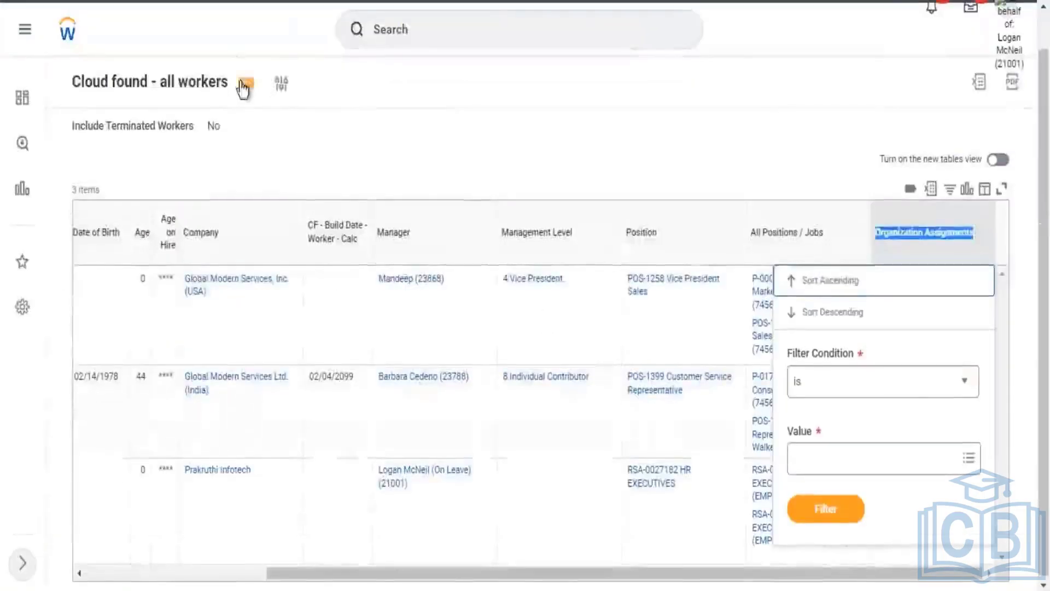
Step: Reopen the Cloud found - all workers report for editing and add a column row below Organization Assignments
click(281, 130)
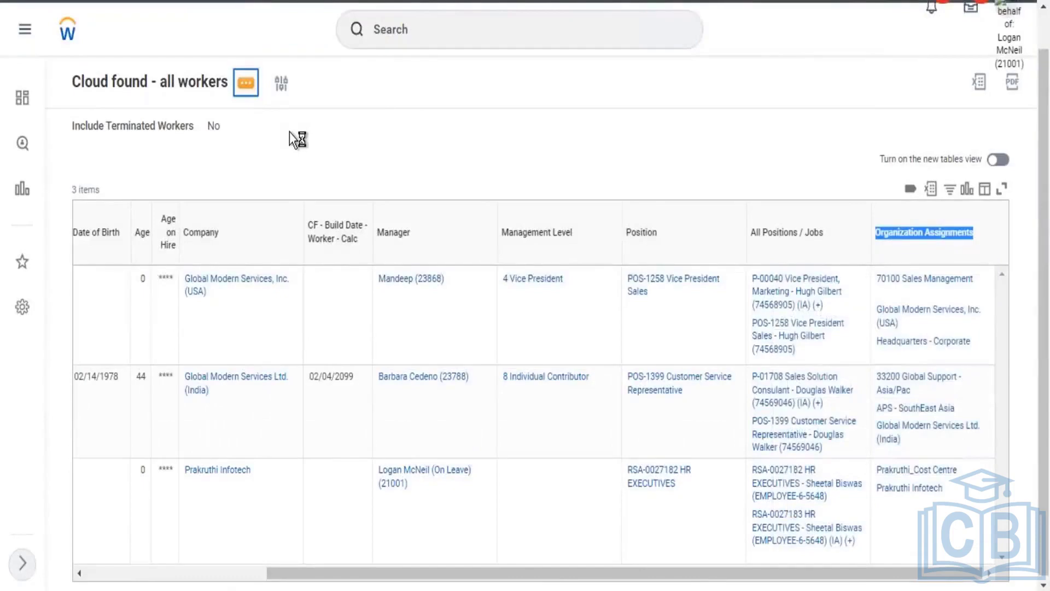
mouse_move(314, 133)
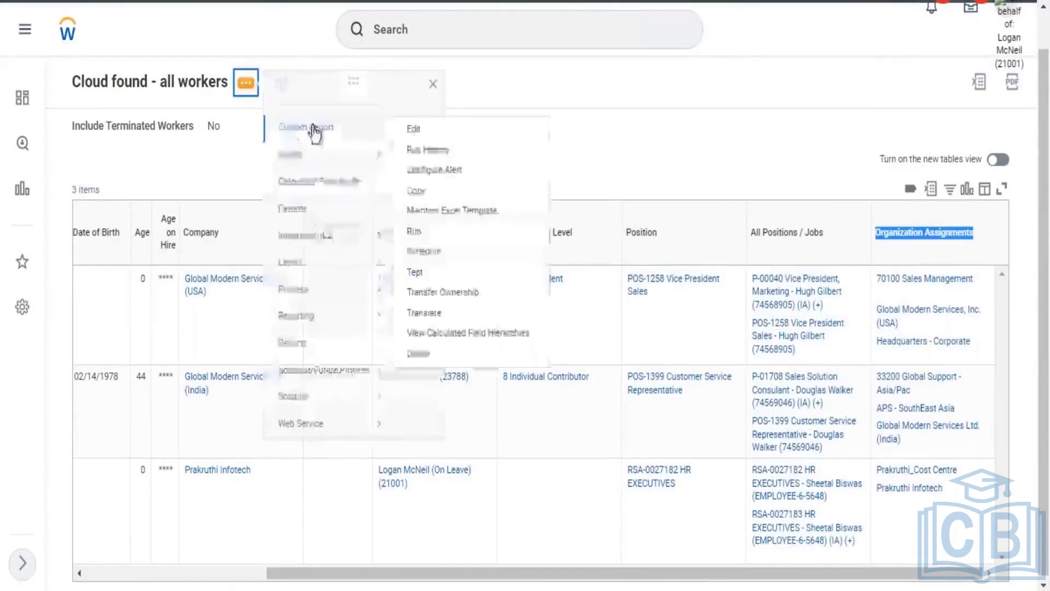
click(412, 145)
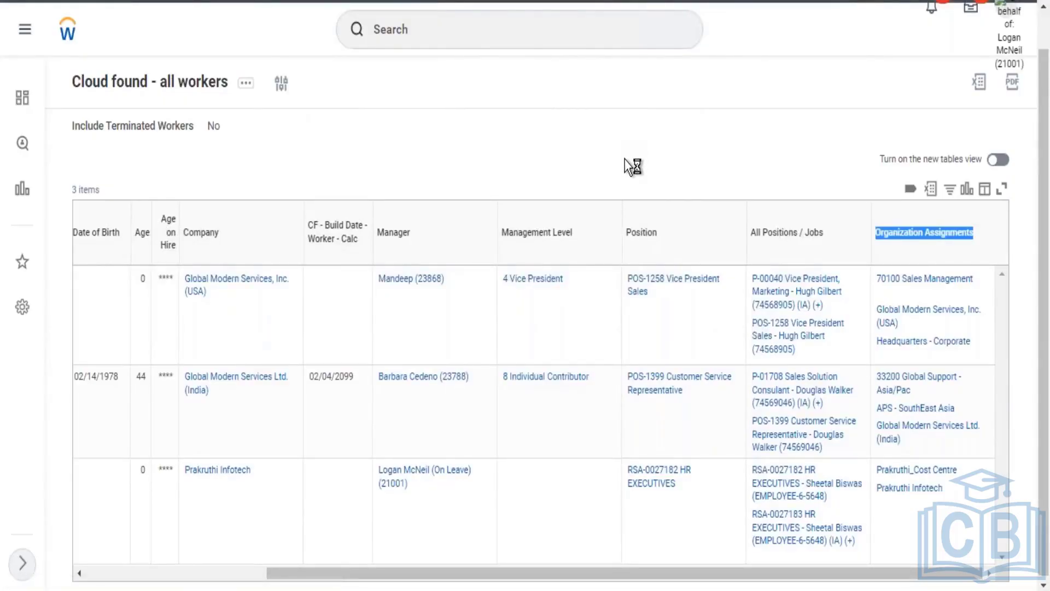
scroll(242, 312, down, 5)
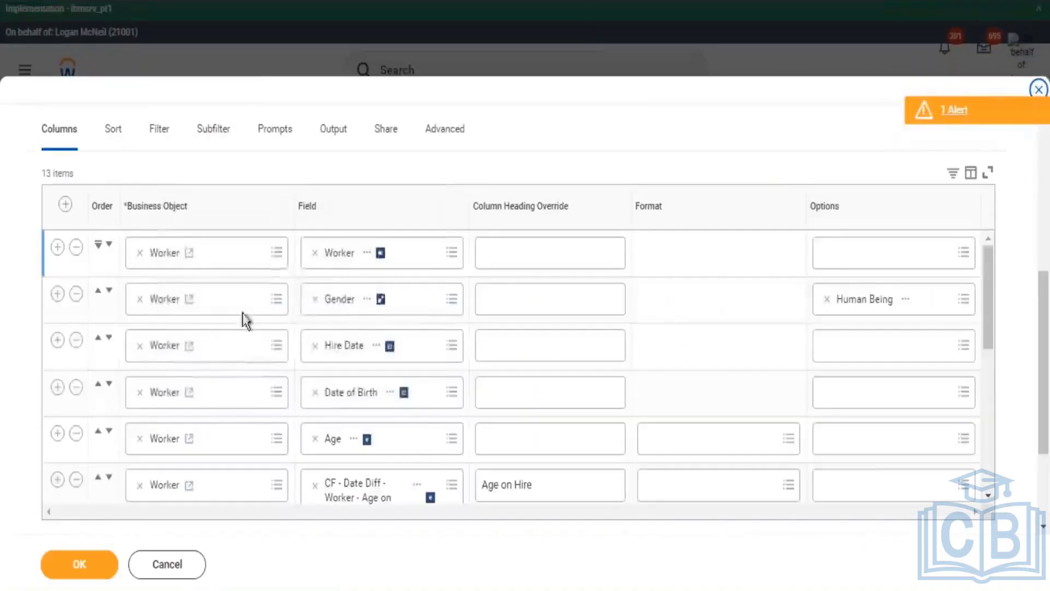
scroll(215, 403, down, 10)
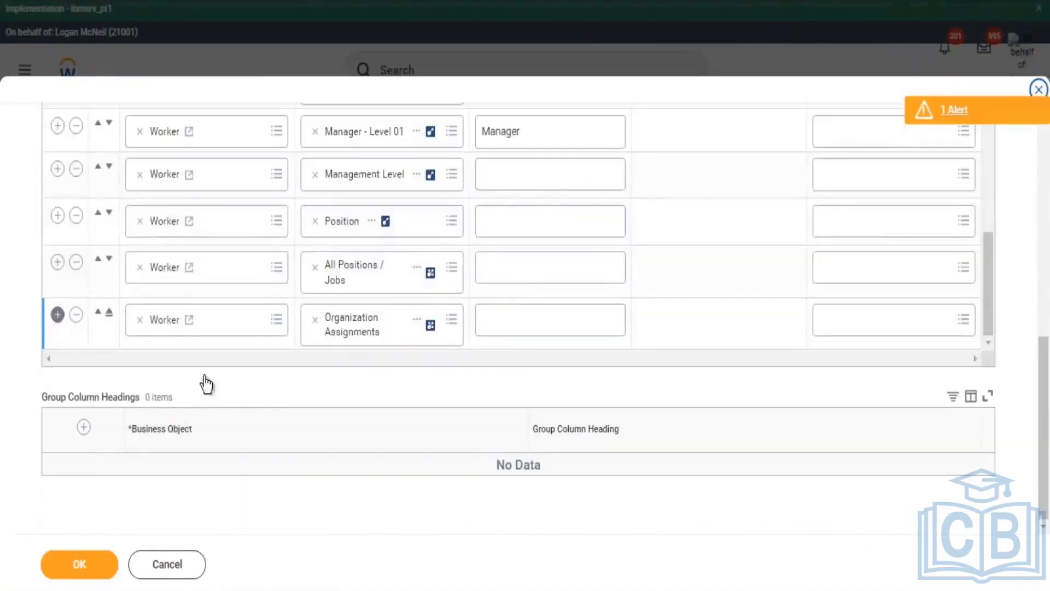
click(189, 362)
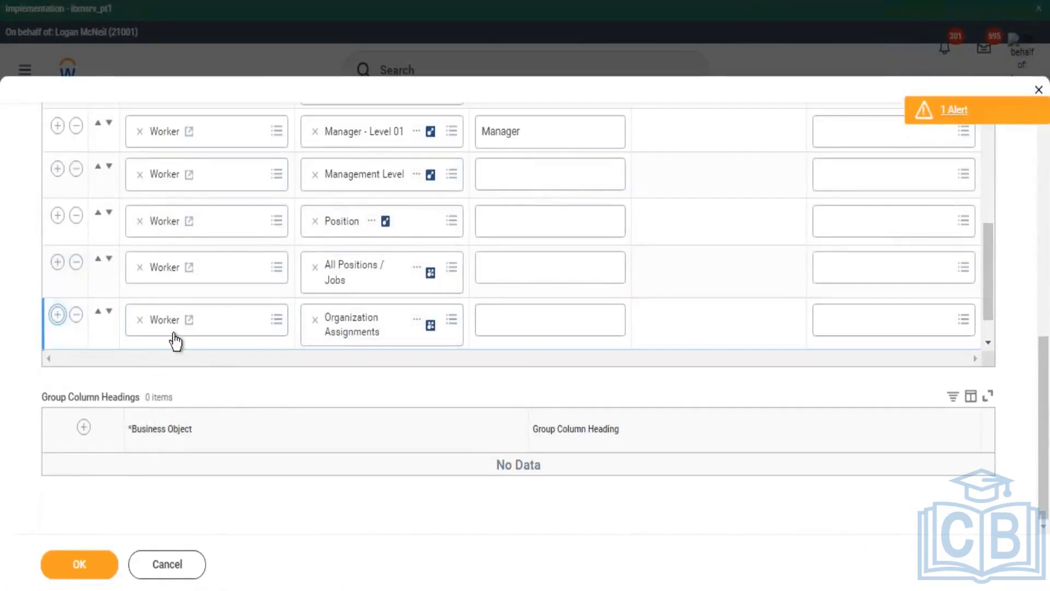
Step: Try to set a new column row's business object to action event, and remove the row
key(Return)
click(140, 330)
text(act)
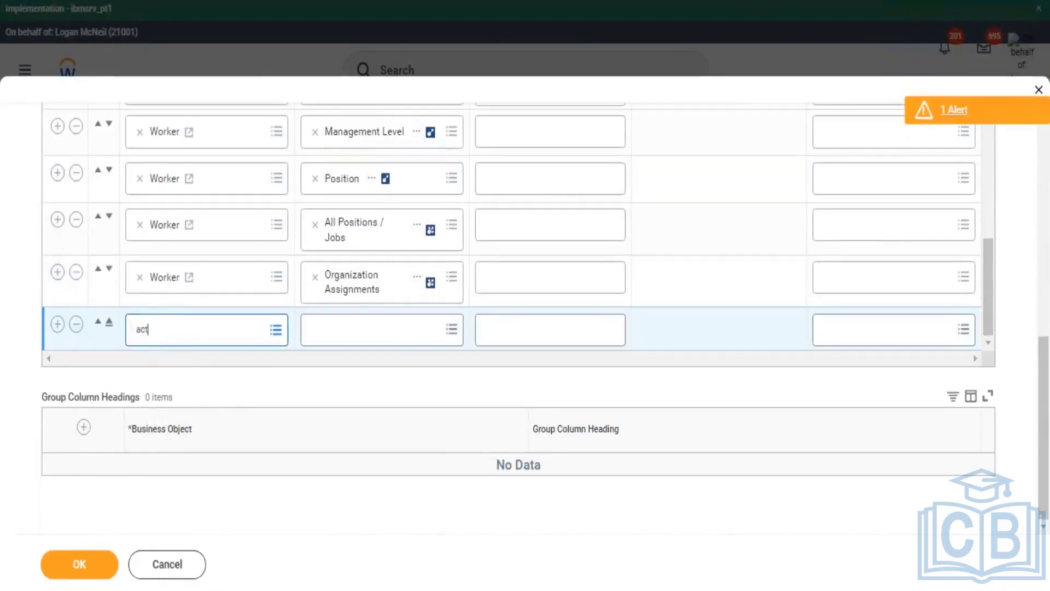
text(ion event)
key(Return)
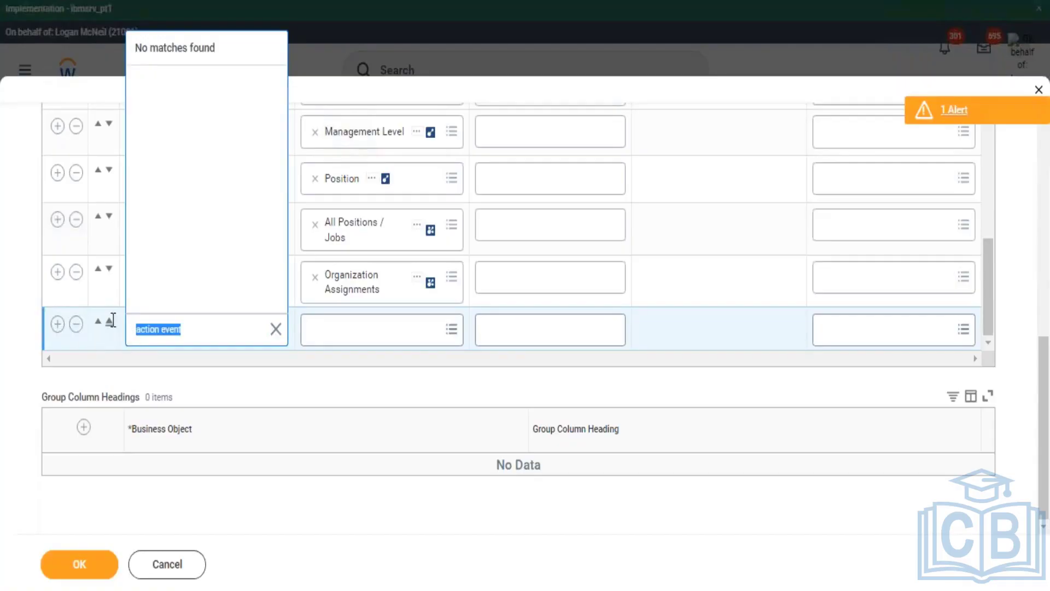
click(76, 324)
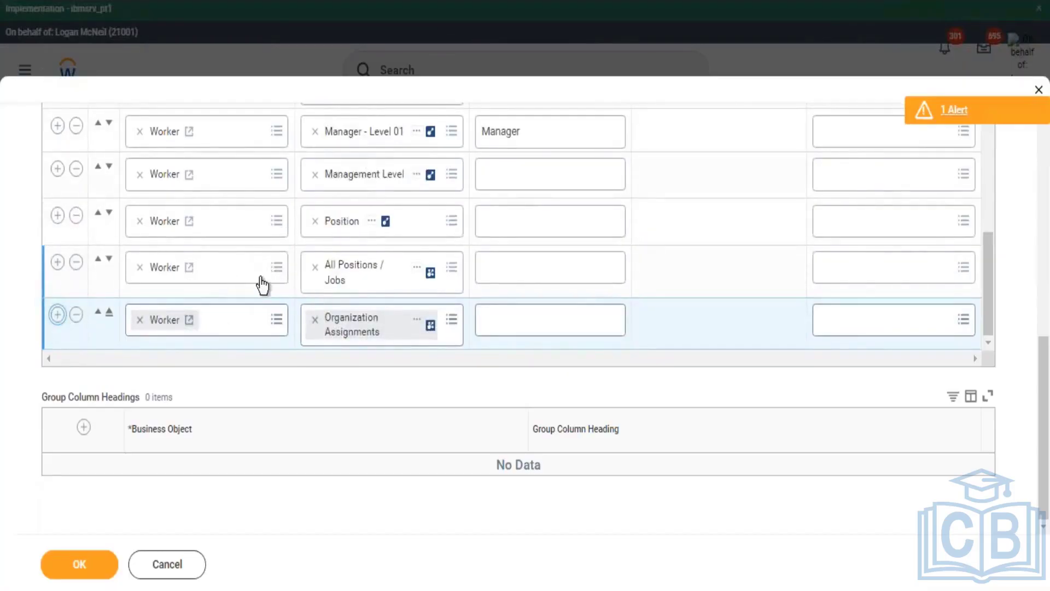
Step: Search the fields of the new Worker row for plan and examine the matching plan fields
click(360, 331)
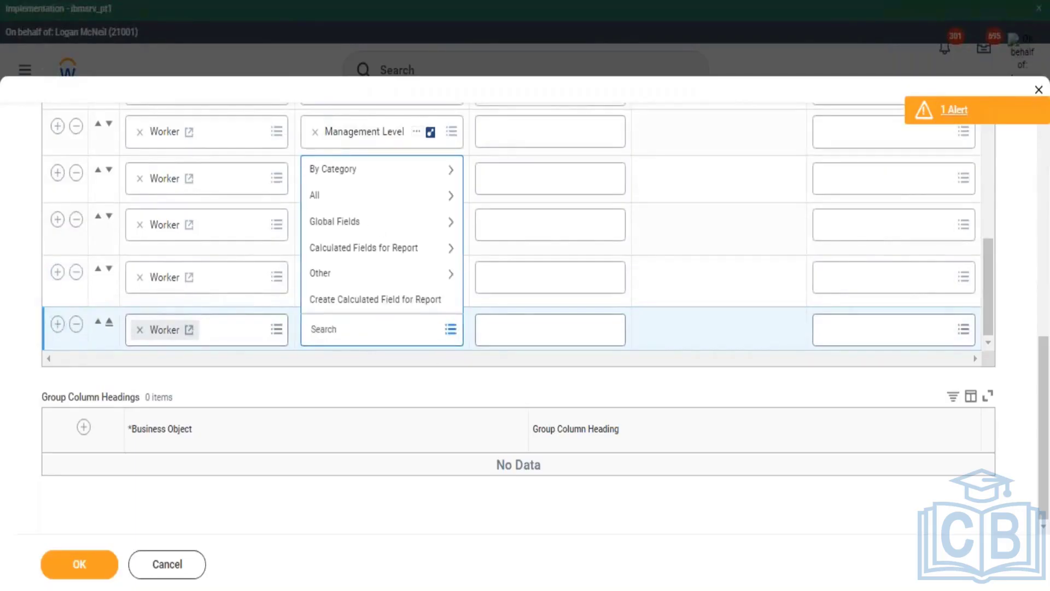
text(plan)
key(Return)
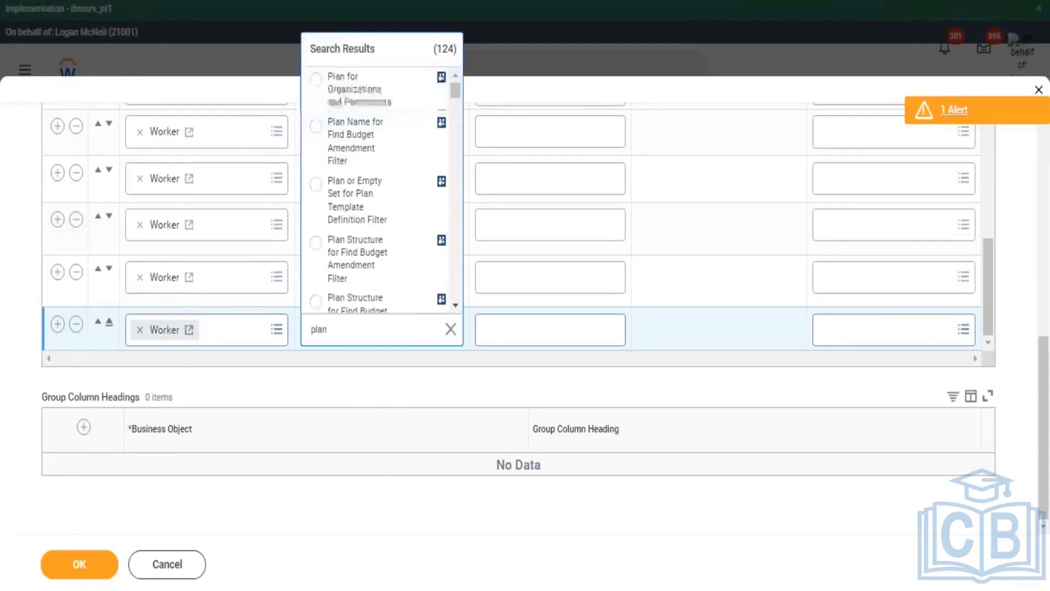
scroll(377, 252, down, 10)
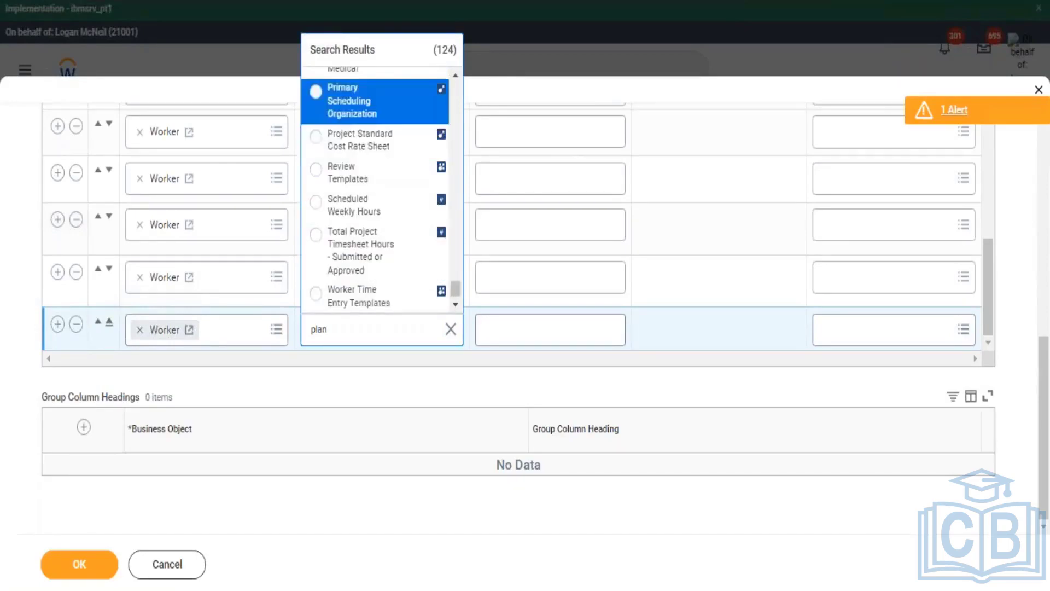
key(Up)
key(Up)
key(Up)
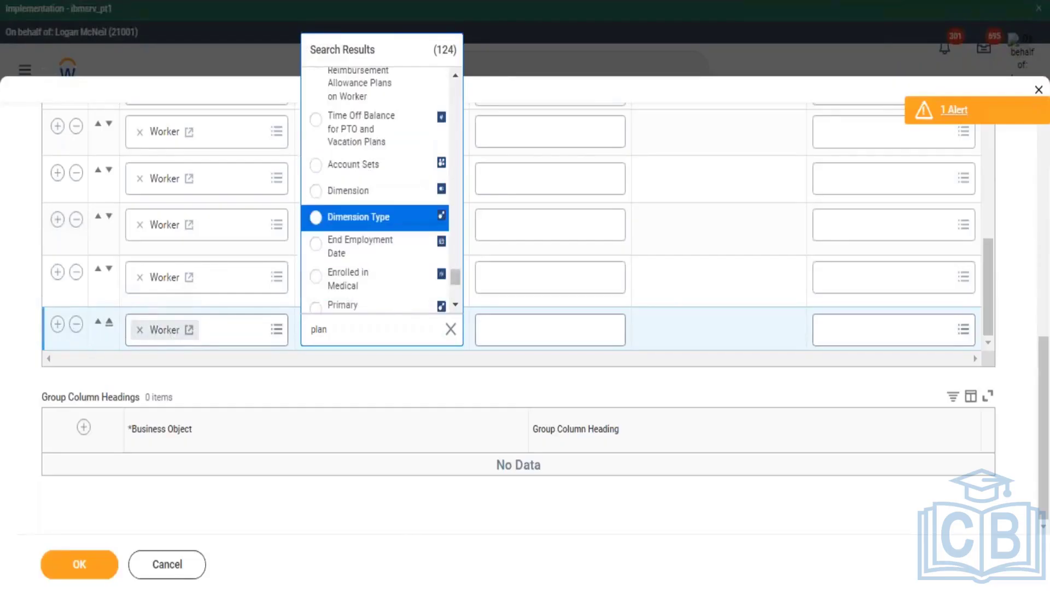
key(Up)
key(Up)
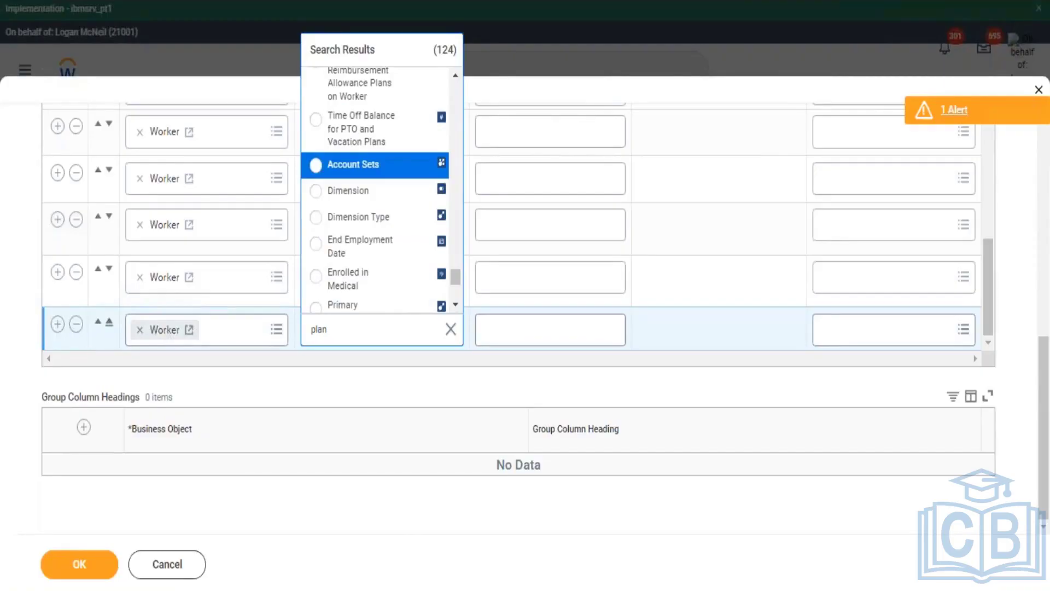
key(Up)
key(Up)
key(Up)
key(Up)
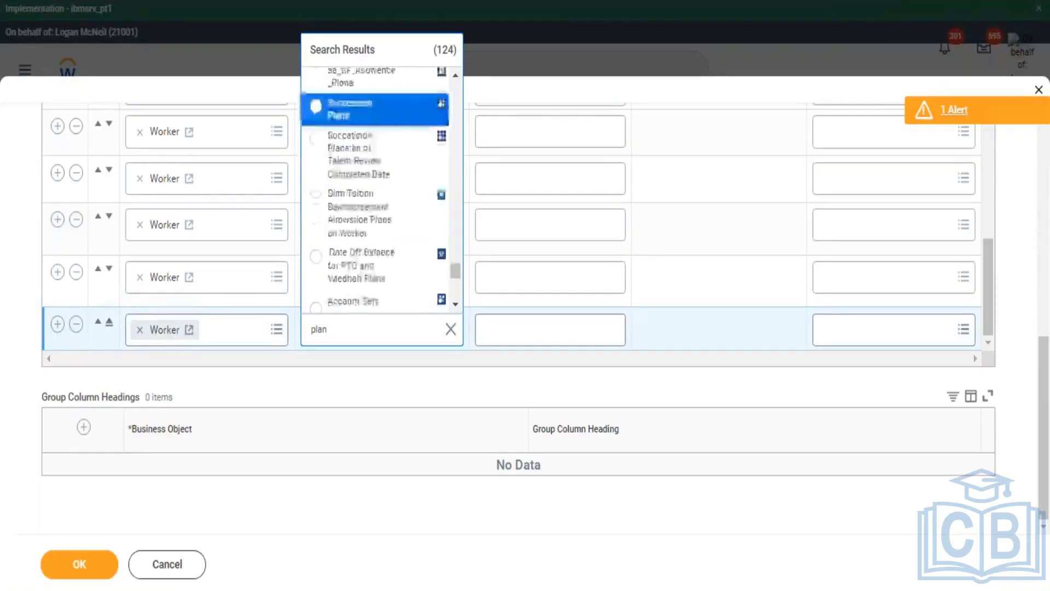
key(Up)
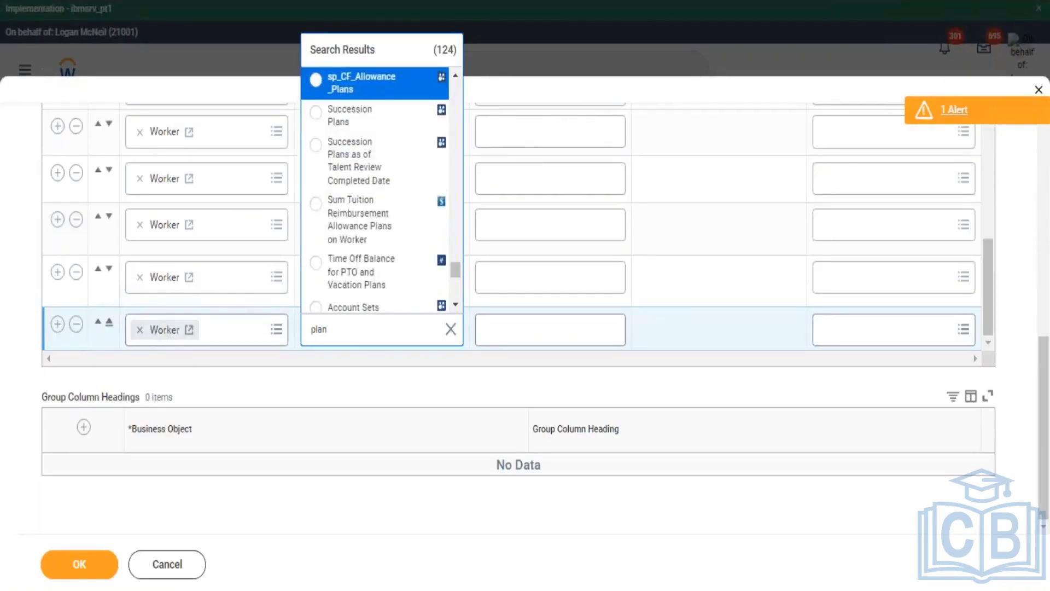
key(Up)
key(Up)
key(Up)
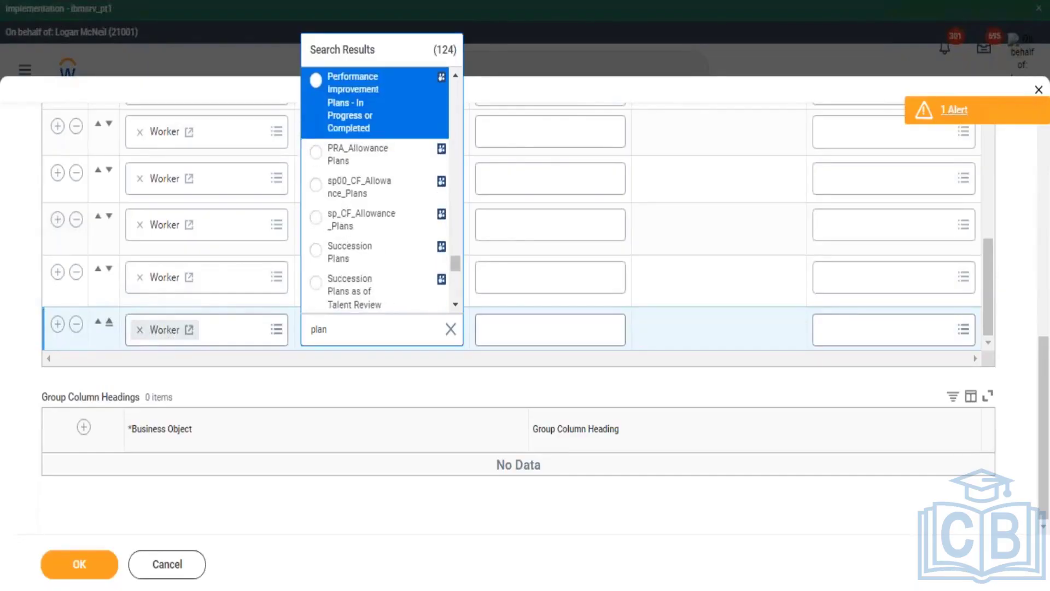
key(Up)
key(Up)
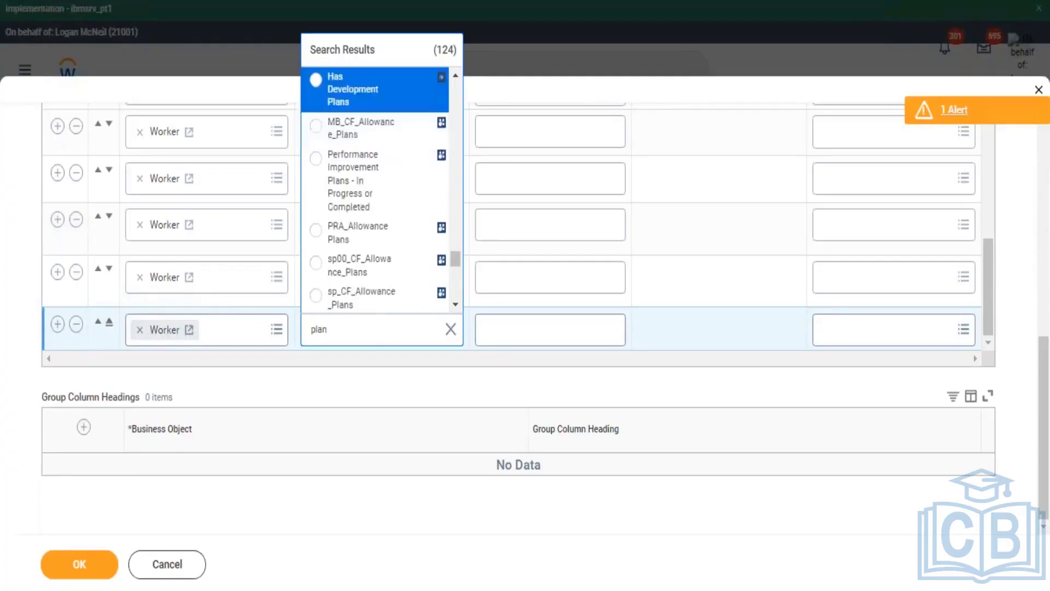
key(Up)
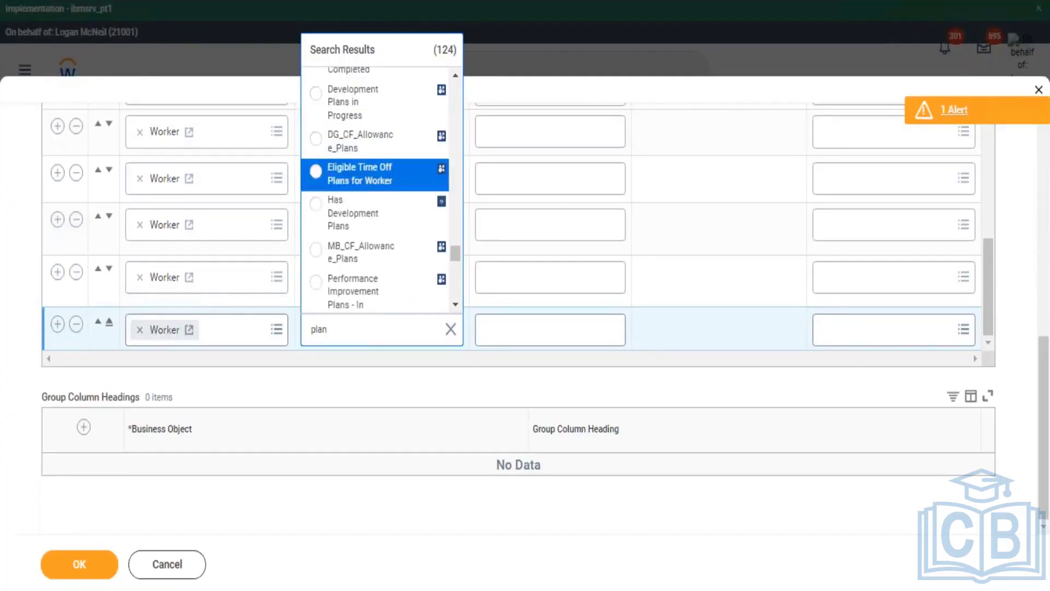
key(Up)
key(Up)
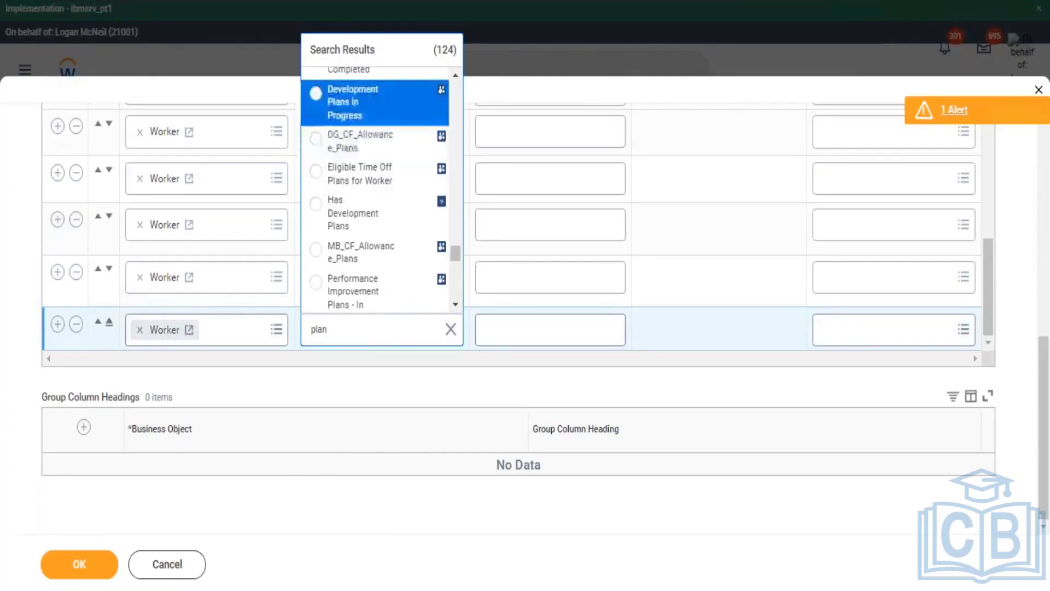
key(Up)
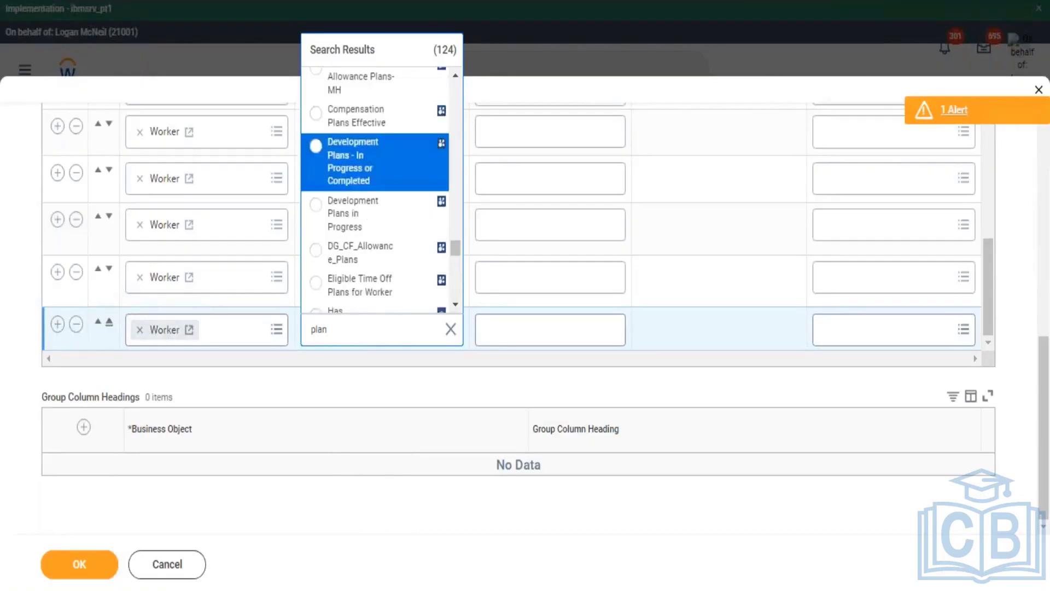
key(Up)
key(Up)
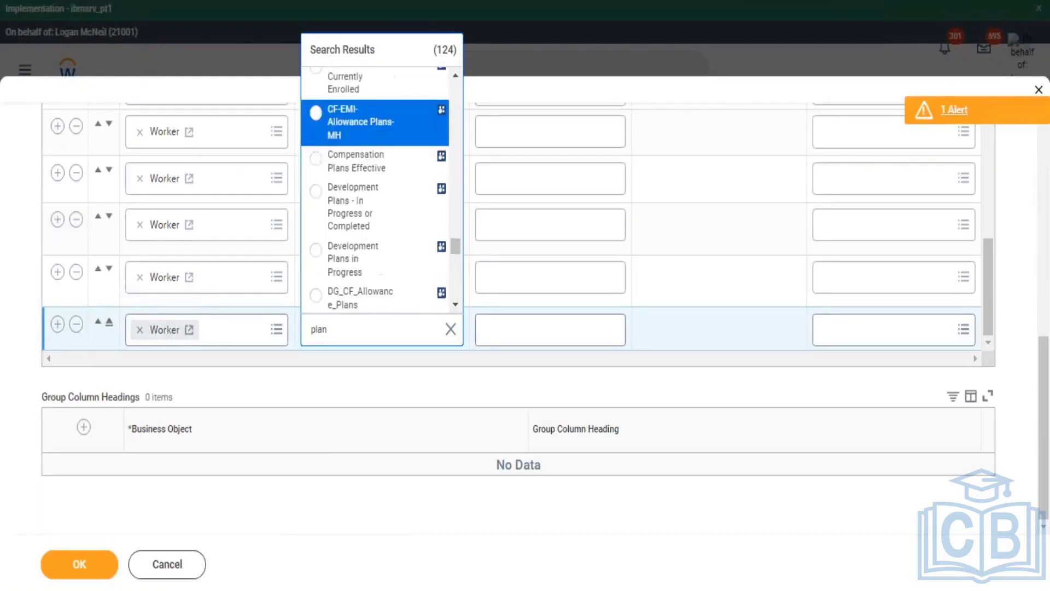
key(Up)
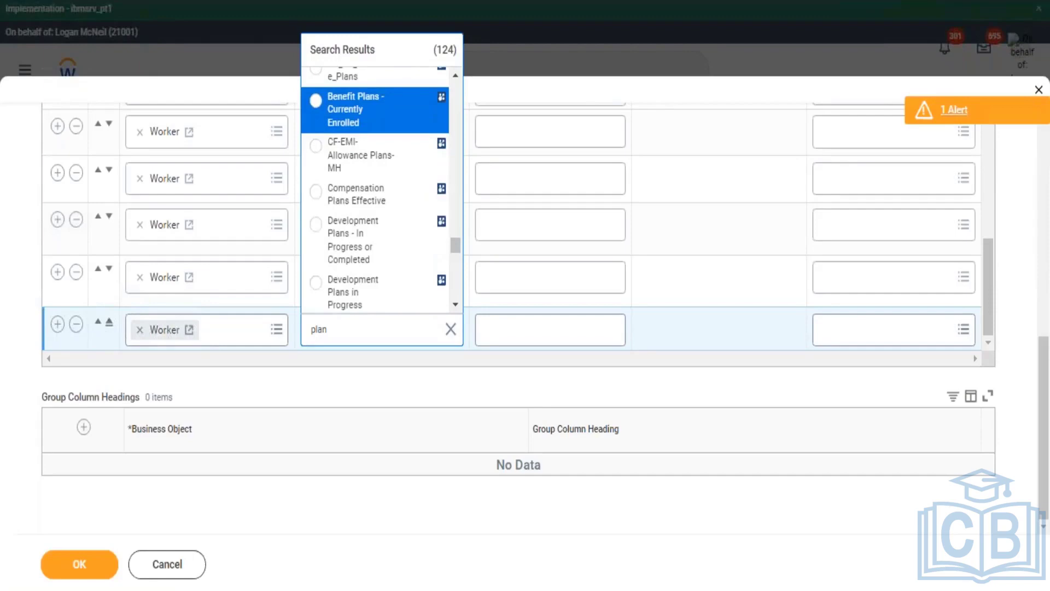
key(Up)
key(Up)
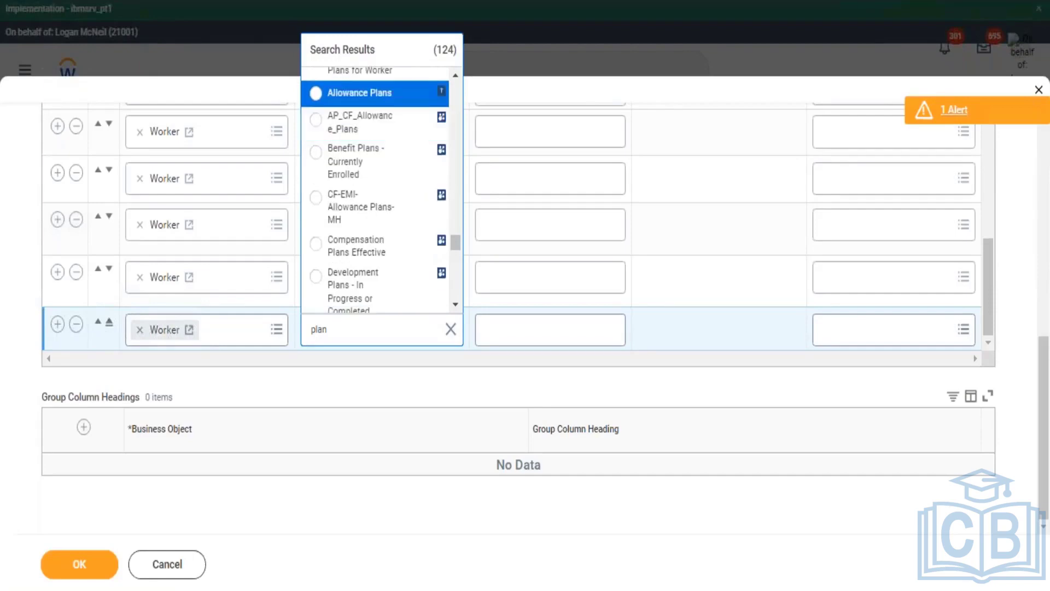
key(Up)
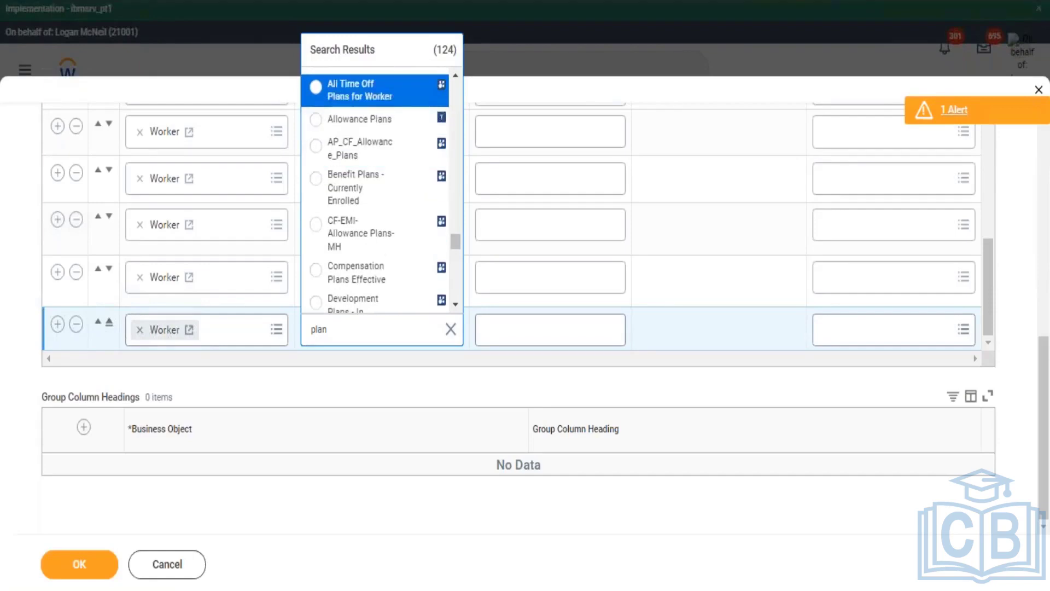
key(Up)
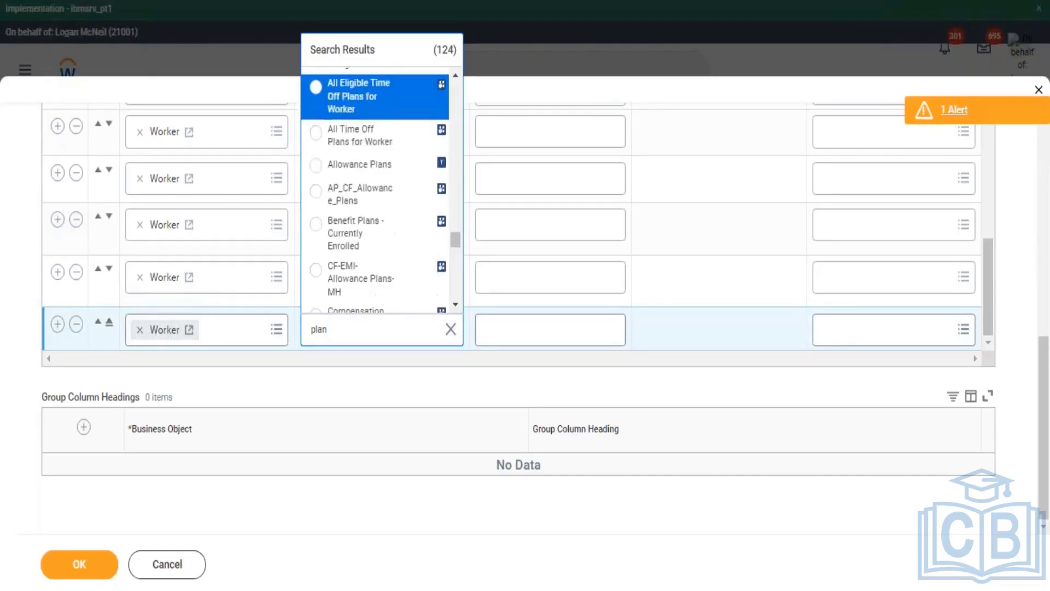
key(Up)
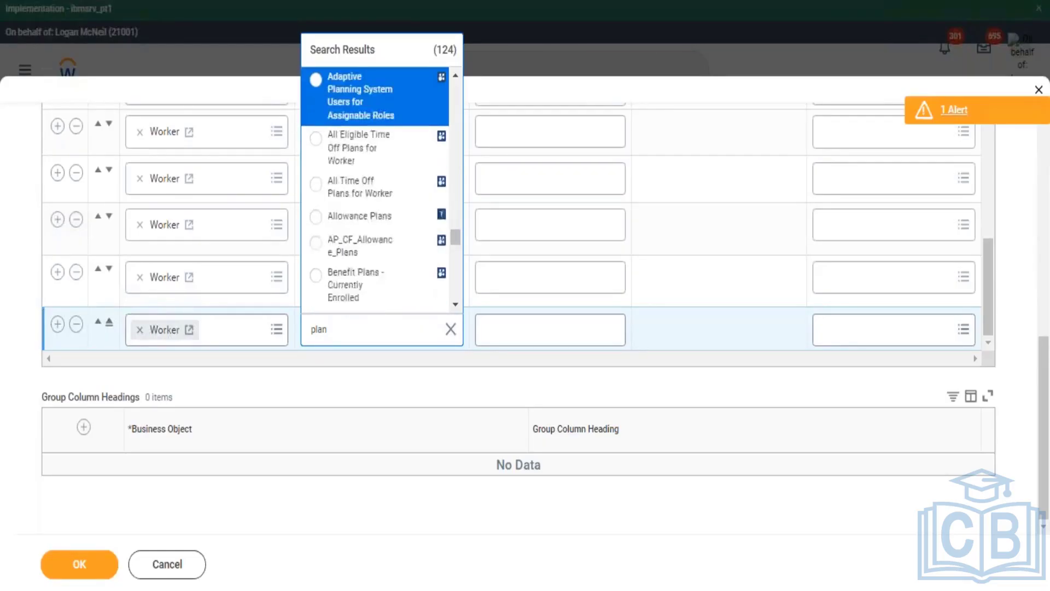
key(Up)
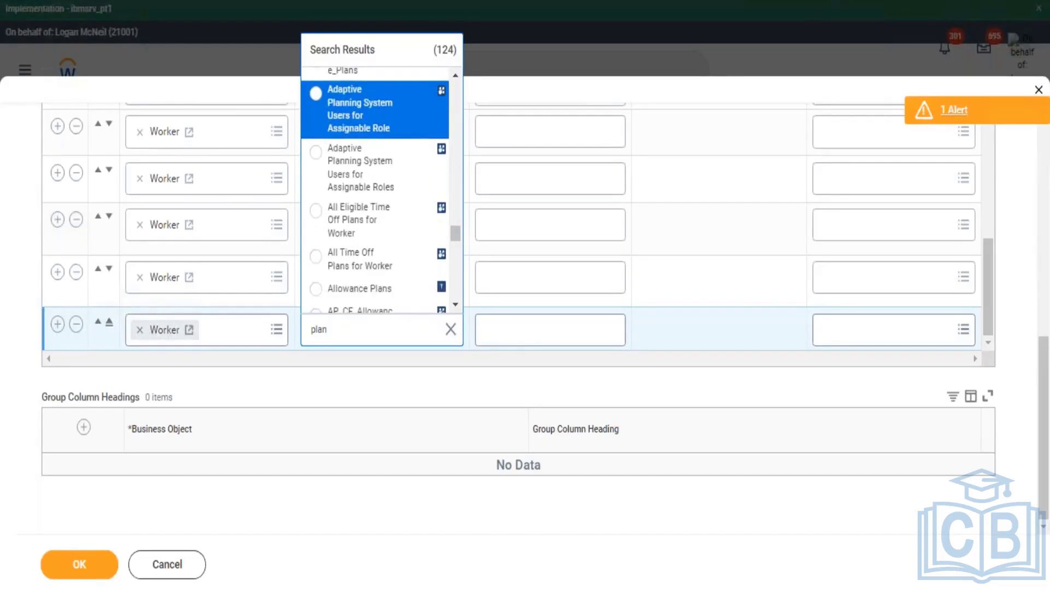
key(Up)
key(Up)
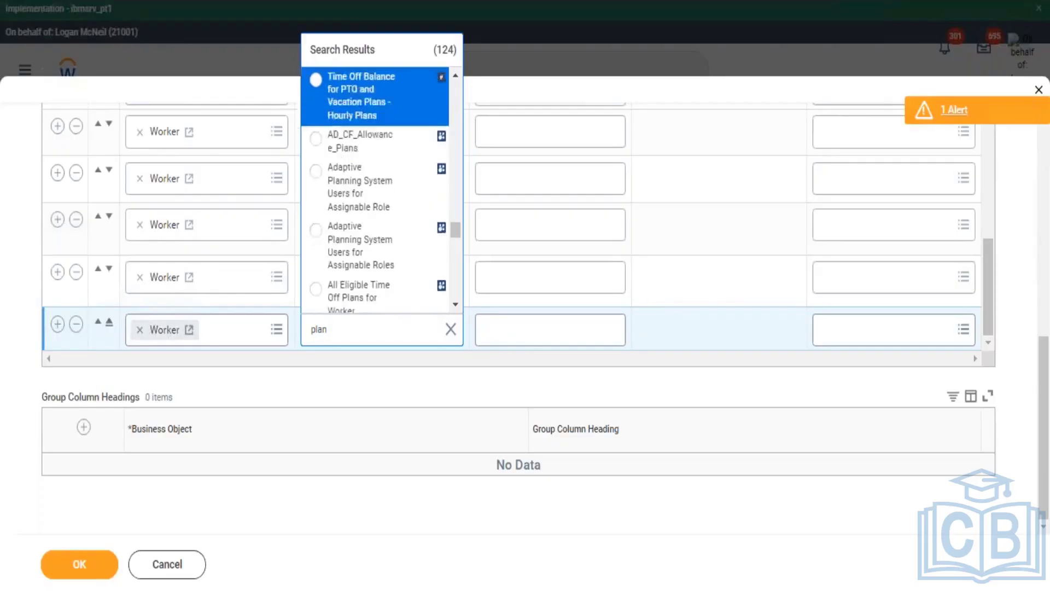
key(Up)
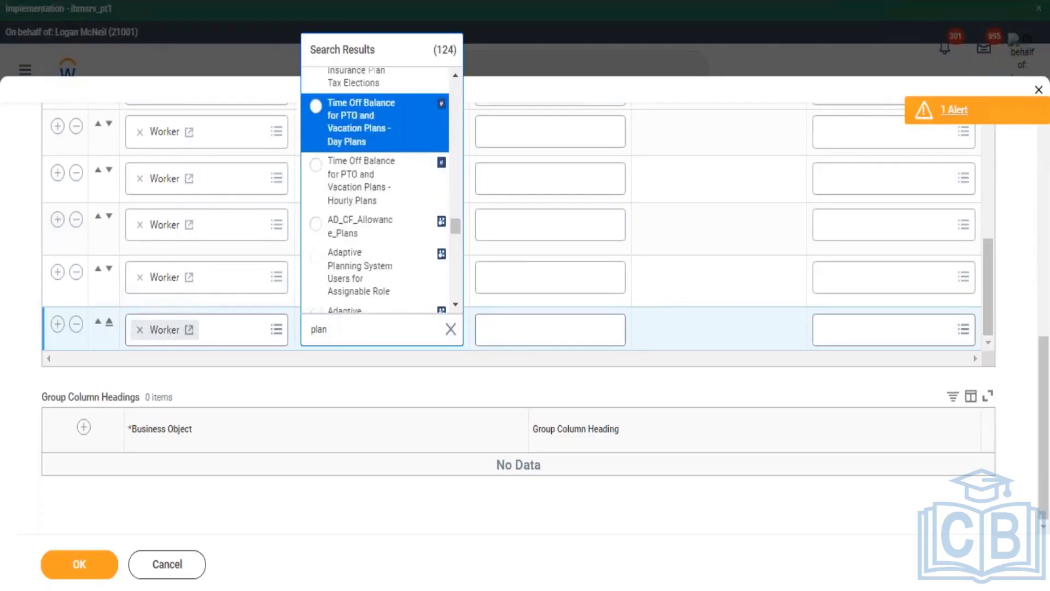
key(Up)
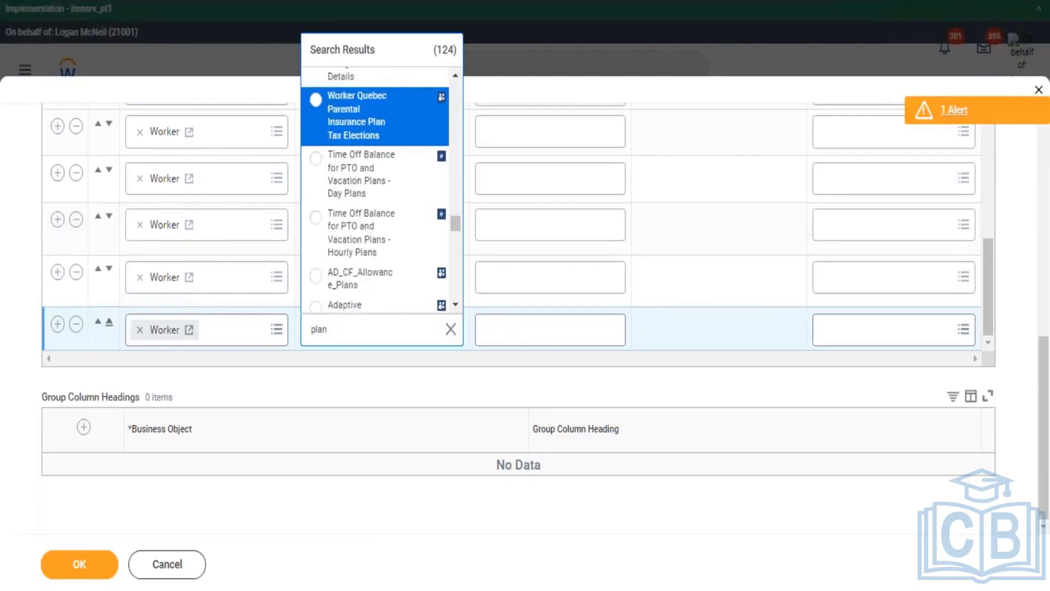
Step: Set the last column row's business object to Staffing History - Approved and list all of its available fields
click(141, 331)
text(b)
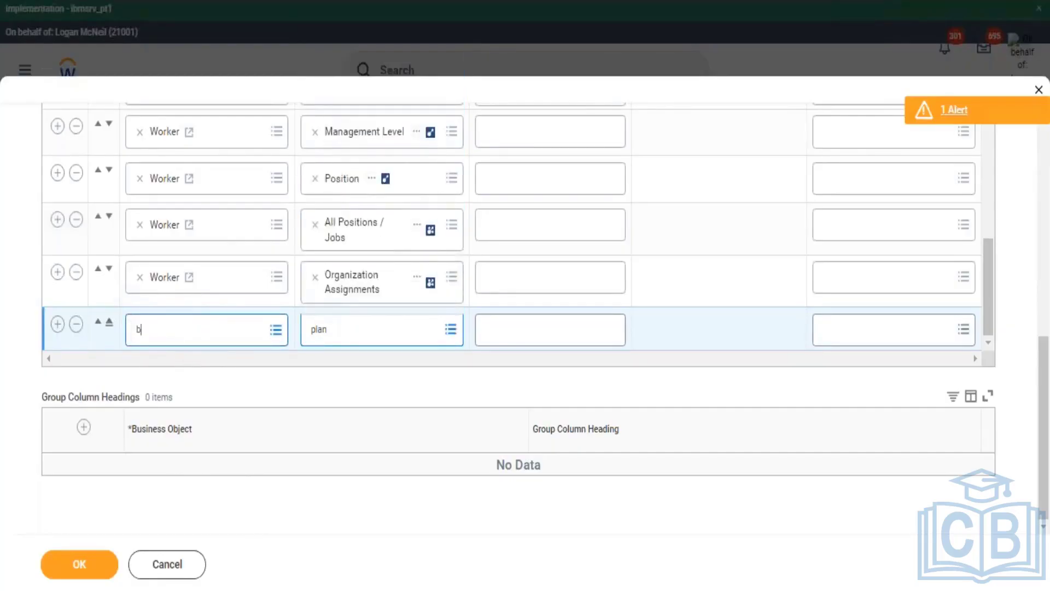
text(usine por)
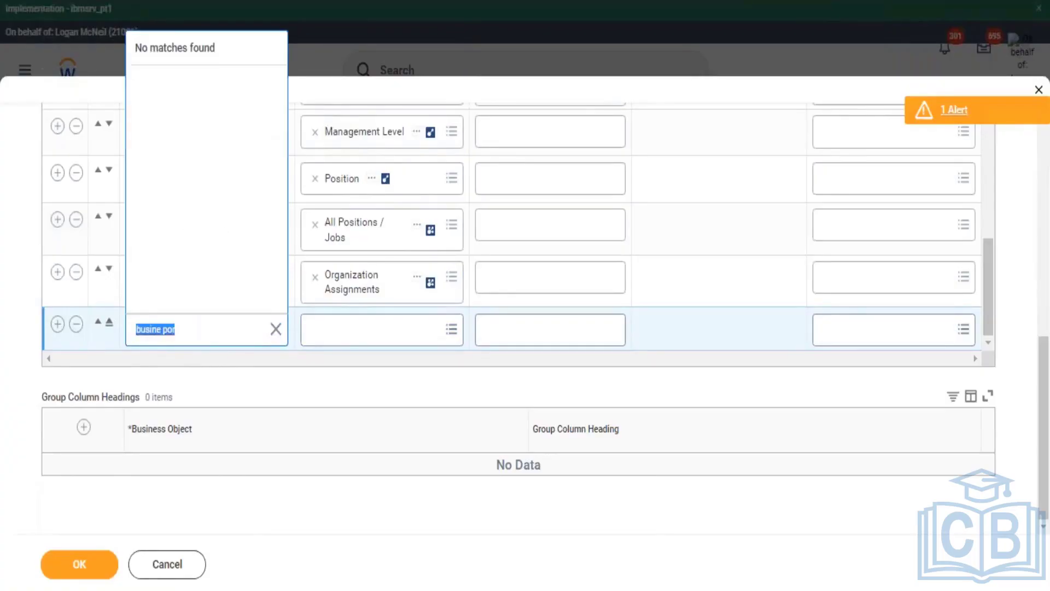
text(staf)
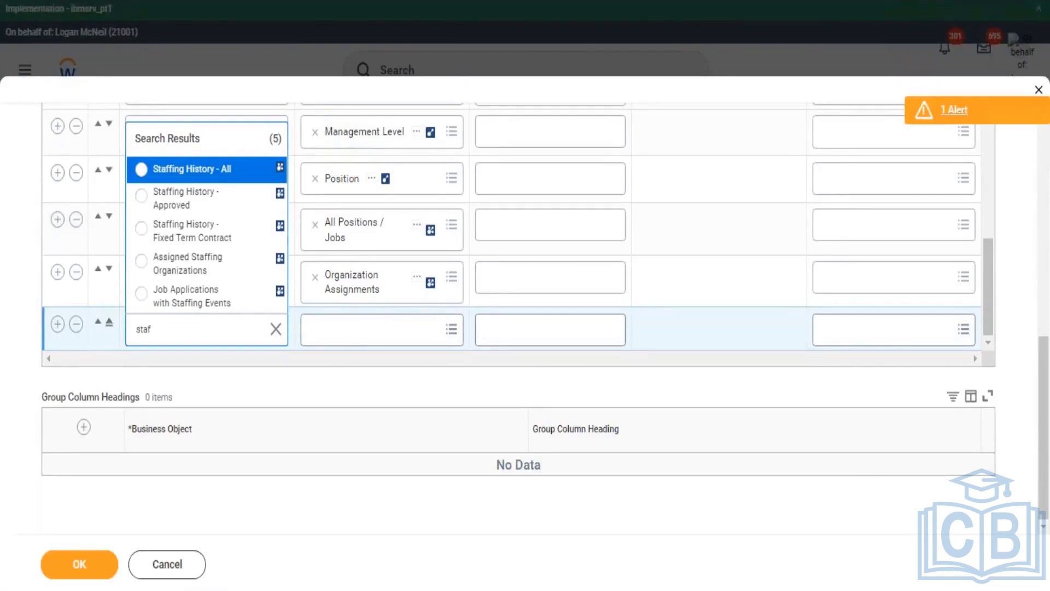
key(Down)
key(Return)
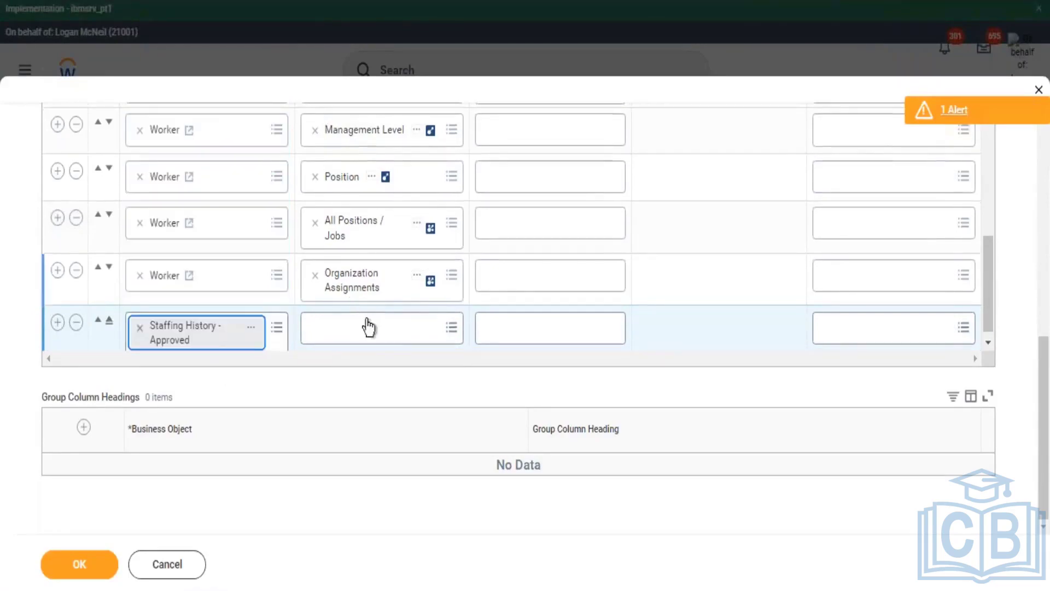
click(364, 329)
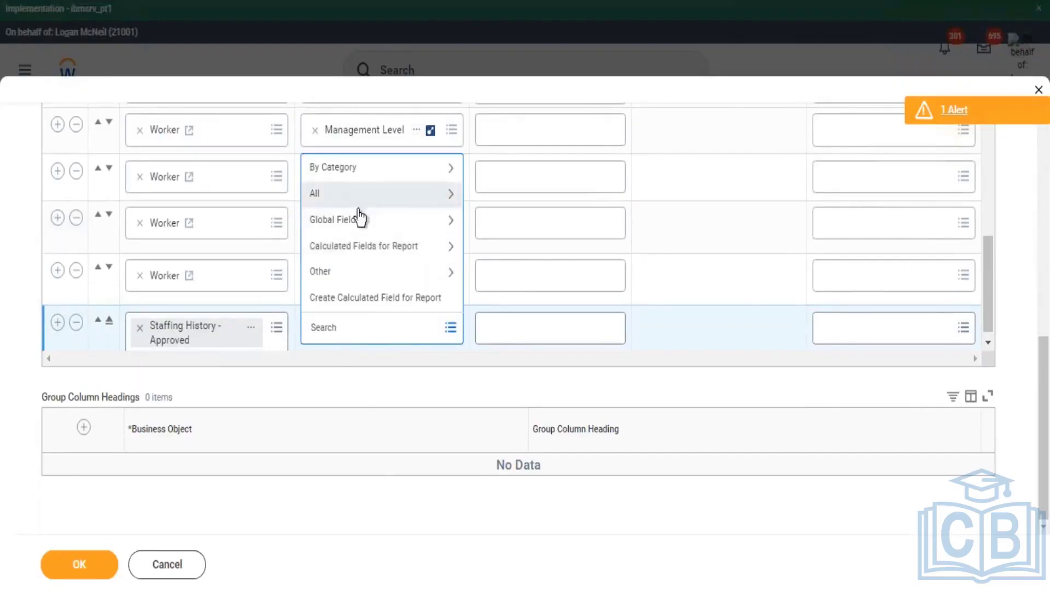
click(359, 206)
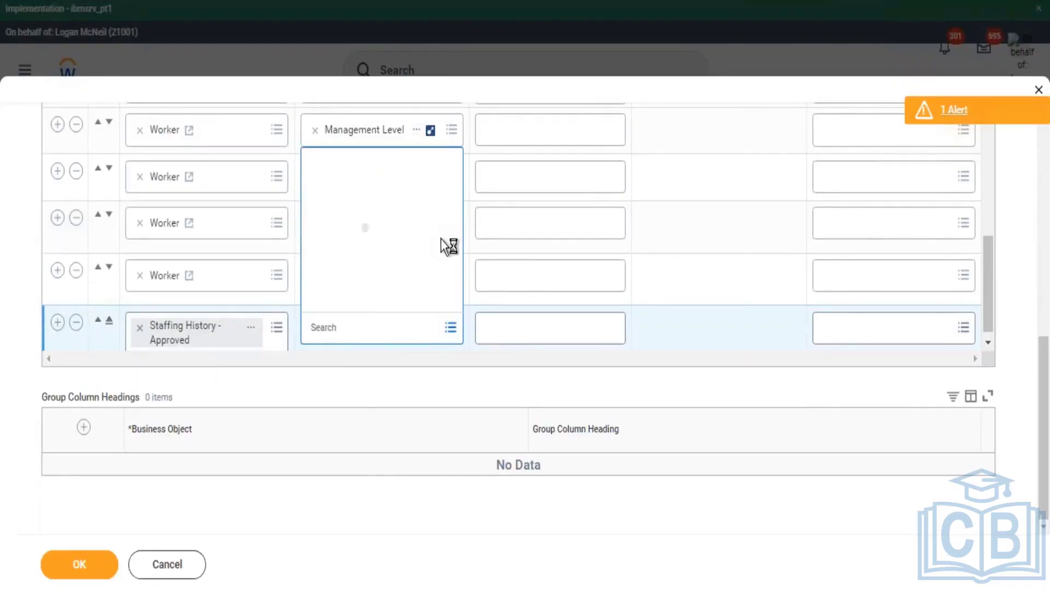
Step: Add a Worker column row below Organization Assignments and set its field to Staffing History - Approved
click(57, 270)
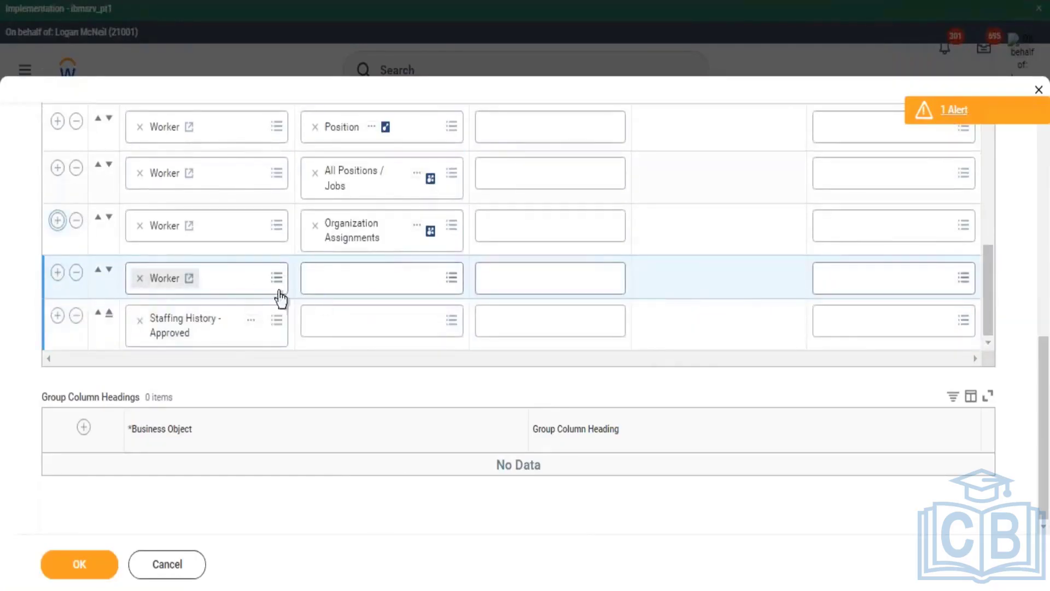
click(251, 321)
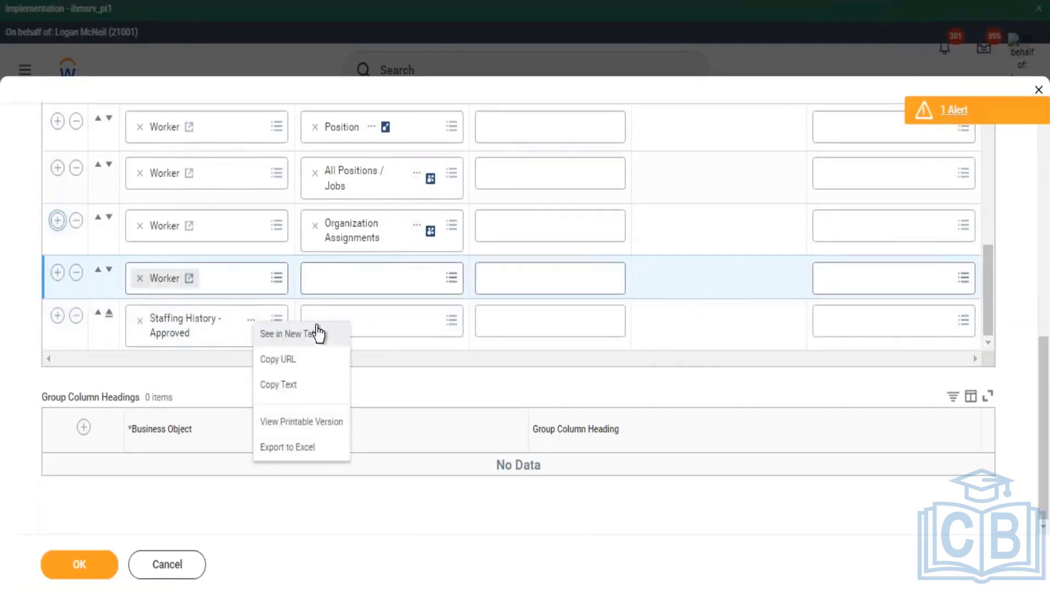
click(290, 385)
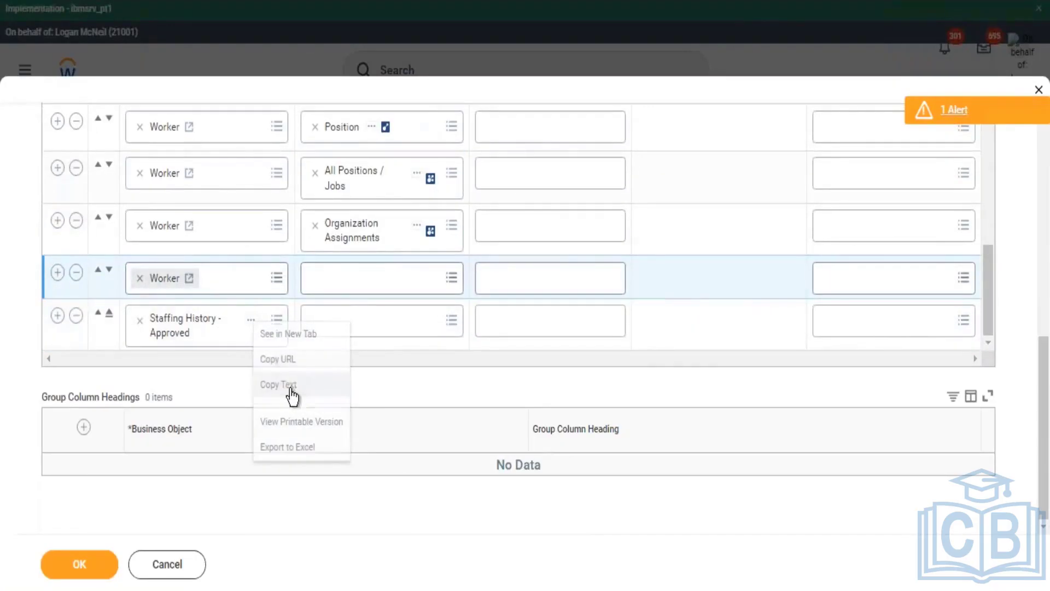
click(349, 283)
text(Staffing History - Approved)
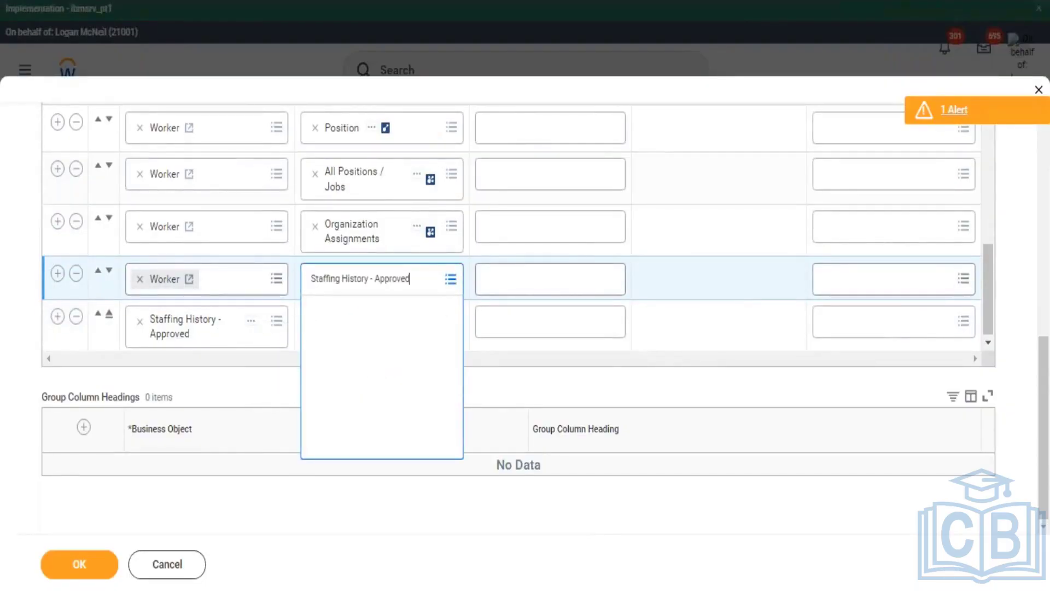
key(Return)
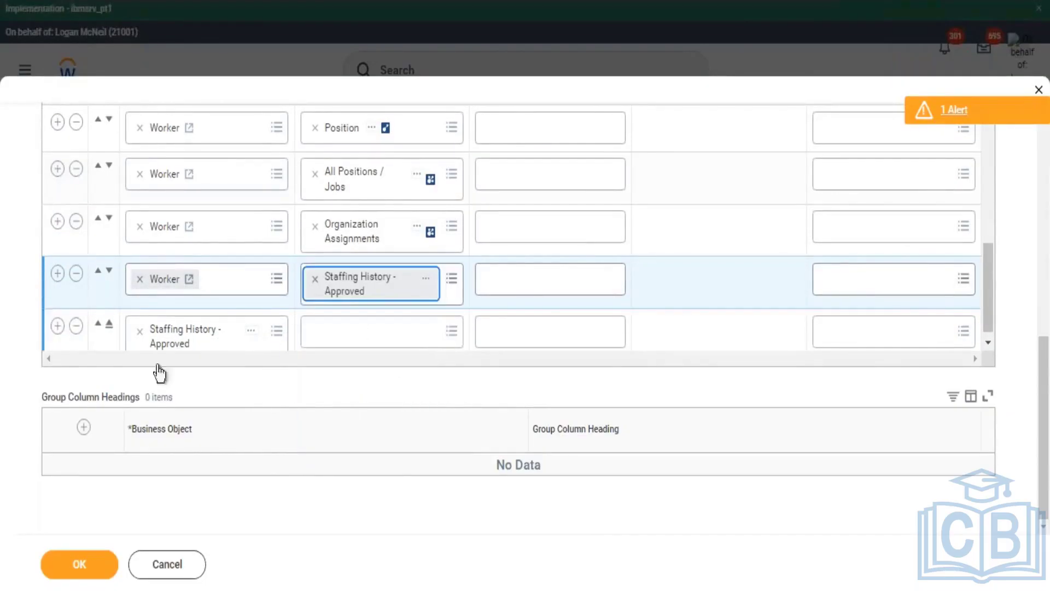
Step: Remove the row with business object Staffing History - Approved and the Organization Assignments row, and save the report
click(82, 343)
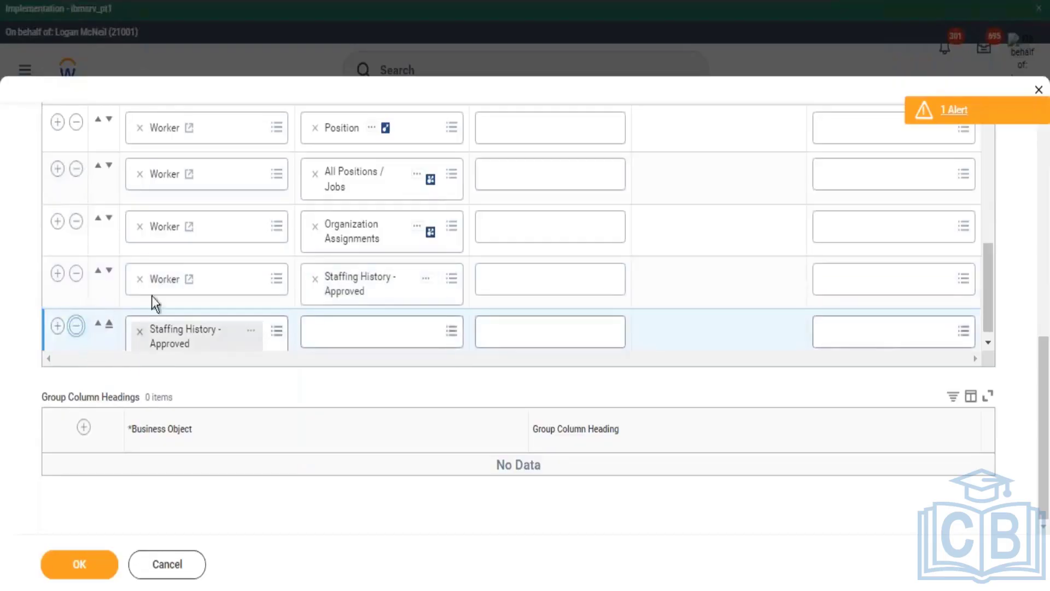
click(76, 263)
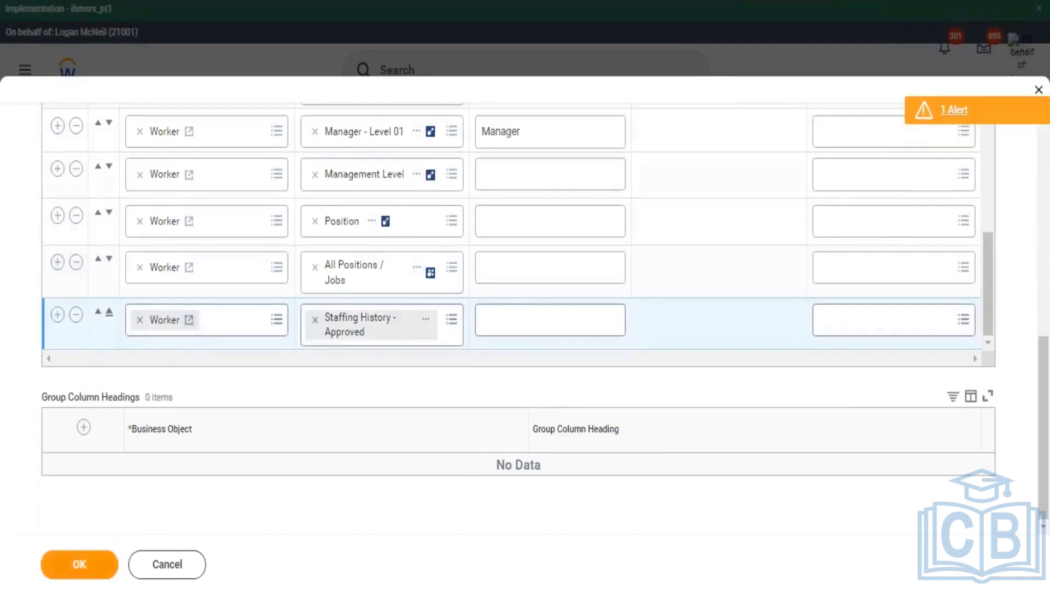
click(95, 560)
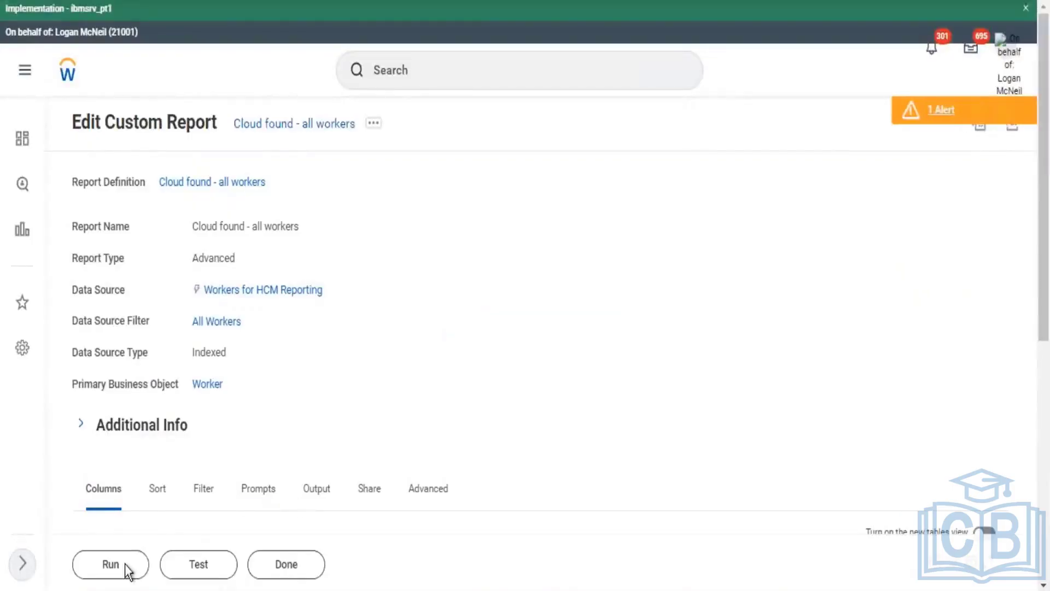
Step: Run the Cloud found - all workers report without changing its prompts and examine the last columns of the output
key(Return)
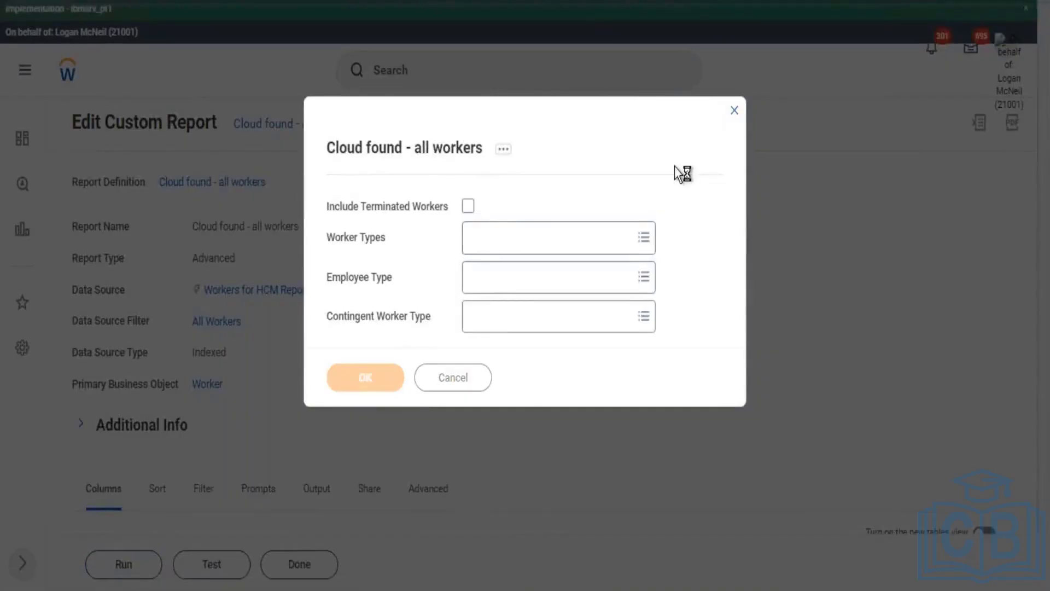
scroll(293, 418, down, 1)
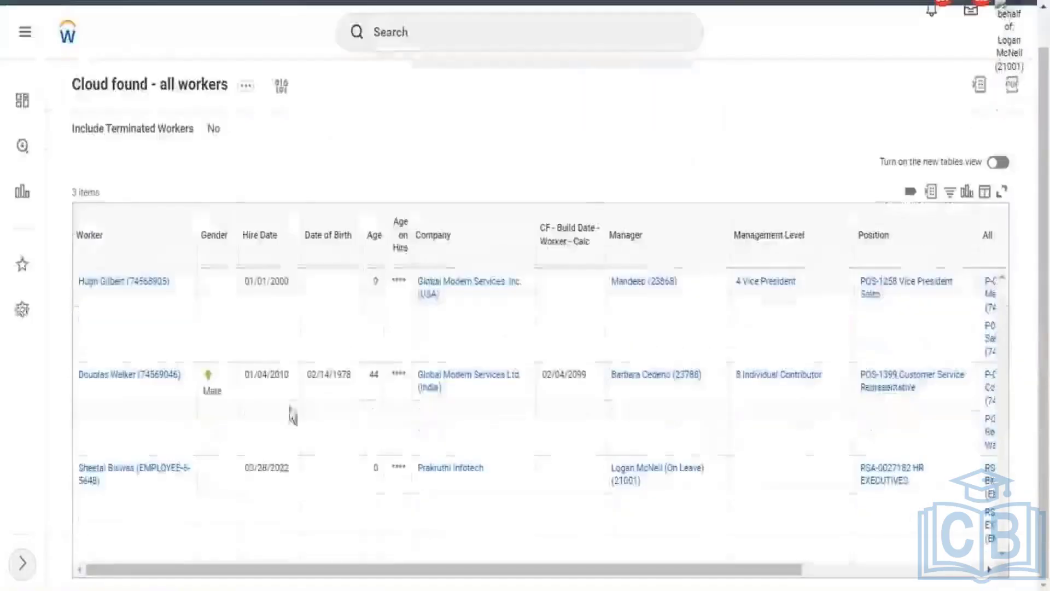
drag(790, 570, 1018, 574)
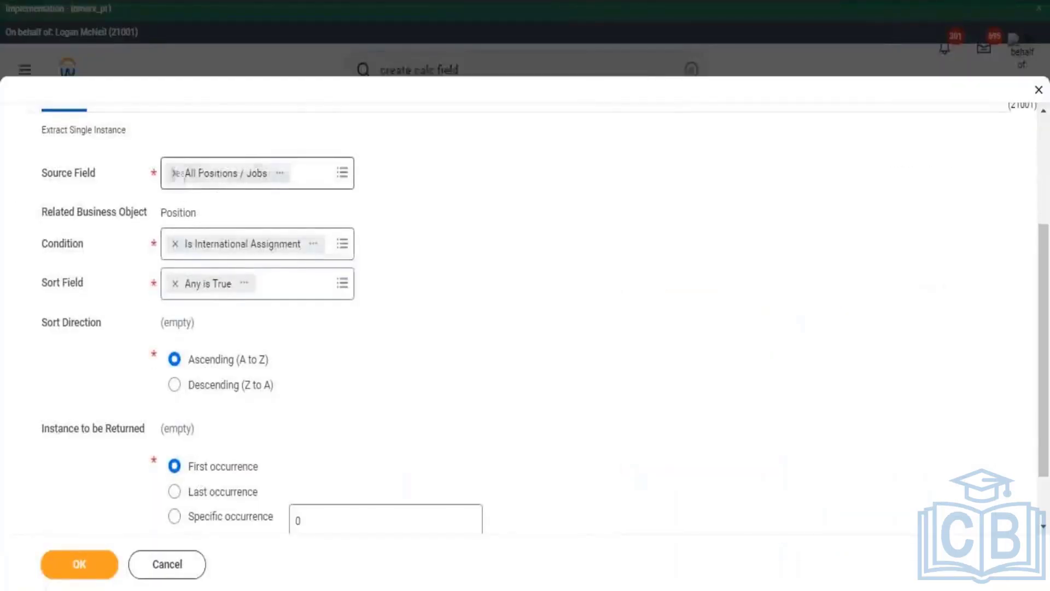
Step: In the Extract Single Instance calculated field, replace the source field with Staffing History - Approved
click(175, 173)
text(Staffing History - Approved)
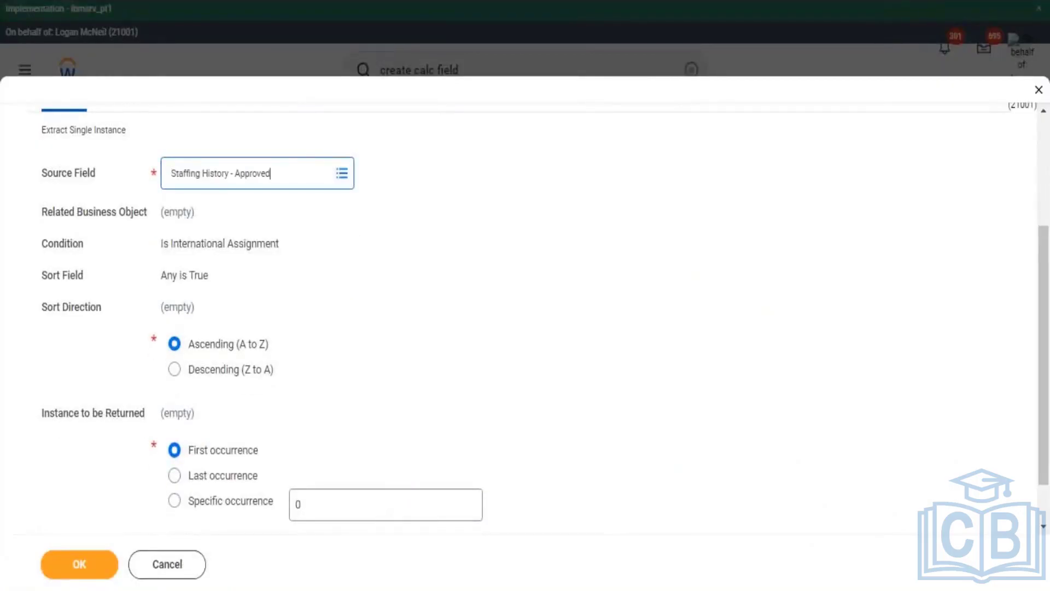
key(Return)
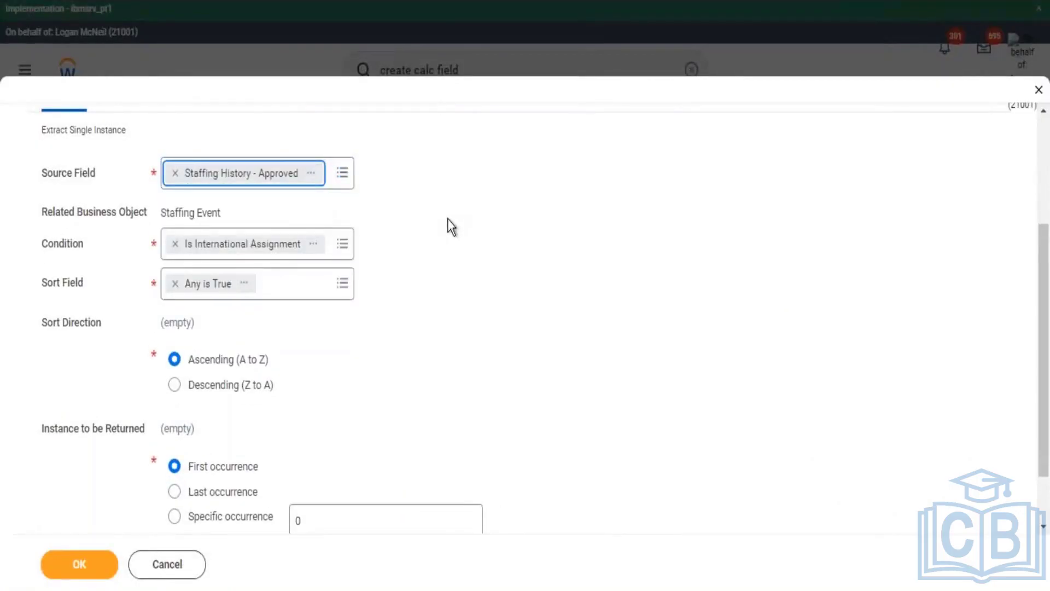
click(447, 219)
Step: Replace the calculated field's condition with Any is True
click(175, 243)
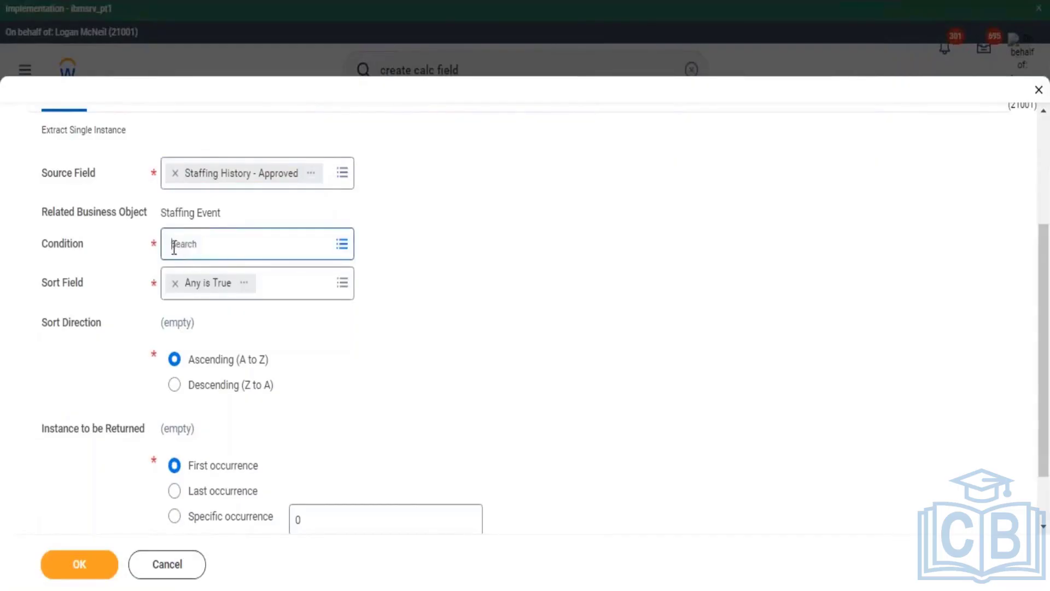
click(183, 244)
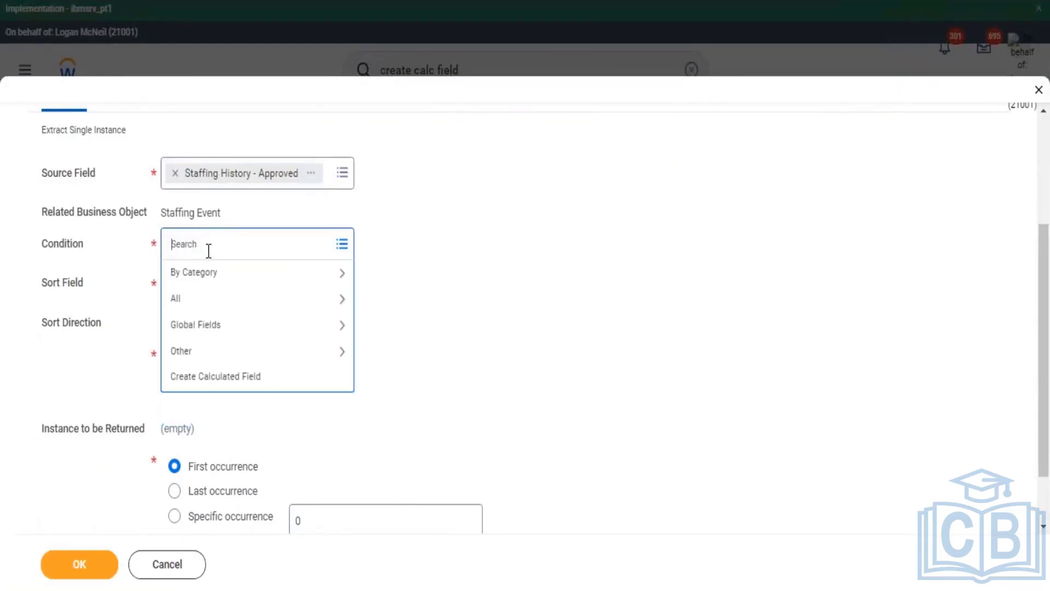
text(ture)
key(Return)
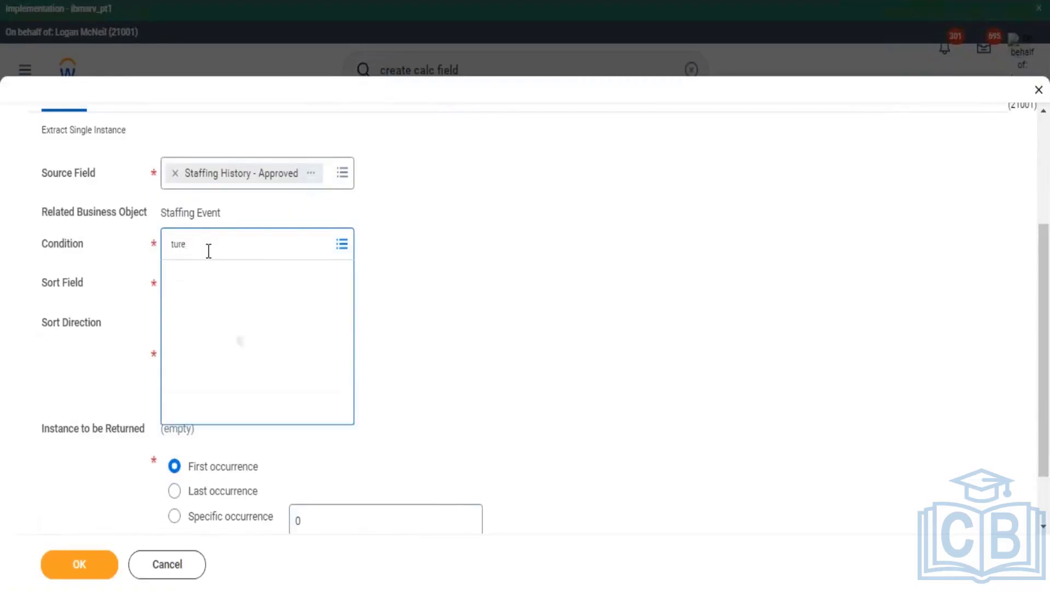
text(true)
key(Return)
click(206, 305)
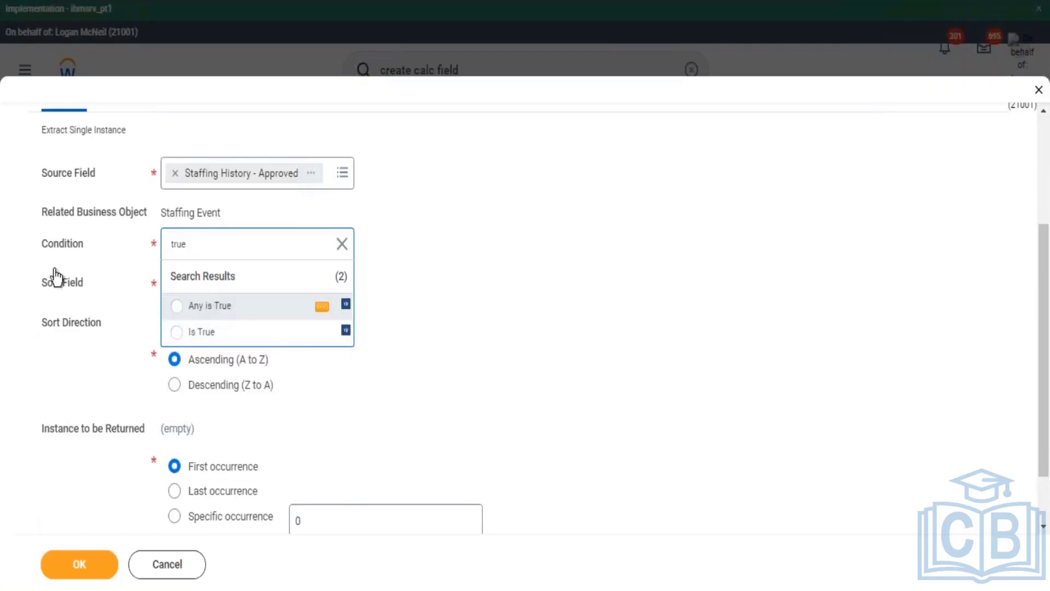
click(501, 222)
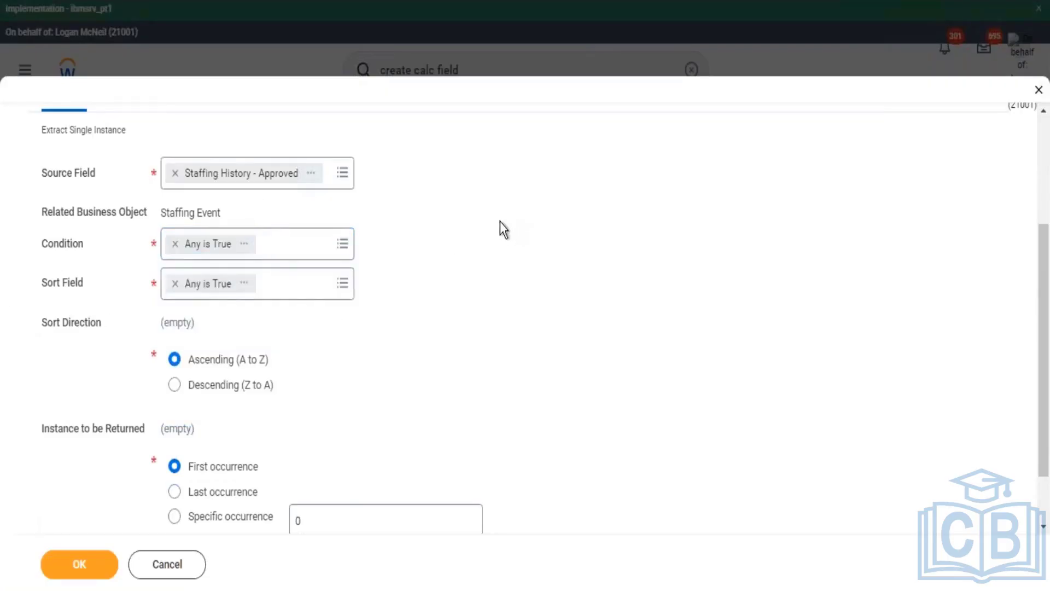
Step: Replace the calculated field's sort field with Effective Date, checking the description of that report field before choosing it
click(176, 283)
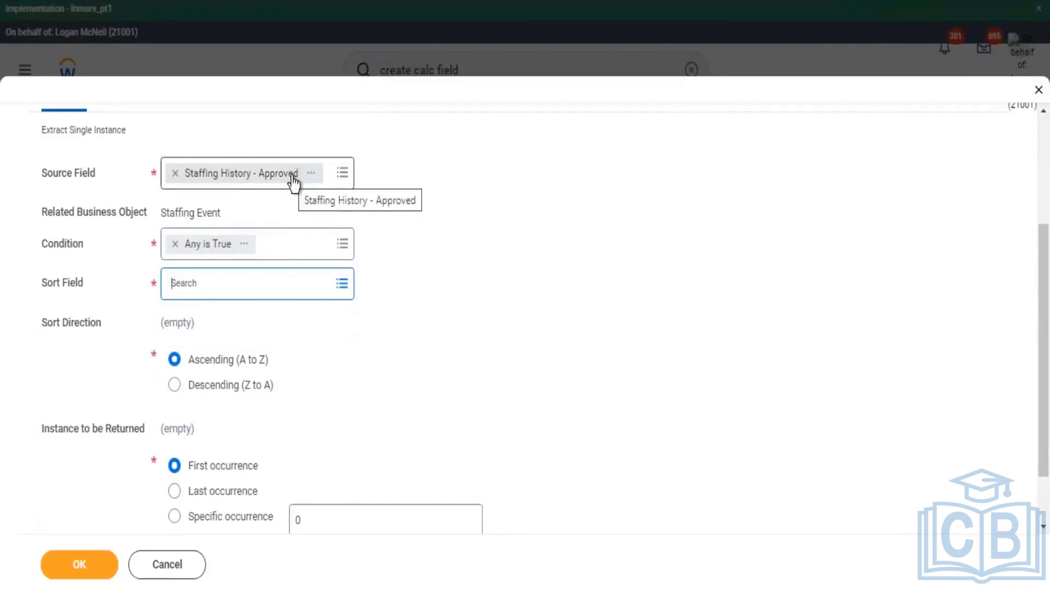
drag(52, 243, 93, 250)
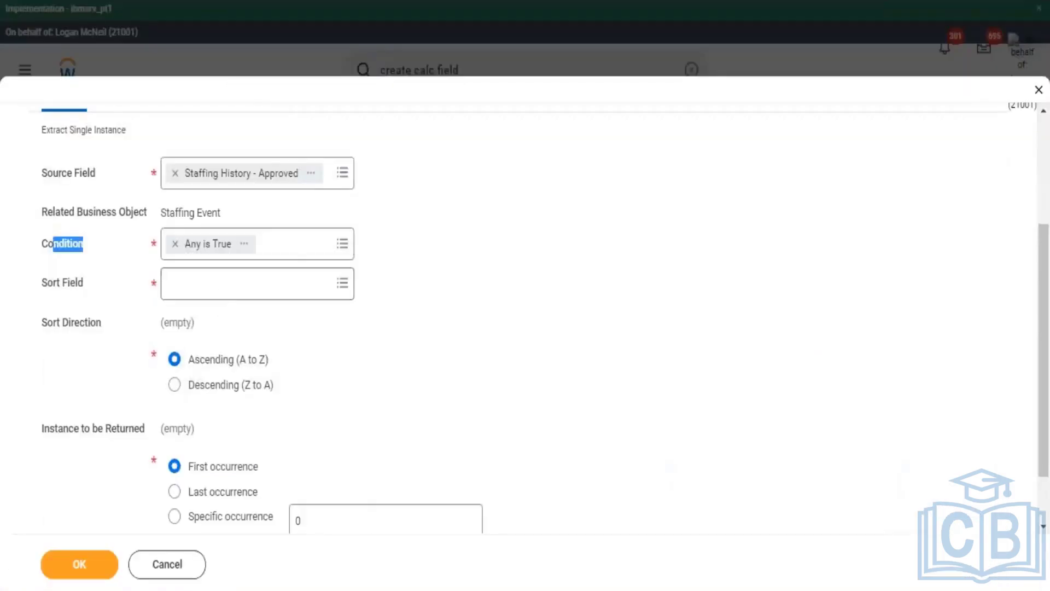
click(217, 284)
text(ef)
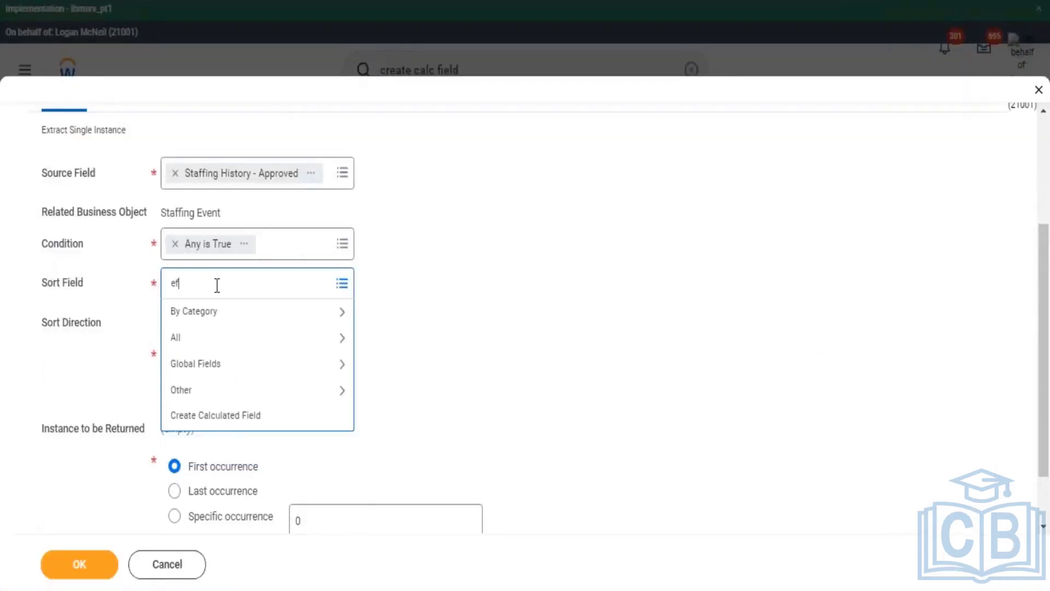
text(fective date)
key(Return)
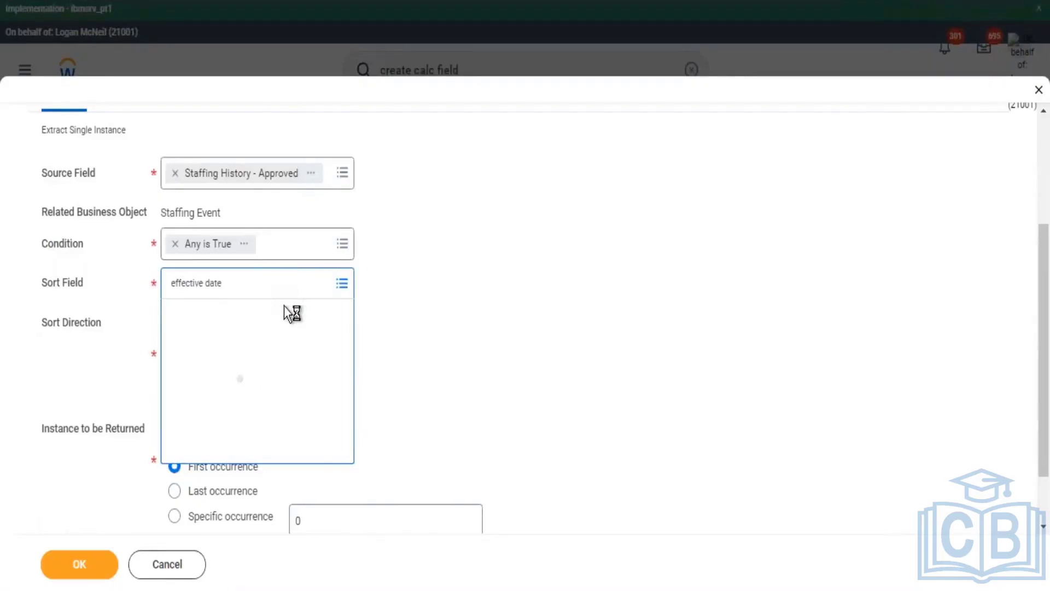
click(309, 346)
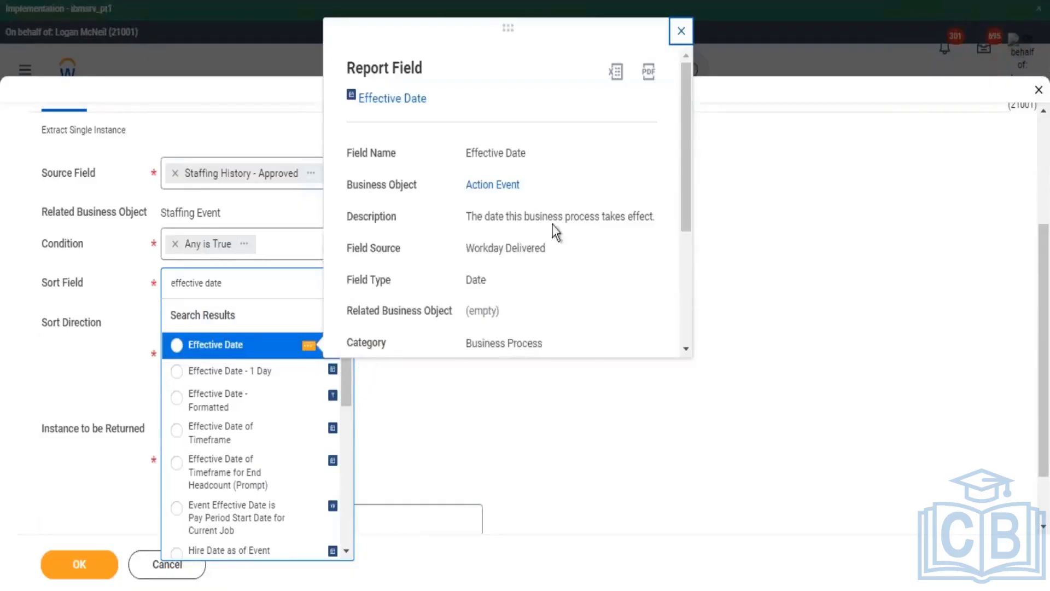
drag(498, 217, 611, 218)
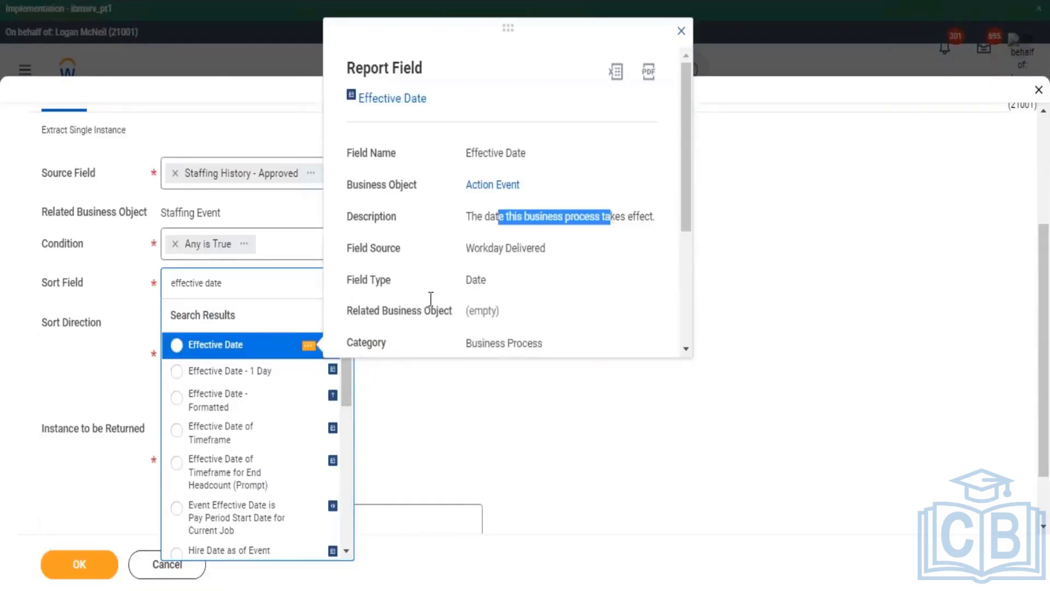
click(317, 352)
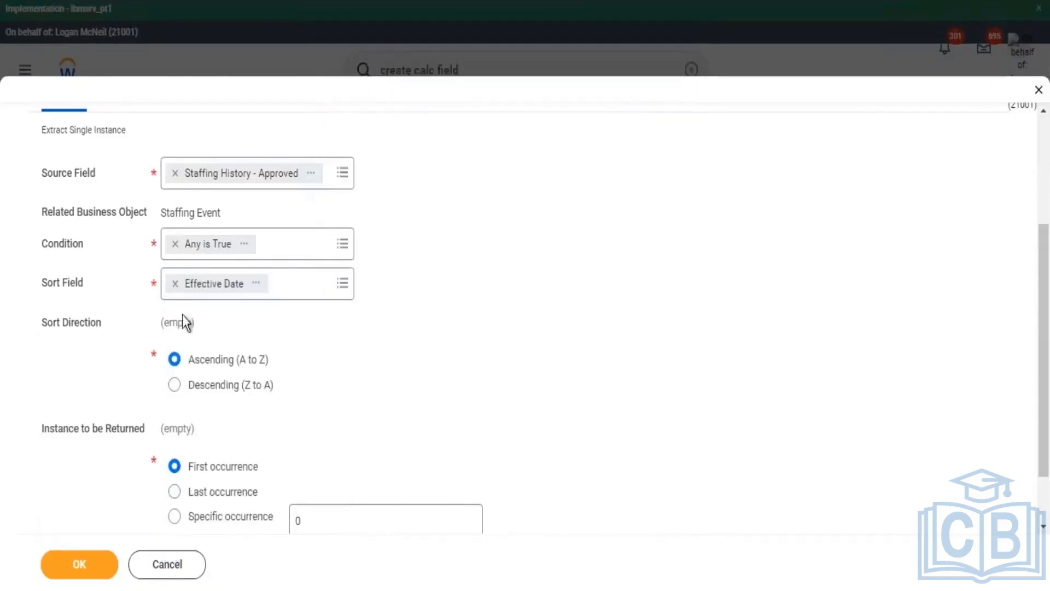
drag(66, 283, 48, 283)
drag(48, 244, 85, 243)
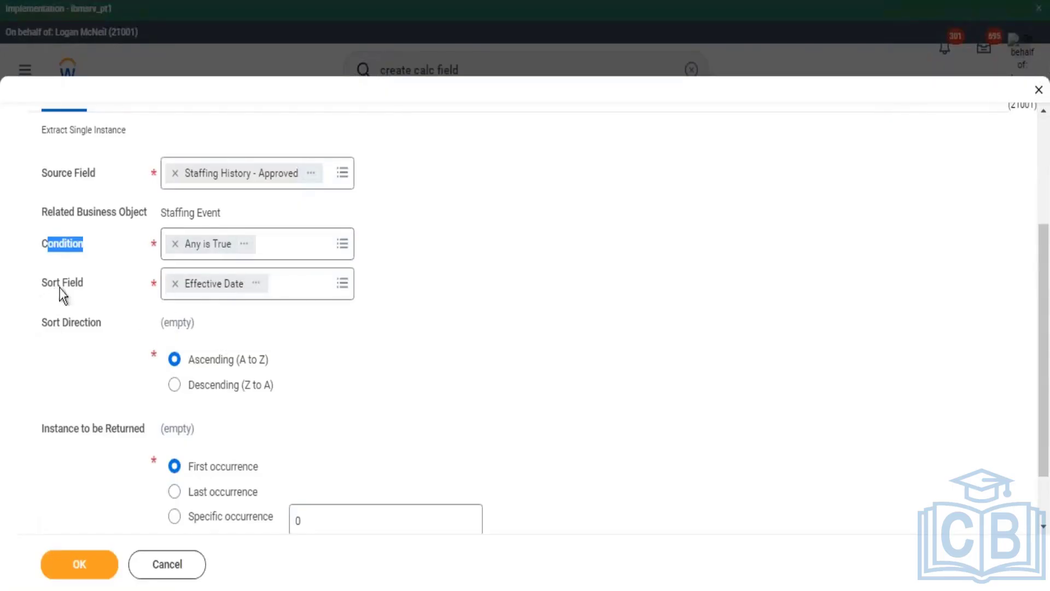
drag(60, 290, 188, 300)
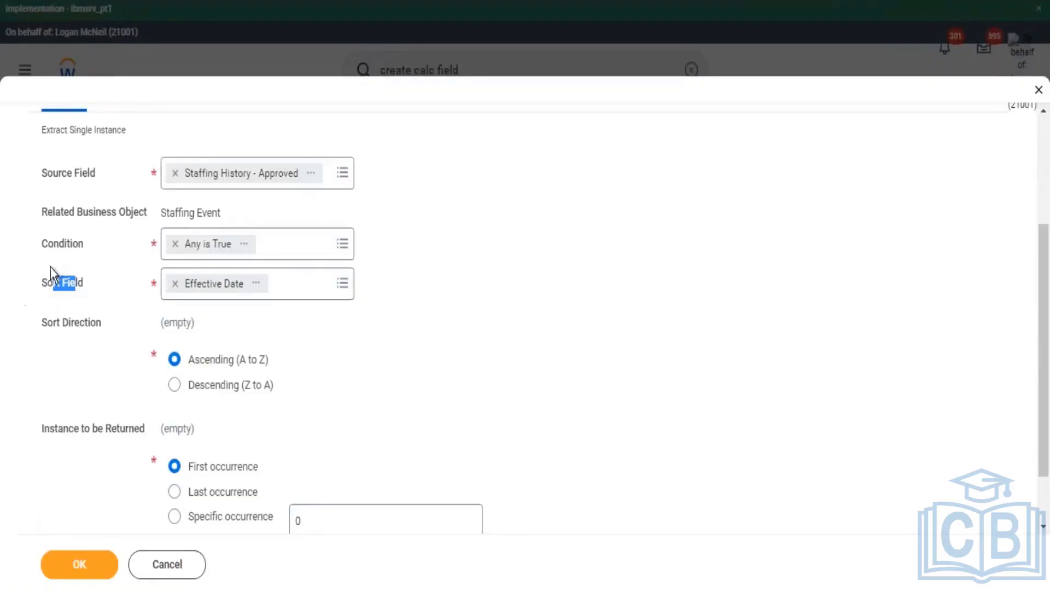
drag(54, 249, 86, 243)
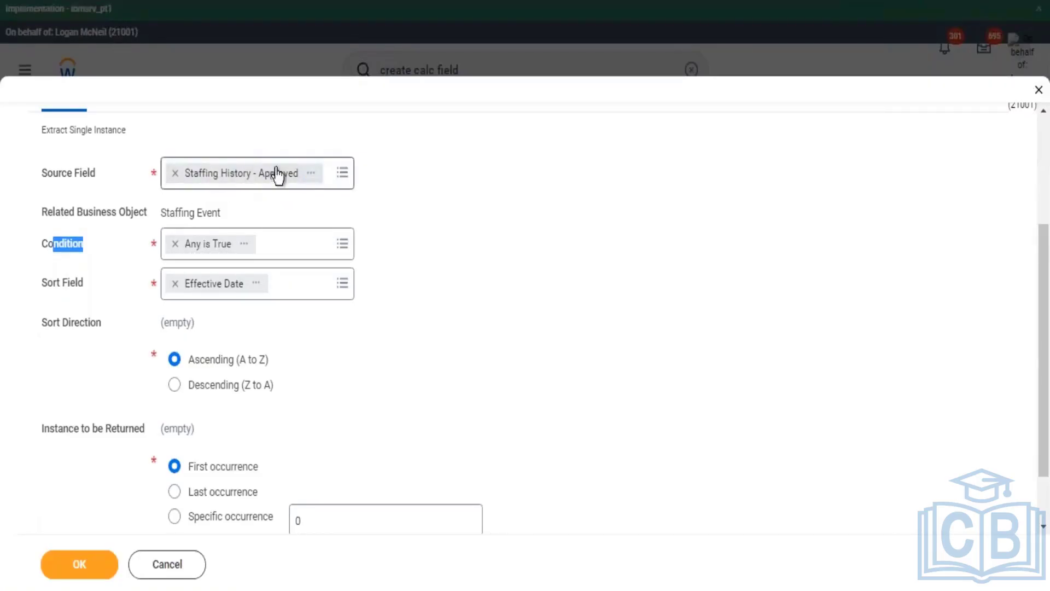
Step: Set the sort direction to Descending (Z to A) with First occurrence as the instance returned, and save the calculated field
scroll(219, 197, down, 1)
drag(49, 213, 71, 211)
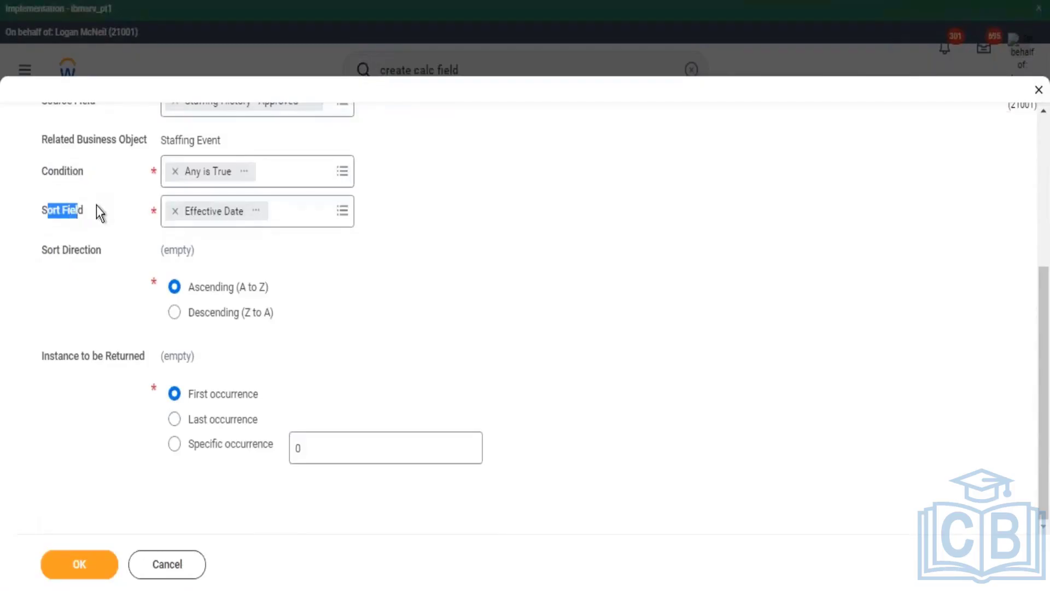
click(175, 312)
drag(202, 311, 266, 316)
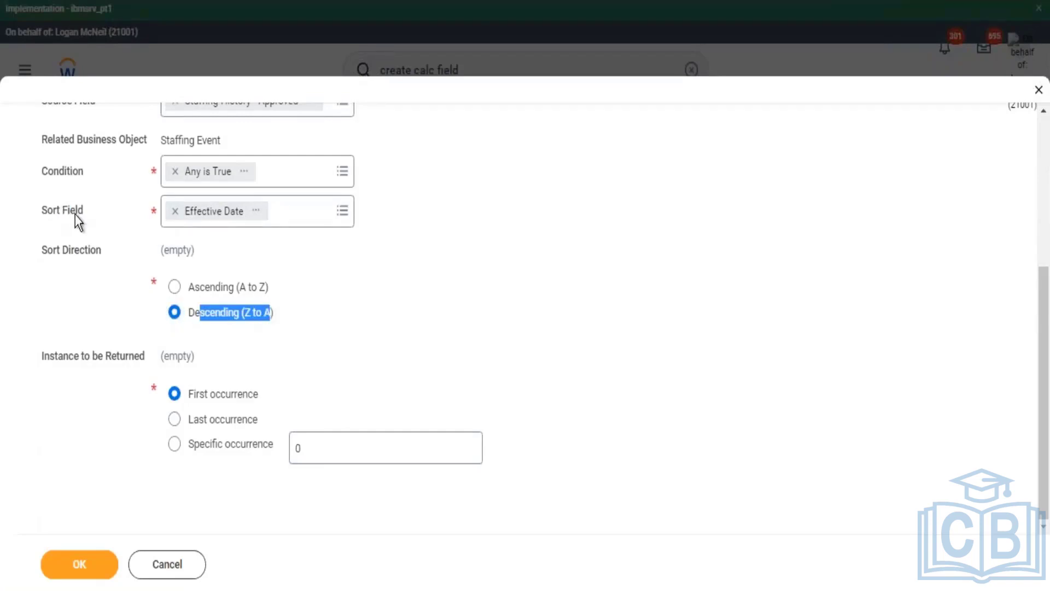
drag(74, 213, 61, 213)
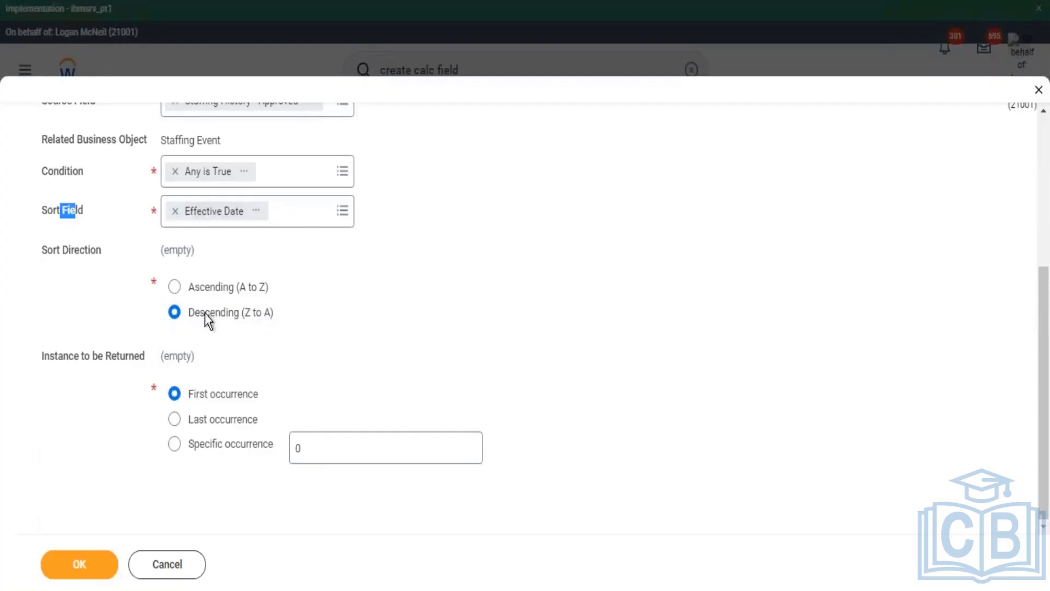
drag(195, 313, 268, 323)
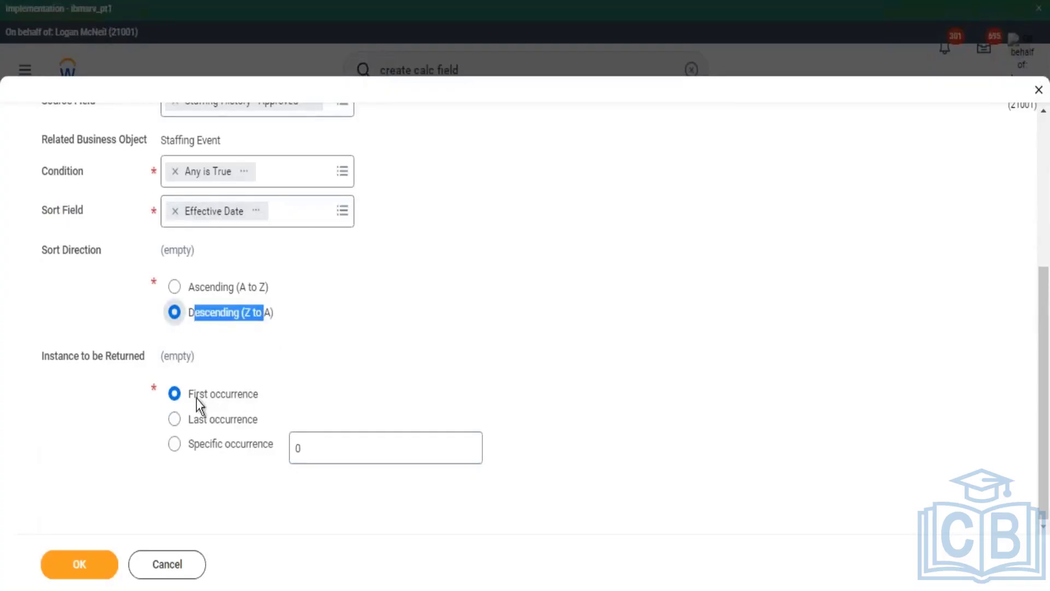
click(216, 395)
drag(260, 404, 268, 405)
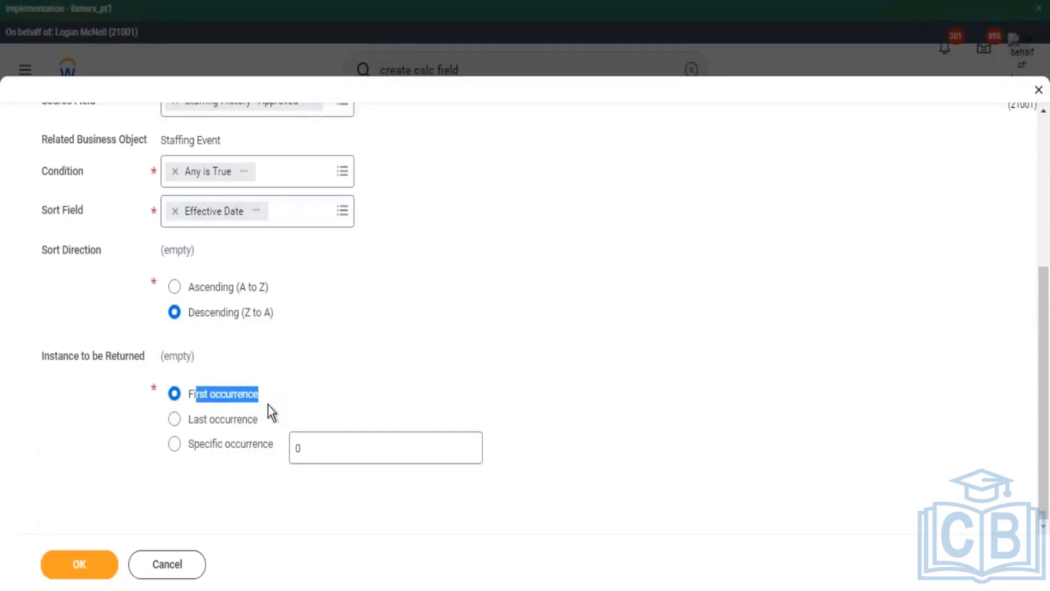
click(80, 566)
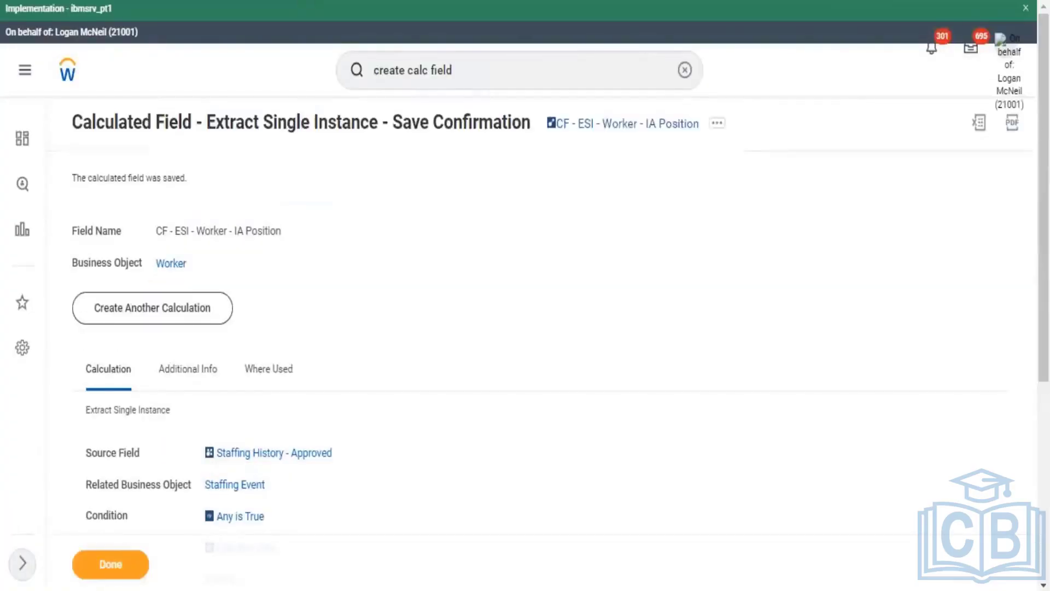
Step: Copy the name of the CF - ESI - Worker - IA Position calculated field and open the Cloud found - all workers report for editing
click(717, 123)
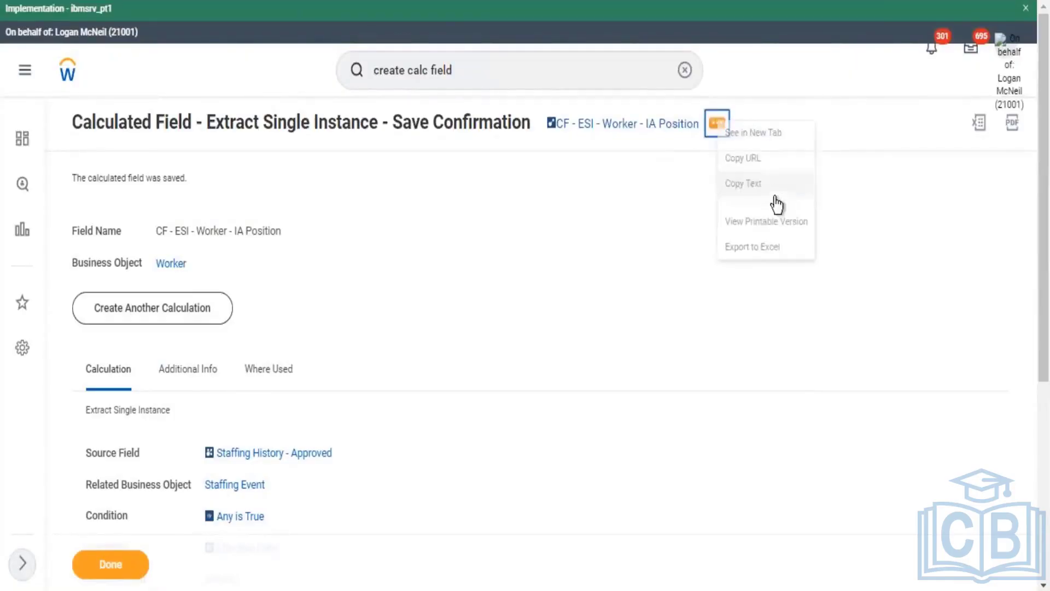
click(758, 186)
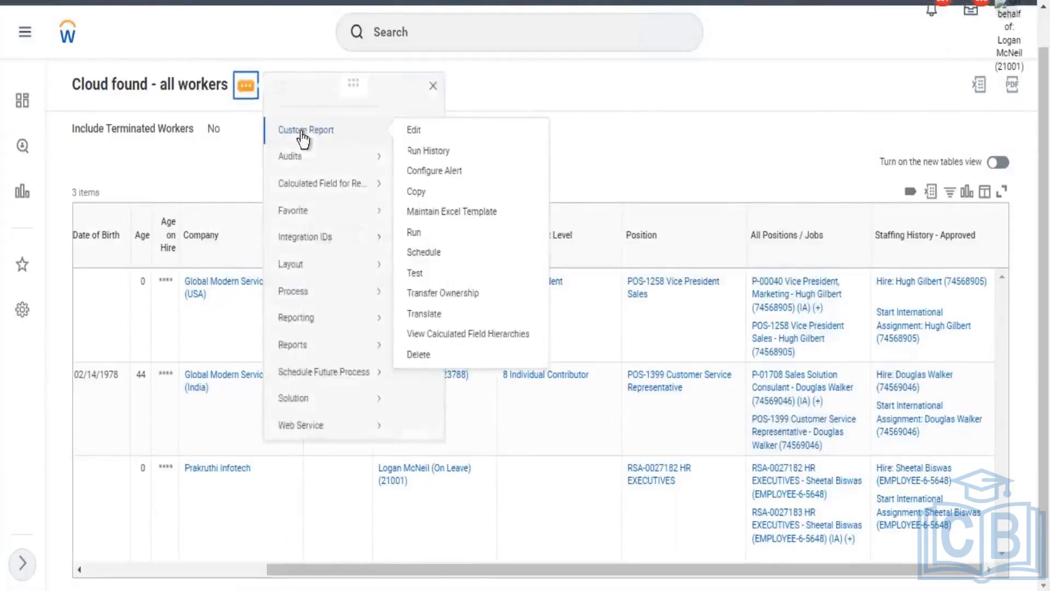
key(Escape)
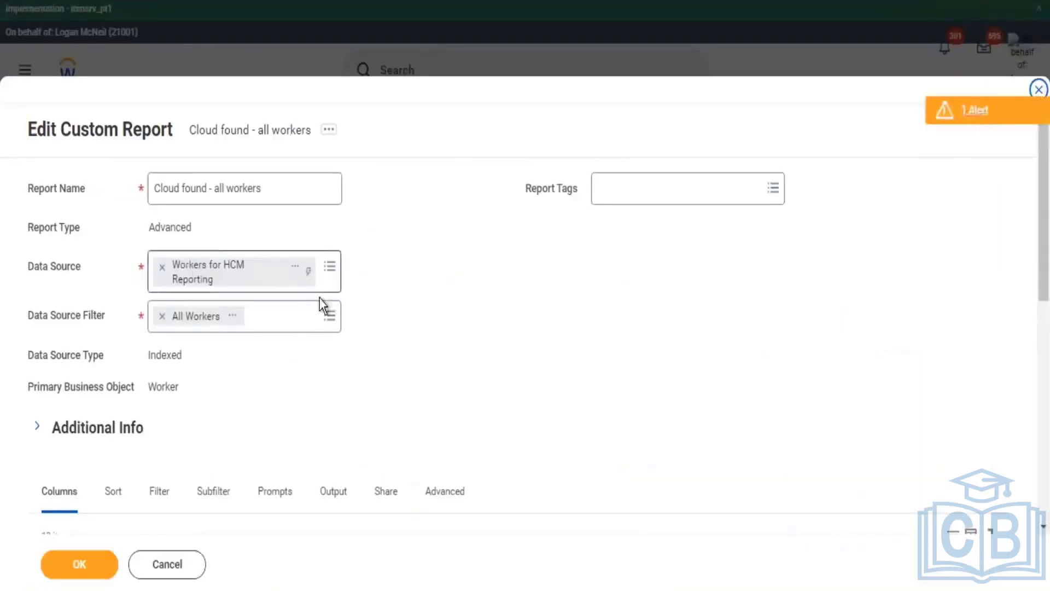
Step: Add a Worker column with the field CF - ESI - Worker - IA Position below Staffing History - Approved in the report's columns
scroll(319, 299, down, 3)
scroll(274, 357, down, 2)
scroll(339, 304, down, 5)
scroll(281, 424, down, 4)
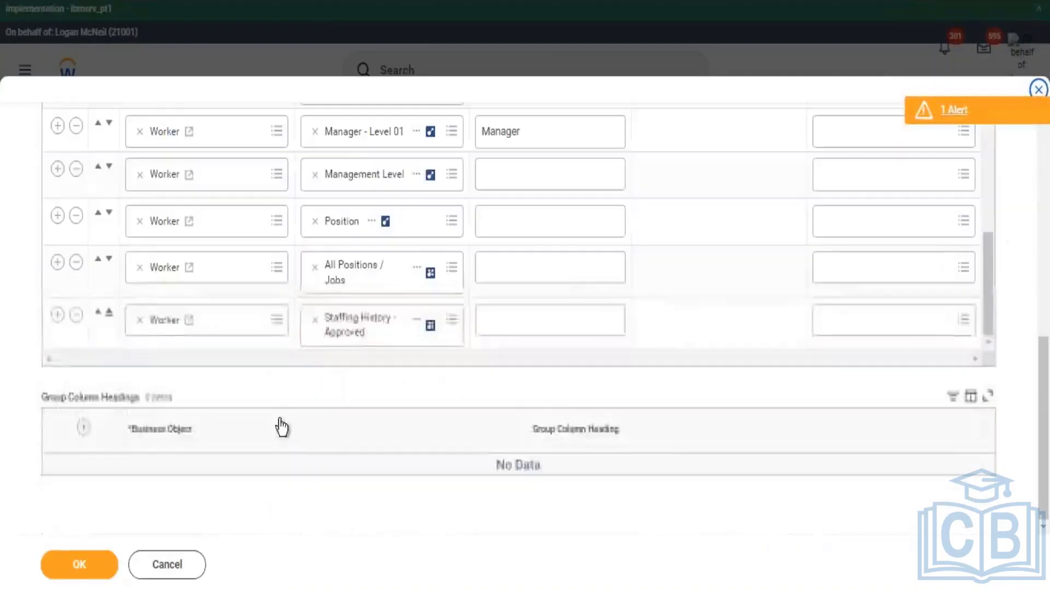
click(398, 321)
click(347, 328)
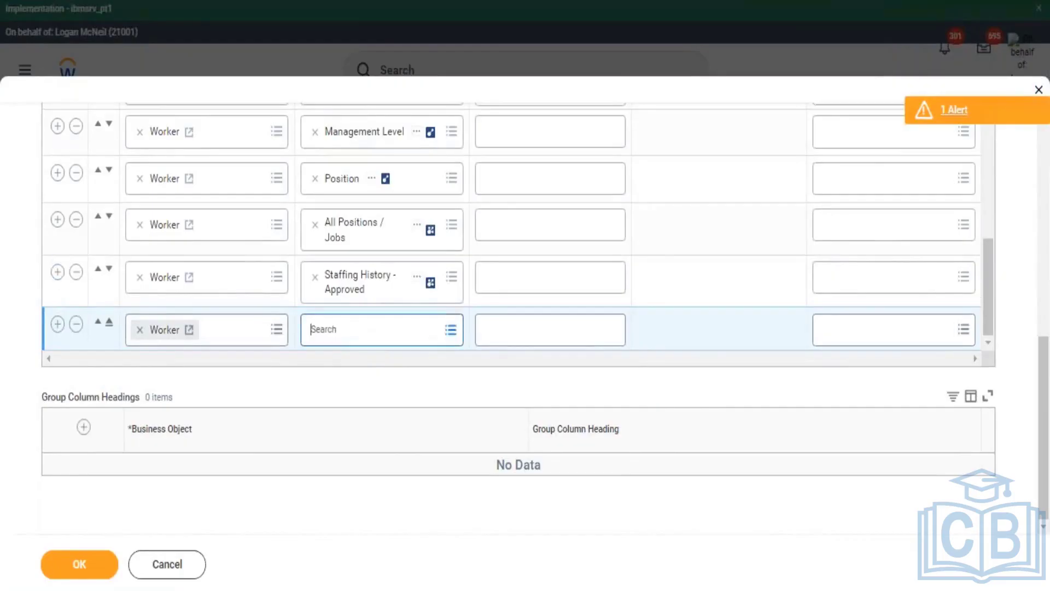
key(ctrl+v)
key(Return)
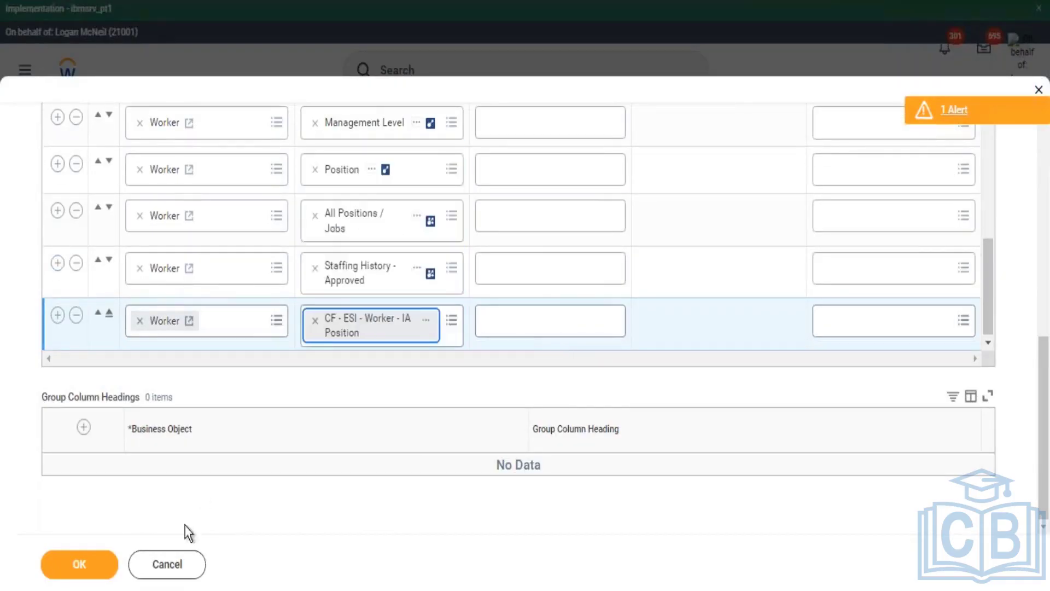
Step: Save the report, run it with the prompts left blank, and check the CF - ESI - Worker - IA Position column
click(97, 570)
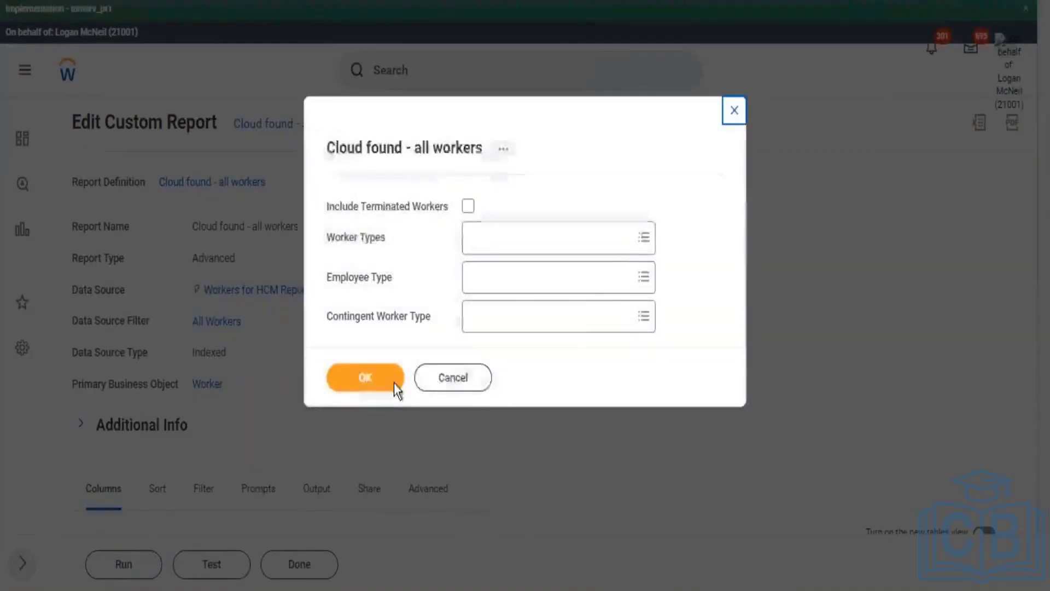
click(404, 377)
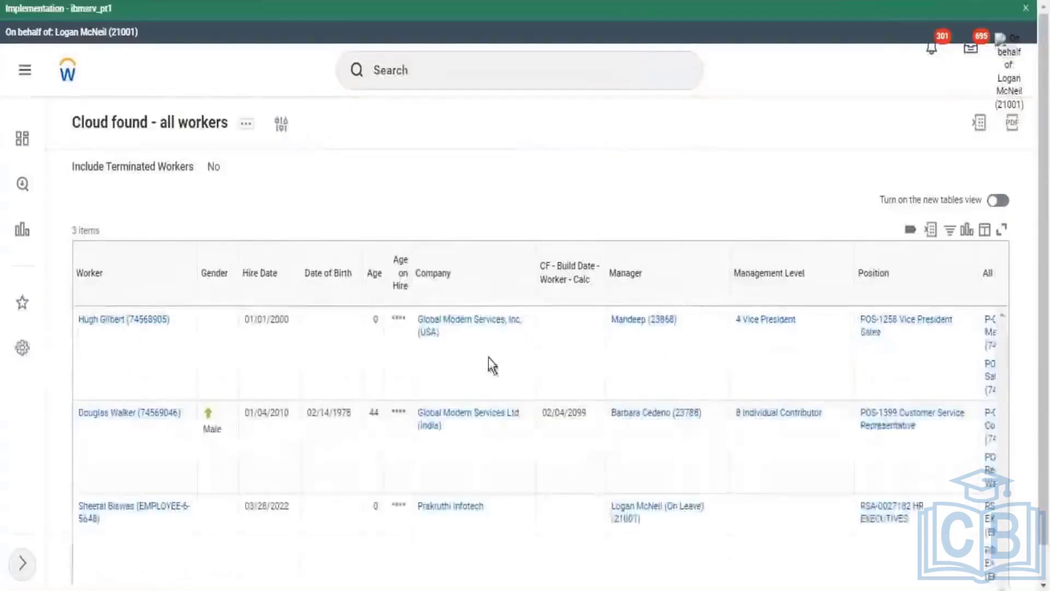
scroll(488, 357, down, 1)
drag(345, 569, 600, 569)
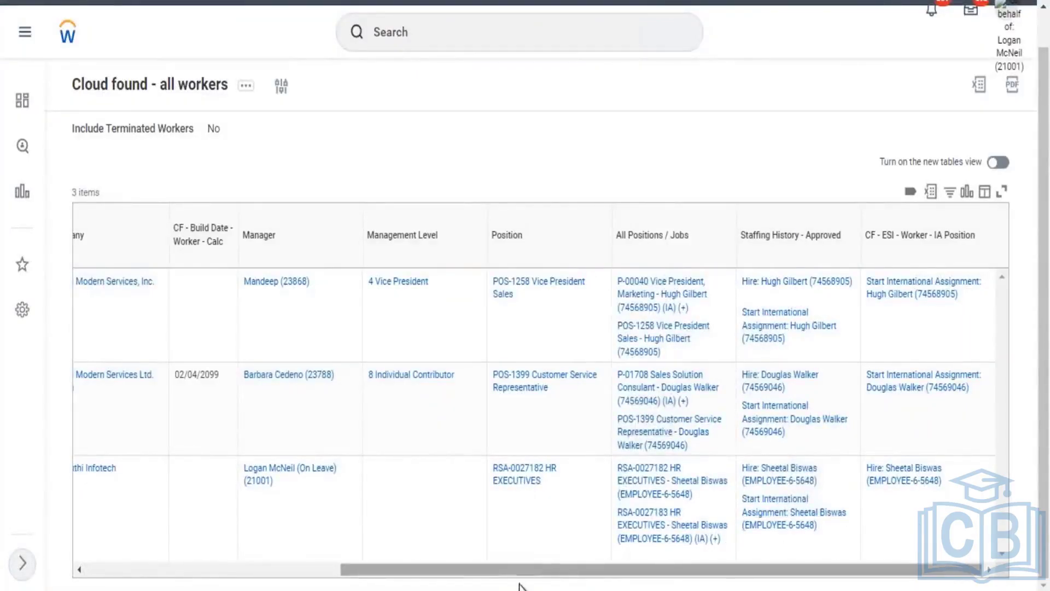
Step: Open the profile of the first worker in the report and display the Worker History from the Job section
drag(522, 570, 98, 254)
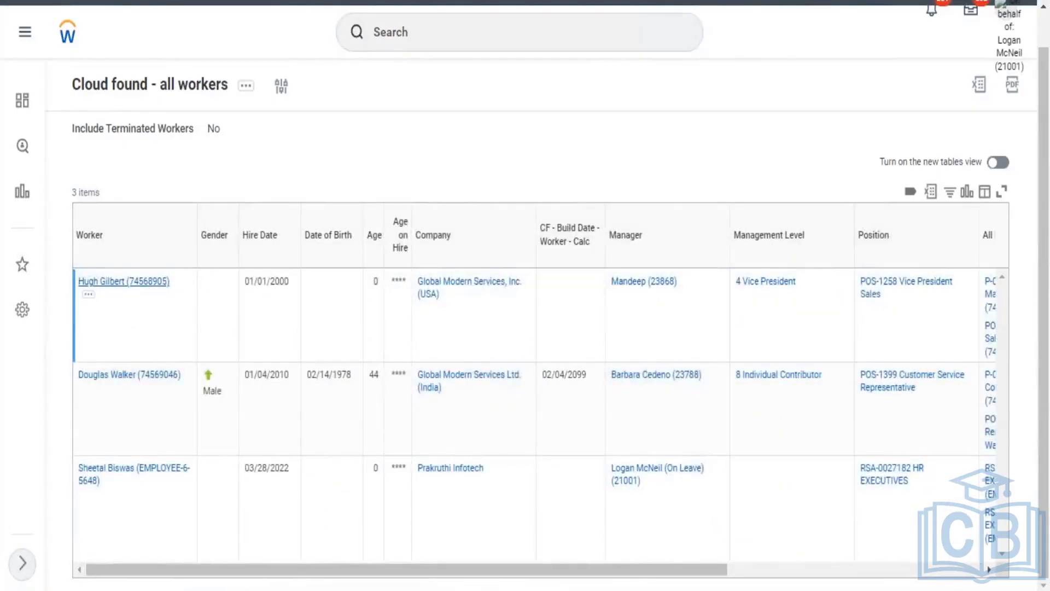
click(141, 282)
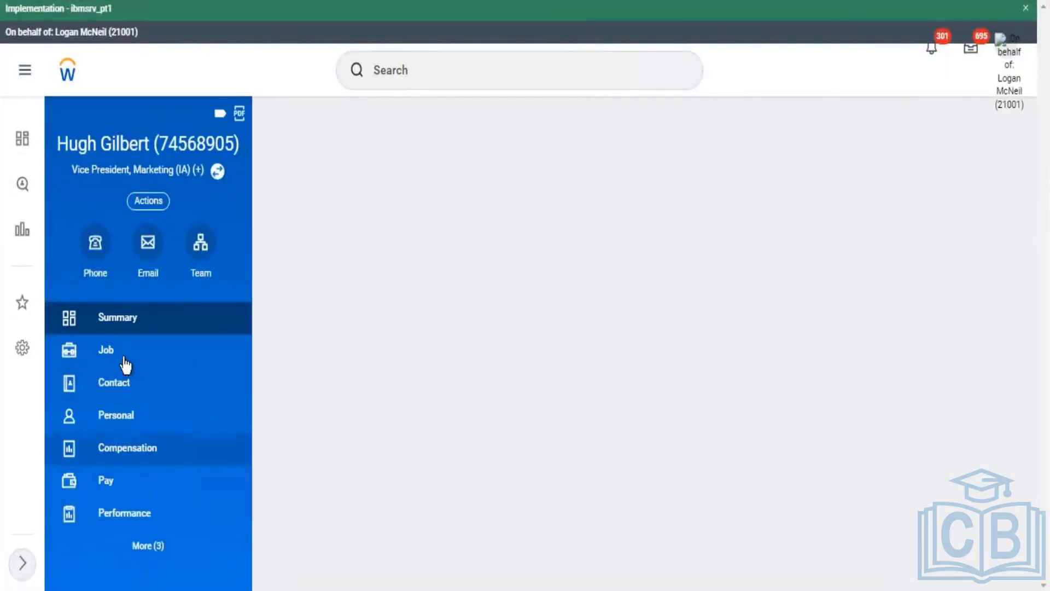
click(131, 360)
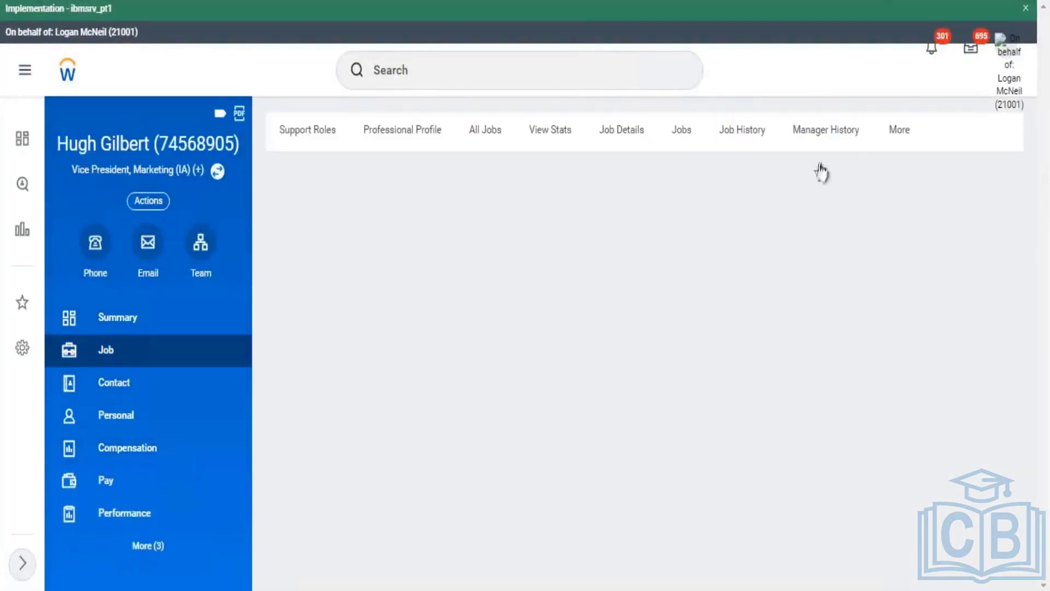
click(764, 131)
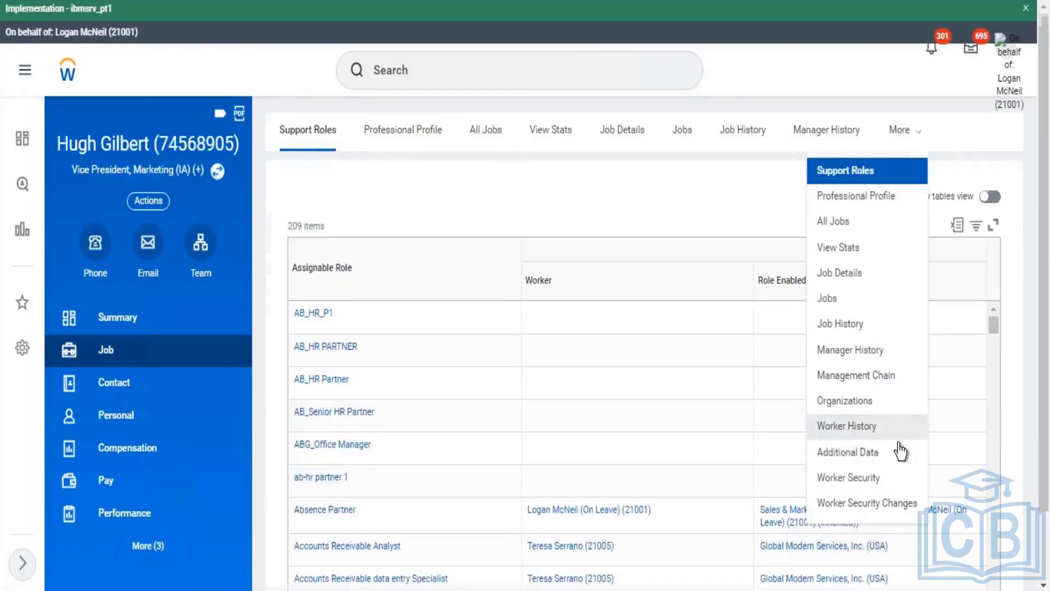
click(849, 426)
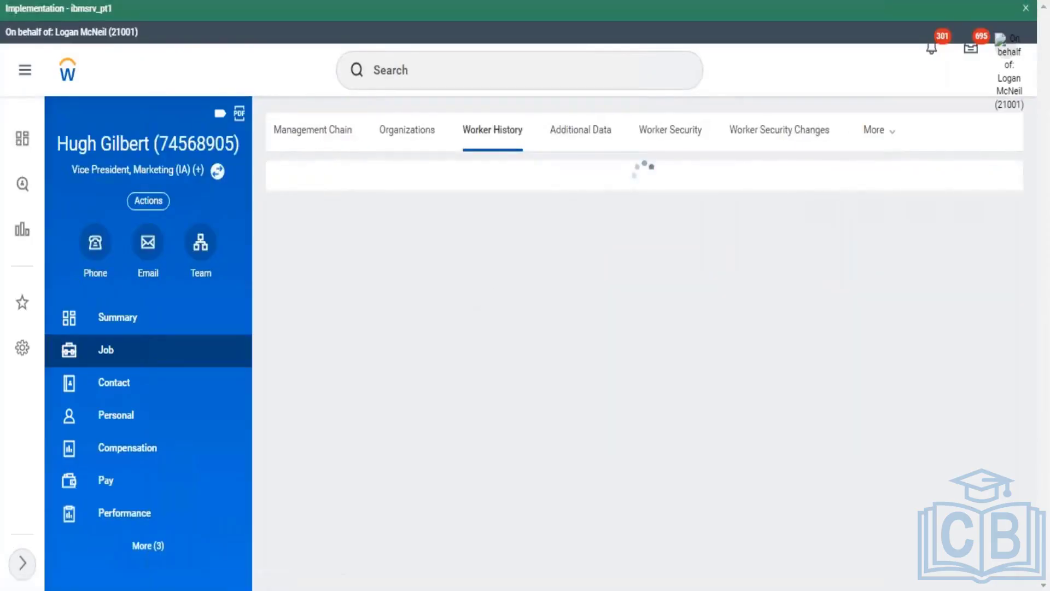
Step: Compare the effective dates of the Hire and Start International Assignment events in the first worker's history
scroll(573, 188, down, 3)
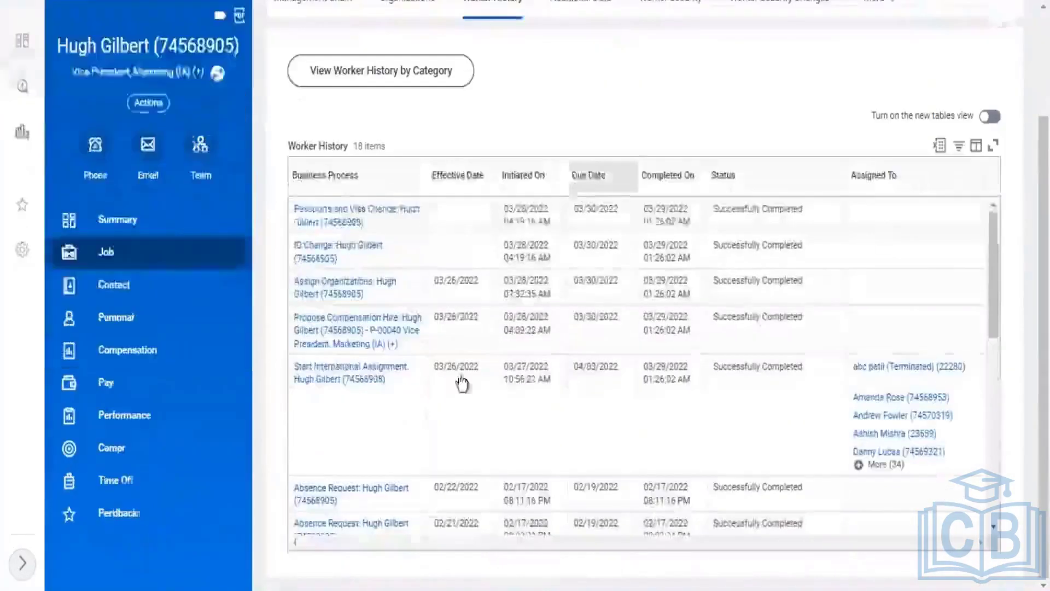
scroll(476, 386, down, 5)
scroll(481, 411, down, 5)
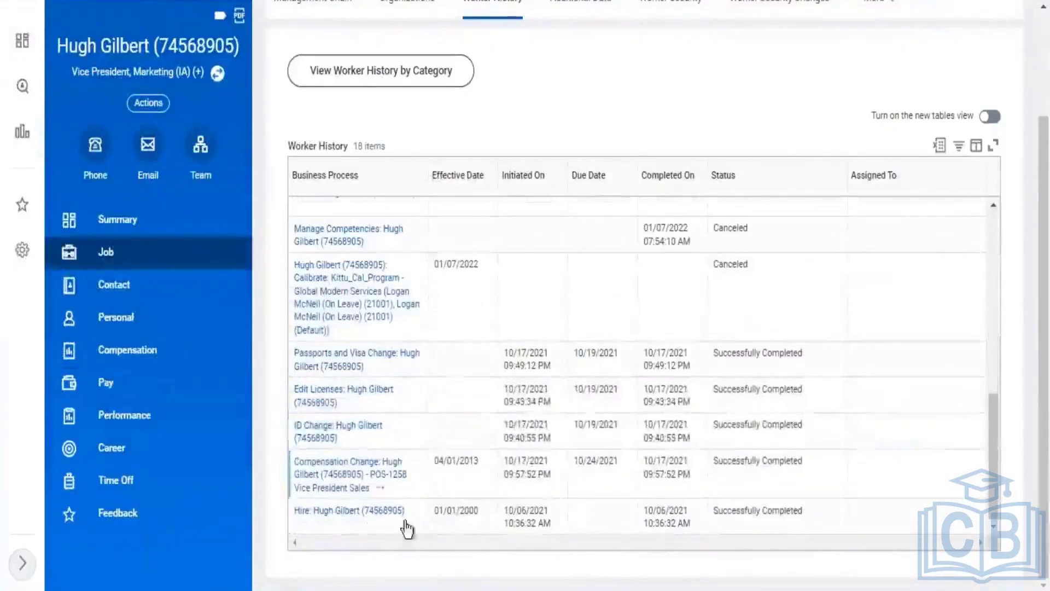
drag(452, 518, 483, 518)
scroll(462, 398, up, 2)
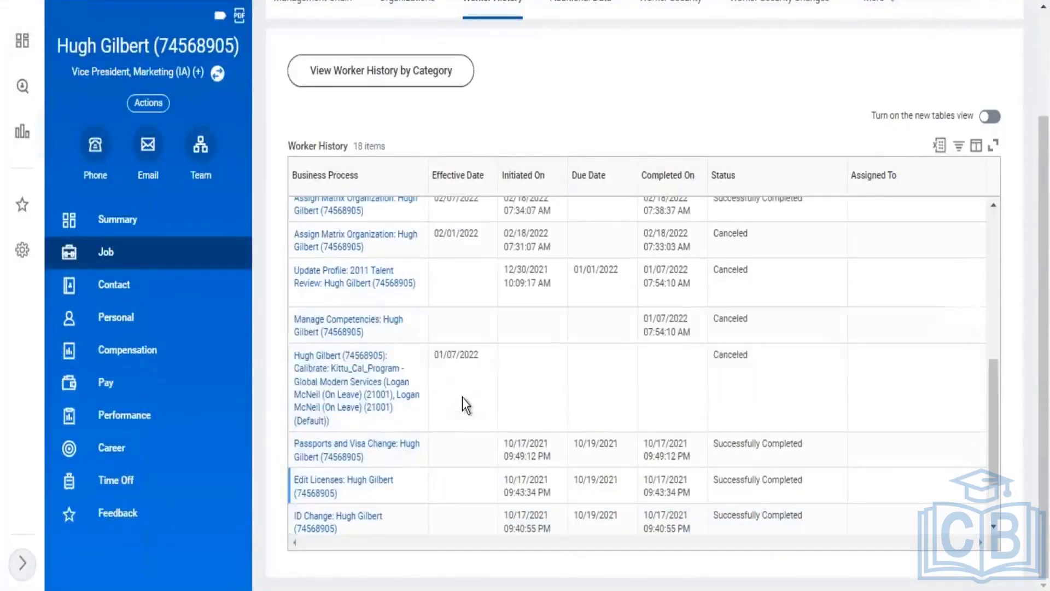
scroll(464, 336, up, 2)
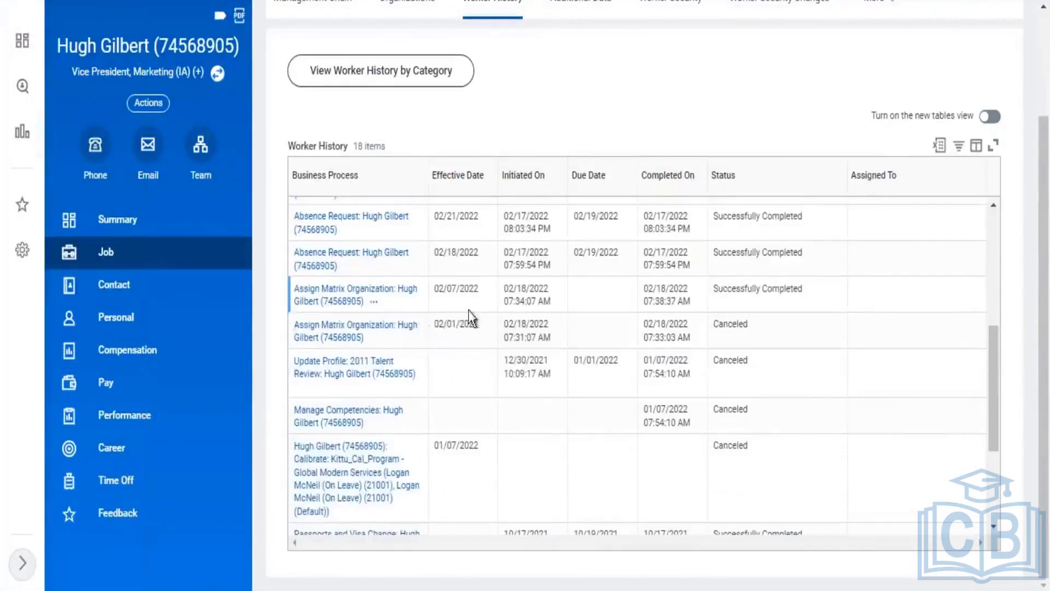
scroll(466, 389, up, 4)
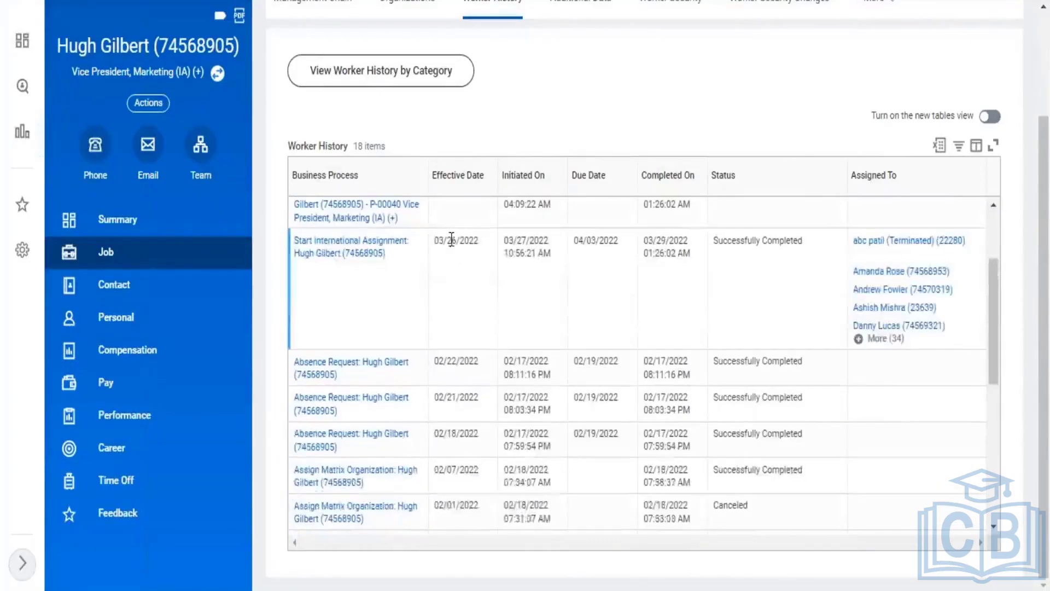
drag(451, 239, 464, 240)
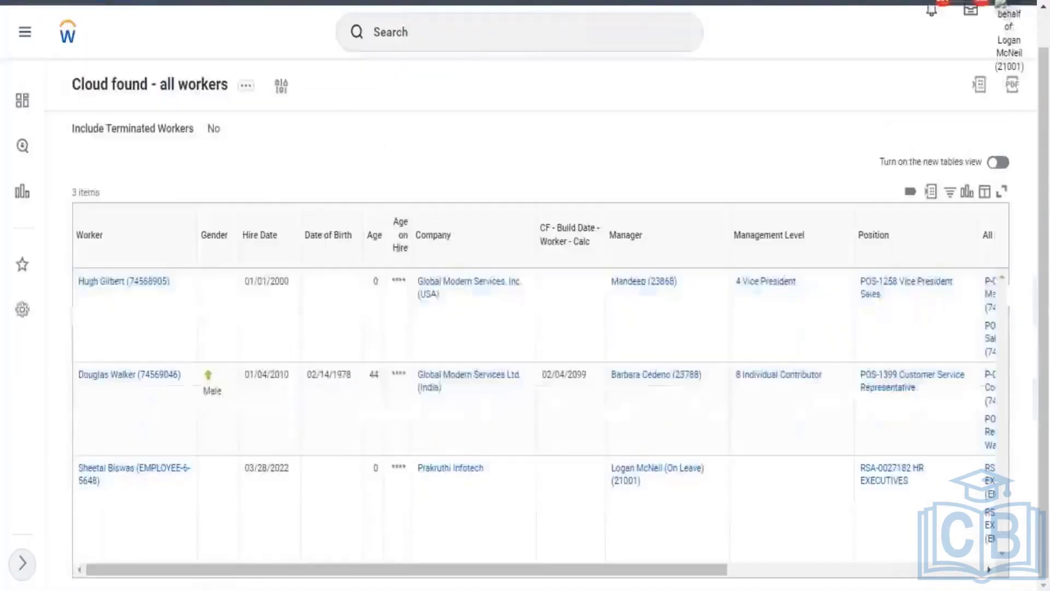
Step: Review the saved calculated field's settings and open the Worker History of the third worker in the report
click(140, 479)
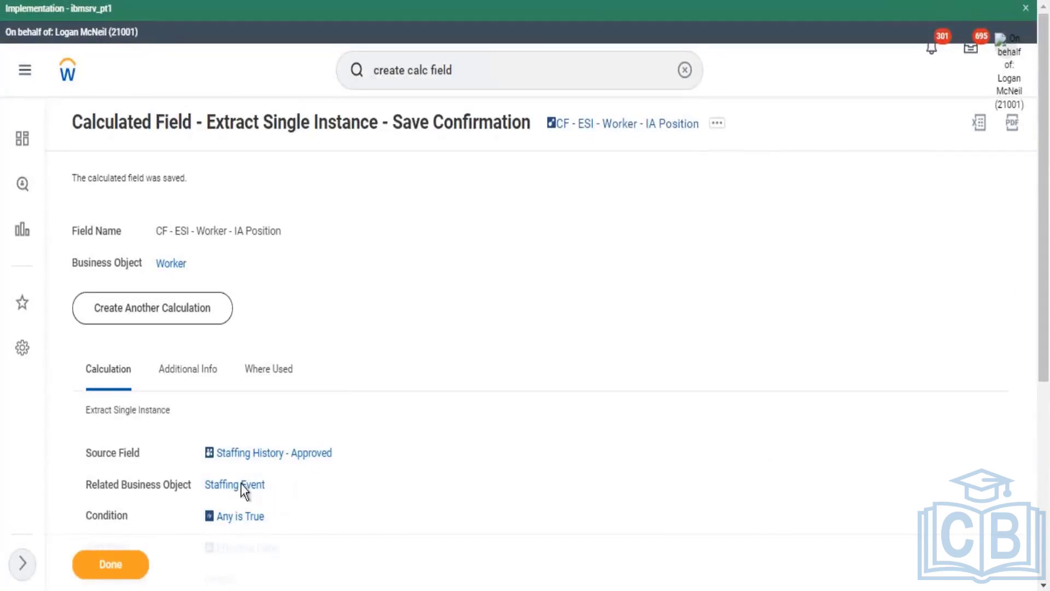
scroll(244, 489, down, 5)
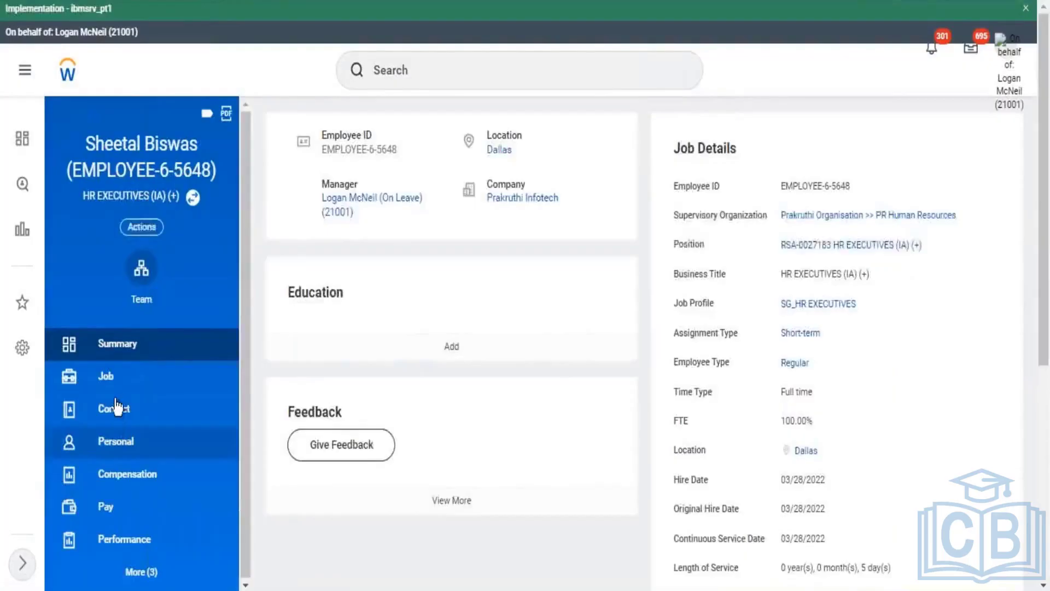
click(186, 376)
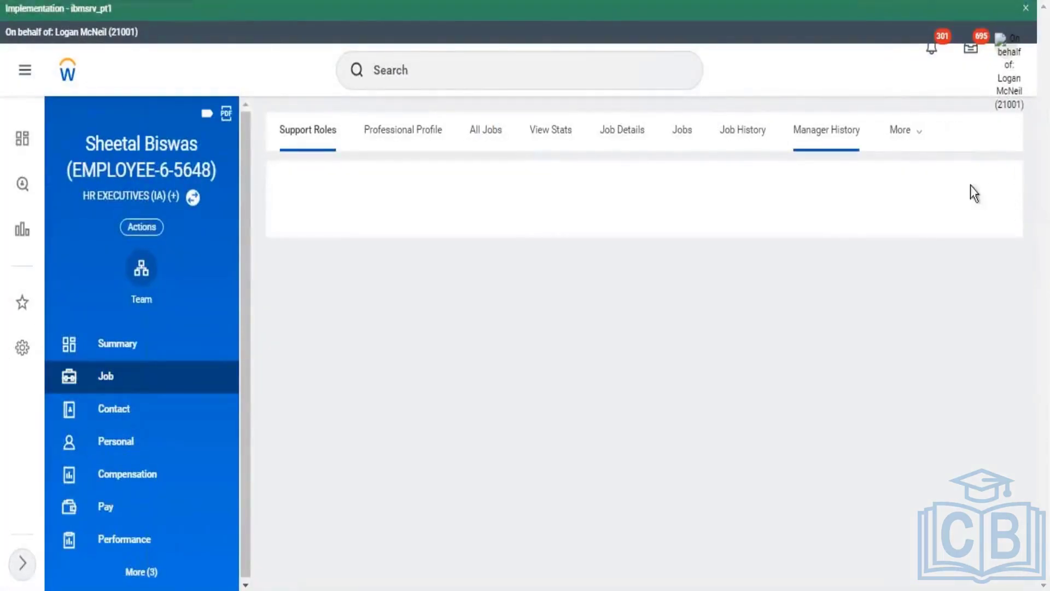
click(912, 132)
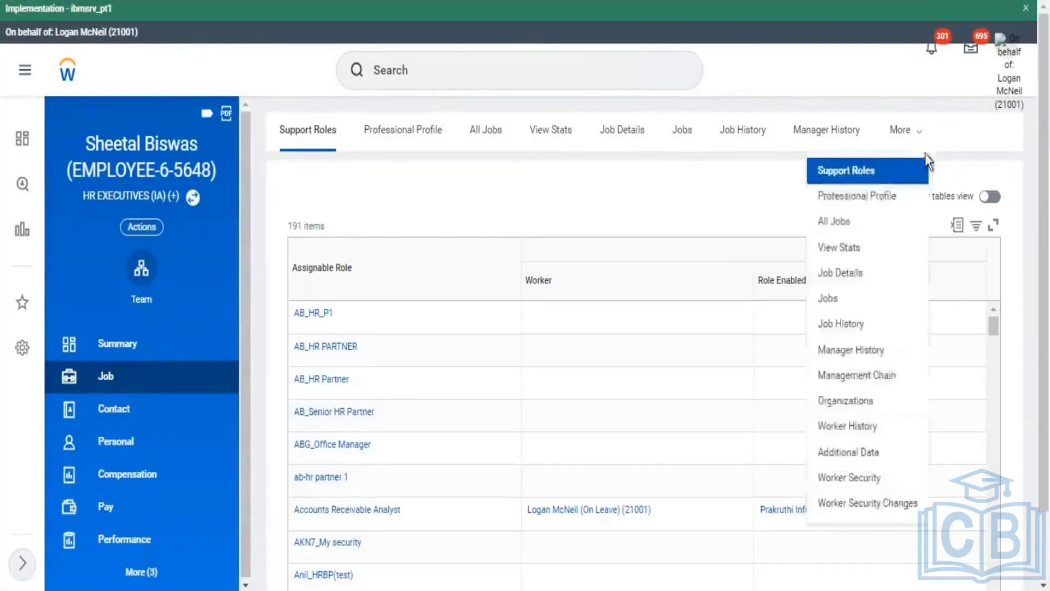
click(905, 437)
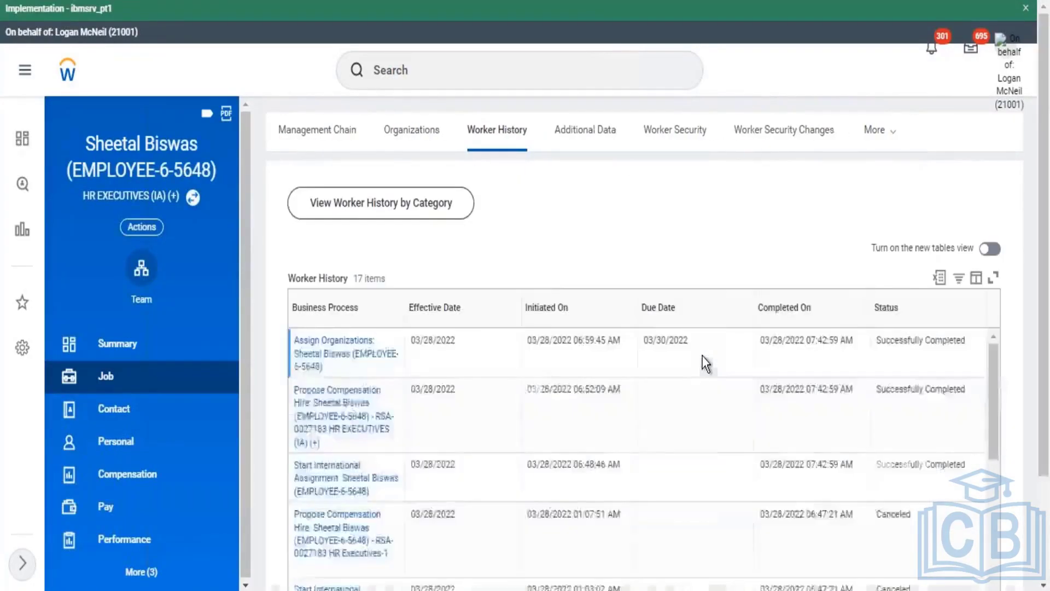
Step: Compare the effective dates of the Hire and Start International Assignment events in the third worker's history, including the canceled ones
scroll(471, 307, down, 2)
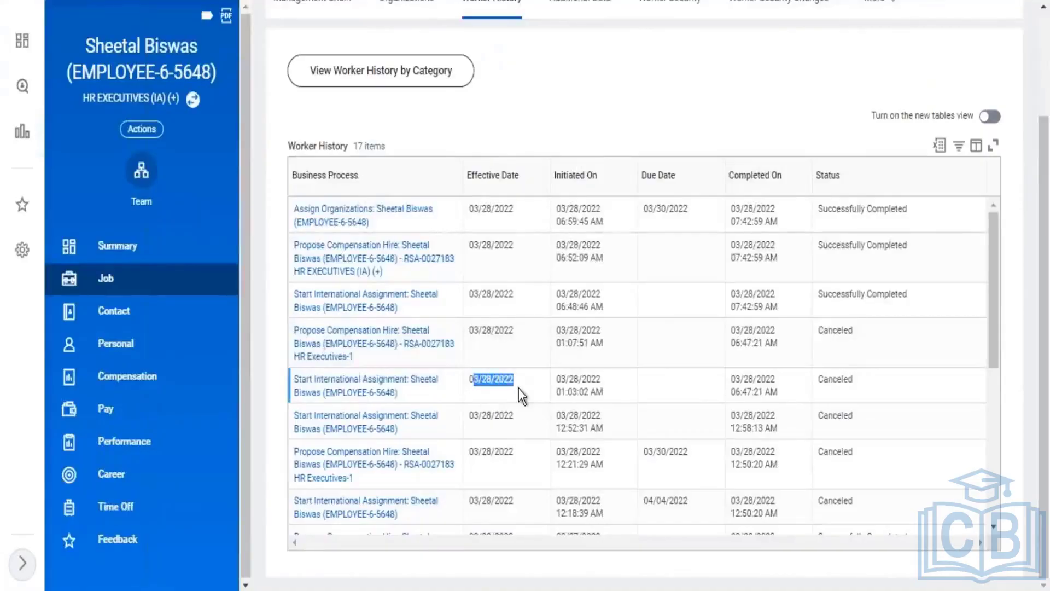
drag(471, 414, 502, 424)
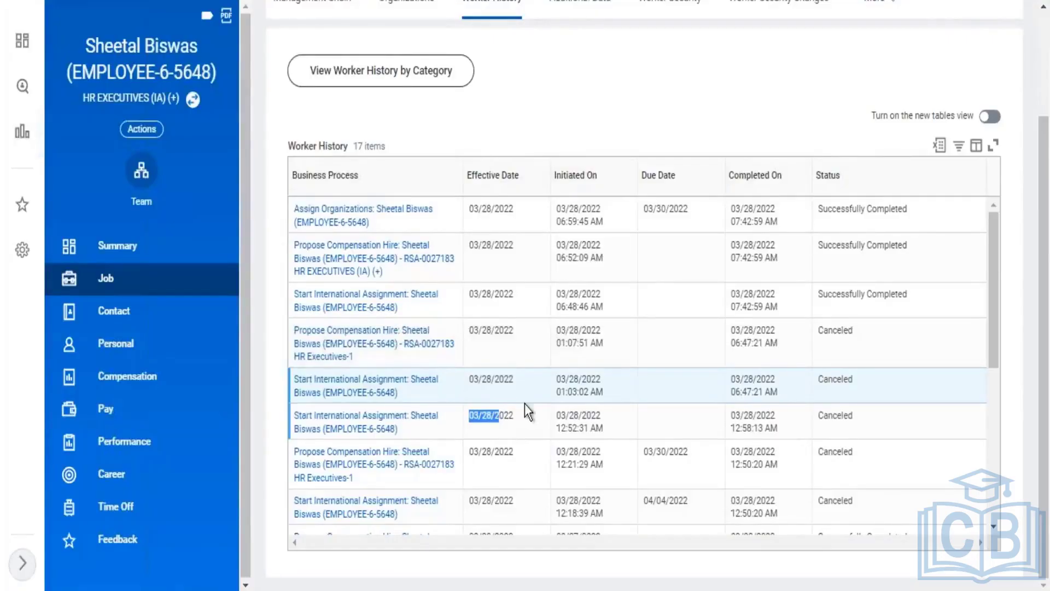
scroll(594, 370, down, 2)
scroll(600, 365, down, 3)
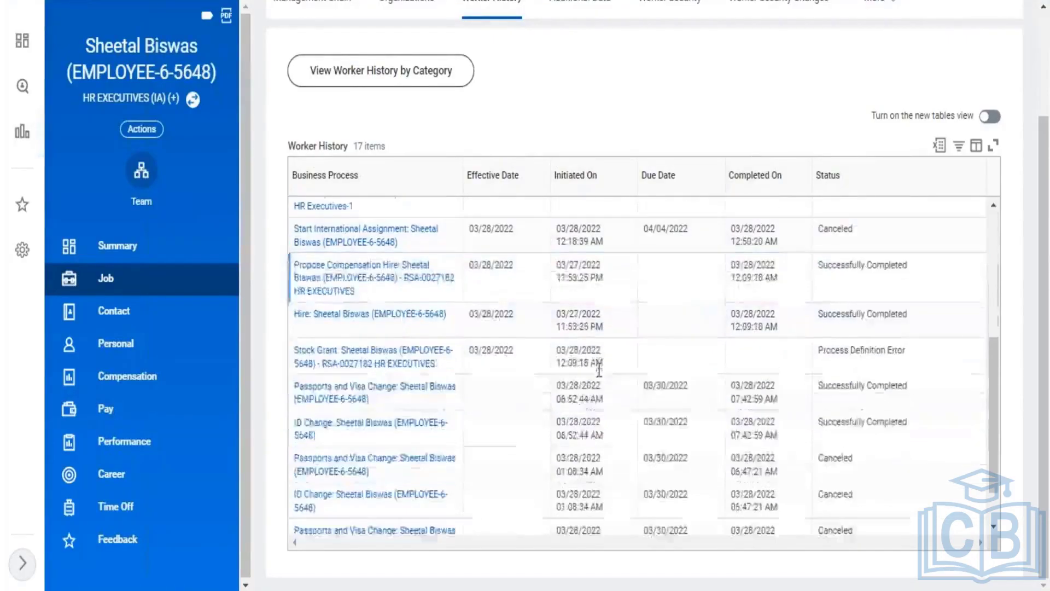
drag(473, 315, 511, 316)
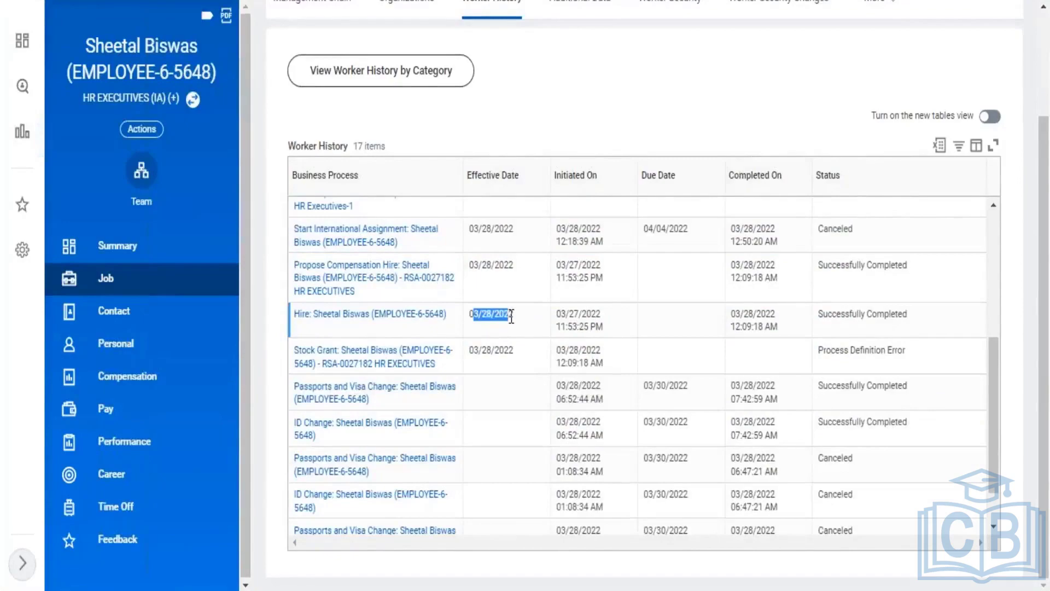
scroll(519, 307, up, 2)
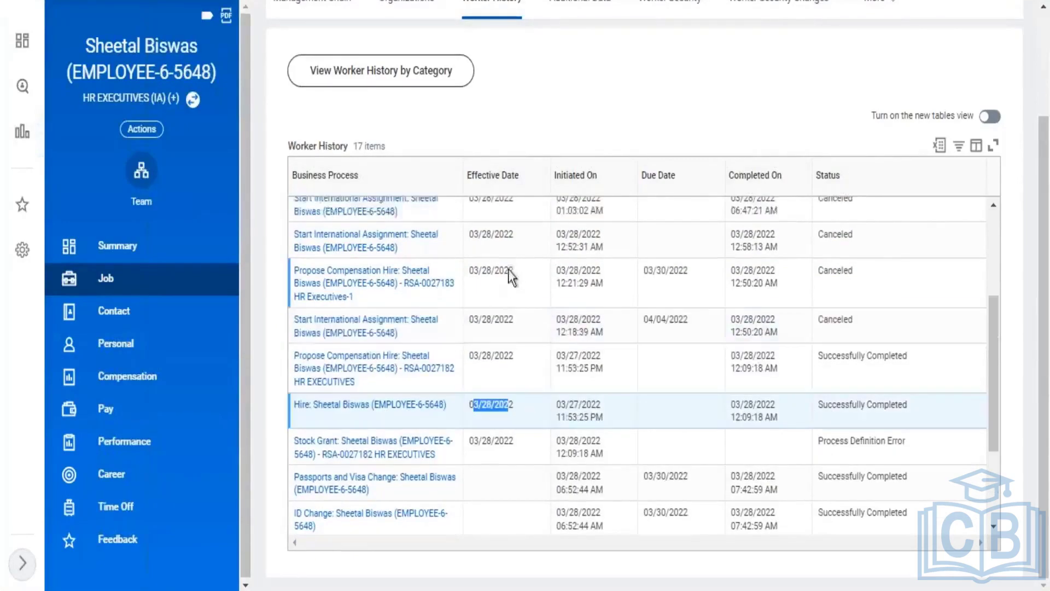
drag(469, 234, 494, 235)
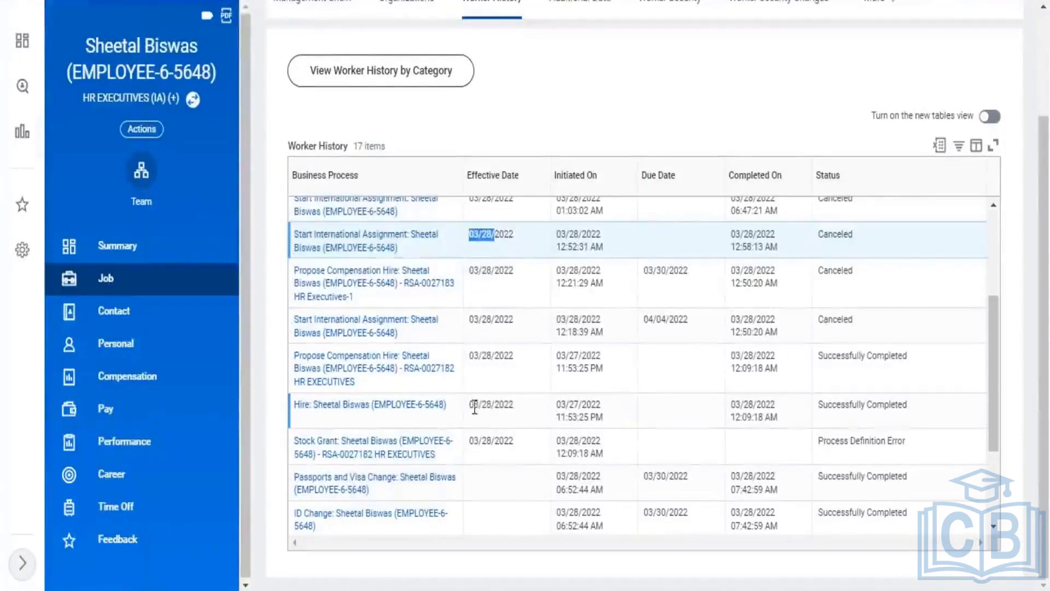
drag(475, 407, 518, 412)
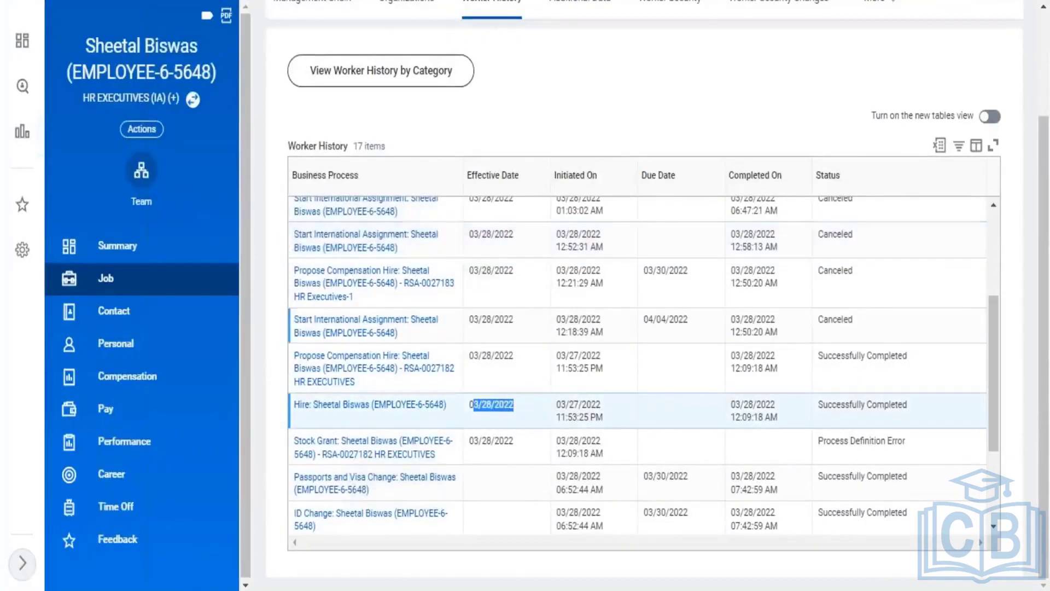
drag(469, 236, 516, 237)
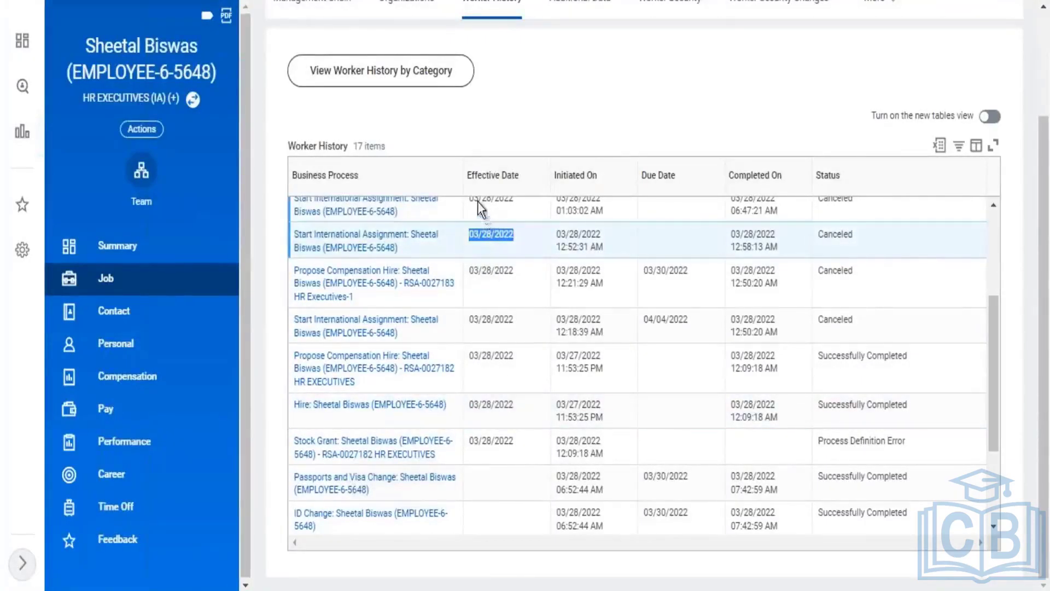
drag(479, 208, 486, 317)
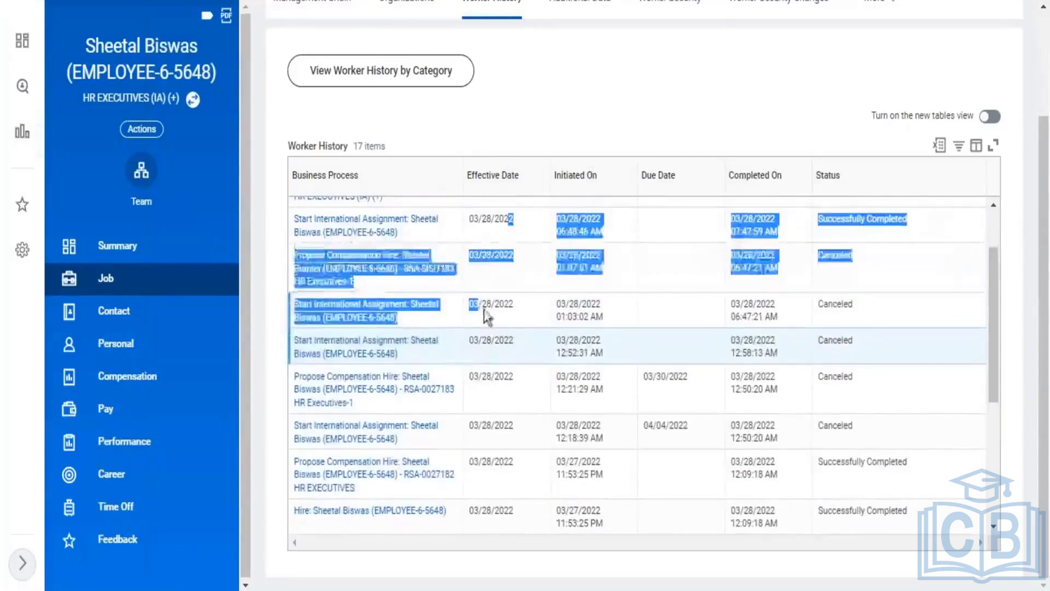
click(486, 316)
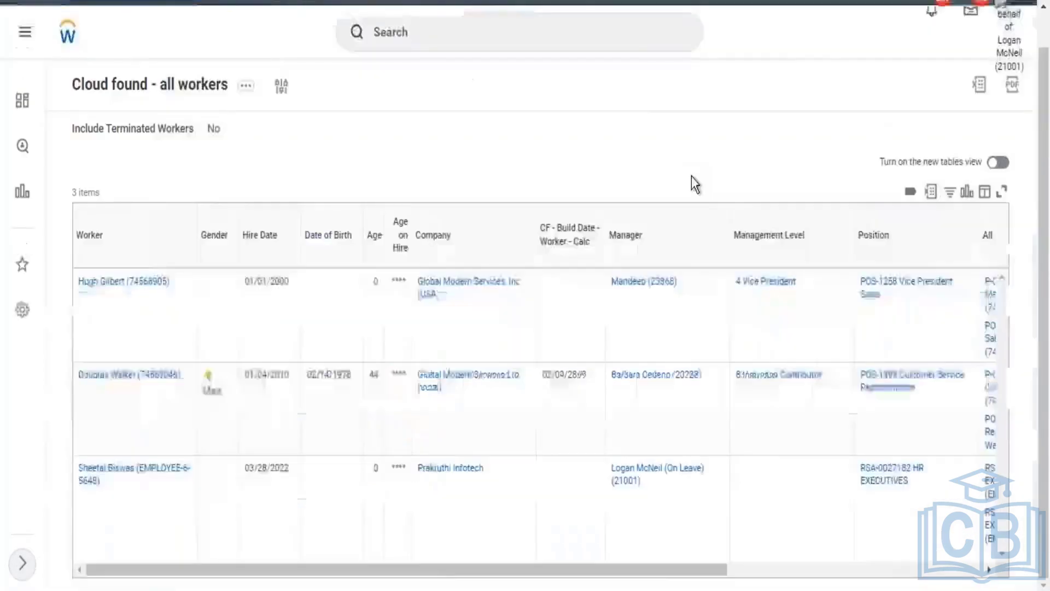
Step: Check the third worker's CF - ESI - Worker - IA Position value in the report against the calculated field's Condition and Sort Field
drag(651, 568, 1021, 585)
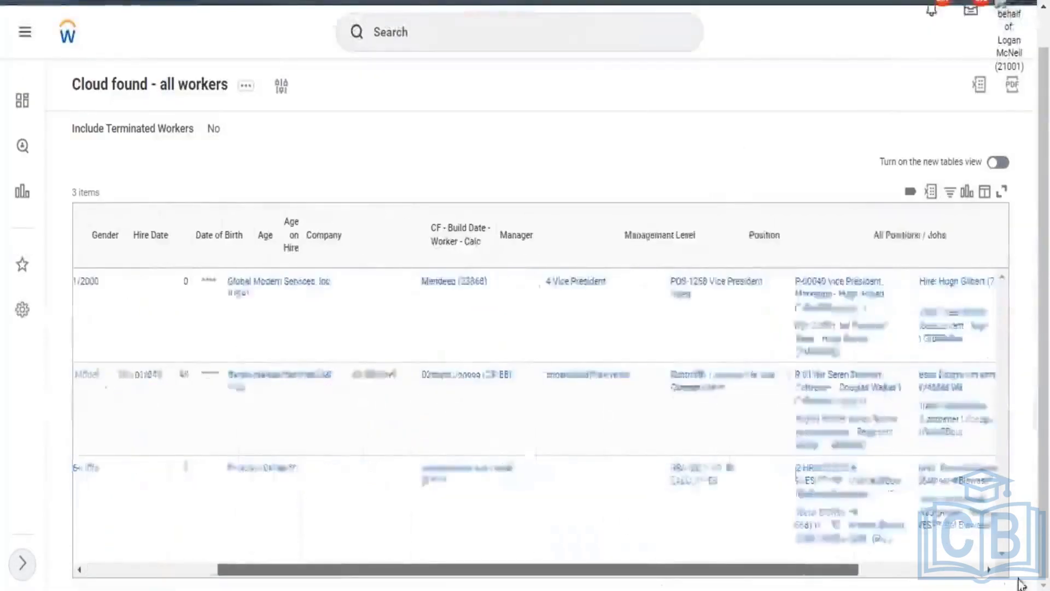
drag(944, 484, 867, 466)
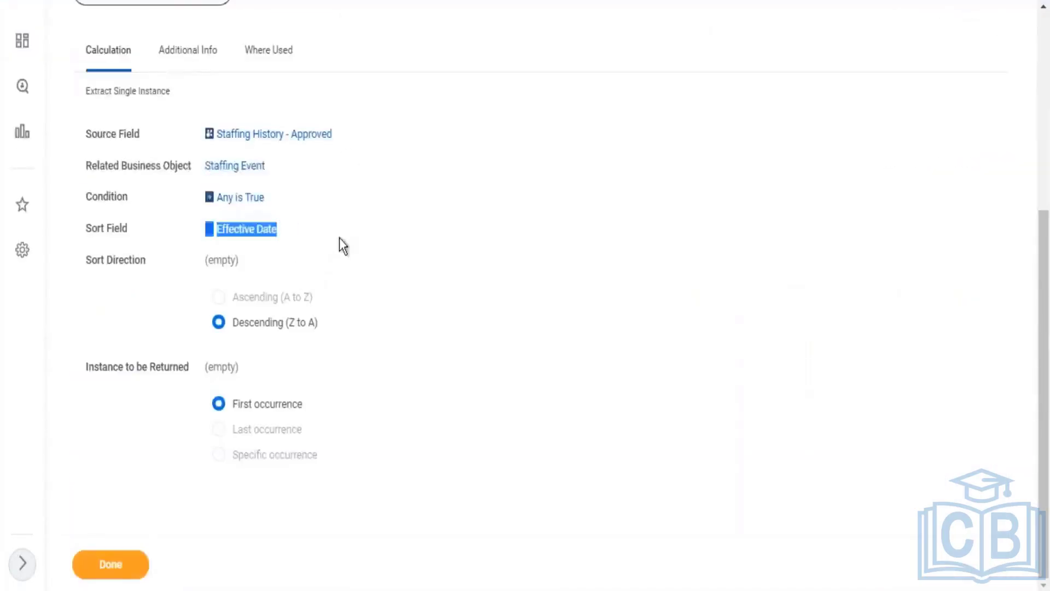
click(339, 238)
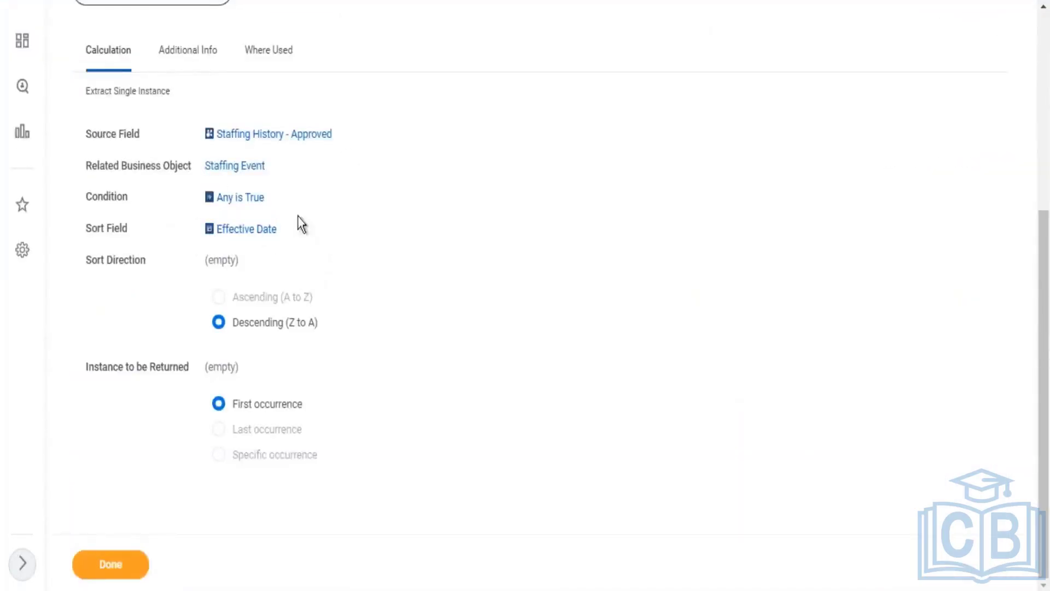
drag(185, 192, 336, 237)
click(243, 246)
drag(243, 247, 180, 239)
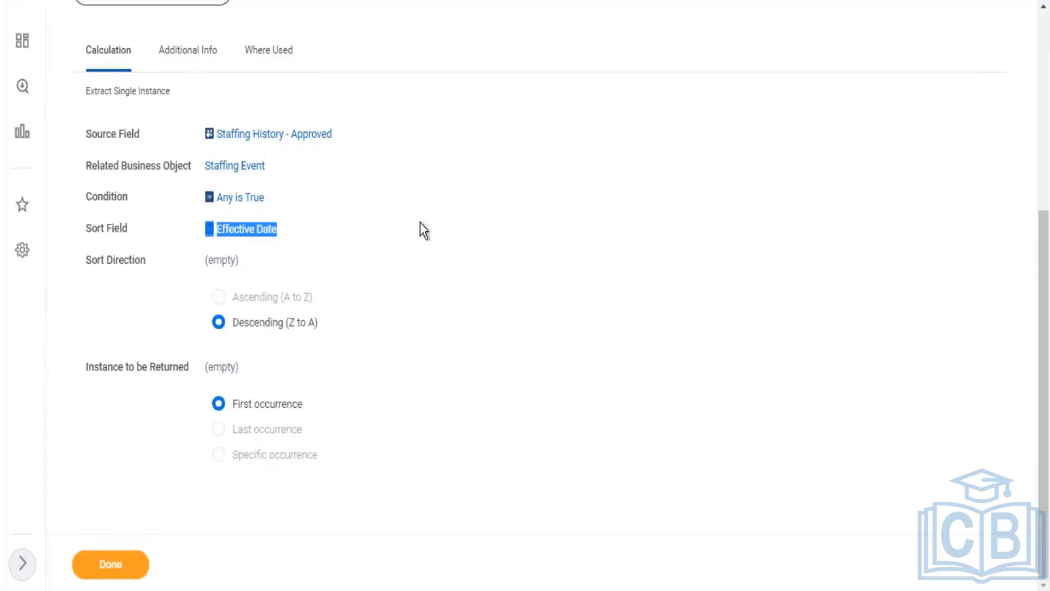
Step: Review the saved calculated field's name and definition, and recheck the third worker's extracted staffing event in the report
scroll(421, 221, up, 5)
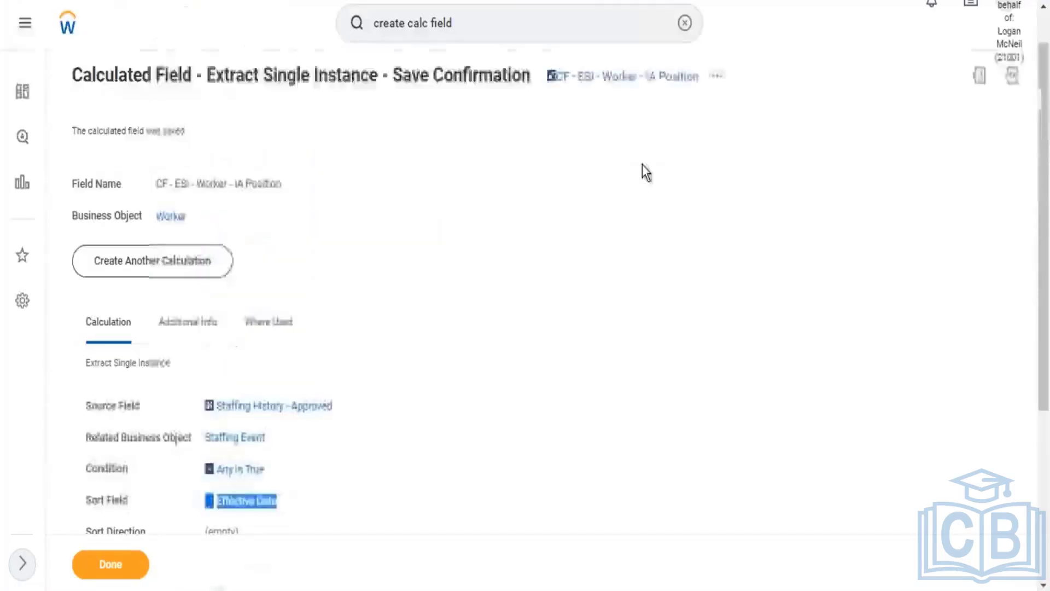
click(545, 79)
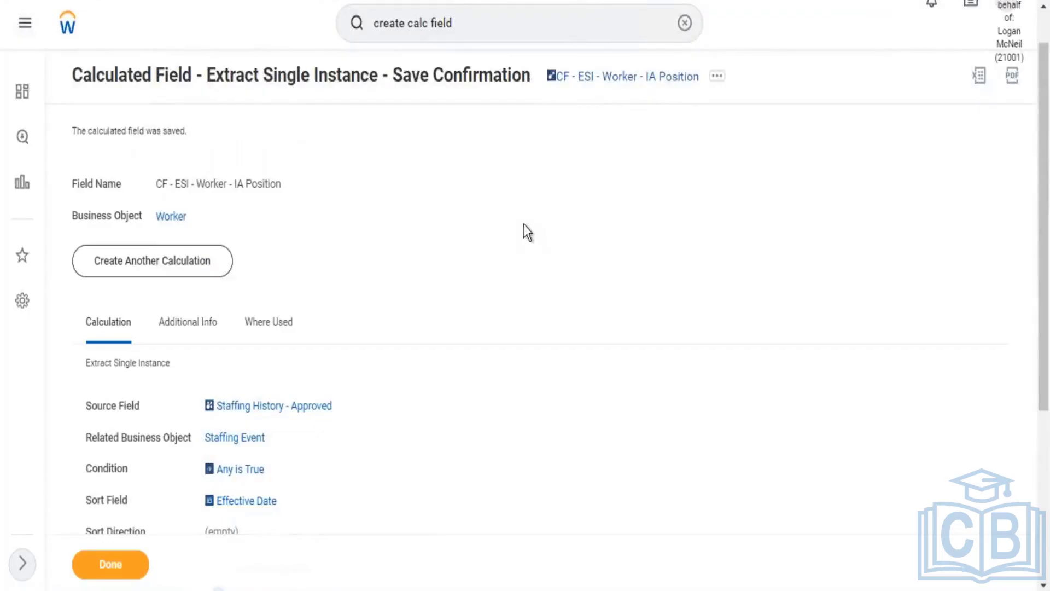
scroll(583, 285, down, 3)
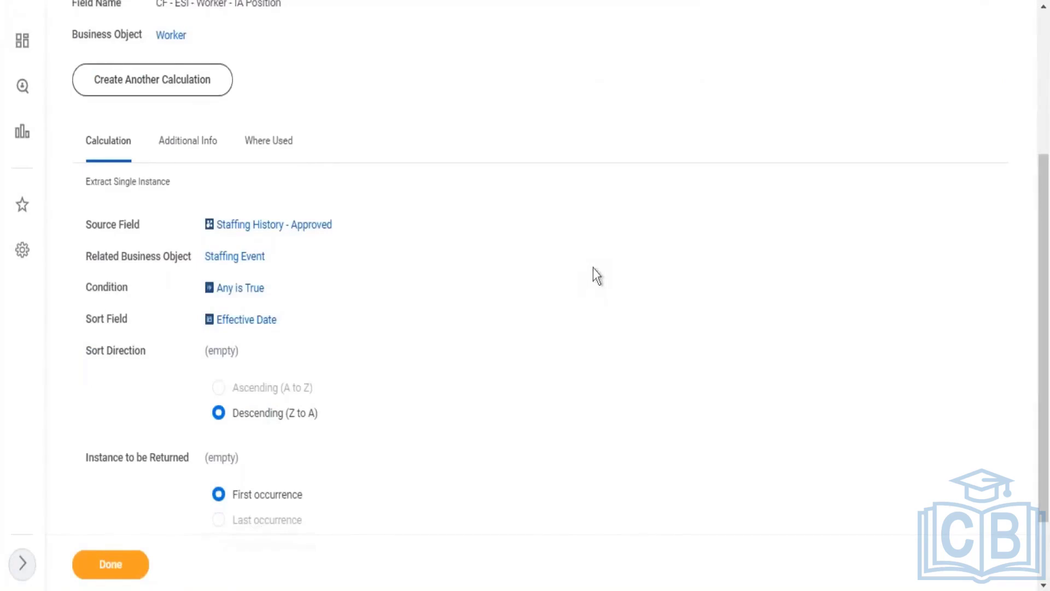
scroll(574, 192, up, 4)
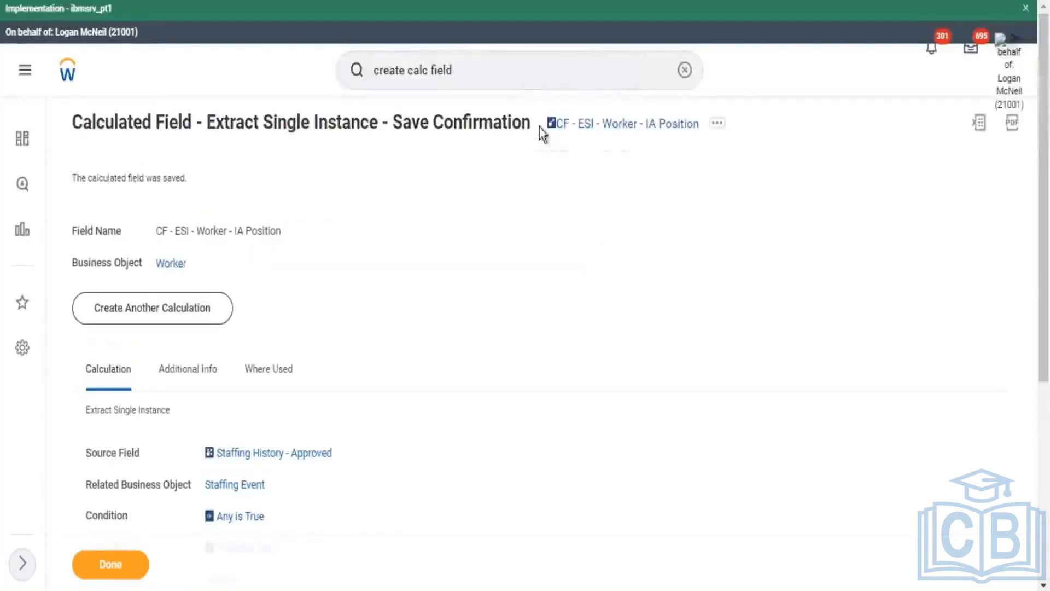
drag(540, 127, 606, 138)
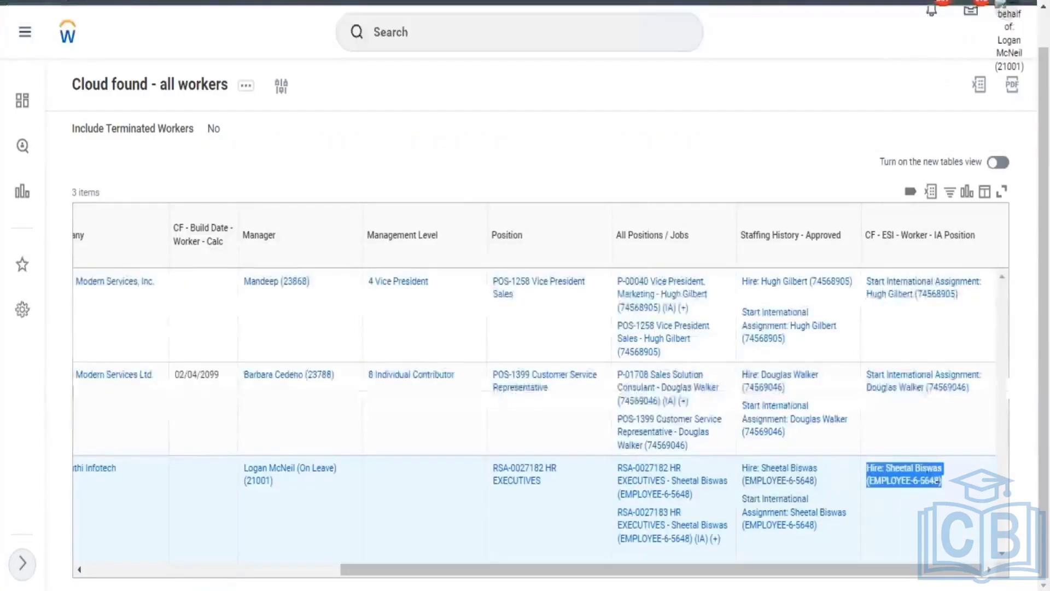
drag(942, 480, 934, 481)
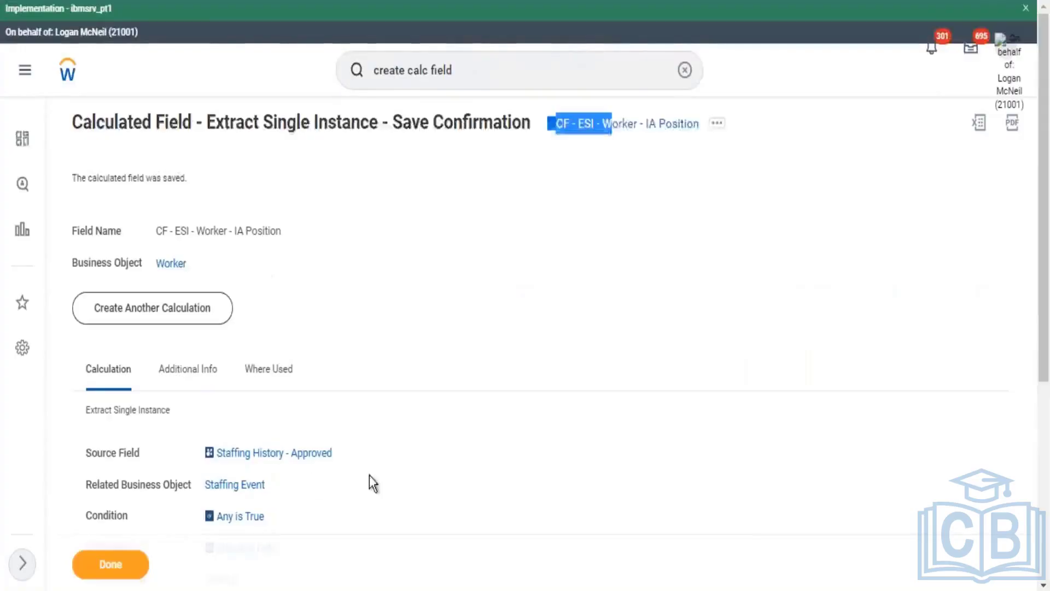
Step: Examine the Condition, Source Field, Sort Field and Sort Direction of the CF - ESI - Worker - IA Position calculated field
scroll(373, 483, down, 2)
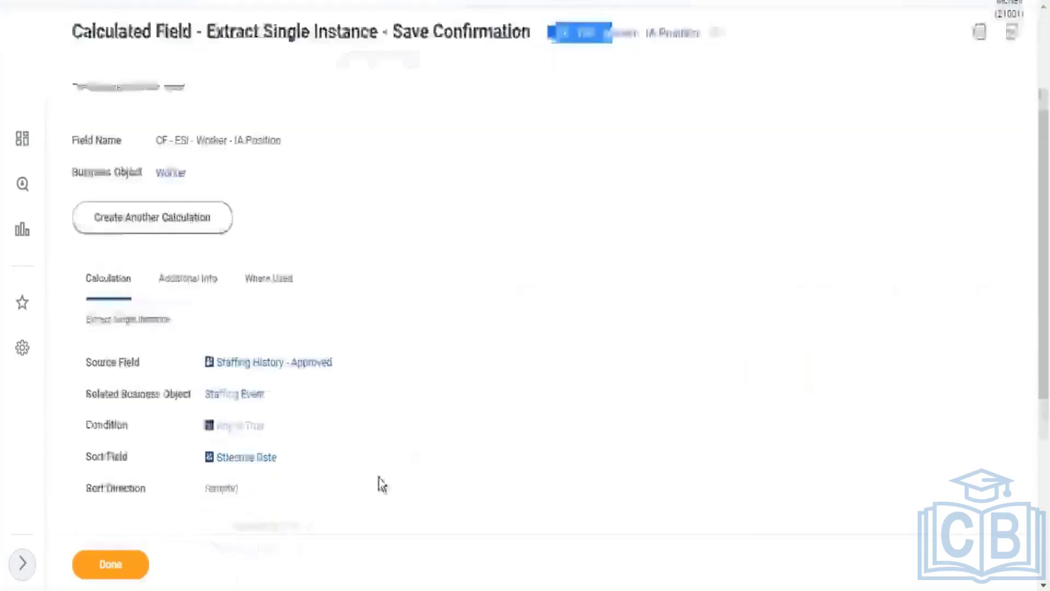
scroll(381, 484, down, 2)
drag(265, 336, 183, 340)
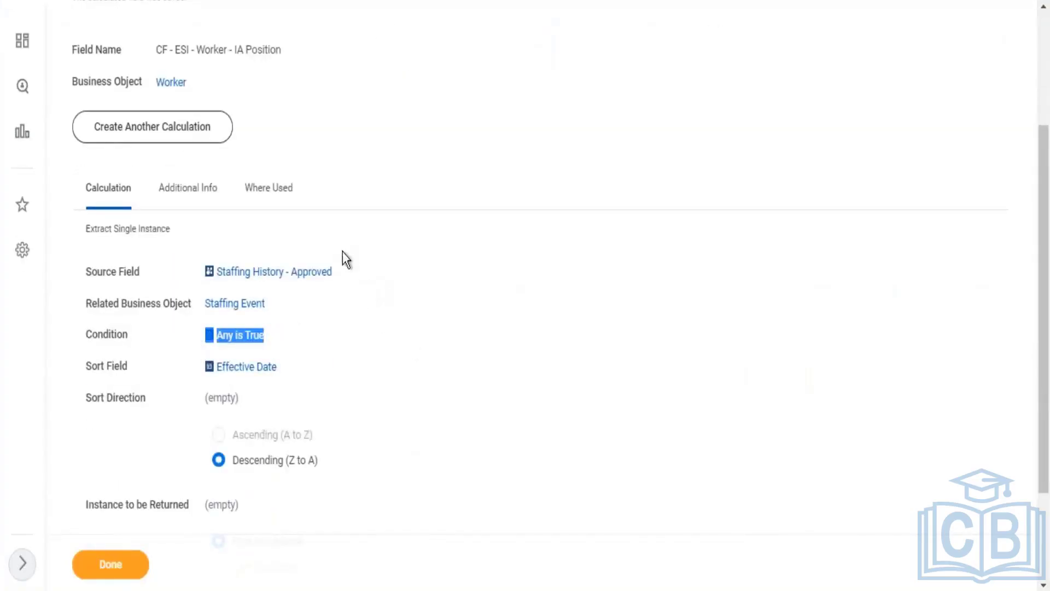
drag(345, 272, 265, 268)
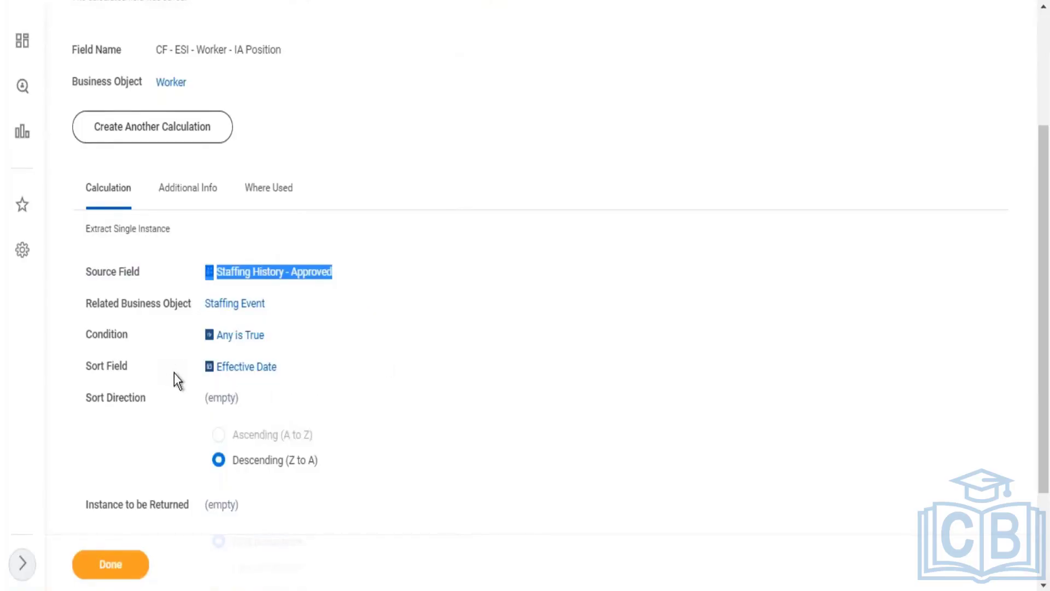
drag(216, 395, 295, 368)
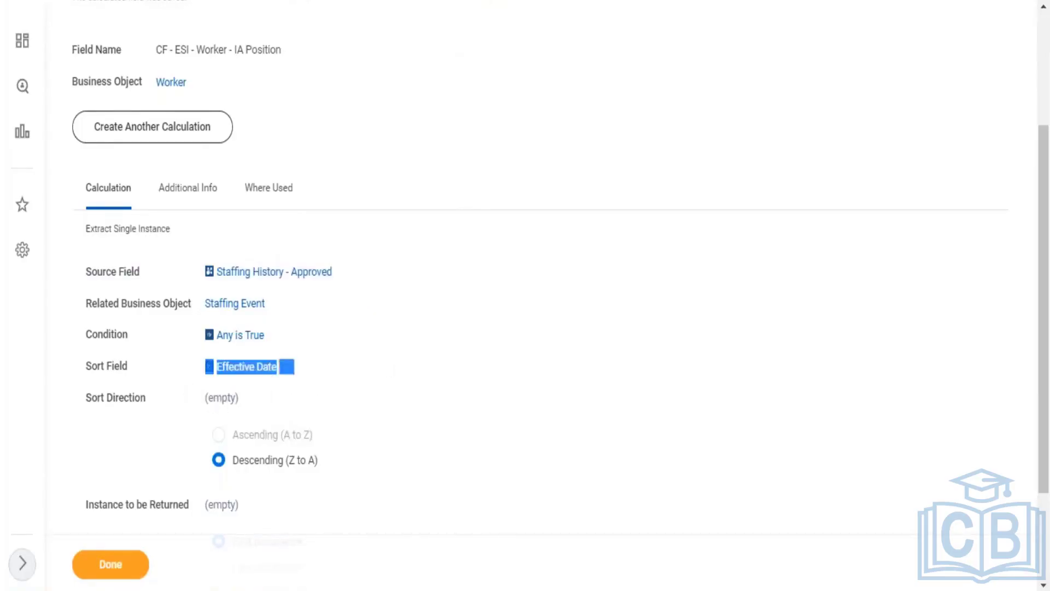
click(342, 368)
scroll(367, 356, down, 3)
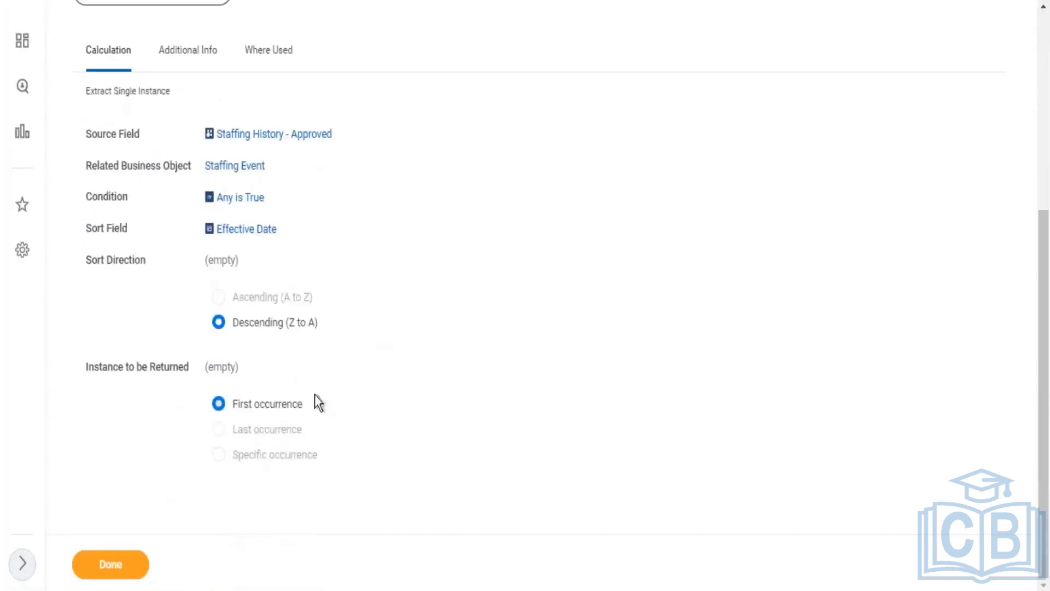
drag(254, 322, 320, 326)
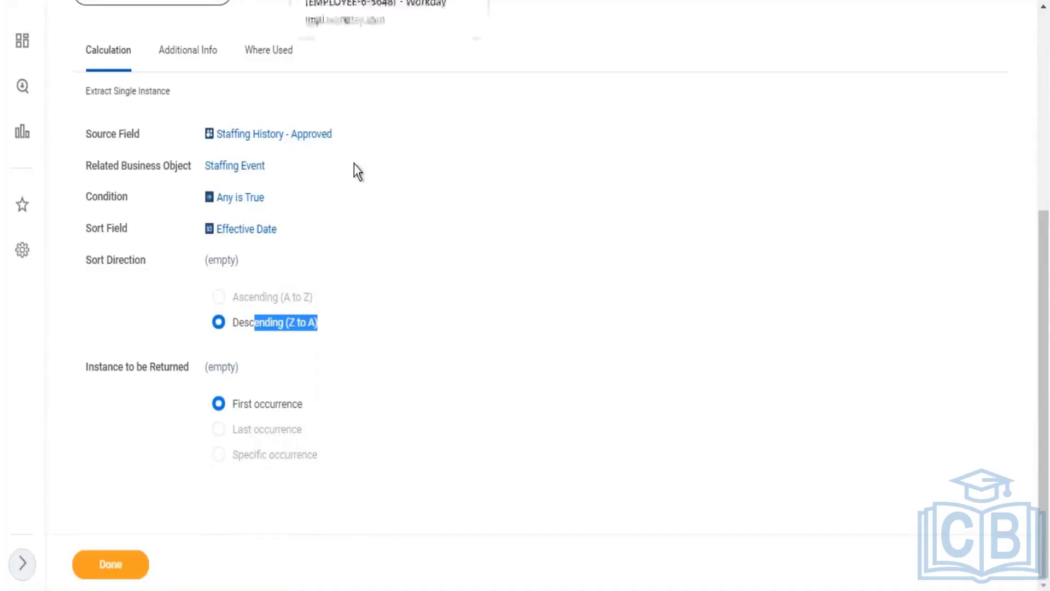
triple_click(229, 199)
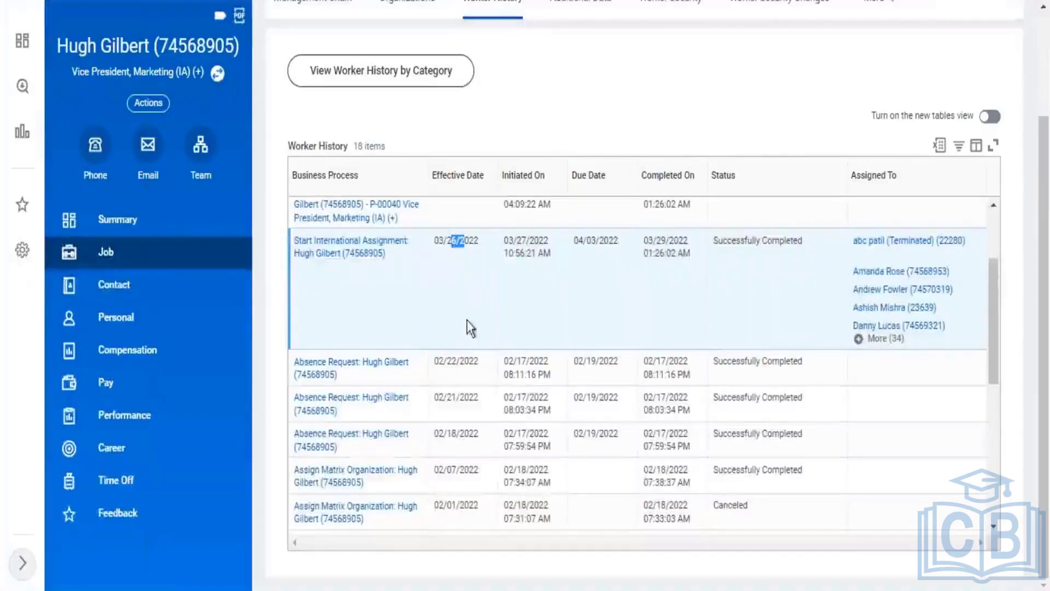
Step: Recheck the effective dates of the Hire and Start International Assignment events in the first worker's Worker History
scroll(468, 433, down, 5)
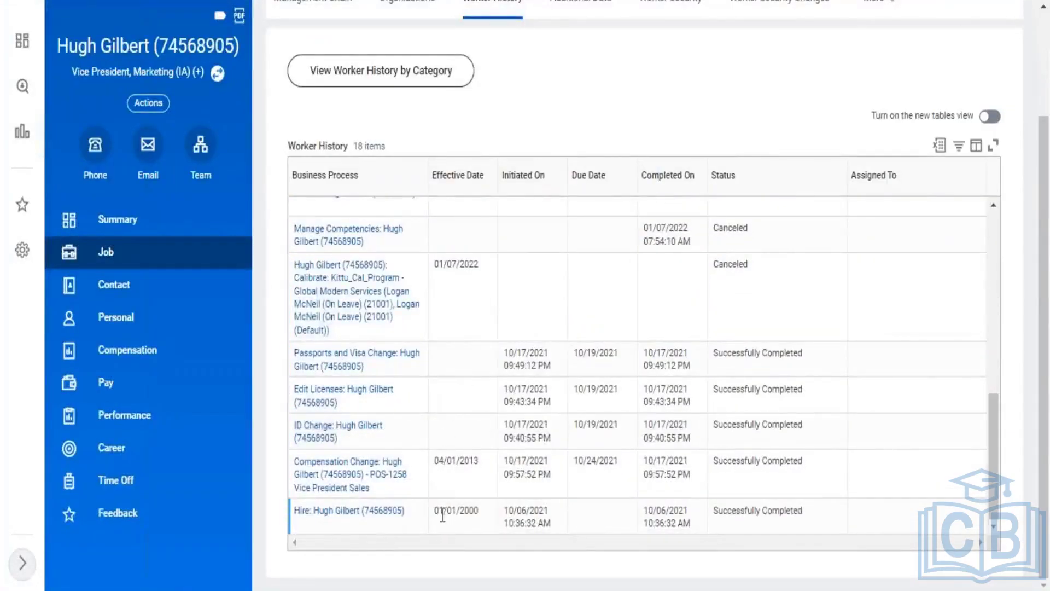
drag(438, 510, 479, 512)
scroll(485, 397, up, 2)
scroll(485, 397, up, 6)
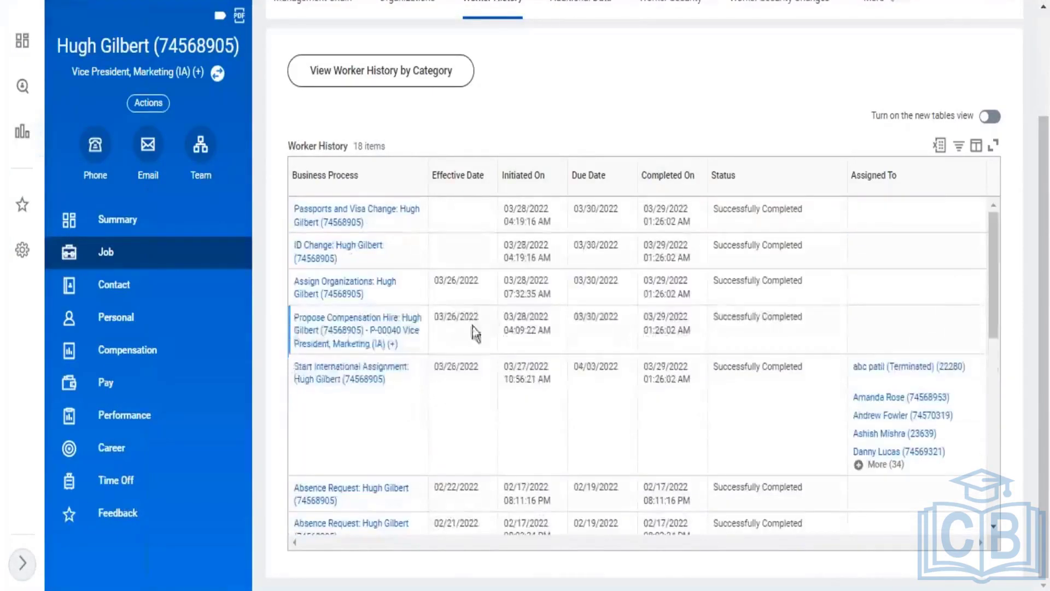
drag(452, 371, 464, 372)
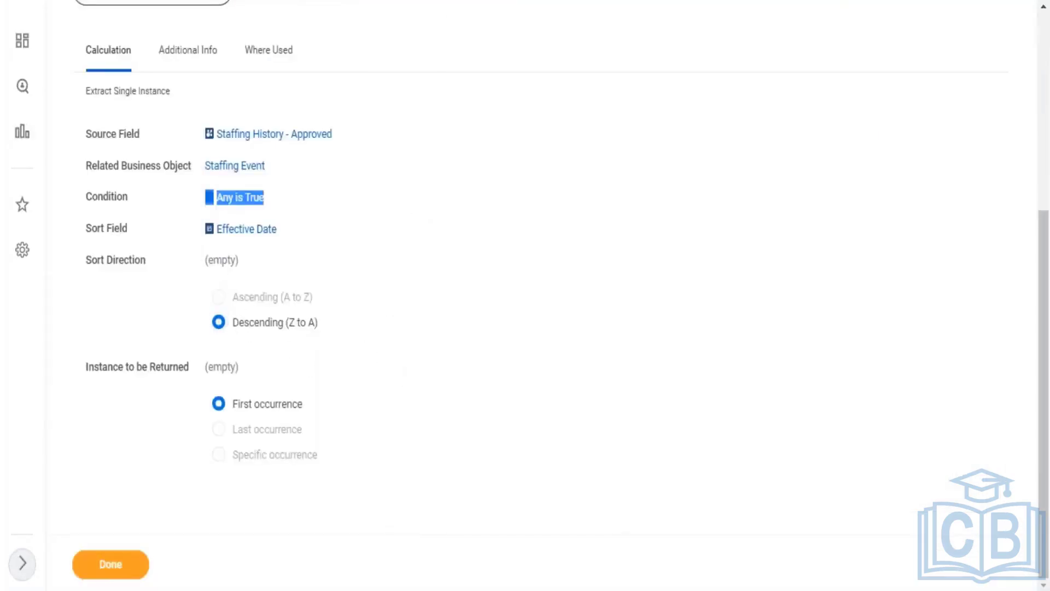
Step: Review how the calculated field's Sort Direction, Sort Field and Instance to be Returned settings determine the extracted staffing event
double_click(247, 323)
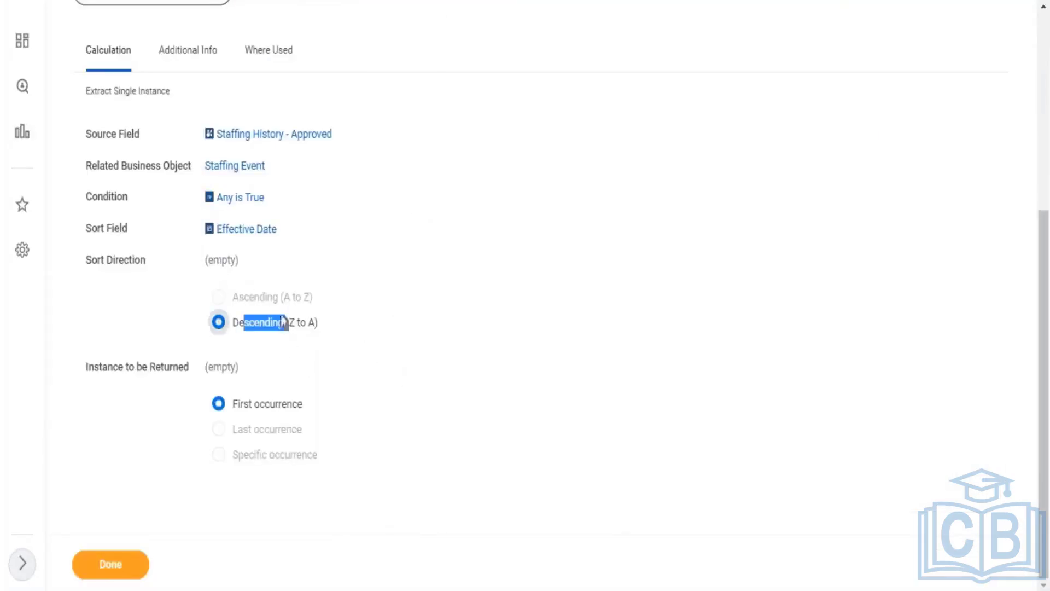
triple_click(208, 237)
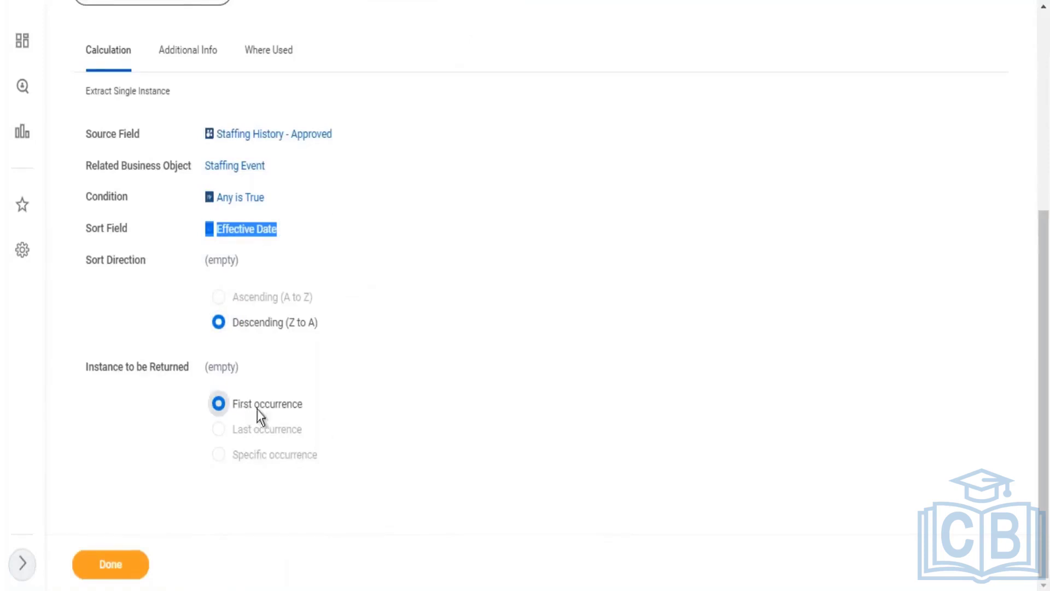
drag(242, 406, 291, 411)
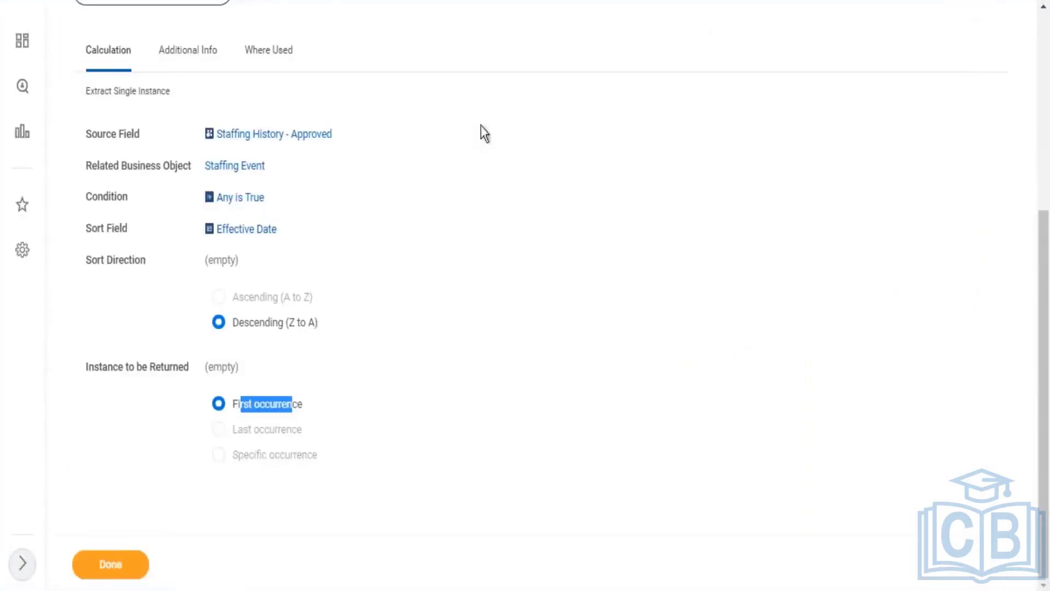
scroll(481, 132, up, 5)
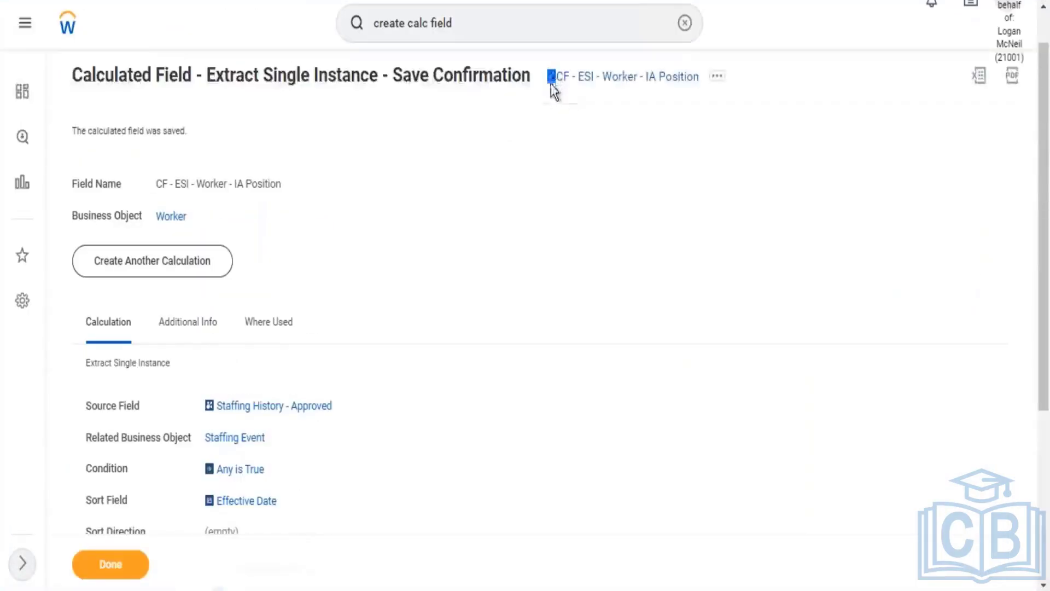
scroll(310, 294, down, 3)
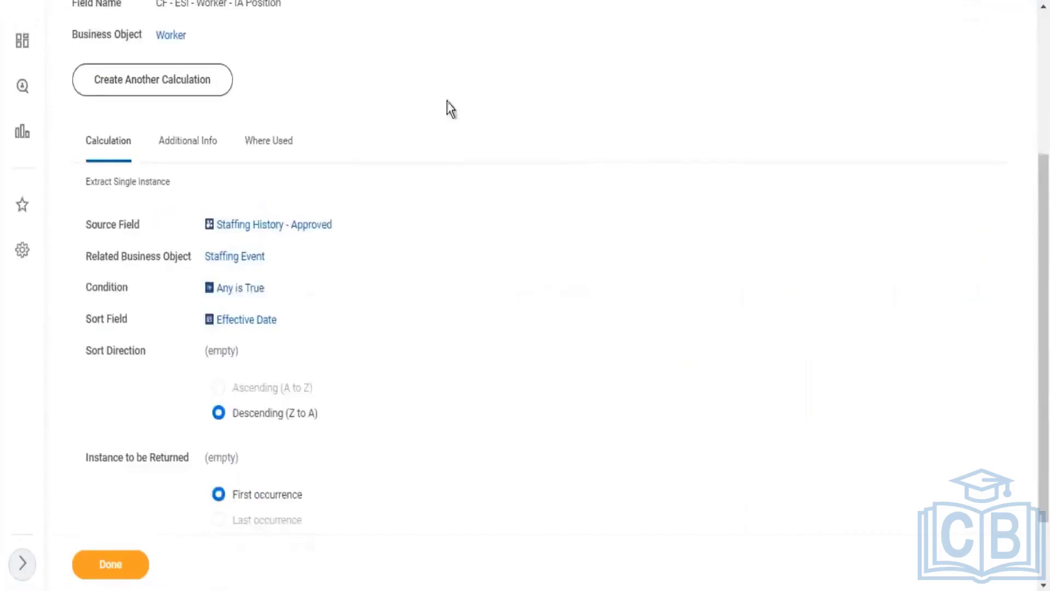
scroll(300, 265, up, 3)
drag(275, 503, 84, 462)
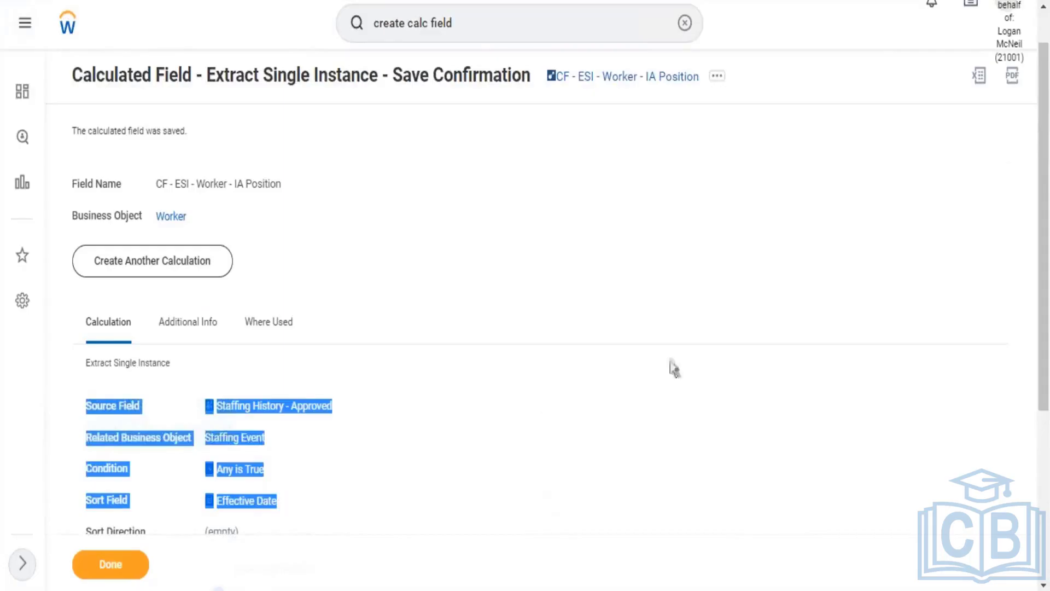
drag(586, 88, 678, 143)
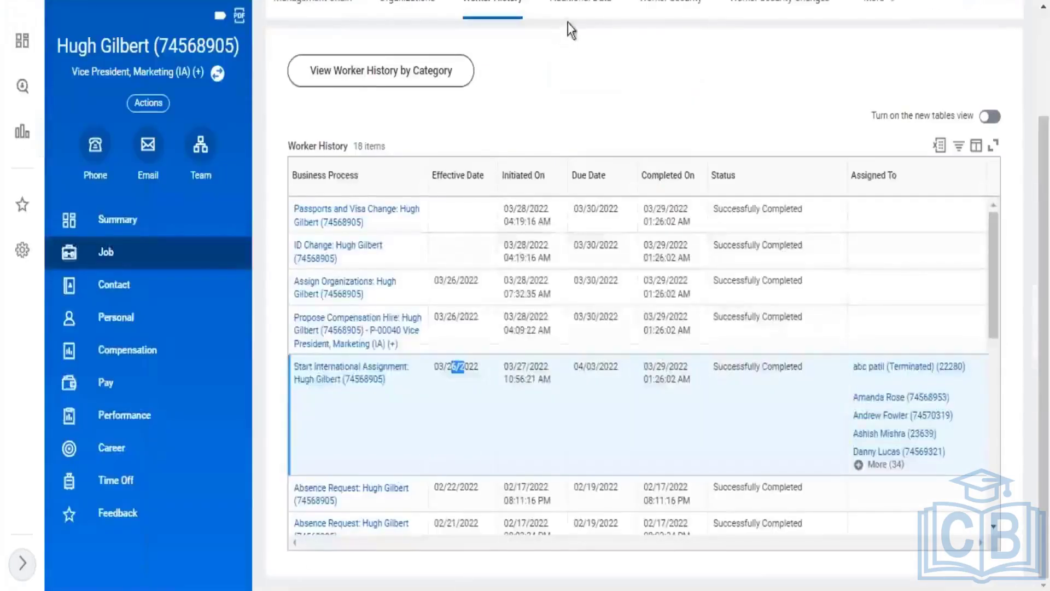
Step: Search for "create calc field" from the first worker's profile page and open the Create Calculated Field task
scroll(547, 44, up, 3)
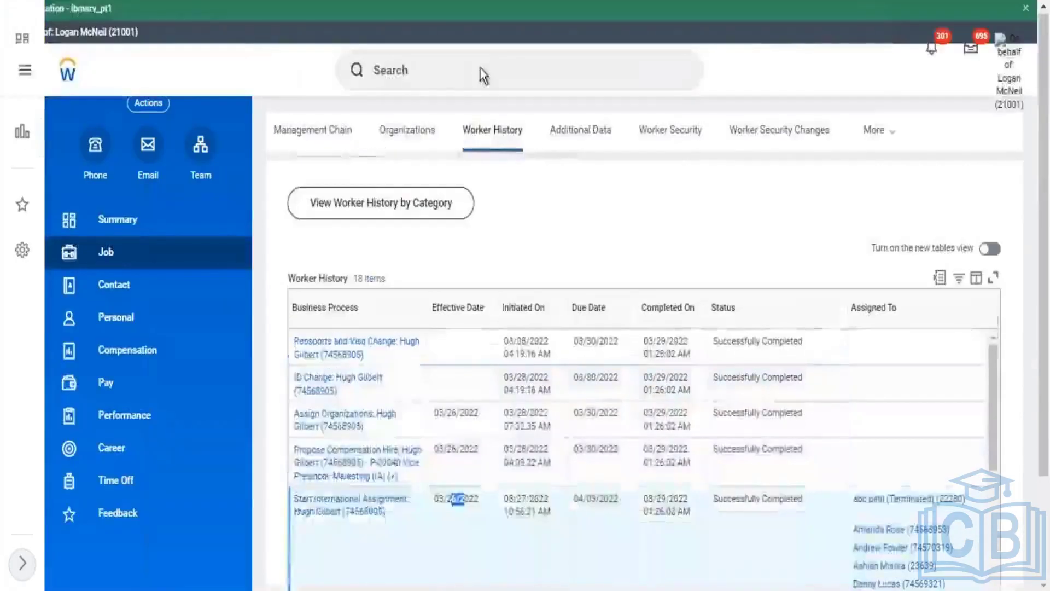
click(470, 73)
text(creat)
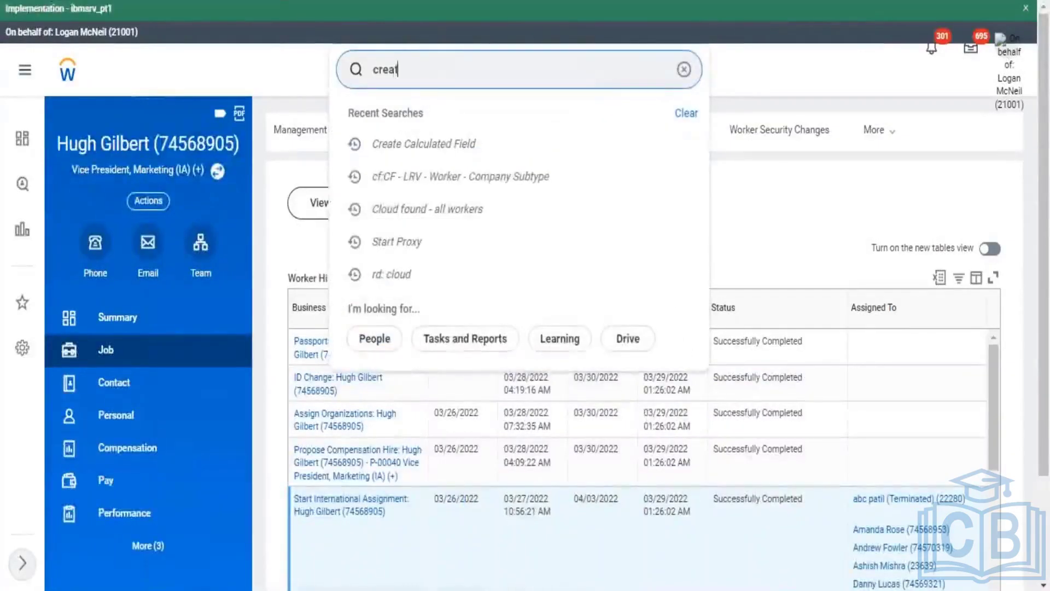
text(e calc field)
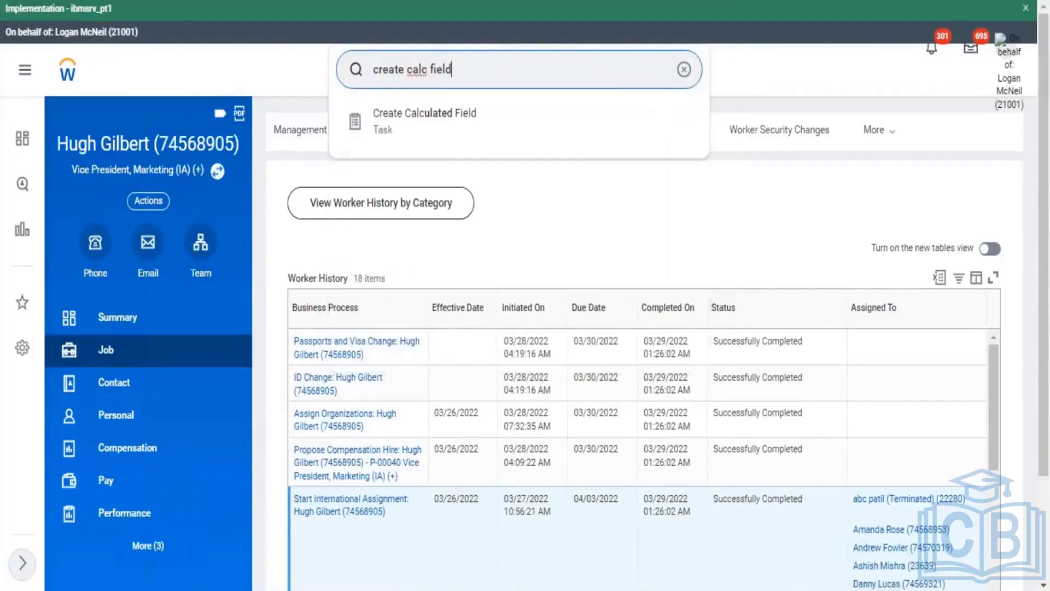
key(Down)
key(Return)
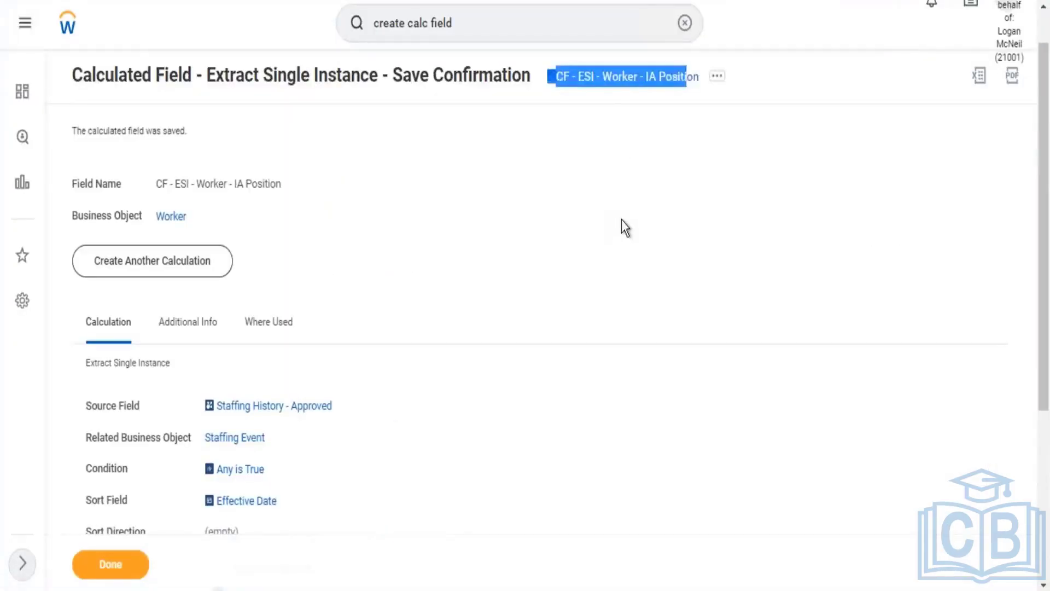
Step: Review the saved field's Source Field and Sort Field, and look at the All Positions / Jobs column in the report
click(631, 216)
scroll(649, 204, down, 2)
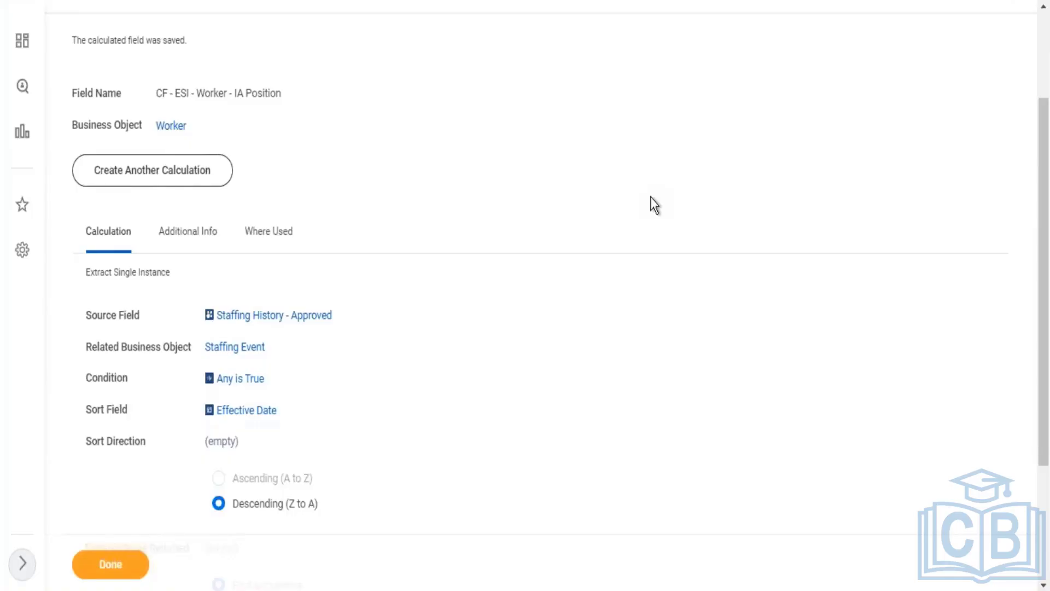
drag(358, 317, 146, 304)
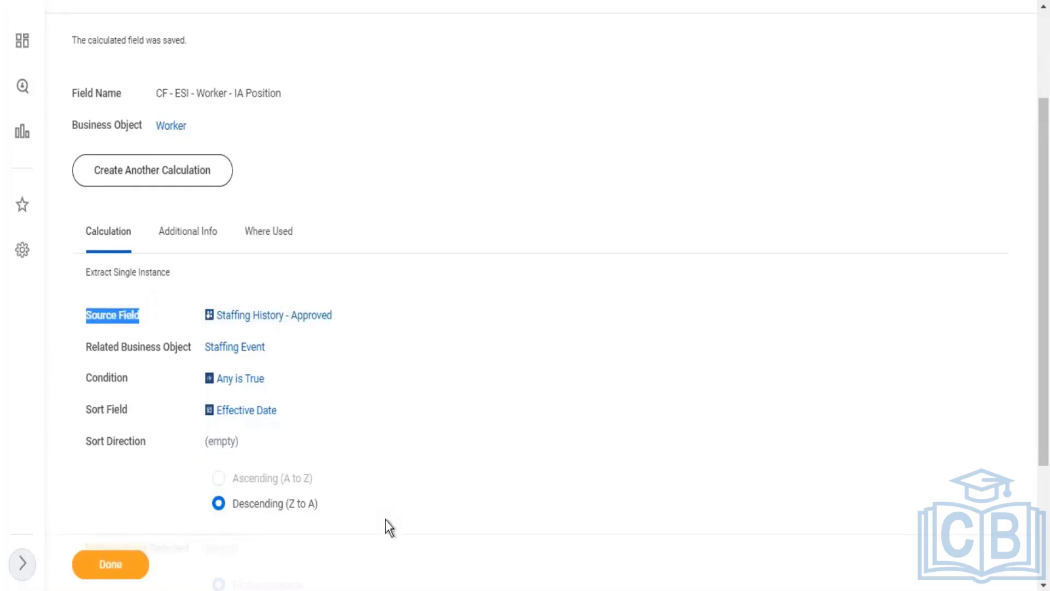
drag(298, 411, 188, 406)
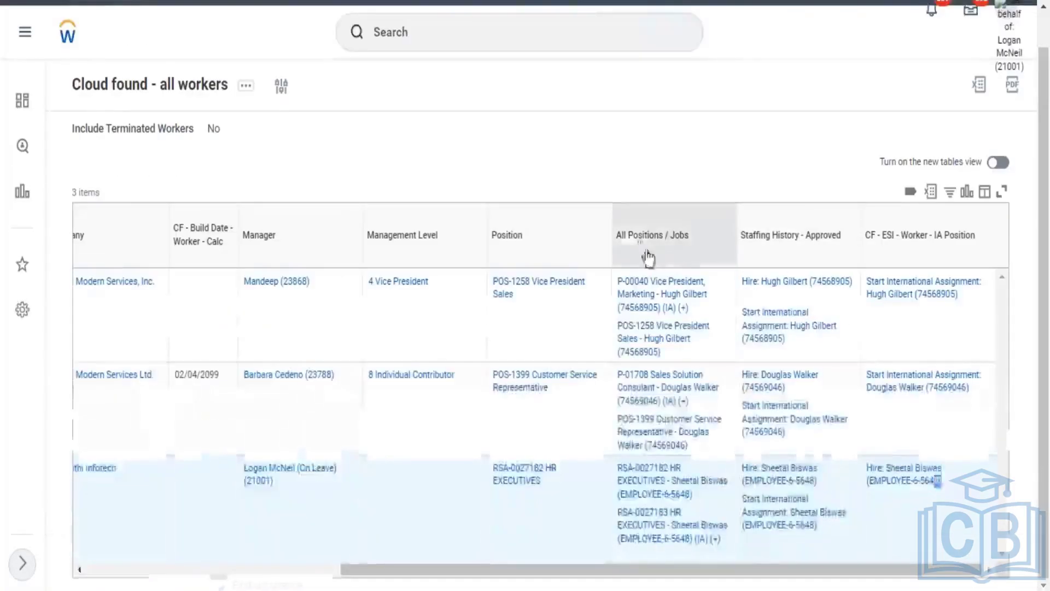
drag(629, 236, 696, 253)
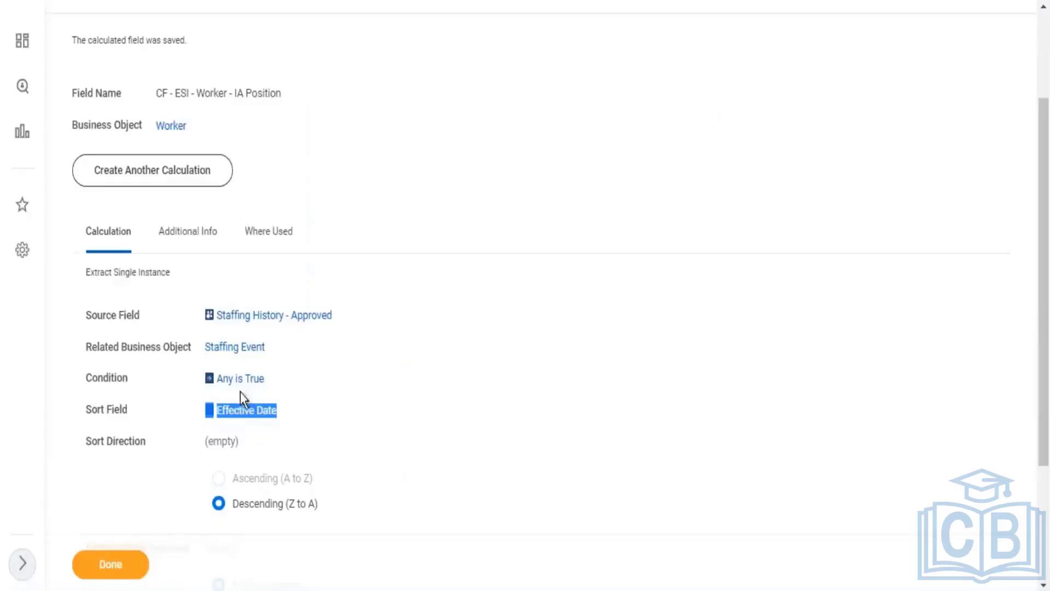
Step: Review the saved calculated field's Source Field, Sort Field and Condition against the event dates in the worker's Worker History
click(342, 404)
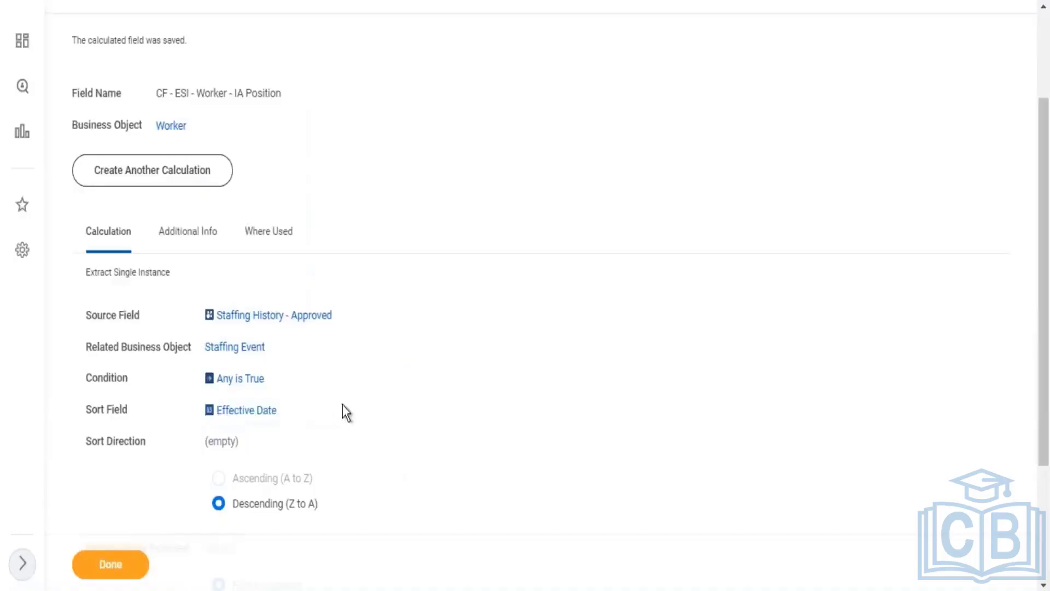
drag(286, 410, 198, 413)
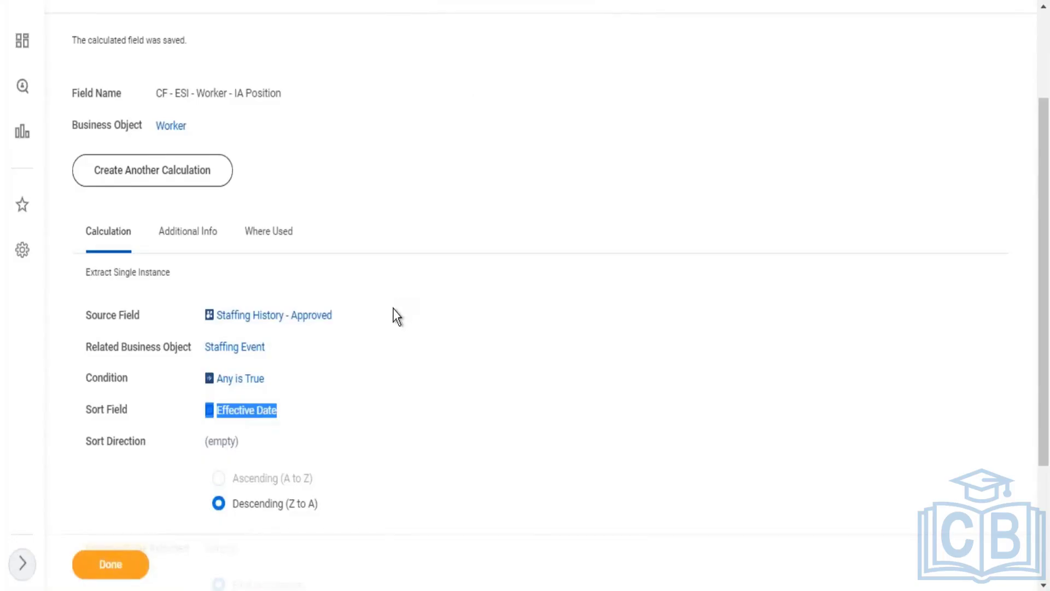
mouse_move(343, 318)
drag(342, 316, 212, 347)
click(359, 319)
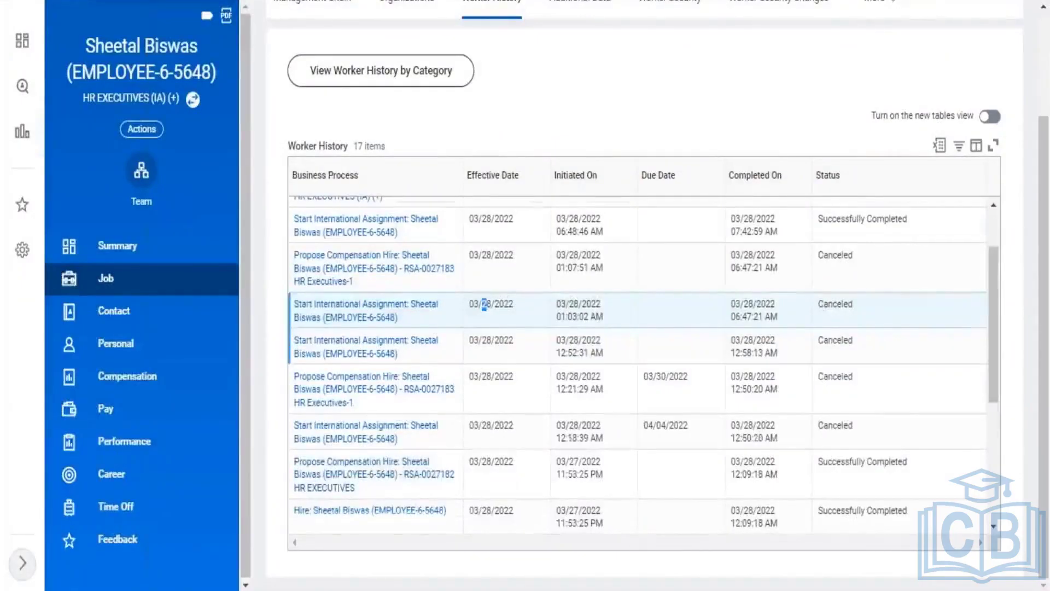
scroll(561, 329, down, 2)
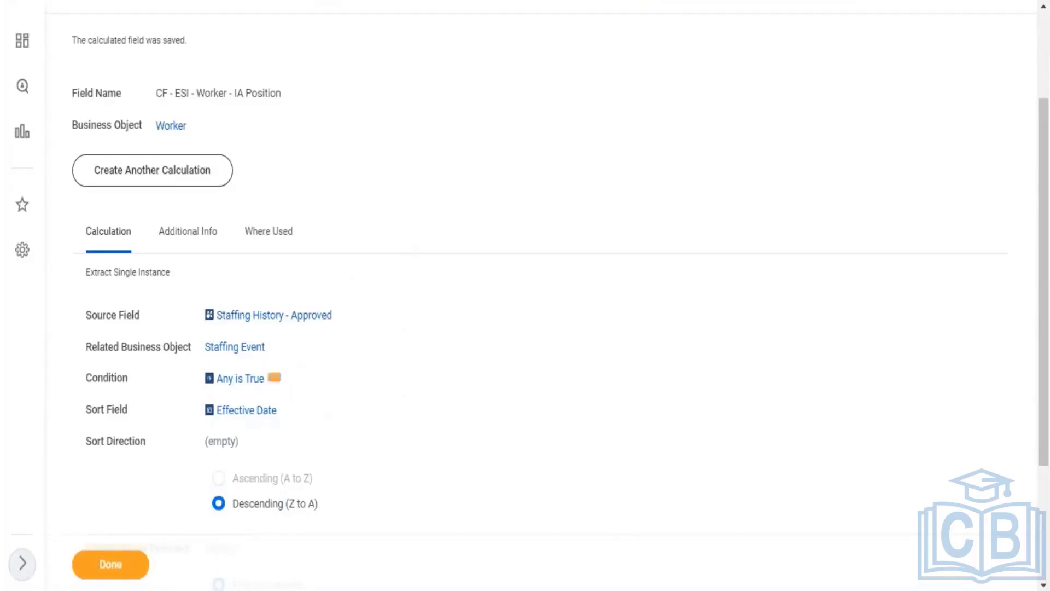
drag(268, 378, 196, 390)
scroll(468, 54, up, 3)
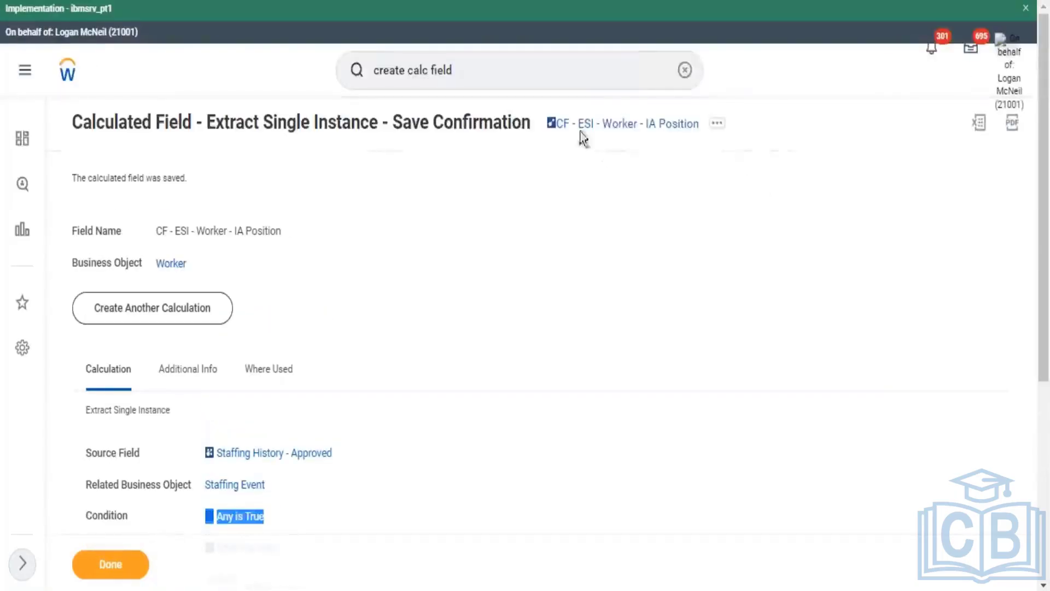
Step: Open the calculated field CF - ESI - Worker - IA Position for editing and examine its Condition setting
click(719, 126)
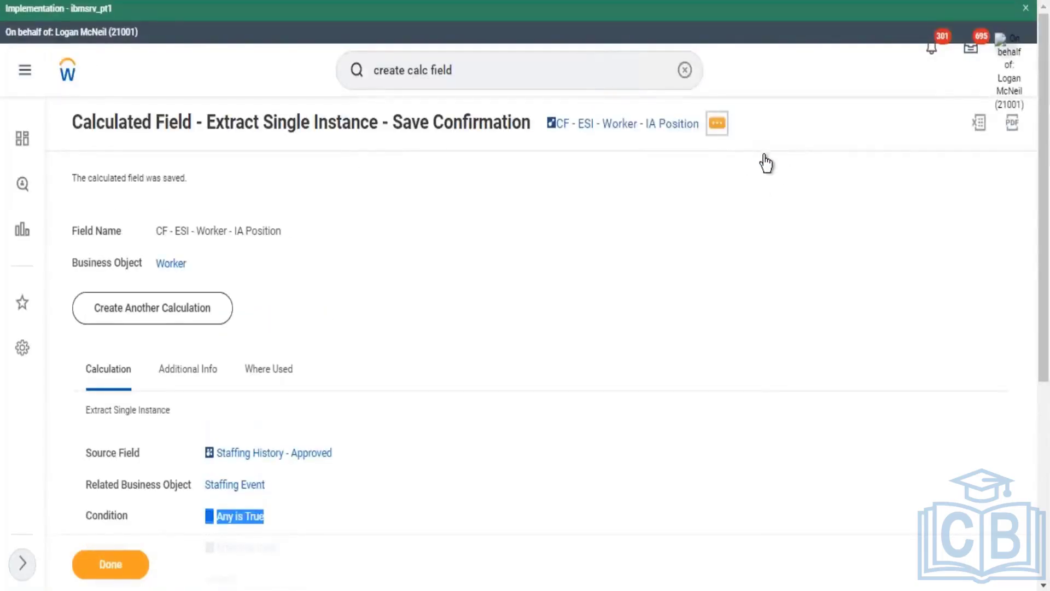
mouse_move(577, 206)
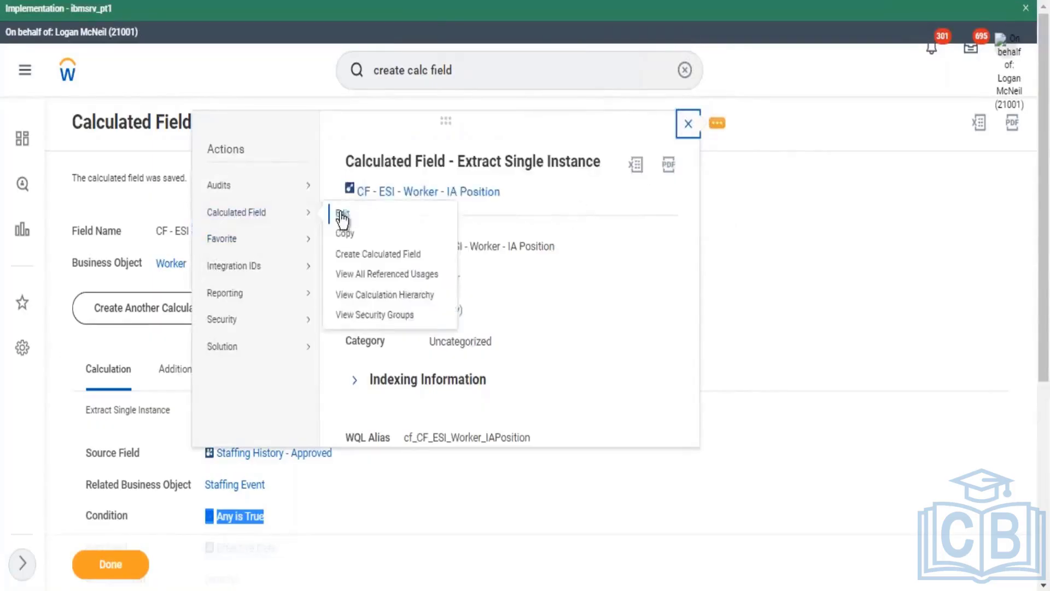
click(342, 212)
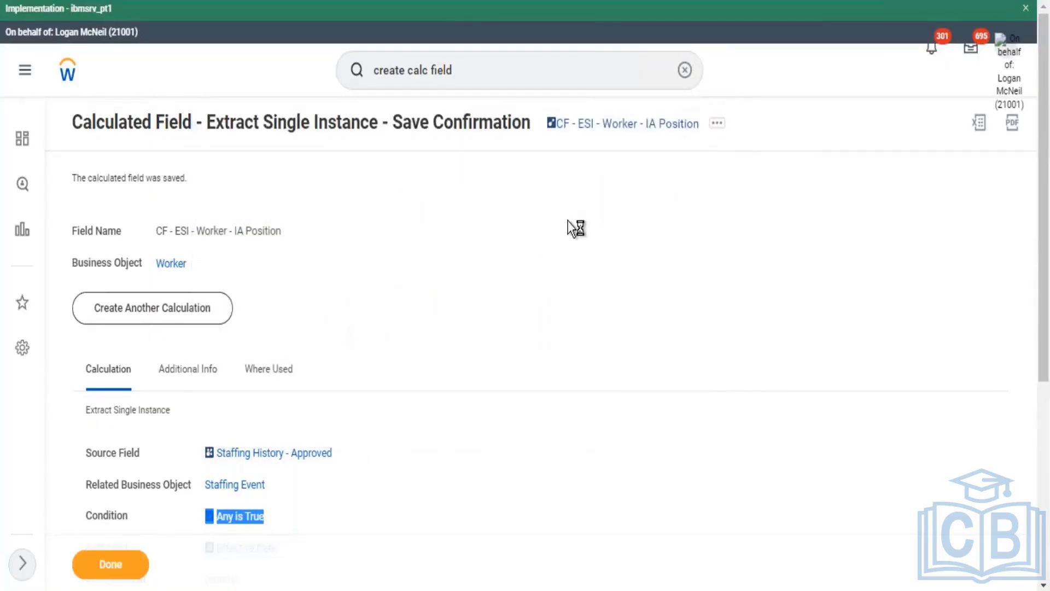
scroll(601, 290, down, 5)
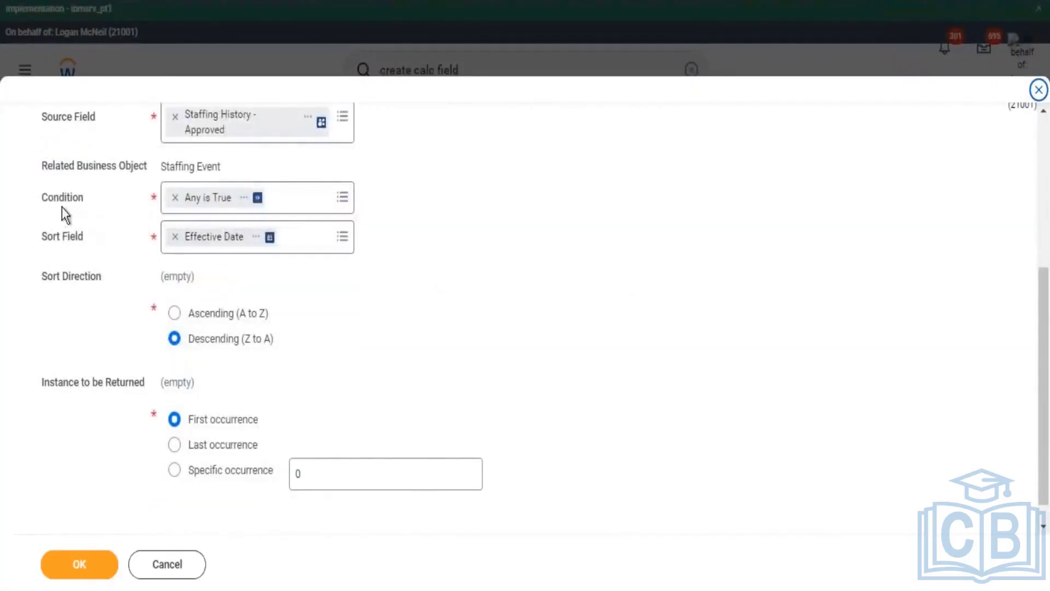
drag(41, 198, 75, 211)
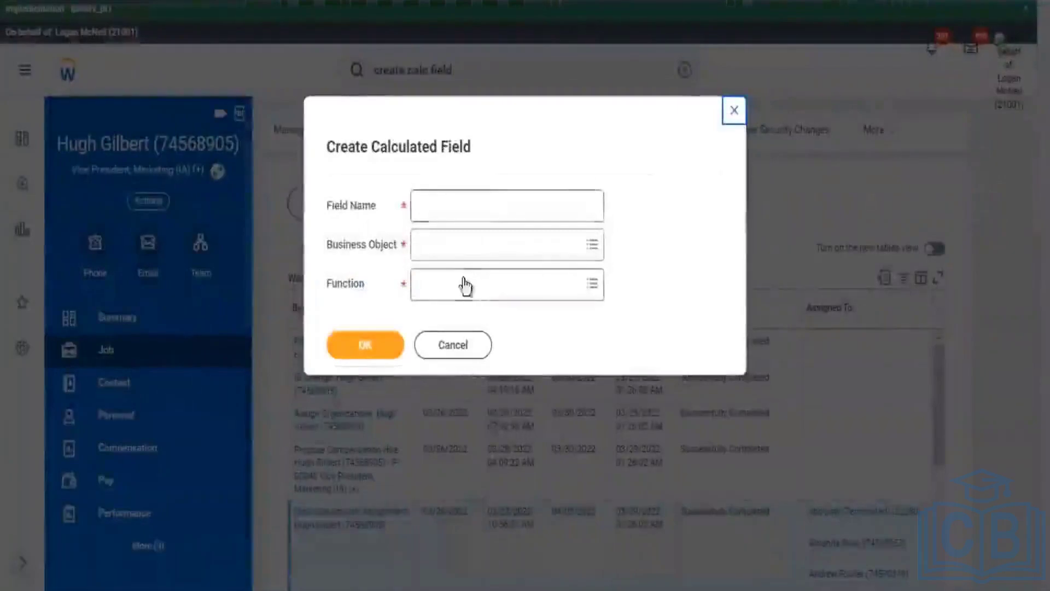
Step: Compare the edit form's Source Field and Related Business Object with the All Positions / Jobs column in the report
click(474, 245)
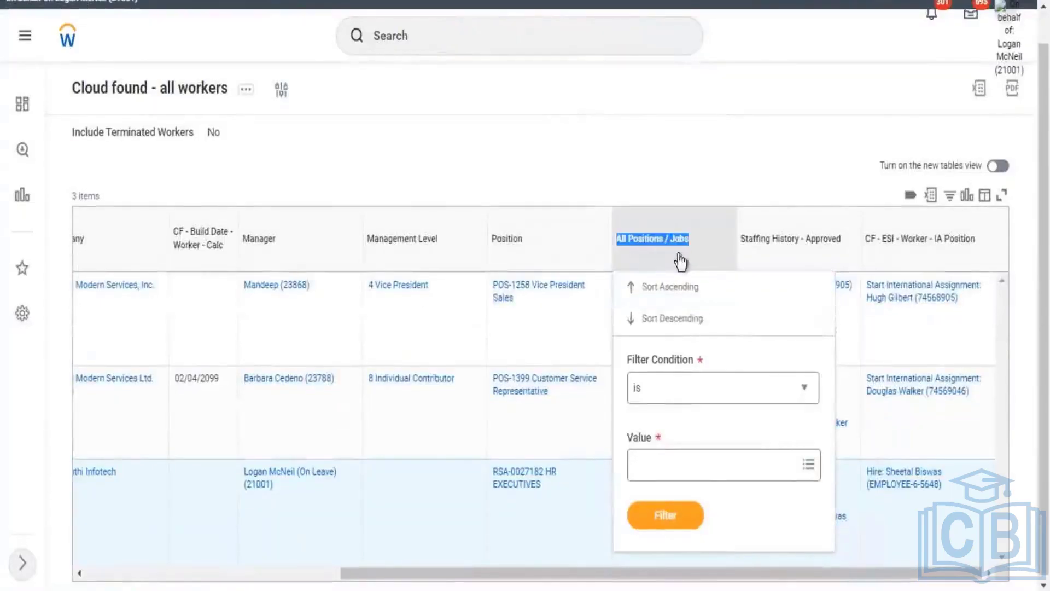
click(291, 118)
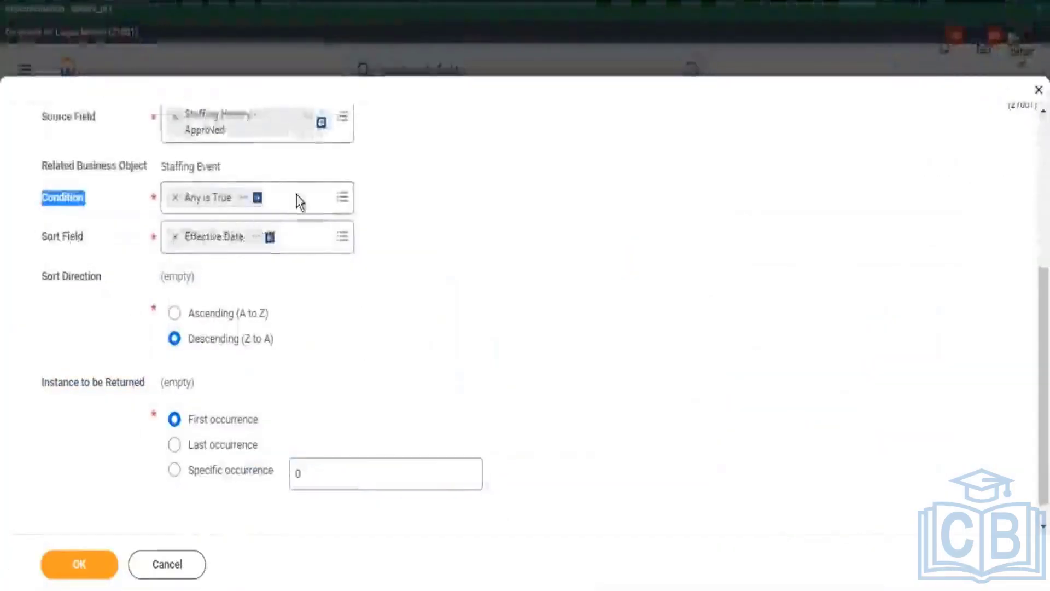
scroll(148, 215, up, 2)
triple_click(244, 246)
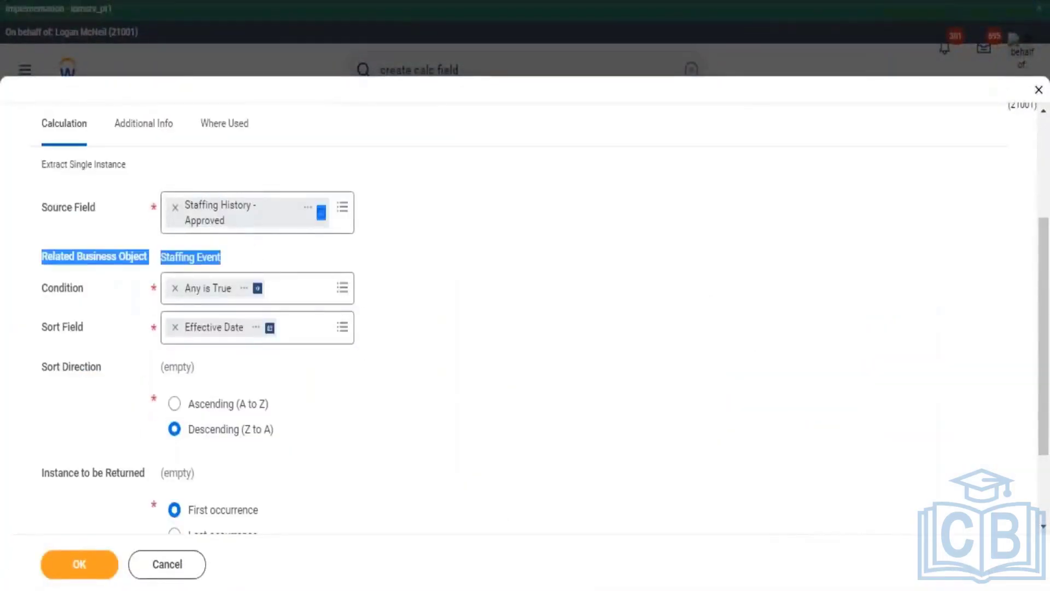
click(143, 199)
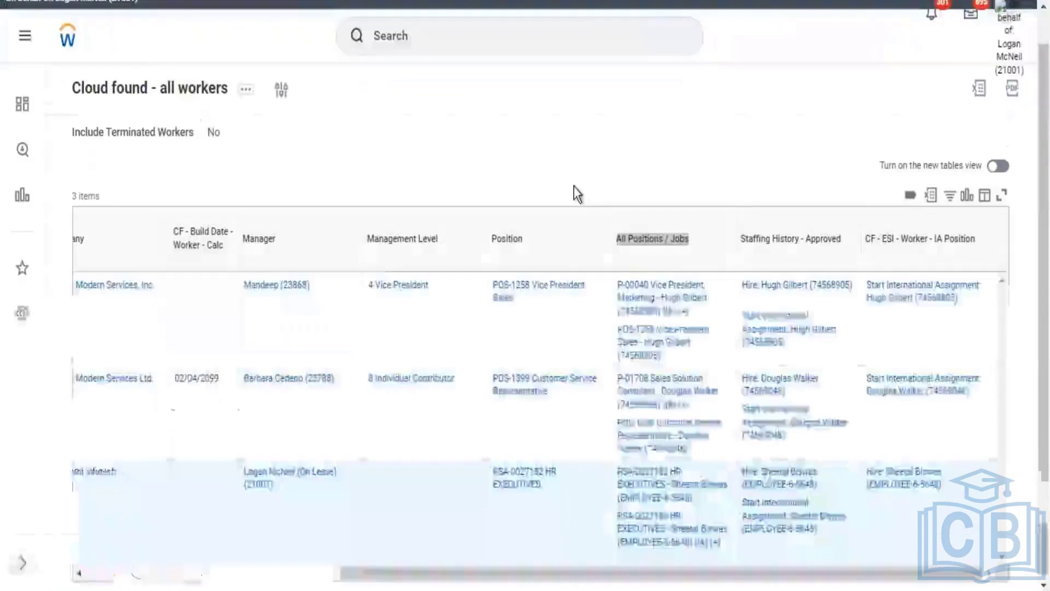
Step: Copy the All Positions / Jobs column name from the report and set the new calculated field's Business Object to Worker
drag(617, 239, 689, 241)
key(ctrl+c)
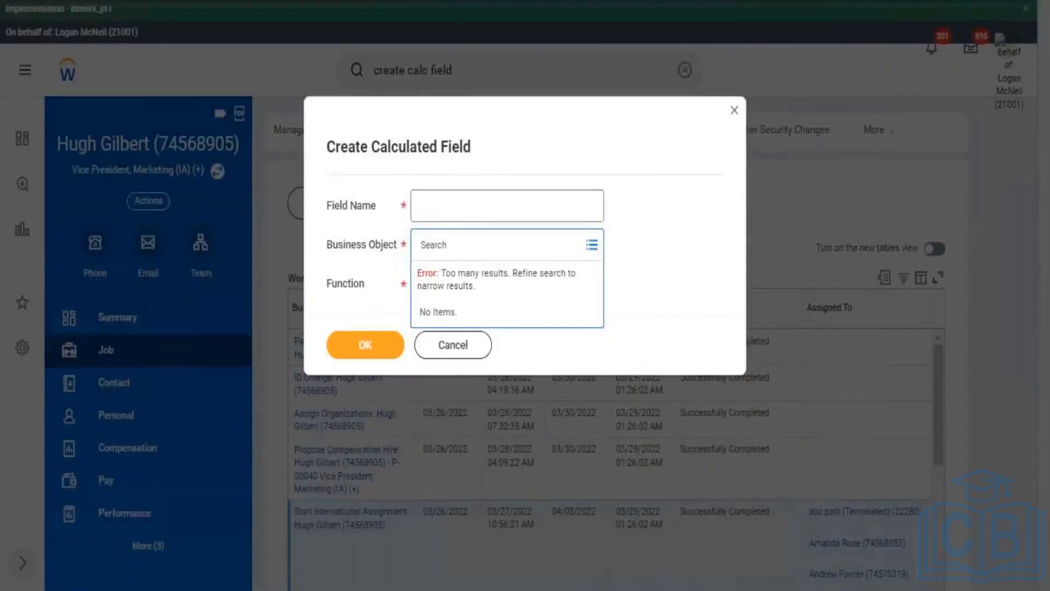
text(worker)
key(Return)
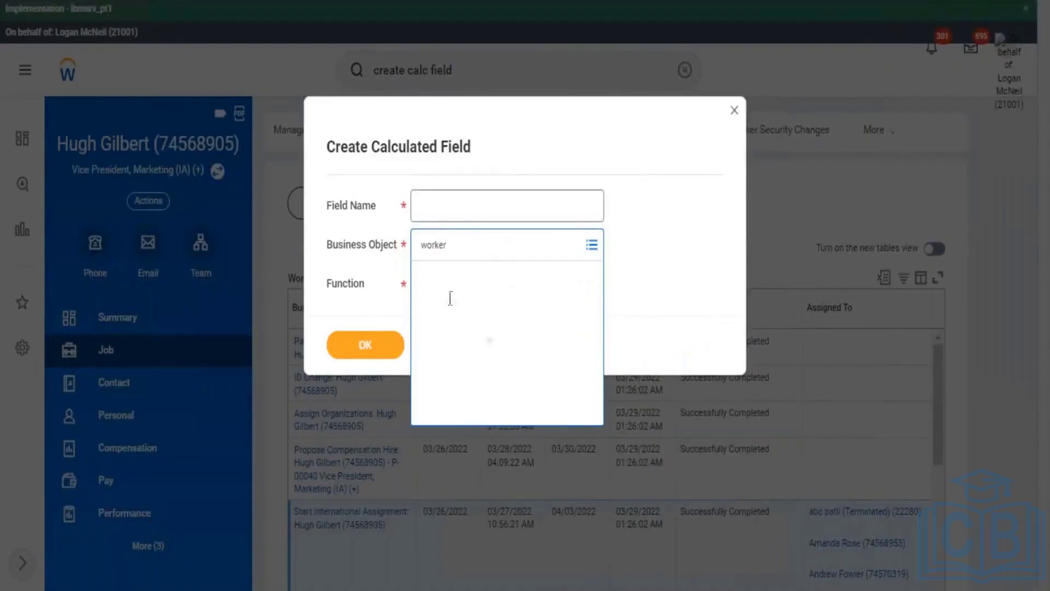
click(460, 307)
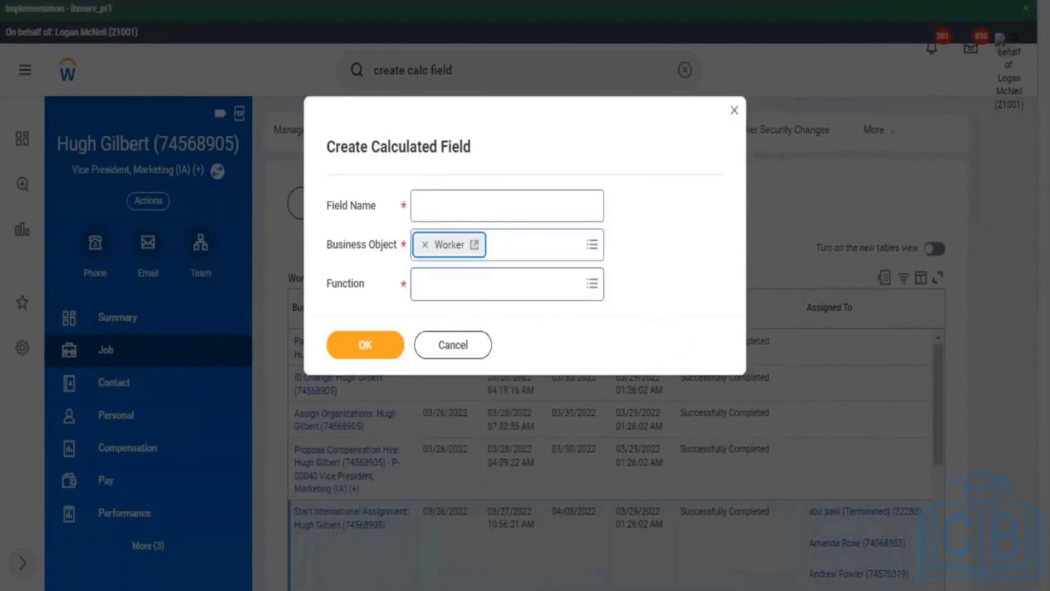
Step: Choose the Extract Single Instance function, name the new field "CF - TEst", and continue to its calculation setup
click(461, 283)
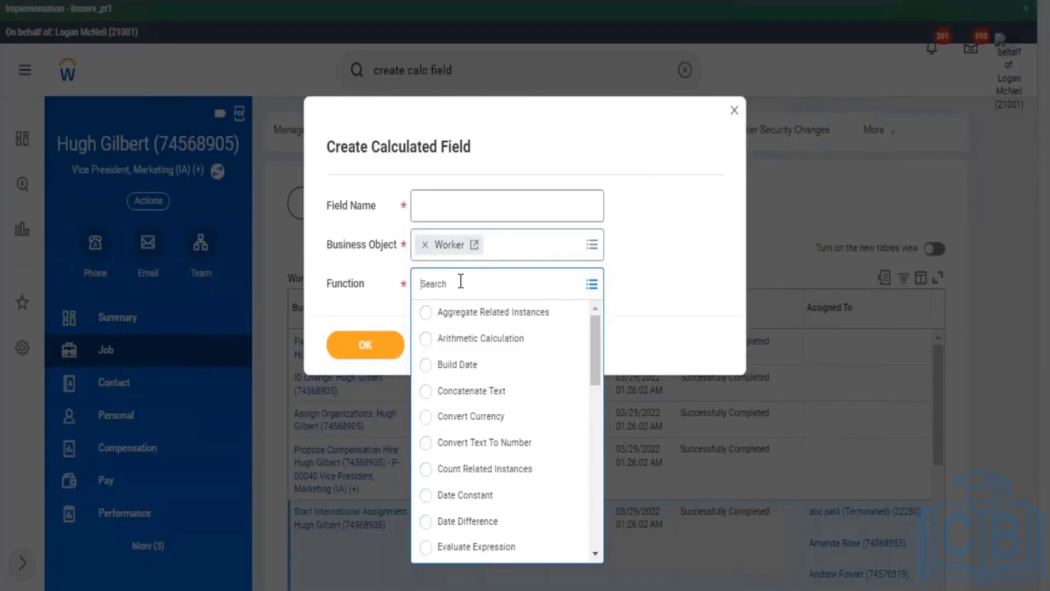
text(single)
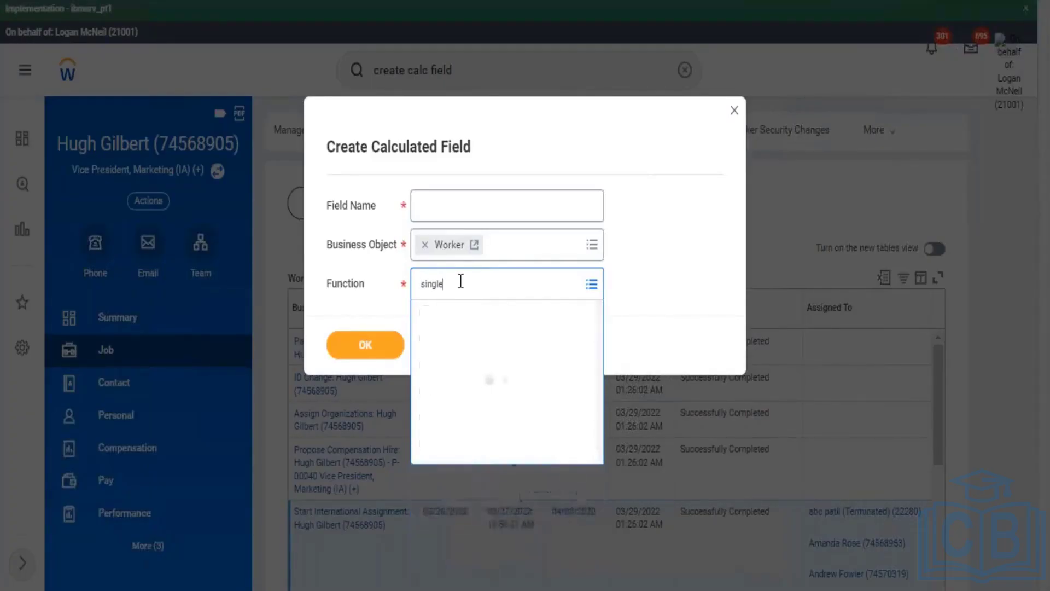
click(458, 333)
click(492, 206)
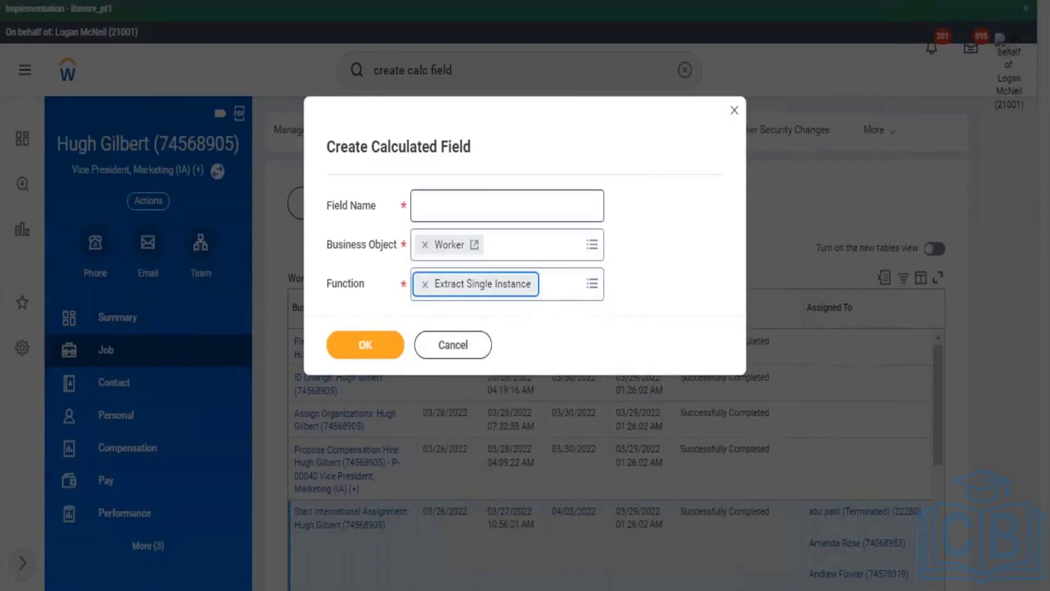
text(CF - TEs)
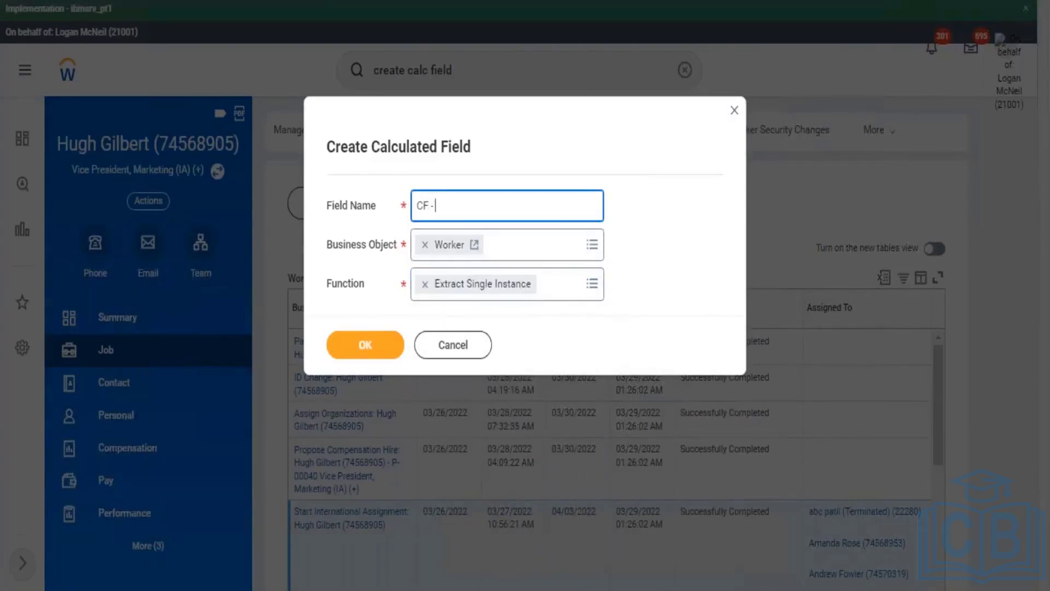
text(t)
click(382, 344)
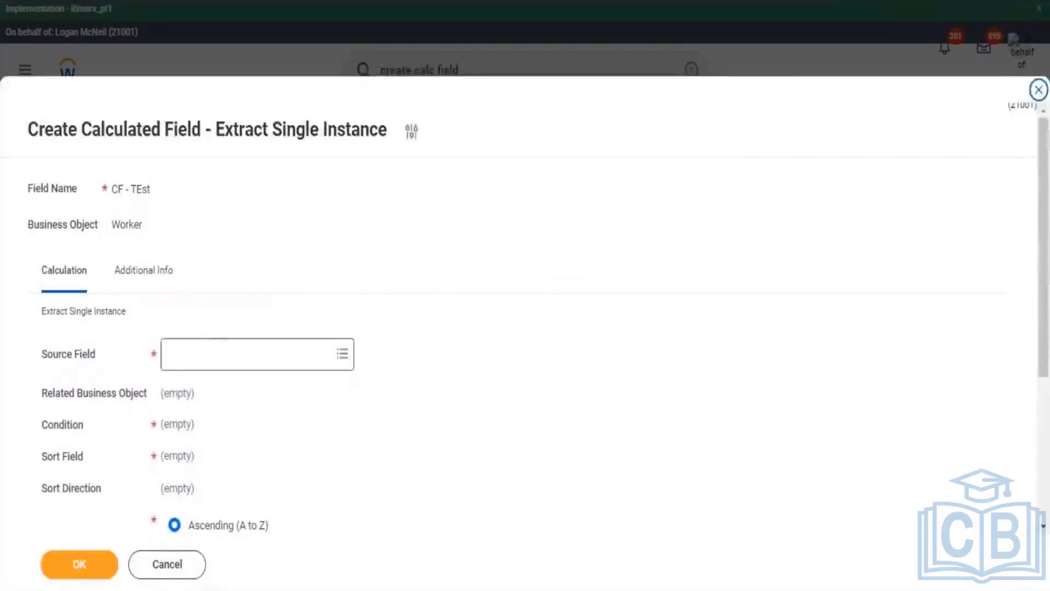
Step: Set the Source Field of CF - TEst to All Positions / Jobs using the copied name
key(ctrl+v)
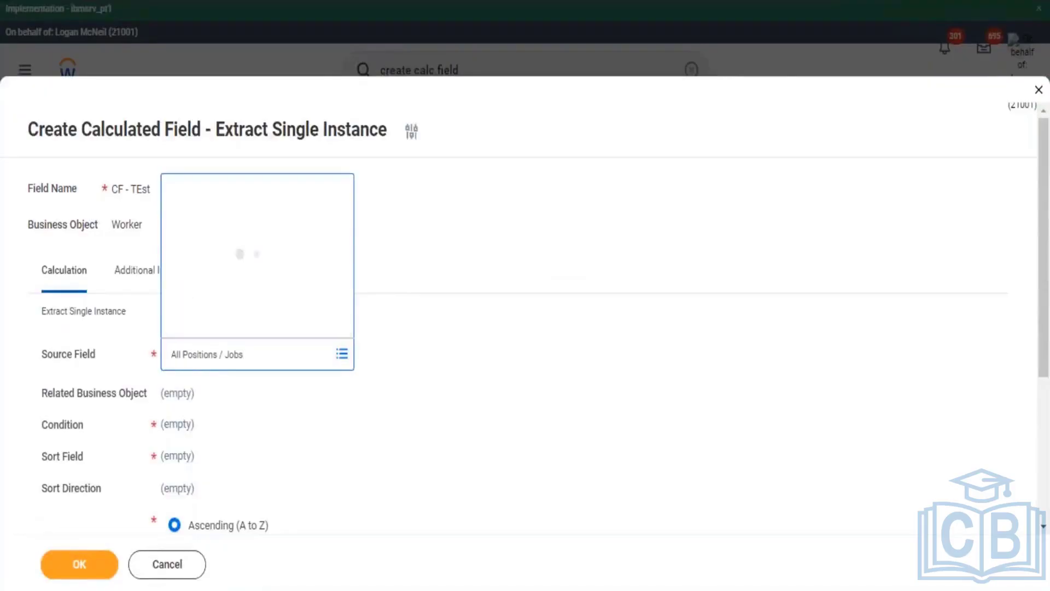
key(Return)
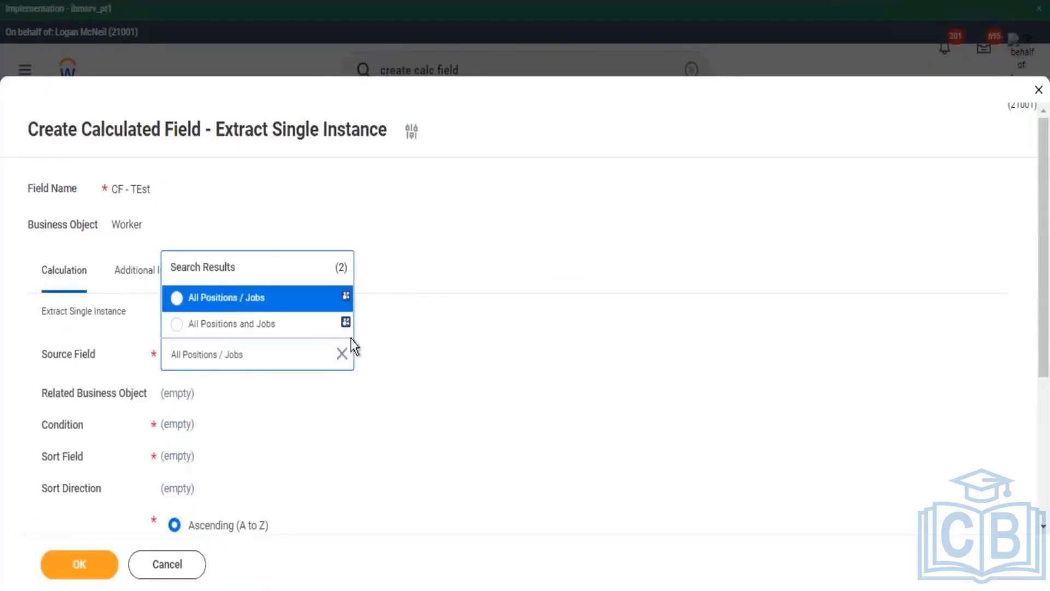
click(240, 301)
Step: Search the Condition for "is intern ass" and select Is International Assignment
scroll(386, 285, down, 2)
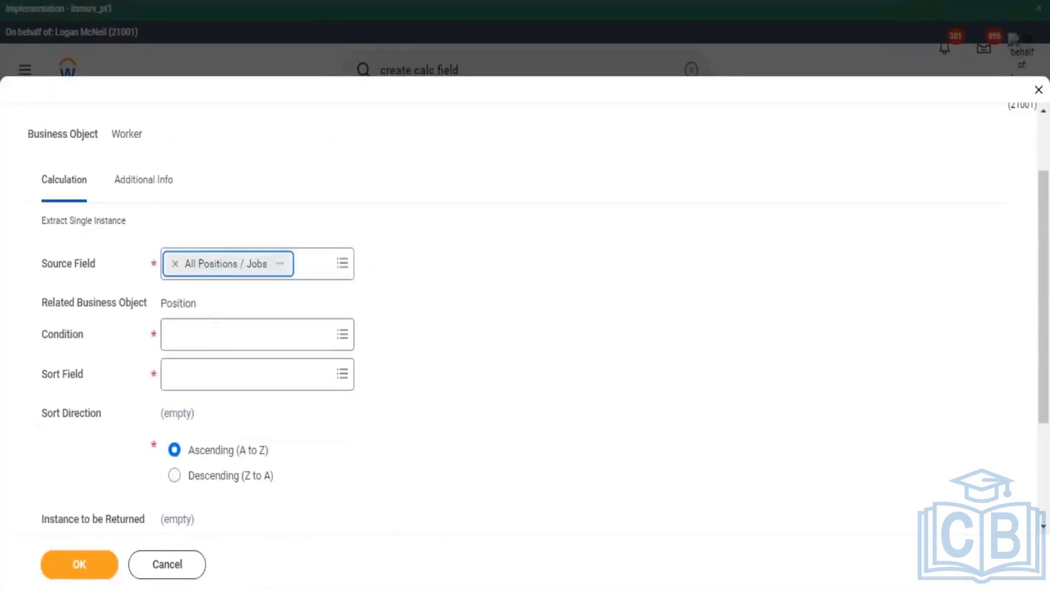
click(246, 335)
text(is int)
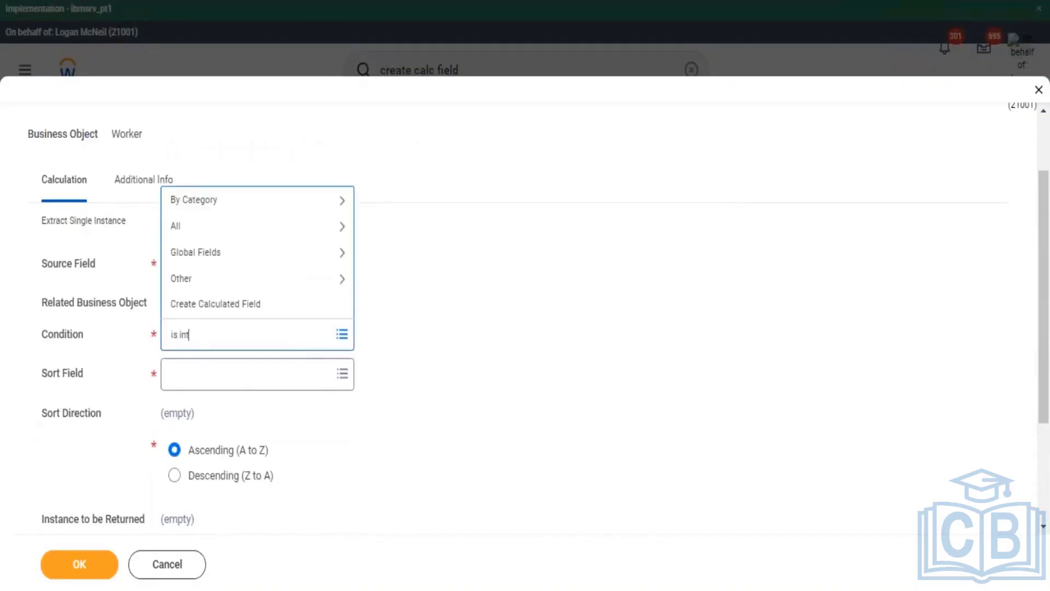
text(ern ass)
key(Return)
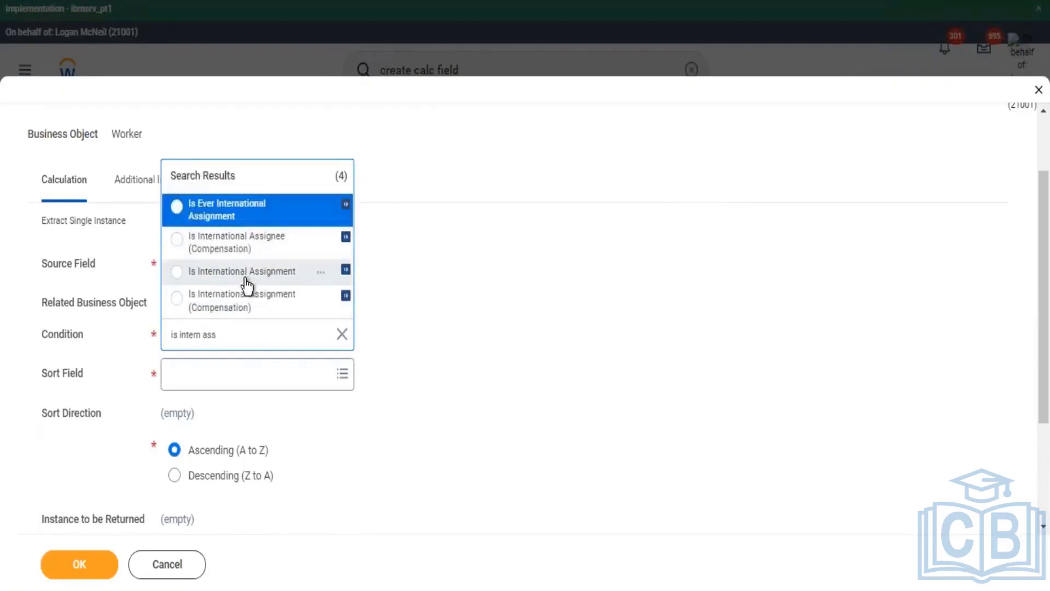
click(244, 286)
Step: Set the Sort Field to Any is True and save the calculated field CF - TEst
click(243, 376)
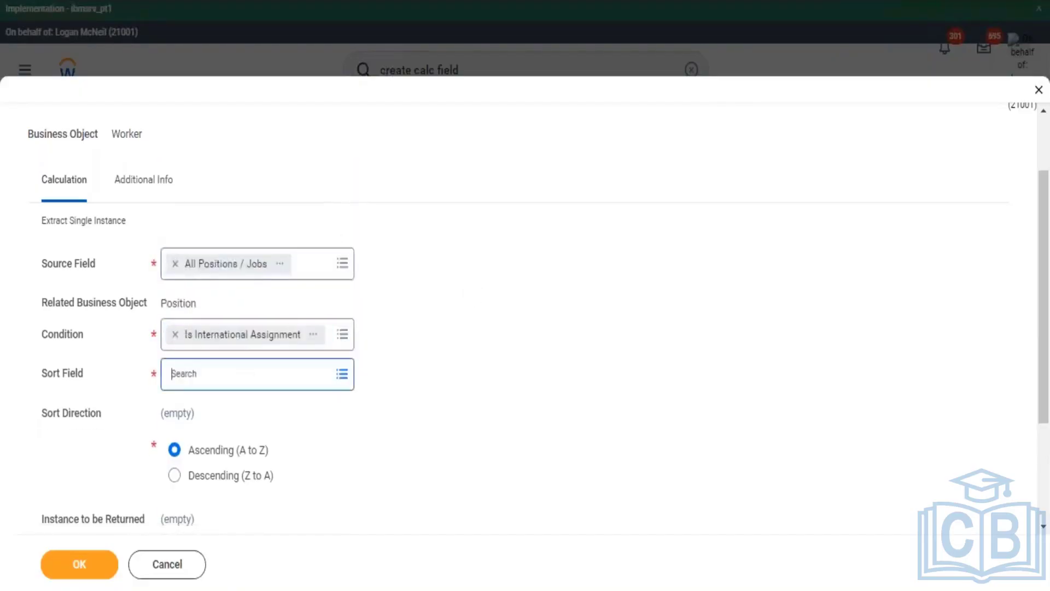
text(t)
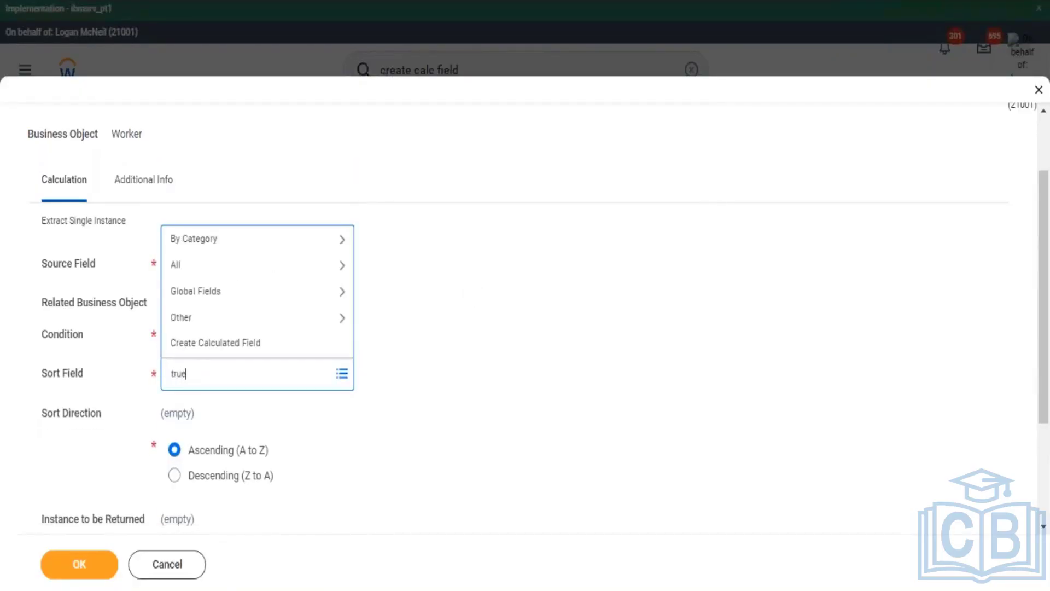
text(rue)
key(Return)
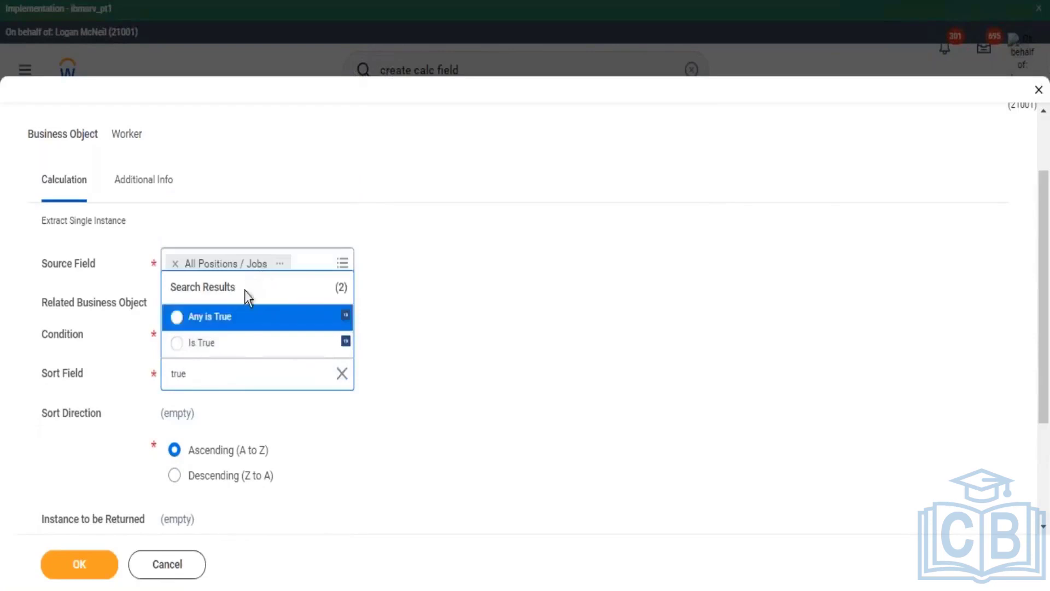
click(218, 320)
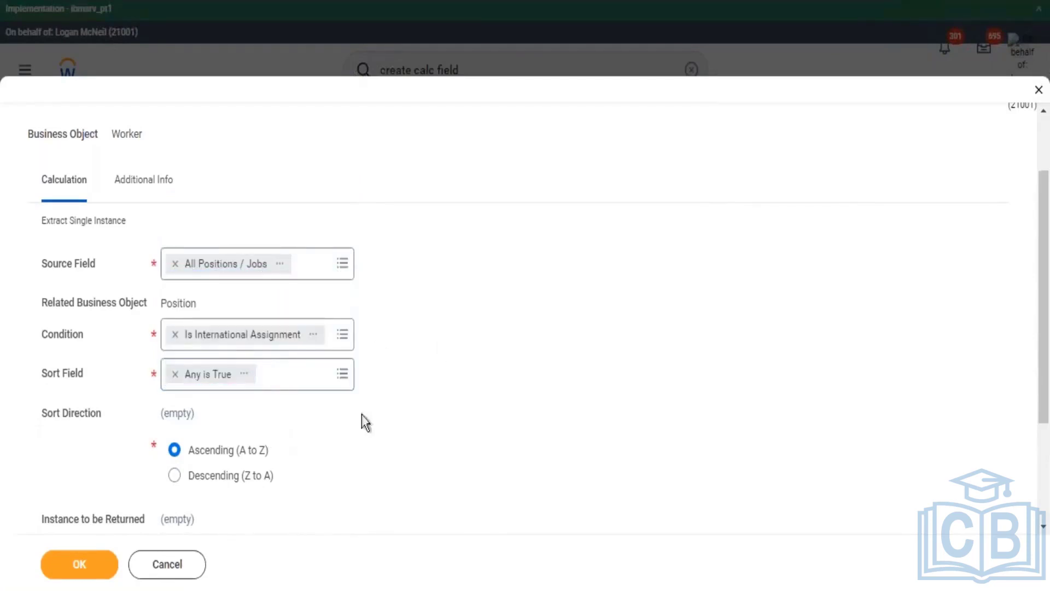
scroll(364, 421, down, 3)
click(62, 563)
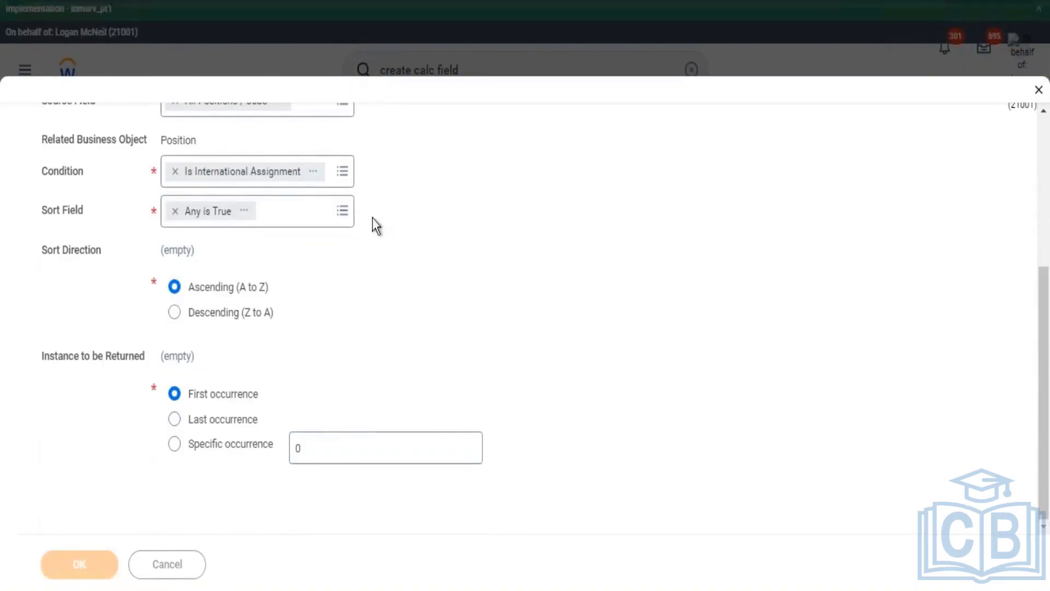
Step: Review the Source Field and Condition of the saved CF - TEst field
scroll(621, 358, down, 3)
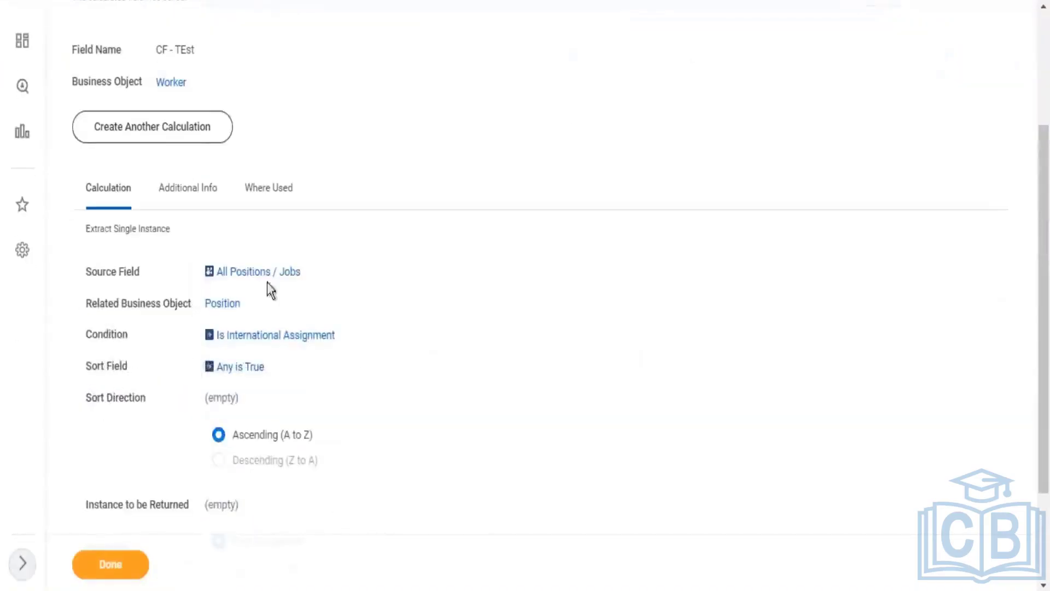
triple_click(268, 283)
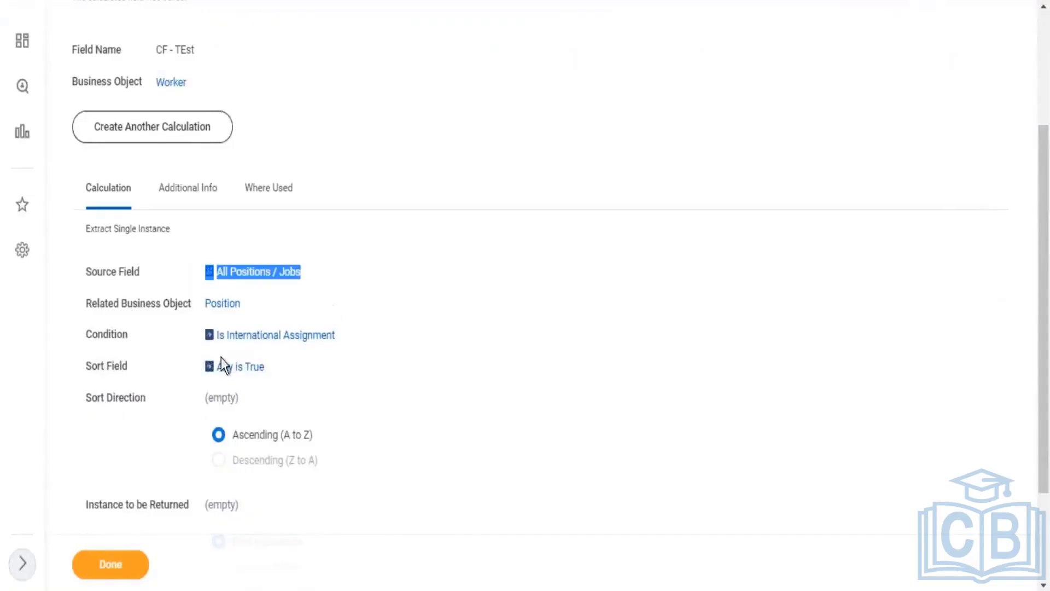
drag(201, 337, 340, 335)
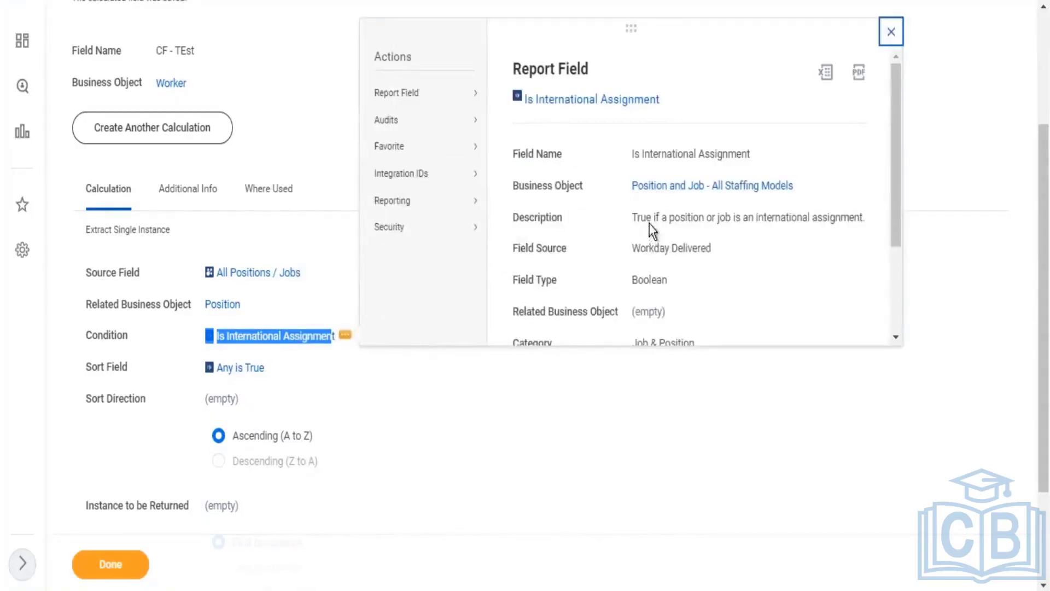
Step: Examine the description, field source and field type of the Is International Assignment condition field
drag(637, 221, 653, 223)
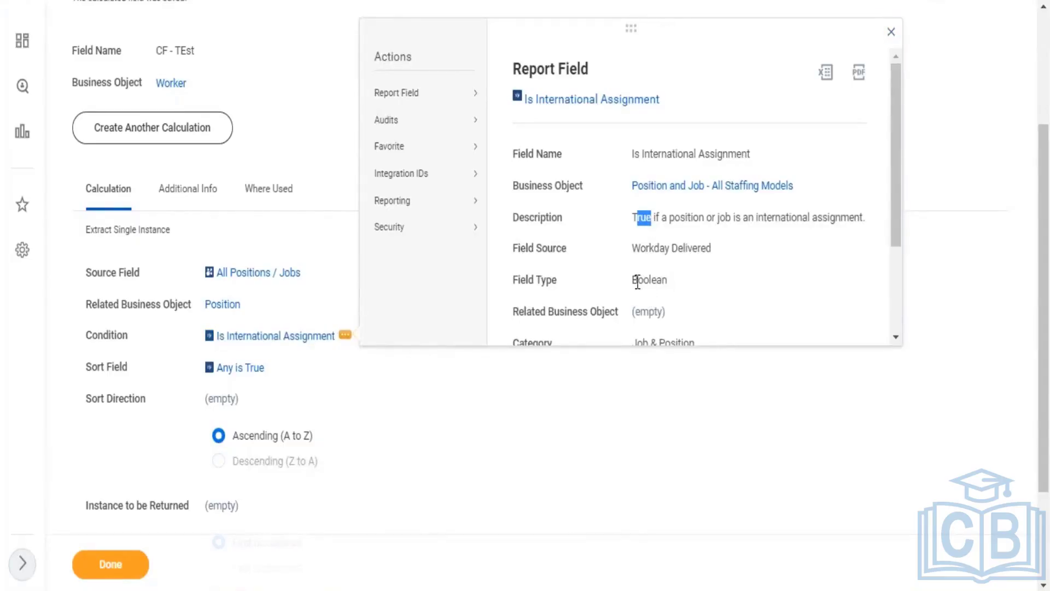
drag(633, 280, 667, 281)
mouse_move(633, 216)
mouse_down()
mouse_move(865, 217)
mouse_move(614, 232)
mouse_move(631, 229)
mouse_up()
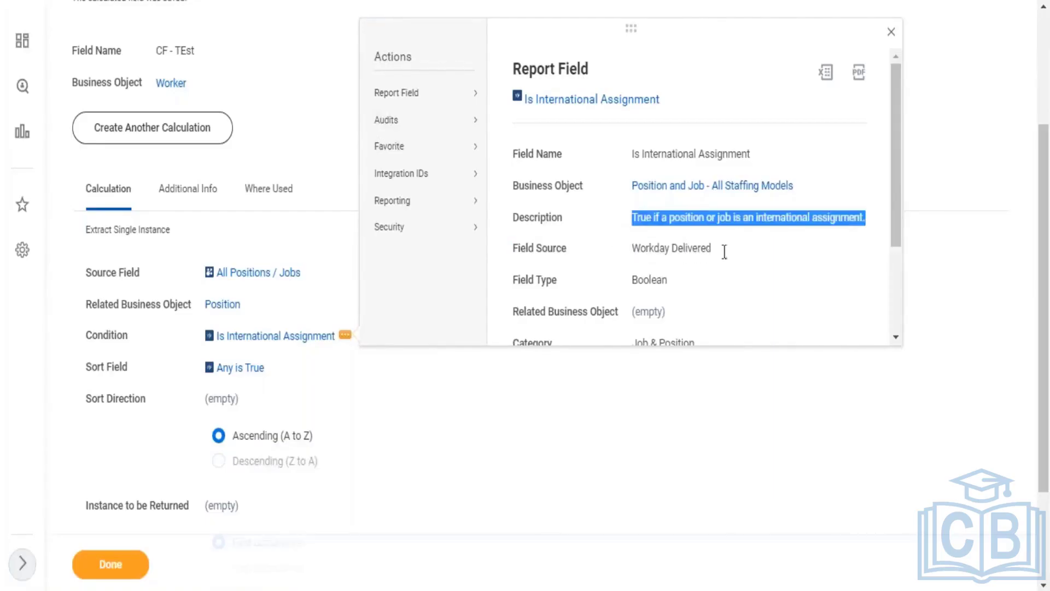
drag(712, 249, 633, 247)
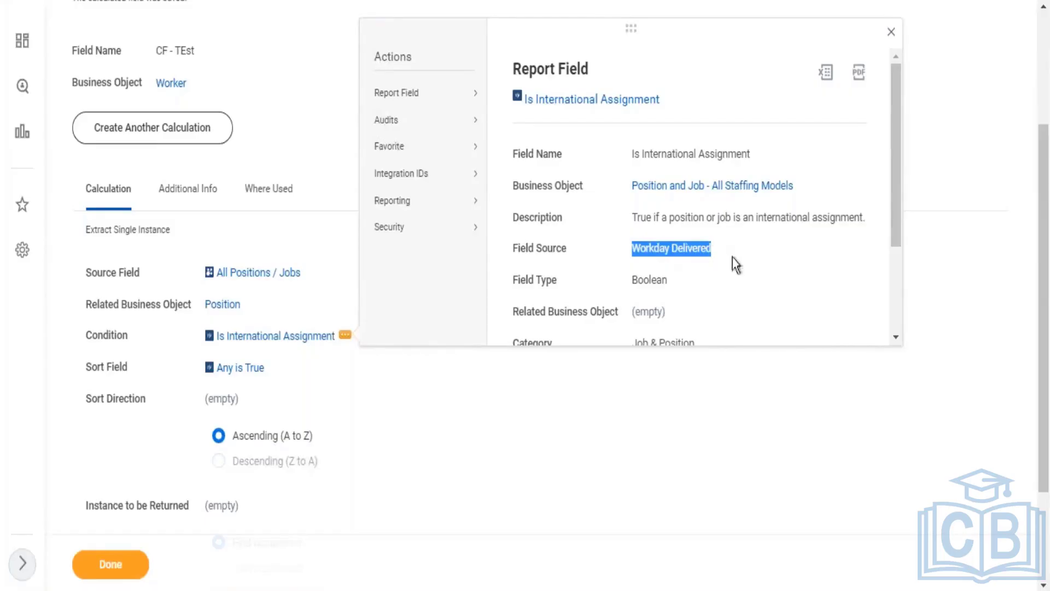
click(684, 268)
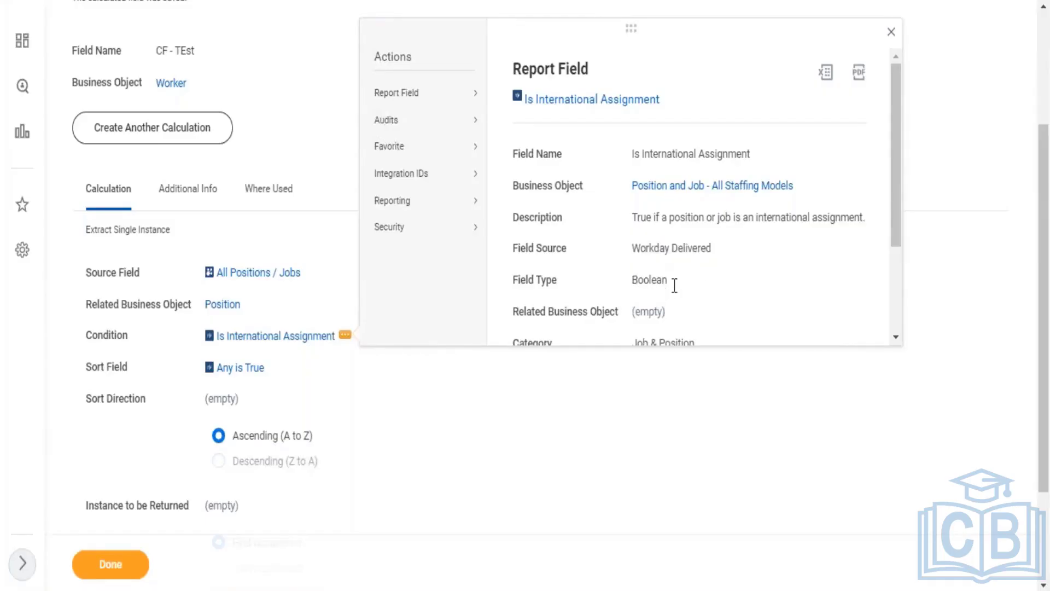
double_click(674, 285)
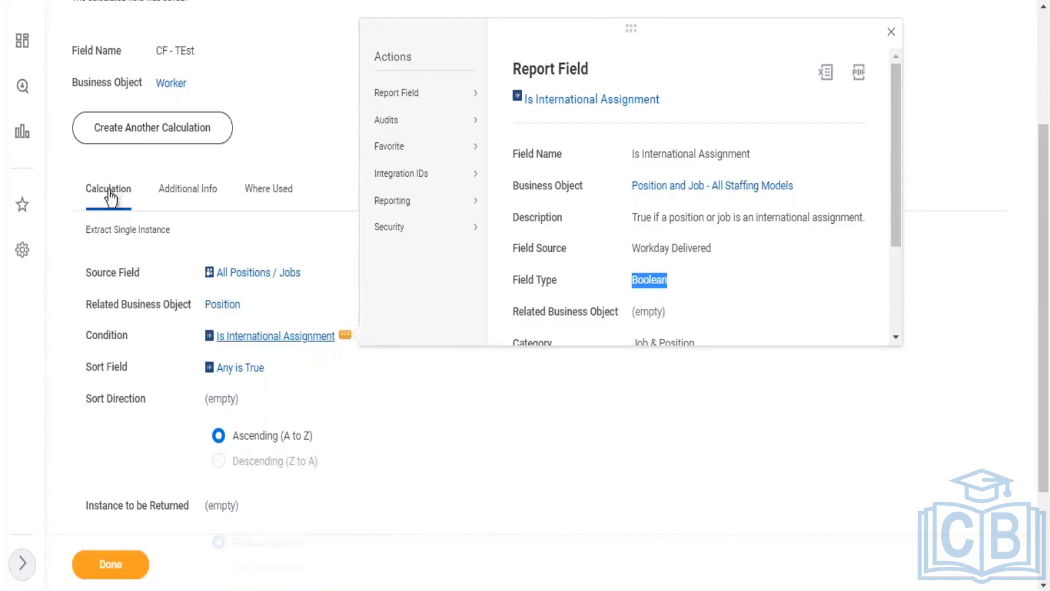
click(311, 90)
Step: Copy the calculated field name CF - TEst and open the related actions of the Cloud found - all workers report
scroll(383, 82, up, 3)
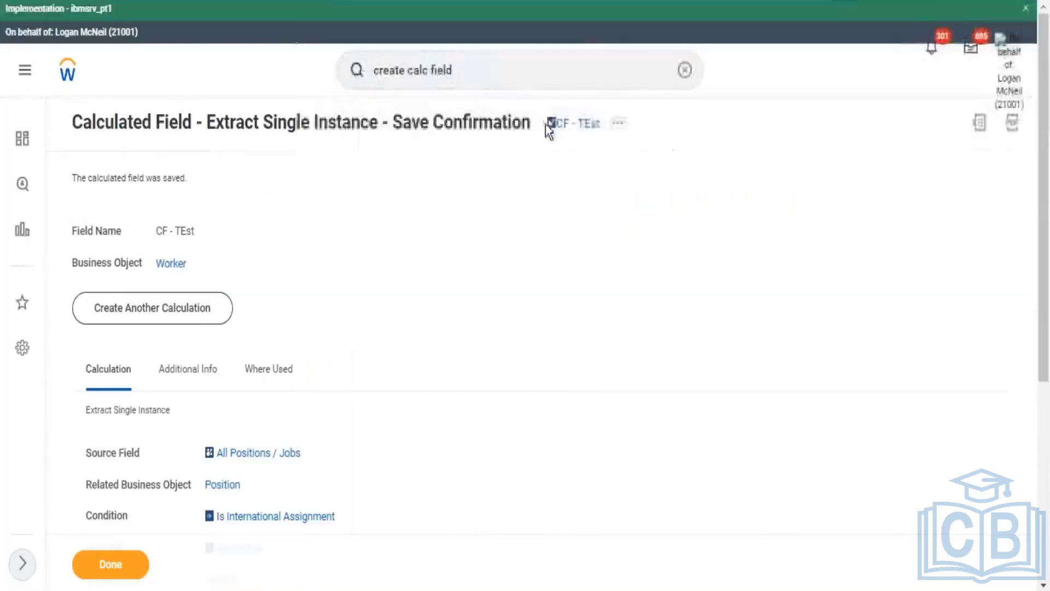
triple_click(626, 140)
click(618, 123)
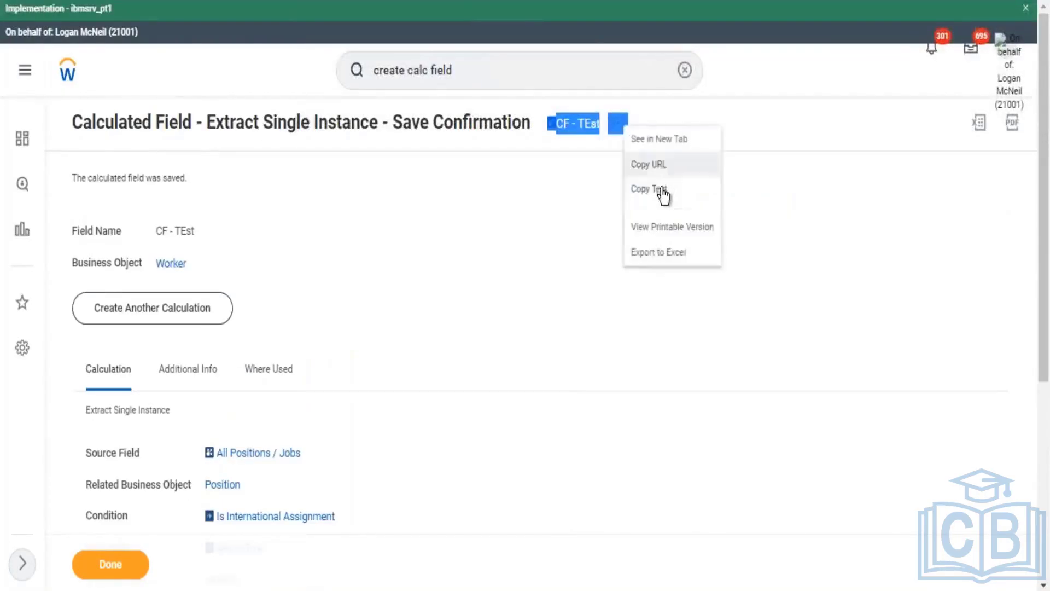
click(665, 197)
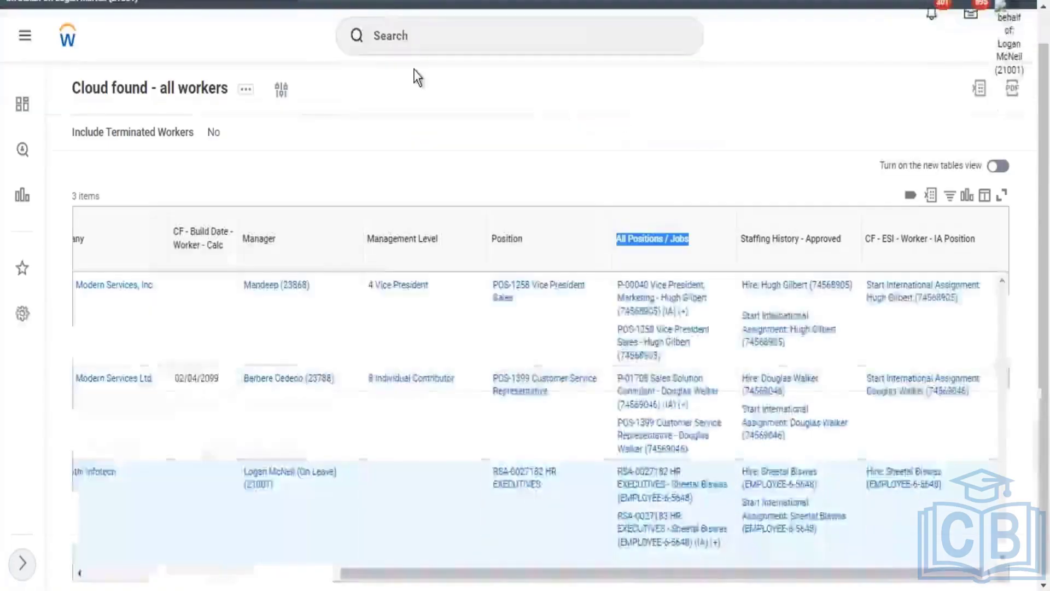
click(246, 88)
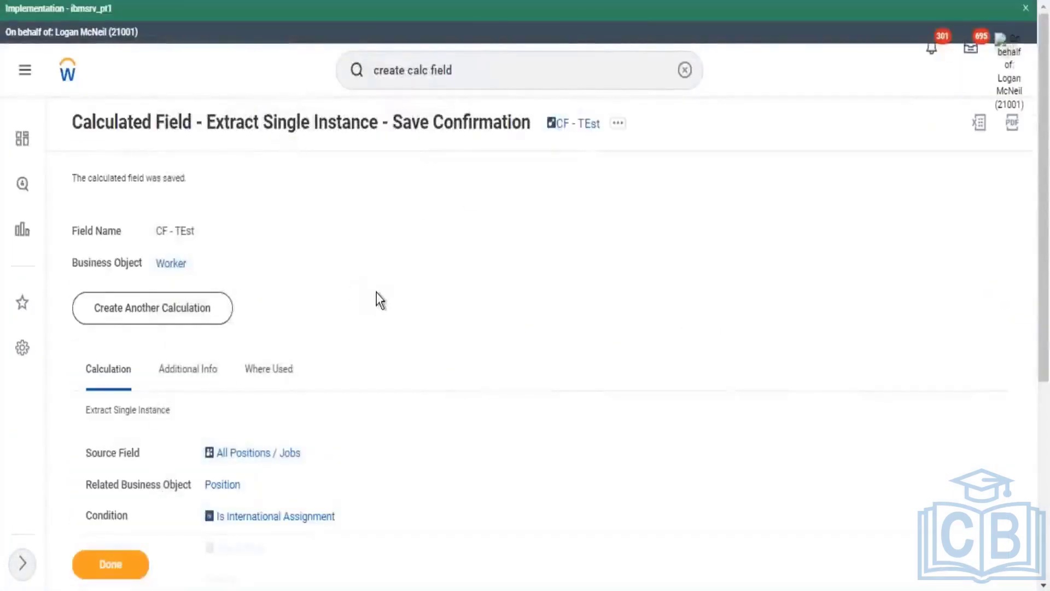
Step: Examine the details and description of the source field All Positions / Jobs alongside the condition of CF - TEst
scroll(375, 298, down, 3)
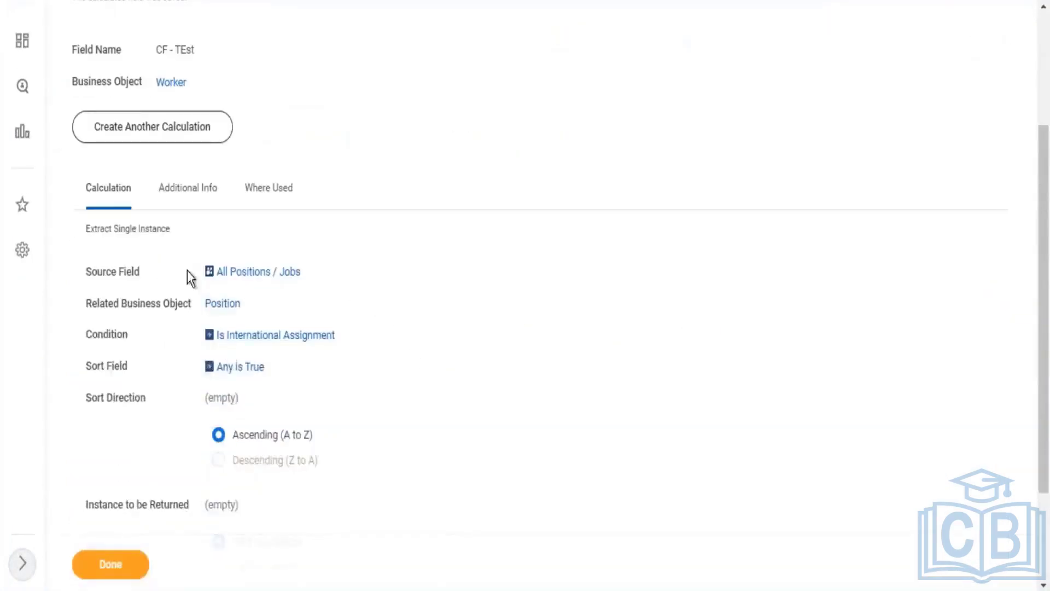
drag(205, 275, 305, 284)
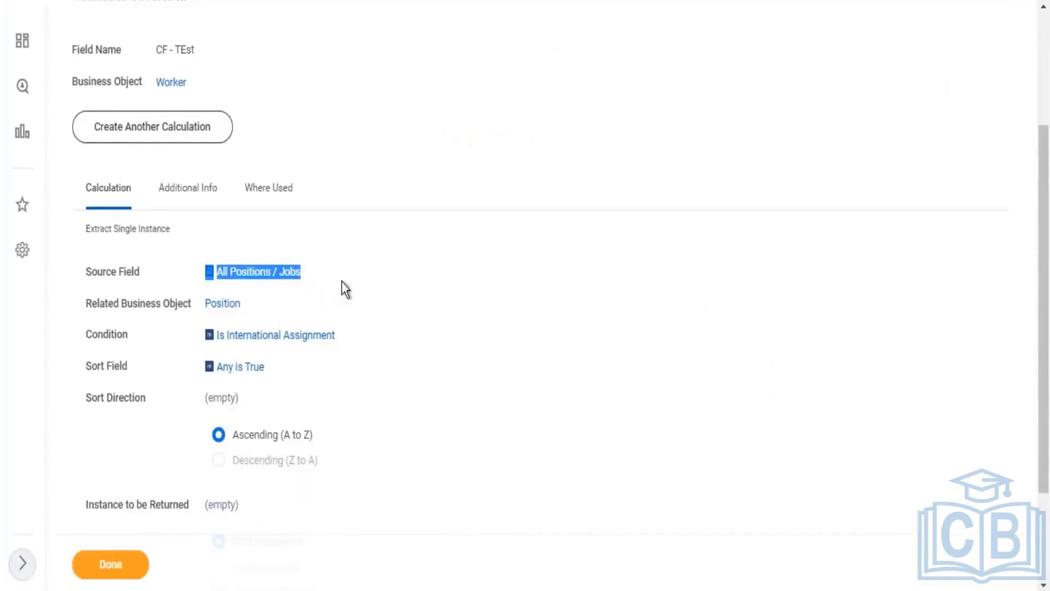
click(234, 288)
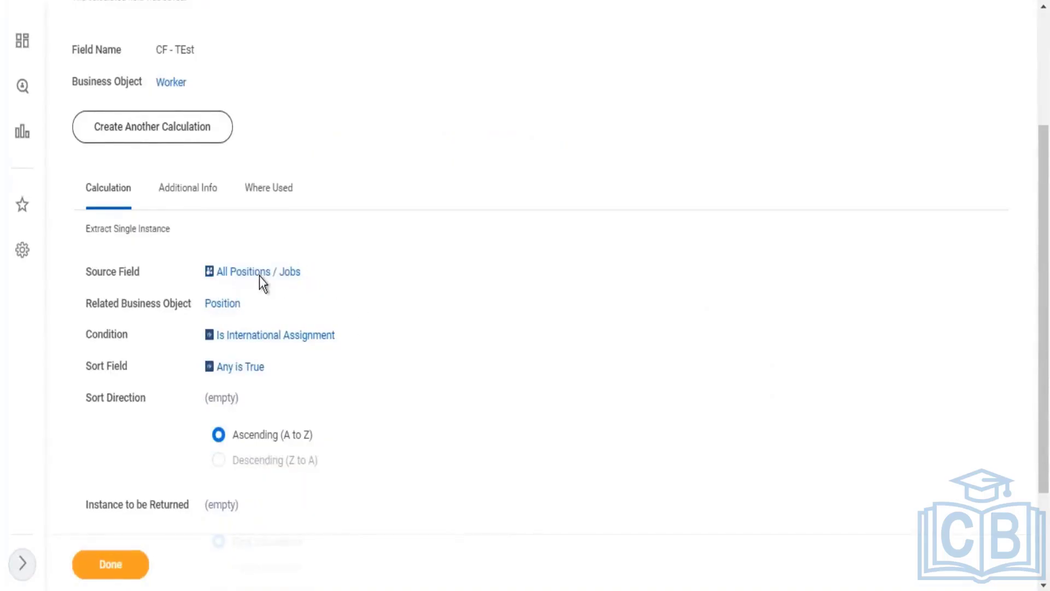
mouse_move(261, 279)
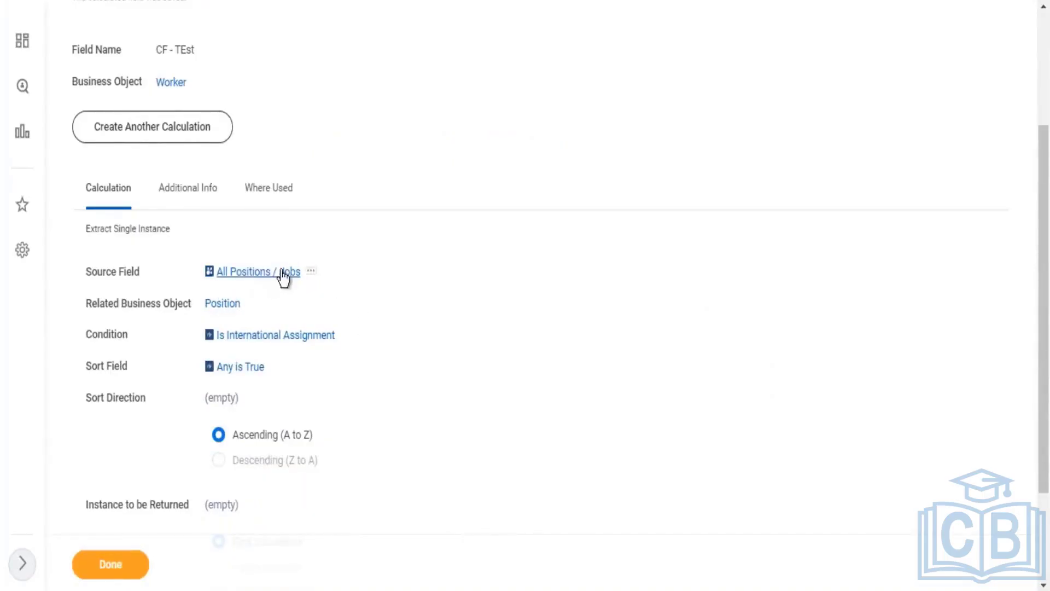
click(311, 271)
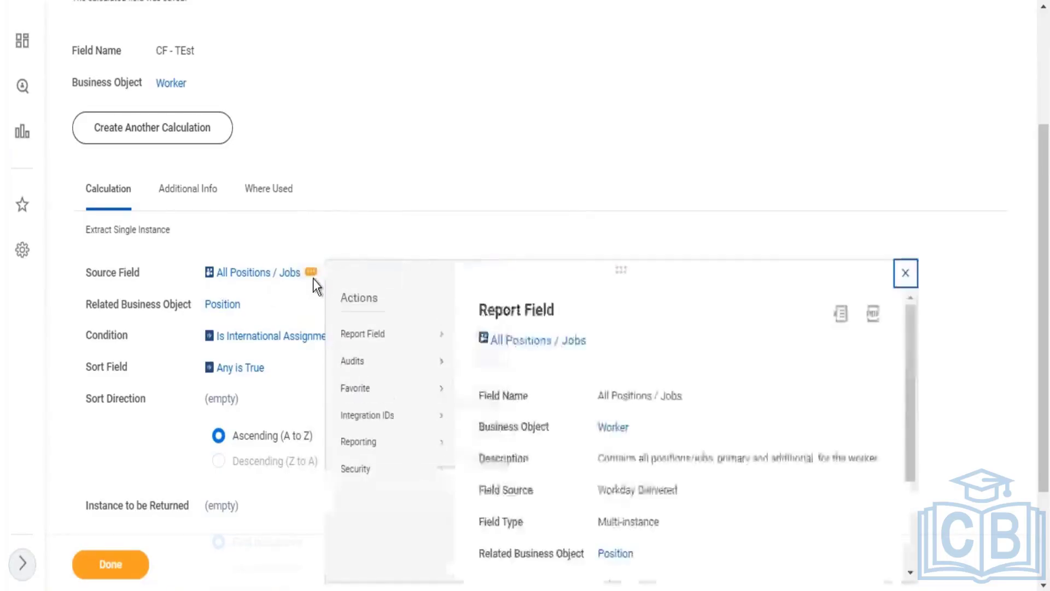
drag(609, 460, 675, 460)
click(650, 470)
drag(842, 467, 632, 459)
click(617, 399)
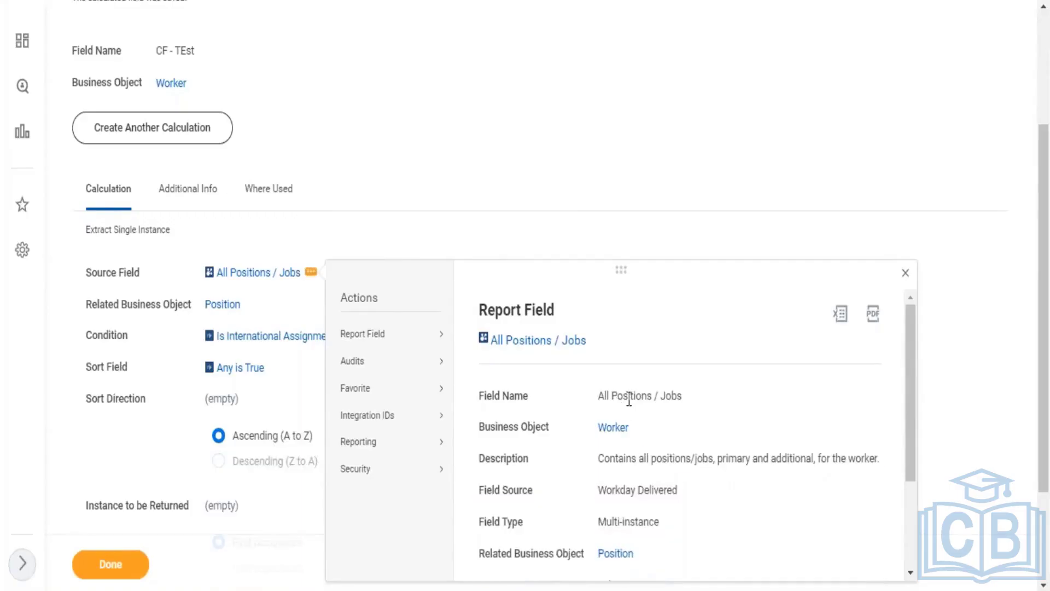
drag(610, 399, 630, 399)
drag(723, 459, 822, 458)
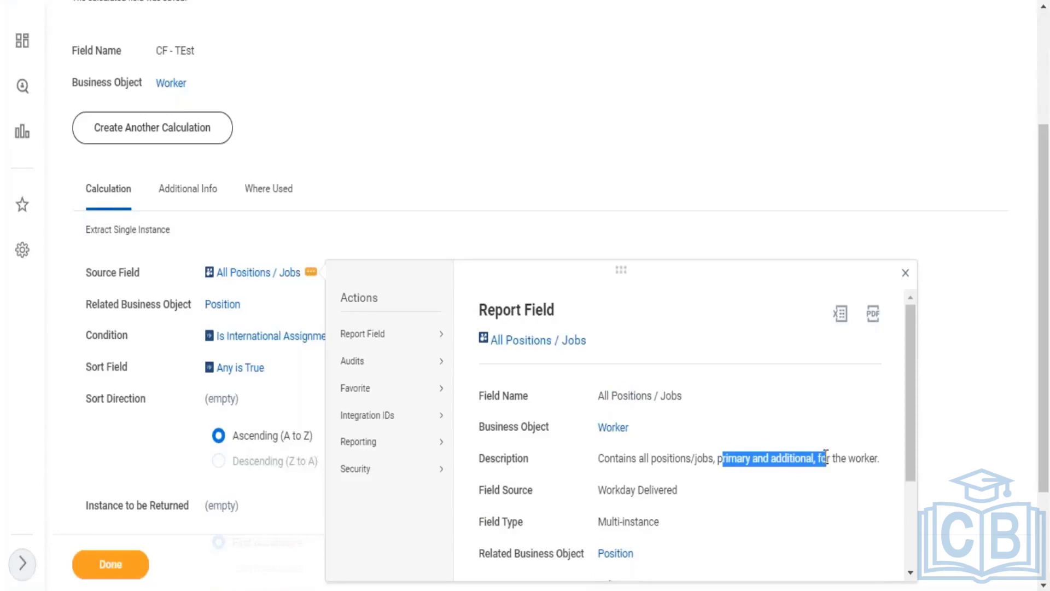
click(479, 203)
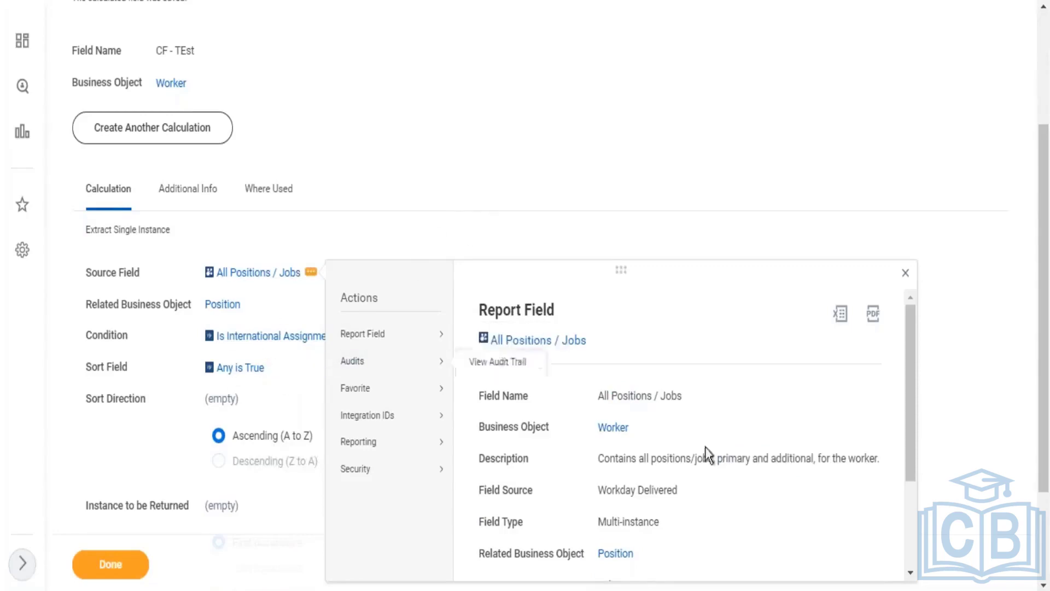
drag(686, 458, 674, 458)
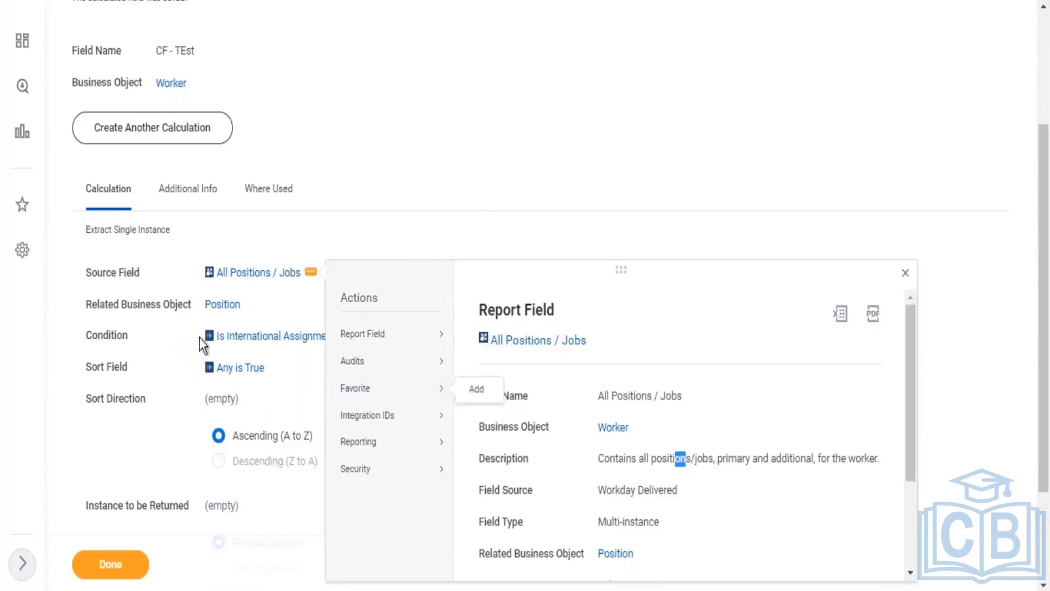
drag(203, 344, 312, 337)
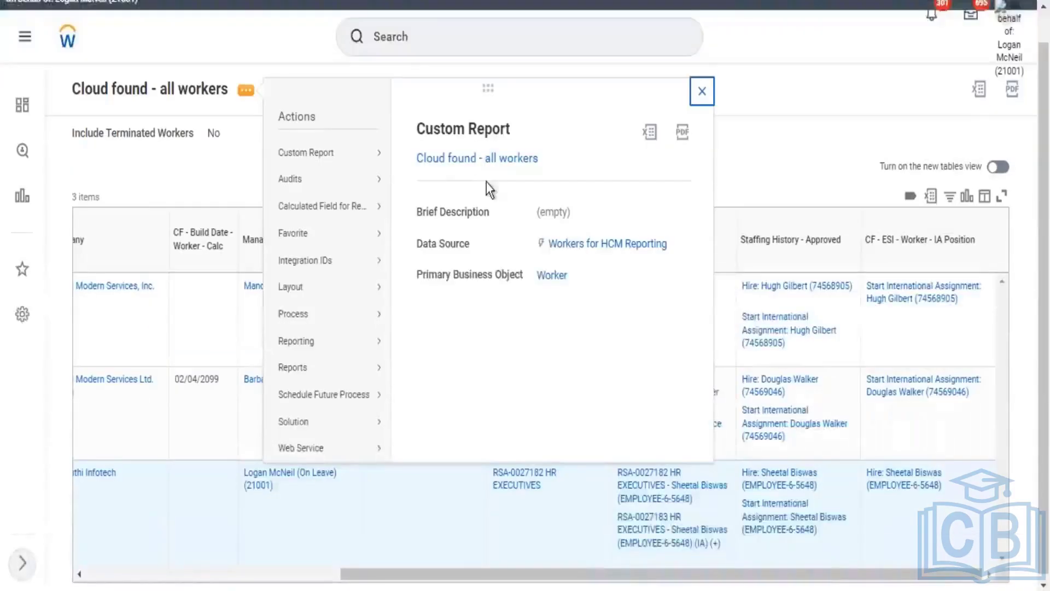
Step: Edit the Cloud found - all workers report and add a column row below All Positions / Jobs
mouse_move(309, 153)
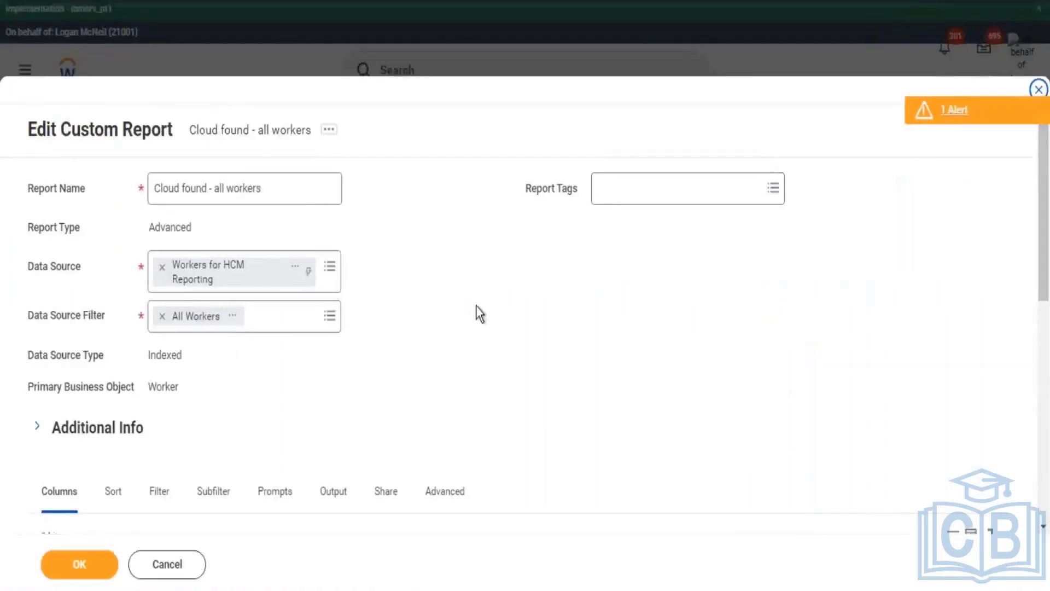
scroll(502, 276, down, 5)
scroll(507, 258, down, 6)
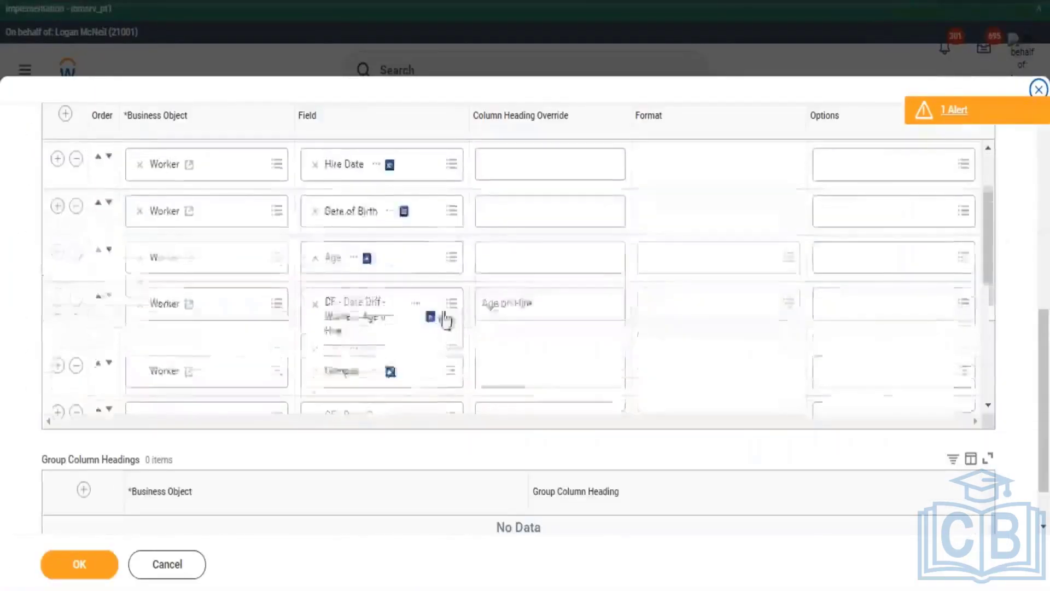
scroll(487, 291, down, 3)
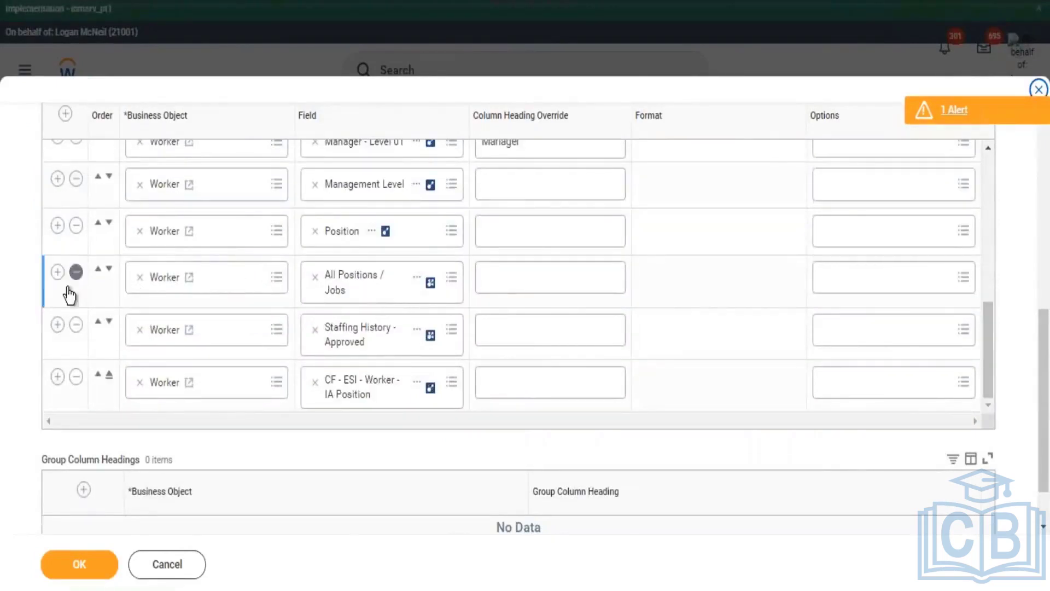
click(58, 272)
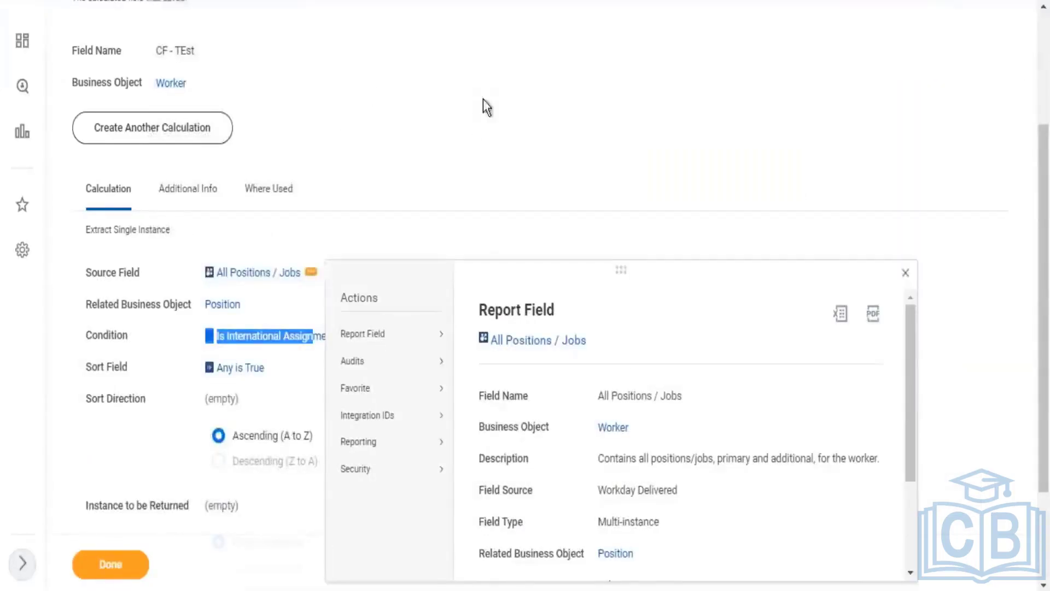
Step: Copy the calculated field's name and set the new Worker row's Field to CF - TEst
scroll(483, 99, up, 3)
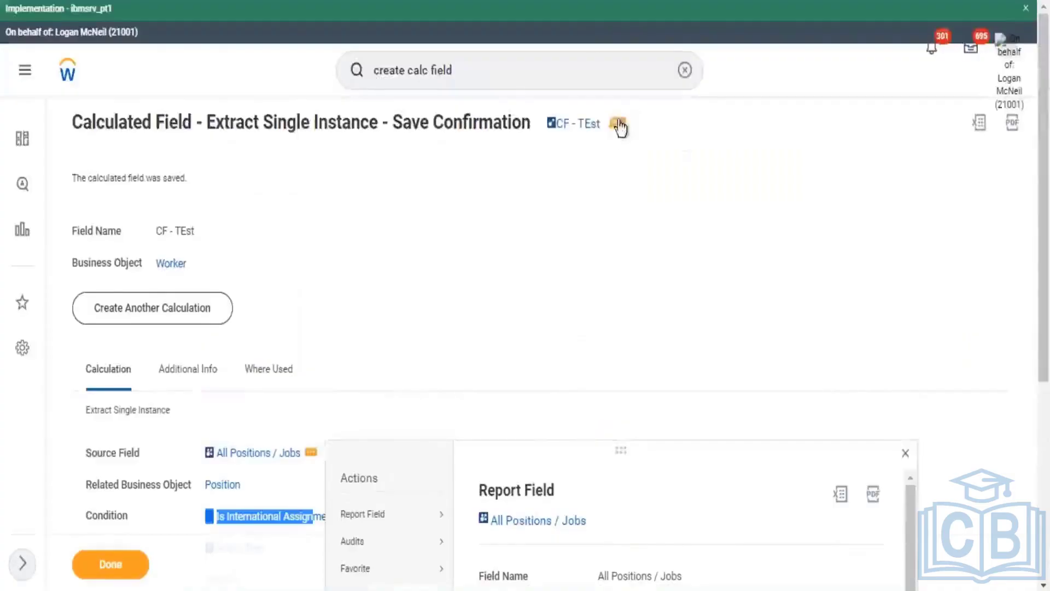
right_click(620, 127)
click(651, 195)
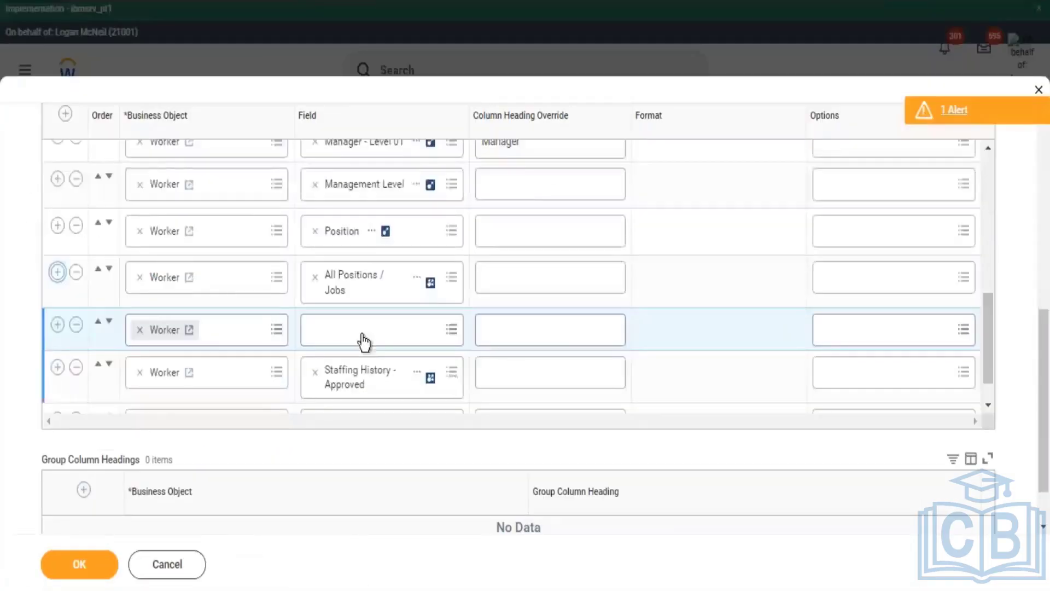
click(363, 340)
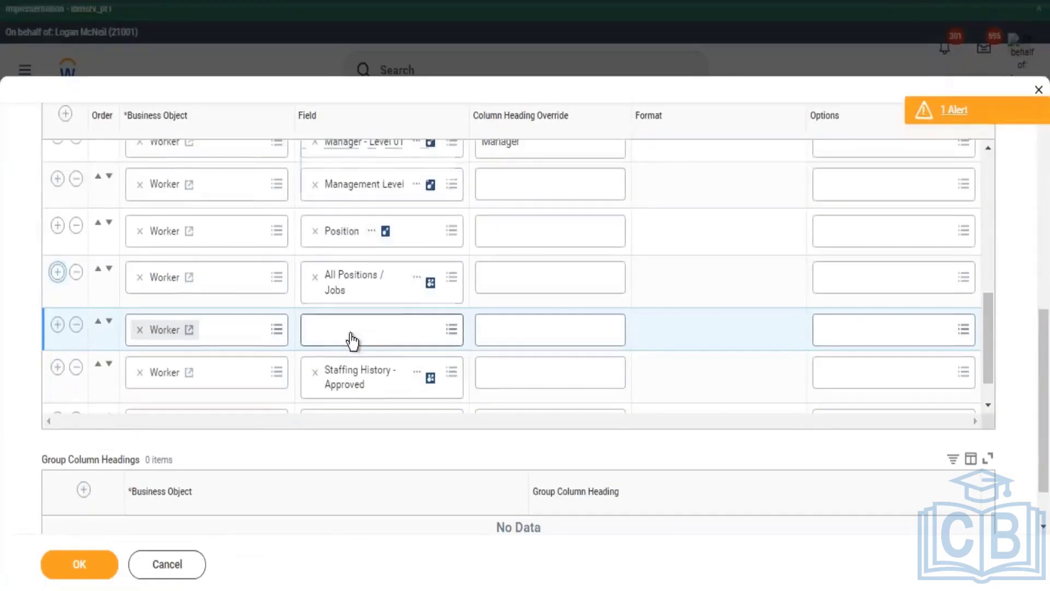
text(CF - TEst)
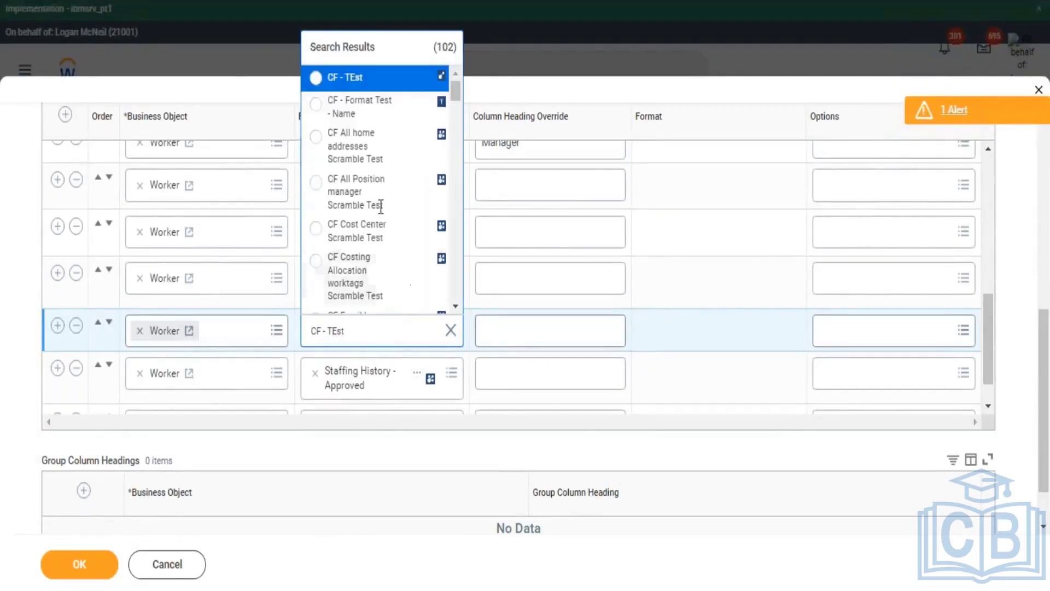
key(Return)
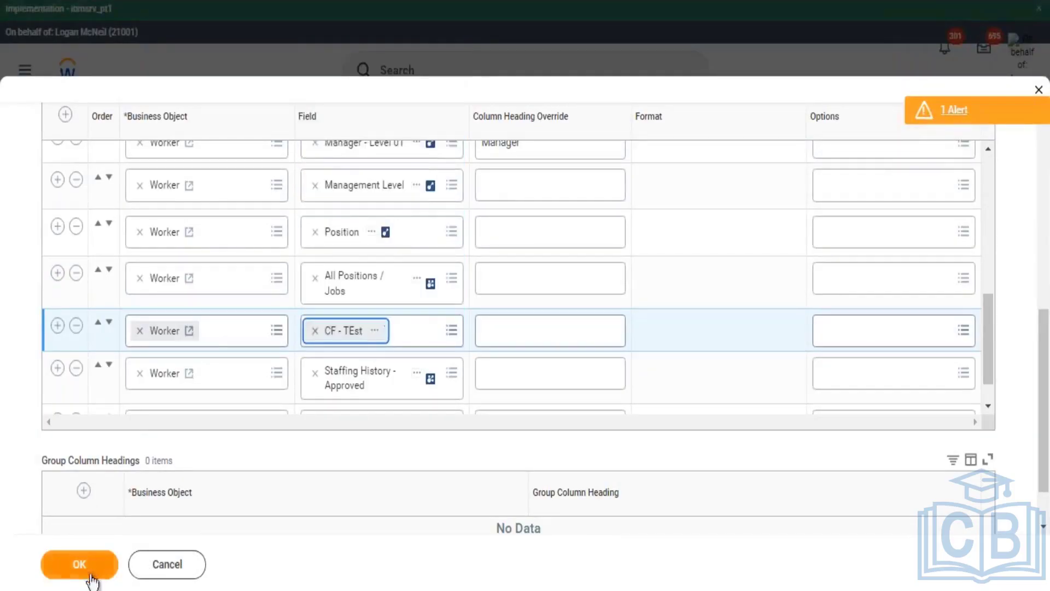
Step: Save the Cloud found - all workers report and run it with the prompts left blank
click(64, 563)
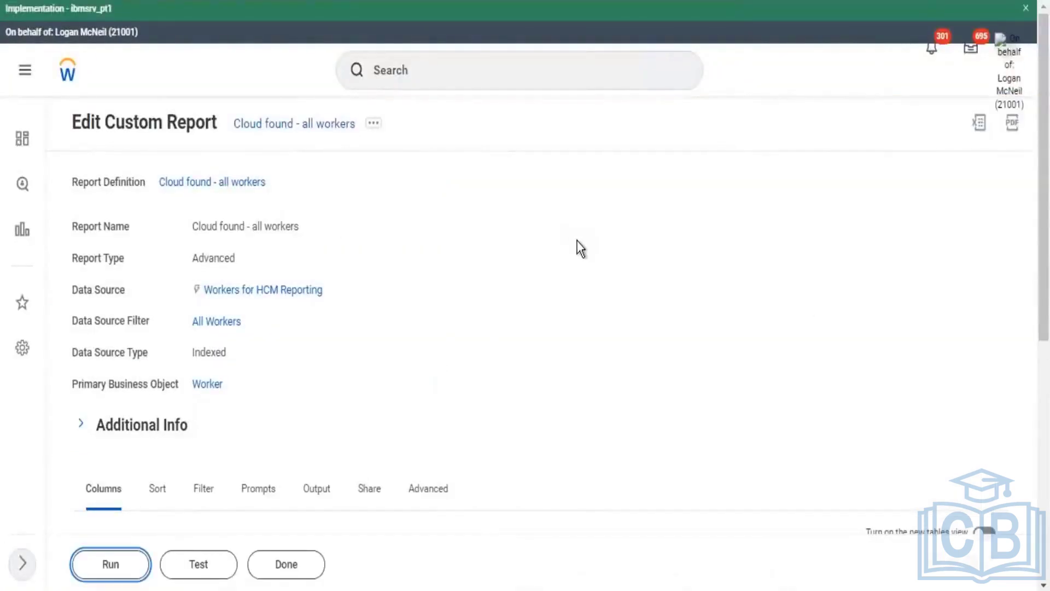
key(Return)
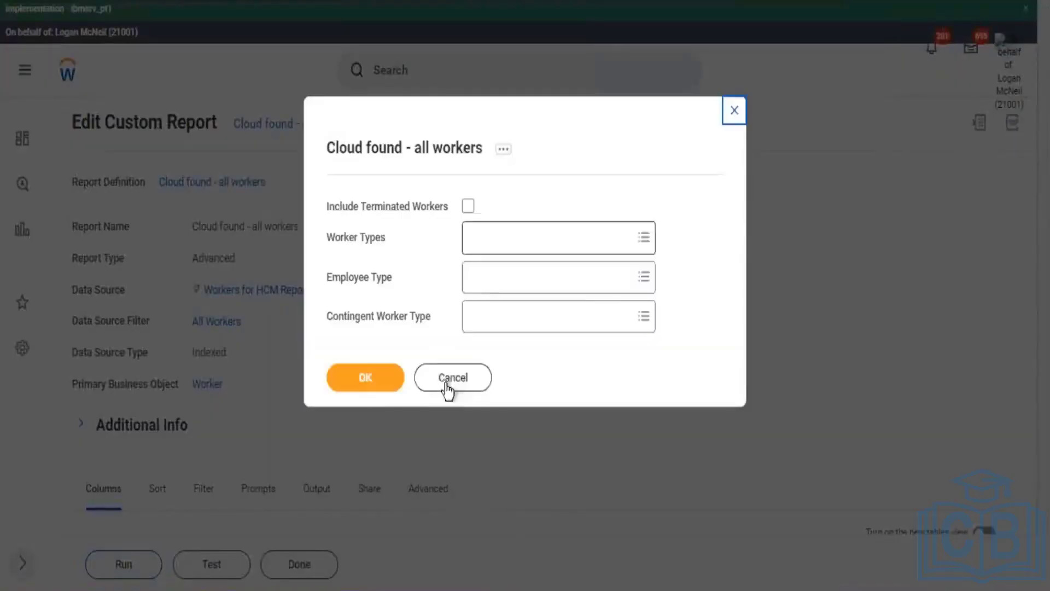
click(364, 378)
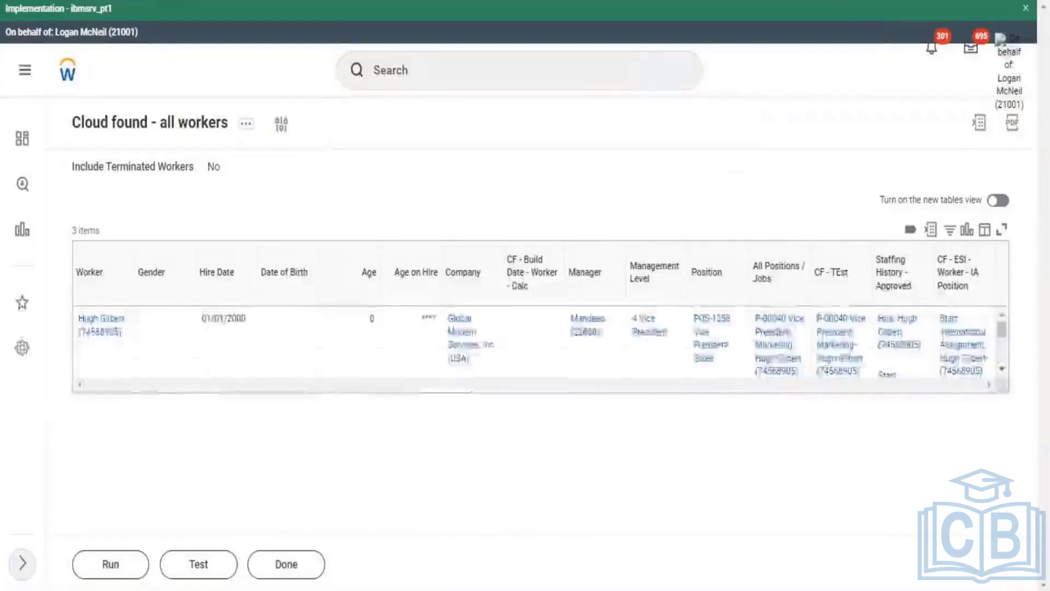
Step: Compare the CF - TEst column with the All Positions / Jobs column for each worker in the report output
scroll(646, 356, down, 1)
drag(536, 569, 829, 563)
drag(744, 311, 666, 294)
drag(751, 410, 676, 387)
drag(615, 356, 541, 284)
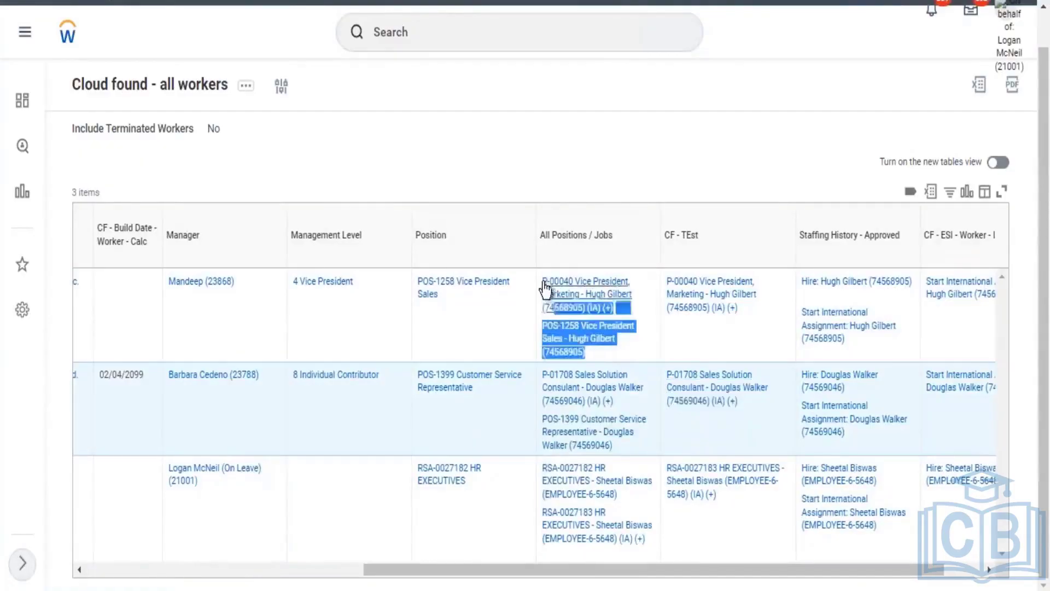
drag(735, 311, 649, 287)
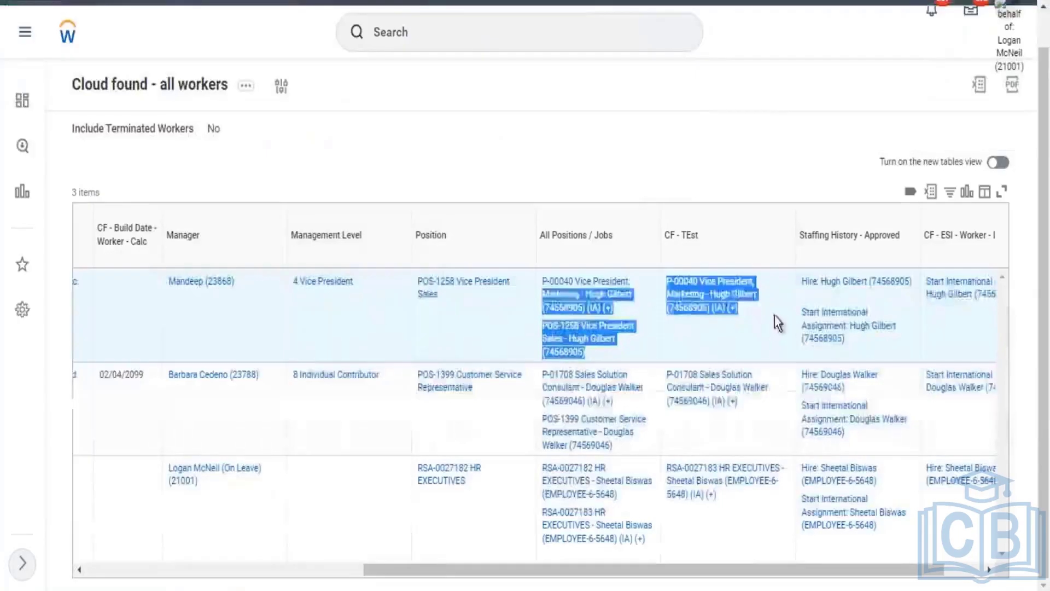
click(761, 317)
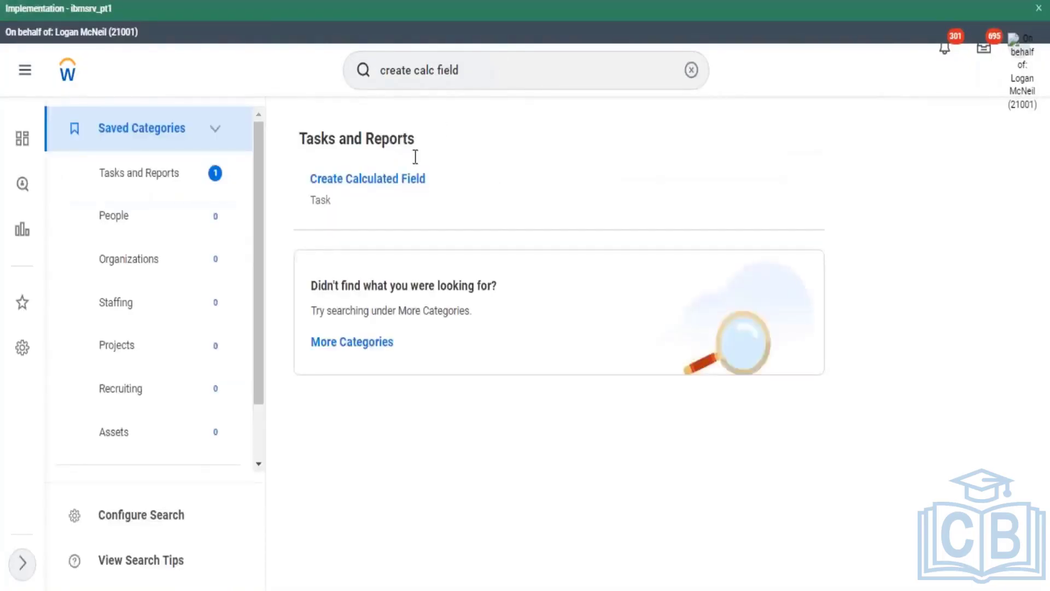
Step: Start a new calculated field on the Worker business object with the Extract Multi-Instance function
click(405, 186)
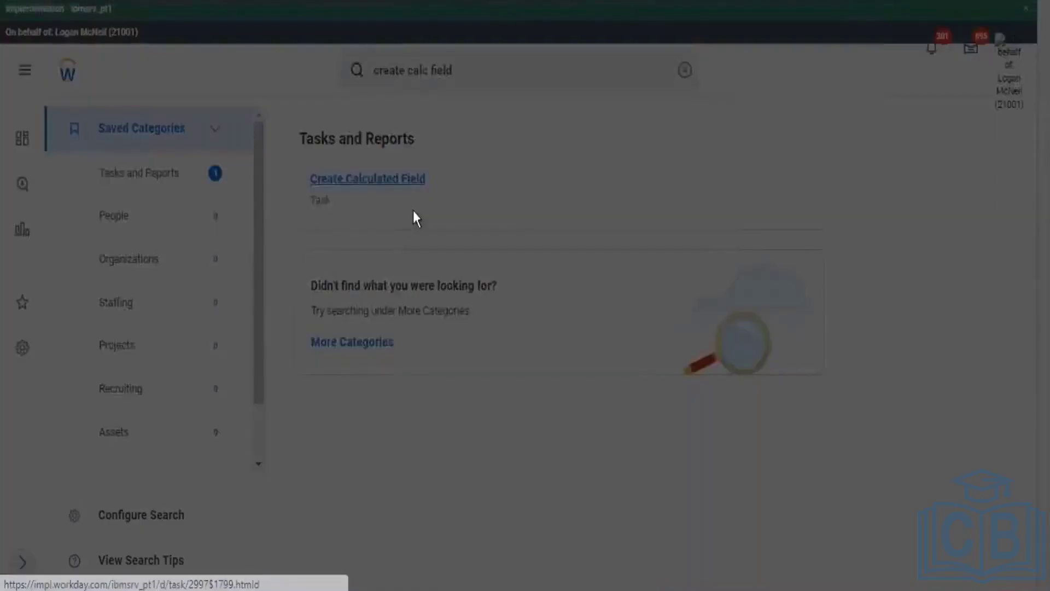
click(472, 245)
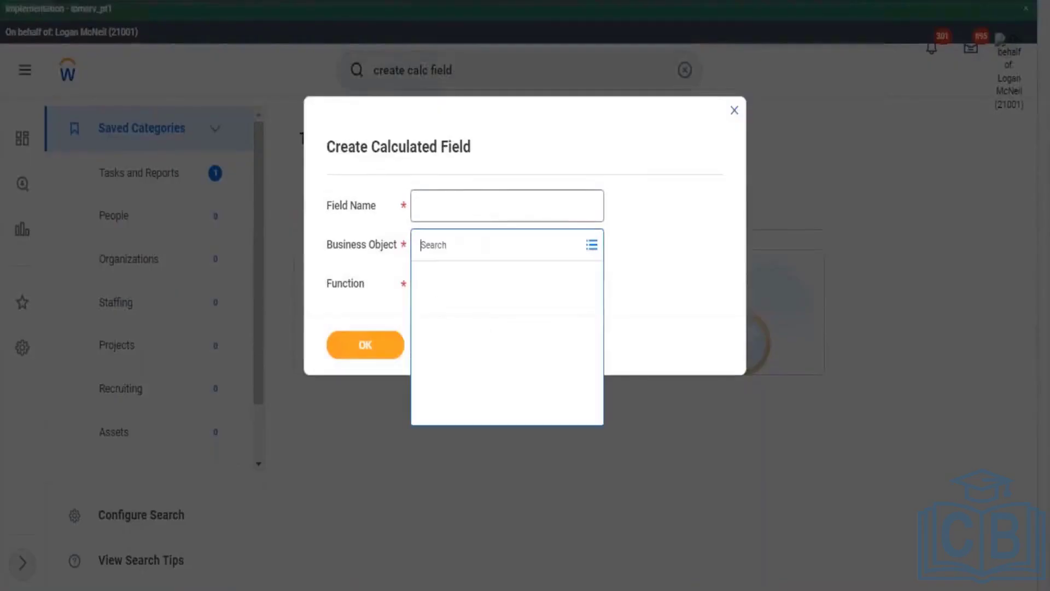
text(worker)
key(Return)
key(Return)
key(Tab)
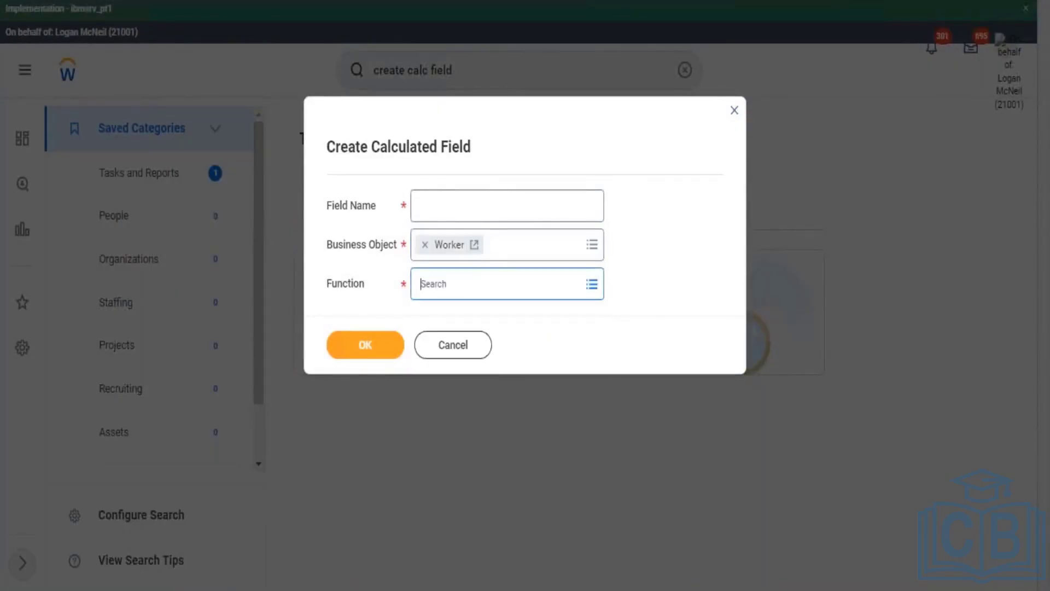
text(multi)
key(Return)
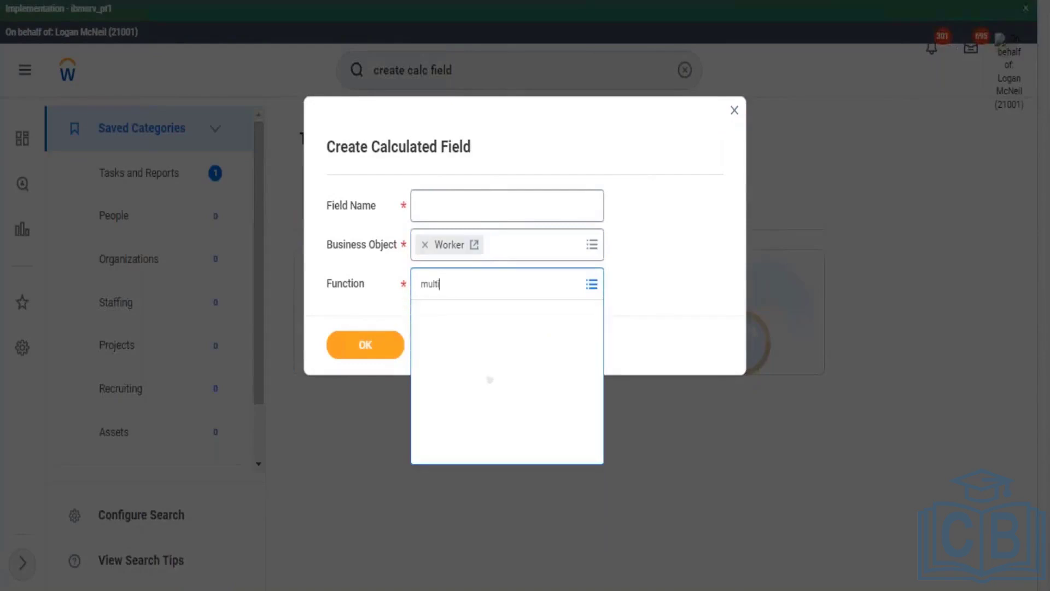
key(shift+Tab)
key(shift+Tab)
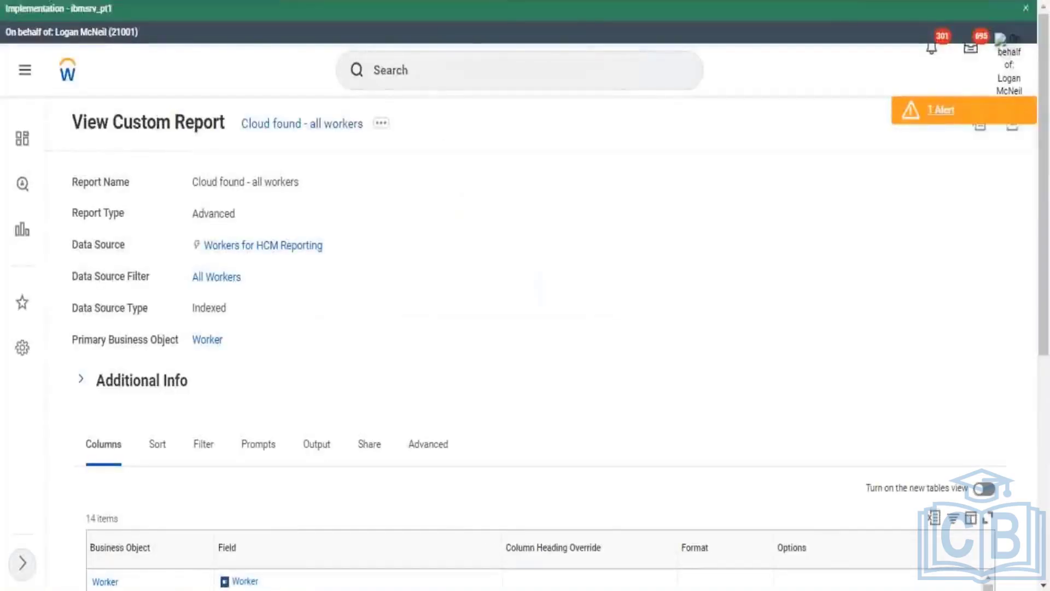
Step: Search for report fields using "field: history"
click(468, 64)
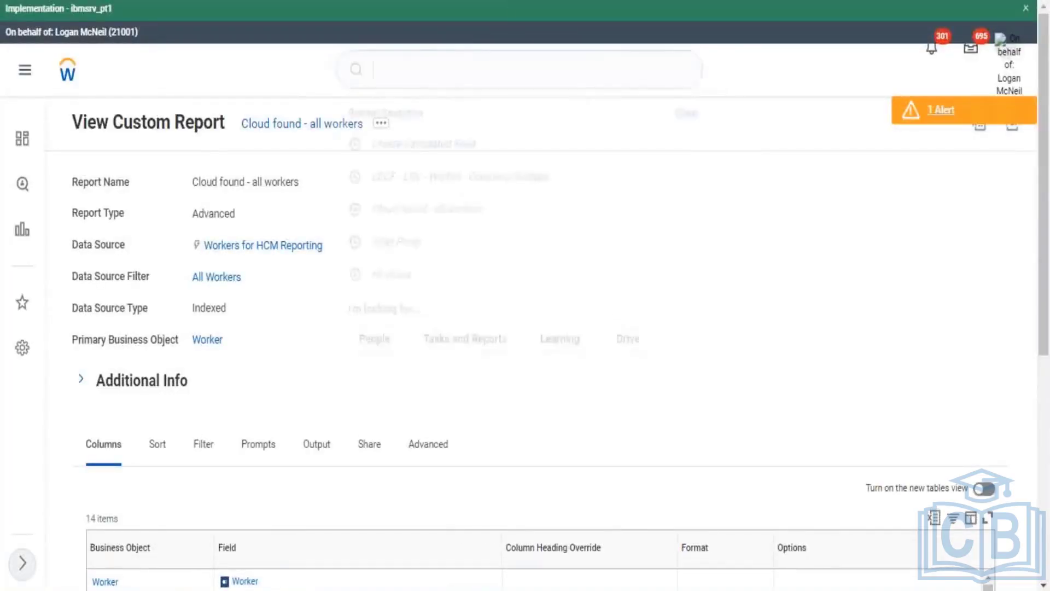
text(fel)
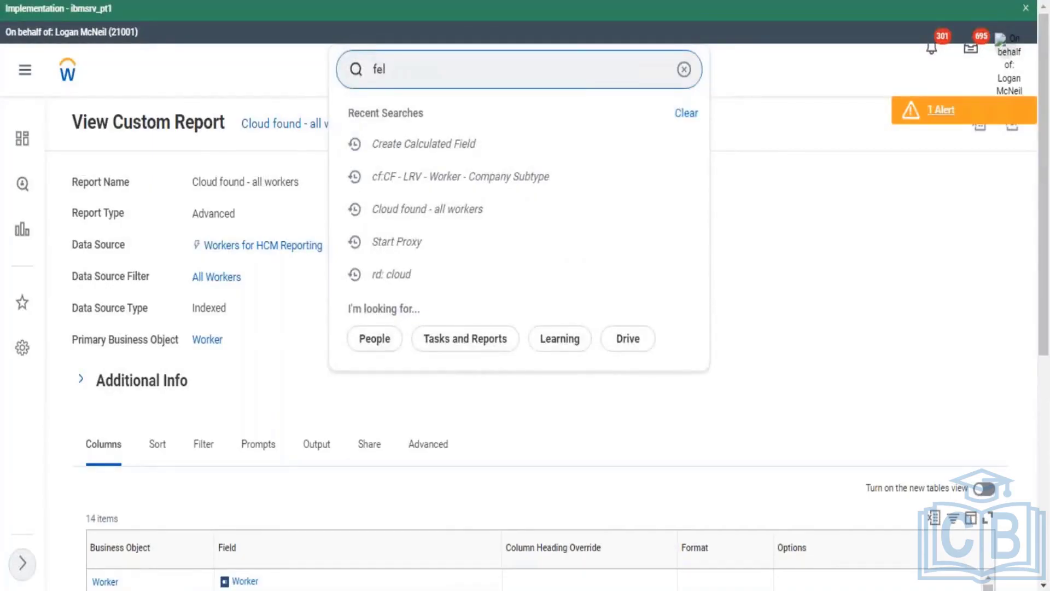
text(ield:)
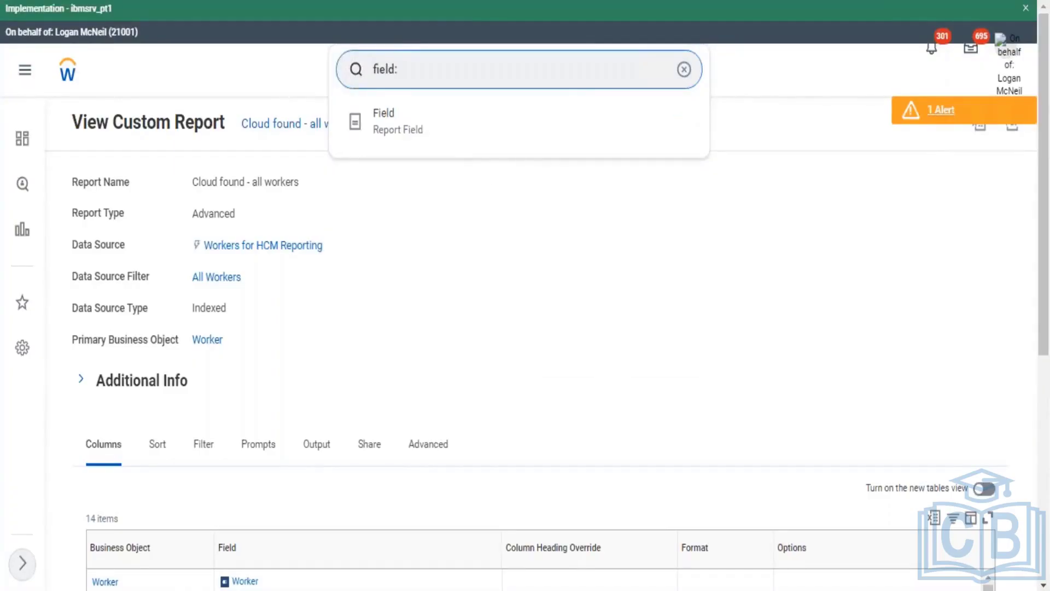
text(history)
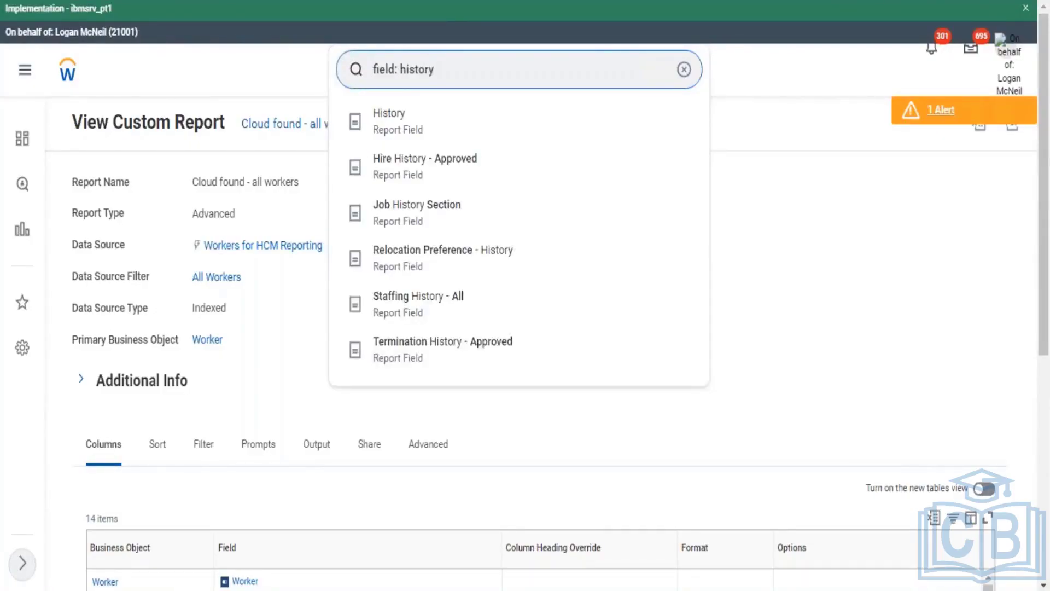
key(Return)
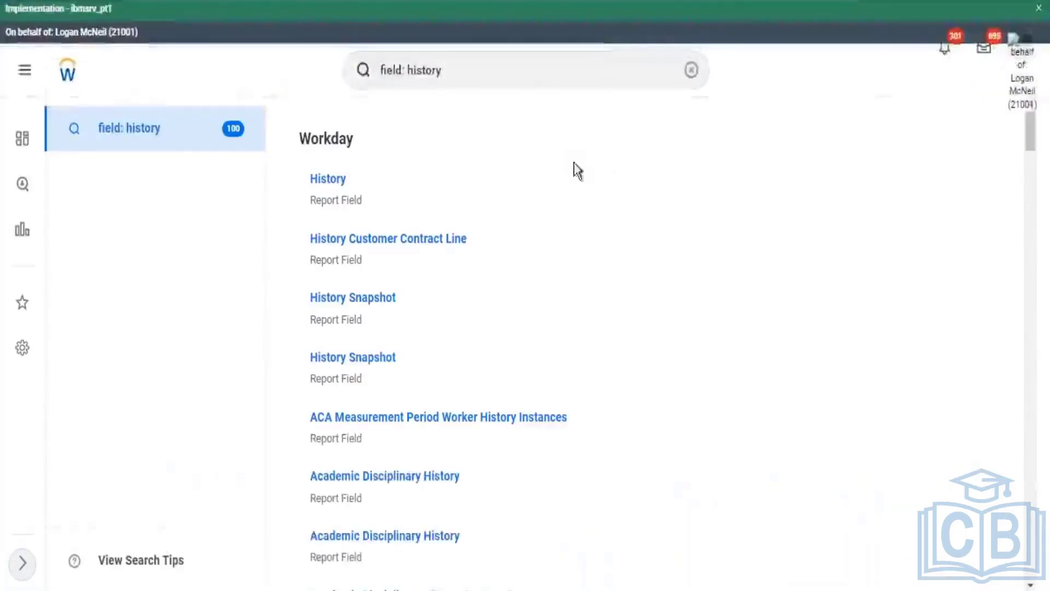
Step: Preview the History report field in the search results and check its business object
scroll(598, 176, down, 3)
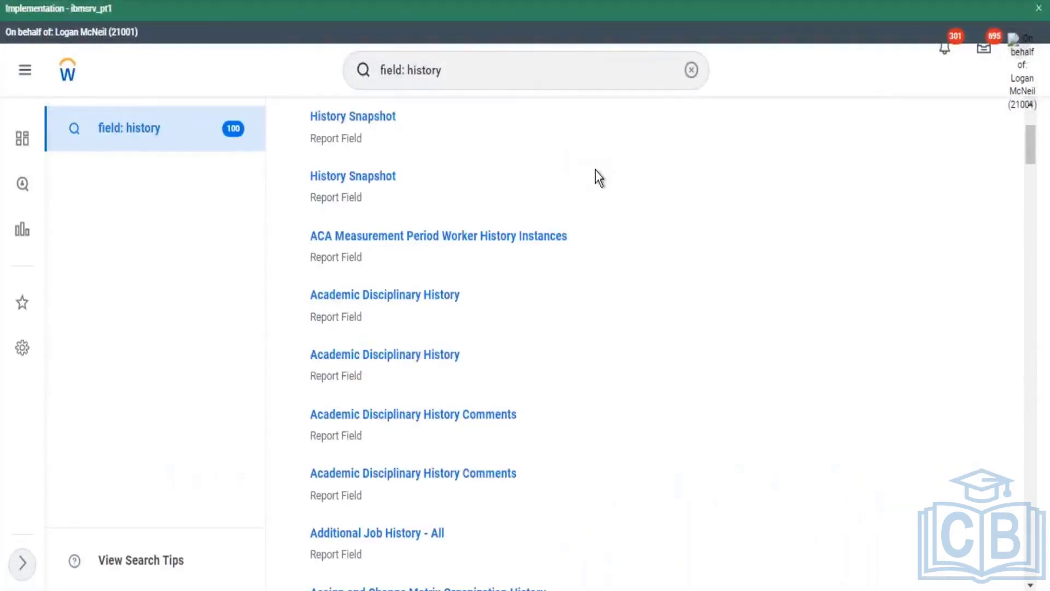
scroll(435, 177, up, 3)
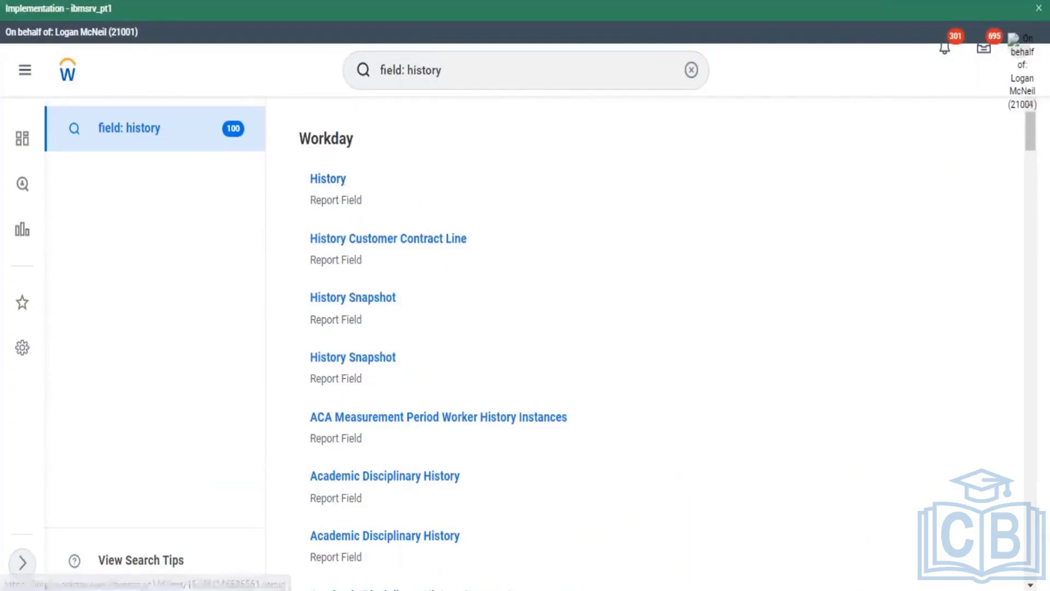
mouse_move(359, 180)
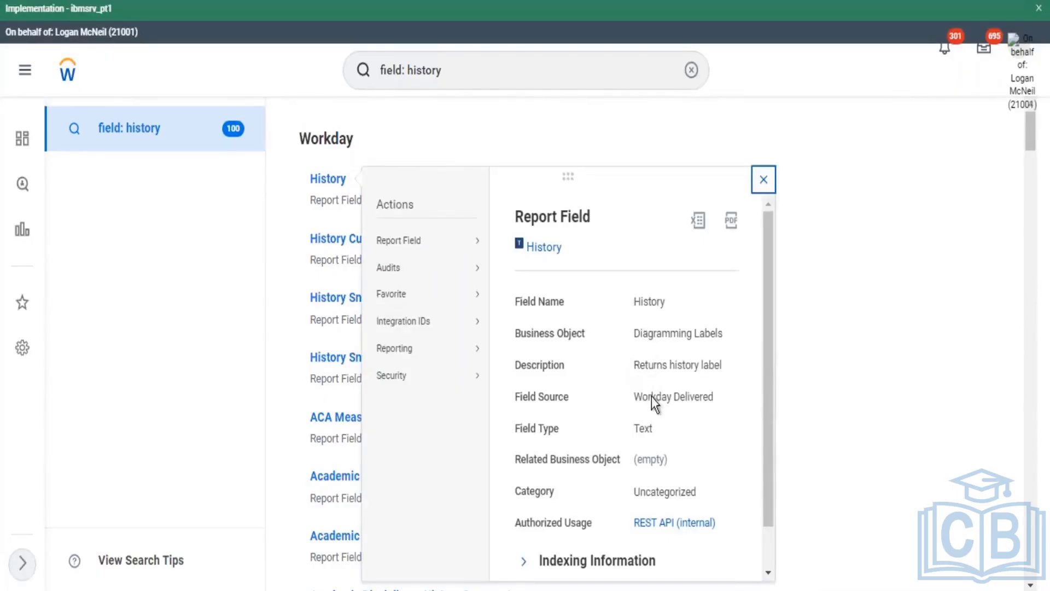
drag(695, 365, 710, 334)
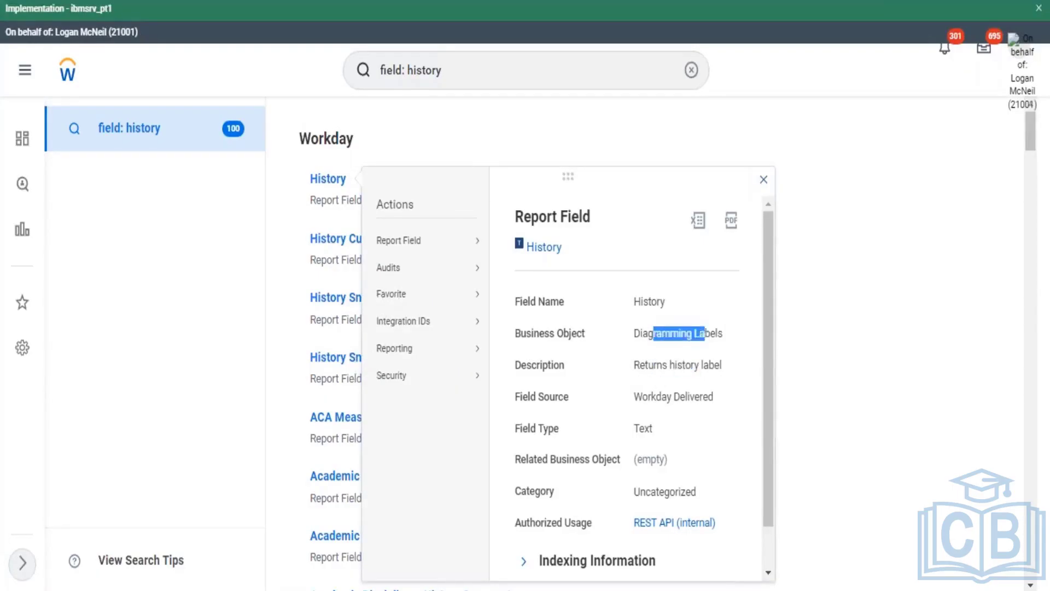
click(847, 294)
Step: Find Additional Job History - All further down the results and view its report field details
scroll(436, 265, down, 2)
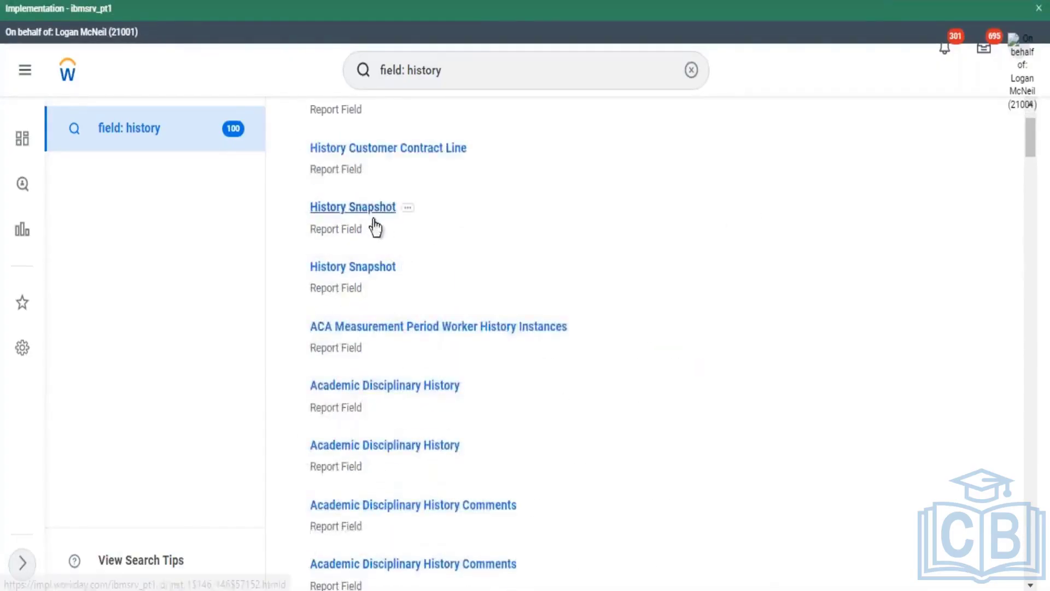
scroll(396, 236, down, 2)
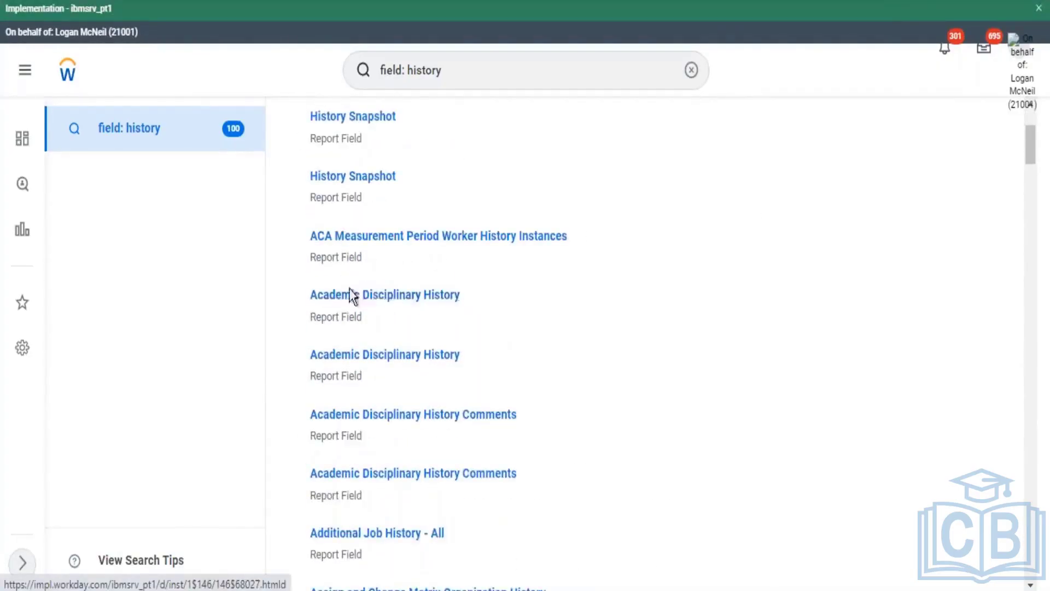
scroll(443, 312, down, 6)
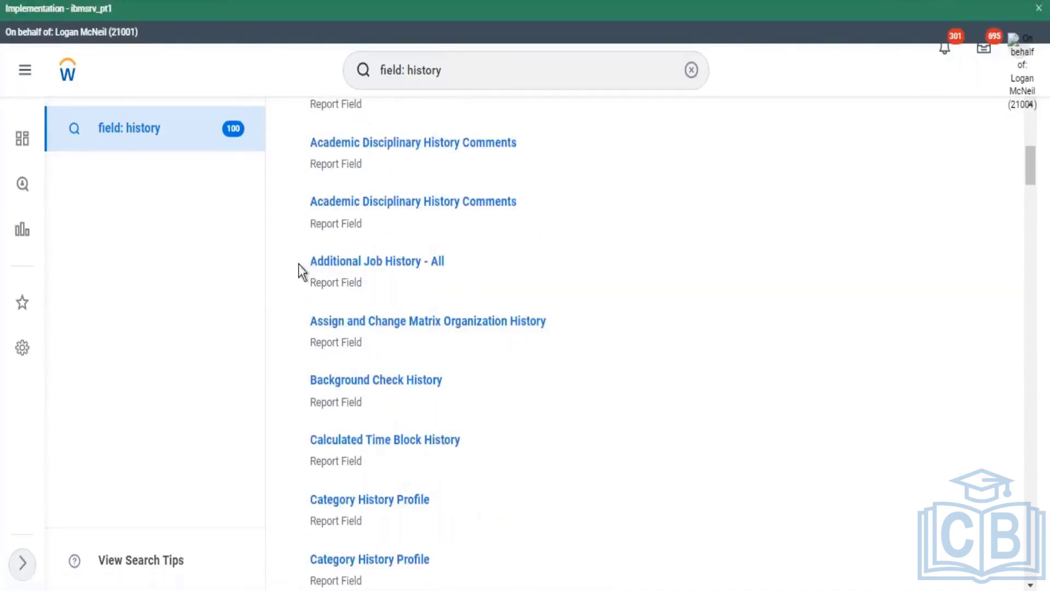
drag(298, 265, 463, 280)
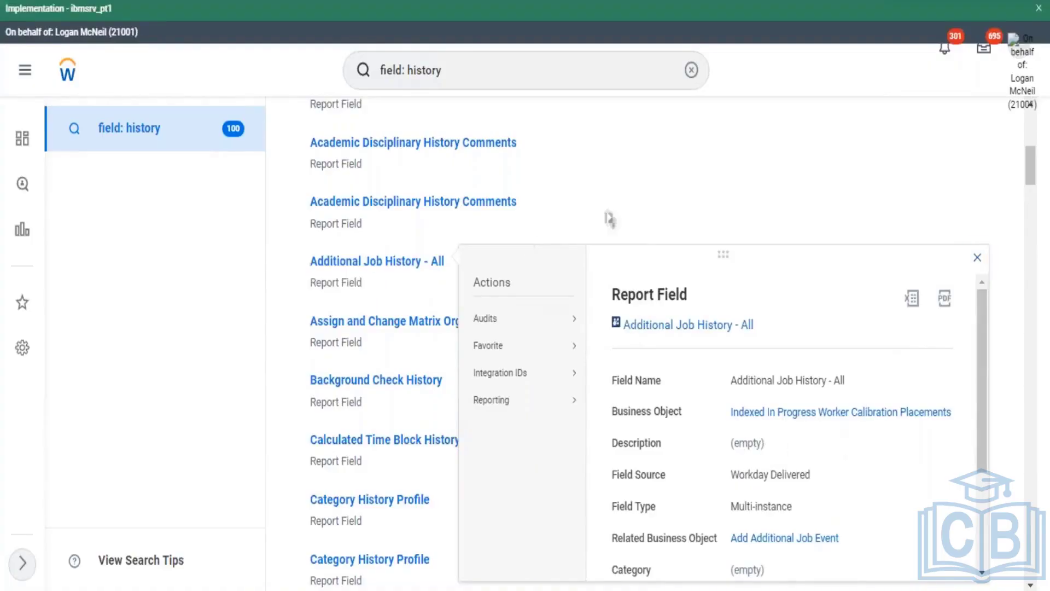
click(642, 213)
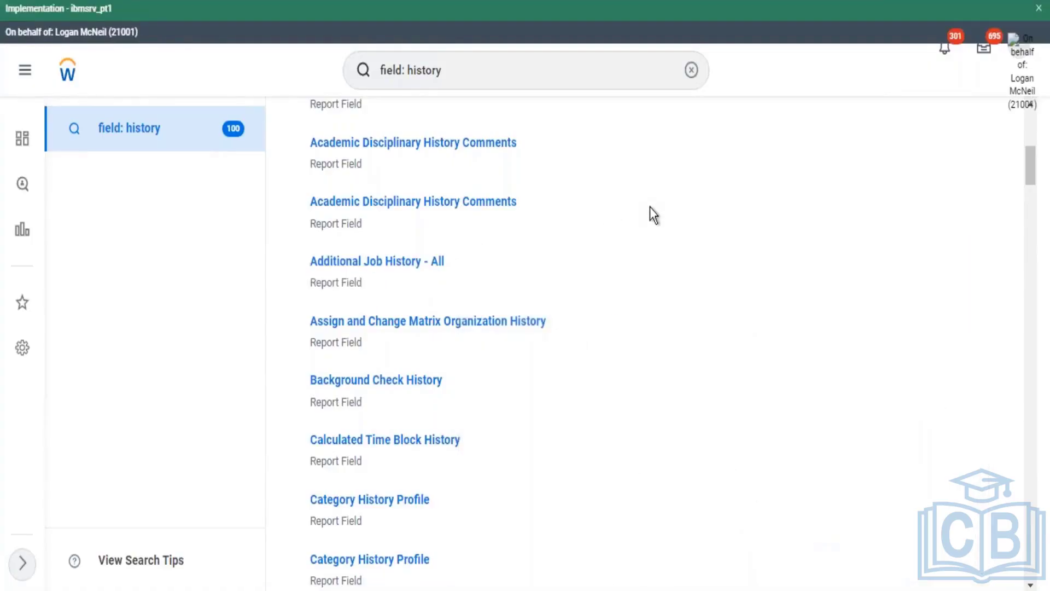
scroll(650, 207, up, 10)
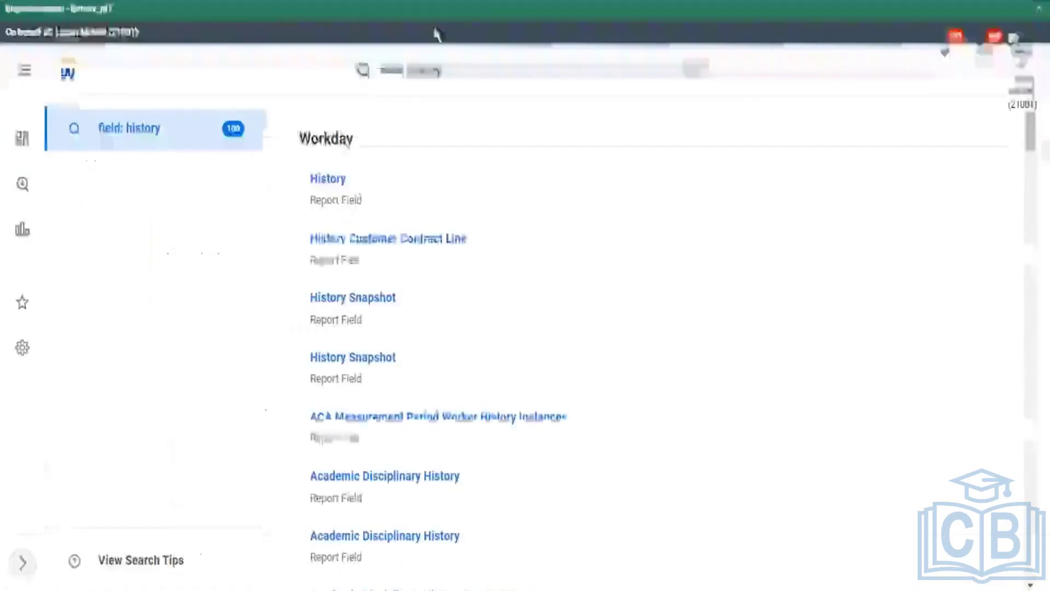
Step: Replace the field search with a business object search for "bo: action event"
click(394, 61)
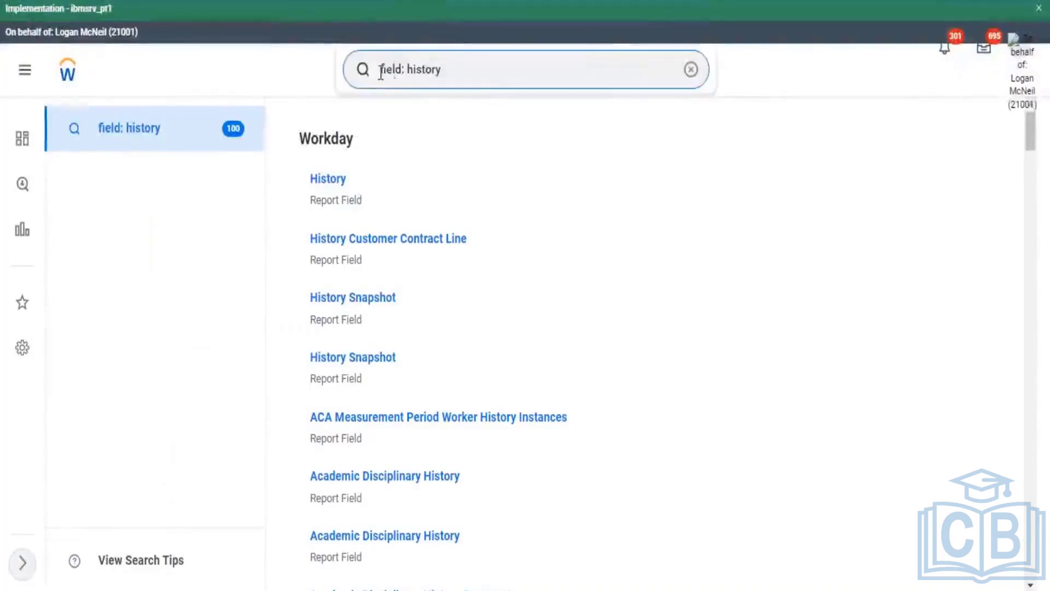
triple_click(472, 75)
click(472, 75)
key(ctrl+a)
key(BackSpace)
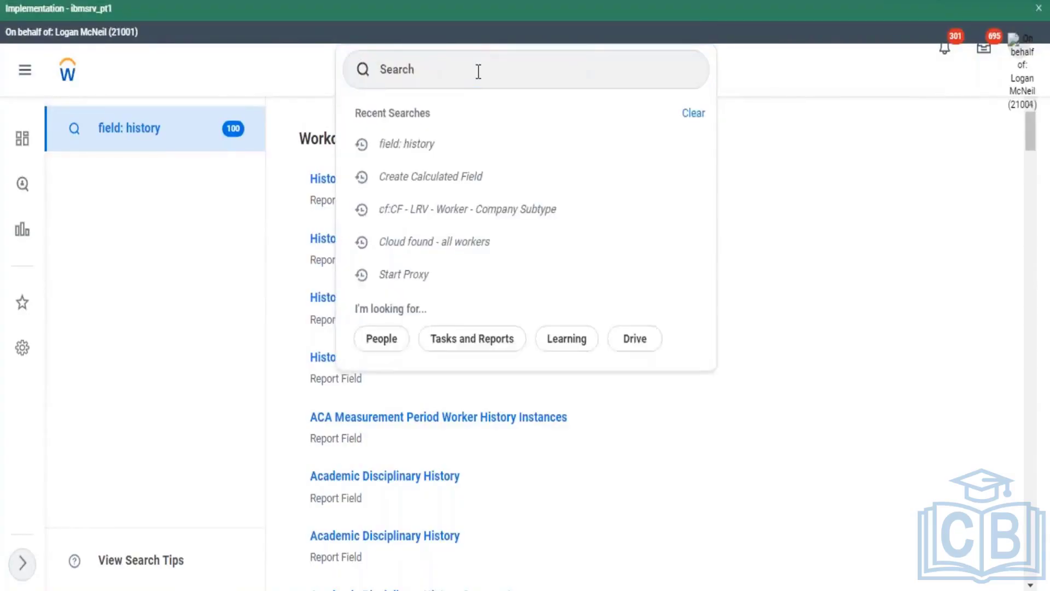
click(478, 71)
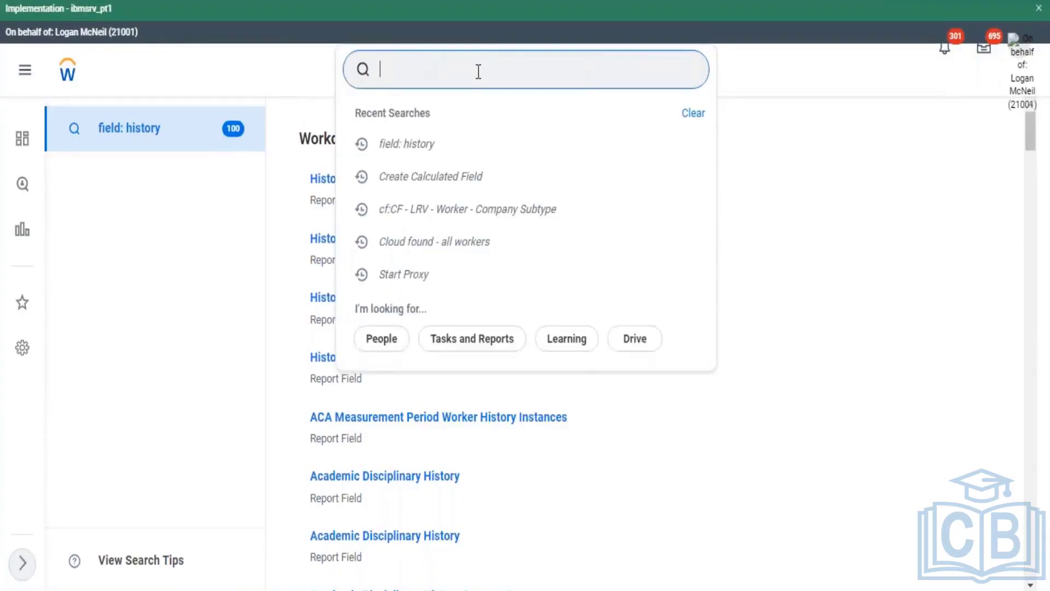
text(bo: action event)
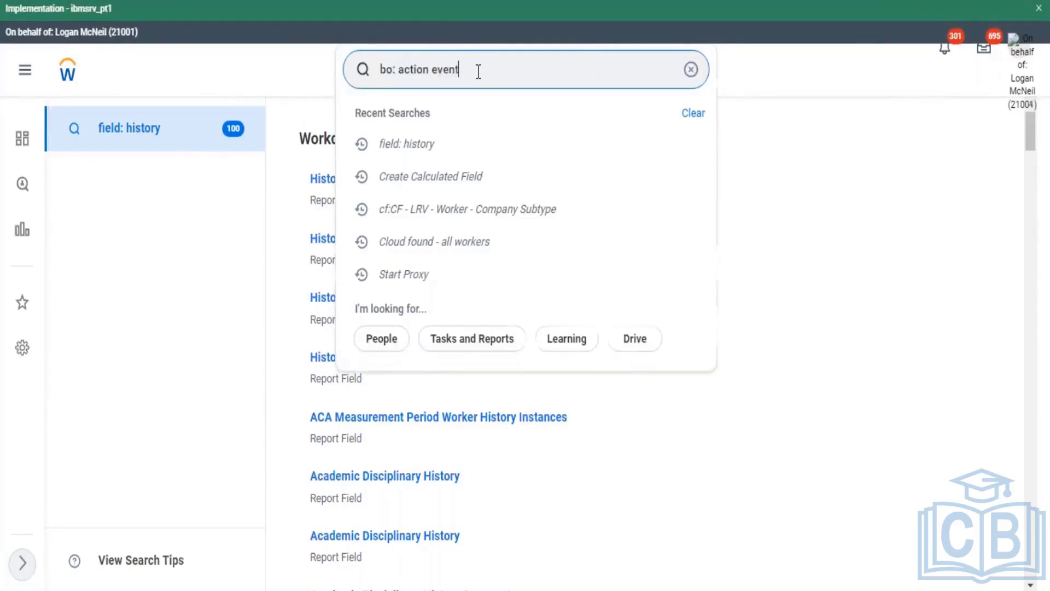
key(Return)
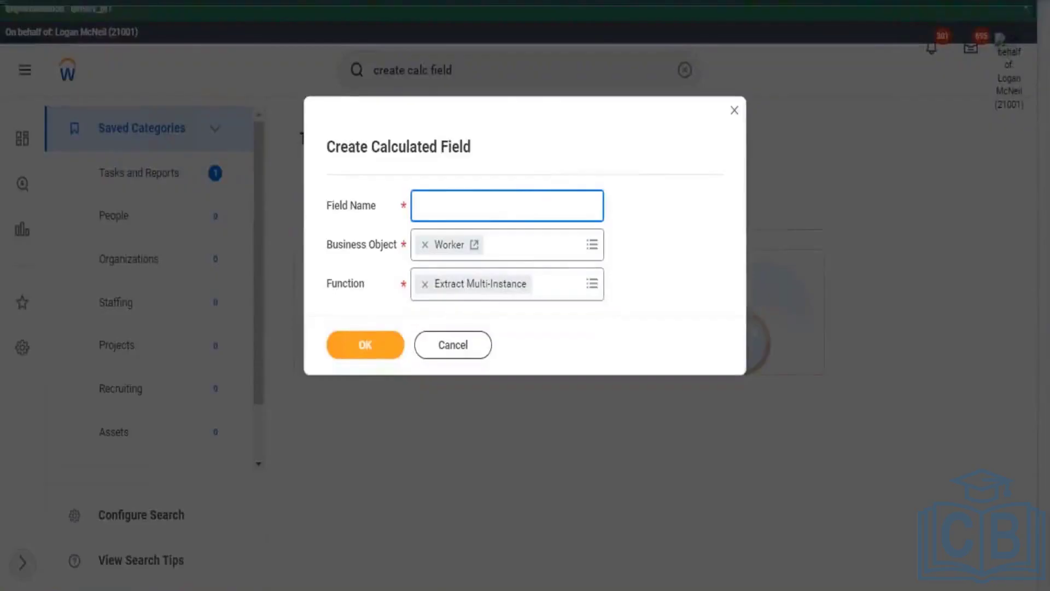
Step: Name the new Extract Multi-Instance field CF - EMI - Worker - Company and Cost and continue to its calculation settings
text(CF)
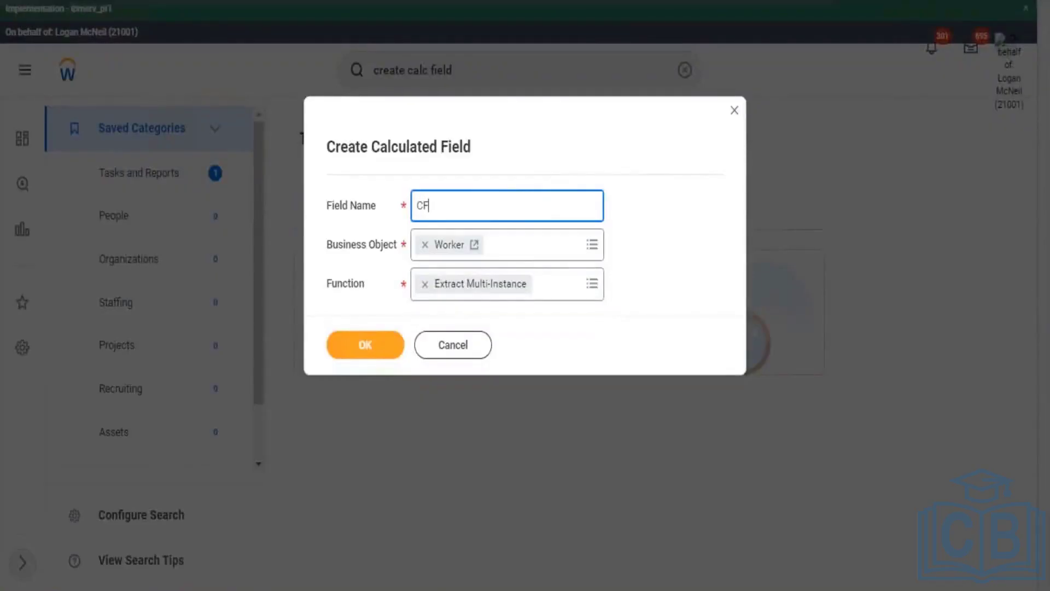
text( - EMI - Worker - Company an)
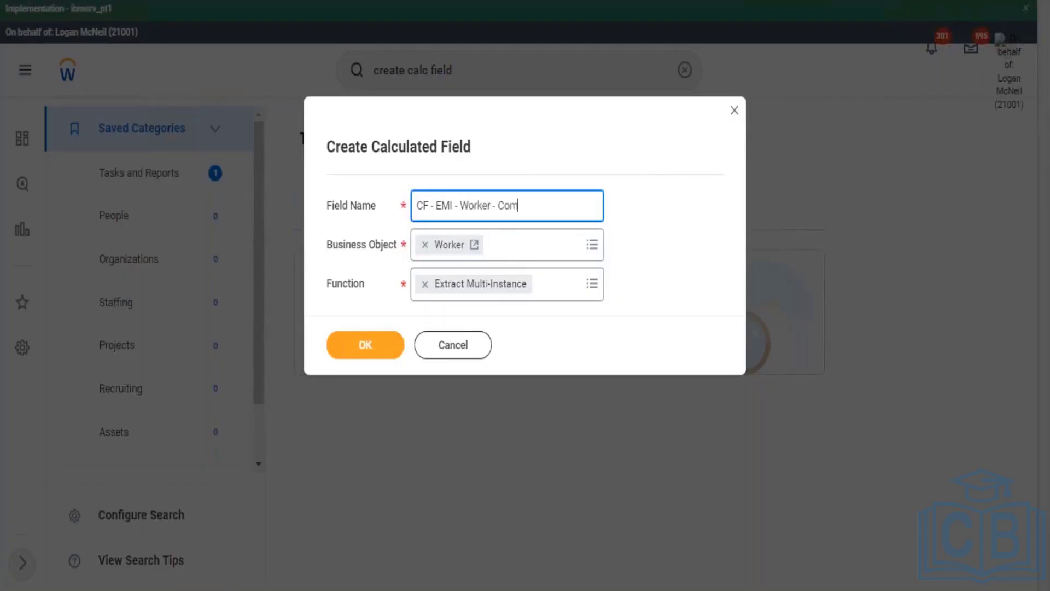
text(d Cost)
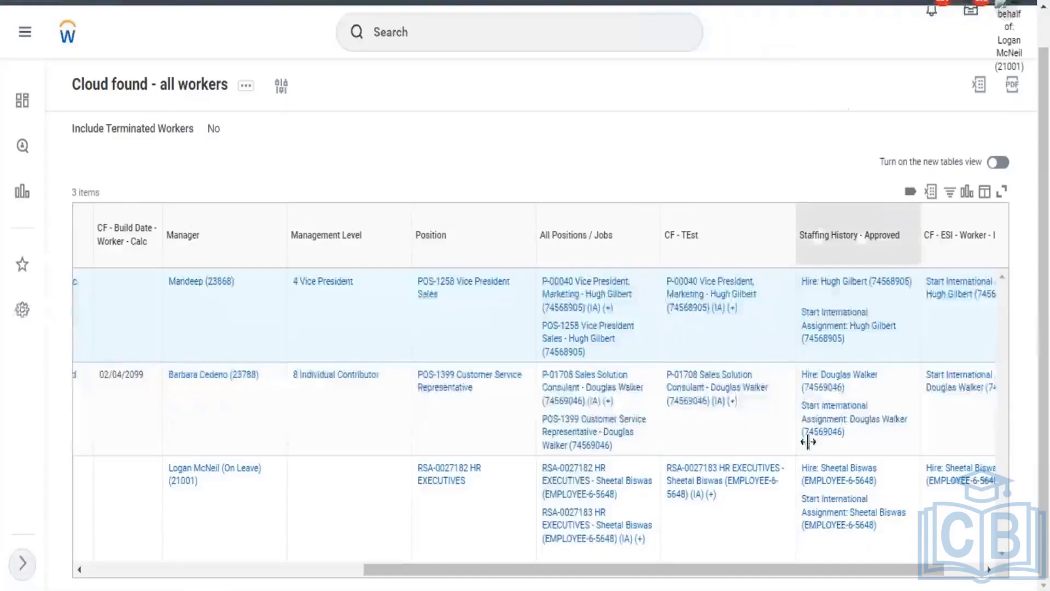
drag(870, 570, 908, 570)
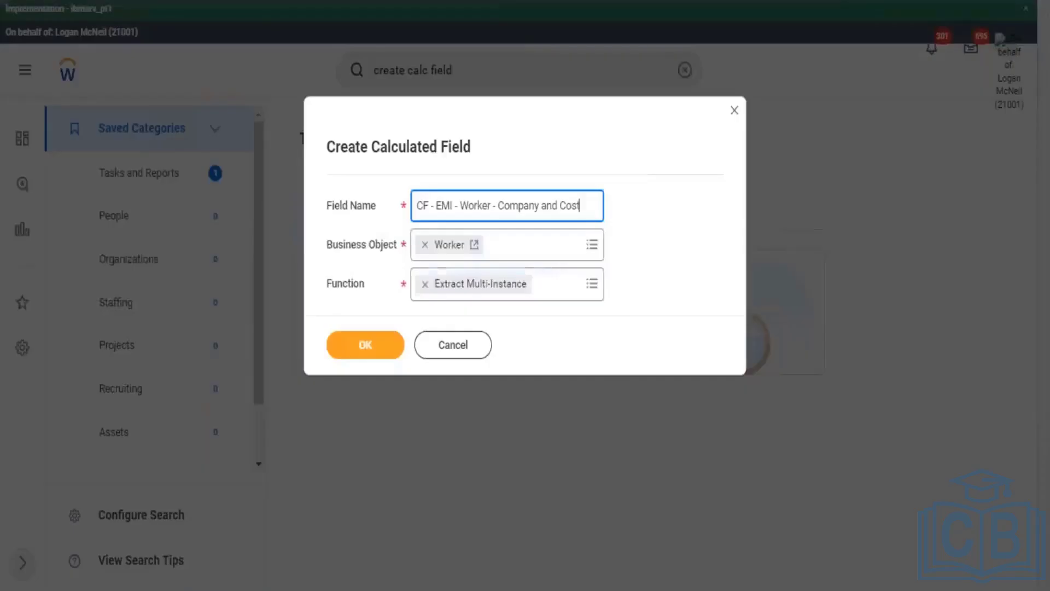
click(383, 358)
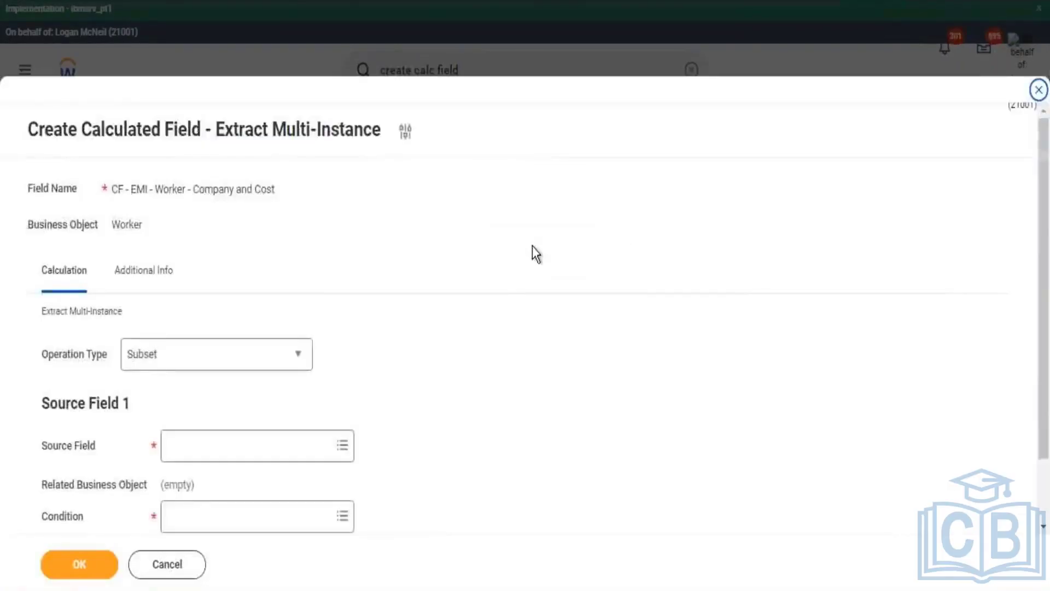
Step: Compare the Extract Multi-Instance source field and condition settings with those of CF - ESI - Worker - IA Position
scroll(533, 247, down, 2)
drag(59, 369, 90, 373)
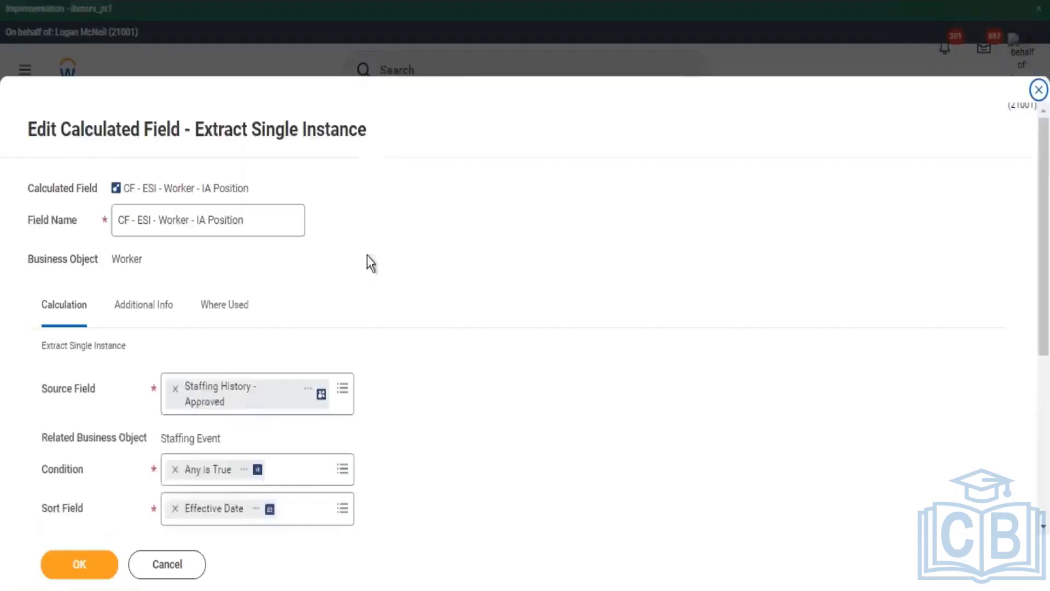
scroll(368, 260, down, 2)
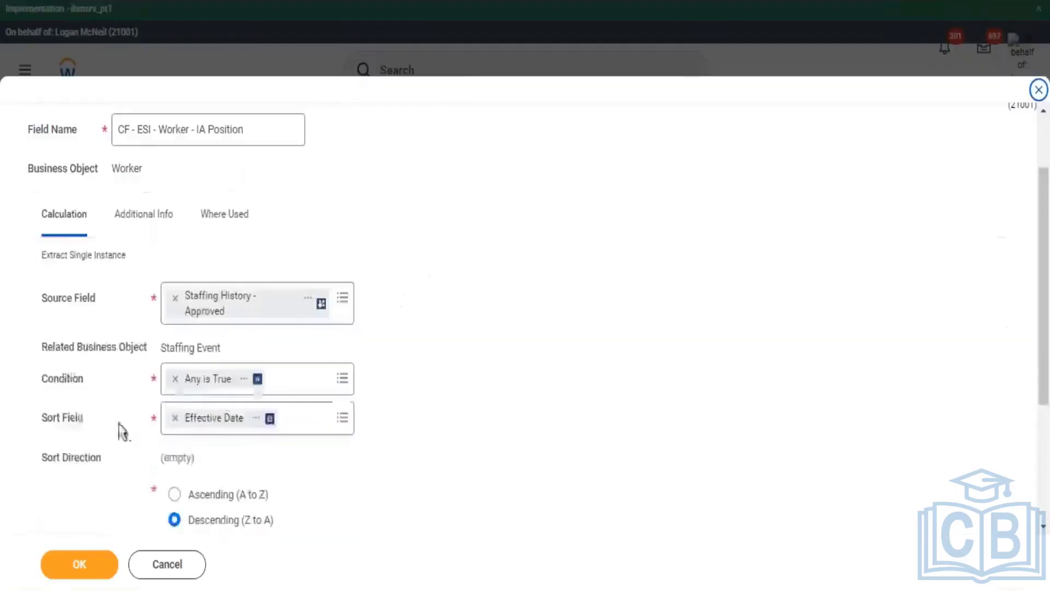
triple_click(72, 310)
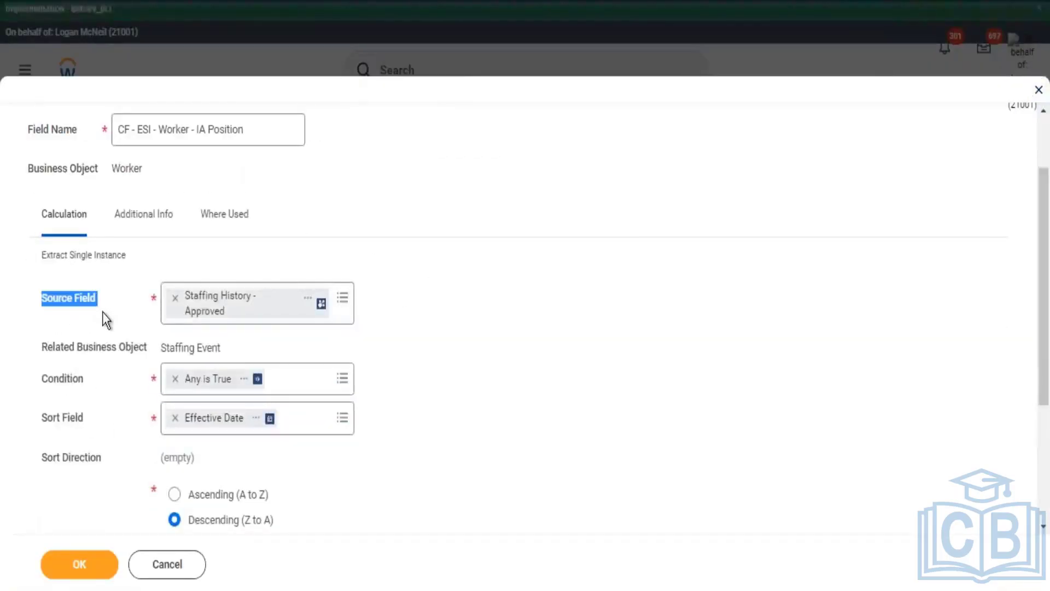
click(69, 388)
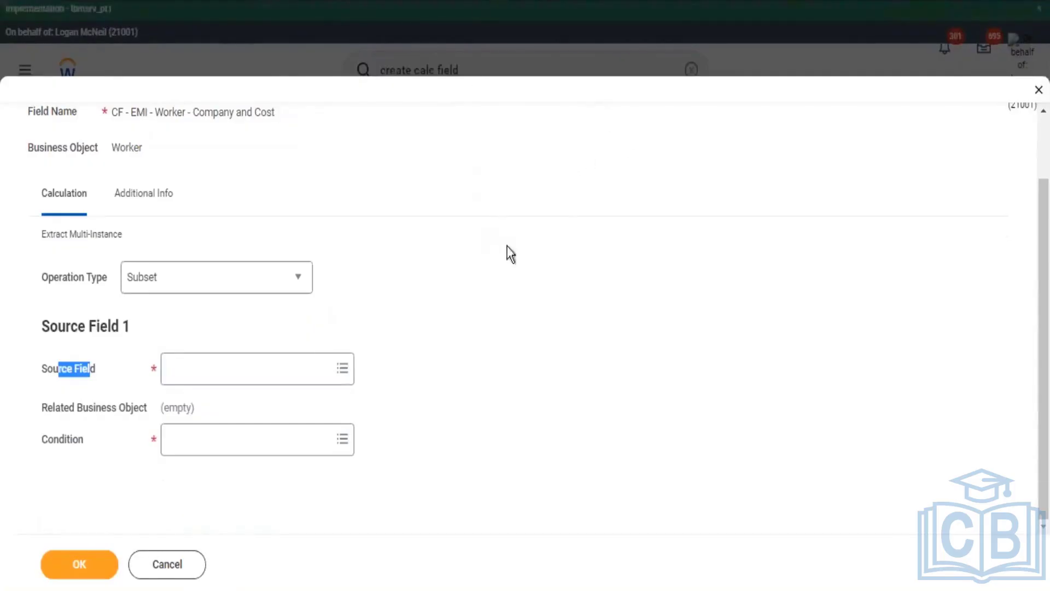
scroll(509, 246, up, 2)
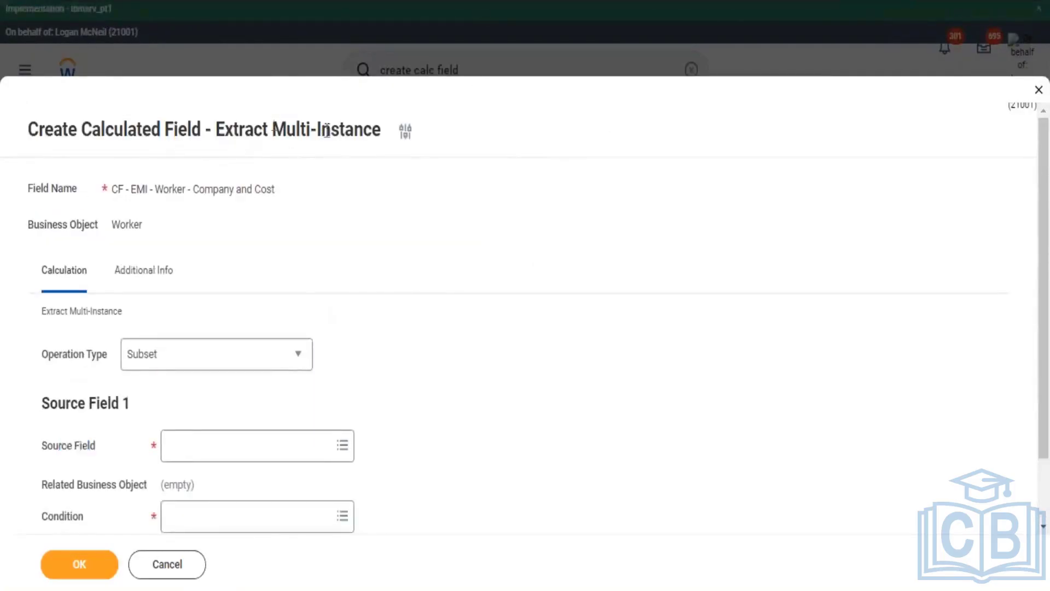
Step: Set Source Field 1 of CF - EMI - Worker - Company and Cost to Organization Assignments
drag(273, 125, 331, 131)
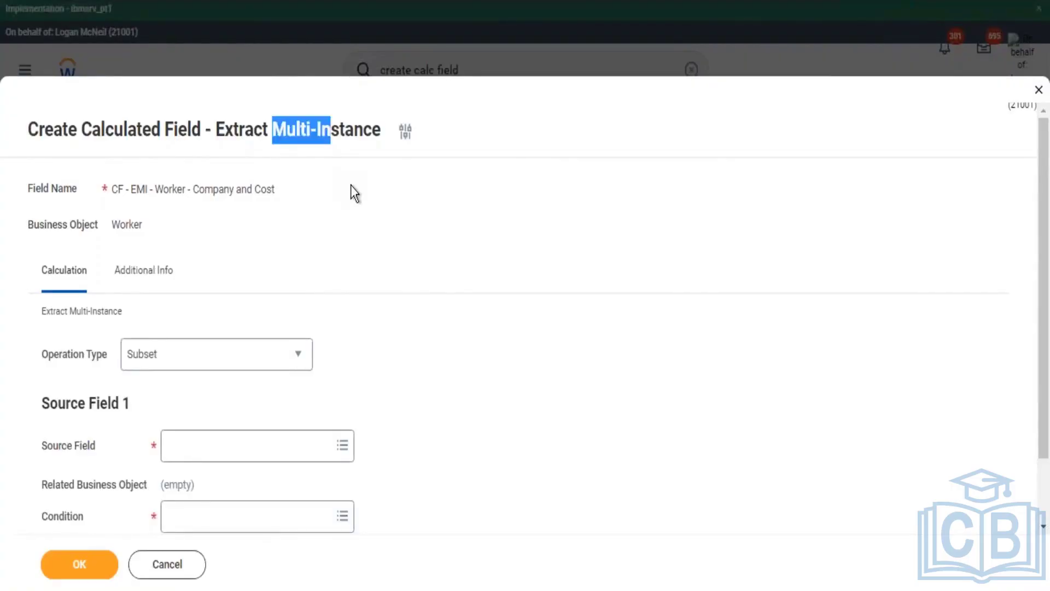
scroll(221, 383, down, 3)
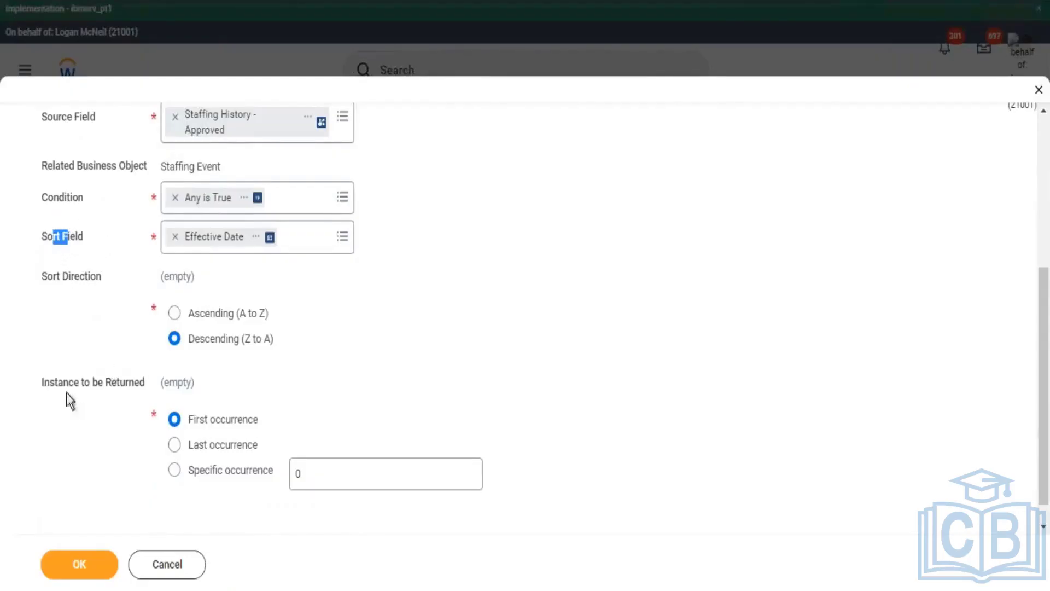
drag(67, 389, 128, 385)
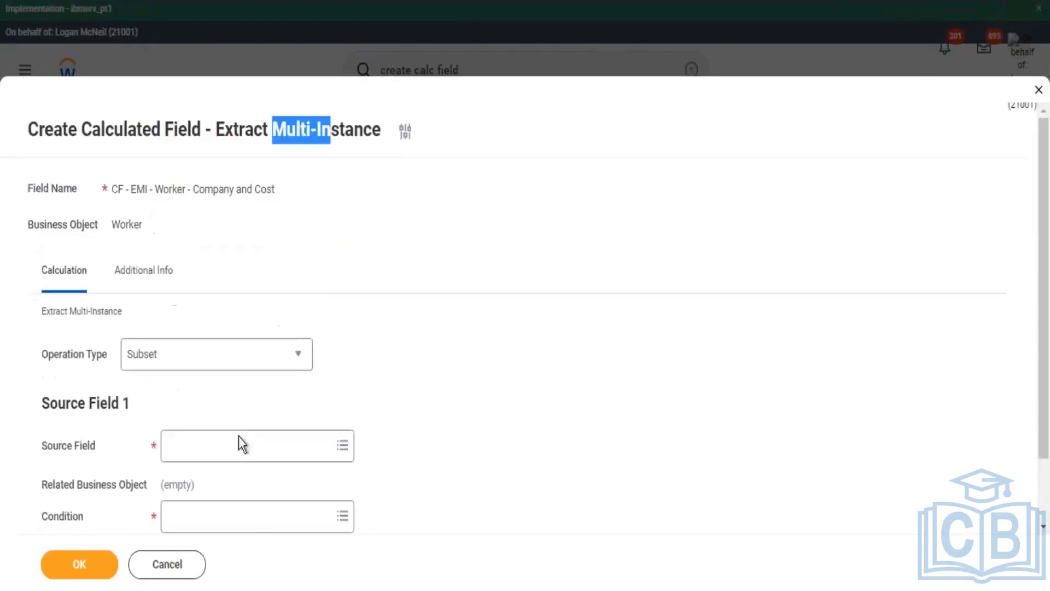
click(218, 445)
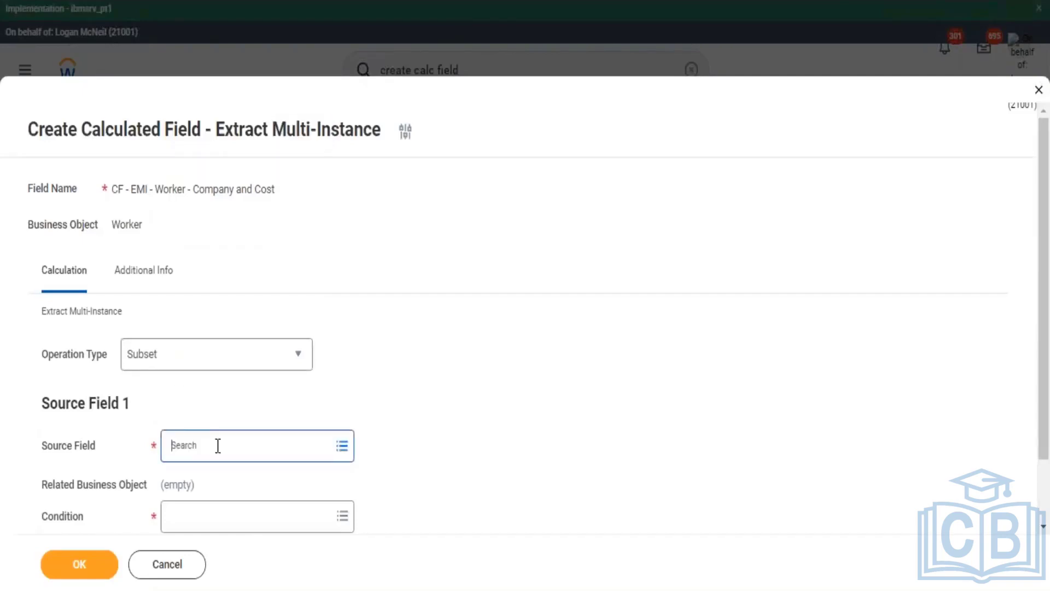
text(organizat)
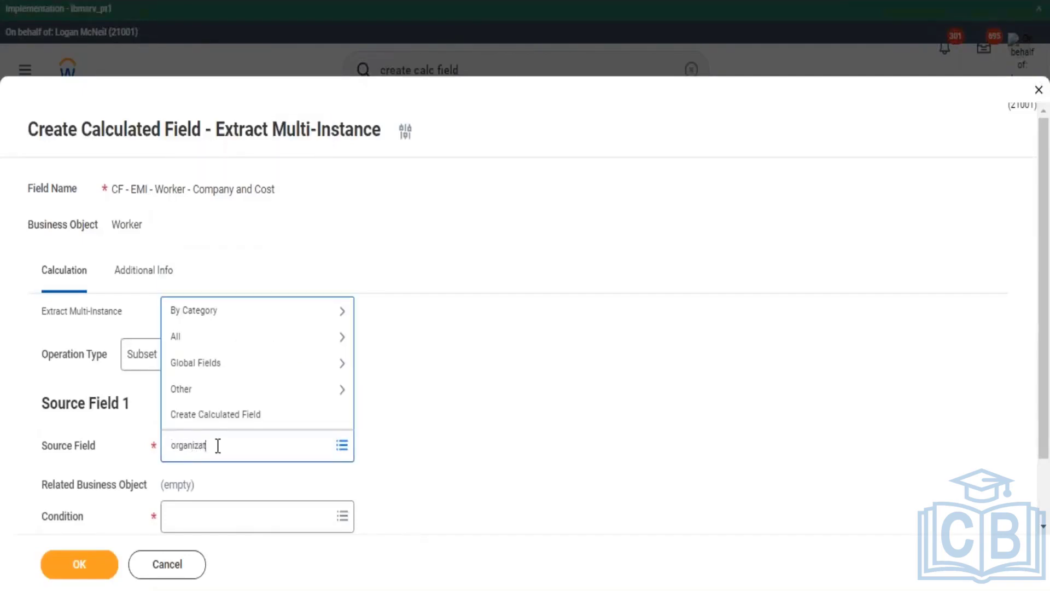
text(ion assignments)
key(Return)
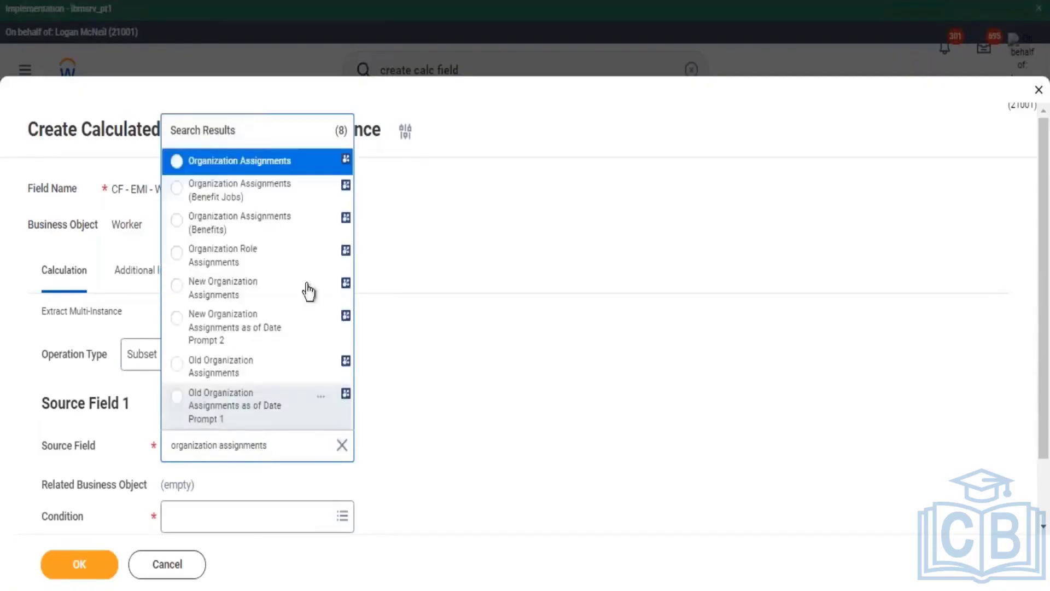
key(Return)
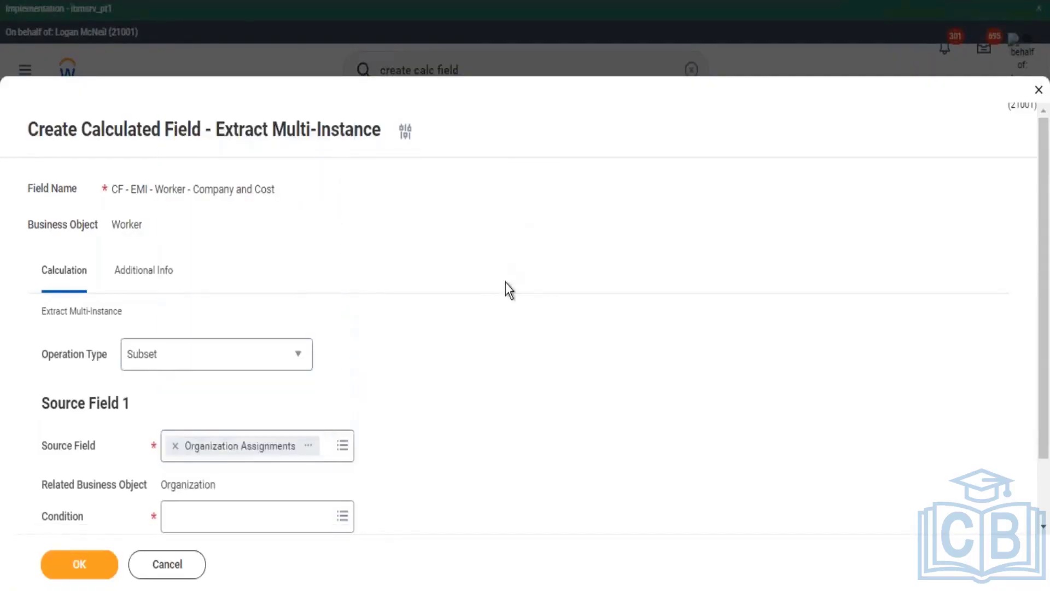
Step: Compare the condition with that of CF - ESI - Worker - IA Position, and save the CF - ESI - Worker - IA Position field
scroll(202, 494, down, 2)
drag(162, 409, 197, 410)
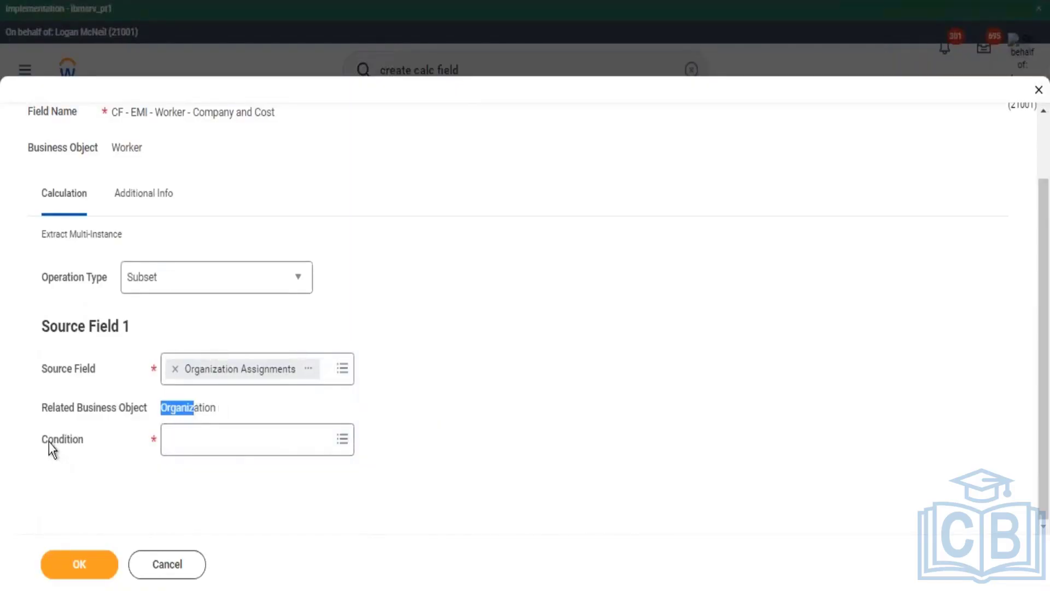
drag(48, 442, 73, 440)
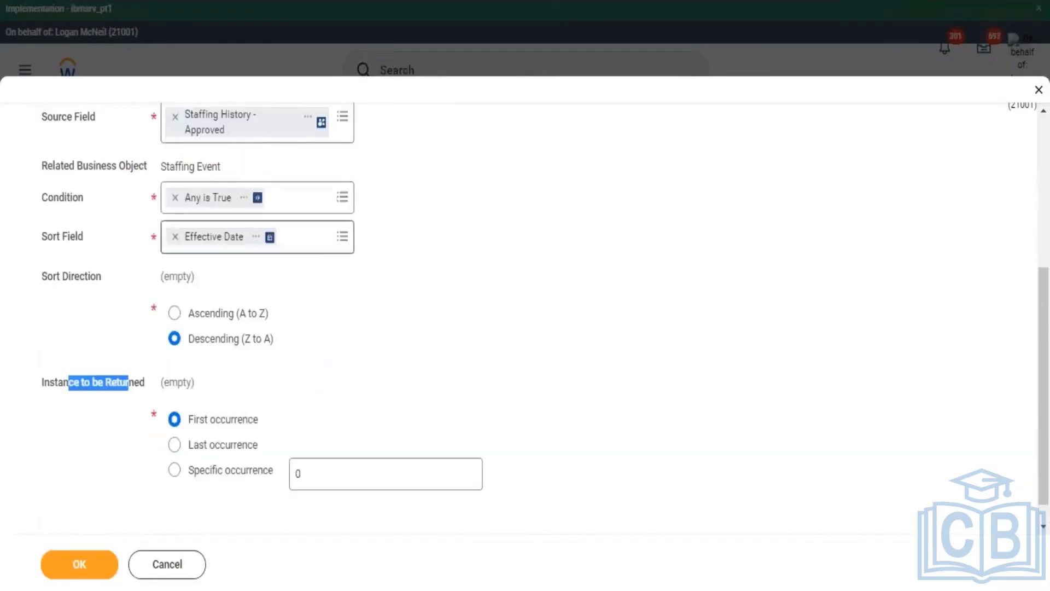
scroll(212, 307, up, 3)
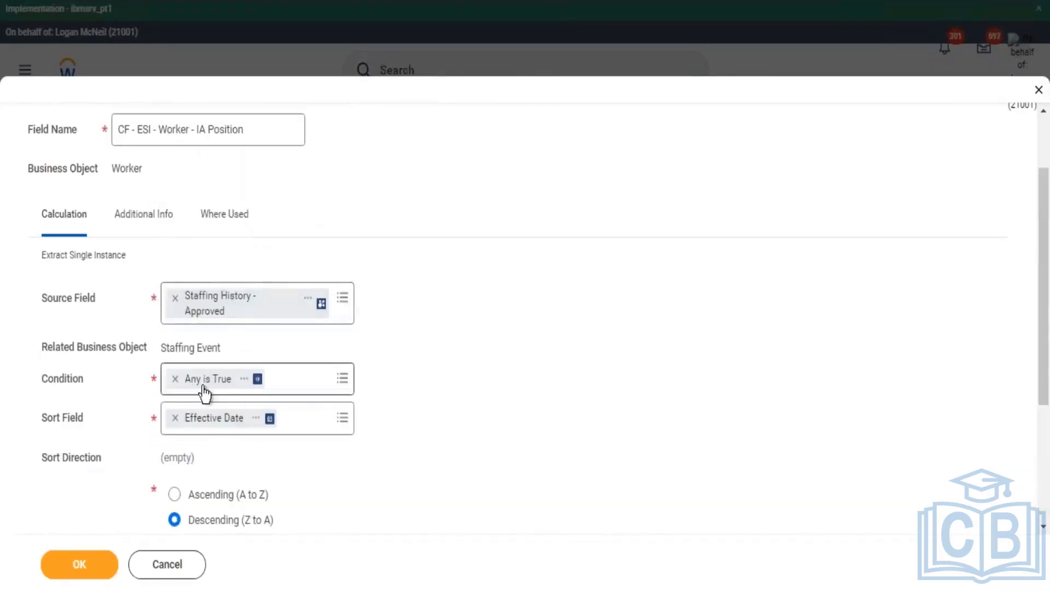
click(99, 566)
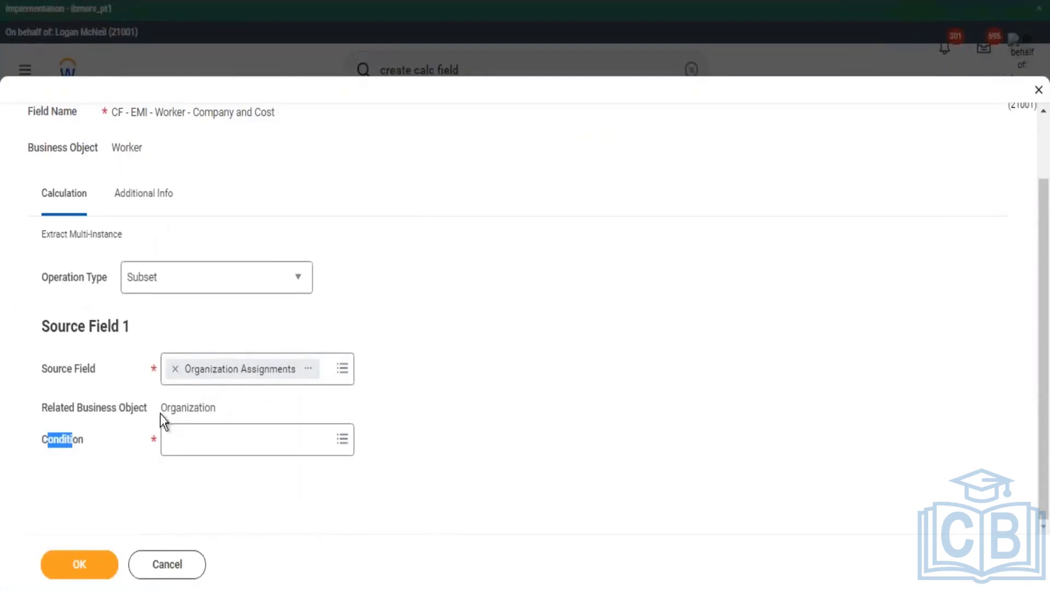
Step: Compare both fields' related business objects and start a new calculated field for the Extract Multi-Instance condition
drag(160, 408, 212, 431)
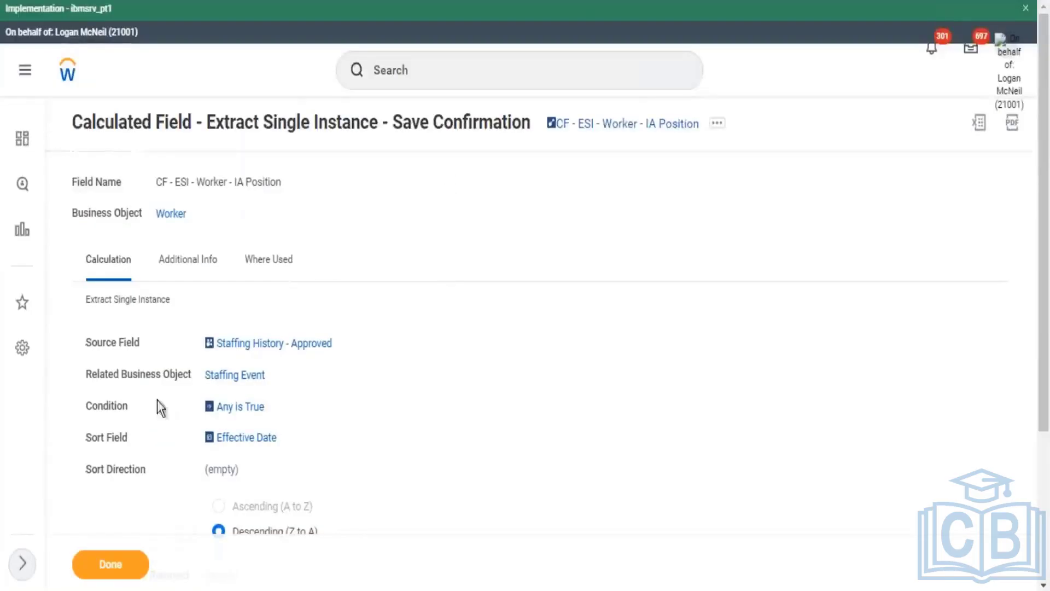
drag(205, 376, 256, 375)
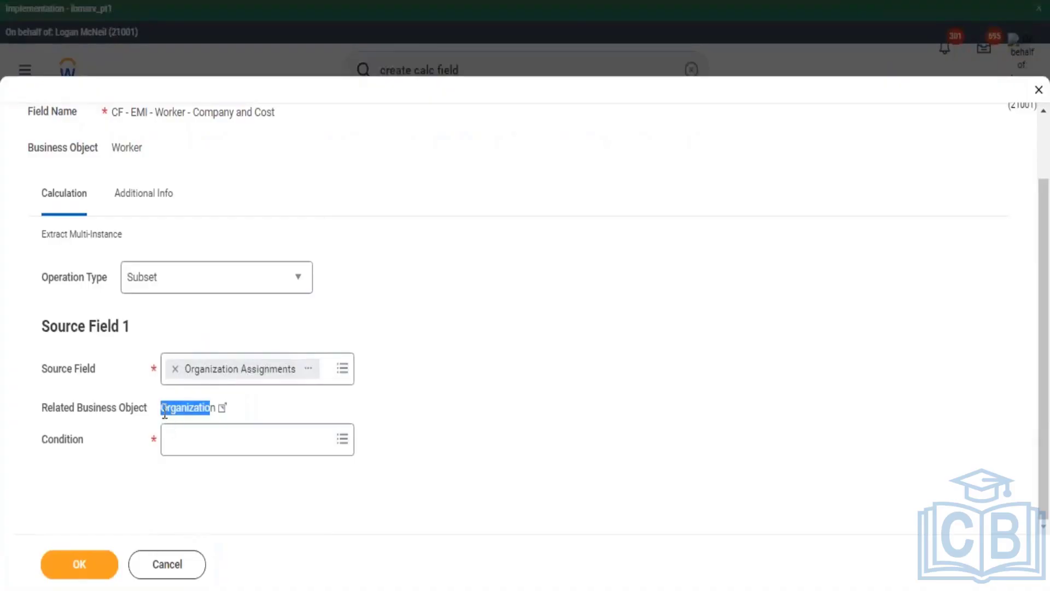
click(157, 414)
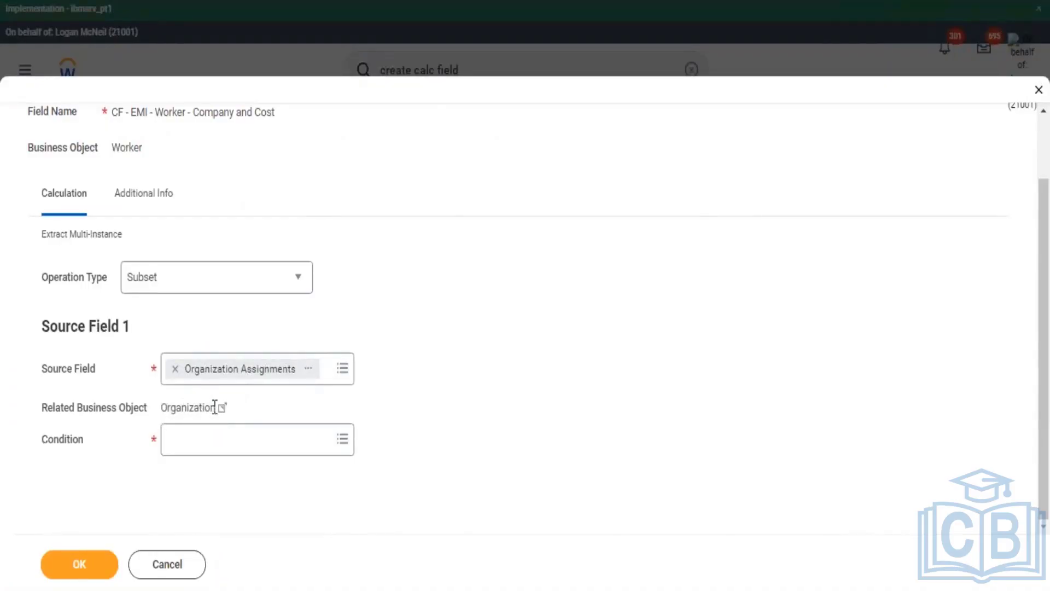
drag(210, 408, 161, 407)
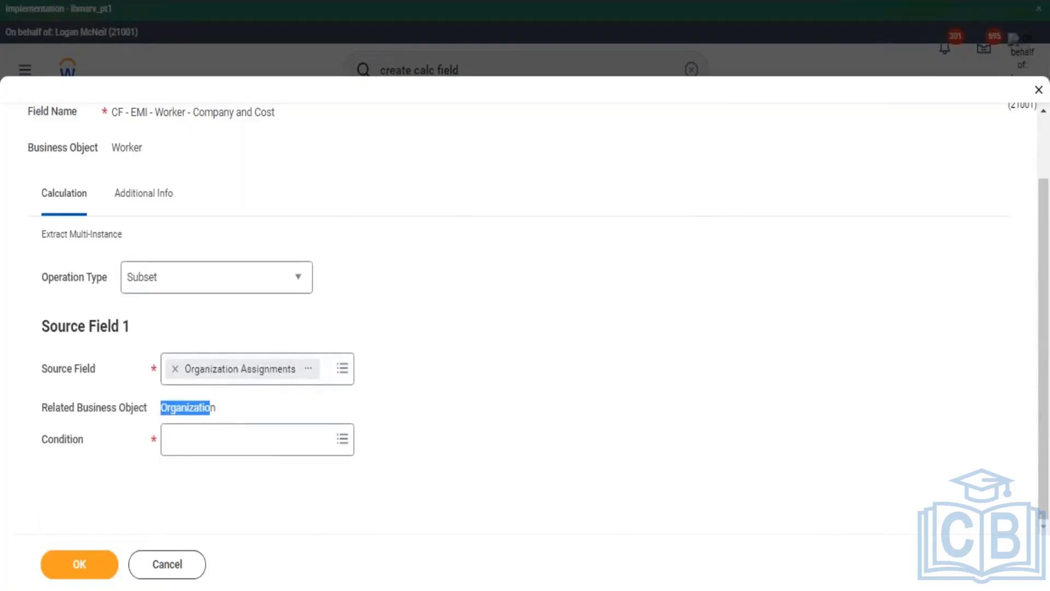
click(227, 440)
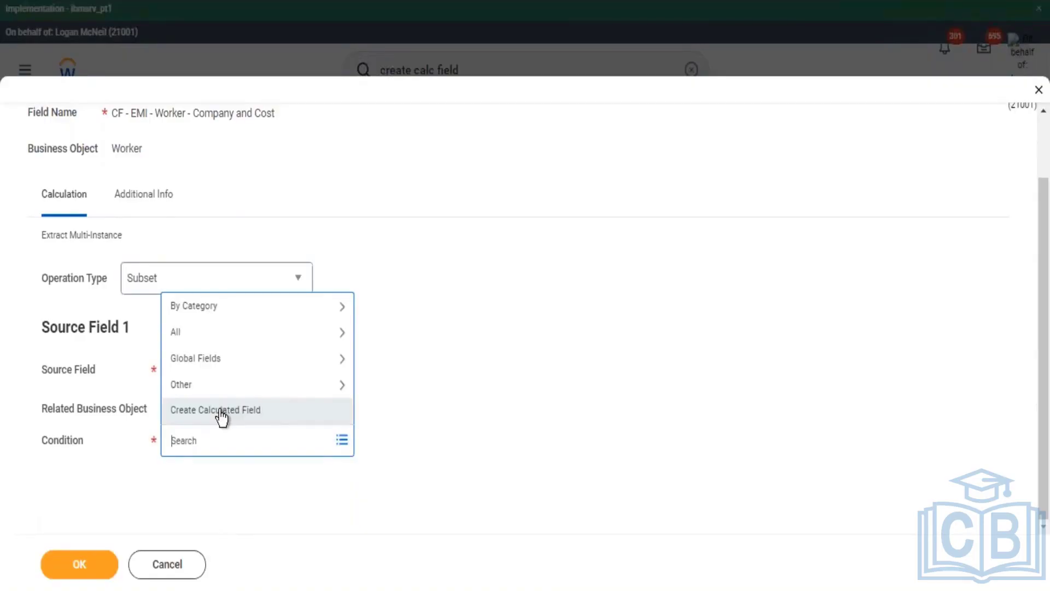
click(221, 413)
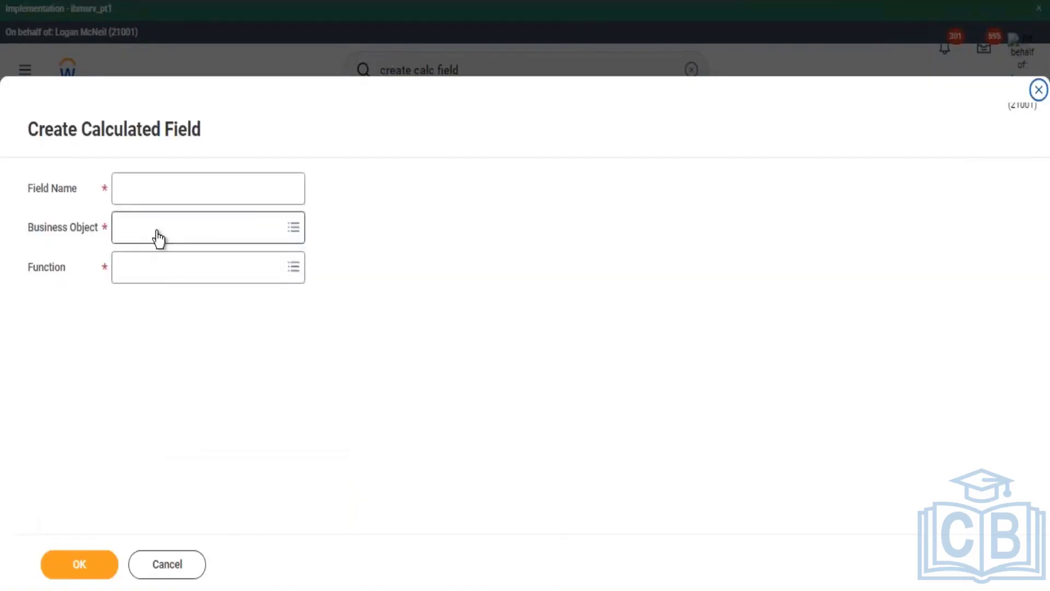
click(157, 233)
text(Related Business Object Organizatio)
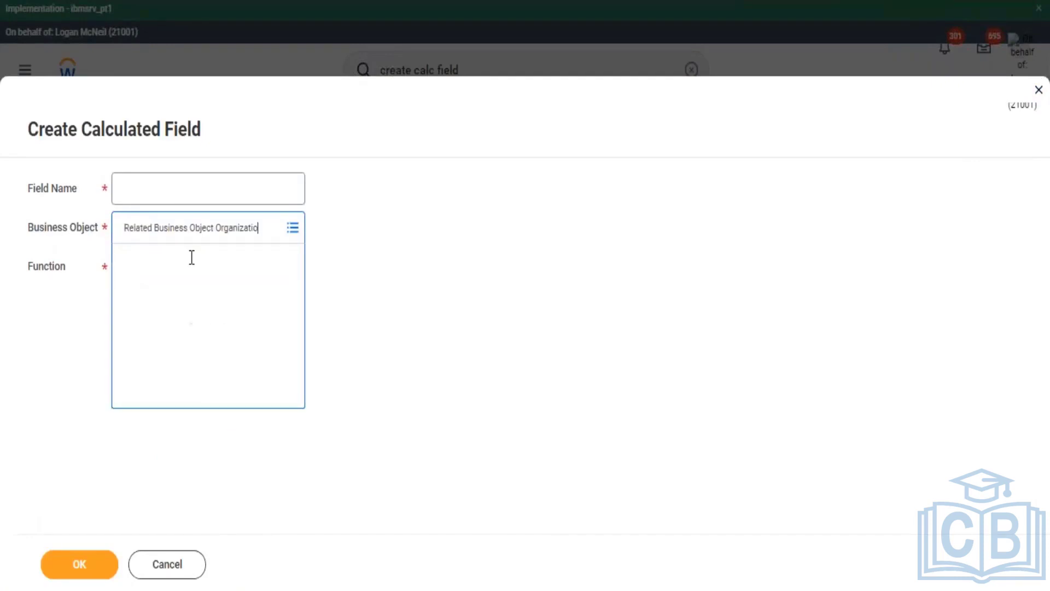
key(BackSpace)
key(BackSpace)
key(BackSpace)
key(BackSpace)
key(BackSpace)
key(BackSpace)
key(BackSpace)
key(BackSpace)
key(BackSpace)
key(BackSpace)
key(BackSpace)
key(BackSpace)
key(BackSpace)
key(BackSpace)
key(BackSpace)
key(BackSpace)
key(BackSpace)
key(BackSpace)
key(BackSpace)
key(BackSpace)
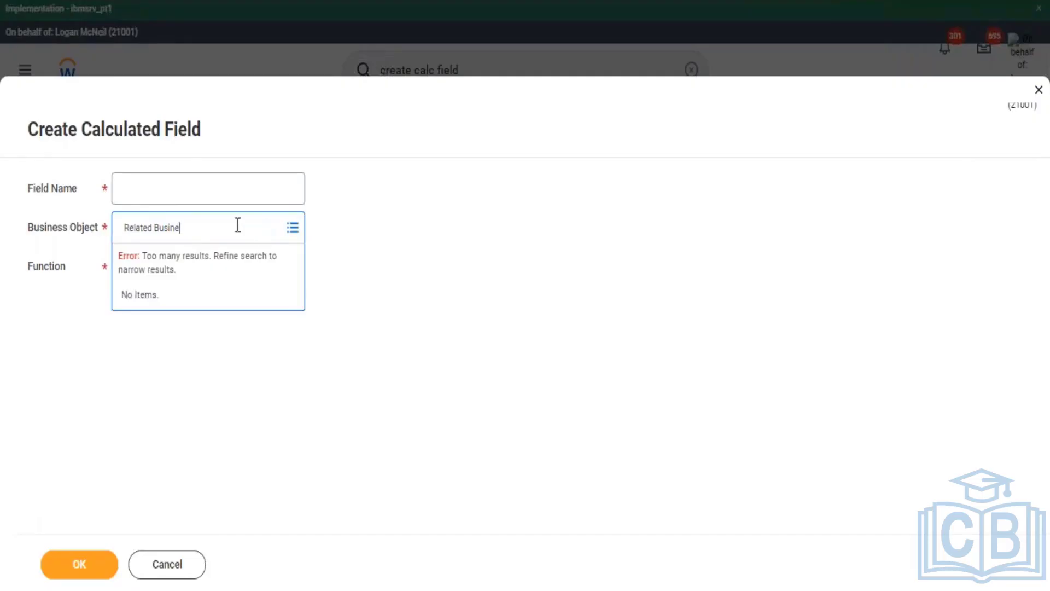
drag(238, 225, 55, 198)
Step: Set the new calculated field's business object to Organization and its function to True/False Condition
text(organization)
key(Return)
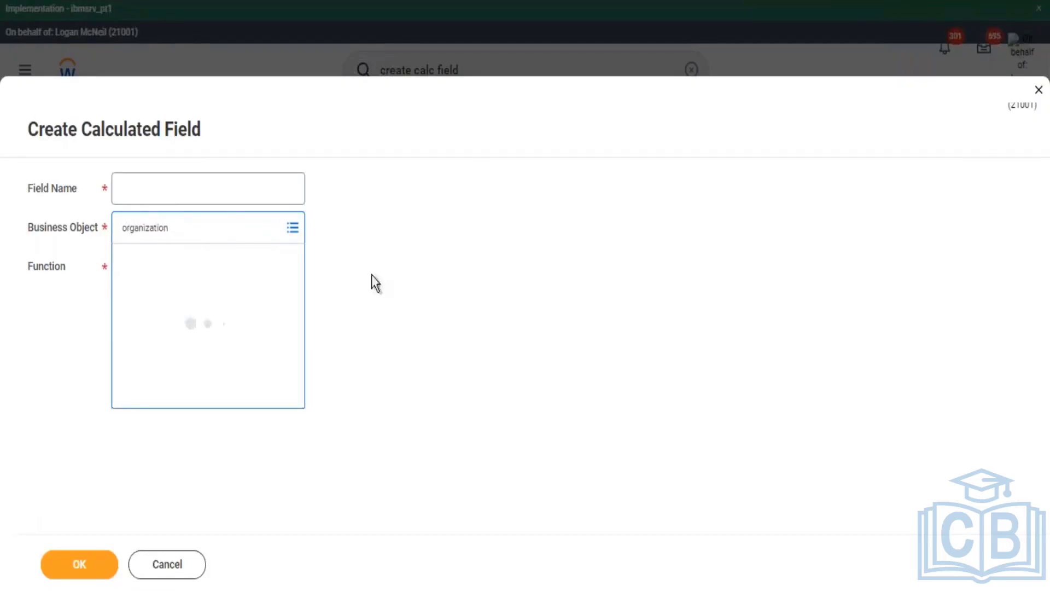
click(179, 291)
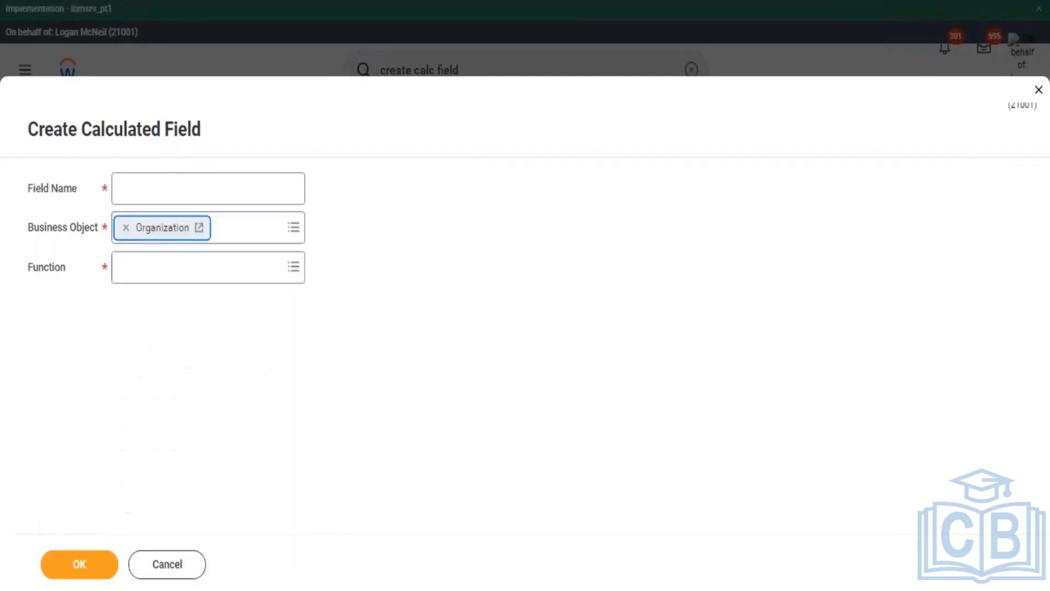
click(203, 264)
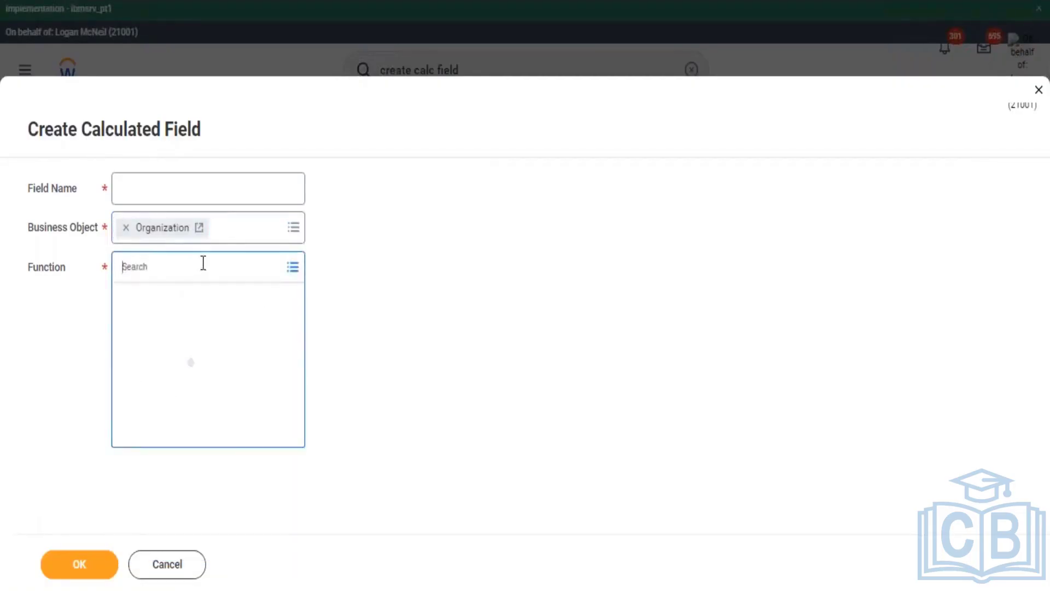
text(true)
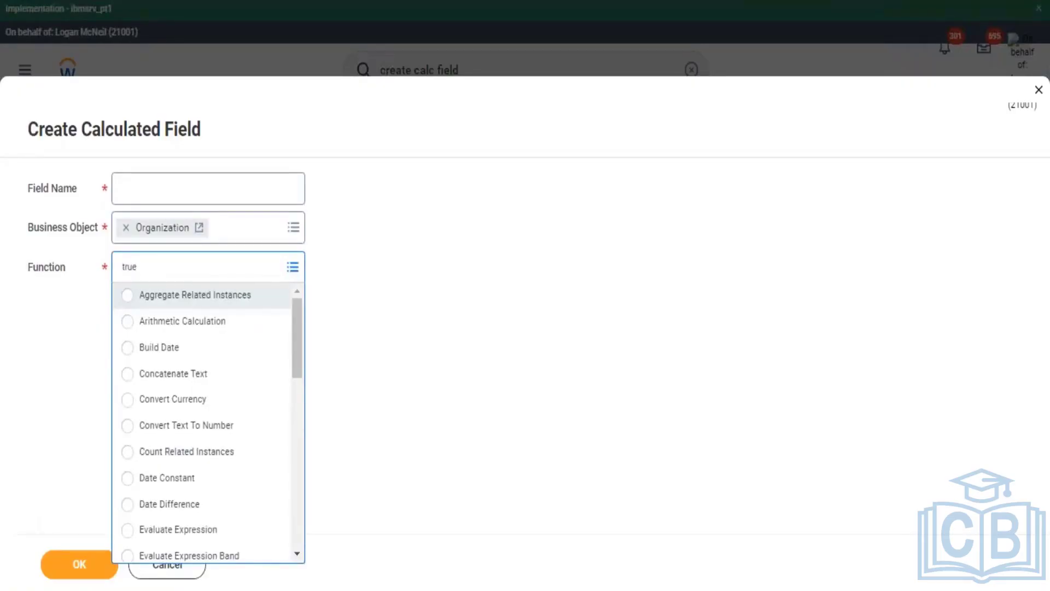
key(Return)
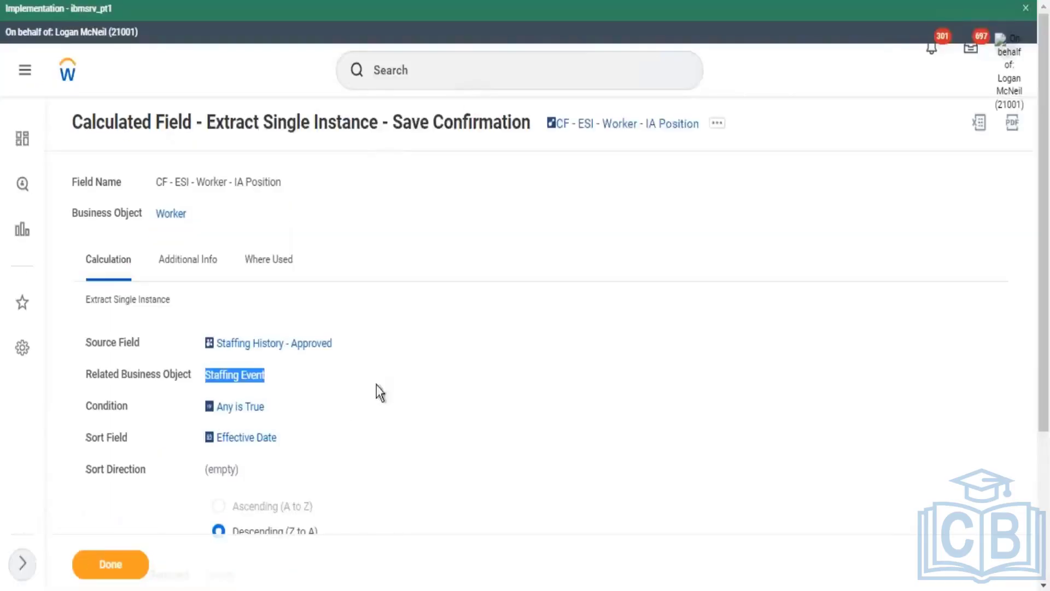
Step: Examine the report field details of the Any is True condition used in CF - ESI - Worker - IA Position
click(286, 417)
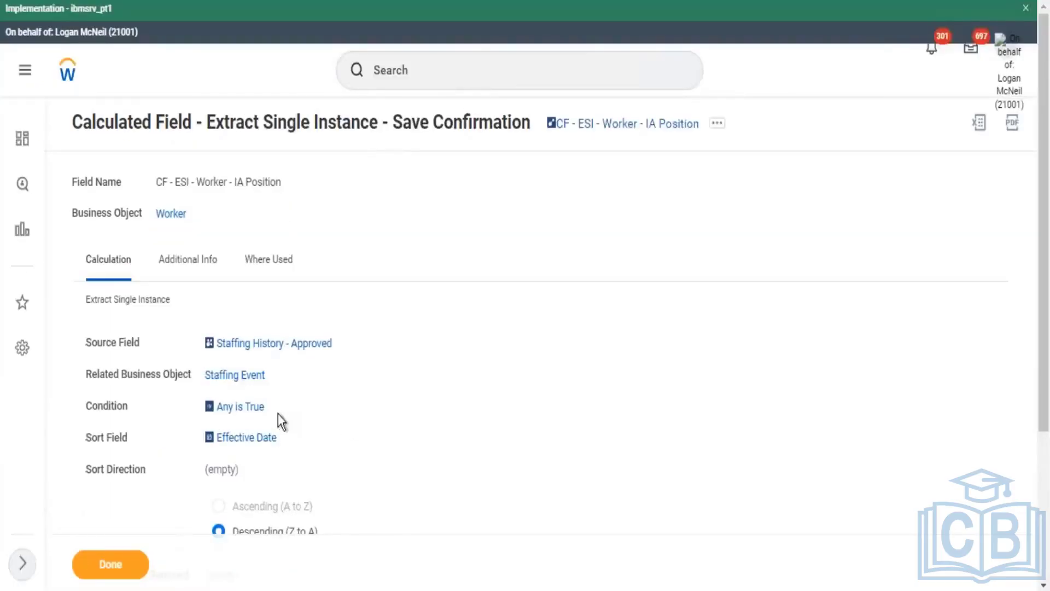
mouse_move(277, 409)
click(283, 405)
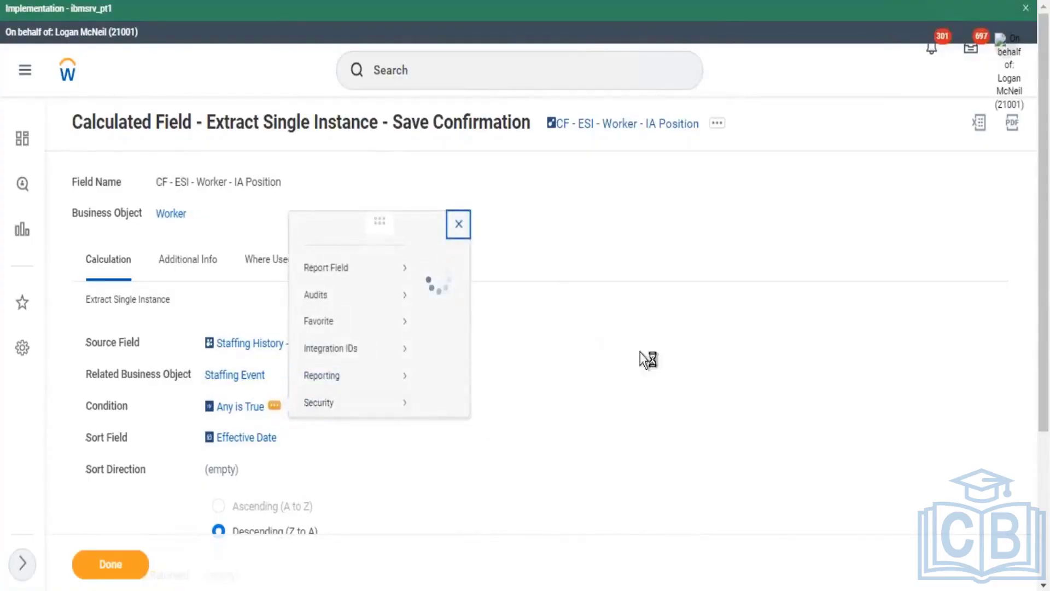
drag(599, 280, 567, 280)
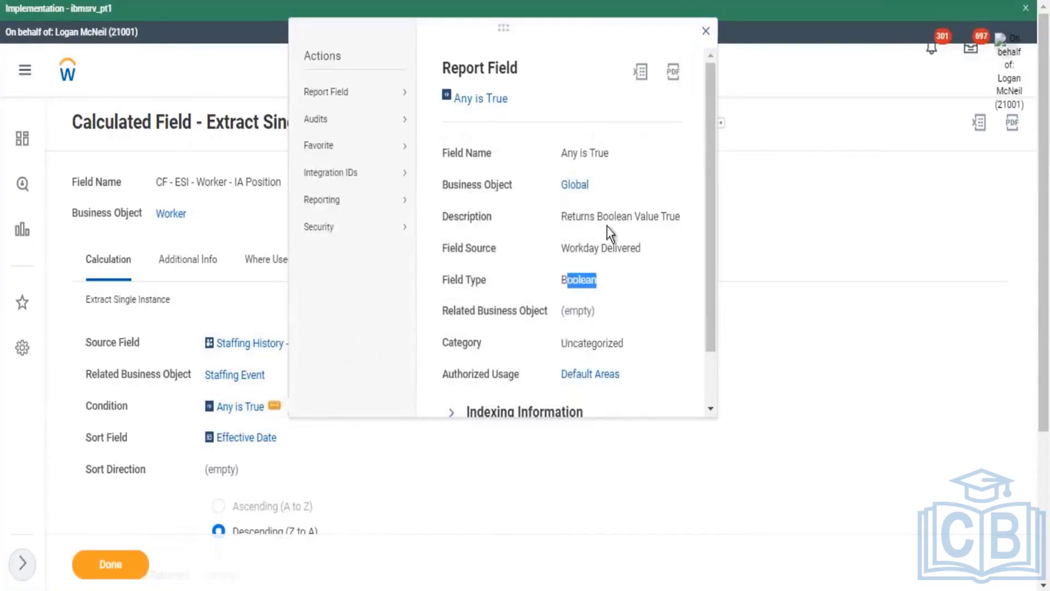
drag(596, 217, 661, 229)
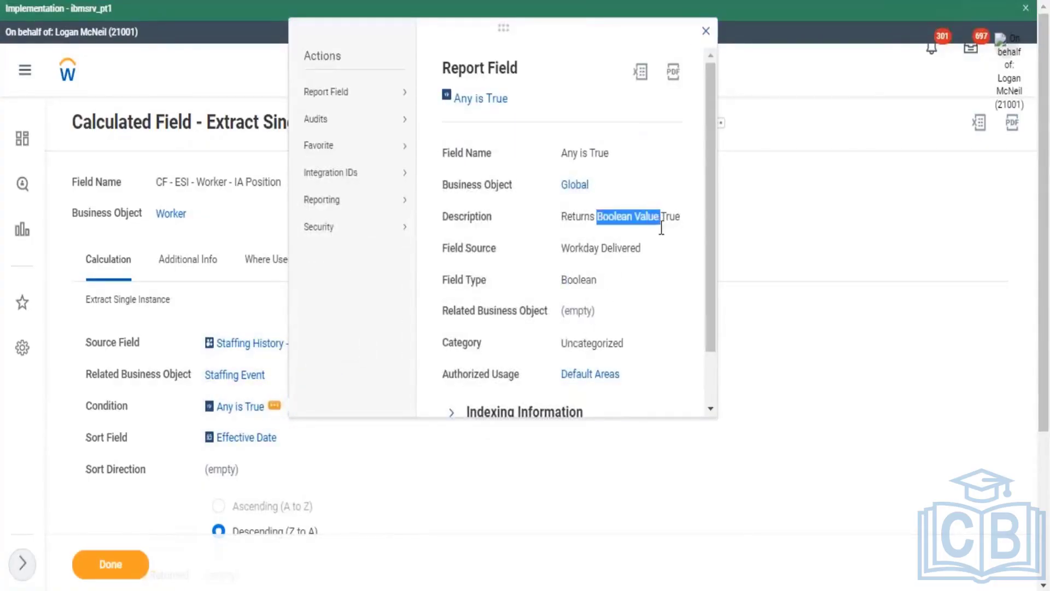
click(705, 31)
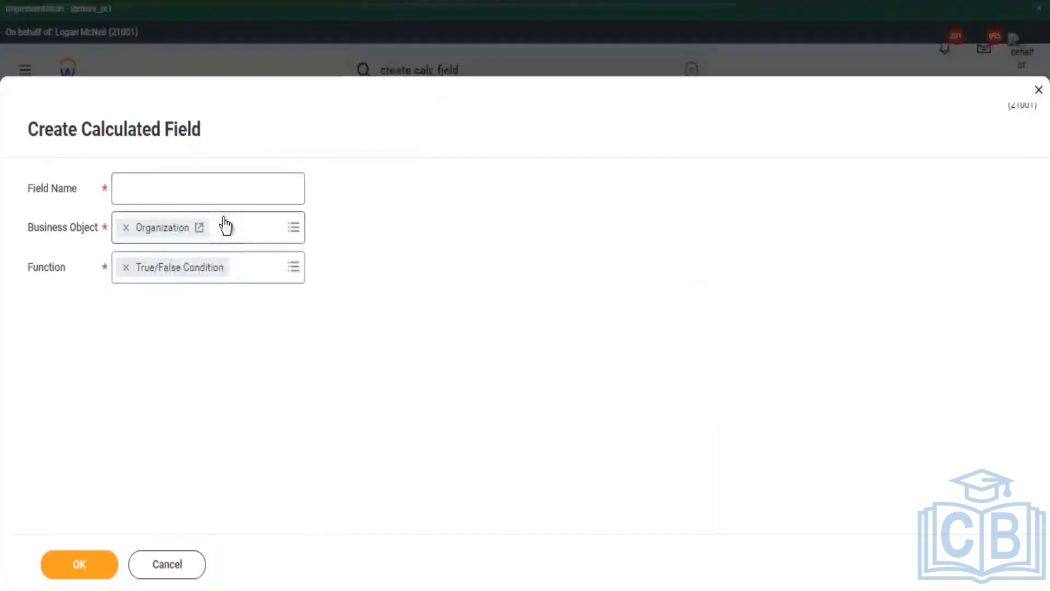
Step: Name the condition field CF - TF - Org - Company or CC? and continue to its calculation settings
click(228, 193)
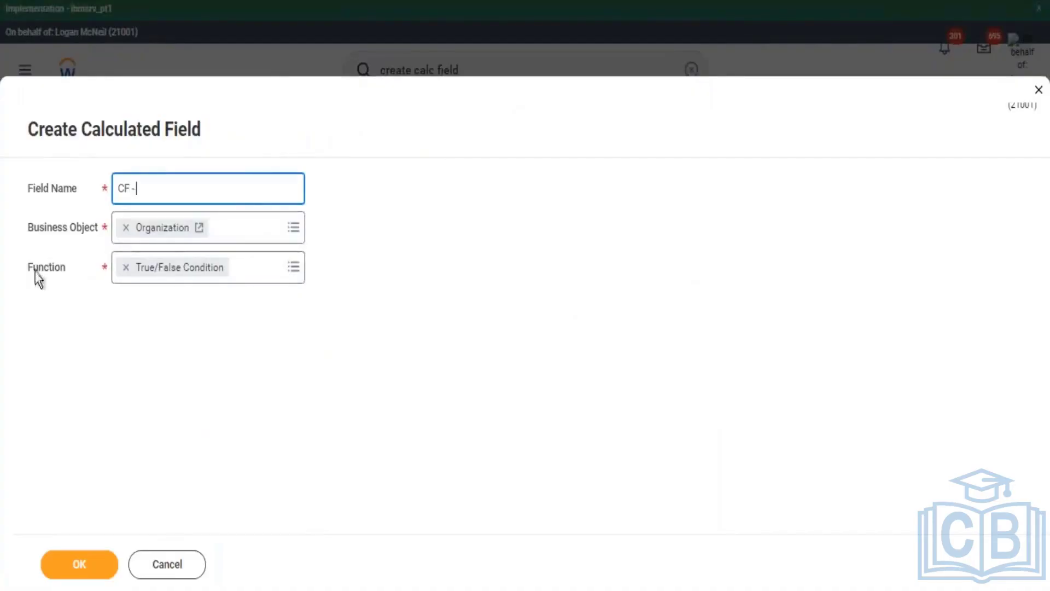
drag(34, 271, 170, 289)
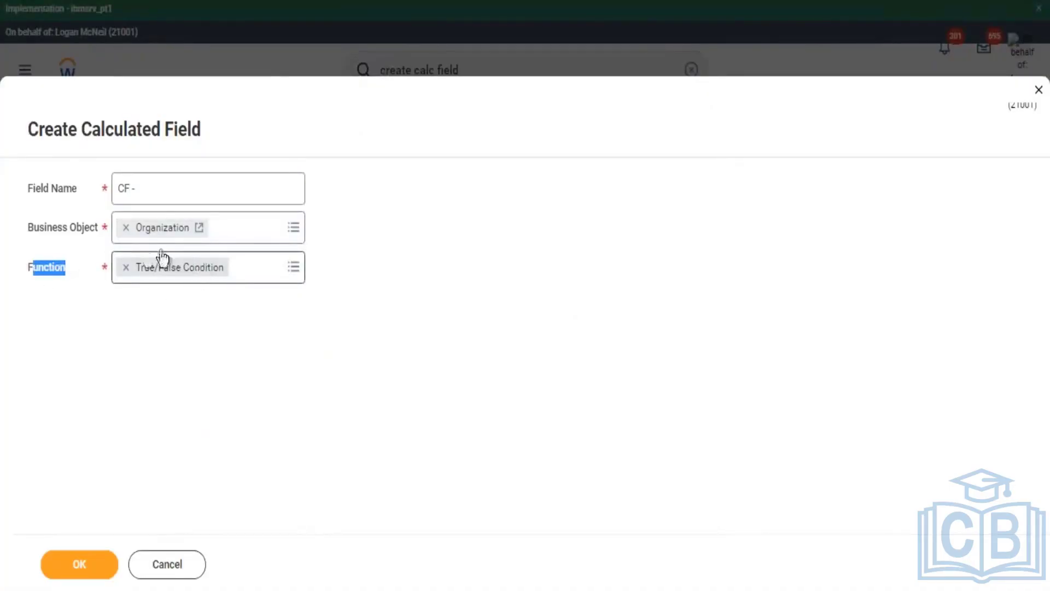
click(164, 183)
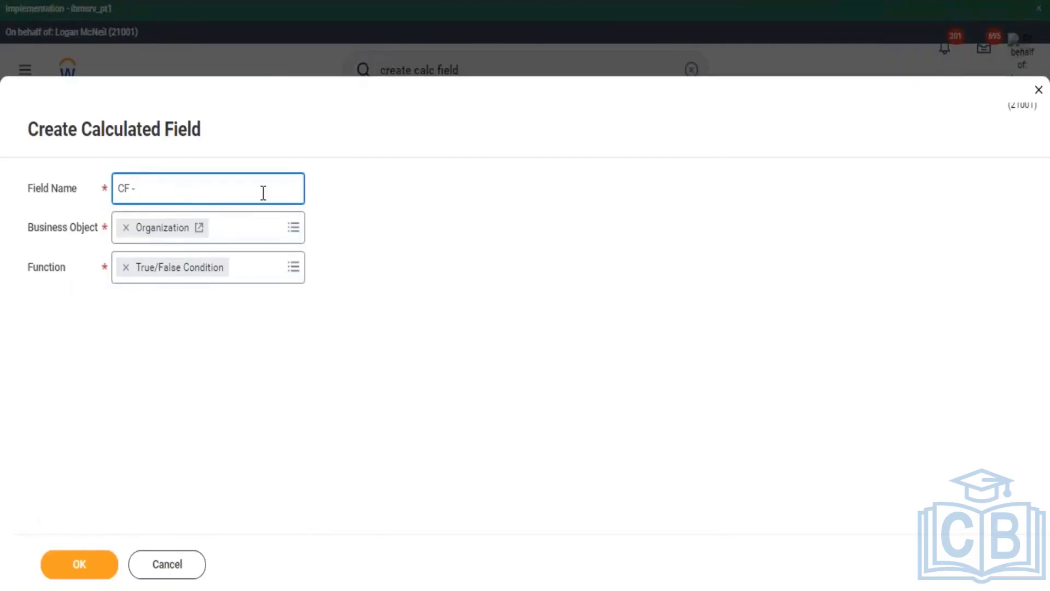
text(TF - Org - Company or )
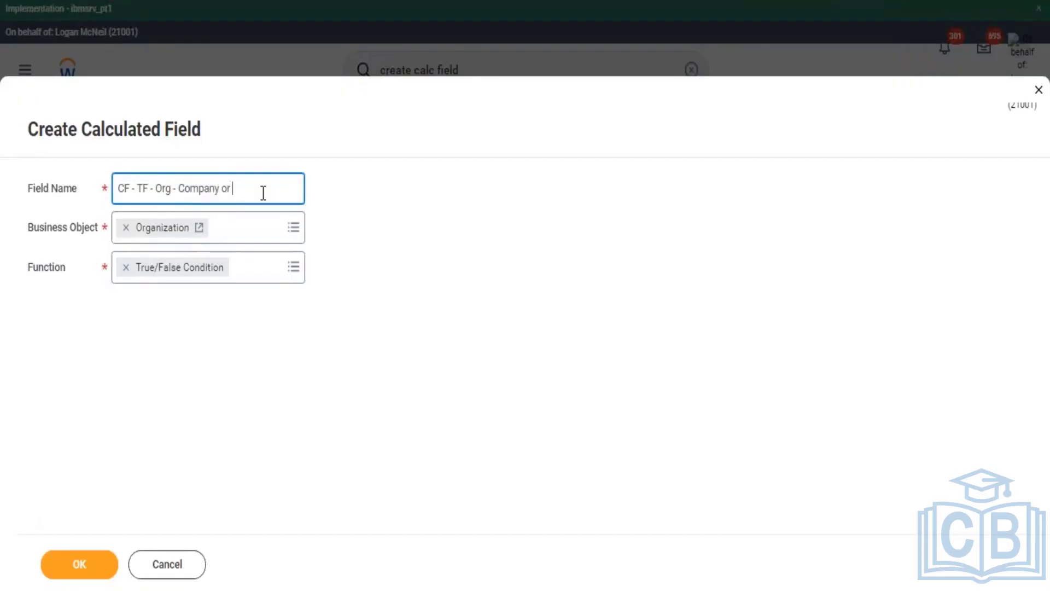
text(CC?)
click(84, 563)
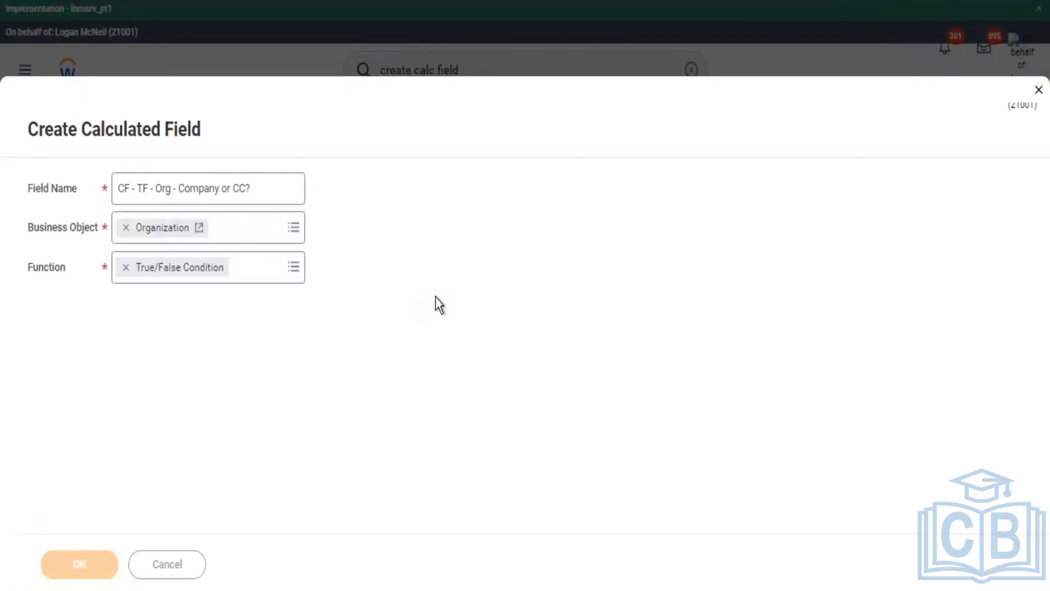
double_click(495, 424)
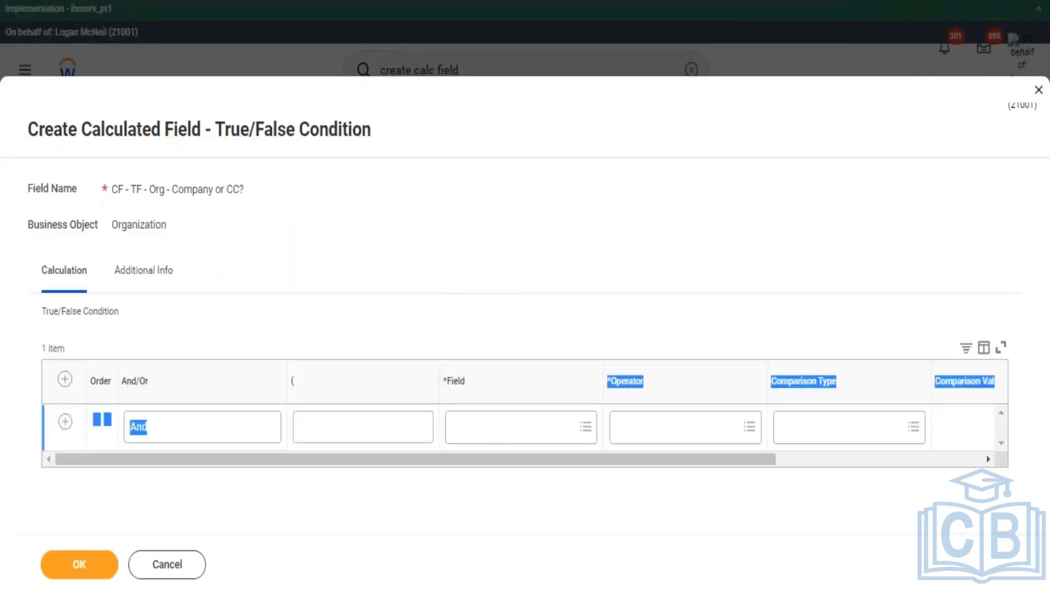
Step: Set the condition's field to Organization Types (Primary) with the operator in the selection list
click(523, 425)
text(org)
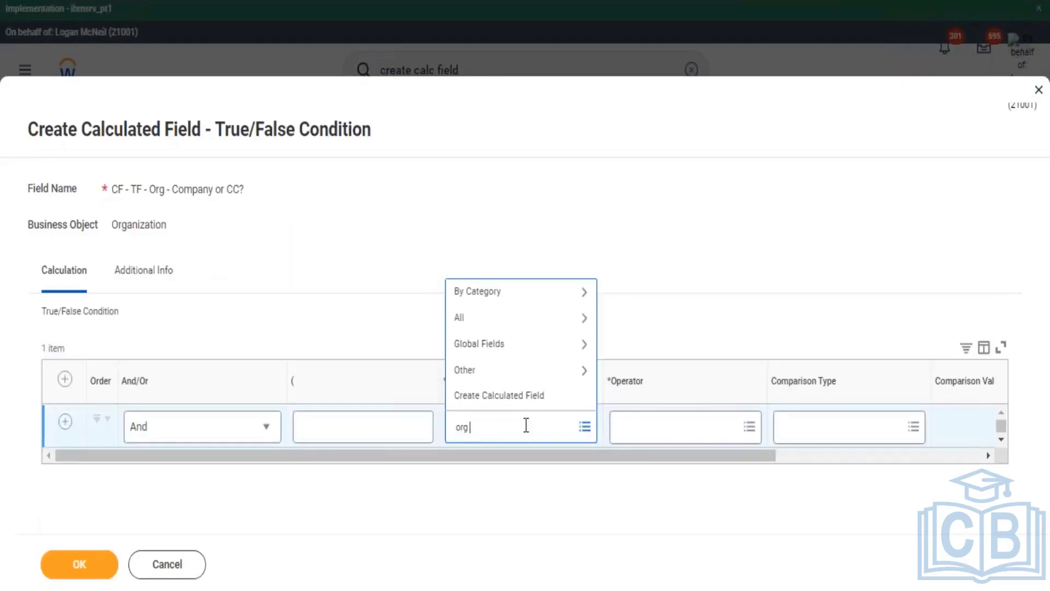
text( type)
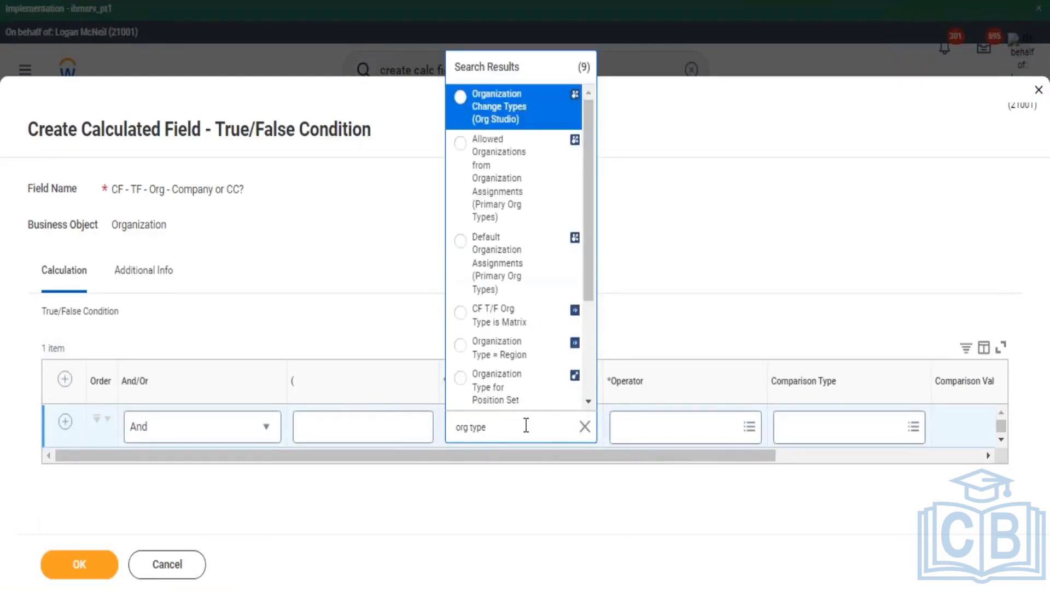
click(527, 425)
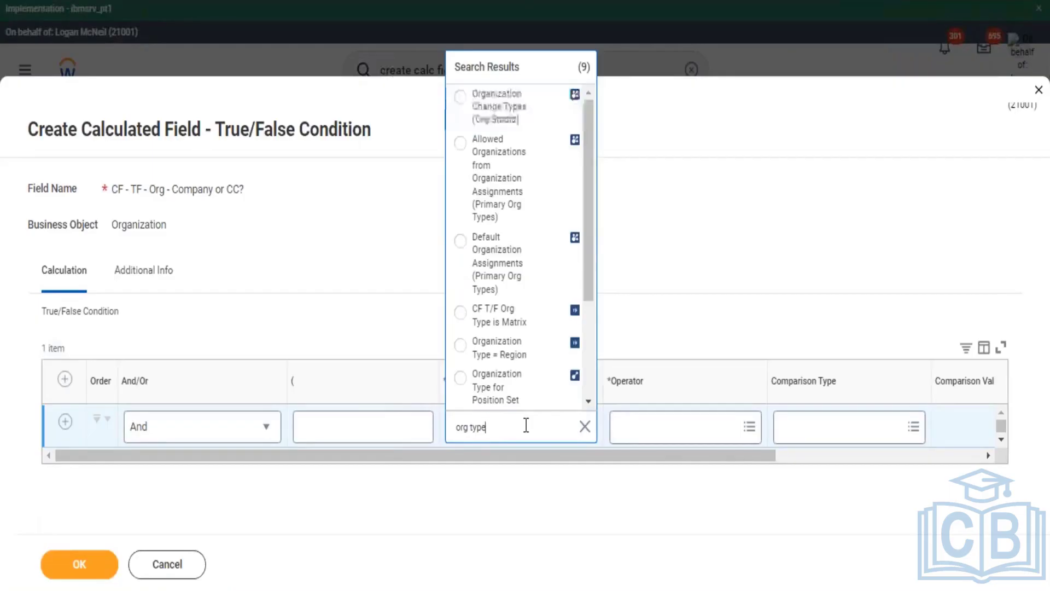
key(Up)
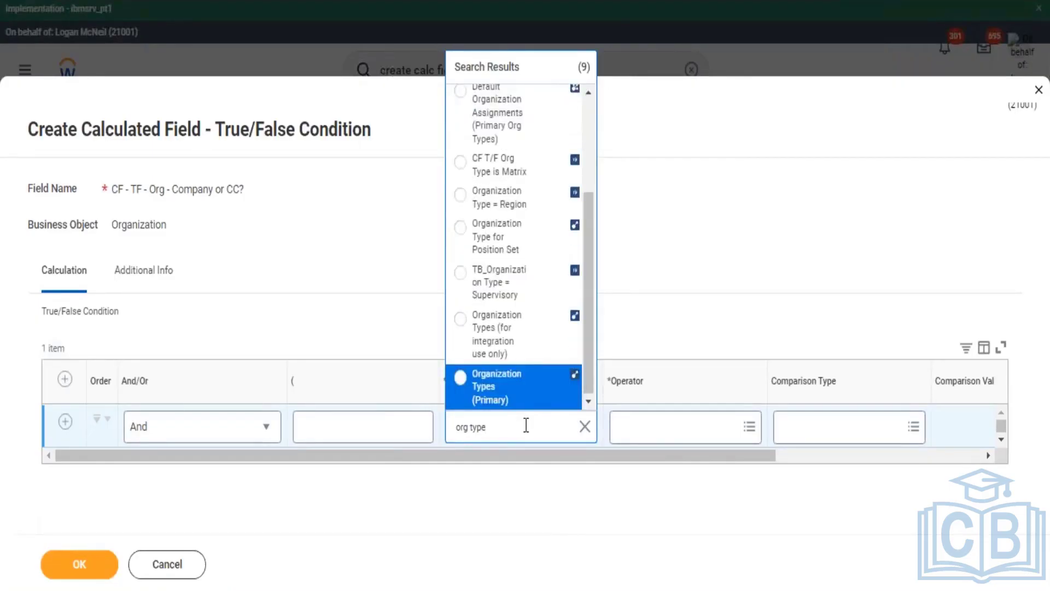
key(Return)
key(Tab)
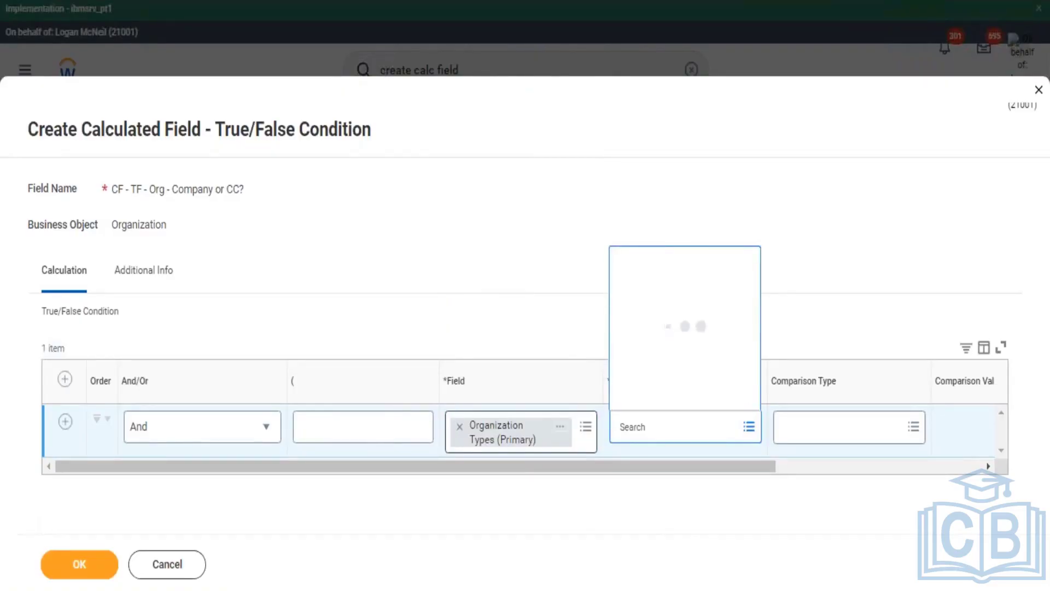
key(Return)
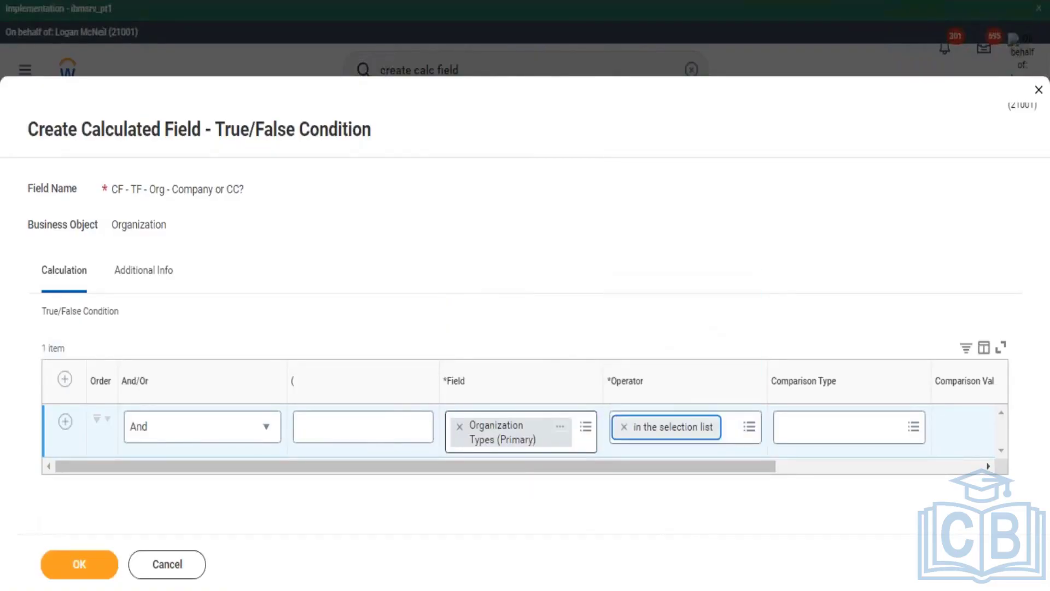
Step: Compare with a value specified in this filter, choosing Company and Cost Center, and save the True/False condition field
click(842, 426)
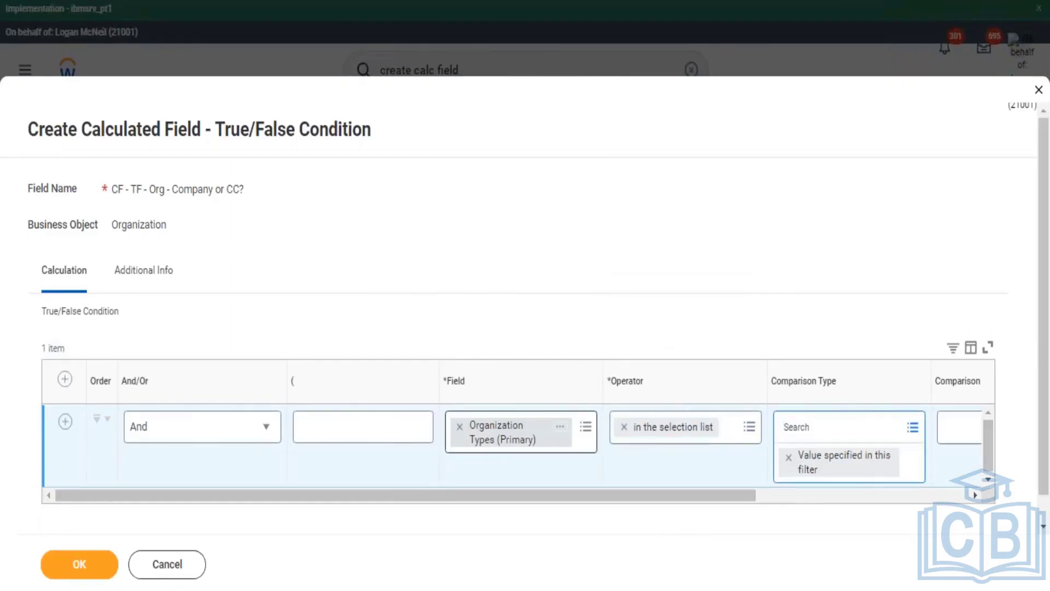
key(Tab)
text(company)
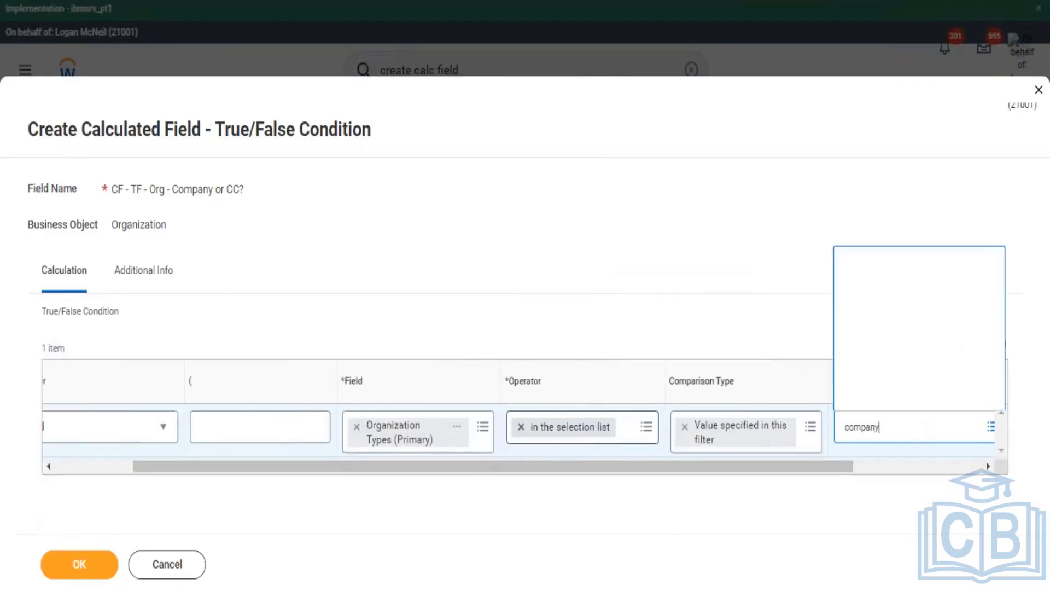
key(Return)
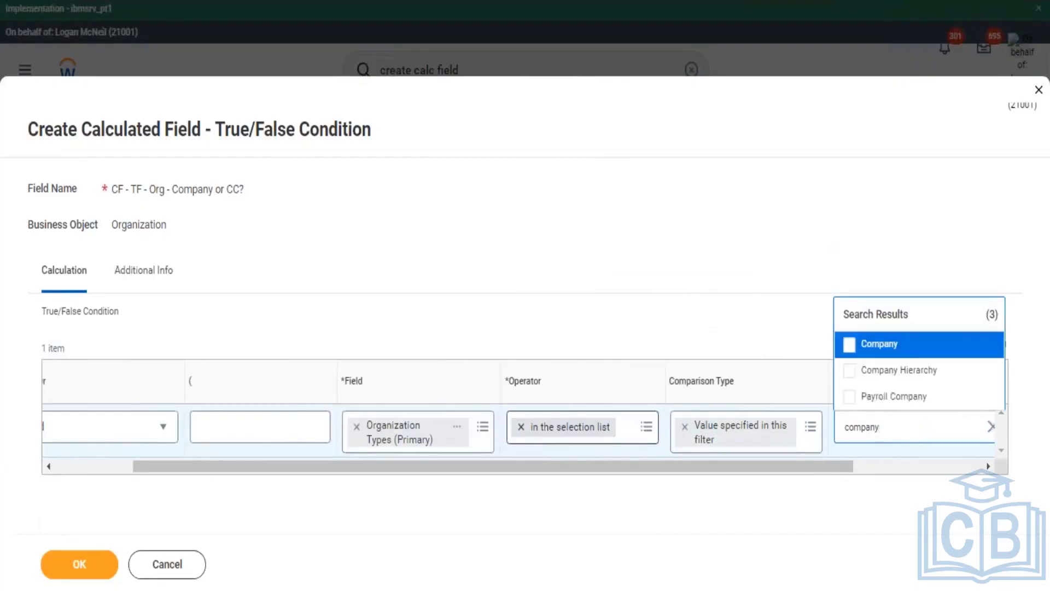
key(Return)
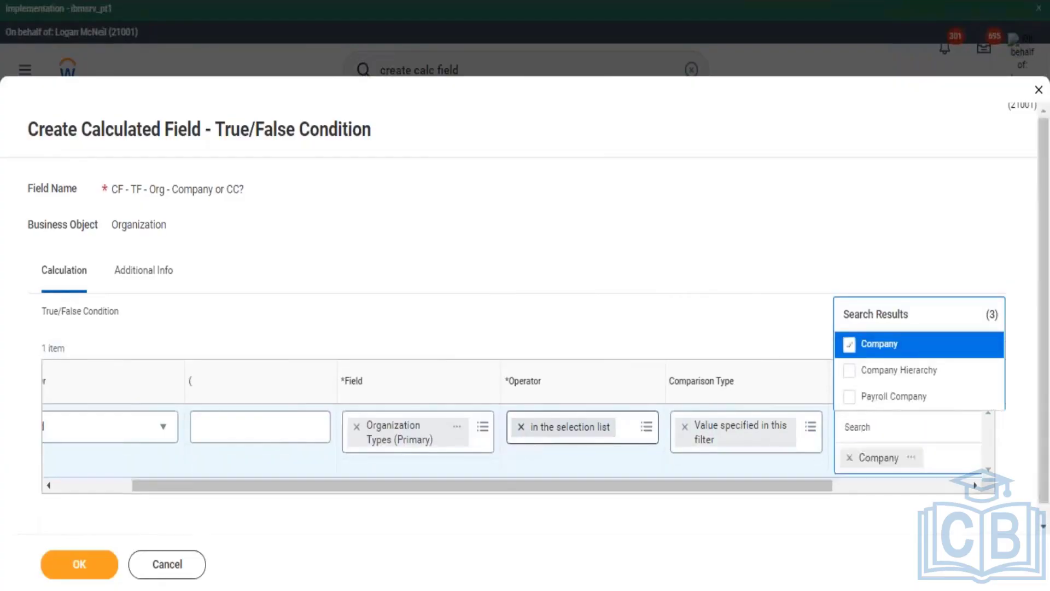
key(Down)
key(Down)
key(Down)
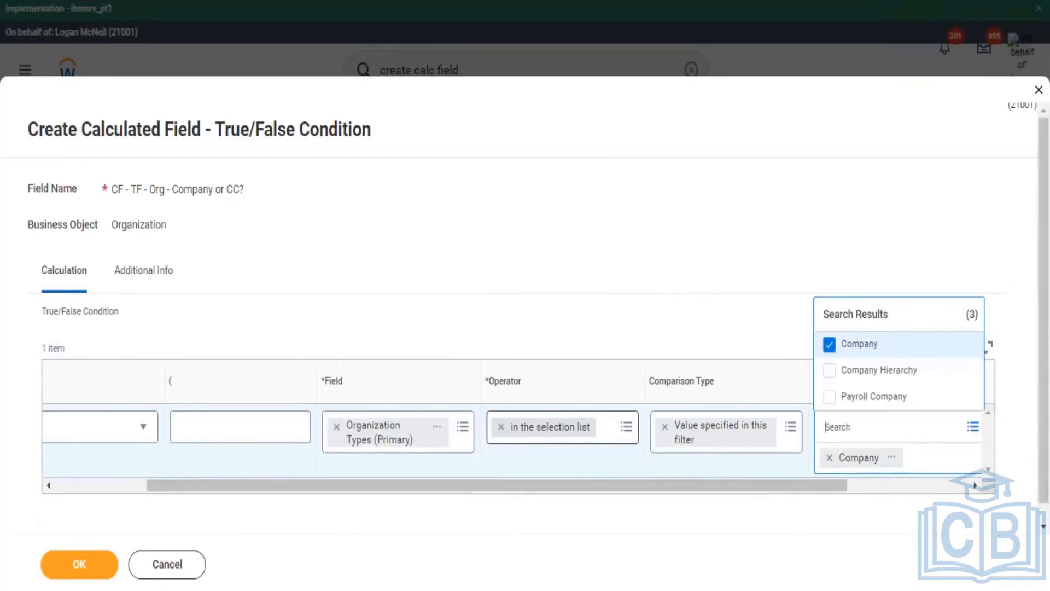
text(cost)
key(Return)
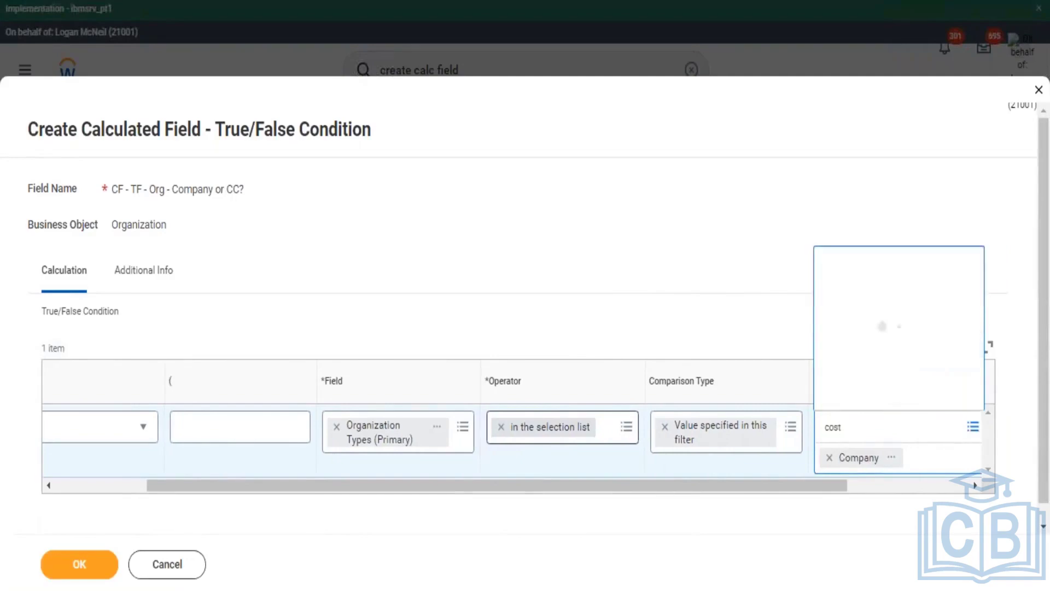
key(Return)
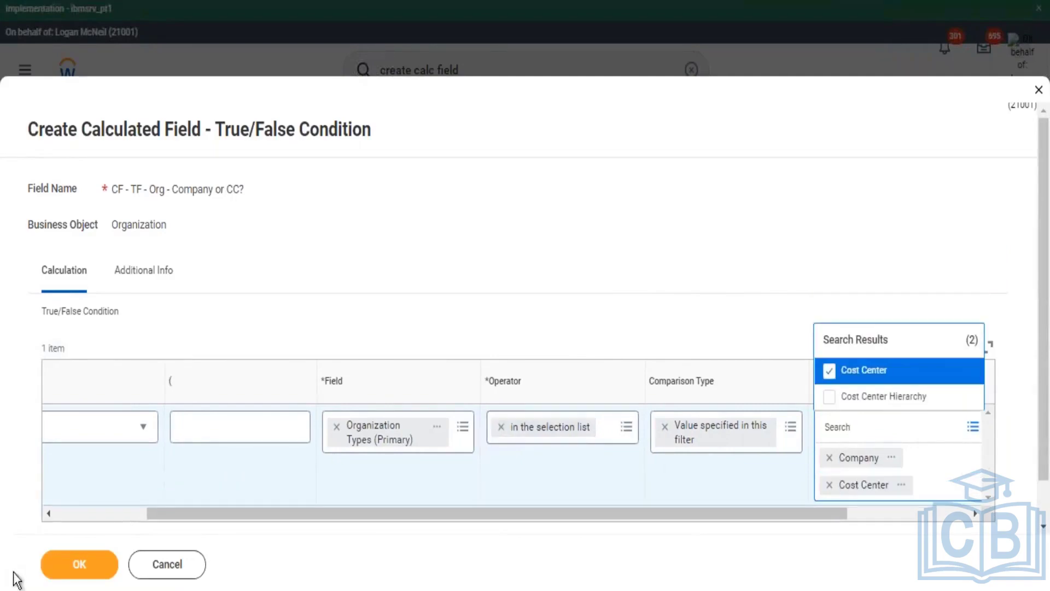
click(83, 561)
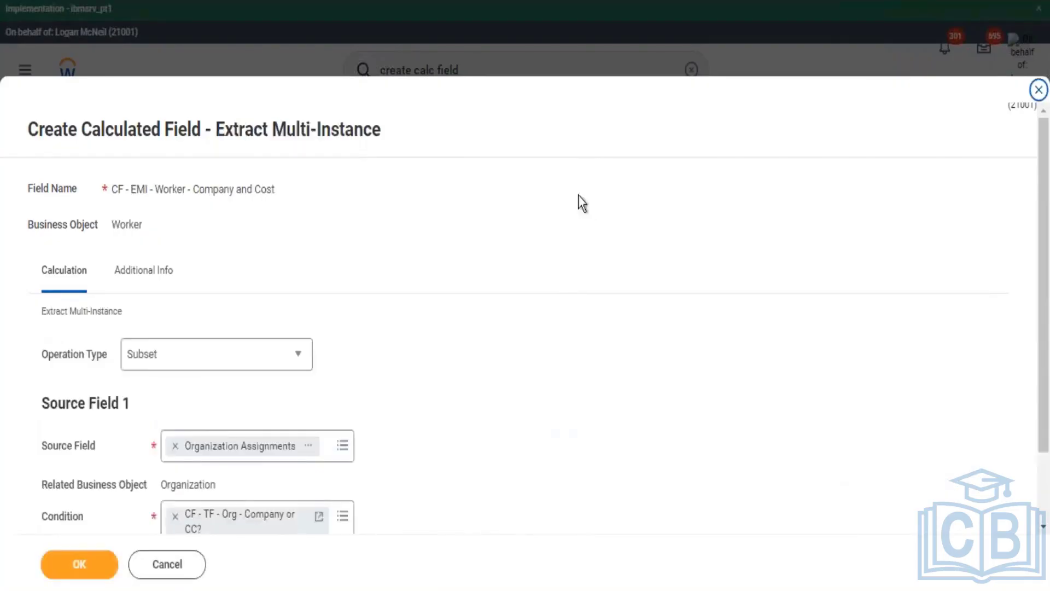
Step: Check the Extract Multi-Instance field's condition and related business object, save the calculated field and copy its name
scroll(361, 279, down, 2)
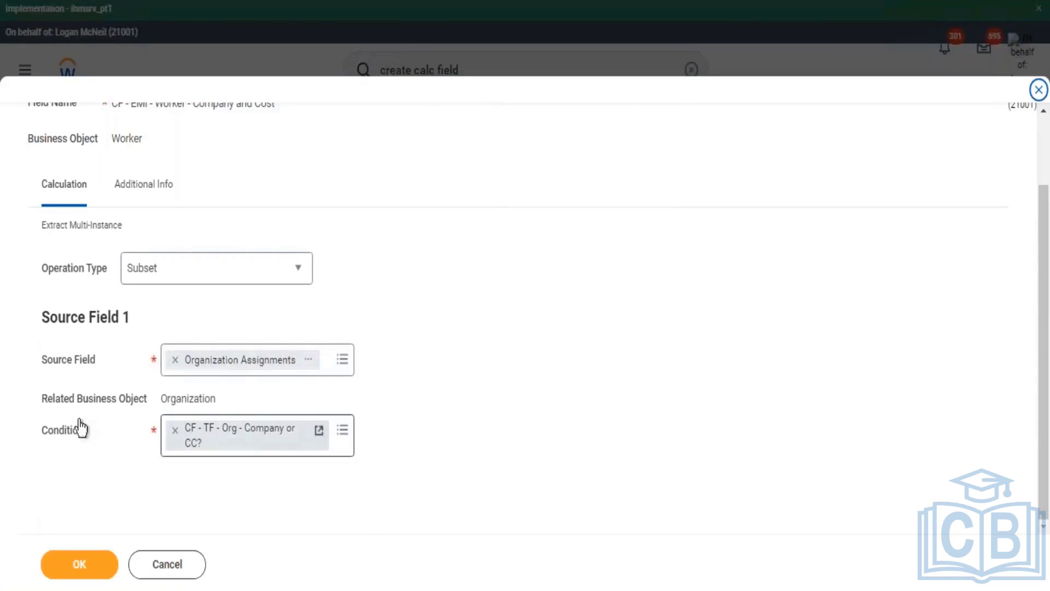
drag(47, 429, 117, 429)
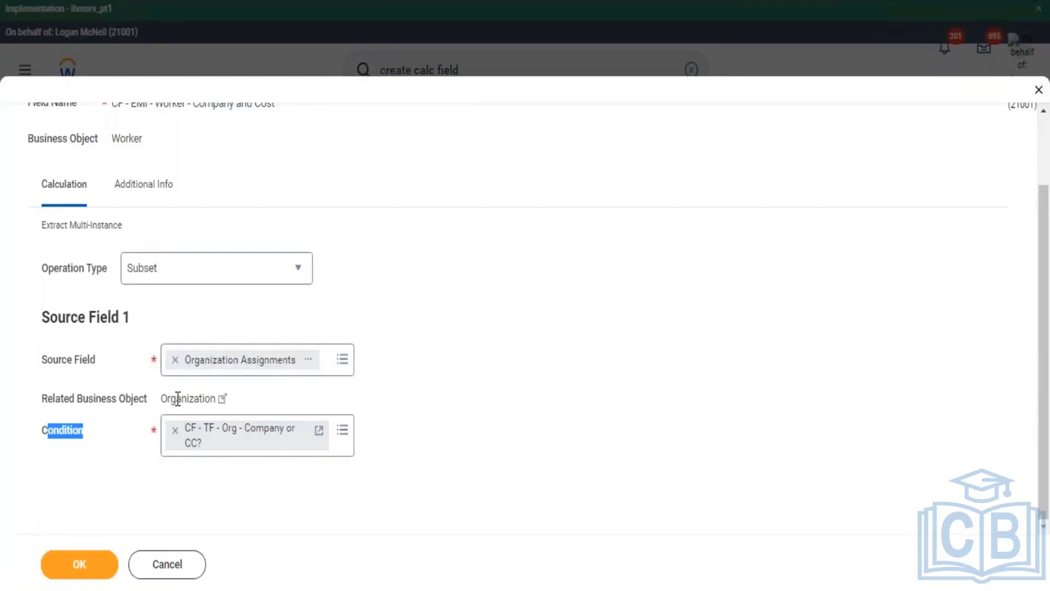
drag(161, 399, 208, 399)
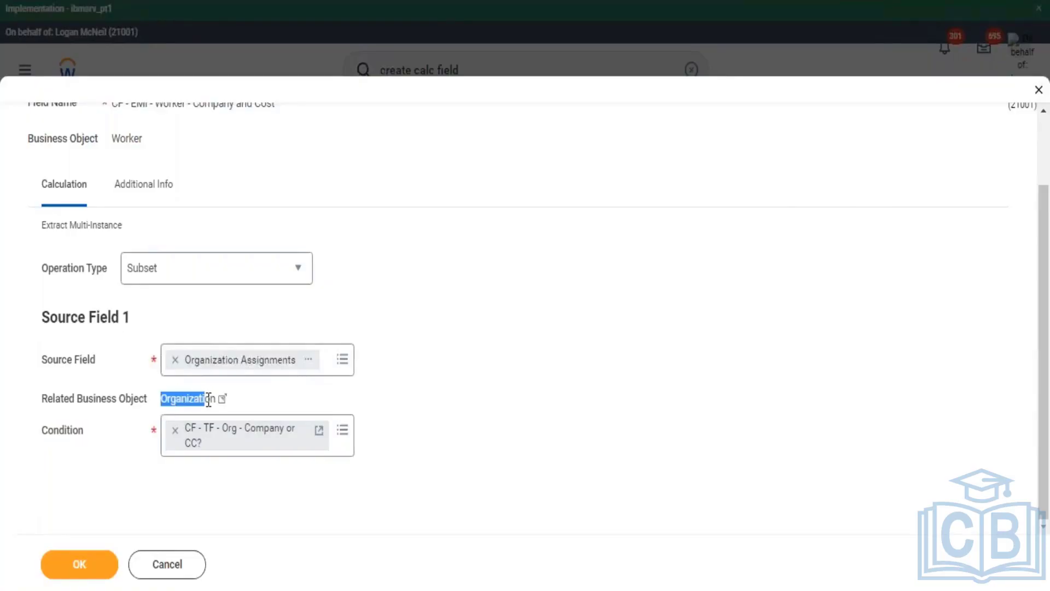
click(82, 566)
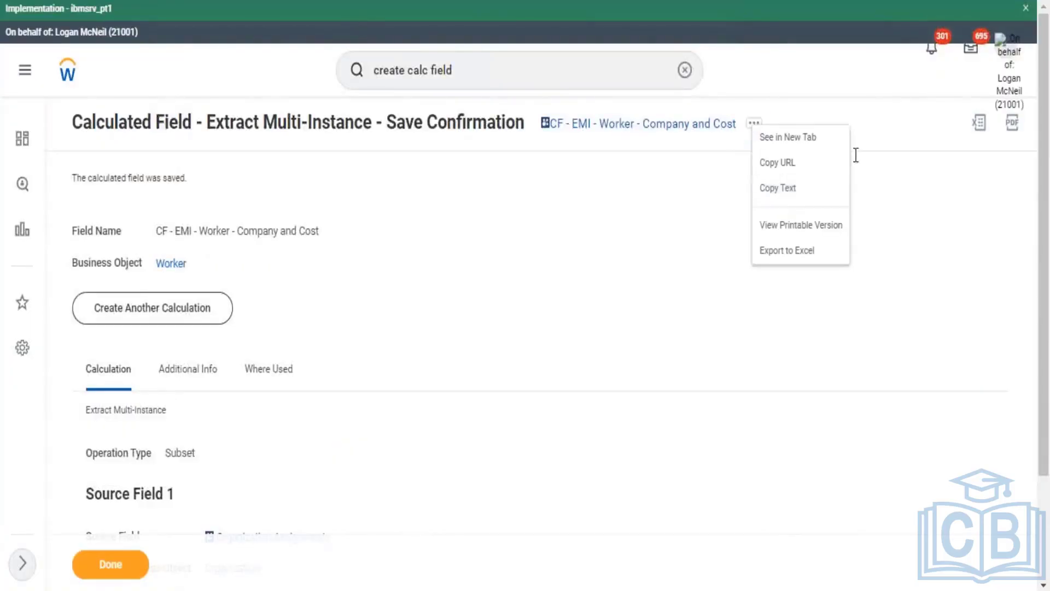
click(792, 188)
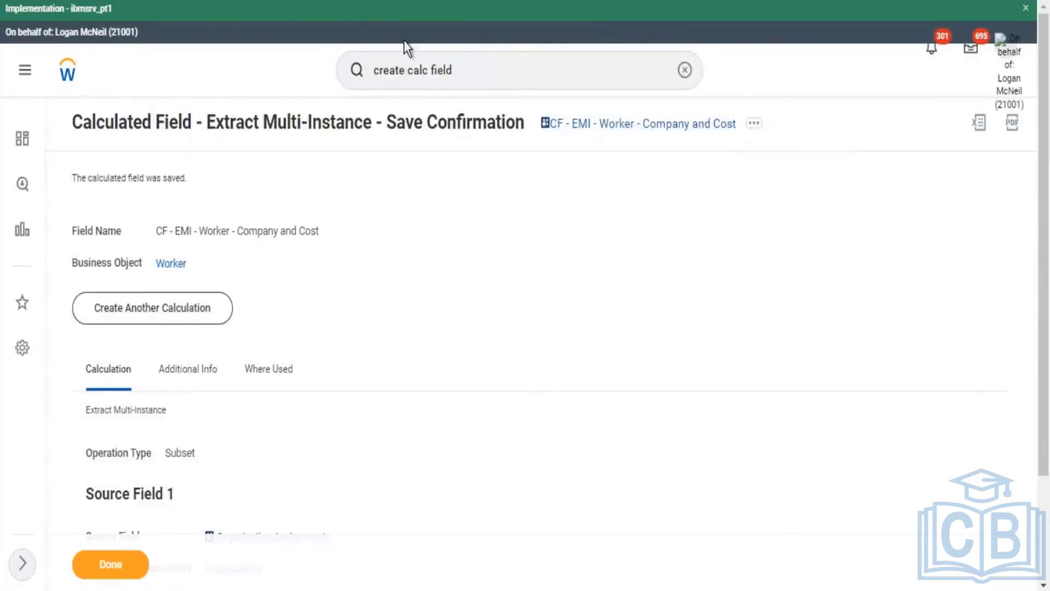
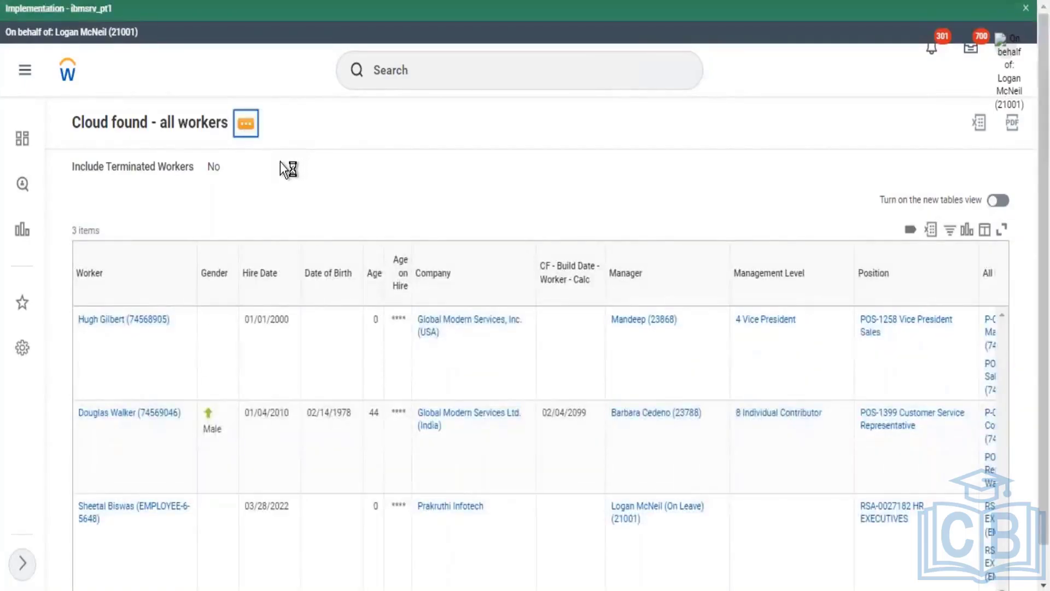
Step: Edit the Cloud found - all workers report and add CF - EMI - Worker - Company and Cost as the last Worker column
mouse_move(306, 183)
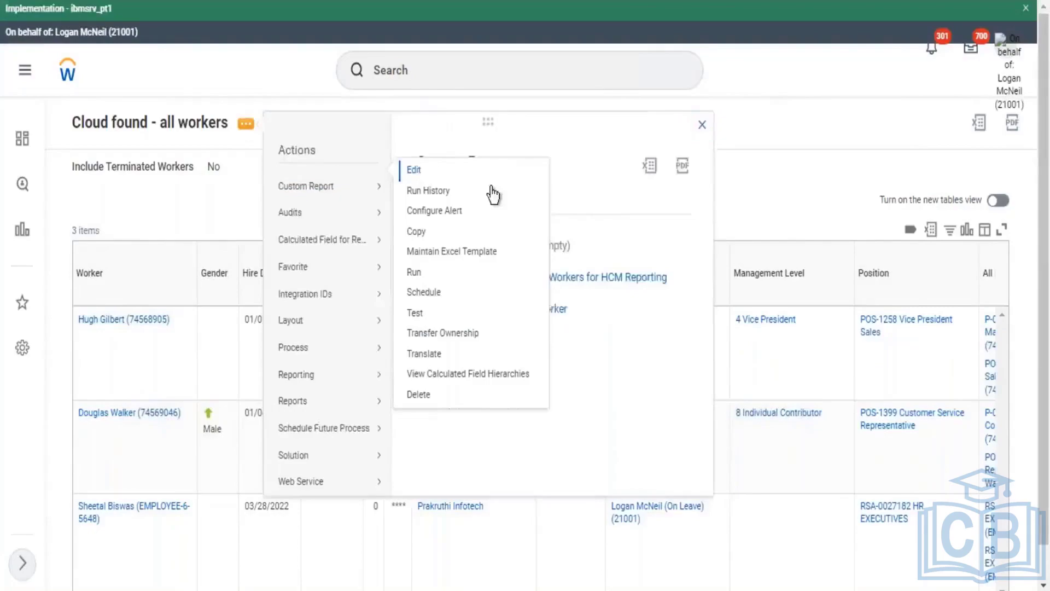
click(426, 170)
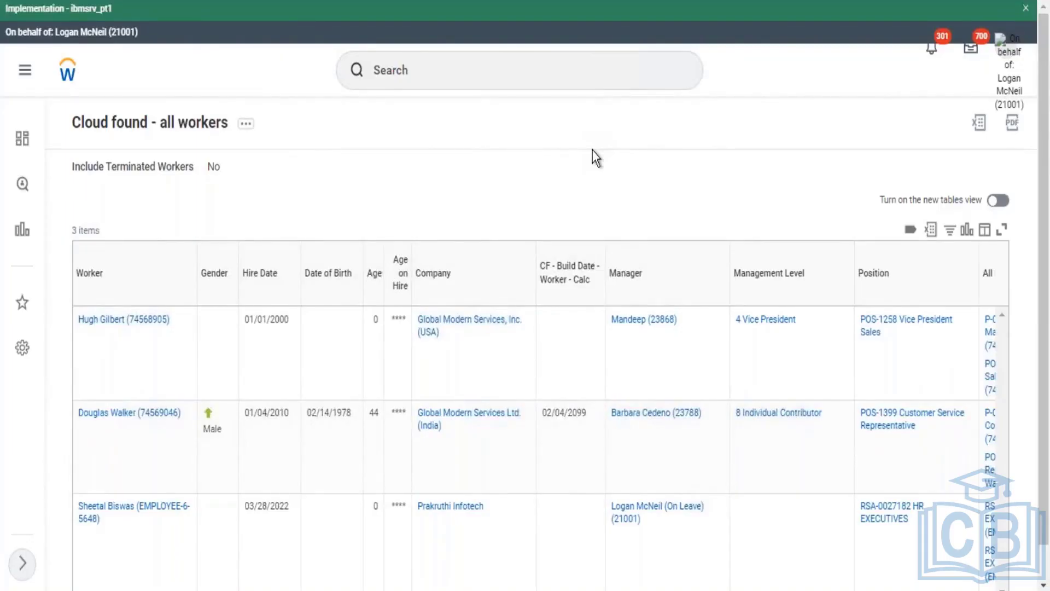
scroll(317, 211, down, 10)
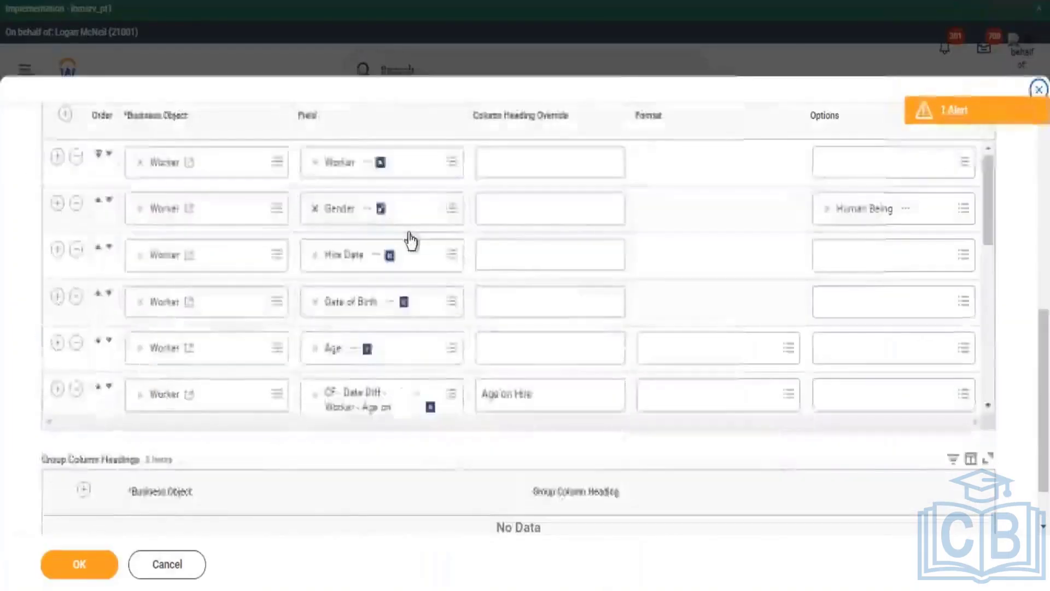
scroll(260, 296, down, 2)
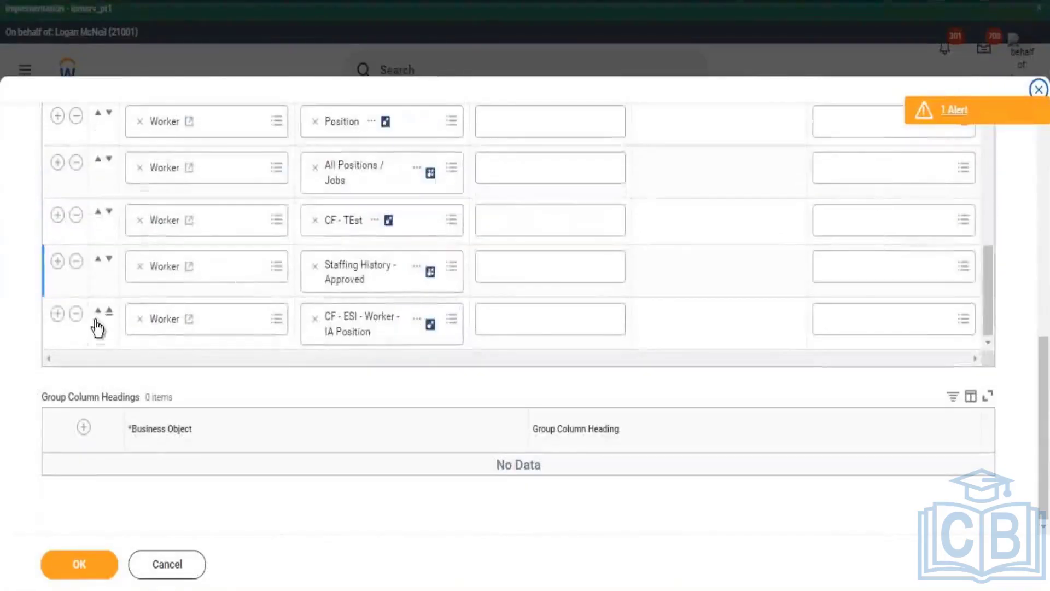
click(57, 314)
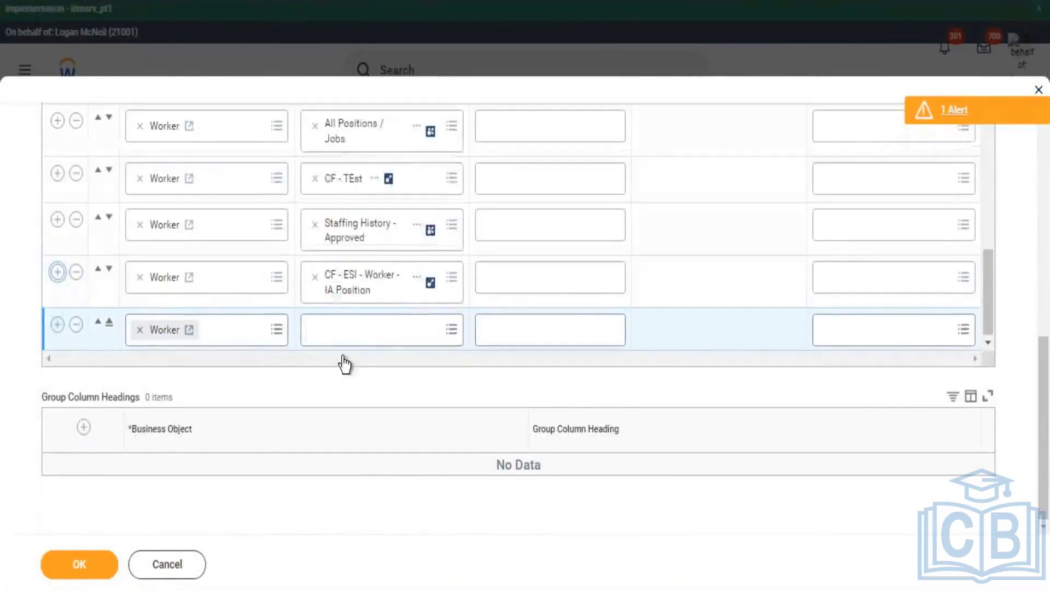
click(377, 330)
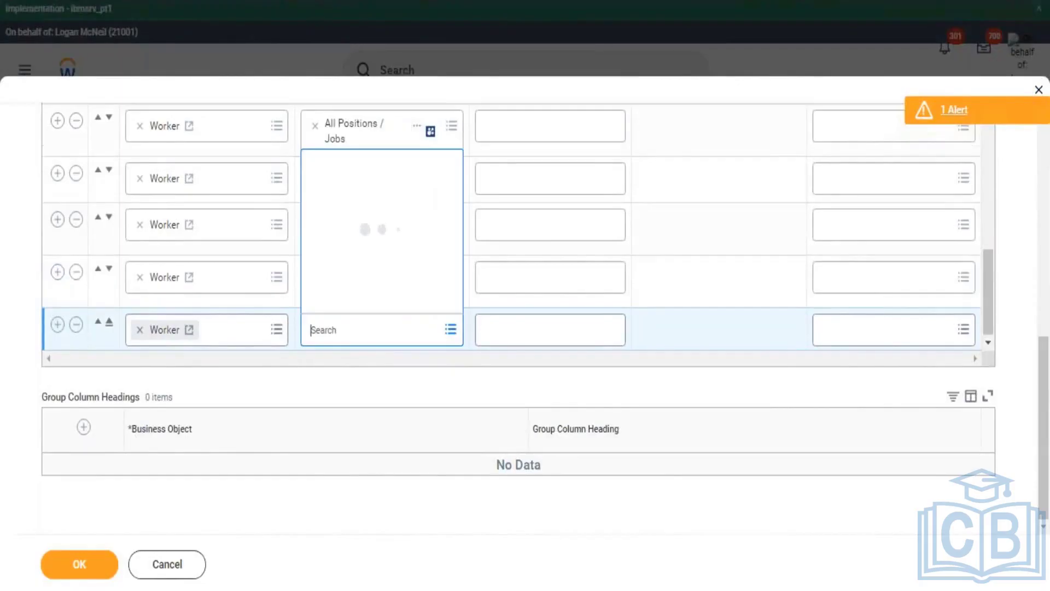
text(EMI - Worker - Company and Cost)
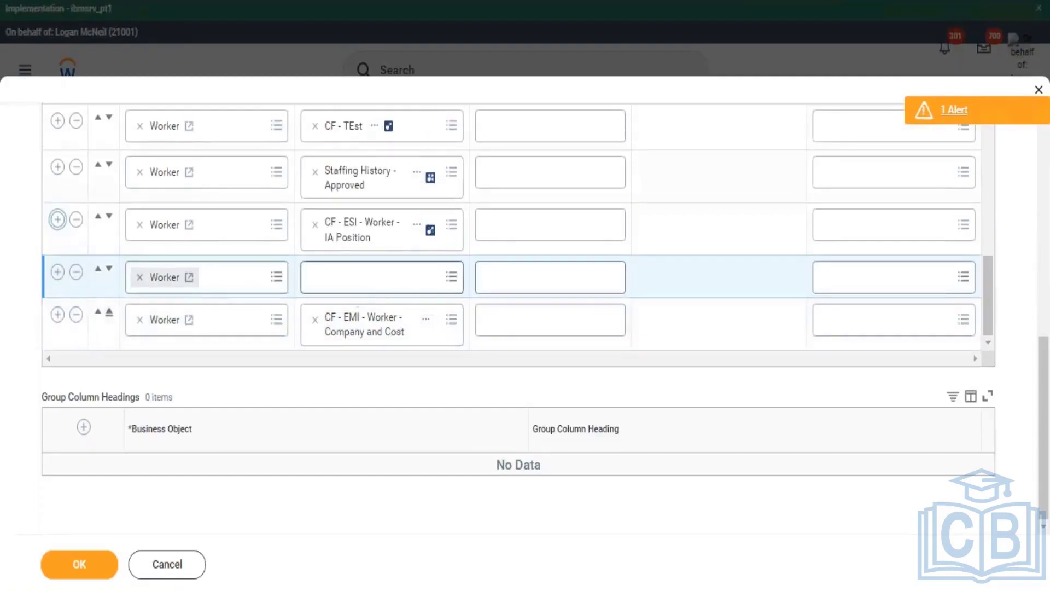
Step: Add the Worker field Organization Assignments as a column just before CF - EMI - Worker - Company and Cost
click(377, 283)
text(c)
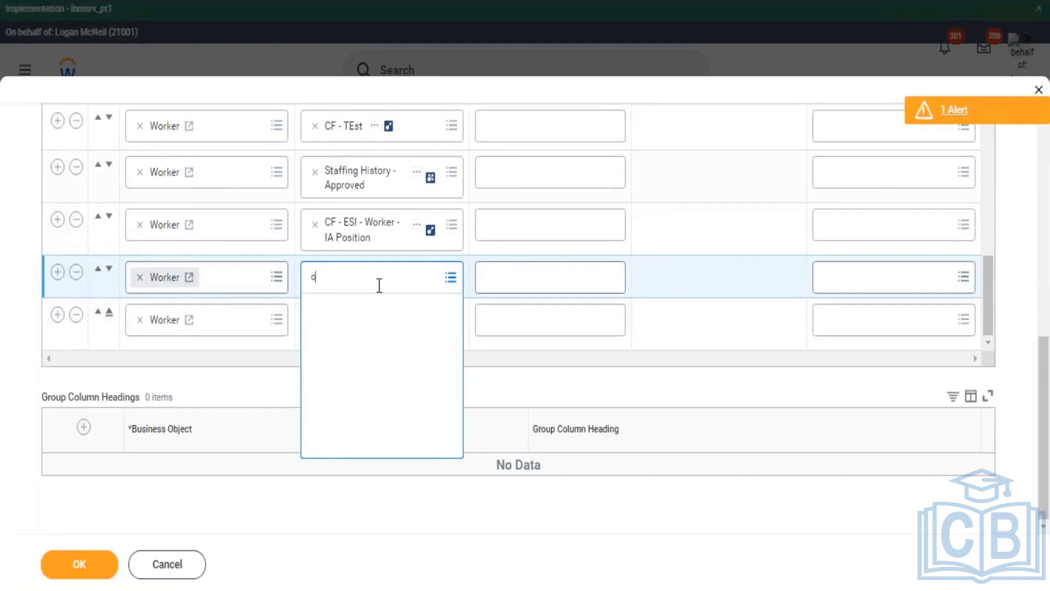
text(rganization)
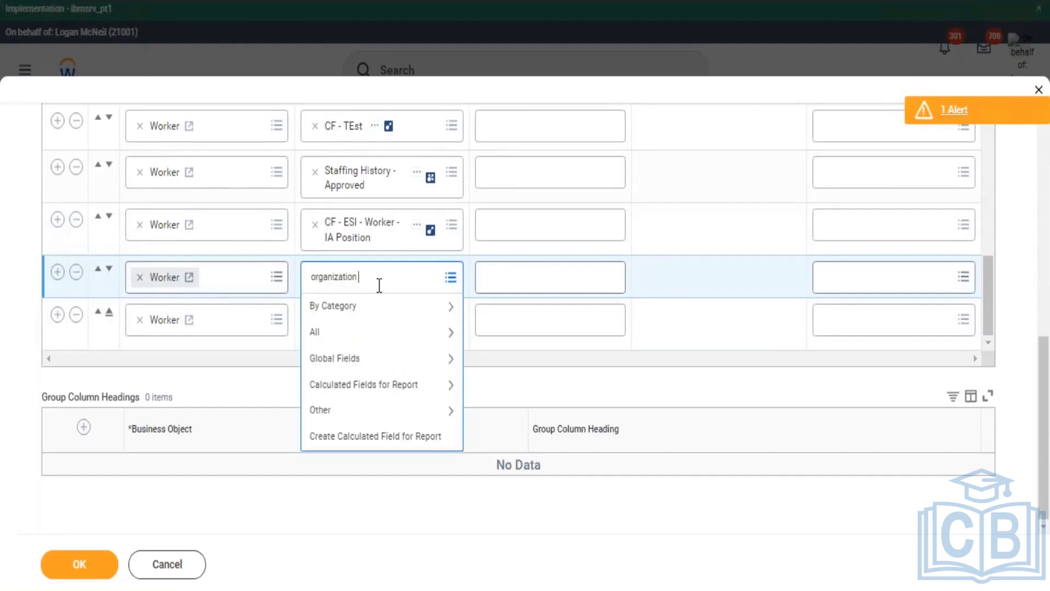
text( assignemtn)
text(nts)
key(Return)
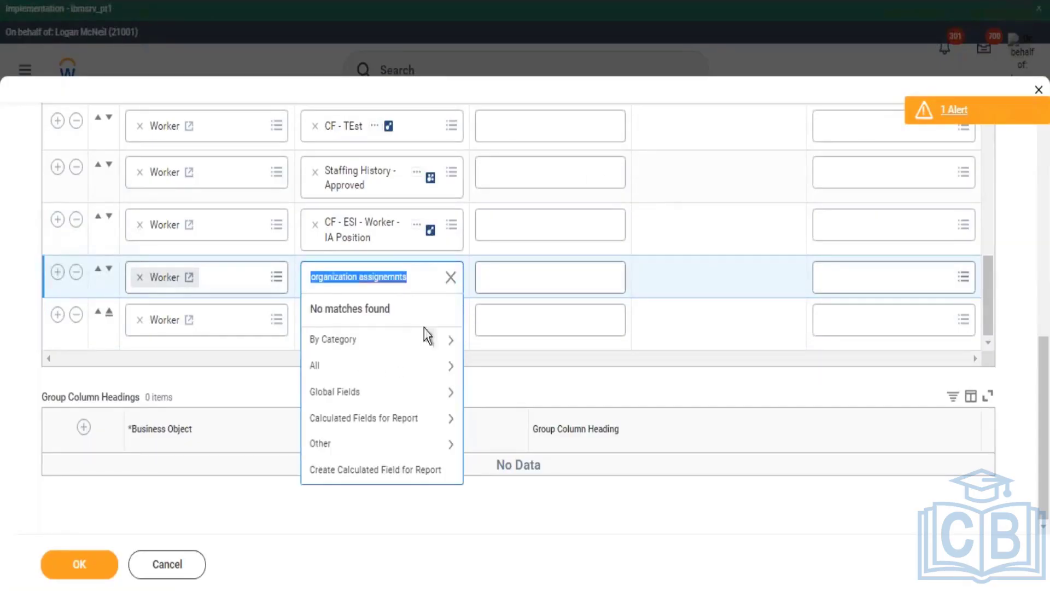
click(390, 283)
key(BackSpace)
key(Right)
text(e)
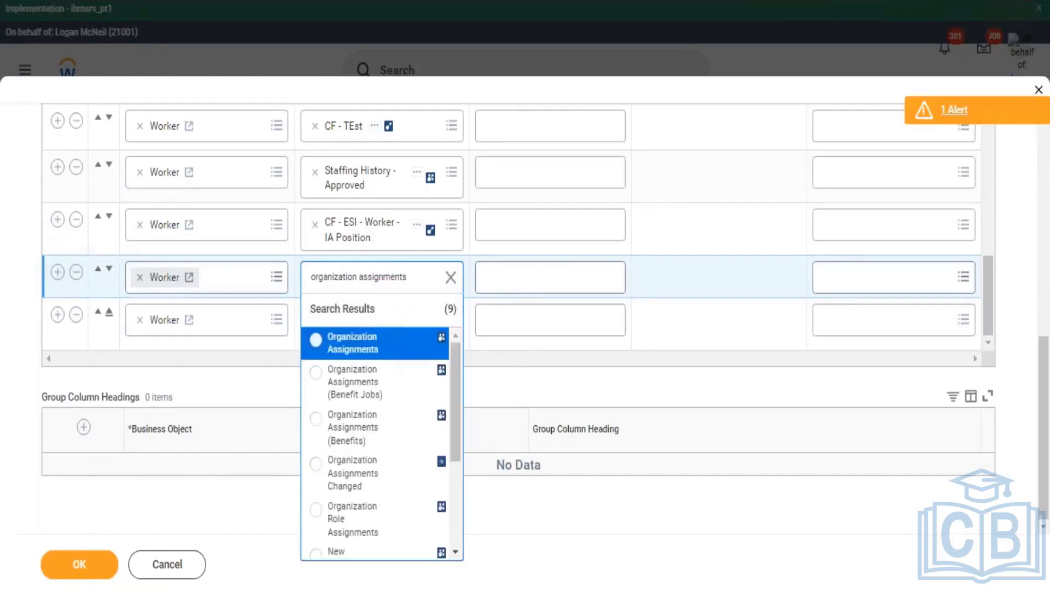
key(Return)
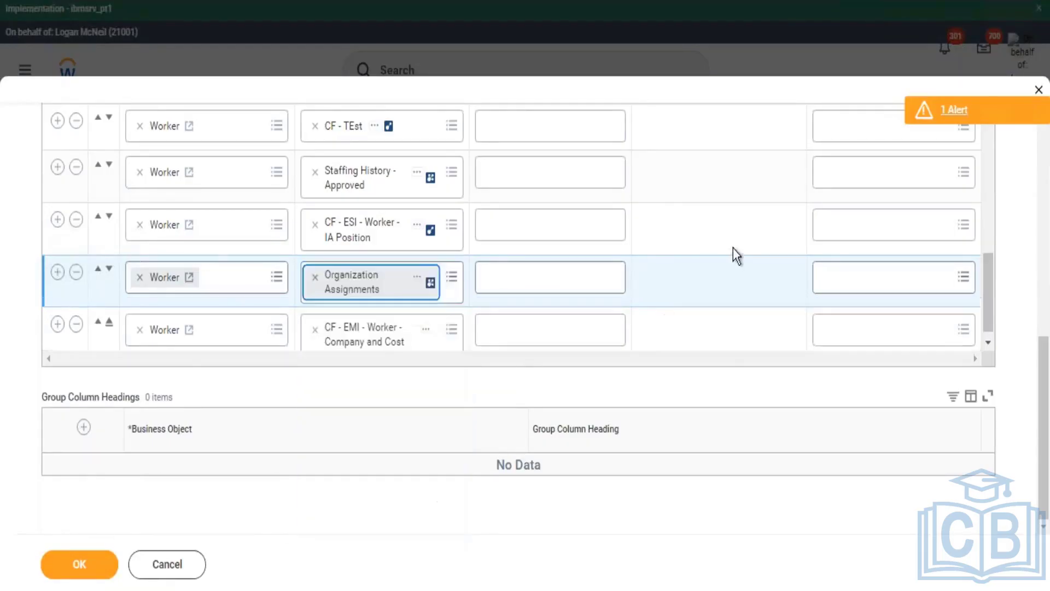
Step: Replace Additional Jobs with Person Purged as the field in the report's filter on instances
scroll(265, 202, up, 3)
scroll(265, 203, up, 10)
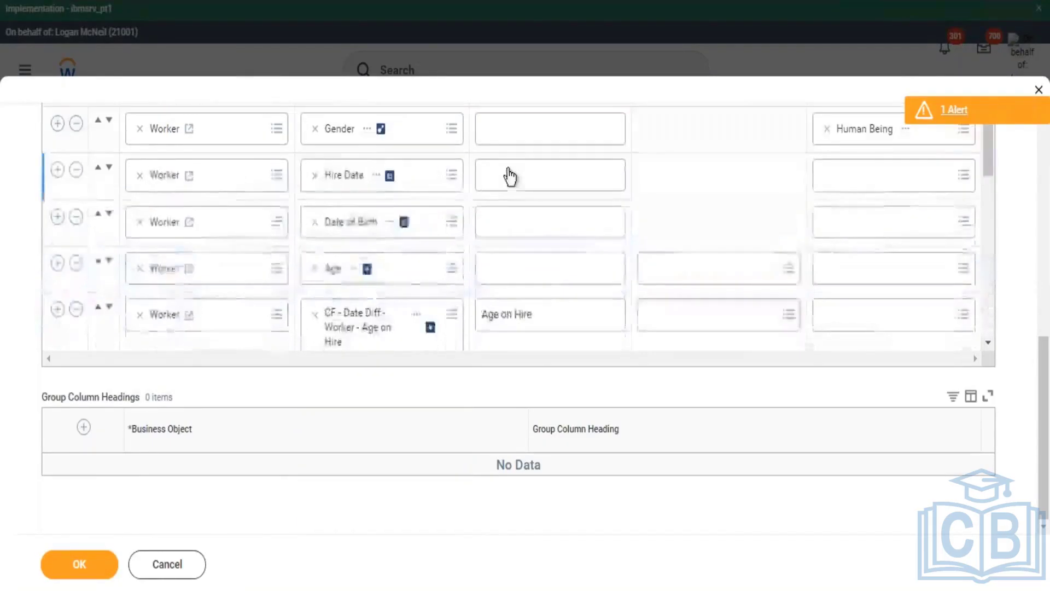
click(159, 339)
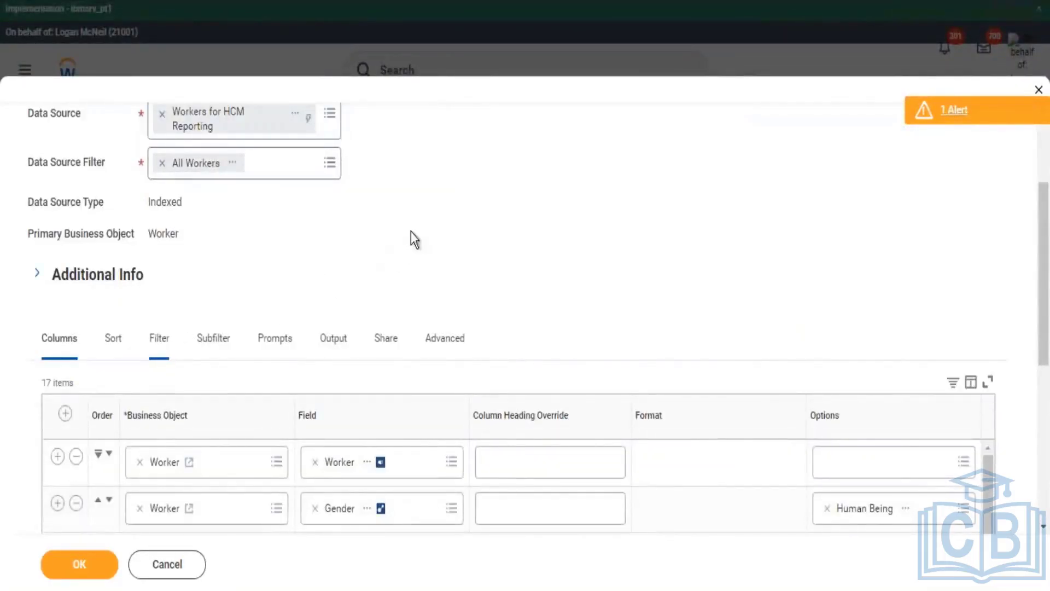
scroll(415, 235, down, 5)
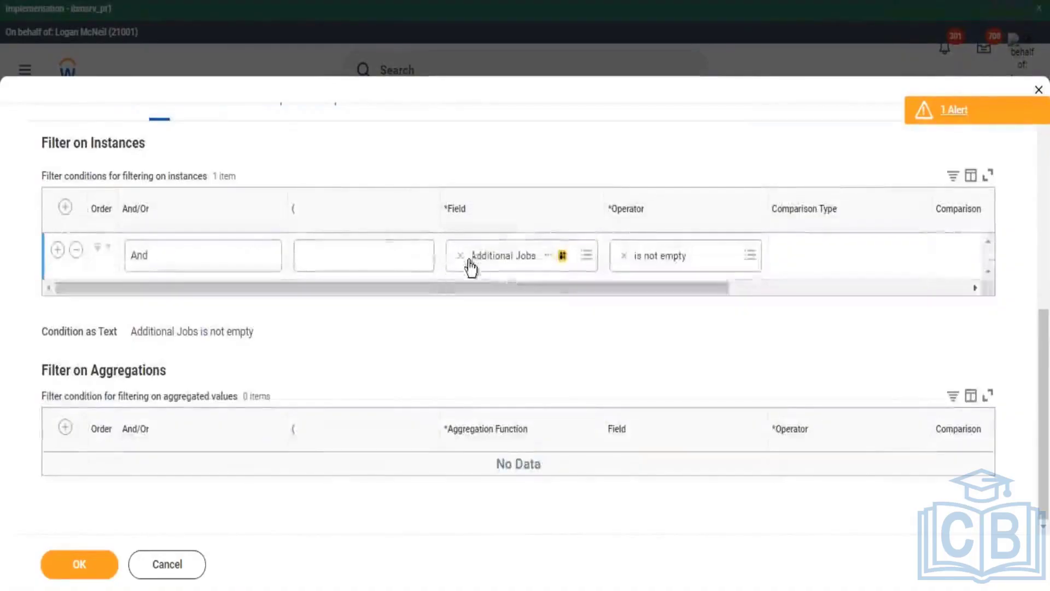
click(463, 256)
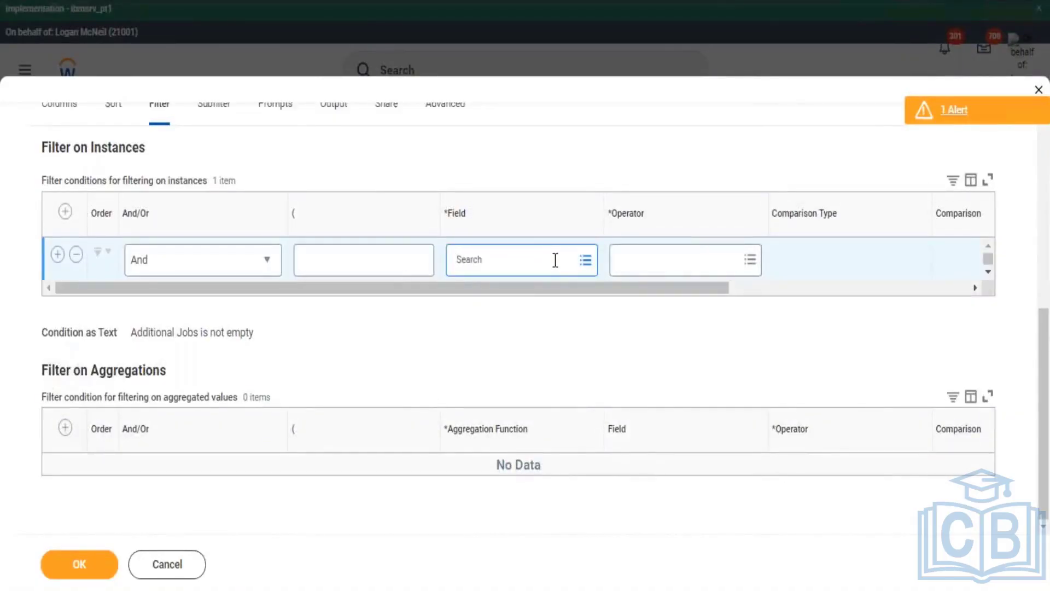
text(prrged)
key(Return)
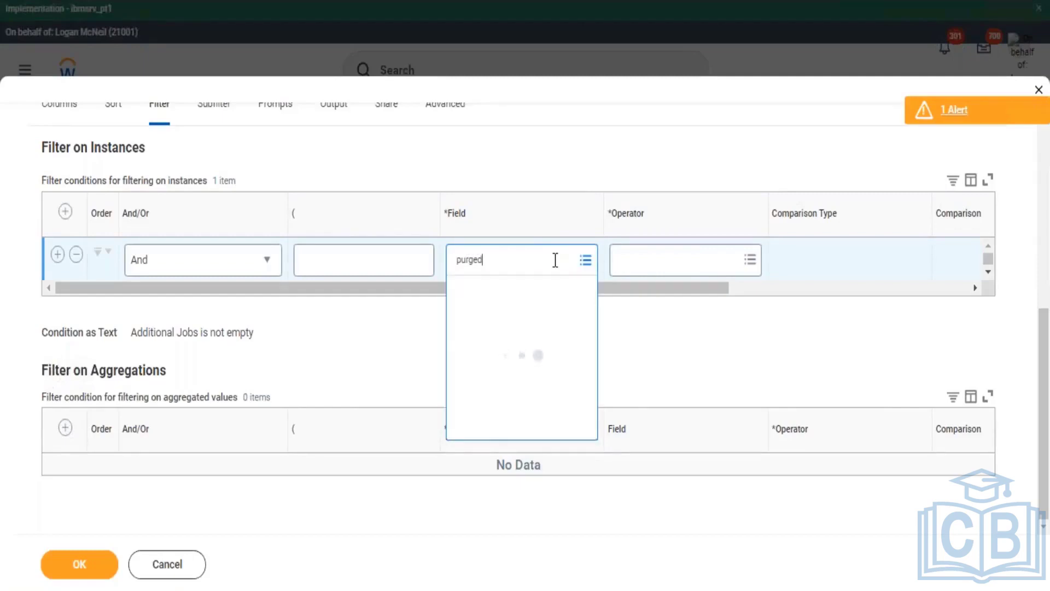
key(Down)
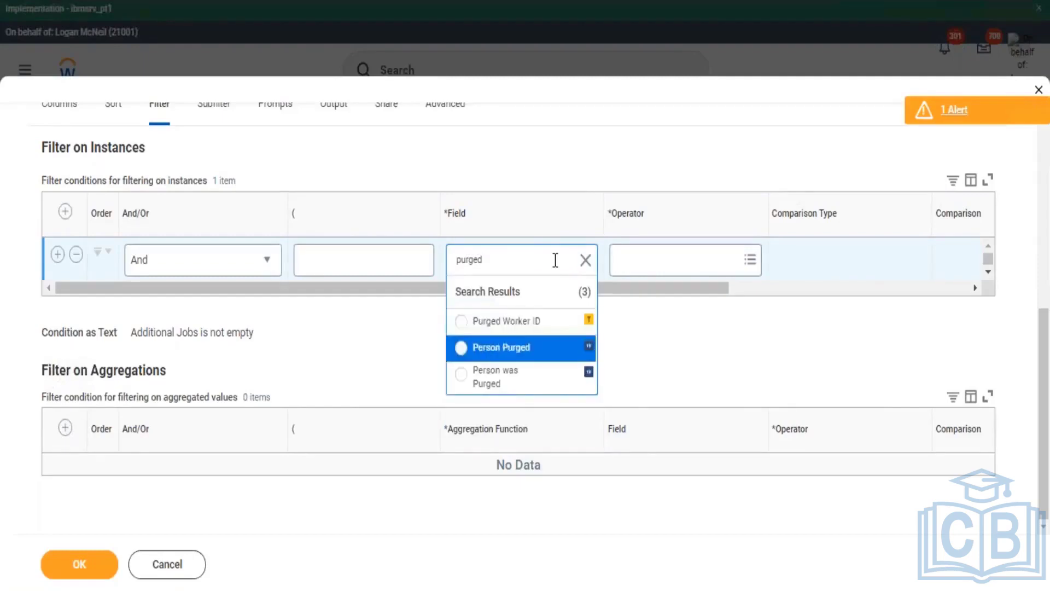
key(Return)
Step: Set the Person Purged filter operator to is not blank and run the saved report with empty prompts
key(Tab)
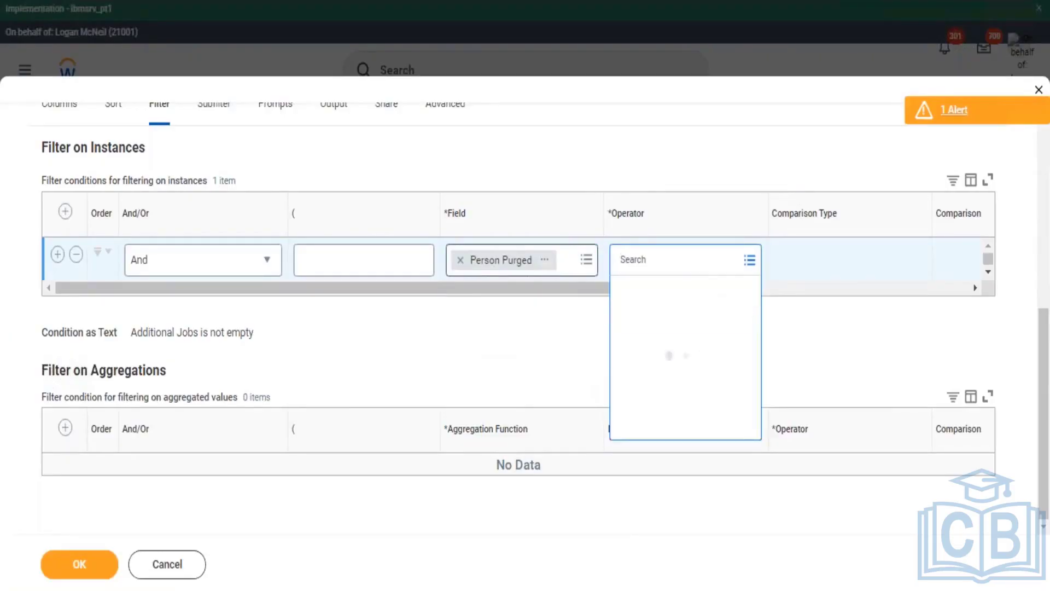
key(Down)
key(Return)
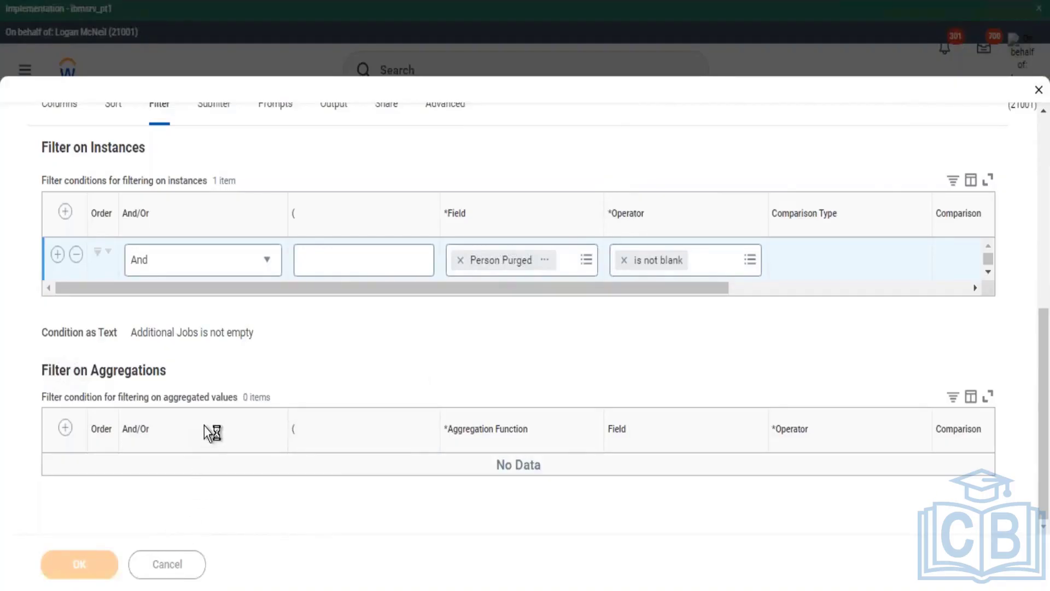
click(130, 568)
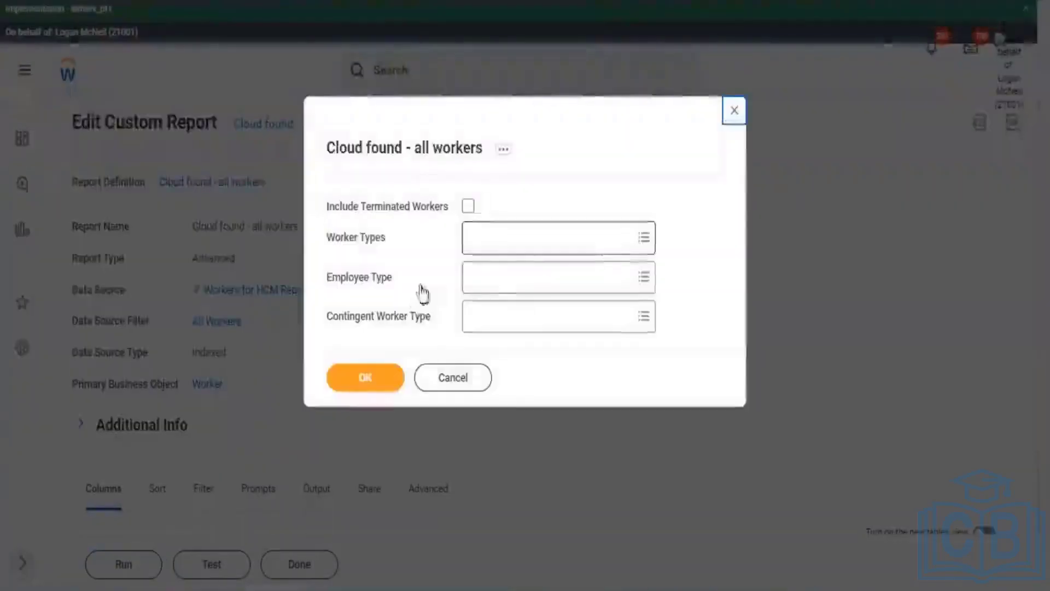
click(374, 378)
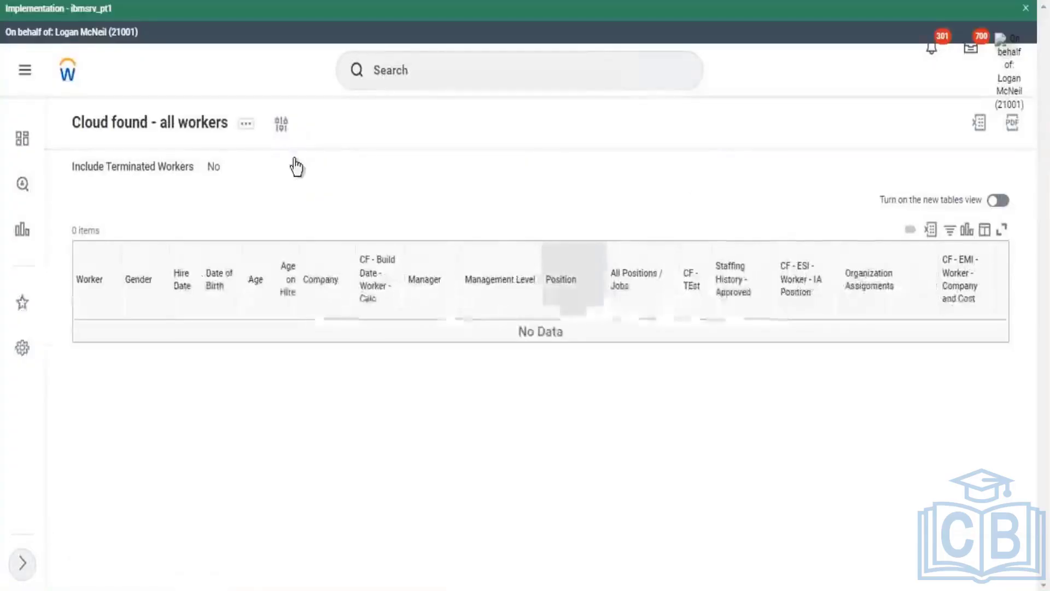
Step: Reopen the report's instance filter for editing, search its fields for "purge" and view the Person was Purged field details
click(246, 124)
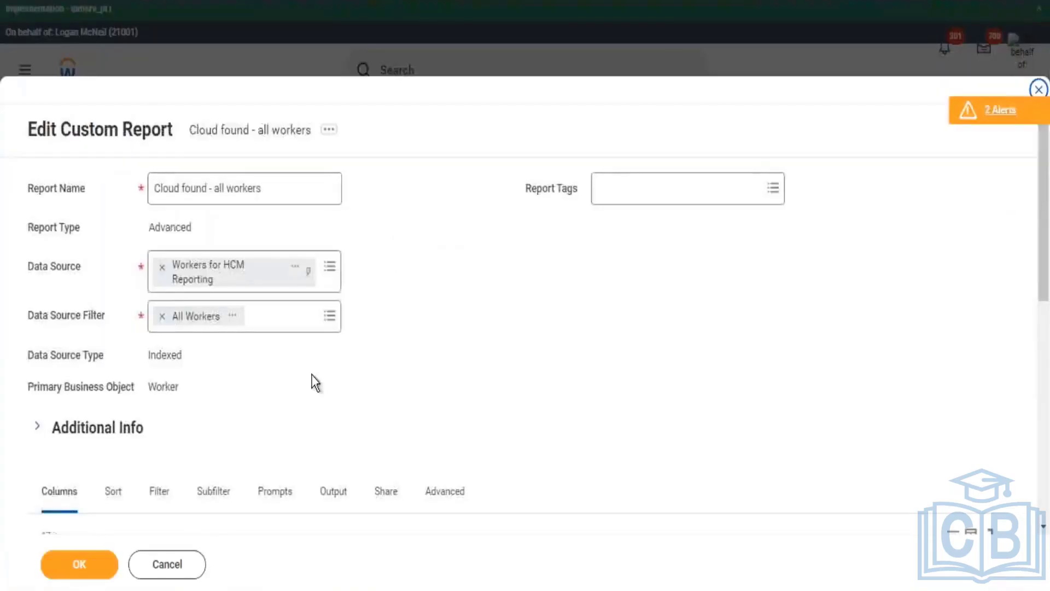
scroll(167, 399, down, 6)
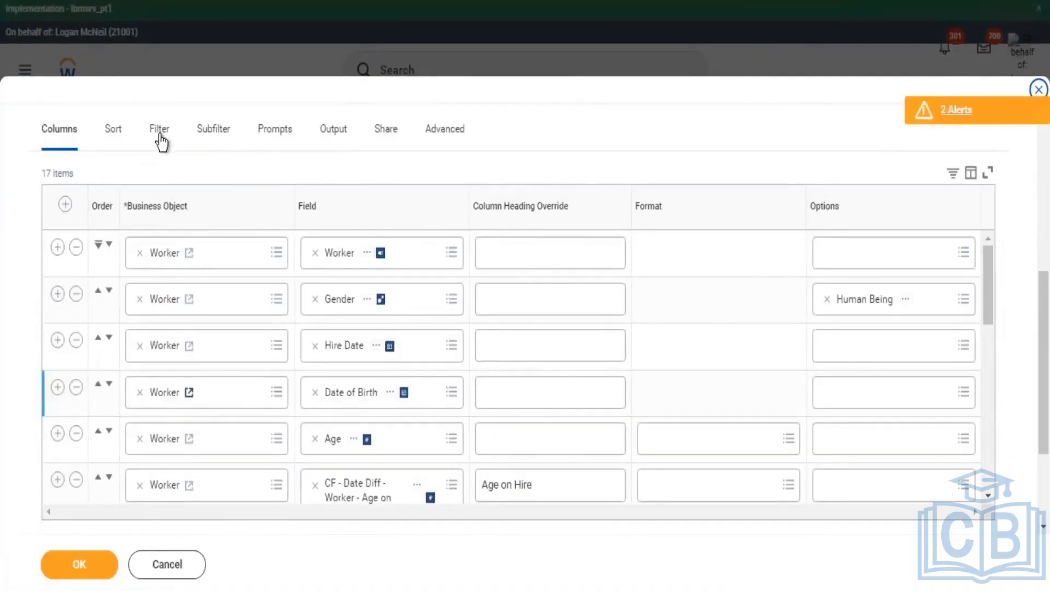
click(160, 131)
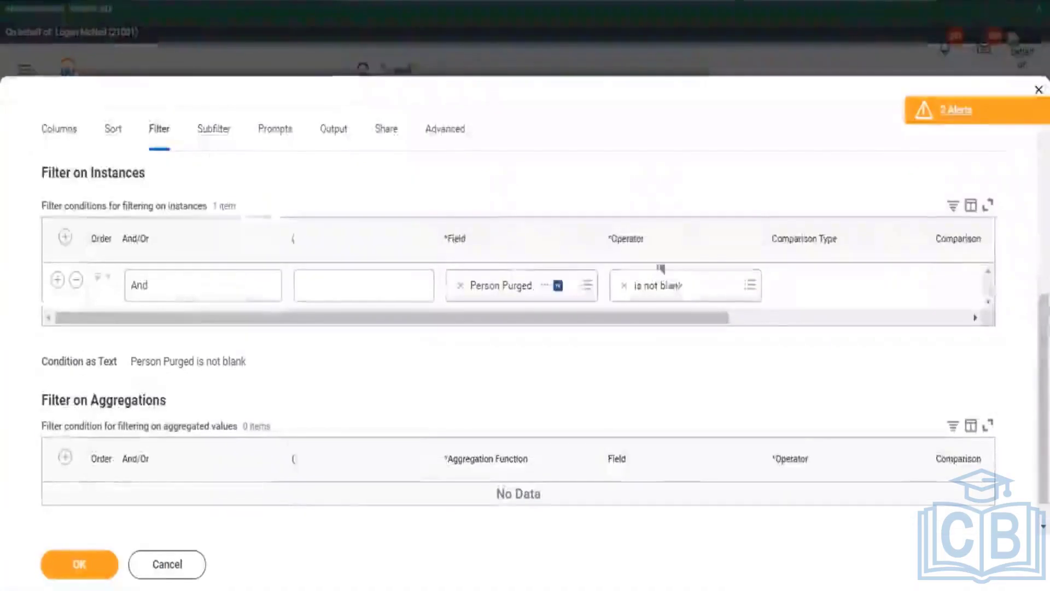
click(587, 286)
text(pur)
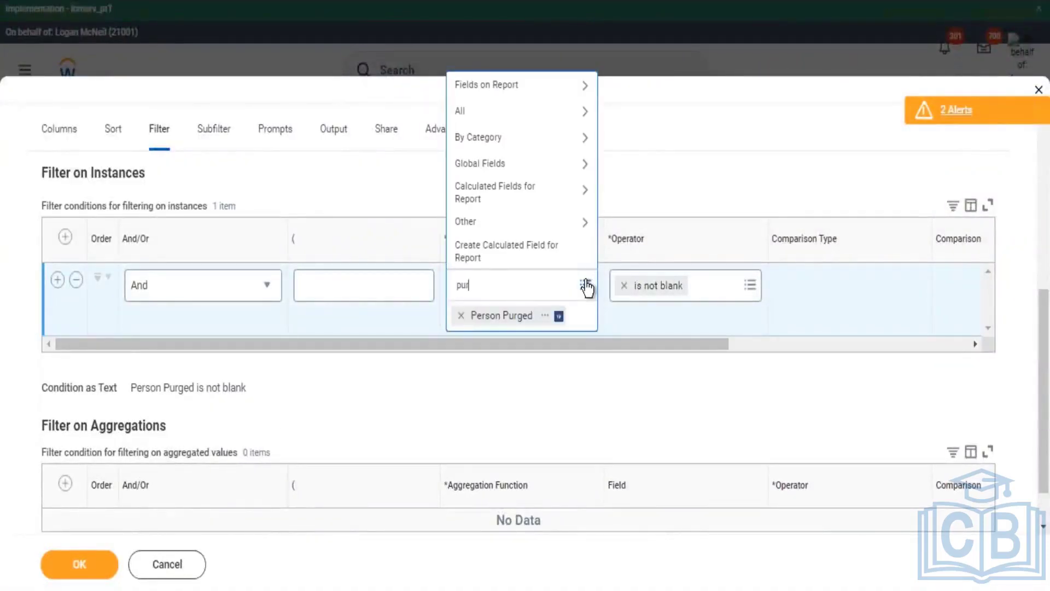
text(ge)
key(Return)
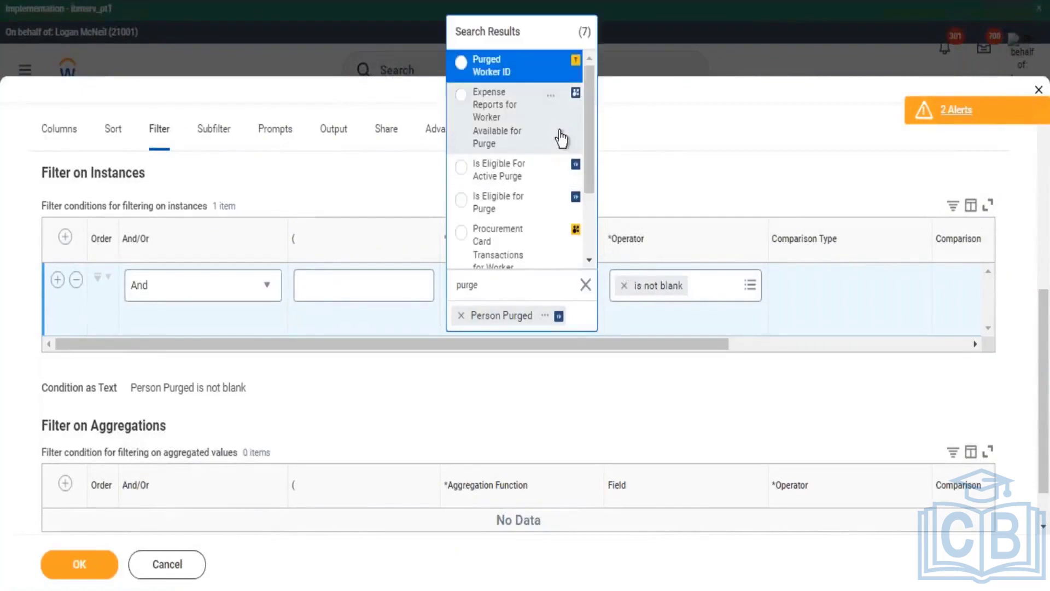
scroll(554, 228, down, 2)
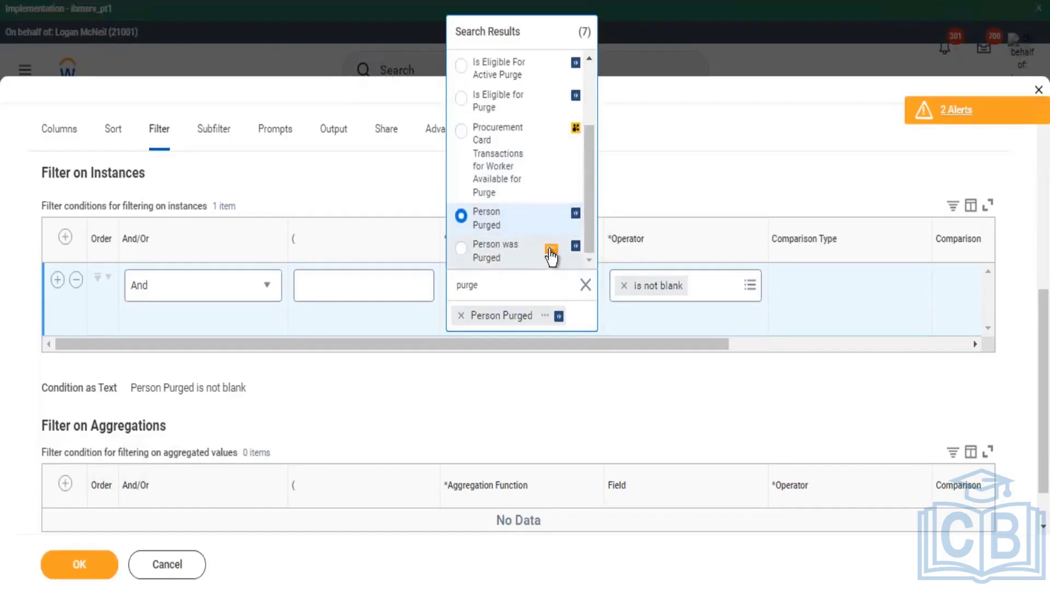
click(551, 252)
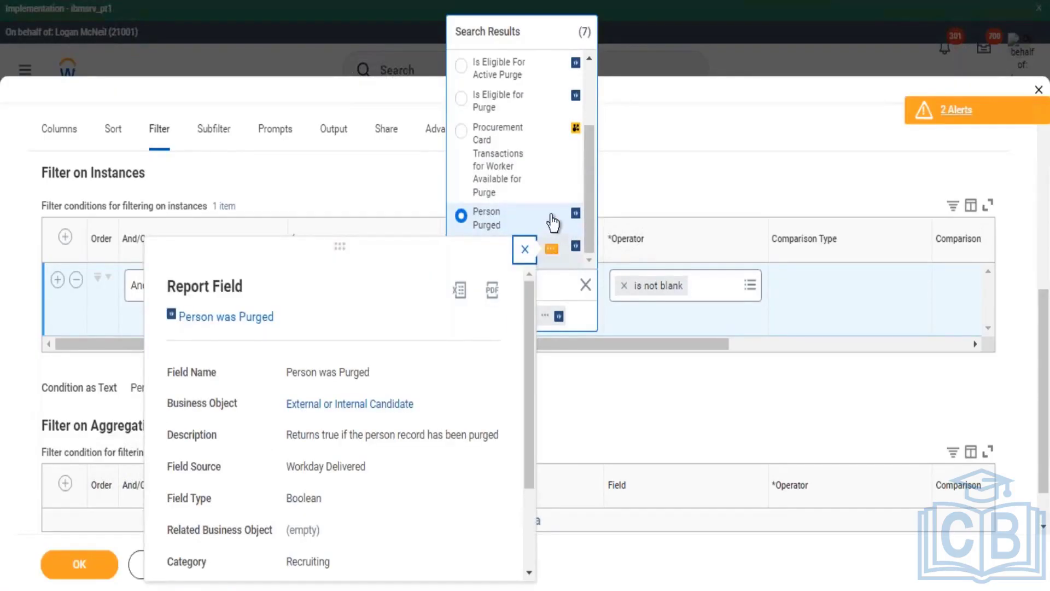
Step: Change the Person Purged filter operator to is blank and rerun the saved report with empty prompts
click(749, 287)
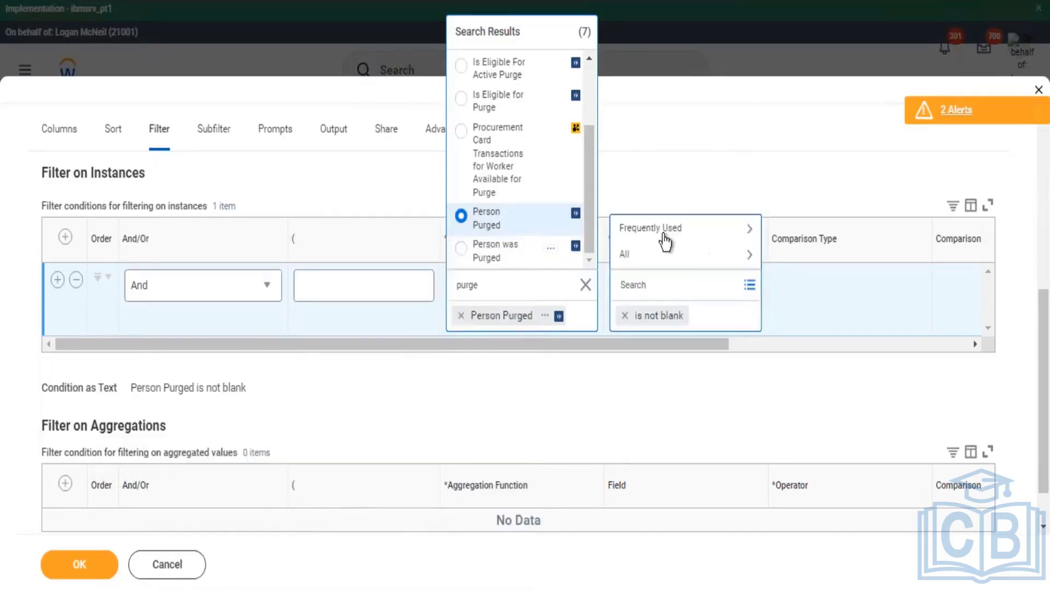
click(636, 261)
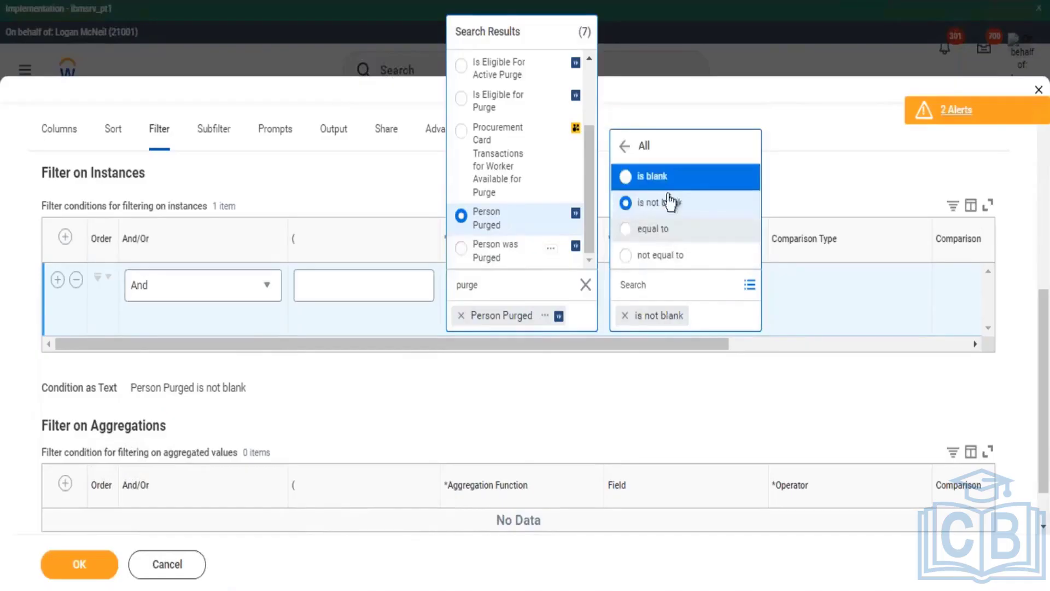
click(668, 177)
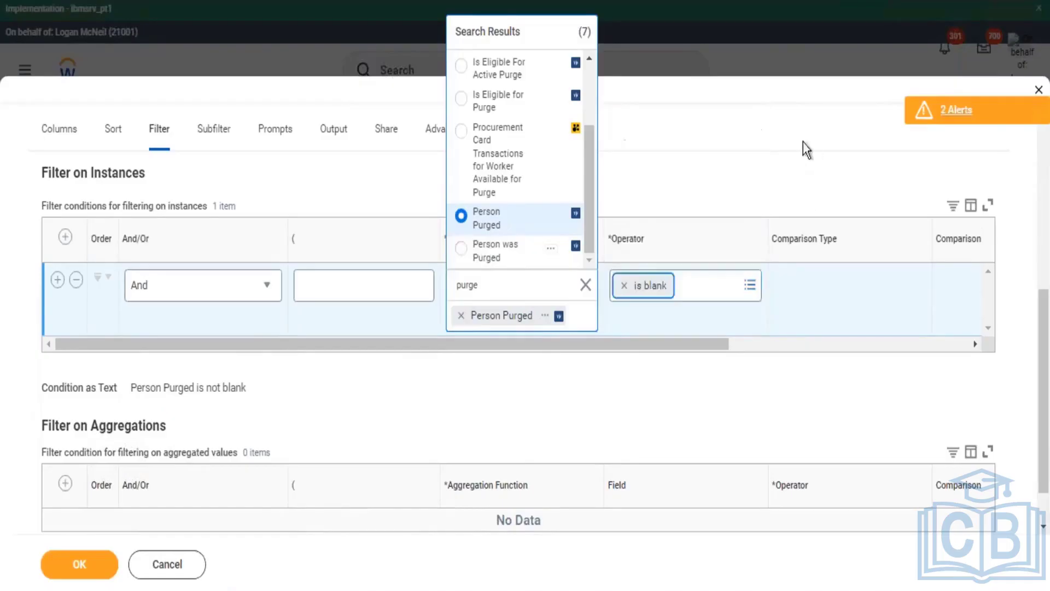
click(82, 432)
click(88, 564)
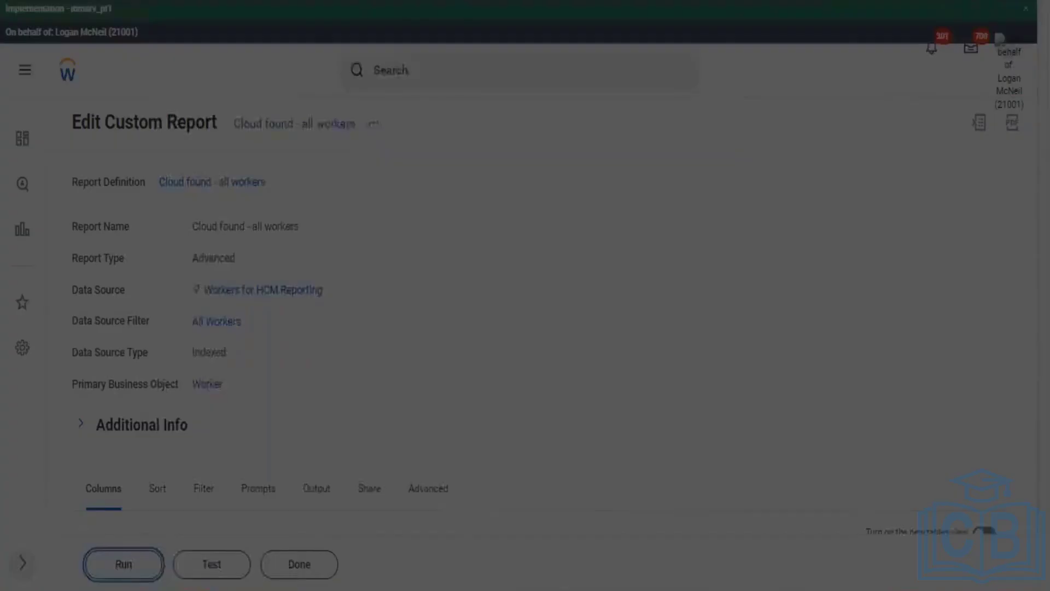
click(366, 380)
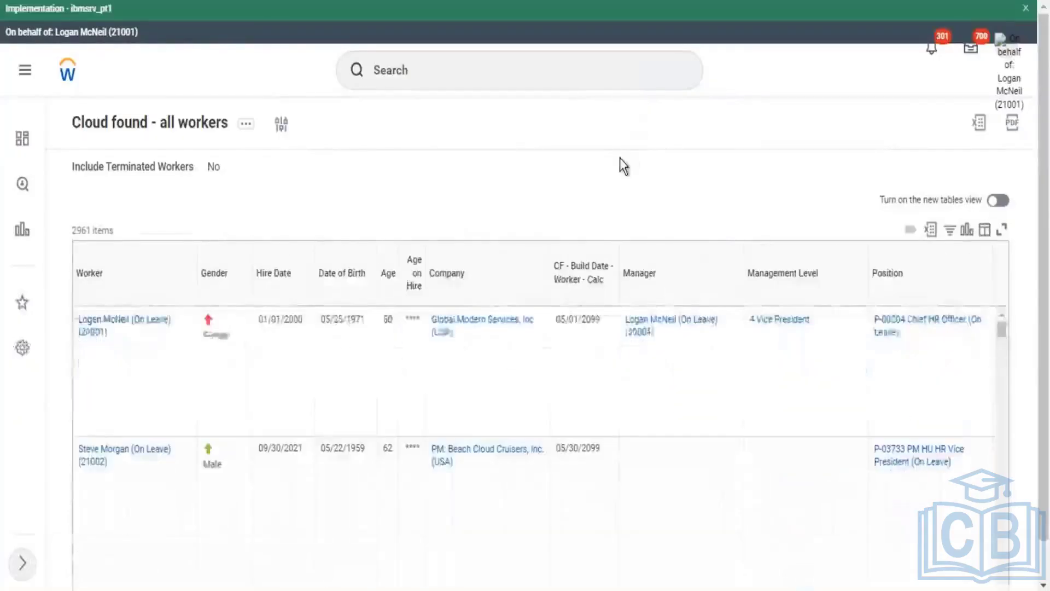
Step: Compare the Organization Assignments and CF - EMI - Worker - Company and Cost columns across the workers in the report output
scroll(619, 158, down, 1)
drag(348, 580, 724, 580)
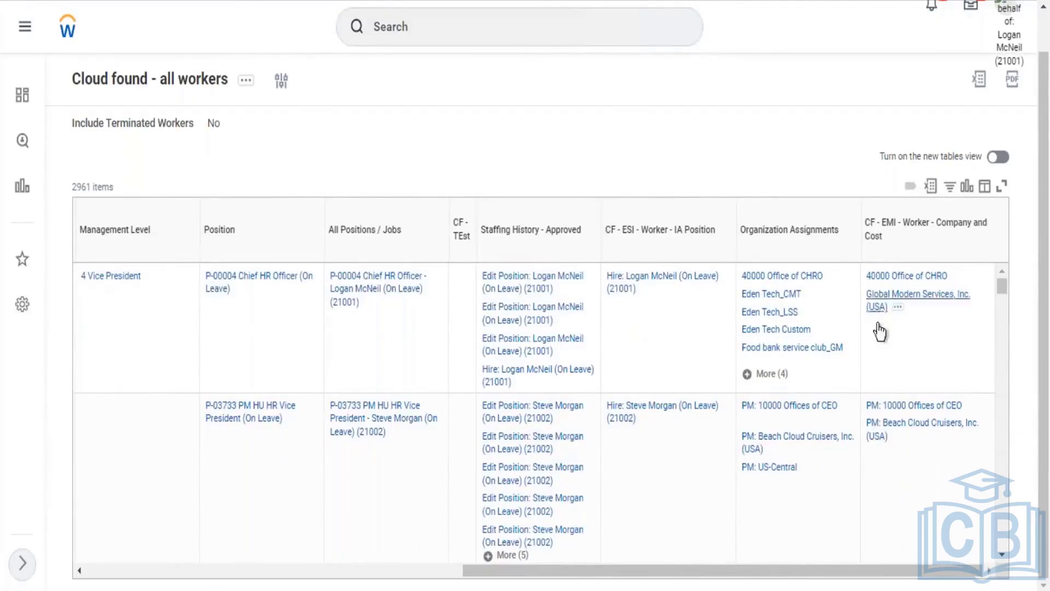
scroll(926, 363, down, 5)
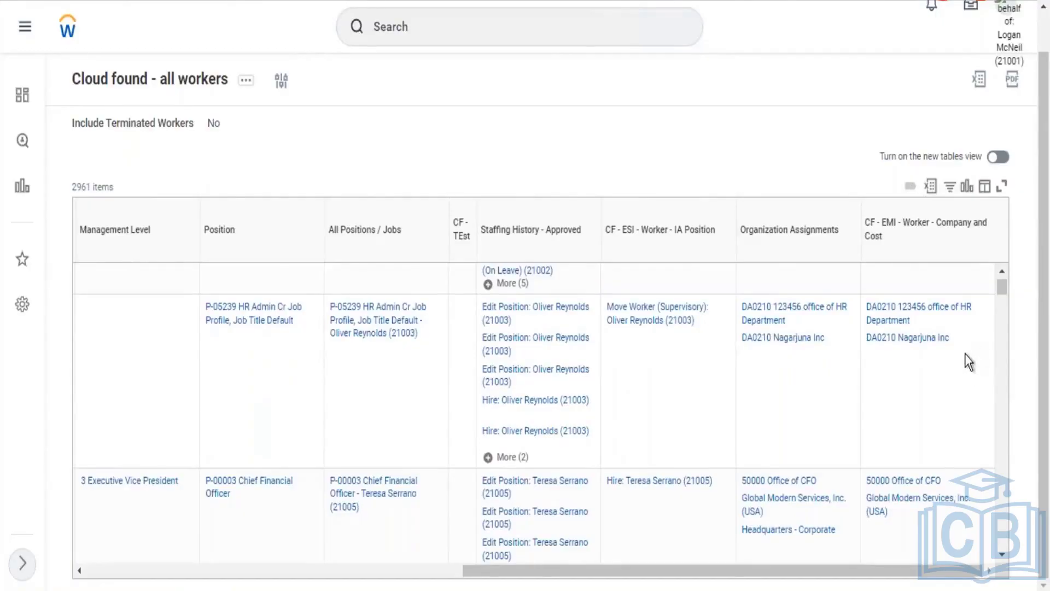
scroll(971, 389, down, 5)
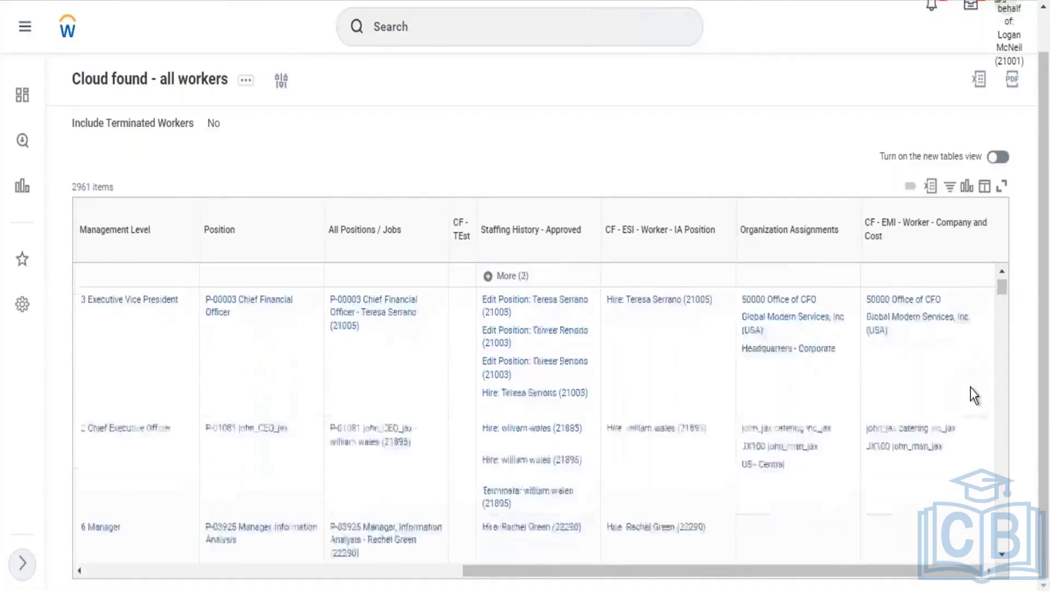
scroll(971, 382, down, 5)
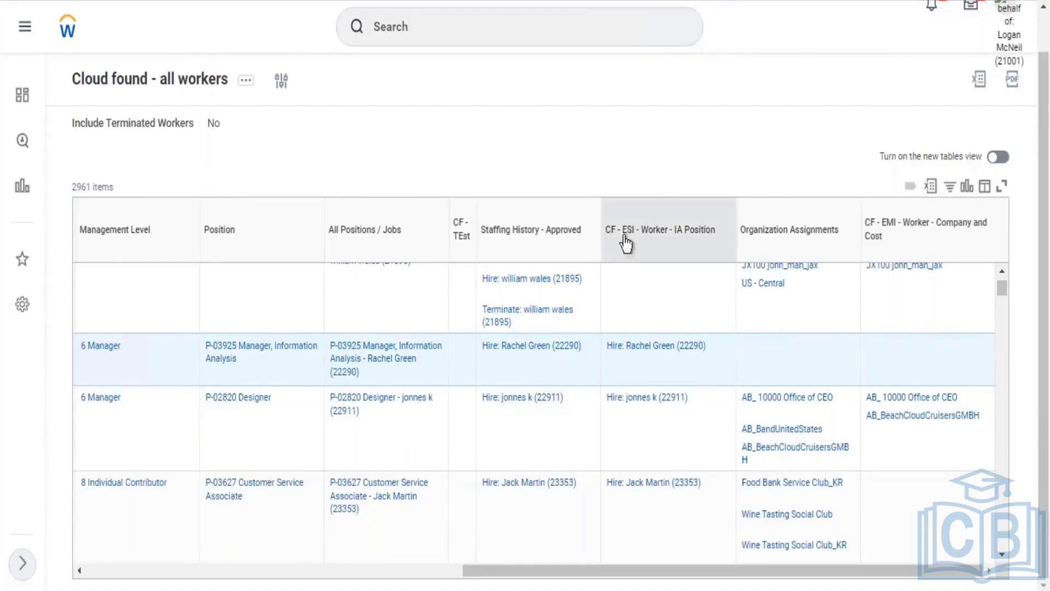
drag(622, 234, 711, 234)
click(734, 259)
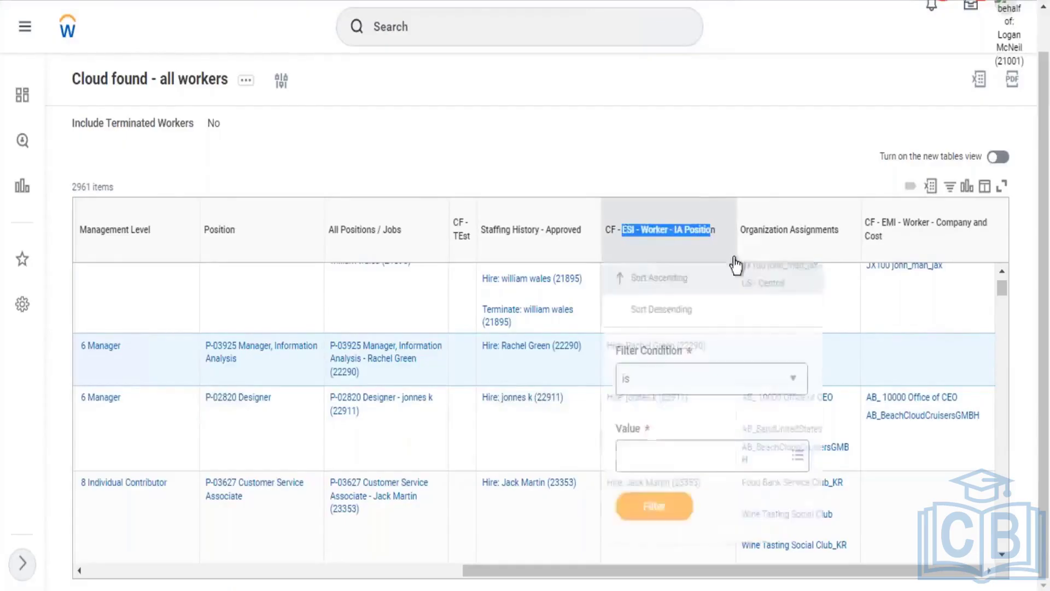
key(Escape)
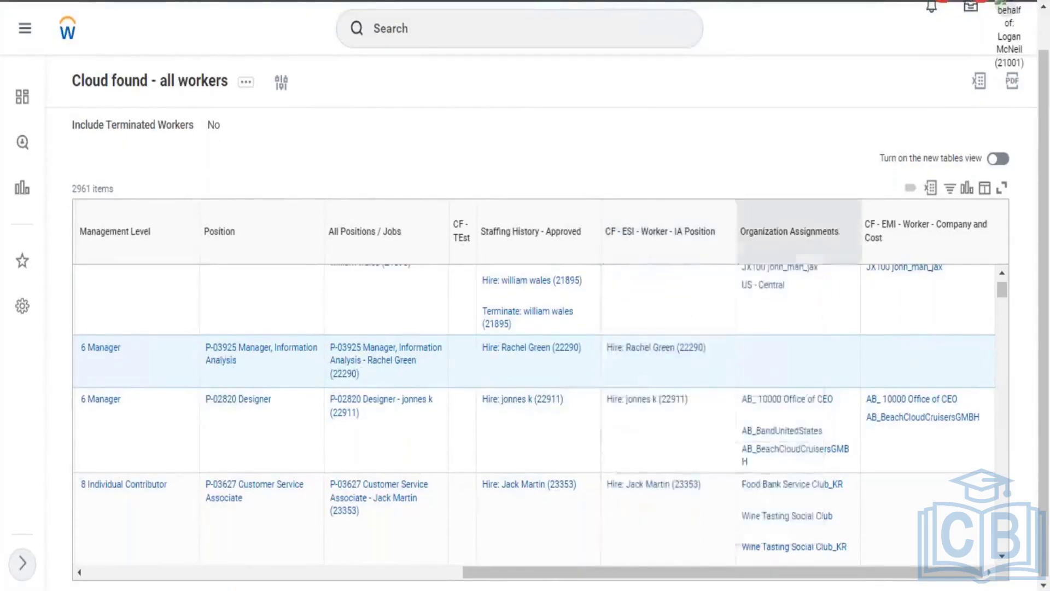
scroll(934, 367, down, 5)
drag(993, 358, 867, 311)
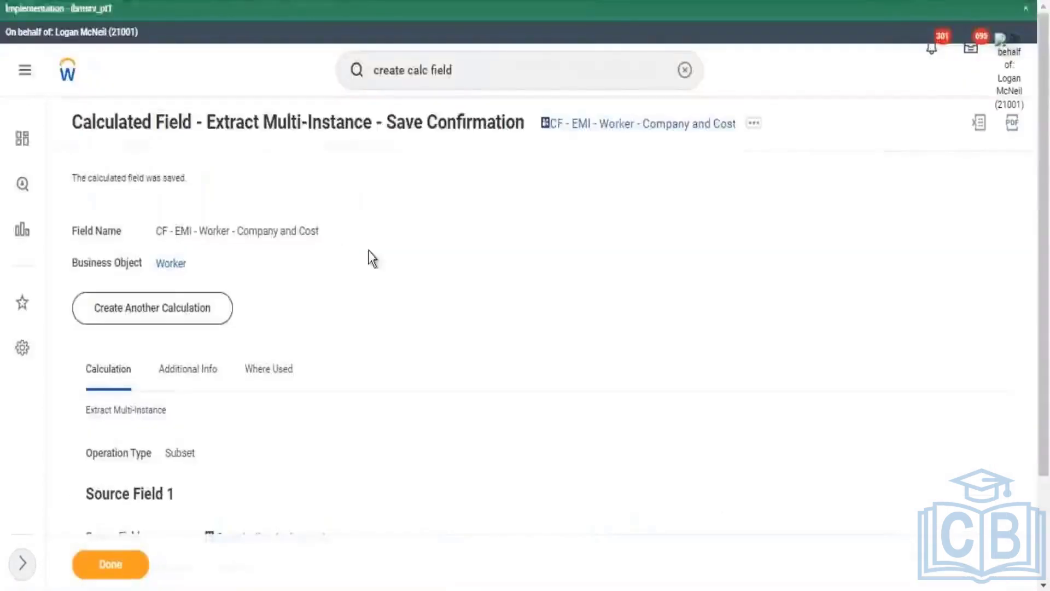
Step: Review the source field, related business object and condition of the saved CF - EMI - Worker - Company and Cost calculation
scroll(399, 301, down, 3)
drag(386, 513, 396, 484)
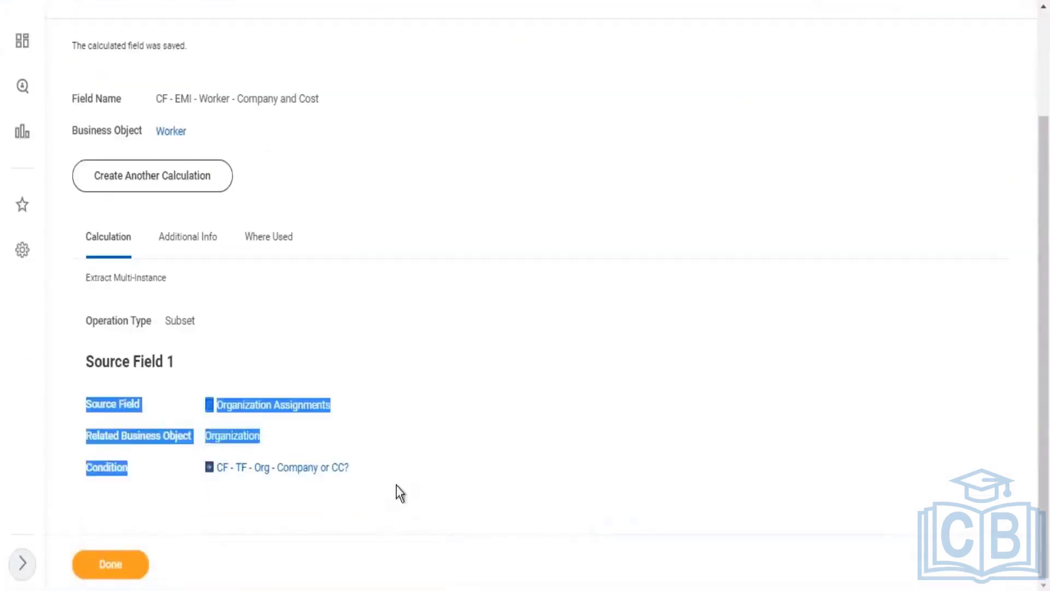